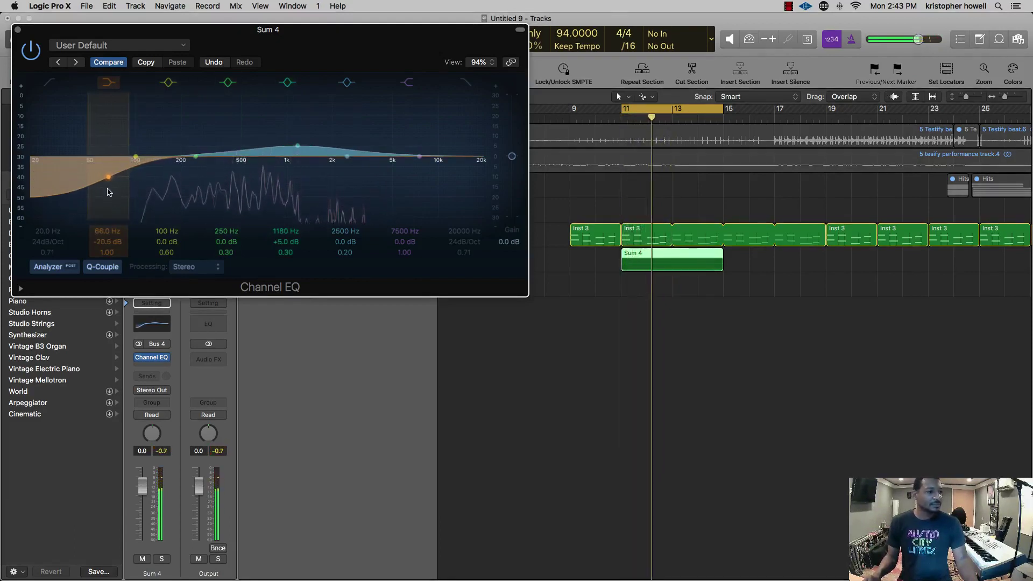
- Enable the low cut band in Sum 4's Channel EQ at about 81 Hz and play the cycled section
{"action": "left_click", "coordinate": [58, 89]}
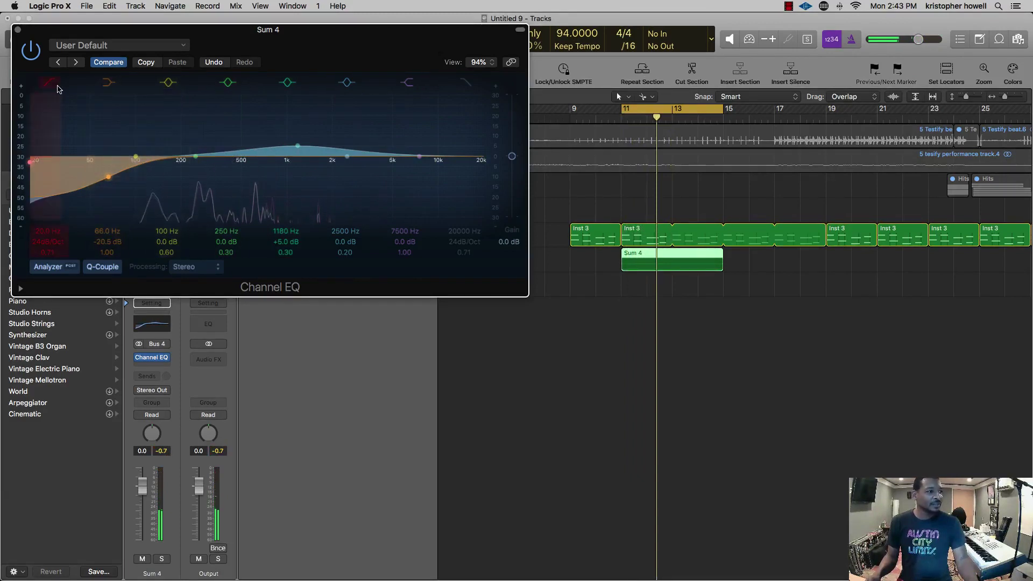
{"action": "left_click_drag", "start_coordinate": [41, 163], "coordinate": [125, 143]}
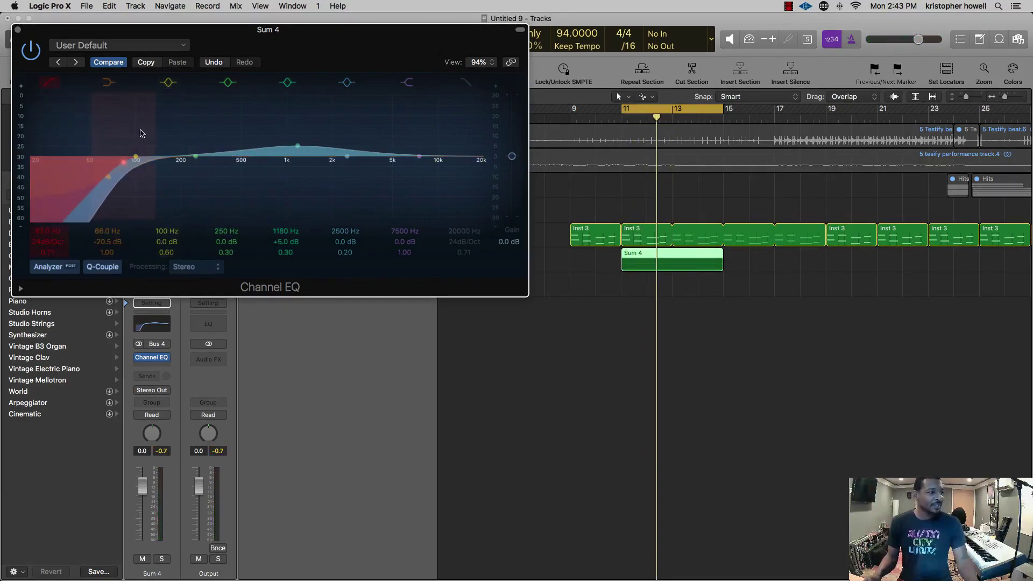
{"action": "key", "text": "space"}
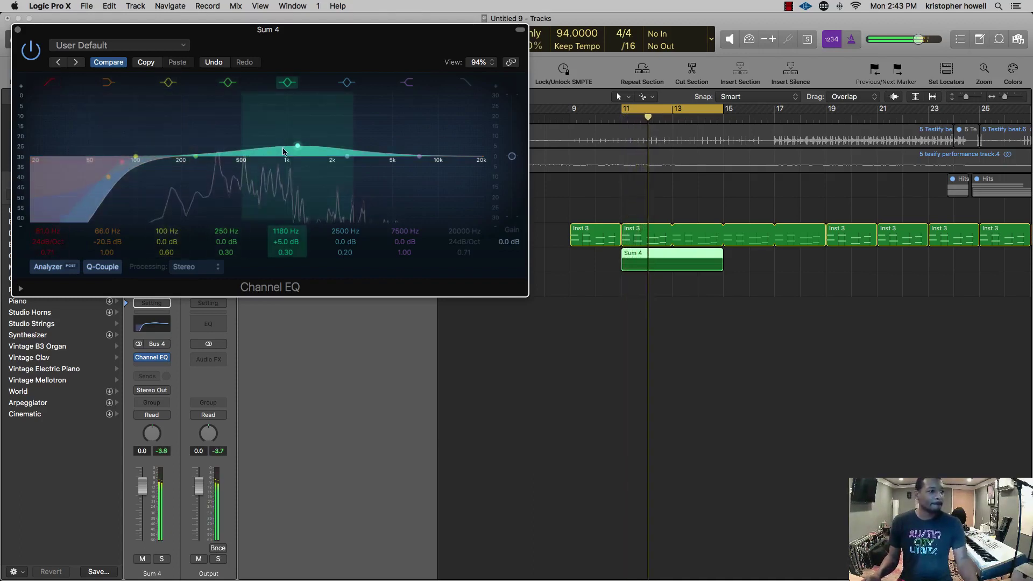
- Boost Sum 4's EQ by 1.5 dB at 235 Hz, 2.5 dB at 1100 Hz and 11 dB on the 9200 Hz shelf, then close it
{"action": "left_click_drag", "start_coordinate": [294, 153], "coordinate": [289, 157]}
{"action": "mouse_move", "coordinate": [195, 156]}
{"action": "left_mouse_down"}
{"action": "mouse_move", "coordinate": [195, 139]}
{"action": "mouse_move", "coordinate": [193, 155]}
{"action": "left_mouse_up"}
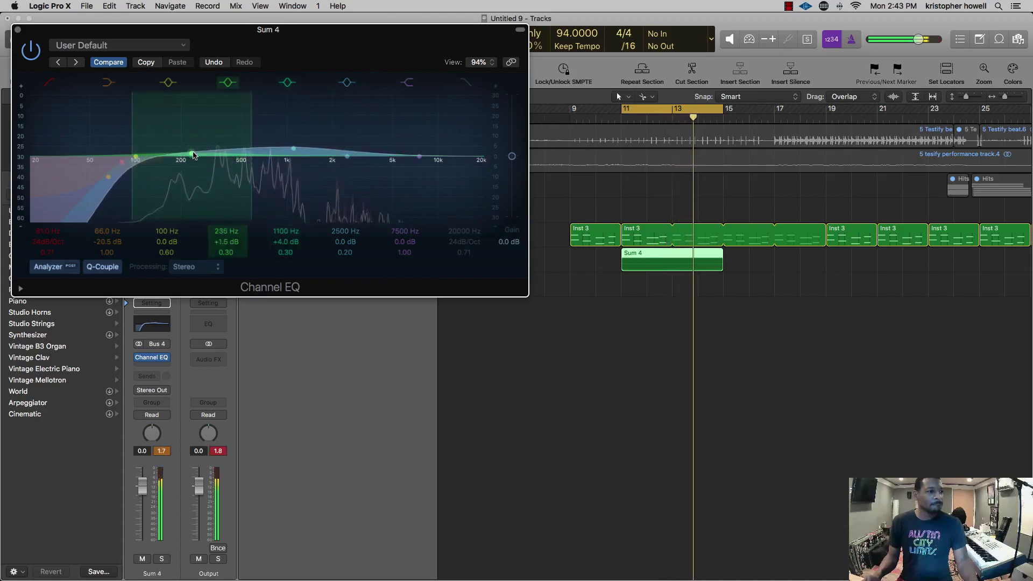
{"action": "left_click_drag", "start_coordinate": [419, 157], "coordinate": [433, 130]}
{"action": "left_click", "coordinate": [299, 154]}
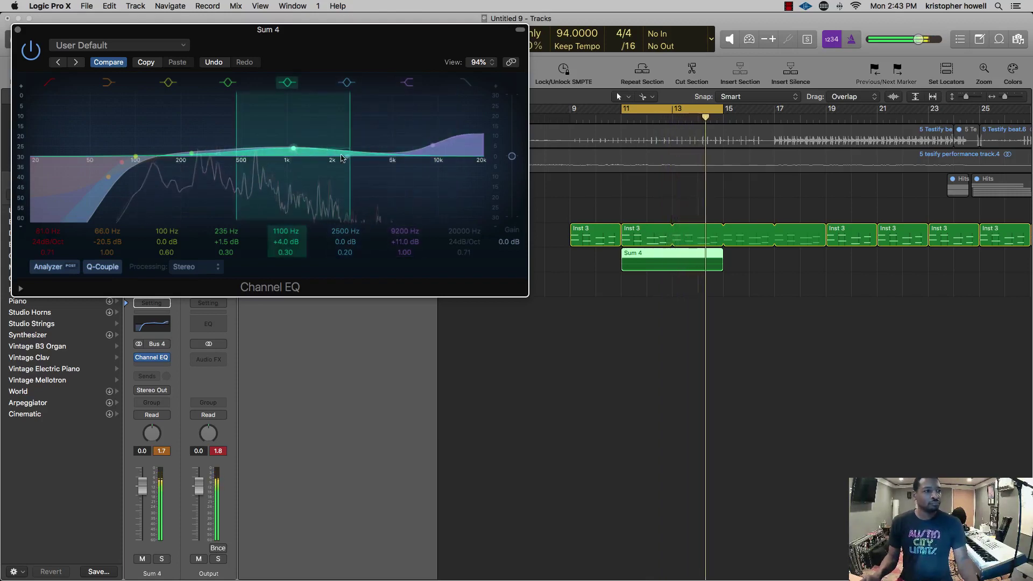
{"action": "left_click_drag", "start_coordinate": [283, 243], "coordinate": [282, 250]}
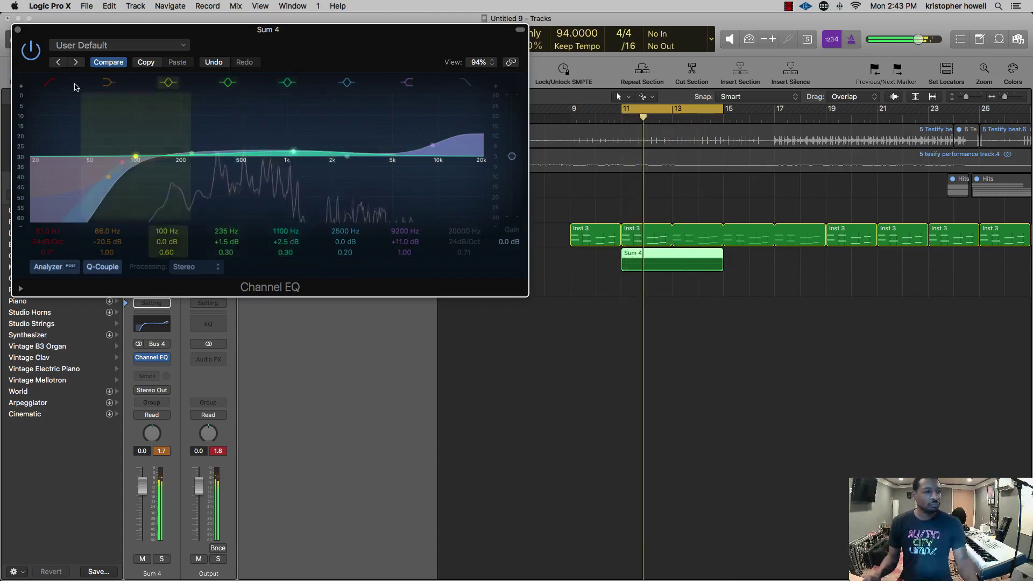
{"action": "left_click", "coordinate": [18, 31]}
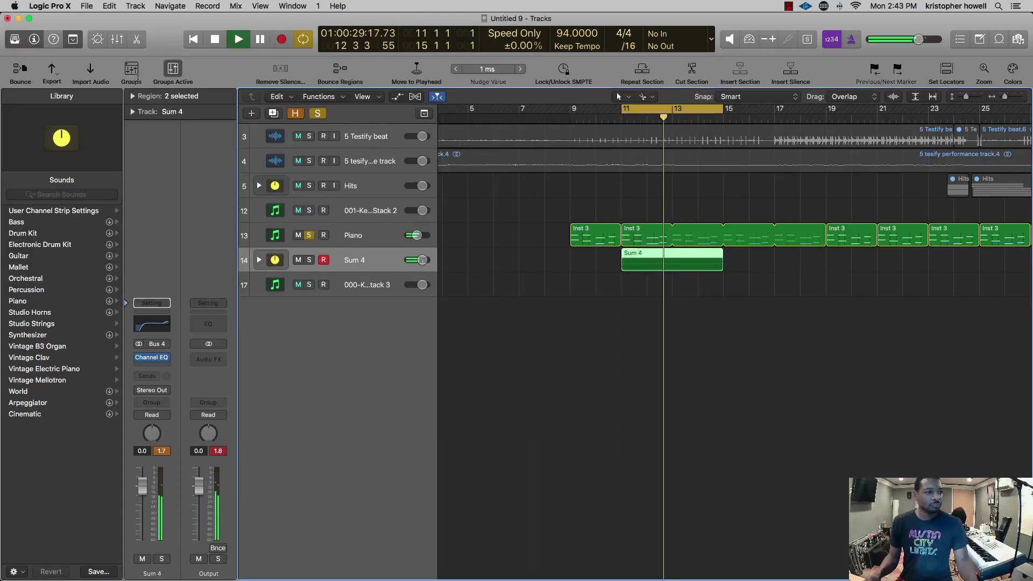
- Add a Bus 5 send to Sum 4 and insert a Stereo Delay on the Aux 5 channel
{"action": "left_click", "coordinate": [145, 378]}
{"action": "mouse_move", "coordinate": [162, 394]}
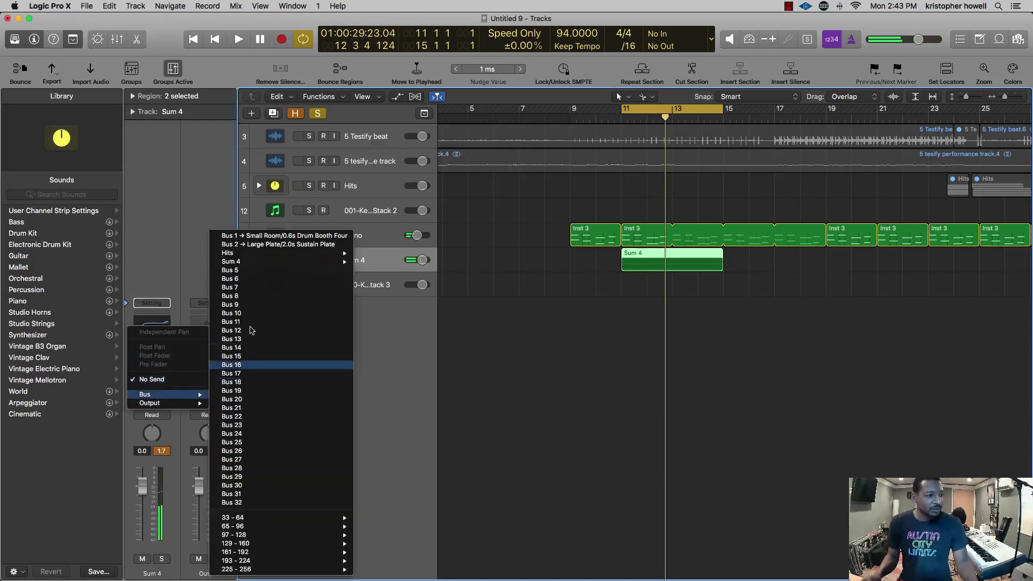
{"action": "left_click", "coordinate": [249, 271]}
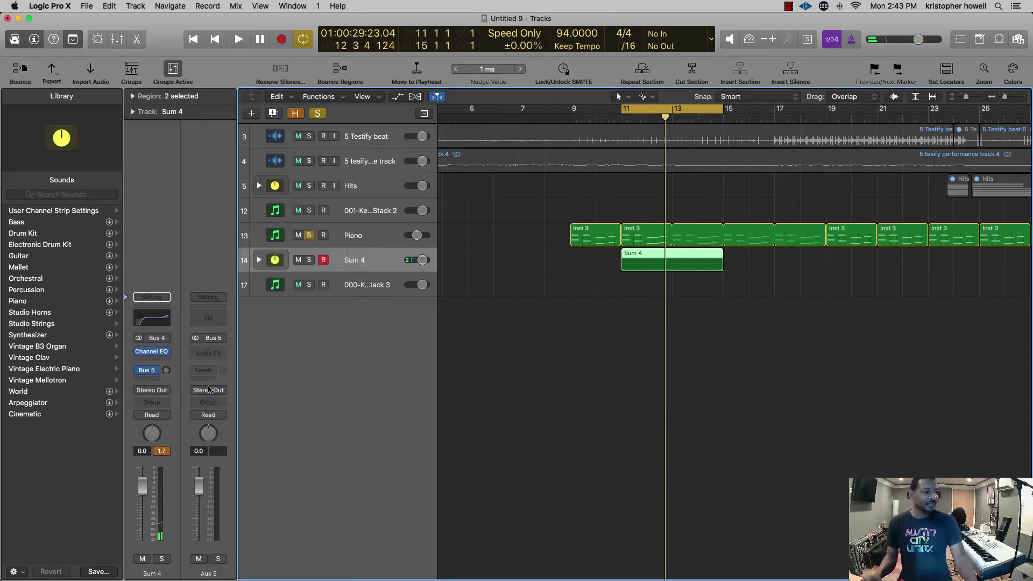
{"action": "left_click", "coordinate": [207, 354]}
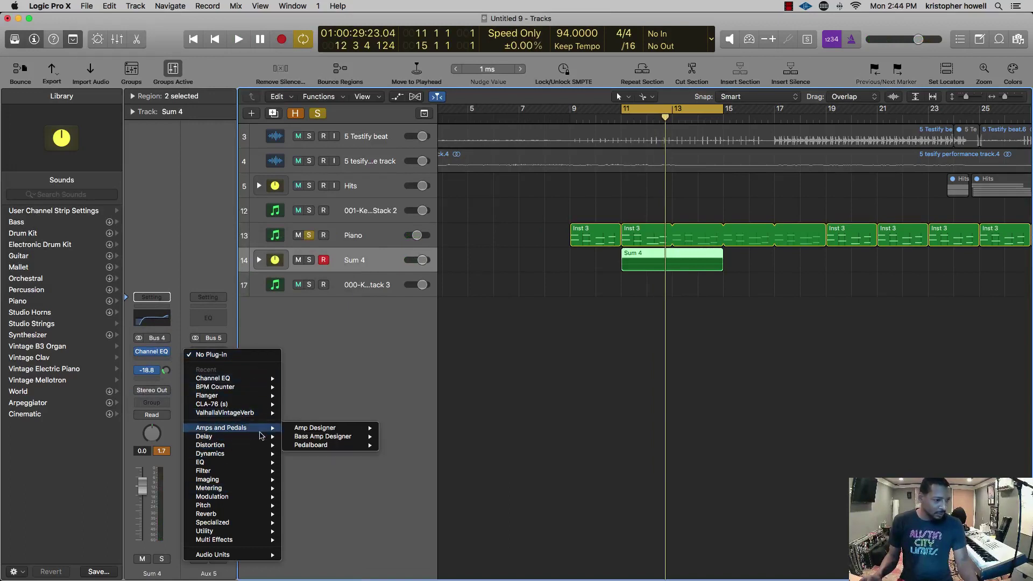
{"action": "mouse_move", "coordinate": [258, 436]}
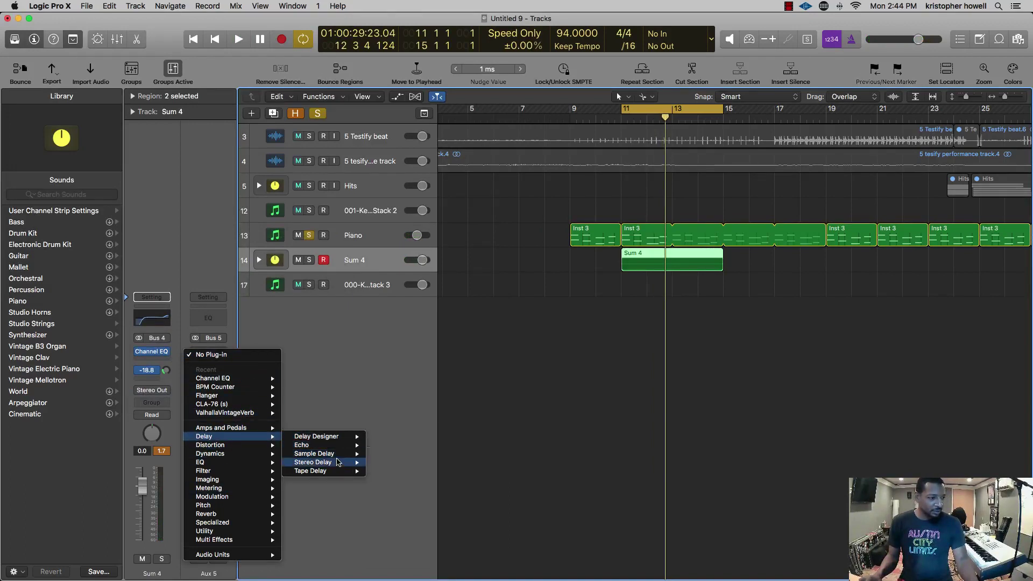
{"action": "left_click", "coordinate": [313, 462]}
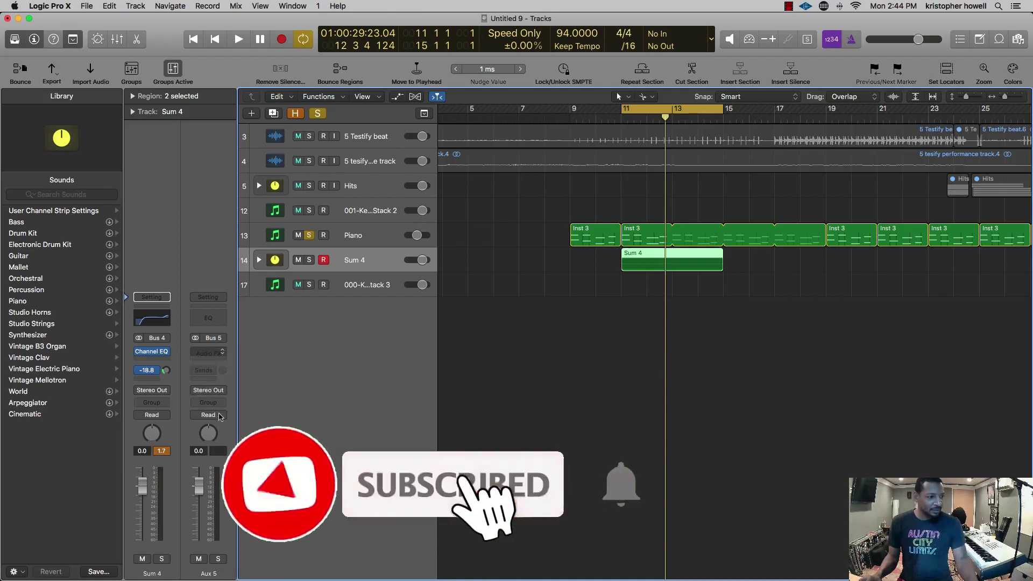
- Adjust Sum 4's Bus 5 send level to about -18.5 dB during playback and close the Stereo Delay window
{"action": "key", "text": "space"}
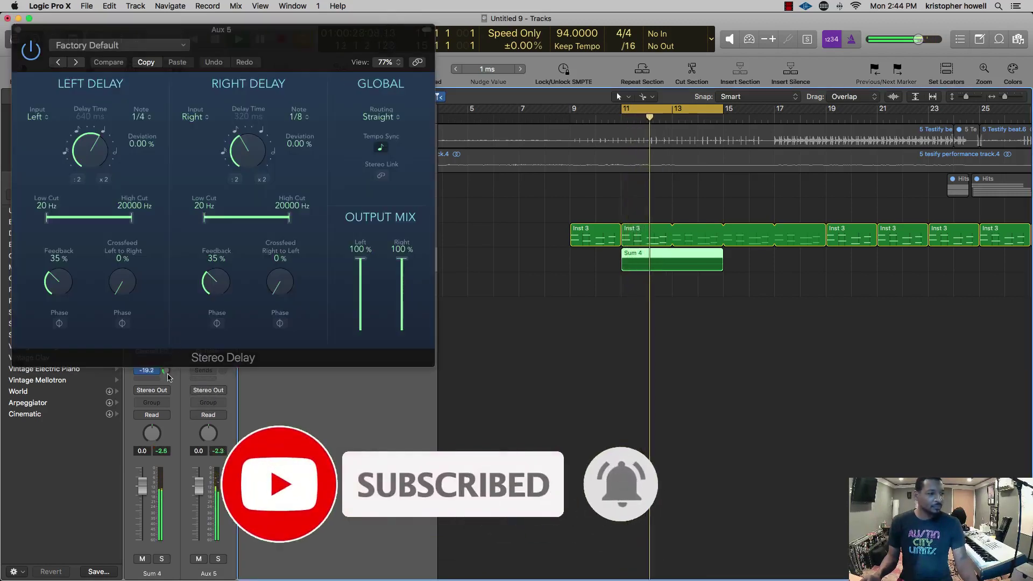
{"action": "left_click_drag", "start_coordinate": [168, 366], "coordinate": [169, 373]}
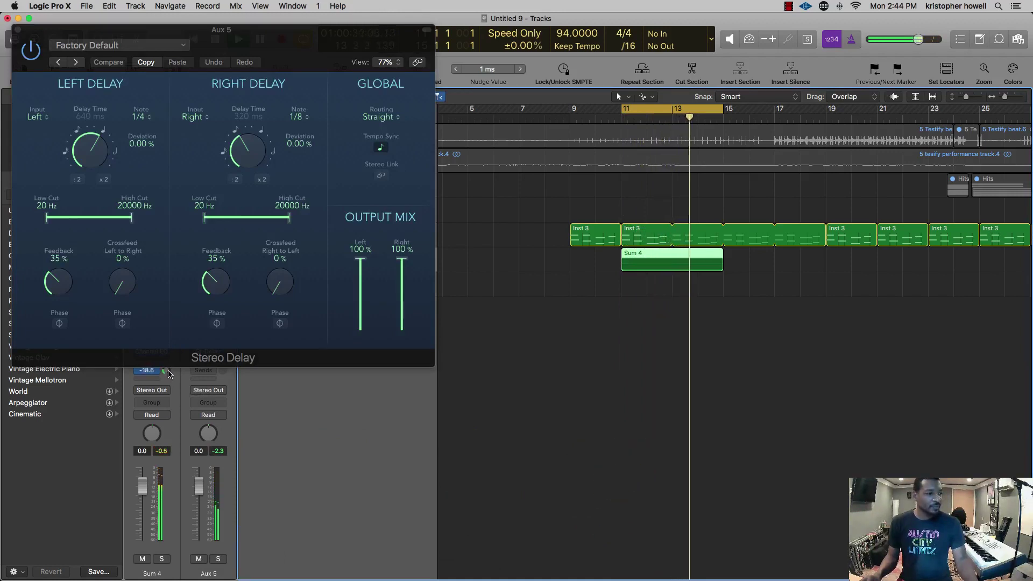
{"action": "left_click", "coordinate": [17, 31]}
{"action": "left_click", "coordinate": [17, 31]}
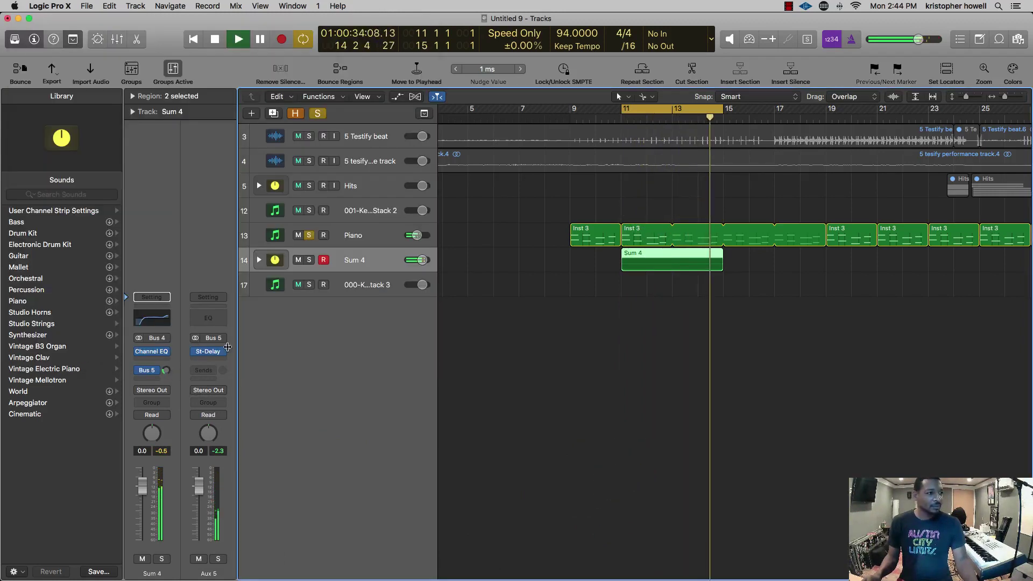
- Add a Channel EQ after the delay on Aux 5, with the low cut at 640 Hz and the high cut at 2350 Hz
{"action": "double_click", "coordinate": [217, 321]}
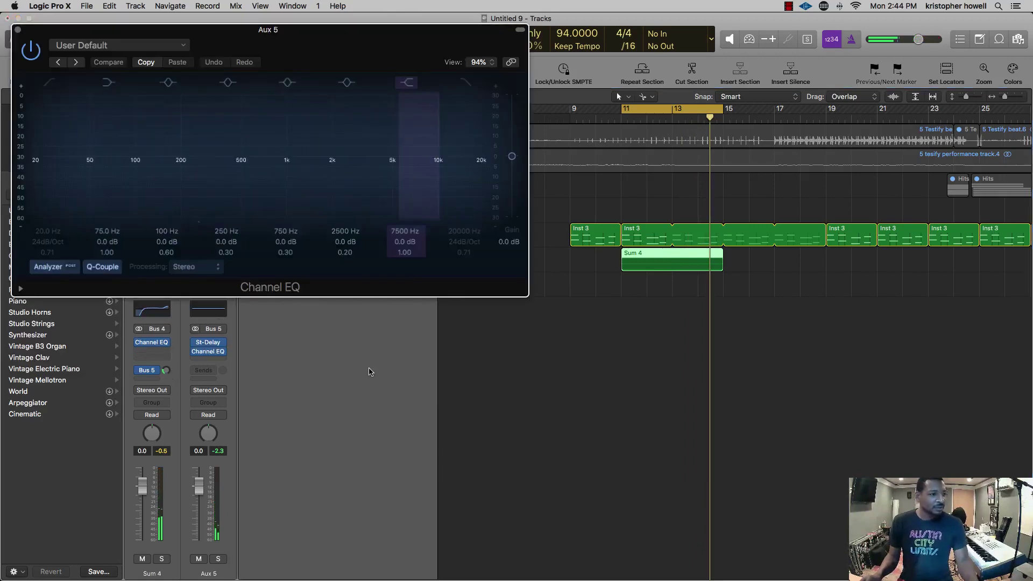
{"action": "left_click", "coordinate": [52, 86]}
{"action": "left_click_drag", "start_coordinate": [74, 184], "coordinate": [181, 157]}
{"action": "left_click_drag", "start_coordinate": [132, 35], "coordinate": [517, 195]}
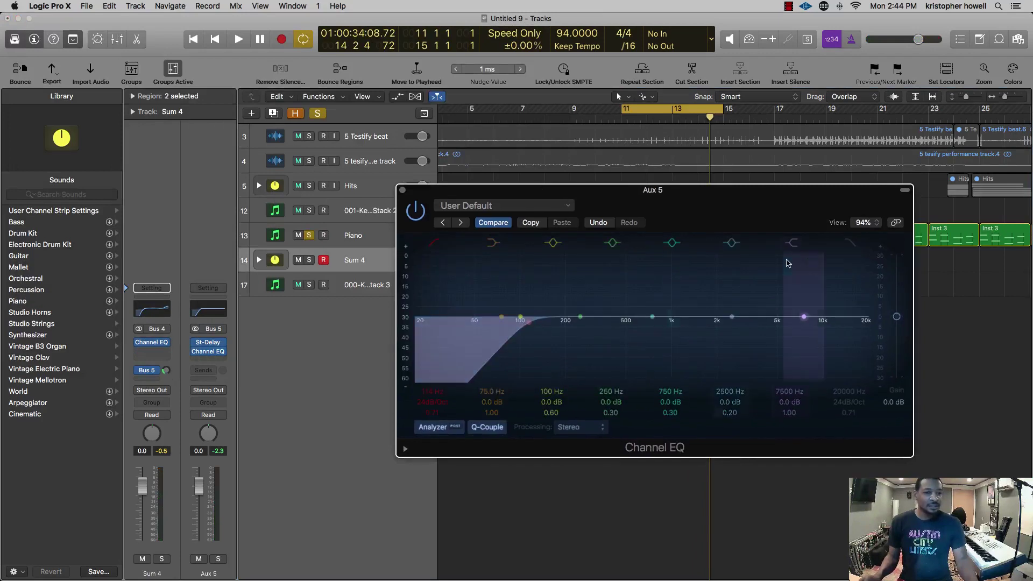
{"action": "left_click_drag", "start_coordinate": [863, 357], "coordinate": [728, 339]}
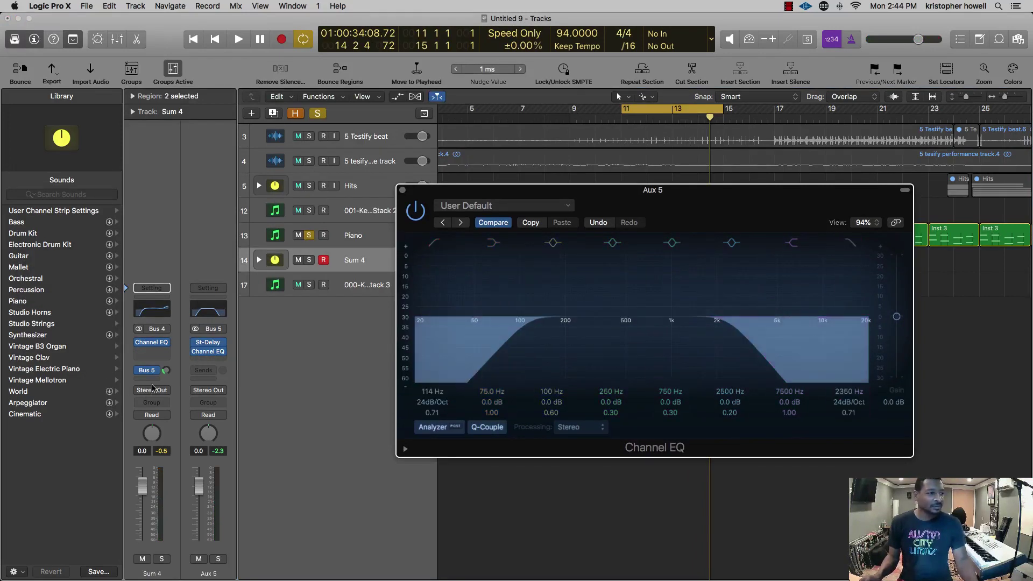
{"action": "key", "text": "space"}
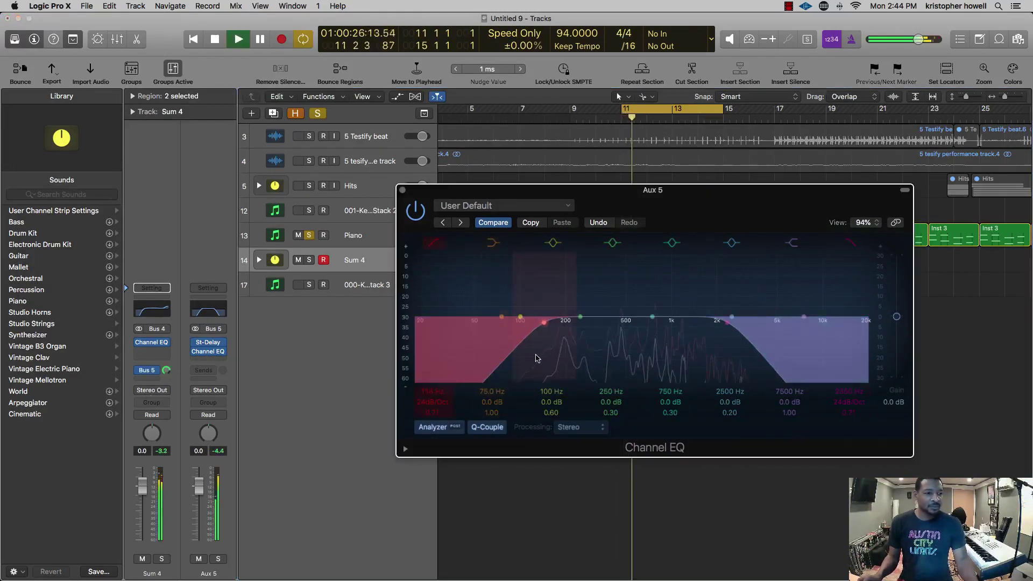
{"action": "left_click_drag", "start_coordinate": [596, 346], "coordinate": [639, 335]}
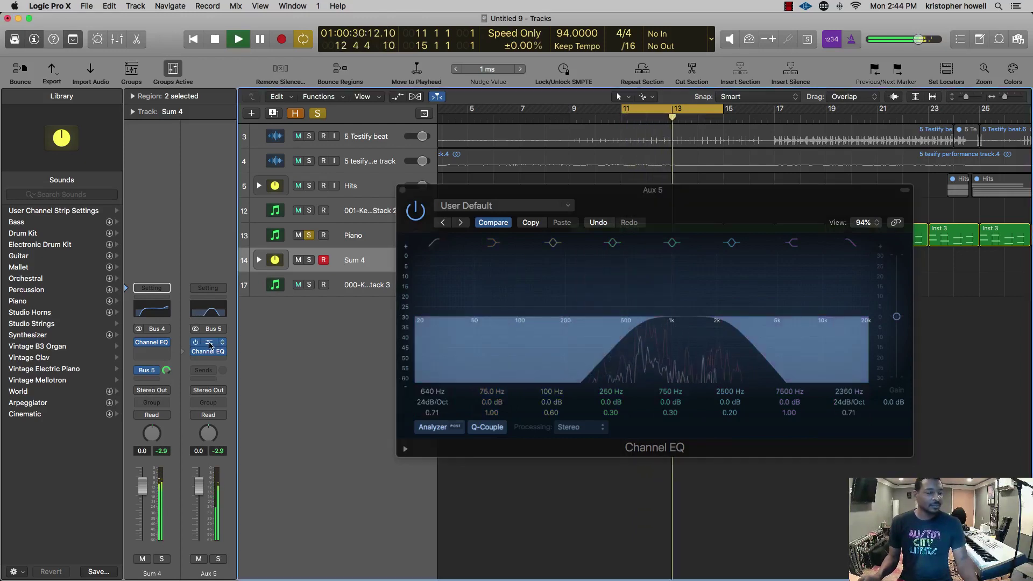
- Set Aux 5's Stereo Delay feedback to 13% for the left delay and 17% for the right delay
{"action": "left_click", "coordinate": [208, 343]}
{"action": "left_click_drag", "start_coordinate": [216, 281], "coordinate": [212, 294]}
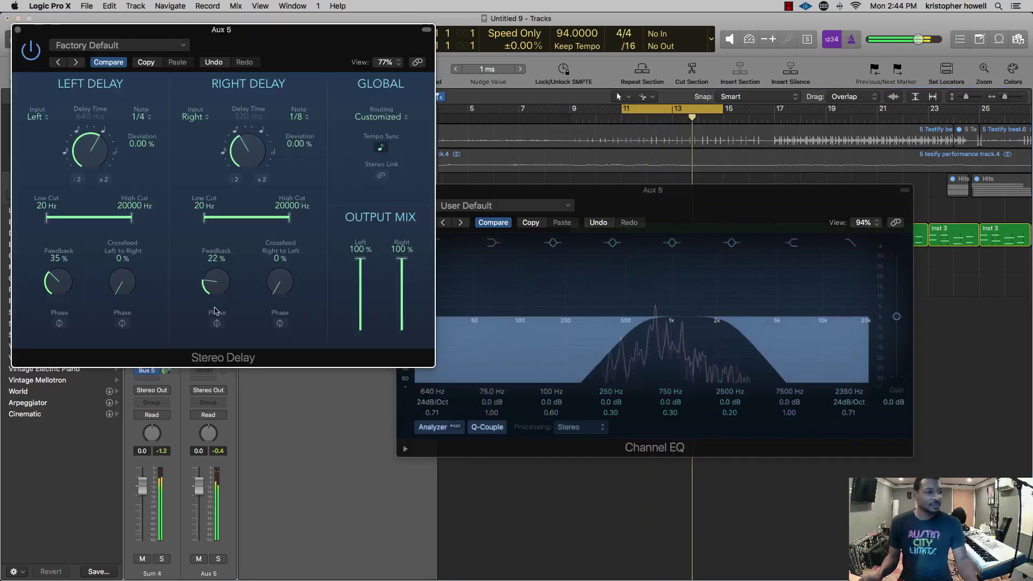
{"action": "left_click_drag", "start_coordinate": [58, 292], "coordinate": [60, 336]}
{"action": "left_click_drag", "start_coordinate": [209, 282], "coordinate": [216, 360]}
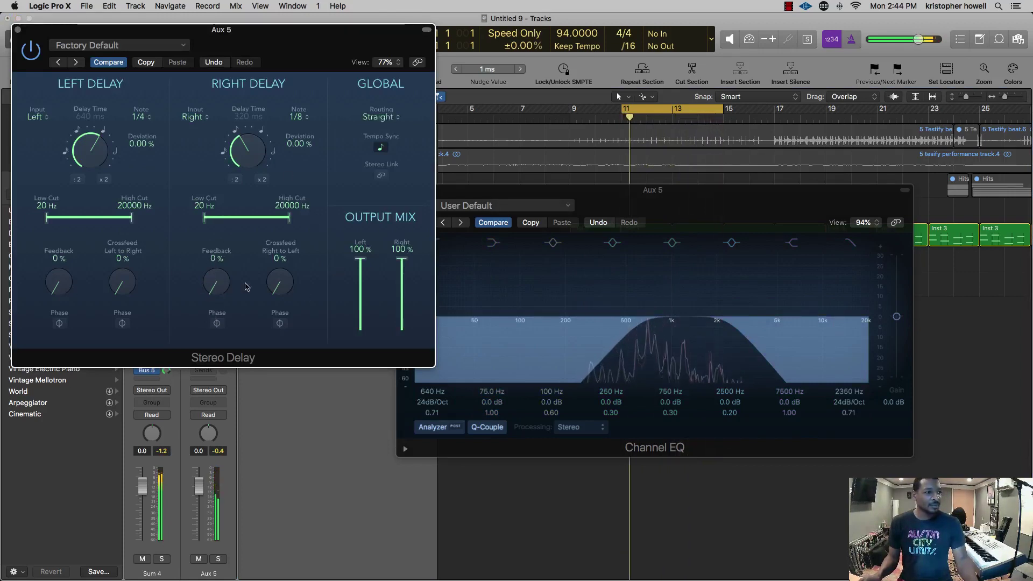
{"action": "left_click_drag", "start_coordinate": [218, 284], "coordinate": [223, 272]}
{"action": "left_click_drag", "start_coordinate": [55, 279], "coordinate": [54, 267]}
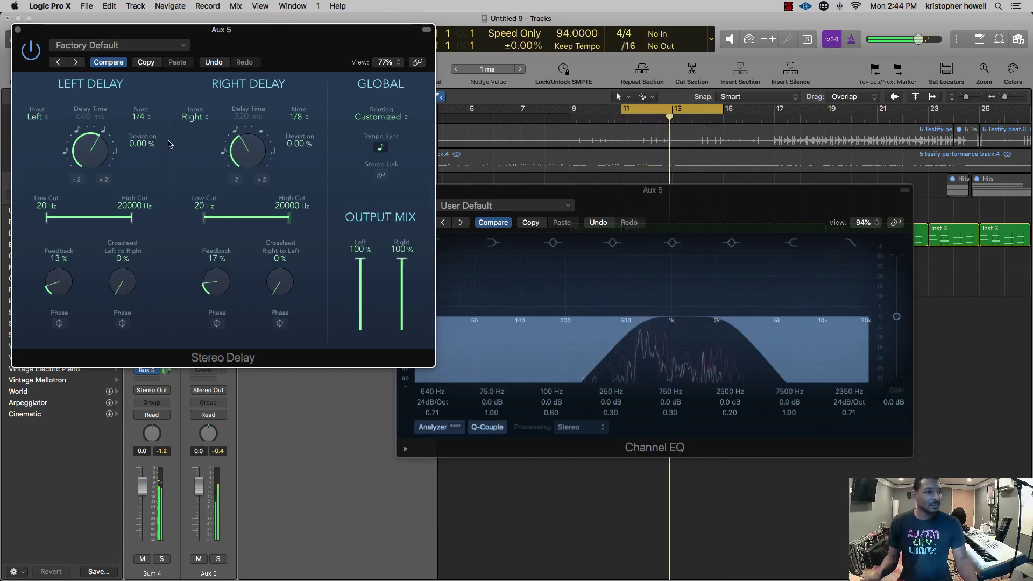
- Set the left delay's note value to 1/8 in the Stereo Delay
{"action": "left_click", "coordinate": [77, 131]}
{"action": "left_click", "coordinate": [78, 131]}
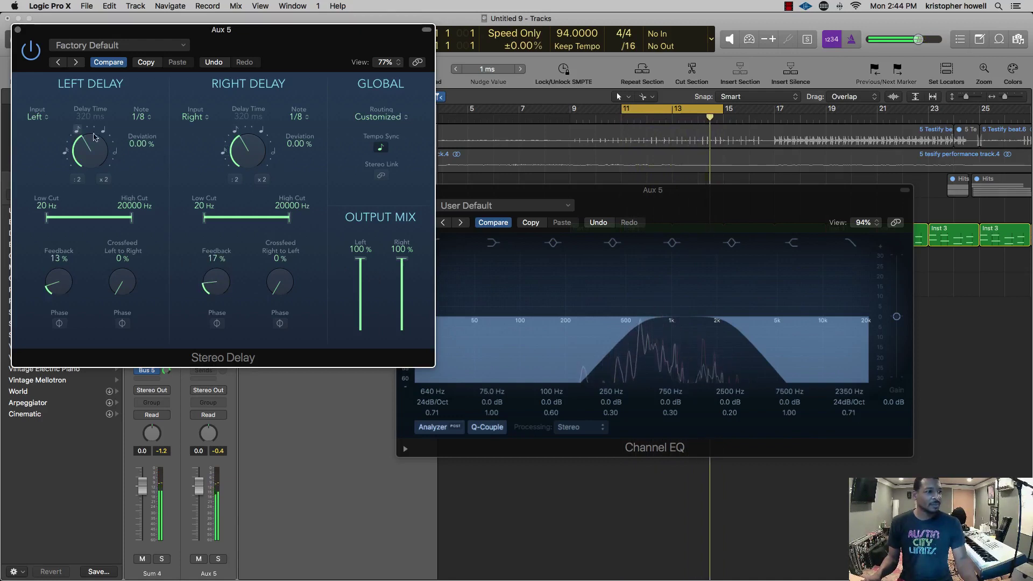
{"action": "left_click_drag", "start_coordinate": [206, 218], "coordinate": [187, 235]}
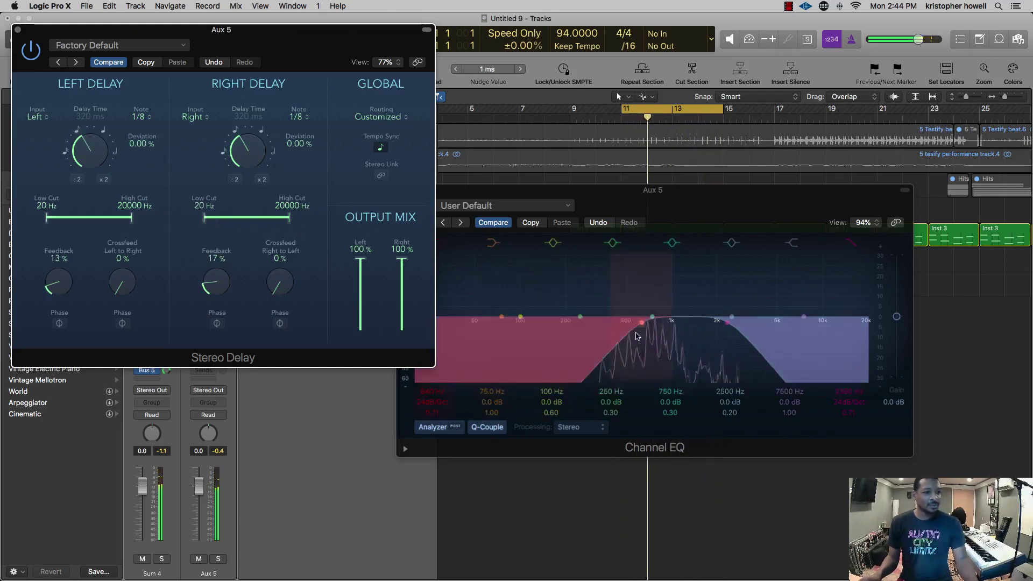
- Set the high cut in Aux 5's Channel EQ to 1420 Hz with a 6 dB/Oct slope while checking the send
{"action": "left_click", "coordinate": [686, 361]}
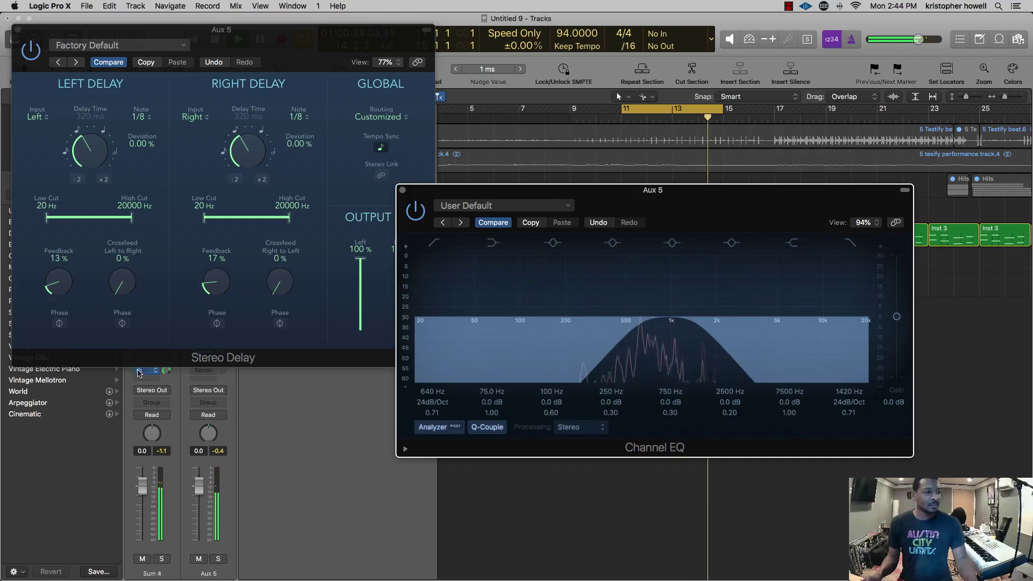
{"action": "left_click", "coordinate": [167, 371]}
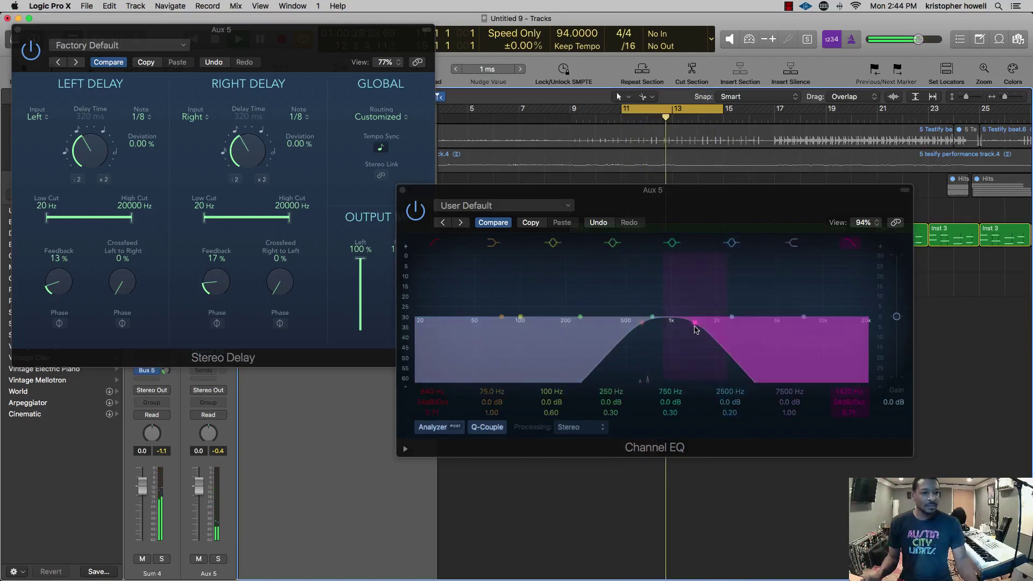
{"action": "left_click_drag", "start_coordinate": [837, 406], "coordinate": [838, 422]}
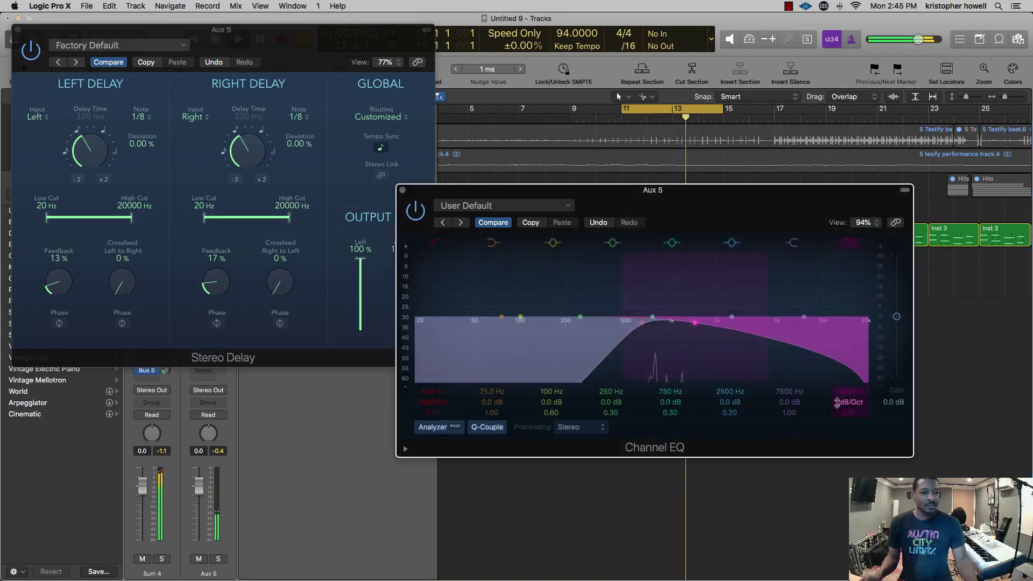
- Fine-tune Sum 4's Bus 5 send level and close the Channel EQ and Stereo Delay windows
{"action": "left_click", "coordinate": [167, 371]}
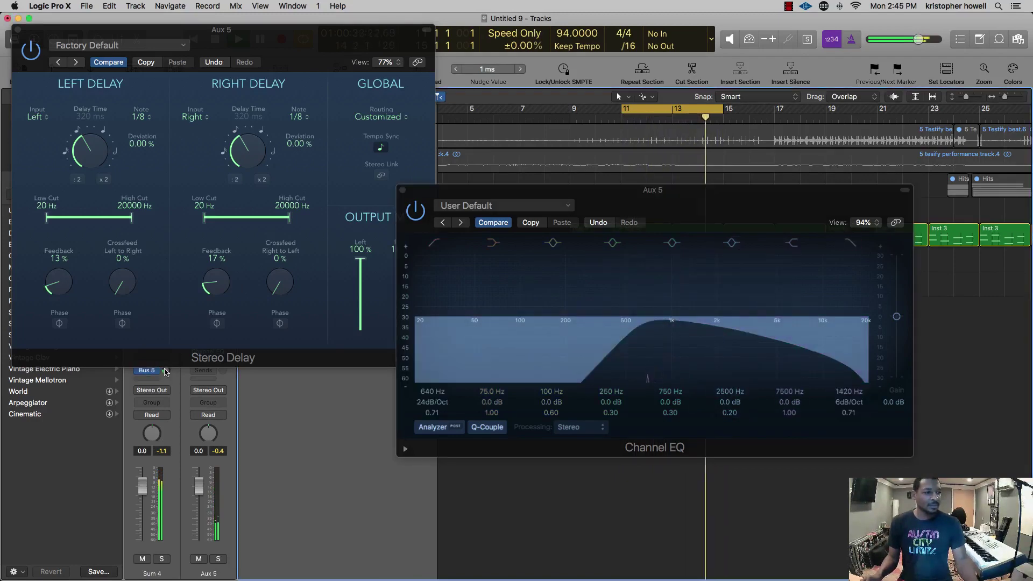
{"action": "left_click_drag", "start_coordinate": [167, 371], "coordinate": [166, 367]}
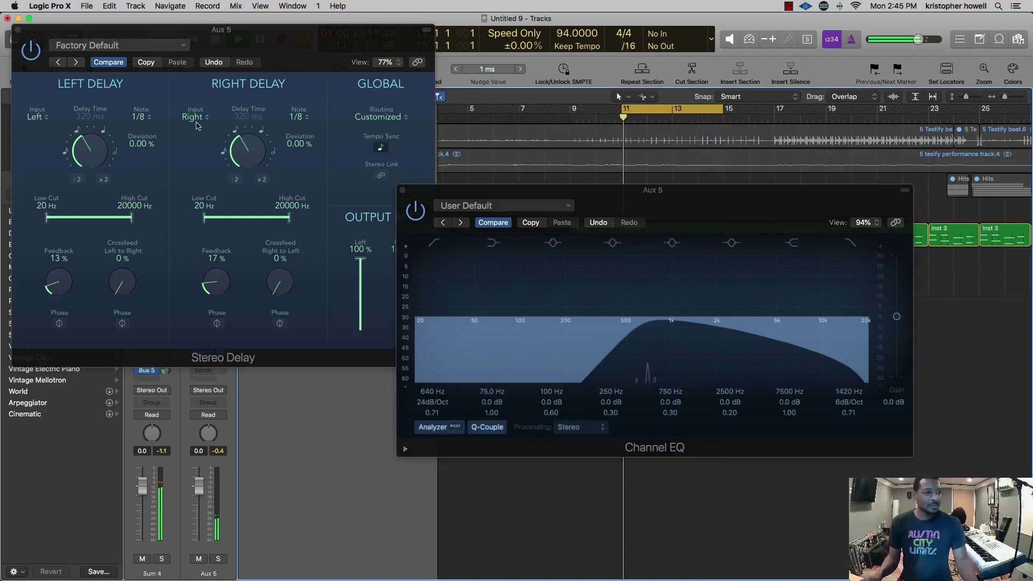
{"action": "left_click", "coordinate": [403, 192]}
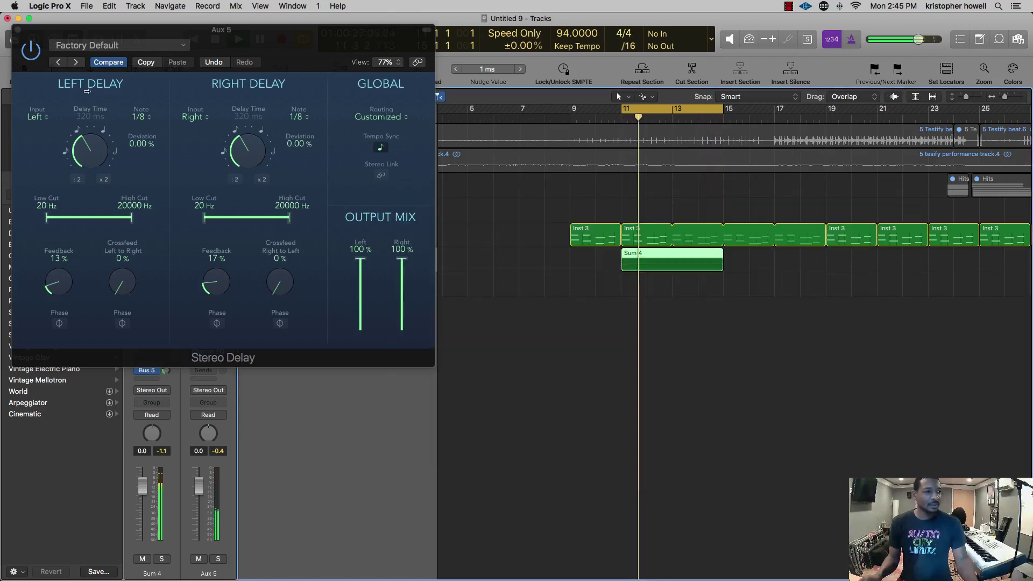
{"action": "left_click", "coordinate": [19, 31]}
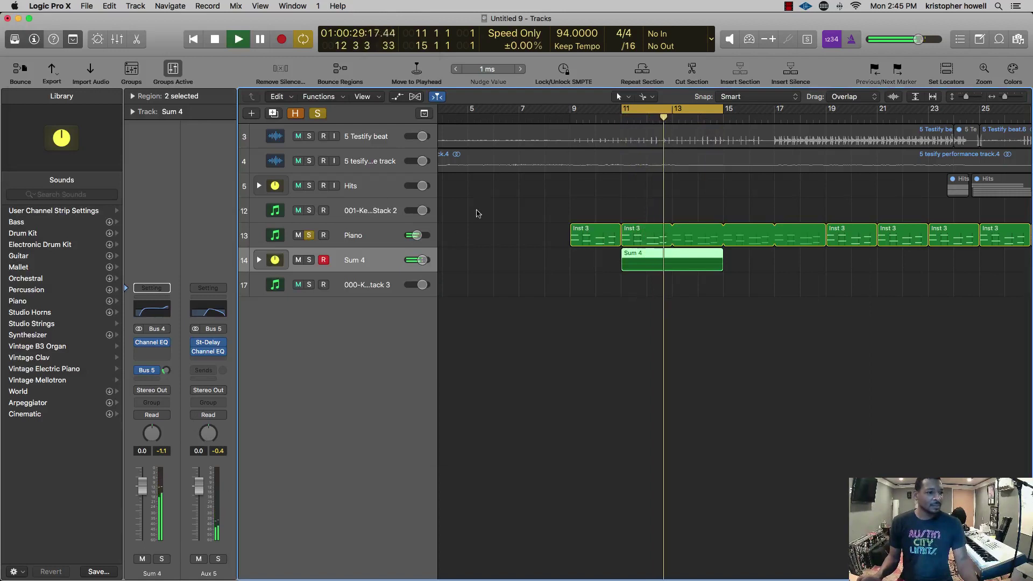
- Unsolo the Piano track, lower the Aux 5 volume to about -2.3 dB and stop playback
{"action": "left_click", "coordinate": [310, 236]}
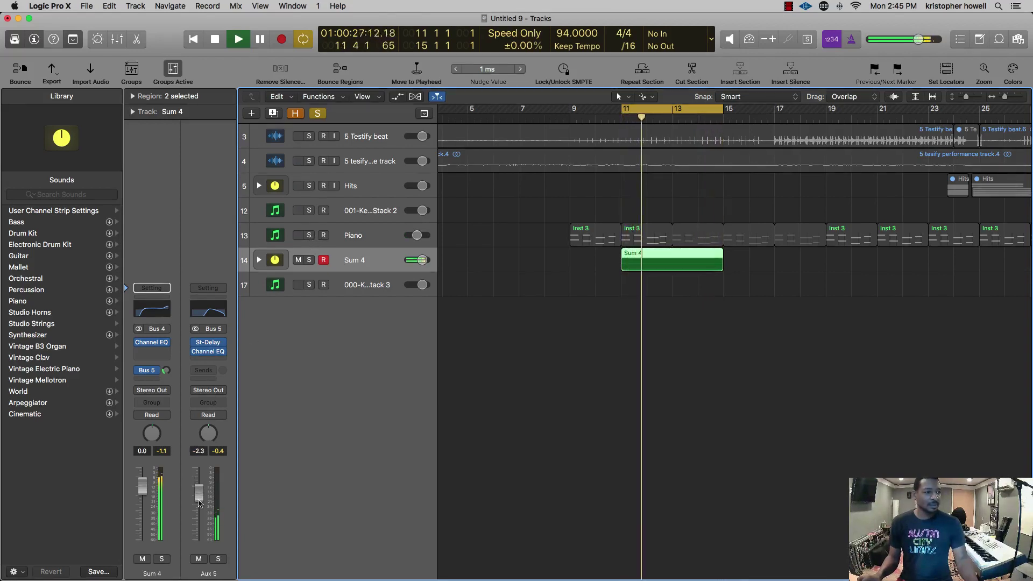
{"action": "key", "text": "space"}
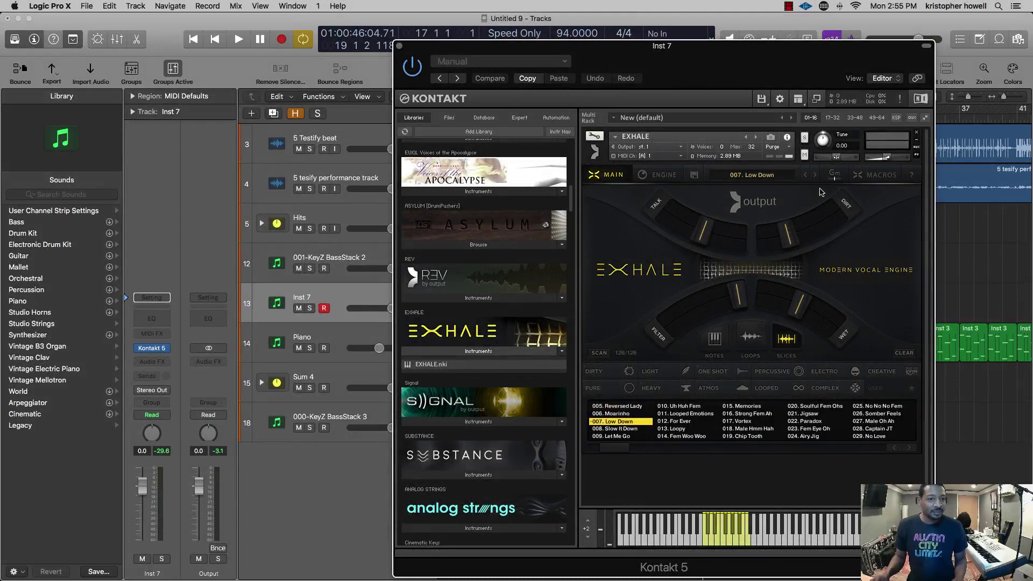
- Load the 008. Slow It Down preset in EXHALE and solo the 5 Testify beat and Inst 7 tracks
{"action": "left_click", "coordinate": [625, 428]}
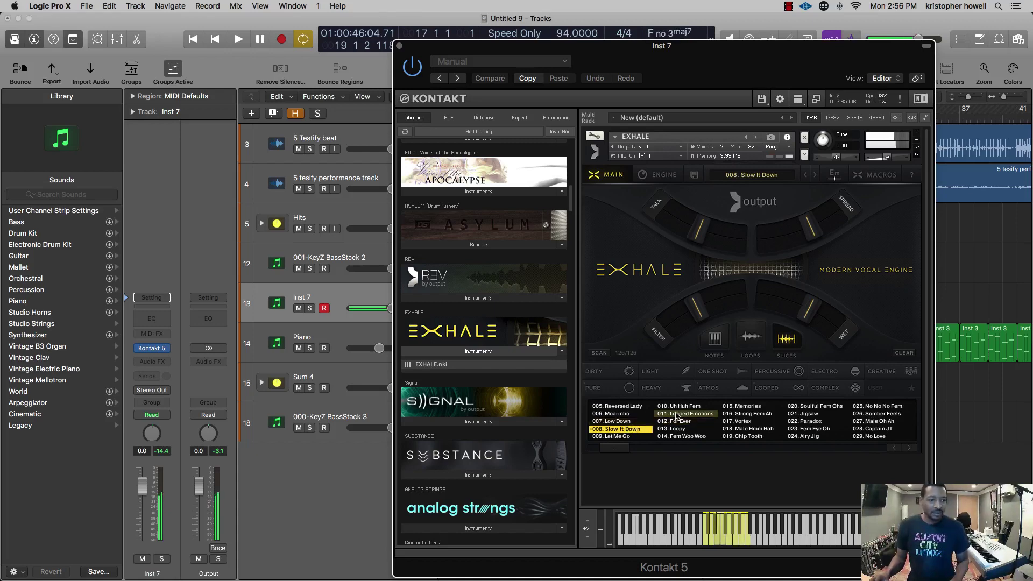
{"action": "left_click_drag", "start_coordinate": [703, 47], "coordinate": [1032, 140]}
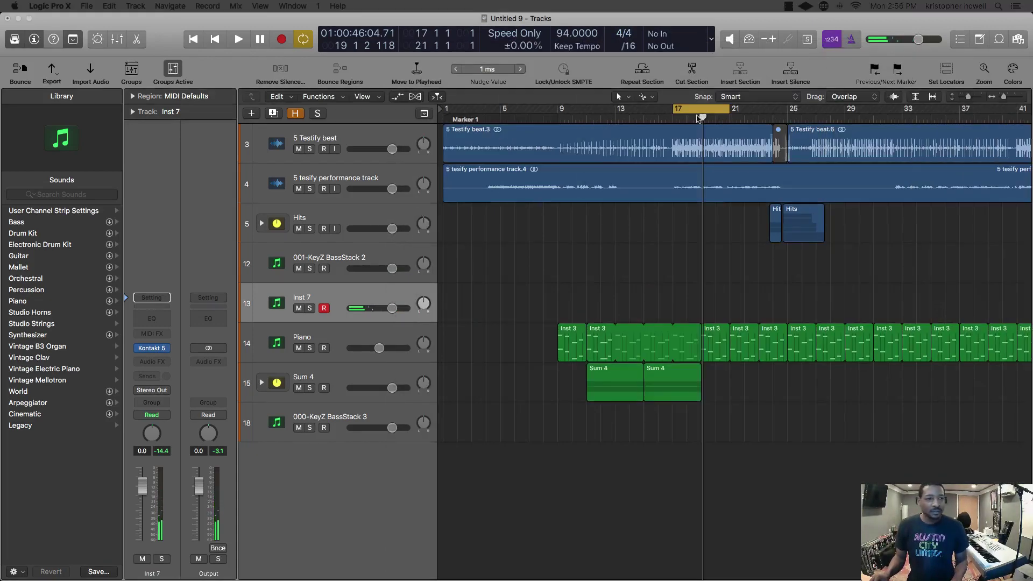
{"action": "left_click", "coordinate": [314, 150]}
{"action": "key", "text": "space"}
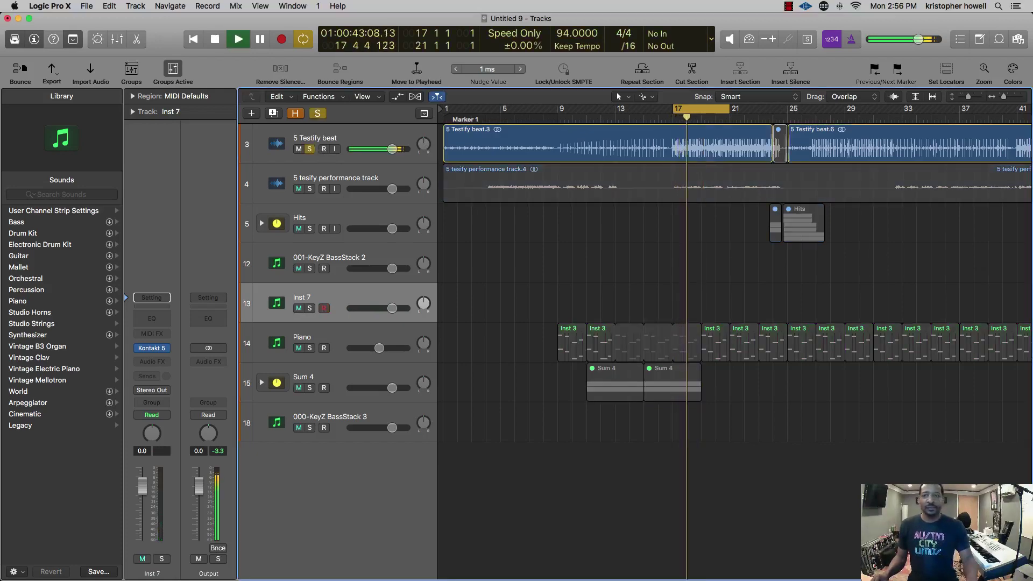
{"action": "left_click_drag", "start_coordinate": [1032, 75], "coordinate": [642, 55]}
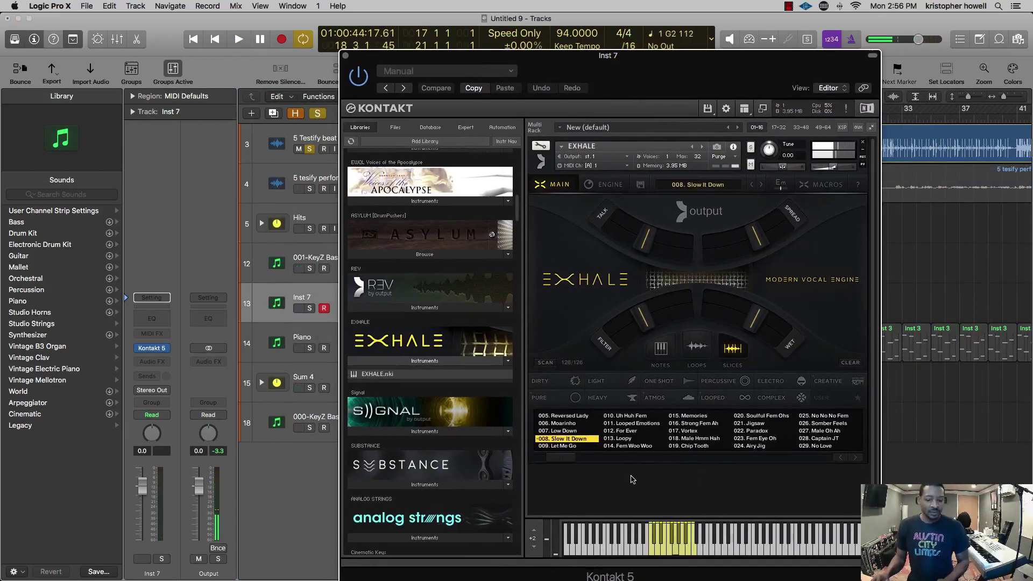
{"action": "key", "text": "s"}
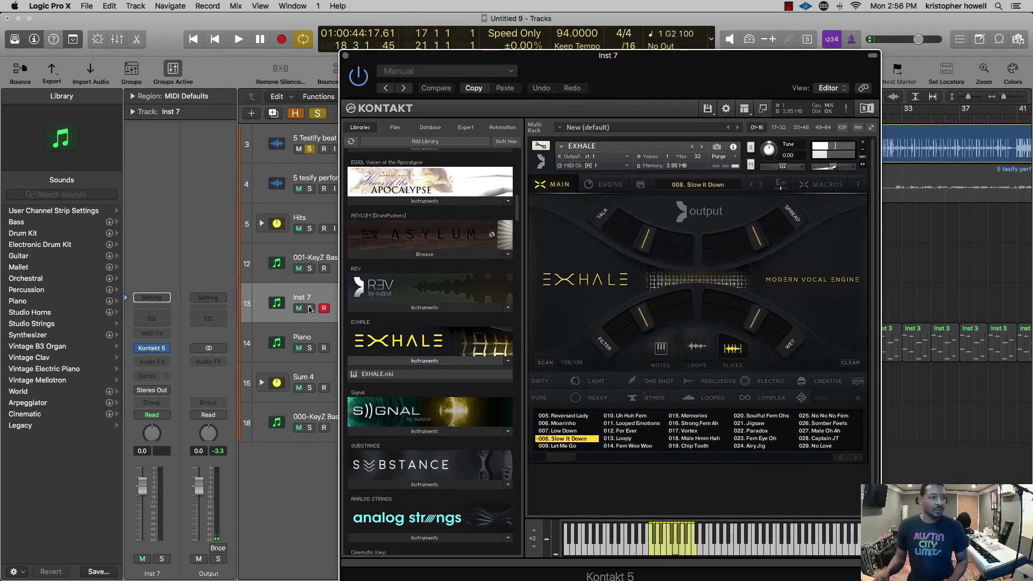
{"action": "left_click", "coordinate": [310, 308]}
- Audition the EXHALE presets from 010. Uh Huh Fem through 013. Loopy on Inst 7
{"action": "left_click", "coordinate": [623, 419]}
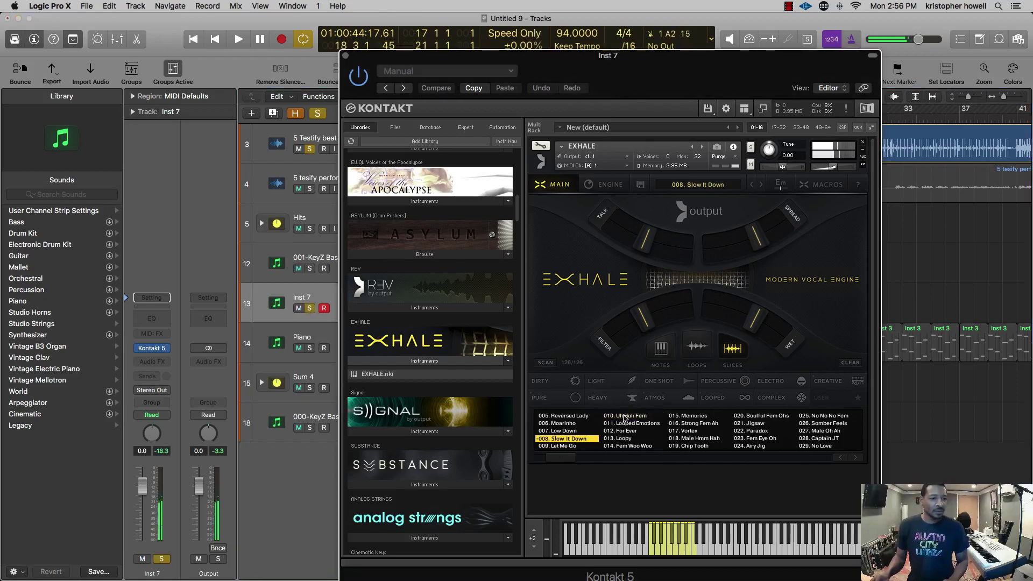
{"action": "left_click", "coordinate": [627, 417]}
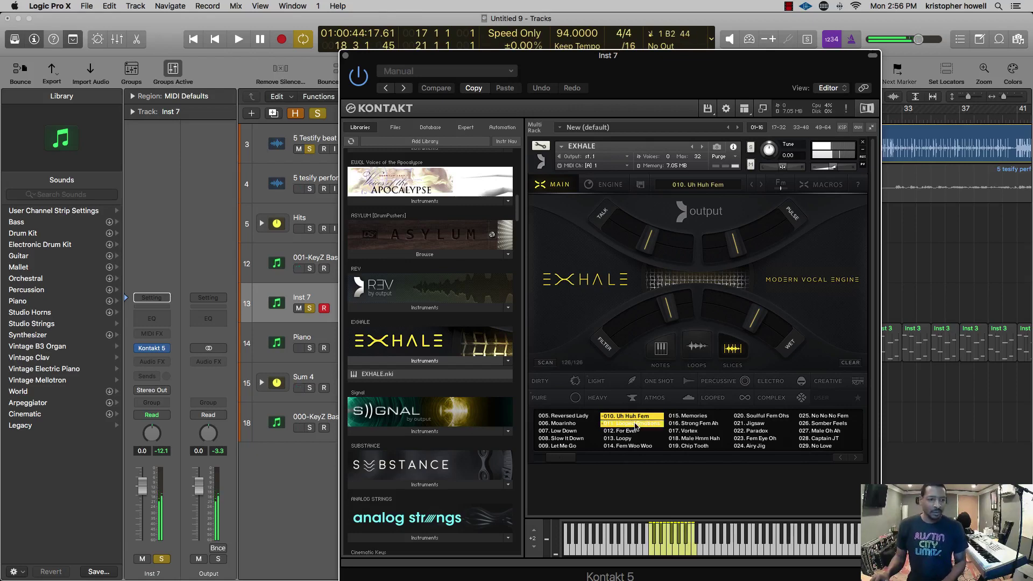
{"action": "left_click", "coordinate": [636, 424]}
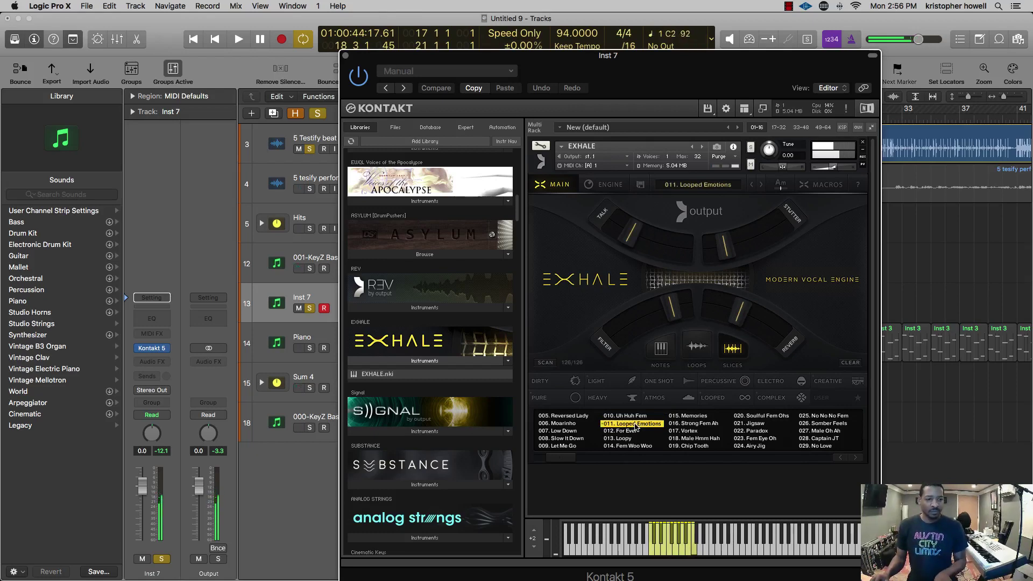
{"action": "left_click", "coordinate": [630, 432]}
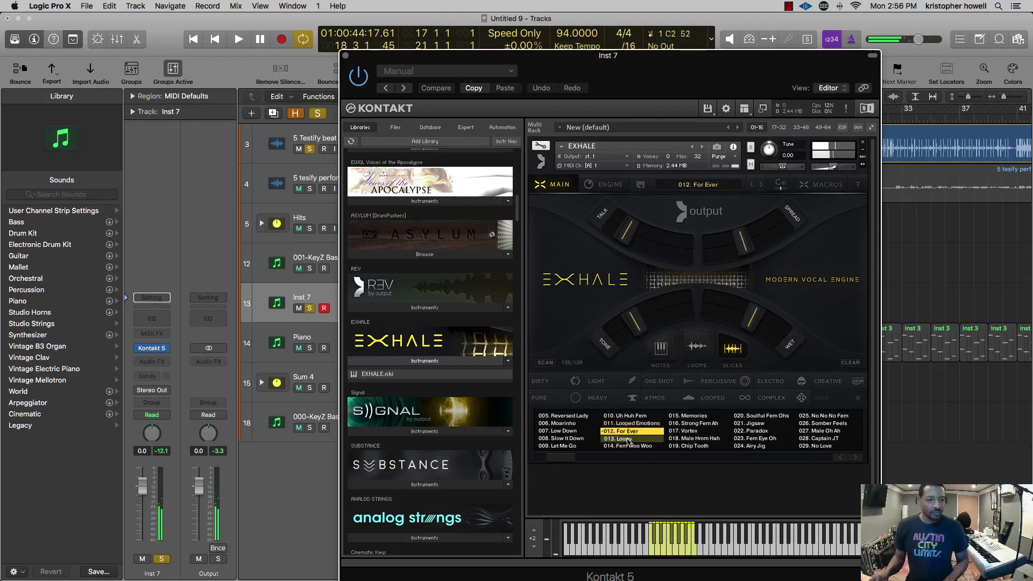
{"action": "left_click", "coordinate": [627, 439]}
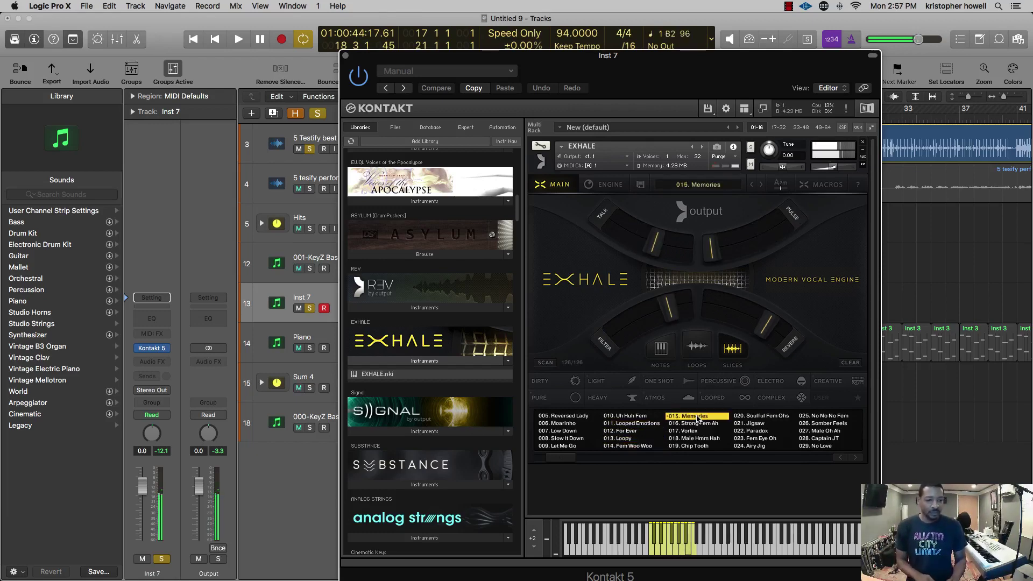
- Audition the EXHALE presets from 015. Memories through 019. Chip Tooth on Inst 7
{"action": "left_click", "coordinate": [699, 424]}
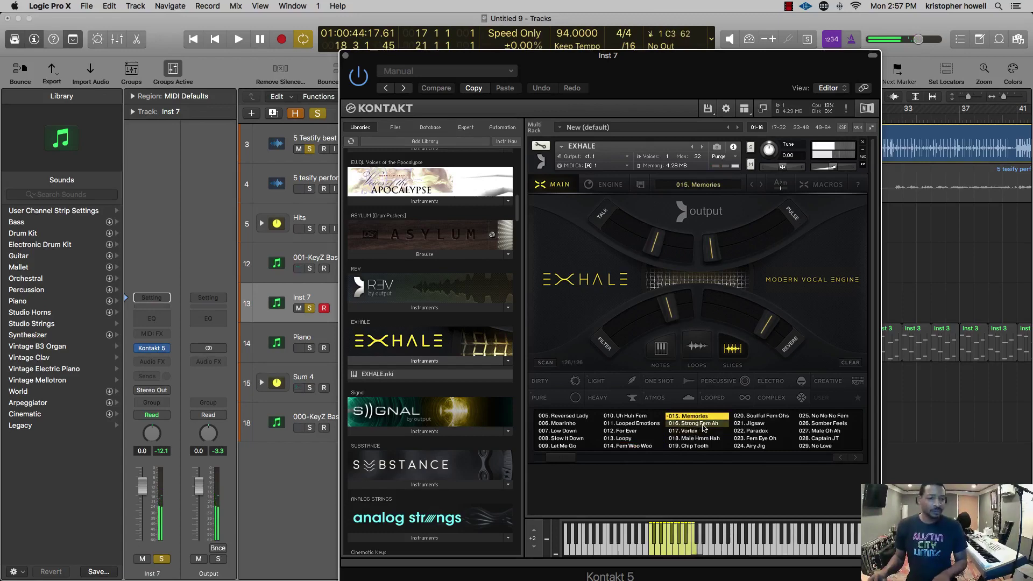
{"action": "left_click", "coordinate": [716, 430]}
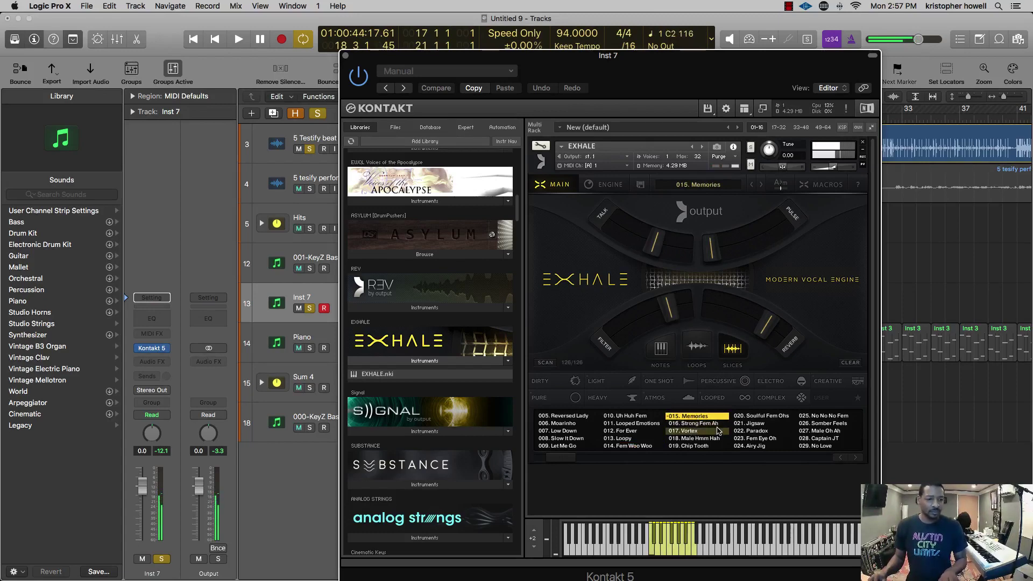
{"action": "left_click", "coordinate": [699, 424]}
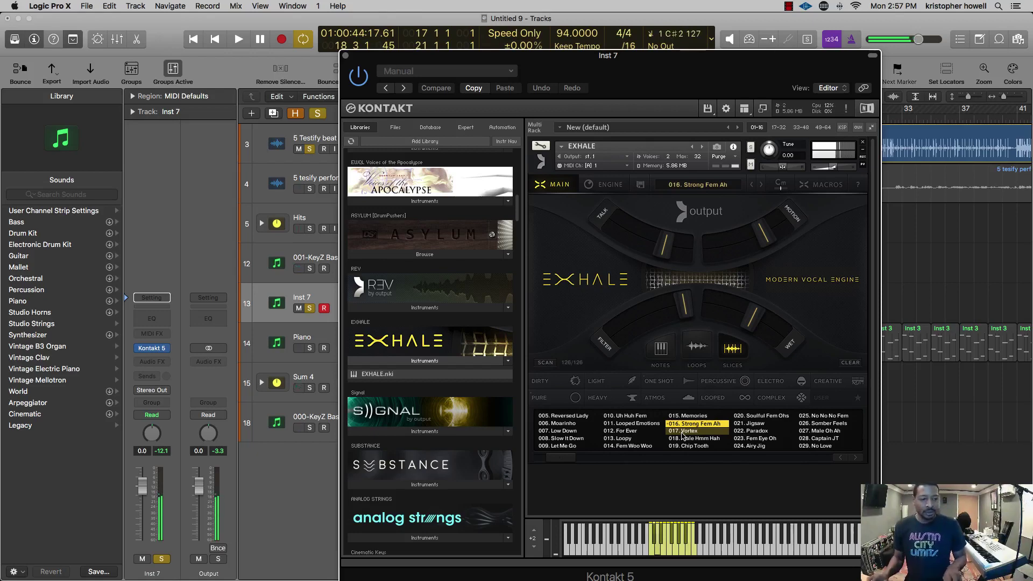
{"action": "left_click", "coordinate": [686, 431]}
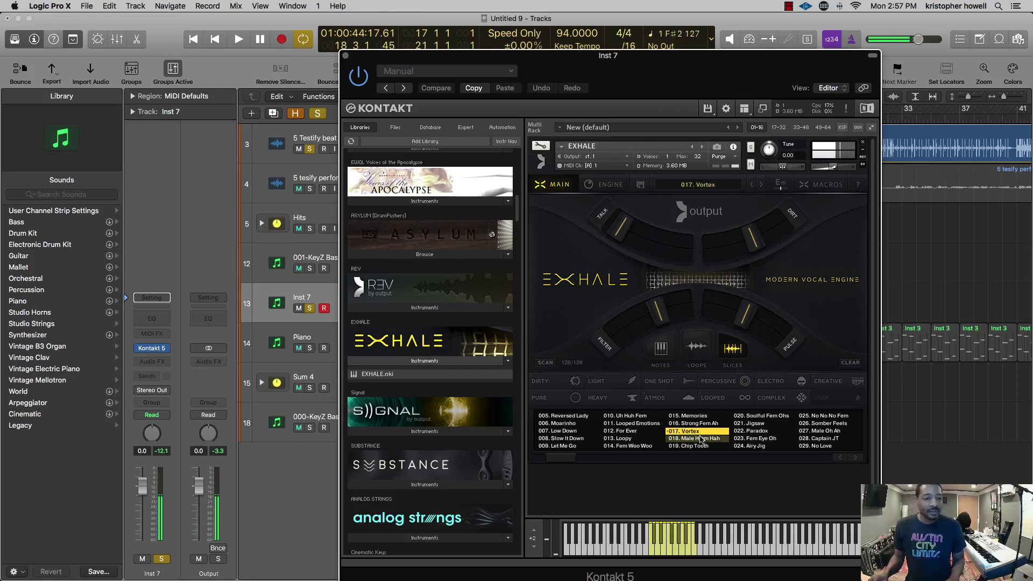
{"action": "left_click", "coordinate": [696, 439]}
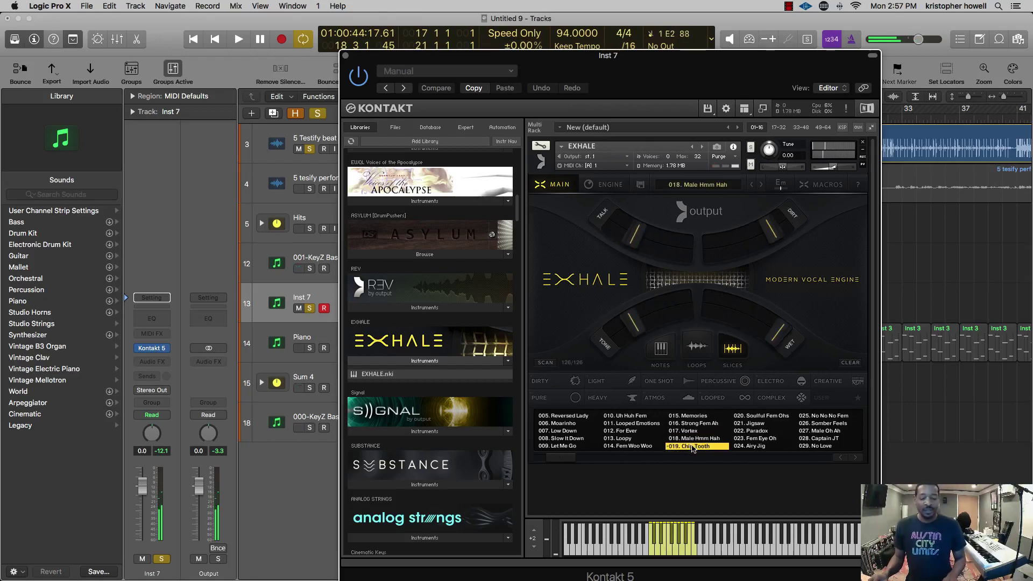
{"action": "left_click", "coordinate": [692, 446]}
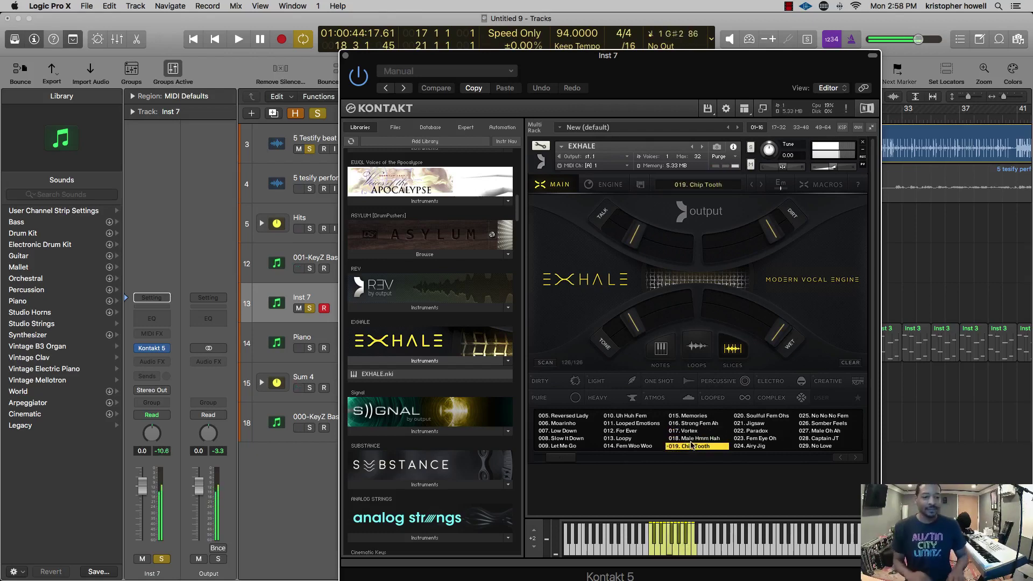
- Try the EXHALE presets 020. Soulful Fem Ohs, 021. Jigsaw and 022. Paradox on Inst 7
{"action": "left_click", "coordinate": [762, 417]}
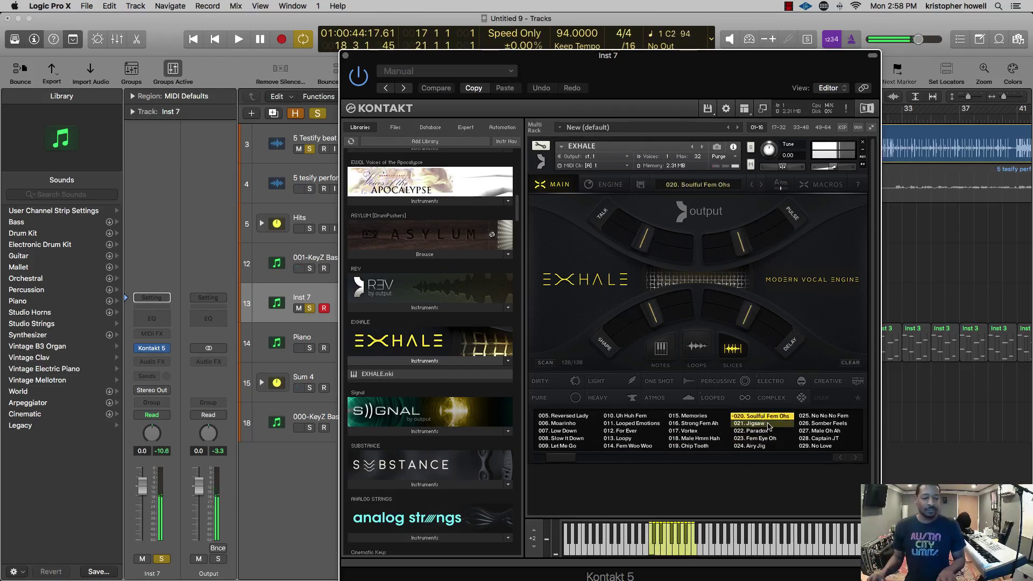
{"action": "left_click", "coordinate": [764, 425]}
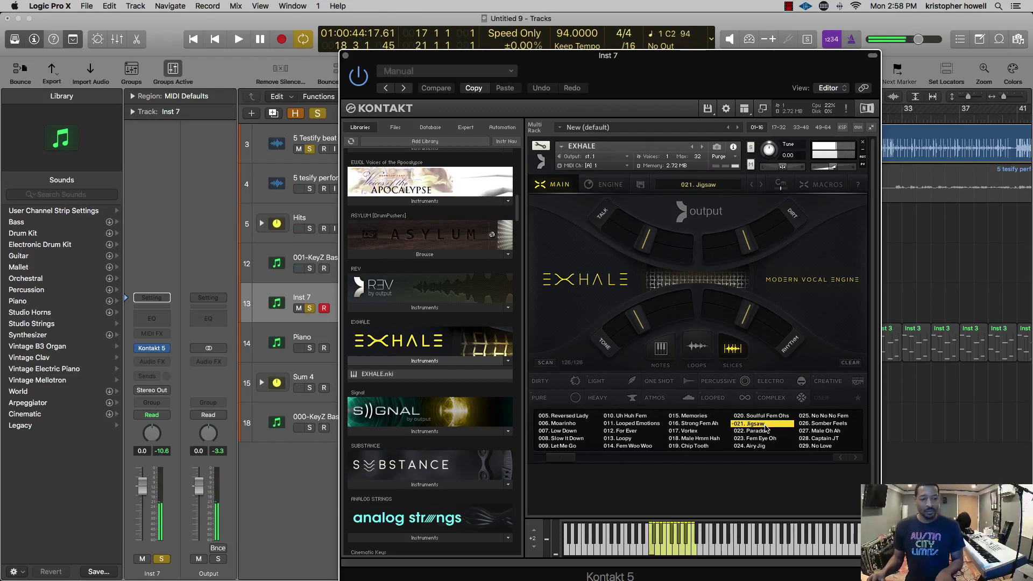
{"action": "left_click", "coordinate": [763, 430]}
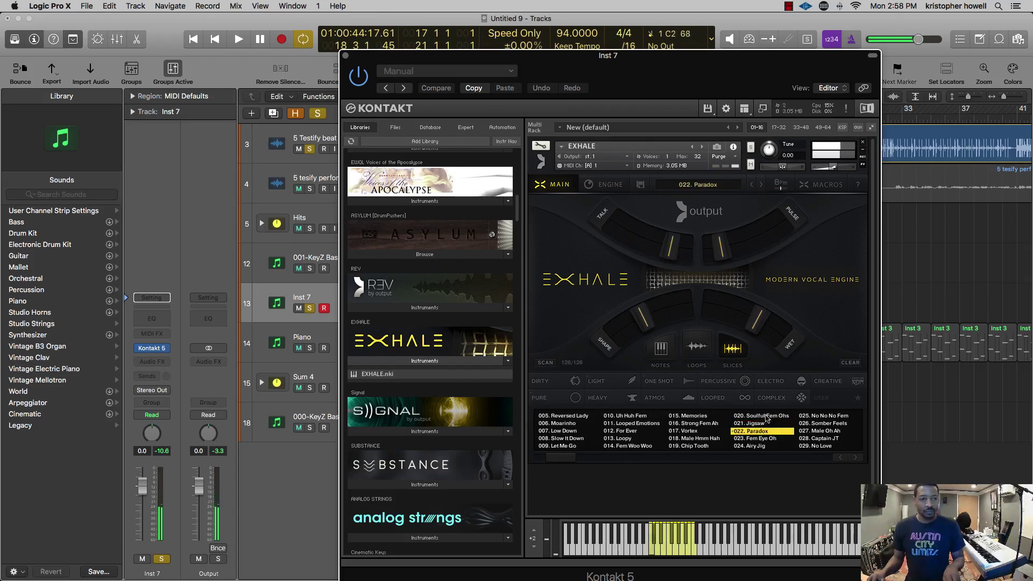
- Move the Kontakt window off the arrangement and play the looped section, toggling the solo on the 5 Testify beat track
{"action": "left_click_drag", "start_coordinate": [668, 66], "coordinate": [1032, 67]}
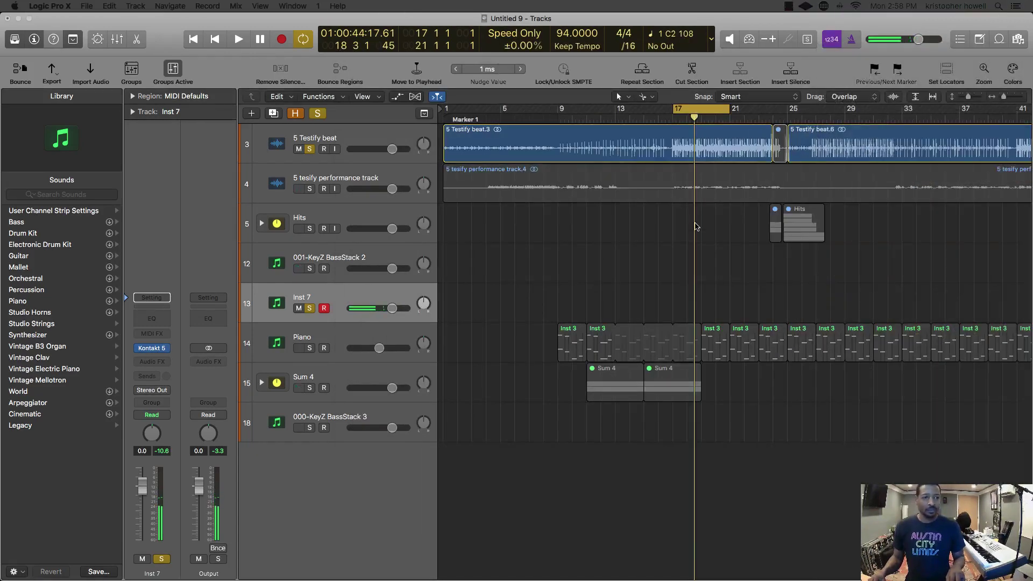
{"action": "left_click", "coordinate": [696, 237]}
{"action": "left_click", "coordinate": [310, 149]}
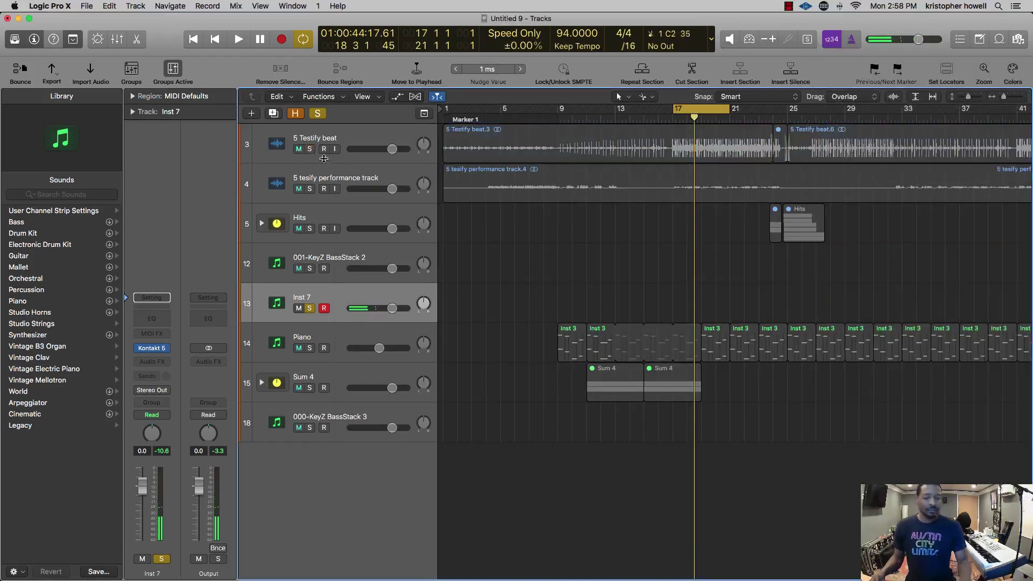
{"action": "key", "text": "space"}
{"action": "left_click", "coordinate": [310, 150]}
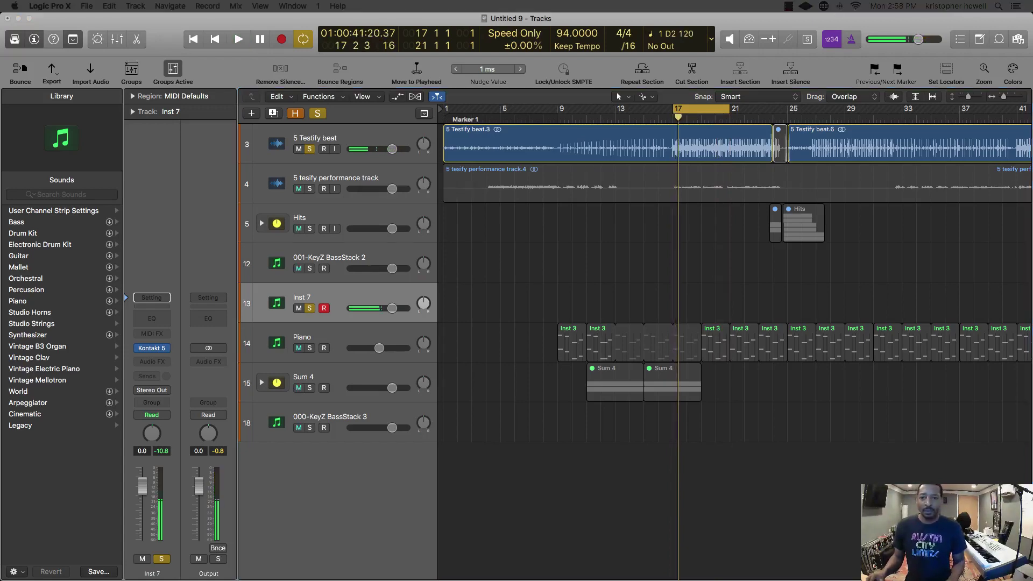
- Bring the Kontakt window back into view and audition the EXHALE presets from 023. Fem Eye Oh through 026. Somber Feels
{"action": "left_click_drag", "start_coordinate": [1032, 60], "coordinate": [657, 102]}
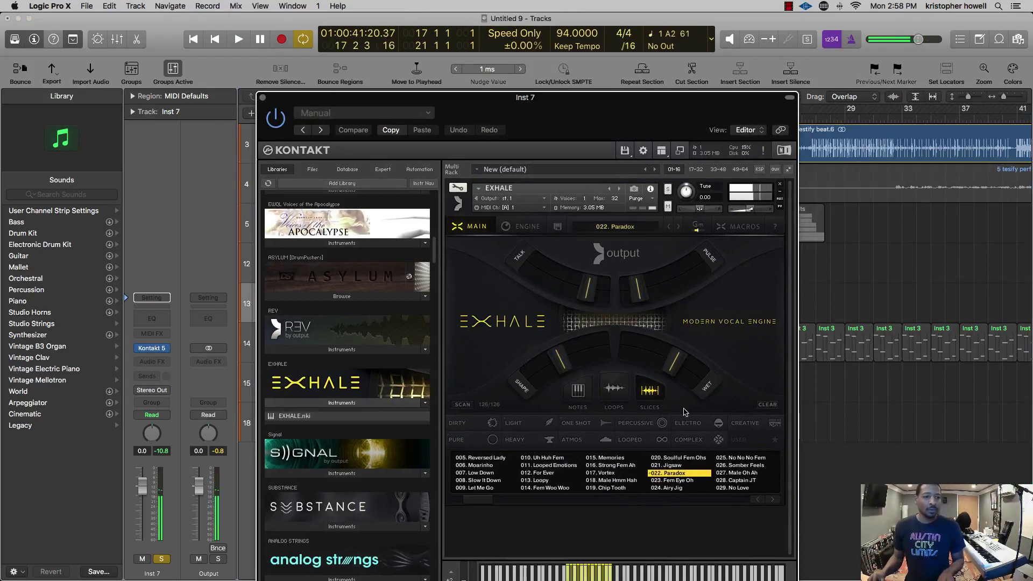
{"action": "left_click", "coordinate": [677, 480]}
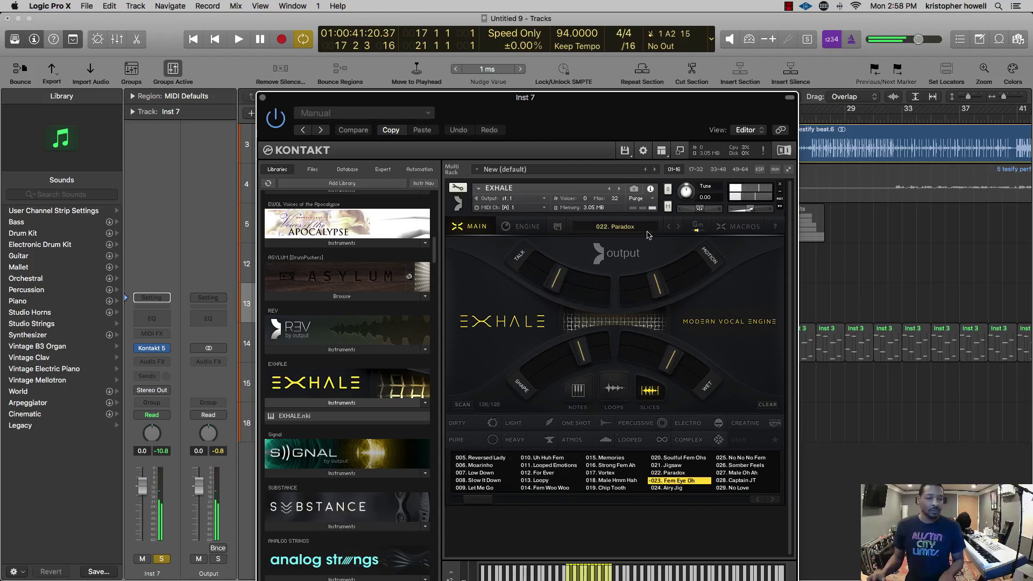
{"action": "left_click_drag", "start_coordinate": [592, 108], "coordinate": [626, 51]}
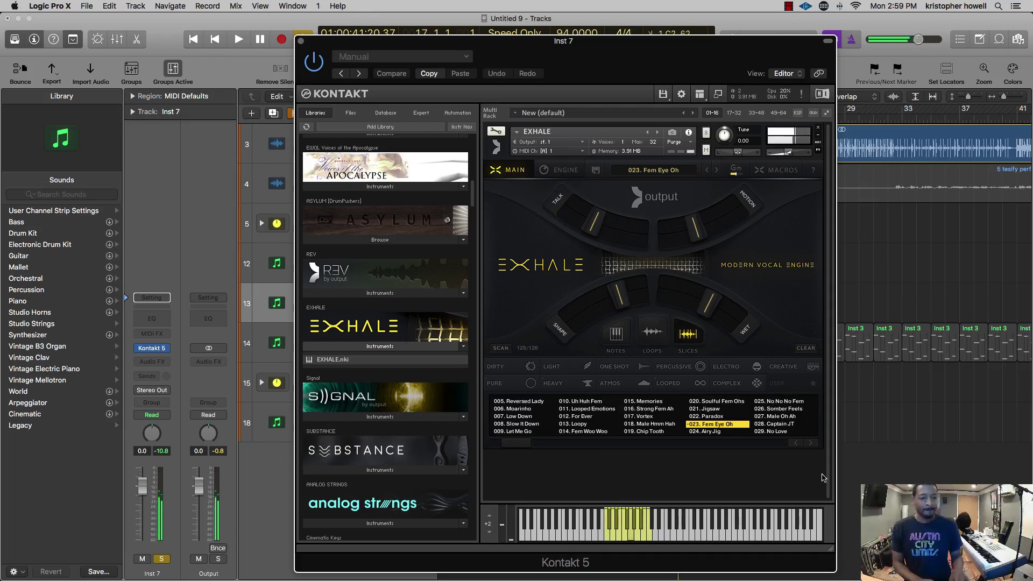
{"action": "left_click", "coordinate": [717, 171]}
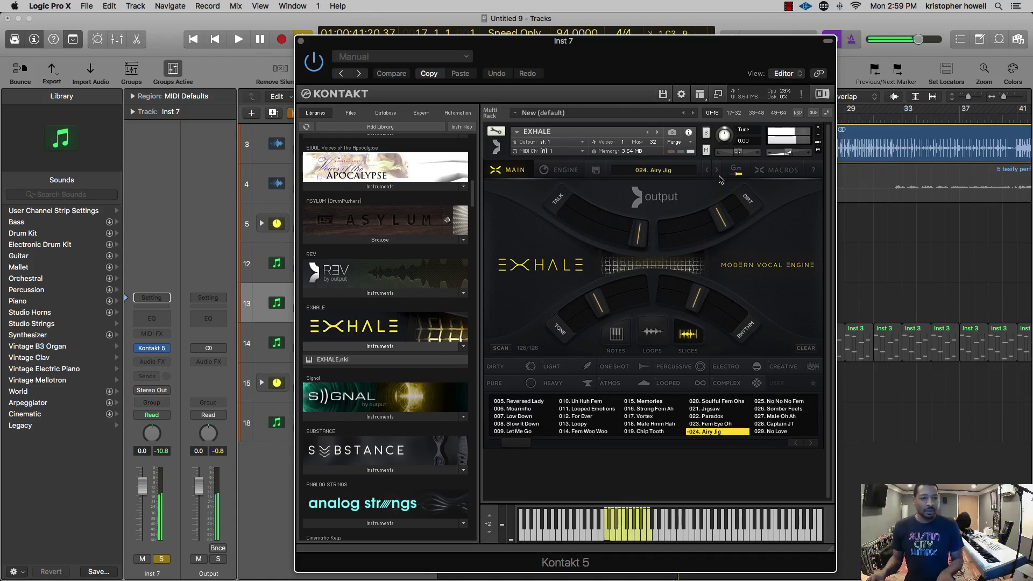
{"action": "left_click", "coordinate": [718, 171]}
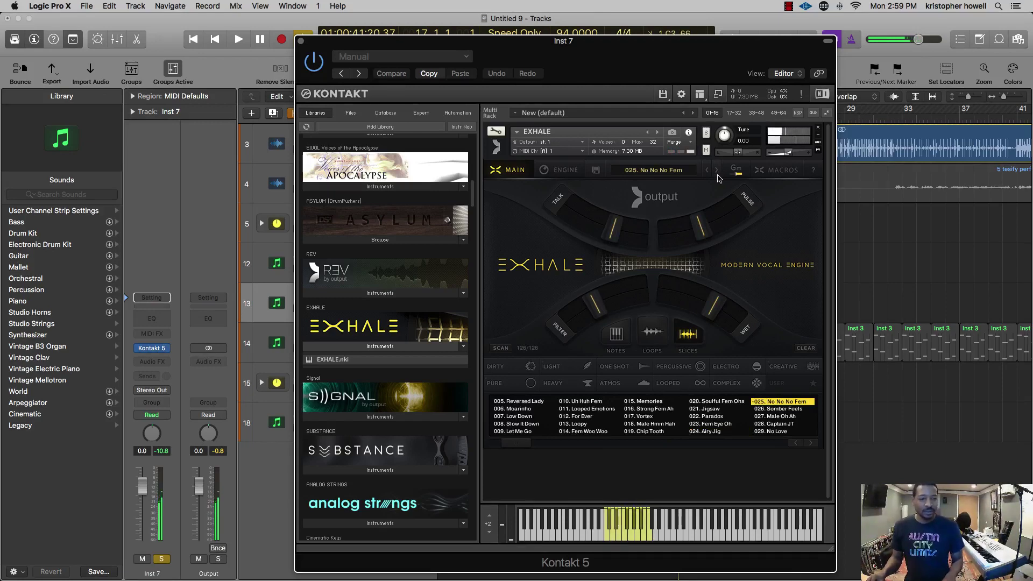
{"action": "left_click", "coordinate": [718, 172]}
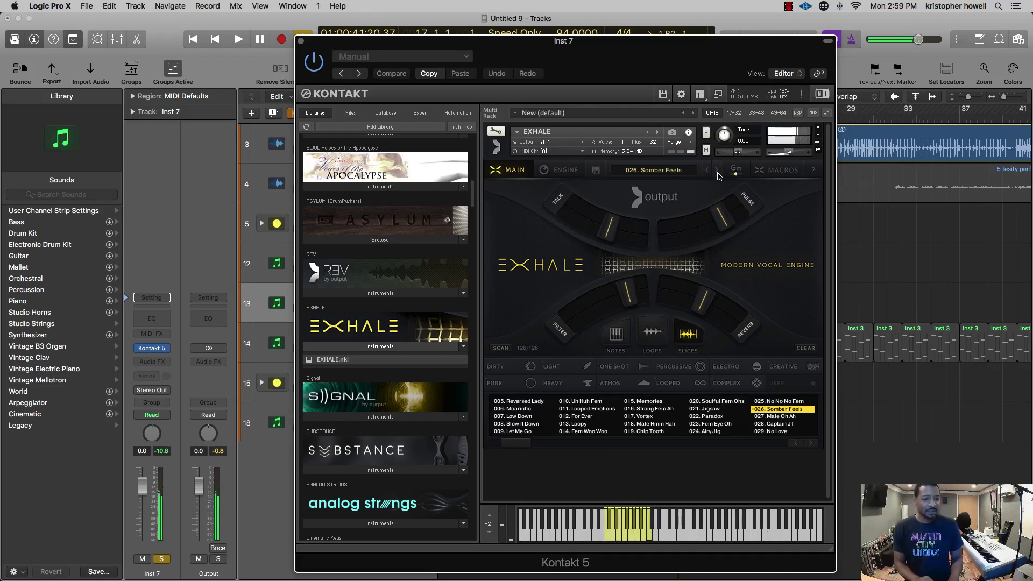
- Audition the EXHALE presets from 027. Male Oh Ah through 030. Van Oh on Inst 7
{"action": "left_click", "coordinate": [716, 171]}
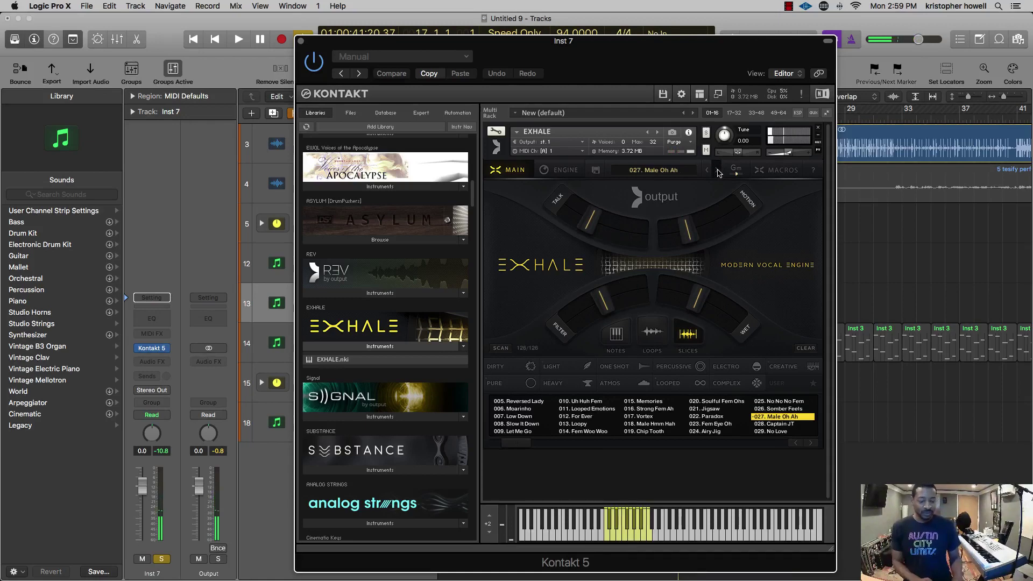
{"action": "left_click", "coordinate": [718, 171]}
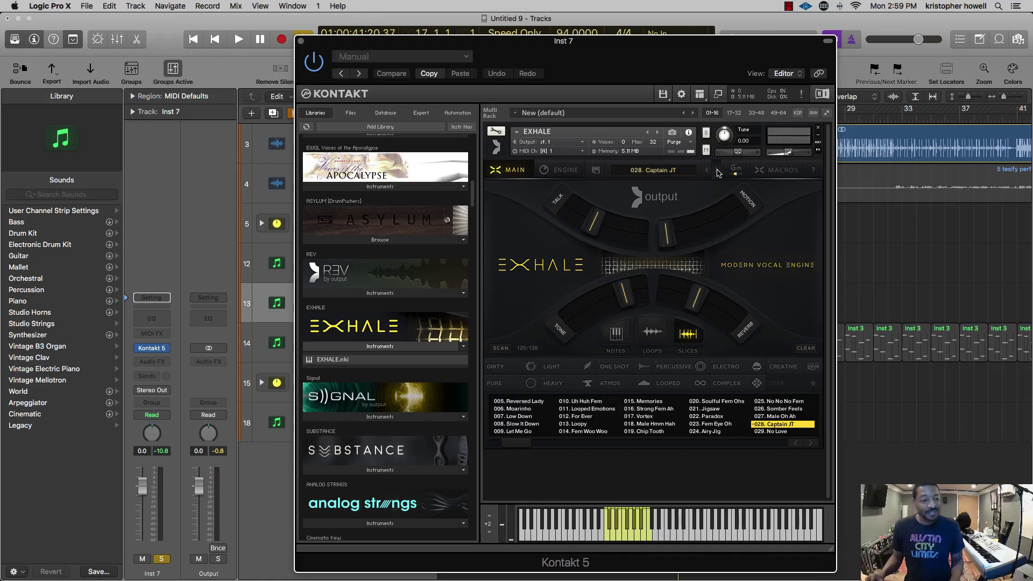
{"action": "left_click", "coordinate": [717, 171]}
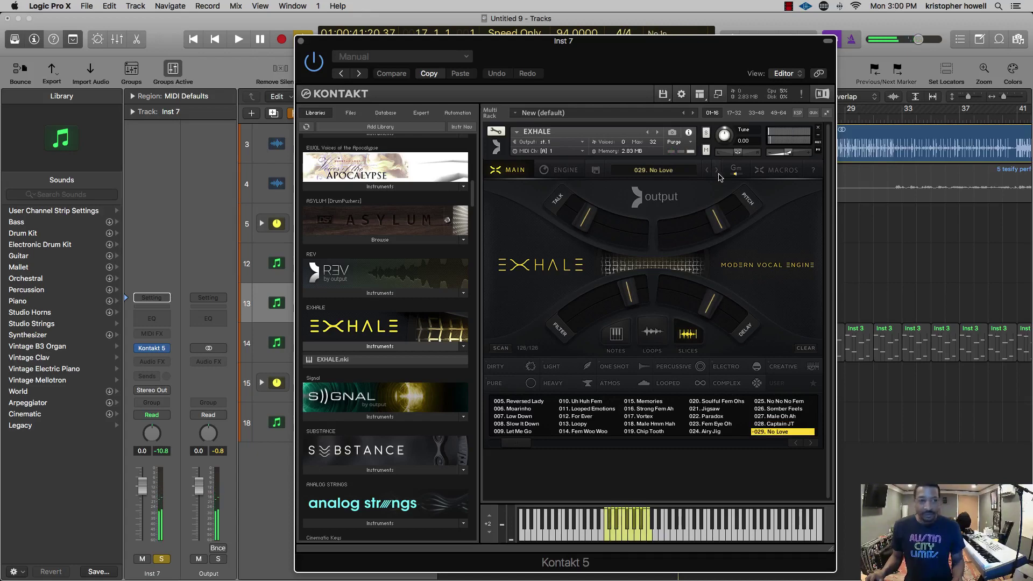
{"action": "left_click", "coordinate": [717, 171]}
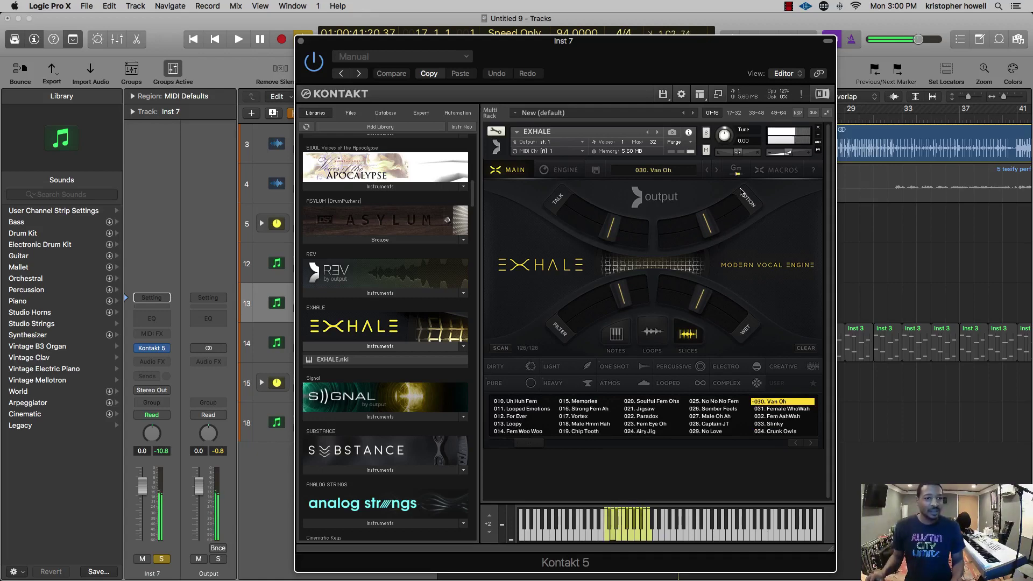
- Check EXHALE's key and scale setting and load the 031. Female WhoWah preset
{"action": "left_click", "coordinate": [735, 170]}
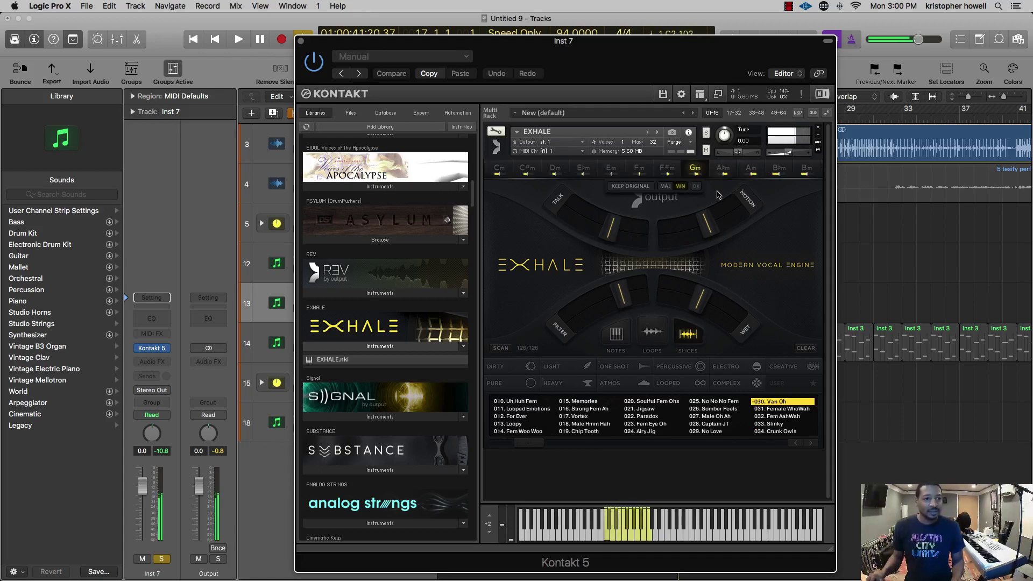
{"action": "left_click", "coordinate": [696, 186]}
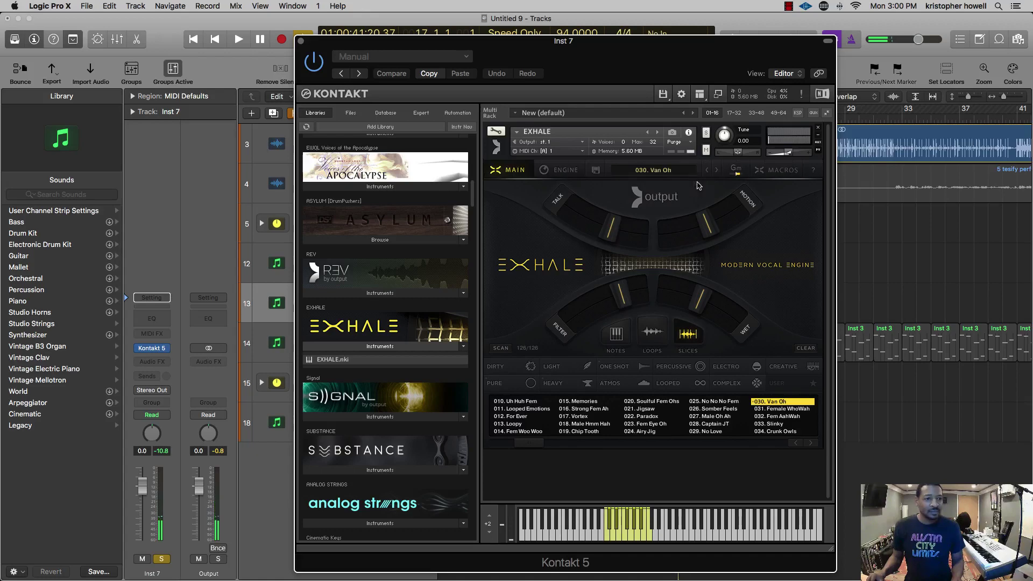
{"action": "left_click", "coordinate": [715, 170]}
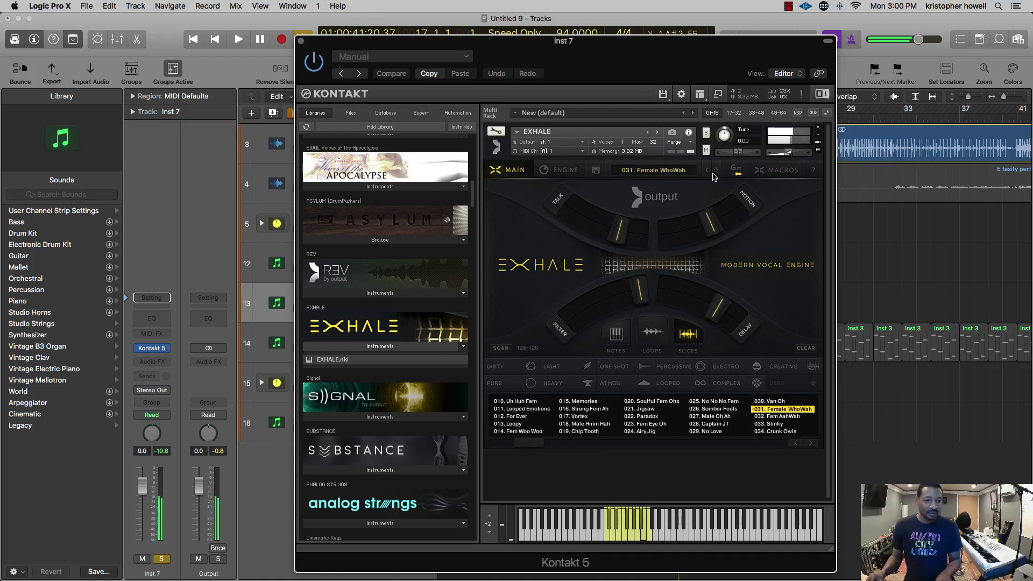
- Audition the EXHALE presets from 032. Fem AahWah through 035. Pretty Female Oh on Inst 7
{"action": "left_click", "coordinate": [714, 171]}
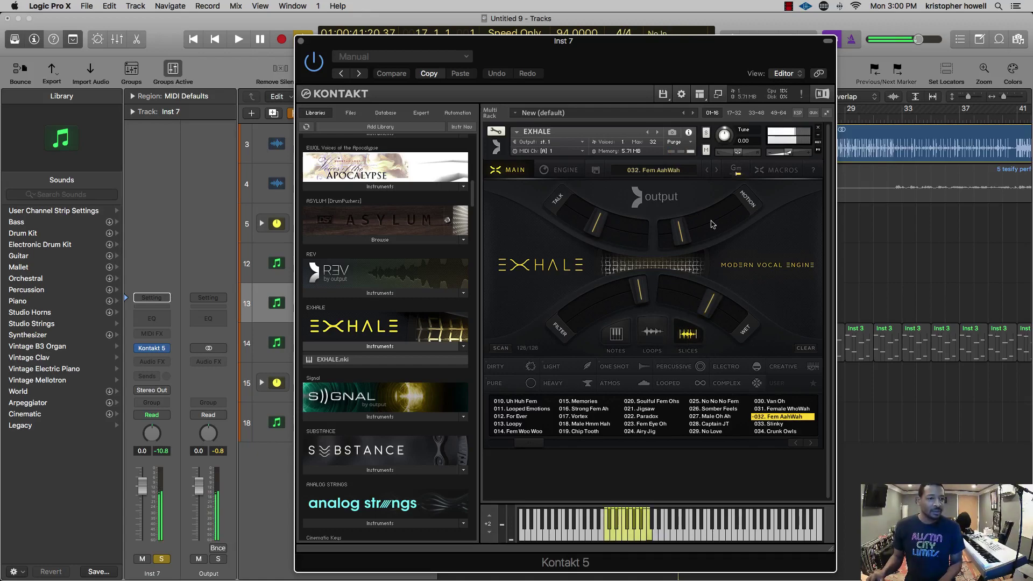
{"action": "left_click", "coordinate": [717, 172]}
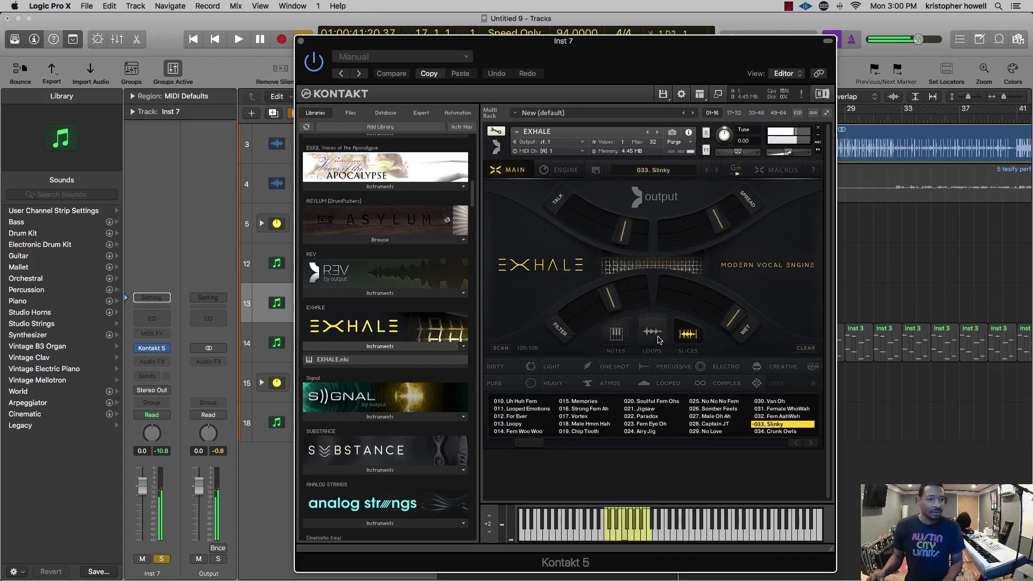
{"action": "left_click", "coordinate": [718, 171]}
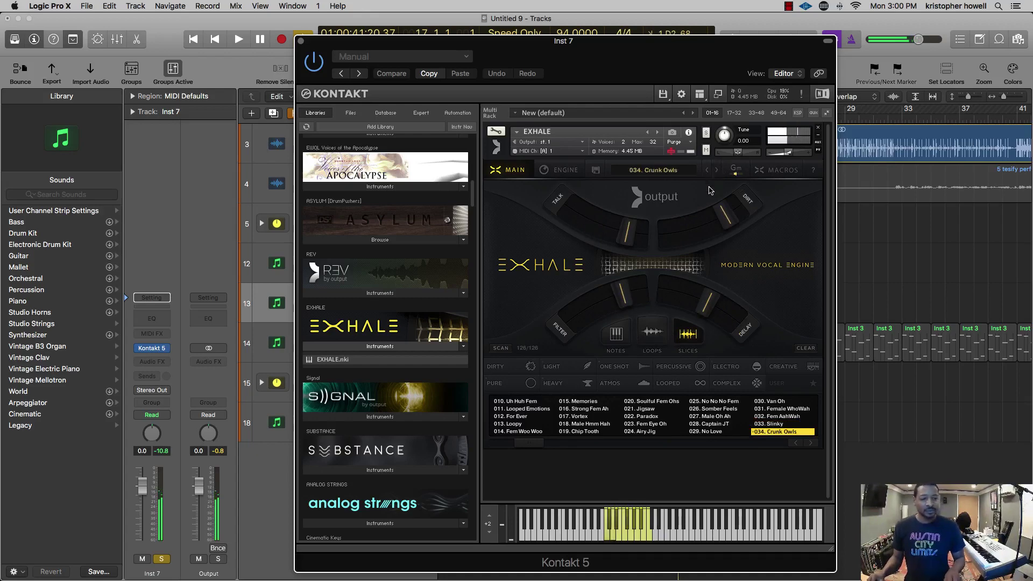
{"action": "left_click", "coordinate": [716, 171]}
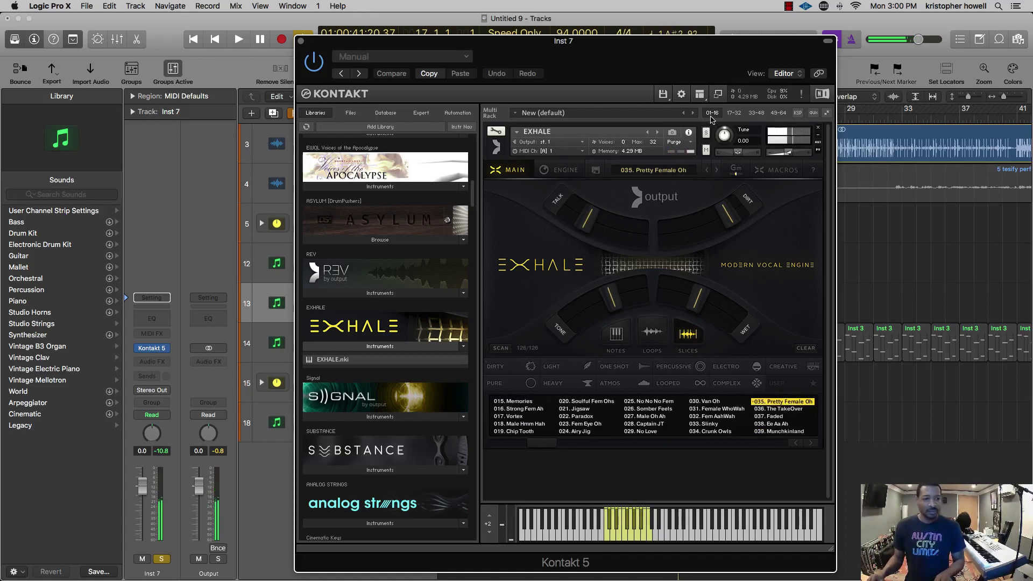
- Move the Kontakt window off the arrangement and audition 035. Pretty Female Oh over the looped section with the 5 Testify beat track soloed
{"action": "left_click_drag", "start_coordinate": [674, 49], "coordinate": [1032, 50]}
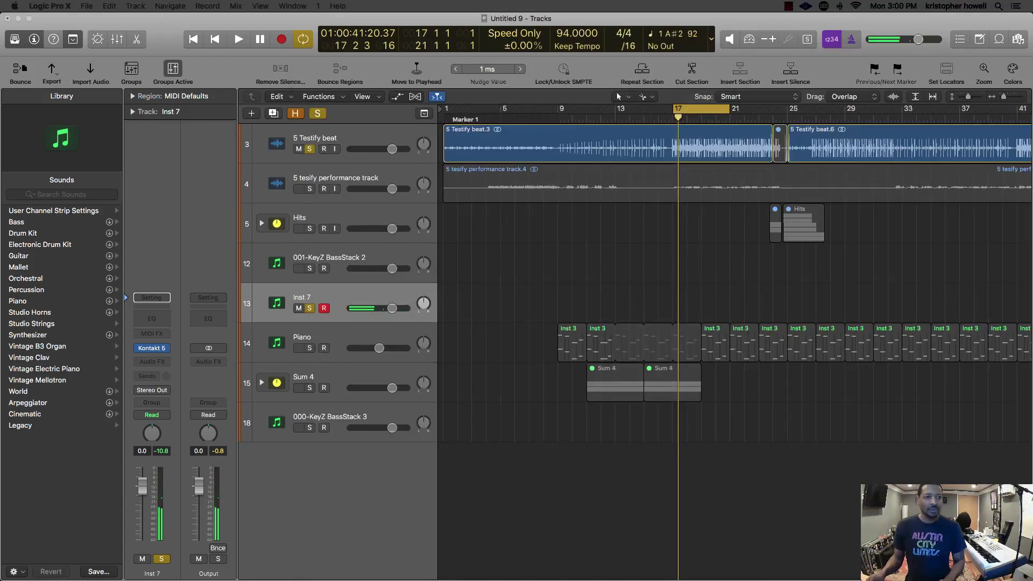
{"action": "left_click", "coordinate": [309, 149]}
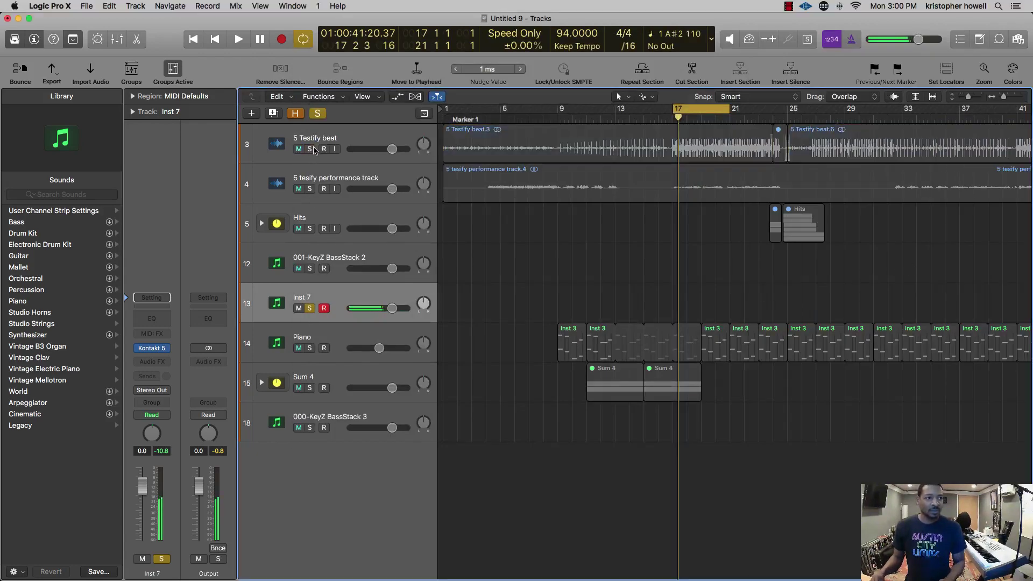
{"action": "left_click", "coordinate": [307, 150]}
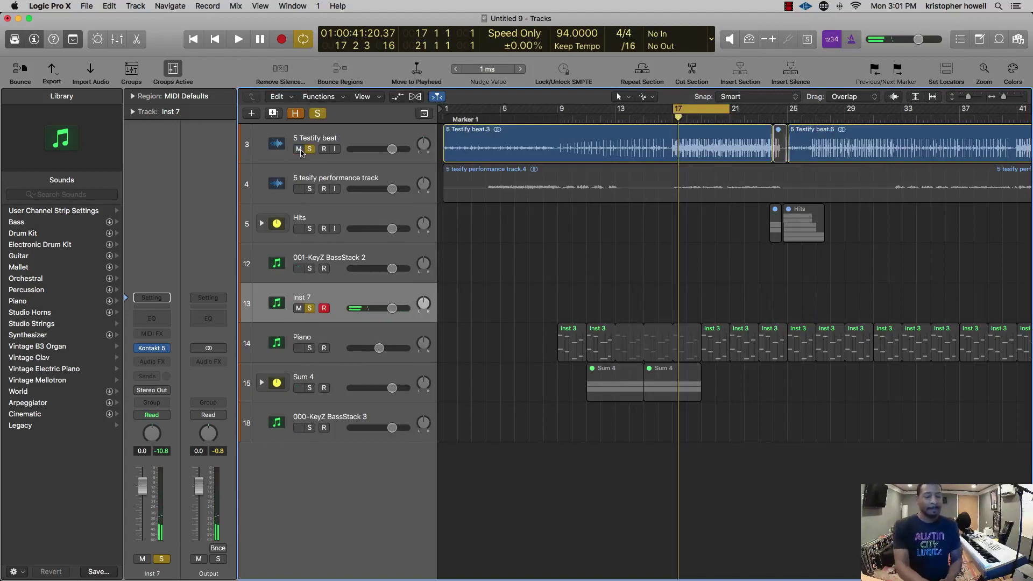
{"action": "key", "text": "space"}
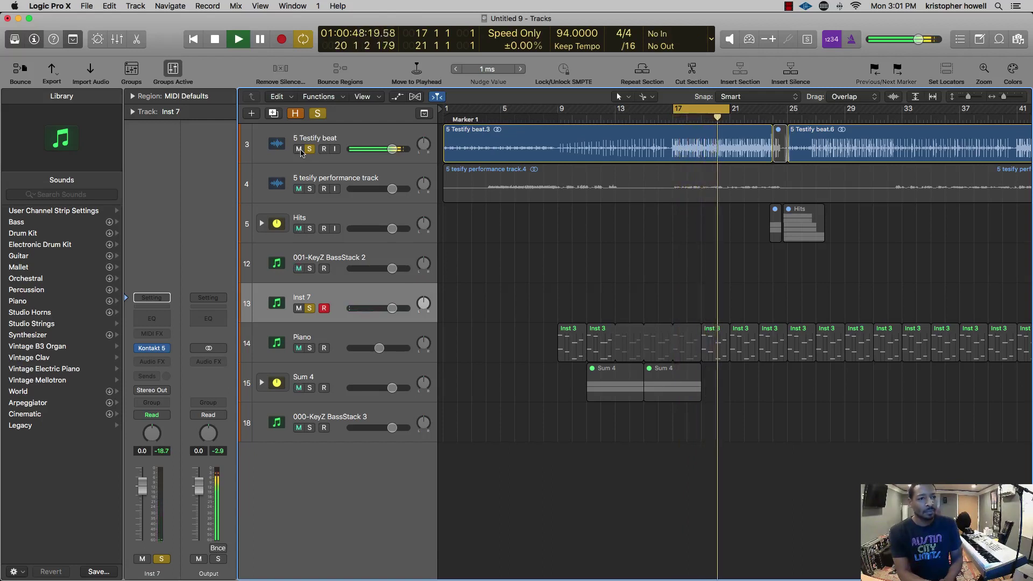
{"action": "key", "text": "space"}
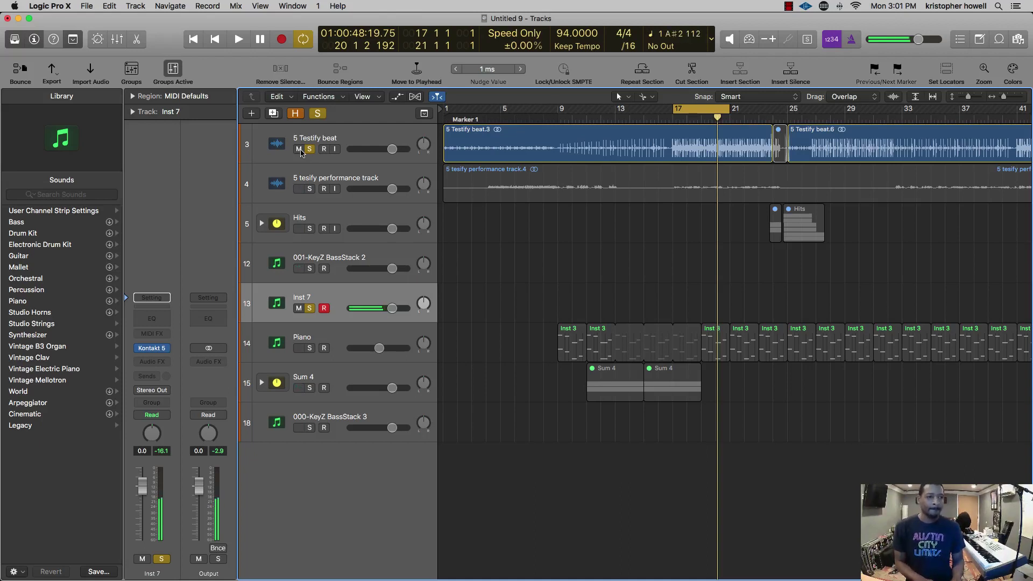
{"action": "key", "text": "space"}
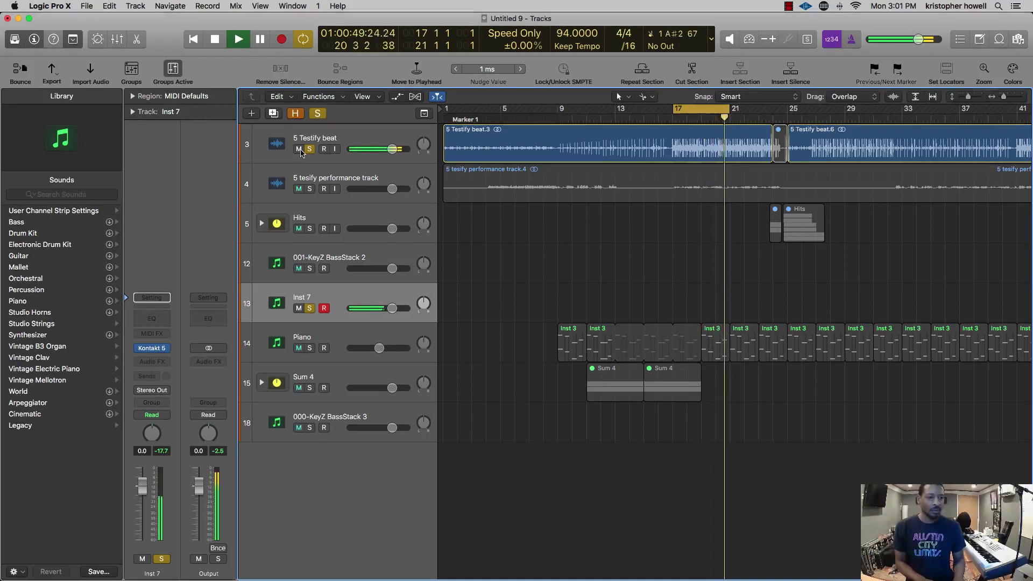
{"action": "key", "text": "space"}
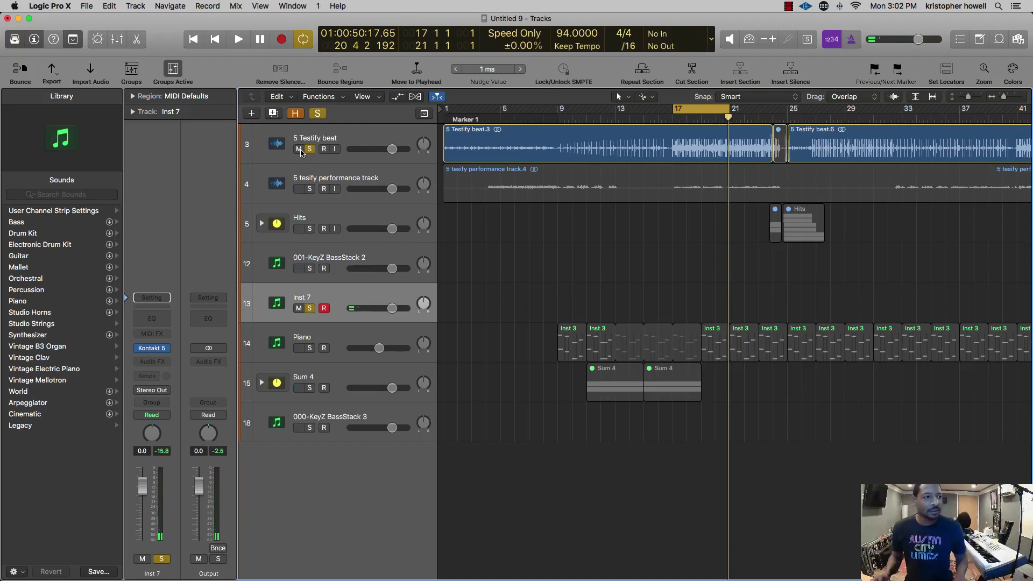
- Unsolo the 5 Testify beat and Inst 7 tracks and play the loop with the performance track, Piano and Sum 4
{"action": "left_click", "coordinate": [309, 149]}
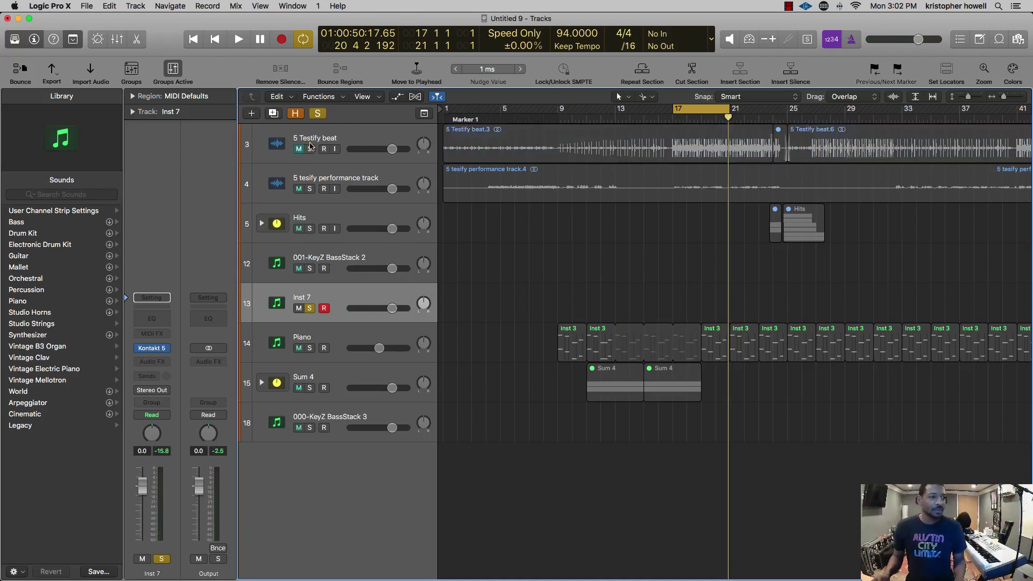
{"action": "left_click", "coordinate": [309, 150]}
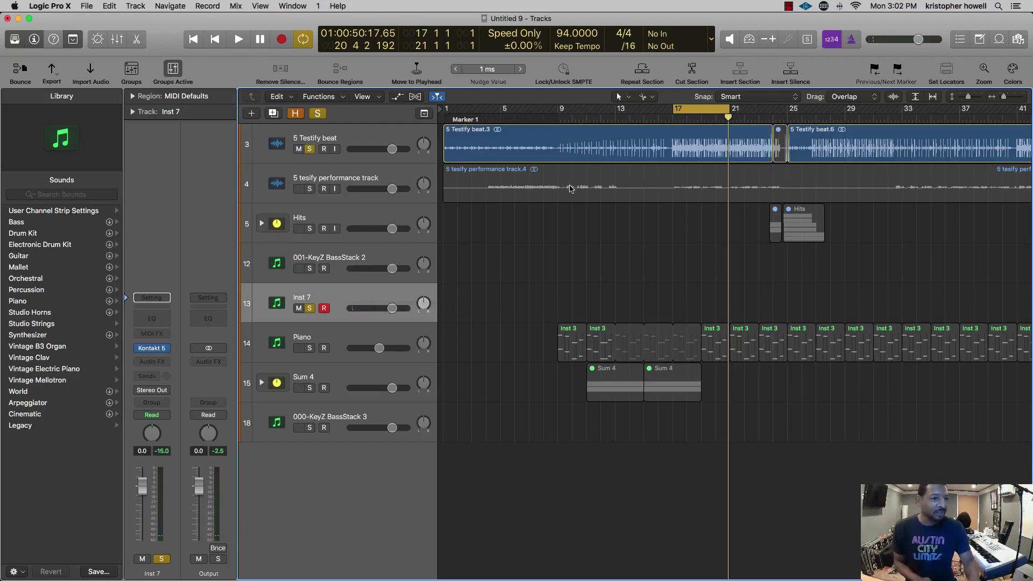
{"action": "left_click", "coordinate": [310, 149]}
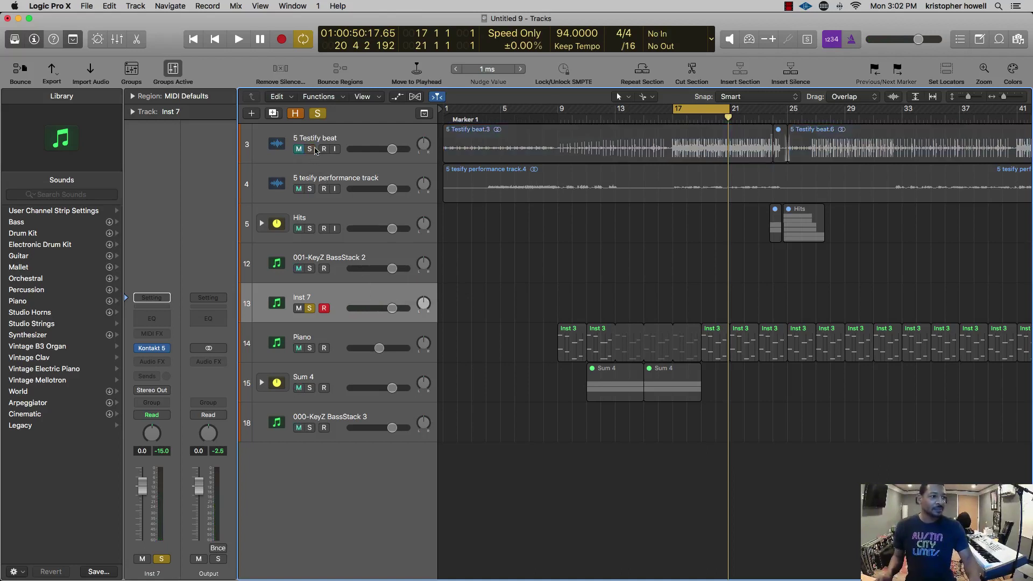
{"action": "key", "text": "space"}
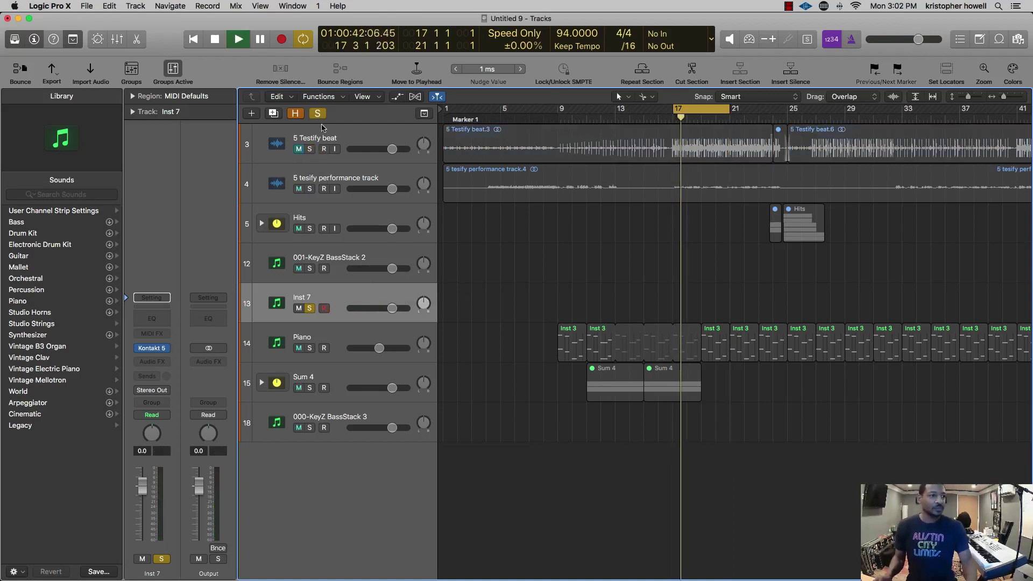
{"action": "key", "text": "s"}
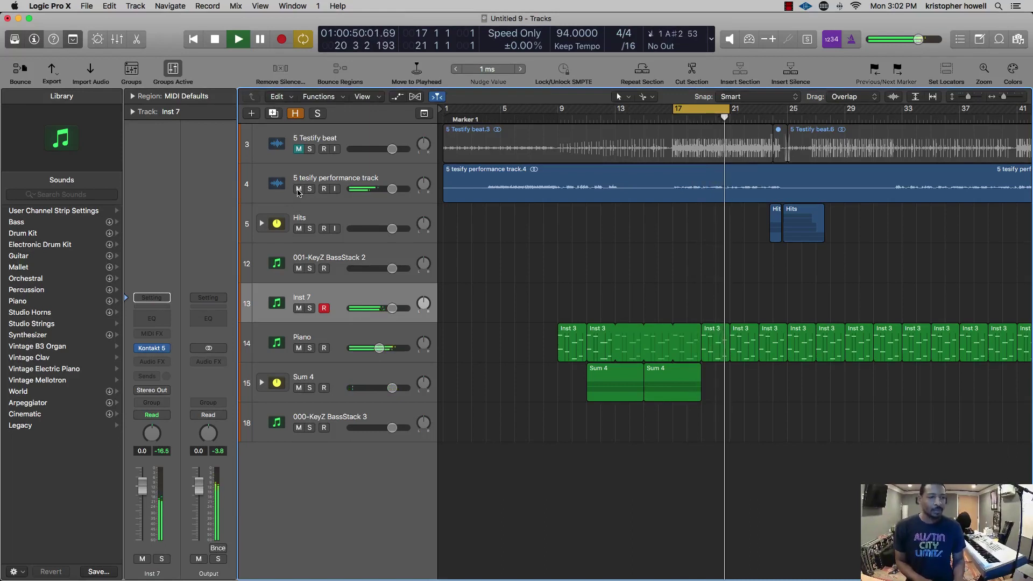
{"action": "key", "text": "space"}
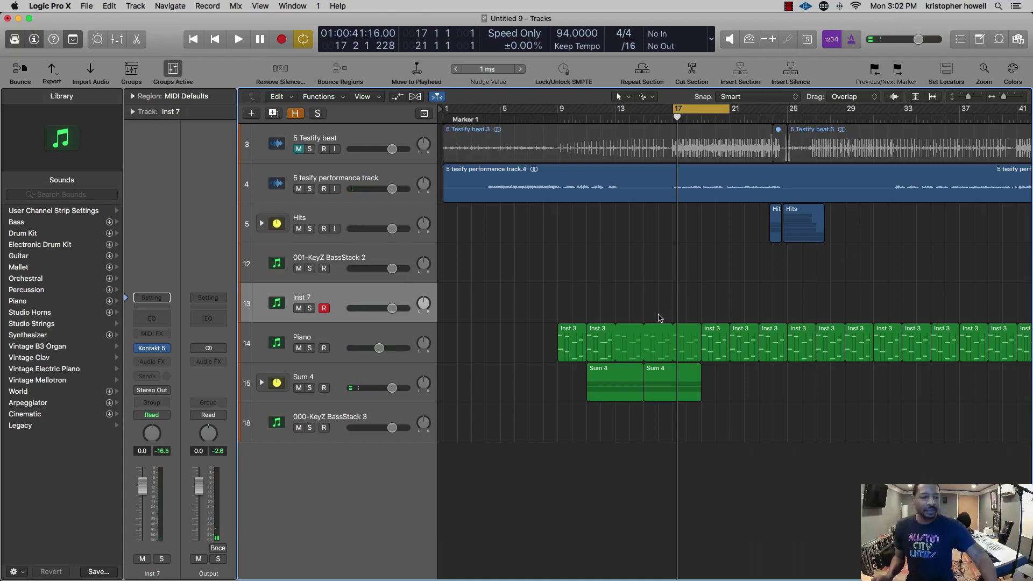
- Record a take on Inst 7 over the loop at bar 17 and play it back with 5 Testify beat soloed
{"action": "key", "text": "r"}
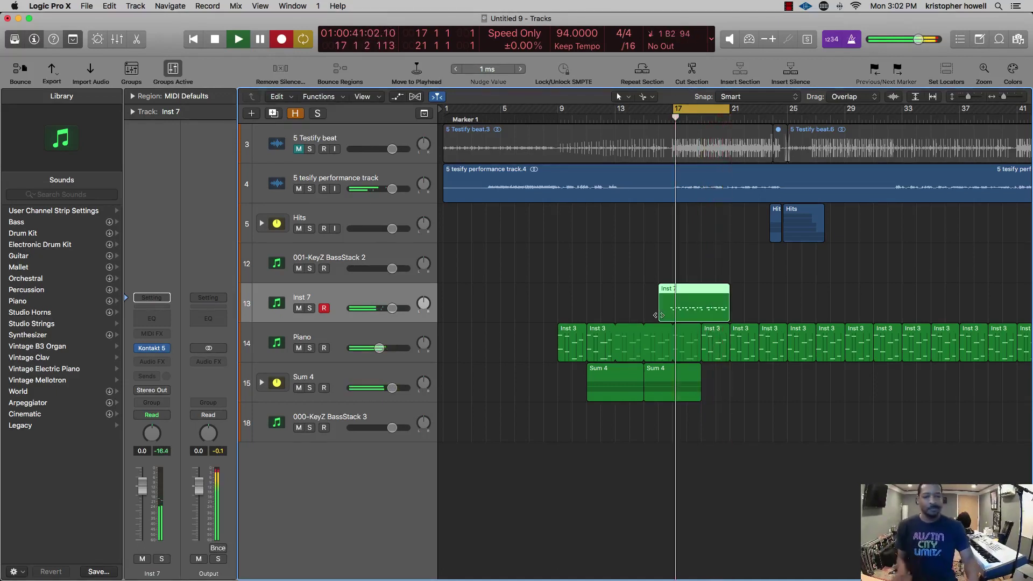
{"action": "key", "text": "space"}
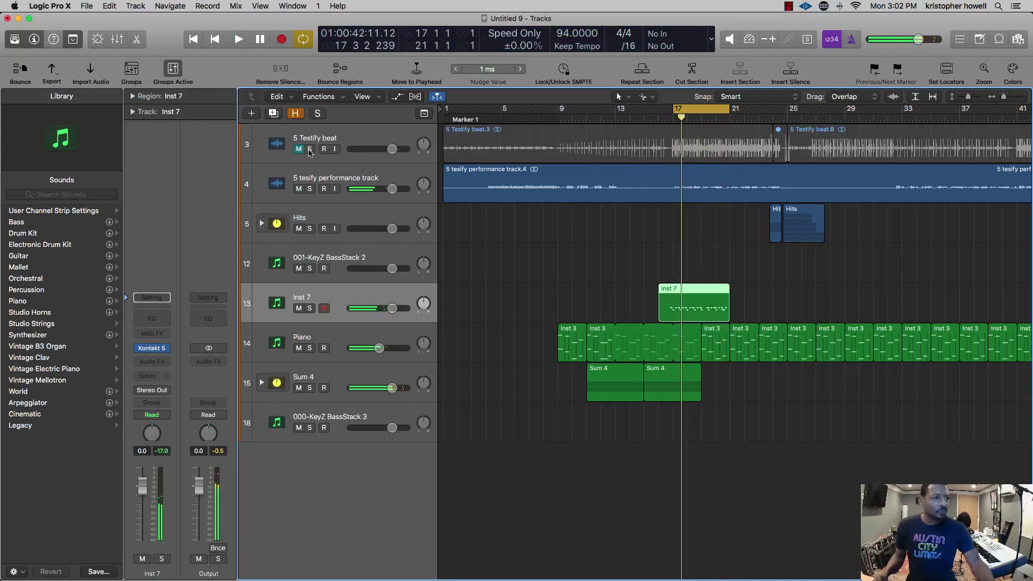
{"action": "left_click", "coordinate": [309, 149]}
{"action": "key", "text": "space"}
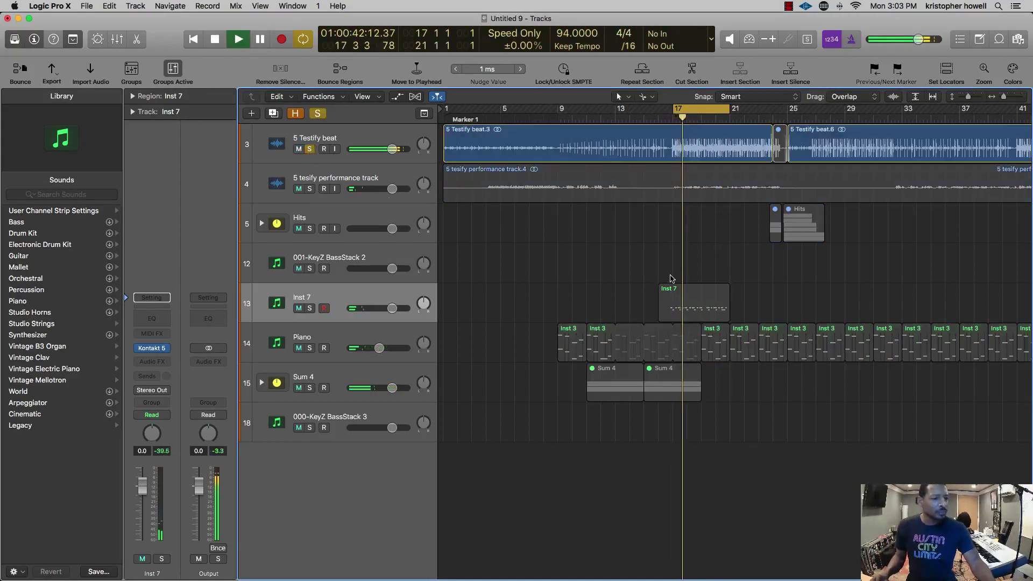
- Stop playback and delete the recorded Inst 7 region
{"action": "left_click", "coordinate": [675, 297]}
{"action": "key", "text": "space"}
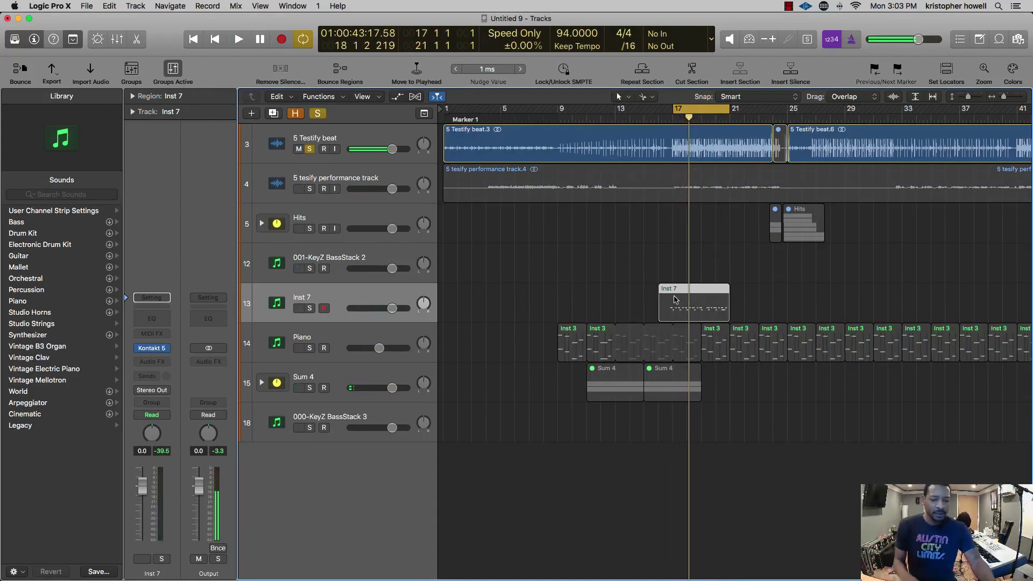
{"action": "key", "text": "Delete"}
- Replay the looped beat briefly and solo the Inst 7 track
{"action": "key", "text": "space"}
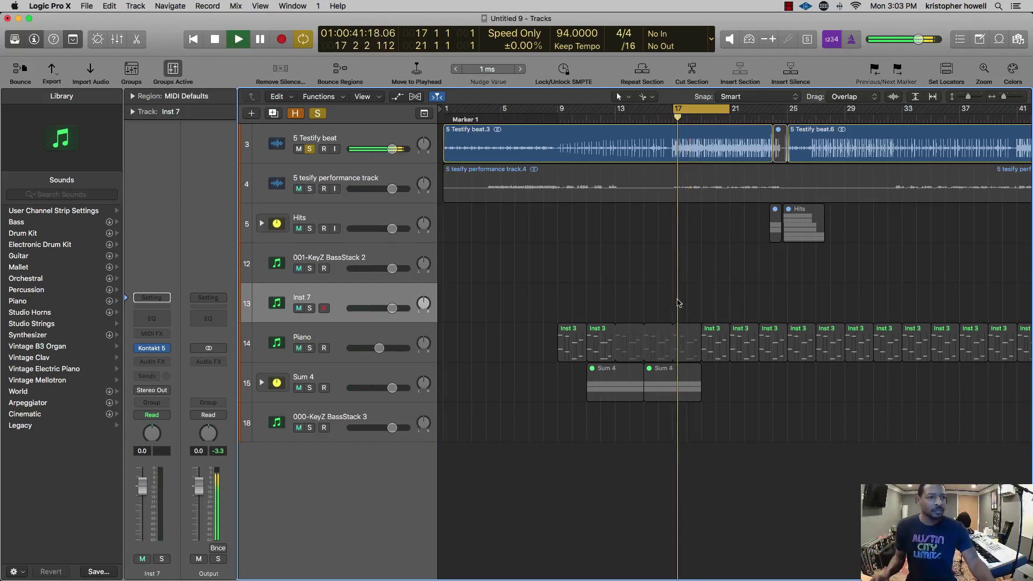
{"action": "key", "text": "space"}
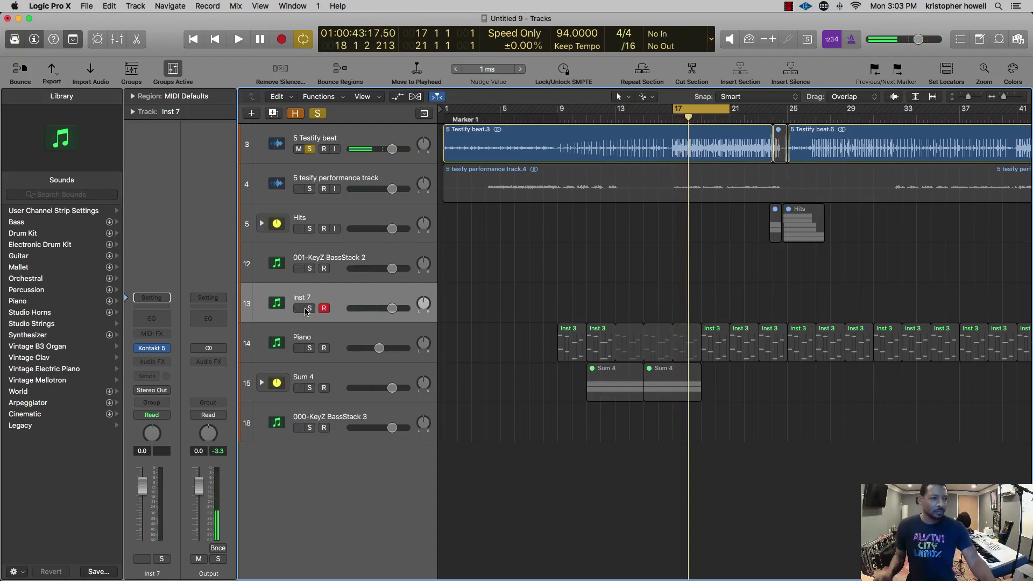
{"action": "left_click", "coordinate": [310, 308]}
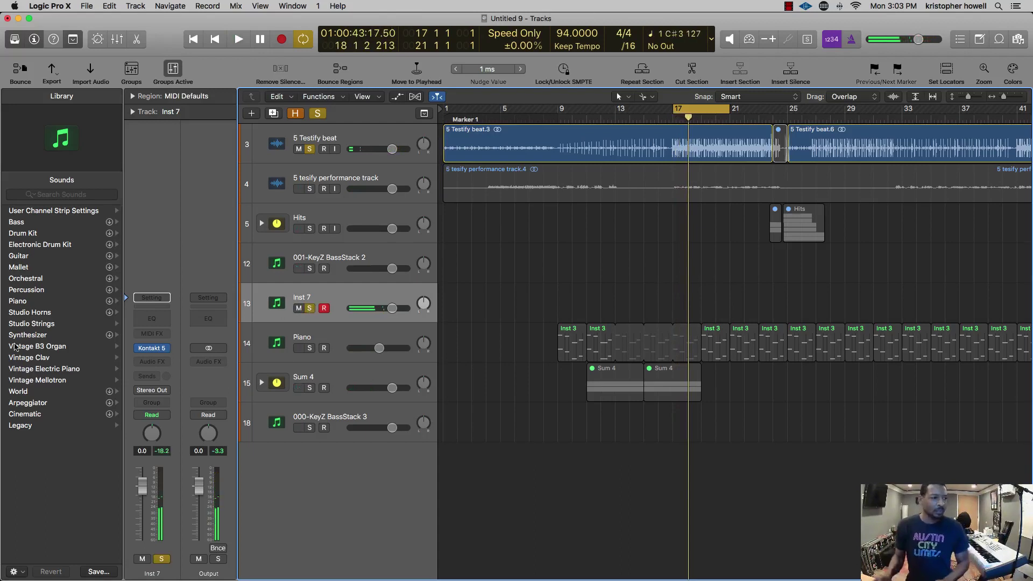
- Add a Channel EQ to Inst 7 with a low cut at 530 Hz and a +5.5 dB boost at 740 Hz
{"action": "left_click", "coordinate": [156, 319]}
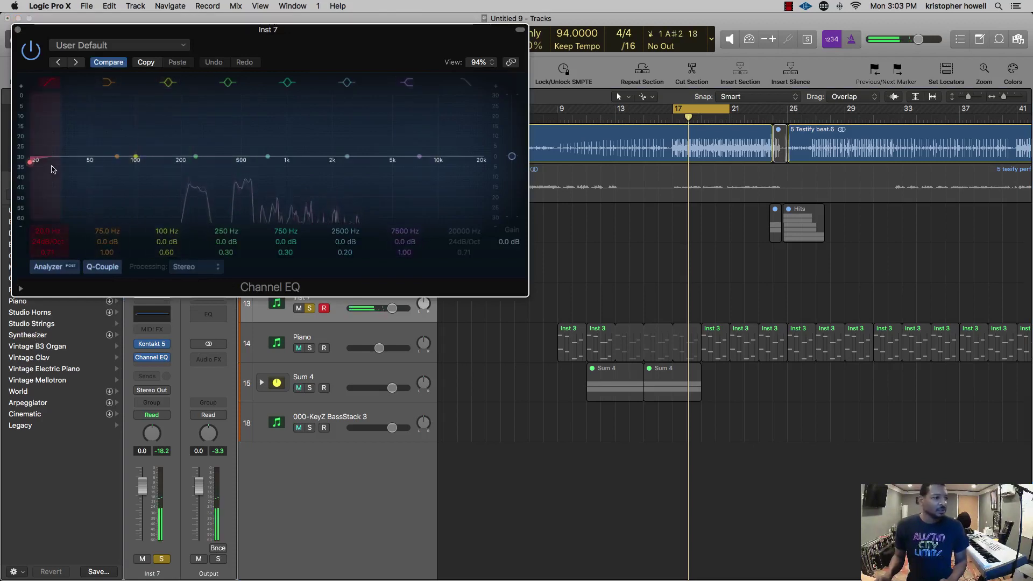
{"action": "mouse_move", "coordinate": [53, 170]}
{"action": "left_mouse_down"}
{"action": "mouse_move", "coordinate": [118, 205]}
{"action": "mouse_move", "coordinate": [293, 194]}
{"action": "mouse_move", "coordinate": [292, 146]}
{"action": "left_mouse_up"}
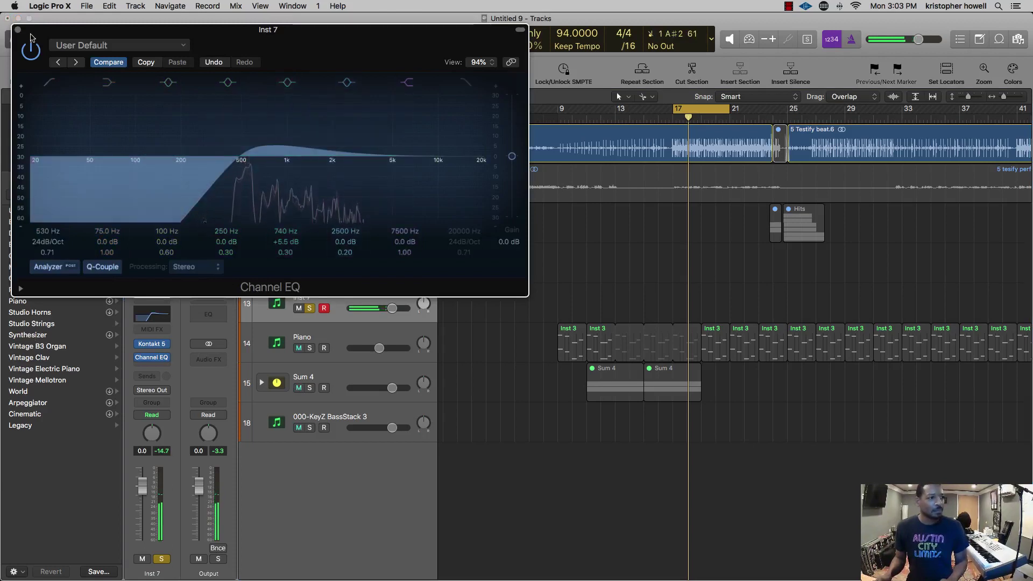
- Insert a stereo AutoFilter on Inst 7 with the band-pass state-variable filter, 57% cutoff and a -34 dB envelope threshold
{"action": "left_click", "coordinate": [141, 367]}
{"action": "mouse_move", "coordinate": [179, 481]}
{"action": "mouse_move", "coordinate": [281, 482]}
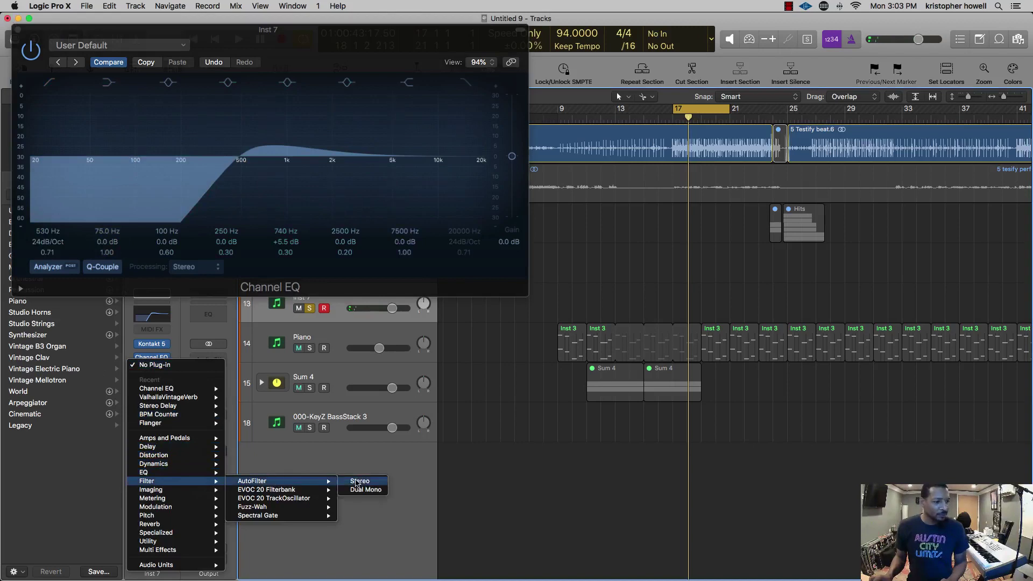
{"action": "left_click", "coordinate": [358, 481]}
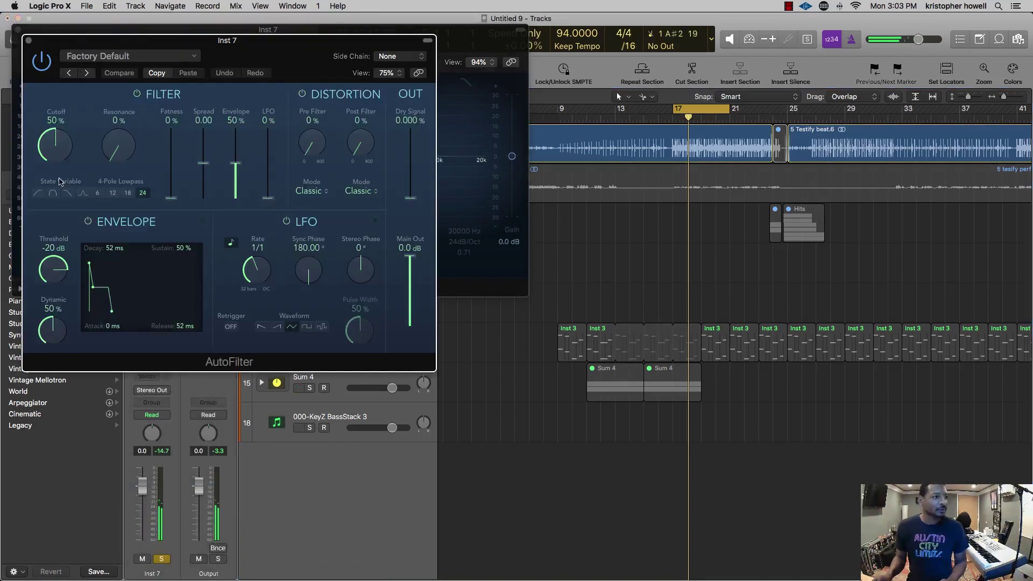
{"action": "left_click", "coordinate": [53, 193]}
{"action": "left_click_drag", "start_coordinate": [55, 144], "coordinate": [56, 128]}
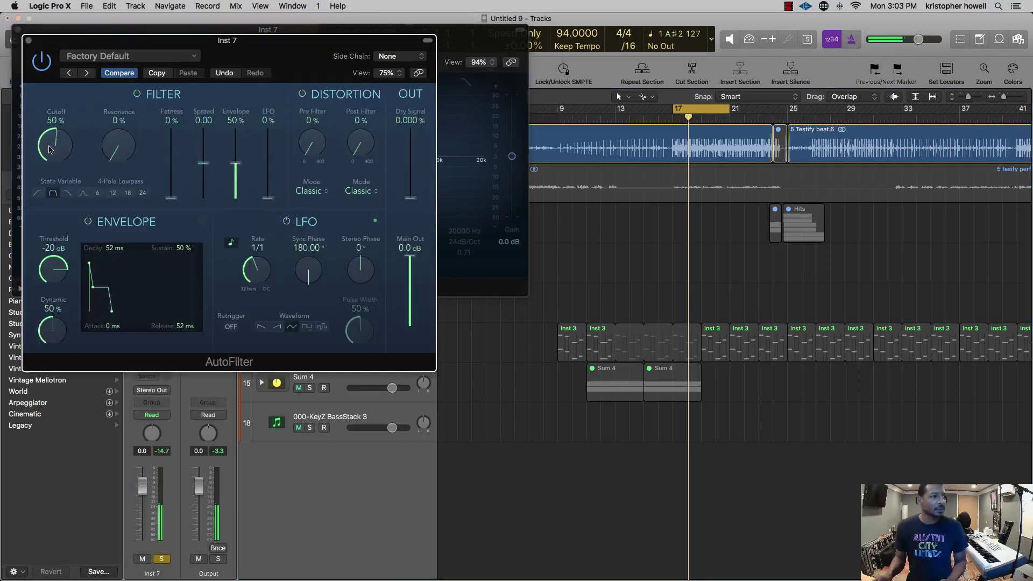
{"action": "left_click_drag", "start_coordinate": [55, 248], "coordinate": [50, 299]}
- Move the AutoFilter window clear of the Channel EQ, lower the low cut to about 240 Hz and boost the high shelf +15 dB at 8700 Hz
{"action": "left_click_drag", "start_coordinate": [108, 53], "coordinate": [530, 256]}
{"action": "left_click_drag", "start_coordinate": [247, 50], "coordinate": [790, 296]}
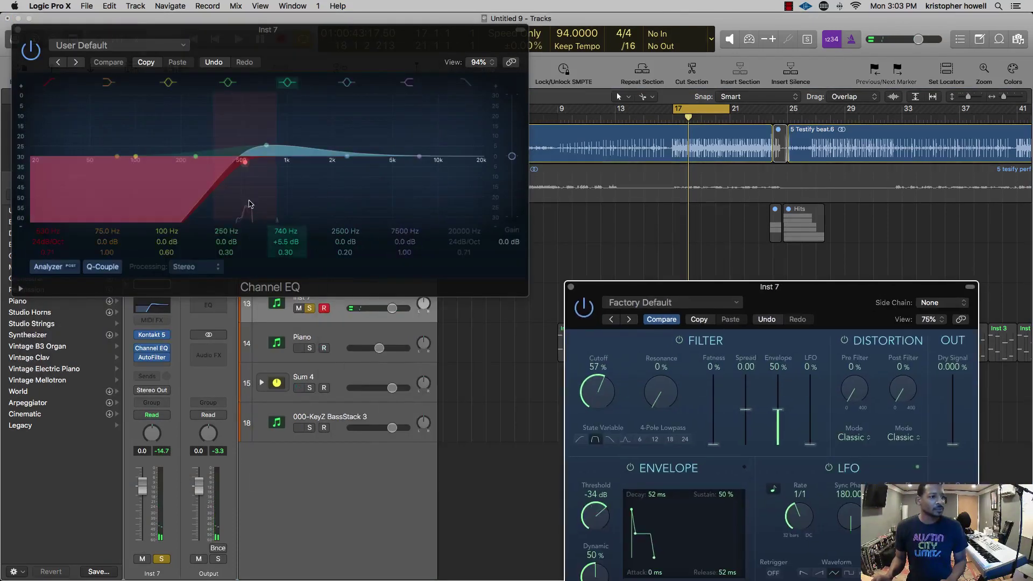
{"action": "left_click_drag", "start_coordinate": [249, 204], "coordinate": [193, 197]}
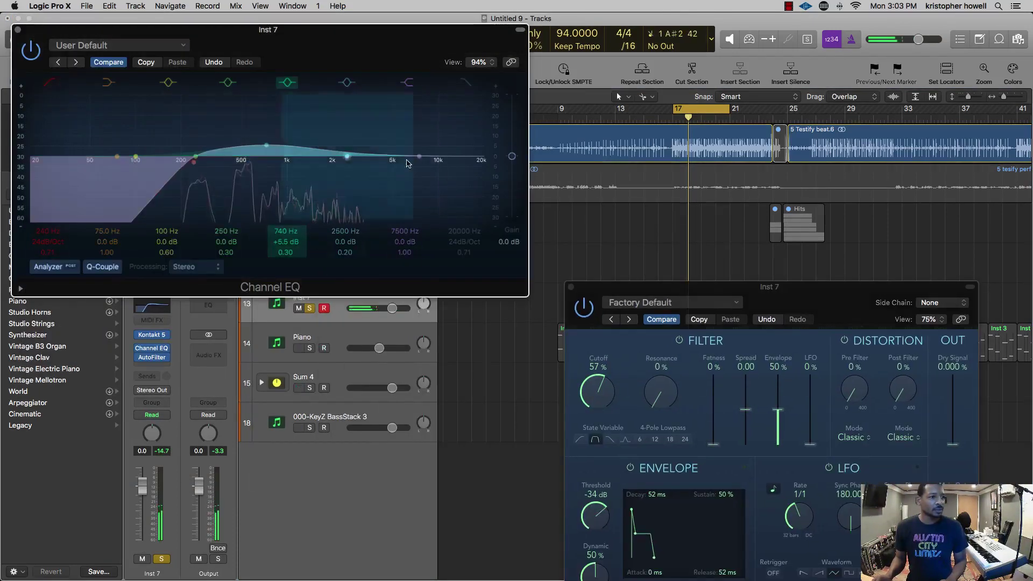
{"action": "left_click_drag", "start_coordinate": [449, 214], "coordinate": [470, 146]}
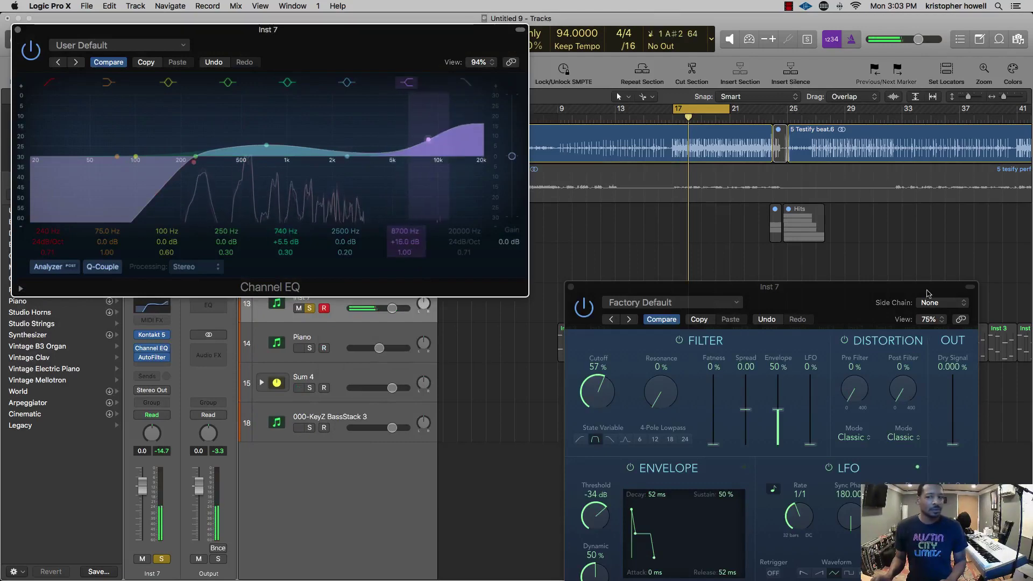
- Reopen Kontakt on Inst 7 and adjust EXHALE's Wet, Talk and Dirt sliders, moving Wet and Dirt toward the centre
{"action": "left_click", "coordinate": [151, 334]}
{"action": "left_click_drag", "start_coordinate": [713, 83], "coordinate": [574, 67]}
{"action": "left_click_drag", "start_coordinate": [791, 306], "coordinate": [762, 316]}
{"action": "left_click_drag", "start_coordinate": [670, 231], "coordinate": [751, 253]}
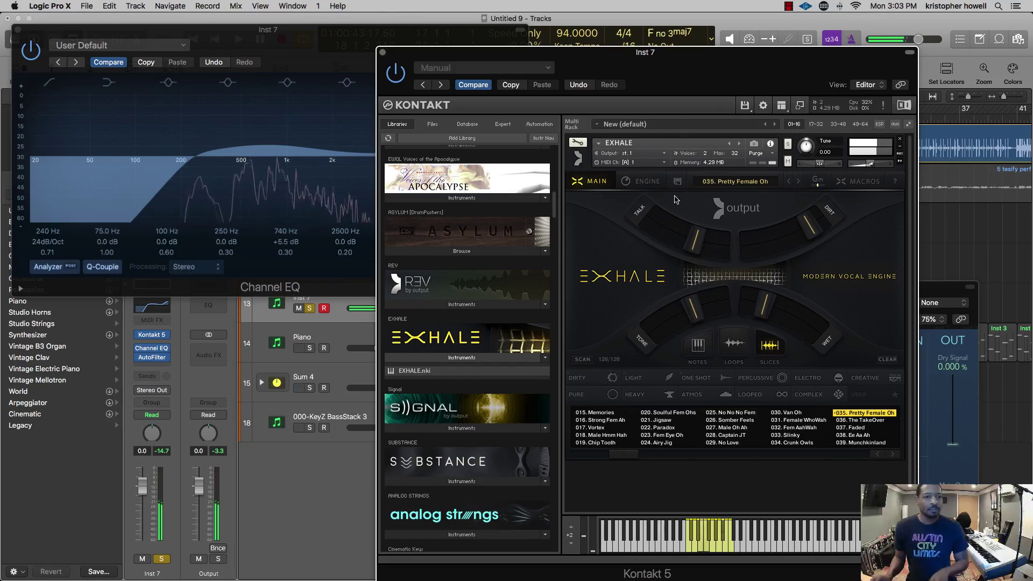
{"action": "mouse_move", "coordinate": [693, 233]}
{"action": "left_mouse_down"}
{"action": "mouse_move", "coordinate": [594, 178]}
{"action": "mouse_move", "coordinate": [674, 236]}
{"action": "left_mouse_up"}
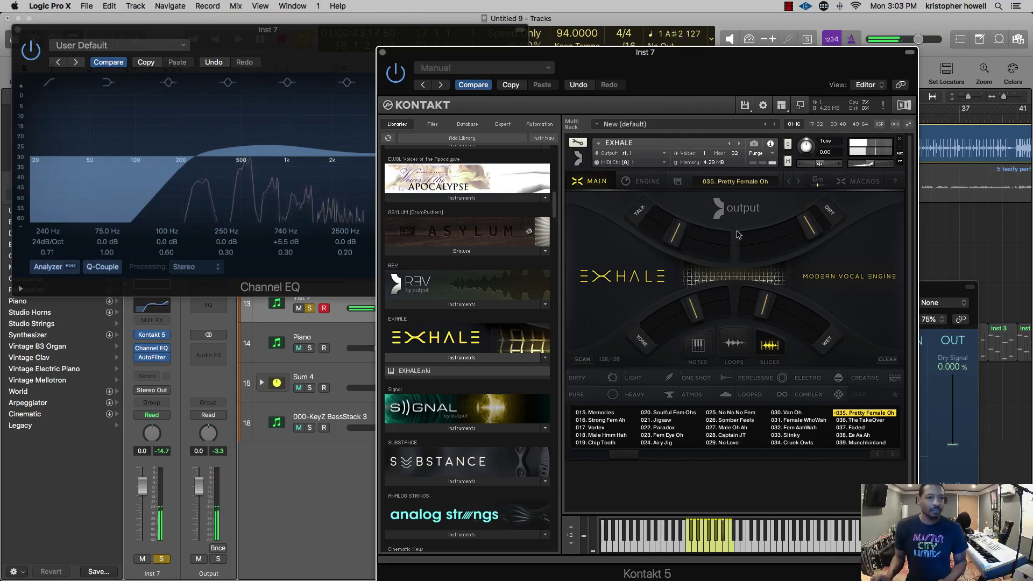
{"action": "left_click_drag", "start_coordinate": [803, 242], "coordinate": [776, 242]}
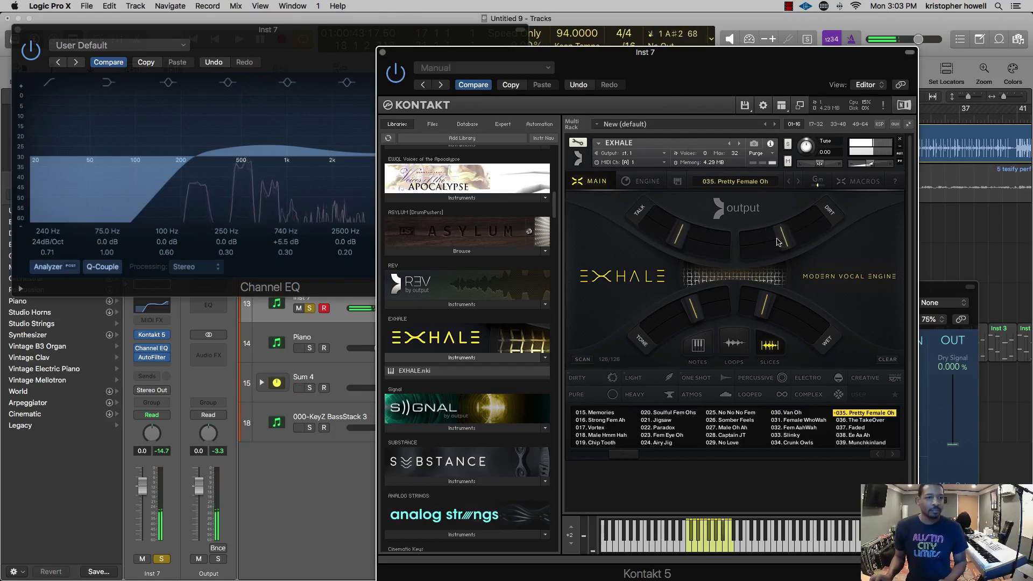
- Fine-tune EXHALE's Tone and Wet sliders by ear, then clear the Kontakt window out of the way
{"action": "left_click_drag", "start_coordinate": [693, 309], "coordinate": [663, 331]}
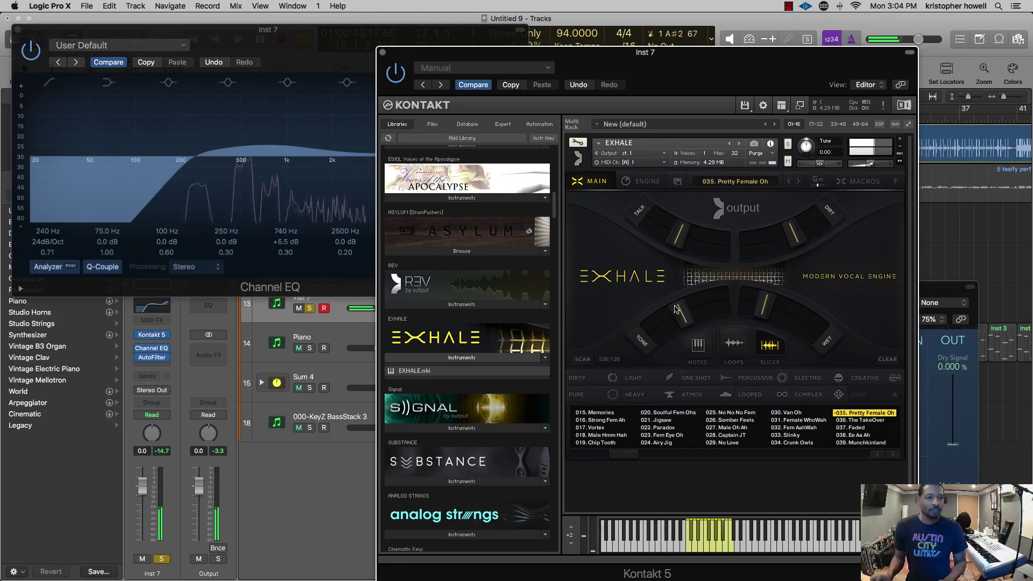
{"action": "left_click_drag", "start_coordinate": [705, 279], "coordinate": [736, 251]}
{"action": "left_click_drag", "start_coordinate": [708, 285], "coordinate": [696, 298]}
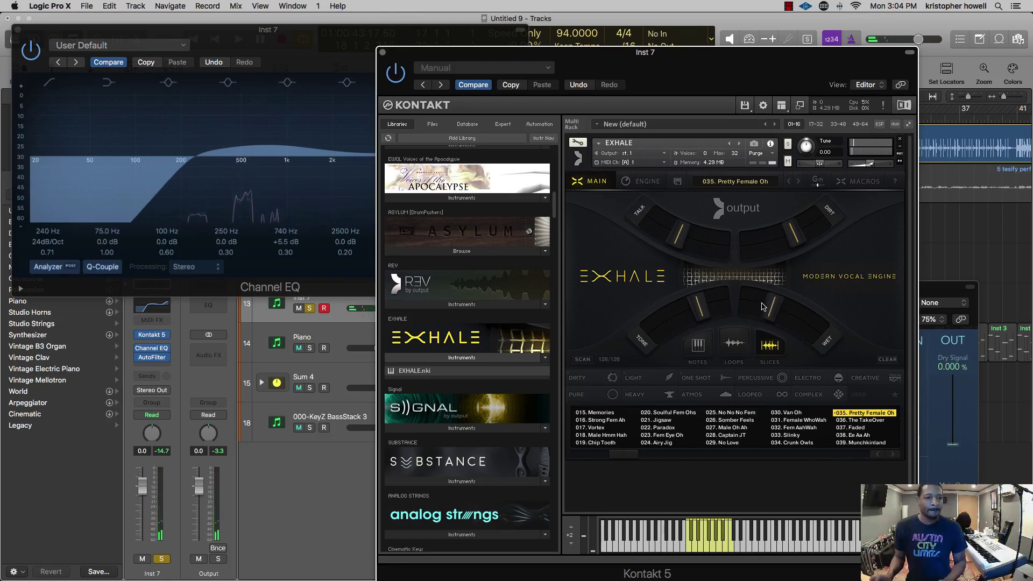
{"action": "left_click_drag", "start_coordinate": [721, 68], "coordinate": [1032, 86]}
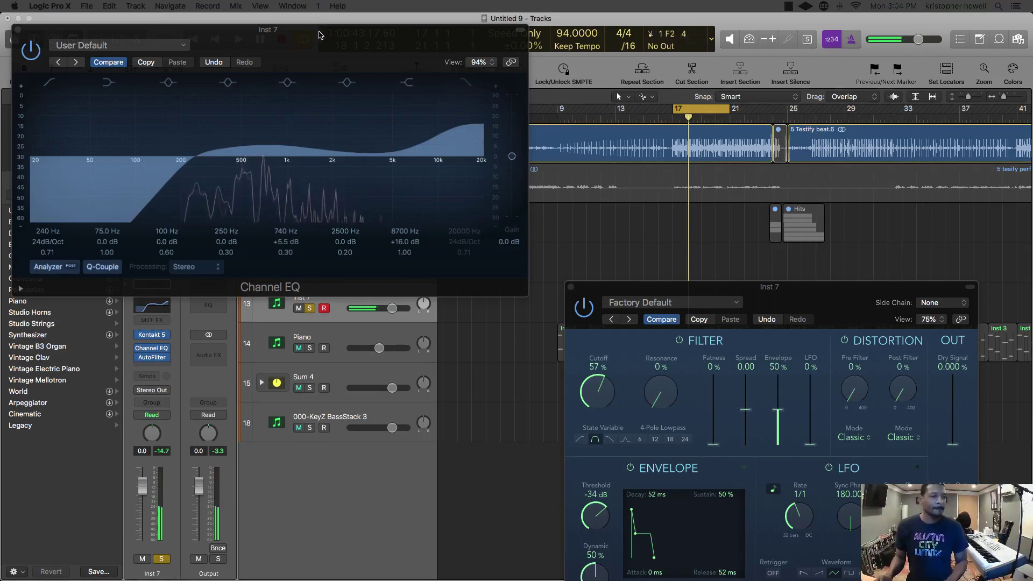
- Insert the stereo Native Instruments Supercharger GT compressor after AutoFilter on Inst 7
{"action": "left_click", "coordinate": [149, 368]}
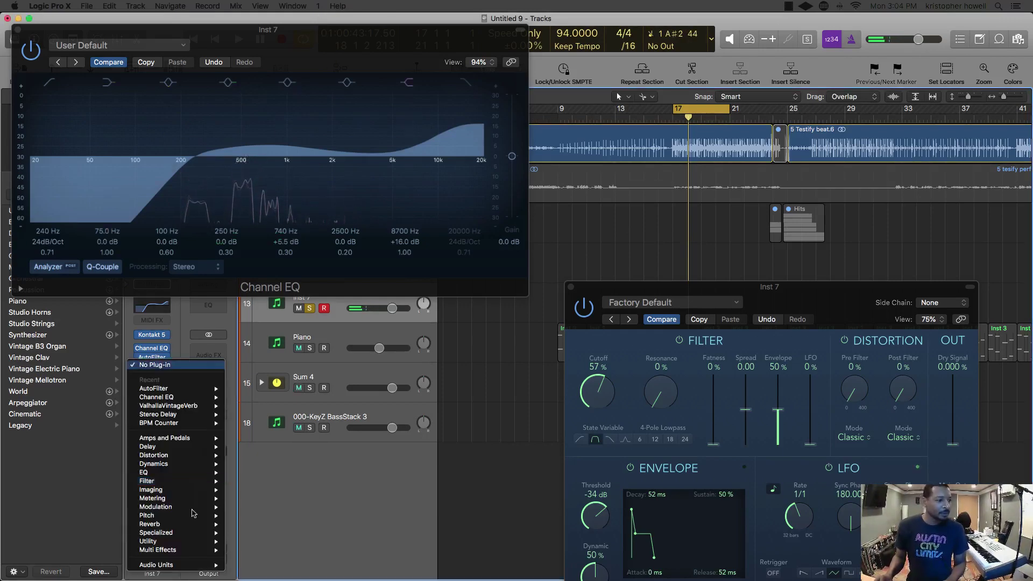
{"action": "mouse_move", "coordinate": [172, 565]}
{"action": "mouse_move", "coordinate": [269, 423]}
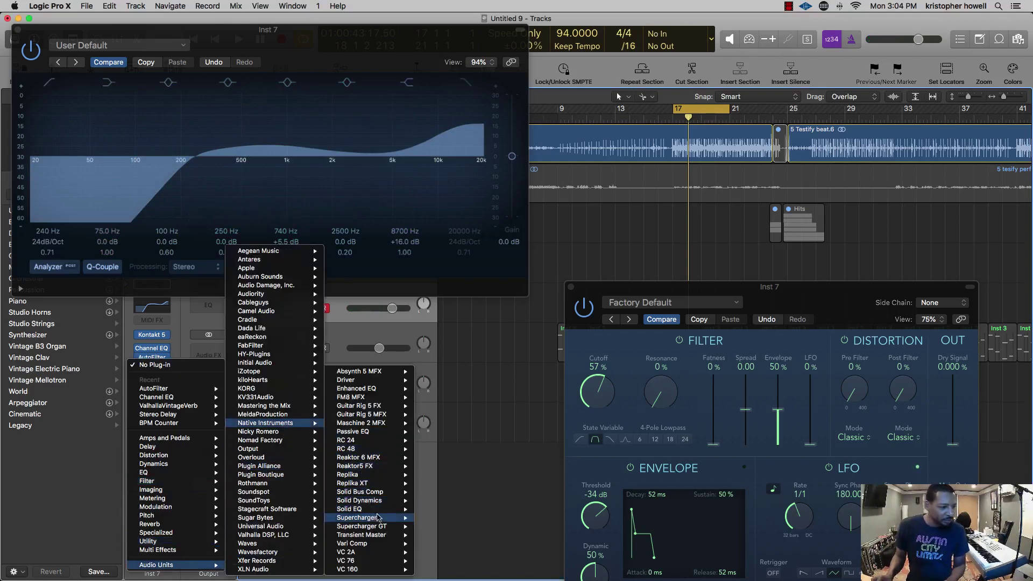
{"action": "mouse_move", "coordinate": [384, 519]}
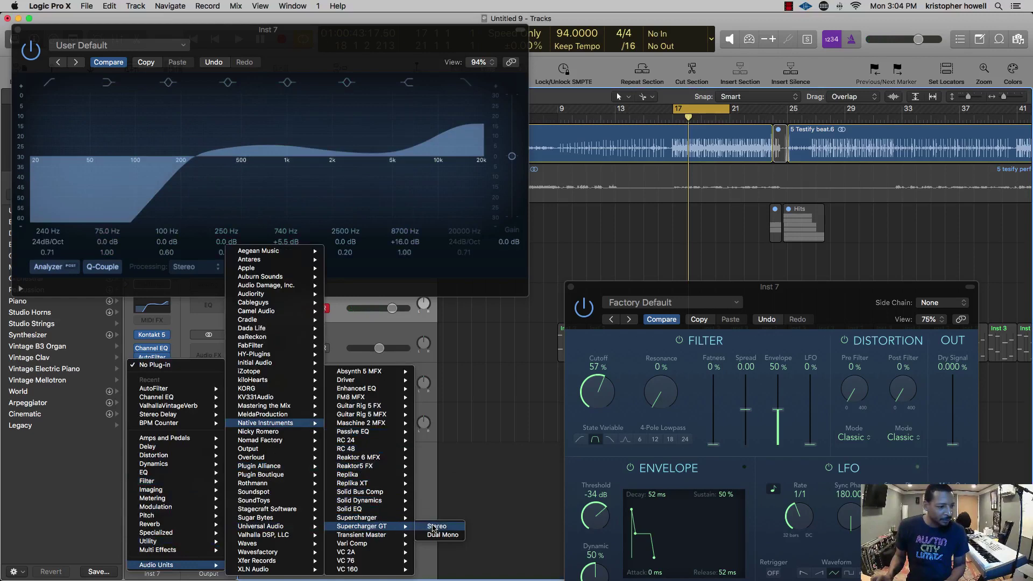
{"action": "left_click", "coordinate": [434, 526]}
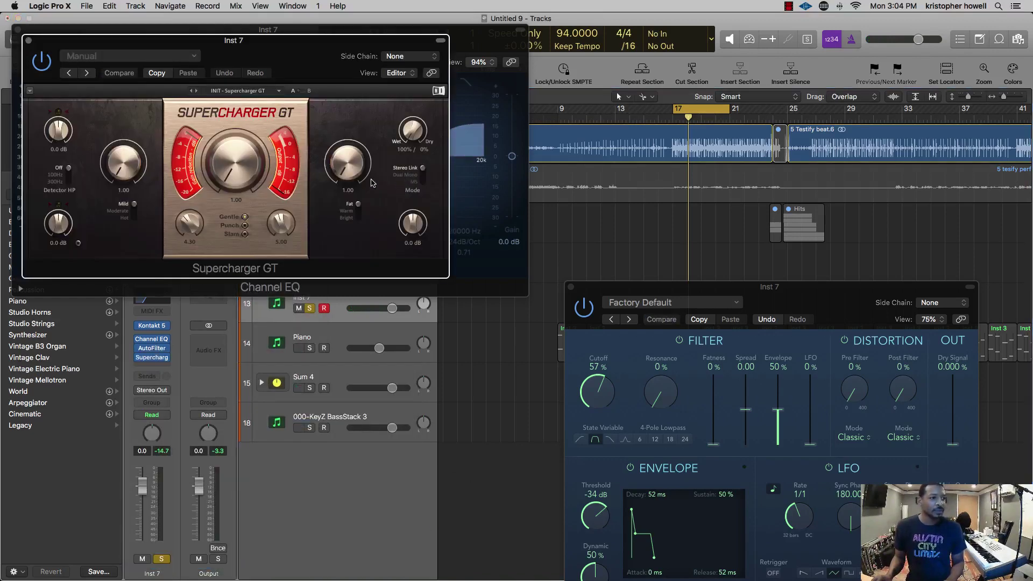
- Raise Supercharger GT's Saturation and Compress amounts and fine-tune its Release and Mix by ear
{"action": "mouse_move", "coordinate": [144, 180]}
{"action": "left_mouse_down"}
{"action": "mouse_move", "coordinate": [131, 170]}
{"action": "mouse_move", "coordinate": [127, 184]}
{"action": "left_mouse_up"}
{"action": "mouse_move", "coordinate": [235, 164]}
{"action": "left_mouse_down"}
{"action": "mouse_move", "coordinate": [235, 135]}
{"action": "mouse_move", "coordinate": [236, 147]}
{"action": "left_mouse_up"}
{"action": "left_click_drag", "start_coordinate": [281, 224], "coordinate": [281, 216]}
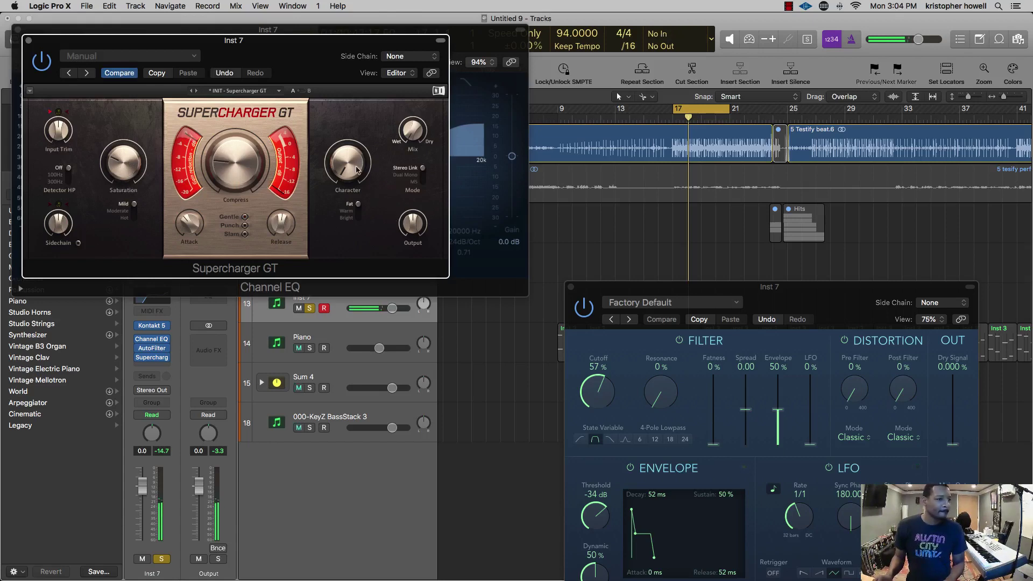
{"action": "mouse_move", "coordinate": [414, 141]}
{"action": "left_mouse_down"}
{"action": "mouse_move", "coordinate": [413, 107]}
{"action": "mouse_move", "coordinate": [413, 141]}
{"action": "left_mouse_up"}
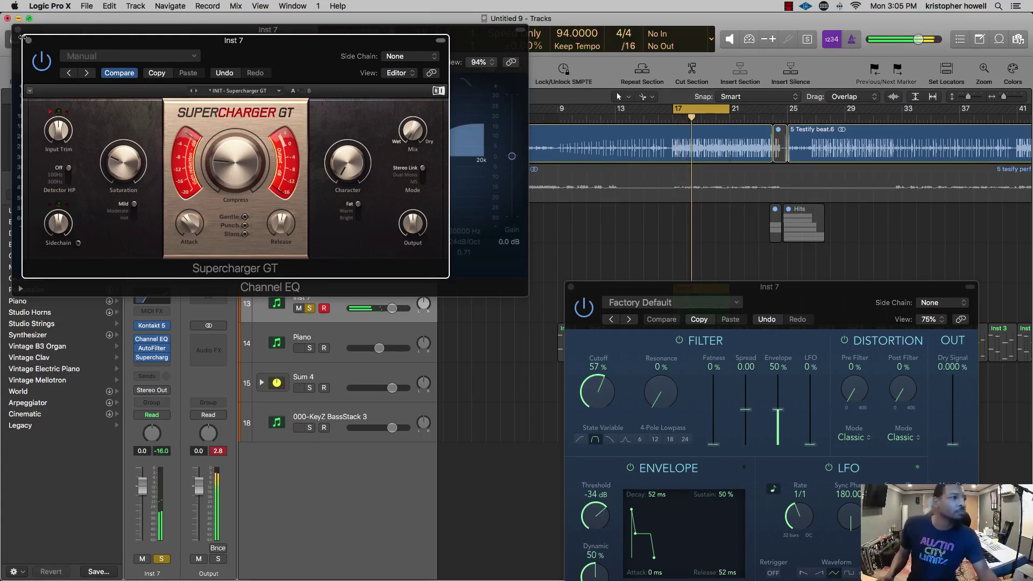
- Close the Supercharger GT, Channel EQ and AutoFilter windows and solo the Piano and Sum 4 tracks
{"action": "left_click", "coordinate": [27, 42]}
{"action": "left_click", "coordinate": [18, 30]}
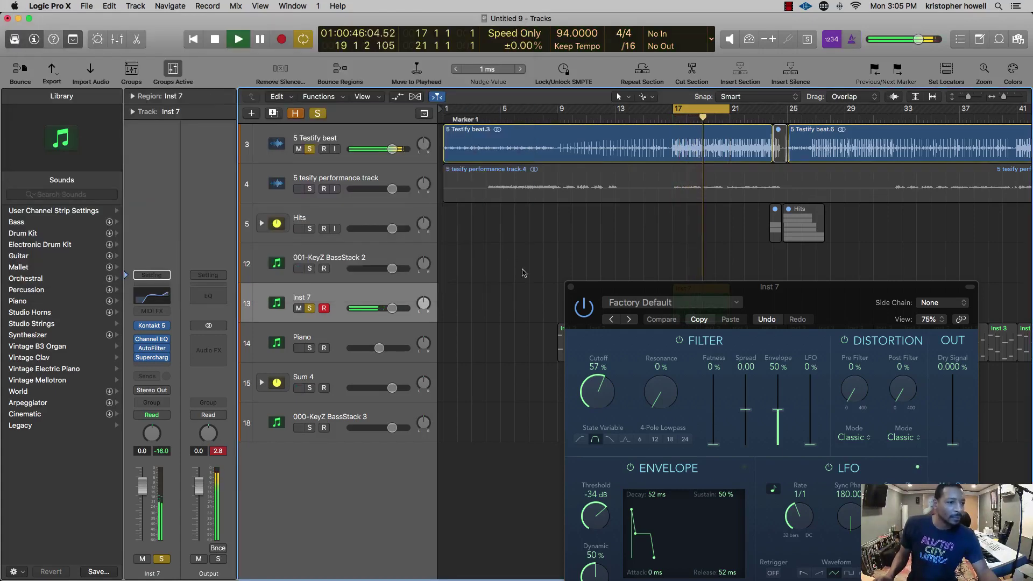
{"action": "left_click", "coordinate": [569, 288]}
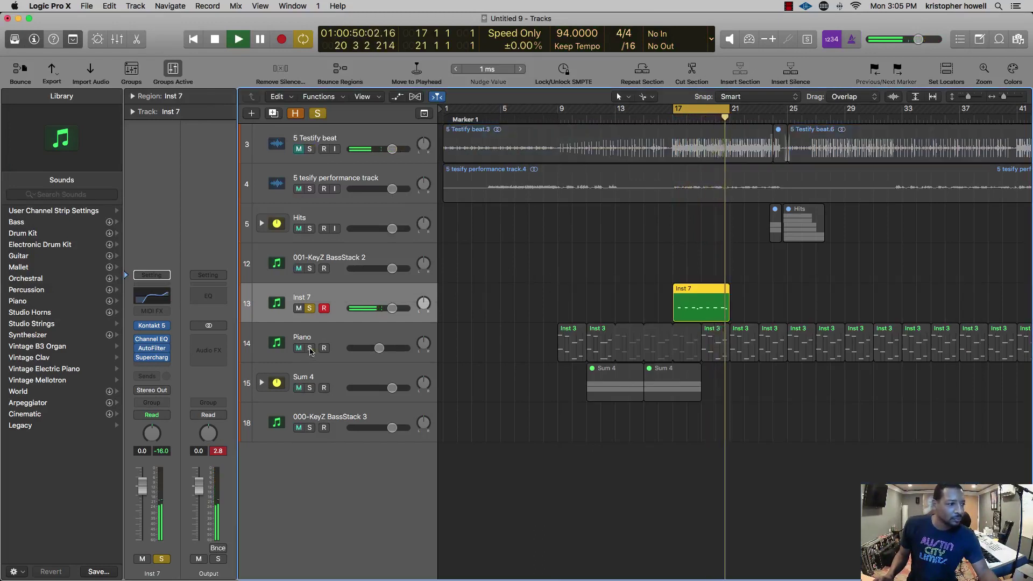
{"action": "left_click", "coordinate": [309, 348]}
{"action": "left_click", "coordinate": [310, 388]}
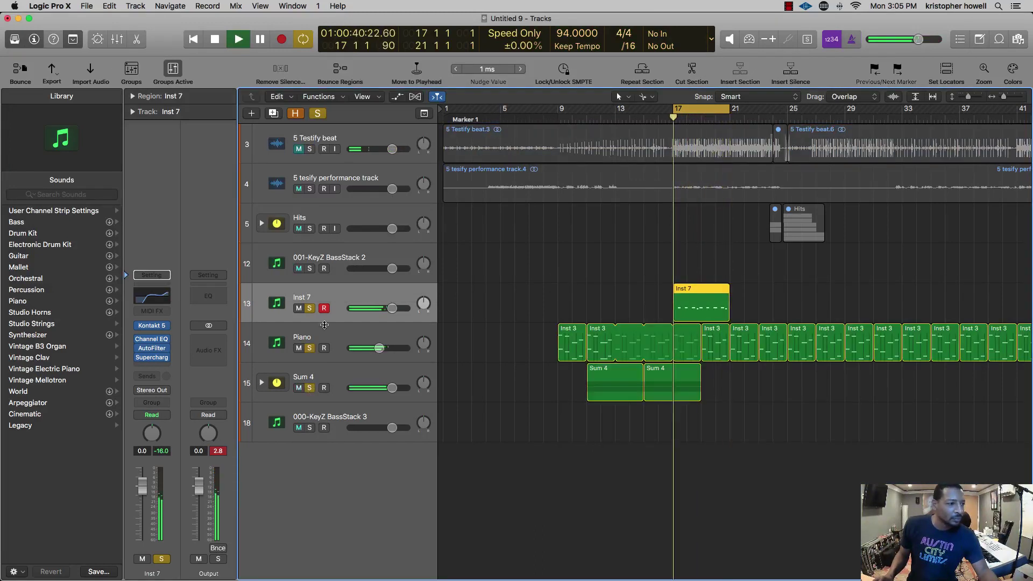
- Lower the Inst 7 channel volume to -0.5 dB
{"action": "left_click", "coordinate": [158, 367]}
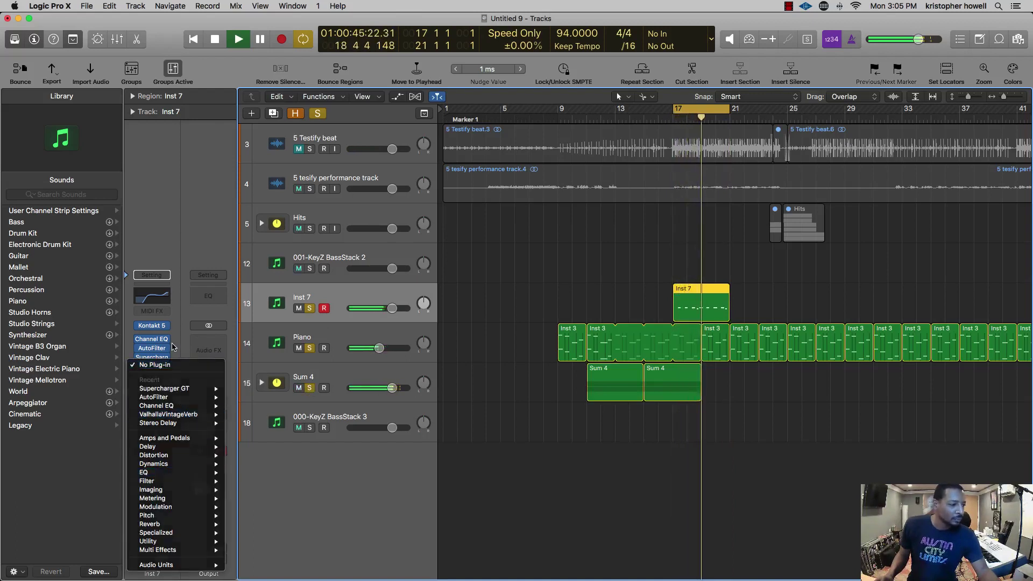
{"action": "left_click", "coordinate": [161, 376]}
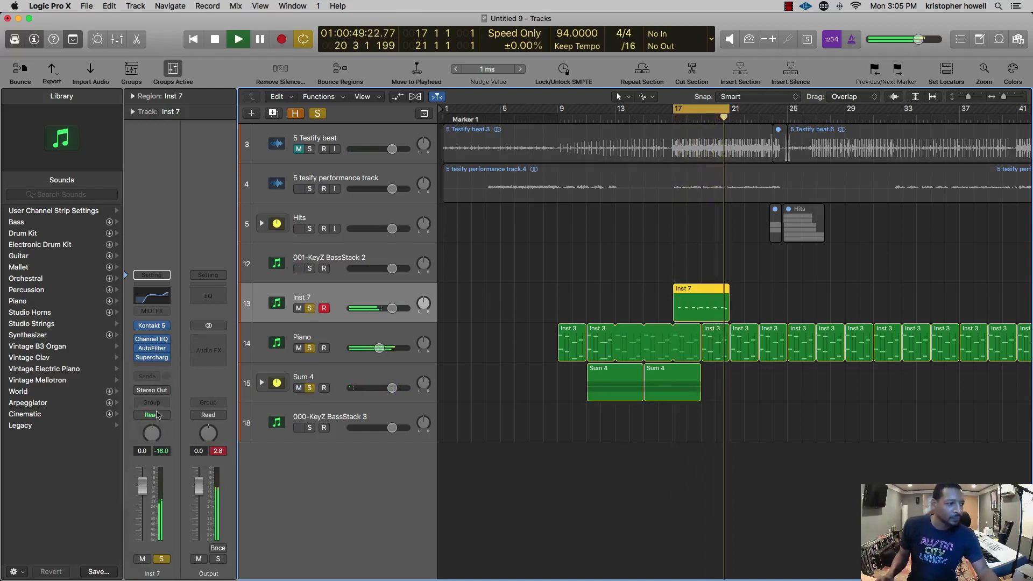
{"action": "left_click_drag", "start_coordinate": [142, 492], "coordinate": [142, 496]}
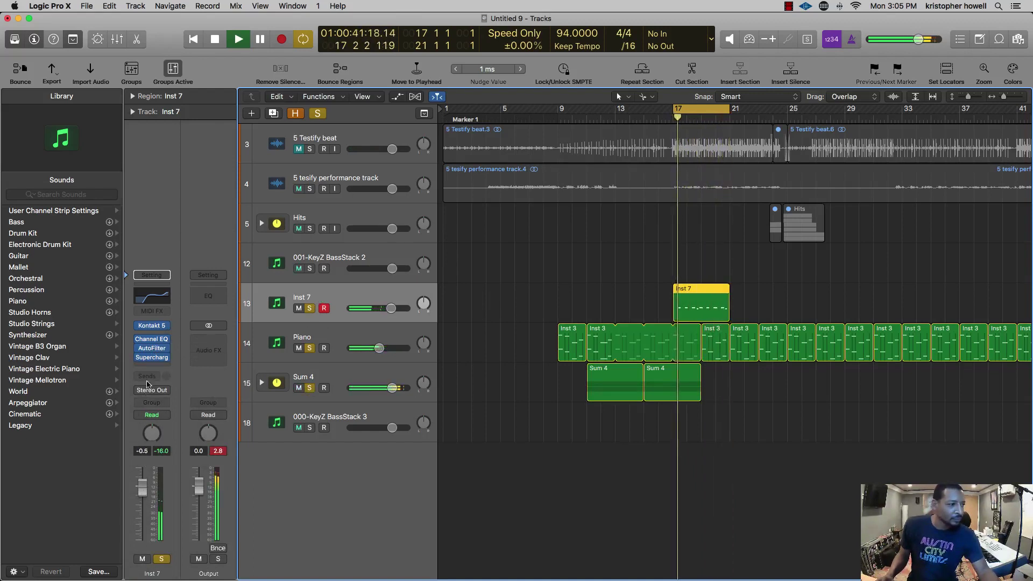
- Copy the second Sum 4 region to bar 19, directly after the original, and stop playback
{"action": "left_click", "coordinate": [461, 370]}
{"action": "left_click_drag", "start_coordinate": [674, 380], "coordinate": [732, 382]}
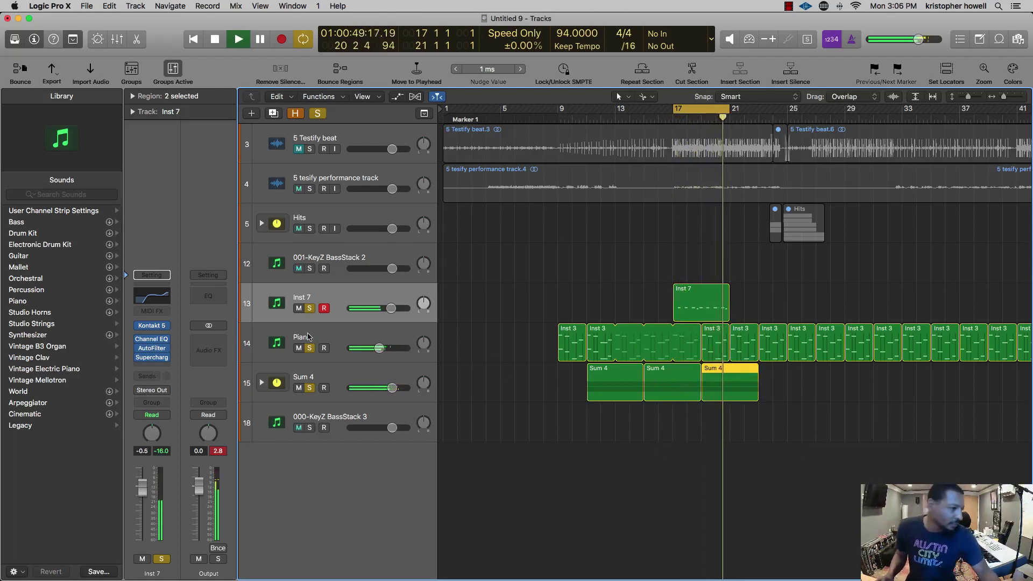
{"action": "key", "text": "space"}
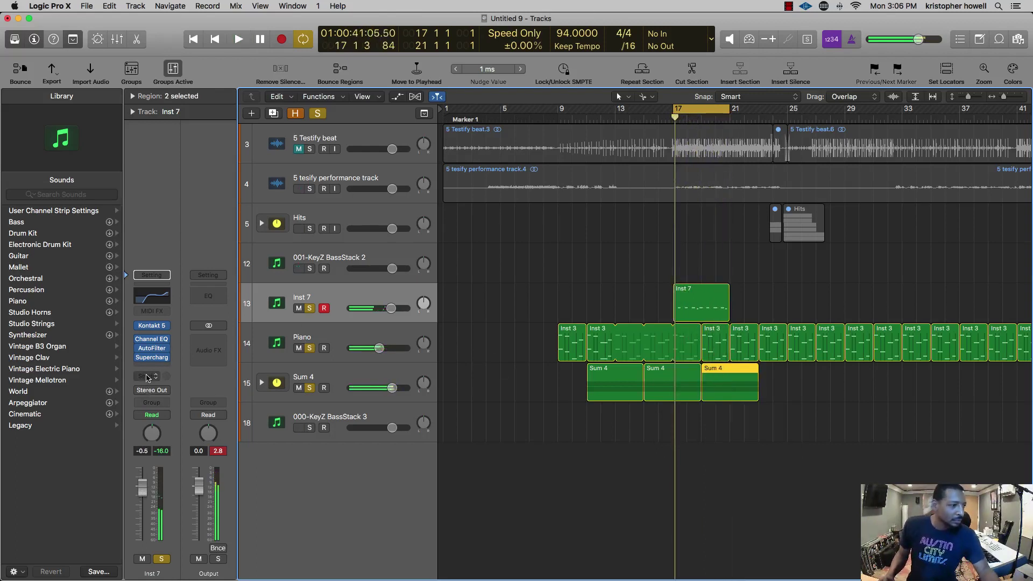
- Add a Bus 7 send to Inst 7 and load ValhallaVintageVerb on the Aux 7 channel
{"action": "left_click", "coordinate": [153, 375]}
{"action": "mouse_move", "coordinate": [172, 394]}
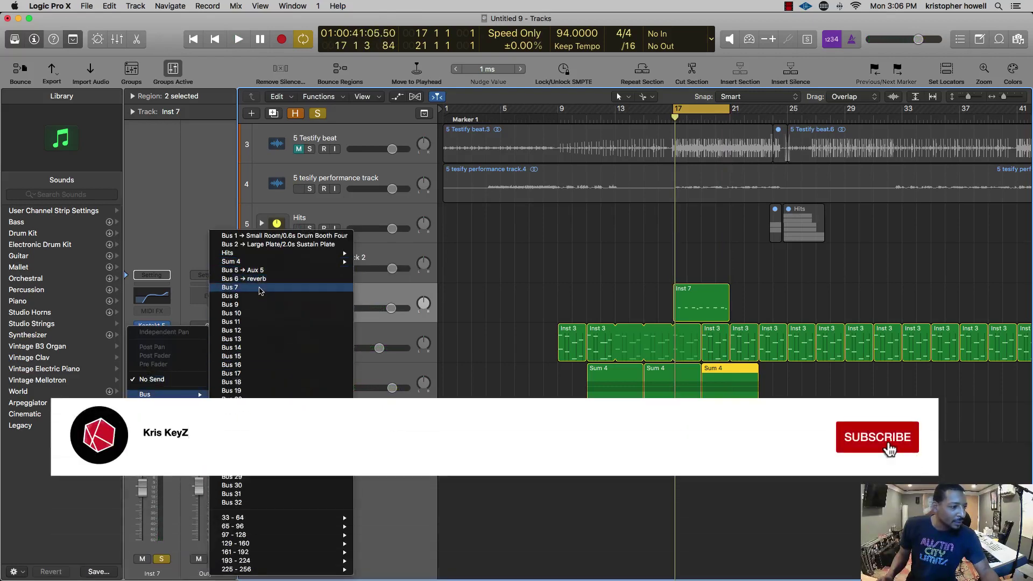
{"action": "left_click", "coordinate": [260, 288]}
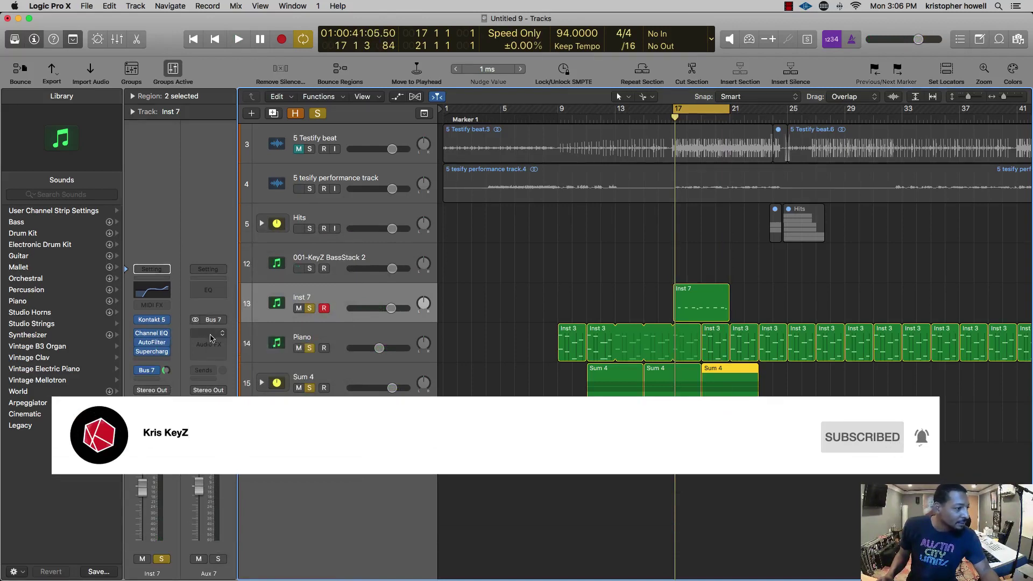
{"action": "left_click", "coordinate": [210, 338]}
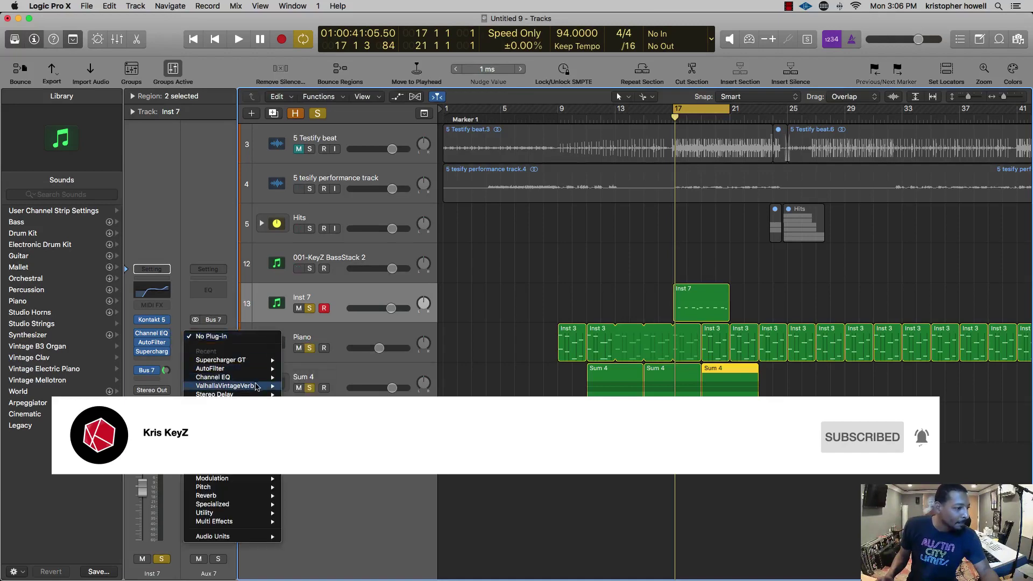
{"action": "left_click", "coordinate": [291, 387]}
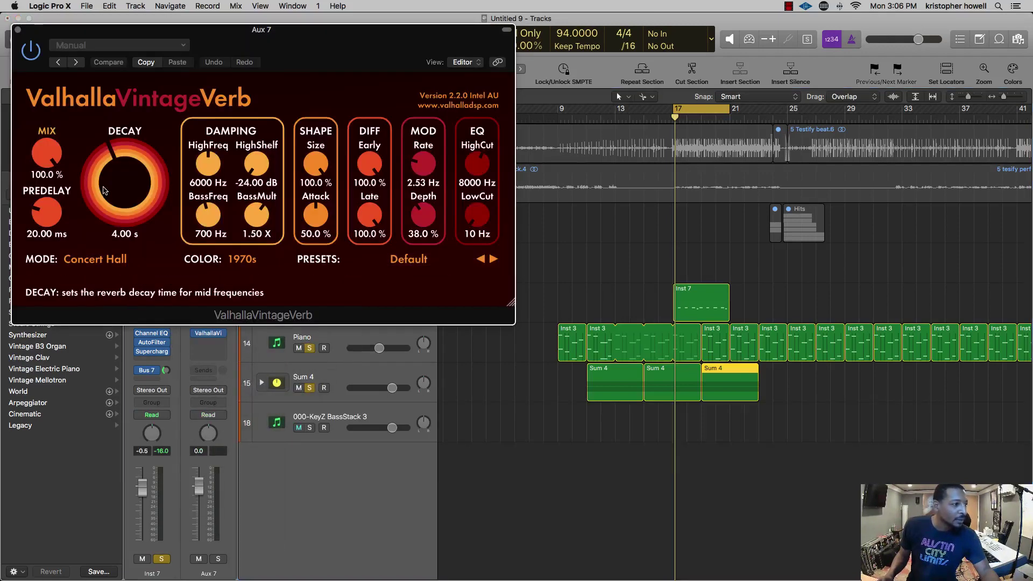
- Set ValhallaVintageVerb's decay to 0.46 s and its mix to 23.3%, checking the Bus 7 send
{"action": "left_click_drag", "start_coordinate": [116, 193], "coordinate": [114, 209]}
{"action": "left_click_drag", "start_coordinate": [49, 155], "coordinate": [54, 215]}
{"action": "key", "text": "space"}
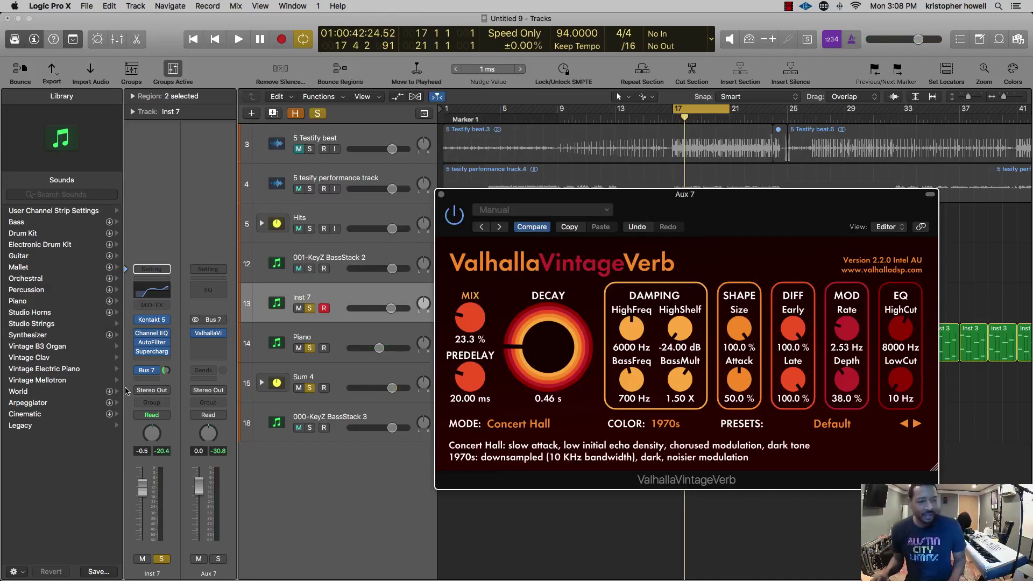
{"action": "left_click", "coordinate": [165, 374]}
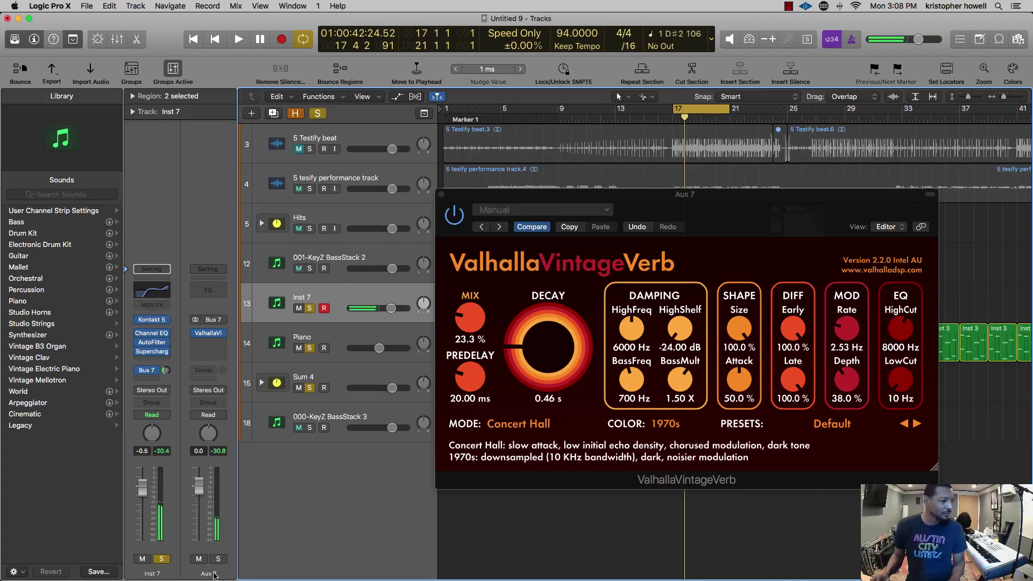
- Add a Channel EQ to Aux 7 with a low cut at 970 Hz and a +8.5 dB boost at 2950 Hz
{"action": "double_click", "coordinate": [204, 292]}
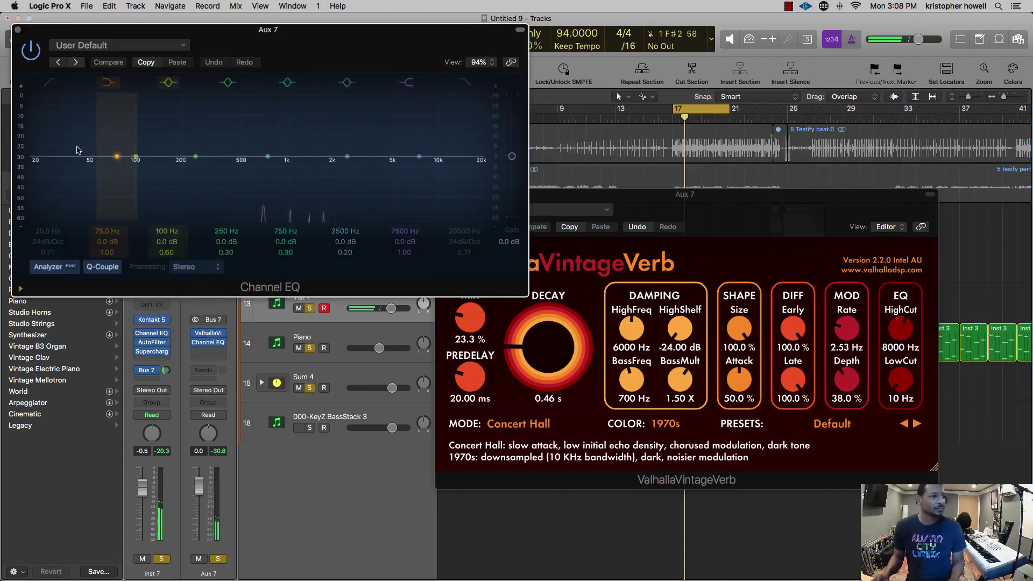
{"action": "left_click", "coordinate": [49, 84]}
{"action": "left_click_drag", "start_coordinate": [60, 160], "coordinate": [350, 131]}
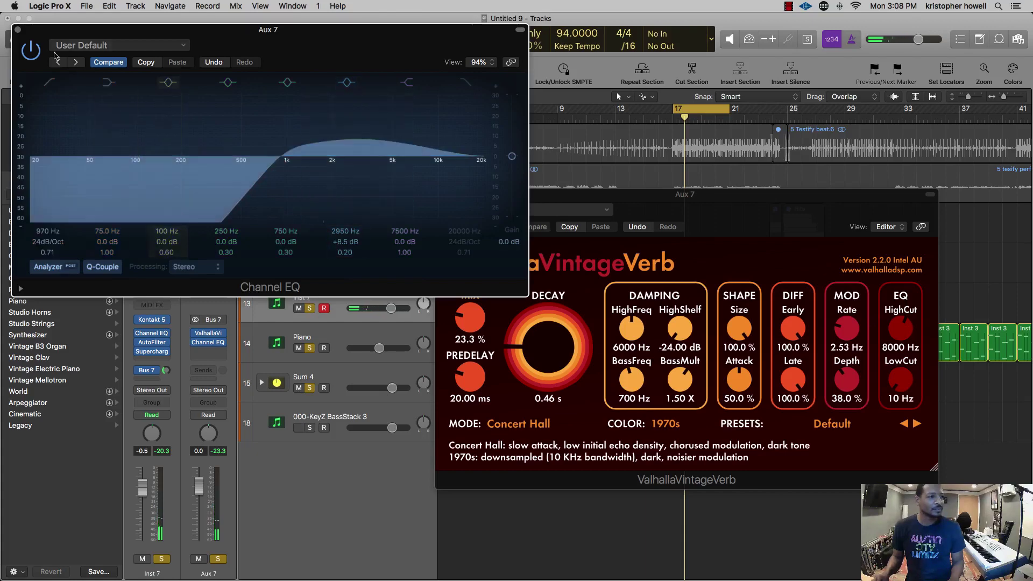
{"action": "left_click", "coordinate": [16, 30]}
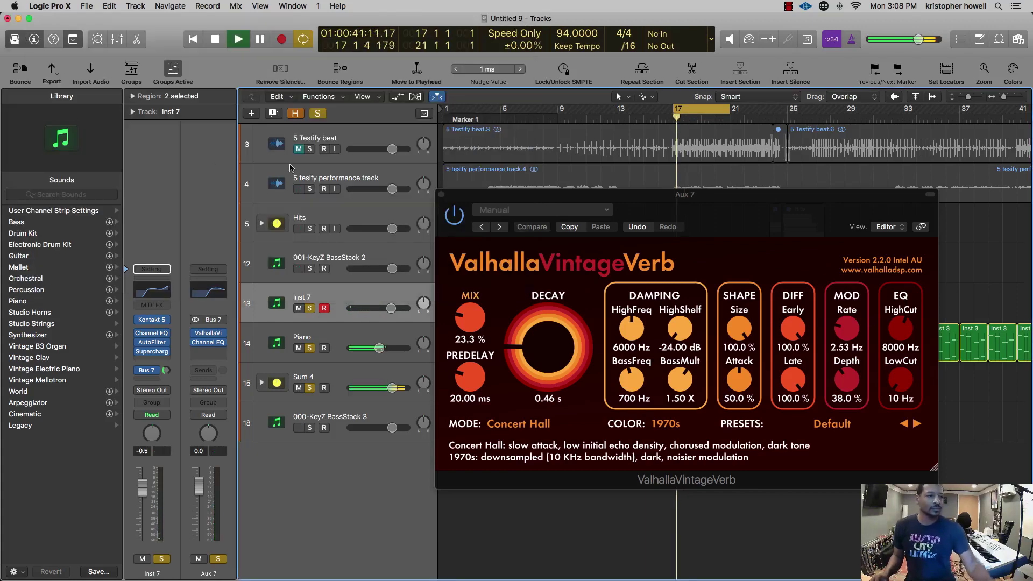
- Lower the Inst 7 volume to -2.7 dB, close the ValhallaVintageVerb window and select the Inst 7 region
{"action": "left_click_drag", "start_coordinate": [391, 312], "coordinate": [385, 313]}
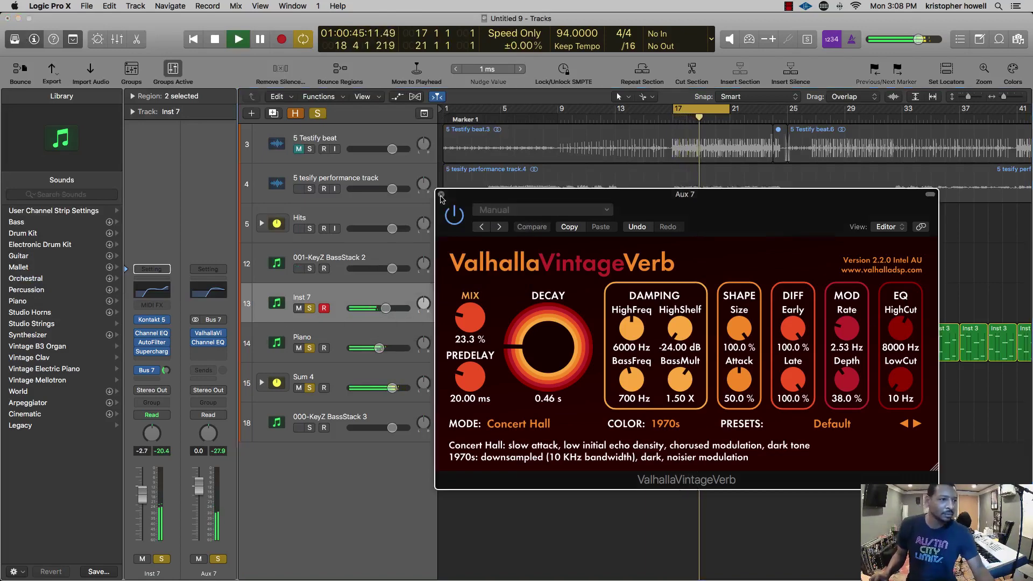
{"action": "left_click", "coordinate": [442, 194]}
{"action": "left_click", "coordinate": [669, 292]}
{"action": "left_click", "coordinate": [691, 301]}
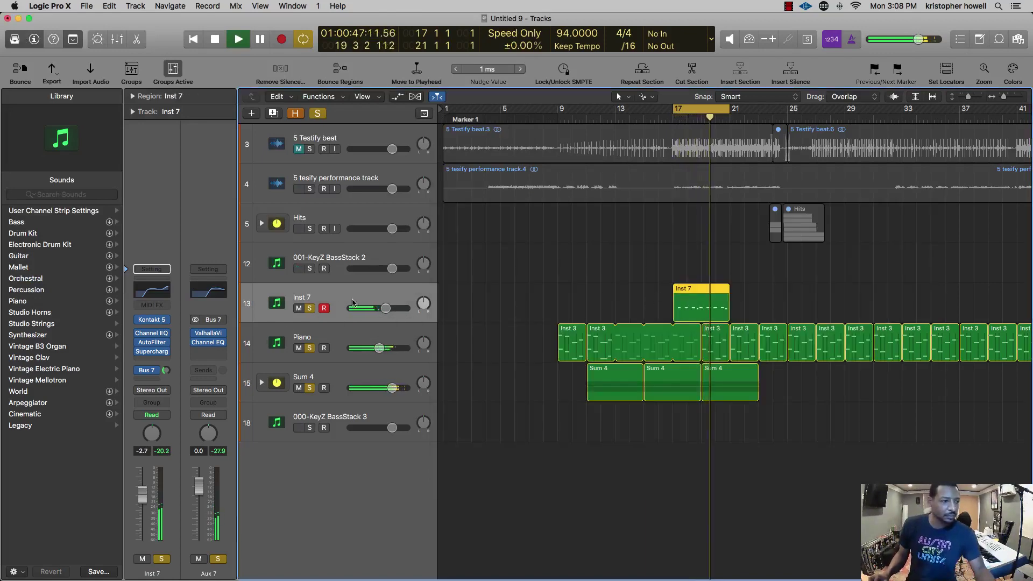
- Add a second send from Inst 7 to Bus 8
{"action": "left_click", "coordinate": [148, 379]}
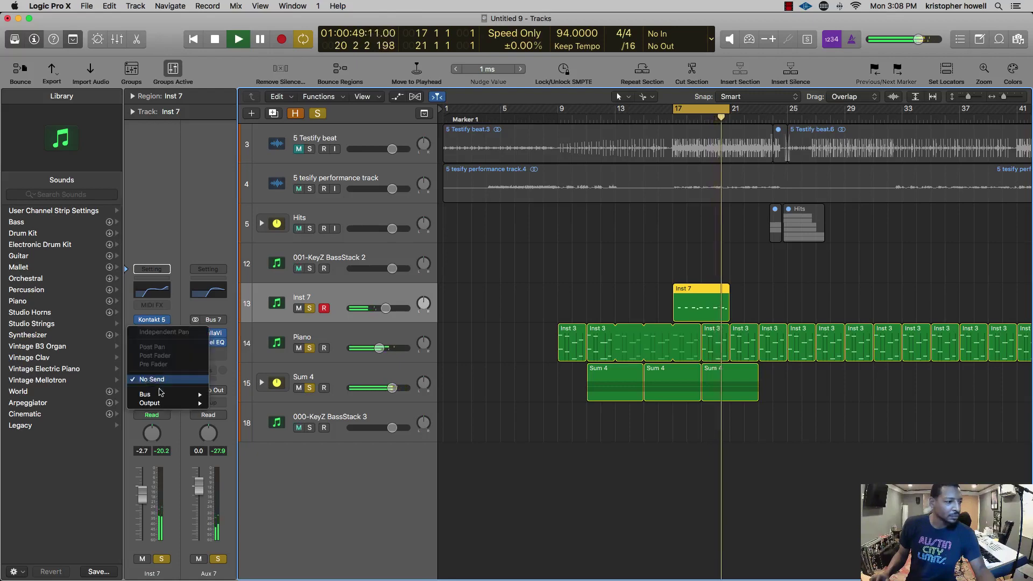
{"action": "mouse_move", "coordinate": [161, 394]}
{"action": "left_click", "coordinate": [230, 296]}
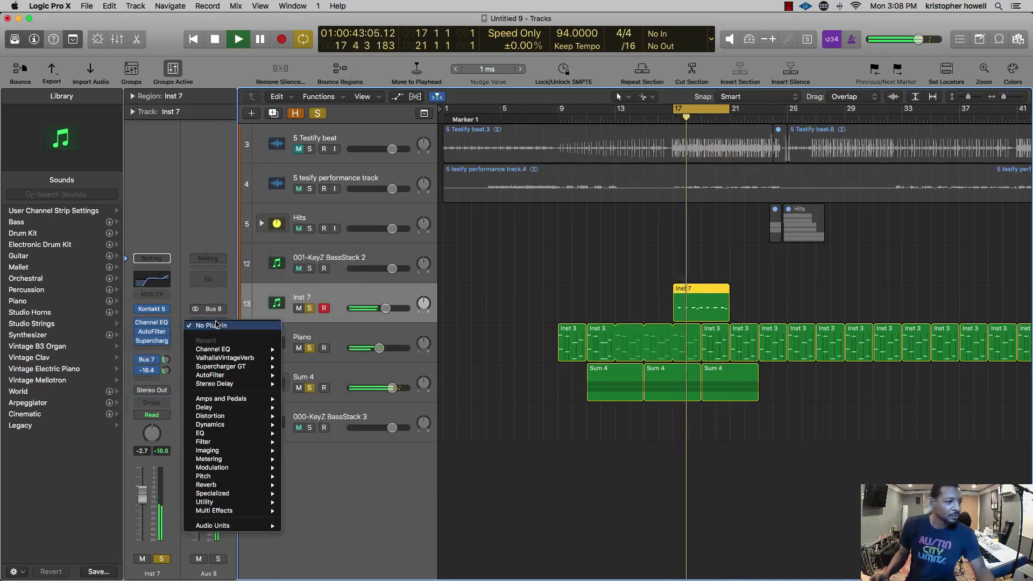
{"action": "left_click", "coordinate": [208, 323]}
- Load the user channel strip setting 007-Pop Vox Bus Doubler 2019 on the Bus 8 aux channel
{"action": "left_click", "coordinate": [208, 258]}
{"action": "left_click", "coordinate": [207, 259]}
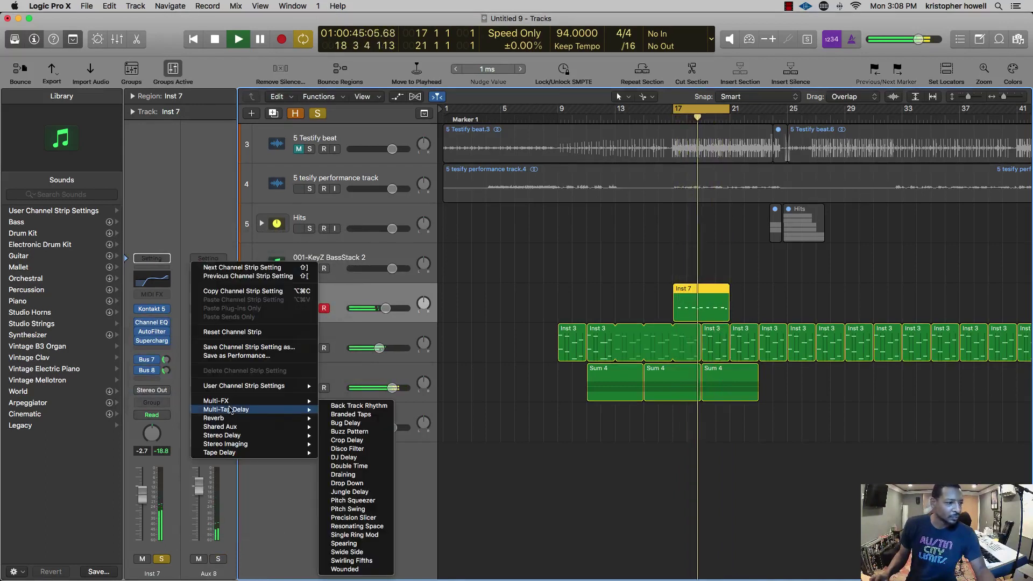
{"action": "mouse_move", "coordinate": [239, 387]}
{"action": "mouse_move", "coordinate": [355, 387]}
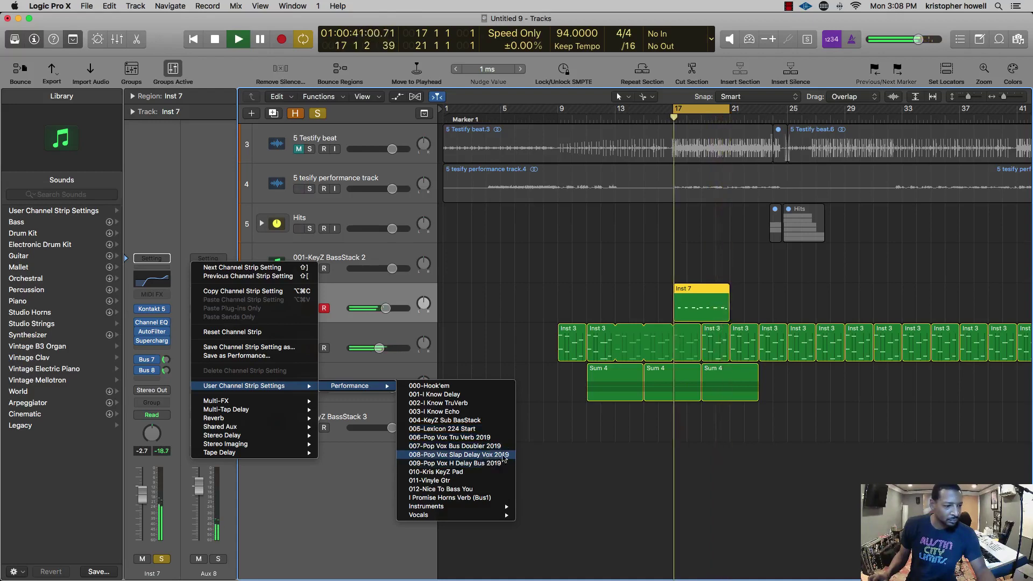
{"action": "left_click", "coordinate": [506, 454]}
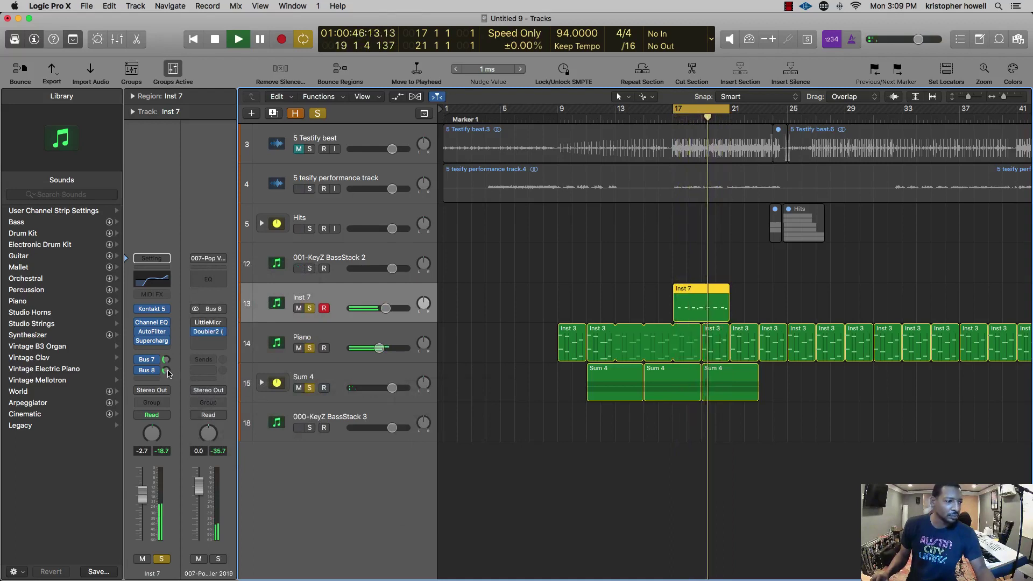
- Raise the Inst 7 send to Bus 8 to -0.3 dB and lower the doubler aux volume to -6.6 dB
{"action": "left_click_drag", "start_coordinate": [167, 371], "coordinate": [183, 316]}
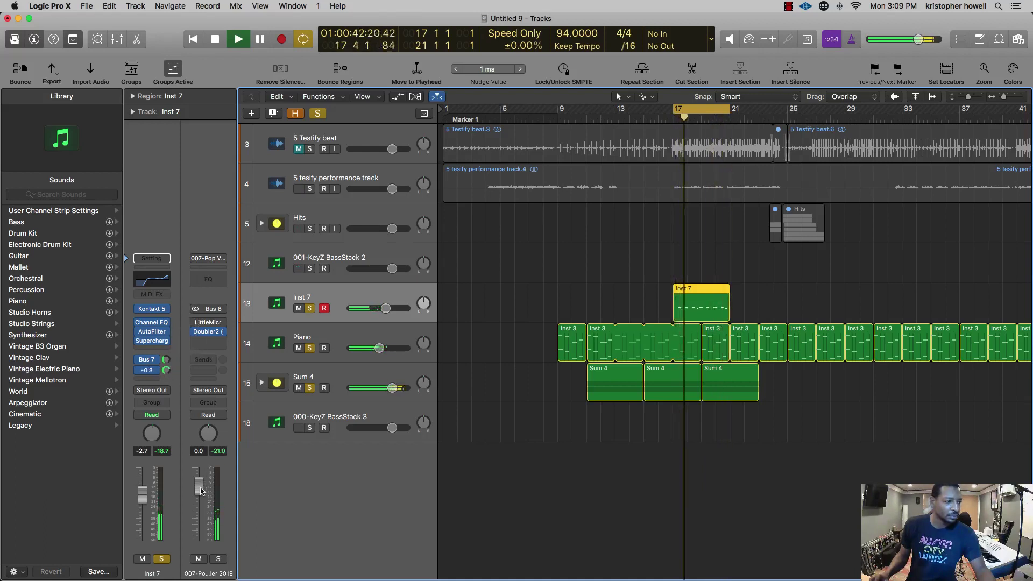
{"action": "left_click_drag", "start_coordinate": [200, 488], "coordinate": [199, 507]}
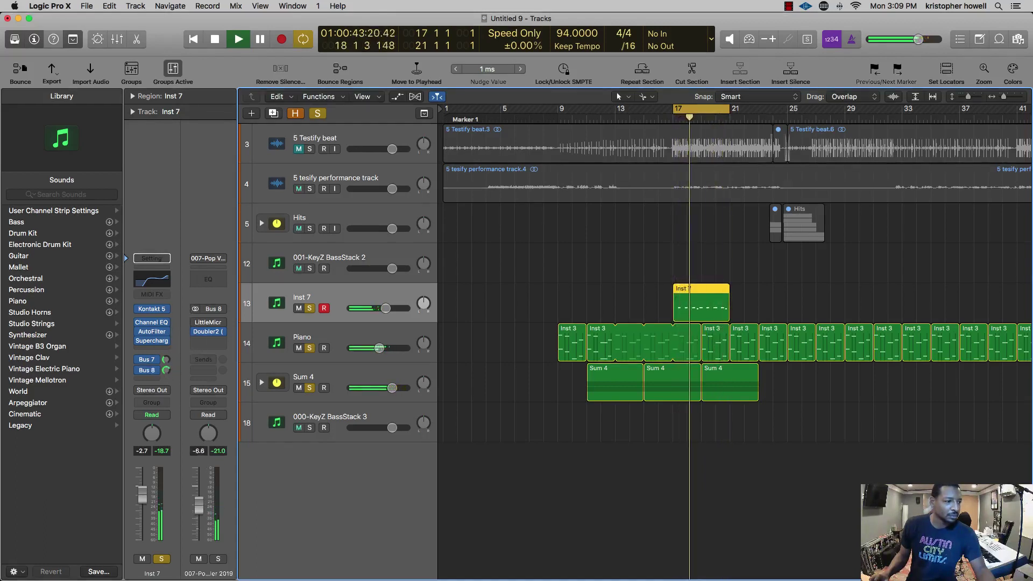
- Open the Doubler2 plug-in on the Bus 8 aux to check its voice and gain settings, and close it
{"action": "left_click", "coordinate": [209, 334]}
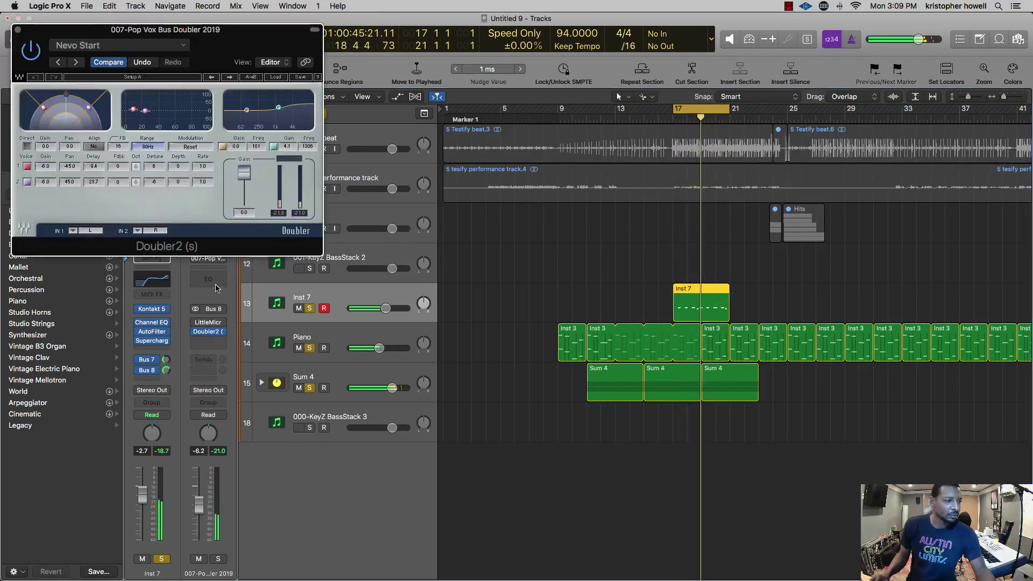
{"action": "left_click", "coordinate": [18, 30]}
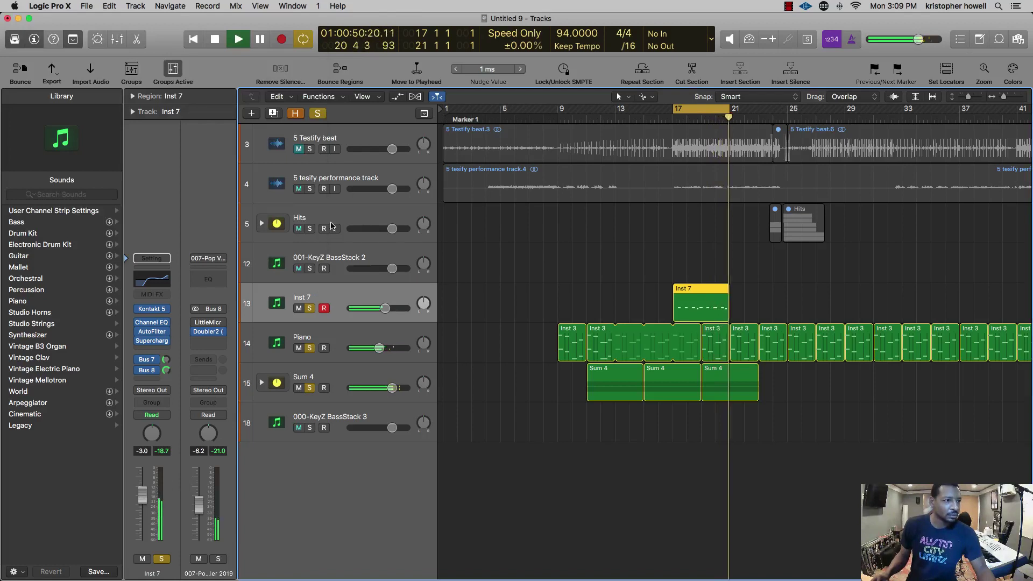
- Clear all track solos and play the mix with the 5 Testify beat track muted
{"action": "left_click", "coordinate": [309, 148]}
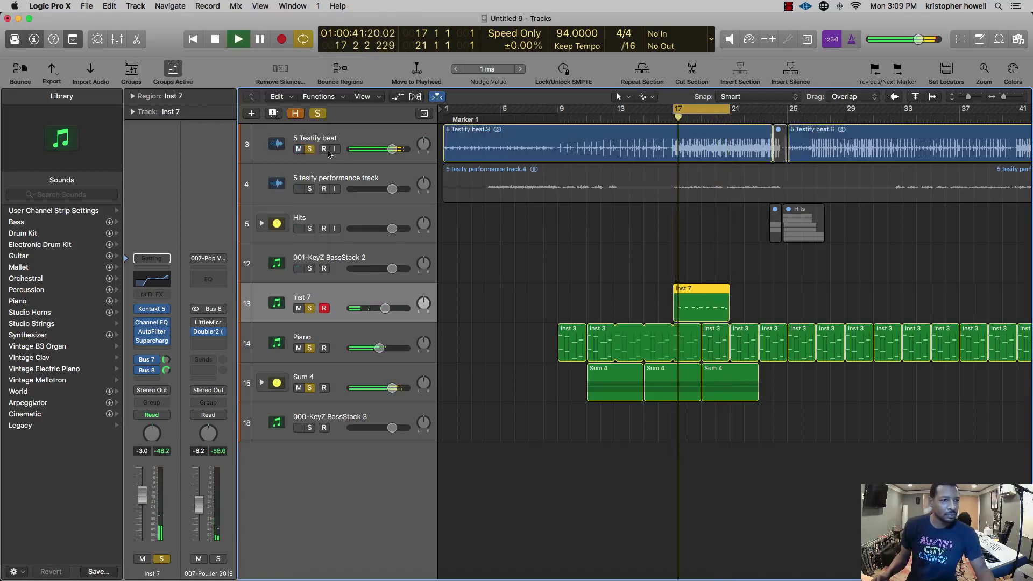
{"action": "left_click", "coordinate": [309, 149], "text": "alt"}
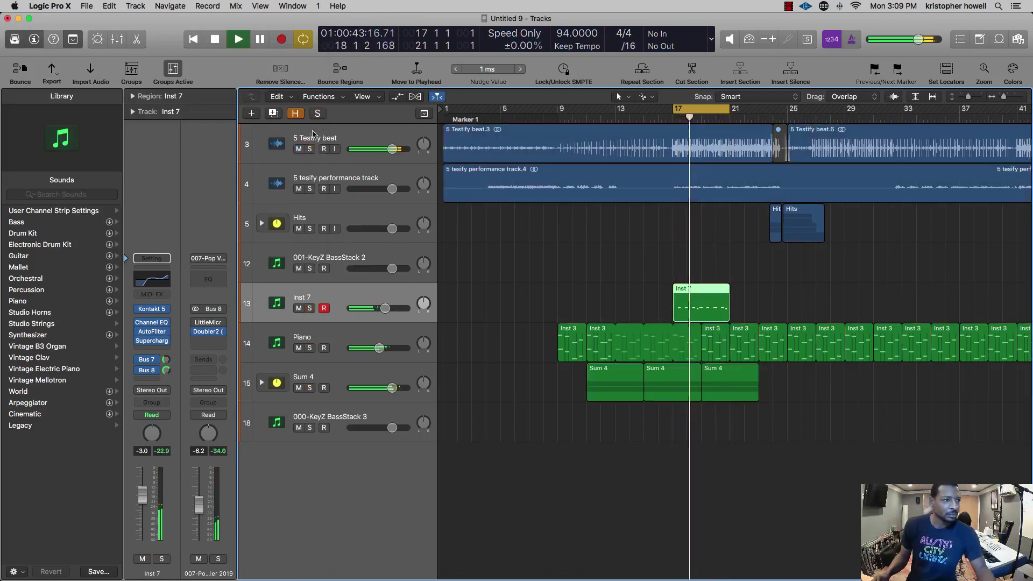
{"action": "key", "text": "space"}
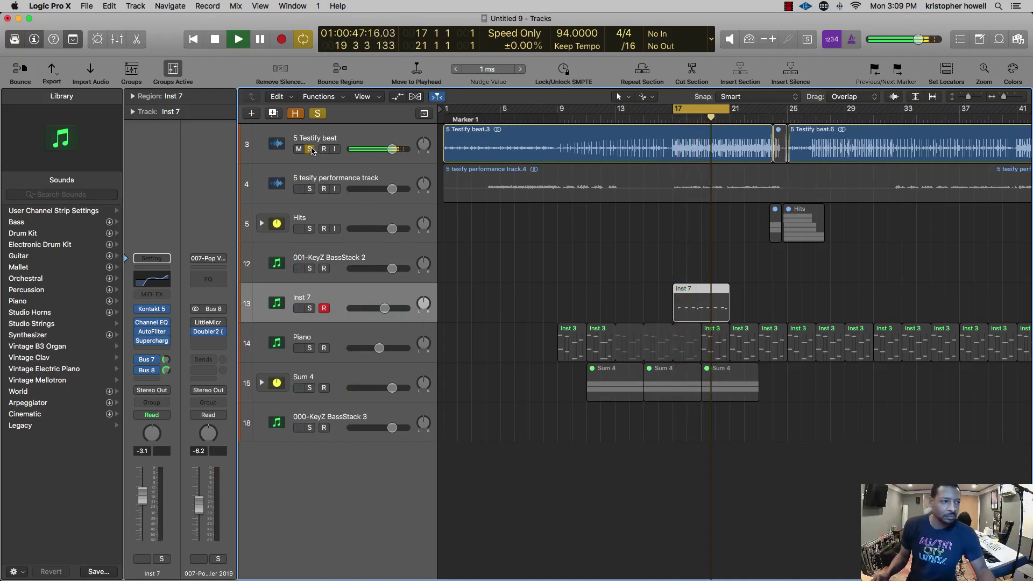
{"action": "left_click", "coordinate": [310, 150]}
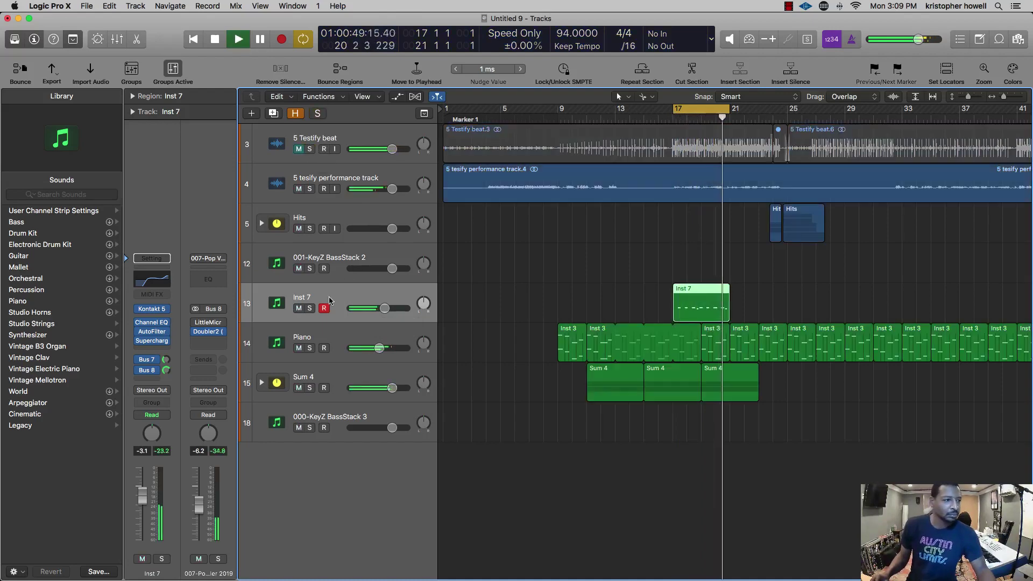
- Open the Inst 7 region in the Piano Roll and shorten the notes overhanging bars 18, 19, 20 and 21 to end at those bar lines
{"action": "double_click", "coordinate": [685, 308]}
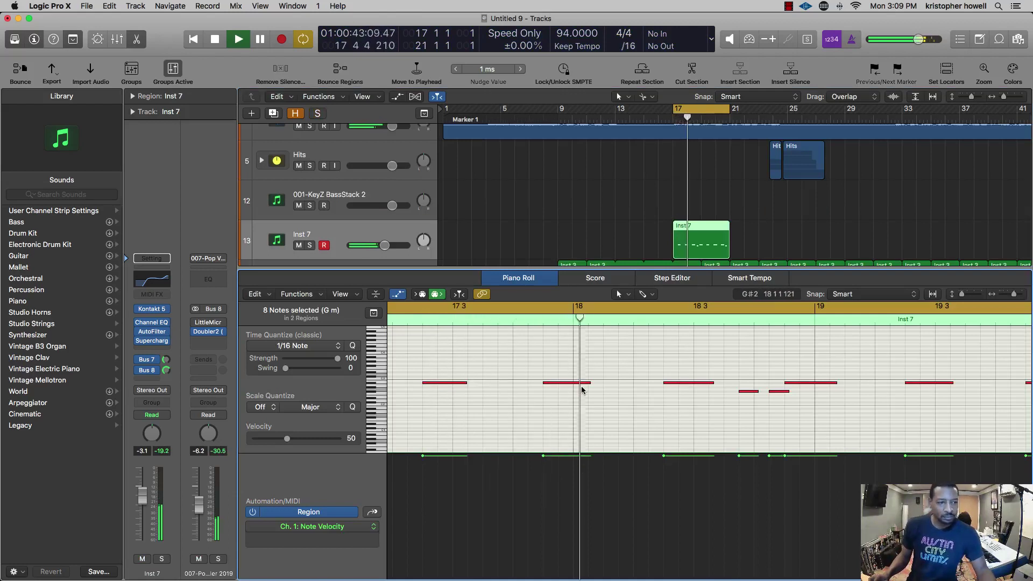
{"action": "left_click_drag", "start_coordinate": [589, 383], "coordinate": [572, 393]}
{"action": "key", "text": "space"}
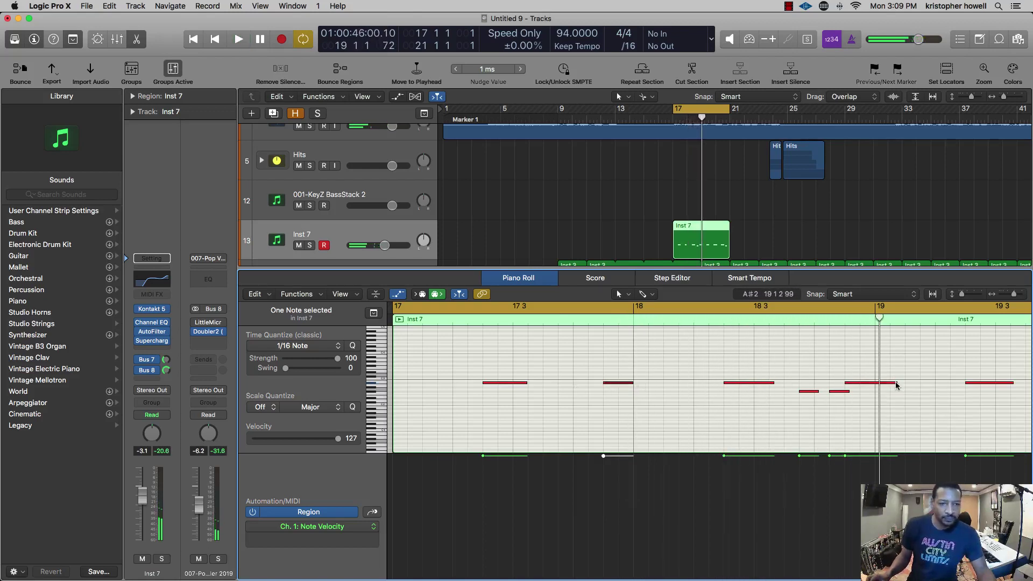
{"action": "mouse_move", "coordinate": [896, 386]}
{"action": "left_mouse_down"}
{"action": "mouse_move", "coordinate": [867, 385]}
{"action": "mouse_move", "coordinate": [892, 389]}
{"action": "left_mouse_up"}
{"action": "key", "text": "space"}
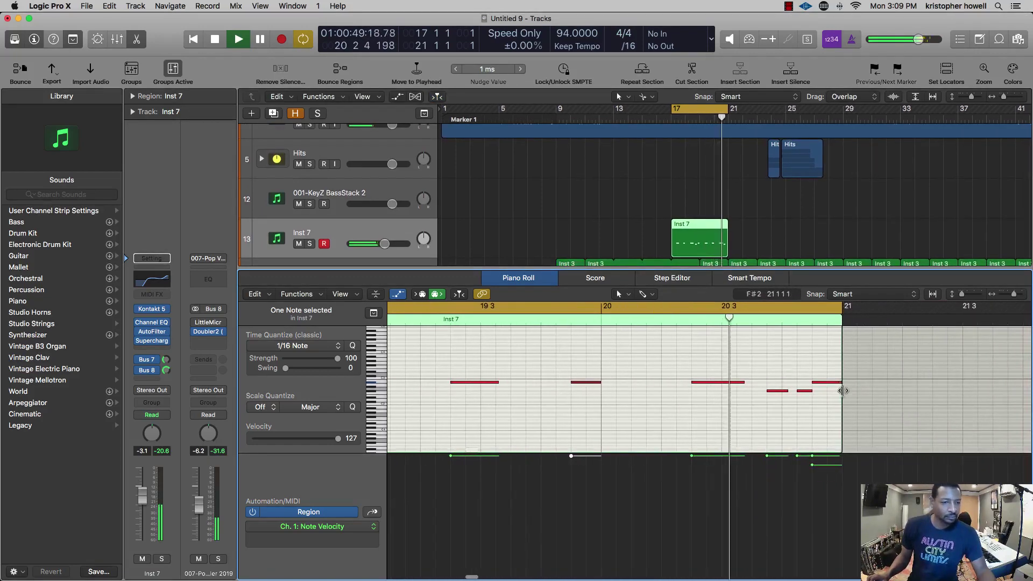
{"action": "left_click_drag", "start_coordinate": [842, 391], "coordinate": [832, 381]}
{"action": "key", "text": "space"}
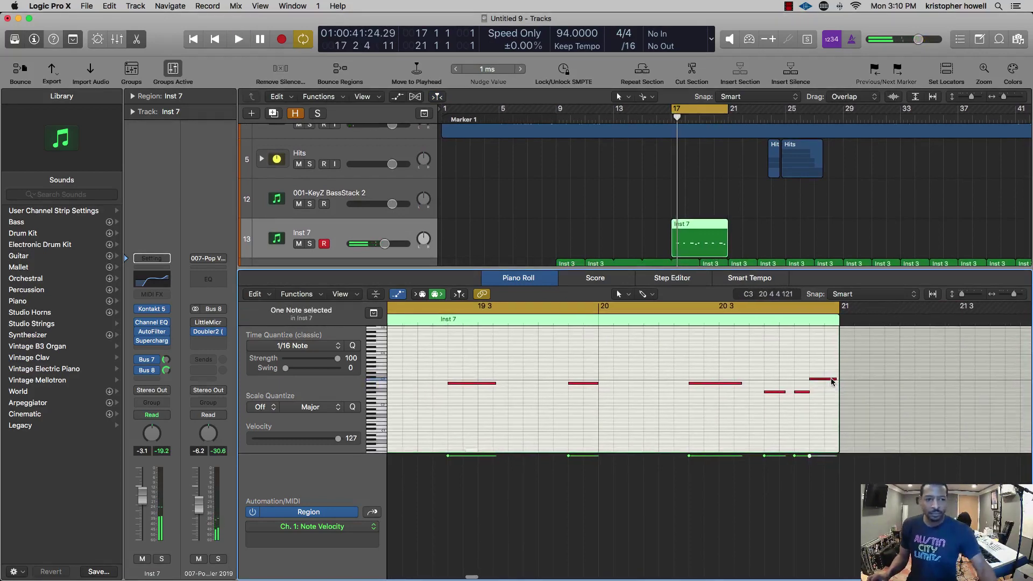
{"action": "scroll", "coordinate": [832, 381], "scroll_direction": "down", "scroll_amount": 1}
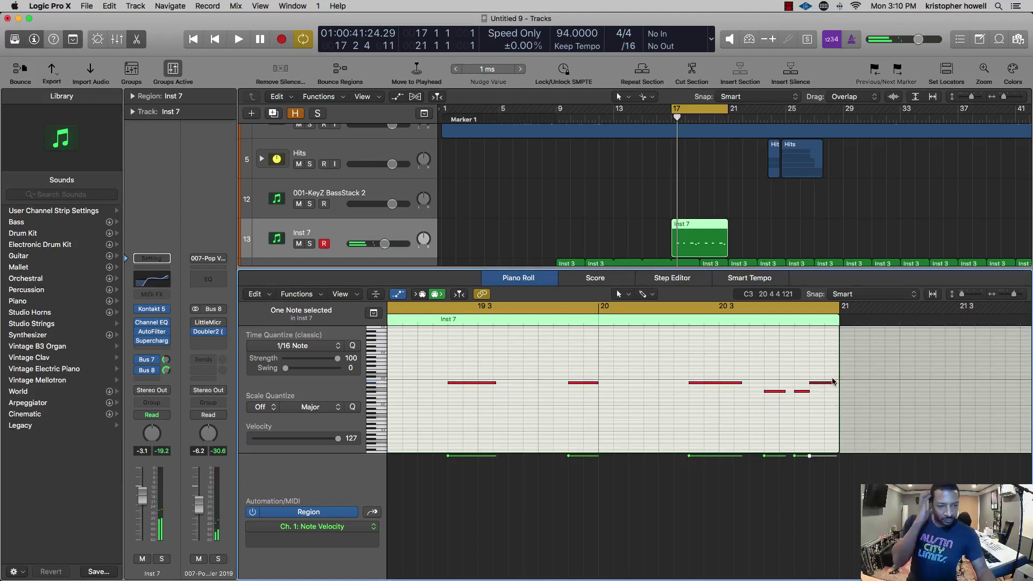
- Lengthen the Inst 7 notes ending at bars 18, 19 and 20 slightly past the bar lines, by about 80 ticks at bar 20
{"action": "double_click", "coordinate": [686, 322]}
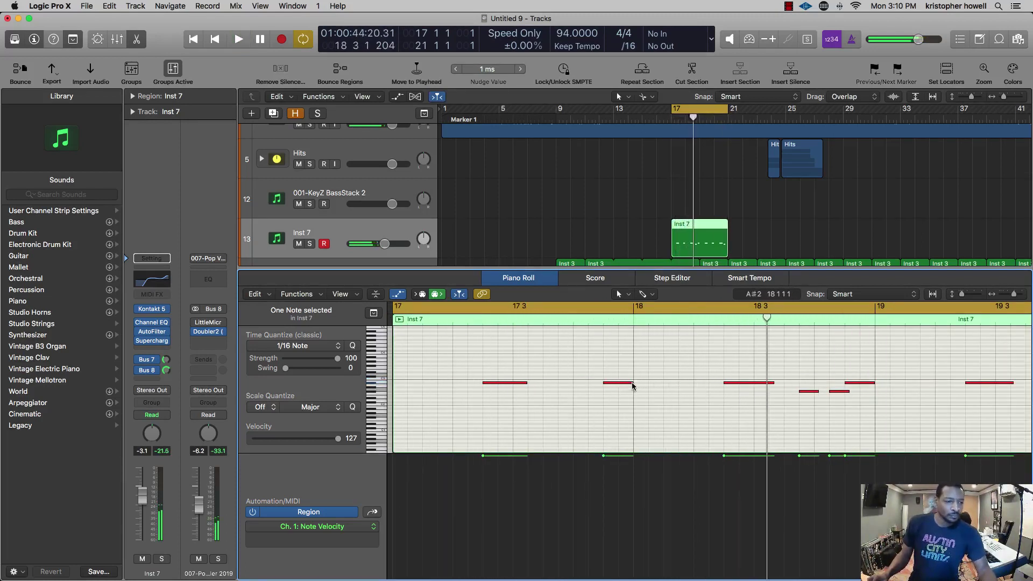
{"action": "left_click_drag", "start_coordinate": [634, 383], "coordinate": [637, 383]}
{"action": "key", "text": "space"}
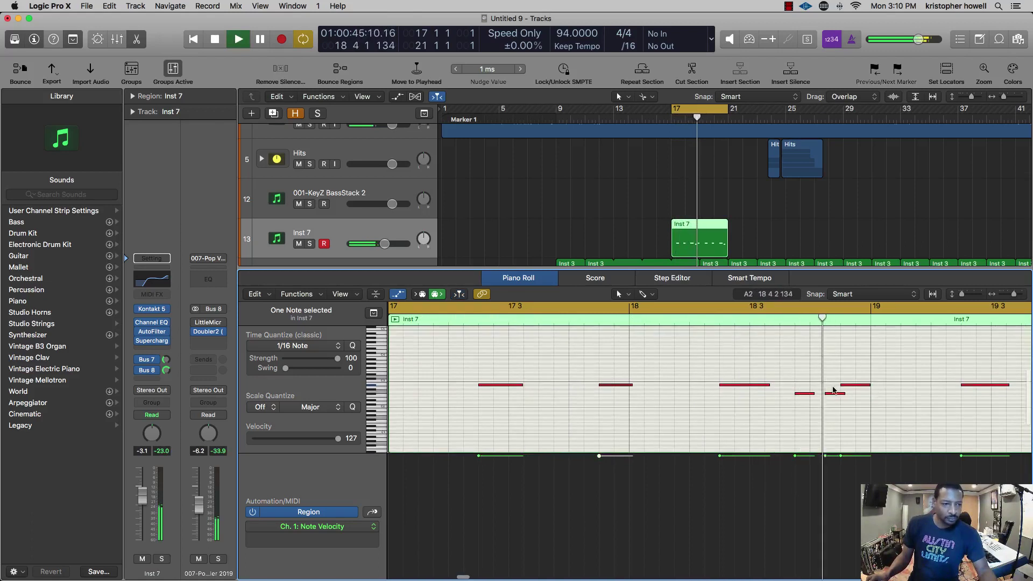
{"action": "key", "text": "space"}
{"action": "left_click_drag", "start_coordinate": [869, 386], "coordinate": [876, 387]}
{"action": "scroll", "coordinate": [890, 394], "scroll_direction": "right", "scroll_amount": 5}
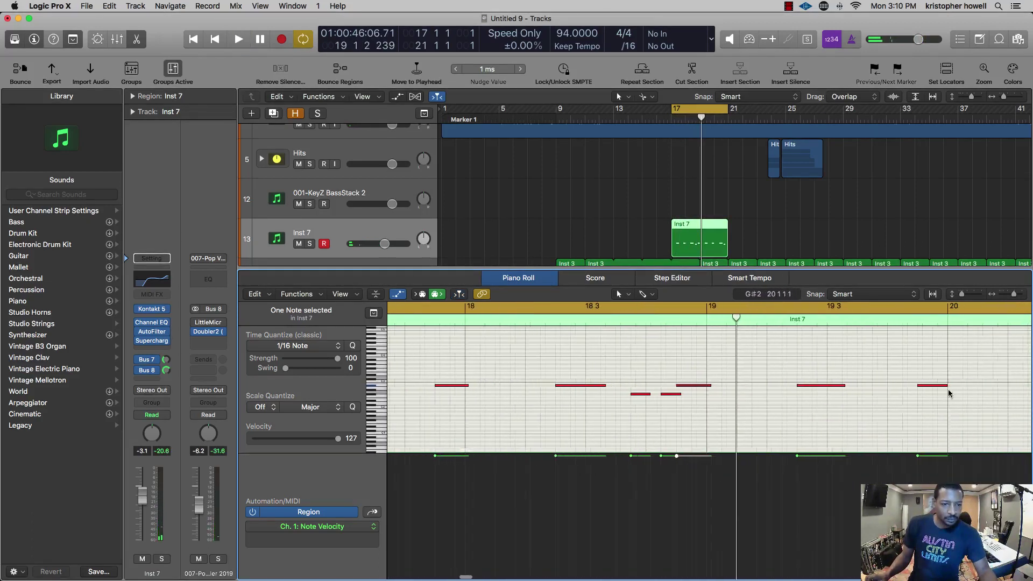
{"action": "scroll", "coordinate": [949, 393], "scroll_direction": "right", "scroll_amount": 3}
{"action": "left_click", "coordinate": [881, 385]}
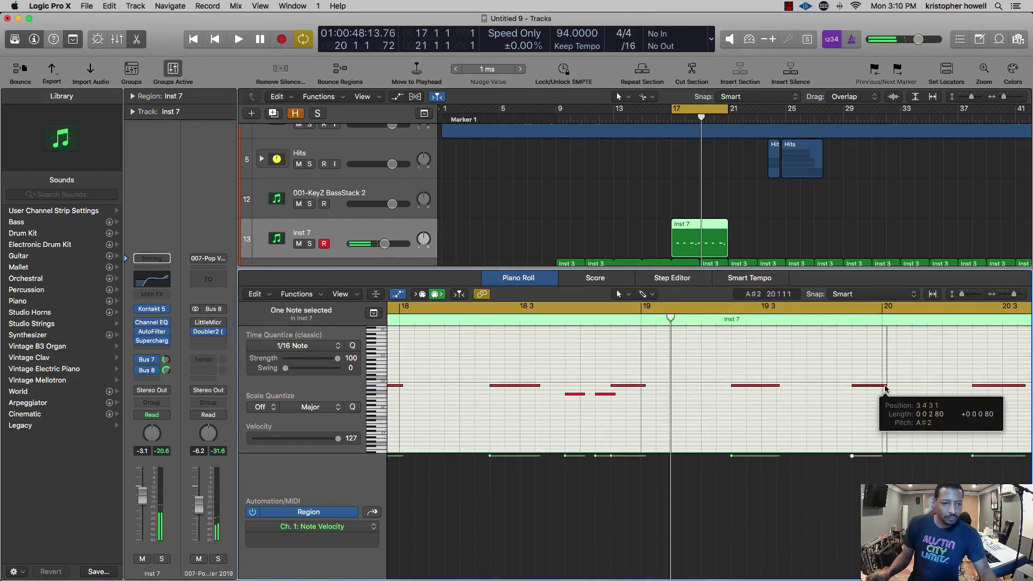
{"action": "scroll", "coordinate": [882, 387], "scroll_direction": "right", "scroll_amount": 4}
{"action": "scroll", "coordinate": [861, 389], "scroll_direction": "right", "scroll_amount": 3}
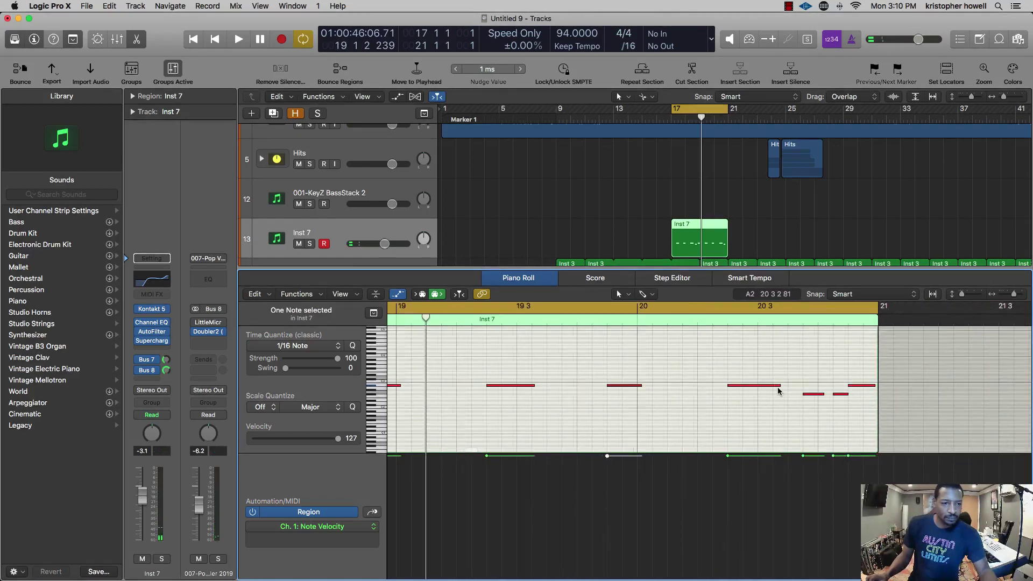
- Play back the edited Inst 7 notes up to bar 21 and close the Piano Roll
{"action": "key", "text": "space"}
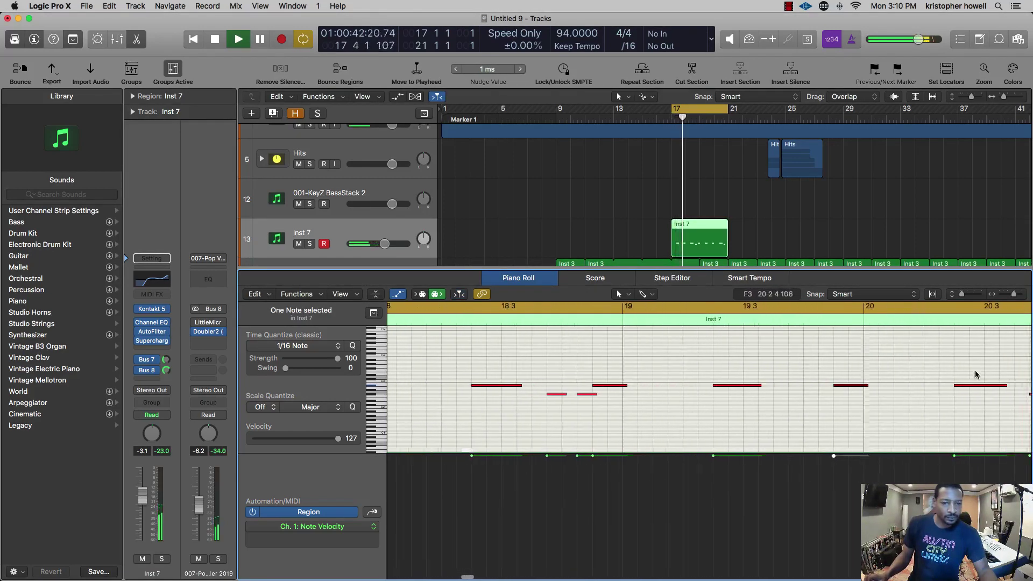
{"action": "scroll", "coordinate": [976, 375], "scroll_direction": "right", "scroll_amount": 8}
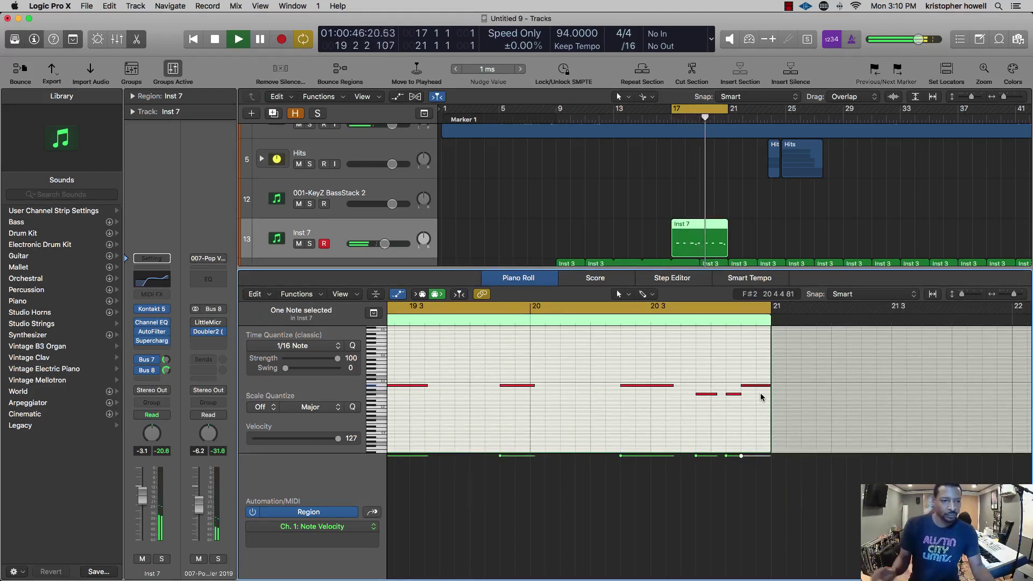
{"action": "left_click", "coordinate": [711, 341]}
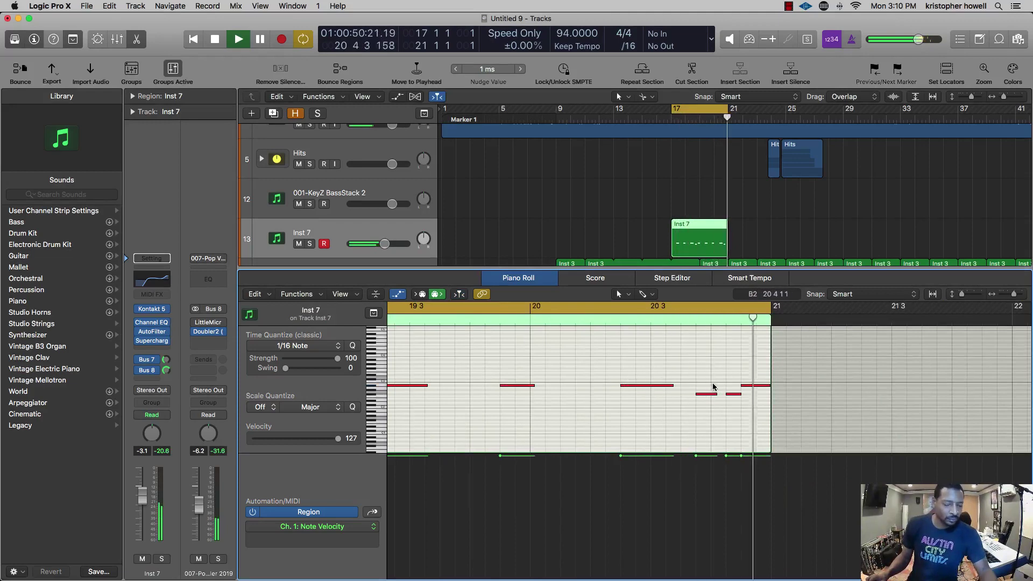
{"action": "key", "text": "e"}
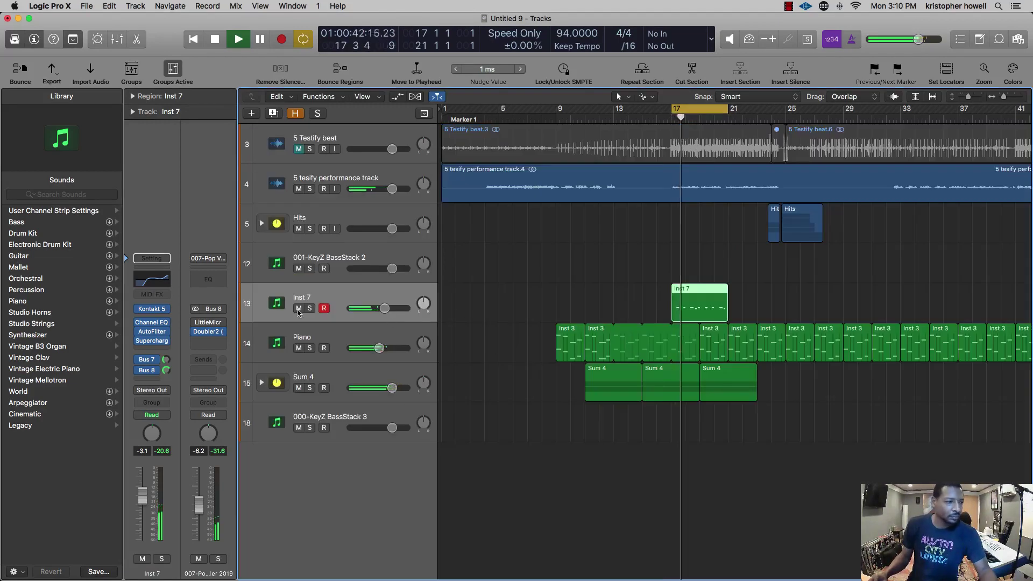
- Add a second Channel EQ after Supercharger GT on Inst 7 and cut 1580 Hz by 5.0 dB with a Q of 0.41
{"action": "left_click", "coordinate": [156, 349]}
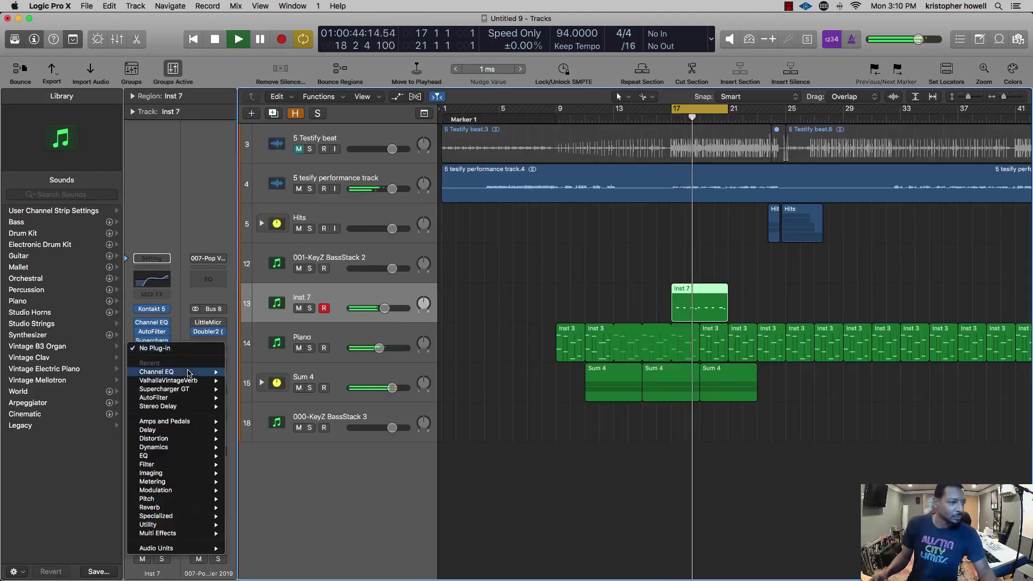
{"action": "mouse_move", "coordinate": [189, 373]}
{"action": "left_click", "coordinate": [245, 372]}
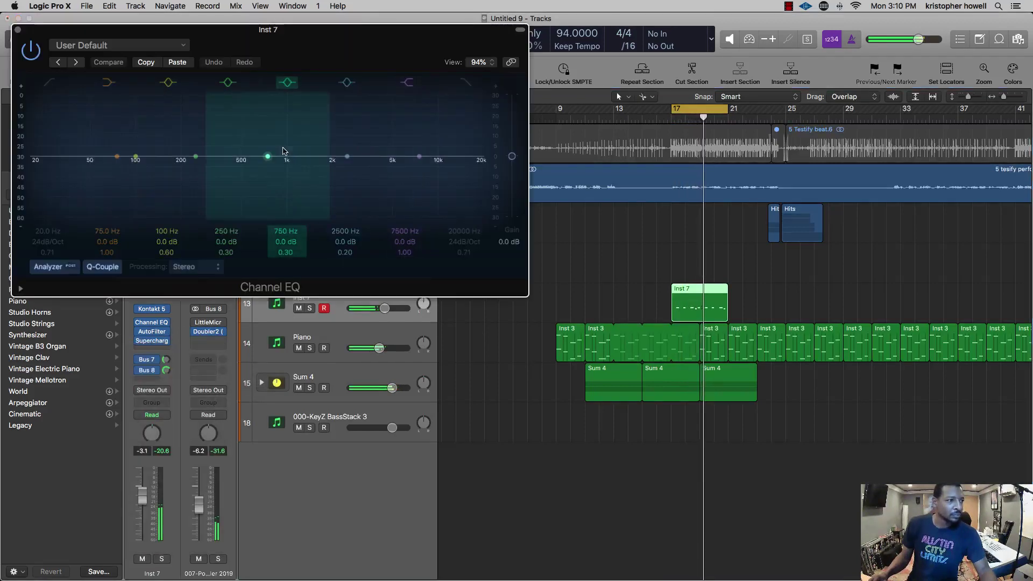
{"action": "left_click_drag", "start_coordinate": [282, 150], "coordinate": [313, 162]}
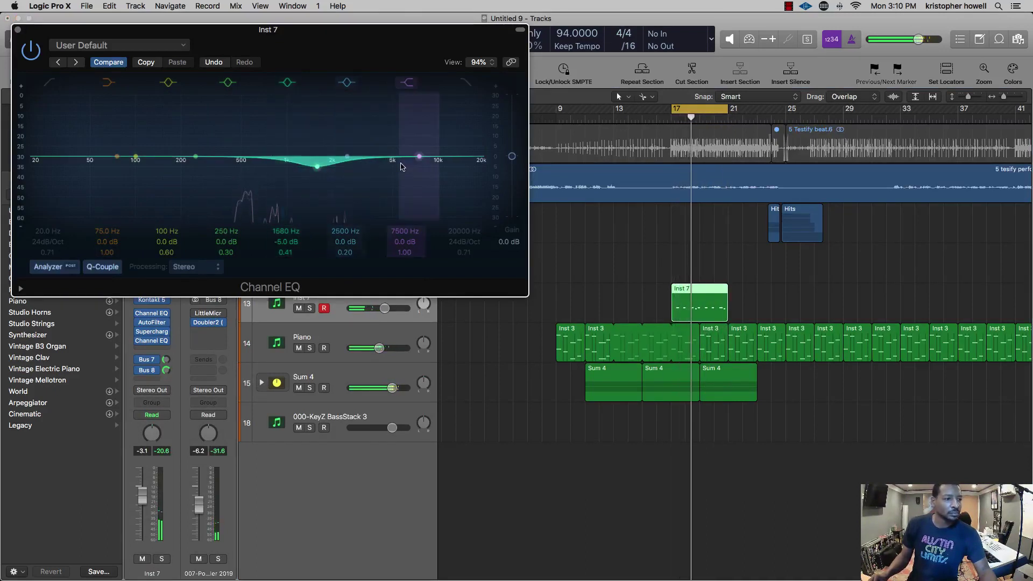
- Set the Inst 7 volume to -2.7 dB and close the Channel EQ window
{"action": "left_click", "coordinate": [144, 486]}
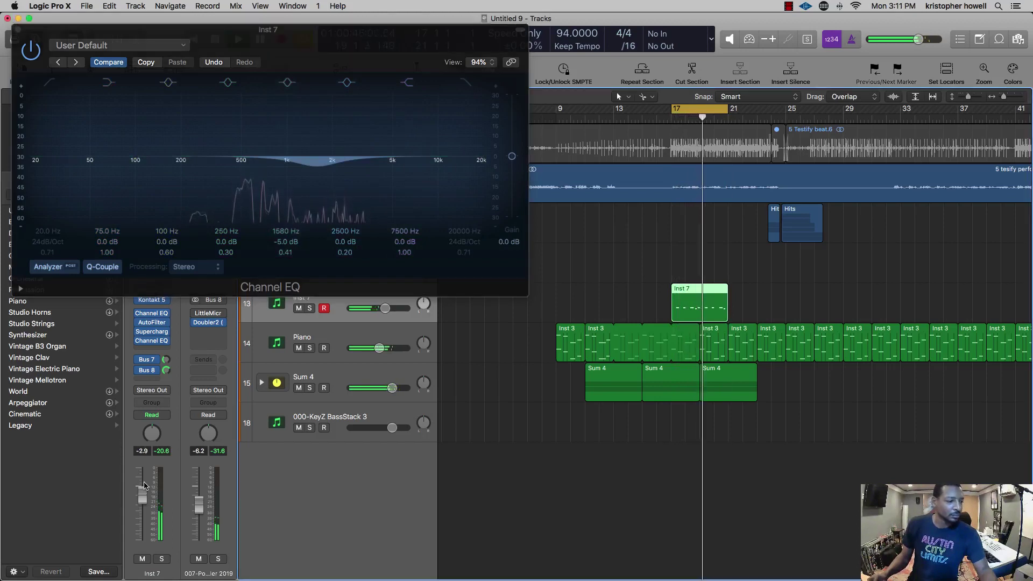
{"action": "left_click_drag", "start_coordinate": [144, 486], "coordinate": [145, 485]}
{"action": "left_click", "coordinate": [18, 29]}
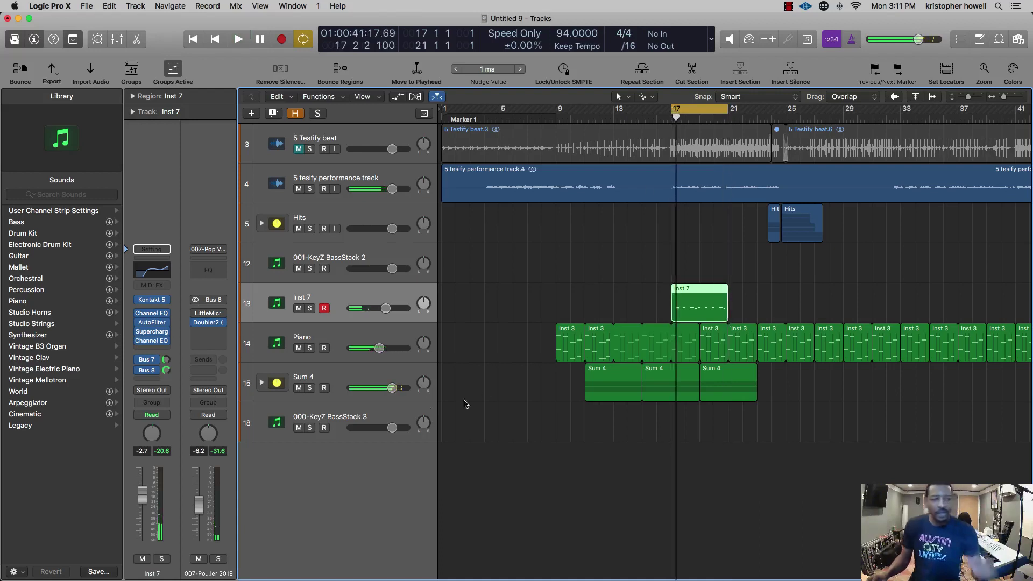
- Create one new software instrument track with an empty channel strip below 000-KeyZ BassStack 3
{"action": "left_click", "coordinate": [379, 419]}
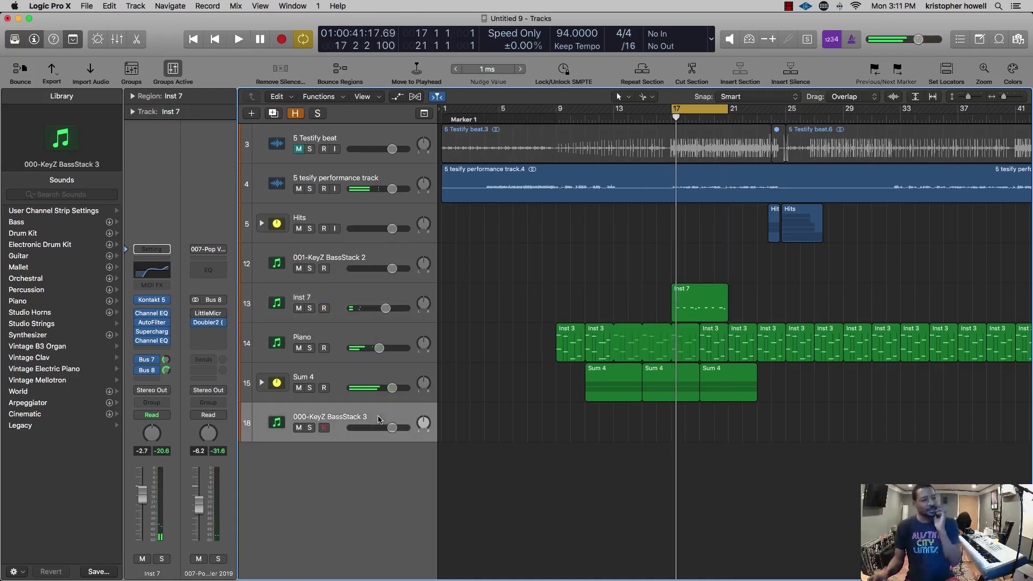
{"action": "left_click", "coordinate": [256, 115]}
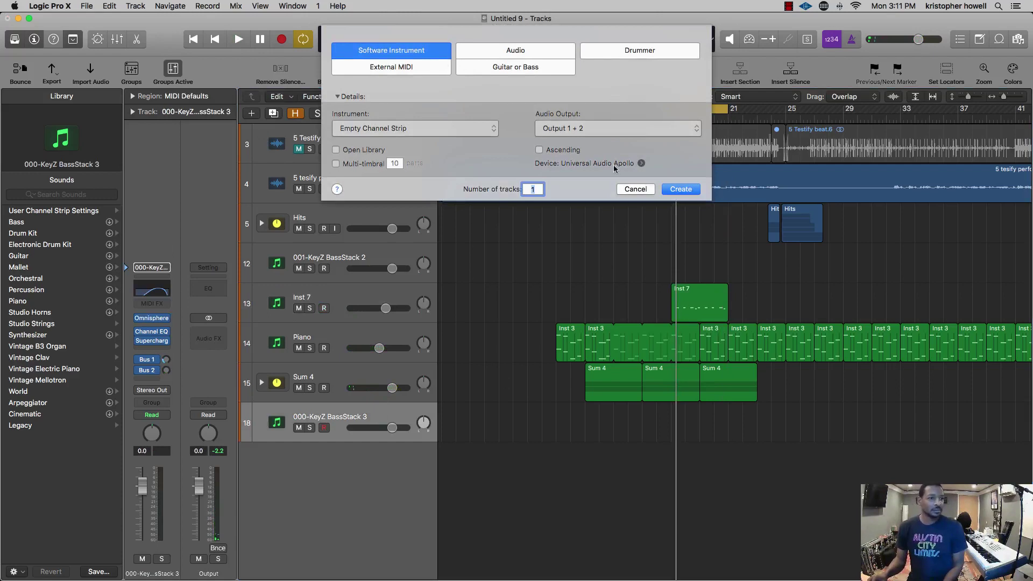
{"action": "left_click", "coordinate": [680, 190]}
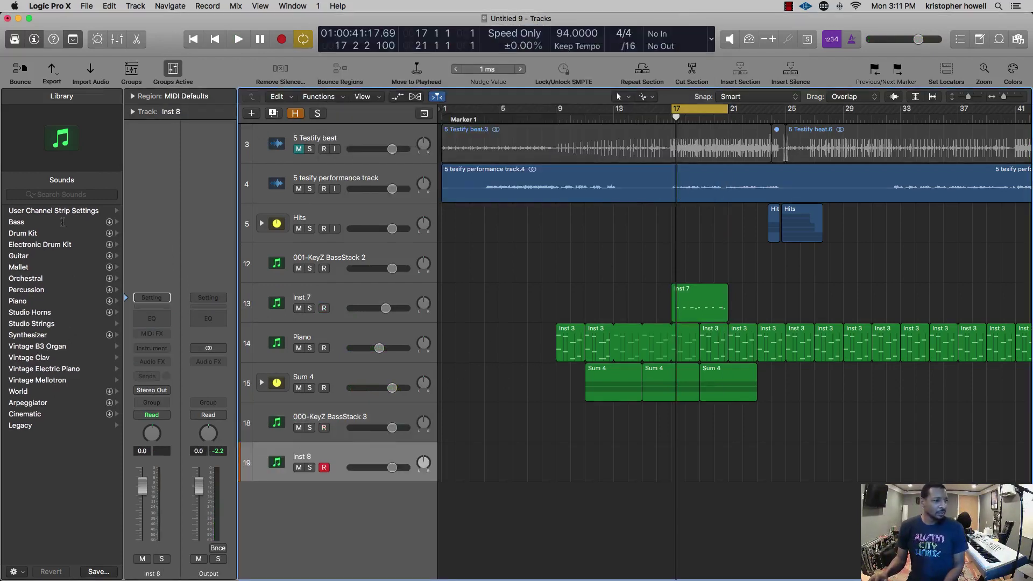
- Load the Vintage Electric Piano patch Modern Classic on the new track and raise its volume to 6.0 dB while auditioning it with the mix
{"action": "left_click", "coordinate": [9, 40]}
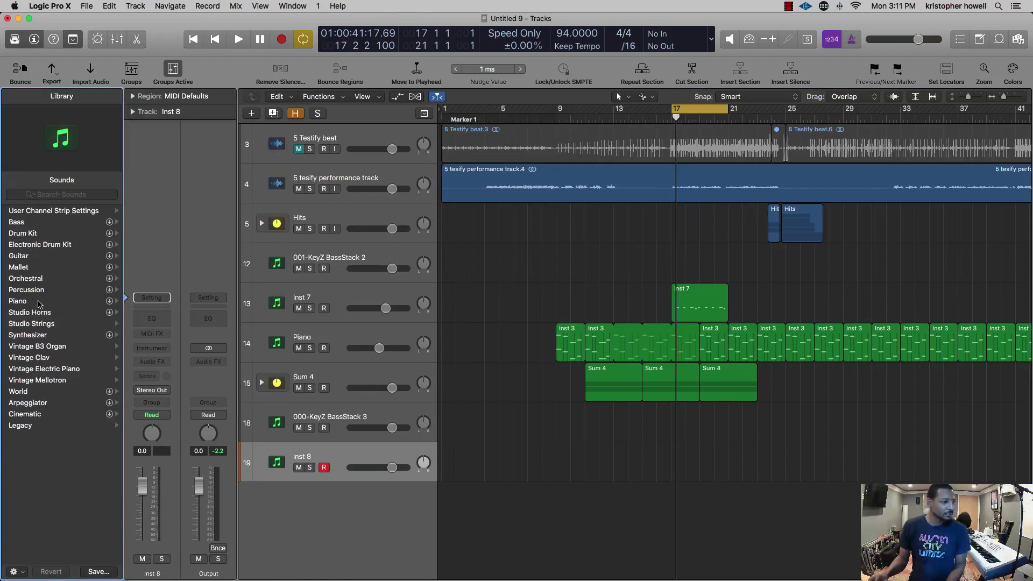
{"action": "left_click", "coordinate": [17, 301]}
{"action": "scroll", "coordinate": [54, 309], "scroll_direction": "left", "scroll_amount": 3}
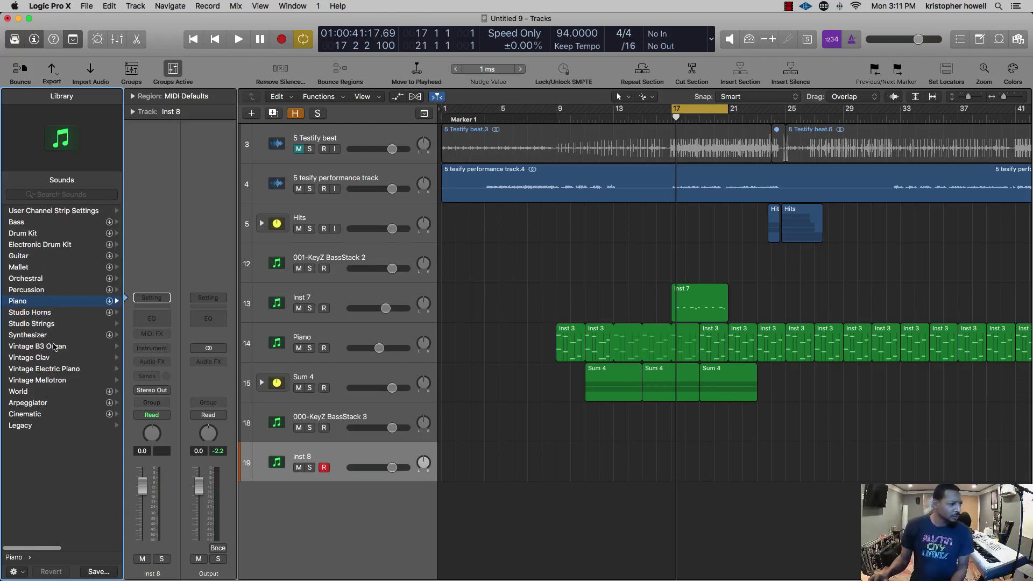
{"action": "left_click", "coordinate": [66, 370]}
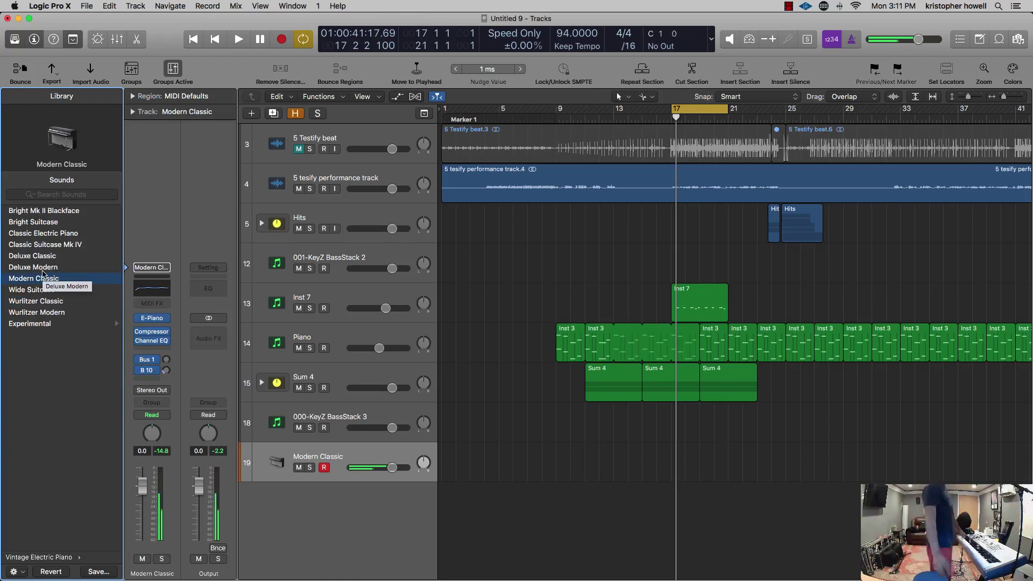
{"action": "key", "text": "space"}
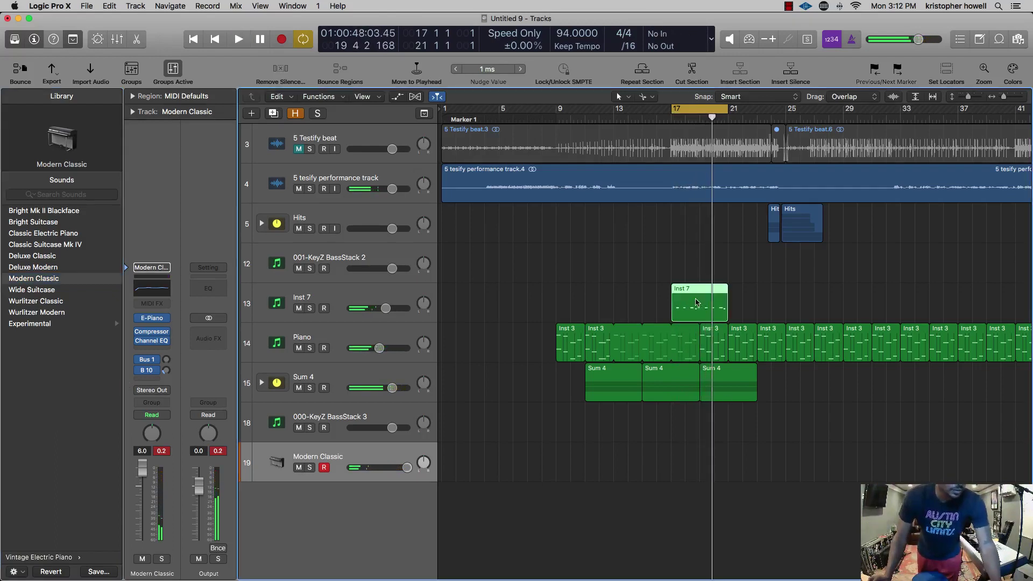
- Copy the Inst 7 region directly after the original so the copy starts at bar 21
{"action": "left_click_drag", "start_coordinate": [696, 302], "coordinate": [752, 304]}
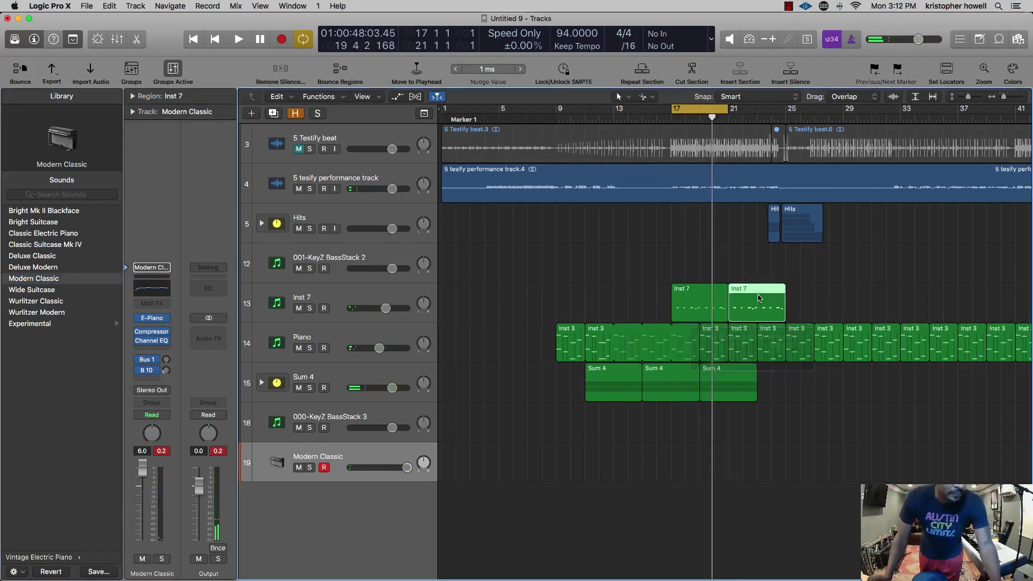
{"action": "scroll", "coordinate": [762, 294], "scroll_direction": "up", "scroll_amount": 5}
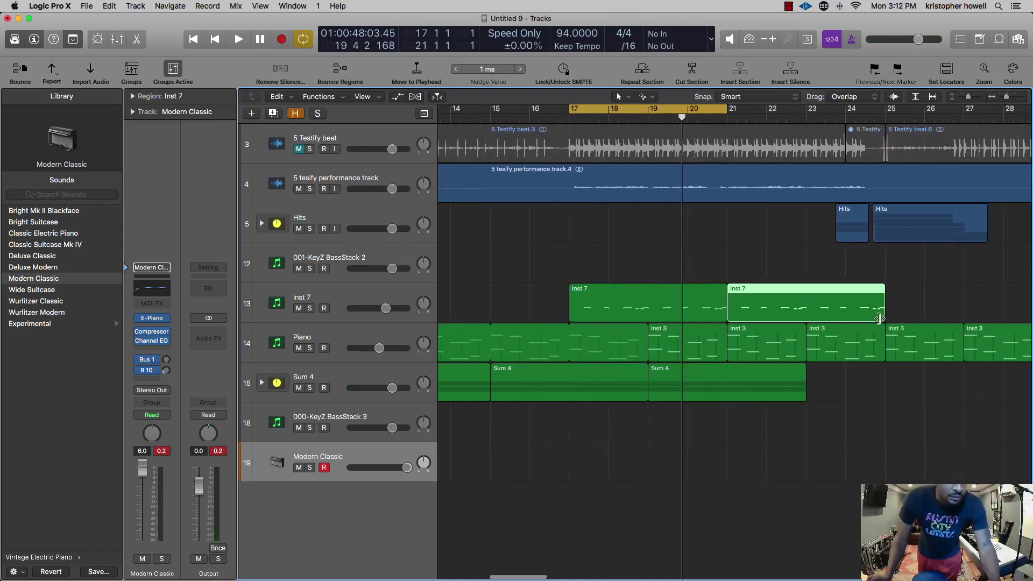
{"action": "left_click_drag", "start_coordinate": [879, 319], "coordinate": [879, 319]}
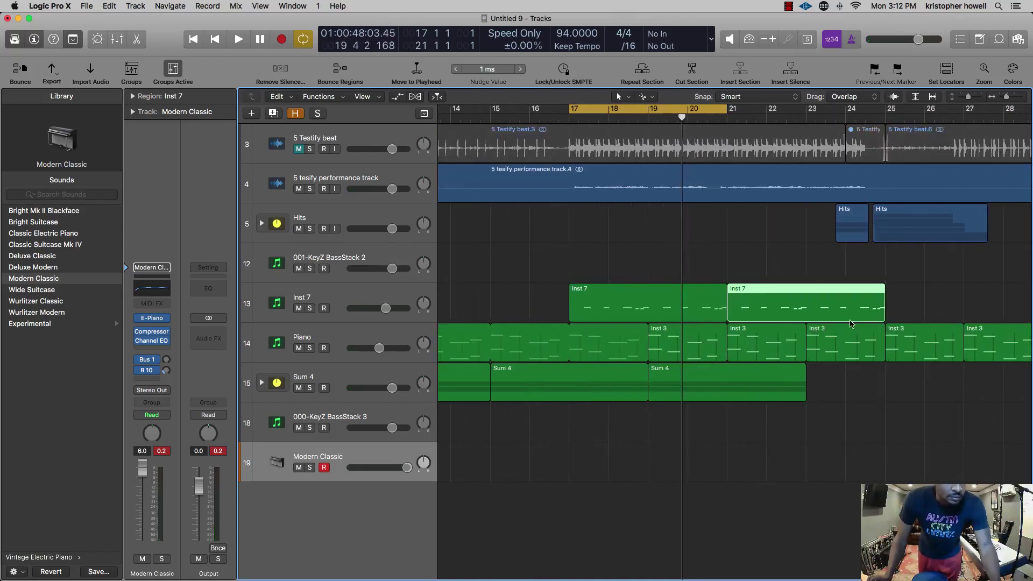
- Set the cycle range to bars 21 to 29 and play it back
{"action": "scroll", "coordinate": [851, 323], "scroll_direction": "right", "scroll_amount": 3}
{"action": "left_click", "coordinate": [773, 368]}
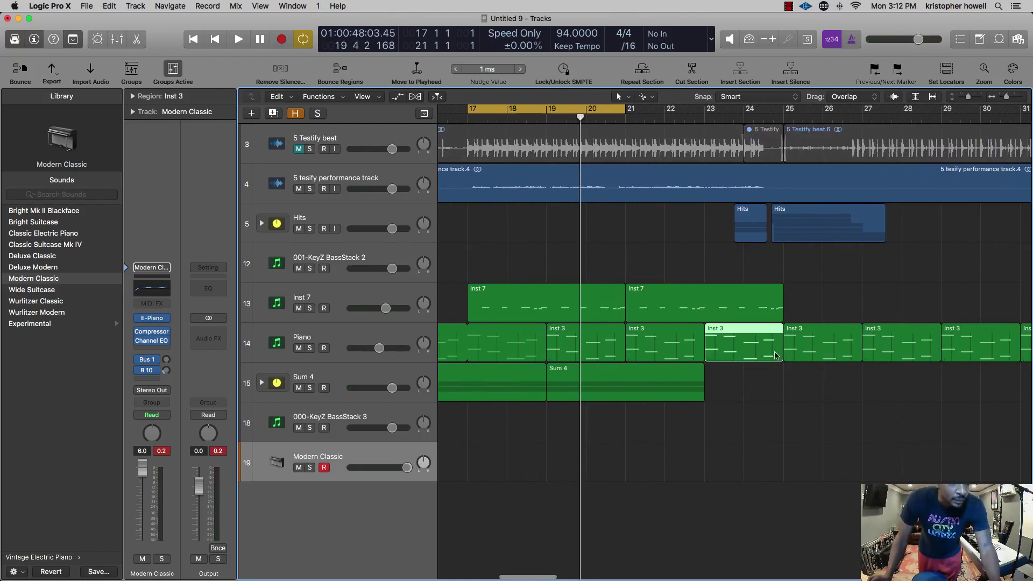
{"action": "left_click_drag", "start_coordinate": [777, 359], "coordinate": [777, 360]}
{"action": "left_click_drag", "start_coordinate": [599, 110], "coordinate": [941, 109]}
{"action": "key", "text": "space"}
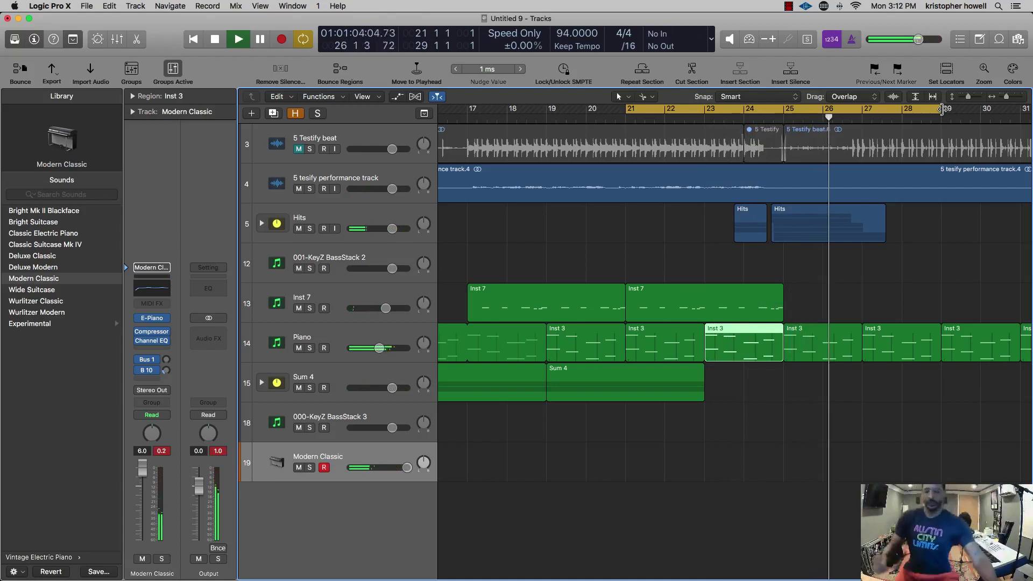
{"action": "key", "text": "space"}
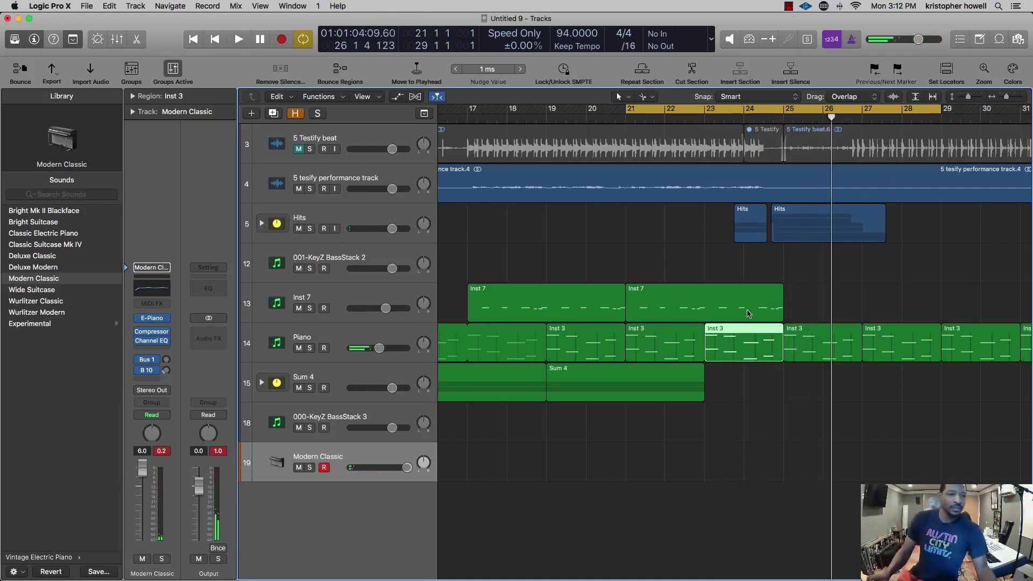
- Open the Piano's Inst 3 region at bar 23, shorten the two notes at bar 24 and delete the two notes at 24 3
{"action": "scroll", "coordinate": [750, 314], "scroll_direction": "up", "scroll_amount": 4}
{"action": "left_click", "coordinate": [715, 117]}
{"action": "key", "text": "space"}
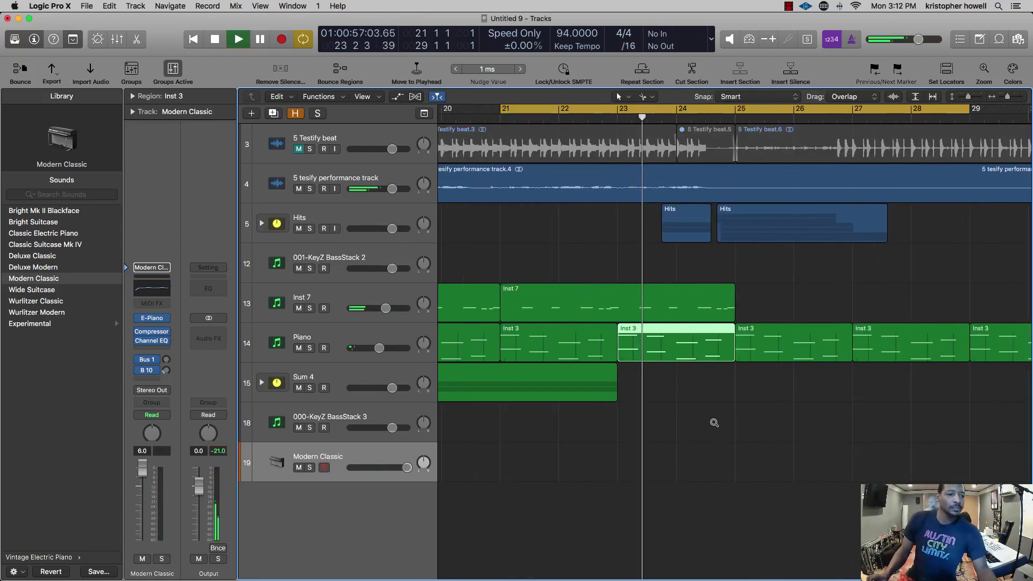
{"action": "scroll", "coordinate": [715, 423], "scroll_direction": "up", "scroll_amount": 3}
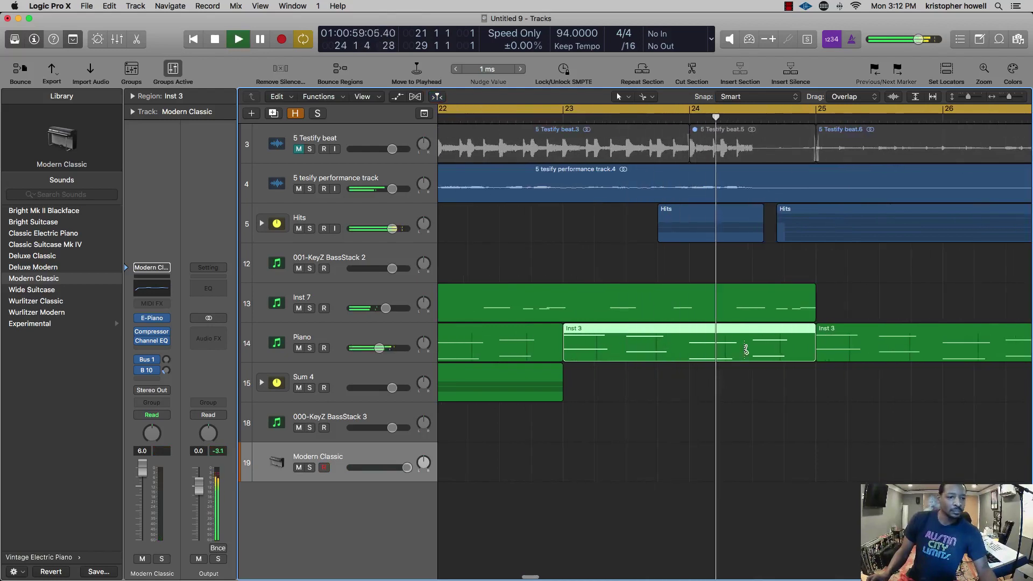
{"action": "double_click", "coordinate": [740, 350]}
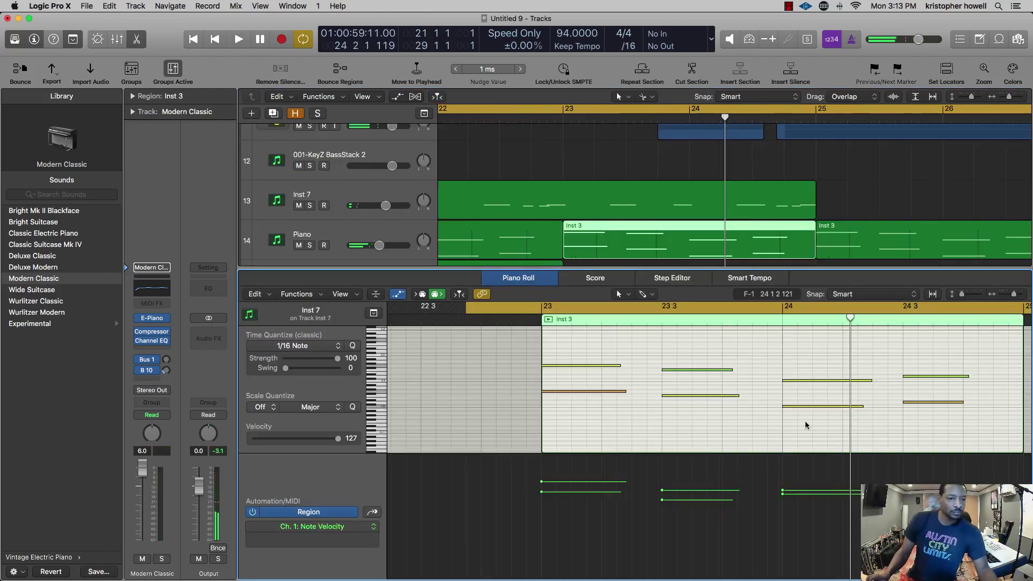
{"action": "left_click_drag", "start_coordinate": [806, 425], "coordinate": [805, 395]}
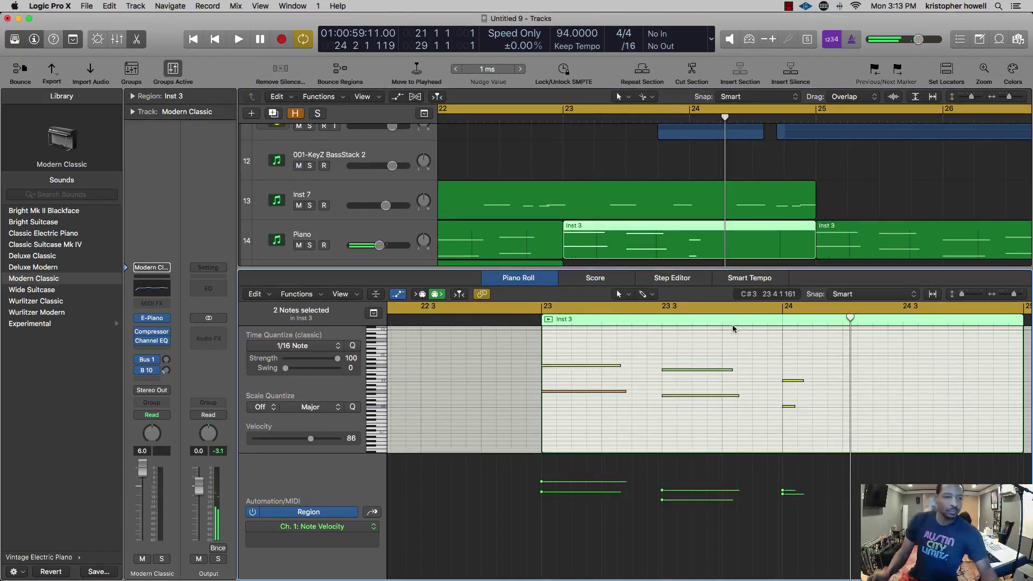
- Lengthen the two bar 24 piano notes slightly to equal lengths, audition them and close the Piano Roll
{"action": "key", "text": "space"}
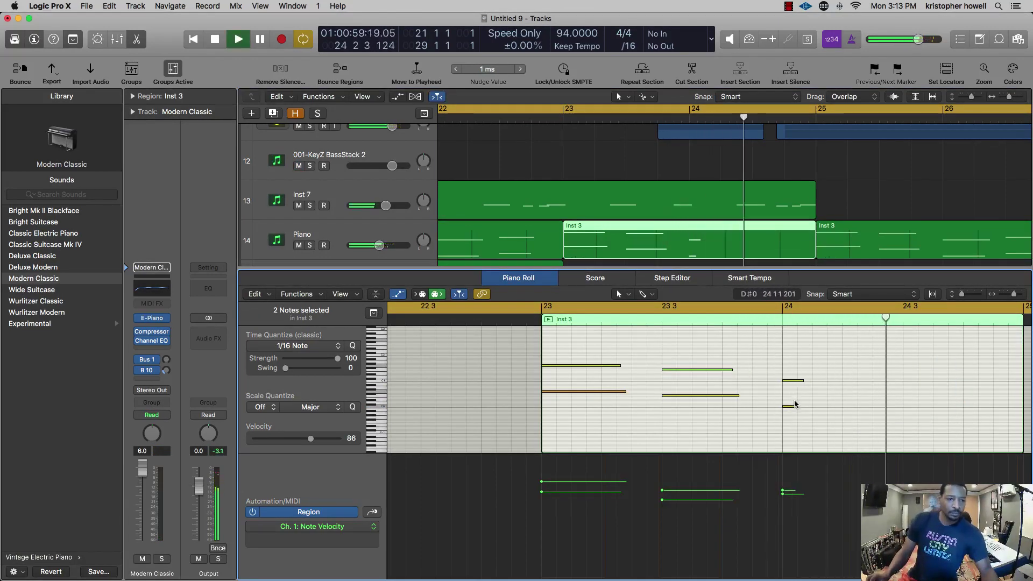
{"action": "key", "text": "space"}
{"action": "left_click_drag", "start_coordinate": [794, 406], "coordinate": [811, 381]}
{"action": "double_click", "coordinate": [757, 321]}
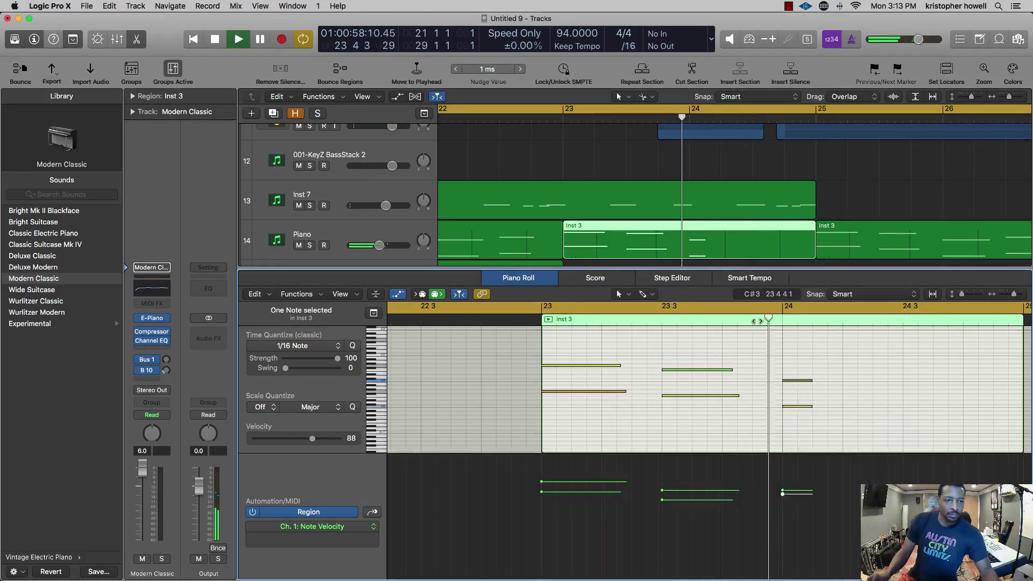
{"action": "left_click", "coordinate": [808, 419]}
{"action": "key", "text": "space"}
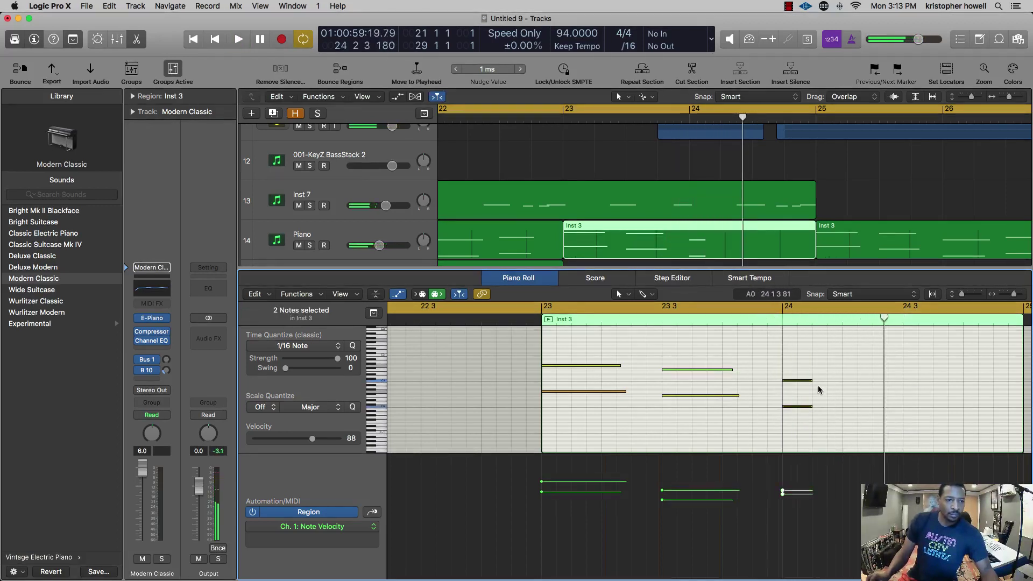
{"action": "key", "text": "e"}
- Split the second Inst 7 region partway into bar 24 and mute its remaining piece up to bar 25
{"action": "left_click", "coordinate": [728, 307]}
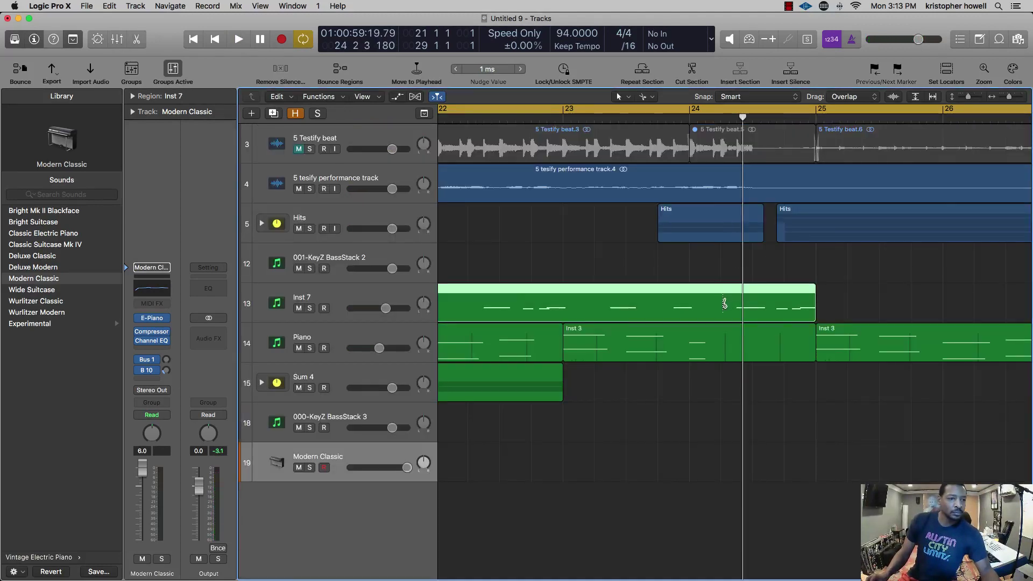
{"action": "left_click", "coordinate": [729, 305]}
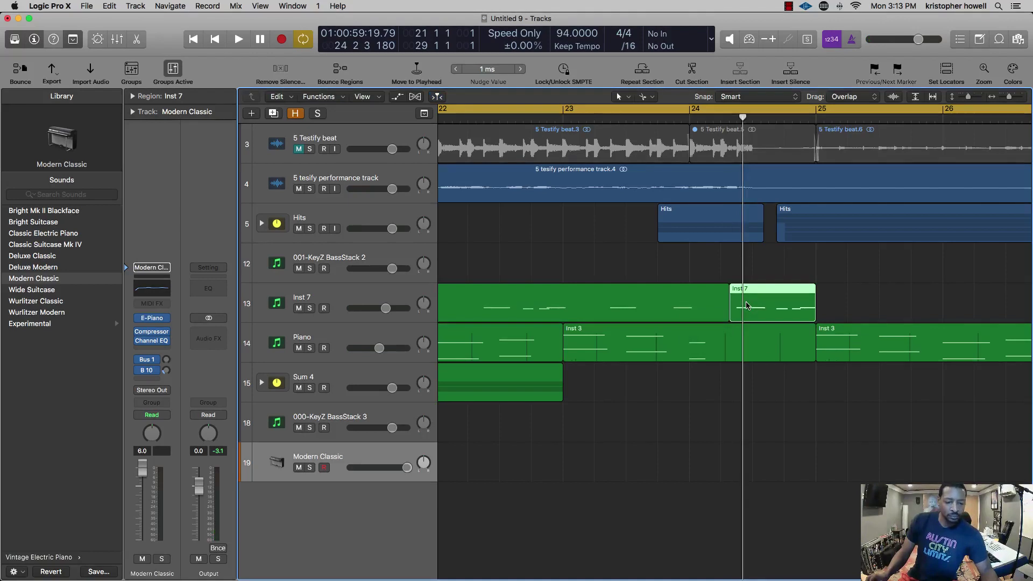
- Copy the Sum 4 region to bar 23, expand the stack and split both Kalimba regions partway into bar 24
{"action": "left_click_drag", "start_coordinate": [511, 387], "coordinate": [975, 369]}
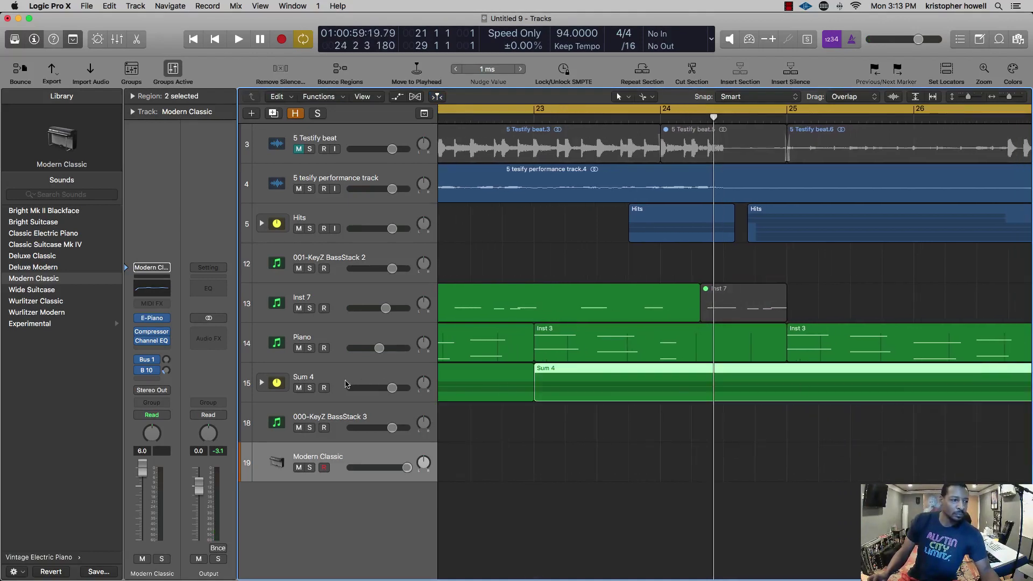
{"action": "left_click", "coordinate": [266, 384]}
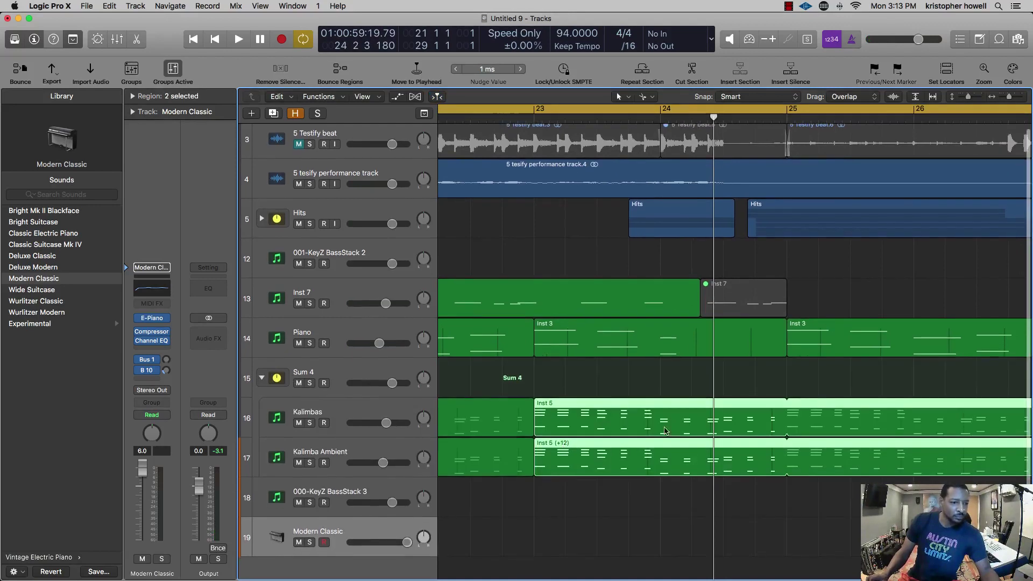
{"action": "left_click", "coordinate": [705, 420]}
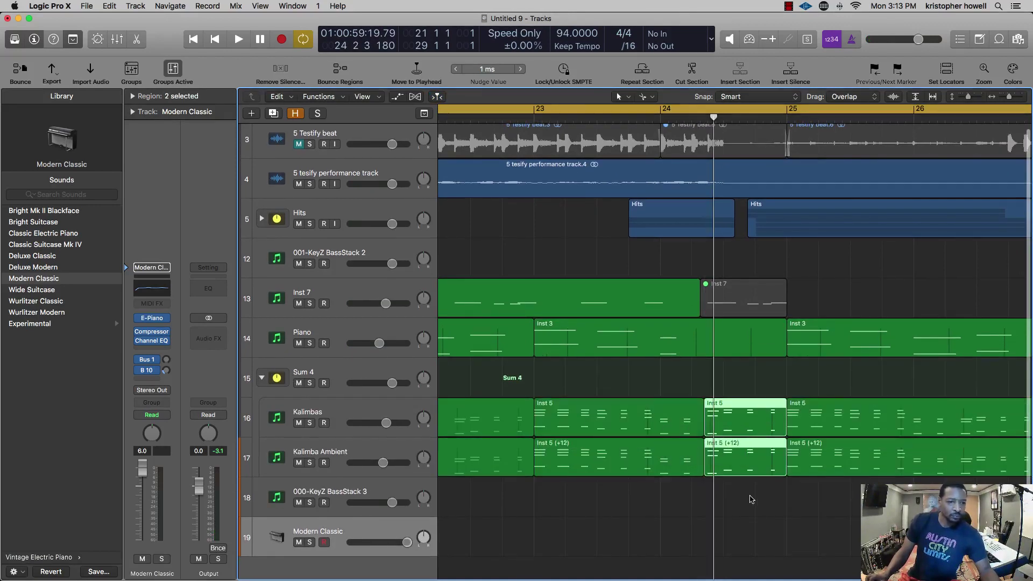
{"action": "key", "text": "Delete"}
{"action": "scroll", "coordinate": [726, 428], "scroll_direction": "down", "scroll_amount": 4}
{"action": "scroll", "coordinate": [726, 429], "scroll_direction": "left", "scroll_amount": 2}
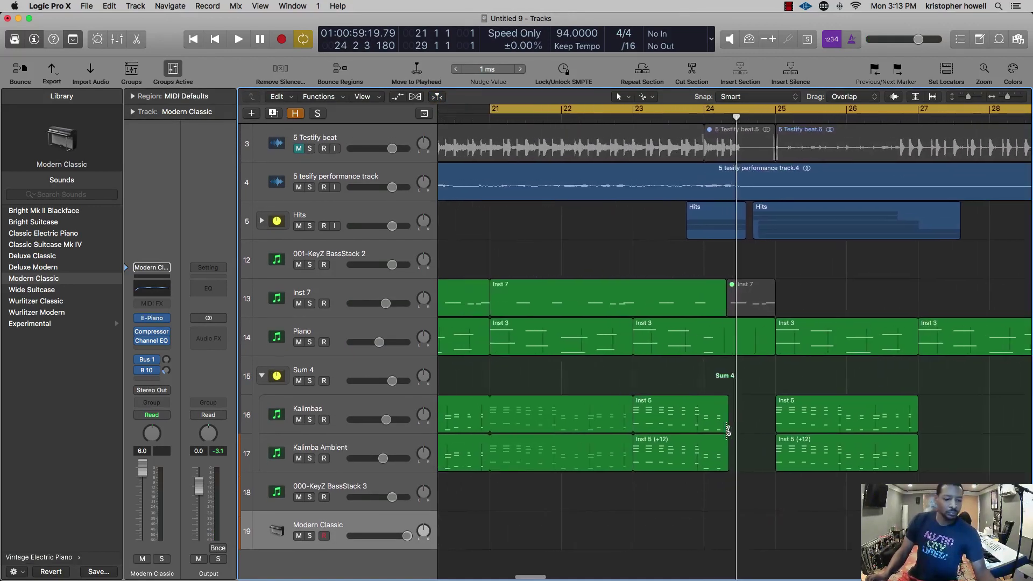
{"action": "key", "text": "super+z"}
- Mute the split Kalimbas and Kalimba Ambient pieces in bar 24 and play back the section
{"action": "key", "text": "ctrl+m"}
{"action": "key", "text": "super+Up"}
{"action": "key", "text": "super+Up"}
{"action": "key", "text": "super+Up"}
{"action": "key", "text": "super+Left"}
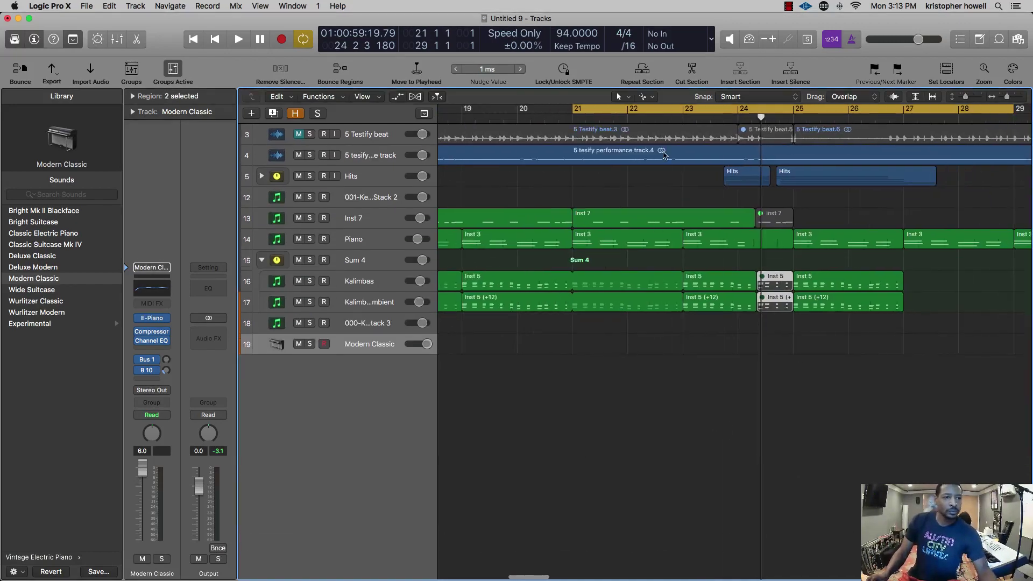
{"action": "key", "text": "space"}
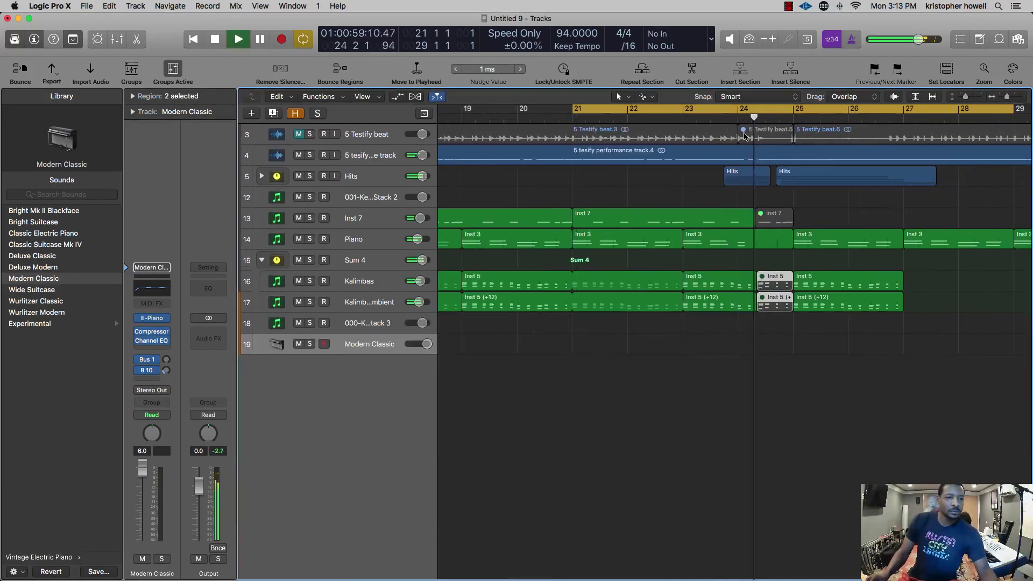
- Split the Kalimbas and Kalimba Ambient regions again at about 24 1 3, just before their muted pieces
{"action": "key", "text": "super+Right"}
{"action": "key", "text": "super+Right"}
{"action": "scroll", "coordinate": [768, 292], "scroll_direction": "right", "scroll_amount": 2}
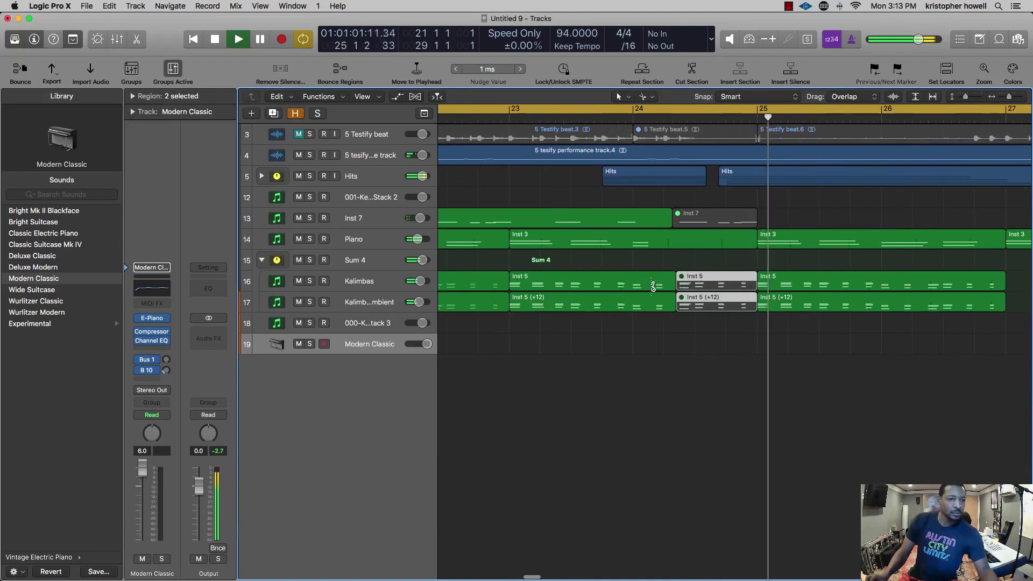
{"action": "left_click", "coordinate": [652, 286], "text": "super"}
{"action": "left_click", "coordinate": [652, 306], "text": "super"}
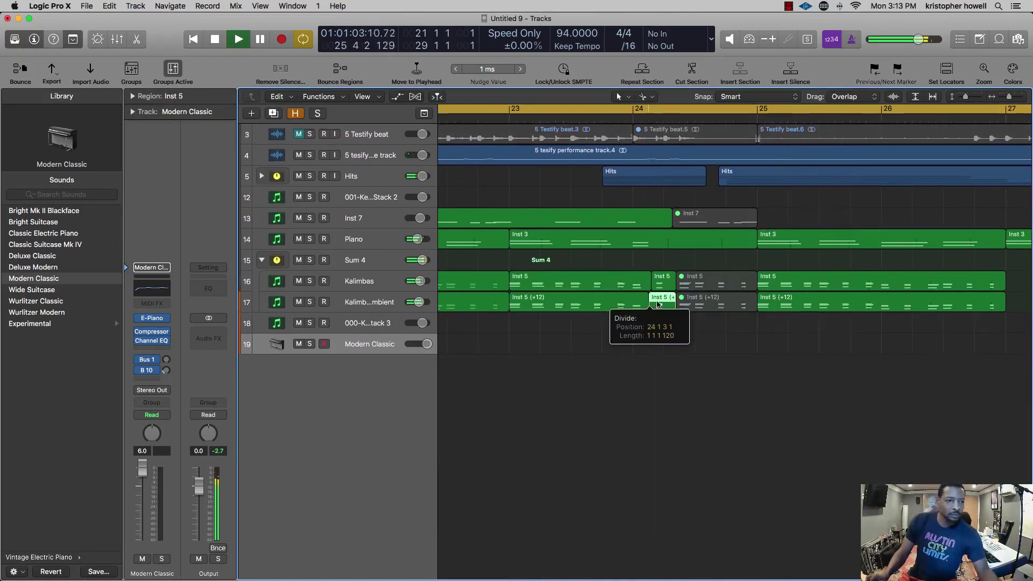
{"action": "key", "text": "super+z"}
{"action": "left_click", "coordinate": [652, 303], "text": "super"}
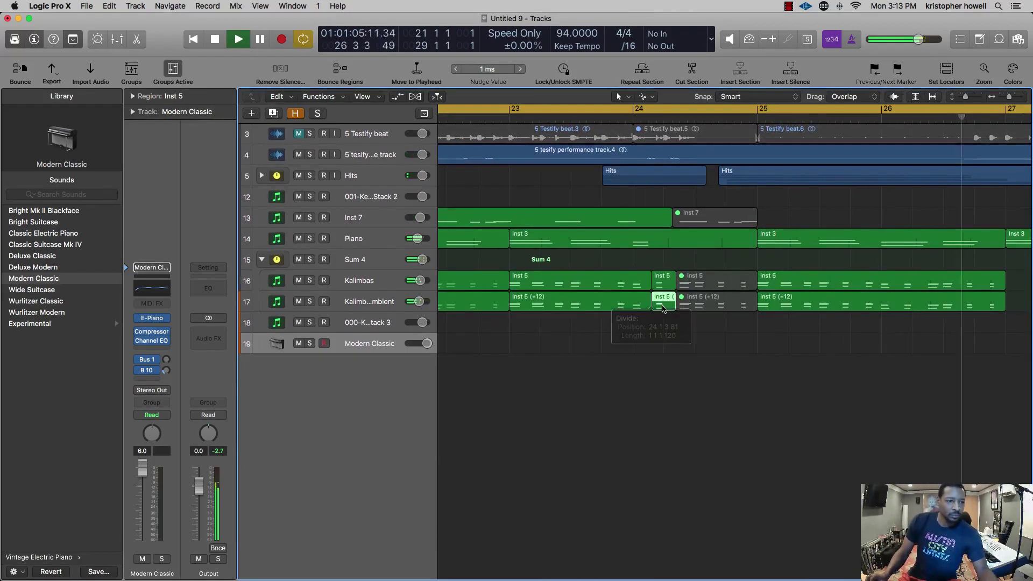
- Mute both short new Kalimba pieces and split the muted Kalimbas piece near the end of bar 24
{"action": "key", "text": "ctrl+m"}
{"action": "left_click", "coordinate": [664, 285]}
{"action": "key", "text": "ctrl+m"}
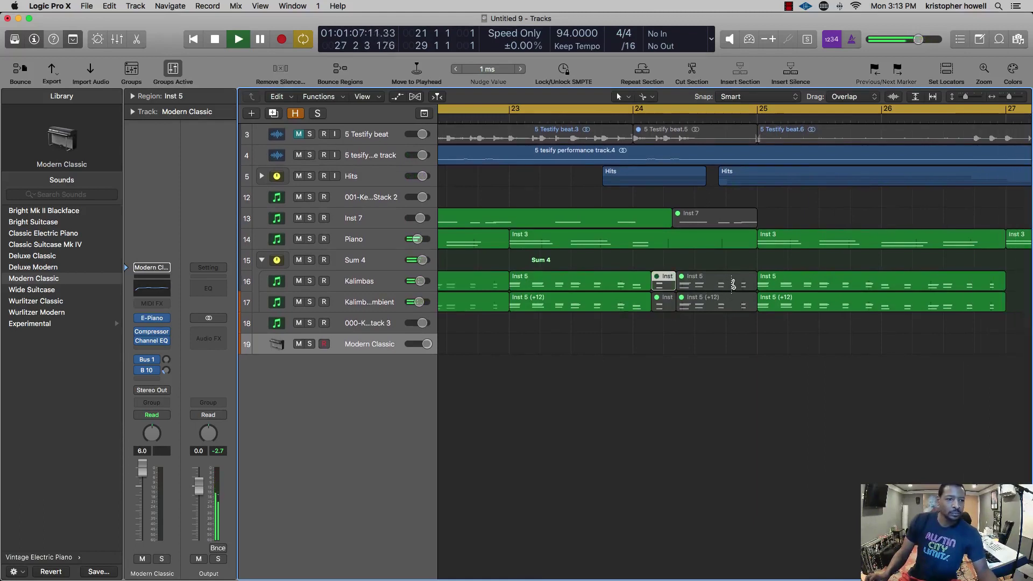
{"action": "left_click", "coordinate": [733, 283], "text": "super"}
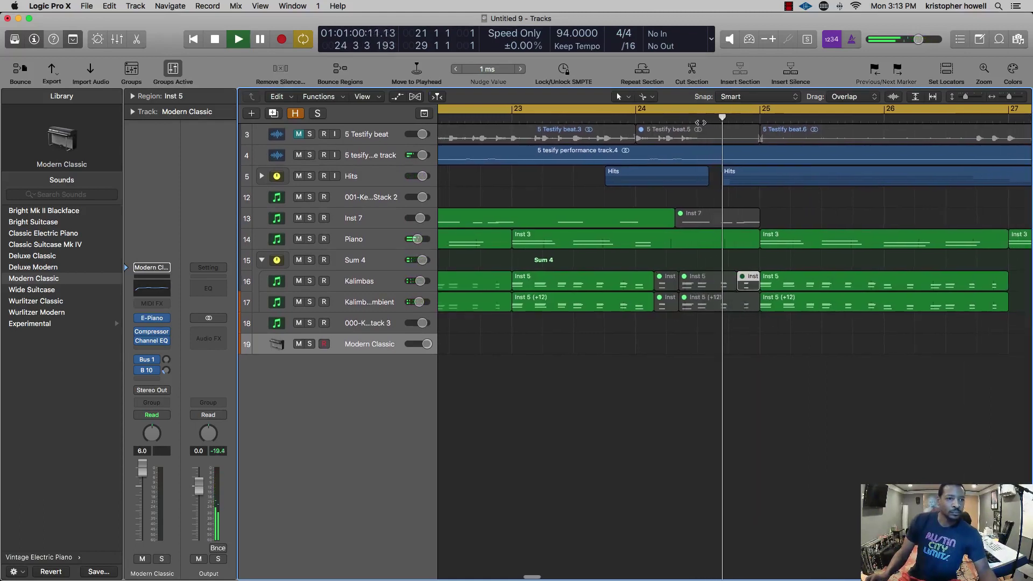
{"action": "scroll", "coordinate": [709, 136], "scroll_direction": "left", "scroll_amount": 1}
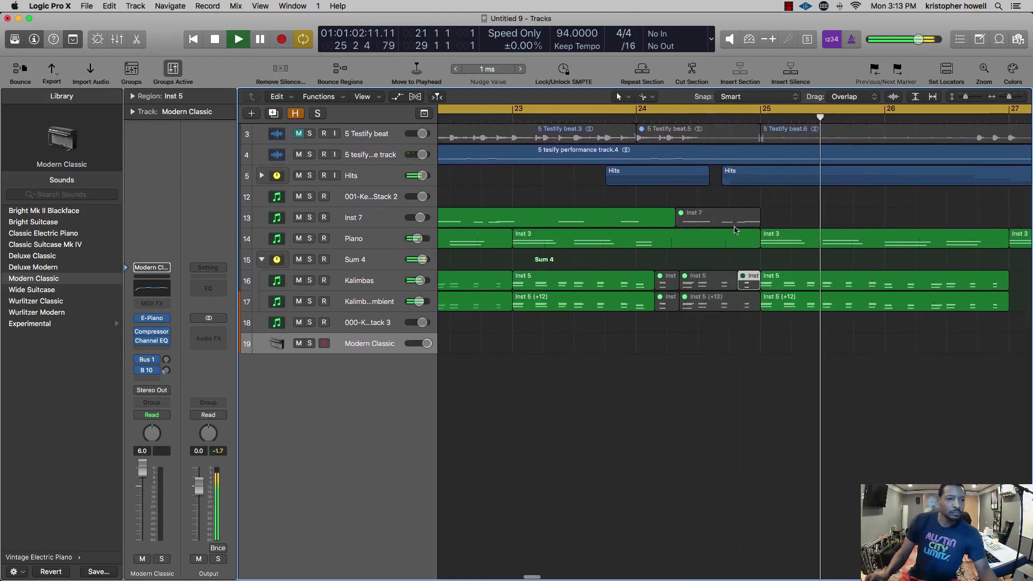
- Unmute the Inst 7 piece in bar 24 and play back the section
{"action": "left_click", "coordinate": [716, 219]}
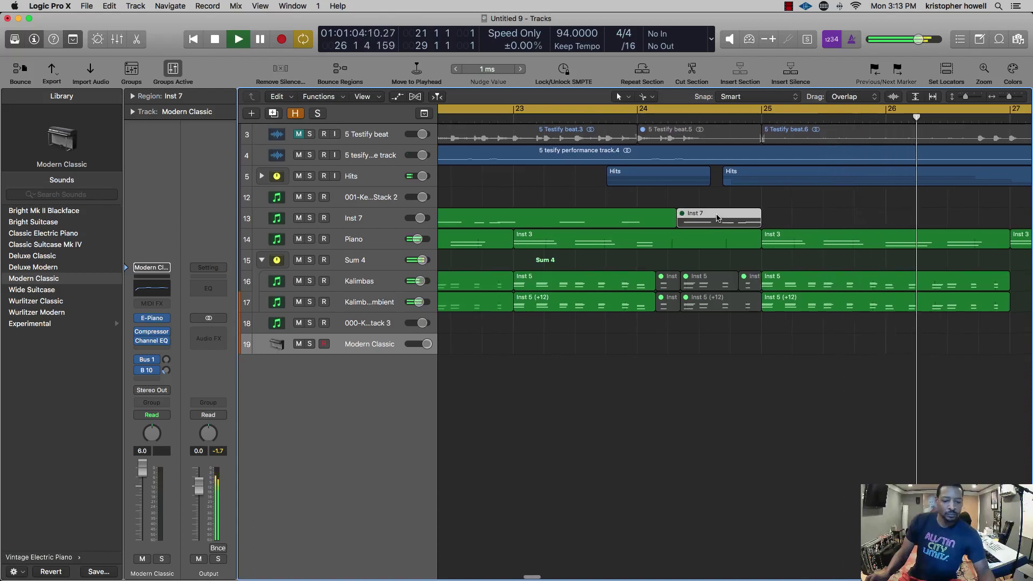
{"action": "key", "text": "ctrl+m"}
{"action": "key", "text": "space"}
{"action": "key", "text": "space"}
{"action": "left_click", "coordinate": [840, 117]}
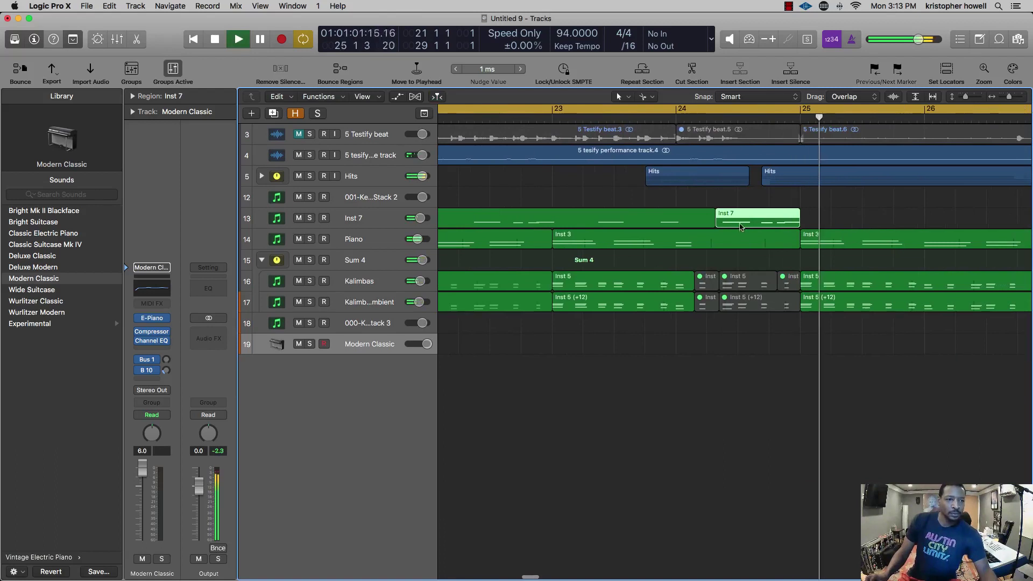
- Split the Inst 7 piece in bar 24 in two, mute its first part and play from bar 23
{"action": "key", "text": "space"}
{"action": "left_click", "coordinate": [756, 221]}
{"action": "left_click", "coordinate": [742, 216]}
{"action": "key", "text": "ctrl+m"}
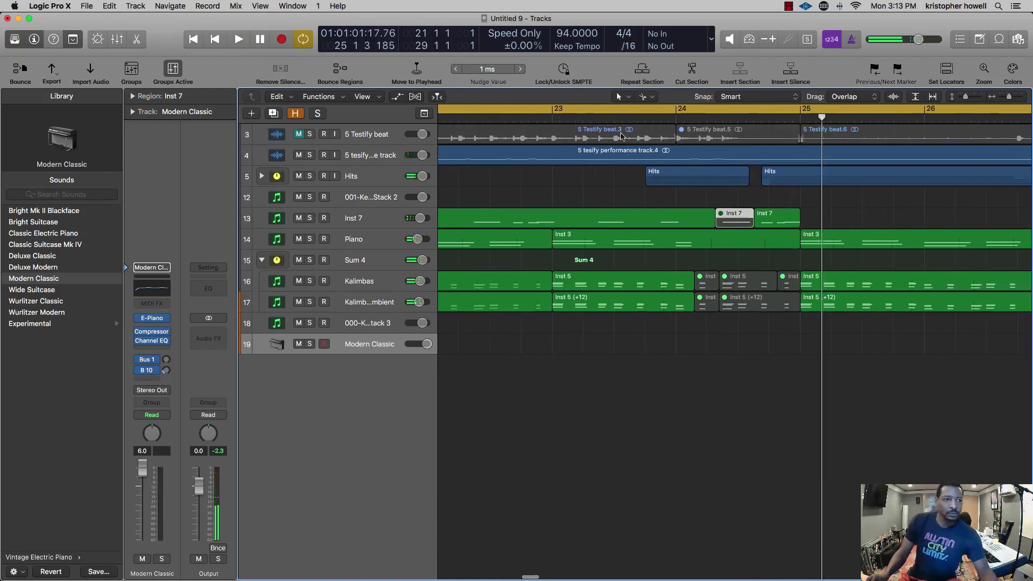
{"action": "left_click", "coordinate": [601, 116]}
{"action": "key", "text": "space"}
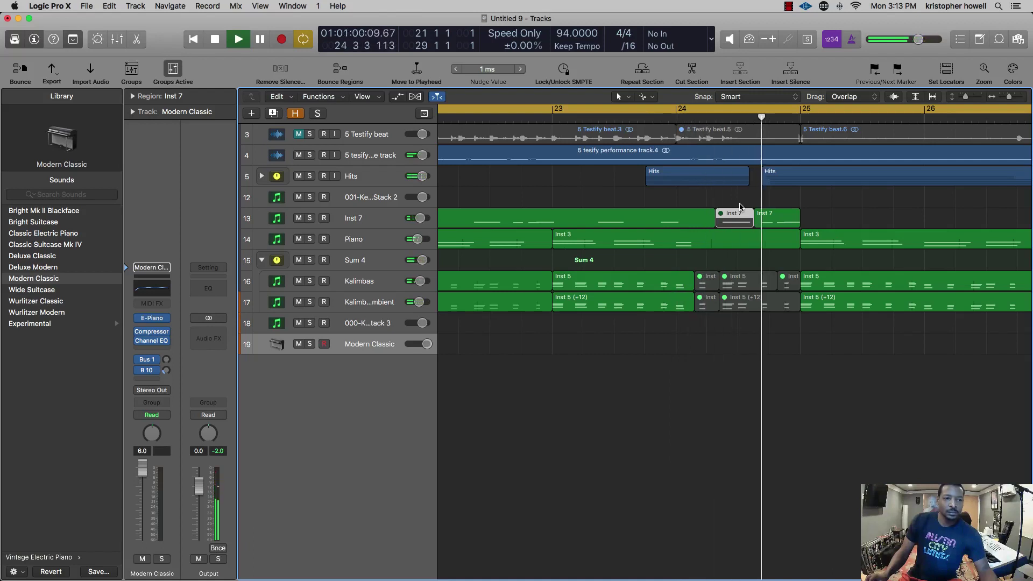
- Open the last Inst 7 piece before bar 25 and move its two lower notes one sixteenth later
{"action": "key", "text": "space"}
{"action": "scroll", "coordinate": [786, 231], "scroll_direction": "right", "scroll_amount": 3}
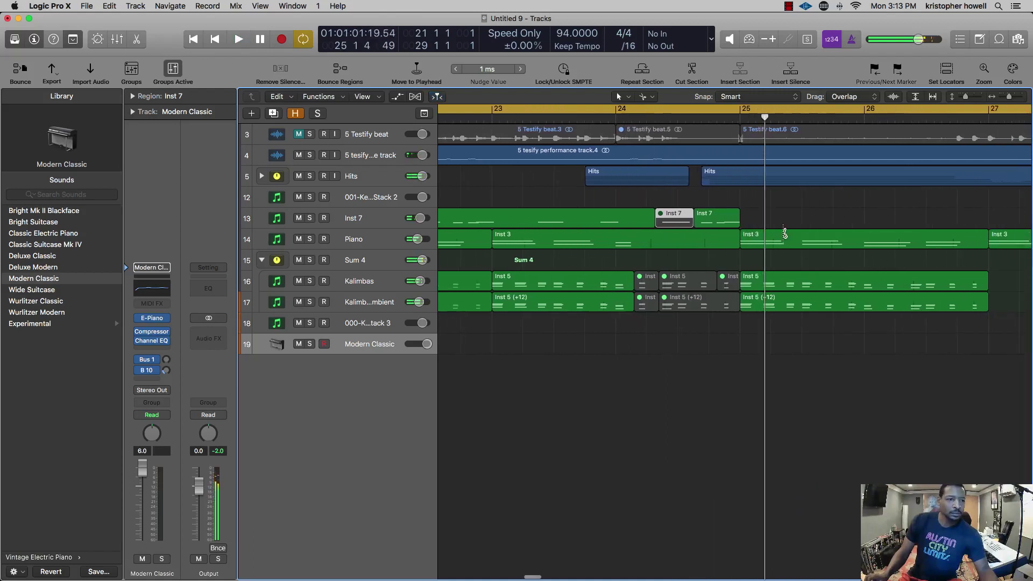
{"action": "scroll", "coordinate": [708, 207], "scroll_direction": "up", "scroll_amount": 2}
{"action": "left_click", "coordinate": [708, 205]}
{"action": "double_click", "coordinate": [711, 221]}
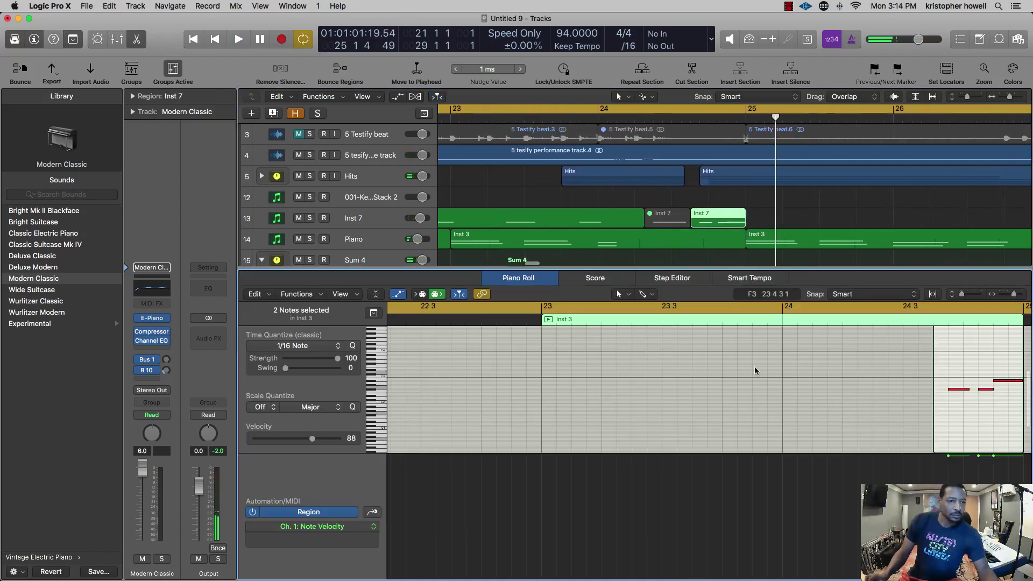
{"action": "left_click", "coordinate": [556, 389]}
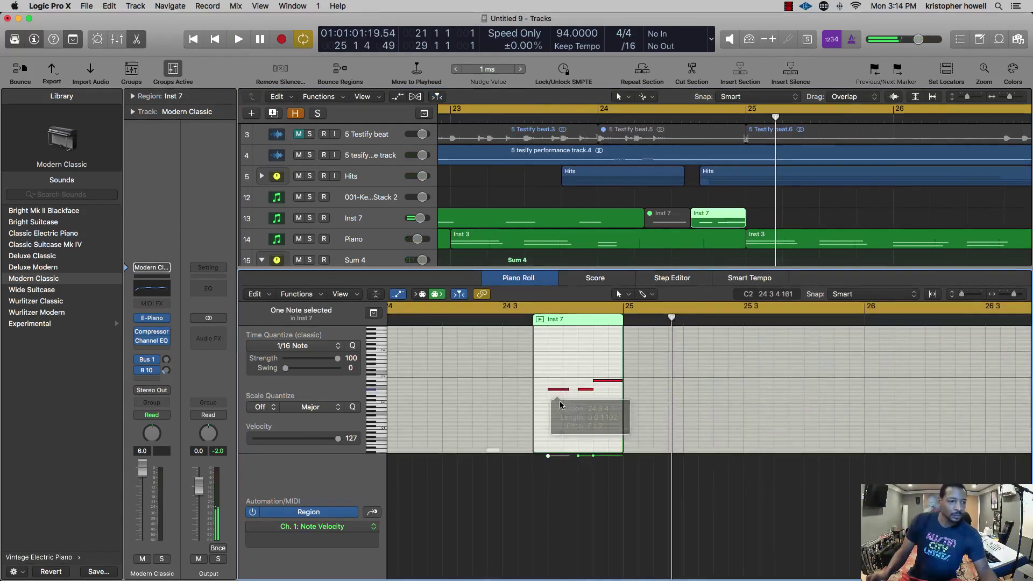
{"action": "mouse_move", "coordinate": [560, 403]}
{"action": "left_mouse_down"}
{"action": "mouse_move", "coordinate": [592, 392]}
{"action": "mouse_move", "coordinate": [555, 392]}
{"action": "mouse_move", "coordinate": [575, 392]}
{"action": "left_mouse_up"}
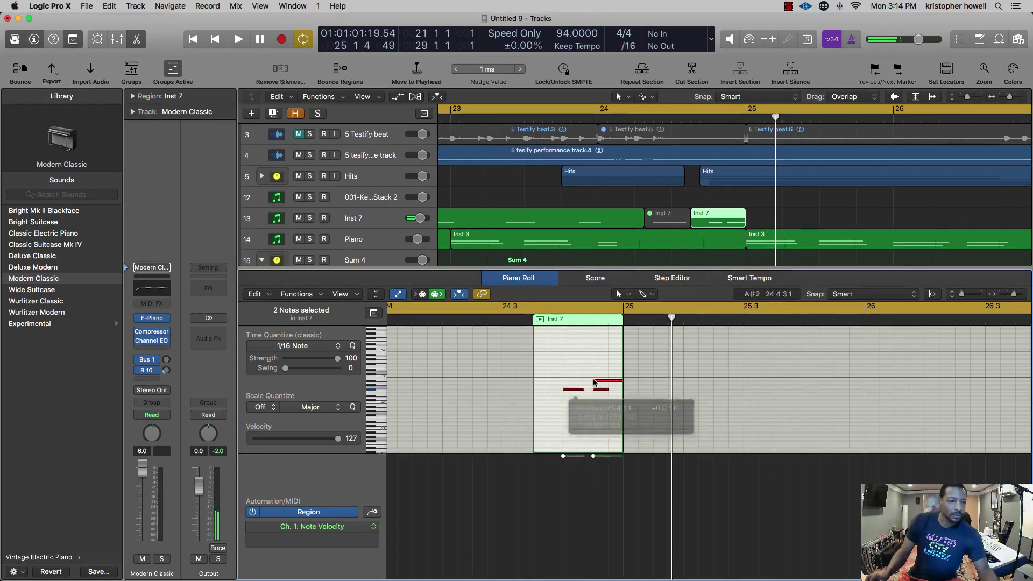
- Mute the higher note in that Inst 7 piece, audition the result and close the Piano Roll
{"action": "left_click", "coordinate": [596, 389]}
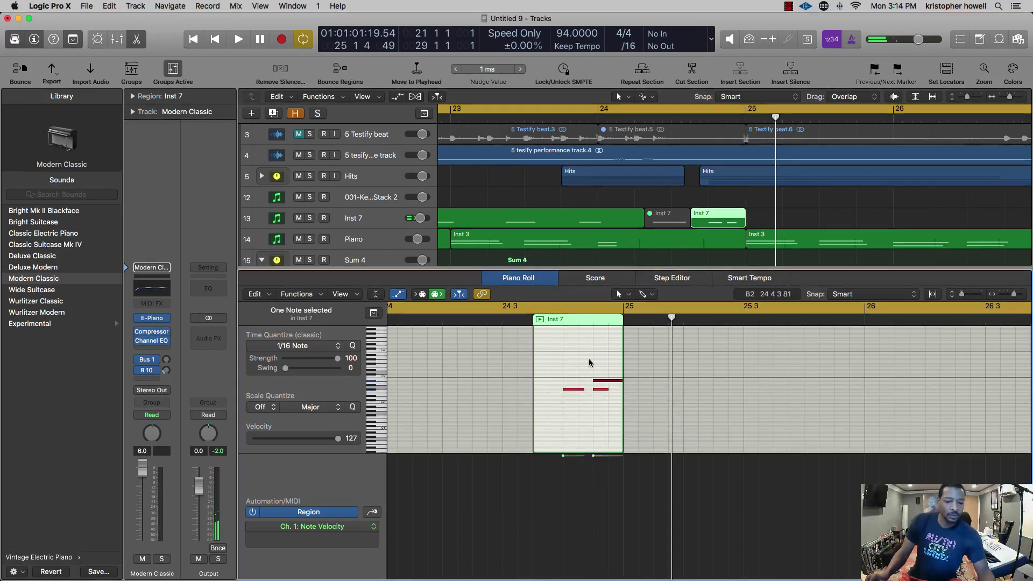
{"action": "key", "text": "space"}
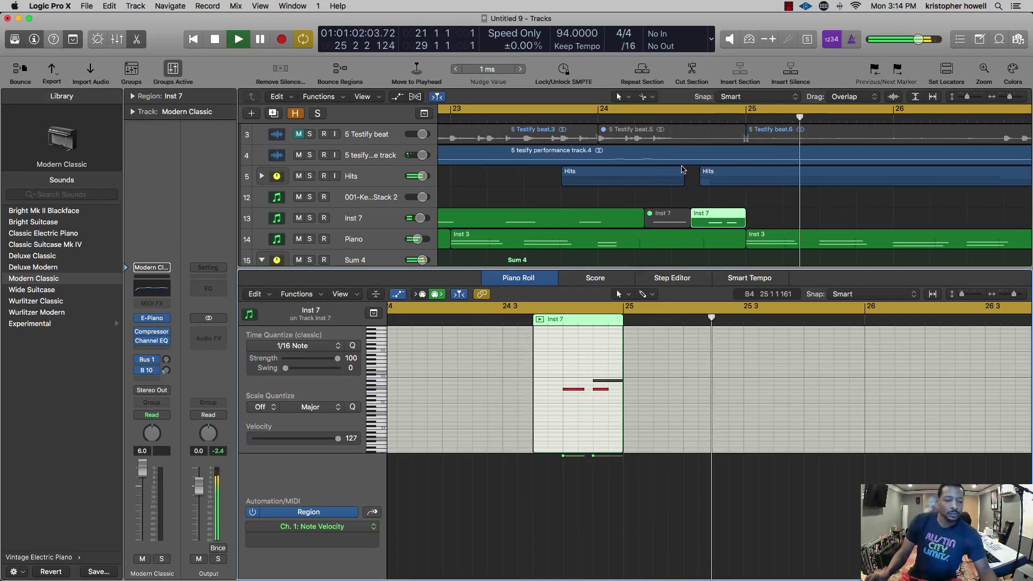
{"action": "key", "text": "e"}
{"action": "scroll", "coordinate": [662, 211], "scroll_direction": "down", "scroll_amount": 5}
{"action": "key", "text": "space"}
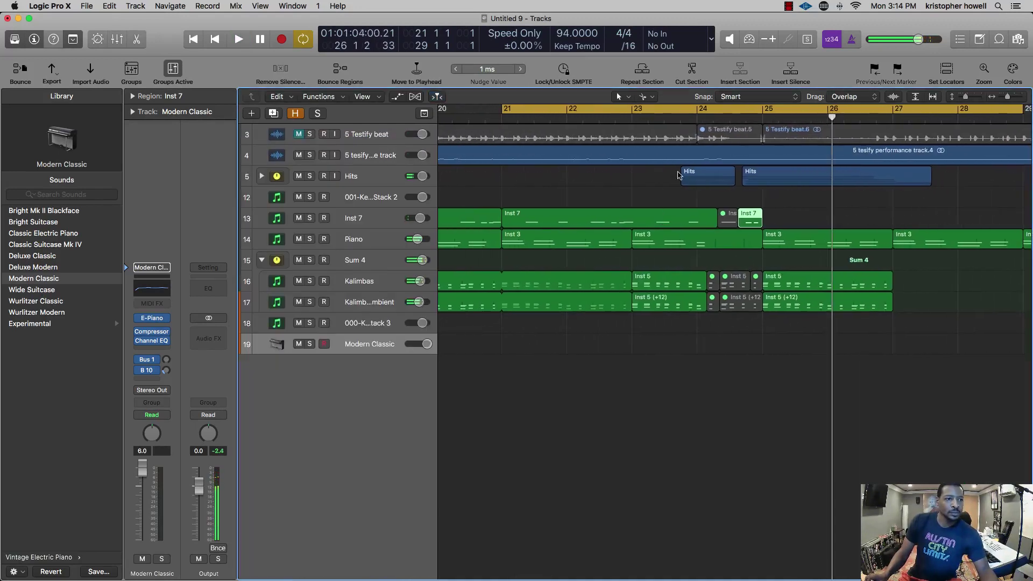
- Set the cycle range to bars 23 to 26 and play back the break
{"action": "left_click", "coordinate": [703, 109]}
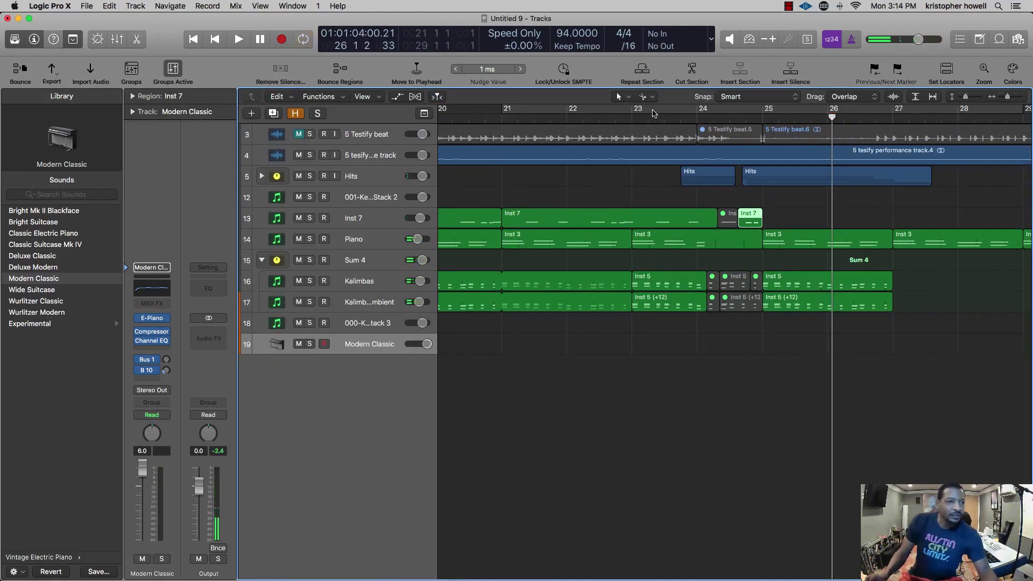
{"action": "left_click_drag", "start_coordinate": [632, 111], "coordinate": [827, 113]}
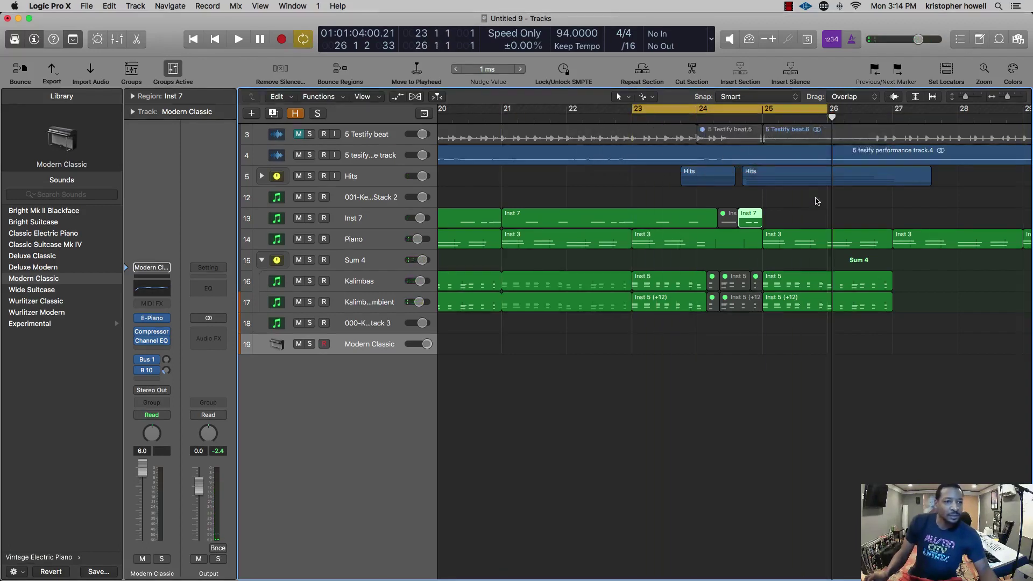
{"action": "key", "text": "space"}
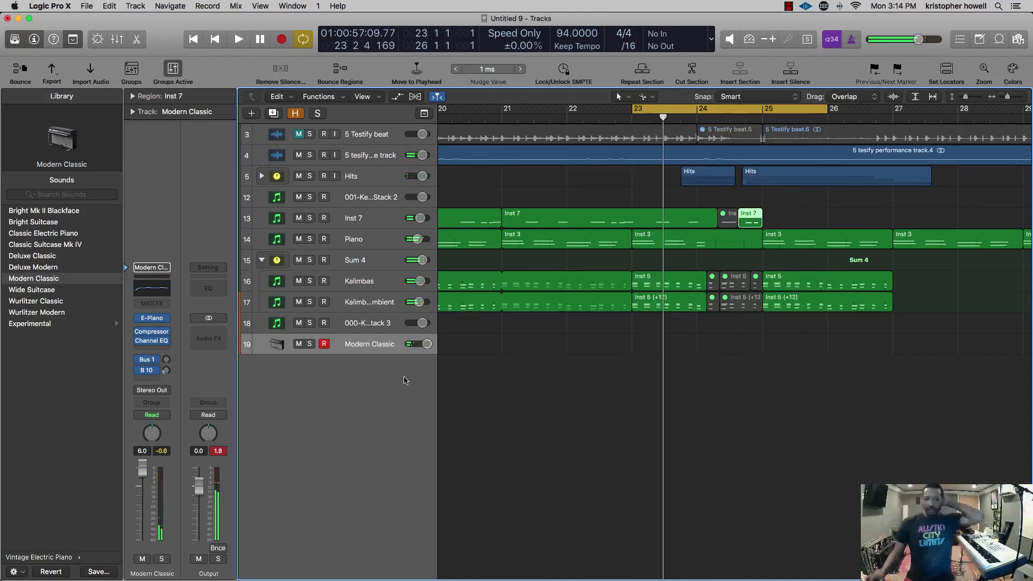
- Zoom out to the whole arrangement, enlarge the track heights, show the global tracks and place the playhead at bar 7
{"action": "key", "text": "super+Left"}
{"action": "key", "text": "super+Left"}
{"action": "key", "text": "super+Left"}
{"action": "key", "text": "super+Left"}
{"action": "key", "text": "super+Left"}
{"action": "key", "text": "super+Left"}
{"action": "key", "text": "super+Left"}
{"action": "key", "text": "super+Left"}
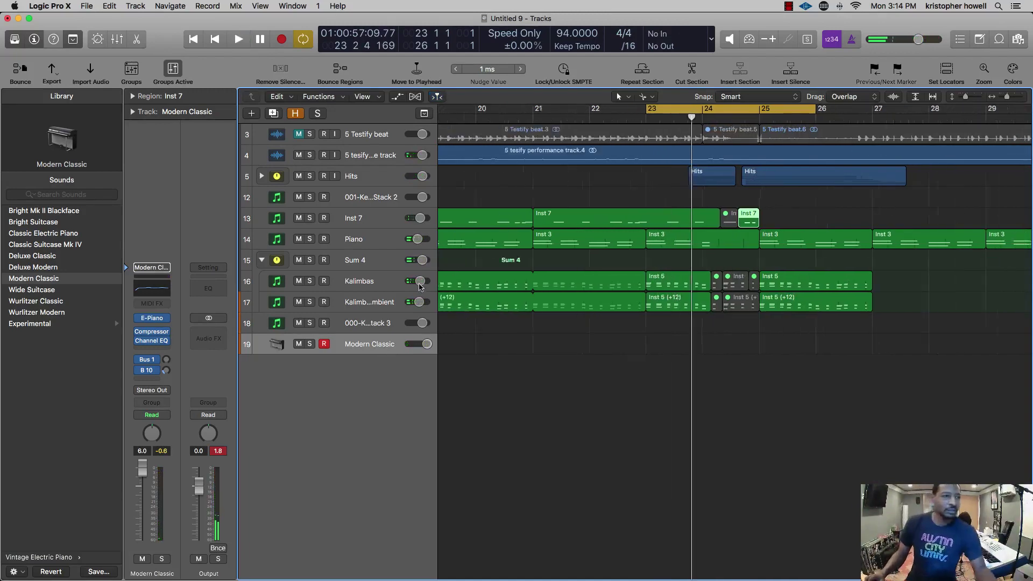
{"action": "key", "text": "super+Down"}
{"action": "key", "text": "super+Down"}
{"action": "key", "text": "super+Down"}
{"action": "key", "text": "super+Down"}
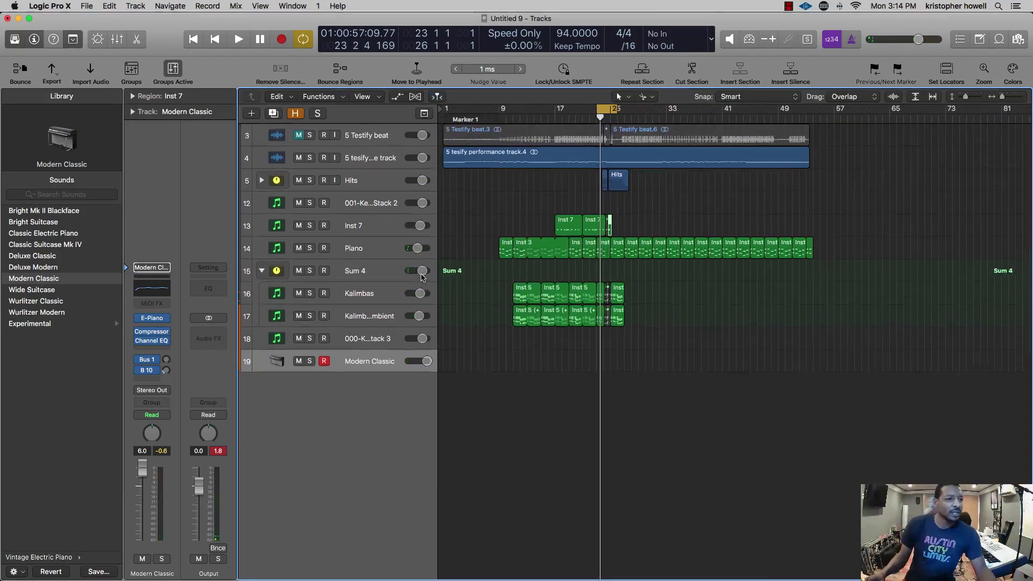
{"action": "key", "text": "super+Down"}
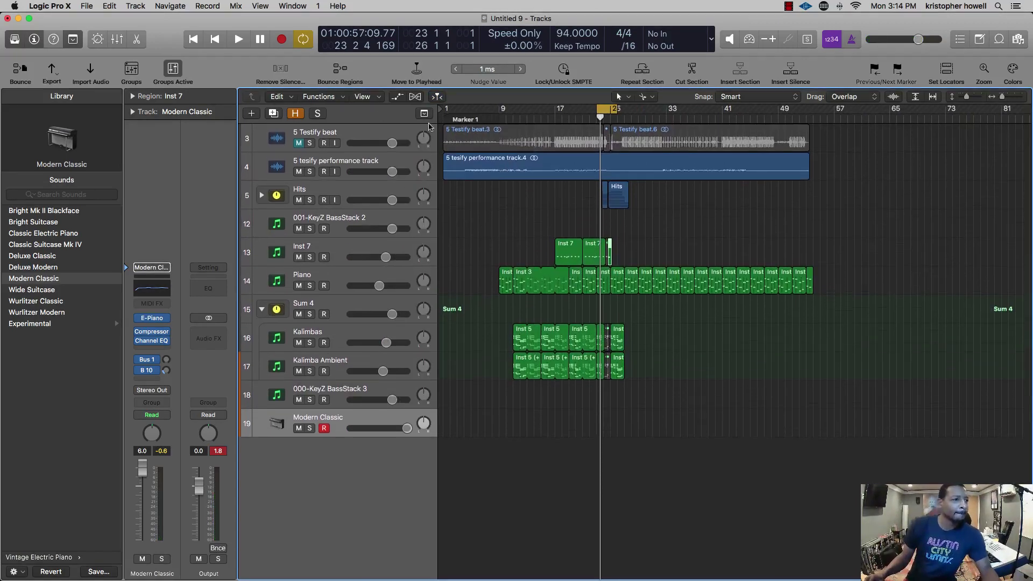
{"action": "left_click", "coordinate": [423, 113]}
{"action": "left_click", "coordinate": [485, 116]}
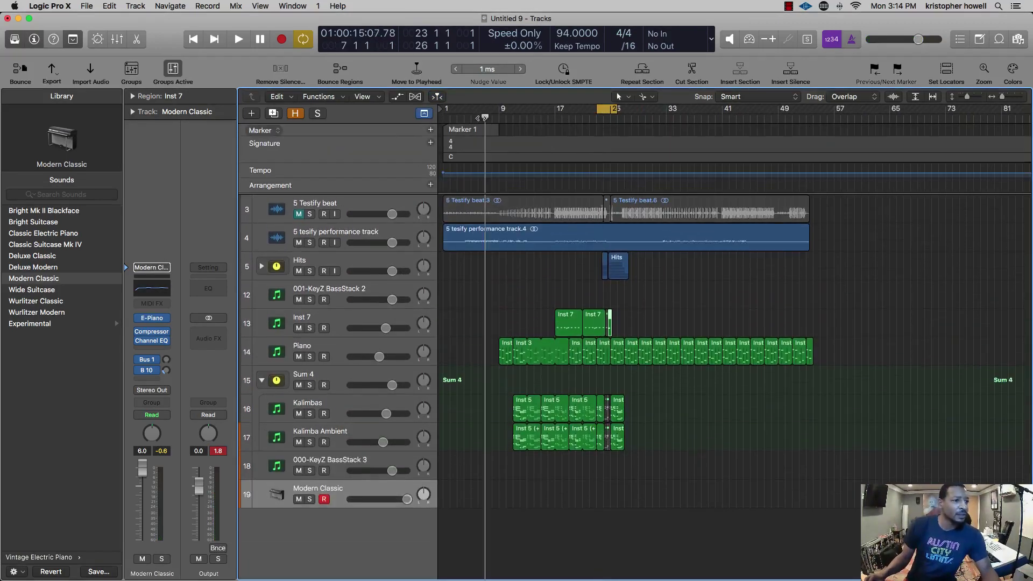
- Unmute the 5 Testify beat track, turn off the cycle and play back the transition from around bar 23
{"action": "left_click", "coordinate": [300, 214]}
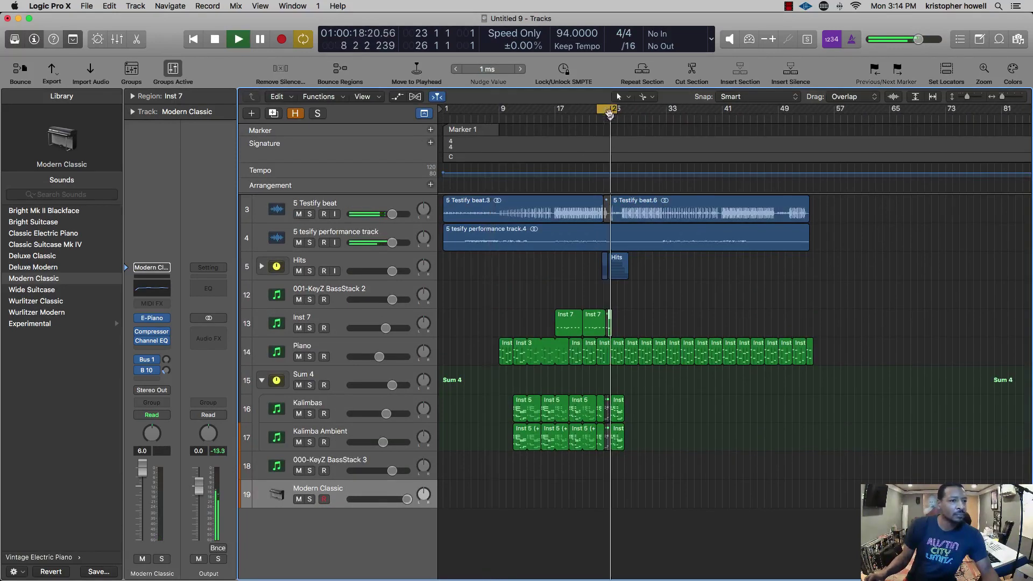
{"action": "left_click", "coordinate": [610, 112]}
{"action": "key", "text": "super+Right"}
{"action": "key", "text": "super+Right"}
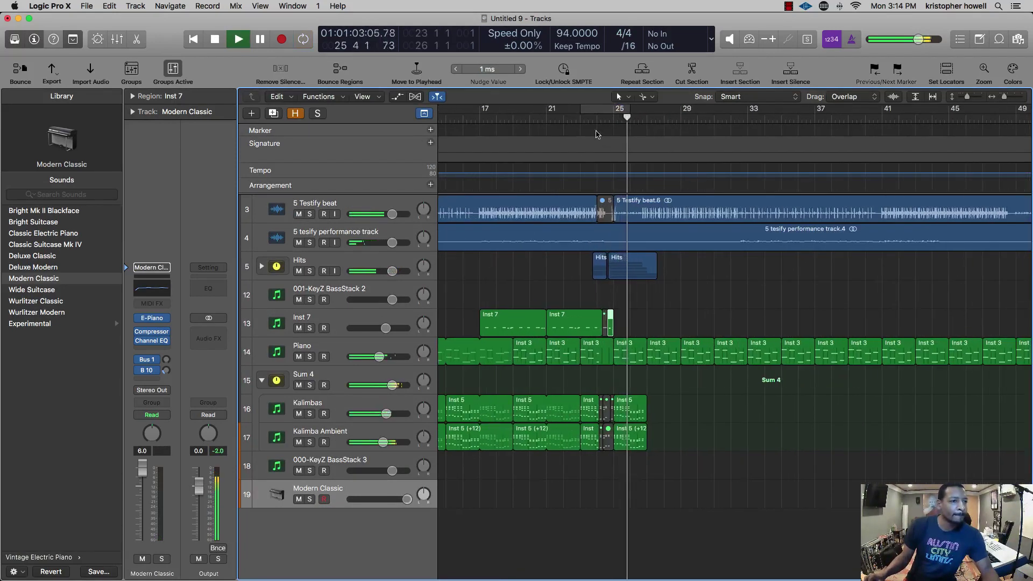
{"action": "left_click", "coordinate": [589, 117]}
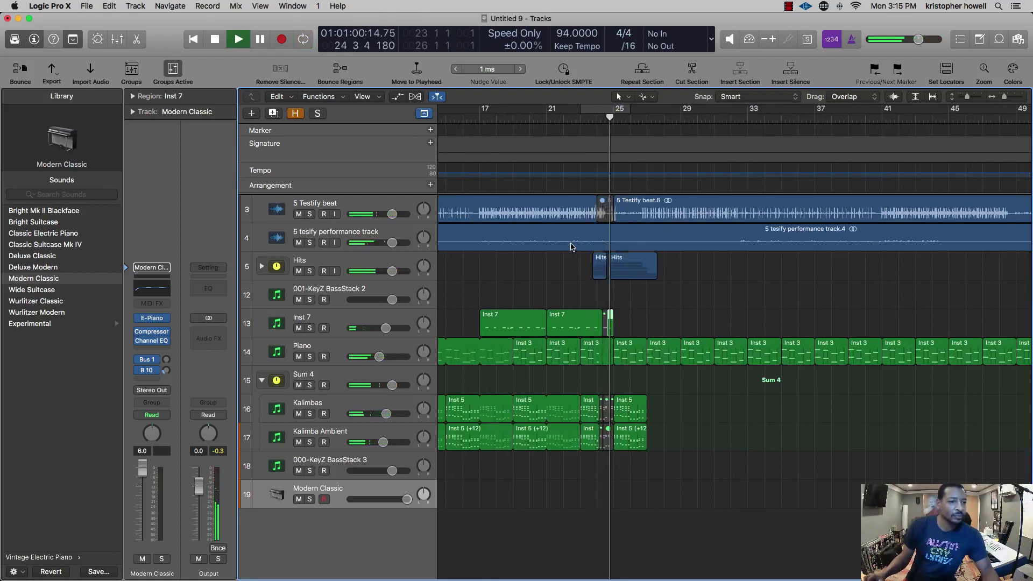
{"action": "scroll", "coordinate": [603, 233], "scroll_direction": "right", "scroll_amount": 1}
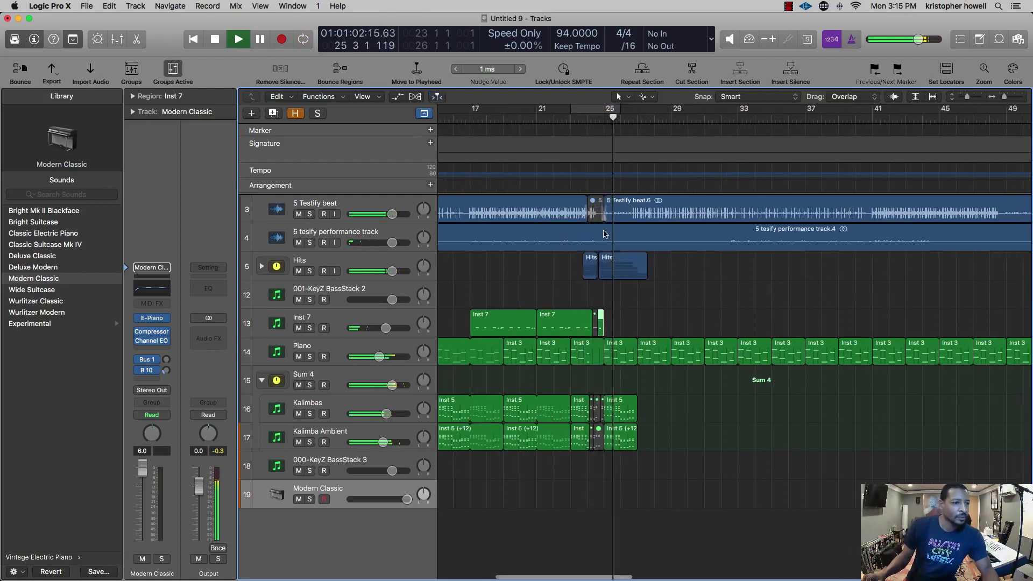
- Add a marker named Kick at bar 25 and play back across it
{"action": "left_click", "coordinate": [430, 129]}
{"action": "left_click_drag", "start_coordinate": [630, 129], "coordinate": [620, 134]}
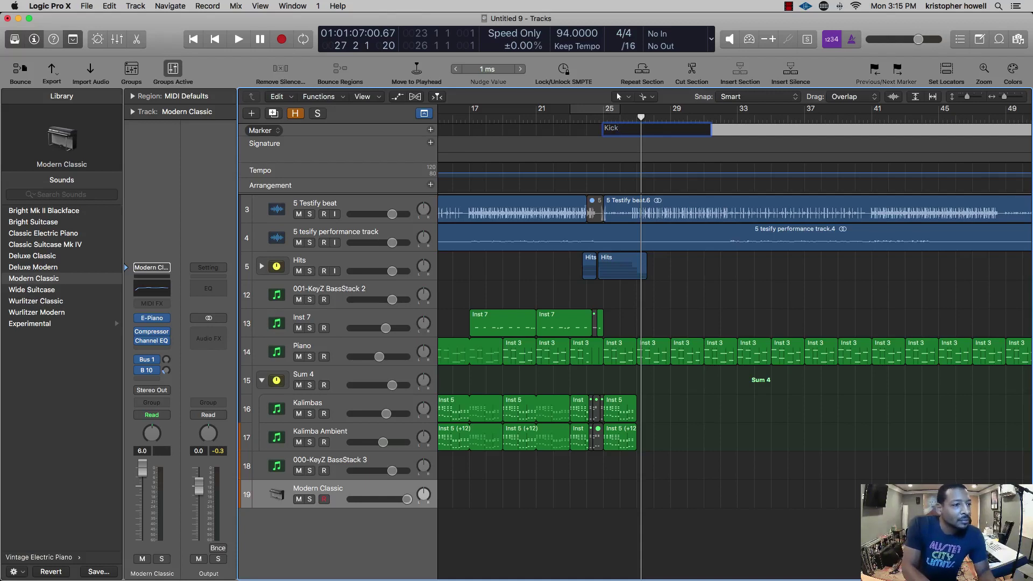
{"action": "double_click", "coordinate": [597, 118]}
{"action": "left_click", "coordinate": [594, 117]}
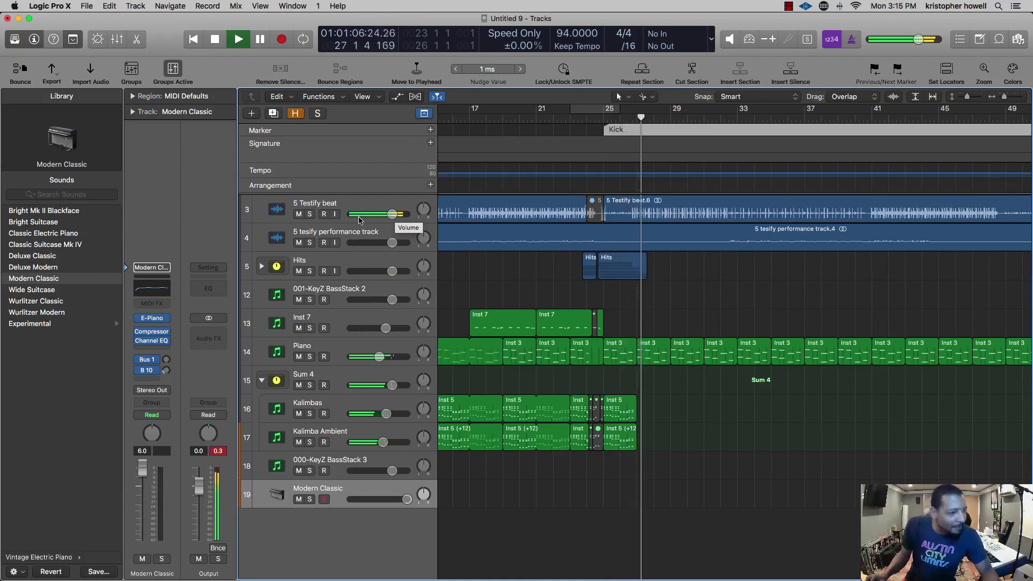
{"action": "key", "text": "space"}
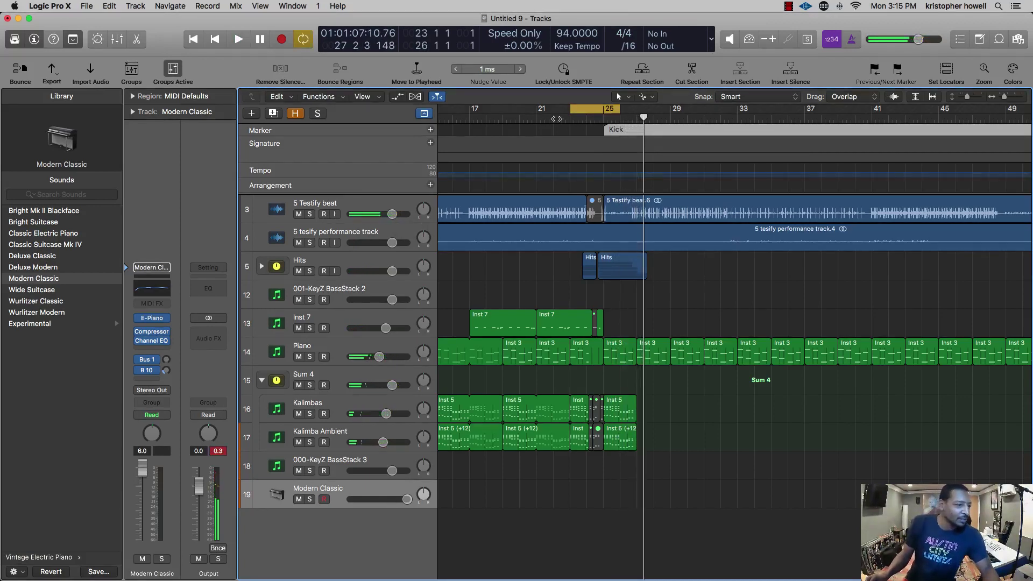
- Select the 5 Testify beat track, set the cycle range to bars 9 to 25 and start playback
{"action": "left_click", "coordinate": [342, 208]}
{"action": "scroll", "coordinate": [659, 227], "scroll_direction": "left", "scroll_amount": 5}
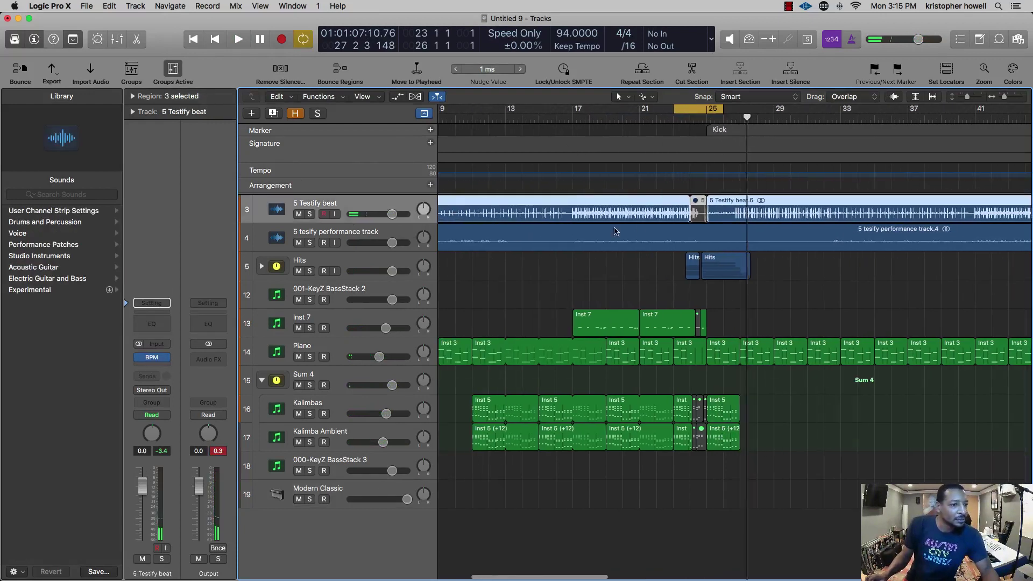
{"action": "scroll", "coordinate": [659, 227], "scroll_direction": "left", "scroll_amount": 2}
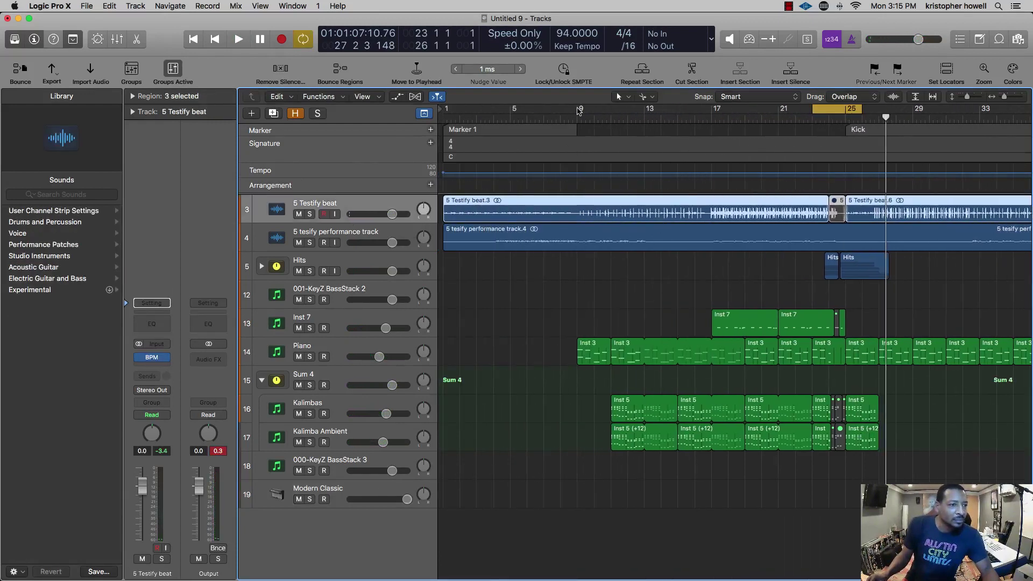
{"action": "left_click_drag", "start_coordinate": [578, 111], "coordinate": [845, 111]}
{"action": "key", "text": "space"}
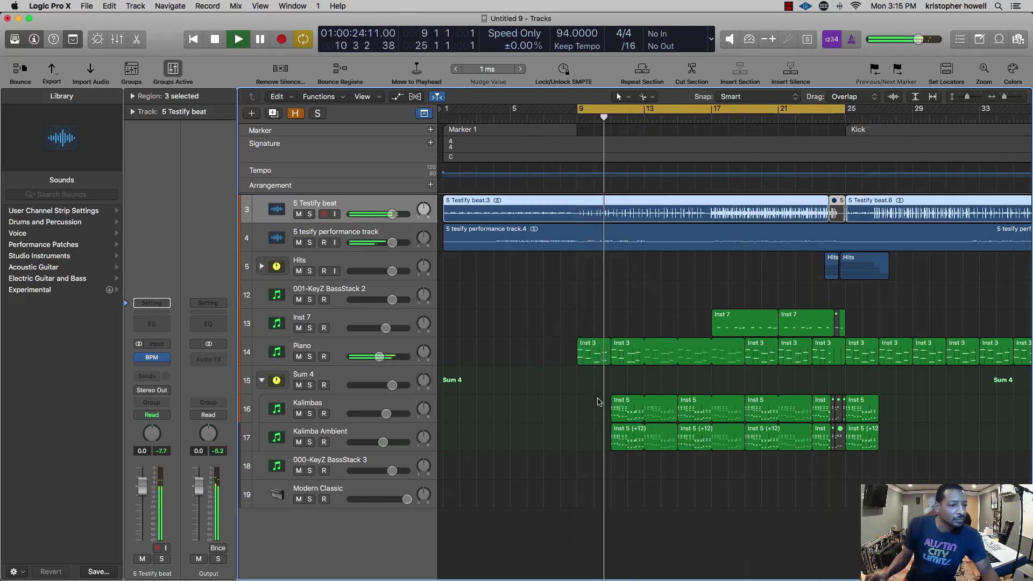
- Copy the first Kalimbas and Kalimba Ambient regions to bars 3 and 7, and the first Piano region to bar 7
{"action": "left_click", "coordinate": [622, 401]}
{"action": "left_click_drag", "start_coordinate": [621, 400], "coordinate": [485, 403]}
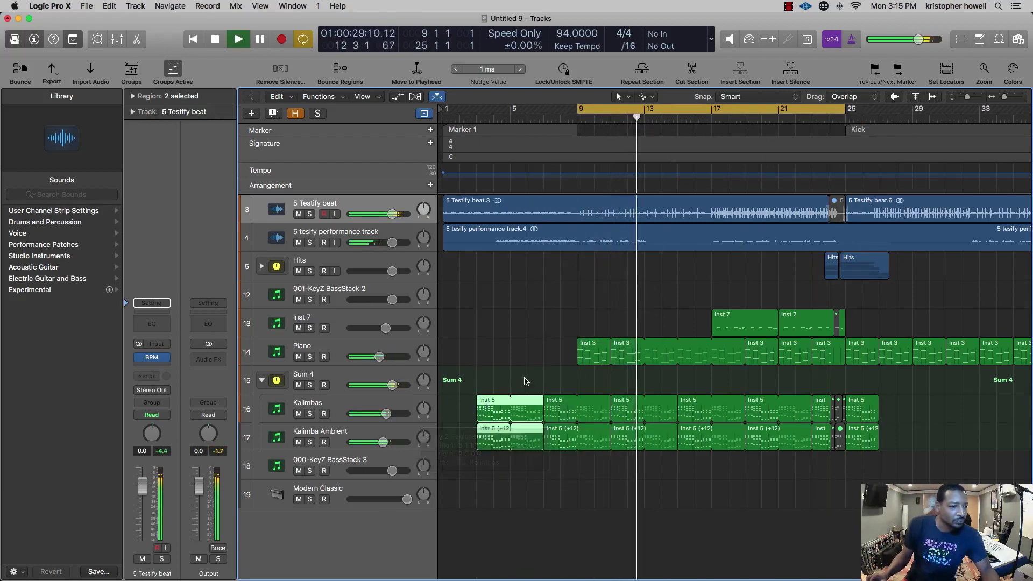
{"action": "left_click", "coordinate": [600, 343]}
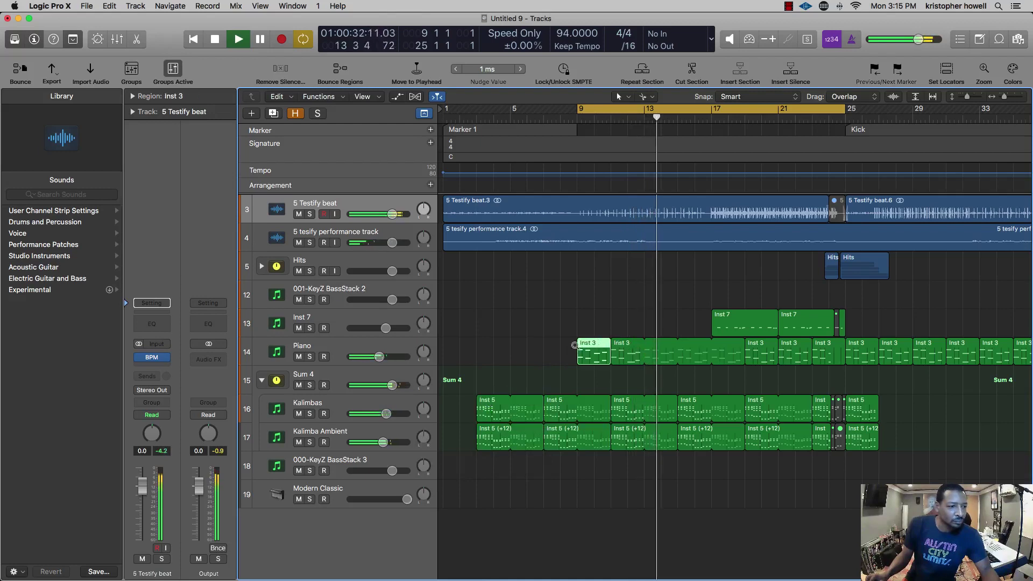
{"action": "left_click_drag", "start_coordinate": [583, 350], "coordinate": [554, 352]}
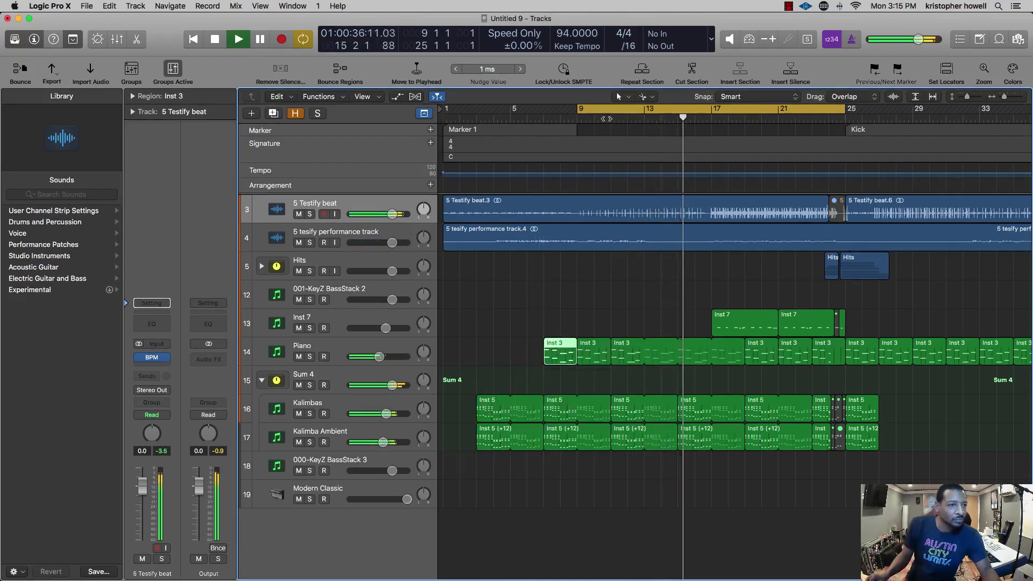
- Move the cycle range to bars 17 to 33 and add a marker named Hook at bar 17, ending at bar 25
{"action": "left_click_drag", "start_coordinate": [621, 108], "coordinate": [756, 104]}
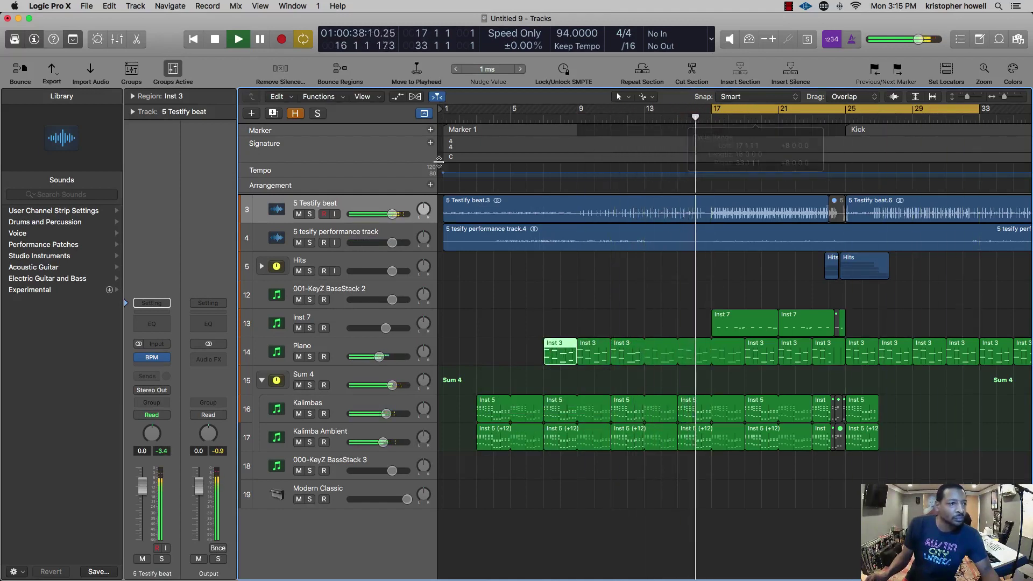
{"action": "left_click", "coordinate": [430, 131]}
{"action": "double_click", "coordinate": [727, 130]}
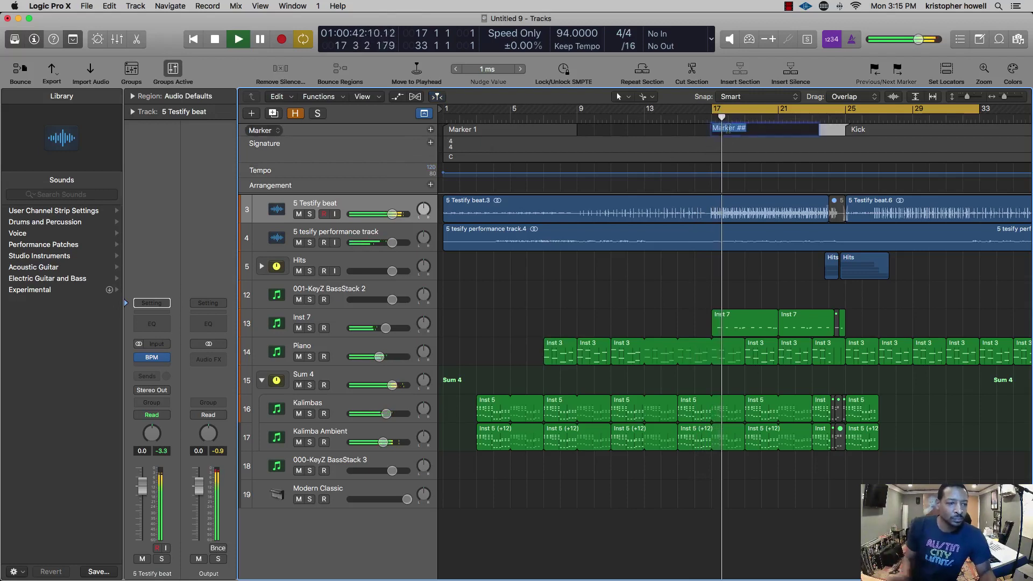
{"action": "type", "text": "Hook"}
{"action": "key", "text": "Return"}
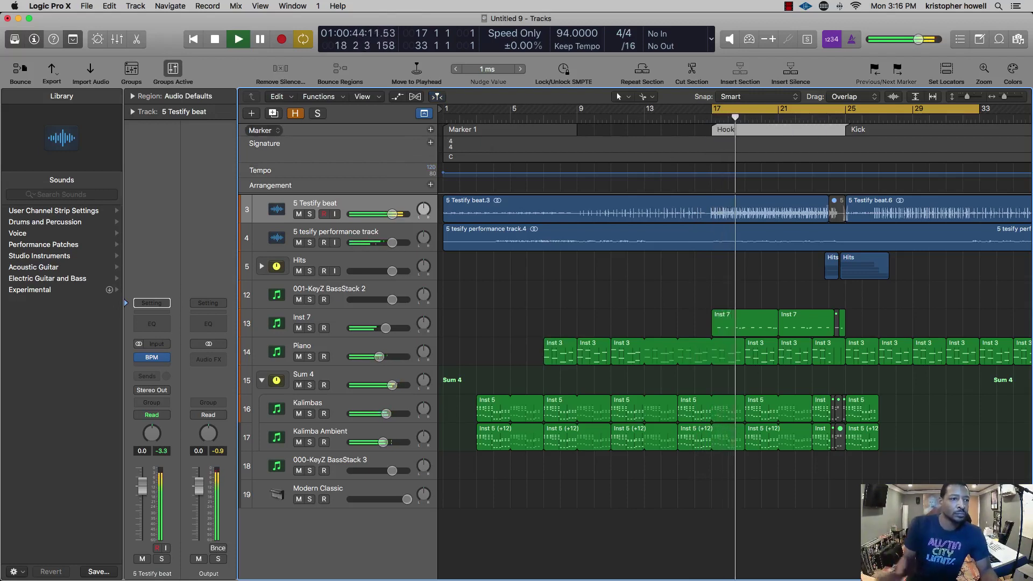
{"action": "left_click_drag", "start_coordinate": [842, 132], "coordinate": [845, 131]}
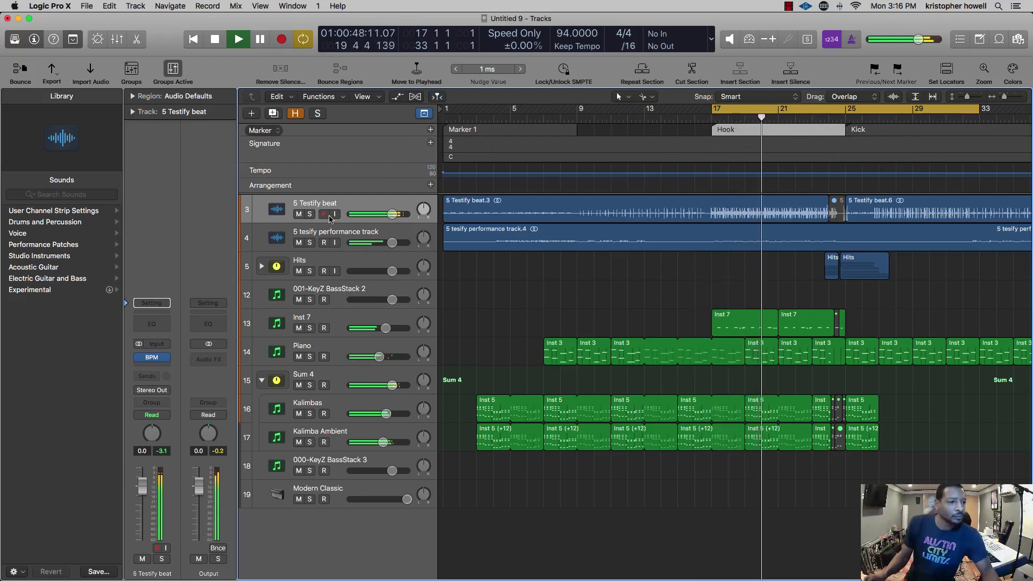
- Rename the Inst 7 track as Vox Chop
{"action": "left_click", "coordinate": [316, 319]}
{"action": "double_click", "coordinate": [316, 320]}
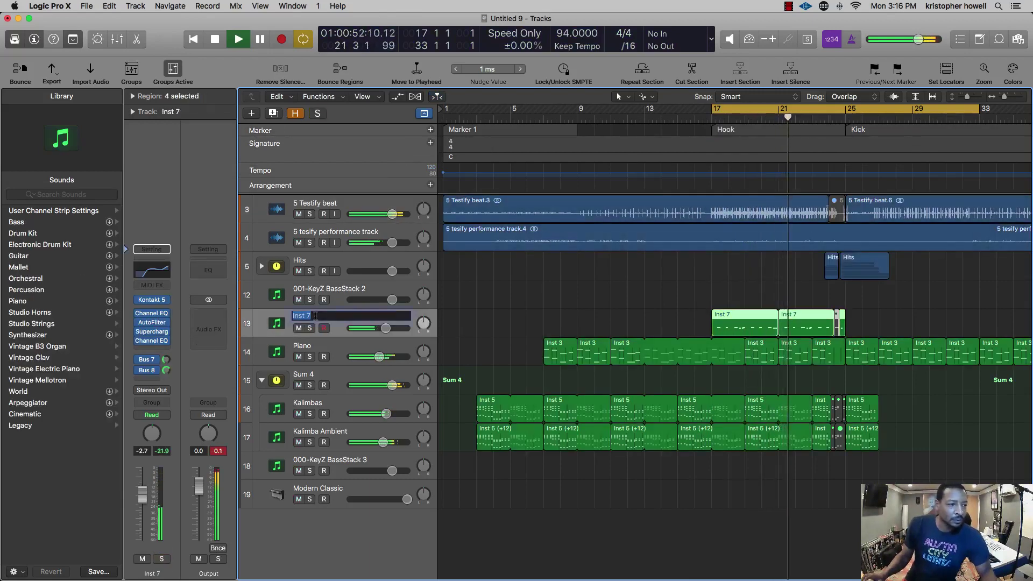
{"action": "type", "text": "Vox Chop"}
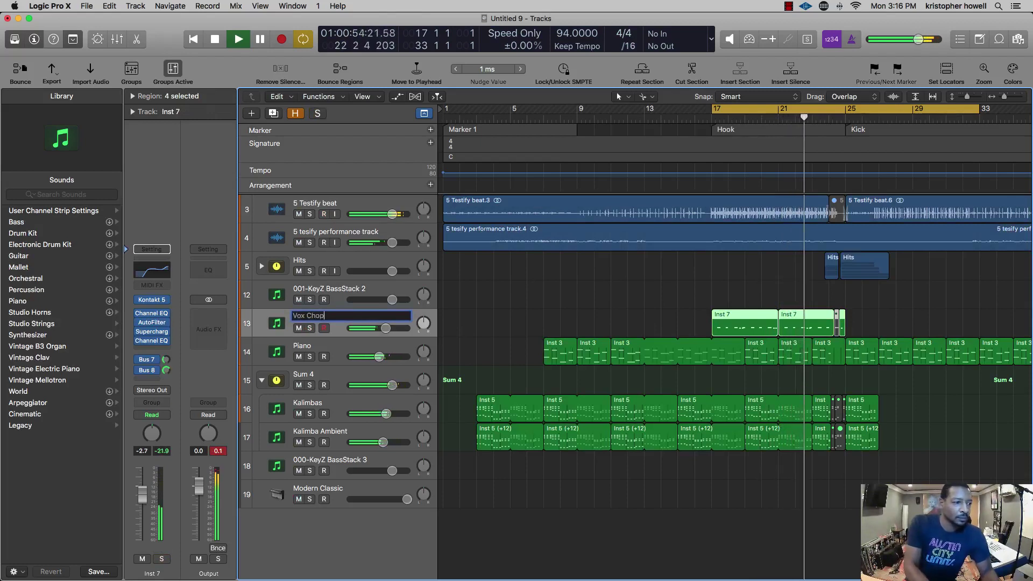
{"action": "key", "text": "Return"}
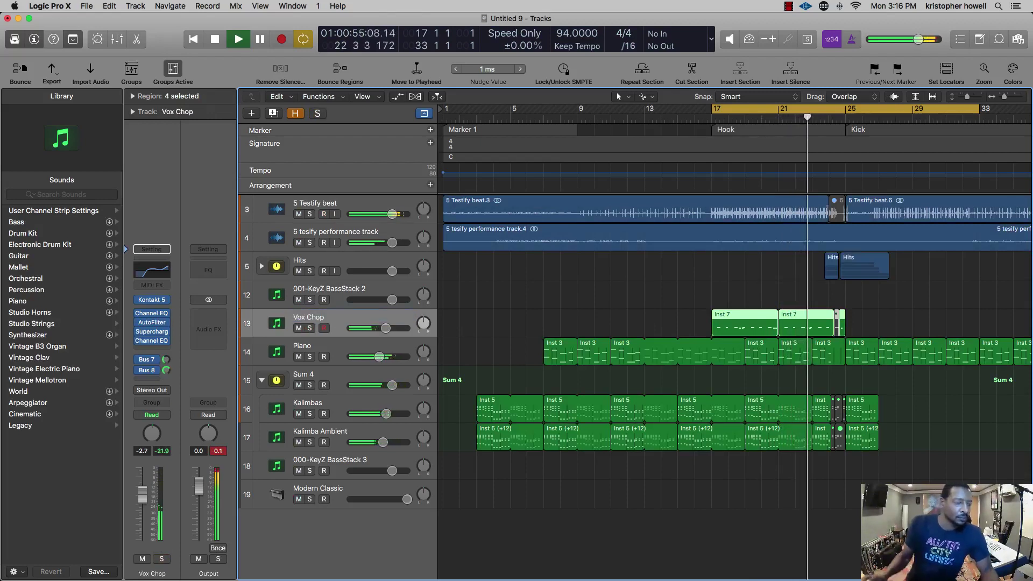
- Collapse the Sum 4 track stack and rename it as Kalimbas
{"action": "left_click", "coordinate": [261, 381]}
{"action": "double_click", "coordinate": [297, 373]}
{"action": "type", "text": "K"}
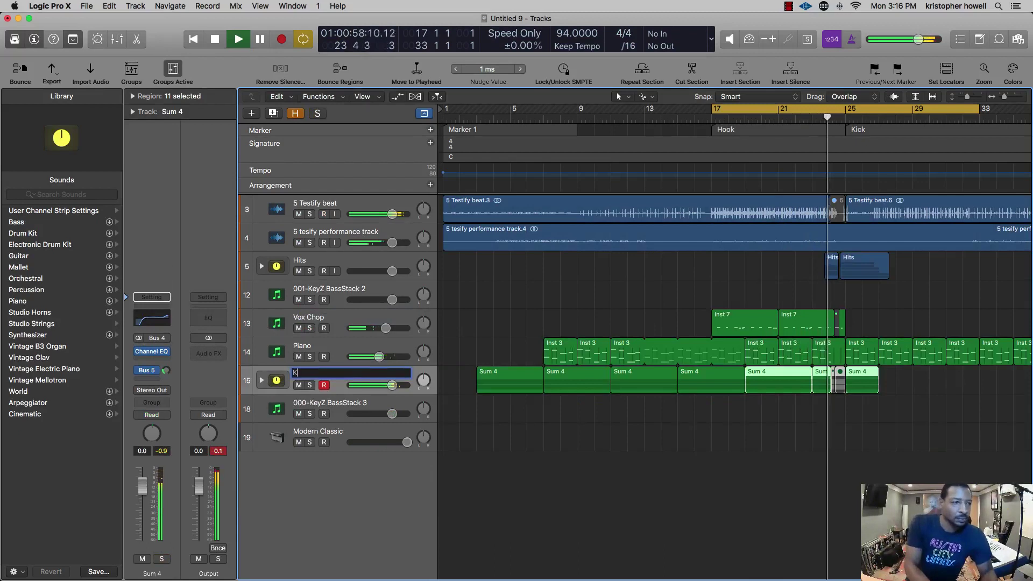
{"action": "type", "text": "alimbas"}
{"action": "key", "text": "Return"}
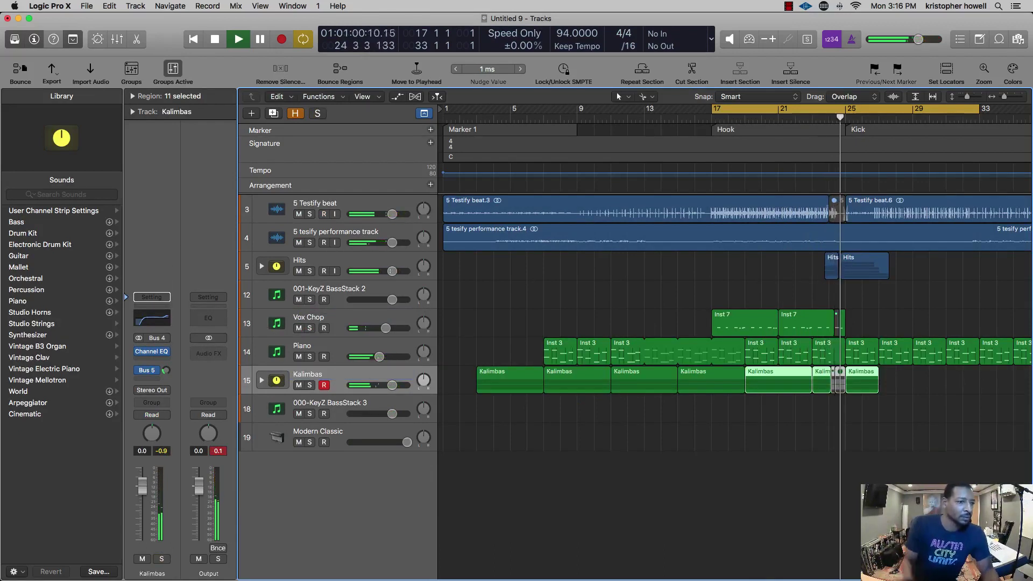
- Rename the Kick marker at bar 25 as Verse
{"action": "scroll", "coordinate": [662, 284], "scroll_direction": "right", "scroll_amount": 5}
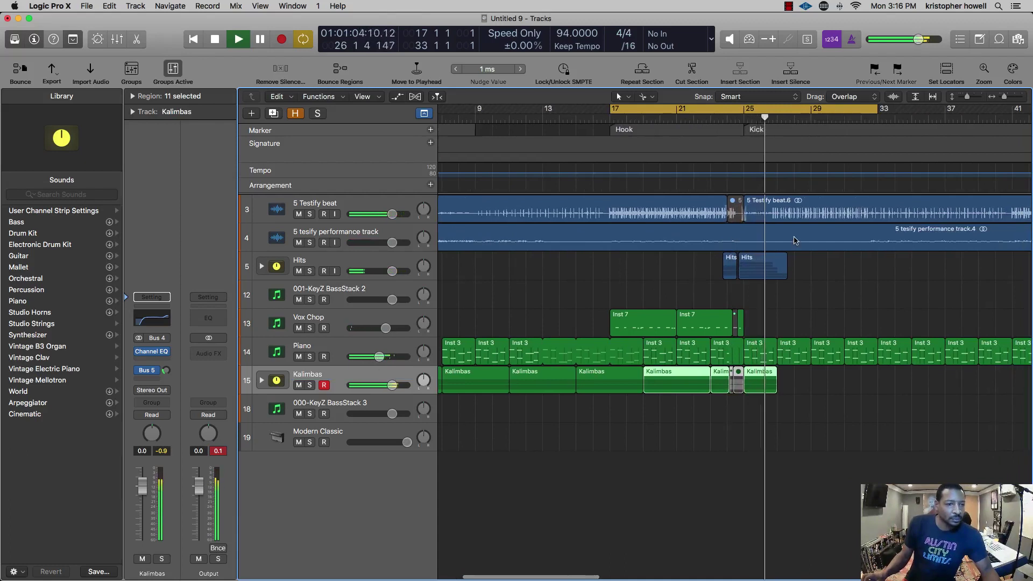
{"action": "key", "text": "super+Right"}
{"action": "scroll", "coordinate": [794, 240], "scroll_direction": "right", "scroll_amount": 2}
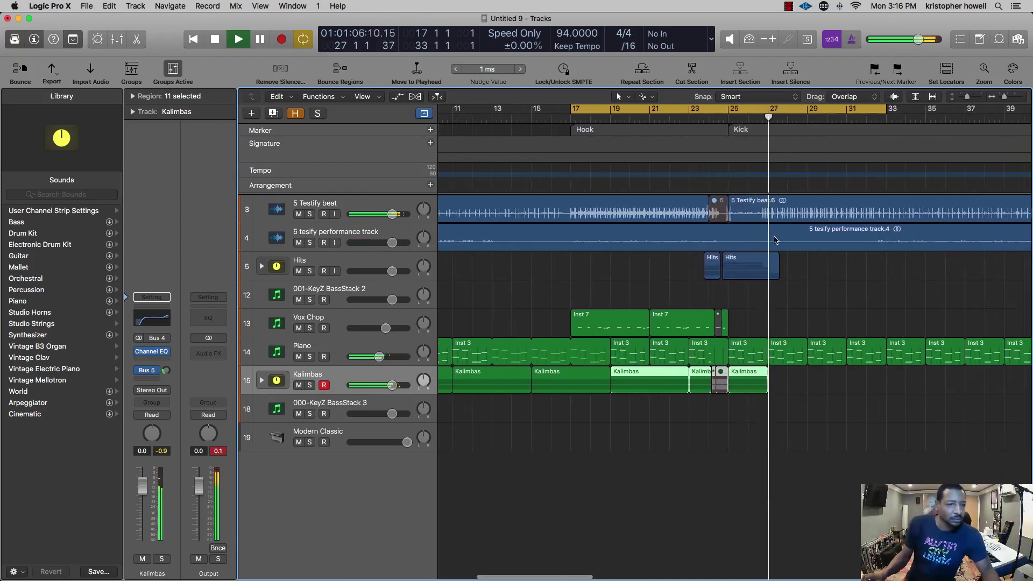
{"action": "scroll", "coordinate": [753, 204], "scroll_direction": "right", "scroll_amount": 2}
{"action": "left_click", "coordinate": [690, 131]}
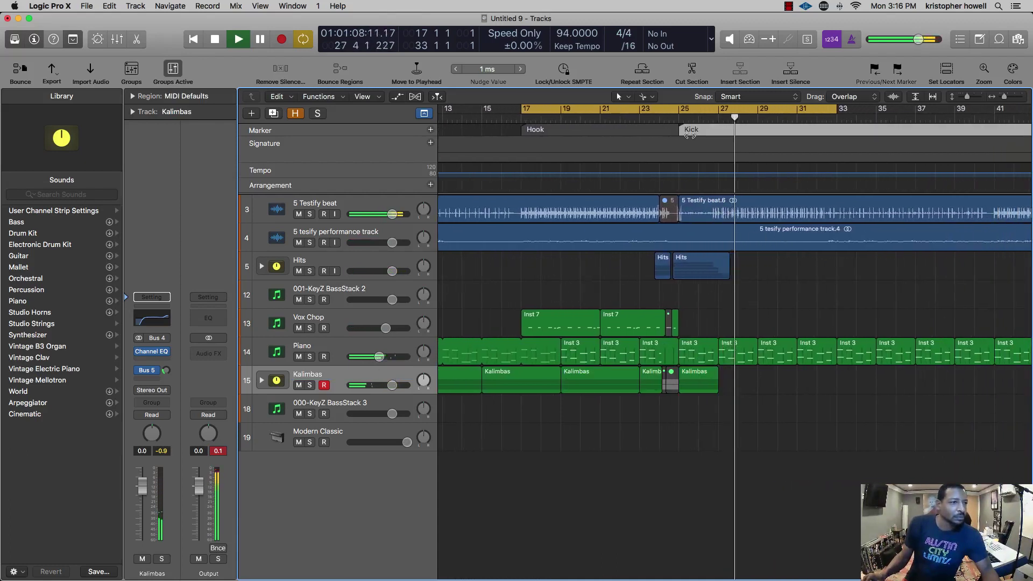
{"action": "double_click", "coordinate": [710, 128]}
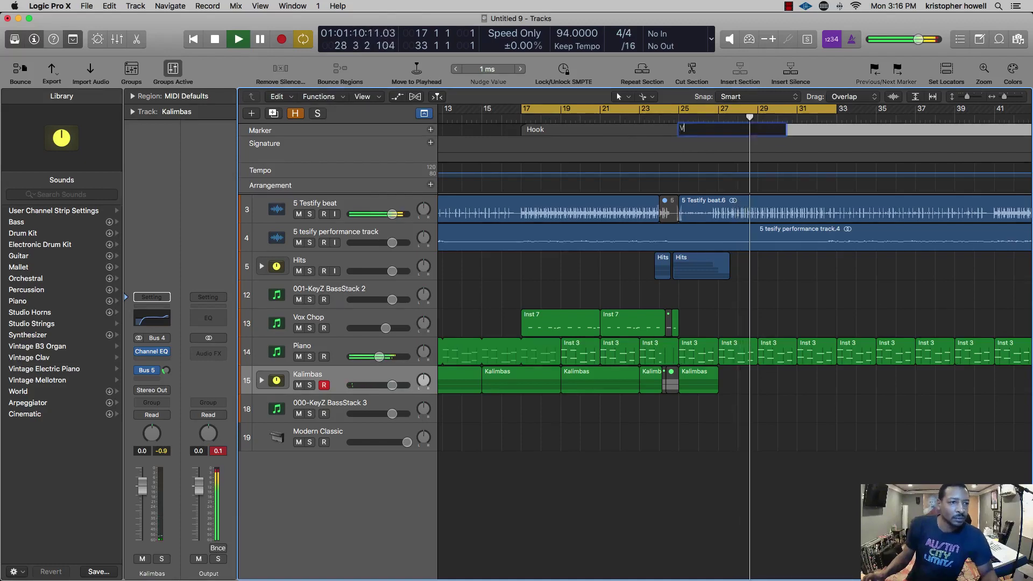
{"action": "type", "text": "Verse"}
{"action": "key", "text": "Return"}
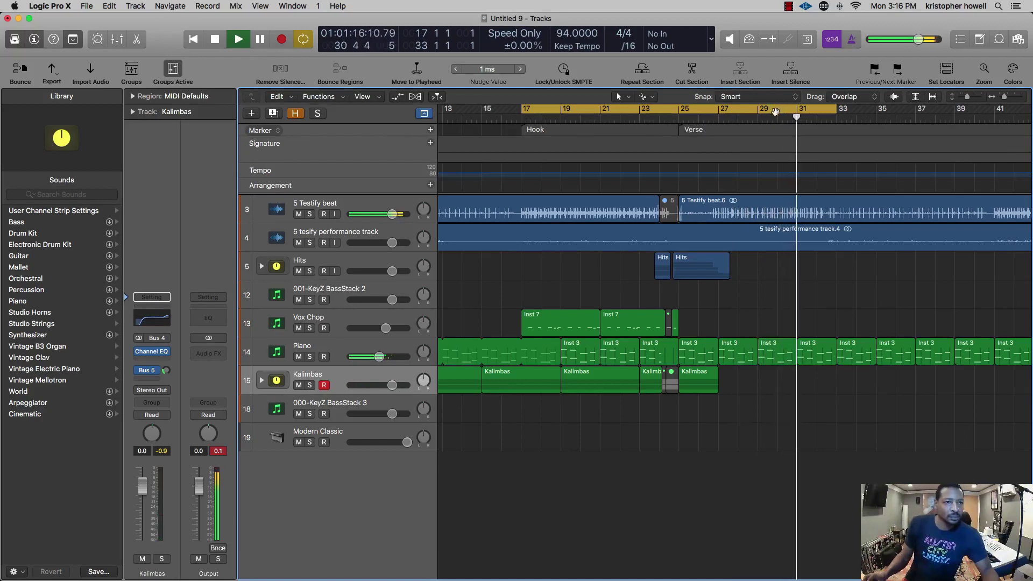
- Turn off the cycle and delete the Piano region at bar 33
{"action": "key", "text": "c"}
{"action": "left_click", "coordinate": [872, 353]}
{"action": "key", "text": "Delete"}
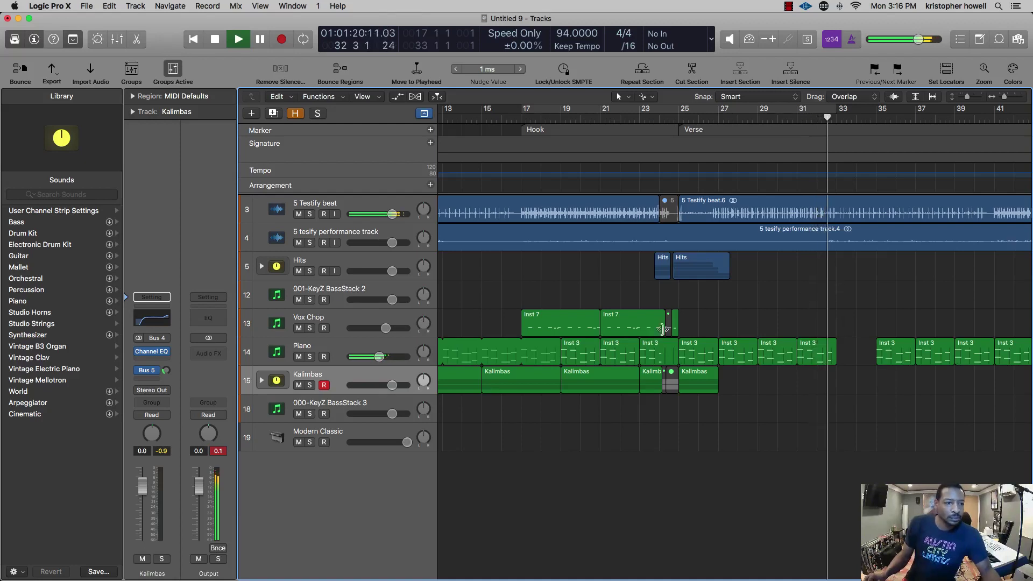
- Copy the two long Vox Chop regions from the hook at bar 17 to bar 33
{"action": "left_click", "coordinate": [639, 324]}
{"action": "left_click", "coordinate": [568, 321], "text": "shift"}
{"action": "left_click_drag", "start_coordinate": [567, 321], "coordinate": [882, 317]}
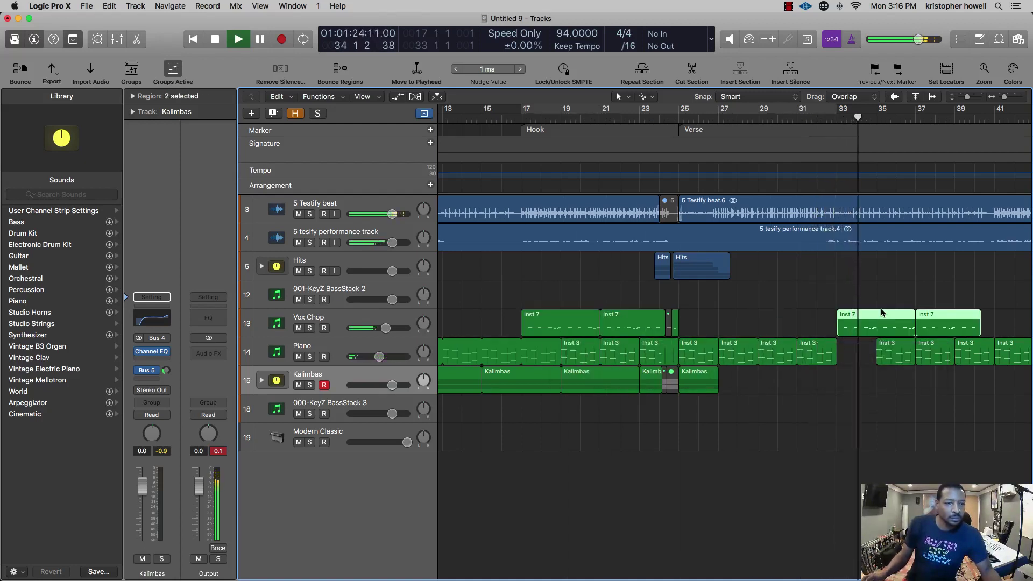
- Clear the Piano regions between bars 35 and 41
{"action": "scroll", "coordinate": [876, 339], "scroll_direction": "right", "scroll_amount": 2}
{"action": "left_click", "coordinate": [872, 360]}
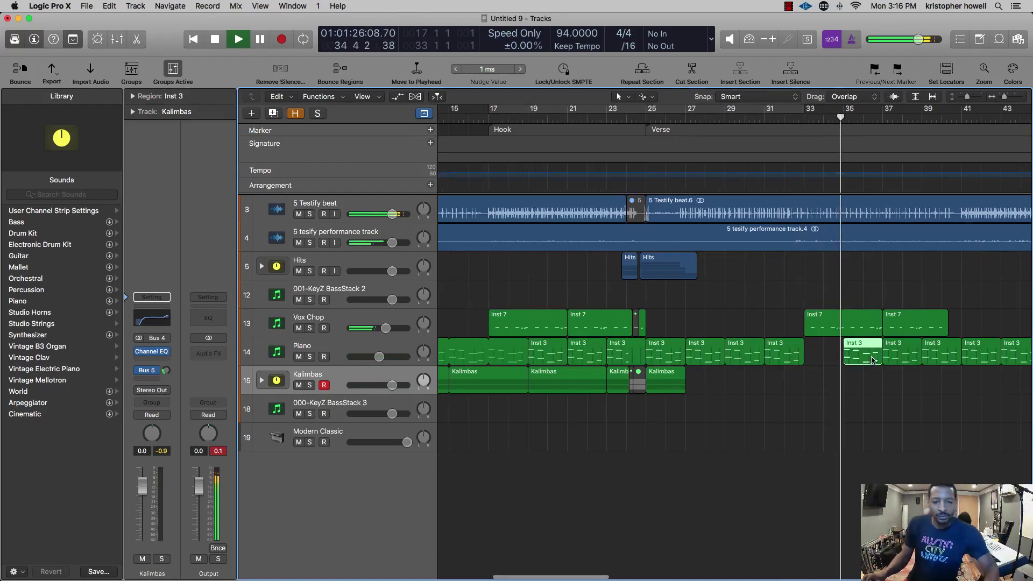
{"action": "left_click_drag", "start_coordinate": [872, 361], "coordinate": [936, 360]}
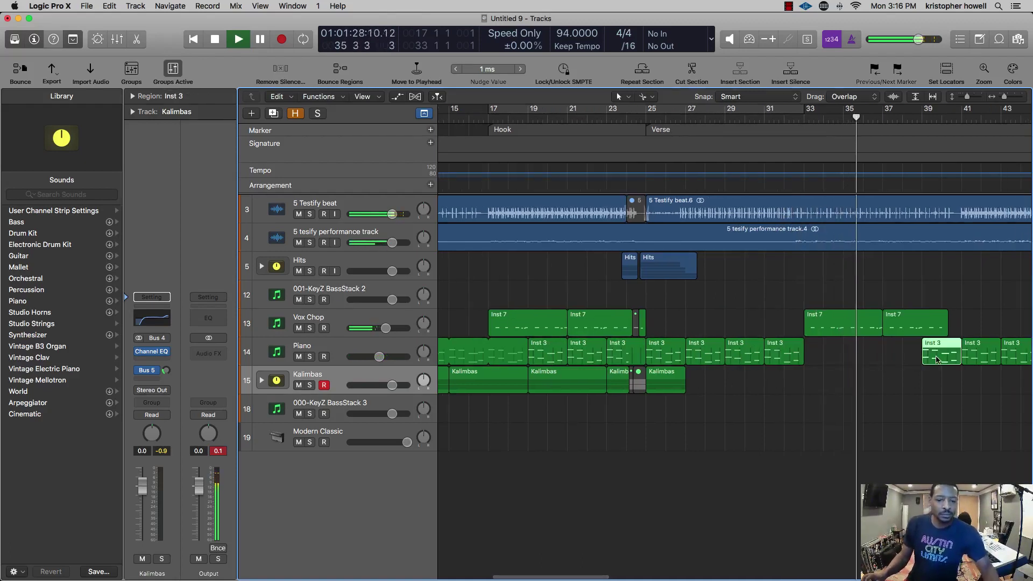
{"action": "key", "text": "Delete"}
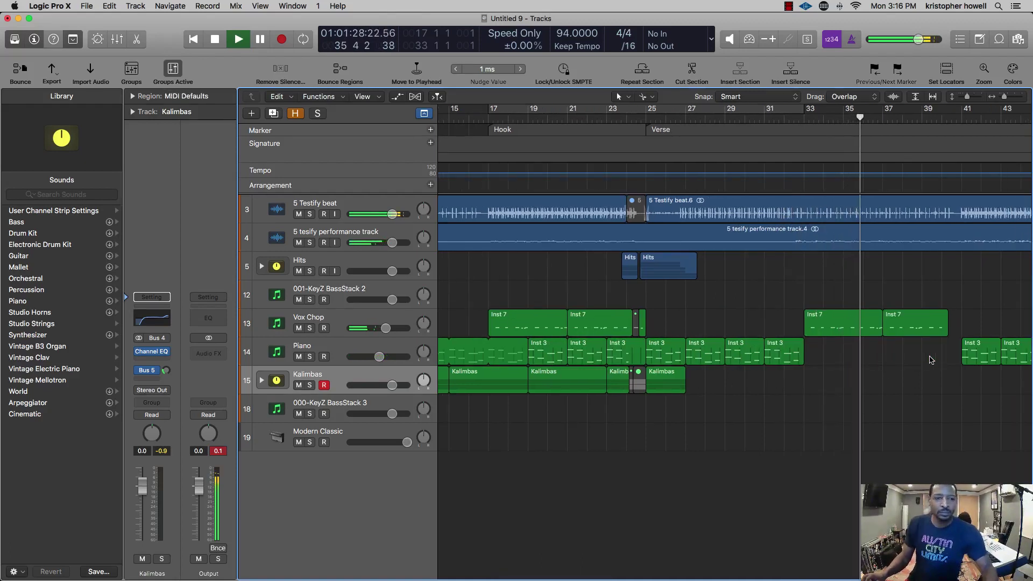
- Add a marker at bar 33 and name it Pre
{"action": "left_click", "coordinate": [430, 130]}
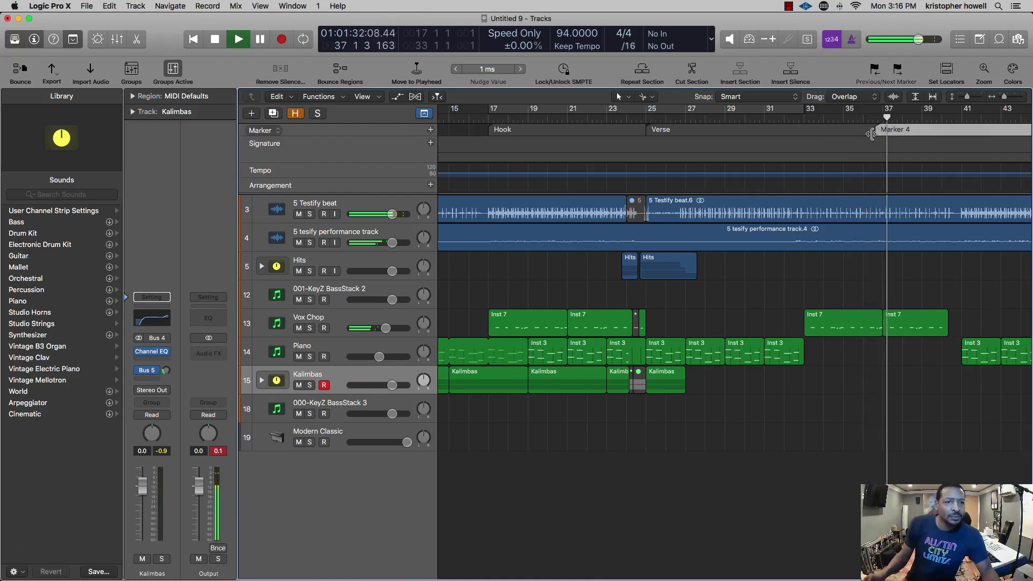
{"action": "left_click_drag", "start_coordinate": [872, 134], "coordinate": [805, 150]}
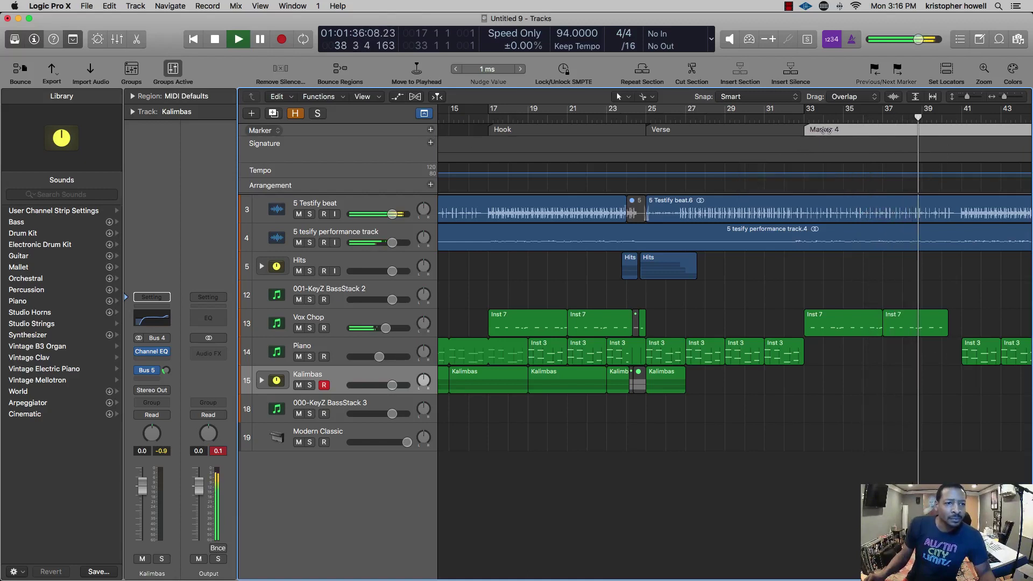
{"action": "double_click", "coordinate": [828, 130]}
{"action": "type", "text": "Pre"}
{"action": "key", "text": "Return"}
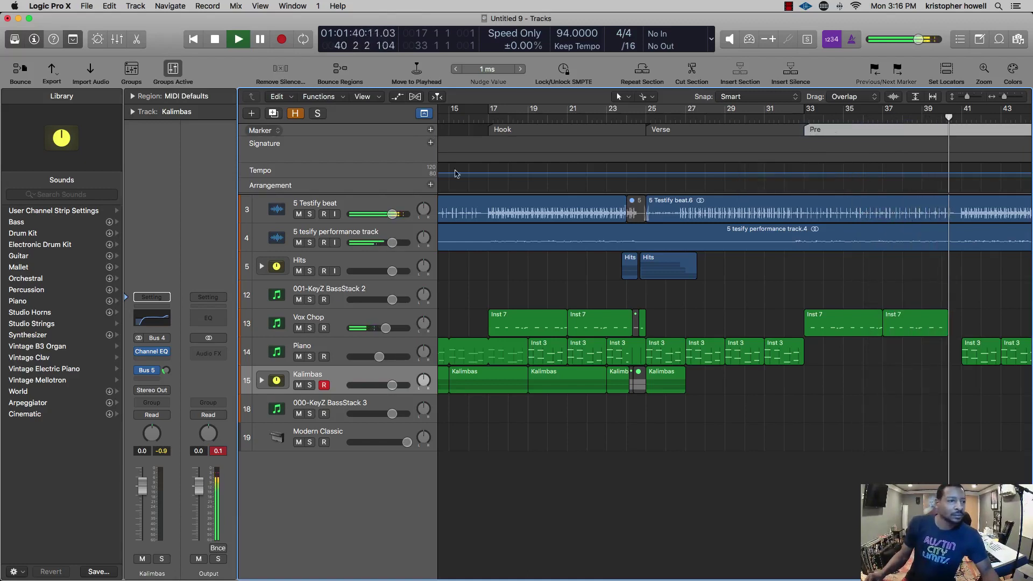
- Add a marker at bar 41 and name it Hook
{"action": "left_click", "coordinate": [431, 130]}
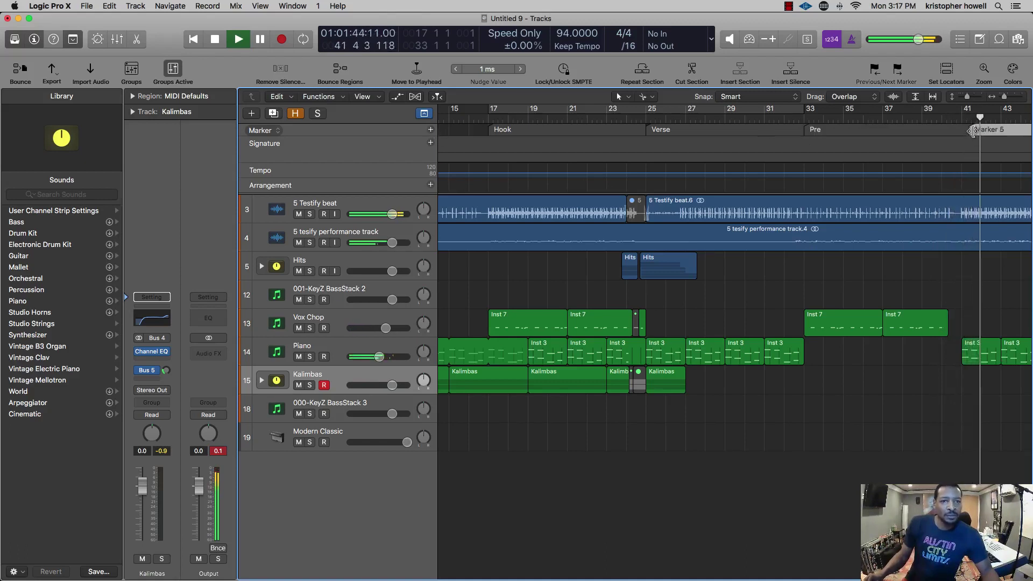
{"action": "left_click_drag", "start_coordinate": [972, 132], "coordinate": [978, 130]}
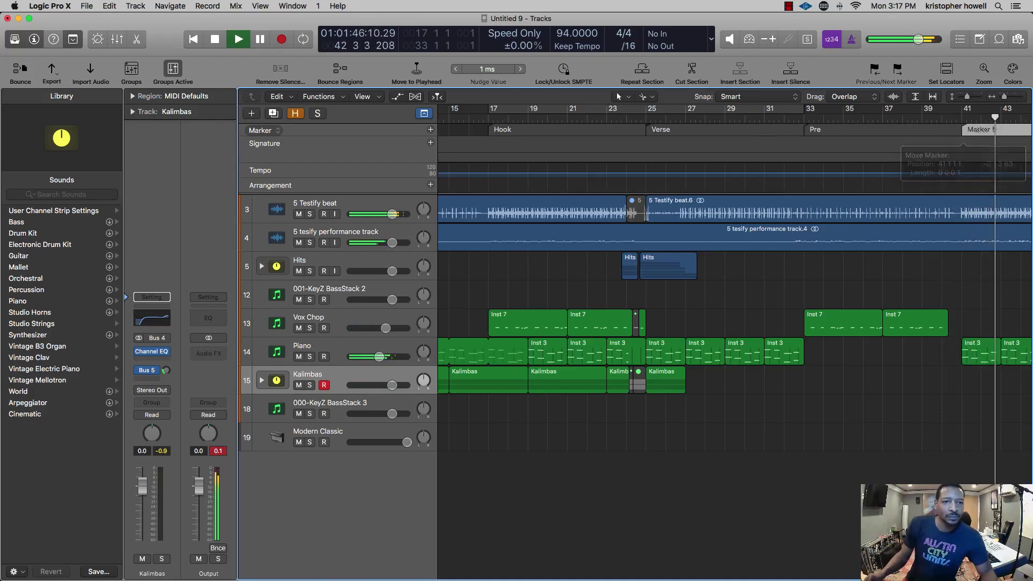
{"action": "double_click", "coordinate": [978, 129]}
{"action": "type", "text": "Hook"}
{"action": "key", "text": "Return"}
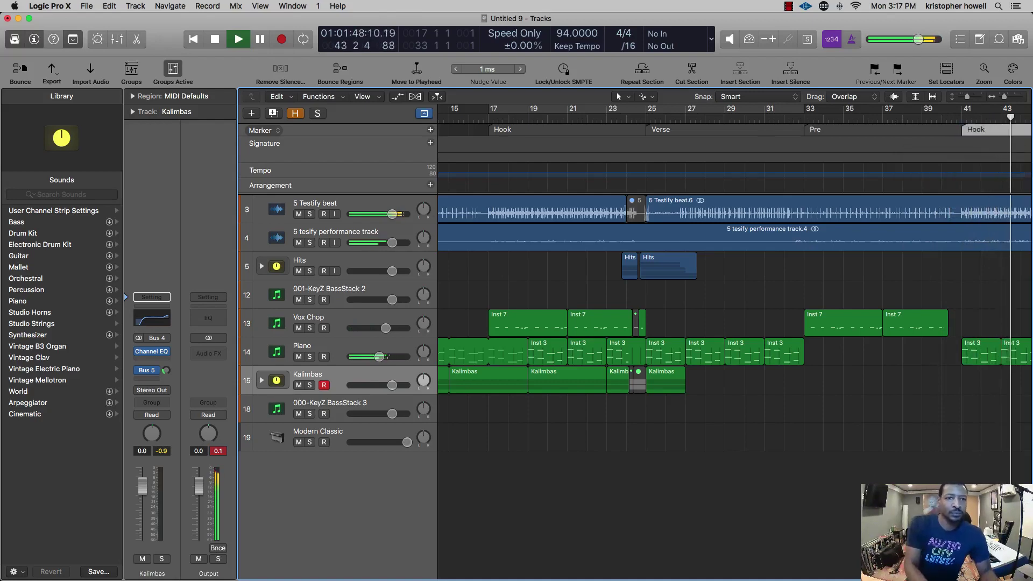
- Copy the two Vox Chop regions from the Pre section into the hook starting at bar 41
{"action": "key", "text": "super+Left"}
{"action": "key", "text": "super+Left"}
{"action": "key", "text": "super+Left"}
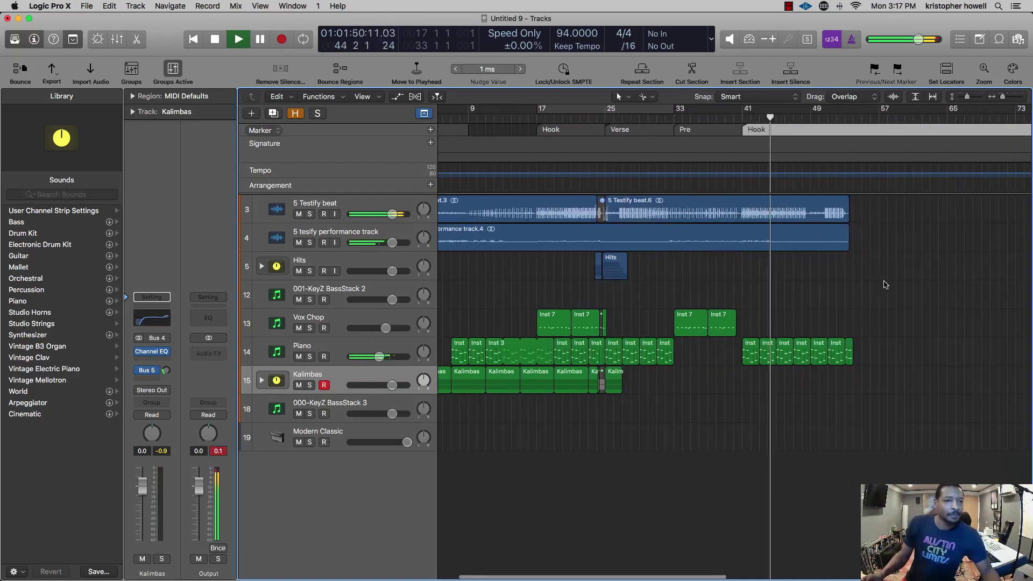
{"action": "key", "text": "super+Right"}
{"action": "key", "text": "super+Right"}
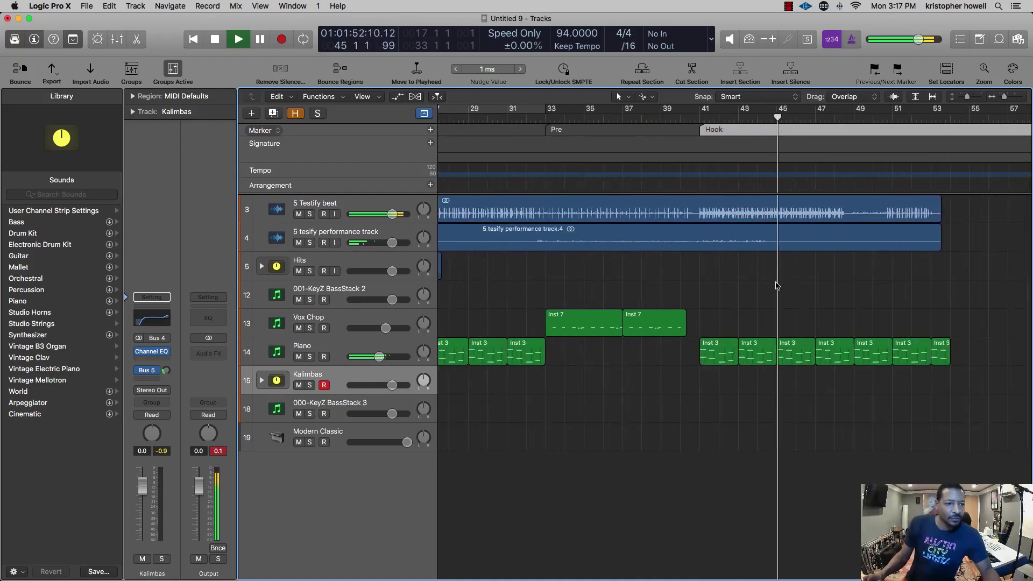
{"action": "left_click_drag", "start_coordinate": [718, 322], "coordinate": [996, 309]}
{"action": "key", "text": "super+z"}
{"action": "left_click", "coordinate": [875, 317]}
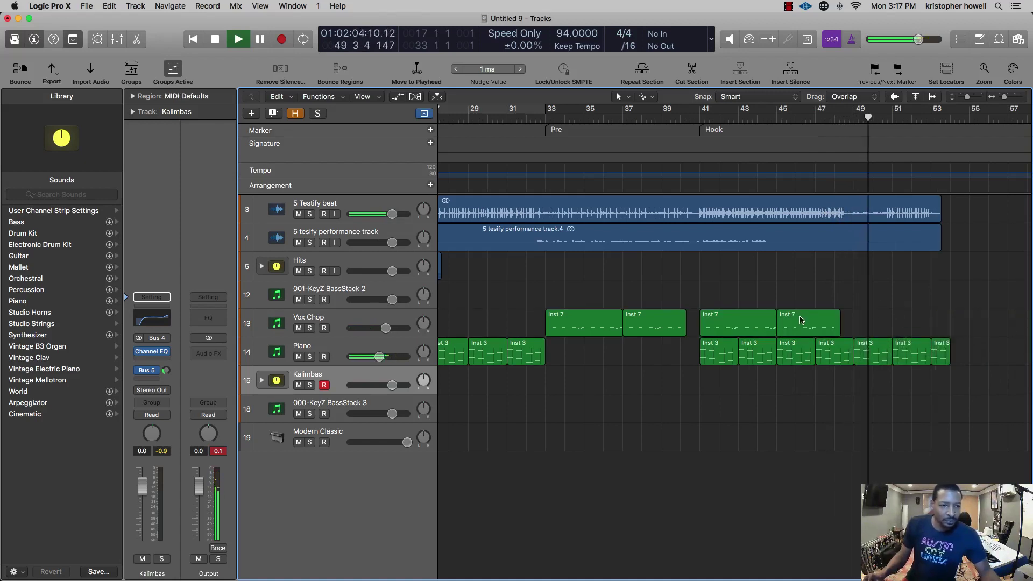
- Replace the Vox Chop region at bar 45 with a copy of the bar 41 one, and delete the Piano regions from bar 49 onward
{"action": "left_click", "coordinate": [805, 324]}
{"action": "key", "text": "Delete"}
{"action": "left_click_drag", "start_coordinate": [753, 325], "coordinate": [917, 357]}
{"action": "key", "text": "Delete"}
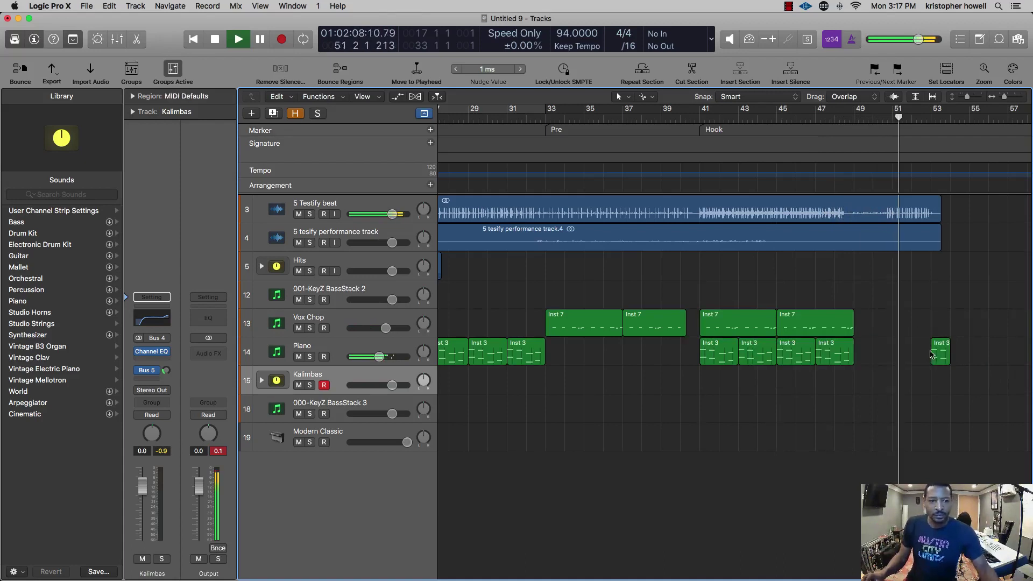
{"action": "left_click", "coordinate": [941, 352]}
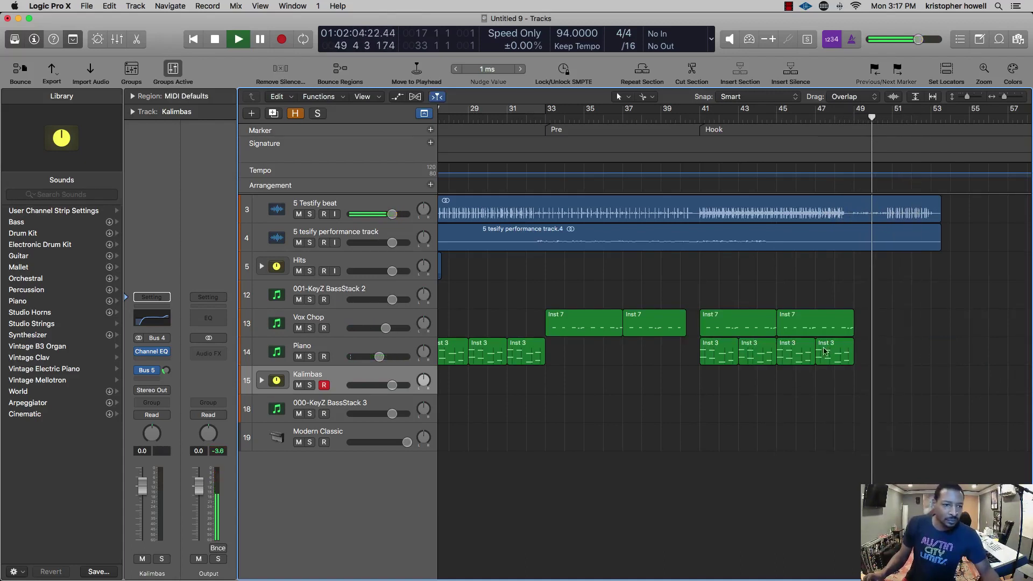
- Copy the Piano regions at bars 45 and 47 to bar 51, delete the copy at bar 53, and stop playback
{"action": "left_click", "coordinate": [824, 351]}
{"action": "left_click", "coordinate": [808, 353], "text": "shift"}
{"action": "left_click_drag", "start_coordinate": [813, 350], "coordinate": [927, 350]}
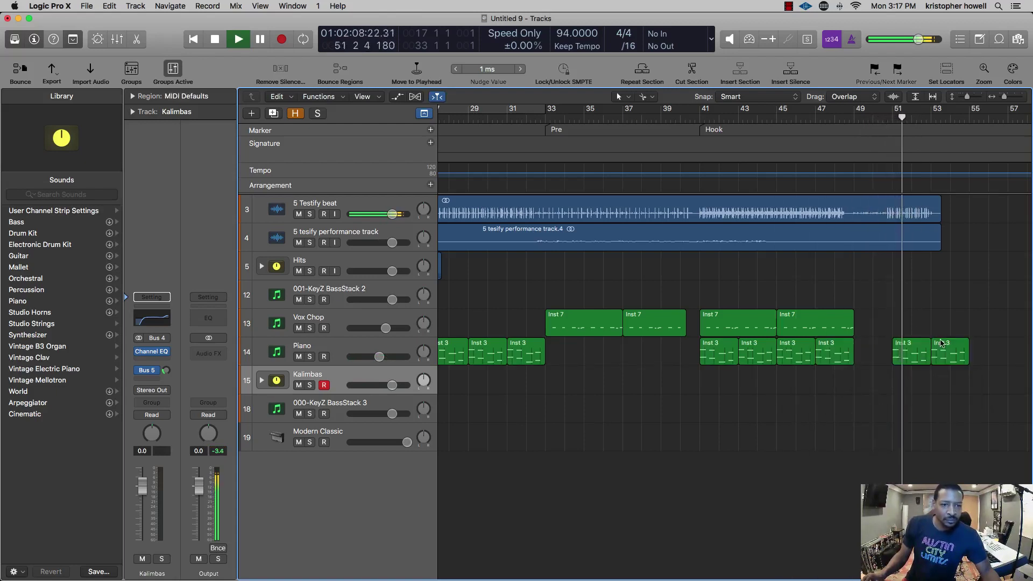
{"action": "left_click", "coordinate": [949, 358]}
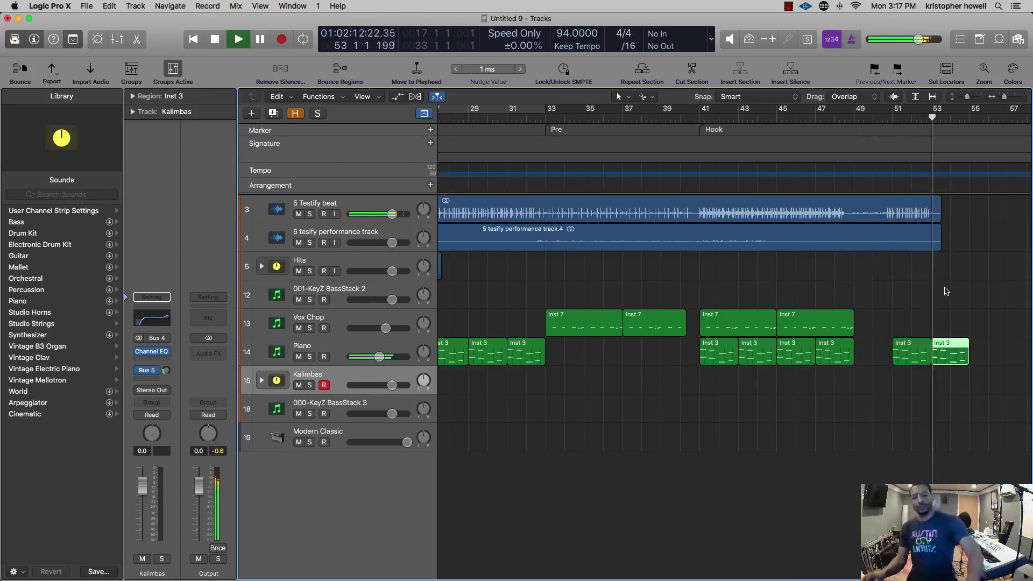
{"action": "key", "text": "Delete"}
{"action": "key", "text": "space"}
- Move the playhead to bar 9 and add a marker there named Verse
{"action": "scroll", "coordinate": [796, 339], "scroll_direction": "down", "scroll_amount": 10}
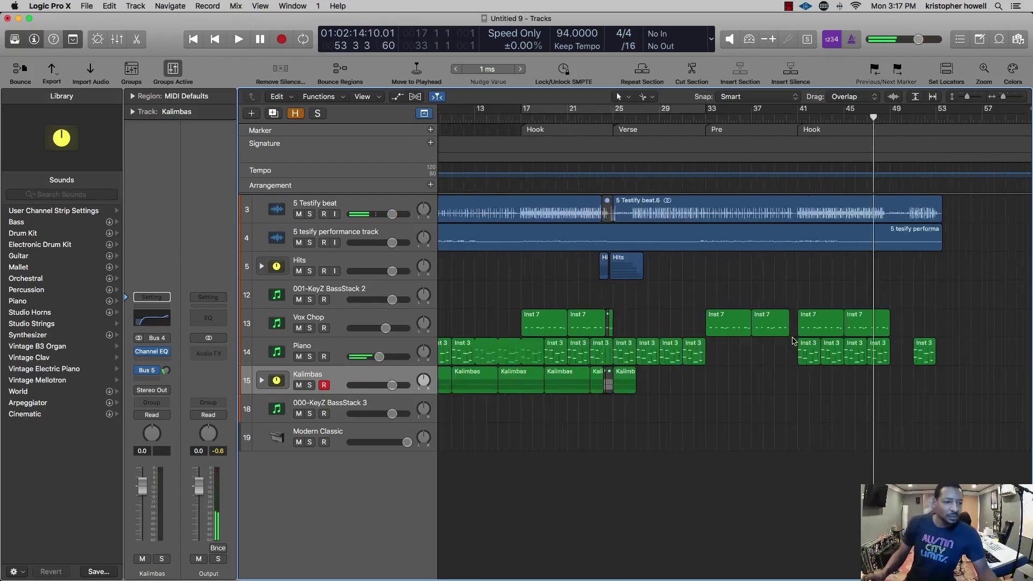
{"action": "scroll", "coordinate": [814, 335], "scroll_direction": "left", "scroll_amount": 8}
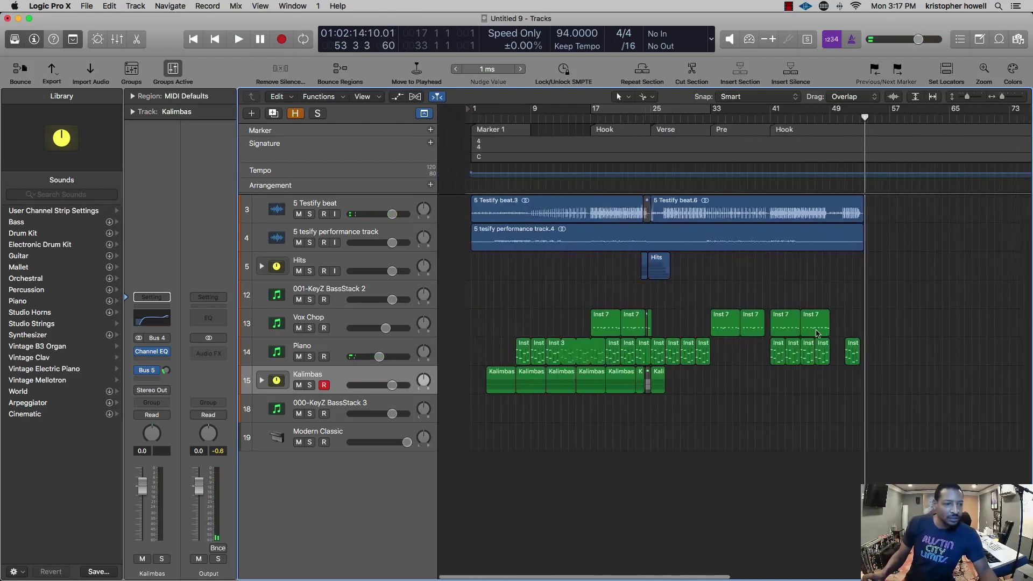
{"action": "scroll", "coordinate": [814, 330], "scroll_direction": "up", "scroll_amount": 2}
{"action": "scroll", "coordinate": [814, 331], "scroll_direction": "left", "scroll_amount": 3}
{"action": "left_click", "coordinate": [515, 114]}
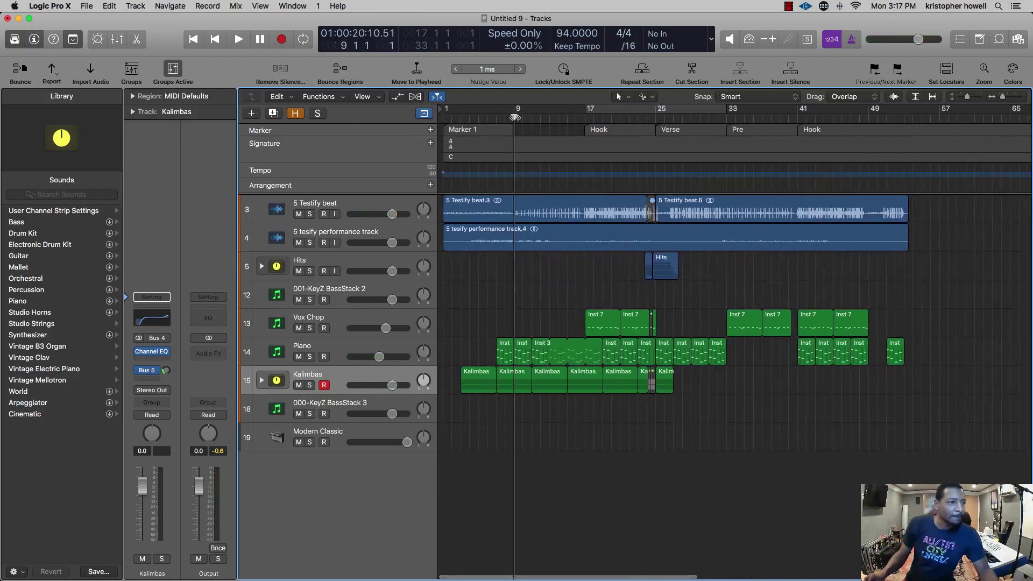
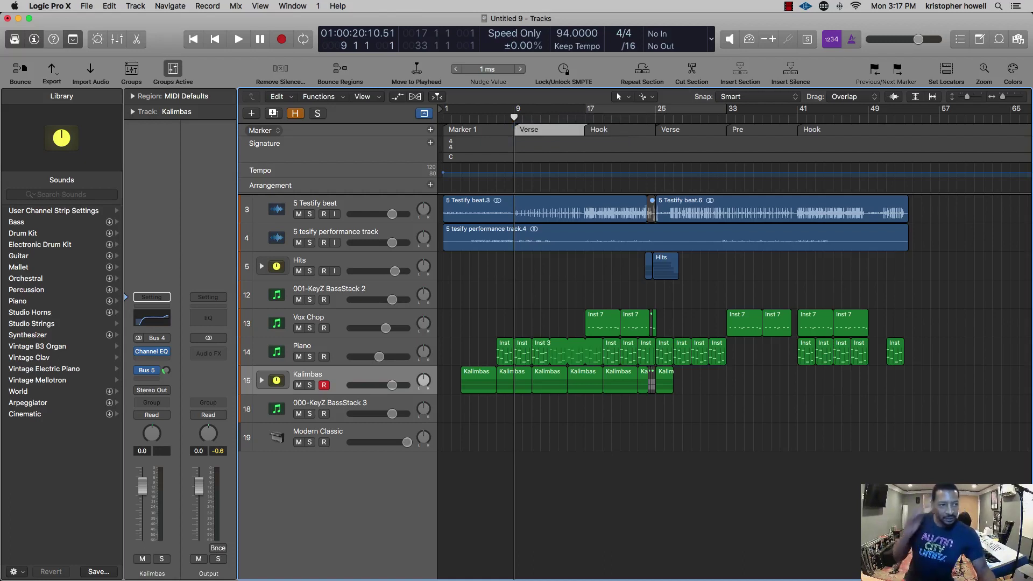
{"action": "left_click_drag", "start_coordinate": [585, 130], "coordinate": [586, 131]}
{"action": "left_click", "coordinate": [583, 131]}
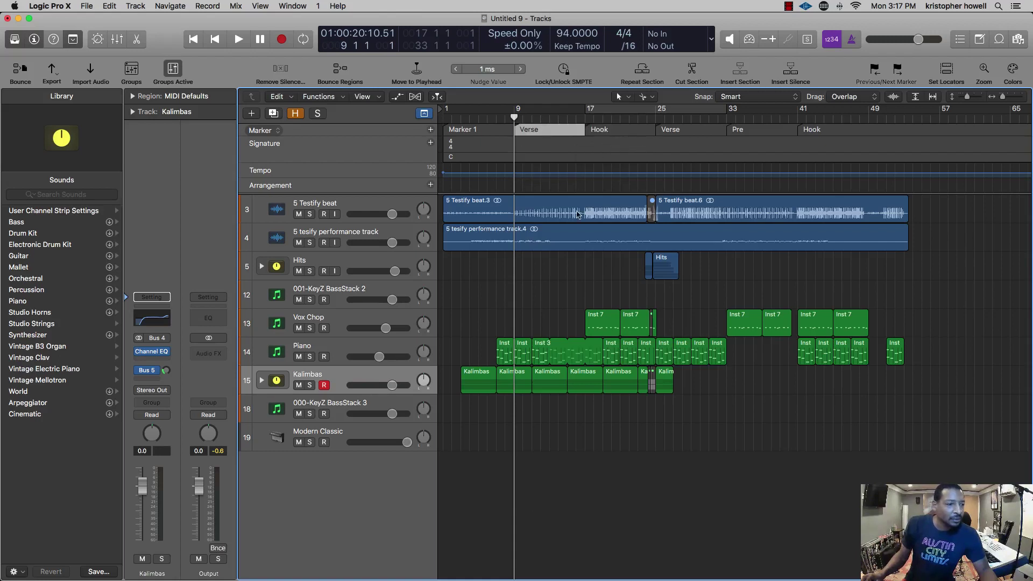
- Play from bar 9, expand the Kalimbas track stack, and convert the looped regions of the arrangement into individual regions
{"action": "key", "text": "space"}
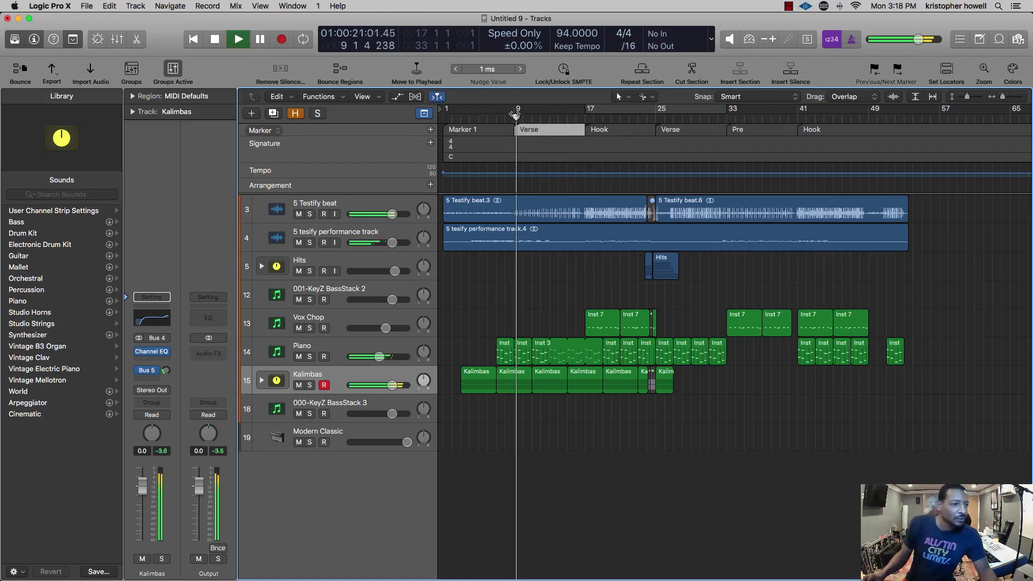
{"action": "scroll", "coordinate": [523, 326], "scroll_direction": "up", "scroll_amount": 5}
{"action": "scroll", "coordinate": [538, 337], "scroll_direction": "left", "scroll_amount": 4}
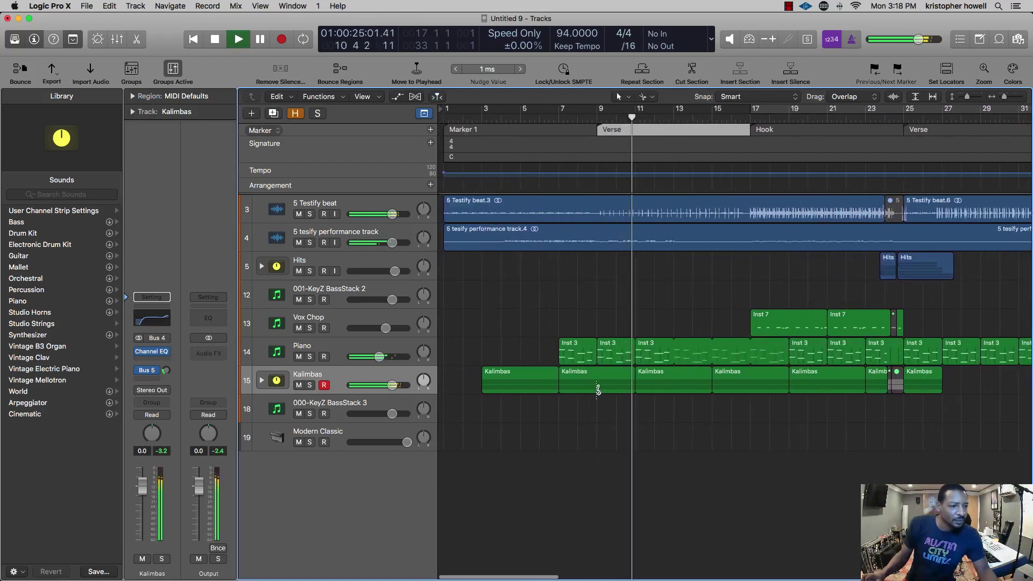
{"action": "left_click", "coordinate": [261, 380]}
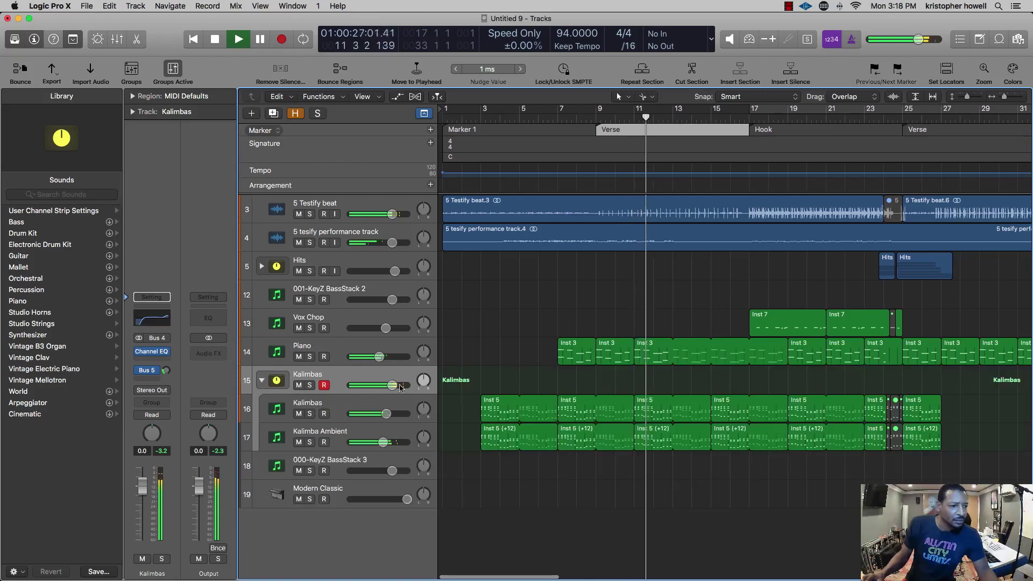
{"action": "key", "text": "super+a"}
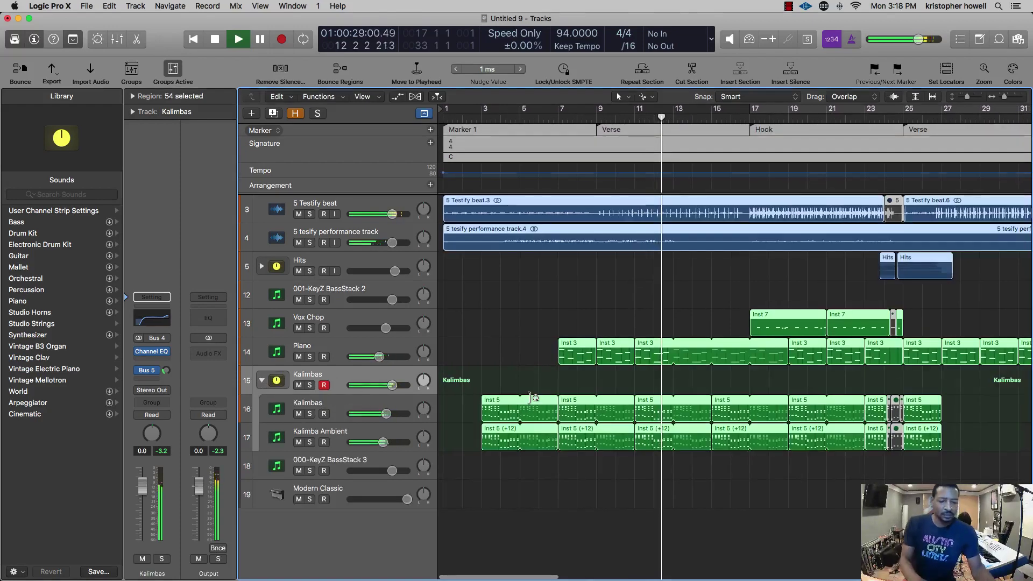
{"action": "left_click", "coordinate": [528, 484]}
- Return to the song start and copy the first Kalimbas and Kalimba Ambient regions from bar 3 to bar 1
{"action": "left_click", "coordinate": [501, 403]}
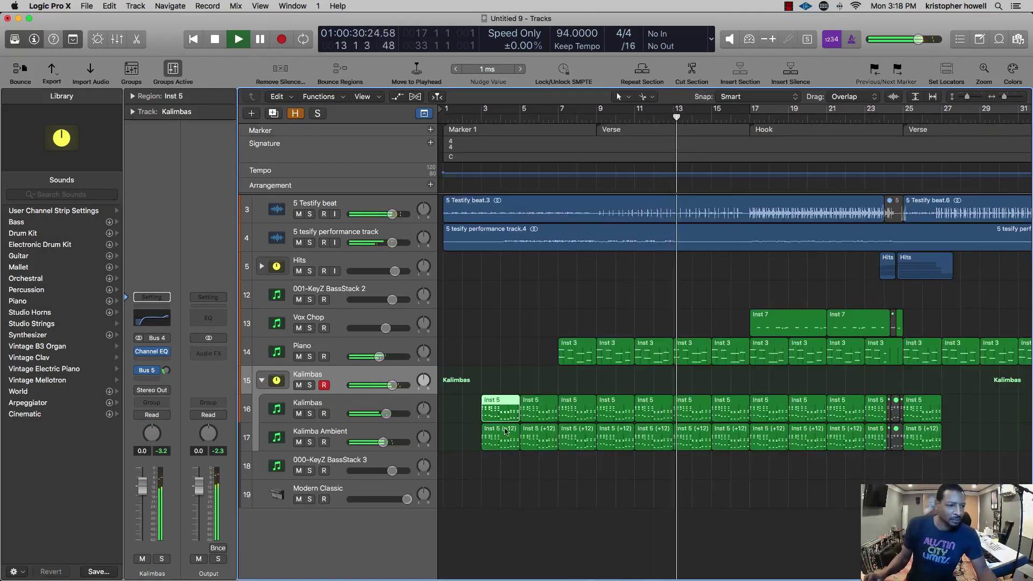
{"action": "left_click", "coordinate": [501, 432], "text": "shift"}
{"action": "left_click_drag", "start_coordinate": [503, 411], "coordinate": [503, 415]}
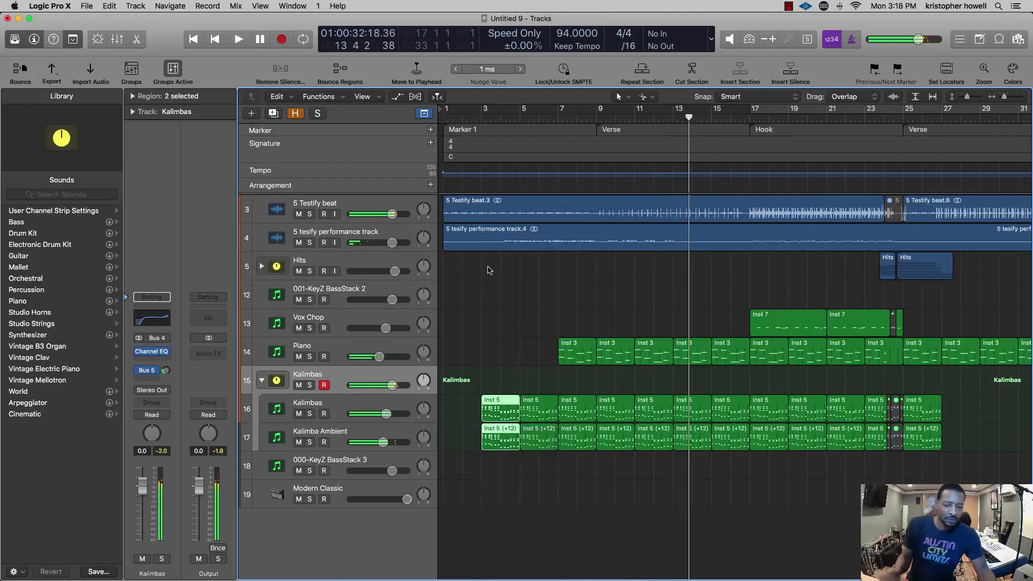
{"action": "key", "text": "Return"}
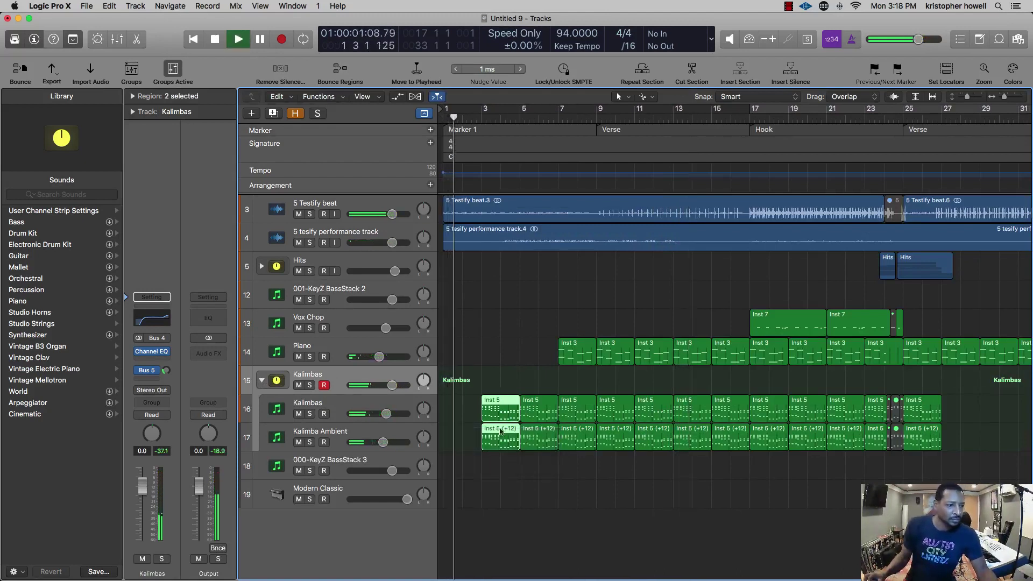
{"action": "left_click_drag", "start_coordinate": [500, 423], "coordinate": [463, 423]}
{"action": "left_click", "coordinate": [545, 351]}
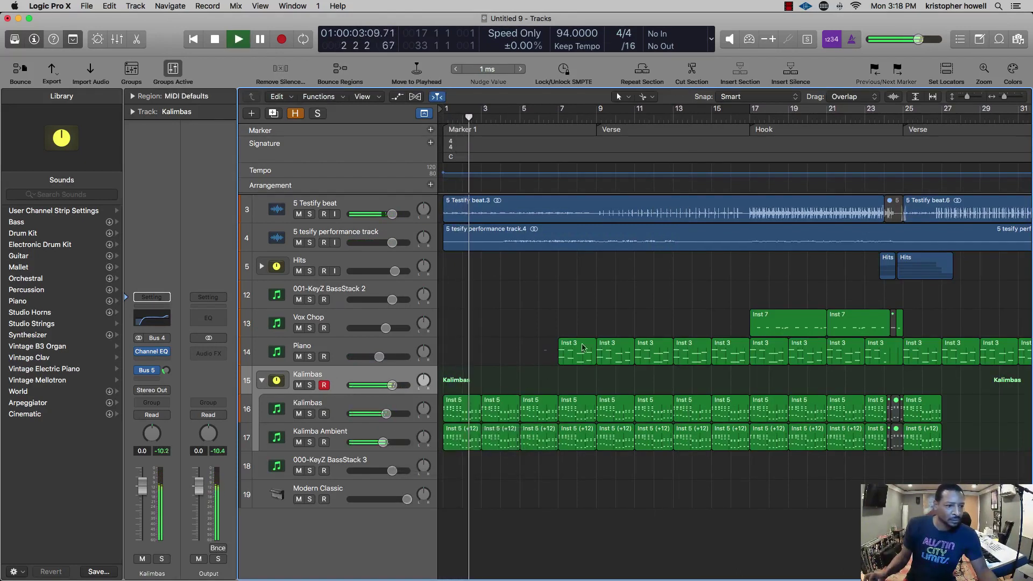
- Rename the first marker at bar 1 as Intro
{"action": "left_click", "coordinate": [473, 130]}
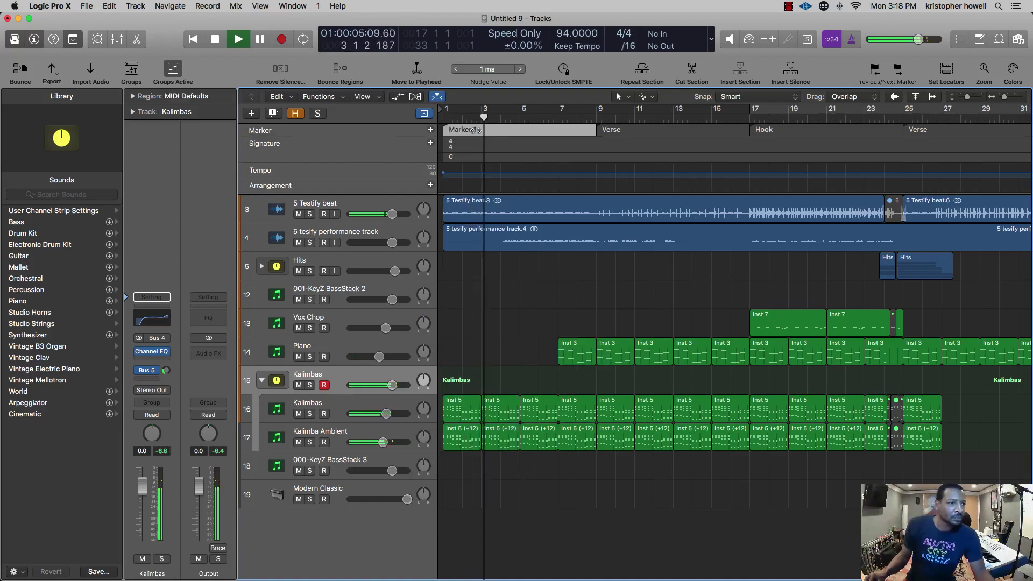
{"action": "double_click", "coordinate": [474, 130]}
{"action": "type", "text": "Intro"}
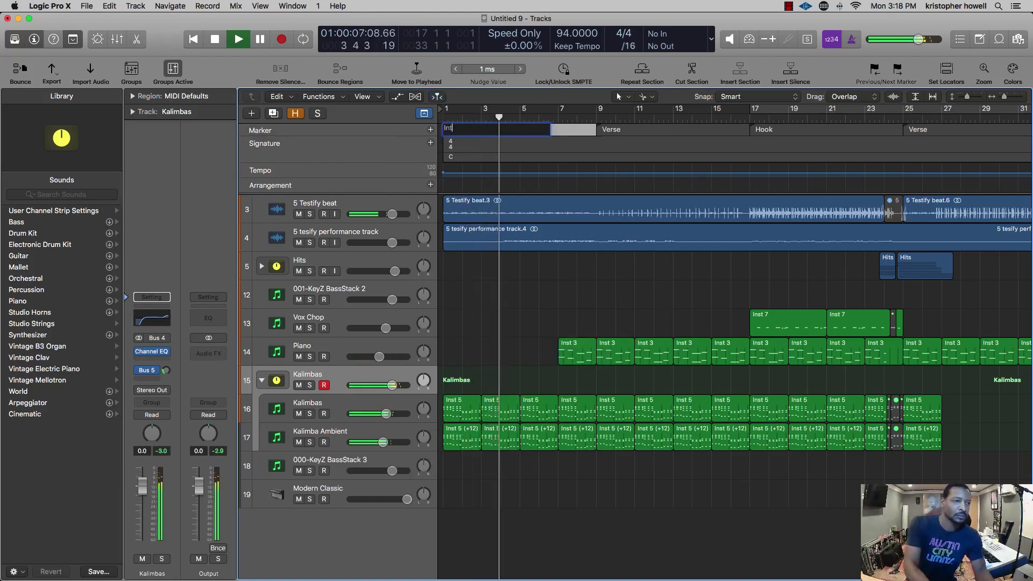
{"action": "key", "text": "Return"}
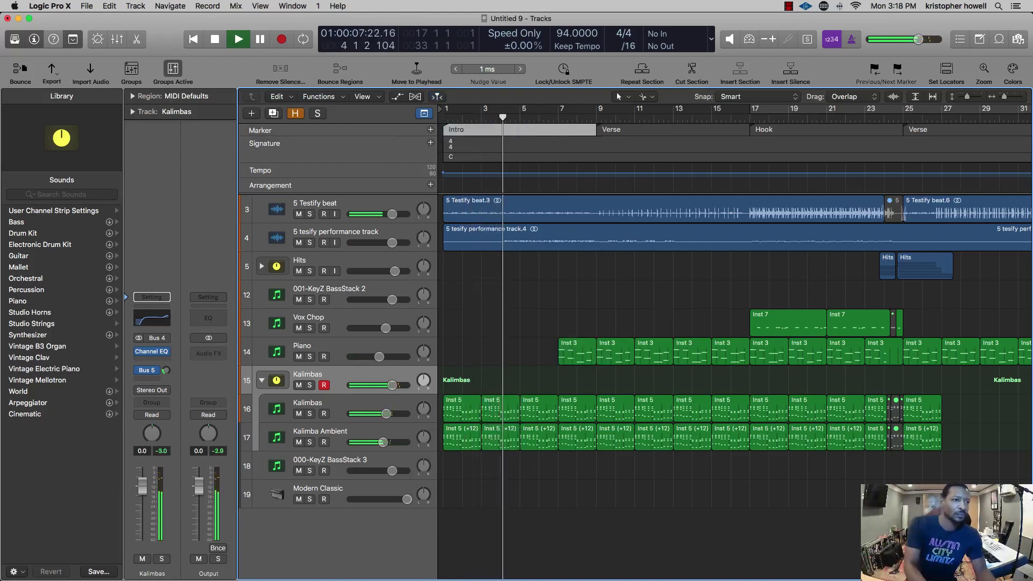
- Add a marker at bar 5 and name it Verse 1
{"action": "left_click", "coordinate": [431, 130]}
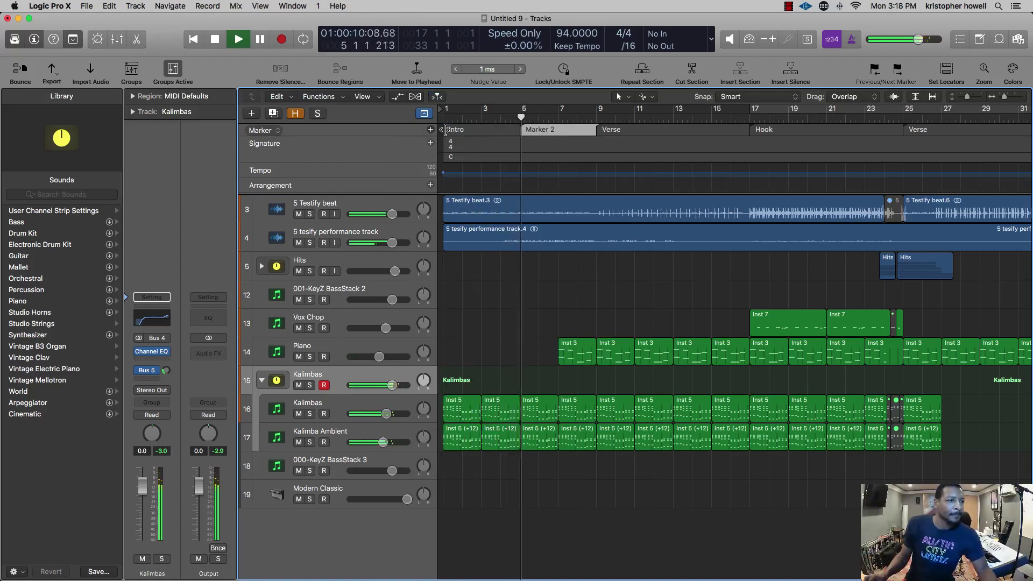
{"action": "double_click", "coordinate": [546, 129]}
{"action": "type", "text": "Ver"}
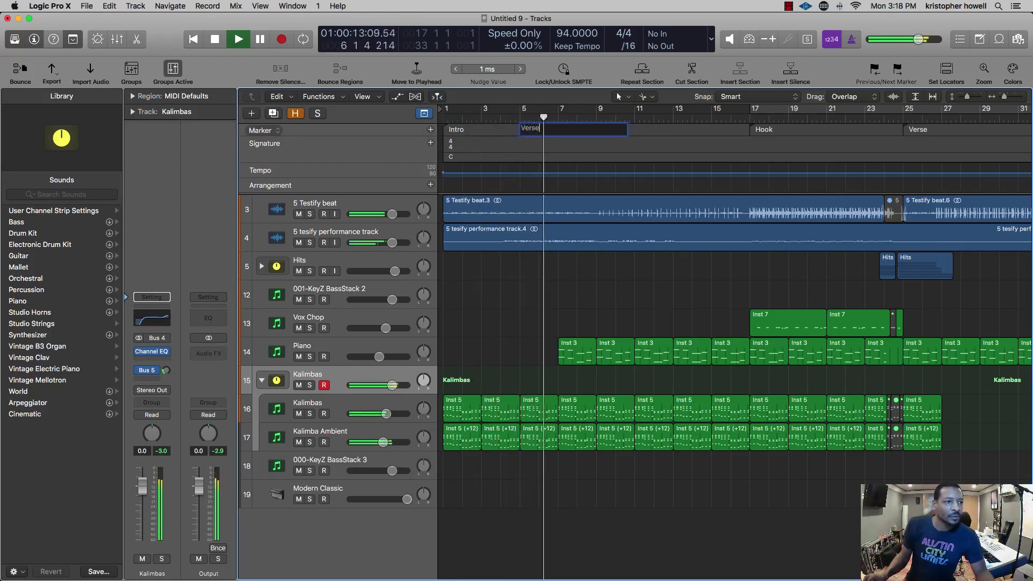
{"action": "type", "text": "se"}
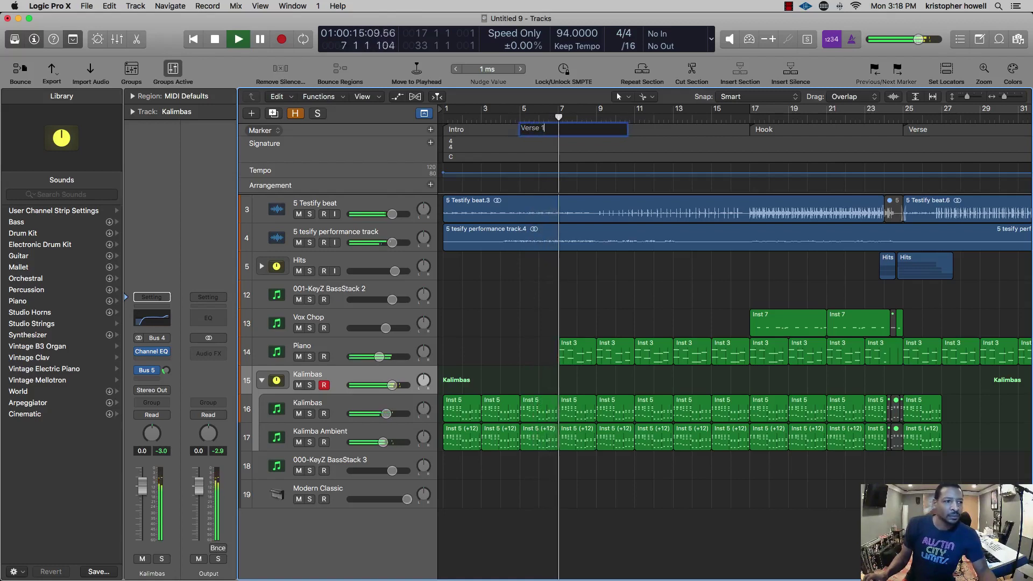
{"action": "type", "text": " 1"}
{"action": "key", "text": "Return"}
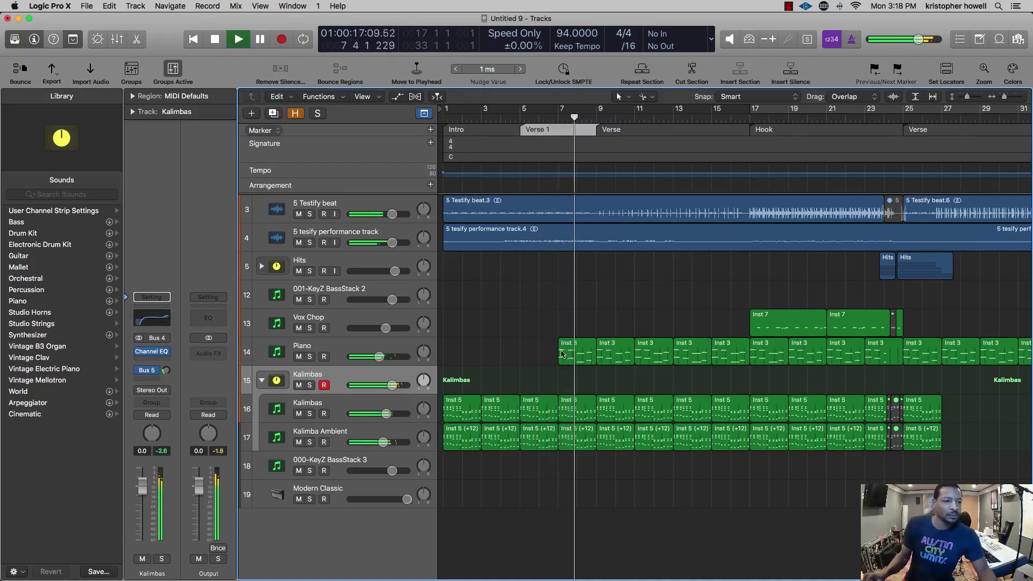
- Delete the first two Piano regions, between bars 7 and 11
{"action": "left_click_drag", "start_coordinate": [547, 354], "coordinate": [609, 353]}
{"action": "key", "text": "Delete"}
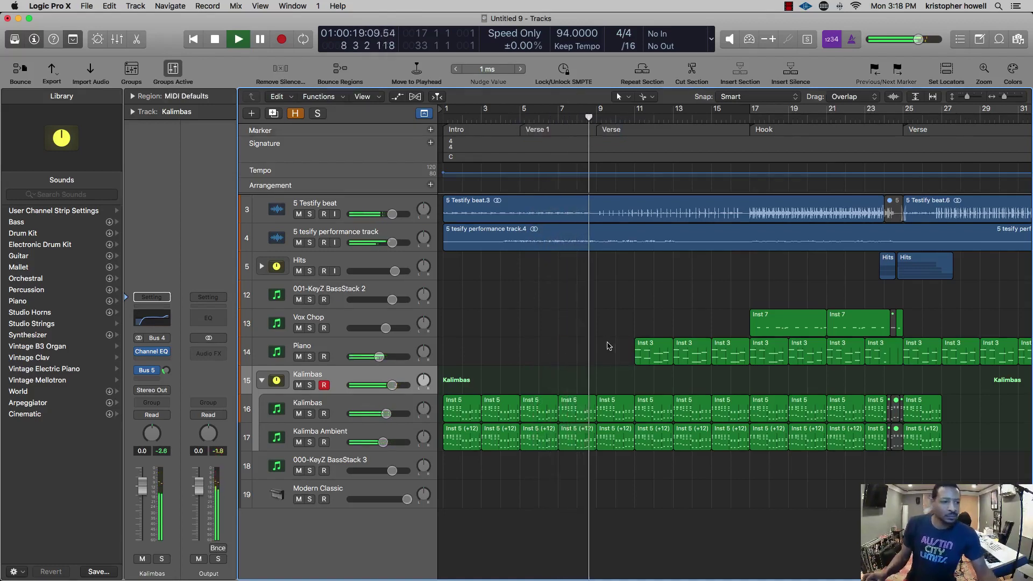
- Rename the marker at bar 5 as pre
{"action": "left_click", "coordinate": [614, 130]}
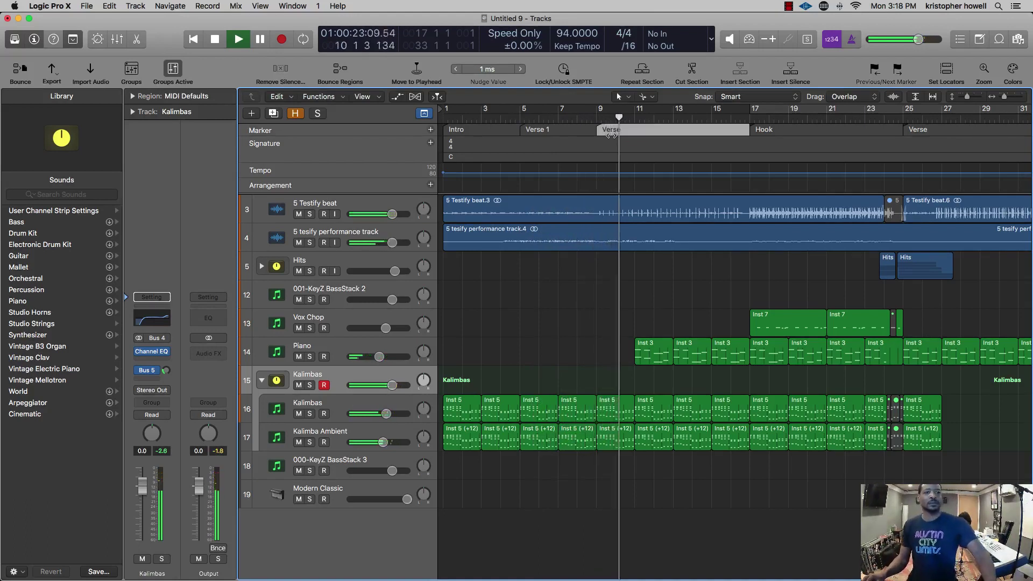
{"action": "key", "text": "Delete"}
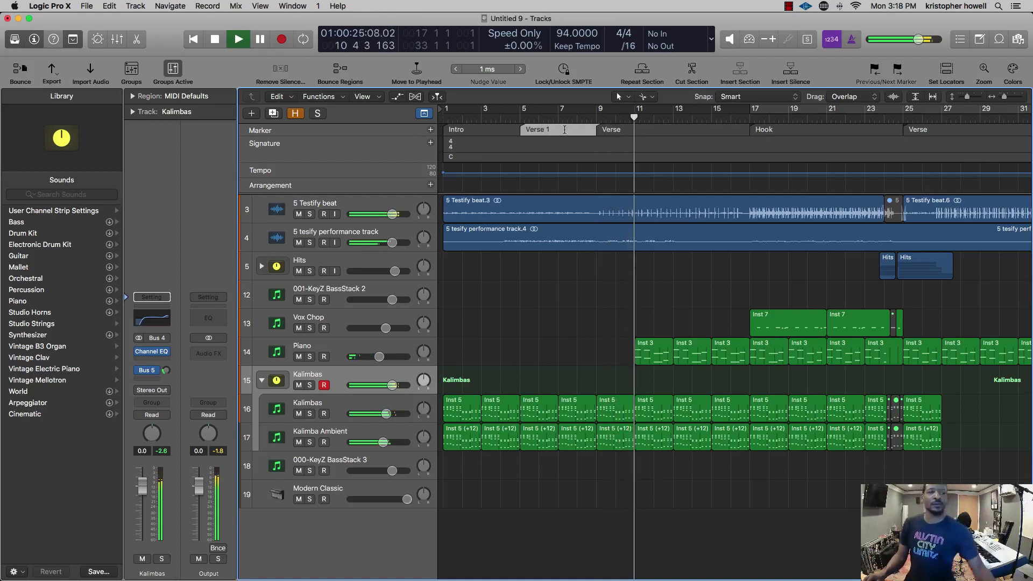
{"action": "double_click", "coordinate": [564, 130]}
{"action": "key", "text": "Return"}
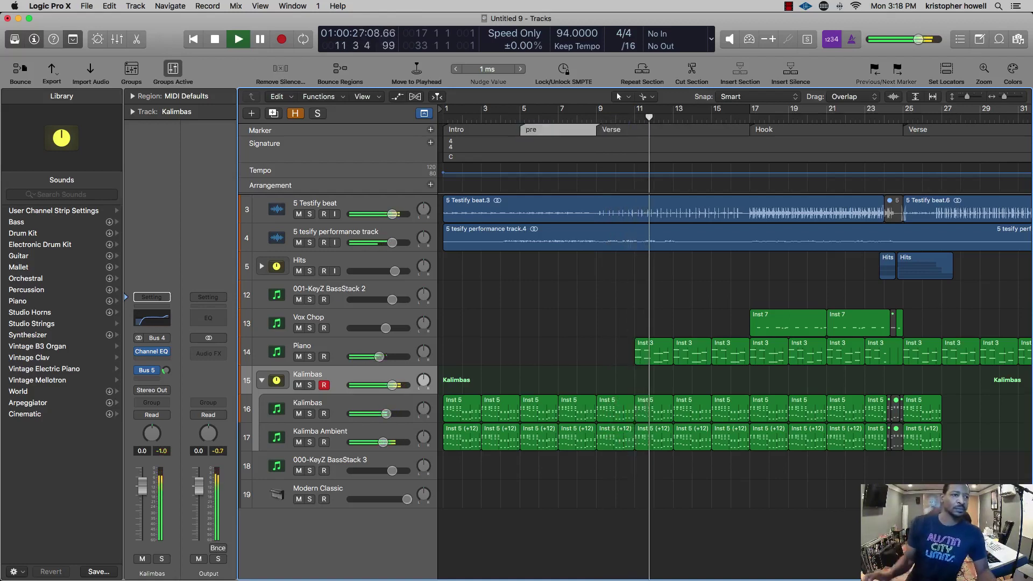
- Delete the remaining Piano regions before the first Hook, from bar 11 to bar 17
{"action": "left_click_drag", "start_coordinate": [628, 355], "coordinate": [681, 351]}
{"action": "key", "text": "Delete"}
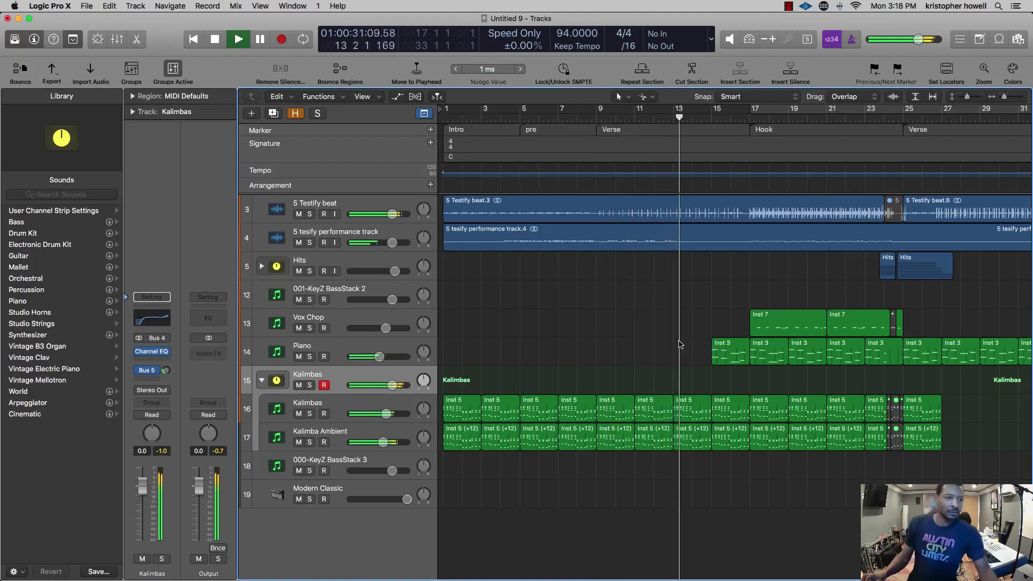
{"action": "left_click", "coordinate": [724, 352]}
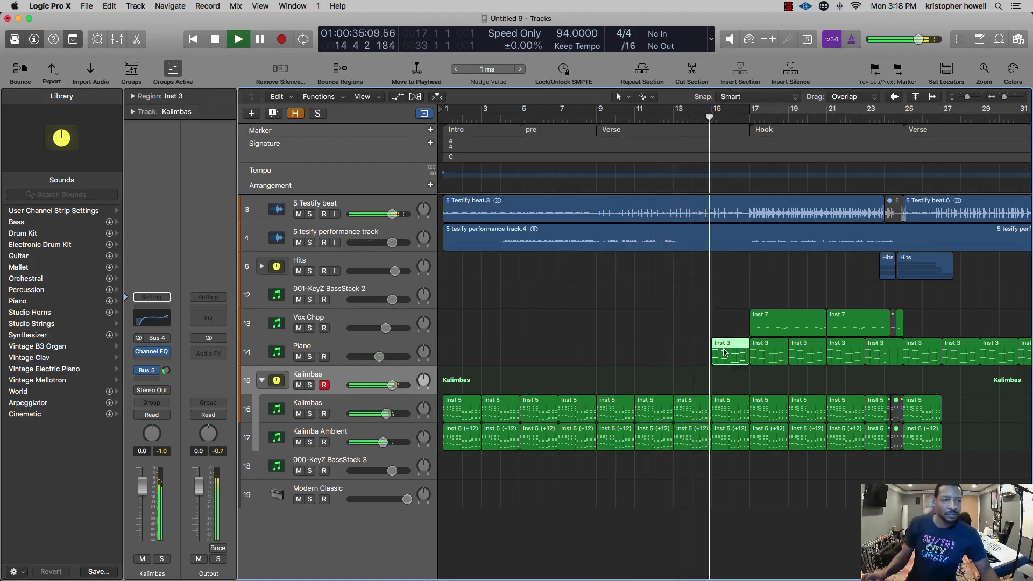
{"action": "key", "text": "Delete"}
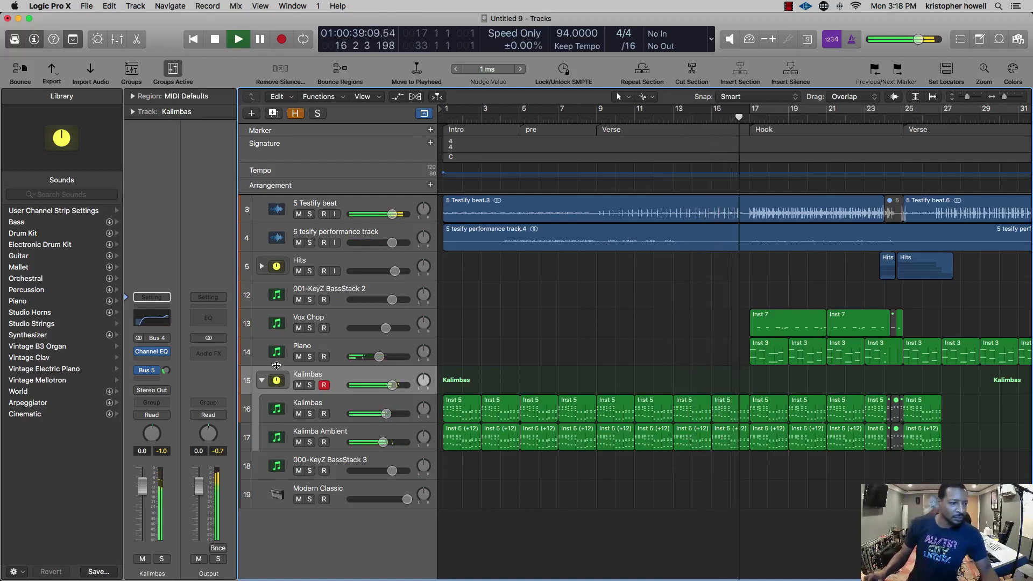
- Split the last Kalimbas and Kalimba Ambient regions before the first Hook just past beat 3 of bar 16 and delete their tails
{"action": "key", "text": "super+Right"}
{"action": "key", "text": "super+Right"}
{"action": "key", "text": "super+Right"}
{"action": "key", "text": "super+Right"}
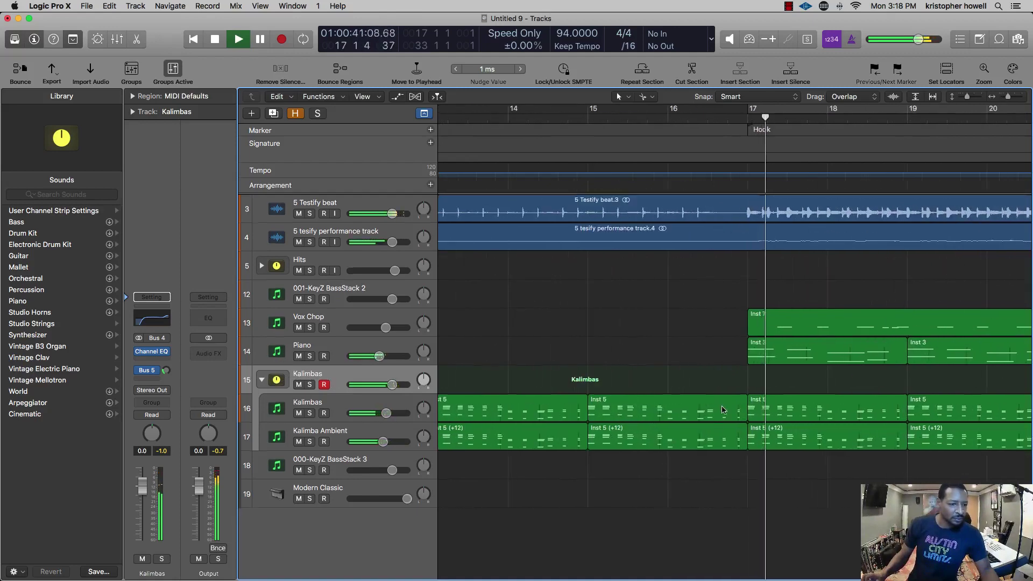
{"action": "left_click", "coordinate": [619, 117]}
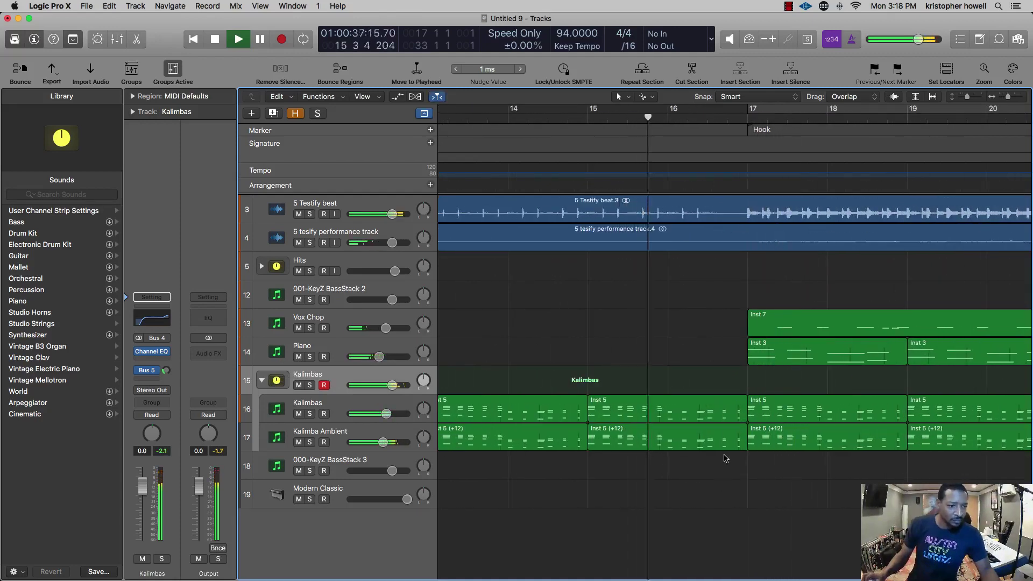
{"action": "left_click_drag", "start_coordinate": [724, 457], "coordinate": [721, 412]}
{"action": "key", "text": "super+Right"}
{"action": "key", "text": "super+Right"}
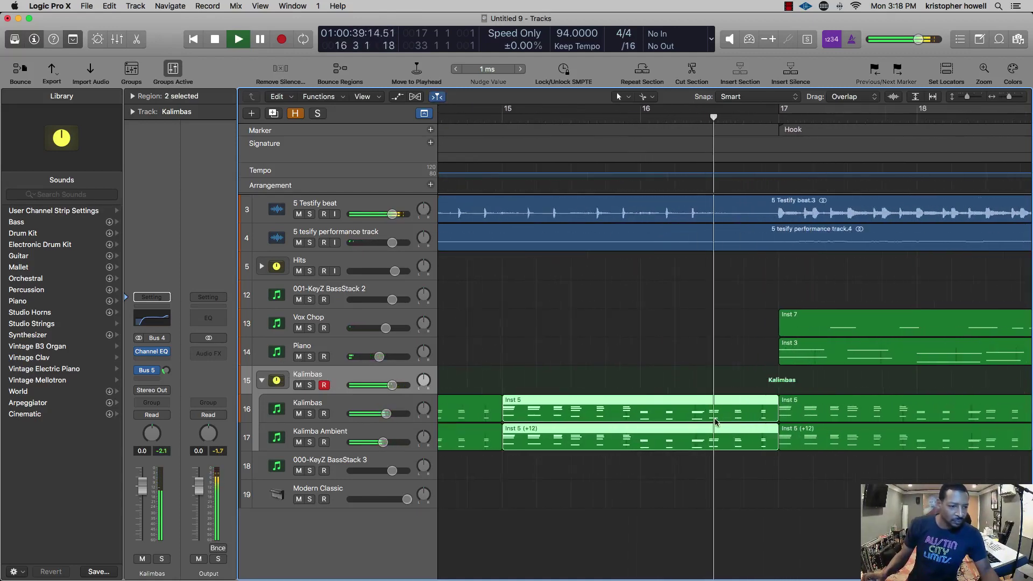
{"action": "left_click", "coordinate": [719, 418]}
{"action": "key", "text": "Delete"}
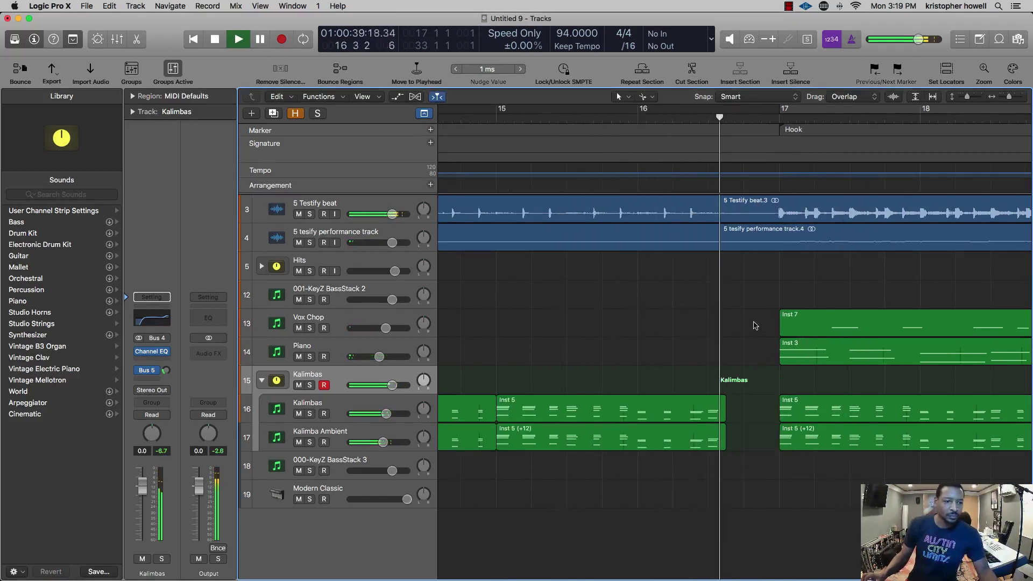
- Split both shortened kalimba regions at position 16 3 1, delete the leftover end pieces, and replay the lead-in to the Hook
{"action": "key", "text": "space"}
{"action": "left_click", "coordinate": [707, 414]}
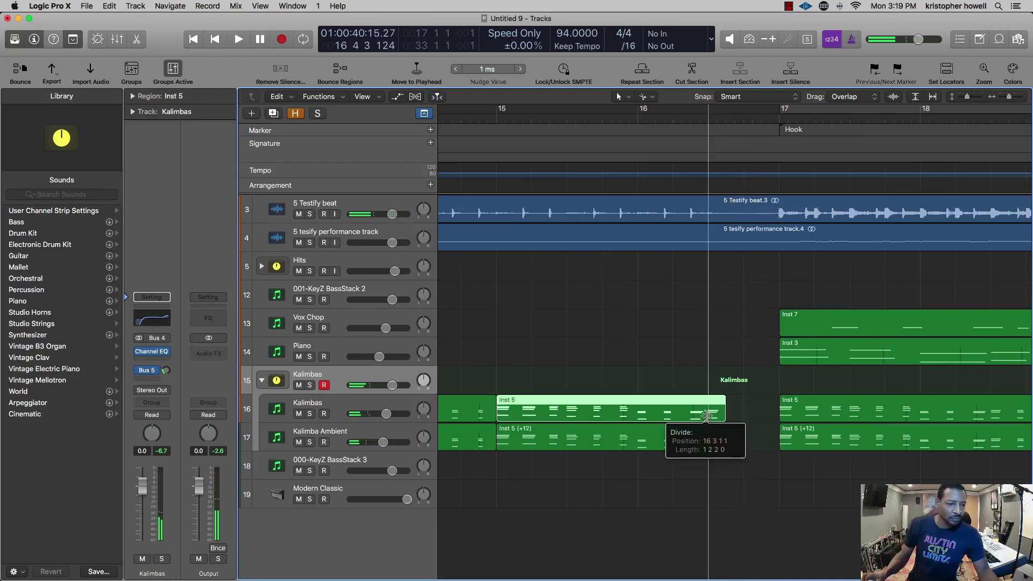
{"action": "left_click", "coordinate": [708, 437]}
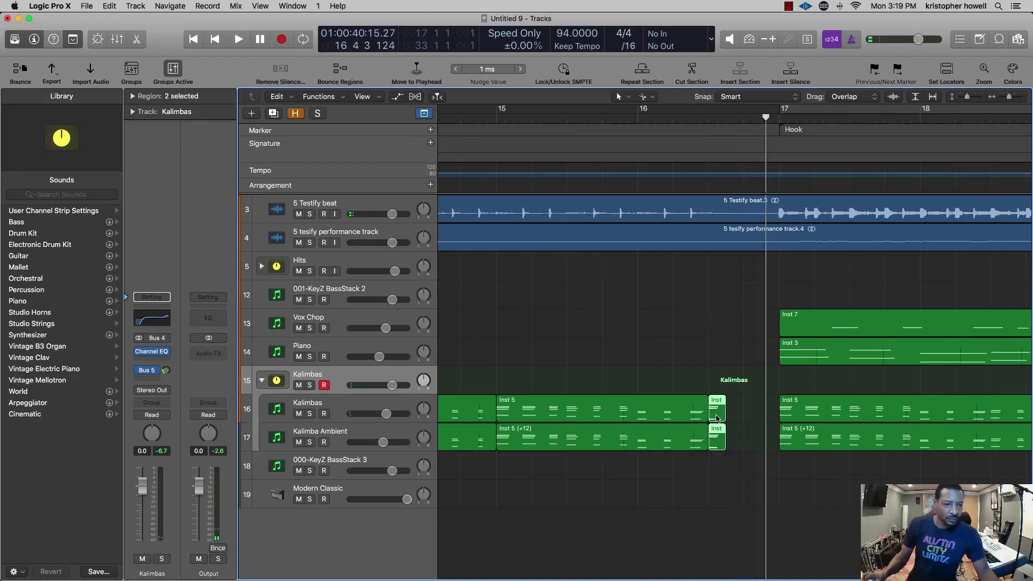
{"action": "left_click", "coordinate": [569, 120]}
{"action": "key", "text": "space"}
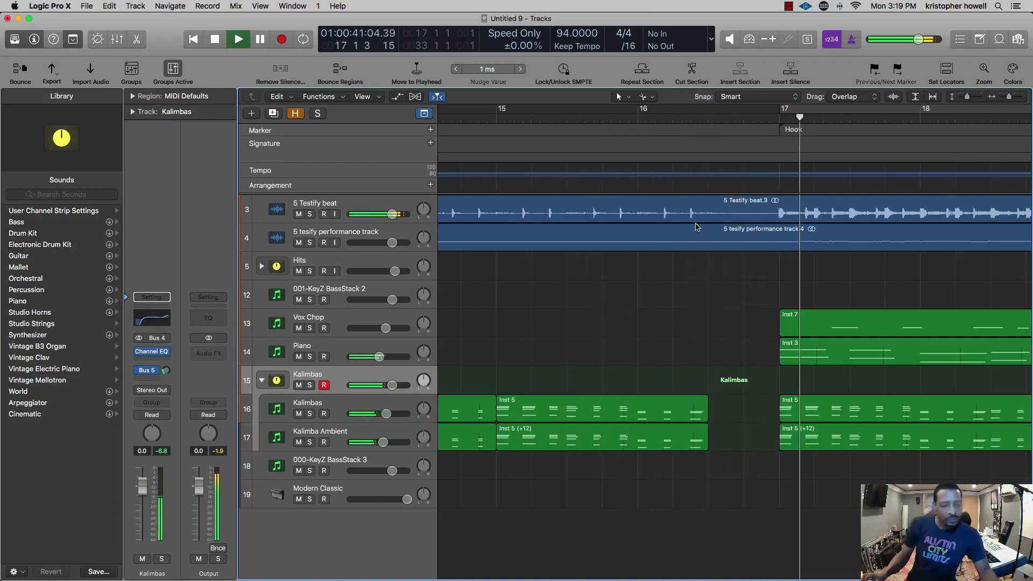
- Collapse the Kalimbas track stack in the arrangement
{"action": "key", "text": "super+Left"}
{"action": "key", "text": "super+Left"}
{"action": "key", "text": "super+Left"}
{"action": "key", "text": "super+Left"}
{"action": "key", "text": "super+Left"}
{"action": "key", "text": "super+Left"}
{"action": "key", "text": "super+Left"}
{"action": "key", "text": "super+Left"}
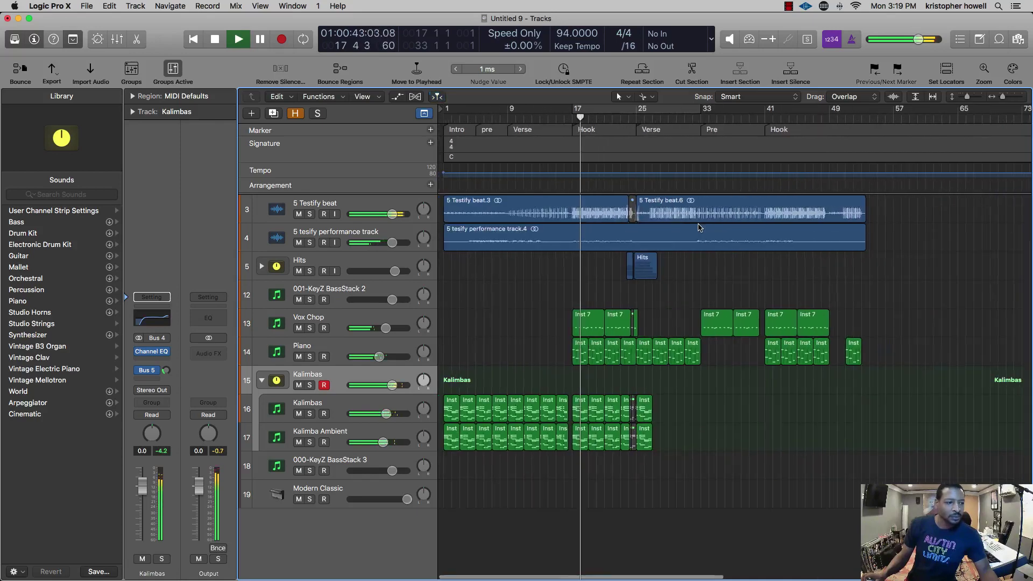
{"action": "key", "text": "super+Right"}
{"action": "key", "text": "super+Right"}
{"action": "key", "text": "super+Right"}
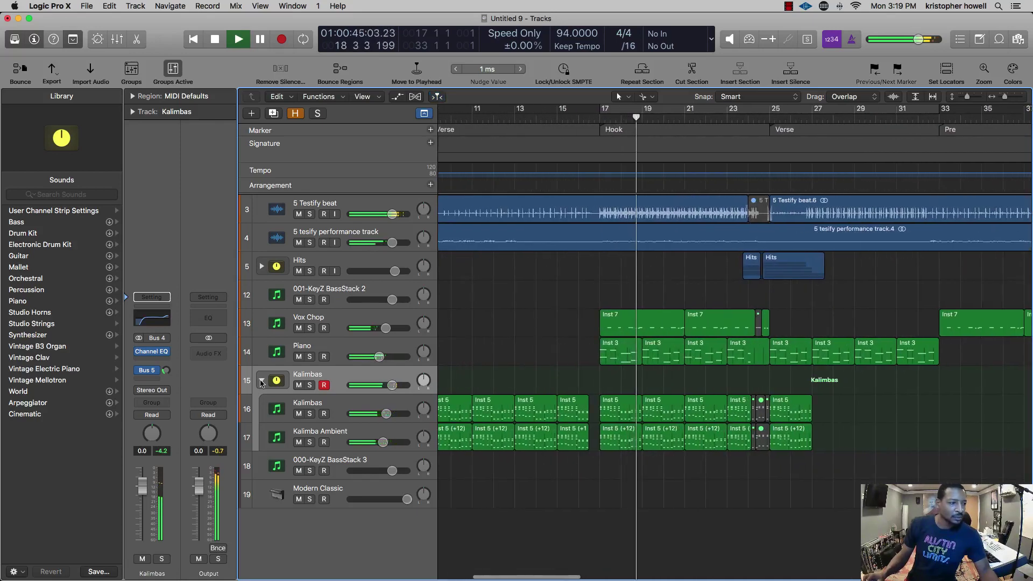
{"action": "left_click", "coordinate": [261, 380]}
{"action": "scroll", "coordinate": [656, 367], "scroll_direction": "left", "scroll_amount": 1}
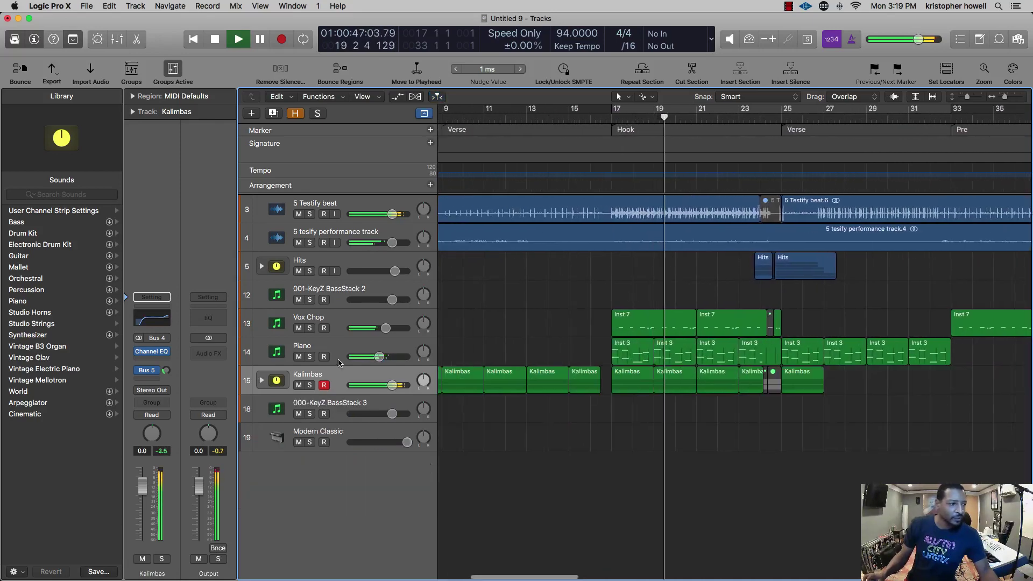
- Lower the Piano track's volume slightly and mute the 5 Testify beat track for playback from about bar 4
{"action": "left_click_drag", "start_coordinate": [371, 355], "coordinate": [369, 355]}
{"action": "left_click", "coordinate": [298, 214]}
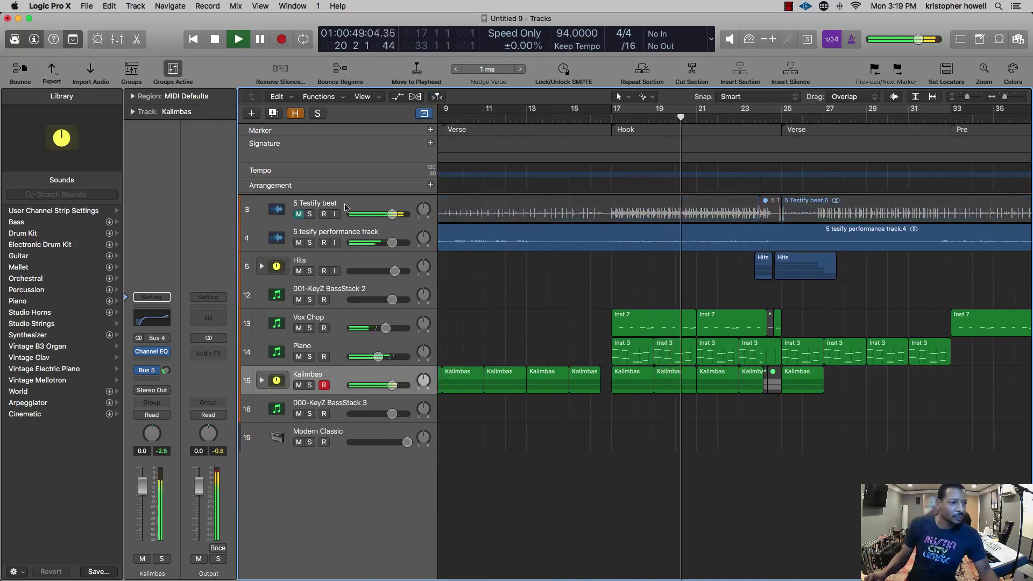
{"action": "scroll", "coordinate": [574, 193], "scroll_direction": "left", "scroll_amount": 7}
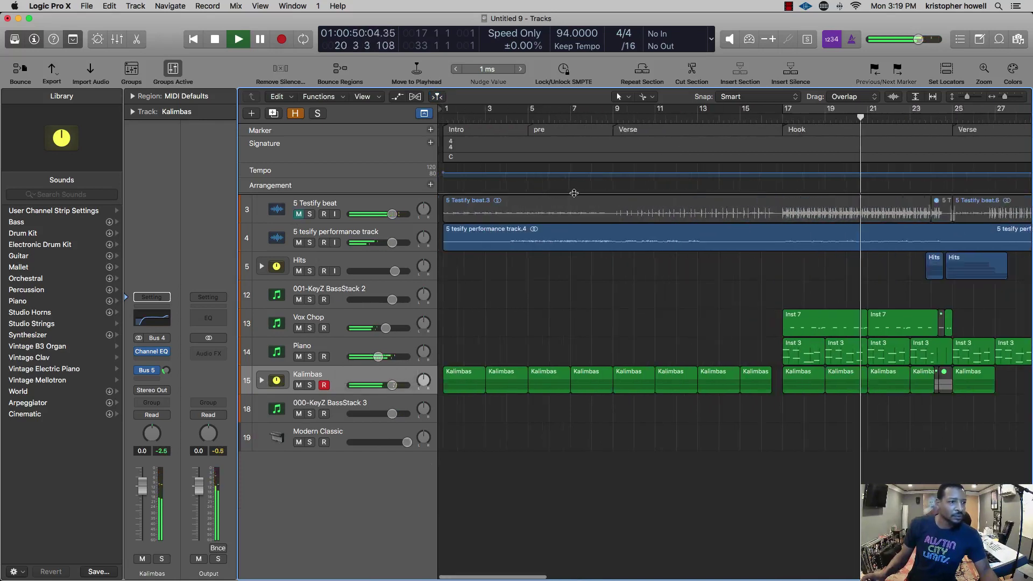
{"action": "left_click", "coordinate": [512, 111]}
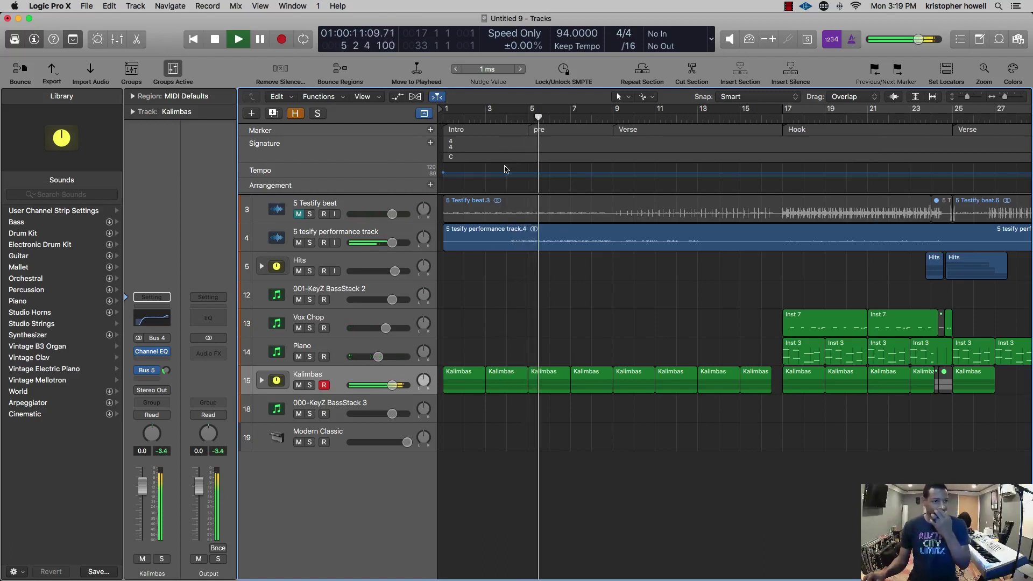
- Select the Modern Classic track and play the arrangement from the second Verse at bar 25
{"action": "left_click", "coordinate": [332, 437]}
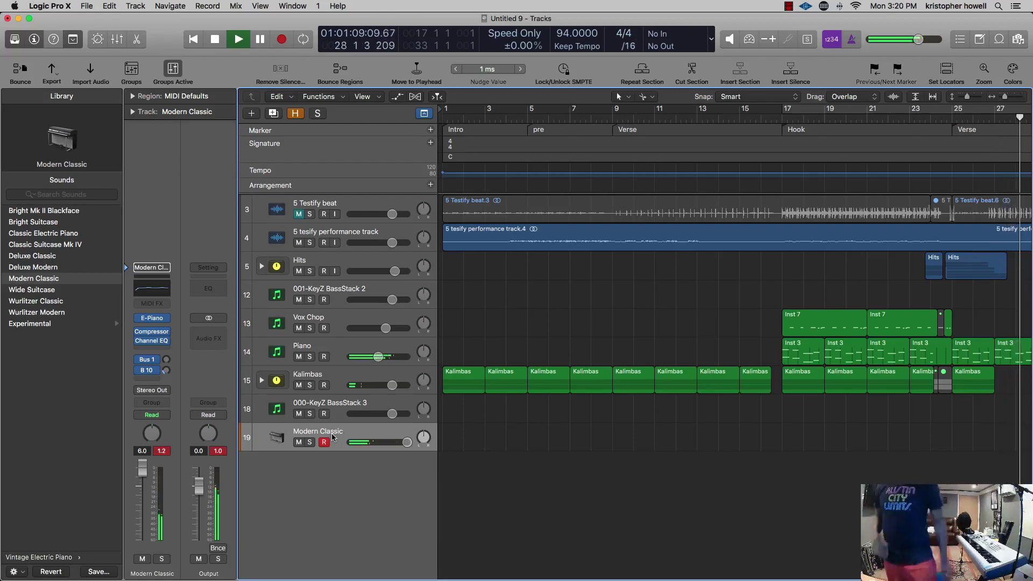
{"action": "key", "text": "space"}
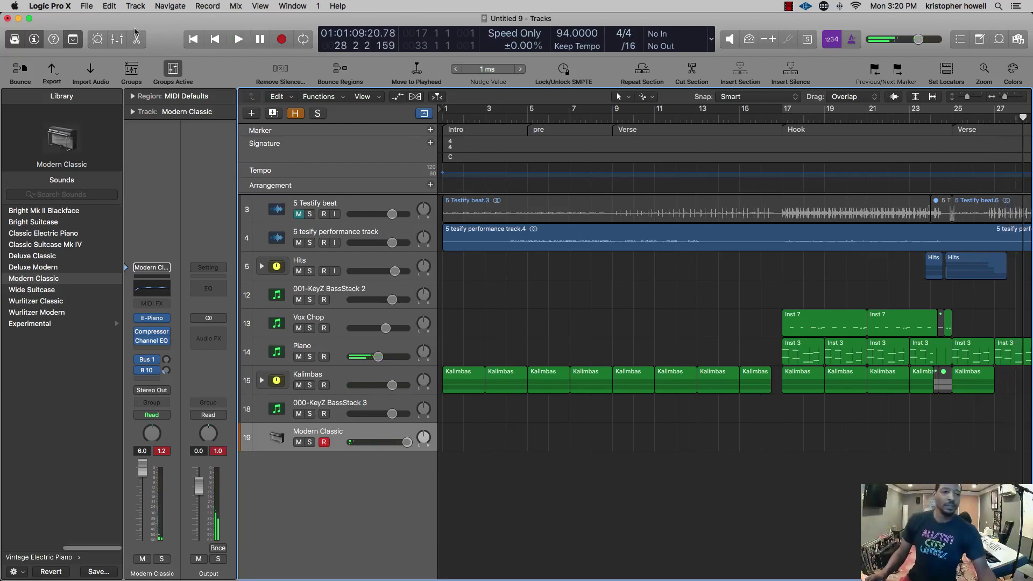
{"action": "scroll", "coordinate": [509, 281], "scroll_direction": "right", "scroll_amount": 10}
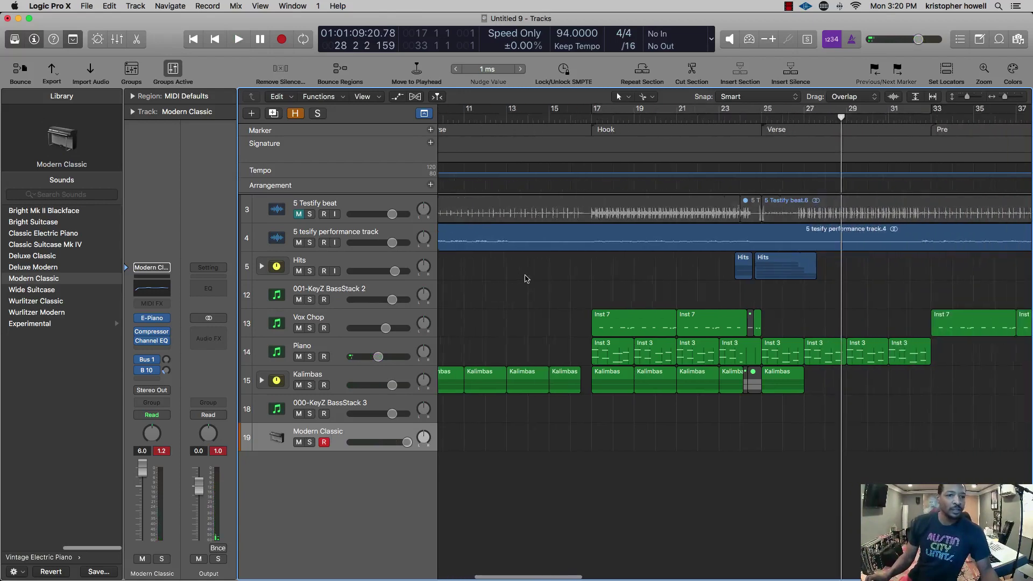
{"action": "scroll", "coordinate": [610, 286], "scroll_direction": "right", "scroll_amount": 12}
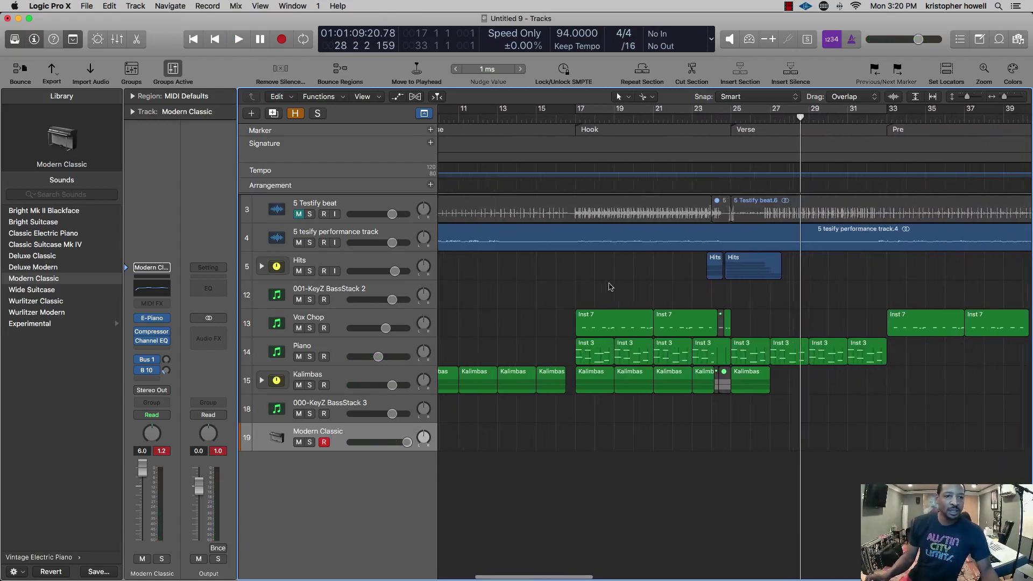
{"action": "scroll", "coordinate": [615, 303], "scroll_direction": "down", "scroll_amount": 3}
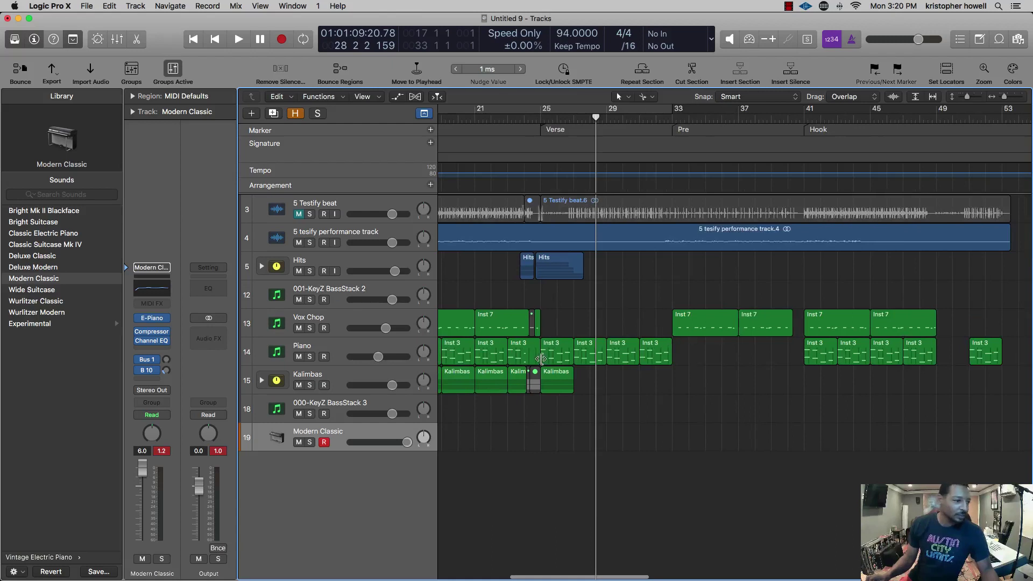
{"action": "scroll", "coordinate": [542, 358], "scroll_direction": "left", "scroll_amount": 2}
{"action": "left_click", "coordinate": [562, 120]}
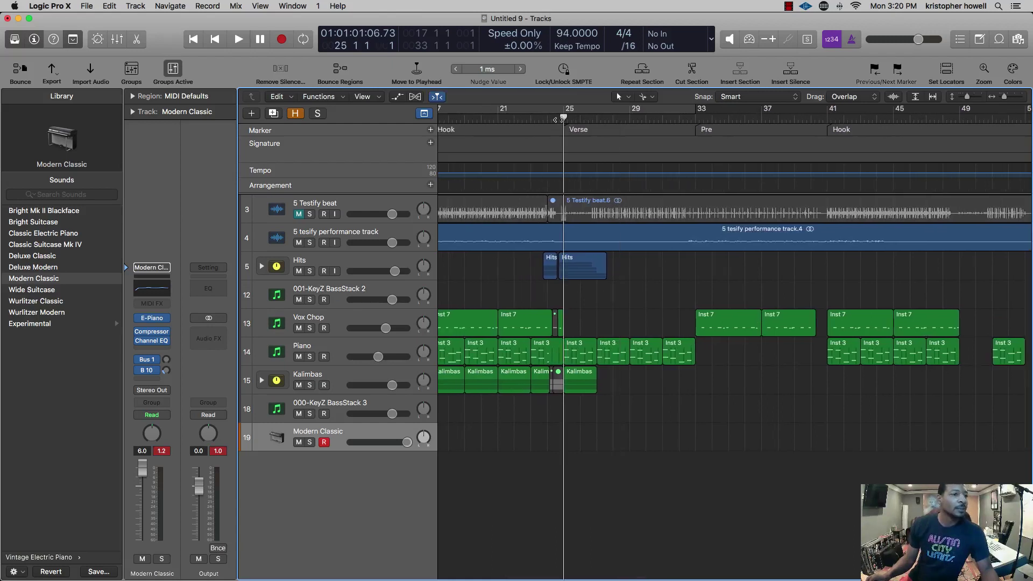
{"action": "key", "text": "space"}
{"action": "scroll", "coordinate": [627, 382], "scroll_direction": "up", "scroll_amount": 1}
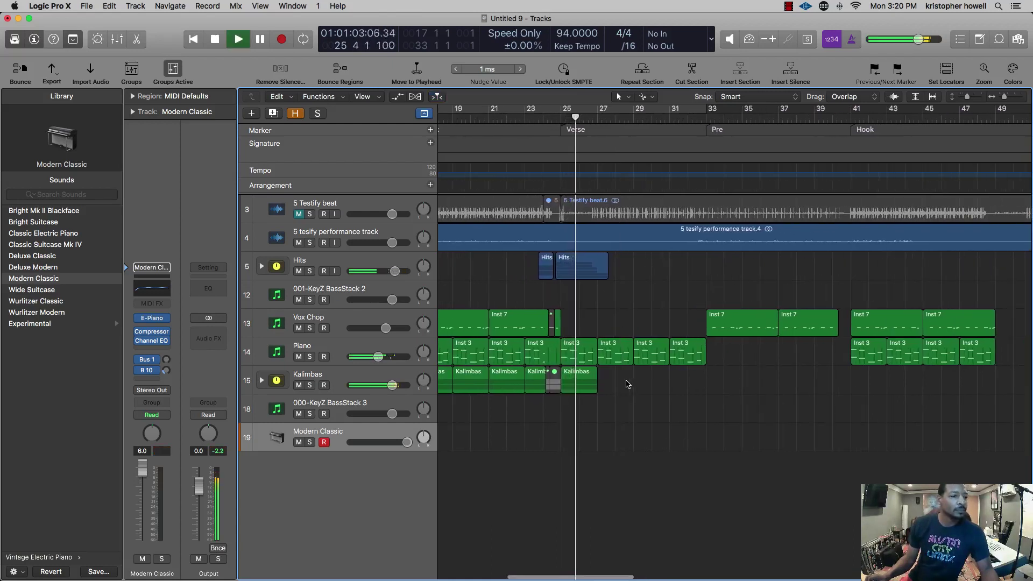
- Copy the Kalimbas region at bar 25 to bar 27 and repeat the copies through the Verse and Pre into the Hook at bar 41
{"action": "left_click_drag", "start_coordinate": [585, 385], "coordinate": [622, 385]}
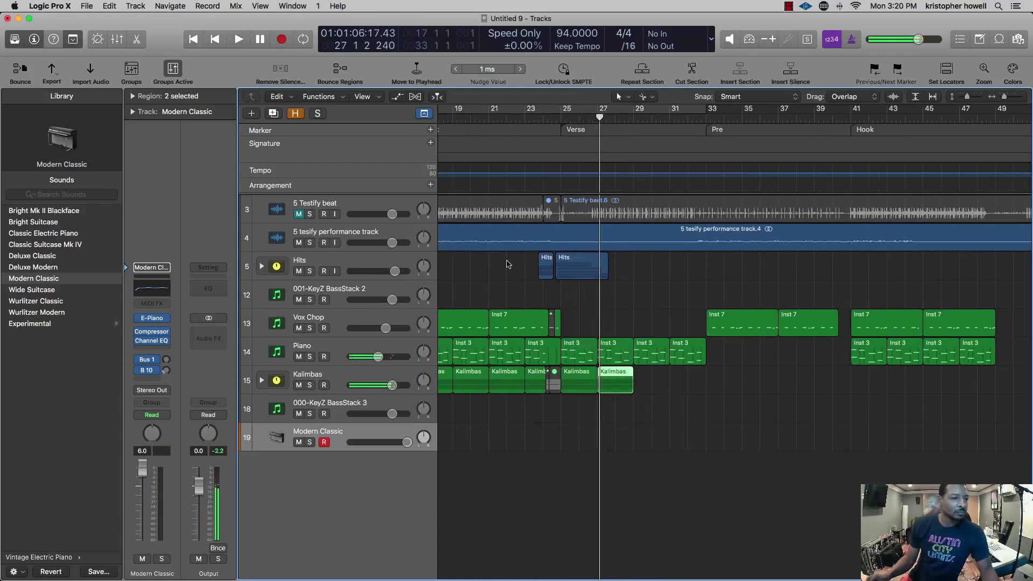
{"action": "left_click_drag", "start_coordinate": [585, 382], "coordinate": [868, 381]}
{"action": "scroll", "coordinate": [835, 388], "scroll_direction": "left", "scroll_amount": 5}
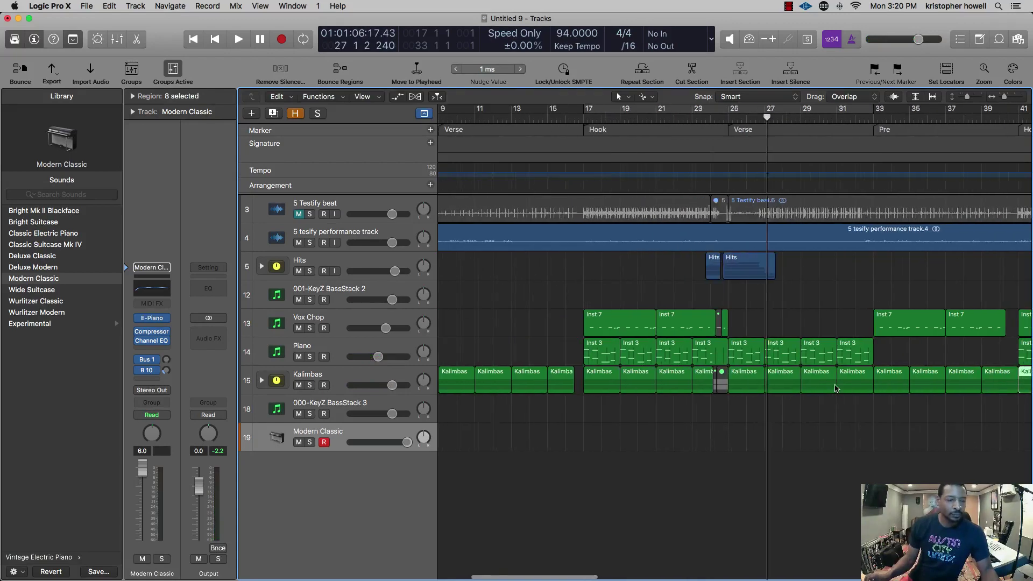
- Expand the Kalimbas track stack and delete the muted leftover Vox Chop and kalimba fragments between bars 24 and 25
{"action": "left_click", "coordinate": [262, 380]}
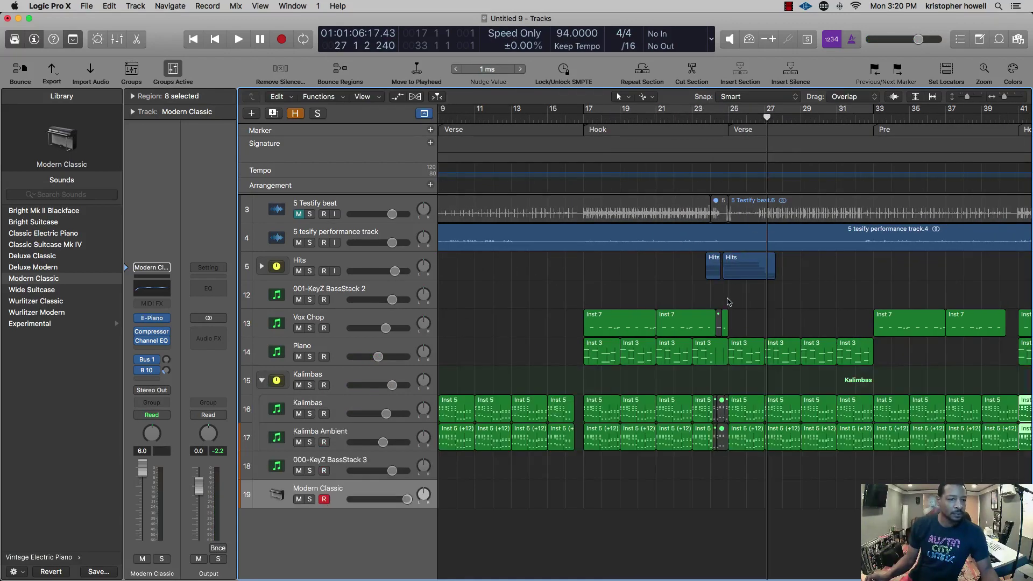
{"action": "key", "text": "super+Right"}
{"action": "key", "text": "super+Right"}
{"action": "key", "text": "super+Right"}
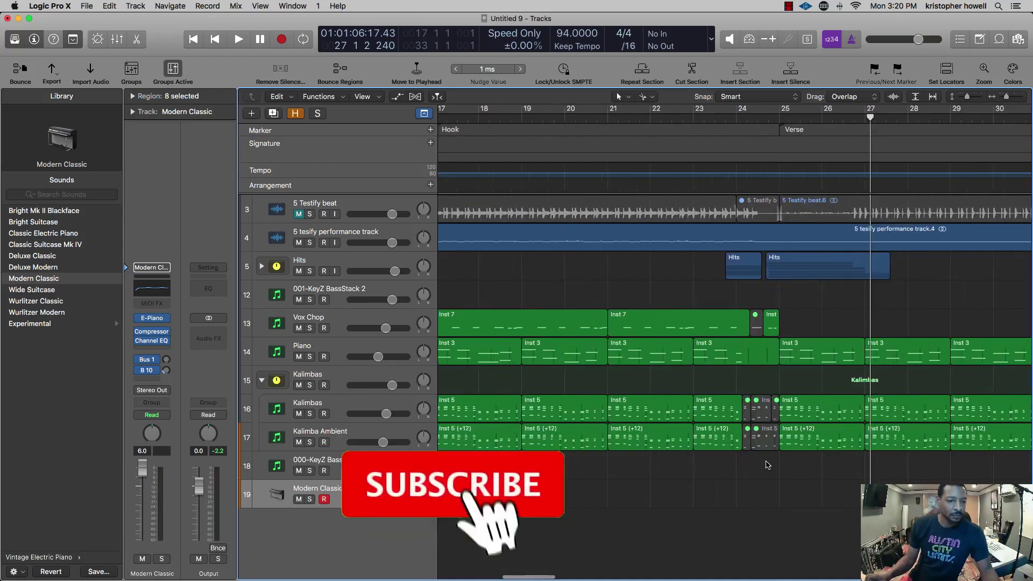
{"action": "left_click_drag", "start_coordinate": [776, 456], "coordinate": [761, 407]}
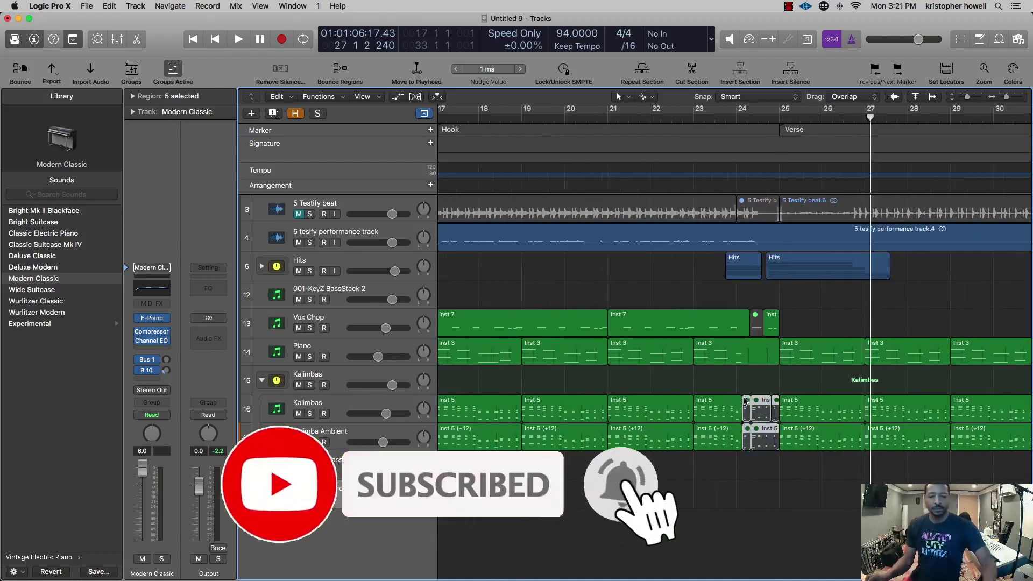
{"action": "key", "text": "Delete"}
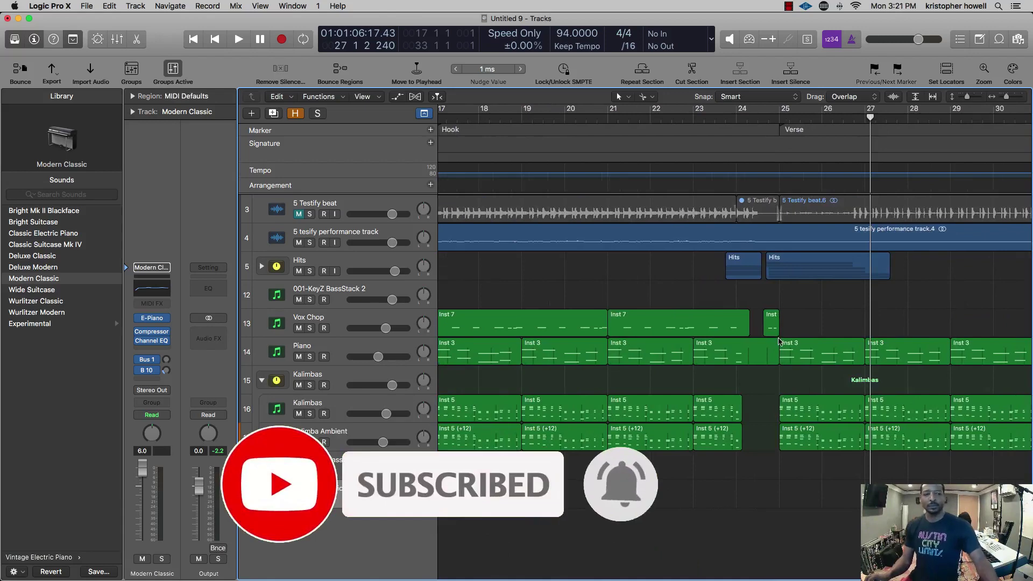
- Play the arrangement from the second Verse at bar 25 and expand the Hits track stack
{"action": "key", "text": "z"}
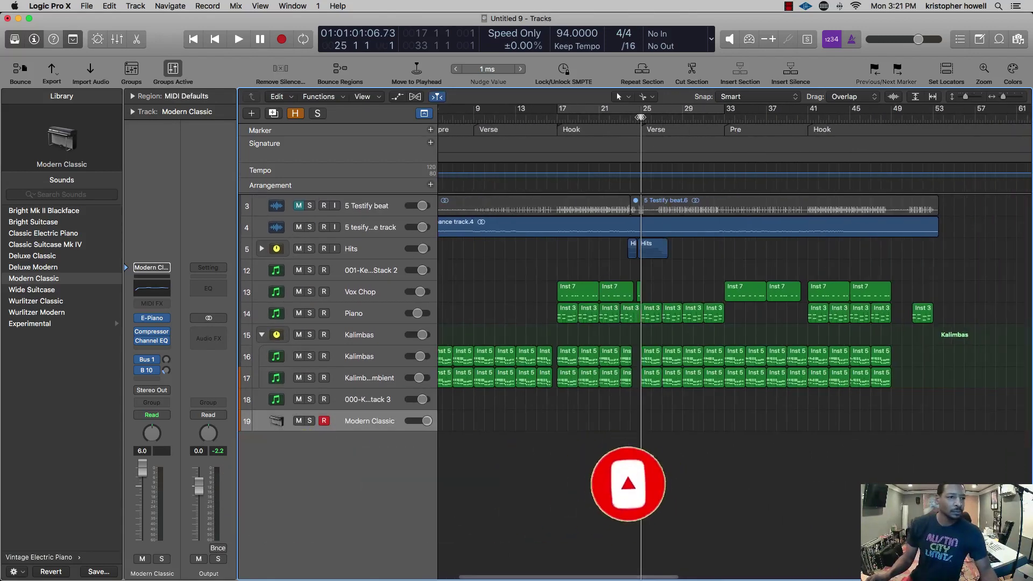
{"action": "key", "text": "space"}
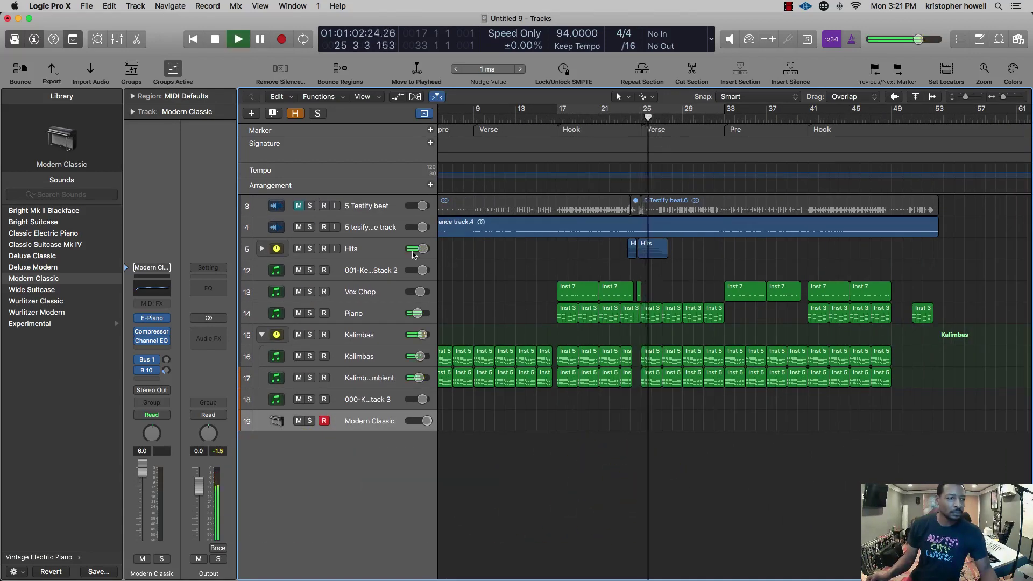
{"action": "left_click", "coordinate": [377, 252]}
{"action": "left_click", "coordinate": [260, 248]}
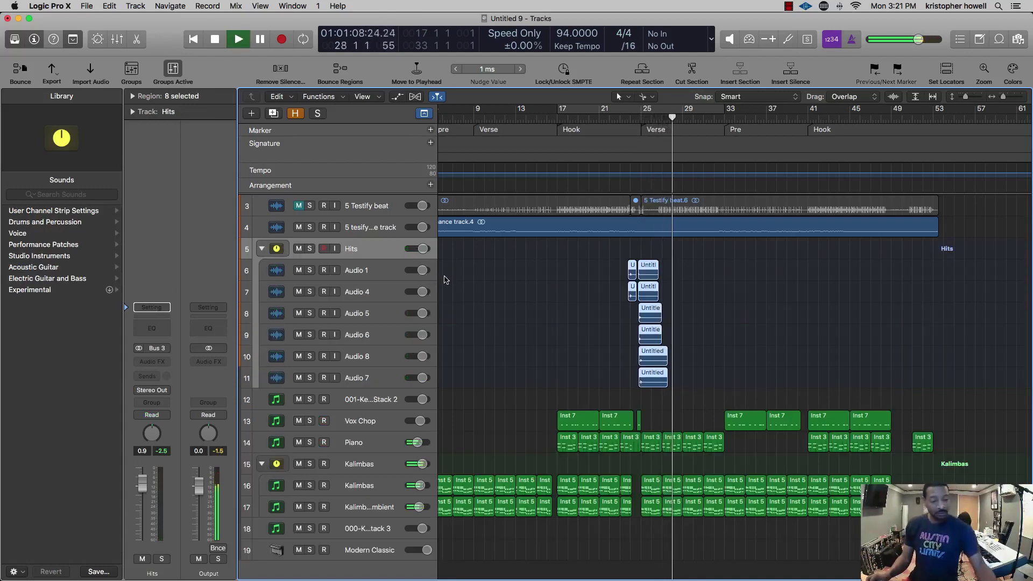
{"action": "scroll", "coordinate": [466, 277], "scroll_direction": "up", "scroll_amount": 6}
{"action": "scroll", "coordinate": [569, 286], "scroll_direction": "down", "scroll_amount": 1}
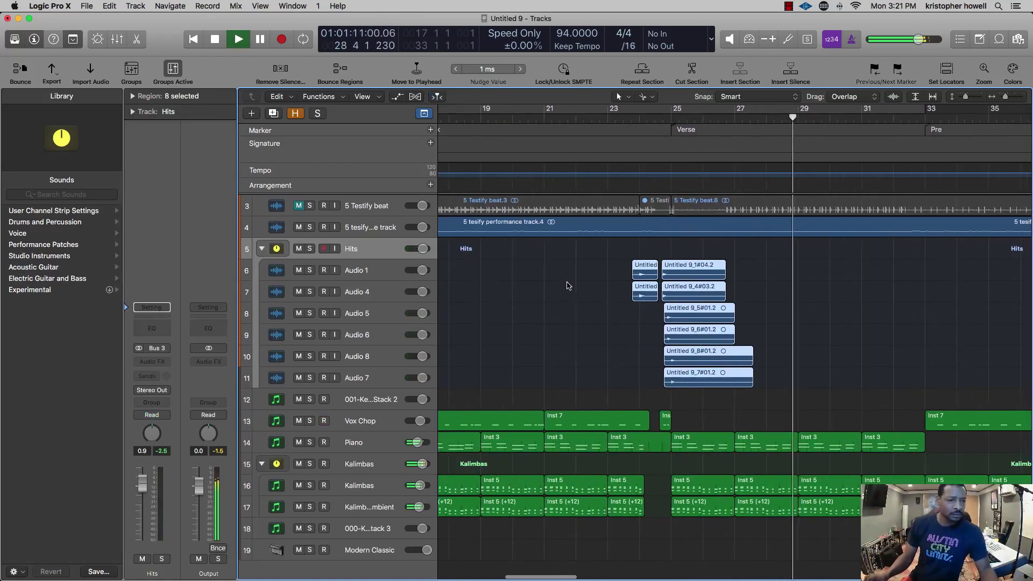
{"action": "scroll", "coordinate": [645, 284], "scroll_direction": "down", "scroll_amount": 3}
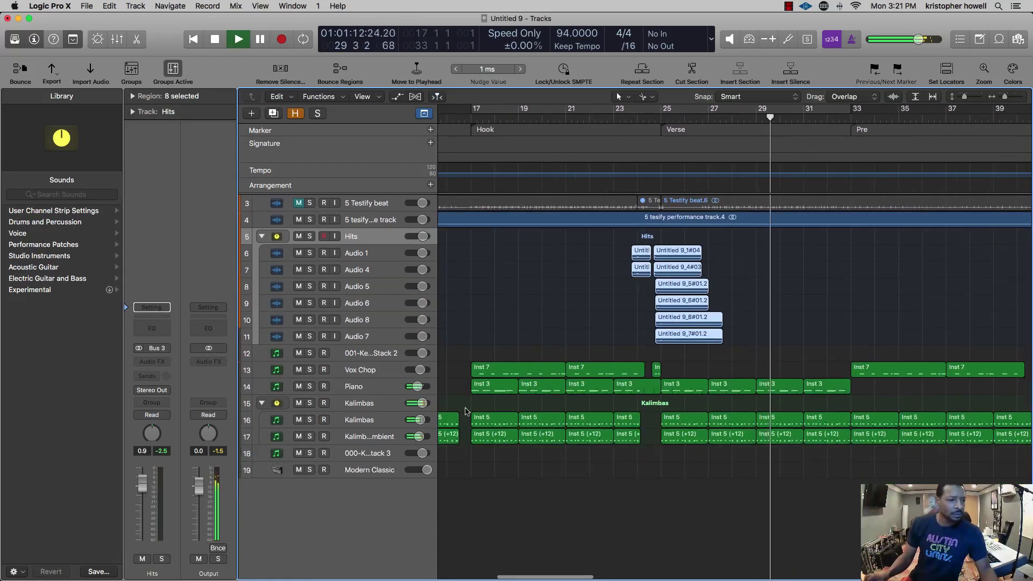
- Select the Kalimbas track stack and listen through the Verse and Pre up to the Hook at bar 41
{"action": "left_click", "coordinate": [391, 403]}
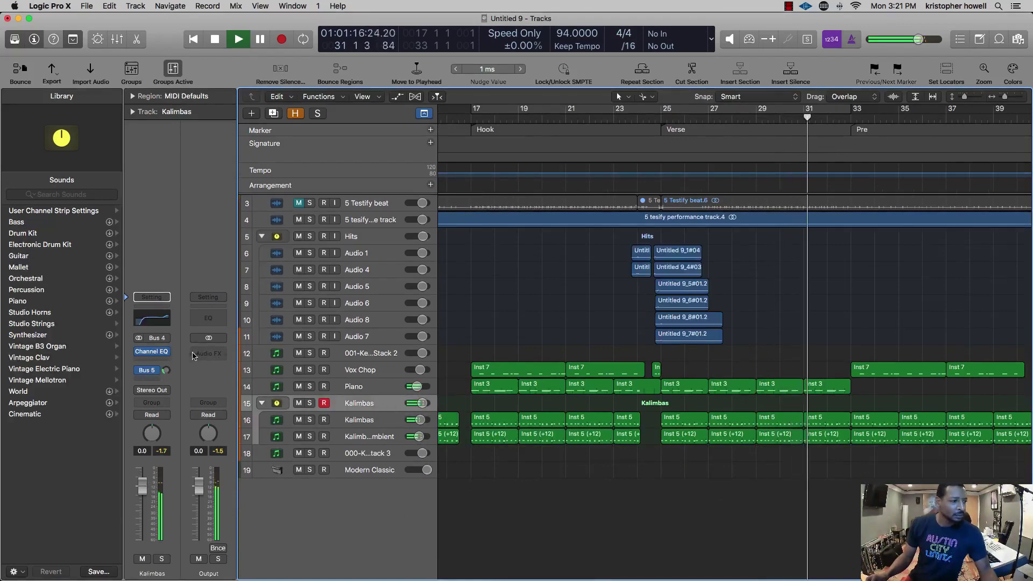
{"action": "scroll", "coordinate": [798, 320], "scroll_direction": "up", "scroll_amount": 1}
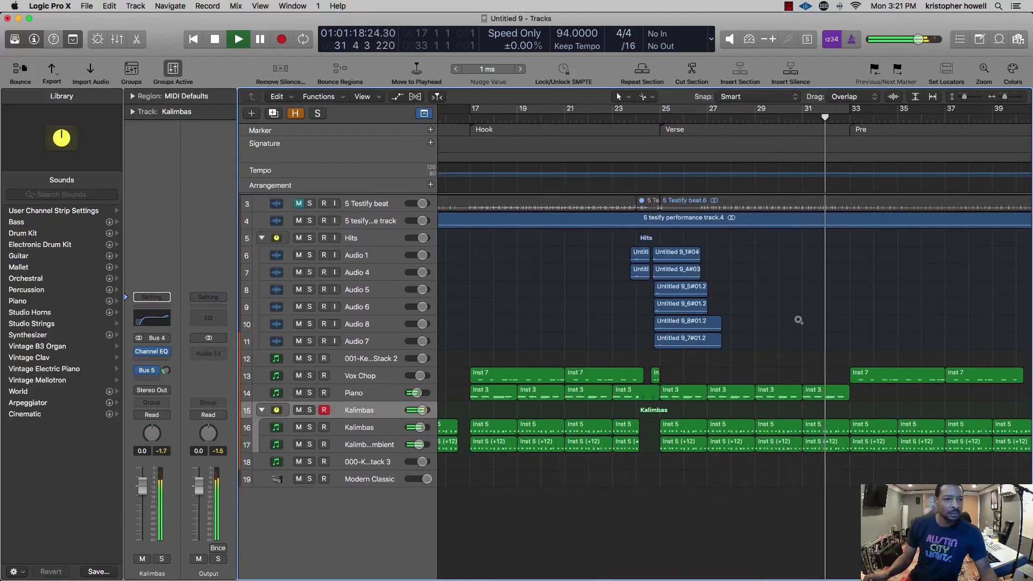
{"action": "scroll", "coordinate": [799, 320], "scroll_direction": "up", "scroll_amount": 4}
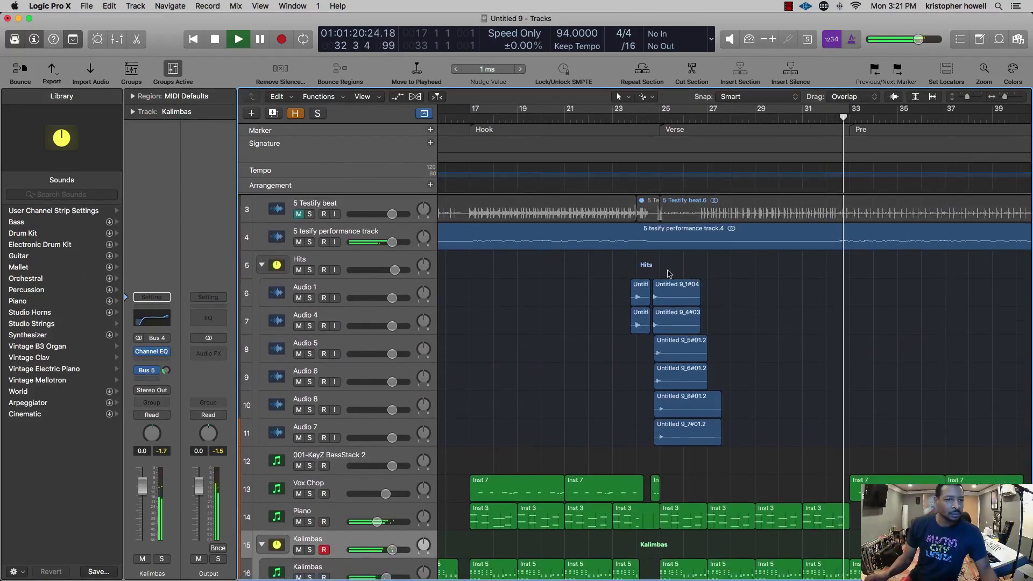
{"action": "scroll", "coordinate": [669, 273], "scroll_direction": "down", "scroll_amount": 2}
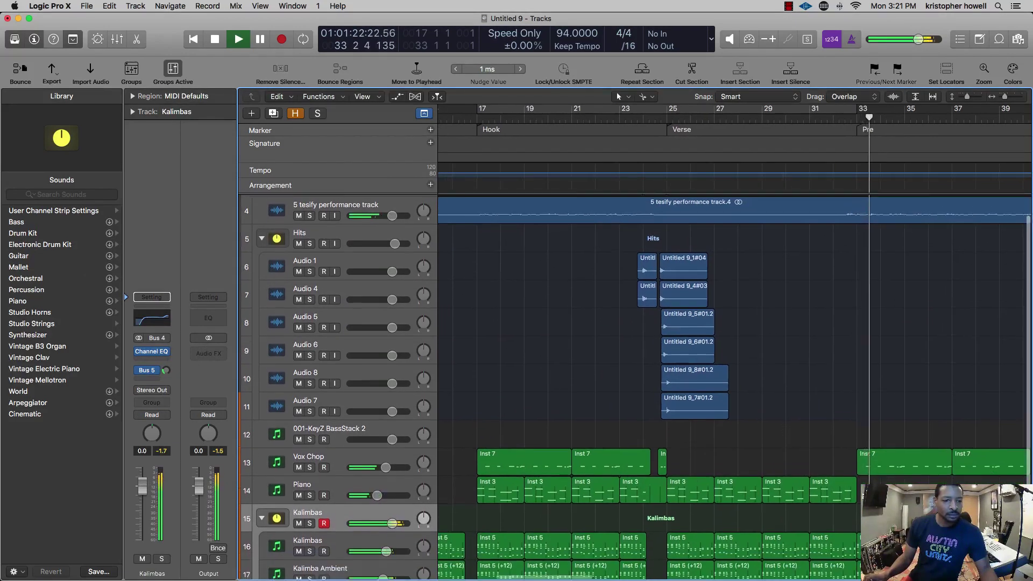
{"action": "scroll", "coordinate": [734, 344], "scroll_direction": "down", "scroll_amount": 3}
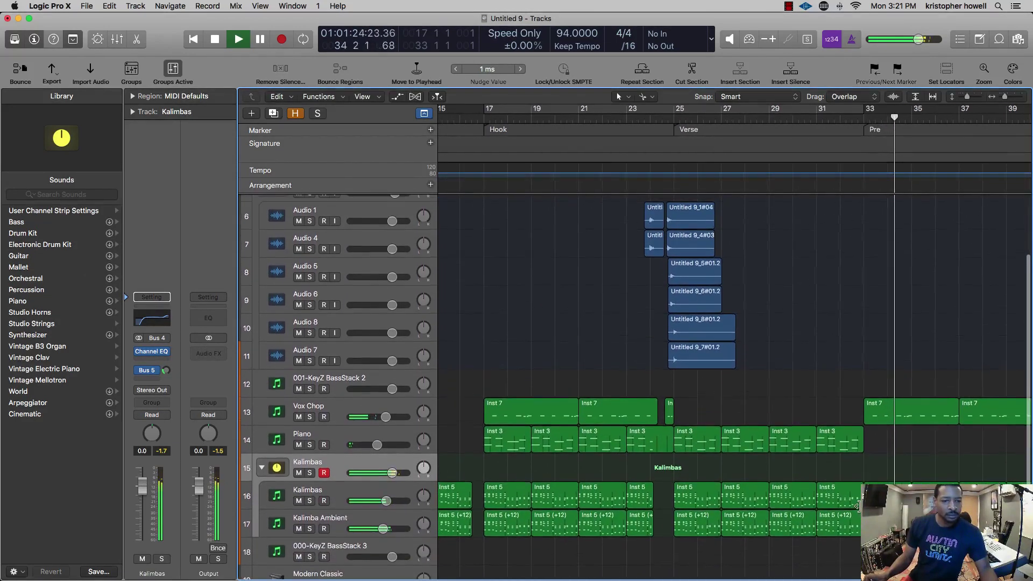
{"action": "scroll", "coordinate": [714, 288], "scroll_direction": "right", "scroll_amount": 5}
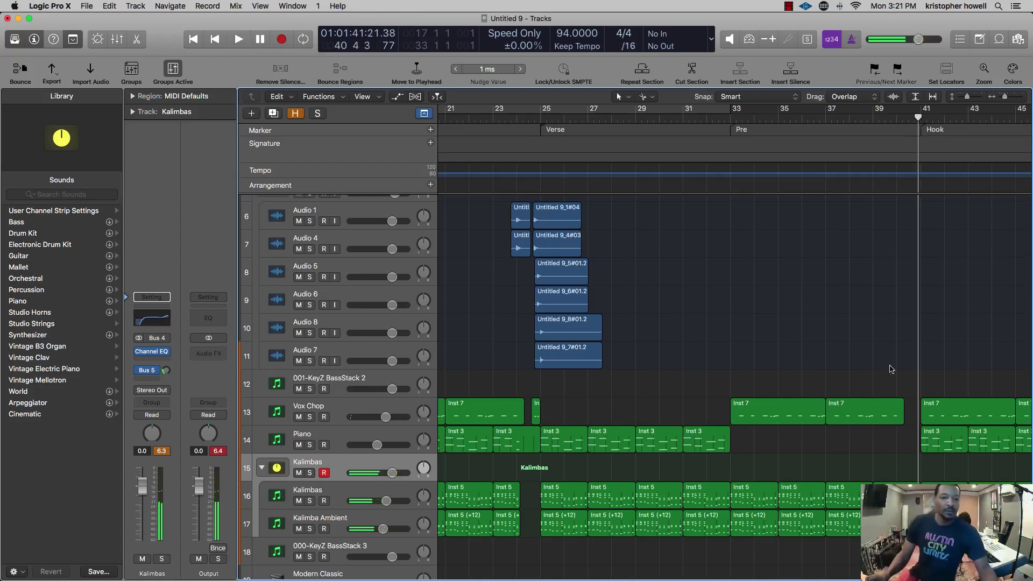
- Shorten the Kalimbas and Kalimba Ambient regions at bar 39 to end just before beat 3 of bar 40, ahead of the Hook
{"action": "key", "text": "super+Right"}
{"action": "key", "text": "super+Right"}
{"action": "scroll", "coordinate": [899, 520], "scroll_direction": "down", "scroll_amount": 3}
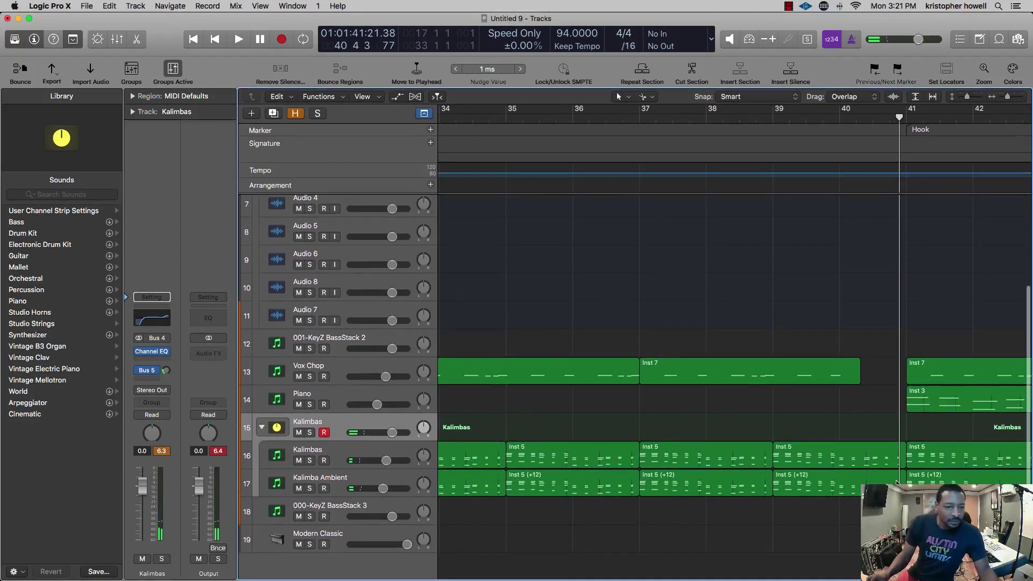
{"action": "left_click_drag", "start_coordinate": [900, 518], "coordinate": [895, 462]}
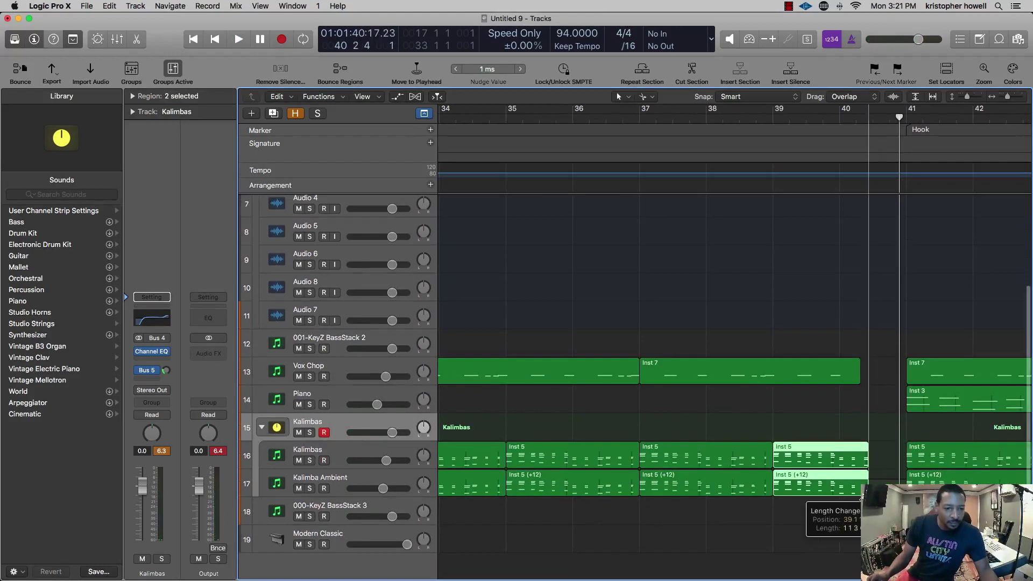
{"action": "key", "text": "super+Left"}
{"action": "key", "text": "super+Left"}
{"action": "key", "text": "super+Left"}
{"action": "key", "text": "super+Up"}
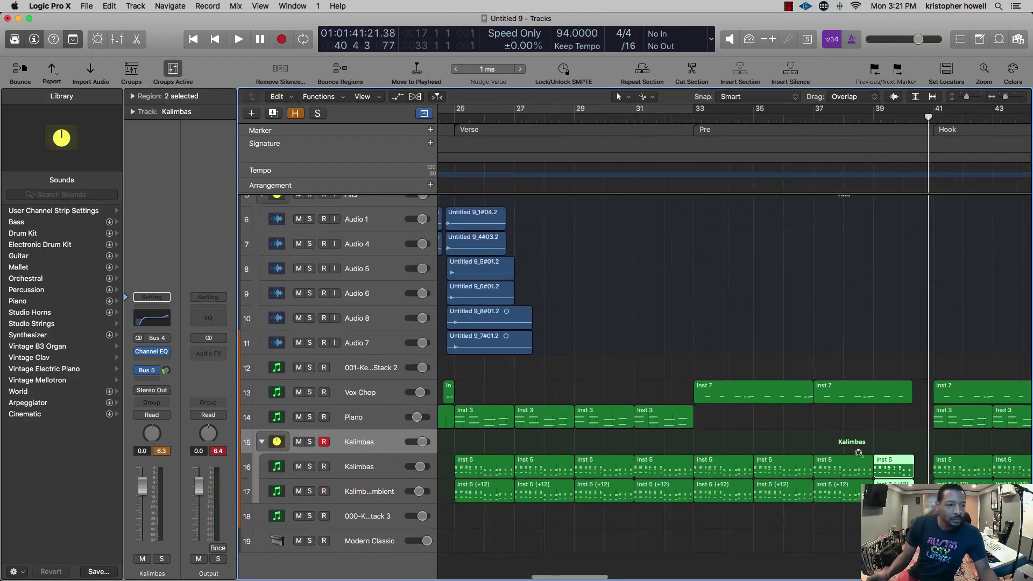
- Select the Modern Classic track, start playback from bar 32 and set a cycle over the Pre from bar 33 to 41
{"action": "key", "text": "super+Left"}
{"action": "key", "text": "super+Left"}
{"action": "left_click", "coordinate": [351, 543]}
{"action": "left_click", "coordinate": [756, 114]}
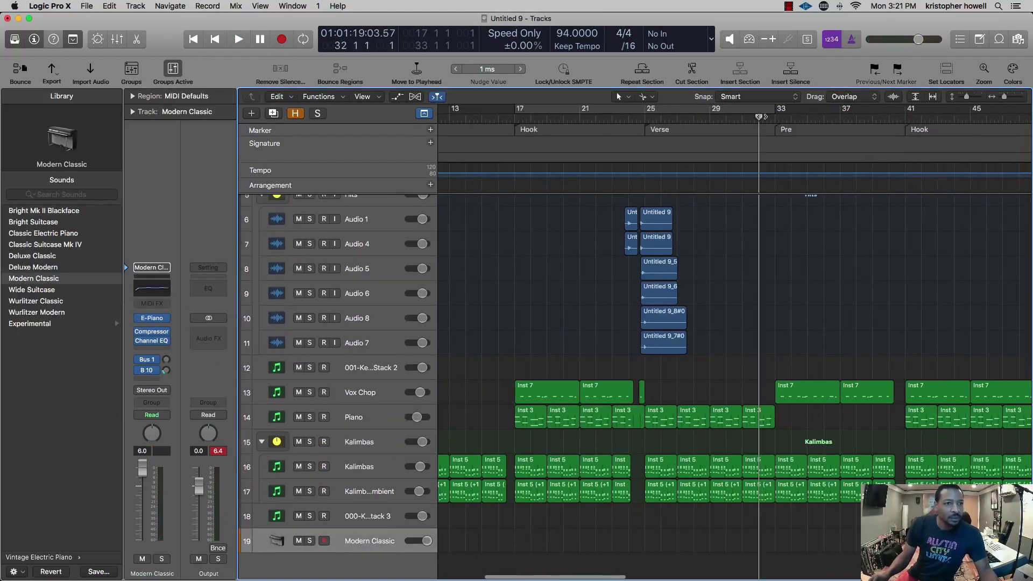
{"action": "key", "text": "space"}
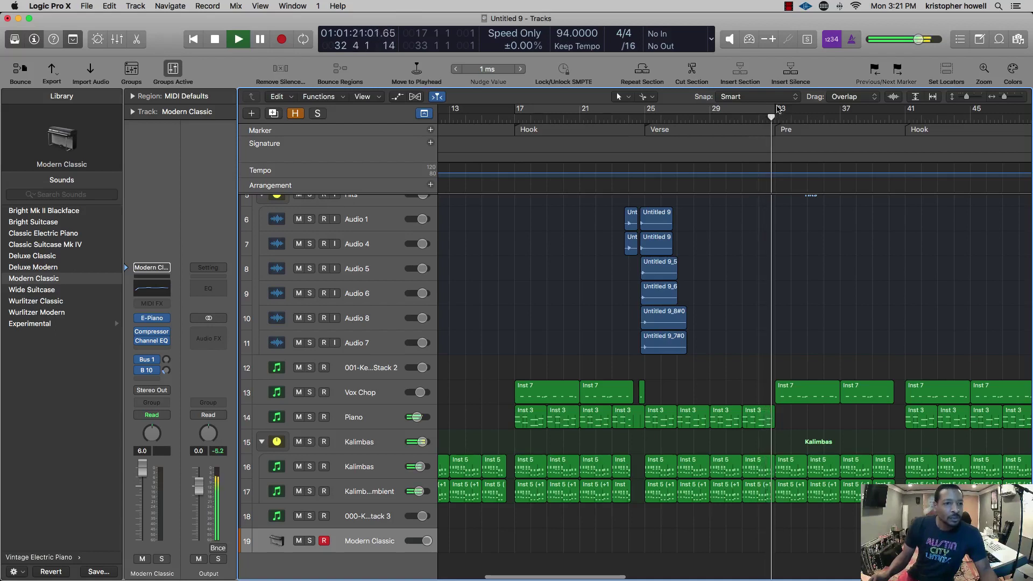
{"action": "left_click_drag", "start_coordinate": [778, 112], "coordinate": [907, 118]}
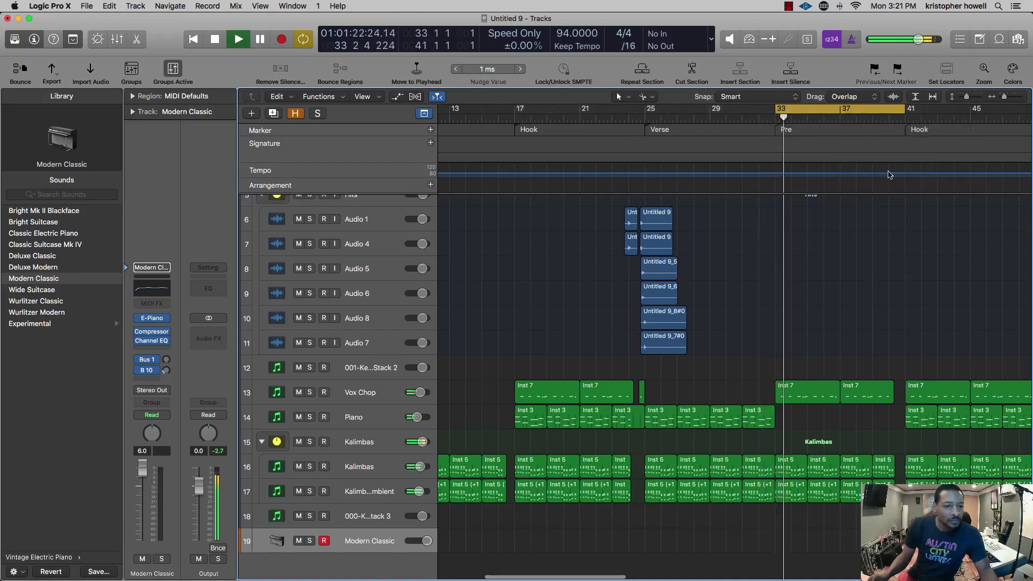
- Try out keyboard parts with the Modern Classic sound over the cycled Pre section, stopping and restarting playback
{"action": "left_click", "coordinate": [387, 521]}
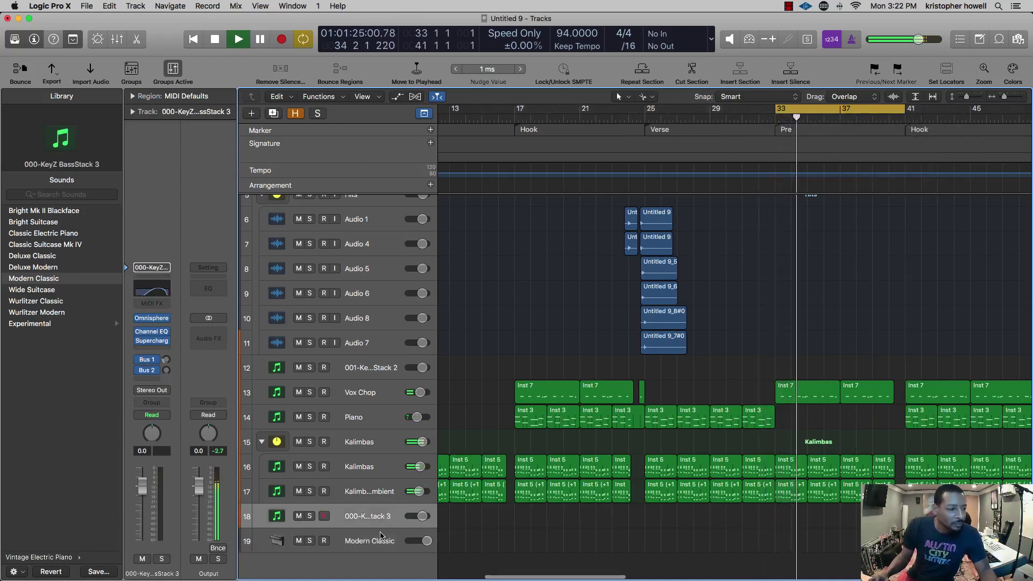
{"action": "left_click", "coordinate": [381, 537]}
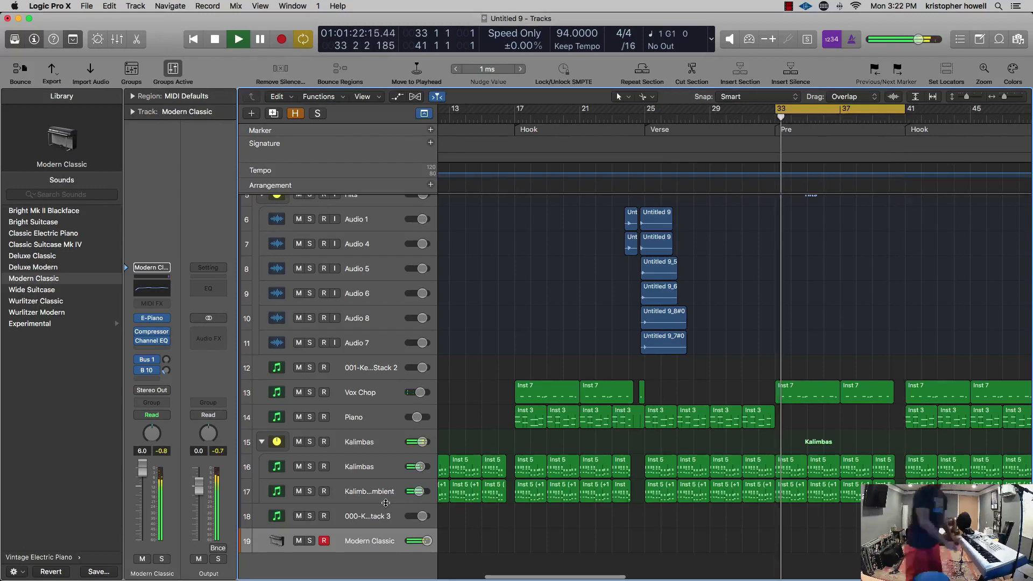
{"action": "key", "text": "space"}
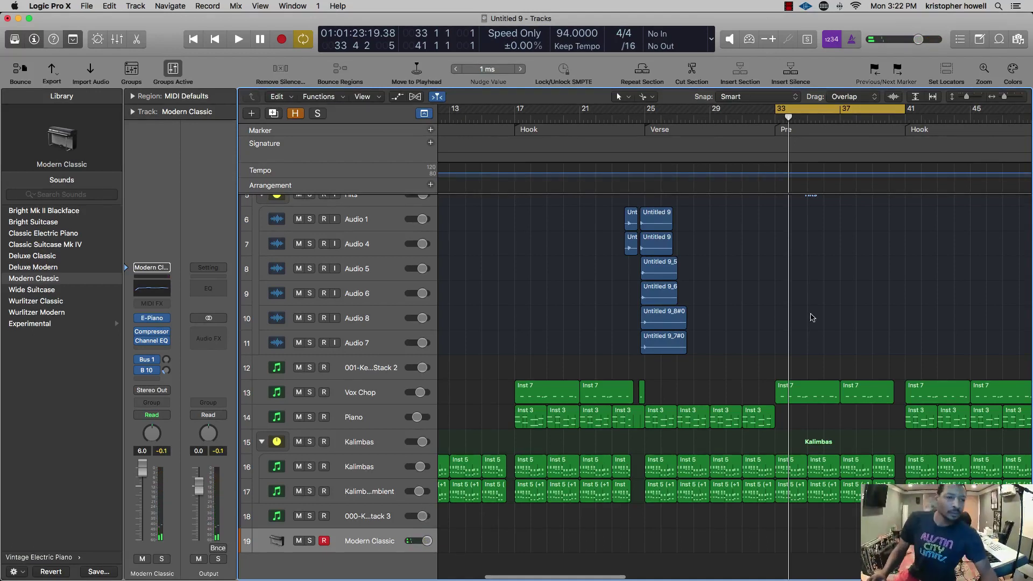
{"action": "key", "text": "space"}
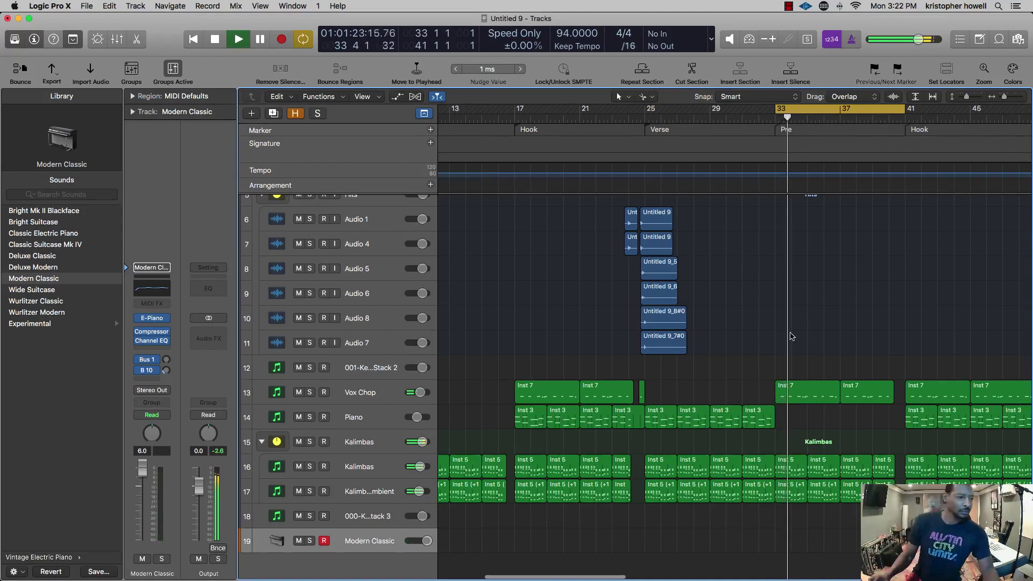
{"action": "key", "text": "space"}
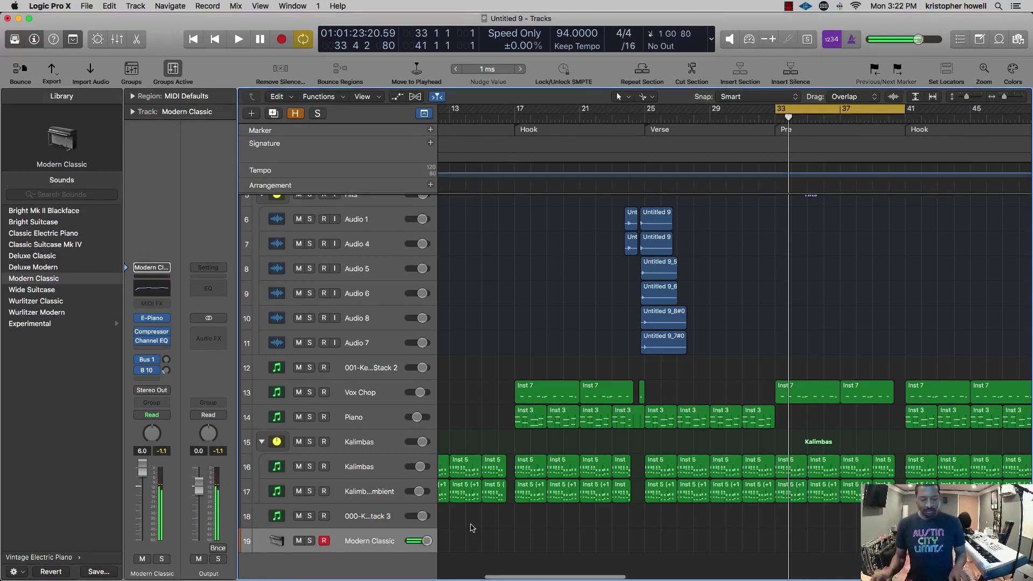
{"action": "key", "text": "space"}
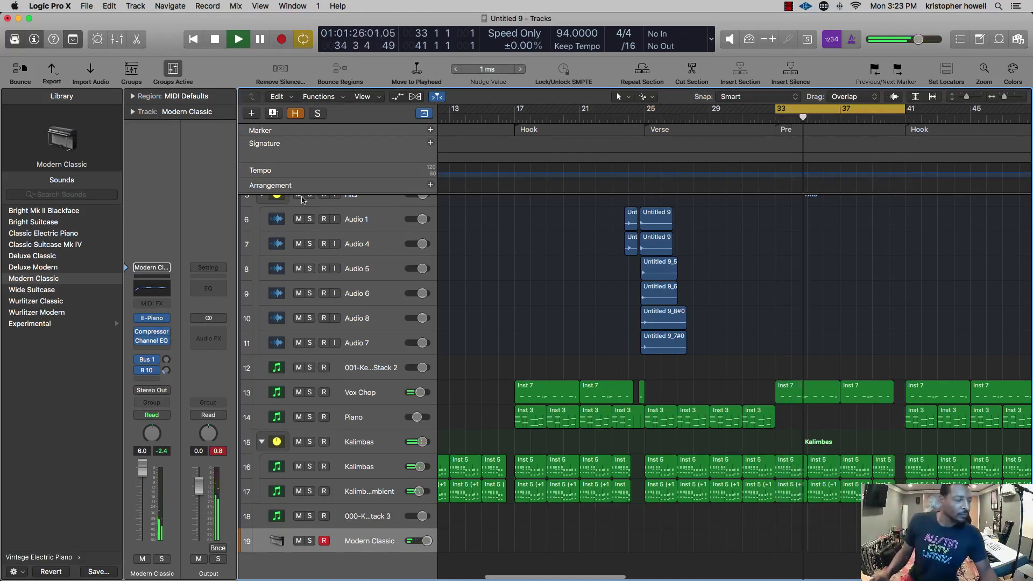
- Add one new software instrument track below Modern Classic, stop playback and keep the new track selected
{"action": "left_click", "coordinate": [252, 114]}
{"action": "left_click", "coordinate": [679, 189]}
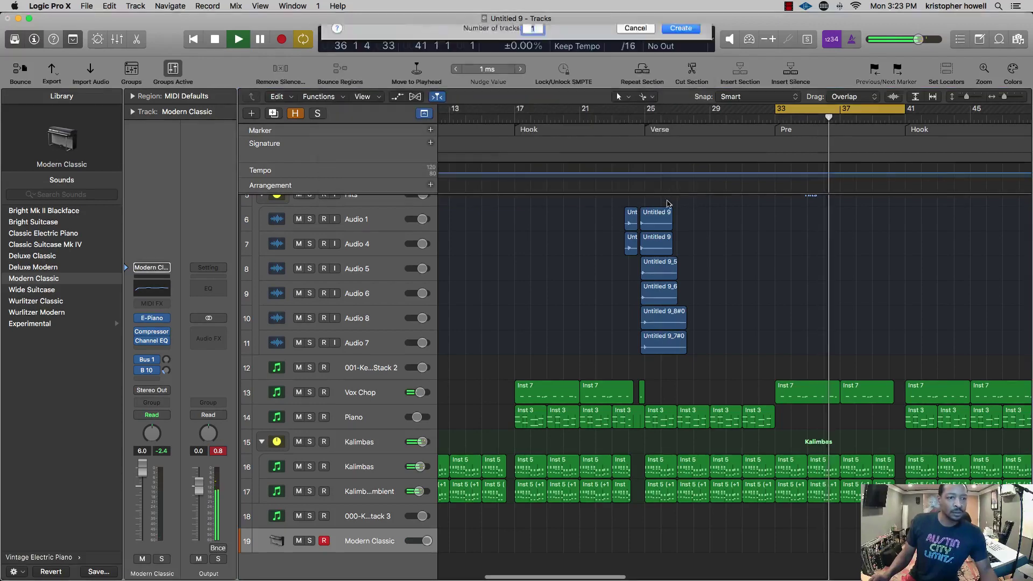
{"action": "scroll", "coordinate": [387, 511], "scroll_direction": "down", "scroll_amount": 3}
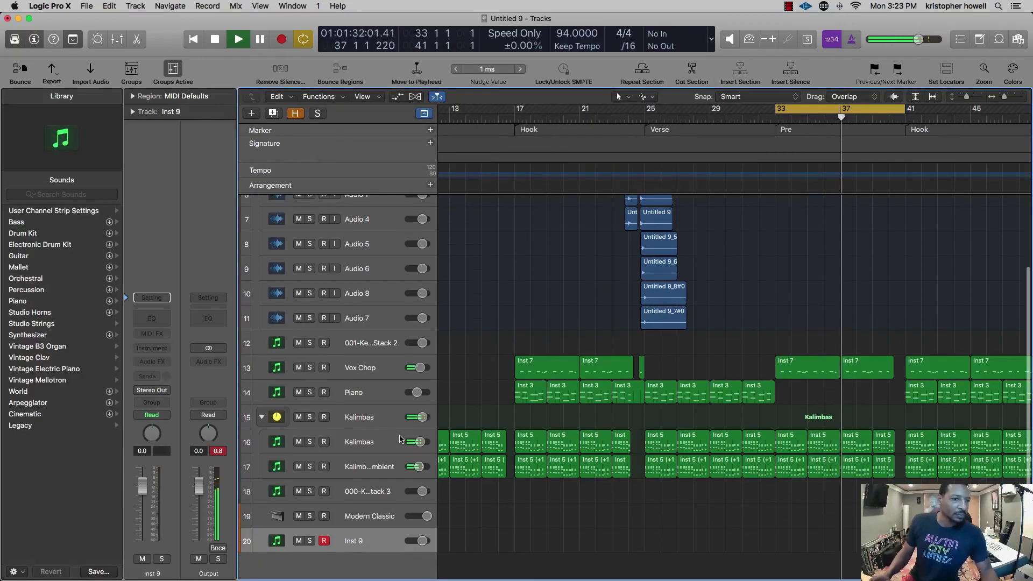
{"action": "key", "text": "space"}
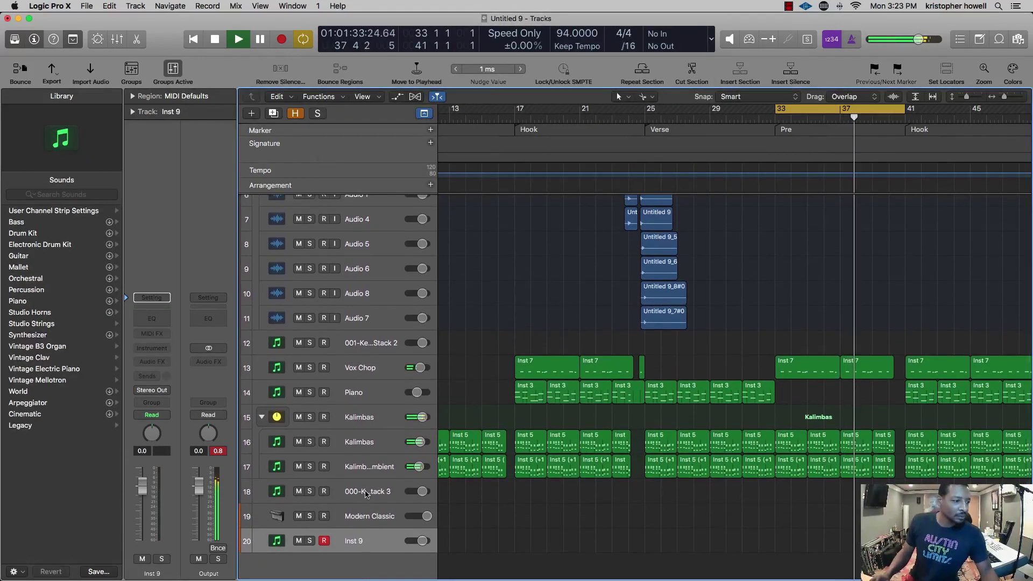
{"action": "left_click", "coordinate": [369, 491]}
{"action": "left_click", "coordinate": [369, 549]}
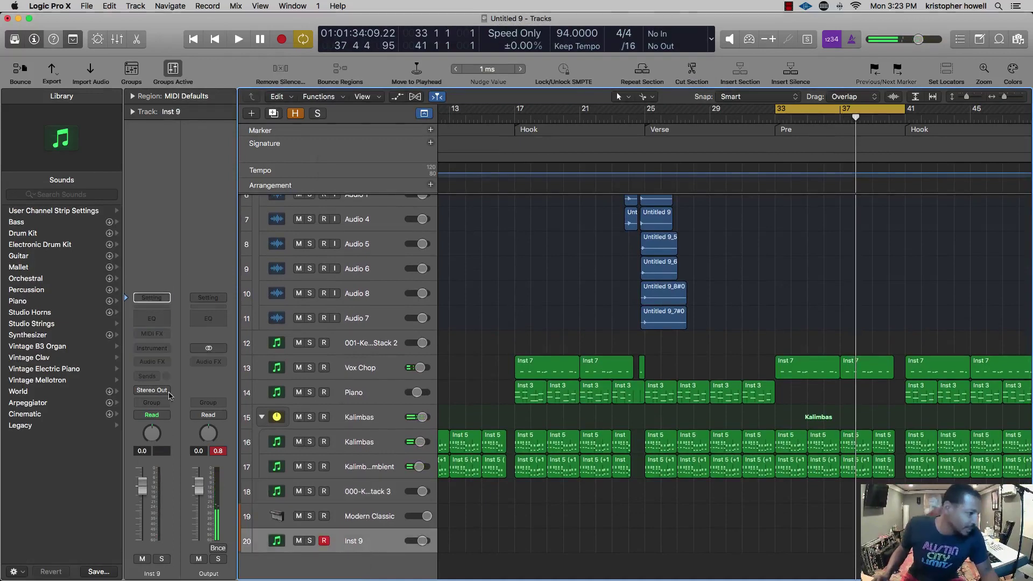
- Load the stereo Omnisphere instrument on the new track and filter its expanded patch browser to the Synth Poly category
{"action": "left_click", "coordinate": [169, 352]}
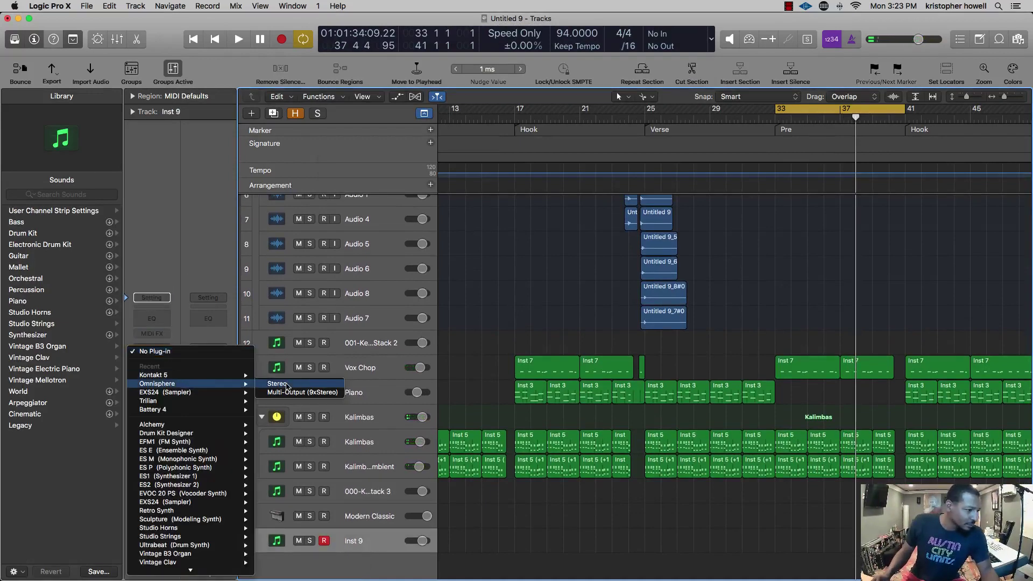
{"action": "left_click", "coordinate": [288, 386]}
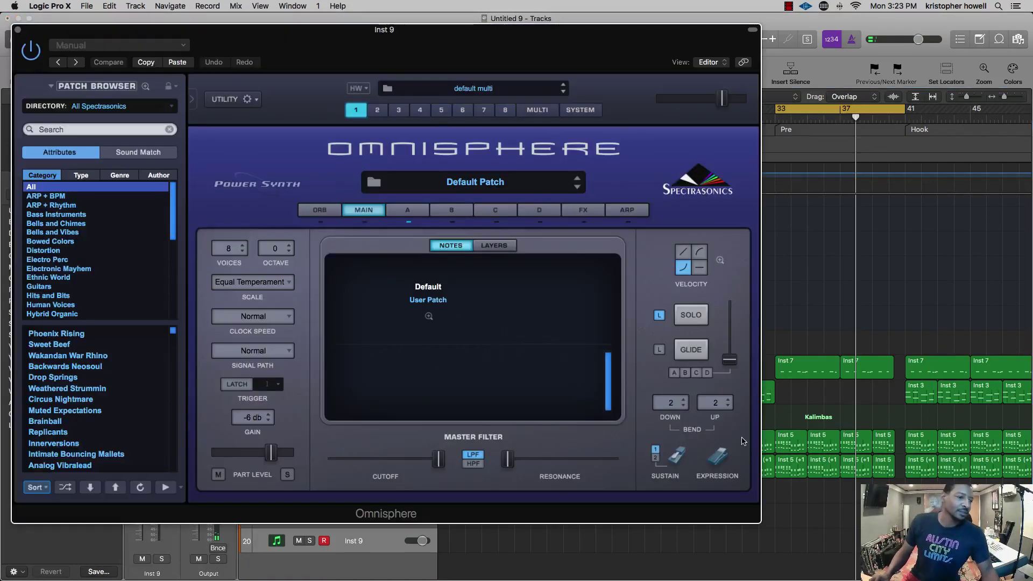
{"action": "left_click", "coordinate": [560, 303]}
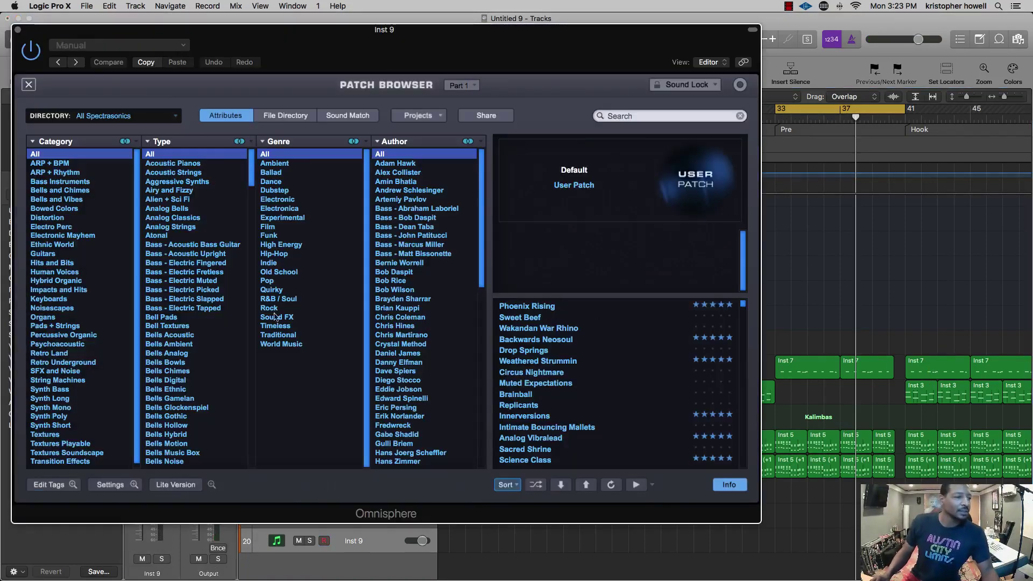
{"action": "left_click", "coordinate": [71, 418]}
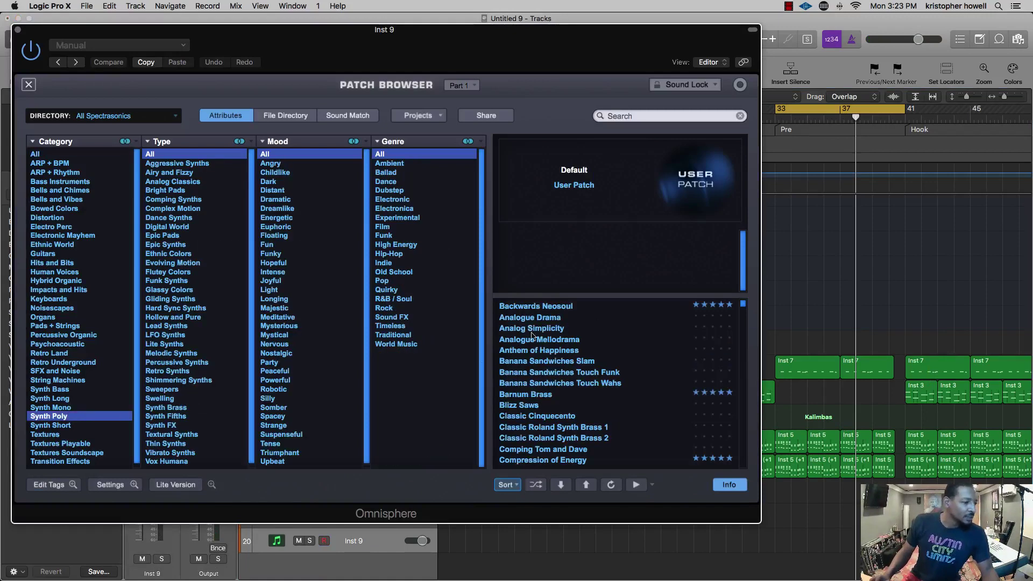
- Audition the Backwards Neosoul and Analogue Drama patches in the Synth Poly category
{"action": "left_click", "coordinate": [550, 310]}
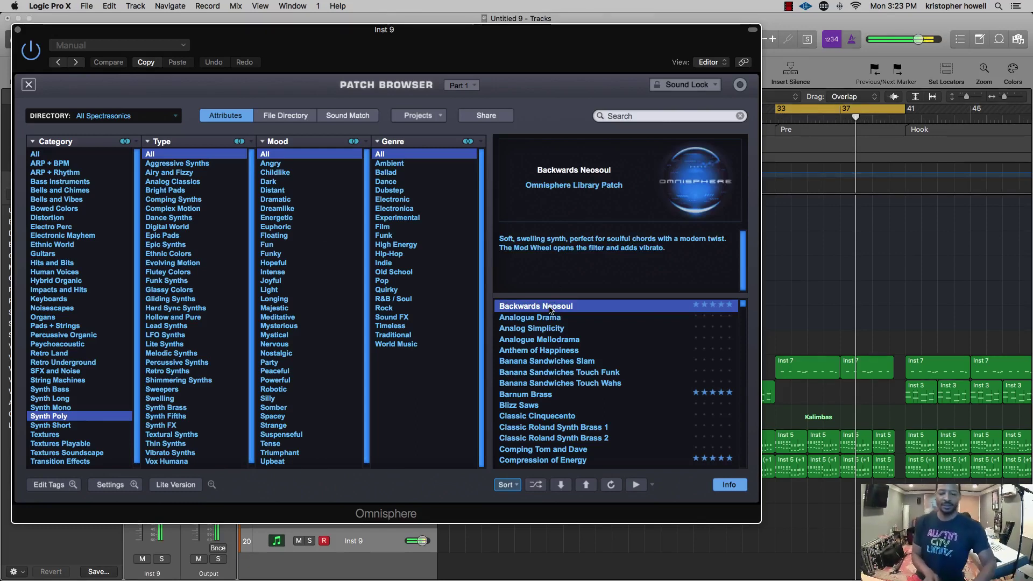
{"action": "key", "text": "Down"}
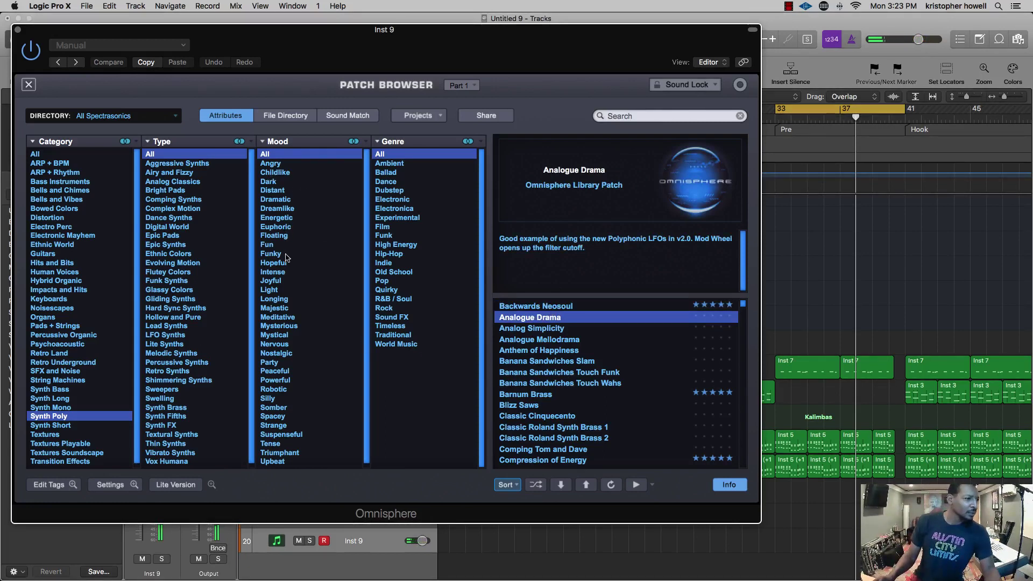
- Filter the Synth Poly patches to the Dance genre and audition Anthem of Happiness, Barnum Brass, Blizz Saws and Classic Cinquecento
{"action": "left_click", "coordinate": [396, 182]}
{"action": "left_click", "coordinate": [555, 311]}
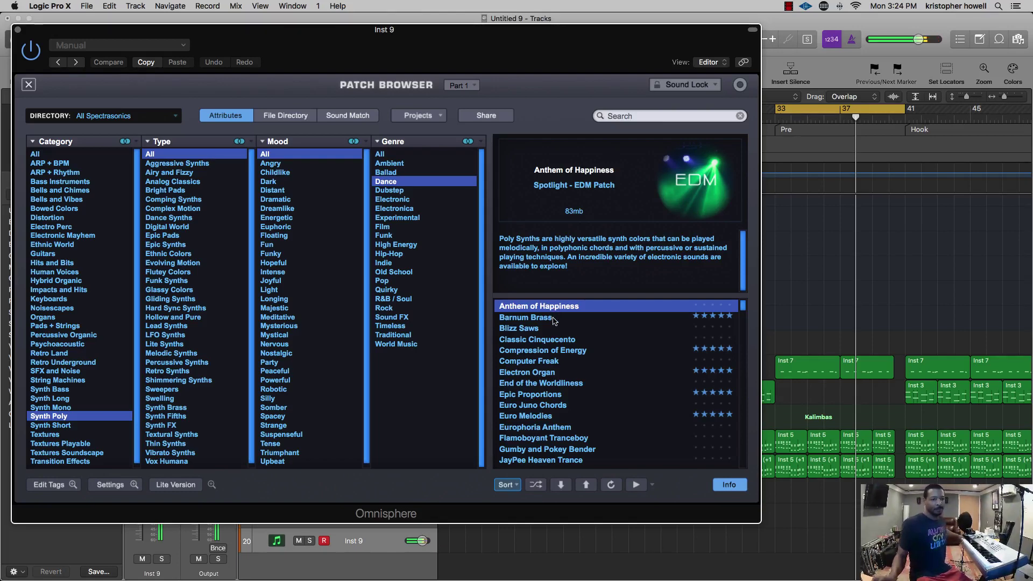
{"action": "left_click", "coordinate": [588, 318]}
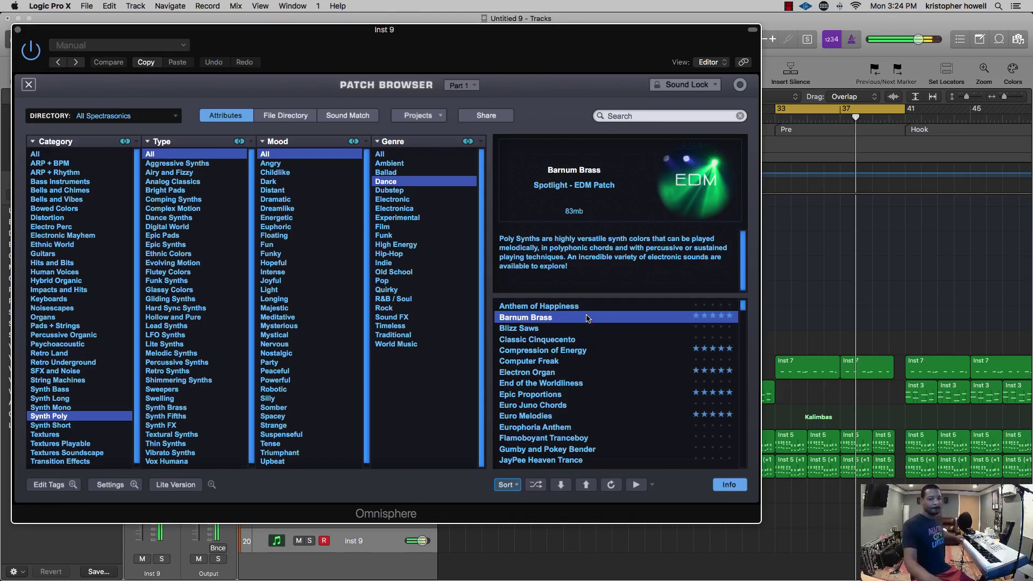
{"action": "key", "text": "Down"}
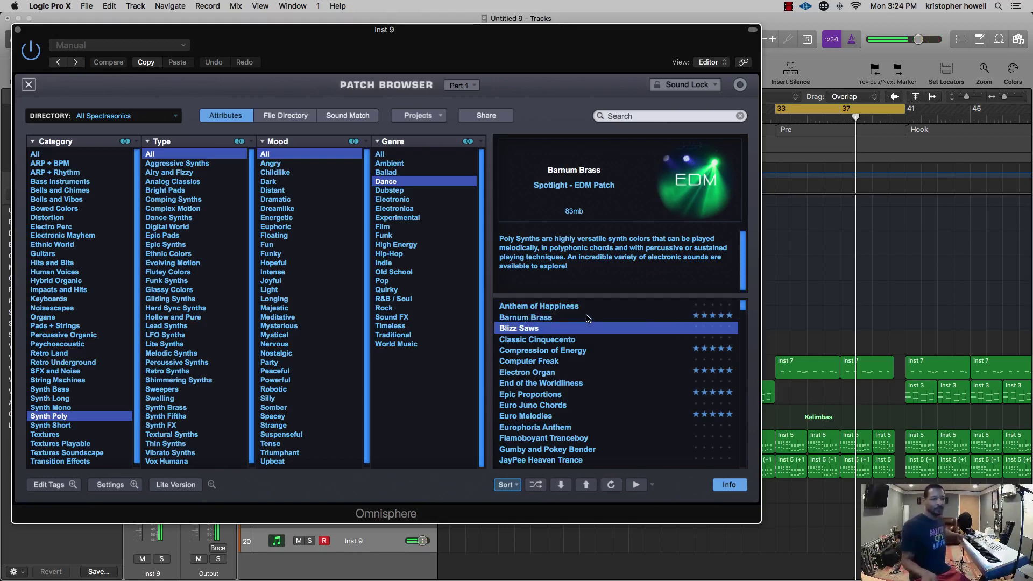
{"action": "key", "text": "Down"}
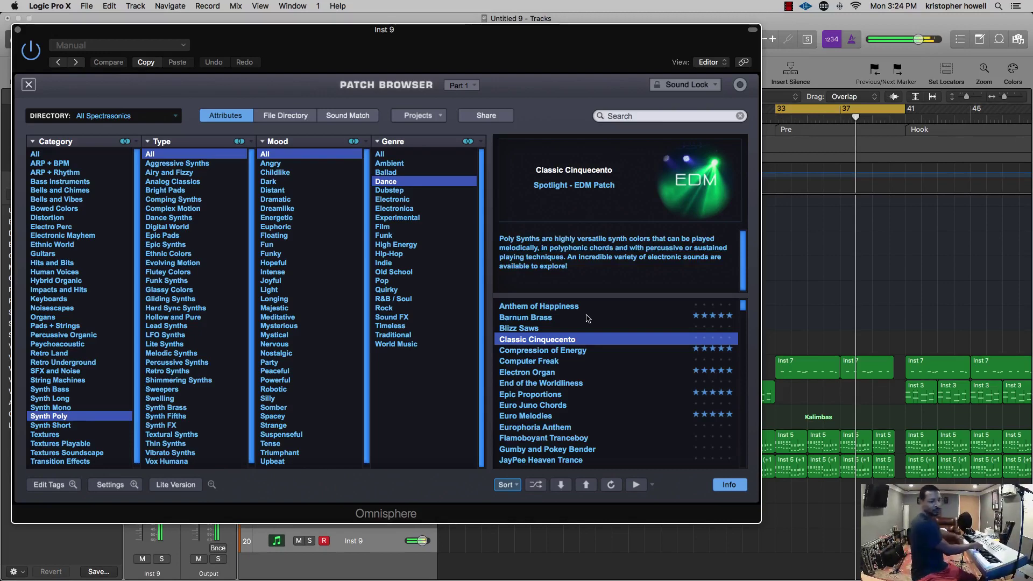
{"action": "key", "text": "space"}
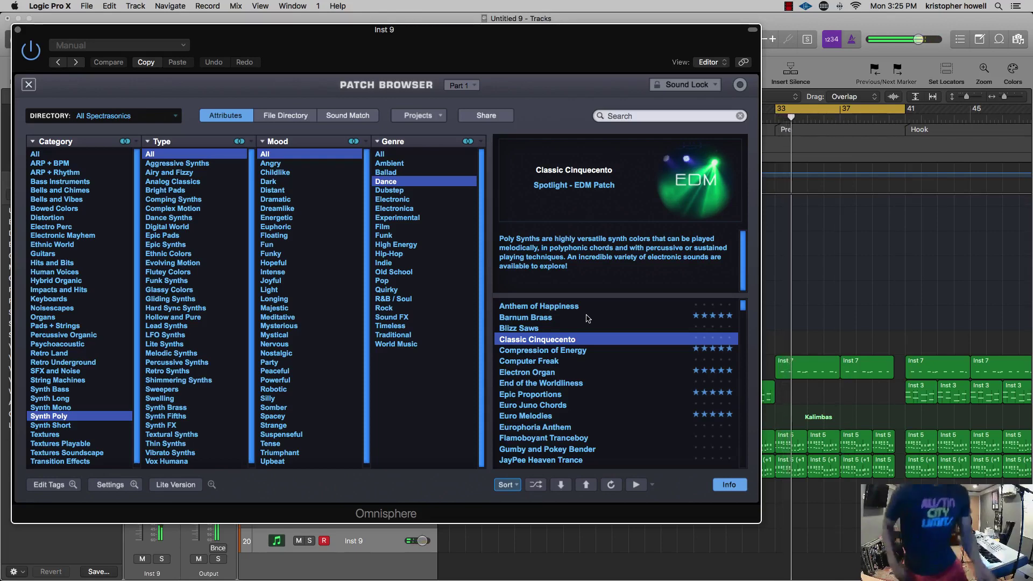
- Try Compression of Energy, load the Computer Freak patch, and move the Omnisphere window away from the arrangement
{"action": "left_click", "coordinate": [565, 351]}
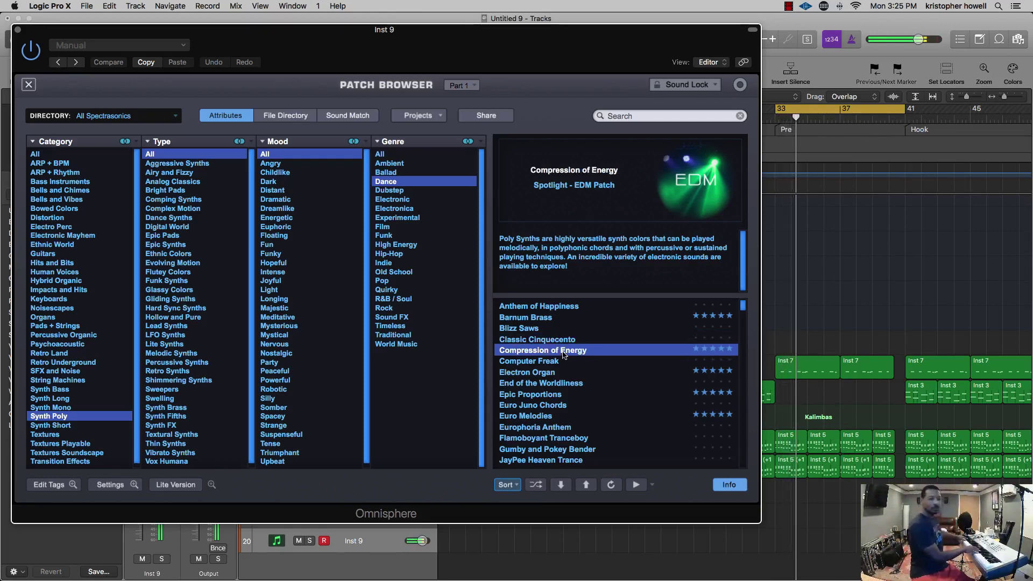
{"action": "key", "text": "Down"}
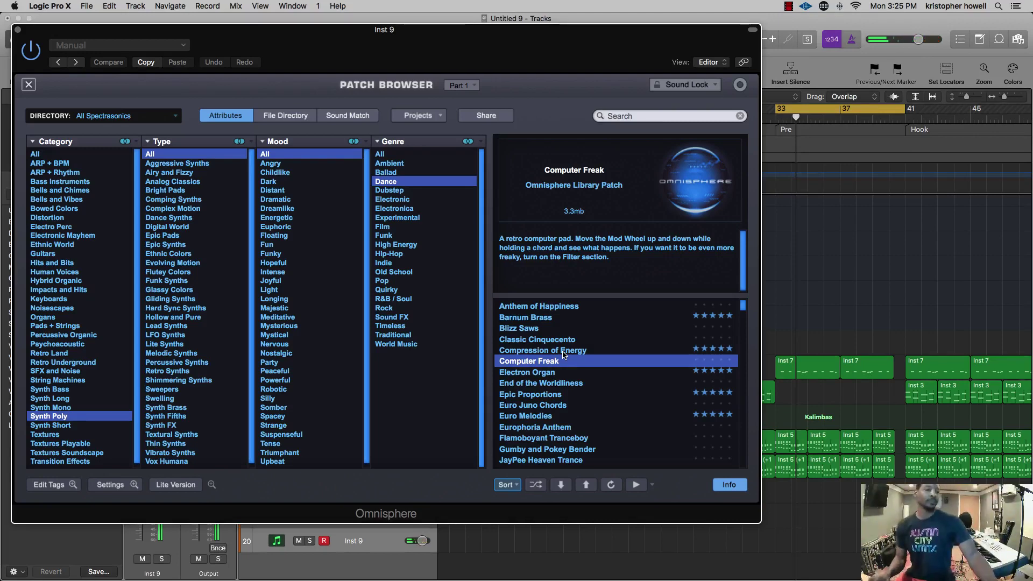
{"action": "left_click_drag", "start_coordinate": [588, 40], "coordinate": [1032, 43]}
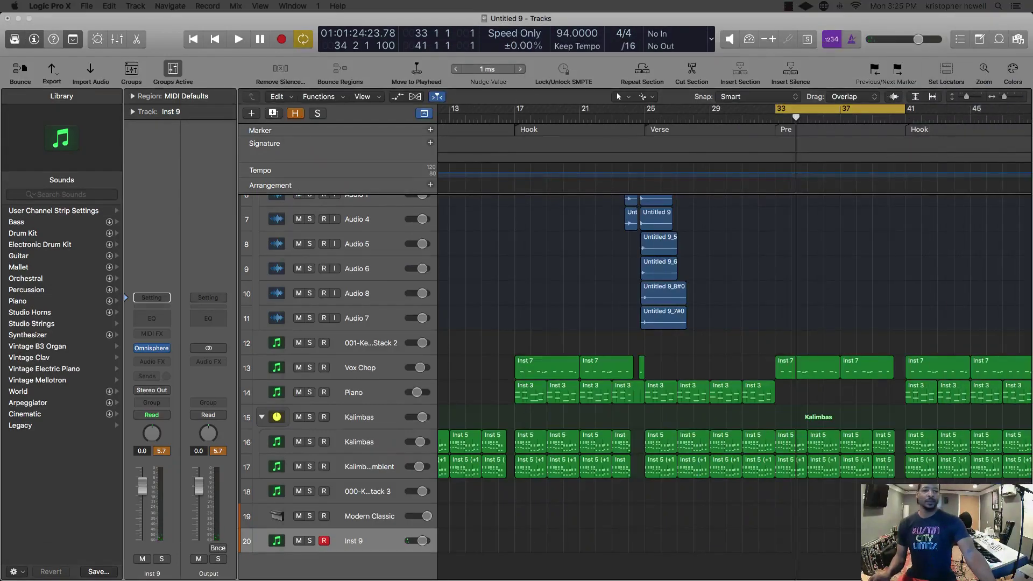
- Play the arrangement from the start of the Pre section at bar 33
{"action": "scroll", "coordinate": [982, 346], "scroll_direction": "right", "scroll_amount": 2}
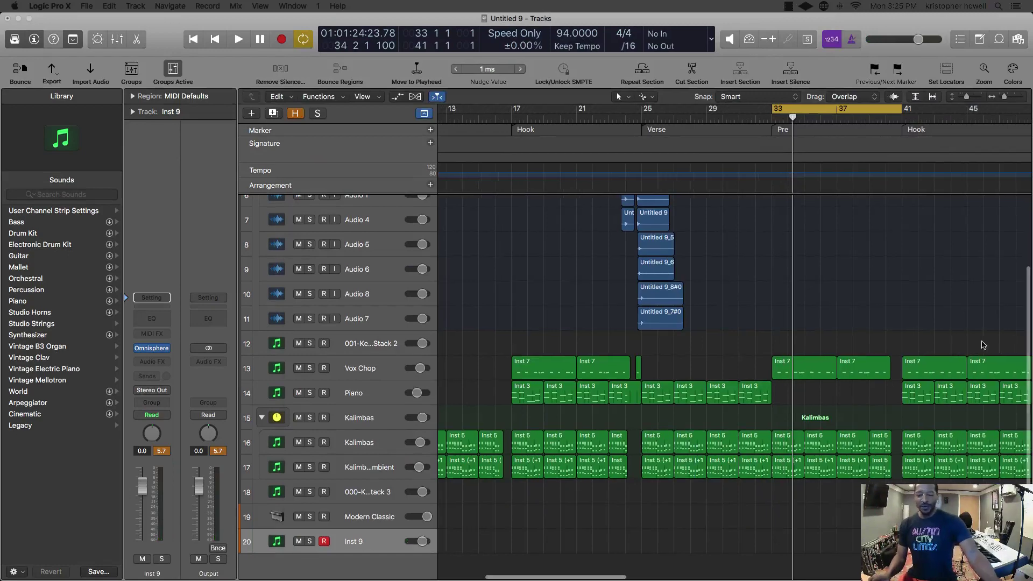
{"action": "scroll", "coordinate": [982, 346], "scroll_direction": "up", "scroll_amount": 2}
{"action": "scroll", "coordinate": [983, 346], "scroll_direction": "down", "scroll_amount": 3}
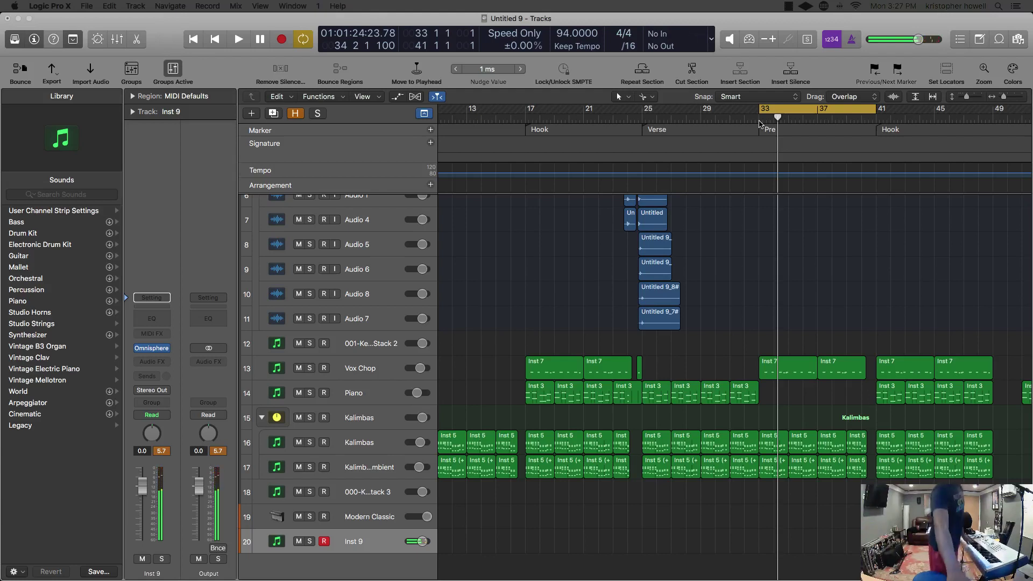
{"action": "double_click", "coordinate": [760, 125]}
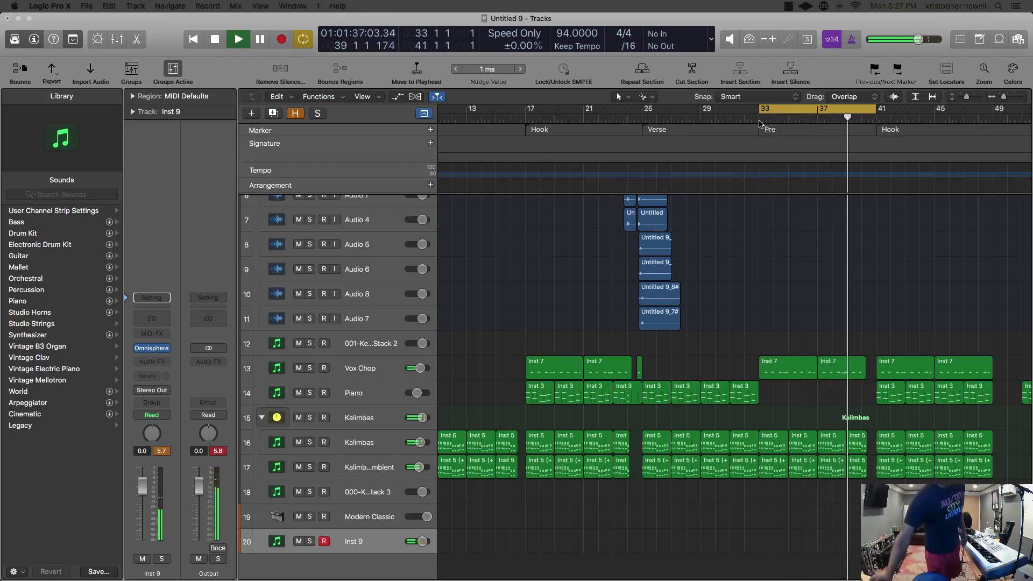
{"action": "scroll", "coordinate": [615, 441], "scroll_direction": "left", "scroll_amount": 2}
{"action": "scroll", "coordinate": [615, 441], "scroll_direction": "left", "scroll_amount": 1}
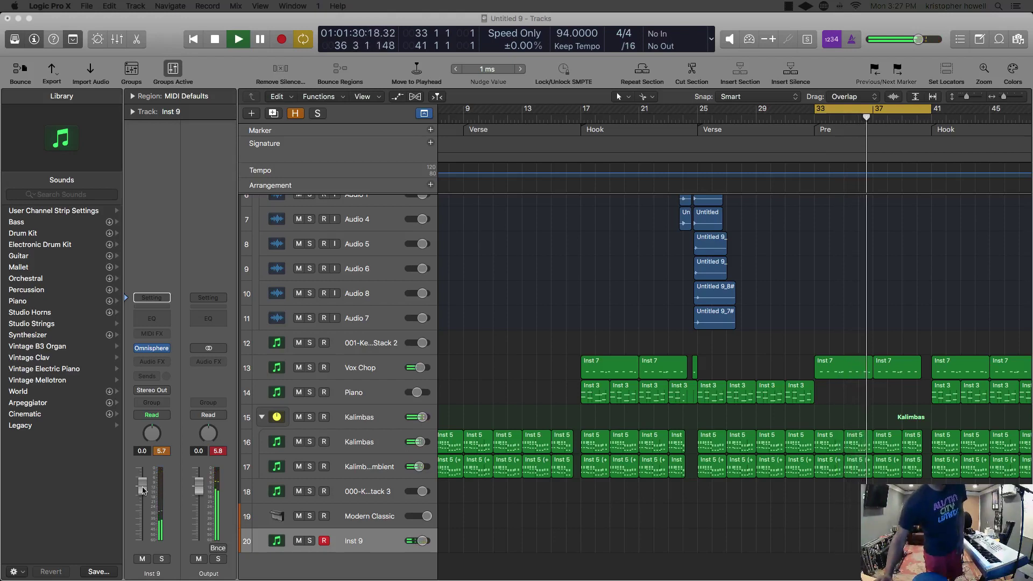
- Lower the Inst 9 track volume to -7.4 dB, stop playback and widen the track headers
{"action": "left_click_drag", "start_coordinate": [141, 502], "coordinate": [148, 518]}
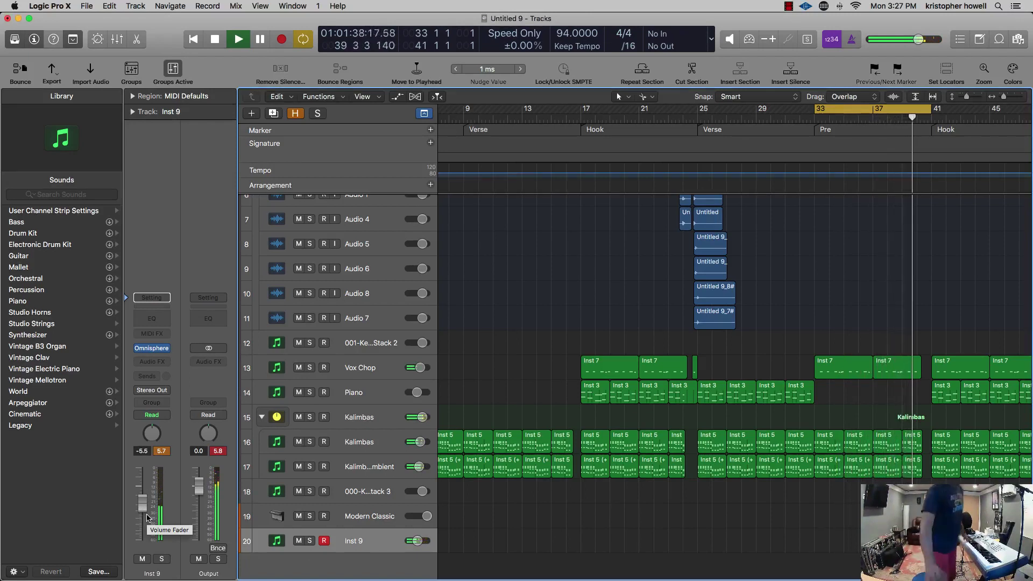
{"action": "key", "text": "space"}
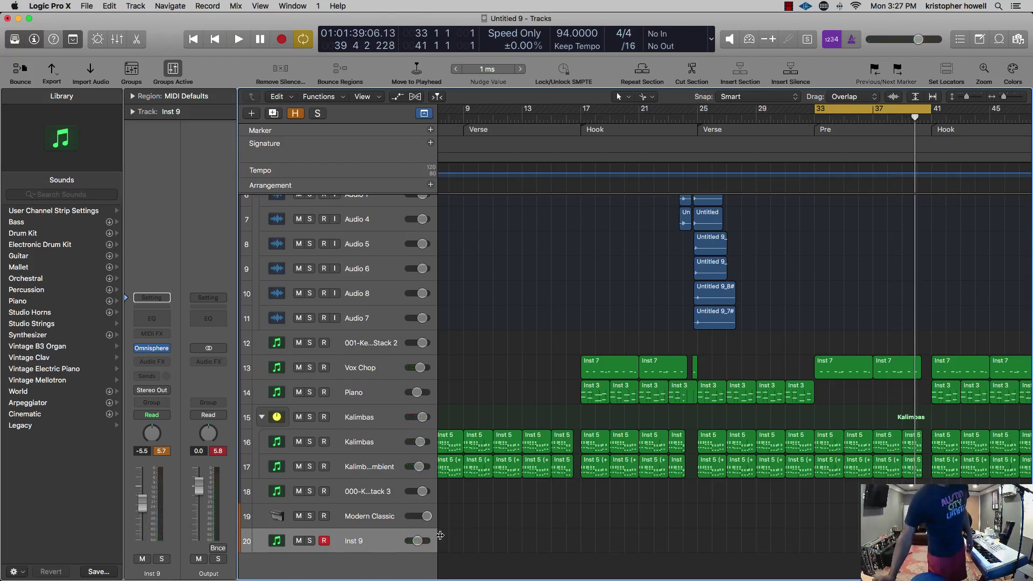
{"action": "left_click_drag", "start_coordinate": [438, 536], "coordinate": [471, 540]}
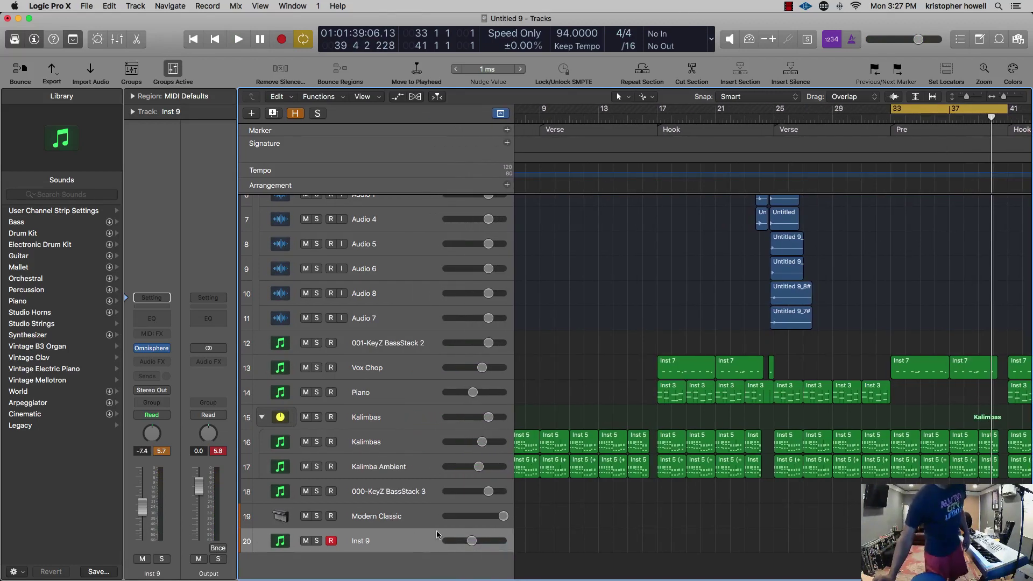
- Play the cycled Pre section to rehearse the Inst 9 part, then stop playback
{"action": "scroll", "coordinate": [467, 369], "scroll_direction": "down", "scroll_amount": 2}
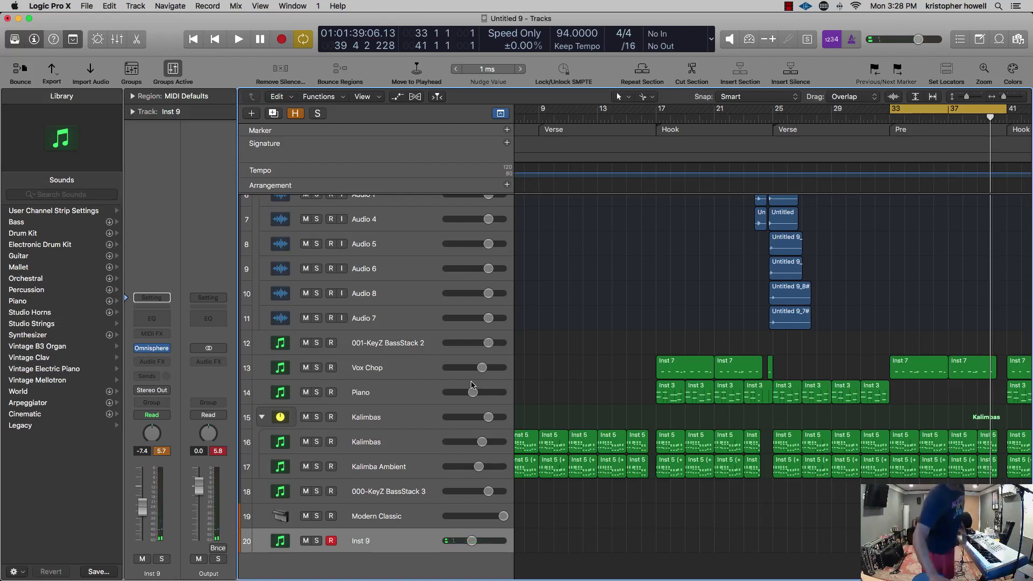
{"action": "key", "text": "space"}
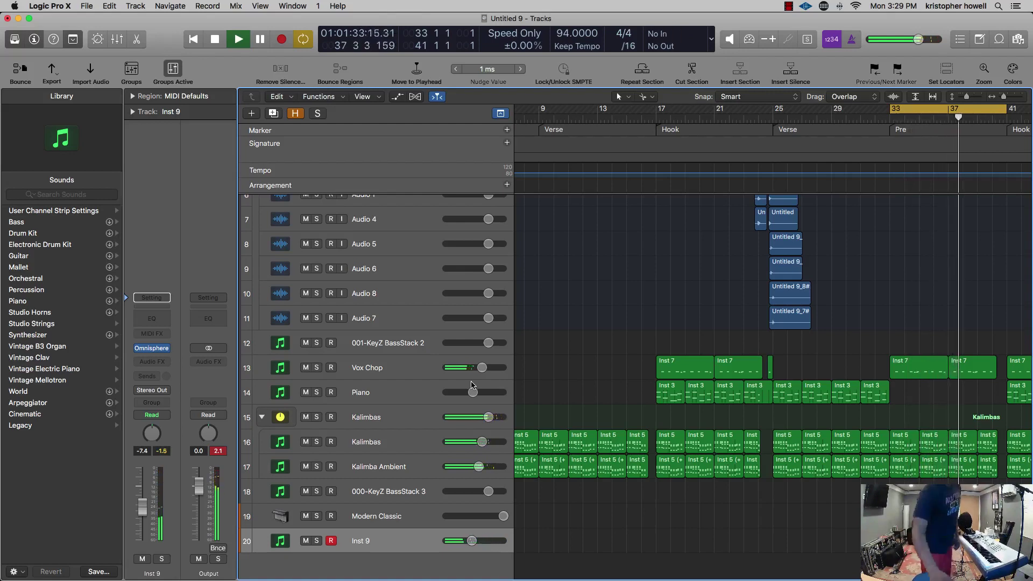
{"action": "key", "text": "space"}
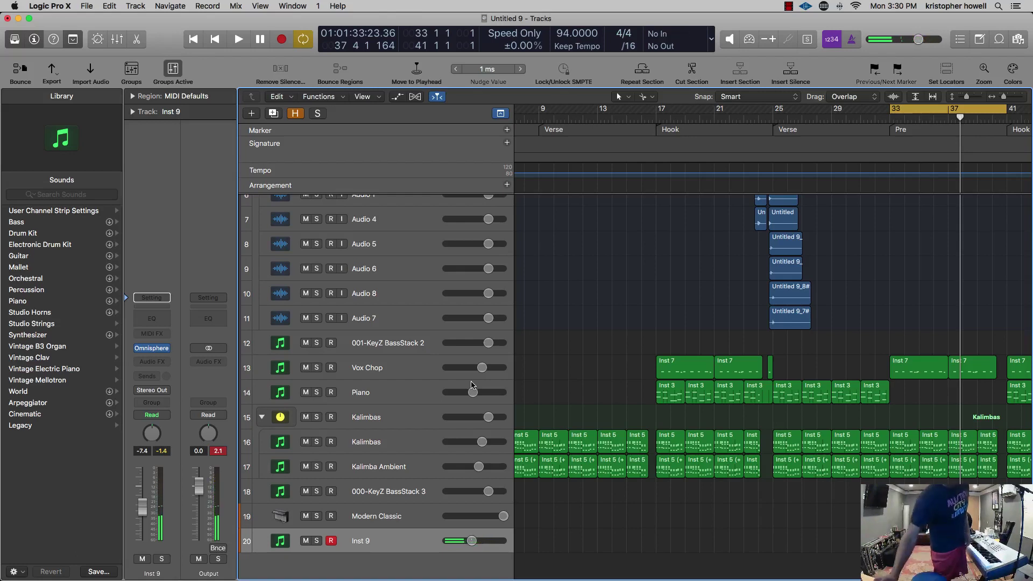
- Record a take on the Inst 9 track over the cycled Pre section, bars 33 to 41
{"action": "key", "text": "space"}
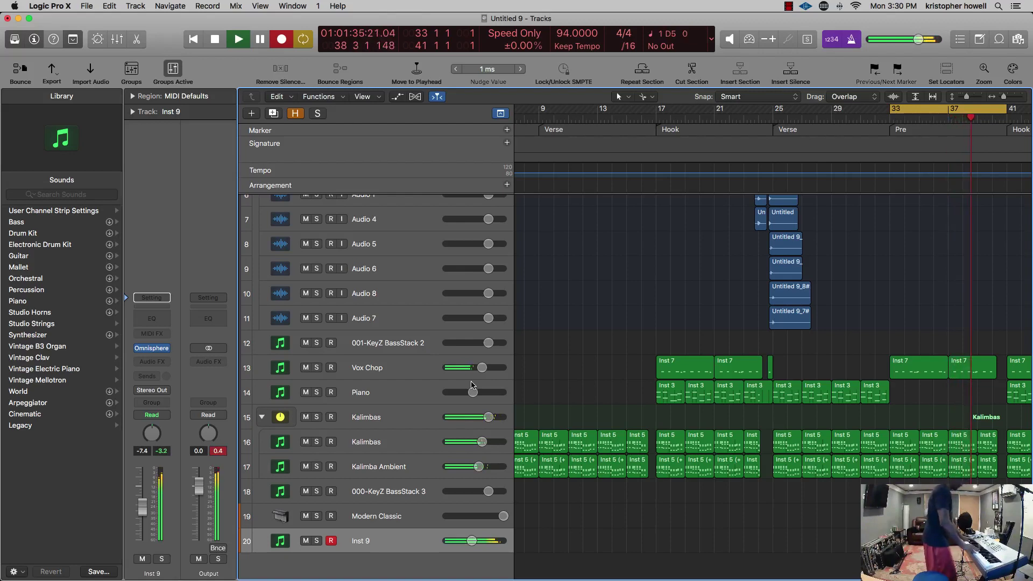
{"action": "key", "text": "space"}
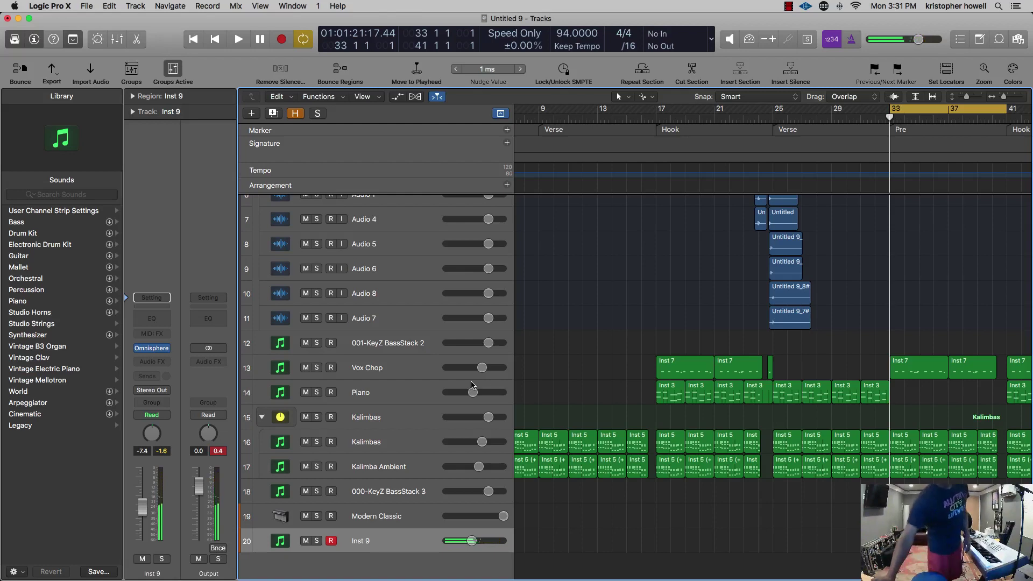
- Set the Inst 9 track volume to -12.0 dB and play back the recorded take
{"action": "key", "text": "super+Tab"}
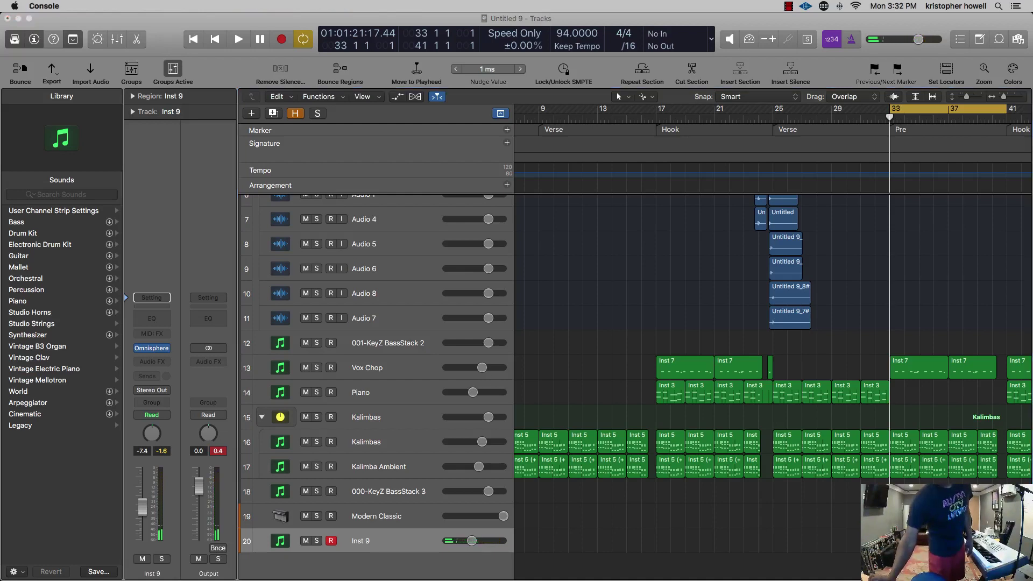
{"action": "left_click_drag", "start_coordinate": [472, 546], "coordinate": [466, 547]}
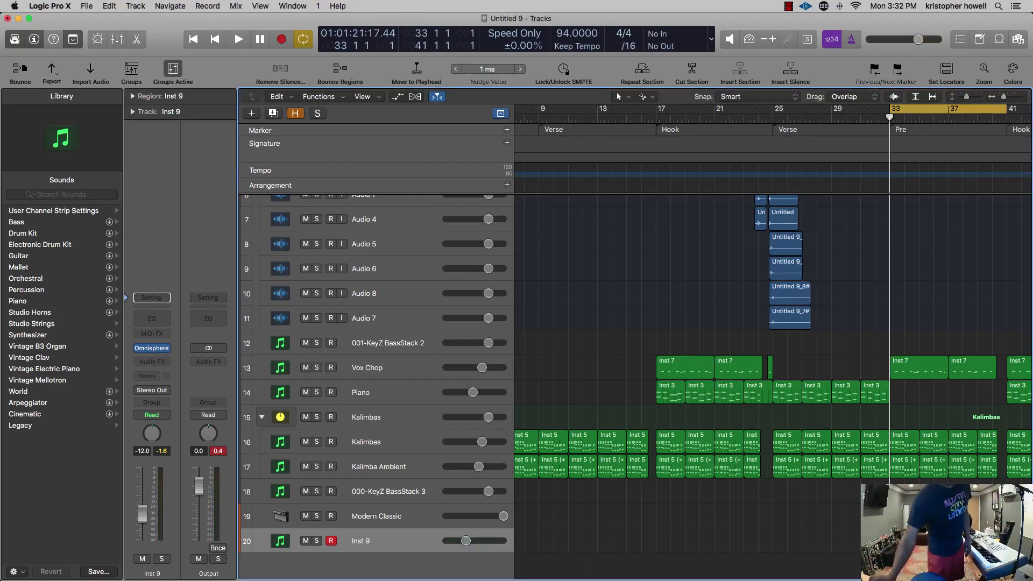
{"action": "key", "text": "super+Tab"}
{"action": "key", "text": "space"}
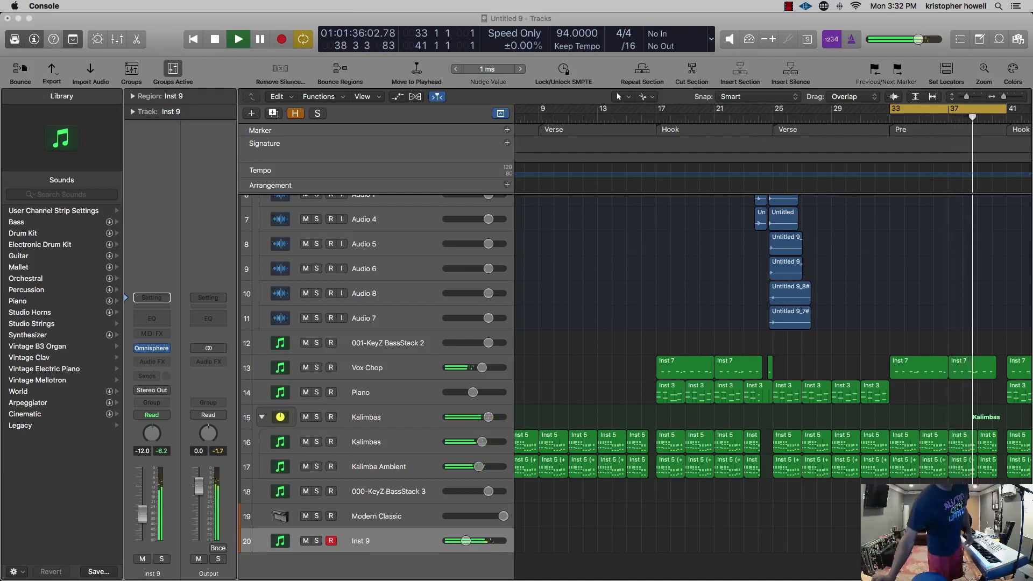
- Delete the recorded Inst 9 region from the Pre section
{"action": "key", "text": "super+Tab"}
{"action": "key", "text": "Delete"}
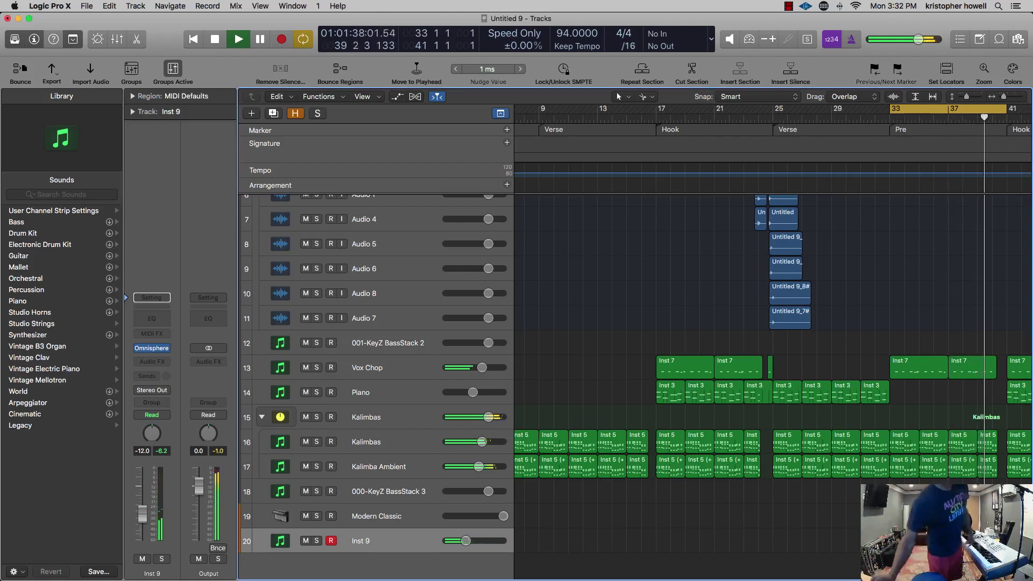
- Set the cycle range to the second half of the Pre section, bars 37 to 41
{"action": "left_click", "coordinate": [911, 110]}
{"action": "scroll", "coordinate": [885, 115], "scroll_direction": "left", "scroll_amount": 3}
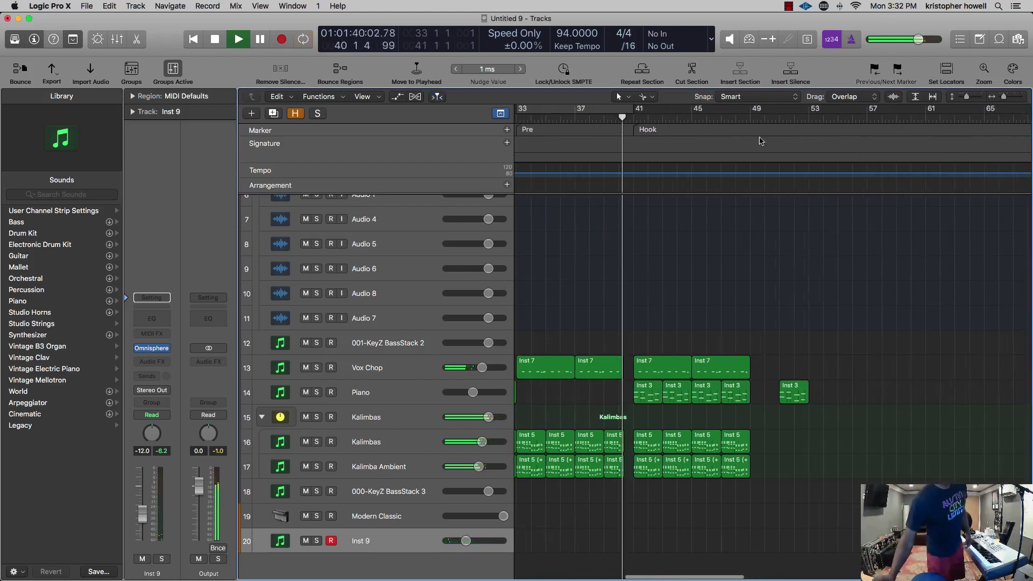
{"action": "left_click_drag", "start_coordinate": [574, 108], "coordinate": [627, 107]}
{"action": "left_click", "coordinate": [589, 107]}
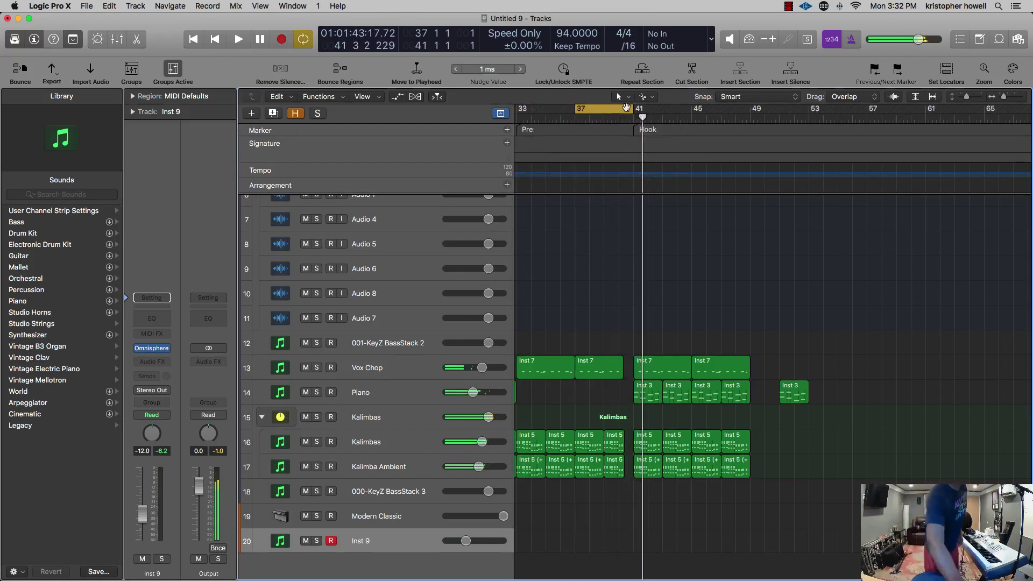
- Record the synth part on the Inst 9 track over the bars 37 to 41 cycle
{"action": "key", "text": "r"}
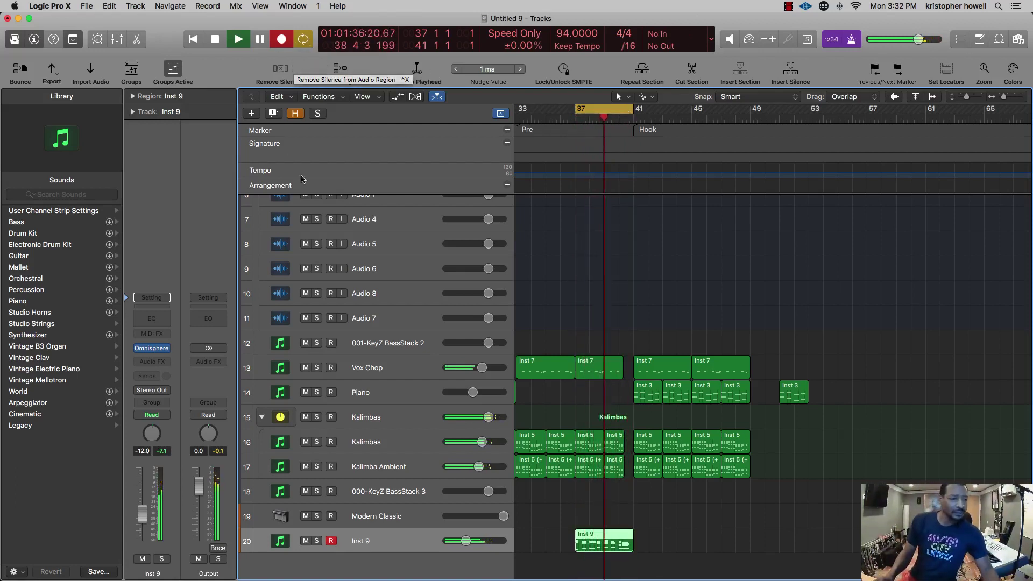
{"action": "mouse_move", "coordinate": [585, 541]}
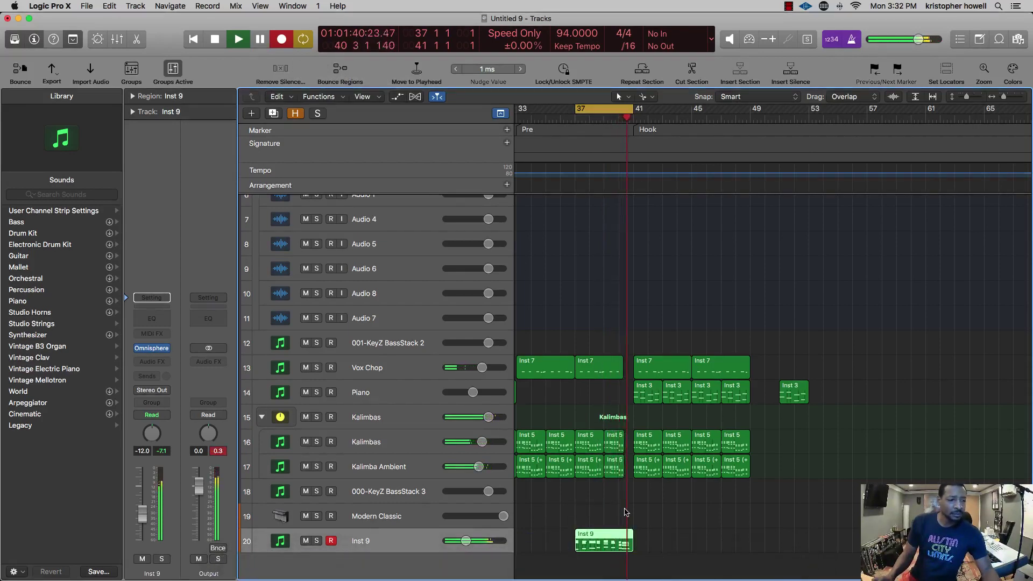
{"action": "key", "text": "space"}
- Lower the Inst 9 track volume to -20.5 dB and play back the recorded part
{"action": "left_click_drag", "start_coordinate": [465, 541], "coordinate": [457, 541]}
{"action": "key", "text": "space"}
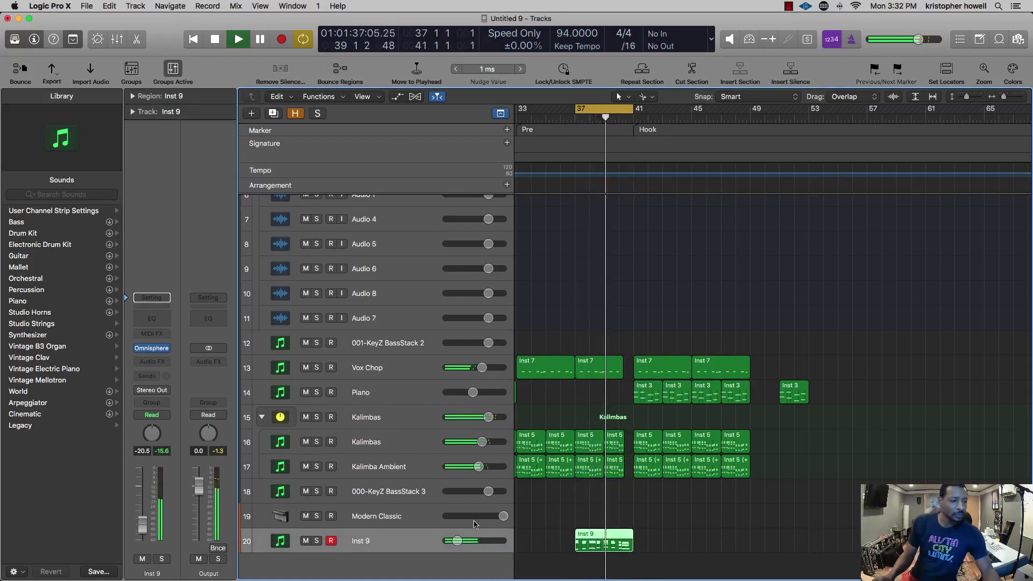
- Mute the Kalimbas and Kalimba Ambient instrument tracks and set the Inst 9 track volume to -16.8 dB
{"action": "key", "text": "super+Right"}
{"action": "key", "text": "super+Right"}
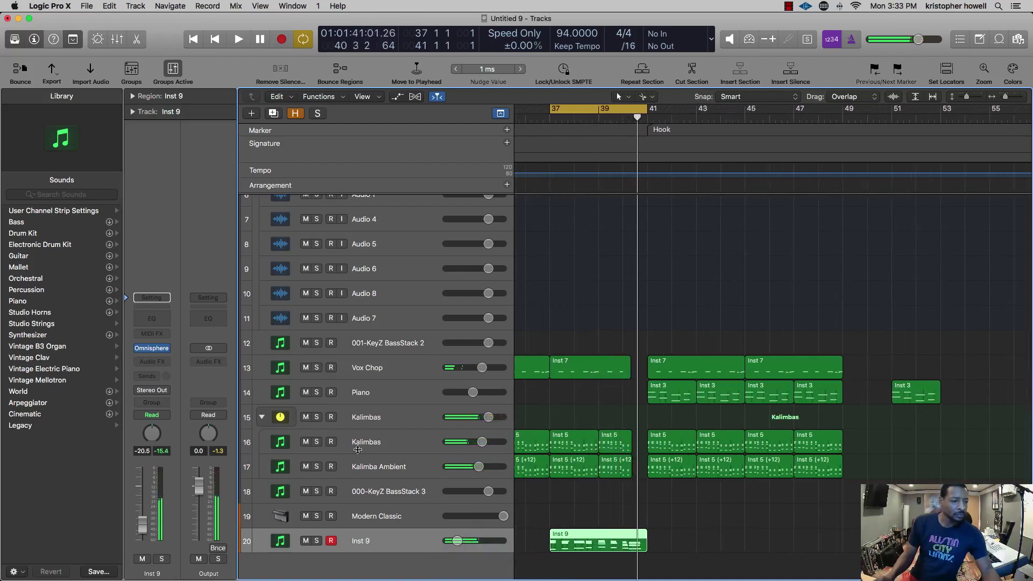
{"action": "left_click_drag", "start_coordinate": [305, 441], "coordinate": [305, 466]}
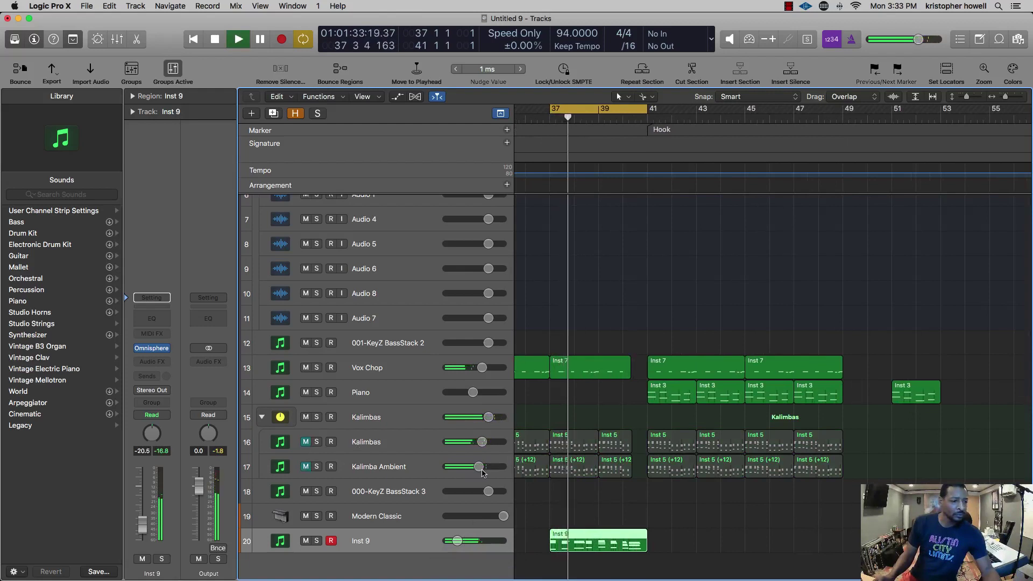
{"action": "left_click_drag", "start_coordinate": [456, 541], "coordinate": [460, 541]}
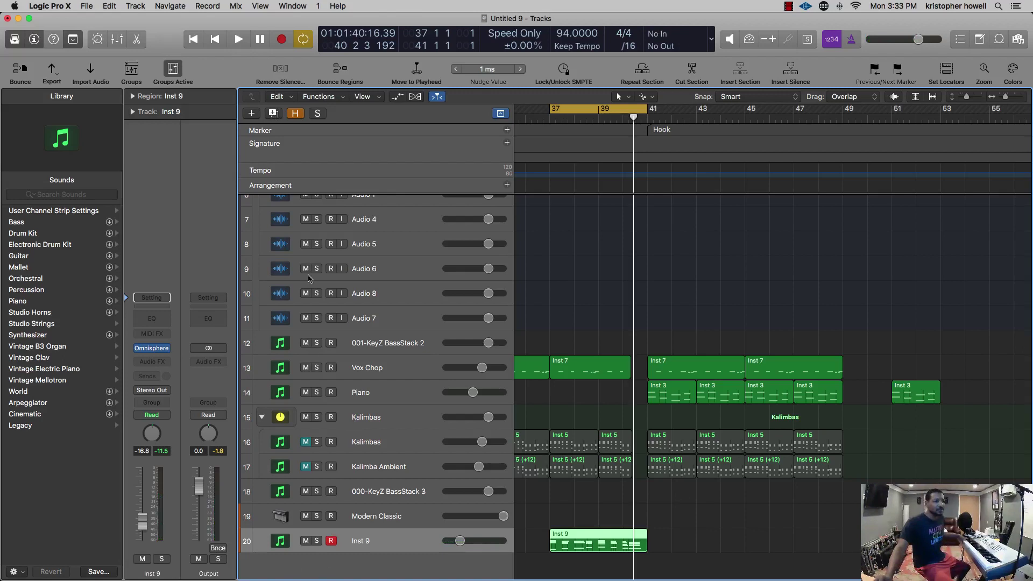
- Add a new instrument track below Inst 9 with the same Omnisphere channel settings
{"action": "key", "text": "alt+super+s"}
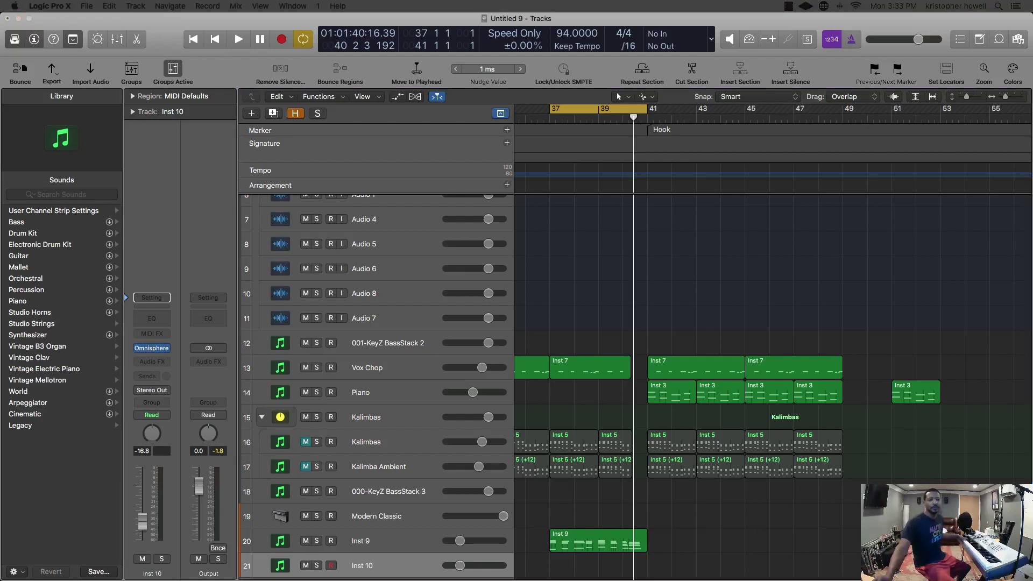
- Open the full Omnisphere patch browser for the Inst 10 track and filter the patches to the Synth Poly category
{"action": "left_click_drag", "start_coordinate": [385, 580], "coordinate": [383, 49]}
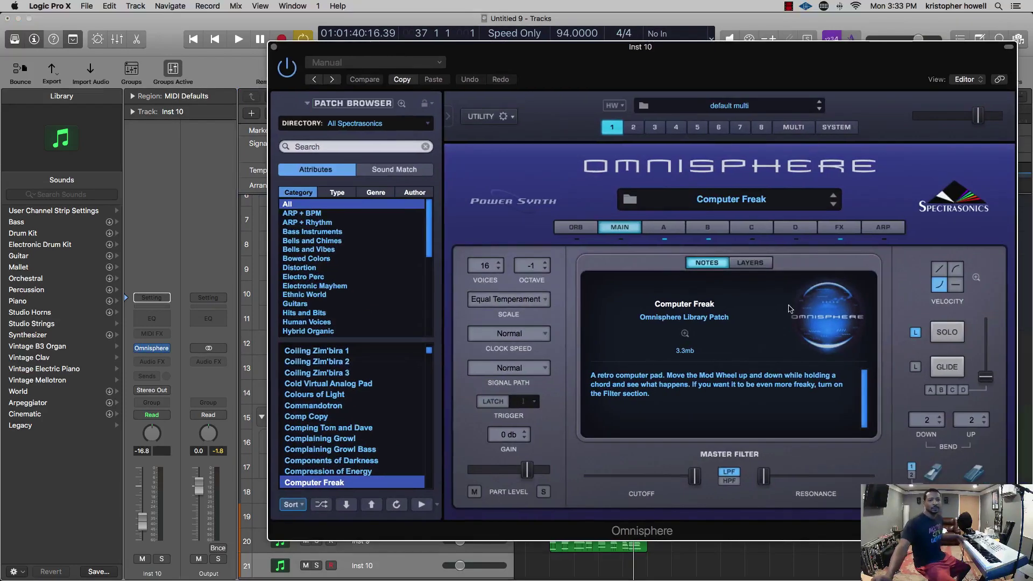
{"action": "left_click", "coordinate": [815, 312]}
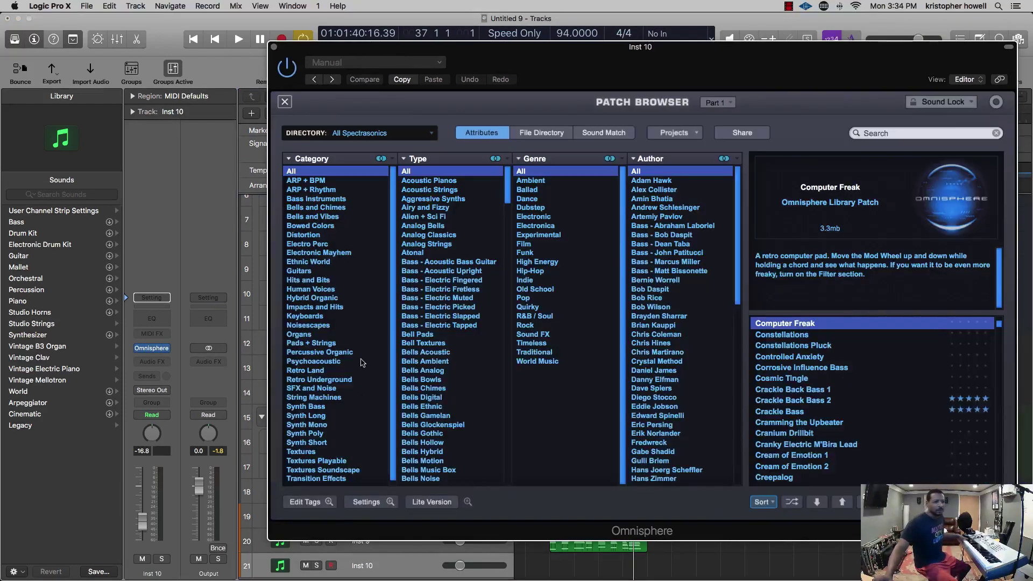
{"action": "scroll", "coordinate": [371, 311], "scroll_direction": "down", "scroll_amount": 1}
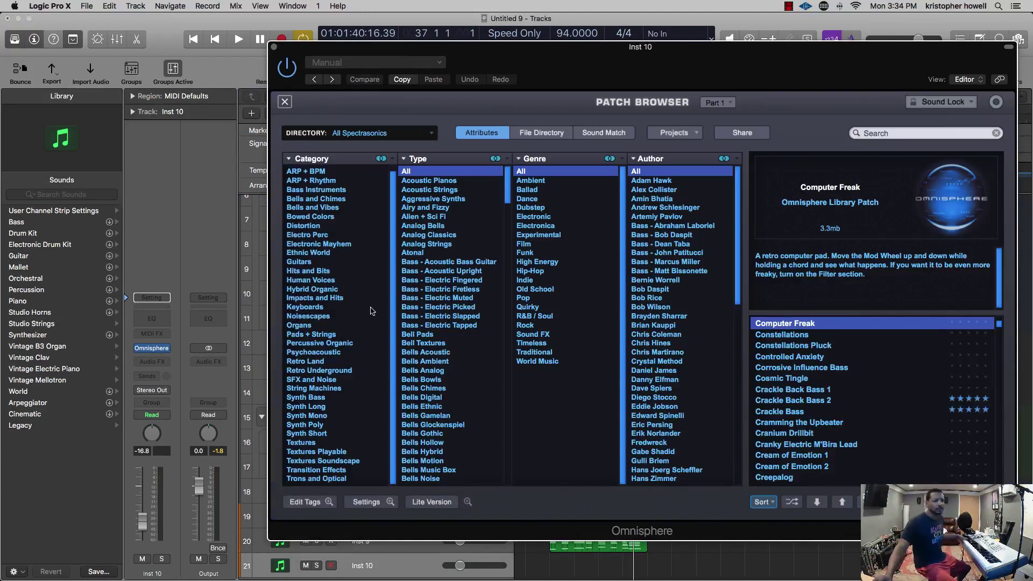
{"action": "left_click", "coordinate": [327, 425]}
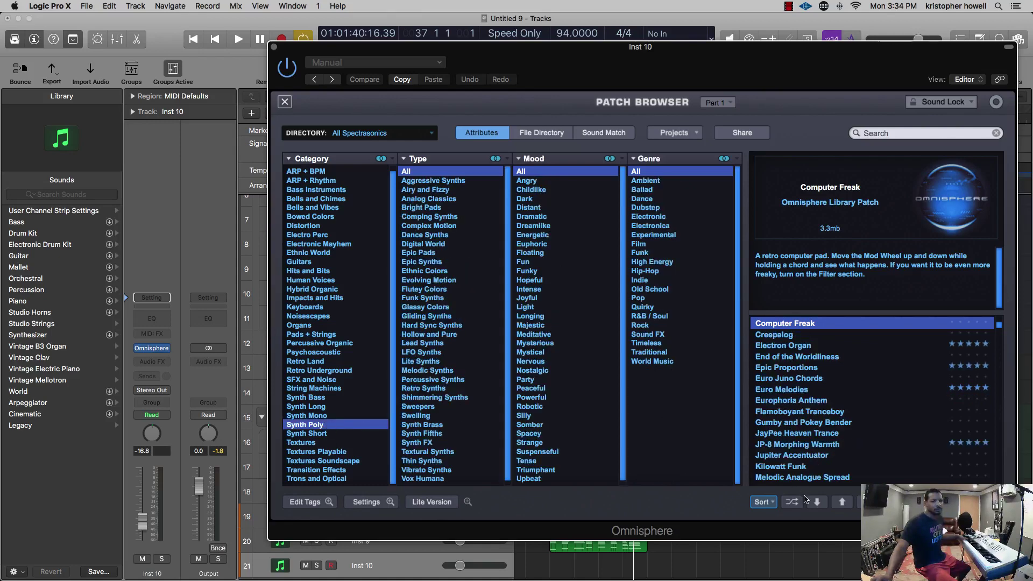
- Sort the Synth Poly patches by ratings and go to the five-star patches at the start of the list
{"action": "left_click", "coordinate": [788, 500]}
{"action": "left_click", "coordinate": [788, 501]}
{"action": "left_click", "coordinate": [759, 502]}
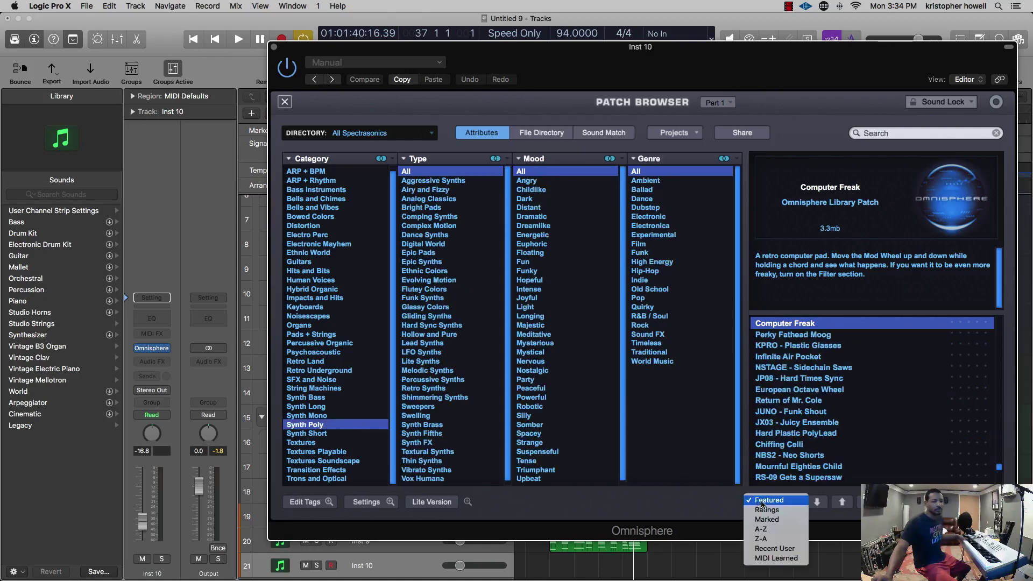
{"action": "left_click", "coordinate": [784, 500]}
{"action": "left_click", "coordinate": [786, 502]}
{"action": "scroll", "coordinate": [804, 401], "scroll_direction": "up", "scroll_amount": 10}
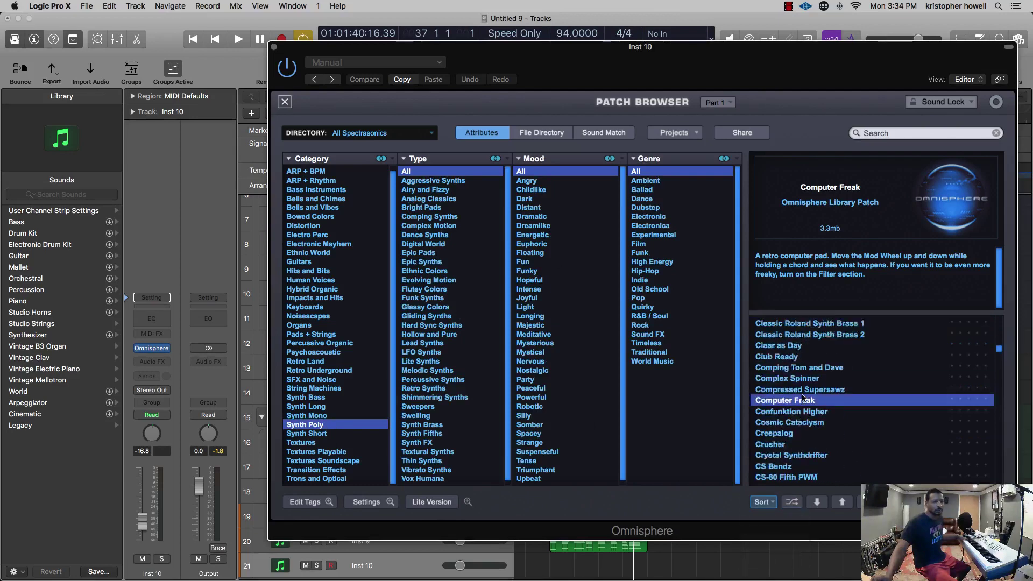
{"action": "scroll", "coordinate": [805, 401], "scroll_direction": "down", "scroll_amount": 5}
- Audition the patches from JDXA - Love Harp to Jupiter 8 Brass and raise the Inst 10 volume to -13.2 dB
{"action": "left_click", "coordinate": [802, 400]}
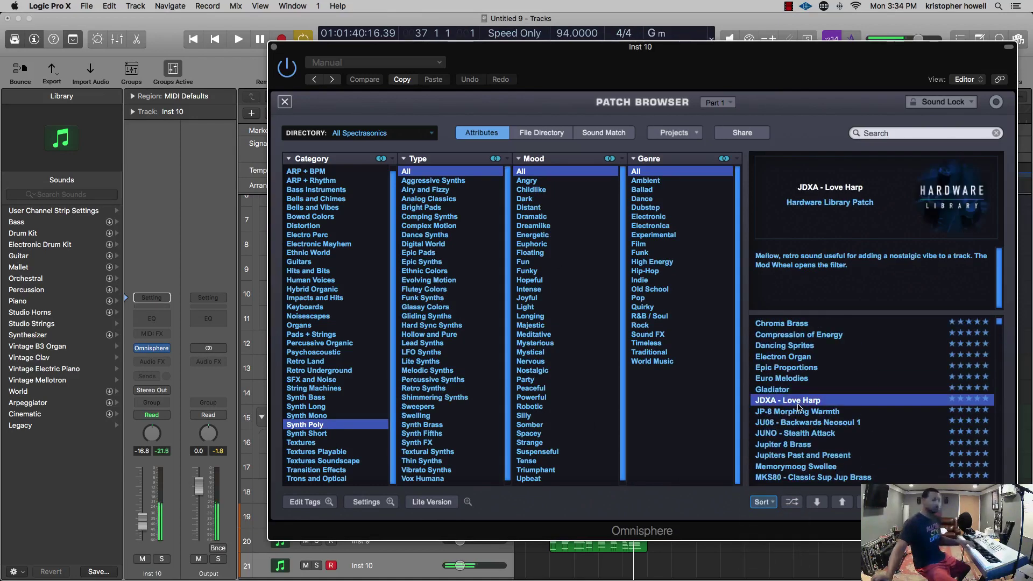
{"action": "left_click", "coordinate": [796, 412]}
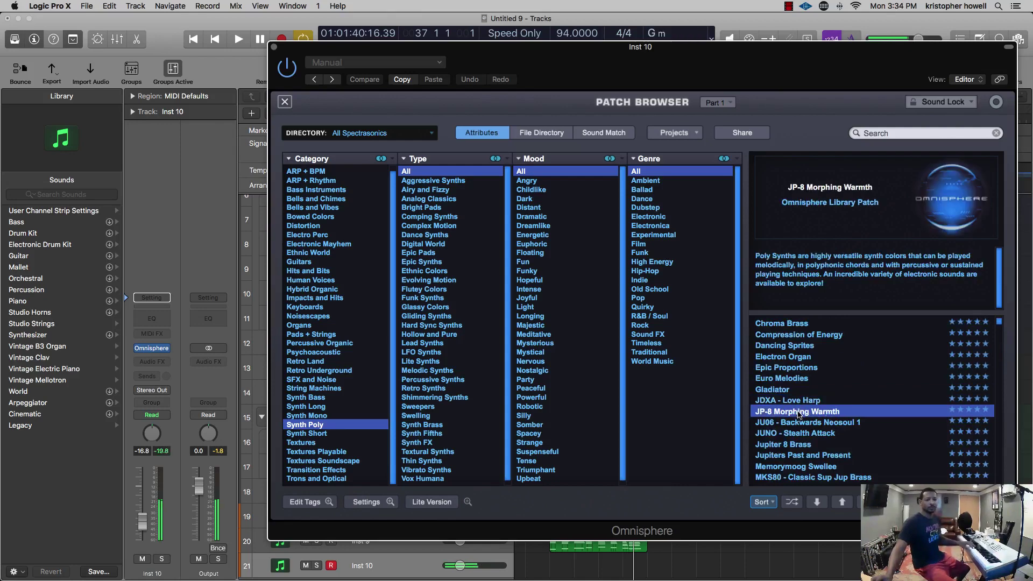
{"action": "left_click", "coordinate": [800, 423]}
{"action": "left_click", "coordinate": [801, 433]}
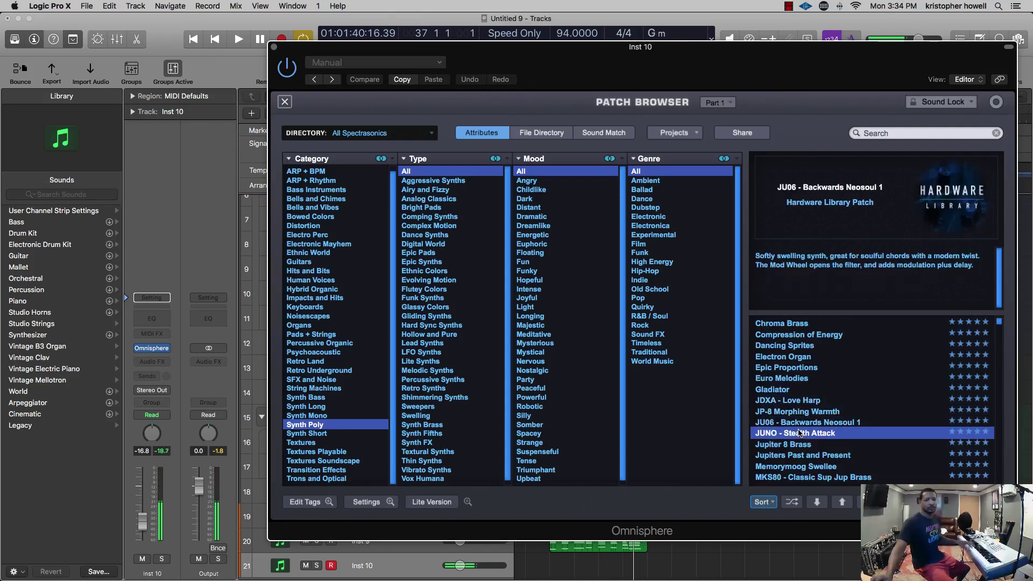
{"action": "left_click", "coordinate": [786, 446]}
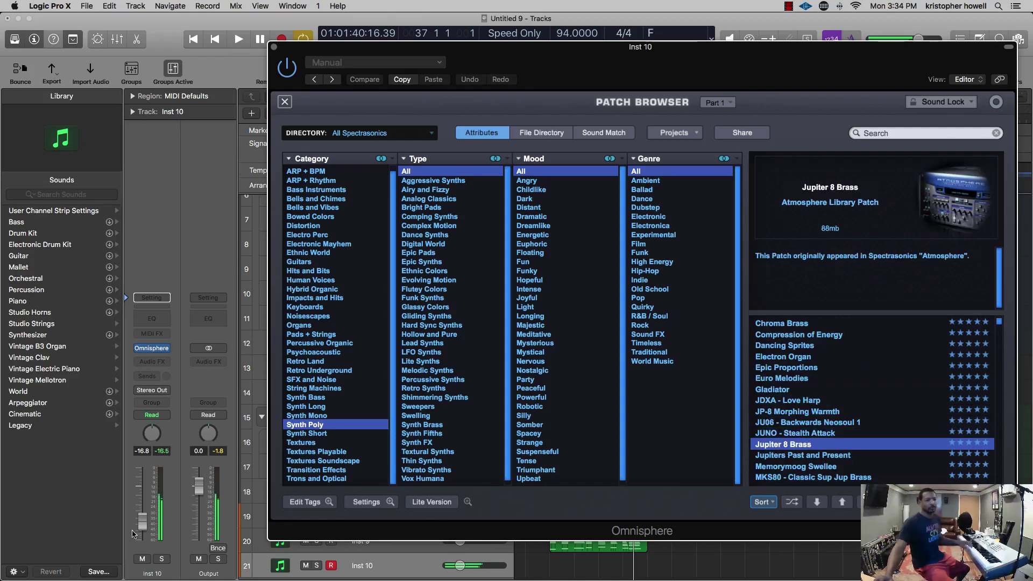
{"action": "left_click_drag", "start_coordinate": [143, 520], "coordinate": [143, 514]}
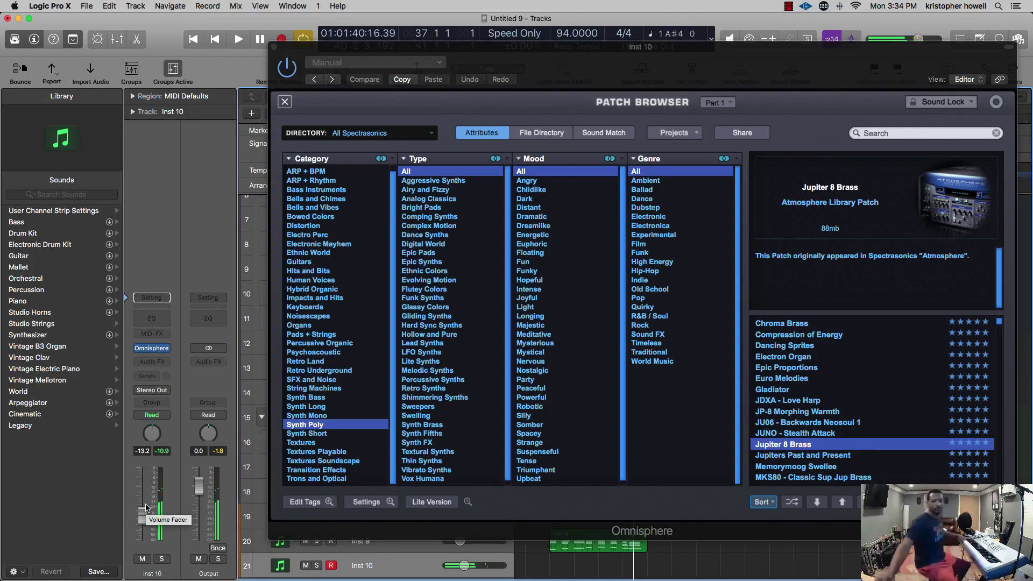
- Audition the Synth Poly patches one by one from Jupiters Past and Present through Perky Moog Whistles 1
{"action": "left_click", "coordinate": [813, 455]}
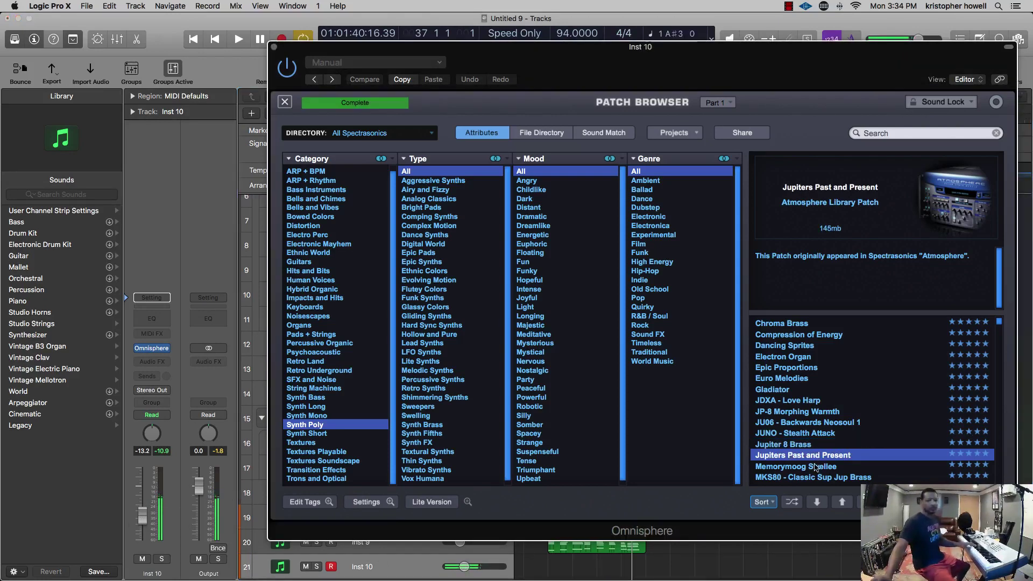
{"action": "left_click", "coordinate": [815, 467]}
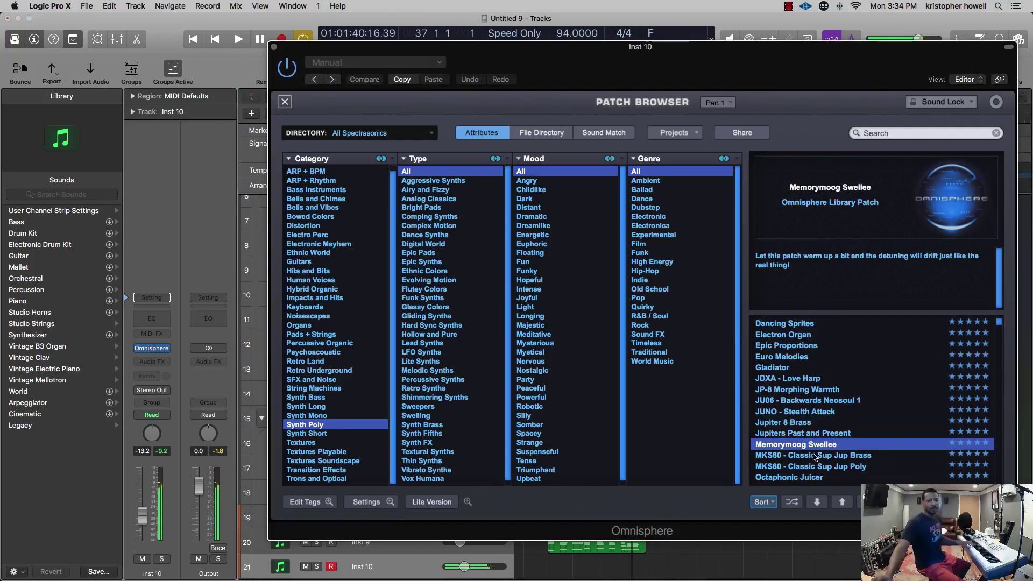
{"action": "left_click", "coordinate": [817, 456]}
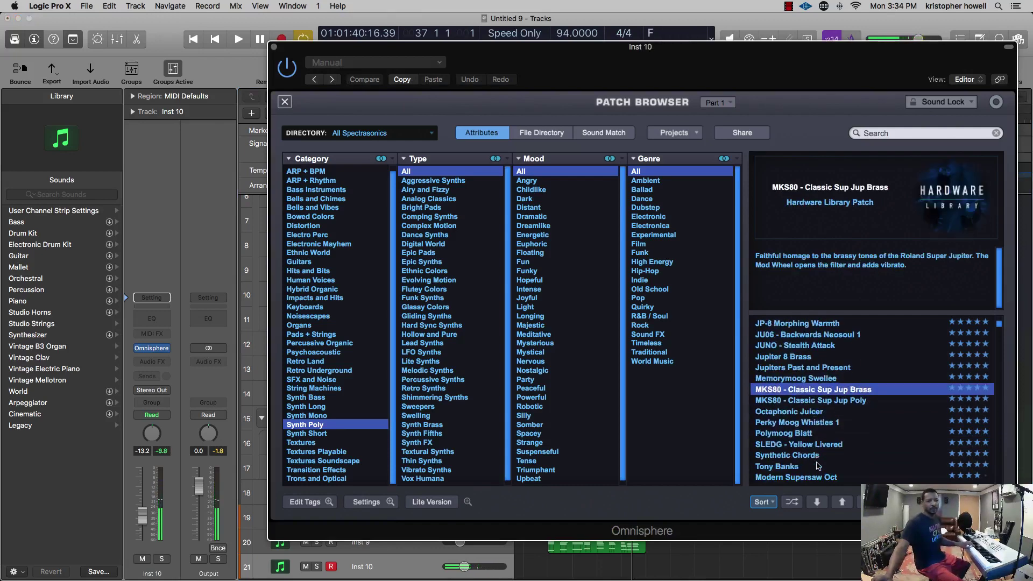
{"action": "left_click", "coordinate": [811, 401]}
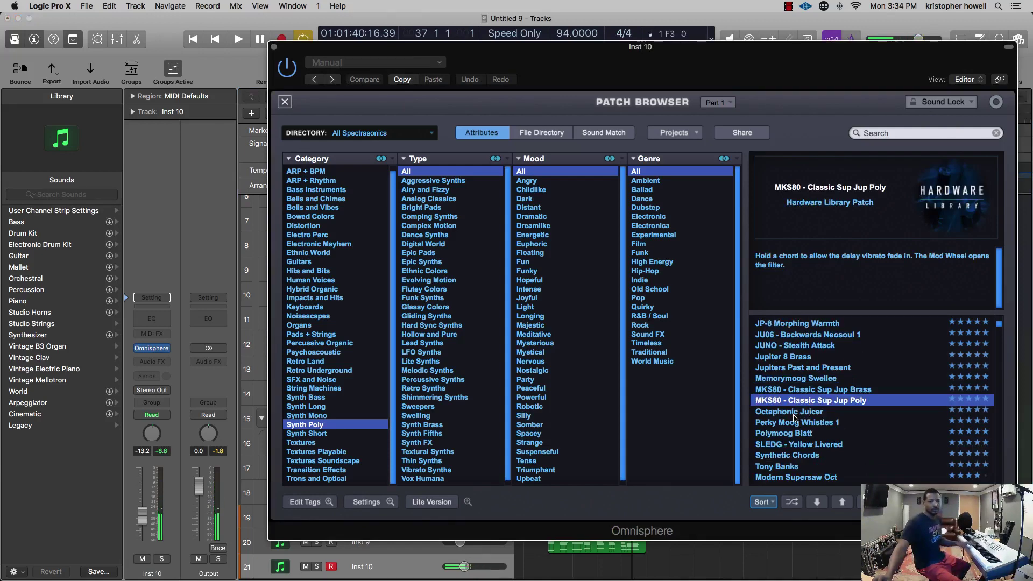
{"action": "left_click", "coordinate": [795, 413]}
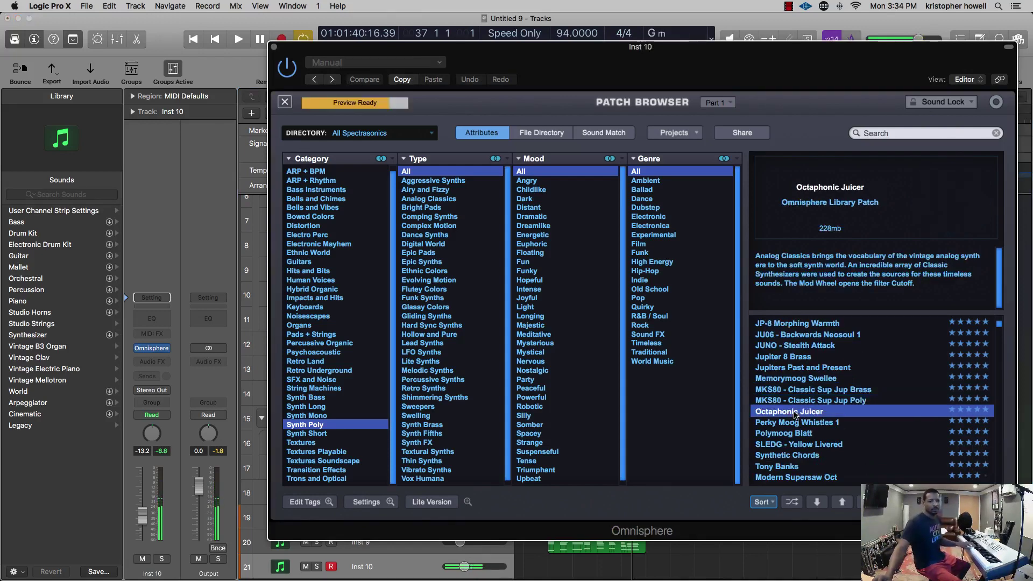
{"action": "left_click", "coordinate": [797, 422]}
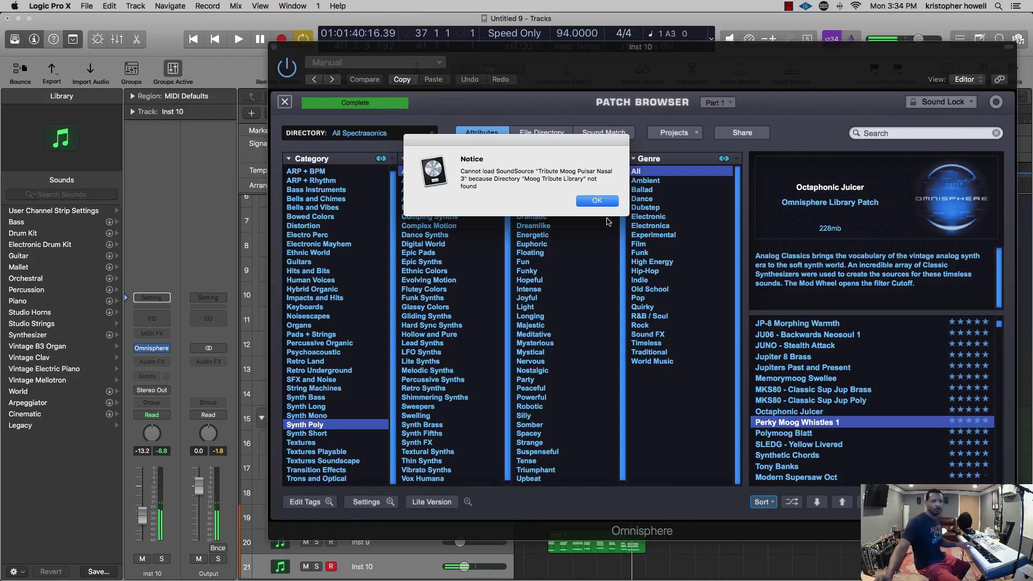
{"action": "left_click", "coordinate": [596, 200]}
- Audition Polymoog Blatt, SLEDG - Yellow Livered, Octaphonic Juicer, Name Check Pluck, Urgent Synergy and NLEAD - Wavering Sawz
{"action": "left_click", "coordinate": [812, 433]}
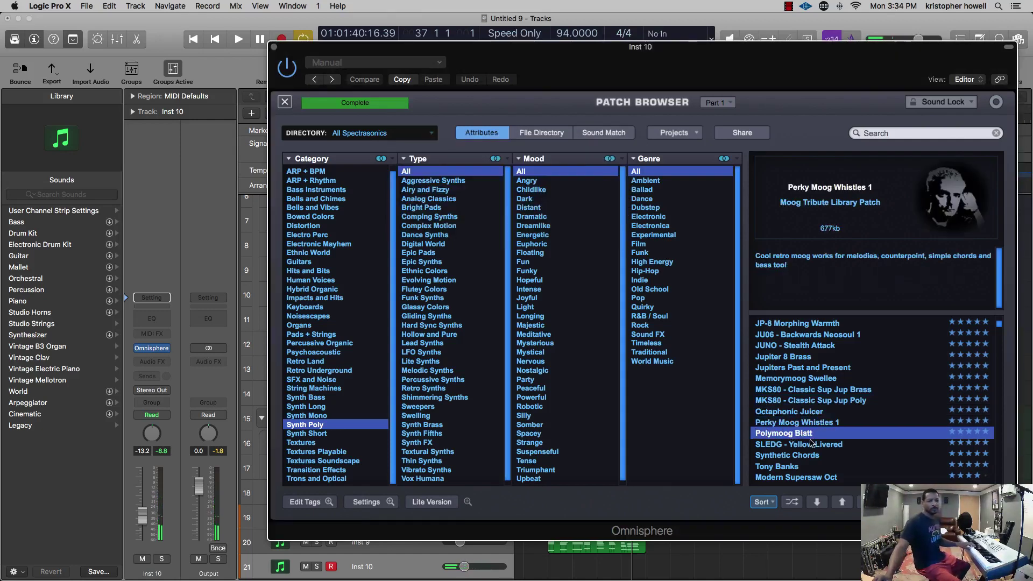
{"action": "left_click", "coordinate": [813, 444]}
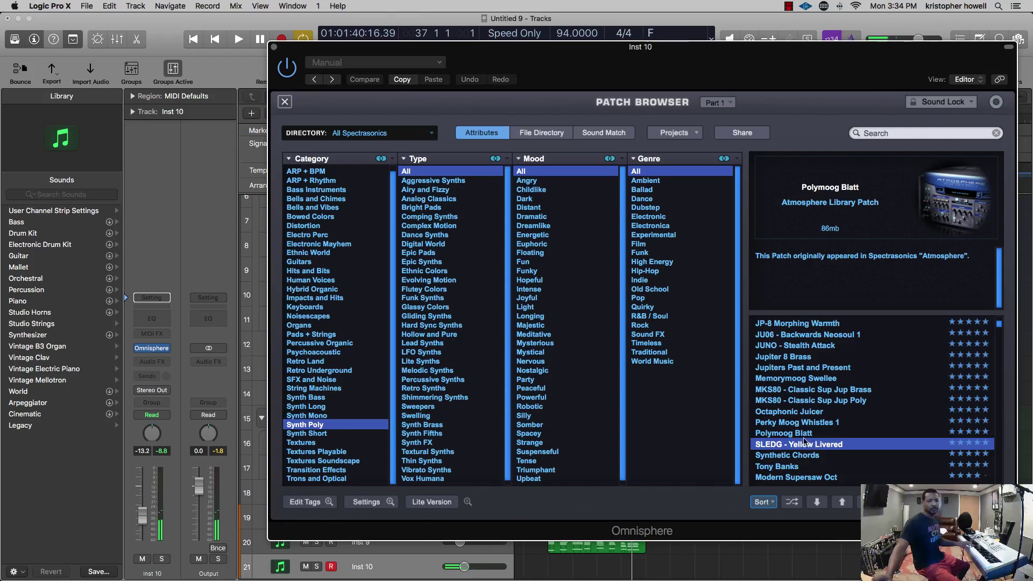
{"action": "scroll", "coordinate": [804, 443], "scroll_direction": "up", "scroll_amount": 3}
{"action": "left_click", "coordinate": [804, 444]}
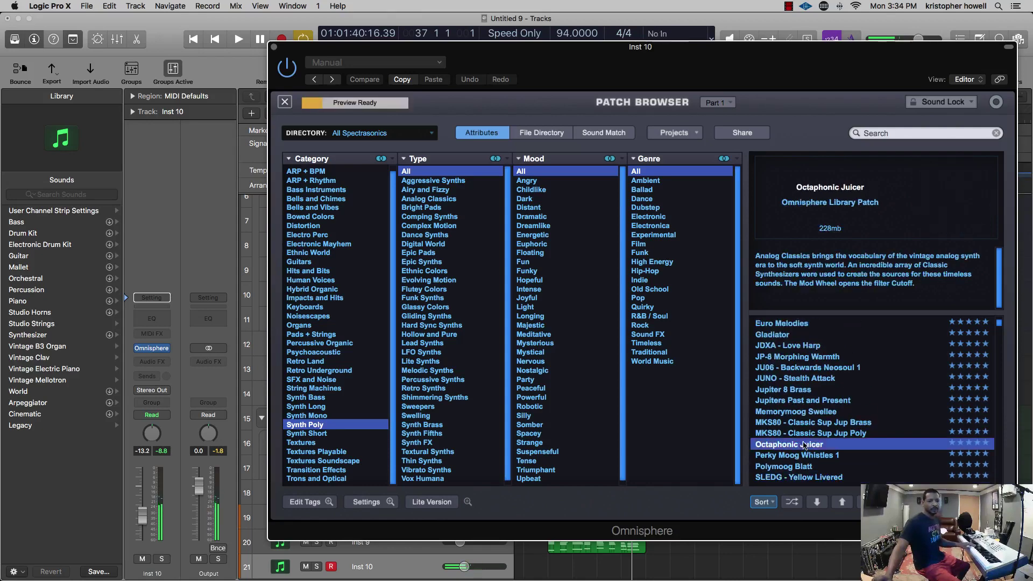
{"action": "scroll", "coordinate": [805, 445], "scroll_direction": "down", "scroll_amount": 8}
{"action": "left_click", "coordinate": [804, 434]}
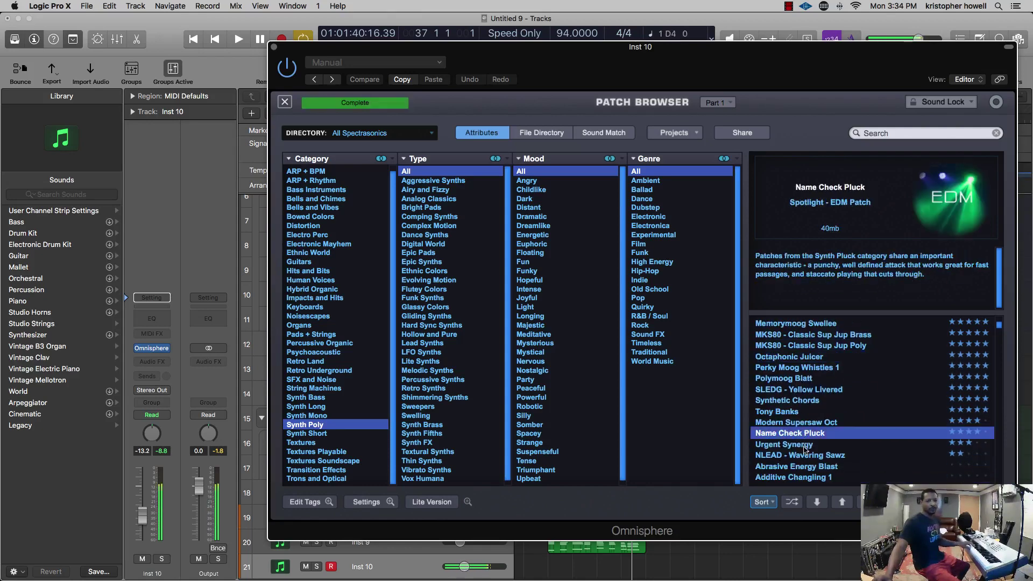
{"action": "left_click", "coordinate": [804, 445]}
{"action": "left_click", "coordinate": [816, 455]}
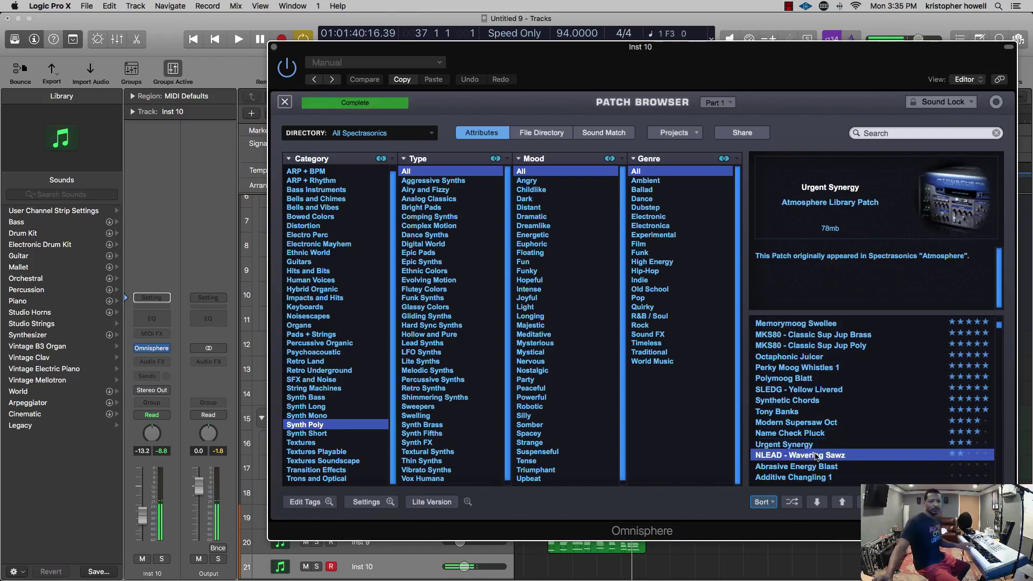
- Audition the unrated patches from Abrasive Energy Blast to American Obesity and load Anablizz on Inst 10
{"action": "scroll", "coordinate": [817, 452], "scroll_direction": "down", "scroll_amount": 4}
{"action": "left_click", "coordinate": [821, 424]}
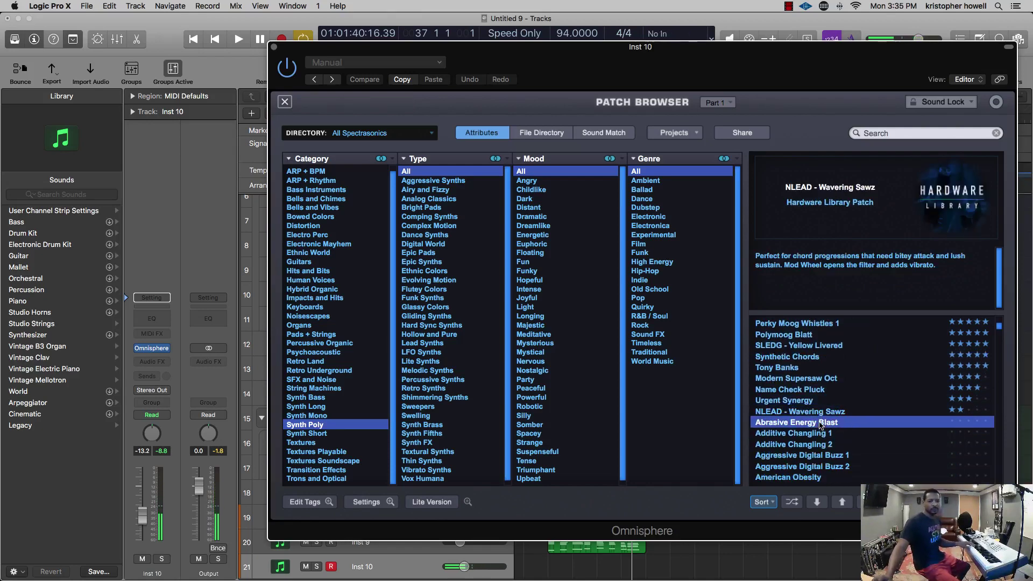
{"action": "left_click", "coordinate": [823, 446]}
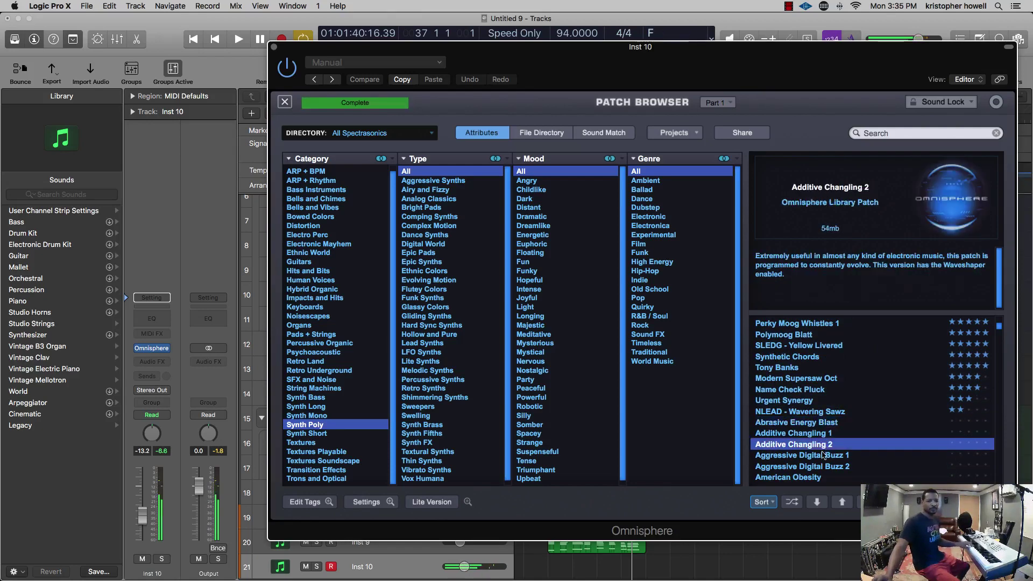
{"action": "left_click", "coordinate": [822, 457]}
{"action": "left_click", "coordinate": [824, 476]}
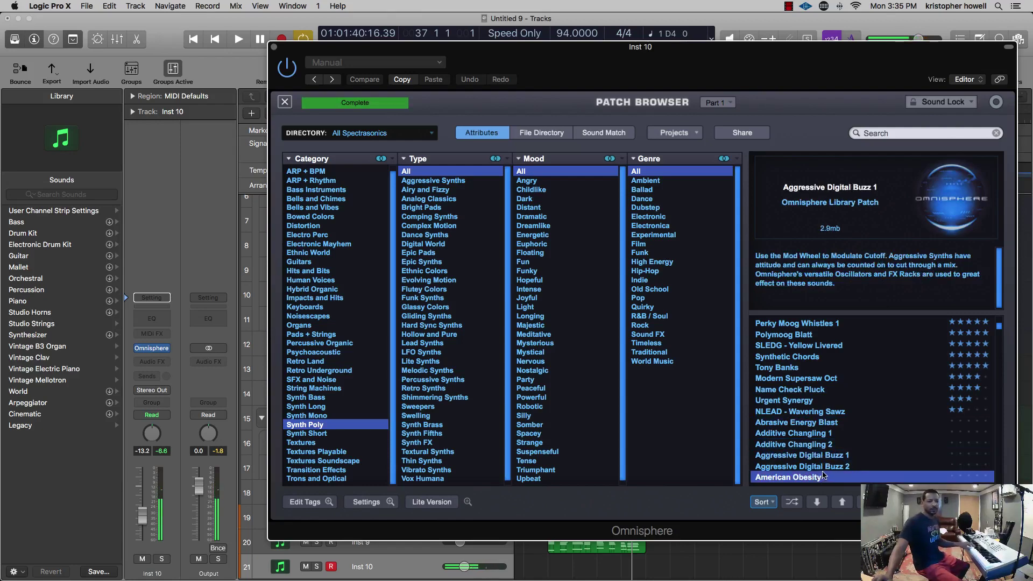
{"action": "scroll", "coordinate": [834, 454], "scroll_direction": "down", "scroll_amount": 4}
{"action": "left_click", "coordinate": [818, 447]}
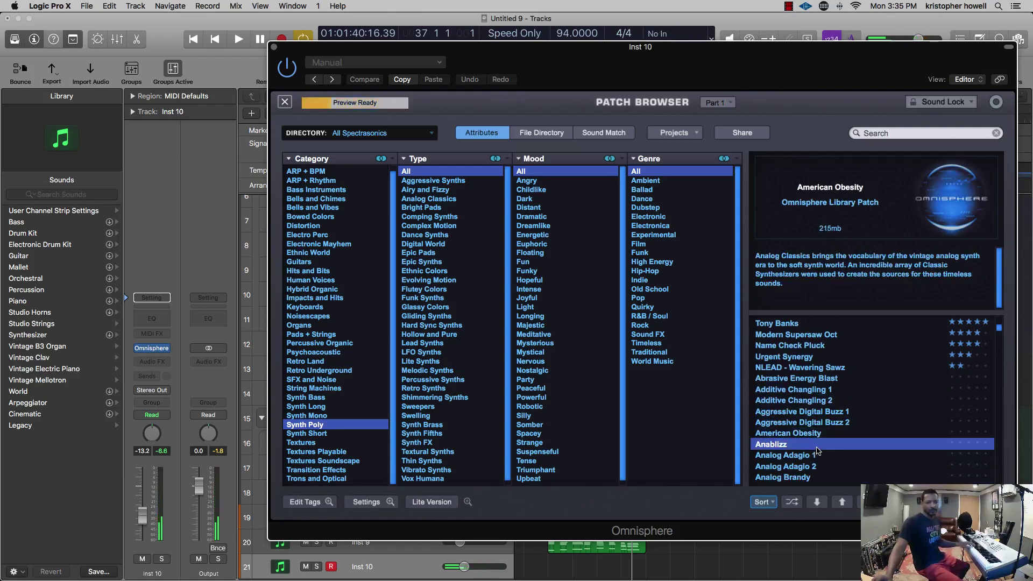
{"action": "scroll", "coordinate": [826, 462], "scroll_direction": "down", "scroll_amount": 4}
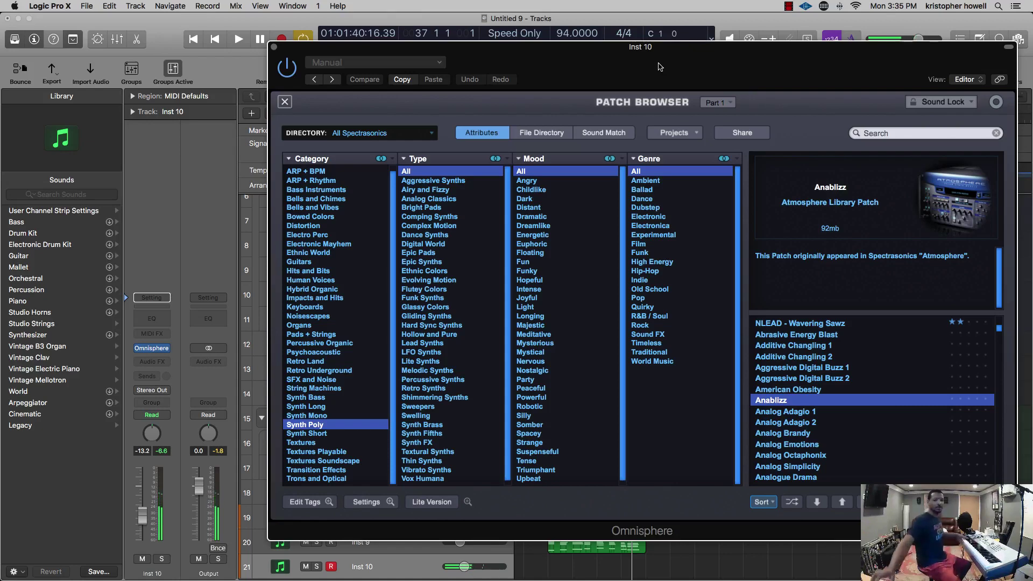
- Show the effects rack of the Anablizz patch and compare its sound with Chorus Echo bypassed and enabled
{"action": "left_click", "coordinate": [283, 102]}
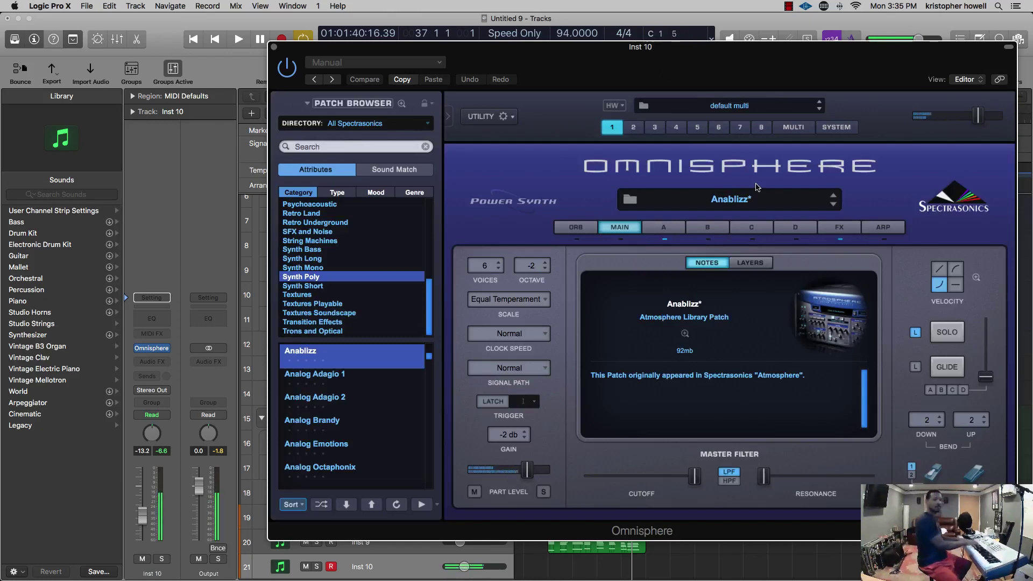
{"action": "left_click", "coordinate": [836, 228]}
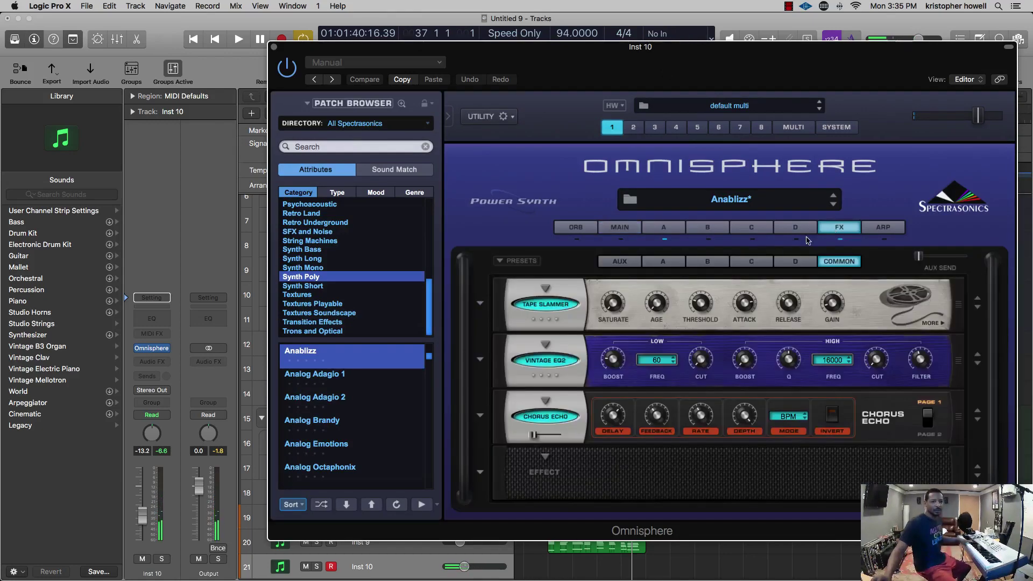
{"action": "left_click", "coordinate": [544, 420]}
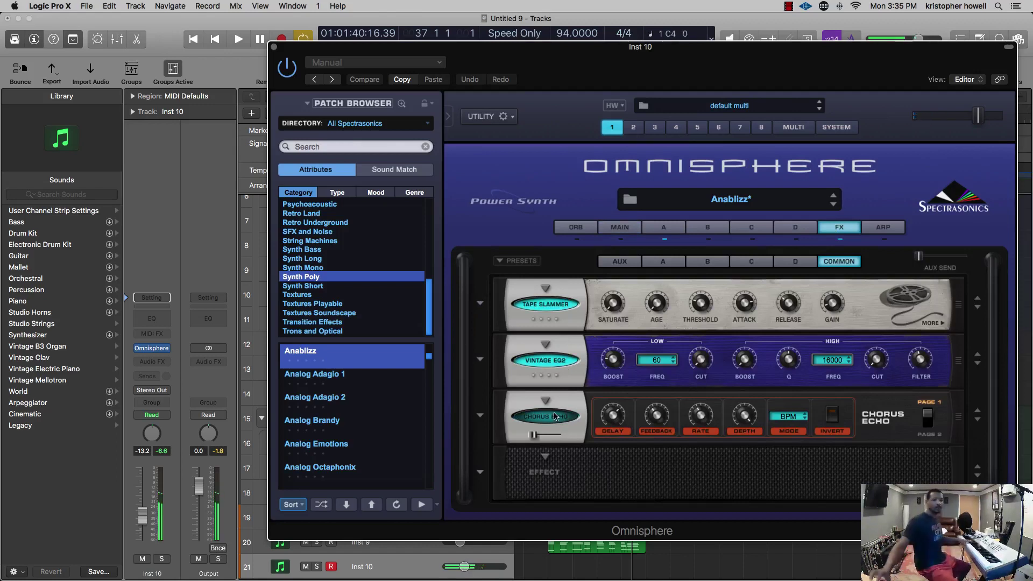
{"action": "left_click", "coordinate": [545, 420]}
{"action": "mouse_move", "coordinate": [533, 437]}
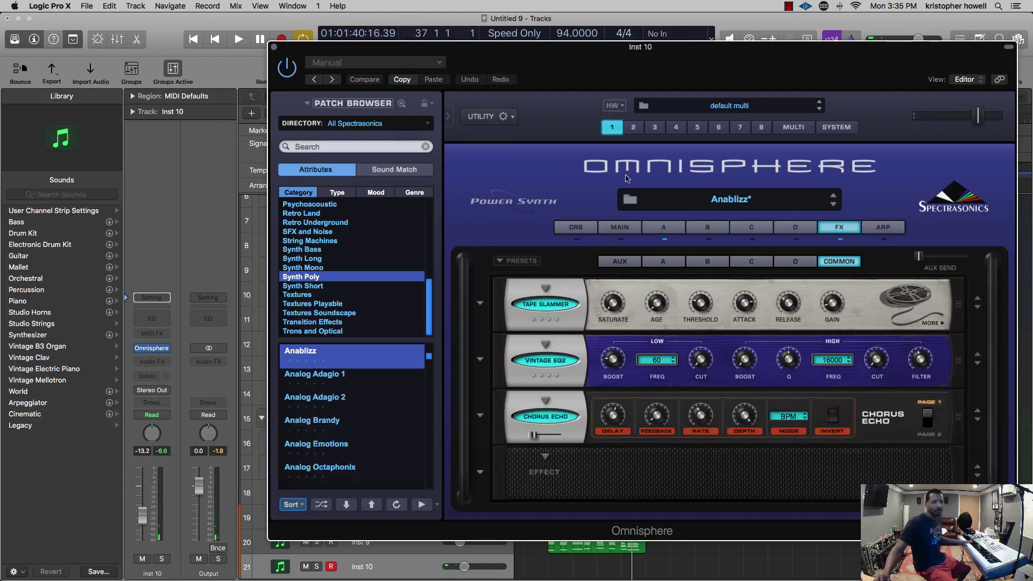
- Try the Analog Adagio 1 patch from the browser and go back to Anablizz
{"action": "left_click", "coordinate": [717, 203]}
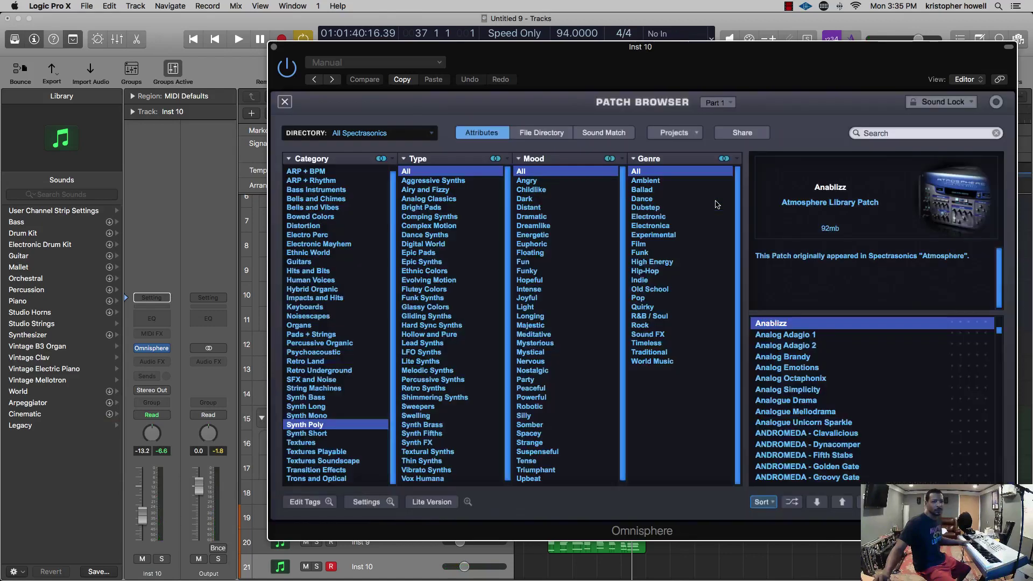
{"action": "left_click", "coordinate": [774, 335]}
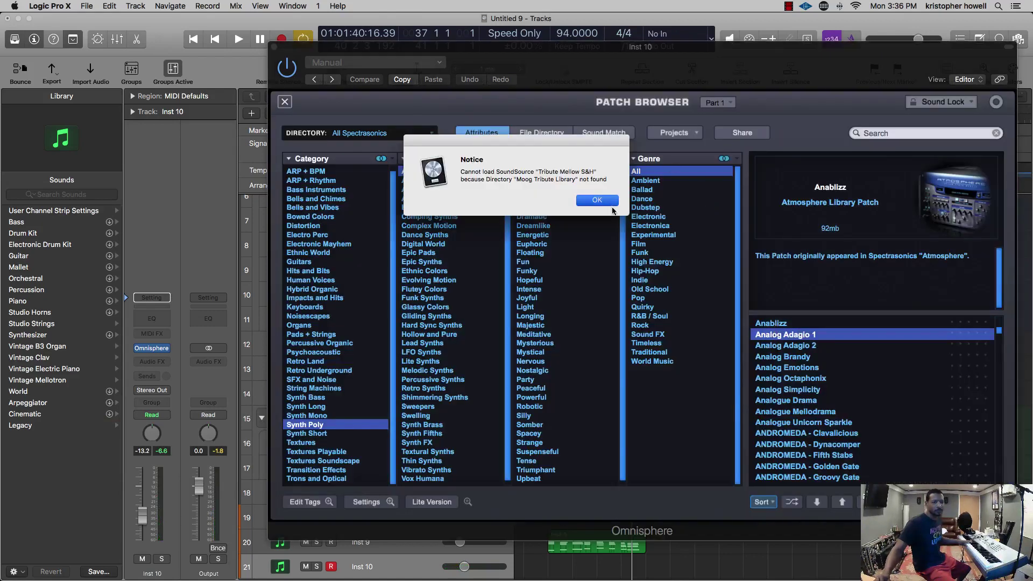
{"action": "left_click", "coordinate": [607, 201]}
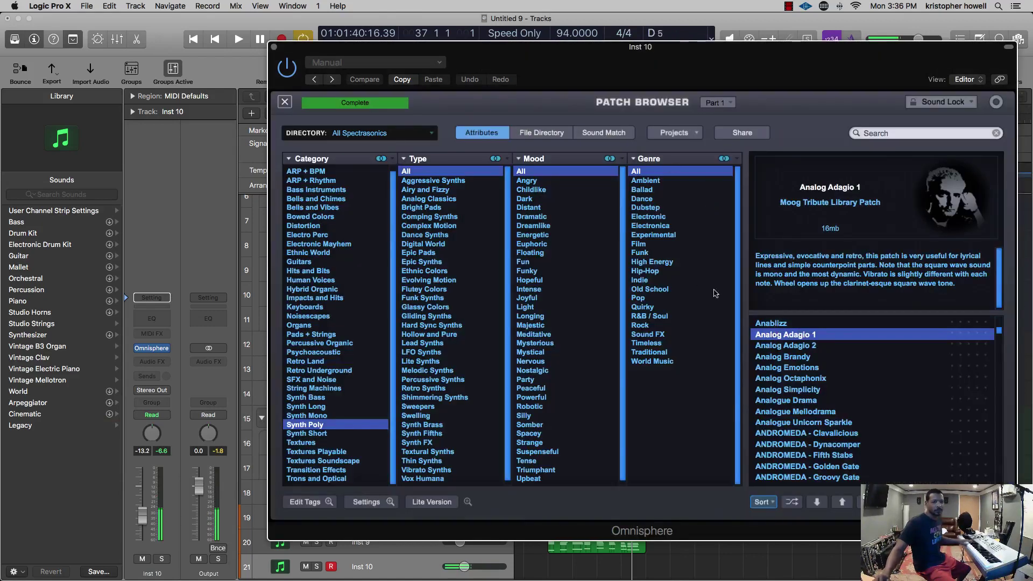
{"action": "left_click", "coordinate": [770, 324]}
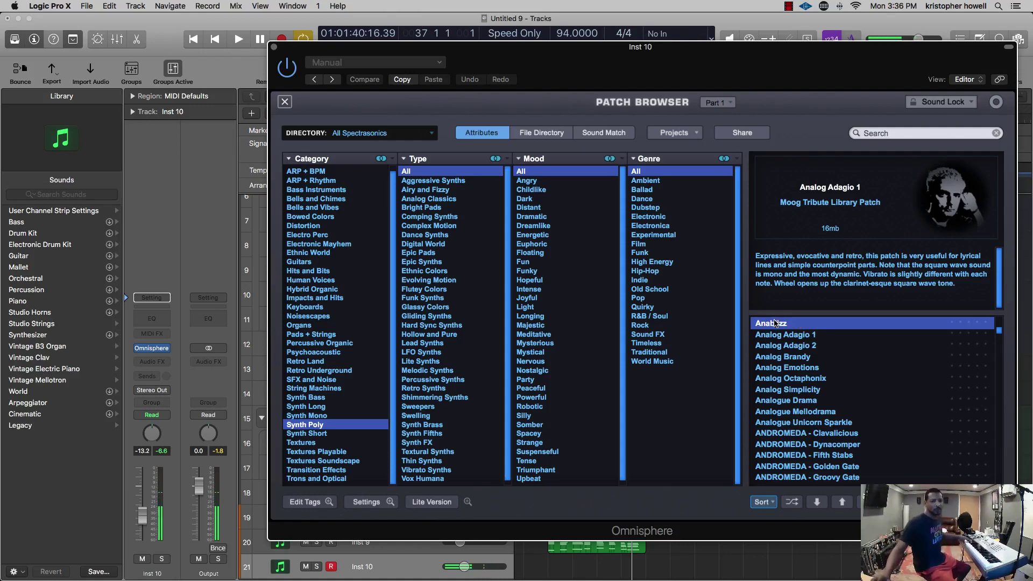
- Reduce the Chorus Echo mix and feedback on the Anablizz patch and switch on its Invert option
{"action": "left_click", "coordinate": [285, 102]}
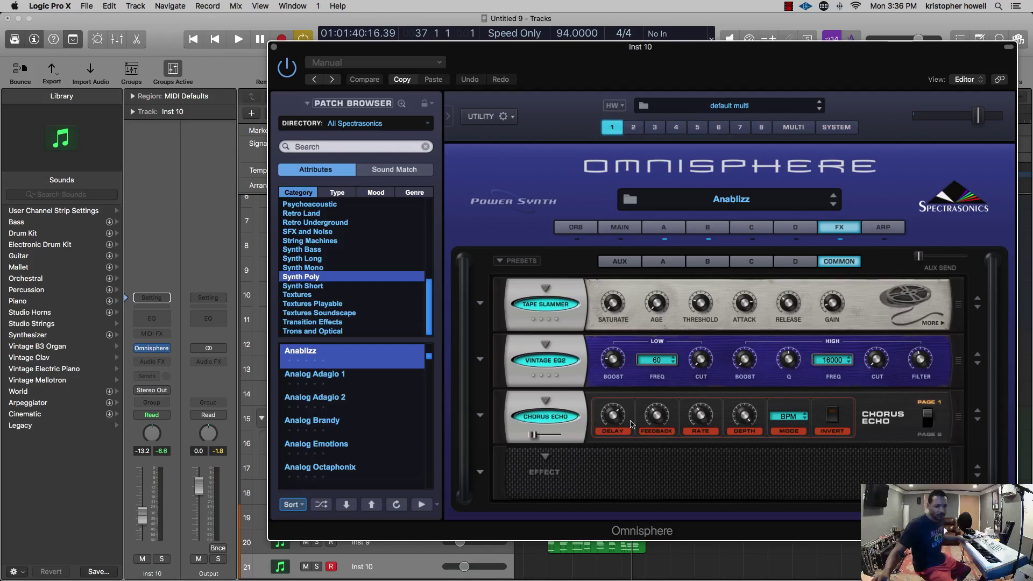
{"action": "left_click", "coordinate": [926, 419]}
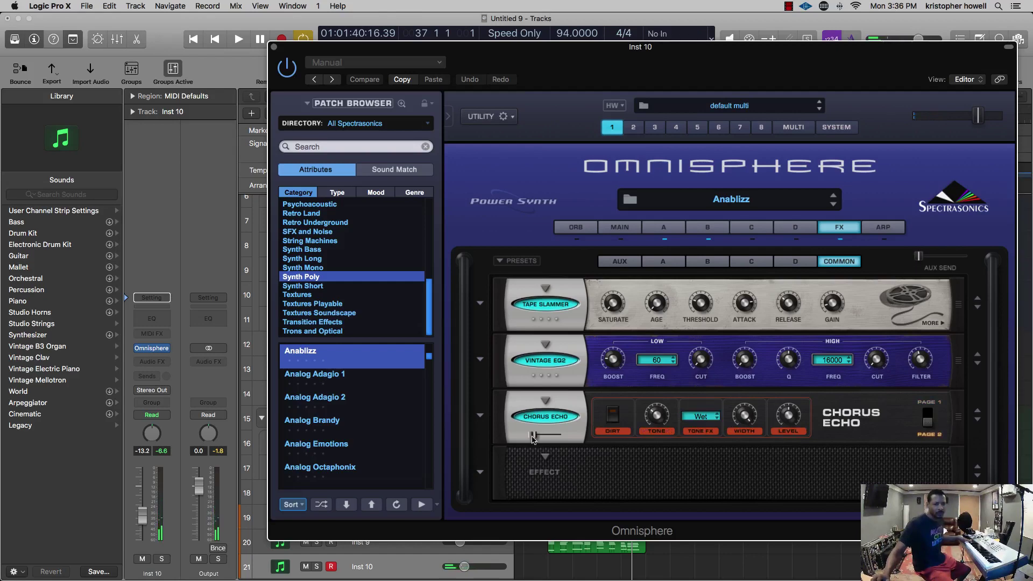
{"action": "left_click_drag", "start_coordinate": [532, 437], "coordinate": [531, 433]}
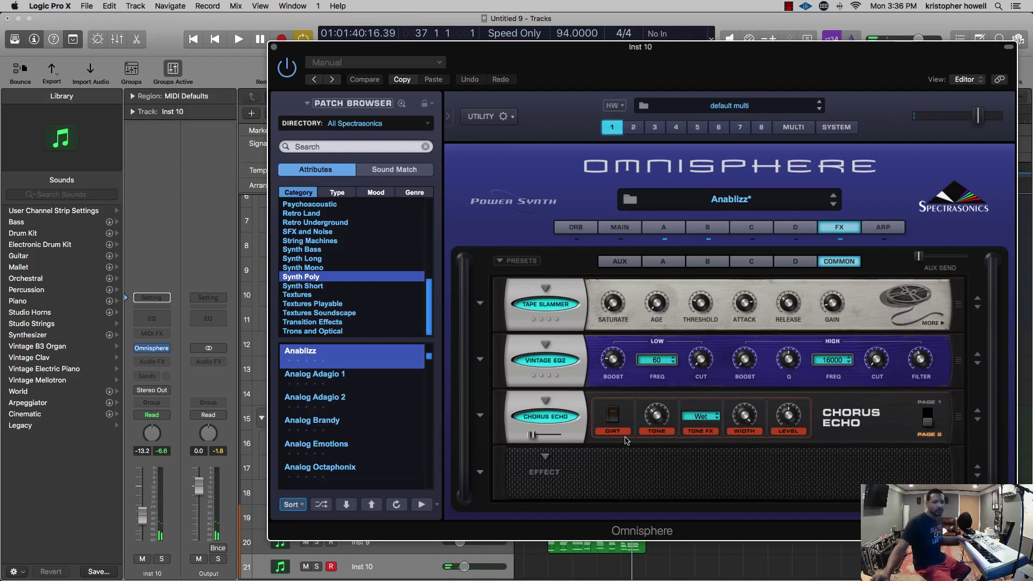
{"action": "left_click", "coordinate": [917, 420]}
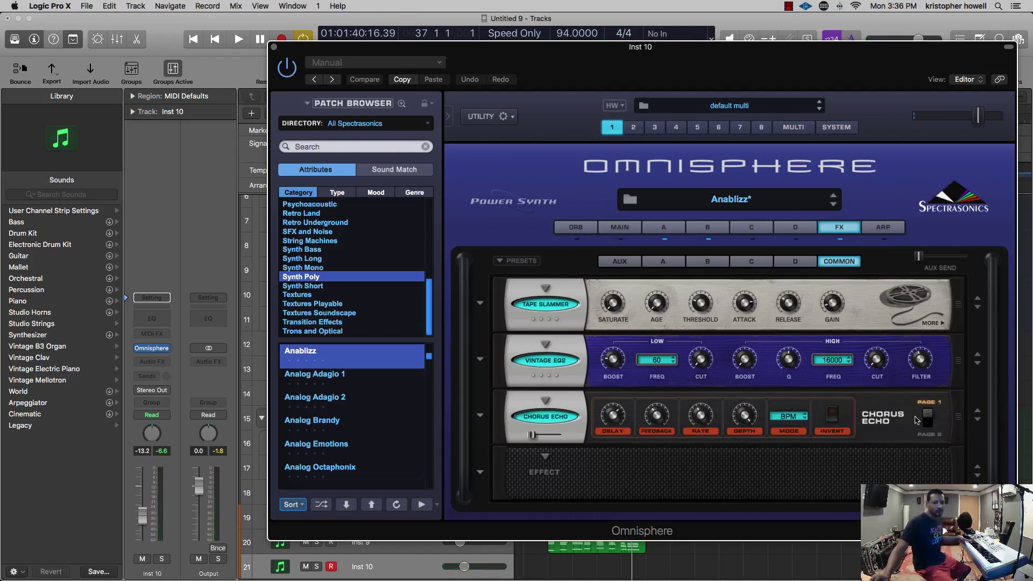
{"action": "left_click_drag", "start_coordinate": [655, 416], "coordinate": [656, 499]}
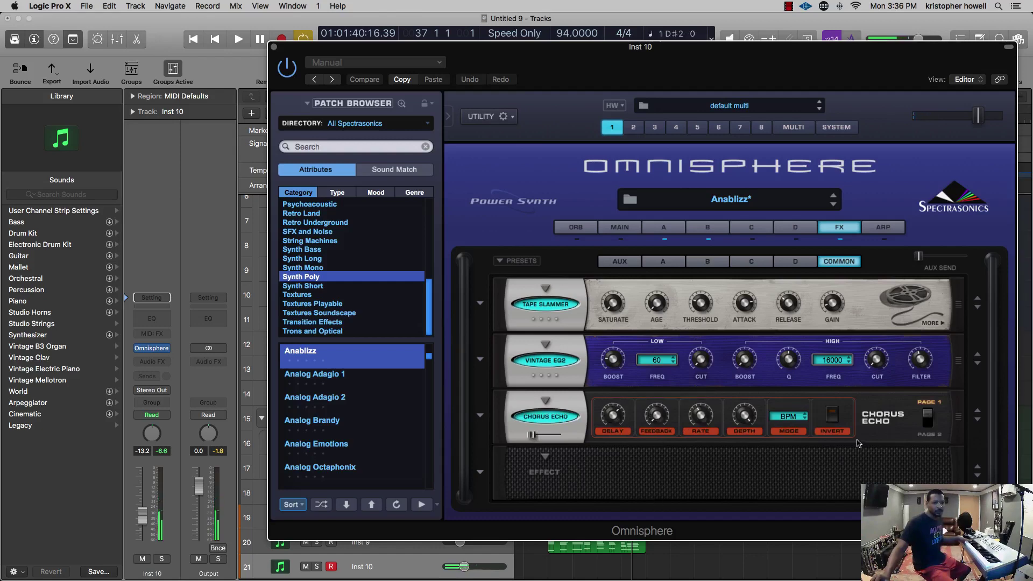
{"action": "left_click", "coordinate": [832, 416]}
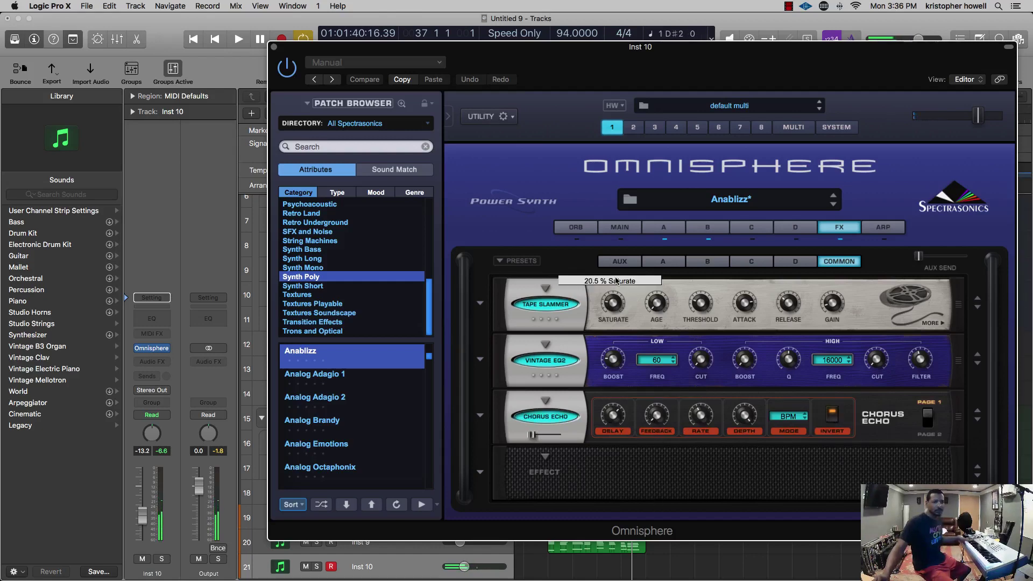
- Compare the Anablizz patch with layer A off and on, then slightly lower layer A's level
{"action": "left_click", "coordinate": [663, 231]}
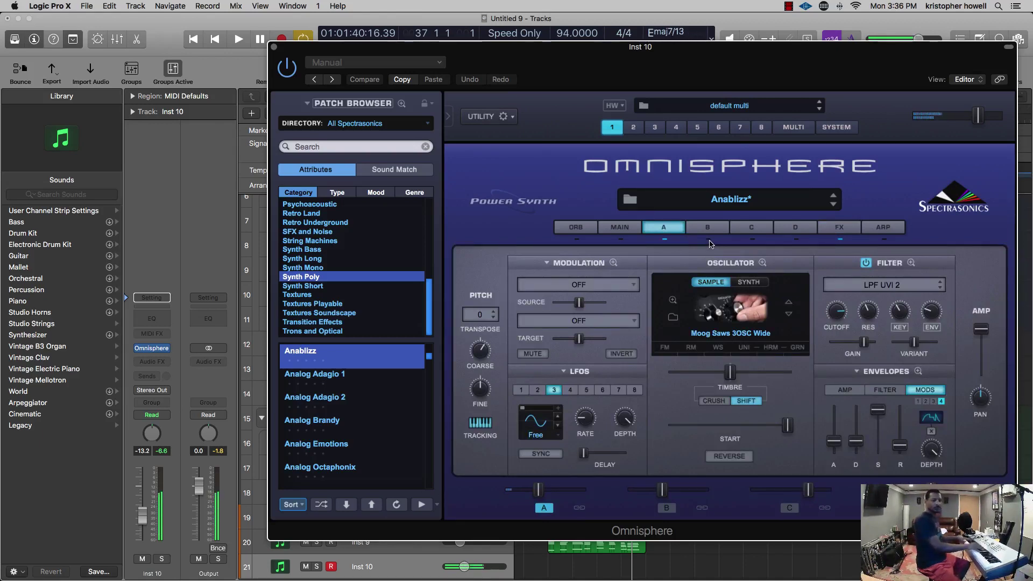
{"action": "left_click", "coordinate": [708, 228]}
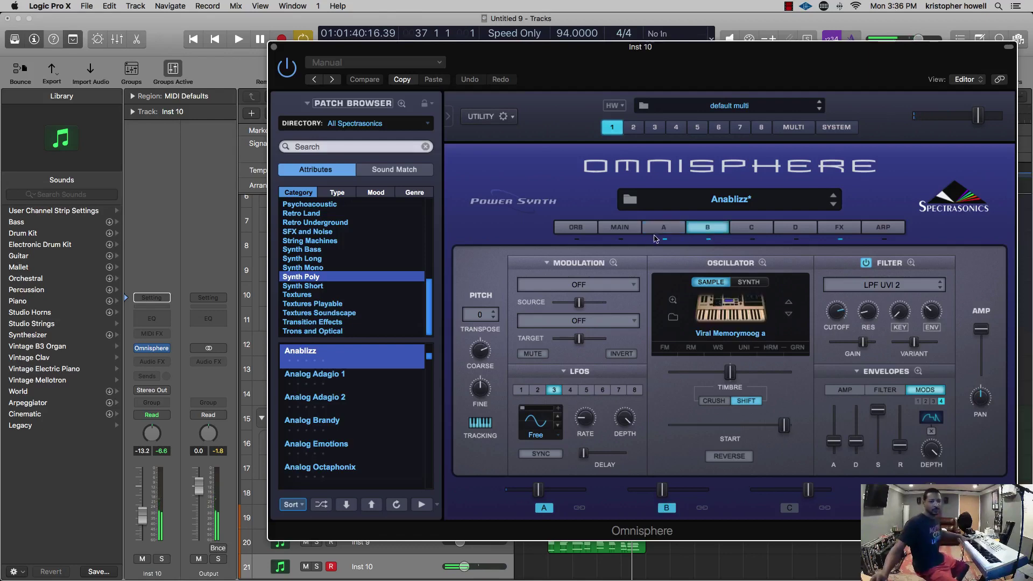
{"action": "left_click", "coordinate": [667, 240]}
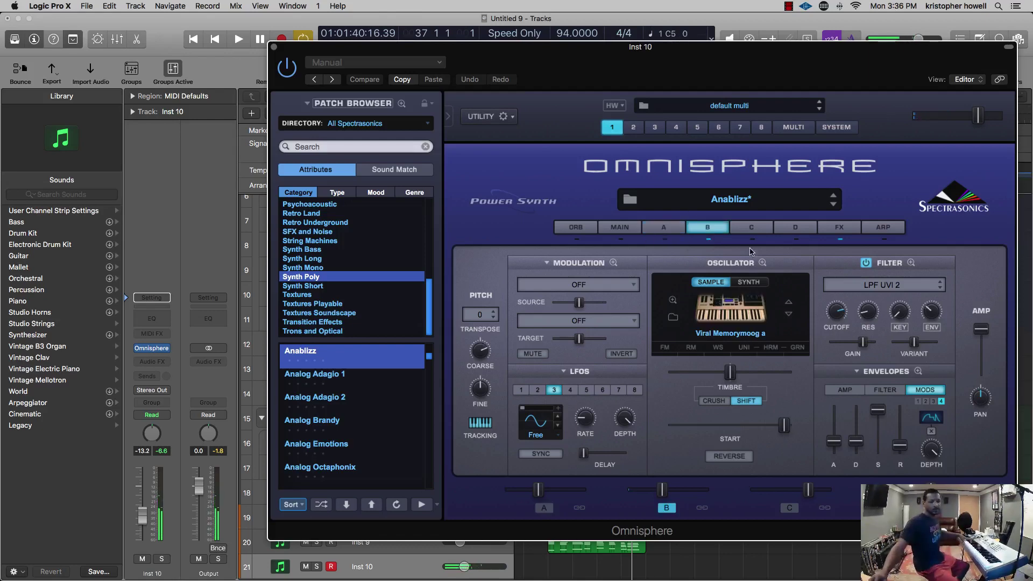
{"action": "left_click", "coordinate": [544, 508]}
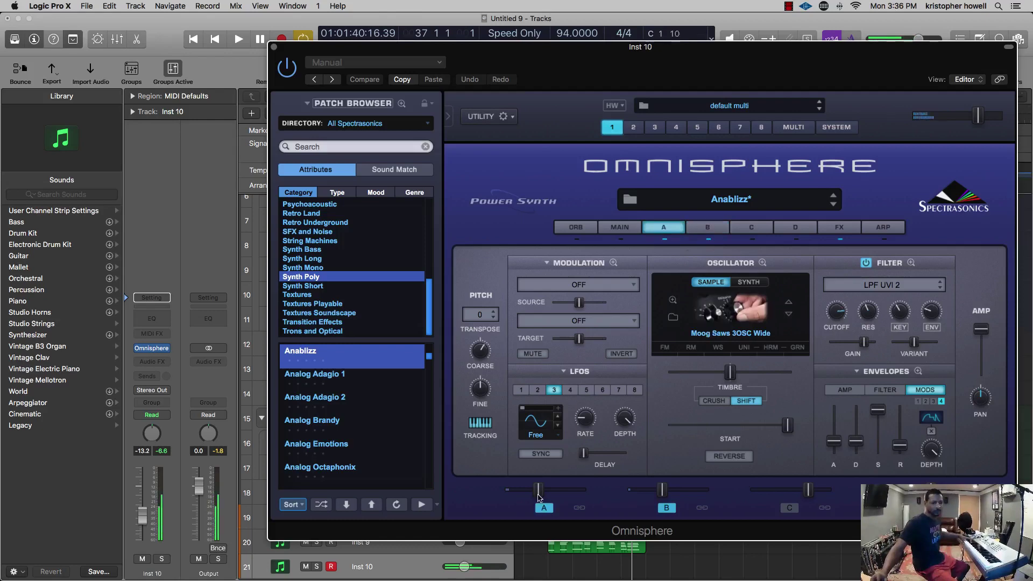
{"action": "left_click_drag", "start_coordinate": [538, 491], "coordinate": [533, 499]}
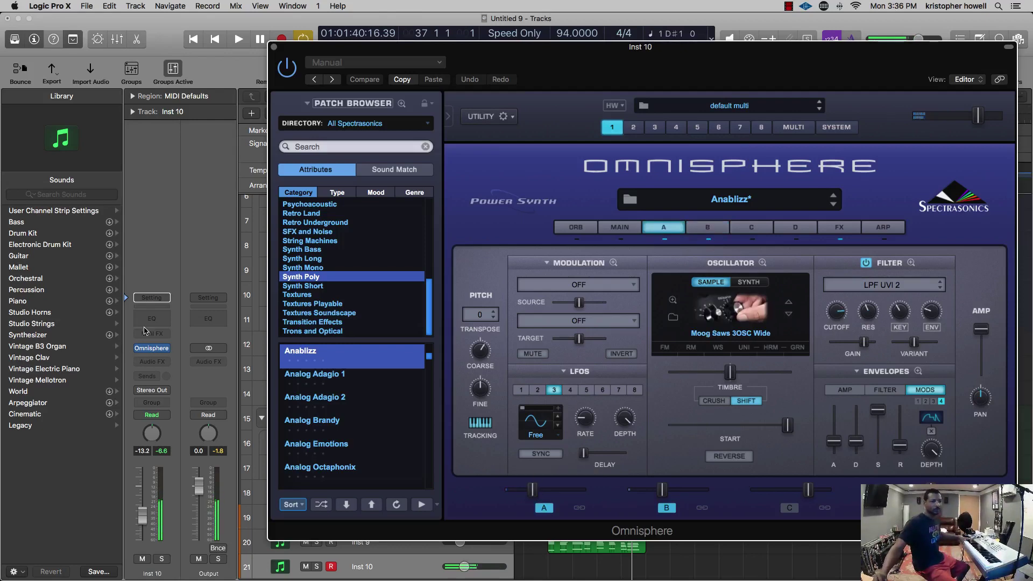
- Add a Channel EQ to Inst 10, cut the low shelf by about 23 dB, and close both plug-in windows
{"action": "left_click", "coordinate": [156, 318]}
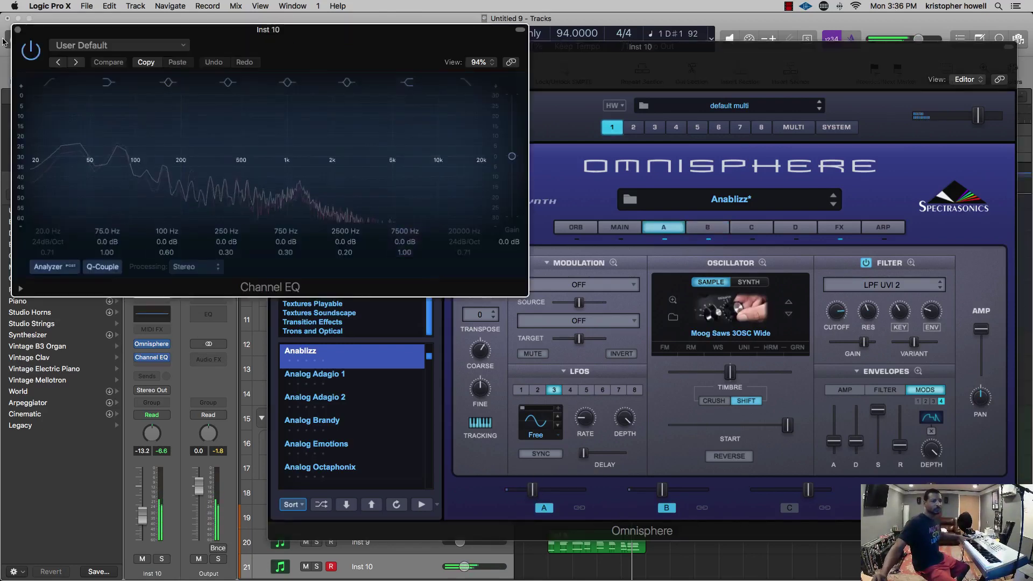
{"action": "left_click_drag", "start_coordinate": [117, 157], "coordinate": [120, 220]}
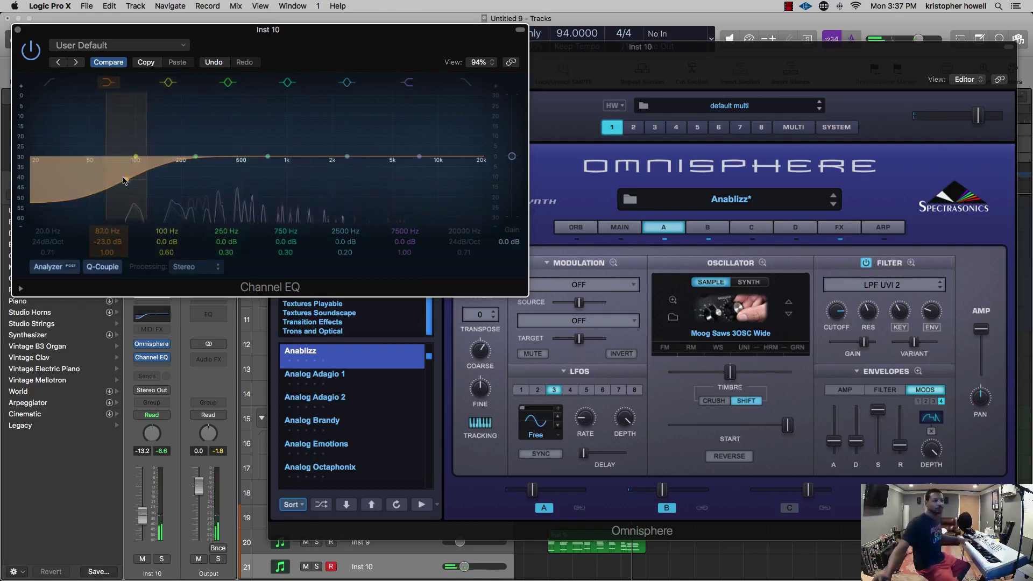
{"action": "left_click_drag", "start_coordinate": [127, 179], "coordinate": [108, 180]}
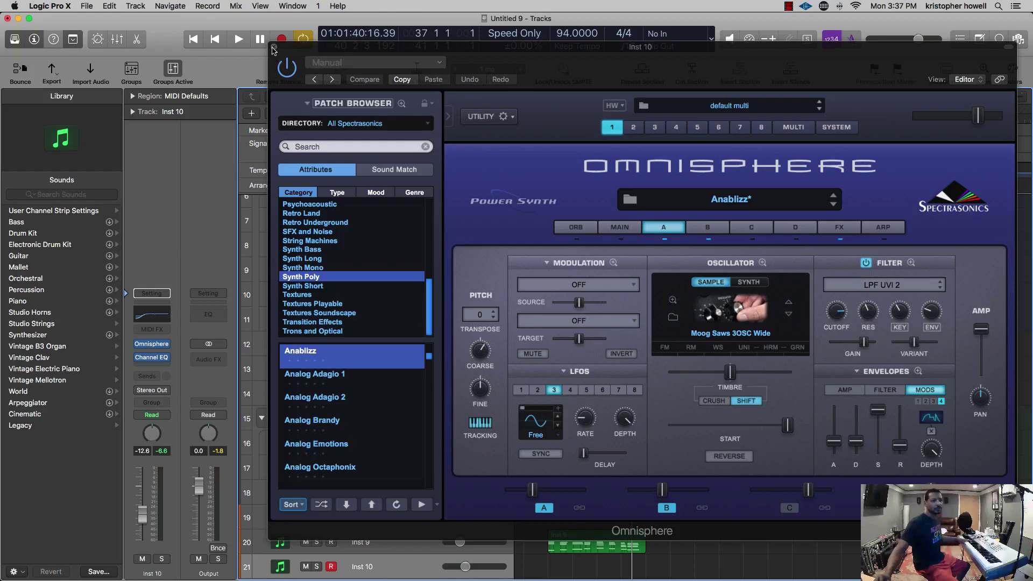
{"action": "left_click", "coordinate": [273, 49]}
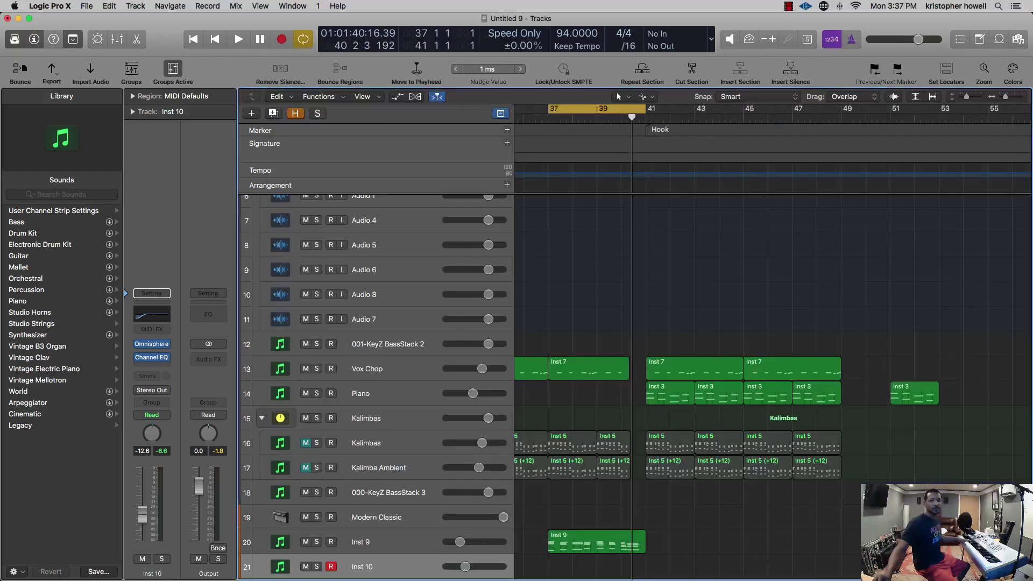
- Play the cycled section, delete the Inst 9 region at bars 37–41, and play the section without it
{"action": "key", "text": "space"}
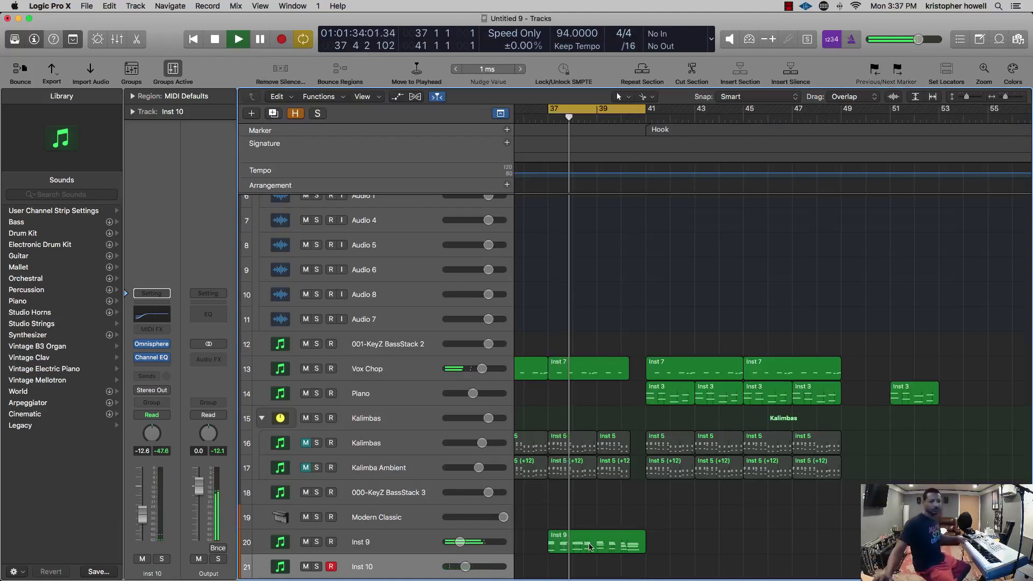
{"action": "scroll", "coordinate": [804, 382], "scroll_direction": "up", "scroll_amount": 1}
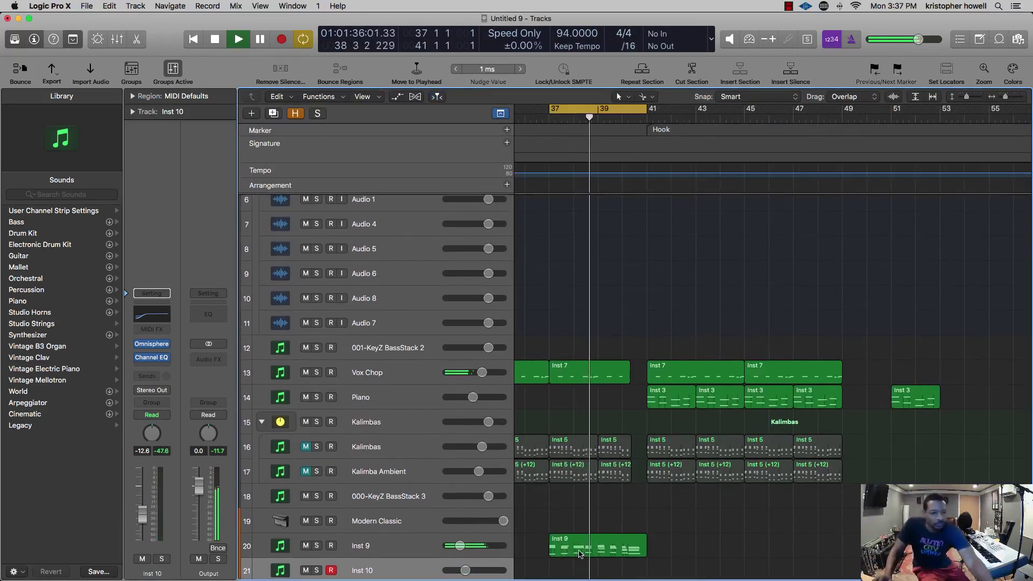
{"action": "key", "text": "space"}
{"action": "scroll", "coordinate": [586, 542], "scroll_direction": "up", "scroll_amount": 1}
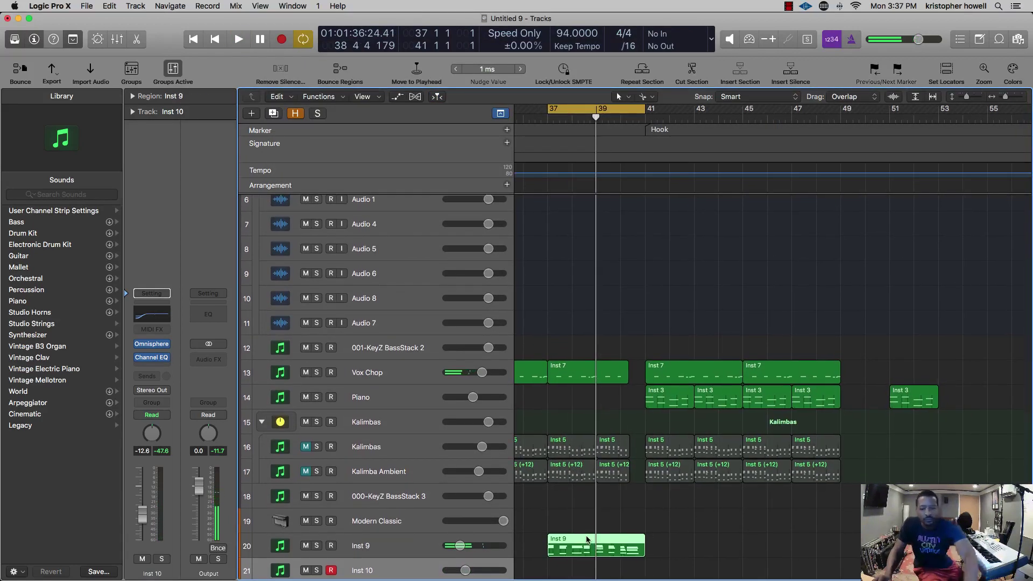
{"action": "key", "text": "Delete"}
{"action": "scroll", "coordinate": [475, 522], "scroll_direction": "right", "scroll_amount": 1}
{"action": "scroll", "coordinate": [560, 493], "scroll_direction": "left", "scroll_amount": 4}
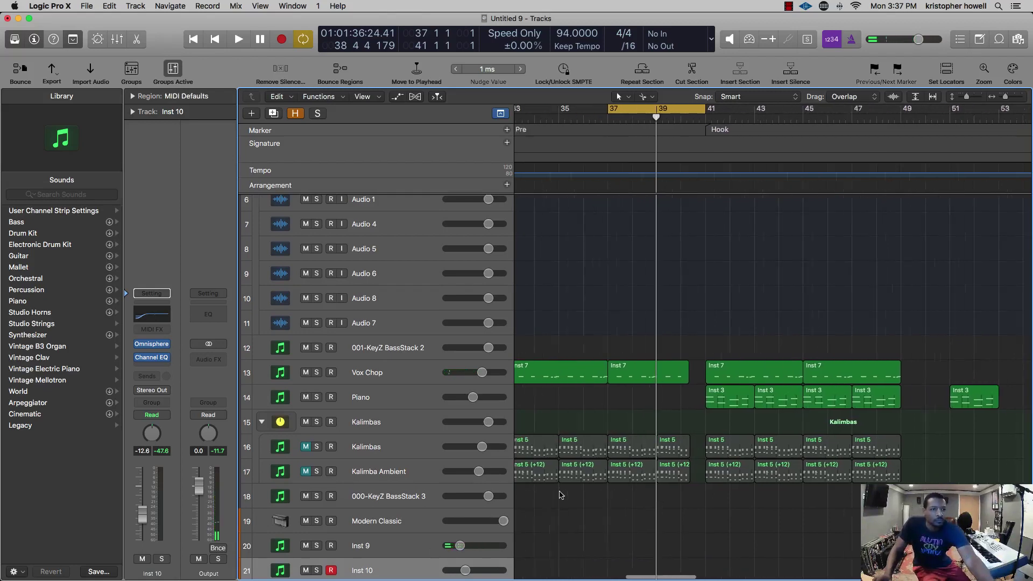
{"action": "scroll", "coordinate": [581, 486], "scroll_direction": "down", "scroll_amount": 2}
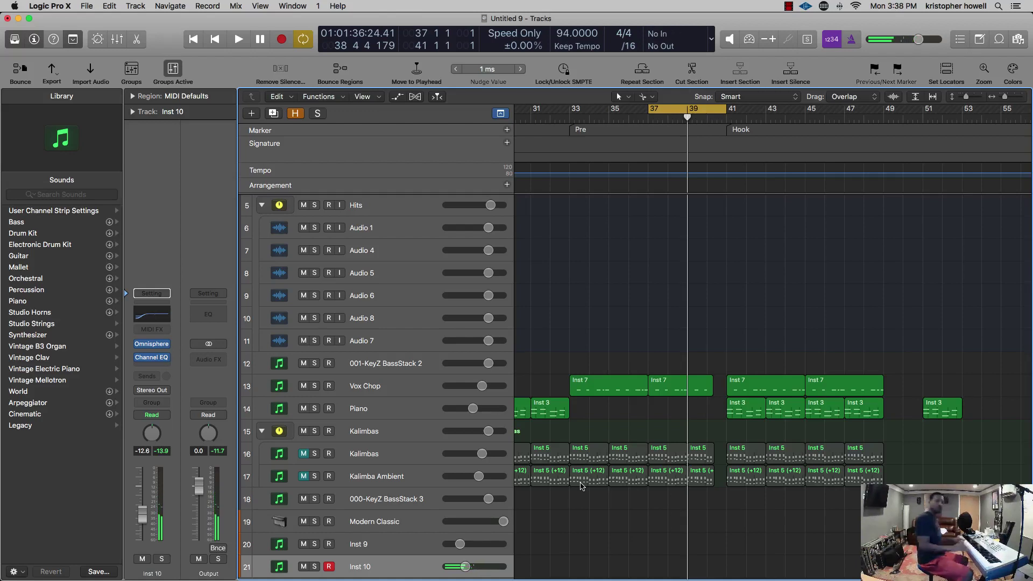
{"action": "key", "text": "space"}
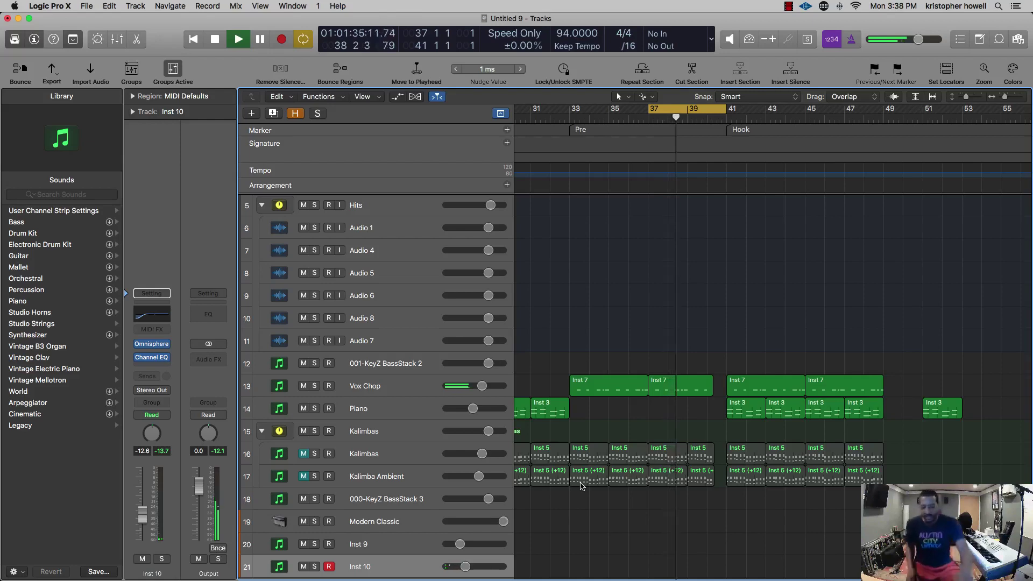
{"action": "key", "text": "space"}
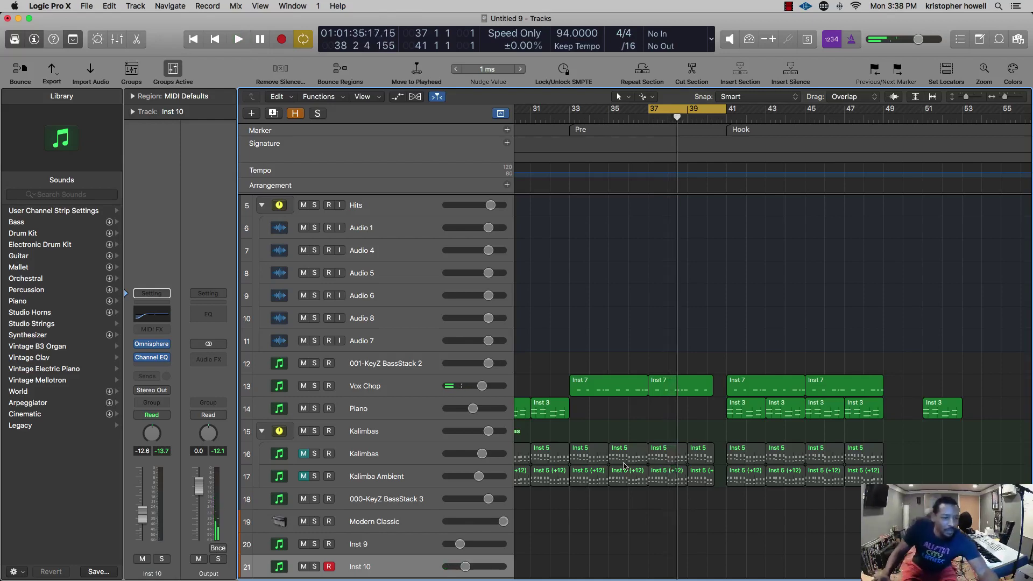
- Record a trial part on Inst 9 over the cycle at bars 37–41 and delete the take
{"action": "scroll", "coordinate": [624, 467], "scroll_direction": "down", "scroll_amount": 3}
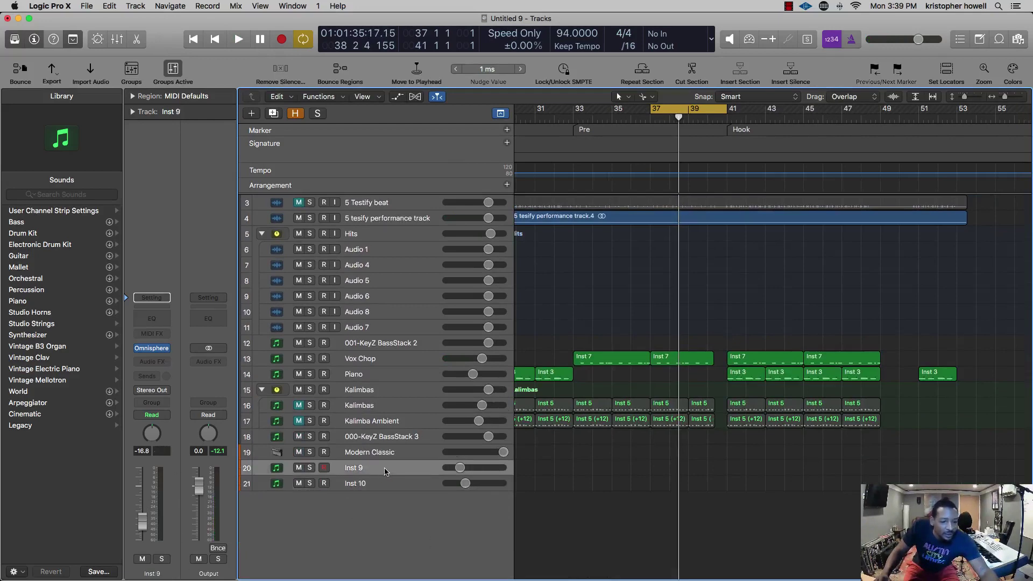
{"action": "key", "text": "r"}
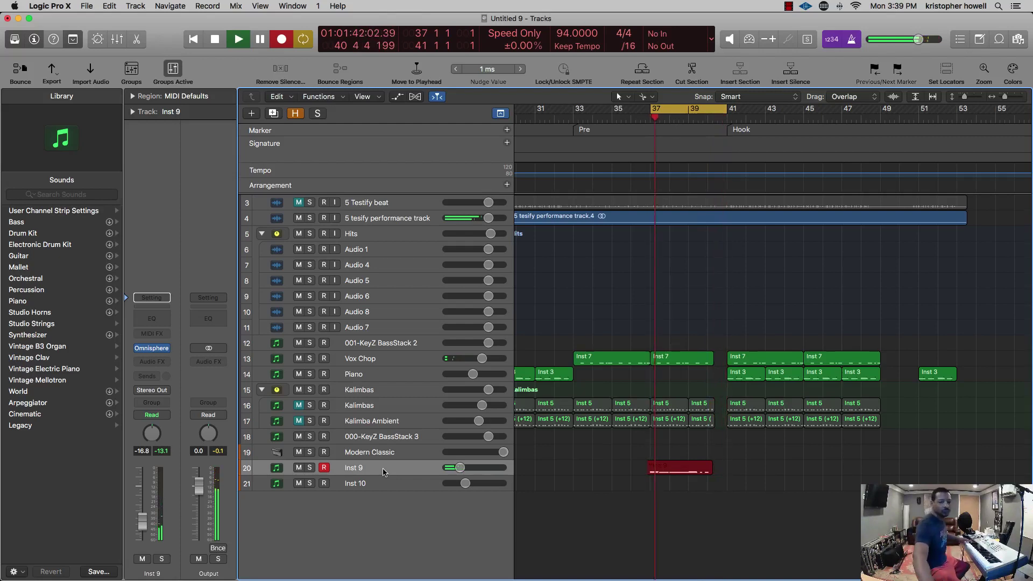
{"action": "key", "text": "space"}
{"action": "left_click_drag", "start_coordinate": [794, 495], "coordinate": [692, 465]}
{"action": "key", "text": "Delete"}
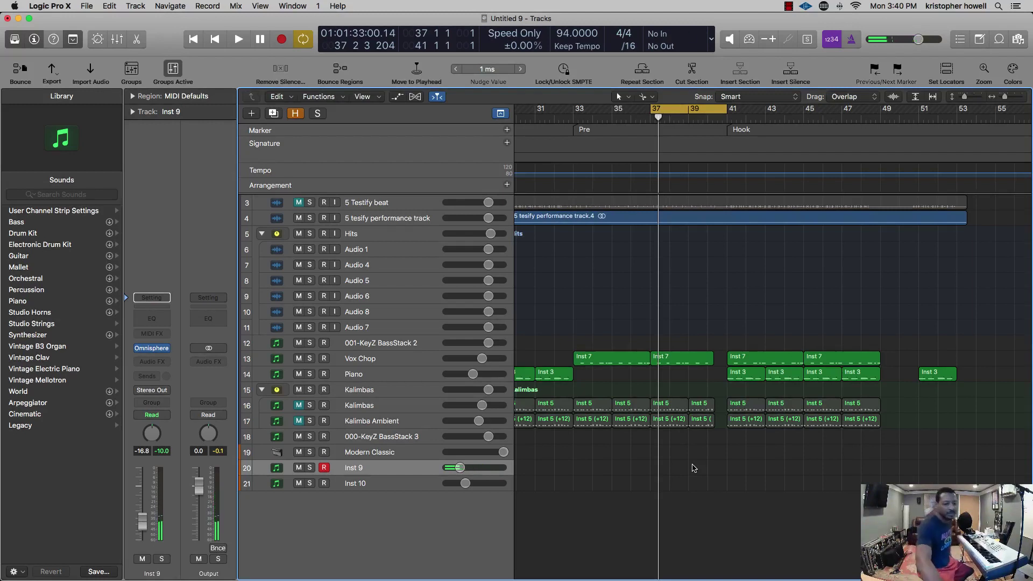
- Record a new part on Inst 9 over bars 37–41 and copy its region to Inst 10
{"action": "key", "text": "space"}
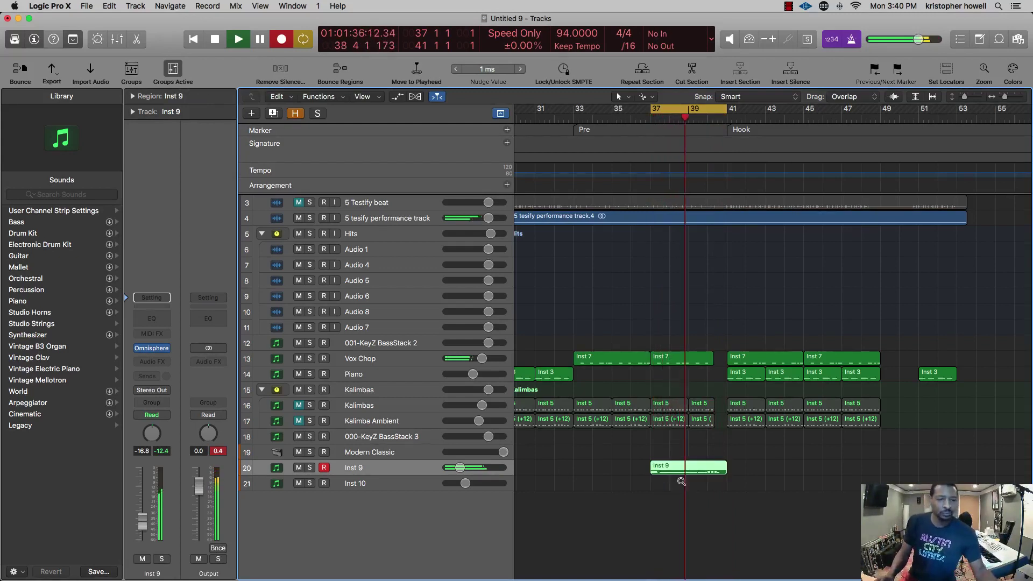
{"action": "left_click_drag", "start_coordinate": [684, 468], "coordinate": [683, 484]}
{"action": "key", "text": "r"}
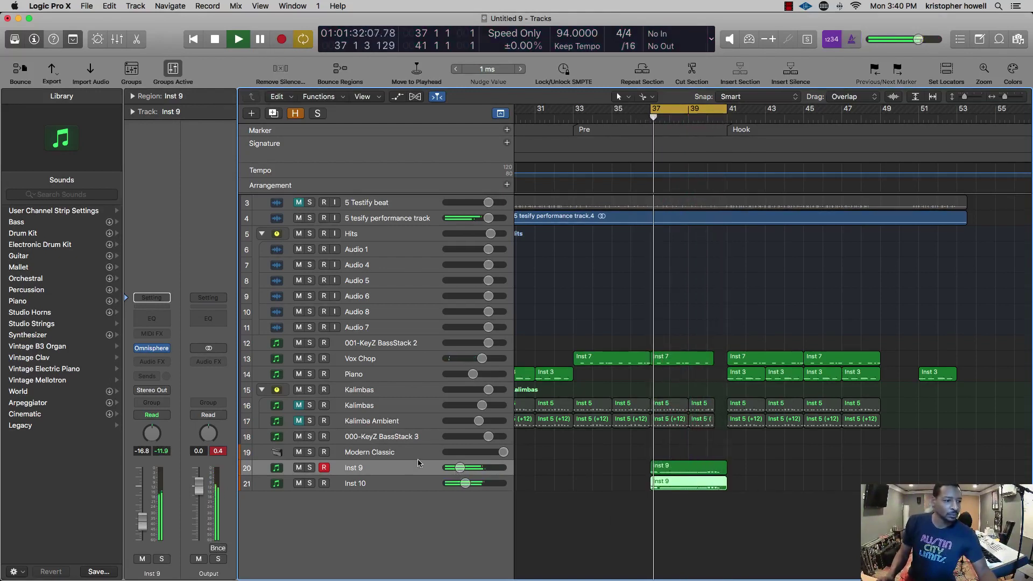
- Lower the Inst 9 volume to -18.5 dB and Inst 10's slightly, and unmute the Kalimbas and Kalimba Ambient tracks
{"action": "left_click_drag", "start_coordinate": [460, 467], "coordinate": [460, 483]}
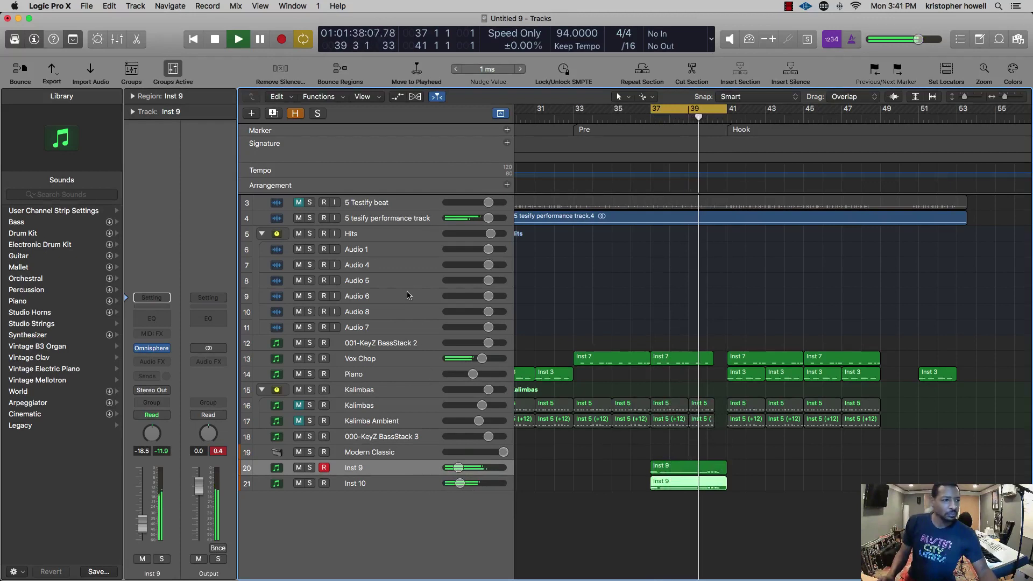
{"action": "left_click", "coordinate": [404, 236]}
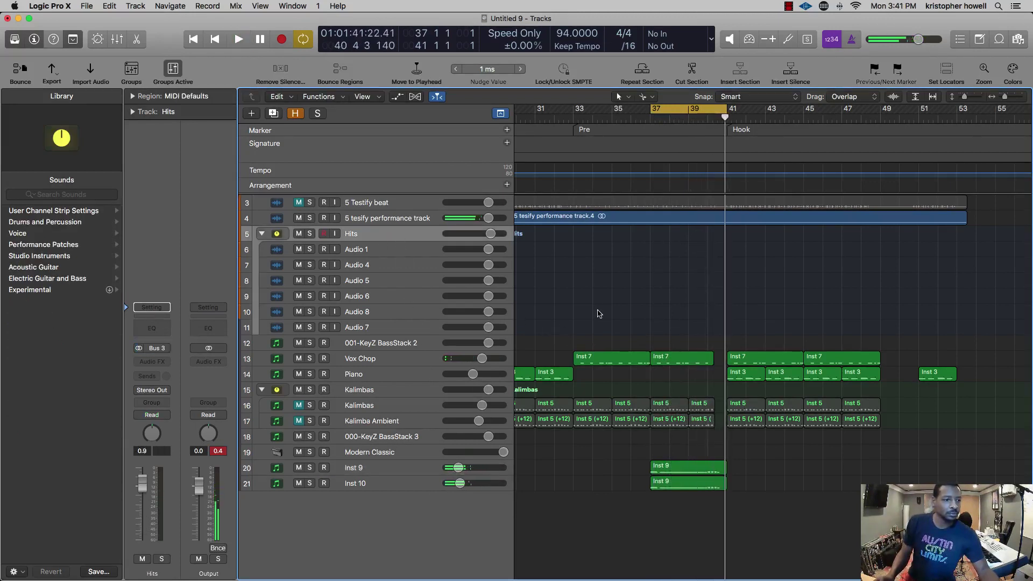
{"action": "scroll", "coordinate": [599, 314], "scroll_direction": "left", "scroll_amount": 1}
{"action": "left_click_drag", "start_coordinate": [299, 405], "coordinate": [299, 420]}
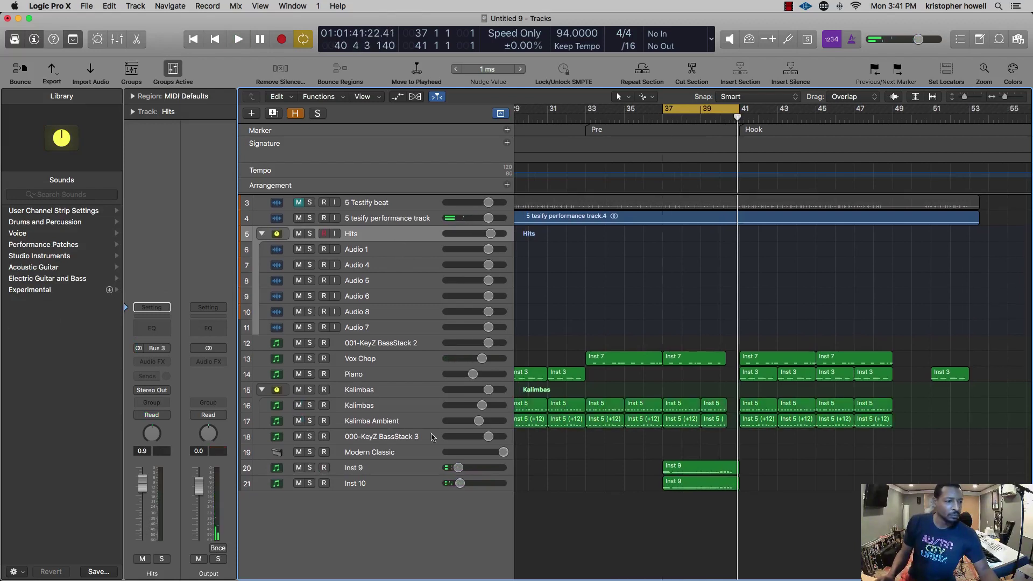
{"action": "key", "text": "space"}
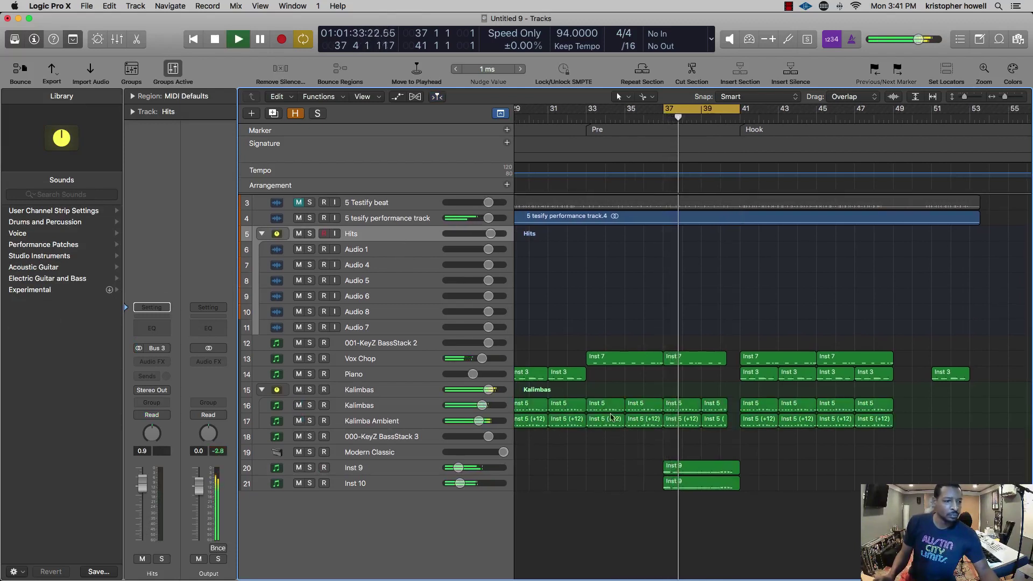
- Collapse the Kalimbas stack, play from just before the Pre section, and mute the two Kalimbas regions from bar 37
{"action": "left_click", "coordinate": [262, 390]}
{"action": "left_click", "coordinate": [566, 118]}
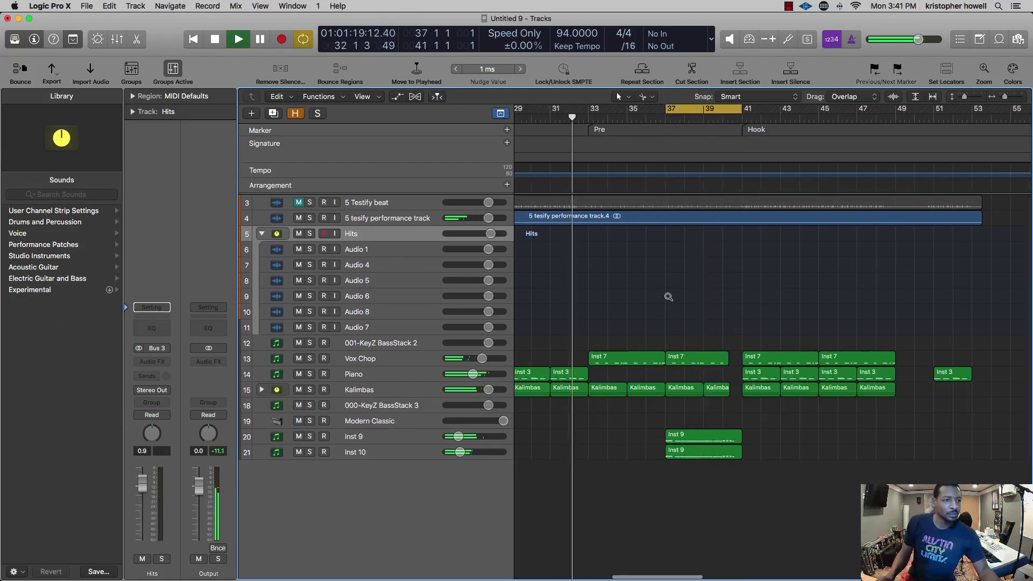
{"action": "scroll", "coordinate": [667, 297], "scroll_direction": "up", "scroll_amount": 3}
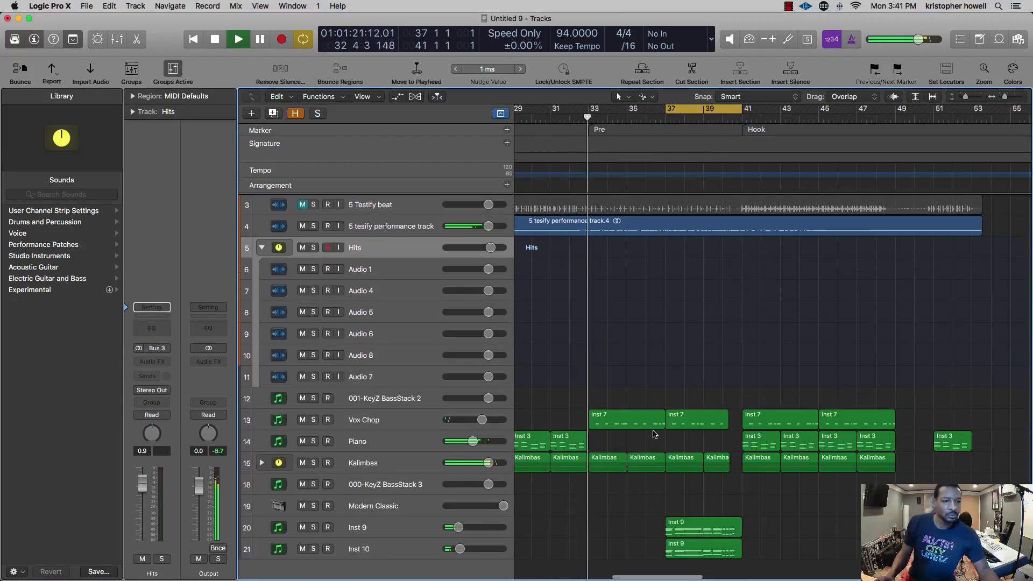
{"action": "left_click", "coordinate": [679, 466]}
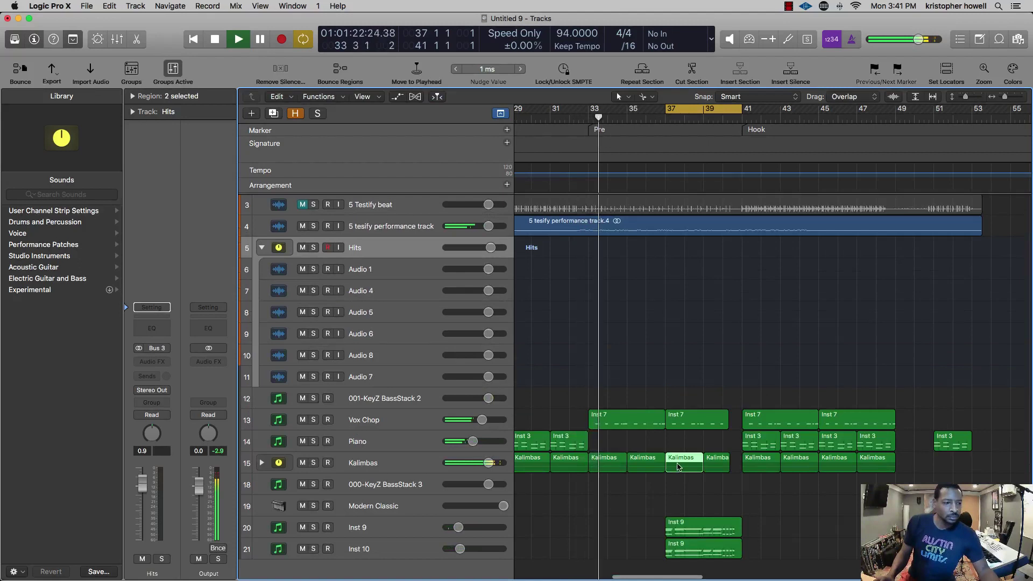
{"action": "left_click", "coordinate": [707, 467], "text": "shift"}
{"action": "key", "text": "ctrl+m"}
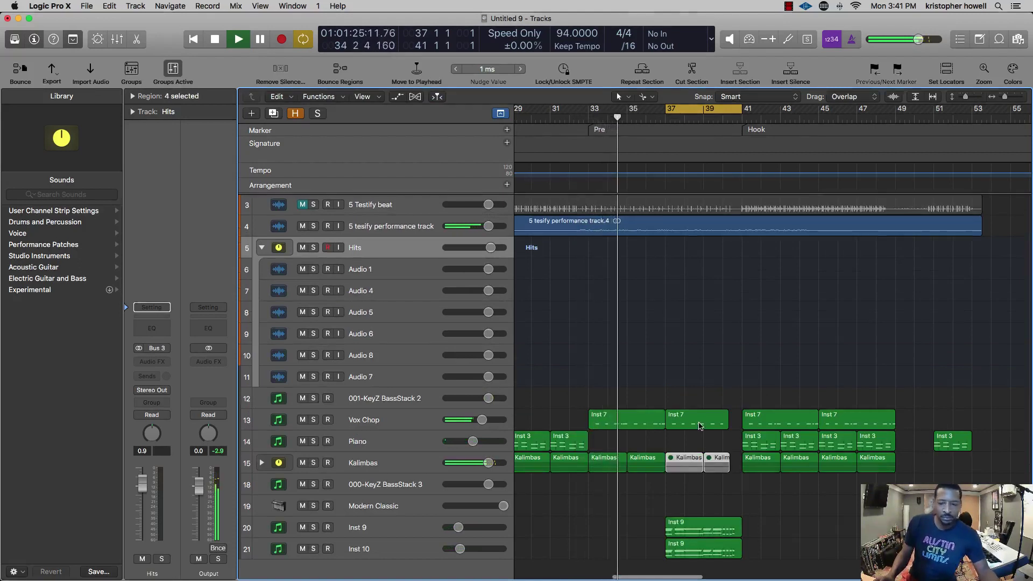
- Mute the Vox Chop region that starts at bar 37 in the Pre section
{"action": "left_click", "coordinate": [699, 423]}
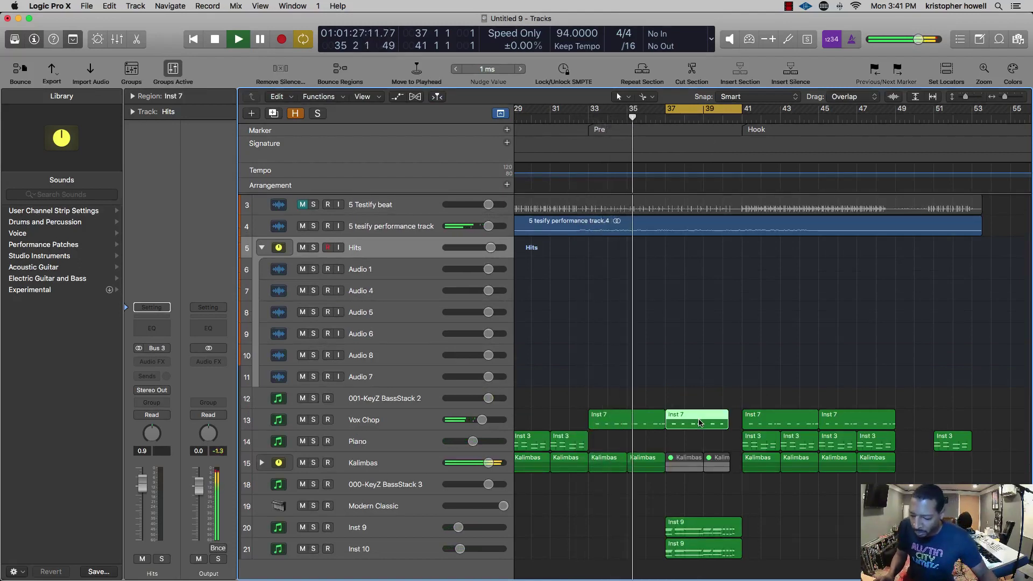
{"action": "key", "text": "ctrl+m"}
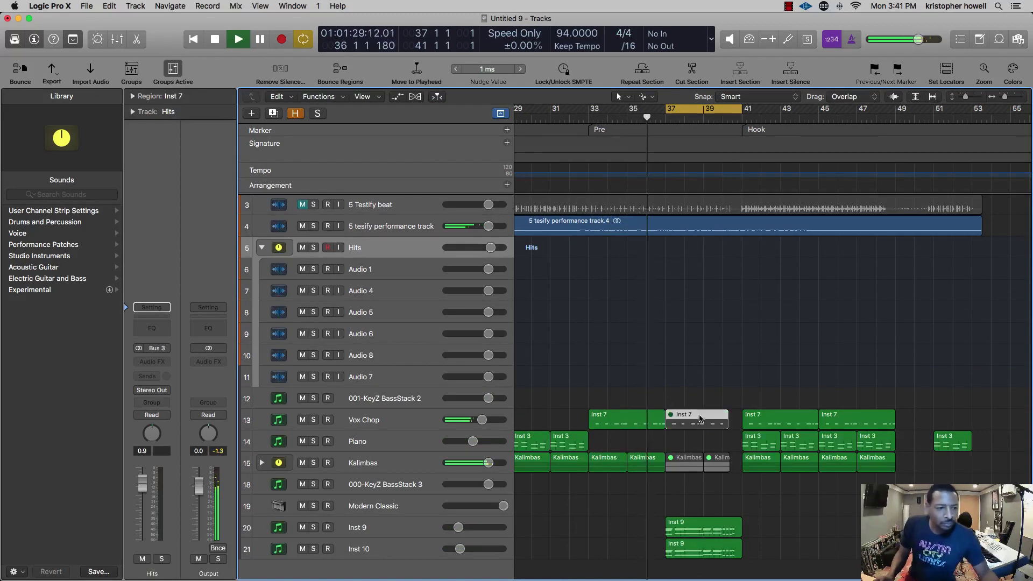
{"action": "left_click", "coordinate": [698, 399]}
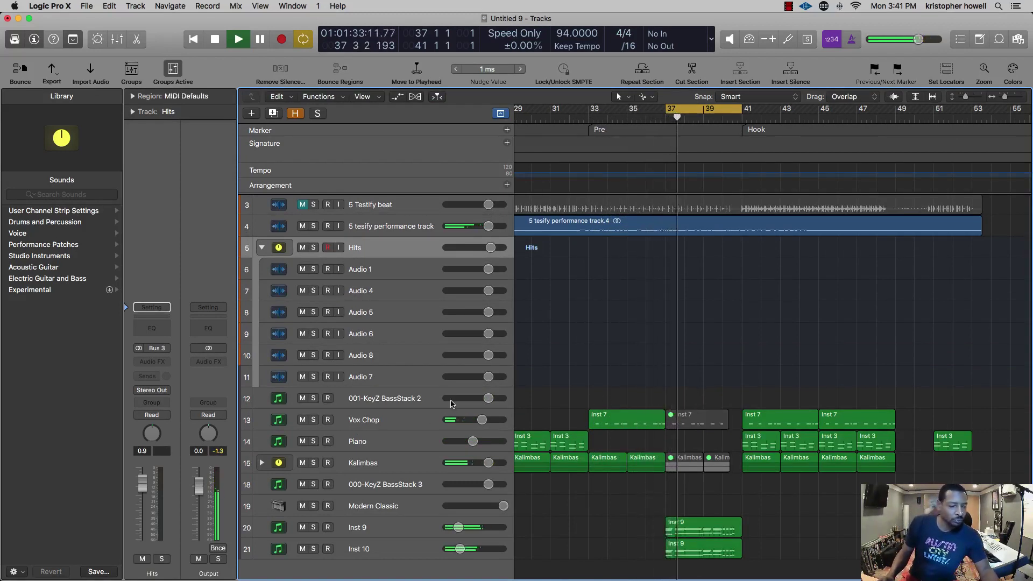
{"action": "key", "text": "super+Right"}
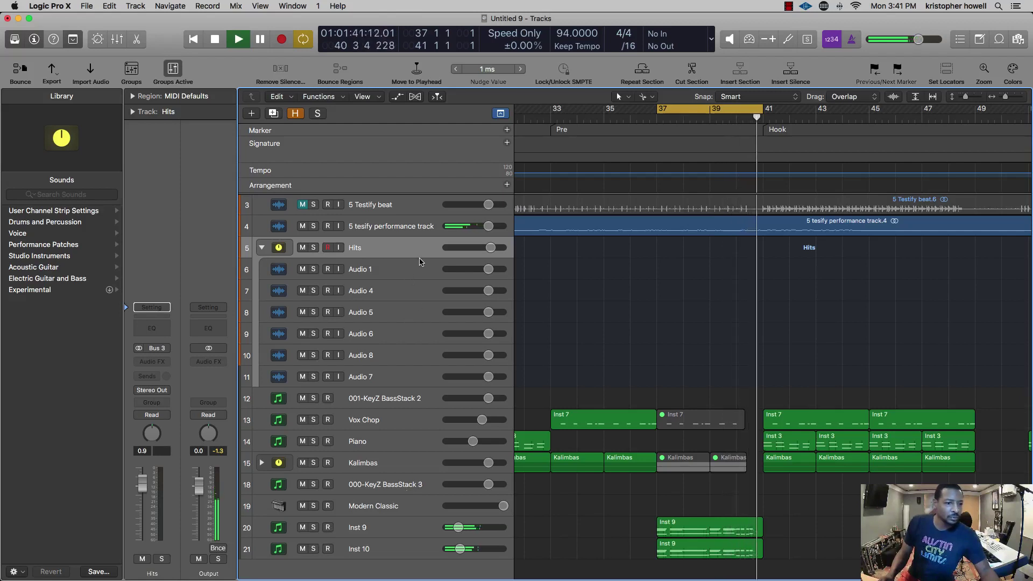
- Play into the Hook with the cycle over bars 41–45 and lower the Hits stack volume to -6.2 dB
{"action": "left_click_drag", "start_coordinate": [738, 109], "coordinate": [844, 113]}
{"action": "left_click", "coordinate": [736, 116]}
{"action": "key", "text": "space"}
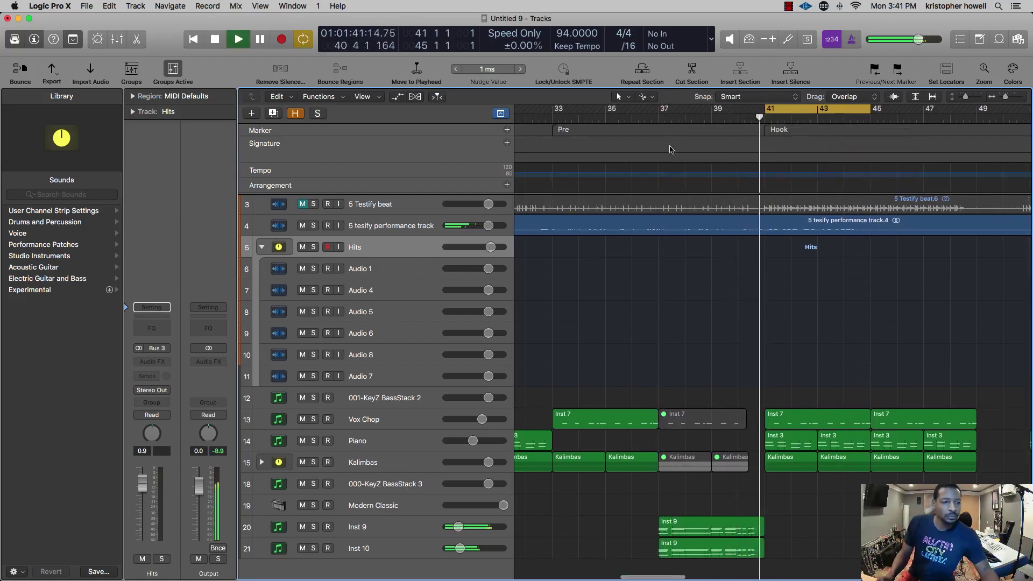
{"action": "left_click", "coordinate": [657, 116]}
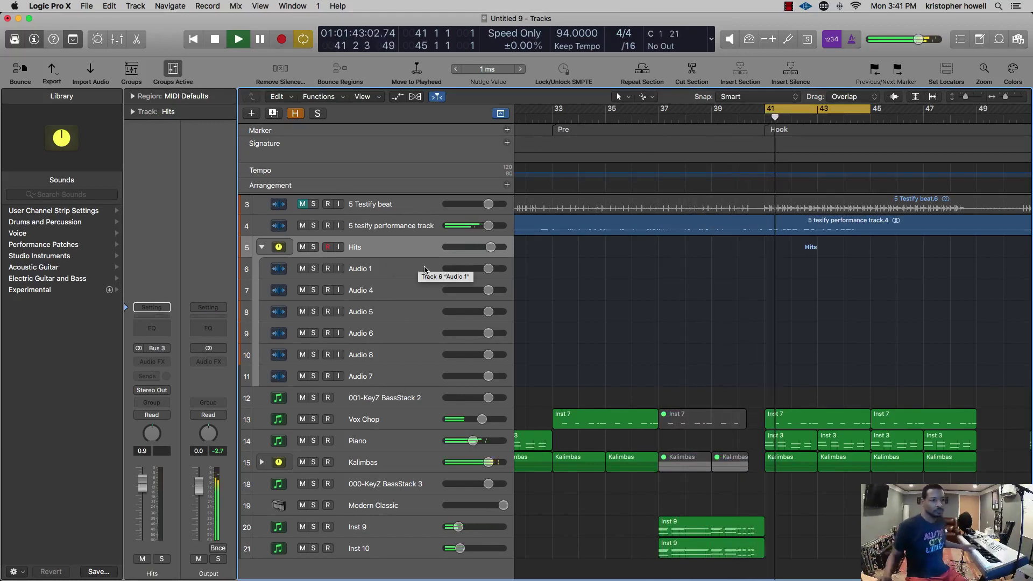
{"action": "left_click_drag", "start_coordinate": [142, 483], "coordinate": [142, 504]}
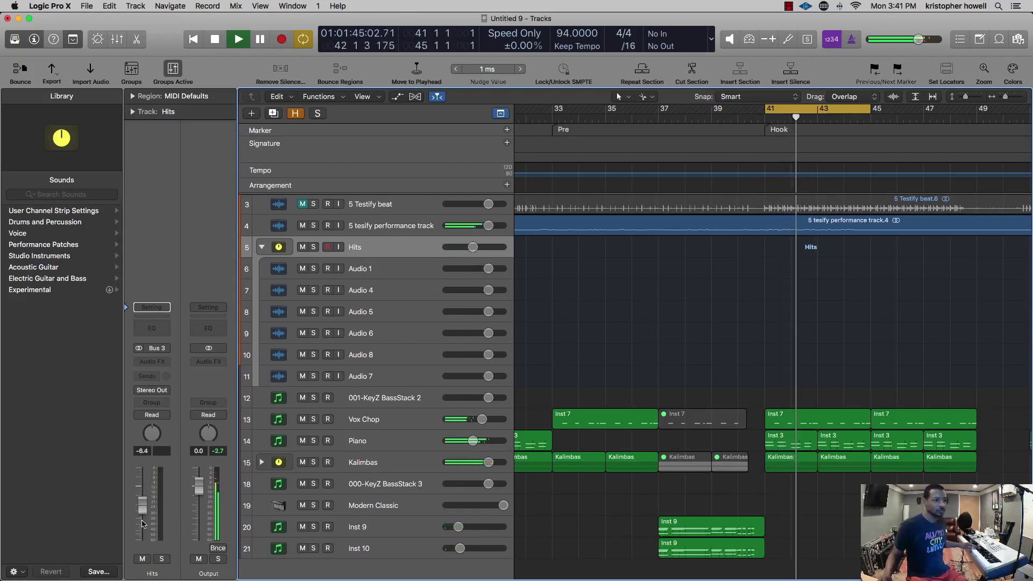
{"action": "key", "text": "super+Tab"}
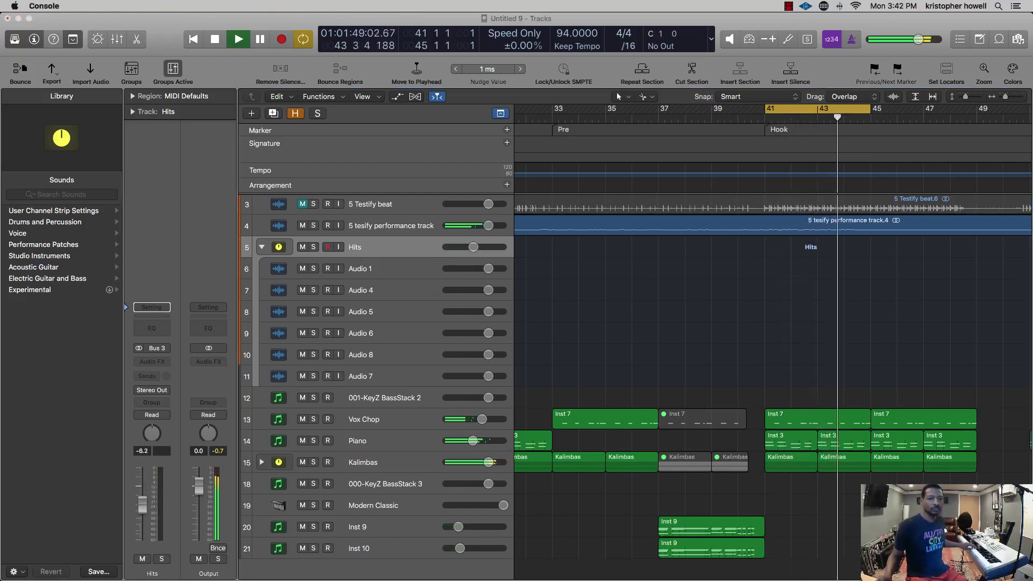
- Return the cycle to bars 37–41, play it, and raise Inst 9 and Inst 10 together, bringing Inst 9 to -16.7 dB
{"action": "left_click_drag", "start_coordinate": [801, 110], "coordinate": [694, 130]}
{"action": "key", "text": "space"}
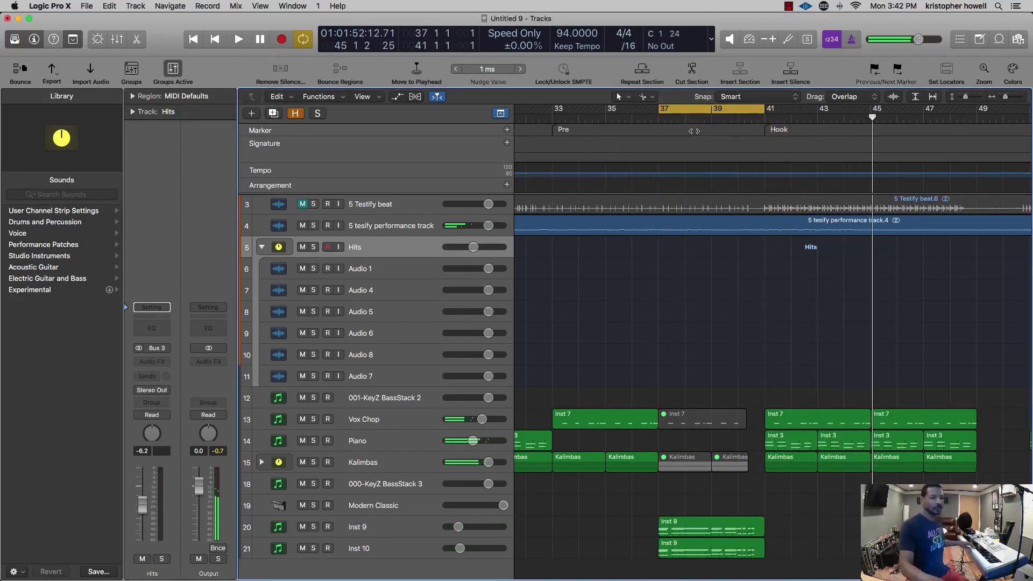
{"action": "key", "text": "space"}
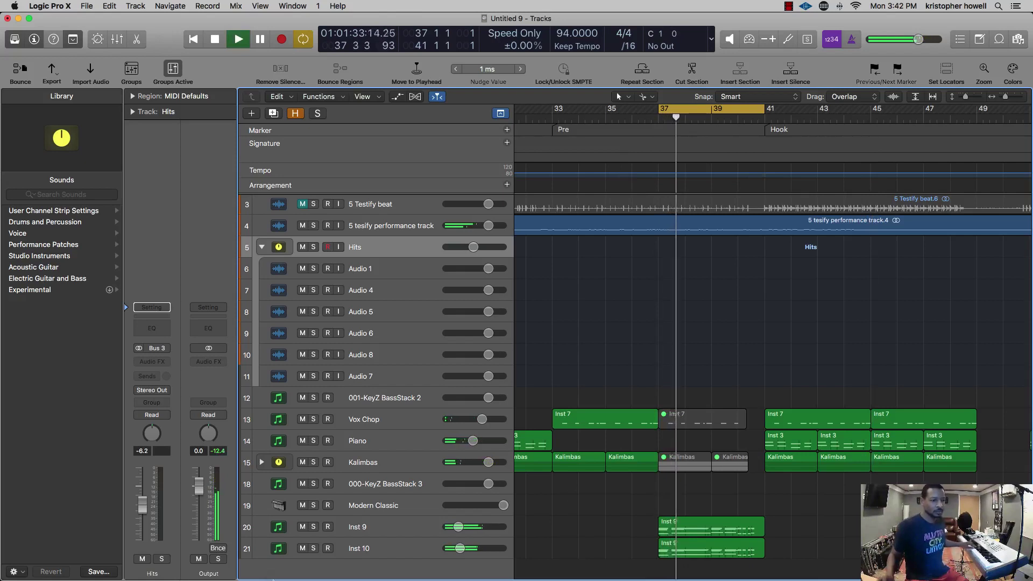
{"action": "mouse_move", "coordinate": [273, 580]}
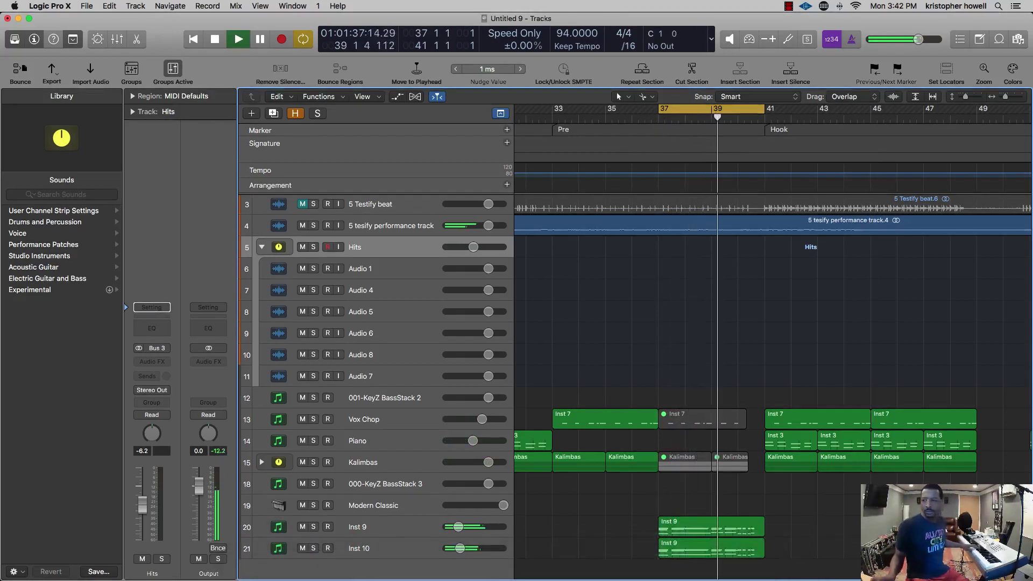
{"action": "key", "text": "super+Tab"}
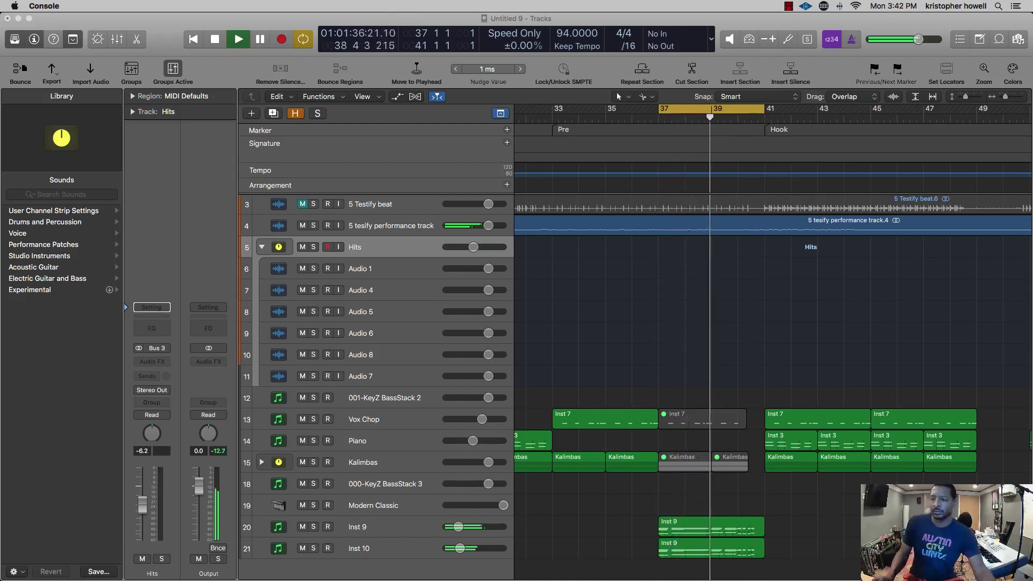
{"action": "left_click", "coordinate": [391, 549], "text": "shift"}
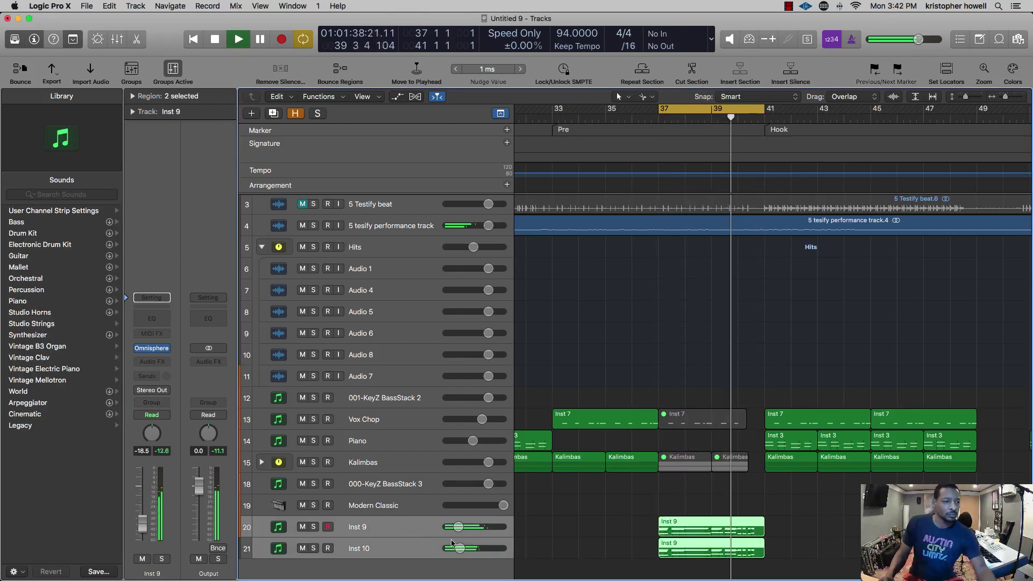
{"action": "key", "text": "space"}
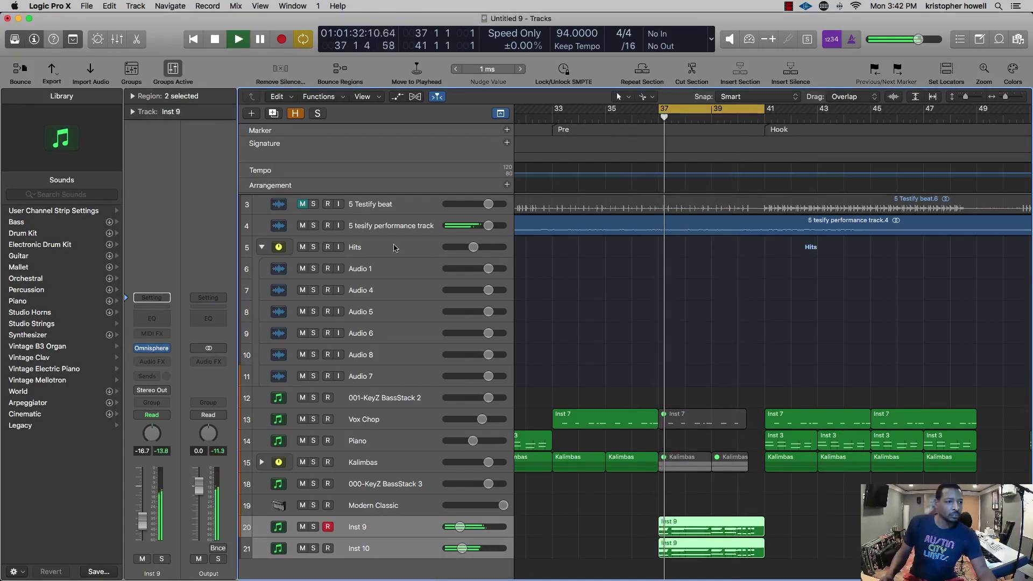
- Copy the two short hit regions on Audio 1 and Audio 4 from just before the Verse to beat 4 of bar 39
{"action": "left_click", "coordinate": [396, 248]}
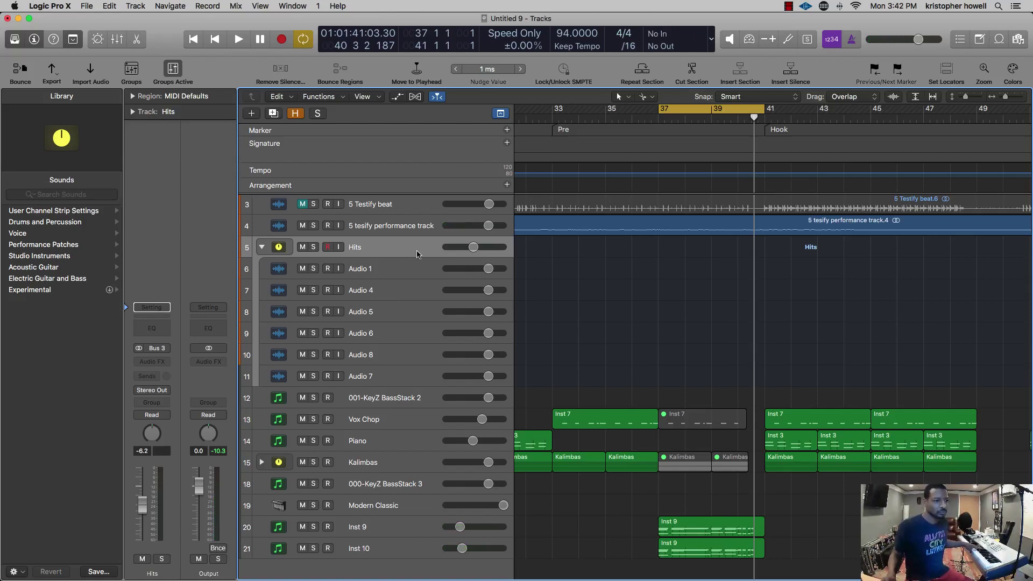
{"action": "scroll", "coordinate": [496, 299], "scroll_direction": "left", "scroll_amount": 8}
{"action": "scroll", "coordinate": [502, 321], "scroll_direction": "down", "scroll_amount": 5}
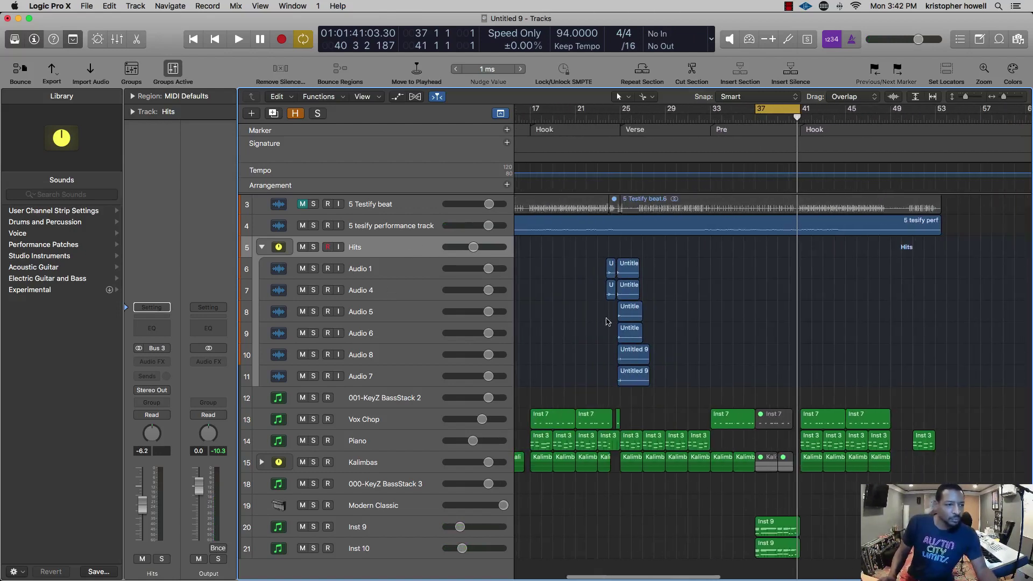
{"action": "scroll", "coordinate": [619, 322], "scroll_direction": "up", "scroll_amount": 2}
{"action": "scroll", "coordinate": [636, 317], "scroll_direction": "right", "scroll_amount": 4}
{"action": "scroll", "coordinate": [637, 318], "scroll_direction": "left", "scroll_amount": 2}
{"action": "left_click", "coordinate": [602, 271]}
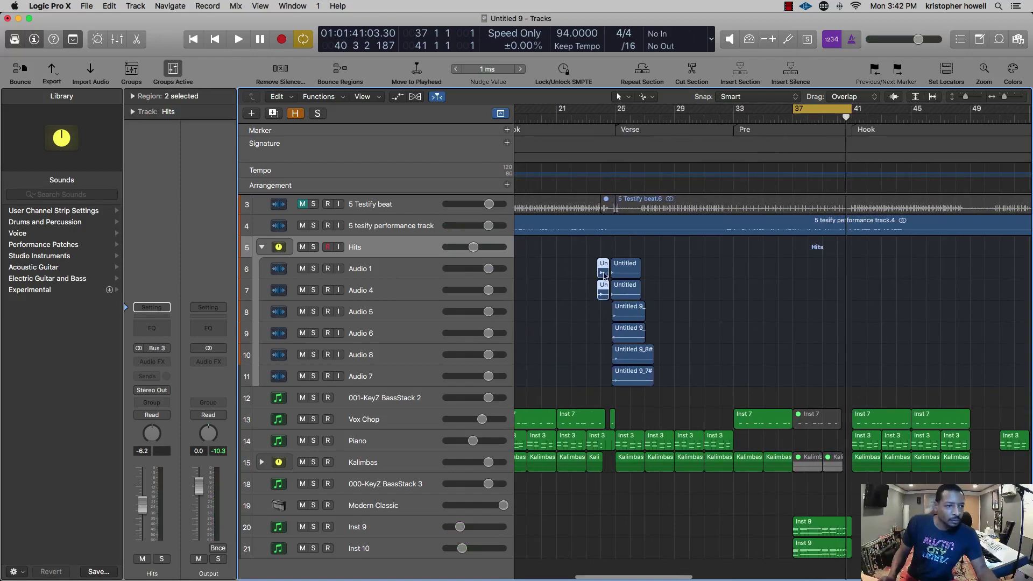
{"action": "left_click_drag", "start_coordinate": [602, 266], "coordinate": [840, 265]}
{"action": "scroll", "coordinate": [834, 269], "scroll_direction": "up", "scroll_amount": 6}
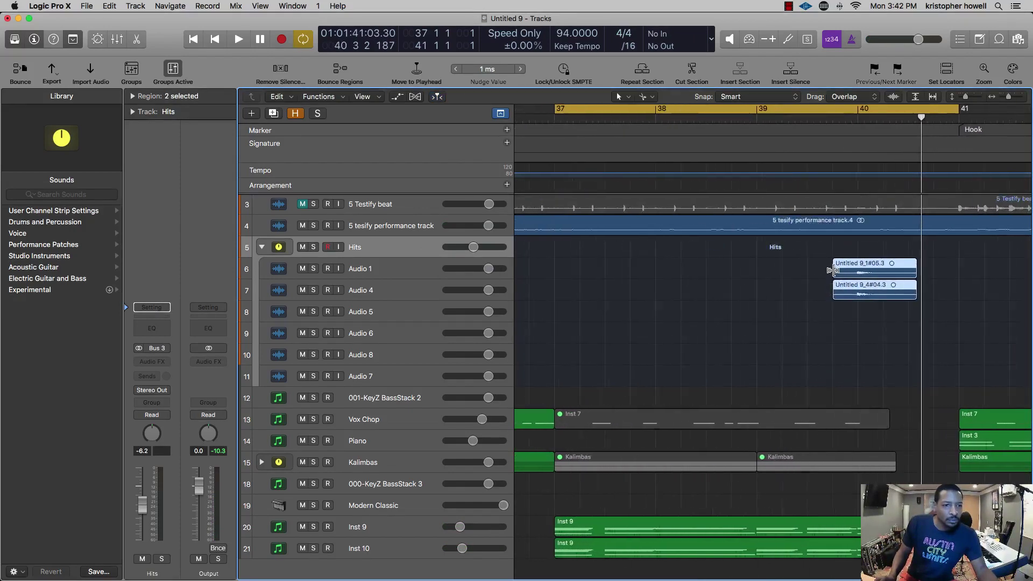
- Move the copied Audio 4 hit region one beat later to the start of bar 40 and audition it
{"action": "left_click", "coordinate": [837, 345]}
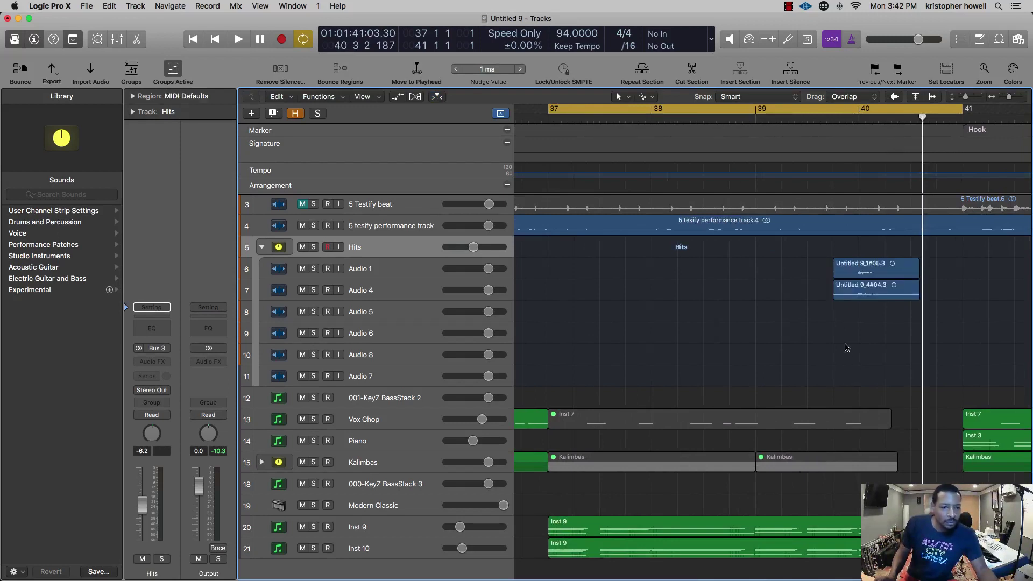
{"action": "scroll", "coordinate": [831, 322], "scroll_direction": "up", "scroll_amount": 3}
{"action": "left_click_drag", "start_coordinate": [803, 285], "coordinate": [843, 293]}
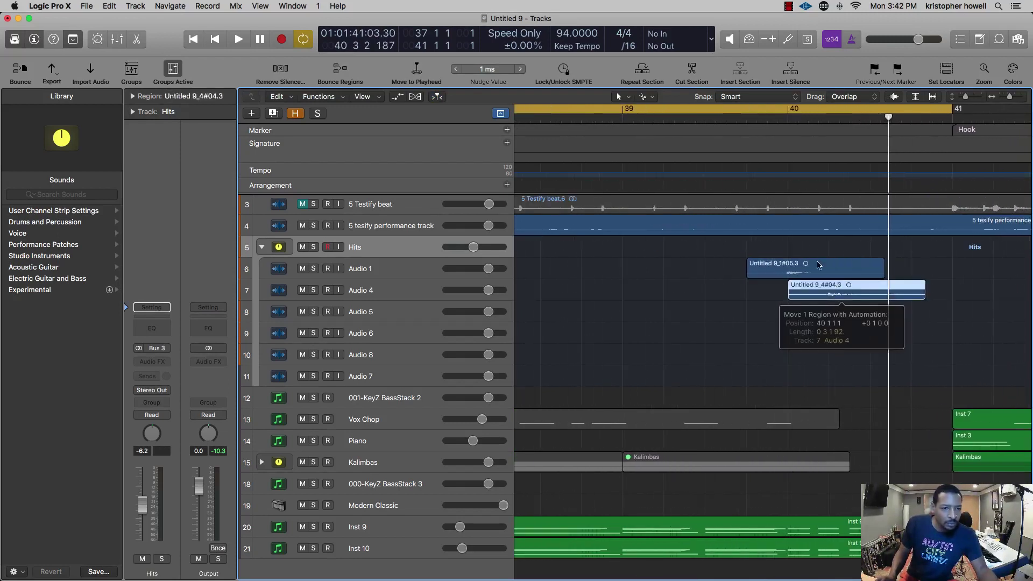
{"action": "key", "text": "space"}
{"action": "scroll", "coordinate": [827, 203], "scroll_direction": "up", "scroll_amount": 1}
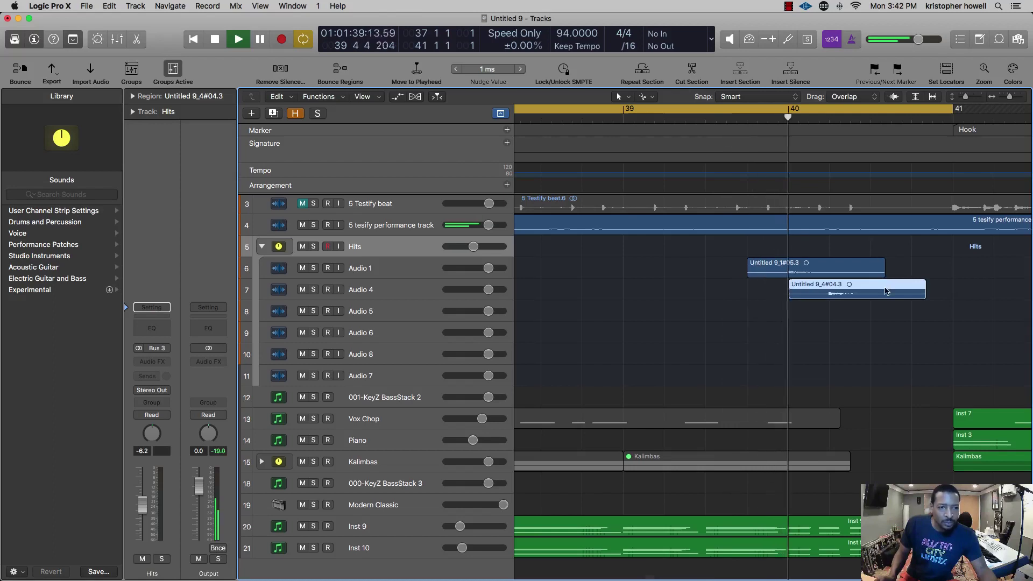
{"action": "key", "text": "space"}
{"action": "scroll", "coordinate": [852, 304], "scroll_direction": "up", "scroll_amount": 2}
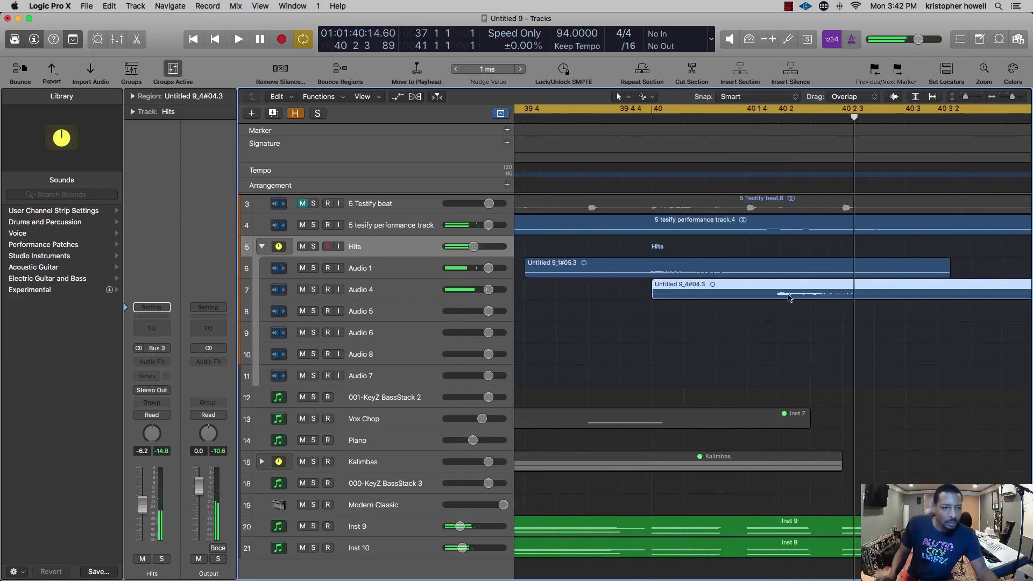
- Shift the Audio 4 hit region a sixteenth note earlier to 39 4 4 and audition the two hits together
{"action": "scroll", "coordinate": [717, 287], "scroll_direction": "up", "scroll_amount": 2}
{"action": "left_click", "coordinate": [750, 336]}
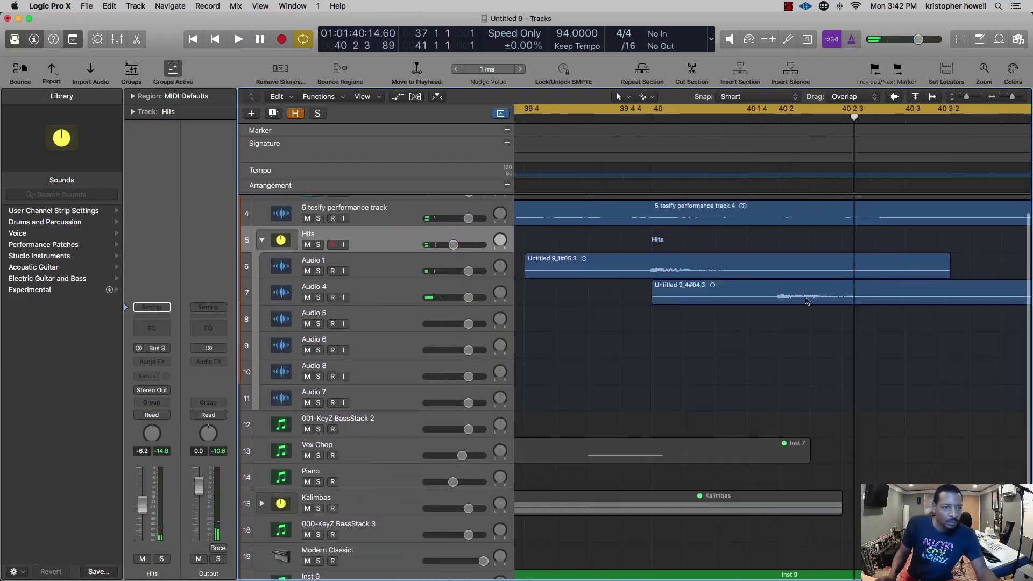
{"action": "mouse_move", "coordinate": [798, 296]}
{"action": "left_mouse_down"}
{"action": "mouse_move", "coordinate": [730, 297]}
{"action": "mouse_move", "coordinate": [789, 297]}
{"action": "left_mouse_up"}
{"action": "key", "text": "space"}
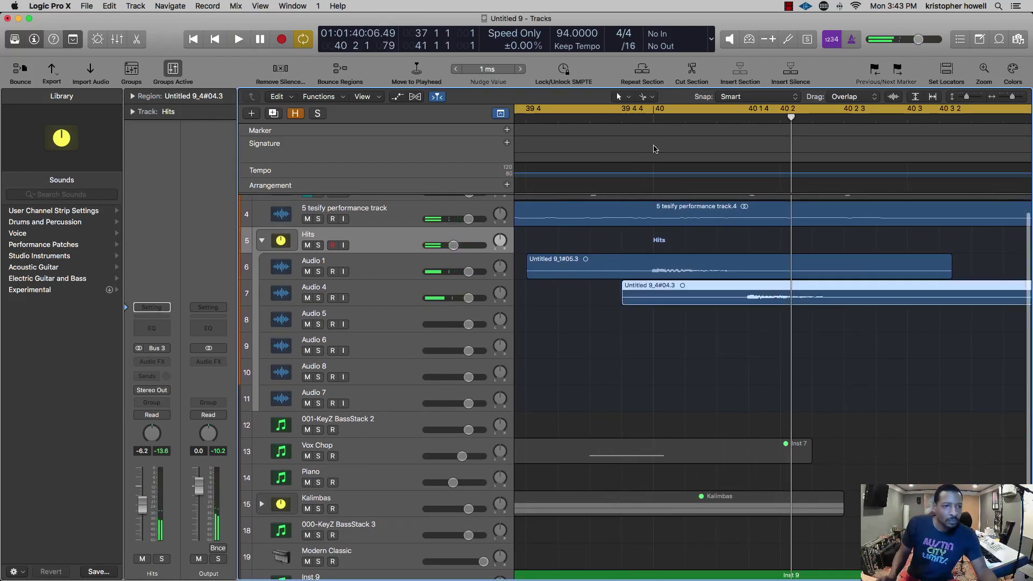
{"action": "left_click", "coordinate": [623, 116]}
{"action": "scroll", "coordinate": [624, 117], "scroll_direction": "left", "scroll_amount": 1}
{"action": "key", "text": "space"}
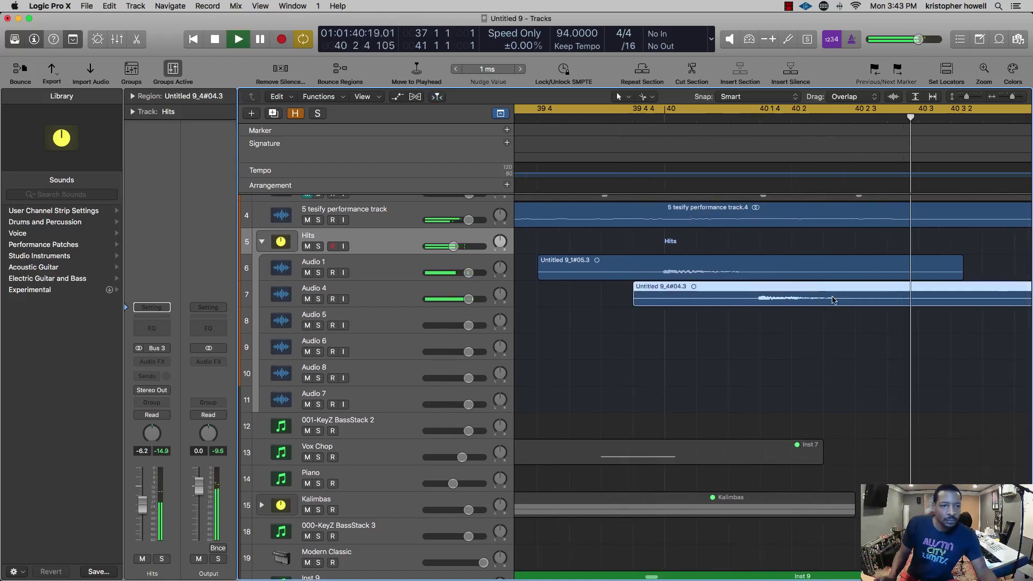
{"action": "key", "text": "space"}
{"action": "scroll", "coordinate": [770, 293], "scroll_direction": "up", "scroll_amount": 2}
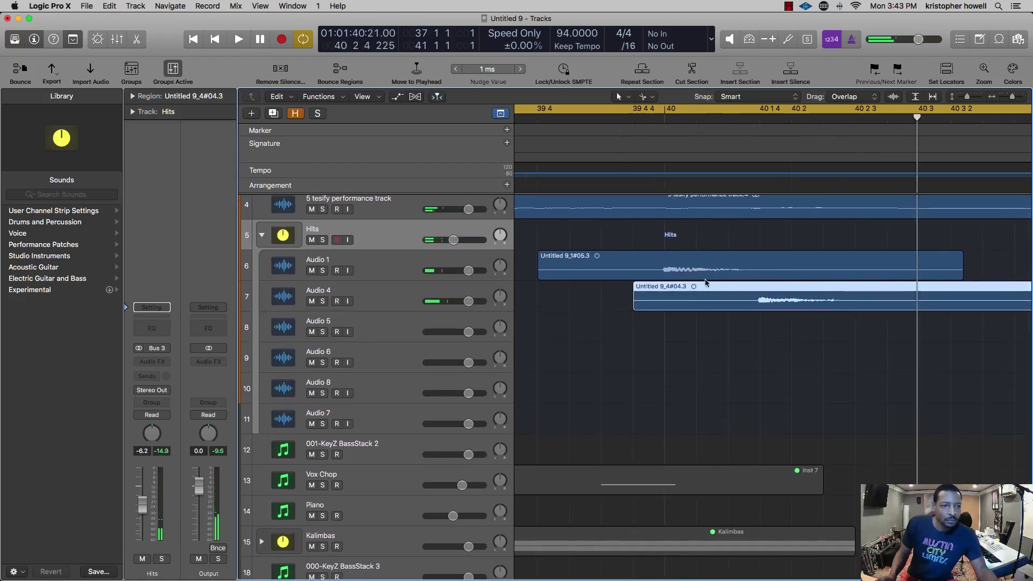
- Rename the Audio 1 track as C hit 1 and the Audio 4 track as C hit 2
{"action": "left_click", "coordinate": [384, 254]}
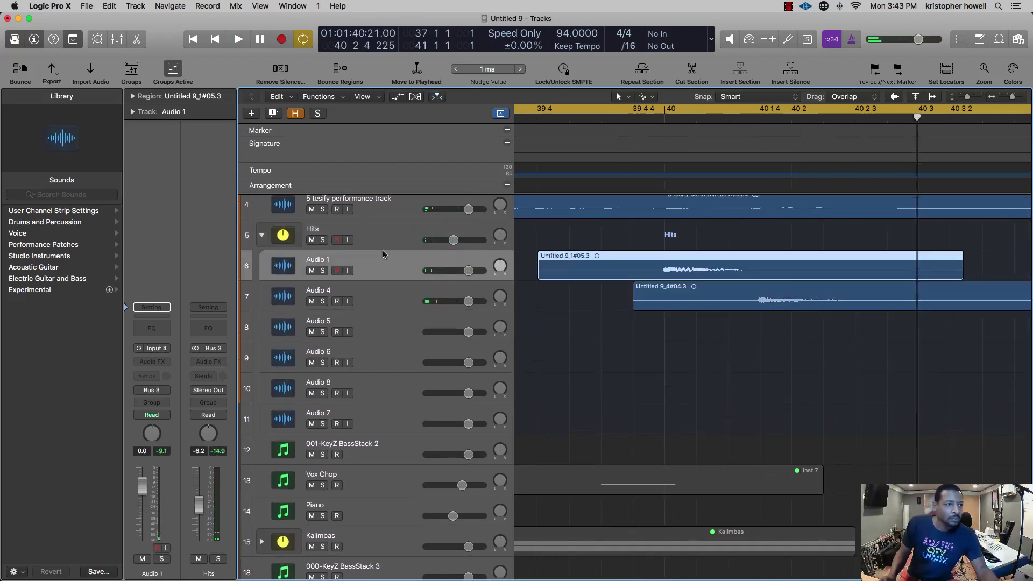
{"action": "double_click", "coordinate": [333, 260]}
{"action": "type", "text": "C "}
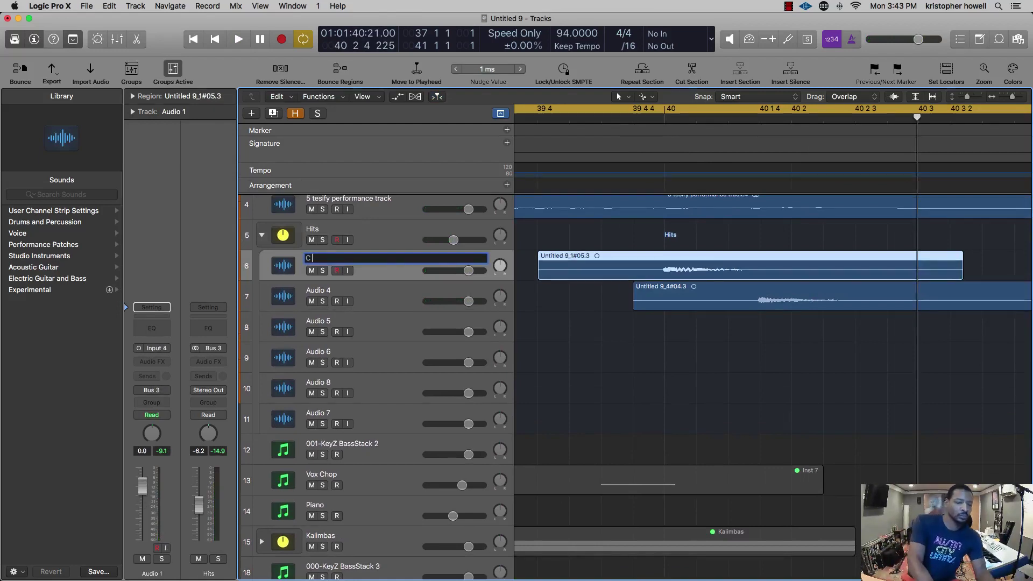
{"action": "type", "text": "hit"}
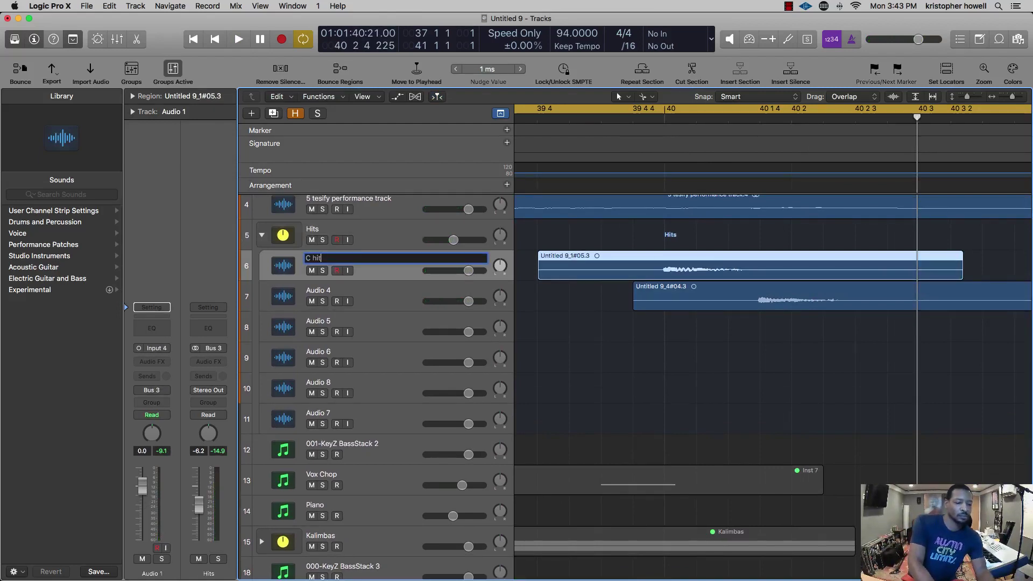
{"action": "type", "text": " 1"}
{"action": "key", "text": "Return"}
{"action": "double_click", "coordinate": [333, 289]}
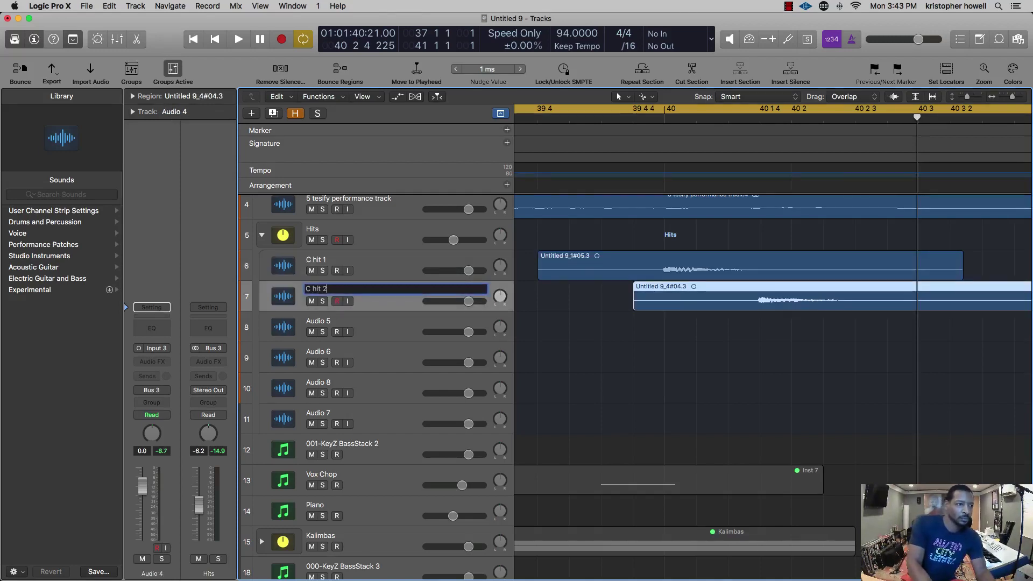
{"action": "type", "text": "C hit 2"}
{"action": "key", "text": "Return"}
- Duplicate the C hit 2 track and copy its hit region onto the duplicate one beat later, at 40 1 4
{"action": "left_click", "coordinate": [272, 117]}
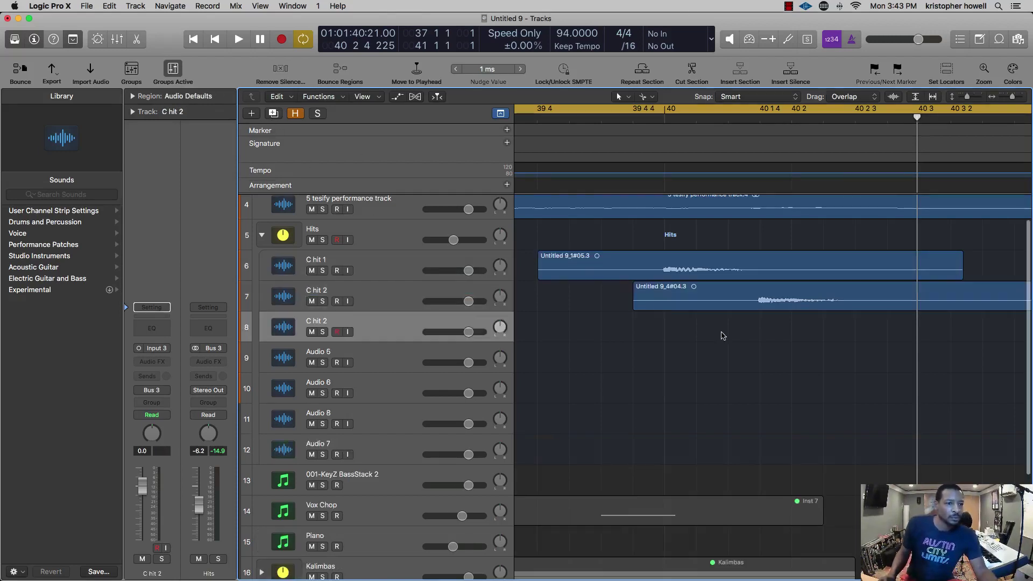
{"action": "left_click_drag", "start_coordinate": [771, 306], "coordinate": [896, 328]}
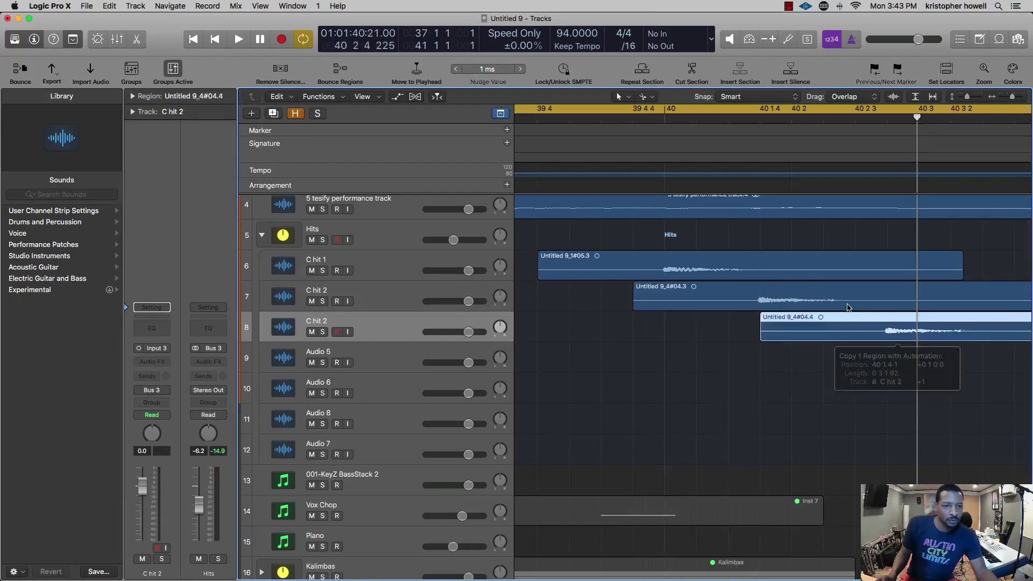
- Solo the Hits stack, set the cycle from late bar 39 to early bar 42, and play the three hits
{"action": "left_click", "coordinate": [322, 242]}
{"action": "key", "text": "space"}
{"action": "key", "text": "super+Left"}
{"action": "key", "text": "super+Left"}
{"action": "key", "text": "super+Left"}
{"action": "key", "text": "super+Left"}
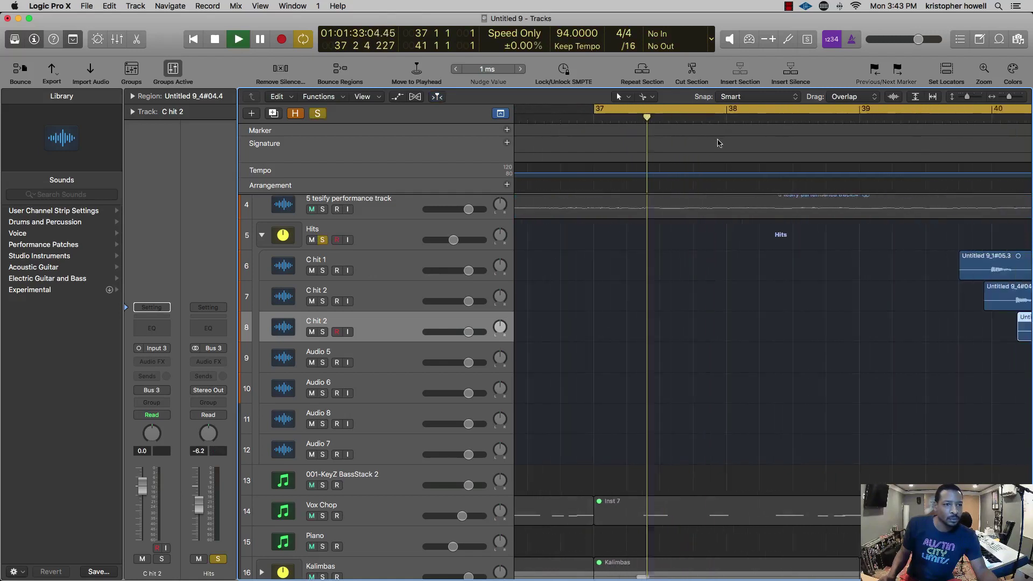
{"action": "scroll", "coordinate": [719, 142], "scroll_direction": "right", "scroll_amount": 5}
{"action": "left_click_drag", "start_coordinate": [672, 109], "coordinate": [992, 122]}
{"action": "key", "text": "space"}
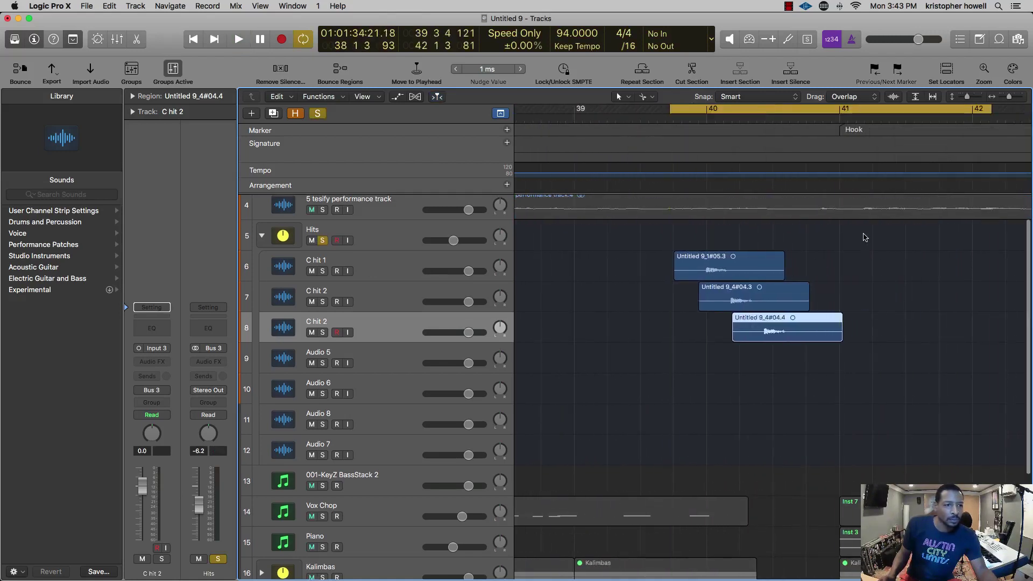
{"action": "key", "text": "space"}
{"action": "scroll", "coordinate": [863, 264], "scroll_direction": "up", "scroll_amount": 3}
{"action": "scroll", "coordinate": [862, 264], "scroll_direction": "up", "scroll_amount": 2}
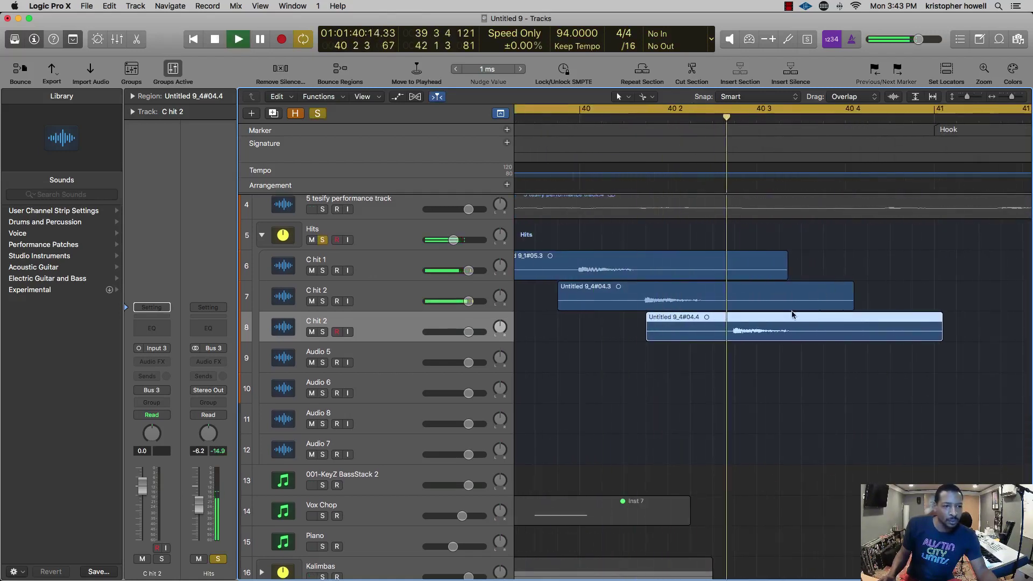
- Shift the third hit region on the duplicate C hit 2 track a sixteenth note earlier and play the hits
{"action": "left_click_drag", "start_coordinate": [772, 332], "coordinate": [749, 333]}
{"action": "key", "text": "space"}
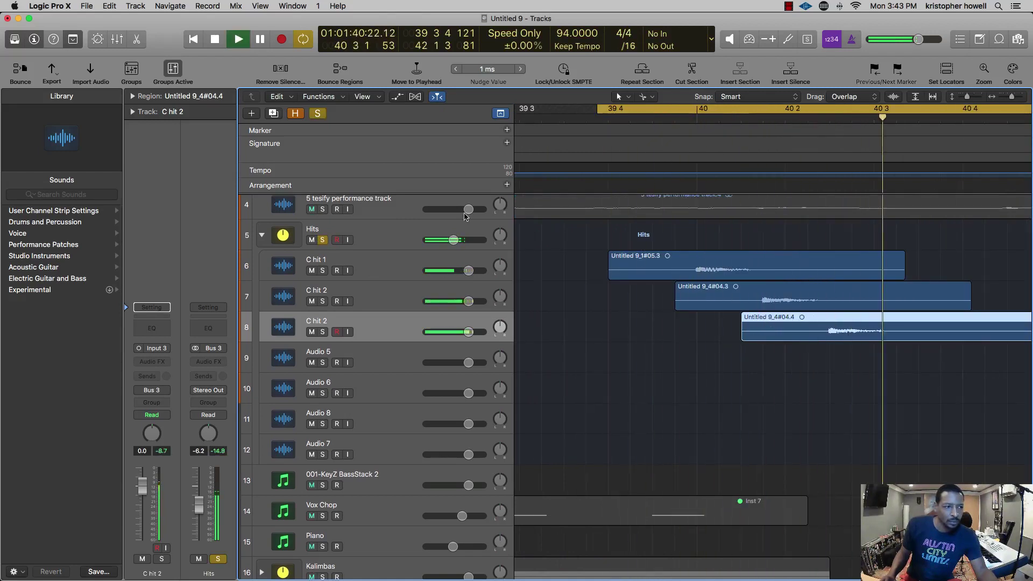
{"action": "key", "text": "space"}
- Turn off all solos and play the three hits within the full arrangement from bar 39 toward the Hook
{"action": "scroll", "coordinate": [745, 319], "scroll_direction": "down", "scroll_amount": 10}
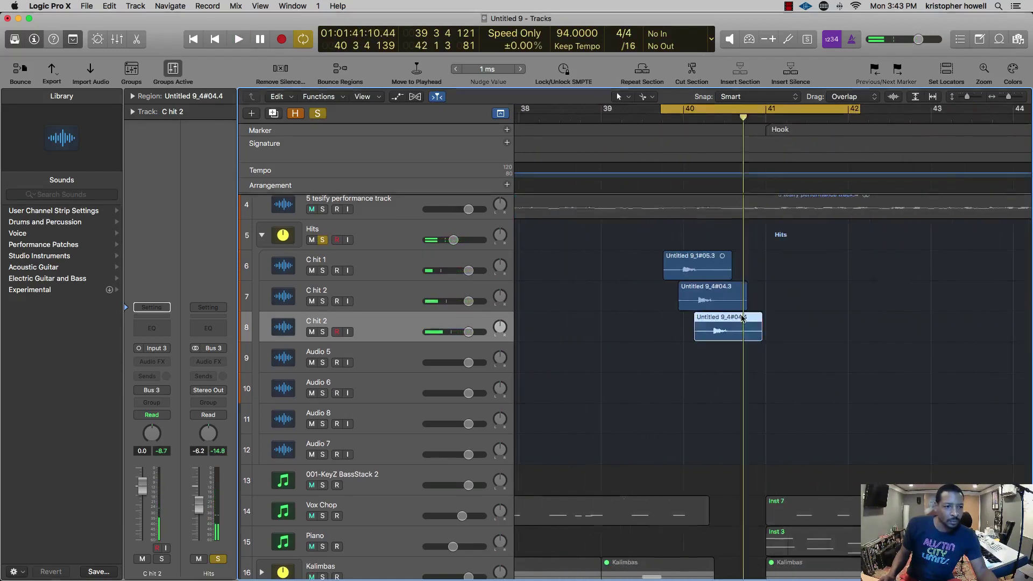
{"action": "scroll", "coordinate": [750, 317], "scroll_direction": "down", "scroll_amount": 3}
{"action": "scroll", "coordinate": [749, 315], "scroll_direction": "right", "scroll_amount": 5}
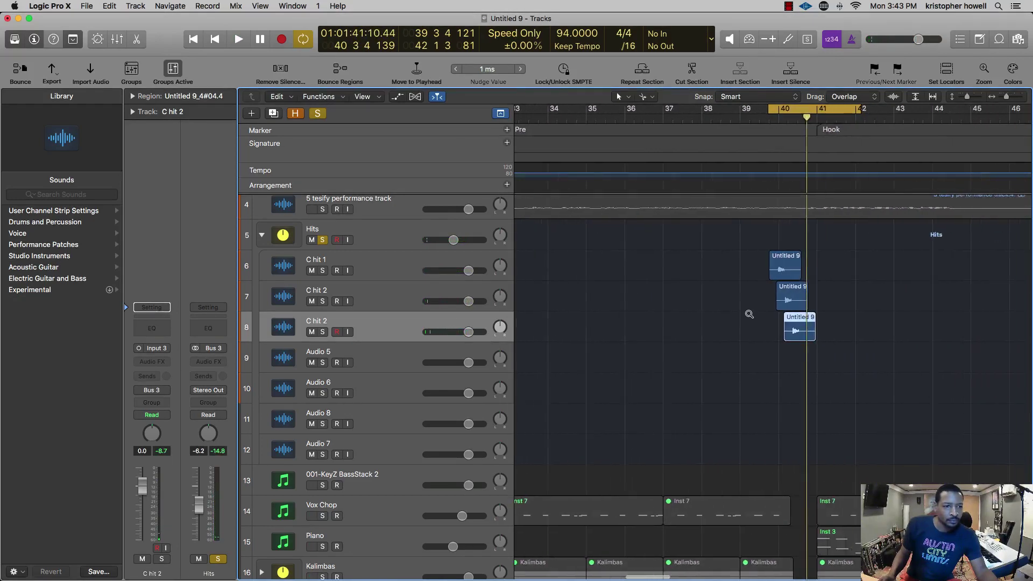
{"action": "scroll", "coordinate": [748, 314], "scroll_direction": "down", "scroll_amount": 5}
{"action": "scroll", "coordinate": [749, 315], "scroll_direction": "down", "scroll_amount": 2}
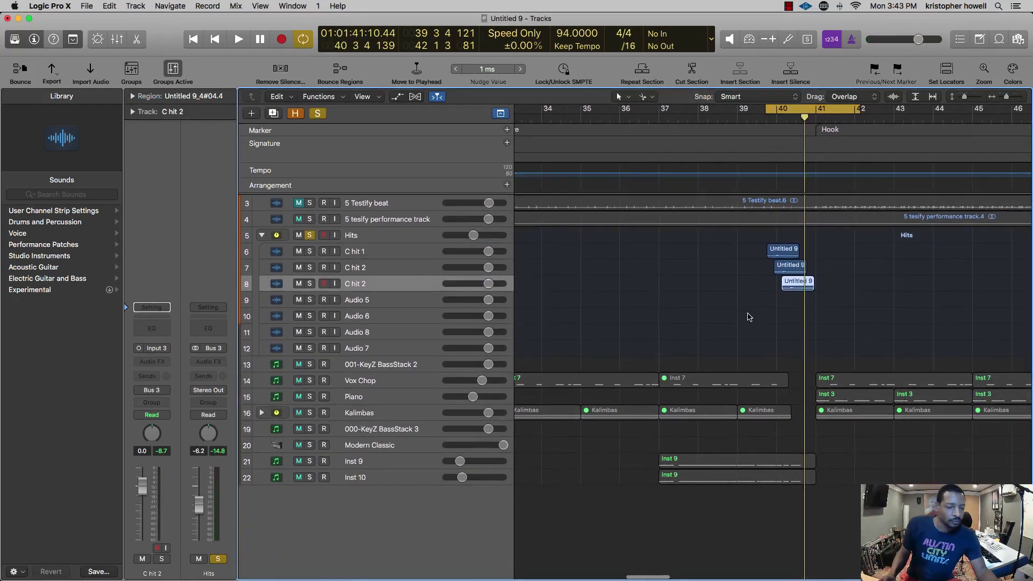
{"action": "double_click", "coordinate": [737, 117]}
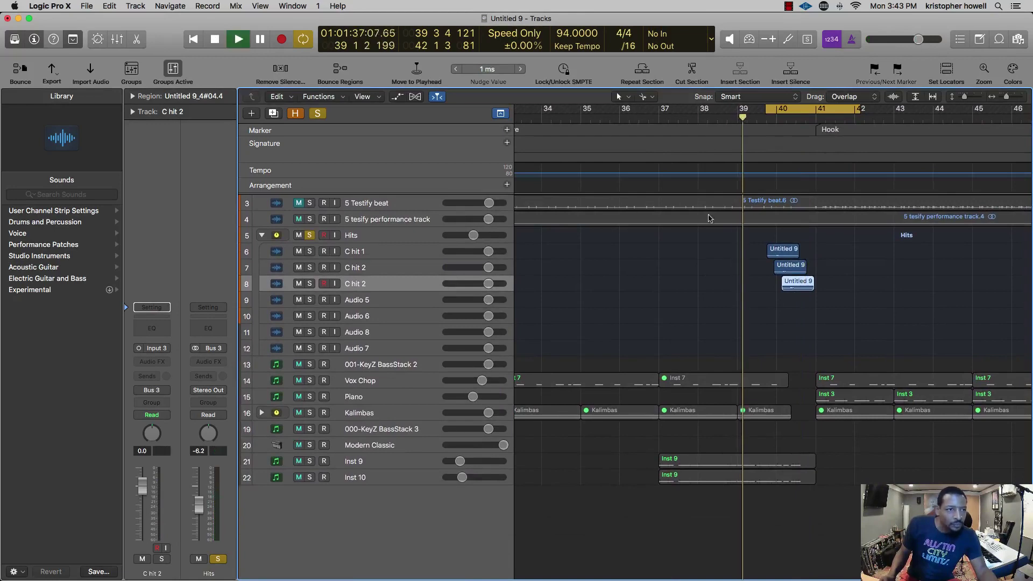
{"action": "scroll", "coordinate": [707, 282], "scroll_direction": "down", "scroll_amount": 2}
{"action": "scroll", "coordinate": [708, 282], "scroll_direction": "down", "scroll_amount": 1}
{"action": "scroll", "coordinate": [708, 282], "scroll_direction": "left", "scroll_amount": 3}
{"action": "left_click", "coordinate": [318, 114]}
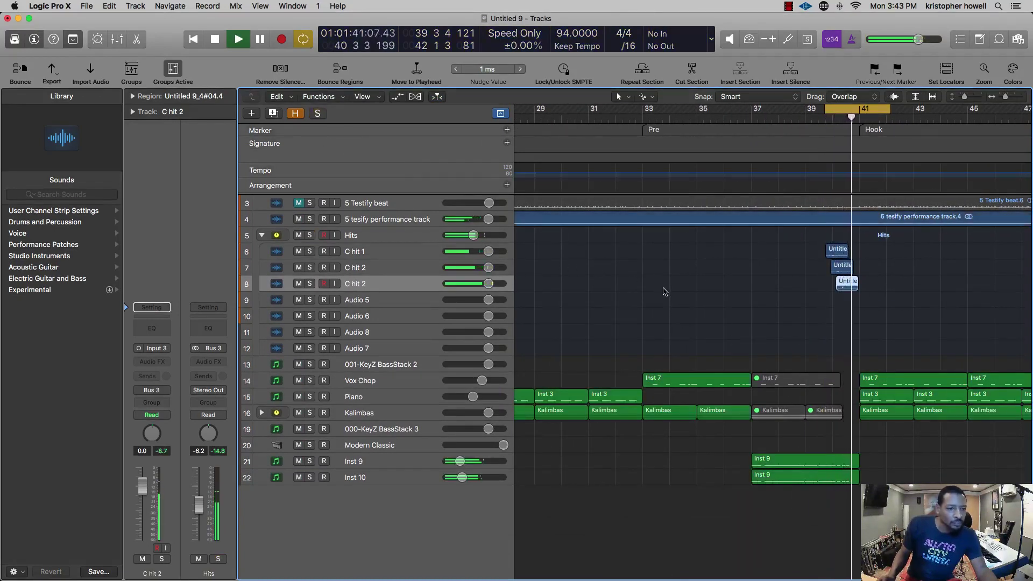
{"action": "scroll", "coordinate": [668, 295], "scroll_direction": "left", "scroll_amount": 1}
{"action": "key", "text": "space"}
- Play the existing layered hits at the start of the Verse around bar 25 as a timing reference
{"action": "scroll", "coordinate": [646, 294], "scroll_direction": "left", "scroll_amount": 4}
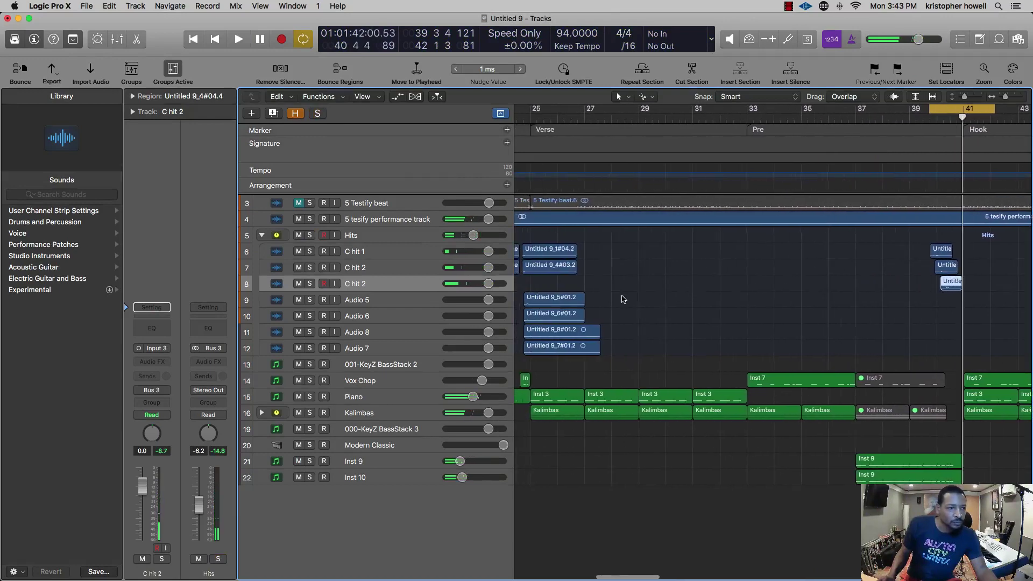
{"action": "left_click", "coordinate": [549, 115]}
{"action": "key", "text": "space"}
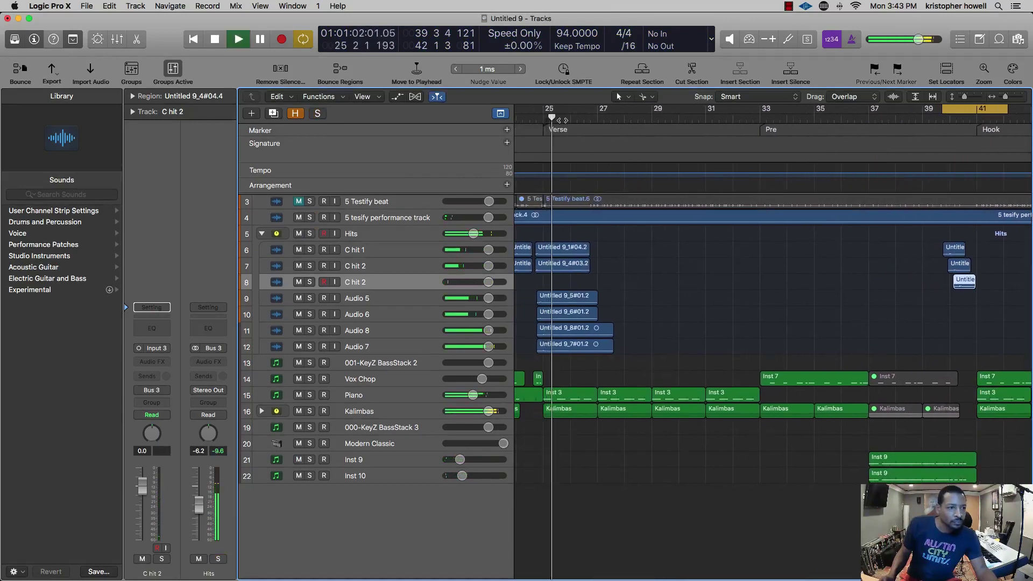
{"action": "key", "text": "super+Right"}
{"action": "scroll", "coordinate": [607, 178], "scroll_direction": "left", "scroll_amount": 4}
{"action": "scroll", "coordinate": [608, 178], "scroll_direction": "right", "scroll_amount": 1}
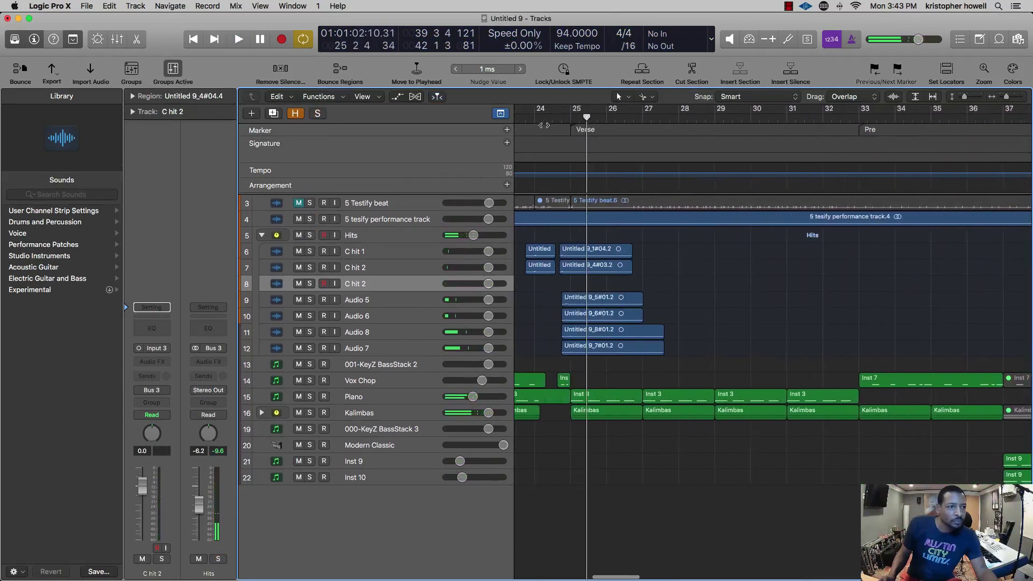
{"action": "left_click", "coordinate": [545, 119]}
{"action": "key", "text": "space"}
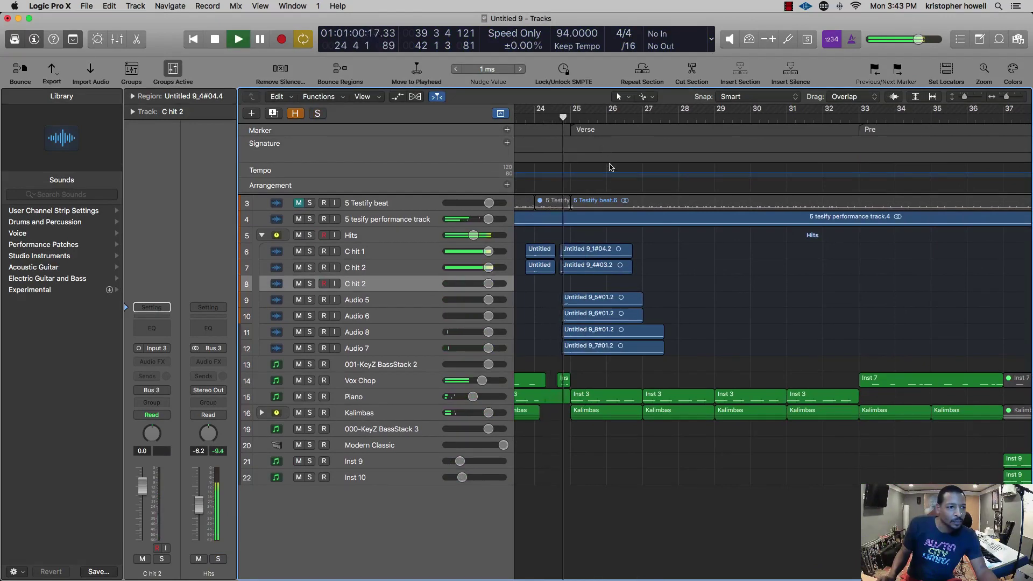
{"action": "key", "text": "space"}
{"action": "key", "text": "super+Right"}
{"action": "key", "text": "super+Right"}
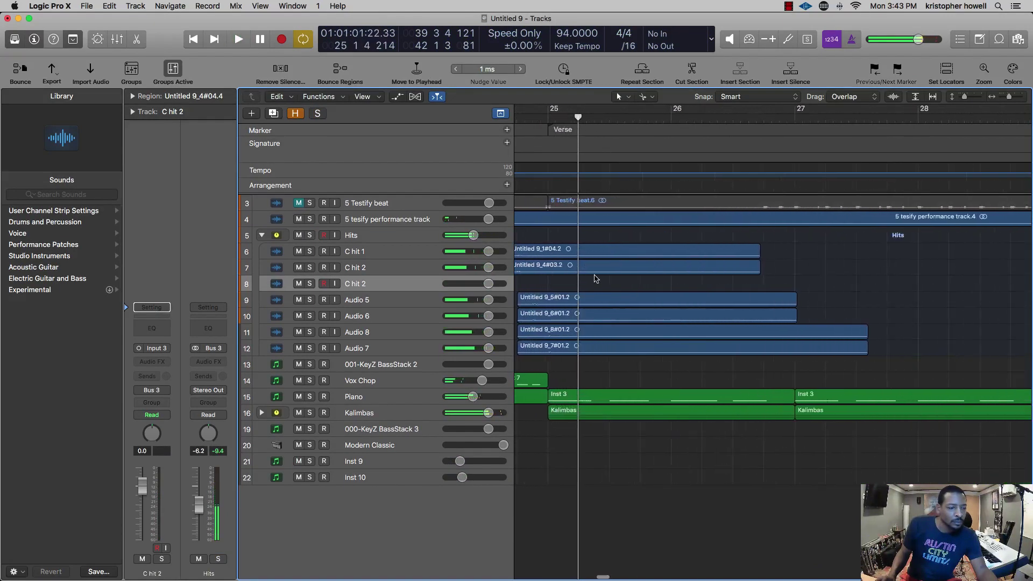
- Play the earlier pair of C hits just before bar 24
{"action": "key", "text": "super+Left"}
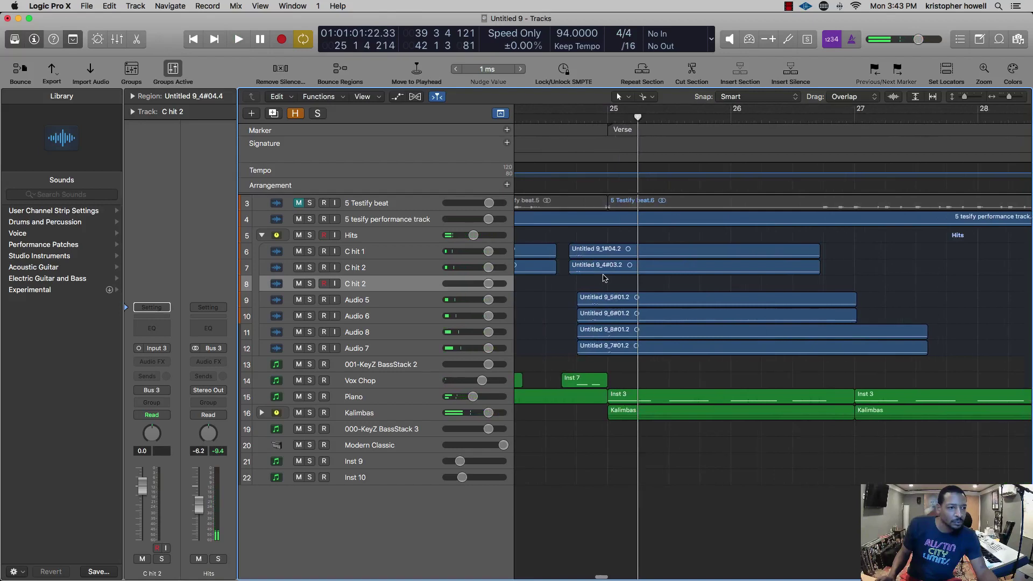
{"action": "key", "text": "super+Down"}
{"action": "scroll", "coordinate": [603, 278], "scroll_direction": "left", "scroll_amount": 4}
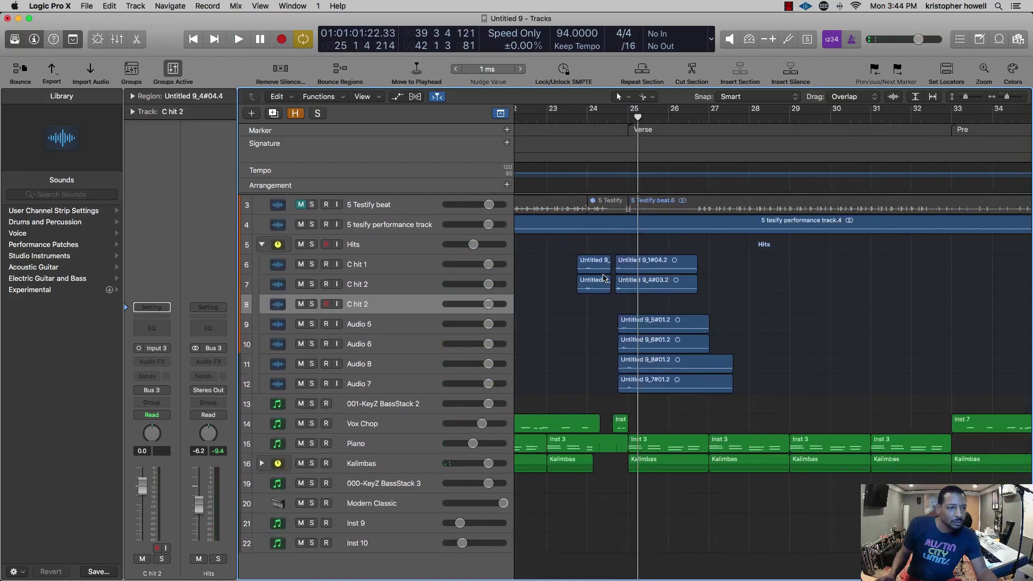
{"action": "scroll", "coordinate": [603, 277], "scroll_direction": "right", "scroll_amount": 8}
{"action": "scroll", "coordinate": [604, 277], "scroll_direction": "left", "scroll_amount": 8}
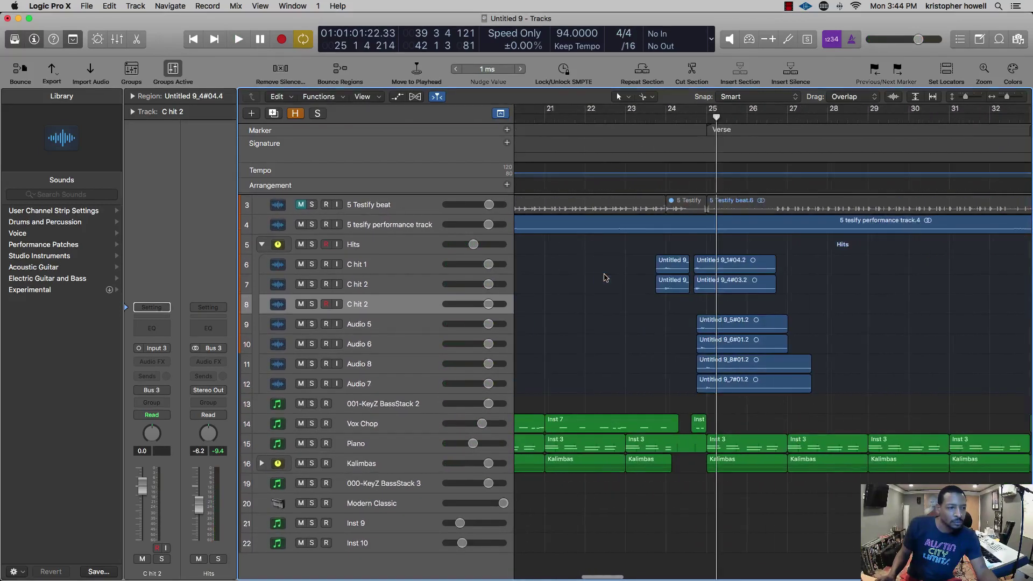
{"action": "double_click", "coordinate": [697, 120]}
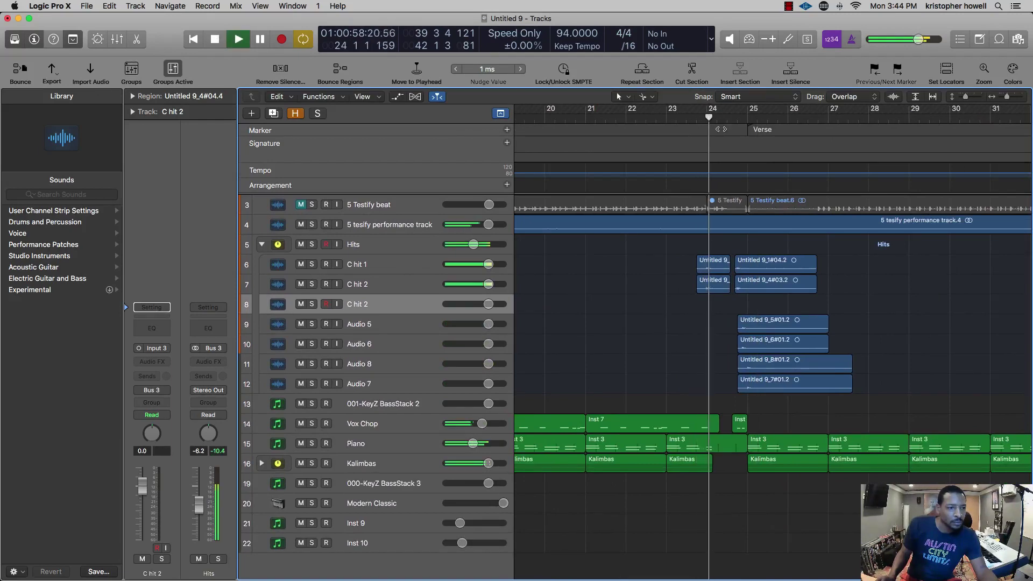
- Move the C hit 2 region to 39 4 1 so it lines up with the C hit 1 region, and play the hits
{"action": "scroll", "coordinate": [812, 244], "scroll_direction": "right", "scroll_amount": 8}
{"action": "scroll", "coordinate": [812, 243], "scroll_direction": "right", "scroll_amount": 3}
{"action": "key", "text": "super+Right"}
{"action": "key", "text": "super+Right"}
{"action": "key", "text": "super+Right"}
{"action": "key", "text": "super+Right"}
{"action": "key", "text": "super+Right"}
{"action": "key", "text": "super+Right"}
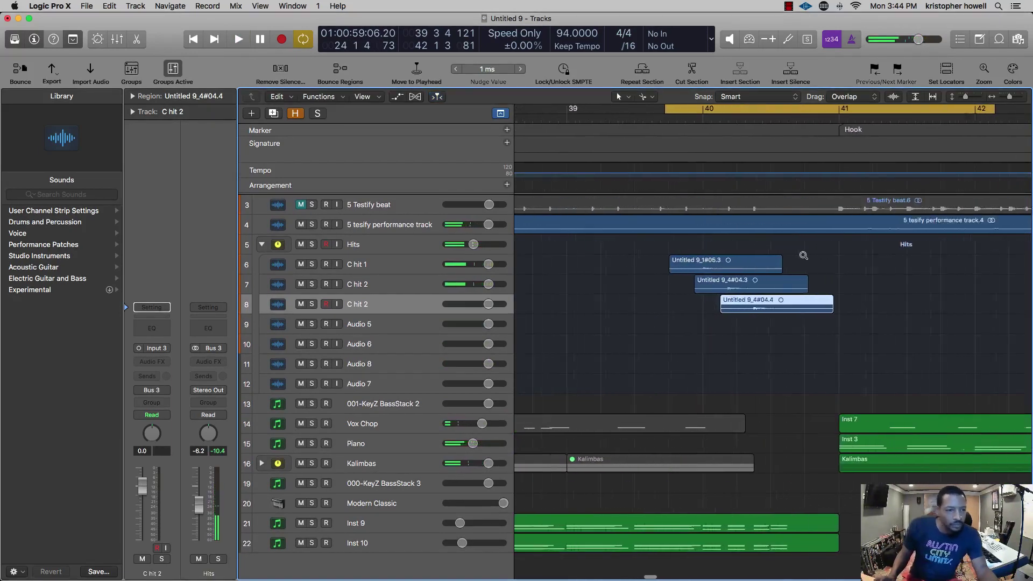
{"action": "key", "text": "super+Down"}
{"action": "key", "text": "super+Down"}
{"action": "key", "text": "super+Down"}
{"action": "left_click_drag", "start_coordinate": [765, 257], "coordinate": [727, 249]}
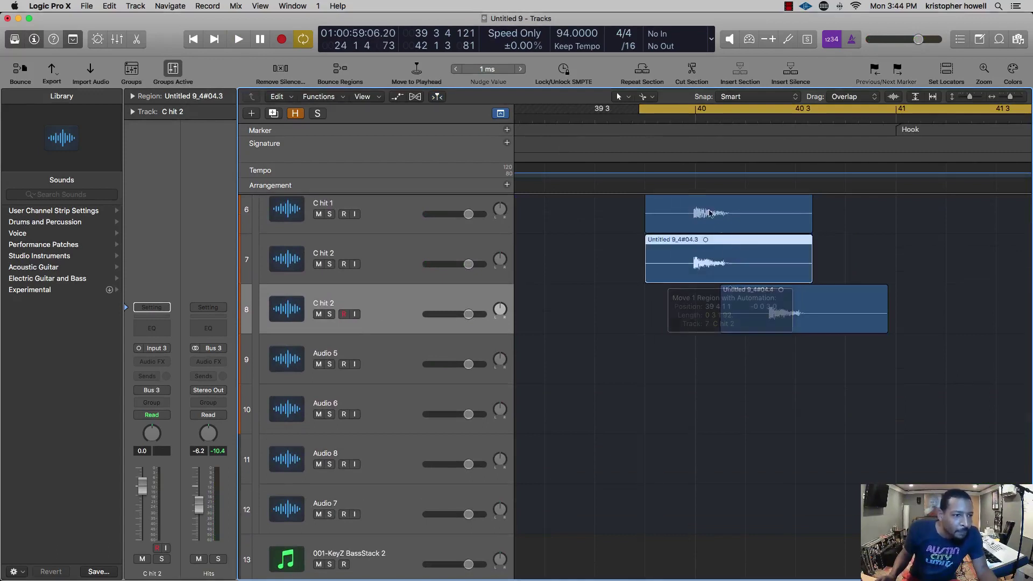
{"action": "double_click", "coordinate": [681, 121]}
{"action": "key", "text": "space"}
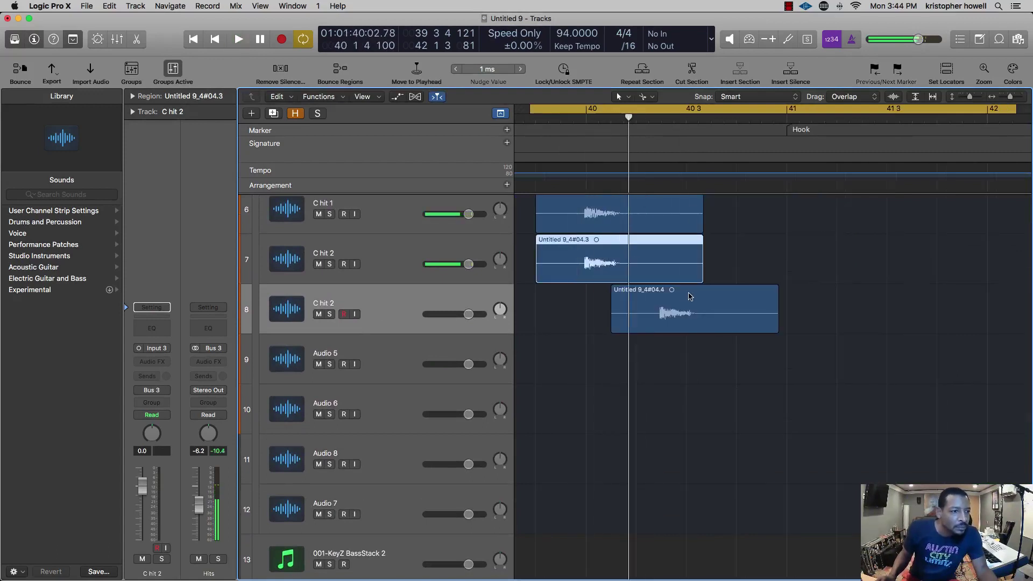
- Delete the hit region on the duplicate C hit 2 track
{"action": "key", "text": "super+Right"}
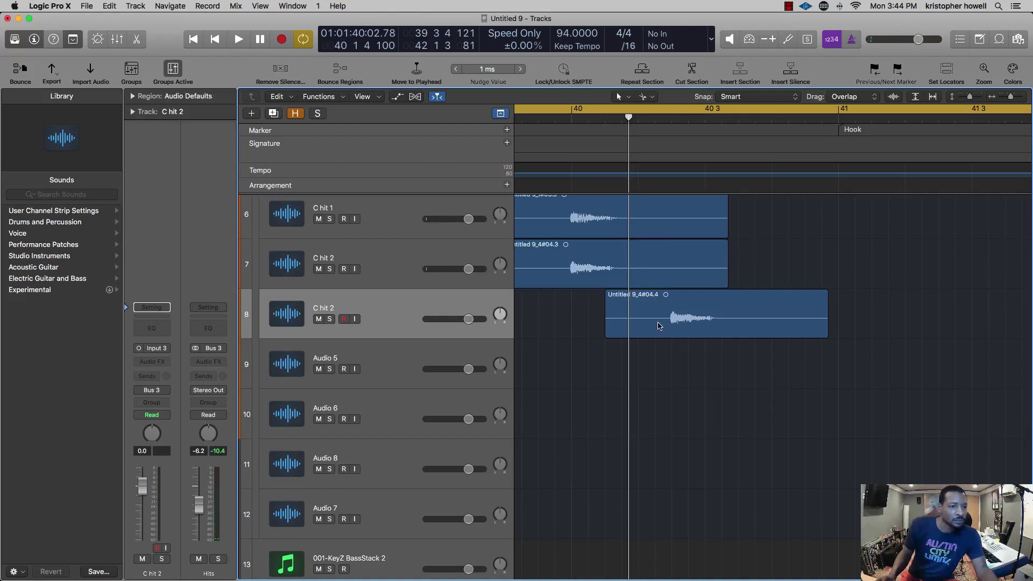
{"action": "left_click", "coordinate": [637, 324]}
{"action": "key", "text": "Delete"}
- Copy the layered C hit pair three sixteenths later onto the duplicate C hit 2 and Audio 5 tracks, and audition it
{"action": "left_click_drag", "start_coordinate": [660, 348], "coordinate": [578, 210]}
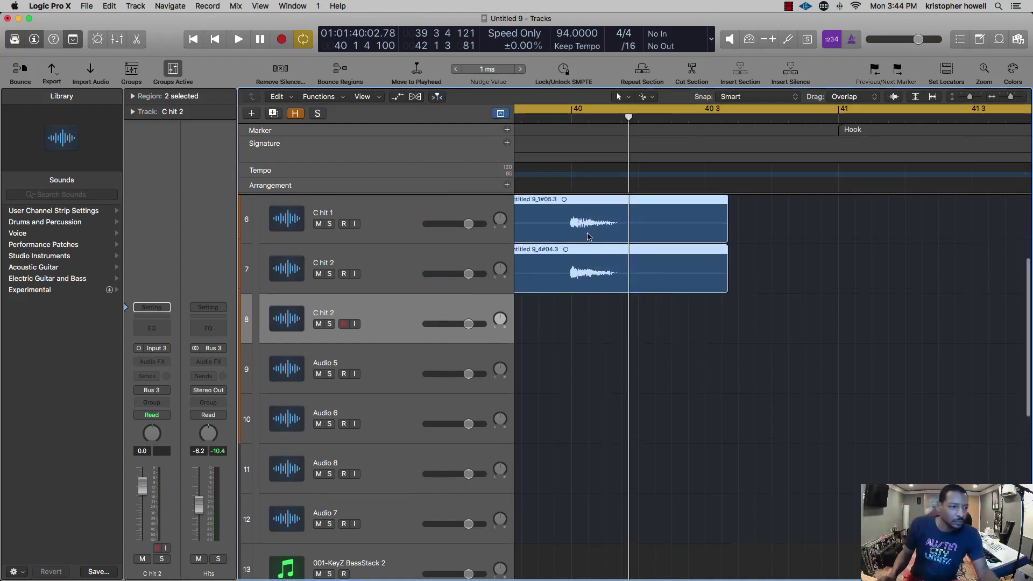
{"action": "left_click", "coordinate": [573, 206]}
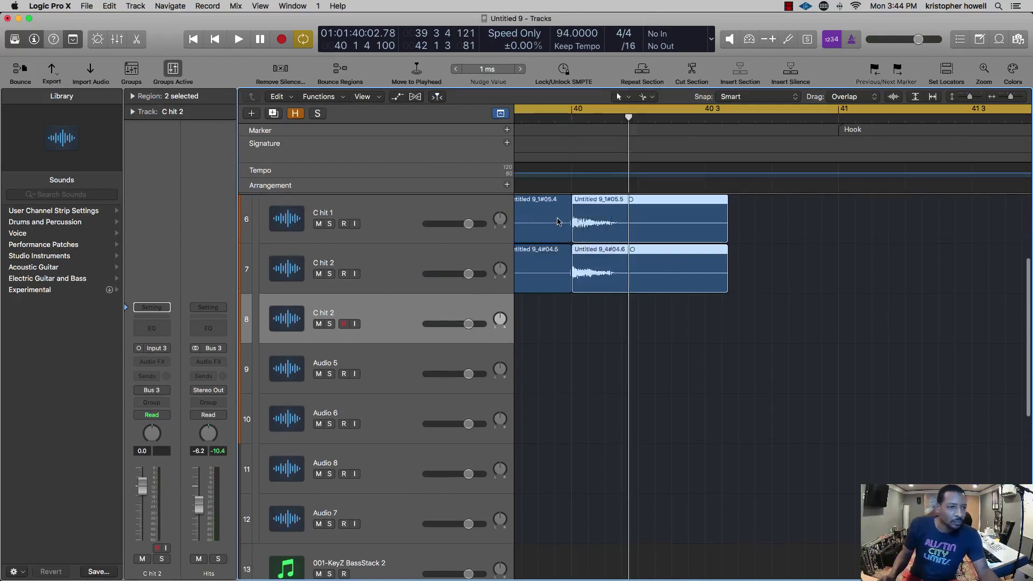
{"action": "key", "text": "super+z"}
{"action": "left_click_drag", "start_coordinate": [592, 221], "coordinate": [667, 318]}
{"action": "key", "text": "space"}
{"action": "key", "text": "space"}
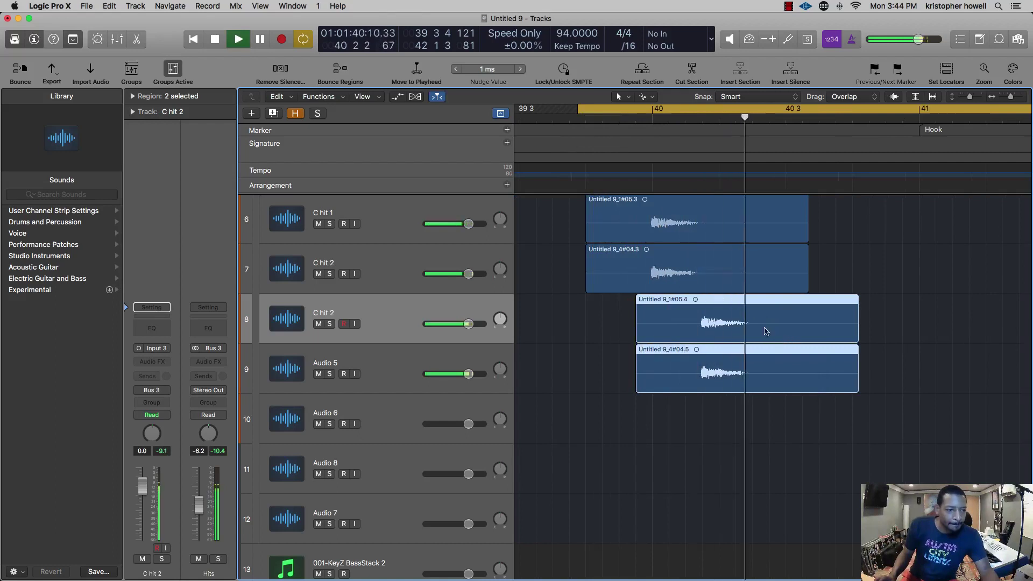
{"action": "key", "text": "space"}
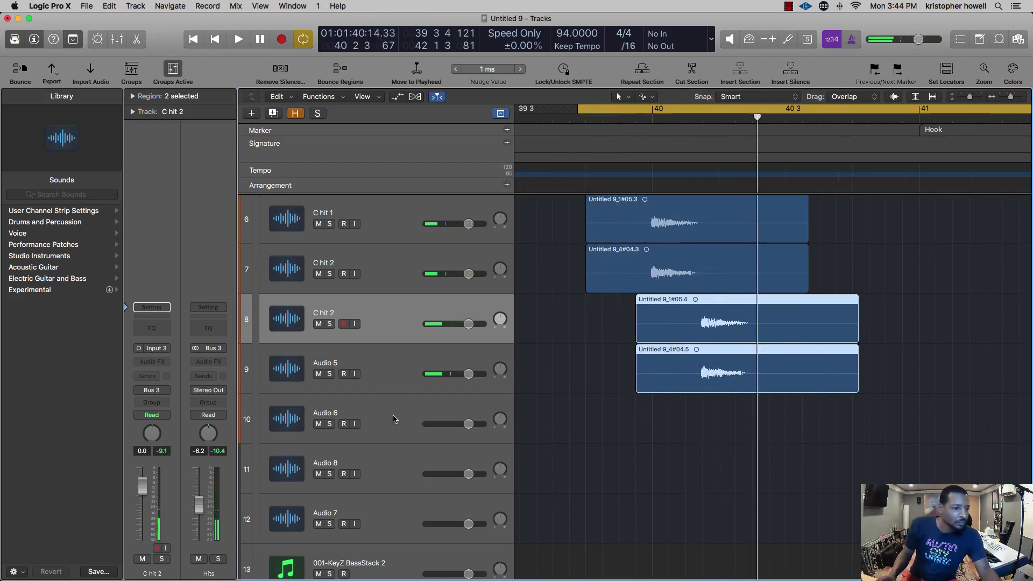
- Copy the first C hit pair onto the Audio 6 and Audio 8 tracks, three sixteenths after the second pair, and play all three
{"action": "left_click", "coordinate": [711, 236]}
{"action": "left_click", "coordinate": [704, 272], "text": "shift"}
{"action": "left_click_drag", "start_coordinate": [710, 257], "coordinate": [812, 451]}
{"action": "key", "text": "space"}
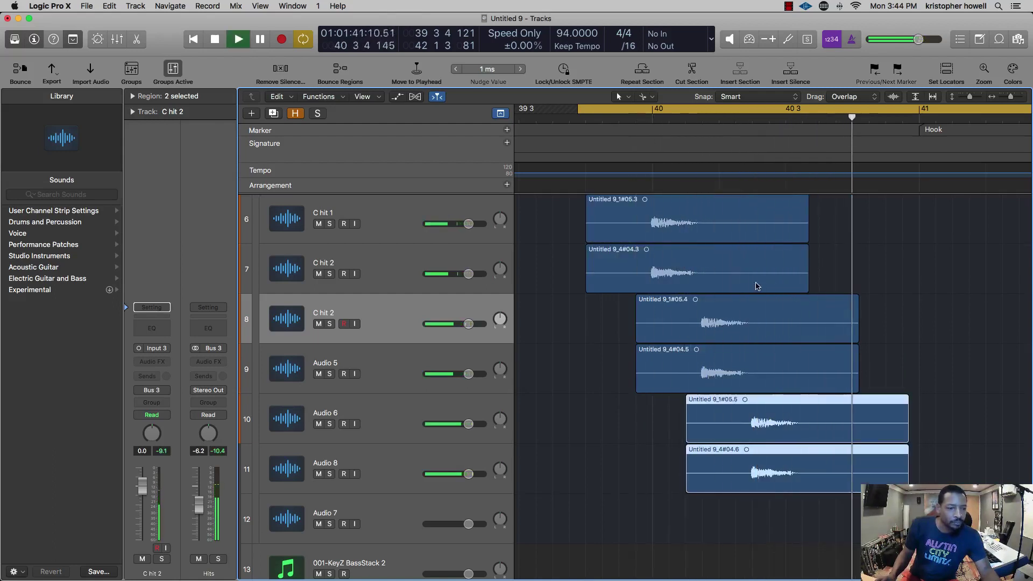
{"action": "key", "text": "space"}
- Move the two copied hit pairs down one track each and delete the emptied duplicate C hit 2 track
{"action": "key", "text": "super+Up"}
{"action": "key", "text": "super+Up"}
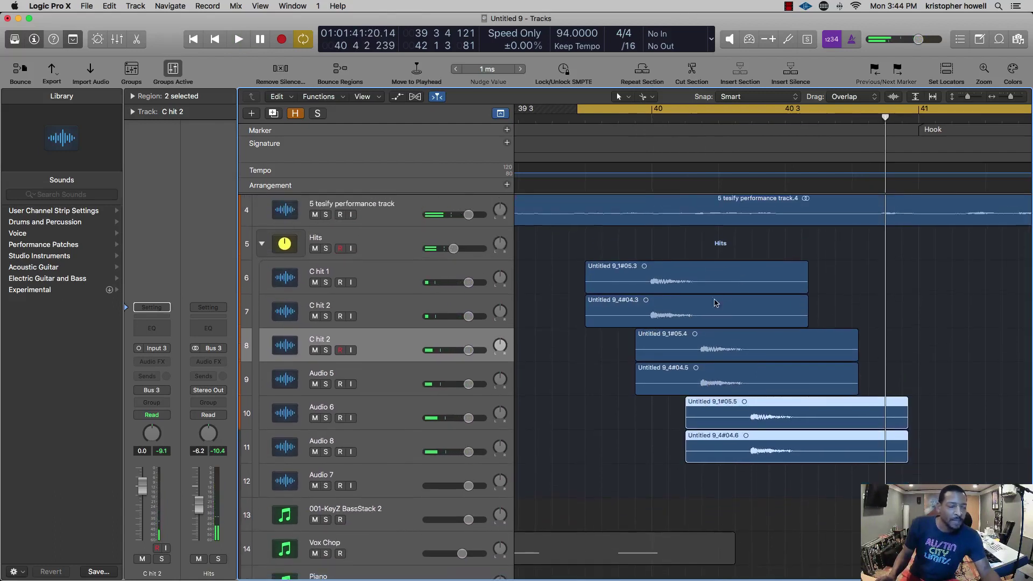
{"action": "key", "text": "super+Left"}
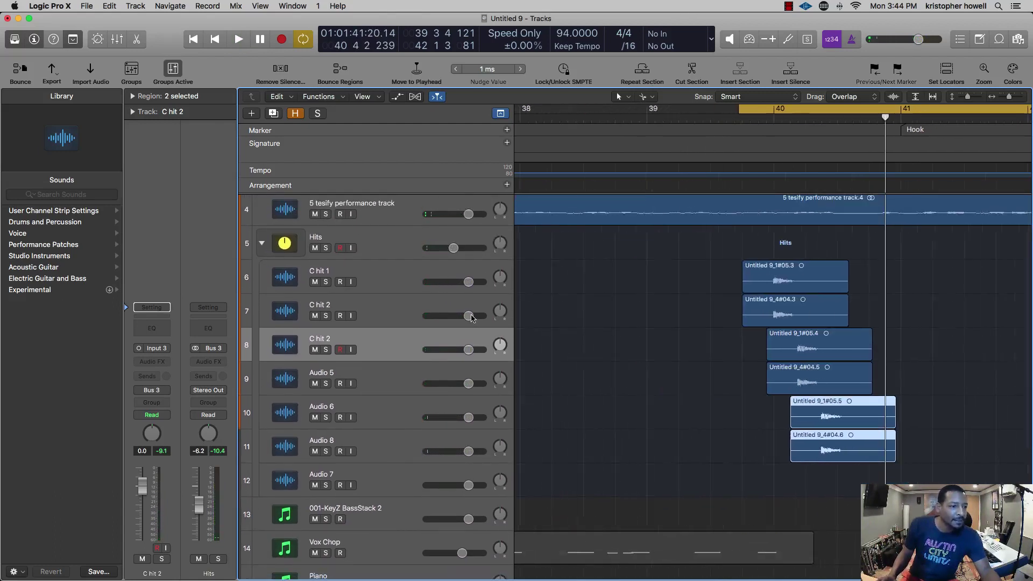
{"action": "key", "text": "super+Up"}
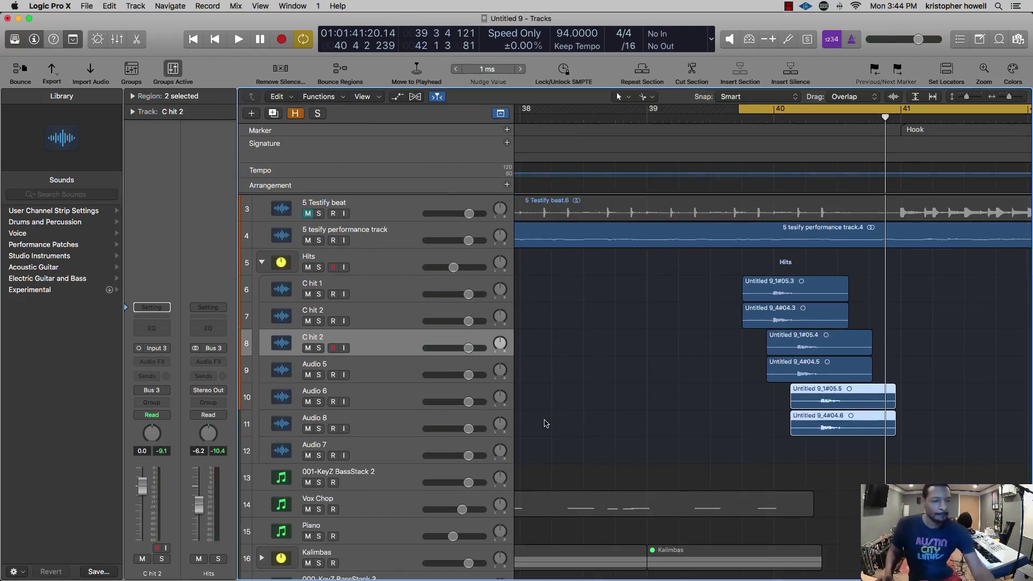
{"action": "key", "text": "super+Up"}
{"action": "key", "text": "super+Left"}
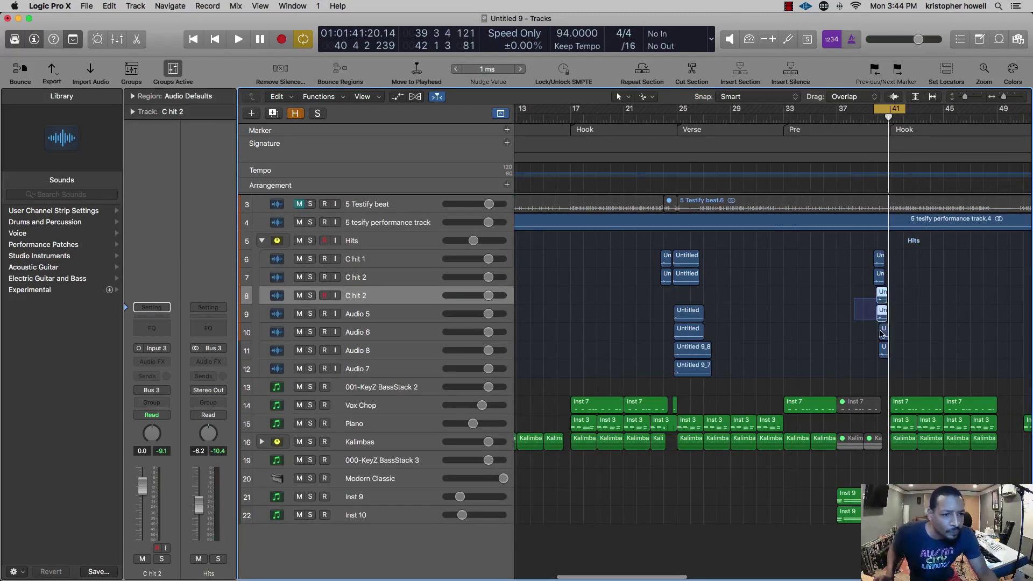
{"action": "left_click_drag", "start_coordinate": [881, 333], "coordinate": [882, 352]}
{"action": "left_click_drag", "start_coordinate": [880, 305], "coordinate": [881, 311]}
{"action": "left_click", "coordinate": [401, 295]}
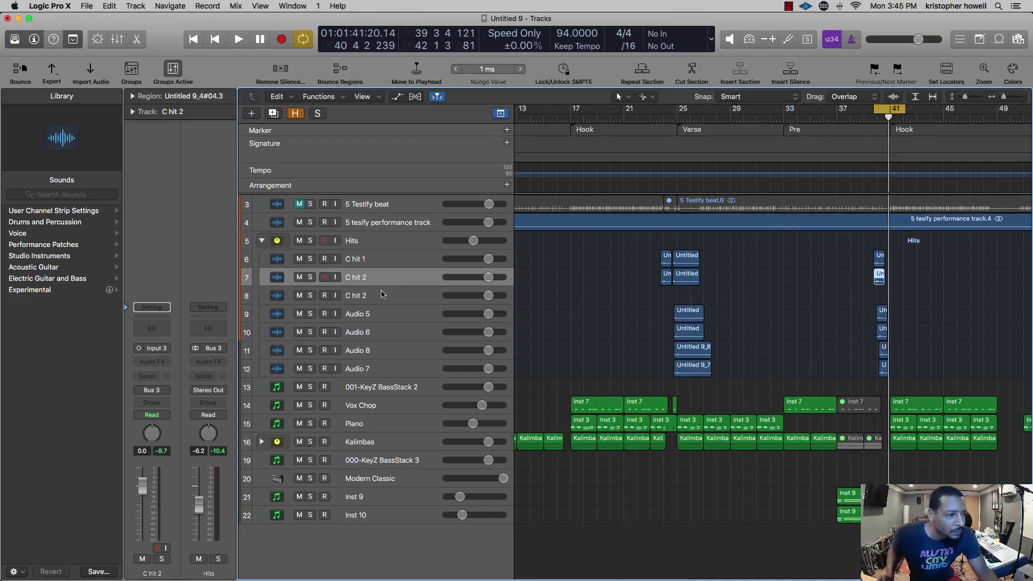
{"action": "key", "text": "super+BackSpace"}
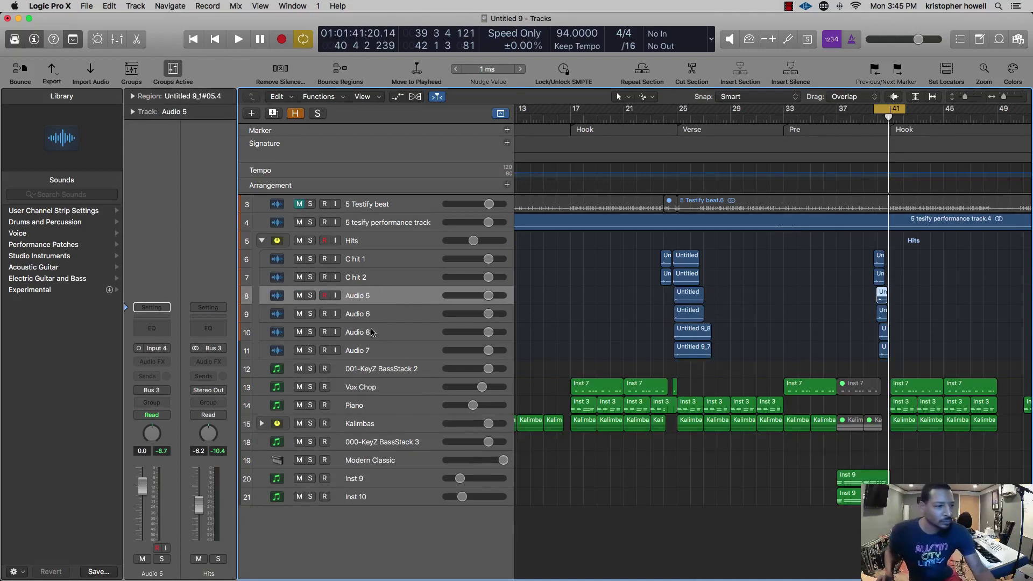
- Add two new audio tracks below Audio 7 in the Hits stack by duplicating the track
{"action": "left_click", "coordinate": [391, 348]}
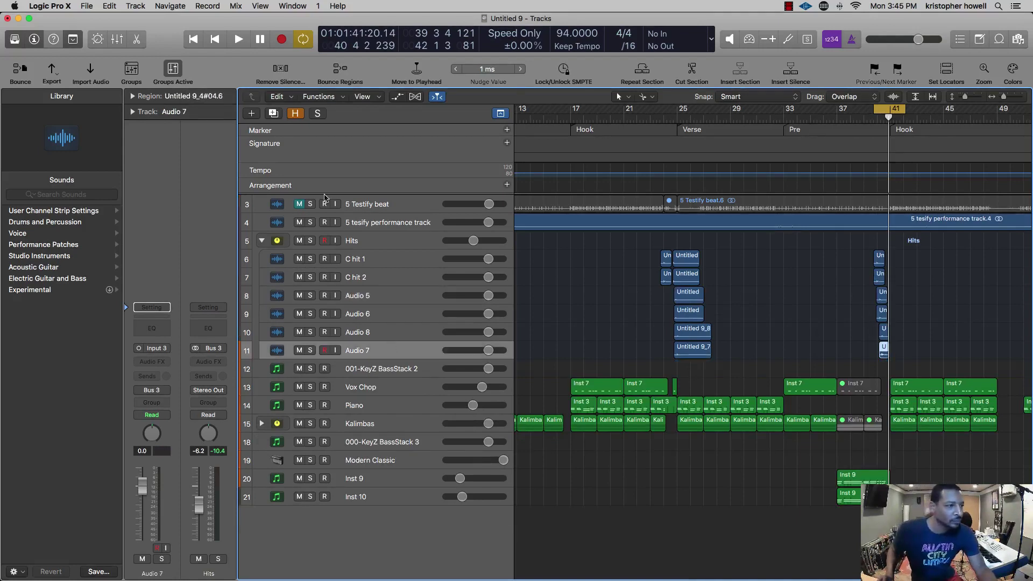
{"action": "left_click", "coordinate": [272, 114]}
{"action": "left_click", "coordinate": [273, 114]}
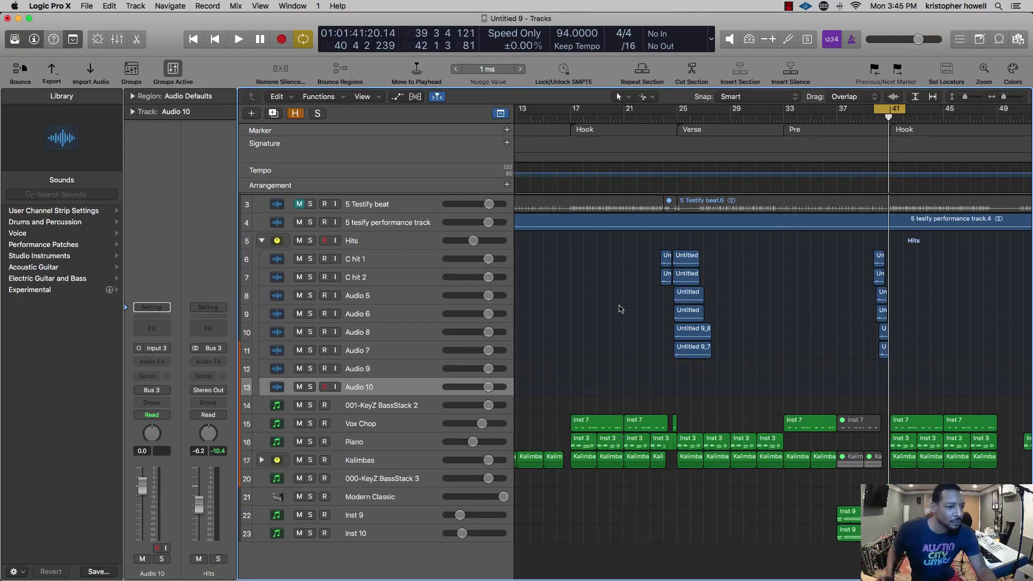
{"action": "key", "text": "r"}
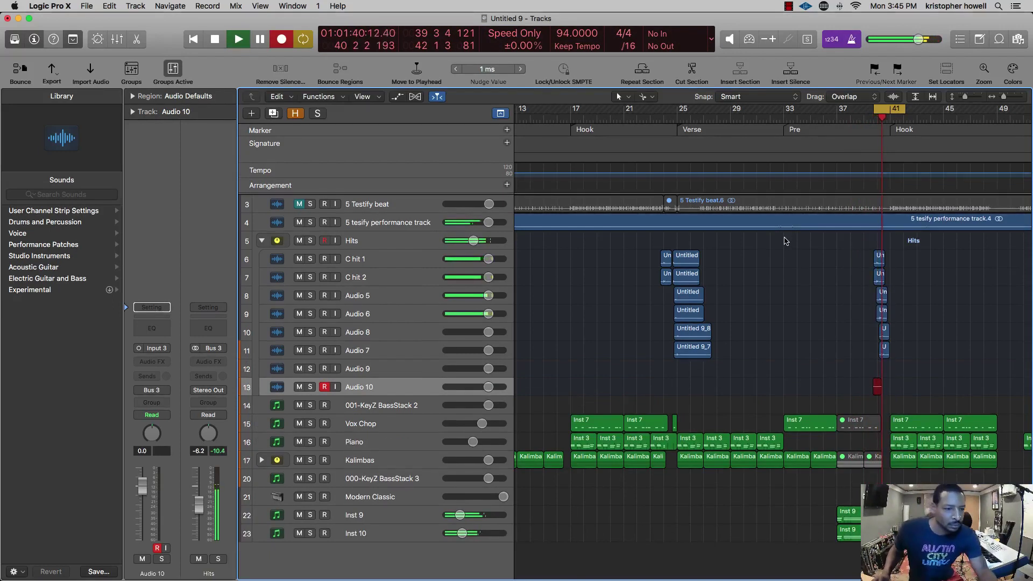
{"action": "key", "text": "space"}
{"action": "key", "text": "Up"}
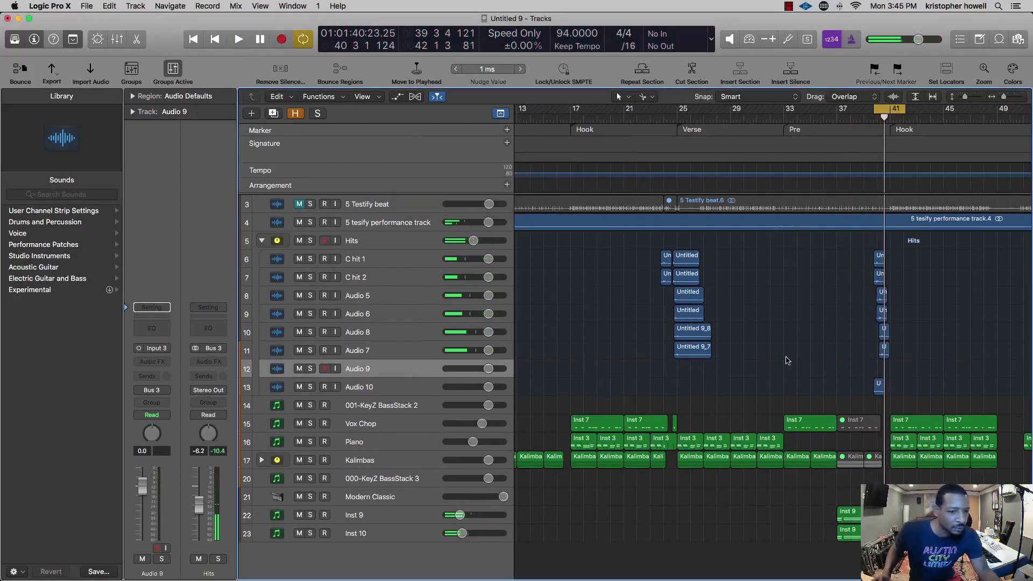
{"action": "left_click", "coordinate": [879, 383]}
{"action": "key", "text": "Delete"}
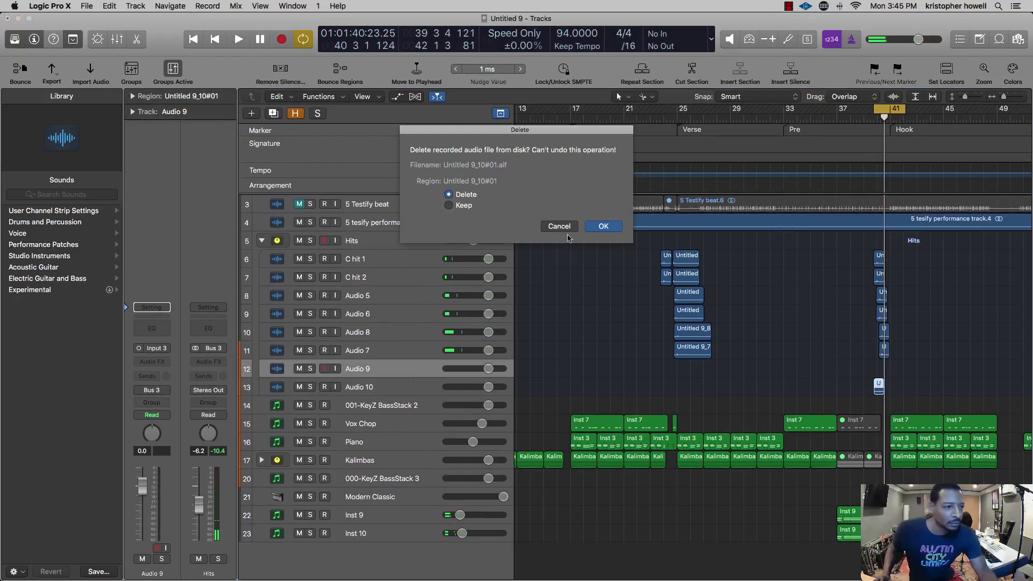
{"action": "left_click", "coordinate": [617, 230]}
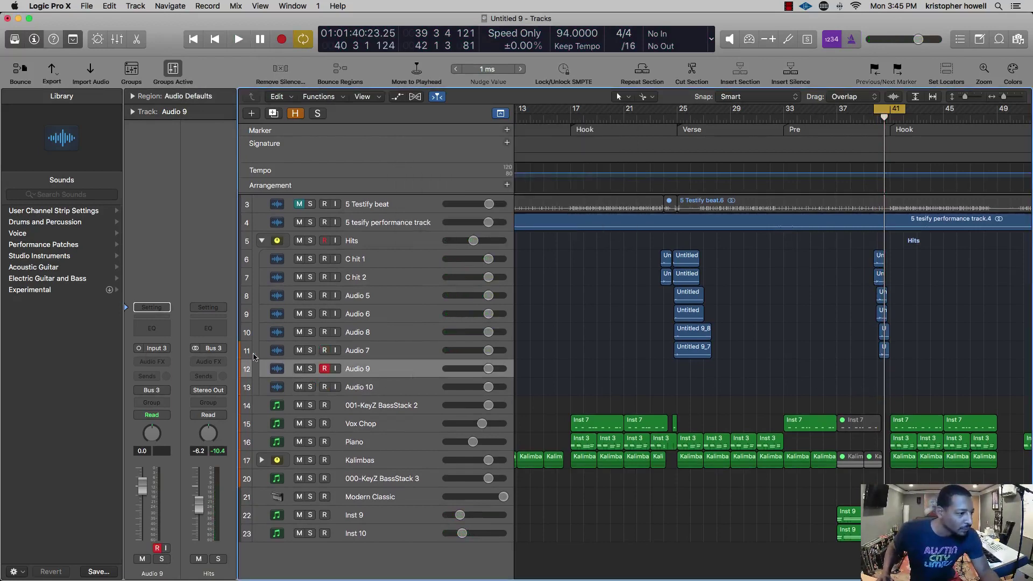
- Set Audio 9's input to Input 4 and record a new hit on Audio 7 and Audio 9 from the cycle start
{"action": "left_click", "coordinate": [161, 348]}
{"action": "mouse_move", "coordinate": [168, 388]}
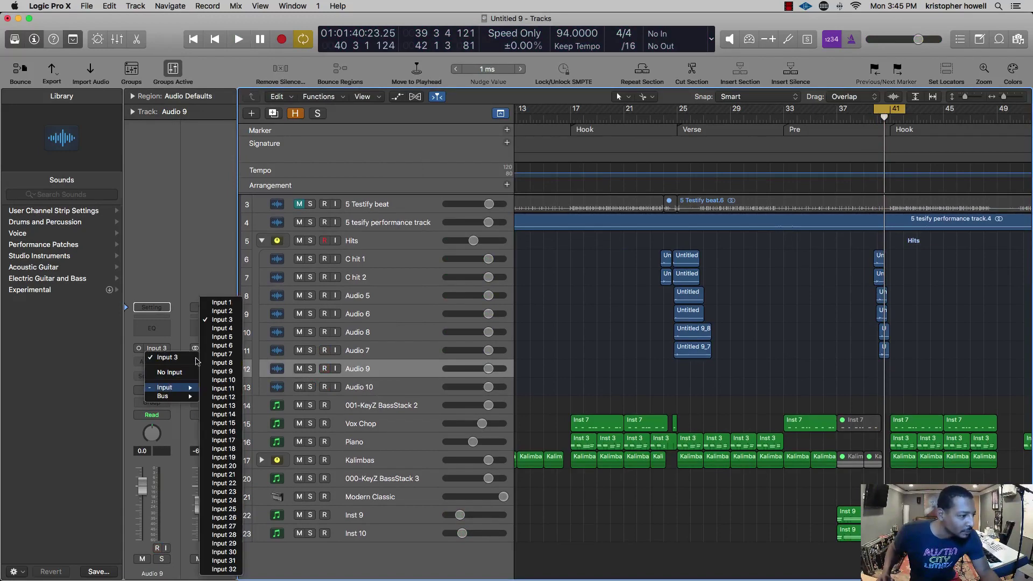
{"action": "left_click", "coordinate": [207, 333]}
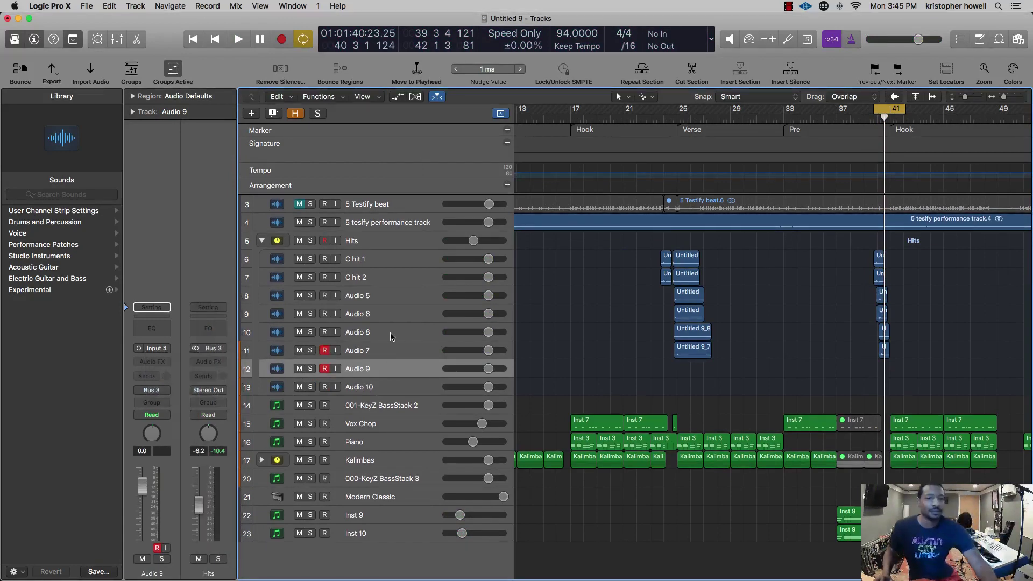
{"action": "key", "text": "r"}
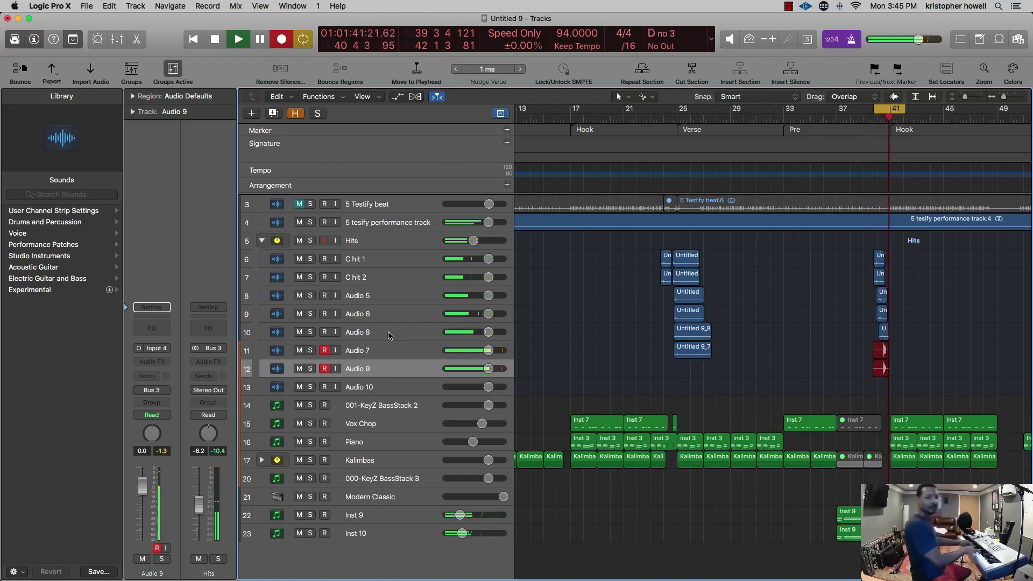
{"action": "key", "text": "space"}
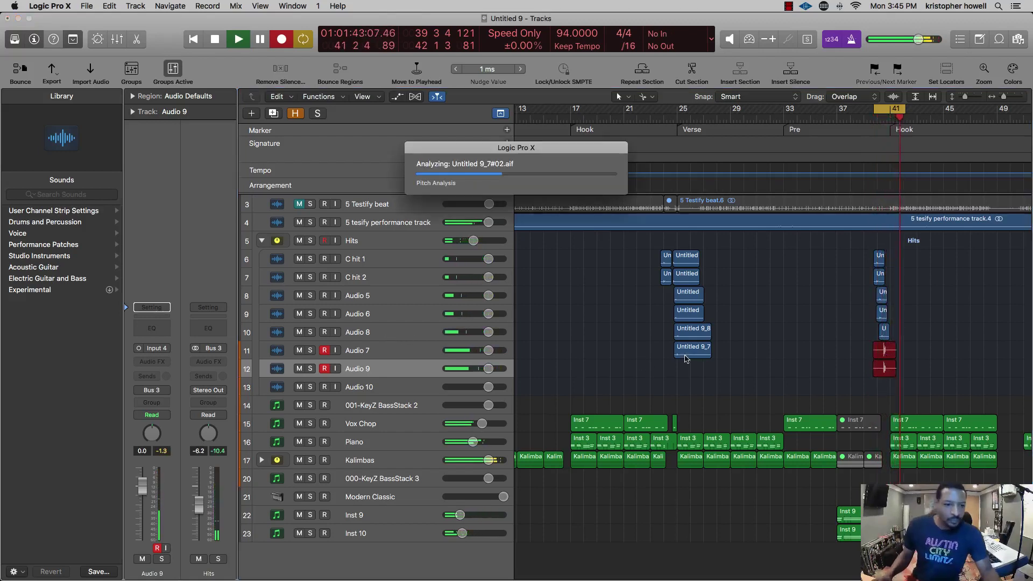
- Play back the newly recorded Audio 7 and Audio 9 hit together with the C hits
{"action": "scroll", "coordinate": [901, 341], "scroll_direction": "up", "scroll_amount": 10}
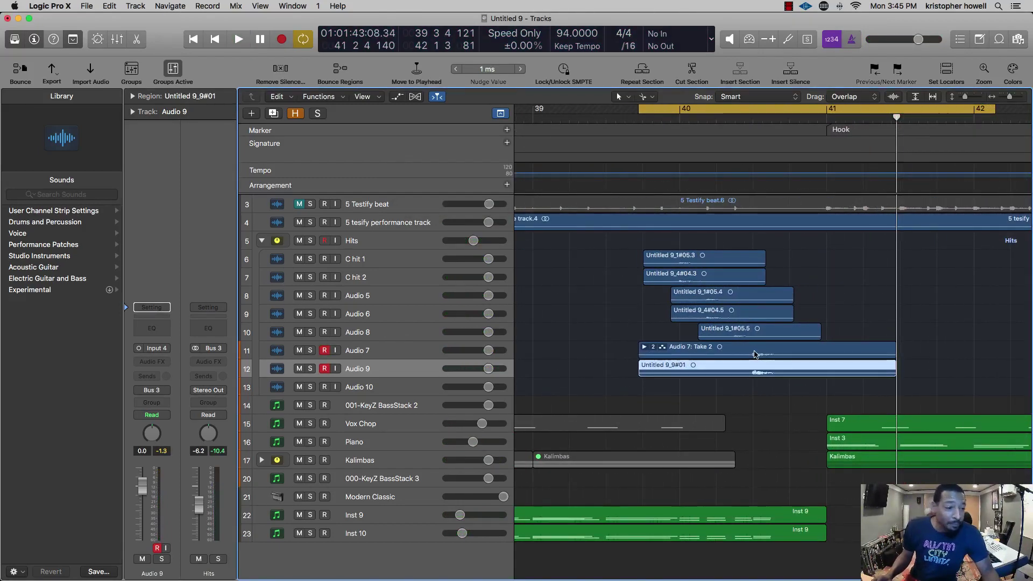
{"action": "key", "text": "space"}
{"action": "left_click", "coordinate": [749, 382]}
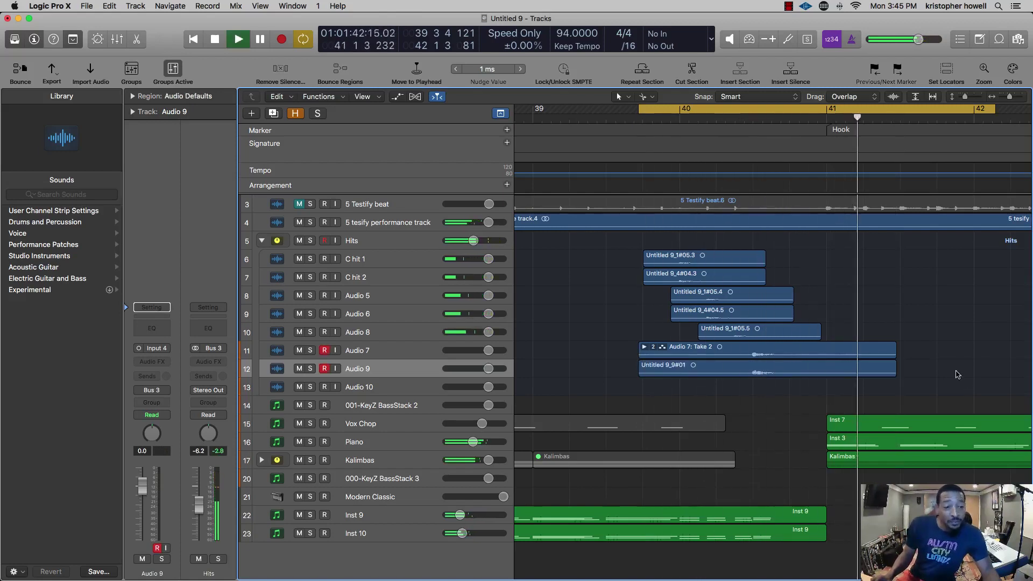
{"action": "key", "text": "space"}
- Flatten and merge the Audio 7 take folder with Take 2 as the active take
{"action": "scroll", "coordinate": [789, 369], "scroll_direction": "up", "scroll_amount": 5}
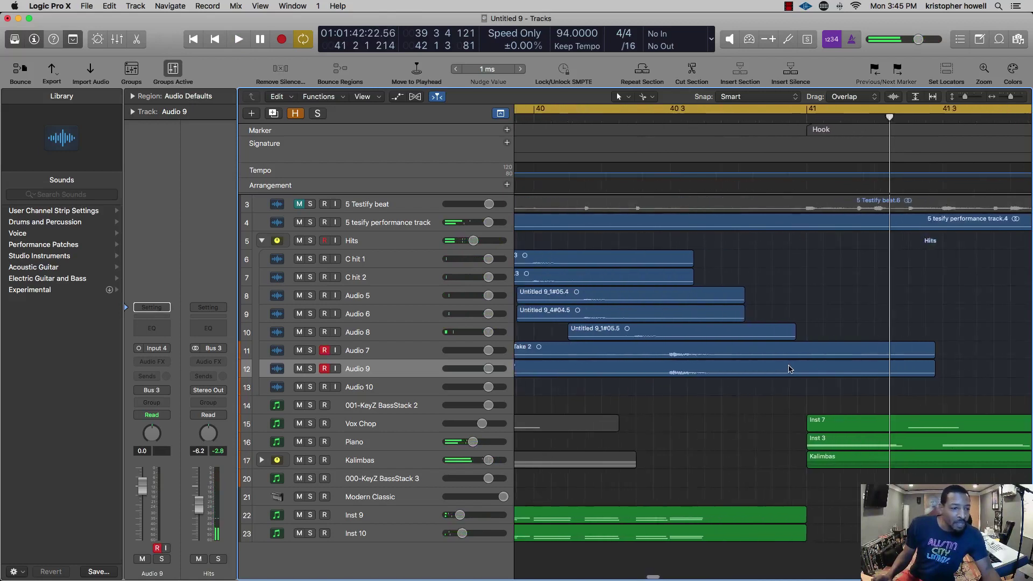
{"action": "scroll", "coordinate": [790, 369], "scroll_direction": "left", "scroll_amount": 3}
{"action": "left_click", "coordinate": [705, 368]}
{"action": "left_click", "coordinate": [702, 355], "text": "shift"}
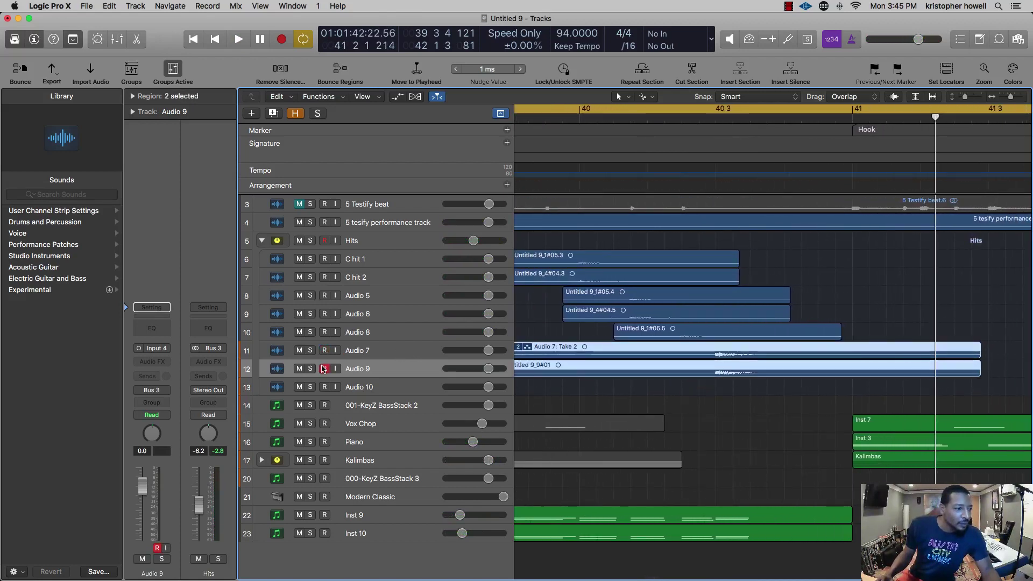
{"action": "key", "text": "z"}
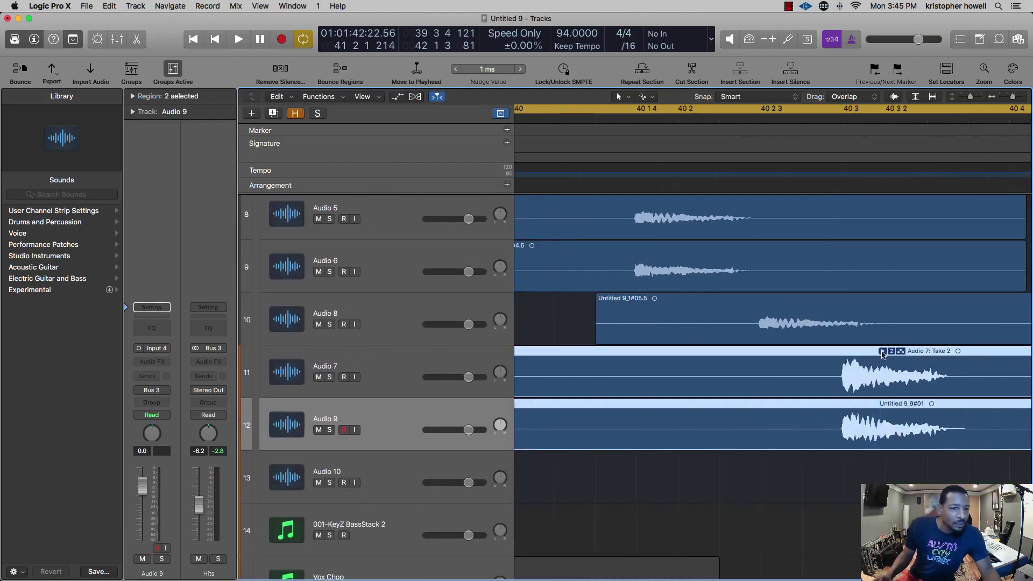
{"action": "left_click", "coordinate": [894, 351]}
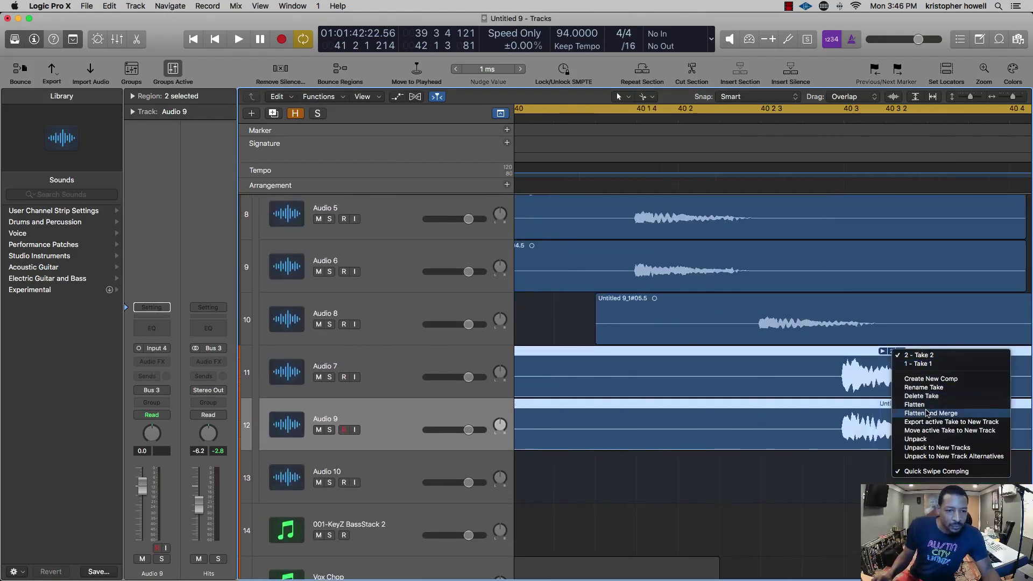
{"action": "left_click", "coordinate": [826, 429]}
{"action": "left_click", "coordinate": [785, 501]}
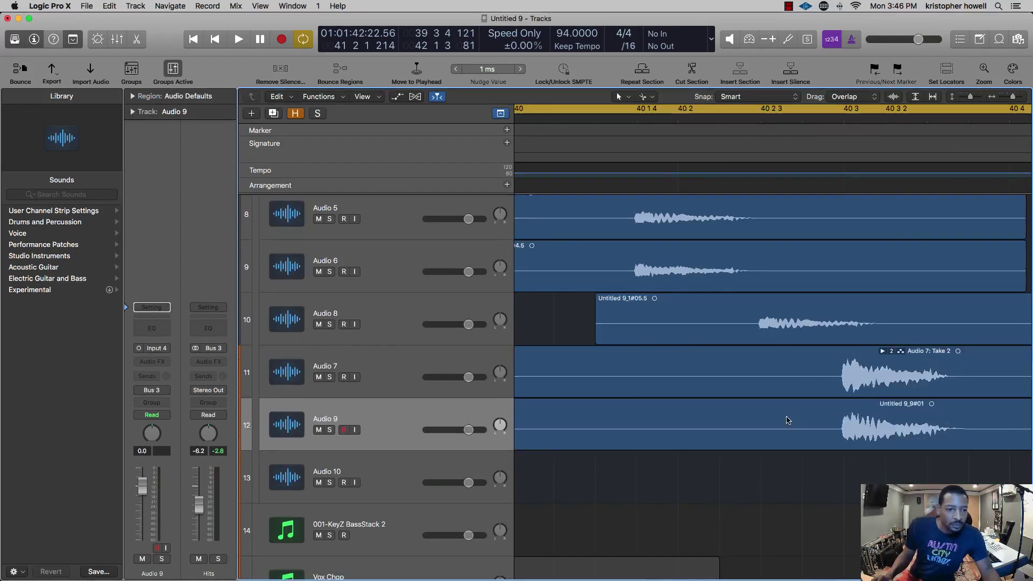
{"action": "left_click", "coordinate": [880, 352]}
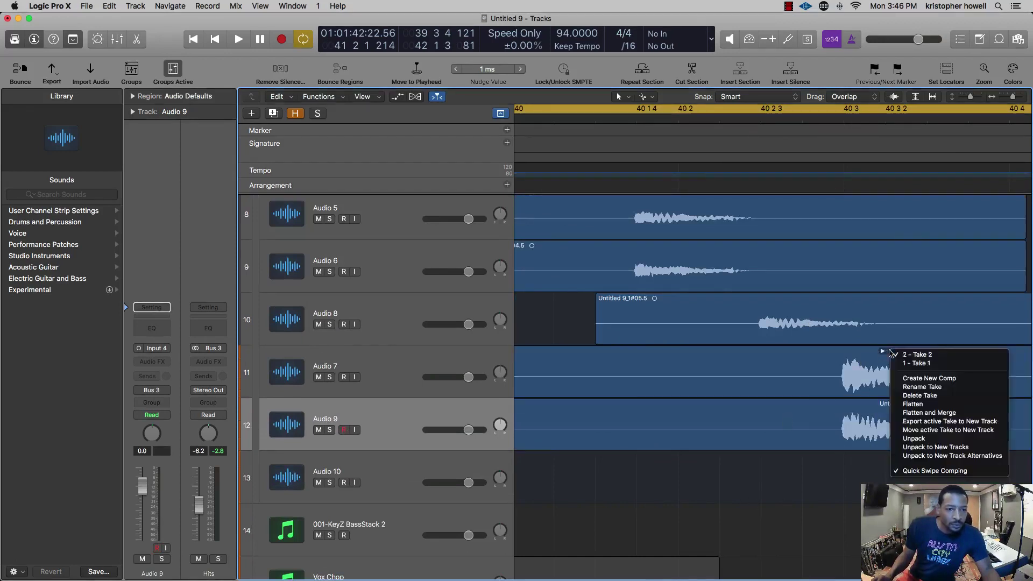
{"action": "left_click", "coordinate": [908, 413]}
- Show the flex controls, quantize the new Audio 7 and Audio 9 regions to 1/16 Swing A, and start auditioning them
{"action": "key", "text": "super+Left"}
{"action": "key", "text": "super+Left"}
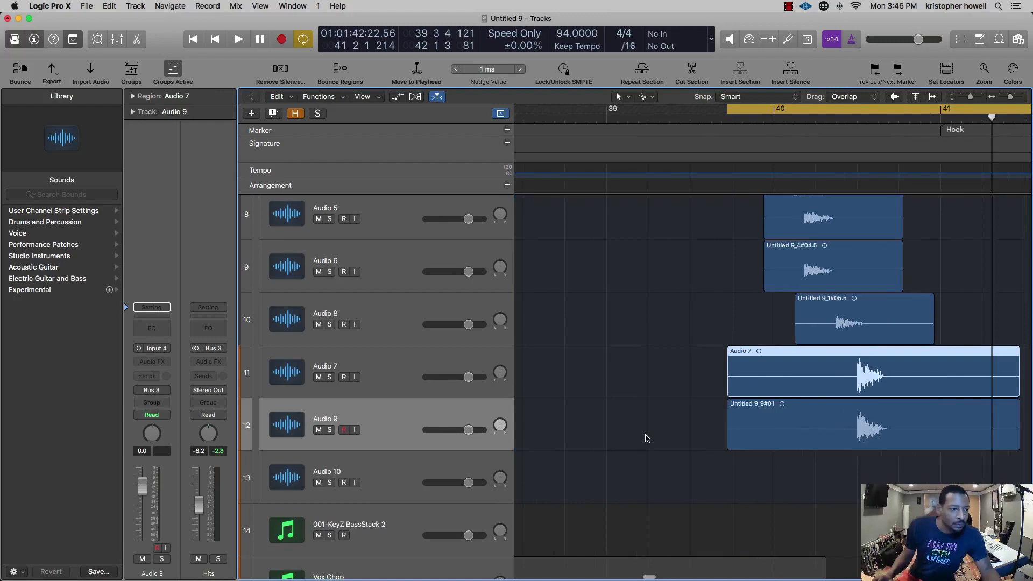
{"action": "left_click", "coordinate": [414, 97]}
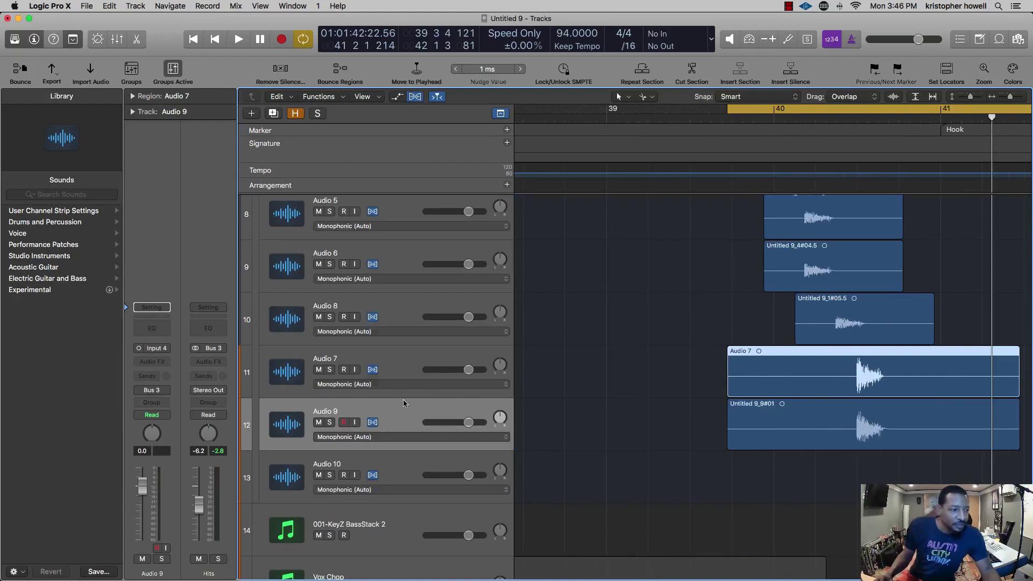
{"action": "left_click", "coordinate": [382, 378]}
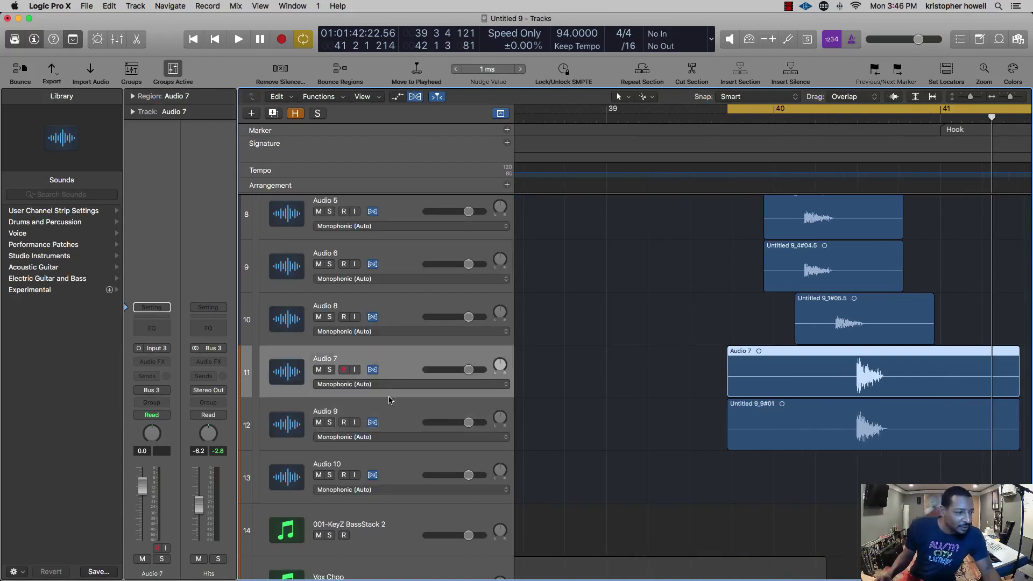
{"action": "left_click", "coordinate": [132, 97]}
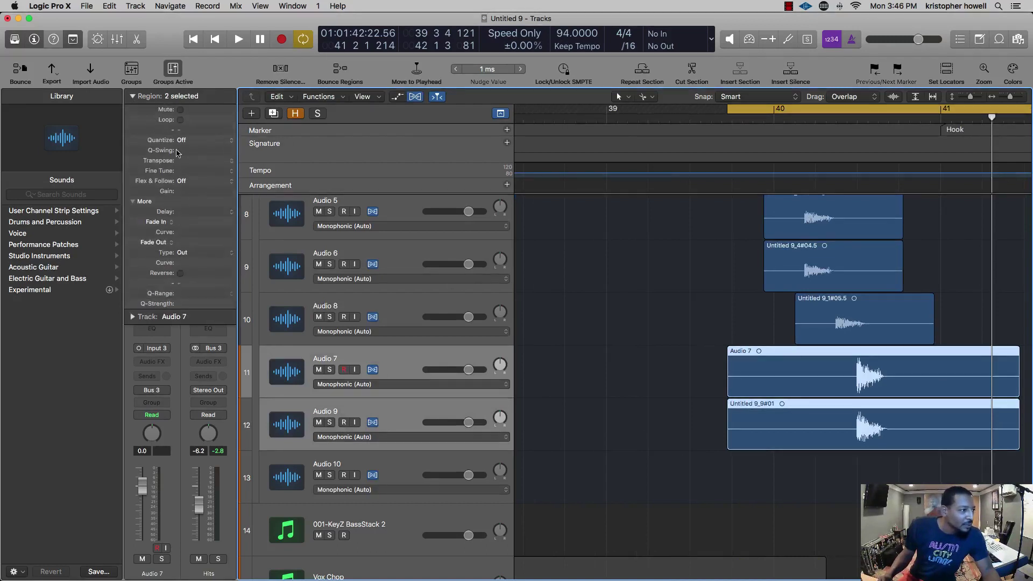
{"action": "left_click", "coordinate": [198, 141]}
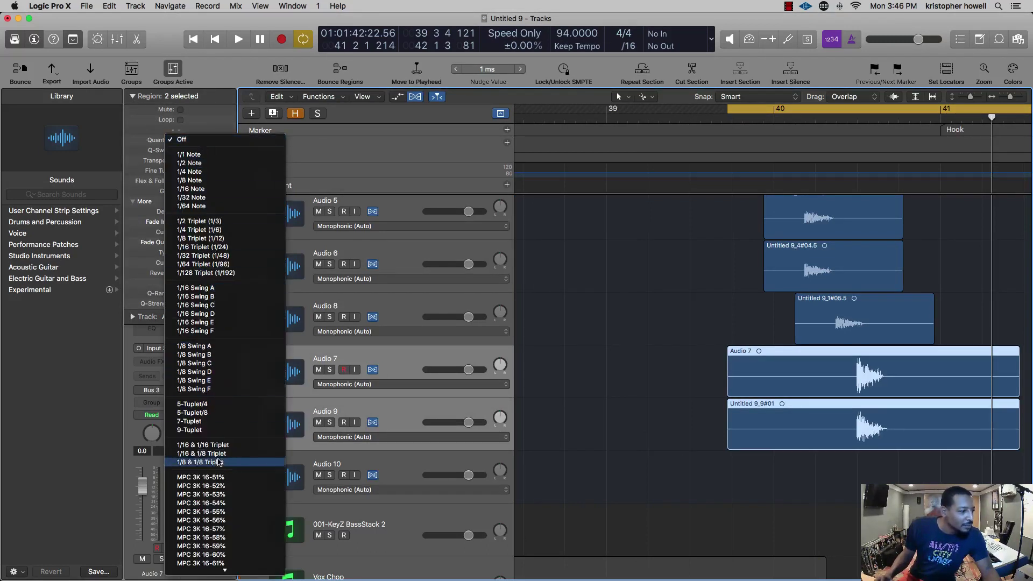
{"action": "left_click", "coordinate": [228, 288]}
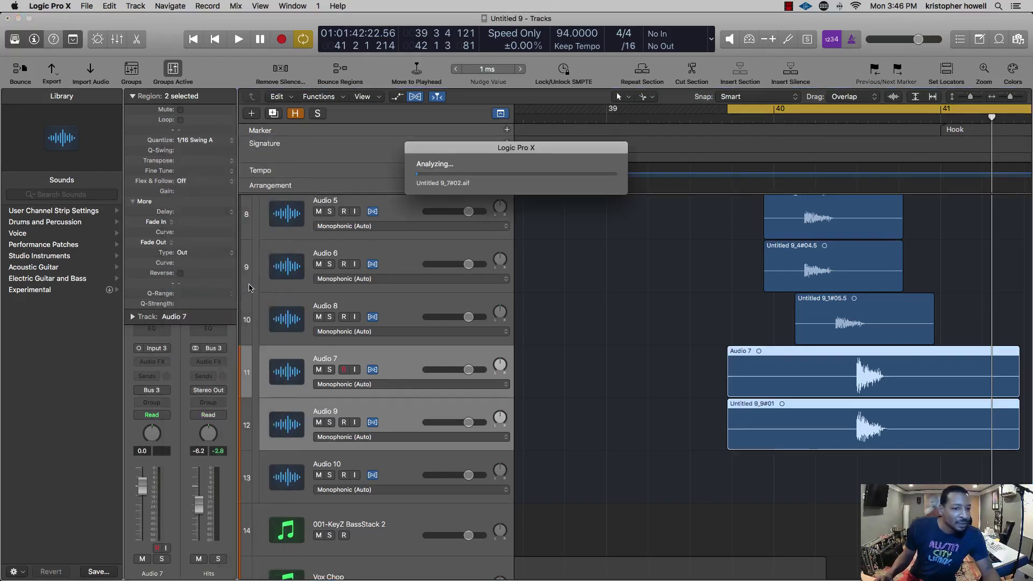
{"action": "key", "text": "space"}
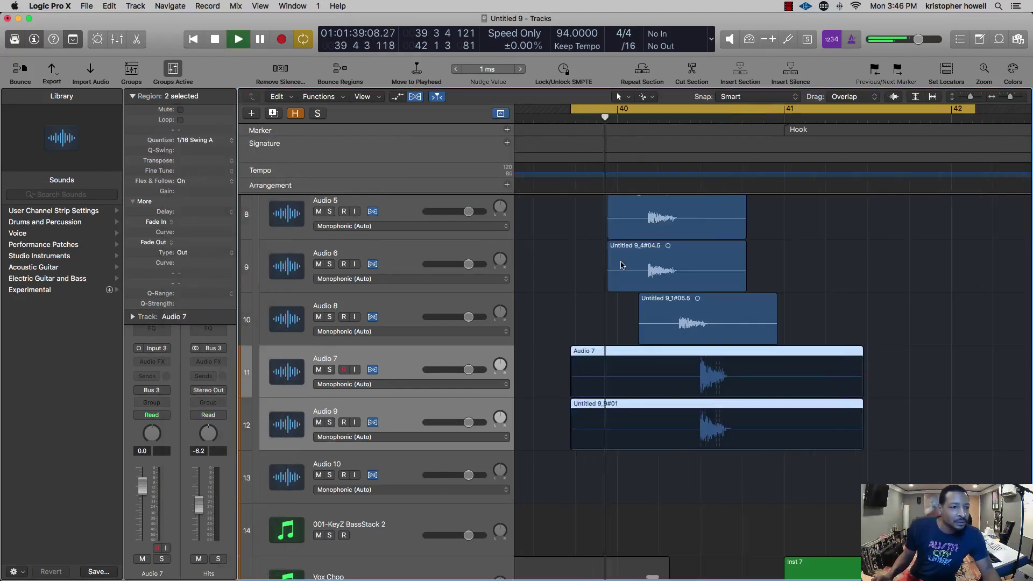
{"action": "key", "text": "space"}
- Quantize the five hit regions on C hit 1 through Audio 8 to 1/16 Swing A and play all the hits
{"action": "left_click", "coordinate": [659, 302]}
{"action": "key", "text": "super+Up"}
{"action": "key", "text": "super+Up"}
{"action": "scroll", "coordinate": [661, 287], "scroll_direction": "left", "scroll_amount": 5}
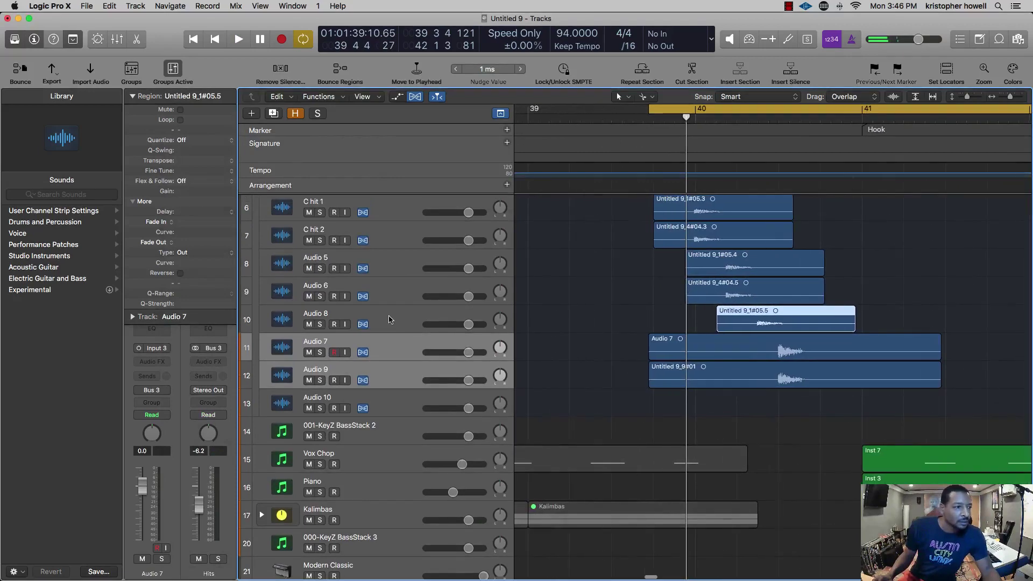
{"action": "left_click", "coordinate": [390, 318]}
{"action": "scroll", "coordinate": [396, 318], "scroll_direction": "up", "scroll_amount": 4}
{"action": "left_click", "coordinate": [369, 254], "text": "shift"}
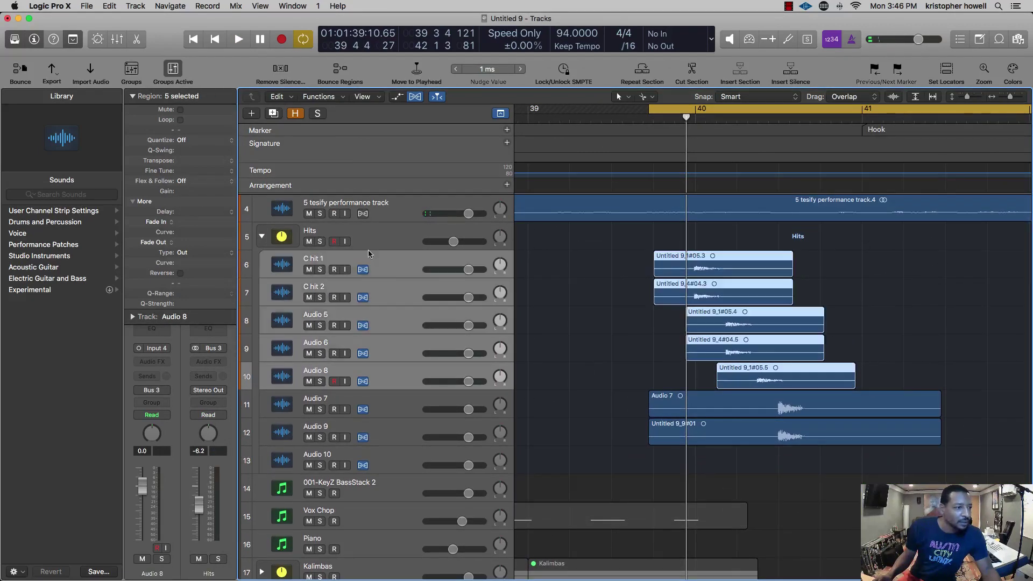
{"action": "left_click", "coordinate": [218, 149]}
{"action": "left_click", "coordinate": [282, 290]}
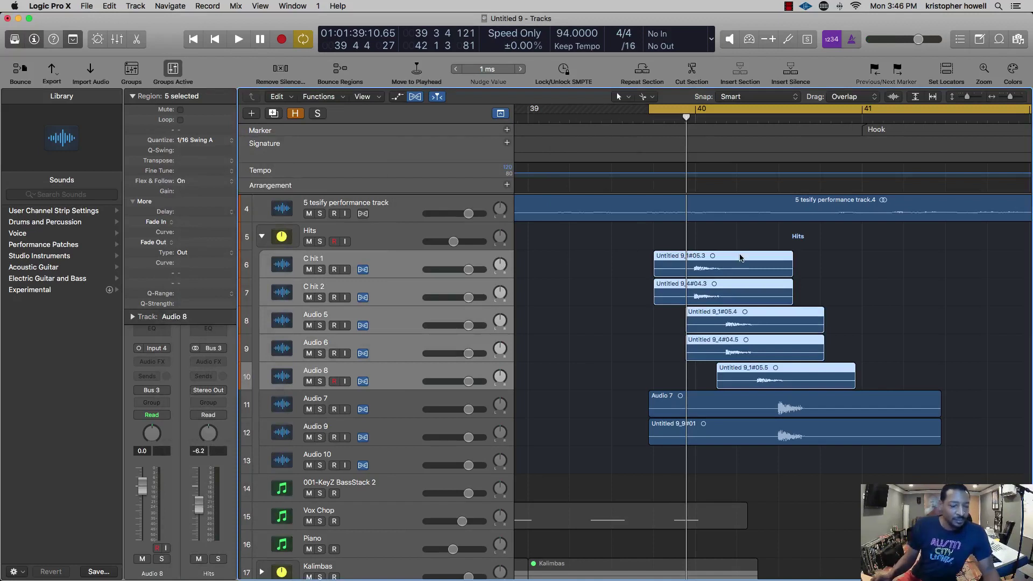
{"action": "key", "text": "space"}
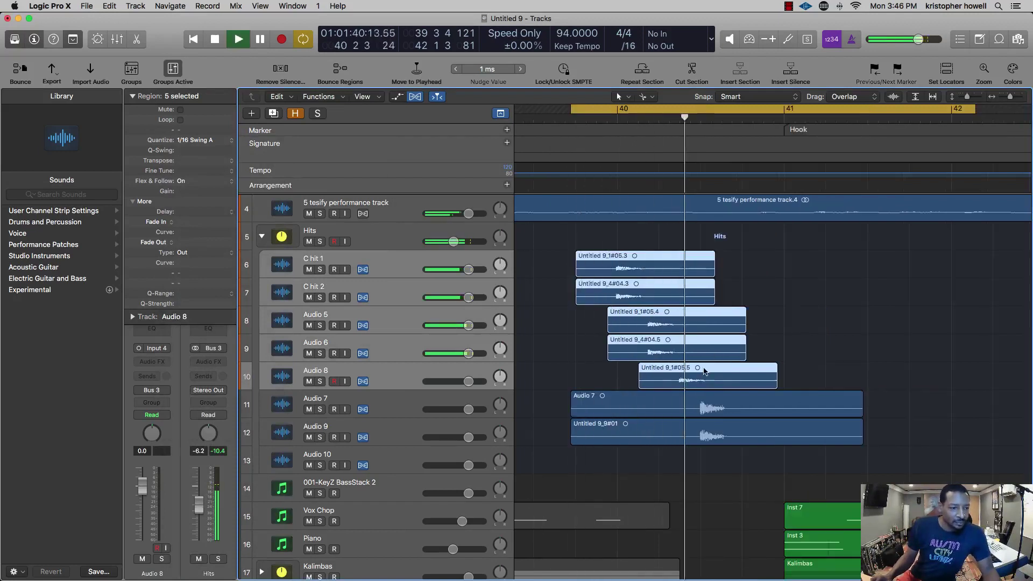
{"action": "key", "text": "space"}
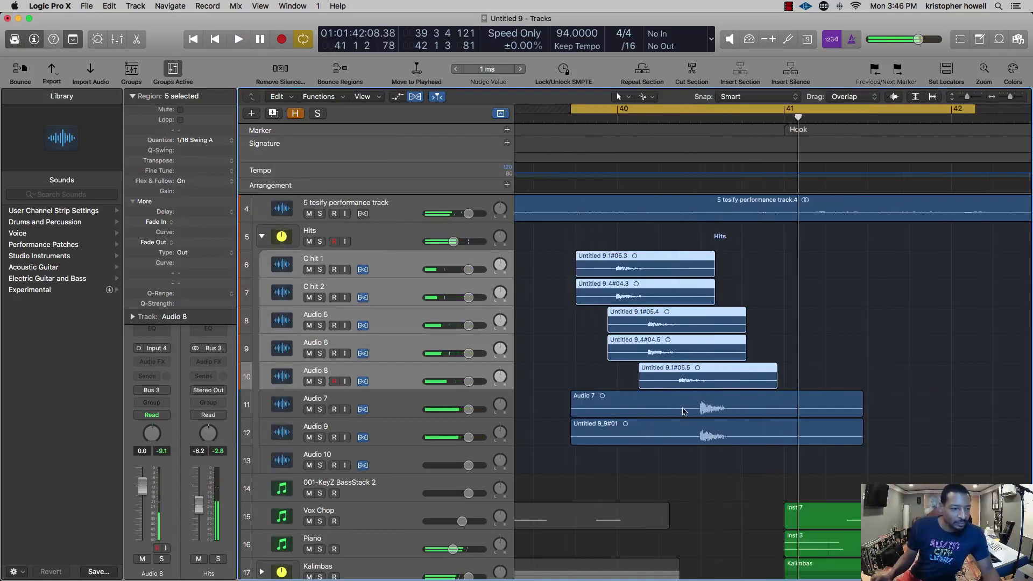
- Set the region gain of the Audio 7 and Audio 9 hits to -3.8 dB and audition them with the C hits
{"action": "left_click", "coordinate": [683, 411]}
{"action": "left_click", "coordinate": [682, 434], "text": "shift"}
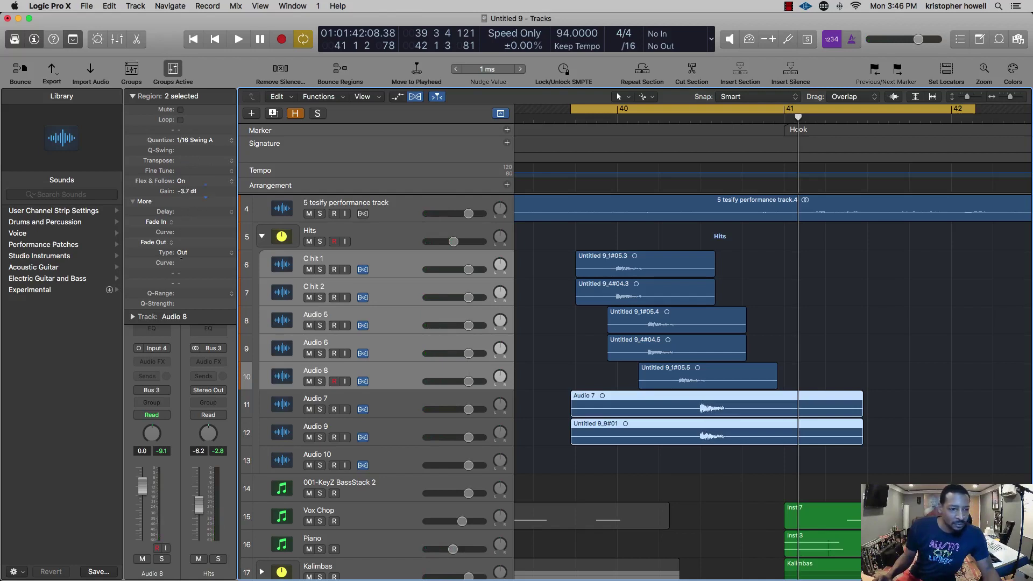
{"action": "key", "text": "space"}
{"action": "scroll", "coordinate": [344, 269], "scroll_direction": "up", "scroll_amount": 1}
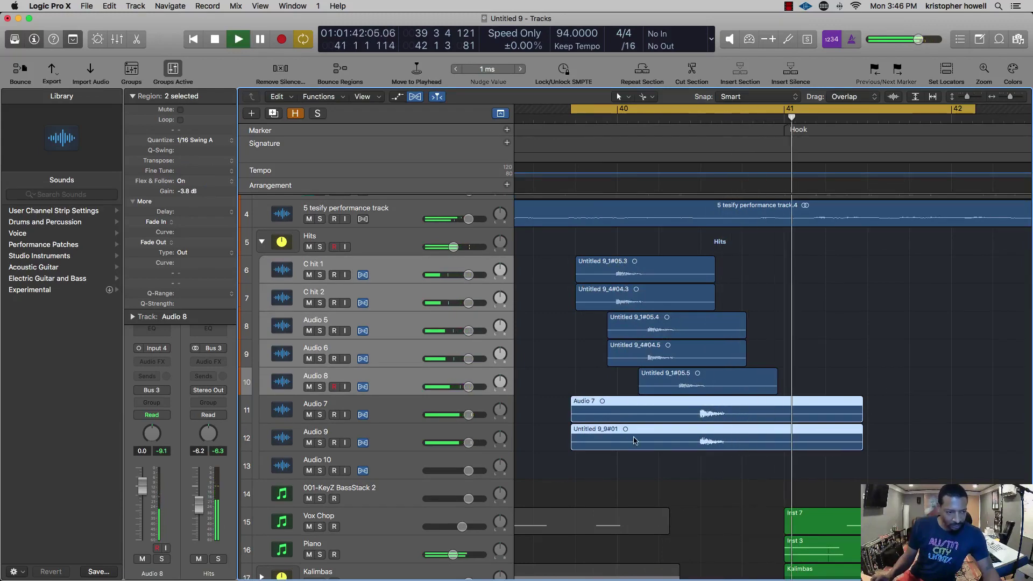
{"action": "key", "text": "space"}
{"action": "key", "text": "space"}
{"action": "scroll", "coordinate": [681, 430], "scroll_direction": "up", "scroll_amount": 5}
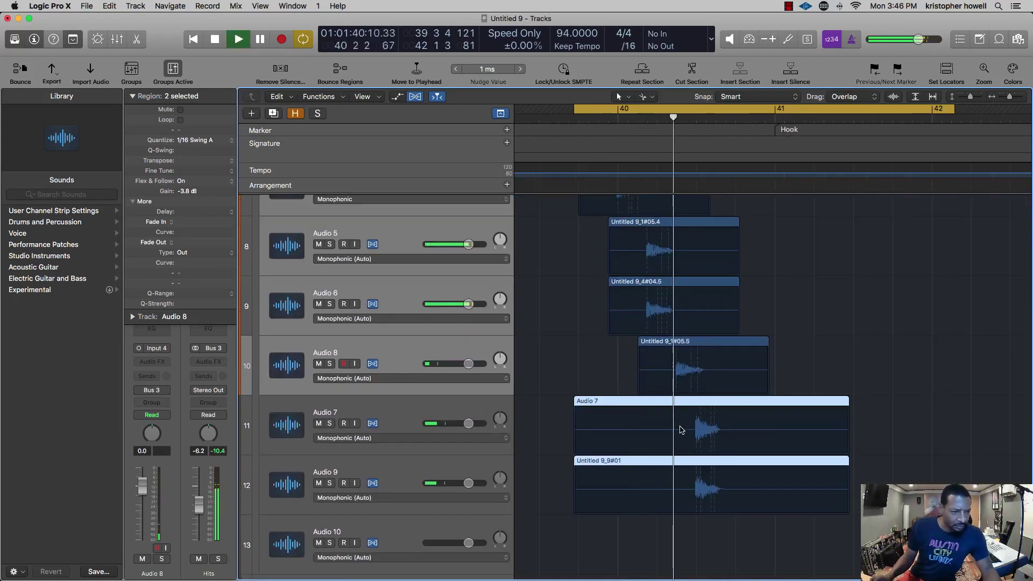
{"action": "scroll", "coordinate": [680, 431], "scroll_direction": "up", "scroll_amount": 1}
{"action": "scroll", "coordinate": [681, 427], "scroll_direction": "down", "scroll_amount": 10}
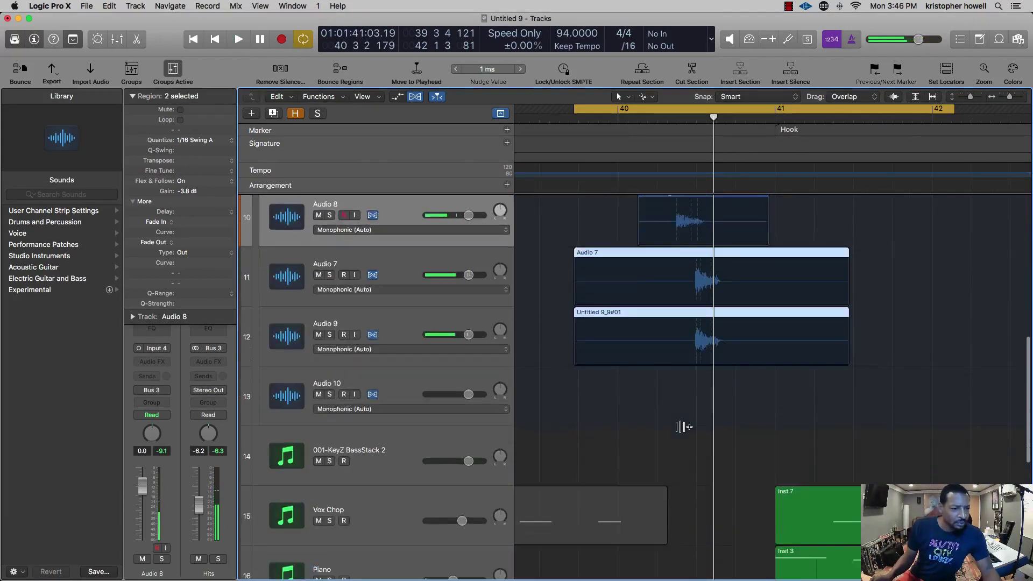
- Hide the flex controls in the Tracks area
{"action": "scroll", "coordinate": [681, 428], "scroll_direction": "up", "scroll_amount": 10}
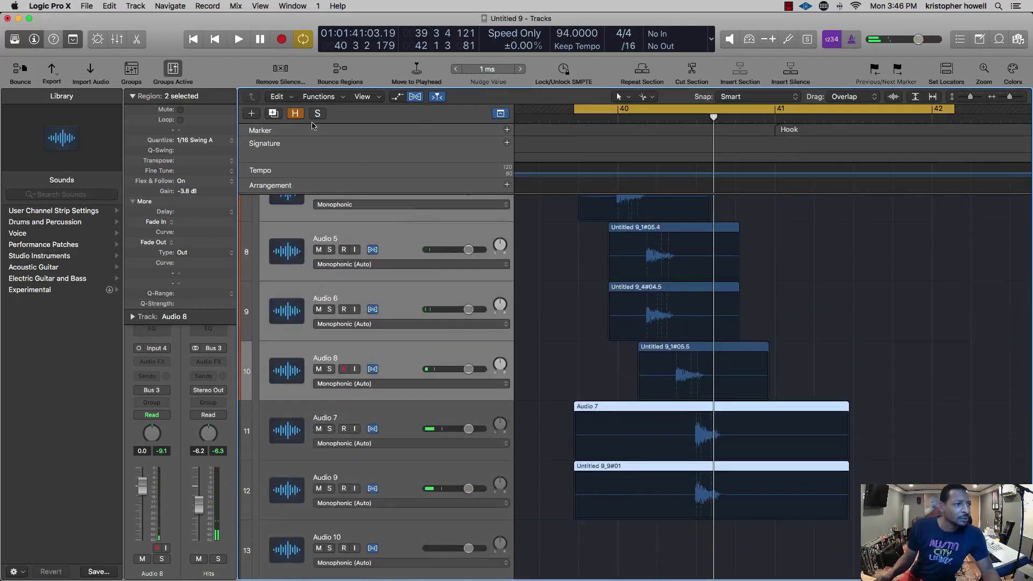
{"action": "scroll", "coordinate": [622, 409], "scroll_direction": "down", "scroll_amount": 6}
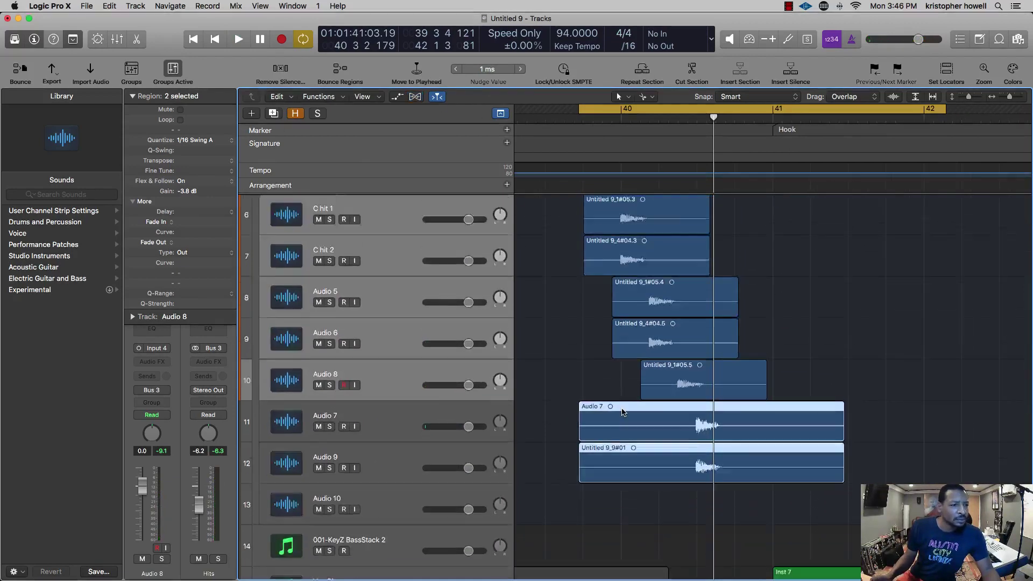
{"action": "scroll", "coordinate": [622, 409], "scroll_direction": "down", "scroll_amount": 8}
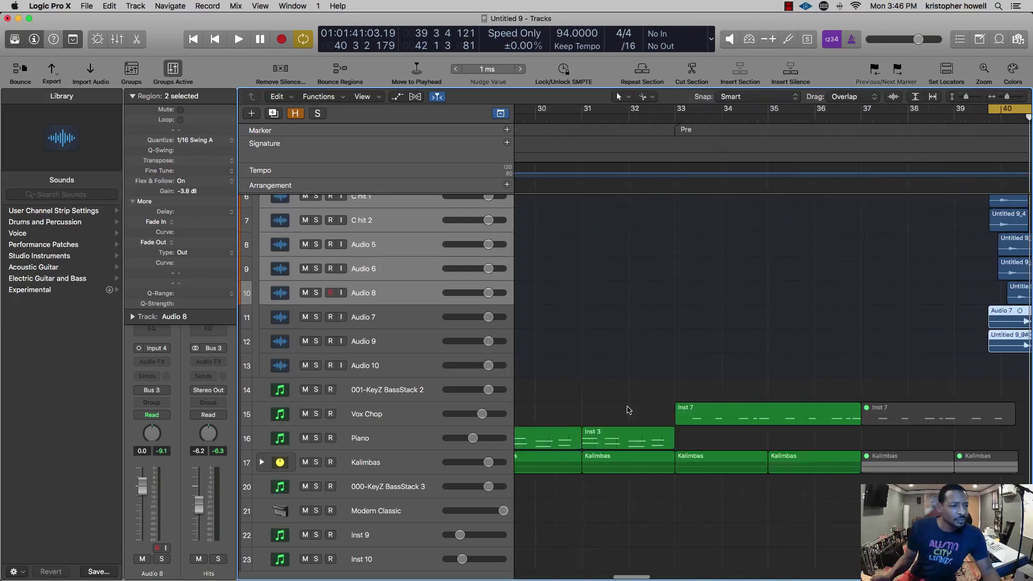
- Move the Audio 7 and Untitled 9_9 hit regions before the Hook down one track to Audio 9 and Audio 10
{"action": "left_click", "coordinate": [807, 354]}
{"action": "scroll", "coordinate": [807, 352], "scroll_direction": "up", "scroll_amount": 8}
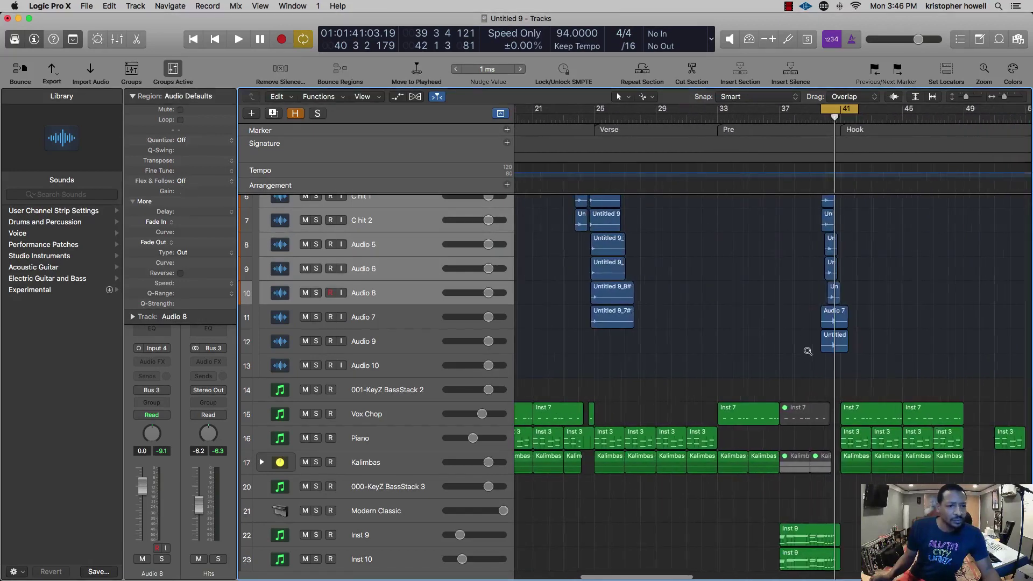
{"action": "left_click", "coordinate": [847, 323]}
{"action": "left_click", "coordinate": [847, 342], "text": "shift"}
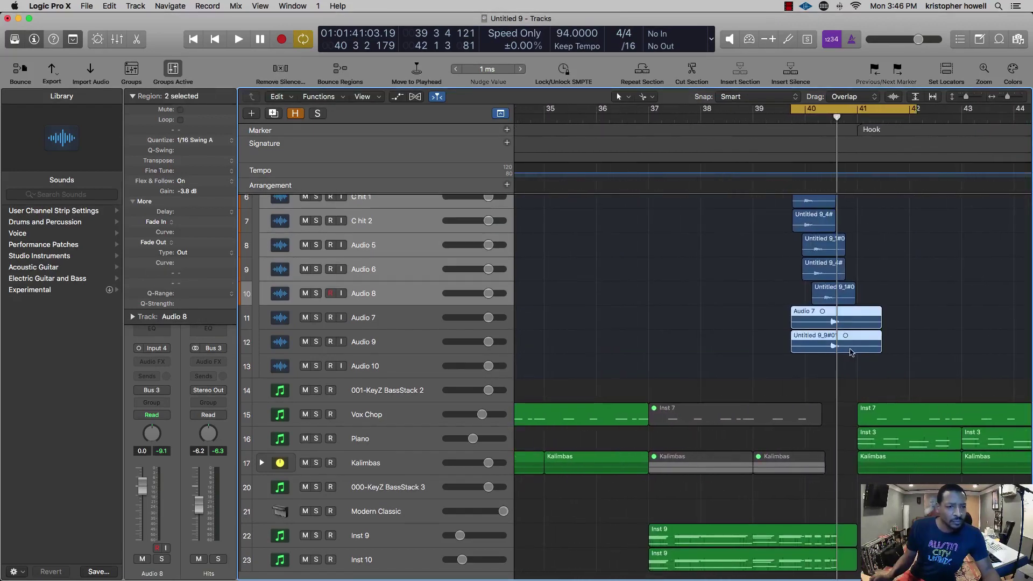
{"action": "left_click_drag", "start_coordinate": [846, 343], "coordinate": [848, 367]}
- Copy the paired hit regions from Audio 5 and Audio 6 onto Audio 8 and Audio 7, offset by three sixteenths, replacing the single Audio 8 hit
{"action": "left_click", "coordinate": [834, 297]}
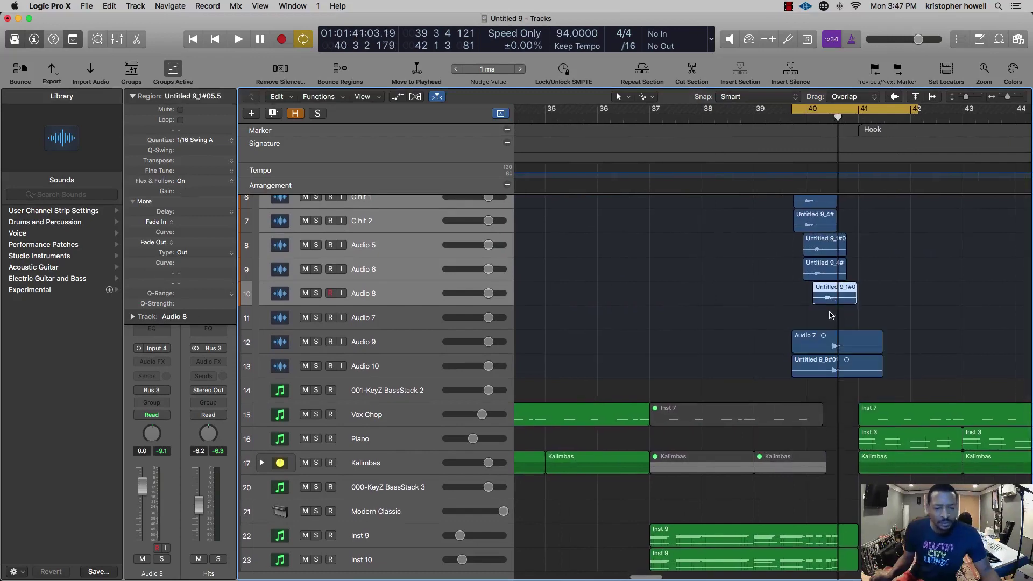
{"action": "scroll", "coordinate": [834, 297], "scroll_direction": "up", "scroll_amount": 6}
{"action": "scroll", "coordinate": [828, 318], "scroll_direction": "up", "scroll_amount": 4}
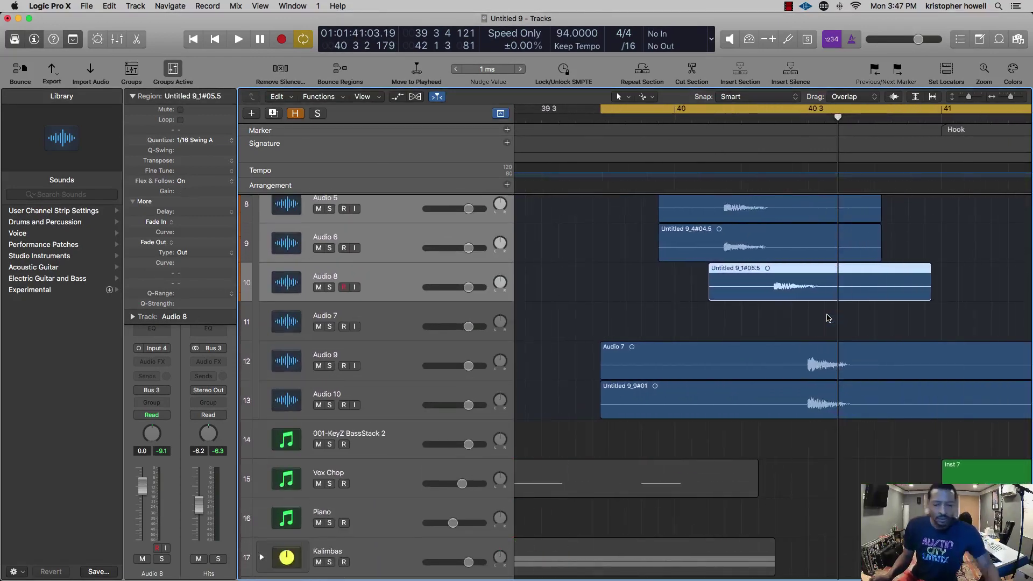
{"action": "left_click", "coordinate": [828, 318]}
{"action": "scroll", "coordinate": [807, 312], "scroll_direction": "up", "scroll_amount": 3}
{"action": "left_click", "coordinate": [773, 301]}
{"action": "left_click", "coordinate": [771, 334], "text": "shift"}
{"action": "left_click_drag", "start_coordinate": [770, 334], "coordinate": [818, 411]}
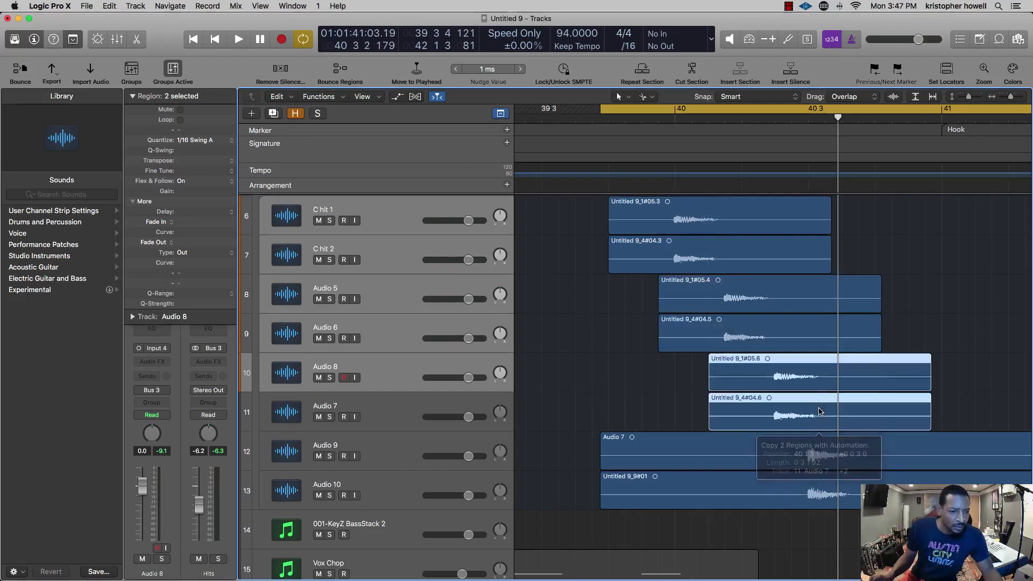
- Play the staggered hits through into the Hook
{"action": "key", "text": "space"}
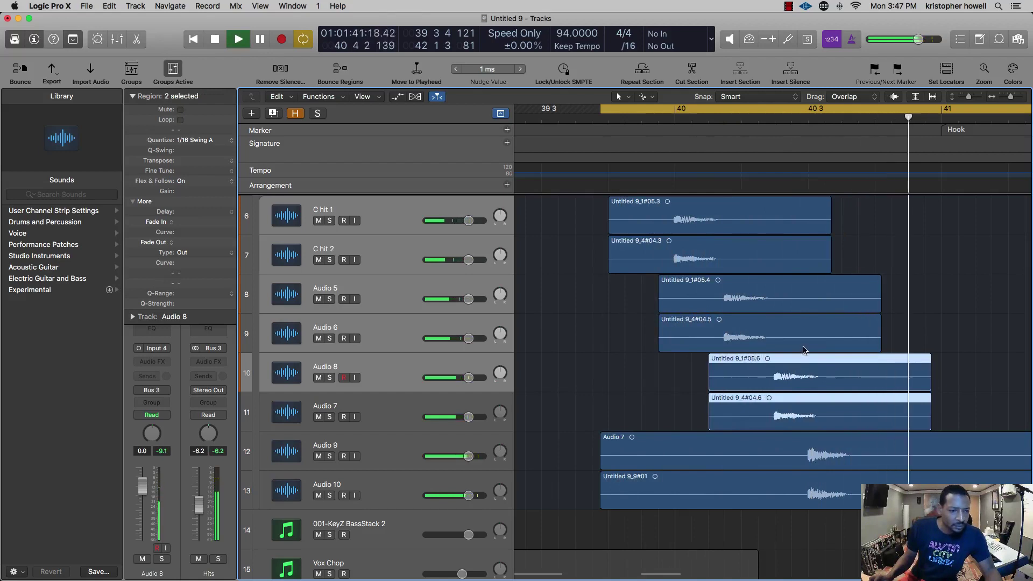
{"action": "key", "text": "space"}
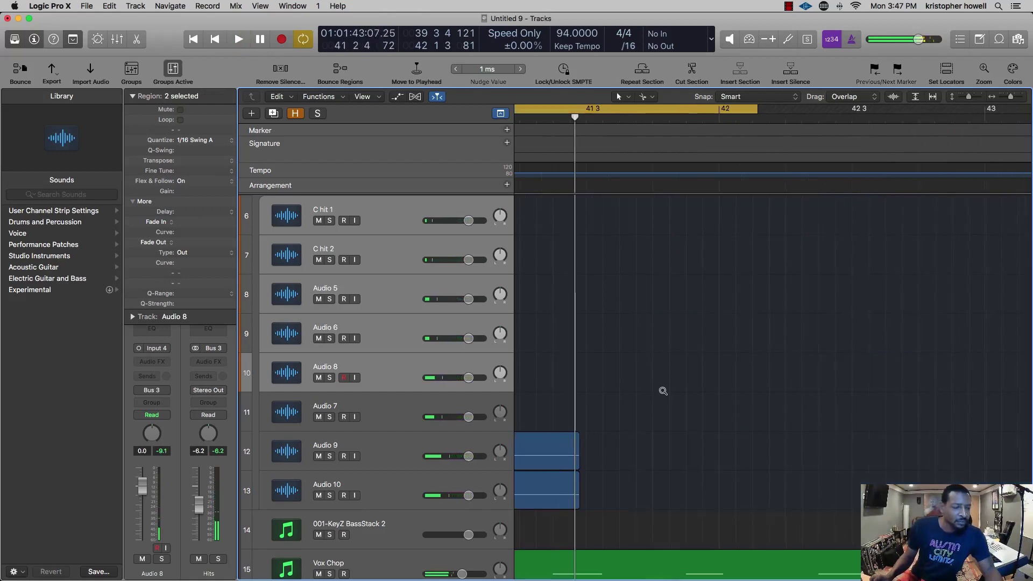
{"action": "scroll", "coordinate": [664, 392], "scroll_direction": "down", "scroll_amount": 2}
{"action": "scroll", "coordinate": [664, 393], "scroll_direction": "left", "scroll_amount": 2}
{"action": "scroll", "coordinate": [663, 393], "scroll_direction": "left", "scroll_amount": 1}
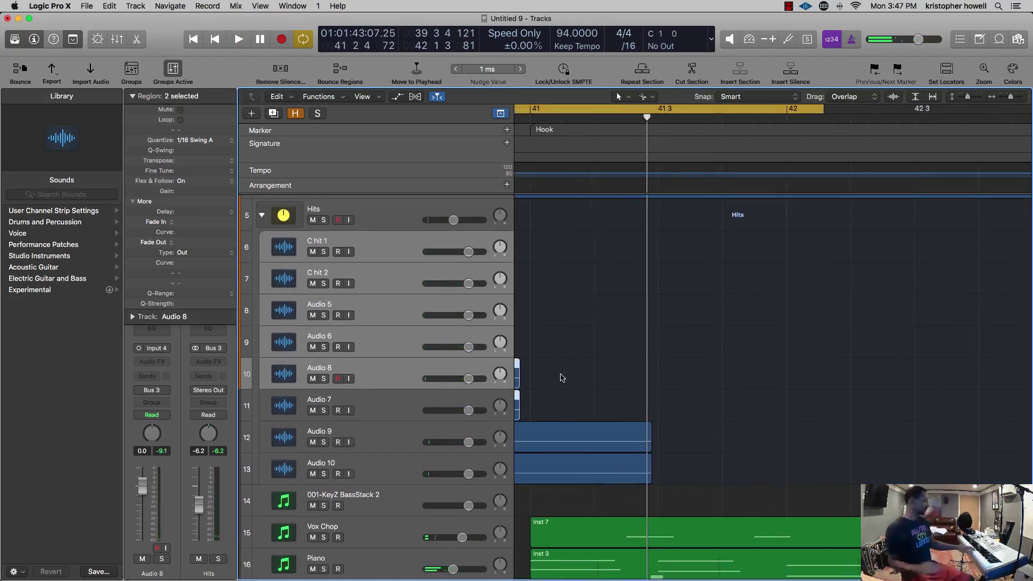
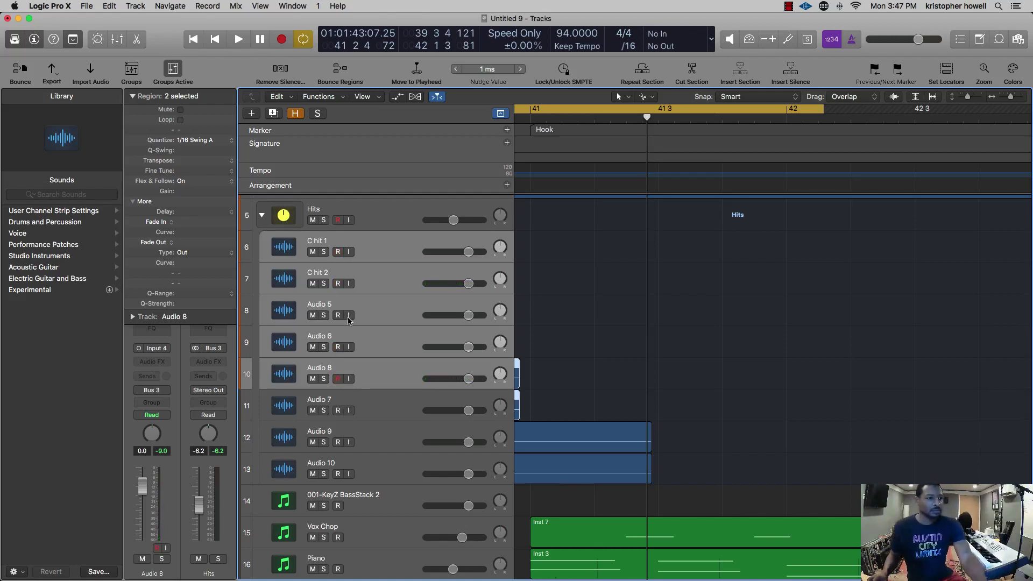
- Record-enable the C hit 1 and C hit 2 tracks
{"action": "key", "text": "space"}
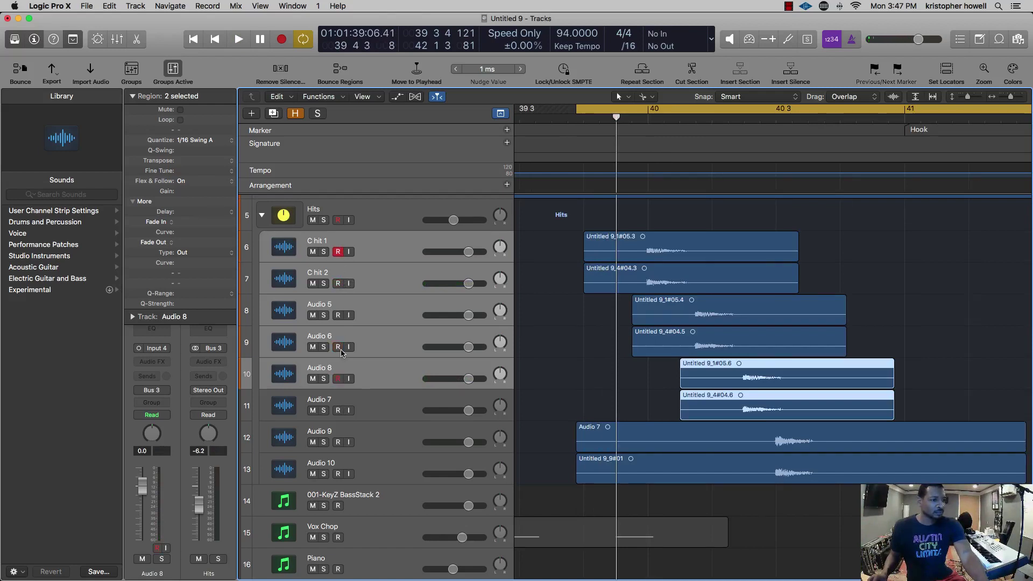
{"action": "left_click", "coordinate": [384, 280]}
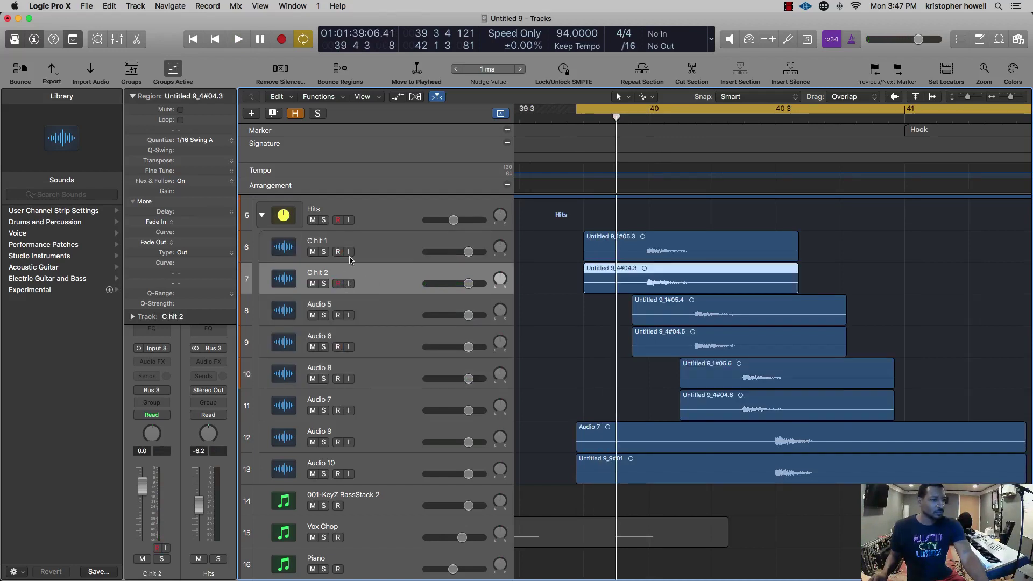
{"action": "left_click", "coordinate": [350, 242]}
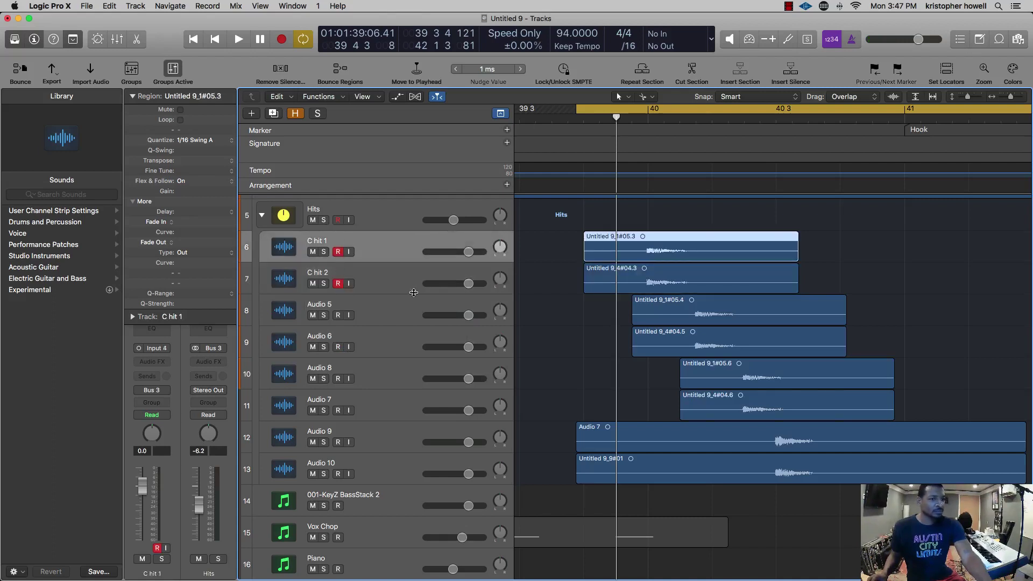
- Try to record a take on C hit 1 and C hit 2 over their regions around bar 40, and undo the recording
{"action": "key", "text": "super+Left"}
{"action": "key", "text": "r"}
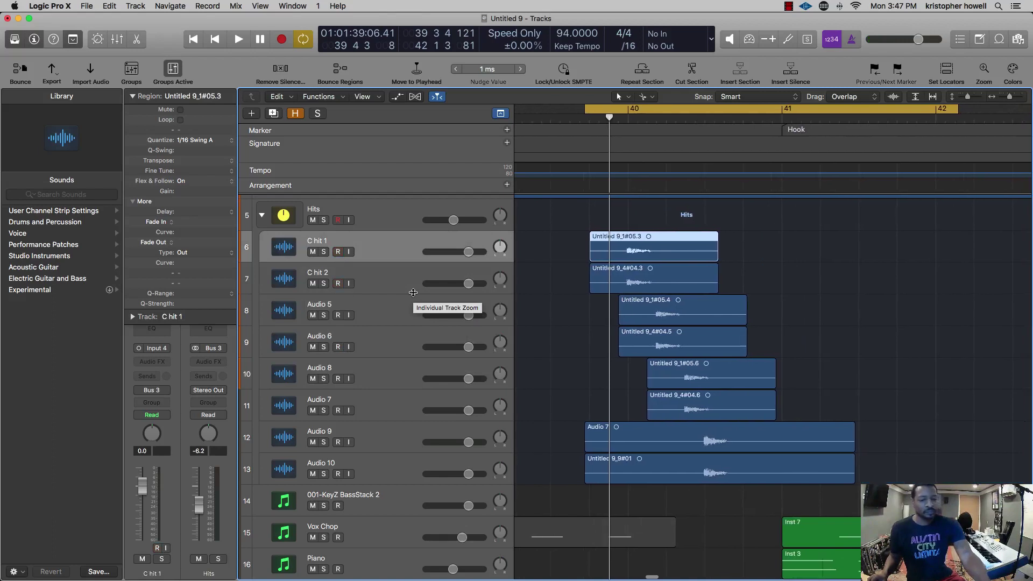
{"action": "key", "text": "space"}
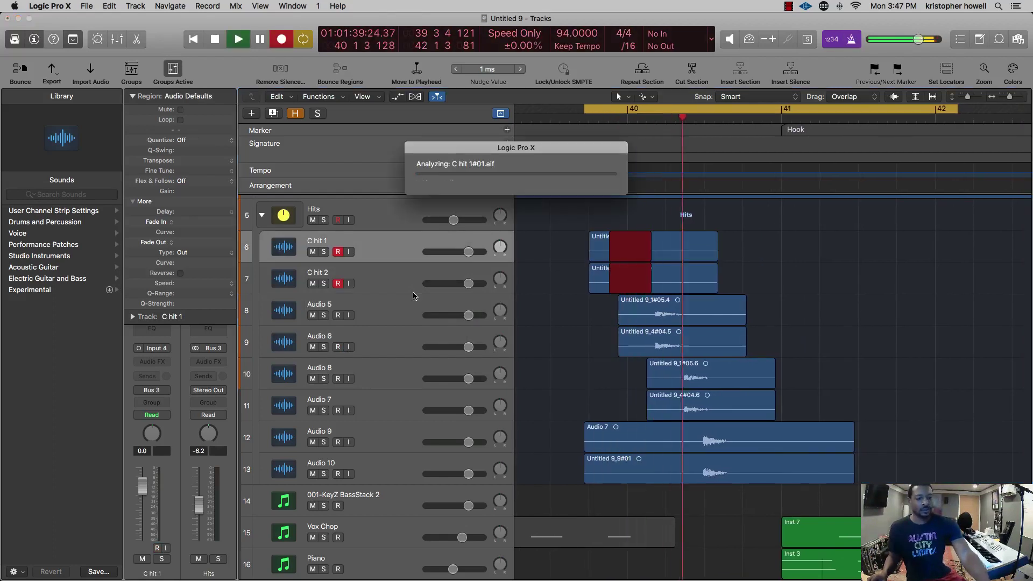
{"action": "key", "text": "super+z"}
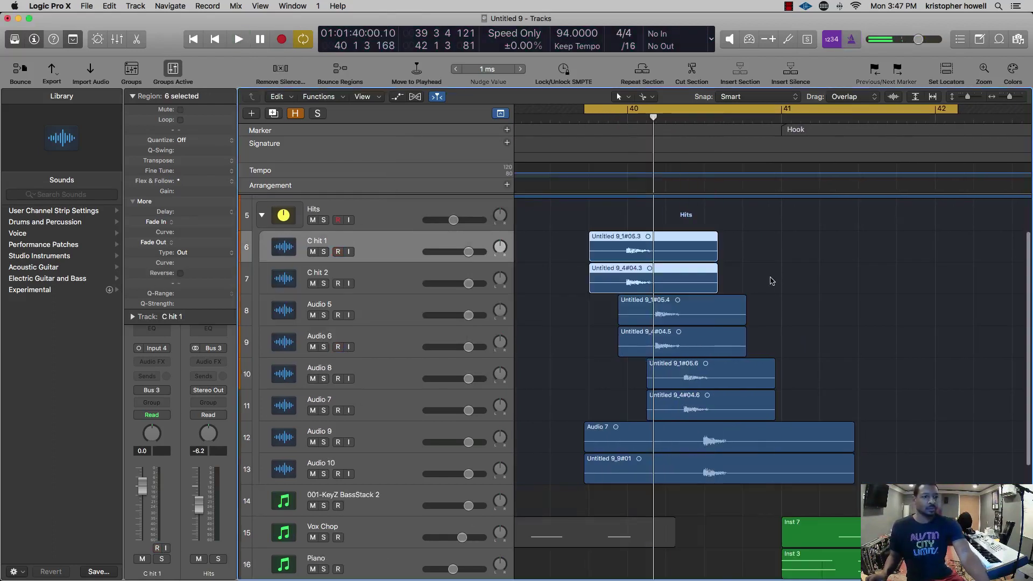
- Move the cycle range to start at 40 3 4 1 and record a two-hit take on C hit 1 and C hit 2 into the Hook
{"action": "left_click_drag", "start_coordinate": [719, 110], "coordinate": [863, 110]}
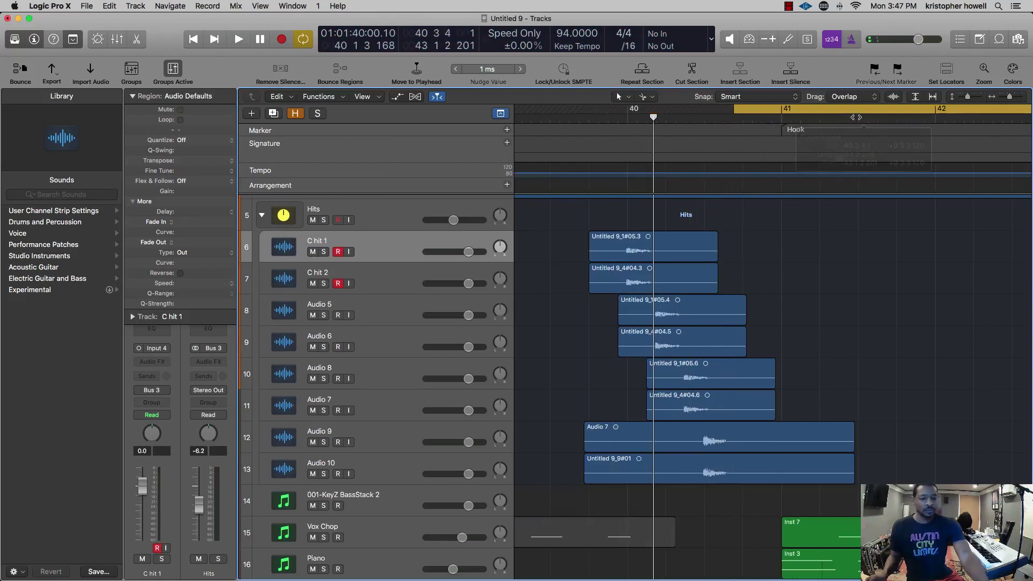
{"action": "key", "text": "r"}
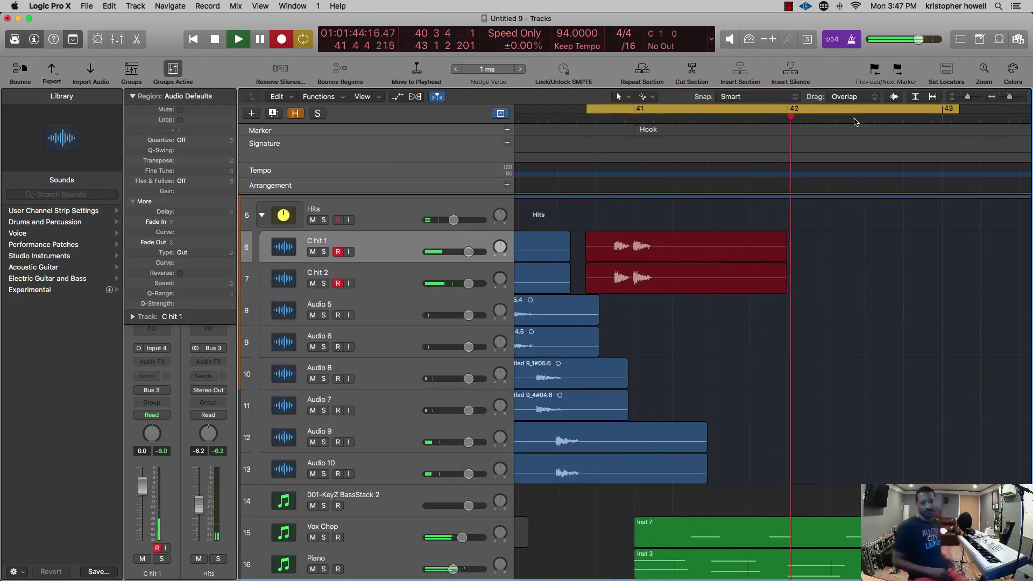
{"action": "key", "text": "space"}
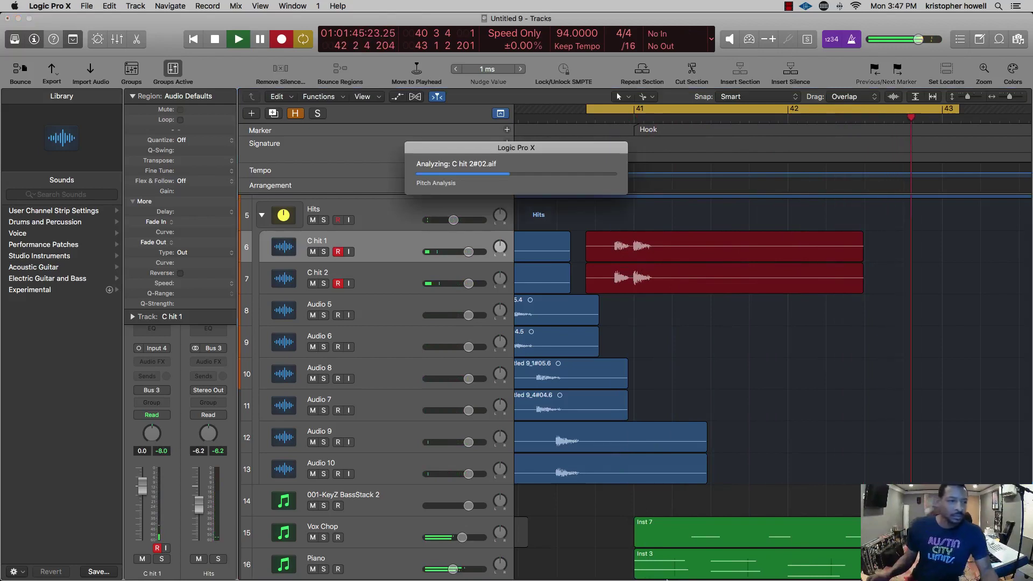
- Audition the new takes on C hit 1 and C hit 2 at the start of the Hook, and delete both
{"action": "key", "text": "space"}
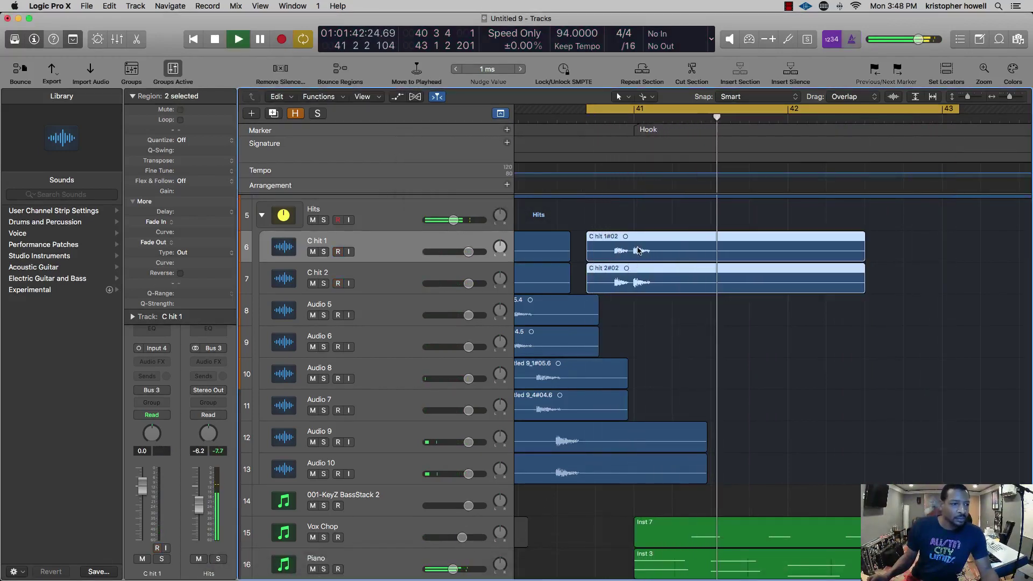
{"action": "key", "text": "Return"}
{"action": "scroll", "coordinate": [640, 250], "scroll_direction": "left", "scroll_amount": 3}
{"action": "key", "text": "space"}
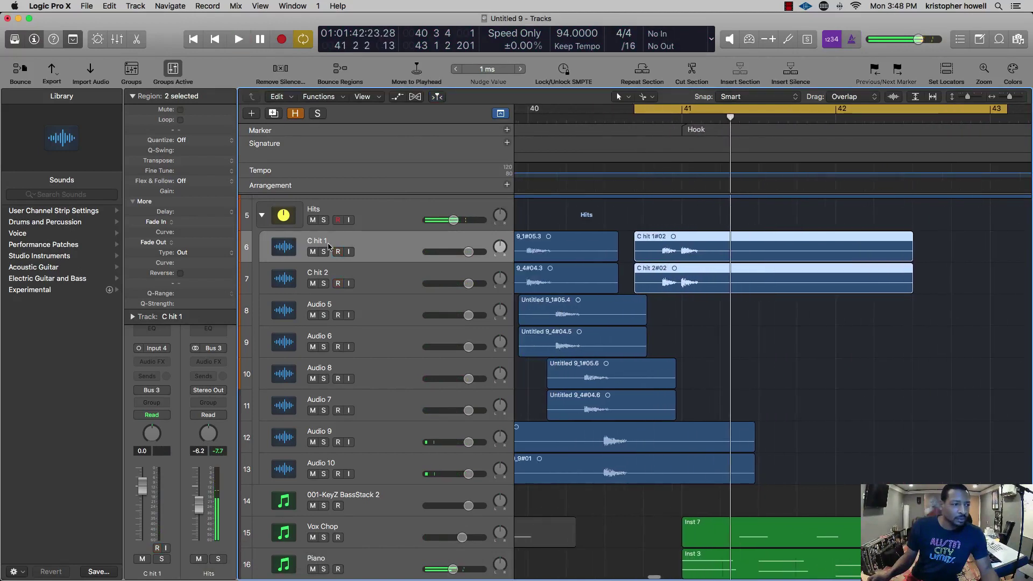
{"action": "scroll", "coordinate": [632, 161], "scroll_direction": "left", "scroll_amount": 2}
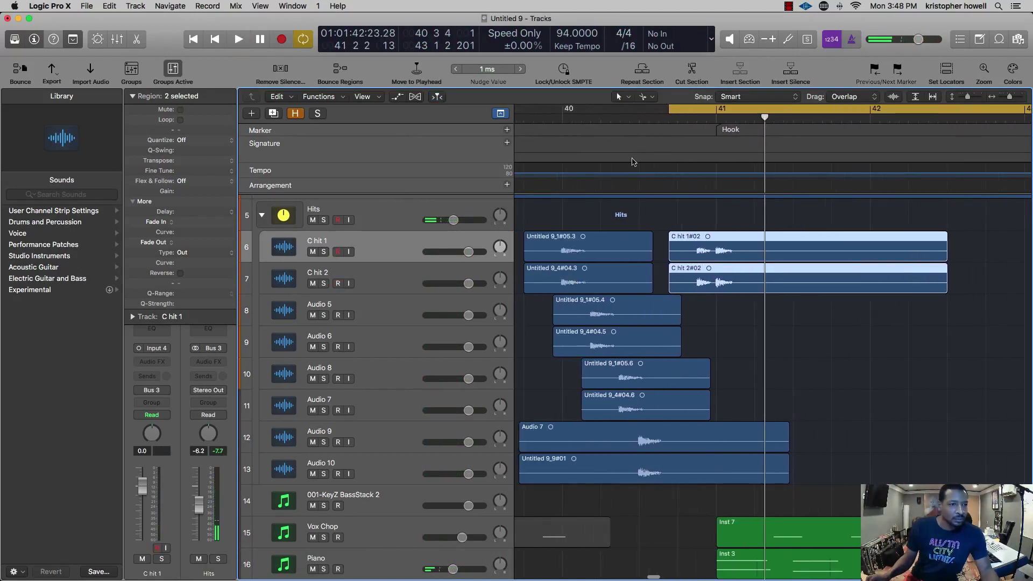
{"action": "double_click", "coordinate": [543, 119]}
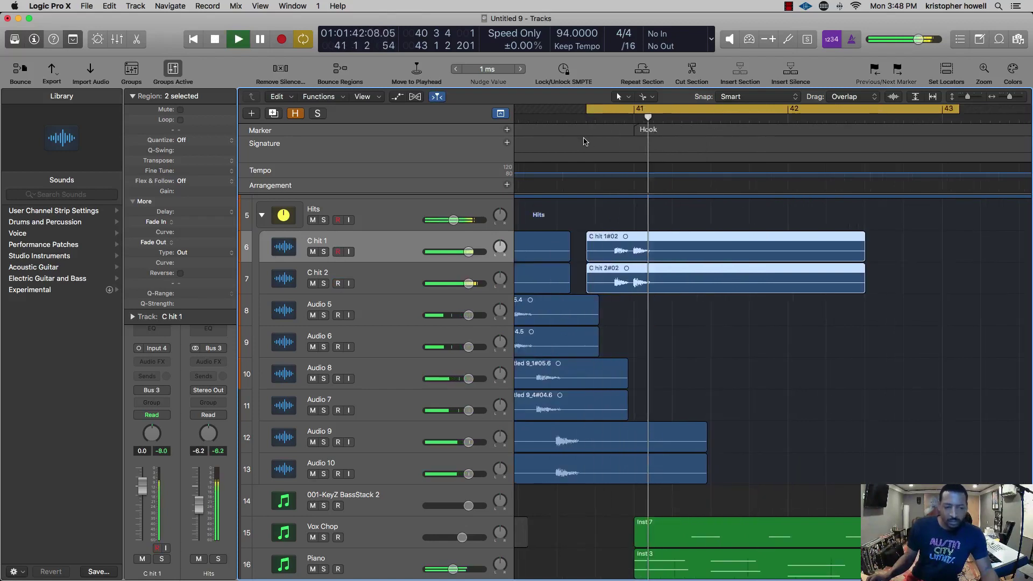
{"action": "key", "text": "space"}
{"action": "left_click_drag", "start_coordinate": [660, 219], "coordinate": [663, 274]}
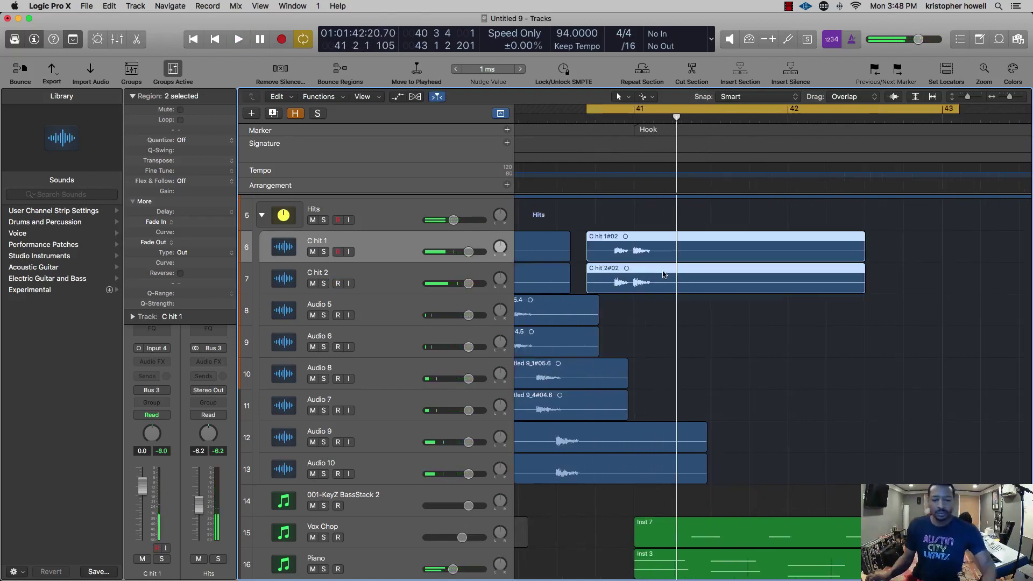
{"action": "key", "text": "Delete"}
{"action": "key", "text": "Return"}
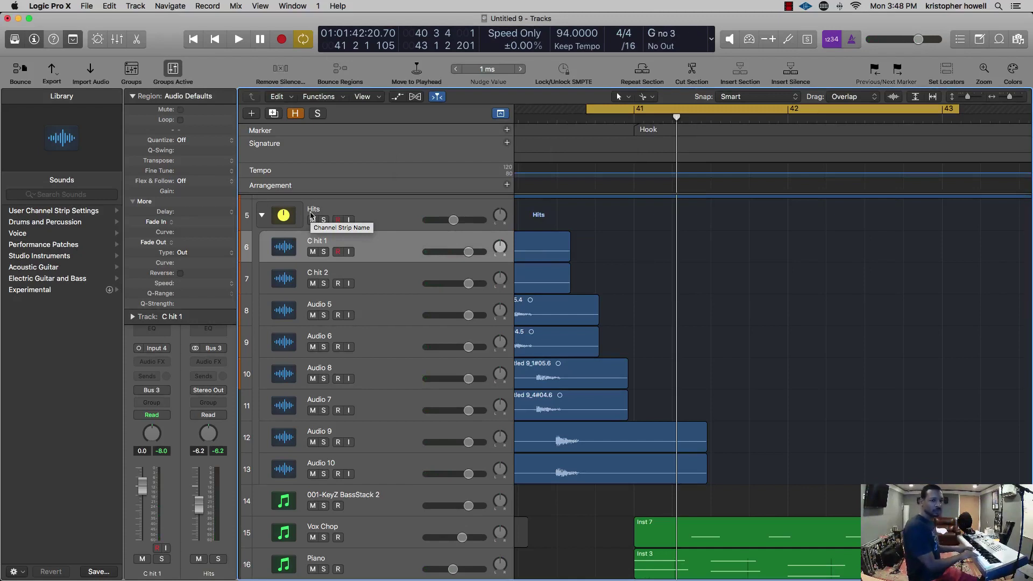
- Record a single hit on C hit 1 alone, just before bar 41
{"action": "key", "text": "r"}
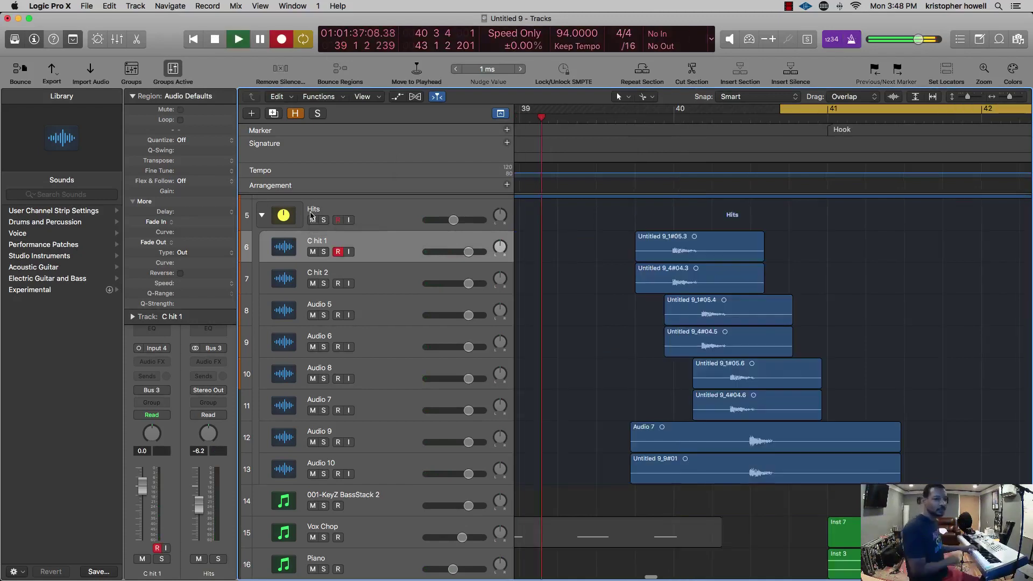
{"action": "key", "text": "space"}
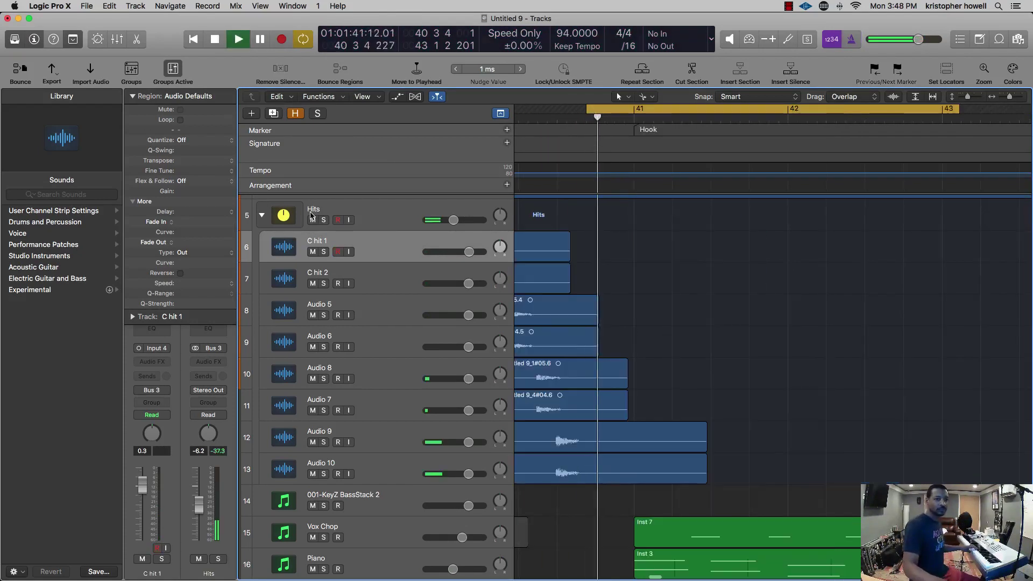
{"action": "key", "text": "space"}
{"action": "key", "text": "r"}
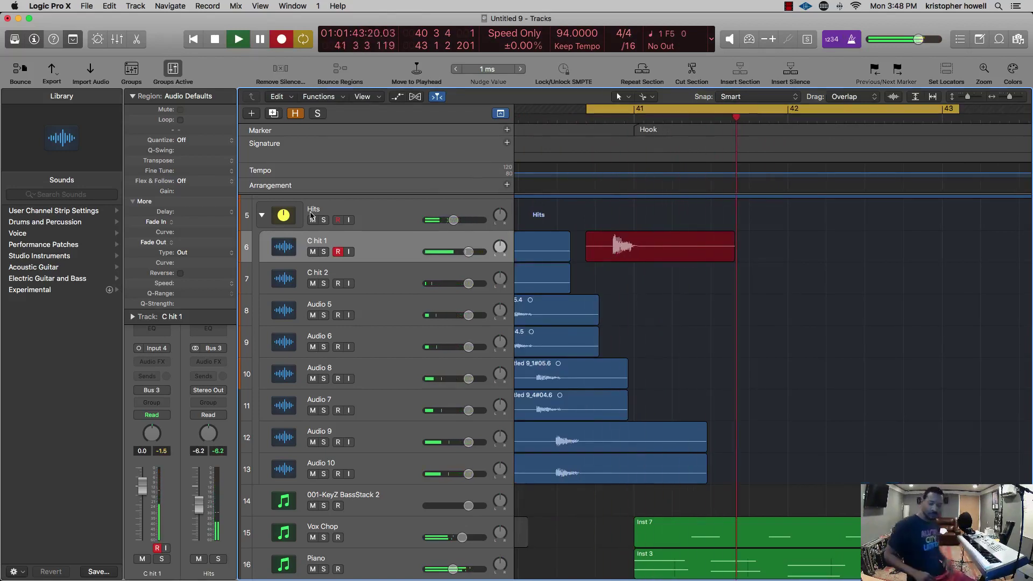
{"action": "key", "text": "space"}
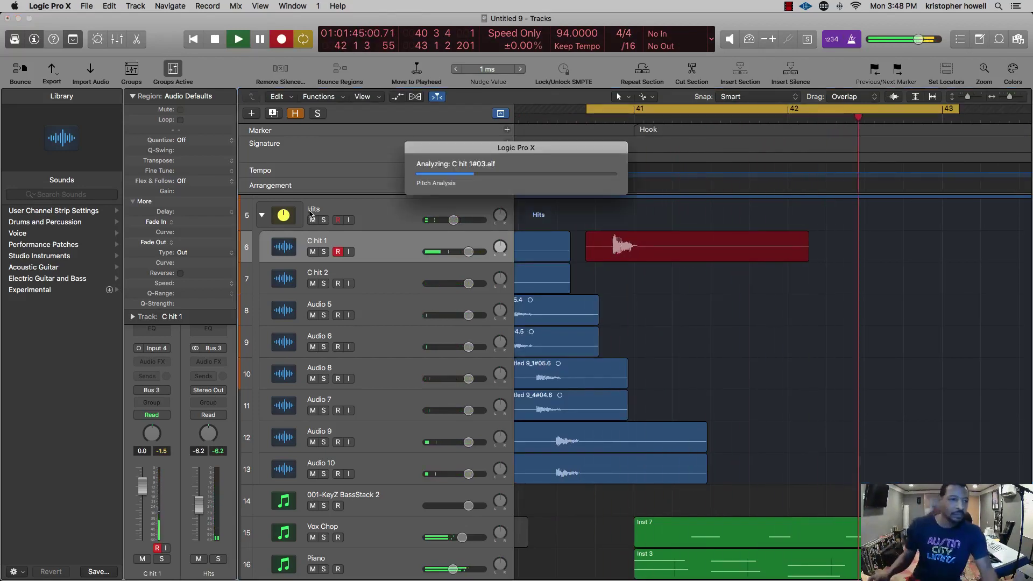
- Audition the single hit recorded on C hit 1 in context and delete its region
{"action": "key", "text": "space"}
{"action": "key", "text": "space"}
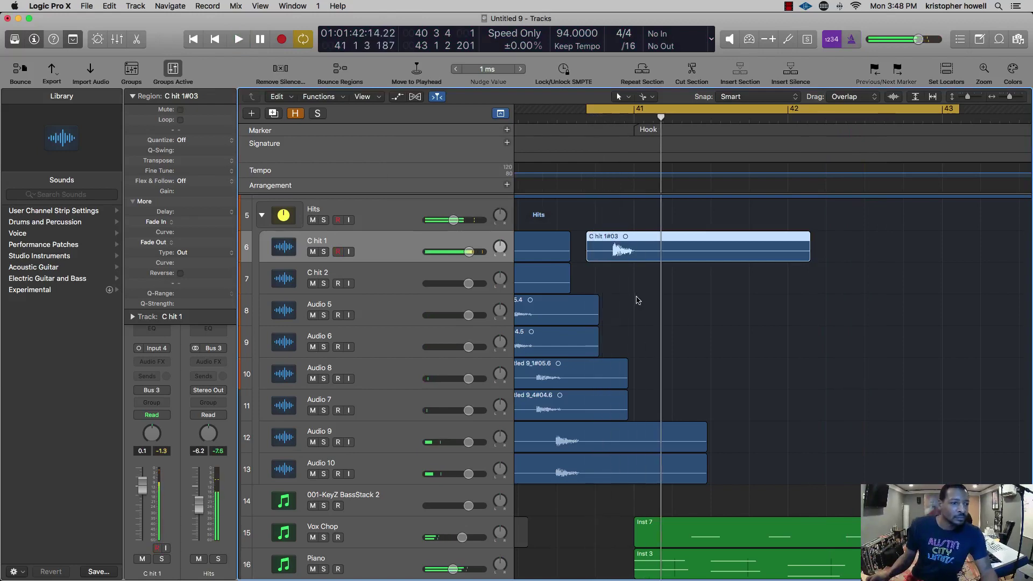
{"action": "left_click", "coordinate": [628, 266]}
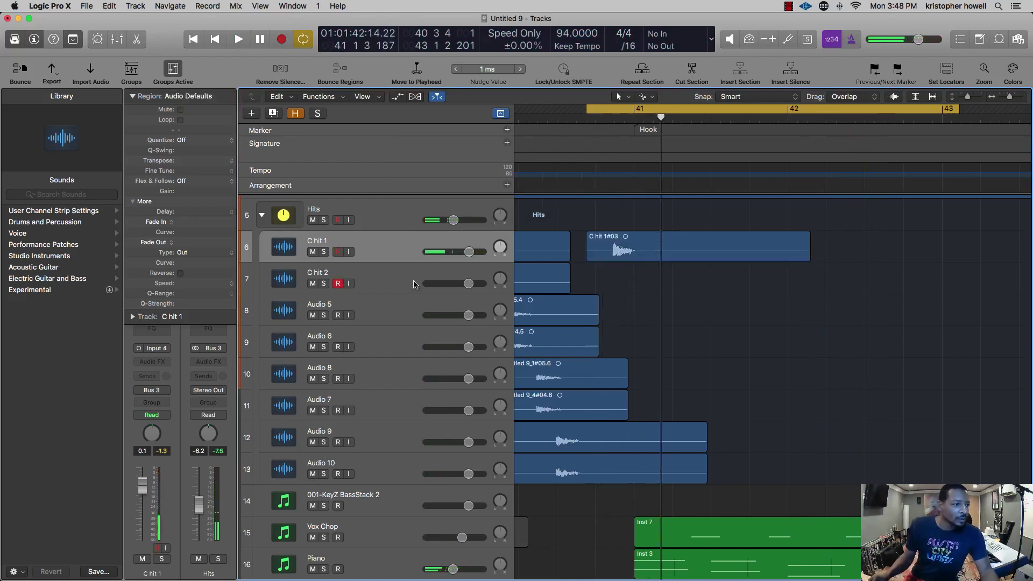
{"action": "key", "text": "space"}
{"action": "left_click", "coordinate": [624, 253]}
{"action": "key", "text": "space"}
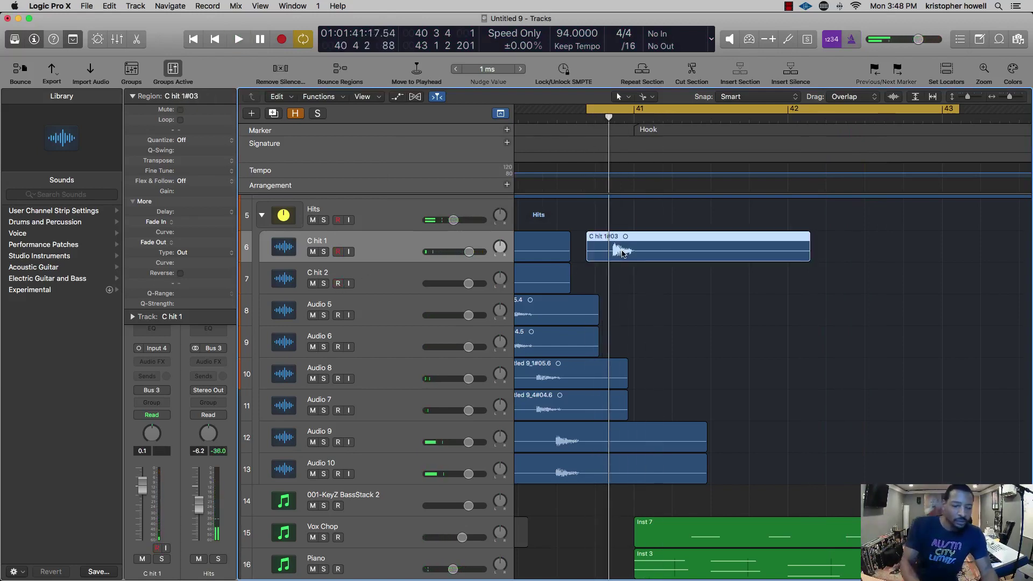
{"action": "key", "text": "Delete"}
{"action": "key", "text": "Return"}
- Record-enable C hit 1 and C hit 2 together and play the hits from bar 39 into the Hook
{"action": "right_click", "coordinate": [623, 251]}
{"action": "left_click", "coordinate": [202, 267]}
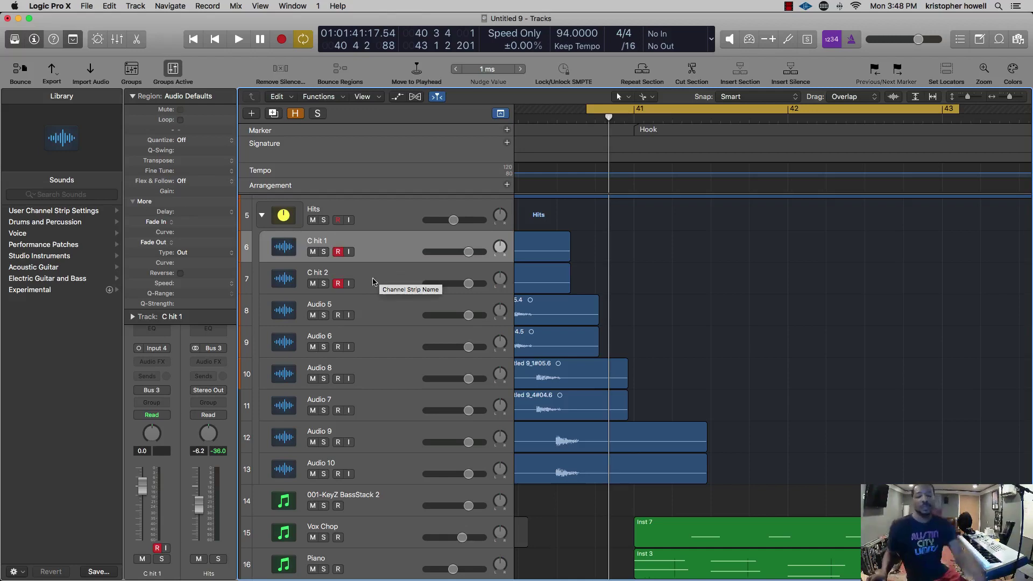
{"action": "key", "text": "space"}
{"action": "key", "text": "space"}
{"action": "scroll", "coordinate": [629, 135], "scroll_direction": "left", "scroll_amount": 8}
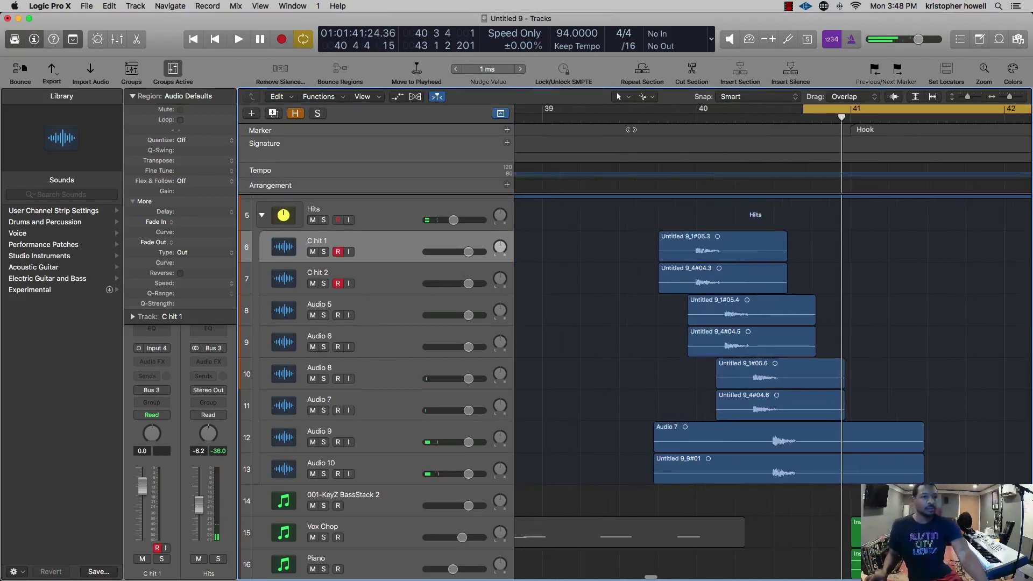
{"action": "double_click", "coordinate": [638, 118]}
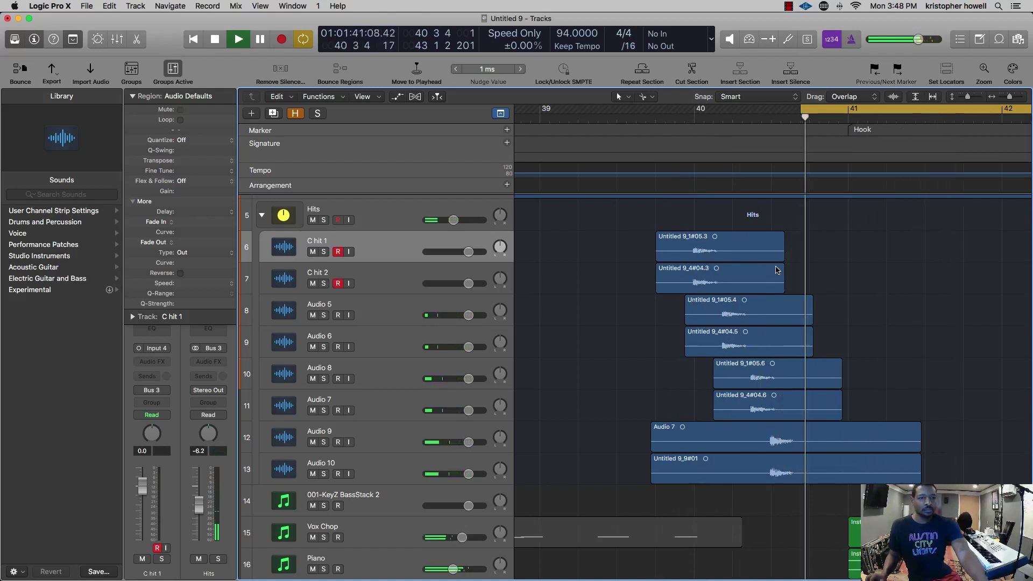
{"action": "key", "text": "ctrl+period"}
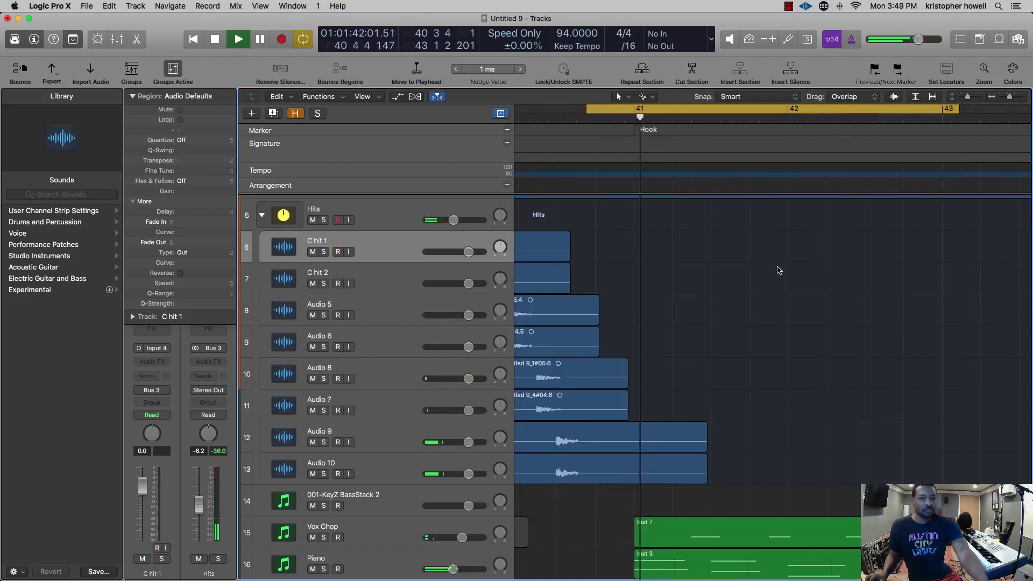
- Play the transition into the Hook around bar 41 with C hit 1 and C hit 2 record-enabled
{"action": "key", "text": "space"}
{"action": "scroll", "coordinate": [780, 267], "scroll_direction": "left", "scroll_amount": 5}
{"action": "key", "text": "space"}
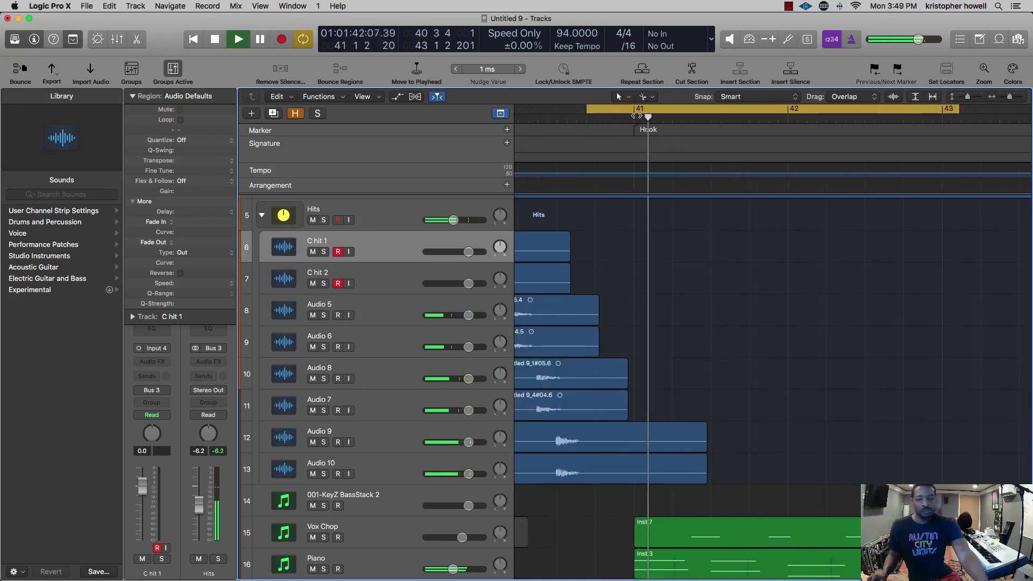
{"action": "key", "text": "space"}
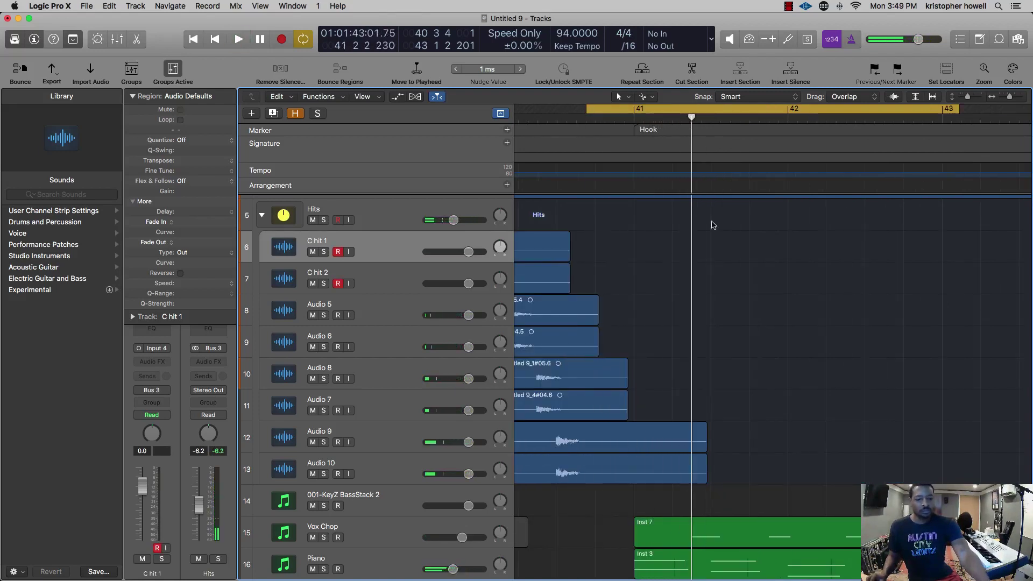
{"action": "scroll", "coordinate": [715, 231], "scroll_direction": "left", "scroll_amount": 3}
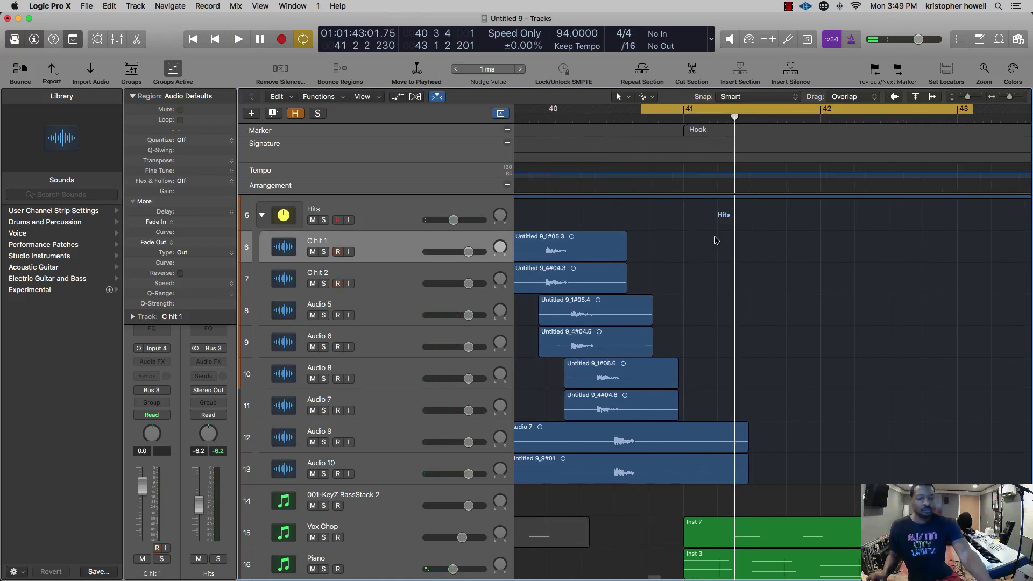
- Record a new stereo hit on C hit 1 and C hit 2 just before bar 41
{"action": "key", "text": "space"}
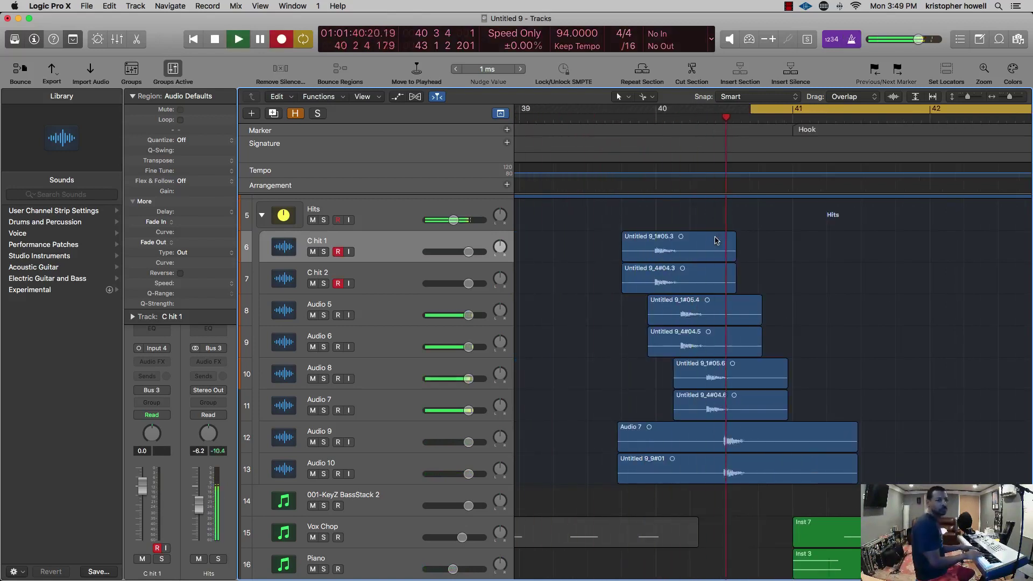
{"action": "key", "text": "r"}
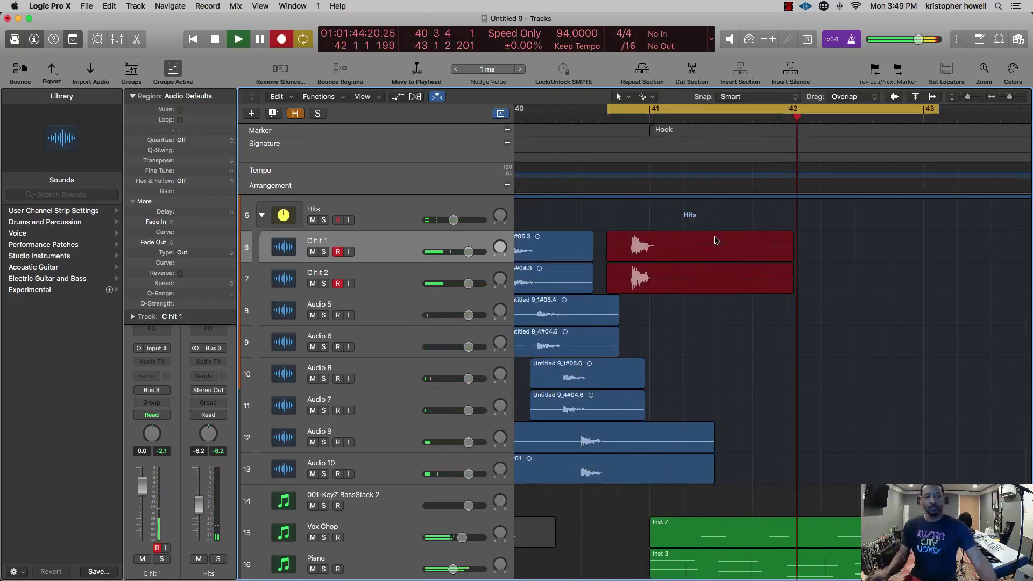
{"action": "key", "text": "space"}
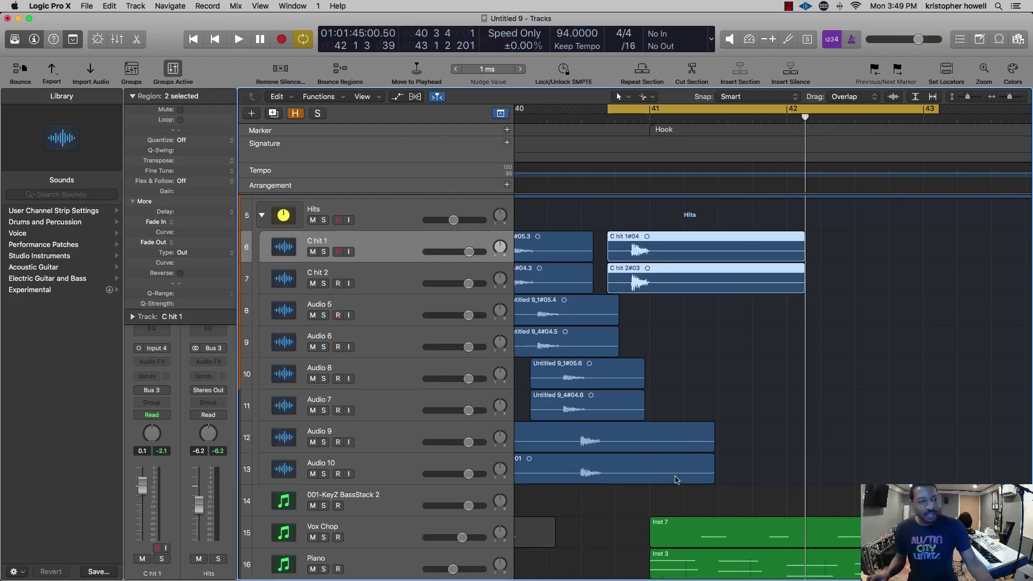
- Record-enable Audio 5 and Audio 6 together and record a stereo hit on them at the start of the Hook
{"action": "left_click", "coordinate": [404, 314]}
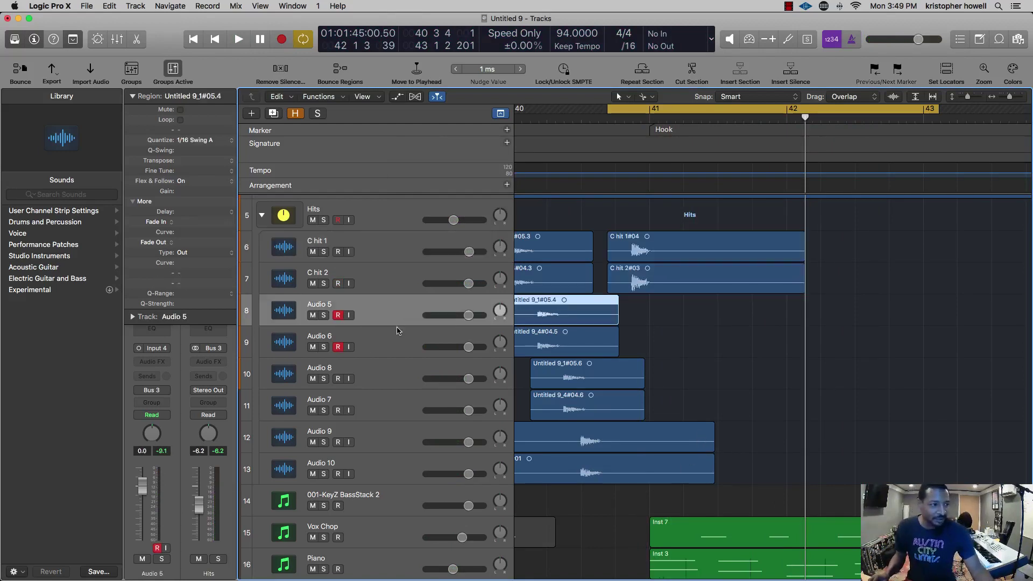
{"action": "left_click", "coordinate": [395, 340]}
{"action": "left_click", "coordinate": [394, 313]}
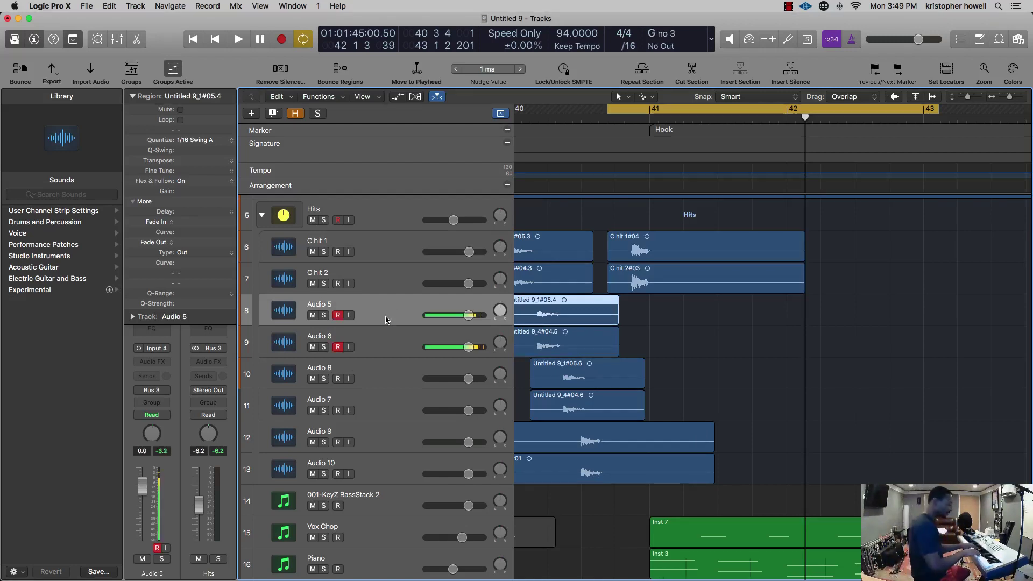
{"action": "key", "text": "r"}
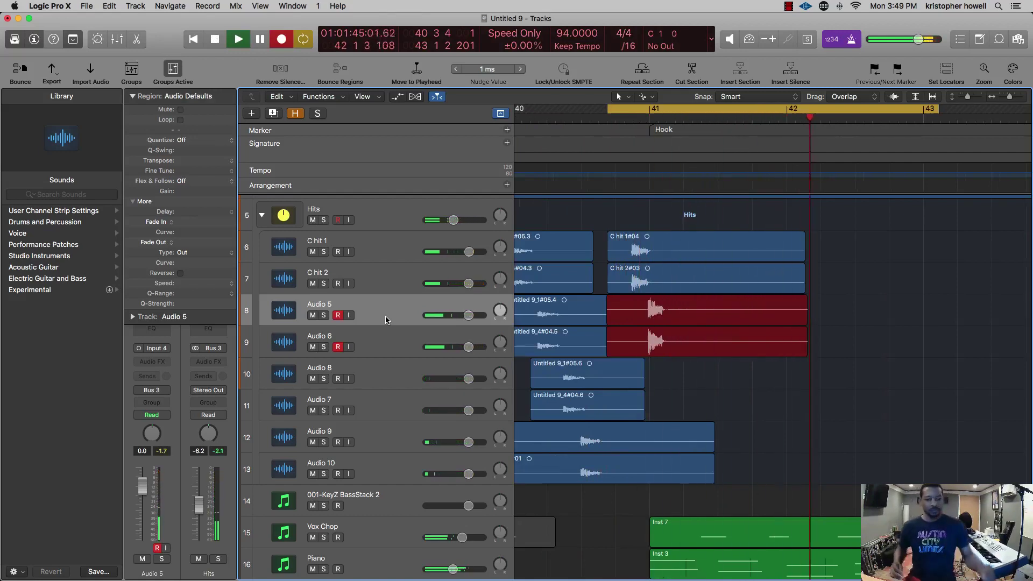
{"action": "key", "text": "space"}
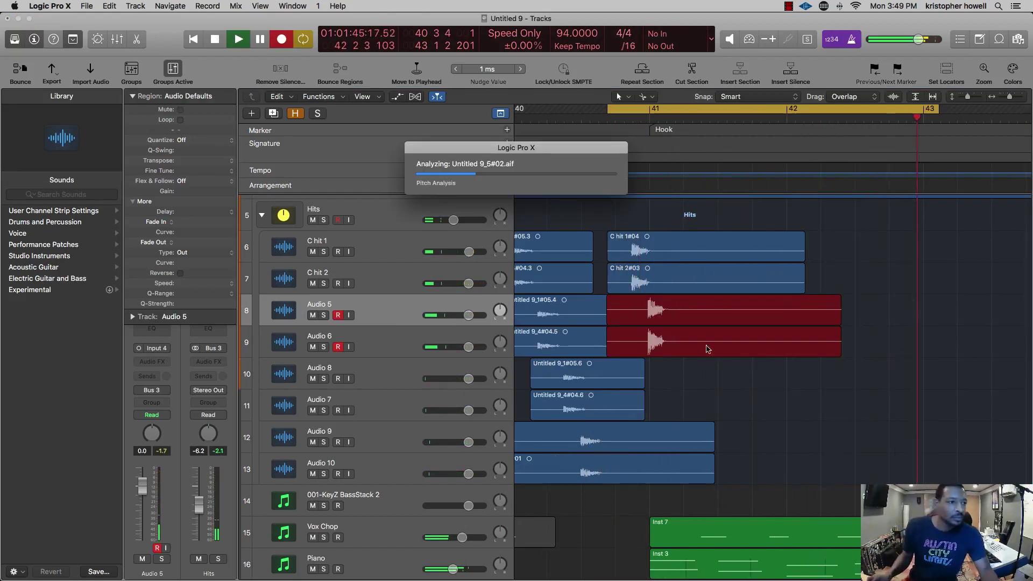
- Disarm Audio 5 and Audio 6 and audition their new takes together with the C hit takes at bar 41
{"action": "key", "text": "space"}
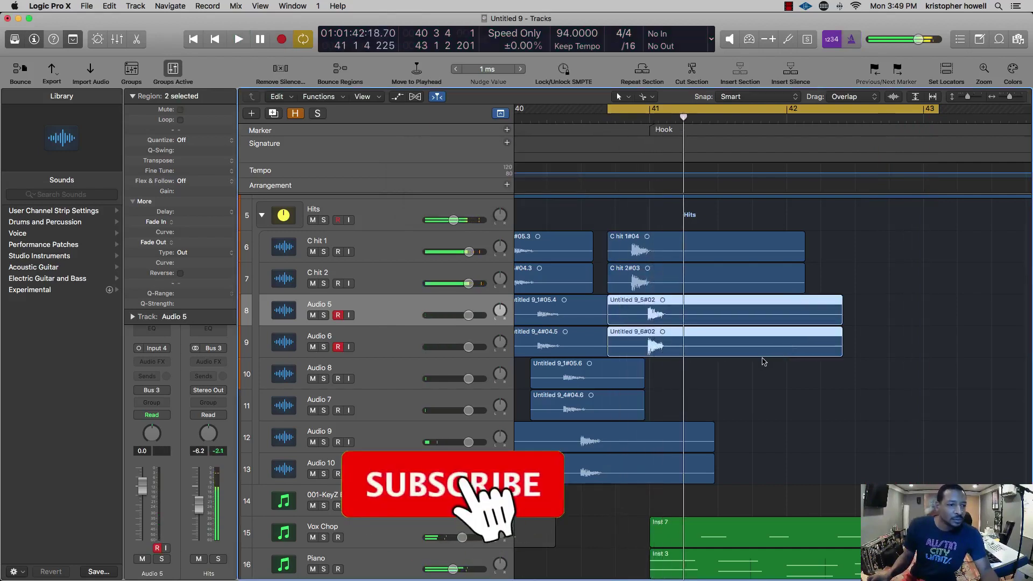
{"action": "scroll", "coordinate": [763, 361], "scroll_direction": "up", "scroll_amount": 5}
{"action": "left_click", "coordinate": [338, 314]}
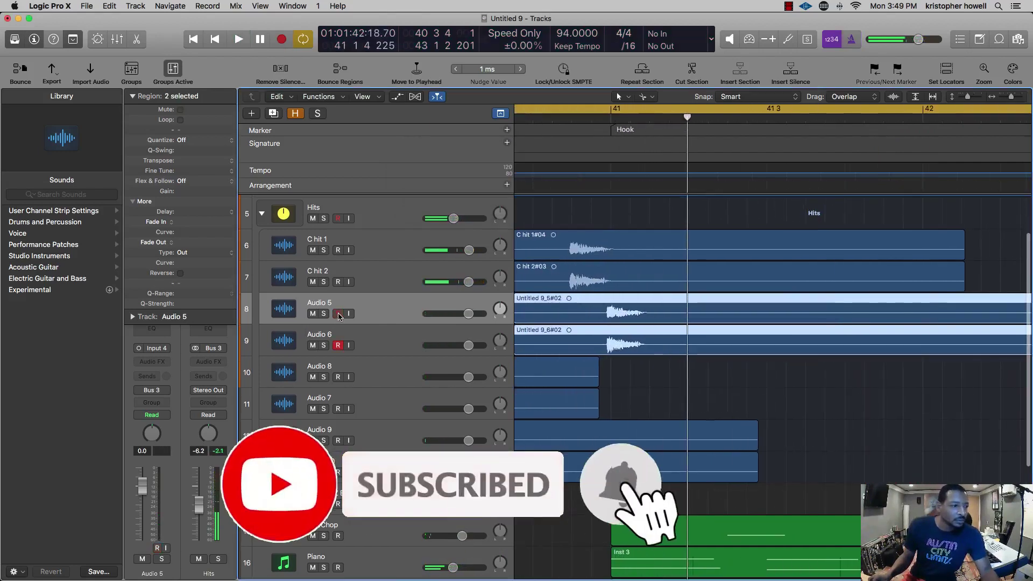
{"action": "left_click", "coordinate": [339, 345]}
{"action": "key", "text": "space"}
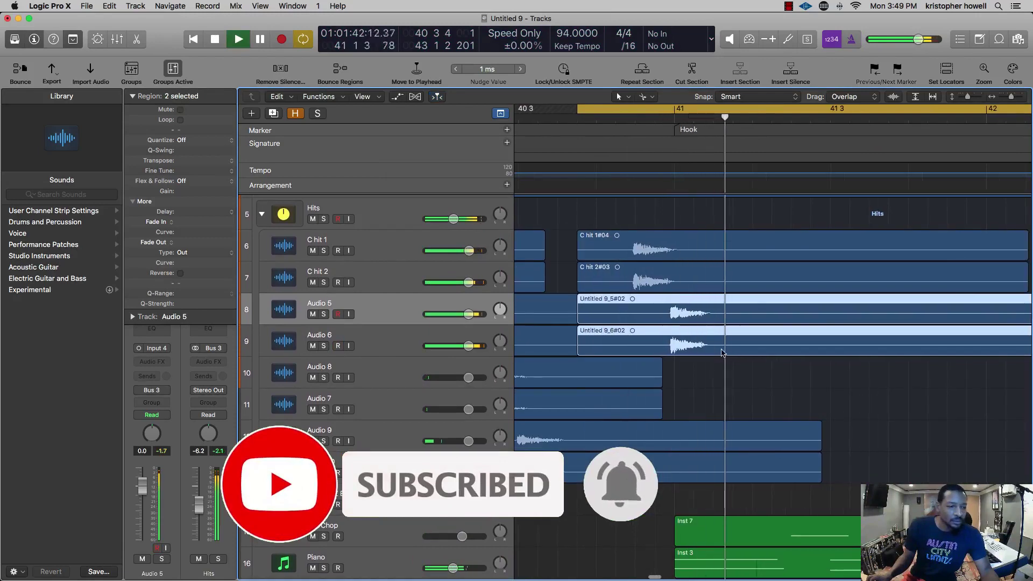
{"action": "key", "text": "space"}
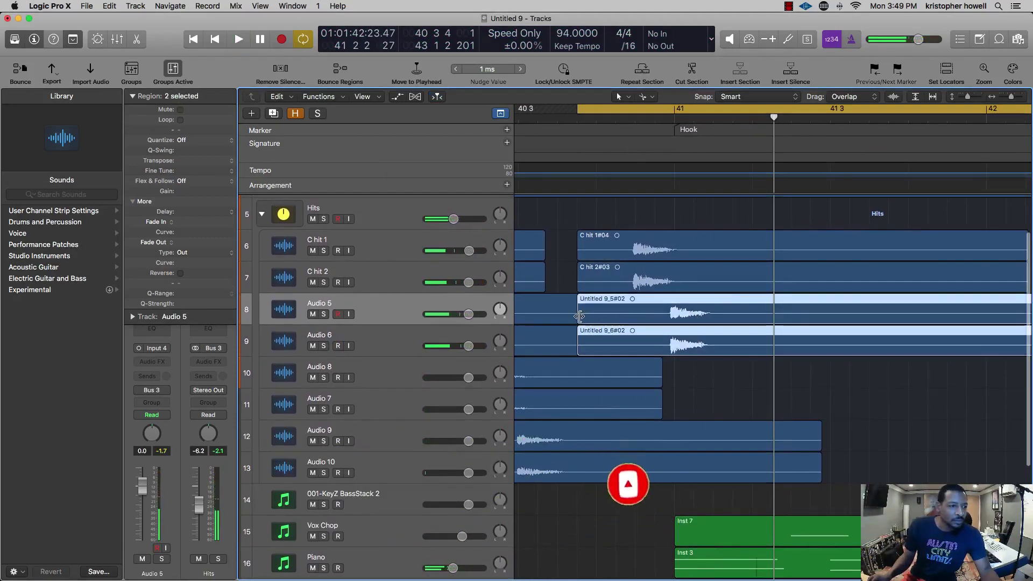
- Trim the silent lead-in from the new Audio 5 and Audio 6 takes, and cut and delete it from the C hit 1 and C hit 2 takes
{"action": "left_click_drag", "start_coordinate": [579, 316], "coordinate": [655, 316]}
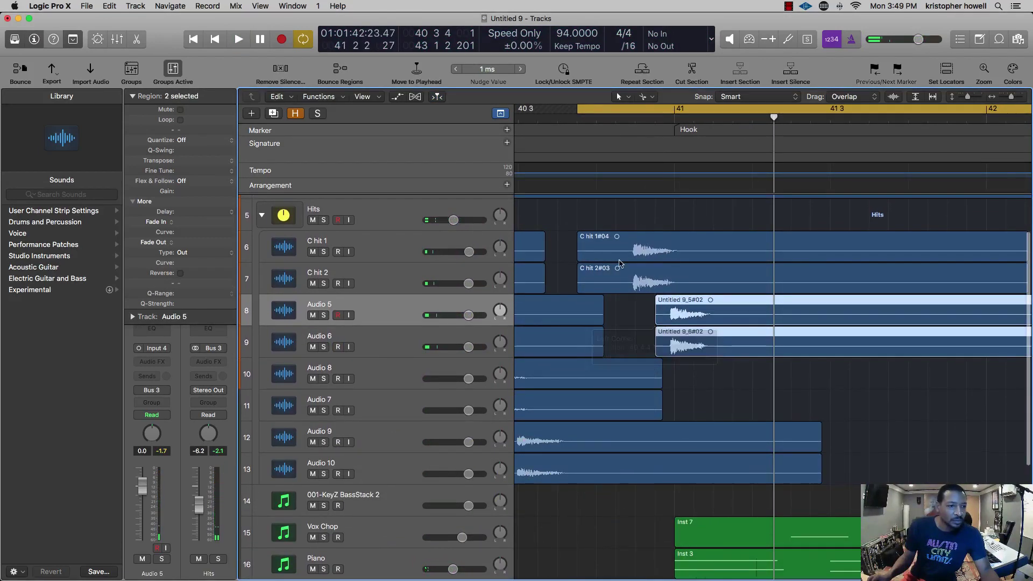
{"action": "left_click", "coordinate": [619, 260]}
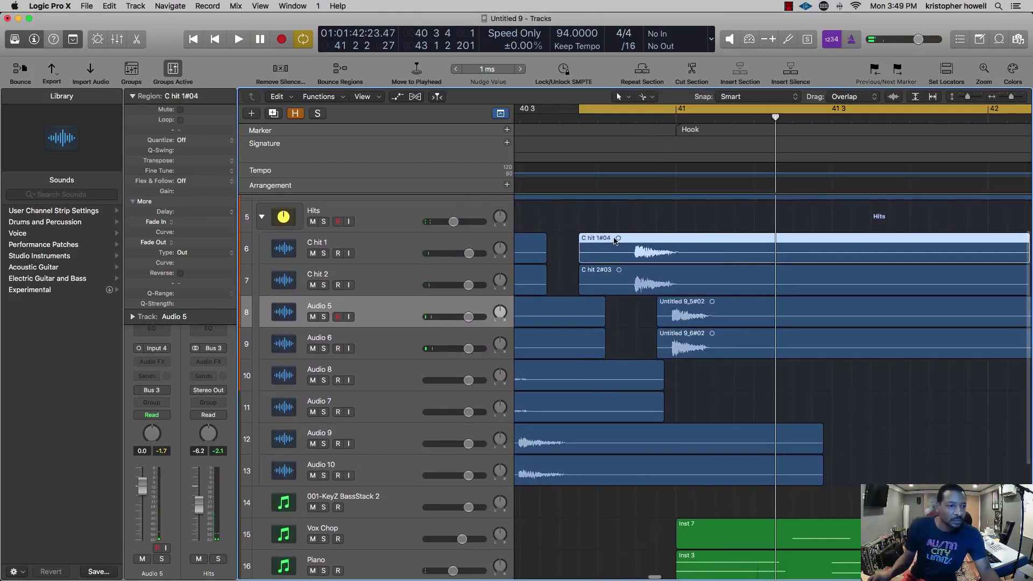
{"action": "left_click", "coordinate": [621, 290]}
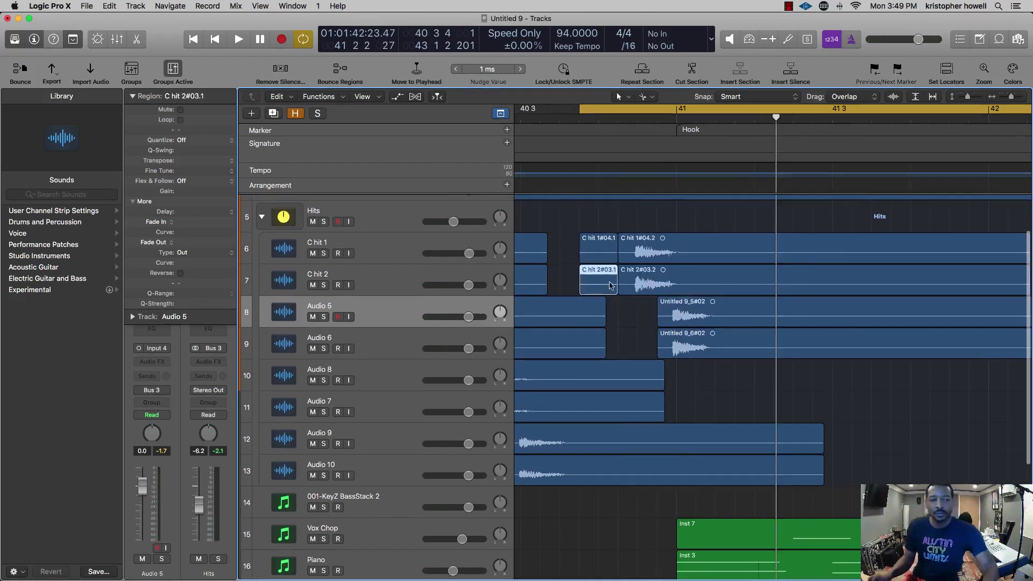
{"action": "key", "text": "Delete"}
{"action": "left_click", "coordinate": [603, 254]}
{"action": "key", "text": "Delete"}
- Show the Flex controls and quantize the new Audio 5 and Audio 6 regions at the Hook to 1/16 Swing A
{"action": "left_click", "coordinate": [661, 308]}
{"action": "left_click", "coordinate": [660, 337], "text": "shift"}
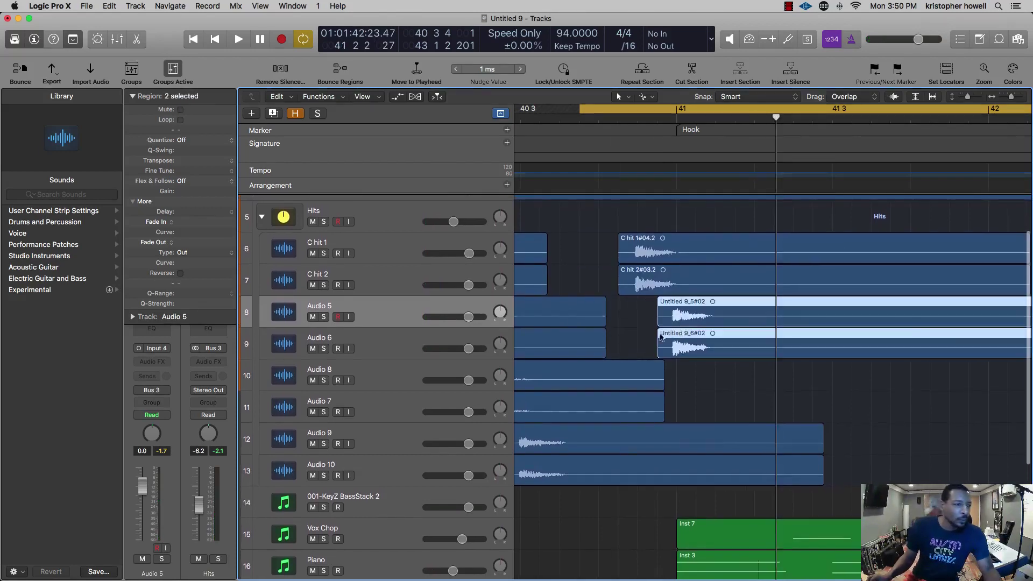
{"action": "left_click", "coordinate": [415, 98]}
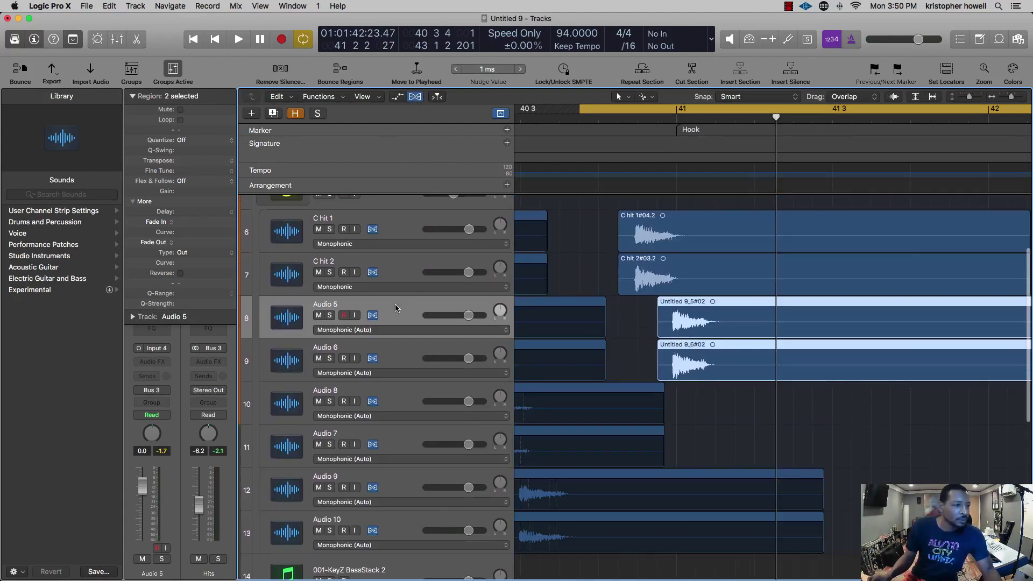
{"action": "left_click", "coordinate": [203, 141]}
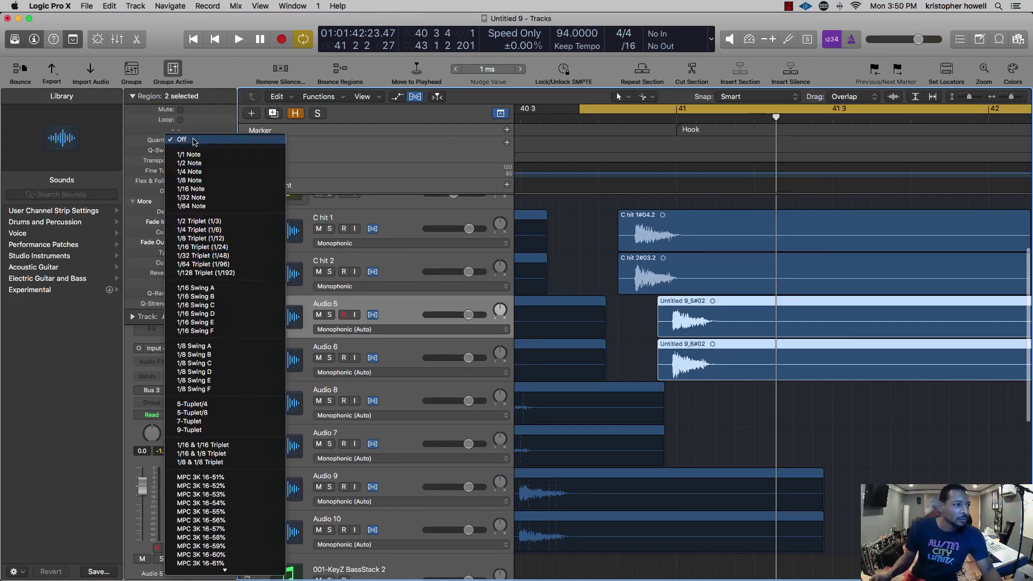
{"action": "left_click", "coordinate": [219, 289]}
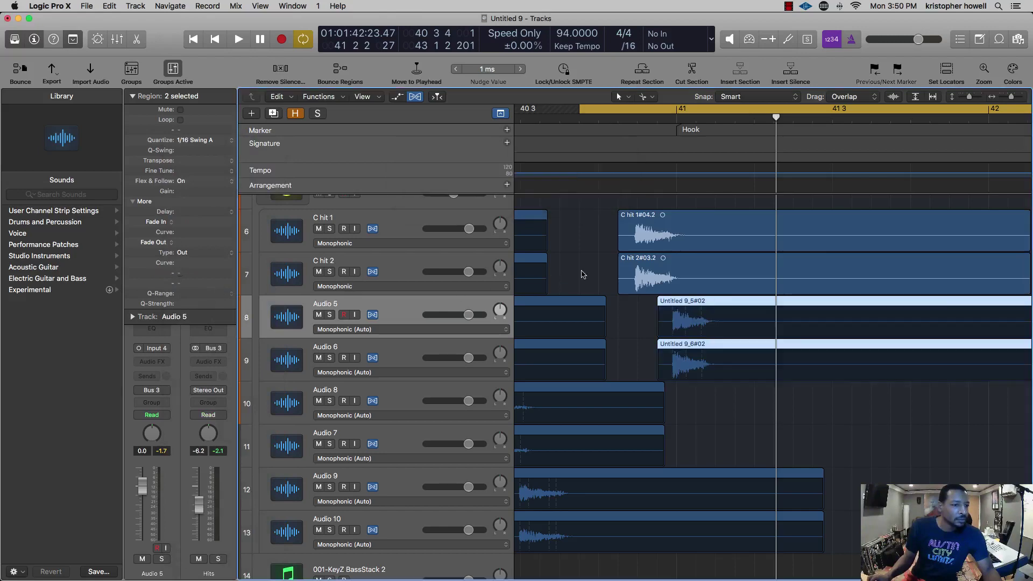
- Quantize the trimmed C hit 1 and C hit 2 regions at the Hook to 1/16 Swing A
{"action": "left_click", "coordinate": [646, 237]}
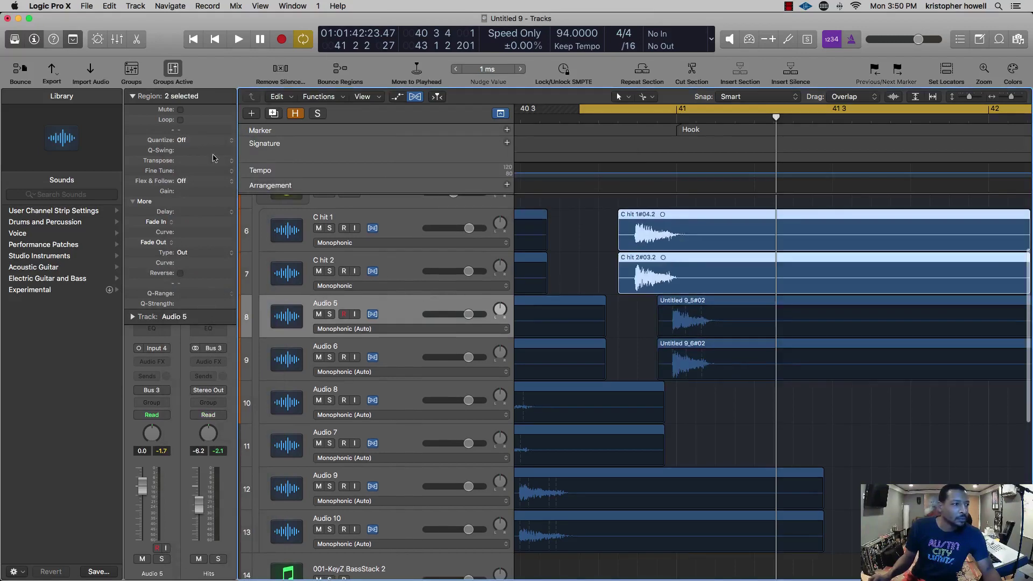
{"action": "left_click", "coordinate": [206, 141]}
{"action": "left_click", "coordinate": [207, 289]}
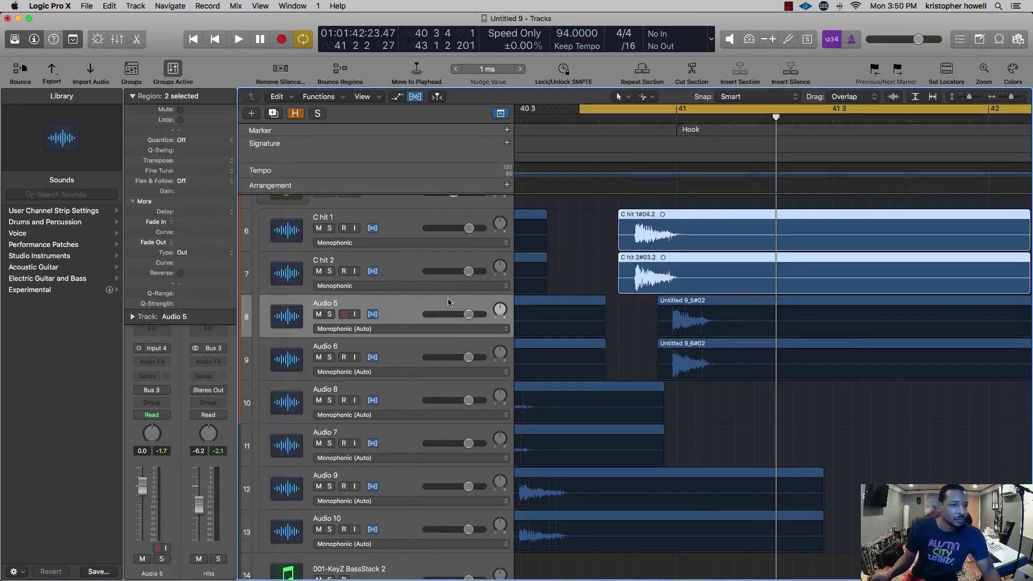
- Extend the cycle range back to bar 37 and collapse the Hits track stack
{"action": "scroll", "coordinate": [567, 261], "scroll_direction": "down", "scroll_amount": 5}
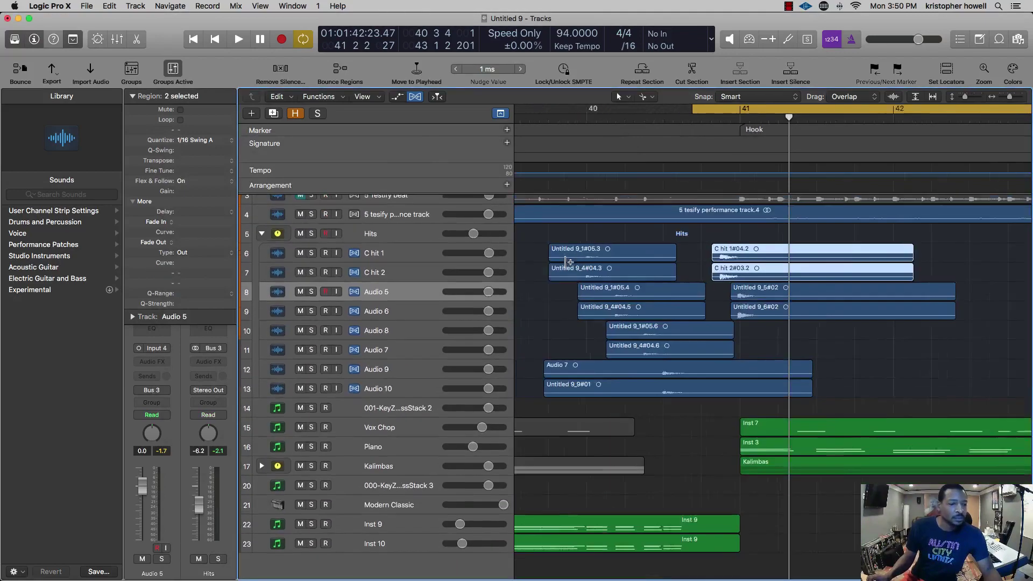
{"action": "scroll", "coordinate": [568, 264], "scroll_direction": "down", "scroll_amount": 8}
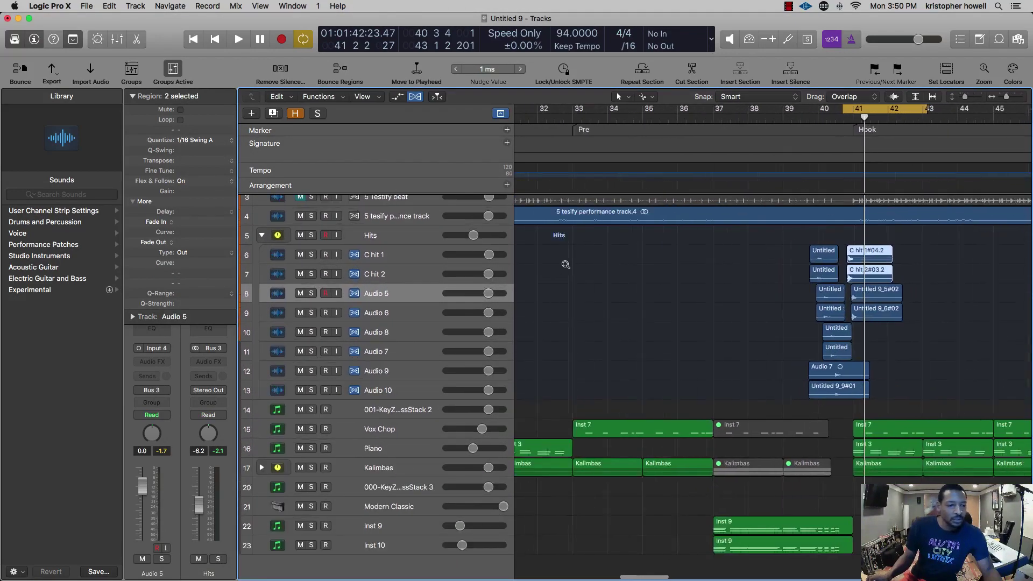
{"action": "scroll", "coordinate": [566, 262], "scroll_direction": "down", "scroll_amount": 5}
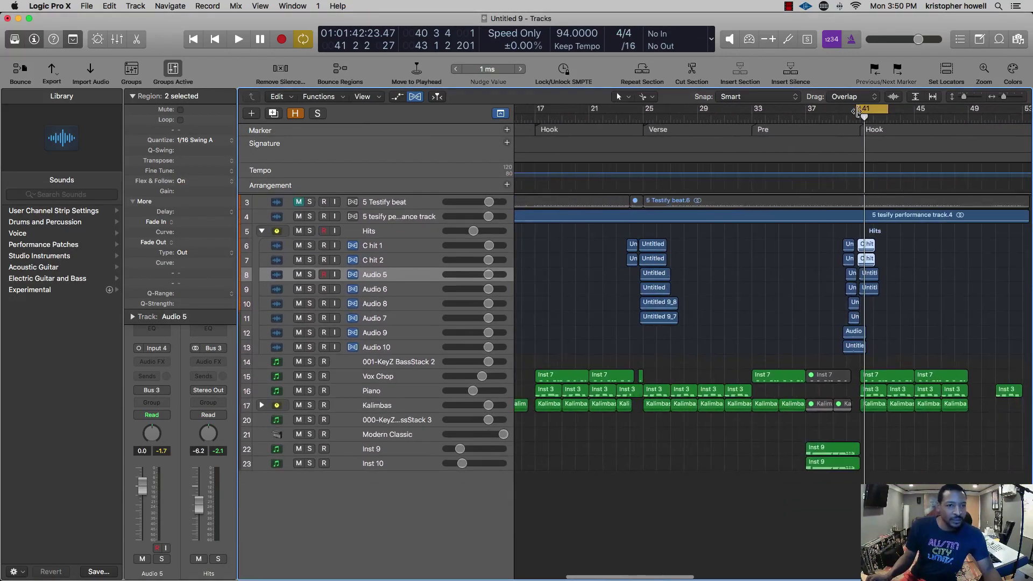
{"action": "left_click_drag", "start_coordinate": [858, 112], "coordinate": [806, 112]}
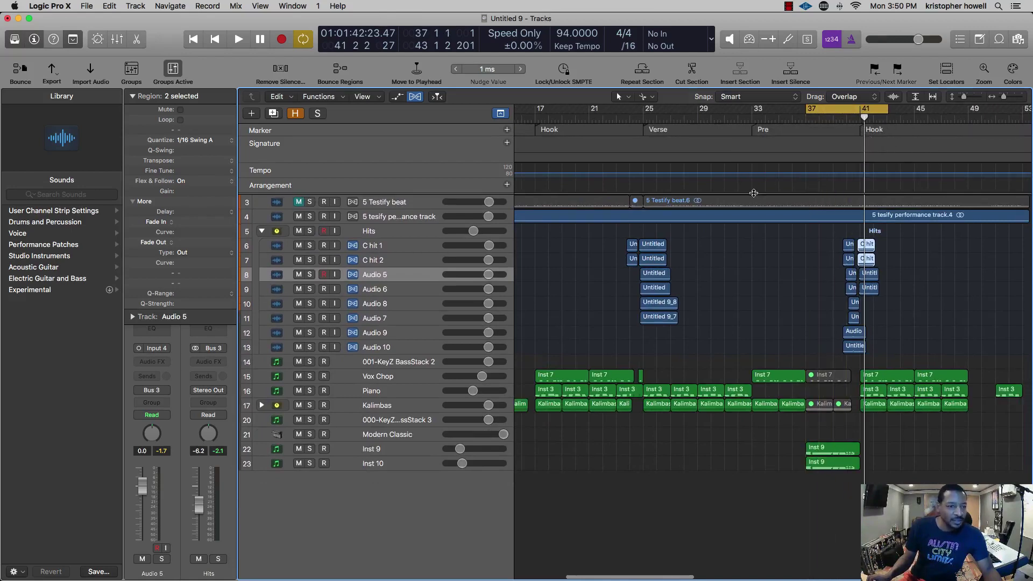
{"action": "scroll", "coordinate": [754, 193], "scroll_direction": "down", "scroll_amount": 1}
{"action": "left_click", "coordinate": [261, 231]}
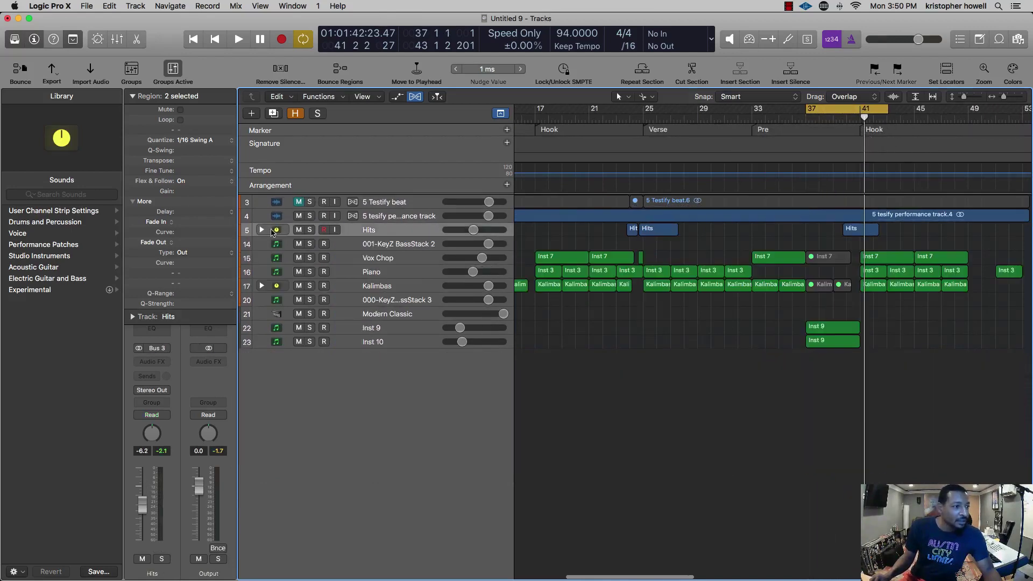
{"action": "scroll", "coordinate": [483, 271], "scroll_direction": "up", "scroll_amount": 3}
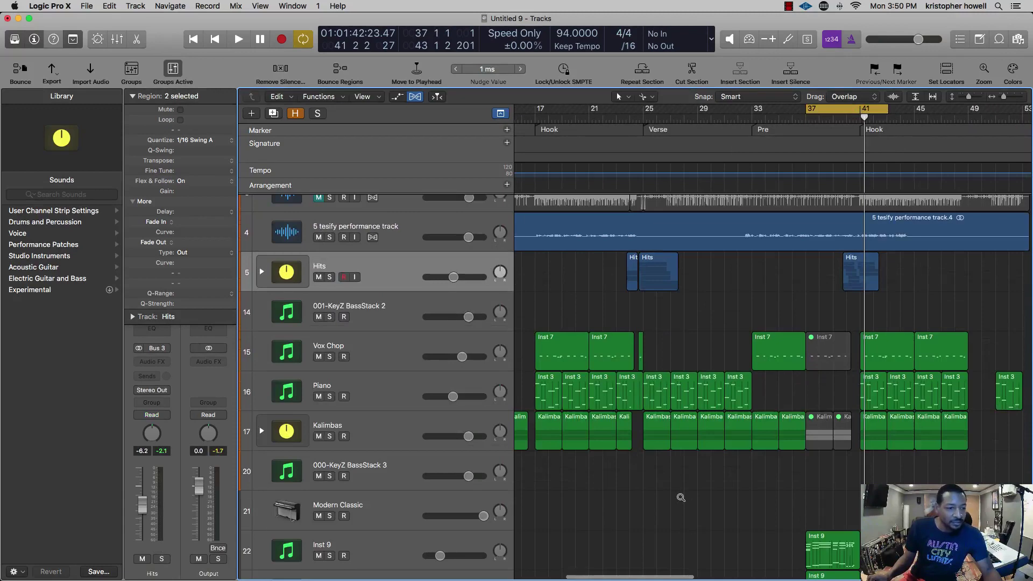
{"action": "scroll", "coordinate": [680, 497], "scroll_direction": "down", "scroll_amount": 3}
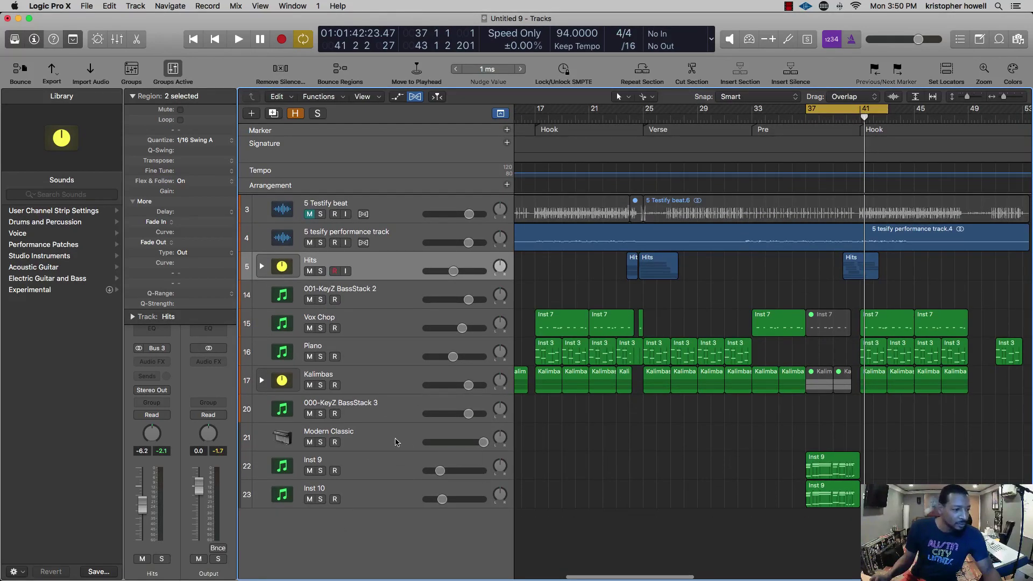
- Select the Modern Classic track, start the cycle range at bar 33, and rehearse its part over the Pre section
{"action": "left_click", "coordinate": [452, 442]}
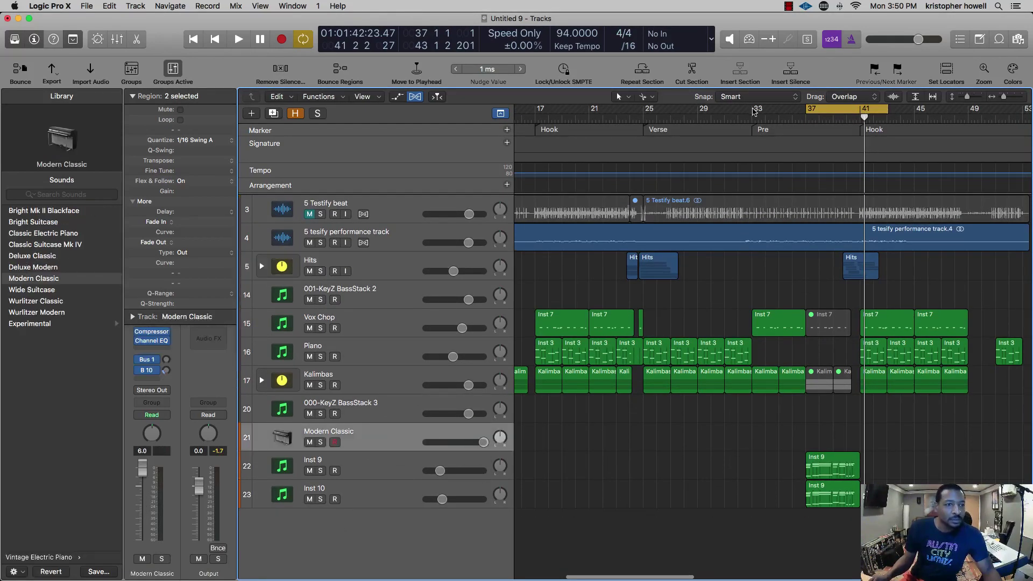
{"action": "left_click_drag", "start_coordinate": [796, 115], "coordinate": [752, 115]}
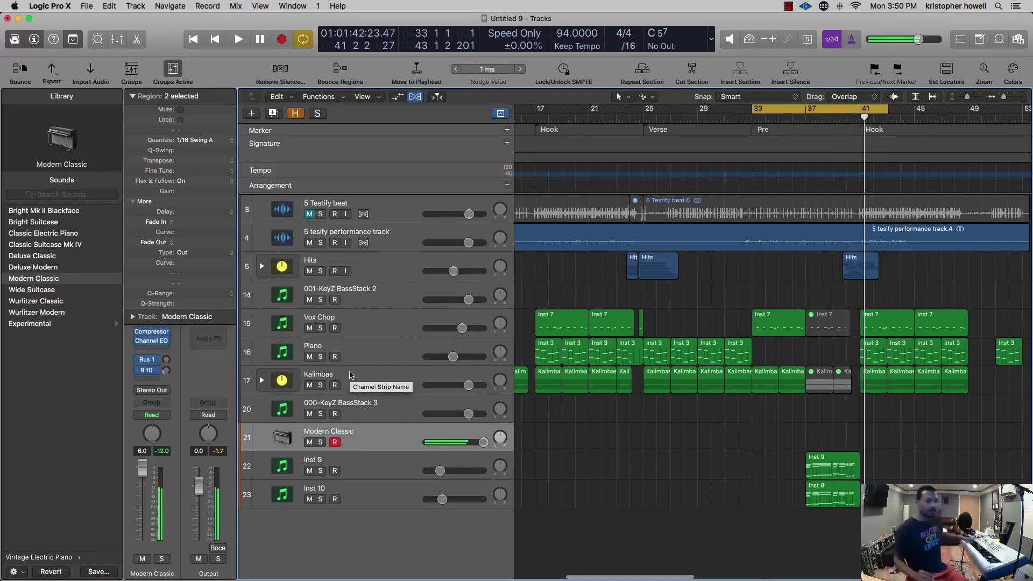
{"action": "key", "text": "space"}
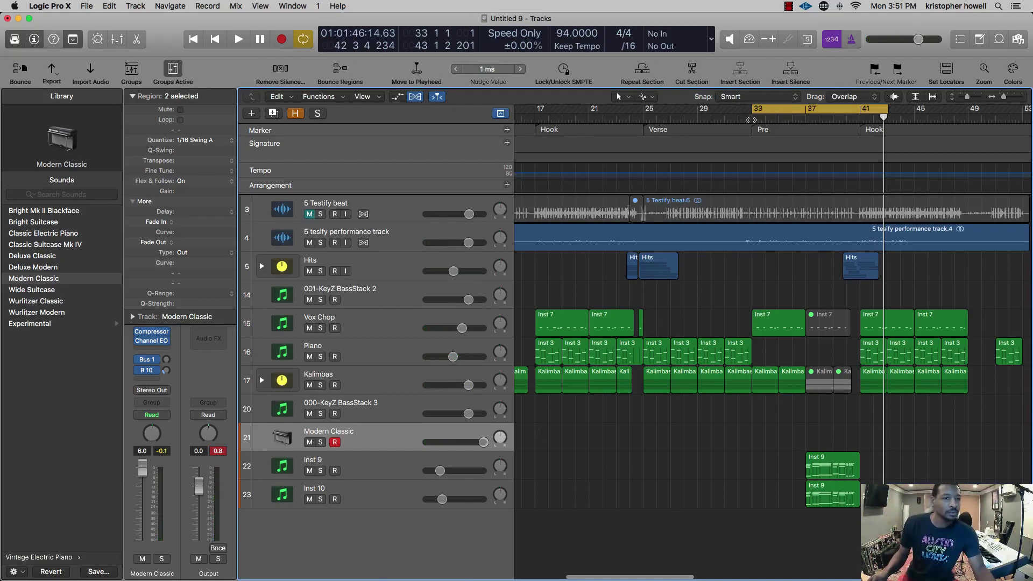
- Record a Modern Classic take over the Pre section from bar 33 and delete the recorded region
{"action": "key", "text": "e"}
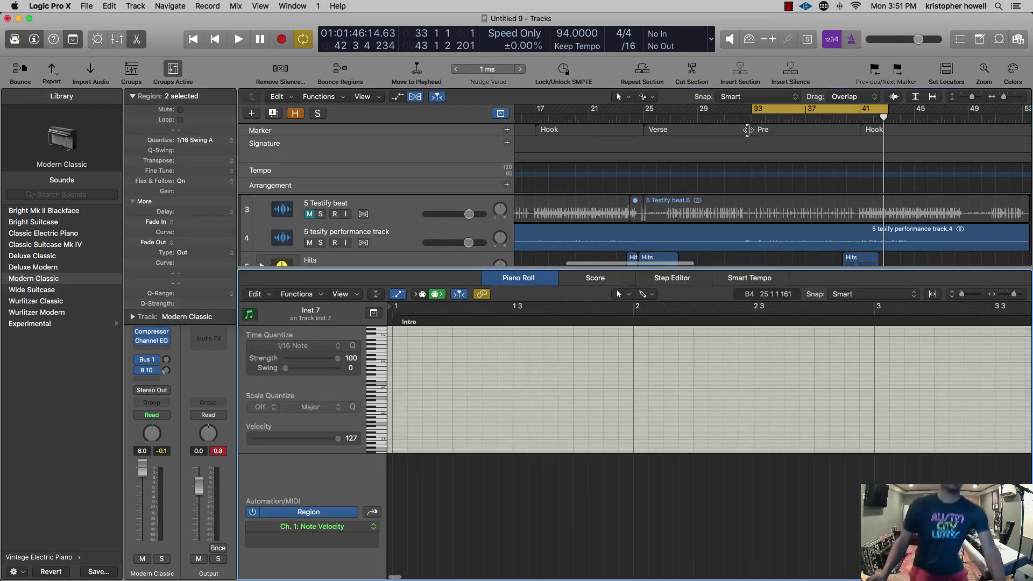
{"action": "key", "text": "e"}
{"action": "key", "text": "r"}
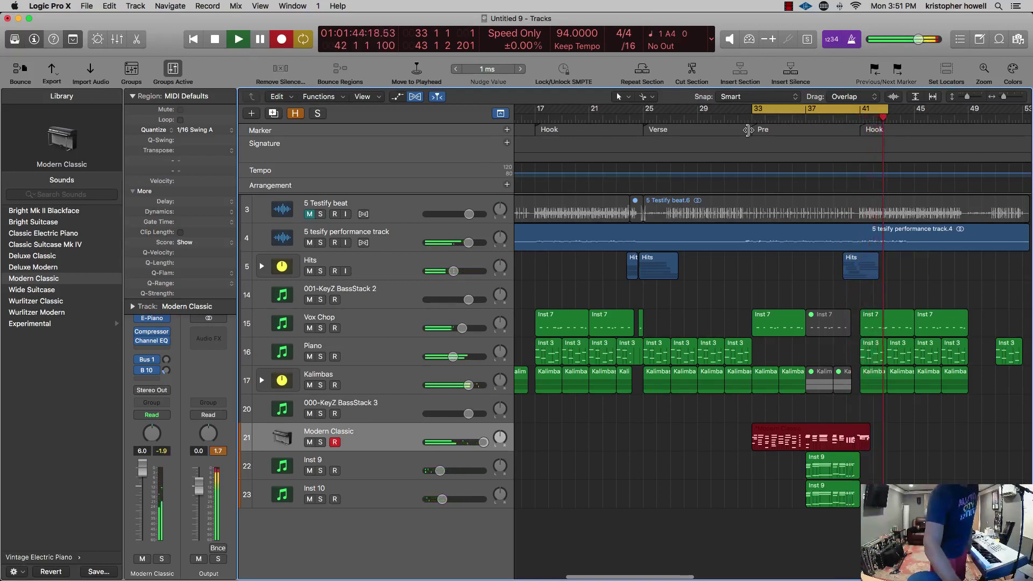
{"action": "key", "text": "space"}
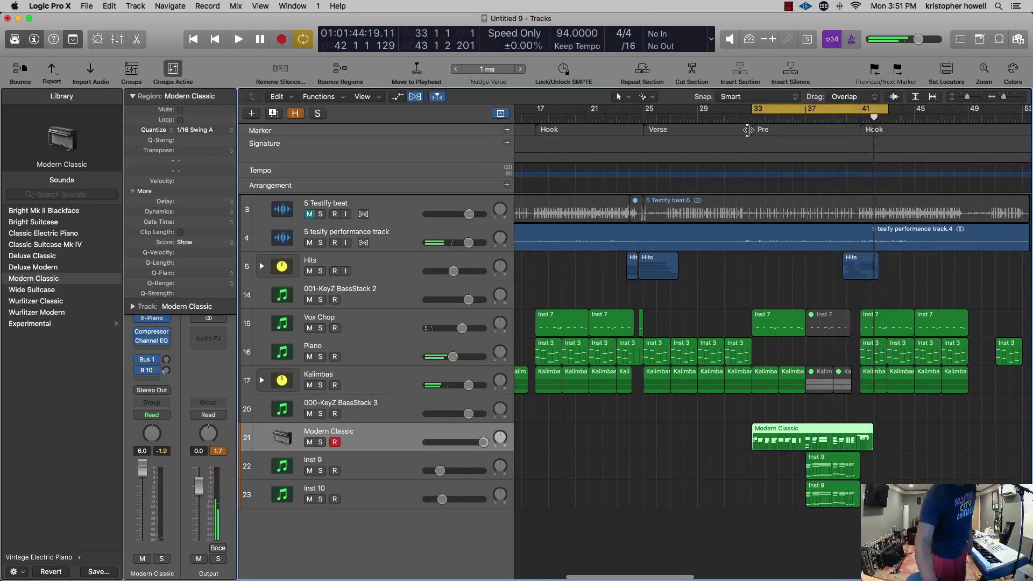
{"action": "key", "text": "Delete"}
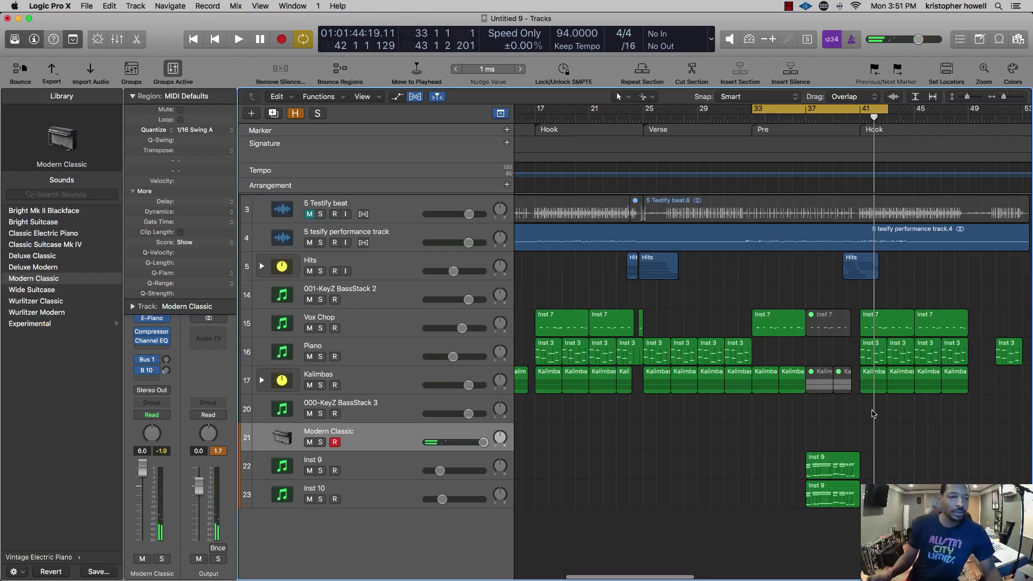
- Play the Pre section from bar 33 and expand the Kalimbas track stack
{"action": "key", "text": "super+Right"}
{"action": "key", "text": "super+Right"}
{"action": "key", "text": "super+Right"}
{"action": "key", "text": "super+Down"}
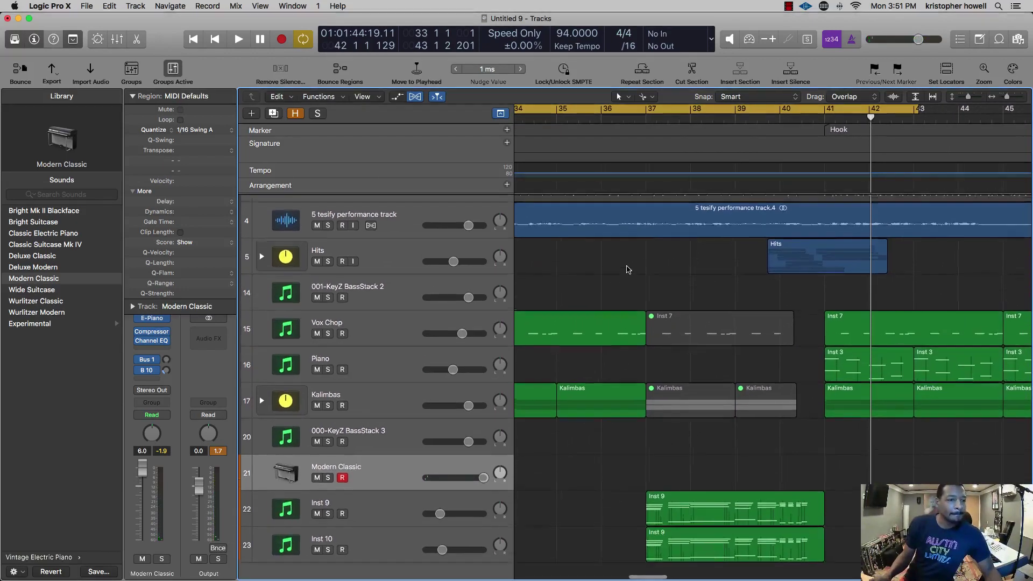
{"action": "key", "text": "space"}
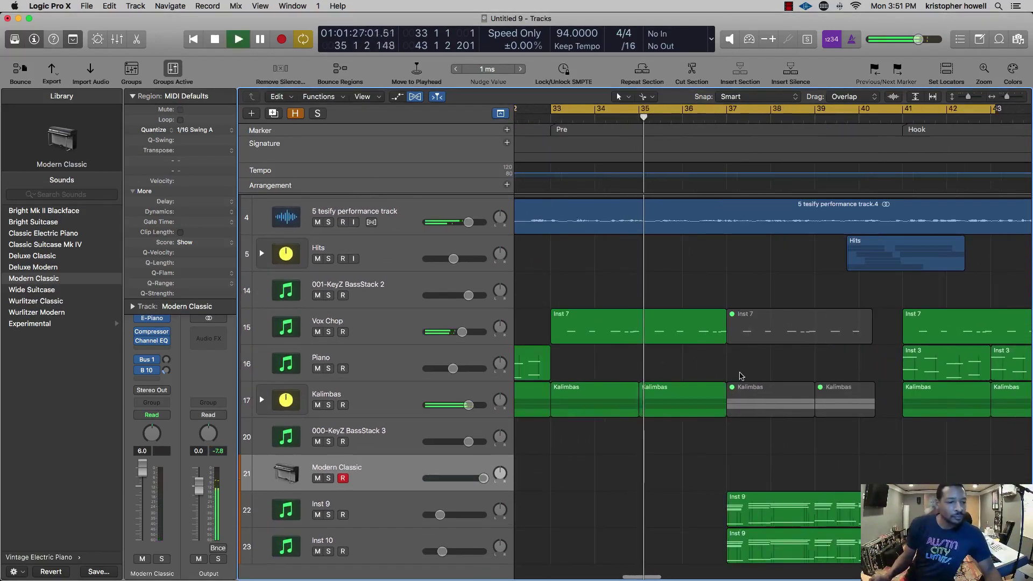
{"action": "left_click", "coordinate": [261, 400]}
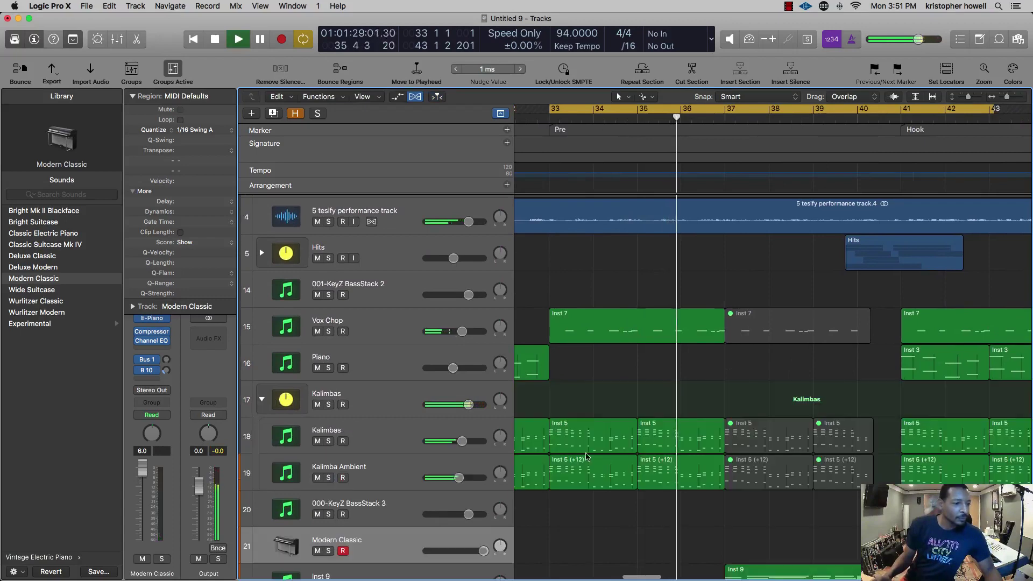
- Shorten the last unmuted Kalimbas and Kalimba Ambient regions before bar 37 to end at about beat 4 of bar 36
{"action": "key", "text": "super+Down"}
{"action": "key", "text": "super+Right"}
{"action": "key", "text": "super+Right"}
{"action": "key", "text": "super+Right"}
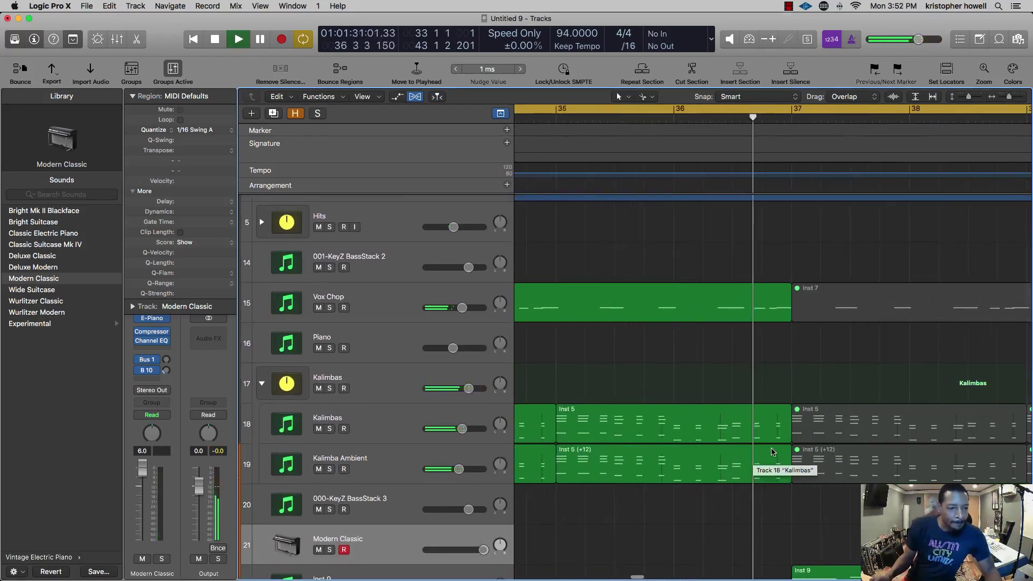
{"action": "key", "text": "space"}
{"action": "left_click_drag", "start_coordinate": [786, 439], "coordinate": [766, 446]}
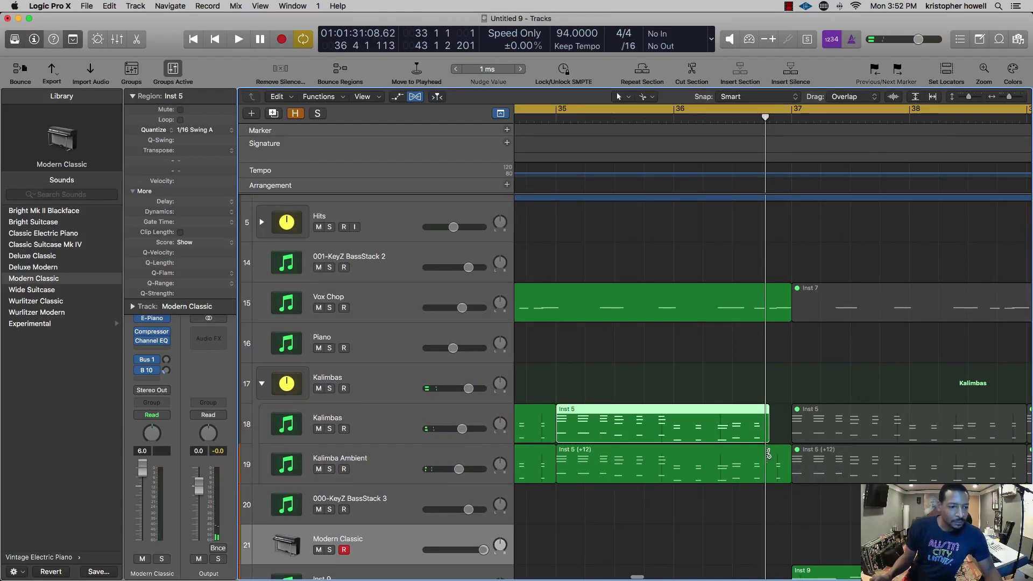
{"action": "left_click", "coordinate": [770, 453]}
{"action": "key", "text": "super+z"}
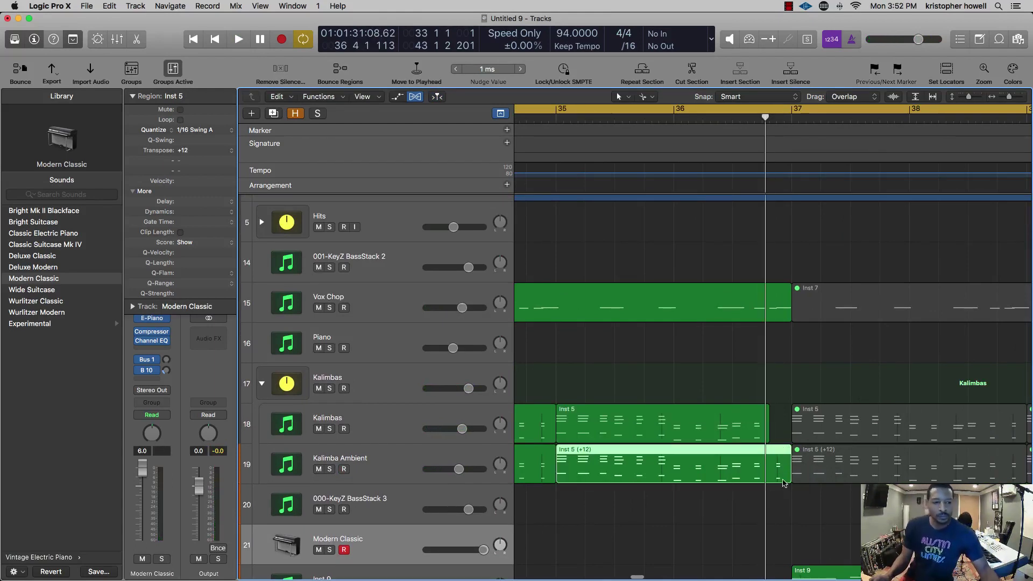
{"action": "left_click_drag", "start_coordinate": [785, 479], "coordinate": [768, 479]}
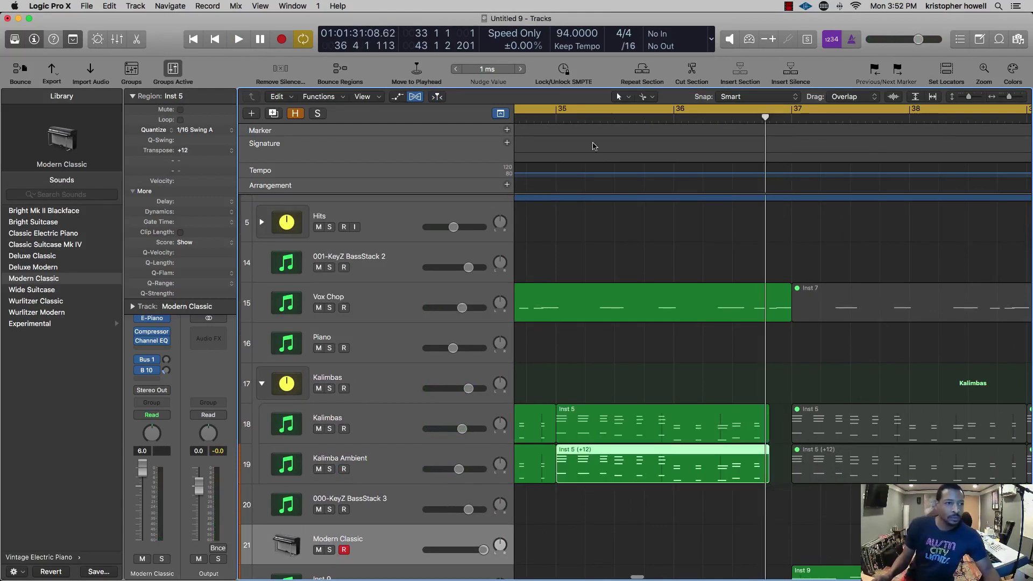
- Replay bars 35 to 37 and trim both shortened Kalimbas regions further, to about the middle of beat 3 in bar 36
{"action": "left_click", "coordinate": [570, 119]}
{"action": "key", "text": "space"}
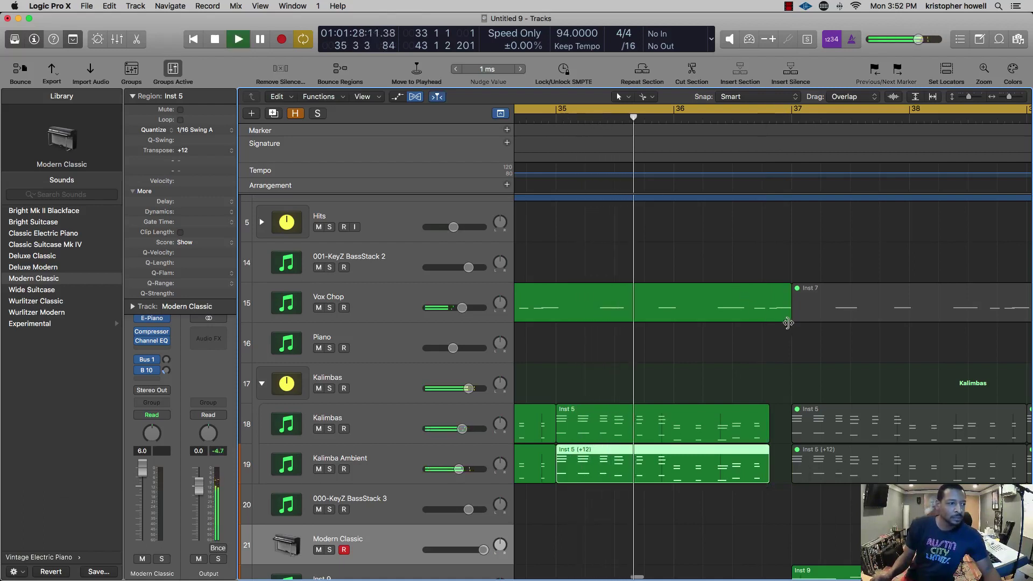
{"action": "left_click", "coordinate": [766, 437]}
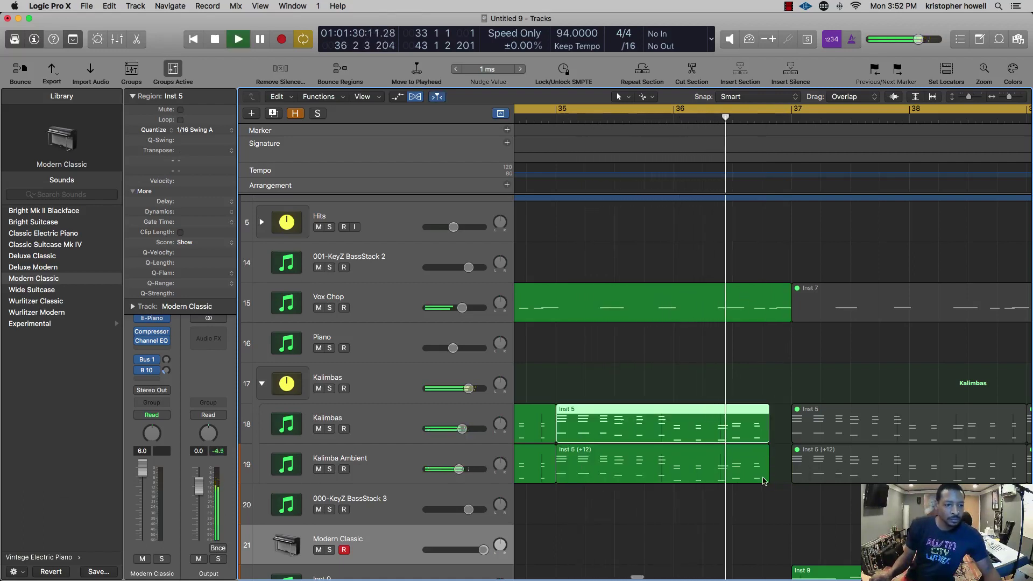
{"action": "scroll", "coordinate": [765, 481], "scroll_direction": "down", "scroll_amount": 1}
{"action": "left_click_drag", "start_coordinate": [767, 480], "coordinate": [745, 484]}
{"action": "left_click_drag", "start_coordinate": [768, 438], "coordinate": [743, 451]}
{"action": "scroll", "coordinate": [738, 387], "scroll_direction": "down", "scroll_amount": 3}
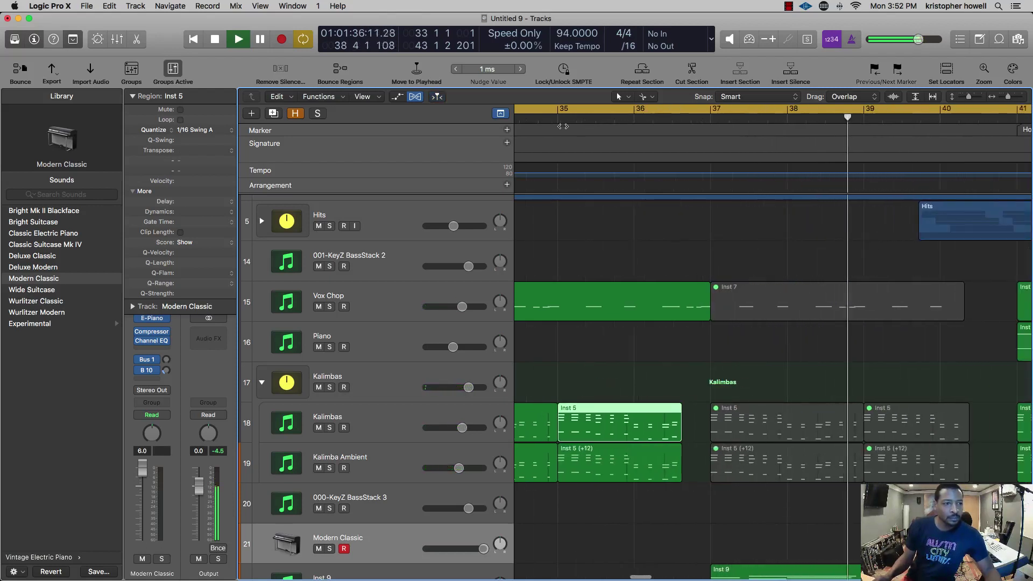
- Audition the trimmed Kalimbas ending into the synth entry at bar 37 and lower the Inst 10 track's volume slightly
{"action": "left_click", "coordinate": [534, 116]}
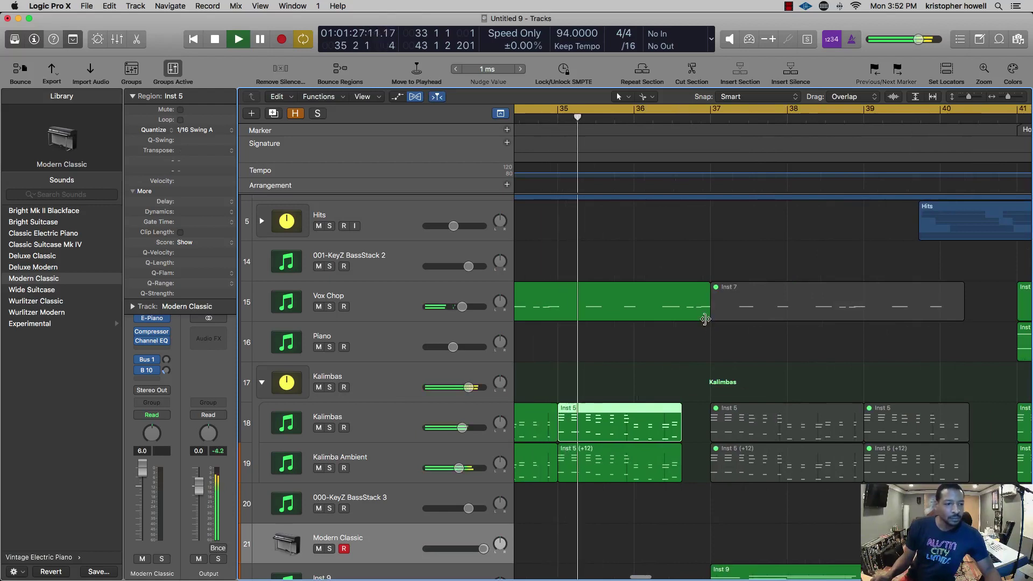
{"action": "left_click", "coordinate": [681, 314]}
{"action": "left_click", "coordinate": [715, 316]}
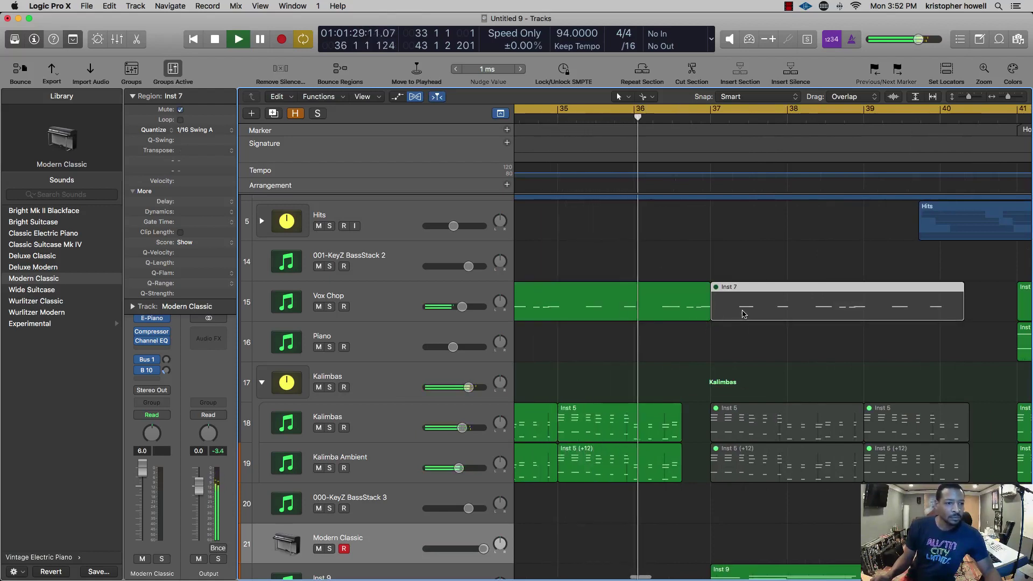
{"action": "scroll", "coordinate": [656, 435], "scroll_direction": "down", "scroll_amount": 2}
{"action": "scroll", "coordinate": [656, 435], "scroll_direction": "down", "scroll_amount": 2}
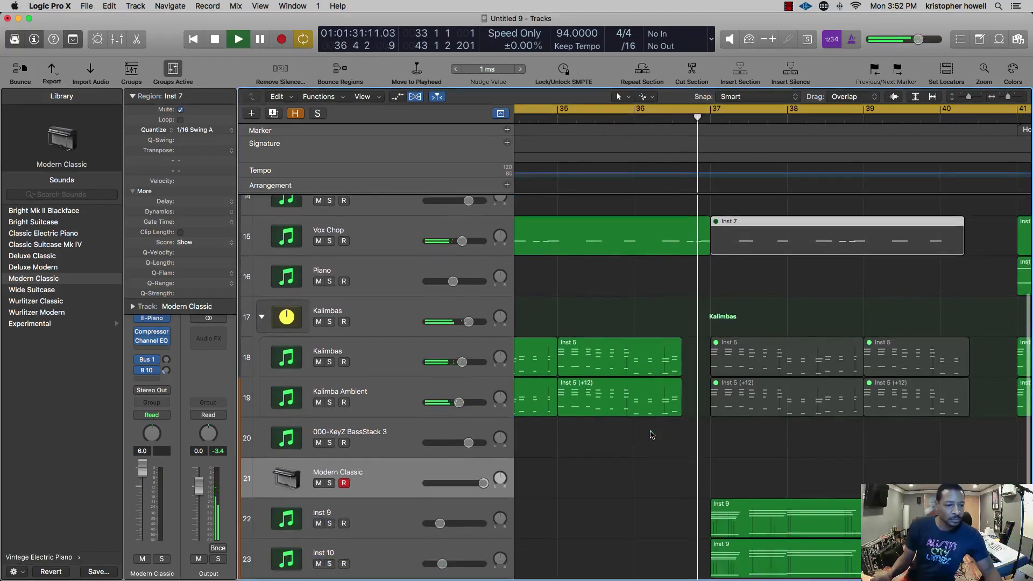
{"action": "scroll", "coordinate": [654, 432], "scroll_direction": "down", "scroll_amount": 2}
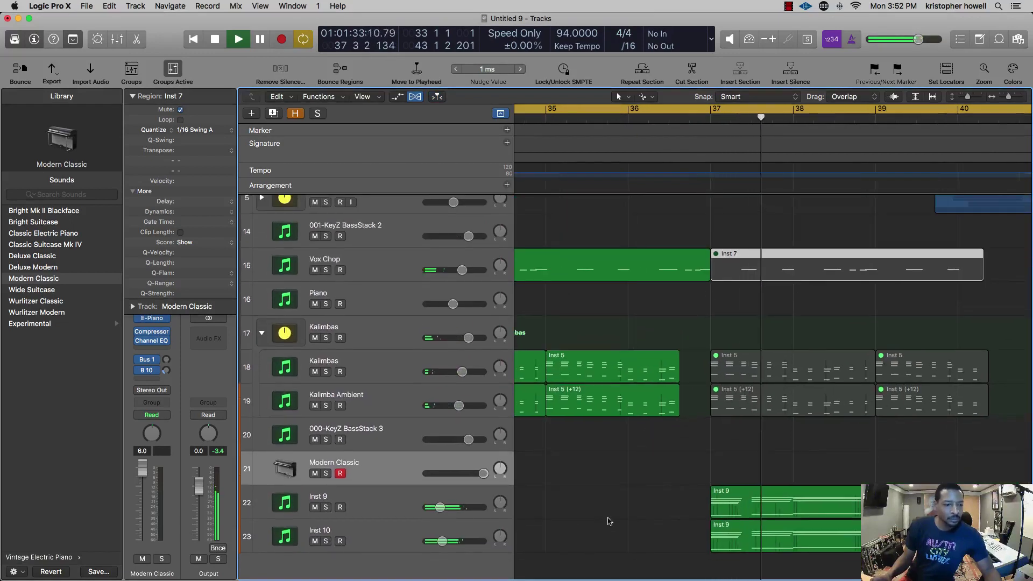
{"action": "left_click_drag", "start_coordinate": [442, 541], "coordinate": [437, 541]}
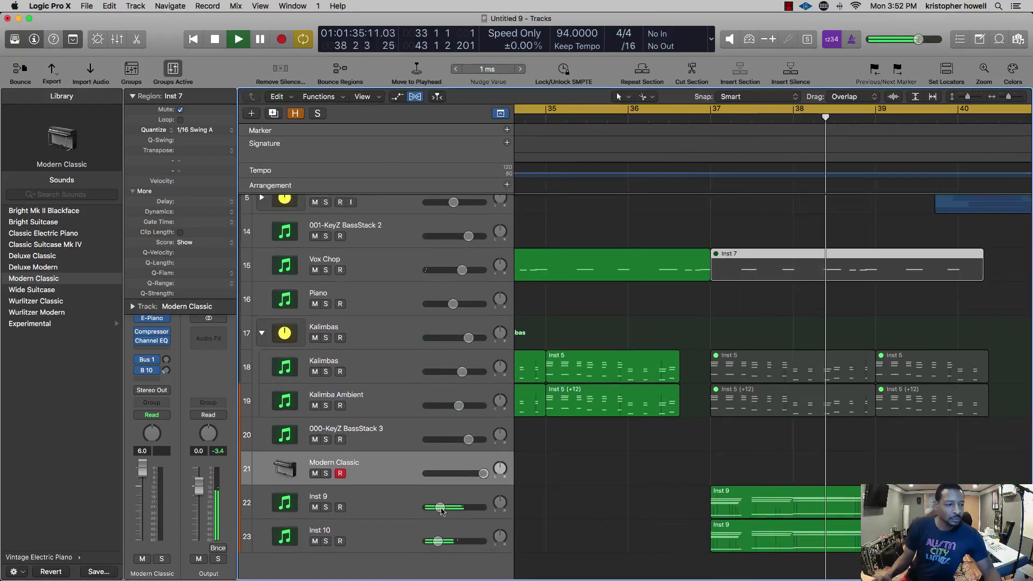
- Select the Inst 9 track and replay the start of the Pre section from bar 33
{"action": "key", "text": "space"}
{"action": "left_click", "coordinate": [412, 512]}
{"action": "left_click", "coordinate": [410, 528], "text": "shift"}
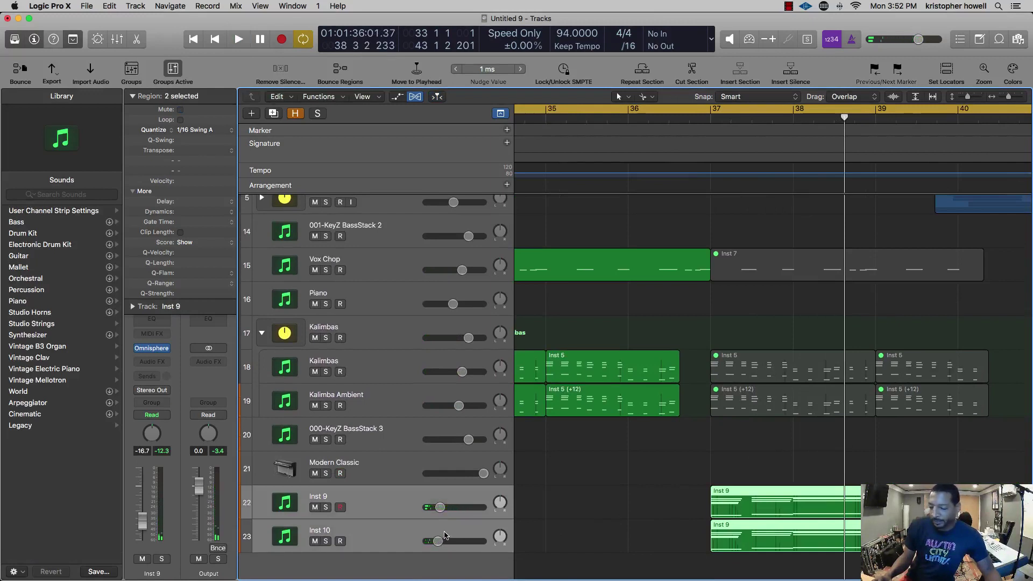
{"action": "left_click", "coordinate": [406, 502]}
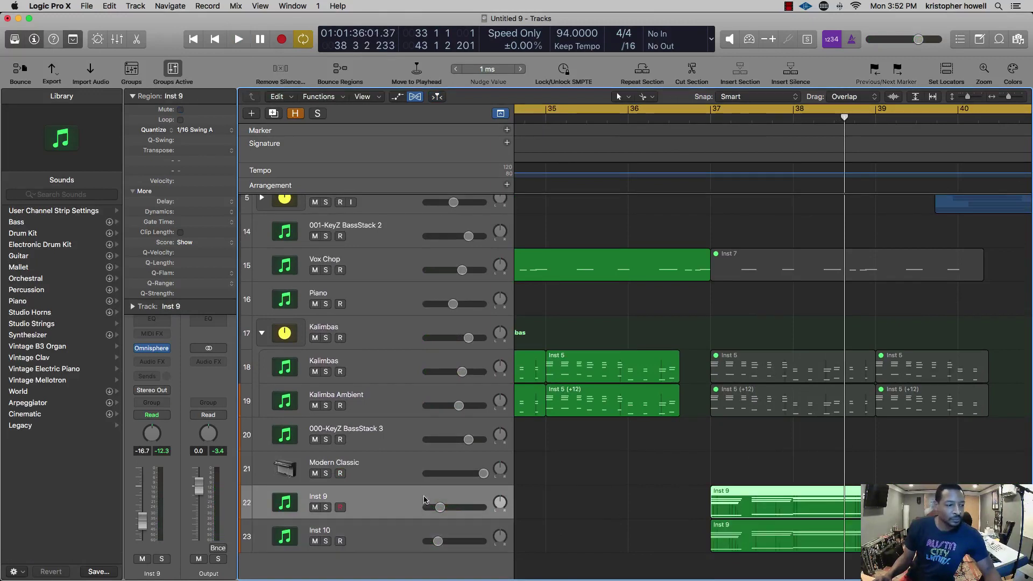
{"action": "key", "text": "space"}
{"action": "key", "text": "super+Left"}
{"action": "key", "text": "super+Left"}
{"action": "key", "text": "super+Left"}
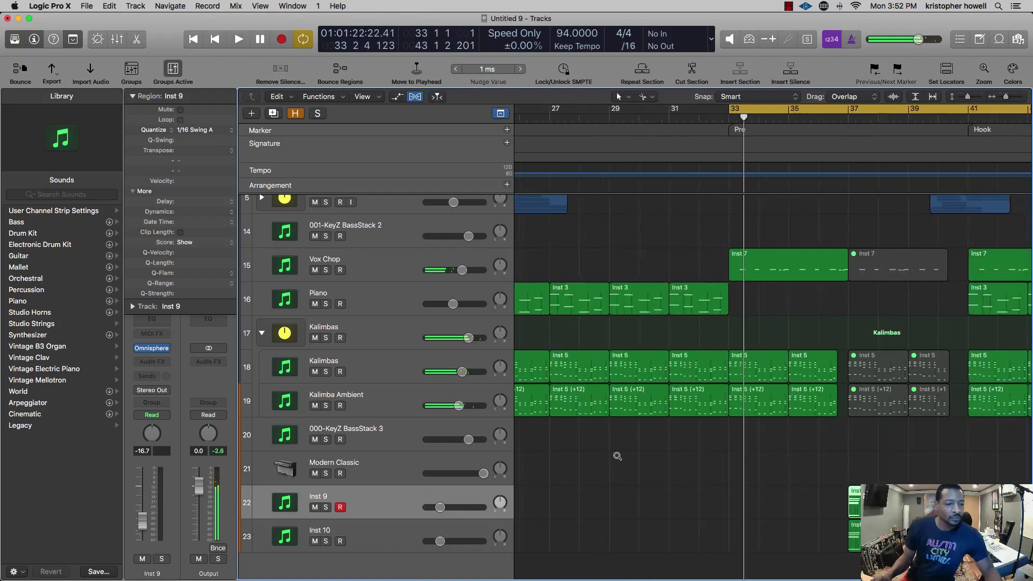
- Select the Modern Classic track and fine-tune the Inst 10 volume to roughly match the Inst 9 level
{"action": "left_click", "coordinate": [386, 474]}
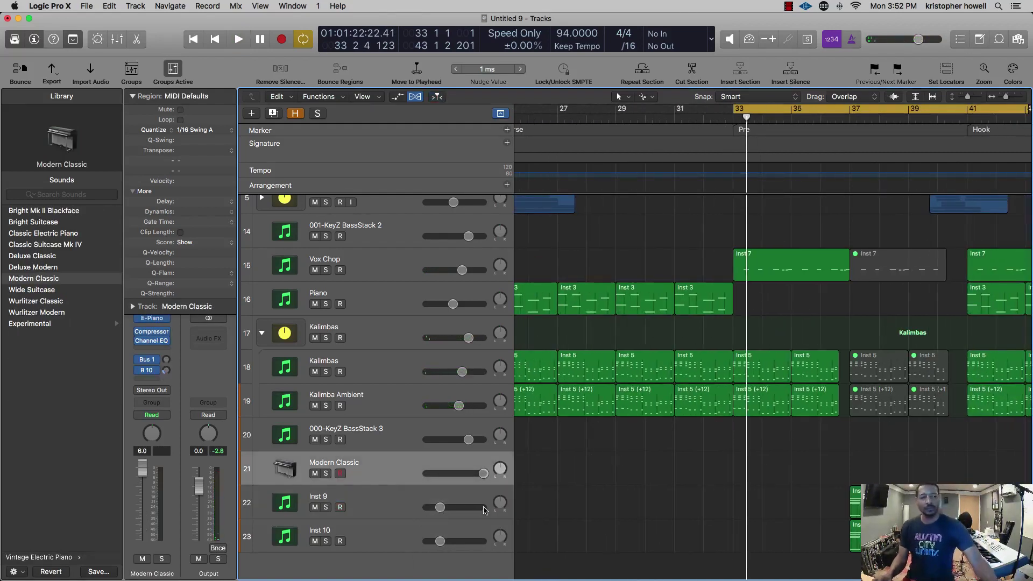
{"action": "left_click", "coordinate": [440, 540]}
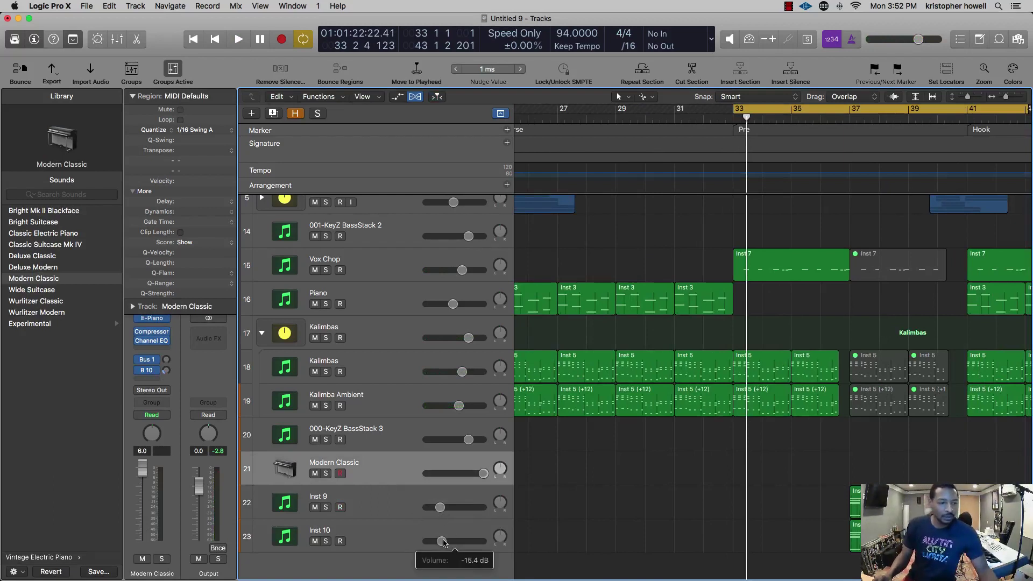
{"action": "left_click", "coordinate": [440, 508]}
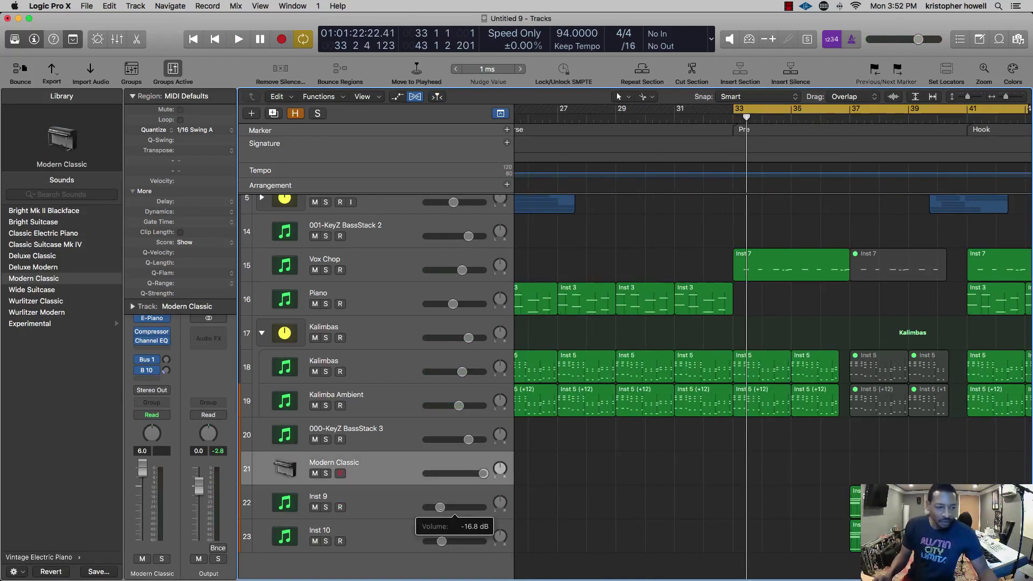
{"action": "left_click_drag", "start_coordinate": [441, 541], "coordinate": [446, 506]}
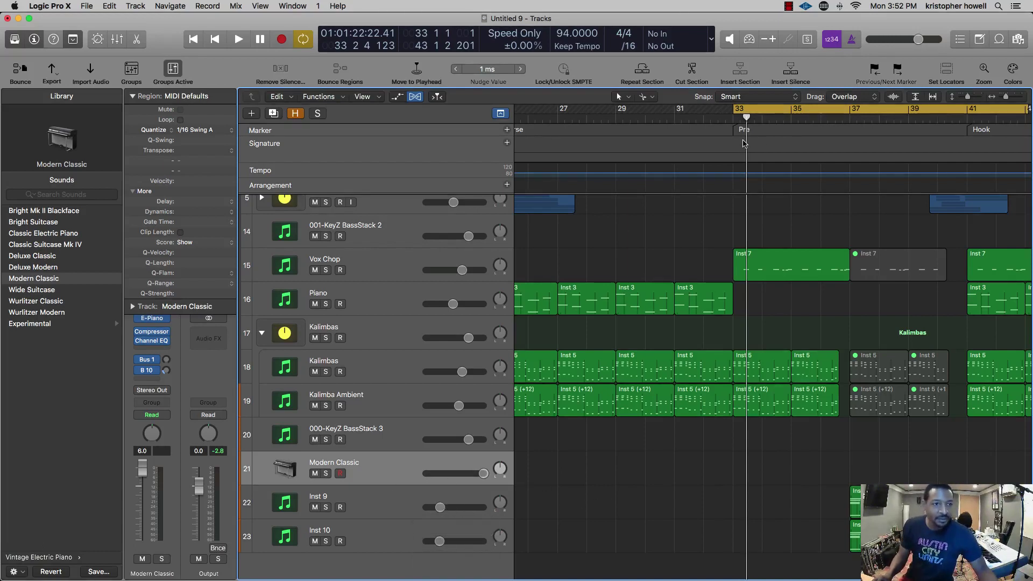
- Extend the end of the cycle range to bar 45
{"action": "scroll", "coordinate": [898, 195], "scroll_direction": "down", "scroll_amount": 3}
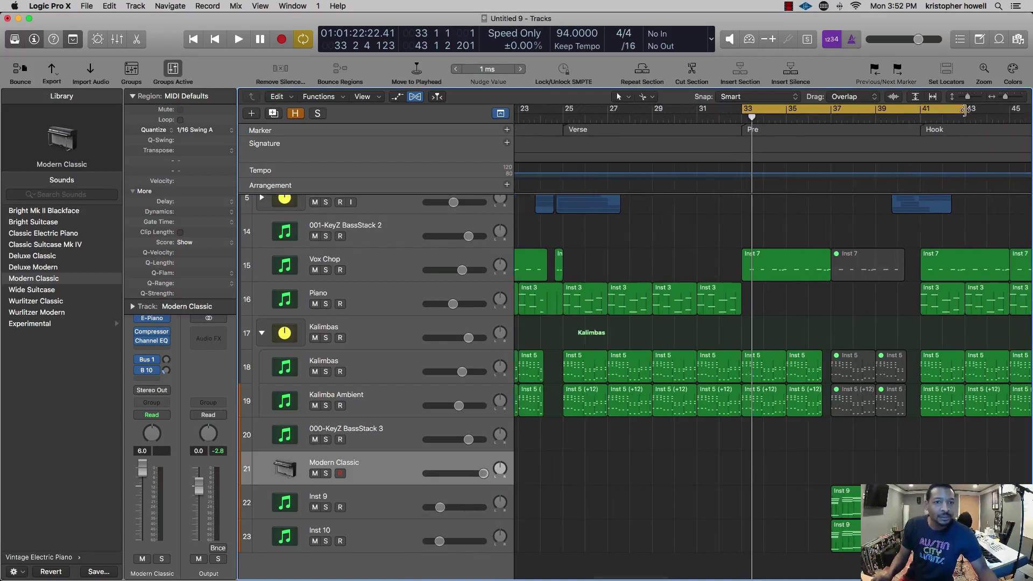
{"action": "left_click_drag", "start_coordinate": [963, 110], "coordinate": [1009, 111]}
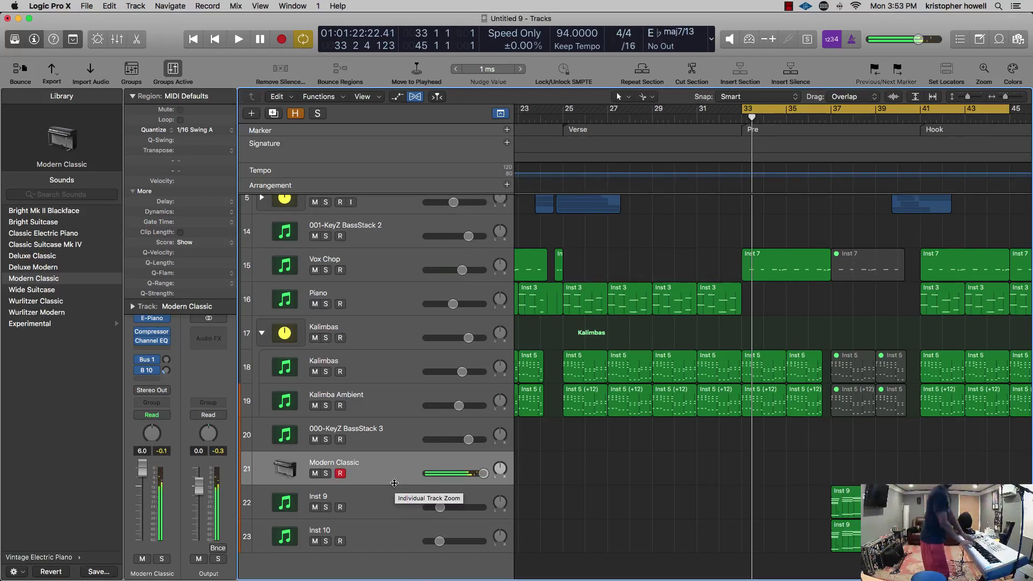
- Record another Modern Classic take from the Pre section into the Hook and delete the recorded region
{"action": "key", "text": "r"}
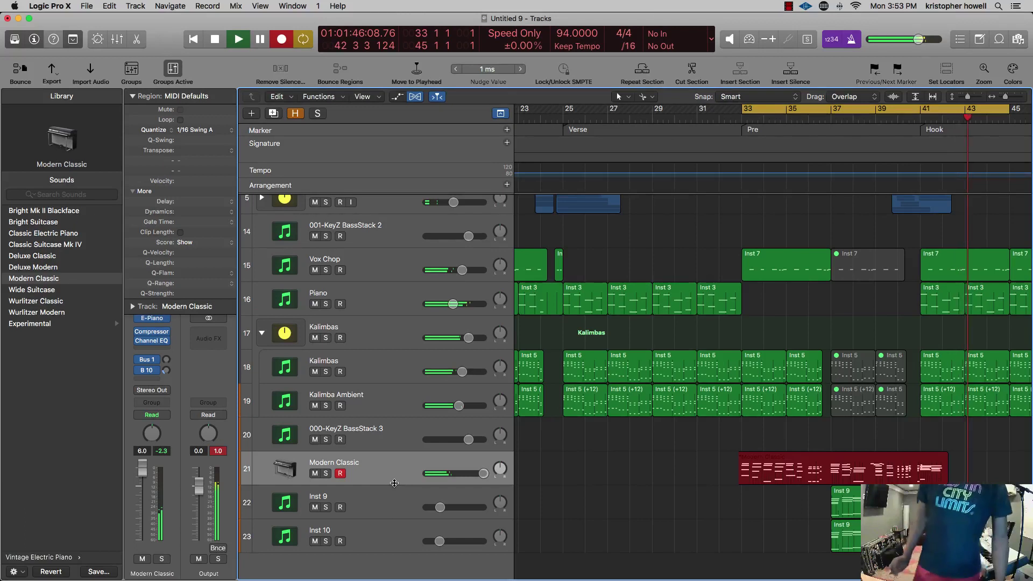
{"action": "key", "text": "space"}
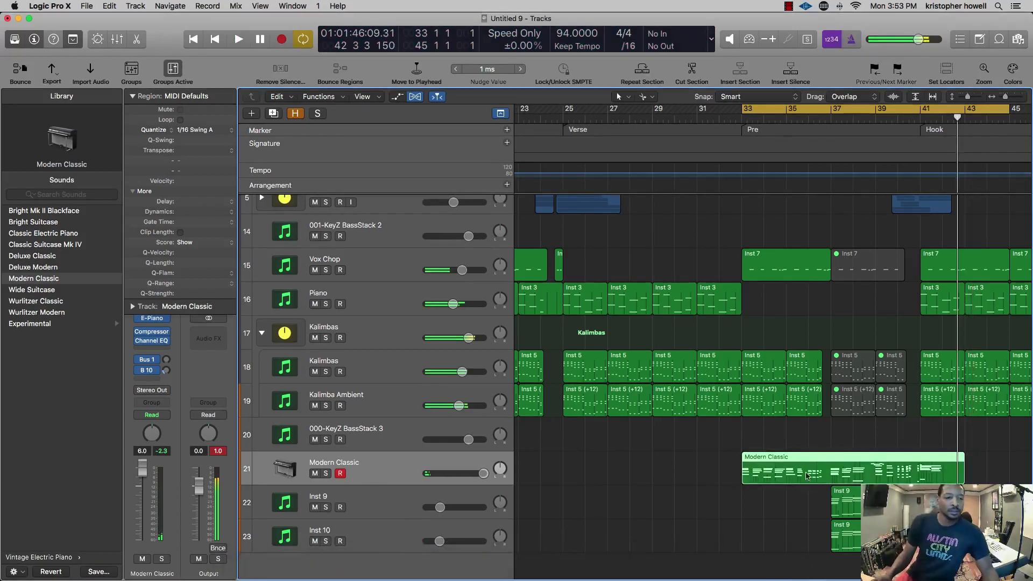
{"action": "left_click", "coordinate": [764, 505]}
{"action": "left_click", "coordinate": [767, 482]}
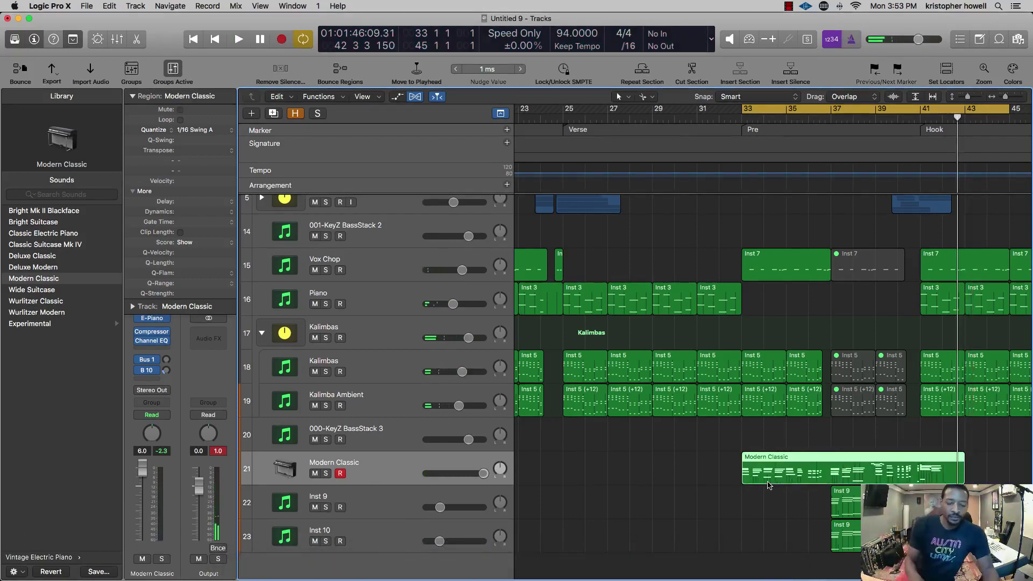
{"action": "key", "text": "Delete"}
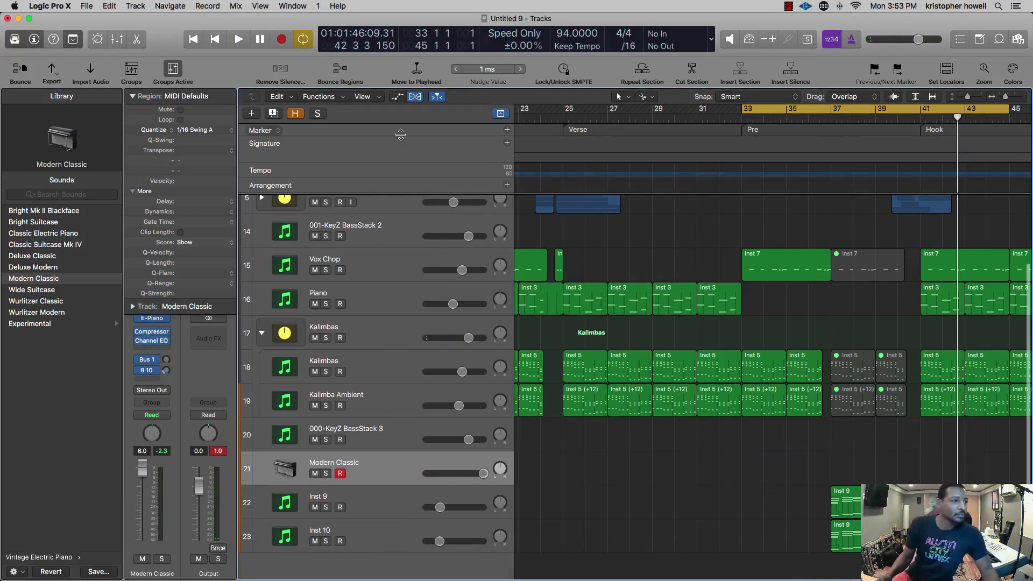
- Create one software instrument track below Modern Classic and load the stereo version of Omnisphere on it
{"action": "left_click", "coordinate": [274, 115]}
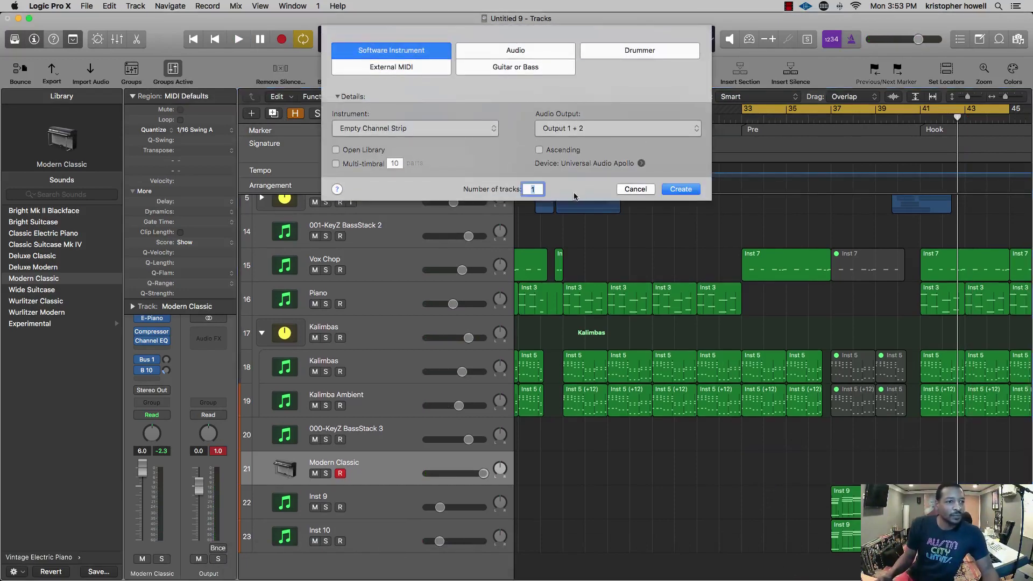
{"action": "left_click", "coordinate": [680, 190]}
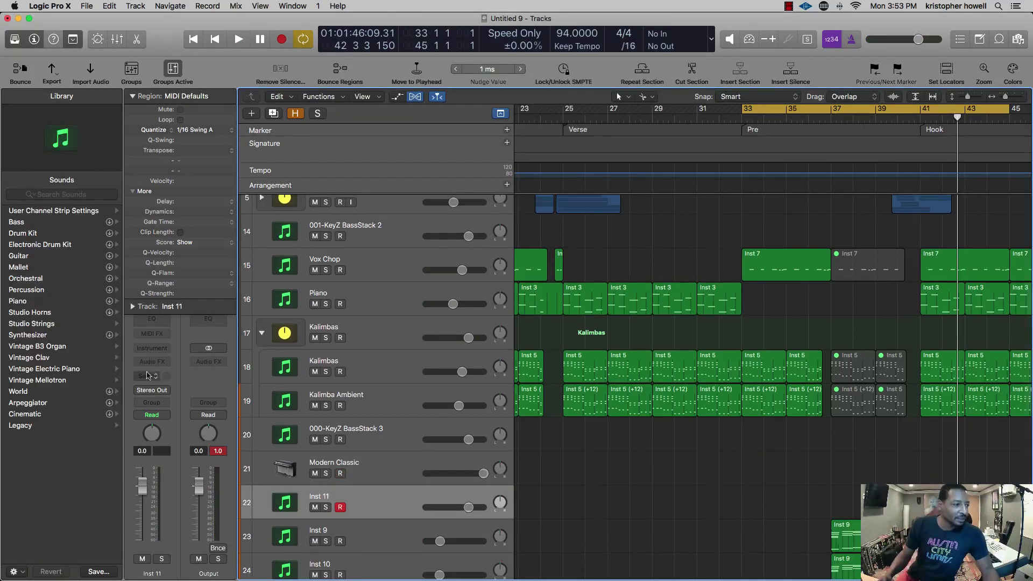
{"action": "left_click", "coordinate": [159, 354]}
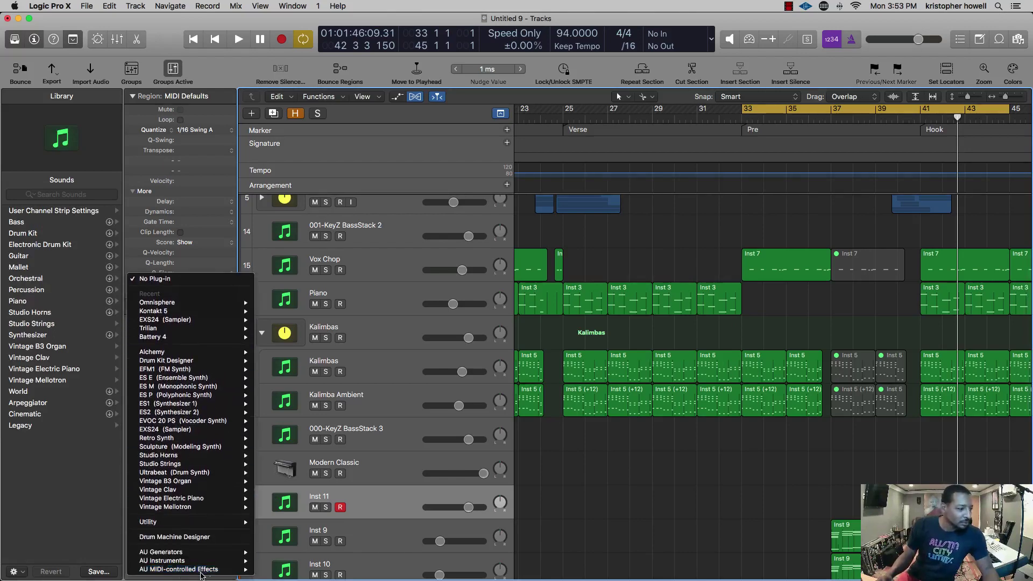
{"action": "mouse_move", "coordinate": [213, 562]}
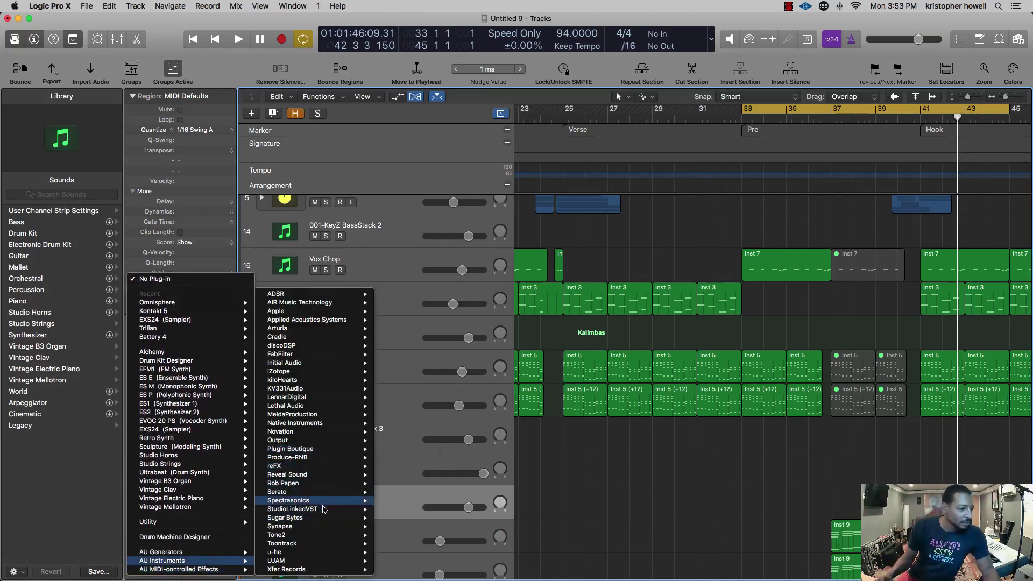
{"action": "mouse_move", "coordinate": [324, 510]}
{"action": "mouse_move", "coordinate": [424, 509]}
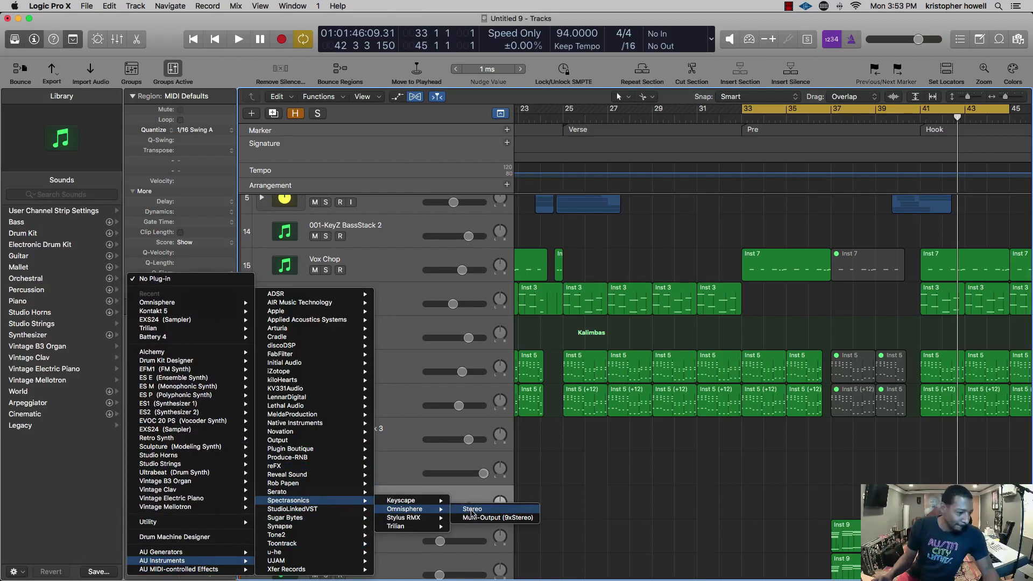
{"action": "left_click", "coordinate": [471, 509]}
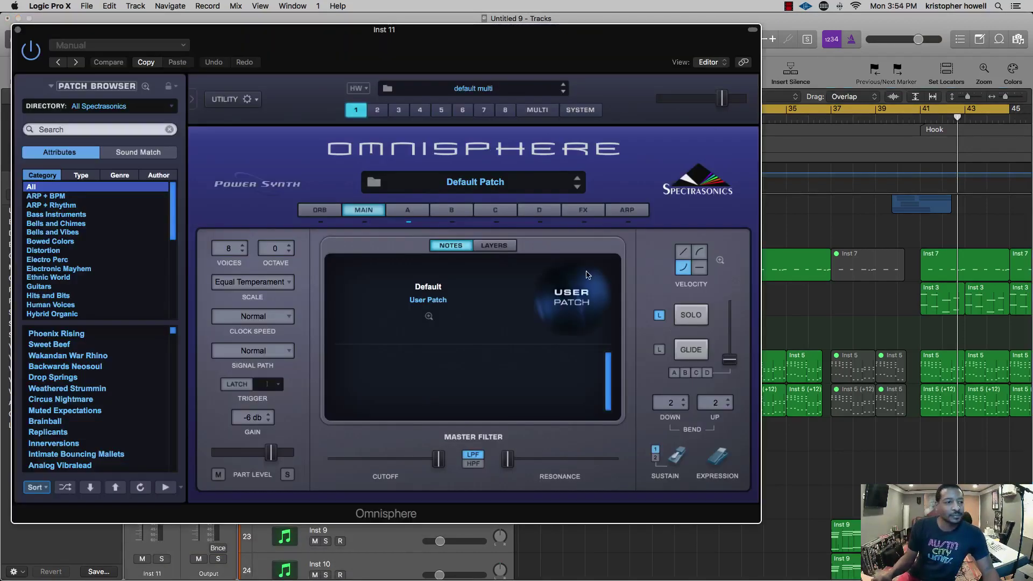
{"action": "left_click", "coordinate": [587, 274]}
{"action": "left_click_drag", "start_coordinate": [388, 36], "coordinate": [1032, 58]}
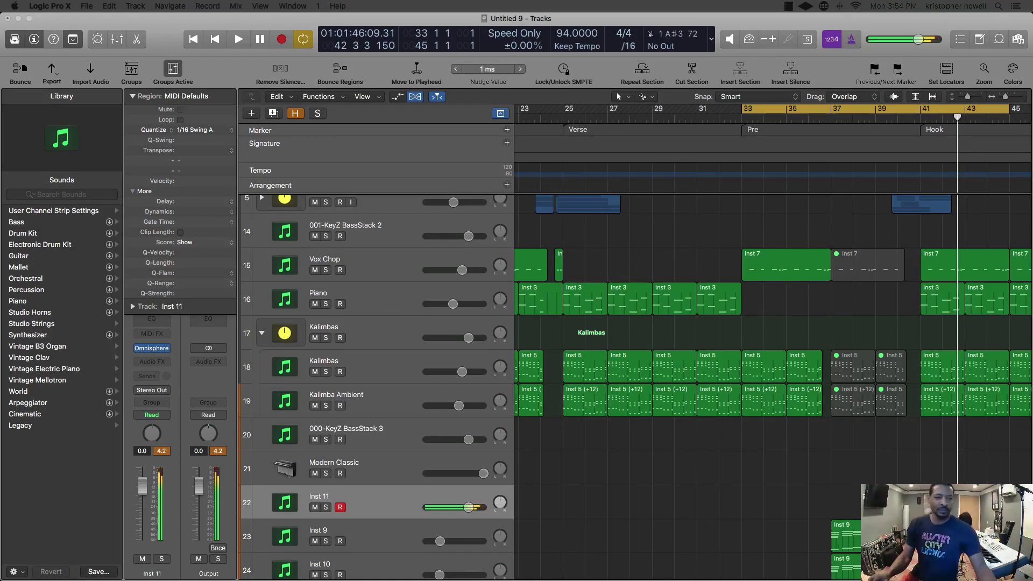
- Copy the Inst 9 region at bar 37 onto the Inst 11 track and start playback from bar 37
{"action": "left_click_drag", "start_coordinate": [851, 537], "coordinate": [851, 505]}
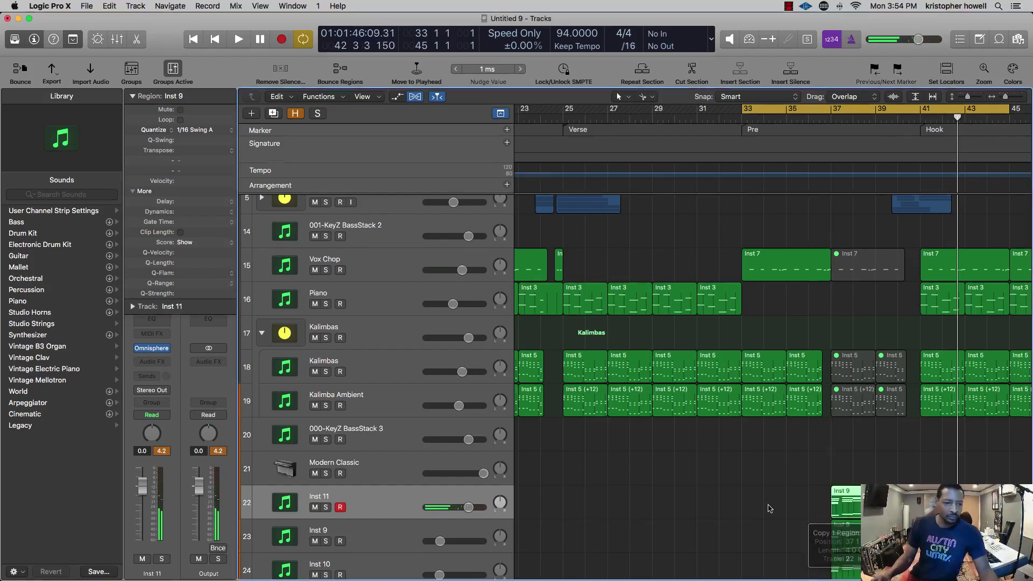
{"action": "left_click", "coordinate": [832, 128]}
{"action": "key", "text": "space"}
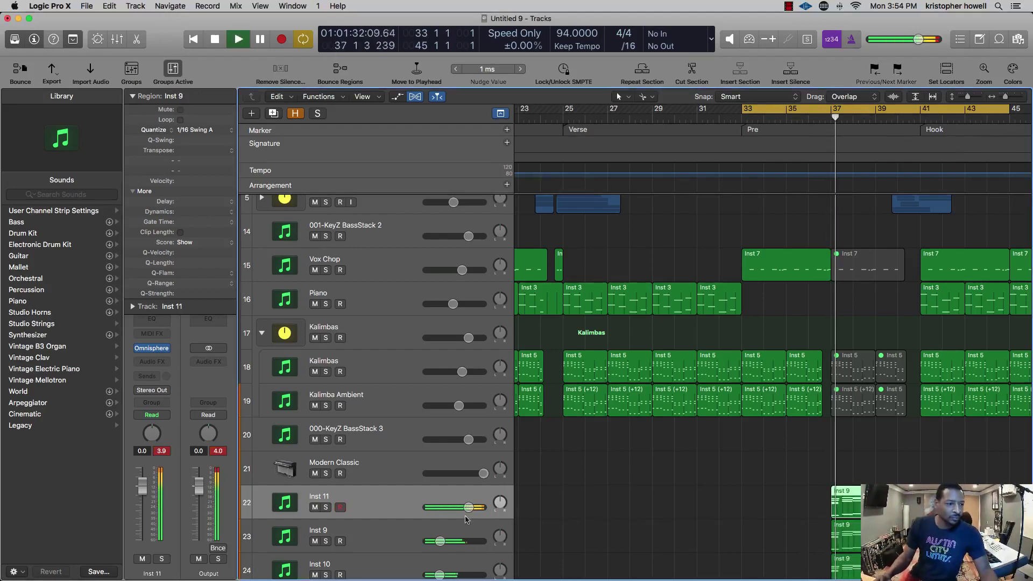
- Lower the Inst 11 volume to -16.0 dB and slightly reduce the Inst 9 and Inst 10 levels
{"action": "left_click_drag", "start_coordinate": [469, 508], "coordinate": [438, 575]}
{"action": "left_click_drag", "start_coordinate": [443, 507], "coordinate": [441, 507]}
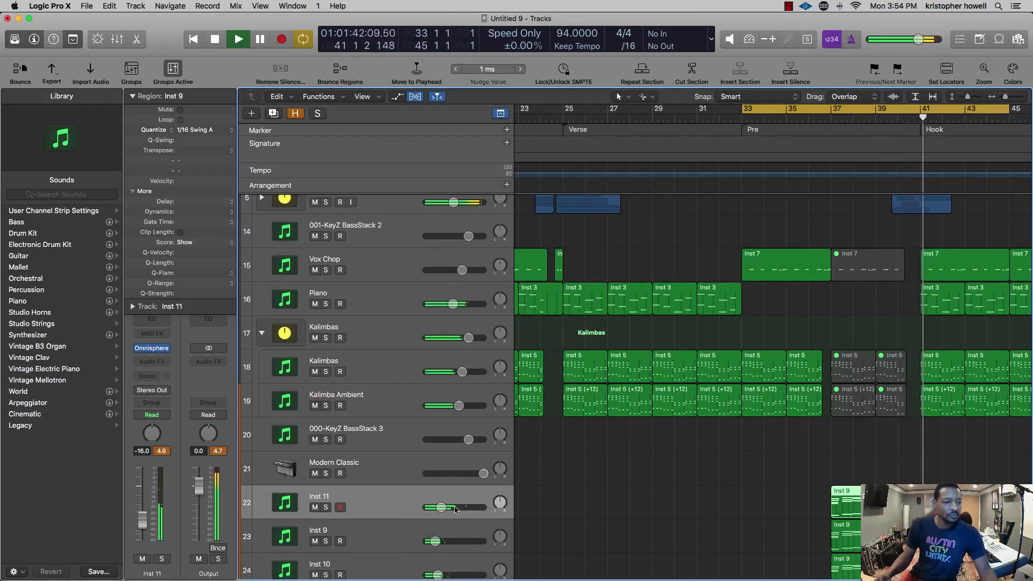
{"action": "key", "text": "space"}
- Play from bar 33 and examine the layered Inst 11, Inst 9 and Inst 10 regions from bar 37 onward
{"action": "key", "text": "space"}
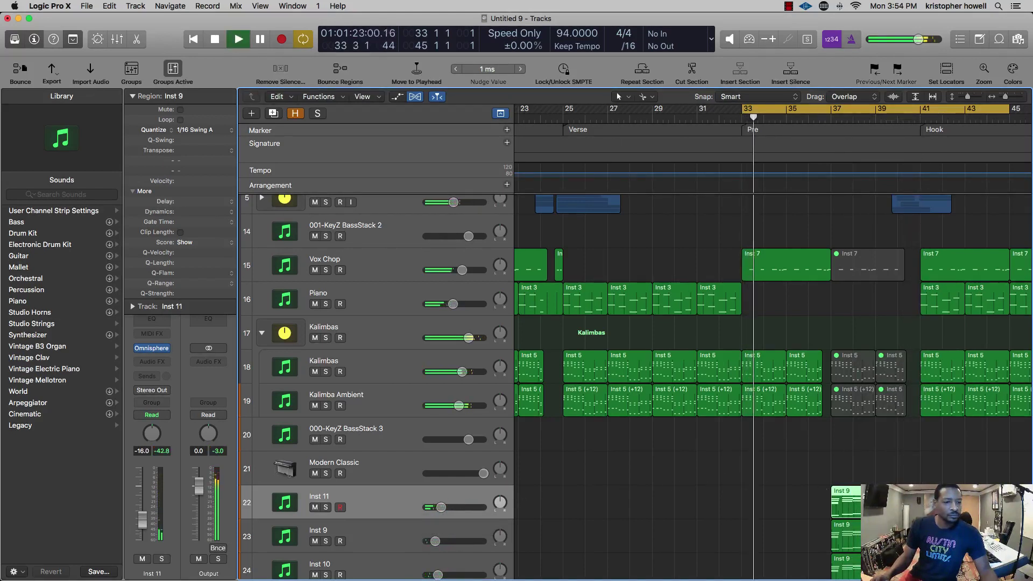
{"action": "scroll", "coordinate": [882, 489], "scroll_direction": "up", "scroll_amount": 3}
{"action": "scroll", "coordinate": [772, 388], "scroll_direction": "down", "scroll_amount": 3}
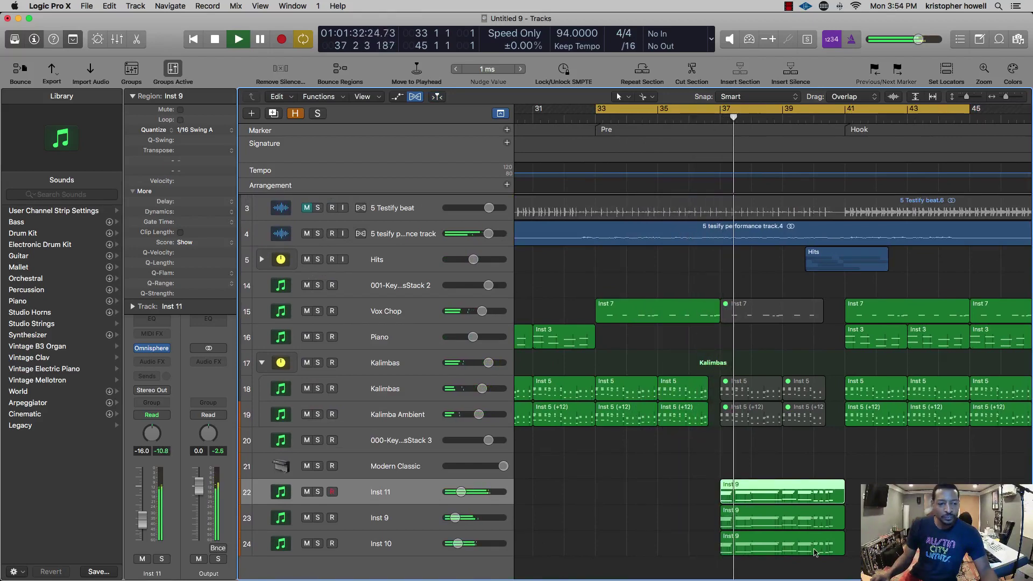
{"action": "key", "text": "super+Right"}
{"action": "key", "text": "super+Right"}
{"action": "key", "text": "super+Right"}
{"action": "key", "text": "super+Right"}
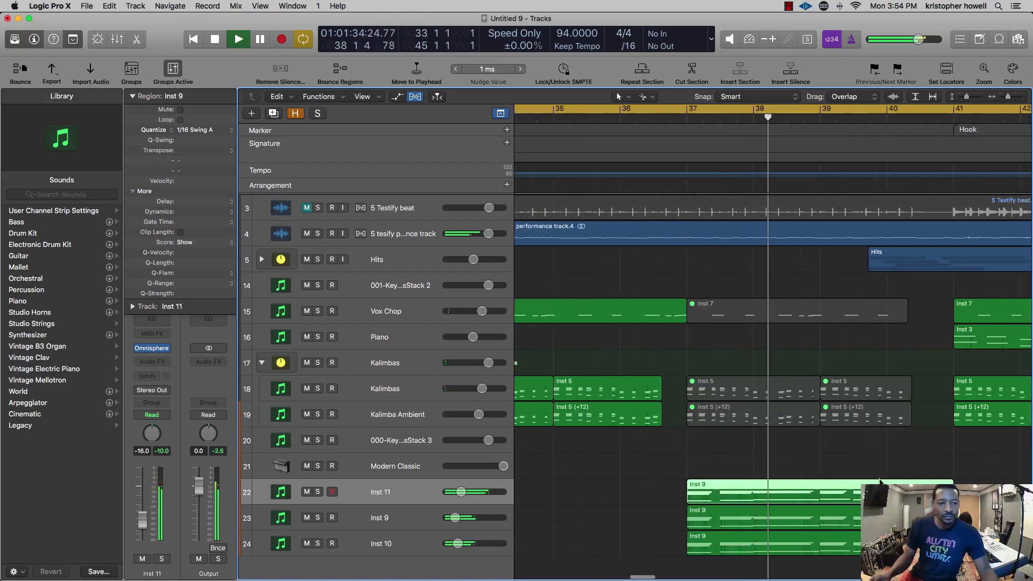
{"action": "left_click", "coordinate": [878, 466]}
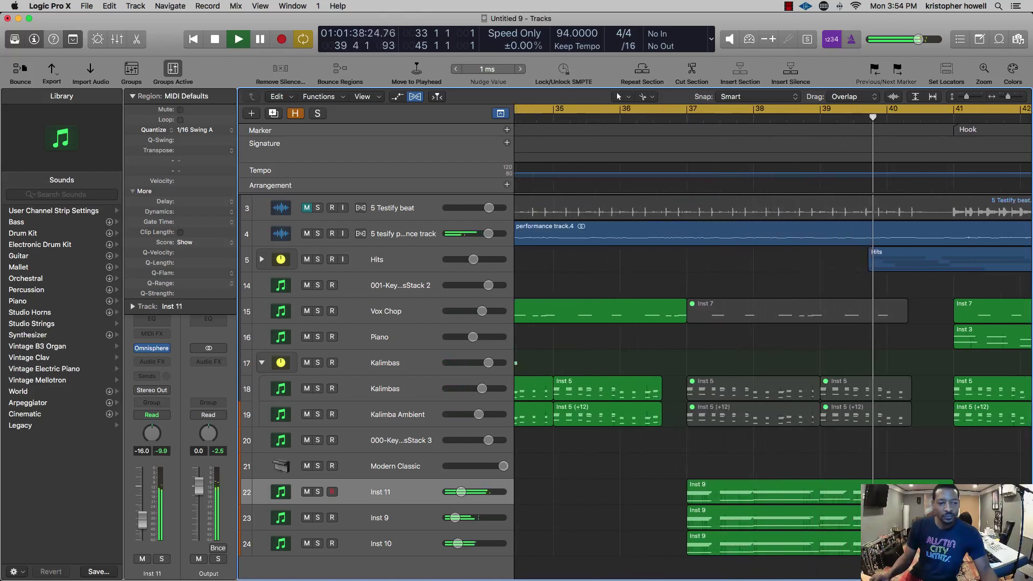
{"action": "key", "text": "space"}
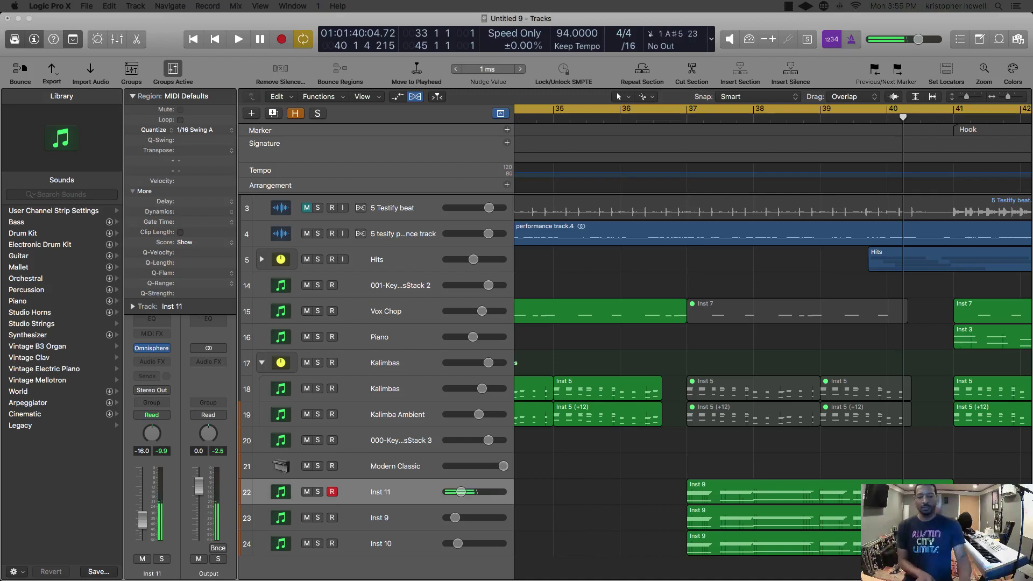
- Replay the Pre section twice to check its transition into the Hook
{"action": "key", "text": "space"}
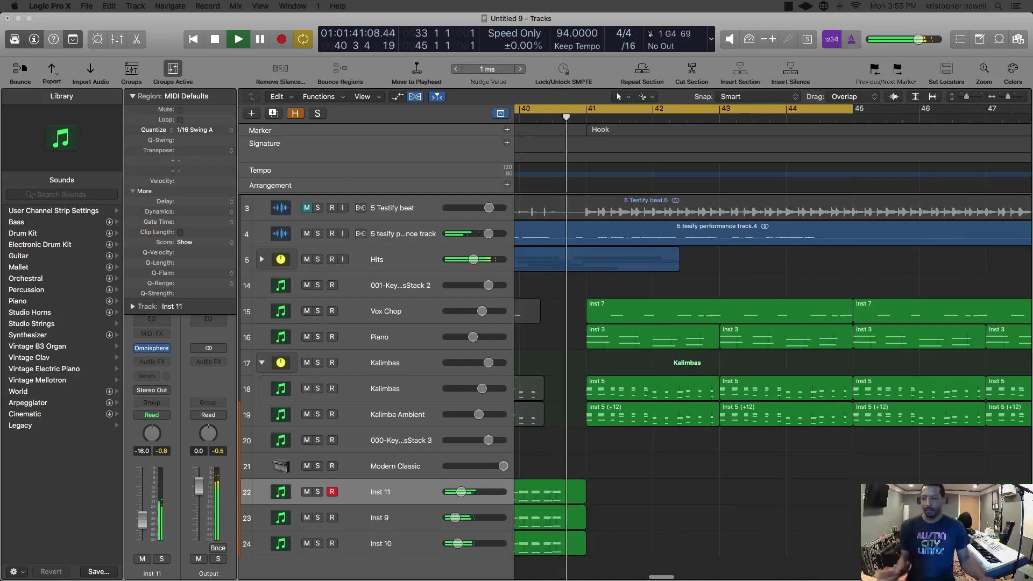
{"action": "key", "text": "space"}
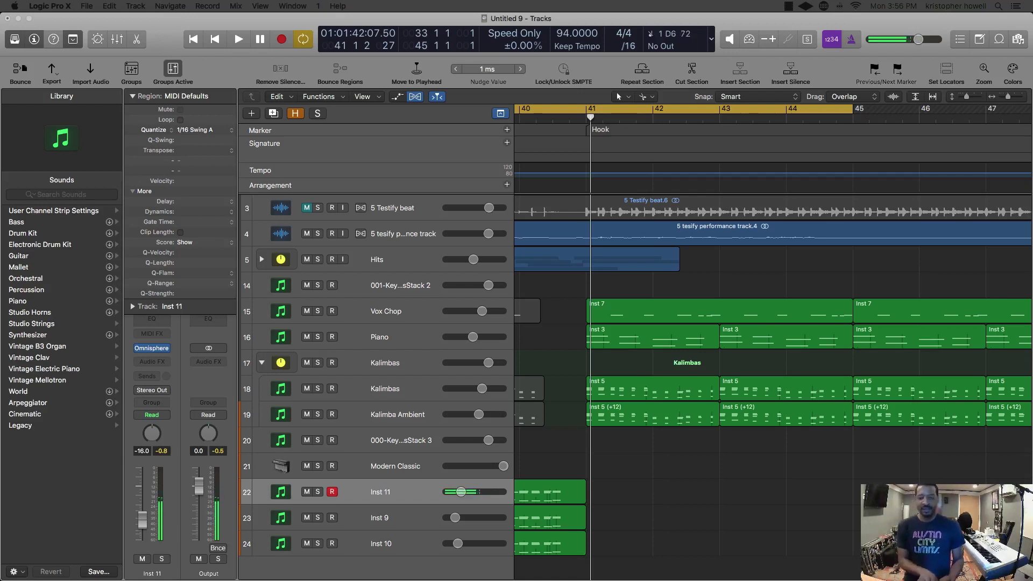
{"action": "key", "text": "space"}
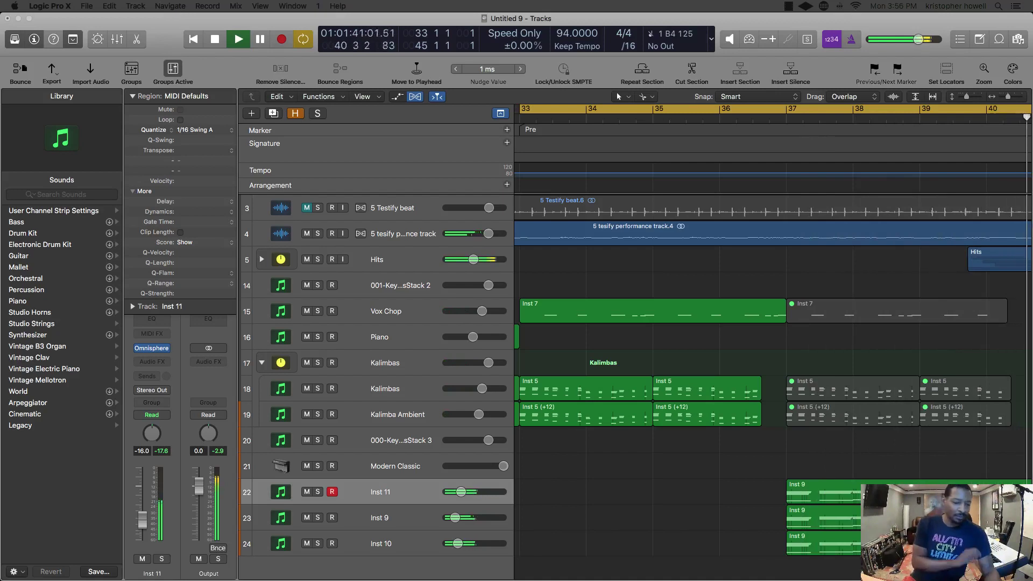
{"action": "key", "text": "space"}
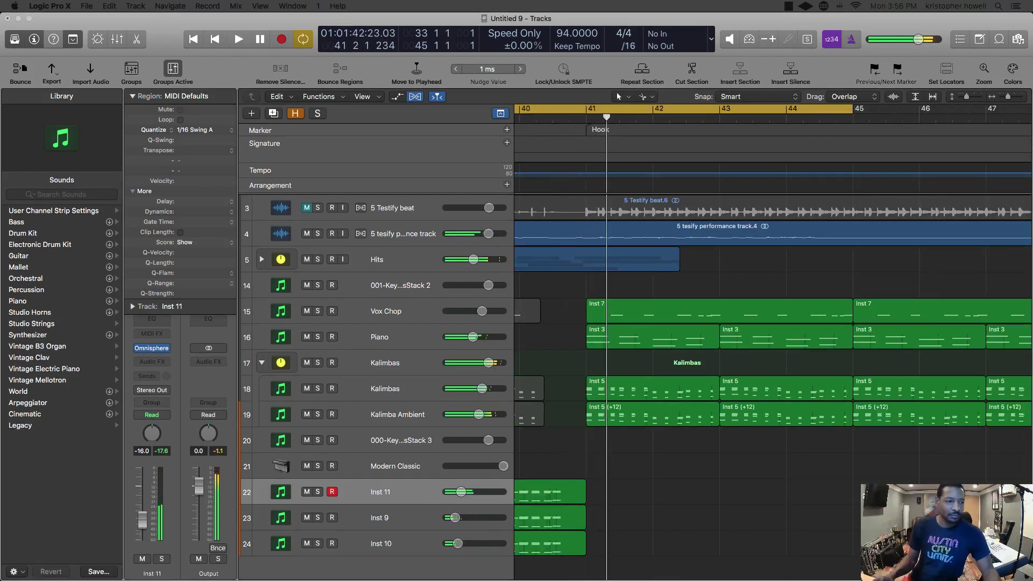
- Toggle the mute of the Inst 11 track on and off and briefly replay the start of the Pre section
{"action": "left_click", "coordinate": [355, 491]}
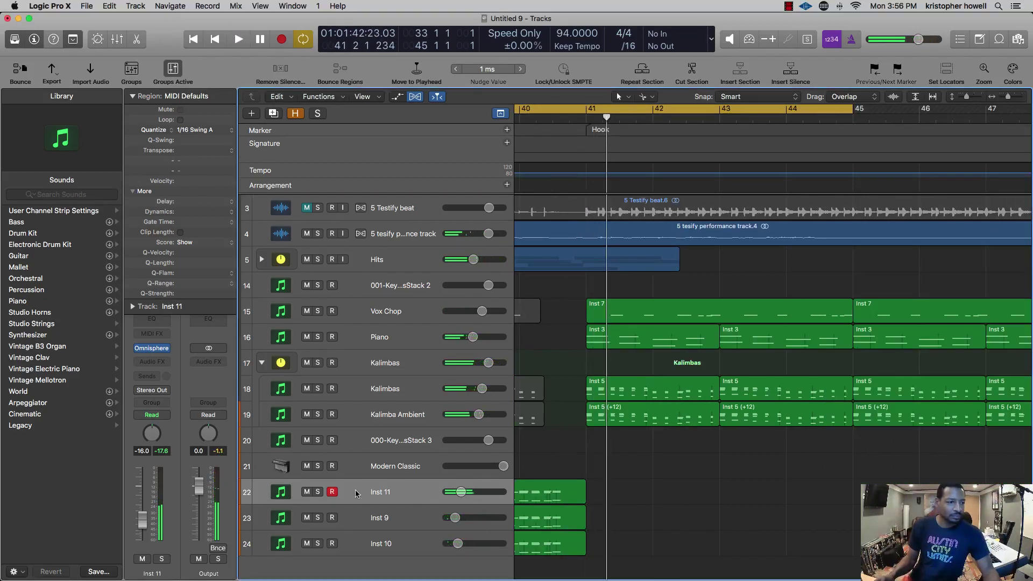
{"action": "left_click", "coordinate": [307, 492]}
{"action": "left_click", "coordinate": [308, 492]}
{"action": "key", "text": "space"}
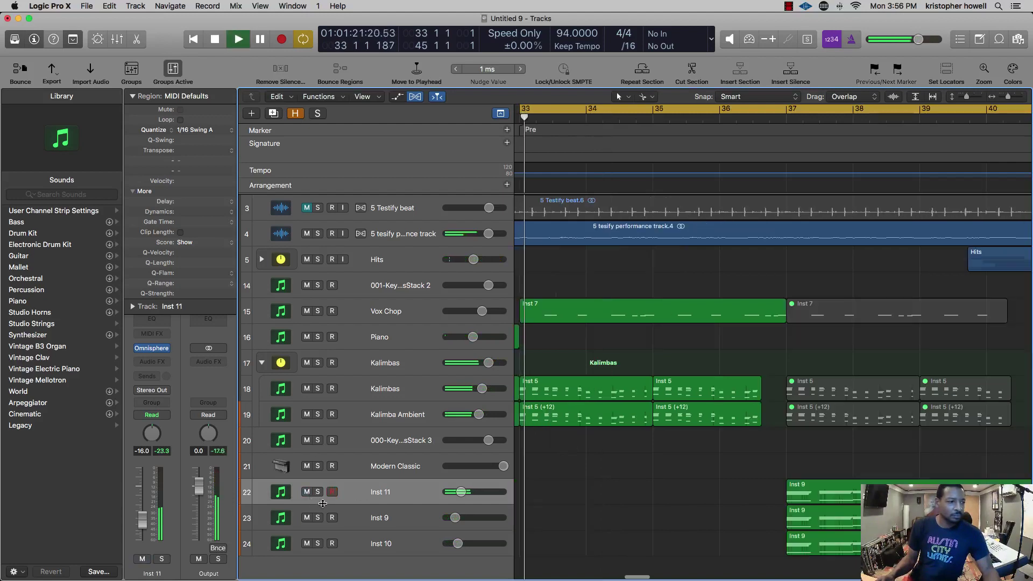
{"action": "key", "text": "space"}
- Solo the 5 tesify performance track, listen to it through the Pre section into the Hook, and clear the solo
{"action": "left_click", "coordinate": [318, 234]}
{"action": "key", "text": "space"}
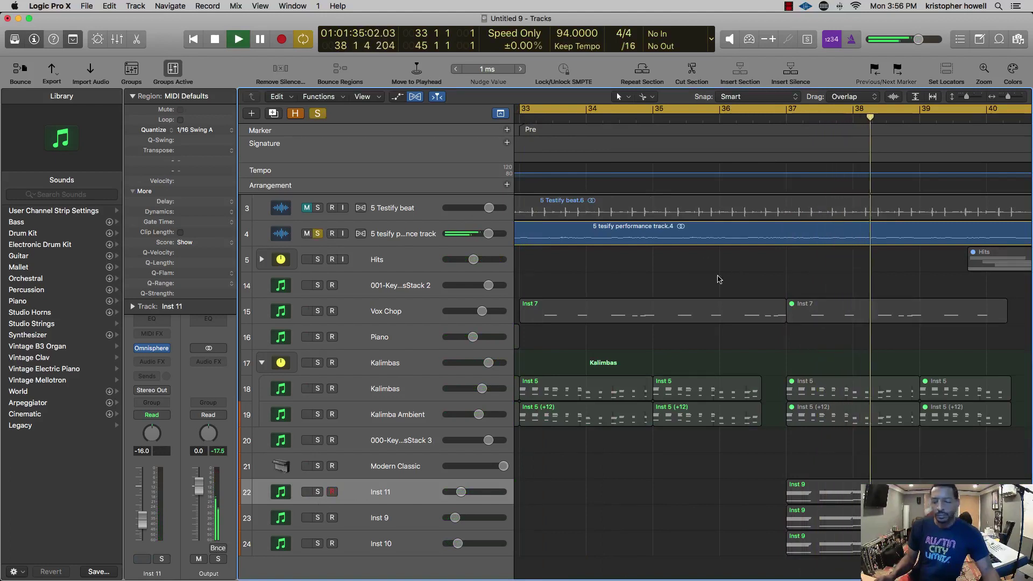
{"action": "scroll", "coordinate": [927, 325], "scroll_direction": "right", "scroll_amount": 4}
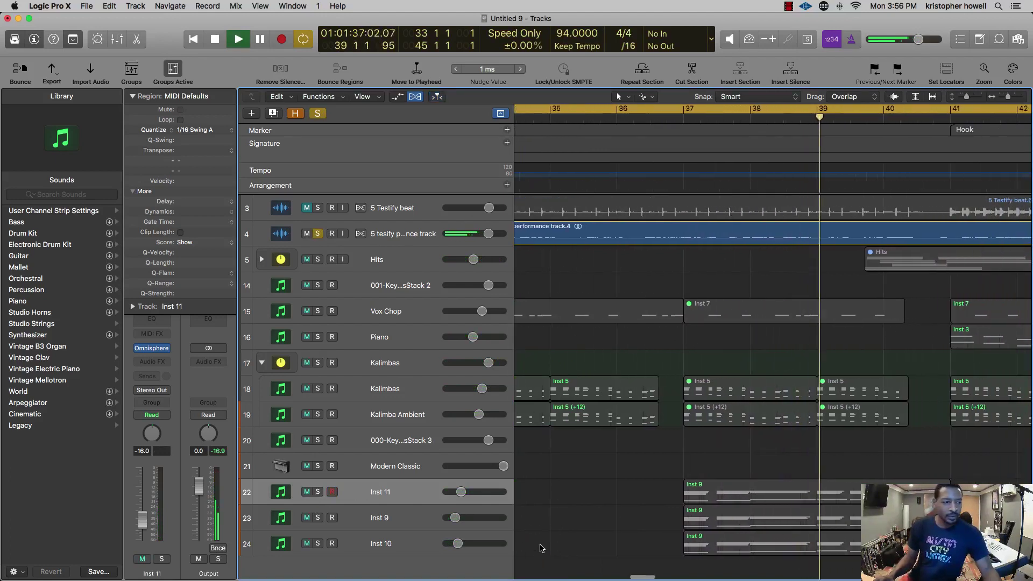
{"action": "key", "text": "super+Left"}
{"action": "key", "text": "super+Left"}
{"action": "key", "text": "super+Left"}
{"action": "key", "text": "super+Left"}
{"action": "key", "text": "super+Left"}
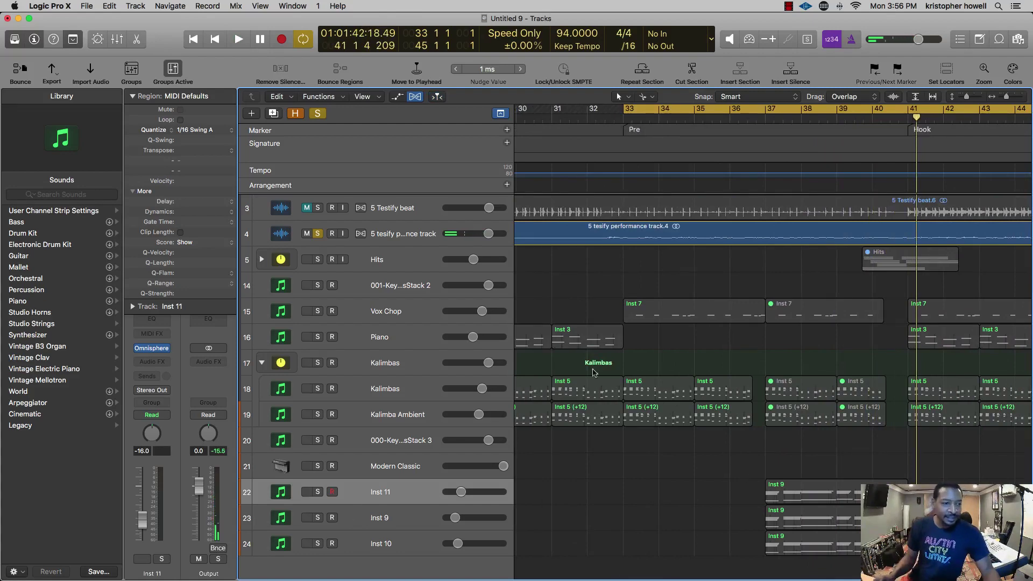
{"action": "key", "text": "super+Left"}
{"action": "left_click", "coordinate": [318, 115]}
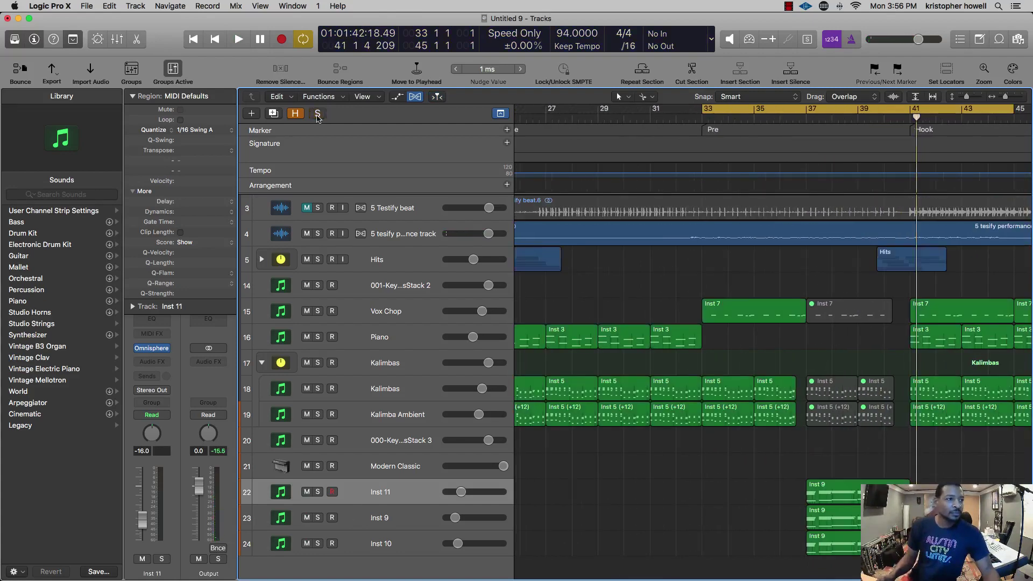
{"action": "left_click", "coordinate": [318, 116]}
{"action": "left_click", "coordinate": [318, 115]}
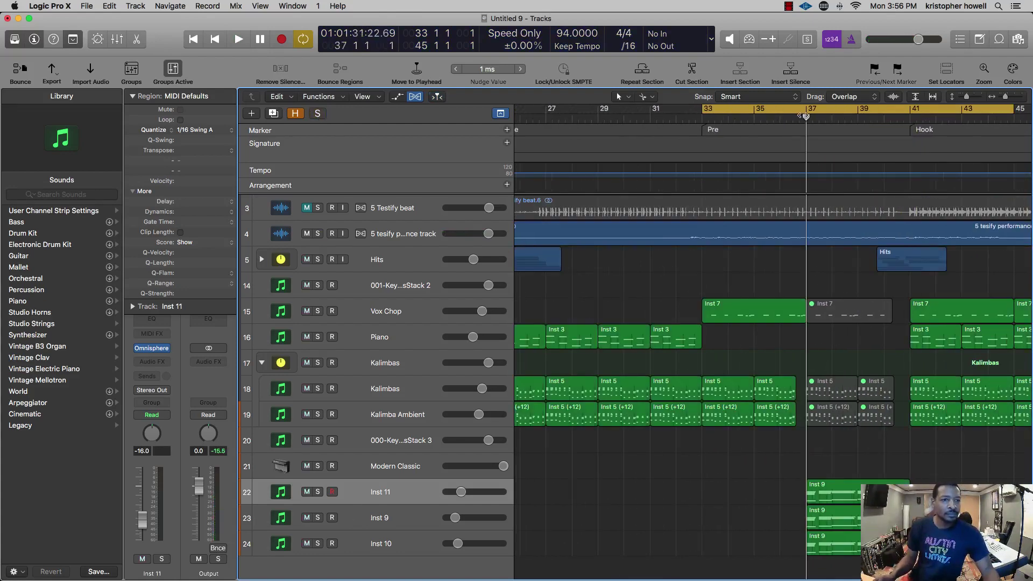
- Play from bar 37 with the 5 tesify performance track muted, and mute the Inst 11 track
{"action": "left_click", "coordinate": [806, 115]}
{"action": "key", "text": "space"}
{"action": "left_click", "coordinate": [307, 234]}
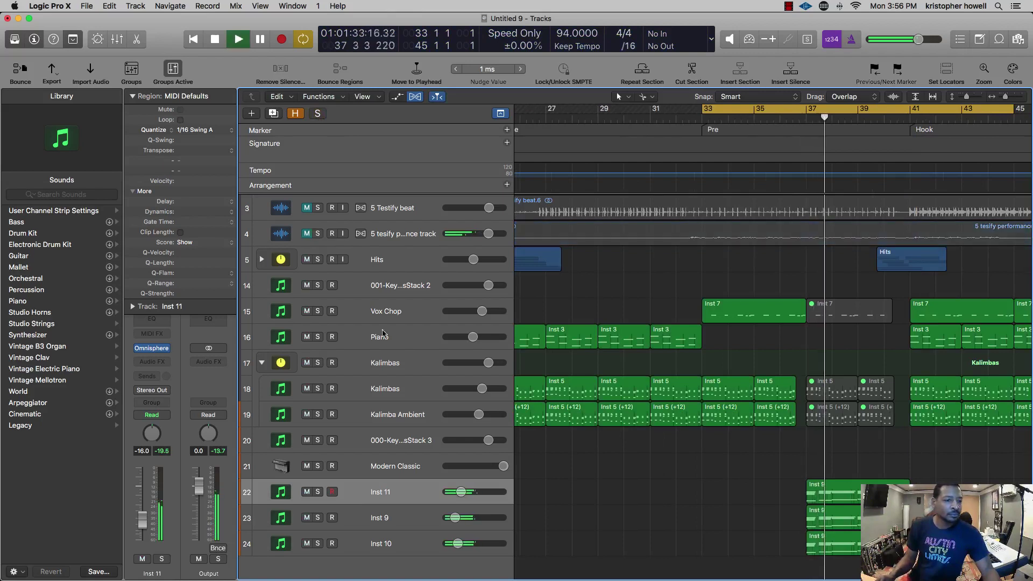
{"action": "left_click", "coordinate": [307, 491]}
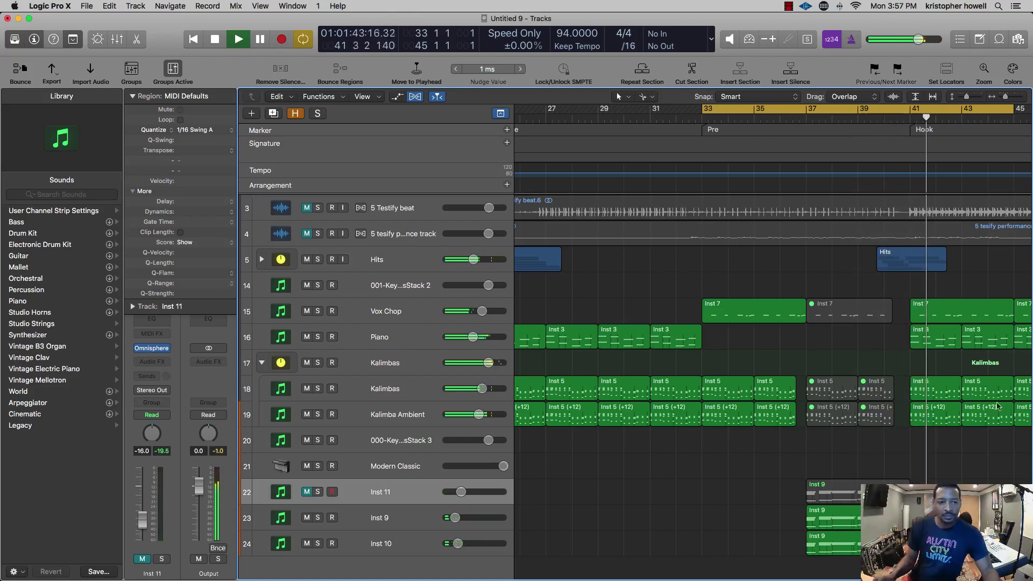
- Unmute the 5 tesify performance track and raise its volume to 6.0 dB while replaying from bar 37
{"action": "left_click", "coordinate": [409, 337]}
{"action": "left_click", "coordinate": [318, 234]}
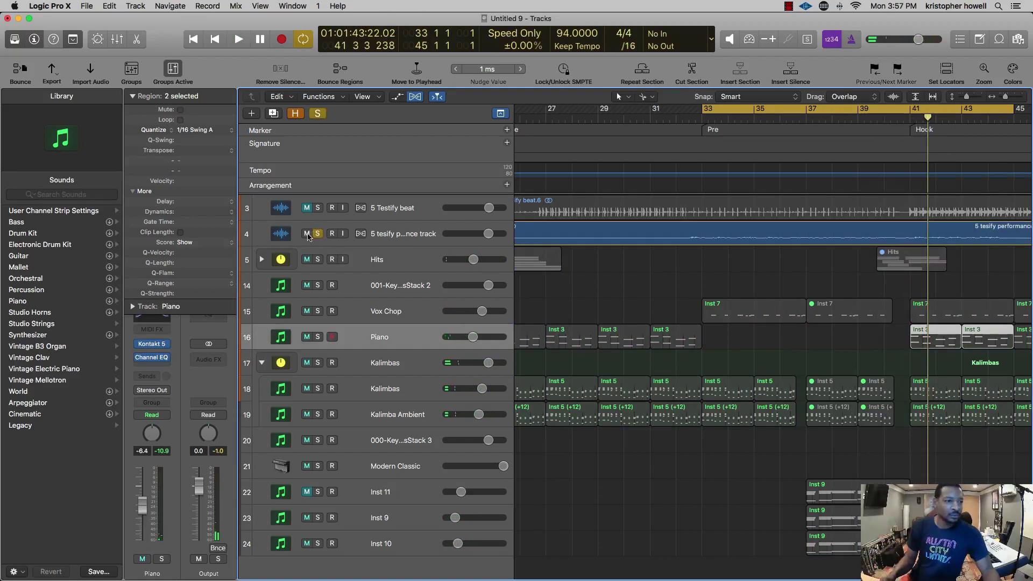
{"action": "left_click", "coordinate": [317, 234]}
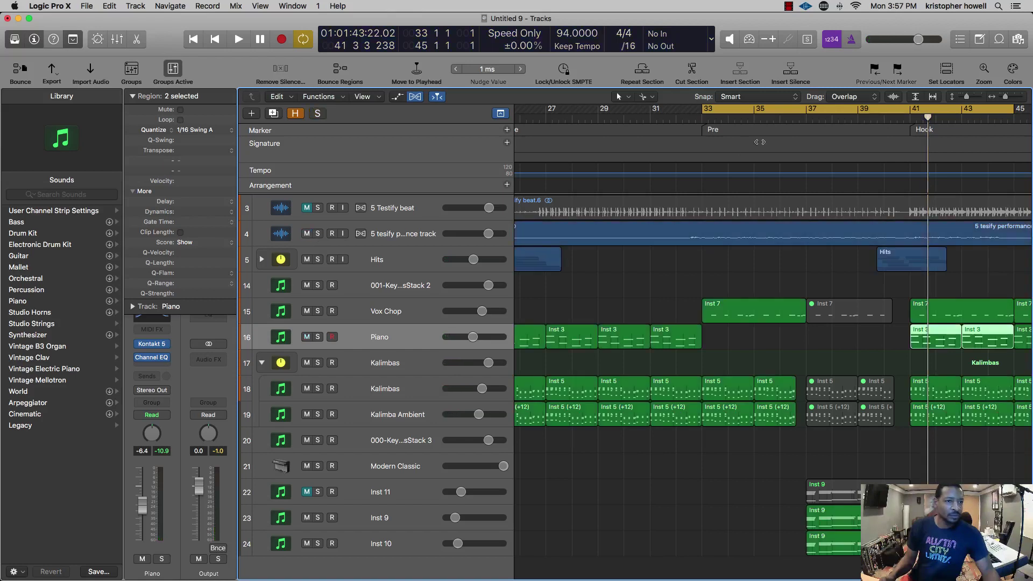
{"action": "key", "text": "space"}
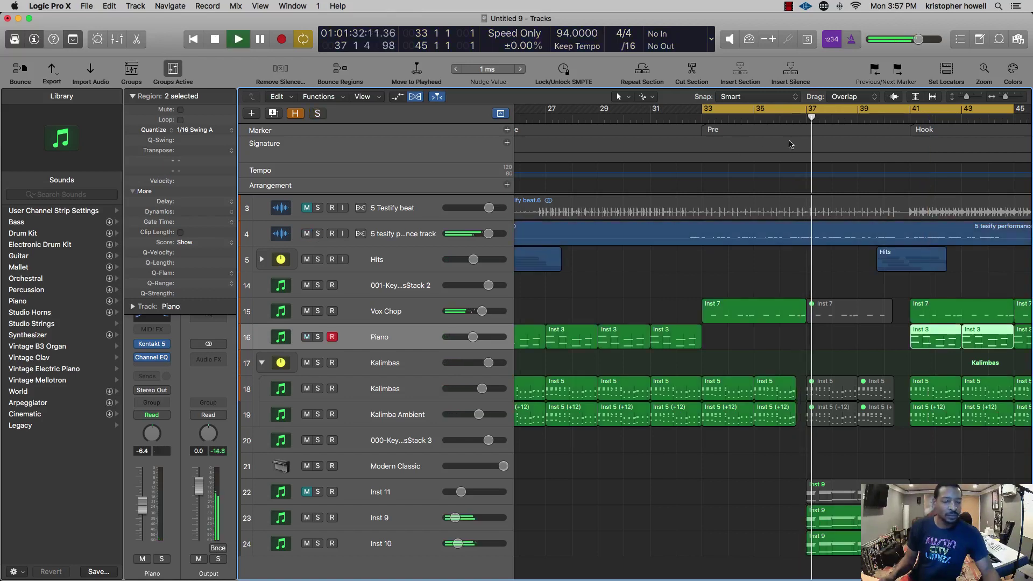
{"action": "left_click_drag", "start_coordinate": [490, 233], "coordinate": [507, 235]}
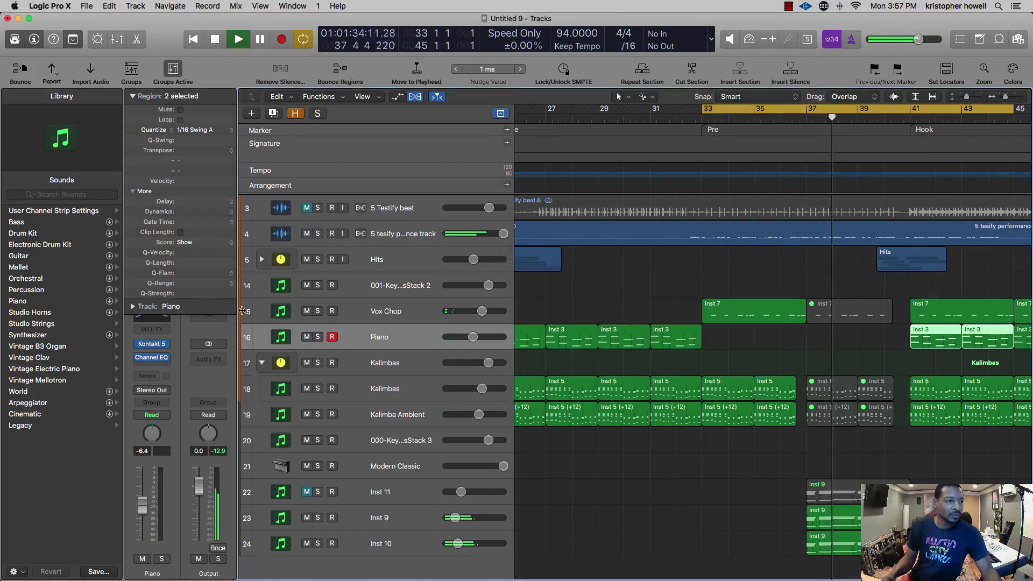
{"action": "left_click", "coordinate": [398, 234]}
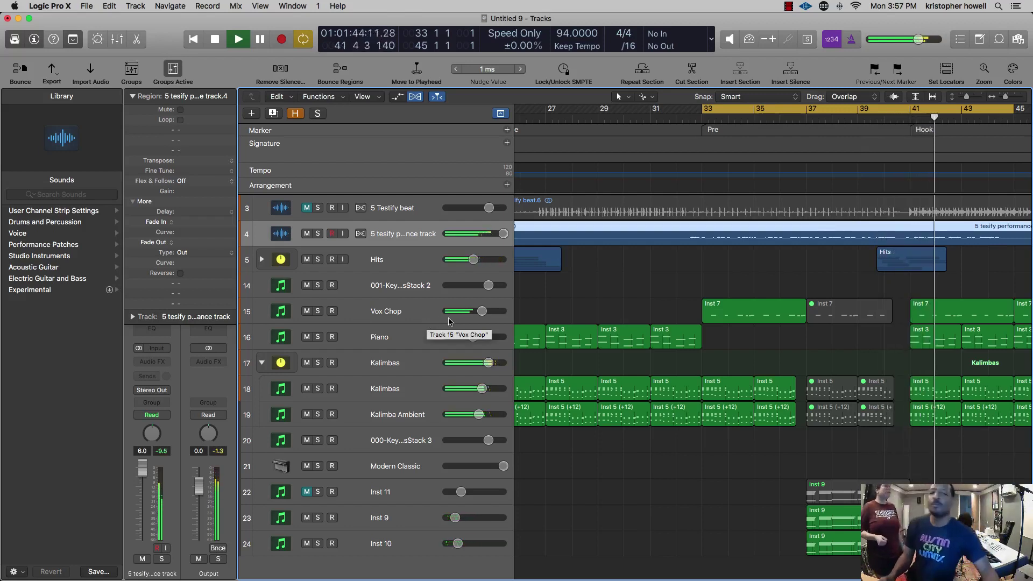
- Record a Piano part in the second half of the Pre section, from bar 37 up to the Hook
{"action": "left_click", "coordinate": [404, 341]}
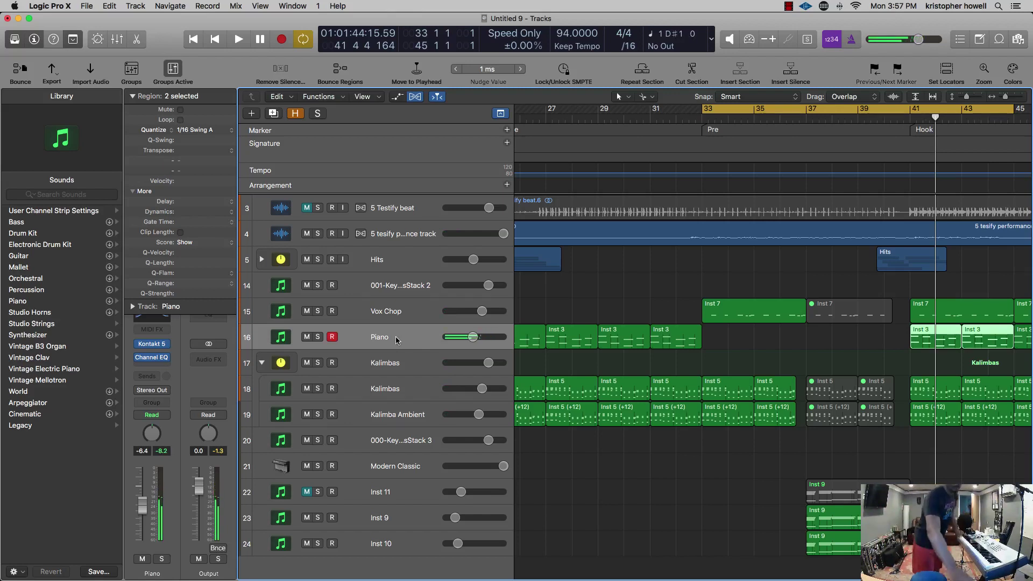
{"action": "key", "text": "Return"}
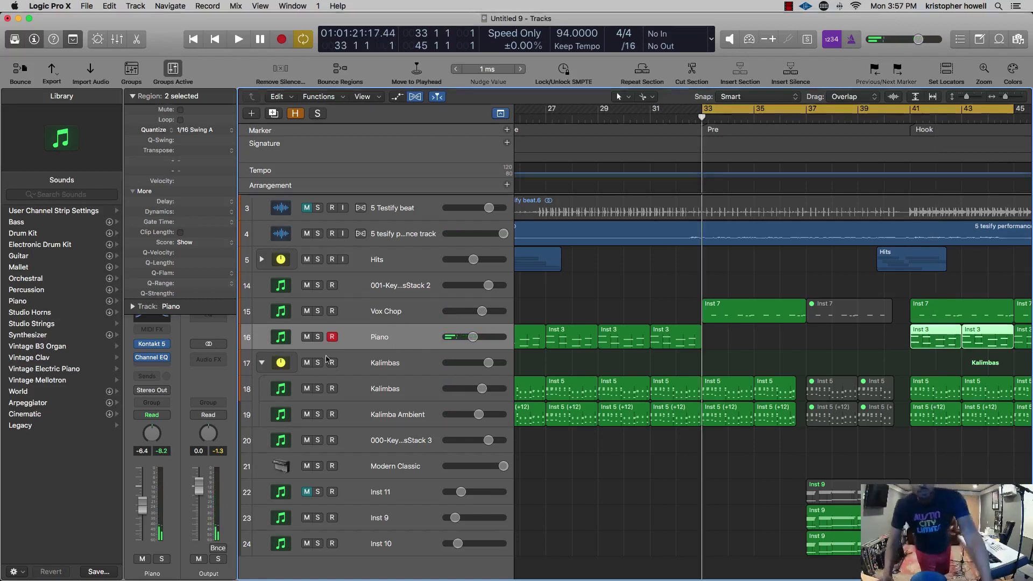
{"action": "scroll", "coordinate": [653, 348], "scroll_direction": "left", "scroll_amount": 2}
{"action": "key", "text": "space"}
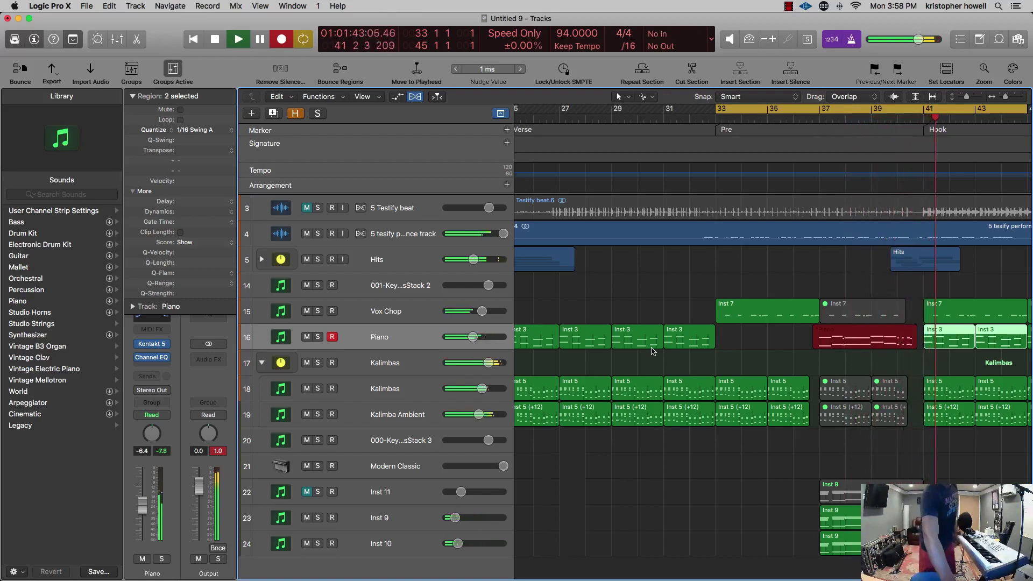
{"action": "key", "text": "space"}
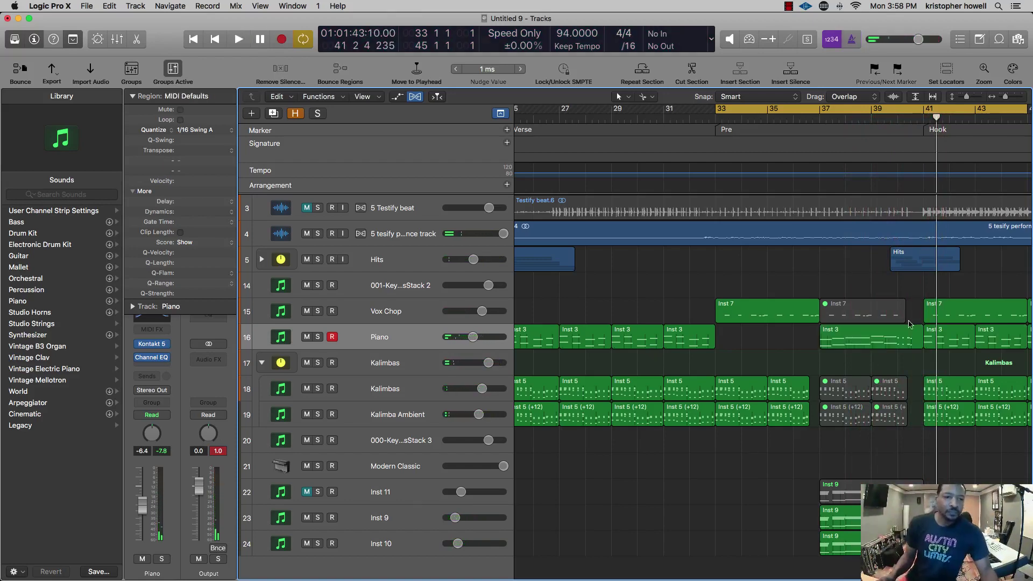
- Open the newly recorded Piano region at bar 37 in the Piano Roll
{"action": "double_click", "coordinate": [897, 343]}
{"action": "scroll", "coordinate": [905, 397], "scroll_direction": "left", "scroll_amount": 3}
{"action": "scroll", "coordinate": [904, 396], "scroll_direction": "right", "scroll_amount": 8}
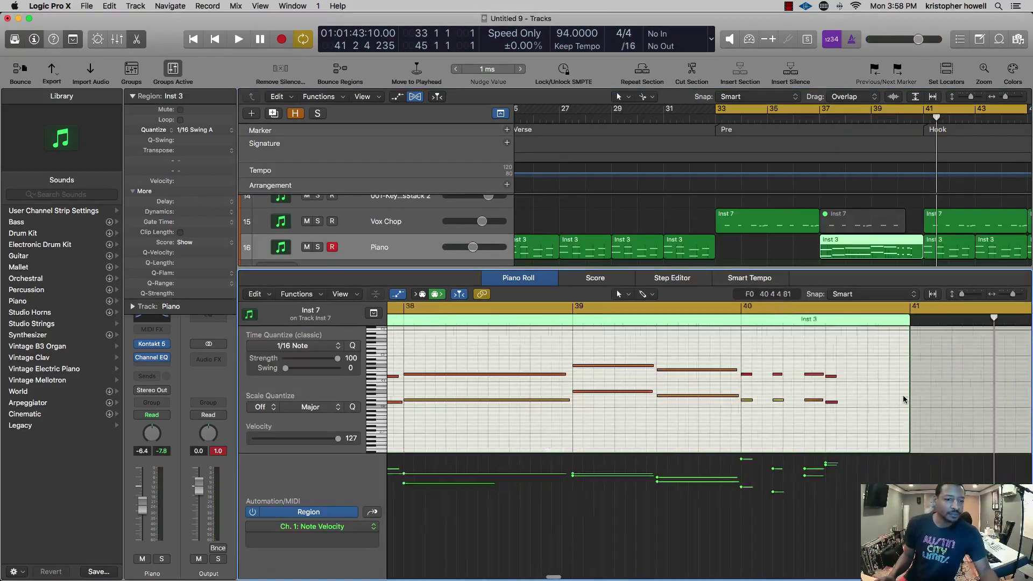
- Transpose the first six short notes in bar 40 of the Piano region down a few semitones
{"action": "left_click_drag", "start_coordinate": [711, 365], "coordinate": [771, 423]}
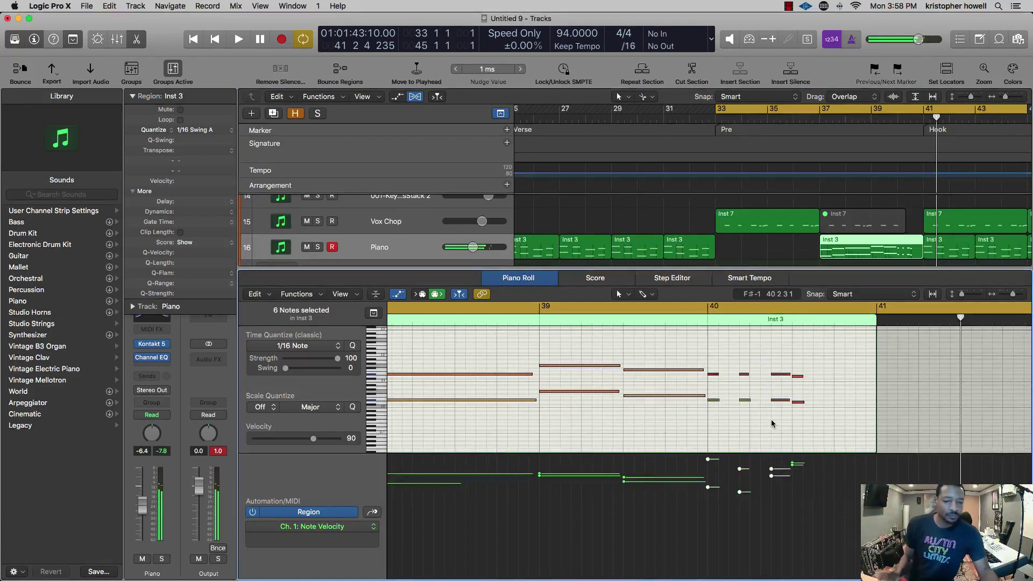
{"action": "key", "text": "alt+Down"}
{"action": "key", "text": "alt+Down"}
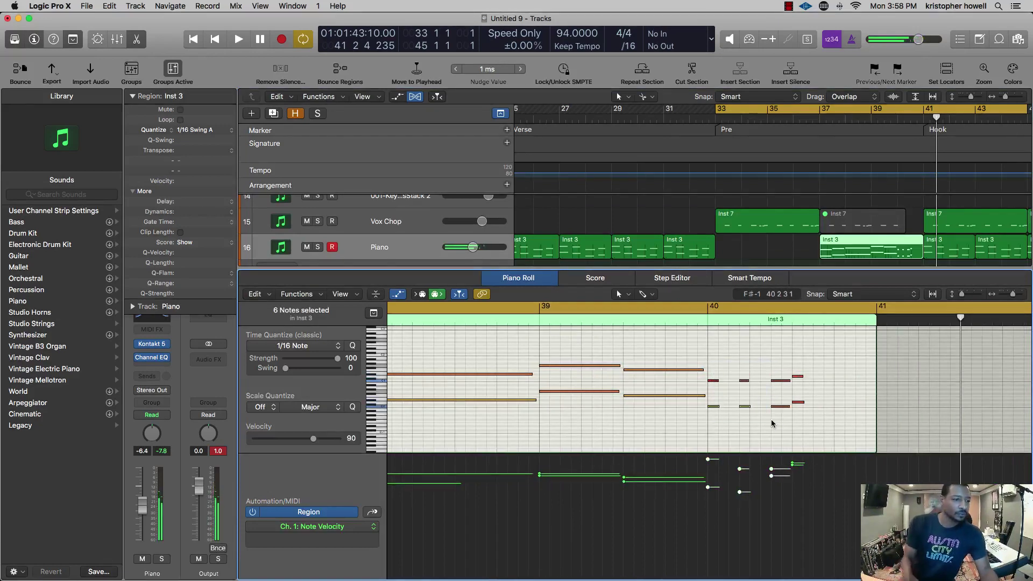
{"action": "left_click", "coordinate": [774, 423]}
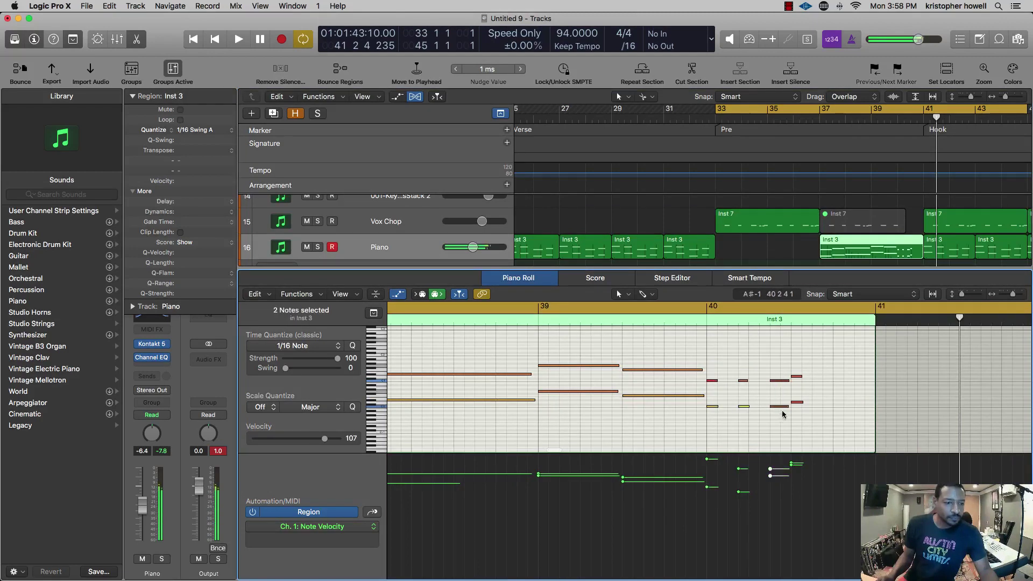
- Shorten the third short note pair in bar 40 to match the length of the two pairs before it
{"action": "left_click_drag", "start_coordinate": [786, 406], "coordinate": [778, 410]}
{"action": "left_click", "coordinate": [777, 417]}
{"action": "scroll", "coordinate": [778, 417], "scroll_direction": "up", "scroll_amount": 3}
{"action": "scroll", "coordinate": [777, 417], "scroll_direction": "left", "scroll_amount": 6}
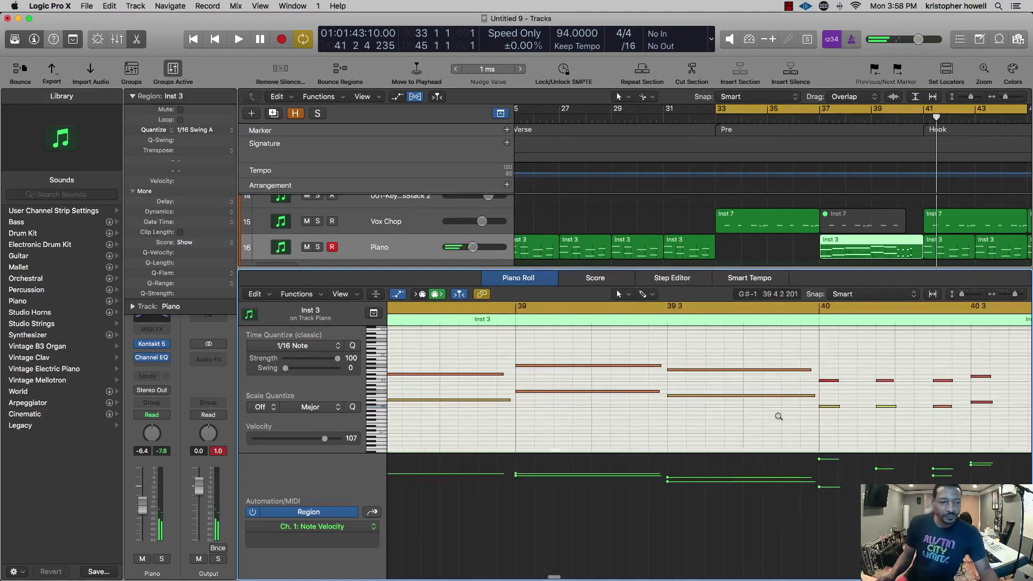
{"action": "scroll", "coordinate": [777, 417], "scroll_direction": "down", "scroll_amount": 3}
{"action": "scroll", "coordinate": [775, 419], "scroll_direction": "left", "scroll_amount": 1}
{"action": "scroll", "coordinate": [775, 418], "scroll_direction": "left", "scroll_amount": 8}
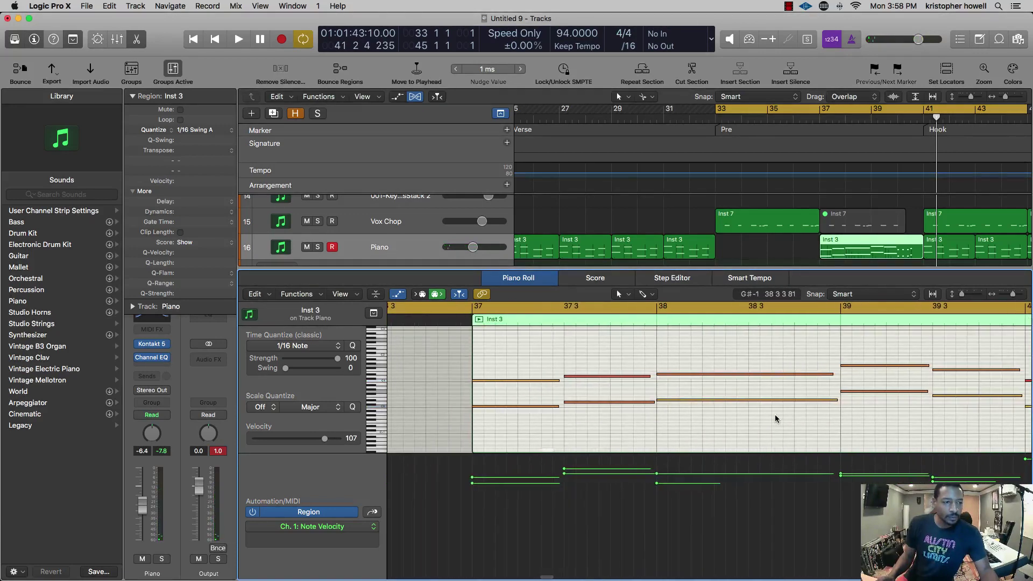
{"action": "scroll", "coordinate": [776, 419], "scroll_direction": "left", "scroll_amount": 2}
- Examine the channel strips of all tracks in the mixer
{"action": "key", "text": "x"}
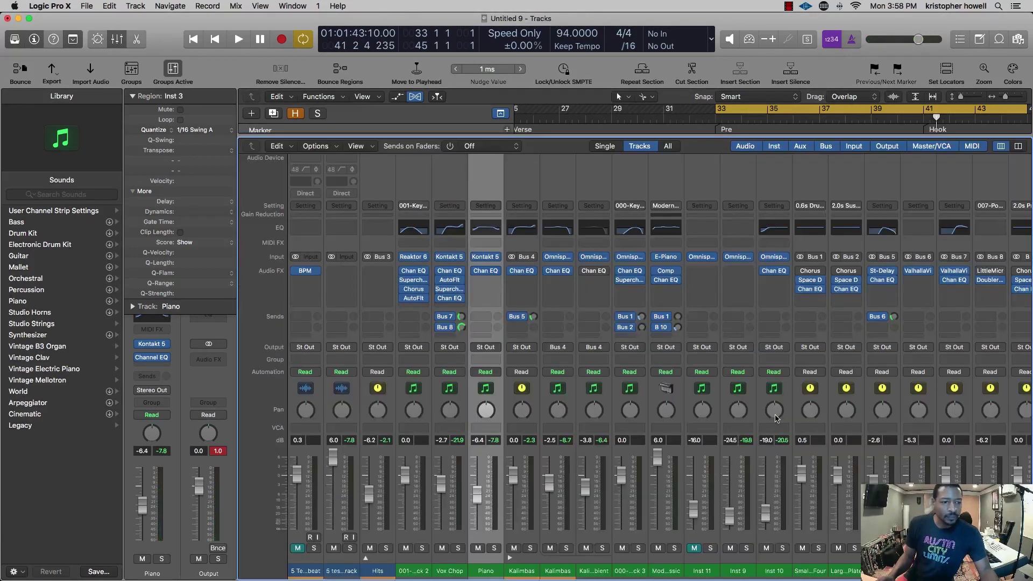
{"action": "scroll", "coordinate": [880, 391], "scroll_direction": "right", "scroll_amount": 1}
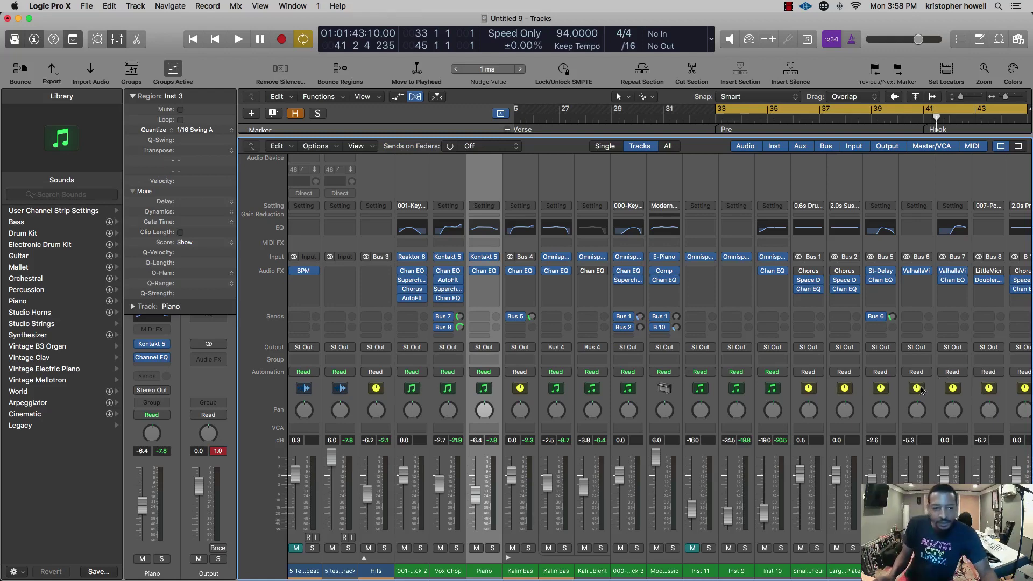
{"action": "key", "text": "x"}
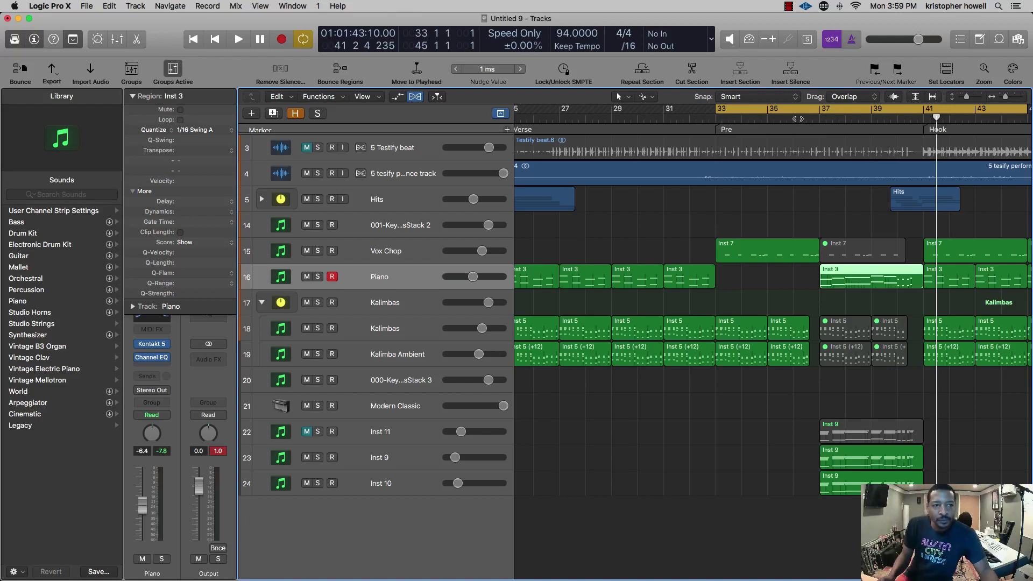
- Set the cycle range to bars 37 to 41 and play it back
{"action": "left_click_drag", "start_coordinate": [810, 114], "coordinate": [923, 114]}
{"action": "key", "text": "space"}
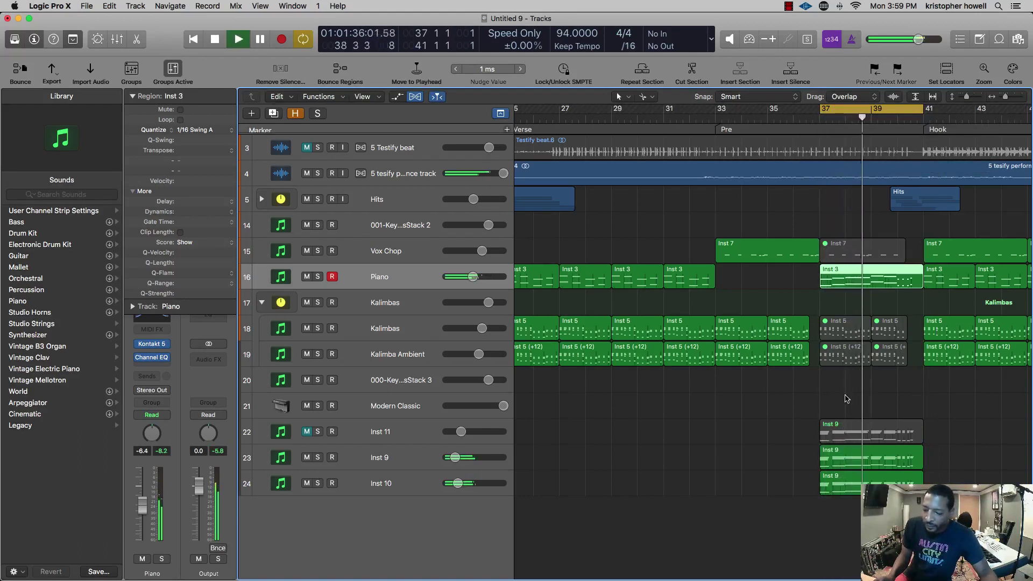
{"action": "left_click", "coordinate": [746, 284]}
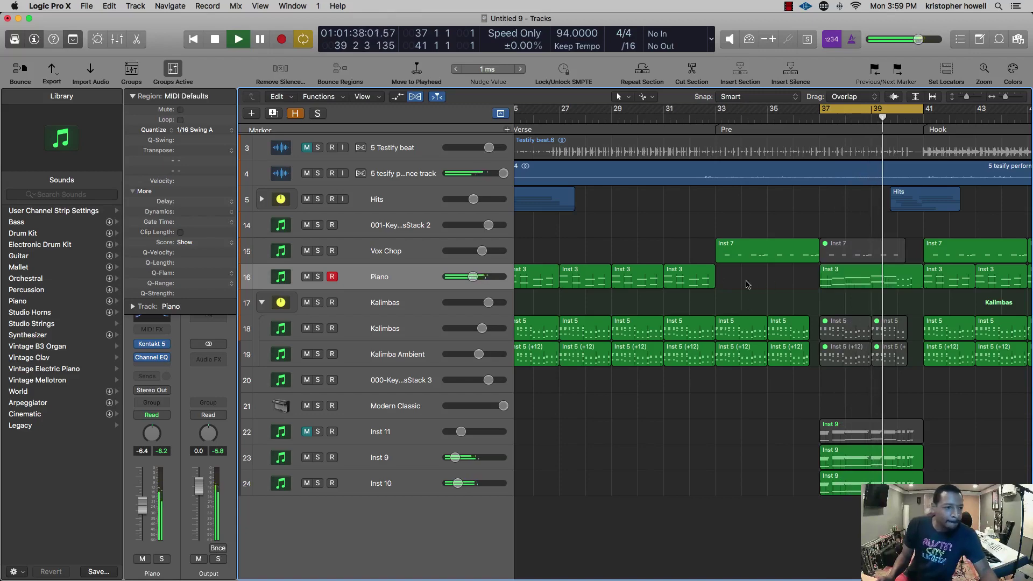
- Lower the velocities of all 18 notes in the Piano region at bar 37 together, to about 56
{"action": "double_click", "coordinate": [678, 277]}
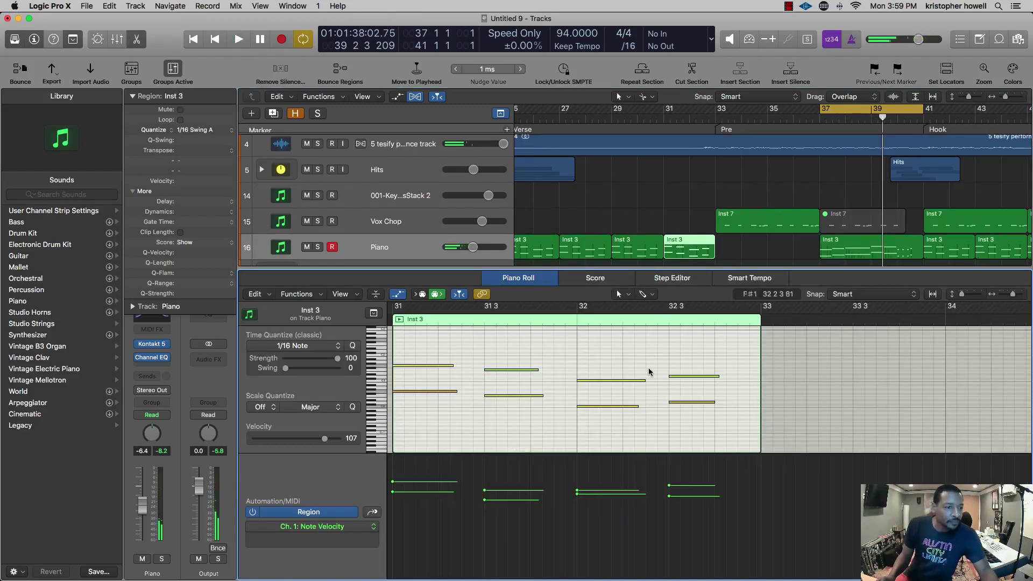
{"action": "left_click", "coordinate": [856, 245]}
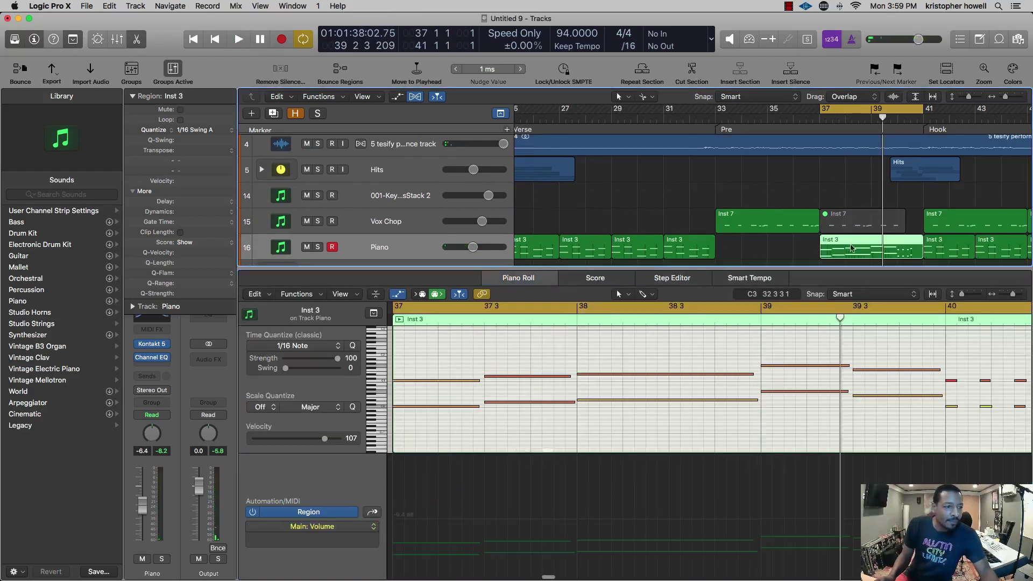
{"action": "left_click", "coordinate": [396, 295]}
{"action": "left_click", "coordinate": [396, 296]}
{"action": "key", "text": "super+Left"}
{"action": "key", "text": "super+Left"}
{"action": "key", "text": "super+Left"}
{"action": "key", "text": "super+Left"}
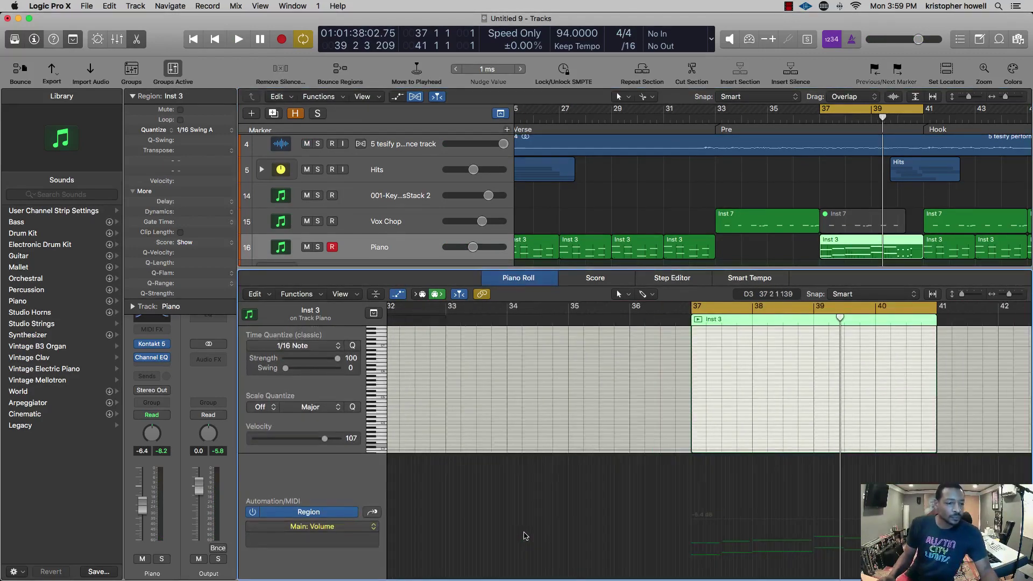
{"action": "key", "text": "super+Left"}
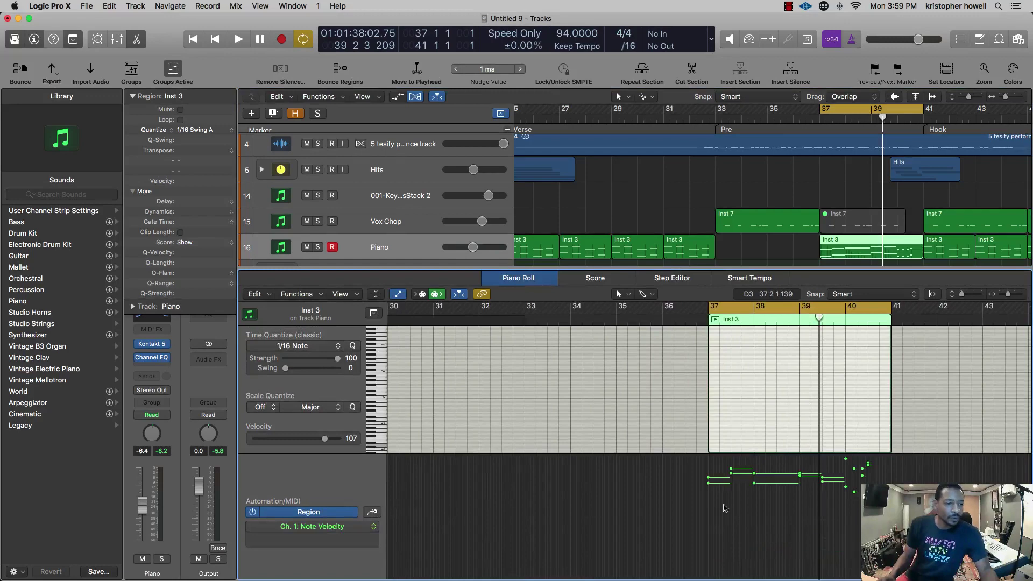
{"action": "left_click_drag", "start_coordinate": [752, 486], "coordinate": [756, 541]}
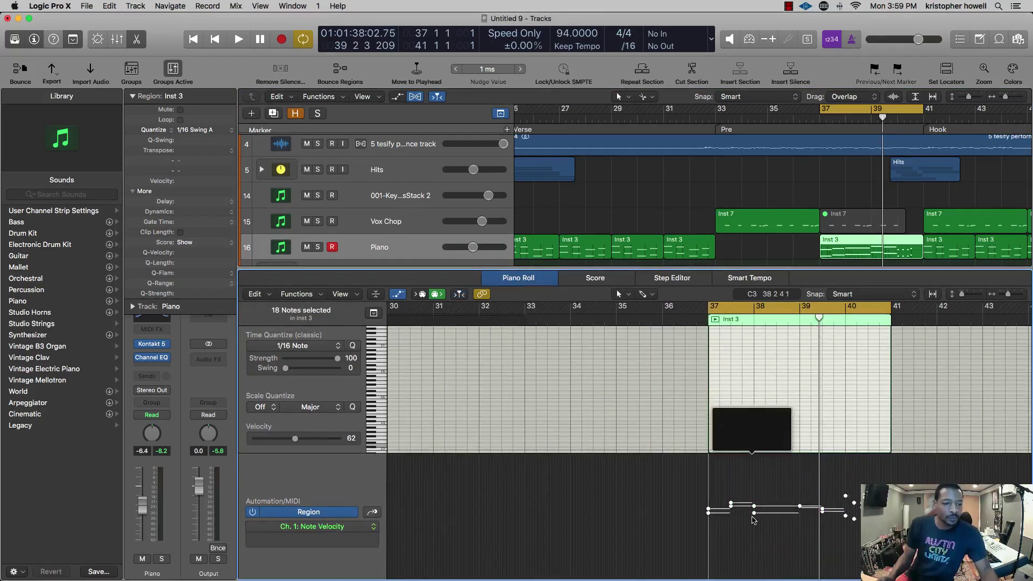
- Play the cycled section and mute the Inst 9 and Inst 10 tracks to hear the piano without them
{"action": "key", "text": "space"}
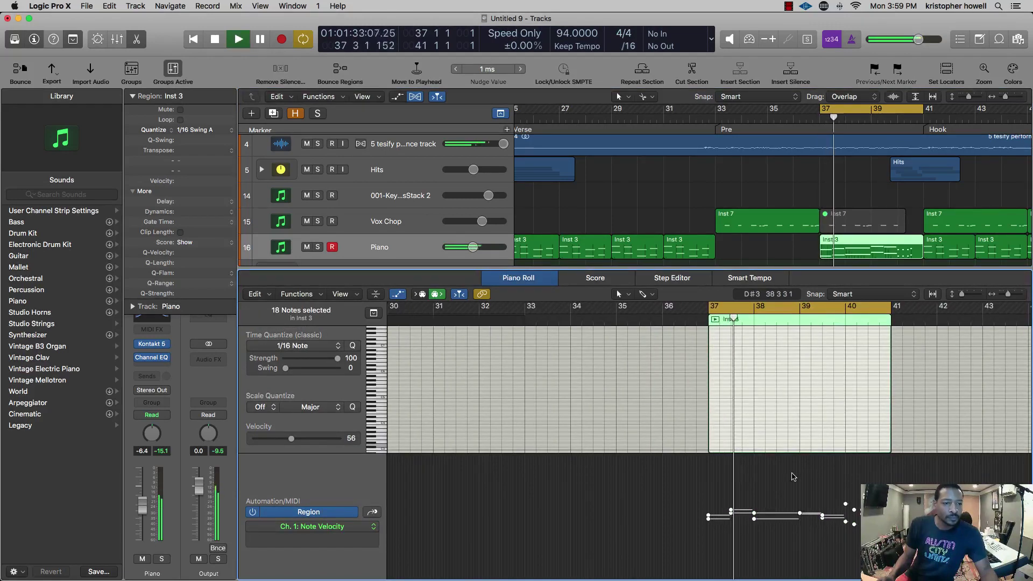
{"action": "key", "text": "e"}
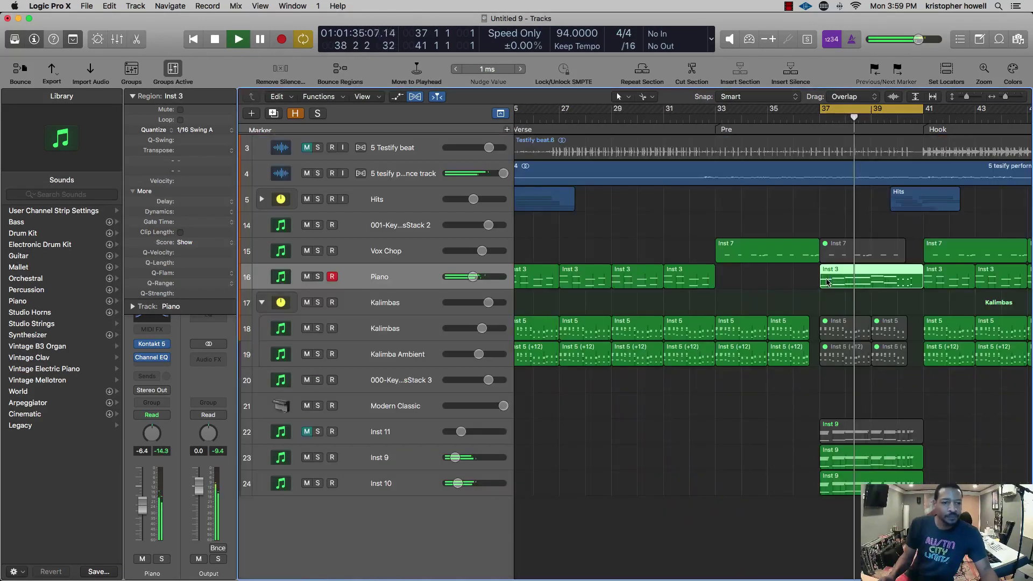
{"action": "key", "text": "space"}
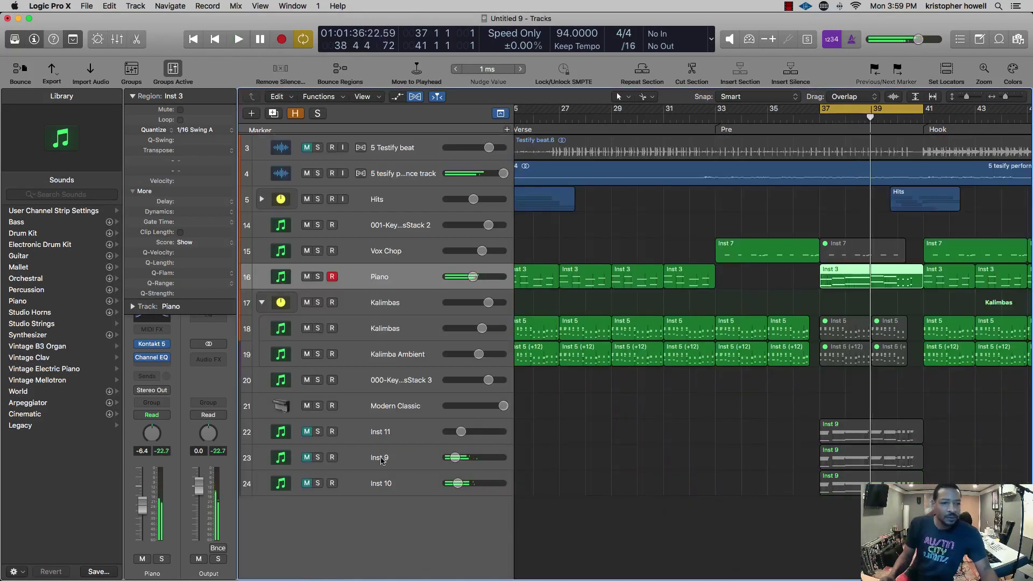
{"action": "key", "text": "space"}
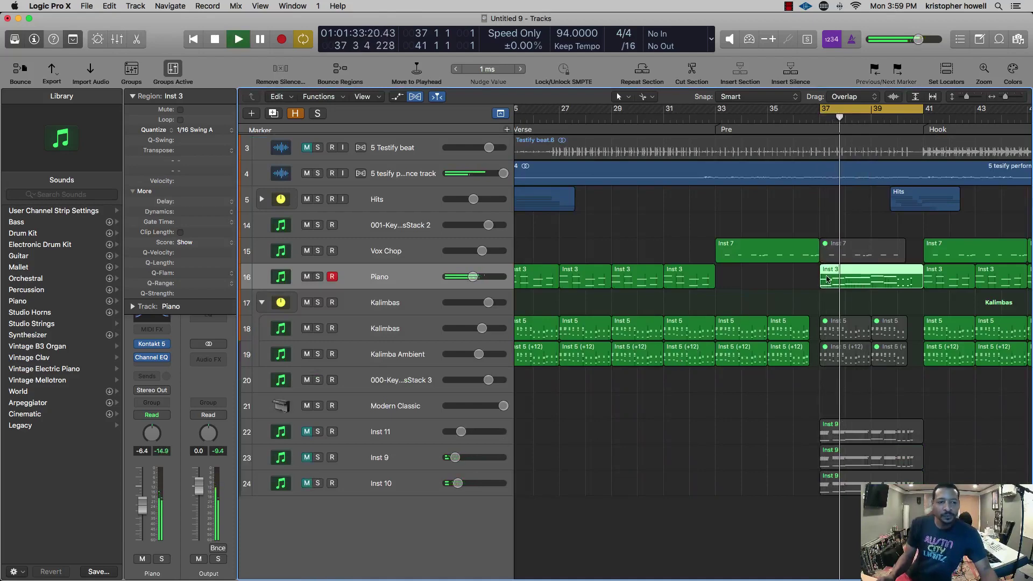
{"action": "key", "text": "space"}
- Open the Piano region at bar 37 for note editing and slightly lengthen the four notes of its first bar
{"action": "double_click", "coordinate": [856, 276]}
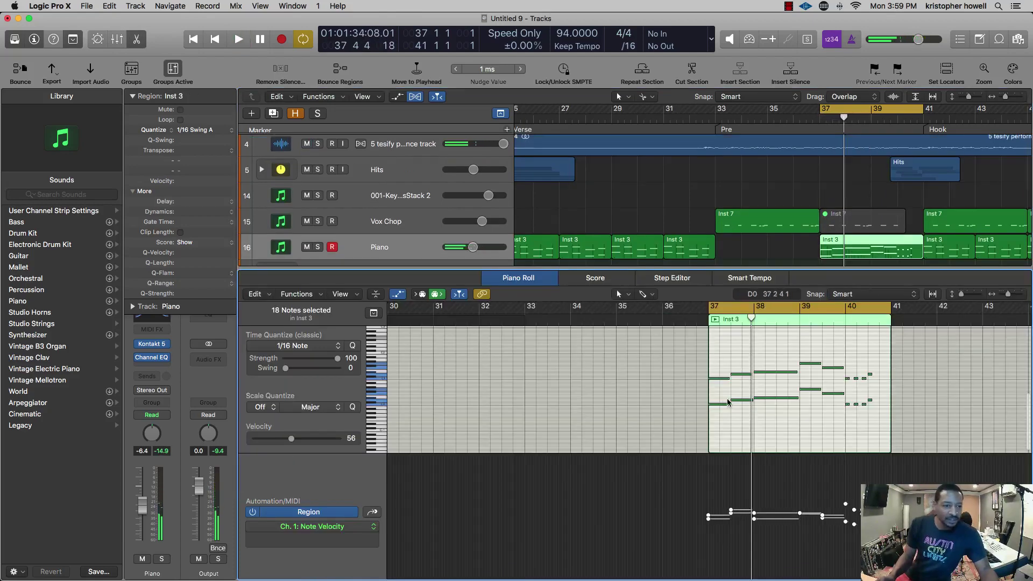
{"action": "scroll", "coordinate": [739, 406], "scroll_direction": "up", "scroll_amount": 5}
{"action": "left_click_drag", "start_coordinate": [689, 350], "coordinate": [834, 405]}
{"action": "key", "text": "space"}
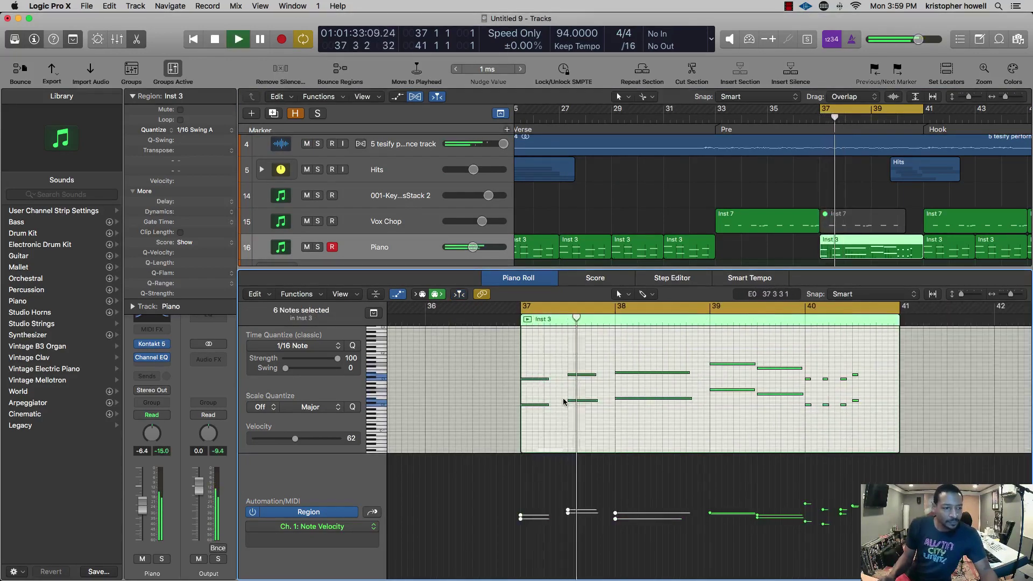
{"action": "left_click_drag", "start_coordinate": [540, 362], "coordinate": [604, 403]}
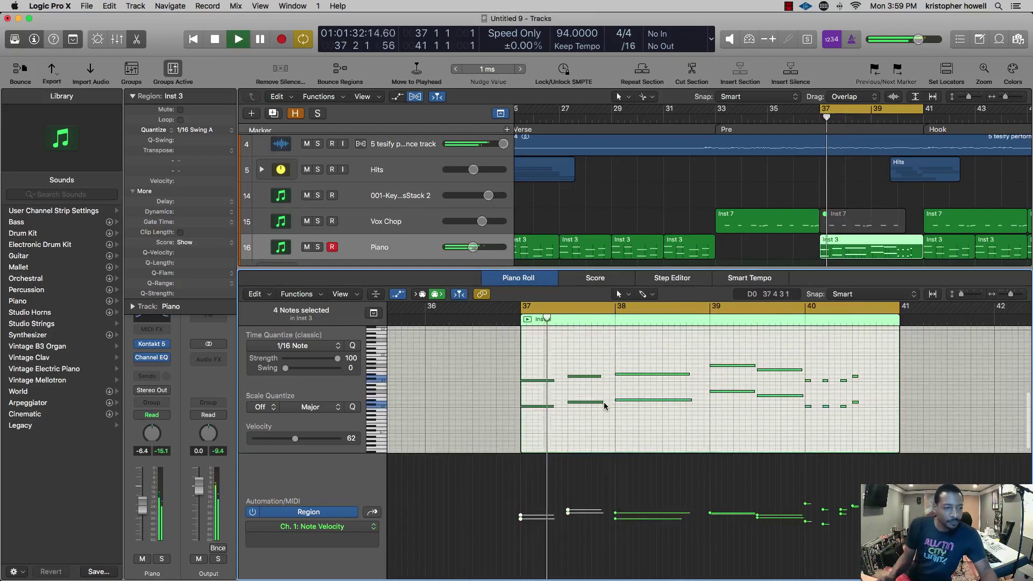
{"action": "scroll", "coordinate": [606, 404], "scroll_direction": "up", "scroll_amount": 5}
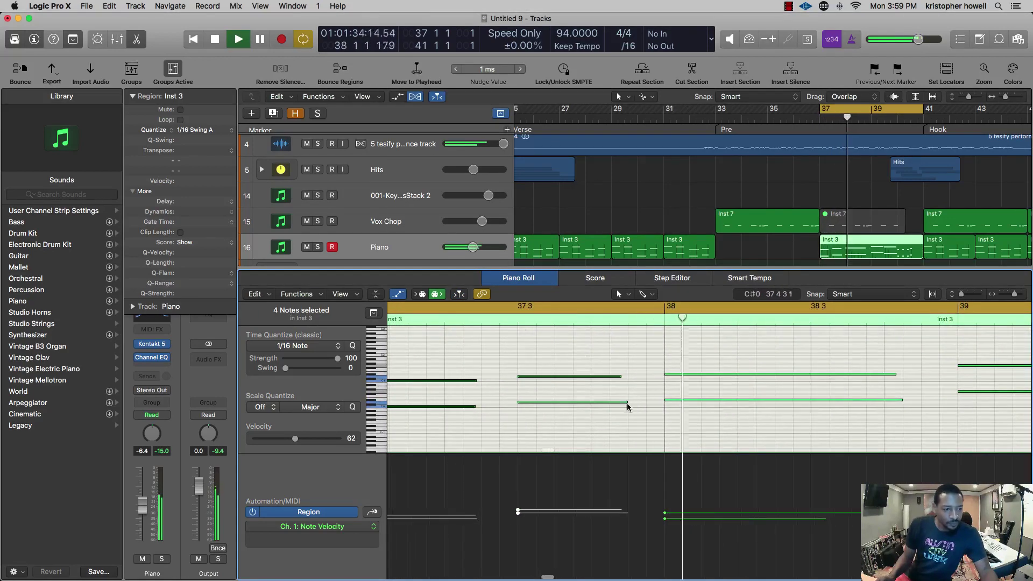
- Extend the two note pairs in bar 37 a little further and trim the ends of the long bar 38 pair
{"action": "left_click", "coordinate": [473, 411]}
{"action": "left_click_drag", "start_coordinate": [473, 406], "coordinate": [484, 406]}
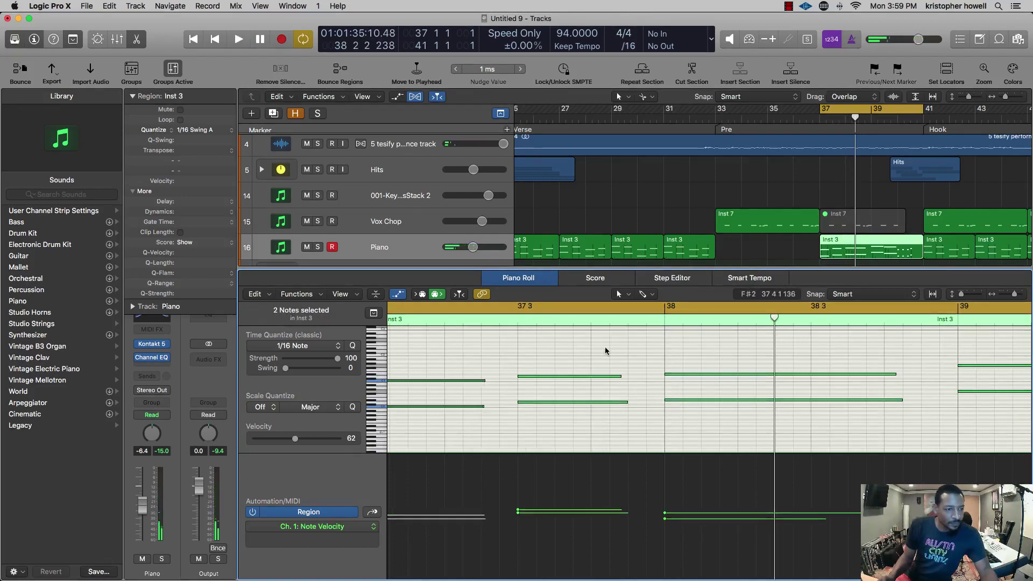
{"action": "left_click_drag", "start_coordinate": [620, 376], "coordinate": [631, 403]}
{"action": "left_click_drag", "start_coordinate": [894, 378], "coordinate": [896, 405]}
{"action": "key", "text": "space"}
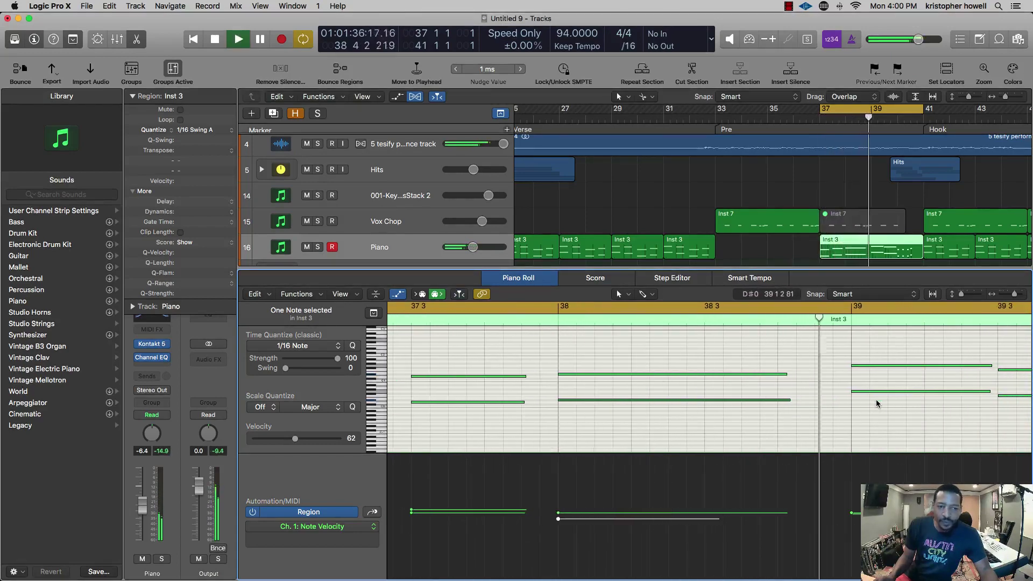
{"action": "key", "text": "space"}
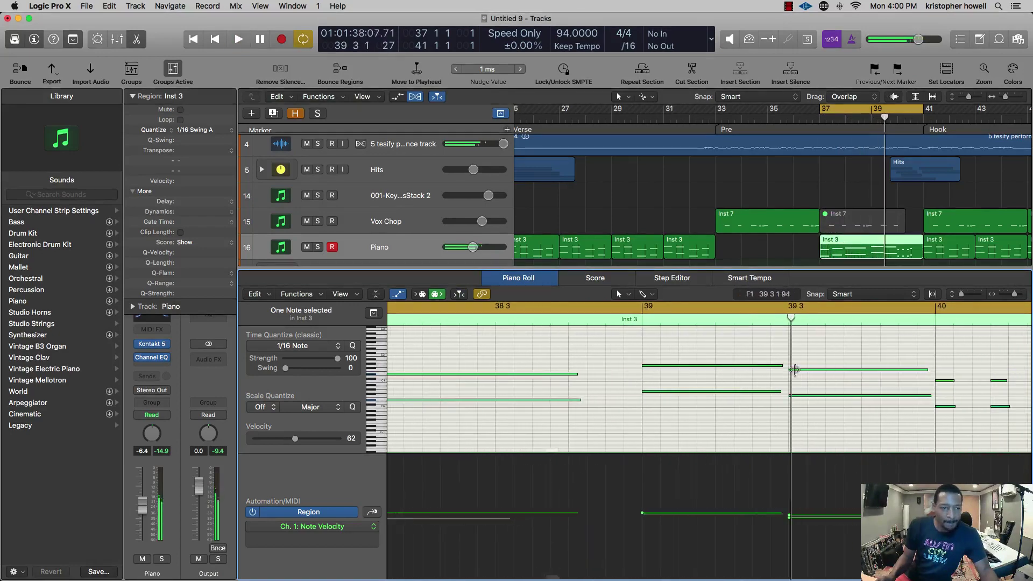
- Shorten both note pairs in bar 39 slightly to leave gaps before the notes that follow, and start playback
{"action": "left_click", "coordinate": [777, 394]}
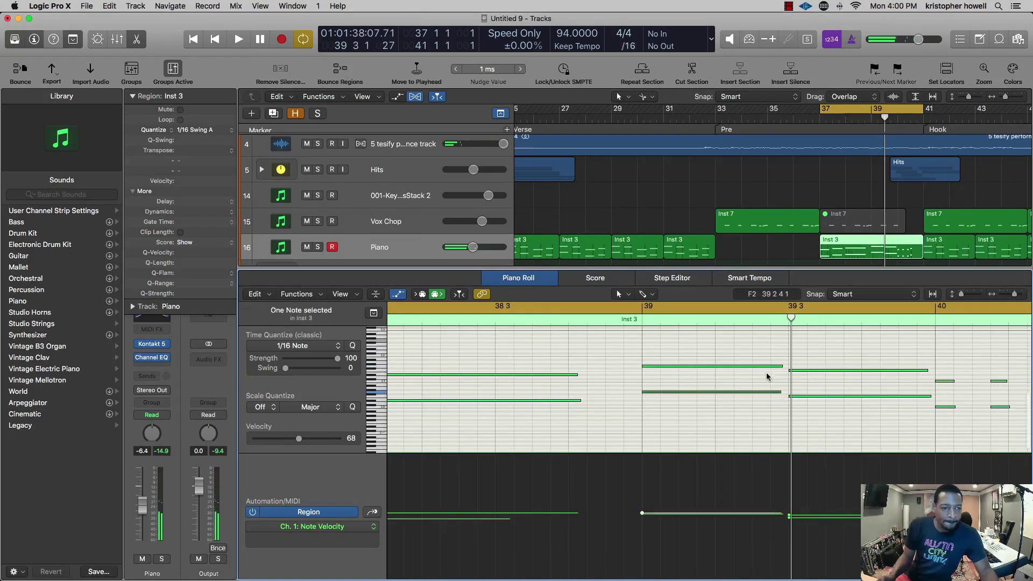
{"action": "left_click_drag", "start_coordinate": [778, 392], "coordinate": [766, 391]}
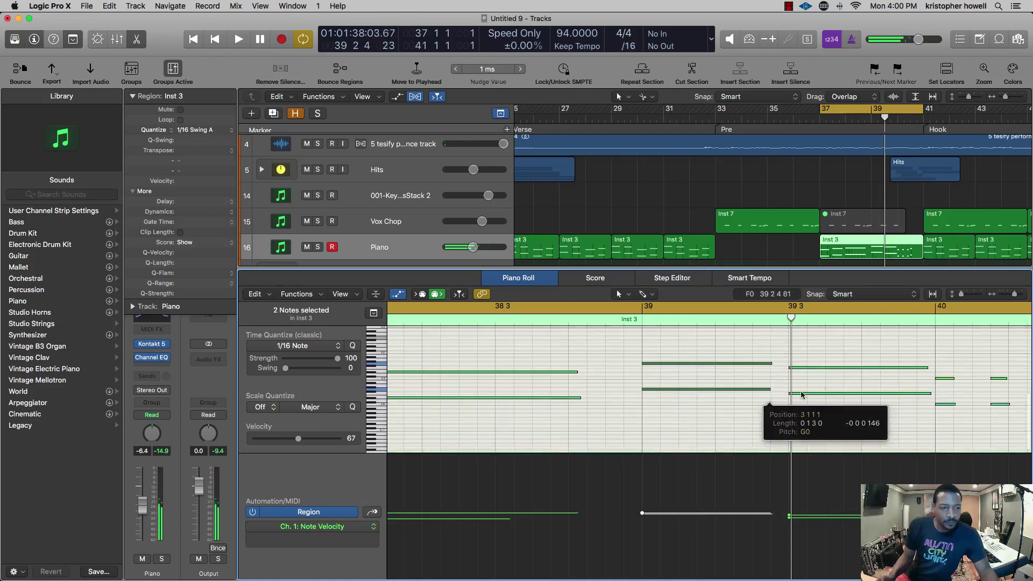
{"action": "scroll", "coordinate": [928, 394], "scroll_direction": "down", "scroll_amount": 1}
{"action": "left_click_drag", "start_coordinate": [928, 393], "coordinate": [920, 396]}
{"action": "key", "text": "space"}
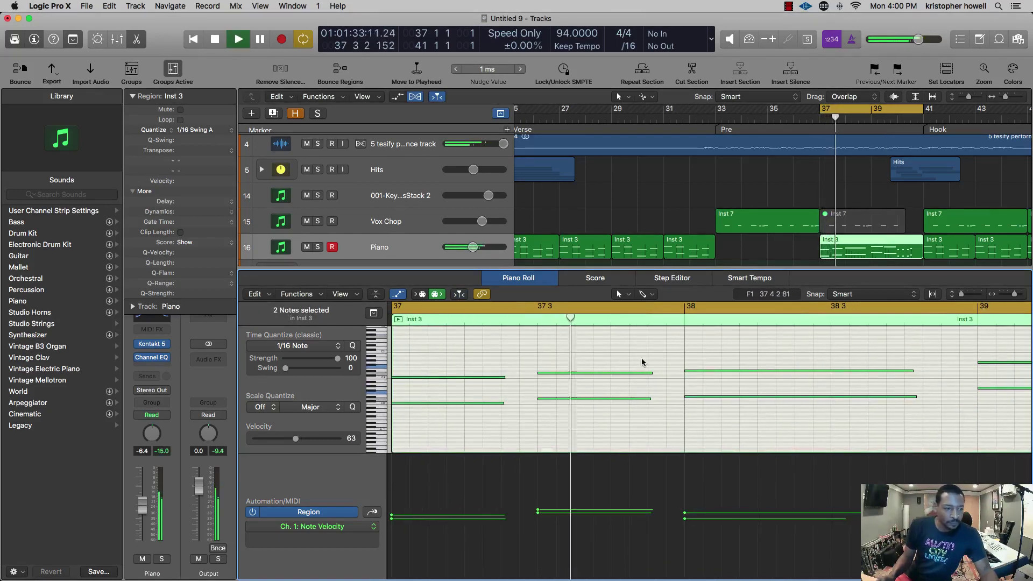
- Lengthen the bar 37 note pairs once more and listen through to the end of the cycled section
{"action": "left_click_drag", "start_coordinate": [643, 362], "coordinate": [660, 403]}
{"action": "left_click", "coordinate": [503, 432]}
{"action": "left_click_drag", "start_coordinate": [499, 362], "coordinate": [518, 406]}
{"action": "scroll", "coordinate": [905, 422], "scroll_direction": "right", "scroll_amount": 6}
{"action": "scroll", "coordinate": [906, 422], "scroll_direction": "right", "scroll_amount": 5}
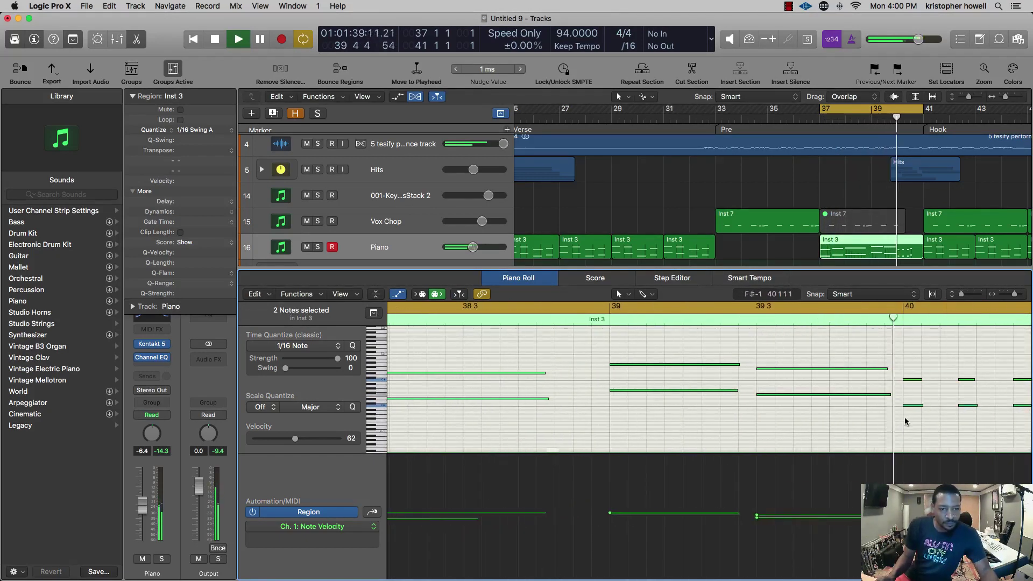
{"action": "scroll", "coordinate": [944, 410], "scroll_direction": "right", "scroll_amount": 1}
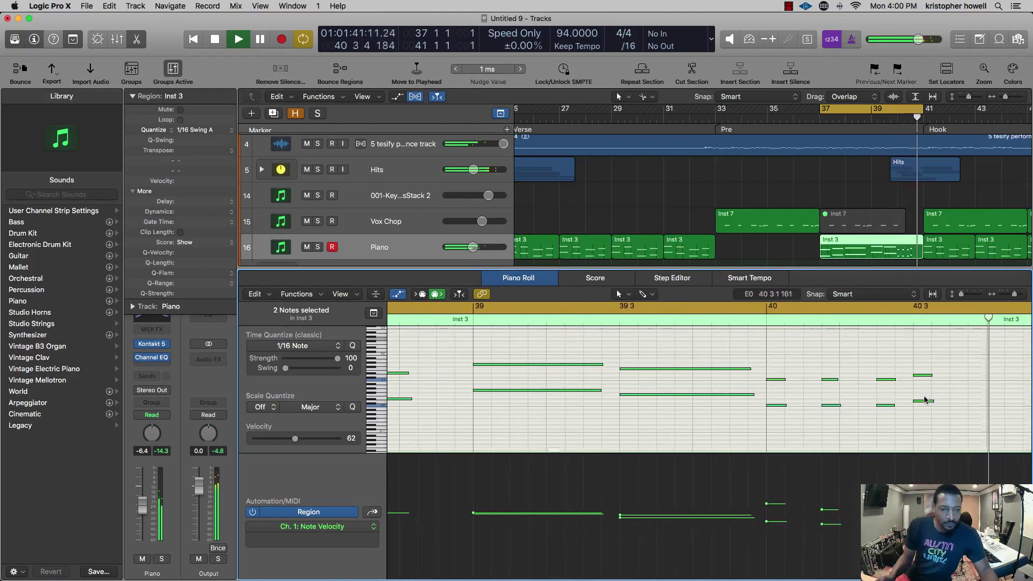
{"action": "key", "text": "space"}
{"action": "scroll", "coordinate": [831, 367], "scroll_direction": "left", "scroll_amount": 3}
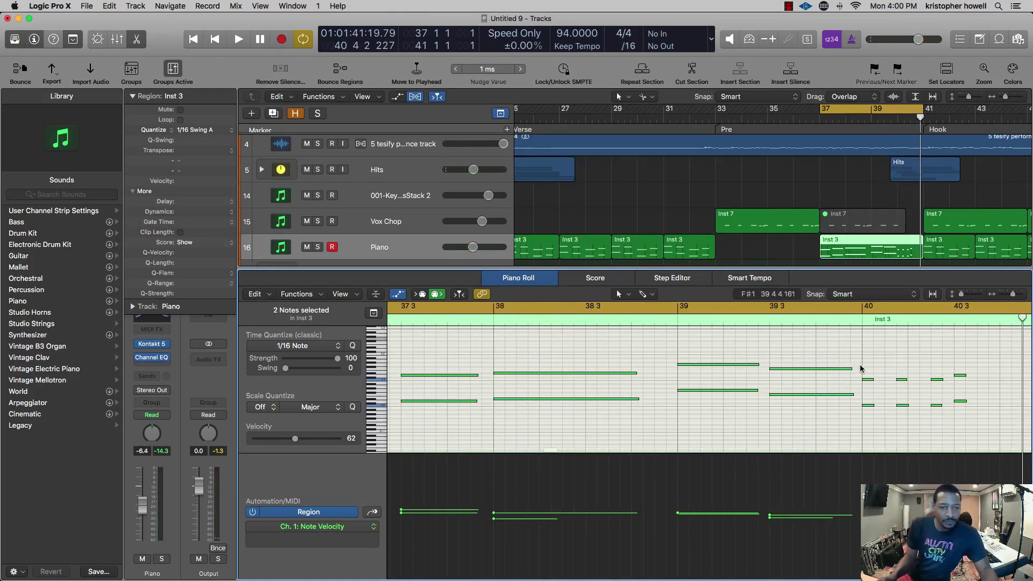
- Close the note editor and expand the Hits track stack to show its individual hit regions before the Hook
{"action": "key", "text": "x"}
{"action": "key", "text": "x"}
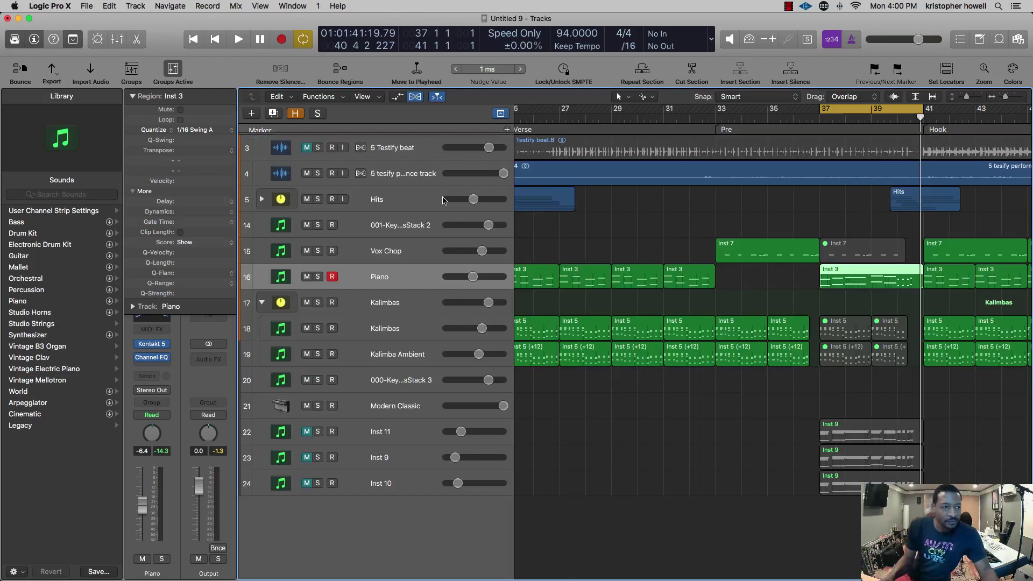
{"action": "left_click", "coordinate": [416, 199]}
{"action": "key", "text": "z"}
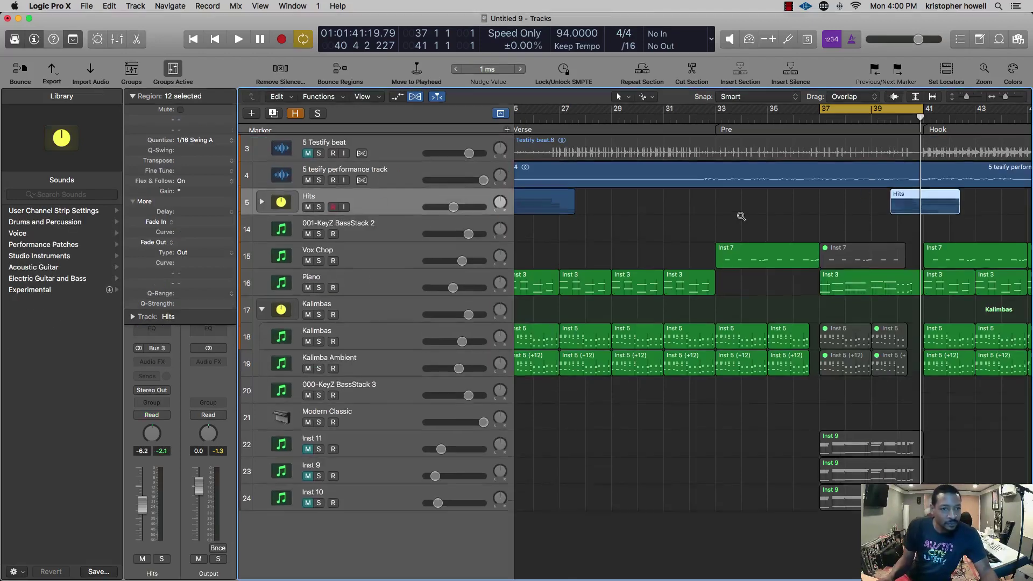
{"action": "key", "text": "super+Left"}
{"action": "key", "text": "super+Left"}
{"action": "key", "text": "super+Left"}
{"action": "key", "text": "super+Left"}
{"action": "key", "text": "super+Left"}
{"action": "key", "text": "super+Left"}
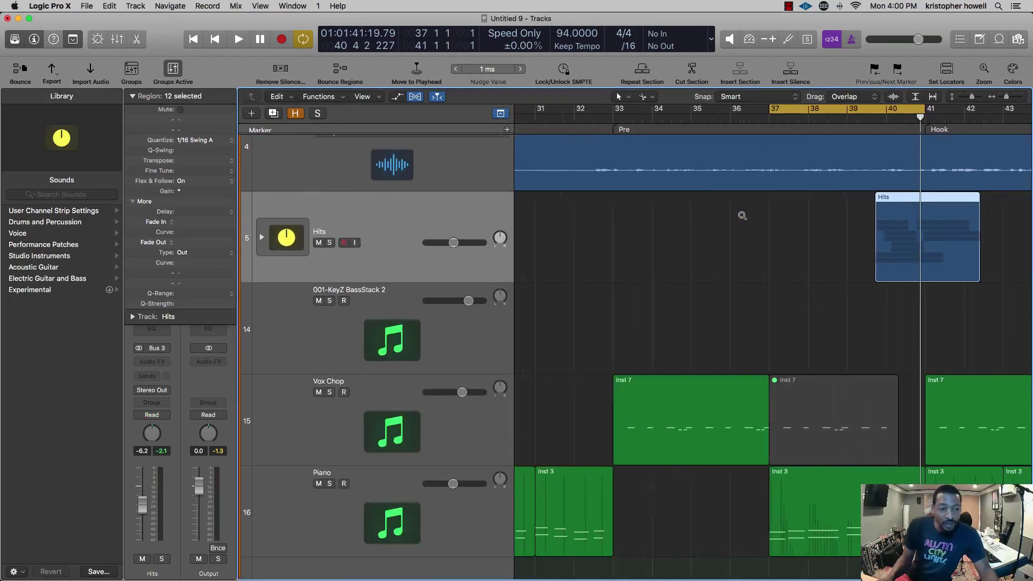
{"action": "left_click", "coordinate": [262, 239]}
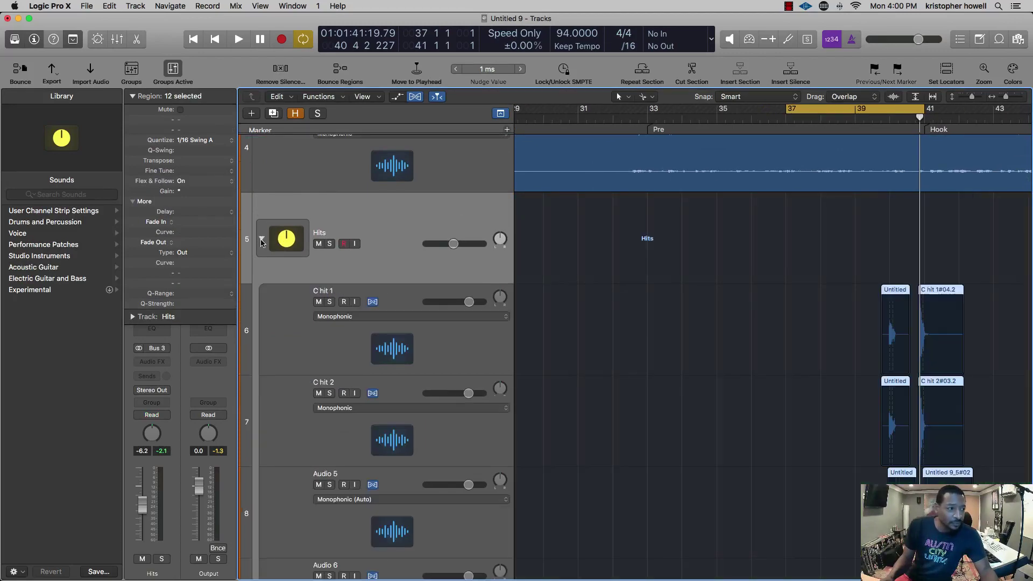
{"action": "scroll", "coordinate": [801, 317], "scroll_direction": "down", "scroll_amount": 5}
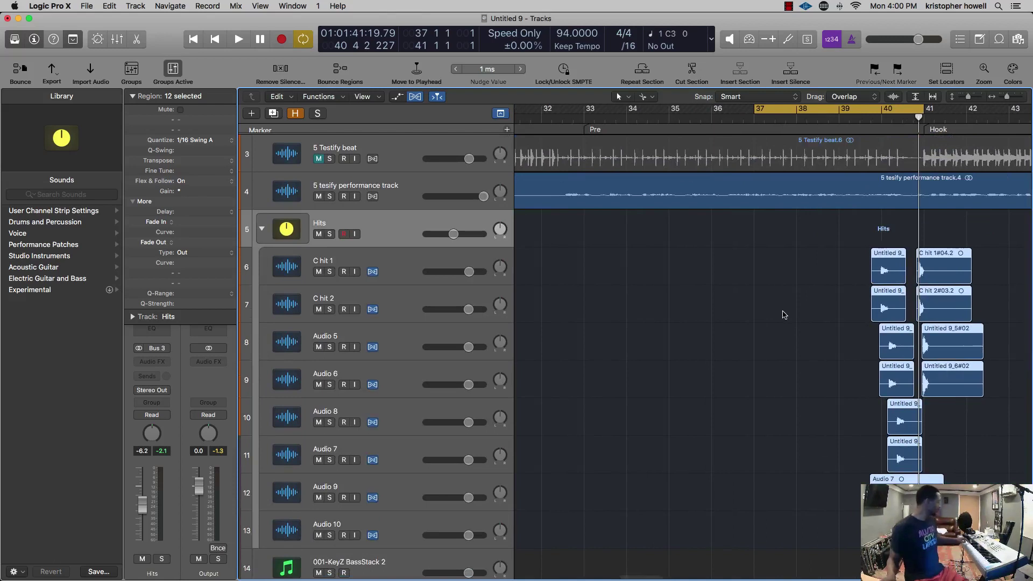
- Set the cycle range to bars 33 to 41 and listen to the Pre section with its closing hits
{"action": "left_click", "coordinate": [397, 238]}
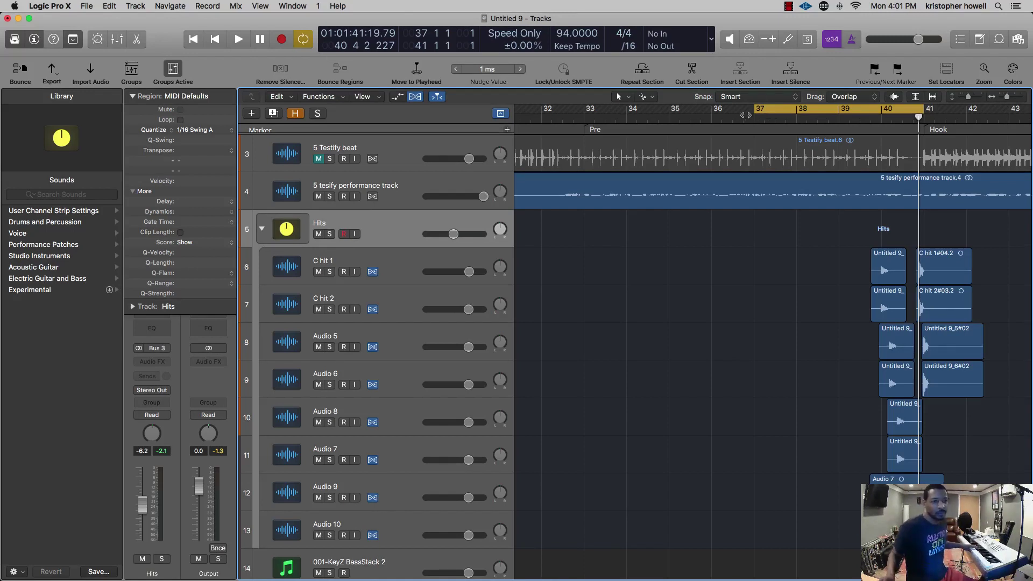
{"action": "left_click_drag", "start_coordinate": [756, 109], "coordinate": [586, 159]}
{"action": "key", "text": "space"}
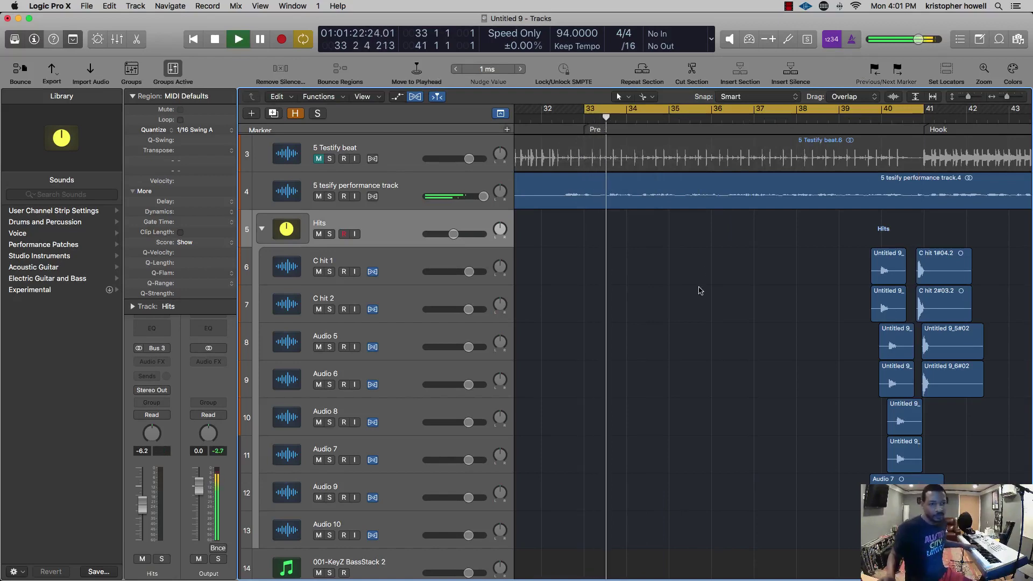
{"action": "scroll", "coordinate": [694, 401], "scroll_direction": "down", "scroll_amount": 3}
{"action": "scroll", "coordinate": [694, 401], "scroll_direction": "down", "scroll_amount": 5}
{"action": "scroll", "coordinate": [693, 406], "scroll_direction": "up", "scroll_amount": 6}
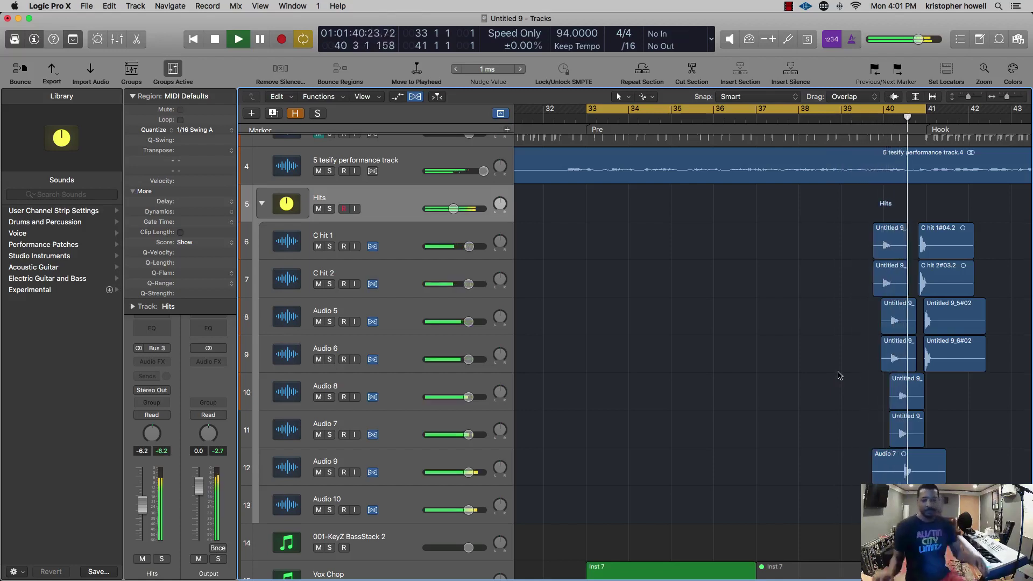
{"action": "key", "text": "space"}
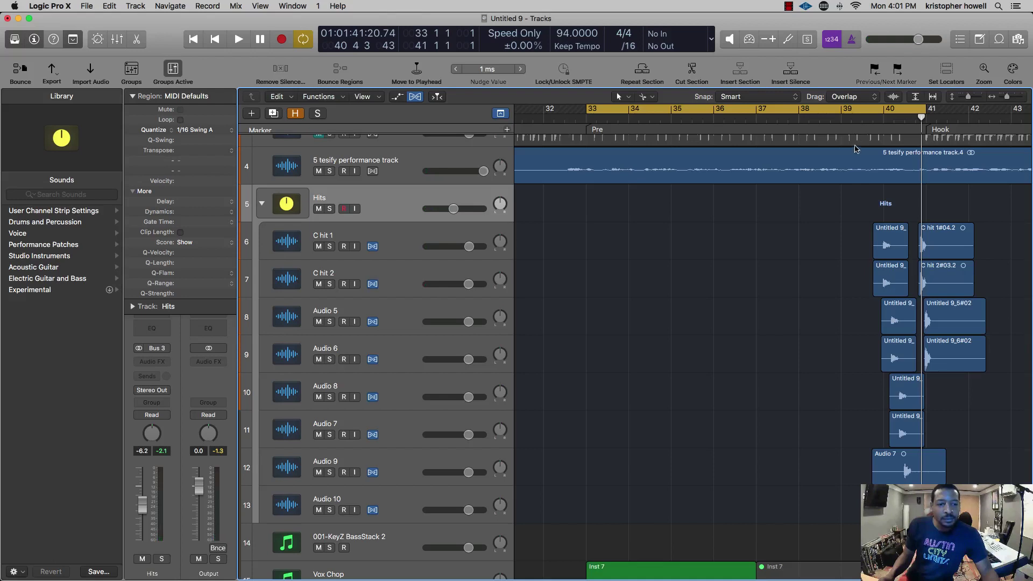
{"action": "double_click", "coordinate": [810, 119]}
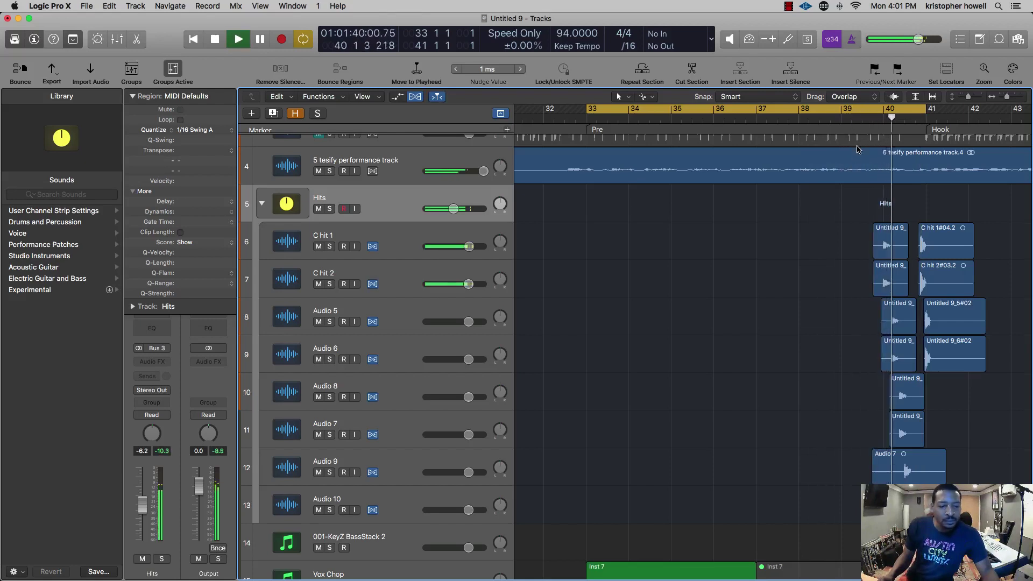
{"action": "key", "text": "space"}
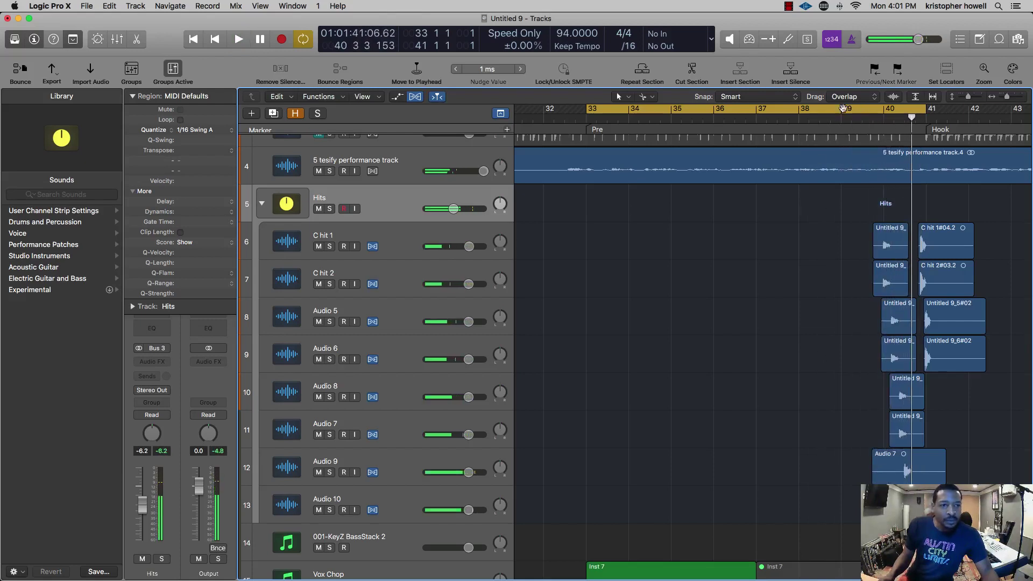
- Shorten the cycle to bars 39 to 41, mute the eight hit regions before the Hook and play the range
{"action": "left_click_drag", "start_coordinate": [843, 107], "coordinate": [886, 108]}
{"action": "left_click_drag", "start_coordinate": [835, 215], "coordinate": [912, 482]}
{"action": "key", "text": "ctrl+m"}
{"action": "key", "text": "space"}
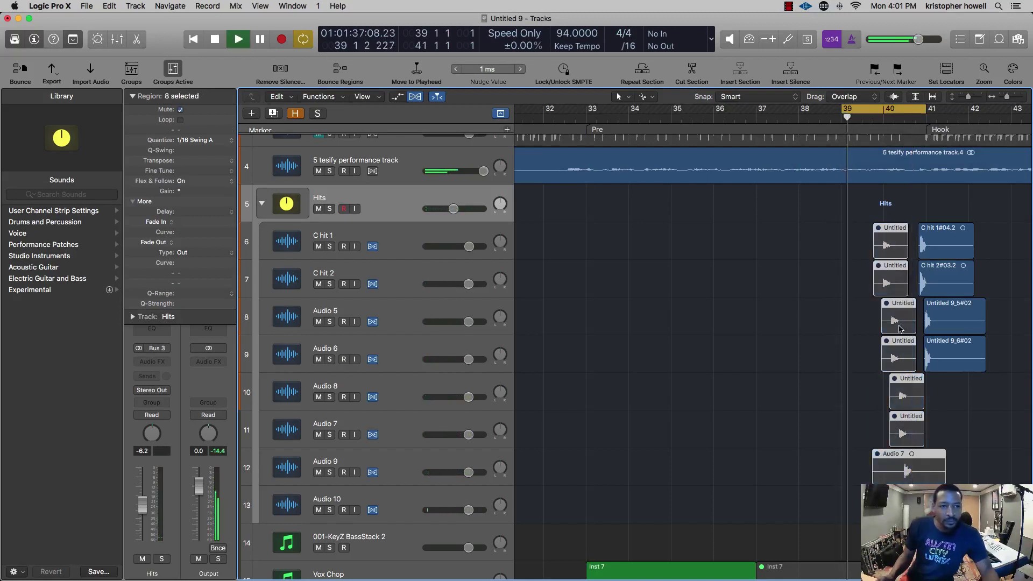
{"action": "key", "text": "super+Right"}
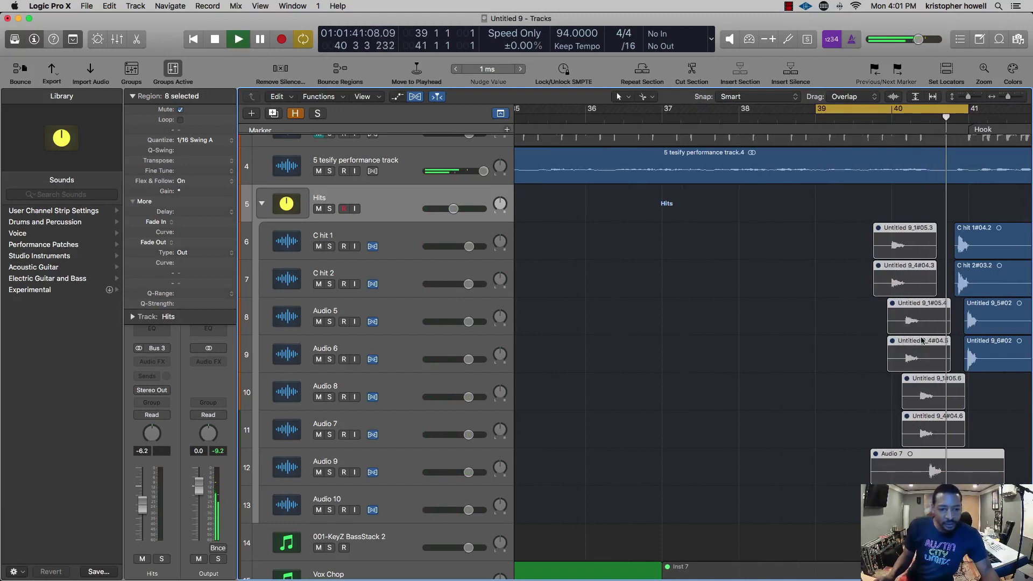
- Keep the hits on tracks C hit 1 through Audio 7 muted, mute the C hit pair near bar 41, and unmute the Audio 9 and Audio 10 pair
{"action": "left_click_drag", "start_coordinate": [835, 230], "coordinate": [937, 426]}
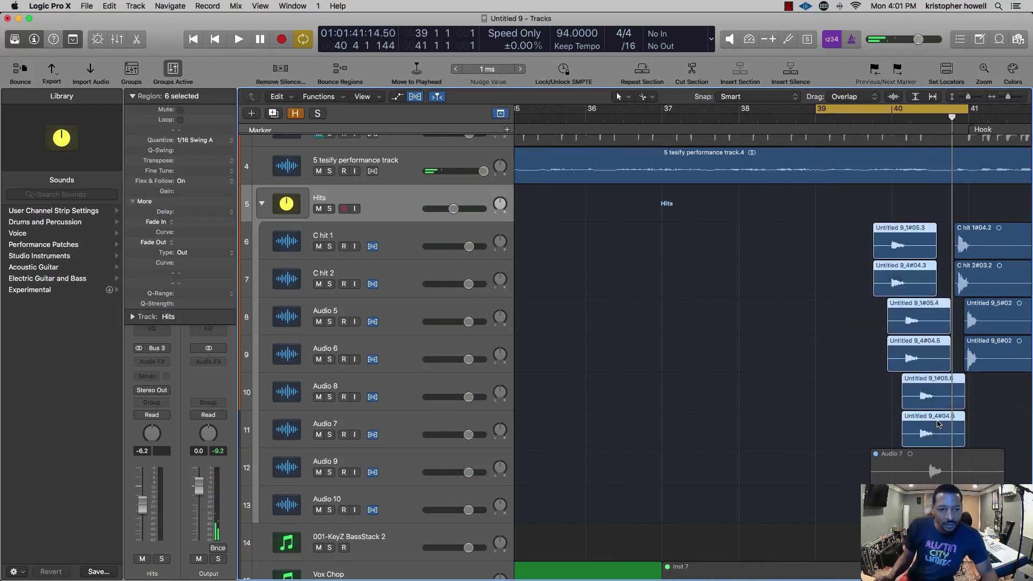
{"action": "left_click_drag", "start_coordinate": [855, 213], "coordinate": [958, 429]}
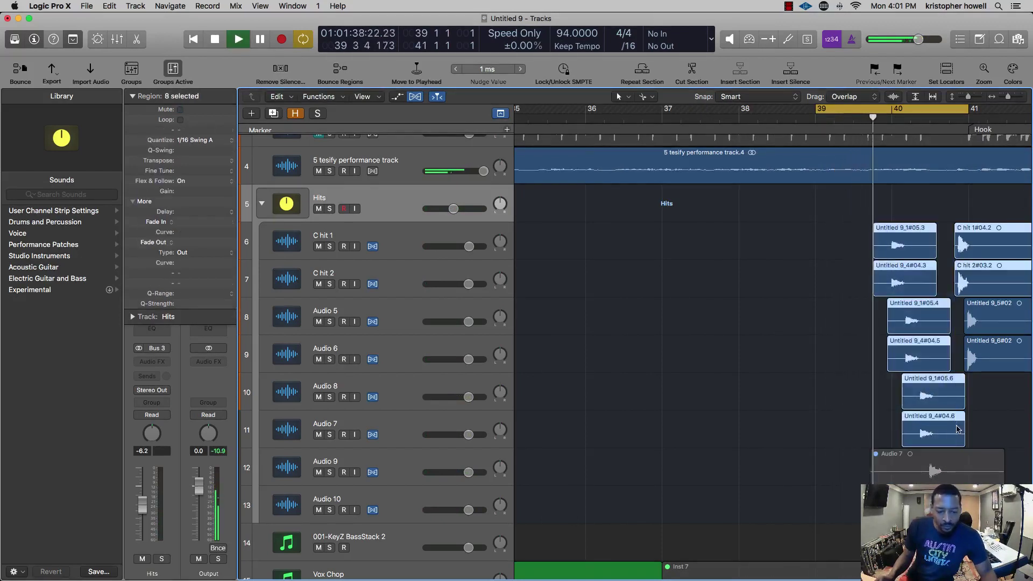
{"action": "key", "text": "ctrl+m"}
{"action": "key", "text": "space"}
{"action": "left_click", "coordinate": [859, 433]}
{"action": "key", "text": "space"}
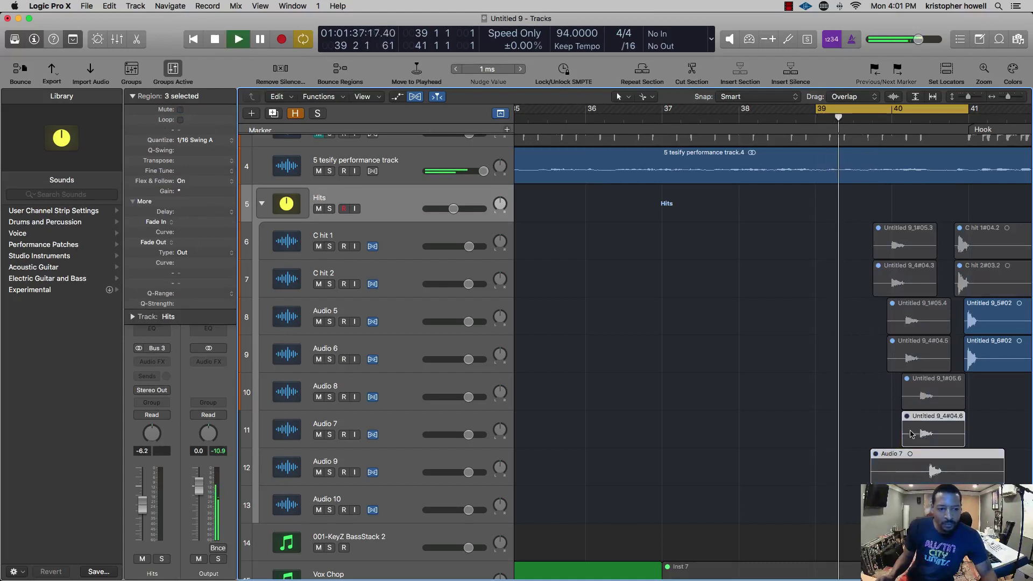
{"action": "left_click", "coordinate": [887, 463]}
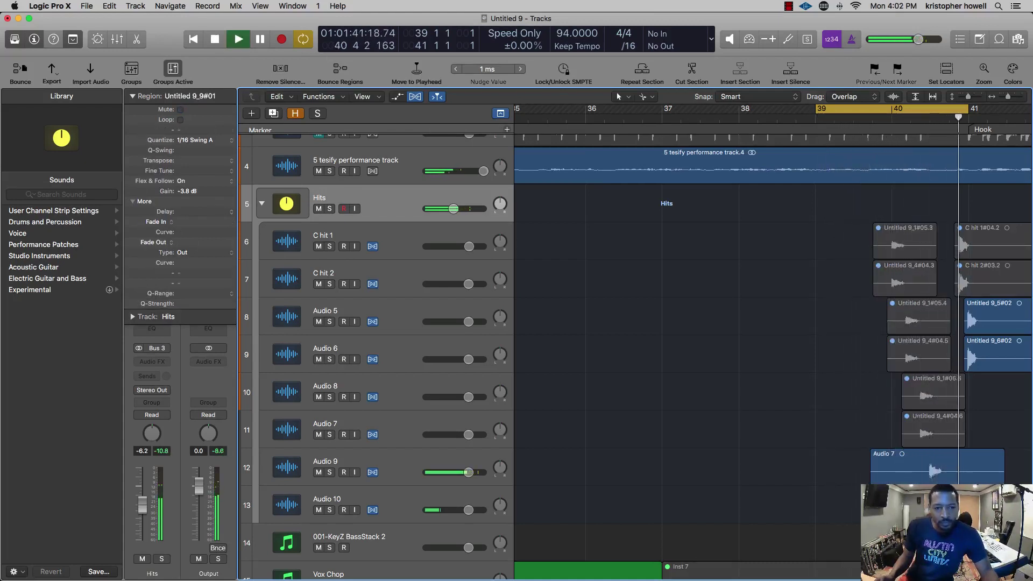
- Stop playback and mute the Untitled 9_5#02 and Untitled 9_6#02 regions at the start of the Hook
{"action": "scroll", "coordinate": [967, 392], "scroll_direction": "up", "scroll_amount": 4}
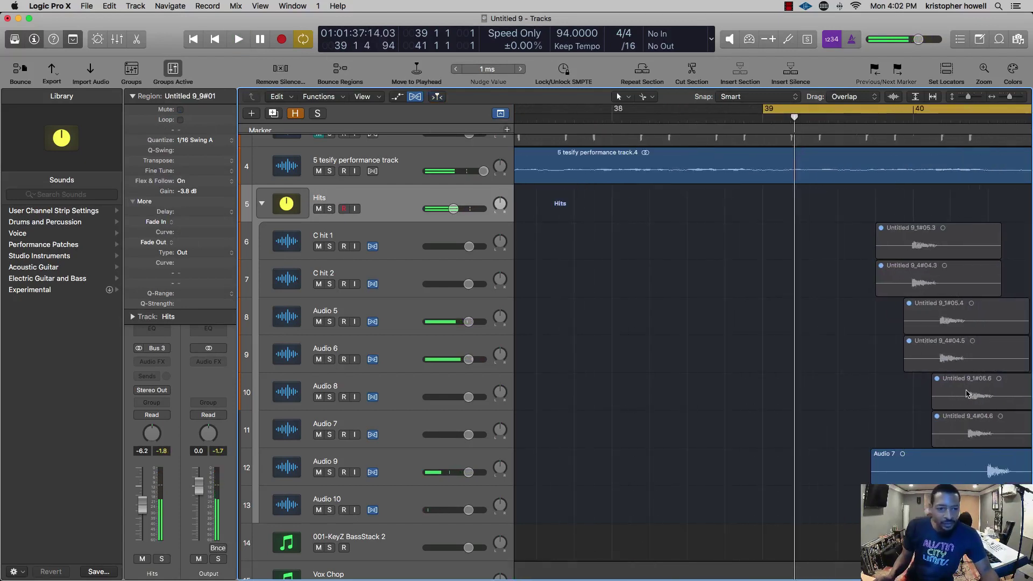
{"action": "scroll", "coordinate": [968, 392], "scroll_direction": "right", "scroll_amount": 4}
{"action": "left_click", "coordinate": [943, 321]}
{"action": "left_click", "coordinate": [940, 361], "text": "shift"}
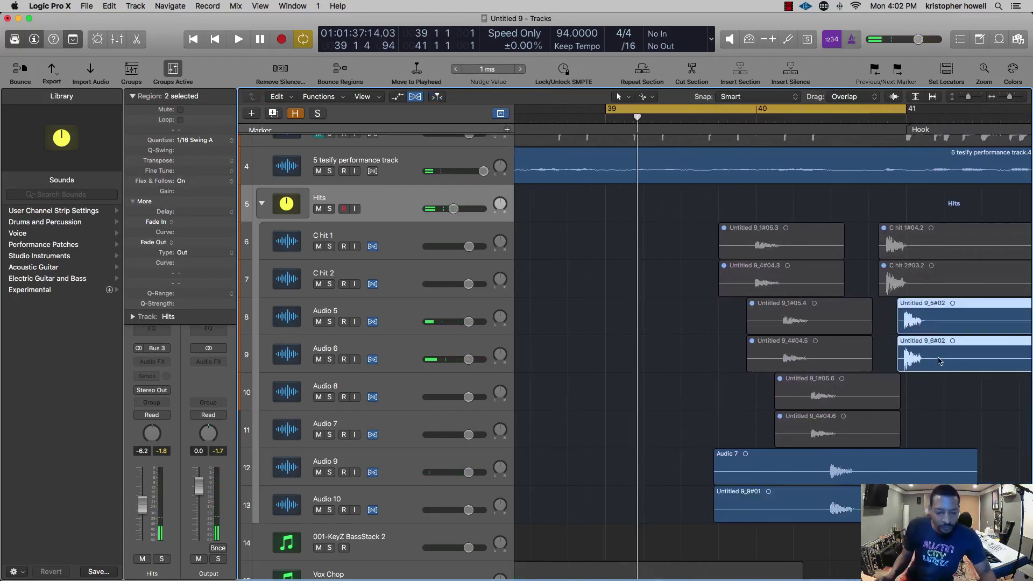
{"action": "key", "text": "ctrl+m"}
- Shift the muted Audio 5 and Audio 6 pair slightly later so its hit lands on bar 41, and play the cycle
{"action": "scroll", "coordinate": [947, 387], "scroll_direction": "up", "scroll_amount": 4}
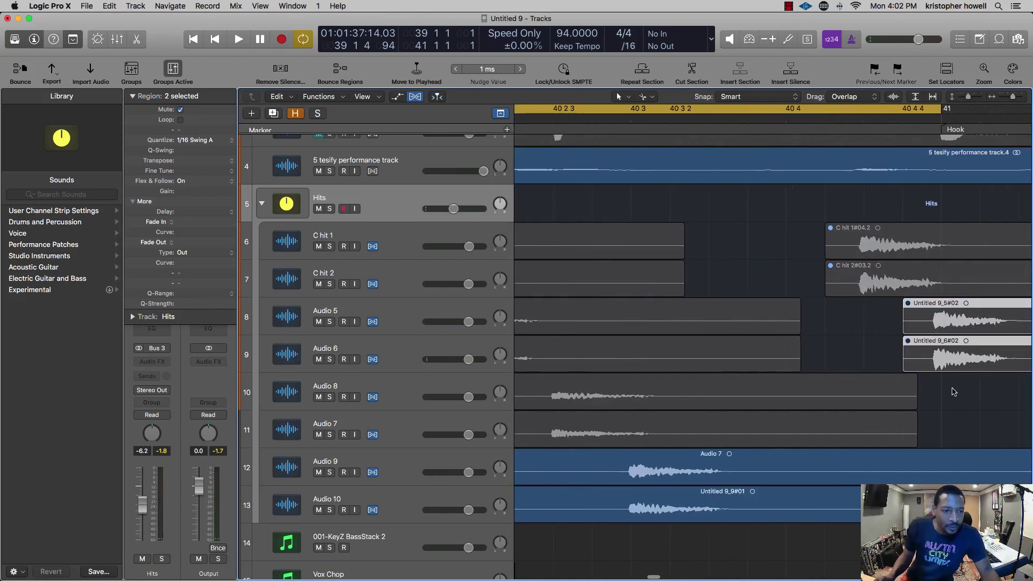
{"action": "left_click", "coordinate": [952, 392]}
{"action": "left_click", "coordinate": [955, 359]}
{"action": "left_click", "coordinate": [960, 326], "text": "shift"}
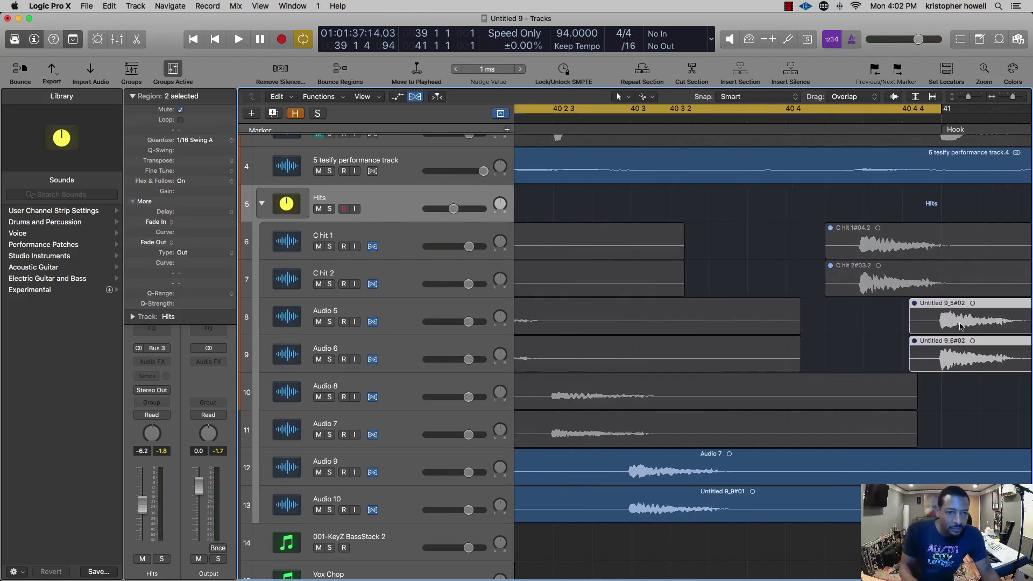
{"action": "scroll", "coordinate": [961, 326], "scroll_direction": "down", "scroll_amount": 4}
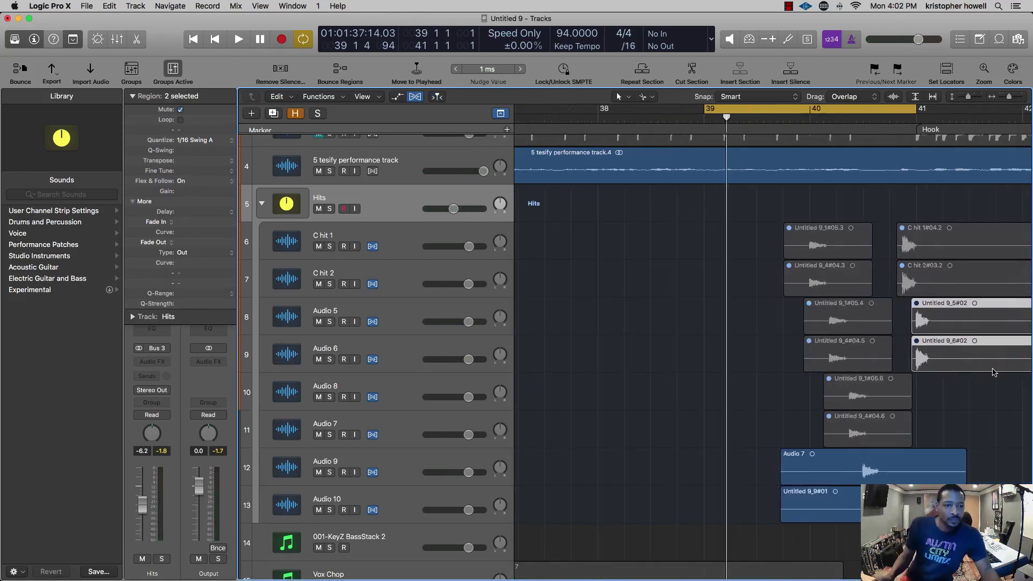
{"action": "key", "text": "space"}
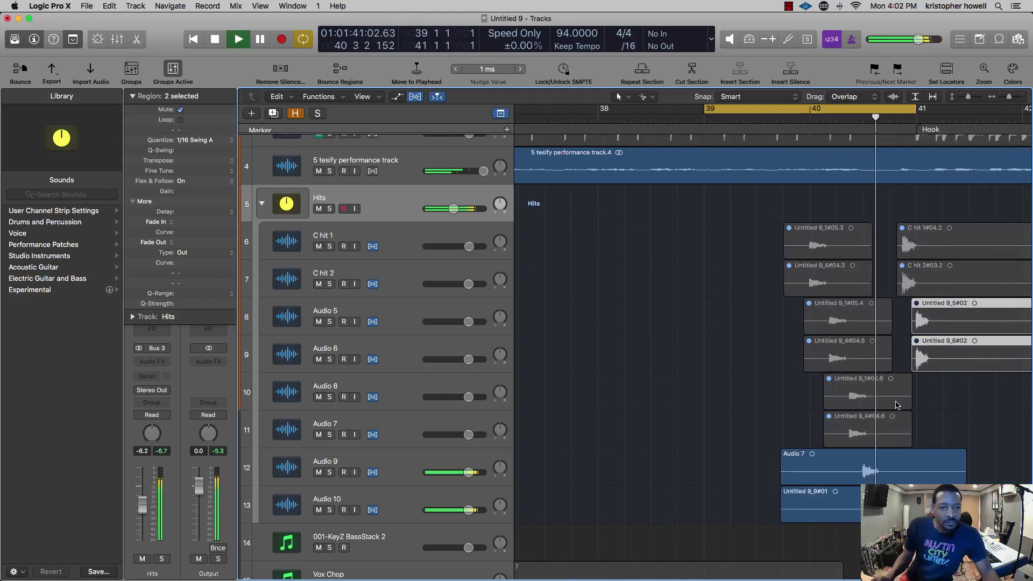
{"action": "key", "text": "space"}
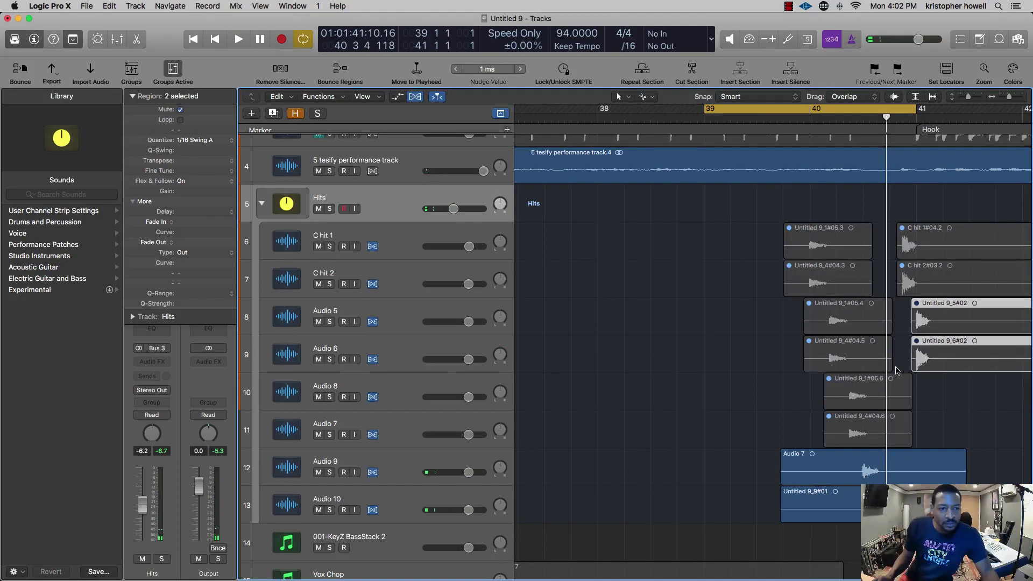
{"action": "key", "text": "space"}
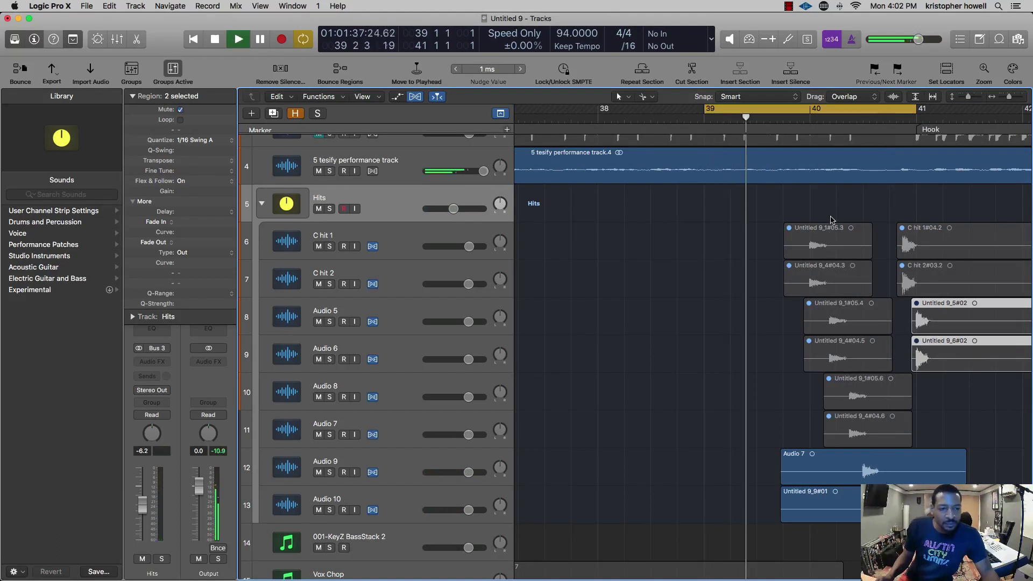
- Try to trim the silent start of the muted Untitled 9_1#05.4 region on the Audio 5 track
{"action": "left_click_drag", "start_coordinate": [831, 219], "coordinate": [828, 277]}
{"action": "key", "text": "super+Right"}
{"action": "key", "text": "super+Right"}
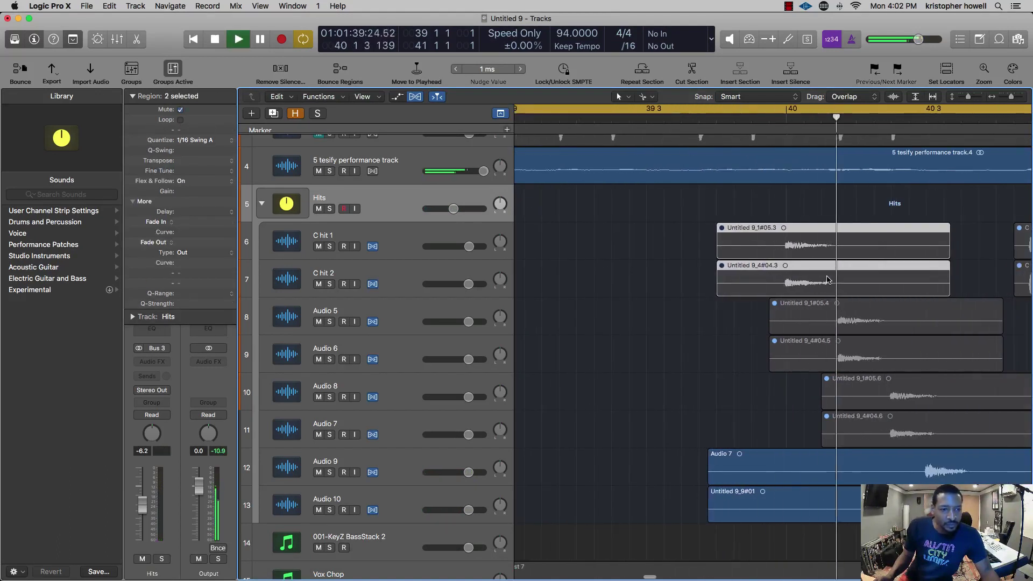
{"action": "key", "text": "space"}
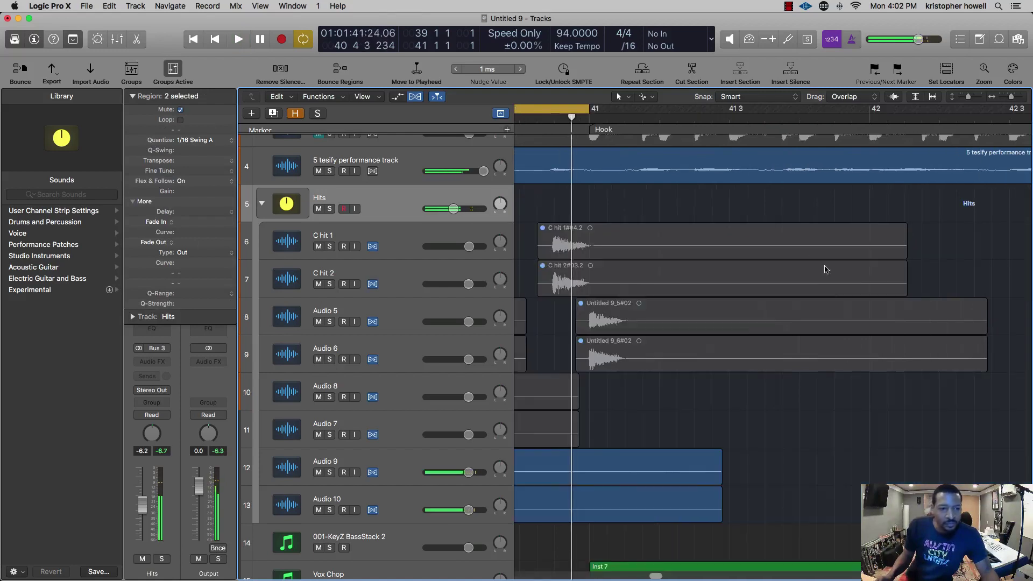
{"action": "scroll", "coordinate": [805, 283], "scroll_direction": "left", "scroll_amount": 8}
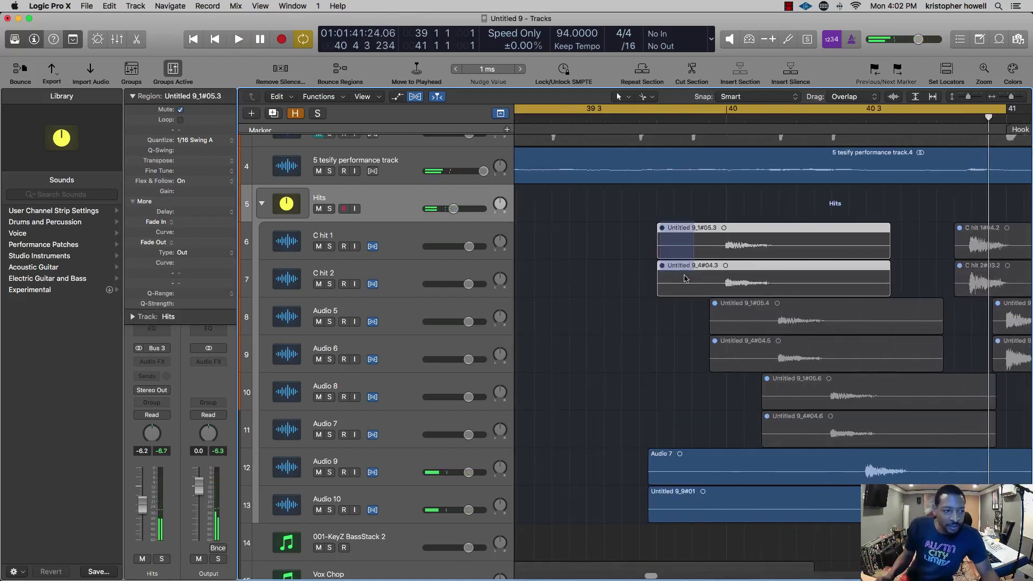
{"action": "left_click_drag", "start_coordinate": [713, 330], "coordinate": [776, 389]}
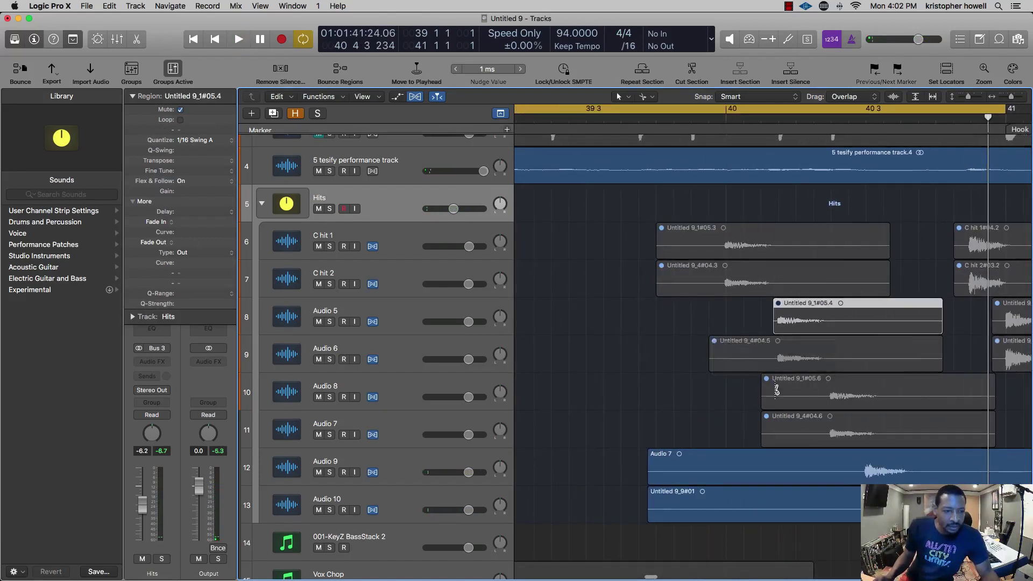
{"action": "key", "text": "super+z"}
- Unmute the four bar 40 hit regions on tracks Audio 5, 6, 8 and 7 and listen to them in the cycle
{"action": "left_click_drag", "start_coordinate": [636, 306], "coordinate": [821, 439]}
{"action": "key", "text": "space"}
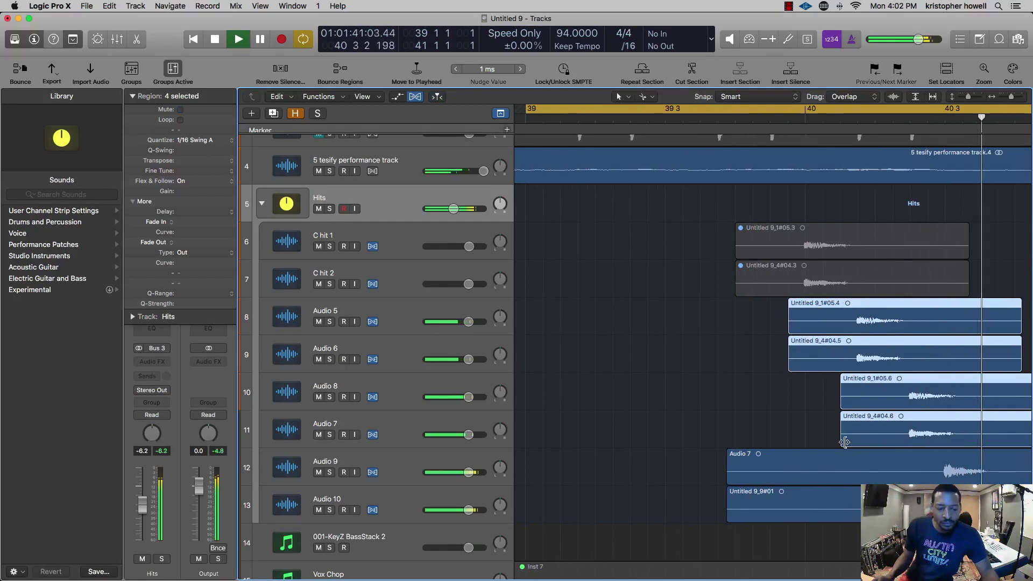
{"action": "key", "text": "space"}
{"action": "scroll", "coordinate": [845, 442], "scroll_direction": "right", "scroll_amount": 5}
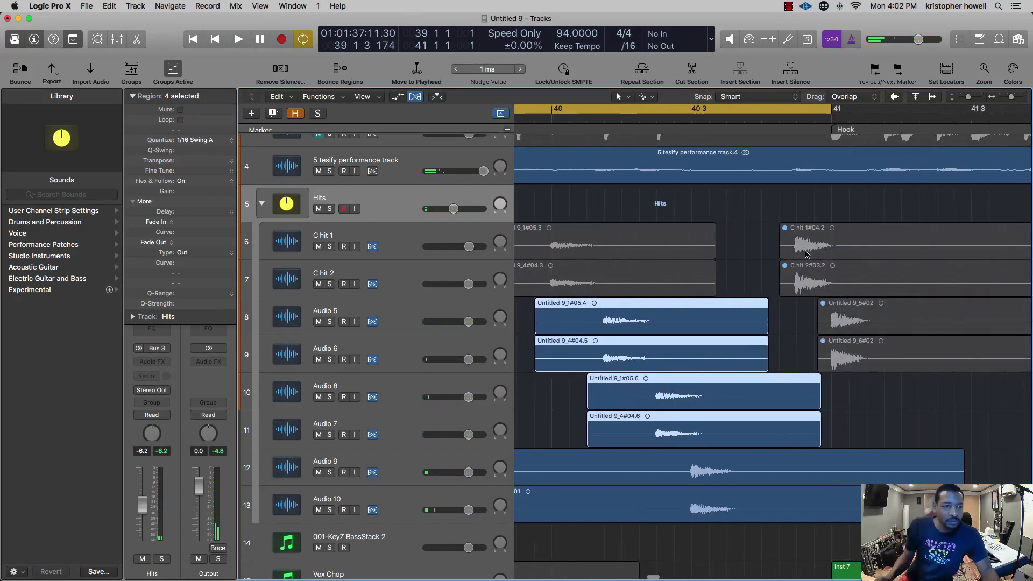
{"action": "scroll", "coordinate": [807, 253], "scroll_direction": "left", "scroll_amount": 5}
{"action": "scroll", "coordinate": [810, 379], "scroll_direction": "down", "scroll_amount": 1}
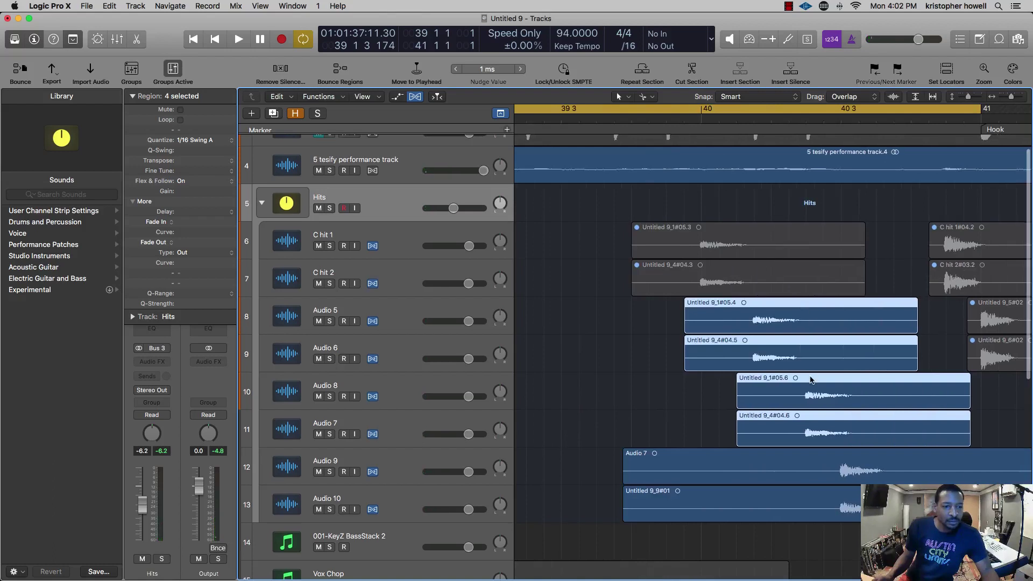
- Mute the four bar 40 hit regions on tracks Audio 5, 6, 8 and 7 again while playing the cycle
{"action": "left_click_drag", "start_coordinate": [633, 351], "coordinate": [773, 420]}
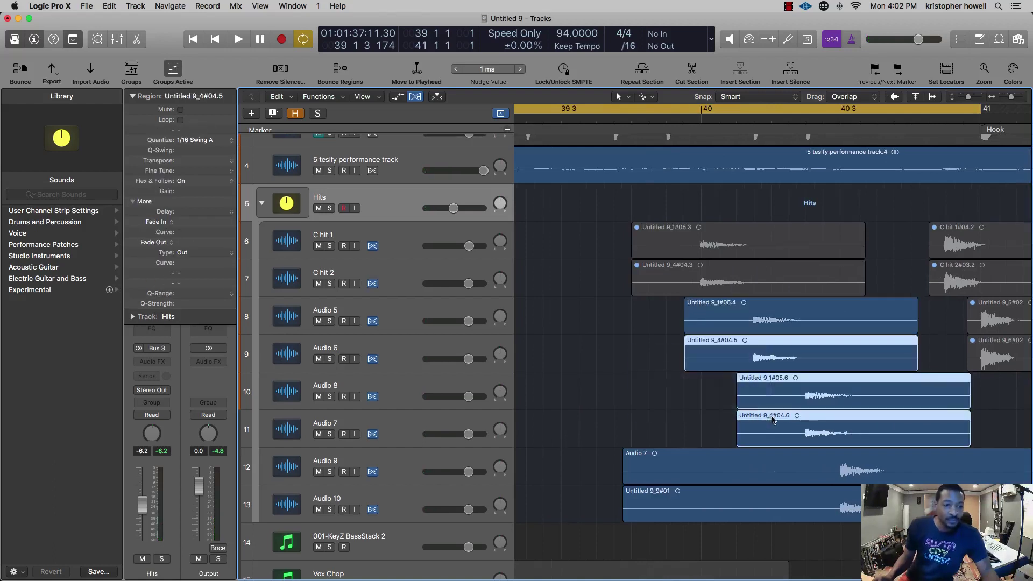
{"action": "key", "text": "ctrl+m"}
{"action": "key", "text": "space"}
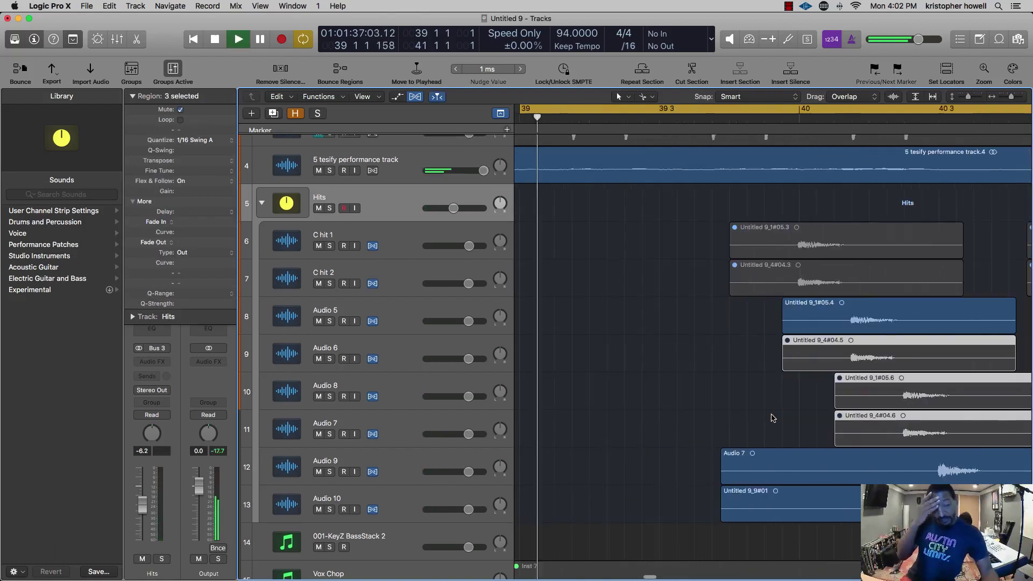
{"action": "left_click", "coordinate": [773, 418]}
{"action": "left_click", "coordinate": [797, 329]}
{"action": "key", "text": "ctrl+m"}
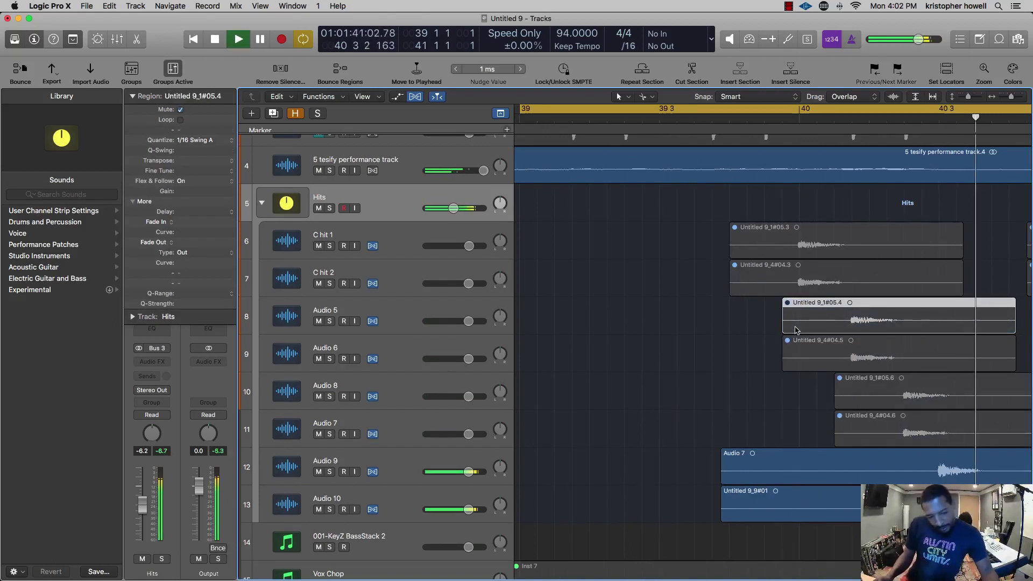
- Unmute the four hit regions around bar 41 on tracks C hit 1, C hit 2, Audio 5 and Audio 6, and play them
{"action": "key", "text": "space"}
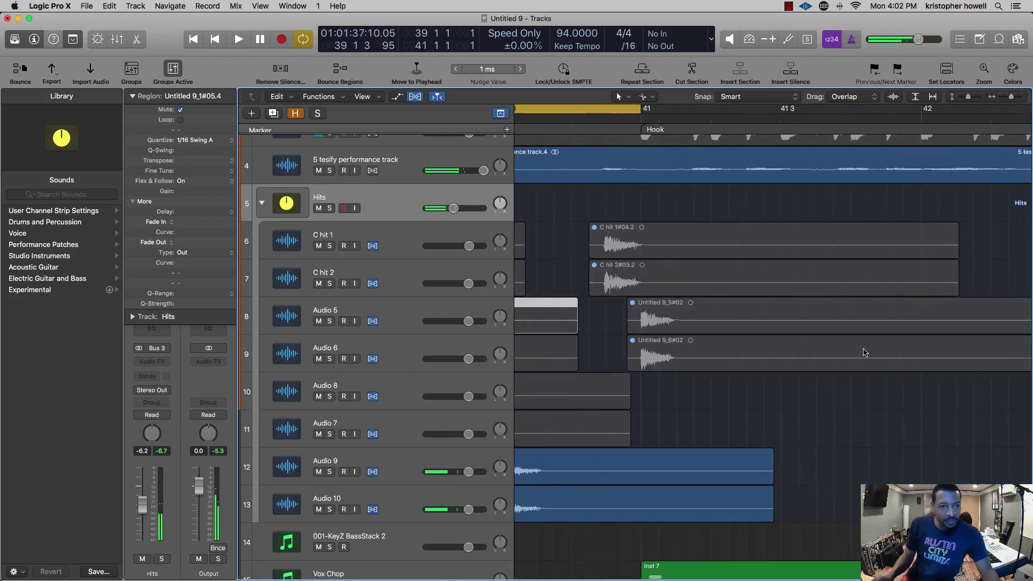
{"action": "left_click_drag", "start_coordinate": [556, 212], "coordinate": [682, 350]}
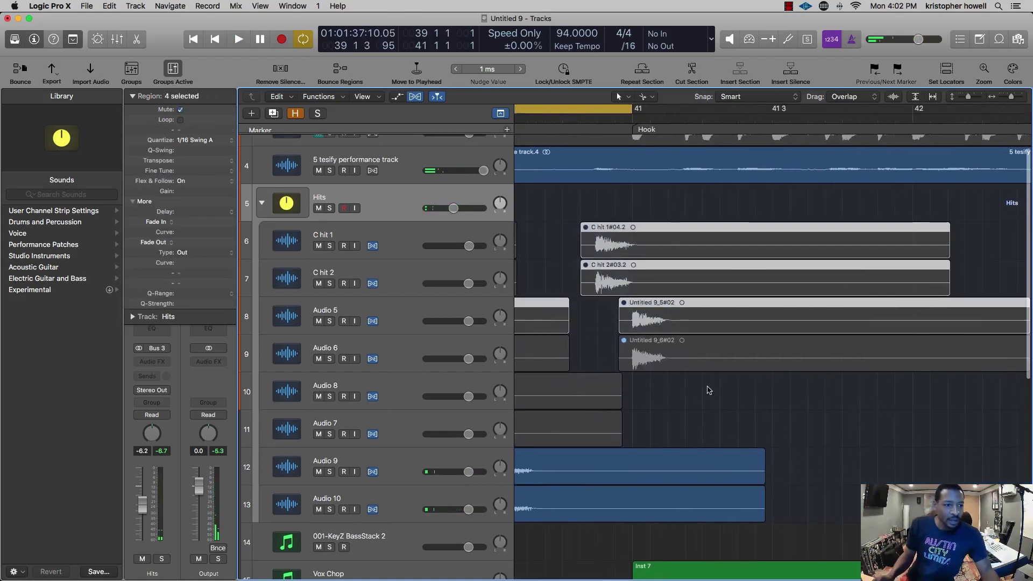
{"action": "left_click_drag", "start_coordinate": [703, 399], "coordinate": [699, 375]}
{"action": "left_click_drag", "start_coordinate": [679, 318], "coordinate": [648, 236]}
{"action": "key", "text": "ctrl+m"}
{"action": "key", "text": "space"}
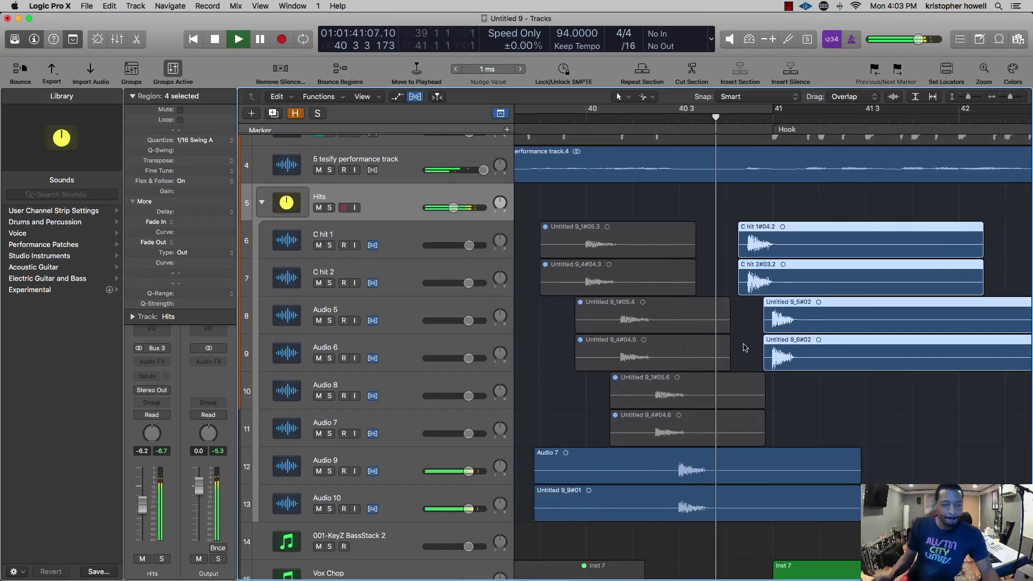
{"action": "key", "text": "space"}
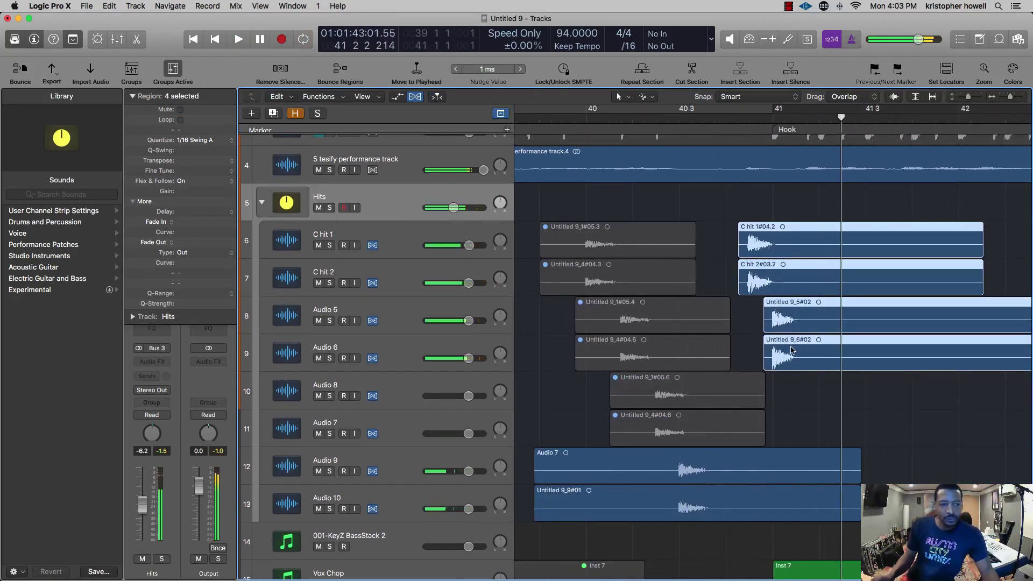
- Mute the C hit 1 and C hit 2 regions just before bar 41 and play the transition into the Hook
{"action": "key", "text": "super+Right"}
{"action": "key", "text": "super+Right"}
{"action": "key", "text": "super+Right"}
{"action": "scroll", "coordinate": [791, 350], "scroll_direction": "left", "scroll_amount": 5}
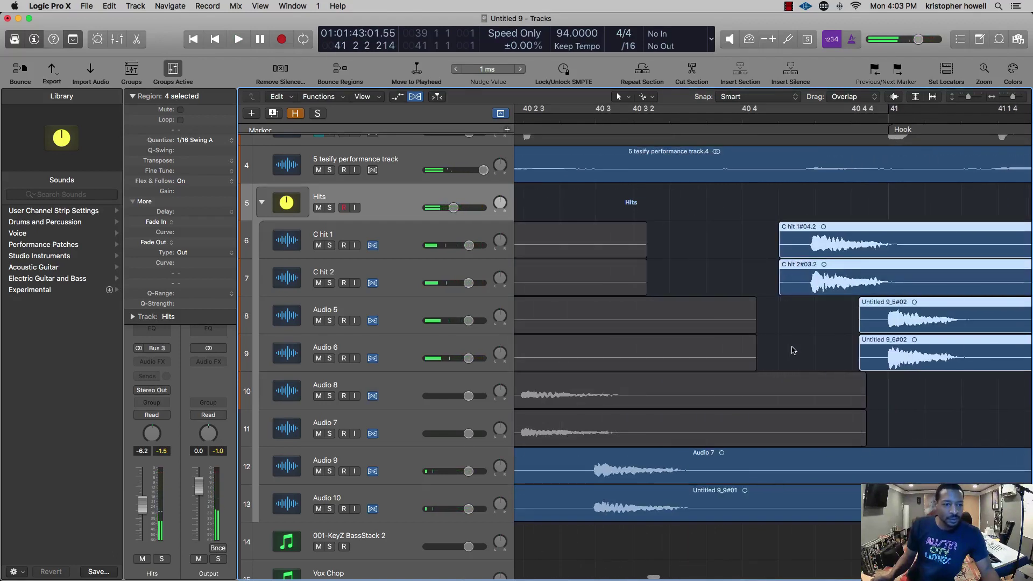
{"action": "left_click", "coordinate": [807, 330], "text": "ctrl+alt"}
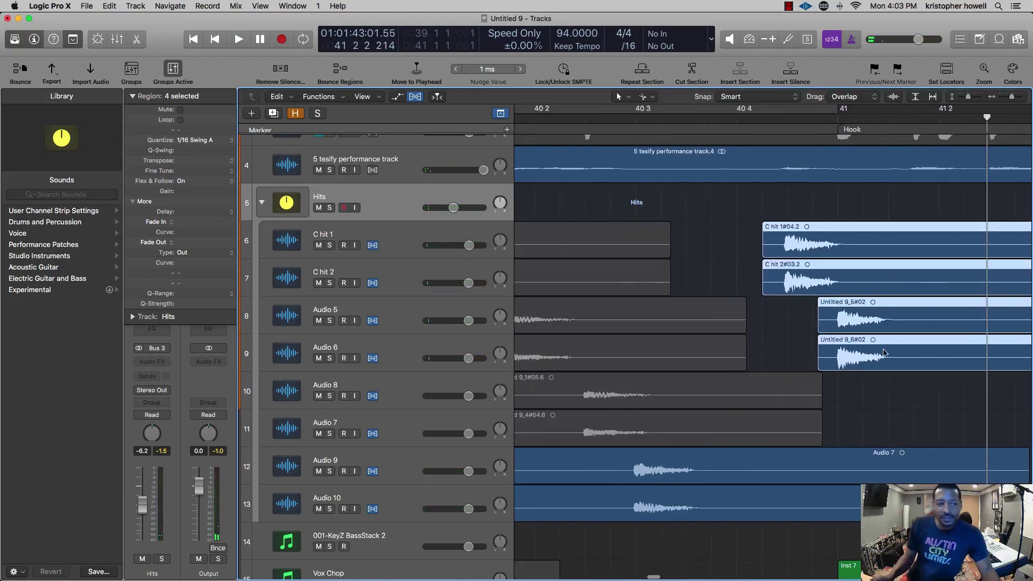
{"action": "key", "text": "super+Left"}
{"action": "scroll", "coordinate": [861, 352], "scroll_direction": "right", "scroll_amount": 5}
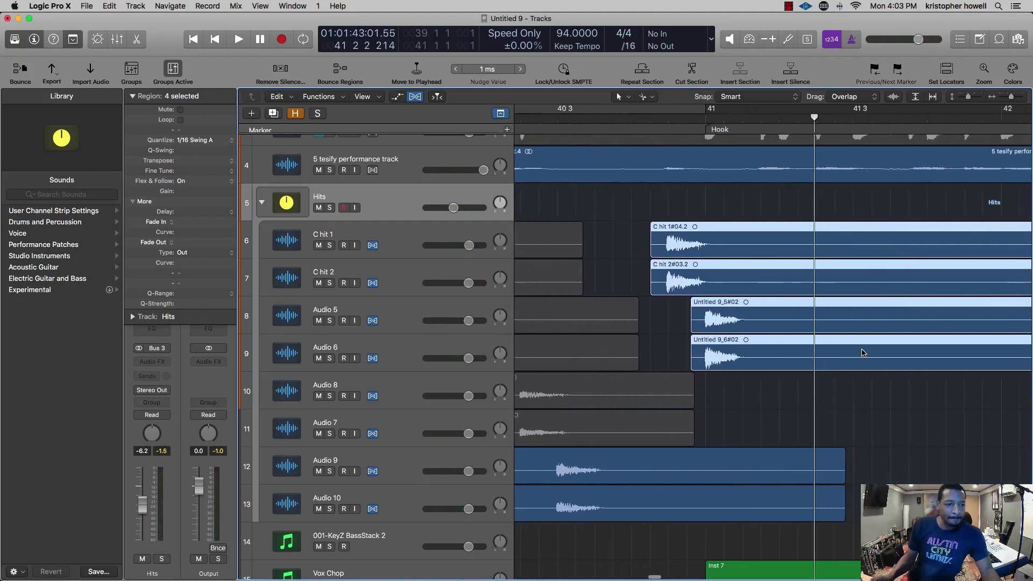
{"action": "key", "text": "super+Left"}
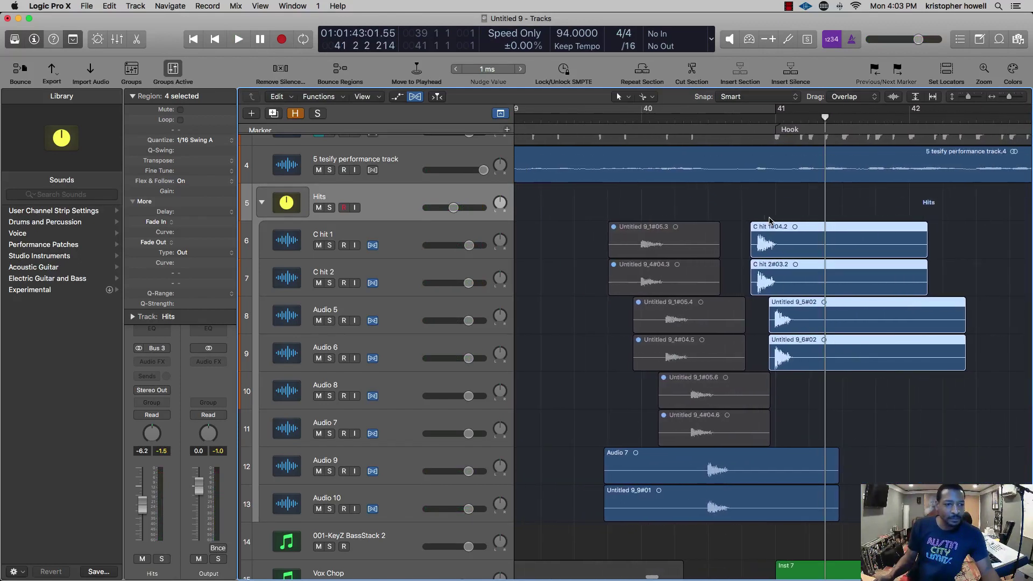
{"action": "left_click_drag", "start_coordinate": [782, 202], "coordinate": [763, 277]}
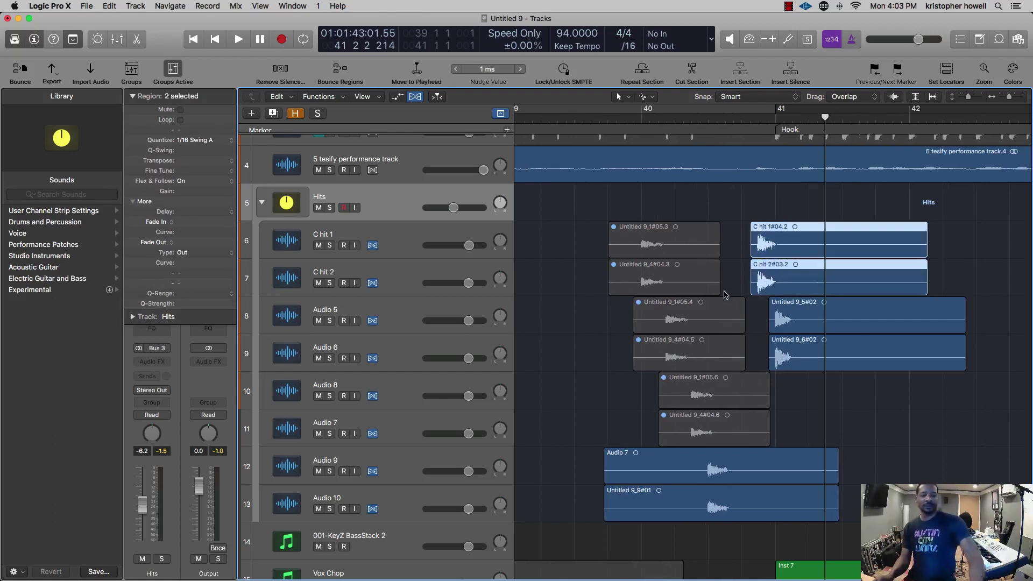
{"action": "key", "text": "ctrl+m"}
{"action": "key", "text": "z"}
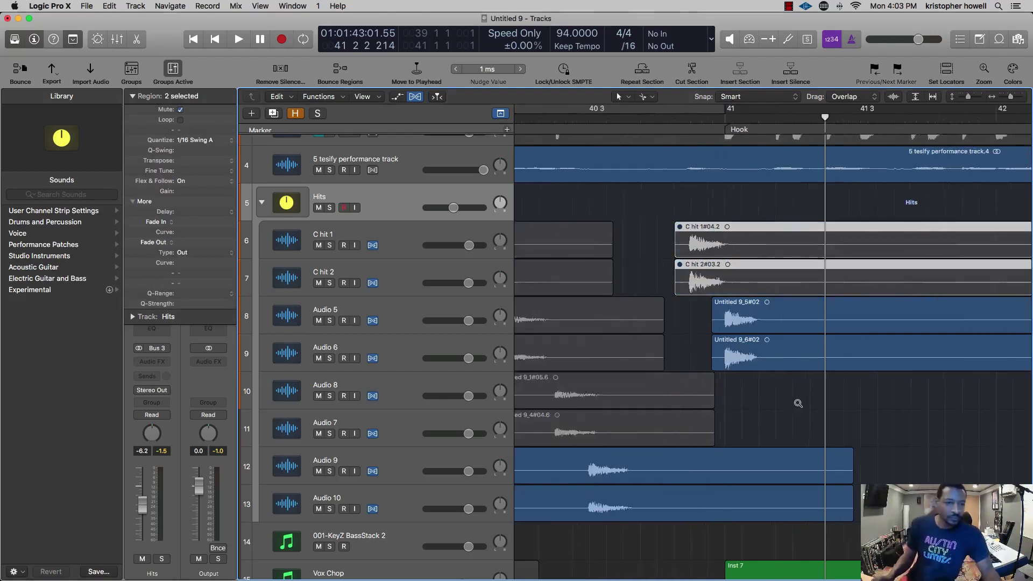
{"action": "scroll", "coordinate": [794, 400], "scroll_direction": "left", "scroll_amount": 10}
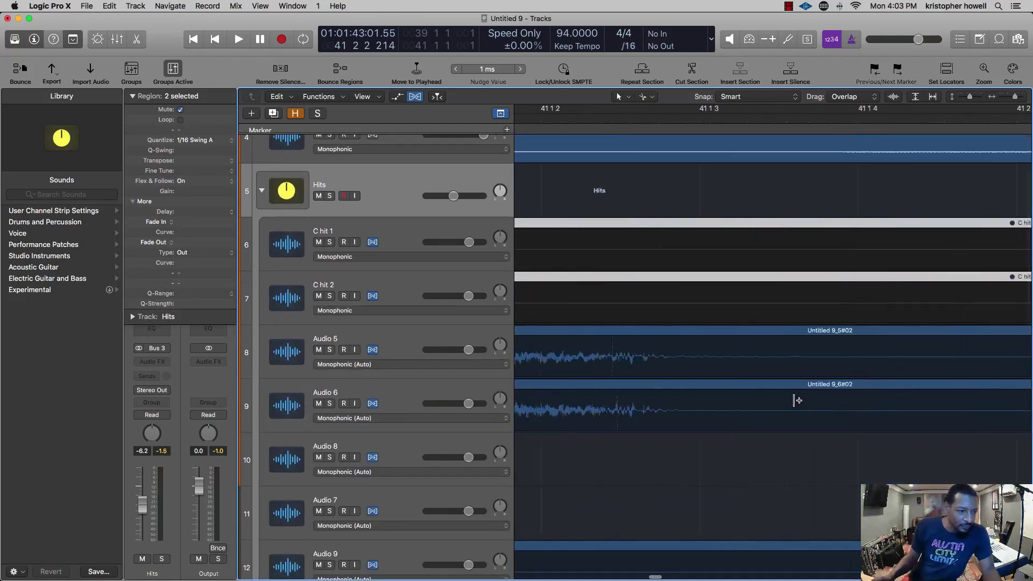
{"action": "key", "text": "space"}
{"action": "left_click", "coordinate": [805, 441], "text": "ctrl+alt"}
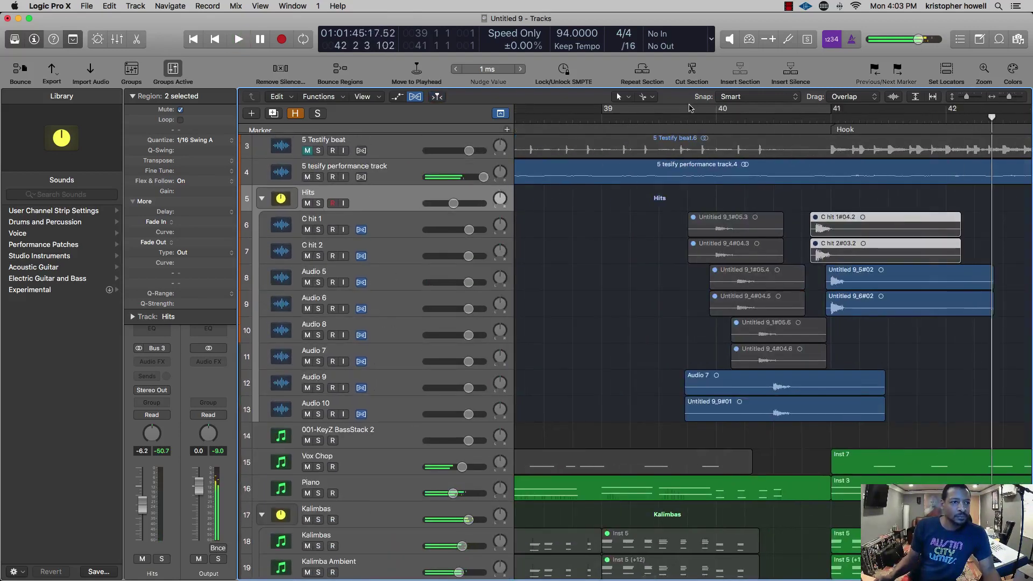
{"action": "key", "text": "space"}
- Turn on the cycle over bars 39 to 41 and listen to the instruments in the transition
{"action": "scroll", "coordinate": [690, 108], "scroll_direction": "left", "scroll_amount": 10}
{"action": "left_click", "coordinate": [693, 110]}
{"action": "key", "text": "space"}
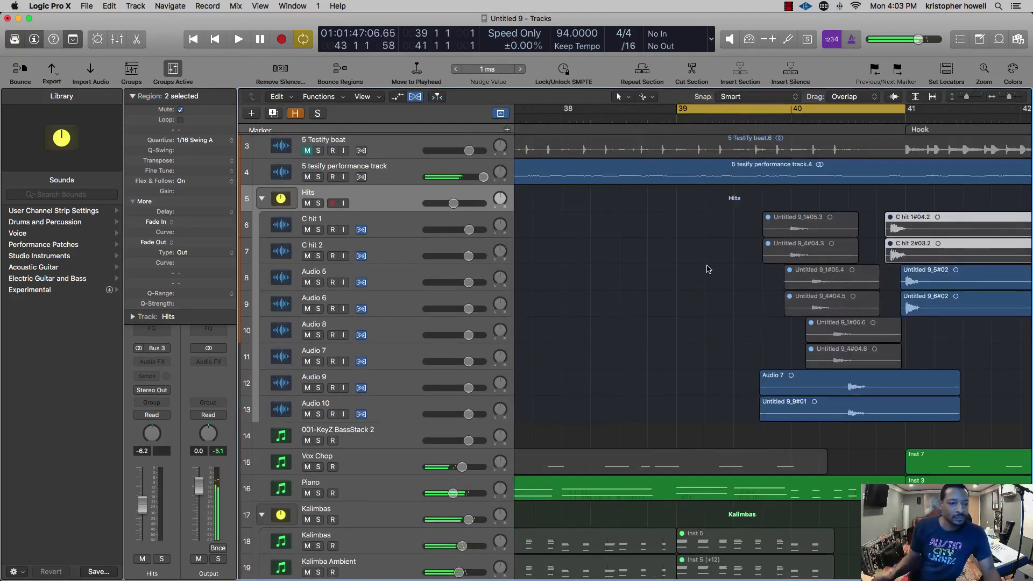
{"action": "key", "text": "space"}
{"action": "scroll", "coordinate": [708, 269], "scroll_direction": "down", "scroll_amount": 6}
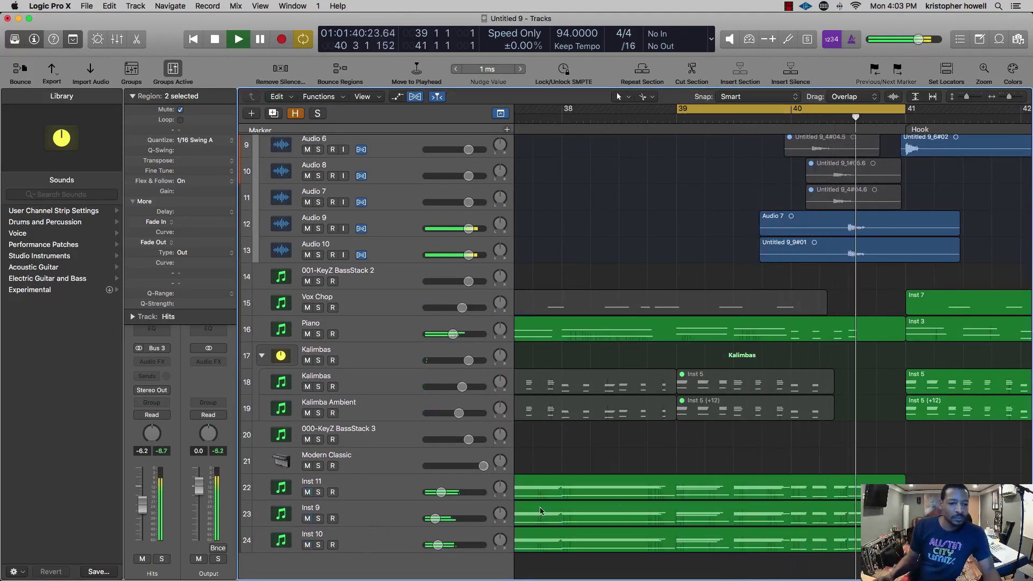
- Delete the Inst 9 region at bar 37 on the Inst 11 track and play the cycle
{"action": "key", "text": "super+Left"}
{"action": "key", "text": "super+Left"}
{"action": "key", "text": "space"}
{"action": "left_click", "coordinate": [879, 482]}
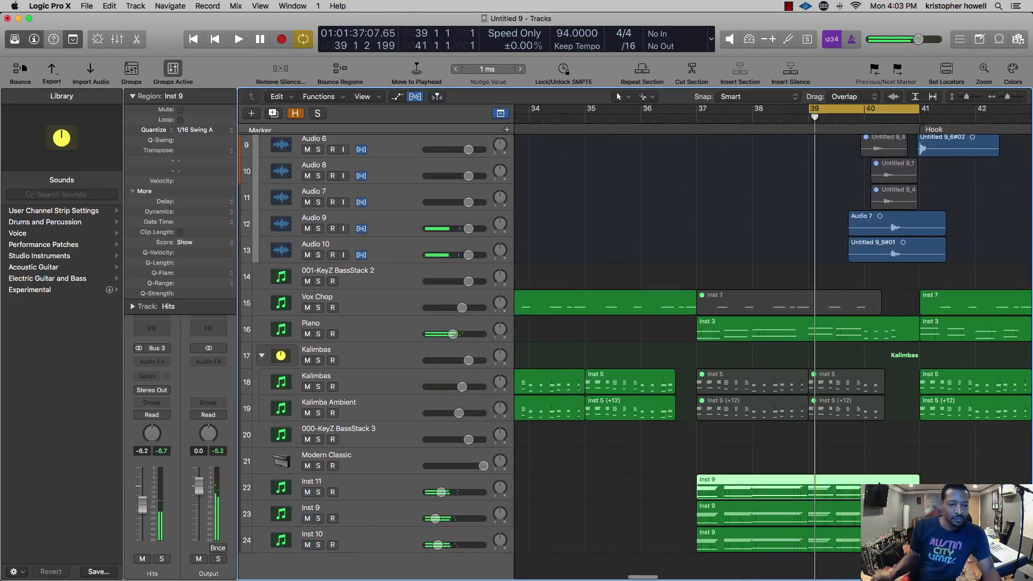
{"action": "key", "text": "Delete"}
{"action": "key", "text": "space"}
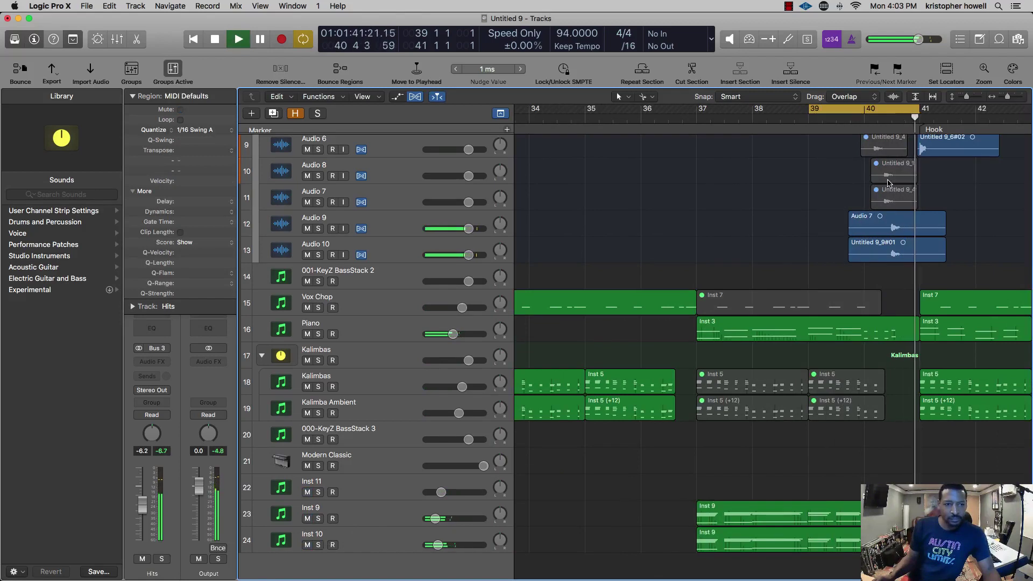
- Extend the end of the cycle to about bar 42 and listen to the move into the Hook
{"action": "left_click_drag", "start_coordinate": [919, 109], "coordinate": [981, 122]}
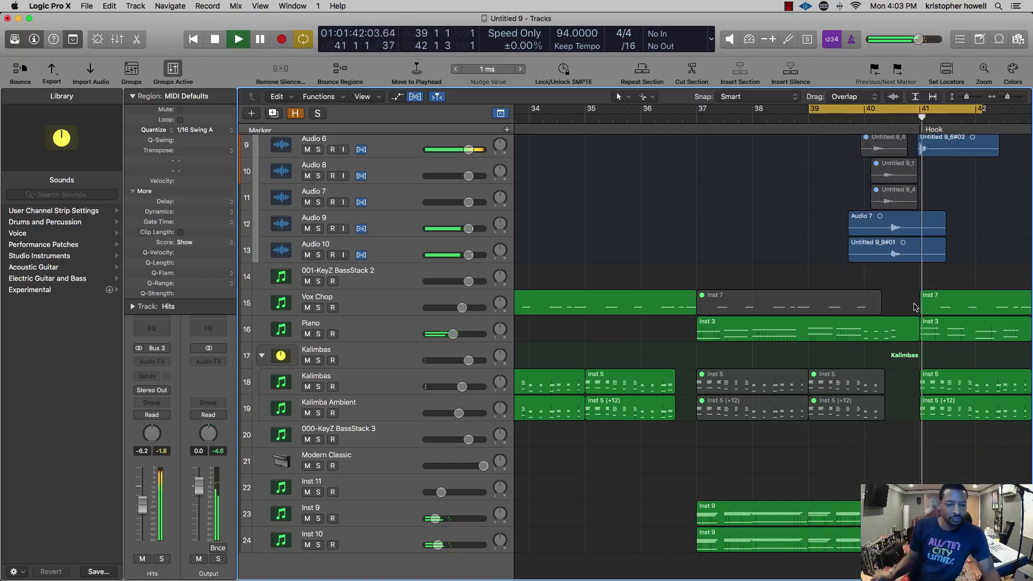
{"action": "scroll", "coordinate": [948, 294], "scroll_direction": "up", "scroll_amount": 5}
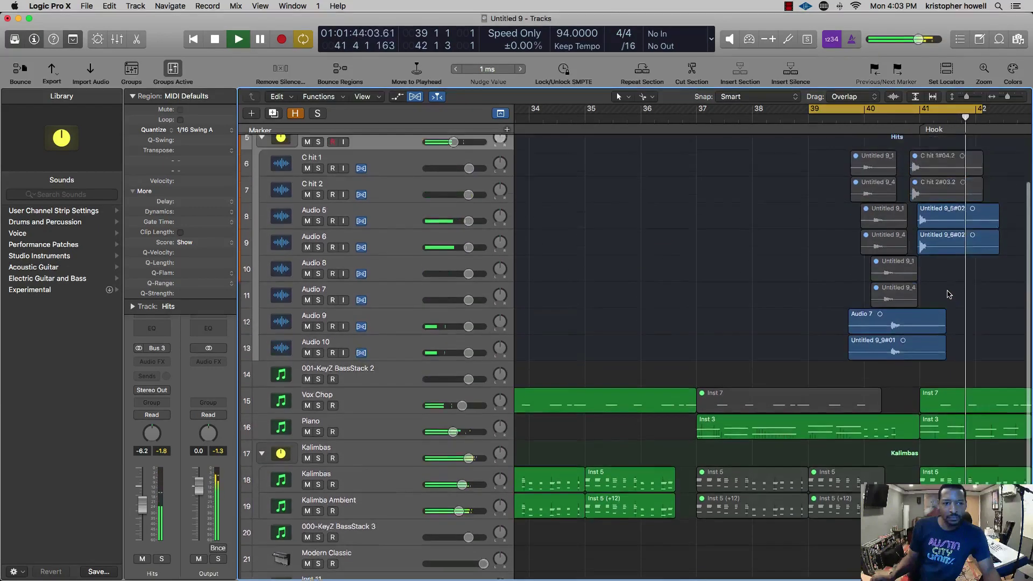
{"action": "key", "text": "super+Right"}
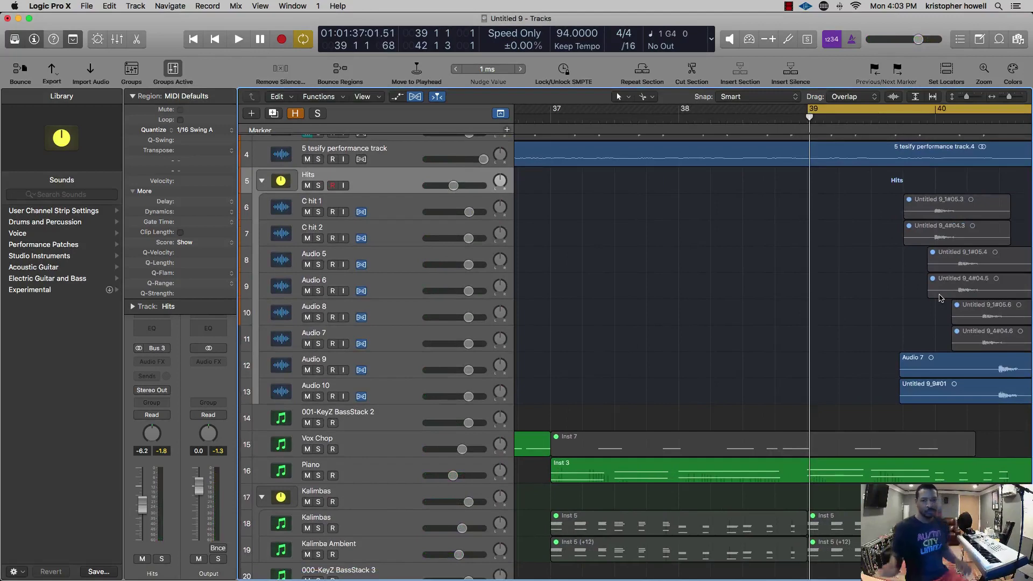
{"action": "key", "text": "super+Left"}
{"action": "key", "text": "super+Left"}
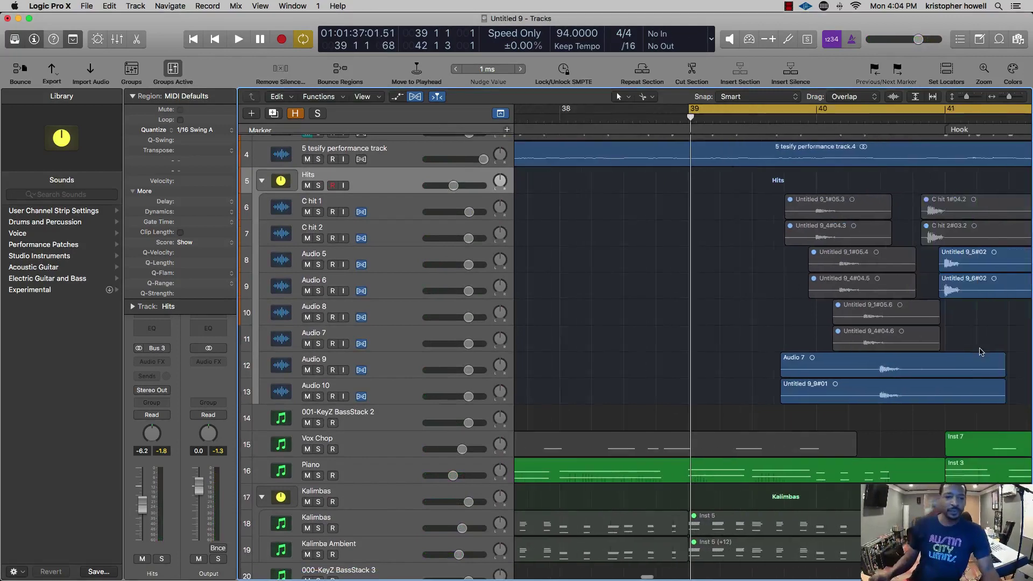
{"action": "scroll", "coordinate": [962, 353], "scroll_direction": "left", "scroll_amount": 5}
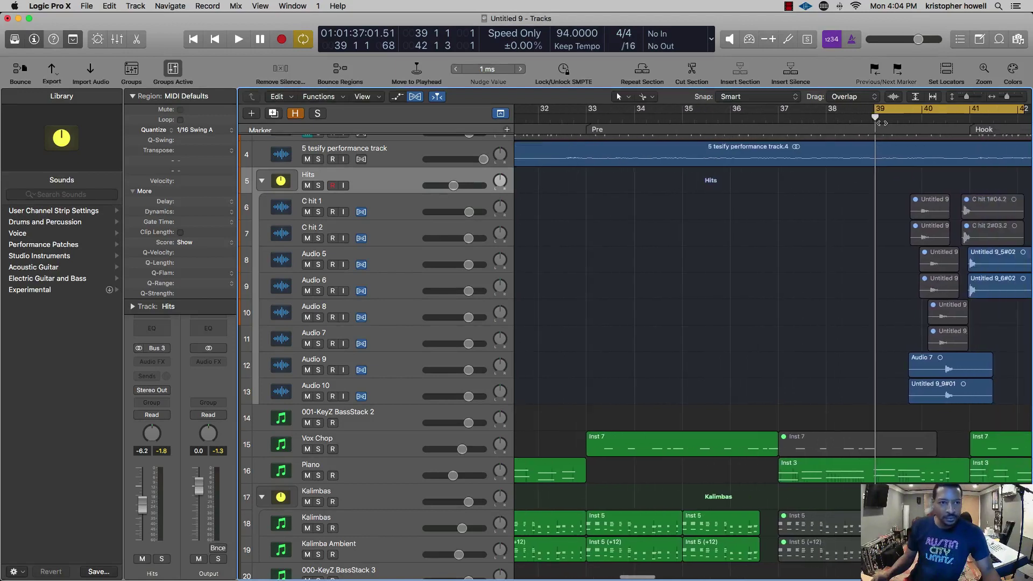
- Turn off the cycle and play the arrangement from the start of the Pre section at bar 33 into the Hook
{"action": "left_click_drag", "start_coordinate": [892, 106], "coordinate": [827, 130]}
{"action": "scroll", "coordinate": [830, 130], "scroll_direction": "up", "scroll_amount": 2}
{"action": "scroll", "coordinate": [833, 131], "scroll_direction": "down", "scroll_amount": 5}
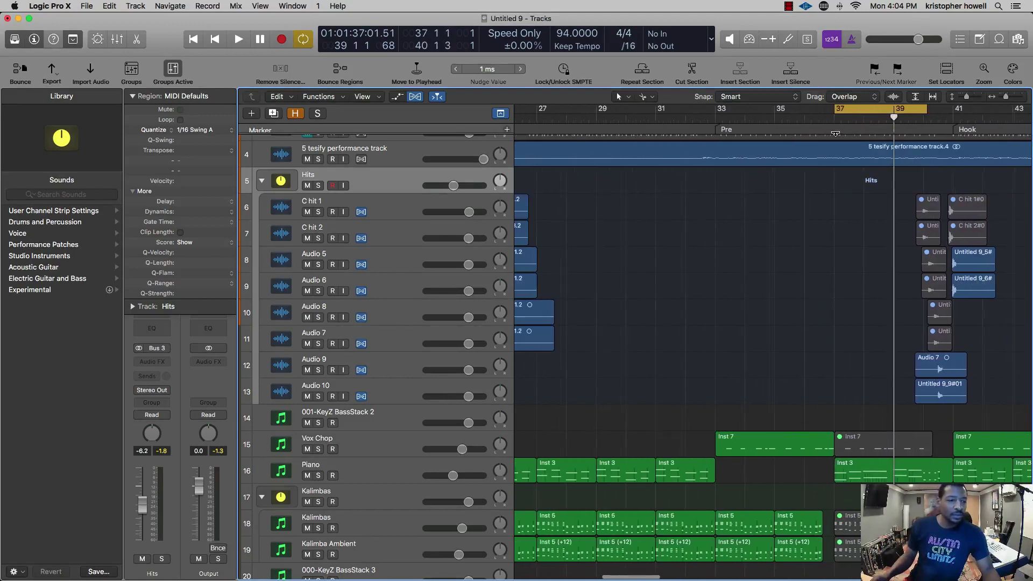
{"action": "double_click", "coordinate": [694, 118]}
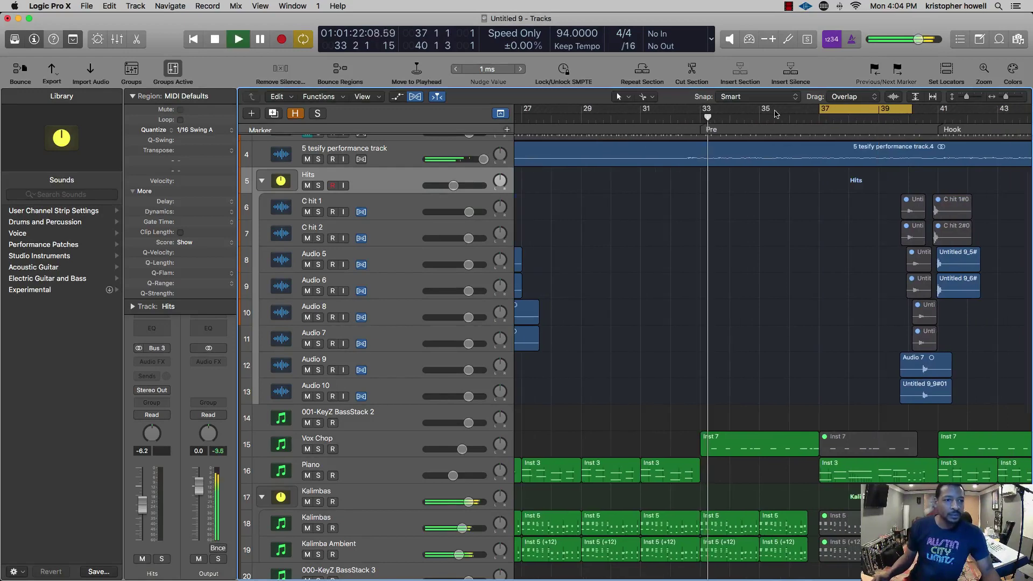
{"action": "left_click", "coordinate": [870, 109]}
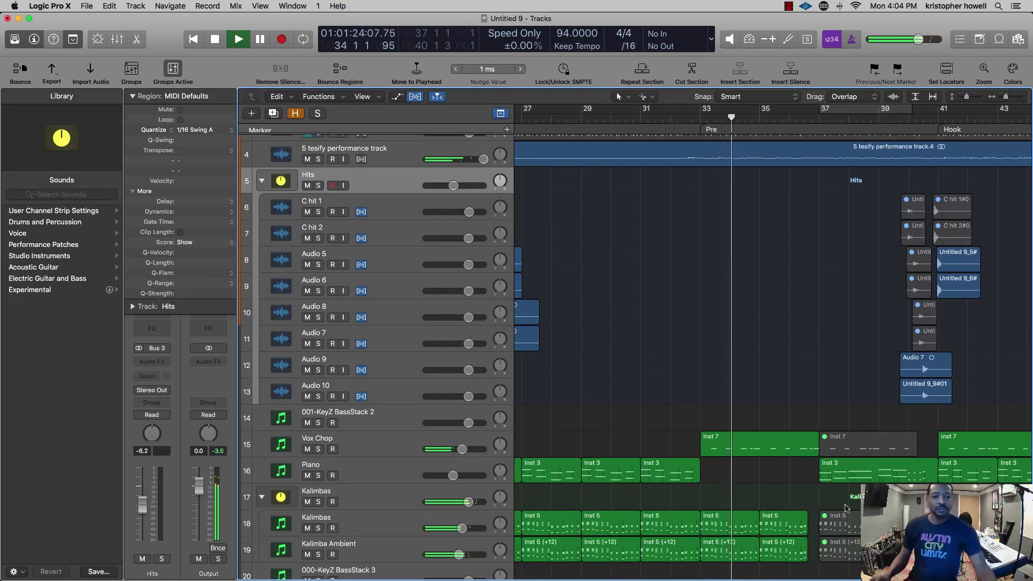
{"action": "scroll", "coordinate": [839, 468], "scroll_direction": "down", "scroll_amount": 3}
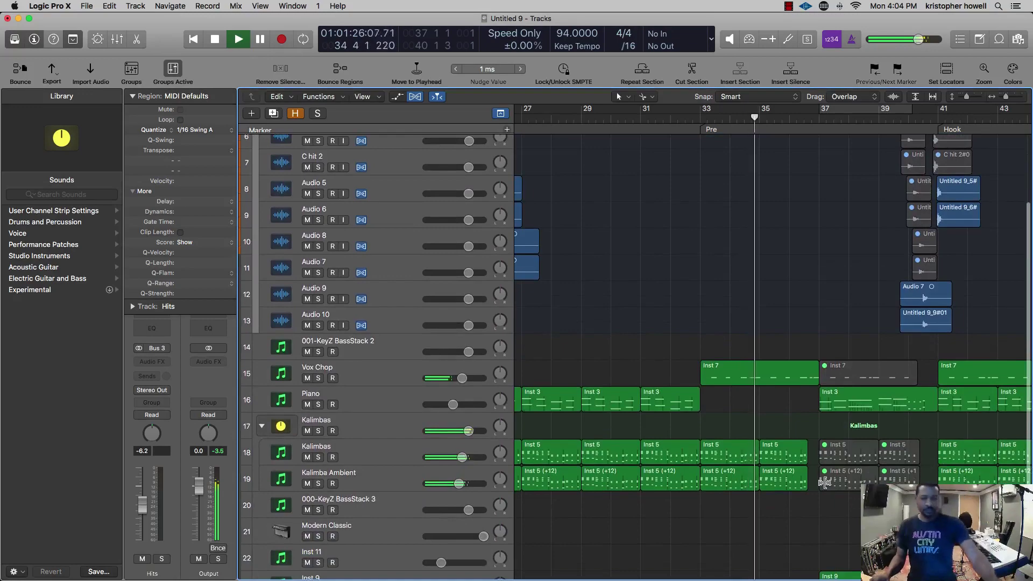
{"action": "scroll", "coordinate": [824, 483], "scroll_direction": "down", "scroll_amount": 5}
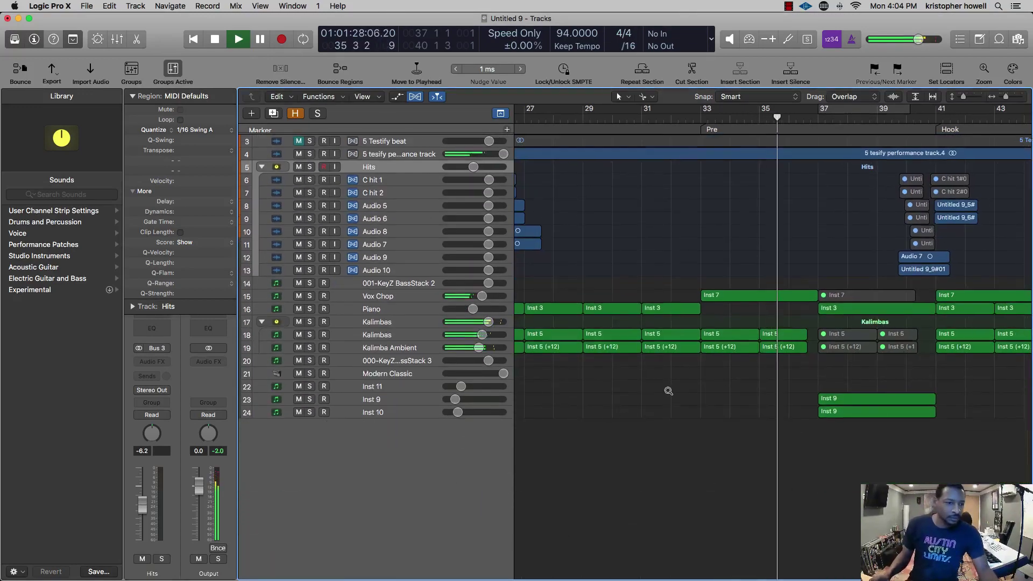
{"action": "scroll", "coordinate": [668, 391], "scroll_direction": "up", "scroll_amount": 5}
{"action": "scroll", "coordinate": [669, 390], "scroll_direction": "left", "scroll_amount": 3}
{"action": "scroll", "coordinate": [669, 391], "scroll_direction": "down", "scroll_amount": 5}
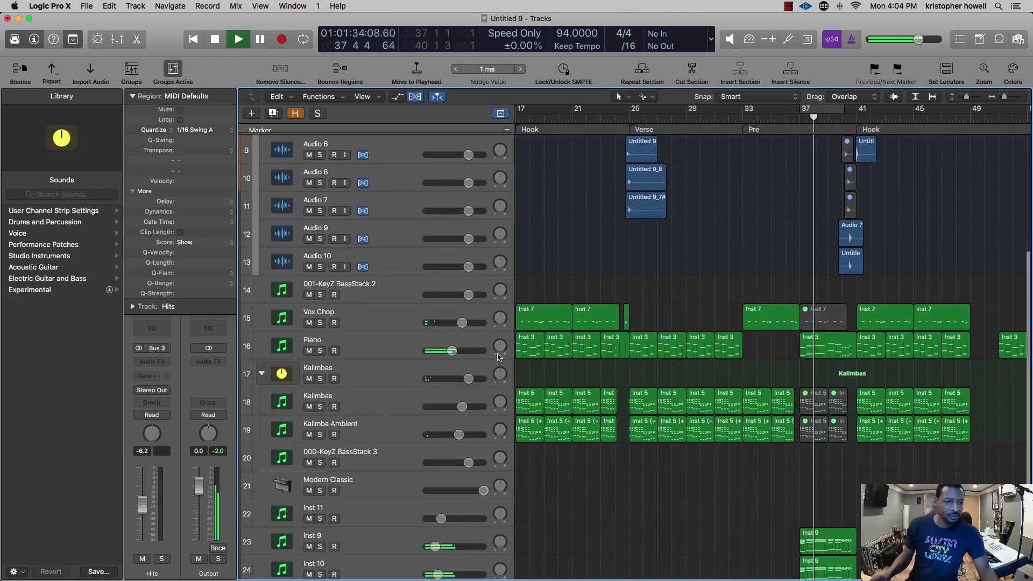
{"action": "scroll", "coordinate": [498, 357], "scroll_direction": "down", "scroll_amount": 1}
{"action": "scroll", "coordinate": [619, 349], "scroll_direction": "down", "scroll_amount": 1}
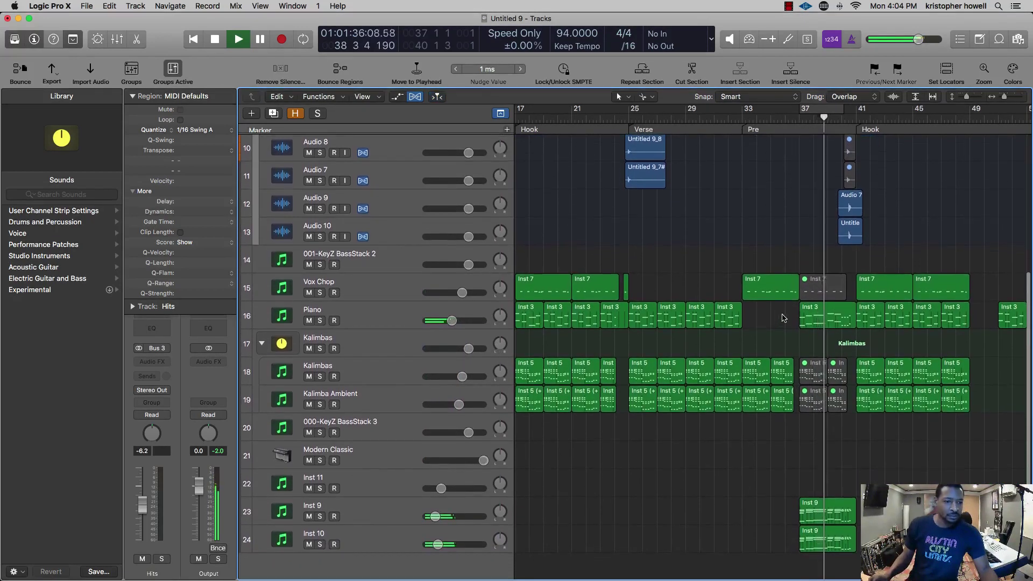
- Examine the notes of the Piano track's Inst 3 region at bar 37 in the Piano Roll, selecting its first four notes
{"action": "left_click", "coordinate": [809, 315]}
{"action": "double_click", "coordinate": [808, 316]}
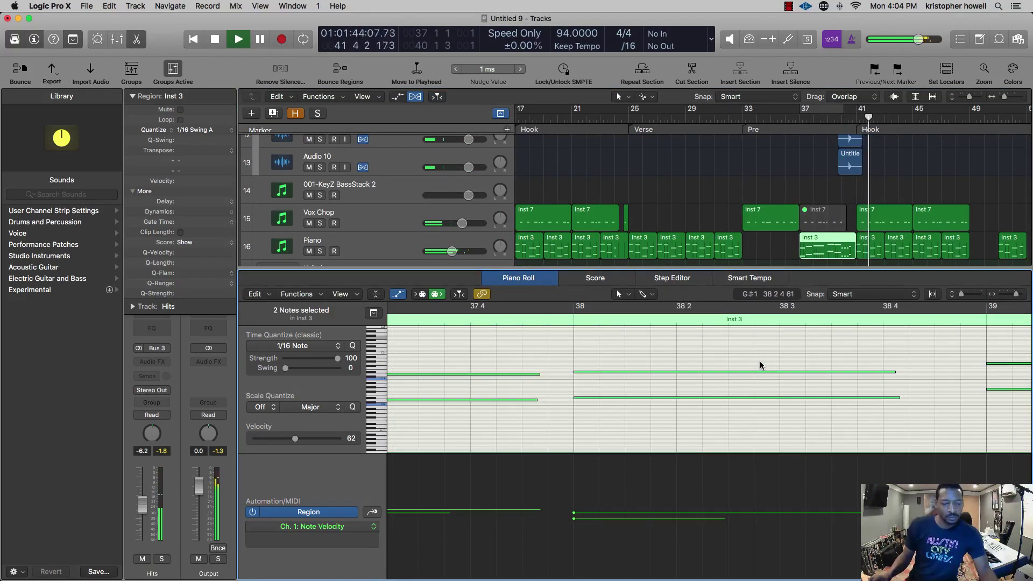
{"action": "scroll", "coordinate": [650, 401], "scroll_direction": "down", "scroll_amount": 6}
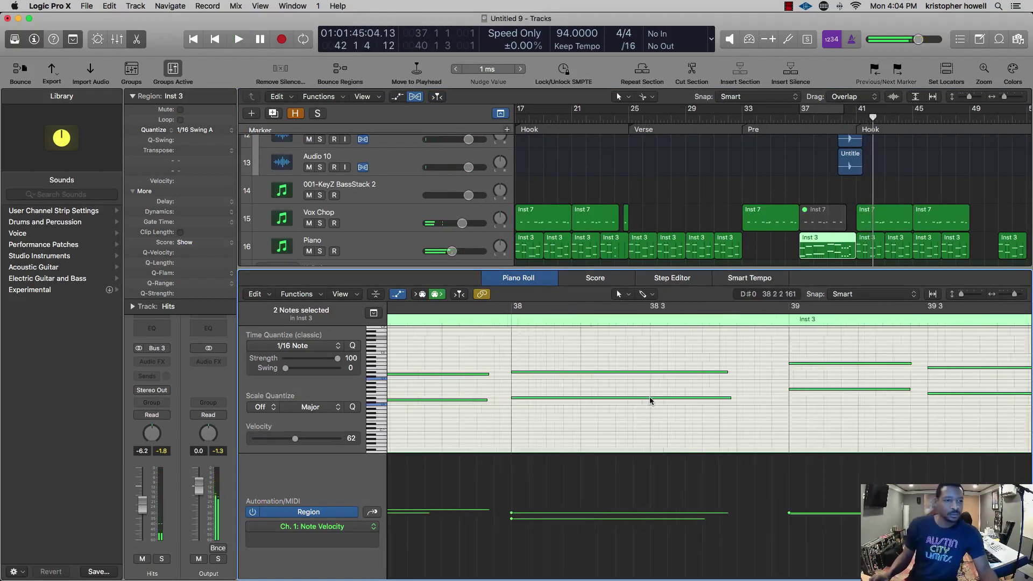
{"action": "scroll", "coordinate": [699, 394], "scroll_direction": "left", "scroll_amount": 5}
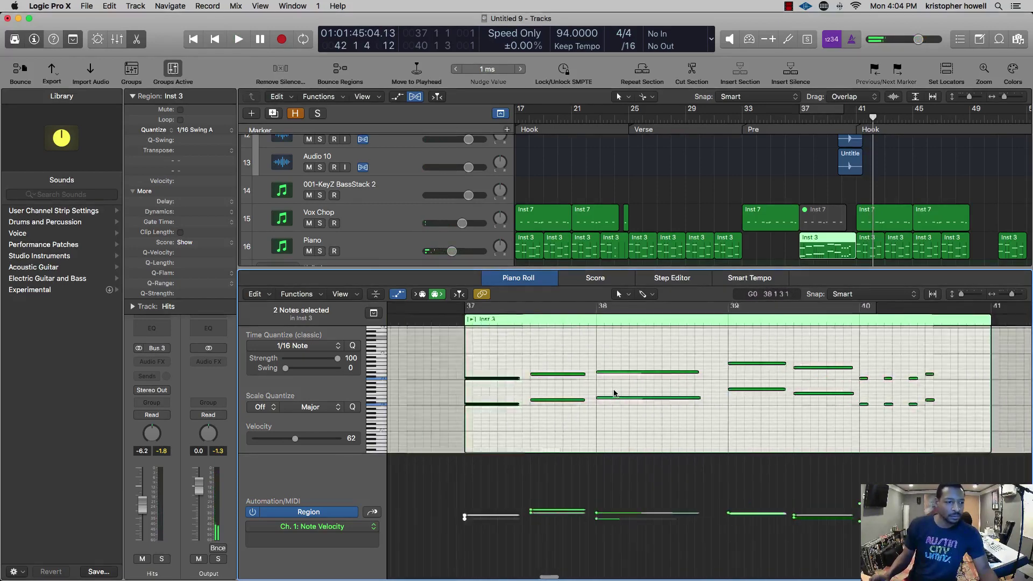
{"action": "left_click_drag", "start_coordinate": [632, 418], "coordinate": [726, 400]}
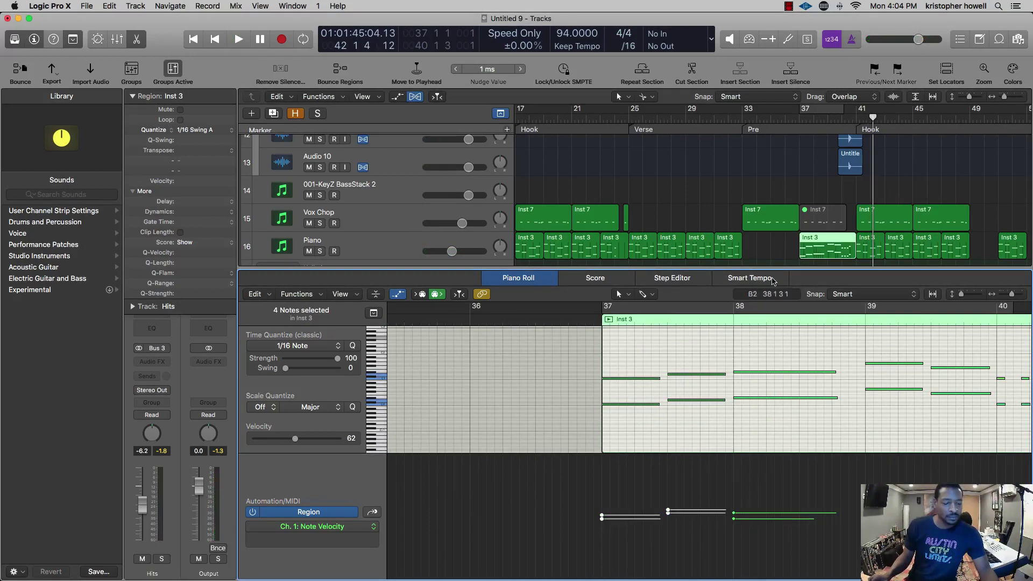
{"action": "key", "text": "p"}
- Unmute the C hit 1 and C hit 2 regions that start just before bar 41
{"action": "scroll", "coordinate": [790, 276], "scroll_direction": "up", "scroll_amount": 8}
{"action": "scroll", "coordinate": [838, 273], "scroll_direction": "right", "scroll_amount": 2}
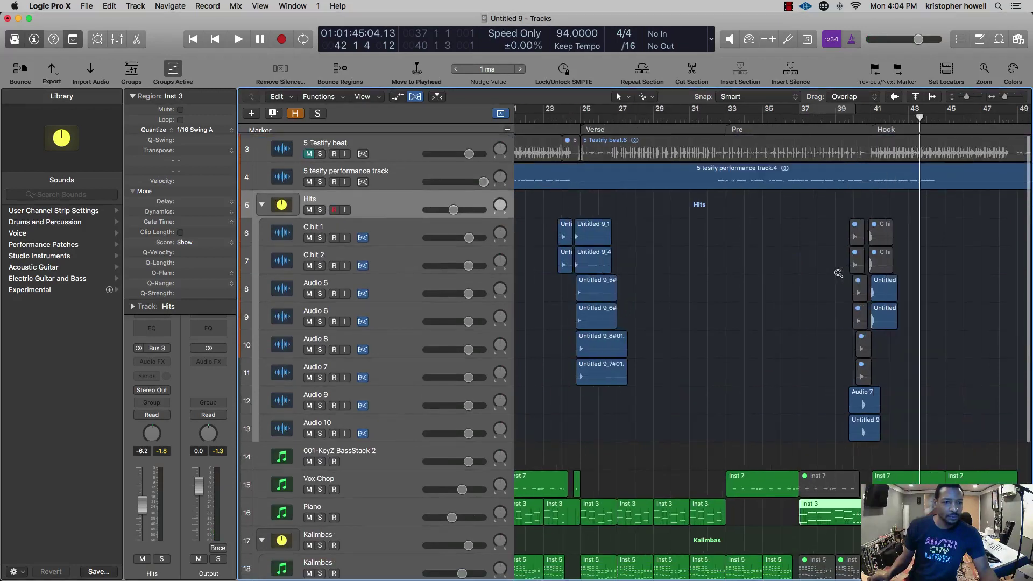
{"action": "scroll", "coordinate": [839, 273], "scroll_direction": "right", "scroll_amount": 3}
{"action": "scroll", "coordinate": [839, 275], "scroll_direction": "right", "scroll_amount": 5}
{"action": "left_click_drag", "start_coordinate": [826, 207], "coordinate": [785, 256]}
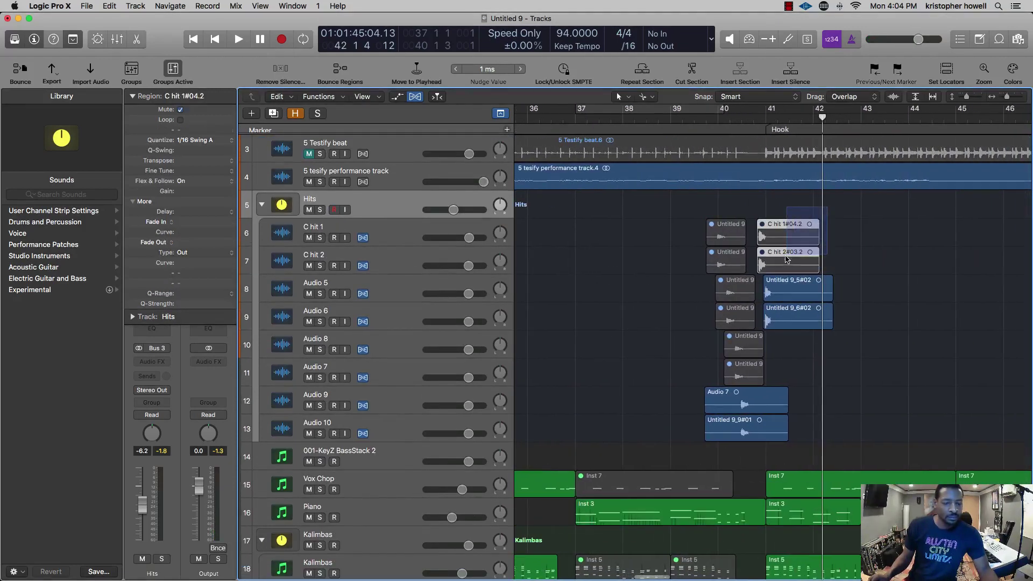
{"action": "key", "text": "ctrl+m"}
{"action": "scroll", "coordinate": [789, 257], "scroll_direction": "up", "scroll_amount": 5}
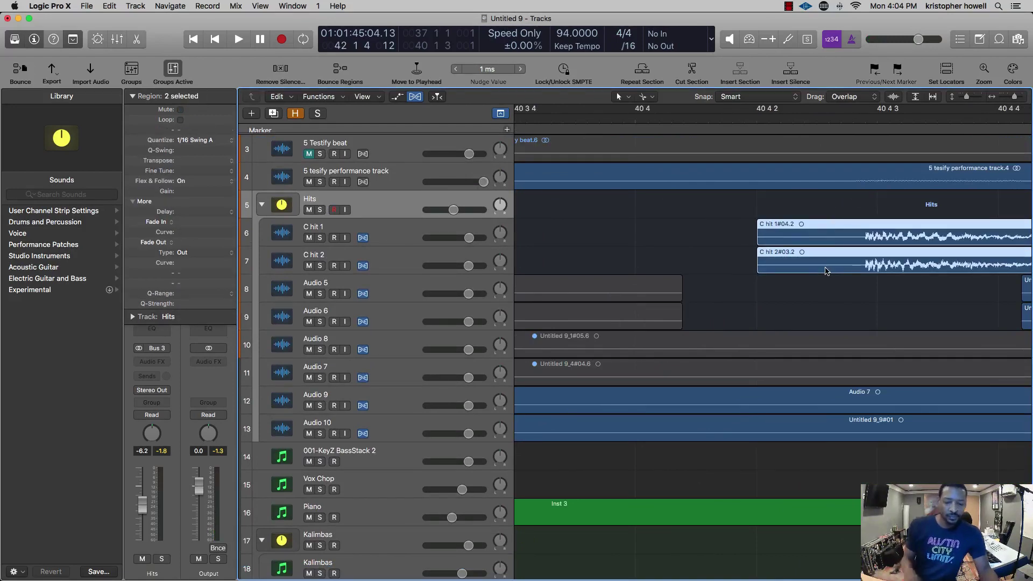
- Nudge the C hit 1 and C hit 2 regions just before bar 41 about 16 ms later in 1 ms increments
{"action": "key", "text": "alt+Right"}
{"action": "key", "text": "alt+Right"}
{"action": "key", "text": "alt+Right"}
{"action": "key", "text": "alt+Right"}
{"action": "key", "text": "alt+Right"}
{"action": "key", "text": "alt+Right"}
{"action": "key", "text": "alt+Right"}
{"action": "key", "text": "alt+Right"}
{"action": "key", "text": "alt+Right"}
{"action": "key", "text": "alt+Right"}
{"action": "key", "text": "alt+Right"}
{"action": "key", "text": "alt+Right"}
{"action": "key", "text": "alt+Right"}
{"action": "key", "text": "alt+Right"}
{"action": "key", "text": "alt+Right"}
{"action": "key", "text": "alt+Right"}
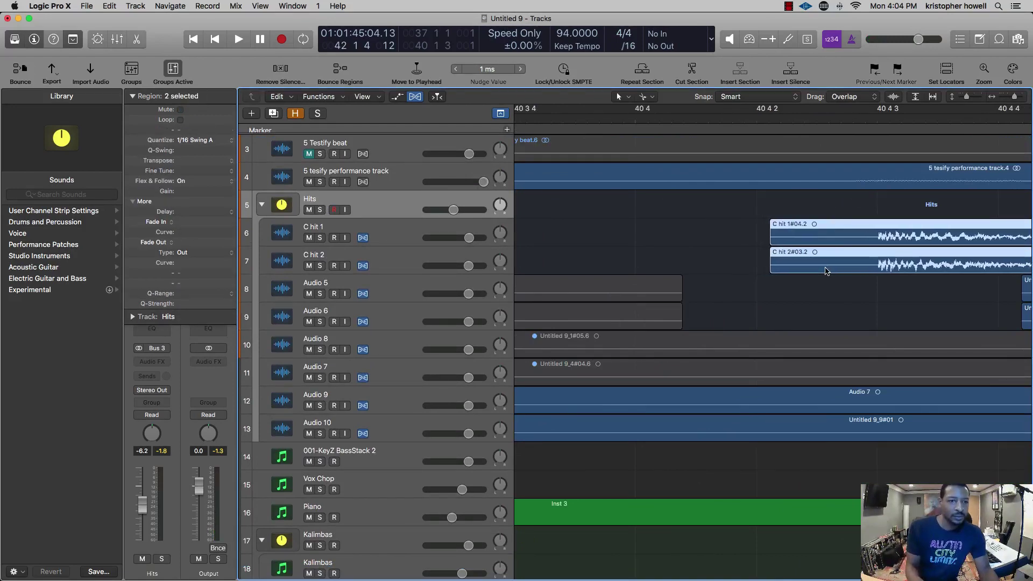
{"action": "scroll", "coordinate": [827, 271], "scroll_direction": "down", "scroll_amount": 8}
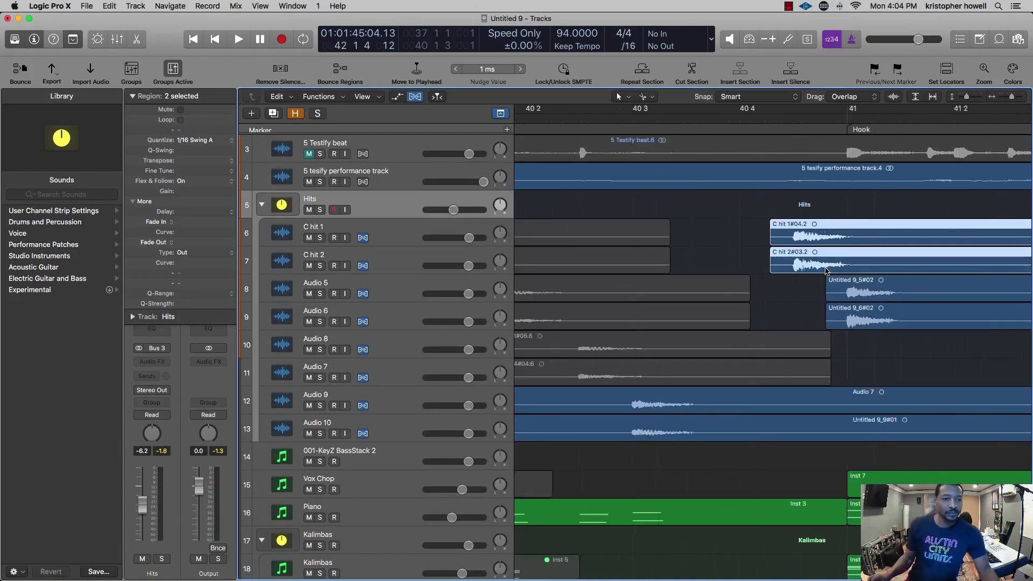
- Play the arrangement from around bar 39 into the Hook to check the timing of the nudged hits
{"action": "left_click", "coordinate": [579, 127]}
{"action": "key", "text": "space"}
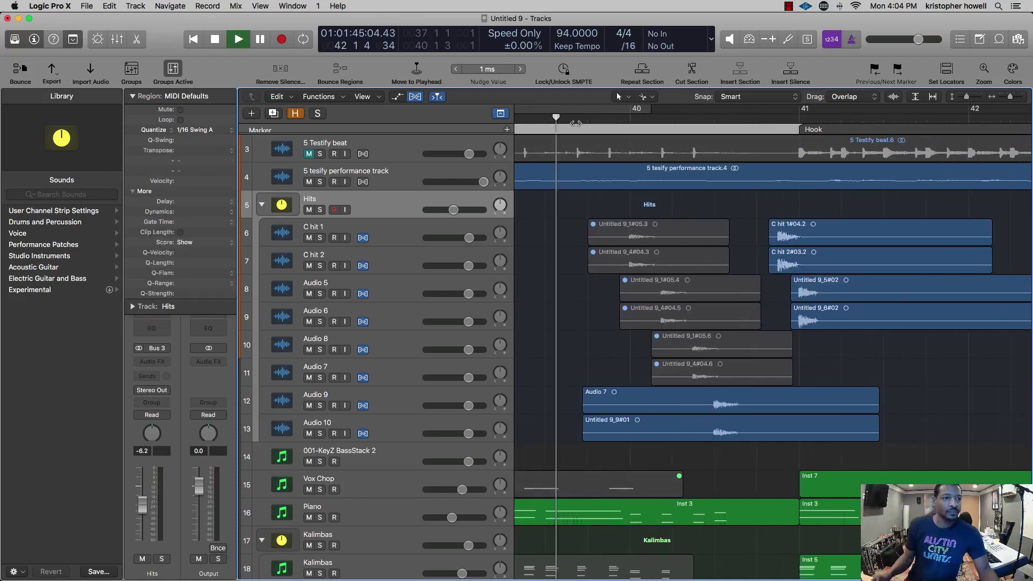
{"action": "scroll", "coordinate": [596, 120], "scroll_direction": "left", "scroll_amount": 10}
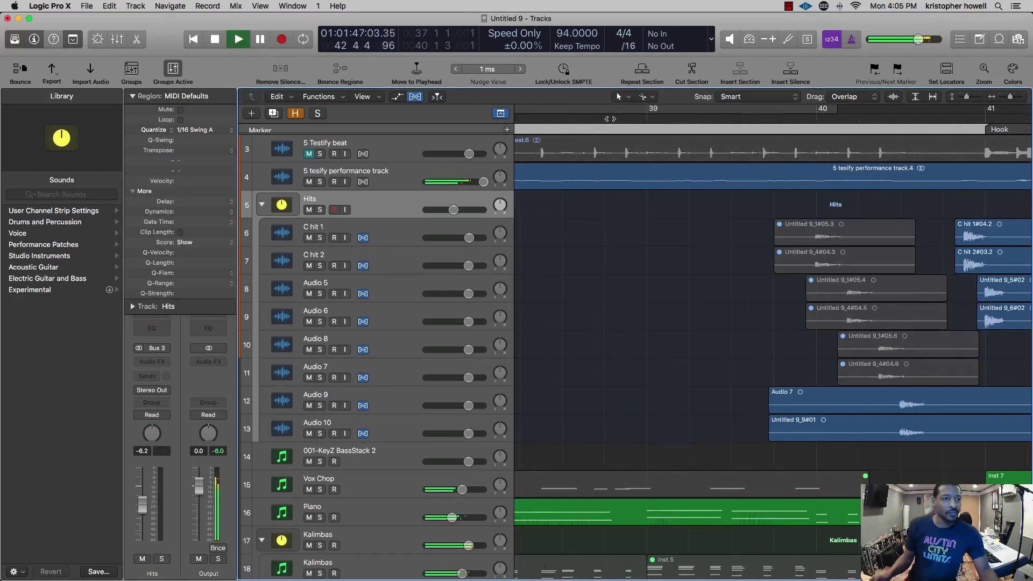
{"action": "left_click", "coordinate": [602, 119]}
{"action": "key", "text": "super+Left"}
{"action": "key", "text": "super+Left"}
{"action": "key", "text": "super+Left"}
{"action": "key", "text": "super+Left"}
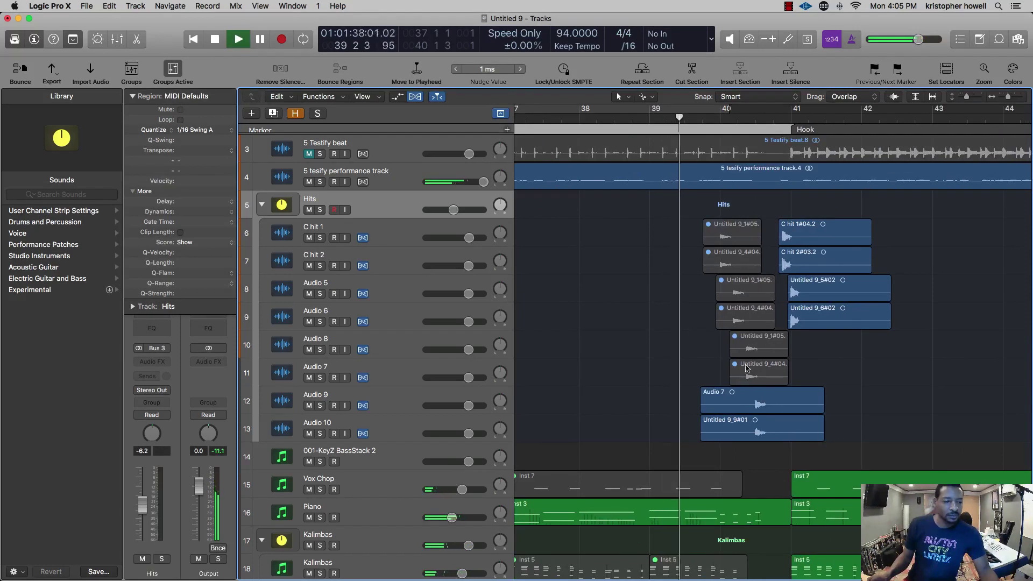
{"action": "scroll", "coordinate": [747, 369], "scroll_direction": "down", "scroll_amount": 1}
{"action": "key", "text": "super+Right"}
{"action": "key", "text": "super+Right"}
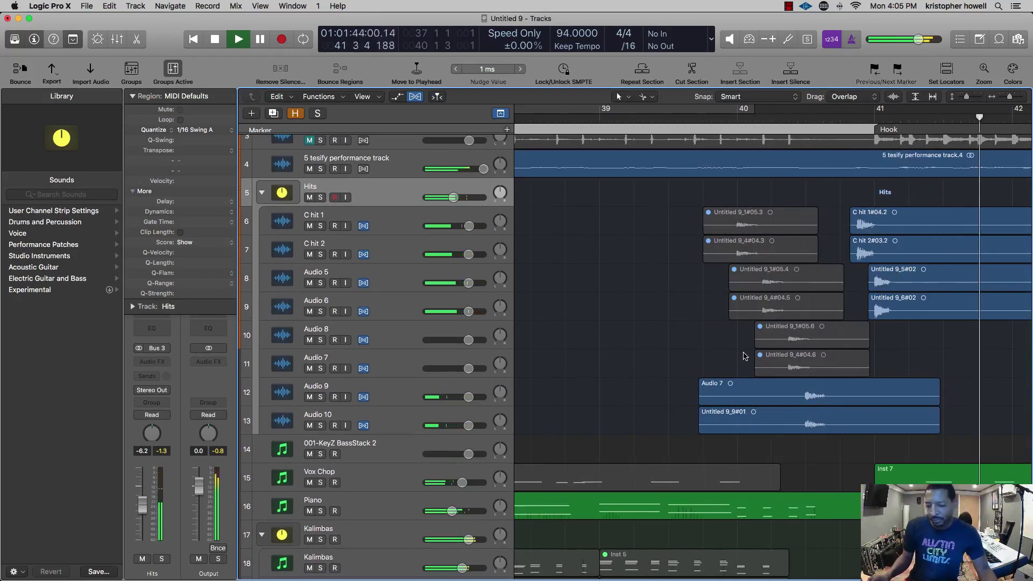
{"action": "key", "text": "space"}
- Join the Piano track's four Inst 3 regions in the Hook from bar 41 to bar 49 into one region
{"action": "key", "text": "super+Left"}
{"action": "key", "text": "super+Left"}
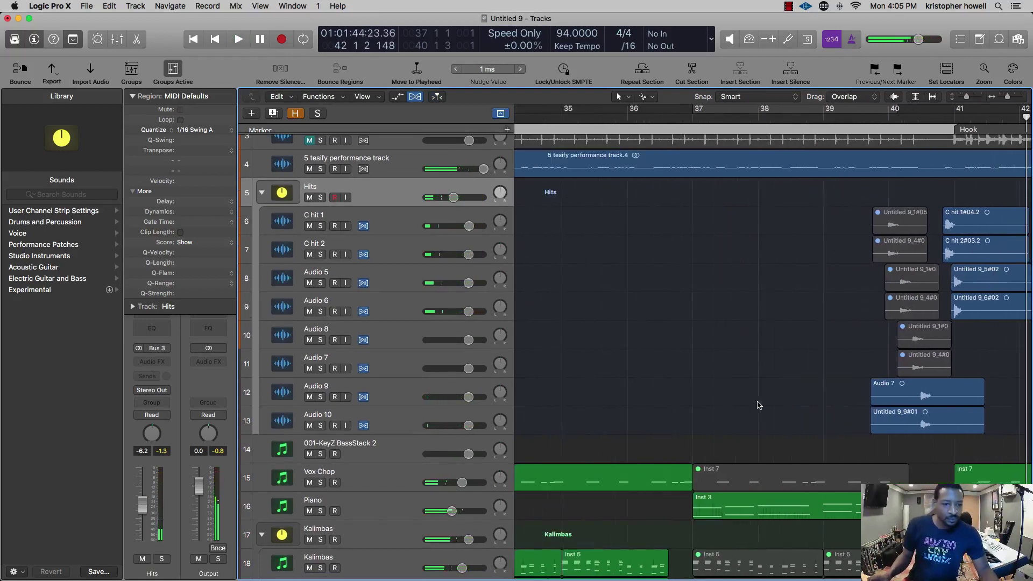
{"action": "key", "text": "super+Left"}
{"action": "key", "text": "super+Left"}
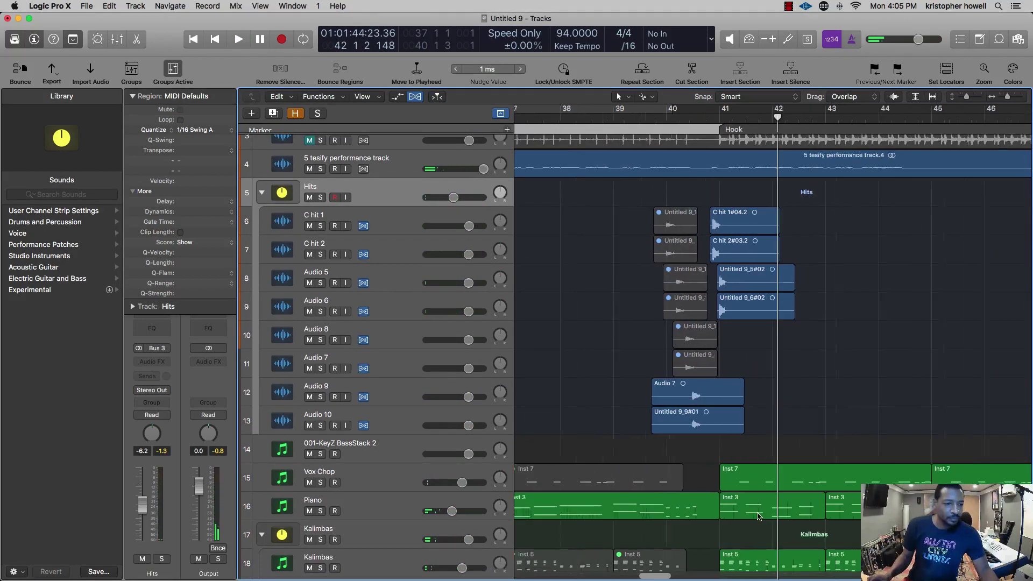
{"action": "left_click", "coordinate": [893, 506]}
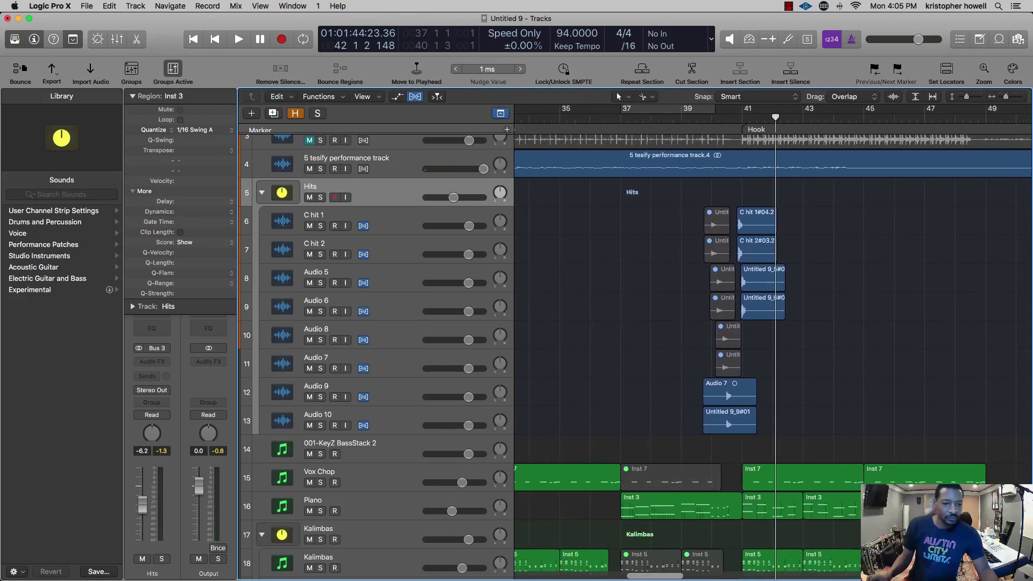
{"action": "right_click", "coordinate": [790, 506]}
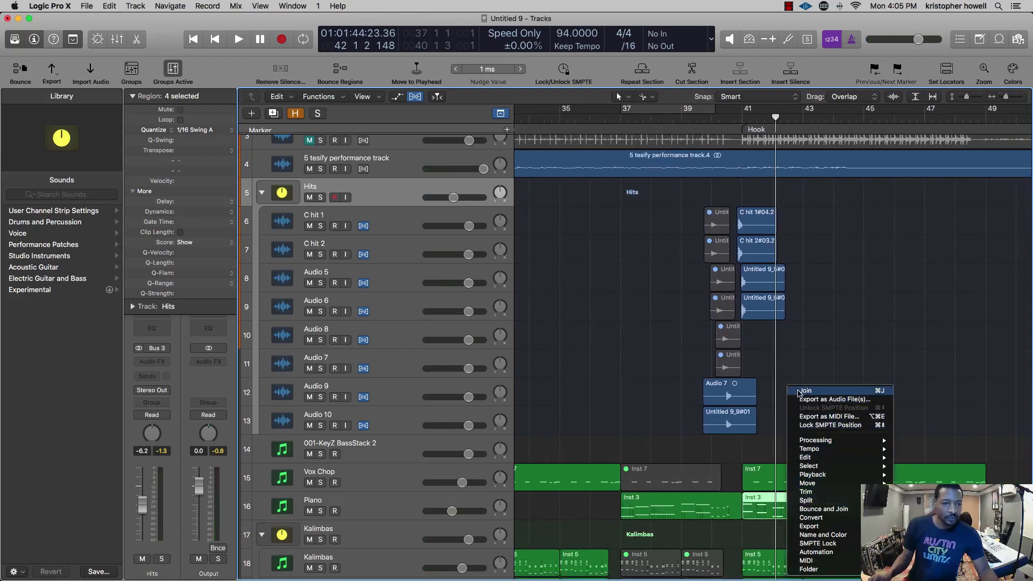
{"action": "left_click", "coordinate": [804, 391]}
- Select the Piano track, start playback in the Pre section and set the cycle from bar 37 to bar 49
{"action": "key", "text": "super+Left"}
{"action": "key", "text": "super+Left"}
{"action": "key", "text": "super+Left"}
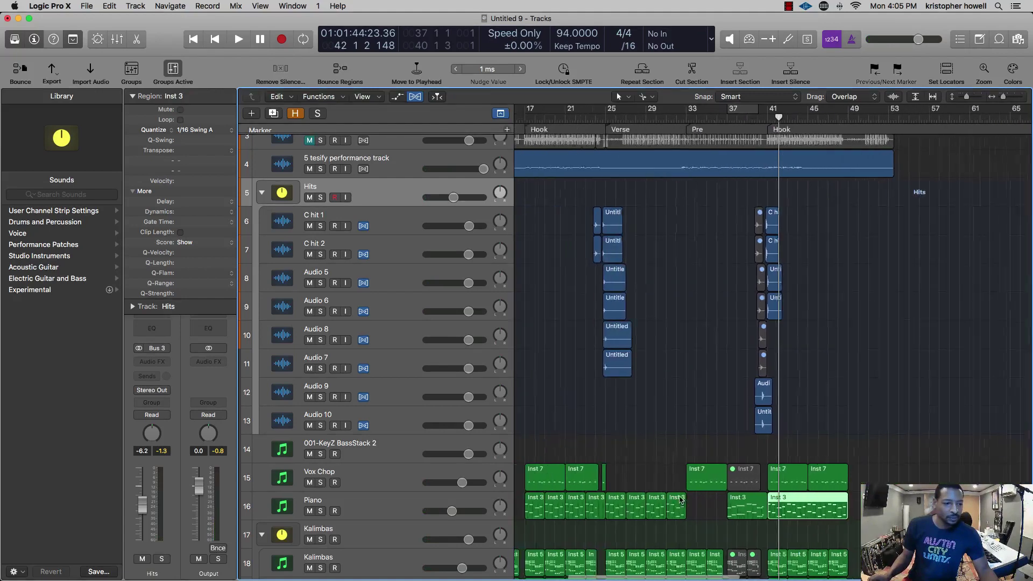
{"action": "key", "text": "super+Left"}
{"action": "left_click", "coordinate": [396, 501]}
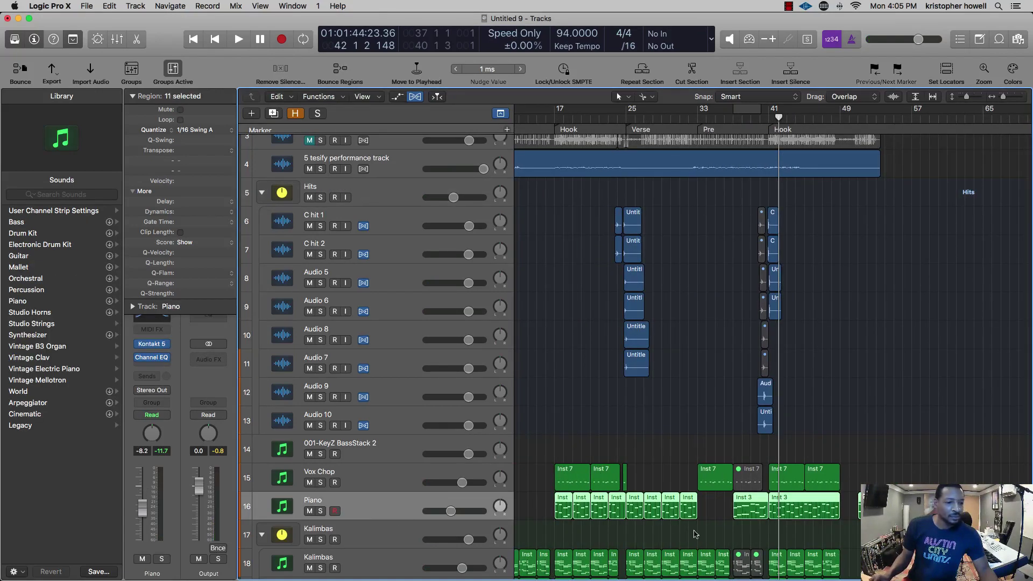
{"action": "left_click", "coordinate": [714, 112]}
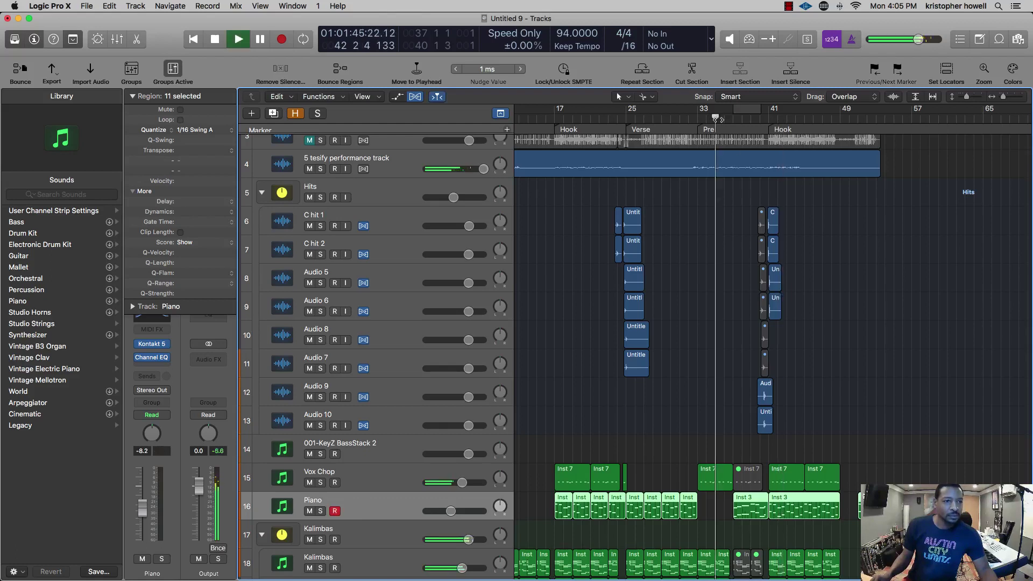
{"action": "left_click_drag", "start_coordinate": [700, 109], "coordinate": [803, 109]}
{"action": "left_click_drag", "start_coordinate": [737, 109], "coordinate": [771, 109]}
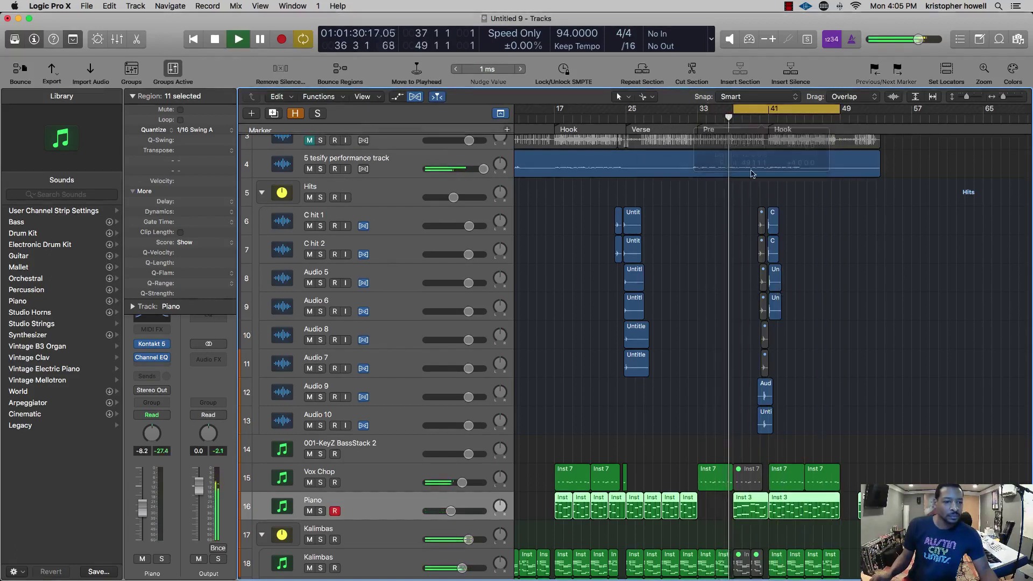
- Listen to the cycled passage from bar 37 into the Hook while reviewing the tracks down to Inst 10
{"action": "key", "text": "super+Up"}
{"action": "scroll", "coordinate": [761, 369], "scroll_direction": "down", "scroll_amount": 1}
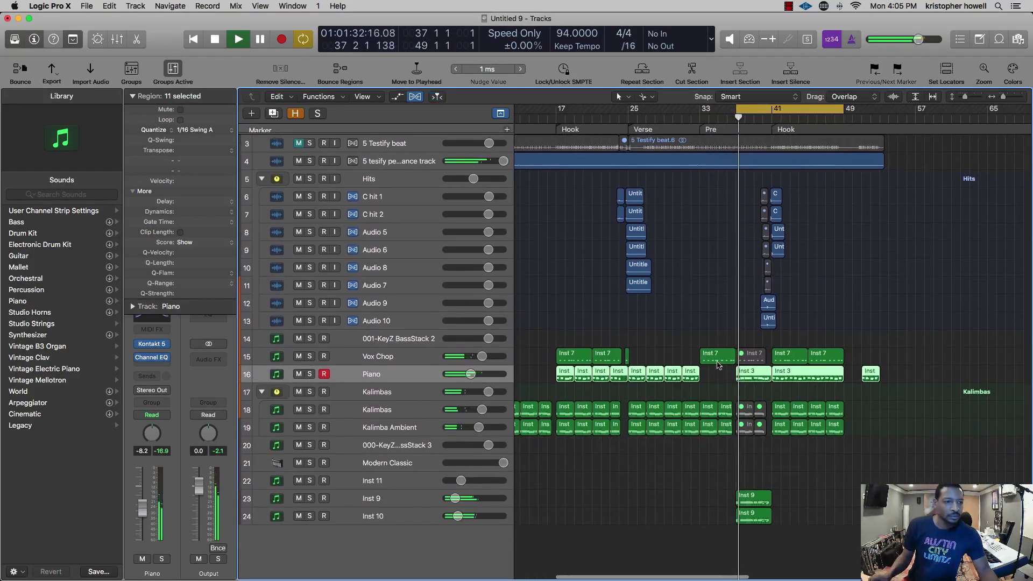
{"action": "scroll", "coordinate": [711, 336], "scroll_direction": "down", "scroll_amount": 1}
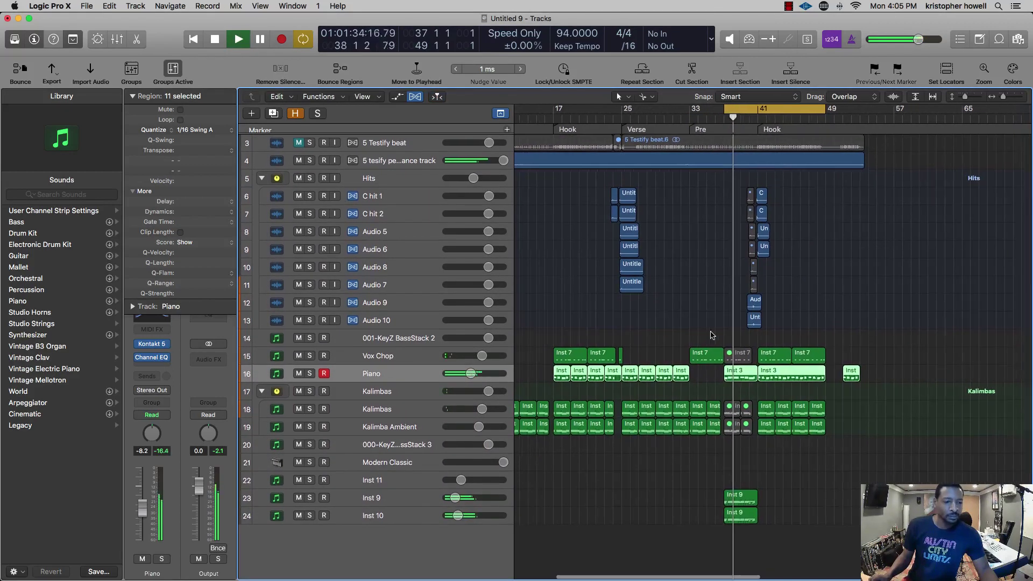
{"action": "scroll", "coordinate": [711, 335], "scroll_direction": "up", "scroll_amount": 3}
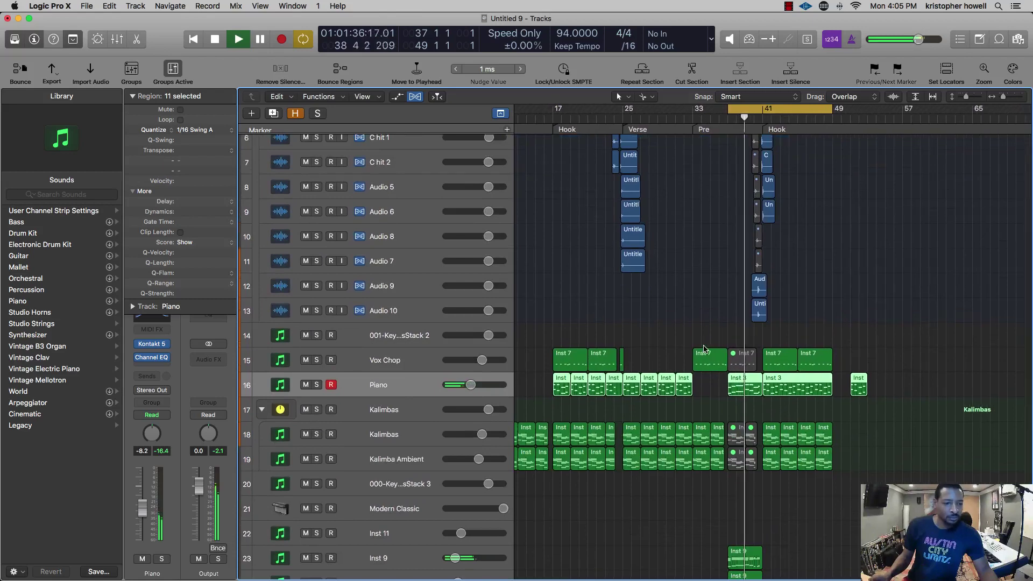
{"action": "scroll", "coordinate": [703, 348], "scroll_direction": "up", "scroll_amount": 3}
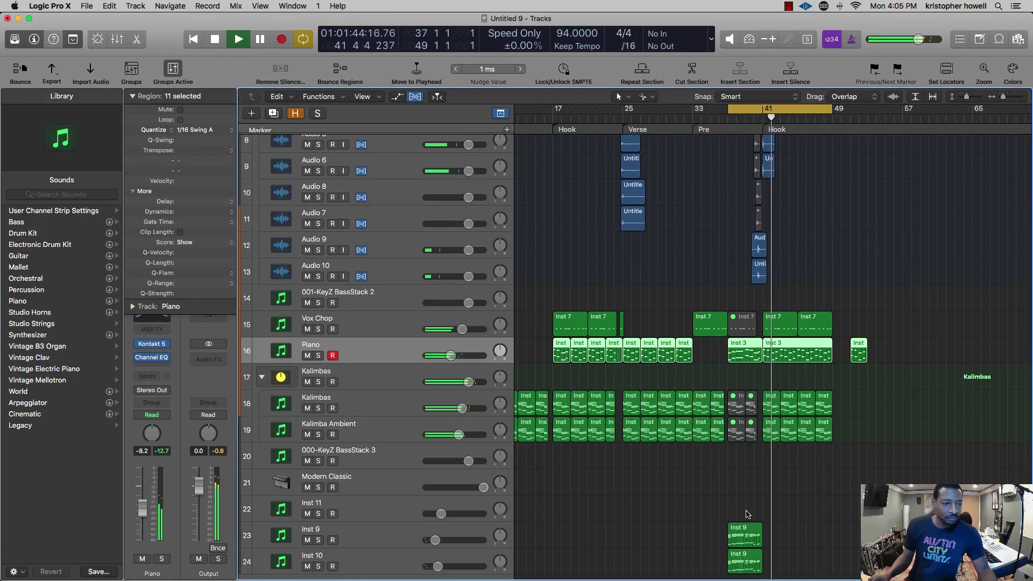
{"action": "key", "text": "space"}
- Open the regions on the Inst 9 and Inst 10 tracks at bar 37 in the Piano Roll and listen from bar 39
{"action": "left_click", "coordinate": [743, 493], "text": "ctrl+alt"}
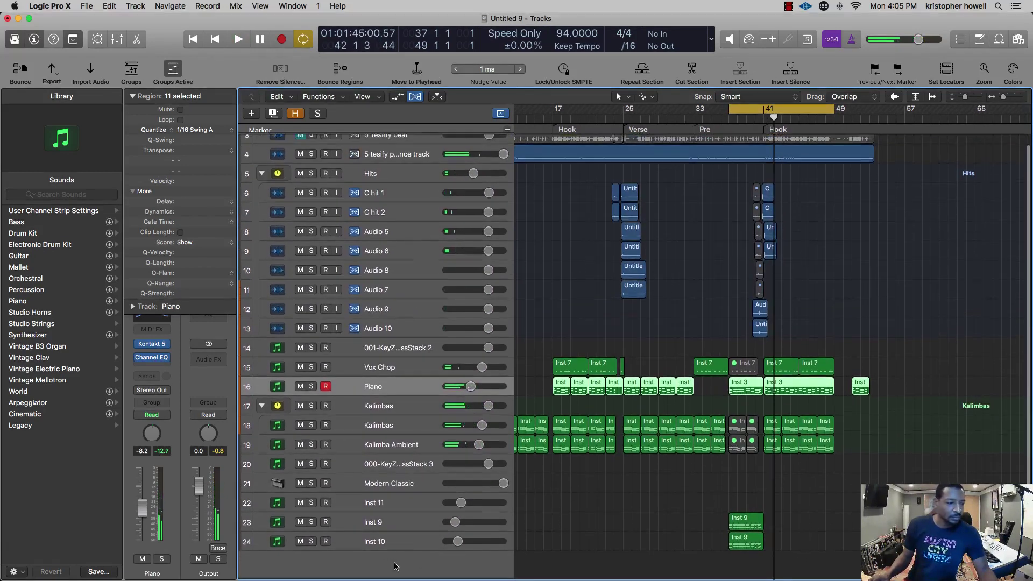
{"action": "left_click", "coordinate": [396, 526]}
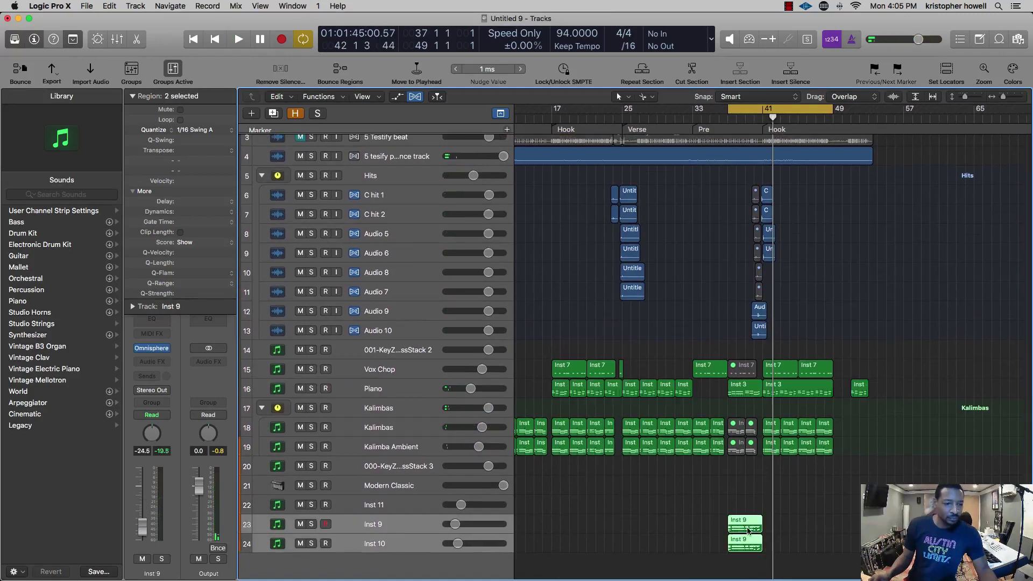
{"action": "double_click", "coordinate": [748, 531]}
{"action": "scroll", "coordinate": [725, 411], "scroll_direction": "up", "scroll_amount": 1}
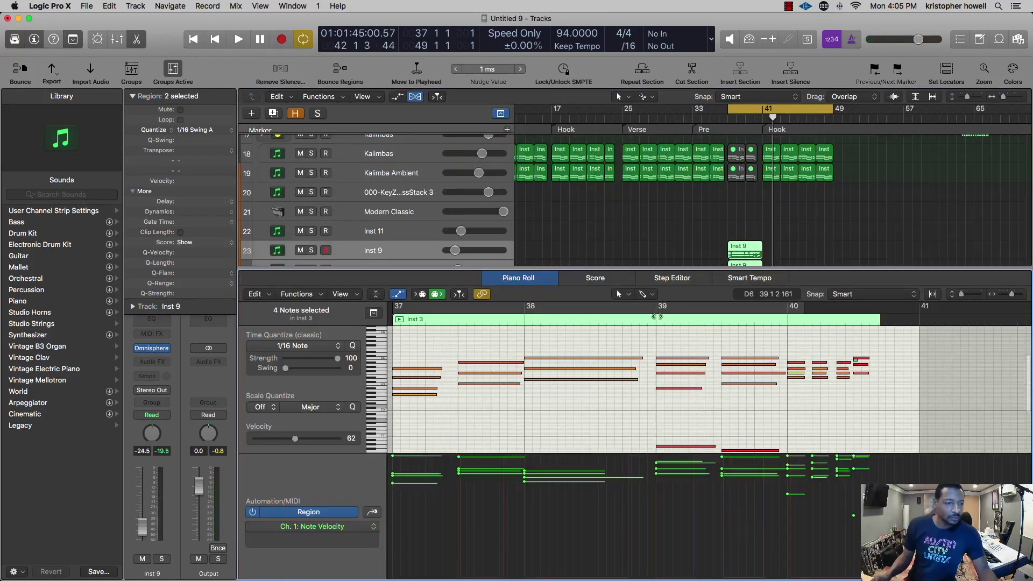
{"action": "left_click", "coordinate": [656, 320]}
{"action": "key", "text": "space"}
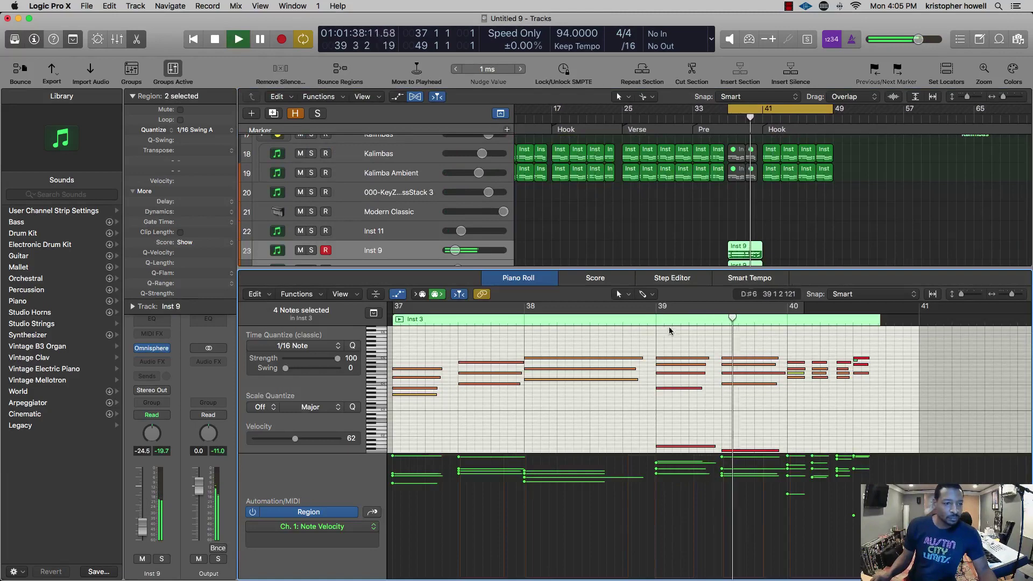
{"action": "scroll", "coordinate": [695, 347], "scroll_direction": "down", "scroll_amount": 5}
{"action": "scroll", "coordinate": [711, 359], "scroll_direction": "up", "scroll_amount": 3}
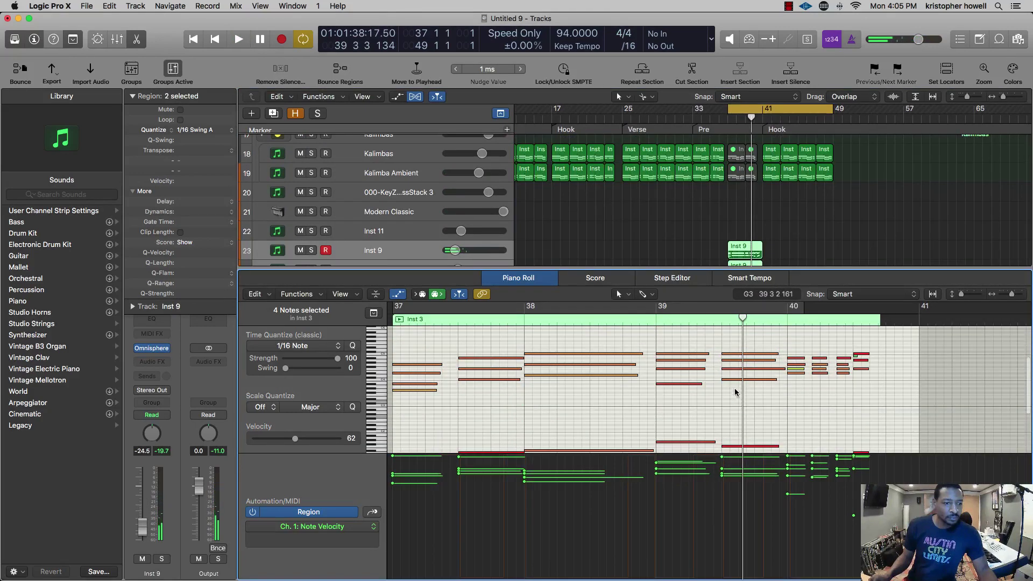
- Try different pitches for the lowest upper-voice note of the chord on beat 3 of bar 39, moving it above the chord
{"action": "left_click", "coordinate": [736, 379]}
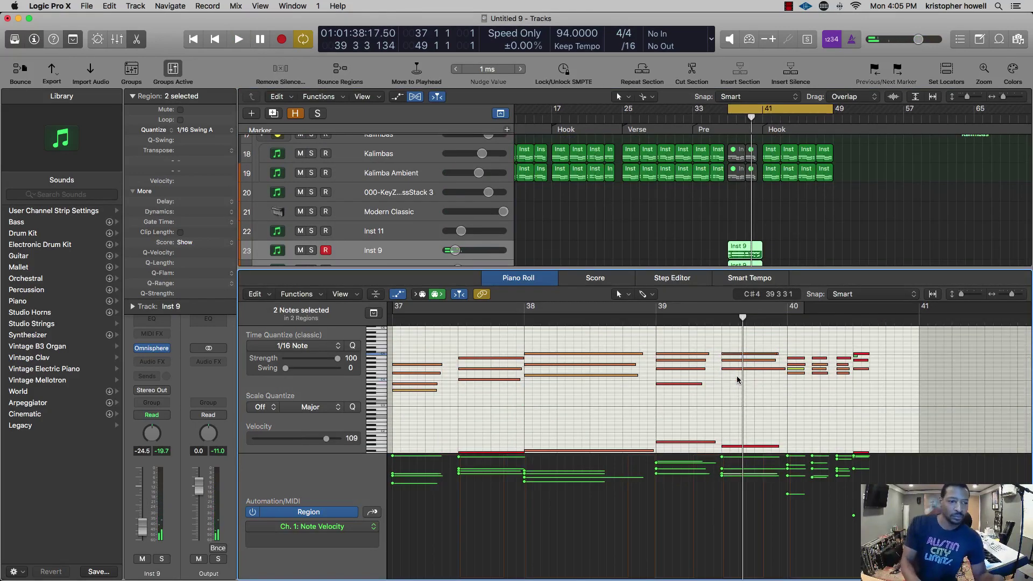
{"action": "key", "text": "alt+shift+Up"}
{"action": "key", "text": "alt+shift+Down"}
{"action": "key", "text": "alt+shift+Down"}
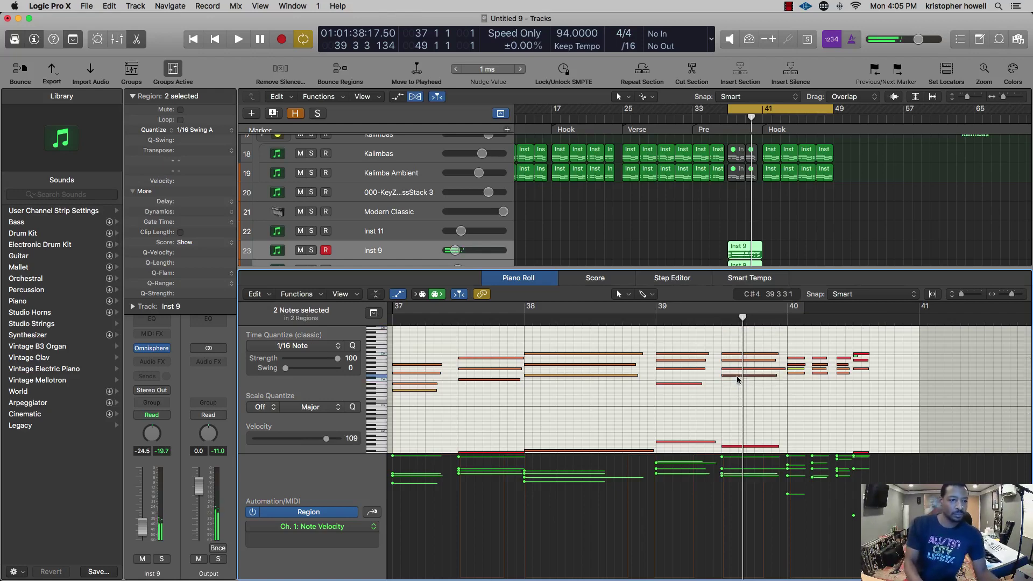
{"action": "key", "text": "alt+shift+Up"}
{"action": "key", "text": "alt+shift+Up"}
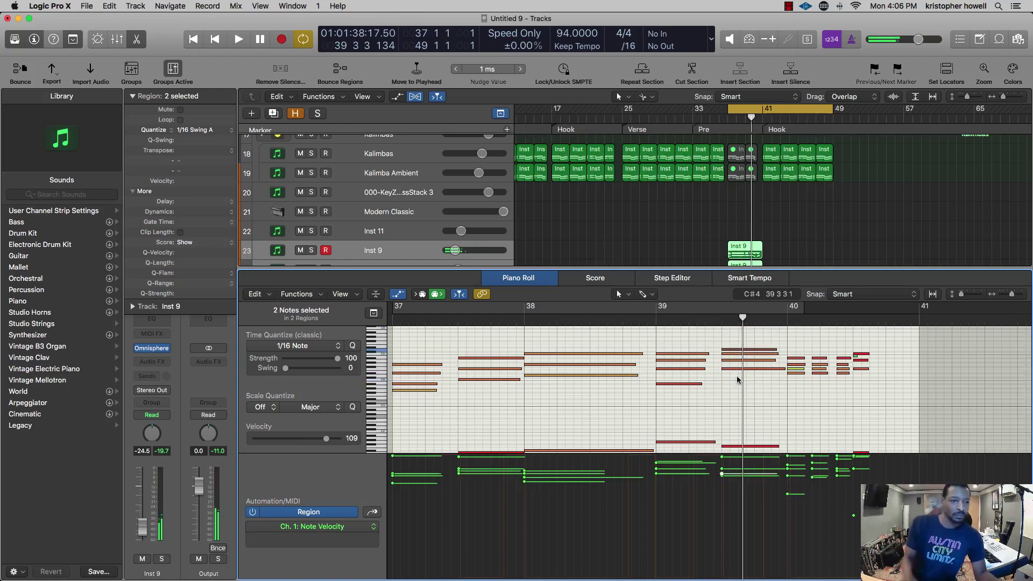
- Play the chord passage through bars 37 to 40 to hear the changed note in context
{"action": "double_click", "coordinate": [649, 325]}
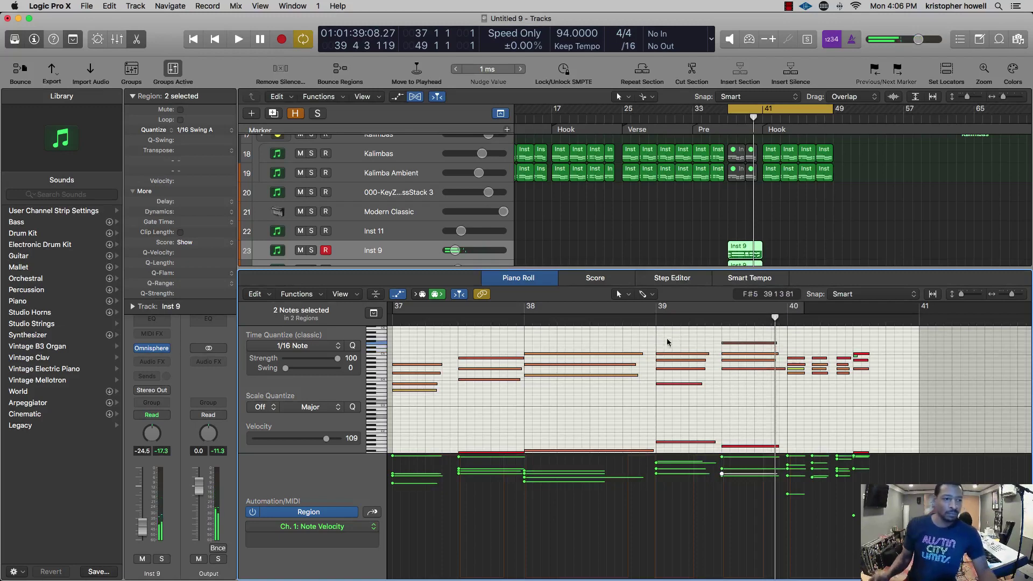
{"action": "key", "text": "space"}
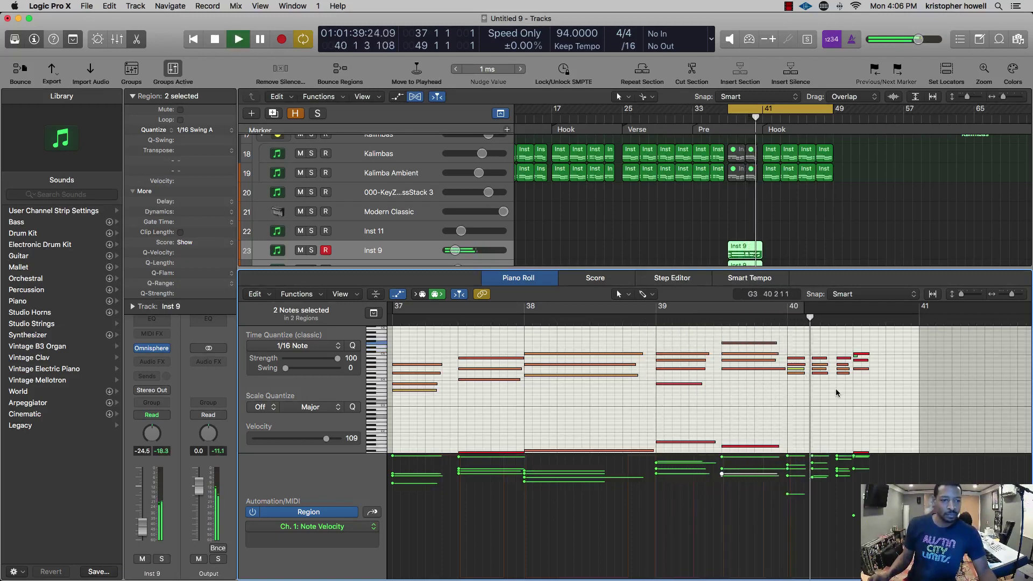
{"action": "key", "text": "space"}
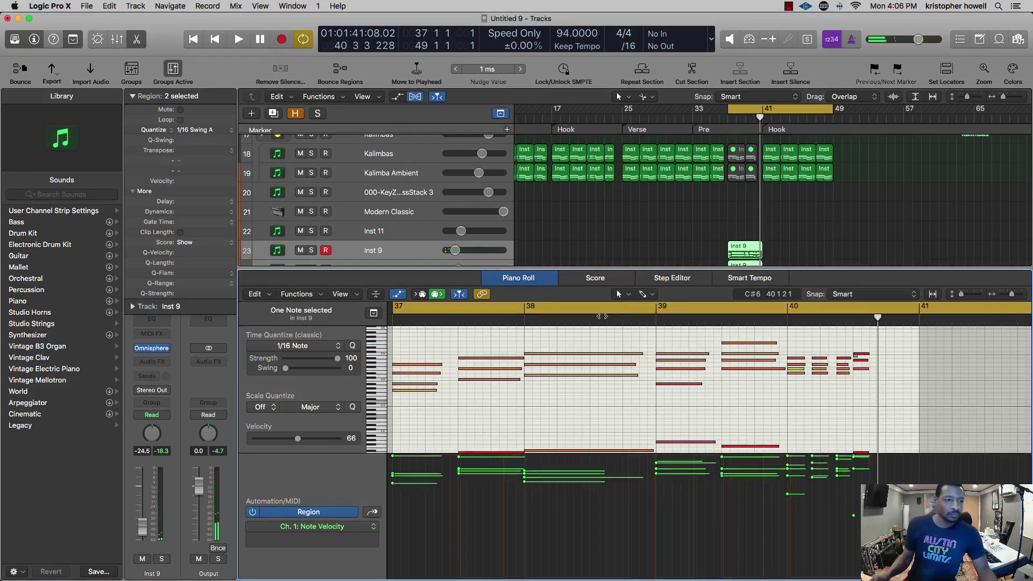
{"action": "key", "text": "space"}
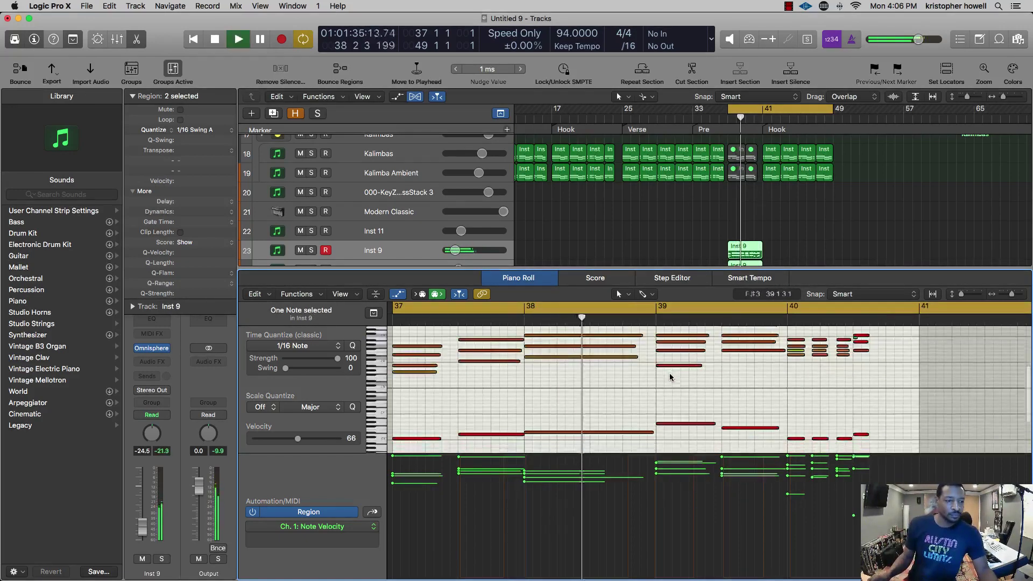
{"action": "scroll", "coordinate": [669, 377], "scroll_direction": "down", "scroll_amount": 3}
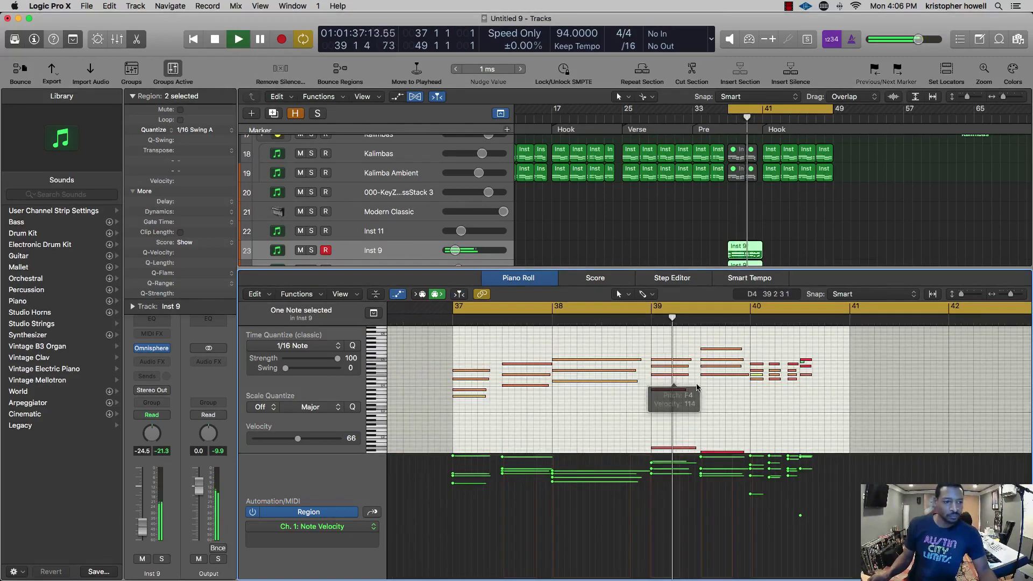
{"action": "key", "text": "space"}
- Try different octaves and a higher pitch for the layered top note of the chord on beat 3 of bar 39, listening to each
{"action": "left_click", "coordinate": [710, 375]}
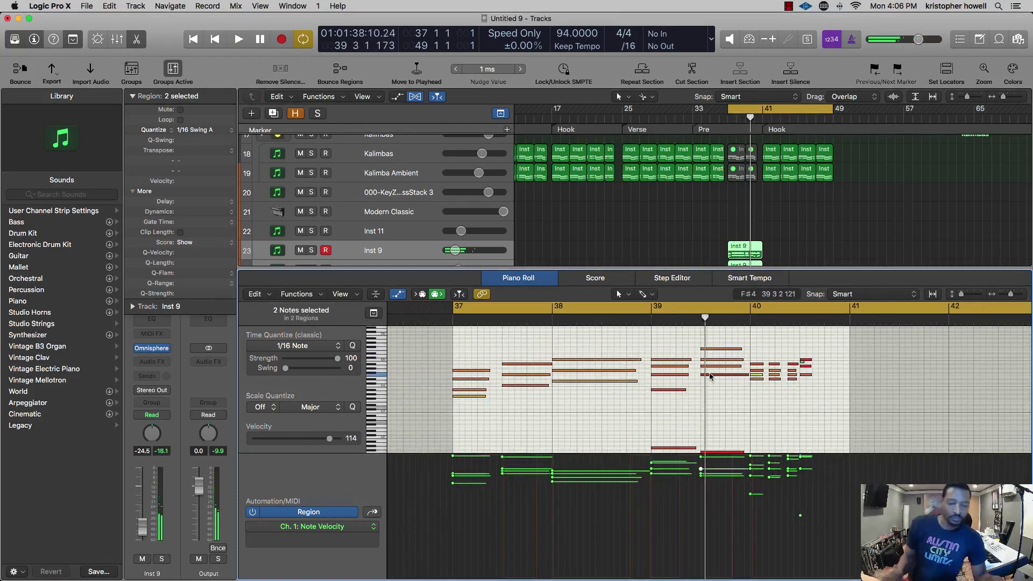
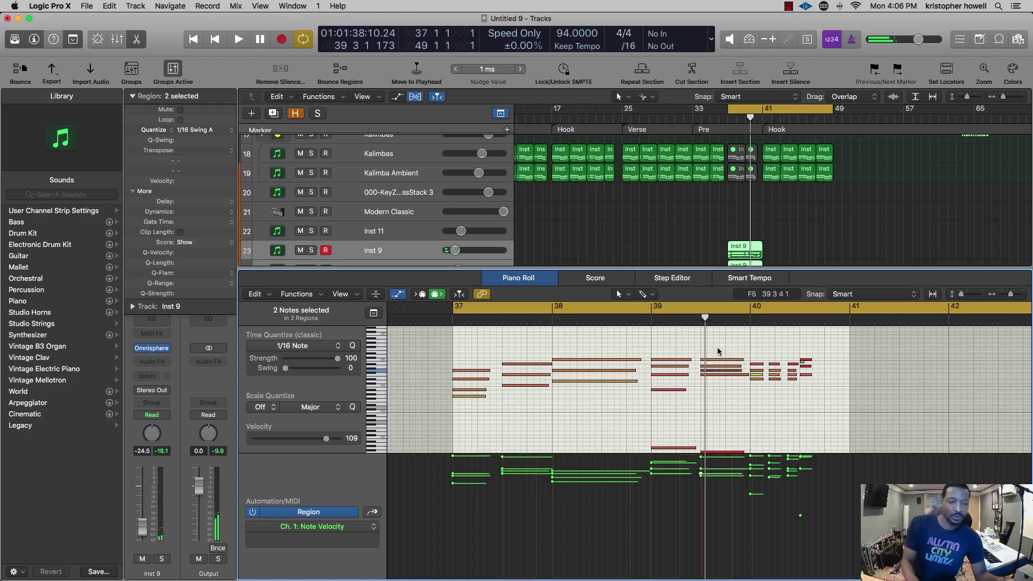
{"action": "key", "text": "space"}
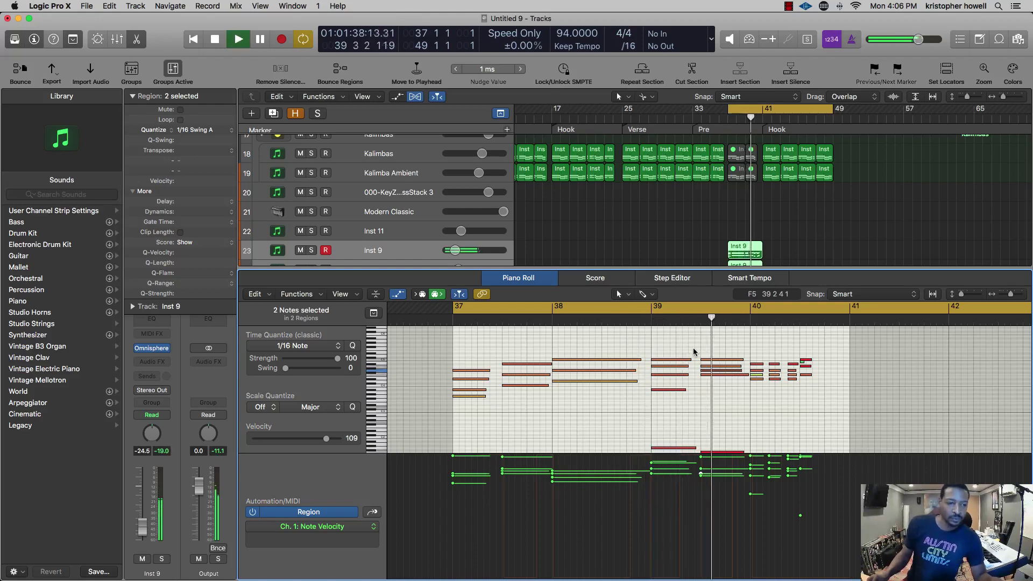
{"action": "key", "text": "space"}
{"action": "key", "text": "alt+shift+Up"}
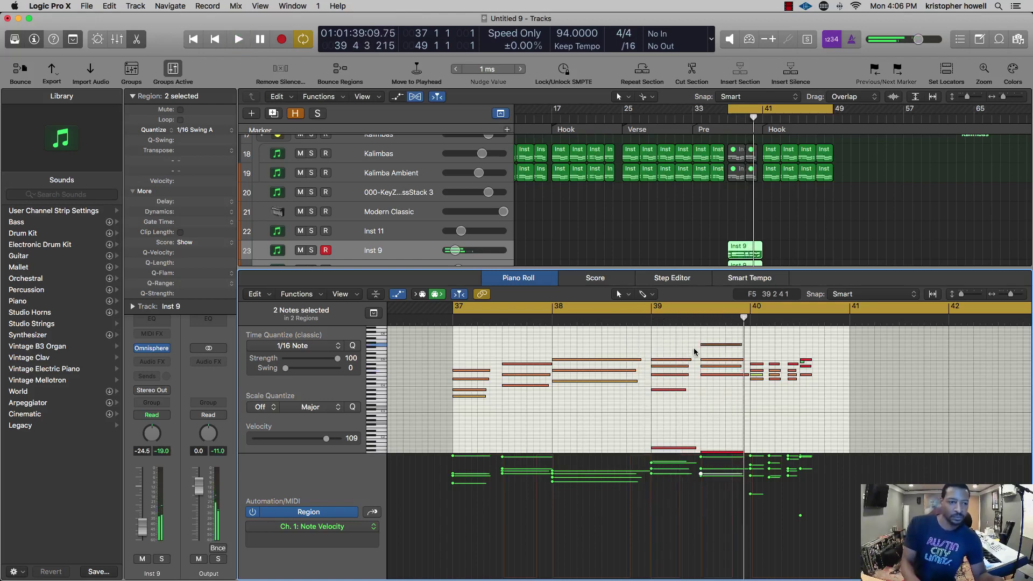
{"action": "key", "text": "space"}
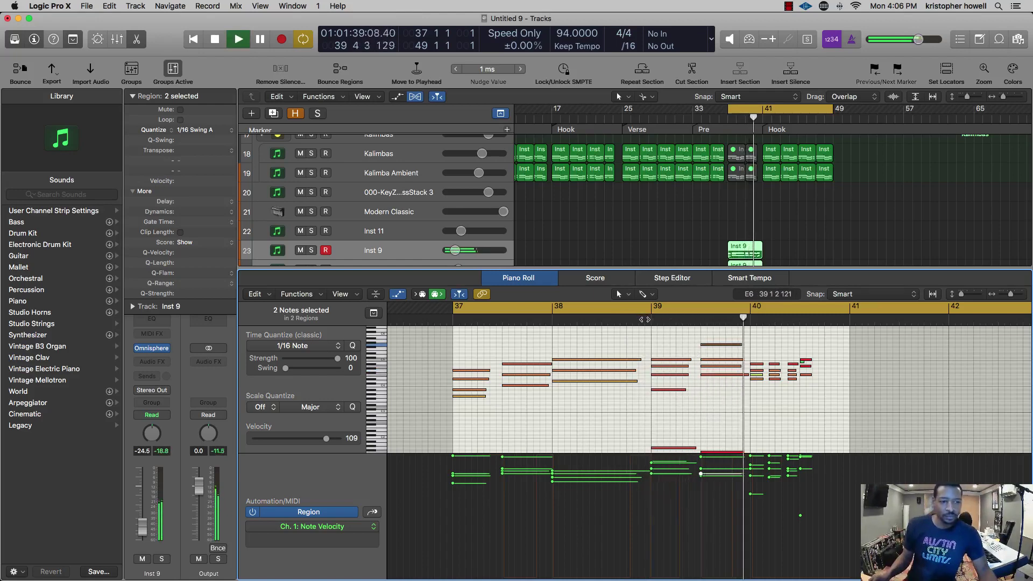
{"action": "key", "text": "space"}
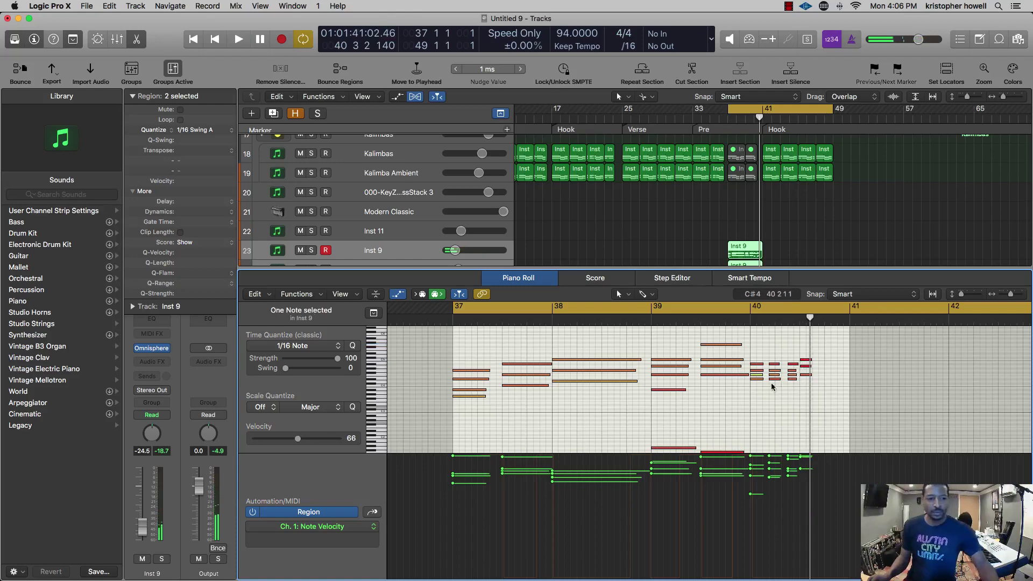
- Raise the lowest upper-voice note of each short chord in bar 40 by an octave and listen to the passage from bar 39
{"action": "left_click_drag", "start_coordinate": [754, 382], "coordinate": [800, 379]}
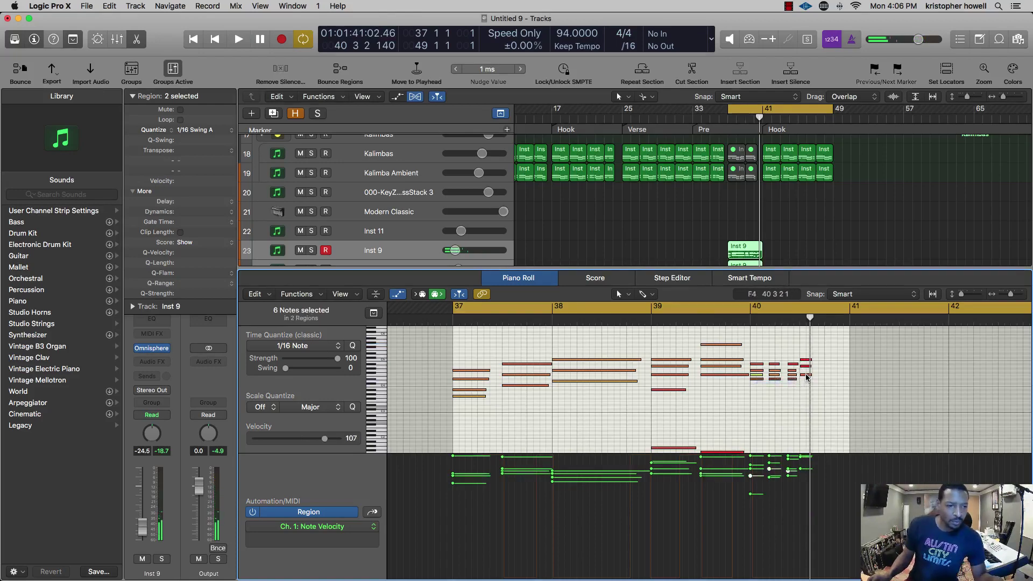
{"action": "key", "text": "alt+shift+Up"}
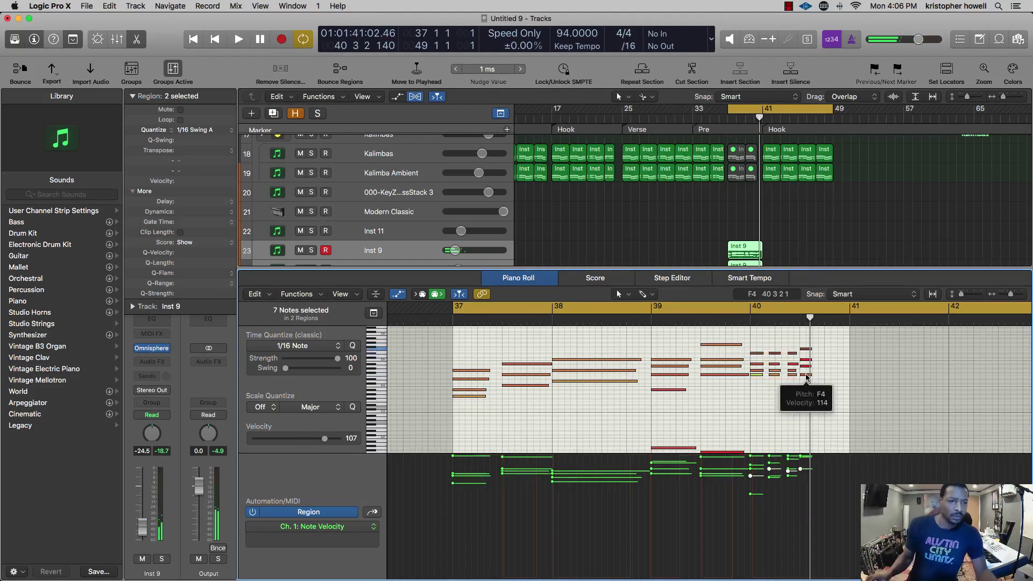
{"action": "left_click", "coordinate": [725, 321]}
{"action": "key", "text": "space"}
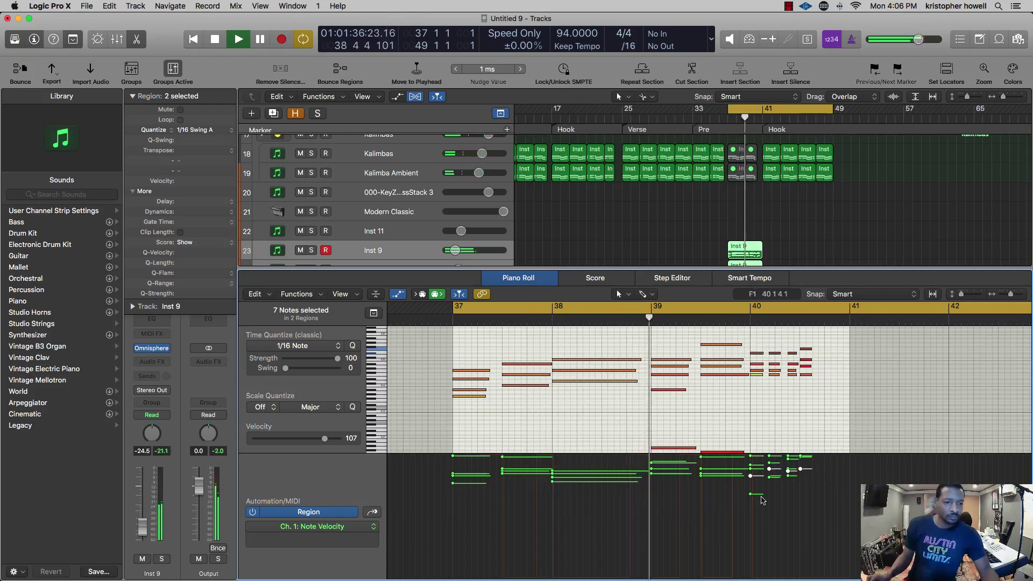
{"action": "key", "text": "super+Right"}
{"action": "key", "text": "super+Right"}
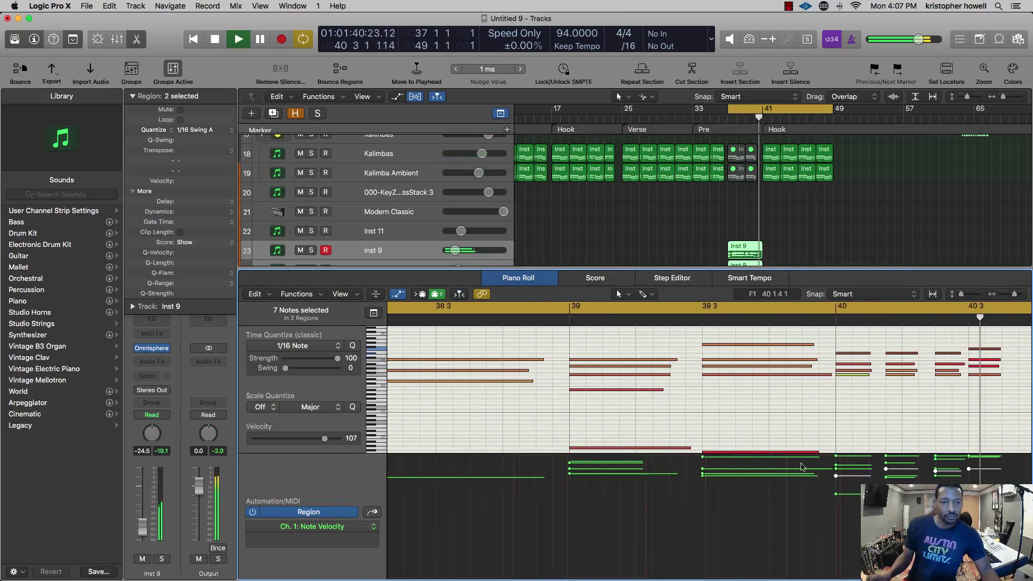
{"action": "left_click", "coordinate": [556, 319]}
{"action": "key", "text": "space"}
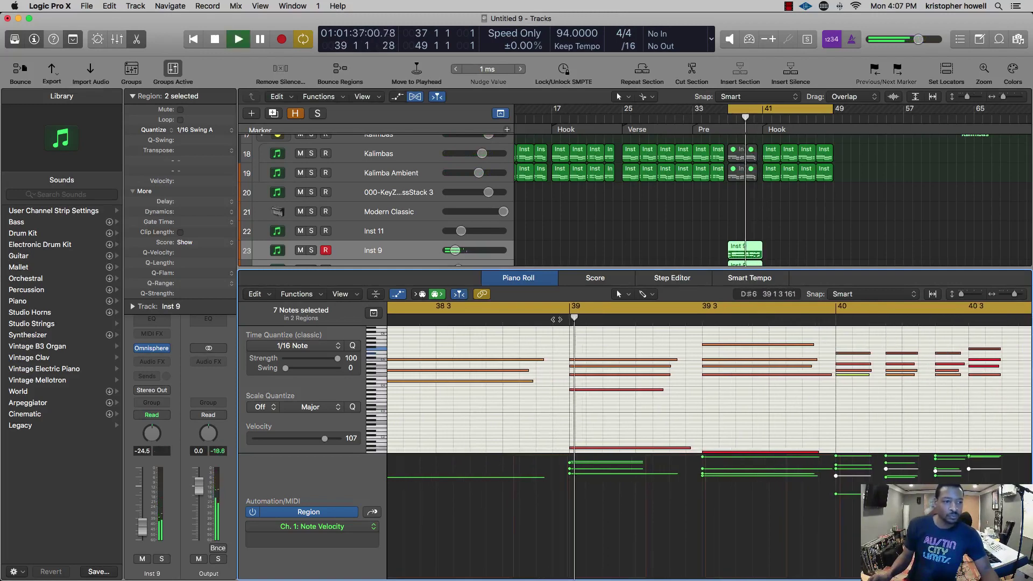
{"action": "key", "text": "space"}
- Lower the layered top note of the chord on beat 3 of bar 39 to F5 and play the passage
{"action": "left_click", "coordinate": [743, 344]}
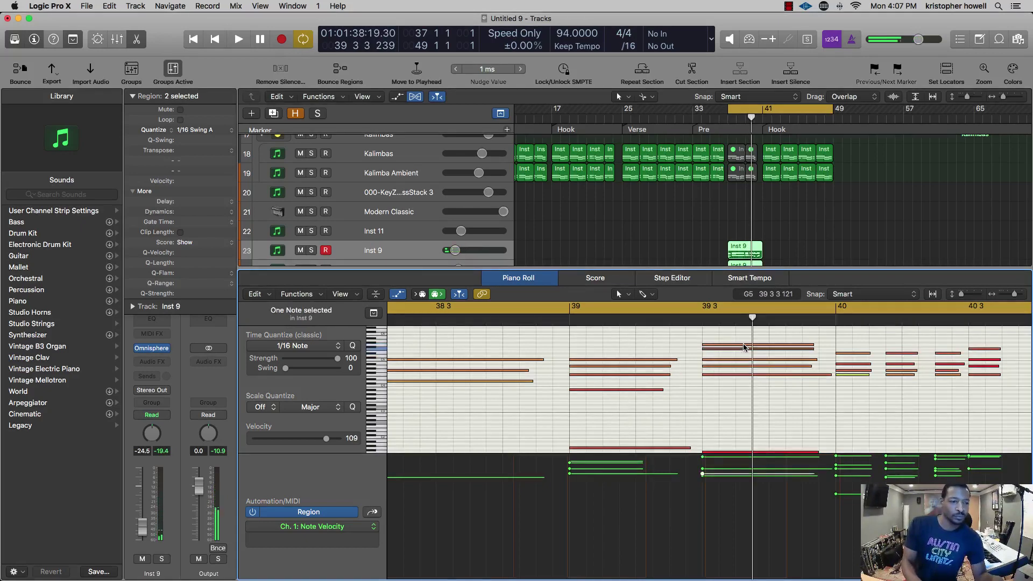
{"action": "key", "text": "Up"}
{"action": "key", "text": "Down"}
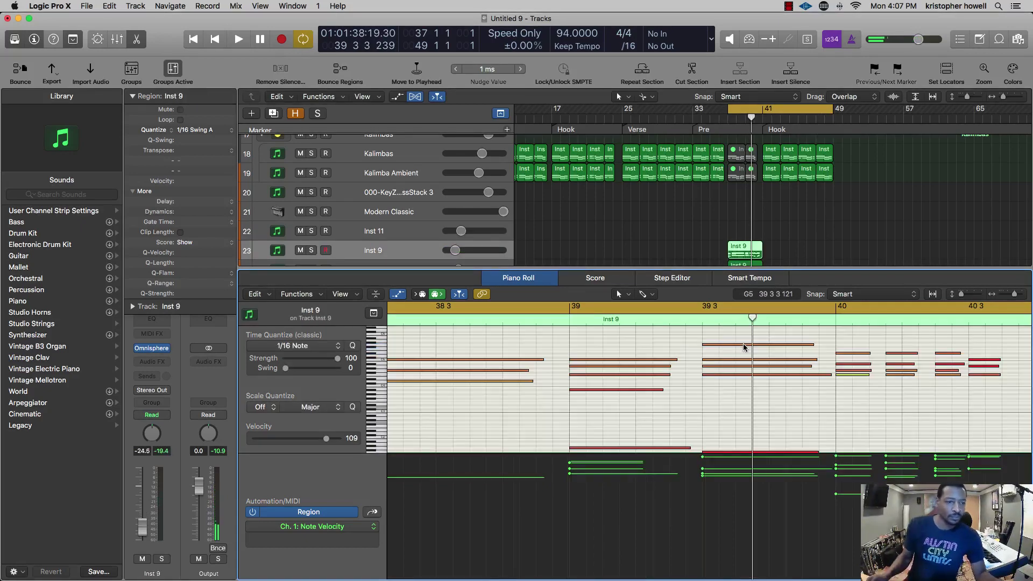
{"action": "scroll", "coordinate": [745, 350], "scroll_direction": "up", "scroll_amount": 3}
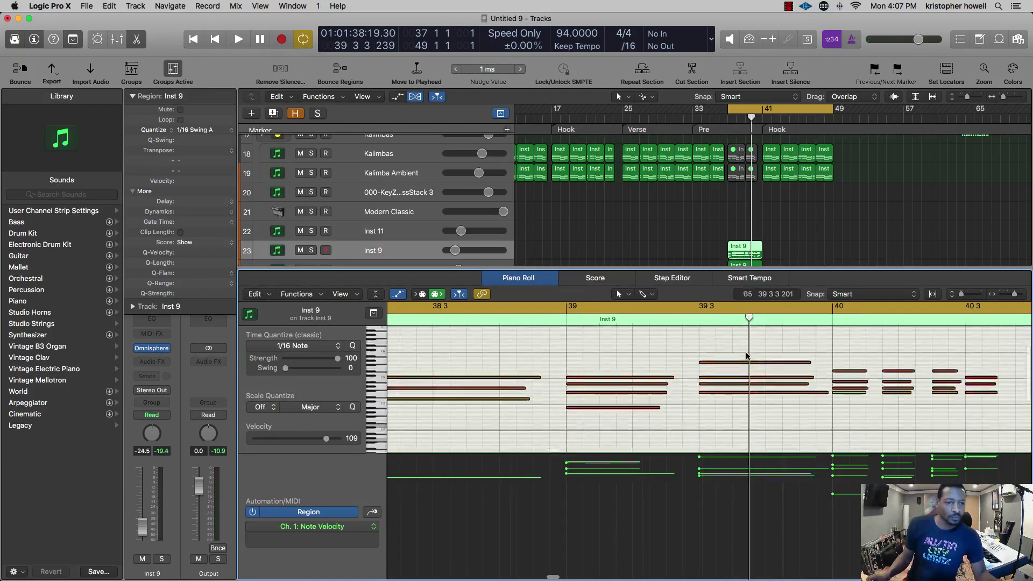
{"action": "scroll", "coordinate": [746, 355], "scroll_direction": "down", "scroll_amount": 2}
{"action": "left_click", "coordinate": [746, 354]}
{"action": "scroll", "coordinate": [745, 356], "scroll_direction": "right", "scroll_amount": 3}
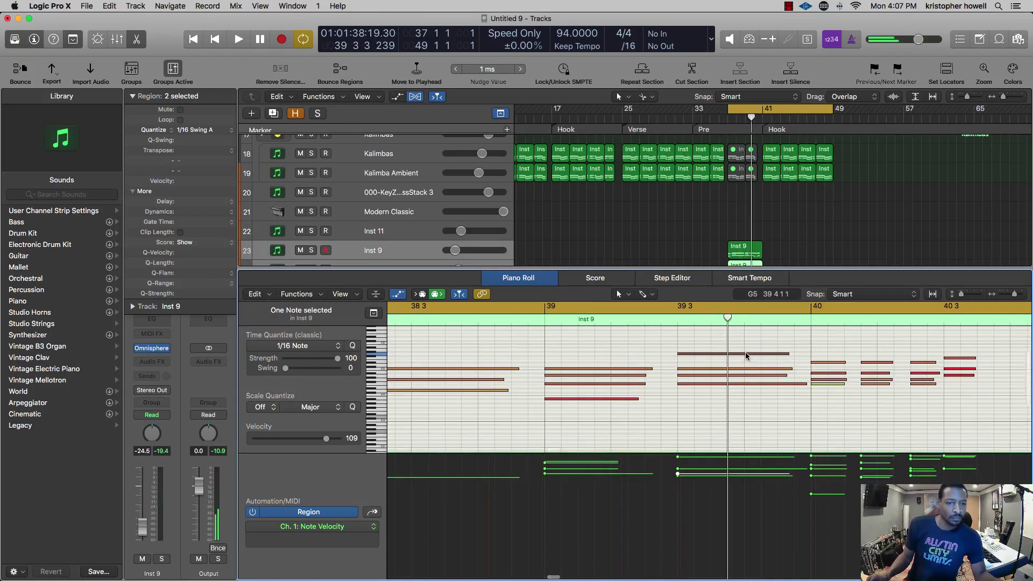
{"action": "left_click", "coordinate": [663, 320]}
{"action": "scroll", "coordinate": [718, 354], "scroll_direction": "up", "scroll_amount": 1}
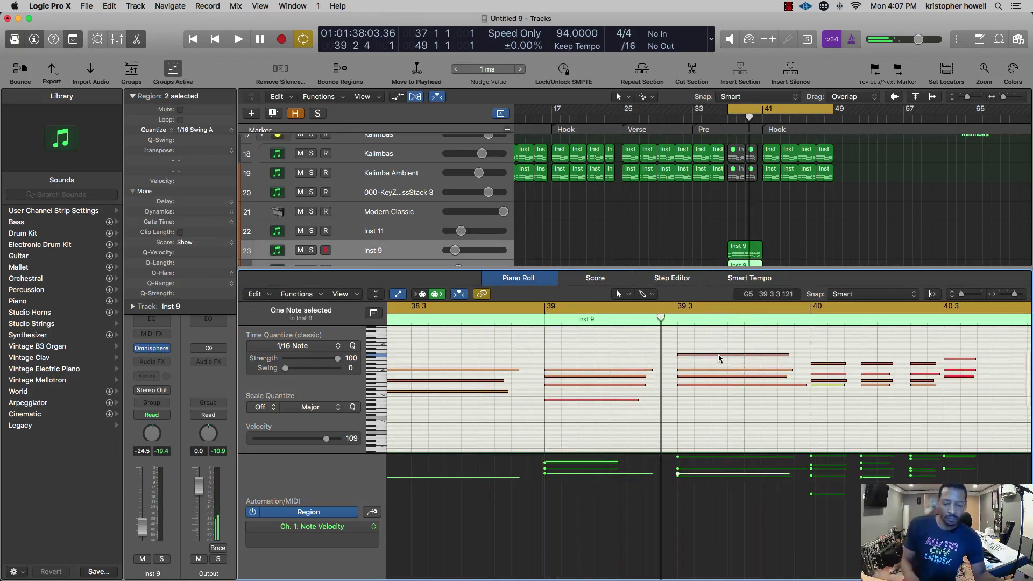
{"action": "key", "text": "alt+Down"}
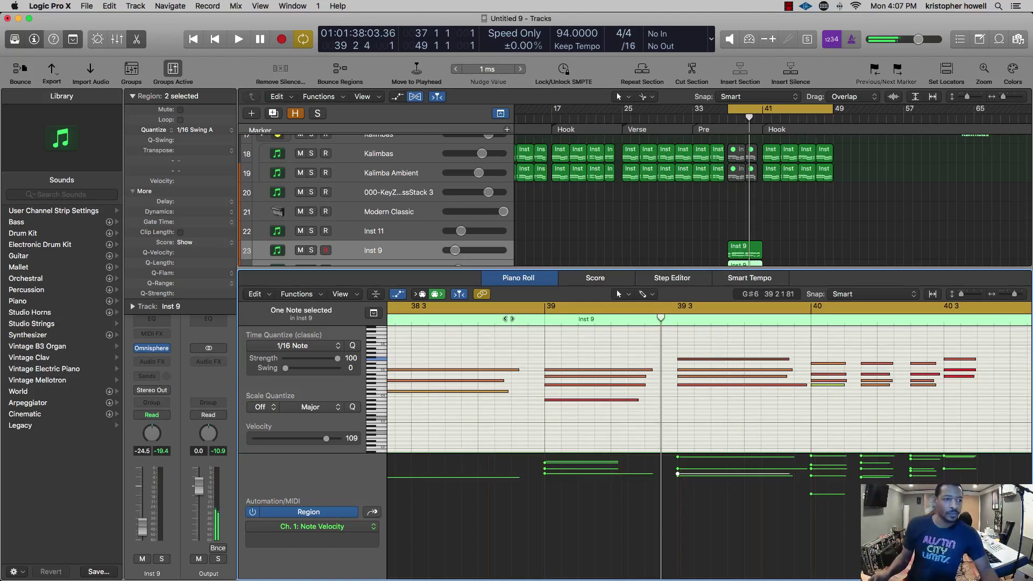
{"action": "key", "text": "space"}
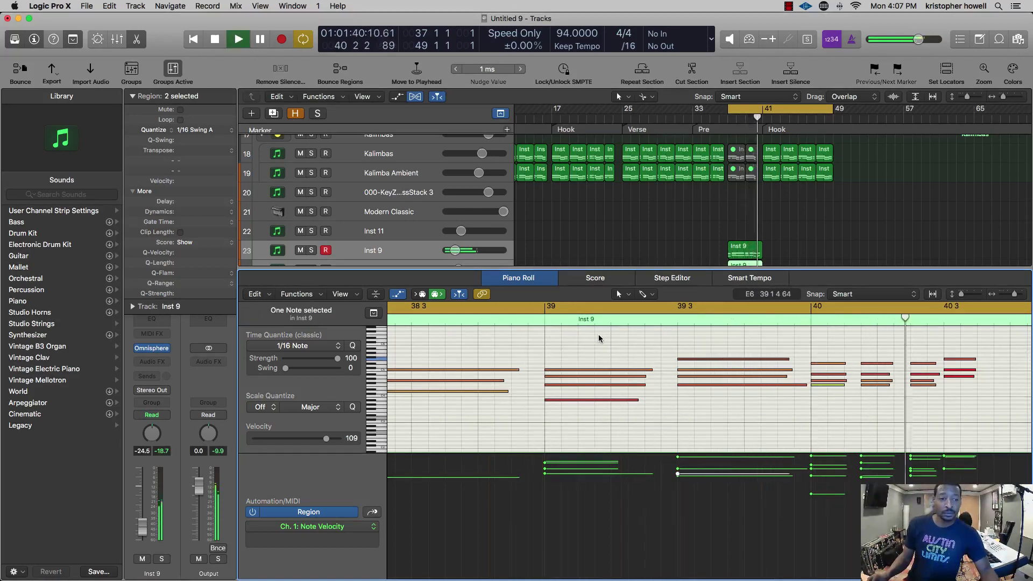
{"action": "key", "text": "space"}
- Shorten notes in the first three short chords of bar 40 so they end earlier
{"action": "left_click_drag", "start_coordinate": [837, 404], "coordinate": [838, 402]}
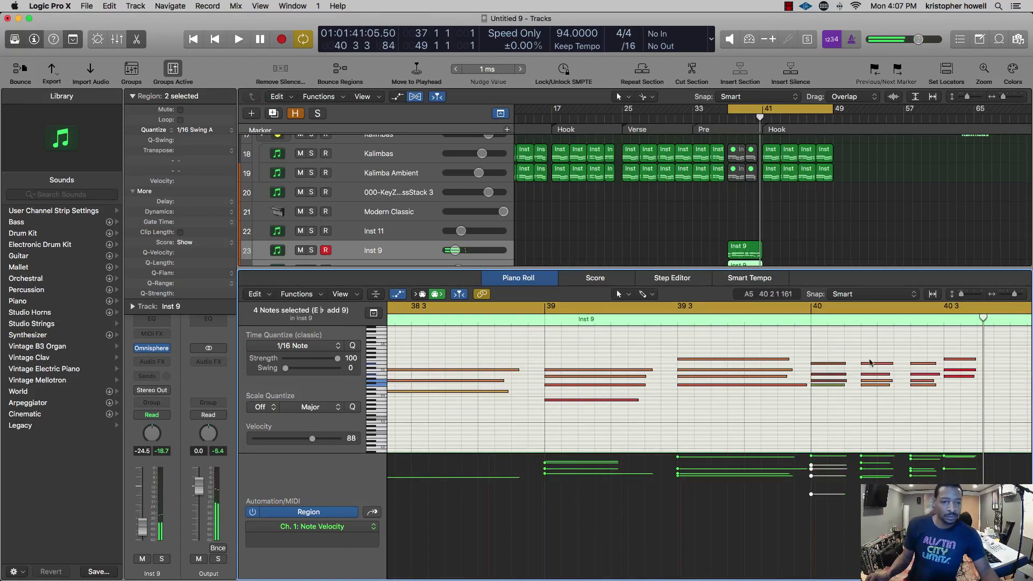
{"action": "left_click_drag", "start_coordinate": [845, 365], "coordinate": [887, 382]}
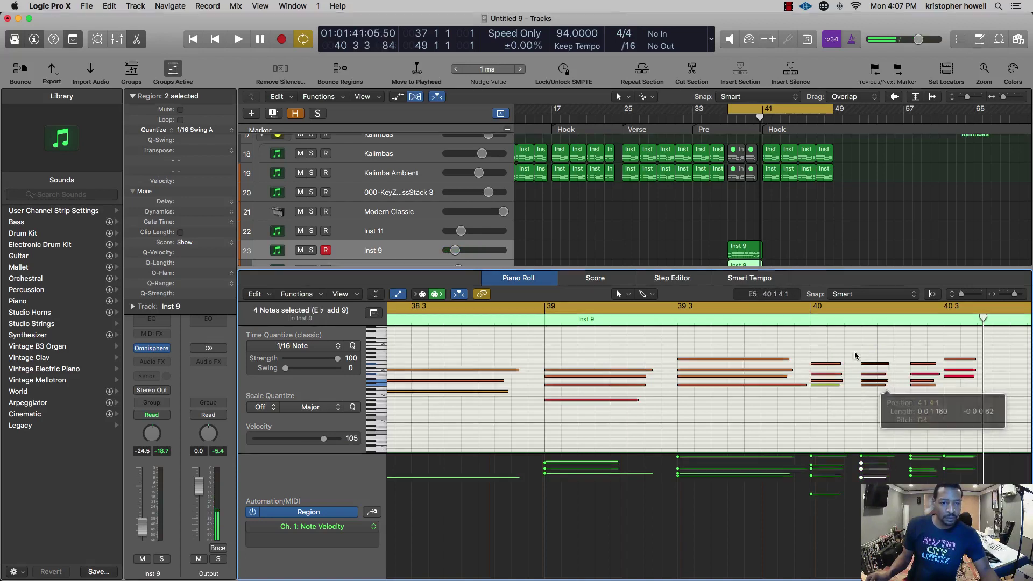
{"action": "left_click", "coordinate": [796, 321]}
{"action": "key", "text": "space"}
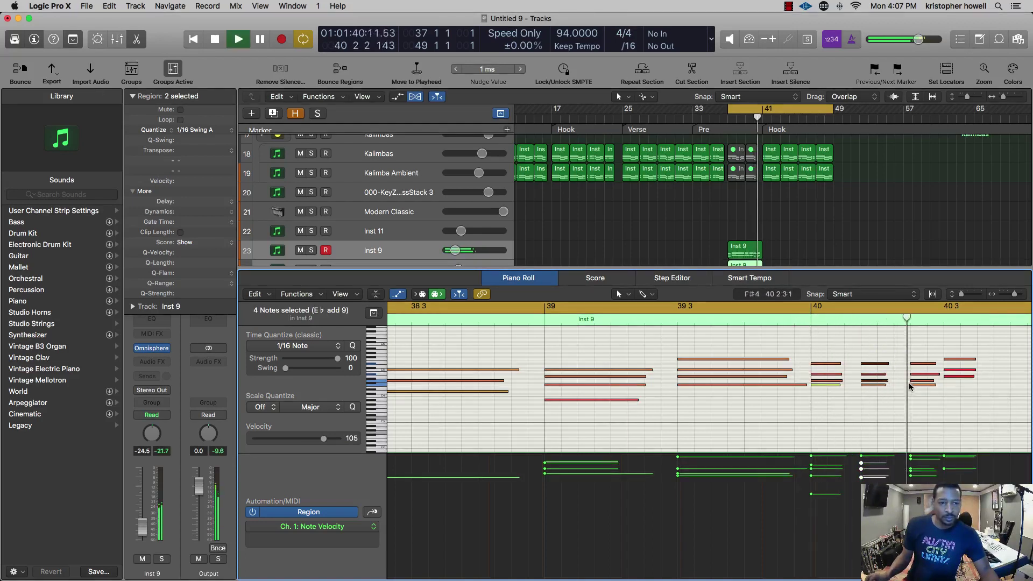
{"action": "left_click_drag", "start_coordinate": [936, 375], "coordinate": [933, 378]}
{"action": "left_click", "coordinate": [933, 385]}
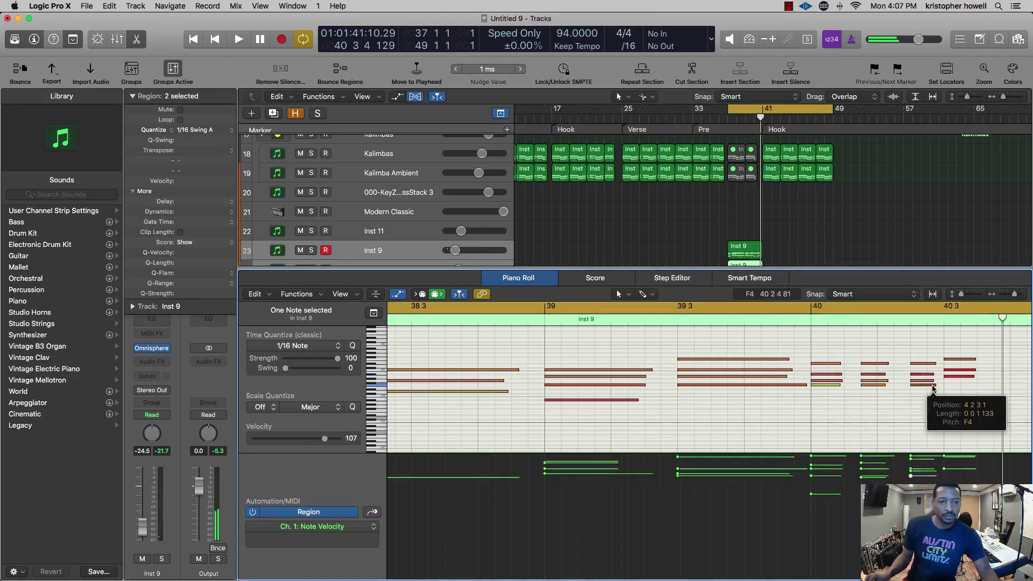
- Play the revised chords into the Hook at bar 41 with the full arrangement in view
{"action": "left_click", "coordinate": [495, 321]}
{"action": "key", "text": "space"}
{"action": "key", "text": "x"}
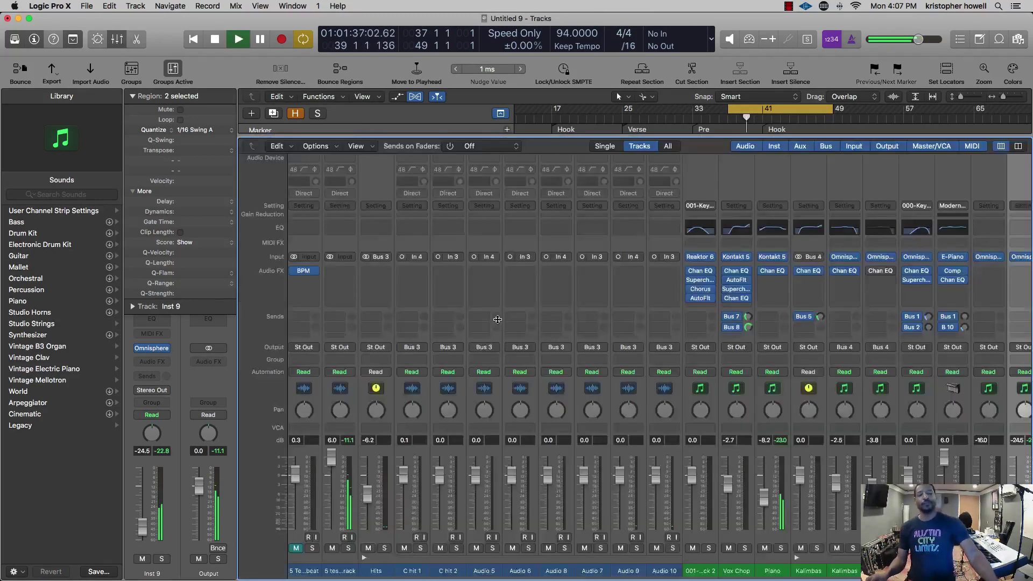
{"action": "key", "text": "x"}
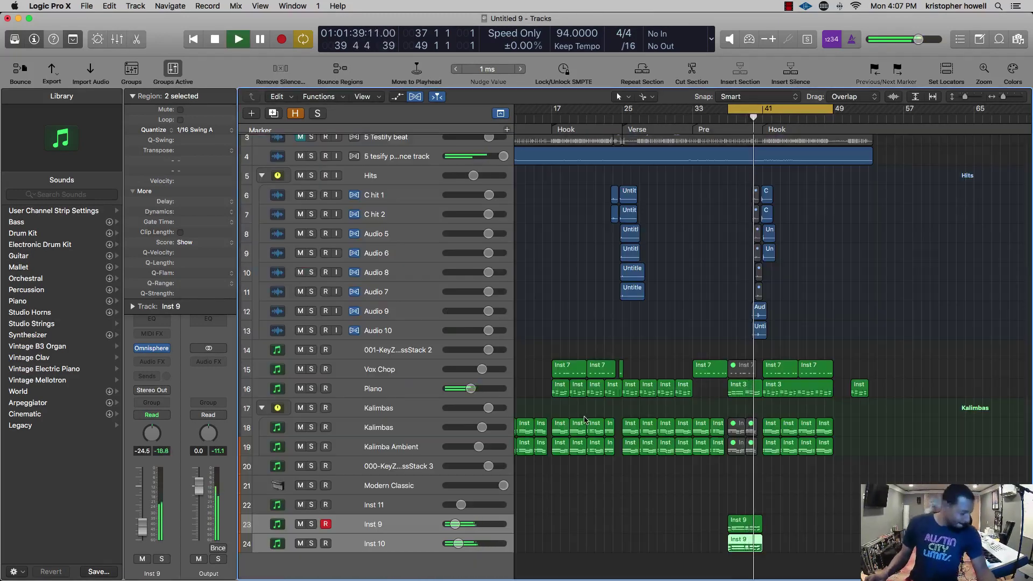
{"action": "scroll", "coordinate": [585, 419], "scroll_direction": "left", "scroll_amount": 1}
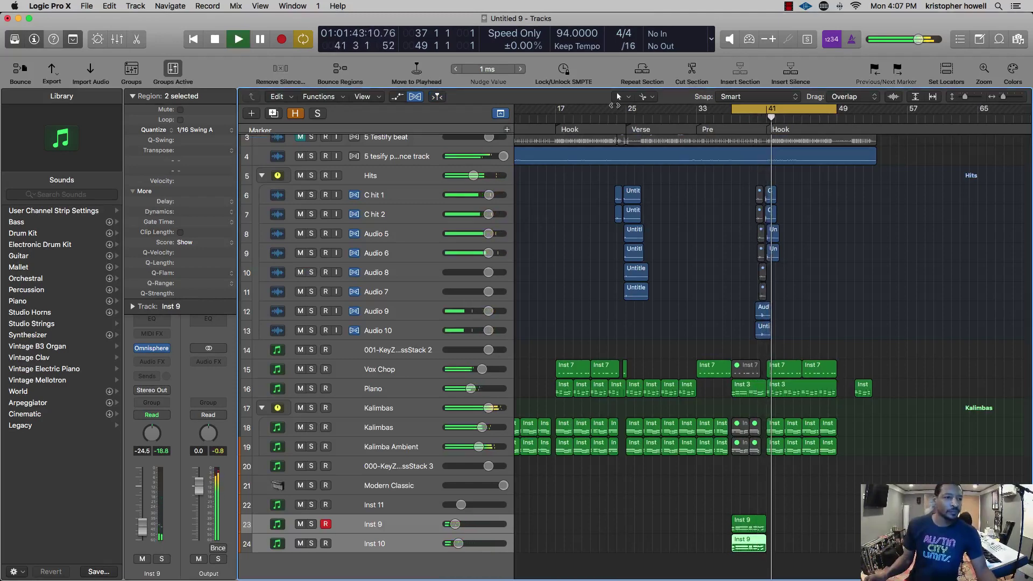
- Listen to the hits leading from the first Hook into the Verse around bars 23 to 26
{"action": "left_click", "coordinate": [616, 118]}
{"action": "scroll", "coordinate": [618, 121], "scroll_direction": "up", "scroll_amount": 6}
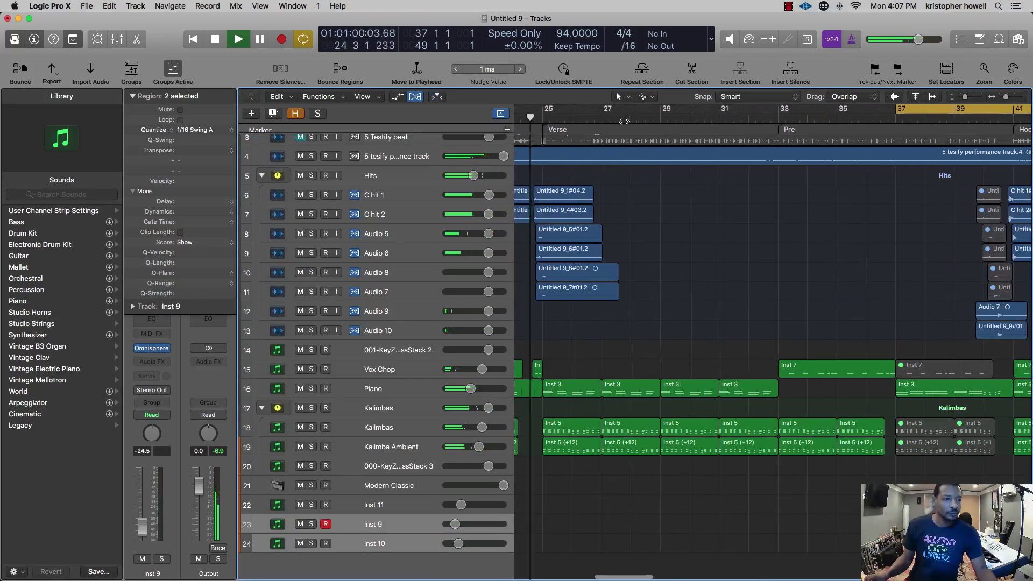
{"action": "scroll", "coordinate": [624, 121], "scroll_direction": "left", "scroll_amount": 3}
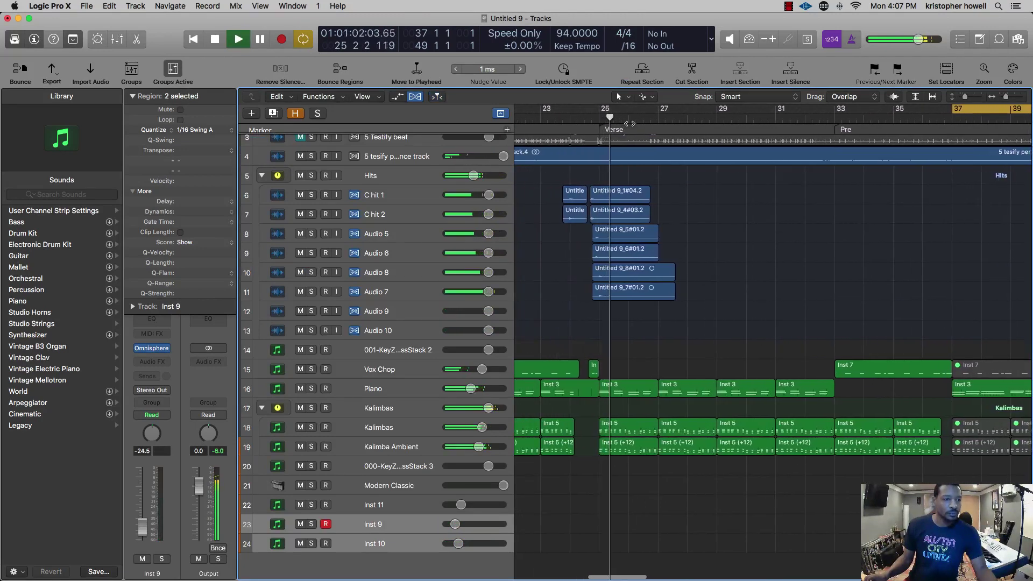
{"action": "scroll", "coordinate": [640, 172], "scroll_direction": "left", "scroll_amount": 3}
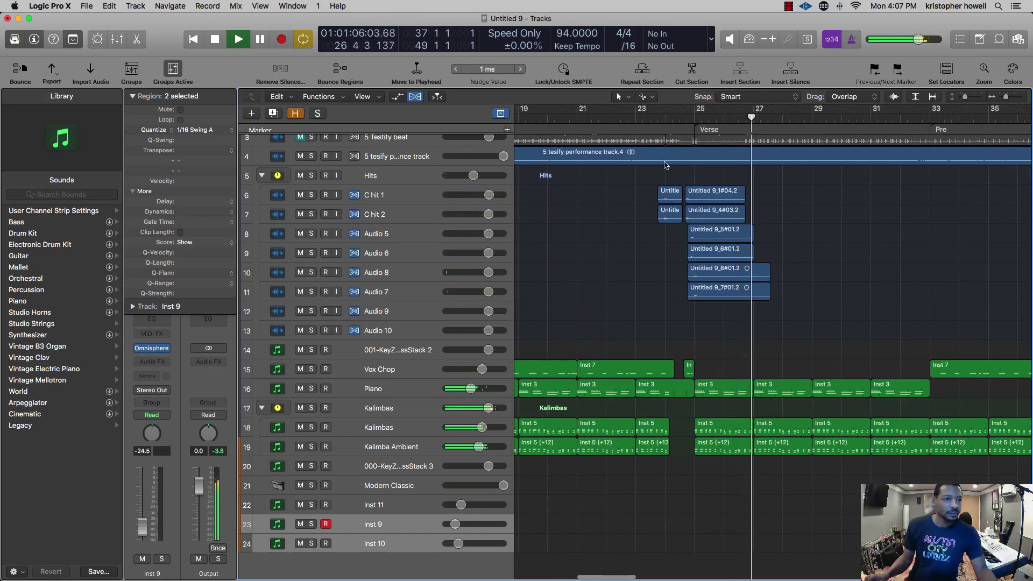
{"action": "left_click", "coordinate": [653, 117]}
{"action": "scroll", "coordinate": [696, 405], "scroll_direction": "up", "scroll_amount": 3}
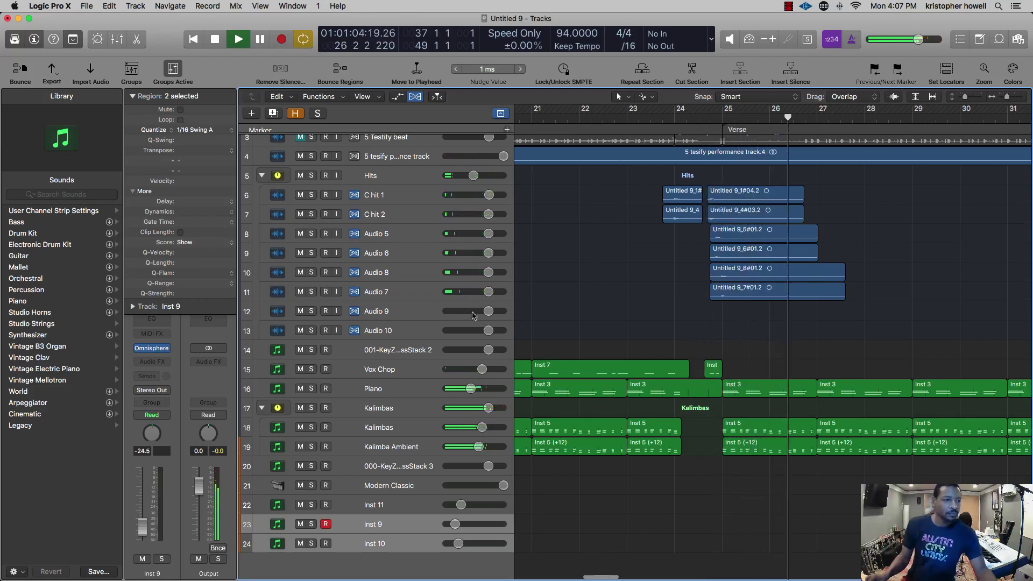
- Select the Audio 9 track and, after cueing the Verse transition, record a take from about bar 23 to late bar 24
{"action": "left_click", "coordinate": [415, 315]}
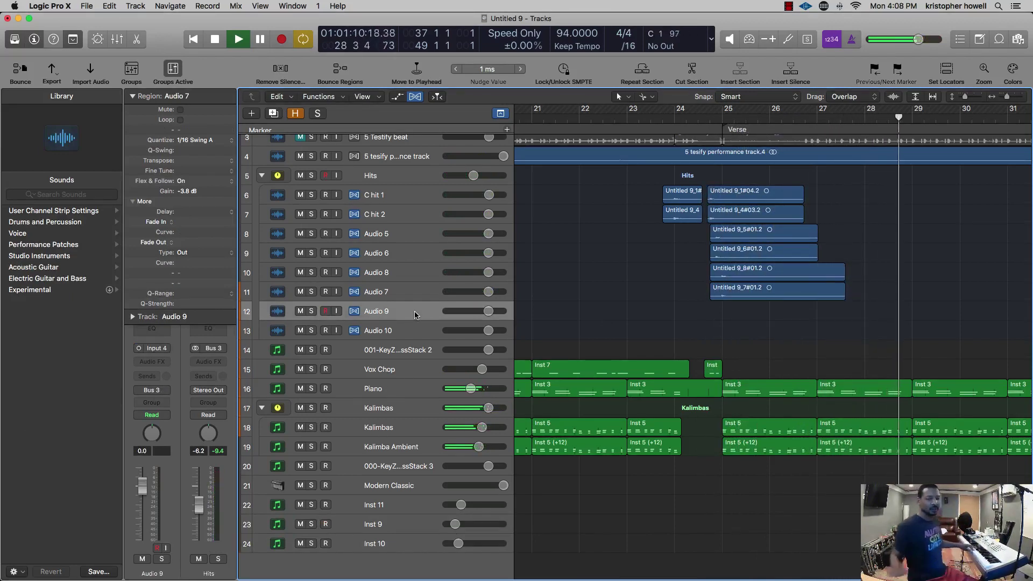
{"action": "left_click", "coordinate": [695, 120]}
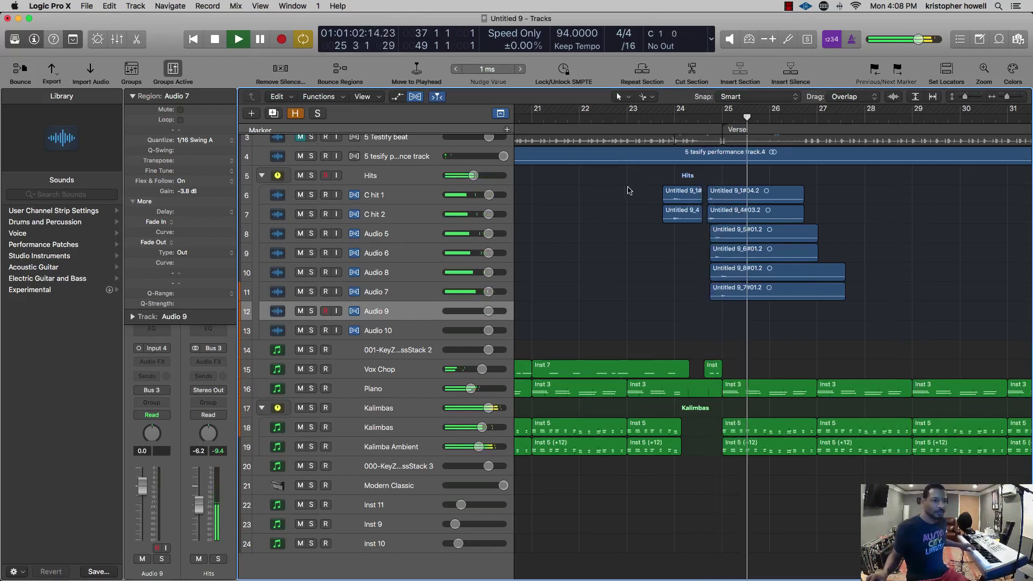
{"action": "left_click", "coordinate": [702, 115]}
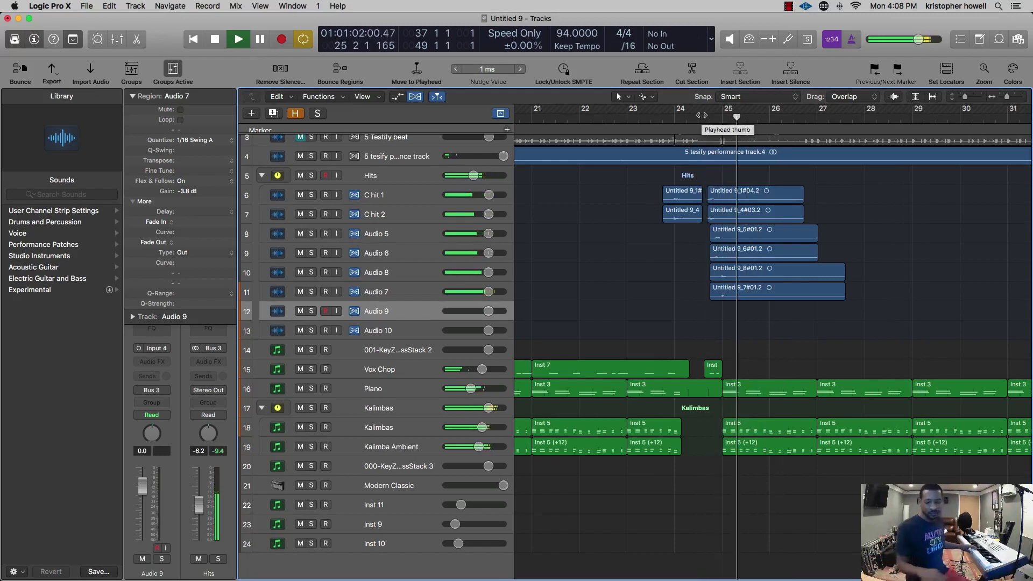
{"action": "left_click", "coordinate": [604, 117]}
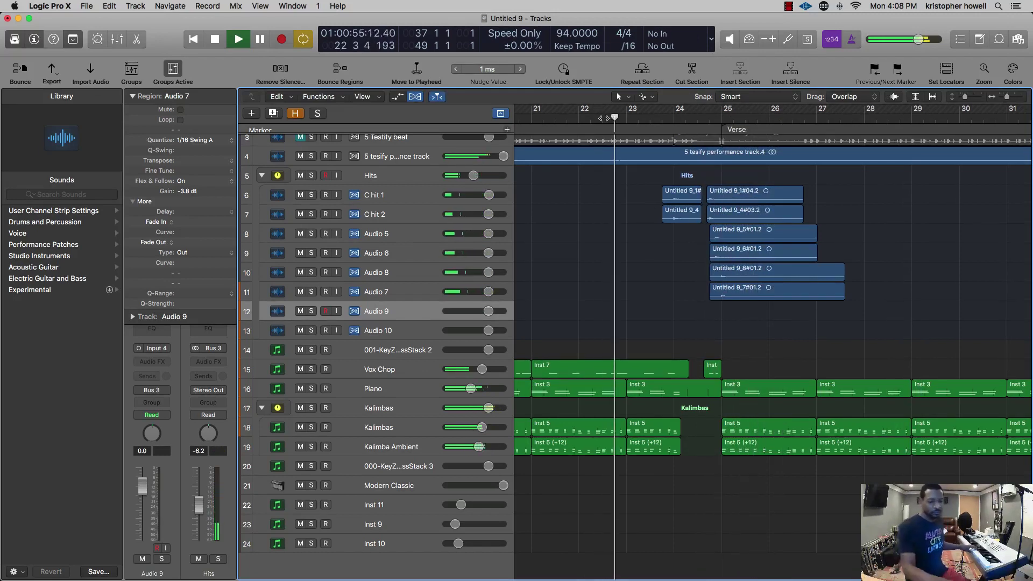
{"action": "key", "text": "r"}
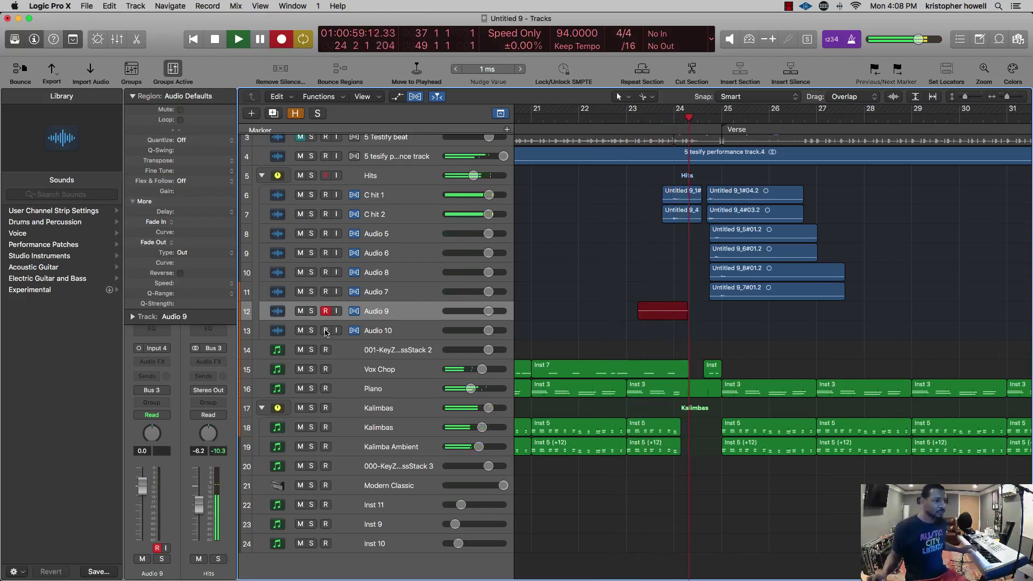
{"action": "key", "text": "space"}
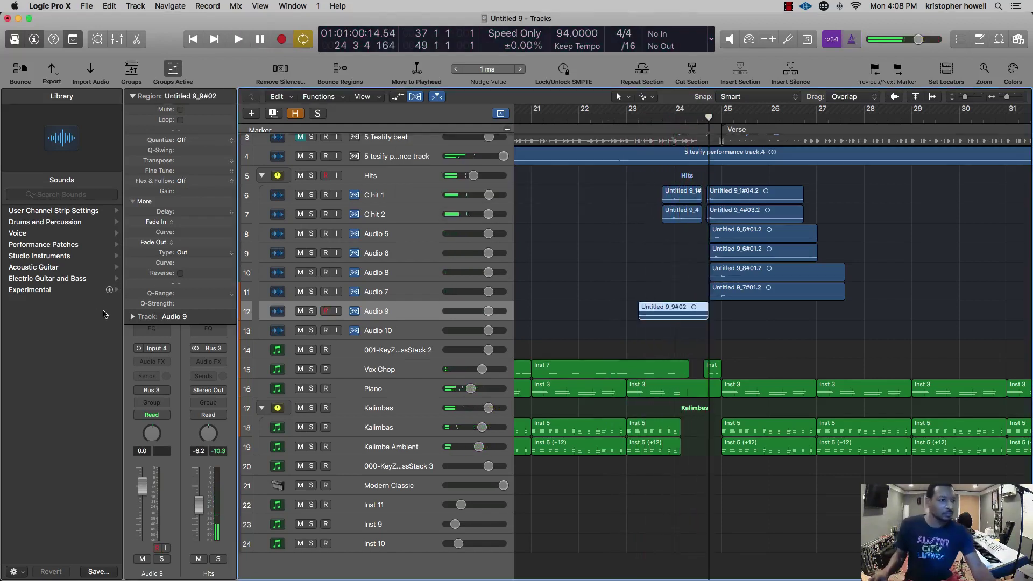
- Delete the recorded take on the Audio 9 track in bars 23 to 24
{"action": "left_click", "coordinate": [647, 291]}
{"action": "left_click", "coordinate": [651, 309]}
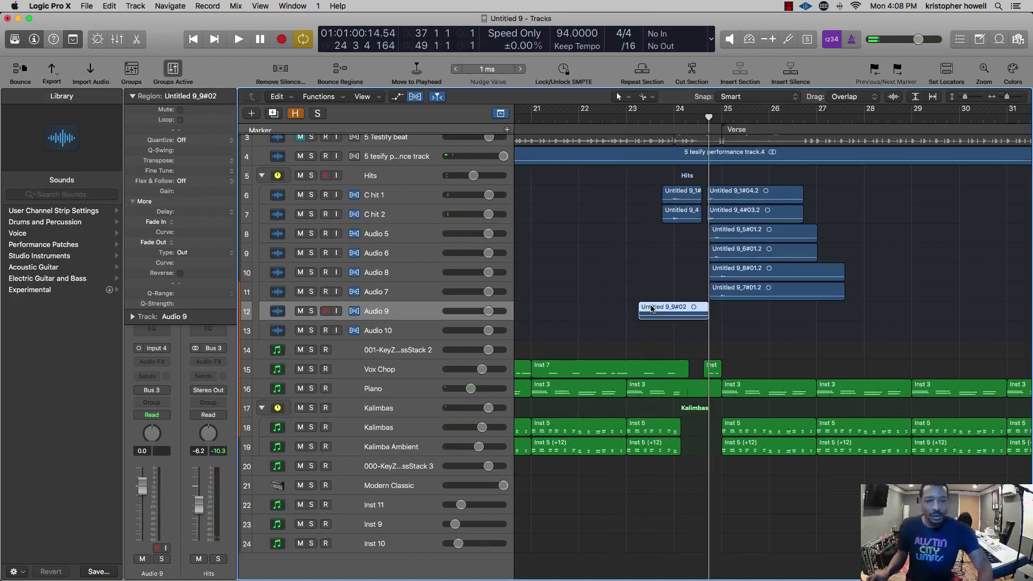
{"action": "key", "text": "BackSpace"}
{"action": "left_click", "coordinate": [597, 226]}
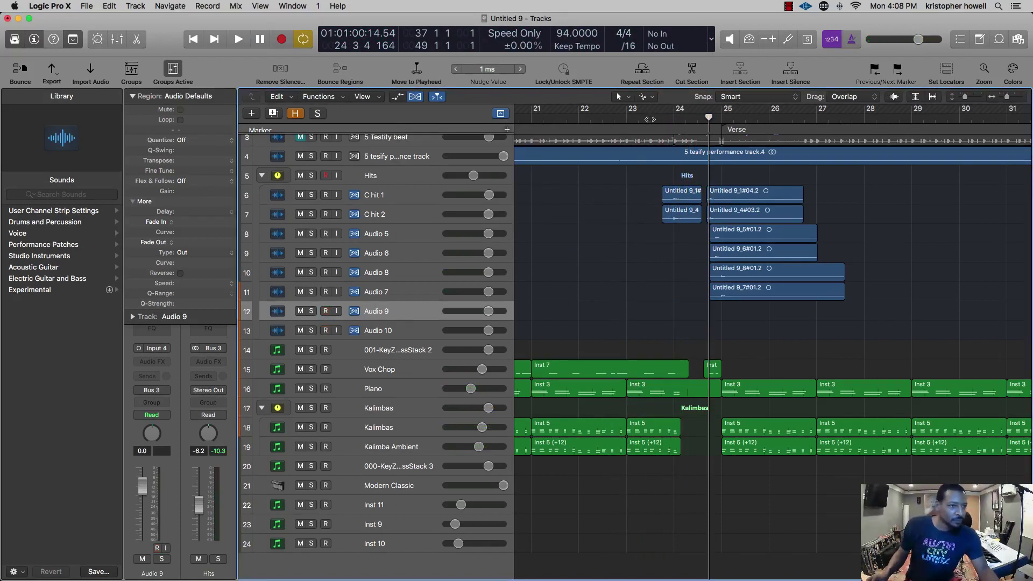
- Record a new take on the Audio 9 and Audio 10 tracks from late in bar 23 to the start of bar 27
{"action": "left_click", "coordinate": [649, 119]}
{"action": "key", "text": "space"}
{"action": "key", "text": "r"}
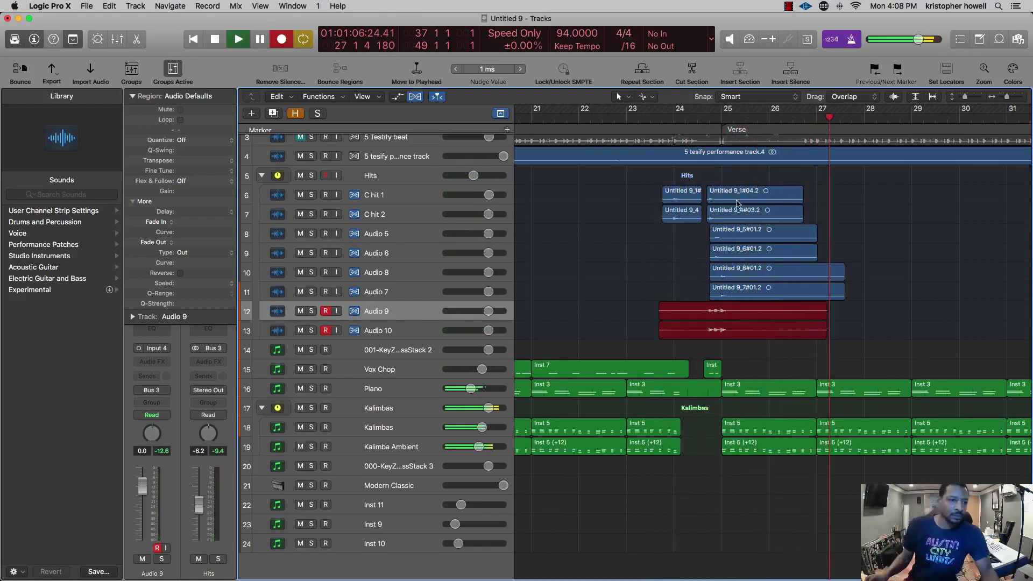
{"action": "key", "text": "space"}
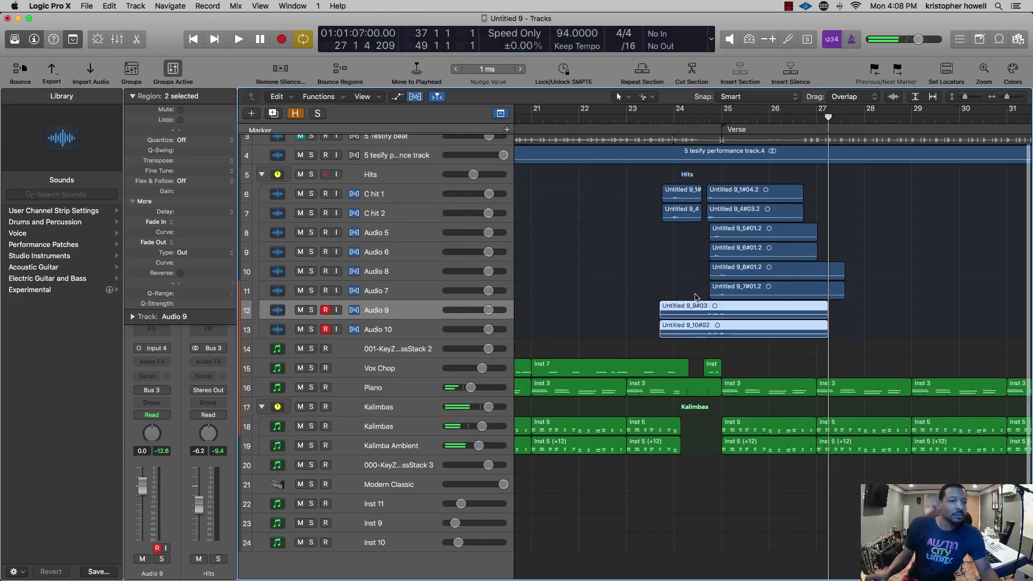
- Quantize the two new Audio 9 and Audio 10 regions to 1/16 Swing A
{"action": "key", "text": "super+Down"}
{"action": "key", "text": "super+Down"}
{"action": "key", "text": "super+Down"}
{"action": "key", "text": "super+Down"}
{"action": "key", "text": "super+Down"}
{"action": "key", "text": "super+Right"}
{"action": "key", "text": "super+Right"}
{"action": "key", "text": "super+Right"}
{"action": "key", "text": "super+Right"}
{"action": "key", "text": "super+Right"}
{"action": "key", "text": "super+Right"}
{"action": "scroll", "coordinate": [696, 296], "scroll_direction": "left", "scroll_amount": 10}
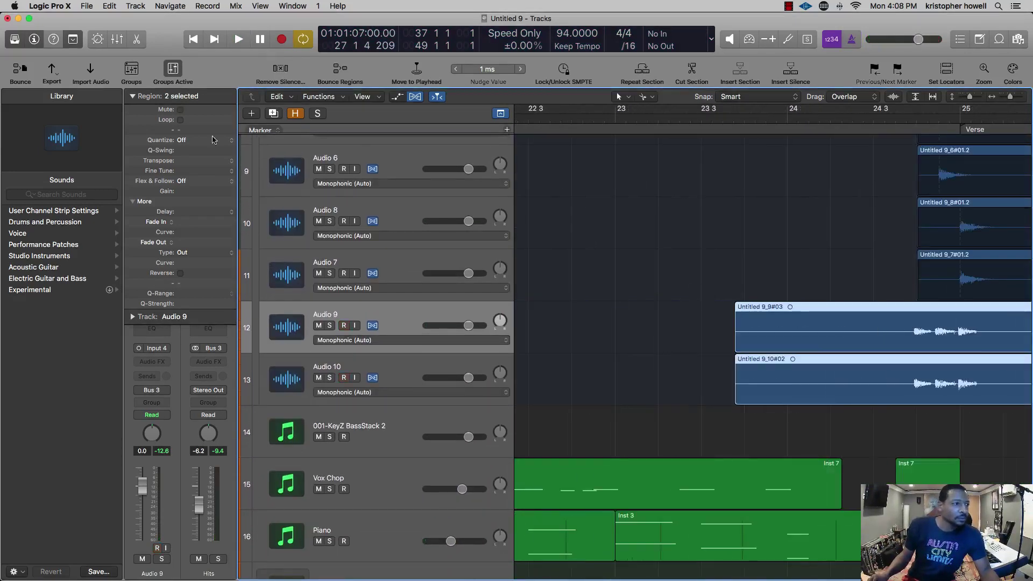
{"action": "left_click", "coordinate": [214, 140]}
{"action": "left_click", "coordinate": [216, 287]}
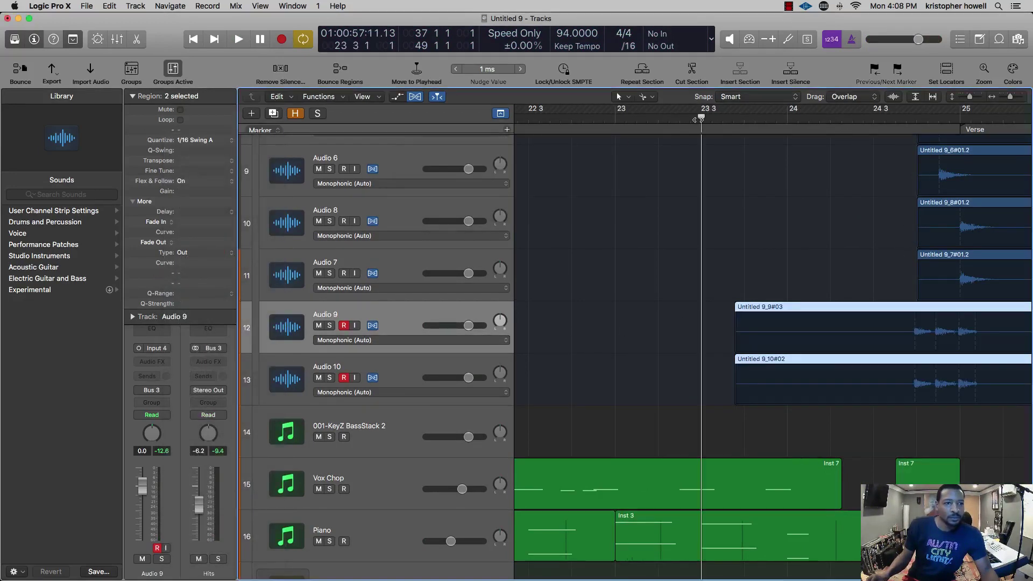
- Hide the Flex view and play the quantized takes against the other hits from bar 23 into the Verse
{"action": "key", "text": "space"}
{"action": "scroll", "coordinate": [426, 116], "scroll_direction": "up", "scroll_amount": 5}
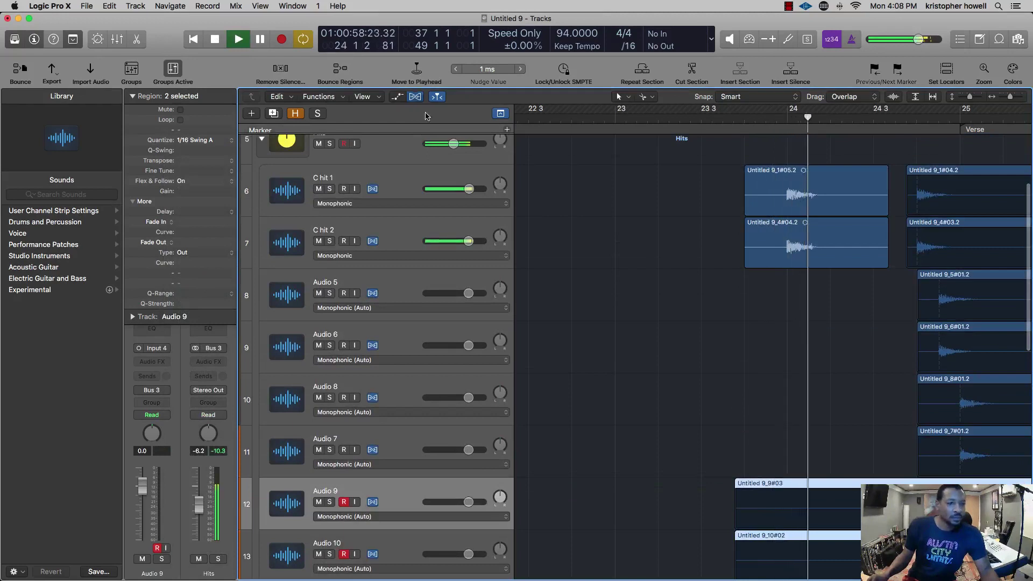
{"action": "left_click", "coordinate": [414, 96]}
{"action": "scroll", "coordinate": [696, 341], "scroll_direction": "up", "scroll_amount": 5}
{"action": "scroll", "coordinate": [700, 347], "scroll_direction": "right", "scroll_amount": 5}
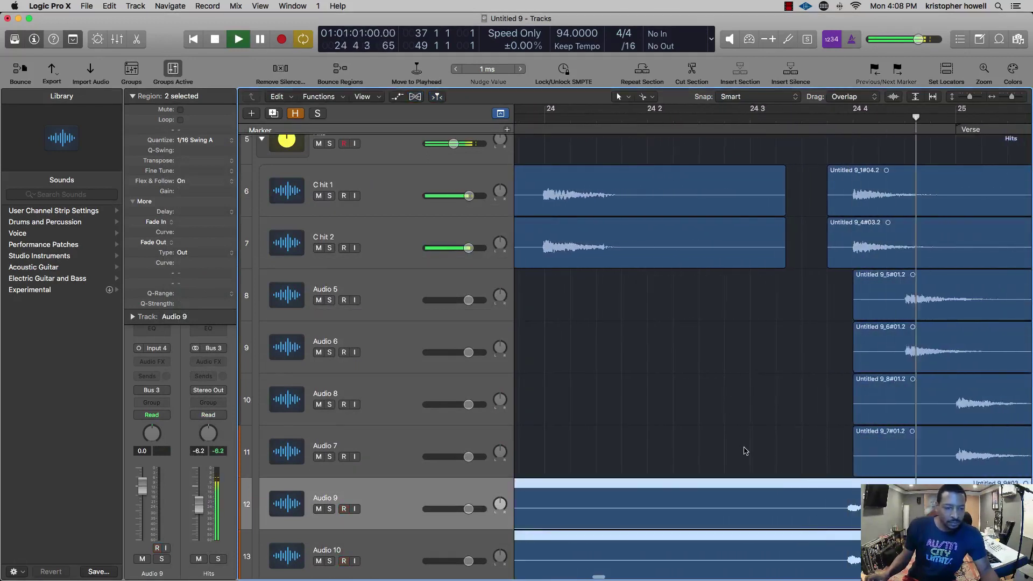
{"action": "scroll", "coordinate": [788, 432], "scroll_direction": "right", "scroll_amount": 5}
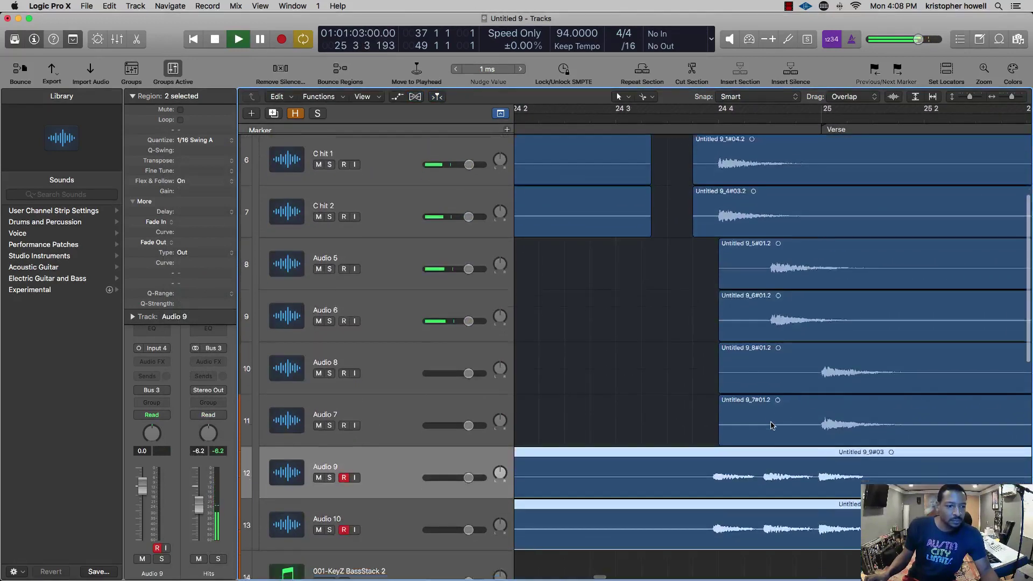
{"action": "scroll", "coordinate": [773, 426], "scroll_direction": "down", "scroll_amount": 5}
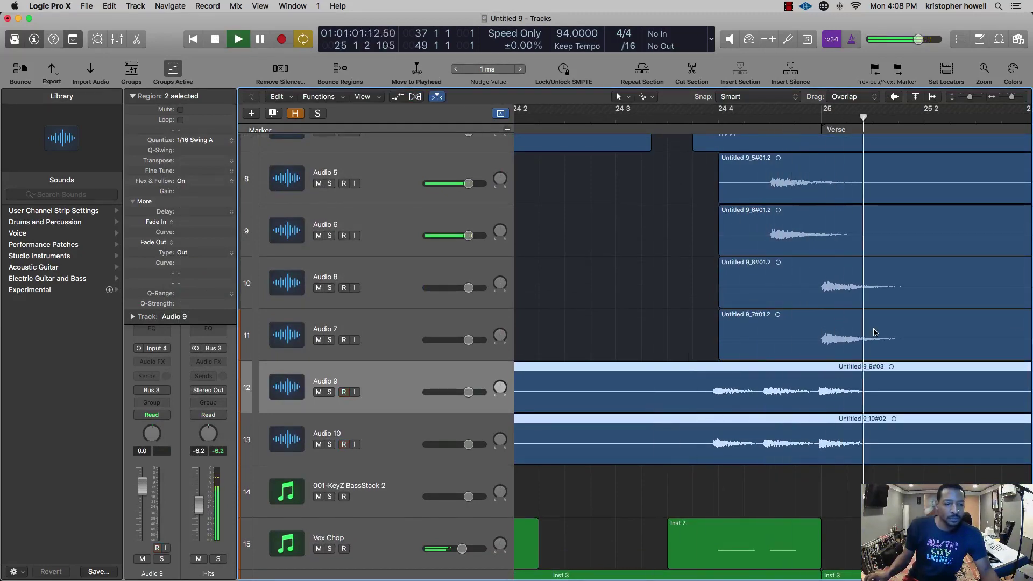
{"action": "scroll", "coordinate": [747, 375], "scroll_direction": "left", "scroll_amount": 7}
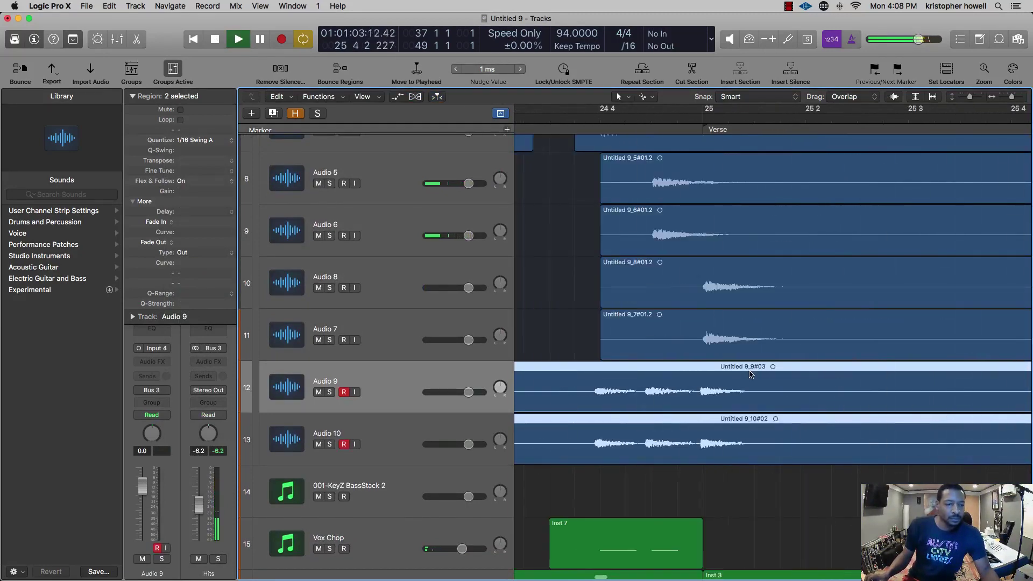
- Split the Audio 9 and Audio 10 regions at about bar 24 beat 3 and delete the silent parts before it
{"action": "scroll", "coordinate": [750, 375], "scroll_direction": "down", "scroll_amount": 5}
{"action": "left_click", "coordinate": [669, 379]}
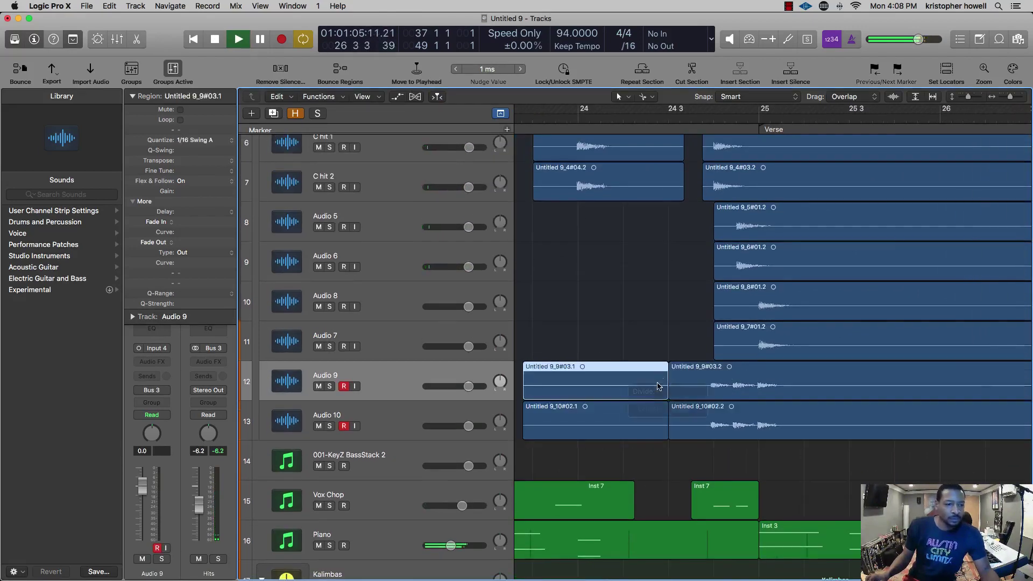
{"action": "left_click", "coordinate": [655, 392]}
{"action": "left_click", "coordinate": [651, 424], "text": "shift"}
{"action": "key", "text": "Delete"}
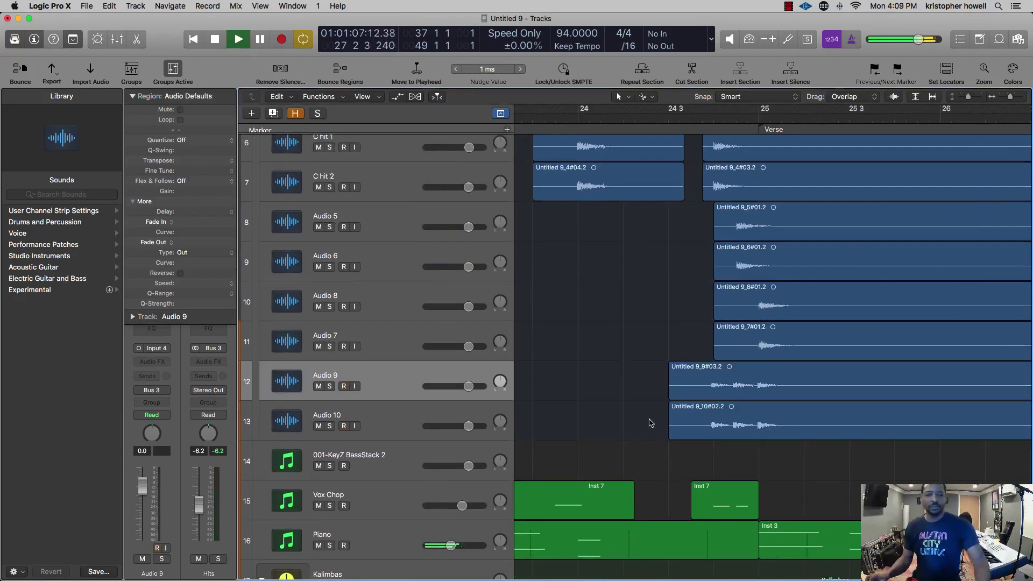
- Select the Modern Classic track and examine the hits around the Hook in bars 40 to 42 up close
{"action": "left_click", "coordinate": [642, 371], "text": "ctrl+alt"}
{"action": "left_click", "coordinate": [643, 370], "text": "ctrl+alt"}
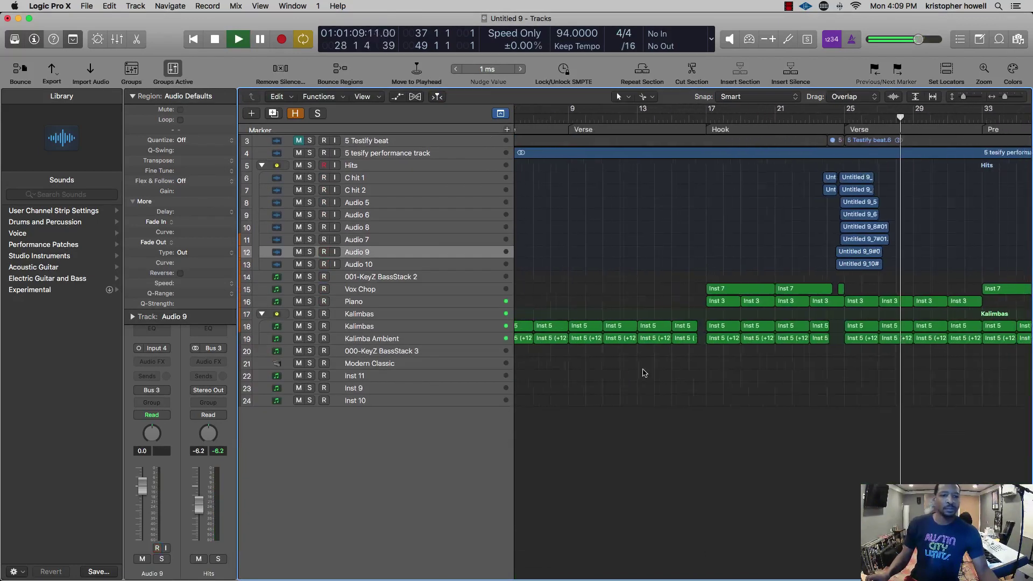
{"action": "left_click", "coordinate": [402, 363]}
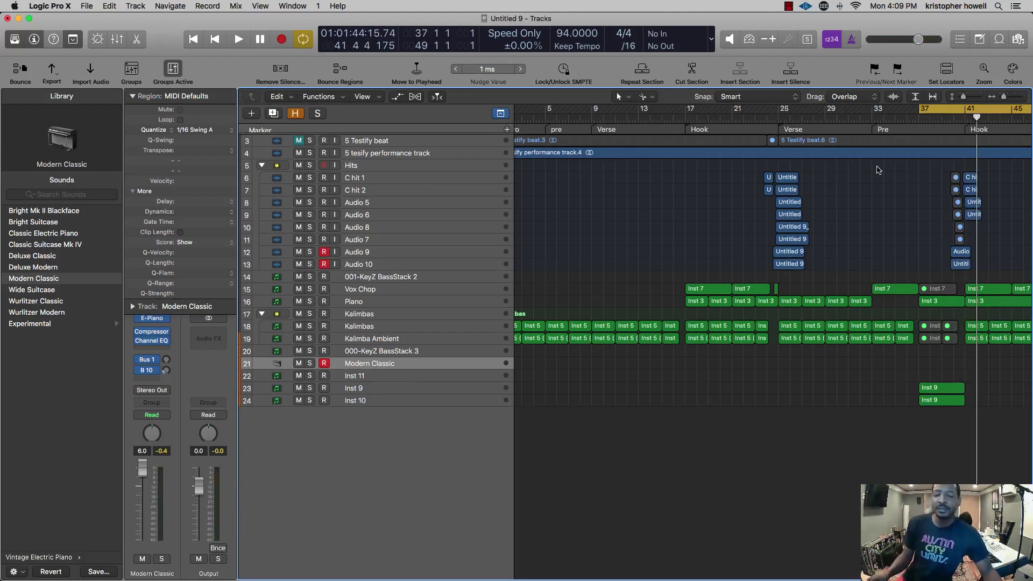
{"action": "key", "text": "super+Right"}
{"action": "key", "text": "super+Right"}
{"action": "key", "text": "super+Right"}
{"action": "key", "text": "super+Right"}
{"action": "key", "text": "super+Right"}
{"action": "key", "text": "super+Right"}
{"action": "key", "text": "super+Right"}
{"action": "key", "text": "super+Down"}
{"action": "key", "text": "super+Down"}
{"action": "key", "text": "super+Down"}
{"action": "key", "text": "super+Down"}
{"action": "key", "text": "super+Down"}
{"action": "key", "text": "super+Down"}
{"action": "key", "text": "super+Down"}
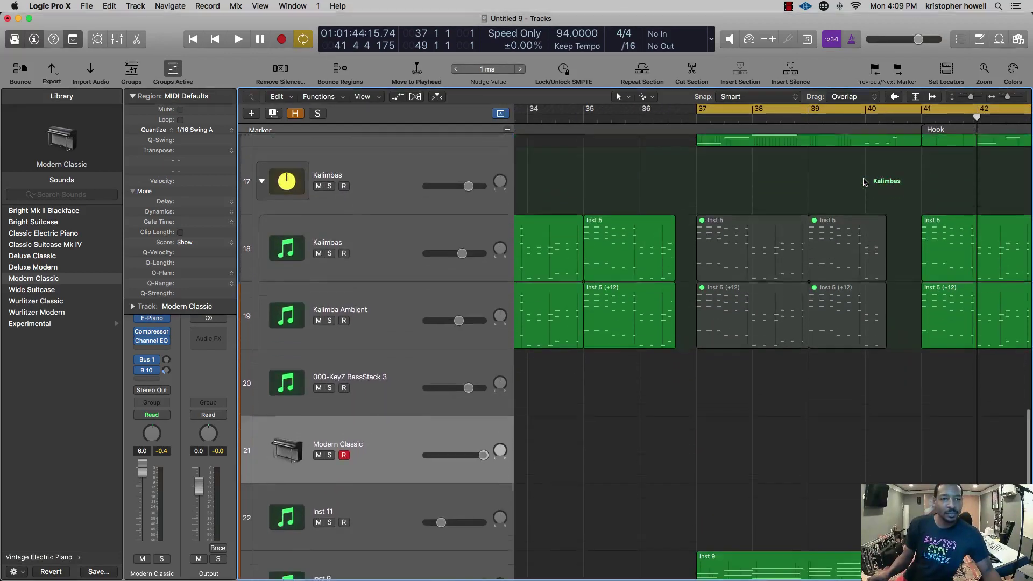
{"action": "scroll", "coordinate": [865, 182], "scroll_direction": "up", "scroll_amount": 15}
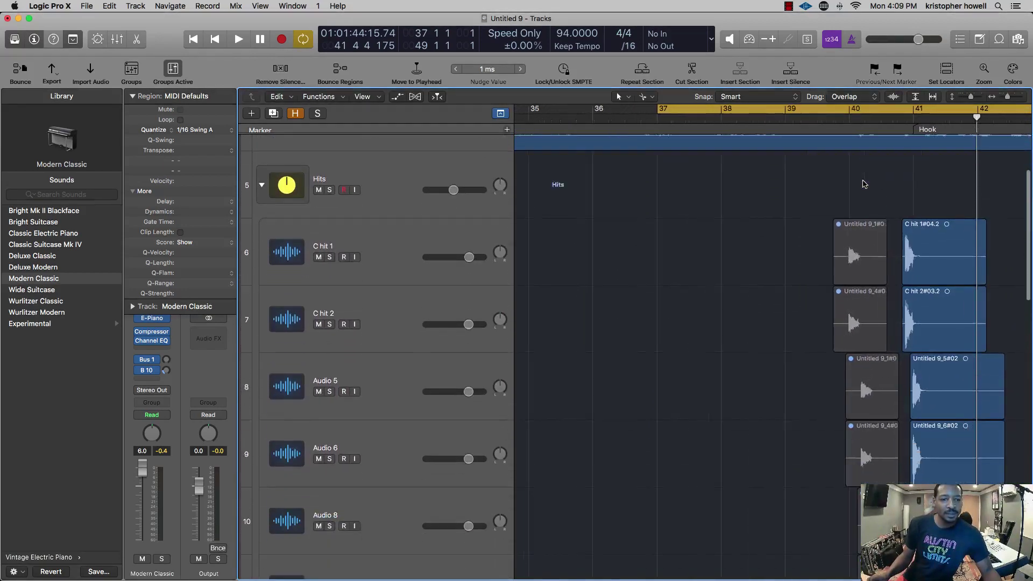
{"action": "key", "text": "super+Right"}
{"action": "key", "text": "super+Right"}
{"action": "key", "text": "super+Right"}
{"action": "left_click", "coordinate": [814, 275]}
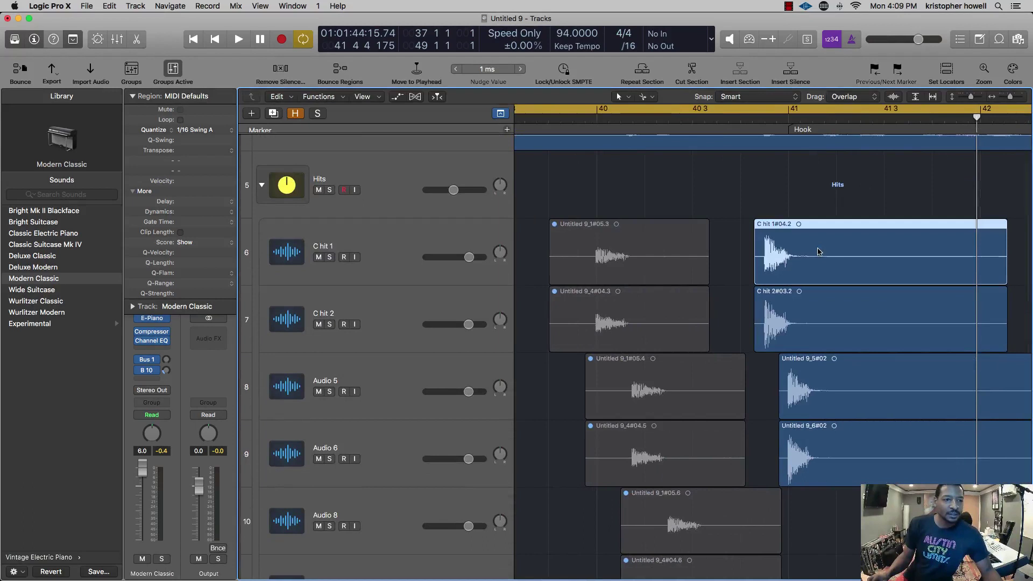
{"action": "left_click", "coordinate": [814, 313], "text": "shift"}
{"action": "key", "text": "BackSpace"}
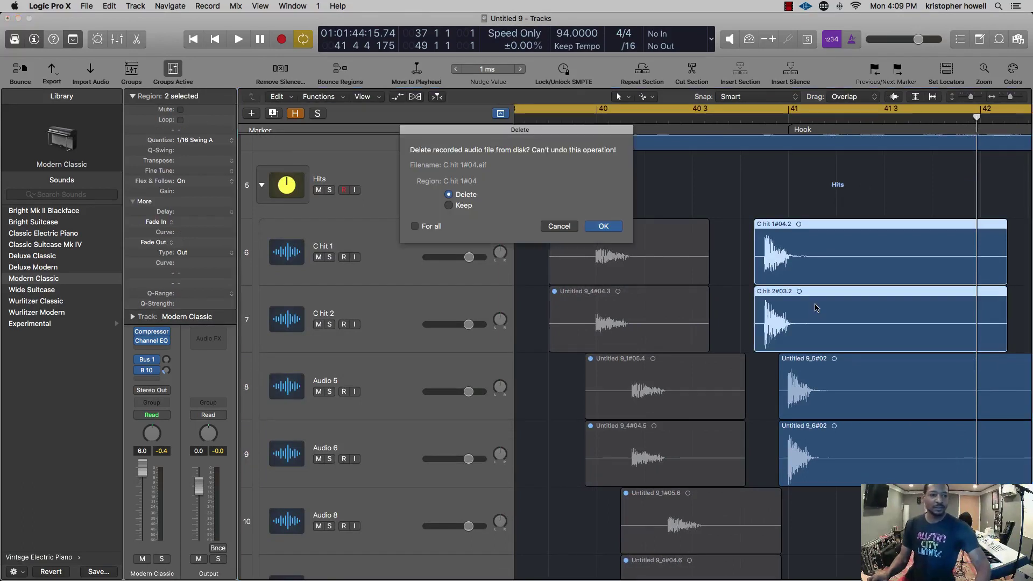
{"action": "left_click", "coordinate": [552, 227]}
{"action": "left_click", "coordinate": [720, 238]}
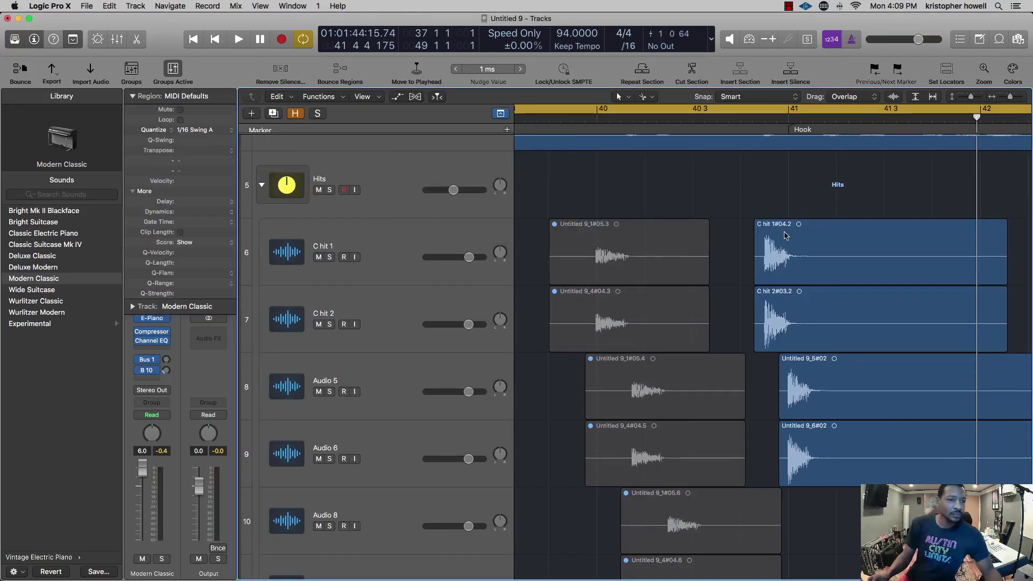
- Delete the C hit 1 and C hit 2 regions leading into the Hook, removing the recorded audio file from disk
{"action": "left_click", "coordinate": [789, 240]}
{"action": "left_click", "coordinate": [822, 310], "text": "shift"}
{"action": "key", "text": "BackSpace"}
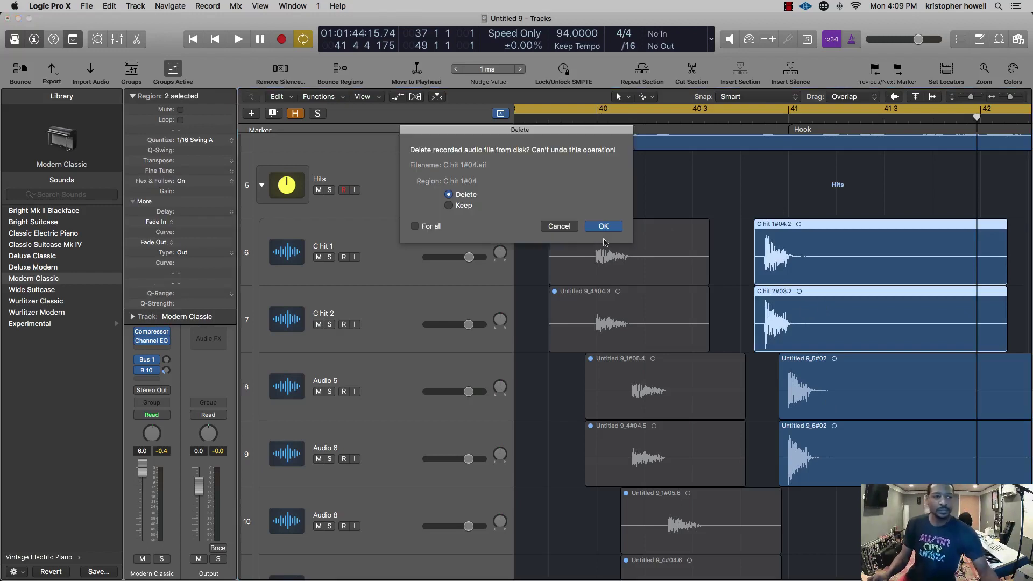
{"action": "left_click", "coordinate": [601, 227]}
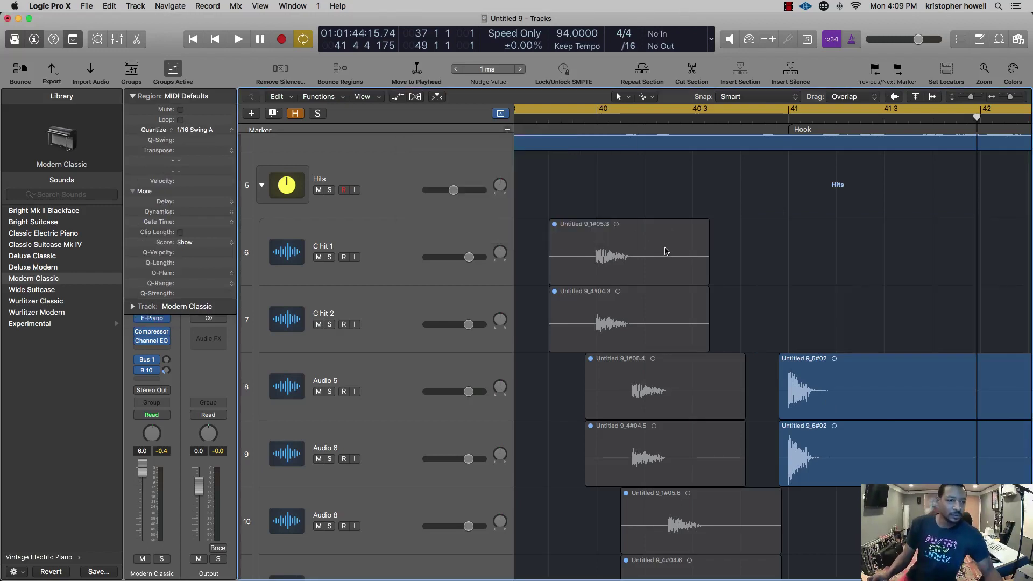
- Copy the Audio 5 and Audio 6 hits onto the C hit 1 and C hit 2 tracks, about half a beat before bar 41
{"action": "left_click", "coordinate": [858, 373]}
{"action": "left_click_drag", "start_coordinate": [862, 367], "coordinate": [835, 240]}
{"action": "scroll", "coordinate": [835, 241], "scroll_direction": "up", "scroll_amount": 6}
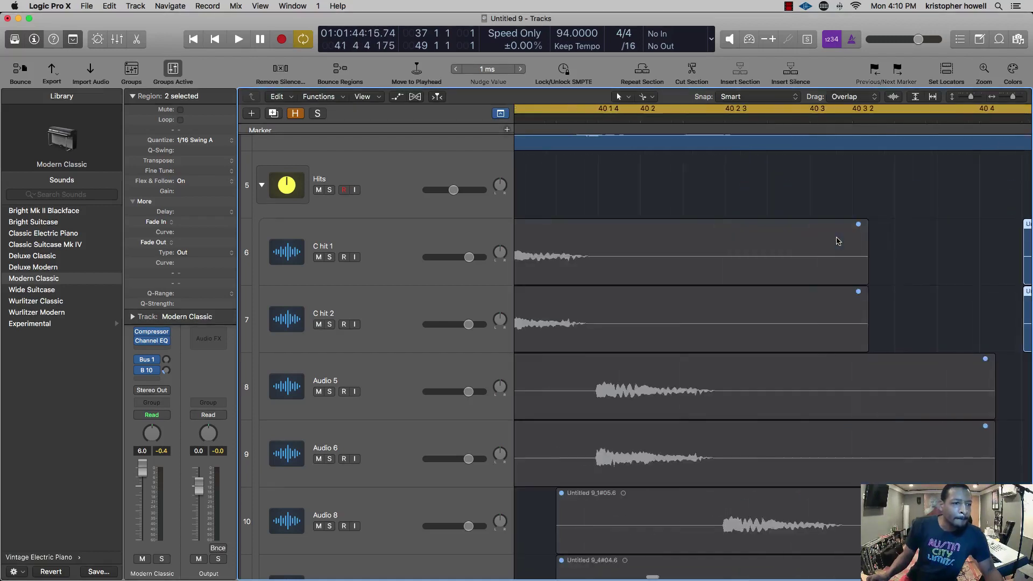
{"action": "left_click_drag", "start_coordinate": [933, 230], "coordinate": [939, 228]}
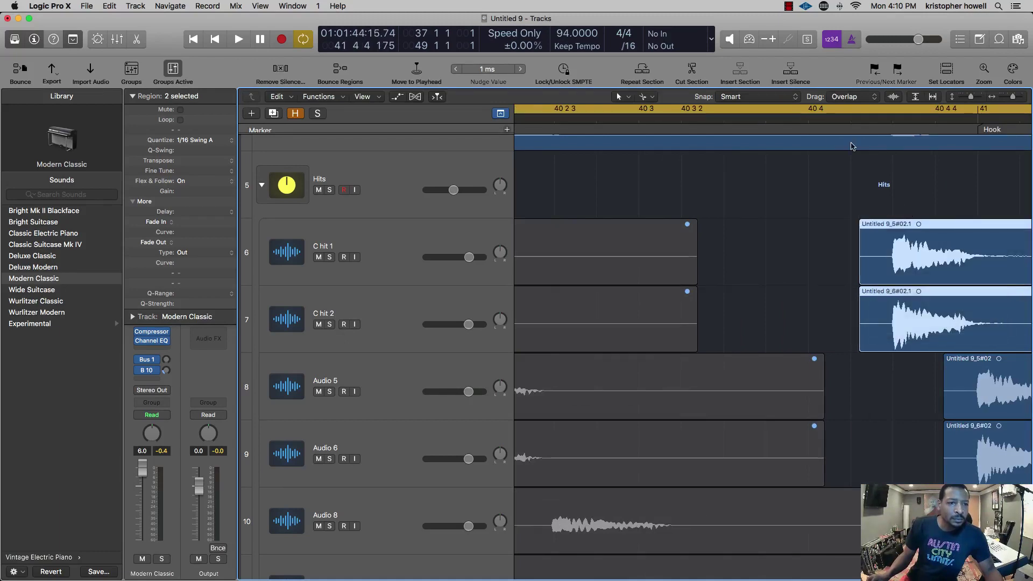
- Play the copied hits into the Hook with all Hits tracks in view, and restart playback from about bar 39
{"action": "key", "text": "space"}
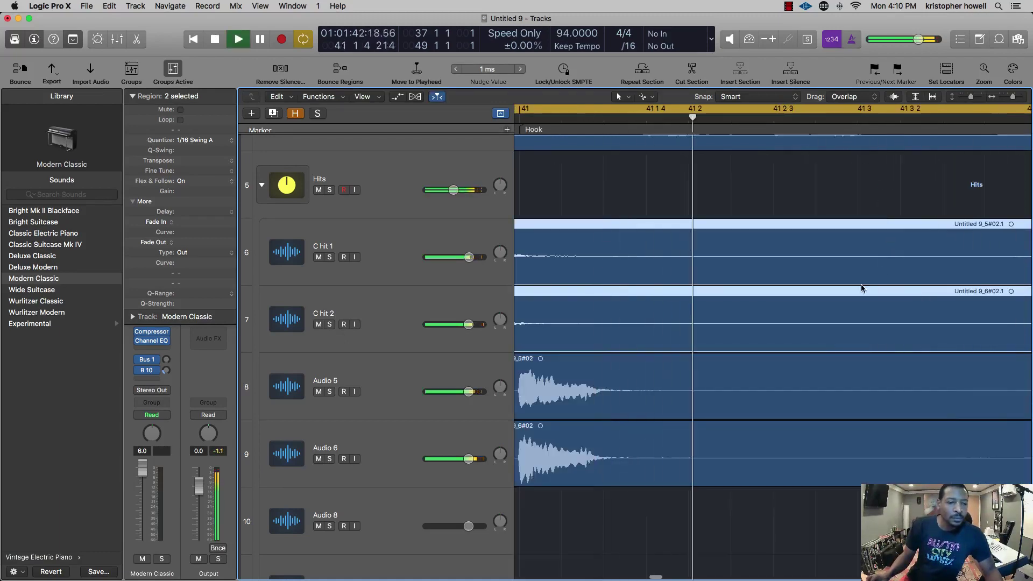
{"action": "key", "text": "super+Left"}
{"action": "key", "text": "super+Left"}
{"action": "key", "text": "super+Left"}
{"action": "key", "text": "super+Left"}
{"action": "key", "text": "super+Left"}
{"action": "key", "text": "super+Left"}
{"action": "key", "text": "super+Left"}
{"action": "key", "text": "super+Left"}
{"action": "key", "text": "super+Up"}
{"action": "key", "text": "super+Up"}
{"action": "key", "text": "super+Up"}
{"action": "key", "text": "super+Up"}
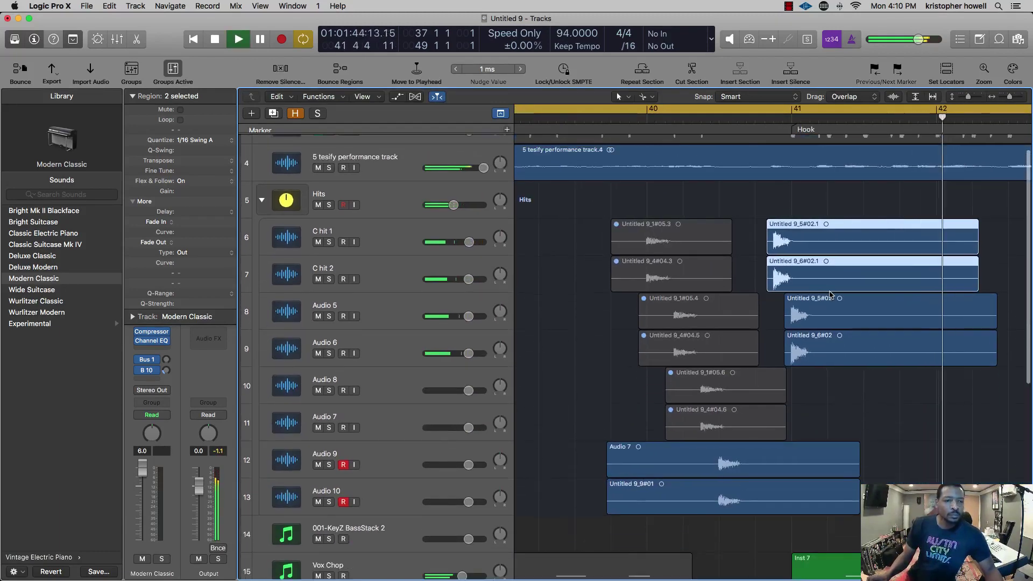
{"action": "key", "text": "space"}
{"action": "double_click", "coordinate": [564, 123]}
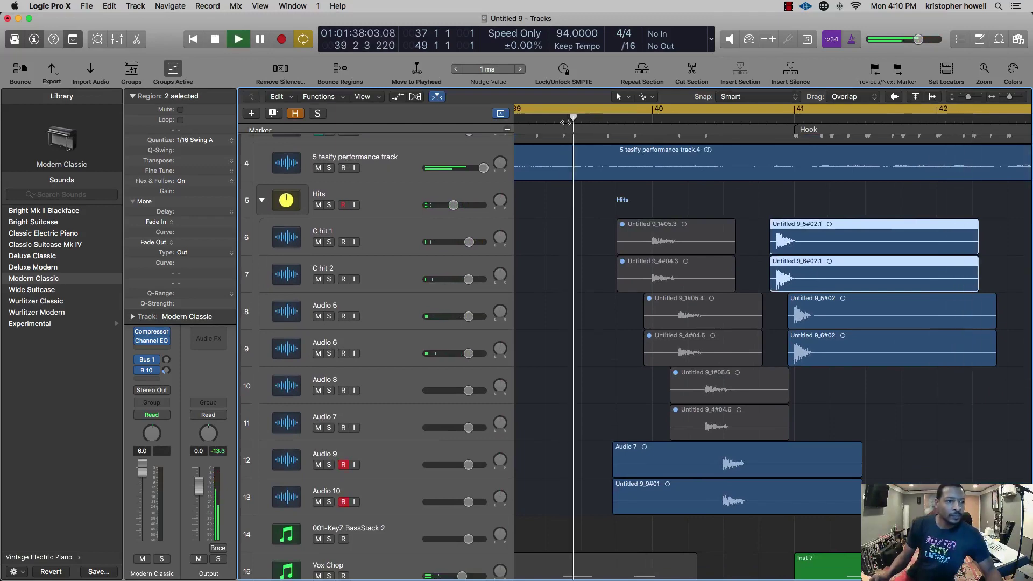
- Raise the Inst 9 and Inst 10 track volumes together, to -18.6 dB and -12.6 dB
{"action": "scroll", "coordinate": [700, 398], "scroll_direction": "down", "scroll_amount": 5}
{"action": "scroll", "coordinate": [700, 398], "scroll_direction": "down", "scroll_amount": 4}
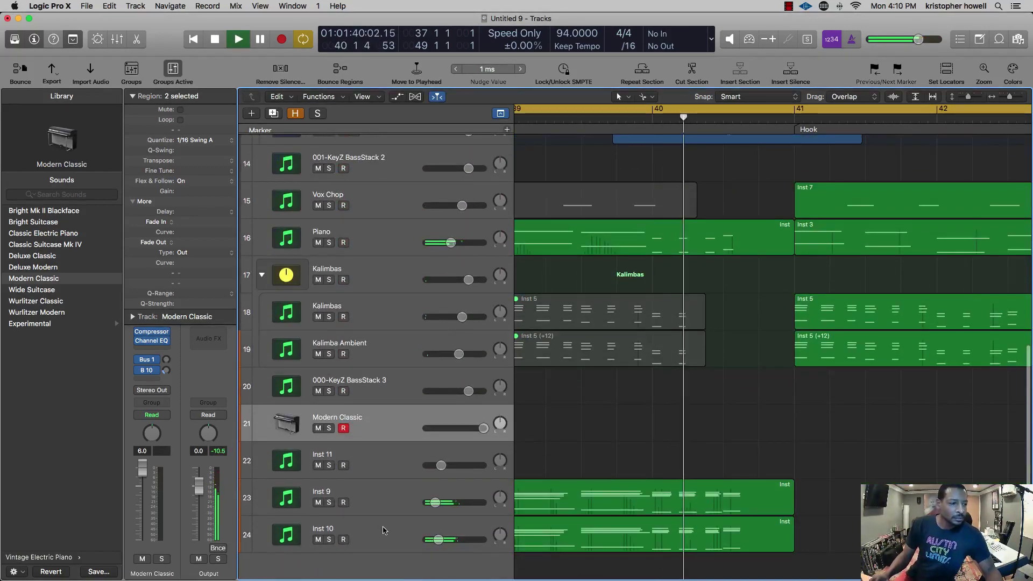
{"action": "left_click", "coordinate": [386, 495]}
{"action": "left_click", "coordinate": [388, 529], "text": "shift"}
{"action": "left_click_drag", "start_coordinate": [444, 540], "coordinate": [446, 540]}
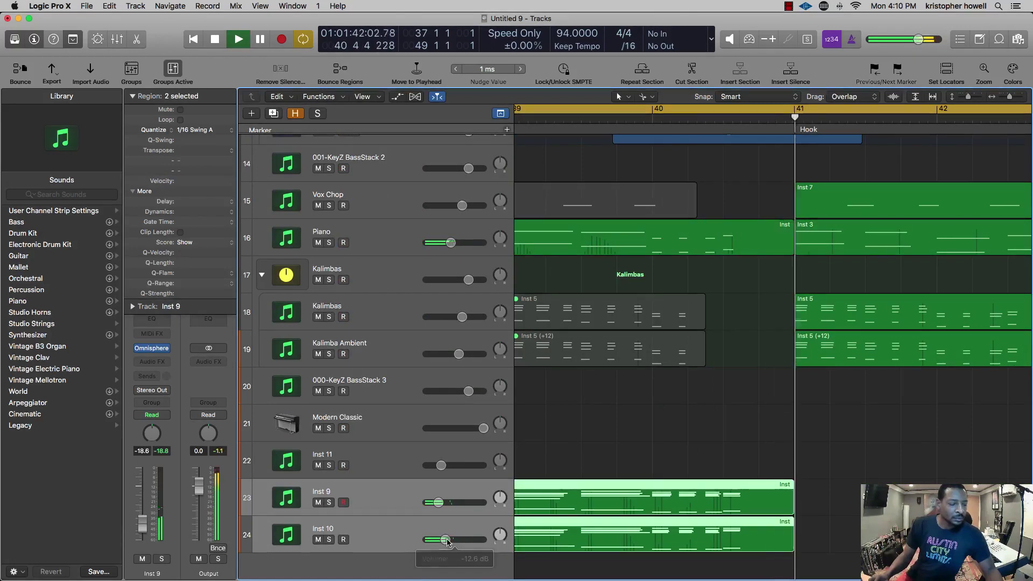
- Replay the transition and rebalance the two layers, raising Inst 9 to -14.8 dB and lowering Inst 10 slightly
{"action": "left_click", "coordinate": [556, 123]}
{"action": "scroll", "coordinate": [570, 129], "scroll_direction": "left", "scroll_amount": 10}
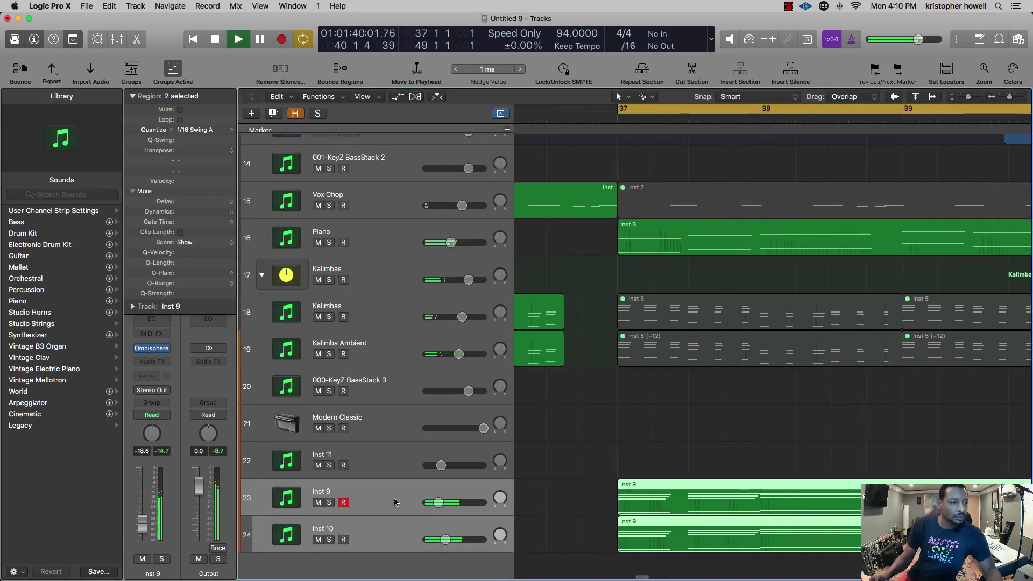
{"action": "left_click", "coordinate": [439, 502]}
{"action": "left_click_drag", "start_coordinate": [445, 540], "coordinate": [442, 539]}
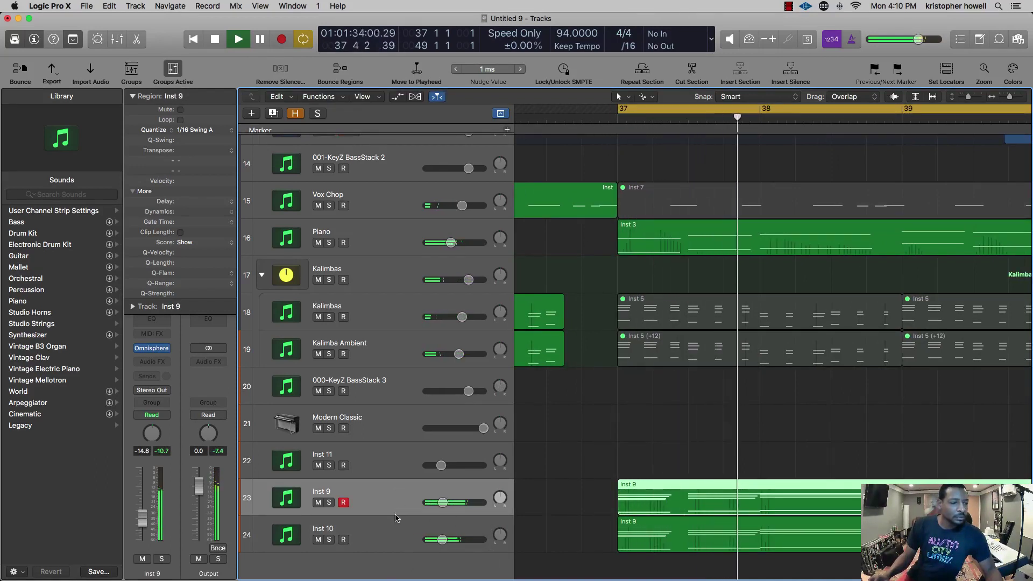
- Group the Inst 9 and Inst 10 tracks into a Summing Stack and stop playback
{"action": "left_click", "coordinate": [415, 521], "text": "shift"}
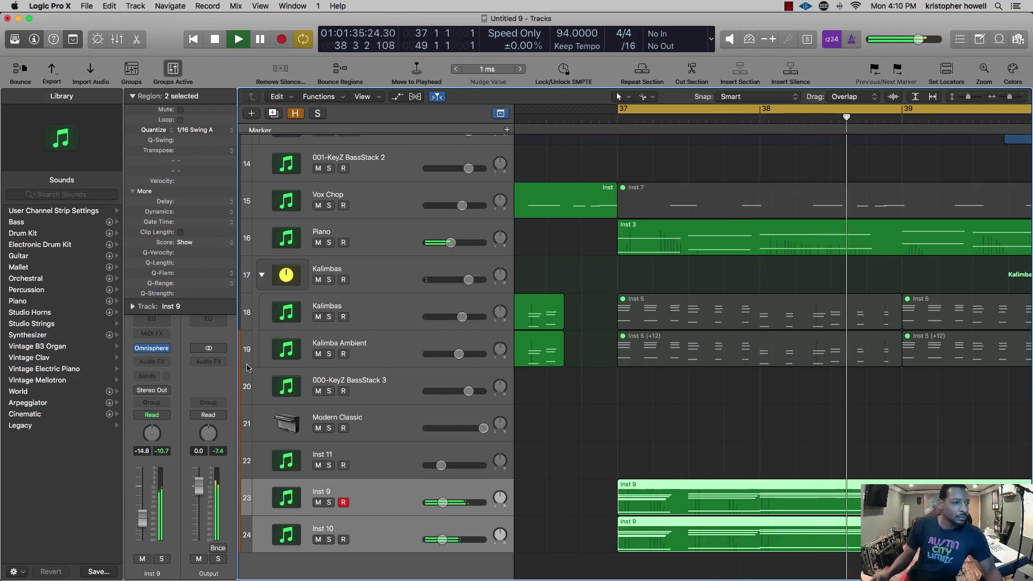
{"action": "key", "text": "super+shift+d"}
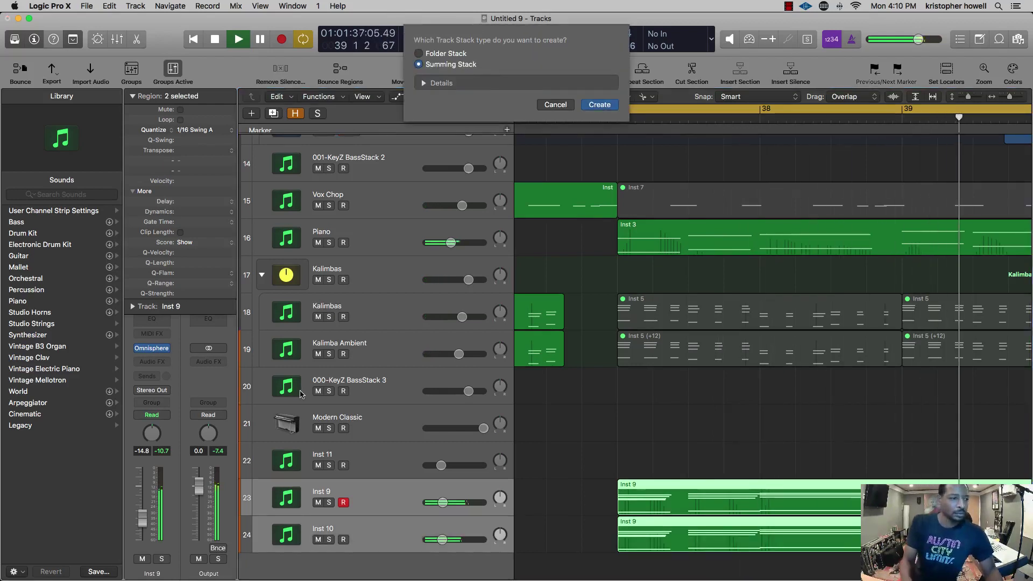
{"action": "key", "text": "Return"}
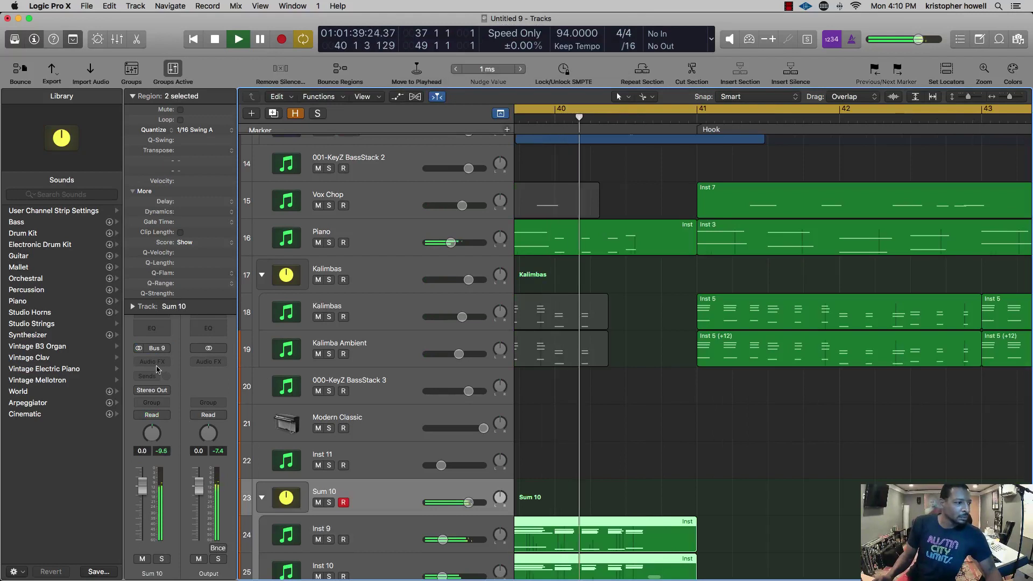
{"action": "key", "text": "space"}
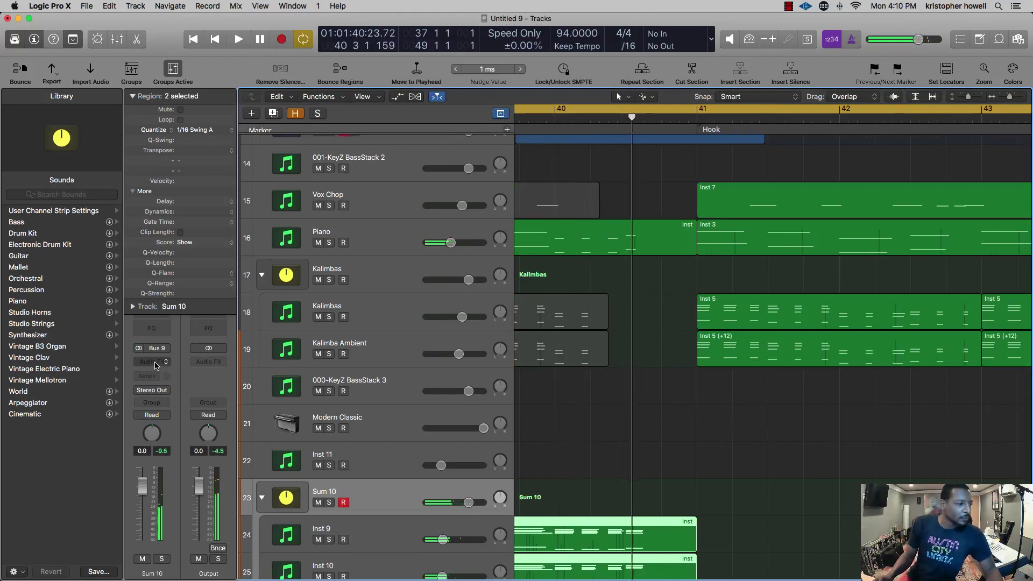
- Insert the ValhallaVintageVerb reverb from Valhalla DSP in the Sum 10 stack's audio effects
{"action": "left_click", "coordinate": [157, 363]}
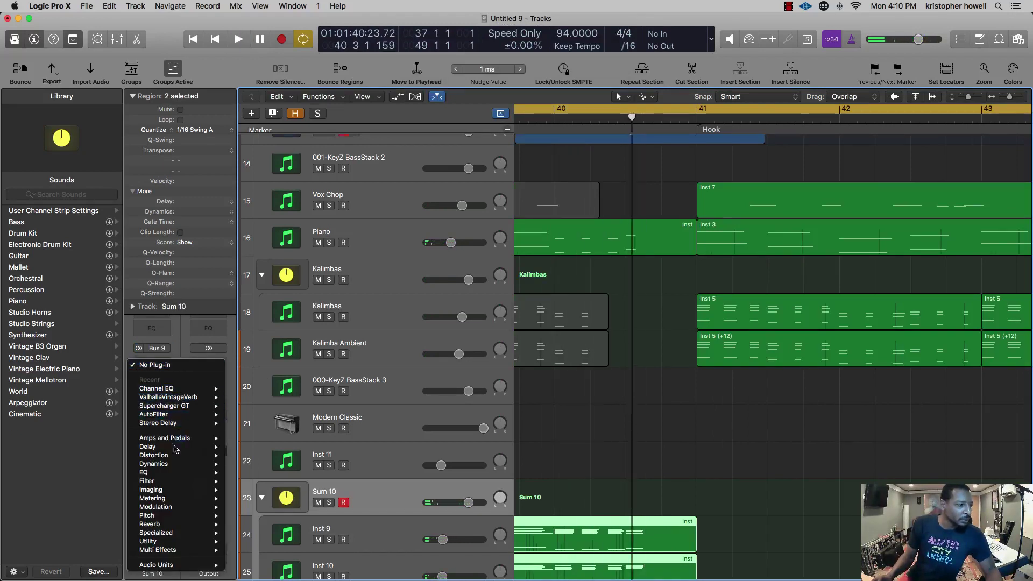
{"action": "mouse_move", "coordinate": [177, 565]}
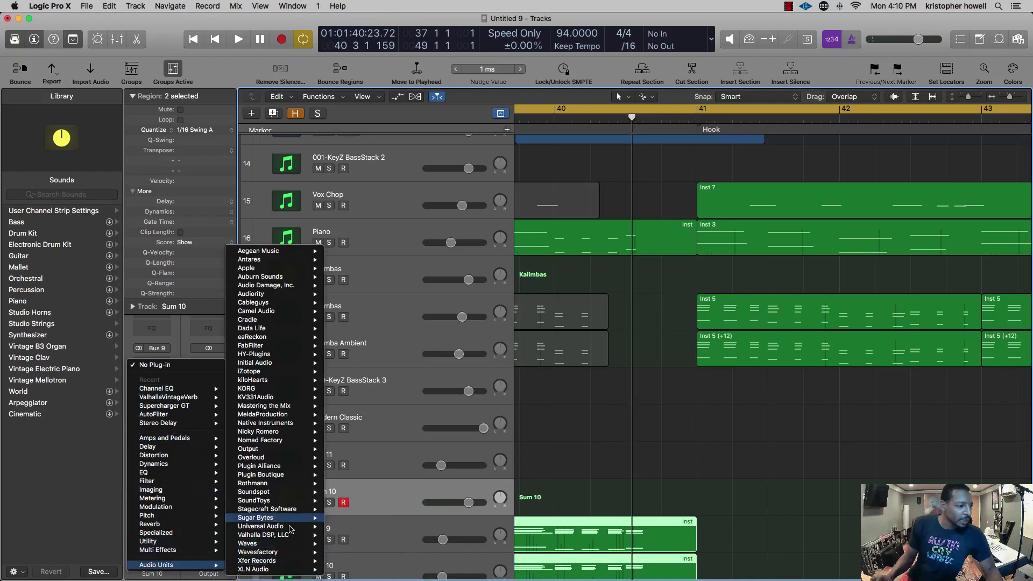
{"action": "mouse_move", "coordinate": [298, 527]}
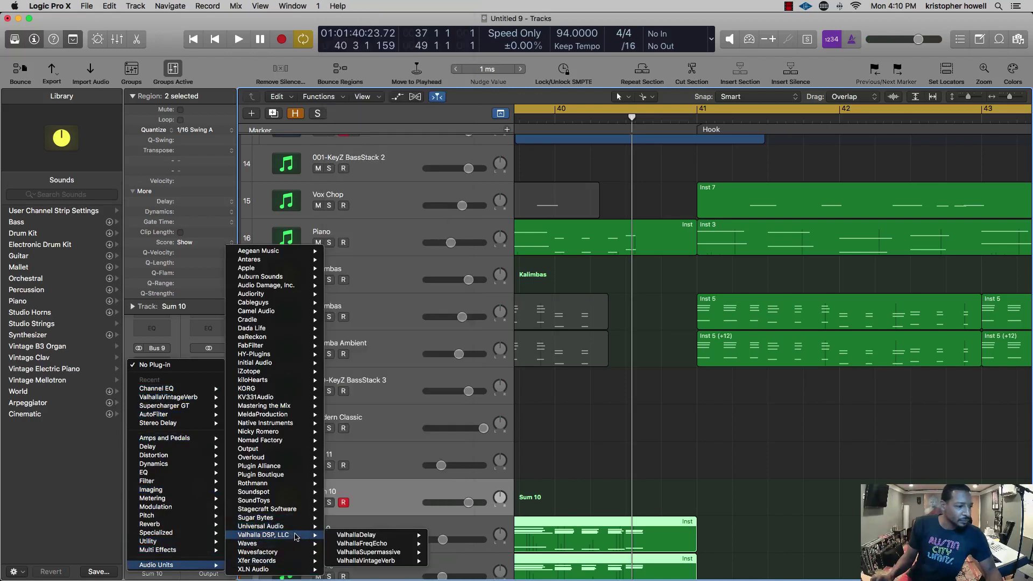
{"action": "left_click", "coordinate": [450, 560]}
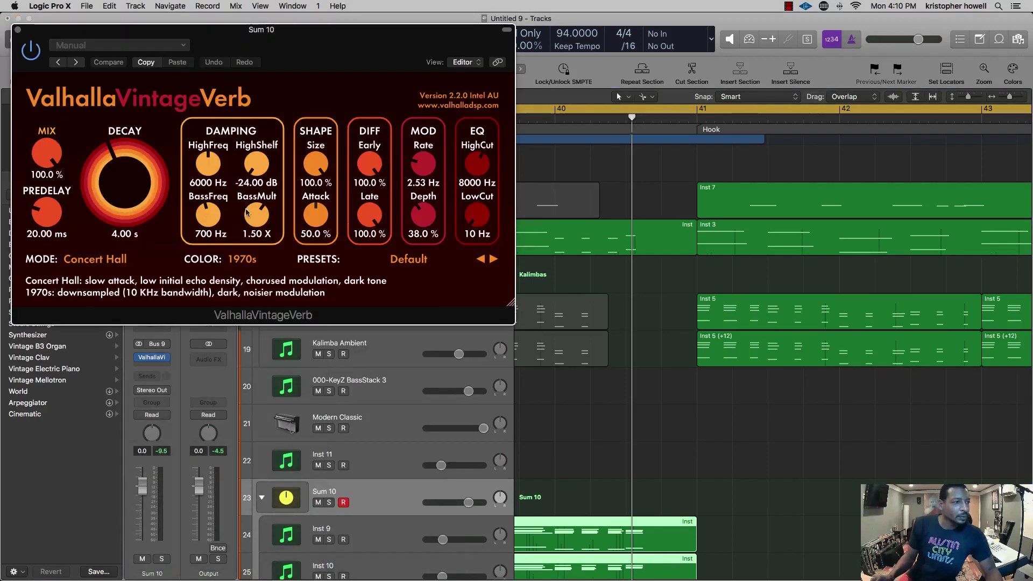
- Set the Sum 10 reverb to 22% mix, 0.44 s decay and a 290 Hz low cut during playback, and close it
{"action": "left_click_drag", "start_coordinate": [45, 152], "coordinate": [22, 255]}
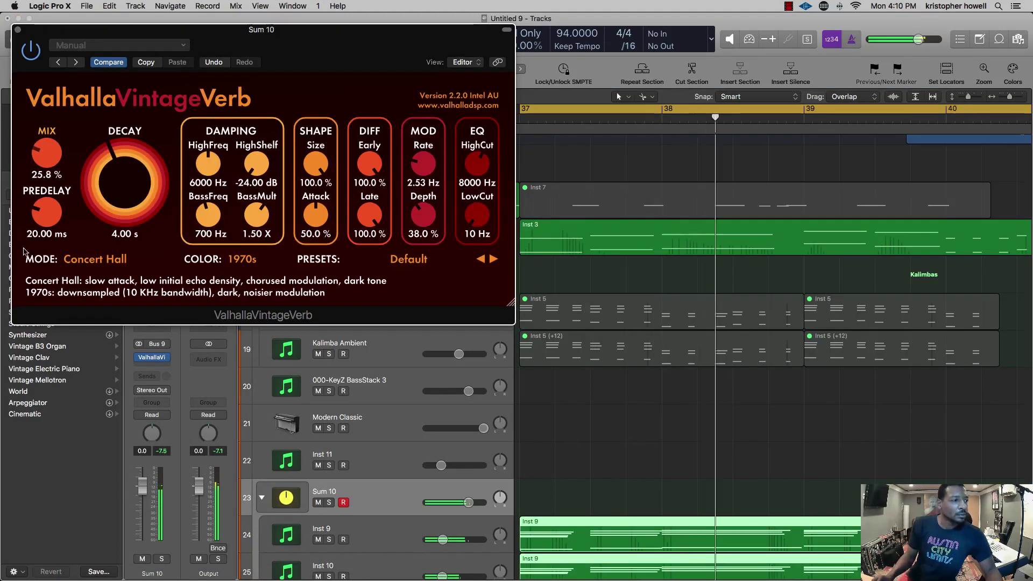
{"action": "left_click_drag", "start_coordinate": [119, 194], "coordinate": [170, 212]}
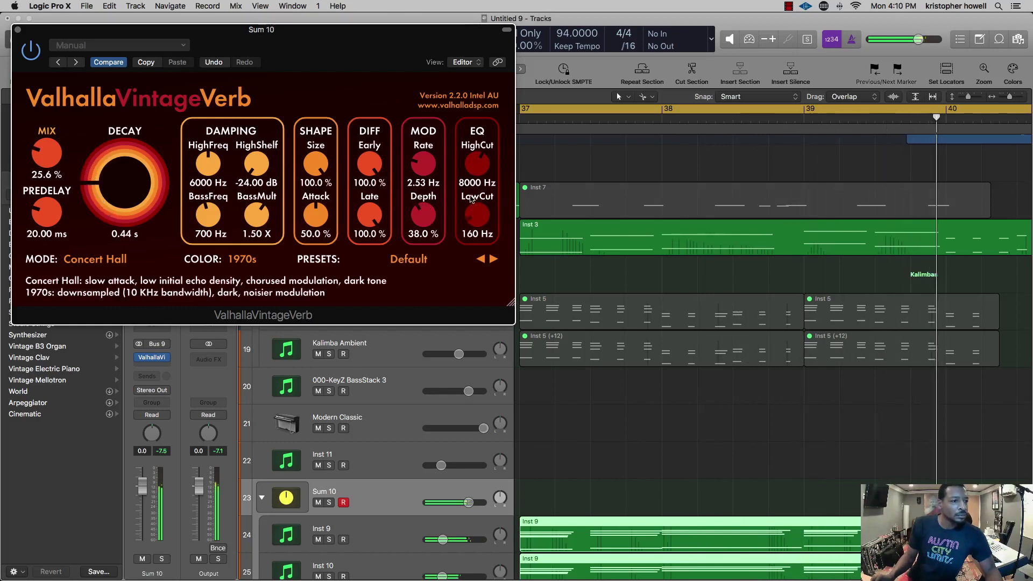
{"action": "left_click_drag", "start_coordinate": [476, 218], "coordinate": [475, 210]}
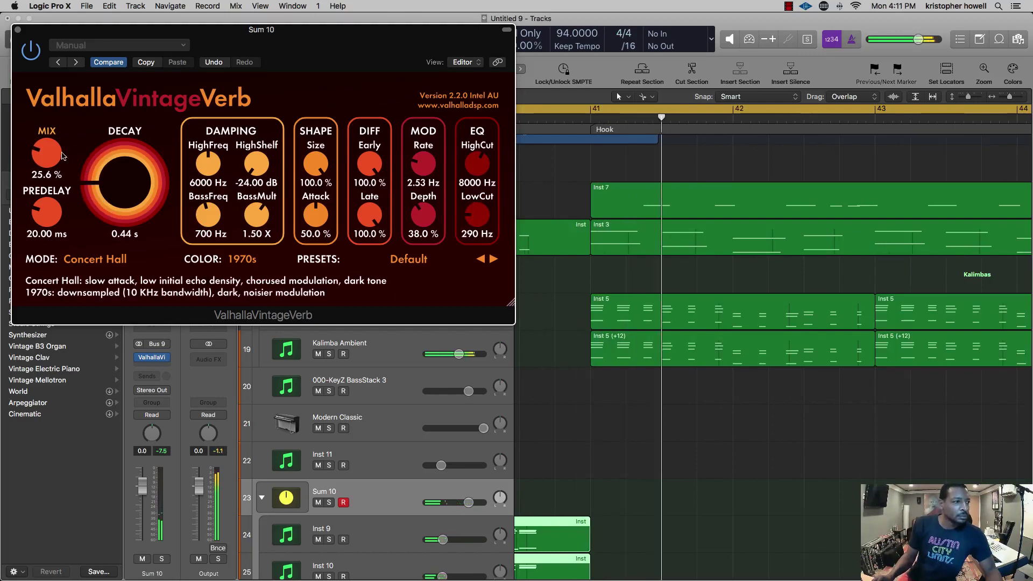
{"action": "left_click_drag", "start_coordinate": [47, 155], "coordinate": [47, 160]}
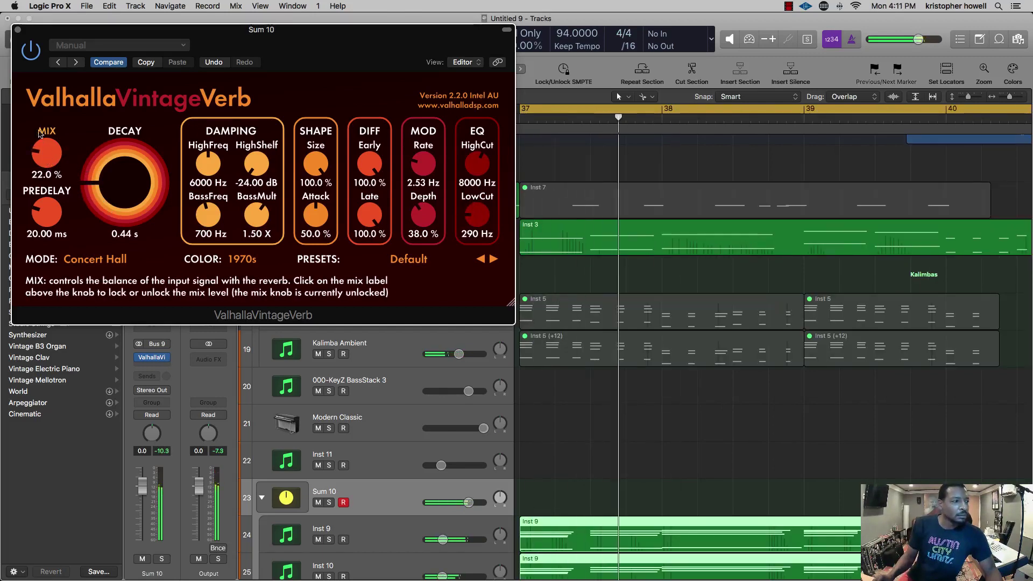
{"action": "left_click", "coordinate": [18, 30]}
- Disarm recording on the Audio 9 and Audio 10 tracks and stop playback
{"action": "key", "text": "super+Left"}
{"action": "key", "text": "super+Left"}
{"action": "key", "text": "super+Up"}
{"action": "key", "text": "super+Up"}
{"action": "key", "text": "super+Up"}
{"action": "key", "text": "super+Up"}
{"action": "key", "text": "super+Up"}
{"action": "key", "text": "super+Up"}
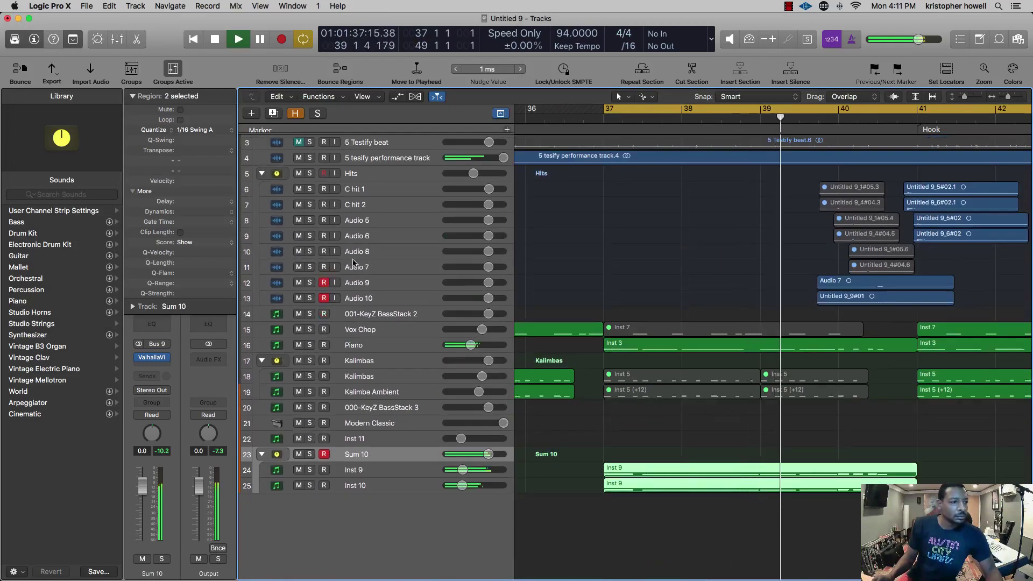
{"action": "left_click", "coordinate": [323, 282]}
{"action": "key", "text": "space"}
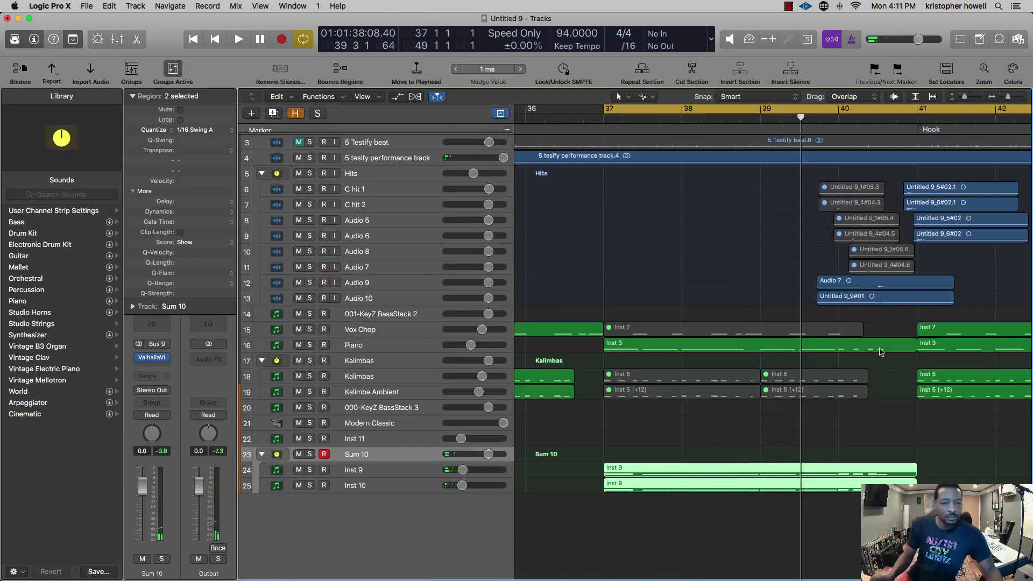
- Select the Audio 9 and Audio 10 regions and play a new cycle range from bar 40 to just past bar 42
{"action": "key", "text": "super+Down"}
{"action": "key", "text": "super+Down"}
{"action": "key", "text": "super+Down"}
{"action": "key", "text": "super+Down"}
{"action": "key", "text": "super+Down"}
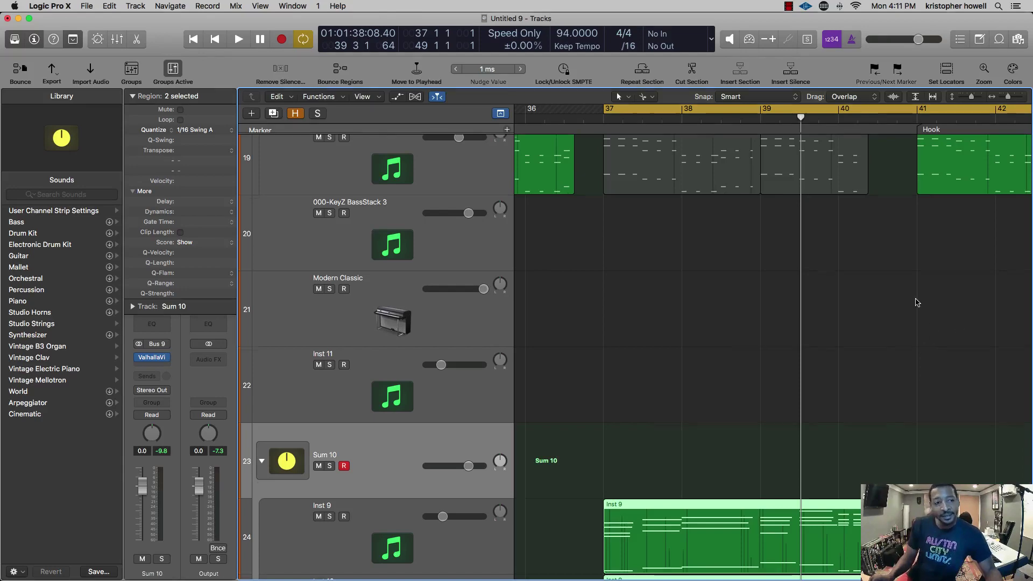
{"action": "scroll", "coordinate": [917, 302], "scroll_direction": "up", "scroll_amount": 15}
{"action": "scroll", "coordinate": [913, 308], "scroll_direction": "right", "scroll_amount": 1}
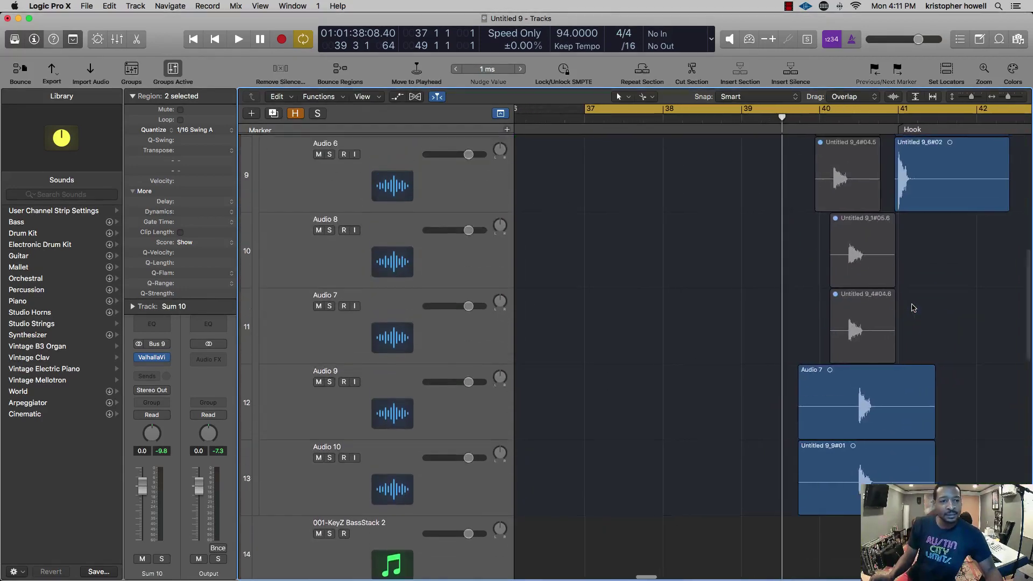
{"action": "scroll", "coordinate": [909, 310], "scroll_direction": "right", "scroll_amount": 1}
{"action": "key", "text": "super+Right"}
{"action": "key", "text": "super+Right"}
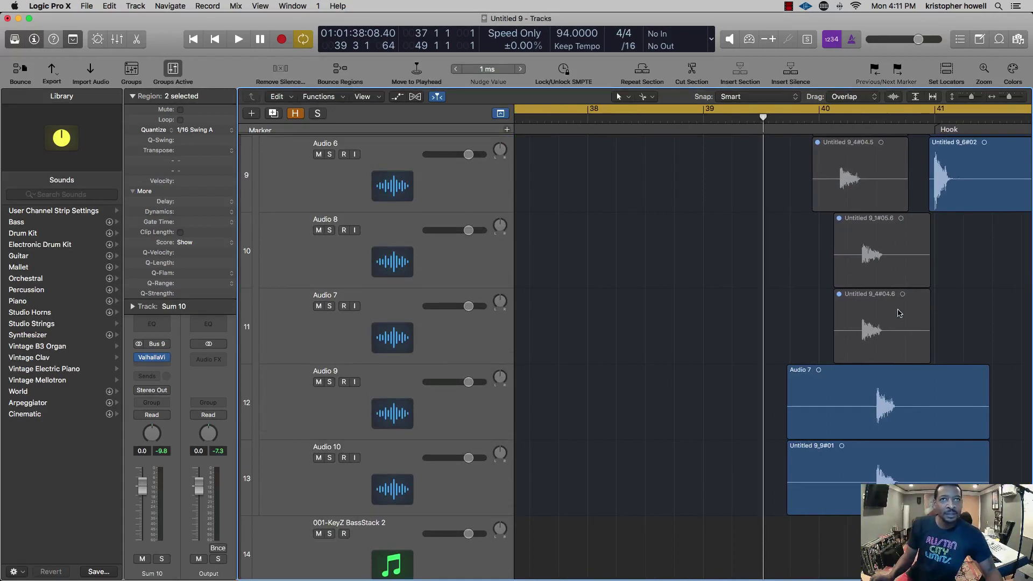
{"action": "left_click", "coordinate": [867, 398]}
{"action": "left_click", "coordinate": [868, 476], "text": "shift"}
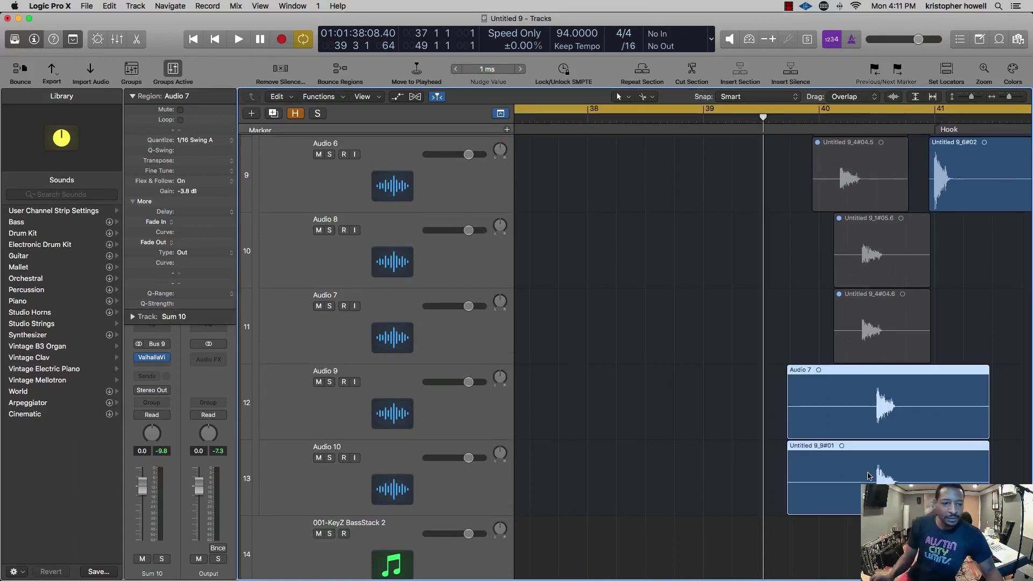
{"action": "left_click", "coordinate": [816, 111]}
{"action": "left_click_drag", "start_coordinate": [817, 110], "coordinate": [1026, 111]}
{"action": "key", "text": "space"}
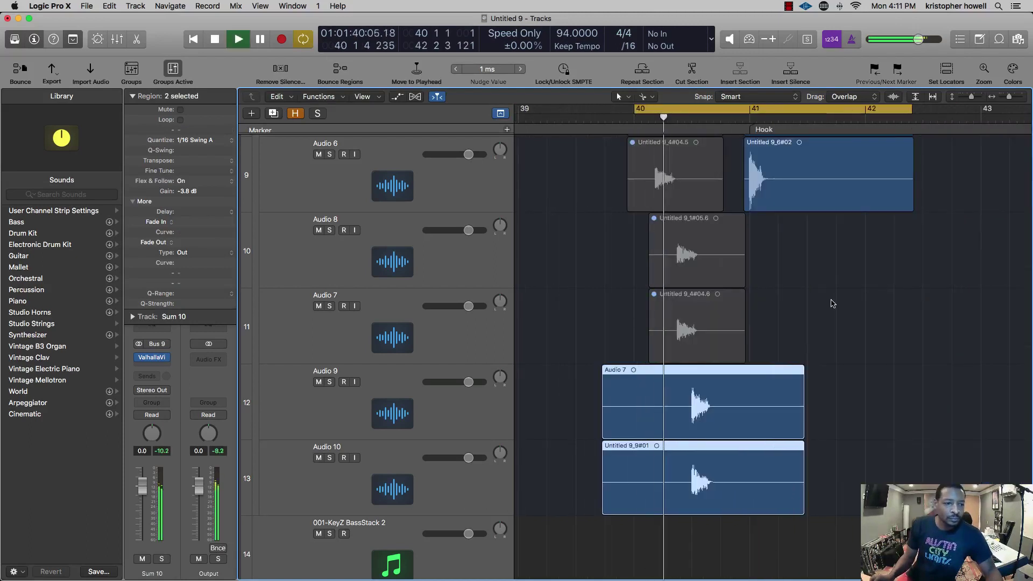
- Move both selected regions later so their hits land between beats 3 and 4 of bar 40, and replay
{"action": "scroll", "coordinate": [712, 410], "scroll_direction": "up", "scroll_amount": 3}
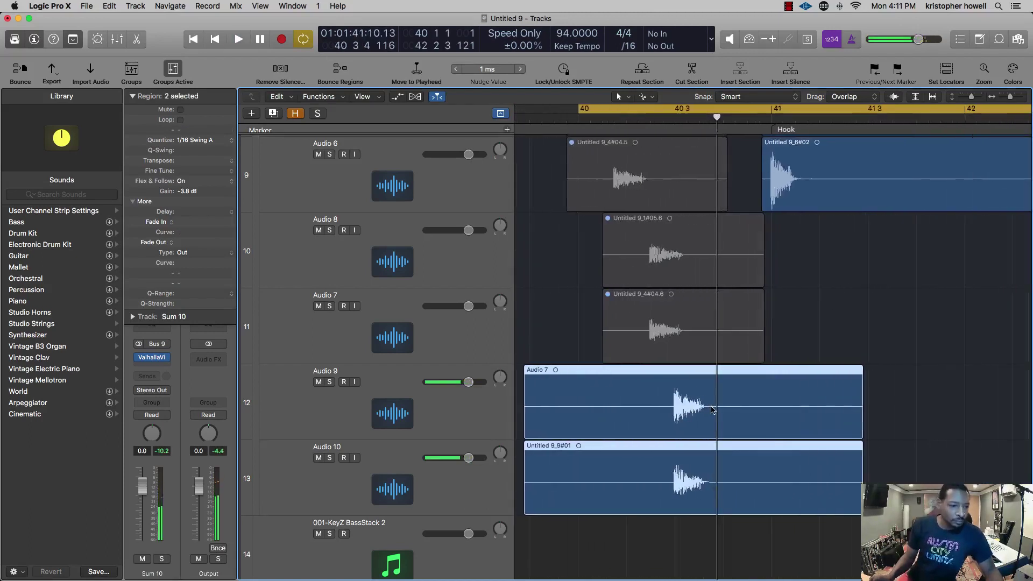
{"action": "scroll", "coordinate": [713, 410], "scroll_direction": "up", "scroll_amount": 3}
{"action": "left_click_drag", "start_coordinate": [697, 377], "coordinate": [745, 374]}
{"action": "key", "text": "space"}
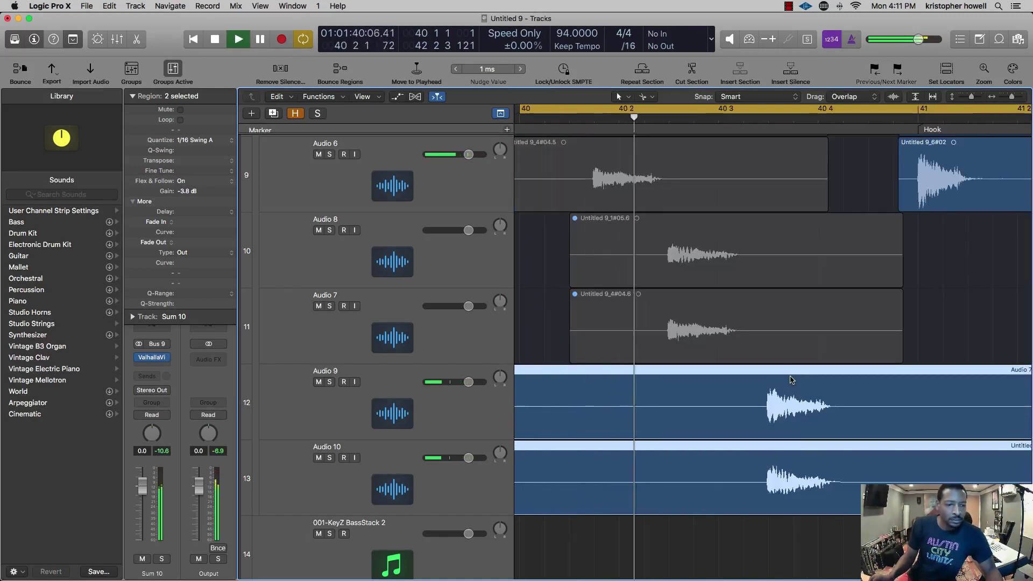
- Try the Audio 9 and Audio 10 hits slightly closer to beat 4 of bar 40, replay, and return them to their previous position
{"action": "left_click_drag", "start_coordinate": [802, 378], "coordinate": [825, 377]}
{"action": "key", "text": "space"}
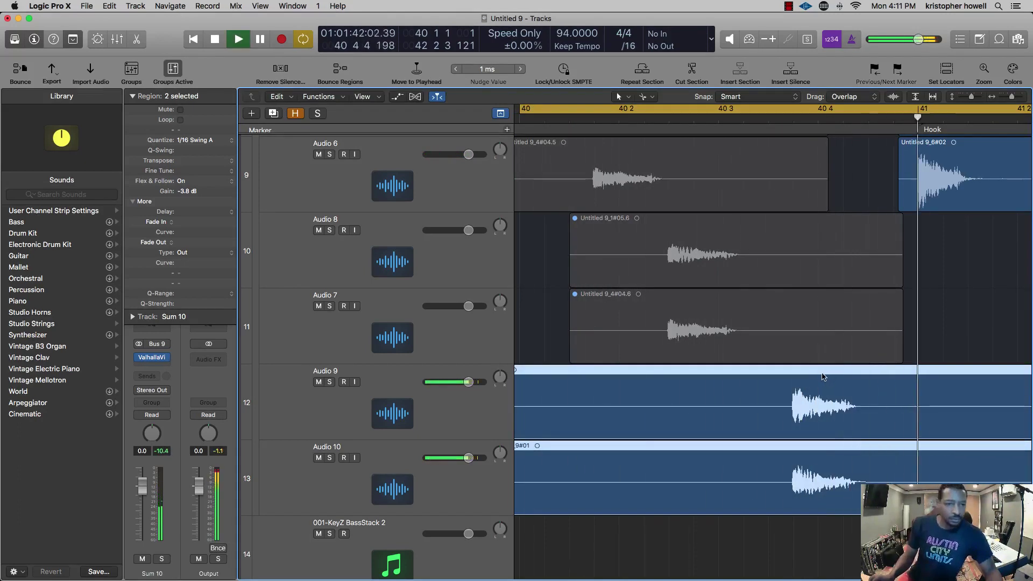
{"action": "key", "text": "space"}
{"action": "scroll", "coordinate": [819, 378], "scroll_direction": "down", "scroll_amount": 2}
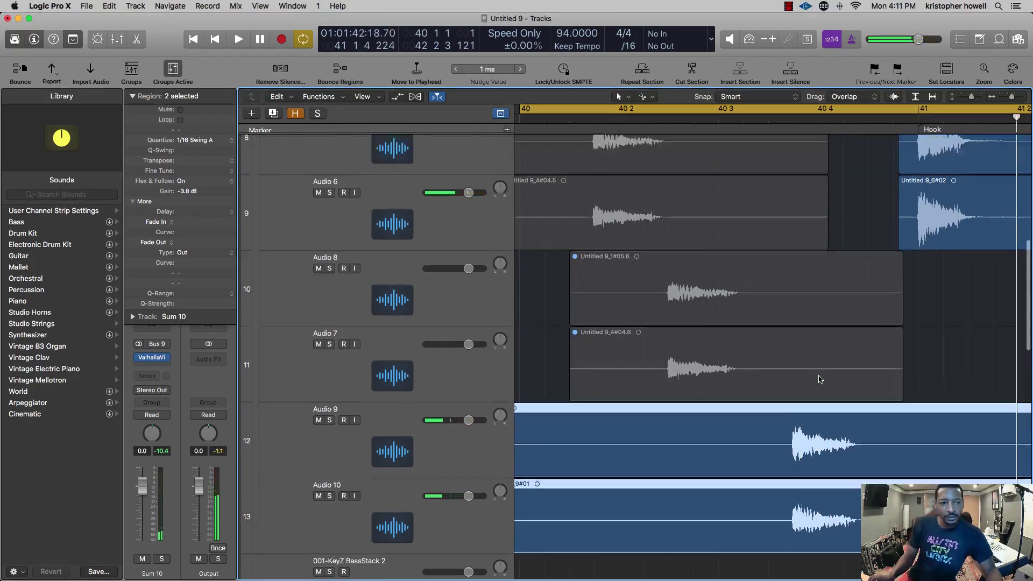
{"action": "scroll", "coordinate": [820, 378], "scroll_direction": "down", "scroll_amount": 2}
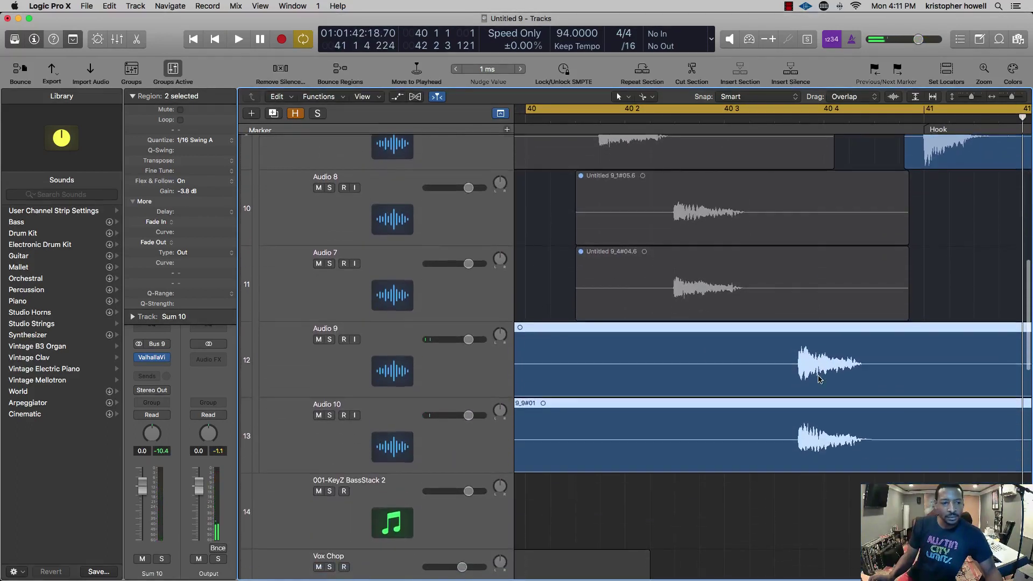
{"action": "key", "text": "space"}
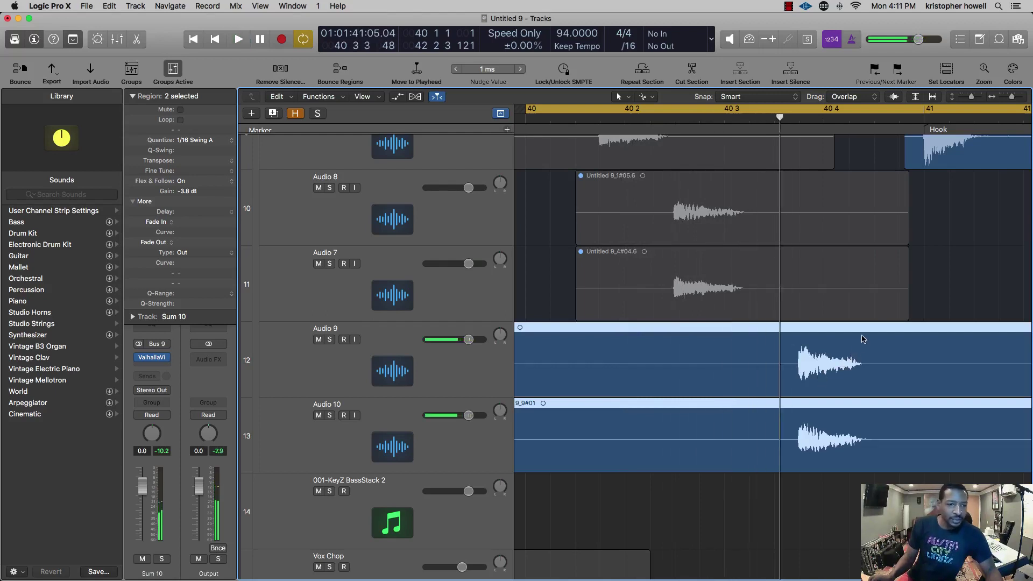
{"action": "left_click_drag", "start_coordinate": [862, 338], "coordinate": [837, 343]}
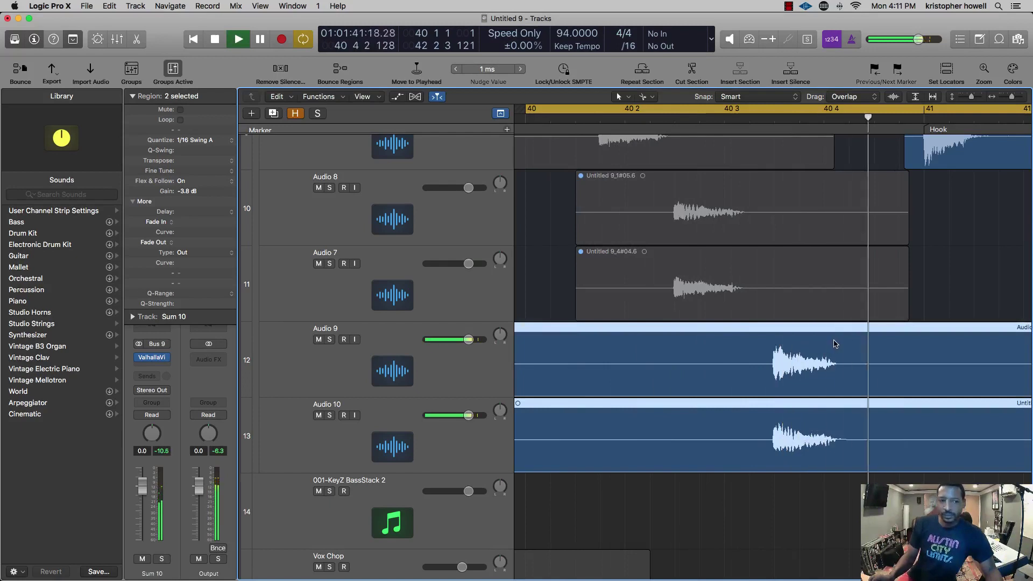
{"action": "key", "text": "space"}
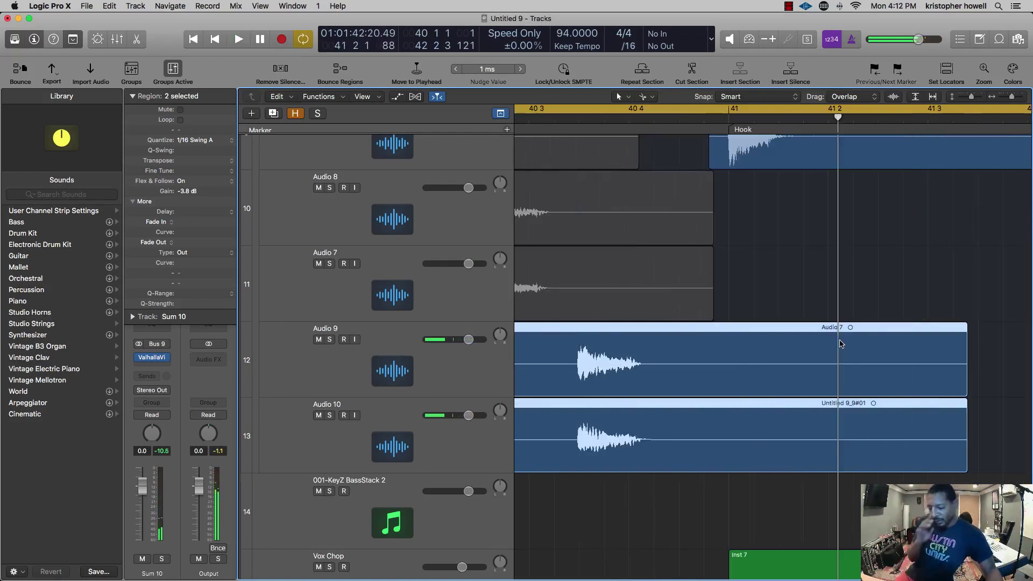
- Play the transition into the Hook from before bar 40 to check the repositioned hits
{"action": "key", "text": "super+Left"}
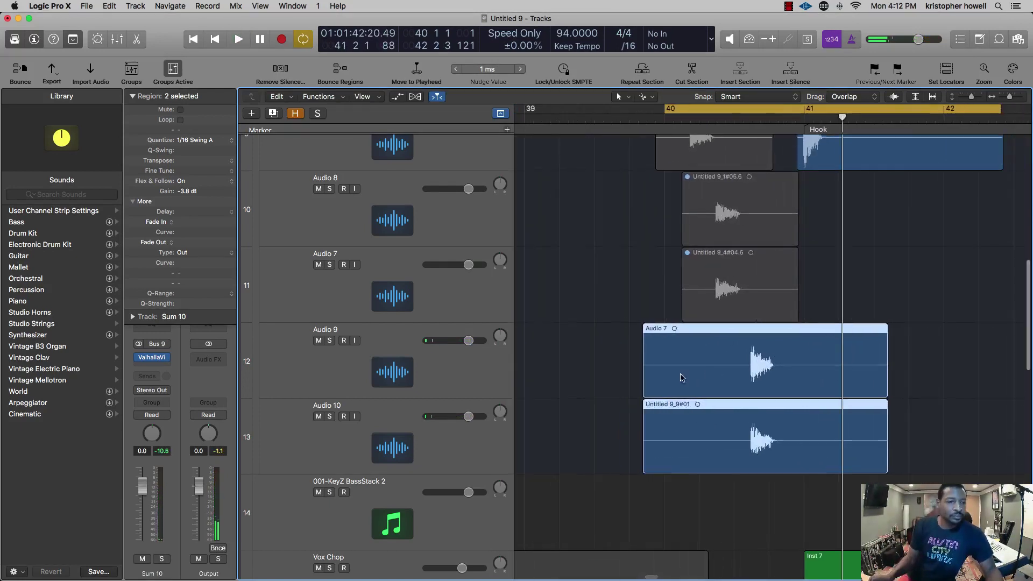
{"action": "left_click", "coordinate": [534, 125]}
{"action": "left_click", "coordinate": [529, 119]}
{"action": "key", "text": "space"}
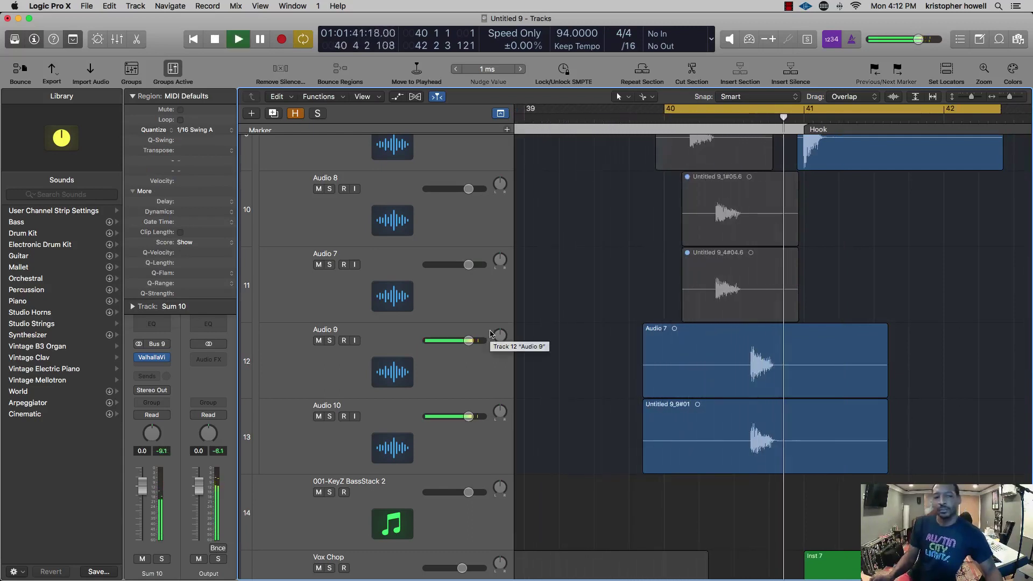
{"action": "scroll", "coordinate": [620, 350], "scroll_direction": "up", "scroll_amount": 2}
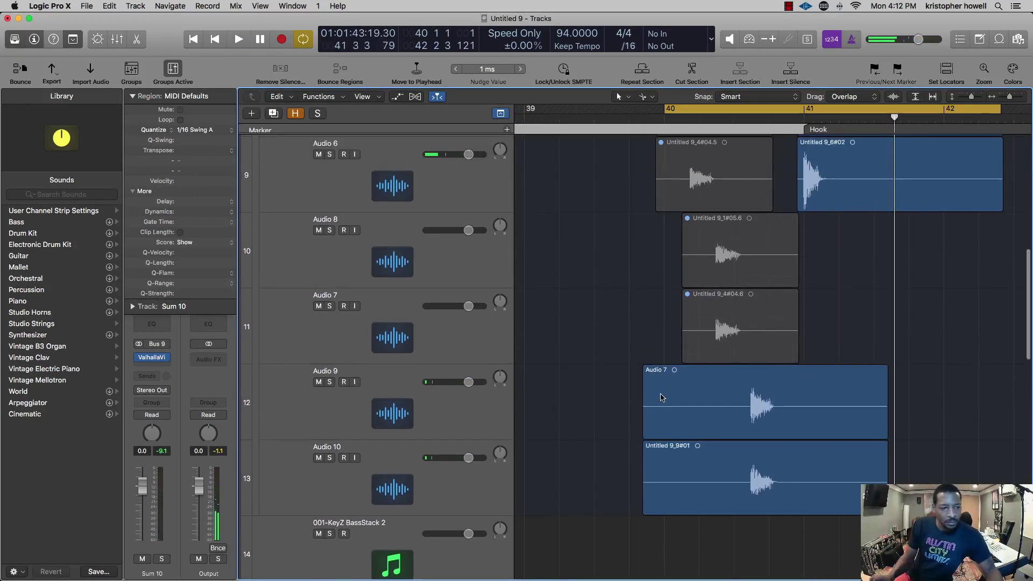
- Select the Hits stack and insert ValhallaVintageVerb in its audio effects
{"action": "key", "text": "super+Up"}
{"action": "key", "text": "super+Up"}
{"action": "key", "text": "super+Up"}
{"action": "key", "text": "super+Up"}
{"action": "key", "text": "super+Up"}
{"action": "key", "text": "super+Left"}
{"action": "key", "text": "super+Left"}
{"action": "key", "text": "super+Left"}
{"action": "key", "text": "super+Left"}
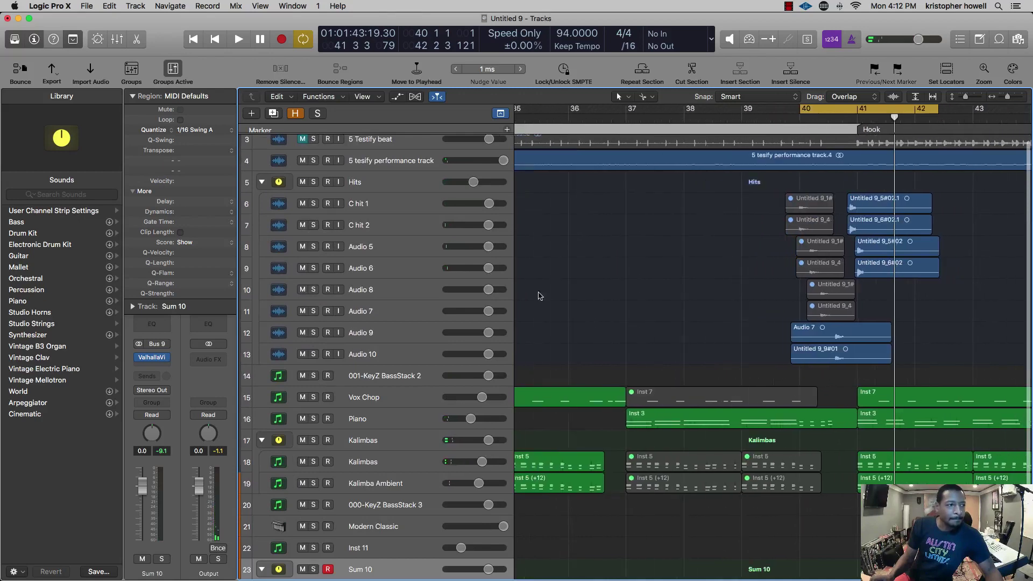
{"action": "left_click", "coordinate": [391, 185]}
{"action": "left_click", "coordinate": [155, 362]}
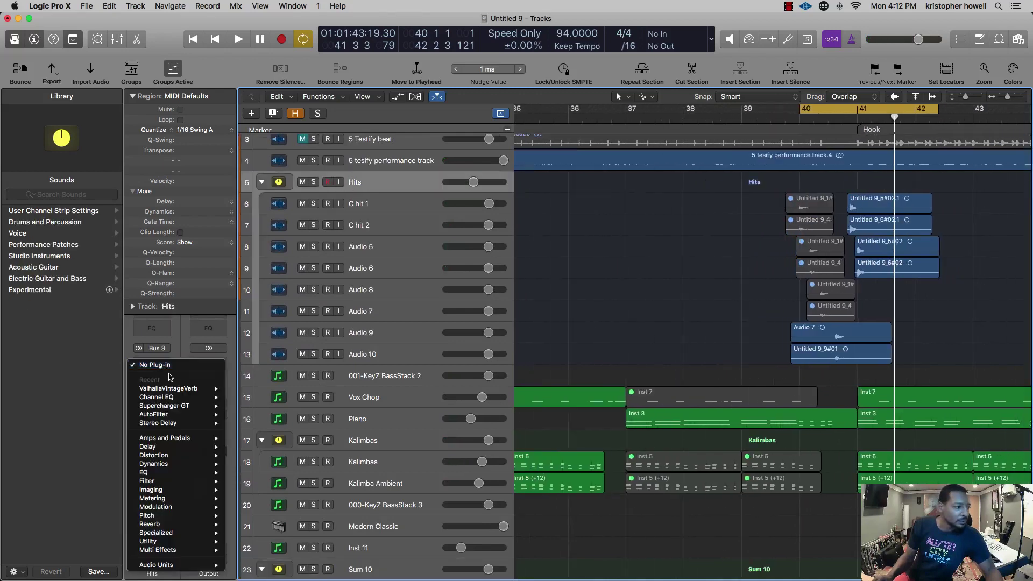
{"action": "left_click", "coordinate": [257, 388]}
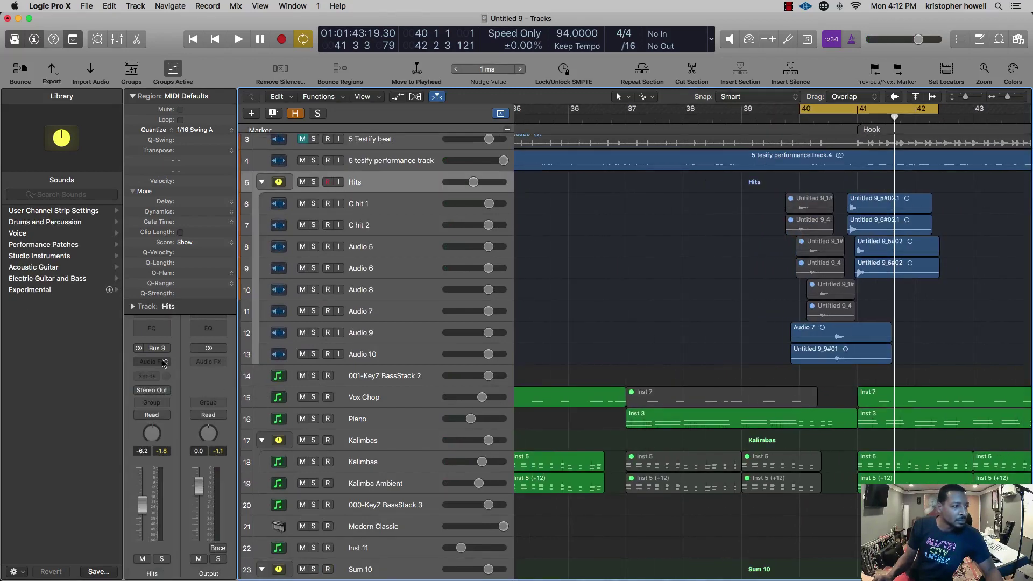
{"action": "left_click", "coordinate": [165, 362]}
{"action": "left_click", "coordinate": [246, 390]}
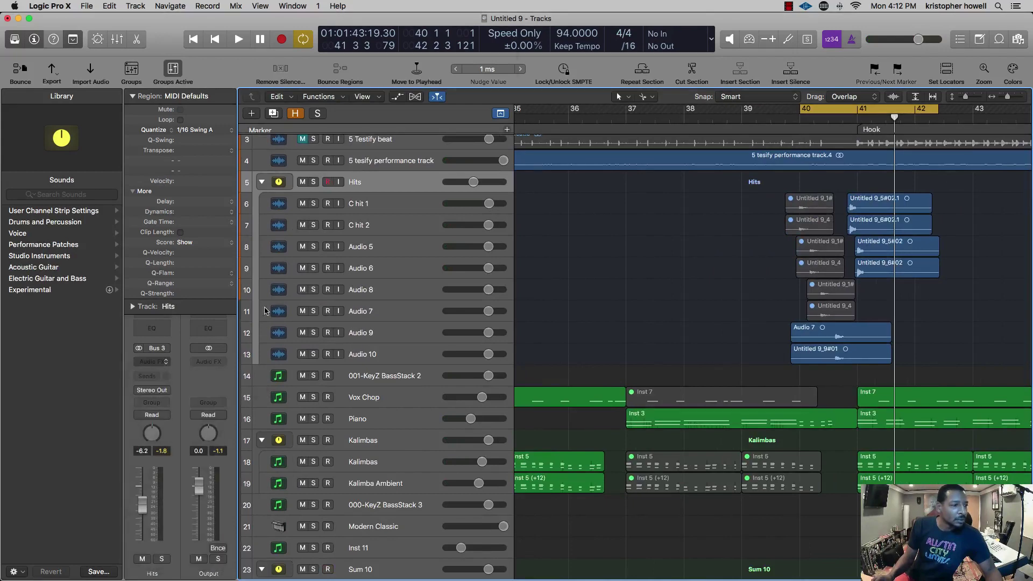
- Set the Hits reverb to 11.2% mix and 0.52 s decay while replaying the hits from about bar 39
{"action": "left_click_drag", "start_coordinate": [119, 215], "coordinate": [119, 221]}
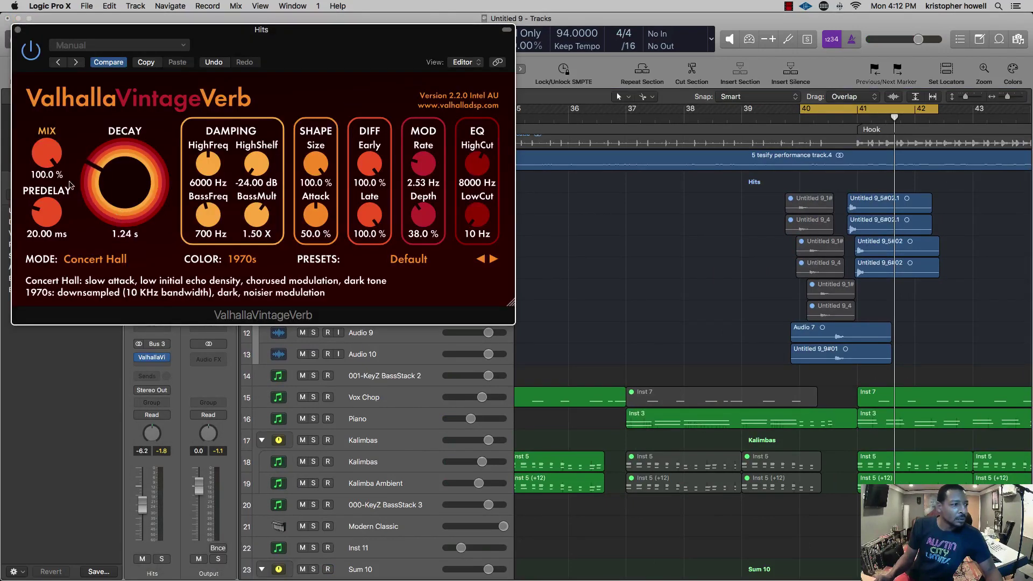
{"action": "mouse_move", "coordinate": [44, 161]}
{"action": "left_mouse_down"}
{"action": "mouse_move", "coordinate": [43, 176]}
{"action": "mouse_move", "coordinate": [44, 162]}
{"action": "left_mouse_up"}
{"action": "key", "text": "space"}
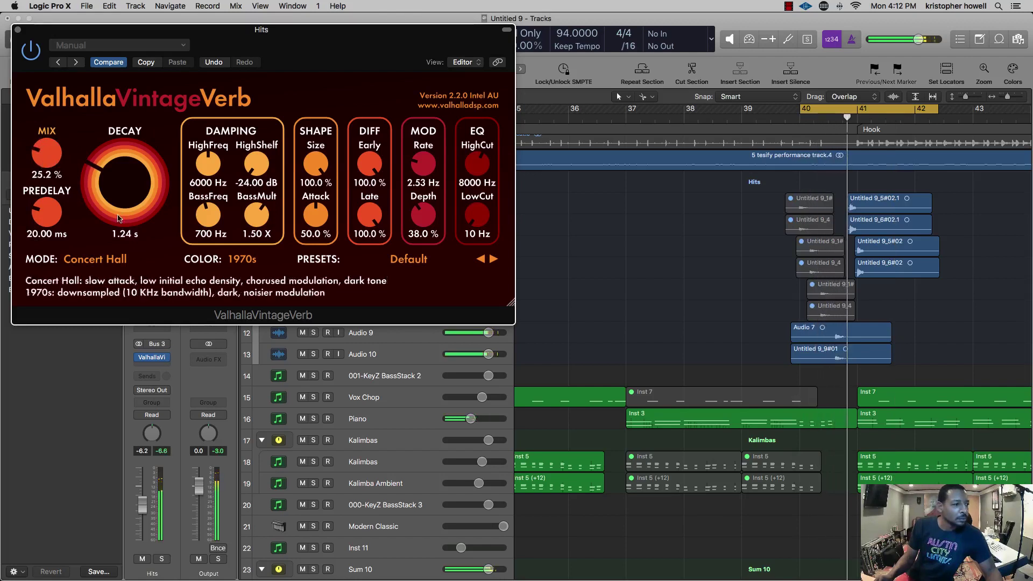
{"action": "left_click", "coordinate": [738, 115]}
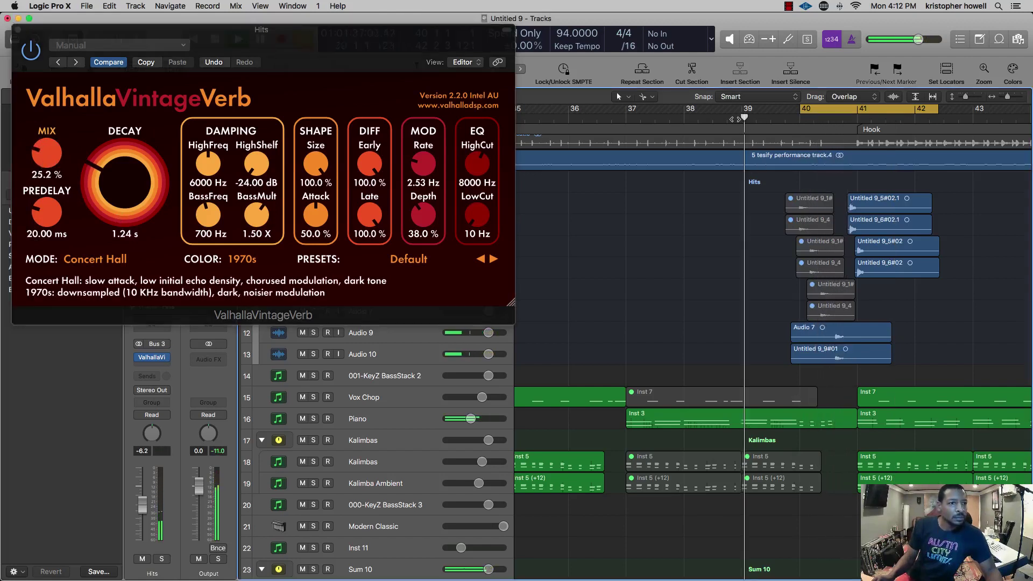
{"action": "left_click_drag", "start_coordinate": [41, 151], "coordinate": [42, 157]}
{"action": "left_click_drag", "start_coordinate": [100, 183], "coordinate": [97, 195]}
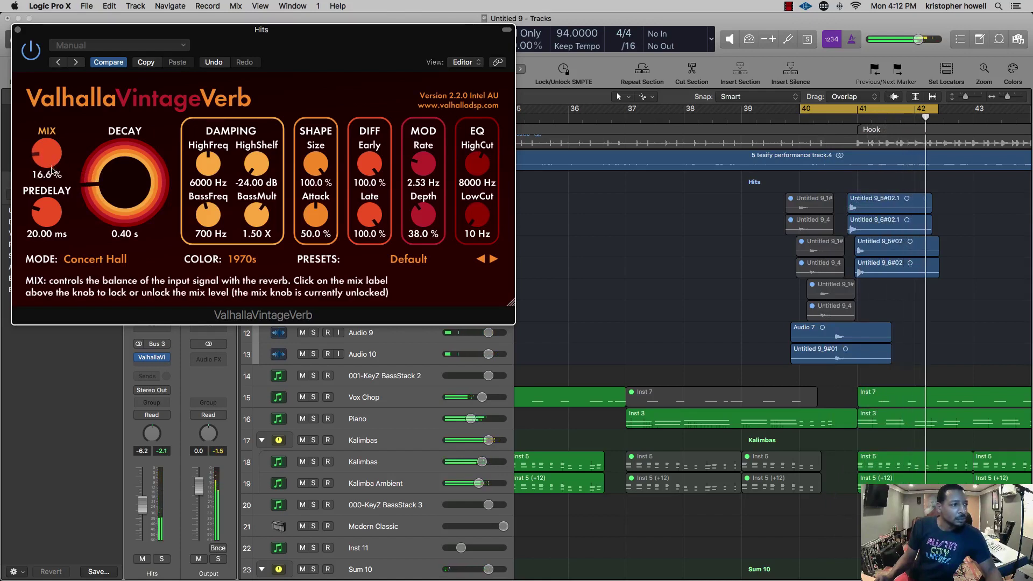
{"action": "left_click_drag", "start_coordinate": [52, 168], "coordinate": [104, 172]}
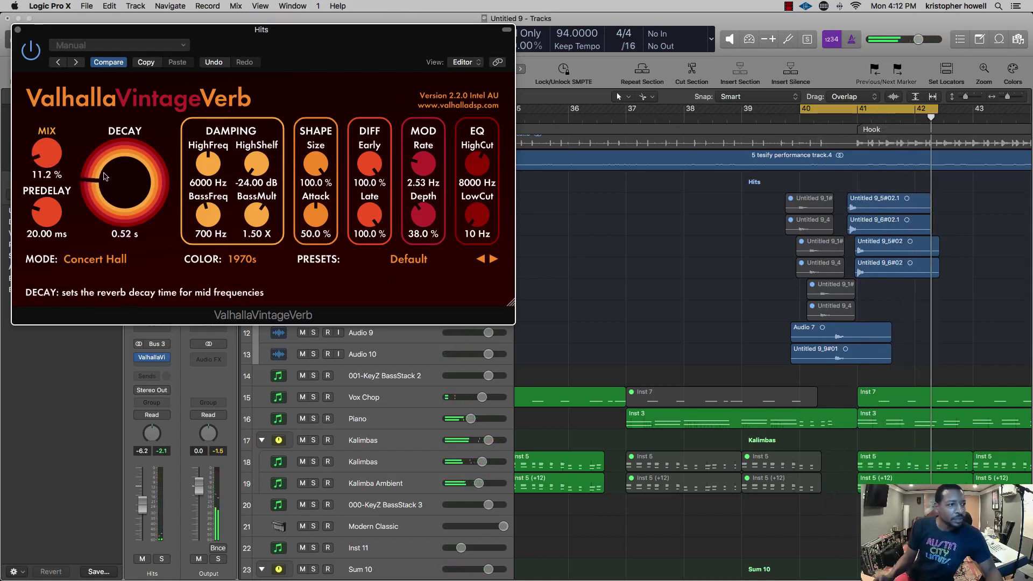
- Play the arrangement from just before bar 37 into the Hook to check the Hits reverb in context
{"action": "left_click", "coordinate": [614, 120]}
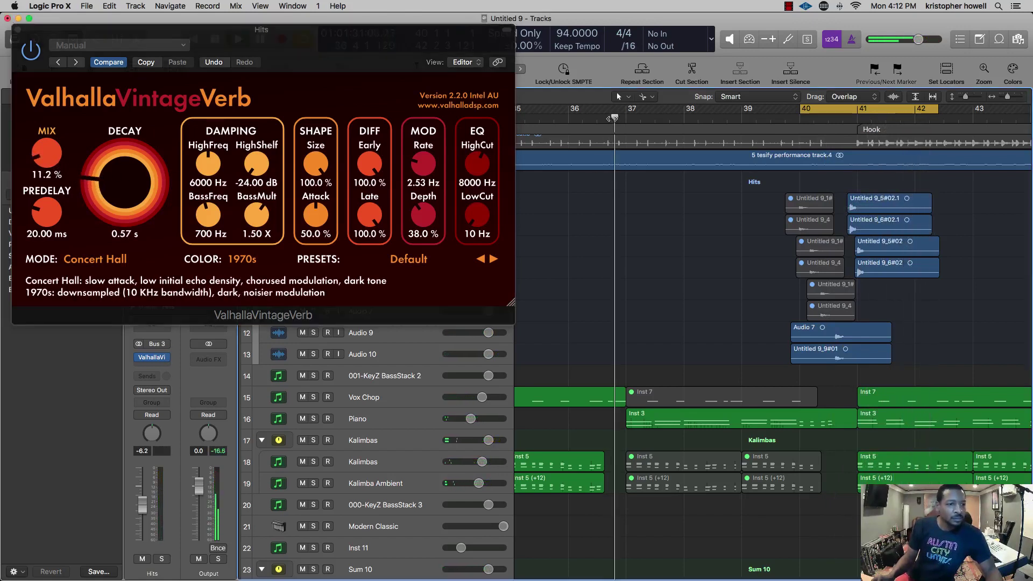
{"action": "scroll", "coordinate": [534, 355], "scroll_direction": "down", "scroll_amount": 2}
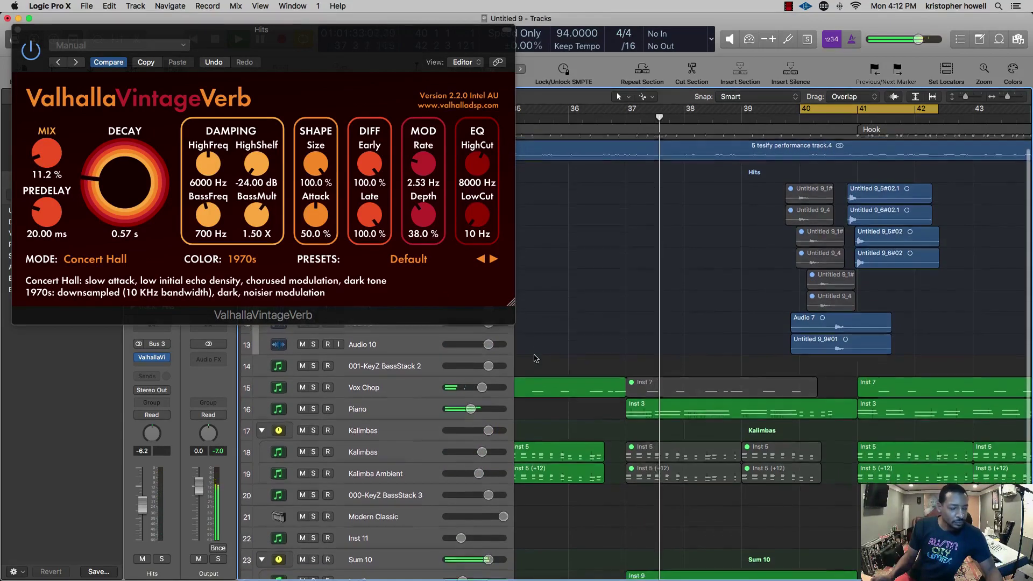
{"action": "scroll", "coordinate": [534, 354], "scroll_direction": "down", "scroll_amount": 5}
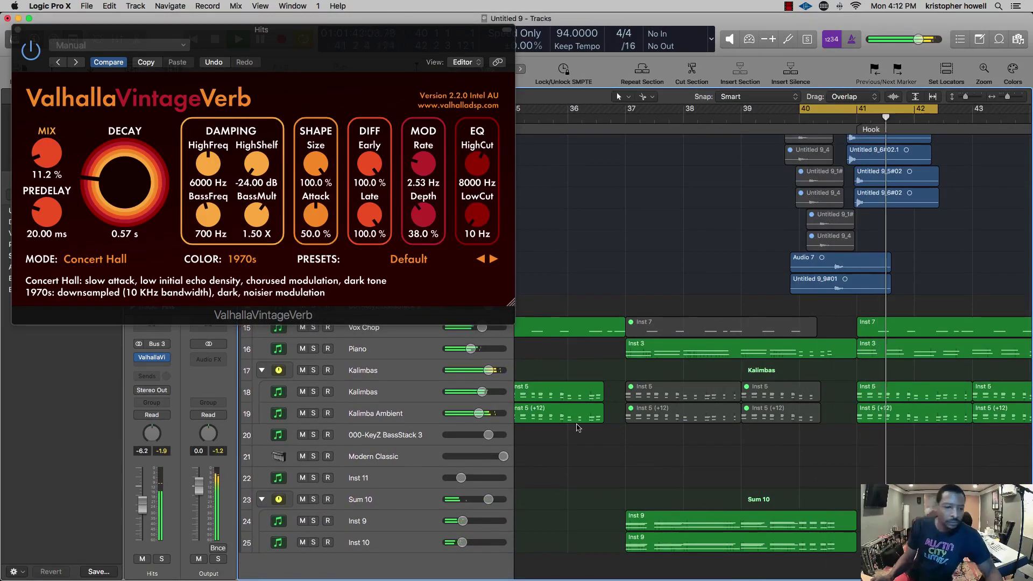
{"action": "scroll", "coordinate": [777, 490], "scroll_direction": "up", "scroll_amount": 5}
{"action": "scroll", "coordinate": [774, 489], "scroll_direction": "down", "scroll_amount": 6}
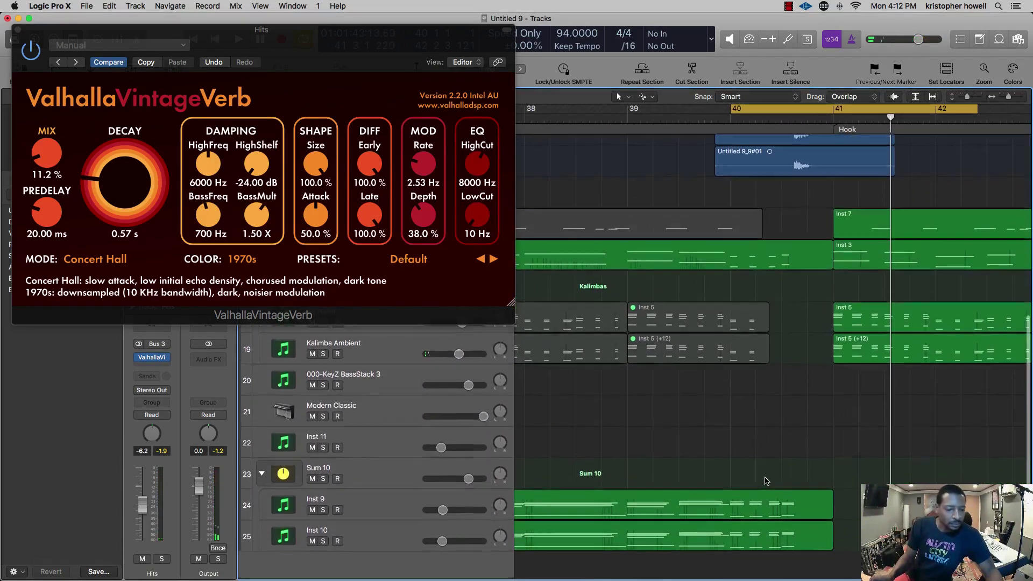
{"action": "scroll", "coordinate": [766, 482], "scroll_direction": "left", "scroll_amount": 1}
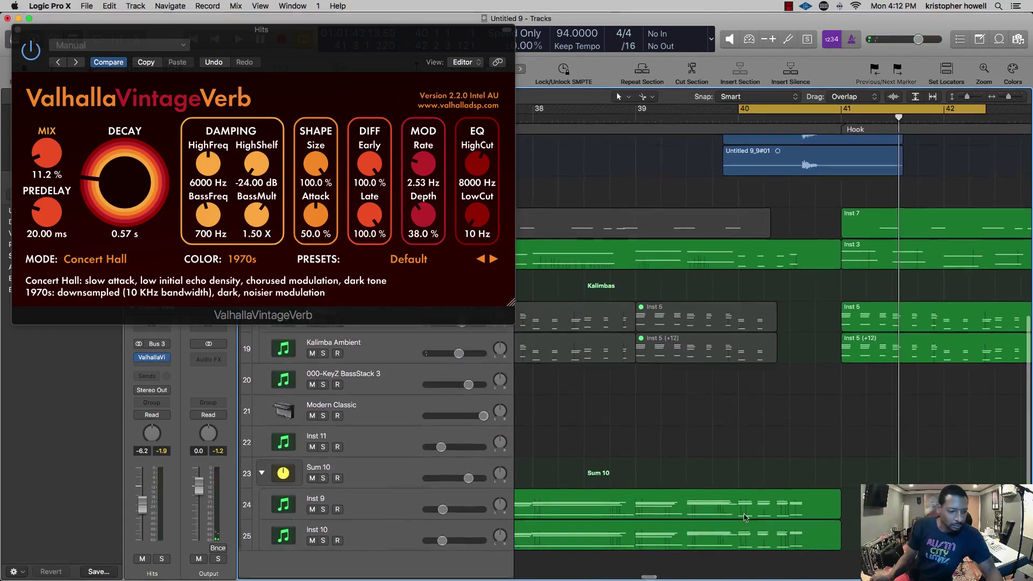
- Extend the cycle range so it starts at bar 37 and runs into the start of the Hook
{"action": "left_click", "coordinate": [700, 520]}
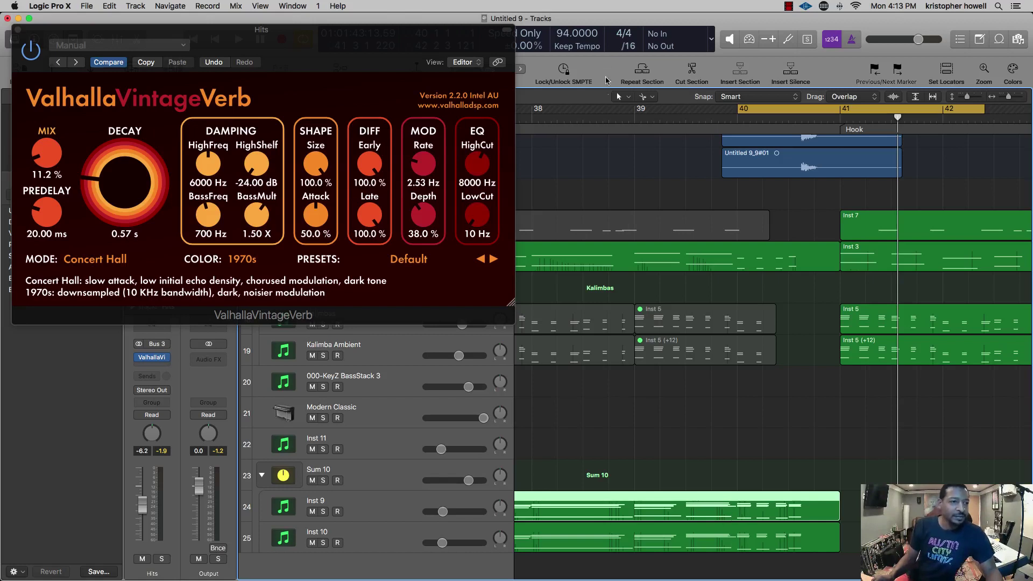
{"action": "left_click_drag", "start_coordinate": [777, 107], "coordinate": [676, 113]}
{"action": "scroll", "coordinate": [748, 122], "scroll_direction": "left", "scroll_amount": 5}
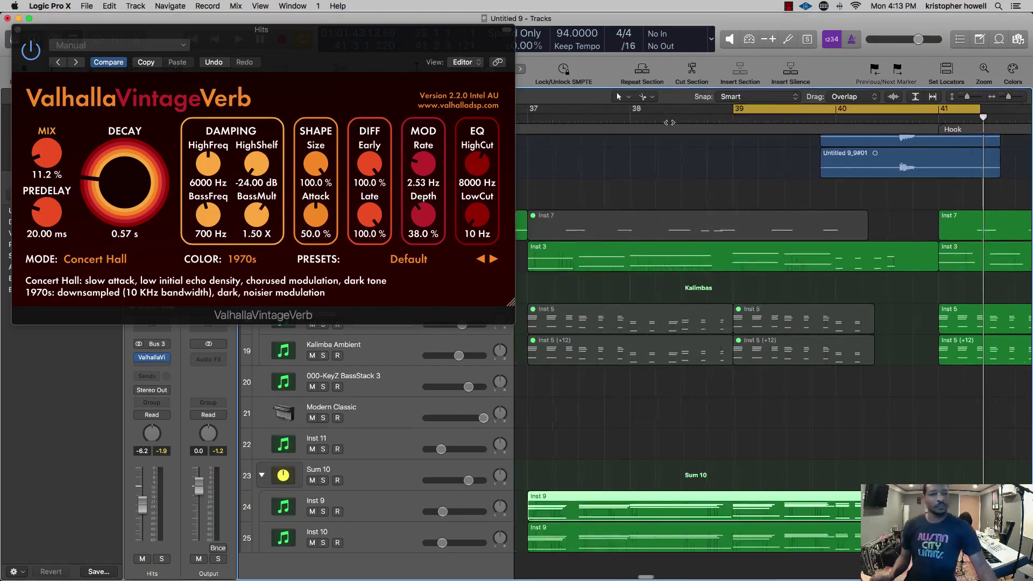
{"action": "left_click_drag", "start_coordinate": [792, 115], "coordinate": [621, 194]}
{"action": "scroll", "coordinate": [688, 366], "scroll_direction": "right", "scroll_amount": 3}
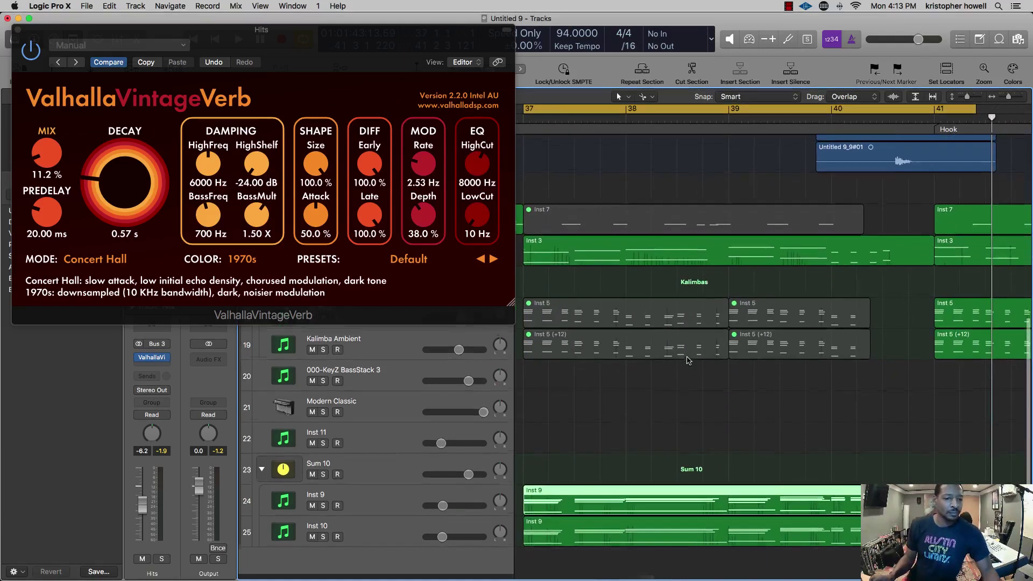
- Open both Inst 9 regions of Sum 10 in the Piano Roll and delete the two middle chords of bar 40 during playback
{"action": "left_click_drag", "start_coordinate": [914, 565], "coordinate": [887, 505]}
{"action": "key", "text": "p"}
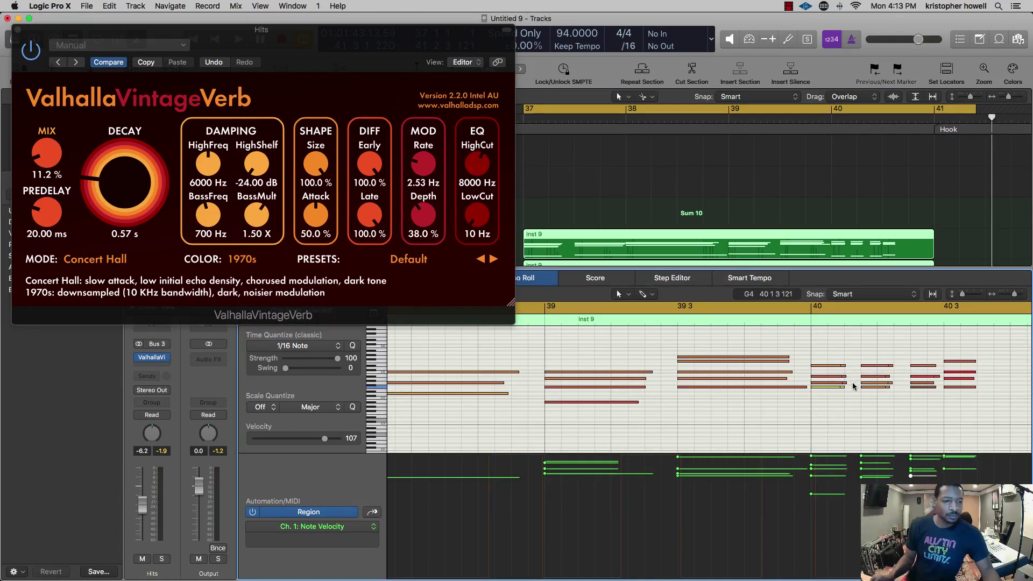
{"action": "key", "text": "space"}
{"action": "scroll", "coordinate": [850, 389], "scroll_direction": "right", "scroll_amount": 10}
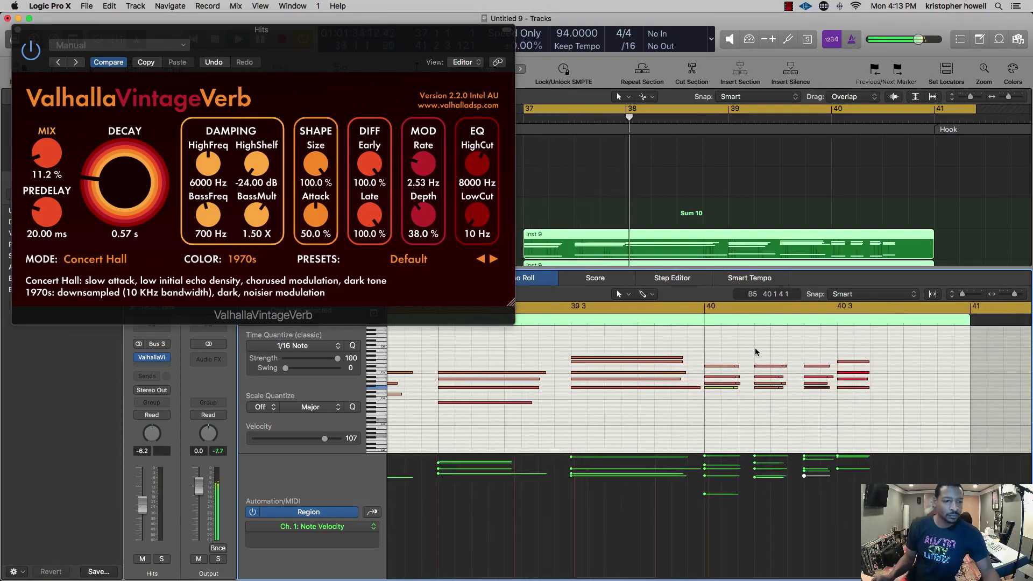
{"action": "left_click_drag", "start_coordinate": [754, 348], "coordinate": [809, 399]}
{"action": "key", "text": "Delete"}
{"action": "scroll", "coordinate": [766, 376], "scroll_direction": "right", "scroll_amount": 1}
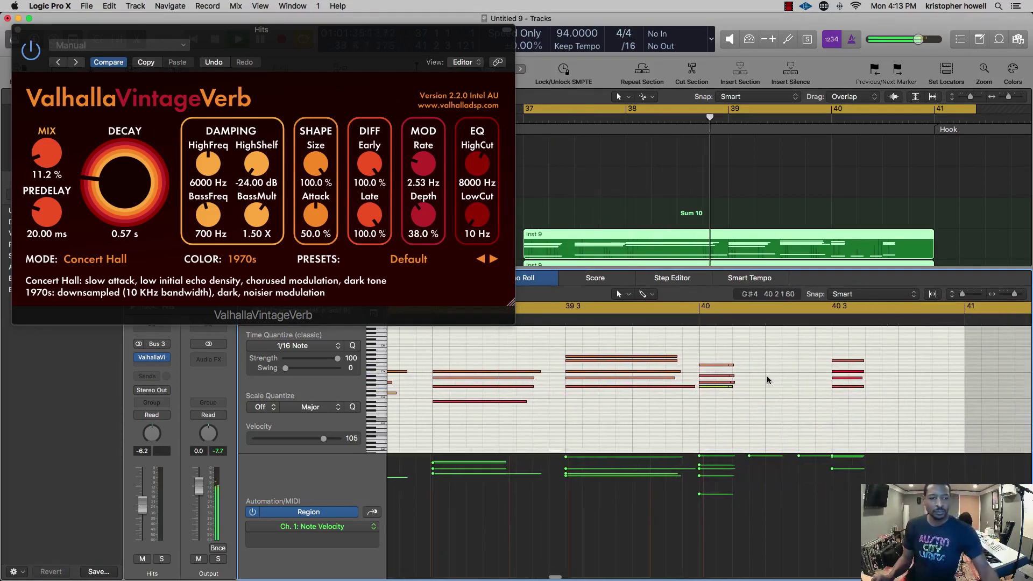
- Lengthen the chord at bar 40 across the gap and move the last chord an eighth note later, to about 40 3 3
{"action": "left_click_drag", "start_coordinate": [734, 351], "coordinate": [806, 392]}
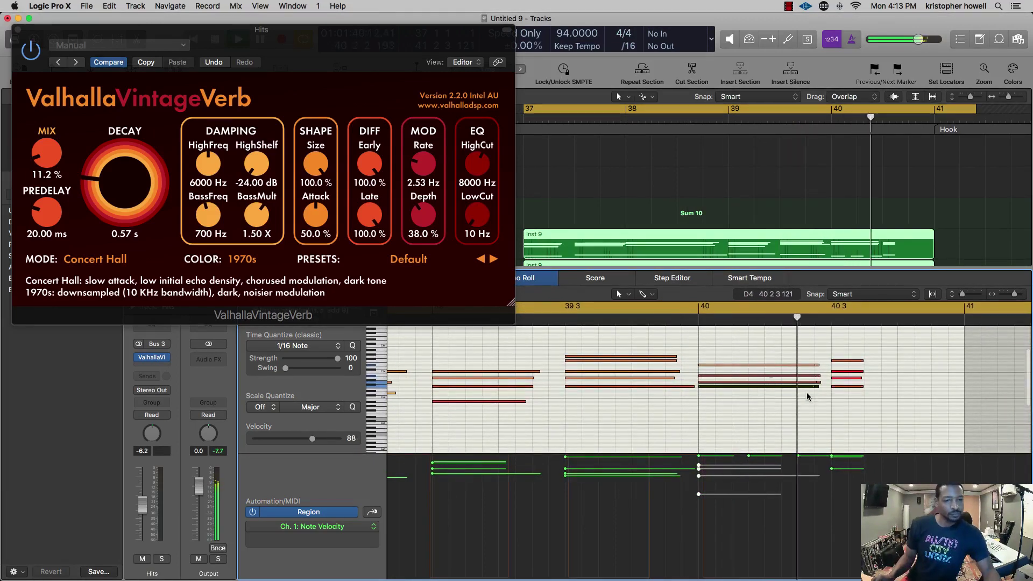
{"action": "key", "text": "space"}
{"action": "left_click_drag", "start_coordinate": [847, 408], "coordinate": [857, 368]}
{"action": "scroll", "coordinate": [852, 362], "scroll_direction": "up", "scroll_amount": 1}
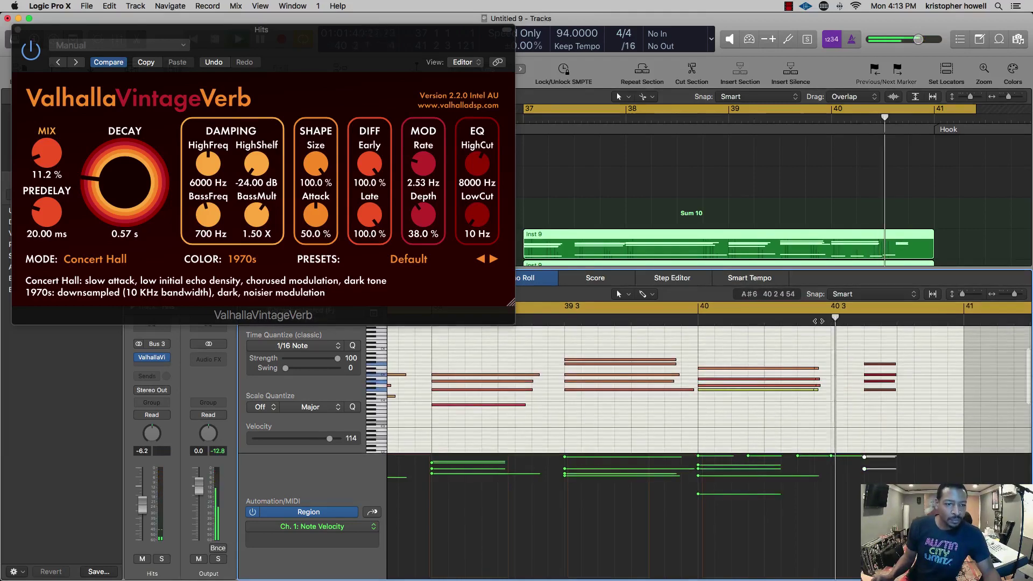
{"action": "scroll", "coordinate": [839, 360], "scroll_direction": "left", "scroll_amount": 1}
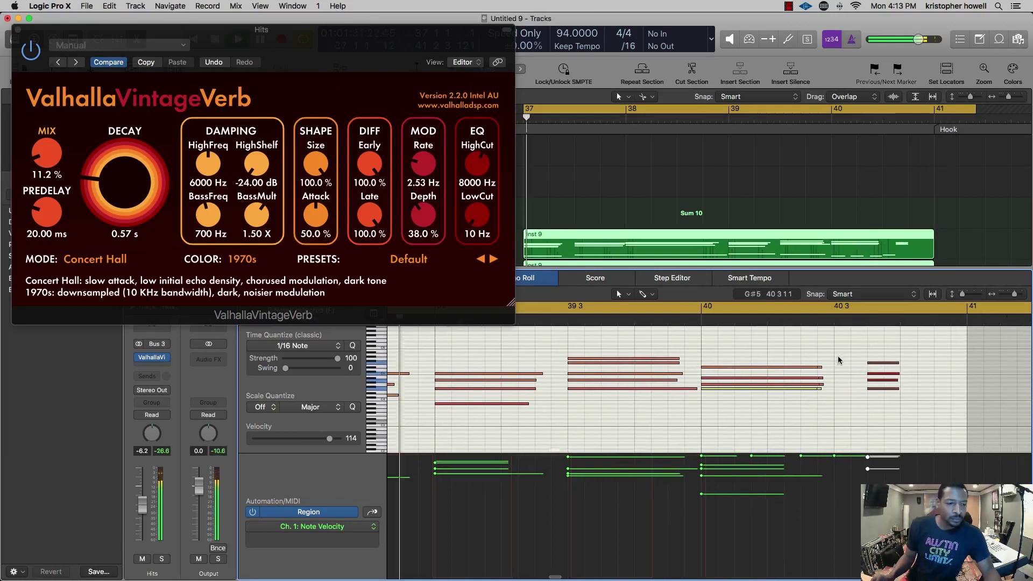
- Extend the long bar 40 chord almost to the final chord, replay it, and trim its end to leave a short gap
{"action": "scroll", "coordinate": [838, 359], "scroll_direction": "right", "scroll_amount": 5}
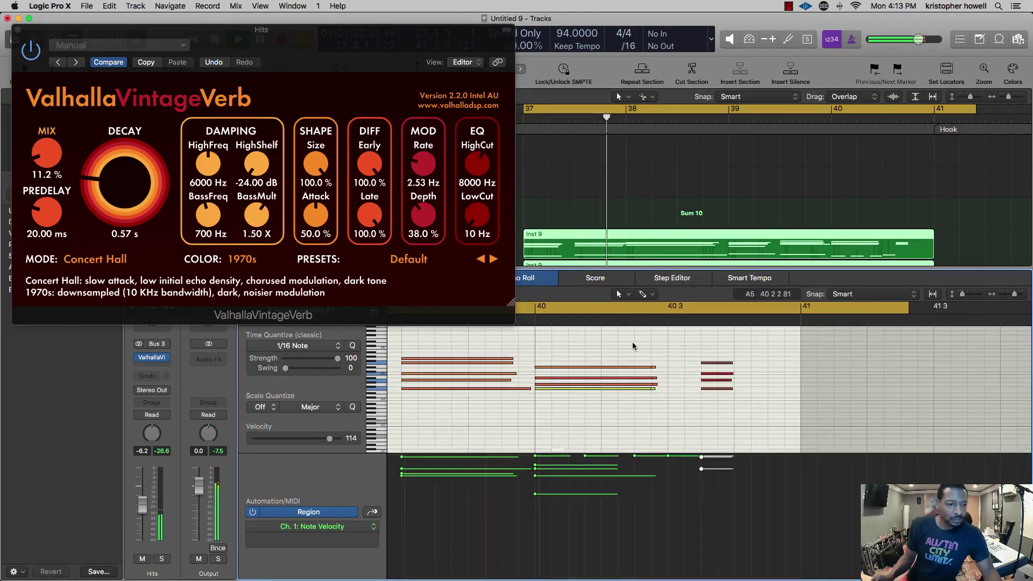
{"action": "left_click_drag", "start_coordinate": [611, 336], "coordinate": [667, 392]}
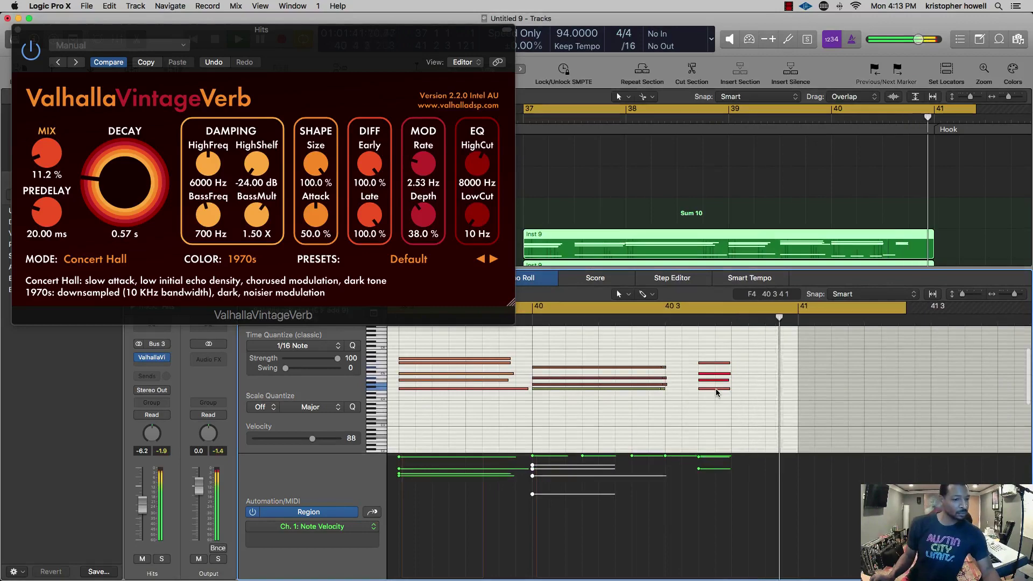
{"action": "left_click_drag", "start_coordinate": [673, 351], "coordinate": [689, 389]}
{"action": "key", "text": "super+Left"}
{"action": "key", "text": "super+Left"}
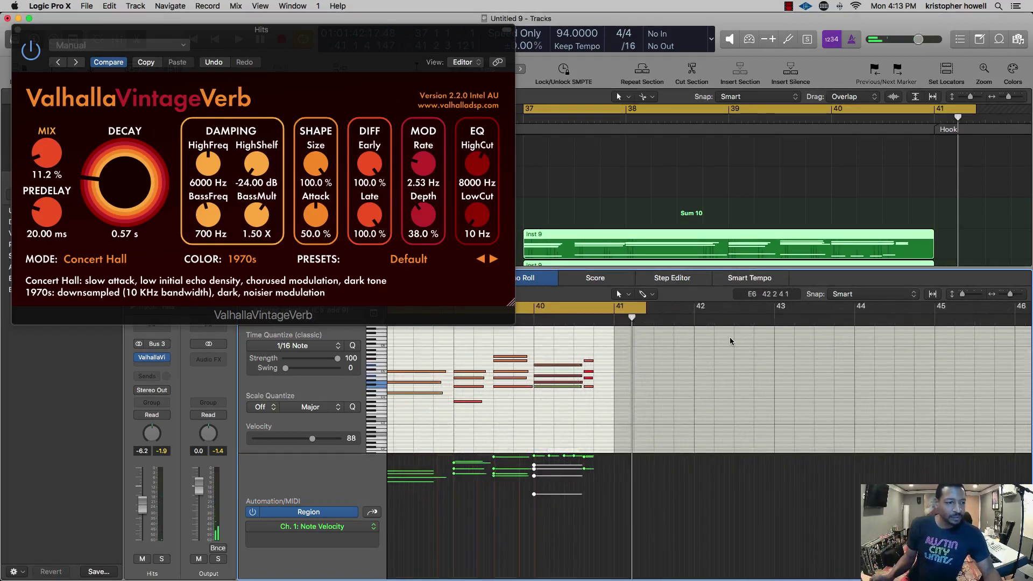
{"action": "scroll", "coordinate": [728, 339], "scroll_direction": "left", "scroll_amount": 3}
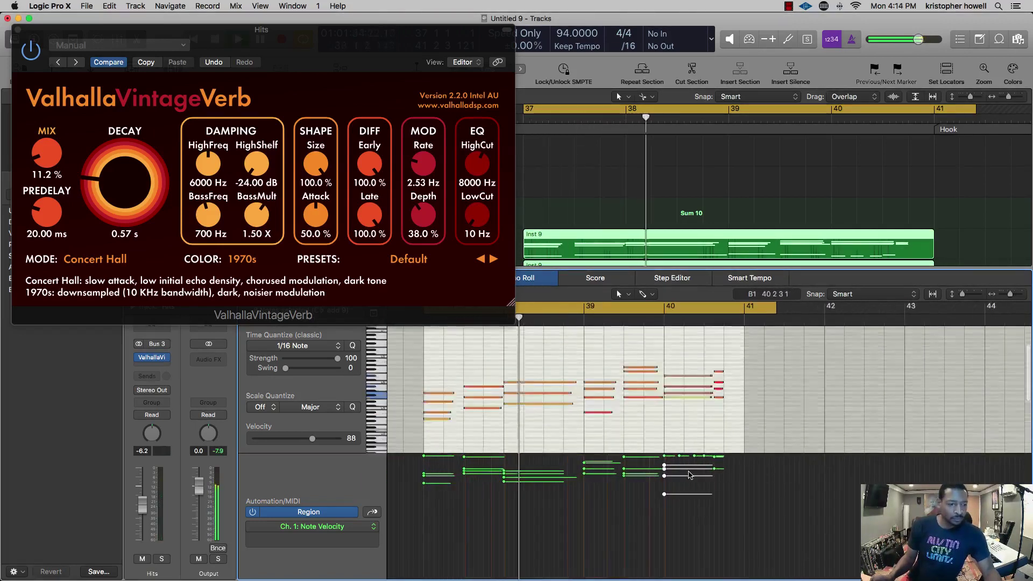
{"action": "key", "text": "super+Right"}
{"action": "key", "text": "super+Right"}
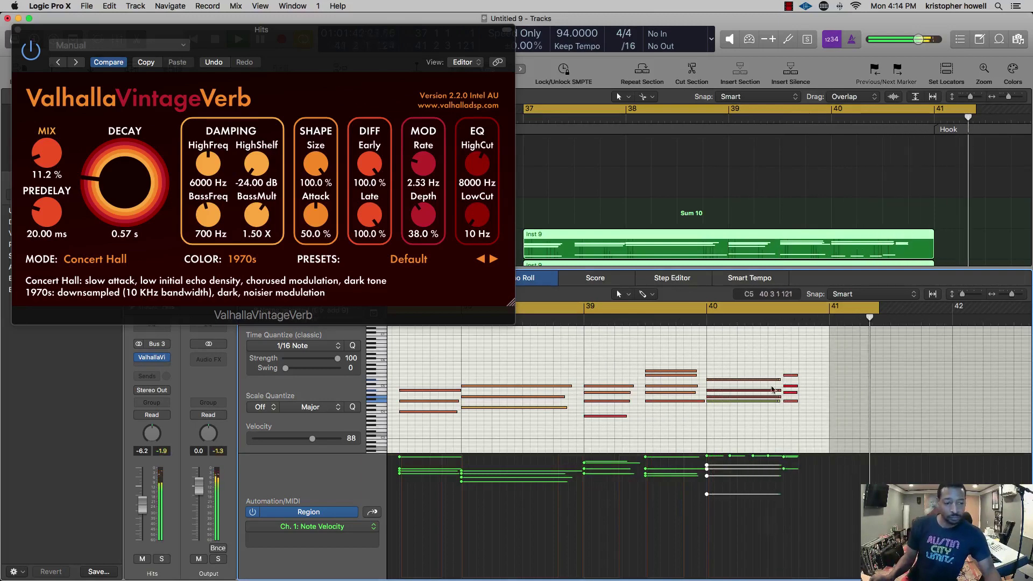
{"action": "left_click_drag", "start_coordinate": [776, 401], "coordinate": [772, 401]}
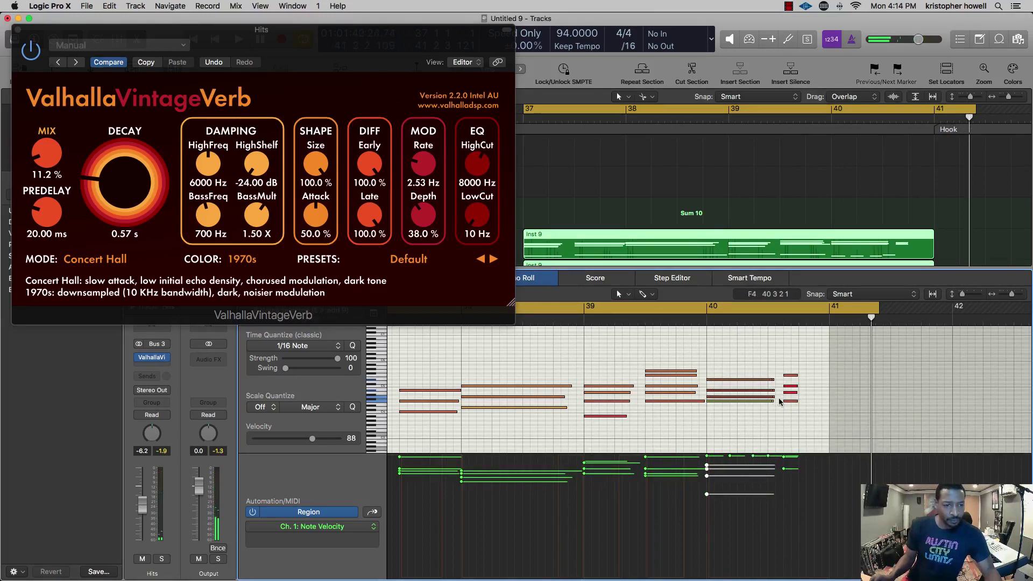
{"action": "scroll", "coordinate": [792, 391], "scroll_direction": "up", "scroll_amount": 3}
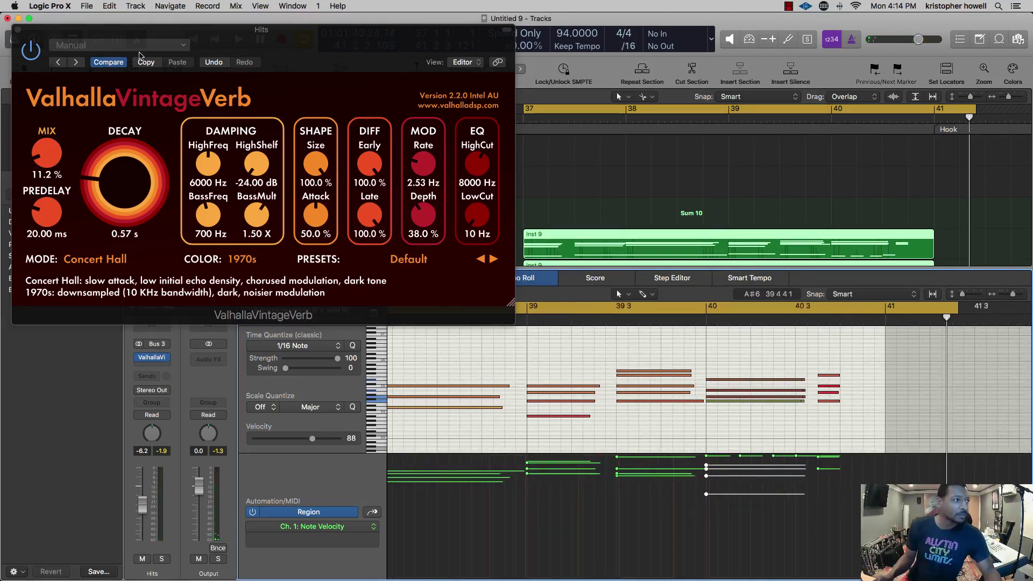
- Set the Hits reverb to 0.53 s decay and a 200 Hz low cut, and close the plug-in
{"action": "left_click_drag", "start_coordinate": [109, 168], "coordinate": [109, 171]}
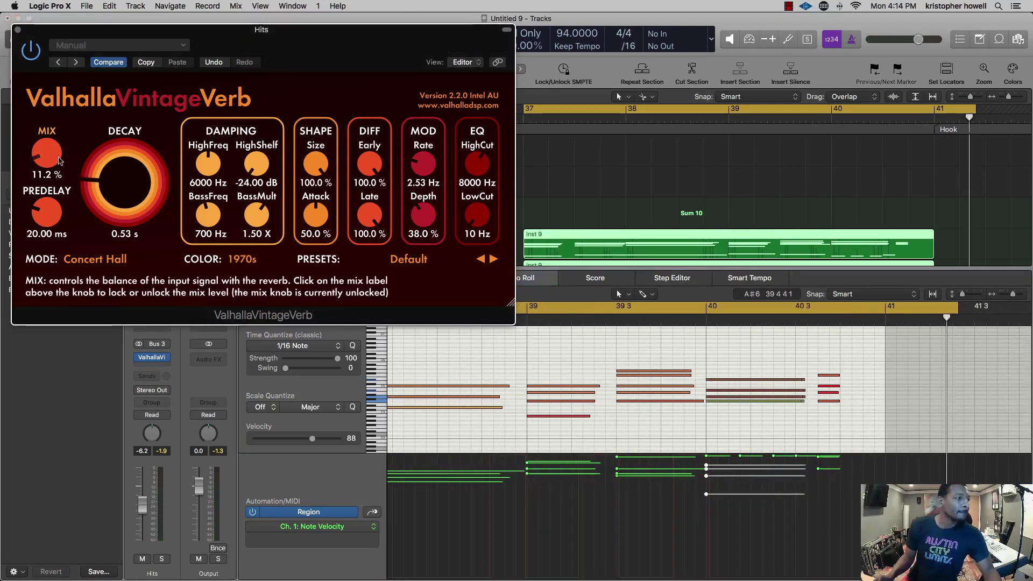
{"action": "left_click_drag", "start_coordinate": [451, 235], "coordinate": [454, 187]}
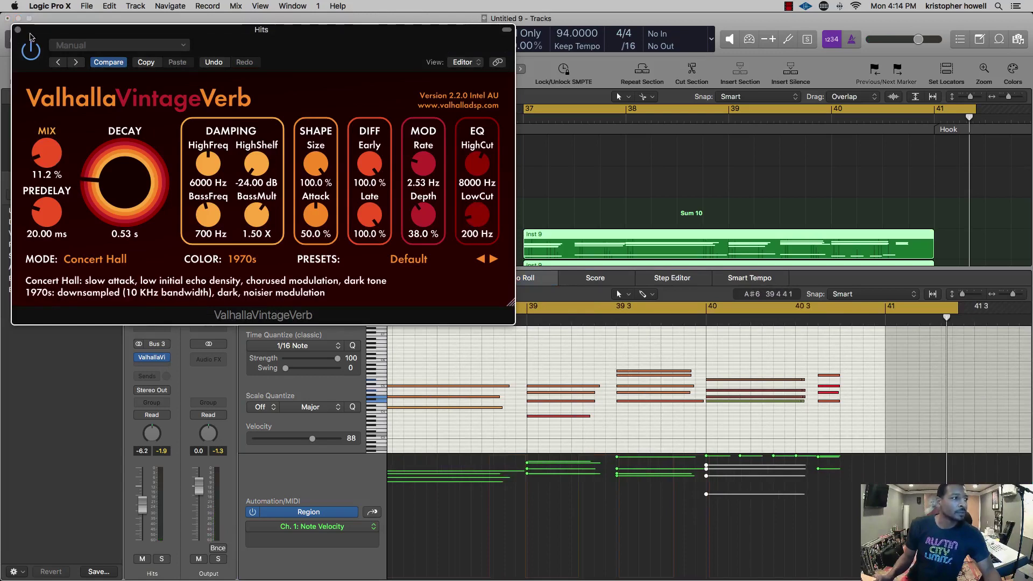
{"action": "left_click", "coordinate": [18, 30]}
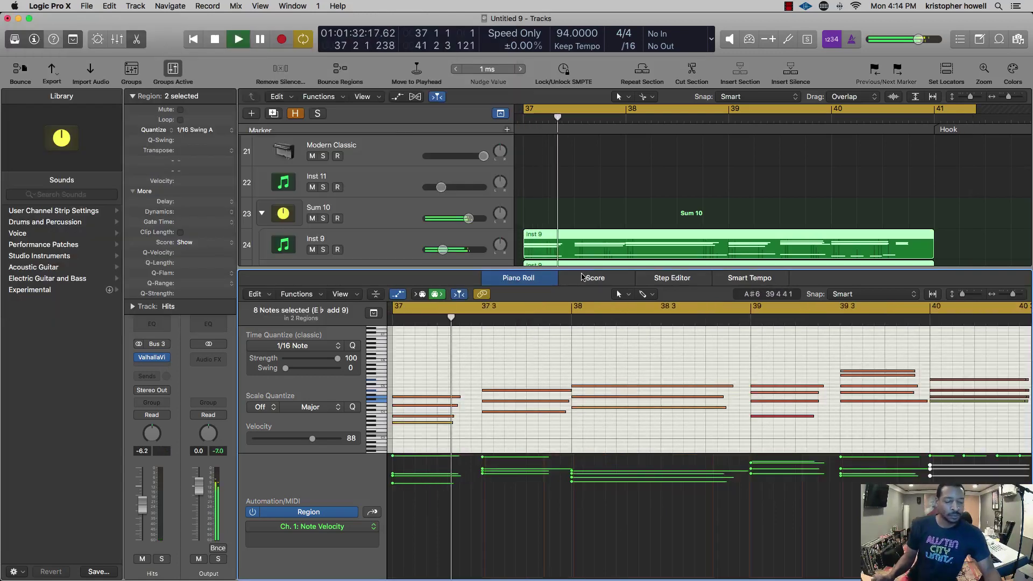
- Close the Piano Roll and replay the cycled section from bar 37 to check the edited chords
{"action": "key", "text": "p"}
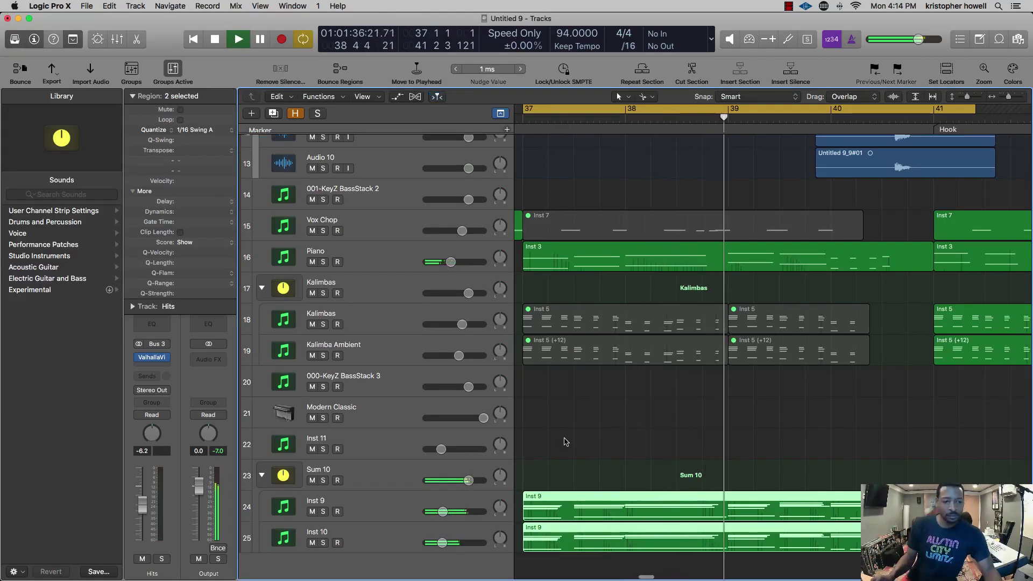
{"action": "scroll", "coordinate": [680, 504], "scroll_direction": "left", "scroll_amount": 2}
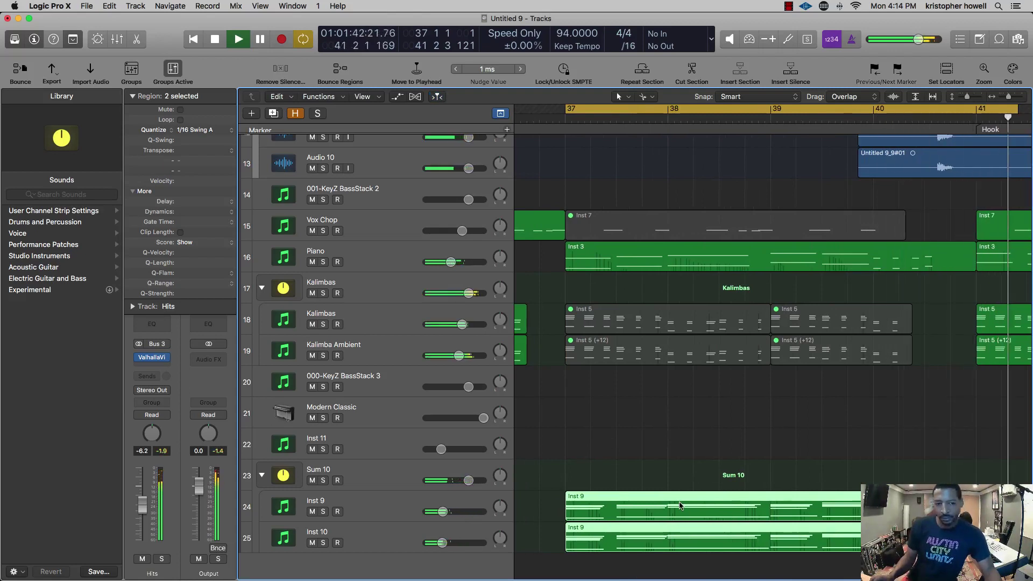
{"action": "key", "text": "space"}
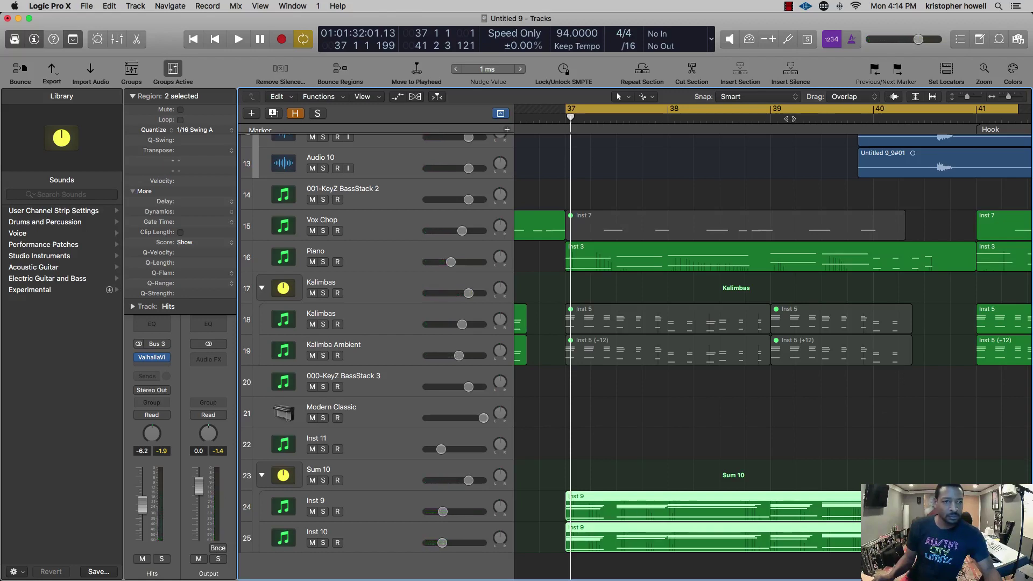
{"action": "key", "text": "space"}
- Open the Piano track's Inst 3 region at bar 37 and move its last bar 40 notes an eighth note later
{"action": "double_click", "coordinate": [895, 264]}
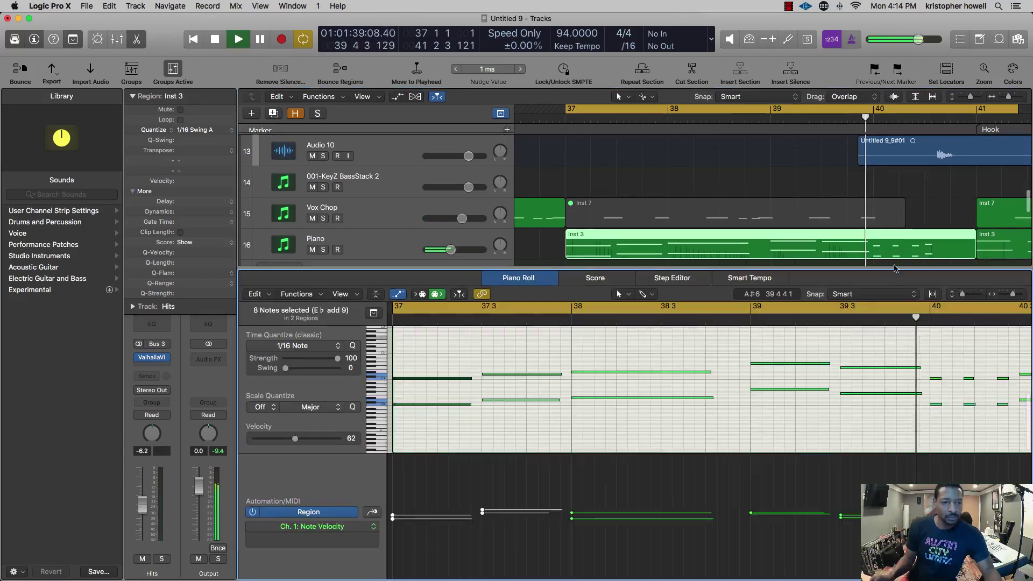
{"action": "key", "text": "space"}
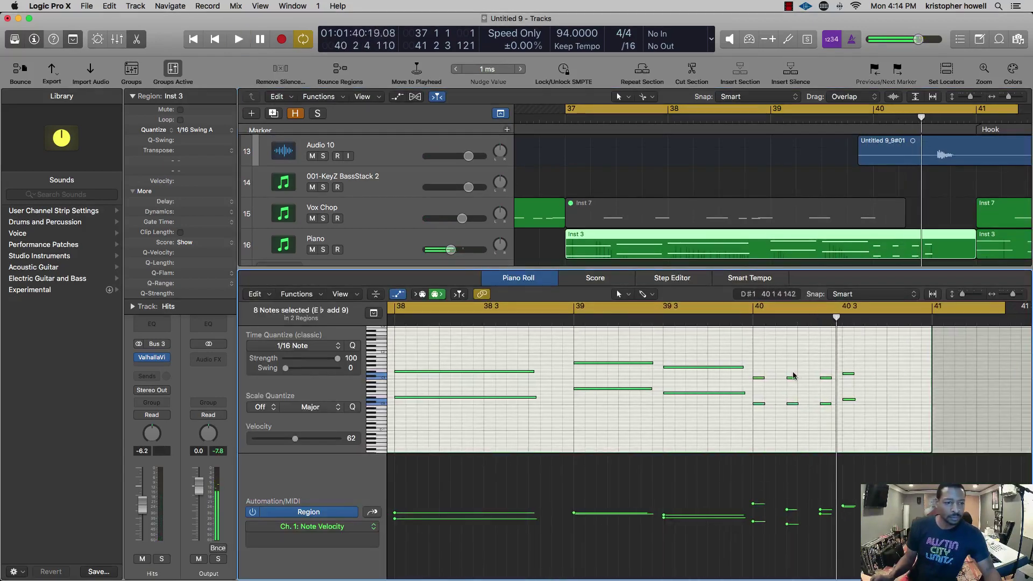
{"action": "left_click_drag", "start_coordinate": [784, 369], "coordinate": [853, 418]}
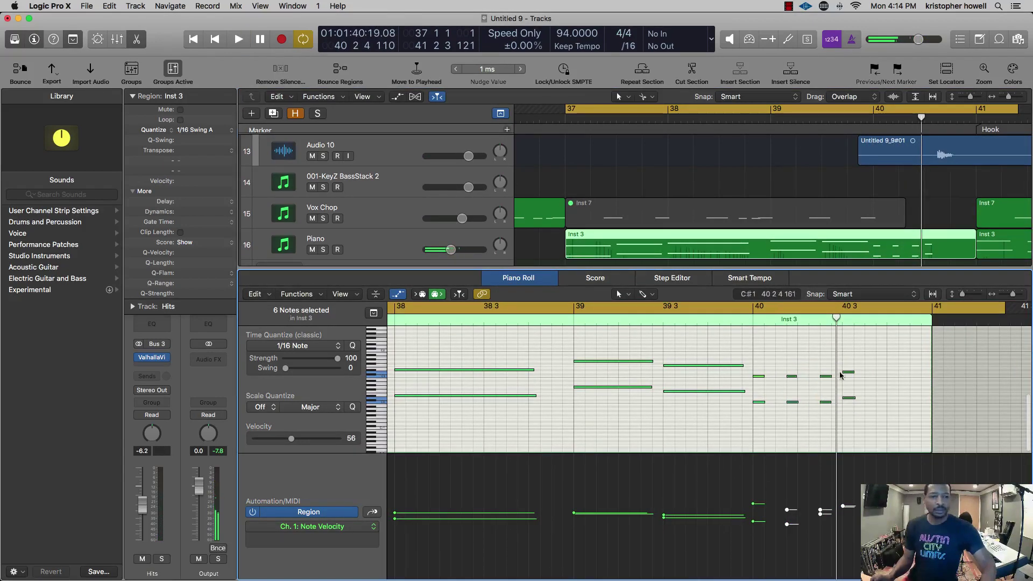
{"action": "left_click_drag", "start_coordinate": [841, 375], "coordinate": [868, 402]}
- Delete the two middle note pairs in bar 40 of the Piano region and lengthen the first pair to just past 40 3
{"action": "left_click_drag", "start_coordinate": [827, 349], "coordinate": [784, 421]}
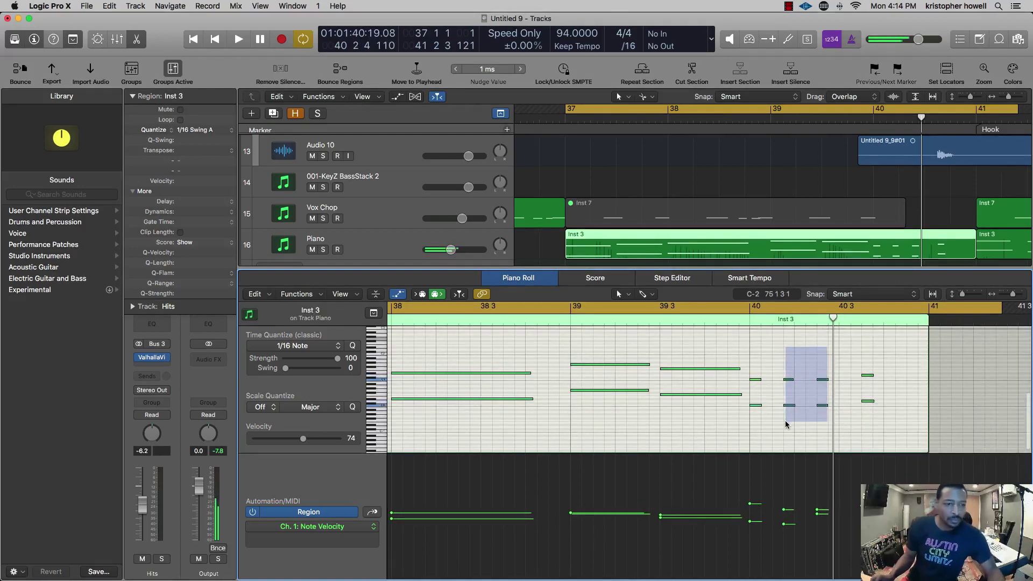
{"action": "key", "text": "Delete"}
{"action": "left_click_drag", "start_coordinate": [763, 383], "coordinate": [848, 408]}
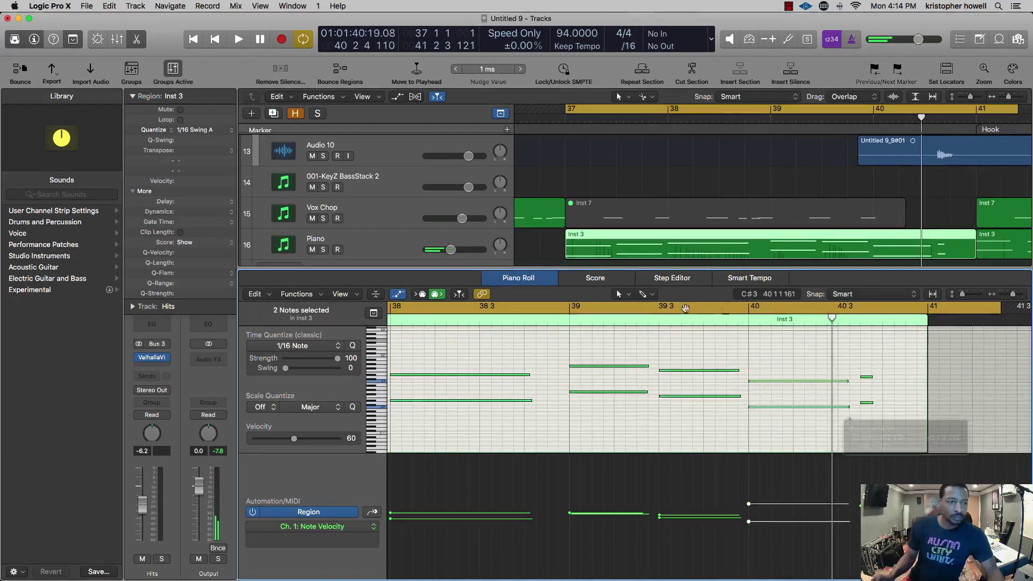
- Play the edited Piano notes from before bar 40 and close the Piano Roll
{"action": "double_click", "coordinate": [545, 320]}
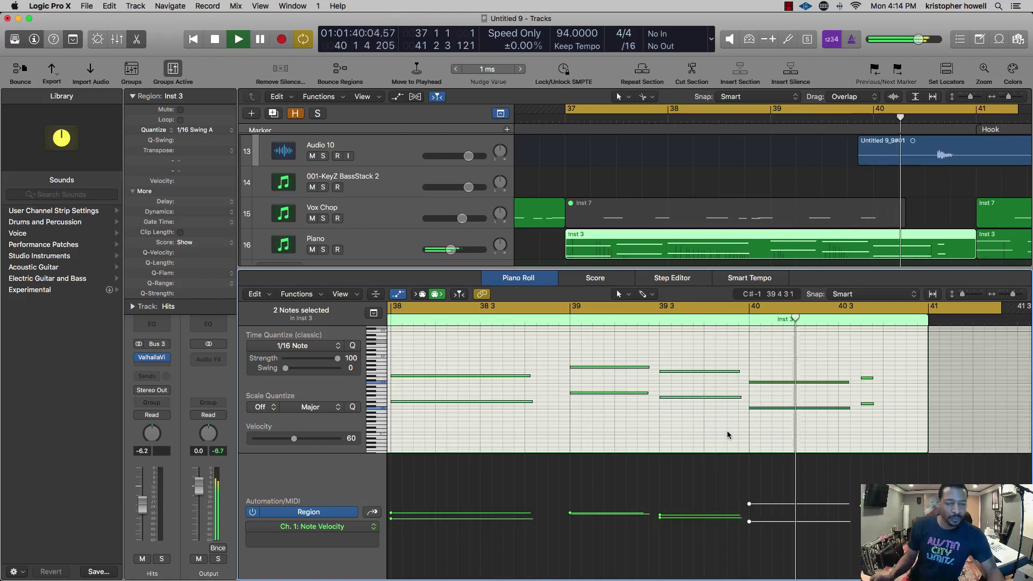
{"action": "key", "text": "space"}
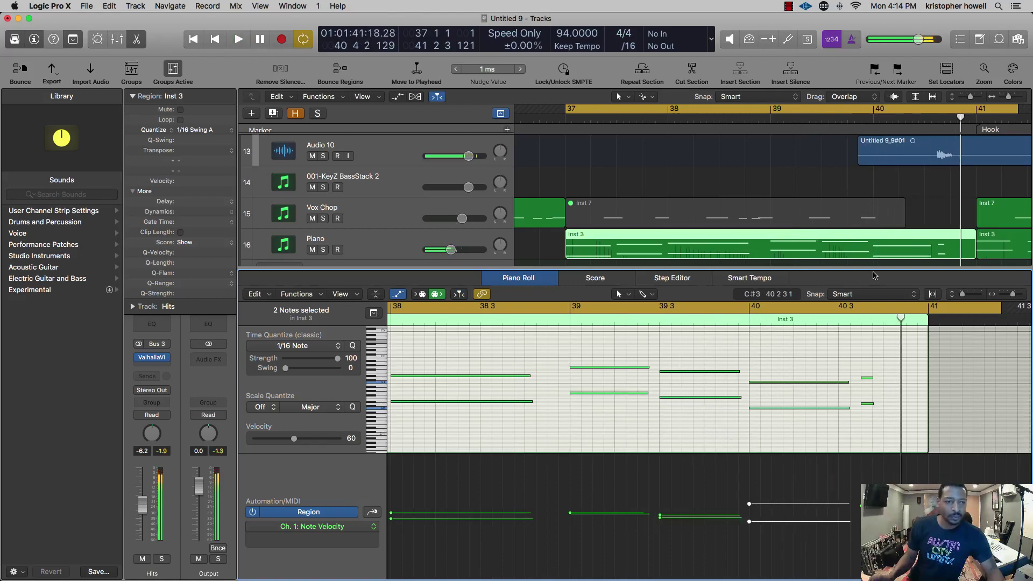
{"action": "key", "text": "x"}
{"action": "key", "text": "x"}
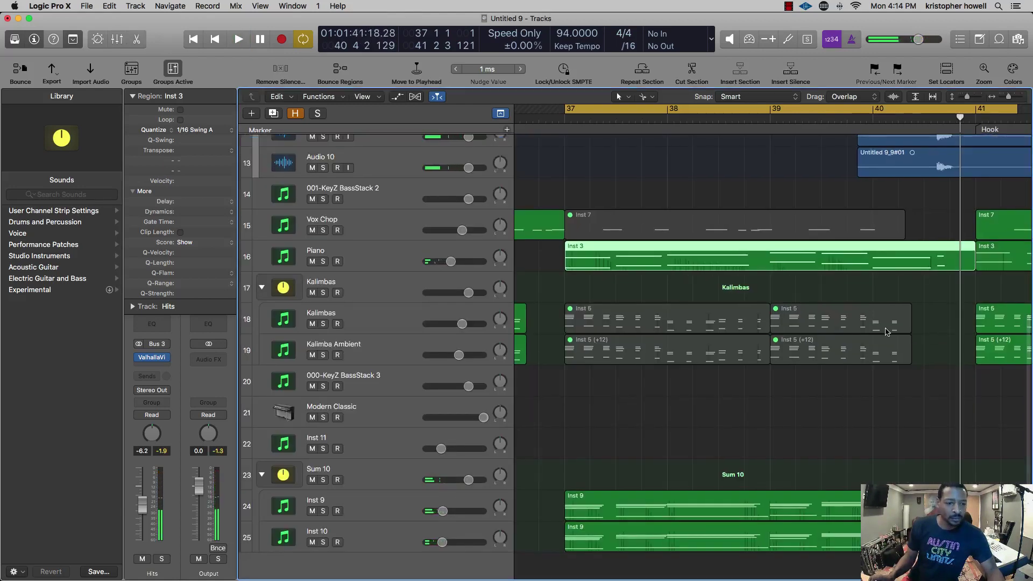
- Open the Piano track's Inst 3 region and shorten the long bar 40 note pair to end just before 40 3
{"action": "scroll", "coordinate": [887, 331], "scroll_direction": "up", "scroll_amount": 10}
{"action": "scroll", "coordinate": [886, 331], "scroll_direction": "down", "scroll_amount": 1}
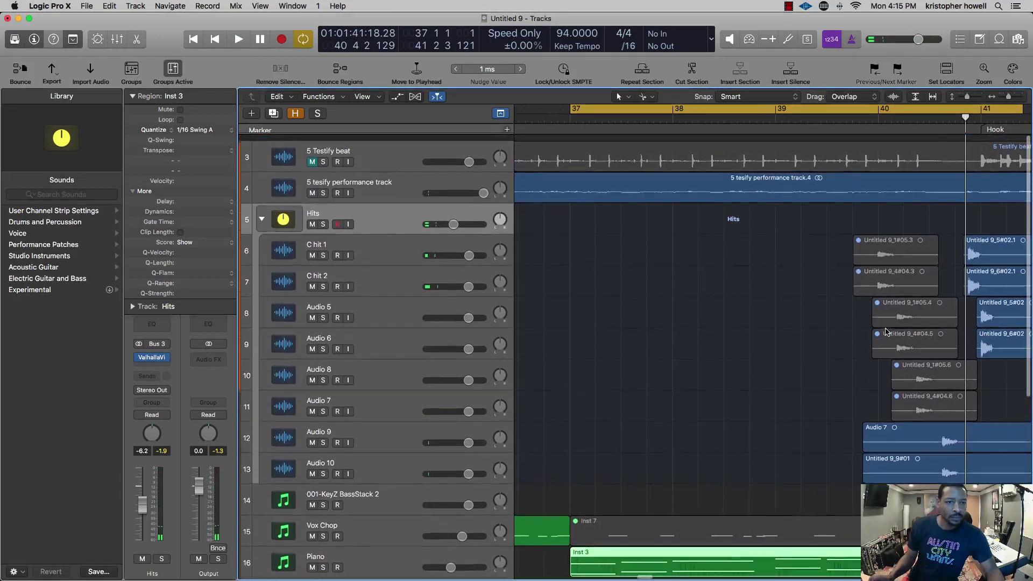
{"action": "scroll", "coordinate": [844, 138], "scroll_direction": "down", "scroll_amount": 5}
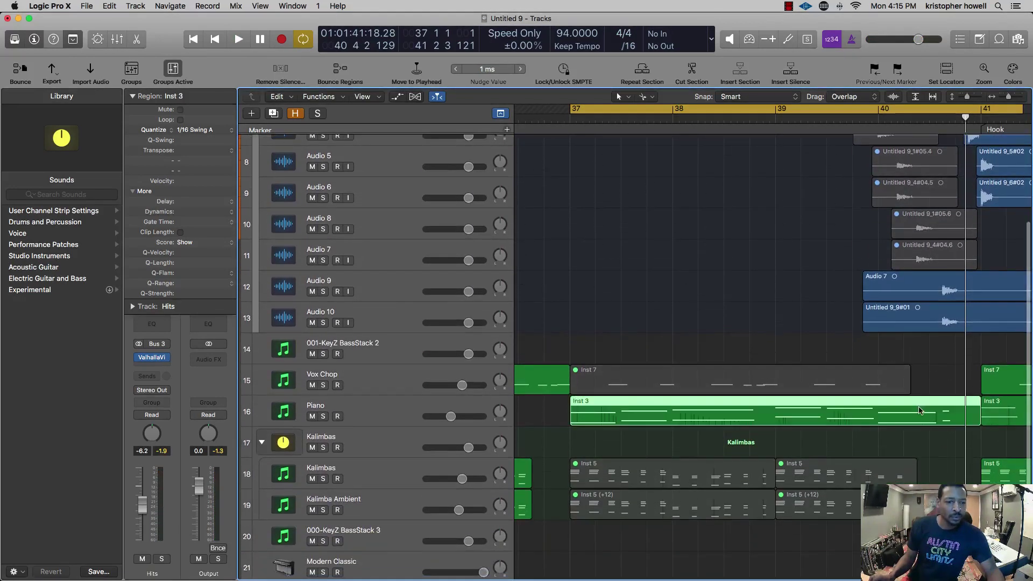
{"action": "double_click", "coordinate": [920, 410]}
{"action": "left_click", "coordinate": [897, 417]}
{"action": "left_click", "coordinate": [910, 199]}
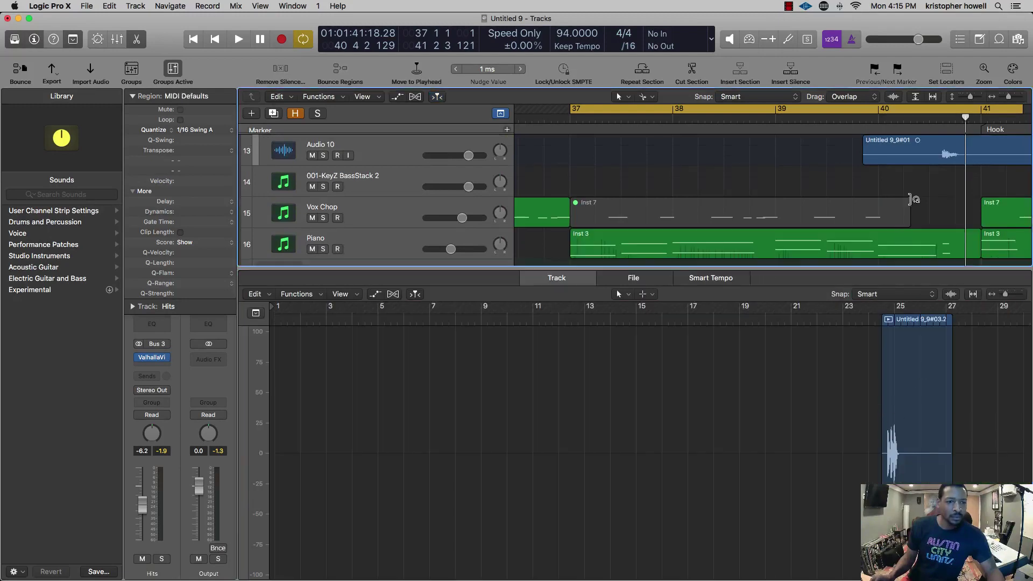
{"action": "left_click", "coordinate": [915, 240]}
{"action": "left_click", "coordinate": [817, 419]}
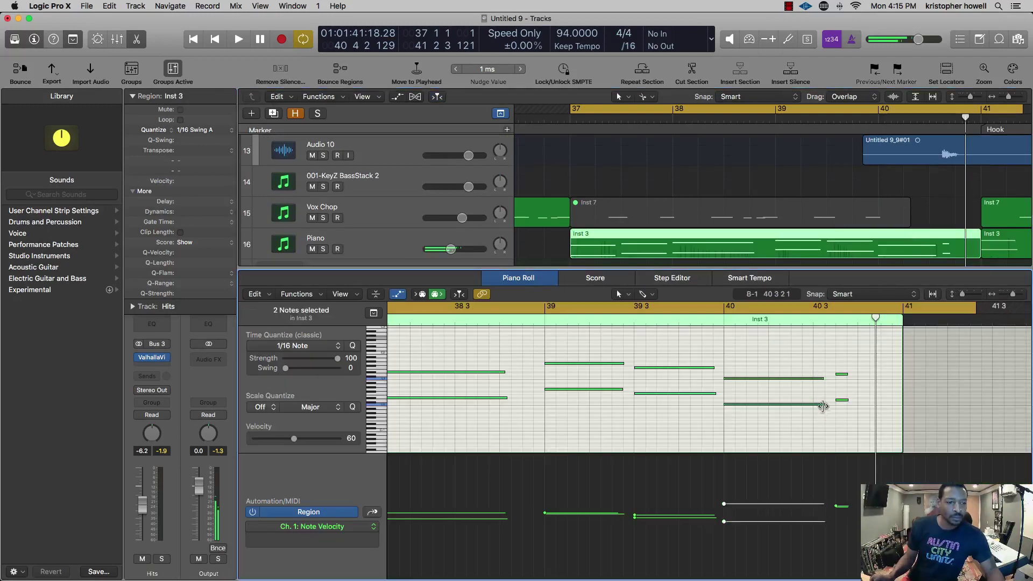
{"action": "left_click_drag", "start_coordinate": [823, 406], "coordinate": [809, 406]}
- Play the shortened Piano notes from just before bar 40 and close the Piano Roll
{"action": "left_click", "coordinate": [694, 319]}
{"action": "key", "text": "space"}
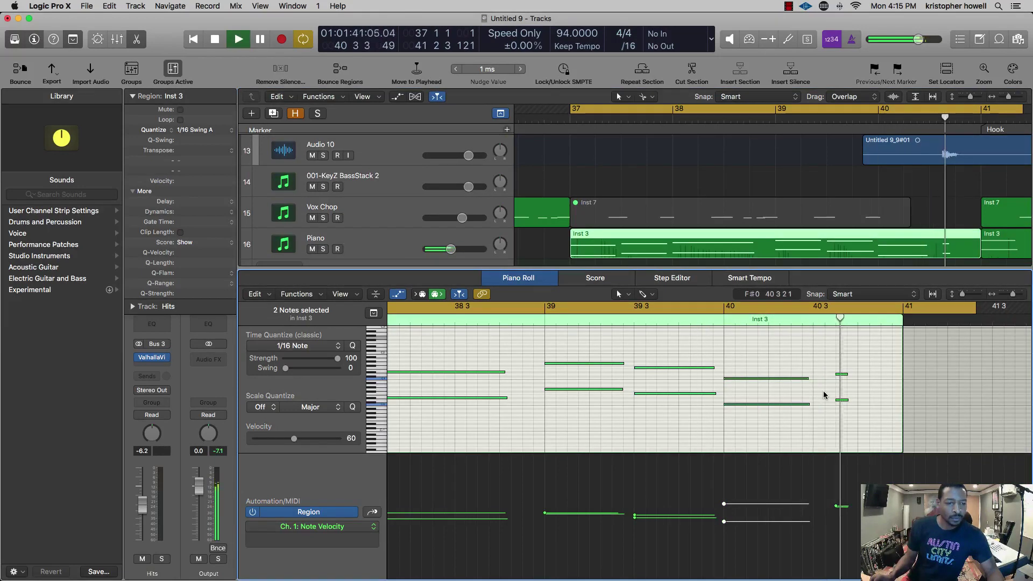
{"action": "key", "text": "x"}
{"action": "key", "text": "x"}
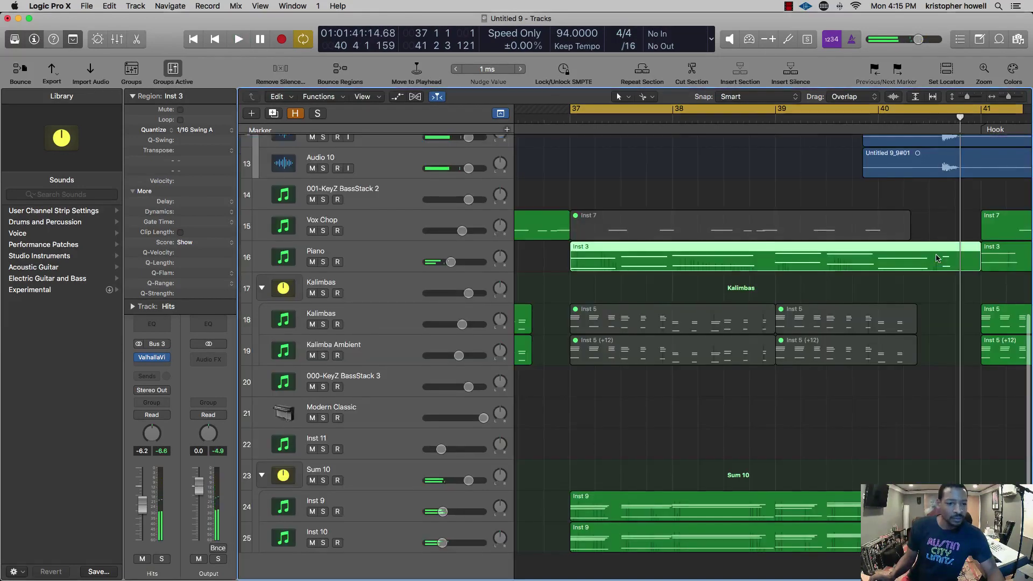
- In both Inst 9 regions of Sum 10, delete the repeated short bass notes in bar 40 and lengthen the first to just past 40 3
{"action": "scroll", "coordinate": [937, 248], "scroll_direction": "left", "scroll_amount": 1}
{"action": "left_click", "coordinate": [915, 506]}
{"action": "left_click", "coordinate": [914, 537], "text": "shift"}
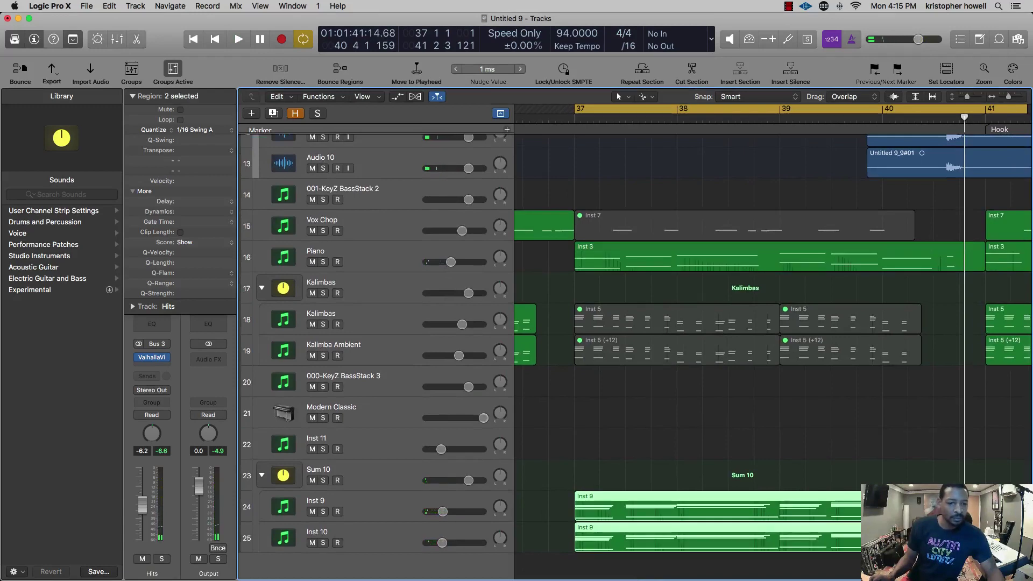
{"action": "key", "text": "p"}
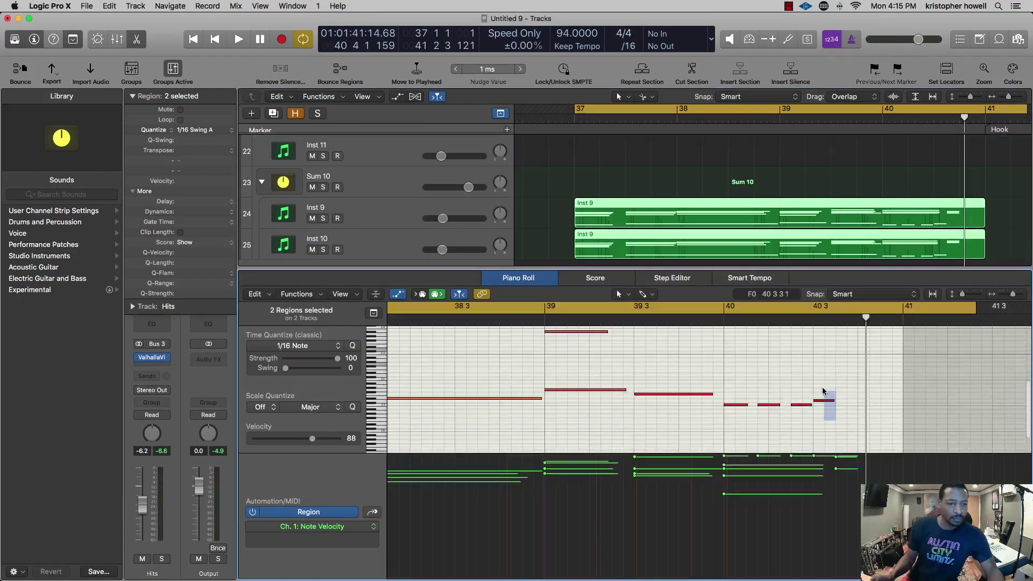
{"action": "key", "text": "Delete"}
{"action": "left_click_drag", "start_coordinate": [823, 397], "coordinate": [761, 428]}
{"action": "left_click_drag", "start_coordinate": [755, 370], "coordinate": [823, 420]}
{"action": "scroll", "coordinate": [748, 407], "scroll_direction": "up", "scroll_amount": 2}
{"action": "scroll", "coordinate": [748, 407], "scroll_direction": "down", "scroll_amount": 1}
{"action": "scroll", "coordinate": [748, 407], "scroll_direction": "down", "scroll_amount": 1}
- Play the edited Inst 9 chords, close the Piano Roll and replay the cycled section from bar 37
{"action": "key", "text": "space"}
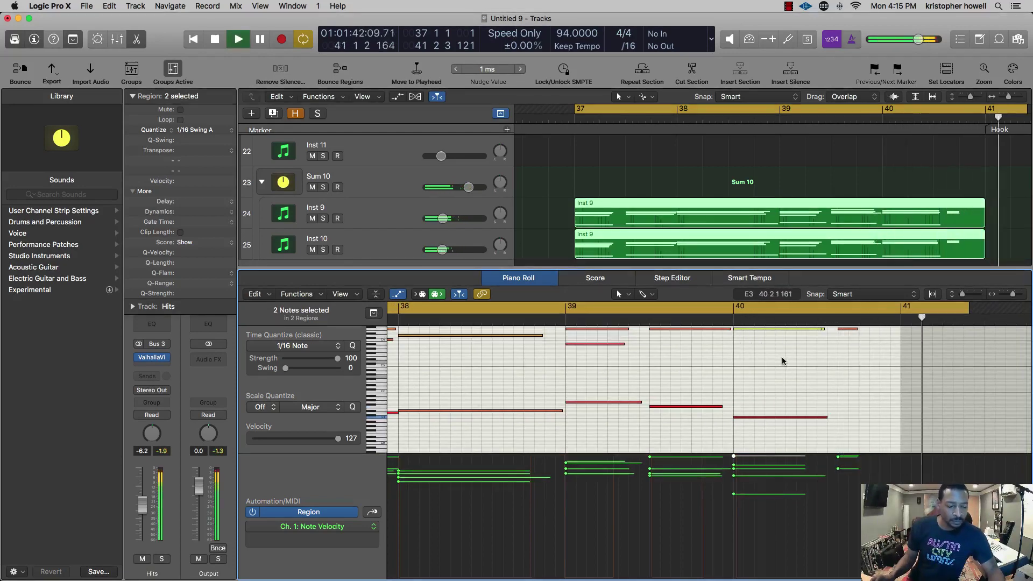
{"action": "key", "text": "x"}
{"action": "key", "text": "x"}
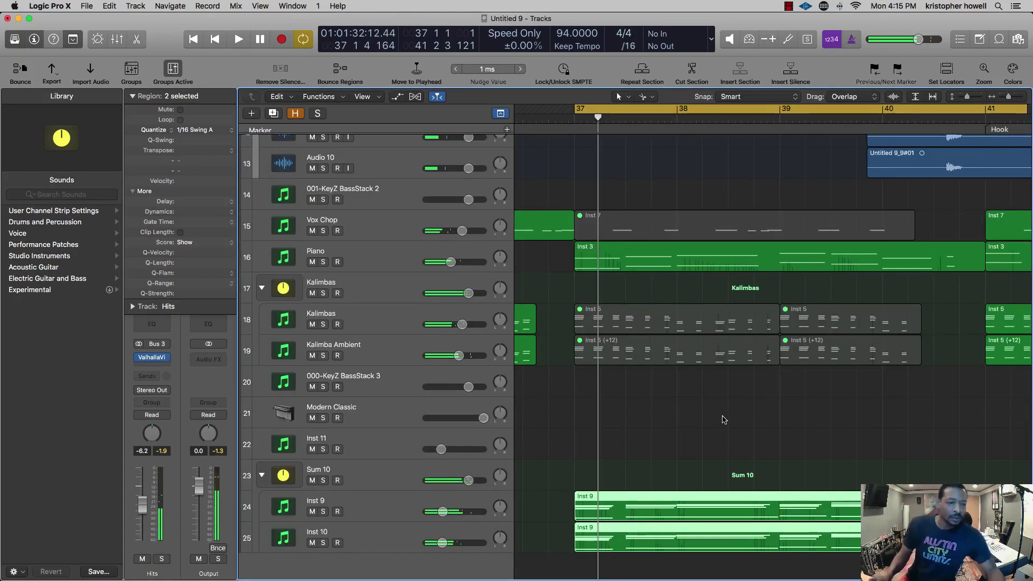
{"action": "key", "text": "space"}
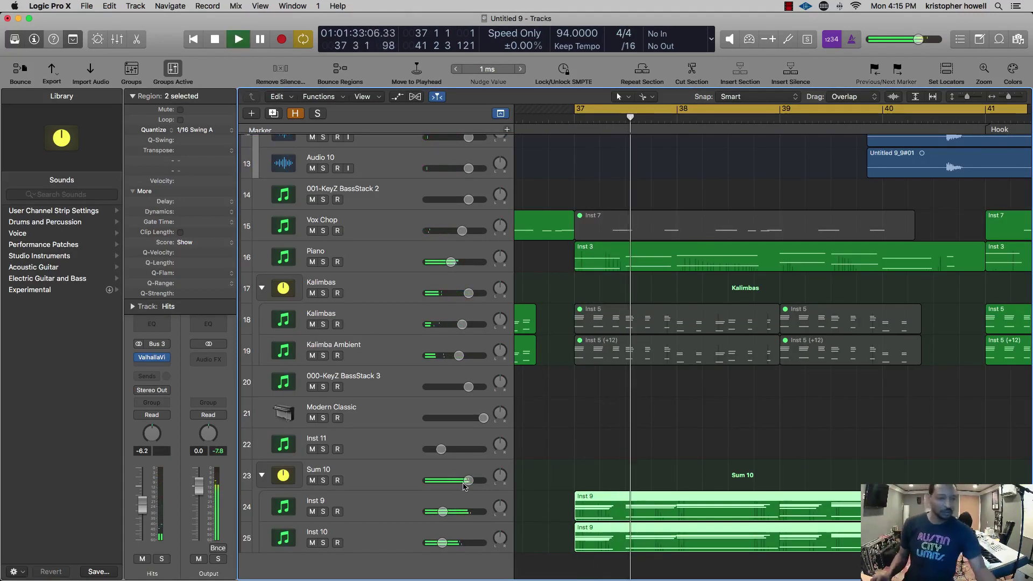
{"action": "left_click", "coordinate": [162, 361]}
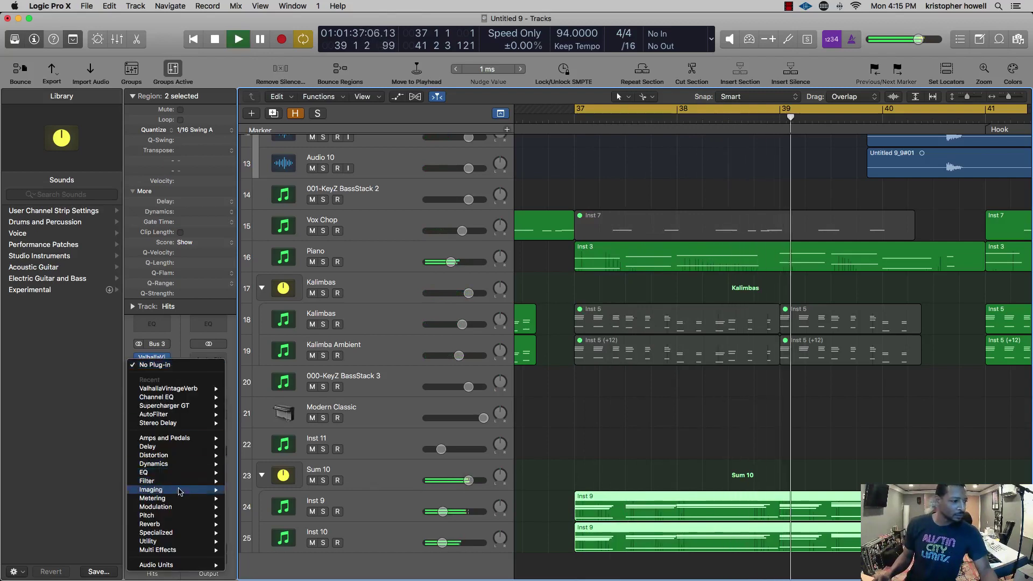
{"action": "mouse_move", "coordinate": [189, 490]}
{"action": "left_click", "coordinate": [520, 420]}
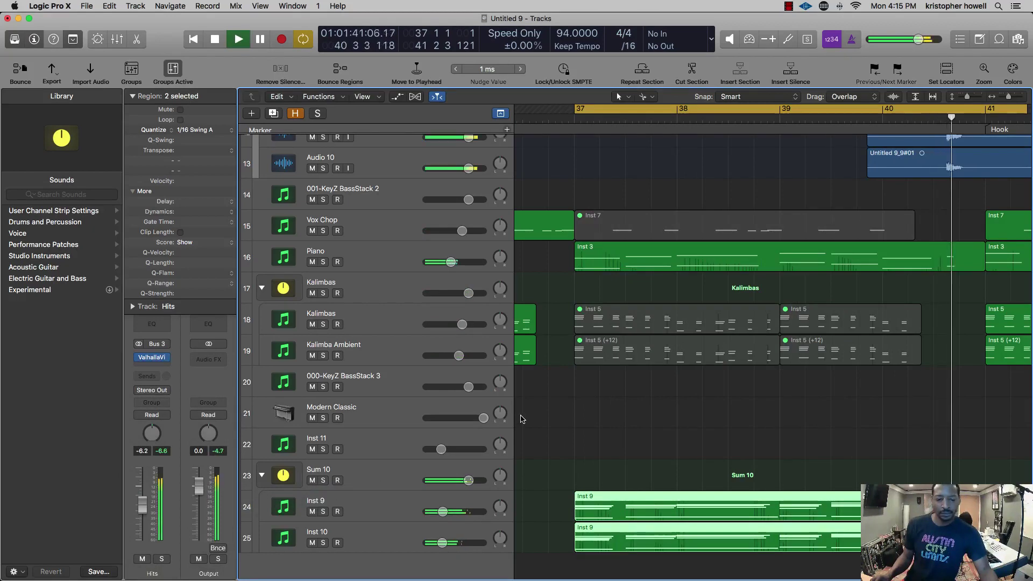
- Stop playback, reopen both Inst 9 regions and try the top note pair of the bar 40 chord at higher pitches
{"action": "key", "text": "space"}
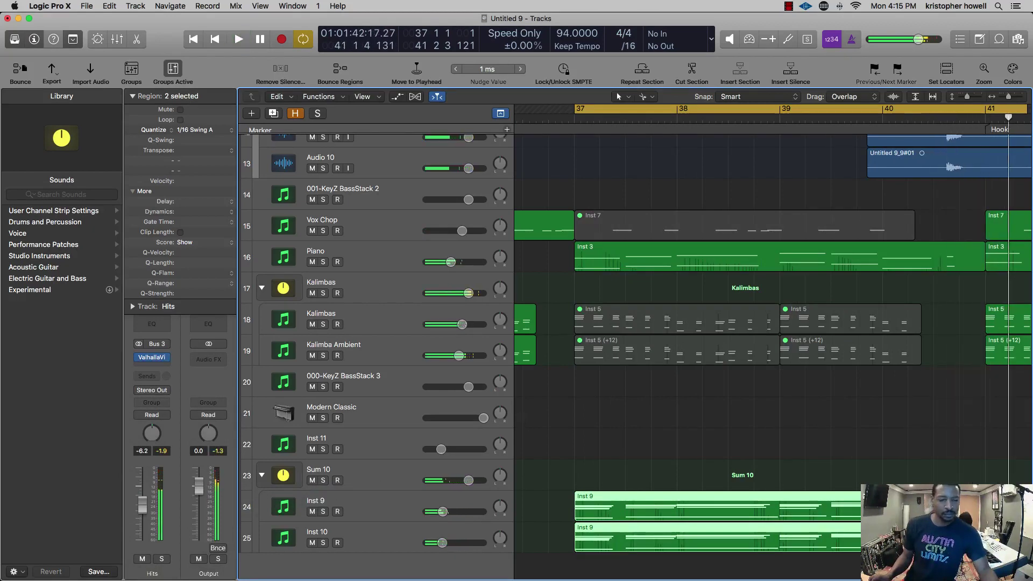
{"action": "key", "text": "super+Up"}
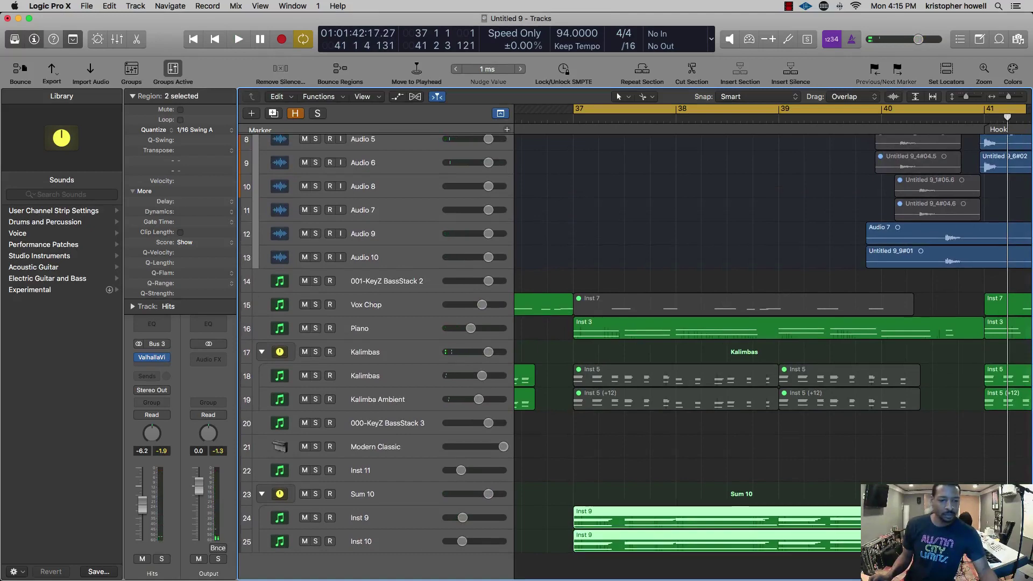
{"action": "key", "text": "e"}
{"action": "left_click_drag", "start_coordinate": [778, 348], "coordinate": [778, 365]}
{"action": "key", "text": "alt+Up"}
{"action": "key", "text": "alt+Up"}
{"action": "key", "text": "alt+Up"}
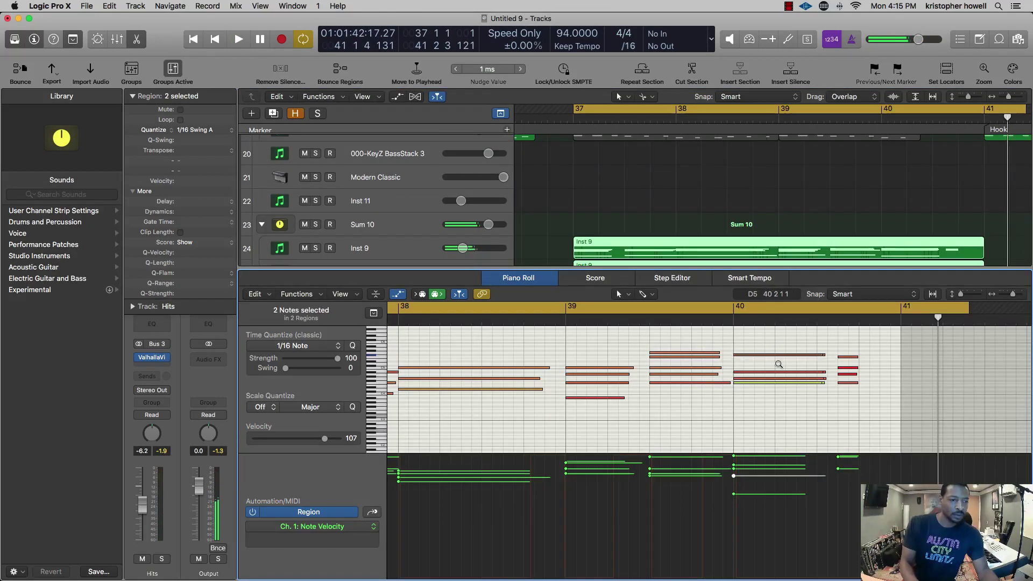
{"action": "key", "text": "alt+Down"}
{"action": "key", "text": "alt+Down"}
{"action": "key", "text": "alt+Down"}
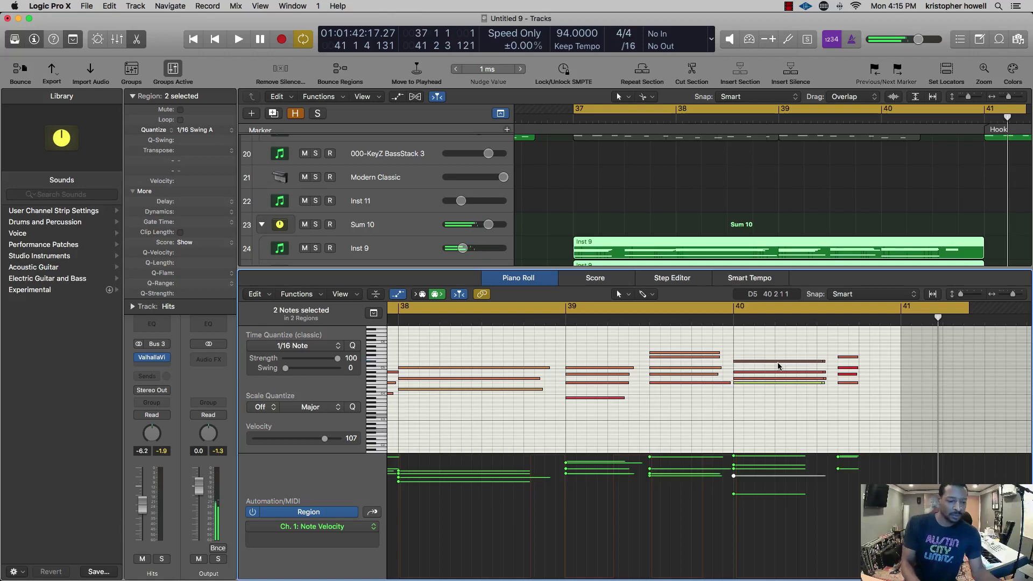
{"action": "key", "text": "alt+shift+Up"}
{"action": "key", "text": "alt+shift+Down"}
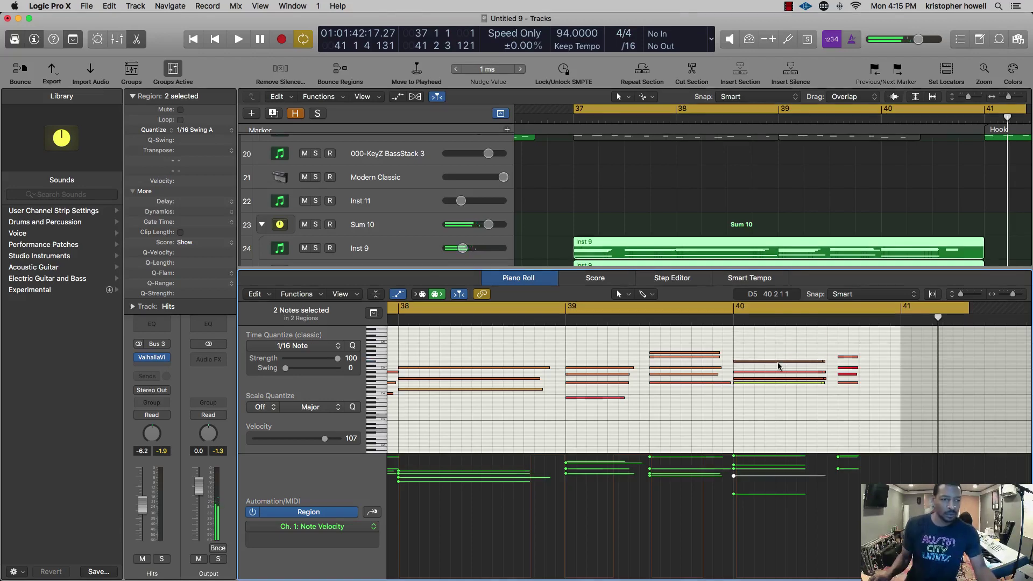
- Duplicate the top note pair of the bar 40 chord in the Inst 9 regions and raise the copy by semitones
{"action": "scroll", "coordinate": [779, 367], "scroll_direction": "right", "scroll_amount": 1}
{"action": "left_click_drag", "start_coordinate": [777, 361], "coordinate": [780, 355]}
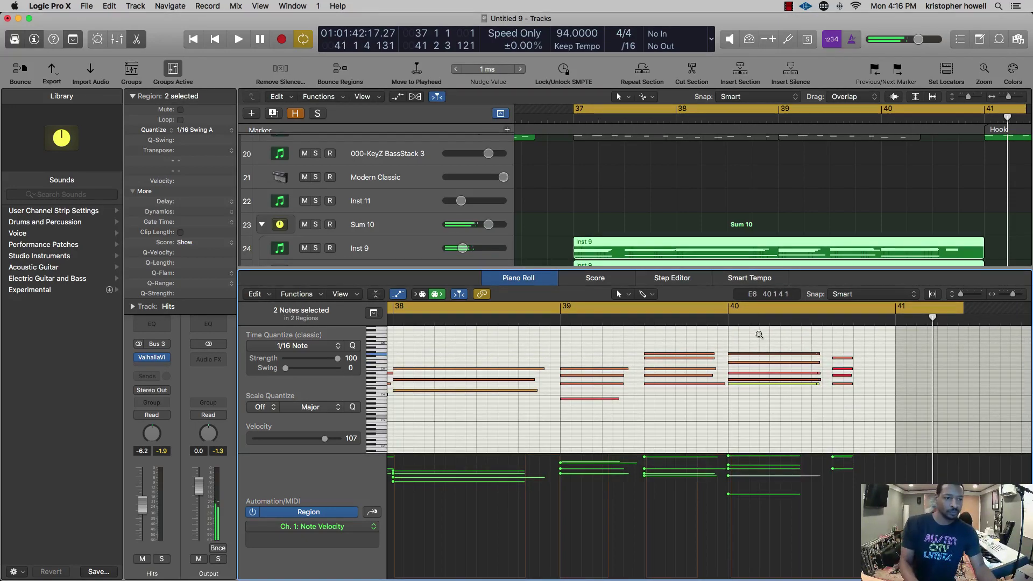
{"action": "key", "text": "alt+Up"}
{"action": "key", "text": "alt+Up"}
{"action": "key", "text": "alt+Up"}
{"action": "key", "text": "alt+Down"}
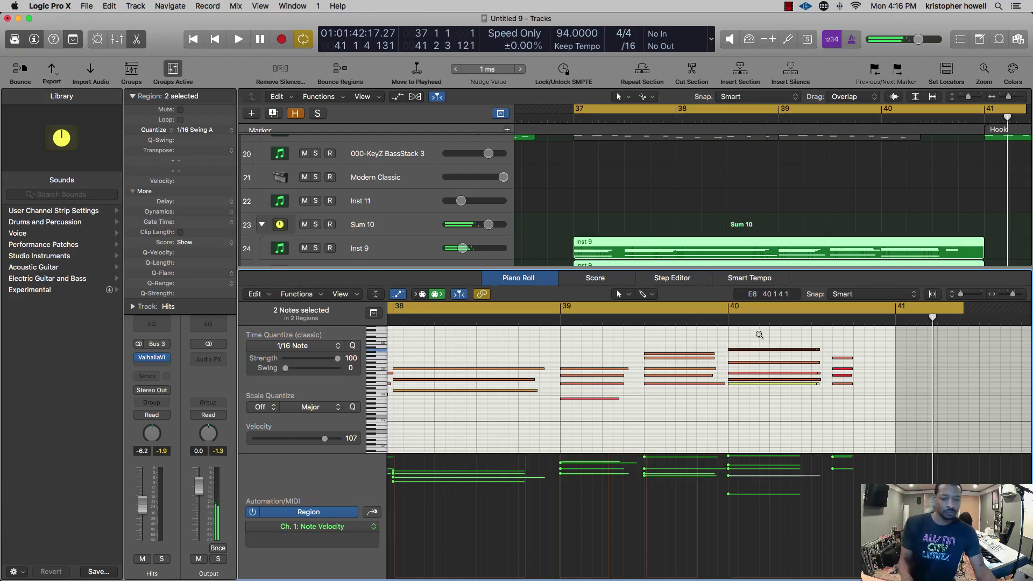
{"action": "key", "text": "alt+Up"}
{"action": "key", "text": "alt+Up"}
{"action": "key", "text": "alt+Up"}
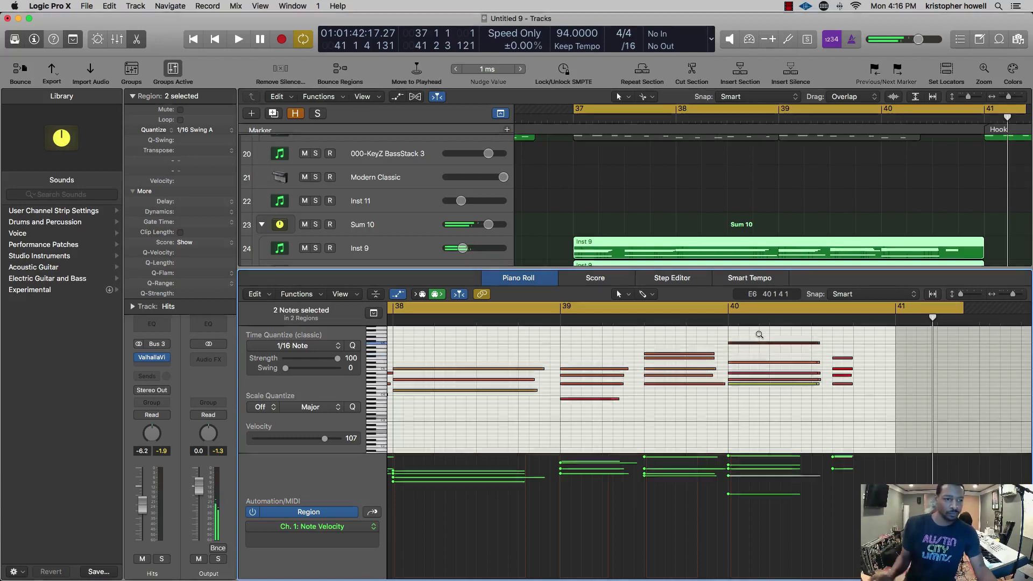
- Play the chords from bar 39 and raise the added bar 40 note pair two more semitones
{"action": "left_click", "coordinate": [601, 319]}
{"action": "key", "text": "space"}
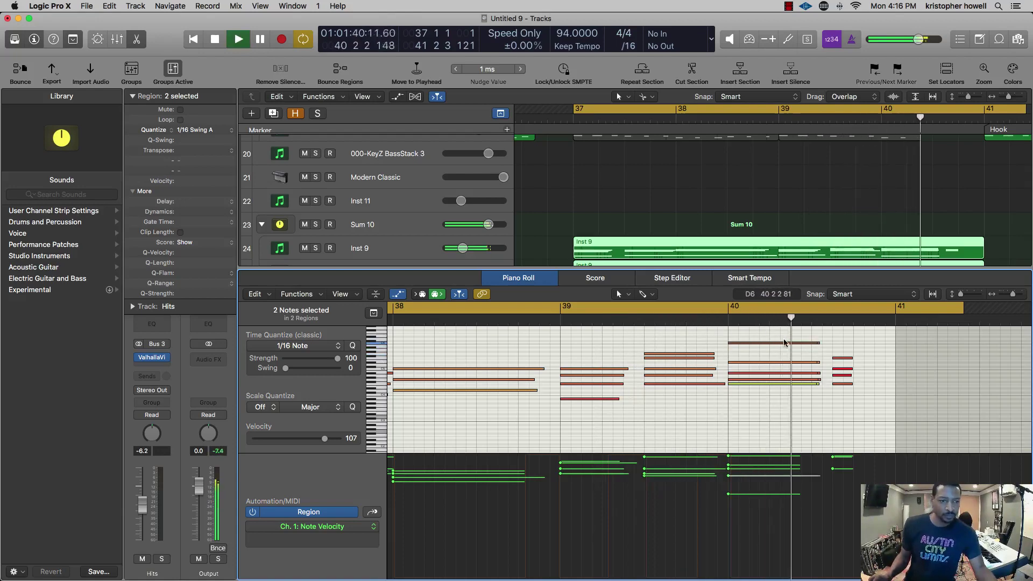
{"action": "key", "text": "space"}
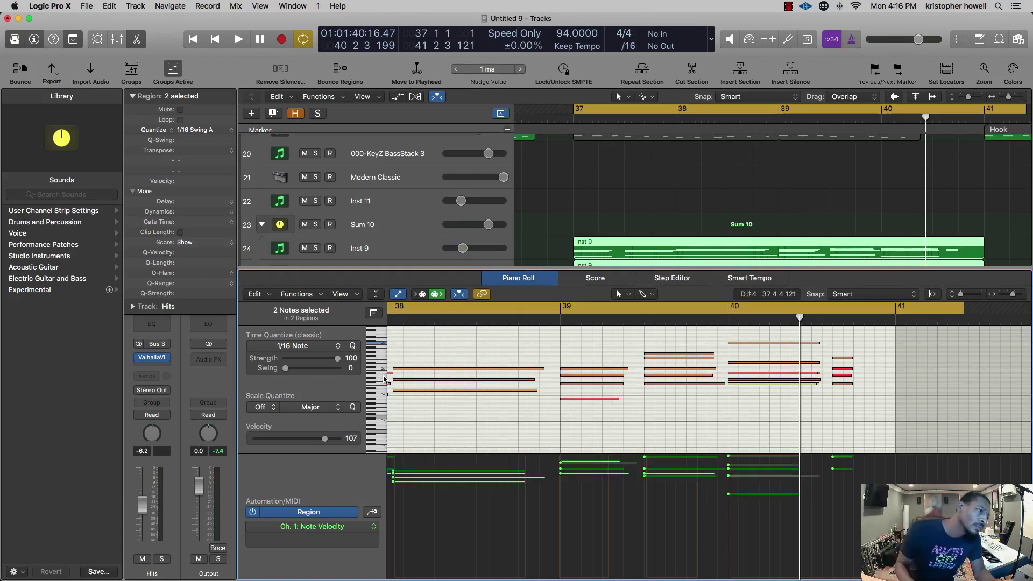
{"action": "scroll", "coordinate": [384, 379], "scroll_direction": "up", "scroll_amount": 5}
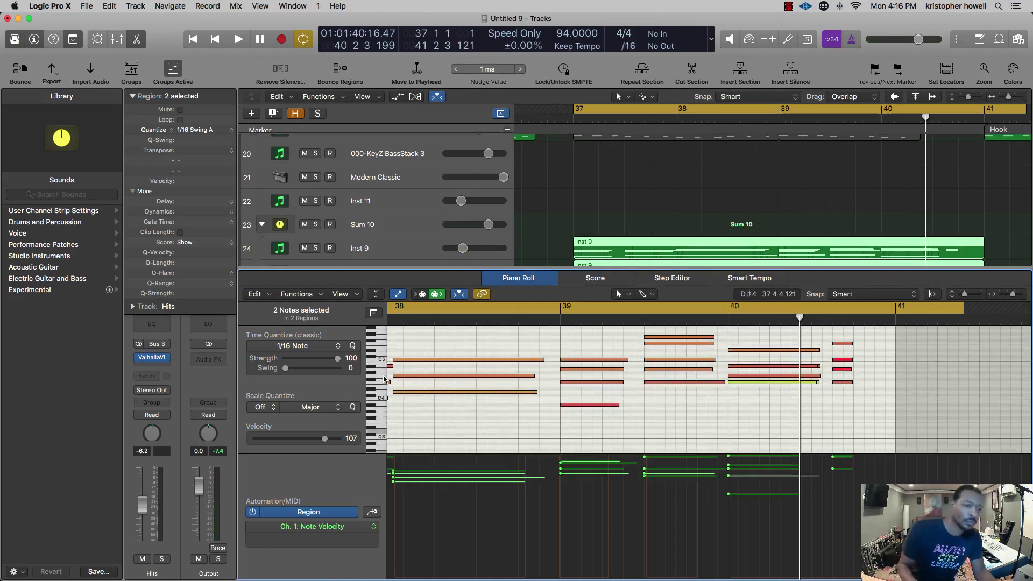
{"action": "key", "text": "alt+Up"}
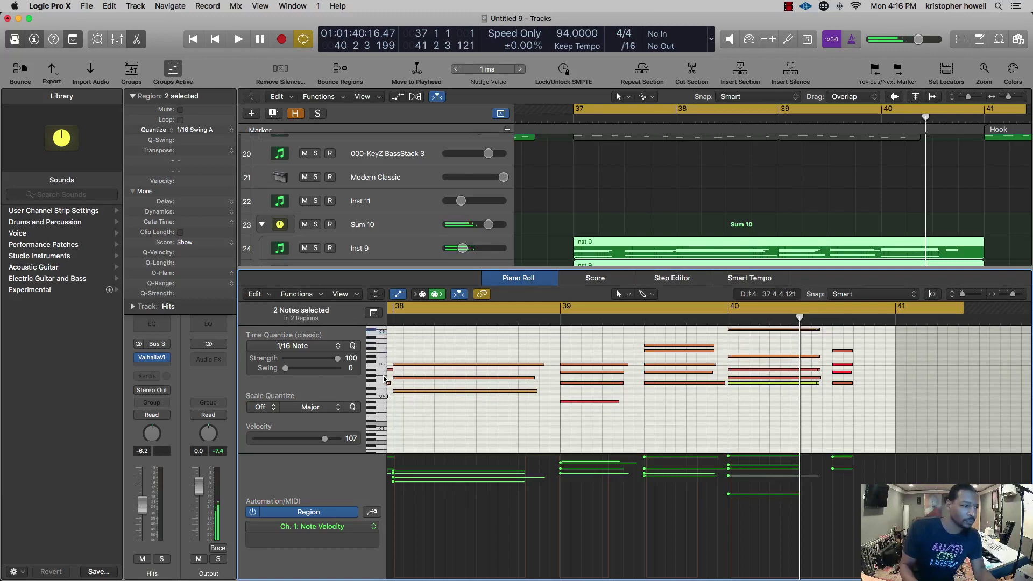
{"action": "key", "text": "alt+Up"}
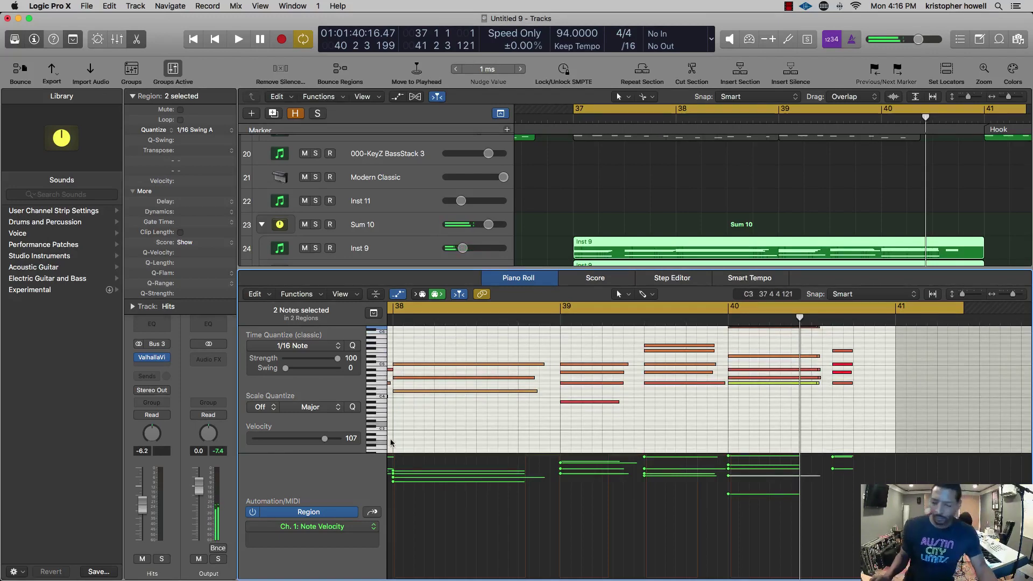
- Replay from bar 39, delete the added high note pair from the bar 40 chord and close the Piano Roll
{"action": "scroll", "coordinate": [380, 416], "scroll_direction": "up", "scroll_amount": 4}
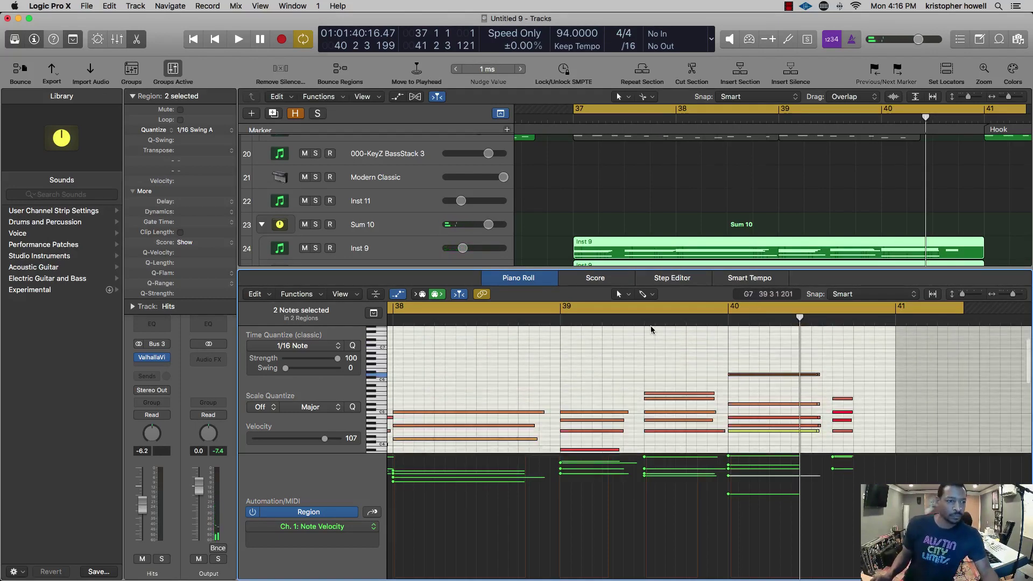
{"action": "left_click", "coordinate": [630, 321]}
{"action": "key", "text": "space"}
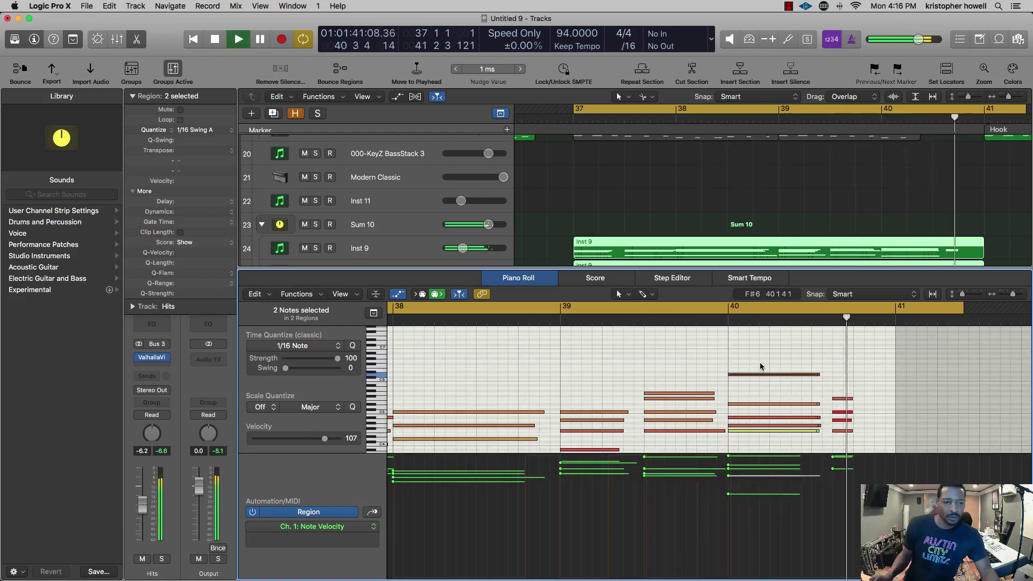
{"action": "key", "text": "space"}
{"action": "left_click_drag", "start_coordinate": [770, 360], "coordinate": [766, 379]}
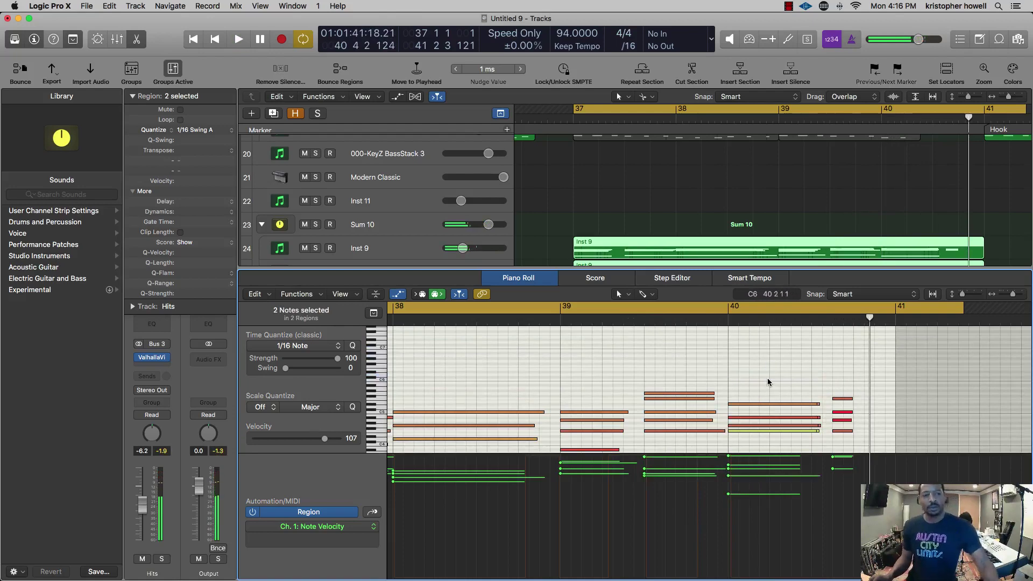
{"action": "key", "text": "e"}
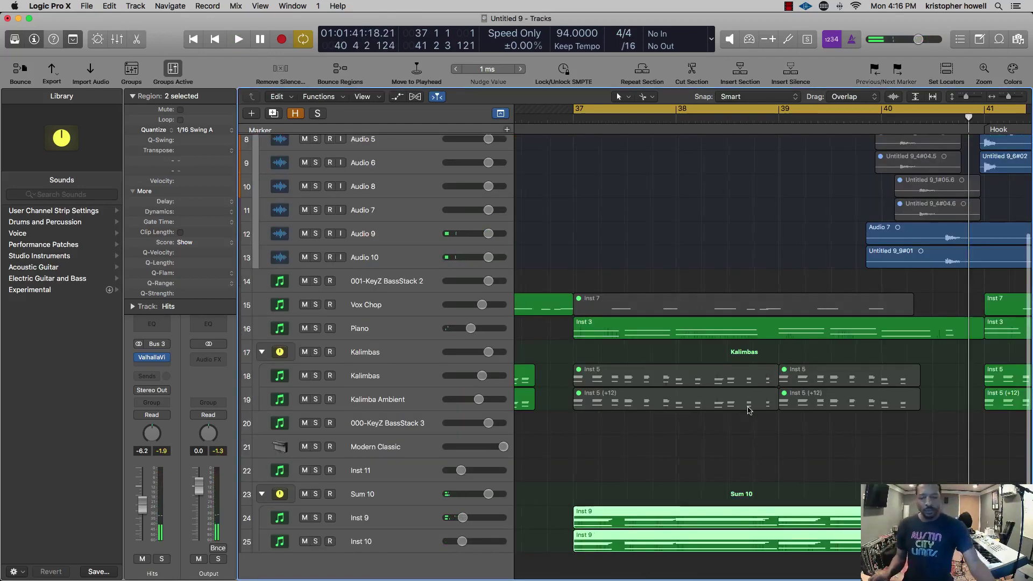
- Collapse the Sum 10 stack and open the Omnisphere instrument on the Inst 11 track
{"action": "key", "text": "super+Left"}
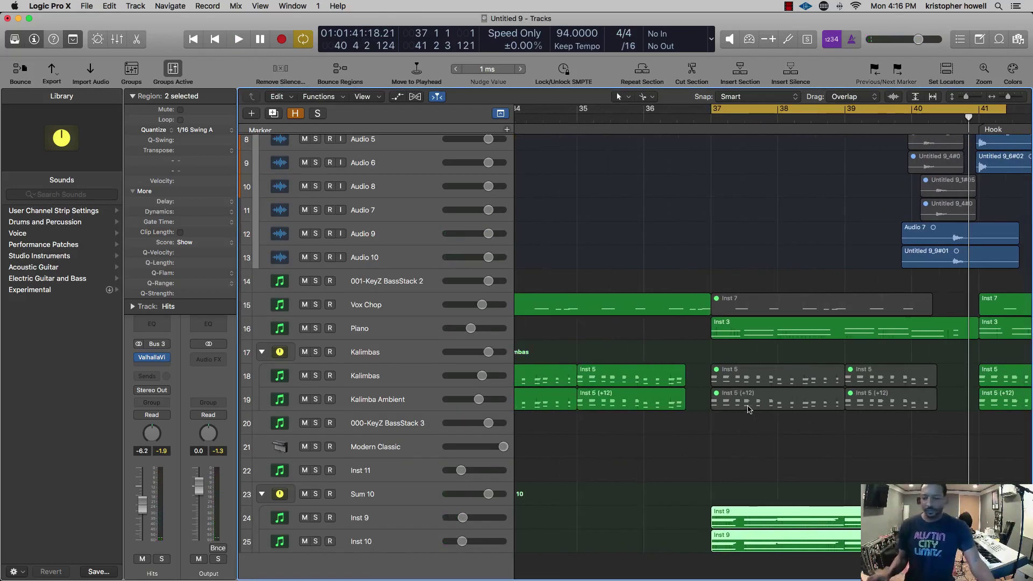
{"action": "key", "text": "super+Left"}
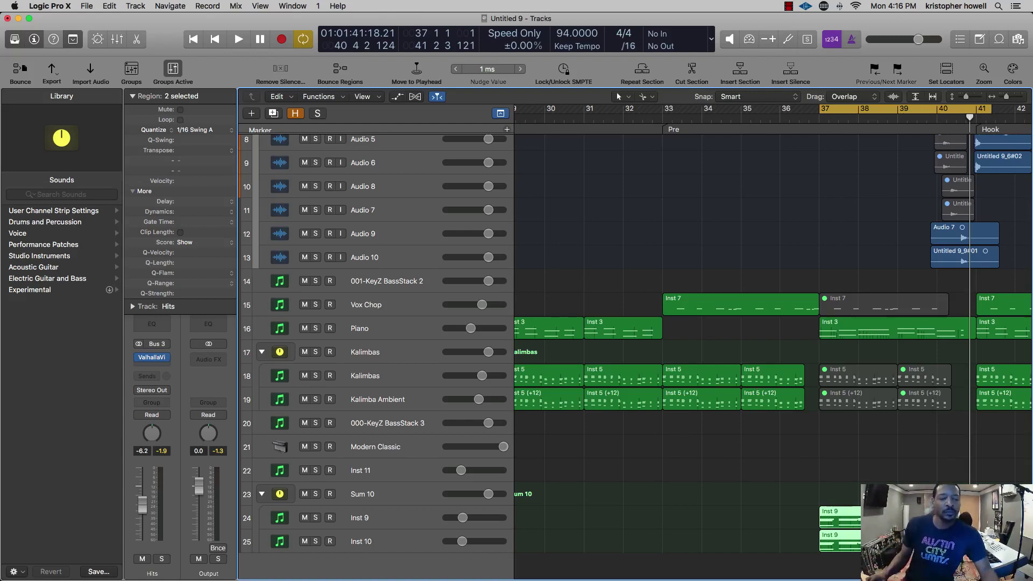
{"action": "key", "text": "z"}
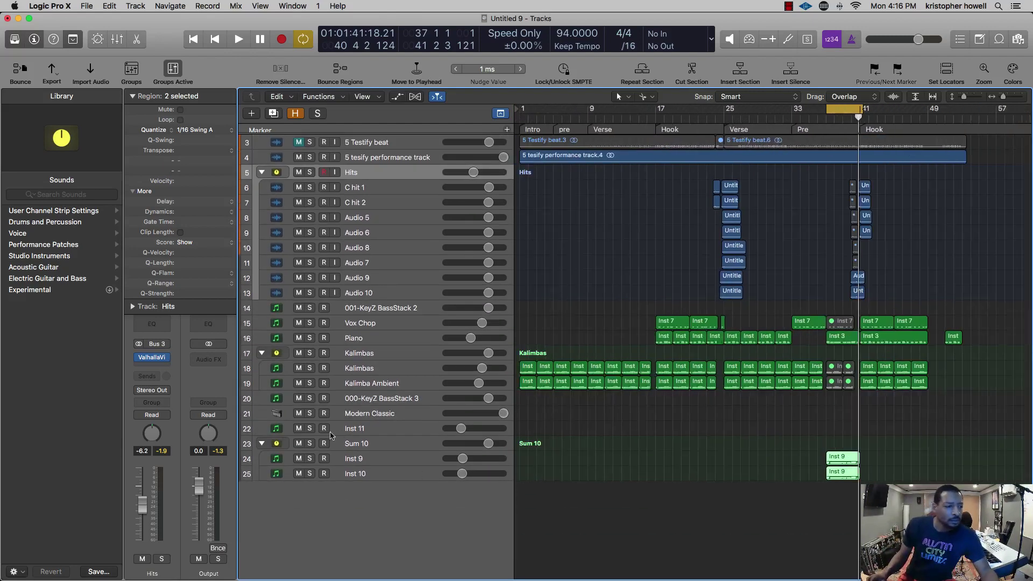
{"action": "left_click", "coordinate": [262, 444]}
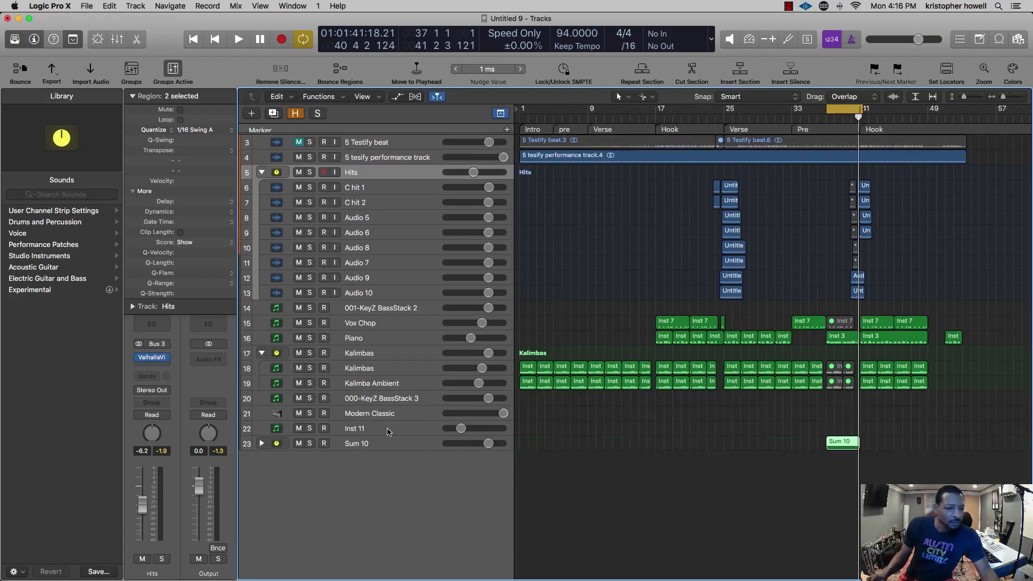
{"action": "left_click", "coordinate": [388, 430]}
{"action": "mouse_move", "coordinate": [155, 351]}
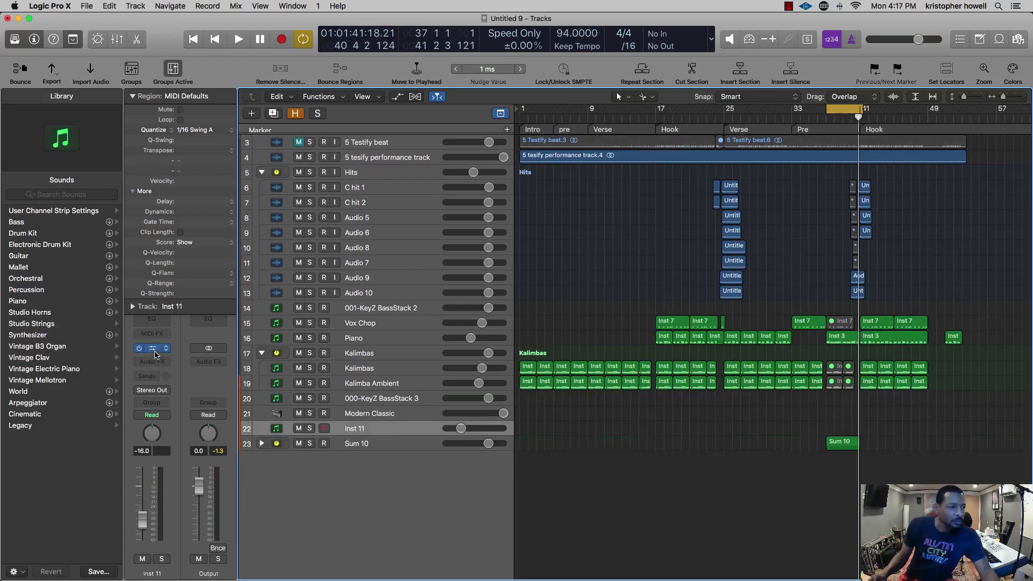
{"action": "key", "text": "super+Right"}
{"action": "key", "text": "super+Right"}
{"action": "key", "text": "super+Right"}
{"action": "key", "text": "super+Right"}
{"action": "key", "text": "super+Right"}
{"action": "key", "text": "super+Right"}
{"action": "key", "text": "super+Right"}
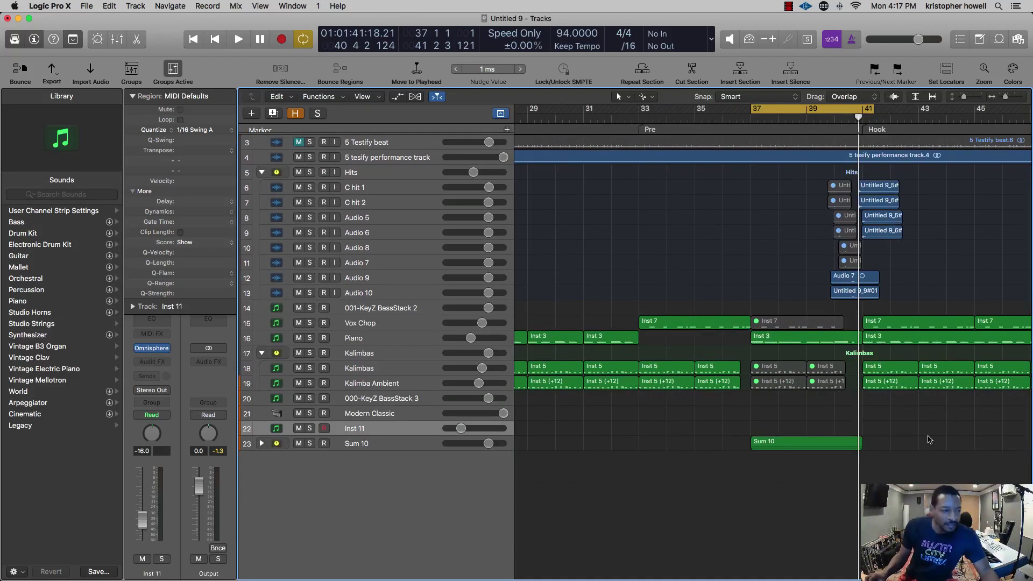
{"action": "left_click", "coordinate": [152, 349]}
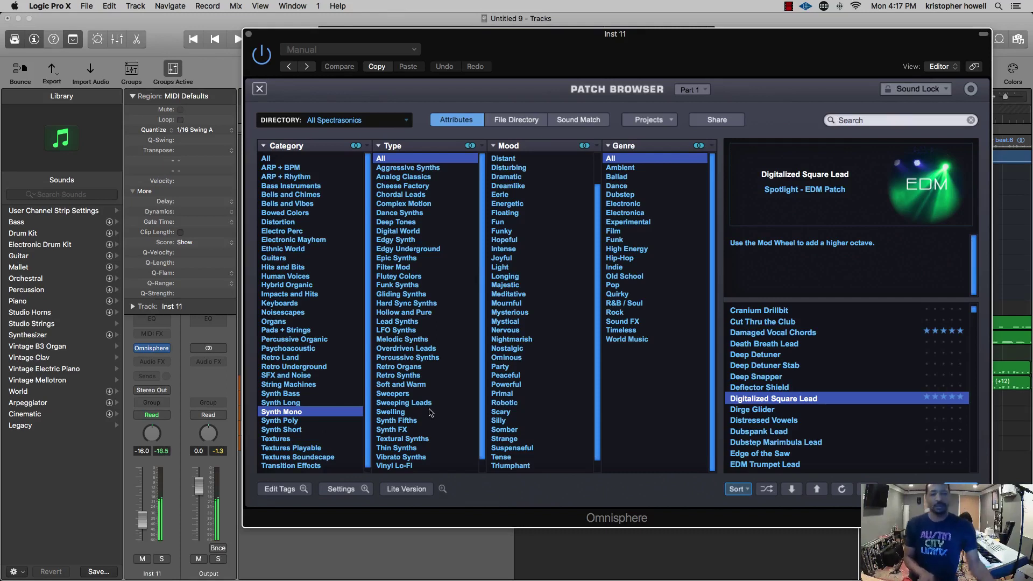
- Audition the Synth Mono patches from Dirge Glider down to Dubstep Marimbula Lead
{"action": "left_click", "coordinate": [769, 411]}
{"action": "scroll", "coordinate": [538, 185], "scroll_direction": "up", "scroll_amount": 2}
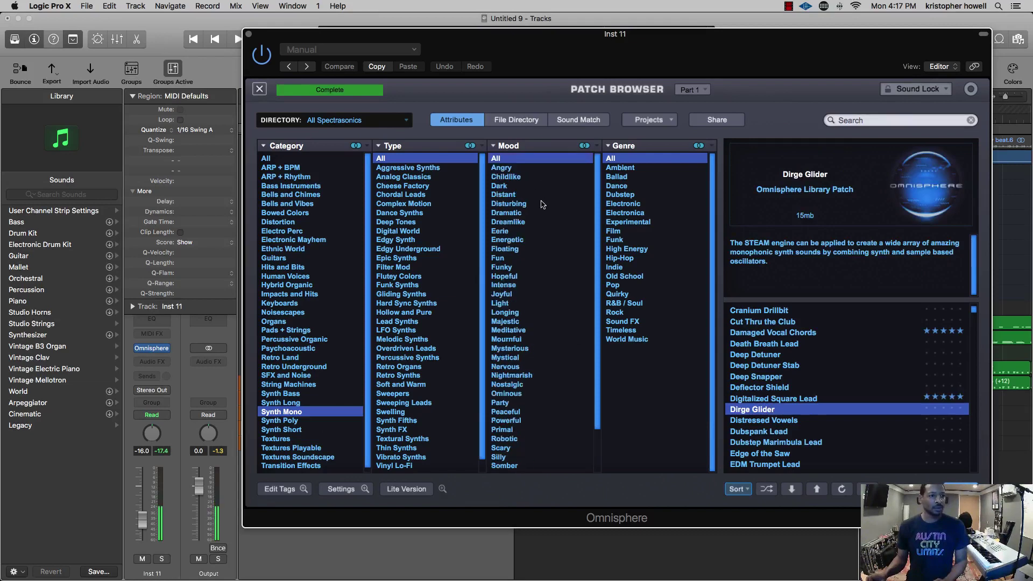
{"action": "left_click", "coordinate": [774, 423]}
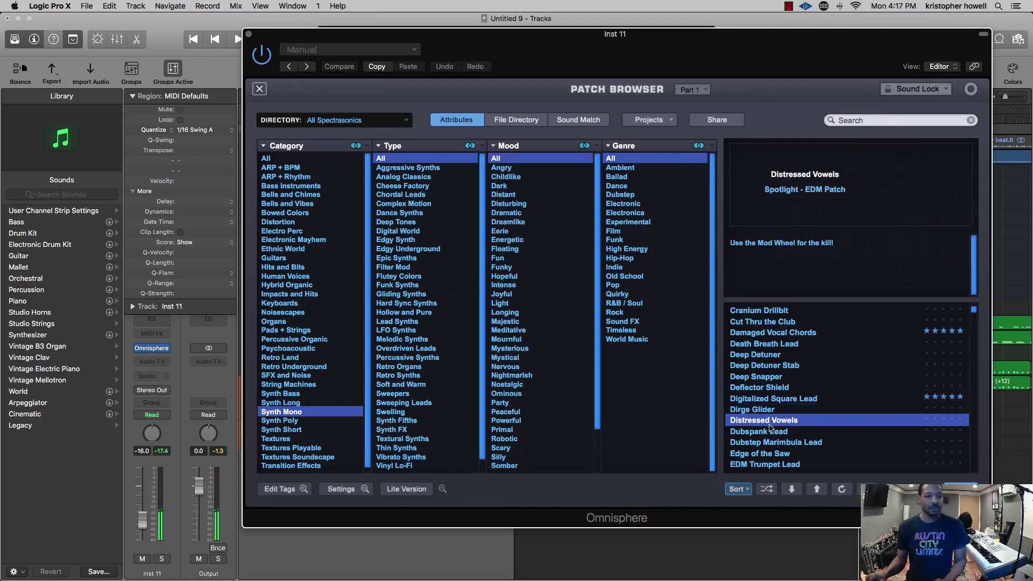
{"action": "left_click", "coordinate": [769, 433]}
{"action": "left_click", "coordinate": [769, 443]}
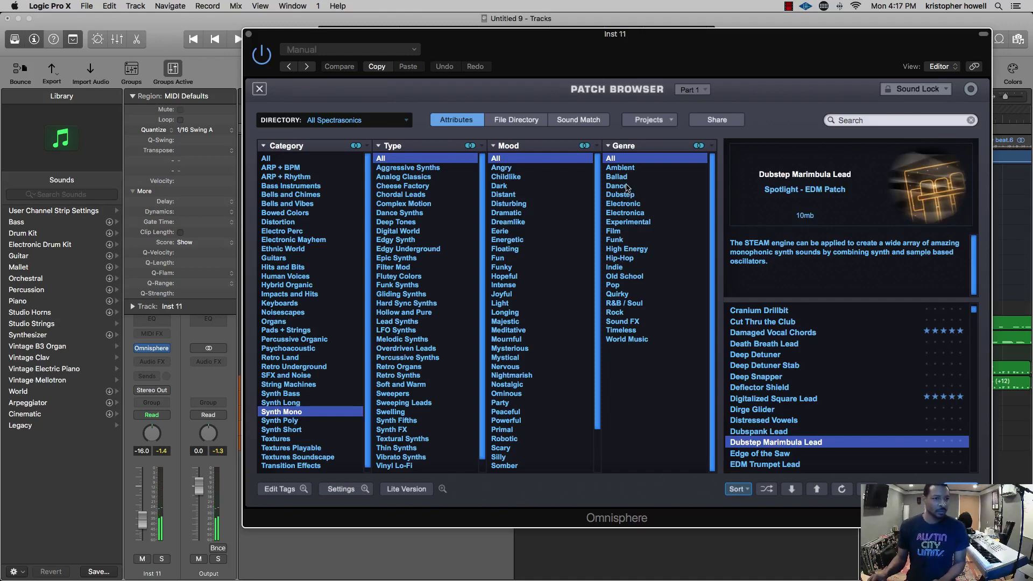
- Filter the patches by the Dance and Electronic genres and try Bloodthirsty Lead, Cranium Drillbit and Damaged Vocal Chords
{"action": "left_click", "coordinate": [619, 187]}
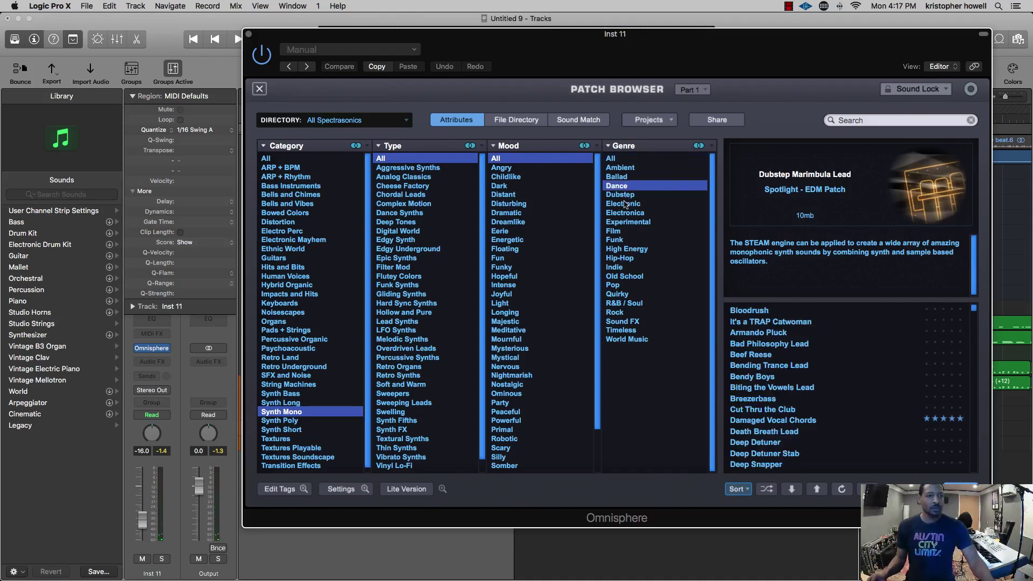
{"action": "left_click", "coordinate": [625, 204]}
{"action": "left_click", "coordinate": [773, 311]}
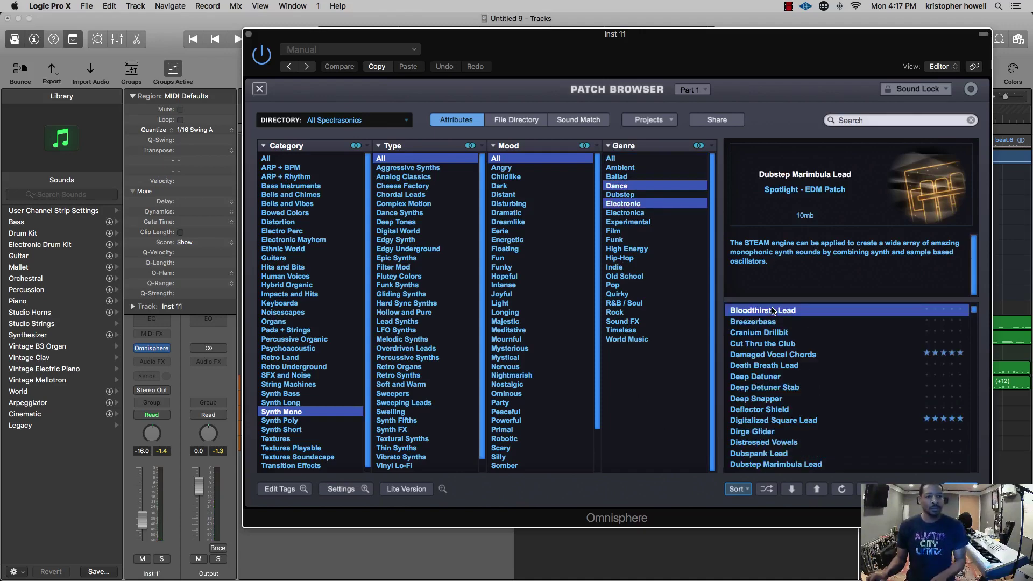
{"action": "left_click", "coordinate": [769, 333]}
{"action": "left_click", "coordinate": [769, 355]}
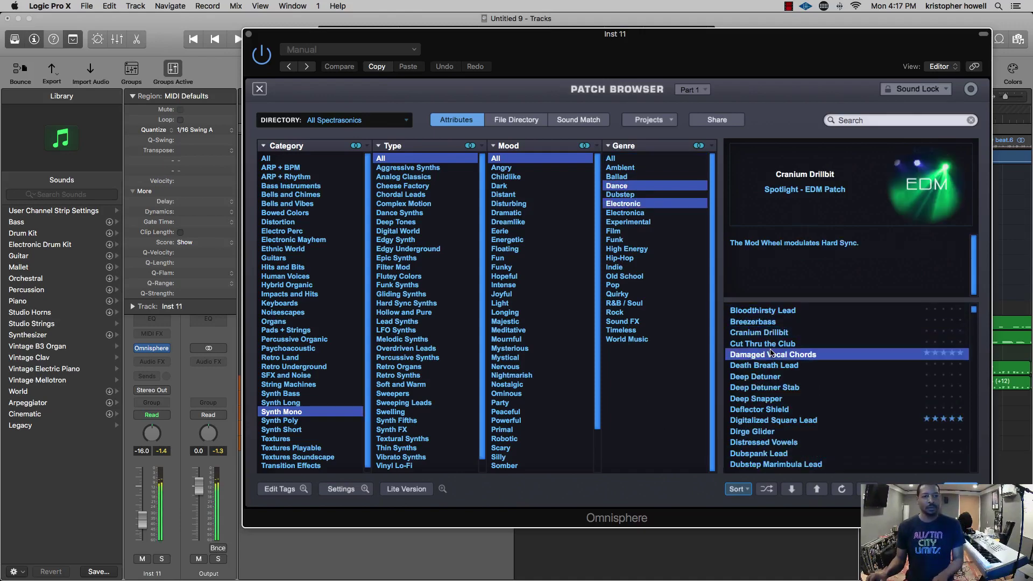
- Audition the filtered patches from Death Breath Lead down to Deflector Shield
{"action": "left_click", "coordinate": [764, 366]}
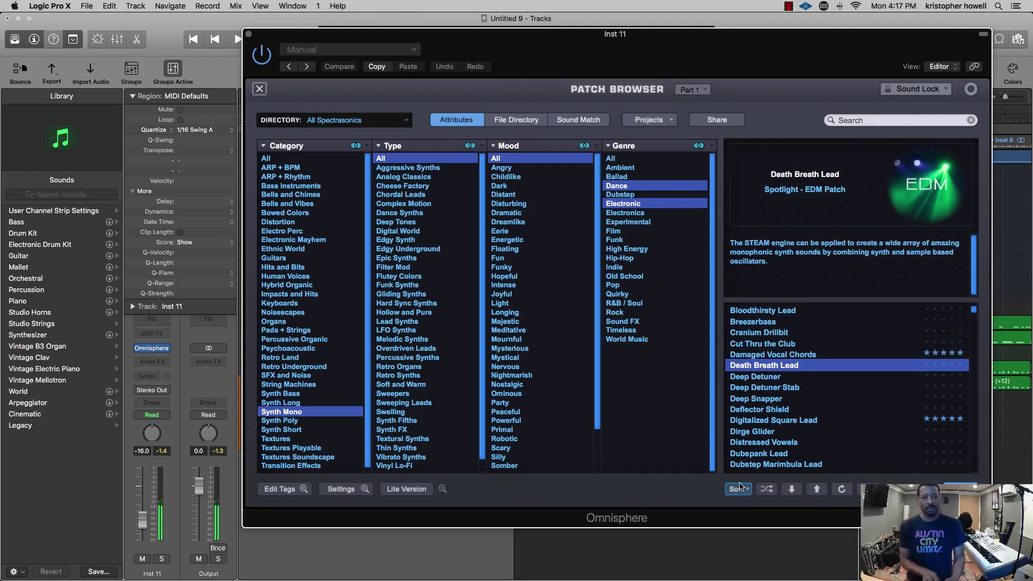
{"action": "left_click", "coordinate": [746, 378]}
{"action": "left_click", "coordinate": [748, 388]}
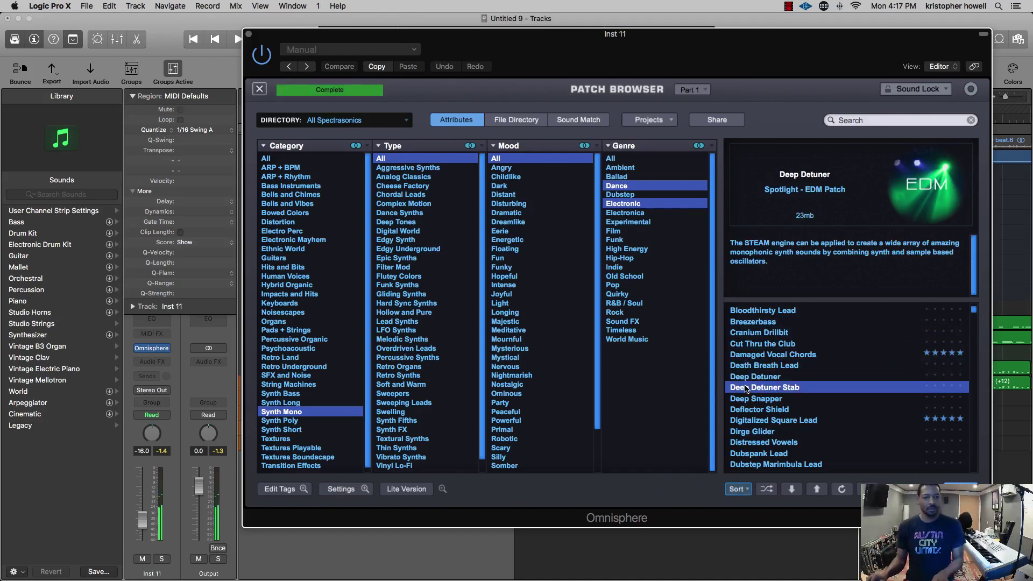
{"action": "left_click", "coordinate": [749, 401]}
{"action": "left_click", "coordinate": [749, 409]}
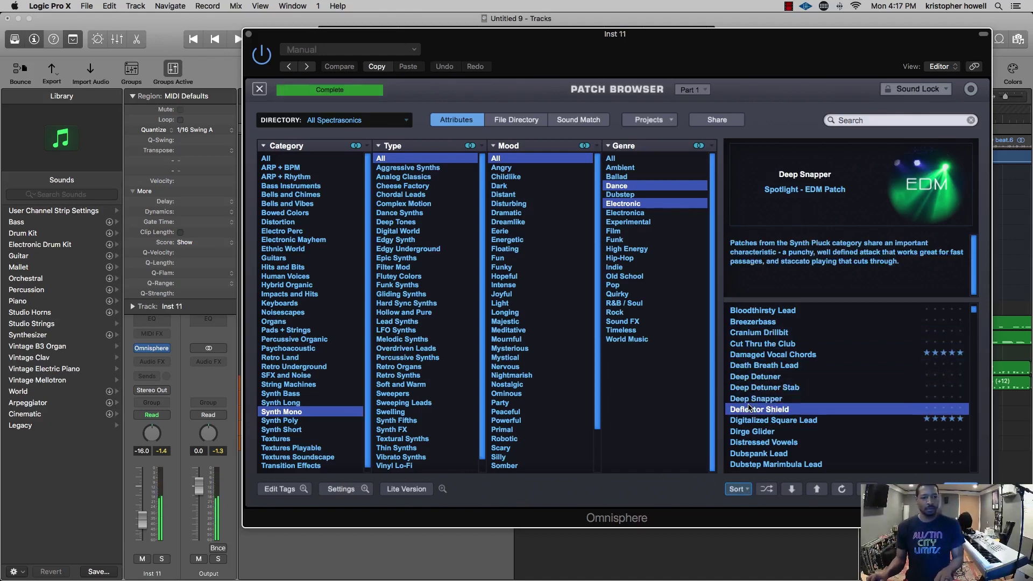
- Try Digitalized Square Lead against the playing song and raise the Inst 11 volume to -10.0 dB
{"action": "left_click", "coordinate": [749, 420]}
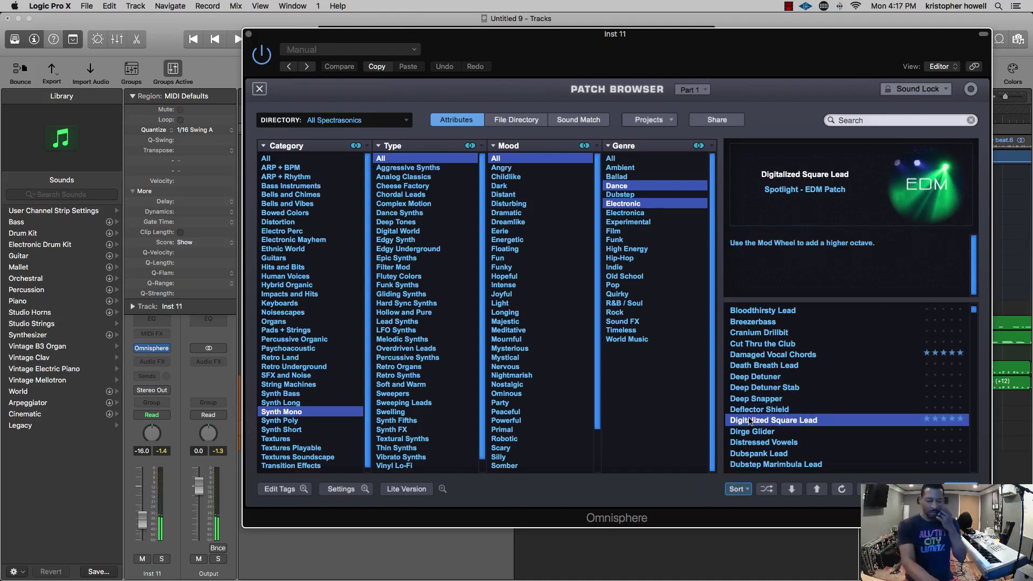
{"action": "key", "text": "space"}
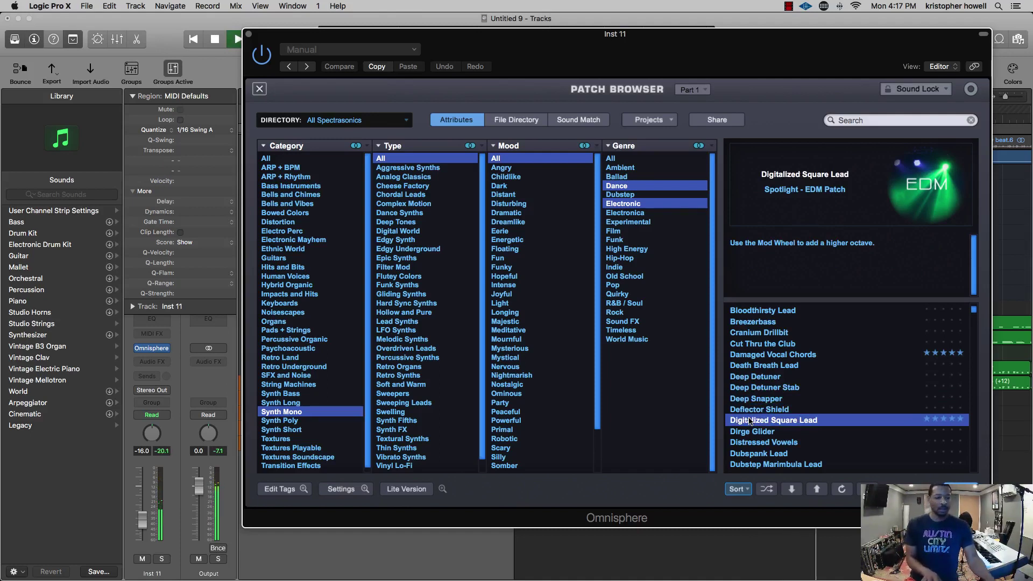
{"action": "left_click_drag", "start_coordinate": [143, 520], "coordinate": [143, 511]}
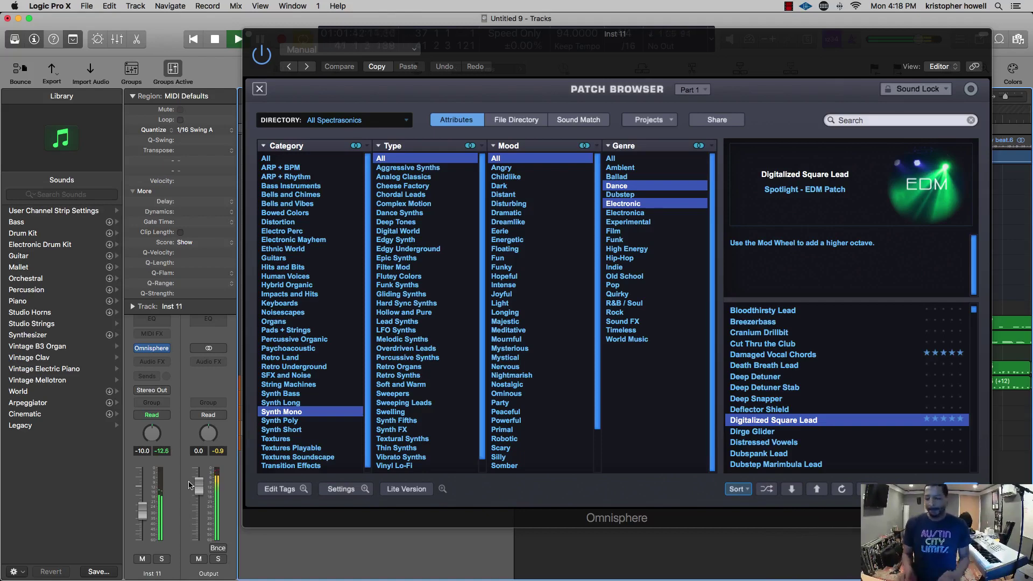
{"action": "key", "text": "space"}
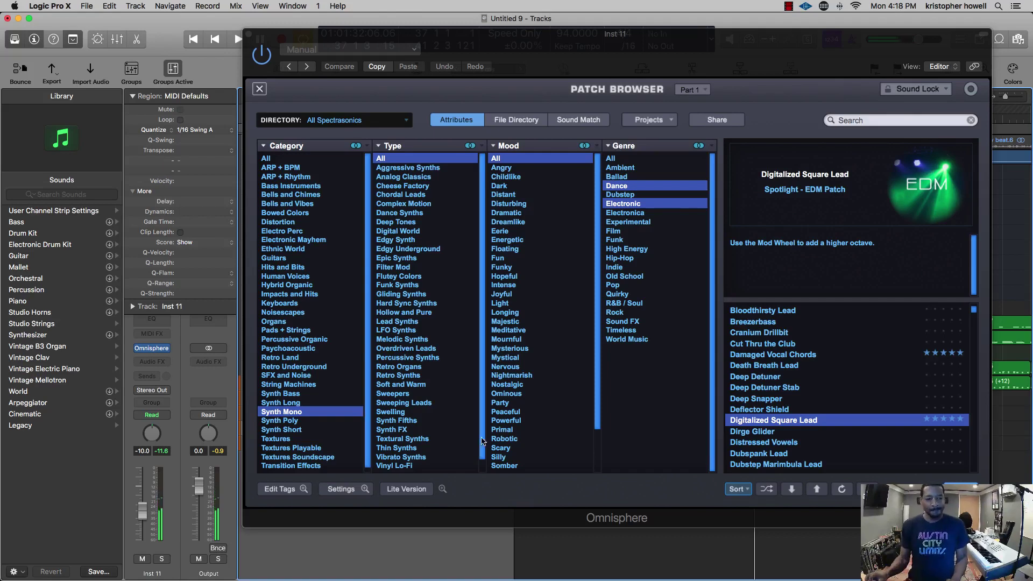
- Step through the patches from Dirge Glider onward and load Electro Gate Leader on Inst 11
{"action": "left_click", "coordinate": [764, 432]}
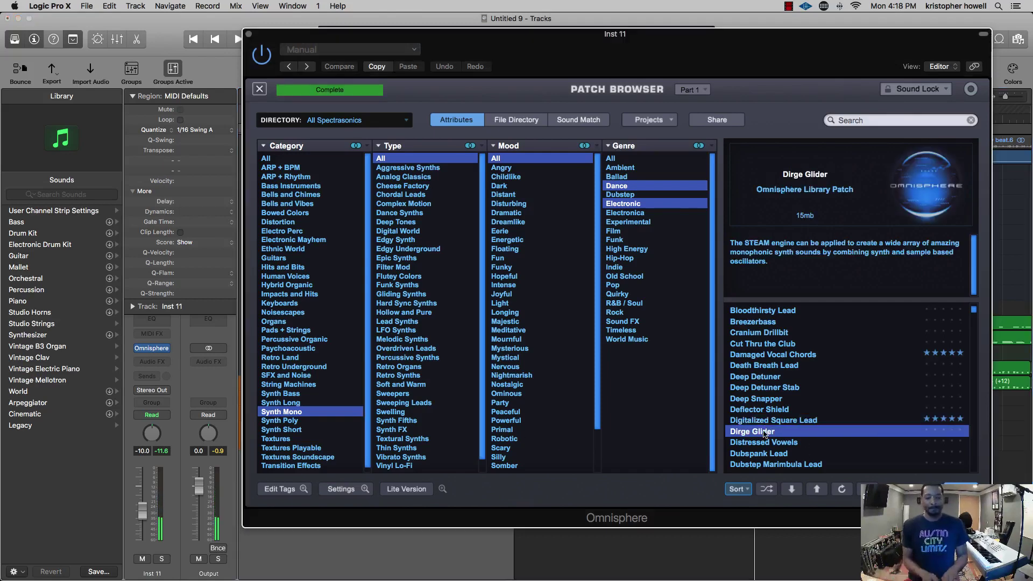
{"action": "key", "text": "Down"}
{"action": "key", "text": "Down"}
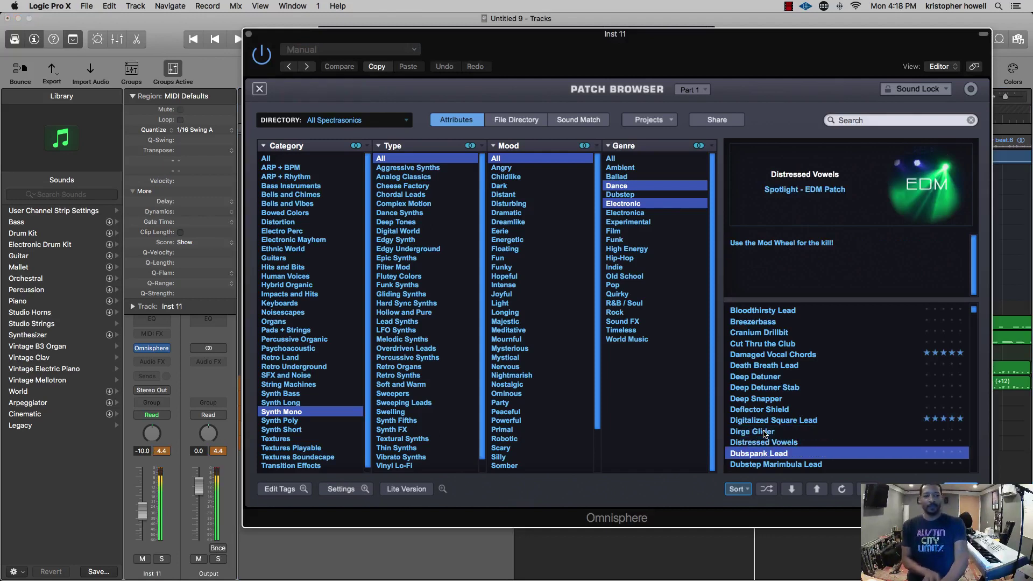
{"action": "key", "text": "Down"}
{"action": "key", "text": "Down"}
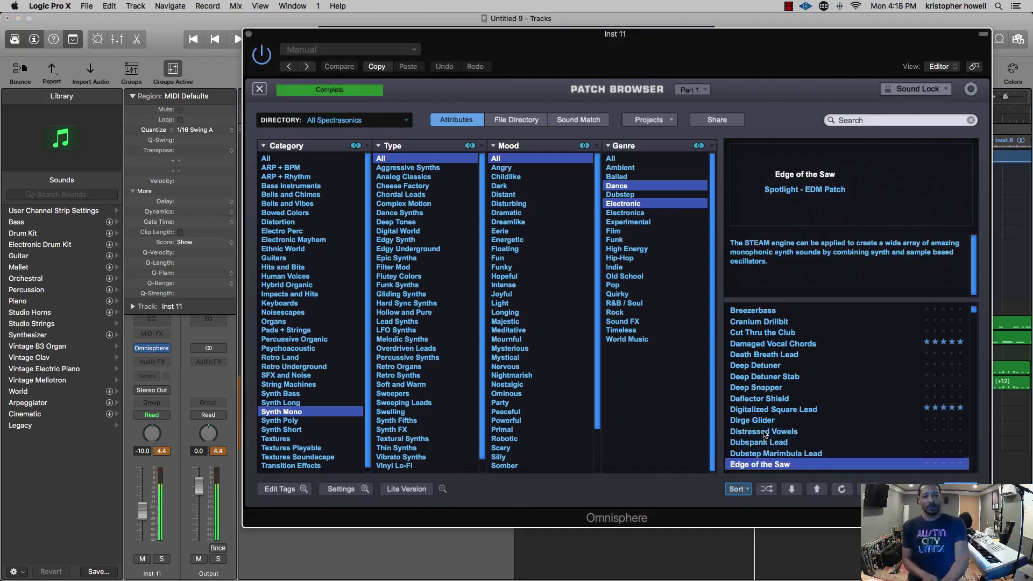
{"action": "key", "text": "Down"}
{"action": "key", "text": "Down"}
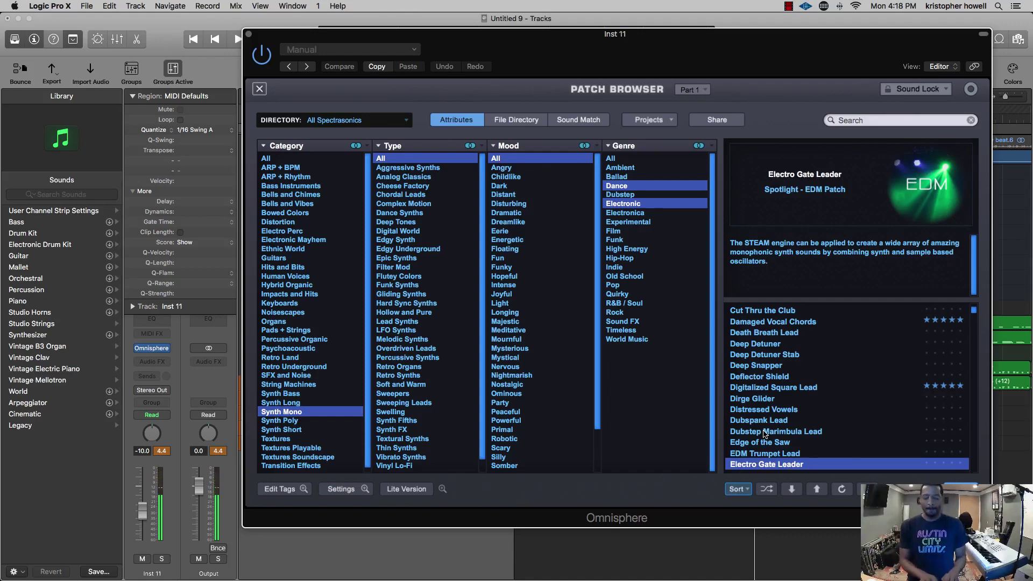
- Rehearse Electro Gate Leader over the cycled bars before the Hook with the Omnisphere window moved out of the way
{"action": "key", "text": "space"}
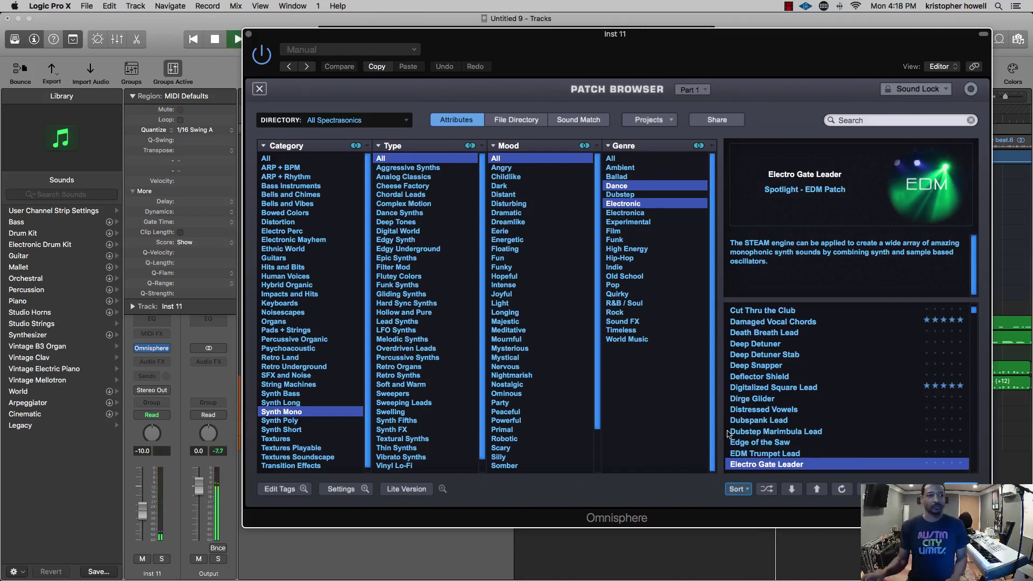
{"action": "left_click_drag", "start_coordinate": [613, 35], "coordinate": [1032, 28]}
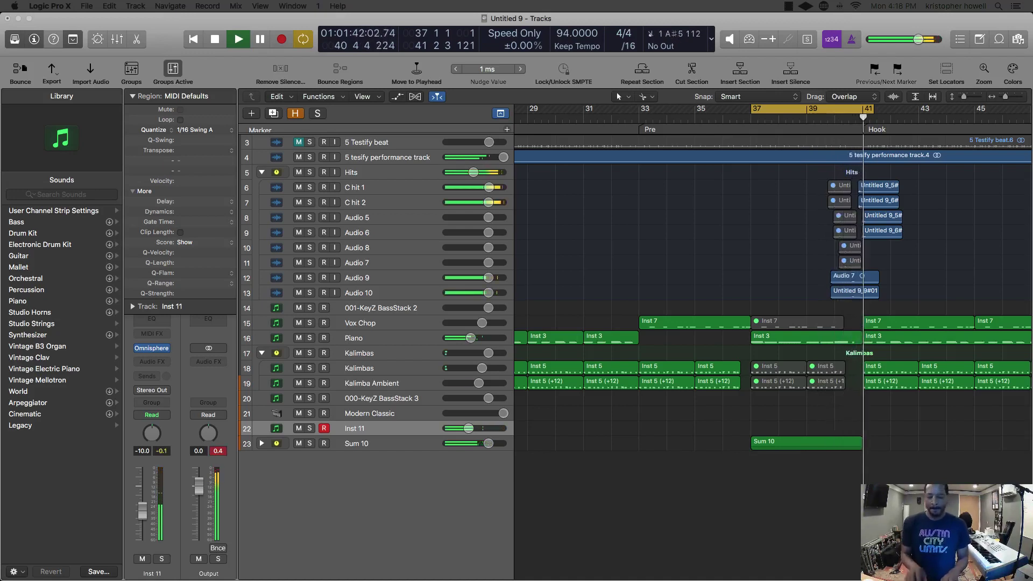
{"action": "key", "text": "space"}
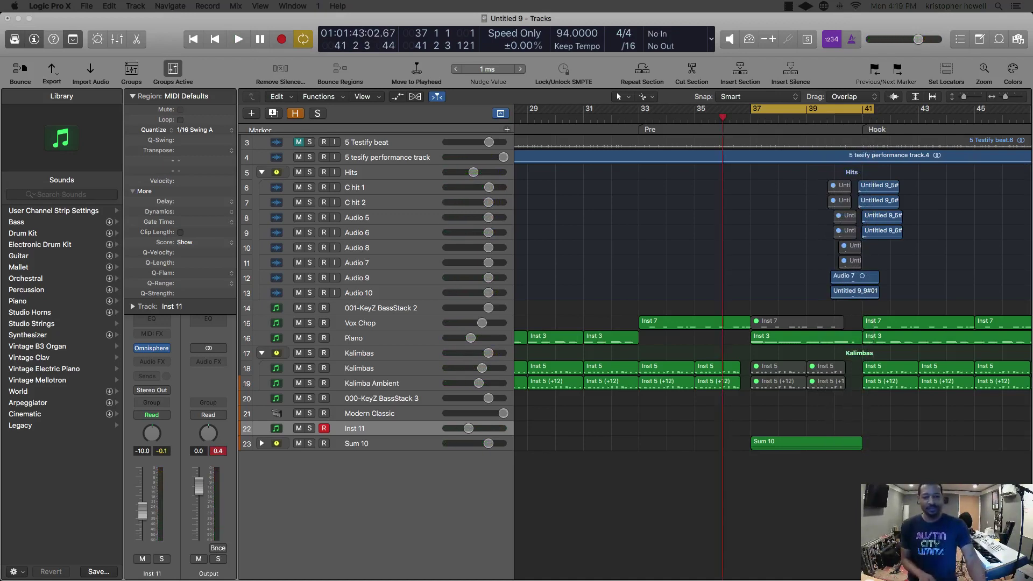
- Record an Inst 11 part leading from bar 40 into the Hook, play it back and select the new region
{"action": "key", "text": "r"}
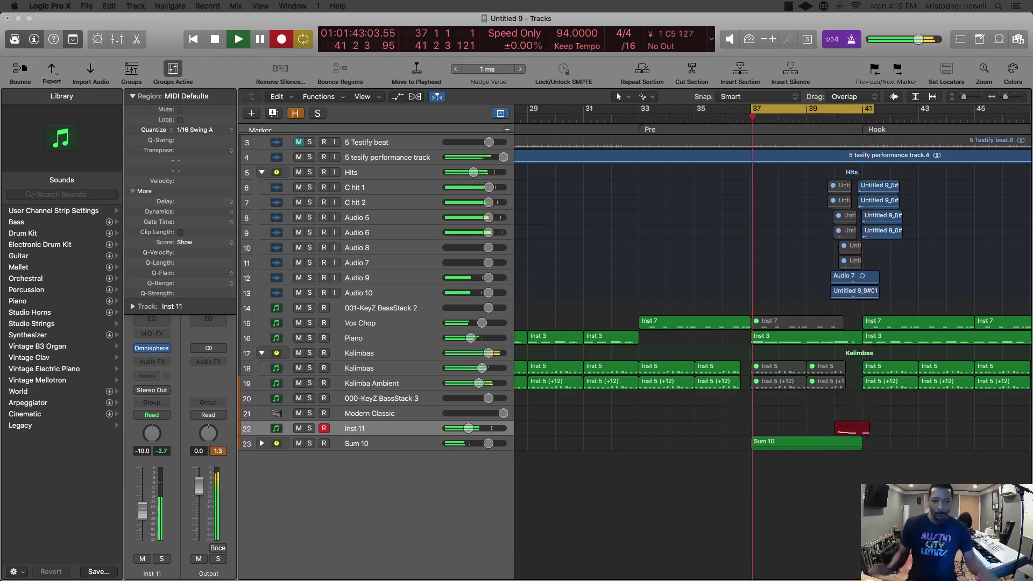
{"action": "key", "text": "space"}
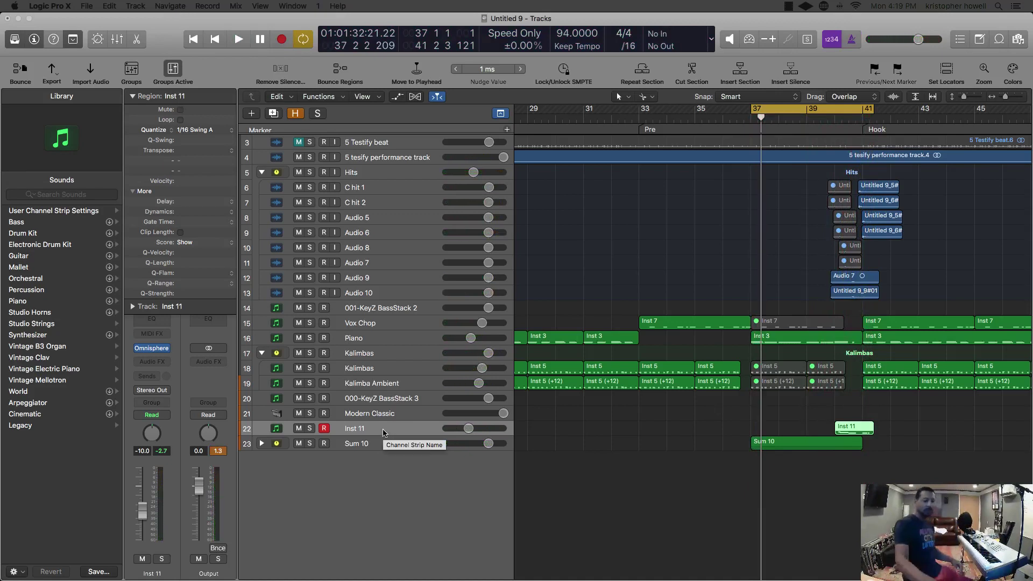
{"action": "key", "text": "space"}
{"action": "left_click", "coordinate": [855, 411]}
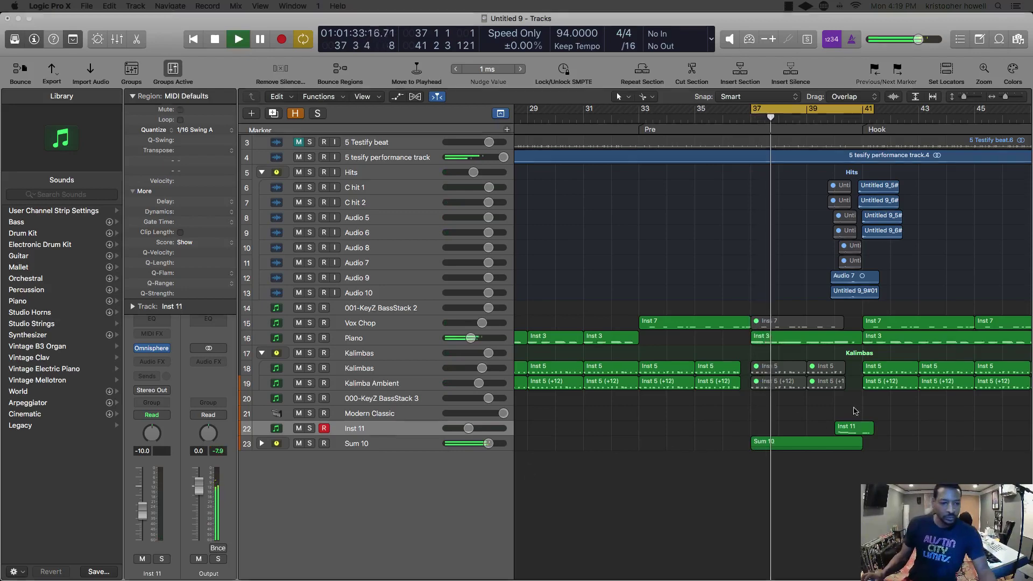
{"action": "left_click", "coordinate": [855, 427]}
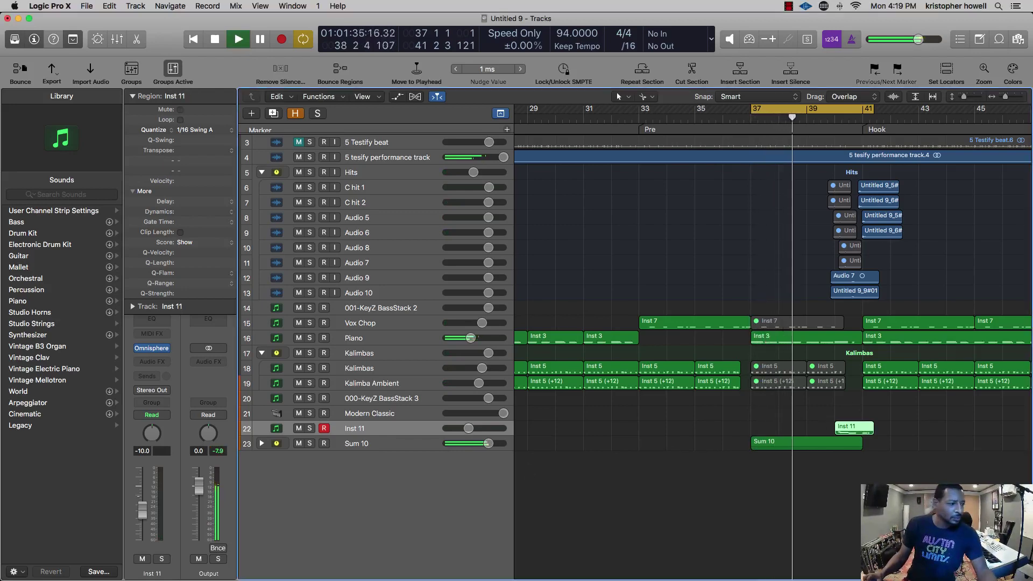
- Bring back the Omnisphere window, close its full patch browser and display the Multi mixer
{"action": "left_click_drag", "start_coordinate": [1032, 135], "coordinate": [509, 134]}
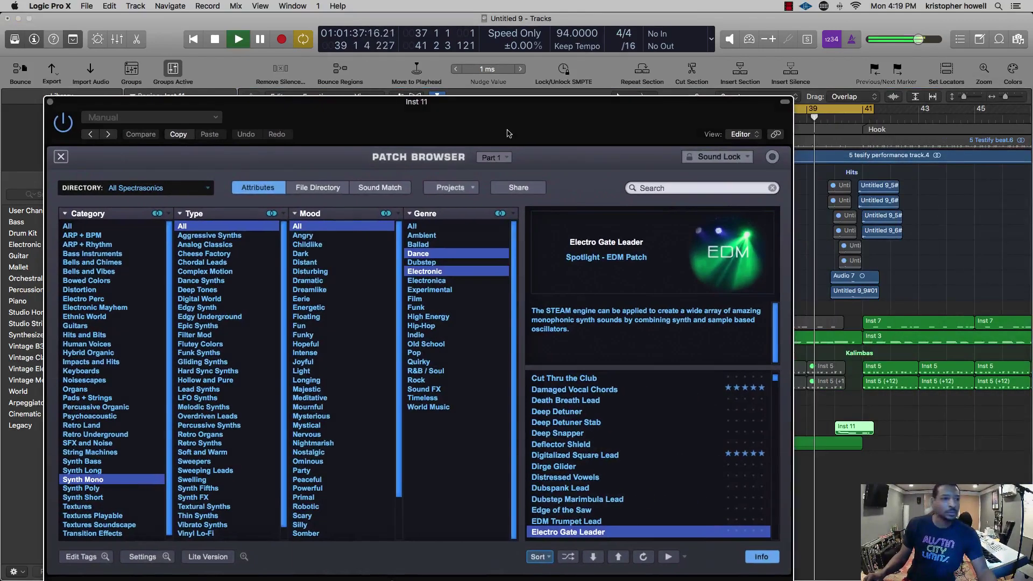
{"action": "left_click", "coordinate": [61, 157]}
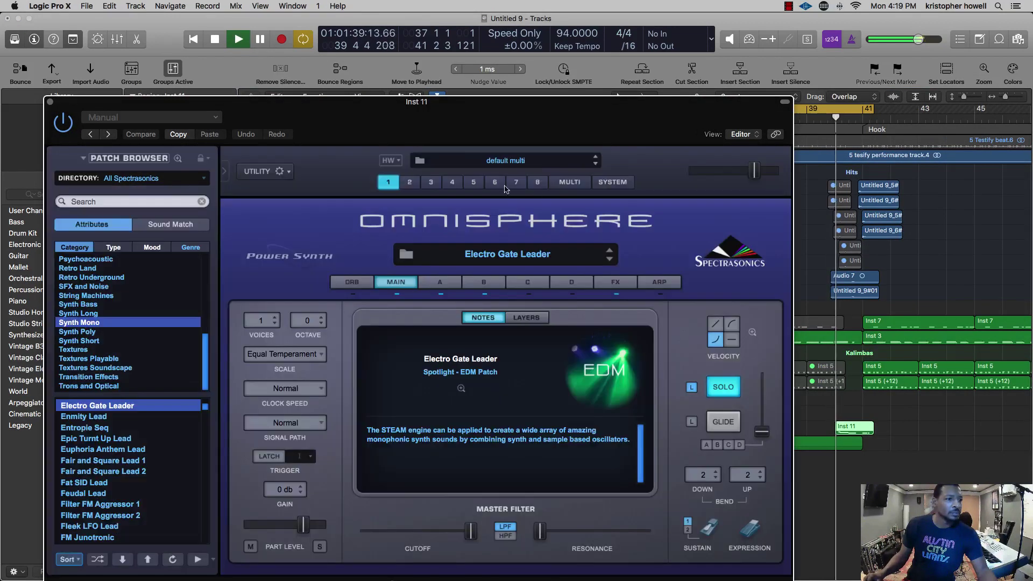
{"action": "left_click", "coordinate": [569, 182]}
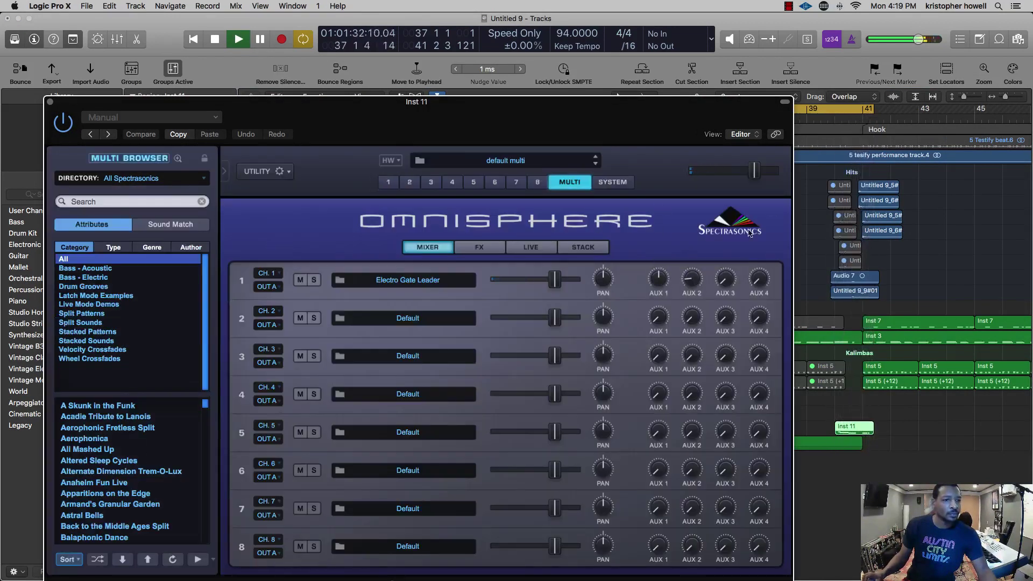
{"action": "left_click", "coordinate": [823, 113]}
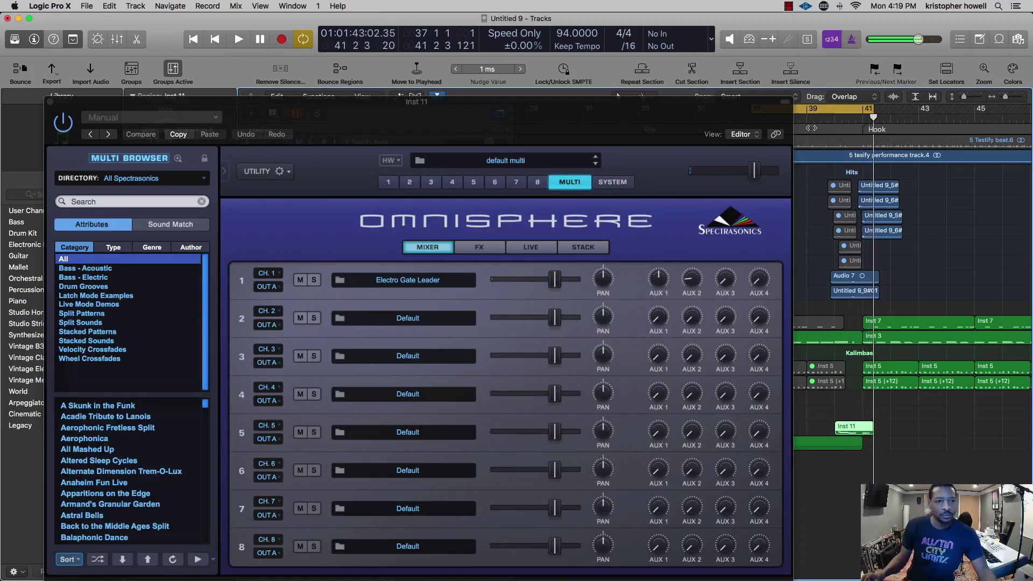
- Check the patch name in Omnisphere, close its window and rename the Inst 11 track as electro gate leader sync
{"action": "left_click_drag", "start_coordinate": [581, 119], "coordinate": [601, 49]}
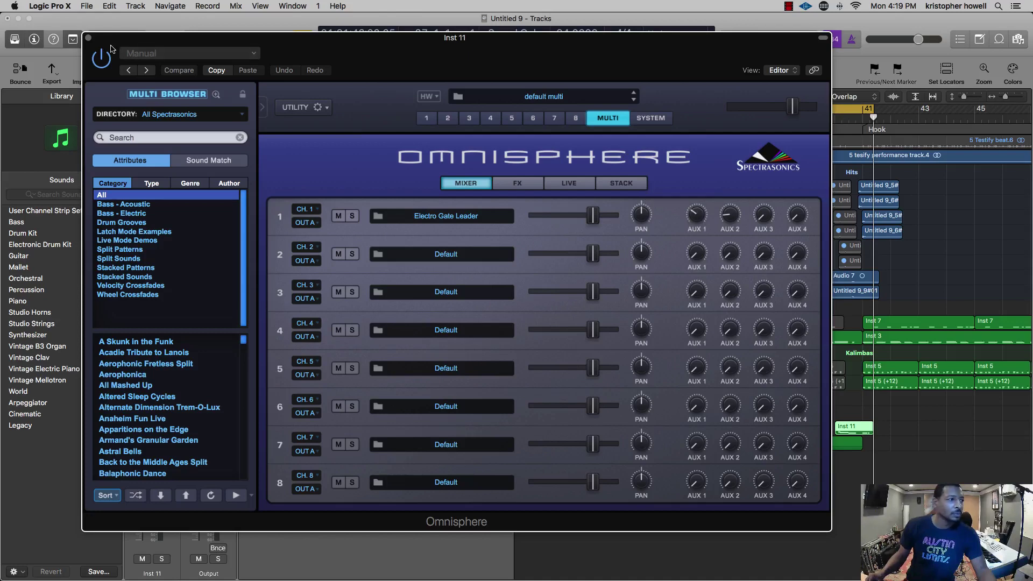
{"action": "left_click", "coordinate": [89, 39]}
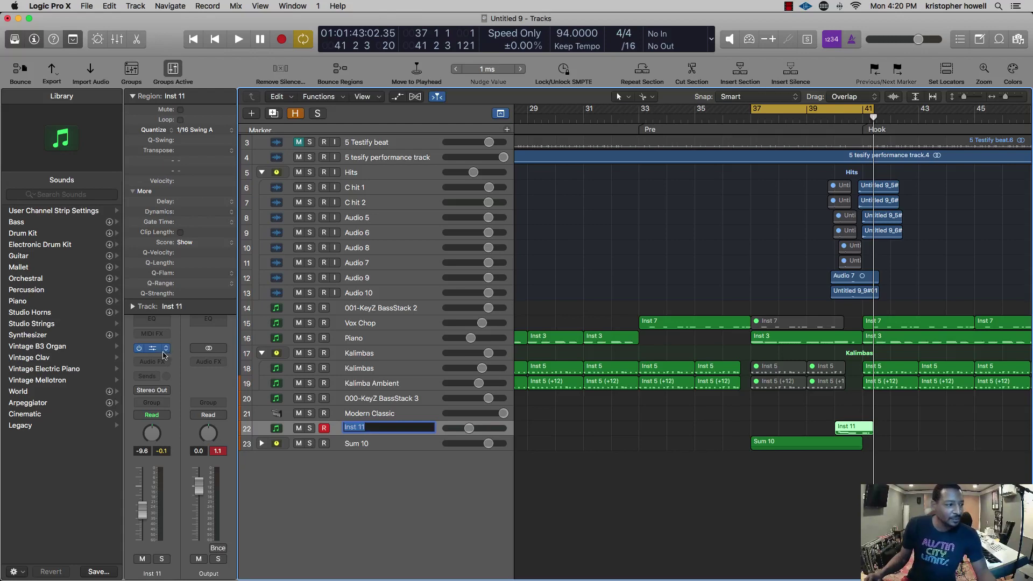
{"action": "left_click", "coordinate": [153, 348]}
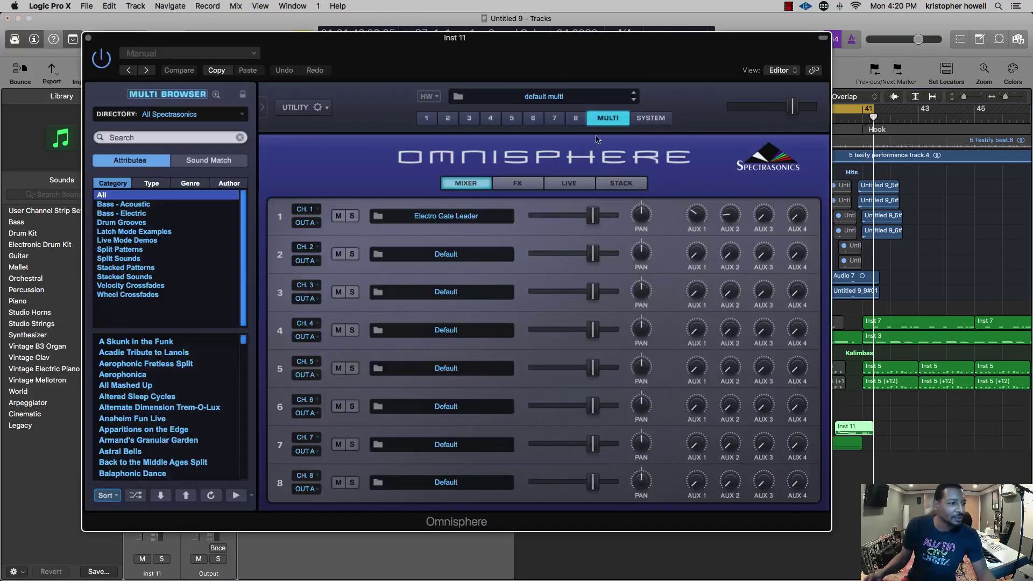
{"action": "left_click_drag", "start_coordinate": [546, 48], "coordinate": [1032, 75]}
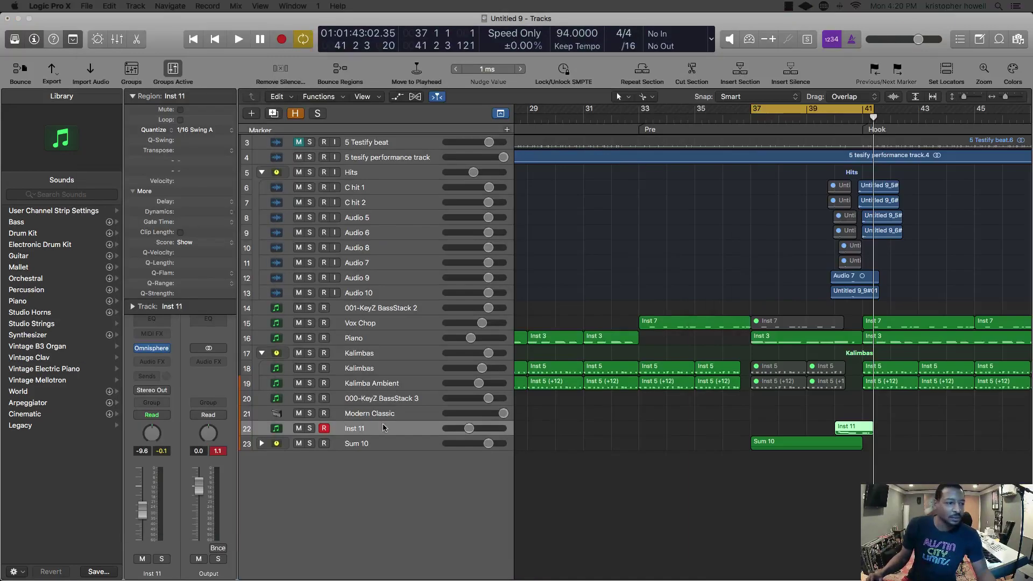
{"action": "double_click", "coordinate": [363, 428]}
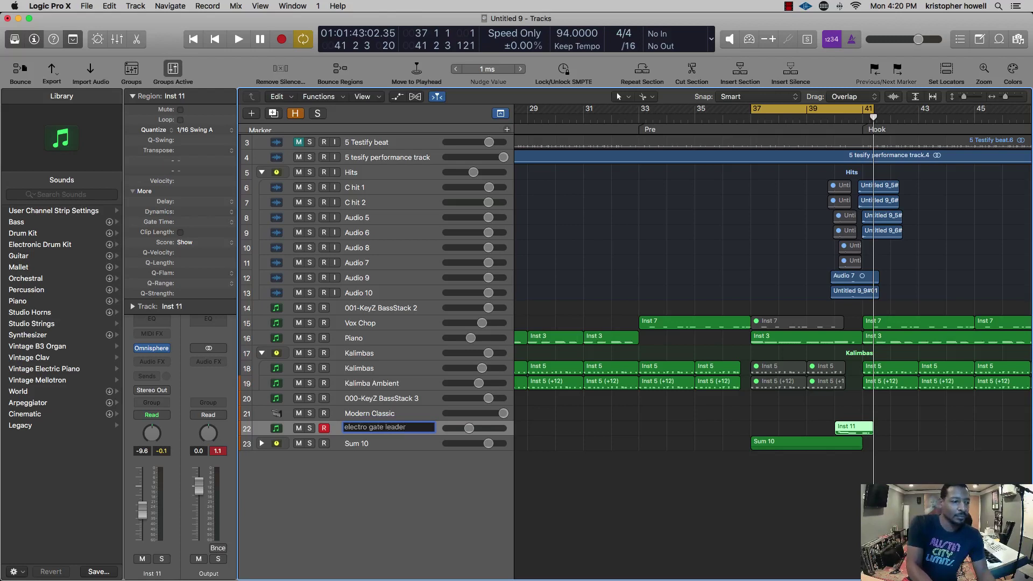
{"action": "type", "text": "c"}
{"action": "key", "text": "Return"}
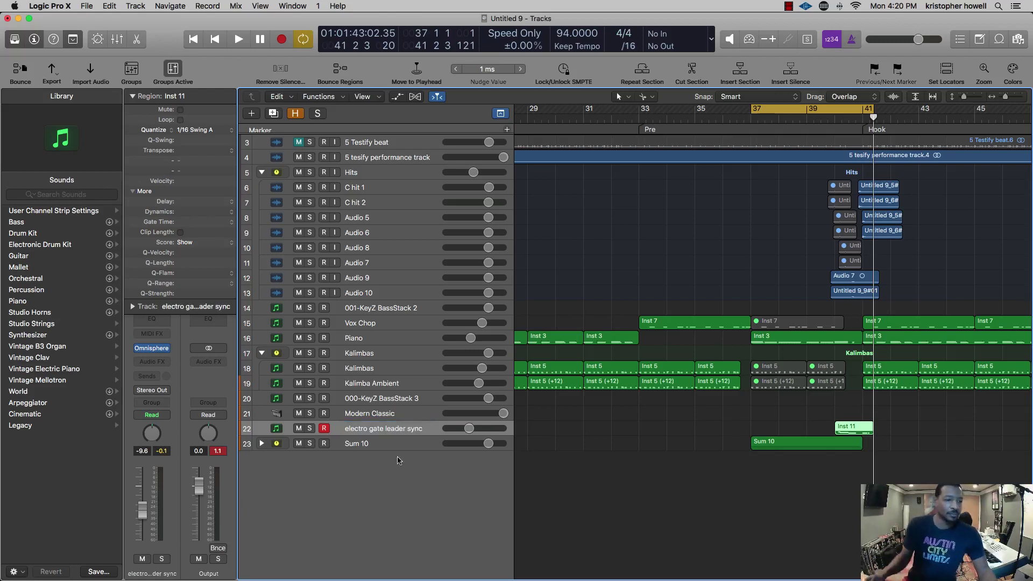
- Play the cycled bars before the Hook and lower the electro gate leader sync track's volume to -11.6 dB
{"action": "key", "text": "space"}
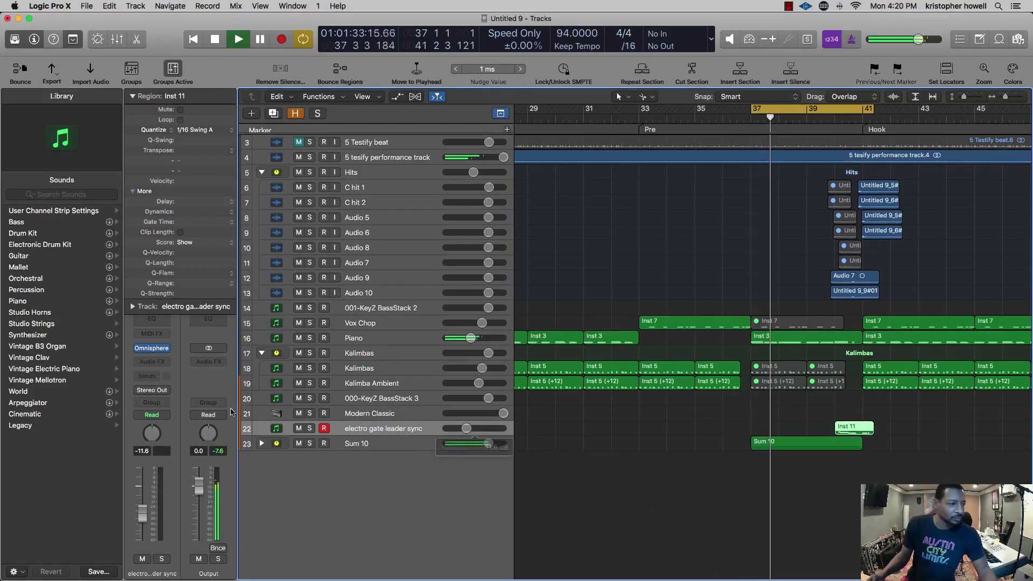
- Insert a Flanger effect on the electro gate leader sync track and lower its mix to 13%
{"action": "left_click", "coordinate": [151, 362]}
{"action": "mouse_move", "coordinate": [191, 565]}
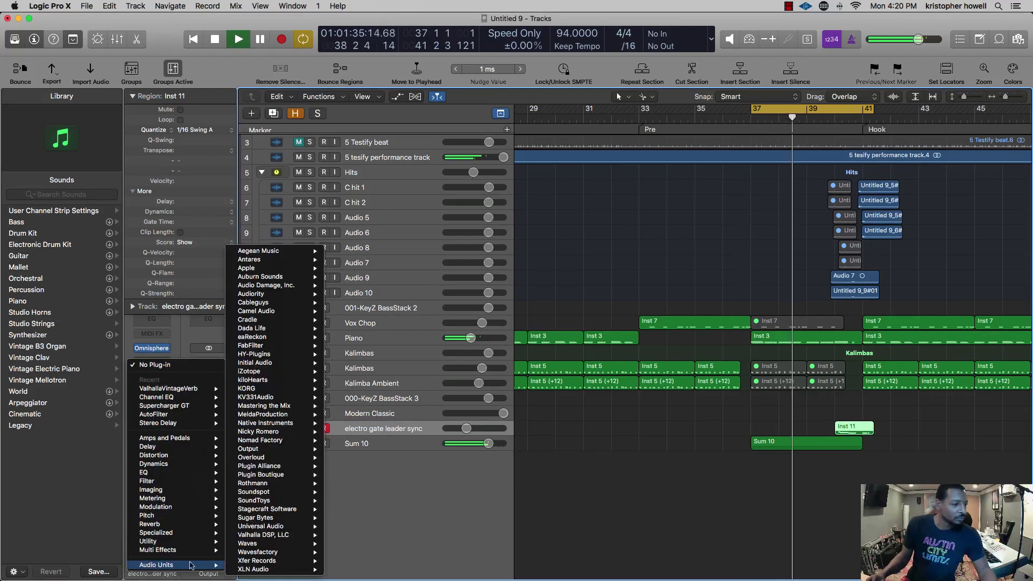
{"action": "mouse_move", "coordinate": [274, 330]}
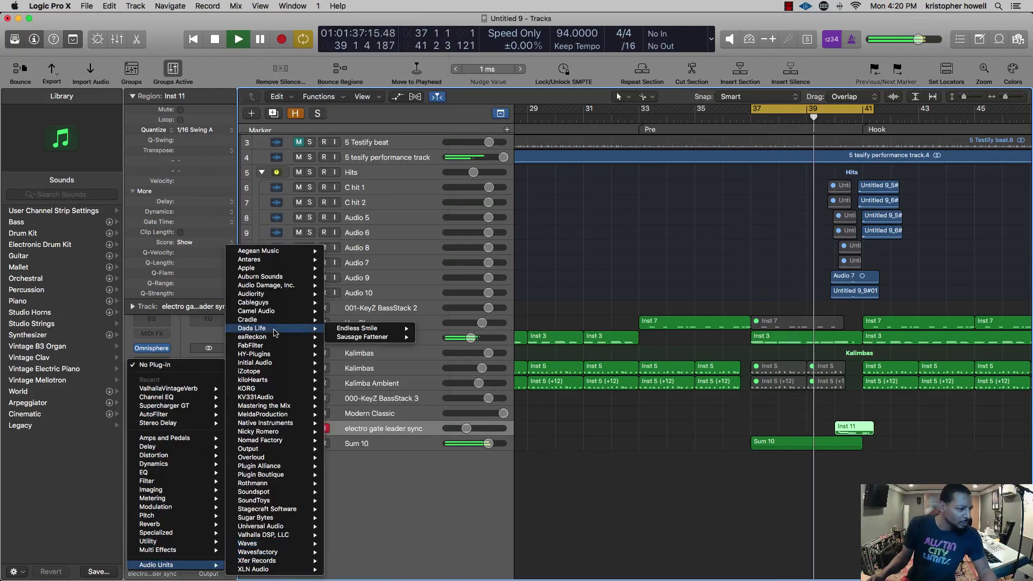
{"action": "mouse_move", "coordinate": [188, 503]}
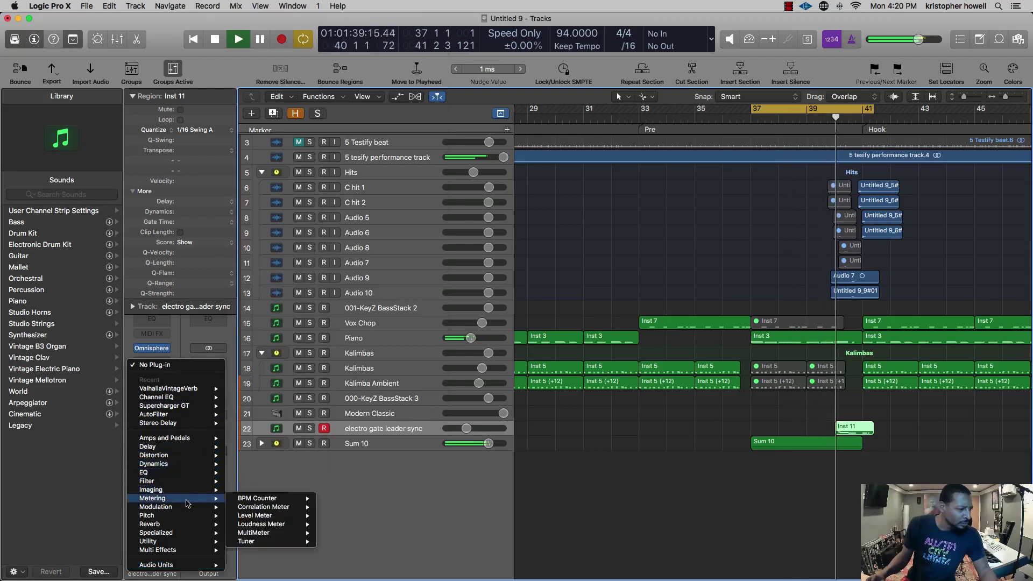
{"action": "mouse_move", "coordinate": [277, 508]}
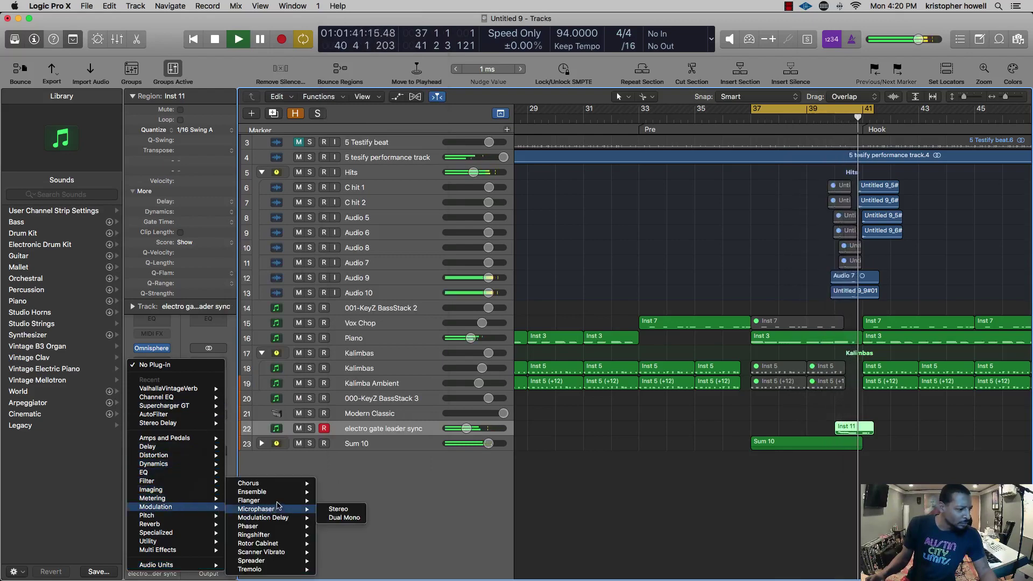
{"action": "left_click", "coordinate": [326, 501]}
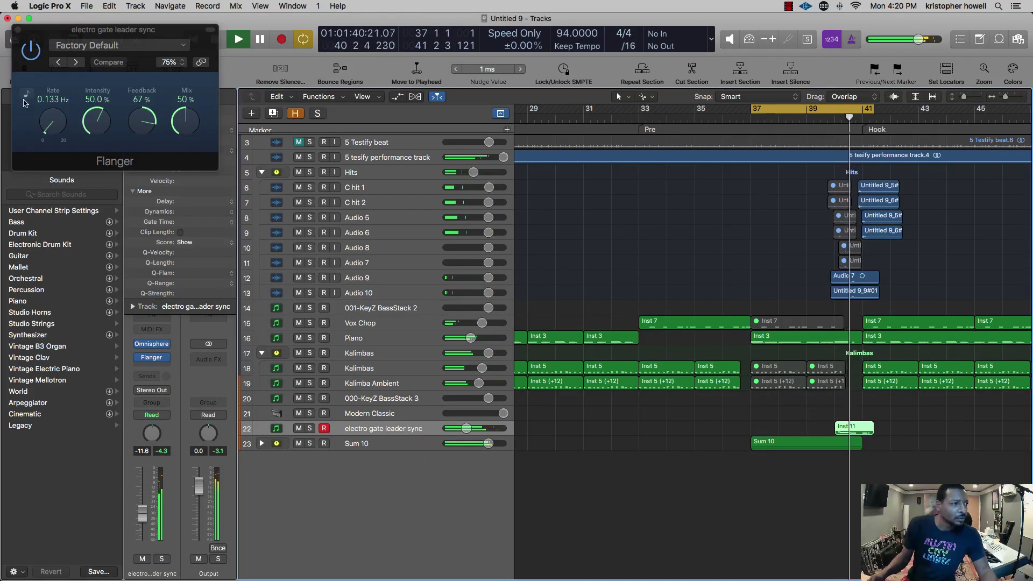
{"action": "left_click_drag", "start_coordinate": [185, 120], "coordinate": [188, 136]}
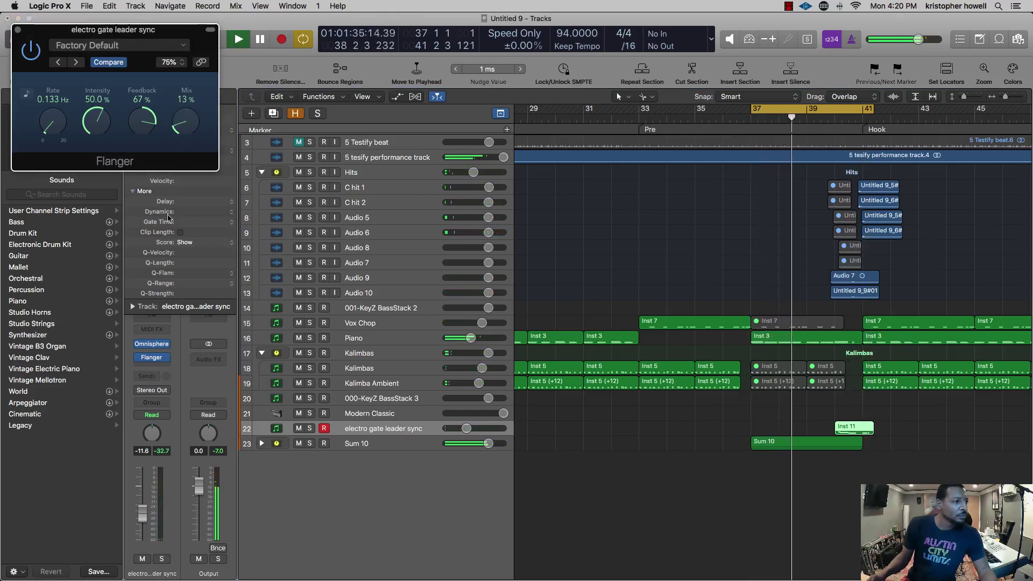
- Add a Channel EQ after the Flanger with a 290 Hz low cut, +3.5 dB at 760 Hz and an 11600 Hz high shelf of +8.5 dB
{"action": "left_click", "coordinate": [152, 317]}
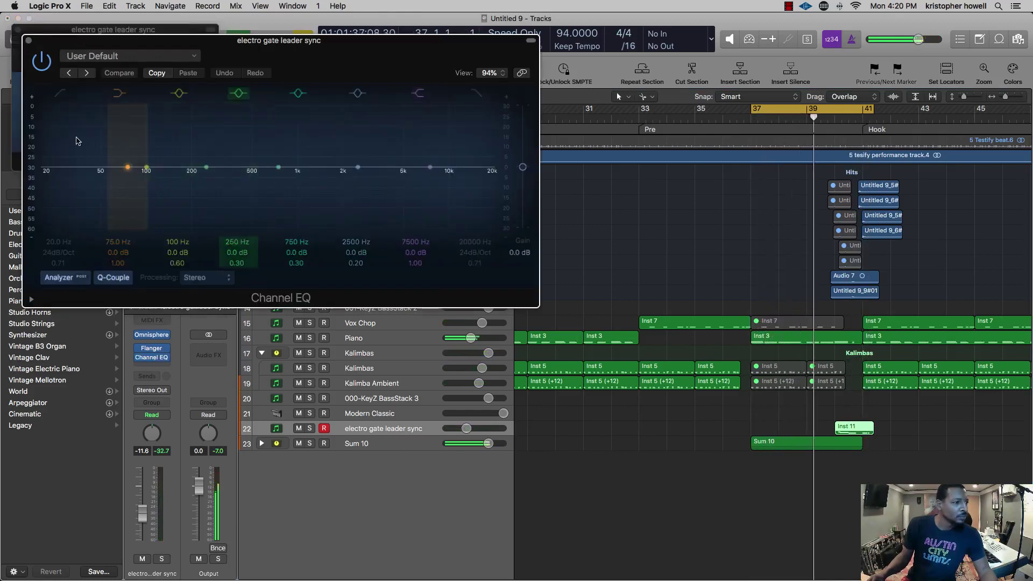
{"action": "left_click", "coordinate": [59, 95]}
{"action": "left_click_drag", "start_coordinate": [84, 186], "coordinate": [280, 160]}
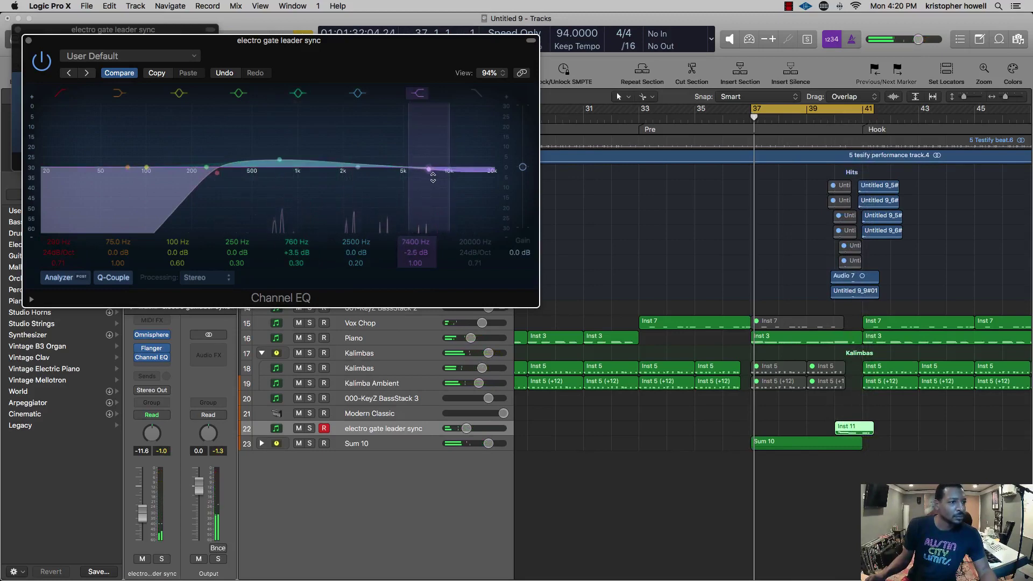
{"action": "left_click_drag", "start_coordinate": [431, 168], "coordinate": [463, 147]}
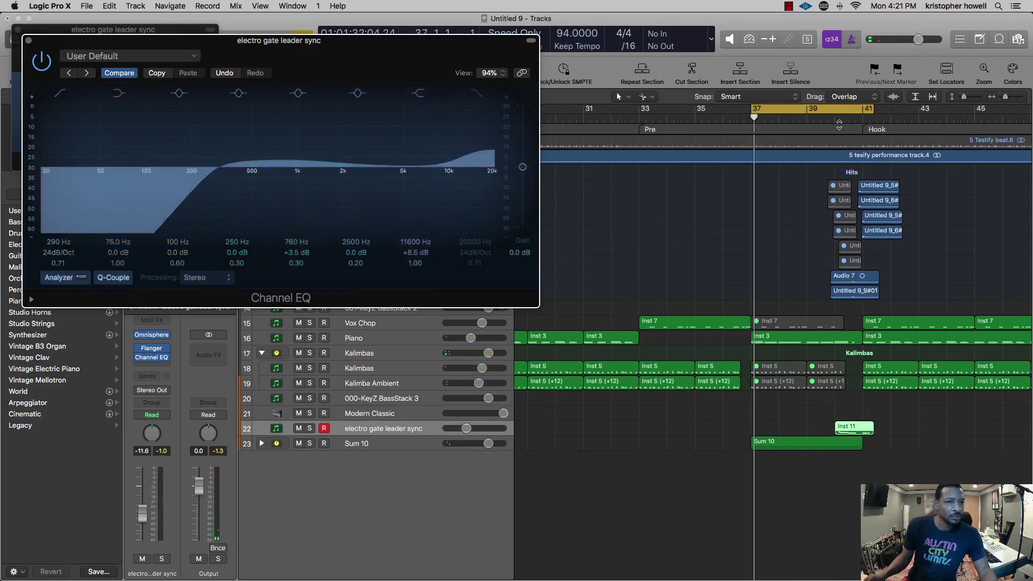
- Play the section from bar 37 into the hook with cycling turned off to audition the synth's EQ
{"action": "key", "text": "space"}
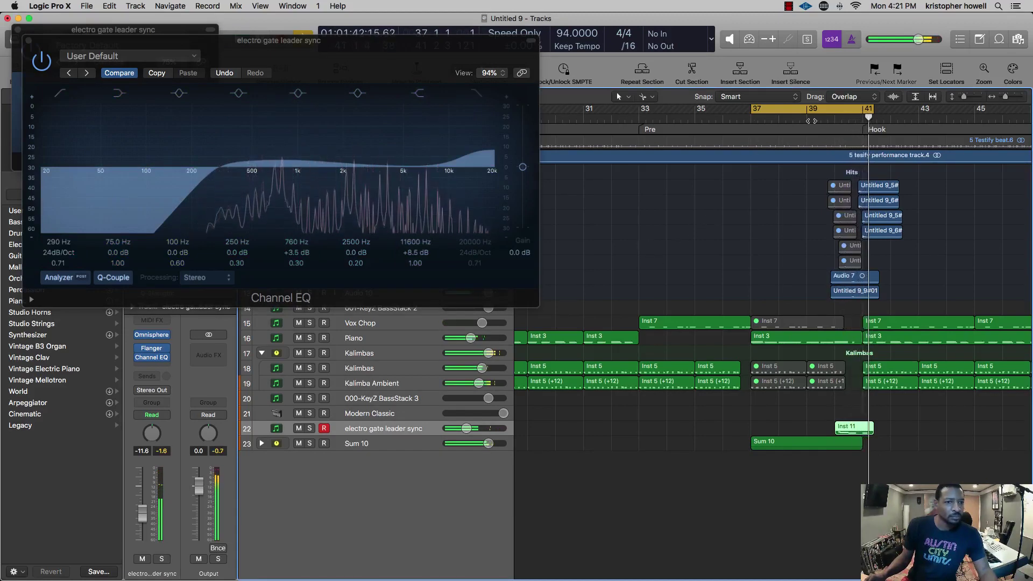
{"action": "left_click", "coordinate": [810, 120]}
{"action": "left_click", "coordinate": [810, 111]}
{"action": "scroll", "coordinate": [847, 402], "scroll_direction": "up", "scroll_amount": 2}
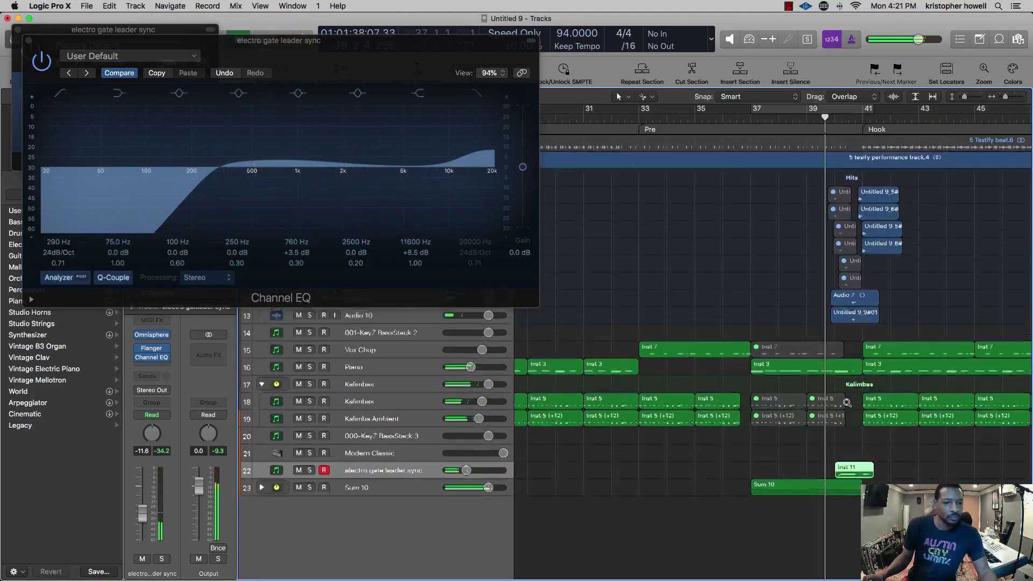
{"action": "scroll", "coordinate": [846, 402], "scroll_direction": "up", "scroll_amount": 2}
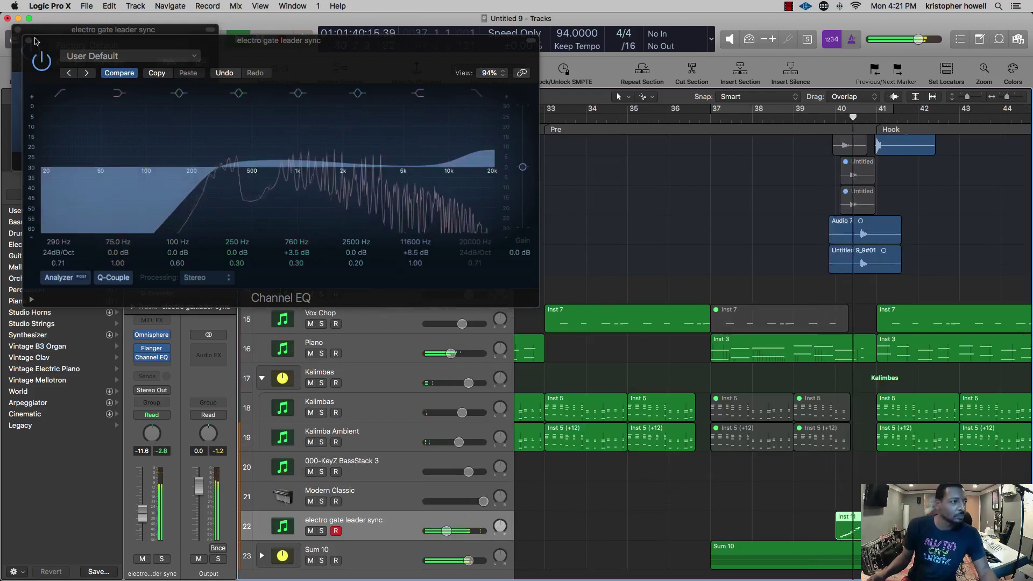
- Change the EQ's high shelf to -4.0 dB at 14400 Hz and close the Channel EQ and Flanger windows
{"action": "mouse_move", "coordinate": [454, 164]}
{"action": "left_mouse_down"}
{"action": "mouse_move", "coordinate": [455, 198]}
{"action": "mouse_move", "coordinate": [472, 175]}
{"action": "left_mouse_up"}
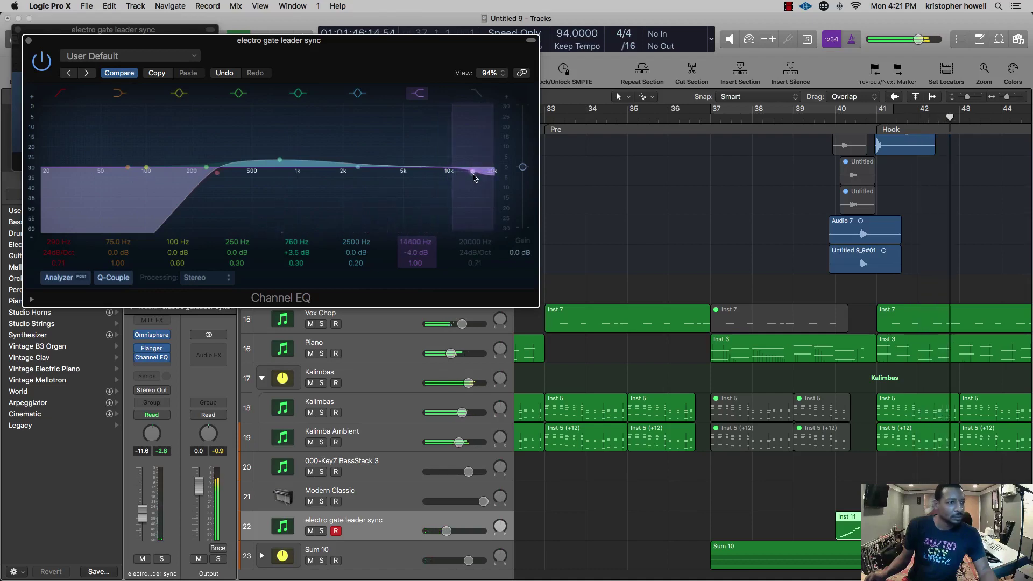
{"action": "left_click", "coordinate": [28, 40]}
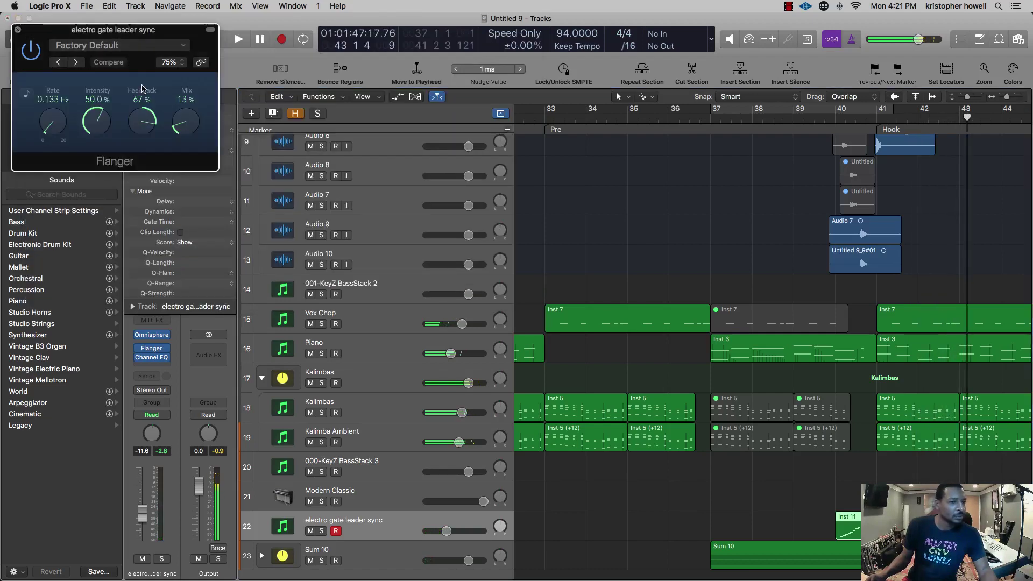
{"action": "left_click", "coordinate": [18, 29]}
- Mute the 5 tesify performance track
{"action": "scroll", "coordinate": [793, 288], "scroll_direction": "down", "scroll_amount": 5}
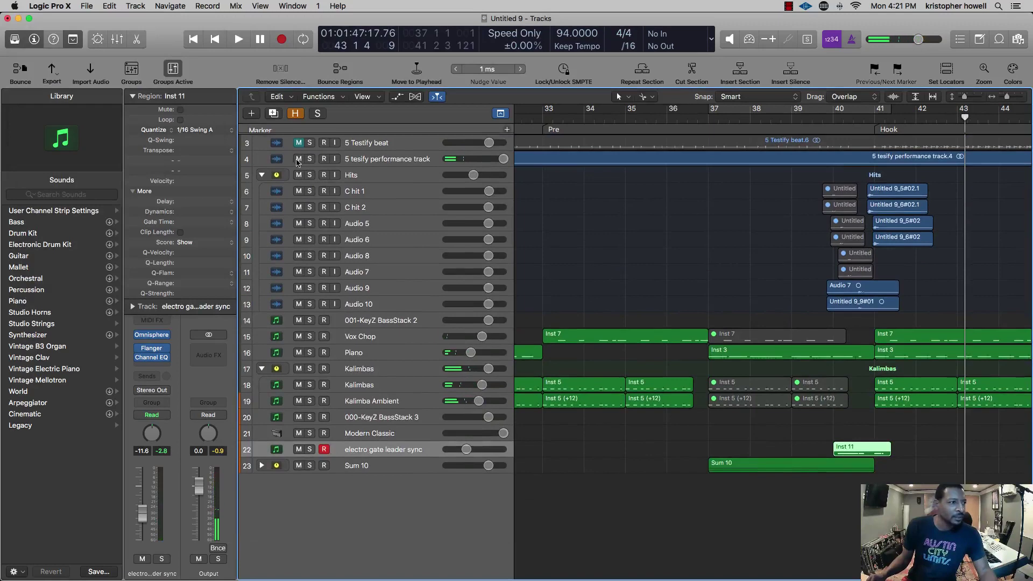
{"action": "left_click", "coordinate": [298, 160]}
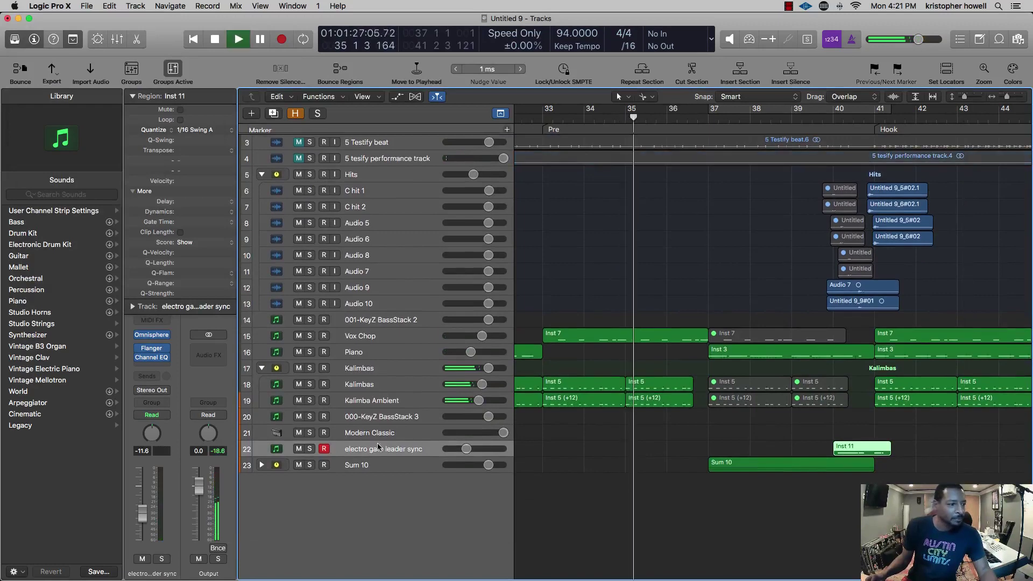
- Select the Modern Classic track and loop playback from bar 33 to about bar 44
{"action": "left_click", "coordinate": [263, 433]}
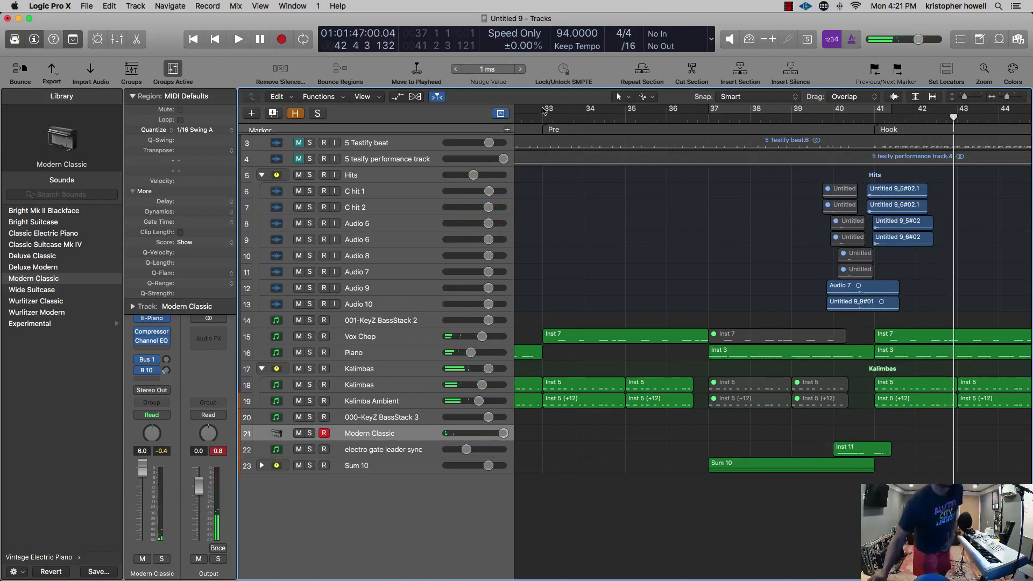
{"action": "left_click_drag", "start_coordinate": [543, 111], "coordinate": [996, 124]}
{"action": "key", "text": "space"}
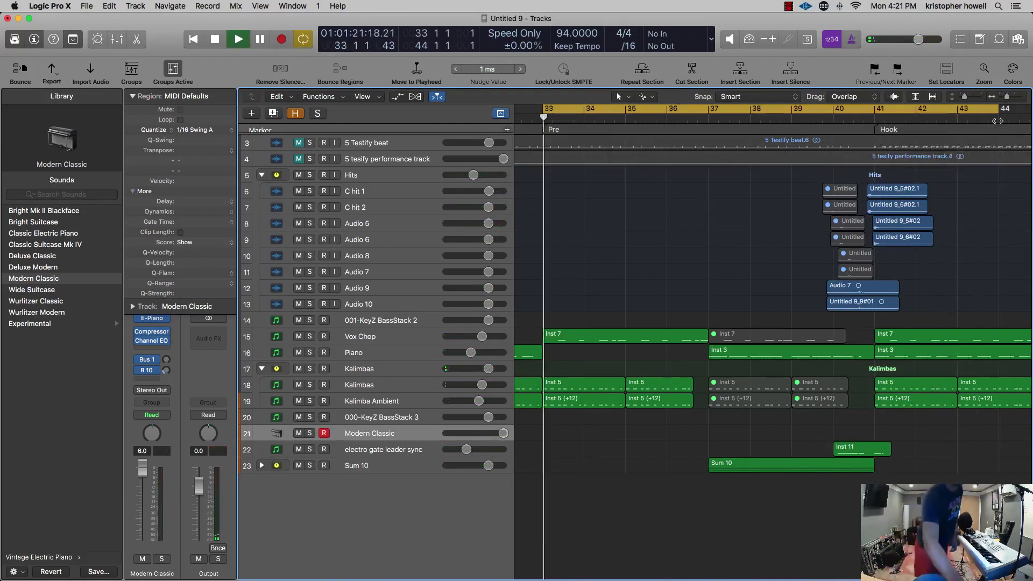
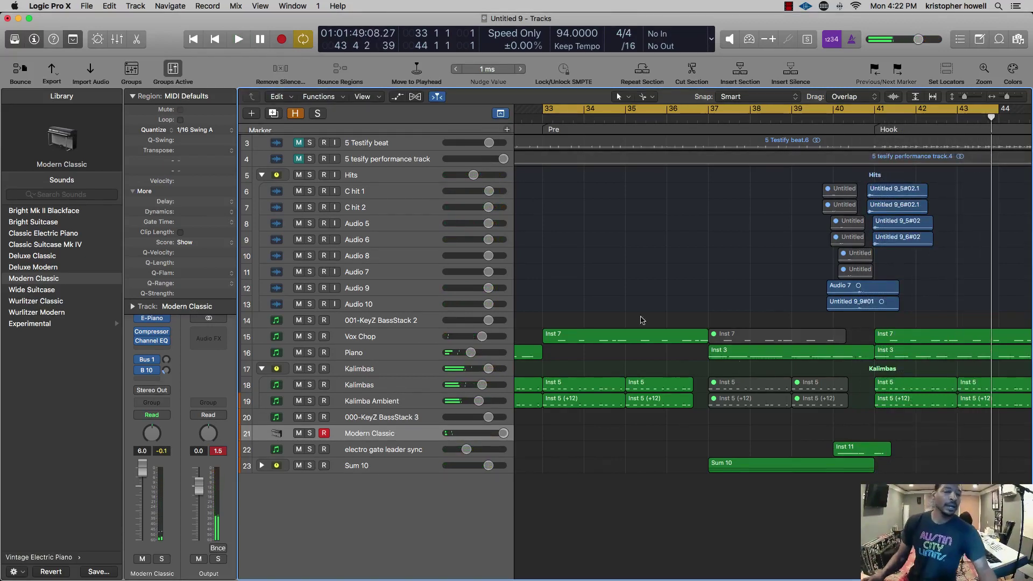
- Extend the cycle range back to bar 1 and play the arrangement from the beginning
{"action": "left_click", "coordinate": [700, 304], "text": "ctrl+alt"}
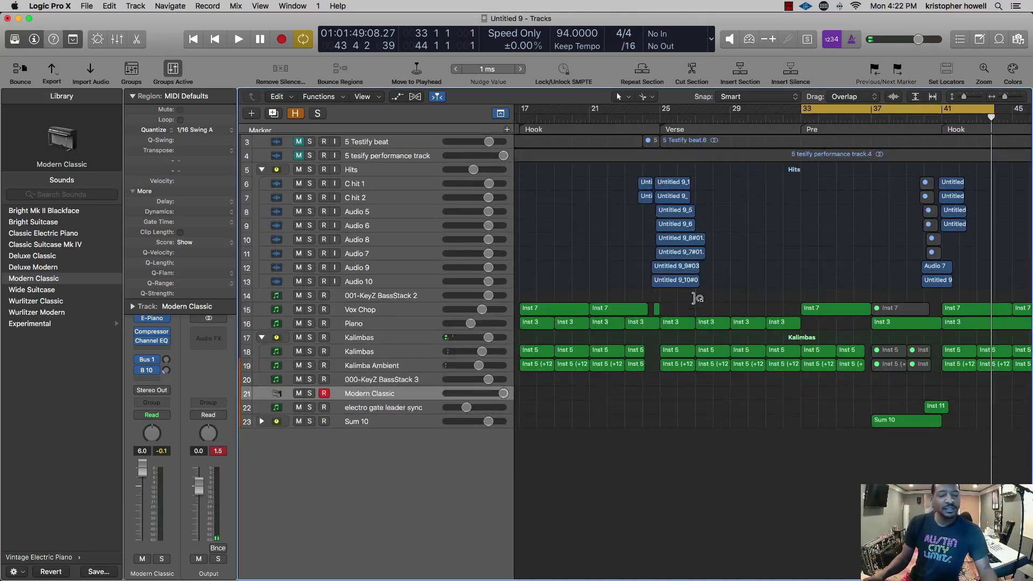
{"action": "left_click", "coordinate": [695, 300], "text": "ctrl+alt"}
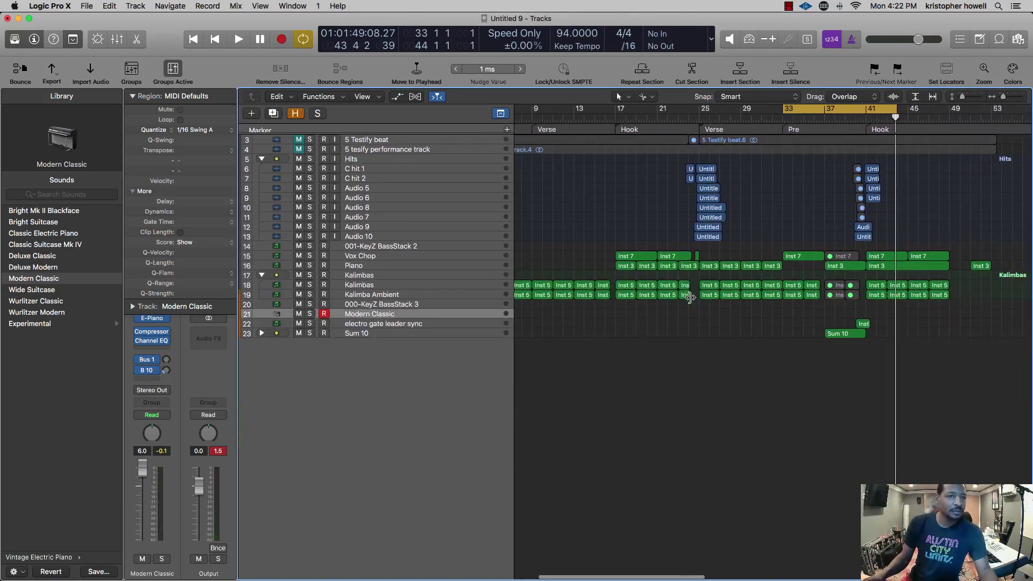
{"action": "left_click", "coordinate": [692, 301], "text": "ctrl+alt"}
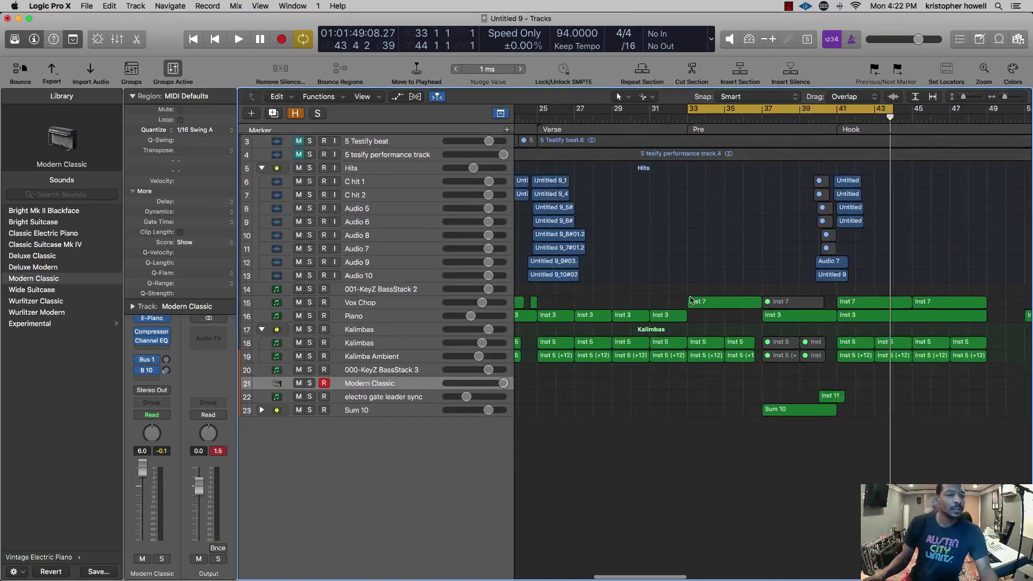
{"action": "left_click", "coordinate": [691, 300], "text": "ctrl+alt"}
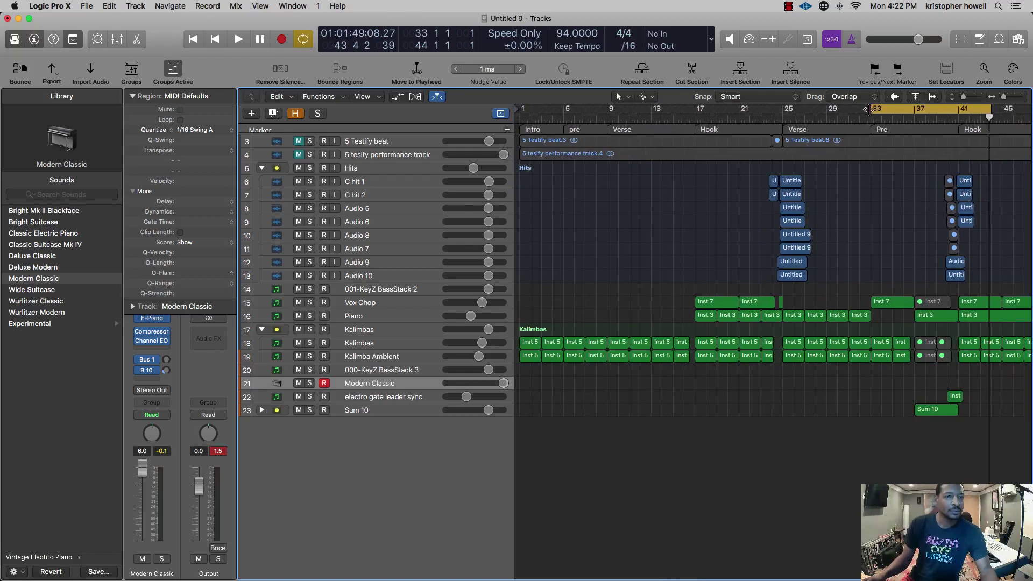
{"action": "left_click_drag", "start_coordinate": [869, 109], "coordinate": [201, 190]}
{"action": "key", "text": "space"}
{"action": "scroll", "coordinate": [399, 308], "scroll_direction": "up", "scroll_amount": 2}
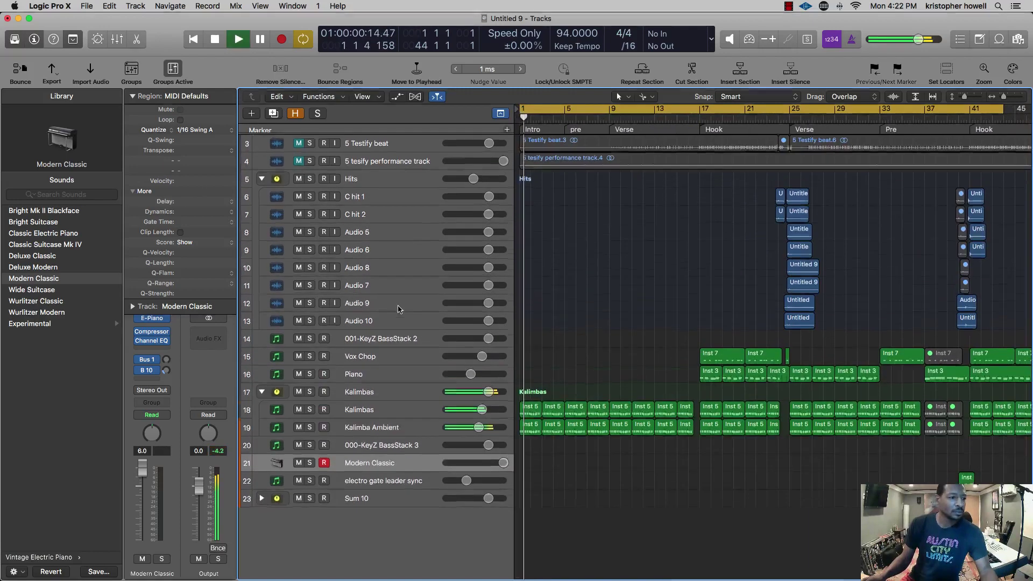
{"action": "scroll", "coordinate": [399, 309], "scroll_direction": "up", "scroll_amount": 1}
{"action": "scroll", "coordinate": [398, 311], "scroll_direction": "down", "scroll_amount": 2}
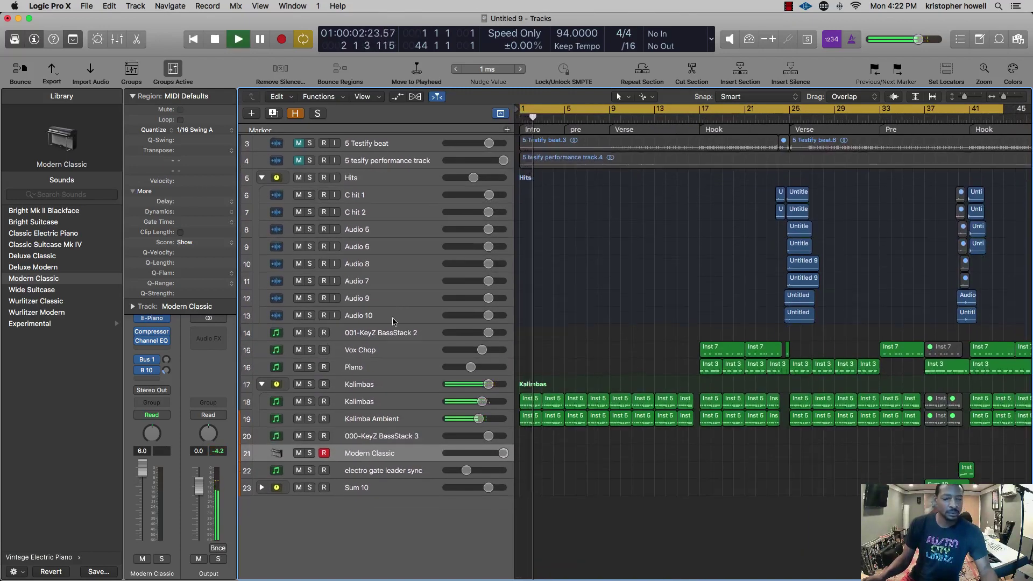
{"action": "scroll", "coordinate": [636, 401], "scroll_direction": "down", "scroll_amount": 2}
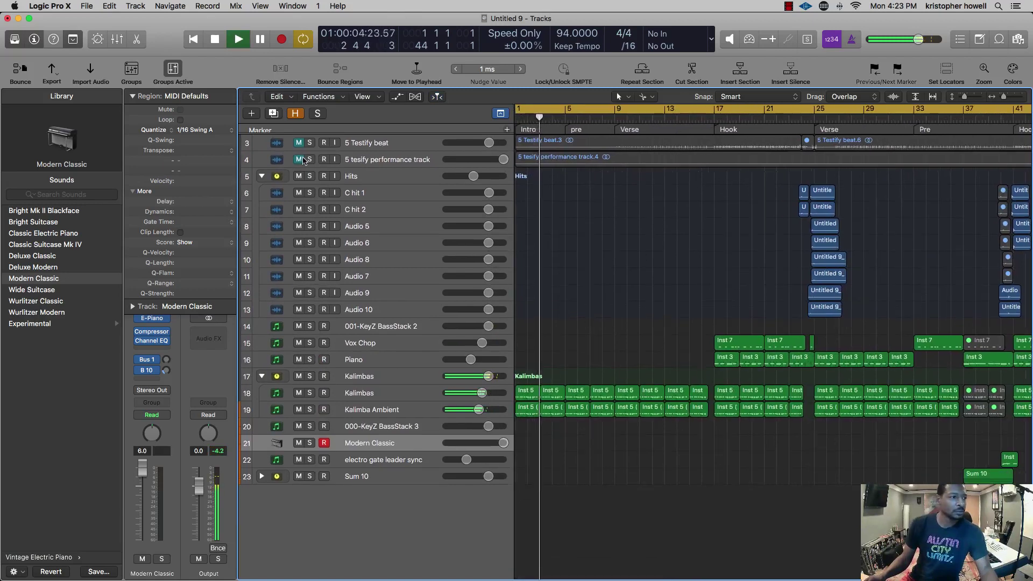
- Unmute the 5 tesify performance track and let the arrangement play into the first verse
{"action": "left_click", "coordinate": [299, 160]}
{"action": "scroll", "coordinate": [398, 200], "scroll_direction": "up", "scroll_amount": 4}
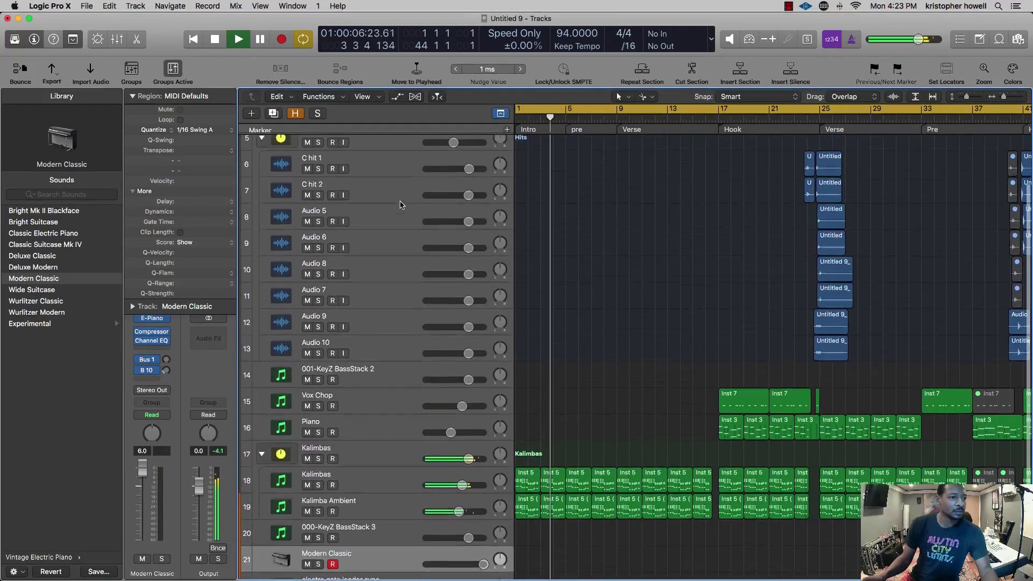
{"action": "scroll", "coordinate": [400, 205], "scroll_direction": "up", "scroll_amount": 3}
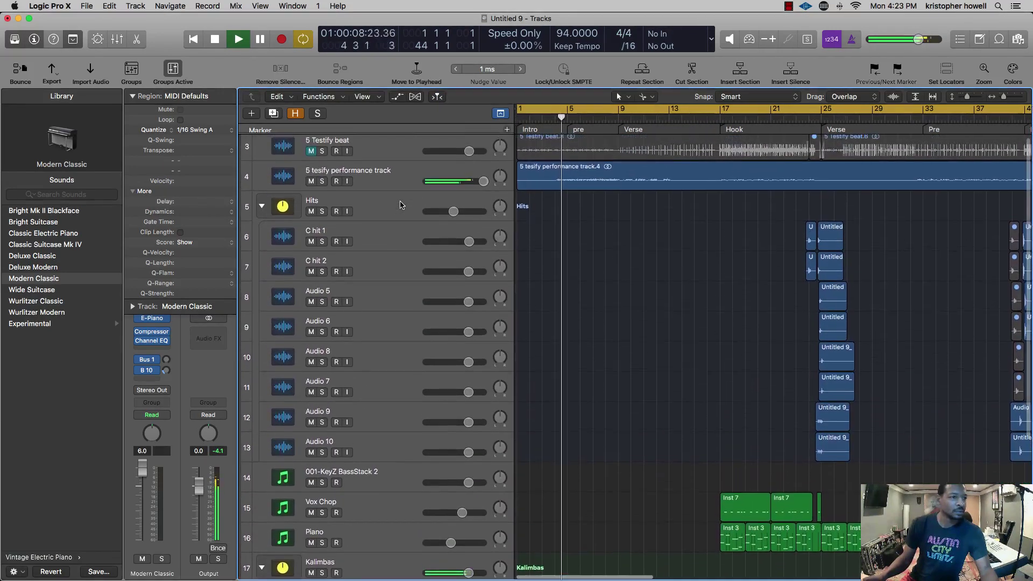
{"action": "scroll", "coordinate": [409, 202], "scroll_direction": "down", "scroll_amount": 3}
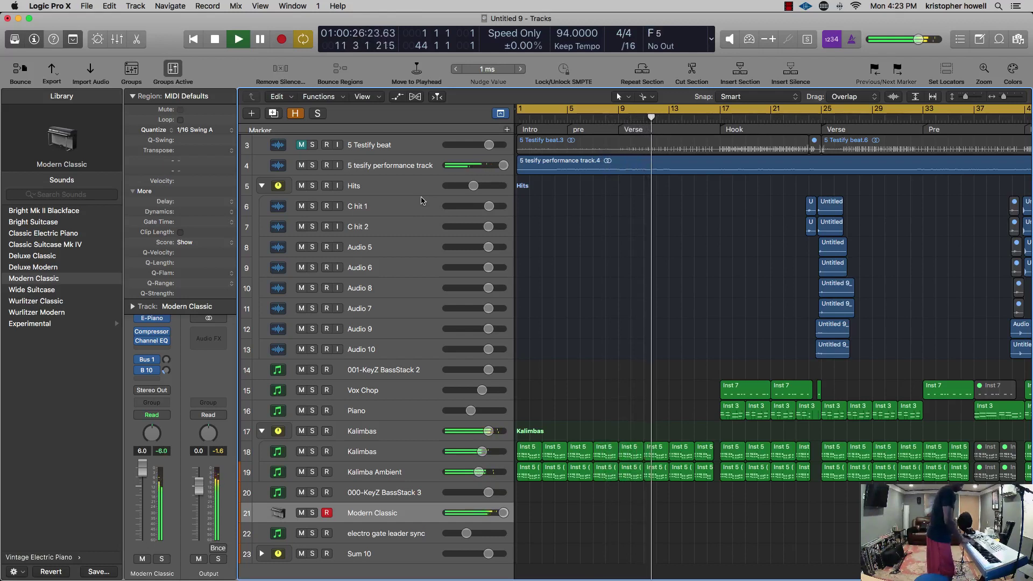
- Set the cycle range from bar 5 to bar 21 and record a Modern Classic electric piano part over the pre section
{"action": "key", "text": "space"}
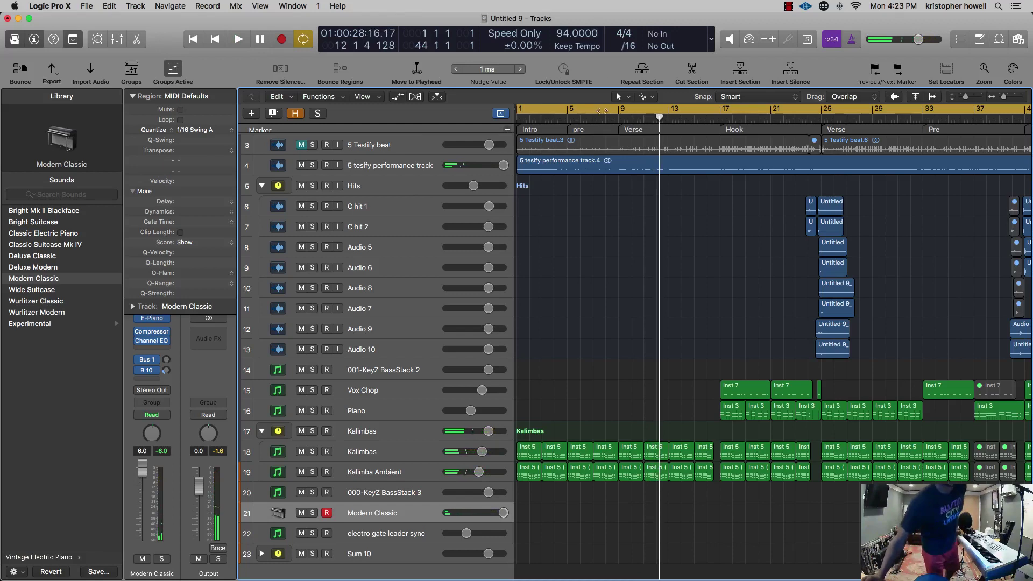
{"action": "left_click_drag", "start_coordinate": [576, 110], "coordinate": [769, 110]}
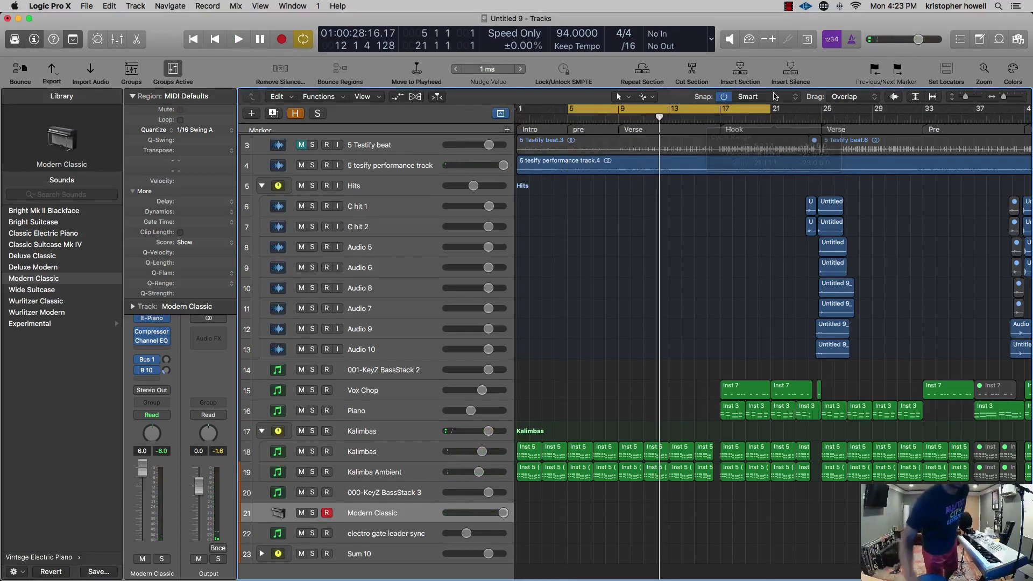
{"action": "key", "text": "space"}
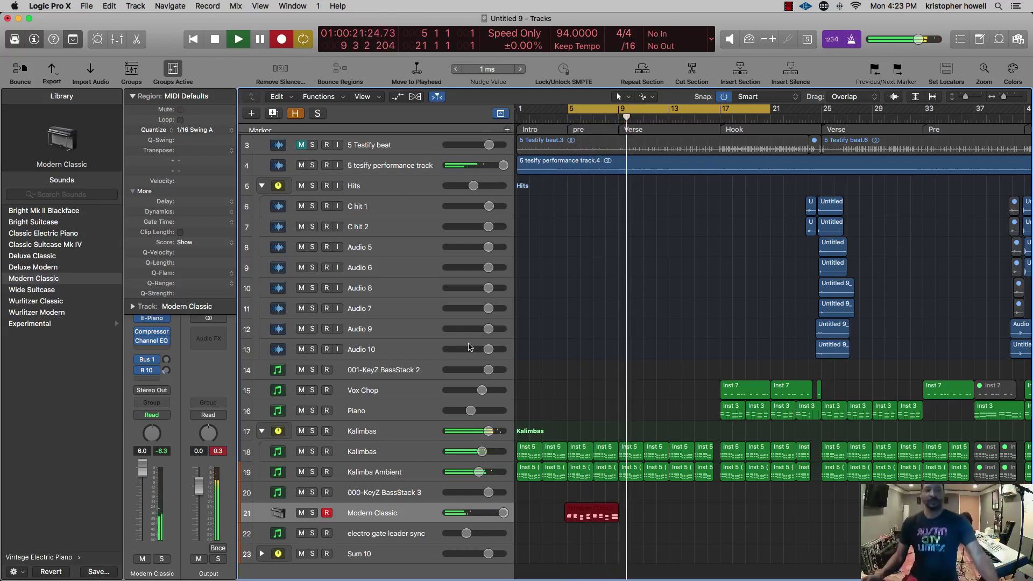
{"action": "key", "text": "space"}
- Play back the recorded Modern Classic region and reset the track's volume to 0.0 dB
{"action": "scroll", "coordinate": [581, 513], "scroll_direction": "up", "scroll_amount": 5}
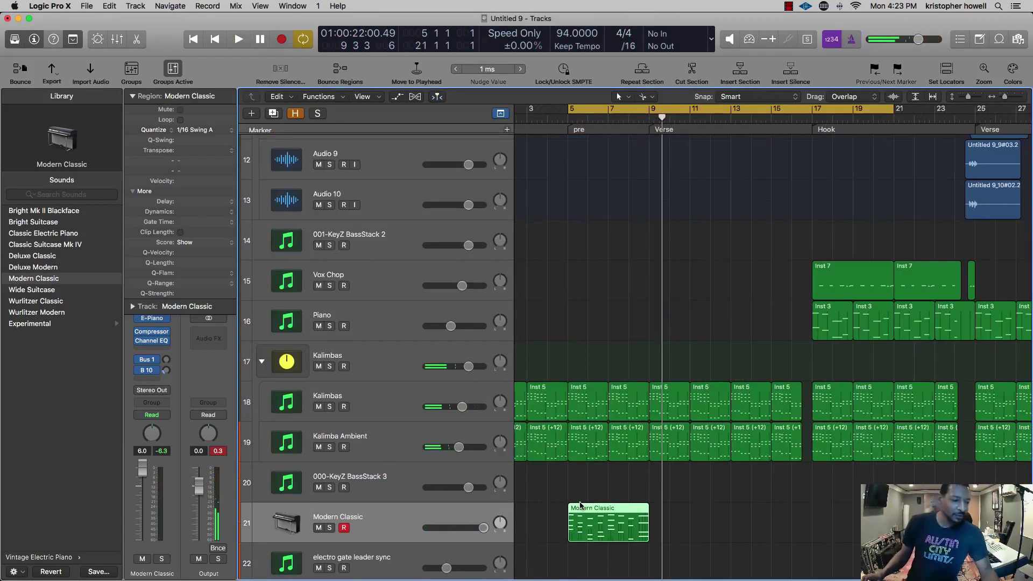
{"action": "key", "text": "space"}
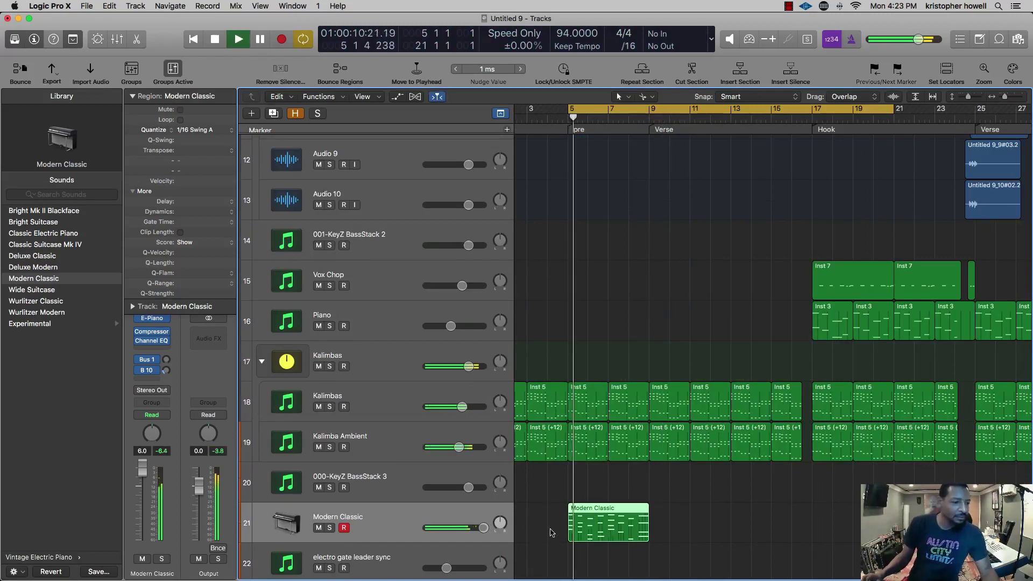
{"action": "left_click", "coordinate": [480, 528], "text": "alt"}
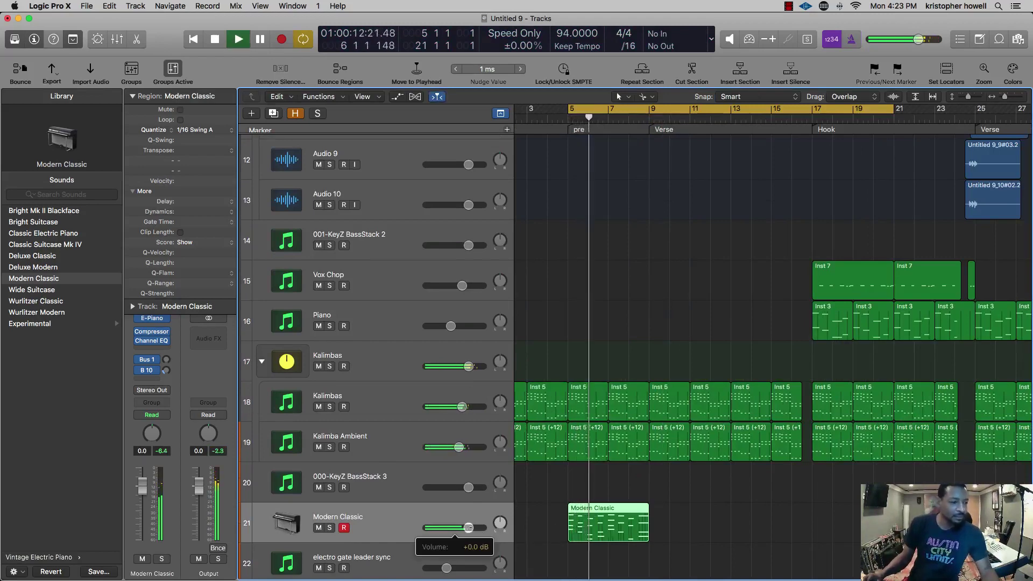
- Split the Modern Classic region at bar 7 and delete the unwanted half to keep a two-bar pattern
{"action": "key", "text": "super+Right"}
{"action": "key", "text": "super+Right"}
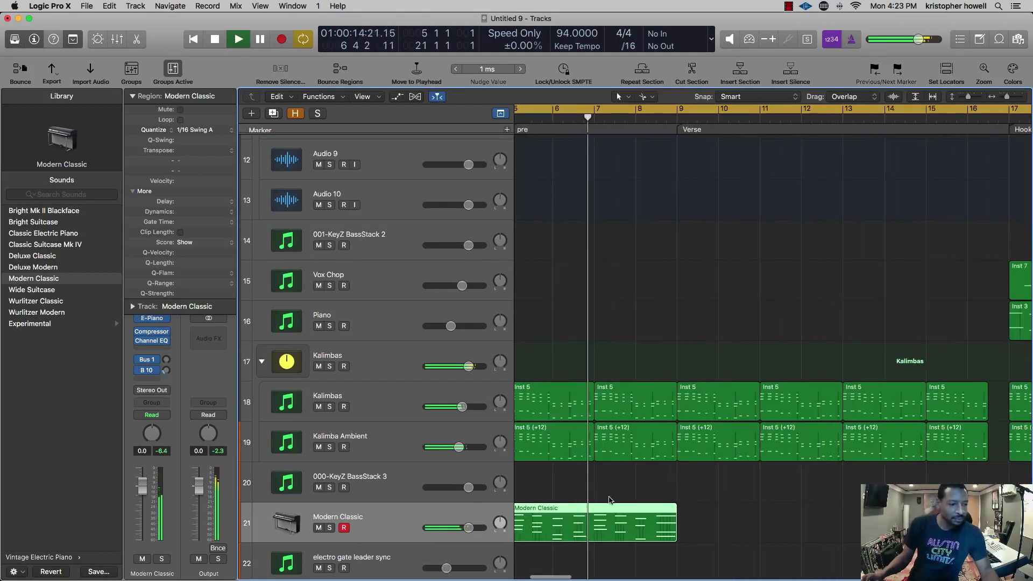
{"action": "left_click", "coordinate": [610, 496]}
{"action": "left_click", "coordinate": [594, 512], "text": "super"}
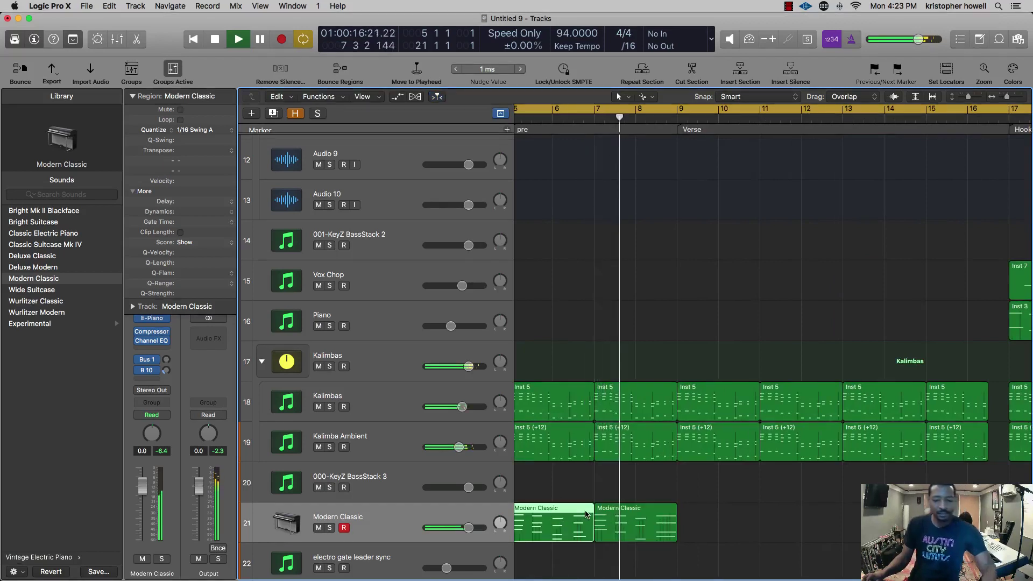
{"action": "key", "text": "Delete"}
- Copy the two-bar Modern Classic region along its track to fill the verse up to bar 17, muting the last short piece
{"action": "left_click_drag", "start_coordinate": [625, 515], "coordinate": [825, 521]}
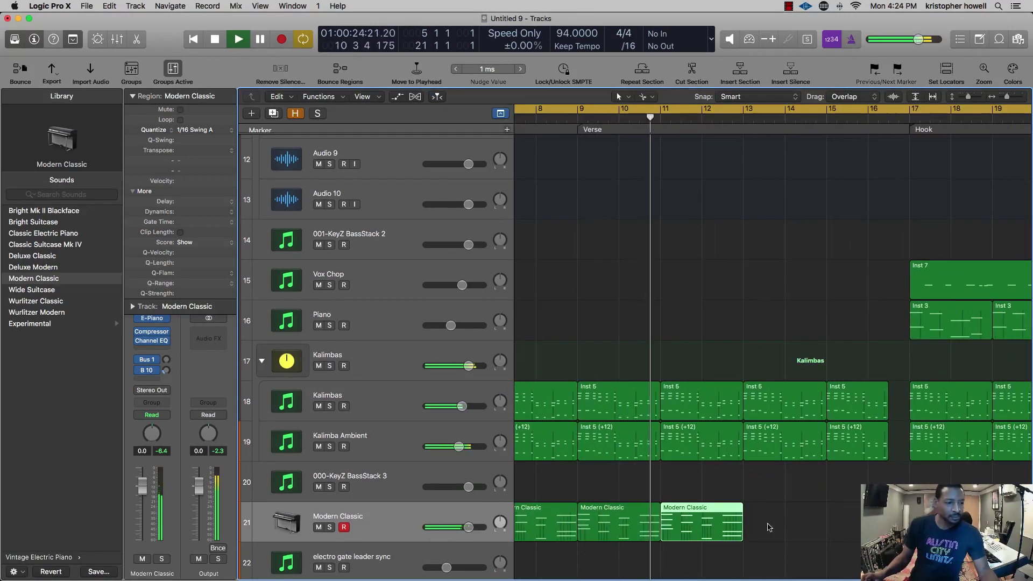
{"action": "left_click_drag", "start_coordinate": [700, 525], "coordinate": [866, 528]}
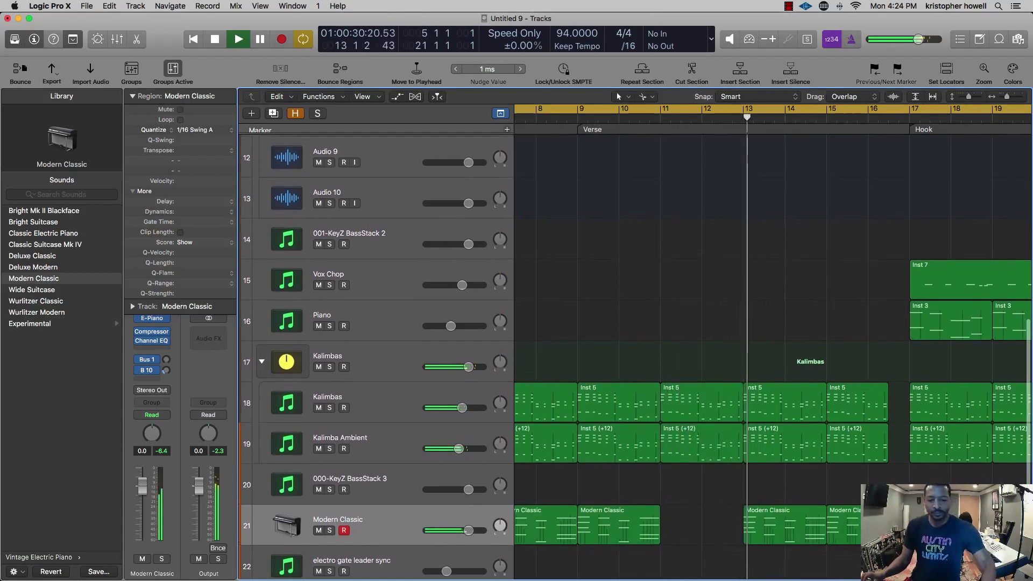
{"action": "left_click_drag", "start_coordinate": [780, 530], "coordinate": [698, 530]}
{"action": "scroll", "coordinate": [703, 529], "scroll_direction": "right", "scroll_amount": 5}
{"action": "scroll", "coordinate": [706, 529], "scroll_direction": "down", "scroll_amount": 5}
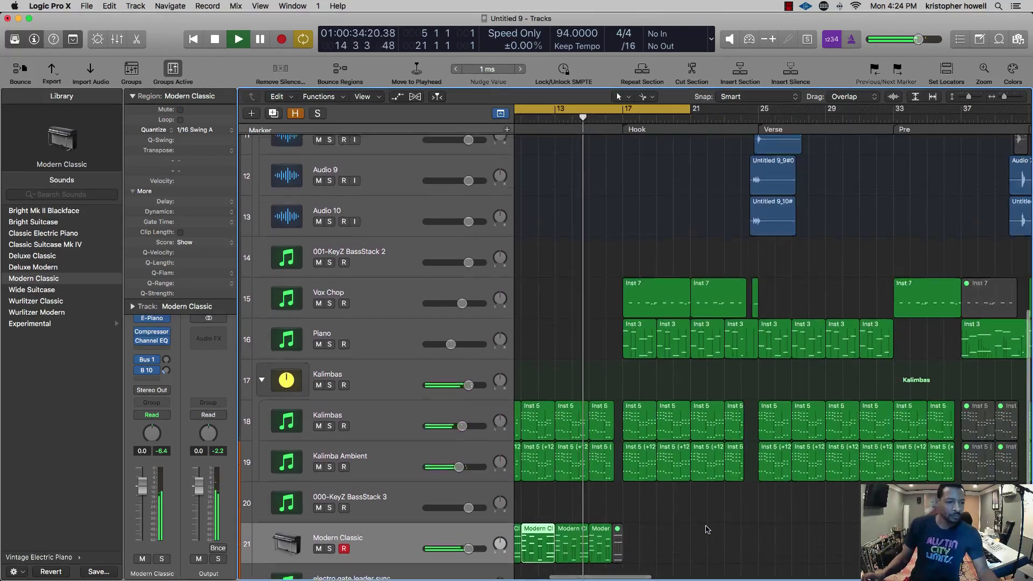
- Copy the first Modern Classic region from bar 5 to bar 17, at the start of the hook
{"action": "scroll", "coordinate": [709, 528], "scroll_direction": "left", "scroll_amount": 4}
{"action": "scroll", "coordinate": [722, 523], "scroll_direction": "down", "scroll_amount": 3}
{"action": "left_click", "coordinate": [598, 473]}
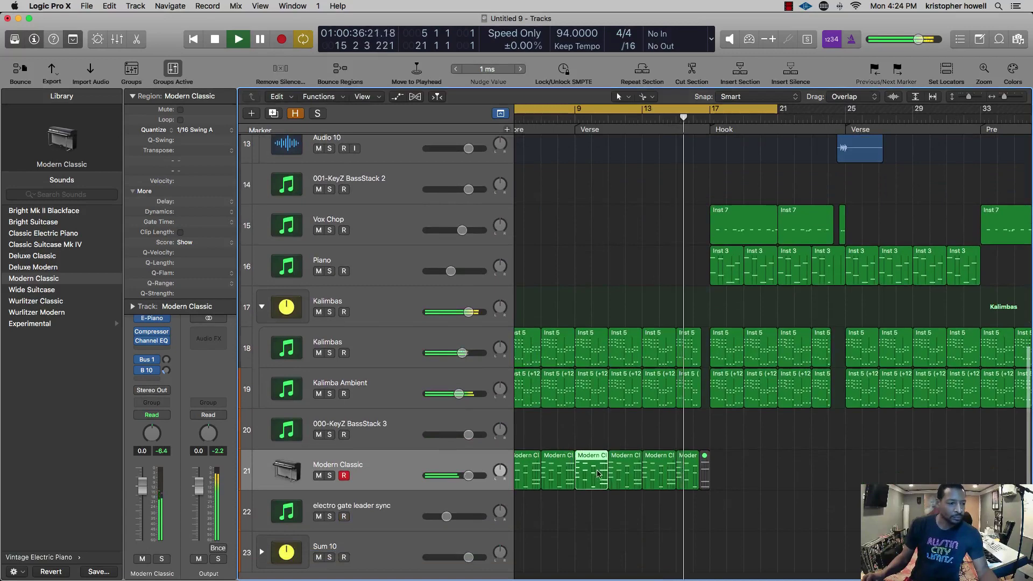
{"action": "scroll", "coordinate": [635, 471], "scroll_direction": "left", "scroll_amount": 5}
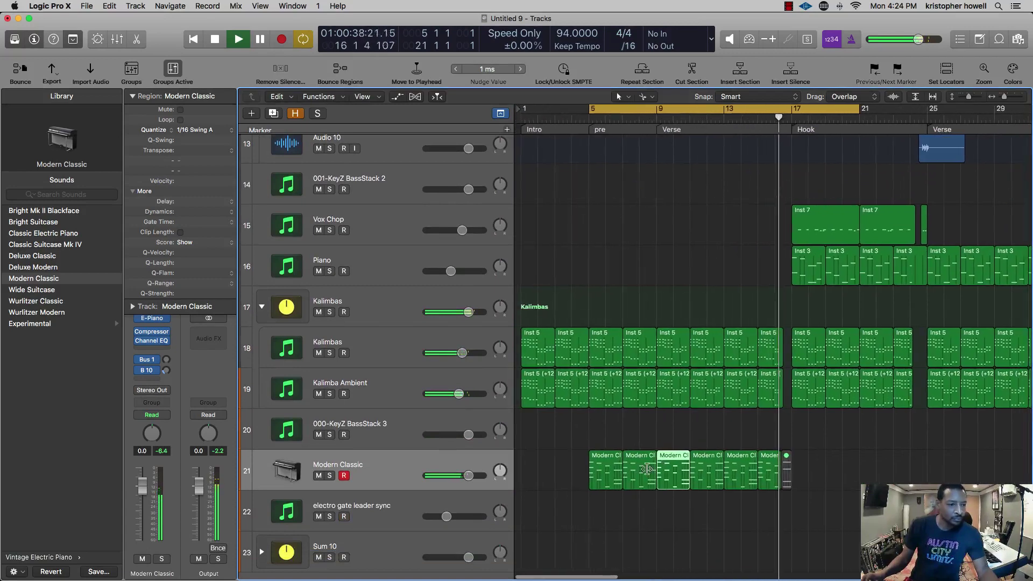
{"action": "left_click_drag", "start_coordinate": [606, 474], "coordinate": [798, 469]}
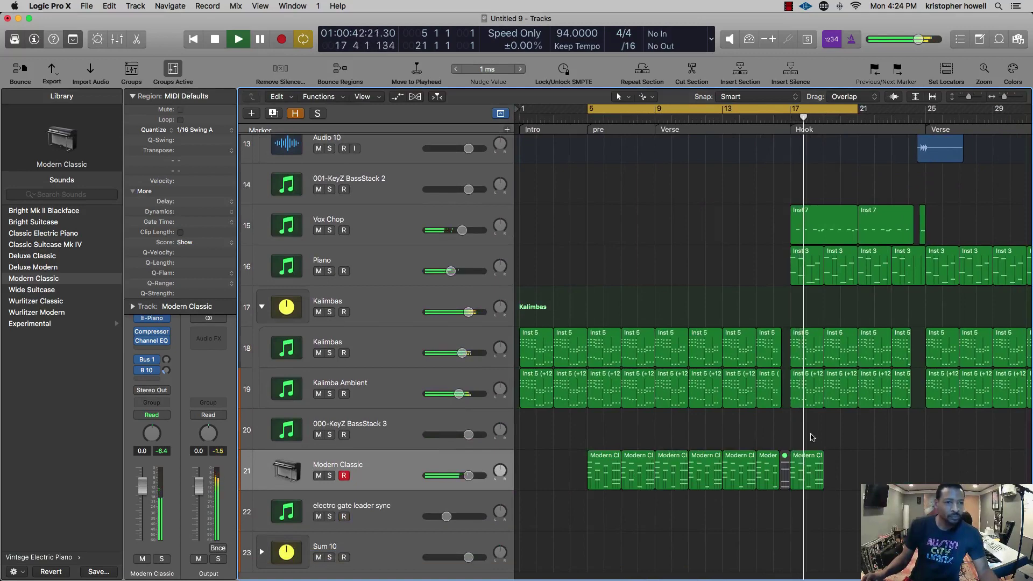
- Turn off cycle mode and replay the transition into the hook from about bar 16
{"action": "key", "text": "c"}
{"action": "left_click", "coordinate": [775, 177]}
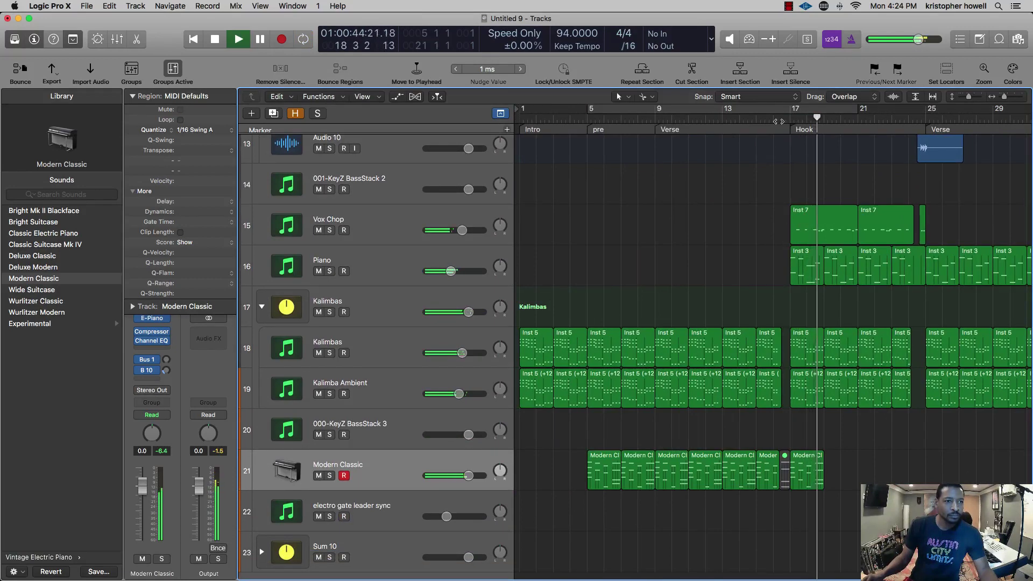
{"action": "key", "text": "comma"}
{"action": "key", "text": "comma"}
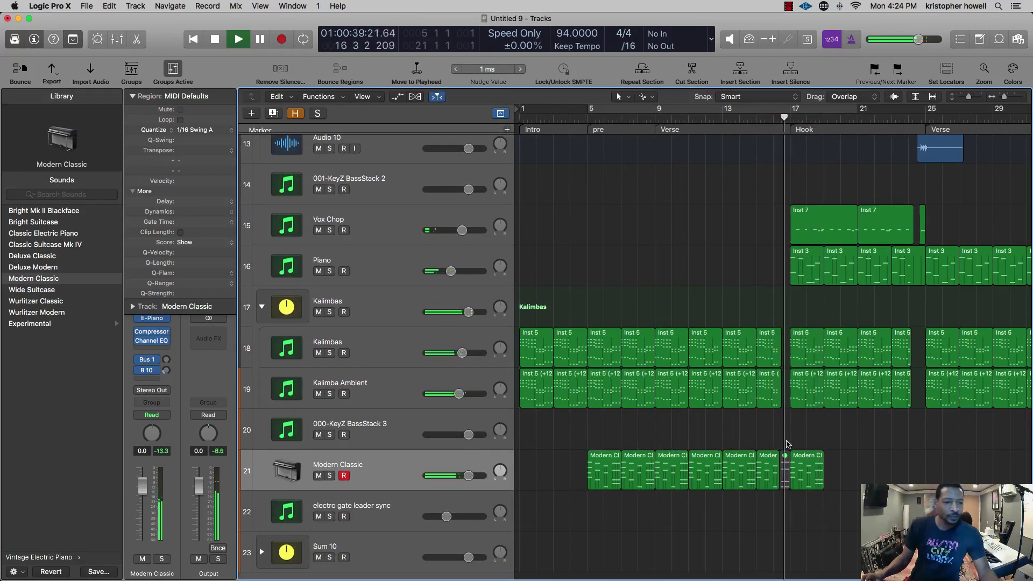
- Try to copy all the Modern Classic regions further along the track, and undo the change
{"action": "left_click", "coordinate": [398, 473]}
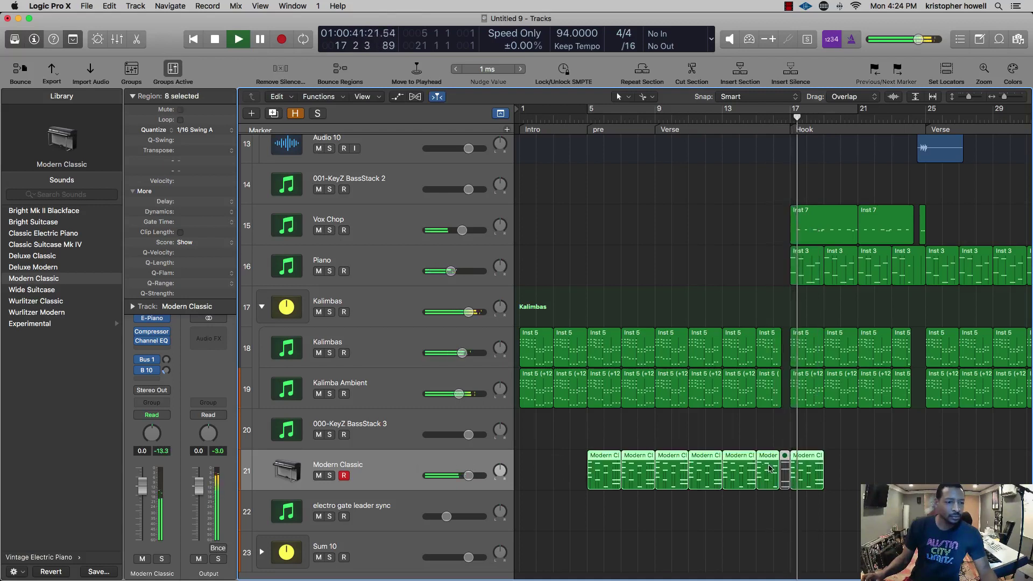
{"action": "left_click_drag", "start_coordinate": [802, 478], "coordinate": [990, 486]}
{"action": "key", "text": "super+z"}
{"action": "left_click", "coordinate": [744, 431]}
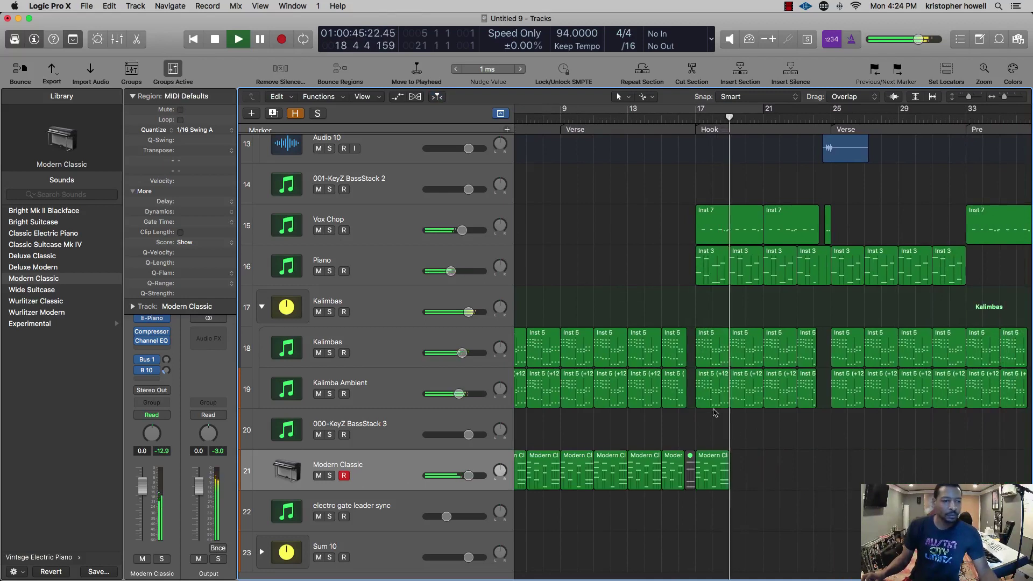
- Listen from the hook into the second verse, examining the Piano and Modern Classic tracks against the other parts
{"action": "left_click", "coordinate": [493, 282]}
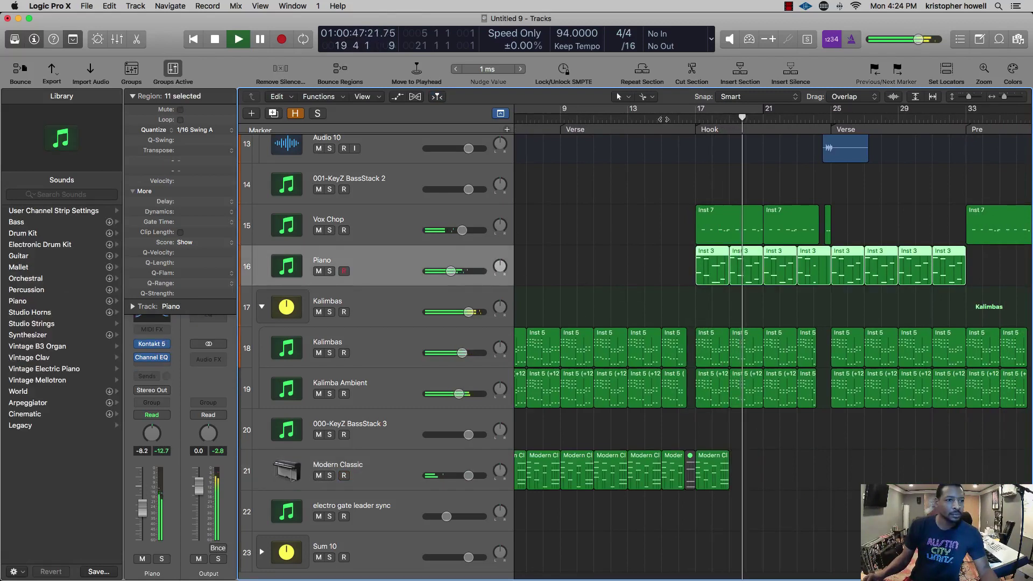
{"action": "left_click", "coordinate": [732, 445]}
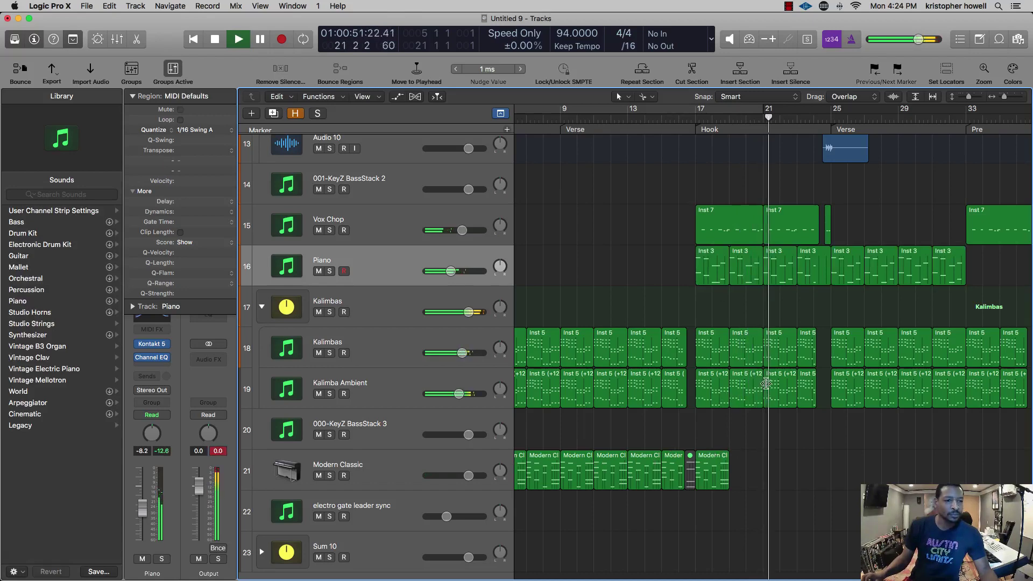
{"action": "left_click", "coordinate": [408, 476]}
{"action": "scroll", "coordinate": [700, 468], "scroll_direction": "down", "scroll_amount": 3}
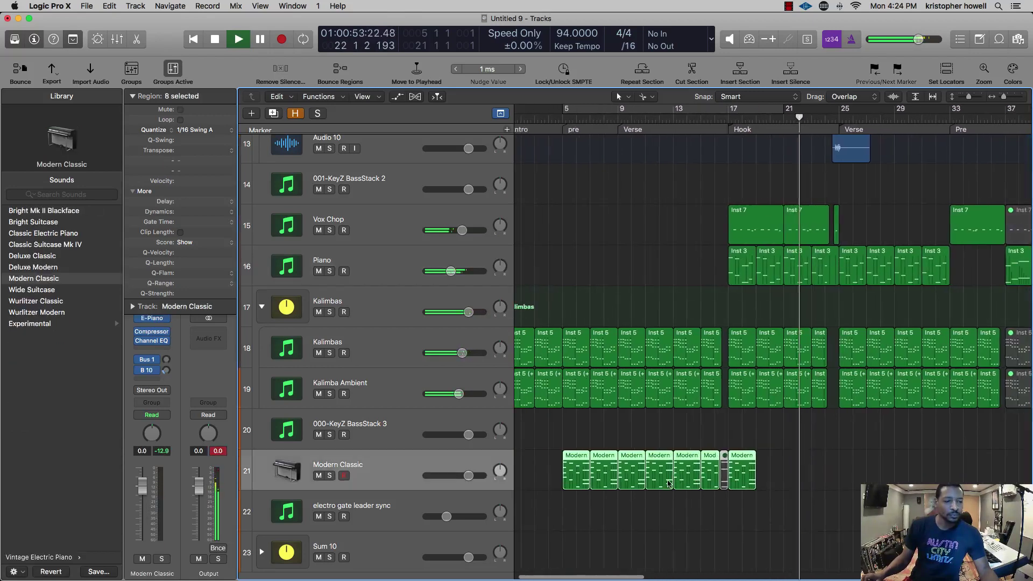
{"action": "scroll", "coordinate": [701, 466], "scroll_direction": "down", "scroll_amount": 3}
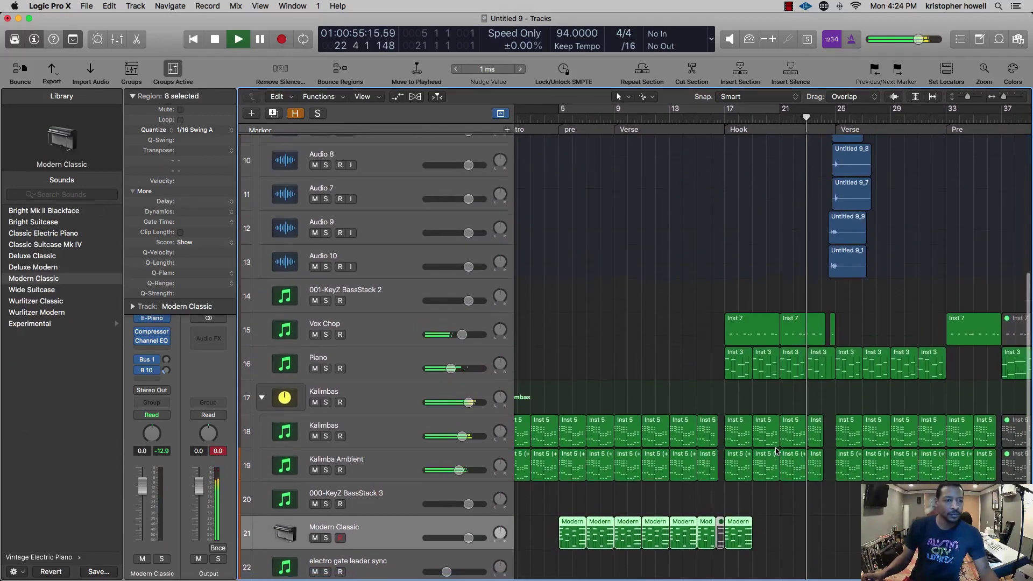
{"action": "scroll", "coordinate": [772, 461], "scroll_direction": "down", "scroll_amount": 3}
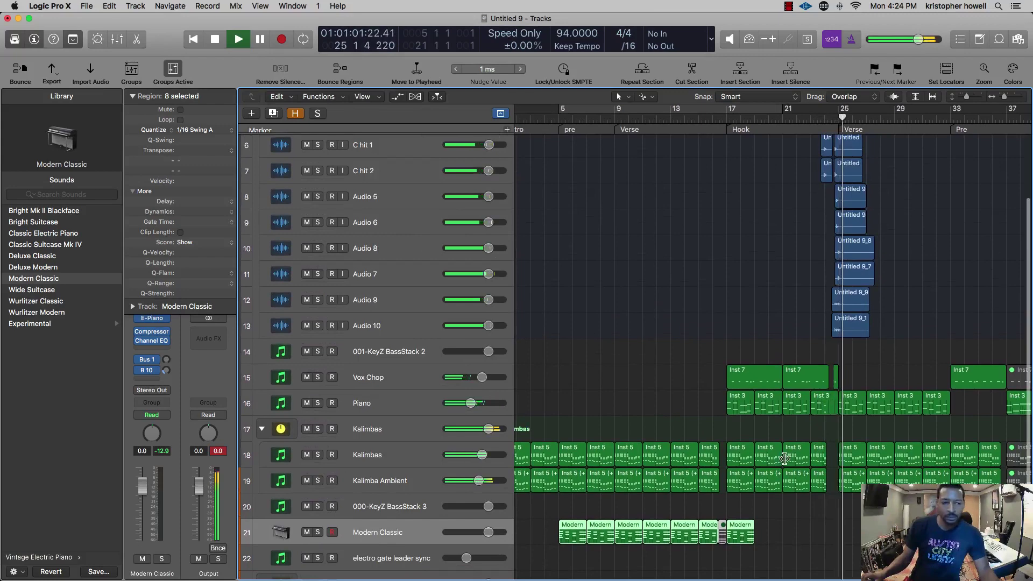
{"action": "scroll", "coordinate": [830, 429], "scroll_direction": "down", "scroll_amount": 3}
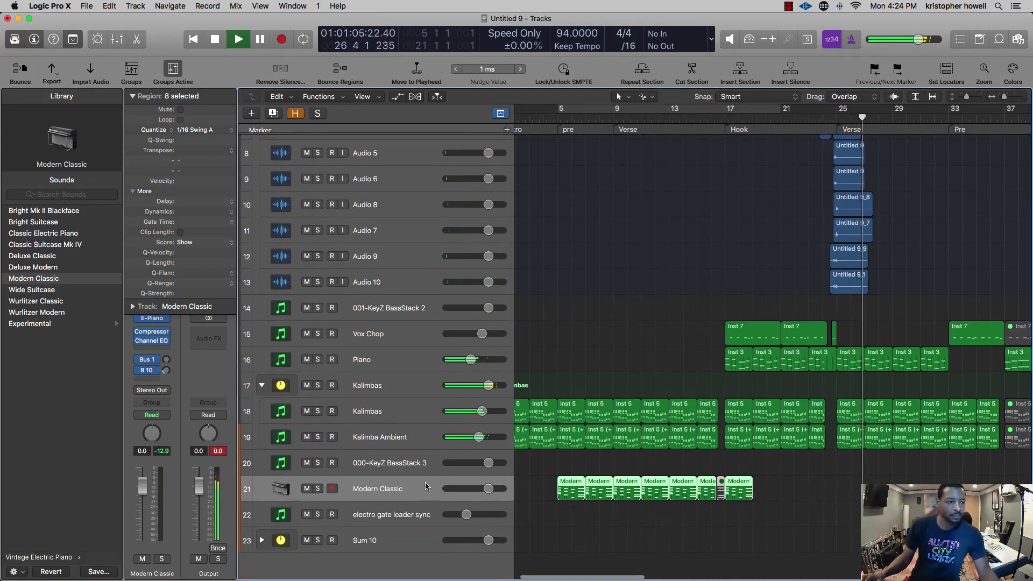
{"action": "scroll", "coordinate": [698, 466], "scroll_direction": "right", "scroll_amount": 10}
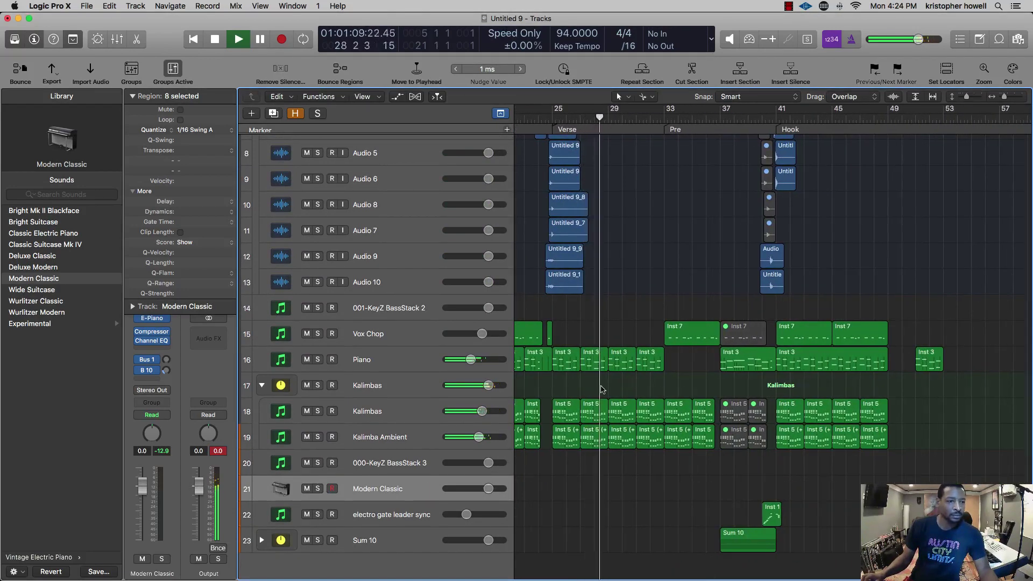
- Lower the Piano track's volume slightly while the second verse plays
{"action": "scroll", "coordinate": [647, 353], "scroll_direction": "up", "scroll_amount": 2}
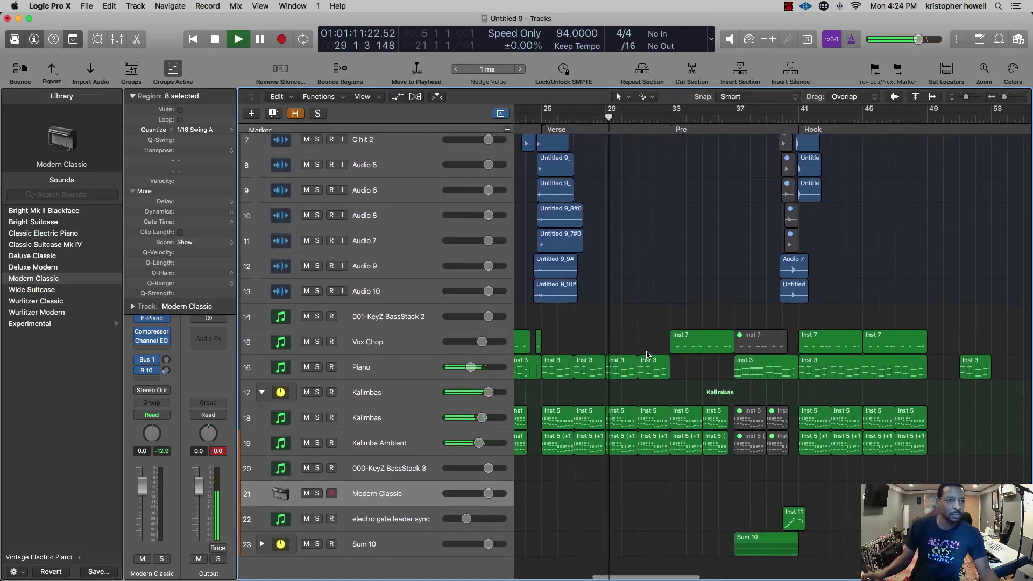
{"action": "scroll", "coordinate": [647, 355], "scroll_direction": "left", "scroll_amount": 3}
{"action": "scroll", "coordinate": [647, 353], "scroll_direction": "up", "scroll_amount": 4}
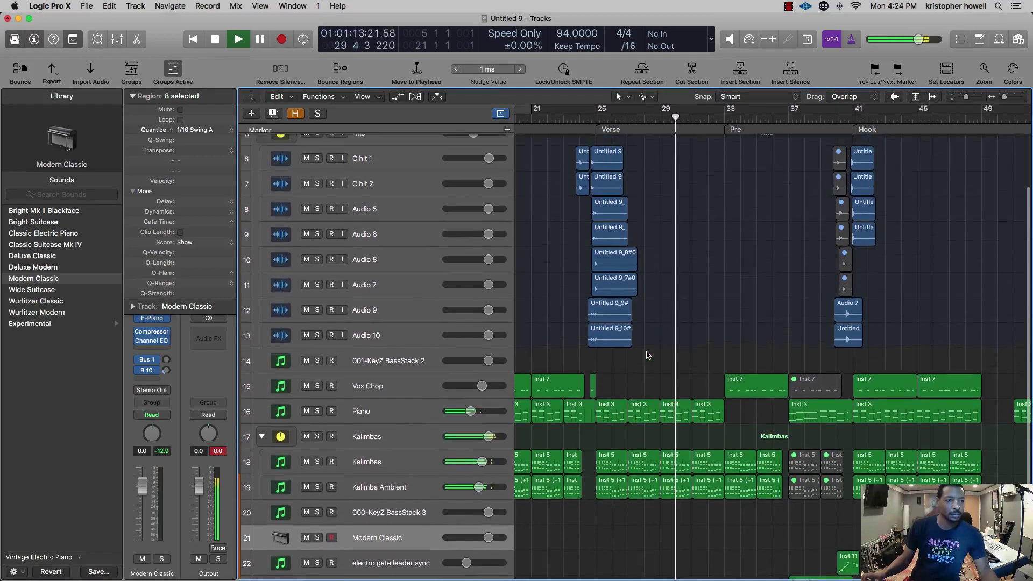
{"action": "scroll", "coordinate": [648, 355], "scroll_direction": "down", "scroll_amount": 5}
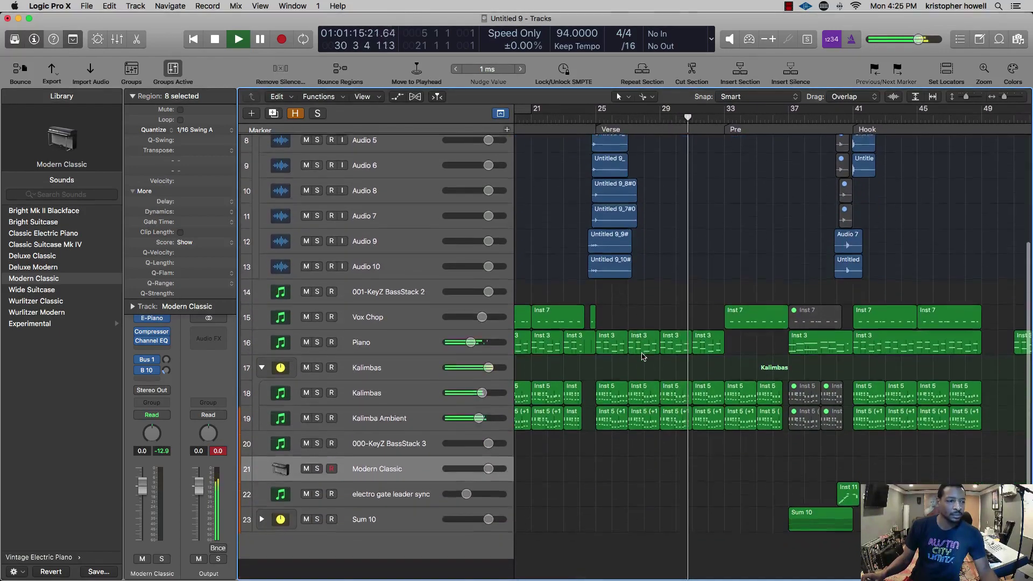
{"action": "scroll", "coordinate": [643, 355], "scroll_direction": "up", "scroll_amount": 2}
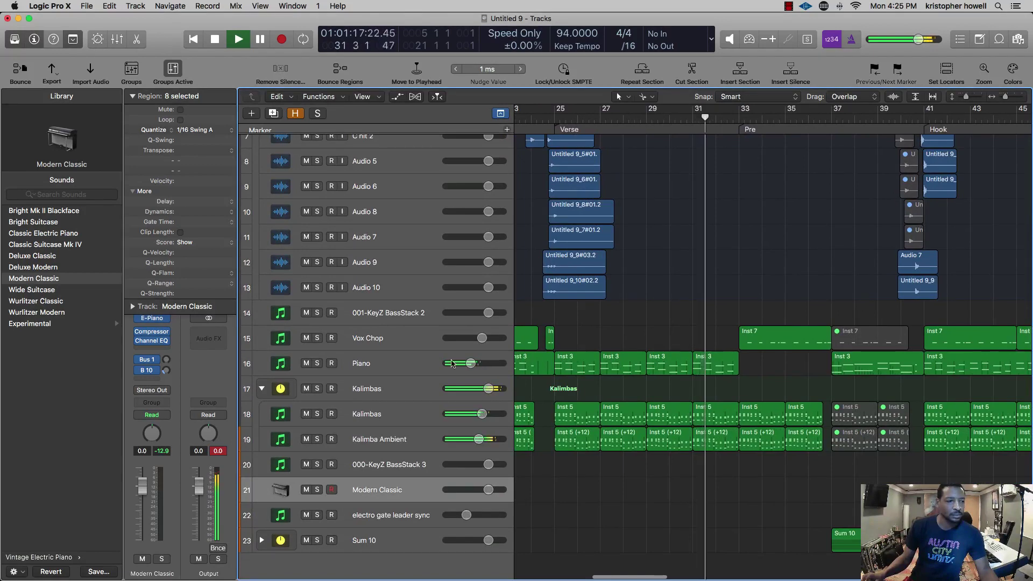
{"action": "left_click_drag", "start_coordinate": [452, 364], "coordinate": [448, 365]}
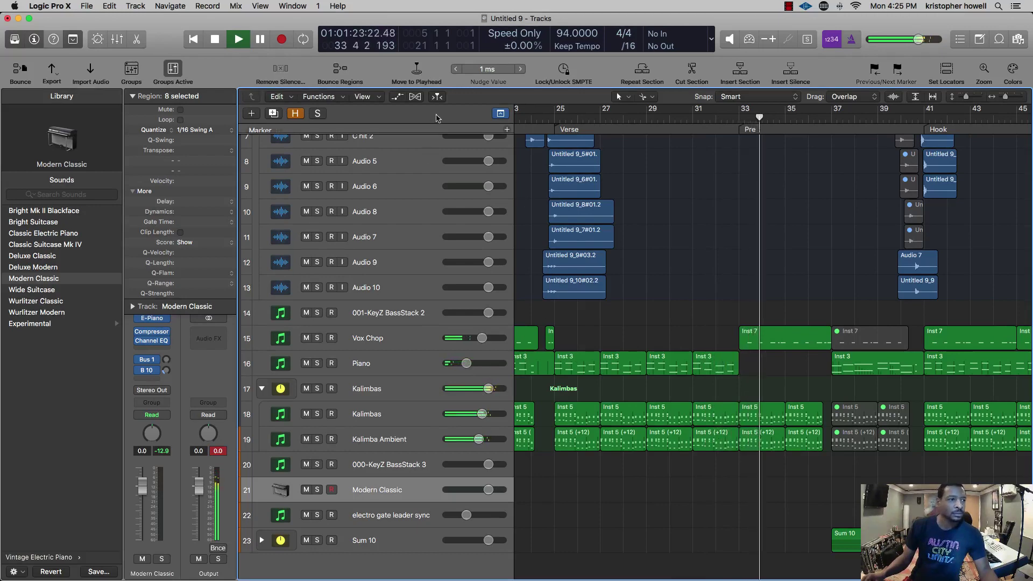
- Expand the global tracks to show the marker, signature, tempo and arrangement rows
{"action": "left_click", "coordinate": [500, 114]}
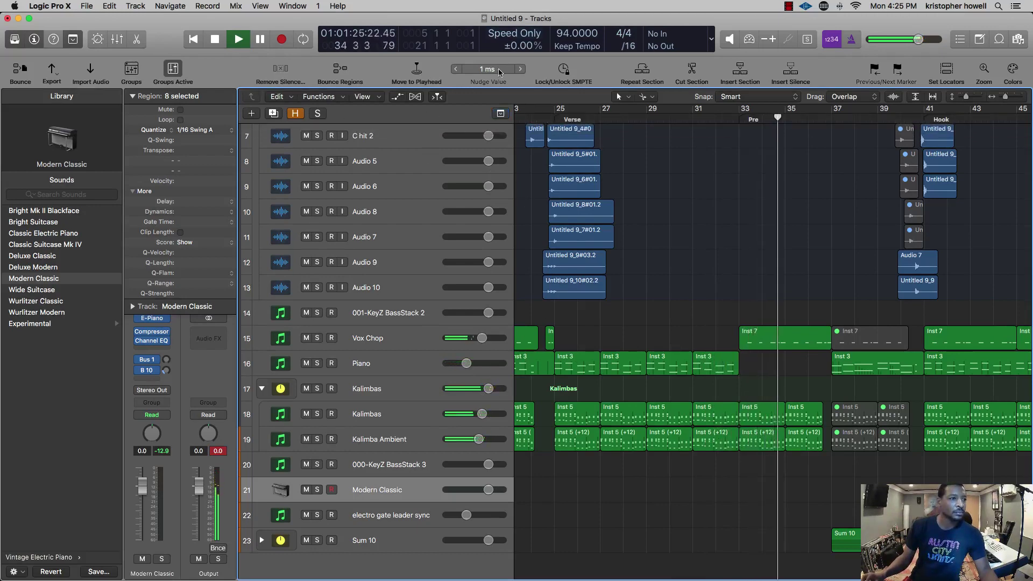
{"action": "left_click", "coordinate": [500, 114]}
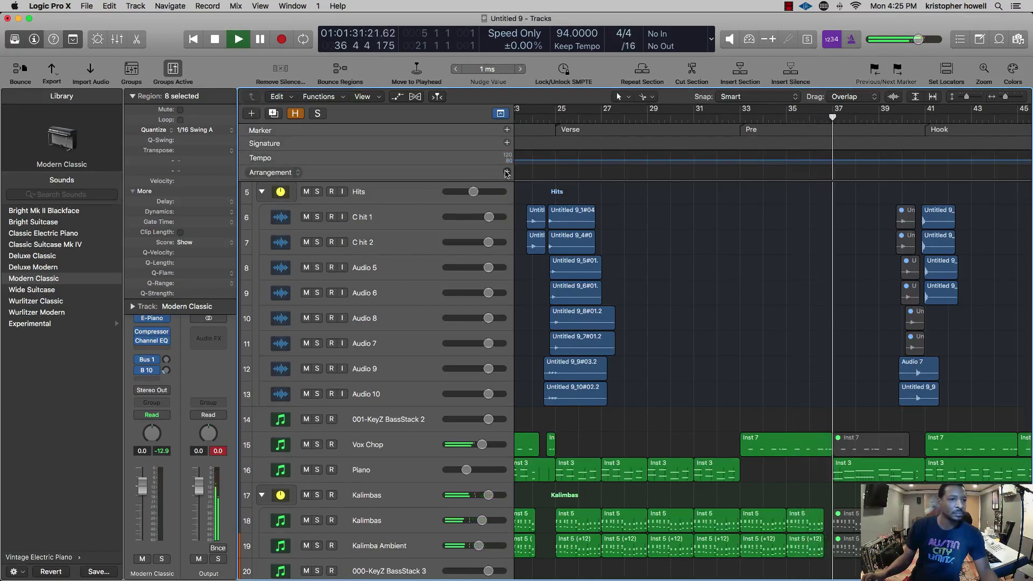
- Add a Channel EQ to the Sum 10 track and cut 205 Hz by 4.5 dB with a Q of 0.20
{"action": "scroll", "coordinate": [376, 484], "scroll_direction": "down", "scroll_amount": 5}
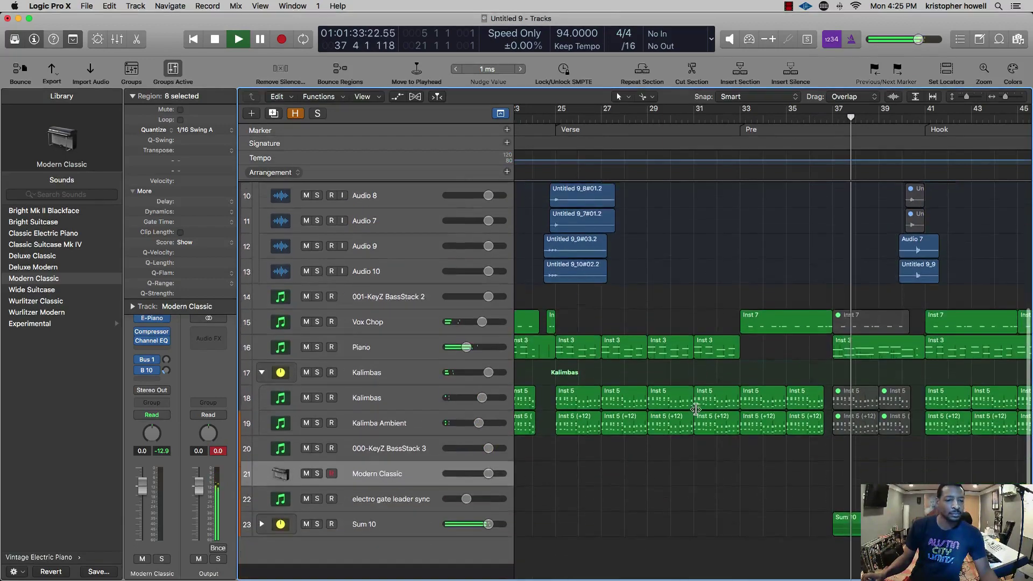
{"action": "left_click", "coordinate": [369, 539]}
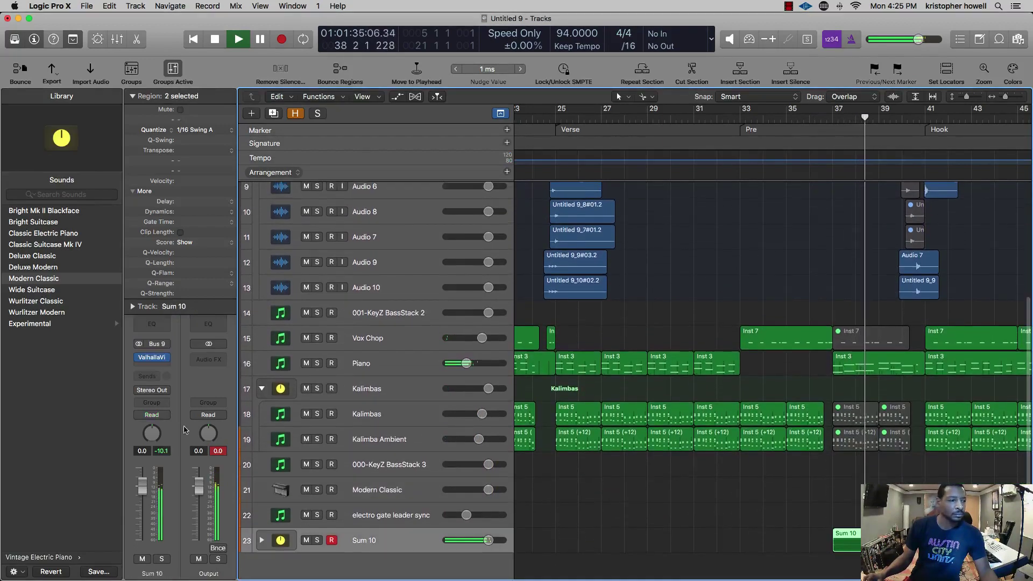
{"action": "left_click", "coordinate": [155, 326]}
{"action": "left_click_drag", "start_coordinate": [350, 186], "coordinate": [168, 187]}
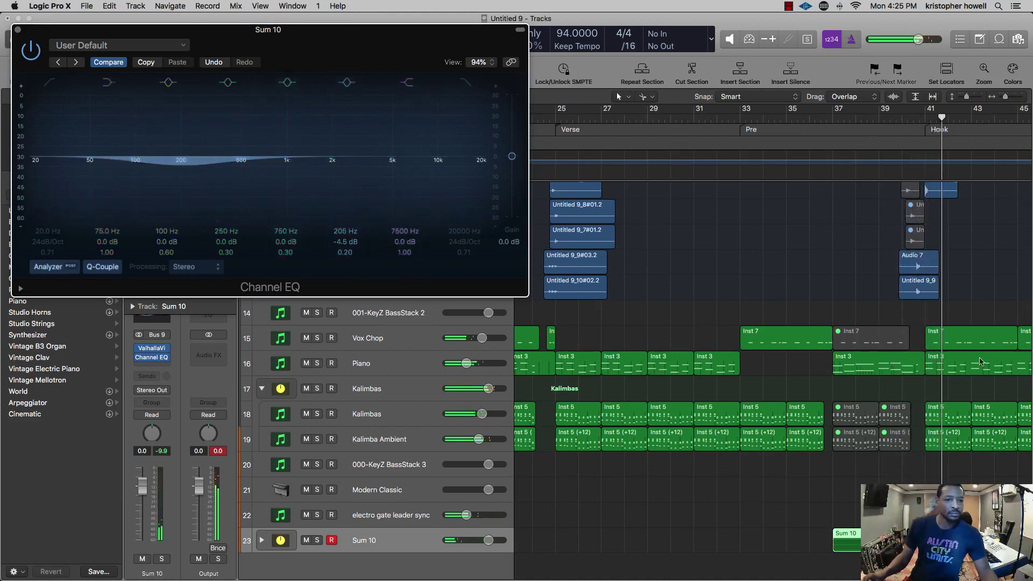
- In the Inst 11 region's piano roll, delete the short note cluster after bar 41 and the stray short note at 40 3
{"action": "scroll", "coordinate": [831, 524], "scroll_direction": "right", "scroll_amount": 5}
{"action": "left_click", "coordinate": [800, 517]}
{"action": "double_click", "coordinate": [800, 517]}
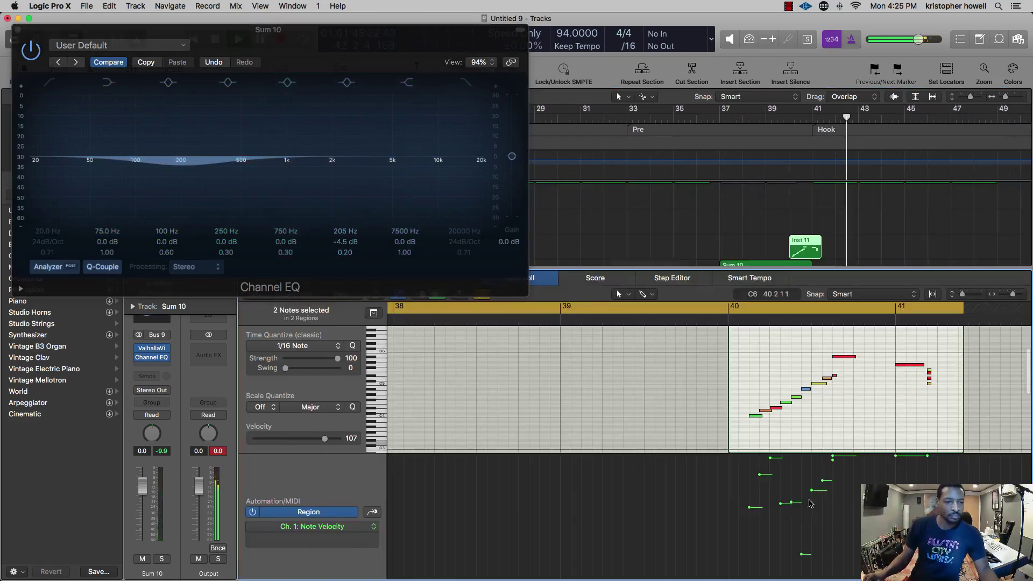
{"action": "key", "text": "super+Right"}
{"action": "key", "text": "super+Right"}
{"action": "key", "text": "super+Right"}
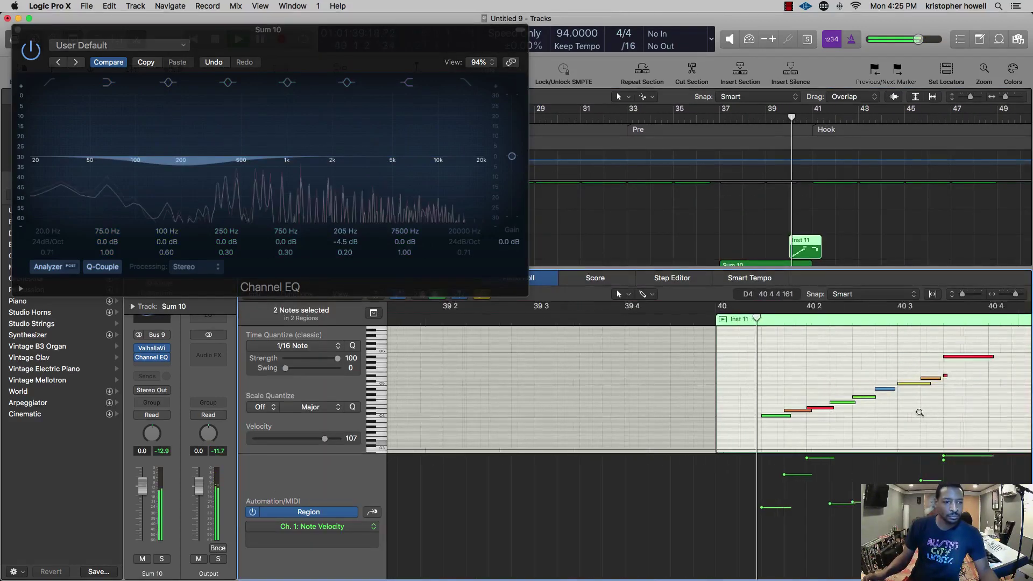
{"action": "scroll", "coordinate": [933, 415], "scroll_direction": "right", "scroll_amount": 8}
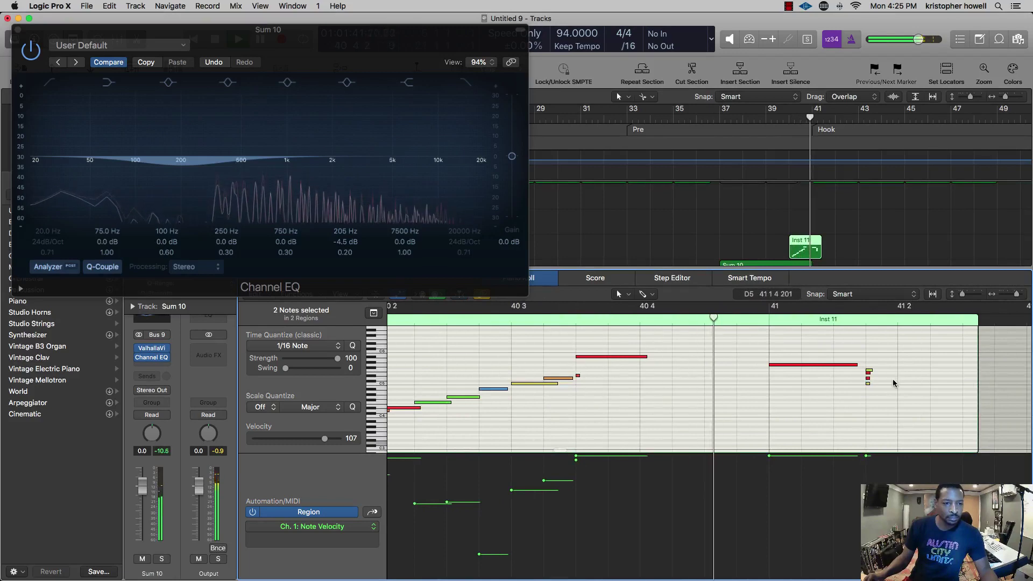
{"action": "key", "text": "Delete"}
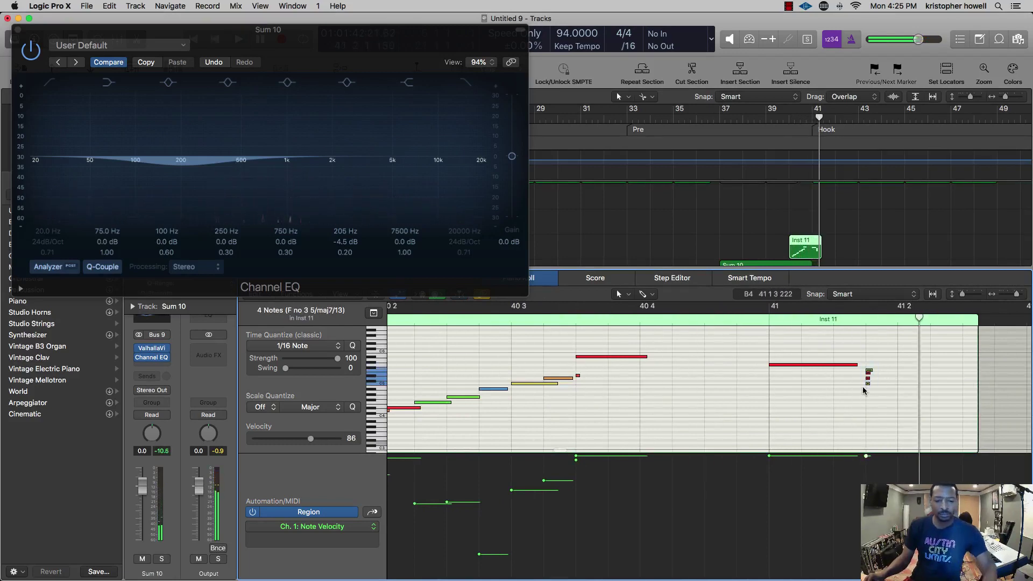
{"action": "left_click", "coordinate": [578, 376]}
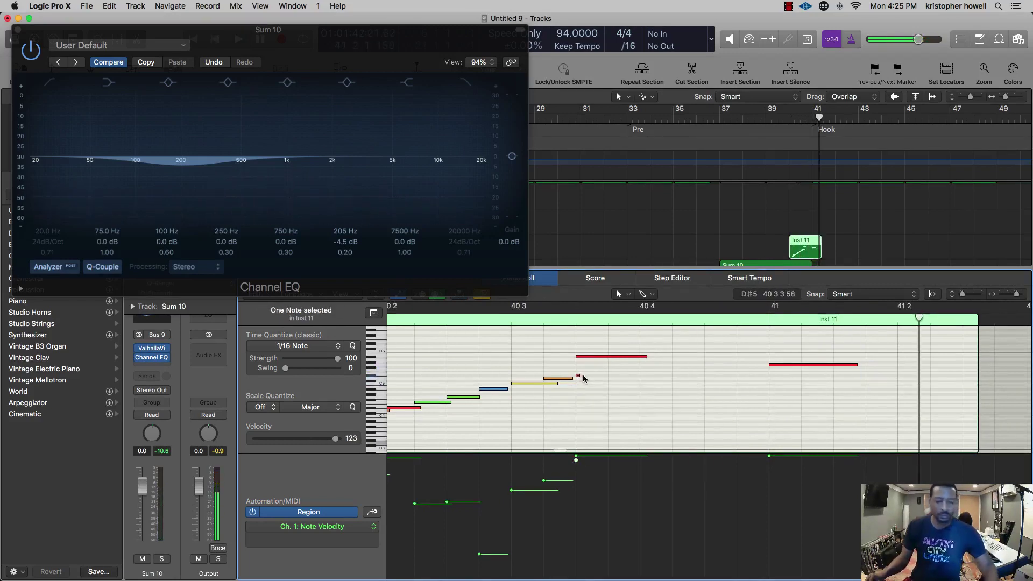
{"action": "scroll", "coordinate": [565, 366], "scroll_direction": "left", "scroll_amount": 5}
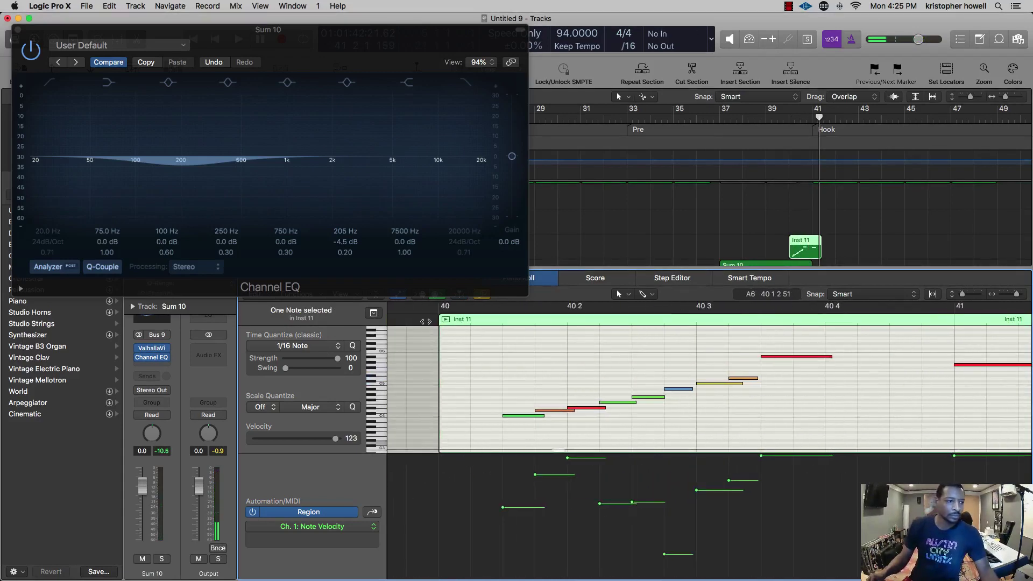
- Extend the Inst 11 run downward by copying its first note to two lower, earlier positions starting at bar 40
{"action": "key", "text": "space"}
{"action": "scroll", "coordinate": [568, 424], "scroll_direction": "down", "scroll_amount": 4}
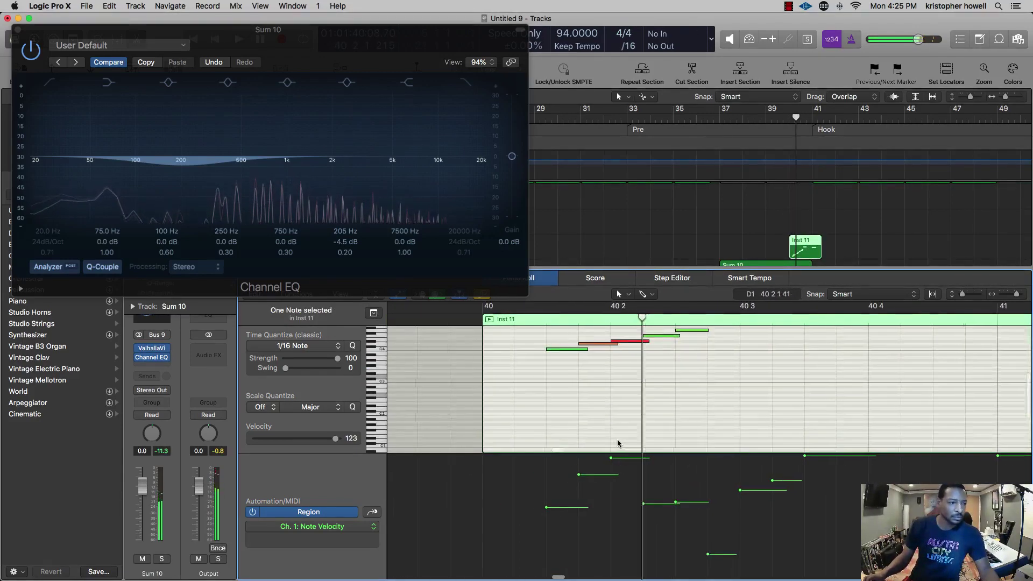
{"action": "scroll", "coordinate": [630, 433], "scroll_direction": "left", "scroll_amount": 8}
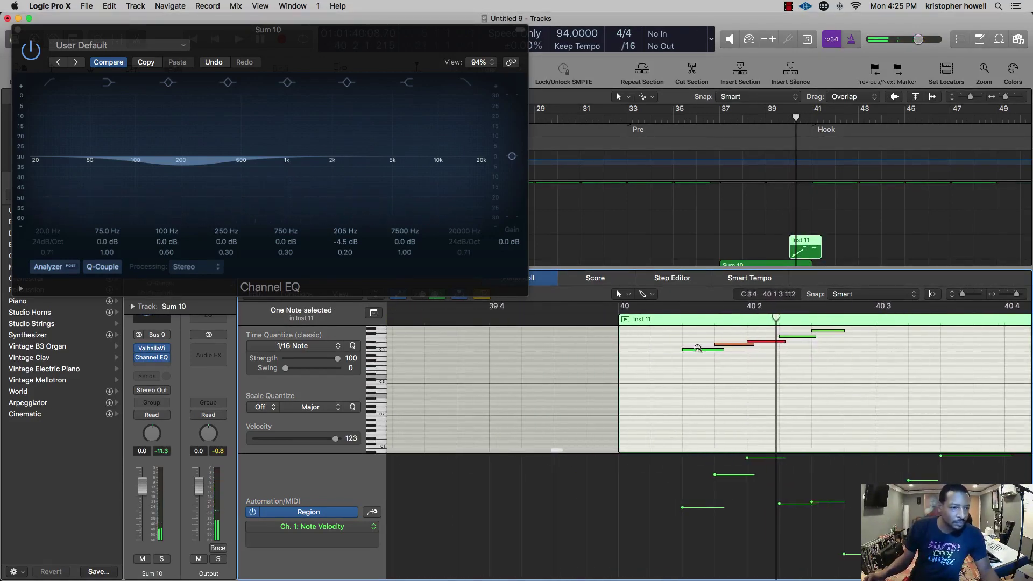
{"action": "left_click_drag", "start_coordinate": [697, 349], "coordinate": [634, 364]}
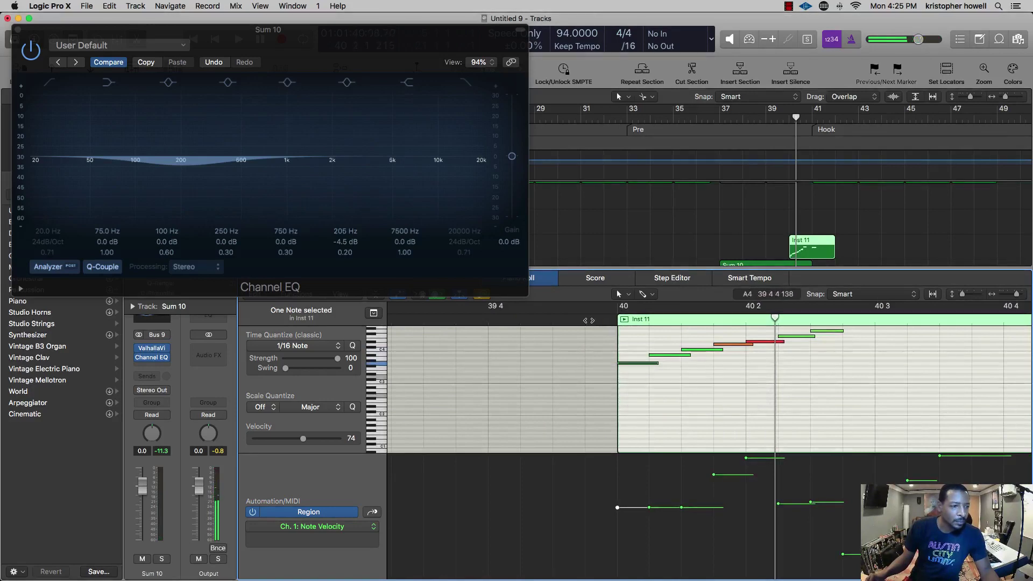
{"action": "key", "text": "space"}
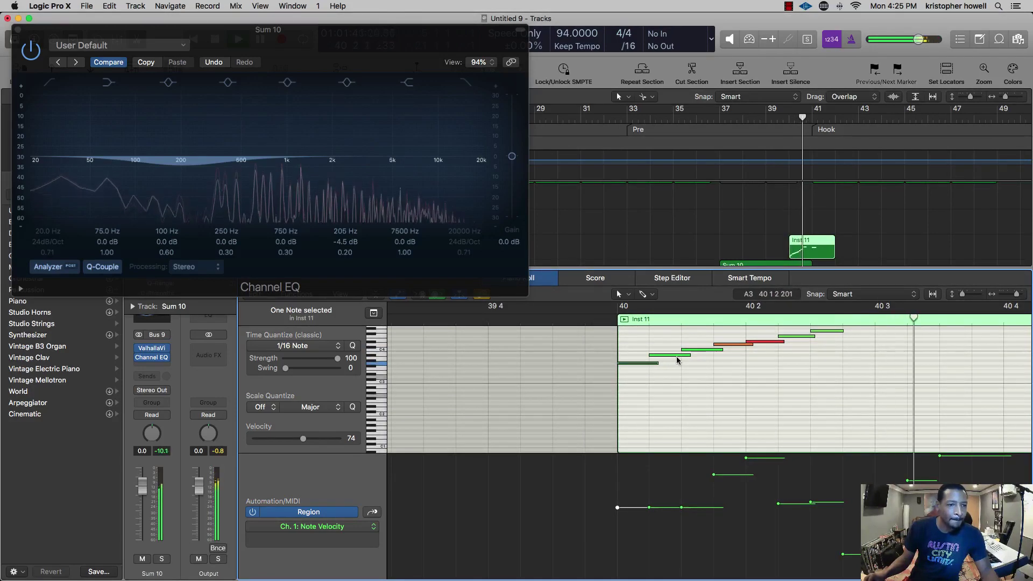
{"action": "scroll", "coordinate": [678, 381], "scroll_direction": "left", "scroll_amount": 5}
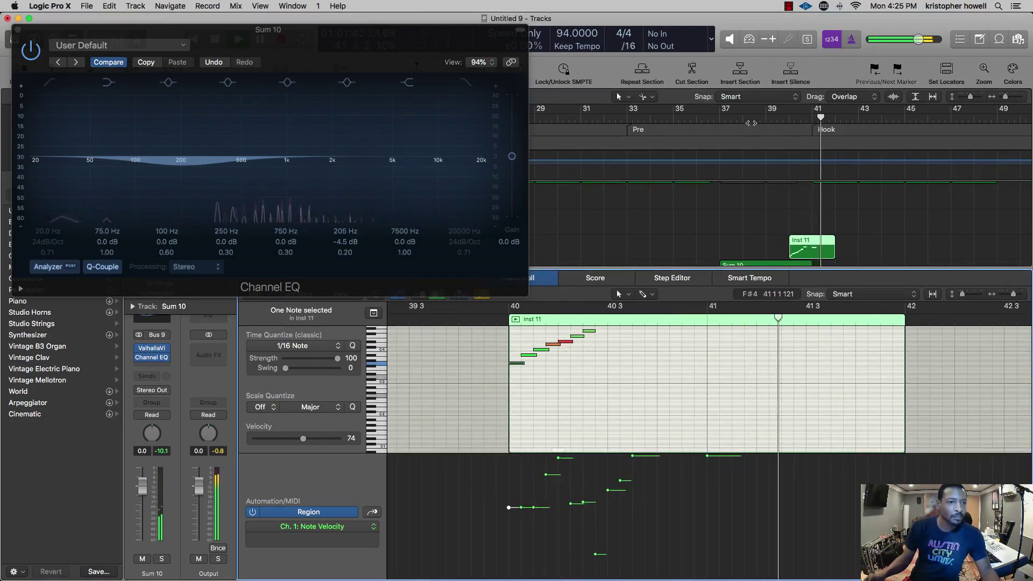
- Audition the Inst 11 run from before bar 40 and mute the two added low notes at its start
{"action": "left_click", "coordinate": [751, 116]}
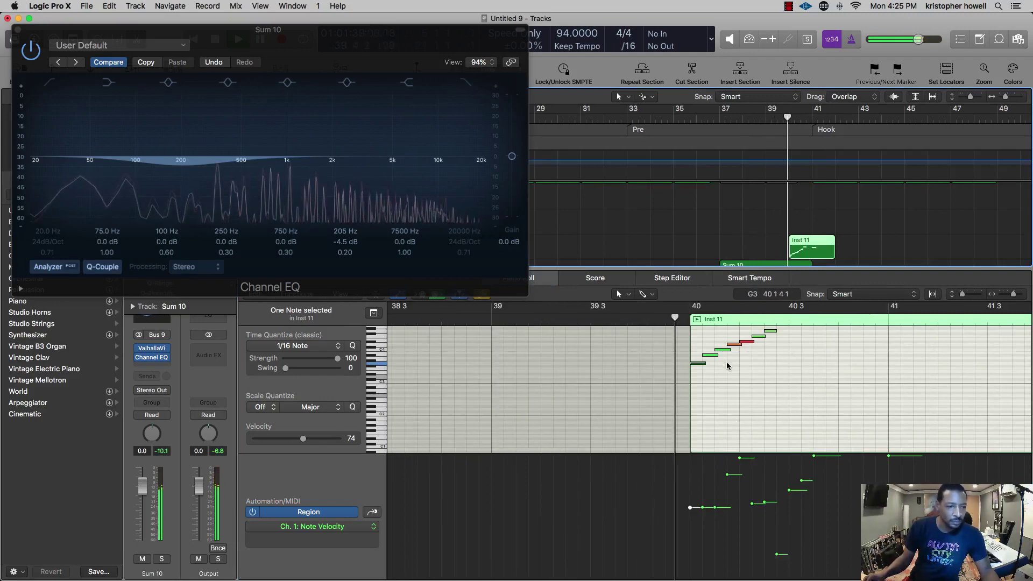
{"action": "left_click", "coordinate": [696, 376]}
{"action": "left_click_drag", "start_coordinate": [696, 372], "coordinate": [695, 371]}
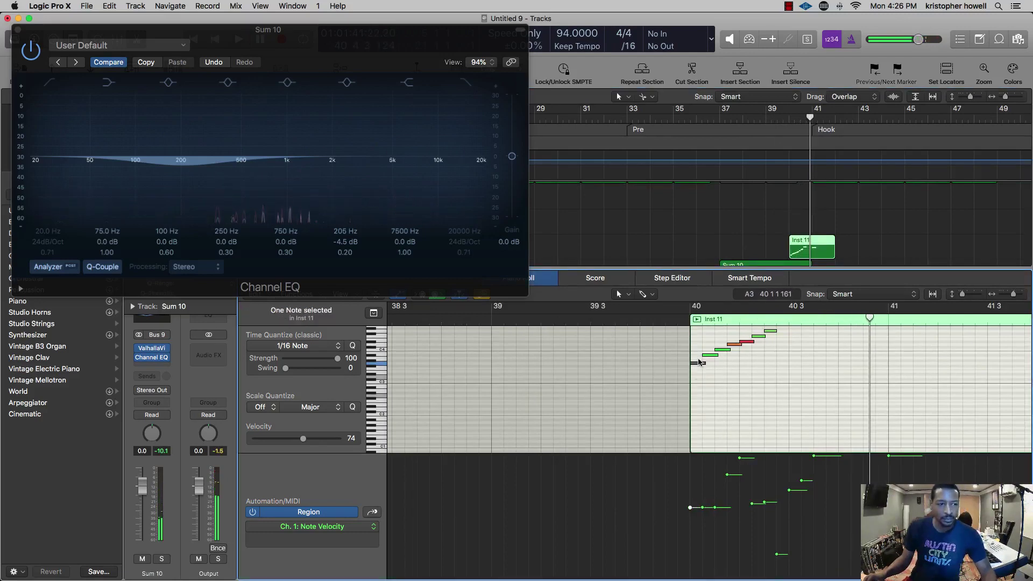
{"action": "key", "text": "space"}
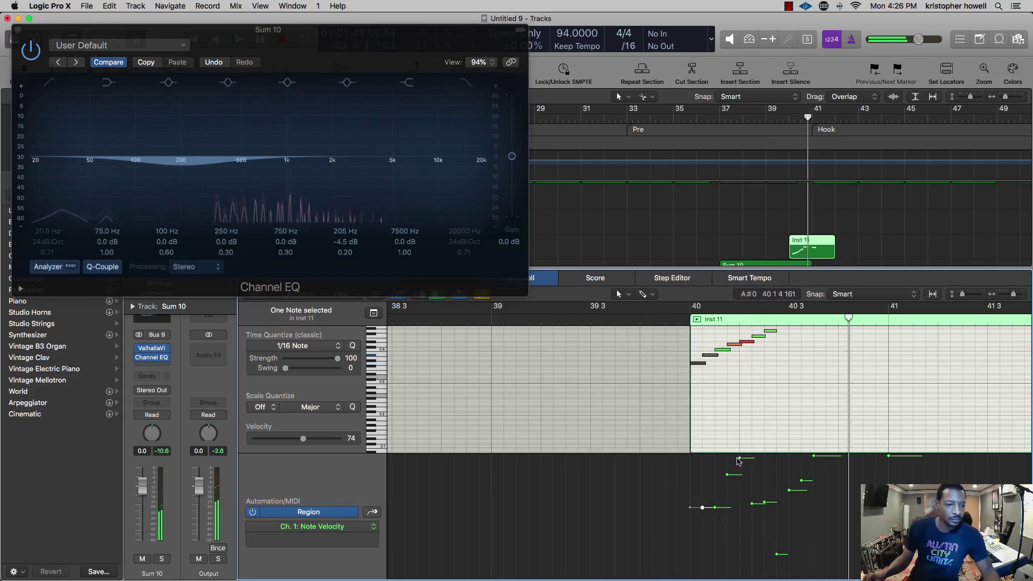
- Lower the velocity of the loud fifth note in the Inst 11 run and play a cycle over bars 37 to 44
{"action": "left_click_drag", "start_coordinate": [737, 459], "coordinate": [739, 479]}
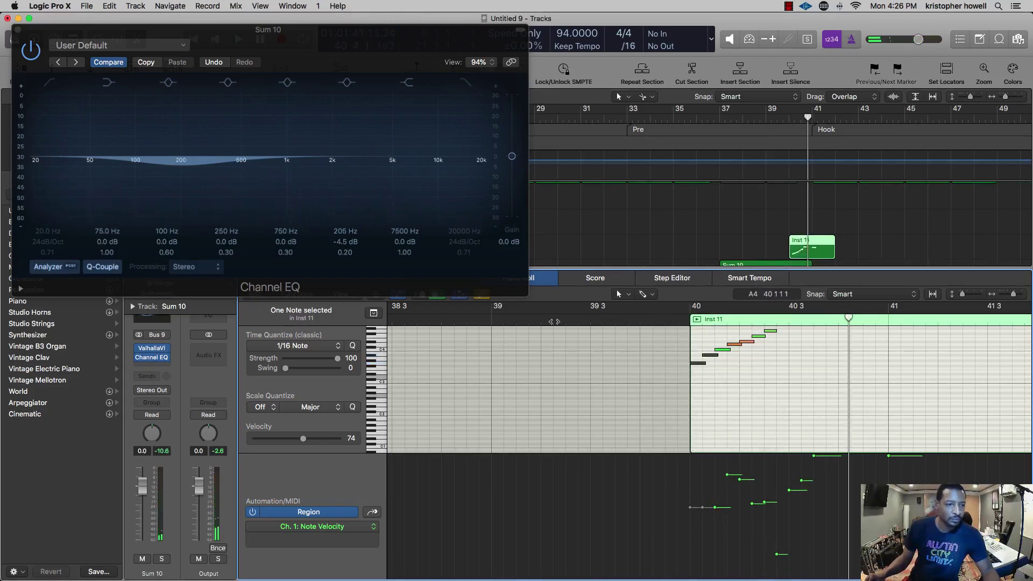
{"action": "left_click_drag", "start_coordinate": [719, 112], "coordinate": [881, 112]}
{"action": "key", "text": "space"}
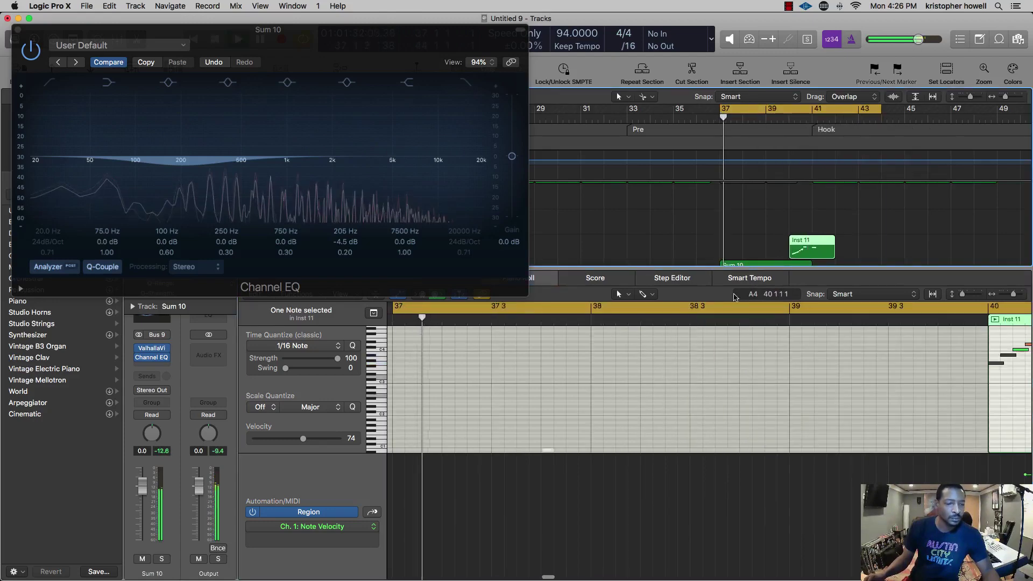
- On the Sum 10 Channel EQ, cut 3500 Hz by 1.5 dB and boost the 7600 Hz high shelf by 6 dB, closing the plug-in
{"action": "left_click_drag", "start_coordinate": [290, 157], "coordinate": [439, 145]}
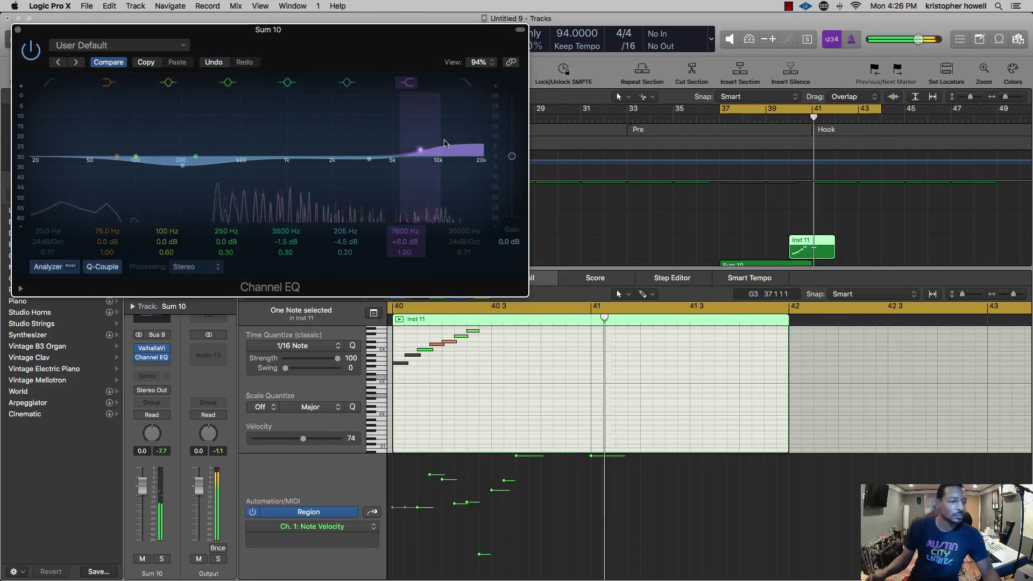
{"action": "left_click", "coordinate": [18, 30]}
{"action": "key", "text": "space"}
- Fit the whole arrangement in view and set the cycle range to bars 33 to 46
{"action": "key", "text": "x"}
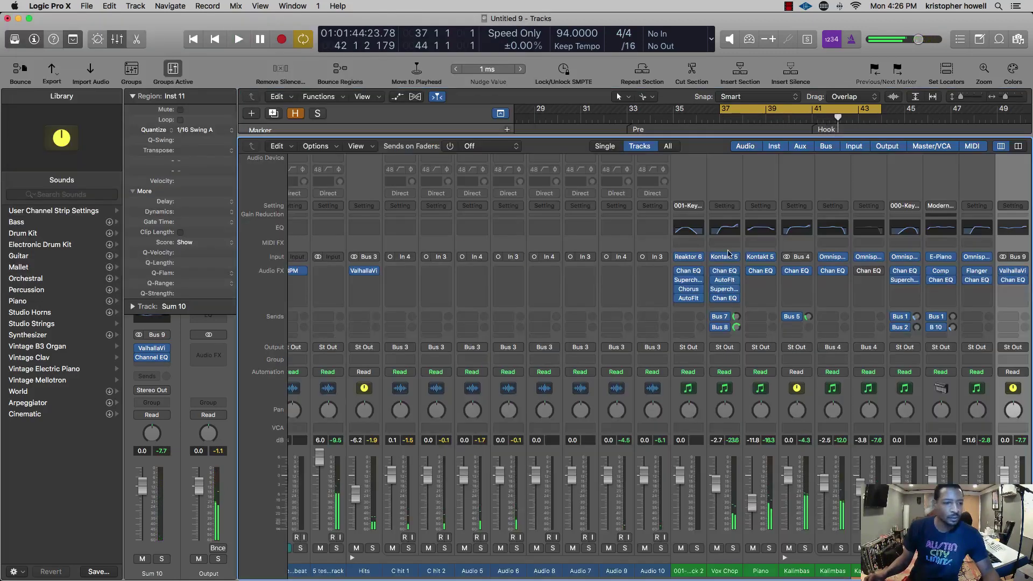
{"action": "key", "text": "x"}
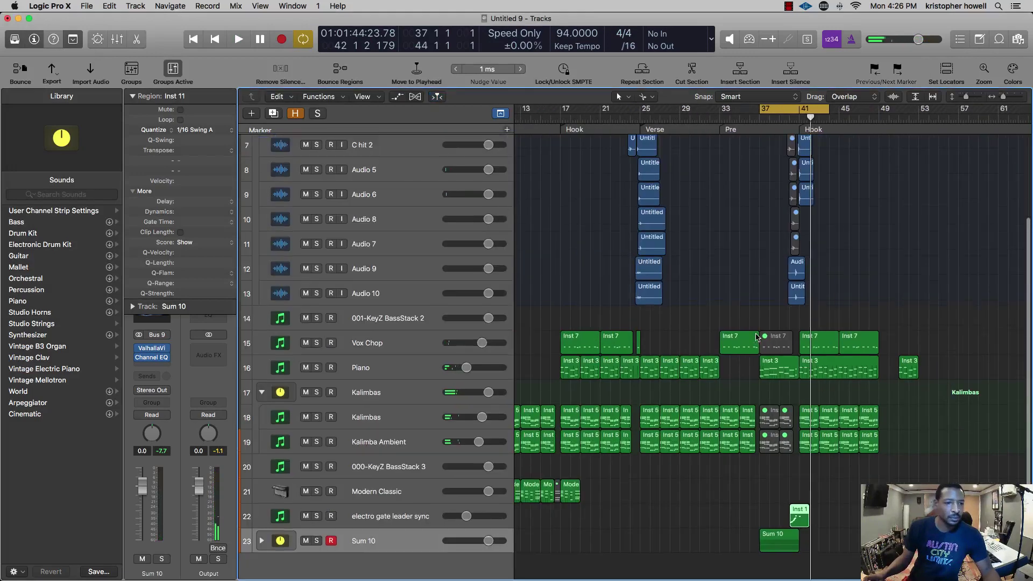
{"action": "key", "text": "z"}
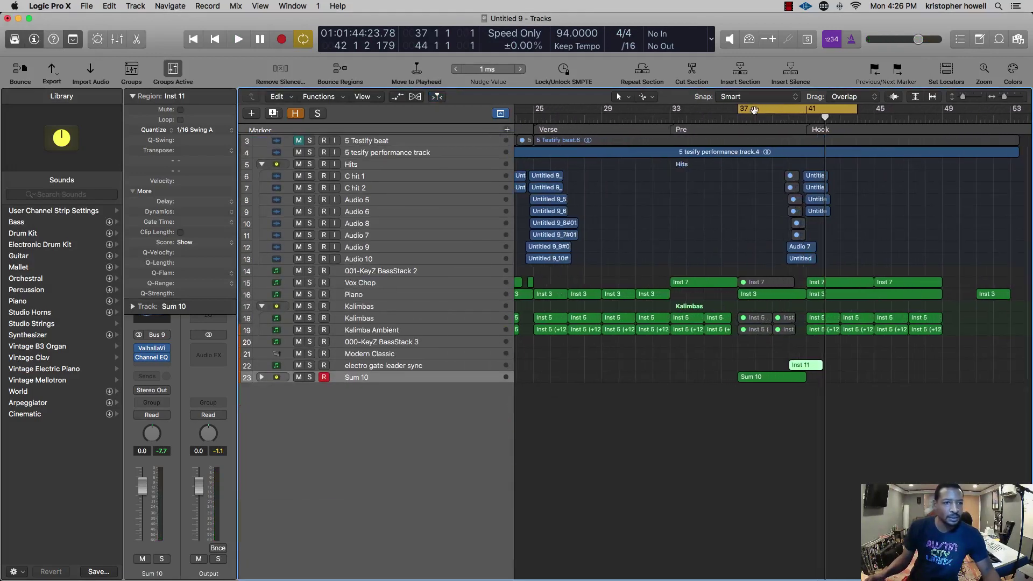
{"action": "left_click", "coordinate": [754, 110]}
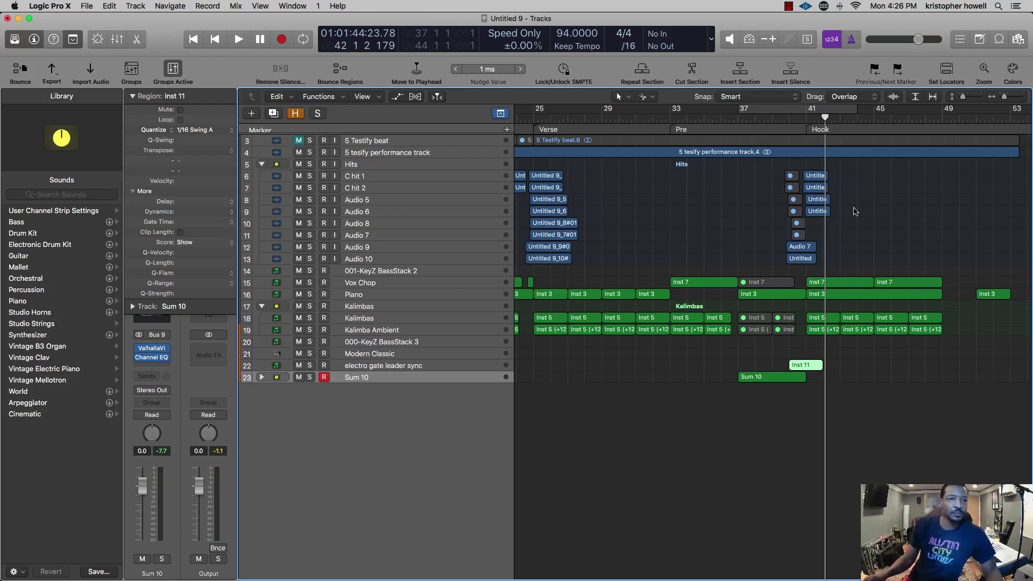
{"action": "left_click_drag", "start_coordinate": [672, 111], "coordinate": [874, 113]}
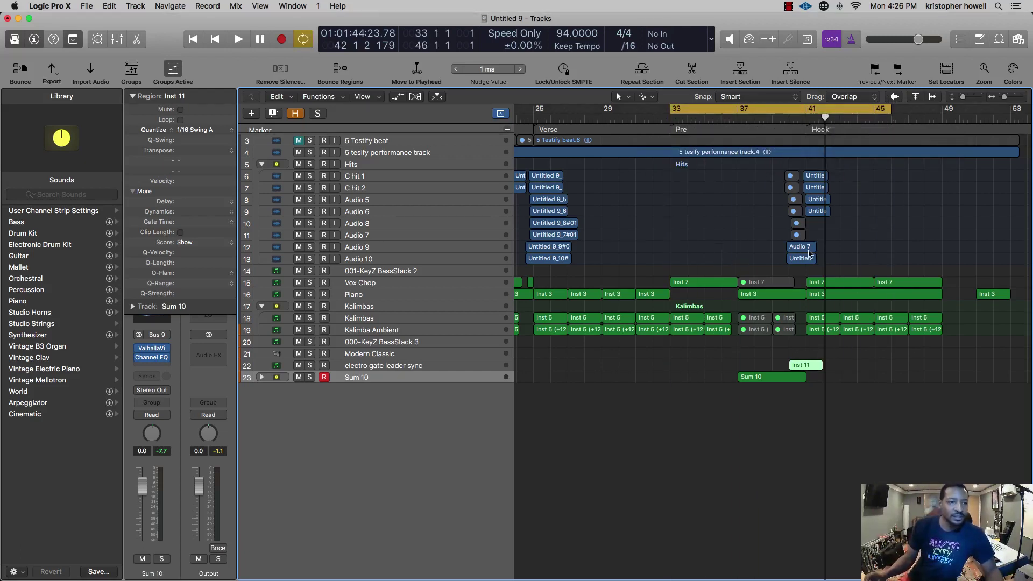
- Solo the 5 Testify beat track and play it from about bar 23
{"action": "scroll", "coordinate": [786, 264], "scroll_direction": "left", "scroll_amount": 3}
{"action": "scroll", "coordinate": [785, 261], "scroll_direction": "right", "scroll_amount": 5}
{"action": "scroll", "coordinate": [783, 258], "scroll_direction": "up", "scroll_amount": 5}
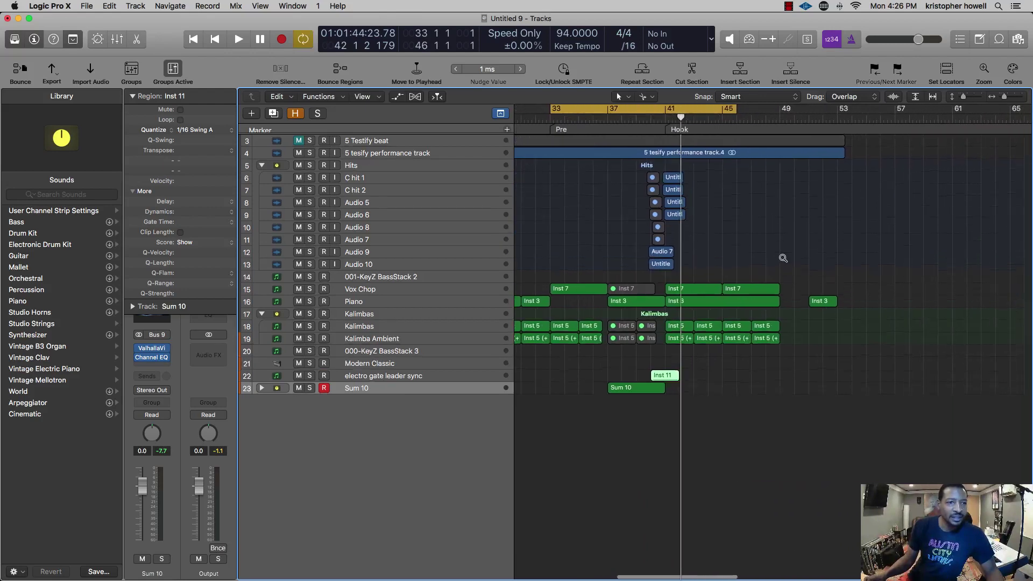
{"action": "scroll", "coordinate": [783, 258], "scroll_direction": "up", "scroll_amount": 4}
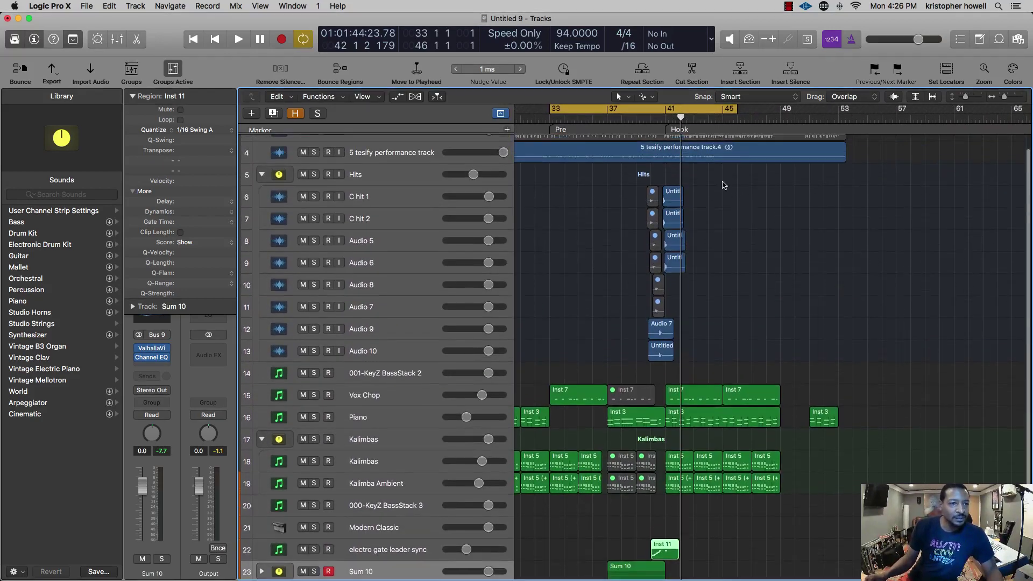
{"action": "scroll", "coordinate": [695, 166], "scroll_direction": "left", "scroll_amount": 5}
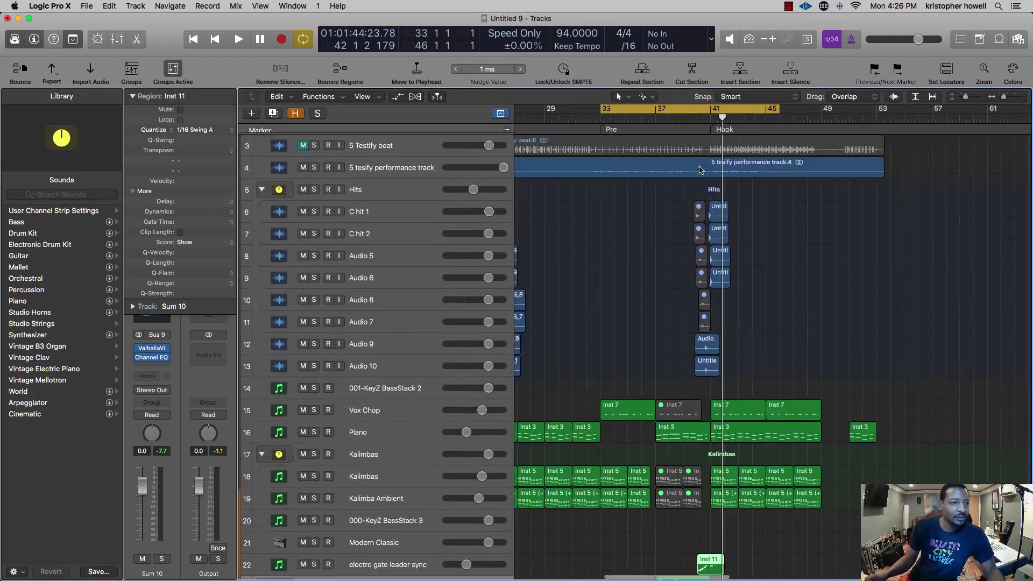
{"action": "left_click", "coordinate": [314, 146]}
{"action": "left_click", "coordinate": [601, 119]}
{"action": "key", "text": "space"}
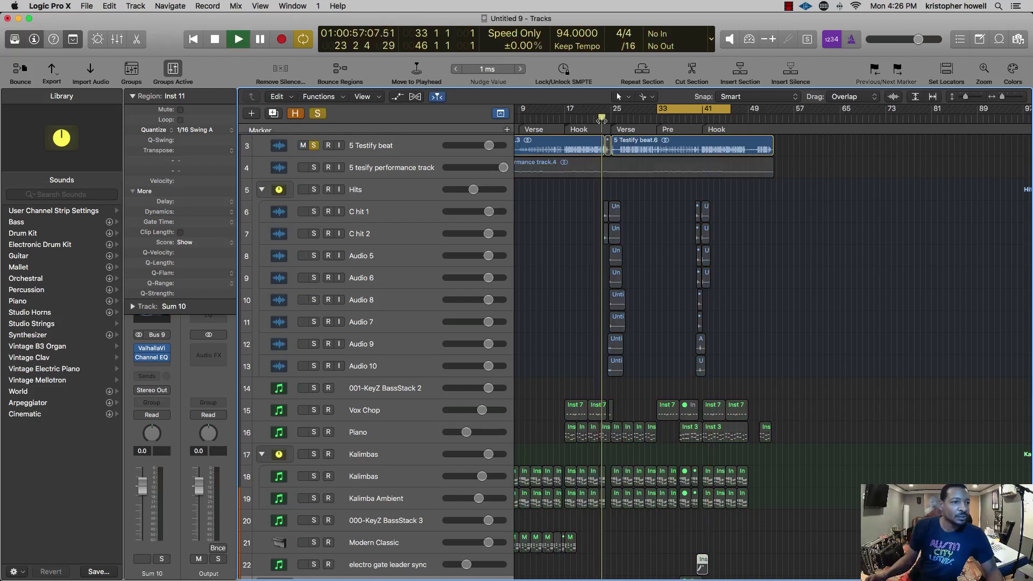
- Clear the solo on 5 Testify beat and compare the arrangement with the beat muted and unmuted, leaving it unmuted
{"action": "left_click", "coordinate": [314, 146]}
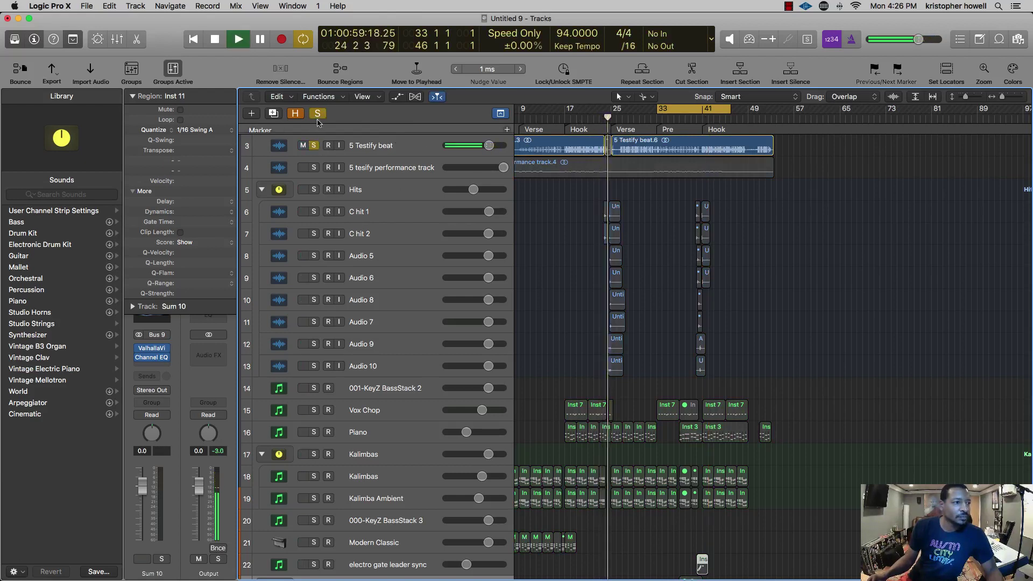
{"action": "left_click", "coordinate": [304, 146]}
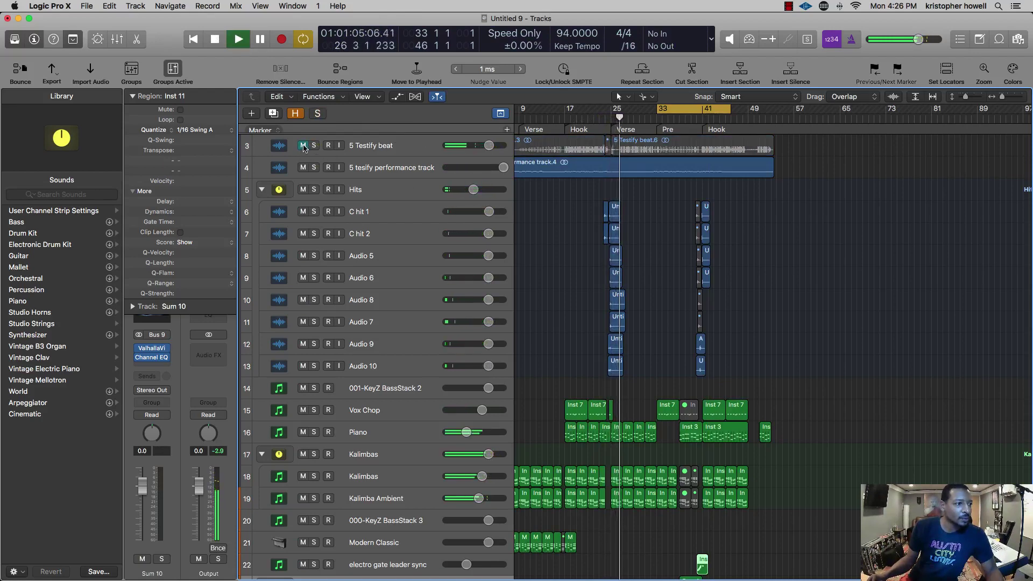
{"action": "left_click", "coordinate": [303, 145]}
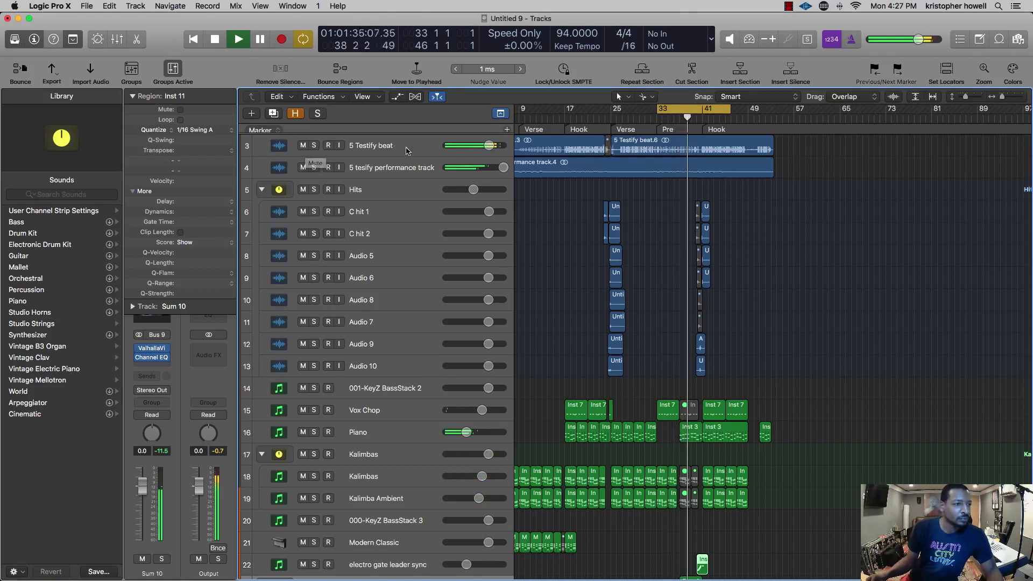
{"action": "left_click", "coordinate": [470, 149]}
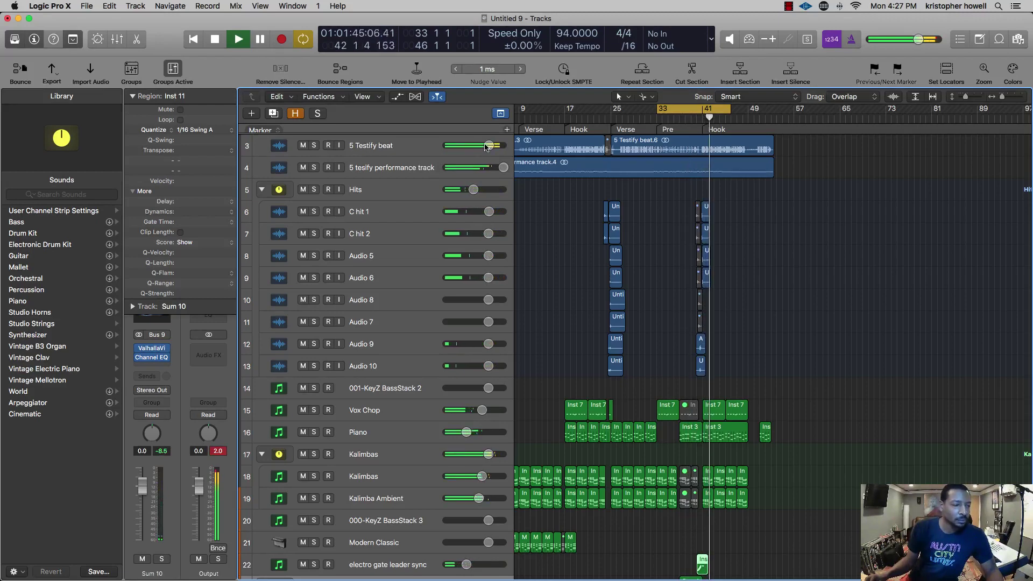
{"action": "left_click", "coordinate": [431, 149]}
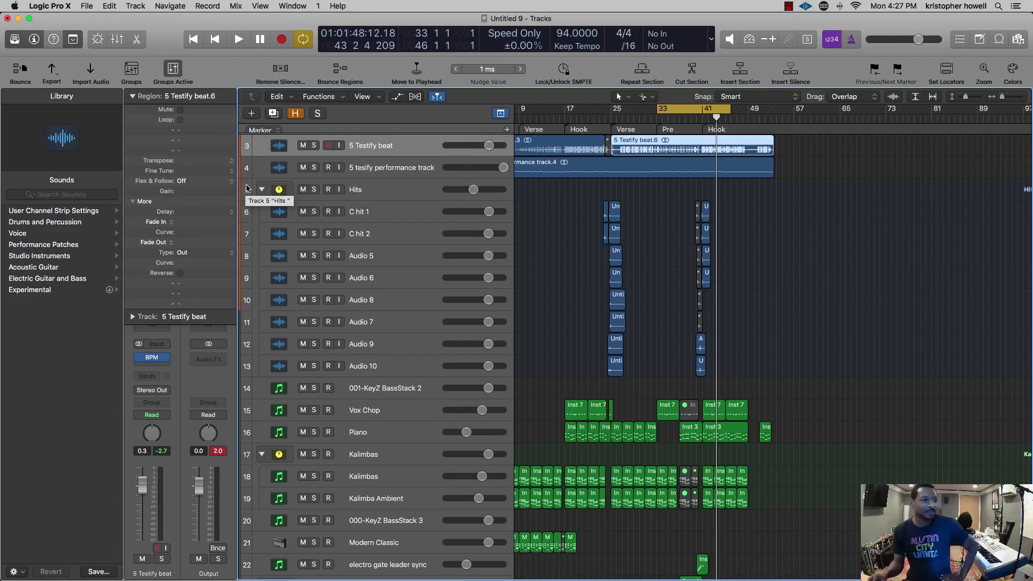
- Collapse the Hits and Kalimbas track stacks and the region inspector
{"action": "left_click", "coordinate": [262, 190]}
{"action": "left_click", "coordinate": [388, 194]}
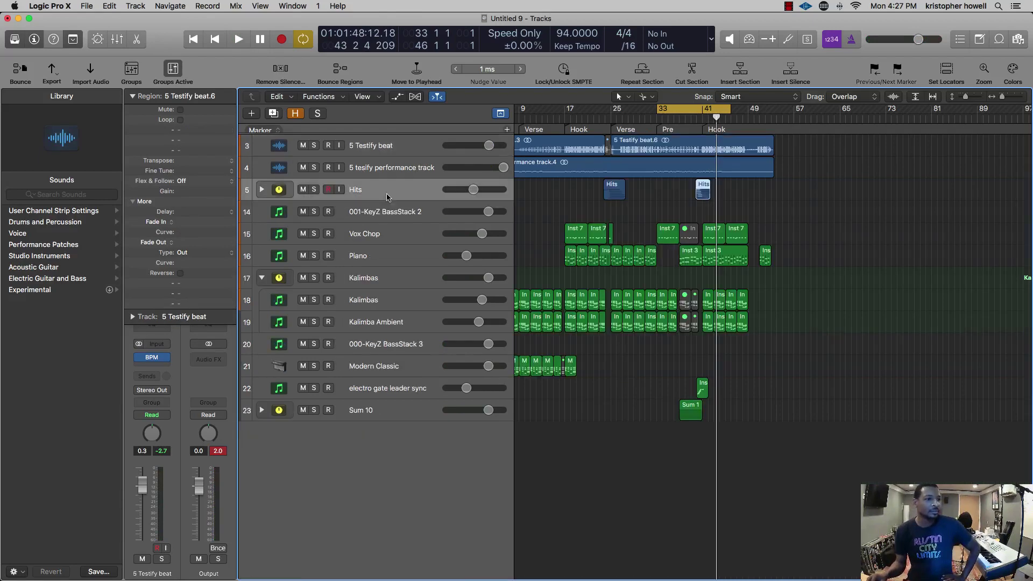
{"action": "left_click", "coordinate": [384, 212]}
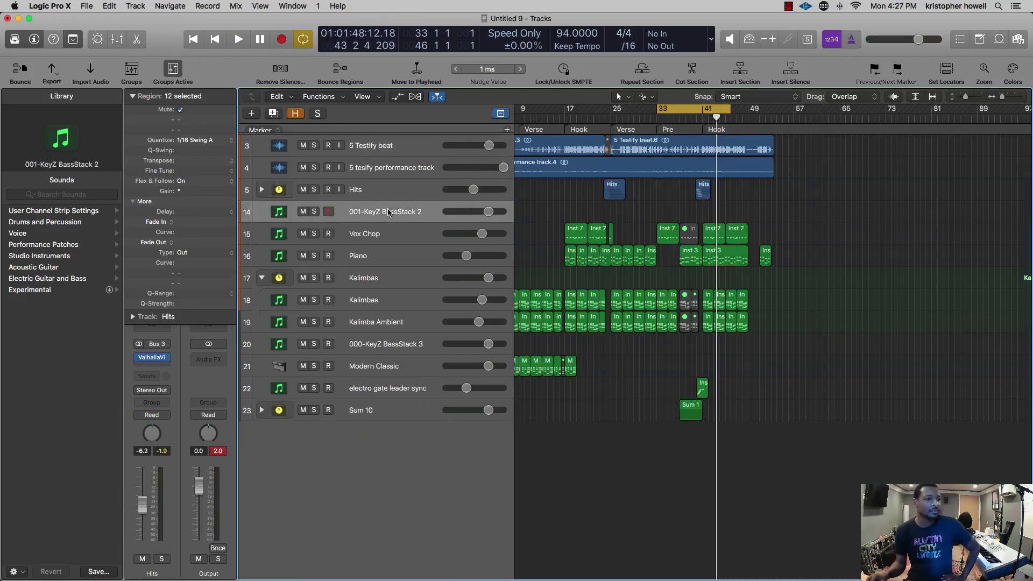
{"action": "left_click", "coordinate": [133, 96]}
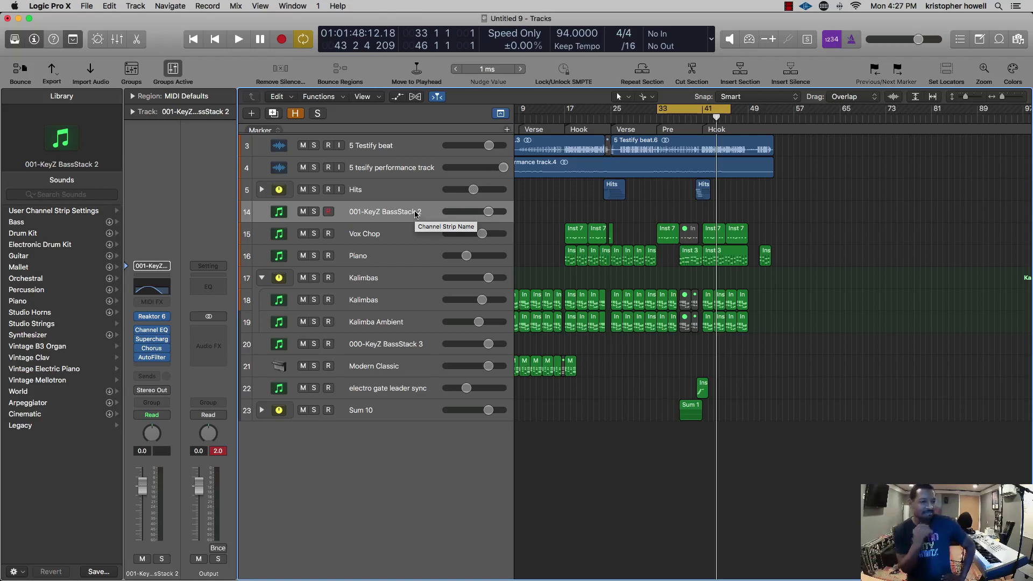
{"action": "scroll", "coordinate": [391, 231], "scroll_direction": "left", "scroll_amount": 5}
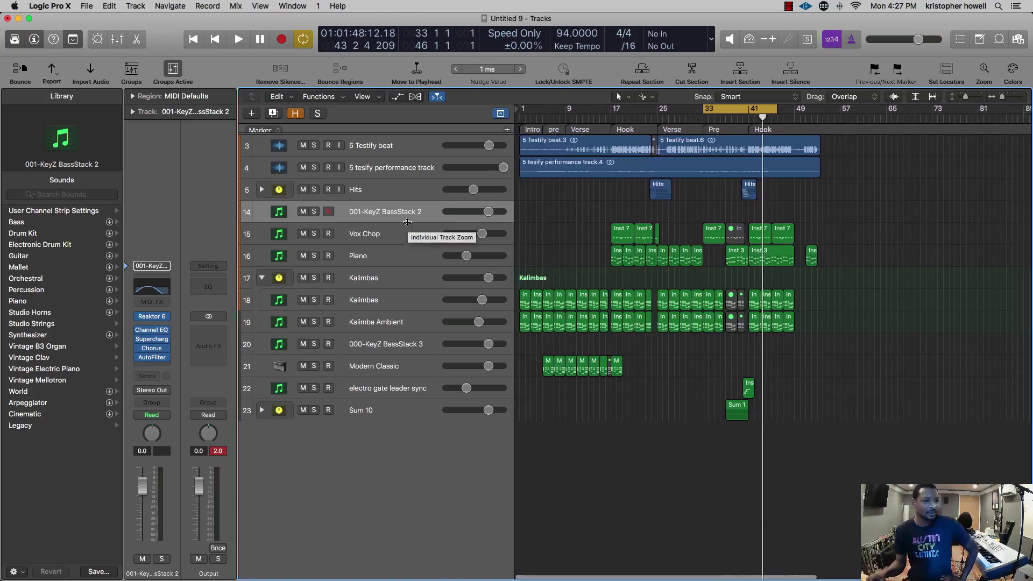
{"action": "left_click", "coordinate": [262, 278]}
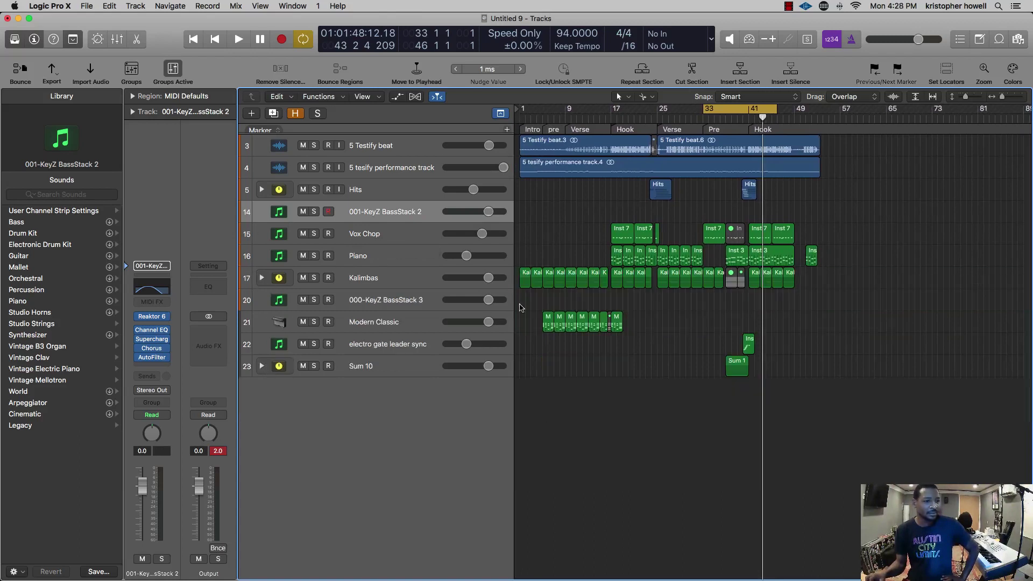
- Create one empty software instrument track below 000-KeyZ BassStack 3, with output 1 + 2
{"action": "left_click", "coordinate": [398, 304]}
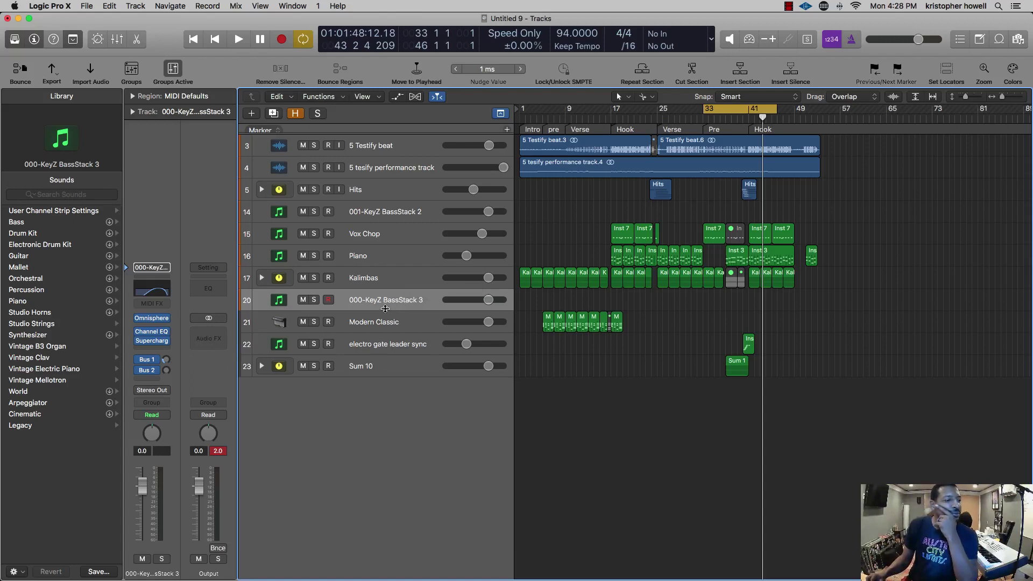
{"action": "left_click", "coordinate": [393, 284]}
{"action": "left_click", "coordinate": [390, 299]}
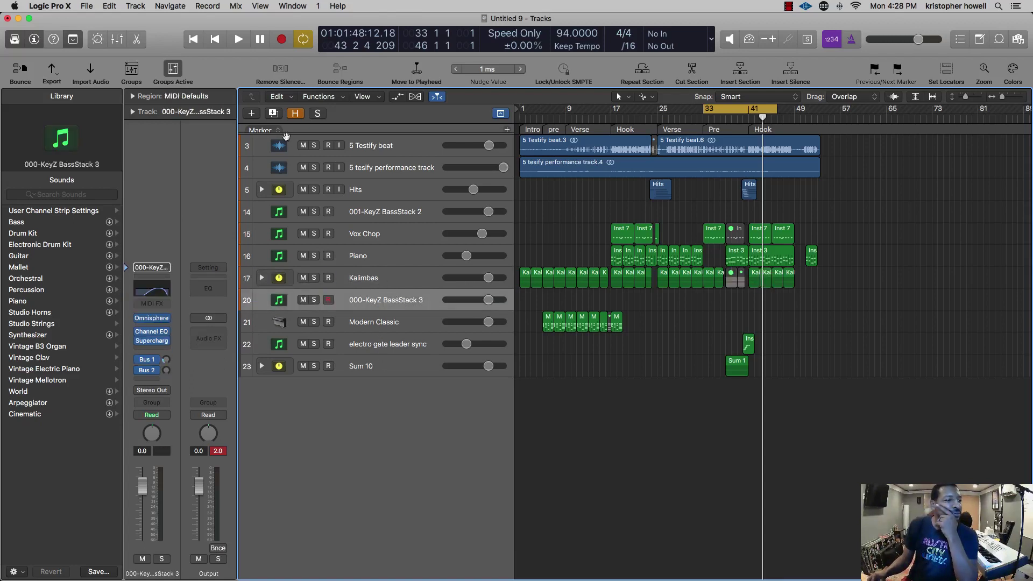
{"action": "left_click", "coordinate": [252, 113]}
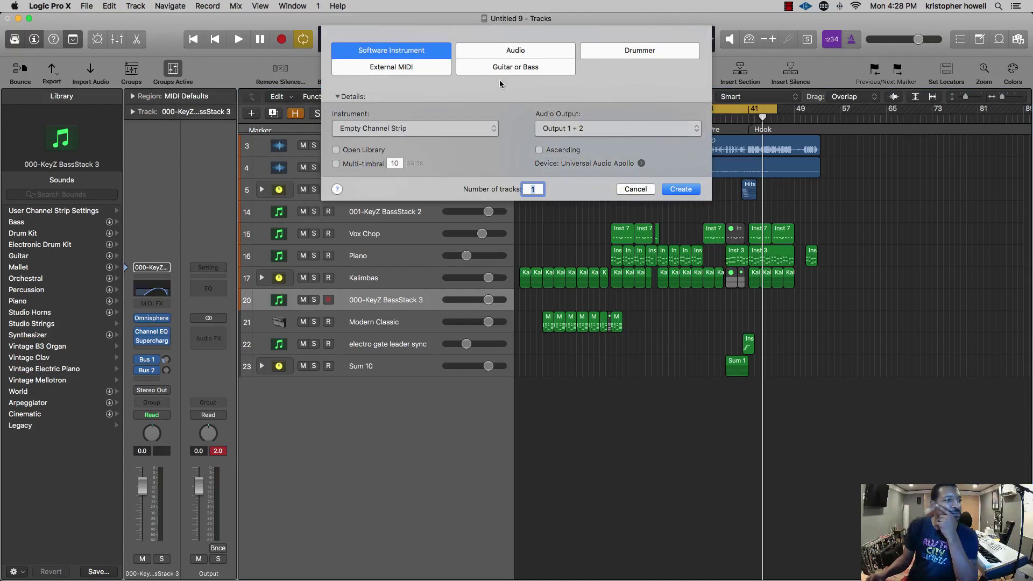
{"action": "left_click", "coordinate": [680, 189]}
- Play the first hook from about bar 18, briefly check the Vox Chop track in solo, and mute the 5 Testify beat track
{"action": "left_click", "coordinate": [396, 300]}
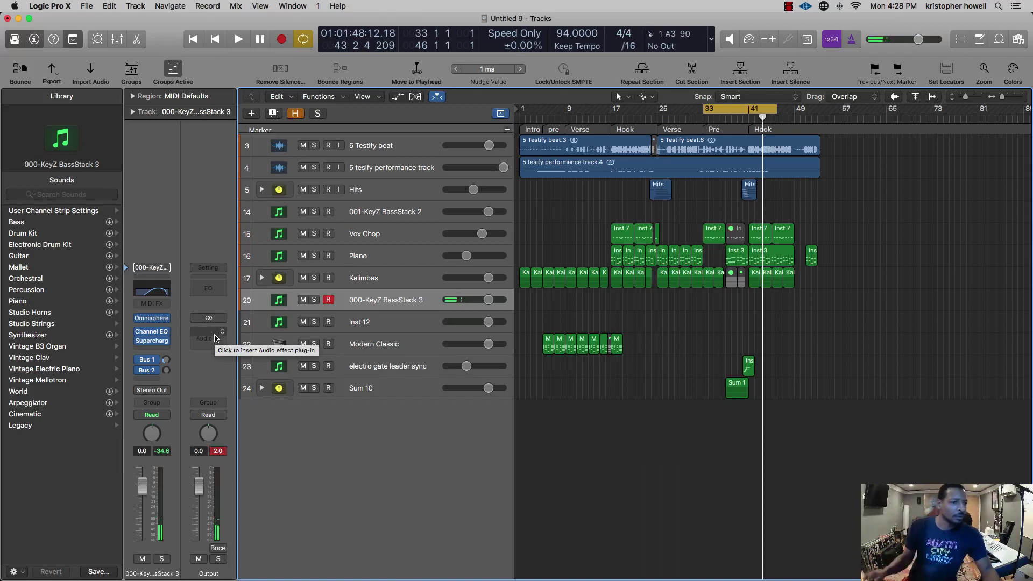
{"action": "left_click", "coordinate": [366, 240]}
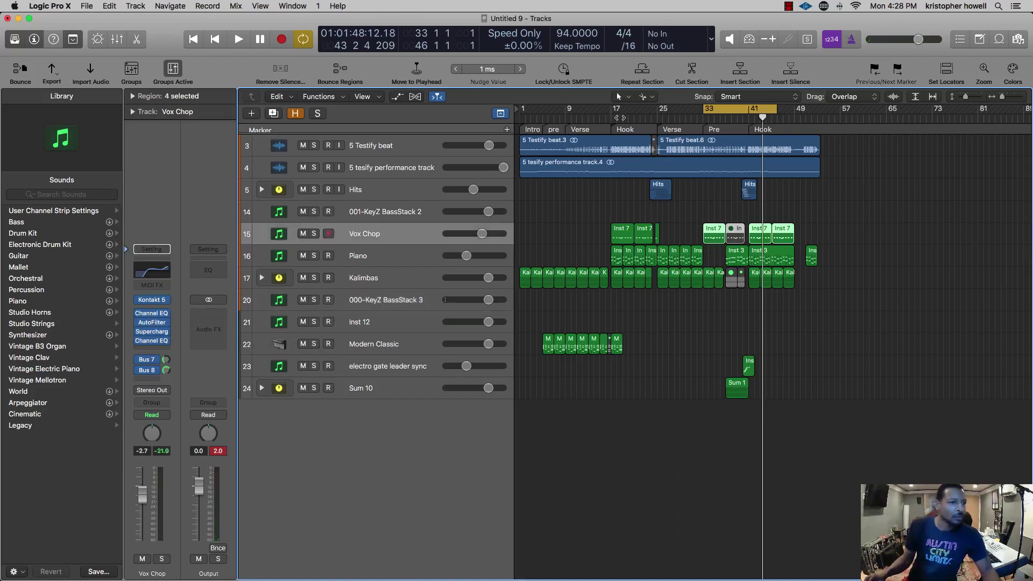
{"action": "double_click", "coordinate": [621, 117]}
{"action": "left_click", "coordinate": [314, 235]}
{"action": "left_click", "coordinate": [314, 234]}
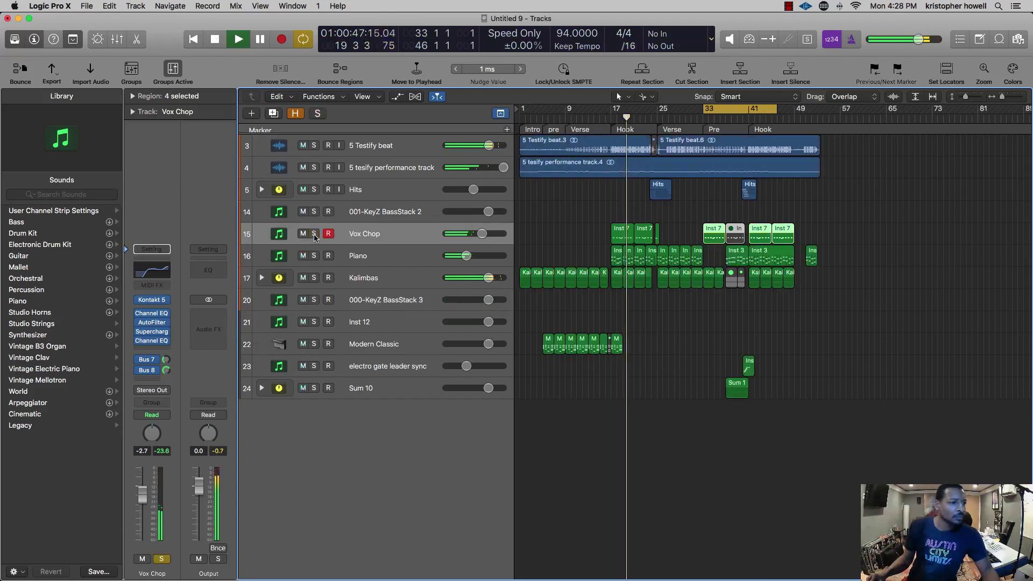
{"action": "left_click", "coordinate": [304, 146]}
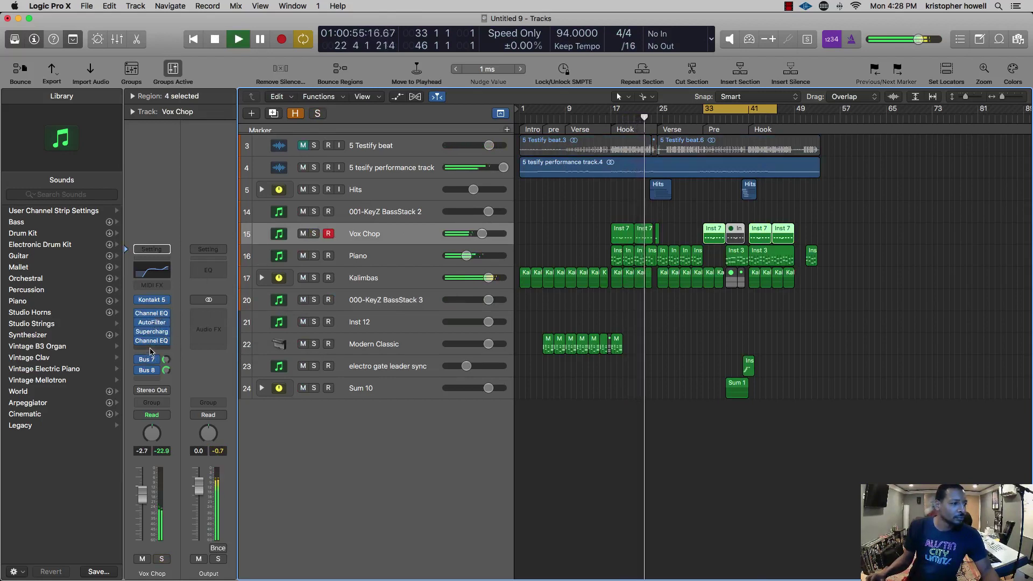
- Pan the Vox Chop track to +7 while the song plays
{"action": "left_click_drag", "start_coordinate": [150, 434], "coordinate": [149, 433]}
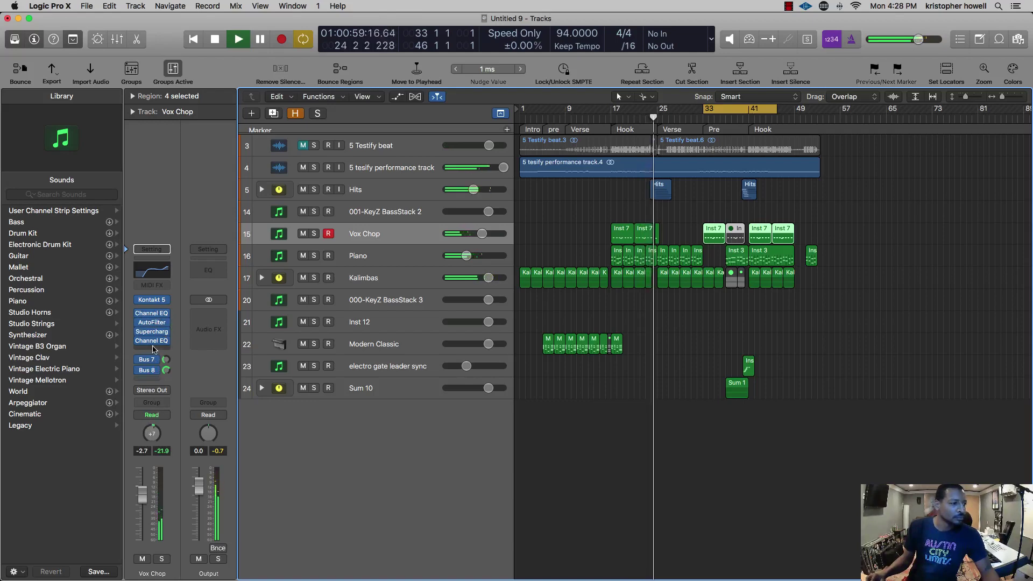
{"action": "key", "text": "super+Right"}
{"action": "key", "text": "super+Right"}
{"action": "key", "text": "super+Right"}
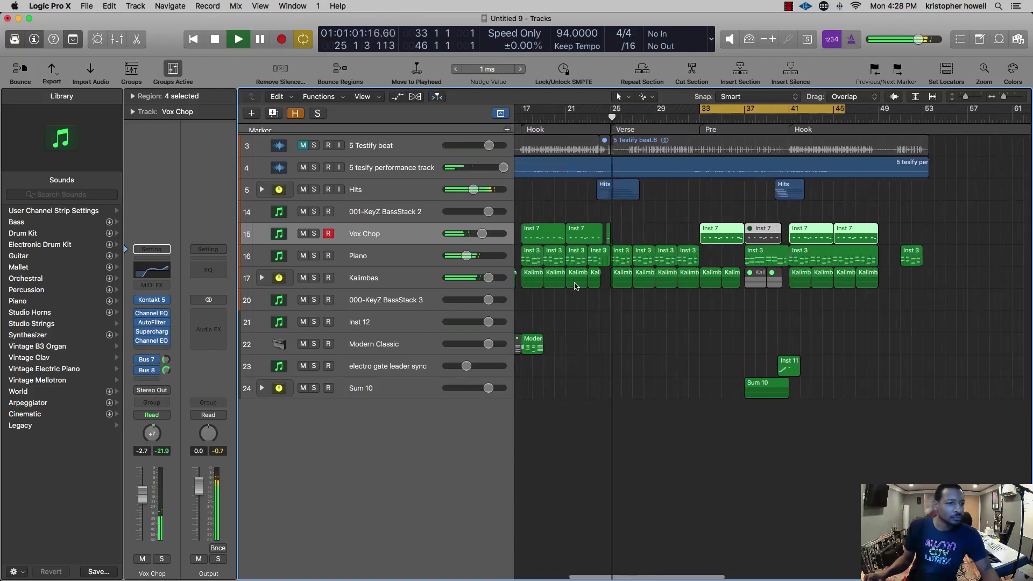
{"action": "scroll", "coordinate": [576, 287], "scroll_direction": "left", "scroll_amount": 6}
{"action": "left_click", "coordinate": [710, 234]}
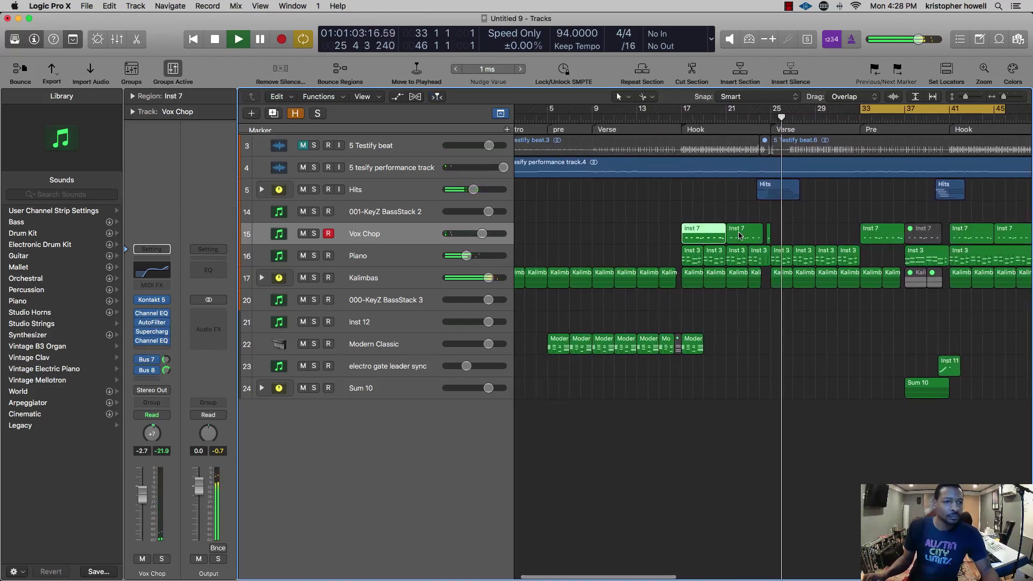
- Load the ES2 (Synthesizer 2) instrument in stereo on the empty Inst 12 track
{"action": "left_click", "coordinate": [412, 301]}
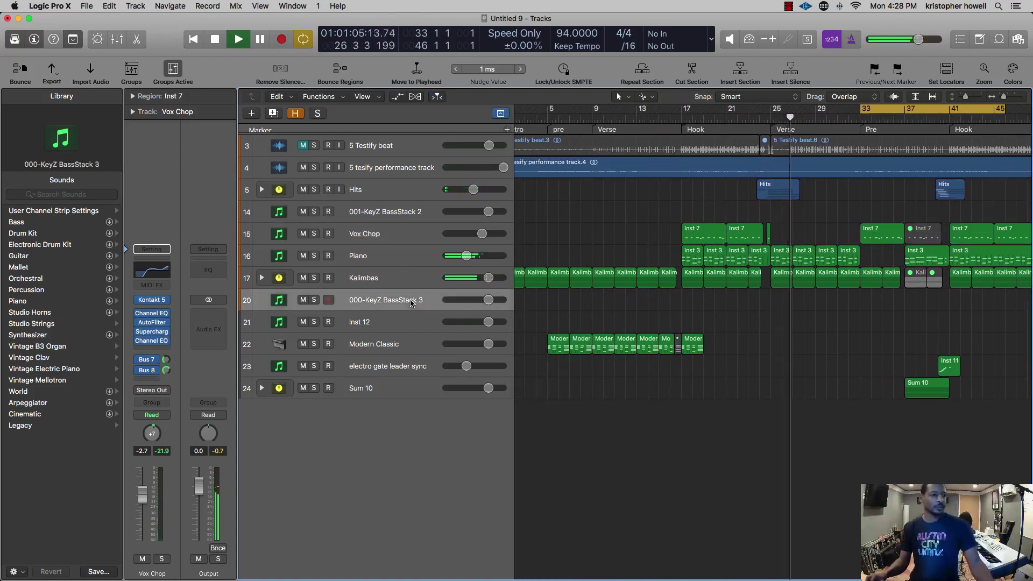
{"action": "left_click", "coordinate": [401, 322]}
{"action": "left_click", "coordinate": [152, 347]}
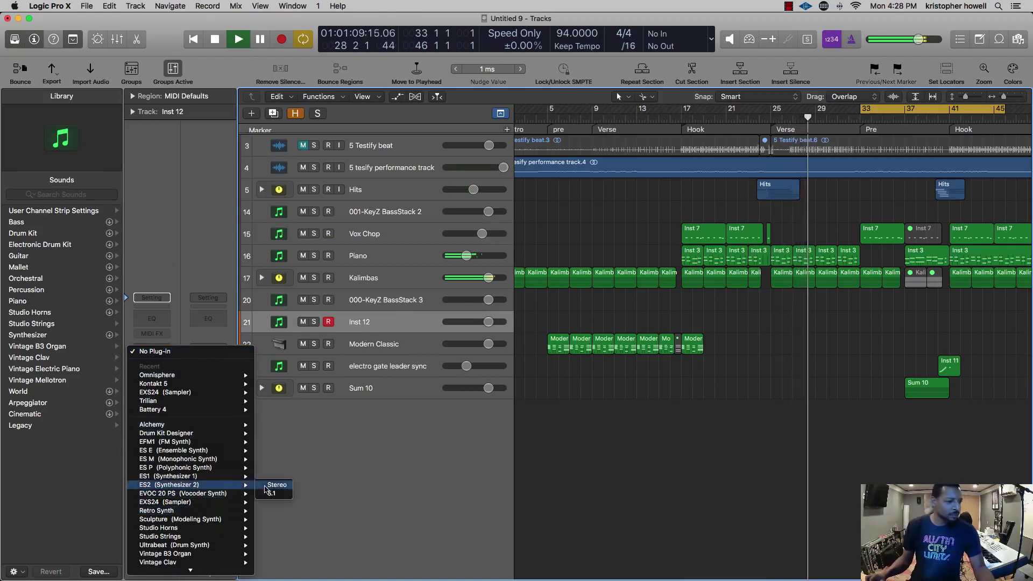
{"action": "left_click", "coordinate": [266, 485]}
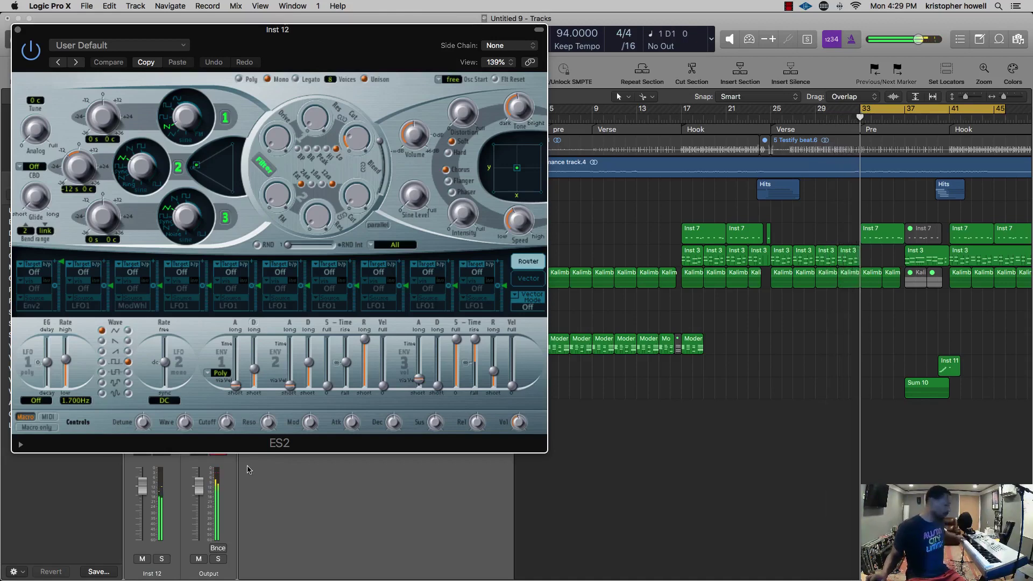
- Record an ES2 part on Inst 12 over bars 37 to 41, and set the cycle range to bars 41–49
{"action": "scroll", "coordinate": [767, 209], "scroll_direction": "right", "scroll_amount": 5}
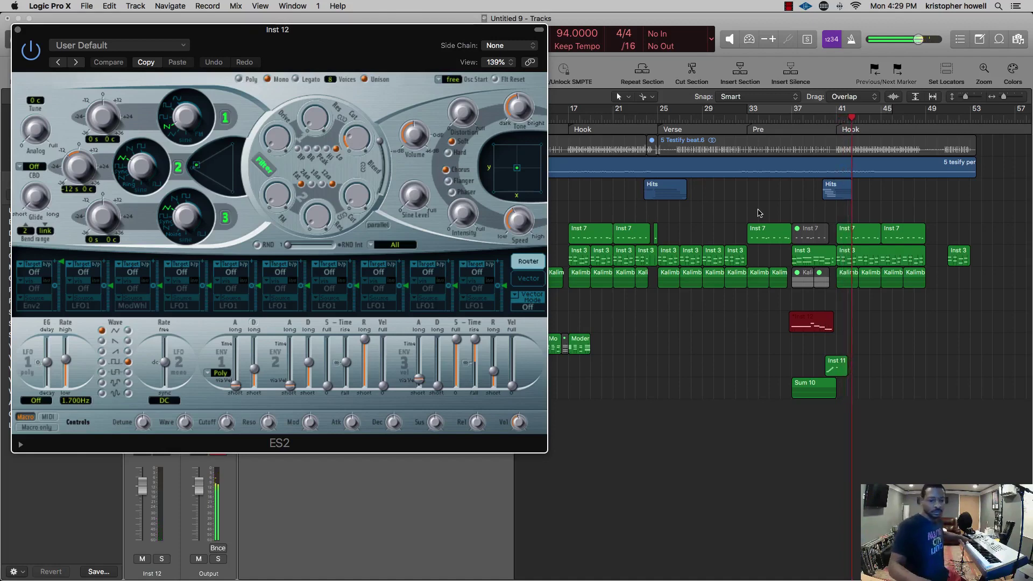
{"action": "key", "text": "space"}
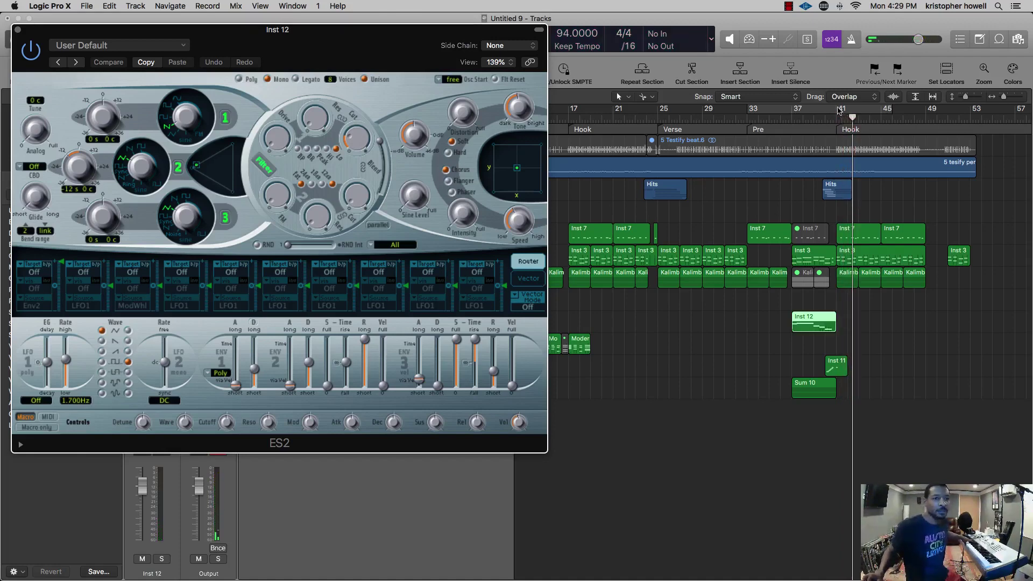
{"action": "left_click_drag", "start_coordinate": [839, 110], "coordinate": [936, 109]}
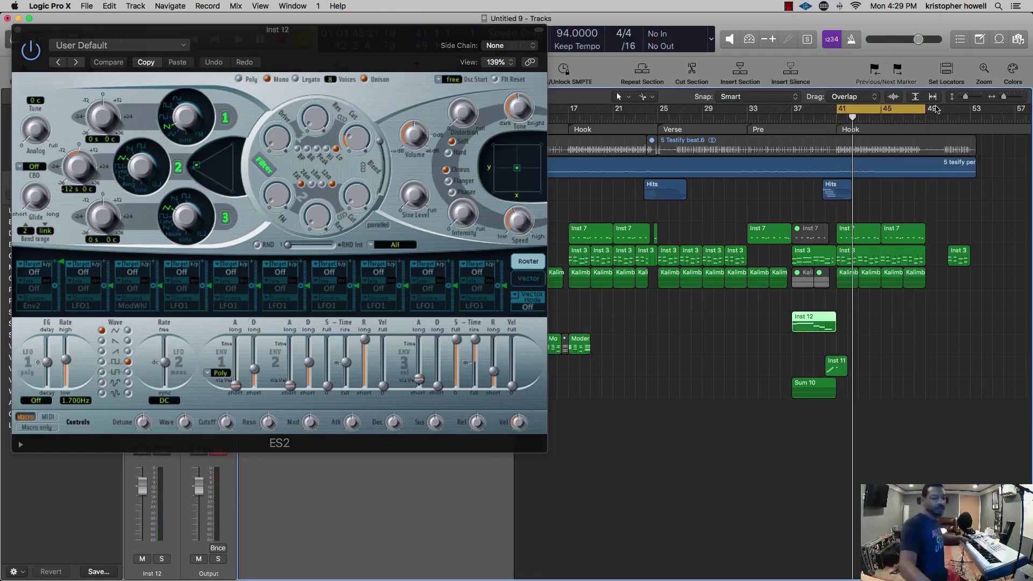
{"action": "key", "text": "space"}
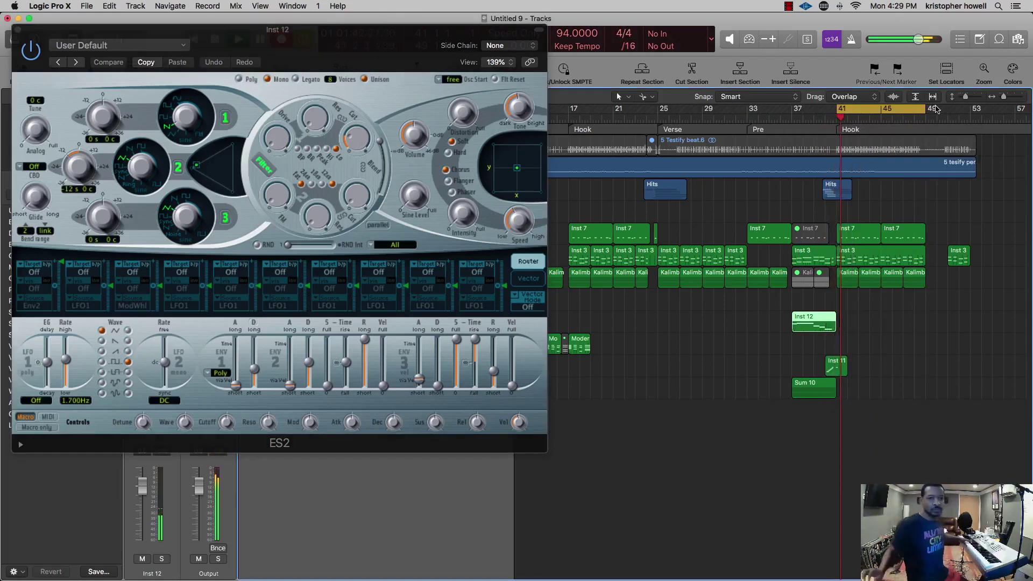
{"action": "key", "text": "space"}
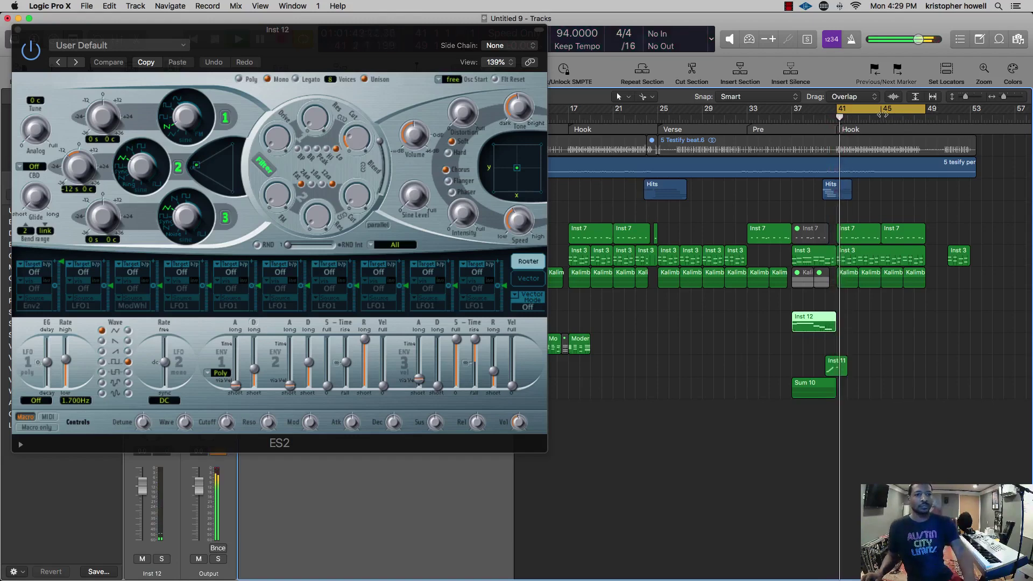
{"action": "key", "text": "super+Right"}
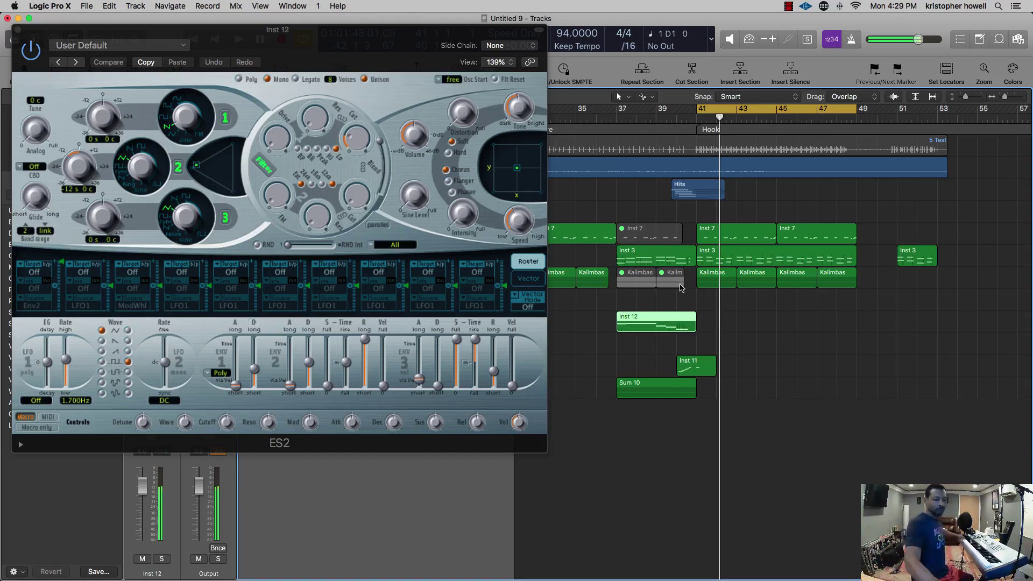
{"action": "key", "text": "r"}
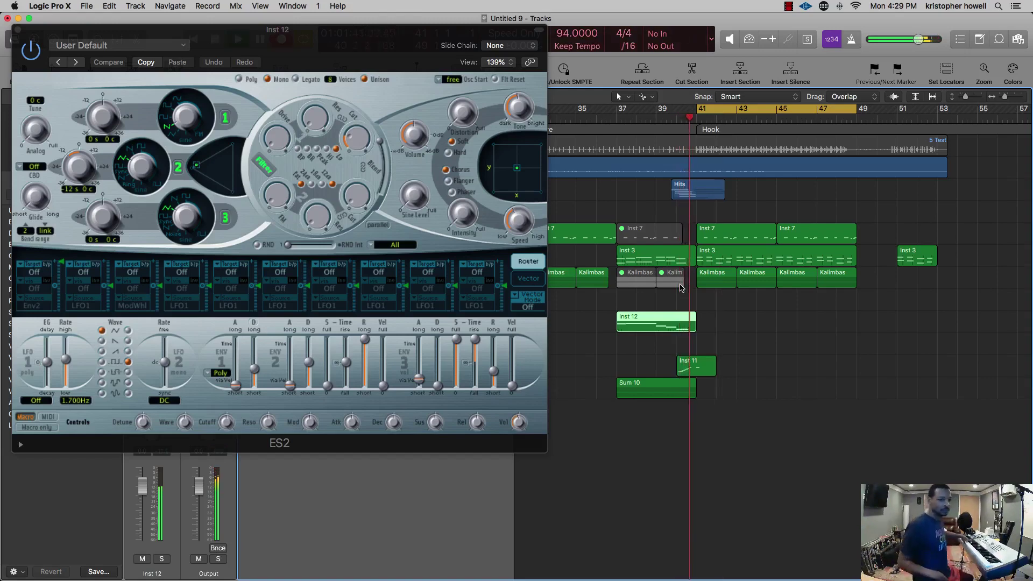
{"action": "key", "text": "space"}
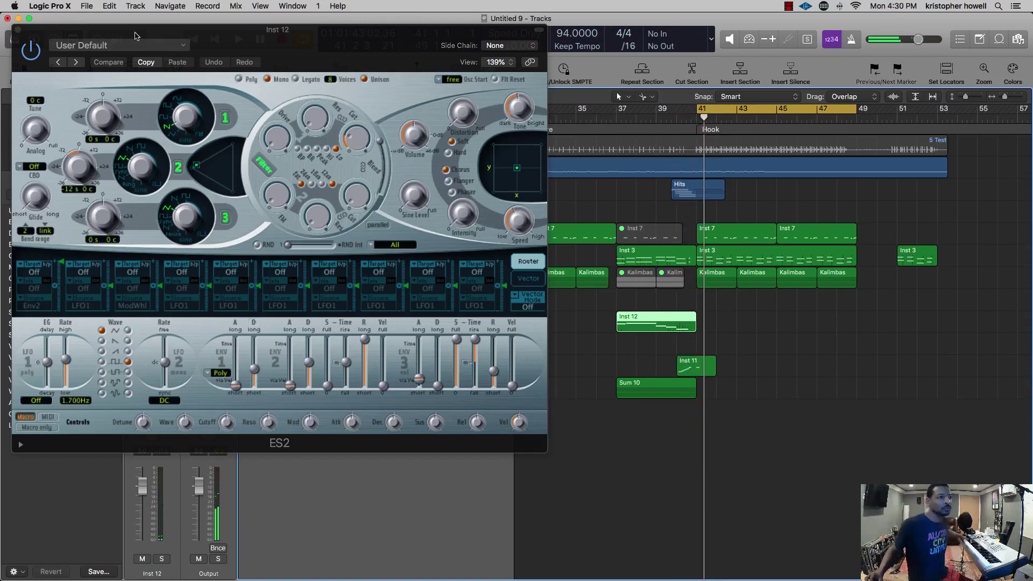
- Start playback at about bar 38 and record the ES2 part on Inst 12 over the hook, bars 41–49
{"action": "double_click", "coordinate": [636, 123]}
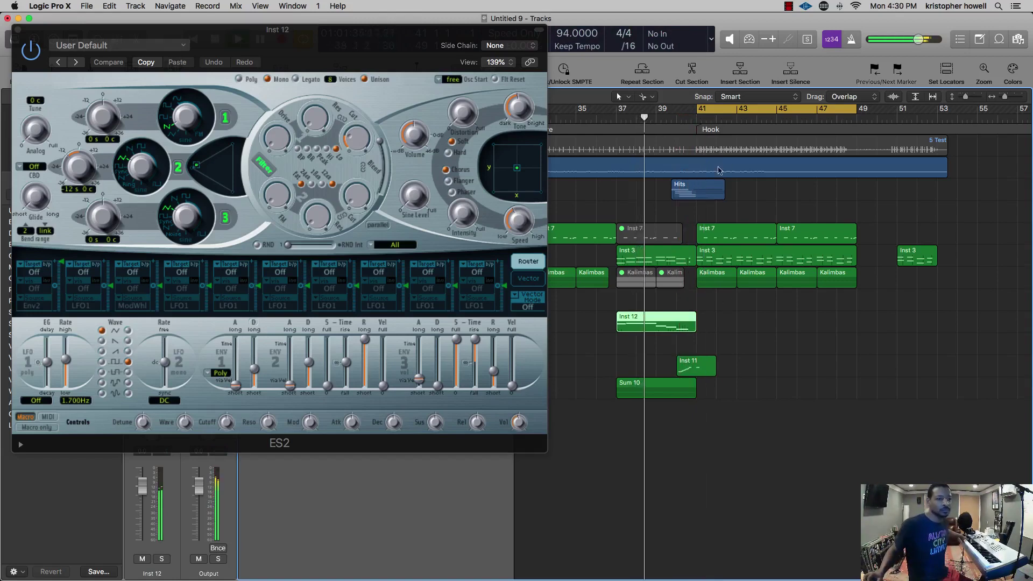
{"action": "key", "text": "r"}
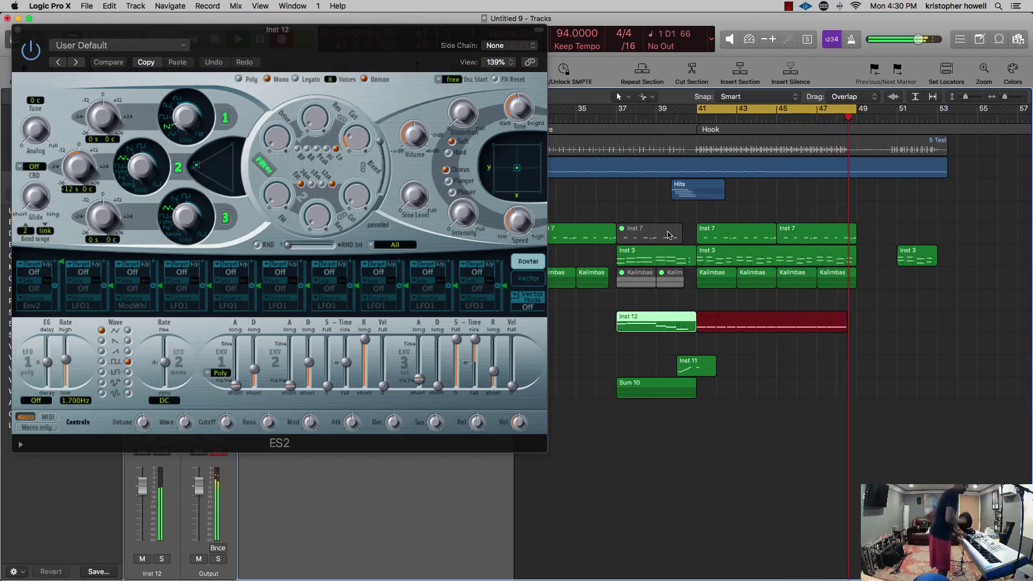
{"action": "key", "text": "space"}
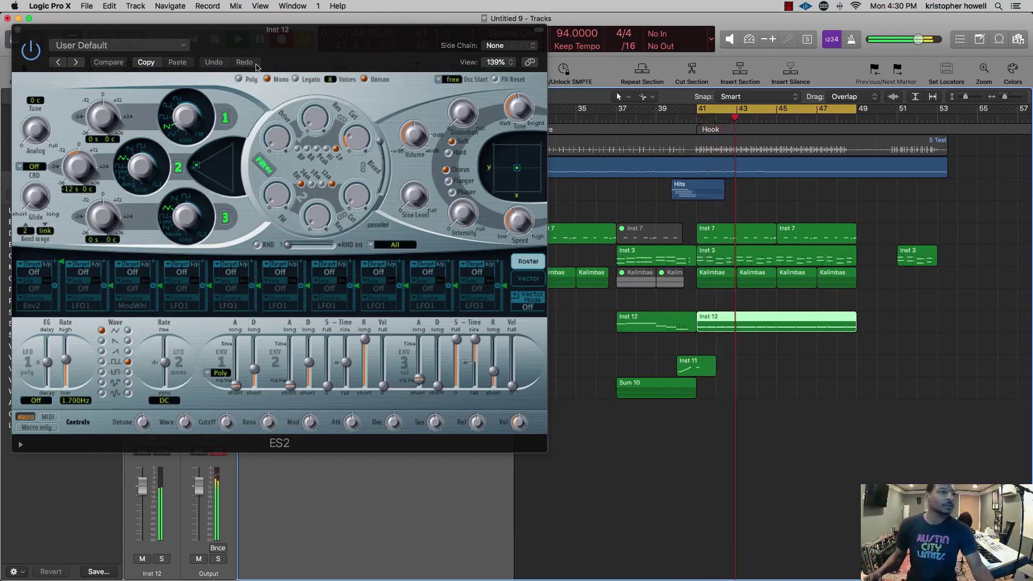
- Close the ES2 window and rename the Inst 12 track as Sub Bass
{"action": "left_click", "coordinate": [18, 30]}
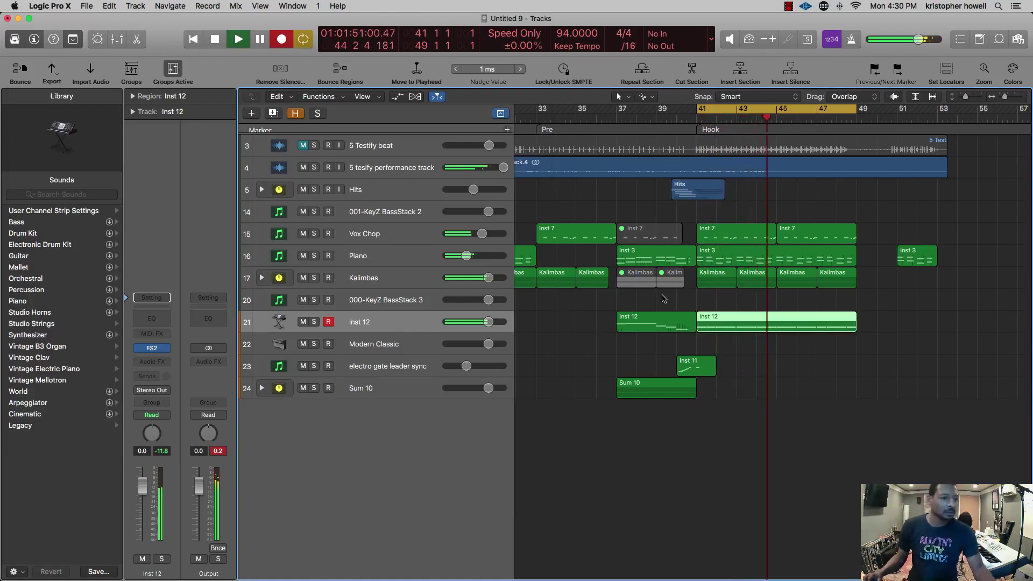
{"action": "left_click", "coordinate": [664, 299]}
{"action": "double_click", "coordinate": [409, 326]}
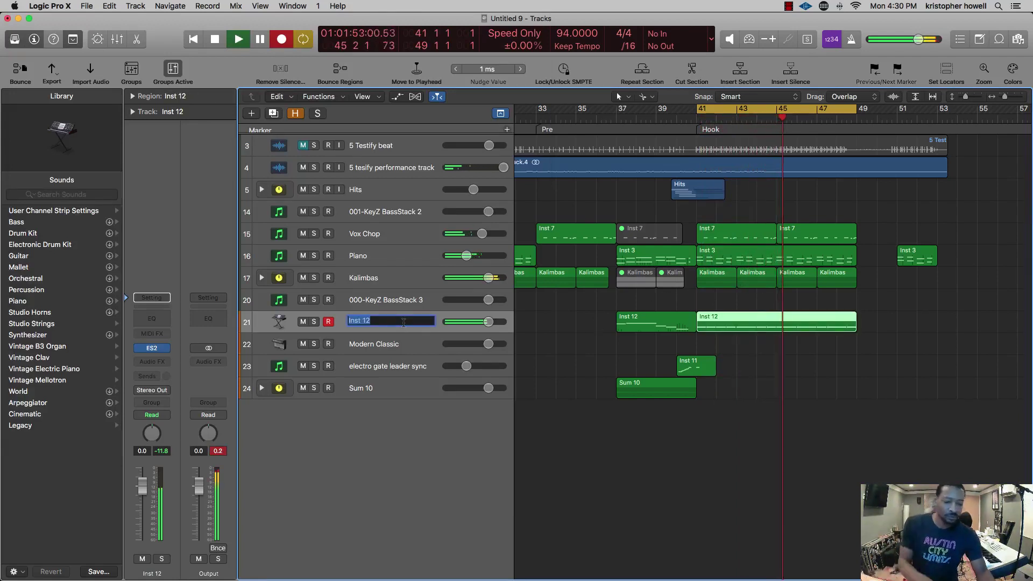
{"action": "type", "text": "Sub Bass"}
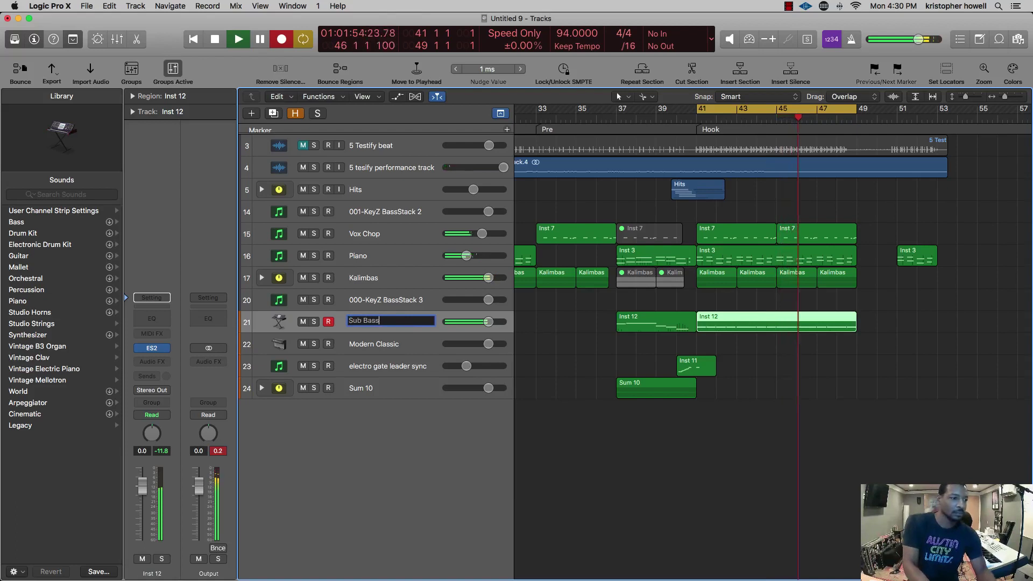
{"action": "key", "text": "Return"}
- Copy the Sub Bass region of bars 41–49 to the start of the first hook at bar 17
{"action": "key", "text": "super+Left"}
{"action": "key", "text": "super+Left"}
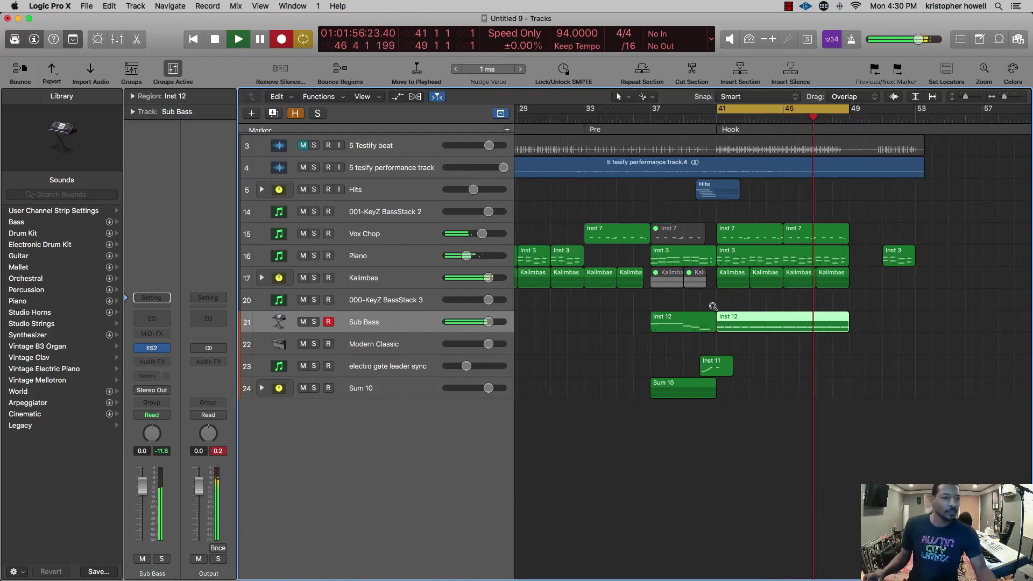
{"action": "scroll", "coordinate": [707, 309], "scroll_direction": "left", "scroll_amount": 3}
{"action": "left_click", "coordinate": [756, 303]}
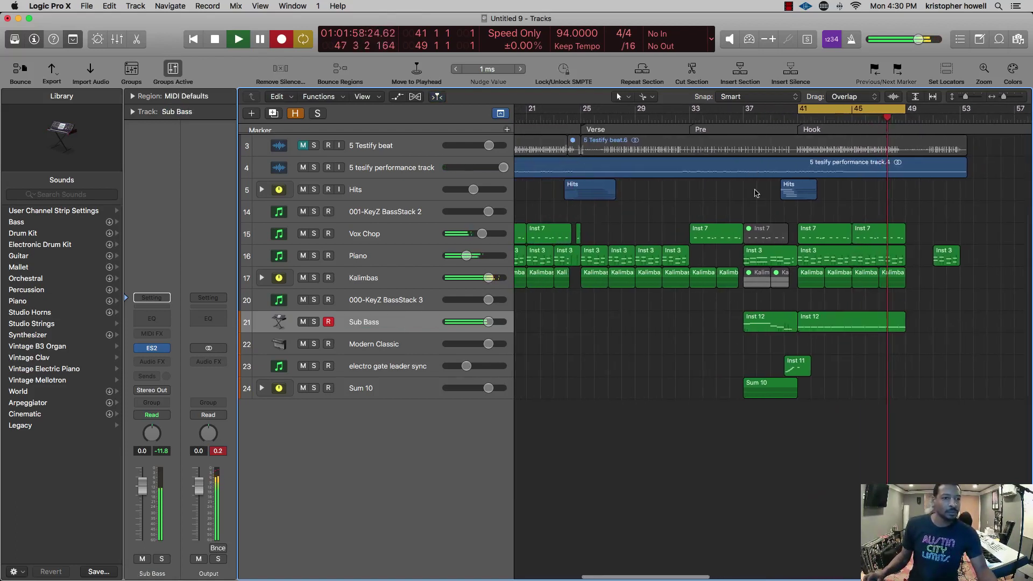
{"action": "scroll", "coordinate": [788, 252], "scroll_direction": "left", "scroll_amount": 2}
{"action": "key", "text": "super+Left"}
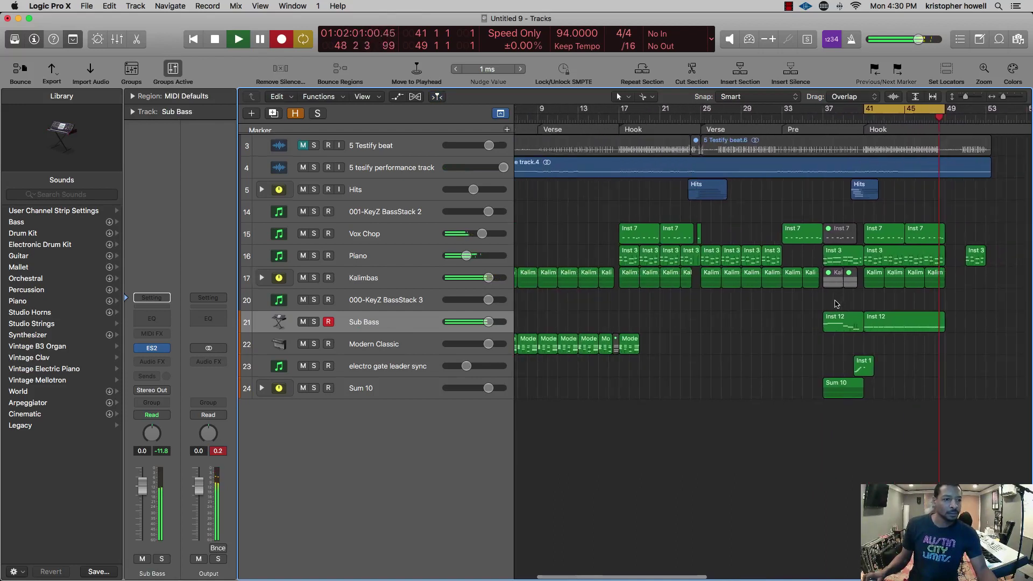
{"action": "scroll", "coordinate": [836, 304], "scroll_direction": "left", "scroll_amount": 1}
{"action": "left_click_drag", "start_coordinate": [896, 323], "coordinate": [653, 325]}
{"action": "scroll", "coordinate": [747, 296], "scroll_direction": "left", "scroll_amount": 3}
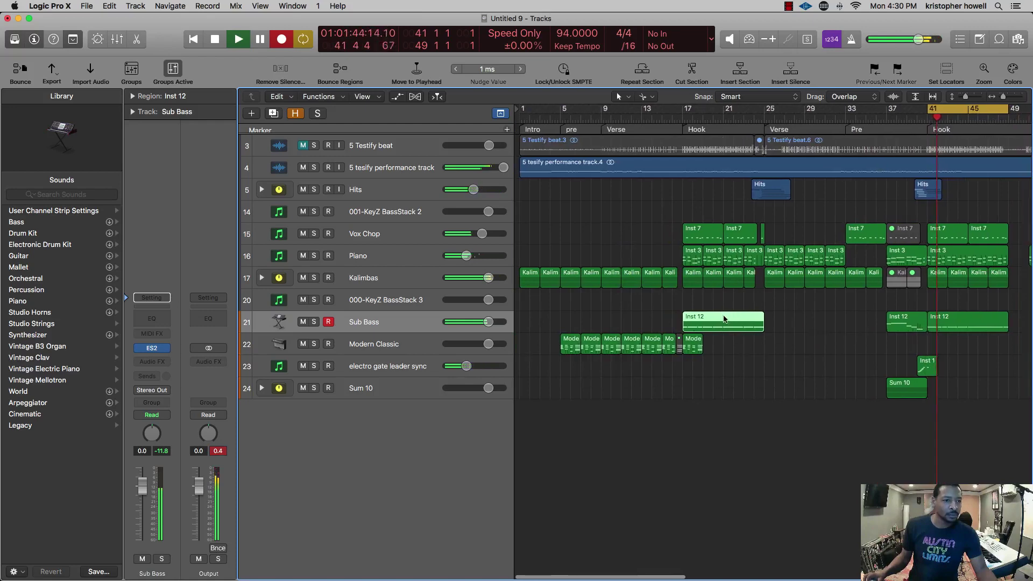
- Copy the Sub Bass region from the first hook to the start of the verse at bar 25
{"action": "left_click_drag", "start_coordinate": [724, 320], "coordinate": [800, 323]}
{"action": "key", "text": "super+Down"}
{"action": "key", "text": "super+Right"}
{"action": "key", "text": "super+Right"}
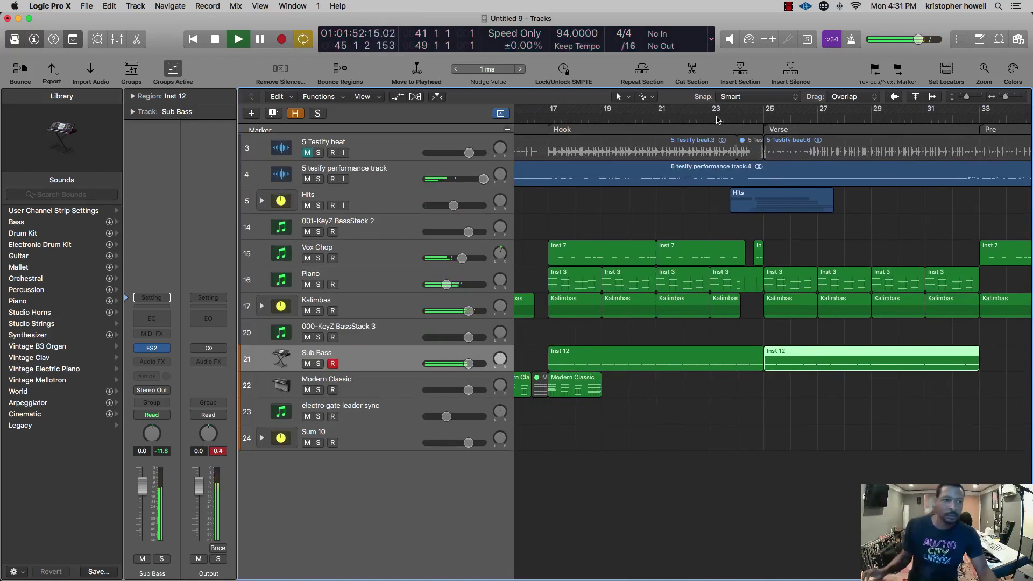
- Play from about bar 23 and split the Sub Bass verse region at bar 27
{"action": "left_click", "coordinate": [717, 120]}
{"action": "key", "text": "super+Right"}
{"action": "key", "text": "super+Down"}
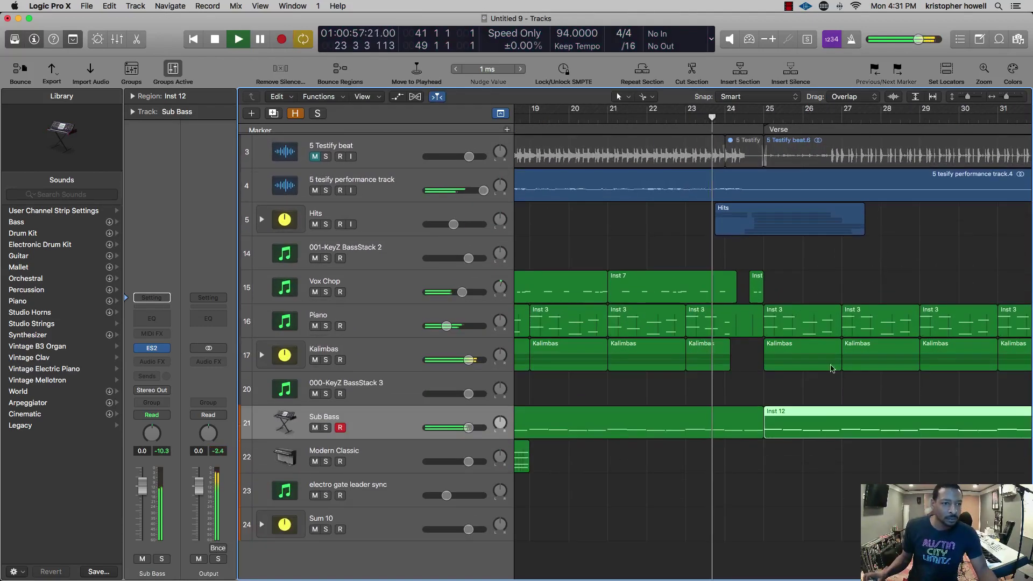
{"action": "left_click", "coordinate": [828, 422], "text": "super"}
{"action": "left_click", "coordinate": [829, 423]}
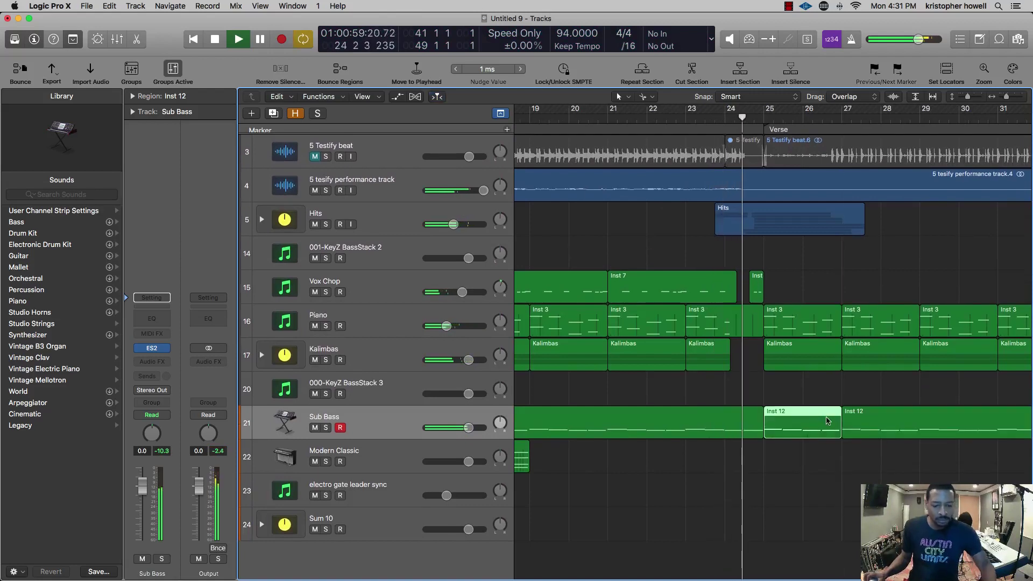
- Split the first hook's Sub Bass region at bar 24, and mute the pieces covering bars 24–25 and 25–27
{"action": "left_click", "coordinate": [628, 118]}
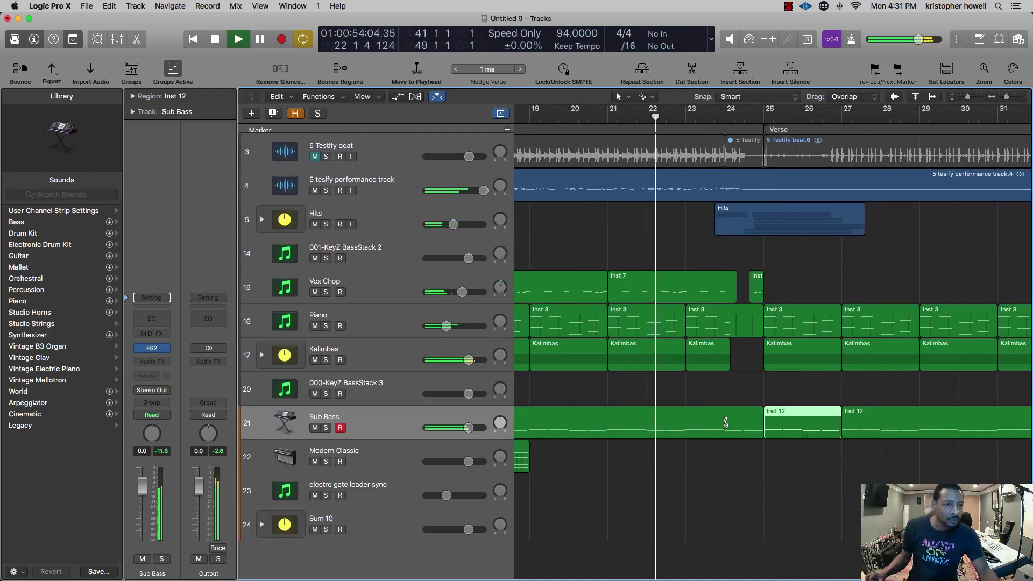
{"action": "left_click", "coordinate": [725, 422], "text": "super"}
{"action": "left_click", "coordinate": [731, 396]}
{"action": "left_click", "coordinate": [742, 432]}
{"action": "key", "text": "ctrl+m"}
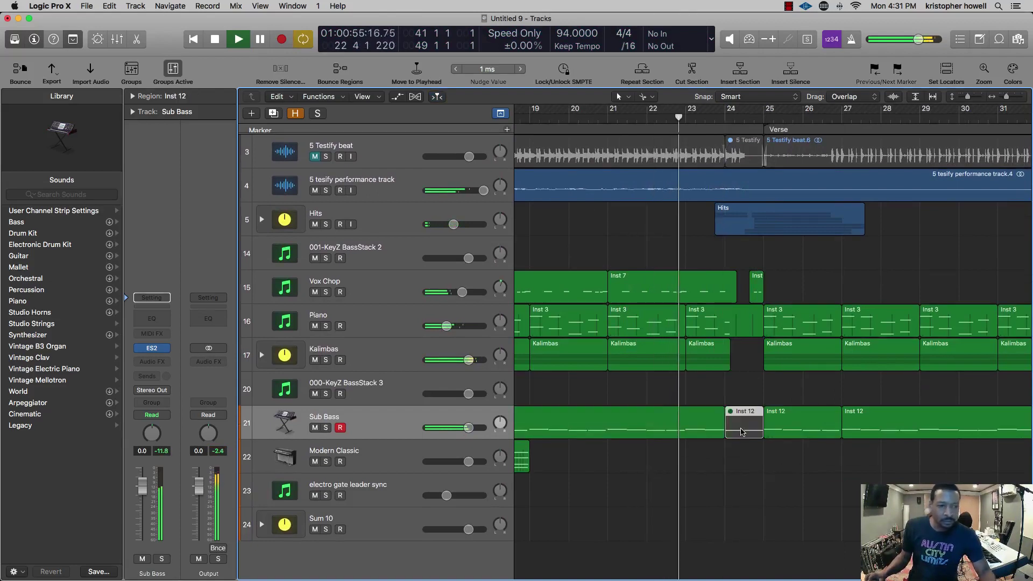
{"action": "left_click", "coordinate": [746, 398]}
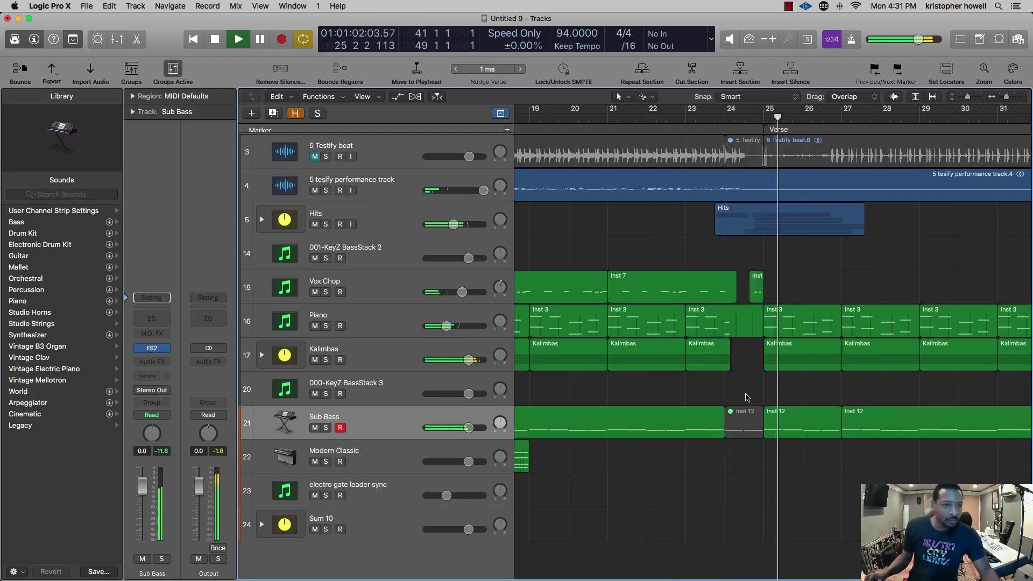
{"action": "left_click", "coordinate": [792, 422]}
{"action": "key", "text": "ctrl+m"}
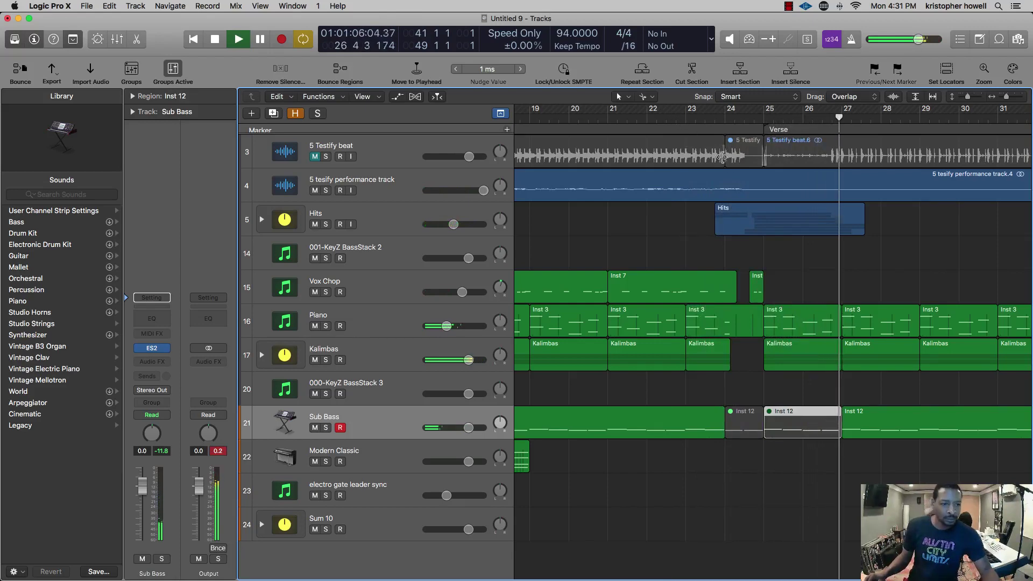
- Delete the two muted Sub Bass pieces covering bars 24–25 and 25–27
{"action": "key", "text": "super+Left"}
{"action": "key", "text": "super+Left"}
{"action": "key", "text": "super+Left"}
{"action": "key", "text": "super+Left"}
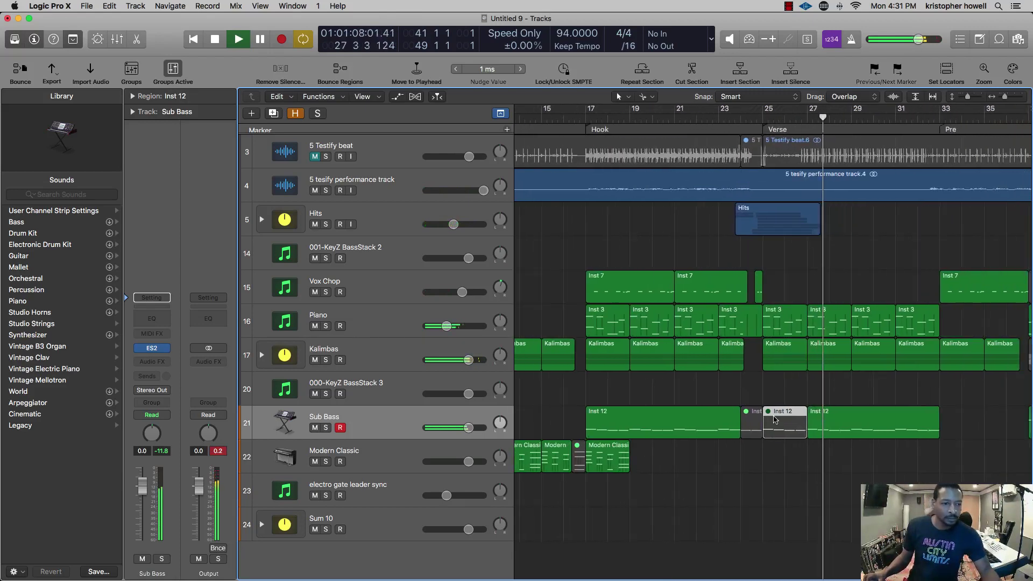
{"action": "left_click_drag", "start_coordinate": [756, 394], "coordinate": [767, 424]}
{"action": "key", "text": "Delete"}
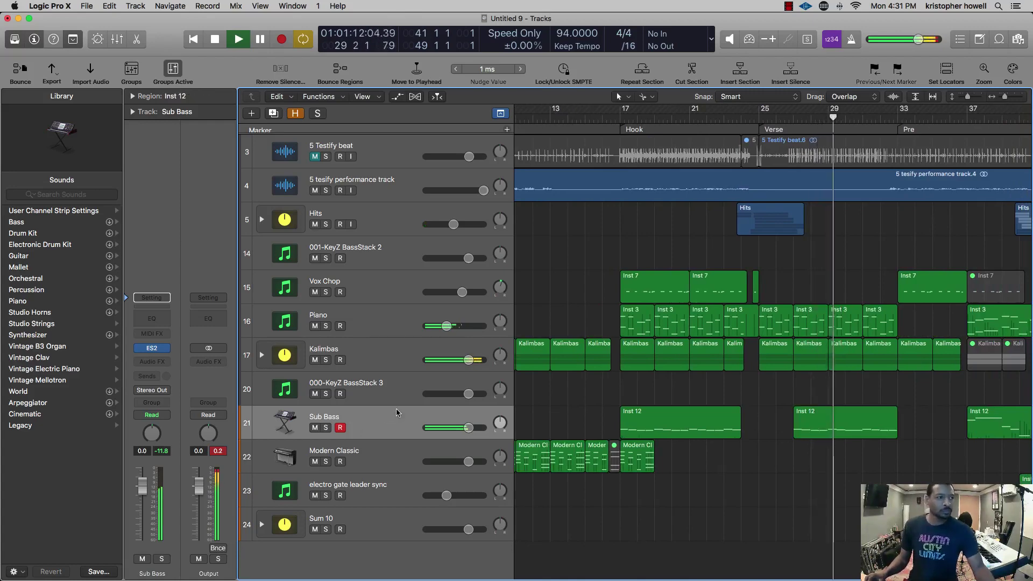
- Review the Sub Bass placement across the whole arrangement while playback runs from the verse into the pre section
{"action": "key", "text": "super+Left"}
{"action": "key", "text": "super+Left"}
{"action": "key", "text": "super+Left"}
{"action": "key", "text": "super+Right"}
{"action": "key", "text": "super+Right"}
{"action": "key", "text": "super+Right"}
{"action": "key", "text": "super+Right"}
{"action": "key", "text": "super+Right"}
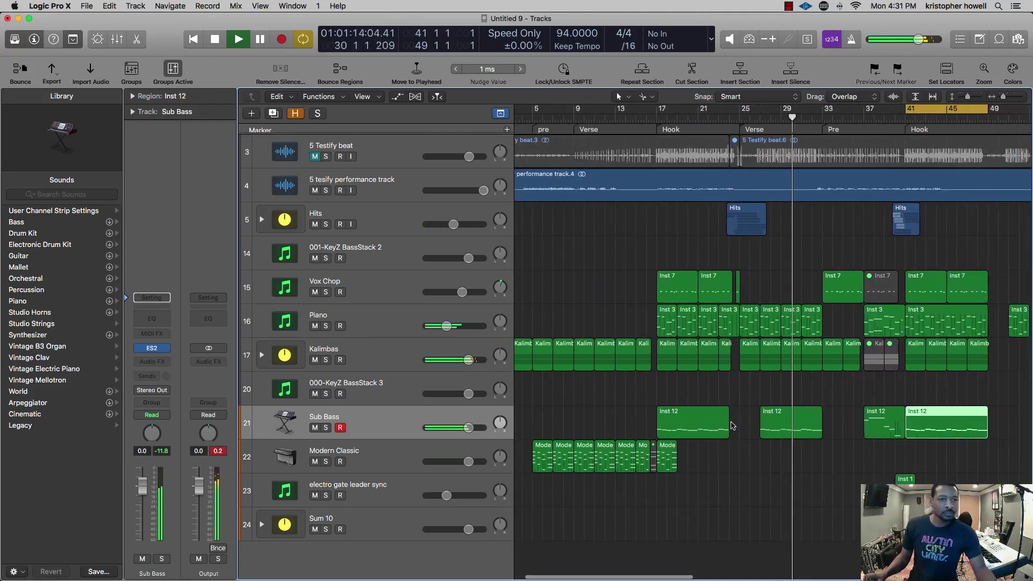
{"action": "key", "text": "super+Left"}
{"action": "key", "text": "super+Left"}
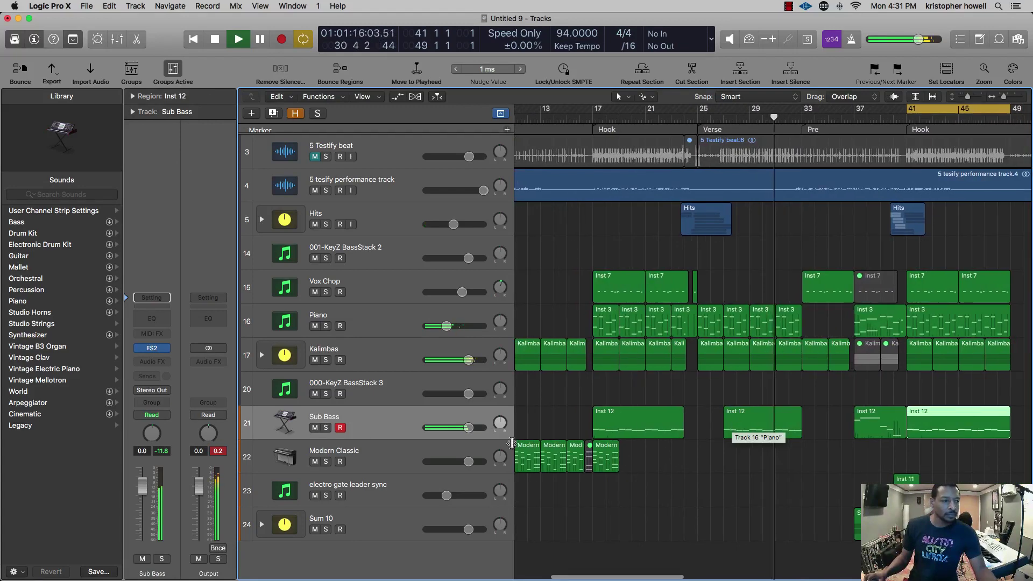
{"action": "key", "text": "super+Left"}
{"action": "key", "text": "super+Left"}
{"action": "scroll", "coordinate": [473, 403], "scroll_direction": "down", "scroll_amount": 5}
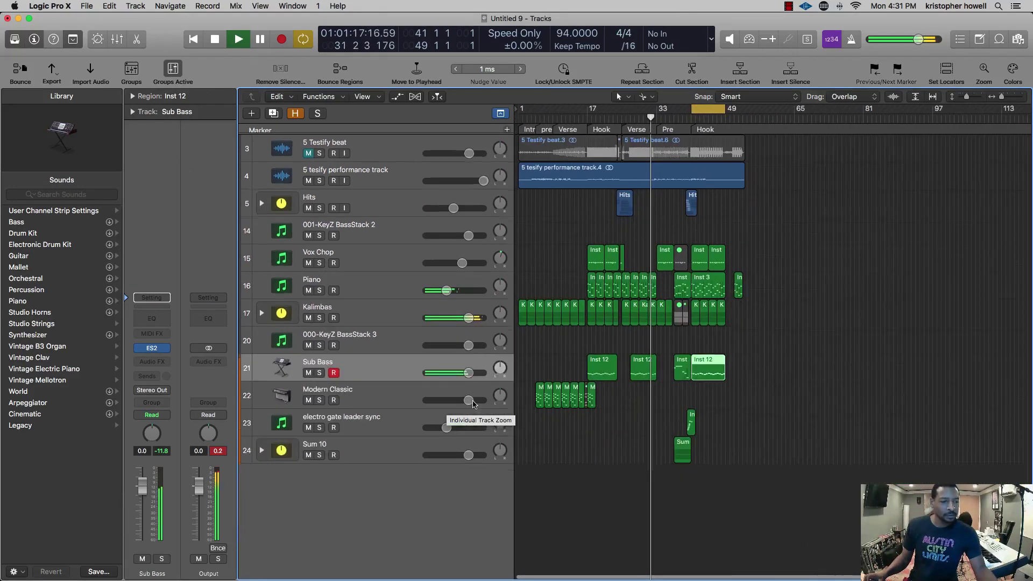
{"action": "key", "text": "super+Right"}
{"action": "key", "text": "super+Right"}
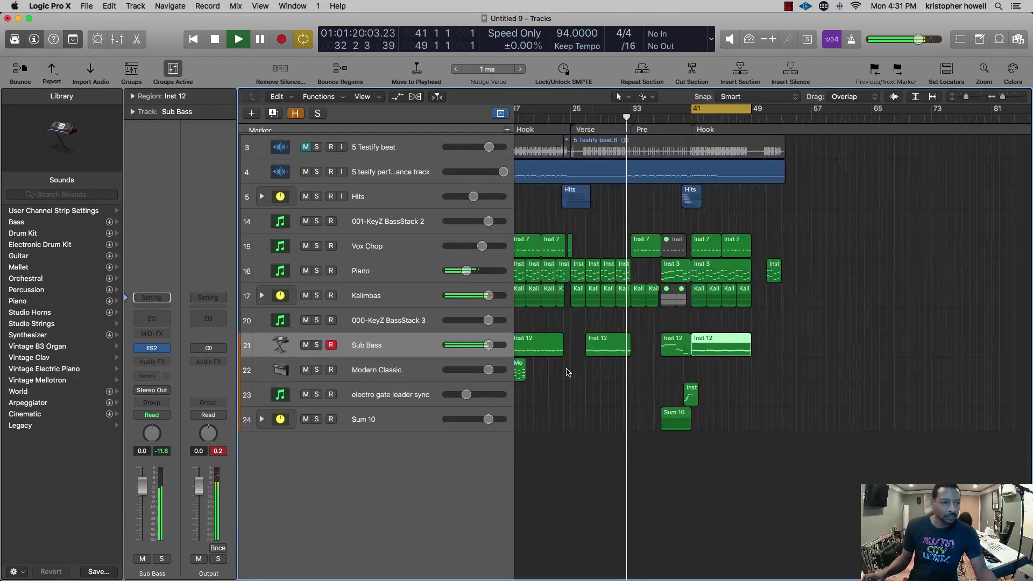
{"action": "scroll", "coordinate": [590, 358], "scroll_direction": "right", "scroll_amount": 2}
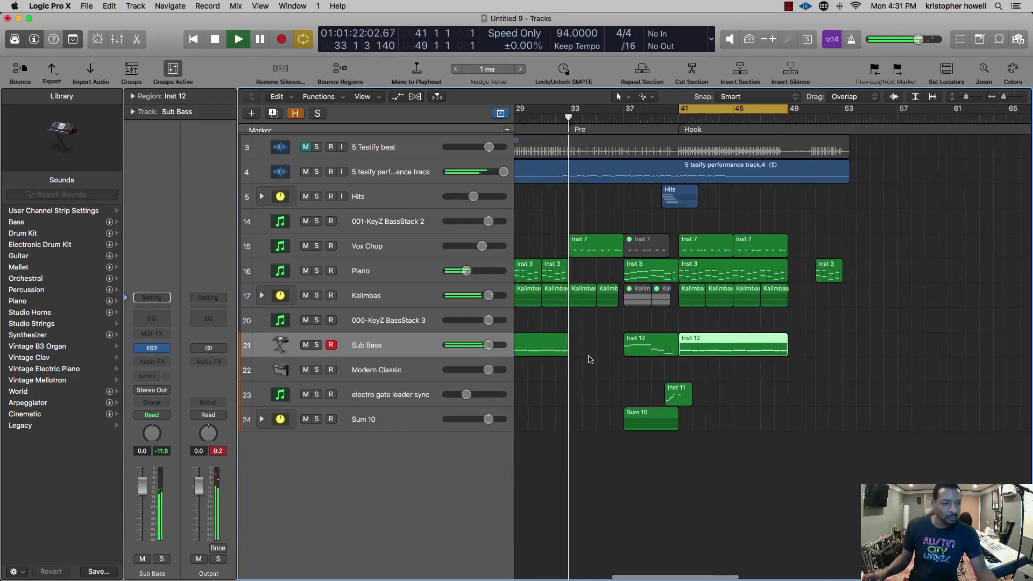
- Lower the Sub Bass track's volume to -3.1 dB
{"action": "scroll", "coordinate": [590, 359], "scroll_direction": "up", "scroll_amount": 3}
{"action": "left_click_drag", "start_coordinate": [489, 345], "coordinate": [481, 345]}
{"action": "scroll", "coordinate": [436, 357], "scroll_direction": "left", "scroll_amount": 5}
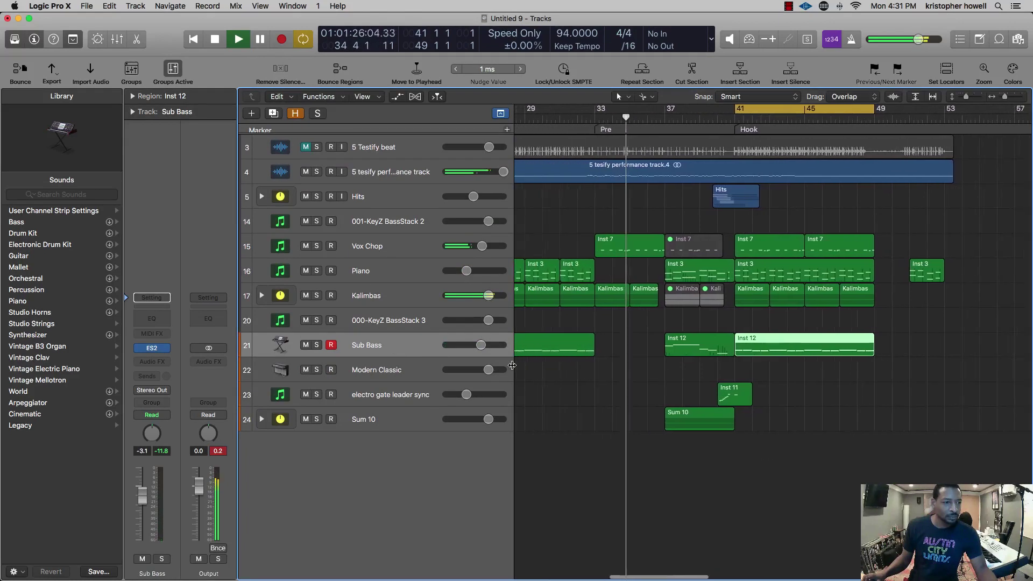
- Listen through the pre section into the hook, stop playback, and set the cycle range to bars 37–41
{"action": "left_click", "coordinate": [395, 370]}
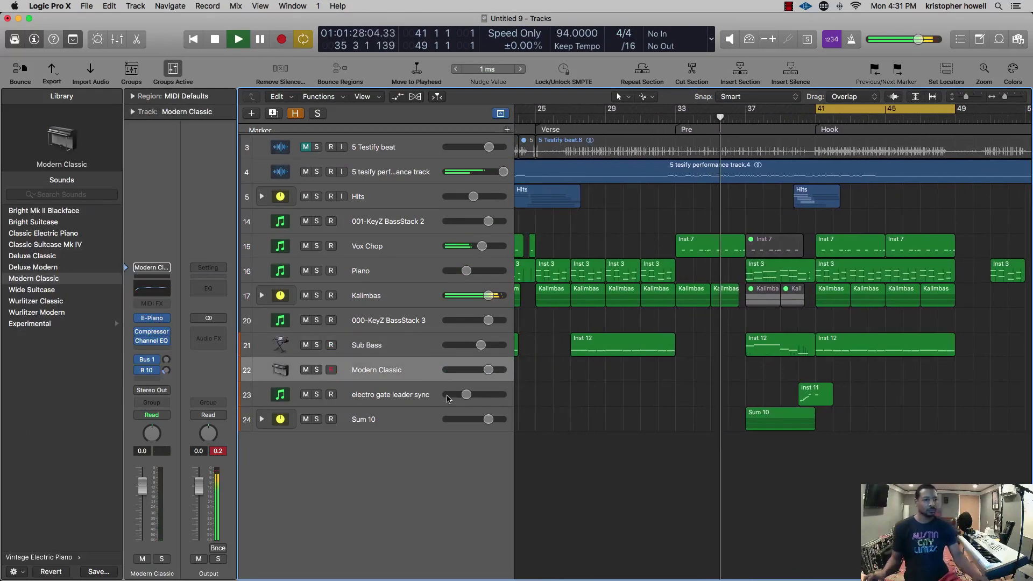
{"action": "left_click", "coordinate": [412, 395]}
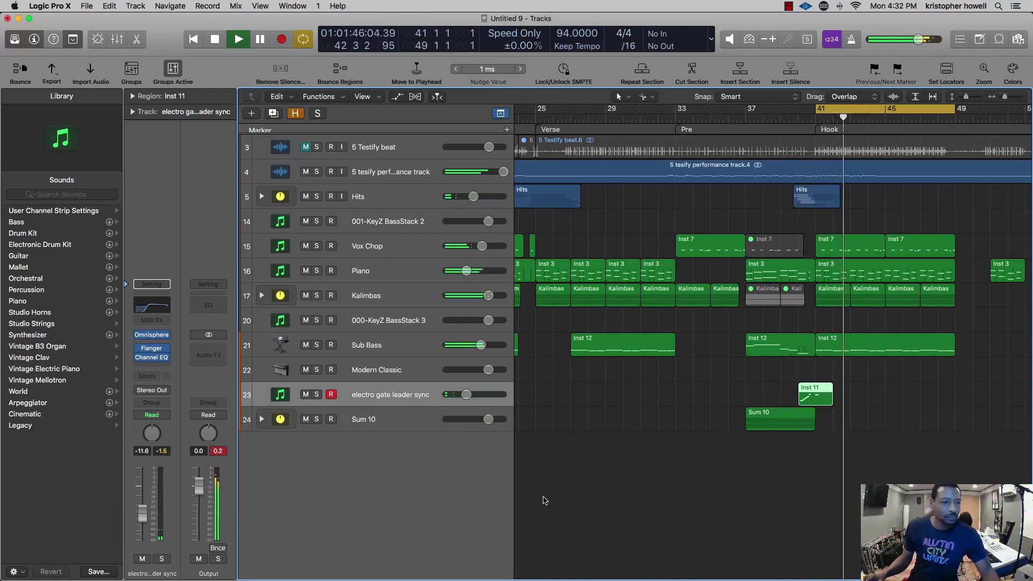
{"action": "key", "text": "space"}
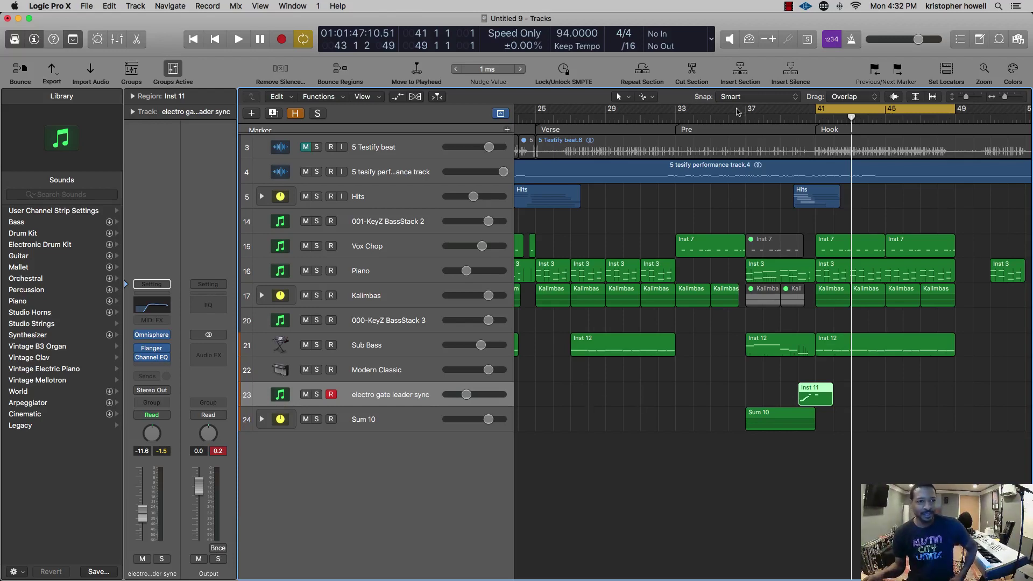
{"action": "left_click_drag", "start_coordinate": [747, 110], "coordinate": [816, 123]}
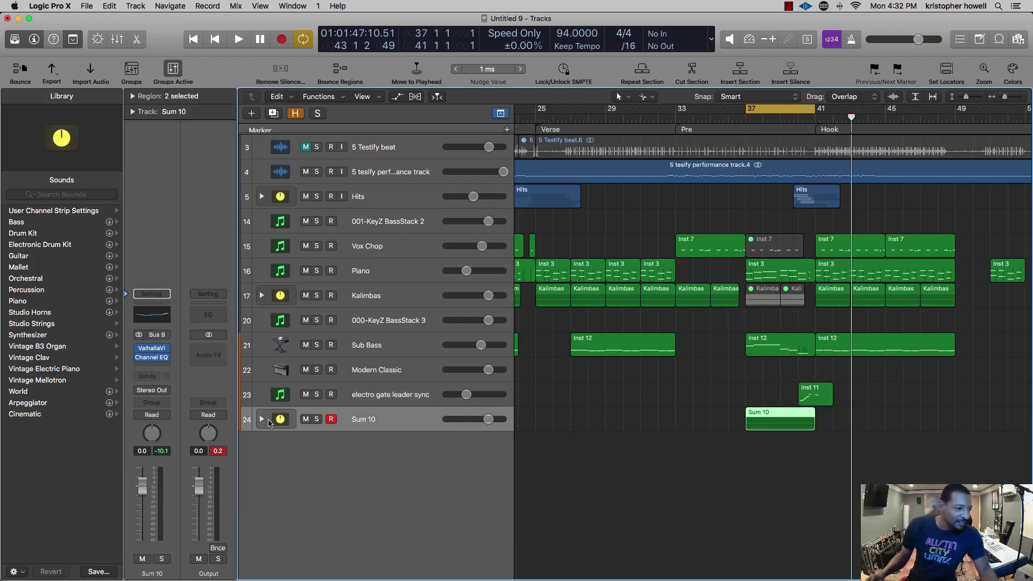
- Expand the Sum 10 track stack and rename its Inst 9 track Computer Freak after its Omnisphere sound
{"action": "left_click", "coordinate": [262, 419]}
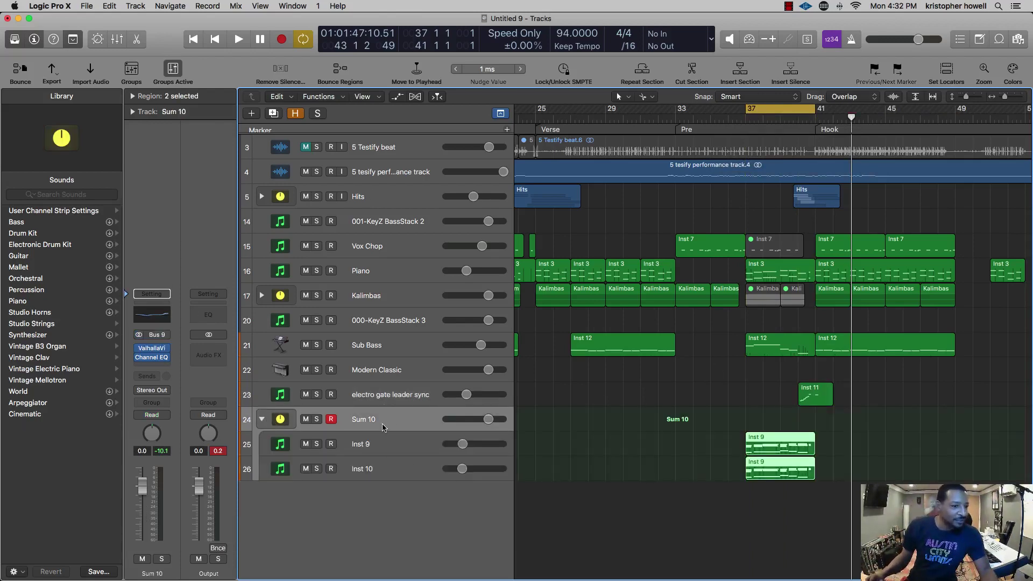
{"action": "left_click", "coordinate": [374, 471]}
{"action": "left_click", "coordinate": [368, 446]}
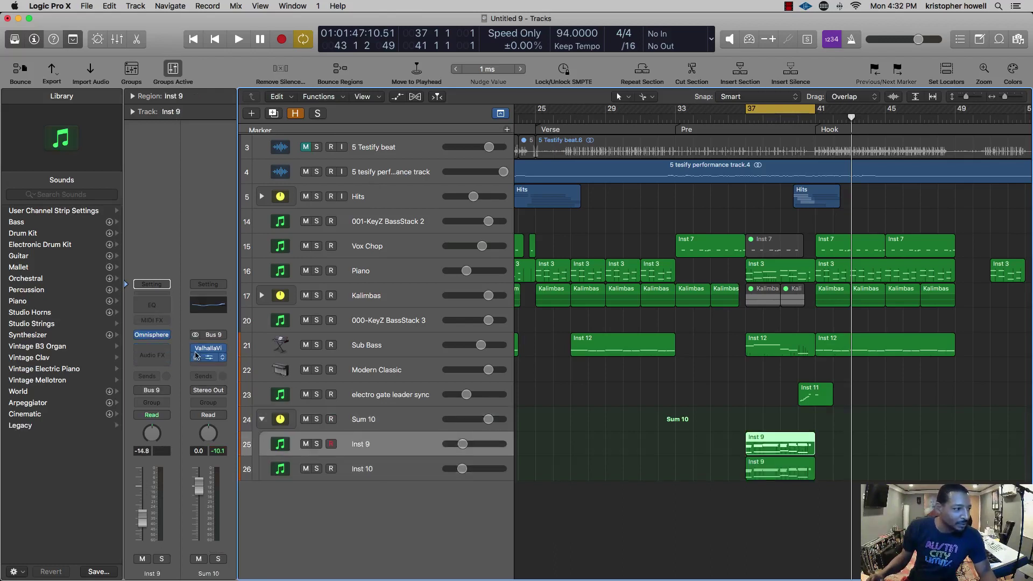
{"action": "left_click", "coordinate": [151, 335]}
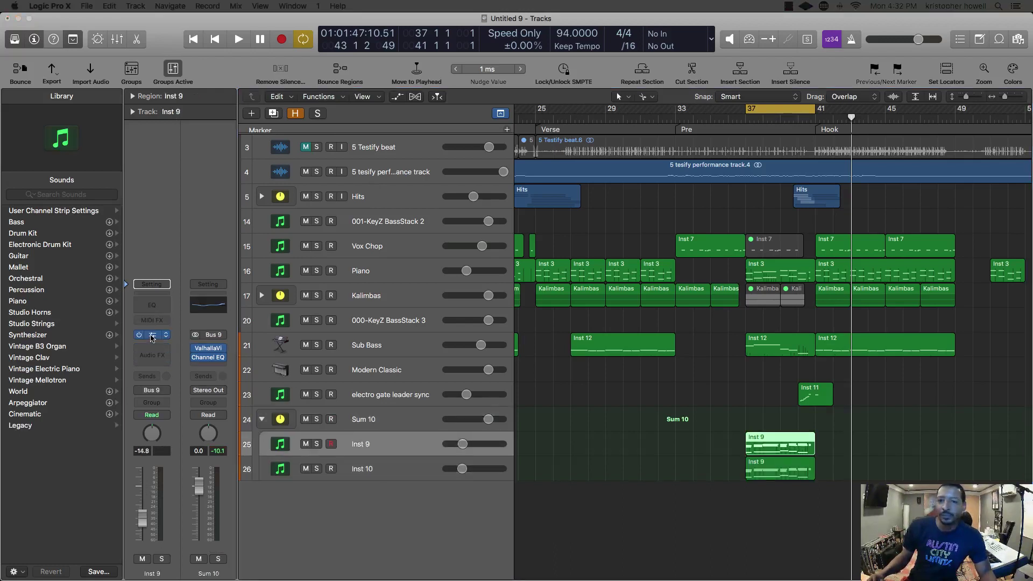
{"action": "double_click", "coordinate": [362, 447]}
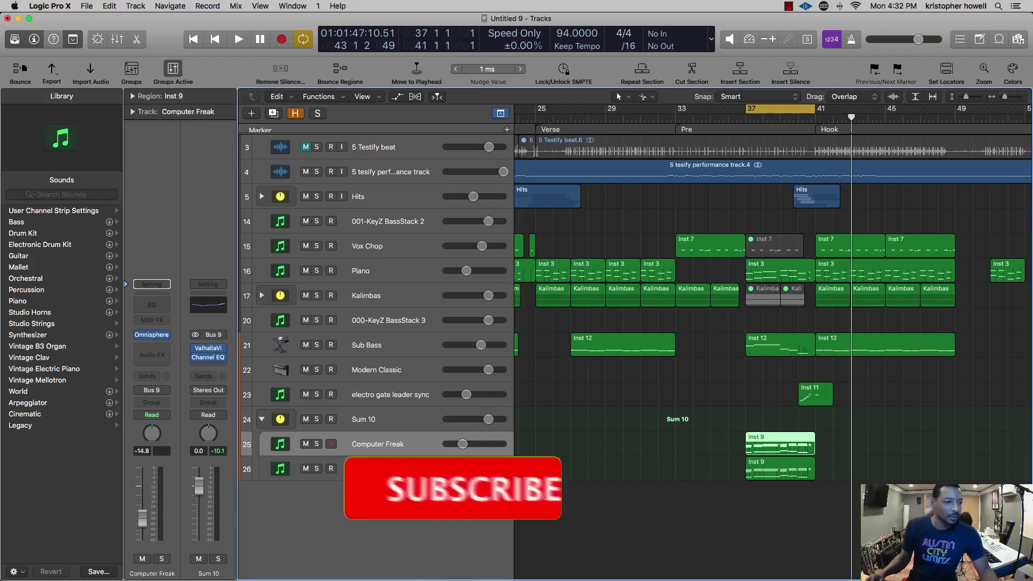
- Check the Omnisphere patch on Inst 10, rename the track annabliz, and close the plug-in window
{"action": "left_click", "coordinate": [362, 470]}
{"action": "left_click", "coordinate": [151, 334]}
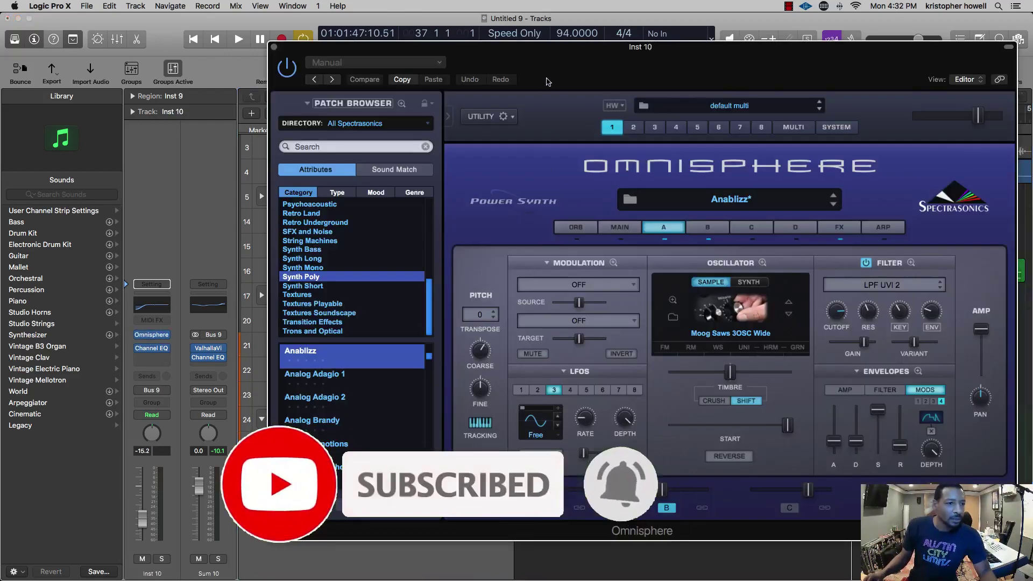
{"action": "left_click_drag", "start_coordinate": [547, 81], "coordinate": [899, 67]}
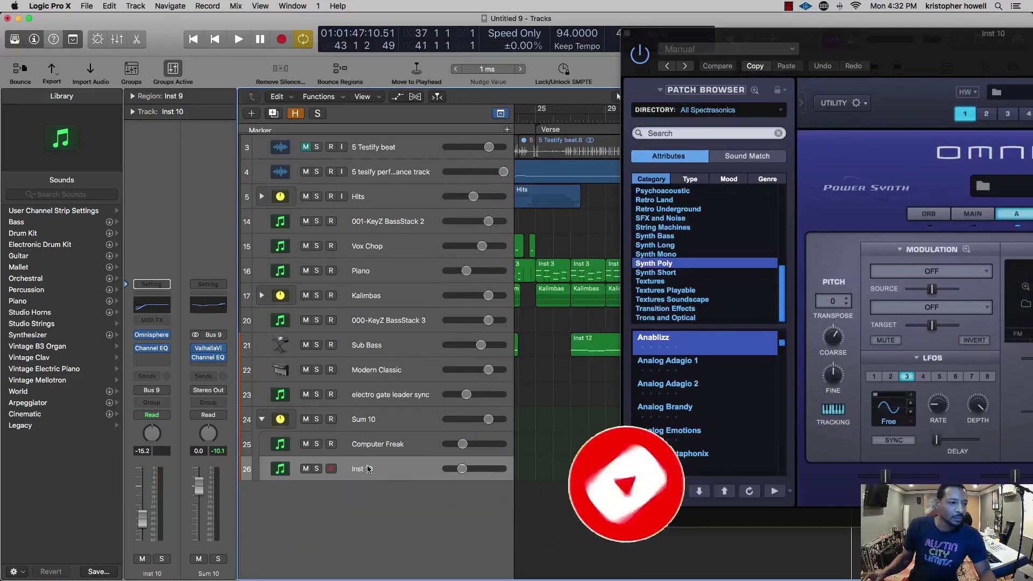
{"action": "double_click", "coordinate": [367, 467]}
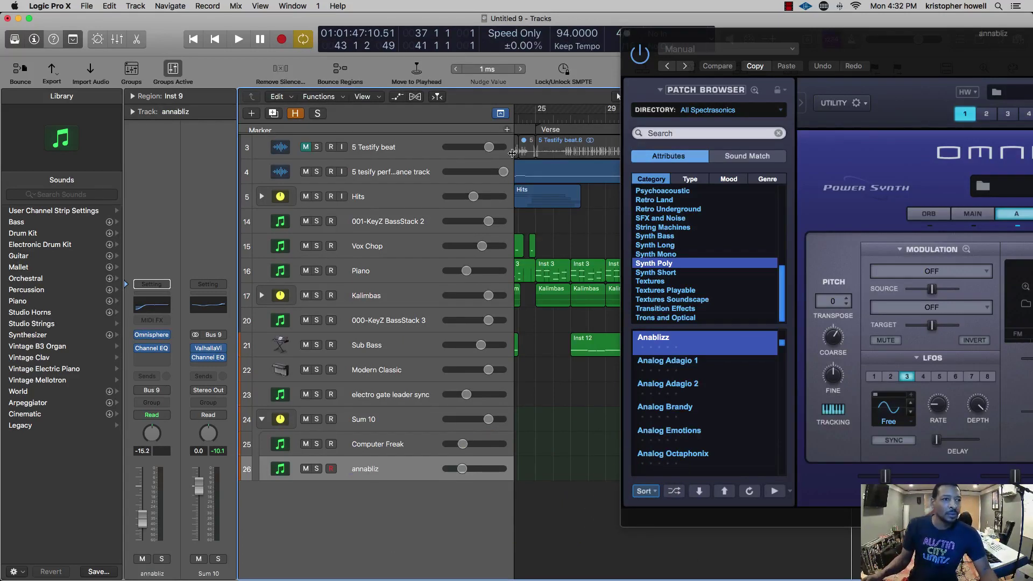
{"action": "scroll", "coordinate": [512, 153], "scroll_direction": "left", "scroll_amount": 1}
{"action": "left_click", "coordinate": [628, 32]}
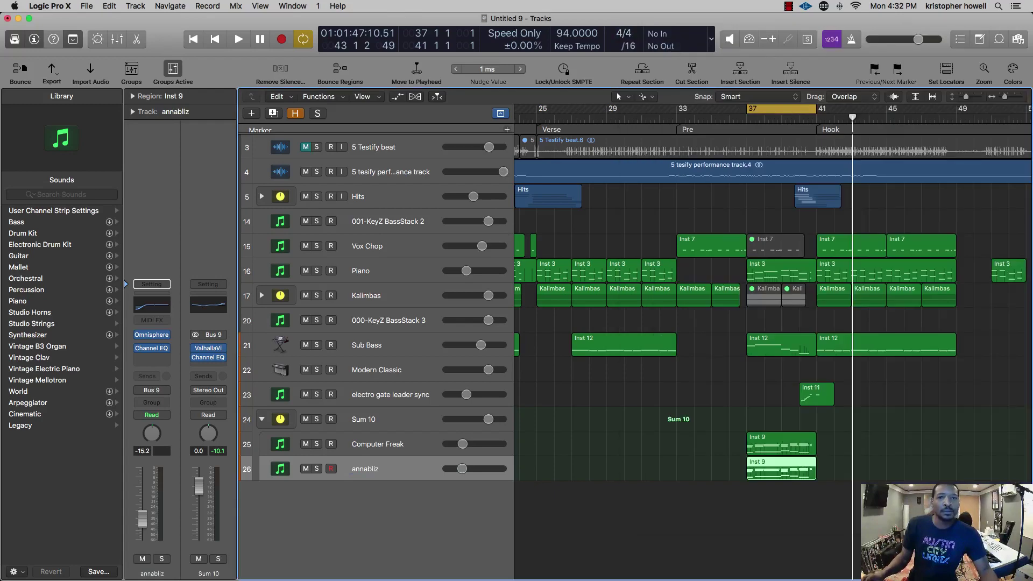
- Create one software instrument track below annabliz and load Omnisphere as its instrument
{"action": "left_click", "coordinate": [379, 444]}
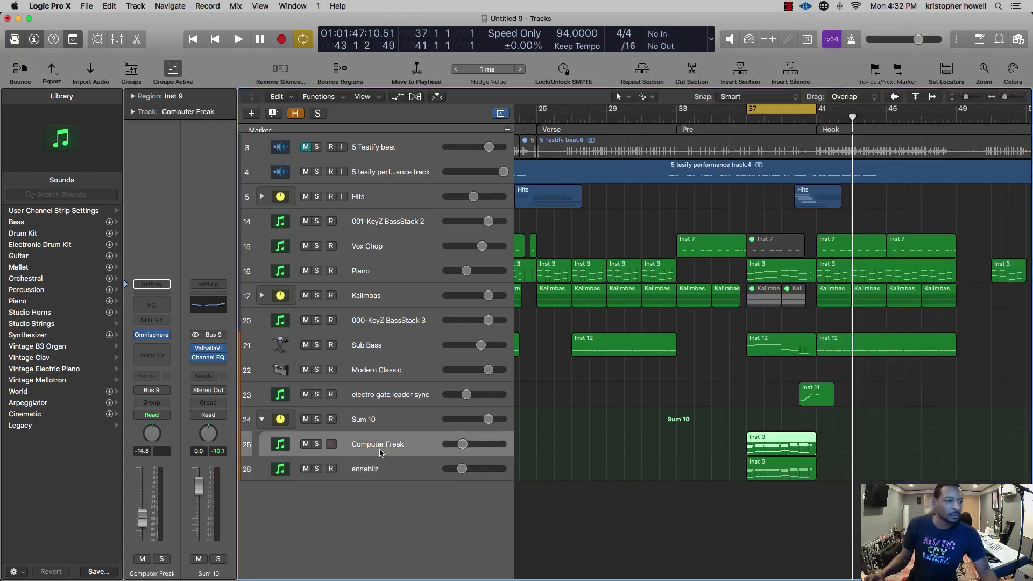
{"action": "left_click", "coordinate": [367, 466]}
{"action": "left_click", "coordinate": [252, 114]}
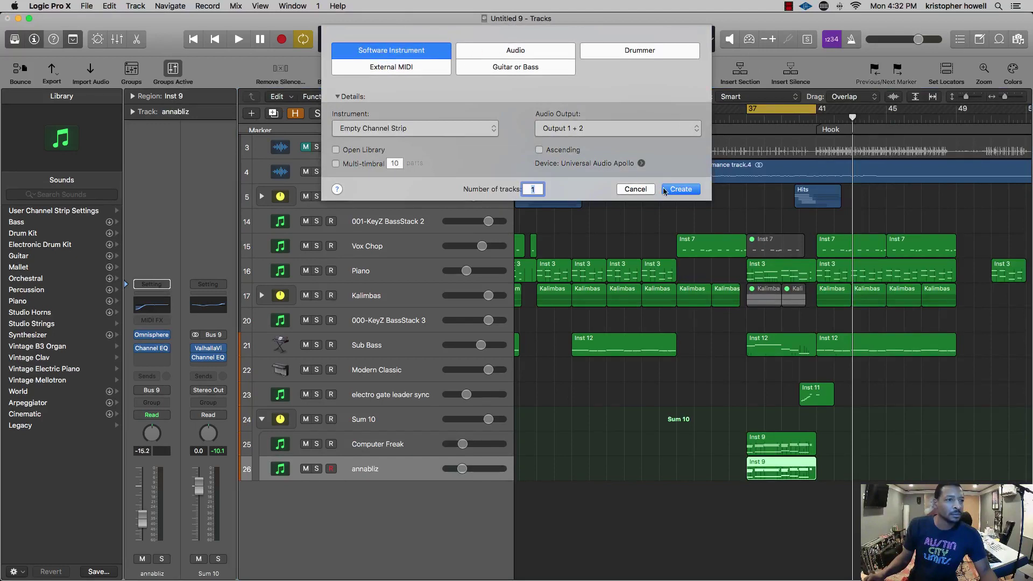
{"action": "left_click", "coordinate": [679, 190]}
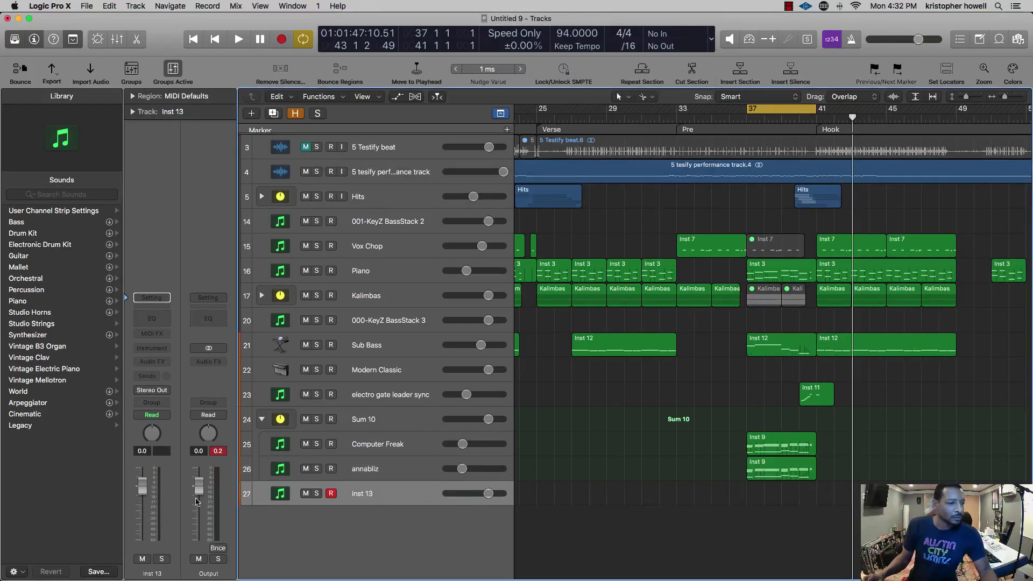
{"action": "left_click", "coordinate": [157, 362]}
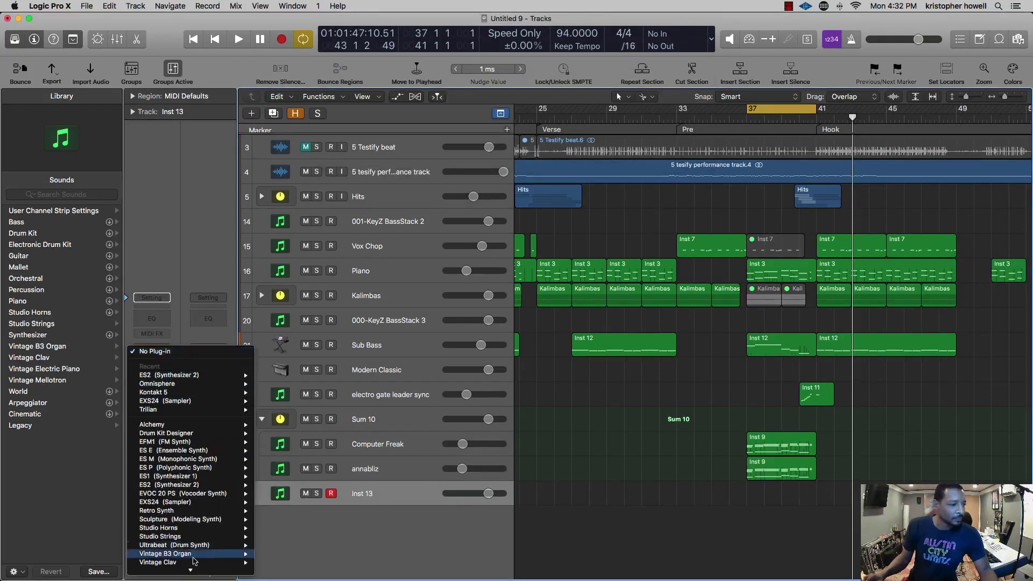
{"action": "mouse_move", "coordinate": [196, 561]}
{"action": "mouse_move", "coordinate": [340, 504]}
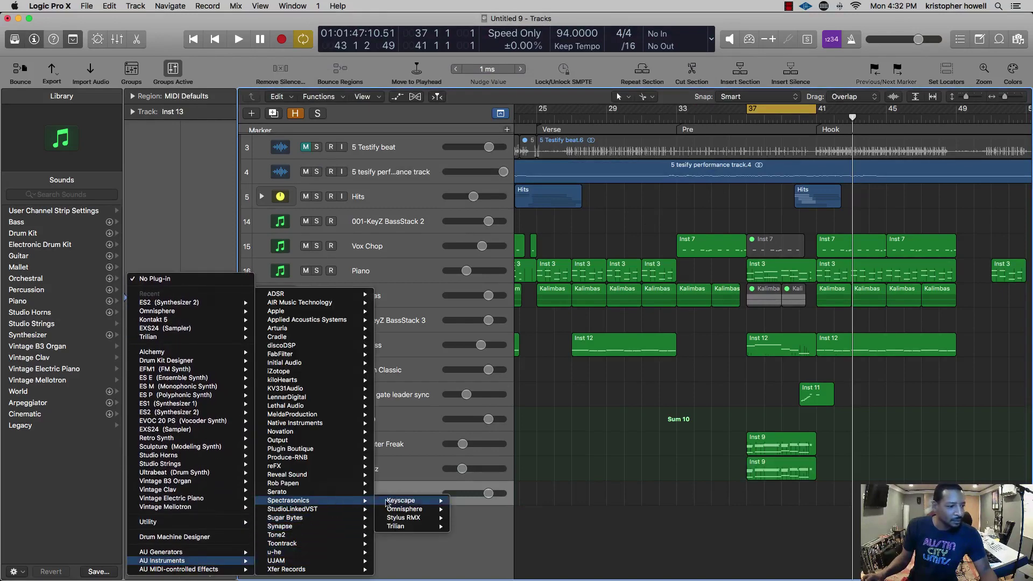
{"action": "left_click", "coordinate": [469, 509]}
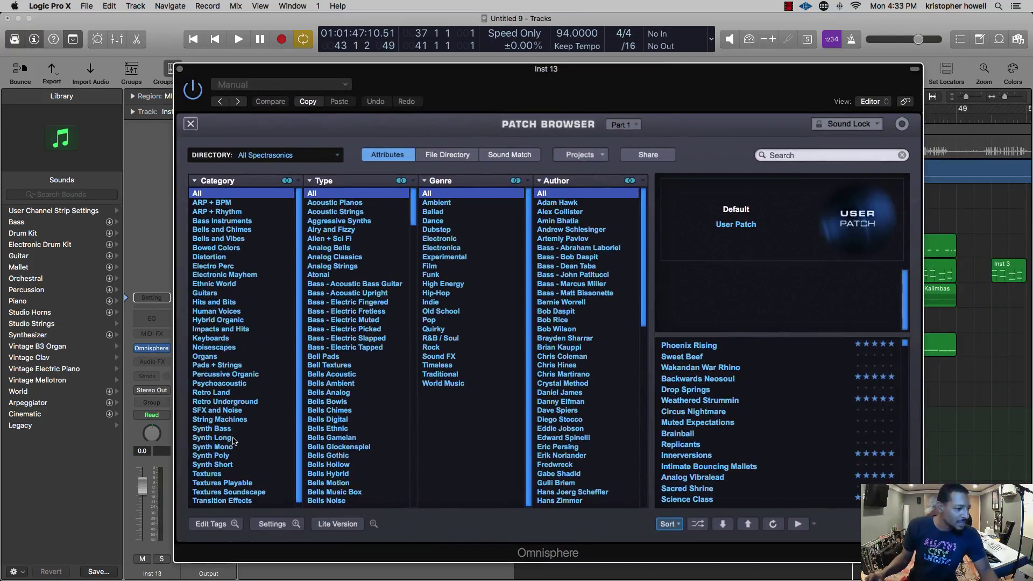
- Load the Agape Sheen patch from Omnisphere's Airy and Fizzy type and close the plug-in window
{"action": "left_click", "coordinate": [346, 230]}
{"action": "left_click", "coordinate": [699, 347]}
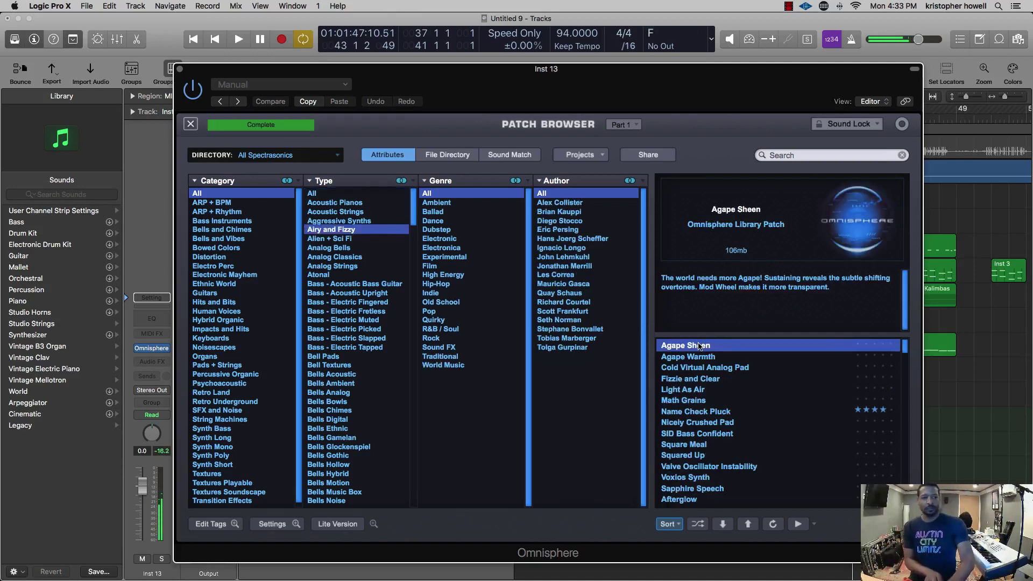
{"action": "key", "text": "super+w"}
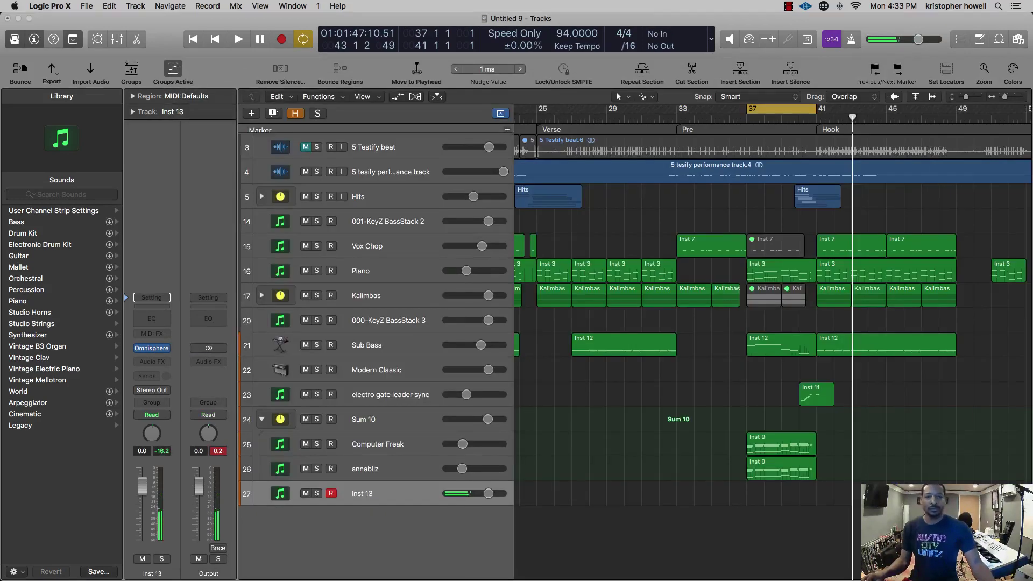
- Copy the annabliz region at bars 37–41 to the new Omnisphere track, and lower that track's volume to -3.3 dB during playback
{"action": "left_click_drag", "start_coordinate": [778, 469], "coordinate": [776, 488]}
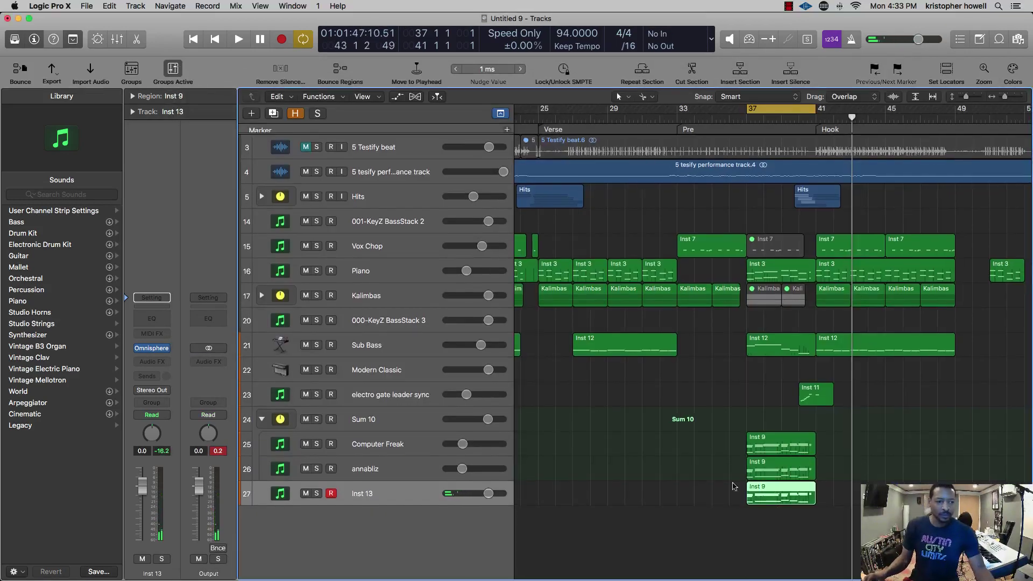
{"action": "key", "text": "space"}
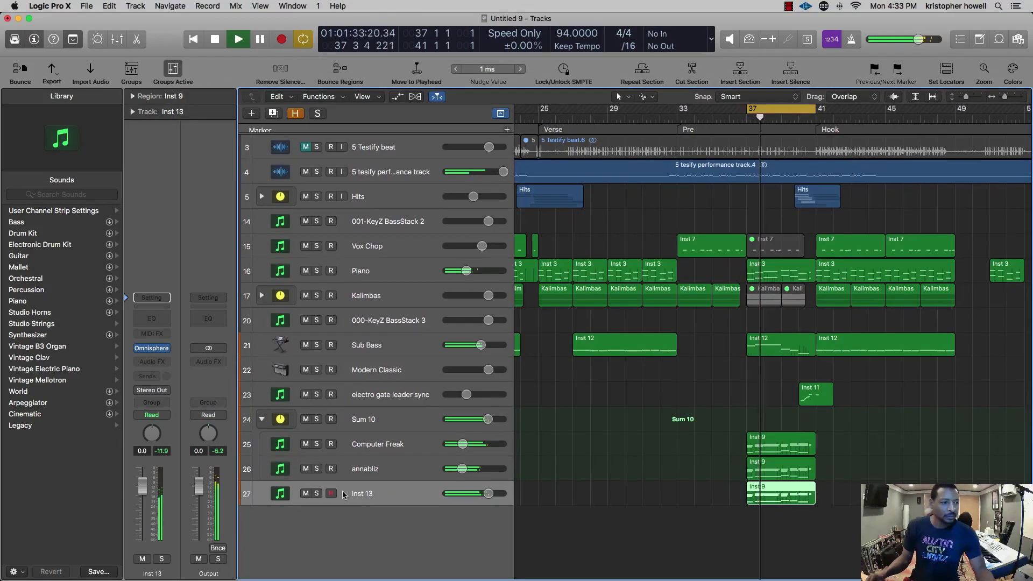
{"action": "scroll", "coordinate": [493, 496], "scroll_direction": "down", "scroll_amount": 5}
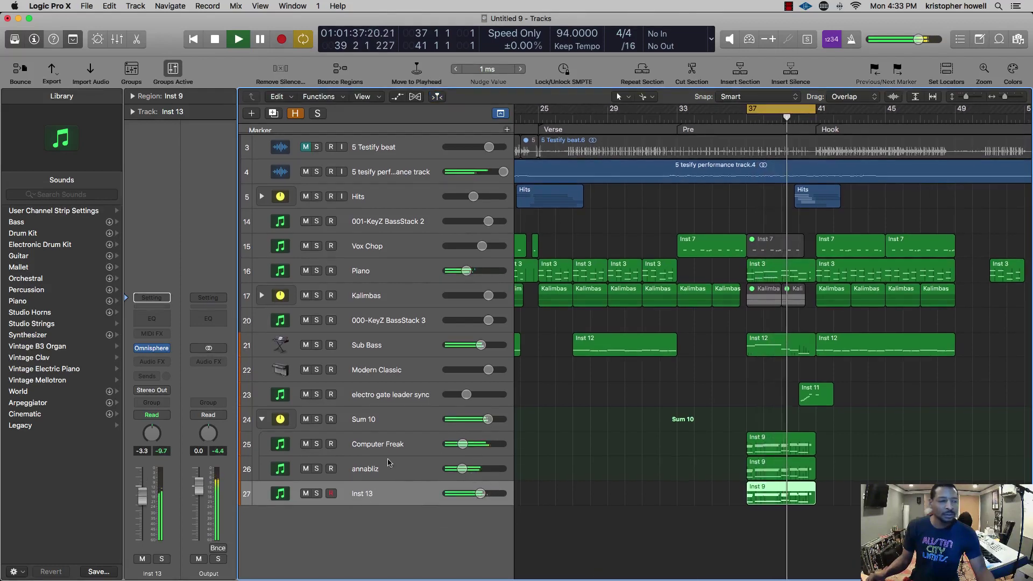
- Compare the loop with Computer Freak muted and unmuted, and lower its track volume to slightly below -19.5 dB
{"action": "left_click", "coordinate": [305, 445]}
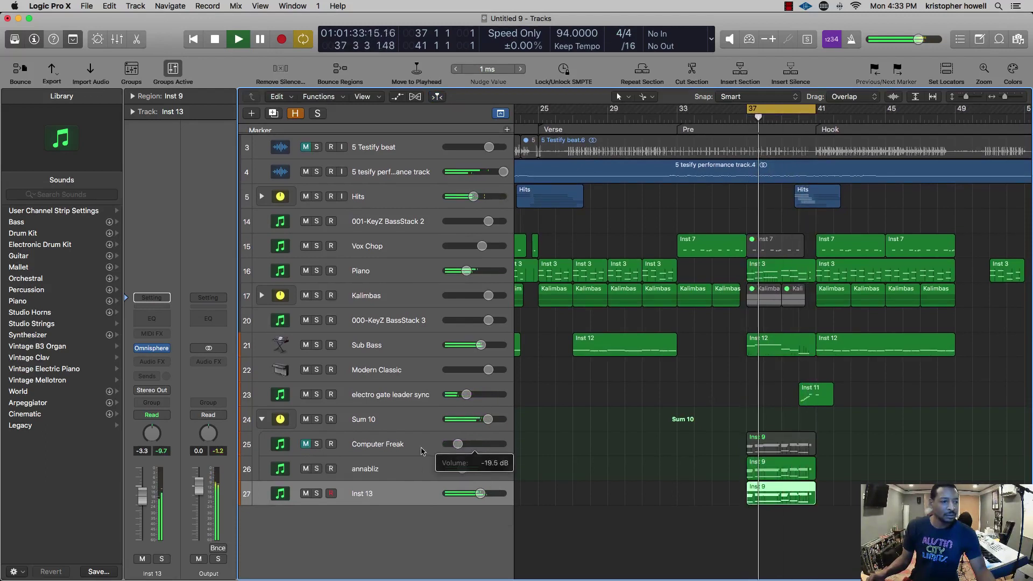
{"action": "left_click", "coordinate": [305, 443]}
{"action": "left_click_drag", "start_coordinate": [457, 444], "coordinate": [456, 444]}
{"action": "scroll", "coordinate": [479, 494], "scroll_direction": "down", "scroll_amount": 1}
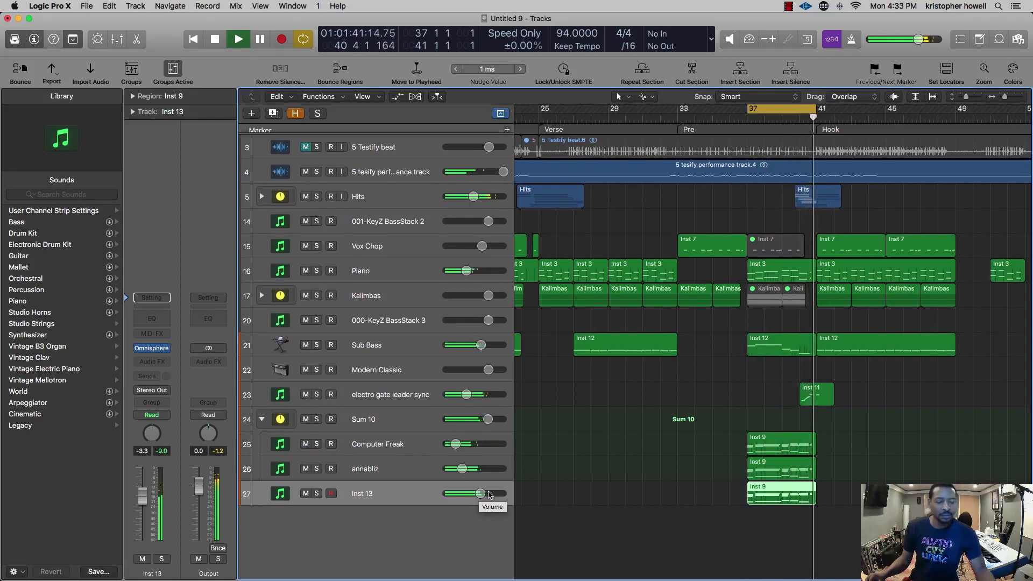
- Rename the new track agape sheen, and open layer A of its Omnisphere patch during looped playback
{"action": "key", "text": "space"}
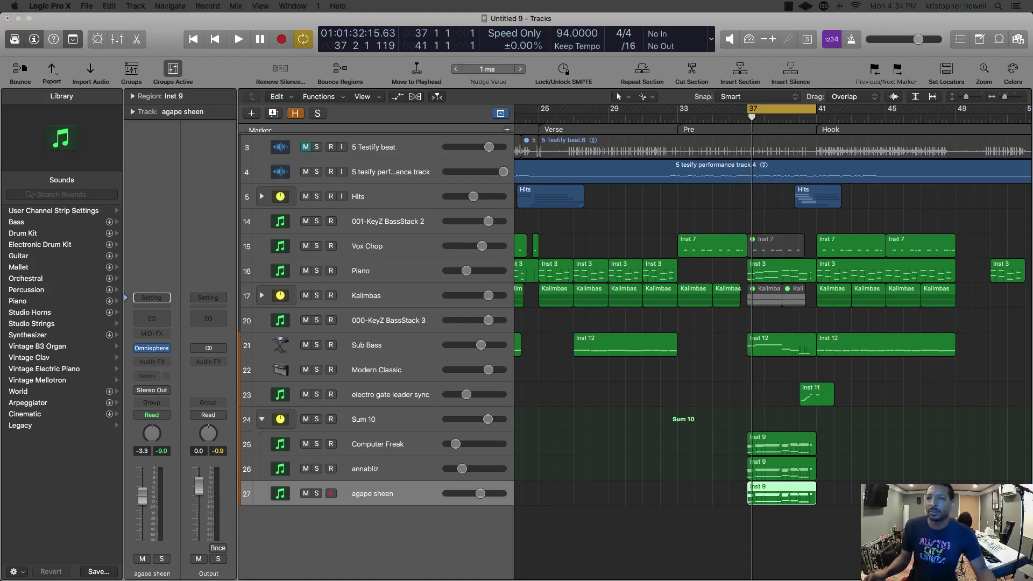
{"action": "left_click_drag", "start_coordinate": [1030, 16], "coordinate": [424, 70]}
{"action": "left_click", "coordinate": [601, 245]}
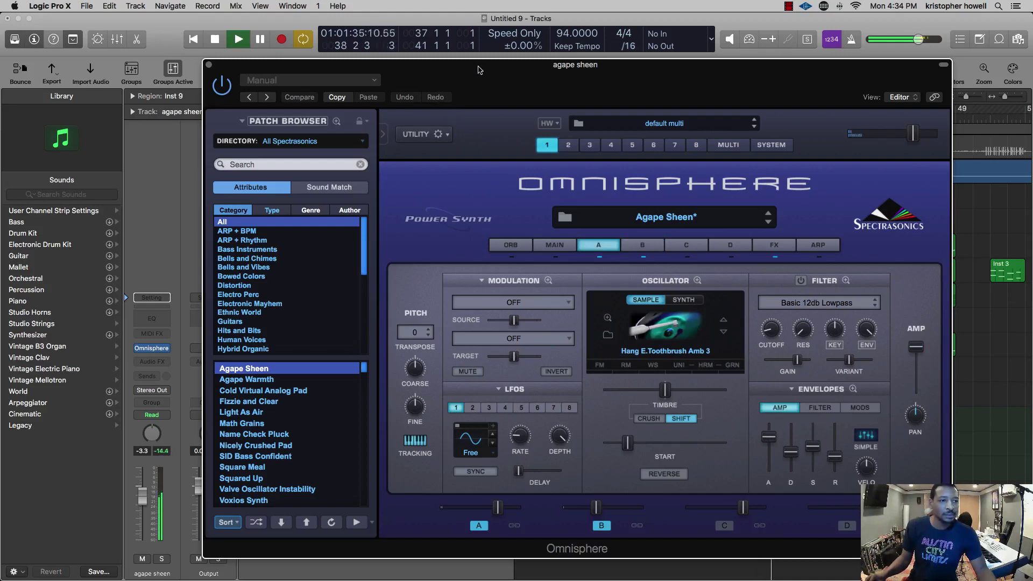
- Clear away the Omnisphere window, then set Computer Freak's volume to -22.0 dB and lower agape sheen slightly during playback
{"action": "left_click_drag", "start_coordinate": [508, 70], "coordinate": [1032, 76]}
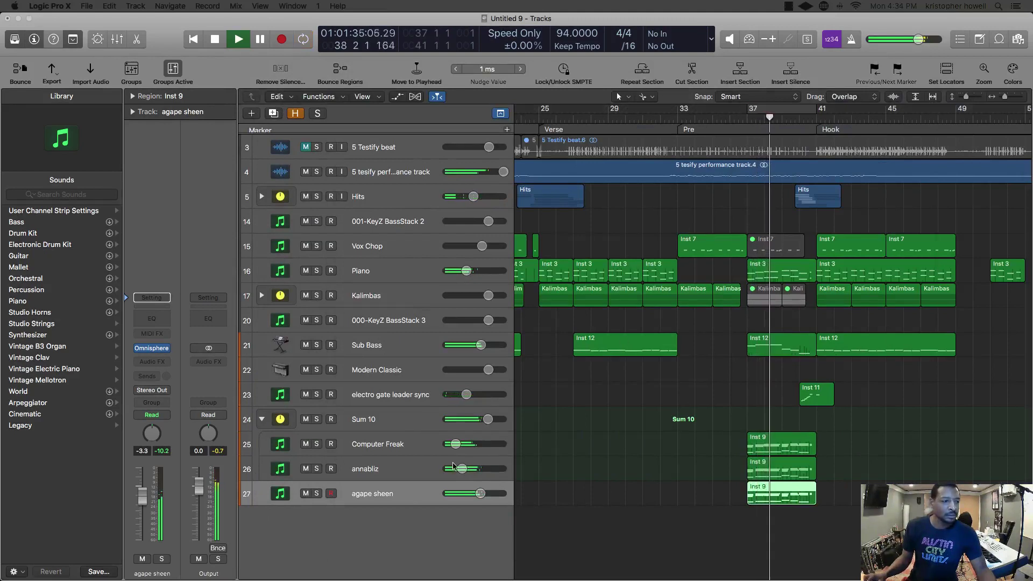
{"action": "left_click_drag", "start_coordinate": [452, 447], "coordinate": [454, 447]}
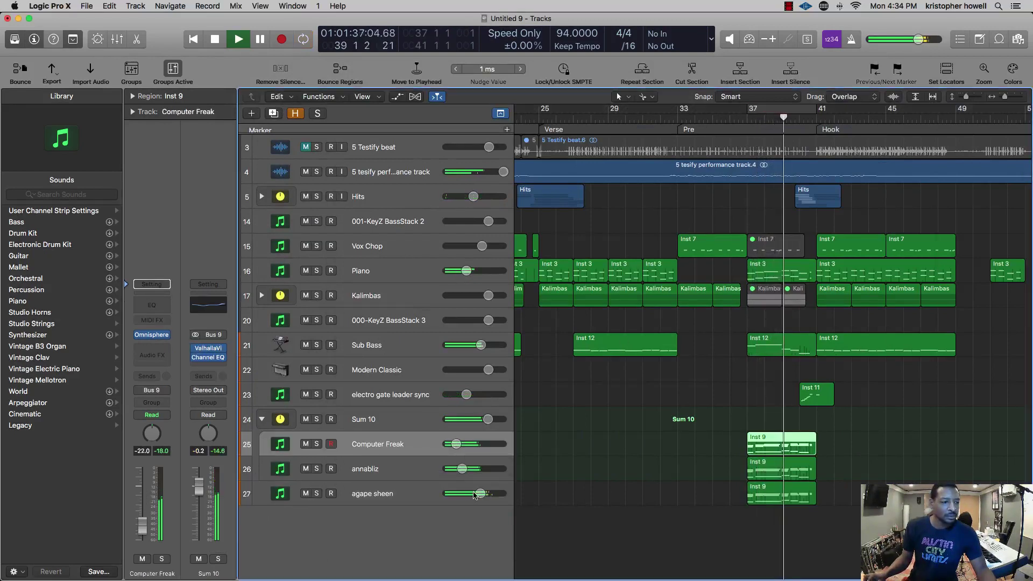
{"action": "left_click_drag", "start_coordinate": [480, 494], "coordinate": [474, 495]}
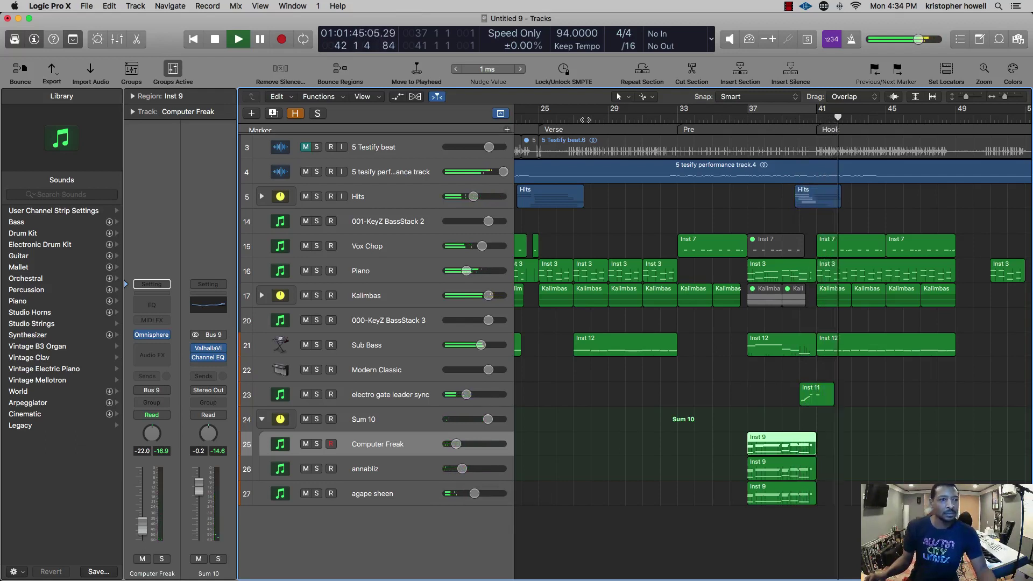
- Play the song from the verse and raise the Modern Classic track's volume to 6.0 dB
{"action": "left_click", "coordinate": [591, 118]}
{"action": "left_click", "coordinate": [390, 374]}
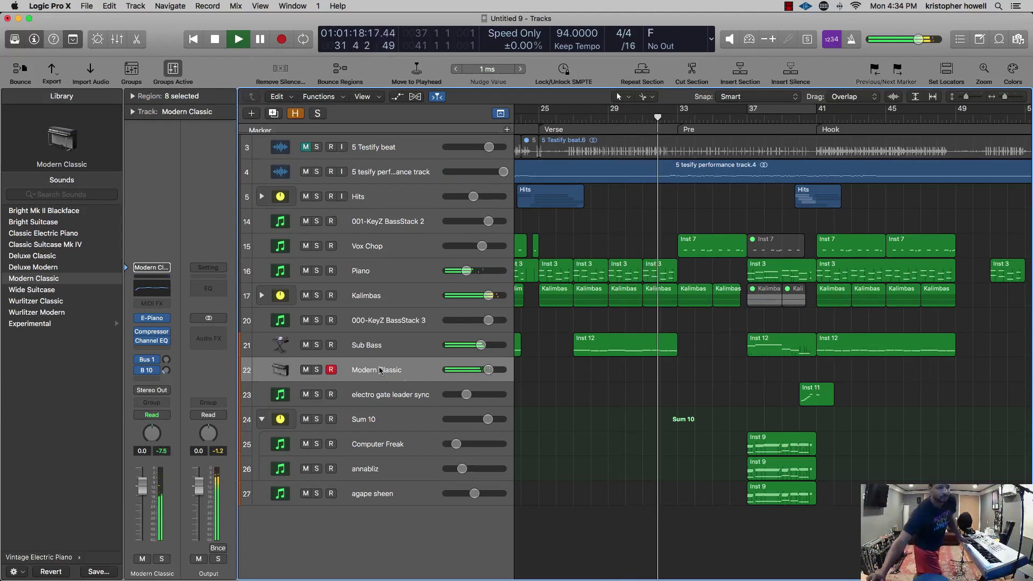
{"action": "left_click_drag", "start_coordinate": [488, 370], "coordinate": [503, 370]}
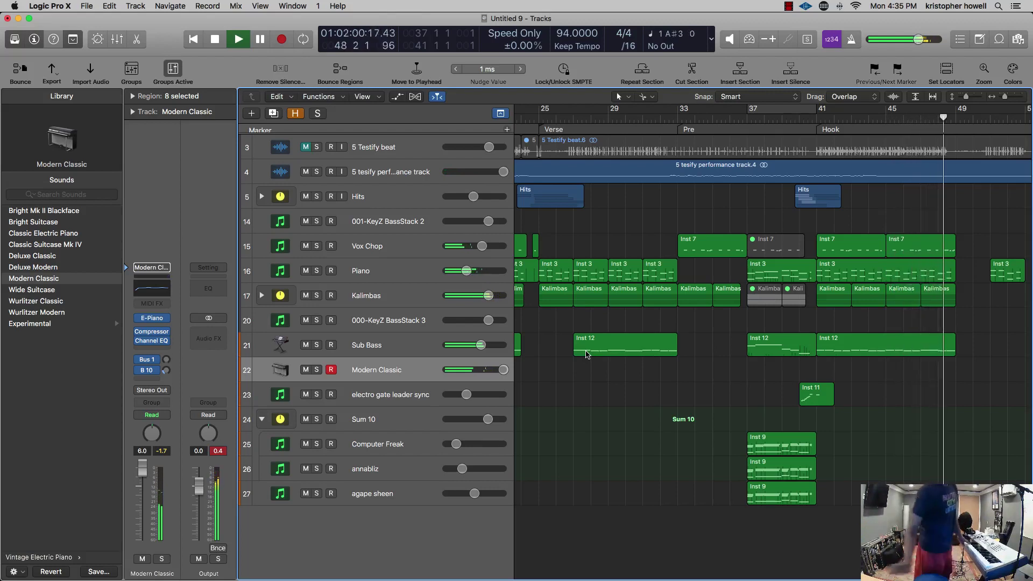
- Replay from about bar 36, setting Computer Freak's volume to -18.5 dB and agape sheen's to -7.4 dB
{"action": "left_click", "coordinate": [731, 113]}
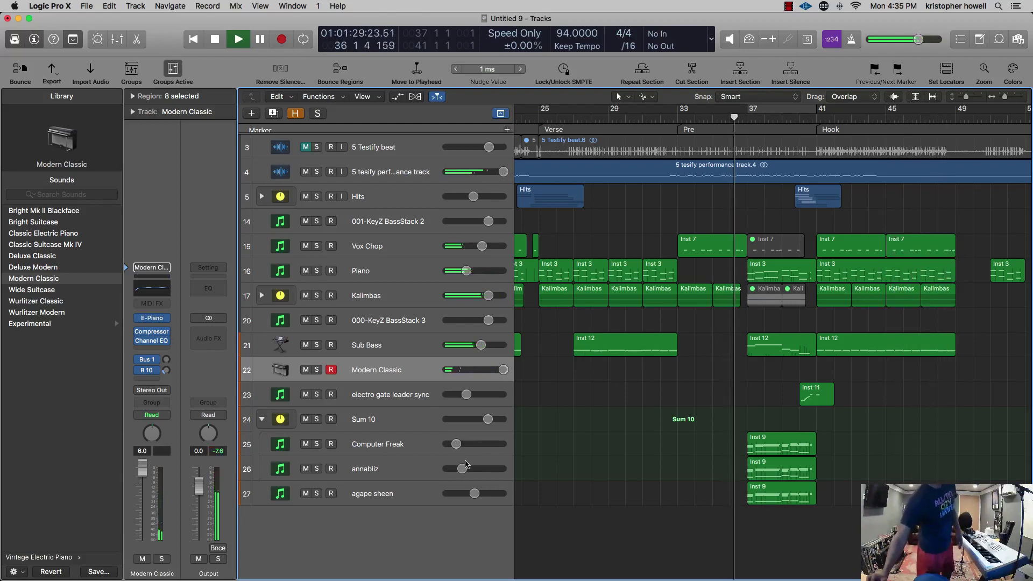
{"action": "left_click_drag", "start_coordinate": [458, 446], "coordinate": [460, 446]}
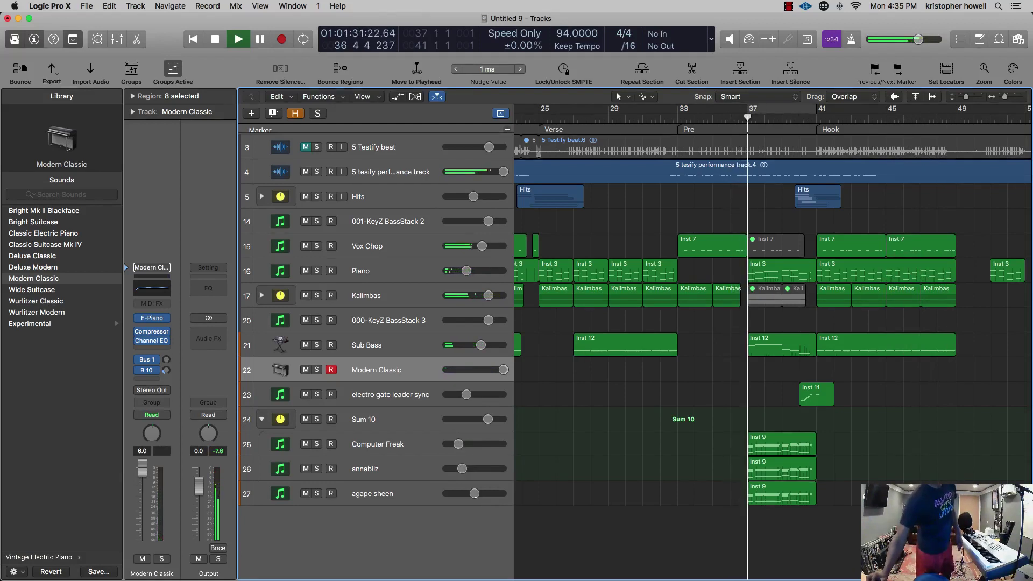
{"action": "left_click_drag", "start_coordinate": [473, 496], "coordinate": [471, 498]}
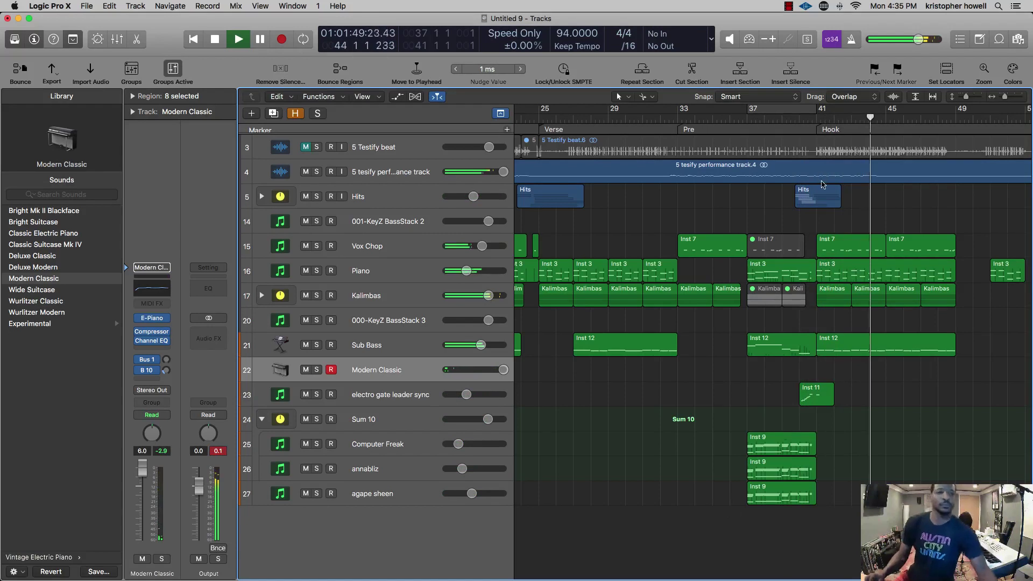
- Loop bars 40–44 and move the 250 Hz band of electro gate leader sync's Channel EQ to 465 Hz
{"action": "left_click_drag", "start_coordinate": [807, 115], "coordinate": [872, 114]}
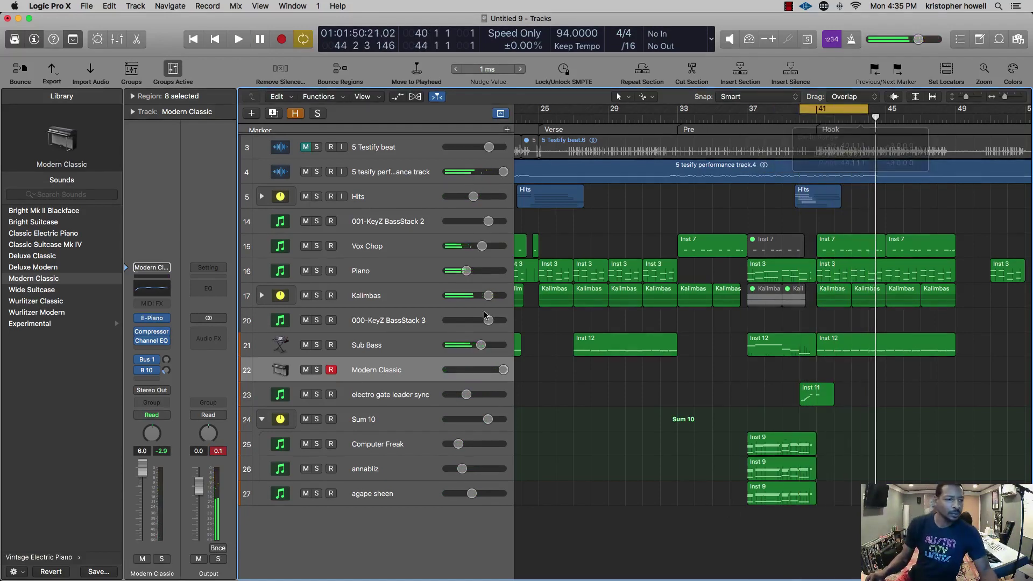
{"action": "left_click", "coordinate": [407, 395]}
{"action": "left_click", "coordinate": [152, 305]}
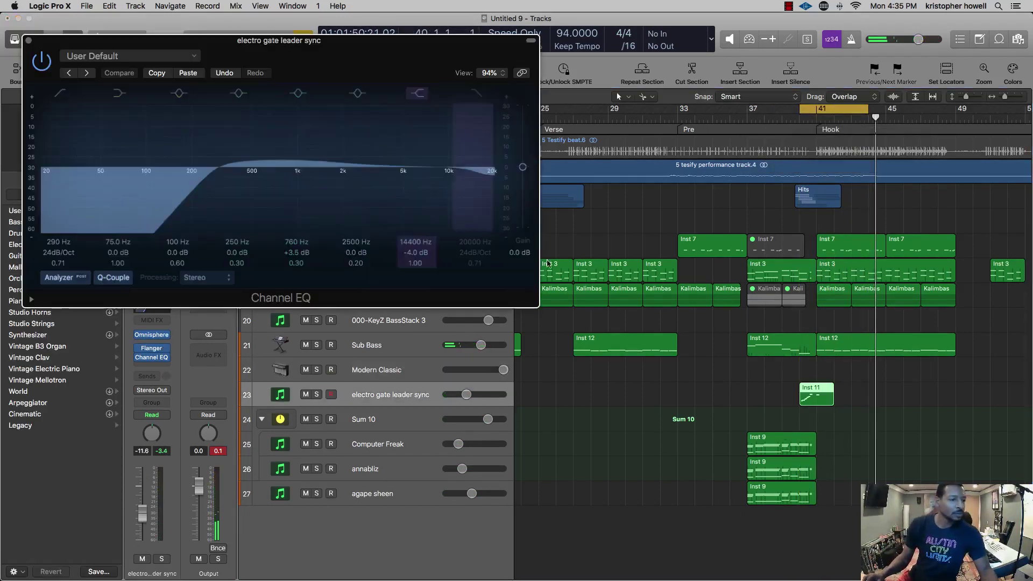
{"action": "left_click_drag", "start_coordinate": [183, 214], "coordinate": [224, 214]}
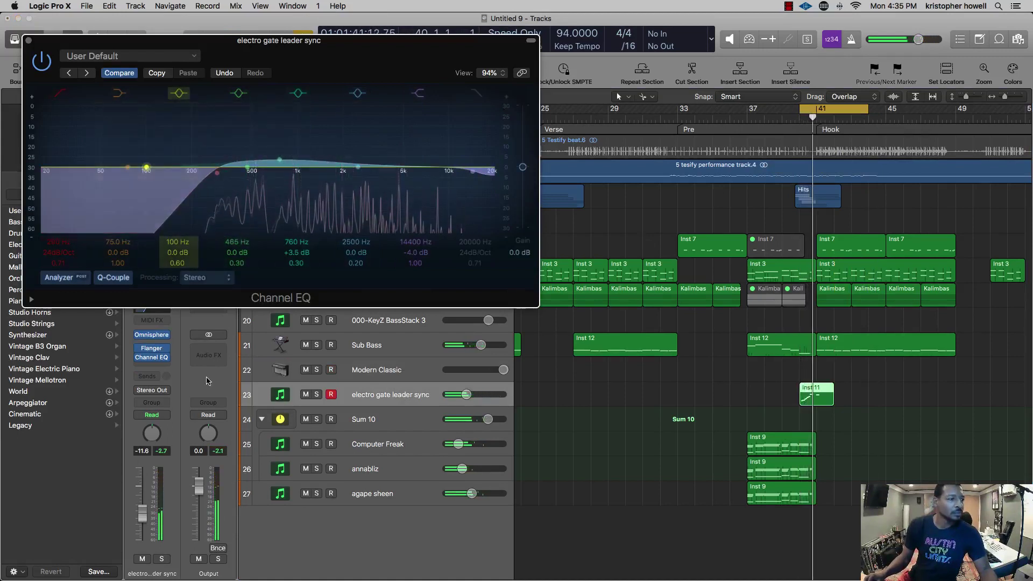
- Add a second stereo Channel EQ to electro gate leader sync, with +5.5 dB at 710 Hz and -6.5 dB at 2450 Hz
{"action": "left_click", "coordinate": [155, 367]}
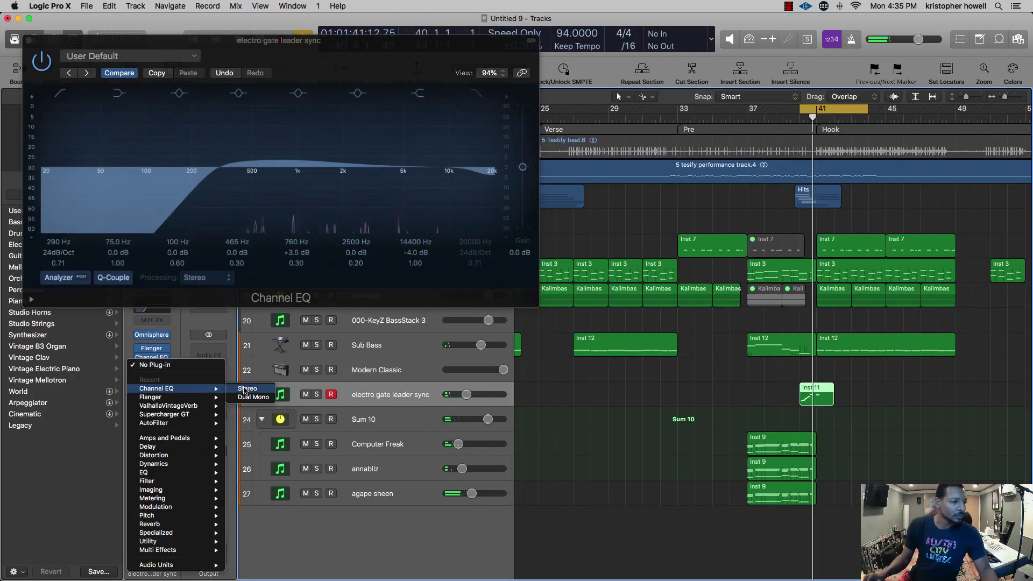
{"action": "left_click", "coordinate": [250, 390]}
{"action": "left_click_drag", "start_coordinate": [296, 172], "coordinate": [276, 204]}
{"action": "left_click_drag", "start_coordinate": [351, 146], "coordinate": [352, 178]}
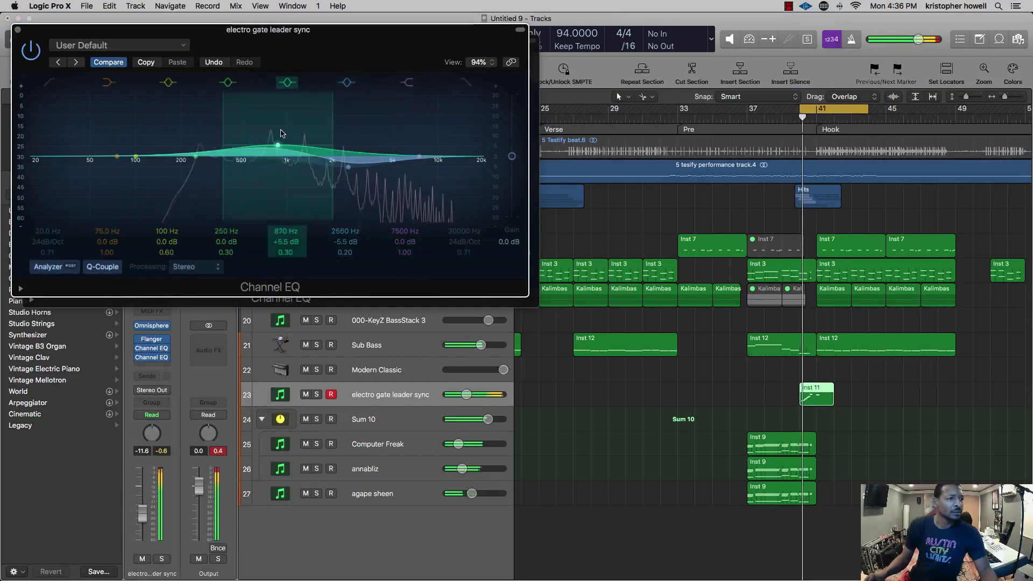
{"action": "left_click_drag", "start_coordinate": [278, 134], "coordinate": [268, 132]}
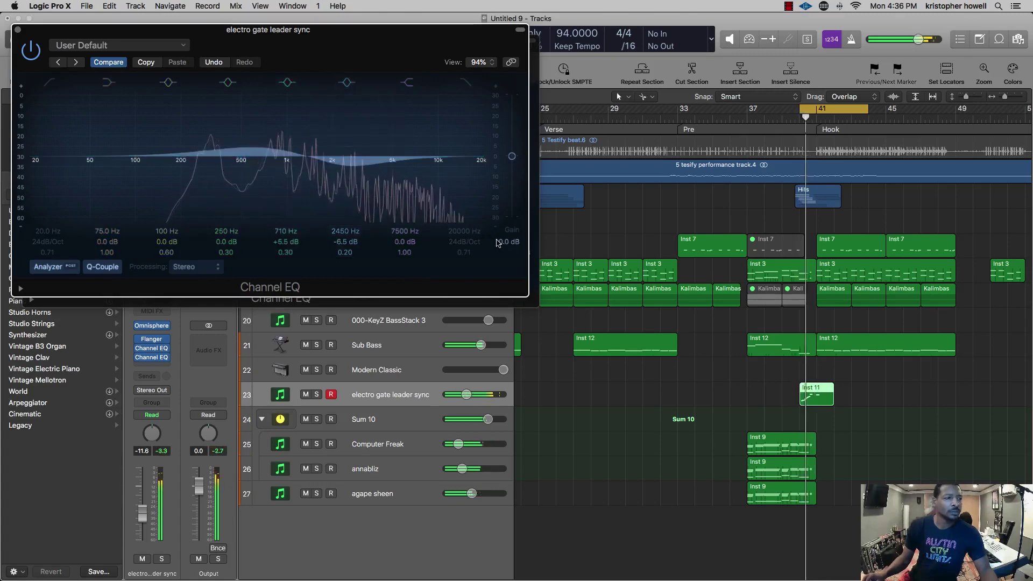
- Open the Inst 11 region's notes and raise the top note of the rising run before bar 41 to A#5, checking it in playback
{"action": "double_click", "coordinate": [827, 391]}
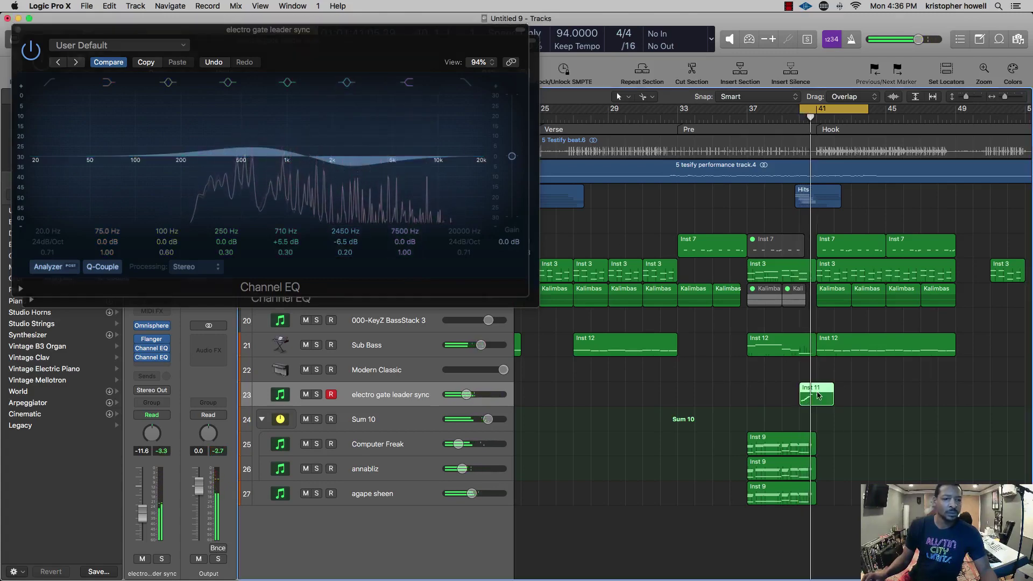
{"action": "left_click_drag", "start_coordinate": [527, 349], "coordinate": [534, 344]}
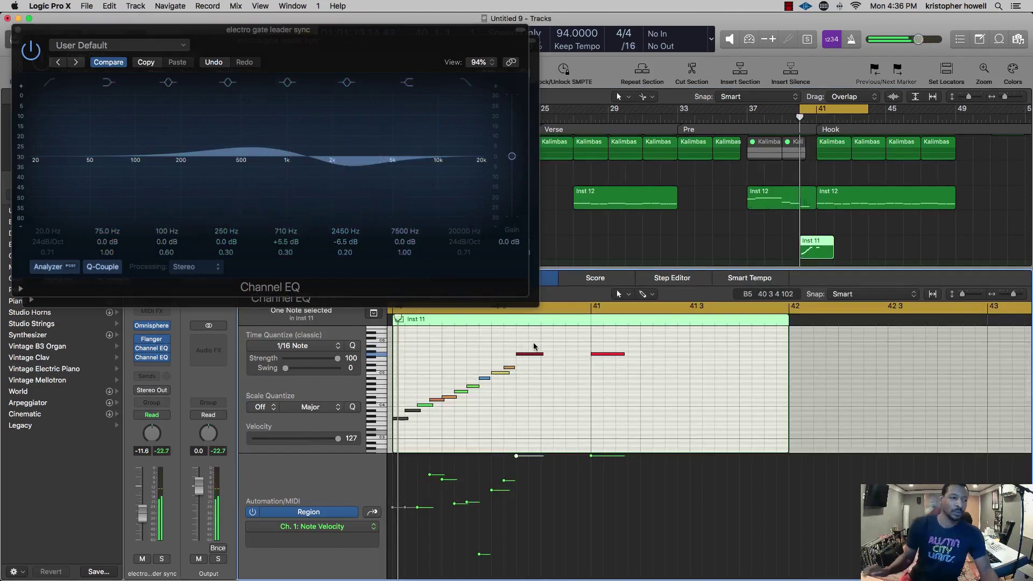
{"action": "key", "text": "space"}
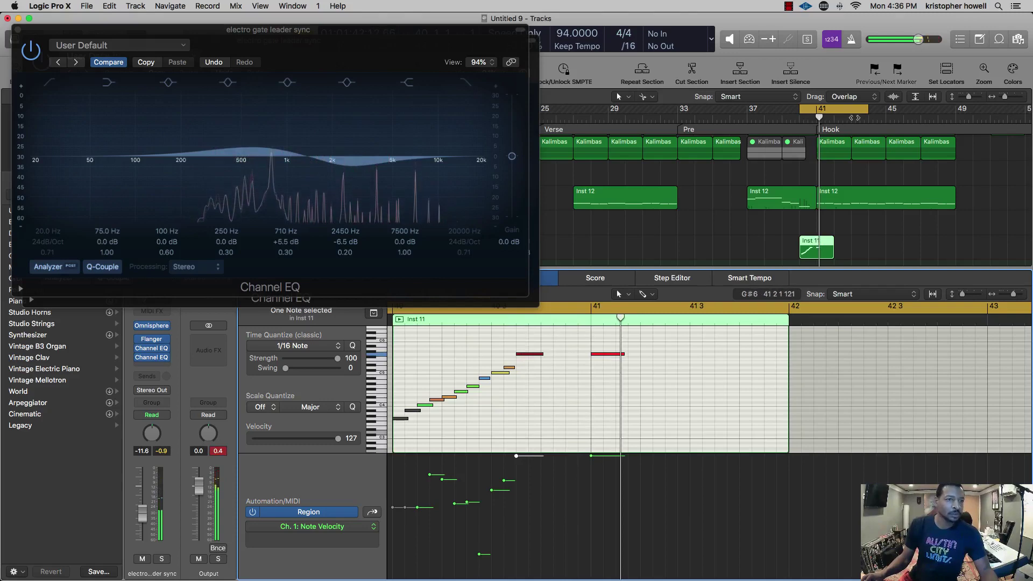
{"action": "key", "text": "space"}
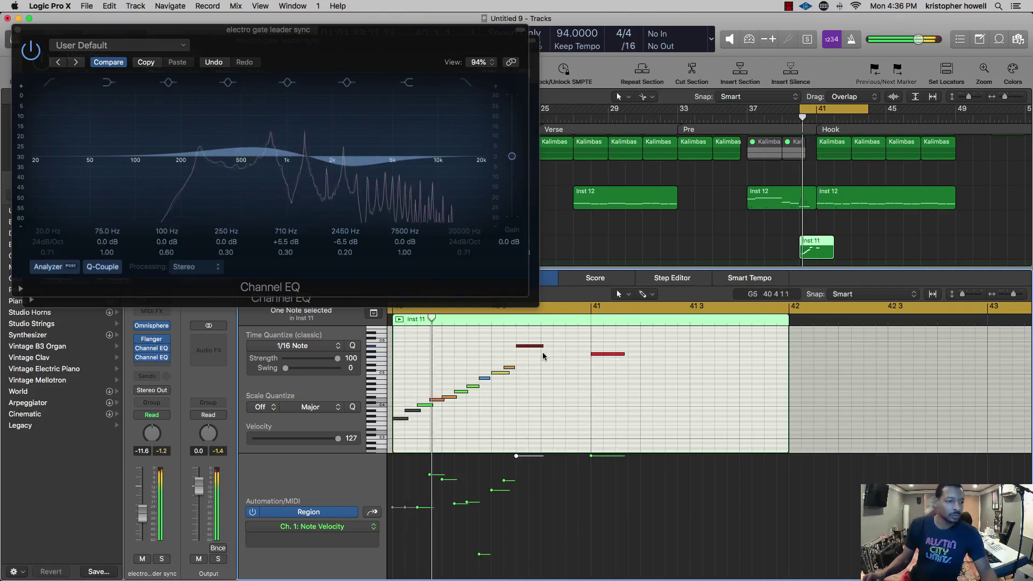
{"action": "left_click", "coordinate": [539, 348]}
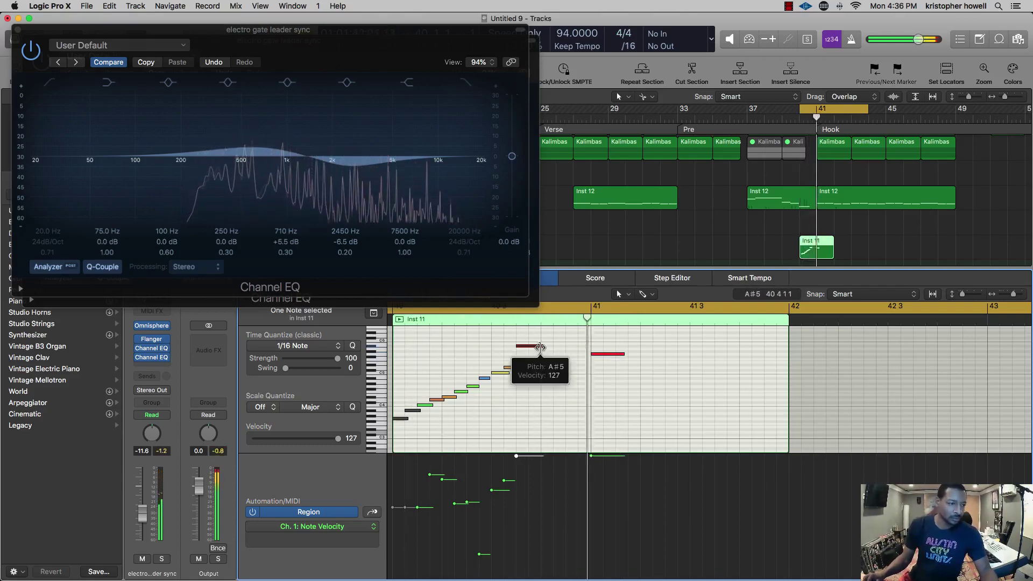
{"action": "key", "text": "space"}
- Resume playback from before bar 36, lower the second Channel EQ's output gain to -1.0 dB, and close its window
{"action": "left_click", "coordinate": [709, 117]}
{"action": "key", "text": "space"}
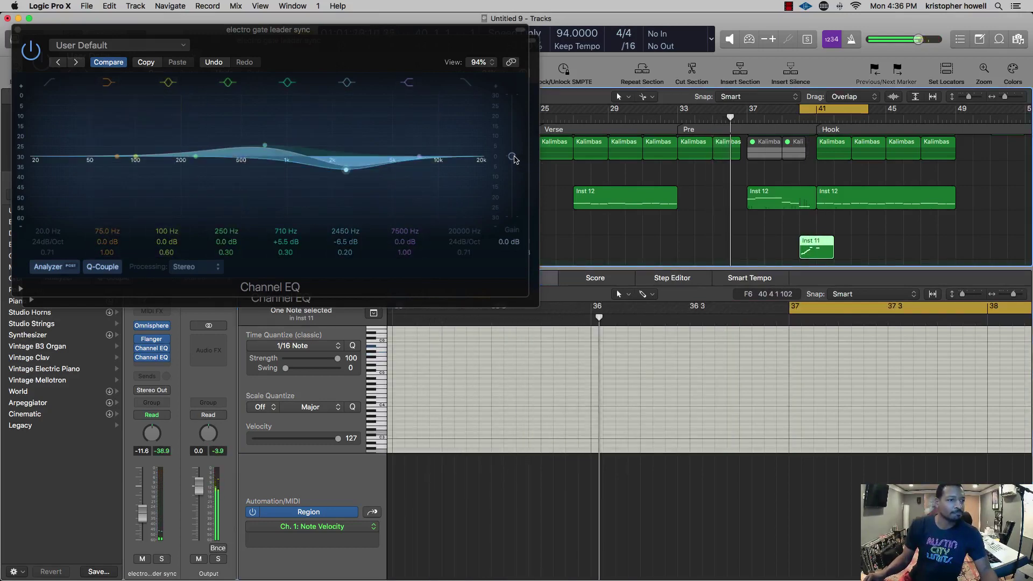
{"action": "left_click_drag", "start_coordinate": [512, 156], "coordinate": [512, 159]}
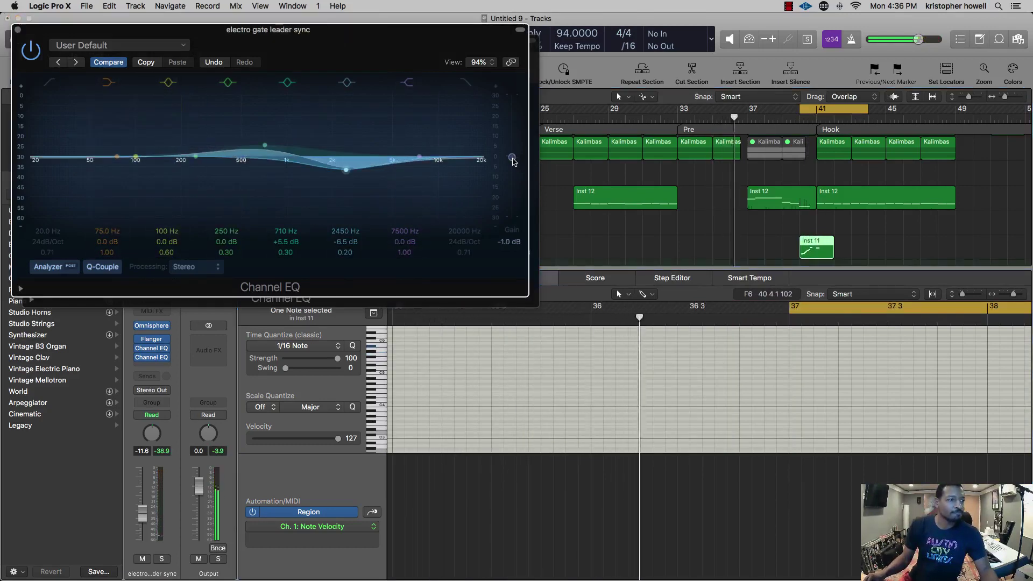
{"action": "left_click", "coordinate": [18, 30]}
{"action": "left_click", "coordinate": [16, 38]}
- Add a Channel EQ to the agape sheen track and boost its high shelf by 9.0 dB at 8300 Hz
{"action": "key", "text": "x"}
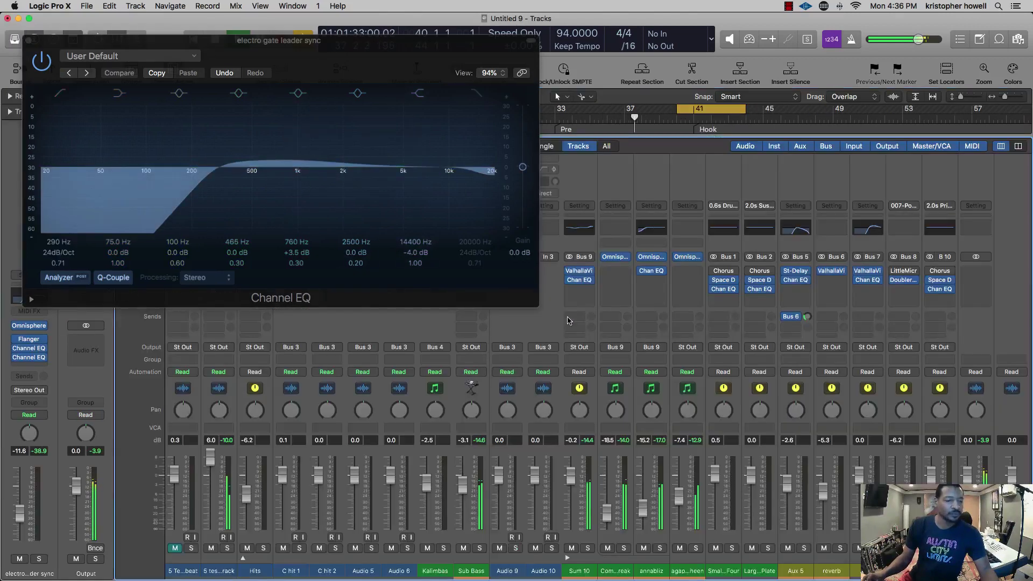
{"action": "key", "text": "x"}
{"action": "left_click", "coordinate": [300, 493]}
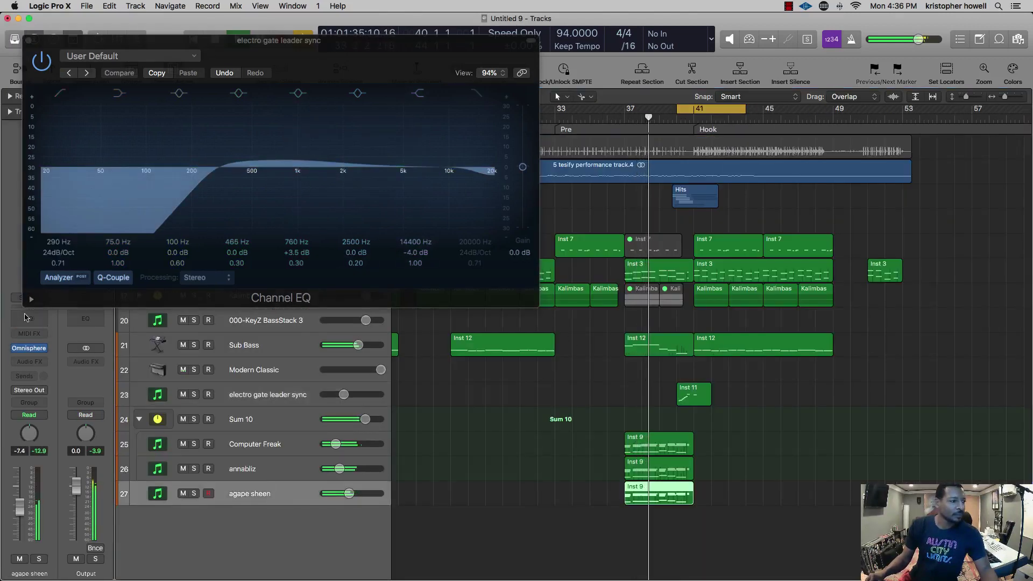
{"action": "mouse_move", "coordinate": [419, 157]}
{"action": "left_mouse_down"}
{"action": "mouse_move", "coordinate": [431, 143]}
{"action": "mouse_move", "coordinate": [428, 160]}
{"action": "left_mouse_up"}
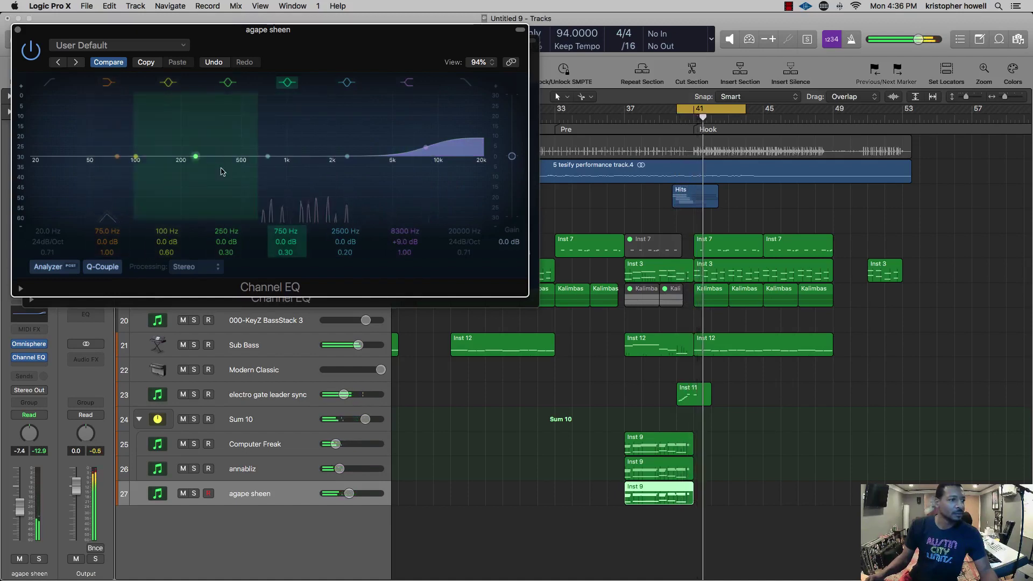
- Solo and unsolo the annabliz track briefly, and close the open Channel EQ windows
{"action": "left_click", "coordinate": [270, 473]}
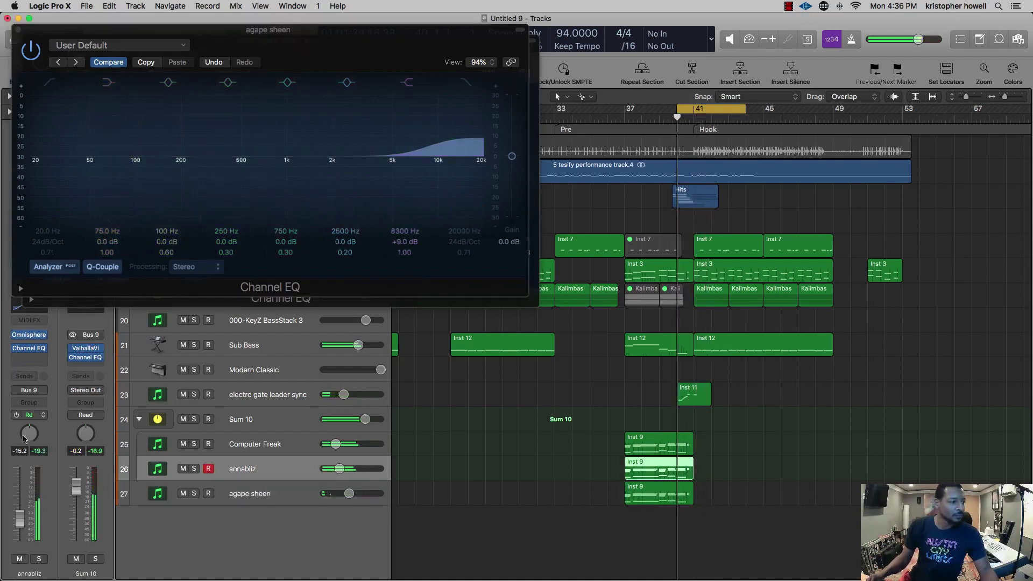
{"action": "left_click", "coordinate": [39, 559]}
{"action": "left_click", "coordinate": [38, 559]}
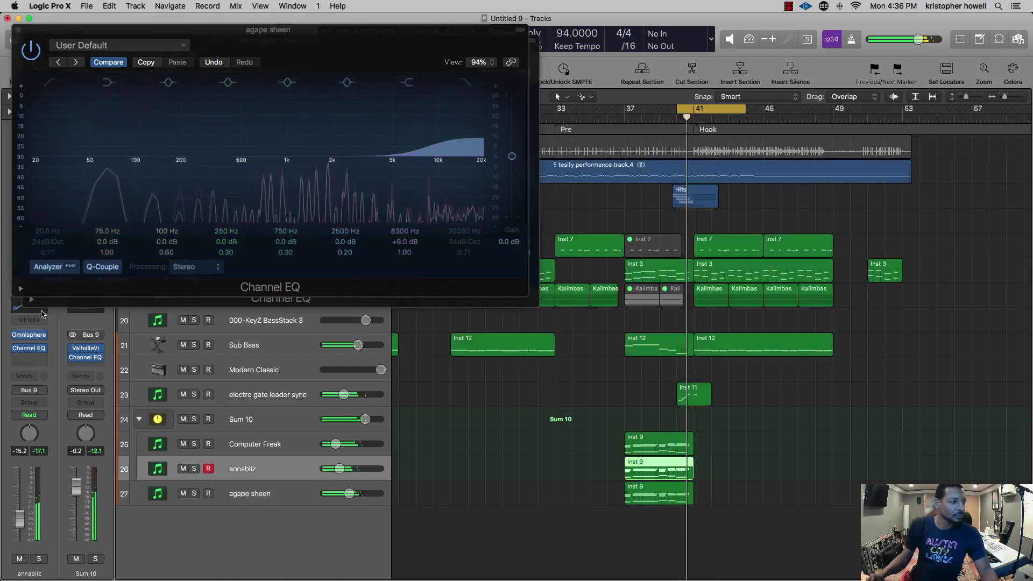
{"action": "left_click", "coordinate": [17, 30]}
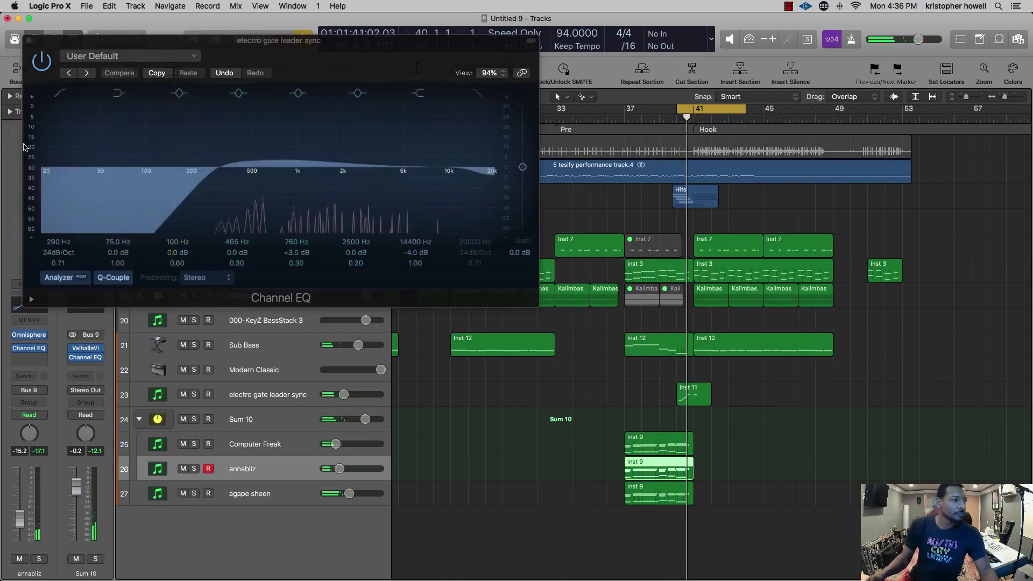
{"action": "left_click", "coordinate": [36, 58]}
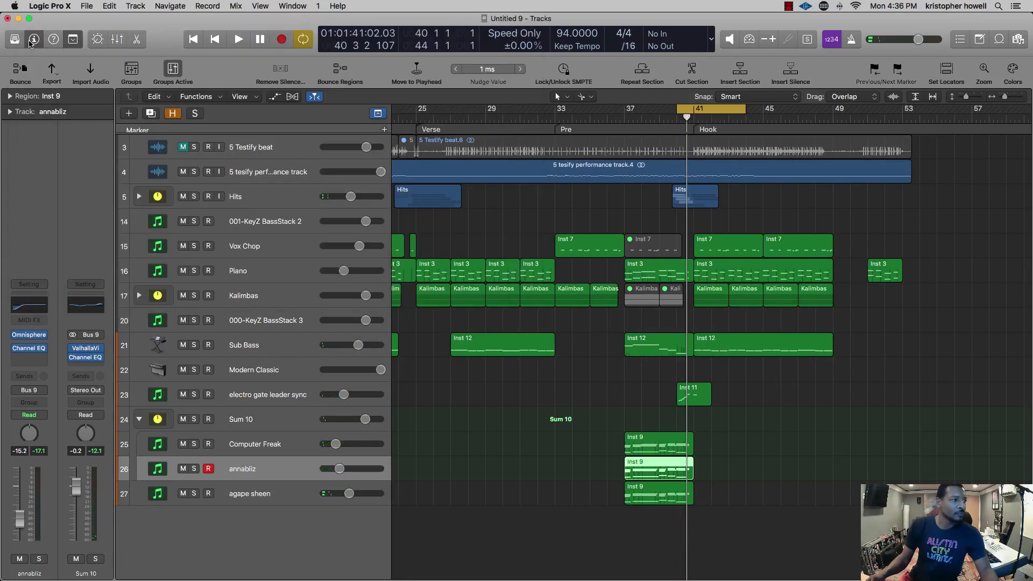
- Loop bars 37–41 during playback and boost annabliz's Channel EQ by 3.5 dB at 730 Hz
{"action": "key", "text": "space"}
{"action": "left_click", "coordinate": [27, 301]}
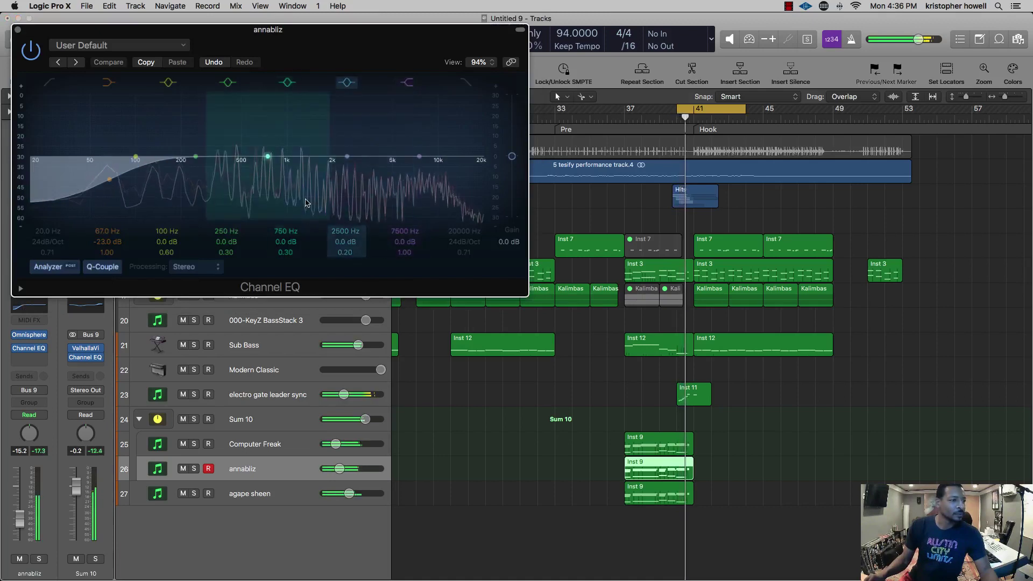
{"action": "mouse_move", "coordinate": [303, 168]}
{"action": "left_mouse_down"}
{"action": "mouse_move", "coordinate": [305, 146]}
{"action": "mouse_move", "coordinate": [254, 139]}
{"action": "mouse_move", "coordinate": [321, 140]}
{"action": "mouse_move", "coordinate": [317, 157]}
{"action": "left_mouse_up"}
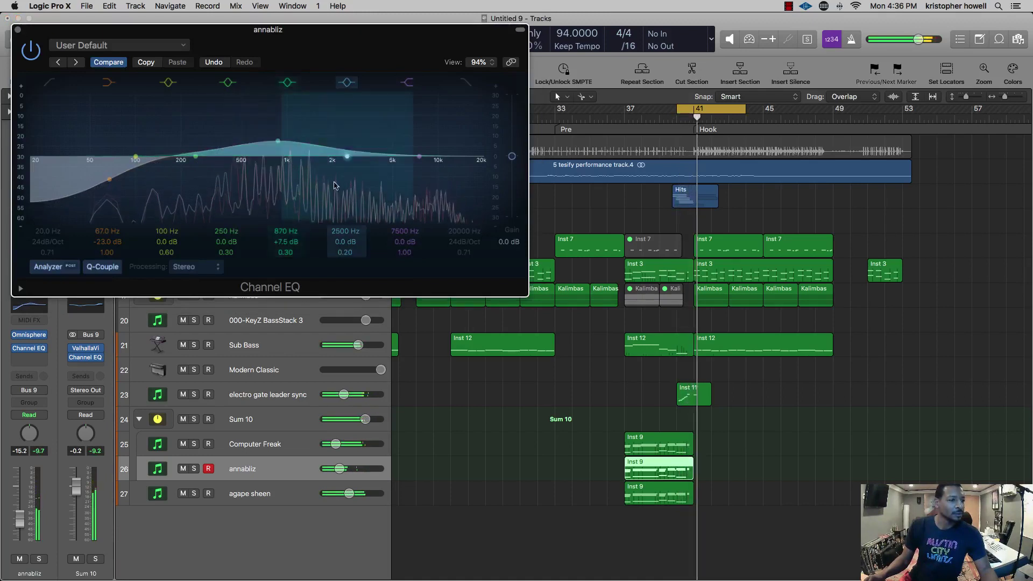
{"action": "left_click_drag", "start_coordinate": [683, 108], "coordinate": [614, 108]}
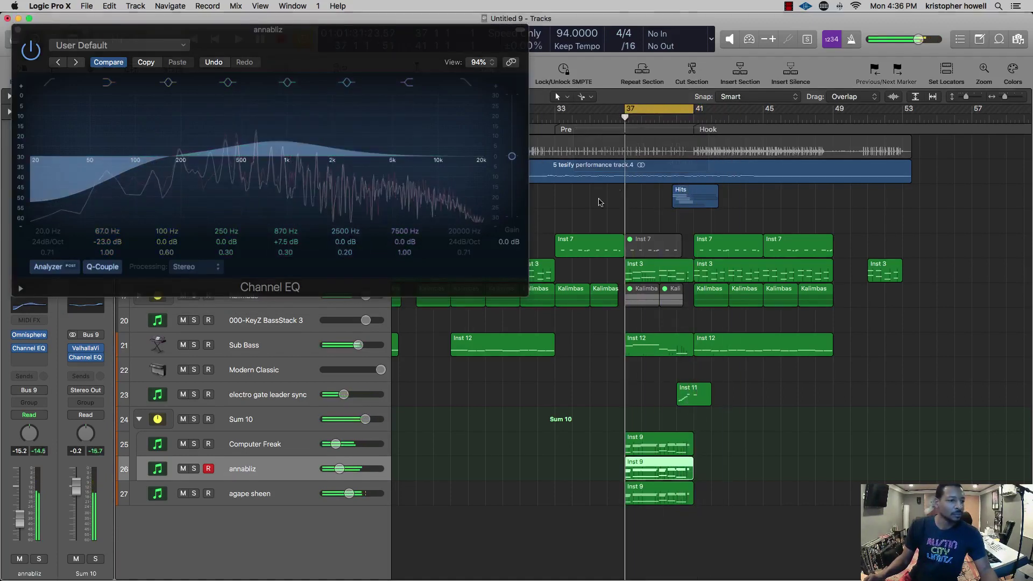
{"action": "mouse_move", "coordinate": [283, 145]}
{"action": "left_mouse_down"}
{"action": "mouse_move", "coordinate": [263, 166]}
{"action": "mouse_move", "coordinate": [266, 158]}
{"action": "left_mouse_up"}
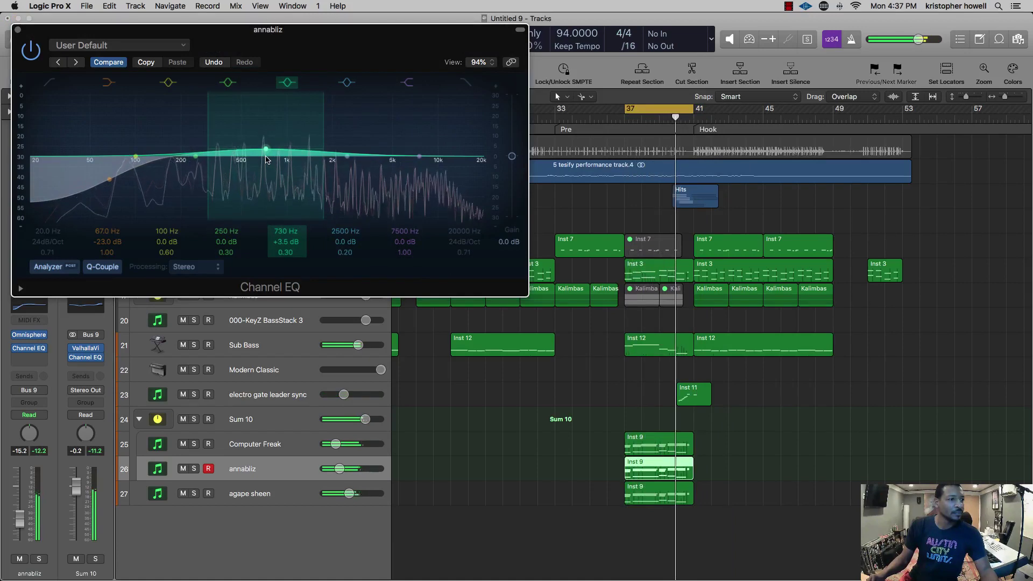
- Add a Channel EQ to Computer Freak and cut 4.0 dB at 3450 Hz, 3.5 dB at 7300 Hz, and 1.5 dB at 310 Hz
{"action": "left_click", "coordinate": [194, 436]}
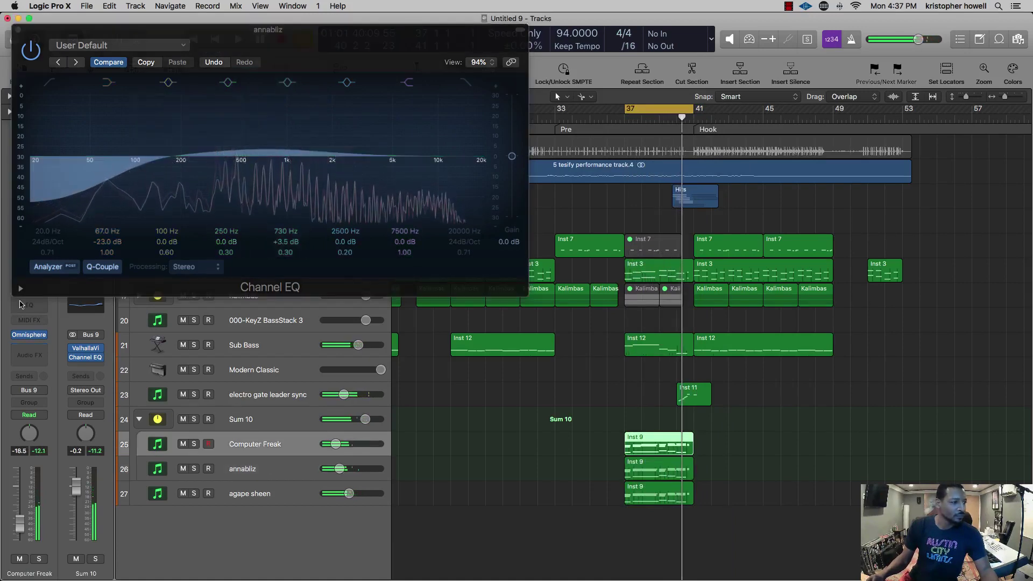
{"action": "left_click_drag", "start_coordinate": [324, 190], "coordinate": [345, 175]}
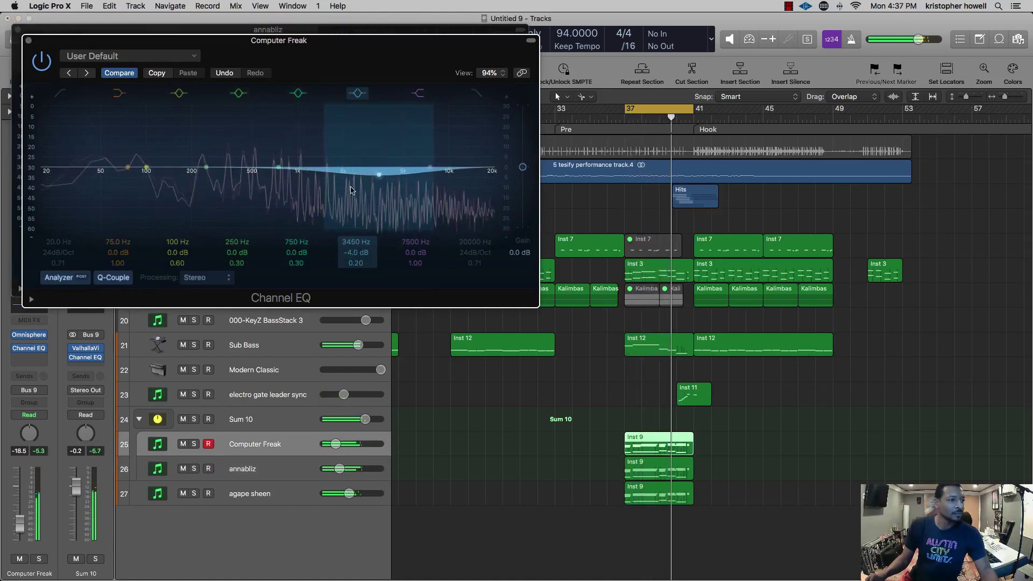
{"action": "left_click_drag", "start_coordinate": [430, 168], "coordinate": [463, 179]}
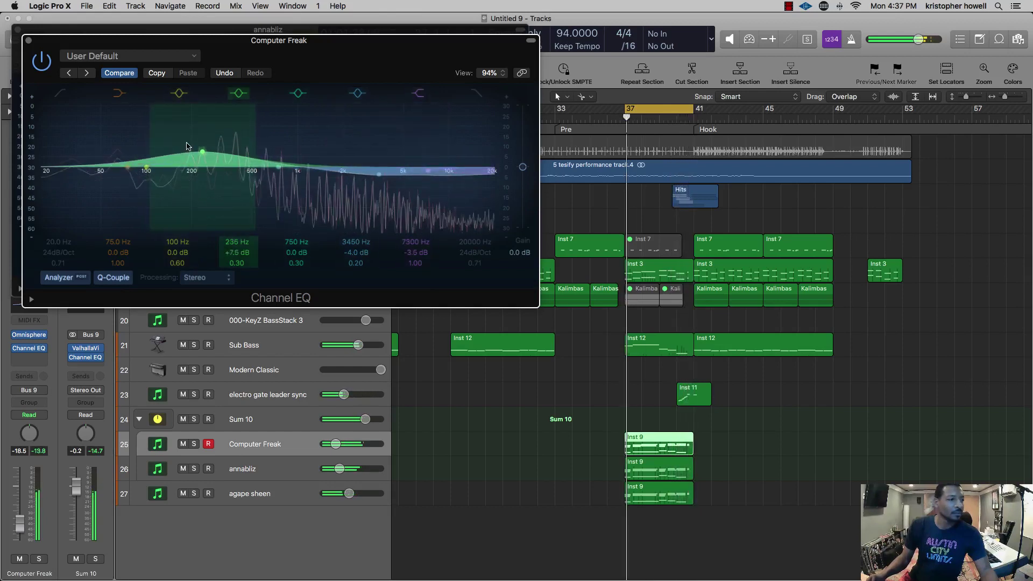
{"action": "left_click_drag", "start_coordinate": [187, 145], "coordinate": [210, 168]}
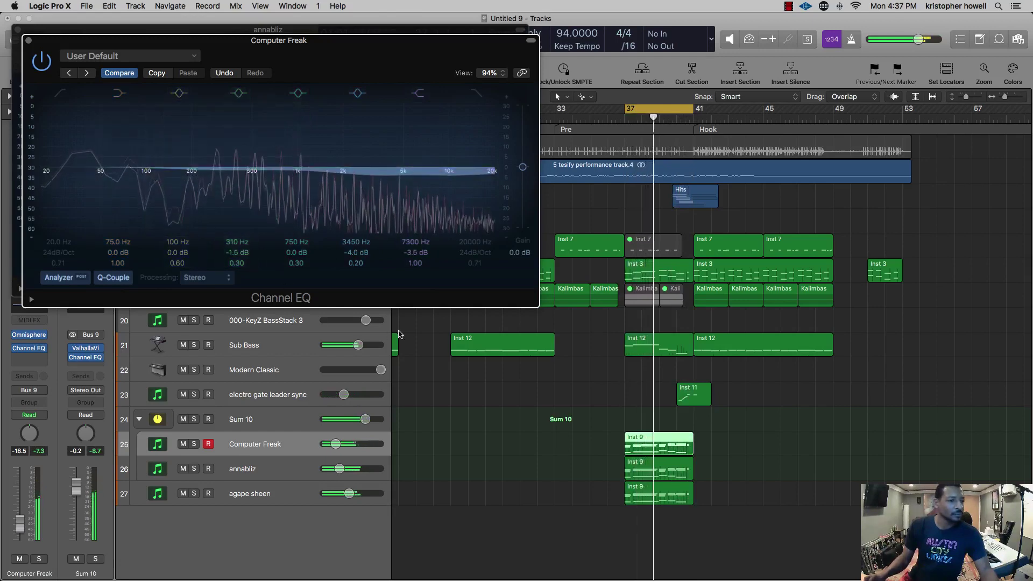
- Set Computer Freak's volume to -16.8 dB with agape sheen briefly muted, lower agape sheen to -12.2 dB, and close the Channel EQ windows
{"action": "left_click", "coordinate": [276, 345]}
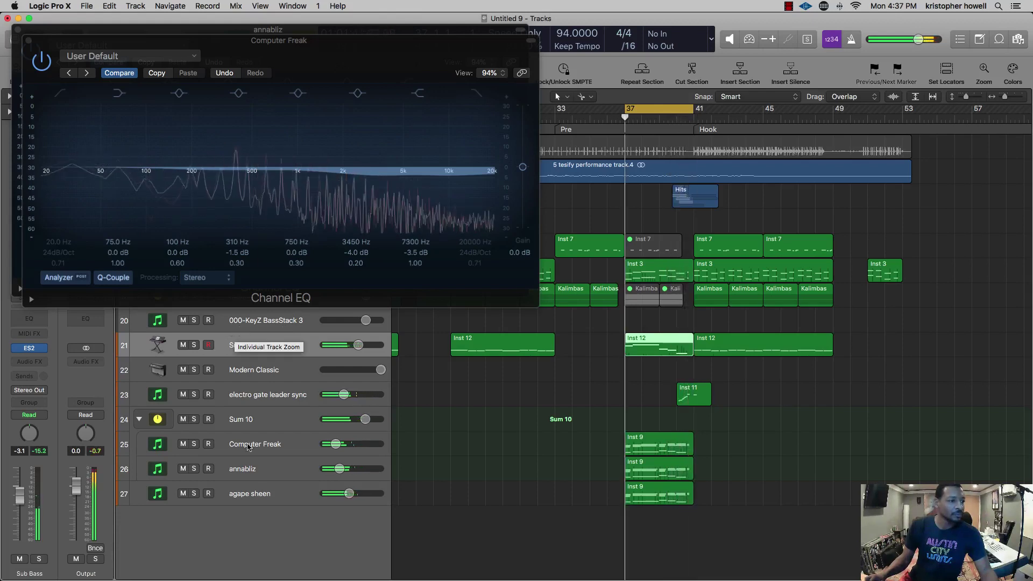
{"action": "left_click", "coordinate": [182, 494]}
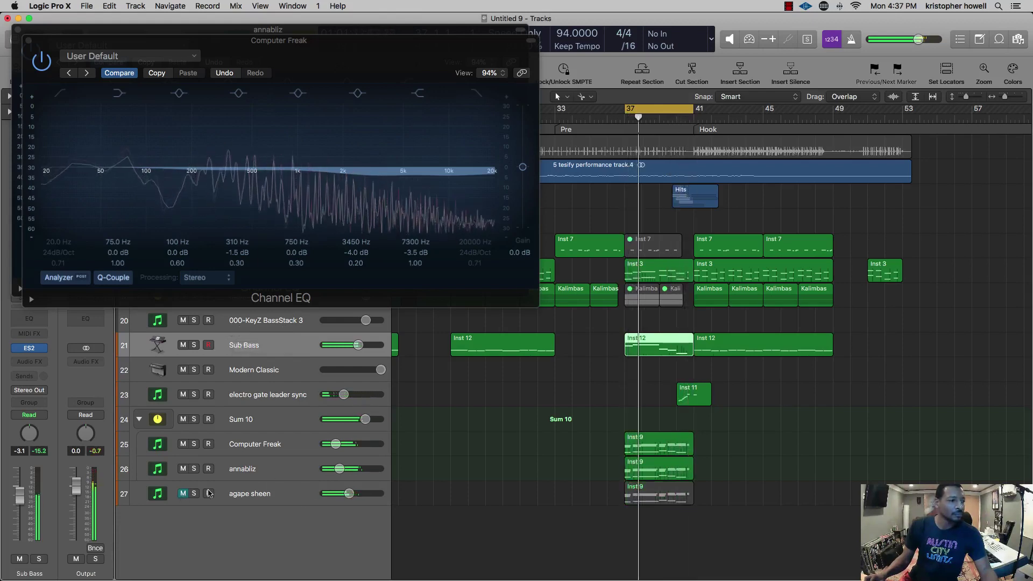
{"action": "left_click_drag", "start_coordinate": [339, 445], "coordinate": [339, 444]}
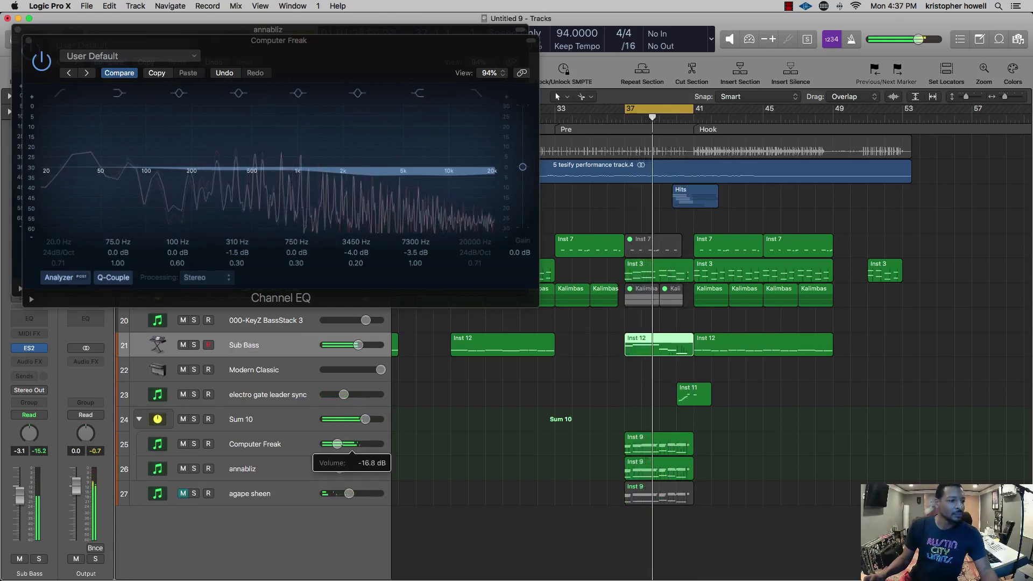
{"action": "left_click", "coordinate": [183, 493]}
{"action": "left_click_drag", "start_coordinate": [349, 494], "coordinate": [341, 493]}
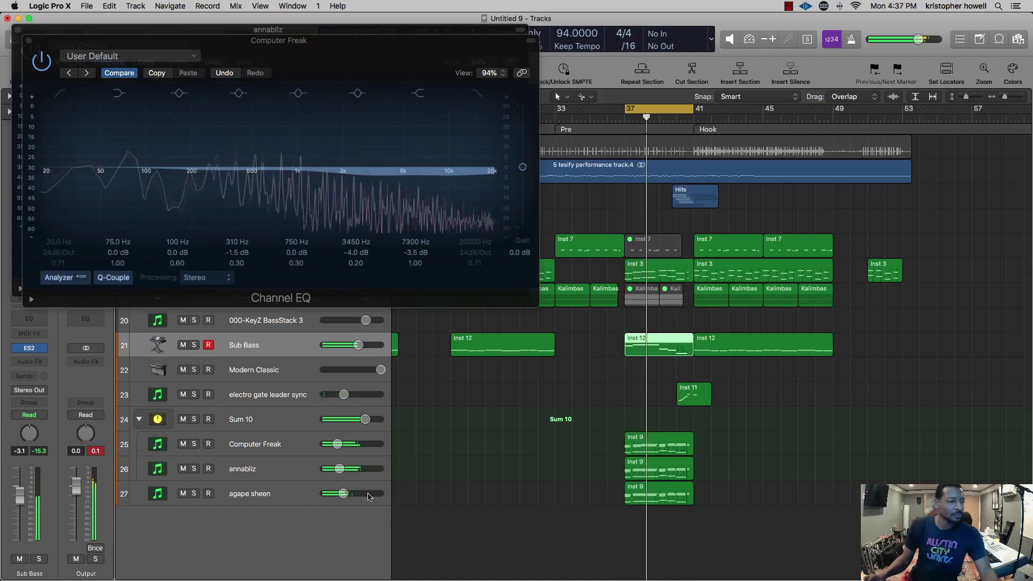
{"action": "left_click", "coordinate": [292, 487]}
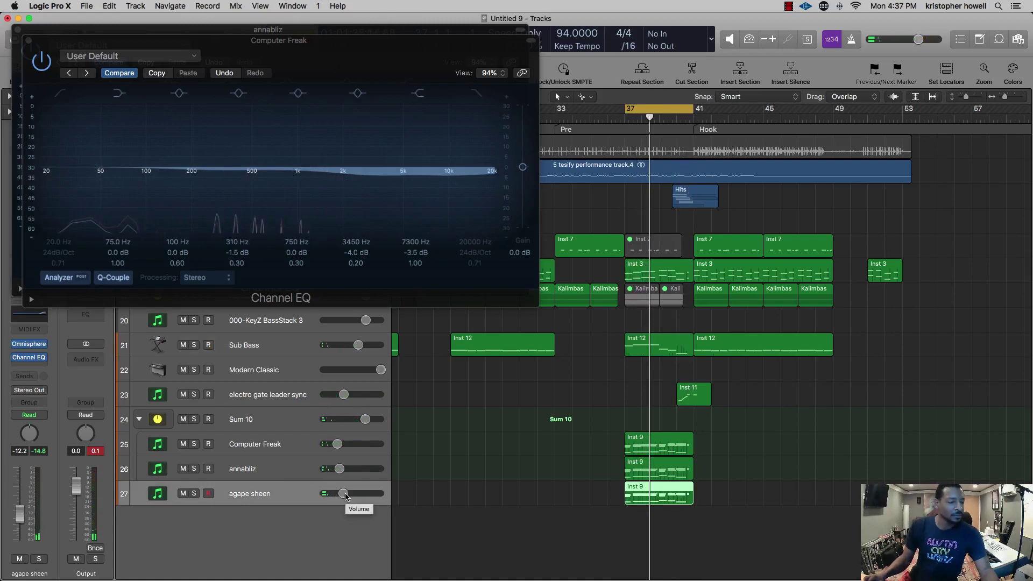
{"action": "left_click", "coordinate": [28, 42]}
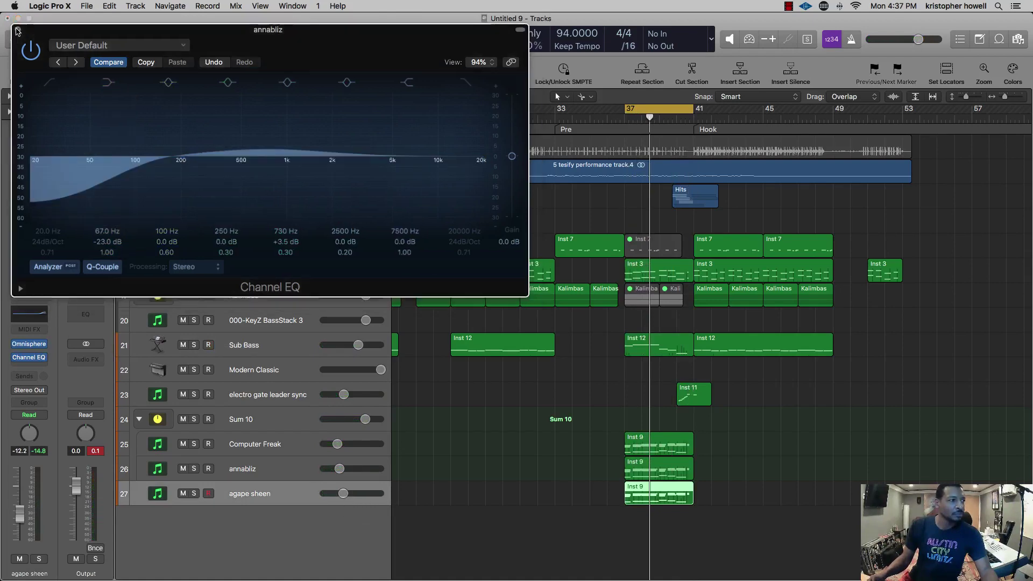
- Start playback and insert the Waves RVox (s) plug-in in stereo on the Sum 10 stack, after its Channel EQ
{"action": "left_click", "coordinate": [265, 415]}
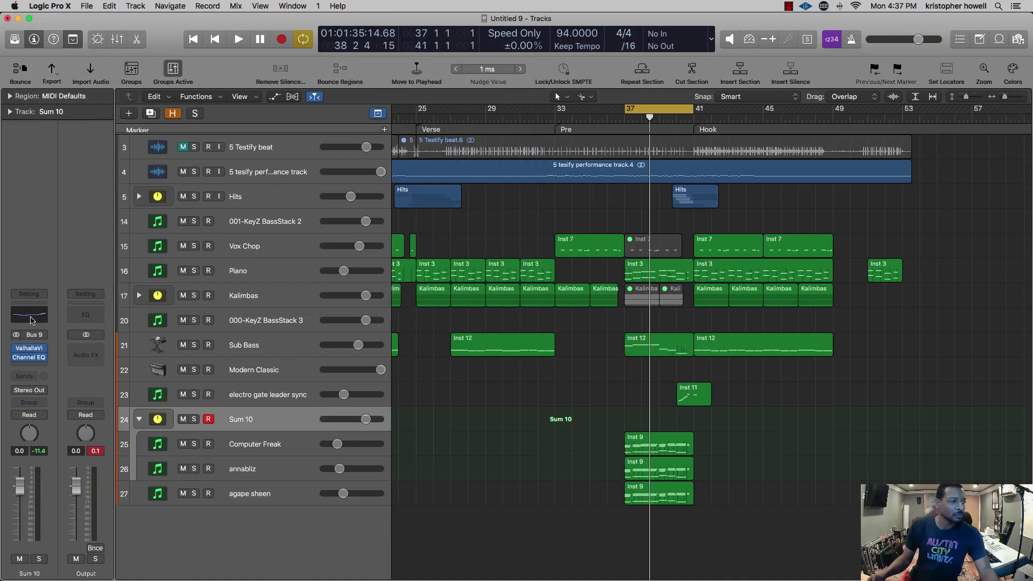
{"action": "key", "text": "space"}
{"action": "left_click", "coordinate": [40, 367]}
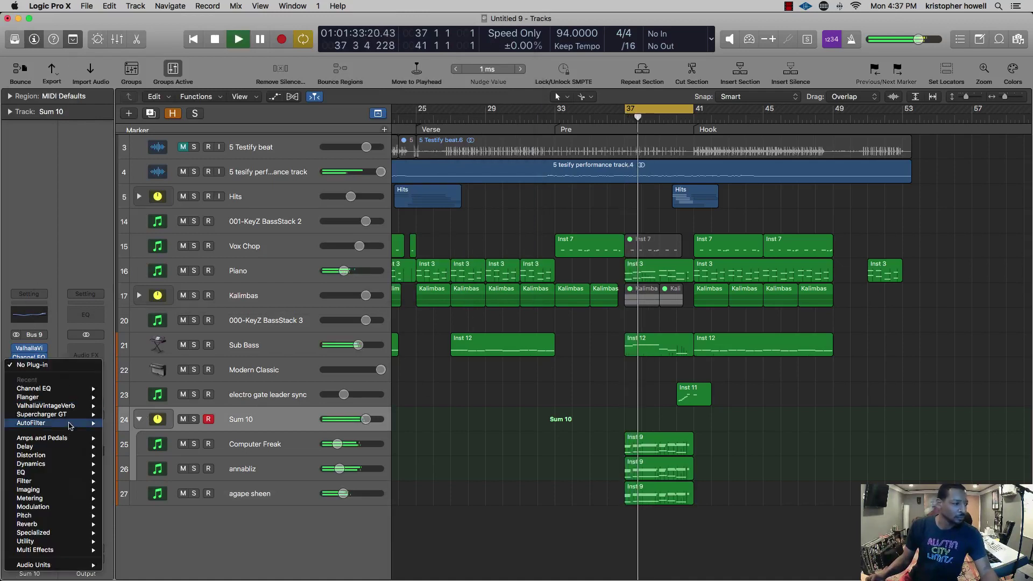
{"action": "mouse_move", "coordinate": [59, 563]}
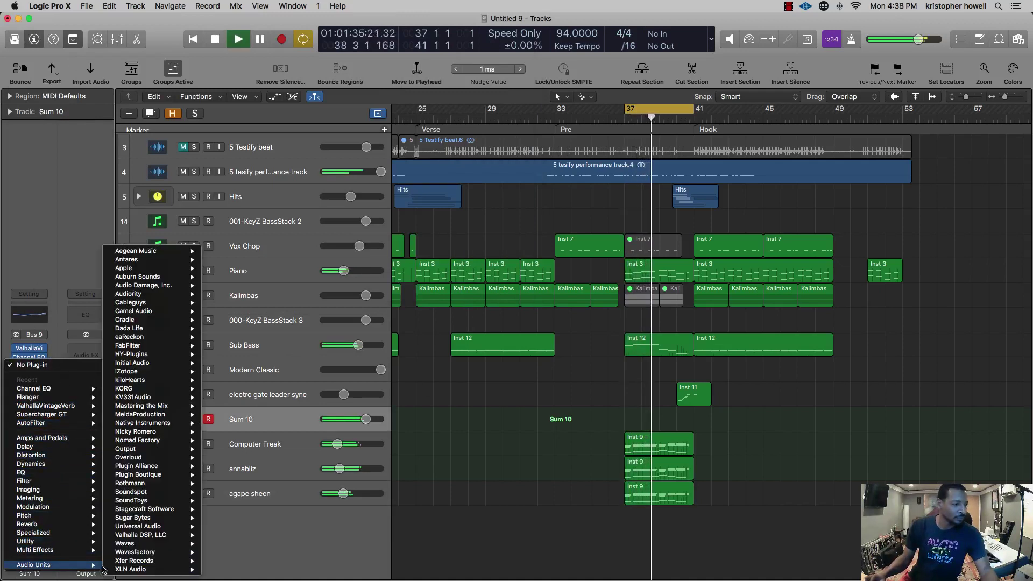
{"action": "mouse_move", "coordinate": [130, 543]}
{"action": "scroll", "coordinate": [251, 386], "scroll_direction": "down", "scroll_amount": 15}
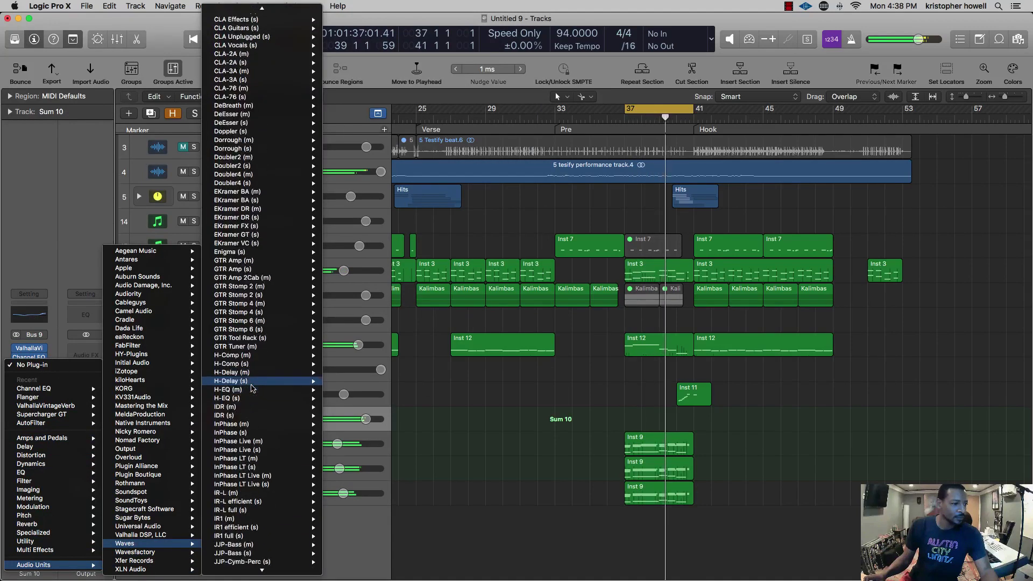
{"action": "scroll", "coordinate": [251, 386], "scroll_direction": "down", "scroll_amount": 20}
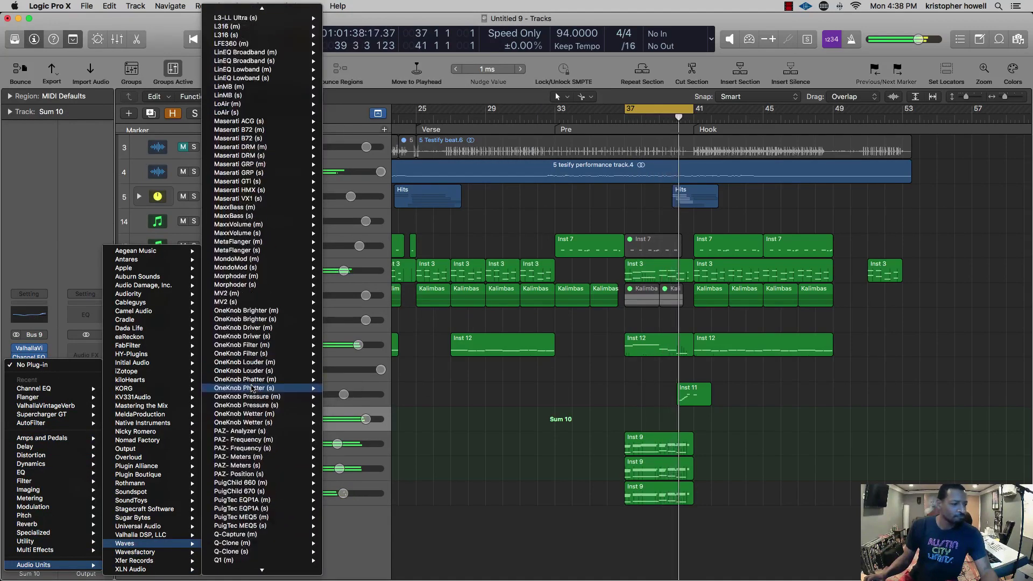
{"action": "scroll", "coordinate": [262, 441], "scroll_direction": "down", "scroll_amount": 5}
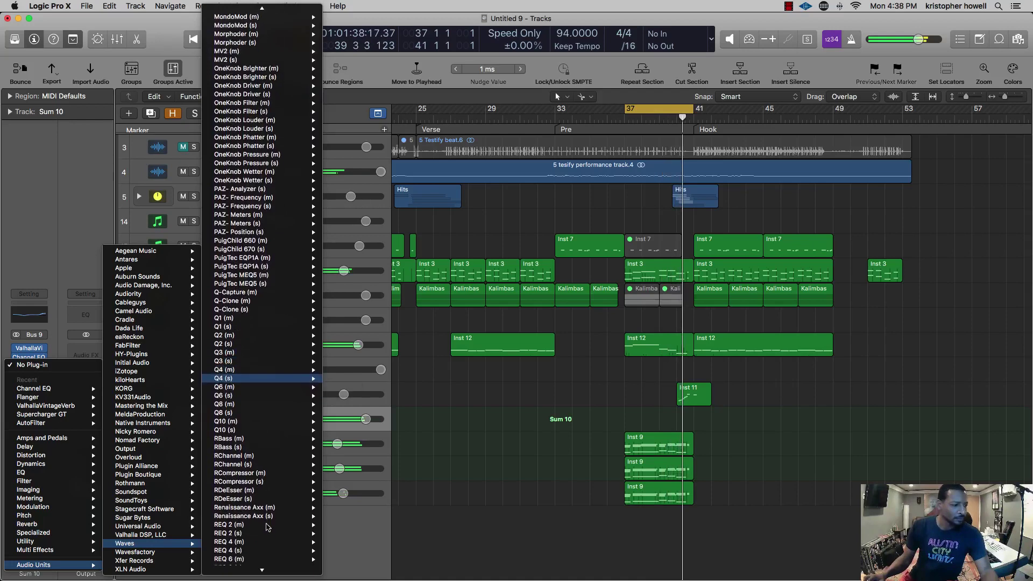
{"action": "scroll", "coordinate": [288, 434], "scroll_direction": "down", "scroll_amount": 2}
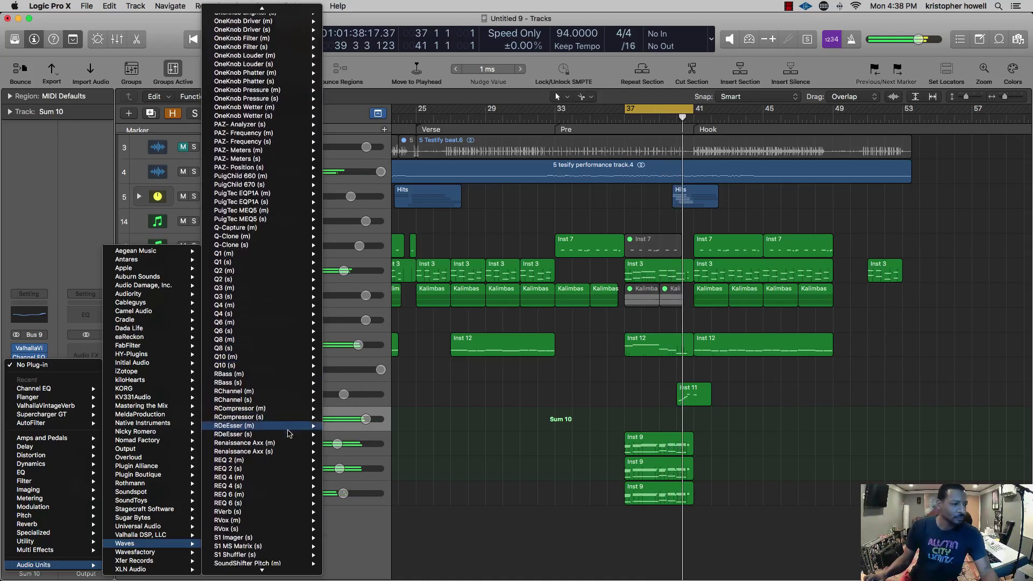
{"action": "mouse_move", "coordinate": [311, 531]}
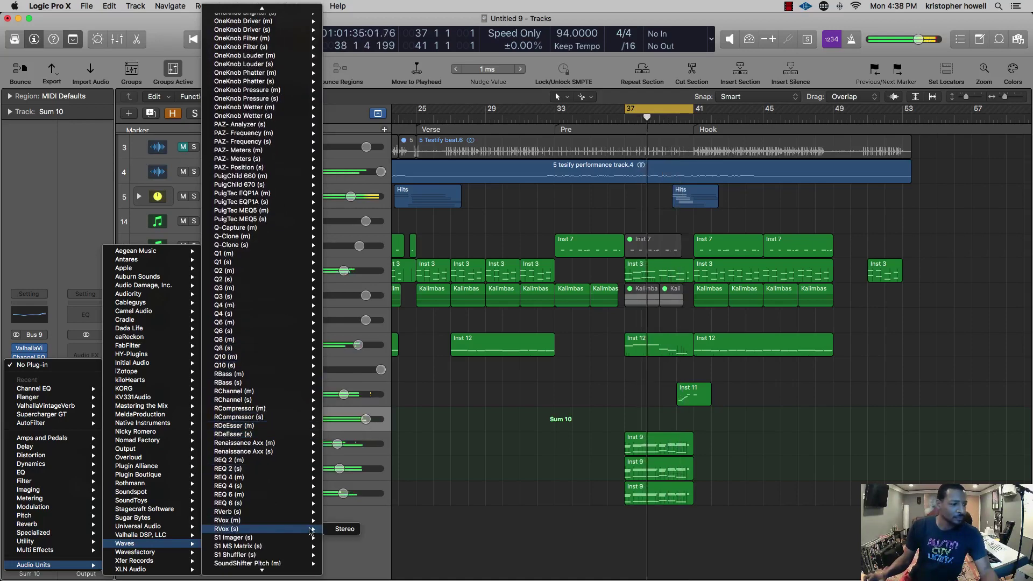
{"action": "left_click", "coordinate": [344, 529]}
- Set Sum 10's RVox compression to -7.1, gain to -4.3, and gate to -73.0, and close its window
{"action": "left_click_drag", "start_coordinate": [150, 102], "coordinate": [170, 114]}
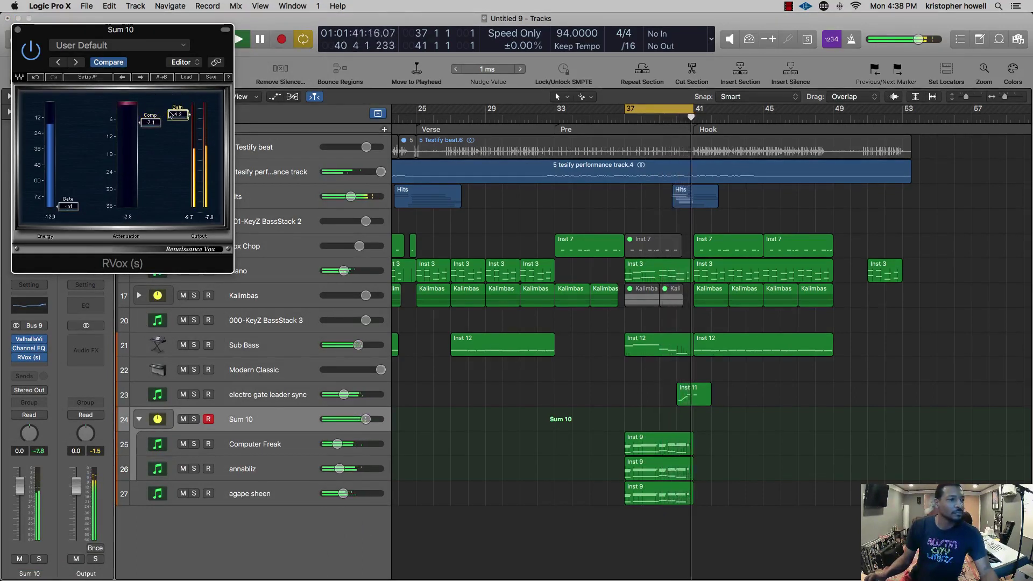
{"action": "left_click_drag", "start_coordinate": [69, 207], "coordinate": [68, 197]}
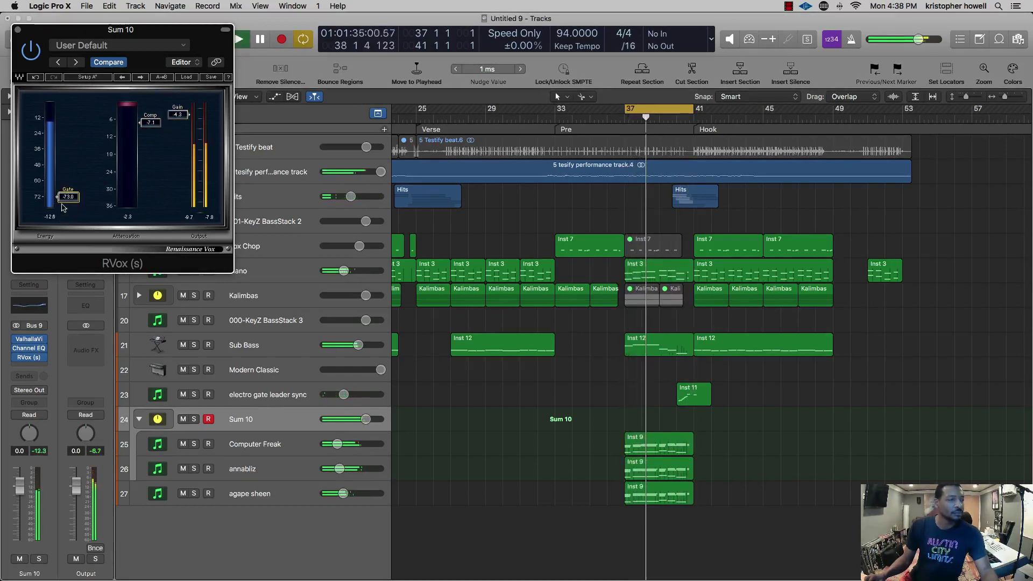
{"action": "left_click", "coordinate": [18, 30]}
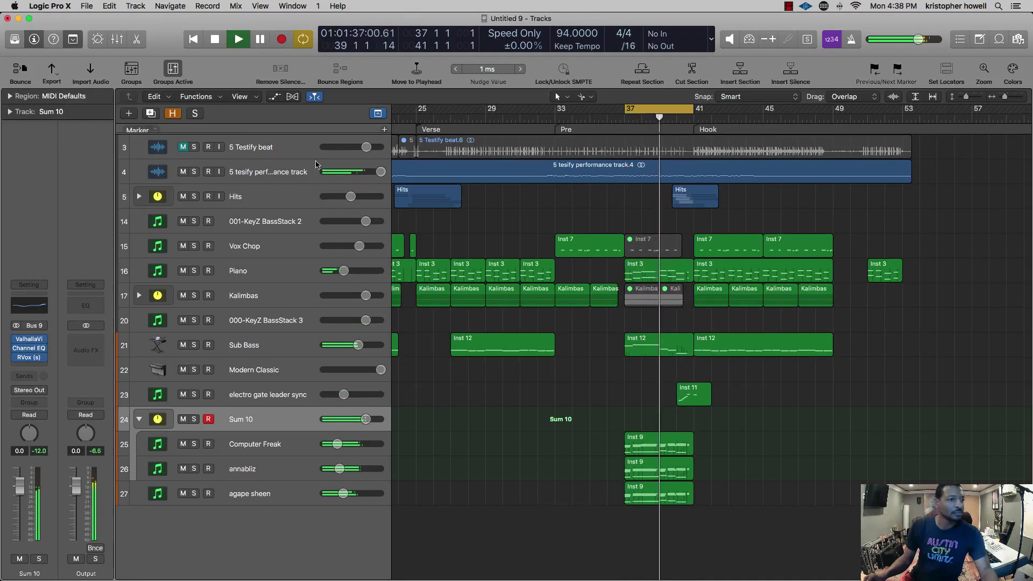
- Unmute the Vox Chop region at bar 37 and turn off the cycle range
{"action": "left_click", "coordinate": [656, 251]}
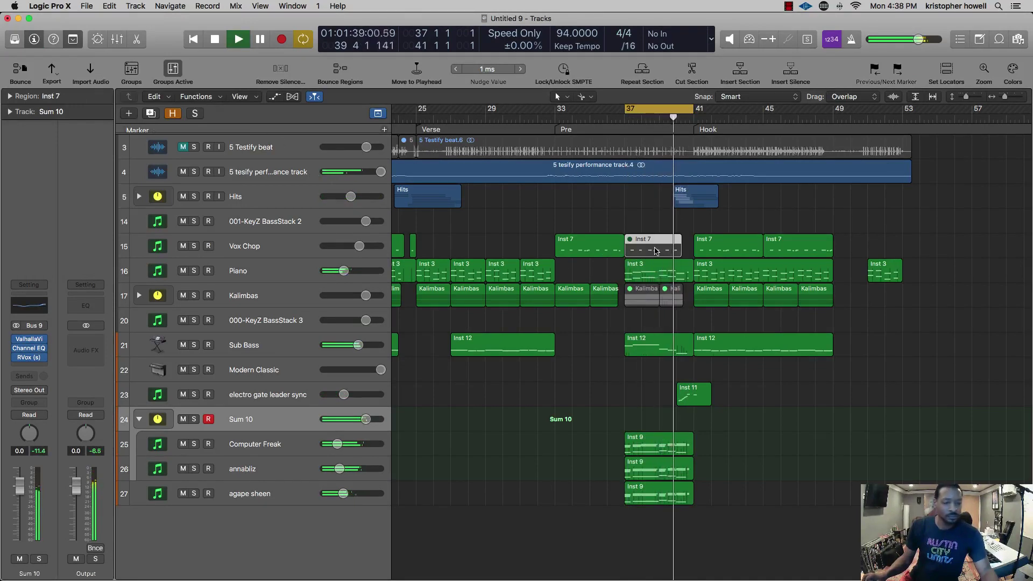
{"action": "key", "text": "ctrl+m"}
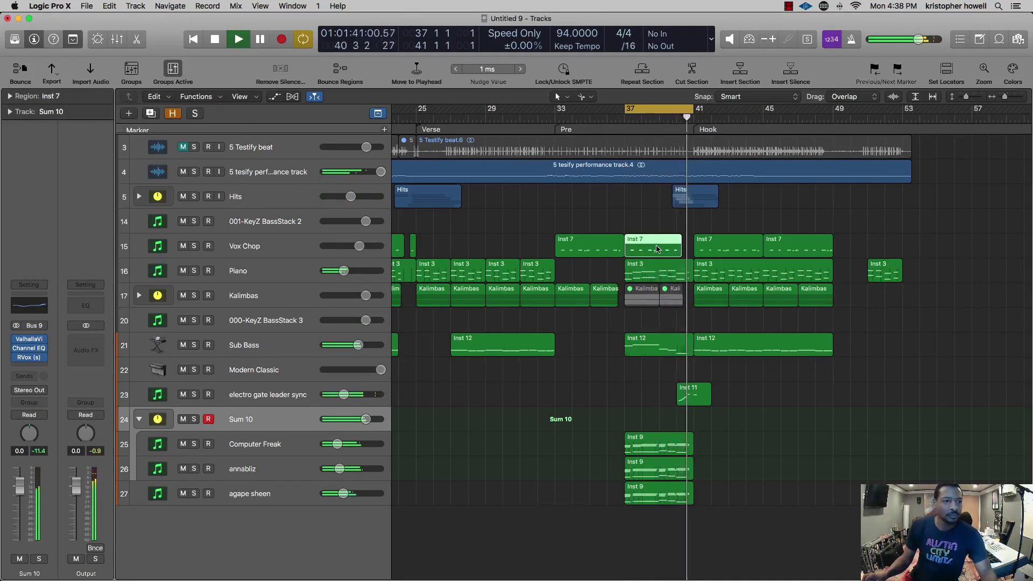
{"action": "key", "text": "c"}
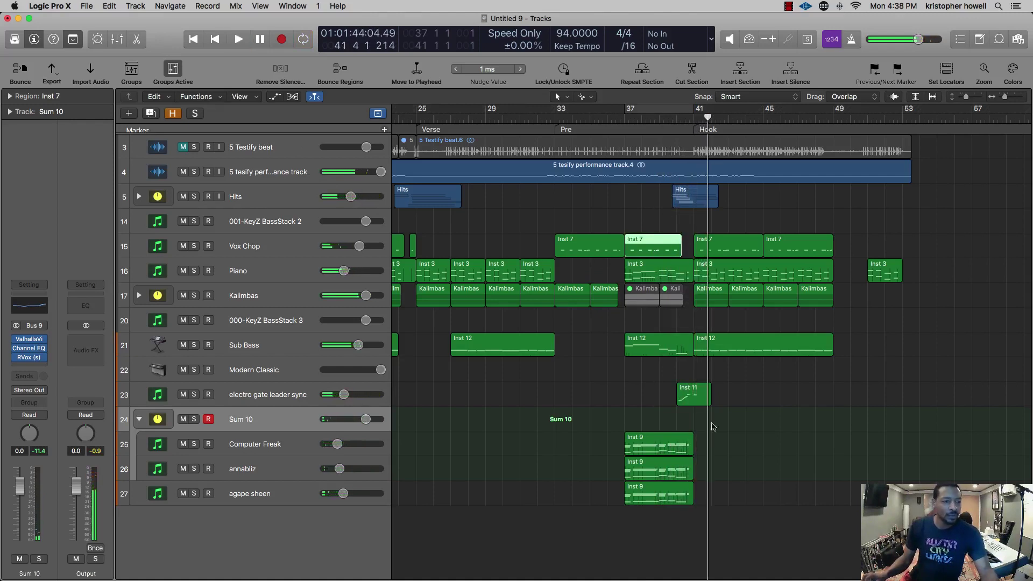
- Insert a stereo ValhallaVintageVerb on the electro gate leader sync track and set its mix to 27.0%
{"action": "left_click", "coordinate": [250, 395]}
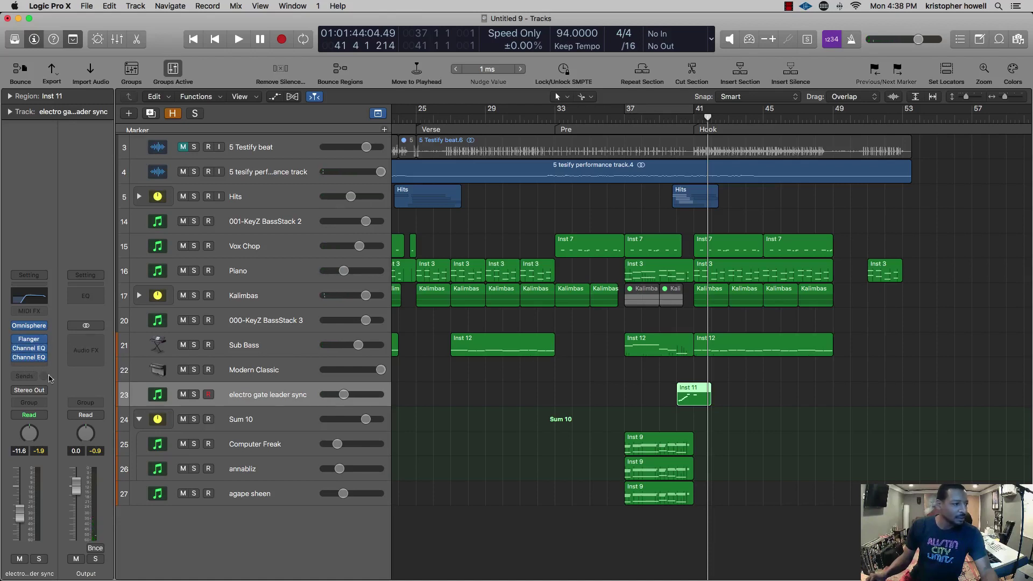
{"action": "left_click", "coordinate": [29, 377]}
{"action": "left_click", "coordinate": [36, 310]}
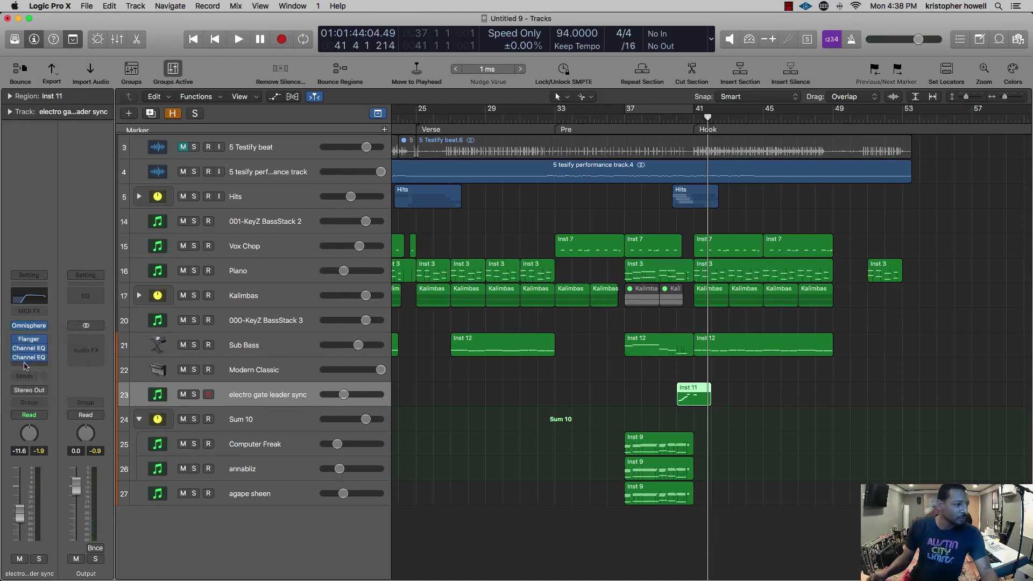
{"action": "left_click", "coordinate": [24, 366]}
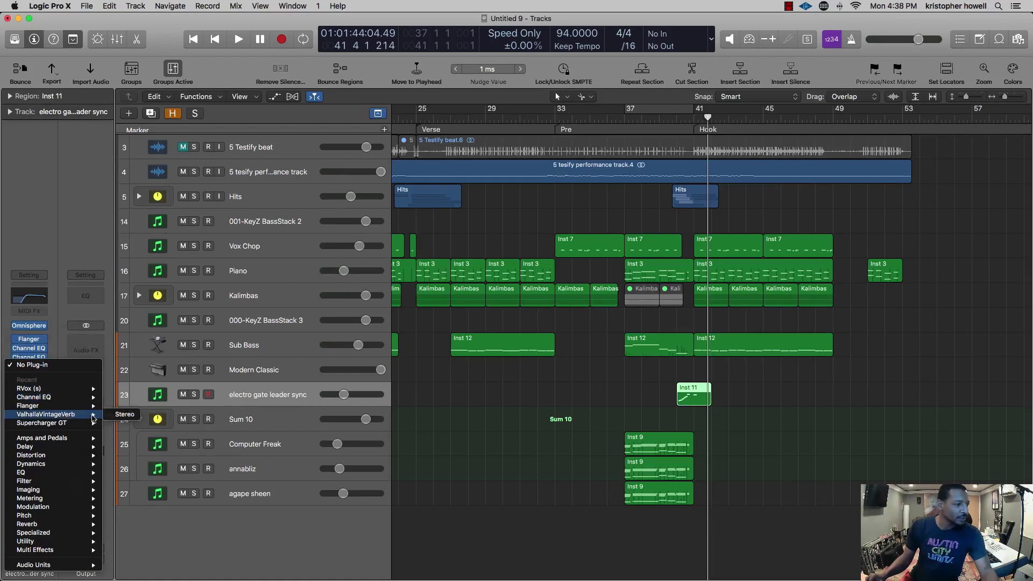
{"action": "left_click", "coordinate": [125, 414]}
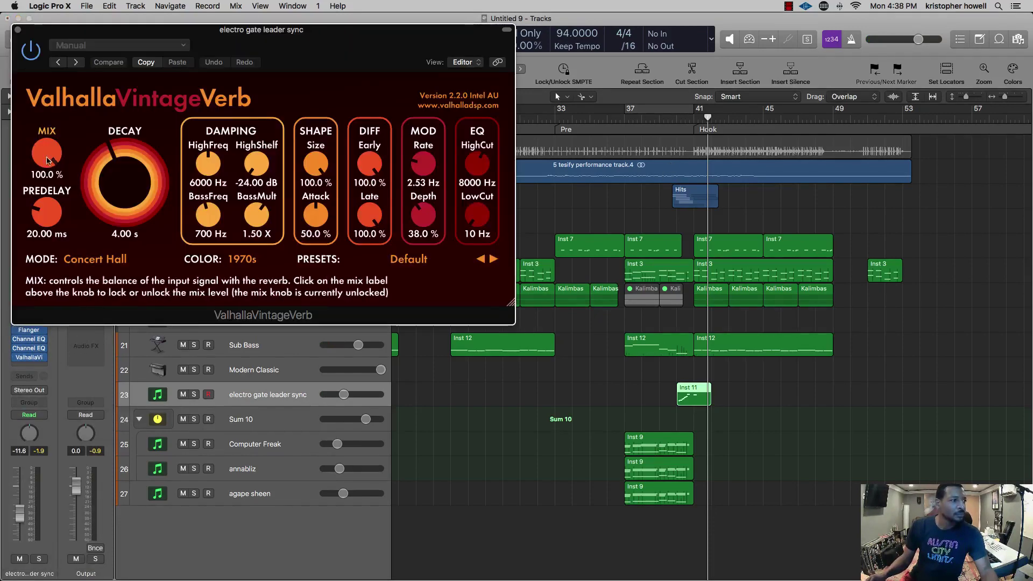
{"action": "left_click_drag", "start_coordinate": [47, 153], "coordinate": [92, 246]}
- Play back from before the hook and shorten the electro gate reverb's decay to 0.43 s
{"action": "double_click", "coordinate": [673, 117]}
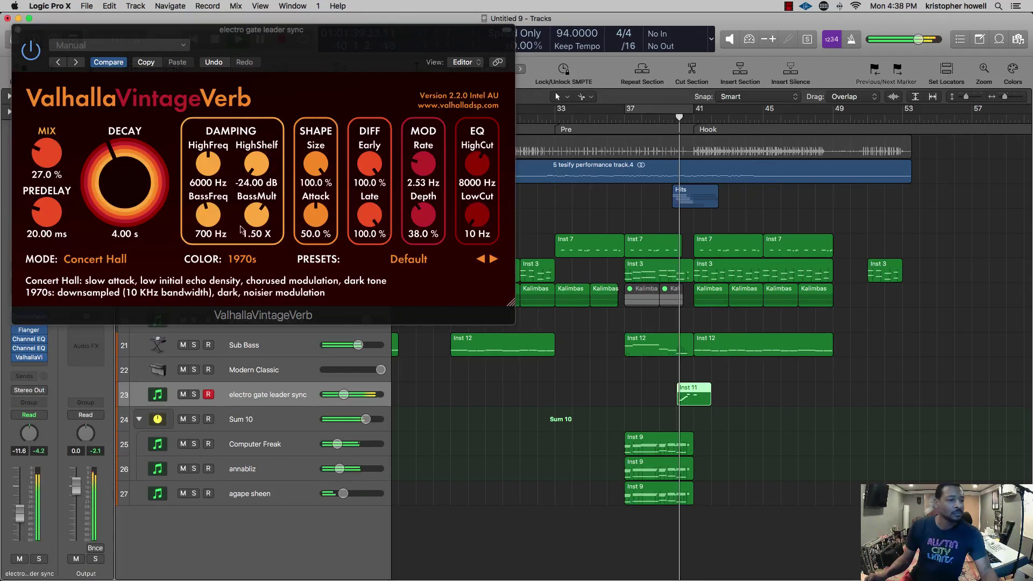
{"action": "left_click_drag", "start_coordinate": [96, 198], "coordinate": [93, 229]}
{"action": "left_click", "coordinate": [658, 118]}
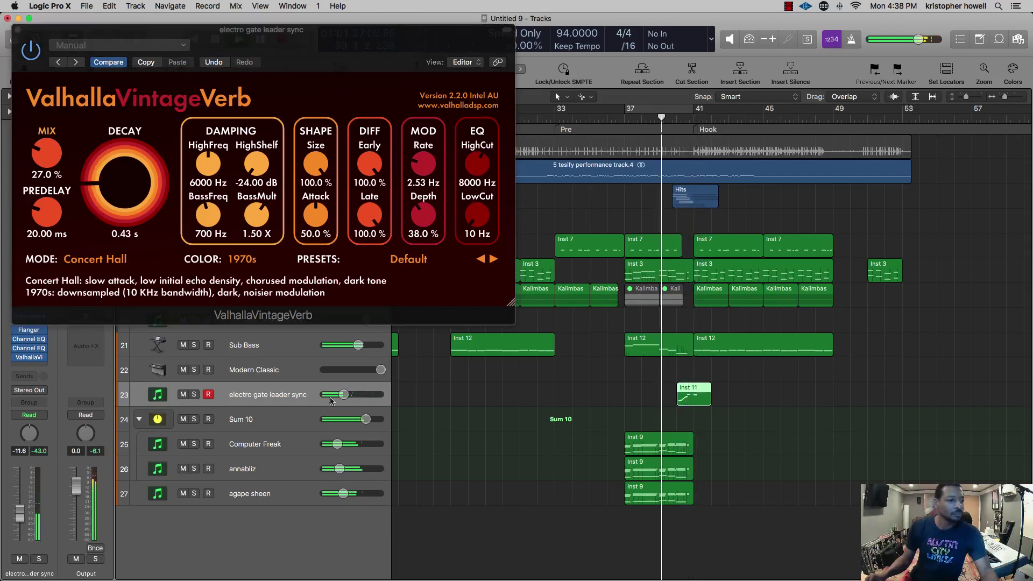
- Mute the Sum 10 stack, and set the electro gate reverb's mix to 19.4% and low cut to 120 Hz
{"action": "left_click", "coordinate": [184, 420]}
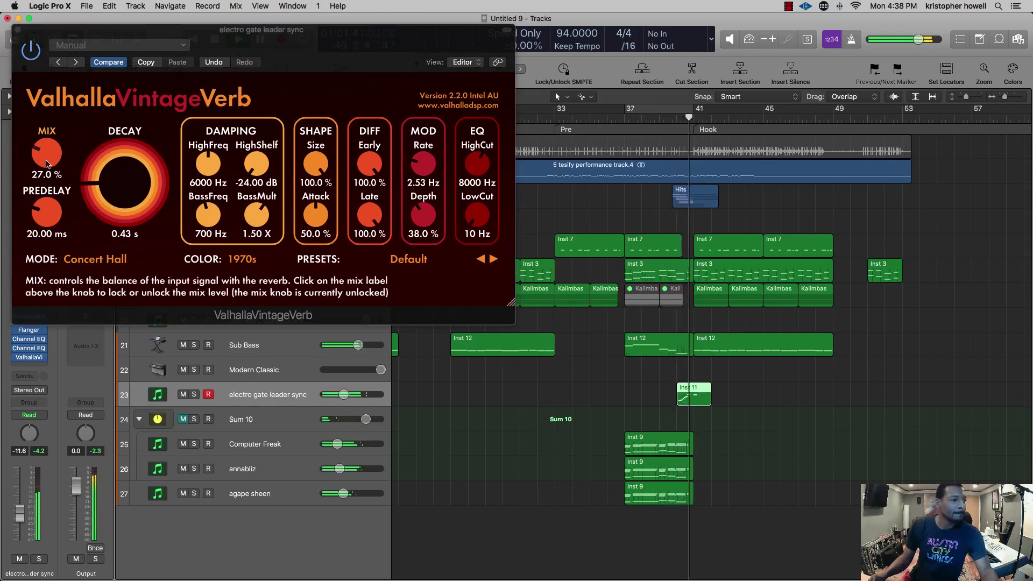
{"action": "left_click_drag", "start_coordinate": [47, 164], "coordinate": [47, 173]}
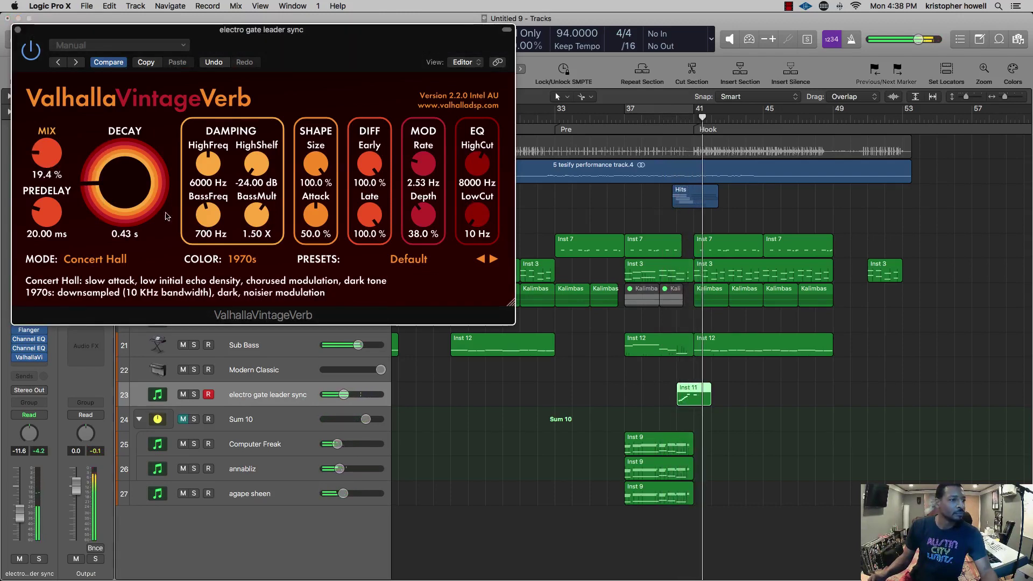
{"action": "left_click_drag", "start_coordinate": [477, 218], "coordinate": [477, 209]}
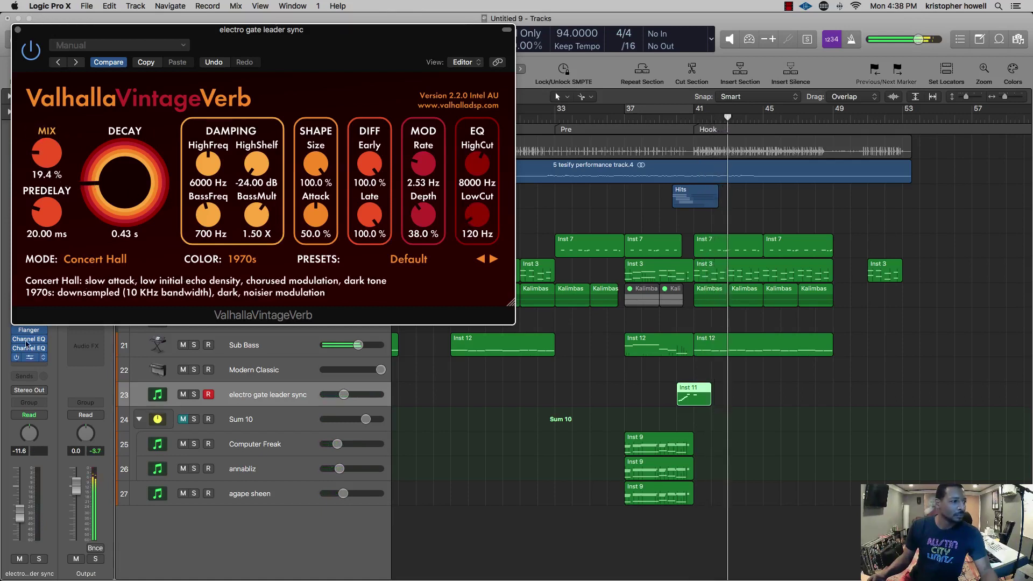
- Raise the electro gate leader sync volume to -10.6 dB and replay the transition into the hook
{"action": "left_click", "coordinate": [24, 504]}
{"action": "left_click_drag", "start_coordinate": [23, 503], "coordinate": [23, 498]}
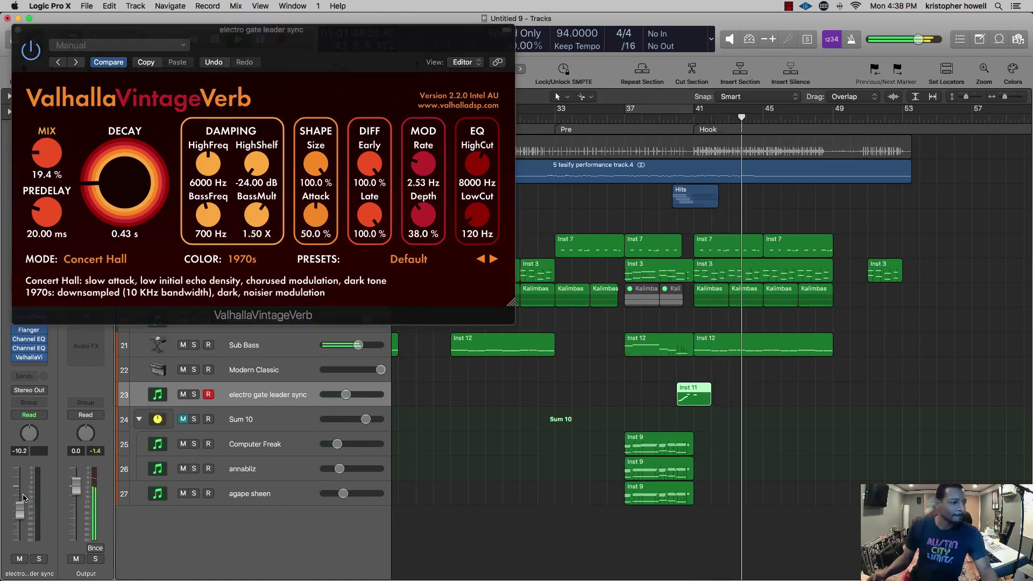
{"action": "left_click", "coordinate": [676, 119]}
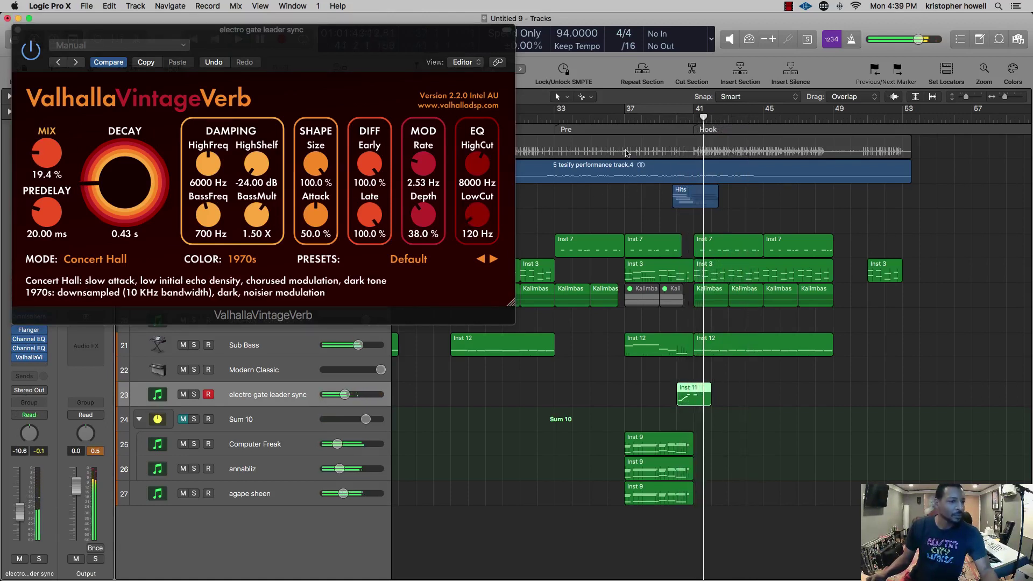
- Unmute the Sum 10 stack with all its layers active and loop playback over bars 37 to 41
{"action": "left_click", "coordinate": [18, 31]}
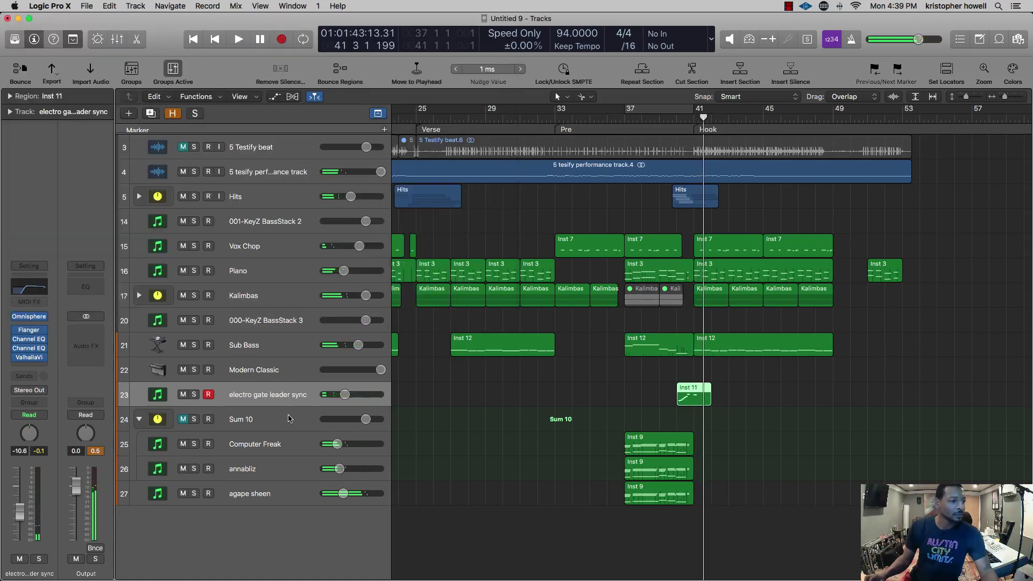
{"action": "left_click", "coordinate": [183, 493]}
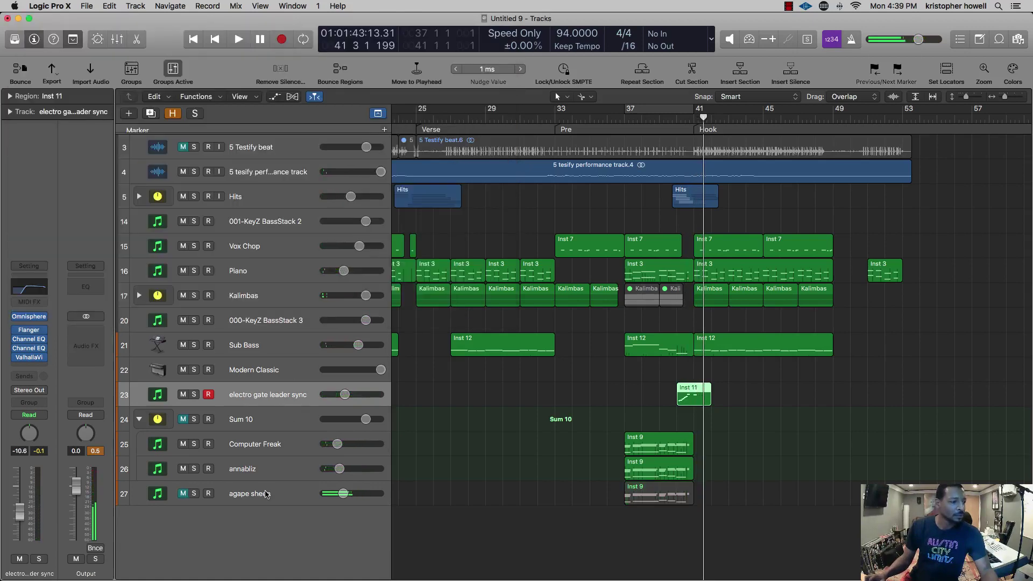
{"action": "left_click_drag", "start_coordinate": [266, 494], "coordinate": [214, 441]}
{"action": "key", "text": "ctrl+m"}
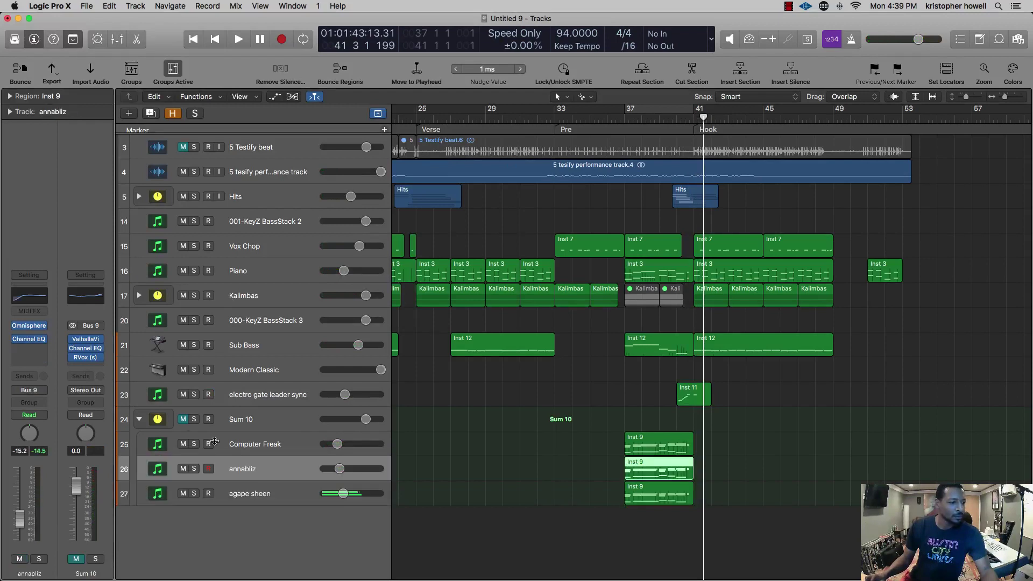
{"action": "left_click", "coordinate": [182, 422]}
{"action": "left_click", "coordinate": [623, 120]}
{"action": "key", "text": "space"}
{"action": "left_click", "coordinate": [640, 109]}
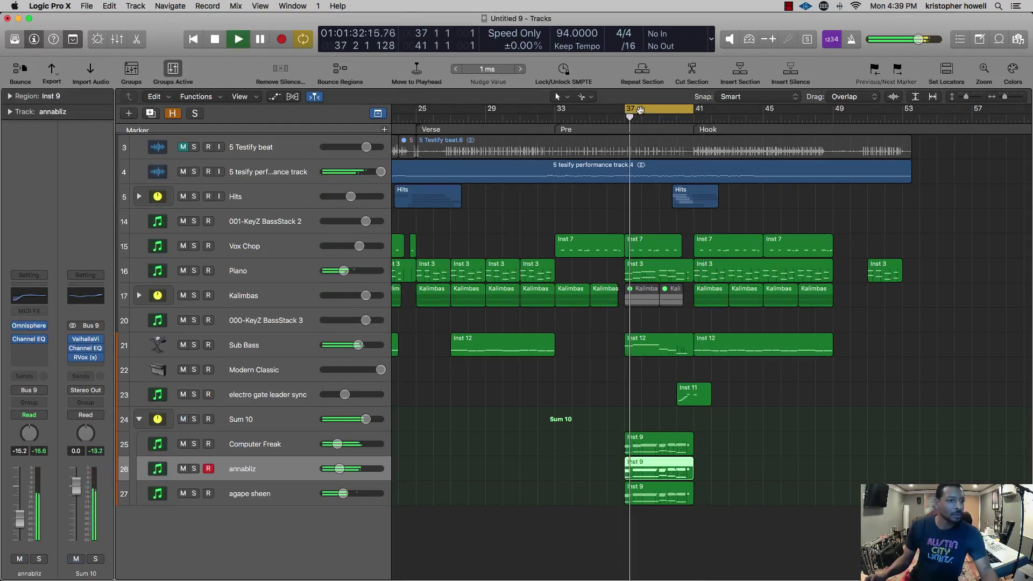
- Check the Sum 10 stack's ValhallaVintageVerb settings during playback, and let the song run past the loop into the hook before stopping
{"action": "left_click", "coordinate": [262, 421]}
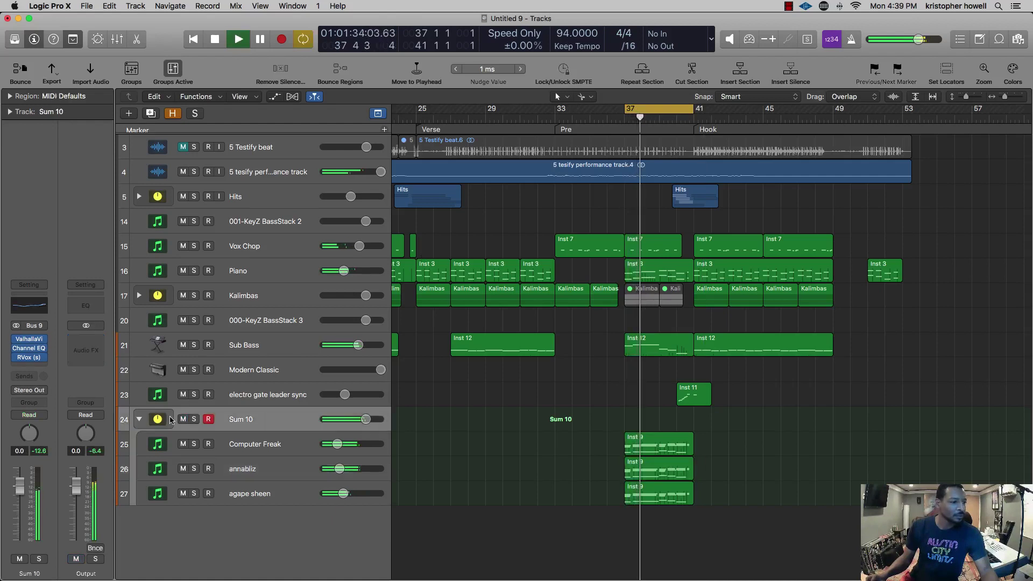
{"action": "left_click", "coordinate": [31, 341]}
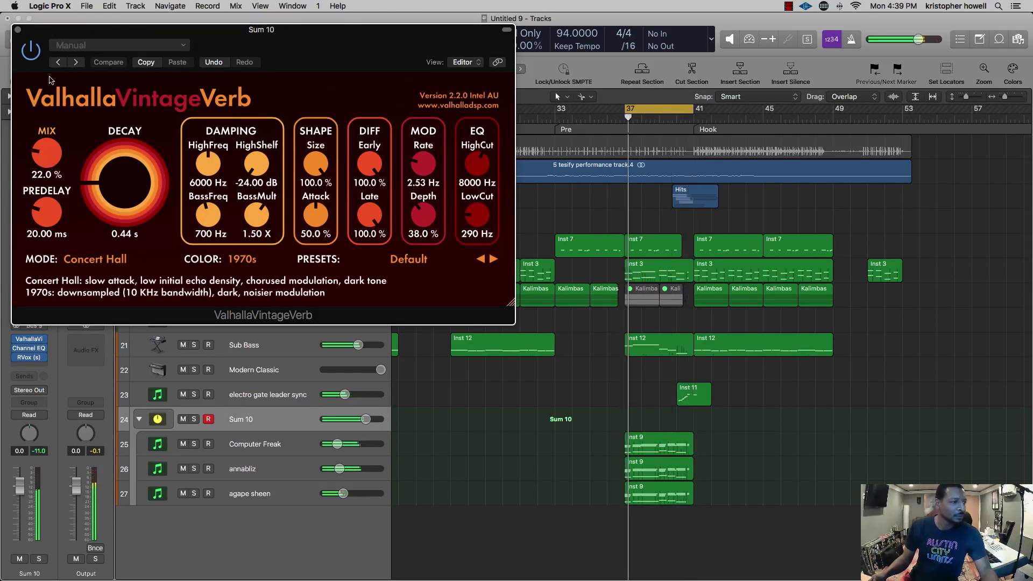
{"action": "left_click", "coordinate": [18, 30]}
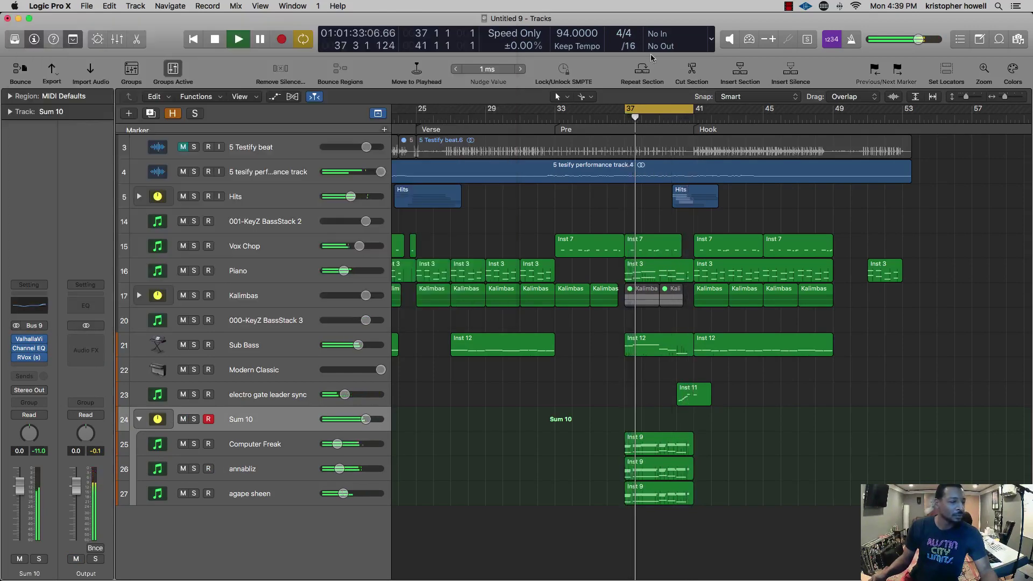
{"action": "left_click", "coordinate": [685, 111]}
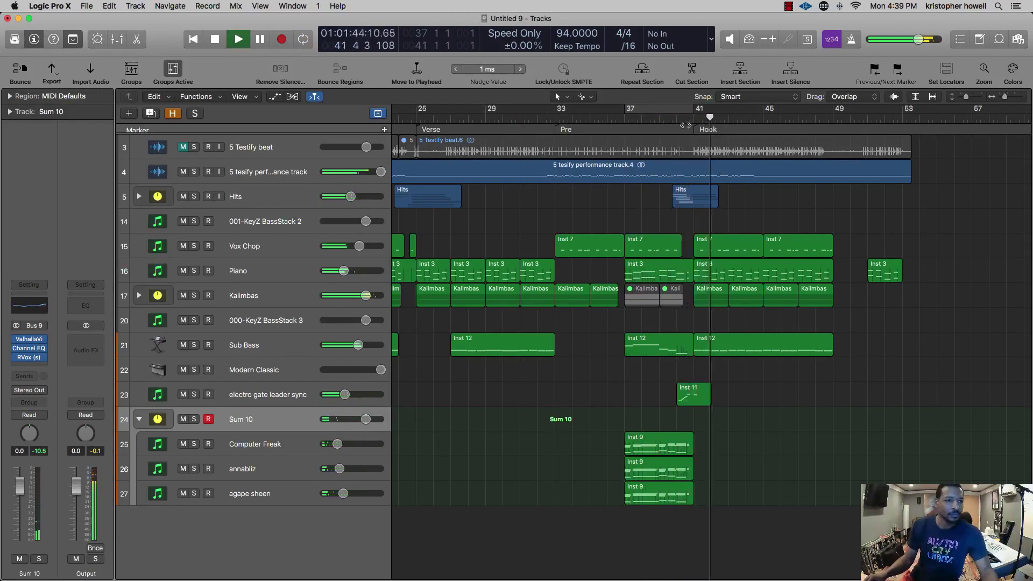
{"action": "key", "text": "space"}
- Collapse the Sum 10 stack to a single row in the full arrangement overview
{"action": "scroll", "coordinate": [480, 283], "scroll_direction": "down", "scroll_amount": 3}
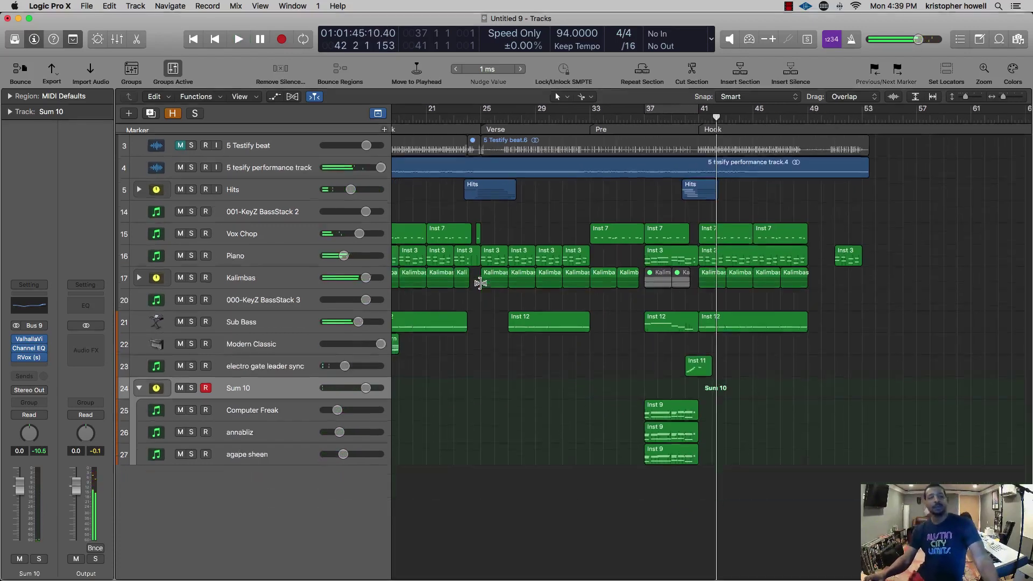
{"action": "scroll", "coordinate": [480, 283], "scroll_direction": "down", "scroll_amount": 5}
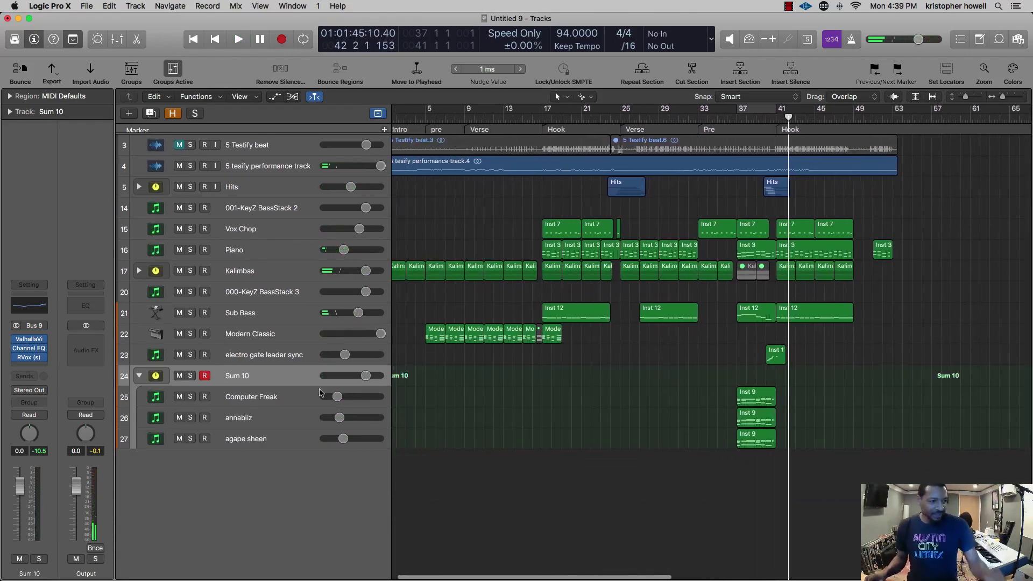
{"action": "left_click", "coordinate": [139, 375]}
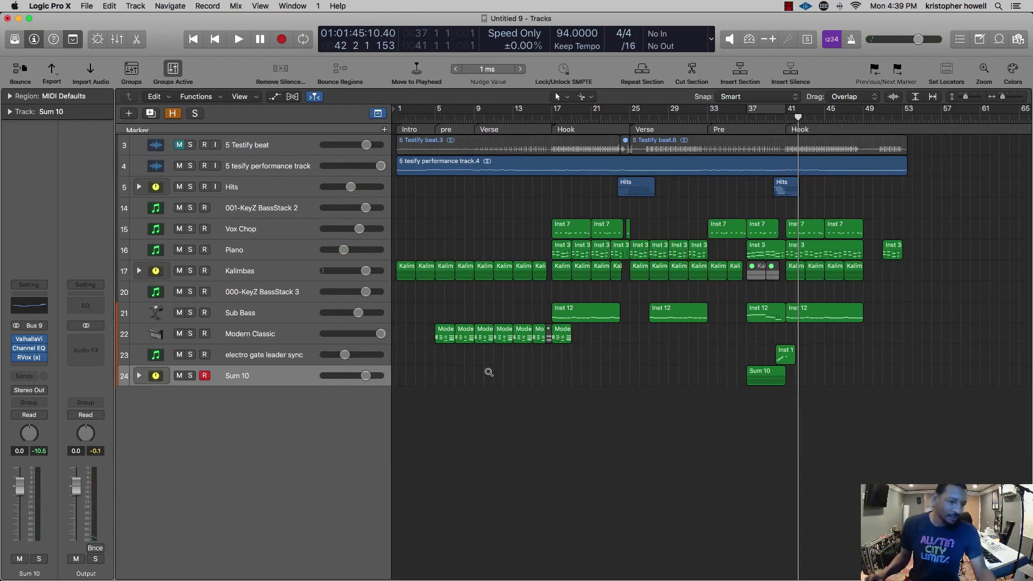
{"action": "scroll", "coordinate": [489, 372], "scroll_direction": "down", "scroll_amount": 5}
- Create one empty software instrument track directly below 001-KeyZ BassStack 2
{"action": "left_click", "coordinate": [287, 210]}
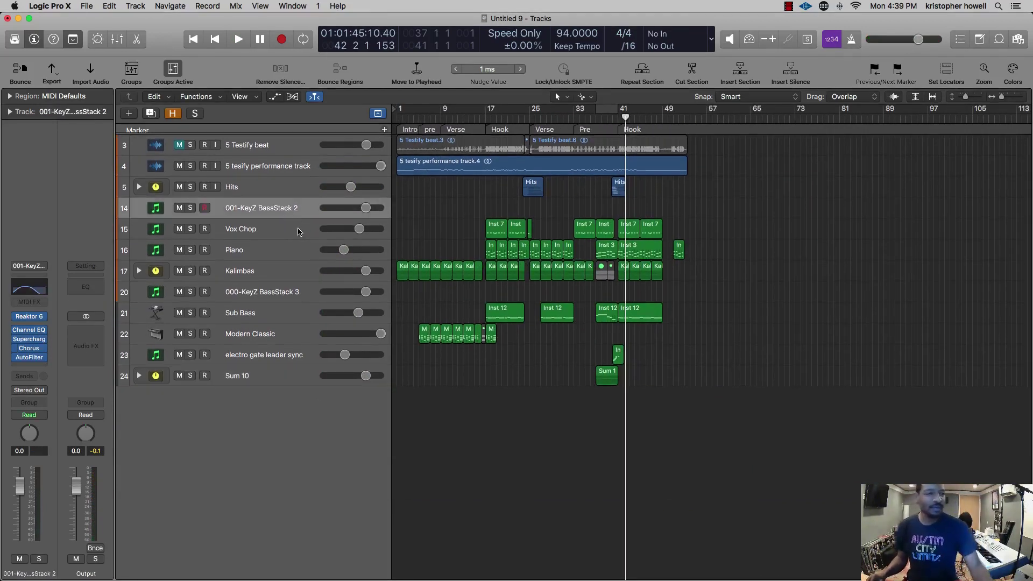
{"action": "scroll", "coordinate": [299, 231], "scroll_direction": "up", "scroll_amount": 1}
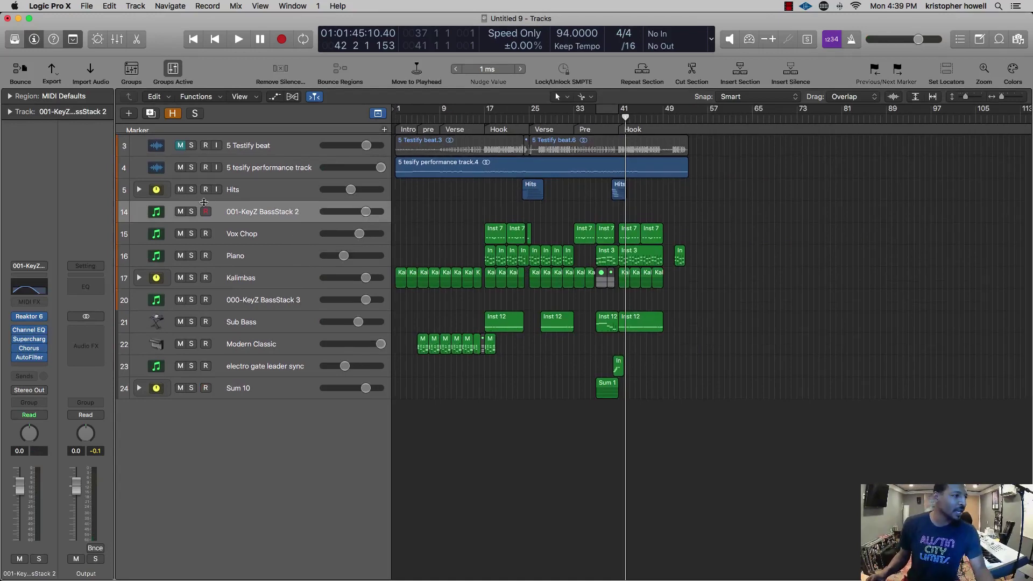
{"action": "left_click", "coordinate": [129, 114]}
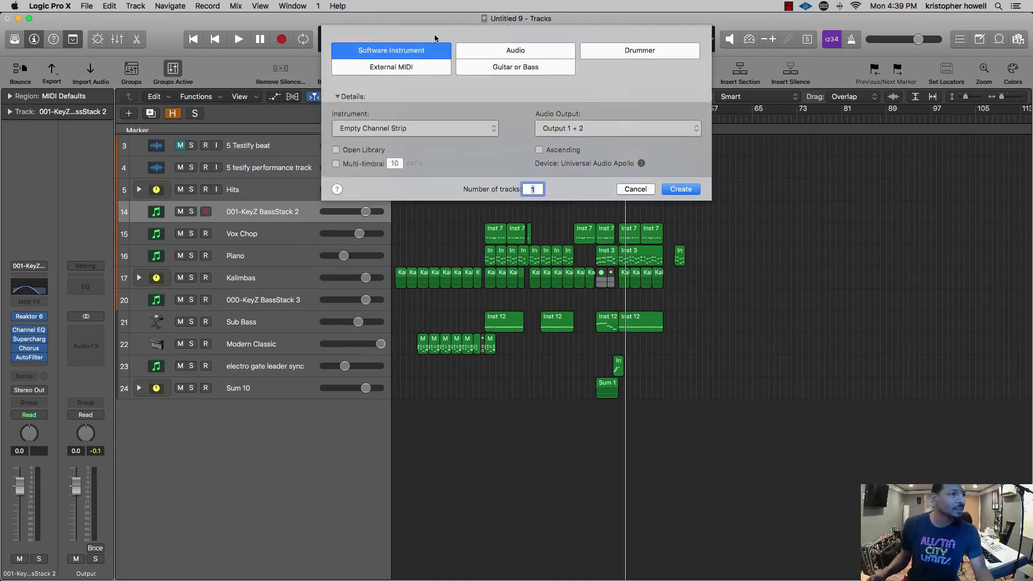
{"action": "left_click", "coordinate": [680, 189]}
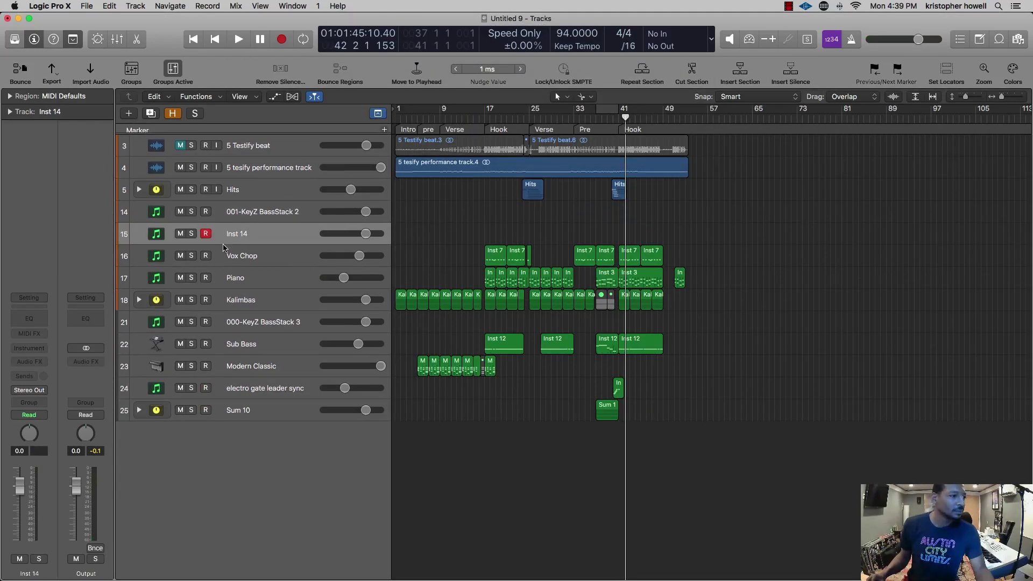
{"action": "left_click", "coordinate": [30, 348]}
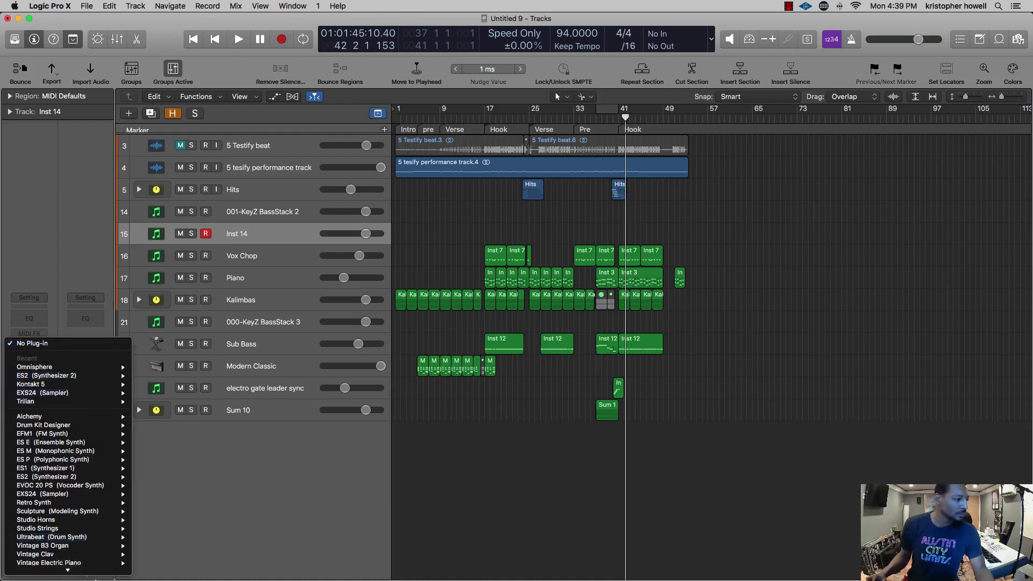
{"action": "mouse_move", "coordinate": [99, 563]}
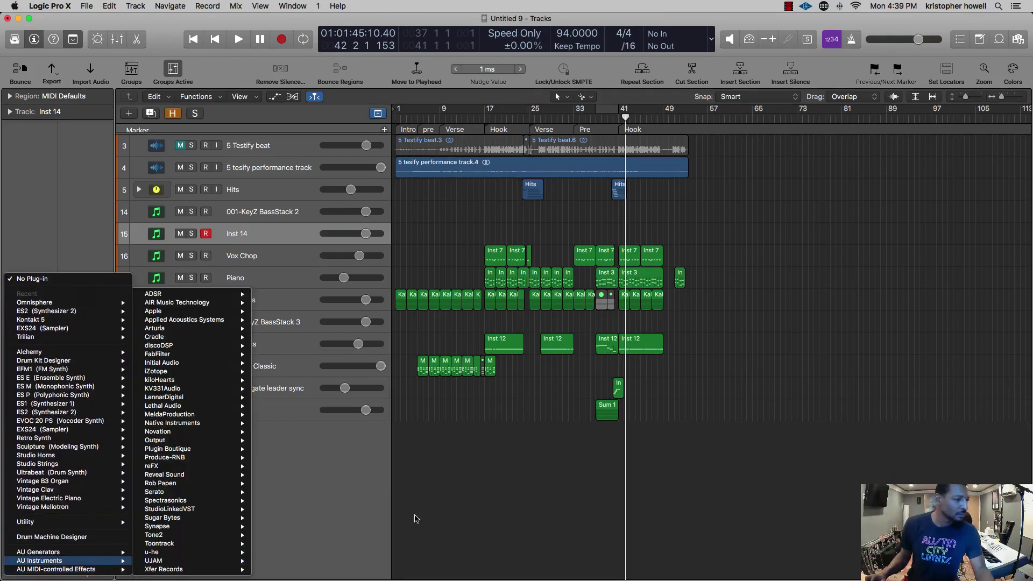
{"action": "left_click", "coordinate": [417, 519]}
- Set the cycle range to bars 17–33, solo the 5 Testify beat track and audition it briefly
{"action": "left_click", "coordinate": [193, 168]}
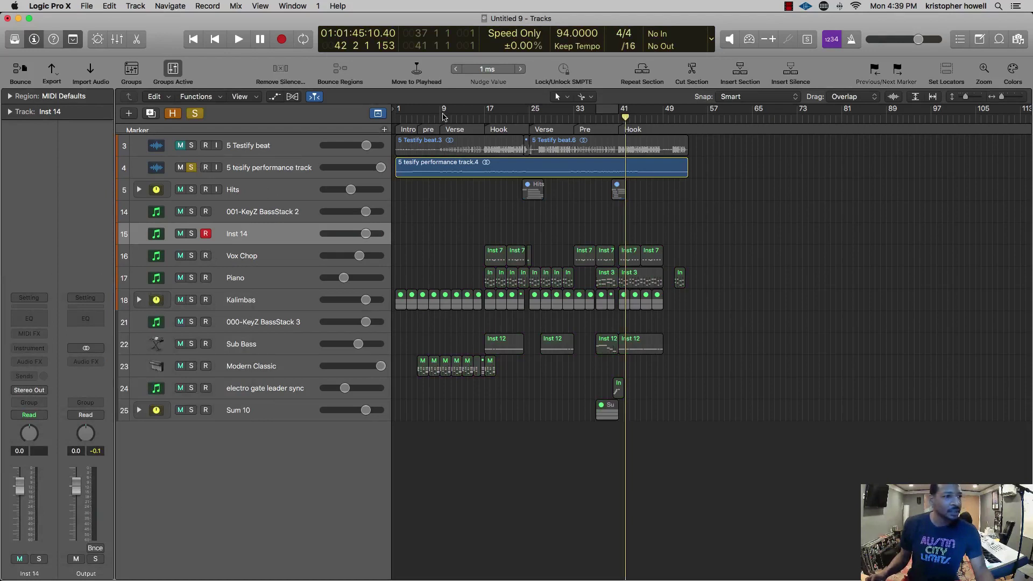
{"action": "left_click_drag", "start_coordinate": [443, 116], "coordinate": [537, 106]}
{"action": "key", "text": "space"}
{"action": "left_click", "coordinate": [191, 145]}
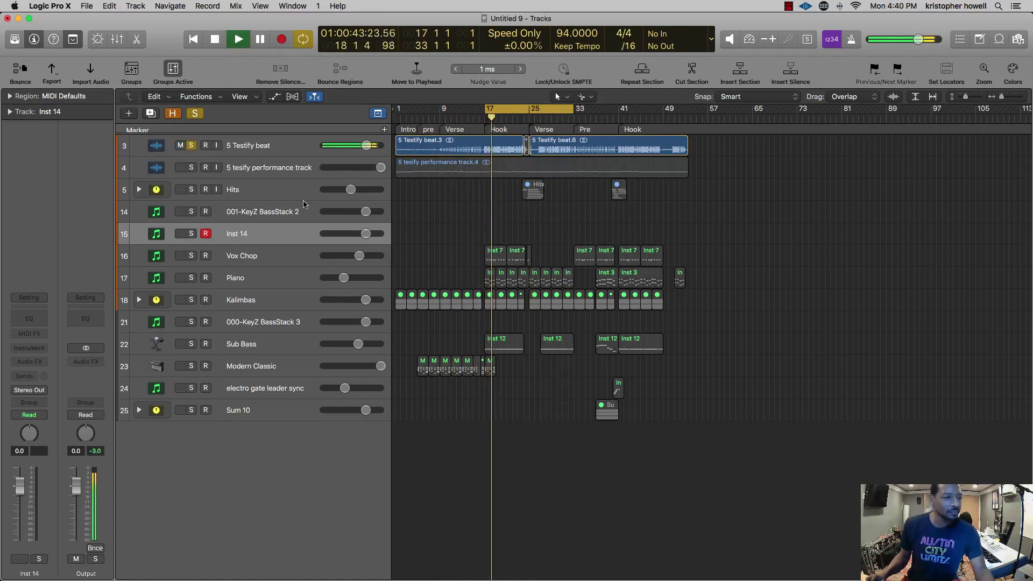
{"action": "key", "text": "space"}
- Load the Spectrasonics Stylus RMX instrument in stereo on the new track and move its window clear of the track list
{"action": "left_click", "coordinate": [50, 348]}
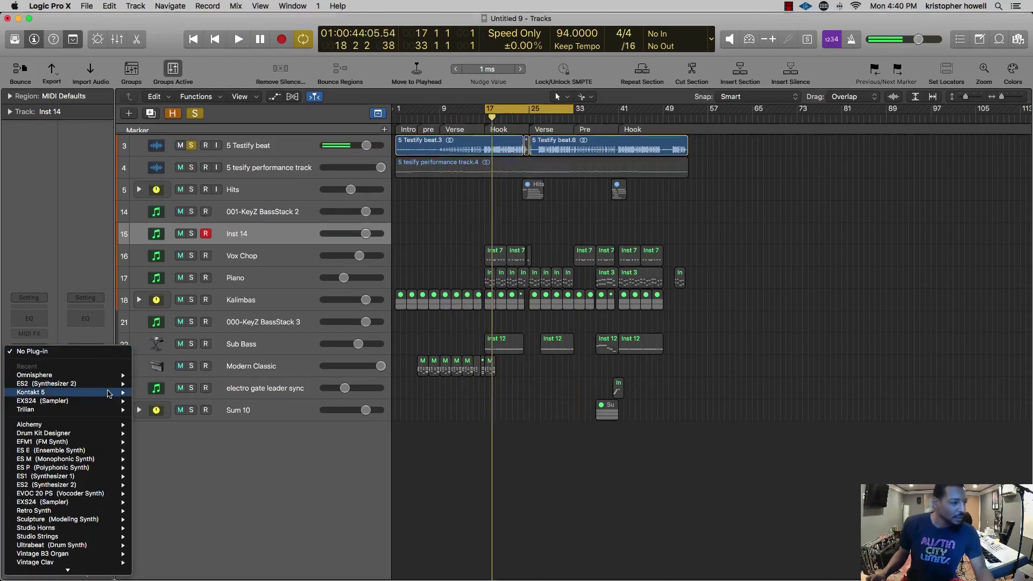
{"action": "mouse_move", "coordinate": [75, 396]}
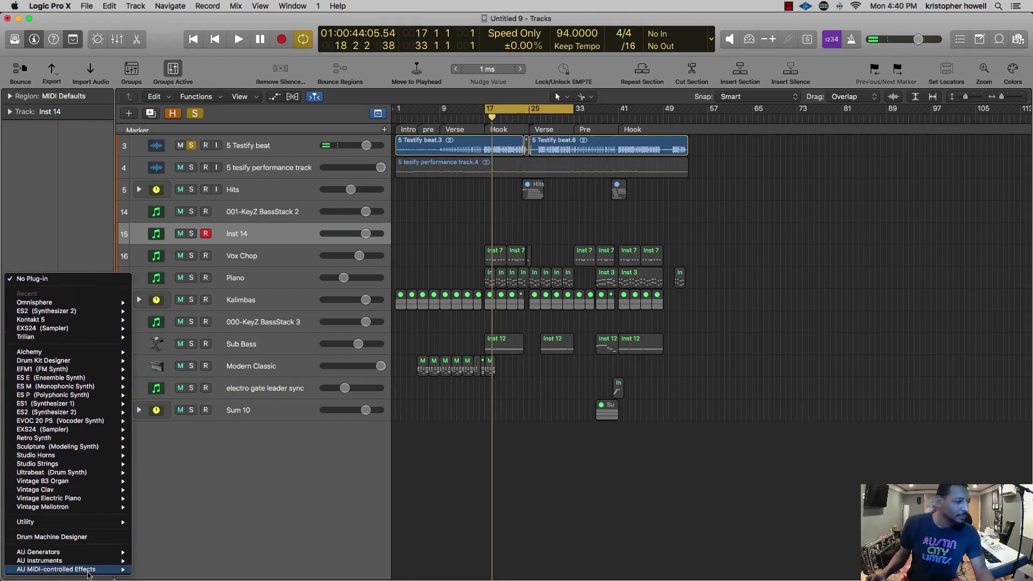
{"action": "mouse_move", "coordinate": [92, 562]}
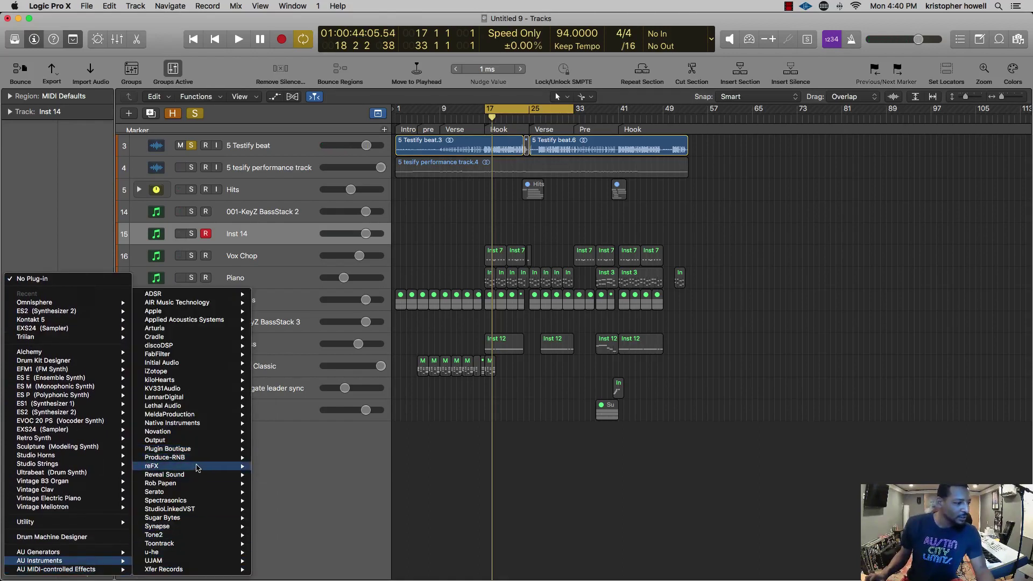
{"action": "mouse_move", "coordinate": [189, 476]}
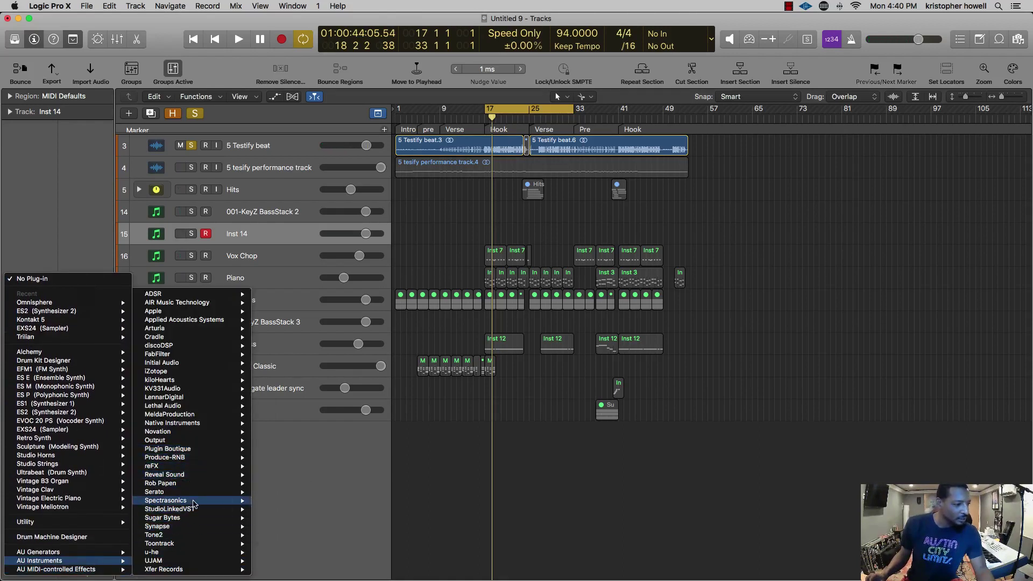
{"action": "mouse_move", "coordinate": [188, 500]}
{"action": "mouse_move", "coordinate": [290, 517]}
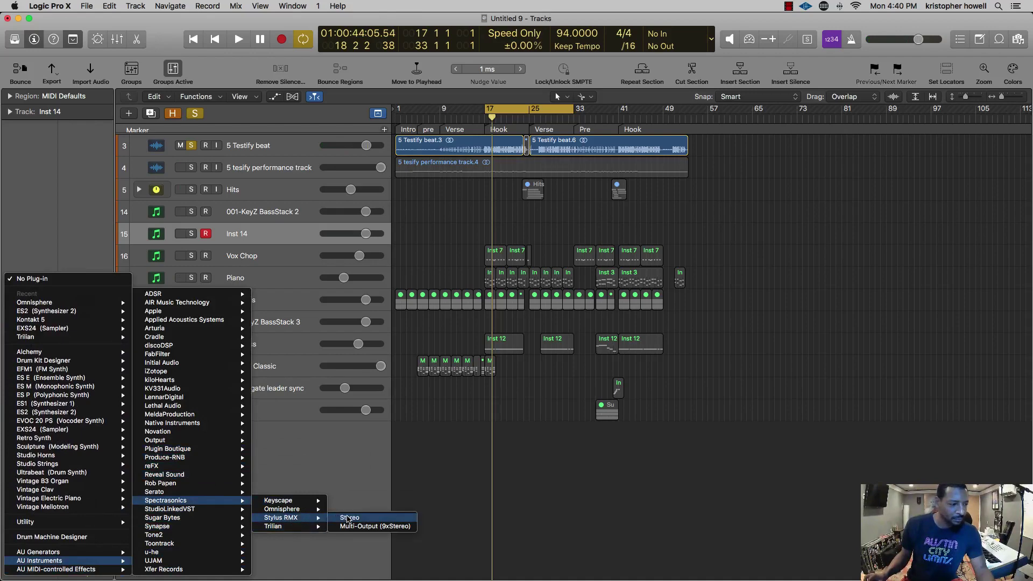
{"action": "left_click", "coordinate": [349, 518]}
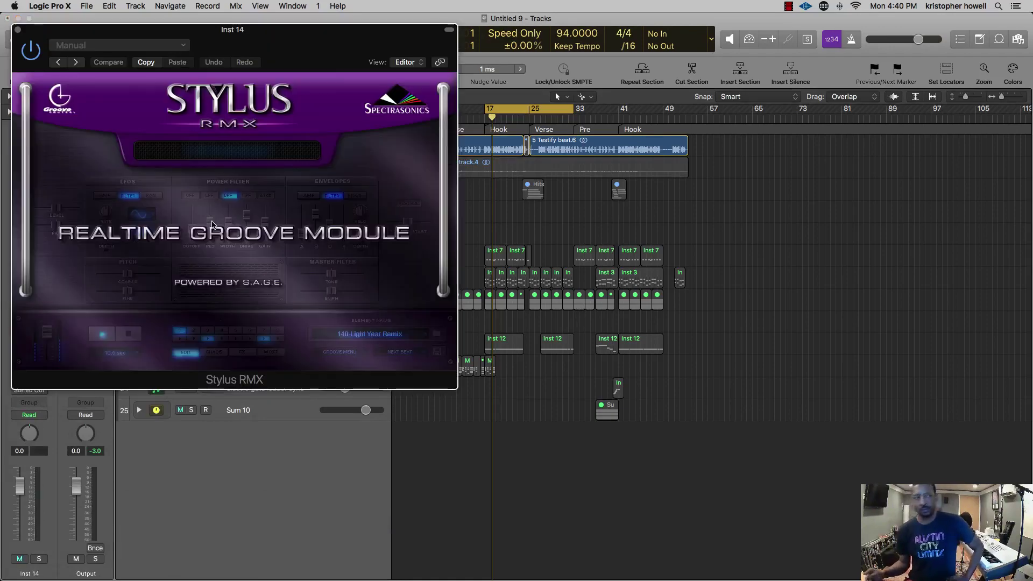
{"action": "left_click_drag", "start_coordinate": [226, 47], "coordinate": [750, 165]}
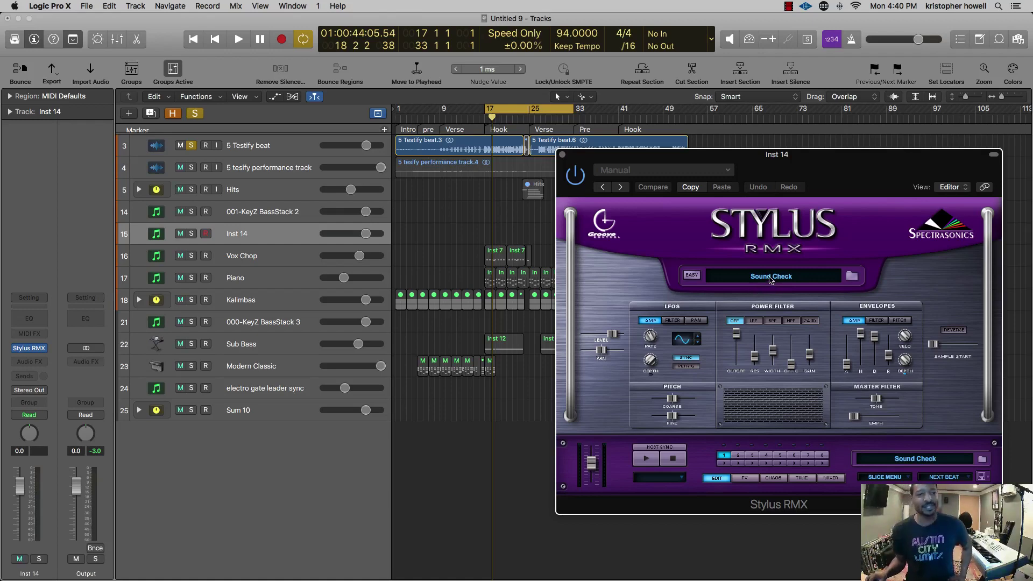
- Browse the Stylus RMX Core Library's Sound Menus directory and choose the Percussion suite
{"action": "left_click", "coordinate": [770, 277]}
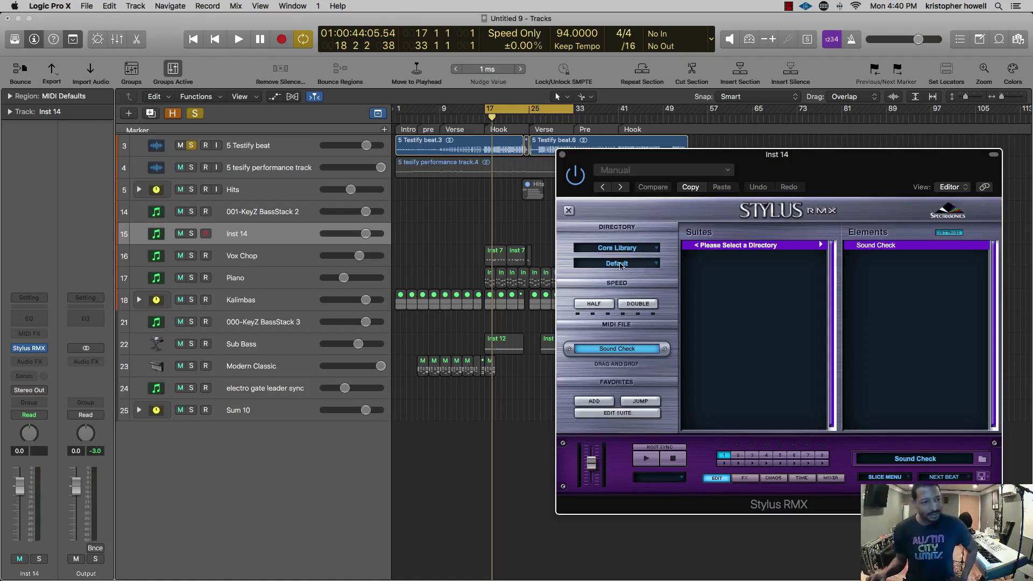
{"action": "left_click", "coordinate": [649, 263]}
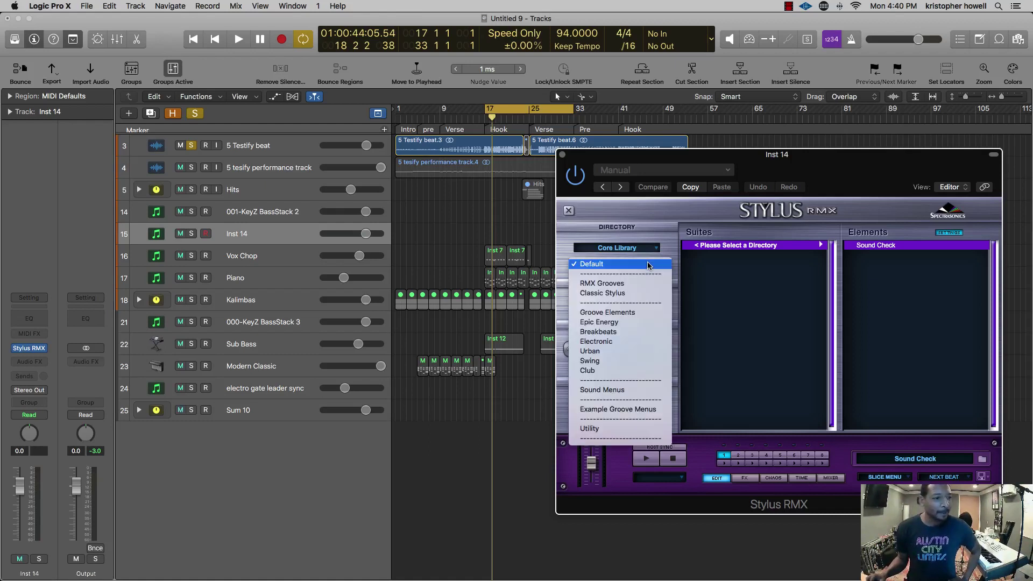
{"action": "left_click", "coordinate": [612, 389]}
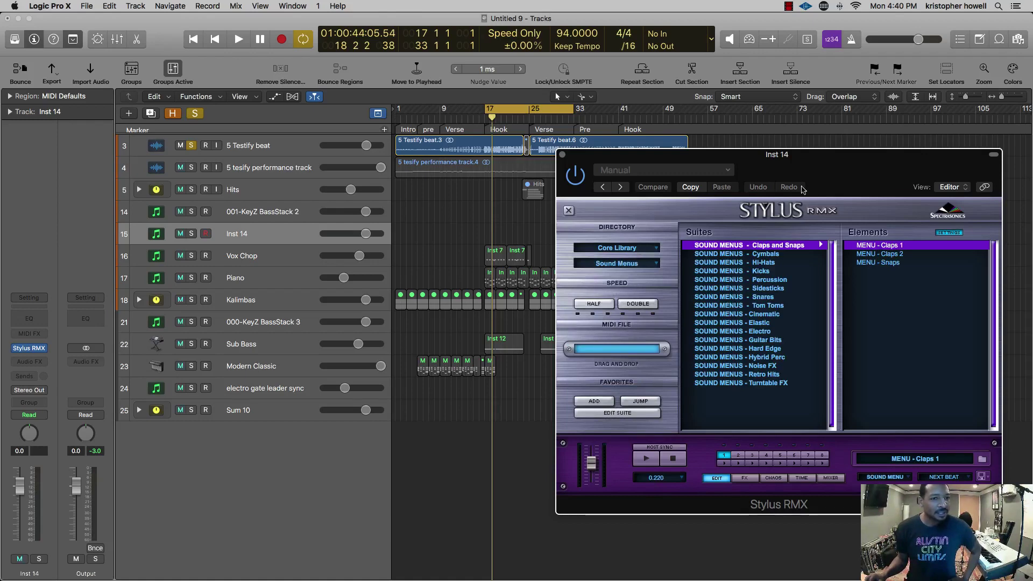
{"action": "left_click_drag", "start_coordinate": [808, 172], "coordinate": [612, 152]}
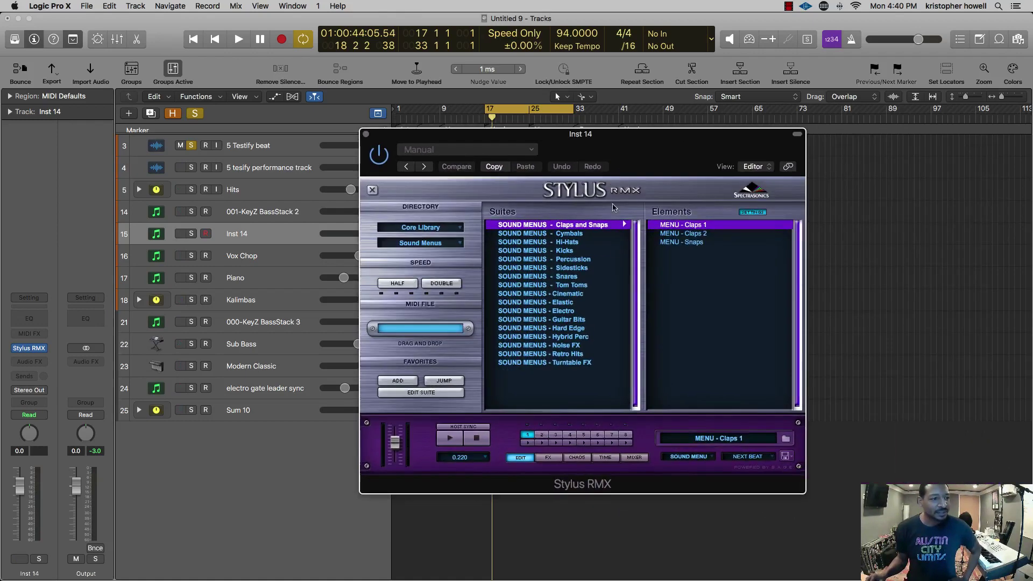
{"action": "left_click", "coordinate": [593, 260]}
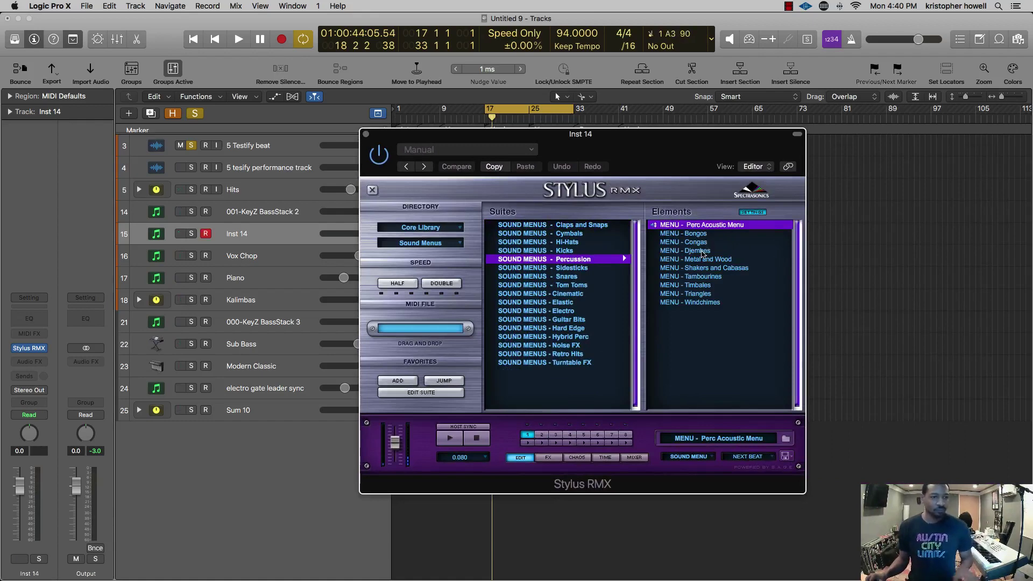
- Solo the new Stylus RMX track, load MENU - Shakers and Cabasas and play it along with the soloed beat
{"action": "left_click", "coordinate": [191, 233]}
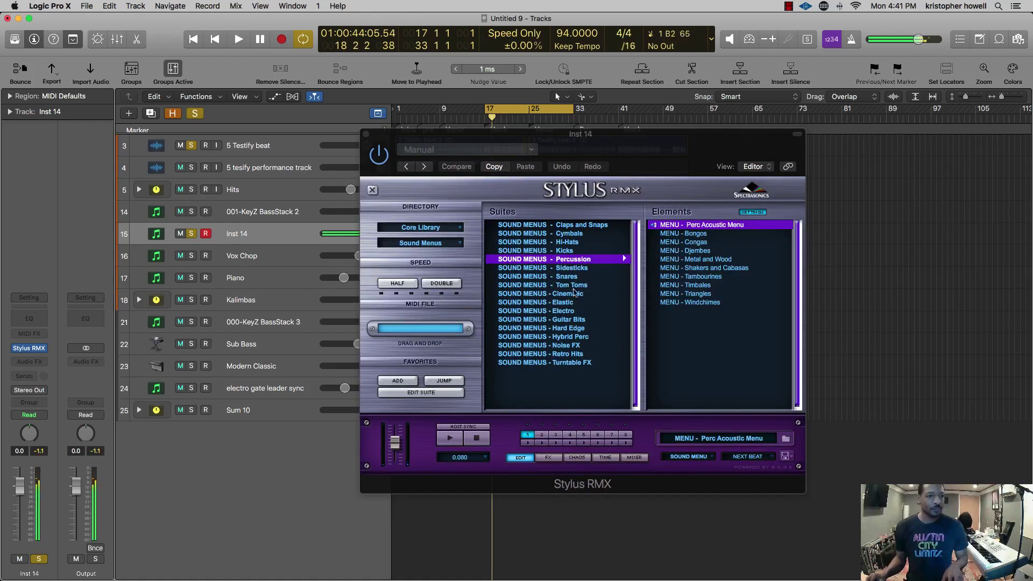
{"action": "left_click", "coordinate": [701, 268]}
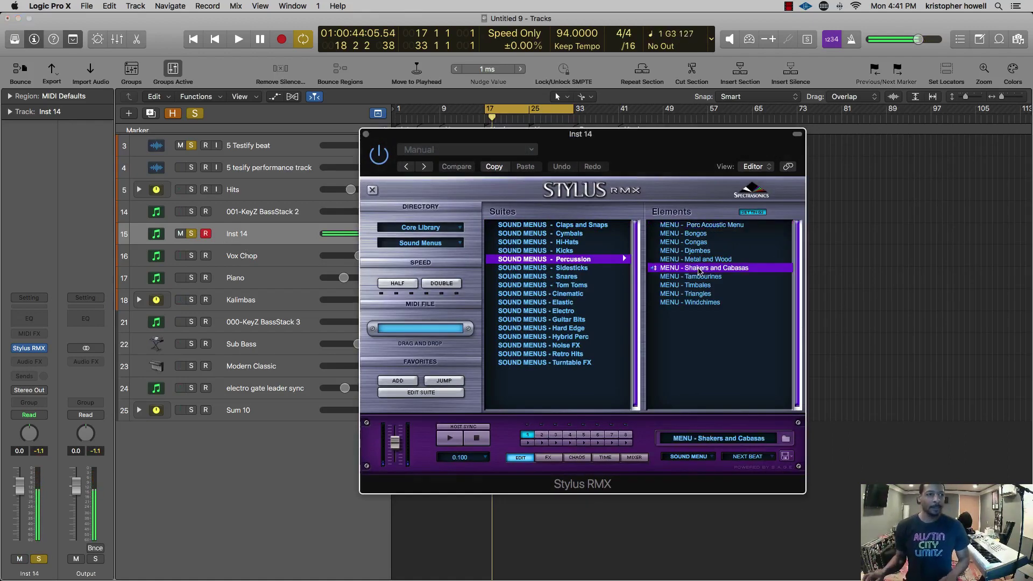
{"action": "key", "text": "space"}
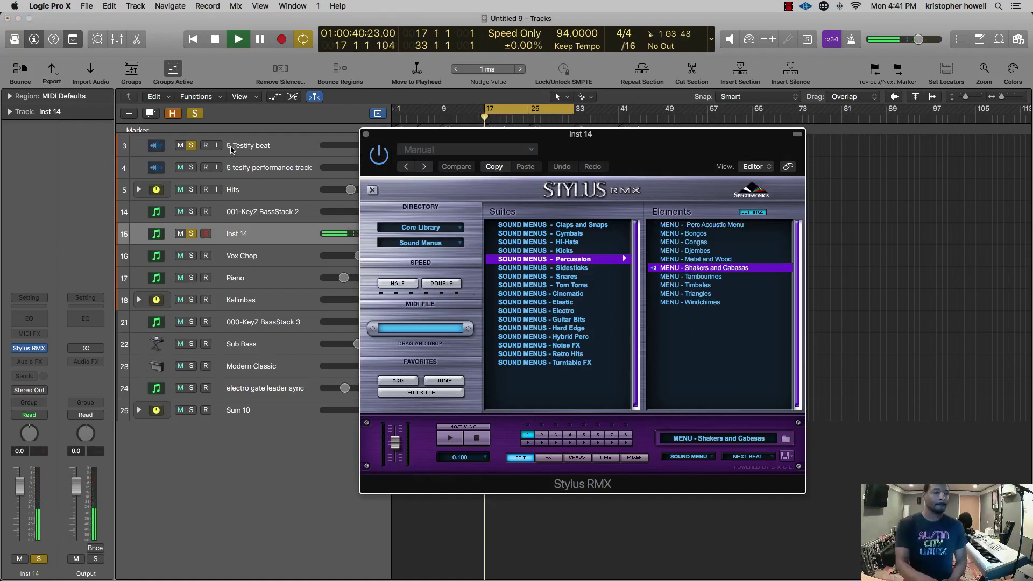
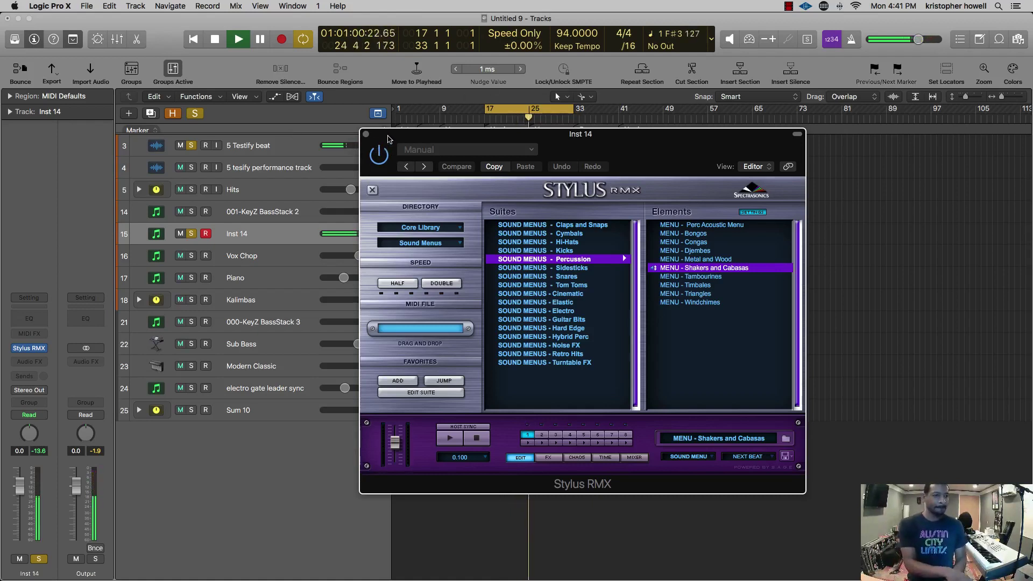
- Record a shaker part on the Inst 14 track over the beat from about bar 25 and close the Stylus RMX window
{"action": "key", "text": "r"}
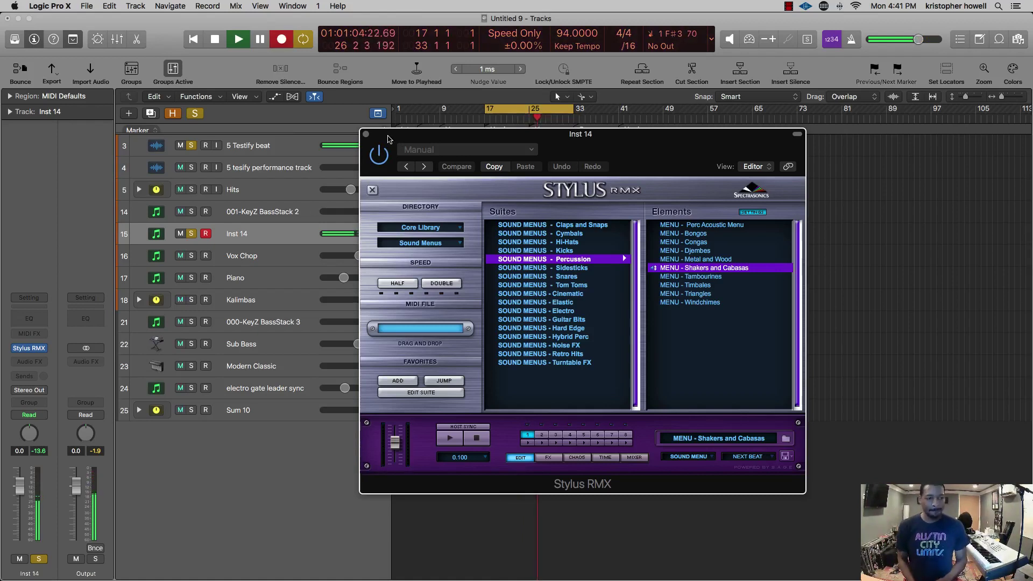
{"action": "key", "text": "space"}
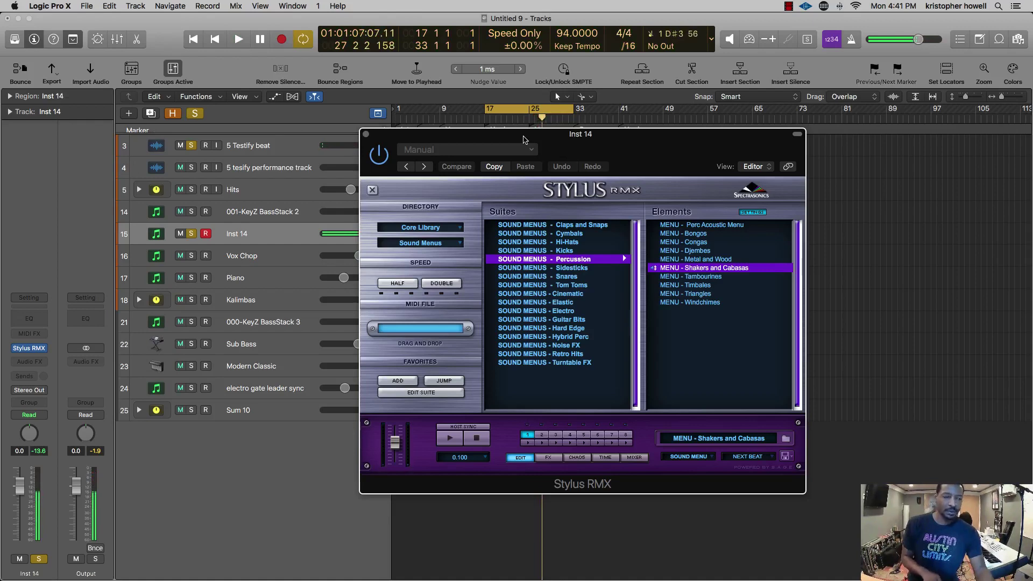
{"action": "key", "text": "x"}
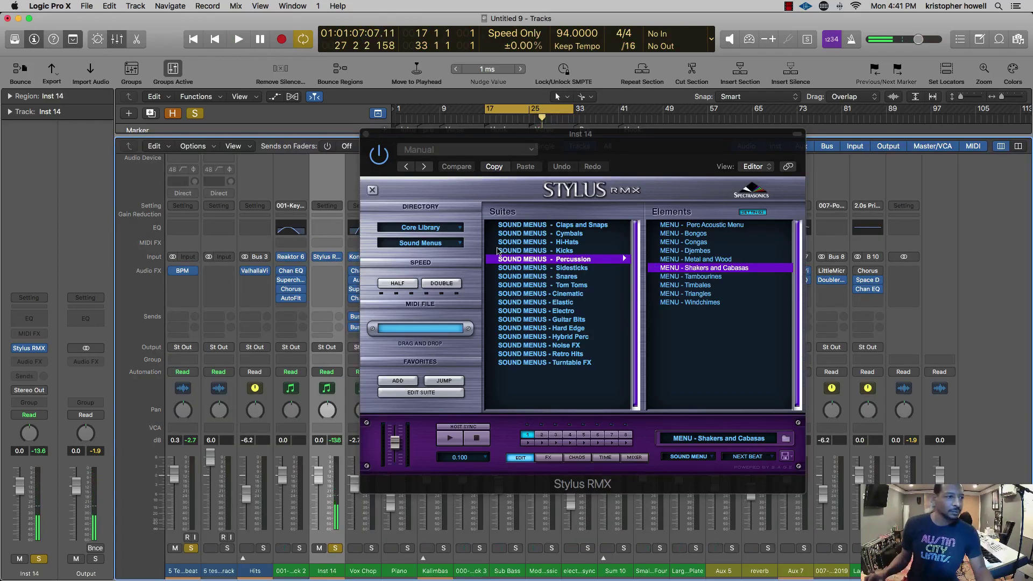
{"action": "key", "text": "x"}
{"action": "left_click", "coordinate": [366, 135]}
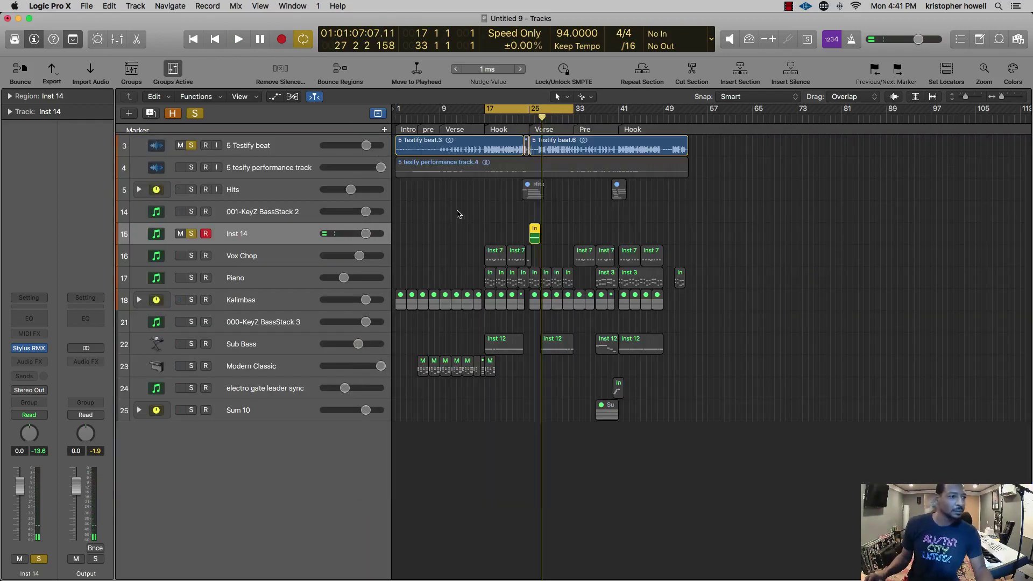
- Open the recorded Inst 14 region in the Piano Roll and transpose all its notes down three semitones
{"action": "double_click", "coordinate": [530, 230]}
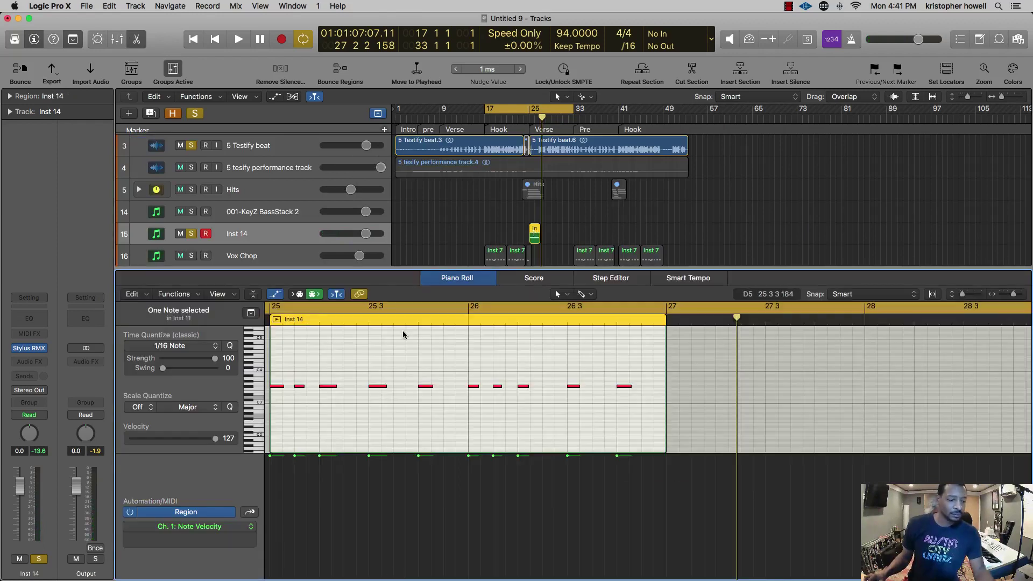
{"action": "key", "text": "super+a"}
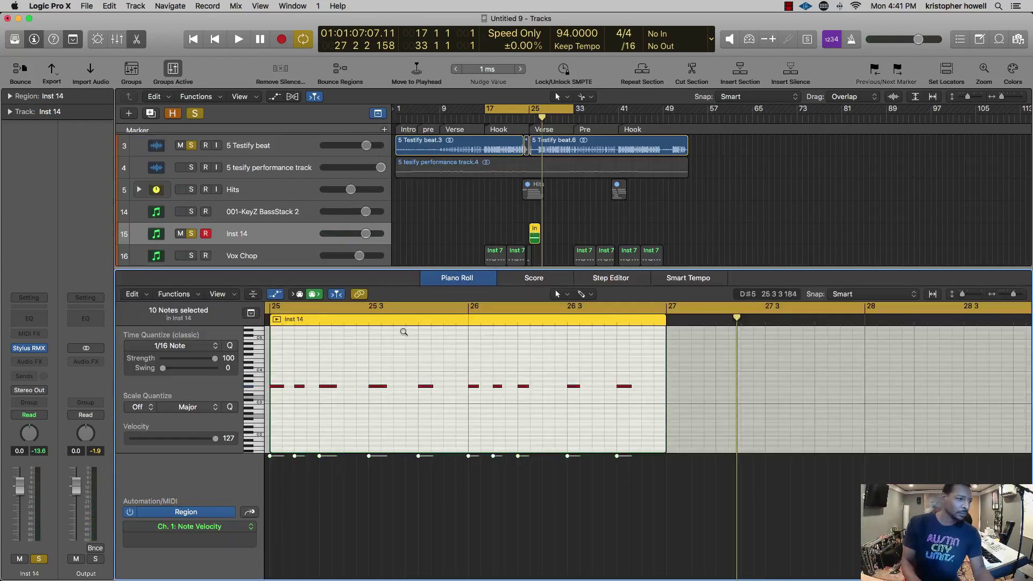
{"action": "key", "text": "alt+Down"}
{"action": "key", "text": "alt+Down"}
{"action": "key", "text": "alt+Down"}
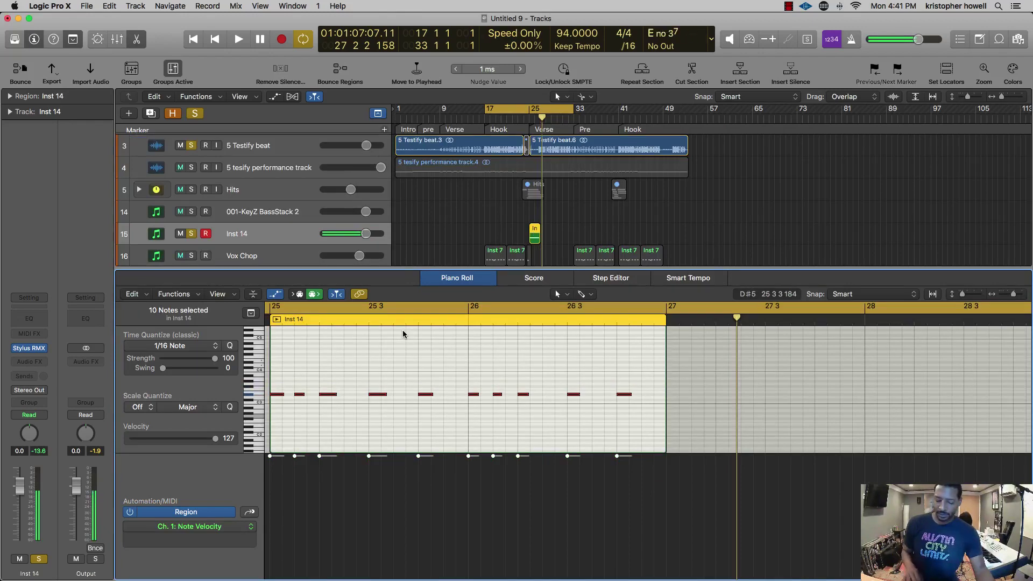
- Copy the Inst 14 region from bar 25 to bar 17 and loop the copy up to bar 25
{"action": "key", "text": "space"}
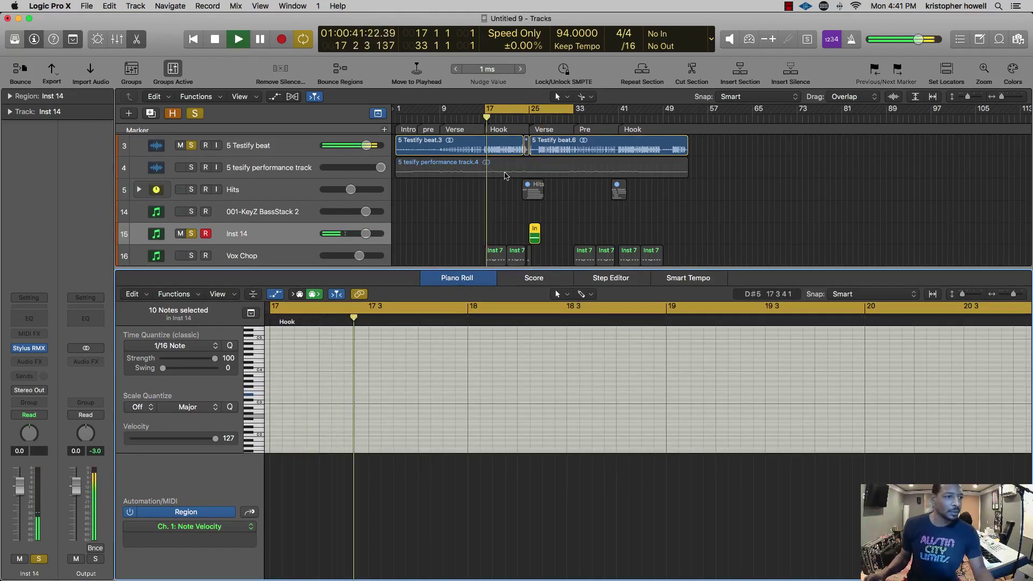
{"action": "key", "text": "space"}
{"action": "scroll", "coordinate": [531, 232], "scroll_direction": "right", "scroll_amount": 1}
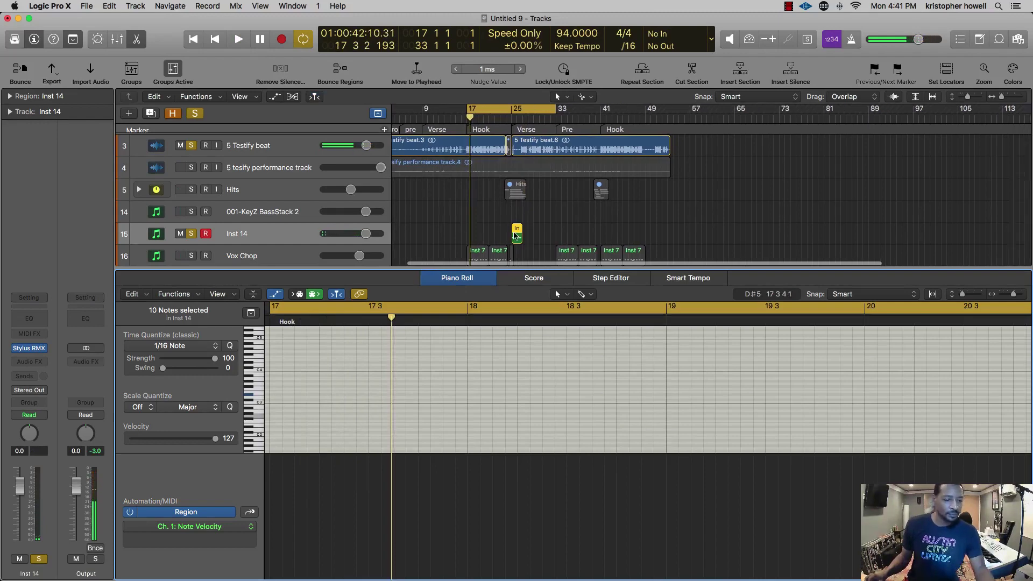
{"action": "left_click", "coordinate": [515, 235]}
{"action": "scroll", "coordinate": [526, 231], "scroll_direction": "up", "scroll_amount": 5}
{"action": "scroll", "coordinate": [526, 230], "scroll_direction": "left", "scroll_amount": 6}
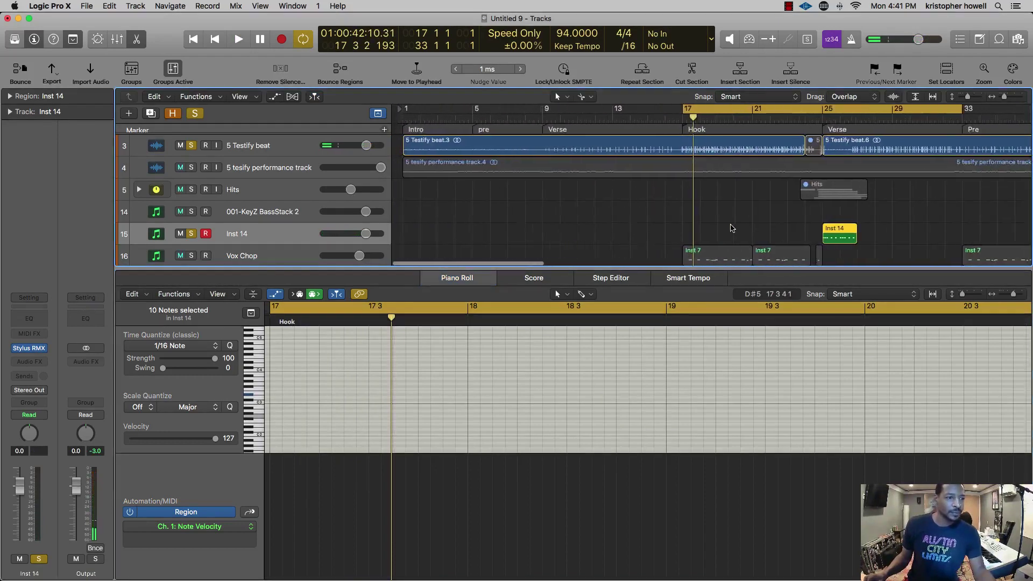
{"action": "left_click", "coordinate": [754, 228]}
{"action": "left_click_drag", "start_coordinate": [828, 235], "coordinate": [899, 232]}
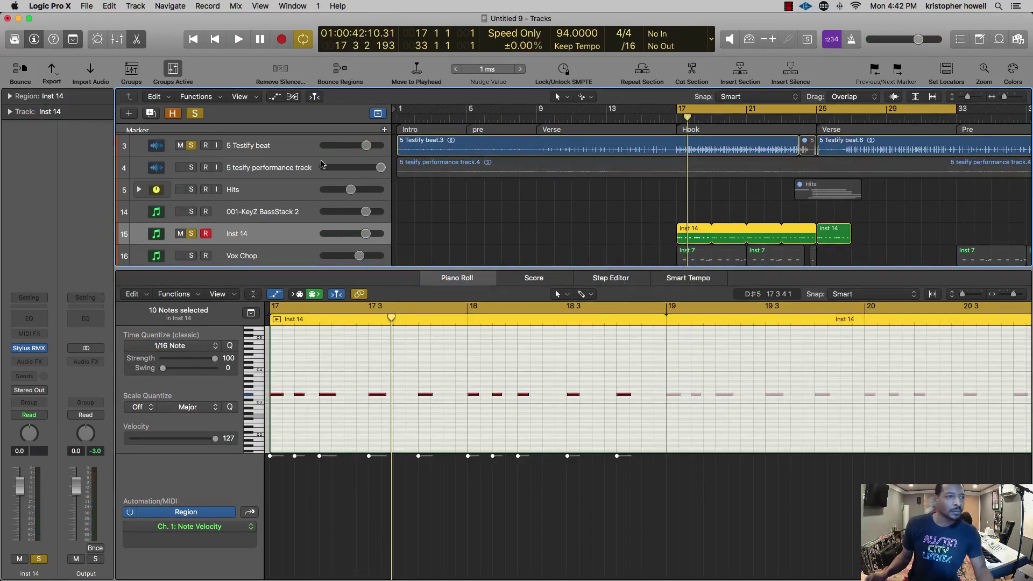
- Clear all solos, play the full arrangement and lower the Inst 14 track's volume to -1.2 dB
{"action": "left_click", "coordinate": [191, 145]}
{"action": "key", "text": "space"}
{"action": "left_click", "coordinate": [196, 115]}
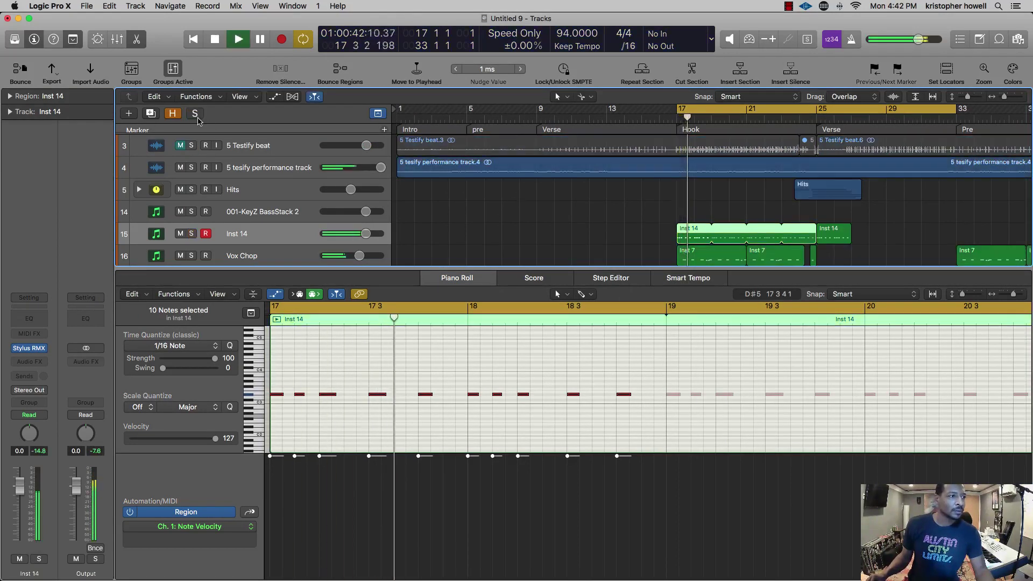
{"action": "left_click", "coordinate": [618, 229]}
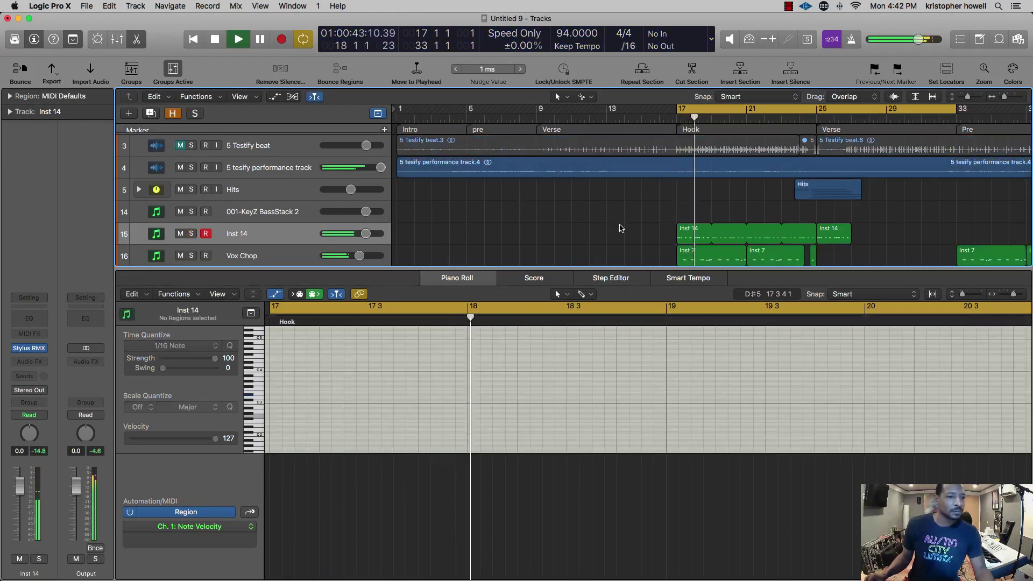
{"action": "left_click", "coordinate": [683, 227]}
{"action": "left_click_drag", "start_coordinate": [365, 234], "coordinate": [359, 234]}
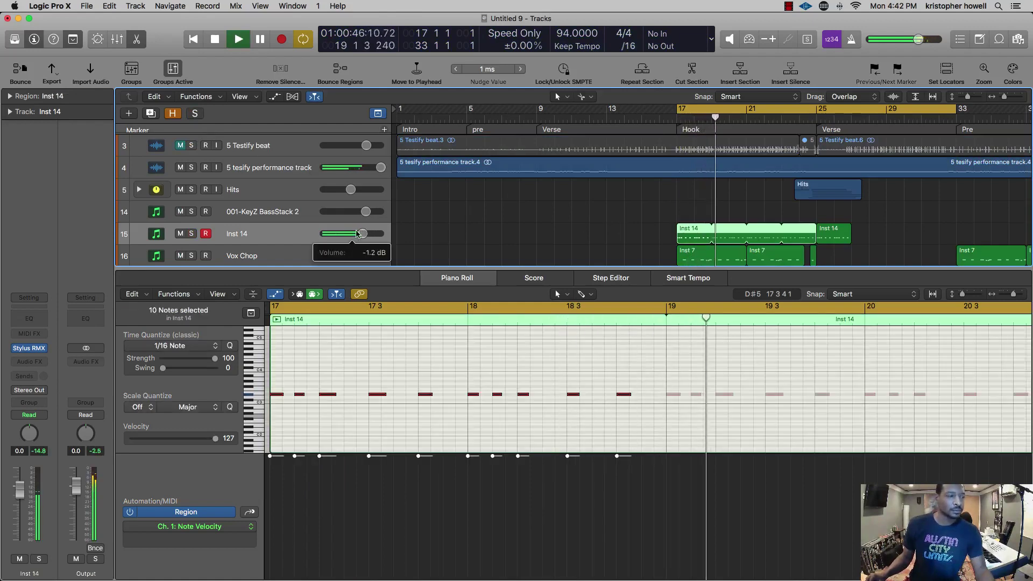
- Rename the Inst 14 track as Shaker
{"action": "double_click", "coordinate": [236, 233]}
{"action": "type", "text": "H"}
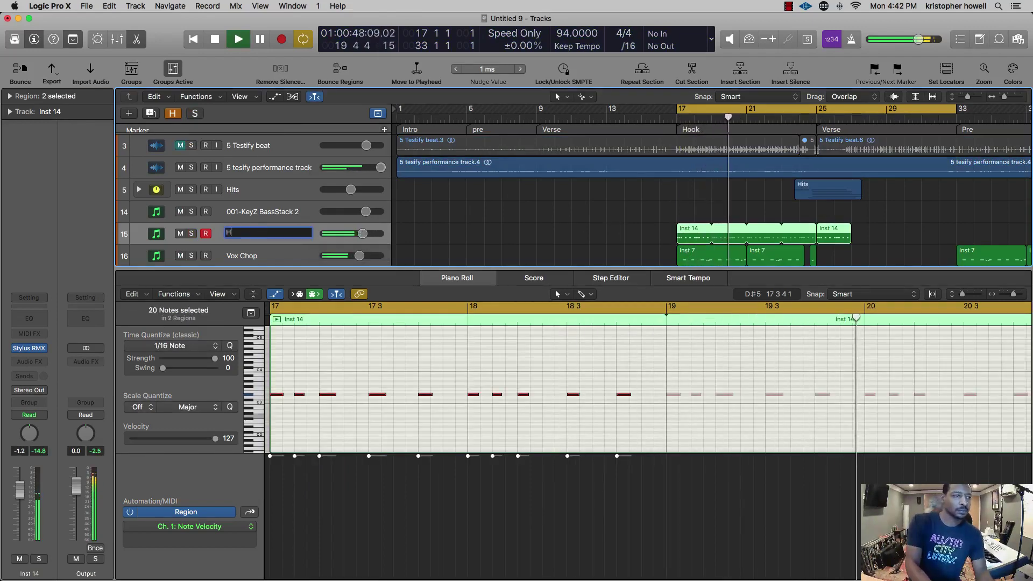
{"action": "key", "text": "BackSpace"}
{"action": "type", "text": "Shk"}
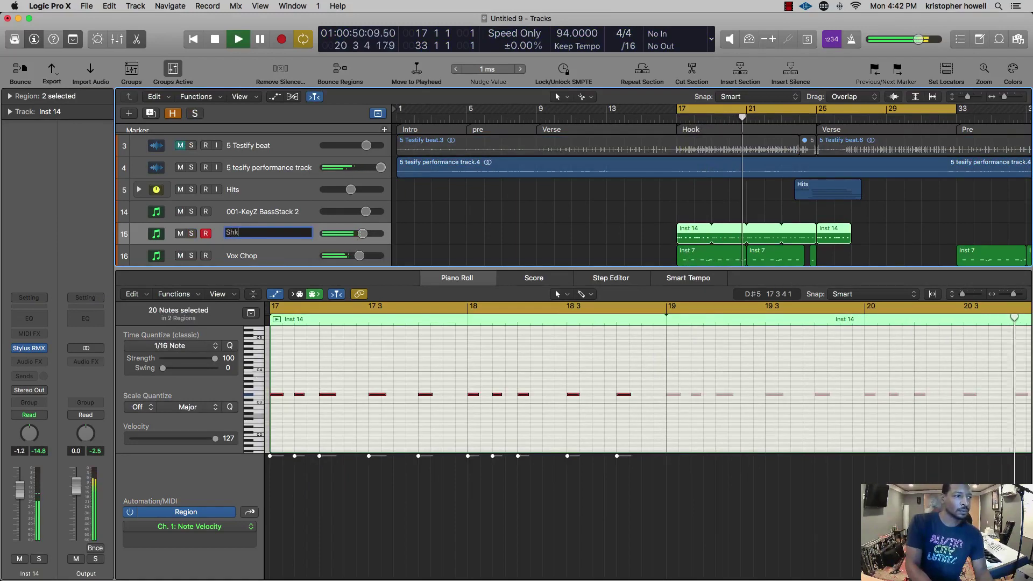
{"action": "key", "text": "BackSpace"}
{"action": "type", "text": "aker"}
{"action": "key", "text": "Return"}
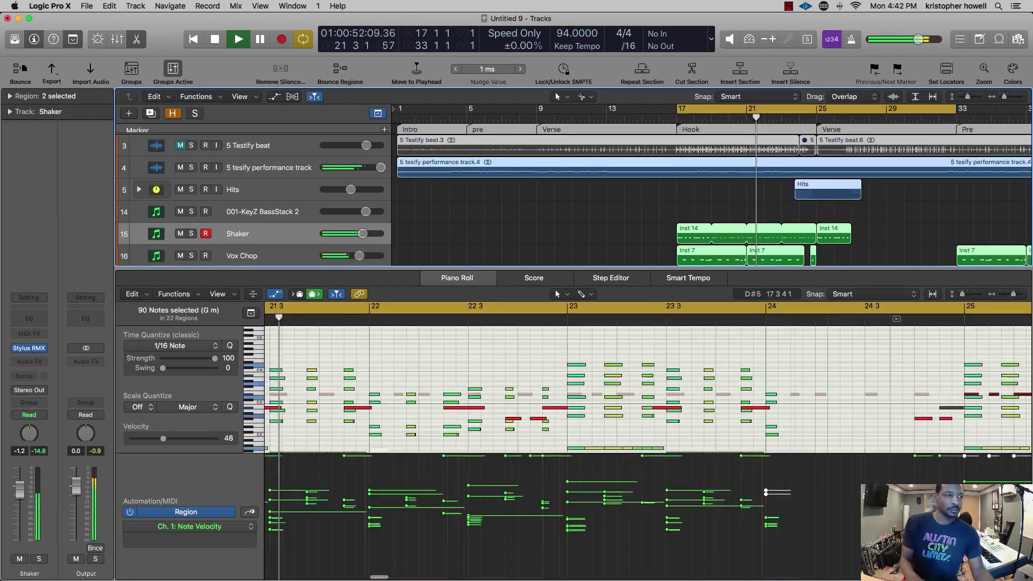
- Convert the Shaker loops to separate regions and shorten the one at bar 23 to a length of 1 0 2 0
{"action": "left_click", "coordinate": [682, 222]}
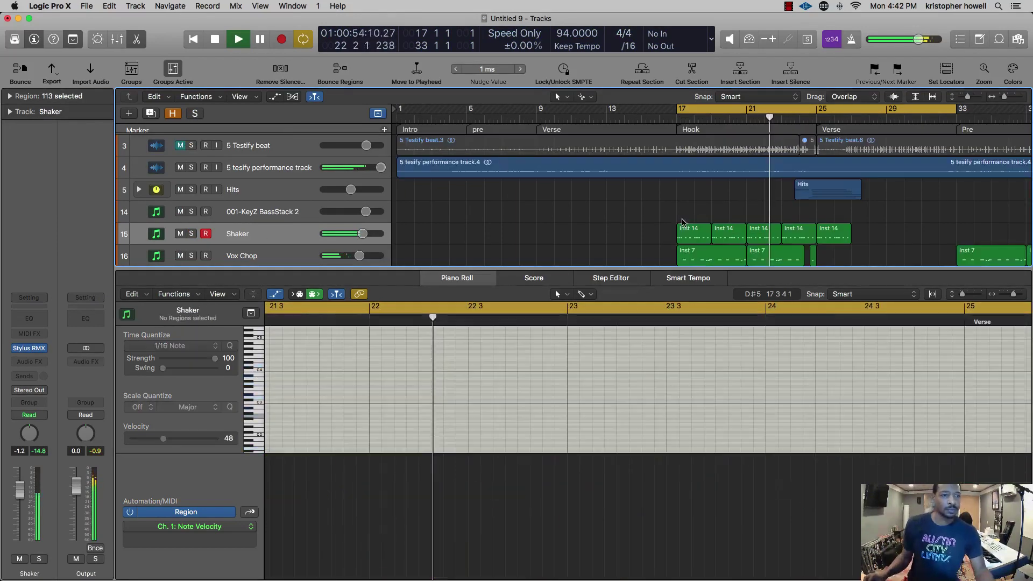
{"action": "left_click", "coordinate": [800, 234]}
{"action": "scroll", "coordinate": [804, 234], "scroll_direction": "up", "scroll_amount": 5}
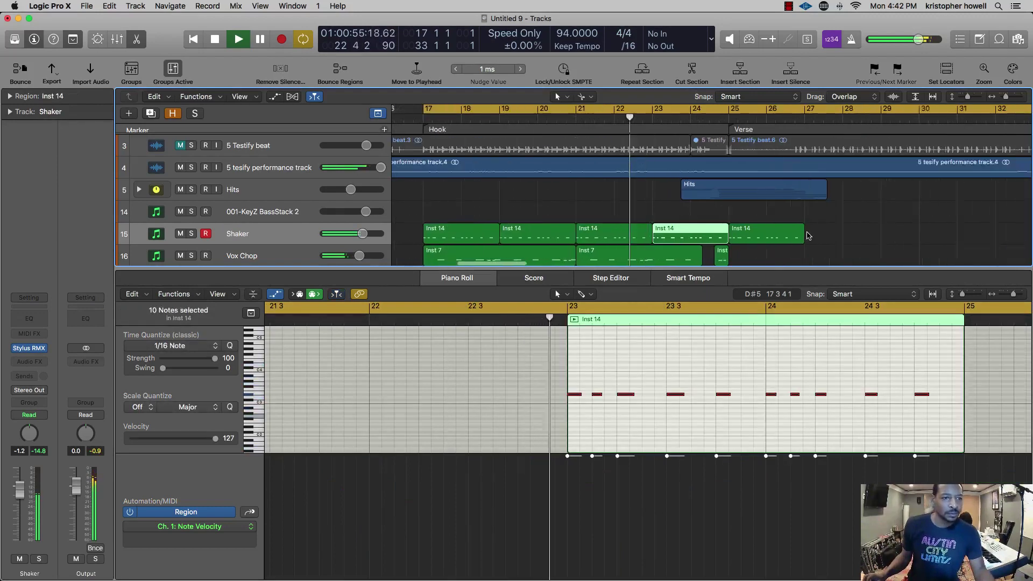
{"action": "left_click", "coordinate": [665, 207]}
{"action": "left_click_drag", "start_coordinate": [710, 240], "coordinate": [681, 245]}
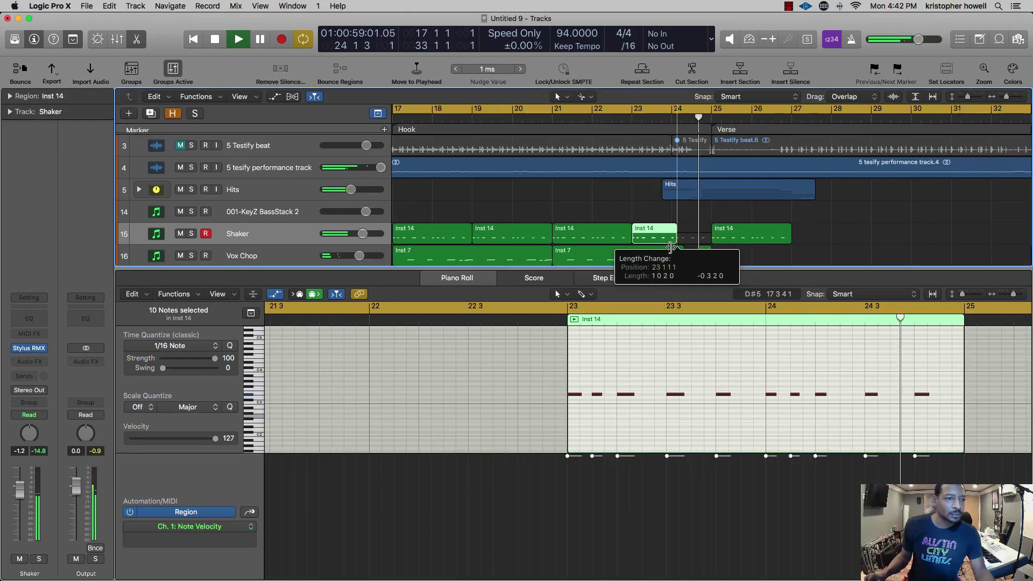
{"action": "left_click_drag", "start_coordinate": [669, 247], "coordinate": [675, 248]}
- Loop the bar 25 Shaker region past the end of the song, convert the loops to regions and delete the one at bar 53
{"action": "left_click", "coordinate": [788, 233]}
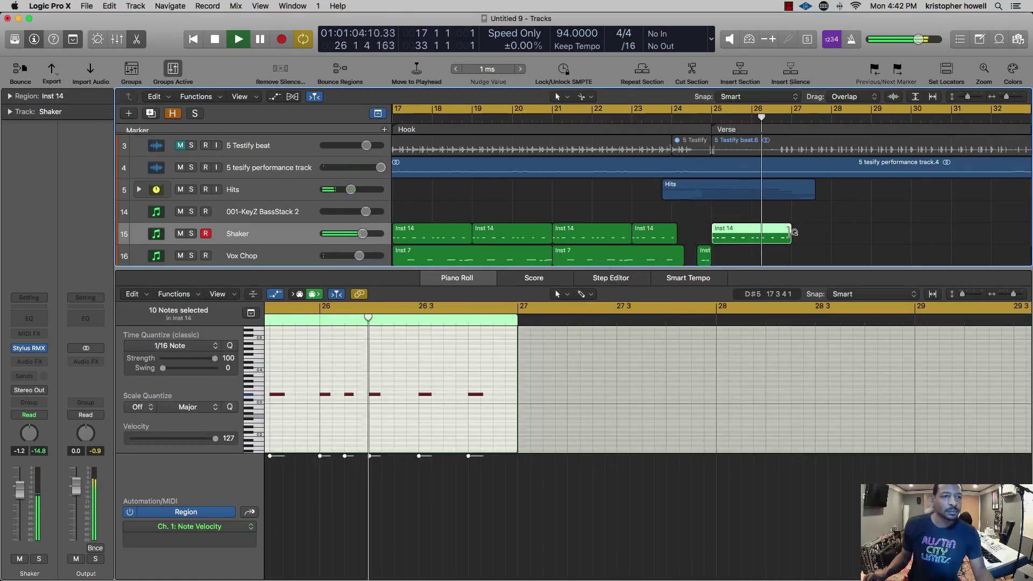
{"action": "left_click_drag", "start_coordinate": [792, 232], "coordinate": [1030, 232]}
{"action": "scroll", "coordinate": [682, 235], "scroll_direction": "down", "scroll_amount": 5}
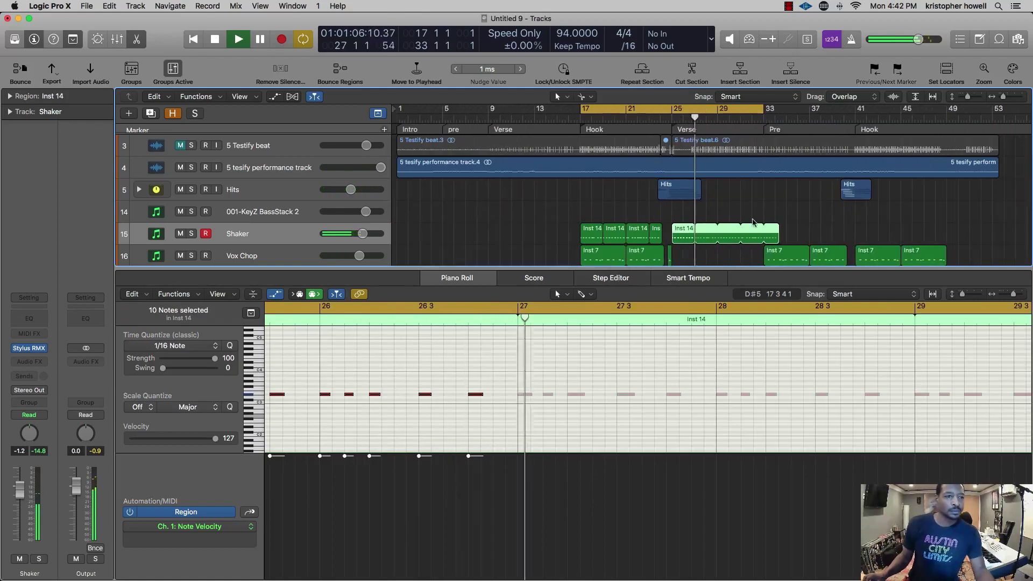
{"action": "left_click_drag", "start_coordinate": [776, 231], "coordinate": [1014, 242]}
{"action": "key", "text": "ctrl+l"}
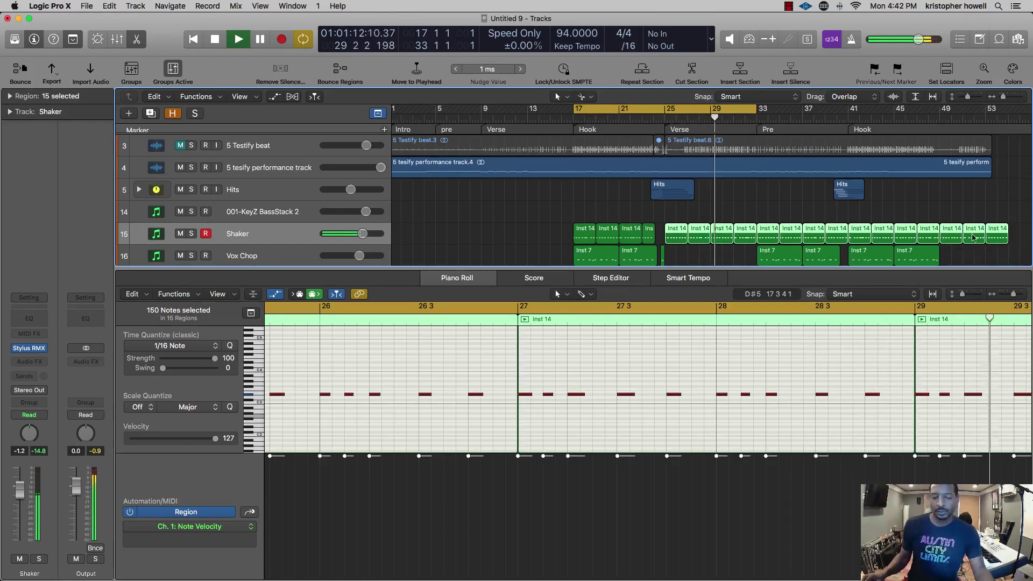
{"action": "left_click", "coordinate": [968, 200]}
{"action": "left_click", "coordinate": [995, 231]}
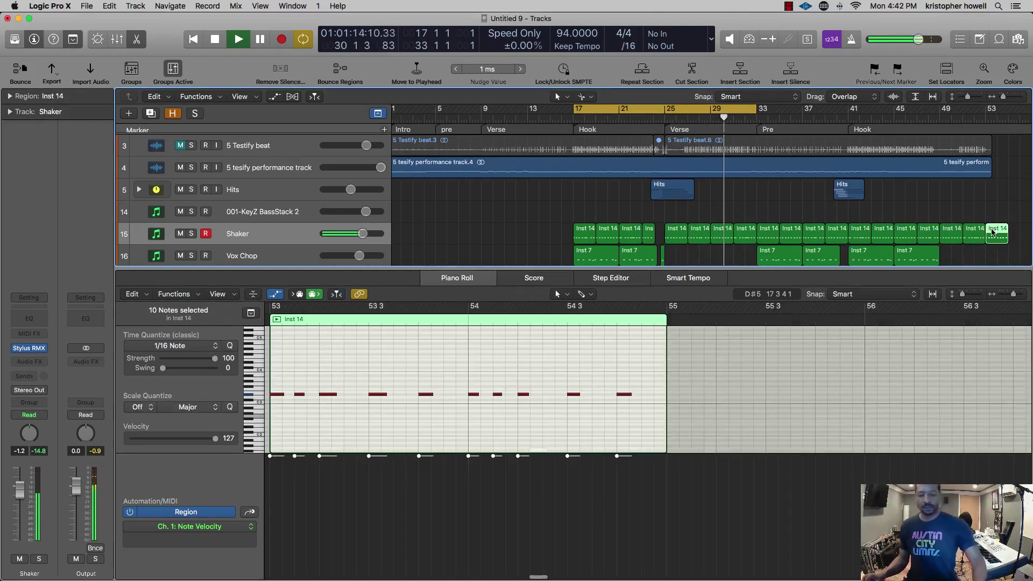
{"action": "key", "text": "Delete"}
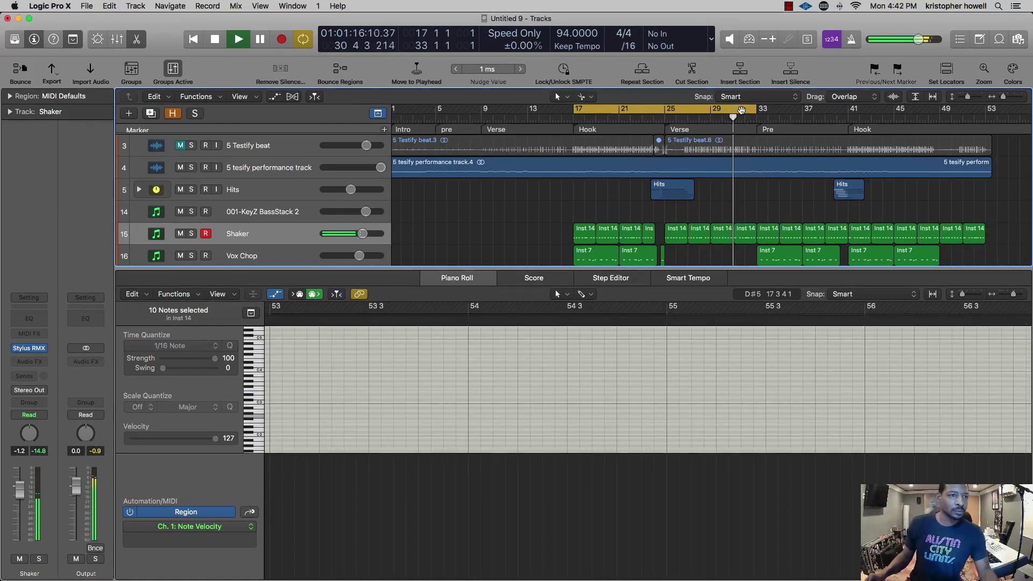
- Turn off the cycle range, close the Piano Roll and lower the Shaker track's volume to -2.0 dB
{"action": "left_click", "coordinate": [742, 110]}
{"action": "key", "text": "super+Right"}
{"action": "key", "text": "super+Right"}
{"action": "key", "text": "super+Right"}
{"action": "scroll", "coordinate": [793, 205], "scroll_direction": "down", "scroll_amount": 10}
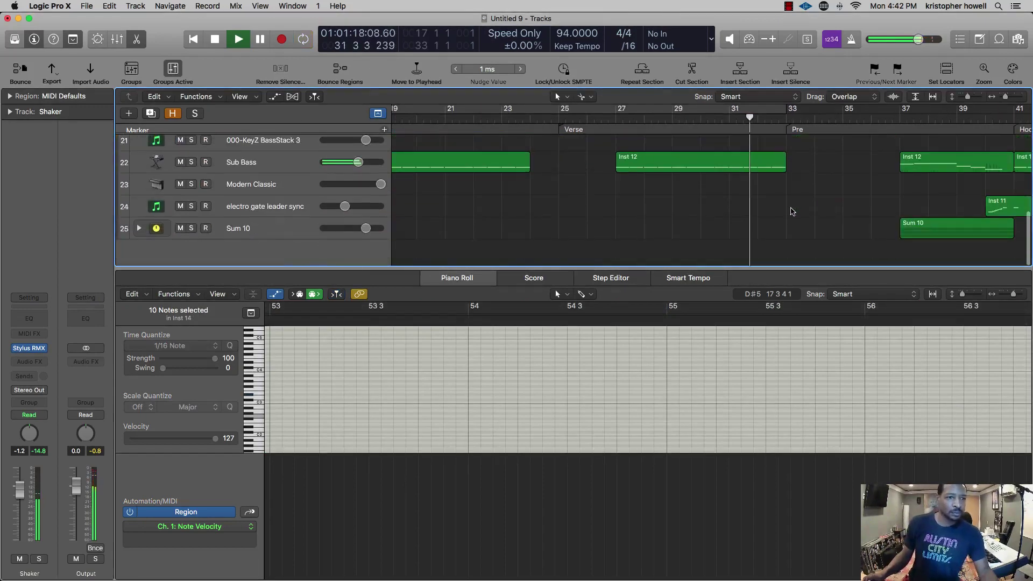
{"action": "scroll", "coordinate": [791, 211], "scroll_direction": "up", "scroll_amount": 5}
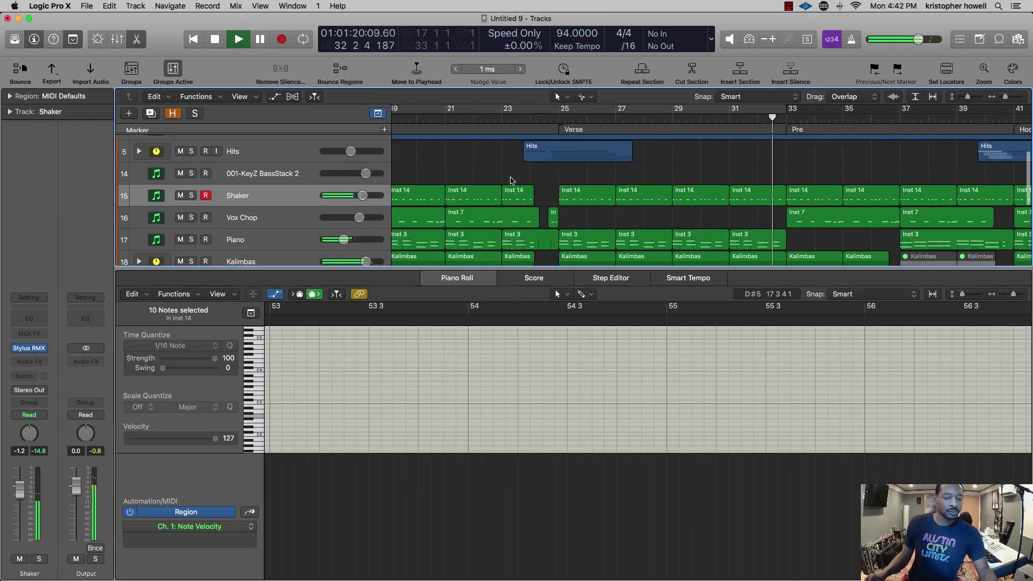
{"action": "key", "text": "x"}
{"action": "key", "text": "x"}
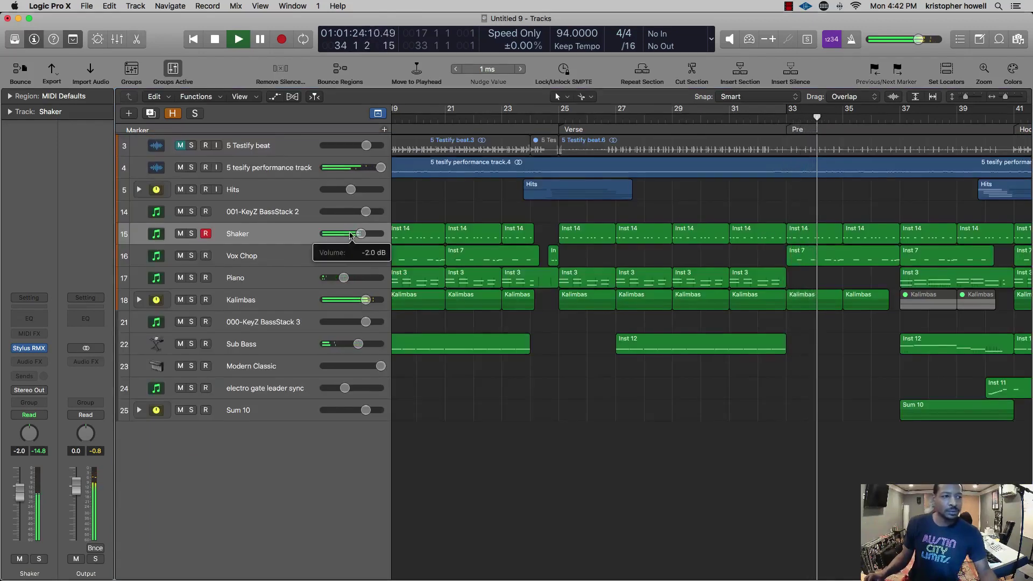
- Select all Shaker regions and expand the region parameters to check their quantize settings
{"action": "left_click", "coordinate": [264, 242]}
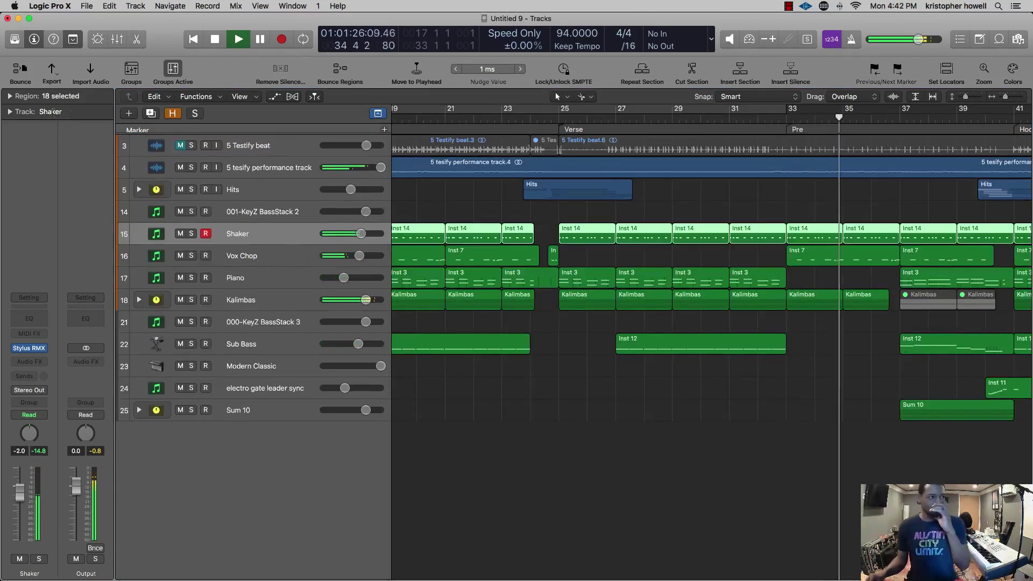
{"action": "left_click", "coordinate": [10, 96]}
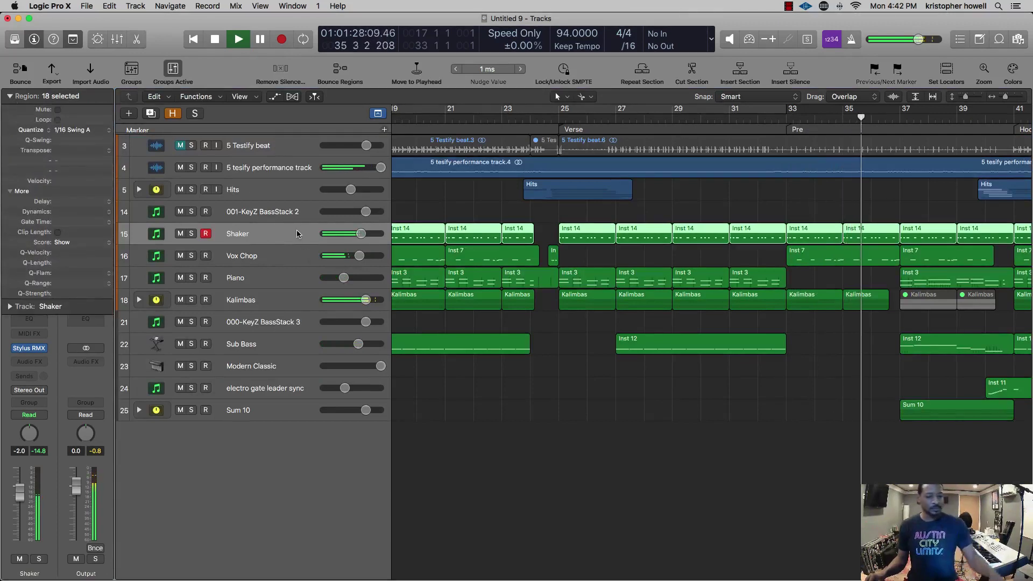
{"action": "left_click", "coordinate": [898, 215]}
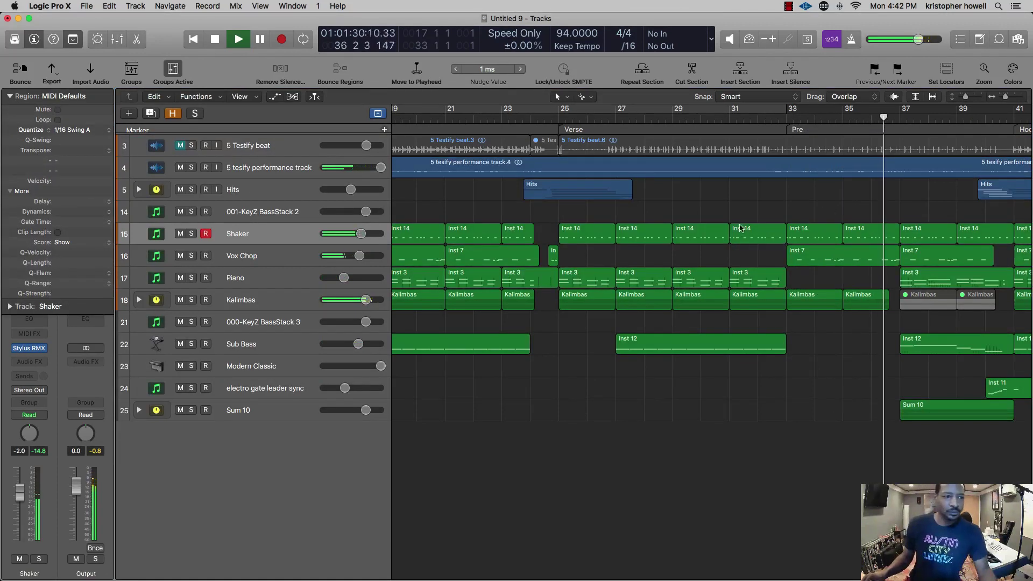
- Raise the coarse pitch of the Shakers and Cabasas sound slightly in Stylus RMX and close its window
{"action": "left_click", "coordinate": [37, 349]}
{"action": "left_click", "coordinate": [518, 457]}
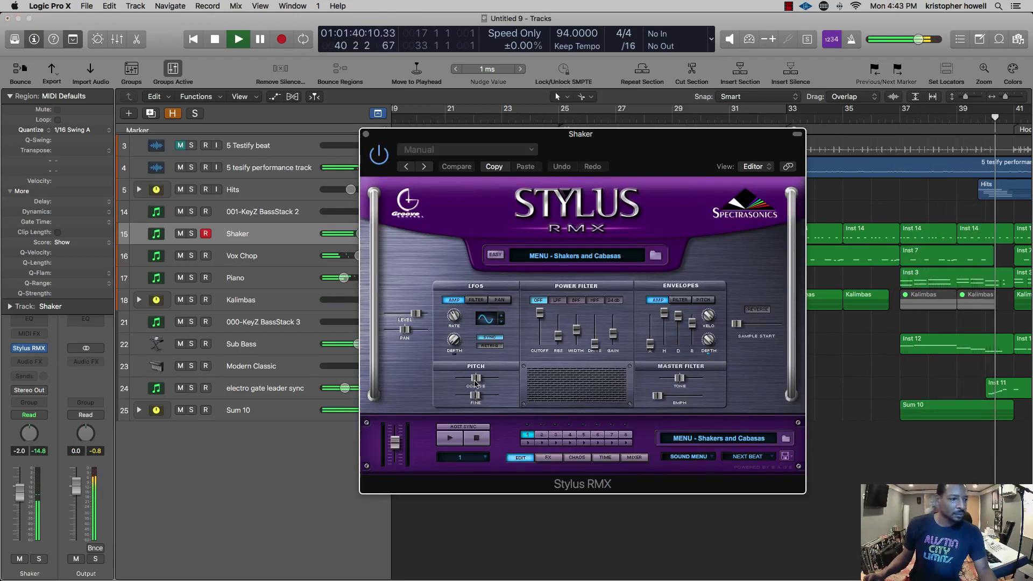
{"action": "left_click_drag", "start_coordinate": [475, 382], "coordinate": [478, 383]}
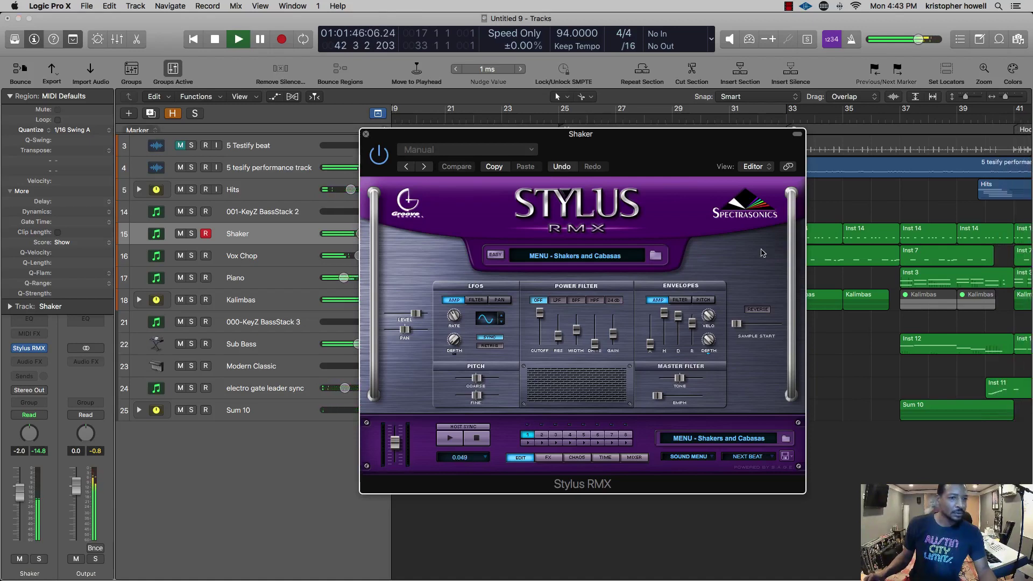
{"action": "key", "text": "super+w"}
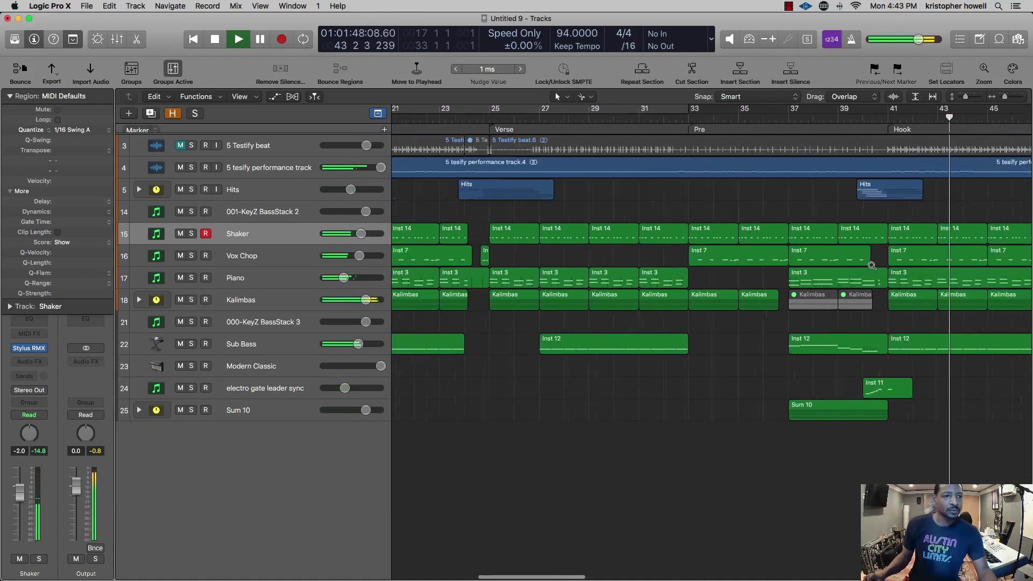
- Delete the two Shaker regions in the Pre section between bars 33 and 37
{"action": "scroll", "coordinate": [871, 266], "scroll_direction": "down", "scroll_amount": 1}
{"action": "left_click_drag", "start_coordinate": [714, 213], "coordinate": [784, 234]}
{"action": "key", "text": "Delete"}
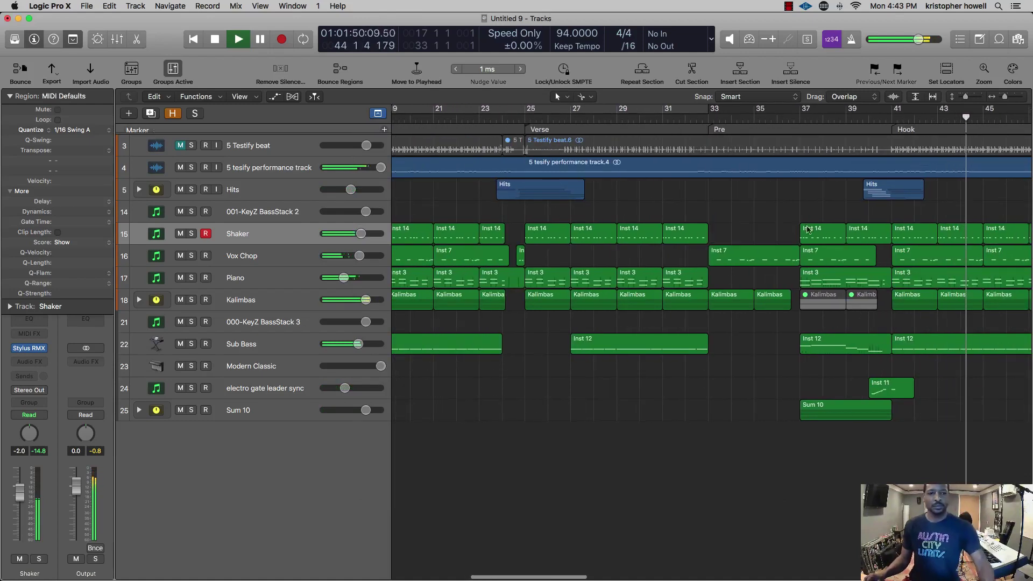
- Undo the deletion of the two Shaker regions between bars 33 and 37, and delete the two between bars 37 and 41 instead
{"action": "key", "text": "super+Down"}
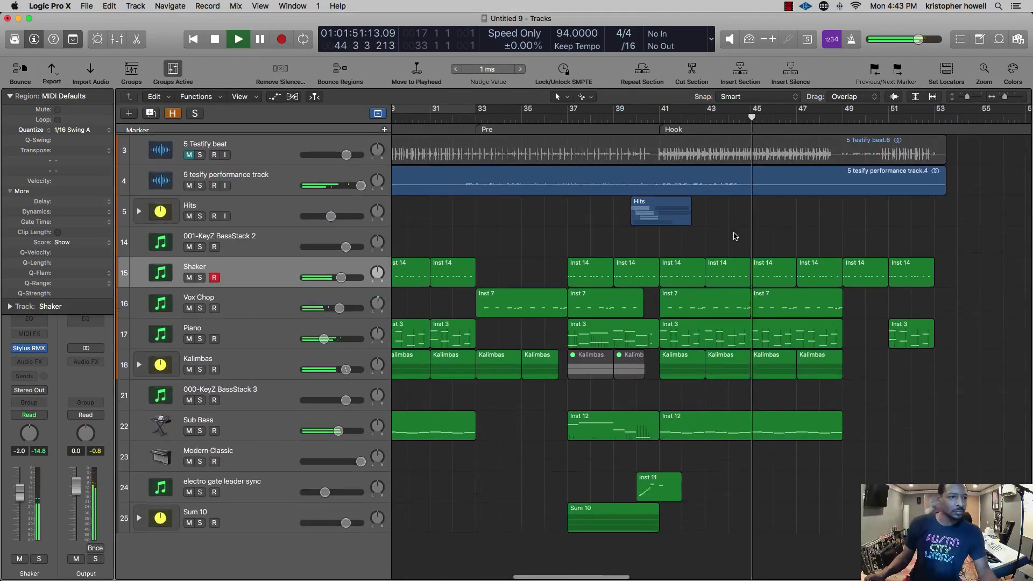
{"action": "key", "text": "super+z"}
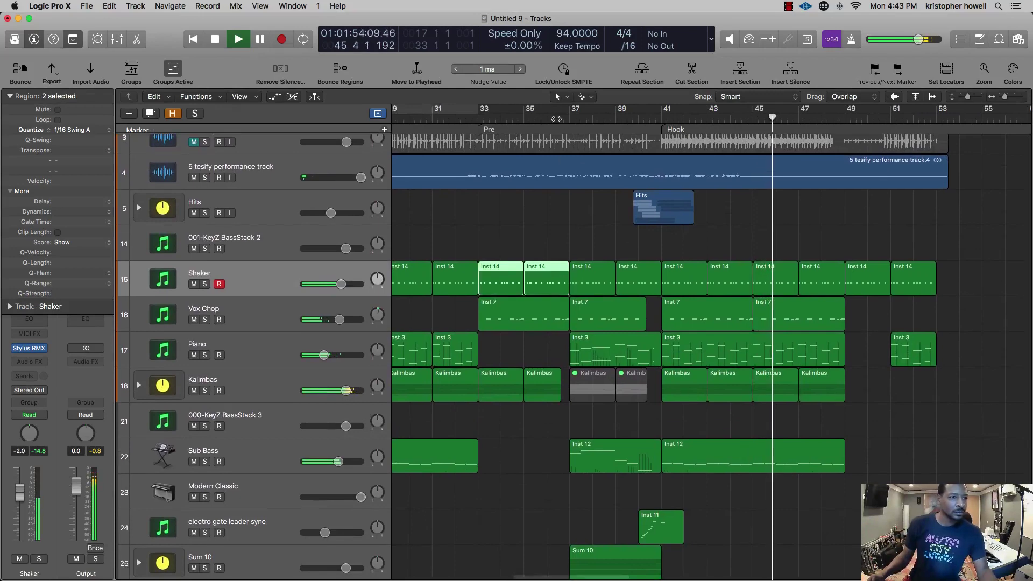
{"action": "left_click", "coordinate": [557, 118]}
{"action": "left_click_drag", "start_coordinate": [497, 243], "coordinate": [548, 265]}
{"action": "left_click_drag", "start_coordinate": [587, 247], "coordinate": [622, 267]}
{"action": "key", "text": "Delete"}
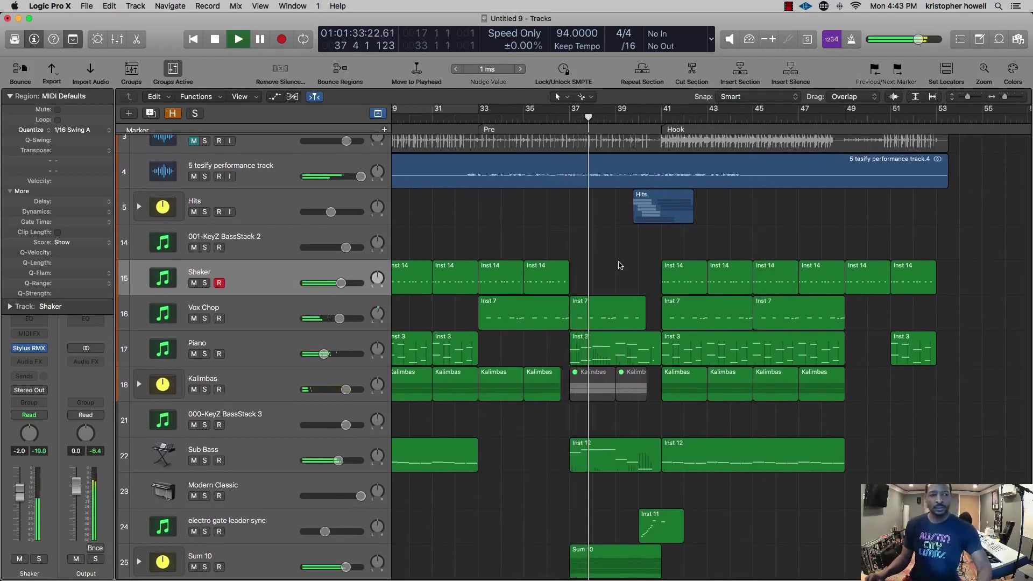
- Play back the start of the Pre section and the entry into the Hook to check the shaker arrangement
{"action": "left_click", "coordinate": [475, 118]}
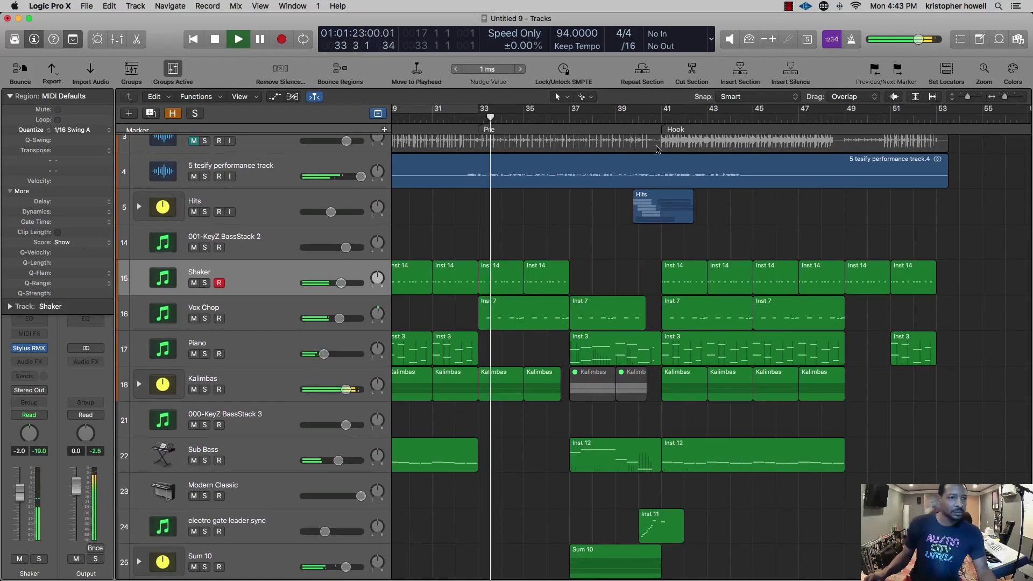
{"action": "left_click", "coordinate": [657, 117]}
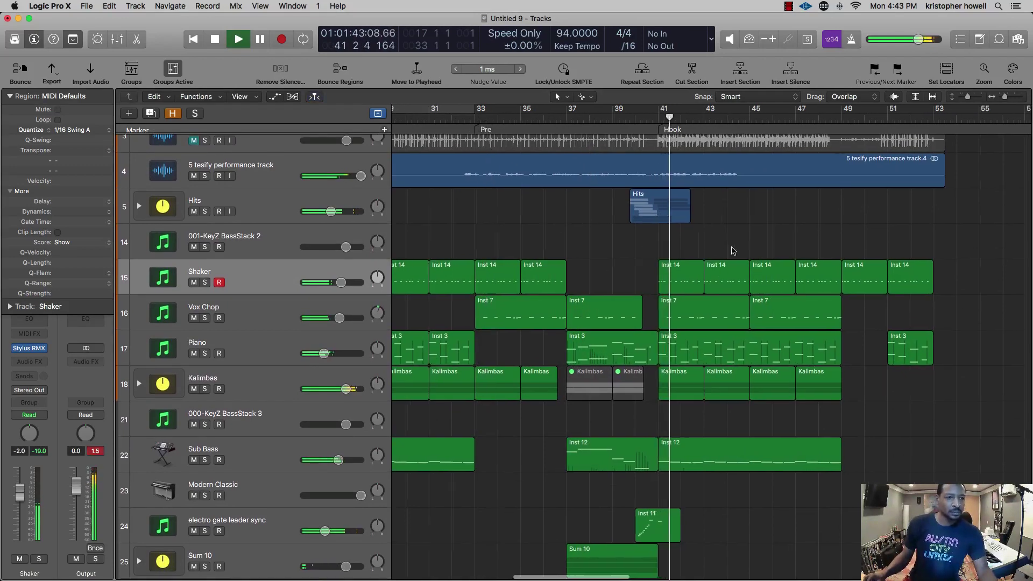
{"action": "scroll", "coordinate": [753, 251], "scroll_direction": "left", "scroll_amount": 2}
{"action": "scroll", "coordinate": [770, 251], "scroll_direction": "up", "scroll_amount": 3}
{"action": "scroll", "coordinate": [768, 250], "scroll_direction": "right", "scroll_amount": 2}
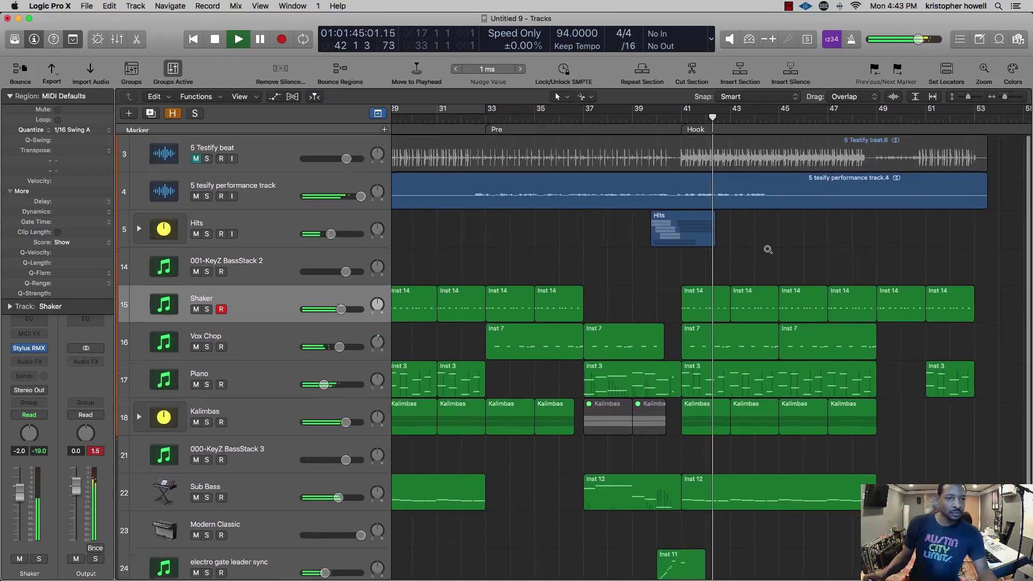
- Unmute the 5 Testify beat track to compare it with the new parts near the end of the Hook
{"action": "left_click", "coordinate": [903, 288]}
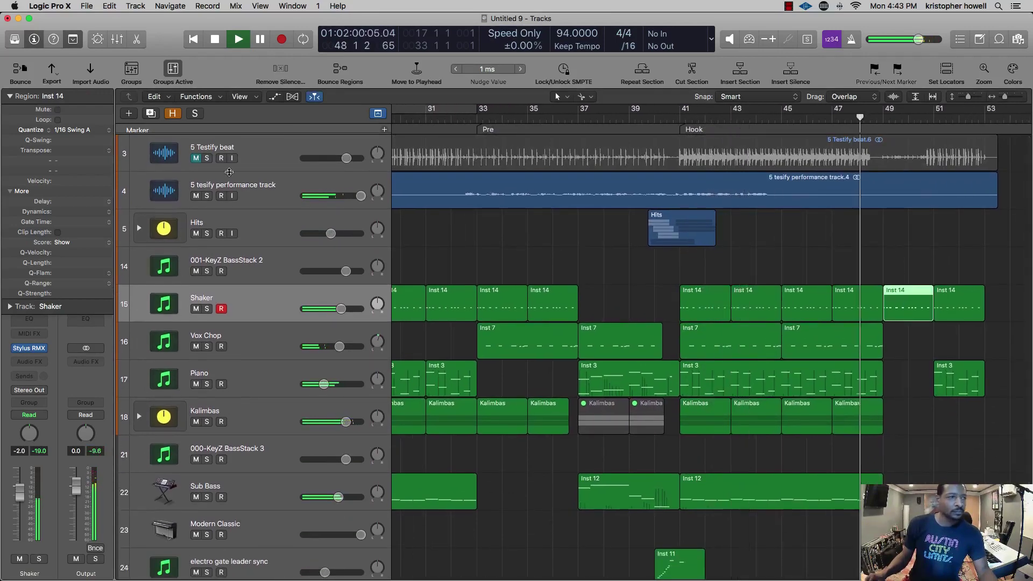
{"action": "left_click", "coordinate": [196, 158]}
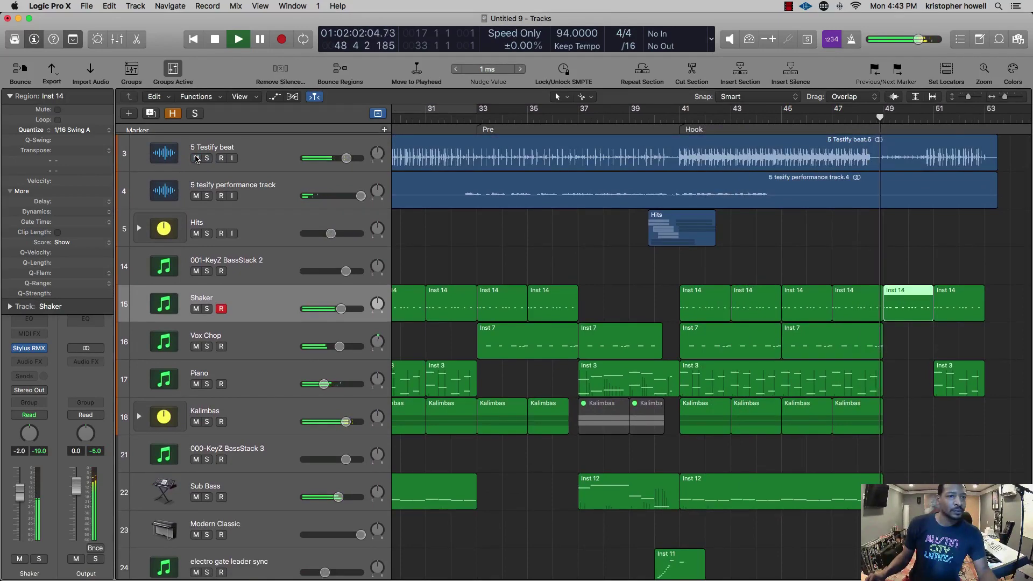
{"action": "left_click", "coordinate": [196, 158]}
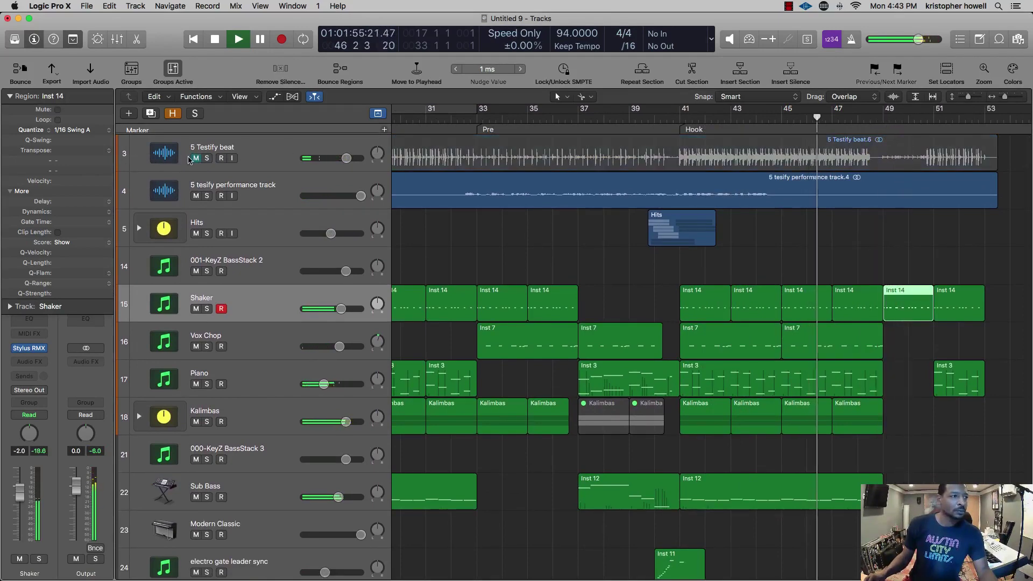
{"action": "left_click", "coordinate": [196, 158]}
{"action": "scroll", "coordinate": [893, 241], "scroll_direction": "up", "scroll_amount": 3}
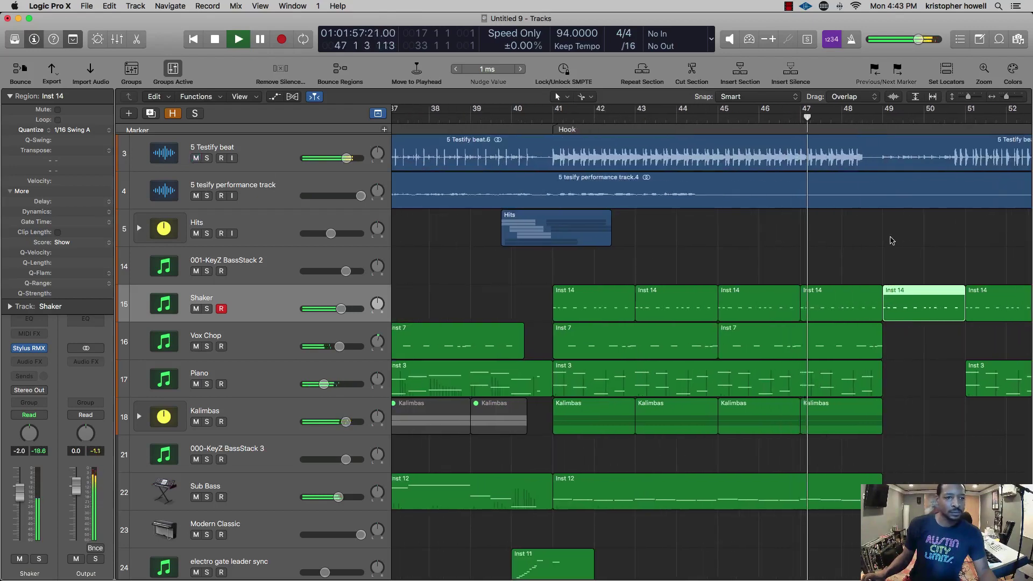
{"action": "scroll", "coordinate": [892, 241], "scroll_direction": "right", "scroll_amount": 2}
- Examine the end of the Hook between bars 45 and 53 against the 5 Testify beat waveform, playing from bar 45
{"action": "key", "text": "z"}
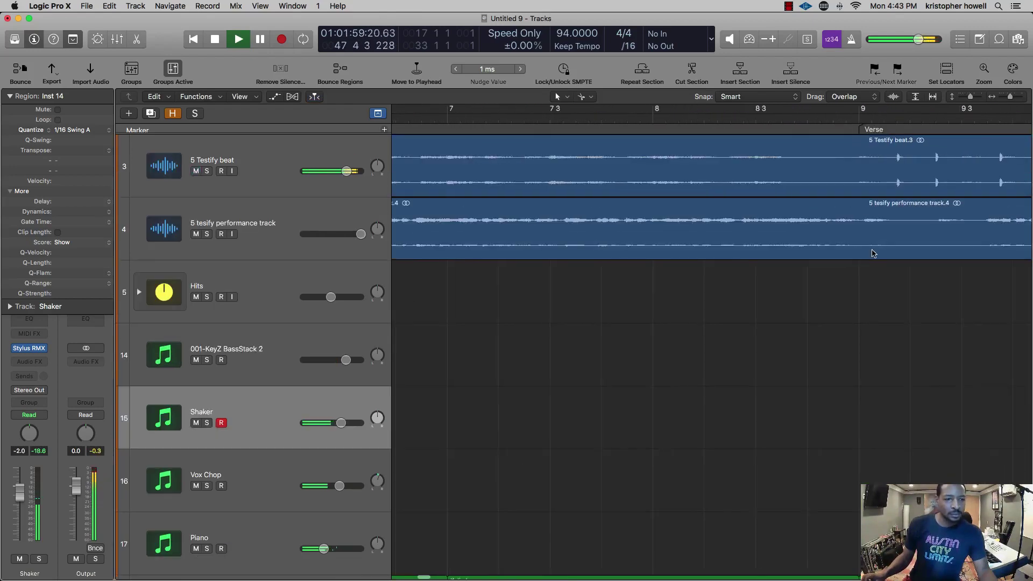
{"action": "scroll", "coordinate": [873, 254], "scroll_direction": "down", "scroll_amount": 3}
{"action": "scroll", "coordinate": [873, 253], "scroll_direction": "left", "scroll_amount": 6}
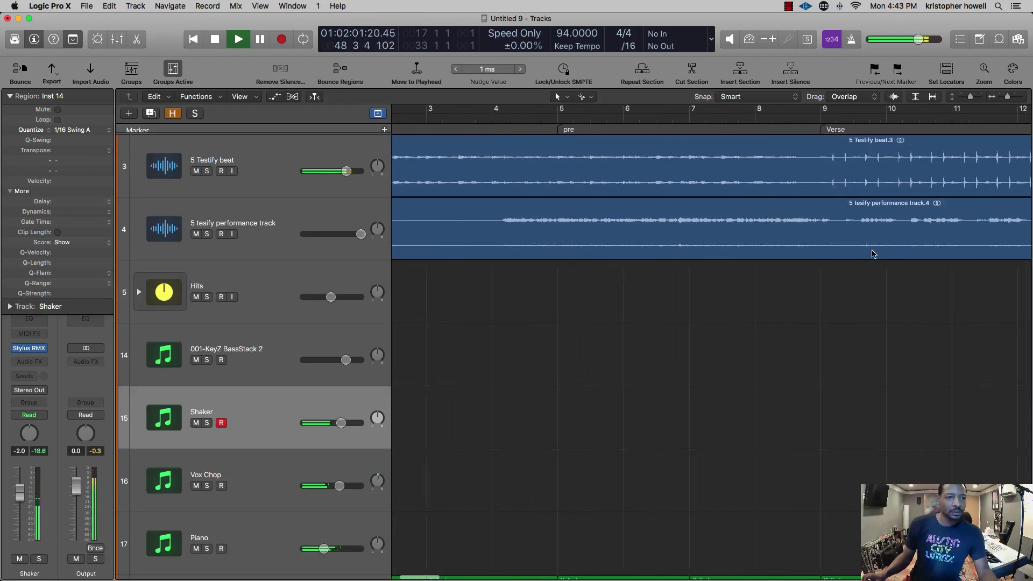
{"action": "scroll", "coordinate": [873, 254], "scroll_direction": "left", "scroll_amount": 2}
{"action": "scroll", "coordinate": [825, 251], "scroll_direction": "right", "scroll_amount": 10}
{"action": "scroll", "coordinate": [810, 248], "scroll_direction": "down", "scroll_amount": 2}
{"action": "scroll", "coordinate": [806, 248], "scroll_direction": "right", "scroll_amount": 6}
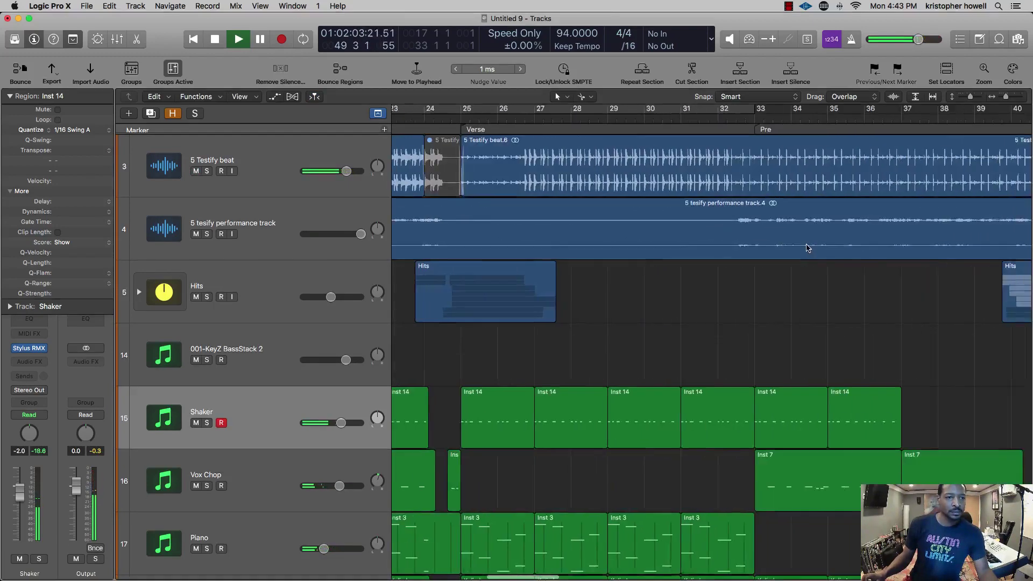
{"action": "scroll", "coordinate": [806, 248], "scroll_direction": "right", "scroll_amount": 10}
{"action": "scroll", "coordinate": [802, 245], "scroll_direction": "down", "scroll_amount": 3}
{"action": "scroll", "coordinate": [807, 247], "scroll_direction": "left", "scroll_amount": 1}
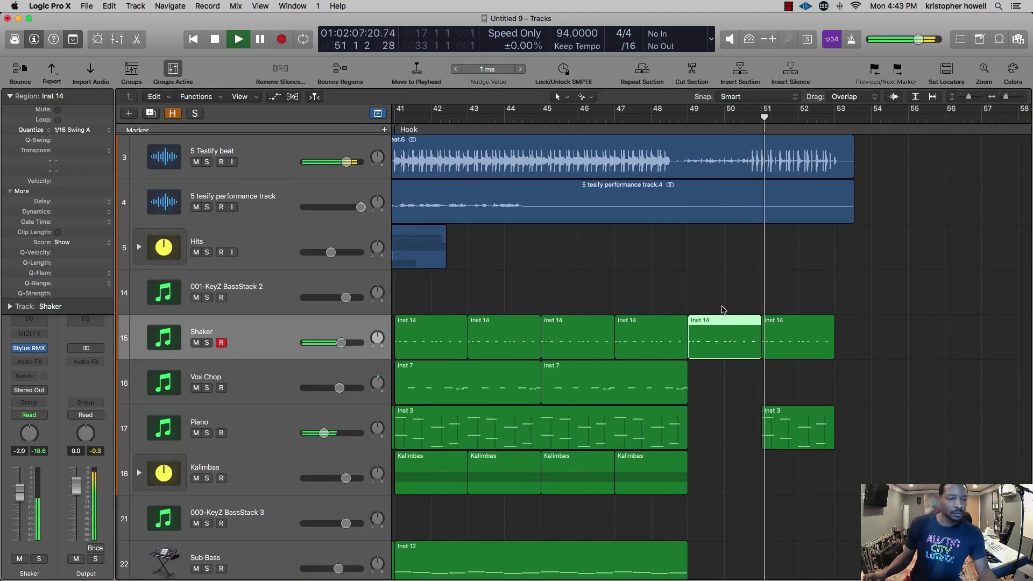
{"action": "scroll", "coordinate": [722, 309], "scroll_direction": "down", "scroll_amount": 1}
{"action": "left_click", "coordinate": [575, 120]}
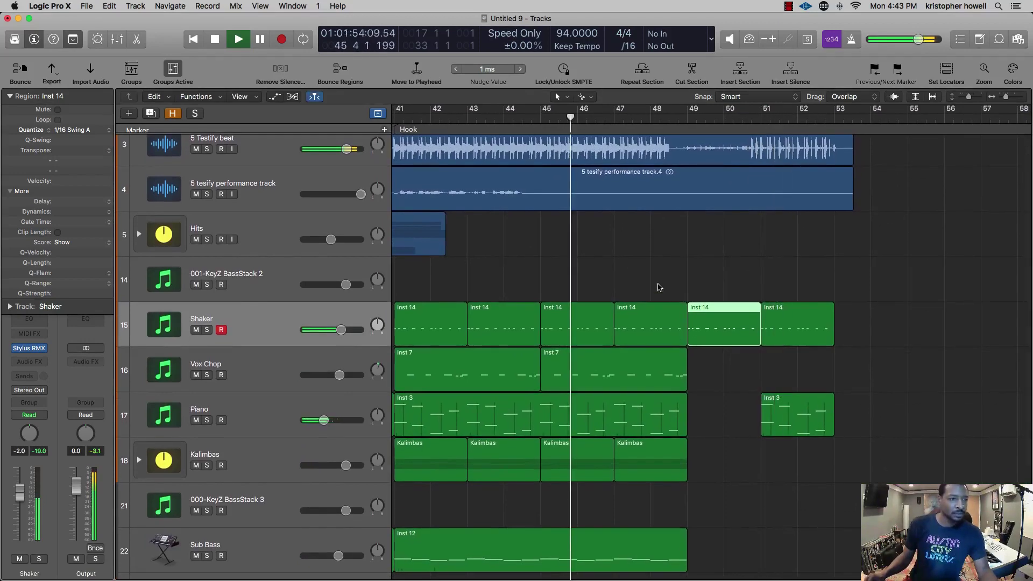
- Trim the last Hook regions on the Shaker, Vox Chop and Piano tracks to end halfway through bar 48
{"action": "left_click", "coordinate": [697, 297]}
{"action": "scroll", "coordinate": [697, 297], "scroll_direction": "up", "scroll_amount": 4}
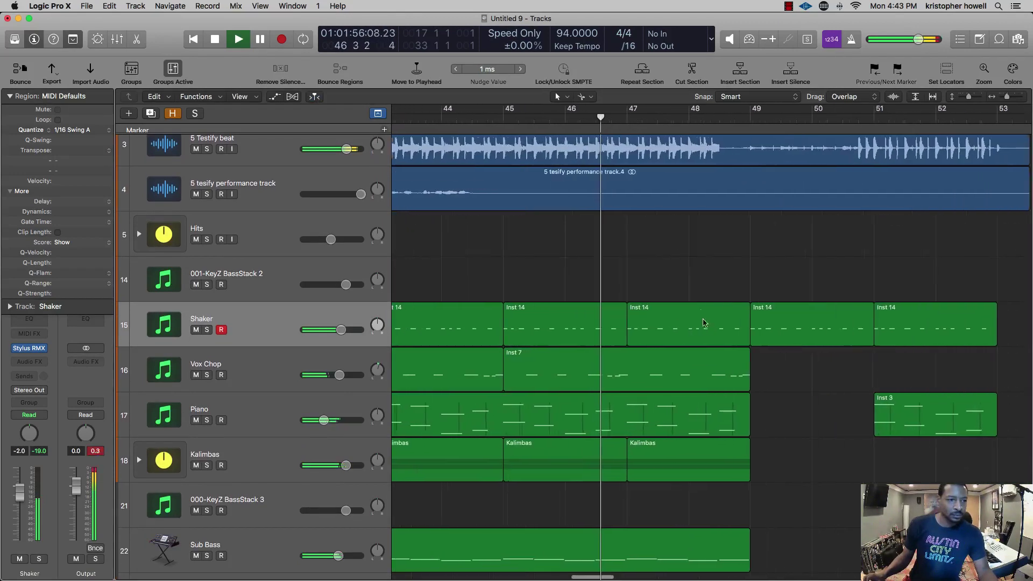
{"action": "left_click", "coordinate": [705, 323]}
{"action": "left_click", "coordinate": [727, 369], "text": "shift"}
{"action": "left_click_drag", "start_coordinate": [744, 343], "coordinate": [717, 343]}
{"action": "left_click_drag", "start_coordinate": [747, 433], "coordinate": [717, 434]}
- Expand the Kalimbas stack and trim the last Kalimbas and Kalimba Ambient regions to end halfway through bar 48
{"action": "left_click", "coordinate": [148, 464]}
{"action": "left_click", "coordinate": [139, 460]}
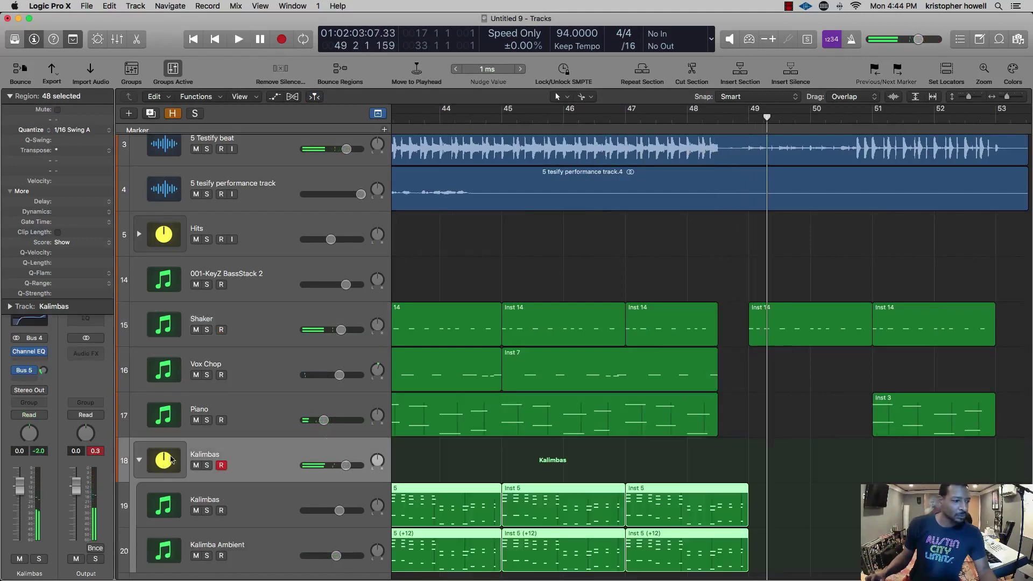
{"action": "scroll", "coordinate": [722, 419], "scroll_direction": "down", "scroll_amount": 3}
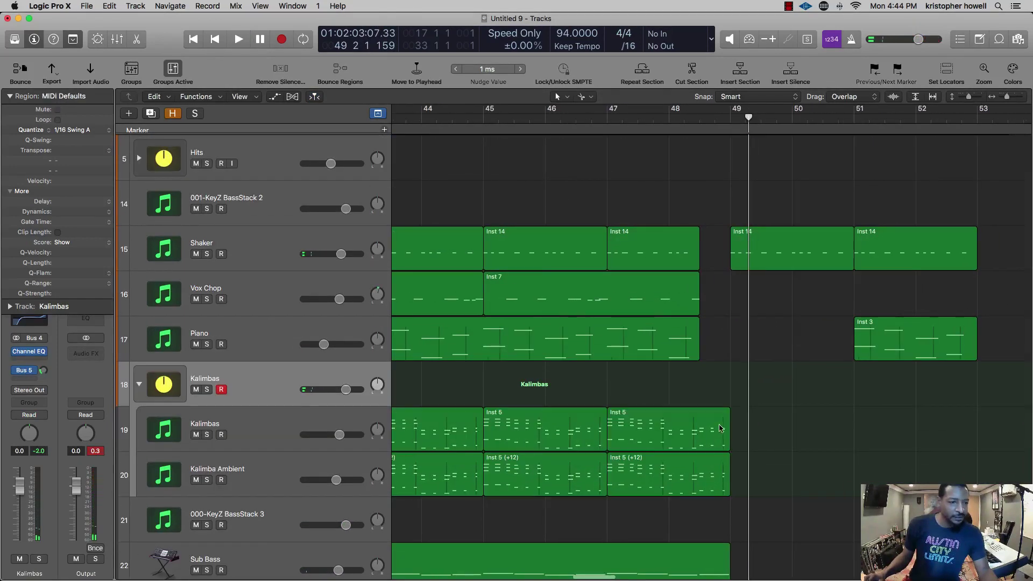
{"action": "left_click", "coordinate": [718, 444]}
{"action": "left_click_drag", "start_coordinate": [727, 491], "coordinate": [698, 493]}
- Try ending the Sub Bass region halfway through bar 48, listen to it, and extend the region back to bar 49
{"action": "double_click", "coordinate": [632, 120]}
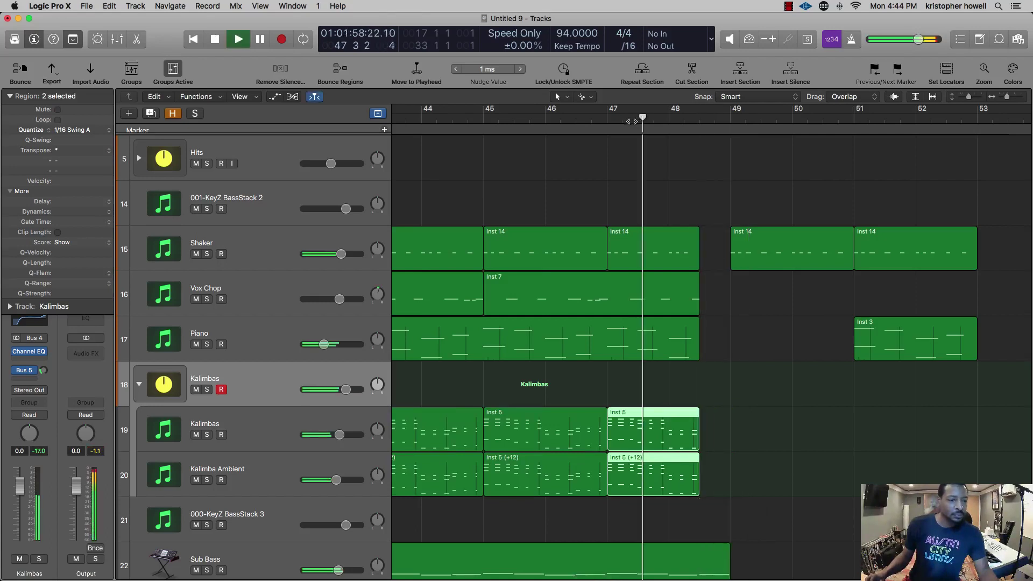
{"action": "scroll", "coordinate": [685, 160], "scroll_direction": "down", "scroll_amount": 5}
{"action": "left_click", "coordinate": [645, 484]}
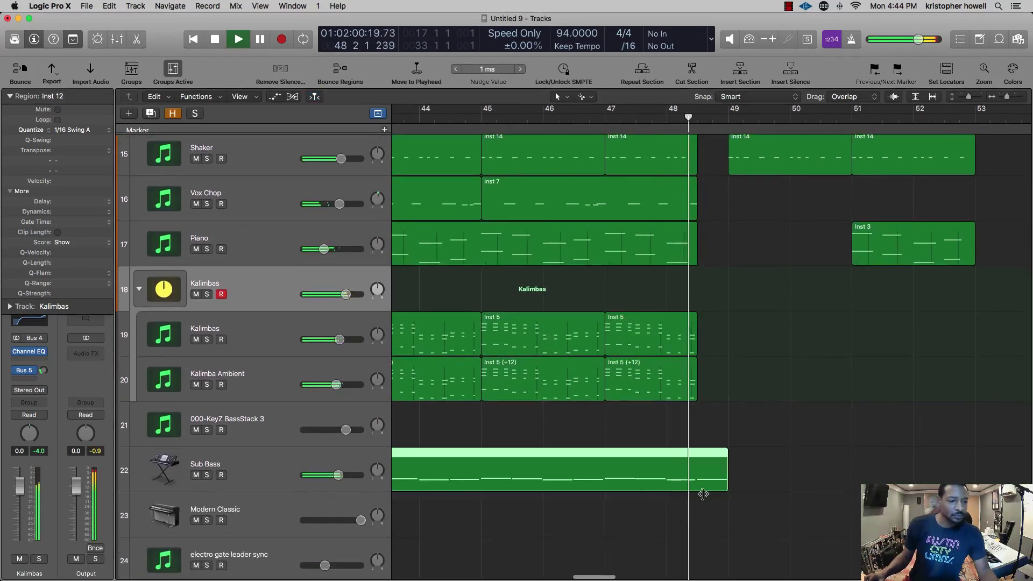
{"action": "left_click_drag", "start_coordinate": [726, 489], "coordinate": [698, 491]}
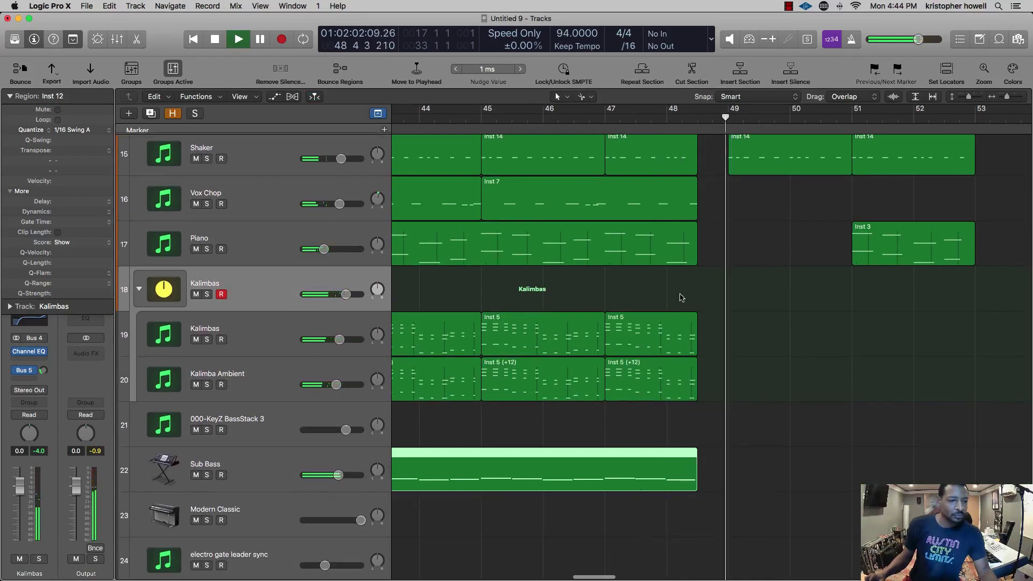
{"action": "double_click", "coordinate": [594, 119]}
{"action": "double_click", "coordinate": [593, 119]}
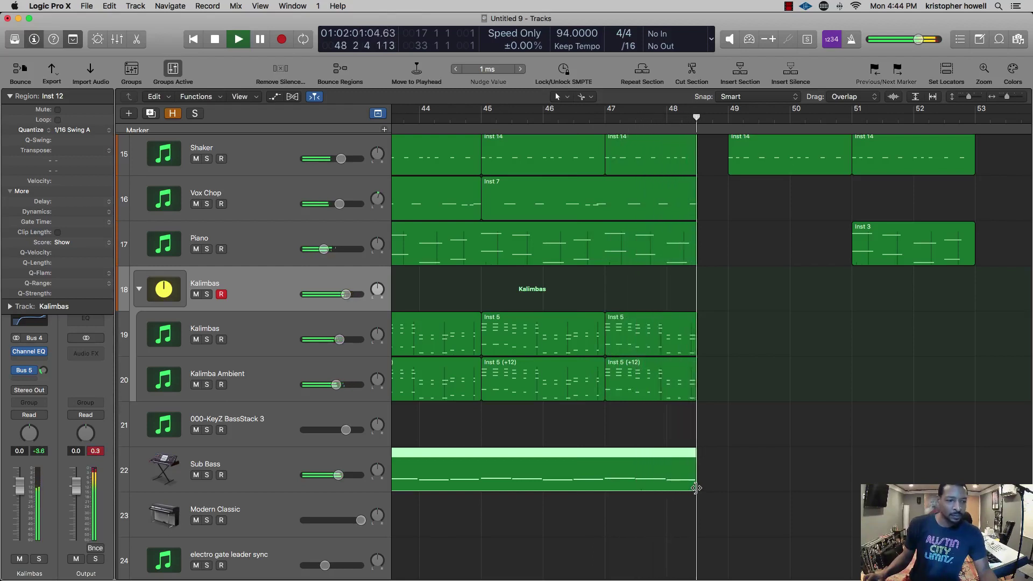
{"action": "left_click_drag", "start_coordinate": [700, 487], "coordinate": [730, 489]}
- Play back the last bars of the Hook to check the dropout before bar 49 with the Sub Bass held through
{"action": "key", "text": "space"}
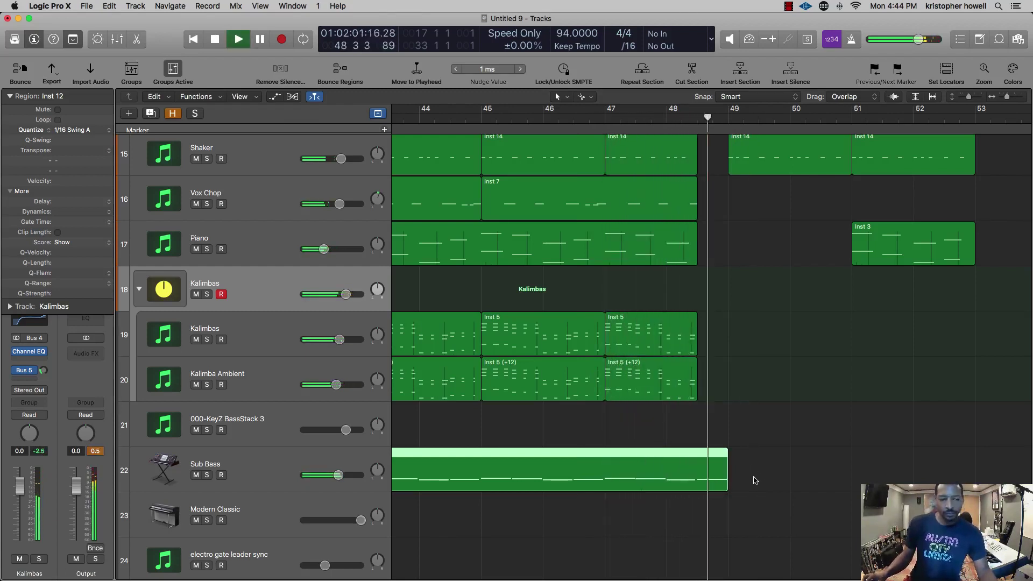
{"action": "key", "text": "space"}
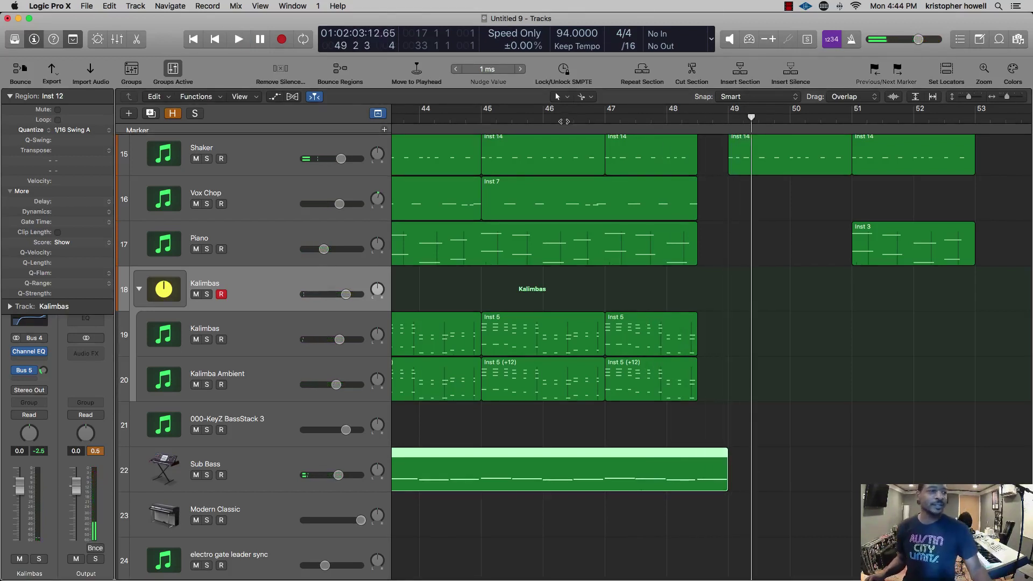
{"action": "key", "text": "space"}
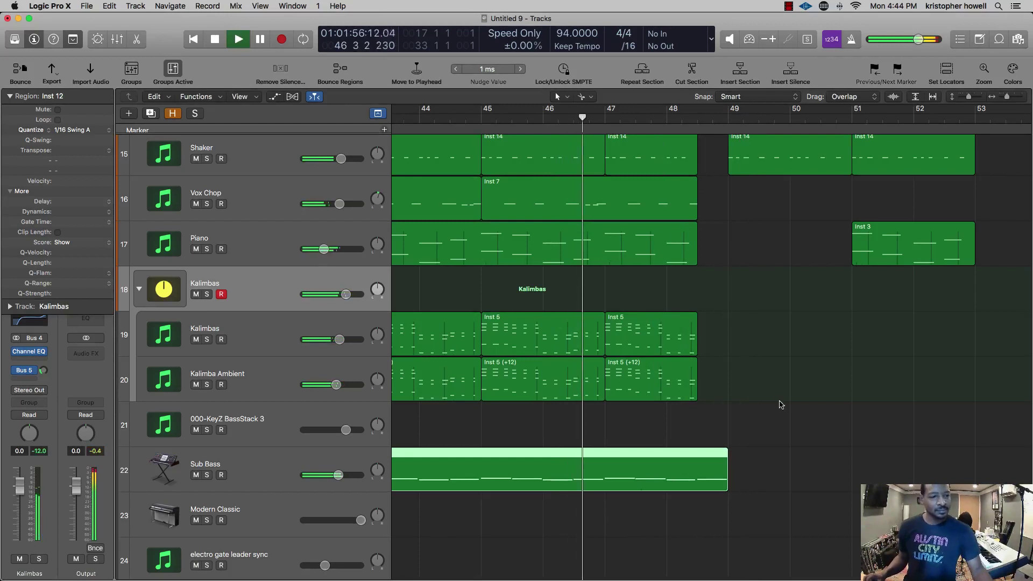
{"action": "scroll", "coordinate": [780, 399], "scroll_direction": "up", "scroll_amount": 1}
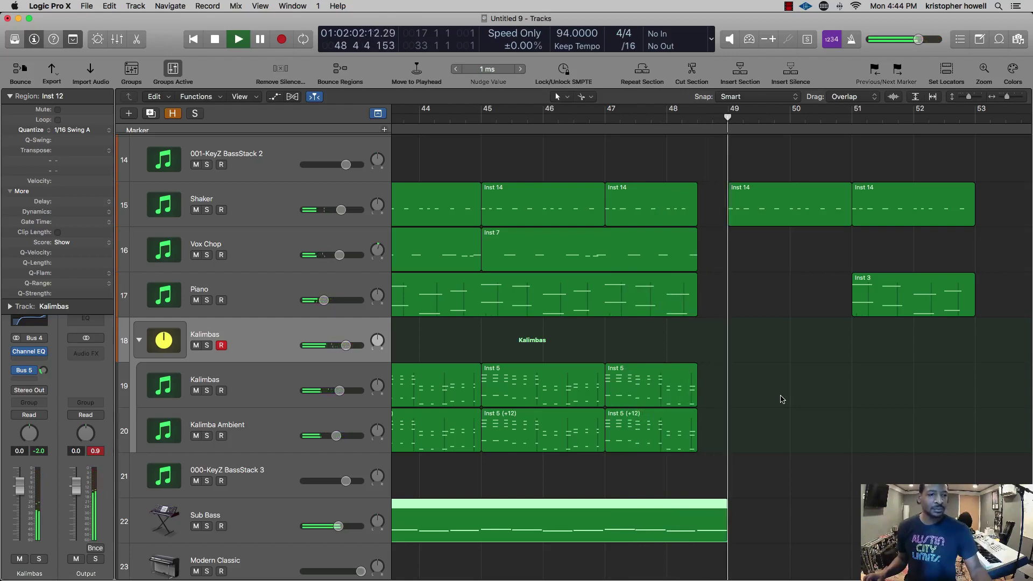
{"action": "scroll", "coordinate": [779, 396], "scroll_direction": "up", "scroll_amount": 3}
{"action": "key", "text": "super+Up"}
{"action": "scroll", "coordinate": [771, 389], "scroll_direction": "up", "scroll_amount": 2}
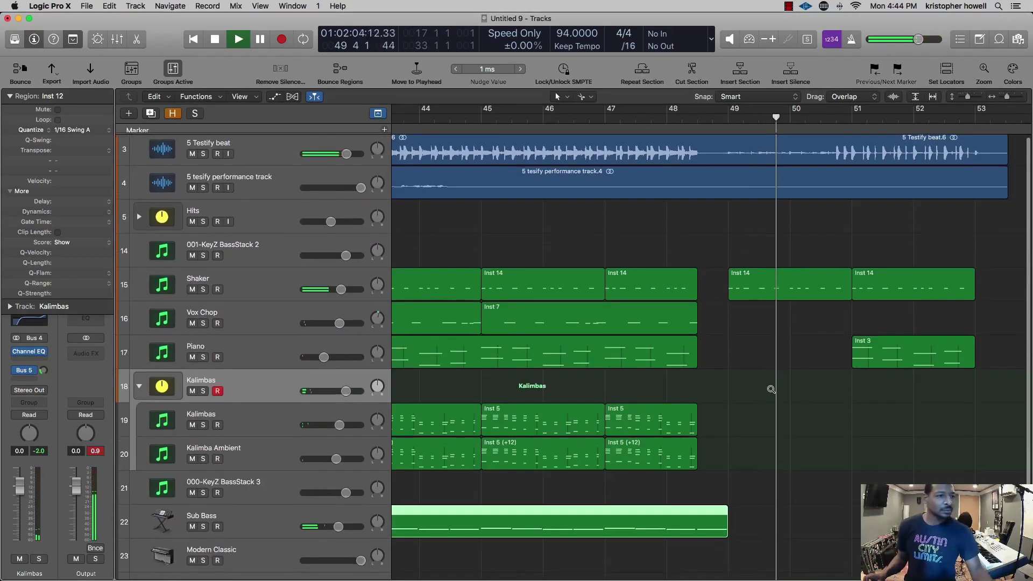
- Mute the 5 Testify beat track and replay the end of the Hook from about bar 47
{"action": "scroll", "coordinate": [756, 387], "scroll_direction": "up", "scroll_amount": 2}
{"action": "left_click", "coordinate": [196, 146]}
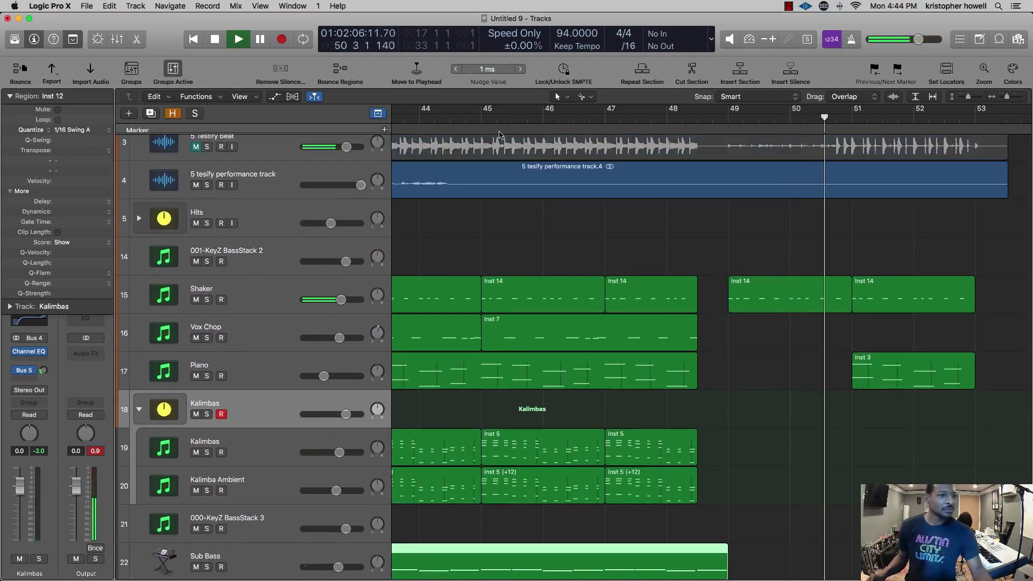
{"action": "left_click", "coordinate": [593, 120]}
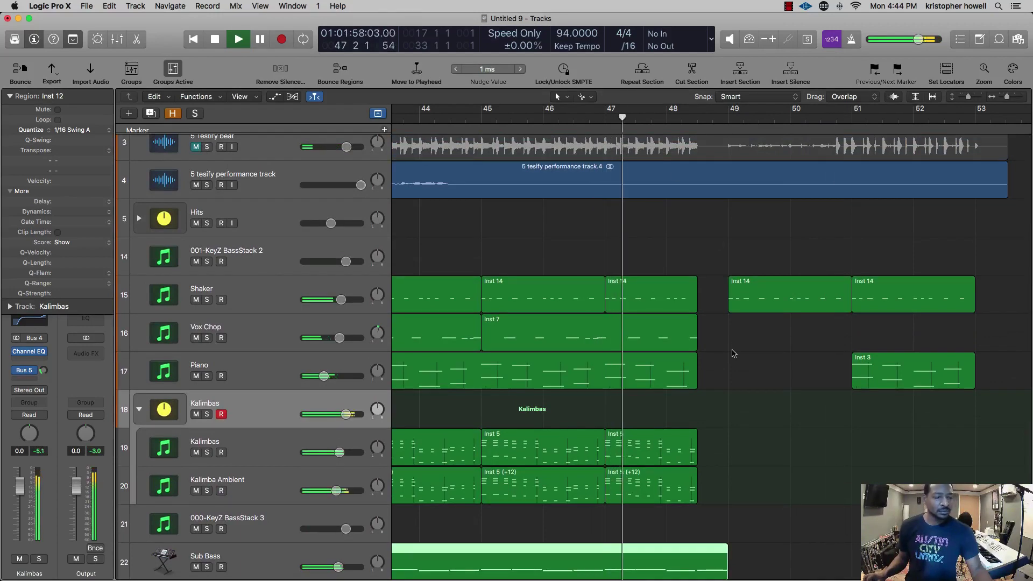
{"action": "scroll", "coordinate": [732, 347], "scroll_direction": "down", "scroll_amount": 1}
{"action": "scroll", "coordinate": [733, 346], "scroll_direction": "down", "scroll_amount": 1}
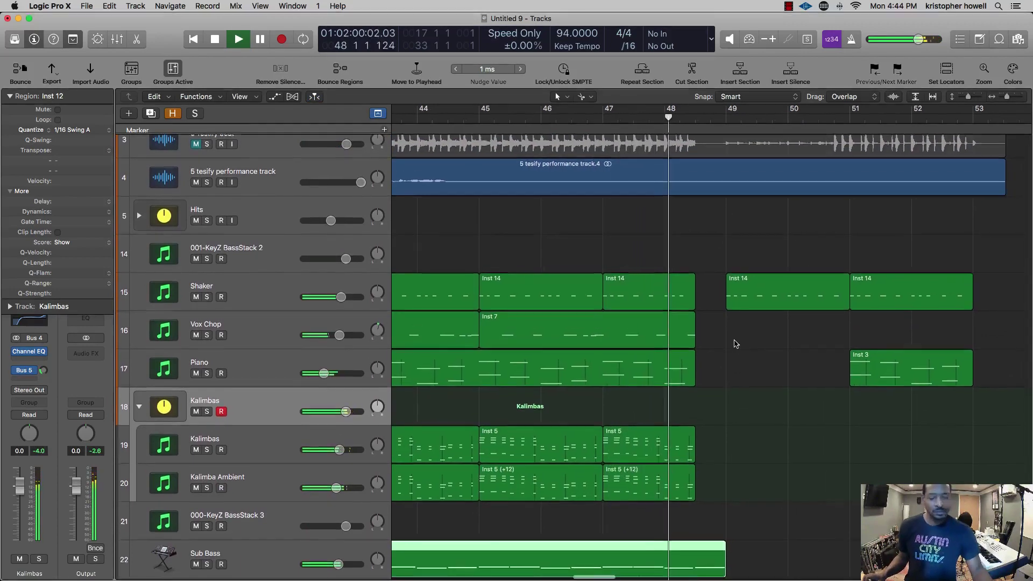
{"action": "scroll", "coordinate": [734, 342], "scroll_direction": "down", "scroll_amount": 1}
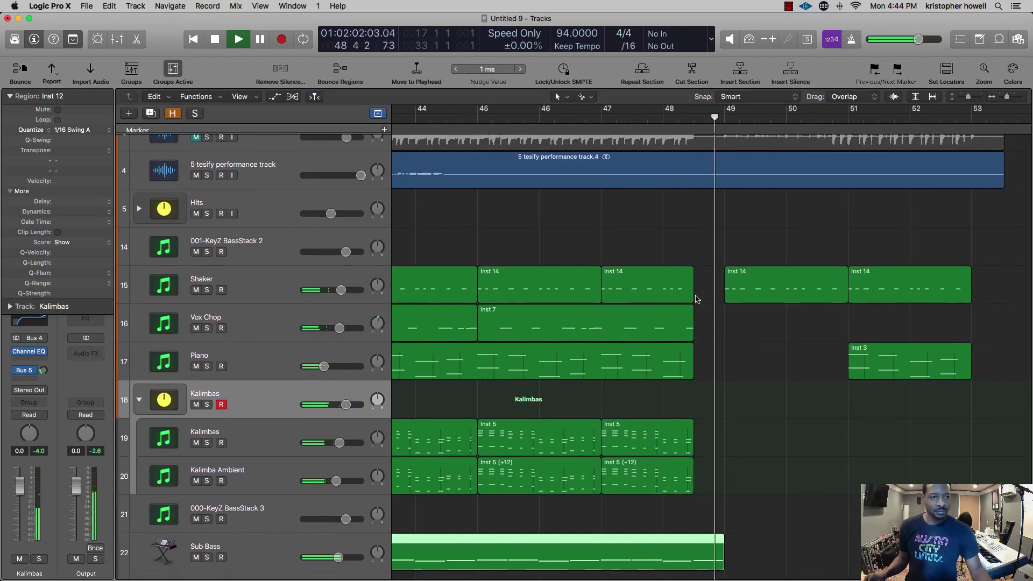
{"action": "scroll", "coordinate": [704, 279], "scroll_direction": "up", "scroll_amount": 2}
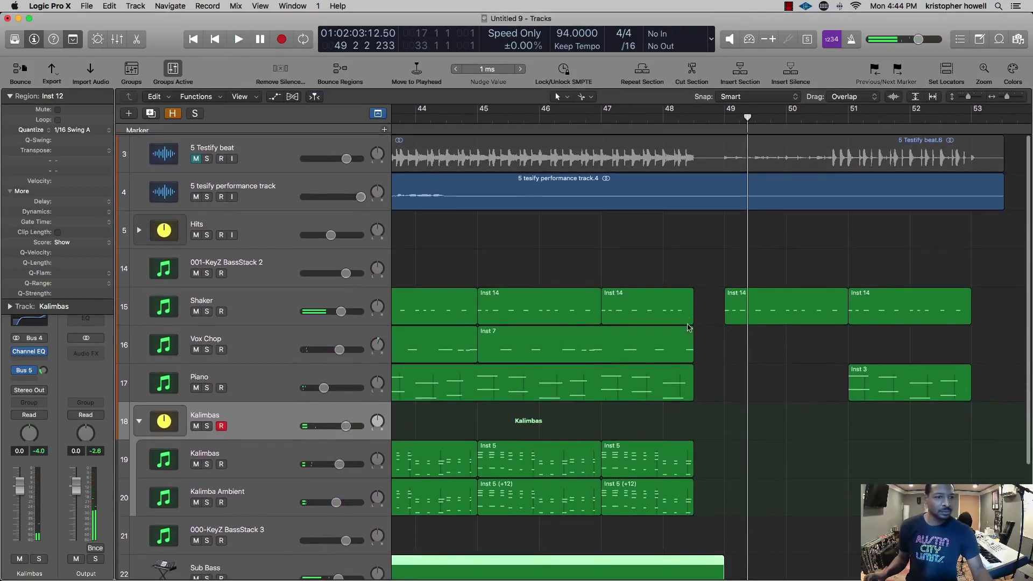
- Replace the shortened Shaker region at bar 47 with a full-length copy of the preceding region and play back the change
{"action": "left_click", "coordinate": [676, 272]}
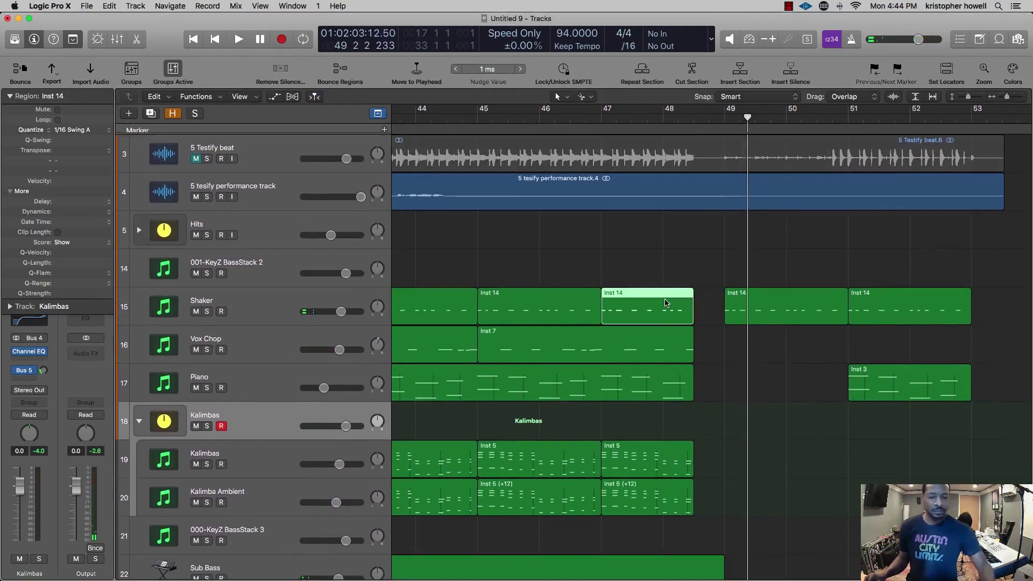
{"action": "key", "text": "Delete"}
{"action": "left_click_drag", "start_coordinate": [550, 308], "coordinate": [673, 309], "text": "alt"}
{"action": "left_click", "coordinate": [617, 118]}
{"action": "key", "text": "space"}
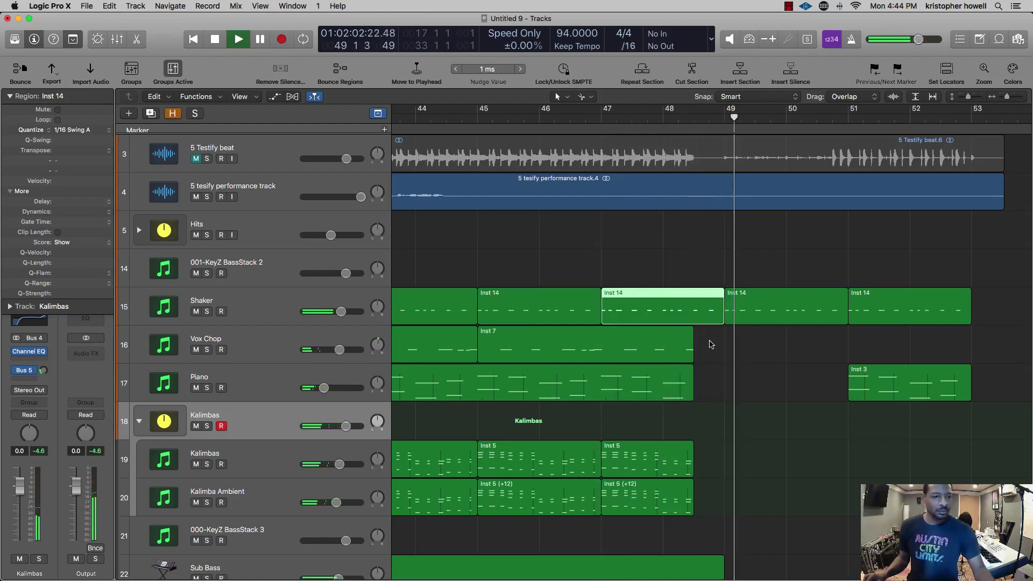
{"action": "left_click", "coordinate": [660, 349]}
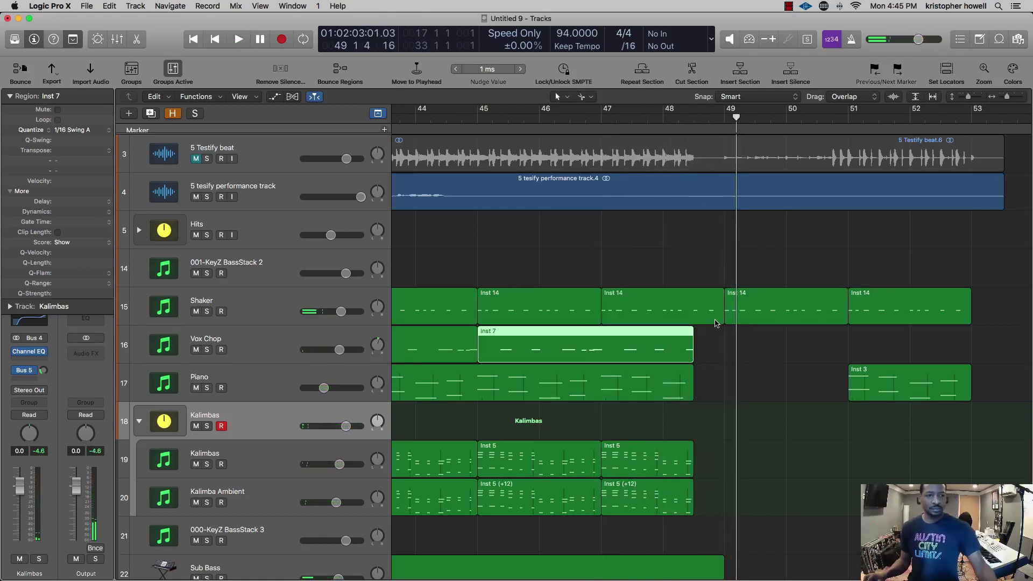
- Undo the last Shaker region extension, and lengthen the Vox Chop region starting at bar 45 to a length of 4 bars
{"action": "key", "text": "super+z"}
{"action": "left_click", "coordinate": [663, 346]}
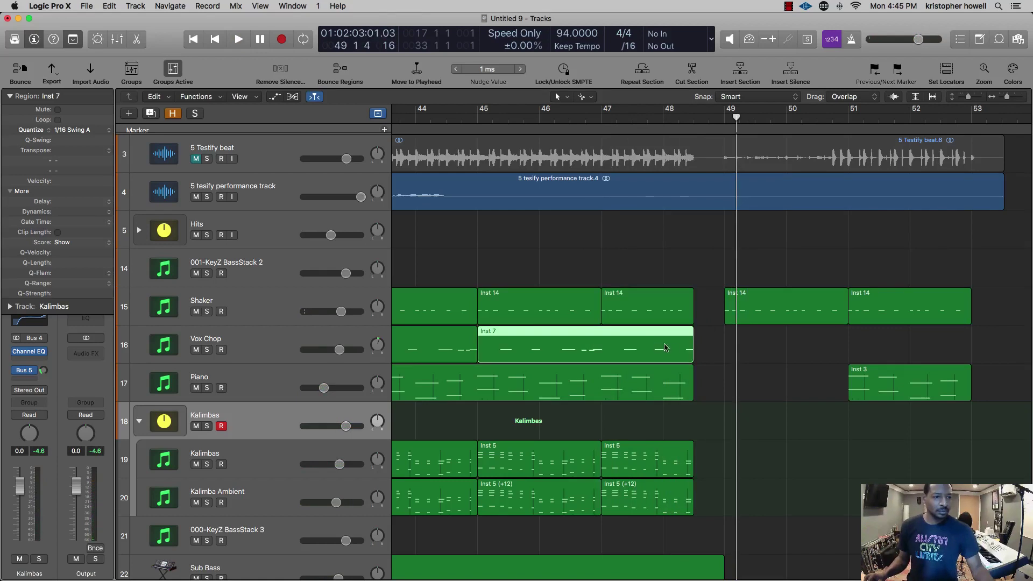
{"action": "left_click_drag", "start_coordinate": [698, 358], "coordinate": [721, 361]}
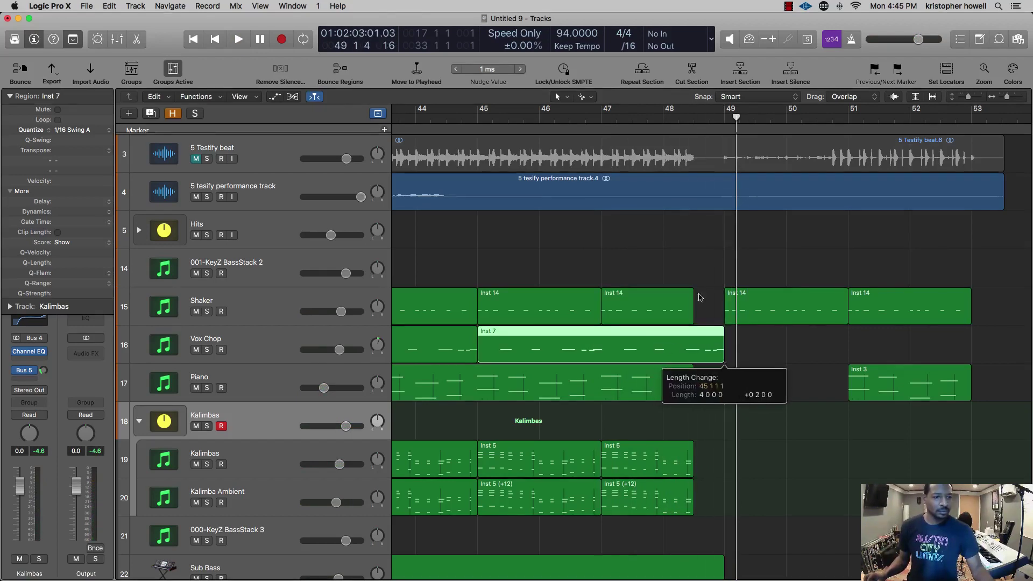
{"action": "key", "text": "space"}
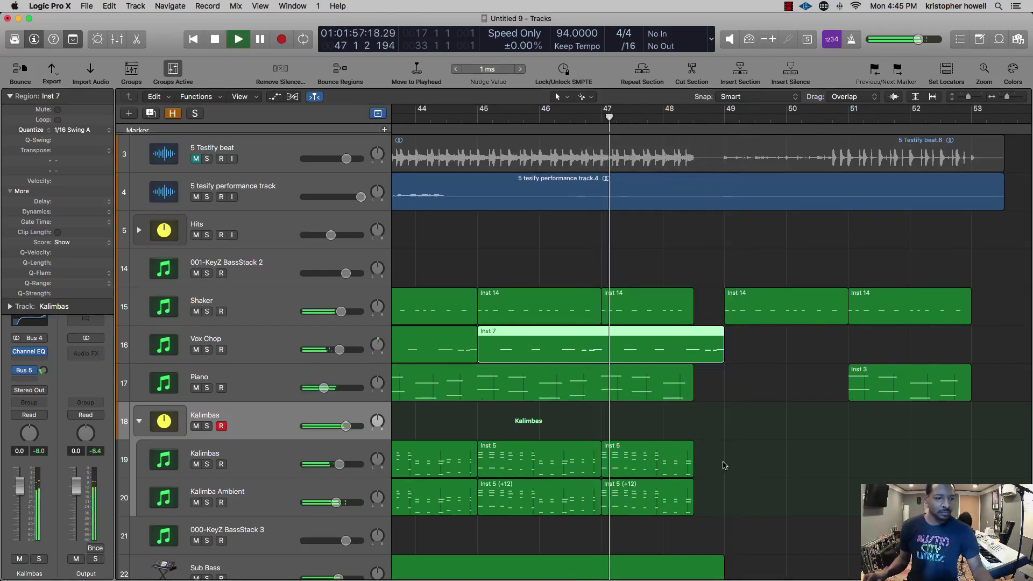
- Copy the Hook's Sub Bass region to bar 51 and shorten the copy so it ends at bar 53
{"action": "scroll", "coordinate": [737, 409], "scroll_direction": "down", "scroll_amount": 1}
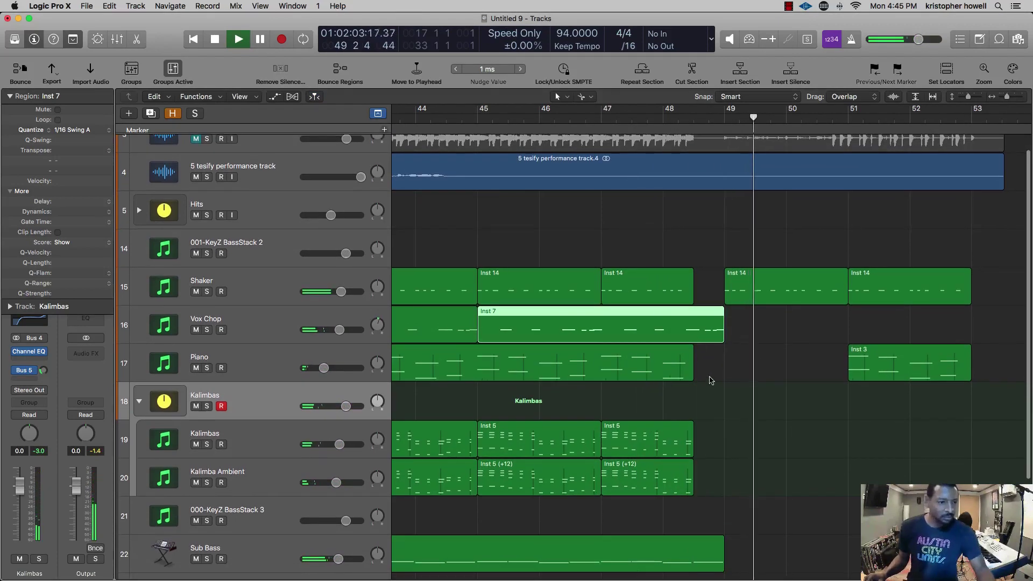
{"action": "scroll", "coordinate": [711, 381], "scroll_direction": "down", "scroll_amount": 2}
{"action": "scroll", "coordinate": [711, 381], "scroll_direction": "down", "scroll_amount": 1}
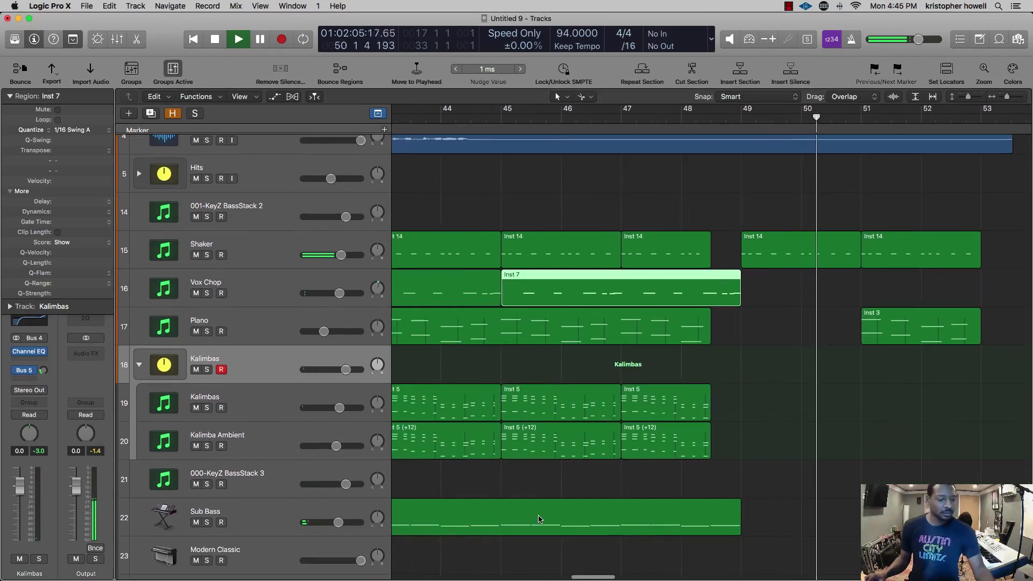
{"action": "key", "text": "super+Left"}
{"action": "left_click_drag", "start_coordinate": [502, 523], "coordinate": [961, 527]}
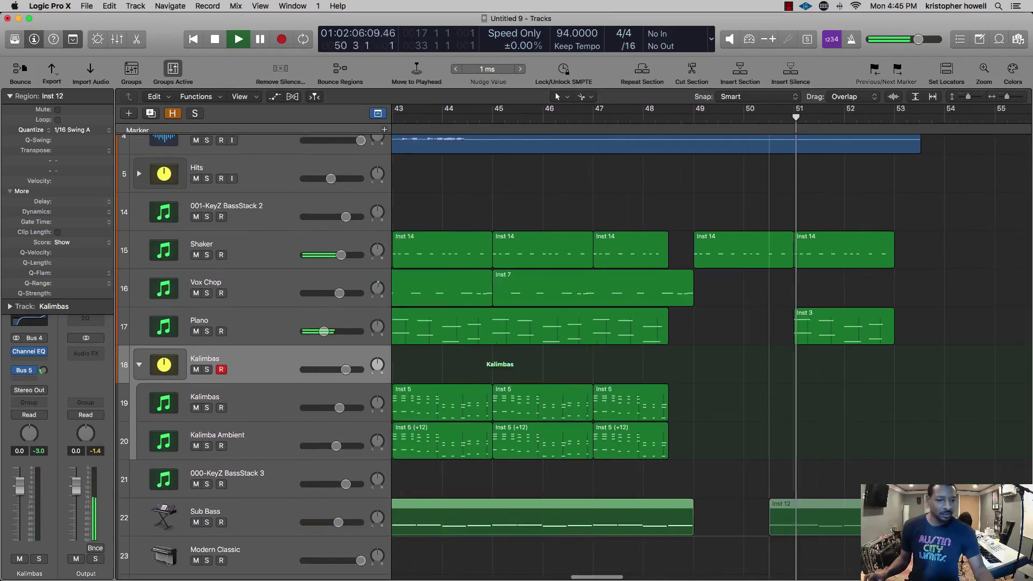
{"action": "left_click_drag", "start_coordinate": [882, 527], "coordinate": [906, 527]}
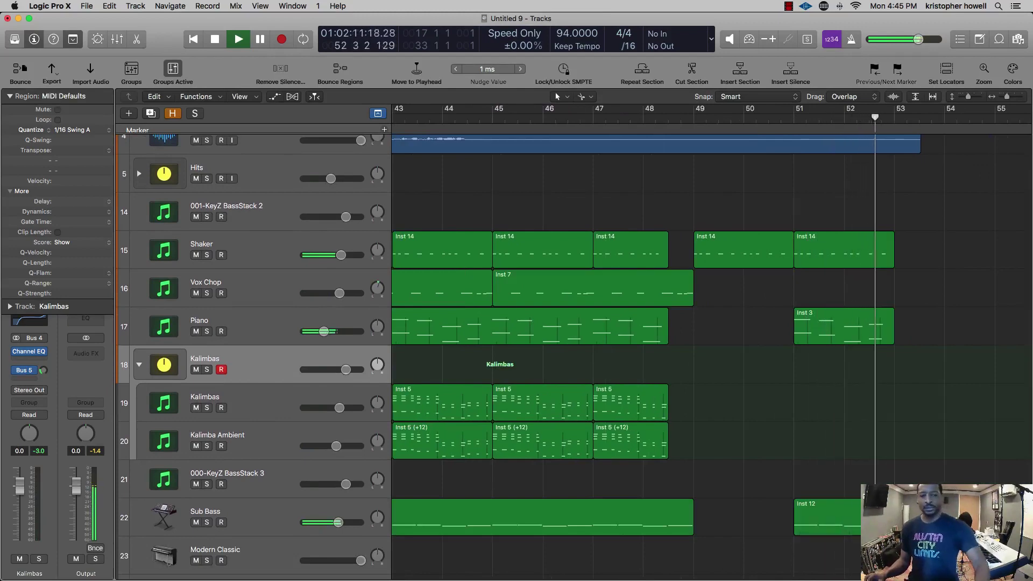
- Copy the two-bar Kalimbas and Kalimba Ambient regions at bar 45 together to bar 51
{"action": "key", "text": "super+Left"}
{"action": "key", "text": "super+Left"}
{"action": "key", "text": "super+Left"}
{"action": "key", "text": "super+Up"}
{"action": "key", "text": "super+Up"}
{"action": "key", "text": "super+Up"}
{"action": "key", "text": "super+Up"}
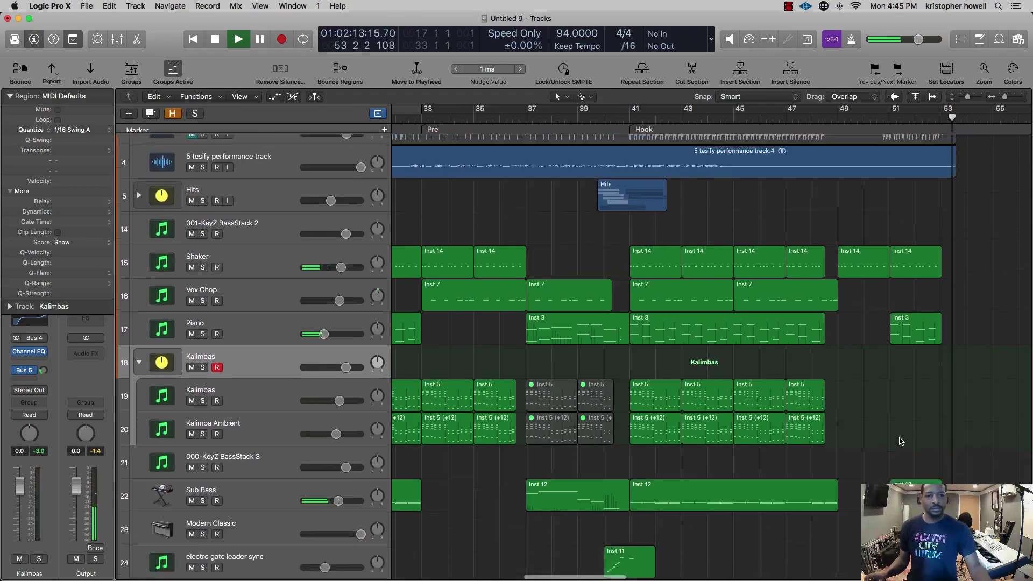
{"action": "left_click", "coordinate": [815, 120]}
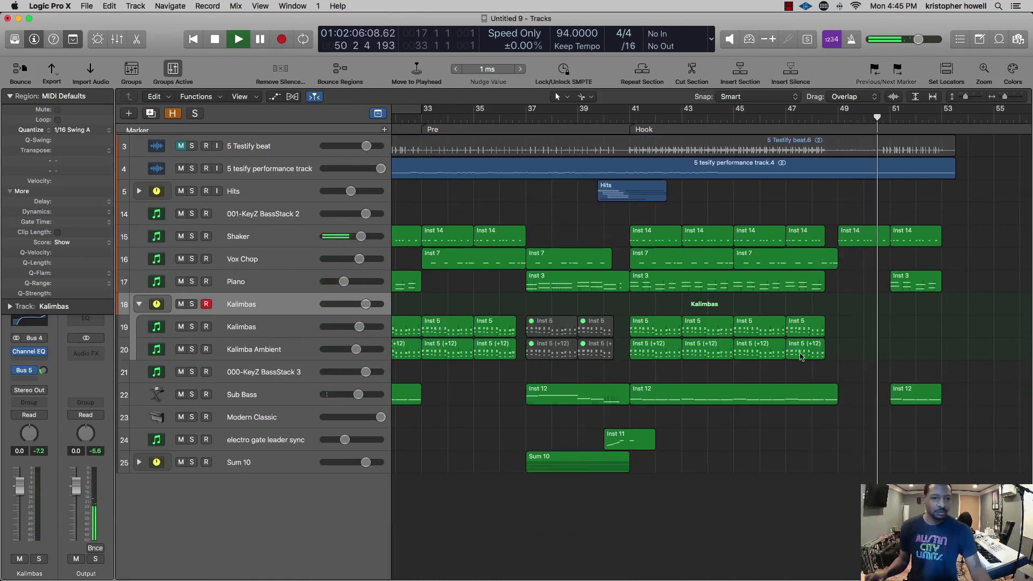
{"action": "left_click", "coordinate": [800, 356]}
{"action": "left_click", "coordinate": [802, 329], "text": "shift"}
{"action": "left_click", "coordinate": [760, 329]}
{"action": "left_click", "coordinate": [761, 352], "text": "shift"}
{"action": "left_click_drag", "start_coordinate": [760, 330], "coordinate": [926, 325], "text": "alt"}
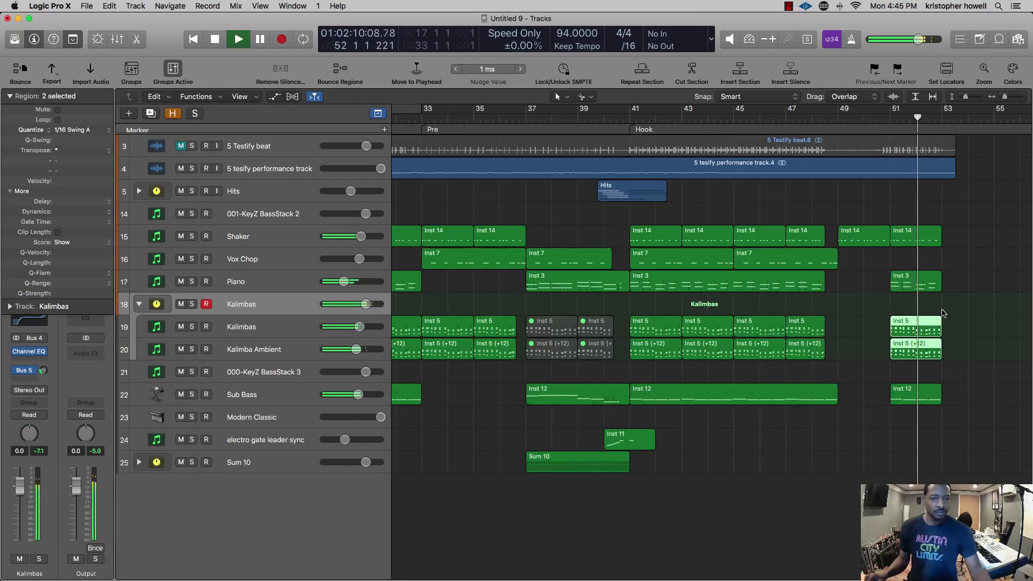
{"action": "scroll", "coordinate": [942, 335], "scroll_direction": "up", "scroll_amount": 5}
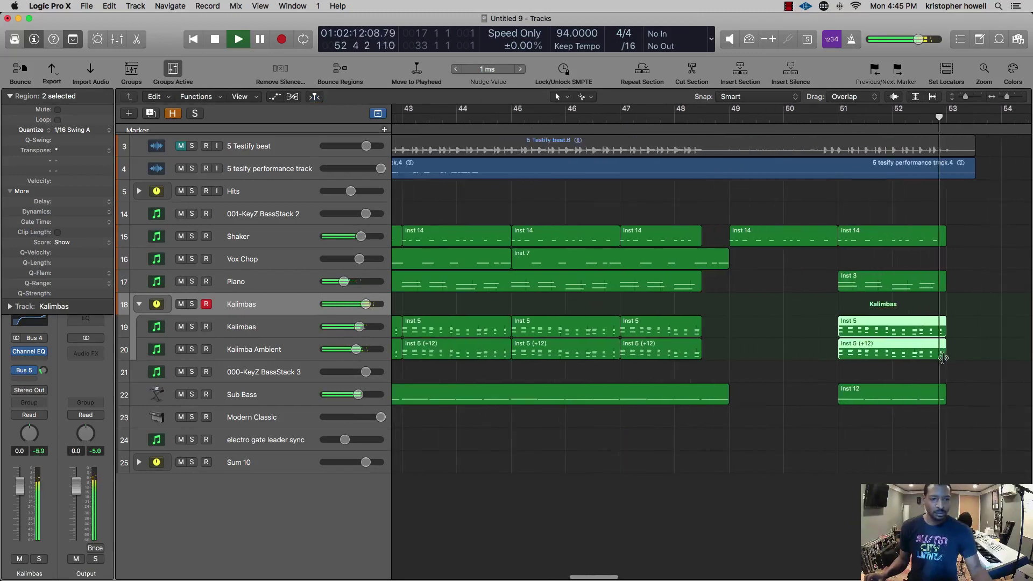
- Copy the Vox Chop region at bar 41 to bar 51 and split the copy at bar 53
{"action": "scroll", "coordinate": [904, 322], "scroll_direction": "down", "scroll_amount": 5}
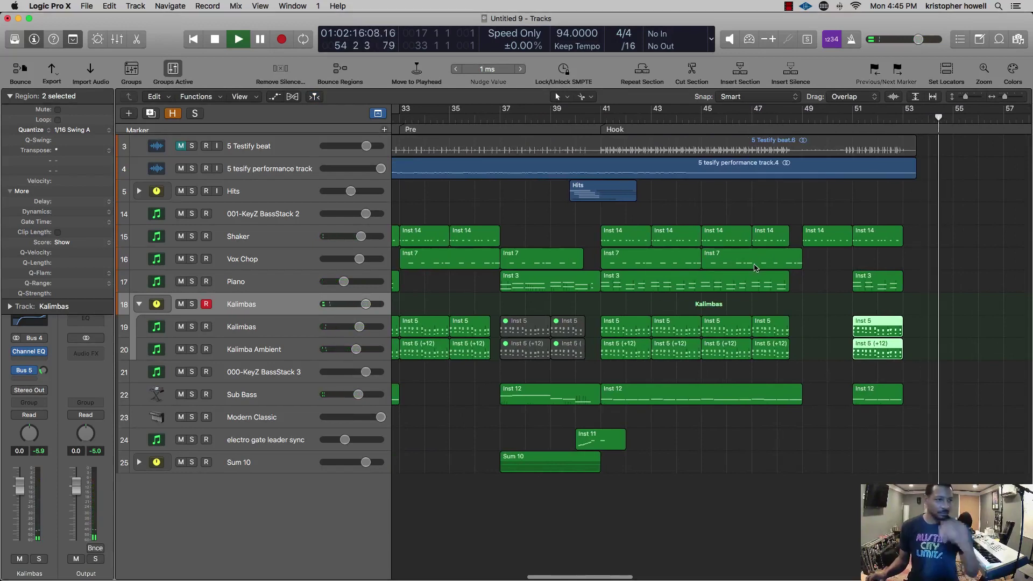
{"action": "left_click_drag", "start_coordinate": [652, 261], "coordinate": [907, 260]}
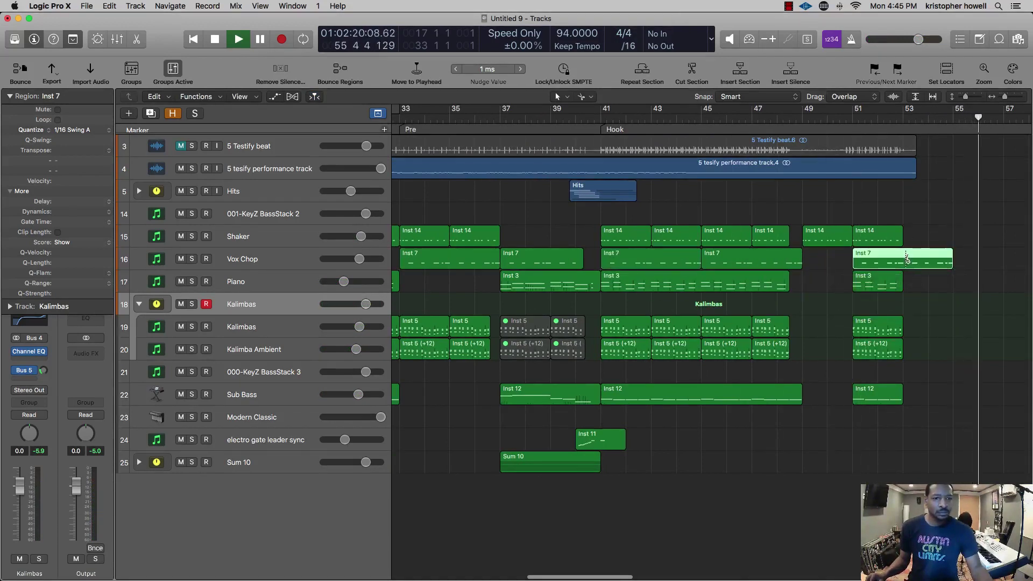
{"action": "left_click", "coordinate": [905, 261], "text": "super"}
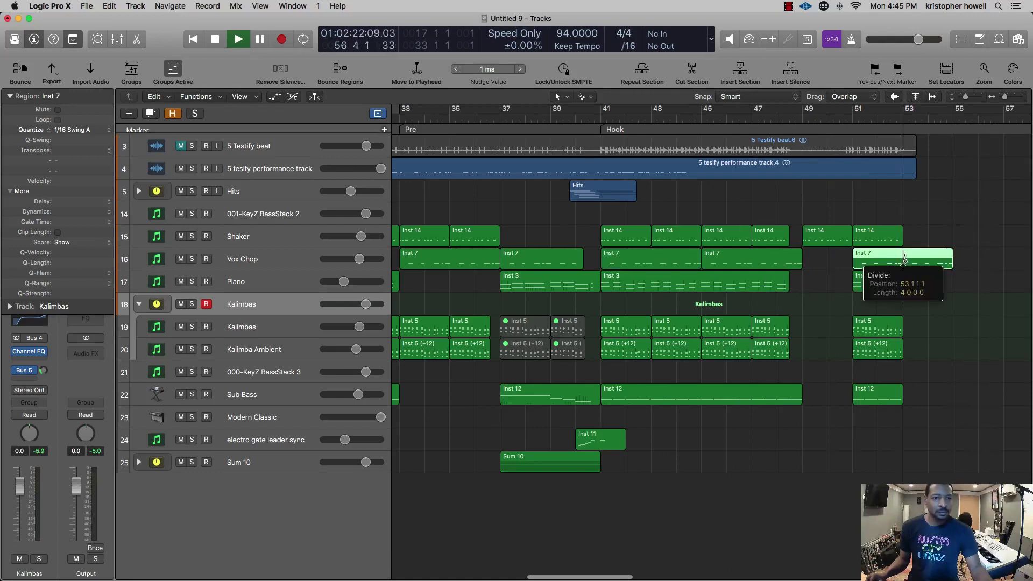
{"action": "left_click", "coordinate": [603, 219]}
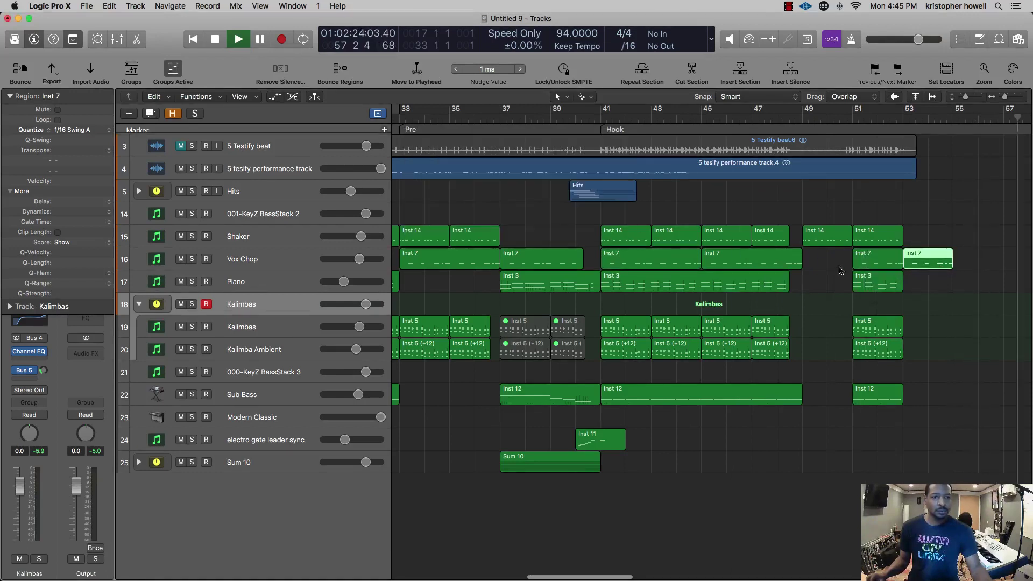
- Delete the first half of the split Vox Chop copy and move the remaining half to bar 51
{"action": "left_click", "coordinate": [865, 262]}
{"action": "key", "text": "Delete"}
{"action": "left_click_drag", "start_coordinate": [925, 262], "coordinate": [875, 263]}
- Move the Modern Classic track to the end of the track list, below Sum 10
{"action": "key", "text": "super+Left"}
{"action": "key", "text": "super+Left"}
{"action": "key", "text": "super+Left"}
{"action": "key", "text": "super+Left"}
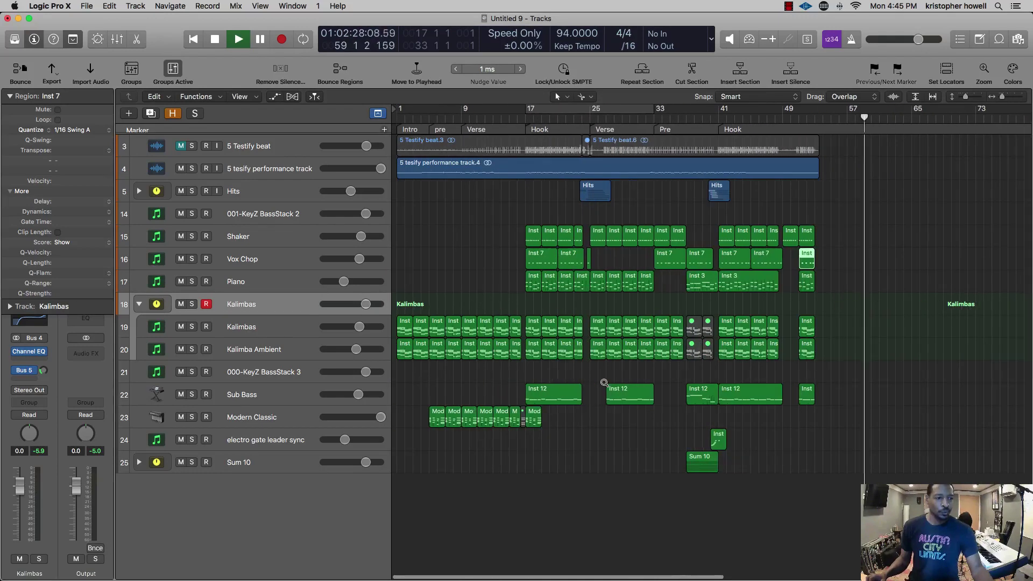
{"action": "left_click", "coordinate": [350, 418]}
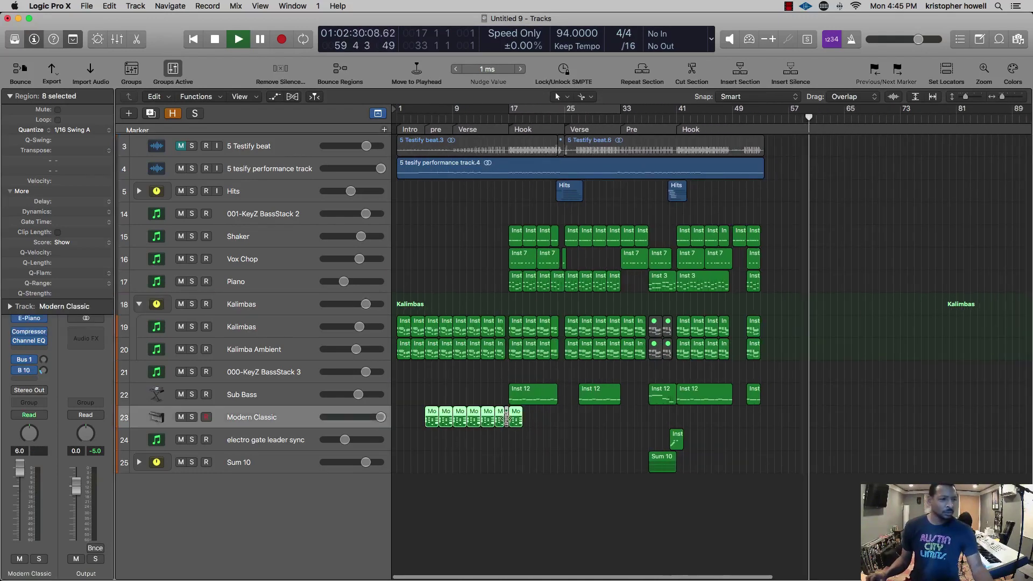
{"action": "left_click_drag", "start_coordinate": [272, 420], "coordinate": [271, 513]}
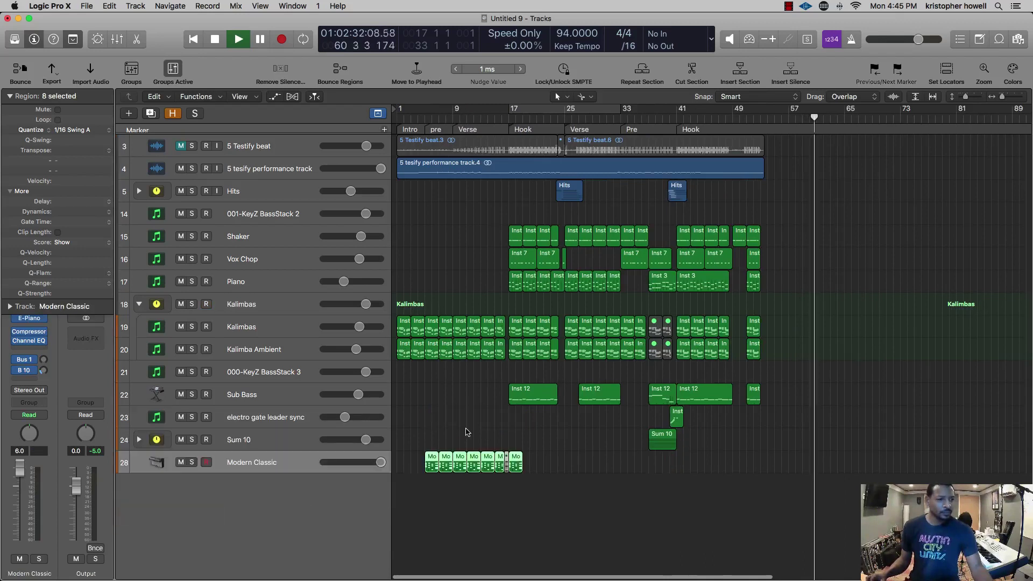
- Color all Modern Classic regions orange-red and mute the track
{"action": "left_click_drag", "start_coordinate": [626, 478], "coordinate": [394, 462]}
{"action": "key", "text": "alt+c"}
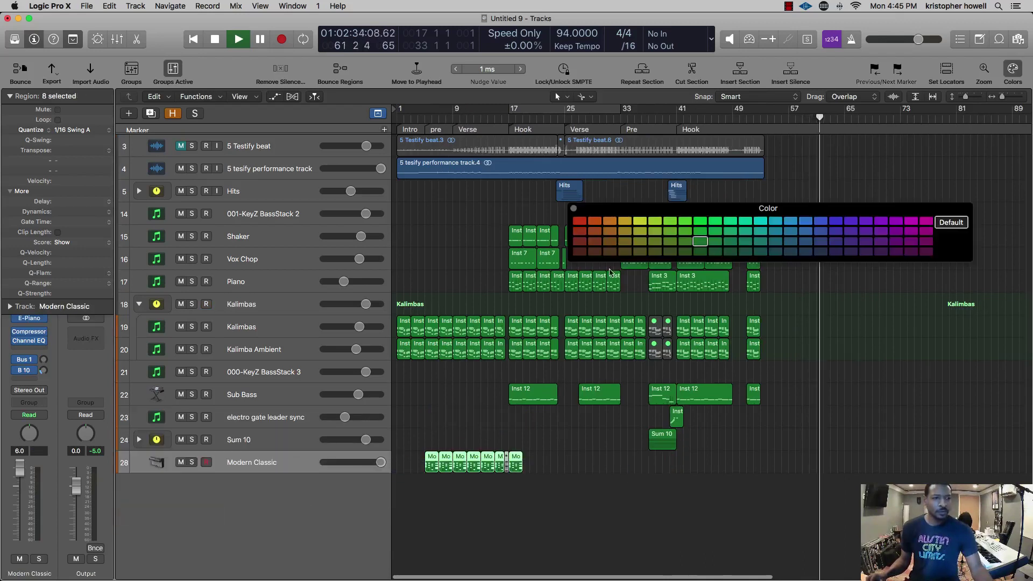
{"action": "left_click", "coordinate": [594, 221]}
{"action": "left_click", "coordinate": [574, 209]}
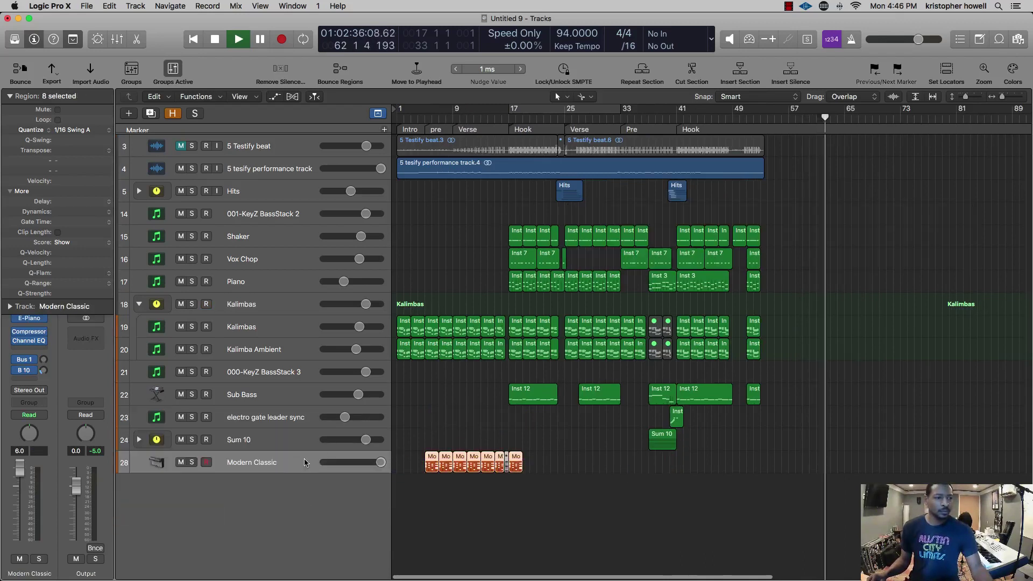
{"action": "left_click", "coordinate": [181, 462]}
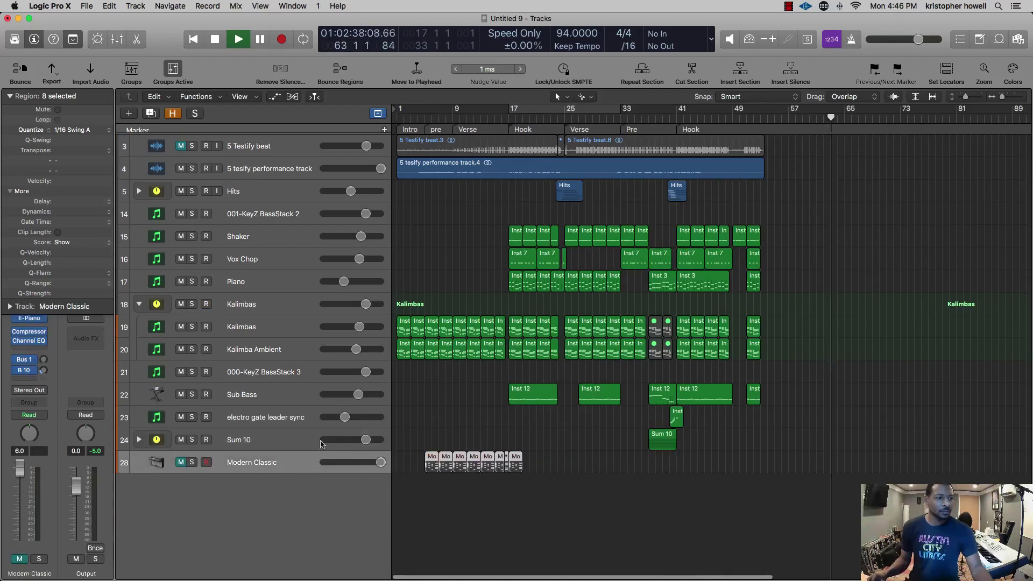
- Collapse the Kalimbas track stack
{"action": "key", "text": "super+Left"}
{"action": "key", "text": "super+Right"}
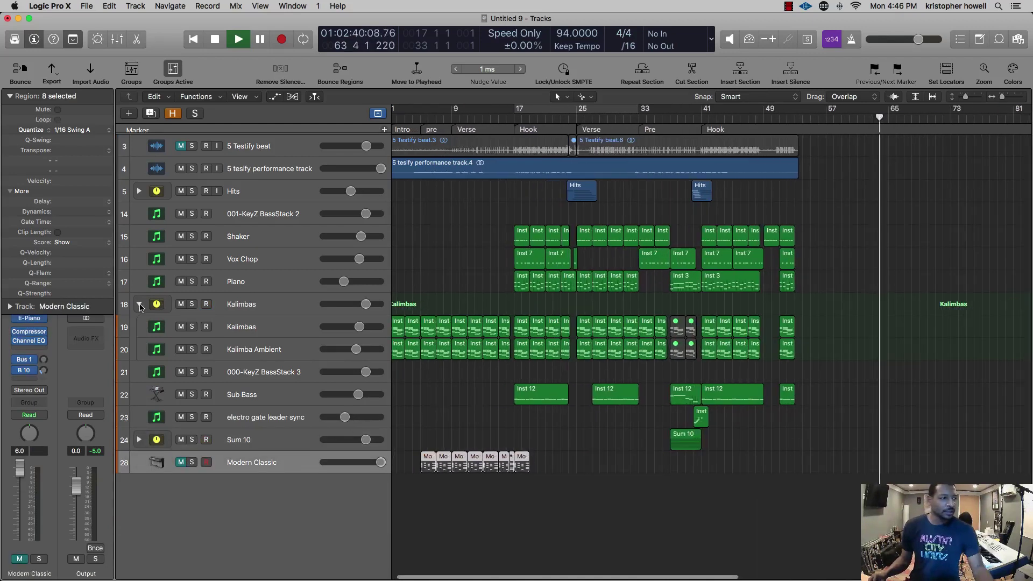
{"action": "left_click", "coordinate": [139, 305]}
- Review the instrument tracks one by one, from Kalimbas up to 001-KeyZ BassStack 2 and from Sub Bass down to Sum 10
{"action": "left_click", "coordinate": [270, 305]}
{"action": "left_click", "coordinate": [267, 281]}
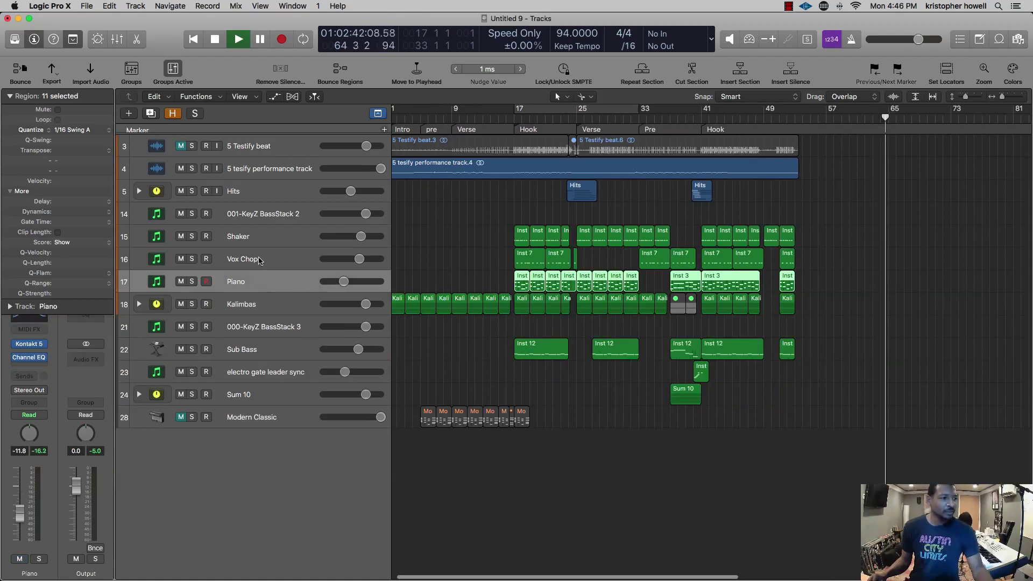
{"action": "left_click", "coordinate": [259, 259]}
{"action": "left_click", "coordinate": [253, 239]}
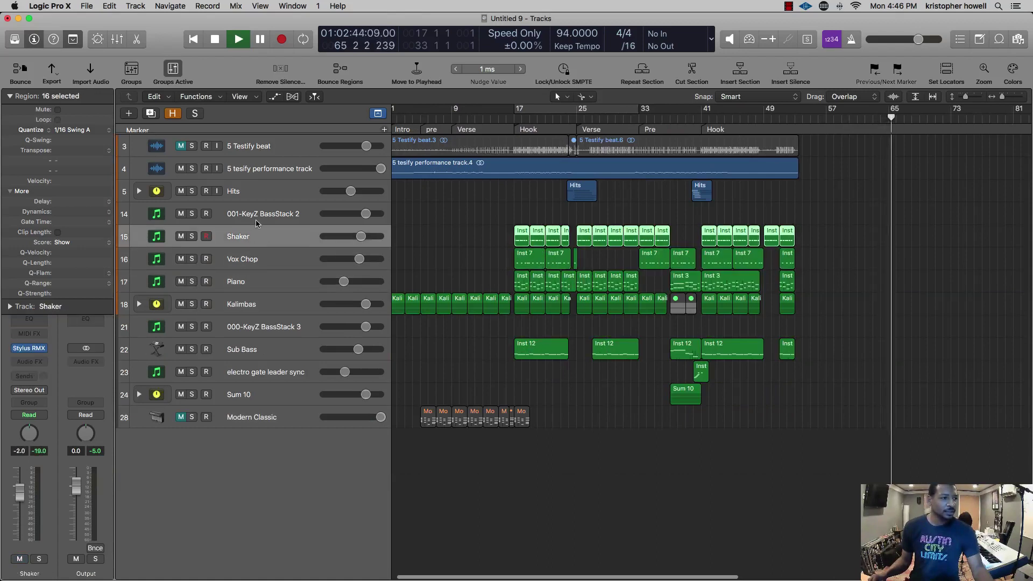
{"action": "left_click", "coordinate": [256, 221]}
{"action": "left_click", "coordinate": [278, 355]}
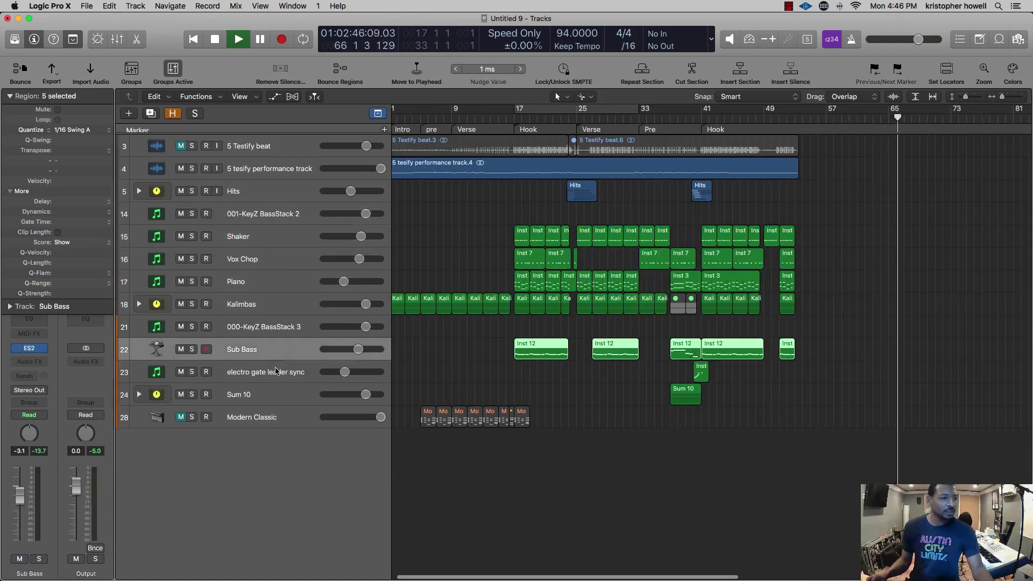
{"action": "left_click", "coordinate": [275, 375]}
{"action": "left_click", "coordinate": [271, 394]}
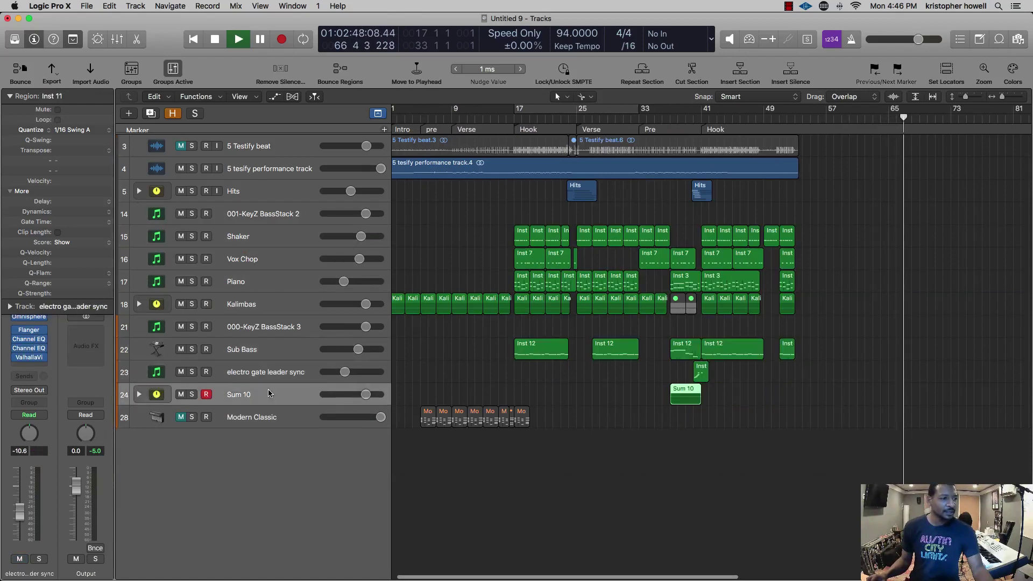
- Rename the Sum 10 track stack to "Rise Synths", expanding it to check its subtracks and collapsing it again
{"action": "left_click", "coordinate": [140, 395]}
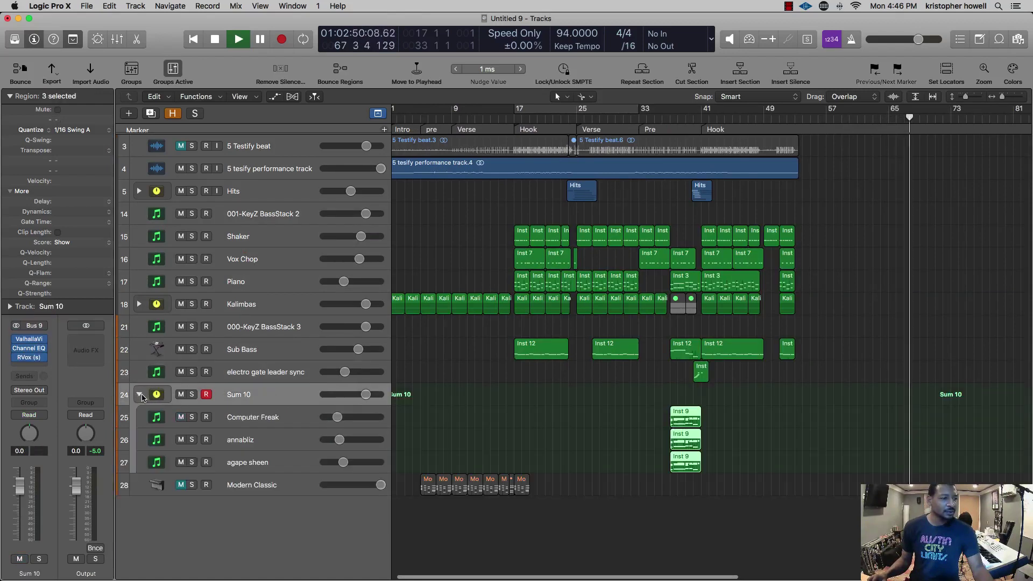
{"action": "double_click", "coordinate": [244, 395]}
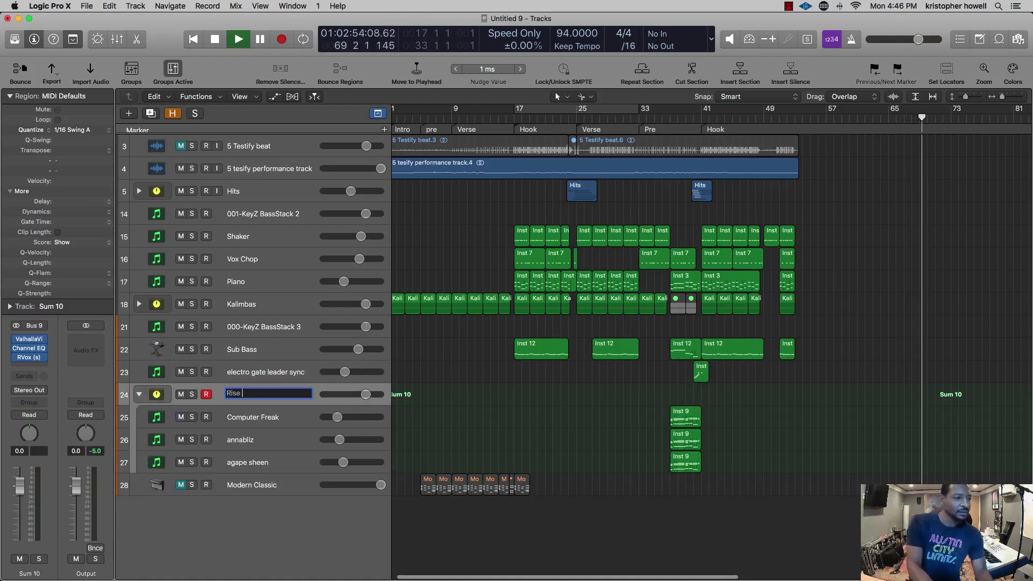
{"action": "type", "text": "Rise Synths"}
{"action": "key", "text": "Return"}
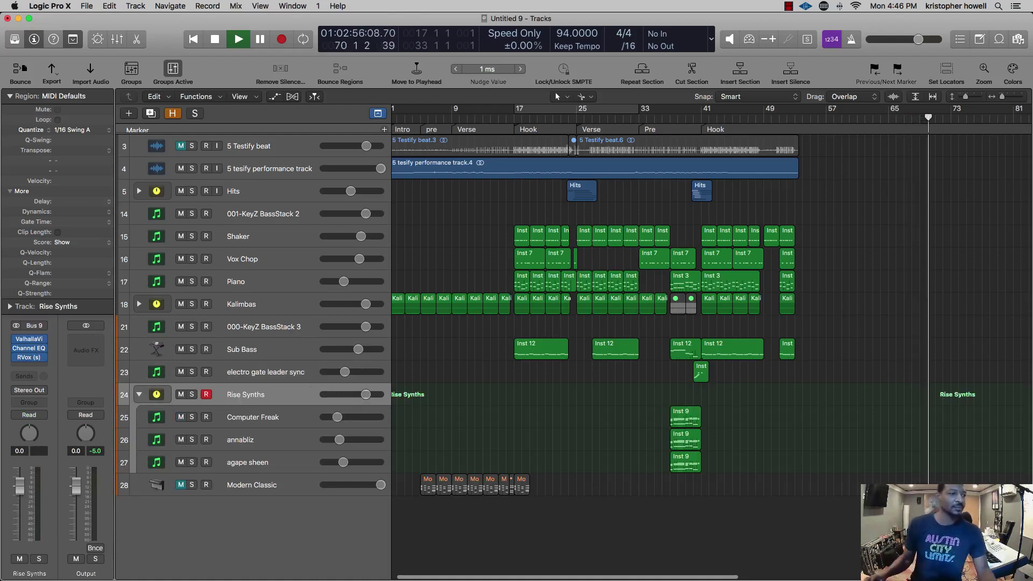
{"action": "left_click", "coordinate": [140, 395]}
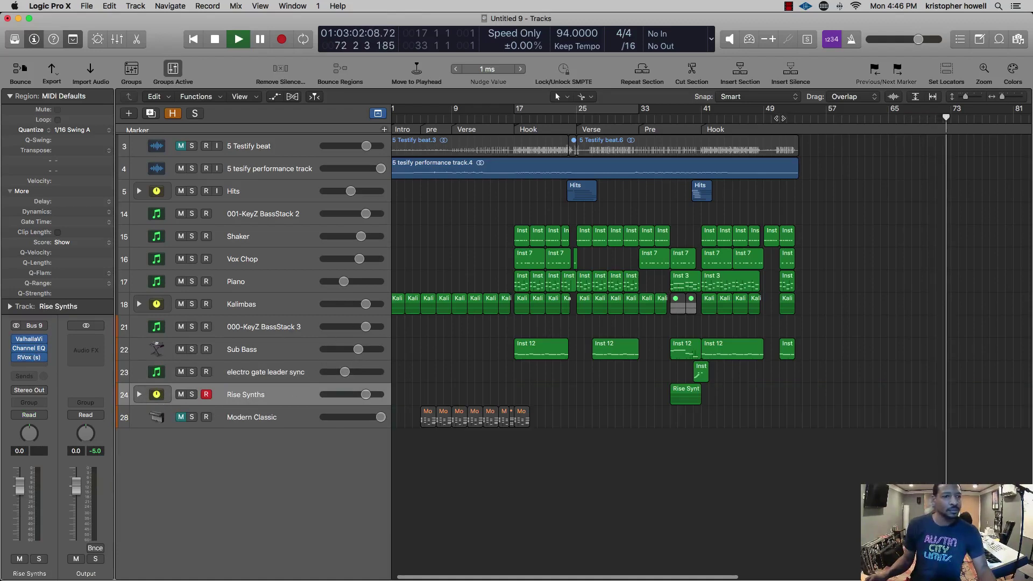
- Play back the arrangement's ending from bar 51 while examining its regions, and return the playhead to bar 51
{"action": "left_click", "coordinate": [779, 118]}
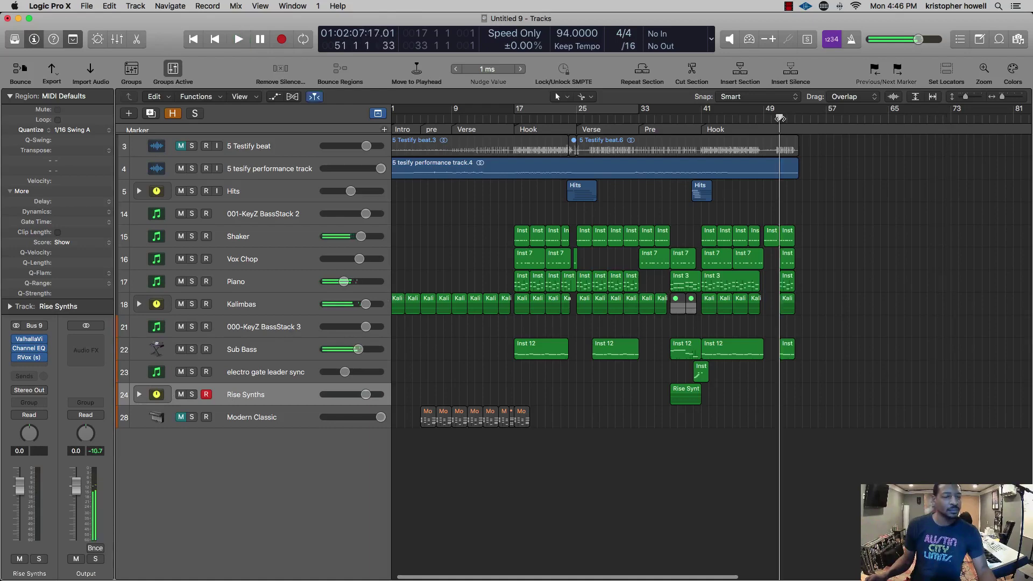
{"action": "key", "text": "super+Right"}
{"action": "key", "text": "super+Right"}
{"action": "key", "text": "super+Right"}
{"action": "key", "text": "super+Down"}
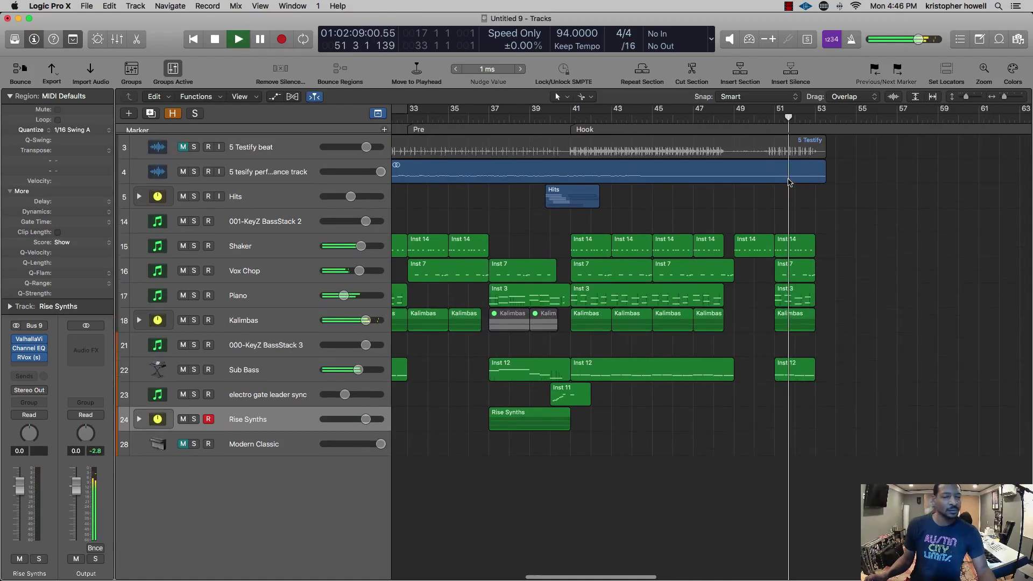
{"action": "key", "text": "super+Right"}
{"action": "key", "text": "super+Right"}
{"action": "key", "text": "super+Down"}
{"action": "key", "text": "super+Right"}
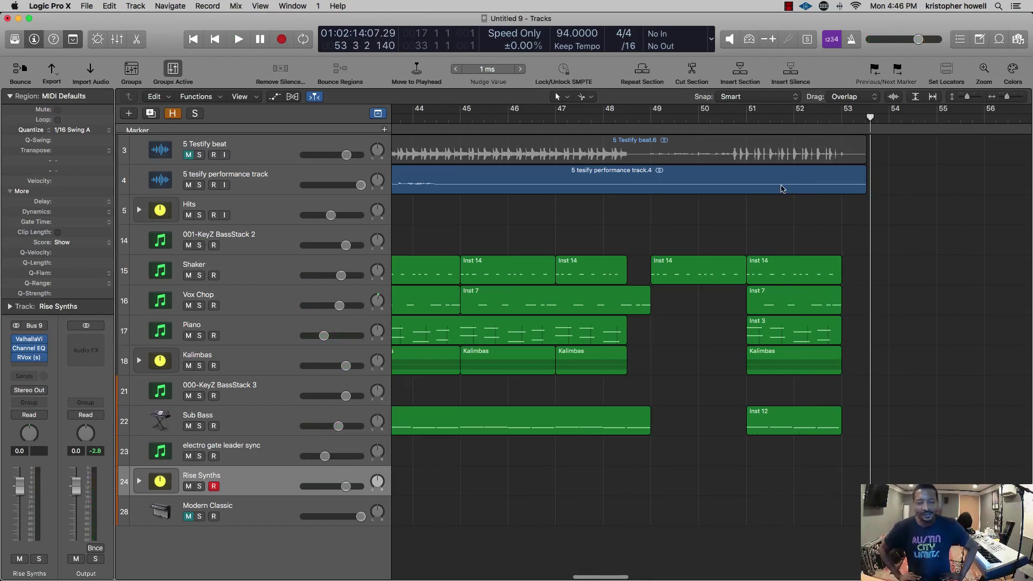
{"action": "scroll", "coordinate": [791, 223], "scroll_direction": "down", "scroll_amount": 10}
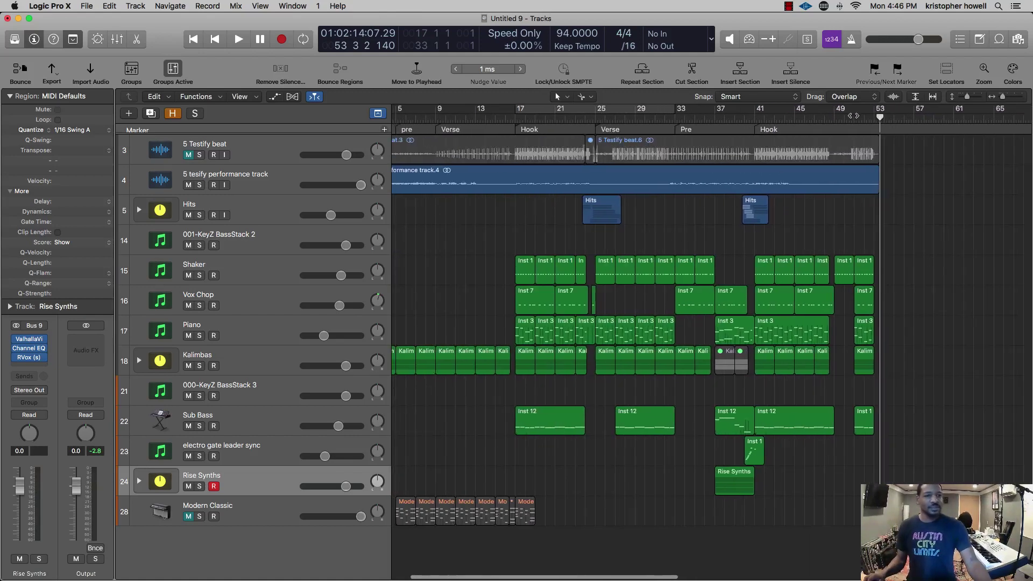
{"action": "left_click", "coordinate": [854, 116]}
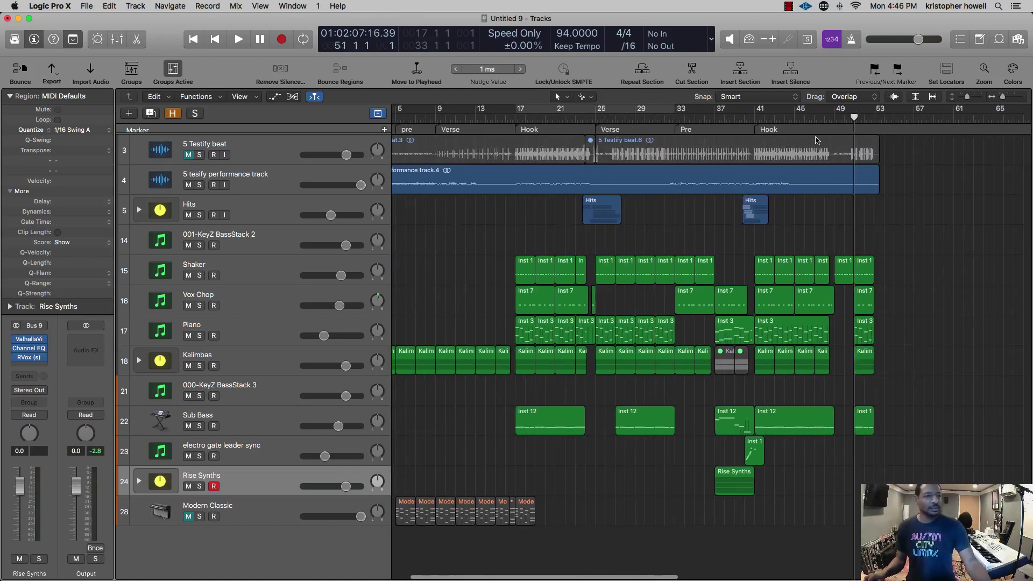
- Play back the ending from bars 49 and 51, toggling the 5 Testify beat track's mute to compare it with the instrument parts
{"action": "scroll", "coordinate": [816, 140], "scroll_direction": "left", "scroll_amount": 3}
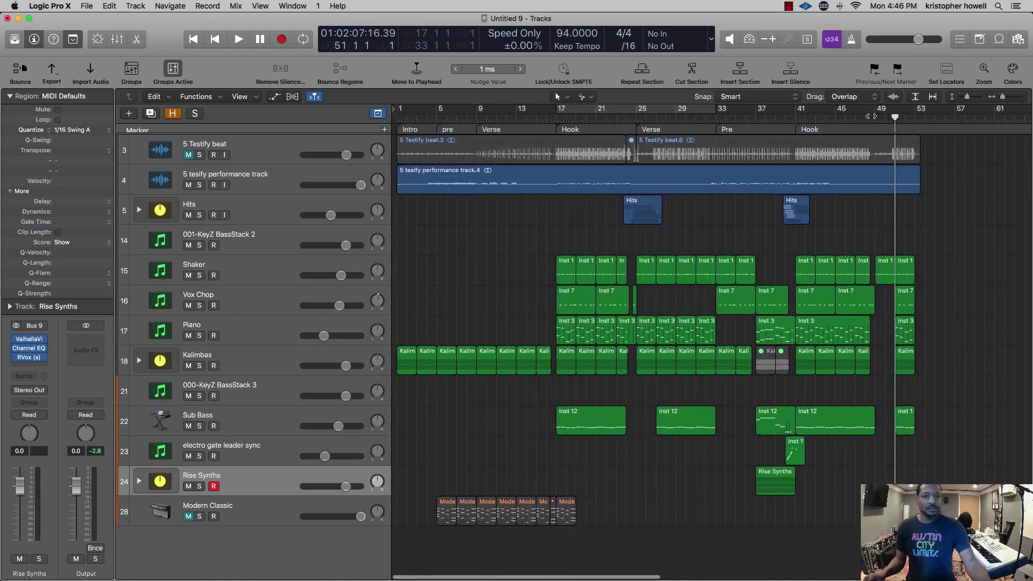
{"action": "left_click", "coordinate": [871, 115]}
{"action": "key", "text": "space"}
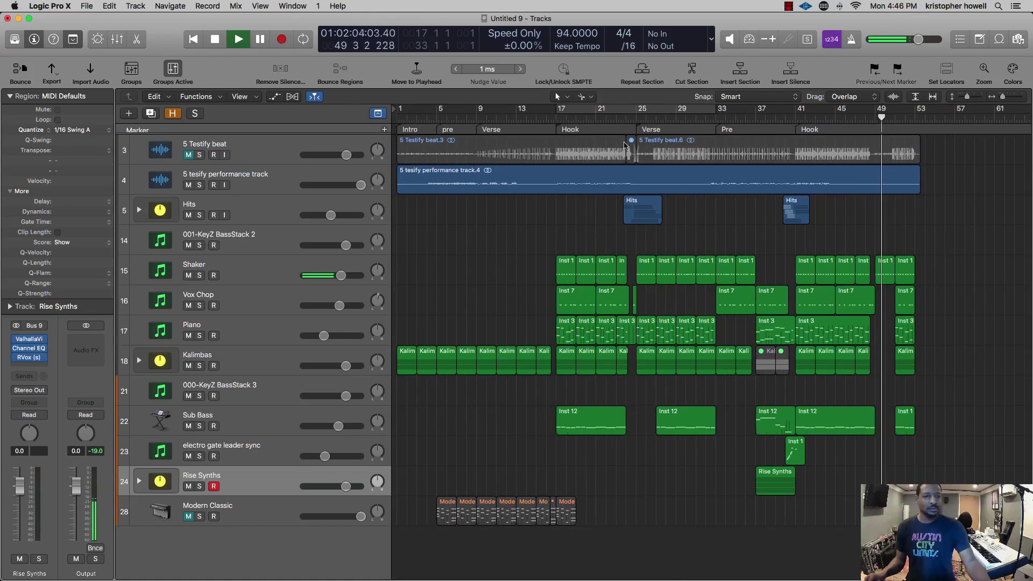
{"action": "left_click", "coordinate": [188, 155]}
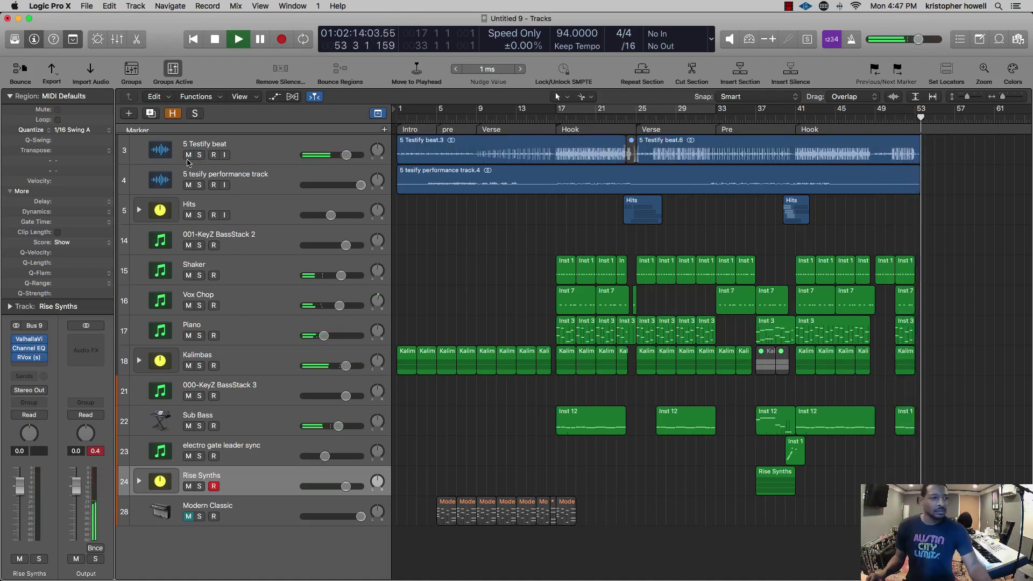
{"action": "left_click", "coordinate": [188, 155]}
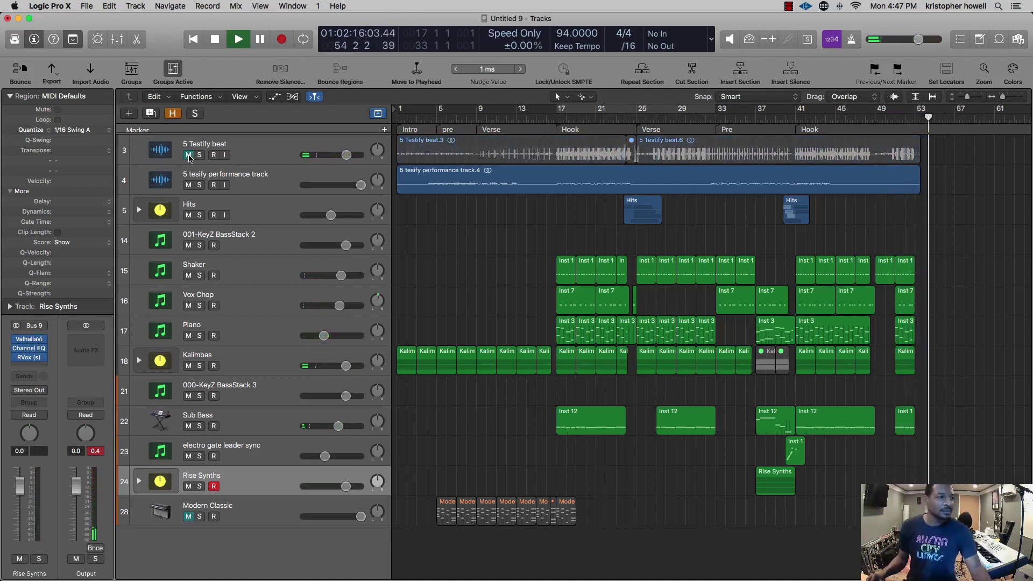
{"action": "left_click", "coordinate": [188, 155]}
{"action": "left_click_drag", "start_coordinate": [874, 119], "coordinate": [893, 119]}
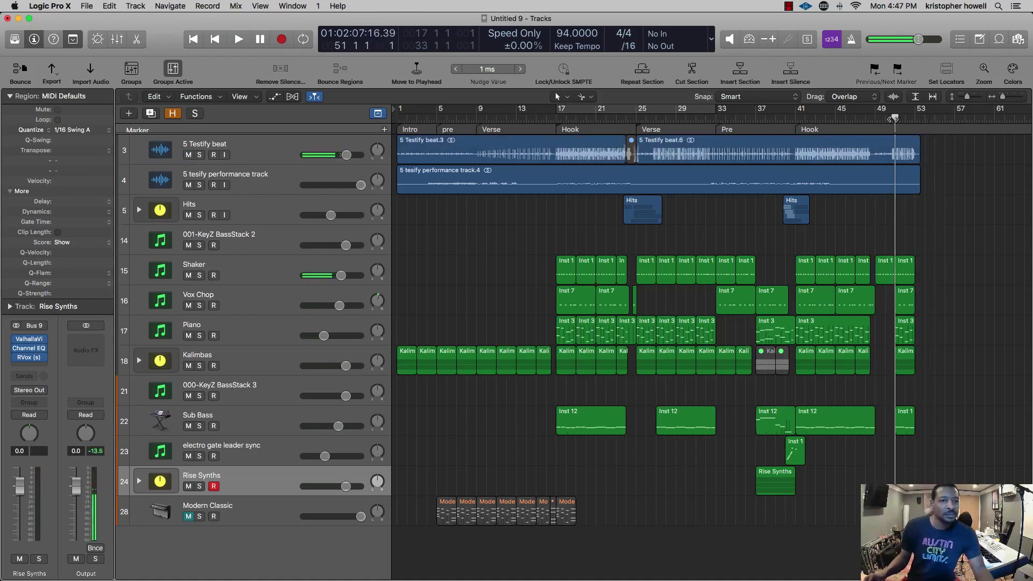
{"action": "left_click", "coordinate": [188, 155]}
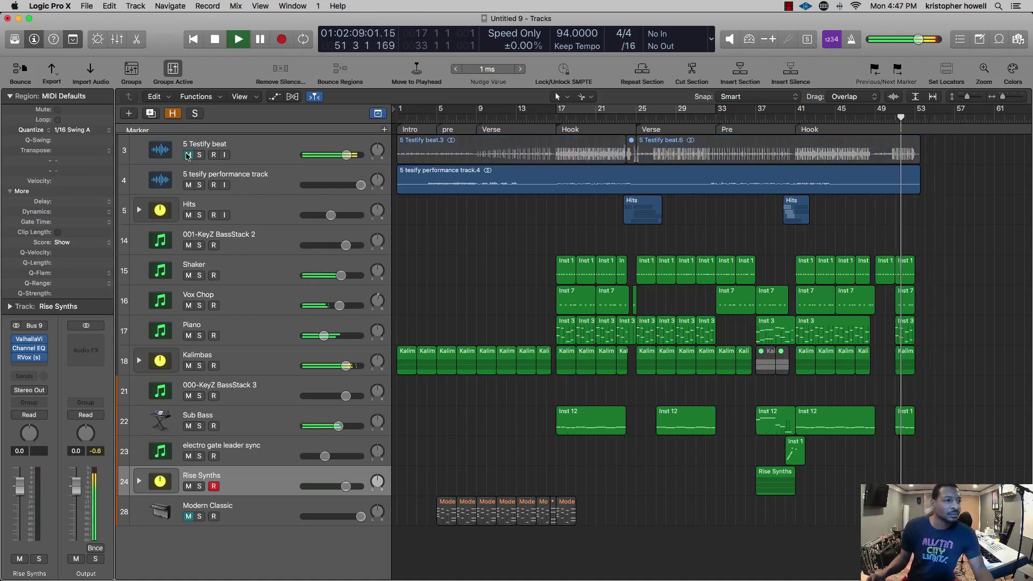
{"action": "key", "text": "super+Right"}
{"action": "key", "text": "super+Right"}
{"action": "key", "text": "super+Right"}
{"action": "key", "text": "super+Right"}
{"action": "key", "text": "super+Right"}
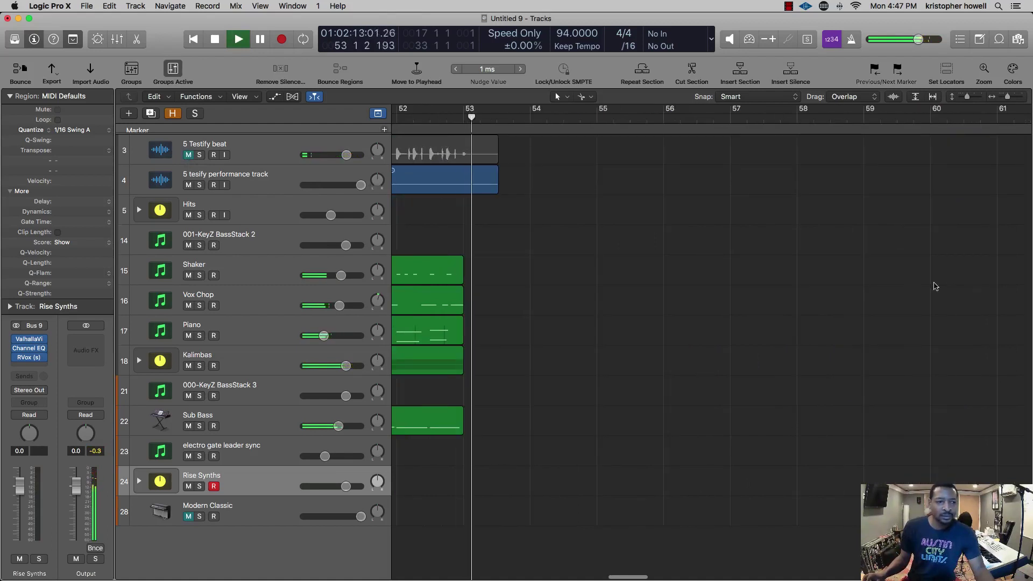
{"action": "scroll", "coordinate": [605, 316], "scroll_direction": "left", "scroll_amount": 5}
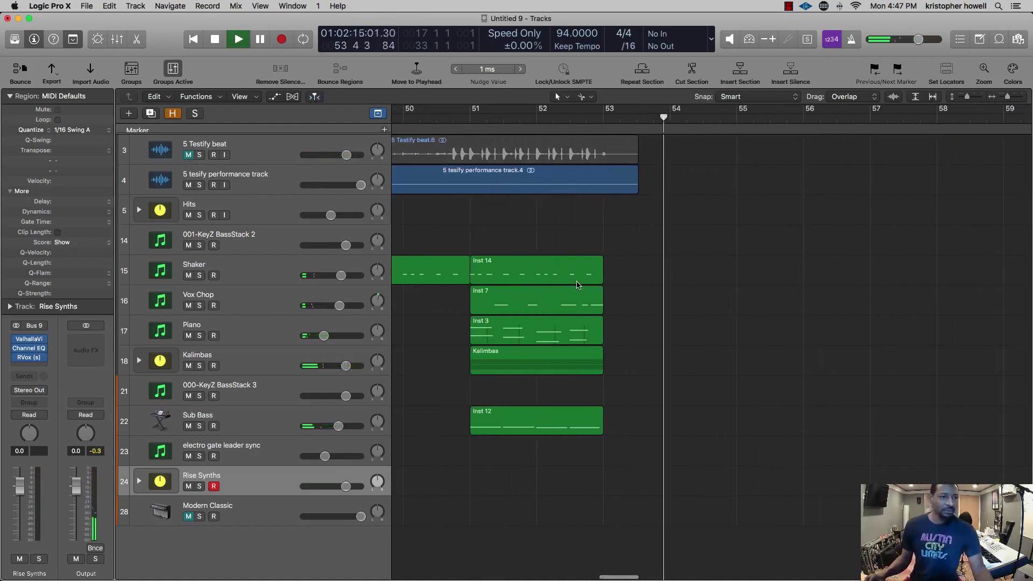
- Stop playback and lower the Shaker track's volume to -5.0 dB
{"action": "key", "text": "space"}
{"action": "left_click", "coordinate": [329, 277]}
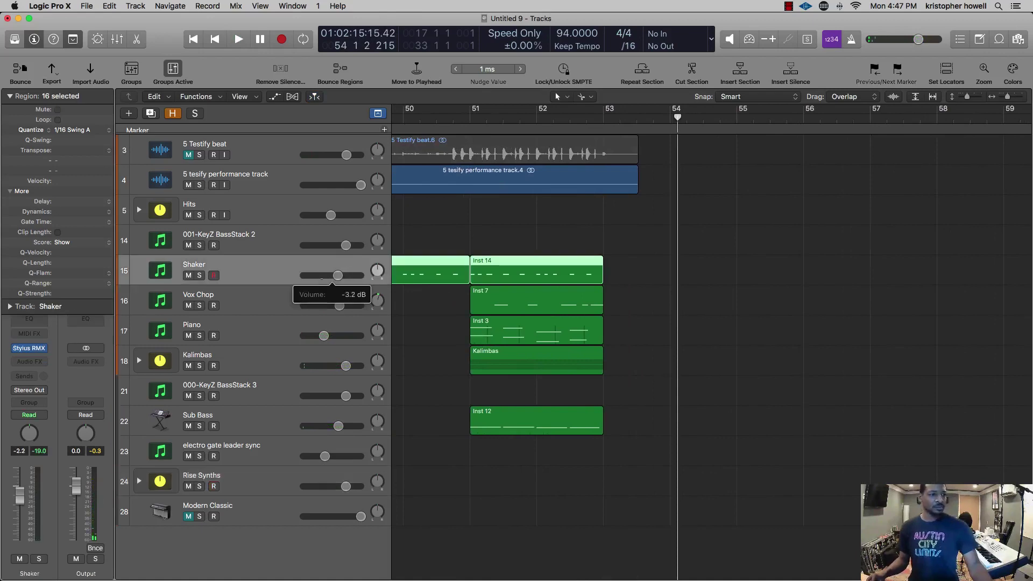
{"action": "left_click_drag", "start_coordinate": [334, 275], "coordinate": [334, 276]}
- Expand the Hits track stack to show its individual hit tracks
{"action": "scroll", "coordinate": [355, 230], "scroll_direction": "left", "scroll_amount": 8}
{"action": "key", "text": "super+Left"}
{"action": "key", "text": "super+Left"}
{"action": "key", "text": "super+Left"}
{"action": "key", "text": "super+Left"}
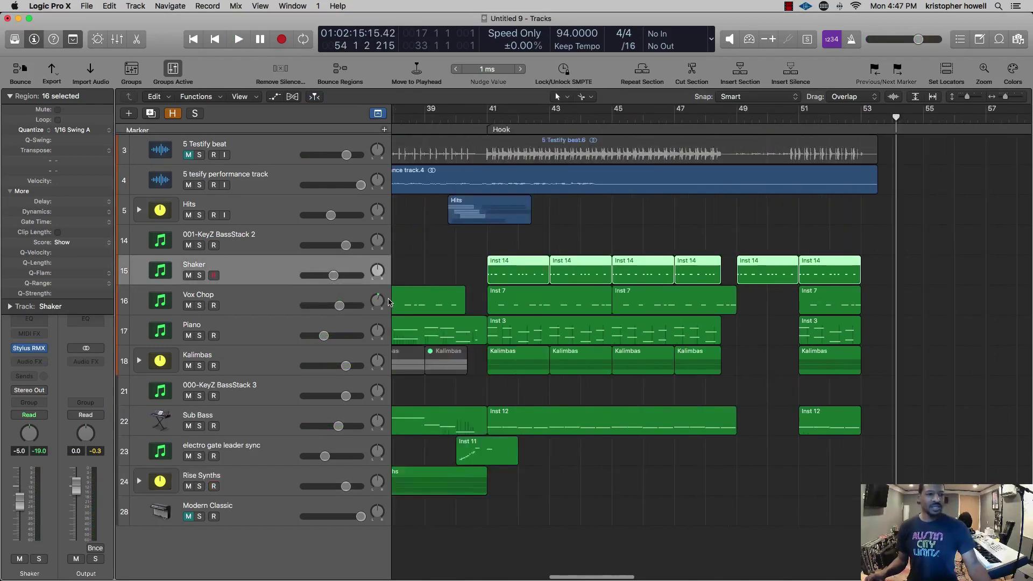
{"action": "left_click", "coordinate": [140, 210]}
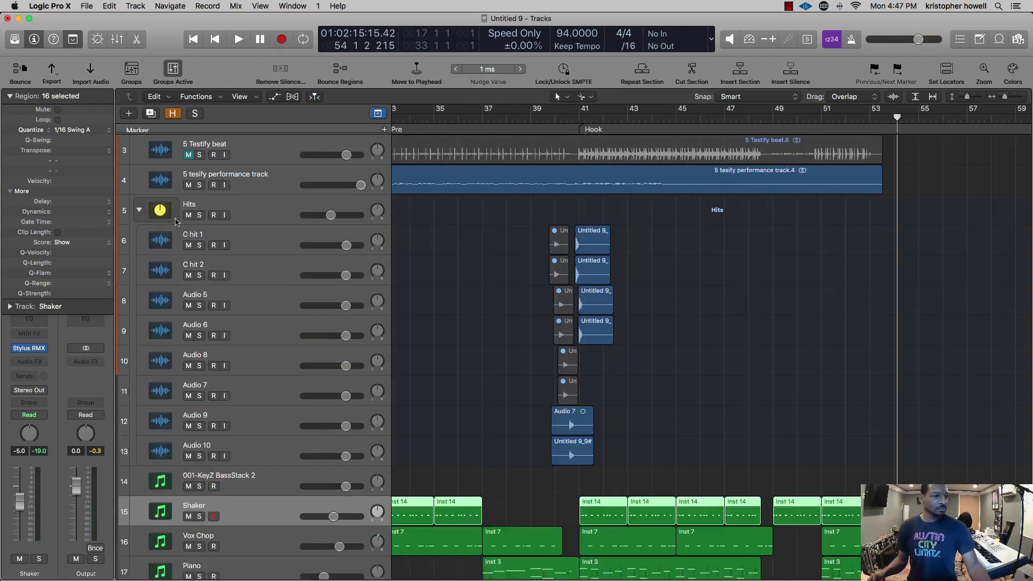
- Try copying the four hit regions at bar 41 on C hit 1, C hit 2, Audio 5 and Audio 6 to about bar 53, and audition them
{"action": "left_click_drag", "start_coordinate": [613, 361], "coordinate": [878, 251]}
{"action": "key", "text": "space"}
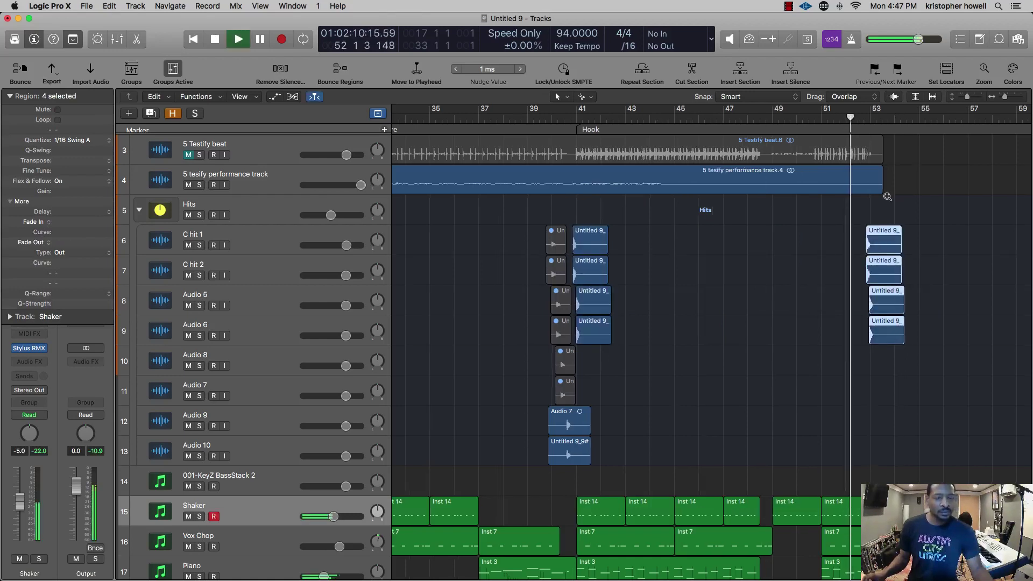
{"action": "scroll", "coordinate": [887, 196], "scroll_direction": "up", "scroll_amount": 5}
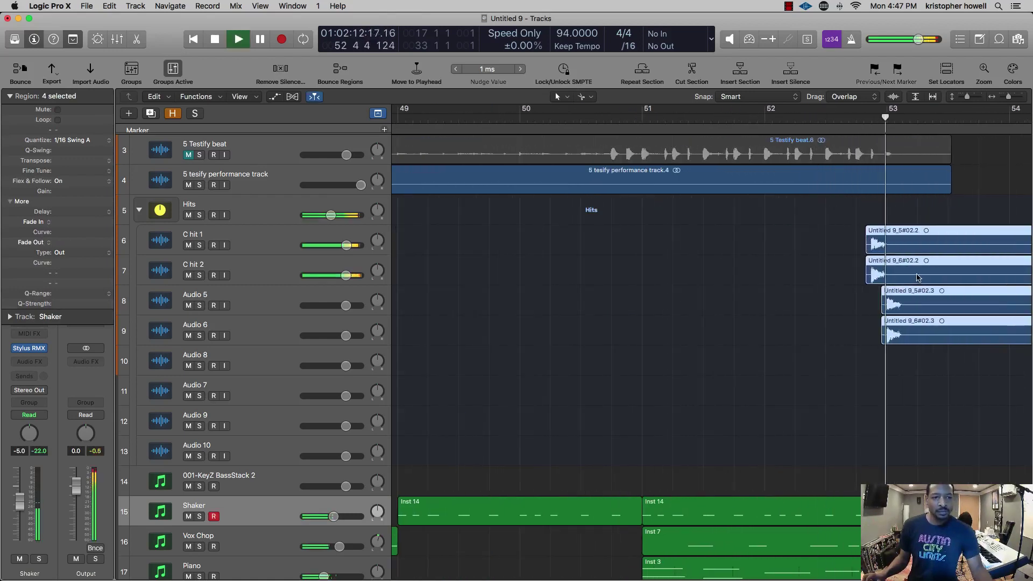
{"action": "key", "text": "space"}
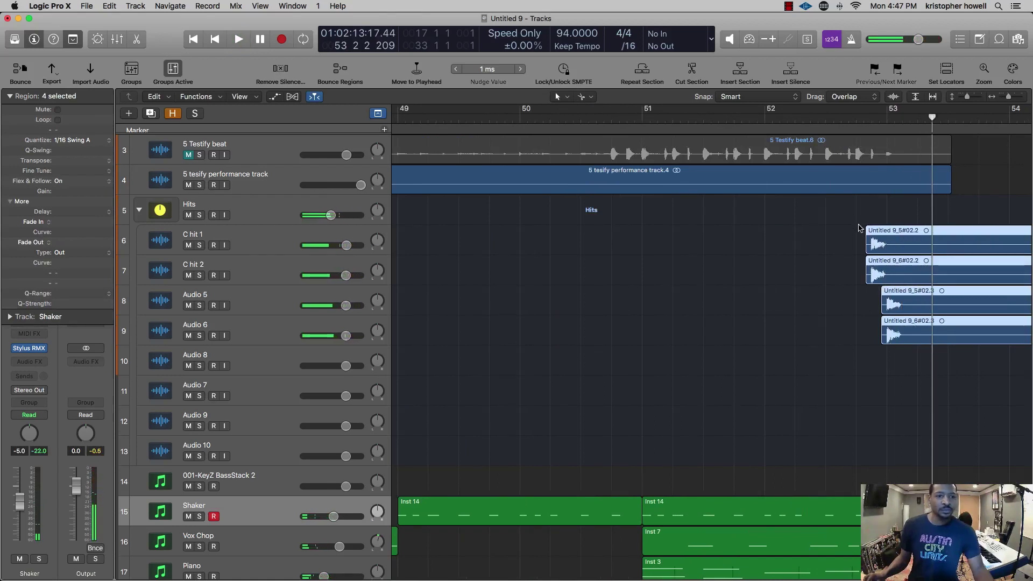
- Delete the four copied hit regions around bar 53
{"action": "key", "text": "super+Left"}
{"action": "key", "text": "super+Left"}
{"action": "left_click_drag", "start_coordinate": [870, 243], "coordinate": [941, 350]}
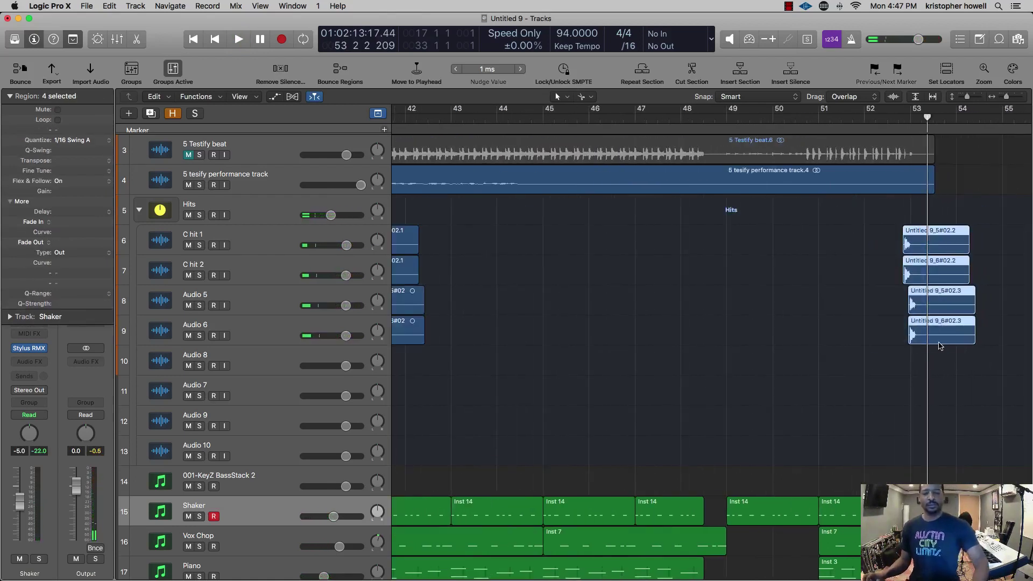
{"action": "key", "text": "Delete"}
- Audition the ending from bar 51 and the existing hits leading into the hook at bar 41
{"action": "key", "text": "space"}
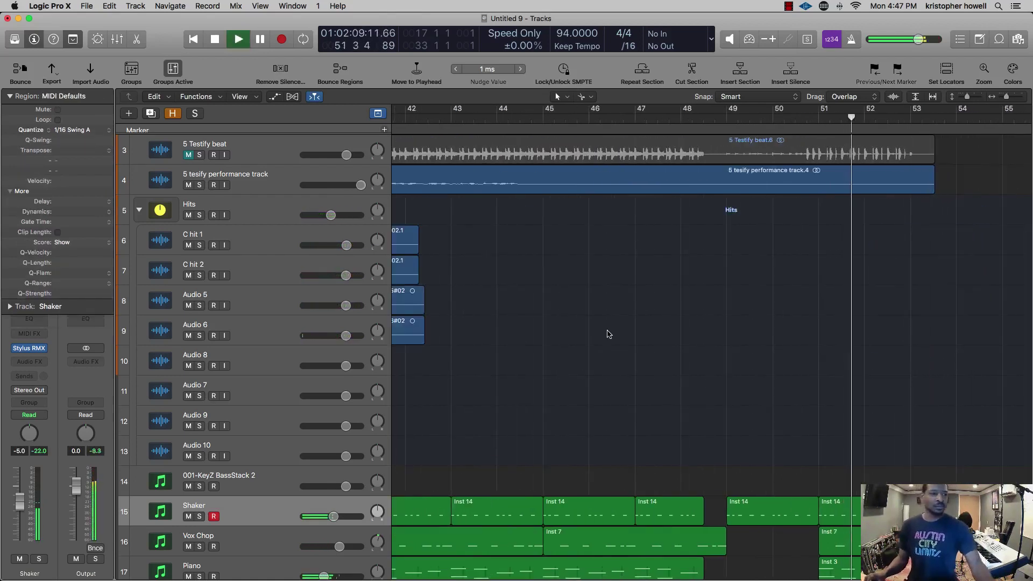
{"action": "scroll", "coordinate": [631, 397], "scroll_direction": "left", "scroll_amount": 5}
{"action": "key", "text": "space"}
{"action": "left_click", "coordinate": [603, 426]}
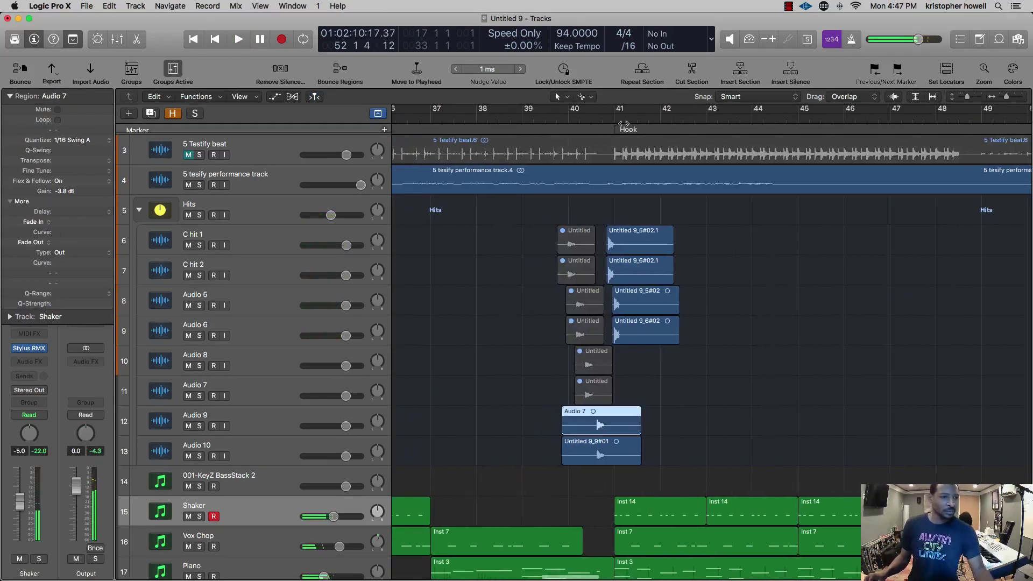
{"action": "left_click", "coordinate": [595, 115]}
{"action": "key", "text": "space"}
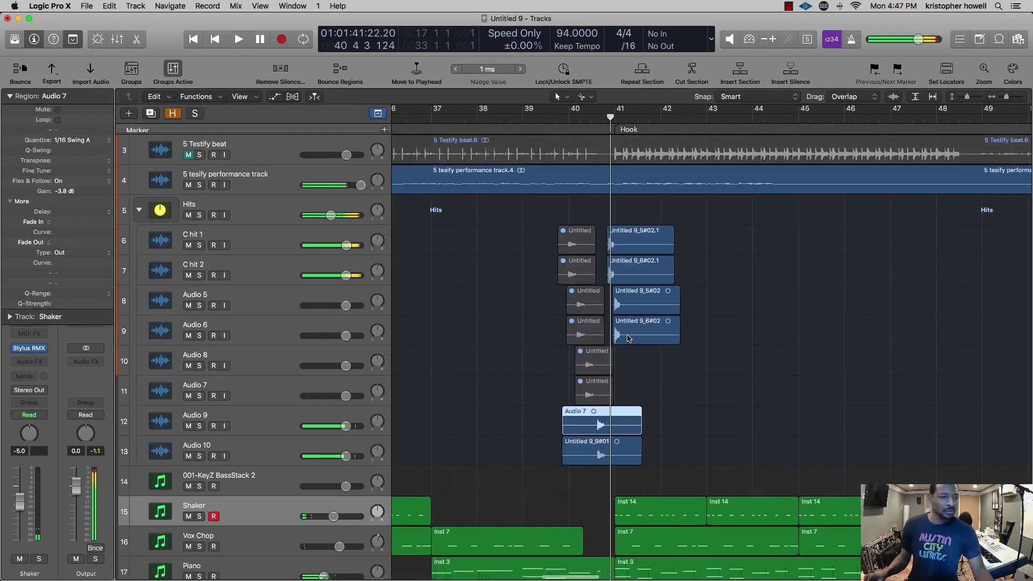
{"action": "key", "text": "space"}
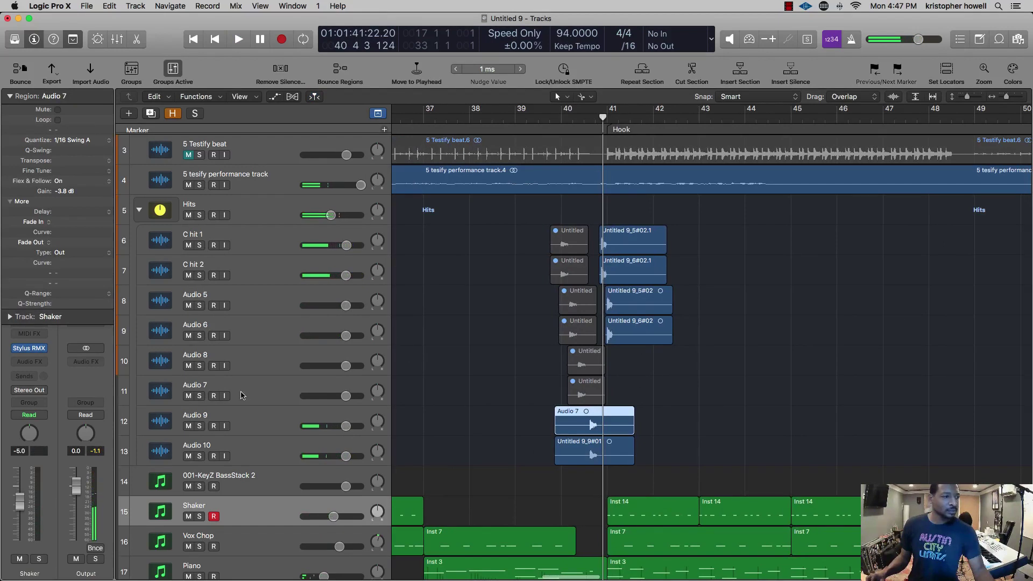
- Temporarily unmute the six muted hit regions around bar 40 to audition them, and mute them again
{"action": "left_click_drag", "start_coordinate": [548, 231], "coordinate": [599, 401]}
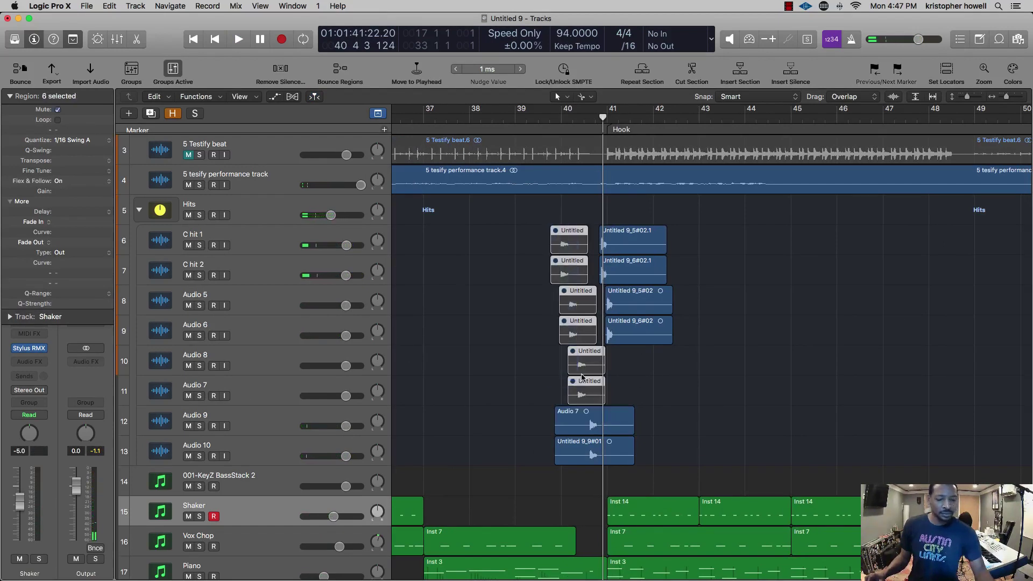
{"action": "left_click", "coordinate": [556, 120]}
{"action": "key", "text": "space"}
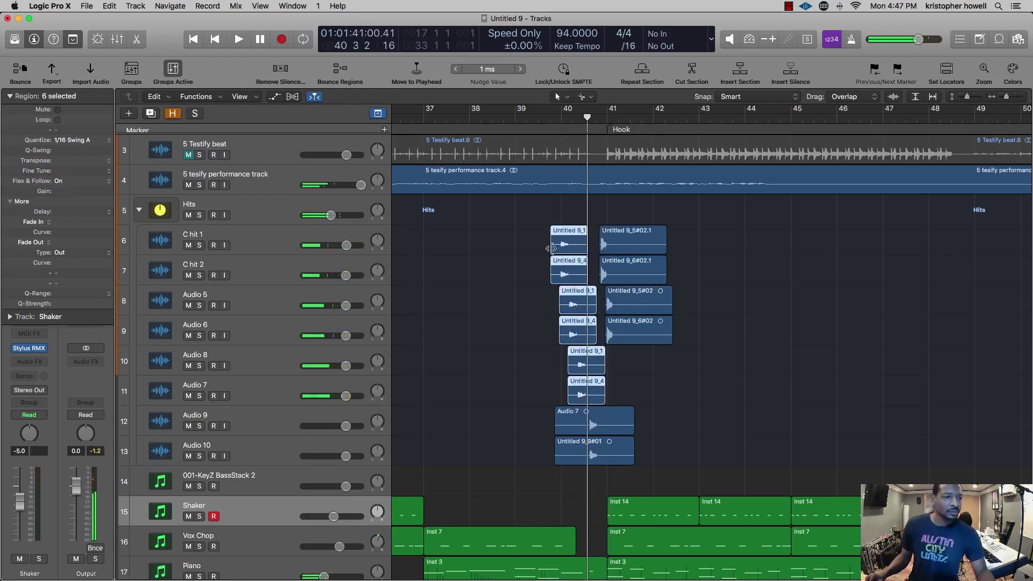
{"action": "key", "text": "ctrl+m"}
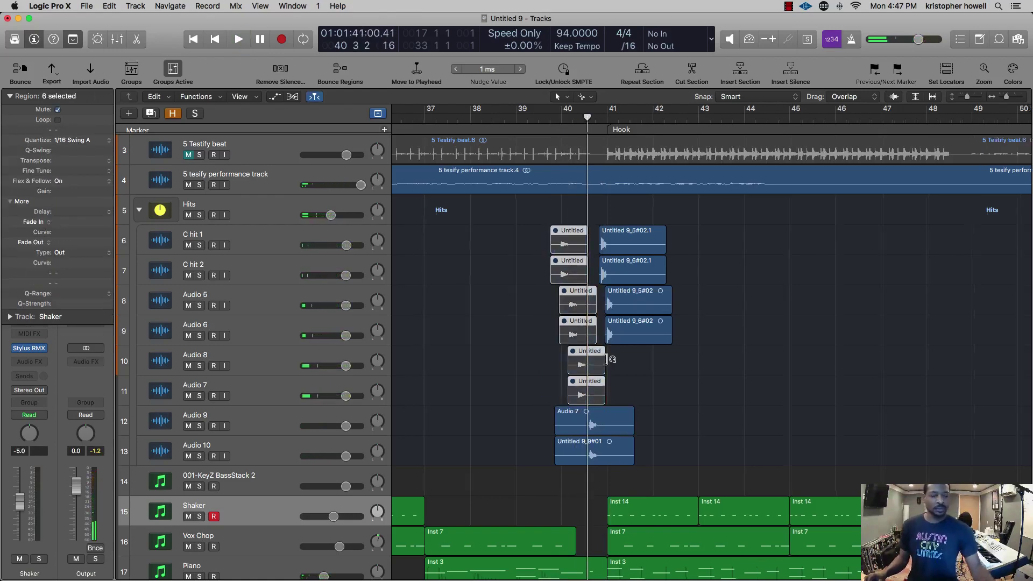
- Set a cycle range from bar 51 to bar 57 and play the ending with the Hits stack selected
{"action": "key", "text": "super+Left"}
{"action": "scroll", "coordinate": [605, 360], "scroll_direction": "right", "scroll_amount": 2}
{"action": "scroll", "coordinate": [605, 360], "scroll_direction": "left", "scroll_amount": 1}
{"action": "left_click_drag", "start_coordinate": [743, 110], "coordinate": [887, 110]}
{"action": "key", "text": "space"}
{"action": "left_click", "coordinate": [258, 211]}
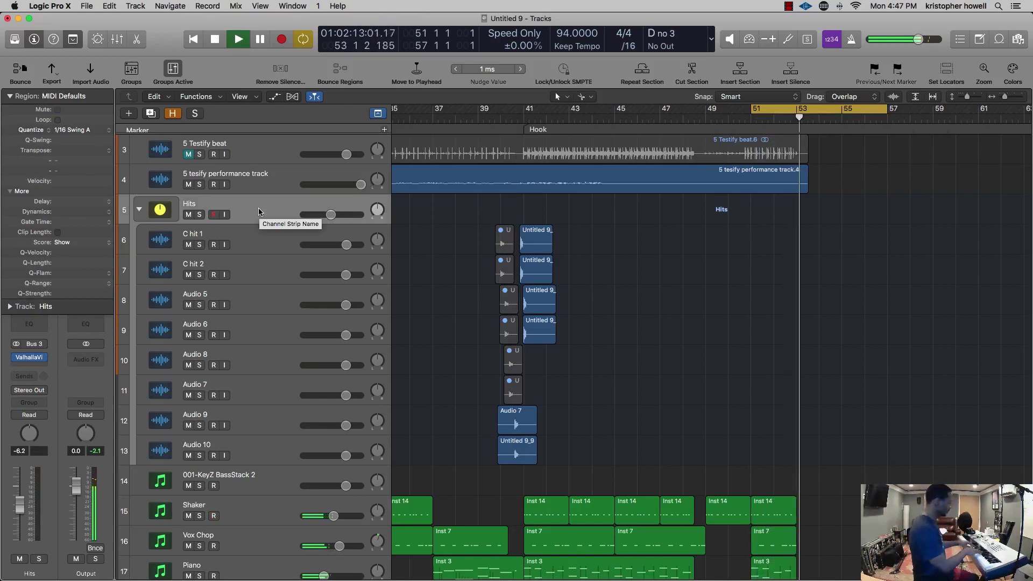
{"action": "key", "text": "space"}
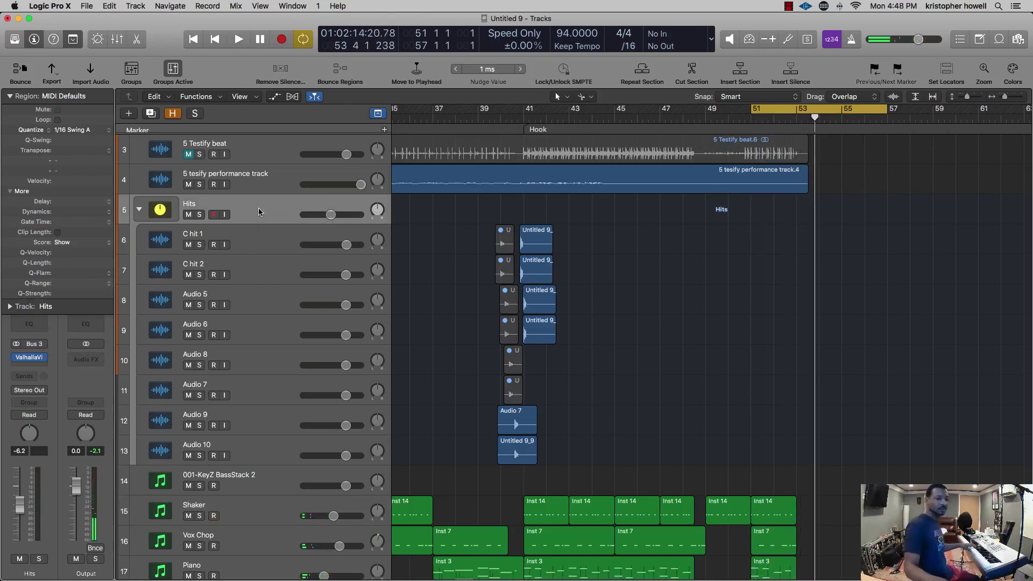
{"action": "key", "text": "space"}
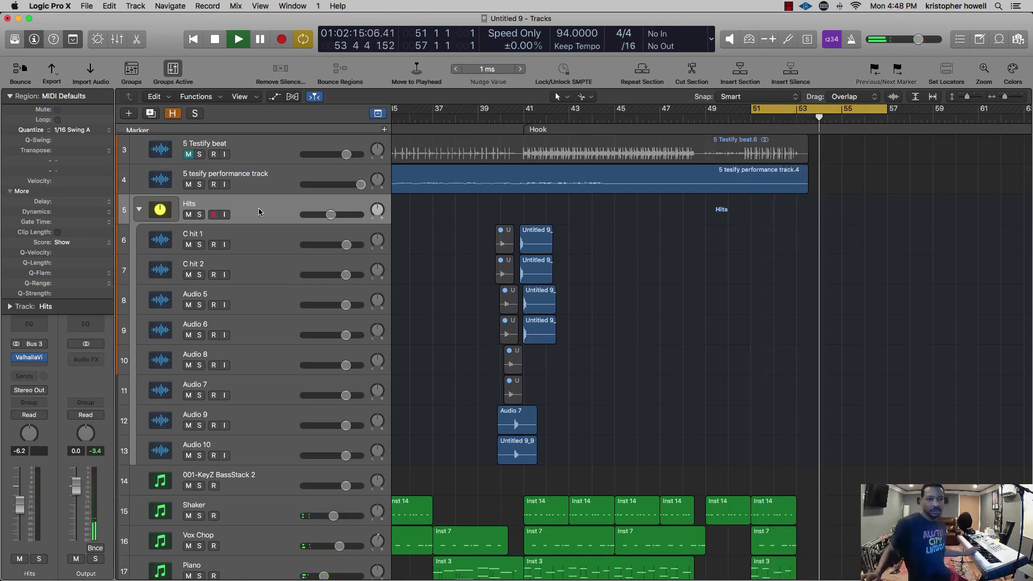
- Record a new hit on the C hit 1 and C hit 2 tracks from bar 51 to about bar 54
{"action": "left_click", "coordinate": [727, 115]}
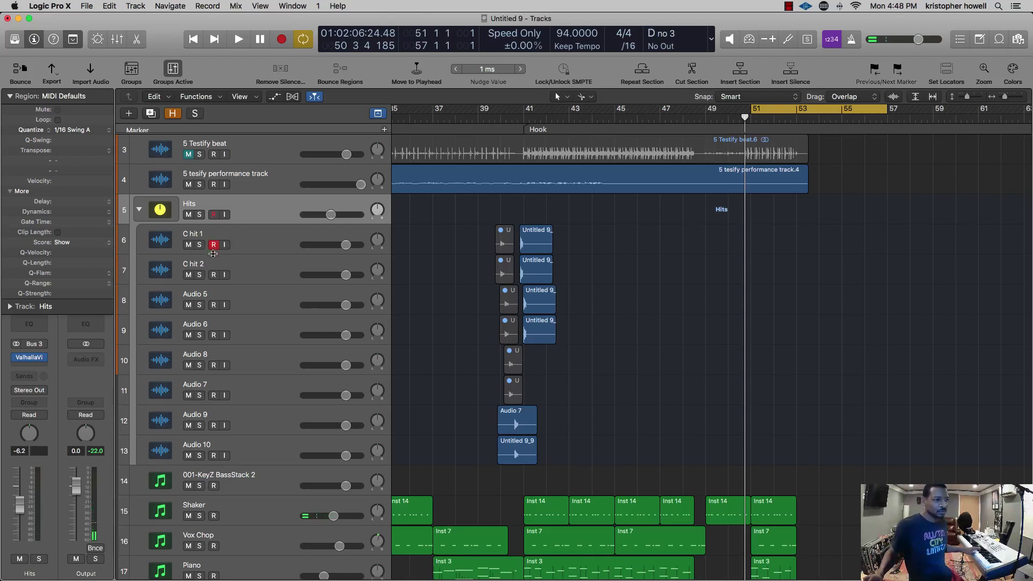
{"action": "left_click", "coordinate": [251, 243]}
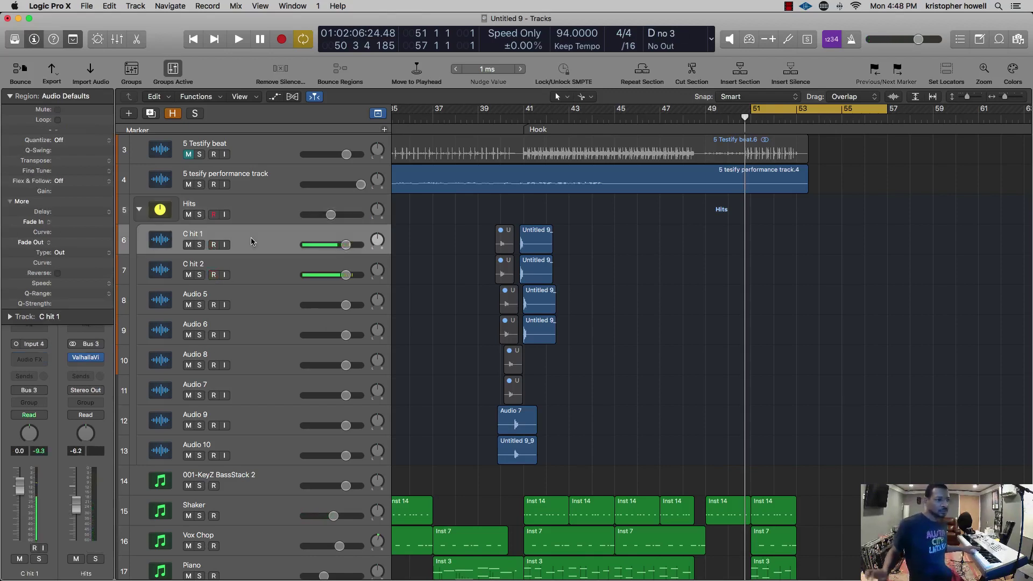
{"action": "key", "text": "r"}
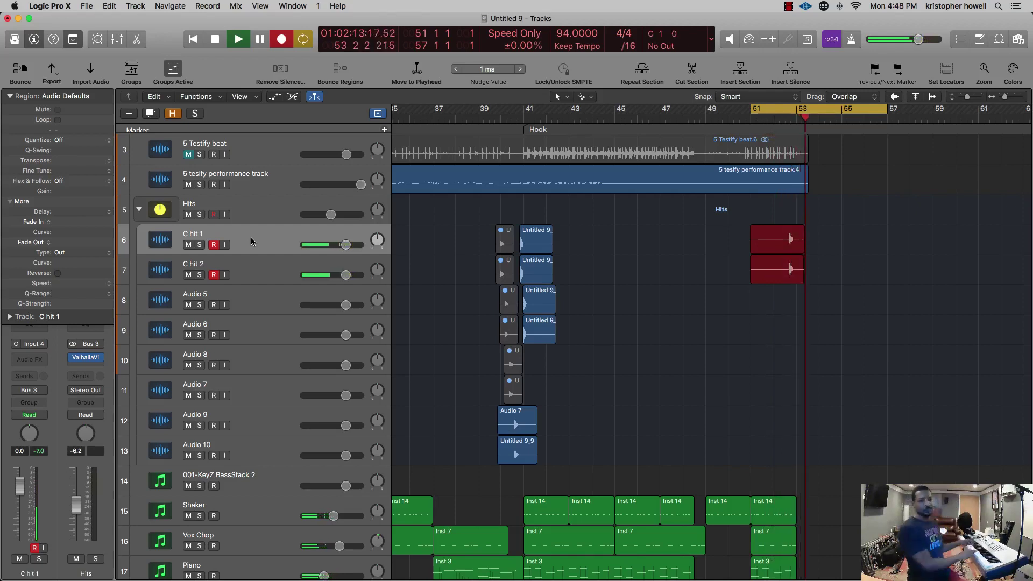
{"action": "key", "text": "space"}
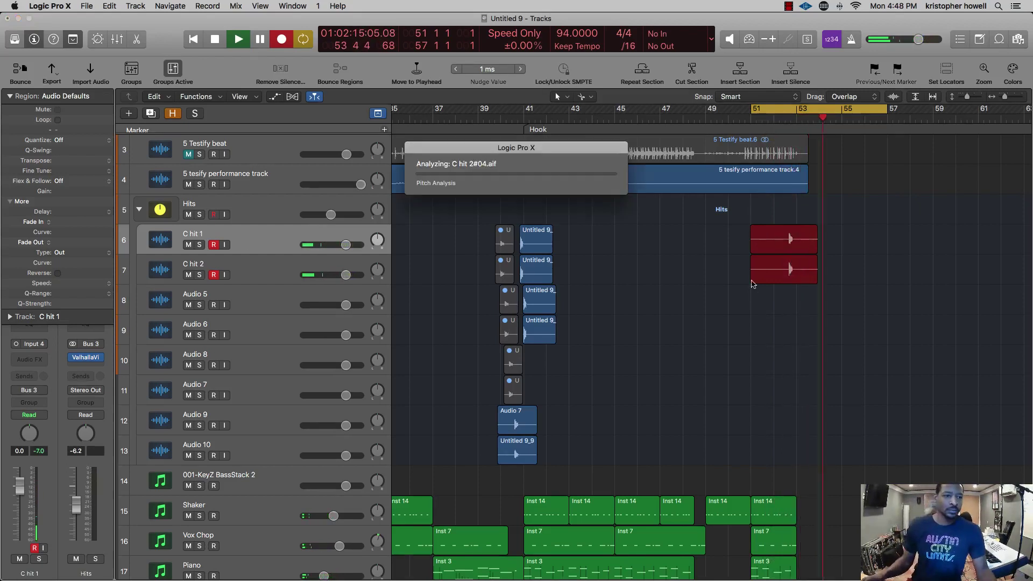
- Split the two new C hit recordings just before the hit at about 52 3 3 and delete the silent part ahead of it
{"action": "key", "text": "z"}
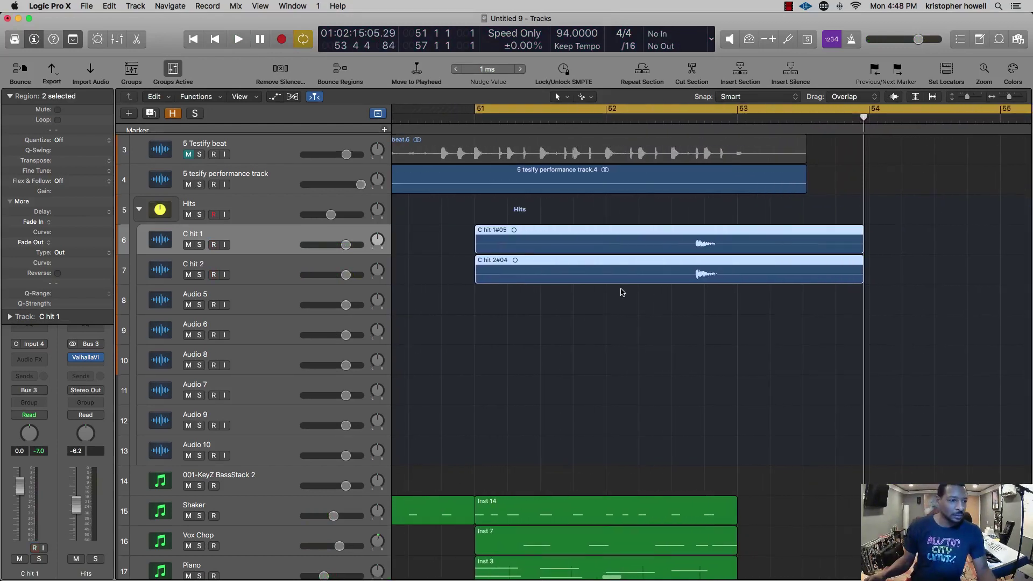
{"action": "left_click", "coordinate": [647, 301], "text": "shift"}
{"action": "scroll", "coordinate": [650, 300], "scroll_direction": "up", "scroll_amount": 5}
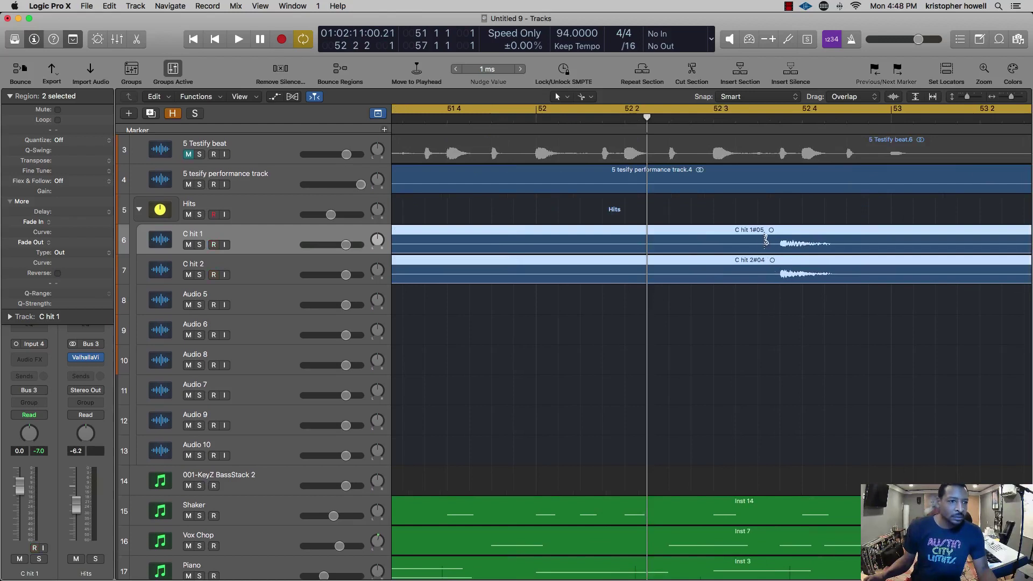
{"action": "left_click", "coordinate": [760, 239]}
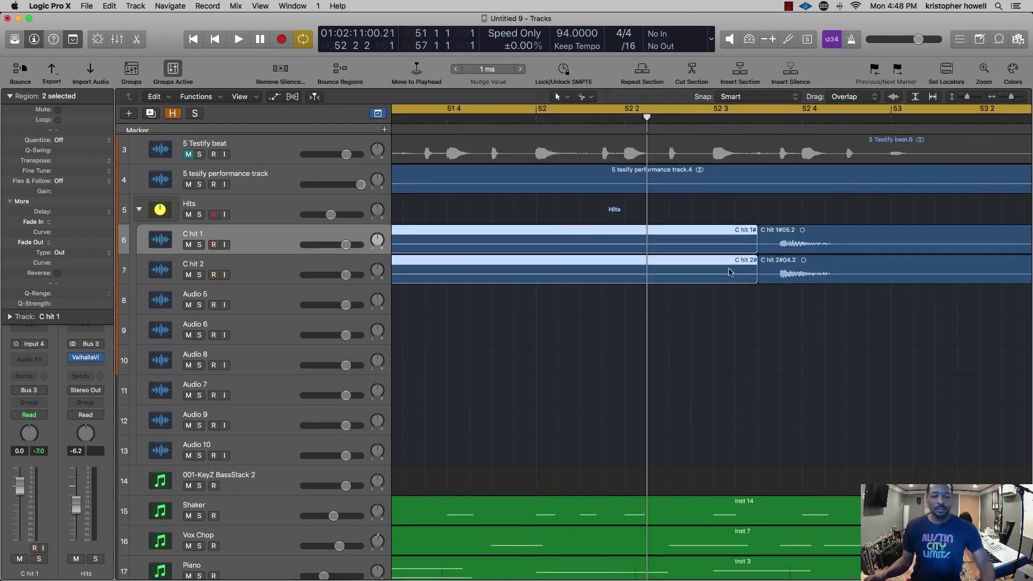
{"action": "key", "text": "Delete"}
- Copy the two trimmed hit regions to the Audio 5 and Audio 6 tracks at 52 4 4 1 and audition them
{"action": "left_click", "coordinate": [839, 275]}
{"action": "left_click", "coordinate": [824, 247], "text": "shift"}
{"action": "left_click_drag", "start_coordinate": [818, 269], "coordinate": [925, 334]}
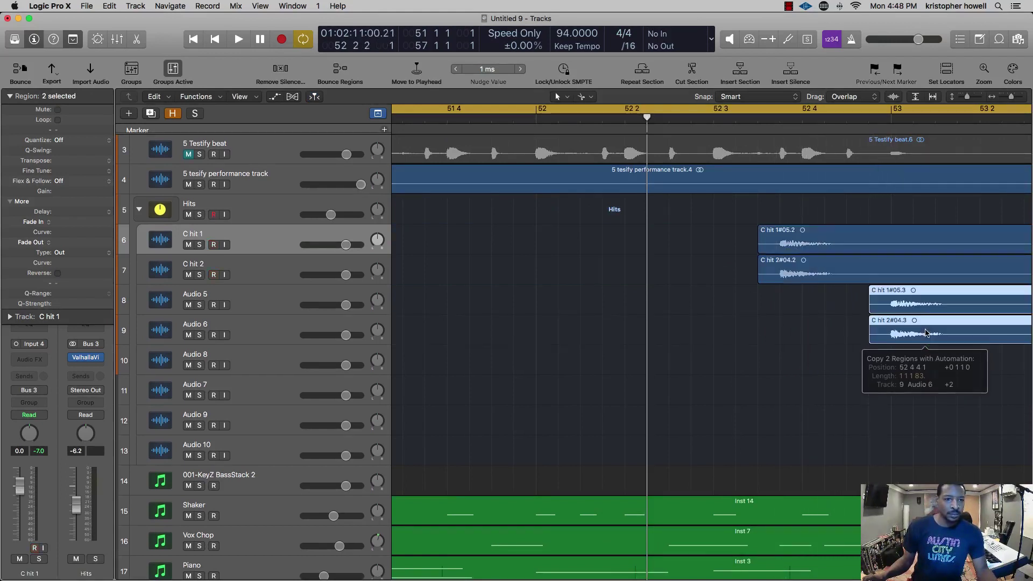
{"action": "key", "text": "space"}
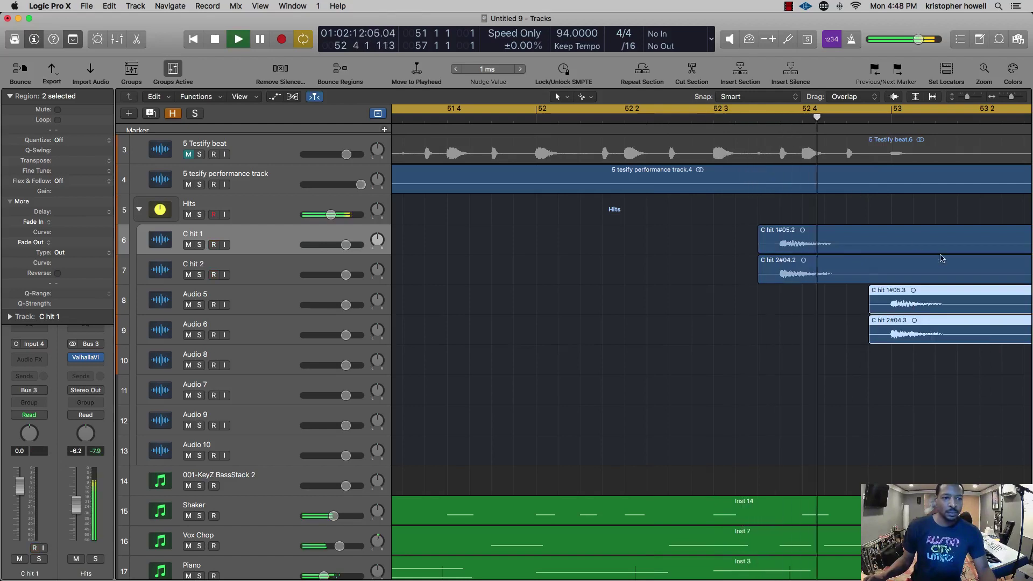
{"action": "key", "text": "space"}
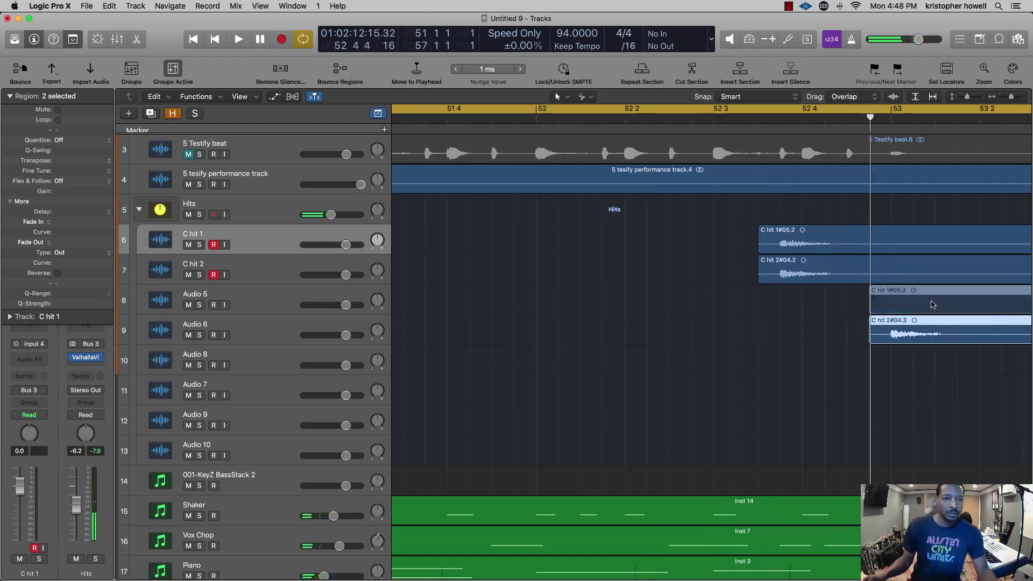
- Move the two copied hit regions on Audio 5 and Audio 6 two sixteenths earlier, to about 52 4 2, and play the ending
{"action": "left_click_drag", "start_coordinate": [939, 307], "coordinate": [907, 307]}
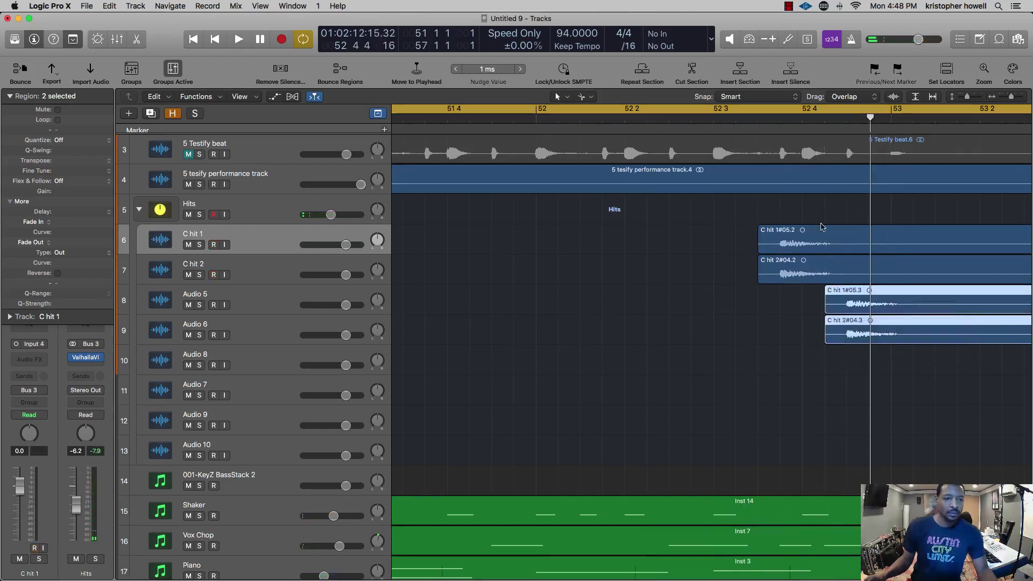
{"action": "key", "text": "space"}
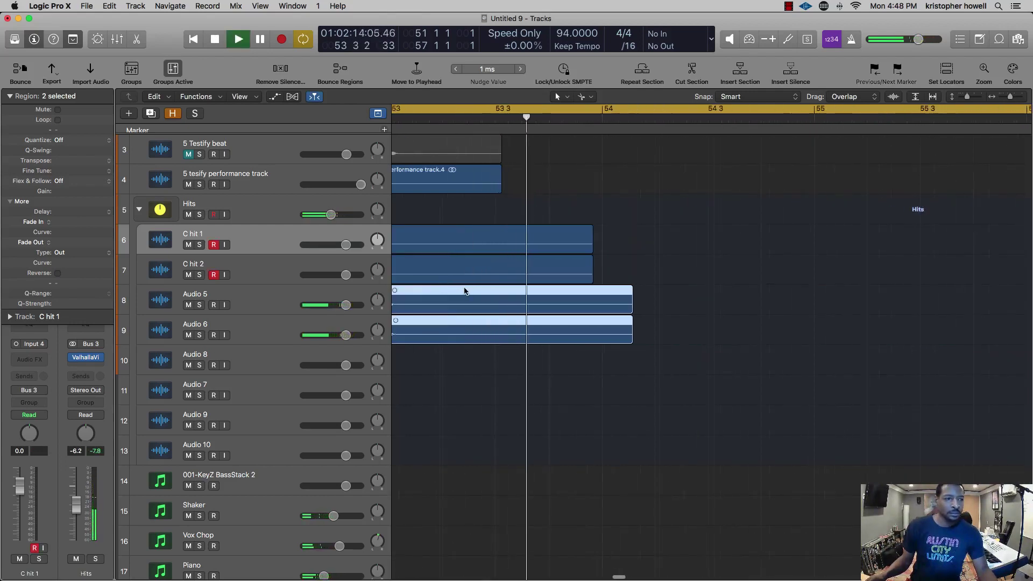
{"action": "key", "text": "space"}
- Play the arrangement from about bar 50 into the start of the ending at bar 51
{"action": "left_click_drag", "start_coordinate": [508, 379], "coordinate": [531, 312]}
{"action": "left_click_drag", "start_coordinate": [602, 388], "coordinate": [596, 334]}
{"action": "scroll", "coordinate": [563, 385], "scroll_direction": "left", "scroll_amount": 10}
{"action": "scroll", "coordinate": [586, 353], "scroll_direction": "left", "scroll_amount": 4}
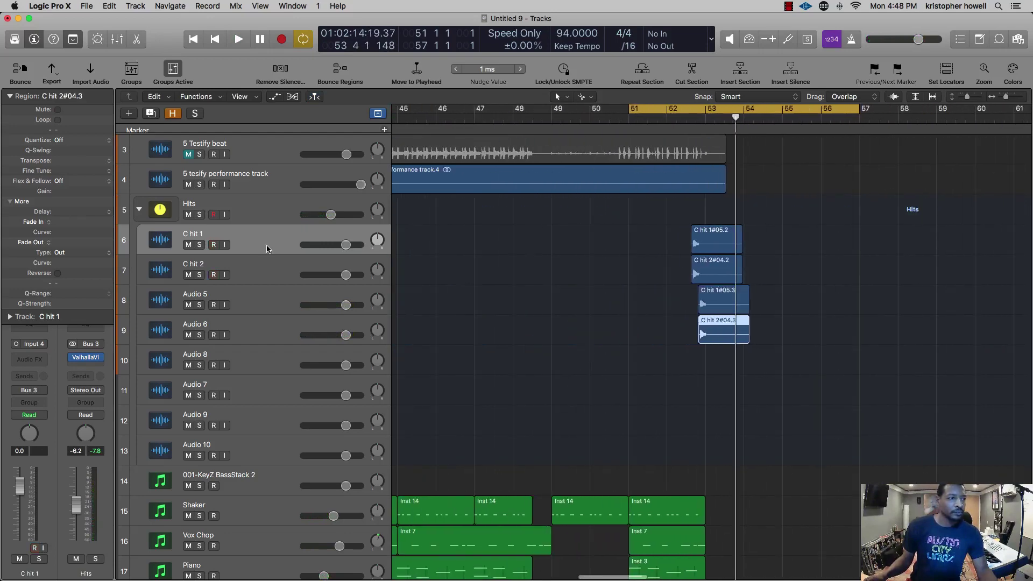
{"action": "scroll", "coordinate": [599, 309], "scroll_direction": "down", "scroll_amount": 10}
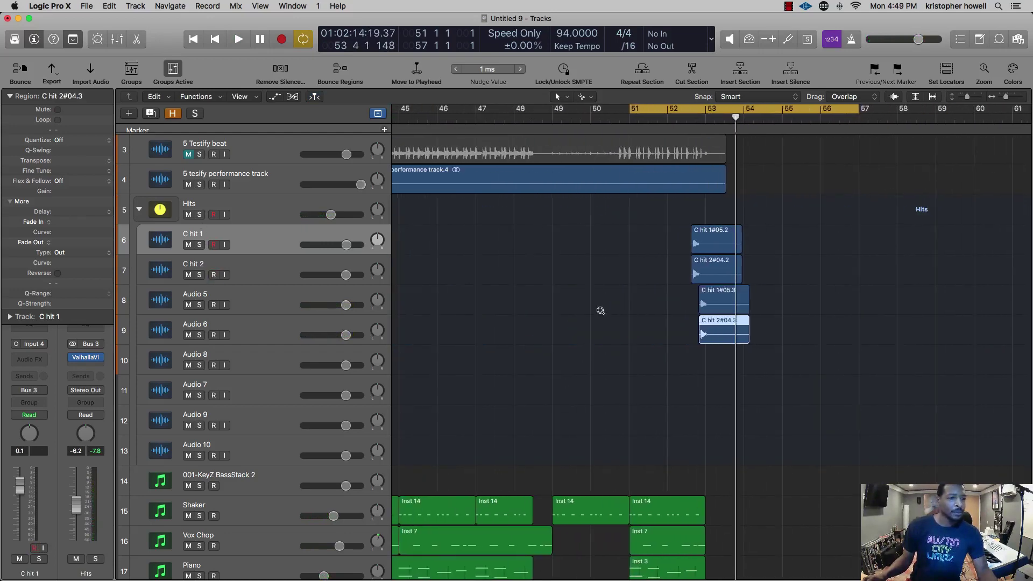
{"action": "key", "text": "space"}
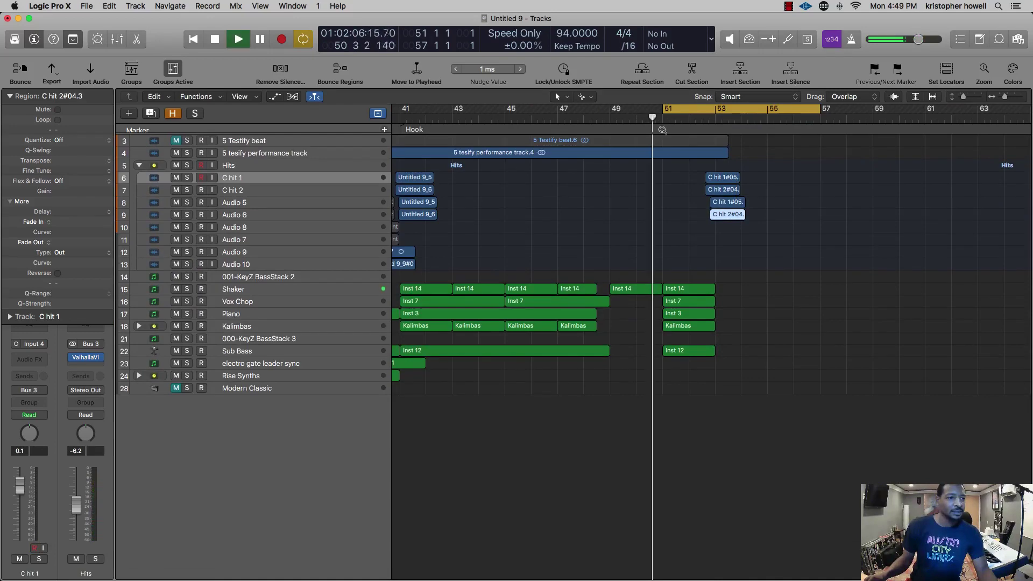
{"action": "key", "text": "space"}
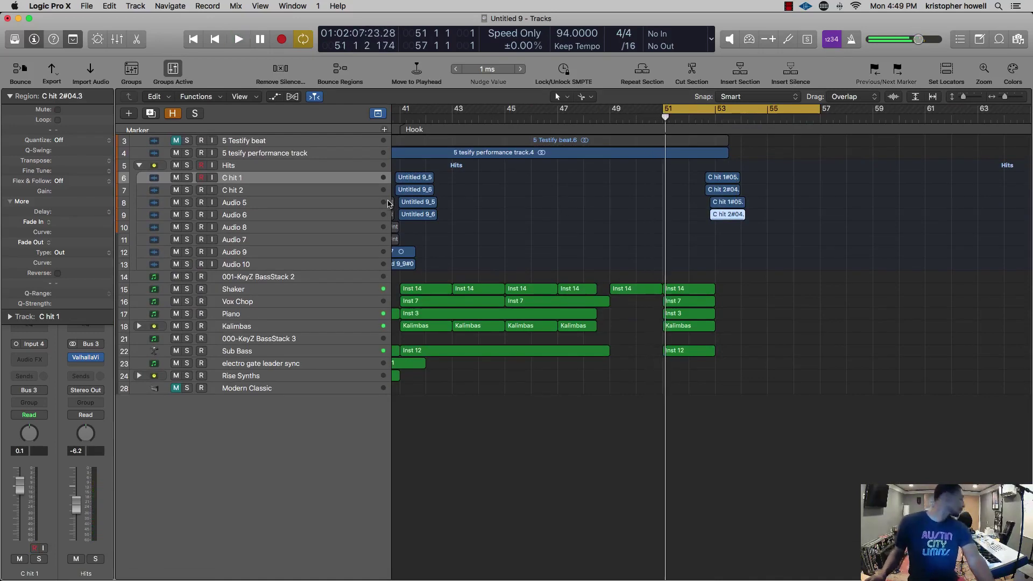
- Select the four C hit regions near bar 53, raise their gain to +2.7 dB and audition the ending
{"action": "scroll", "coordinate": [525, 218], "scroll_direction": "up", "scroll_amount": 8}
{"action": "scroll", "coordinate": [533, 217], "scroll_direction": "right", "scroll_amount": 3}
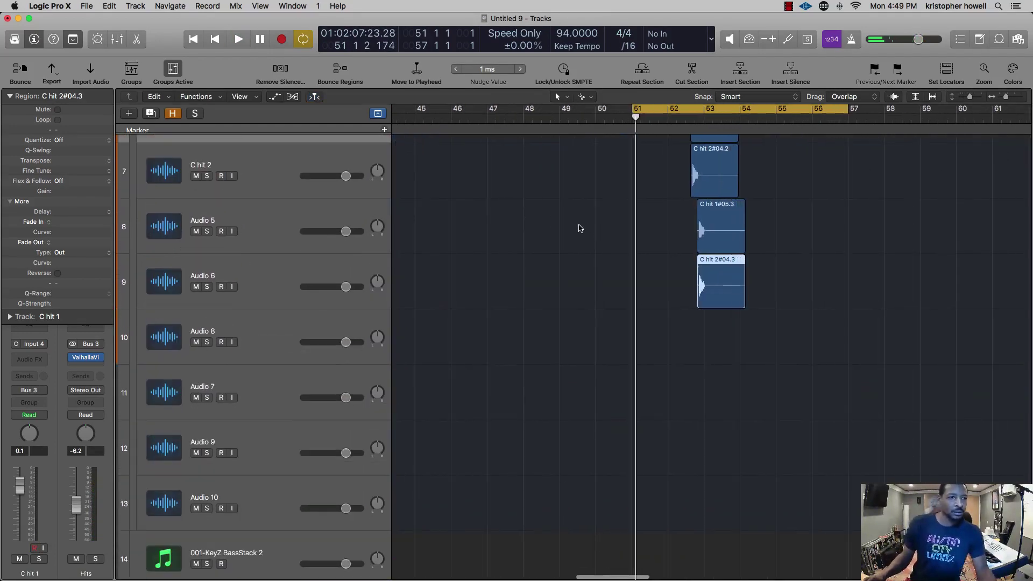
{"action": "scroll", "coordinate": [593, 230], "scroll_direction": "down", "scroll_amount": 3}
{"action": "scroll", "coordinate": [592, 230], "scroll_direction": "down", "scroll_amount": 2}
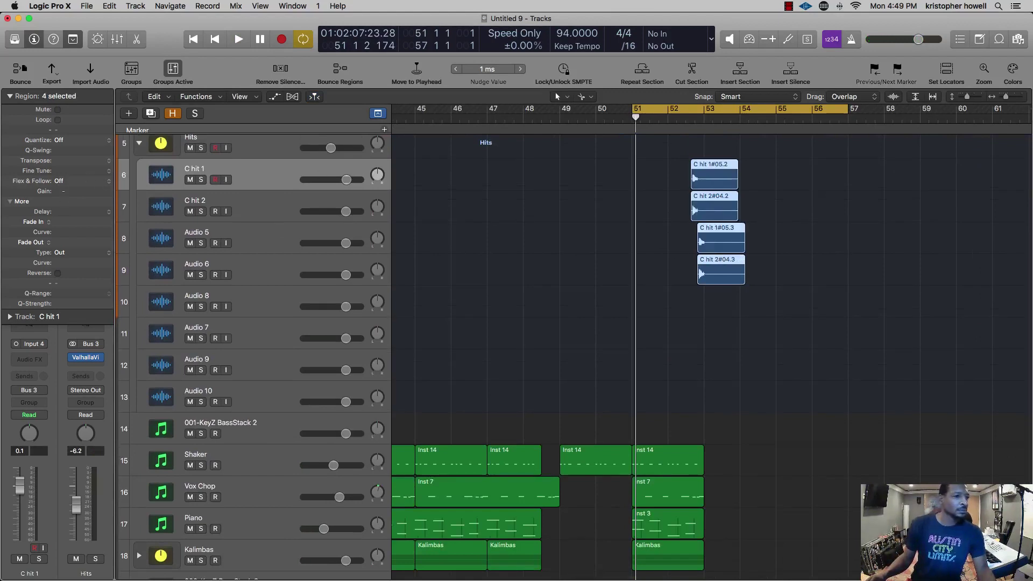
{"action": "key", "text": "space"}
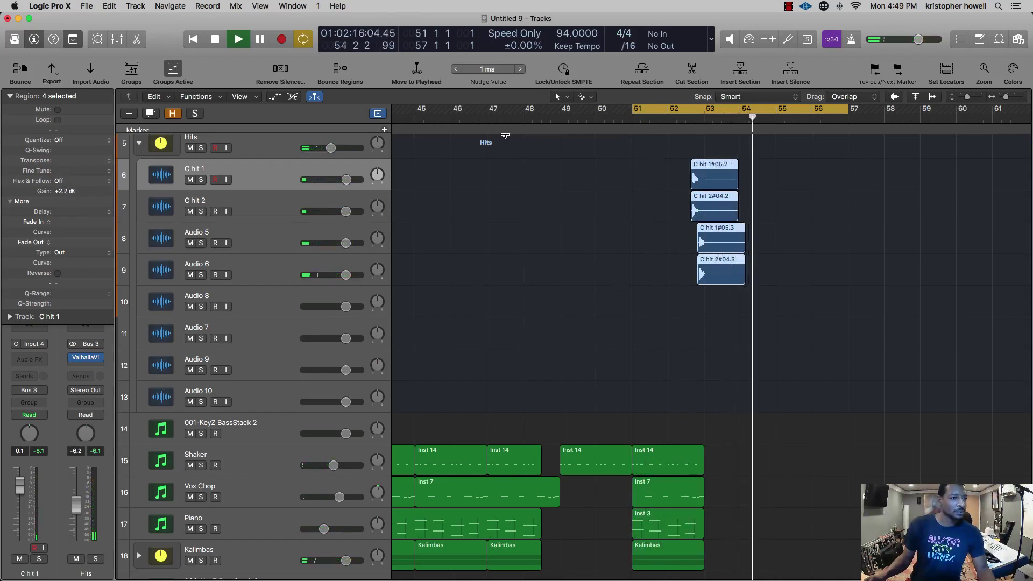
- Play the arrangement from the start of the Pre section at bar 33 to hear it in context
{"action": "left_click", "coordinate": [561, 117]}
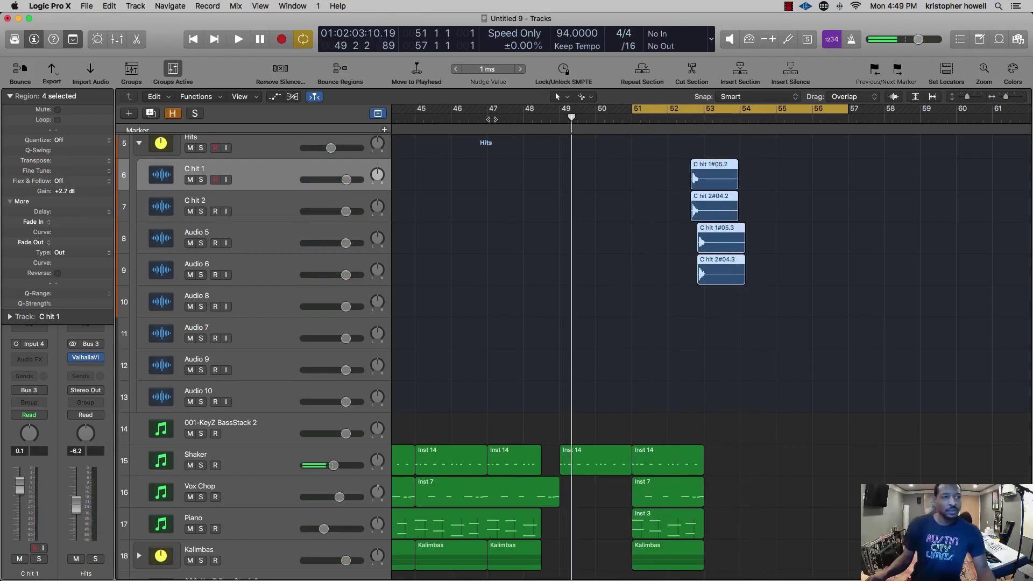
{"action": "key", "text": "z"}
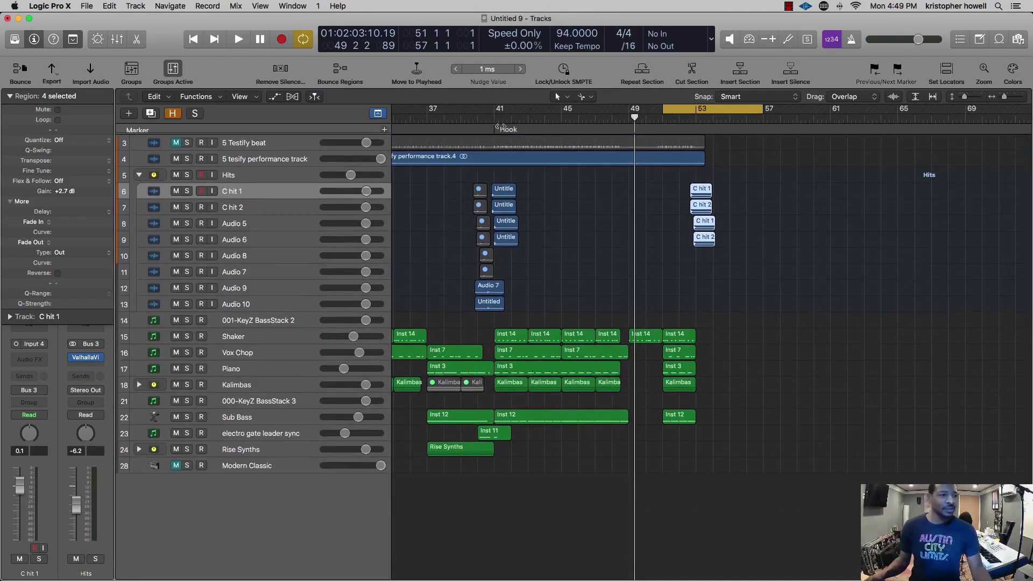
{"action": "left_click", "coordinate": [461, 118]}
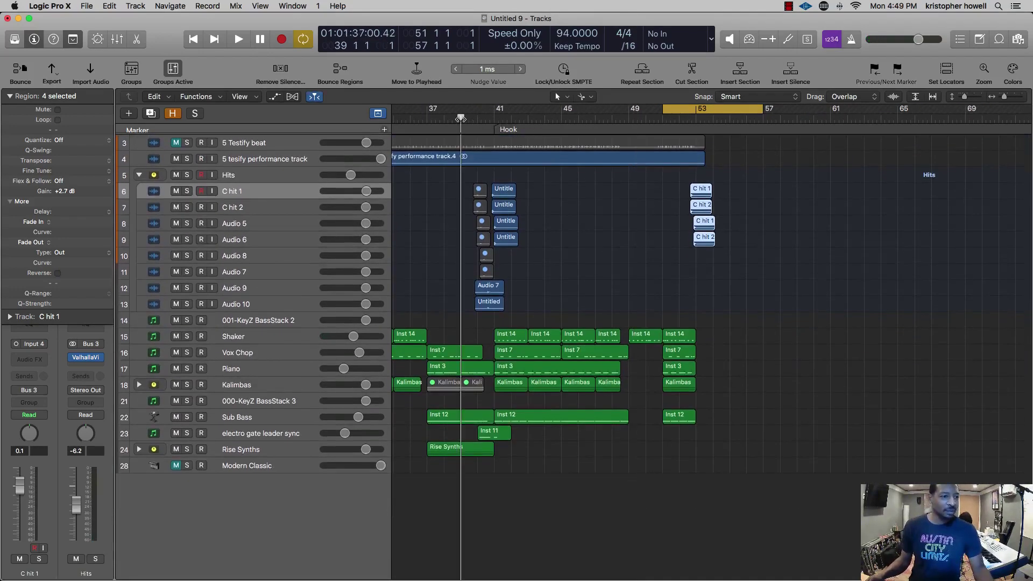
{"action": "scroll", "coordinate": [466, 121], "scroll_direction": "left", "scroll_amount": 5}
{"action": "left_click", "coordinate": [468, 117]}
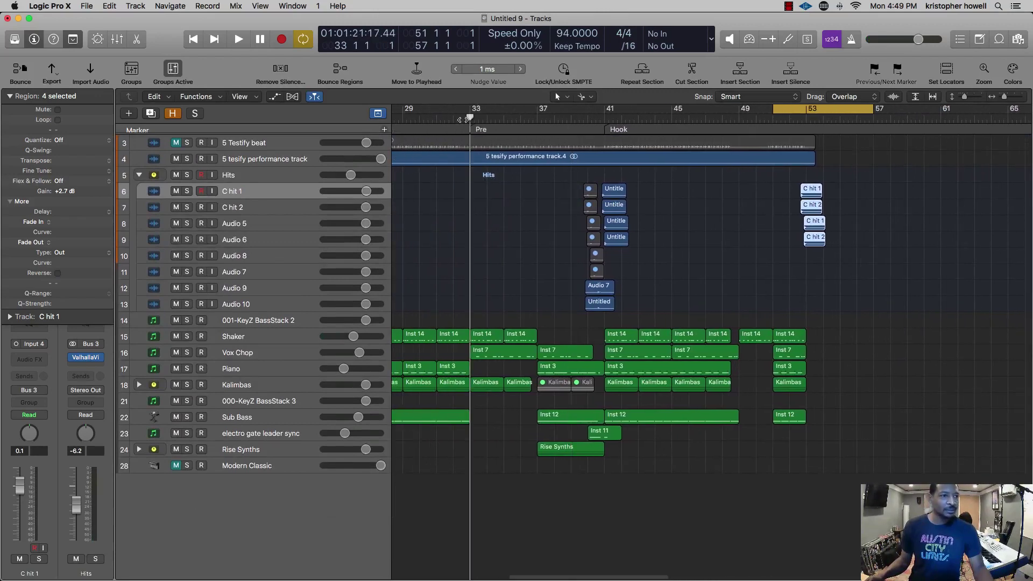
{"action": "key", "text": "space"}
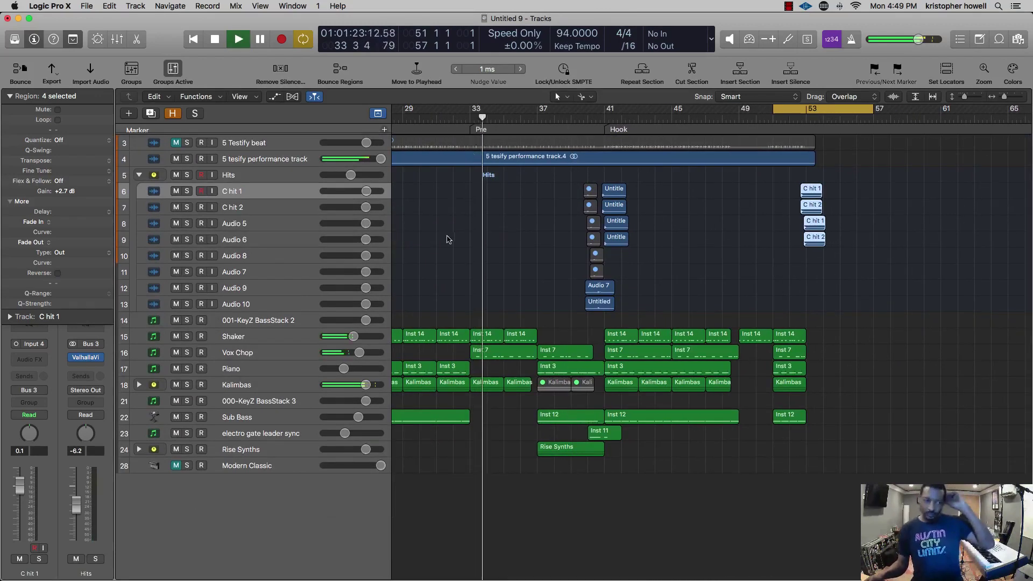
- Lower the Shaker track's volume slightly during playback and stop after the final hits
{"action": "scroll", "coordinate": [443, 440], "scroll_direction": "left", "scroll_amount": 10}
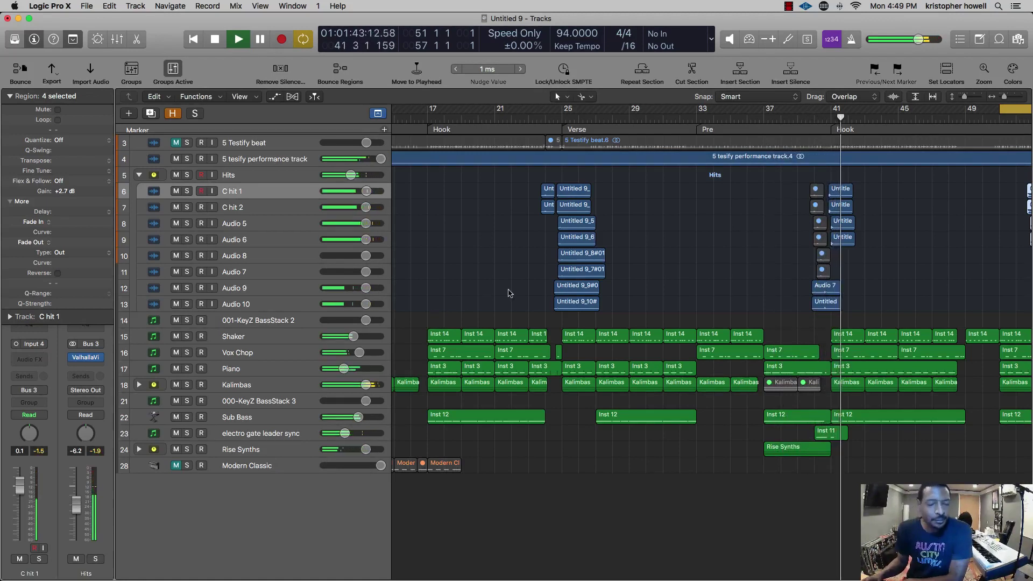
{"action": "scroll", "coordinate": [687, 235], "scroll_direction": "right", "scroll_amount": 4}
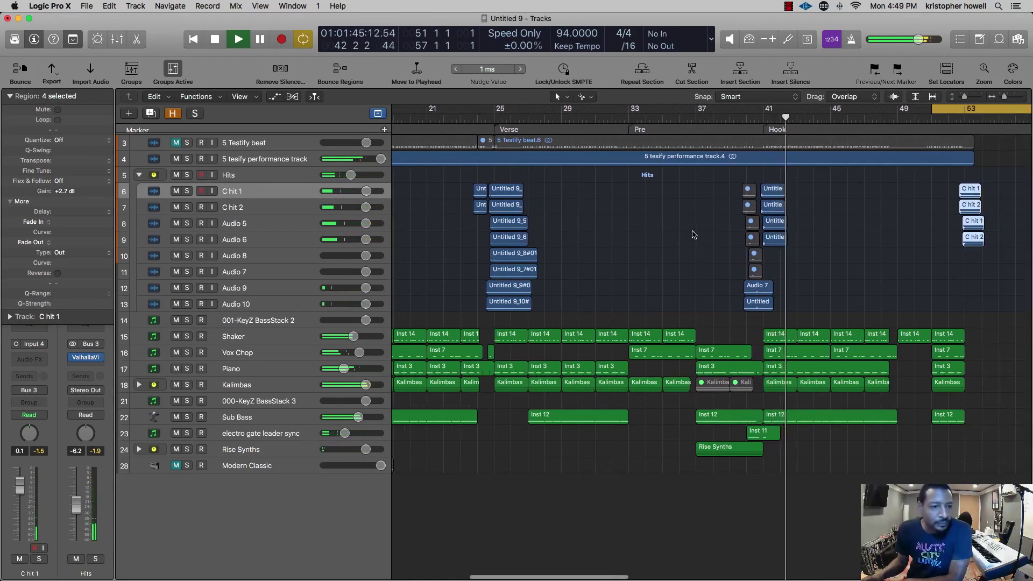
{"action": "scroll", "coordinate": [721, 226], "scroll_direction": "right", "scroll_amount": 1}
{"action": "scroll", "coordinate": [721, 226], "scroll_direction": "right", "scroll_amount": 1}
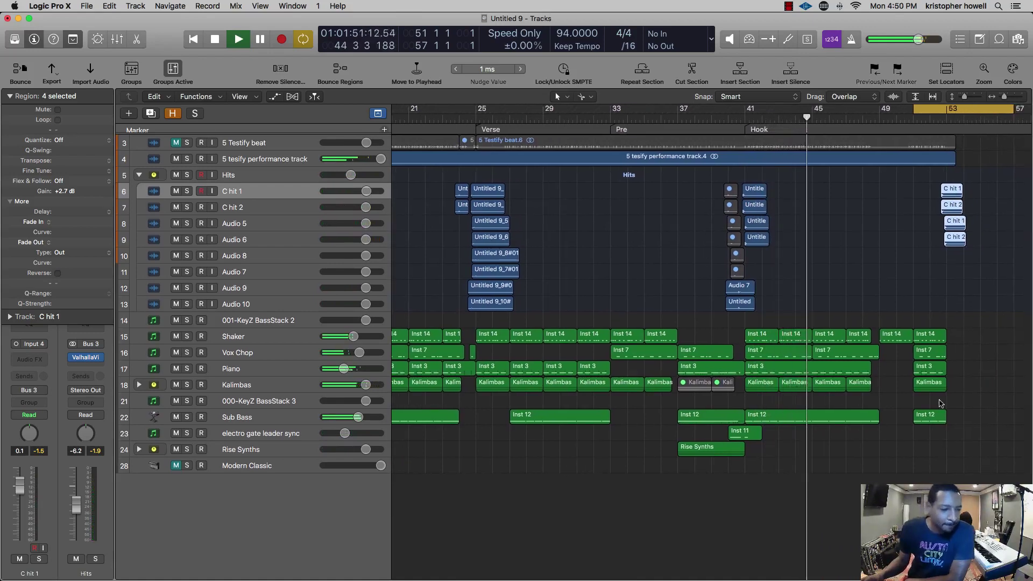
{"action": "left_click_drag", "start_coordinate": [353, 336], "coordinate": [348, 337]}
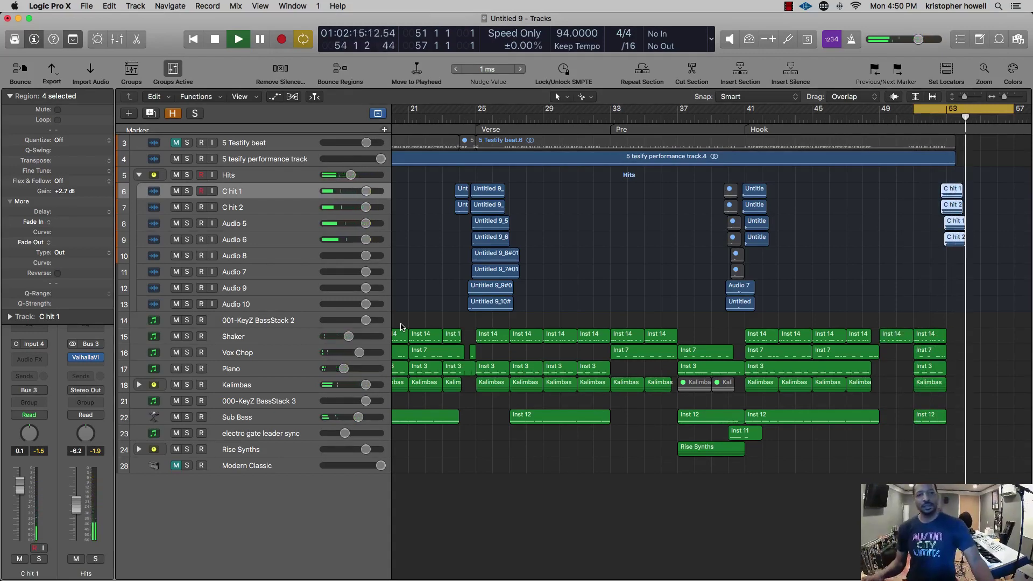
{"action": "key", "text": "space"}
- Play the last part of the hook from about bar 47 with the final section in view
{"action": "key", "text": "super+Right"}
{"action": "key", "text": "super+Right"}
{"action": "key", "text": "super+Right"}
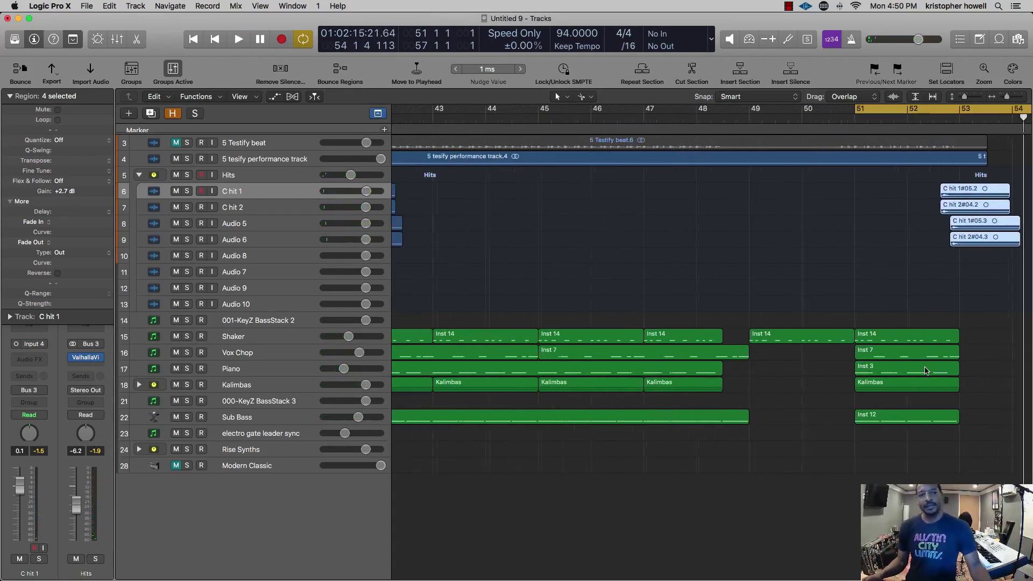
{"action": "key", "text": "super+Left"}
{"action": "key", "text": "super+Down"}
{"action": "key", "text": "super+Left"}
{"action": "key", "text": "super+Left"}
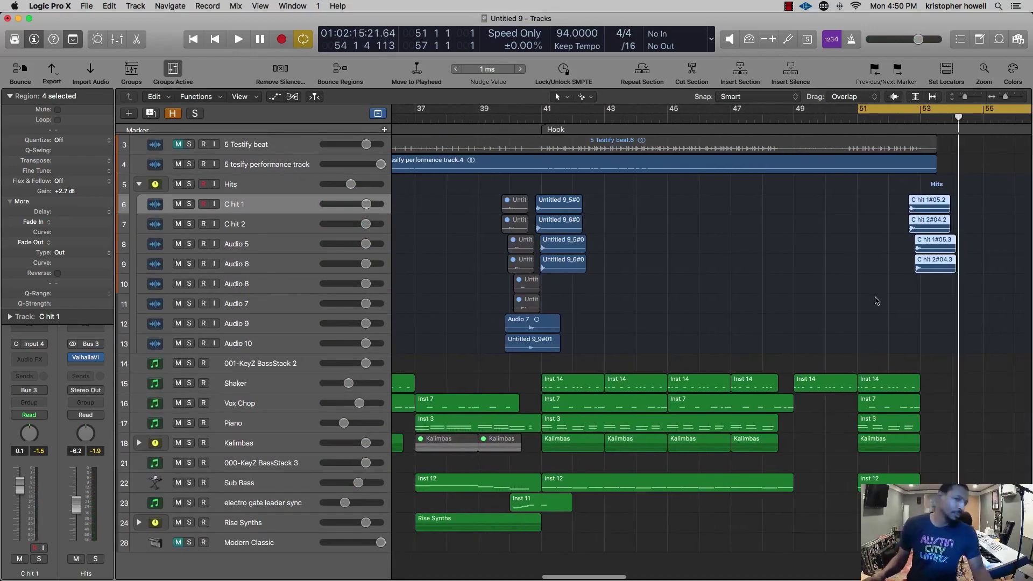
{"action": "left_click", "coordinate": [752, 119]}
{"action": "key", "text": "space"}
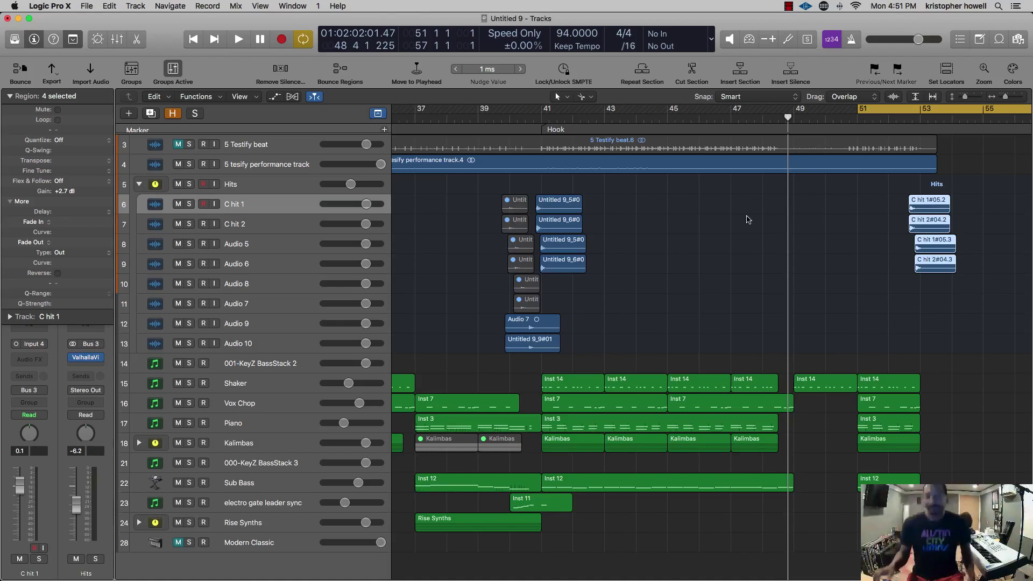
- Play the ending from about bar 50 through the final hits, stopping after bar 54
{"action": "double_click", "coordinate": [820, 123]}
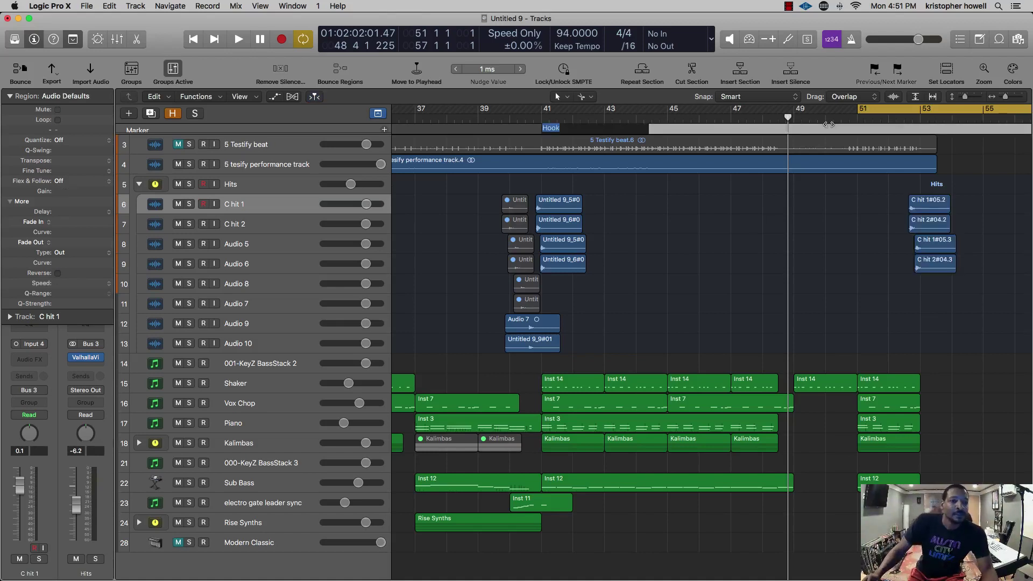
{"action": "double_click", "coordinate": [829, 121]}
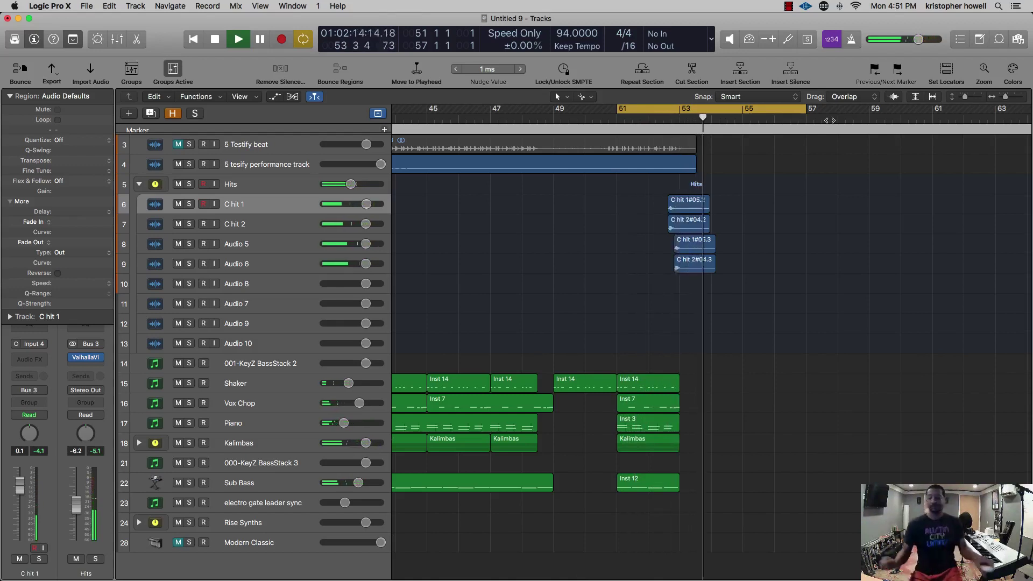
{"action": "key", "text": "space"}
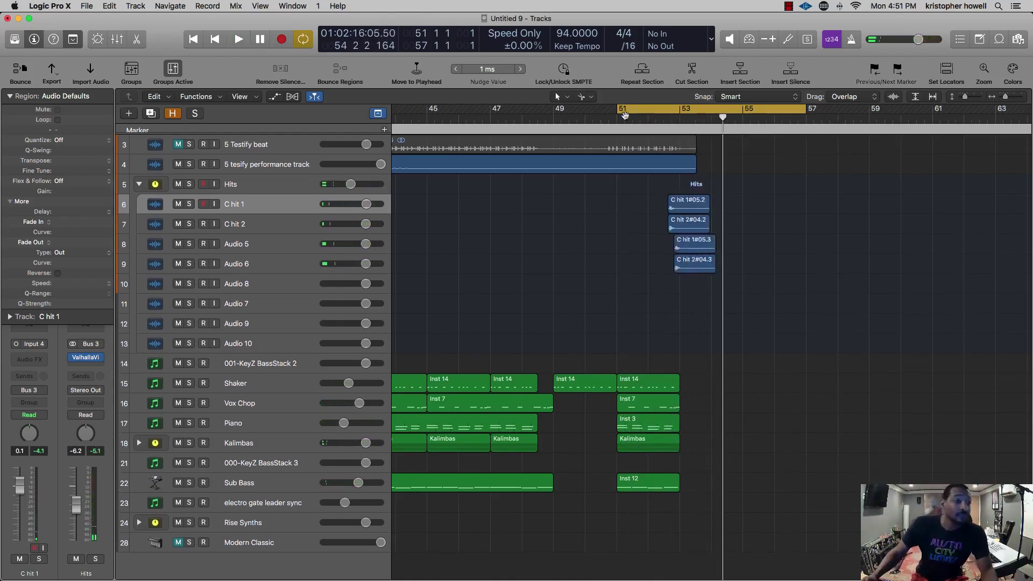
- Replay the transition from about bar 50 briefly and play the arrangement from about bar 38 into the Hook
{"action": "left_click", "coordinate": [622, 116]}
{"action": "key", "text": "space"}
{"action": "left_click", "coordinate": [586, 118]}
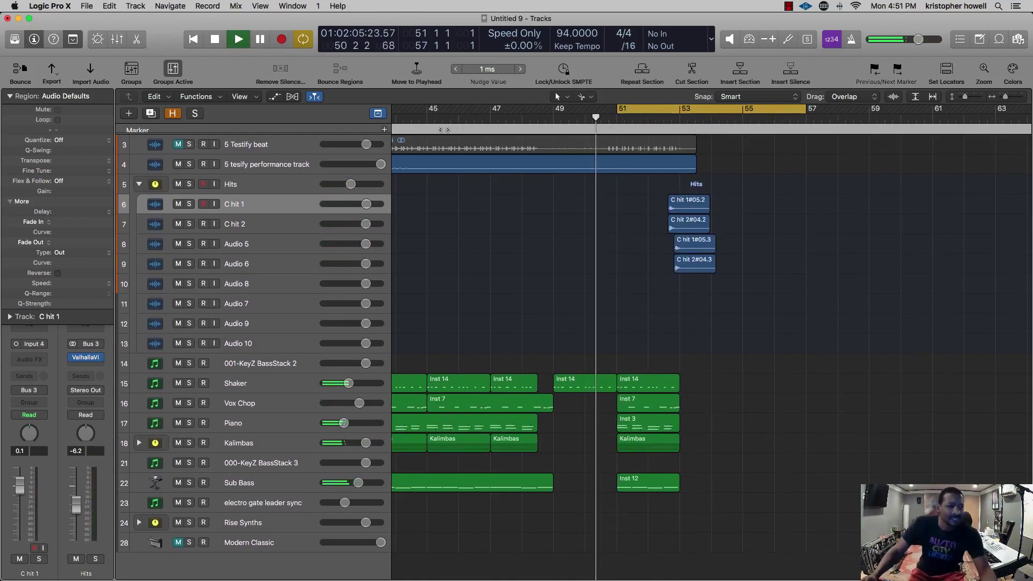
{"action": "scroll", "coordinate": [626, 152], "scroll_direction": "left", "scroll_amount": 5}
{"action": "left_click", "coordinate": [476, 118]}
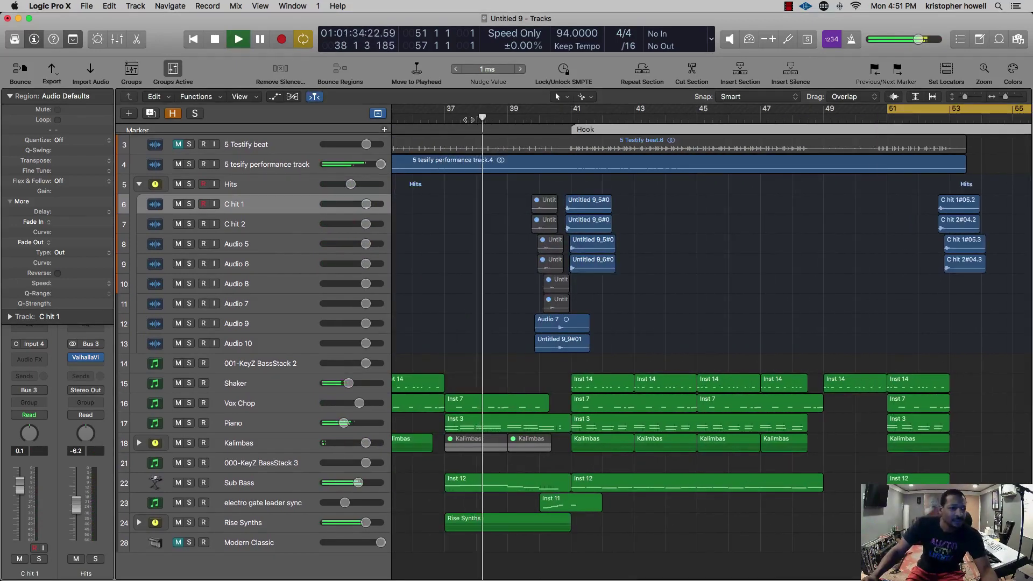
{"action": "scroll", "coordinate": [478, 121], "scroll_direction": "down", "scroll_amount": 5}
{"action": "scroll", "coordinate": [480, 122], "scroll_direction": "left", "scroll_amount": 8}
{"action": "scroll", "coordinate": [479, 122], "scroll_direction": "right", "scroll_amount": 1}
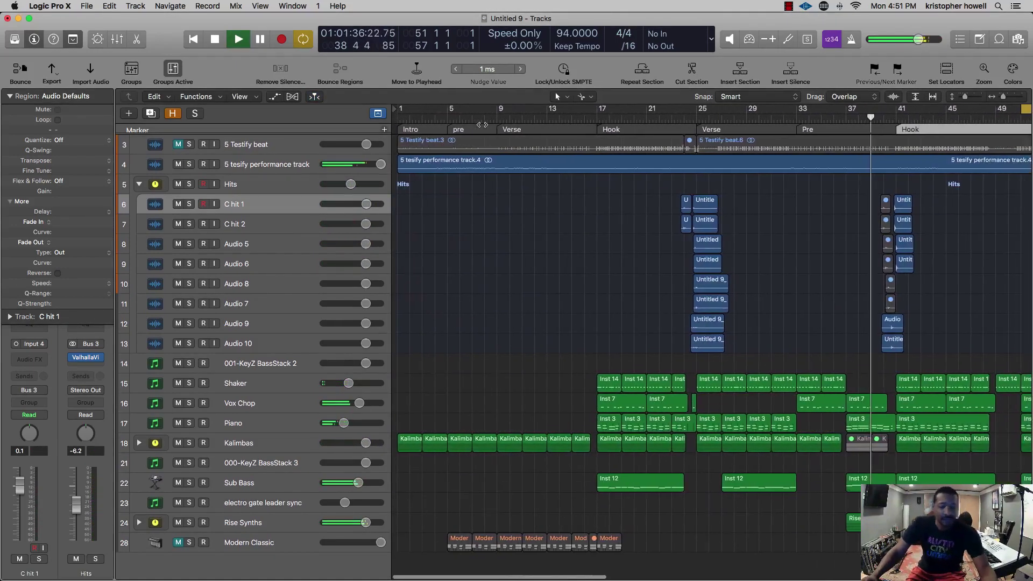
{"action": "scroll", "coordinate": [827, 196], "scroll_direction": "right", "scroll_amount": 3}
{"action": "scroll", "coordinate": [827, 196], "scroll_direction": "right", "scroll_amount": 3}
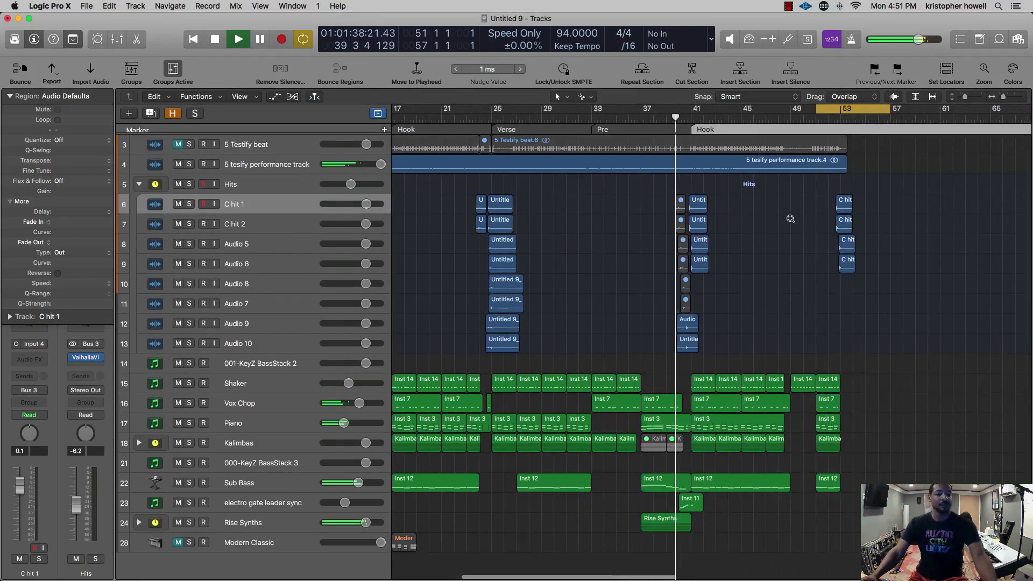
{"action": "scroll", "coordinate": [654, 298], "scroll_direction": "down", "scroll_amount": 5}
{"action": "scroll", "coordinate": [696, 188], "scroll_direction": "down", "scroll_amount": 2}
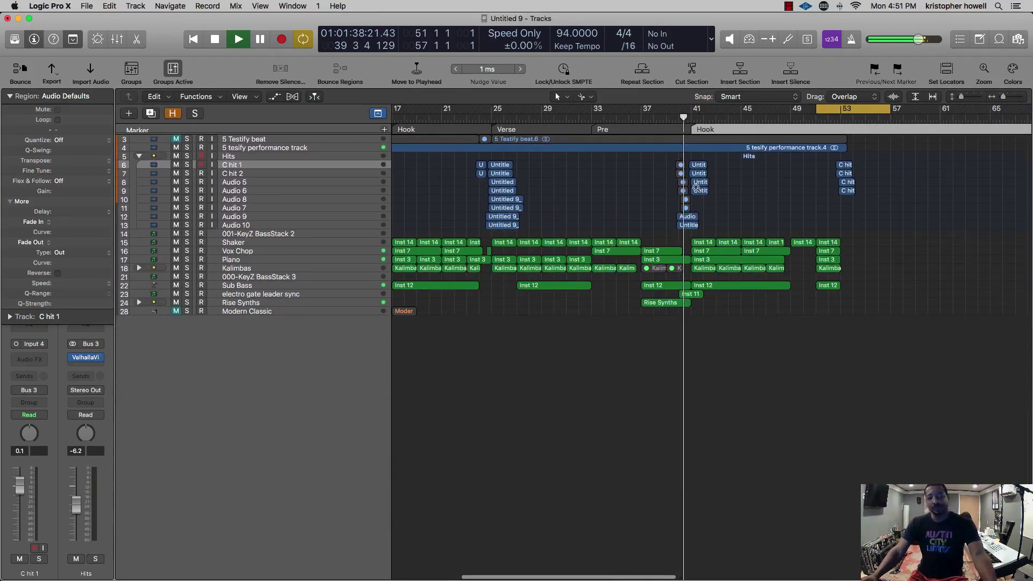
{"action": "scroll", "coordinate": [696, 186], "scroll_direction": "right", "scroll_amount": 1}
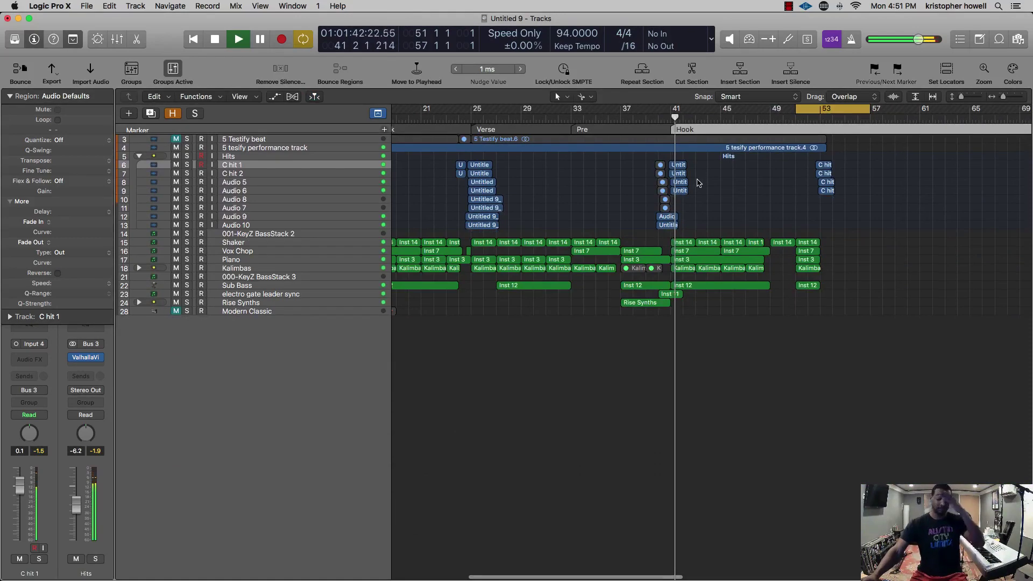
- Select the Modern Classic track and unmute it during playback
{"action": "left_click", "coordinate": [279, 294]}
{"action": "left_click", "coordinate": [178, 312]}
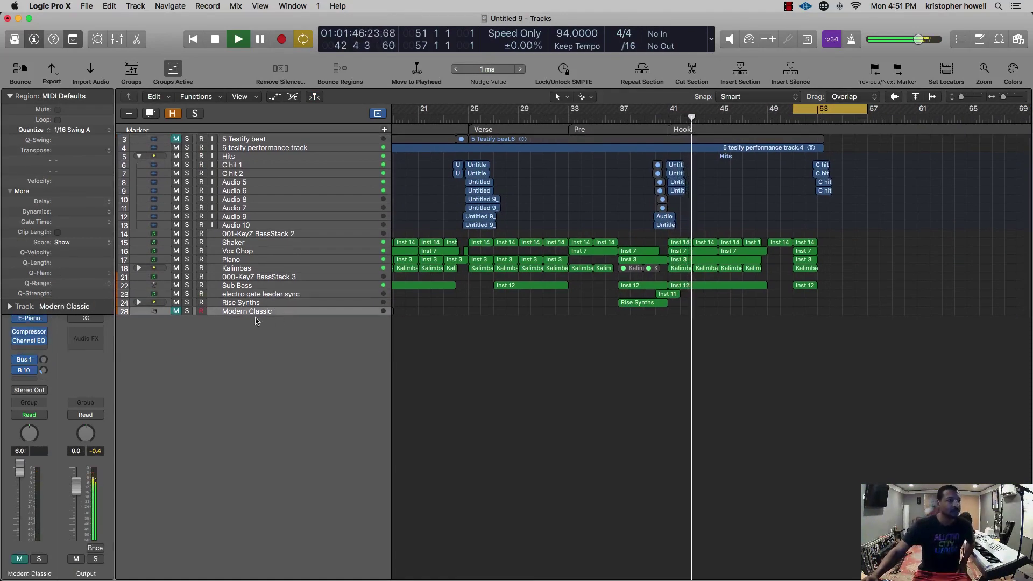
{"action": "left_click", "coordinate": [176, 311]}
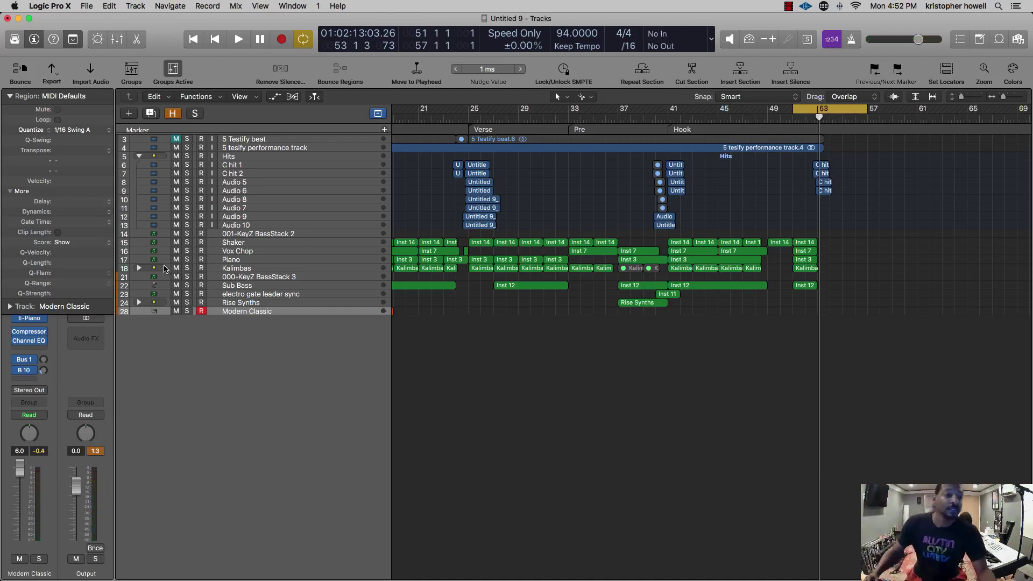
- Play the ending from bar 51 twice up to the hits, with the final section enlarged in view
{"action": "scroll", "coordinate": [742, 161], "scroll_direction": "up", "scroll_amount": 10}
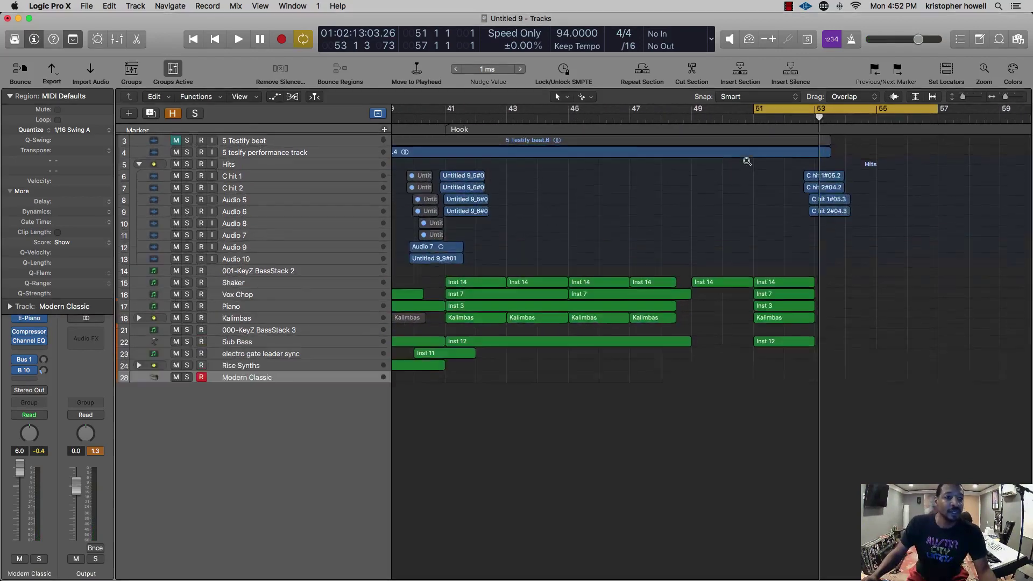
{"action": "key", "text": "space"}
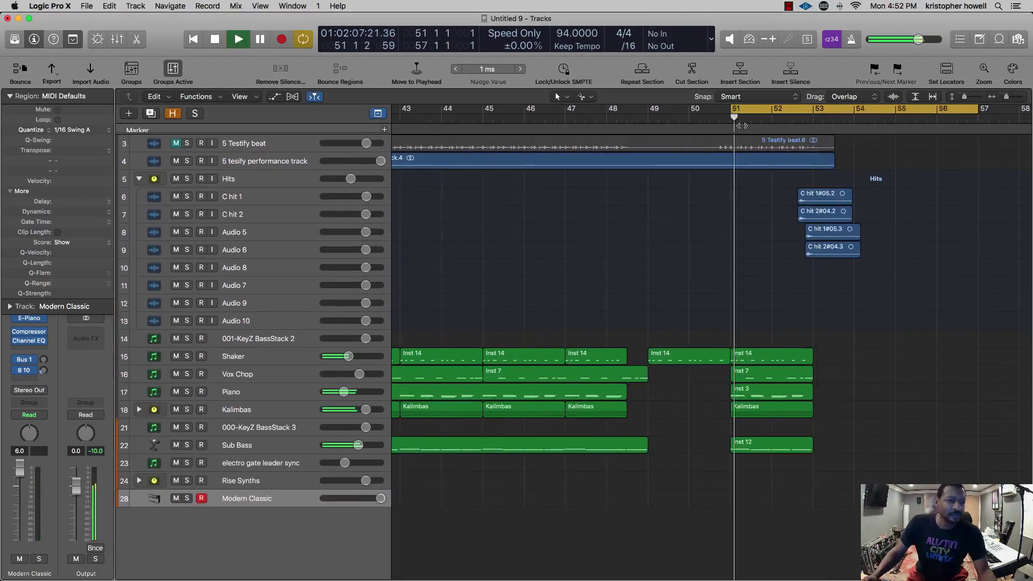
{"action": "scroll", "coordinate": [753, 244], "scroll_direction": "up", "scroll_amount": 3}
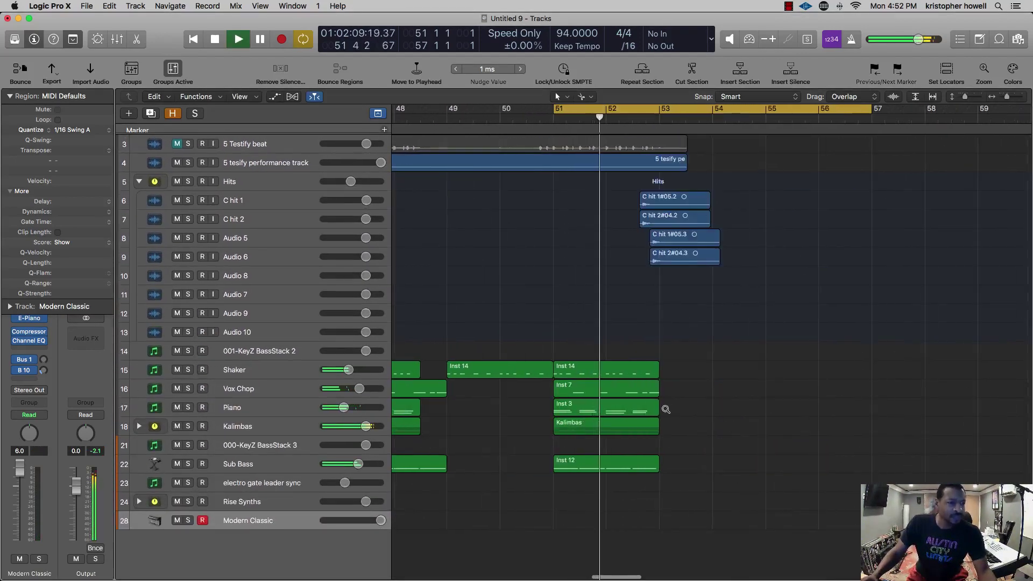
{"action": "scroll", "coordinate": [663, 410], "scroll_direction": "up", "scroll_amount": 5}
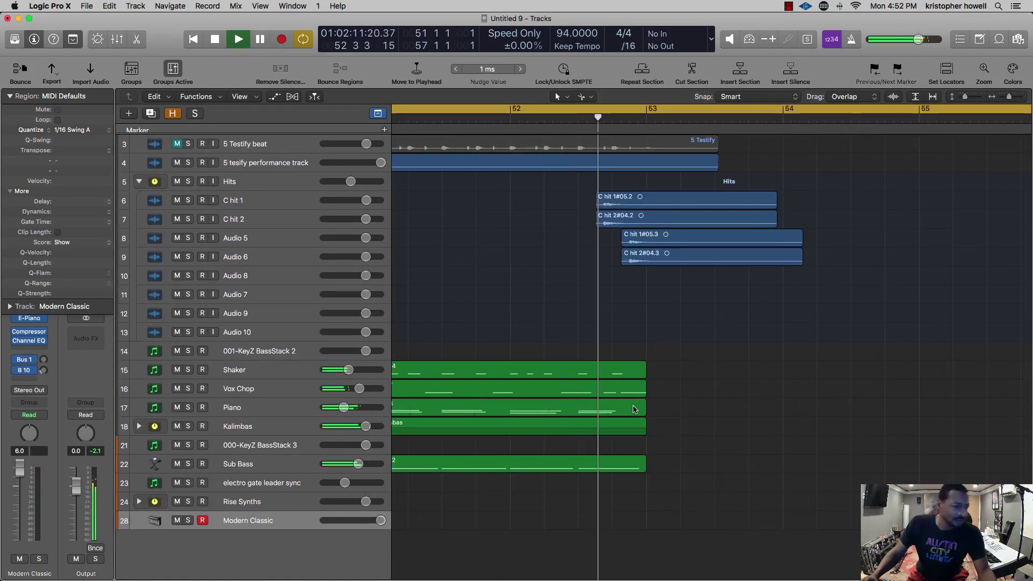
{"action": "scroll", "coordinate": [694, 162], "scroll_direction": "up", "scroll_amount": 2}
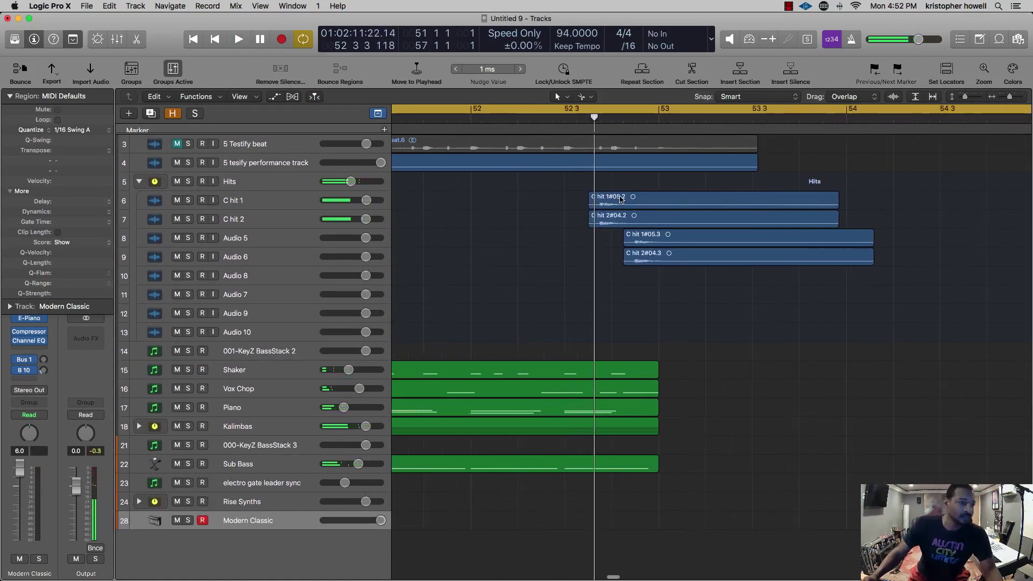
{"action": "scroll", "coordinate": [622, 200], "scroll_direction": "left", "scroll_amount": 1}
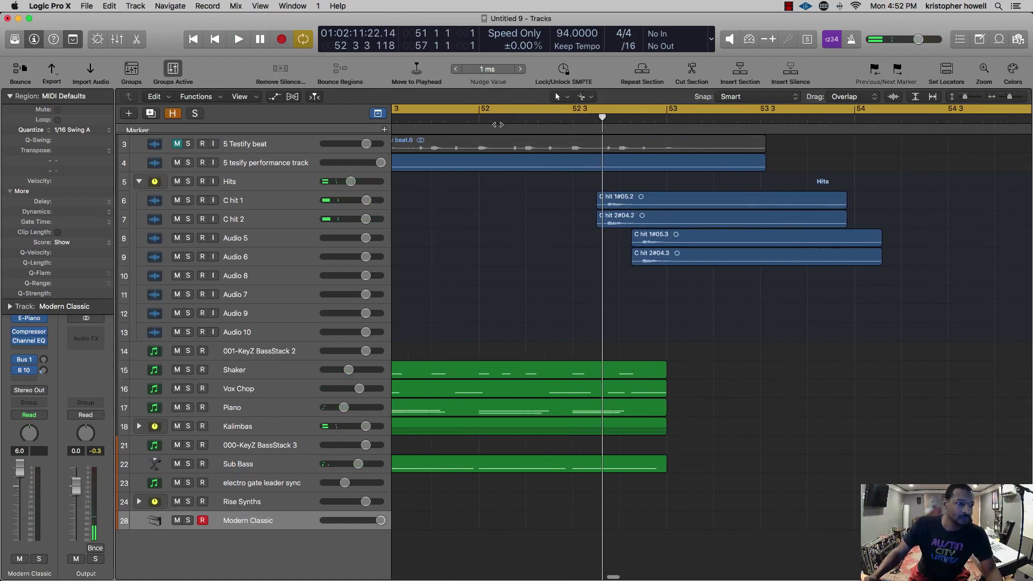
{"action": "key", "text": "space"}
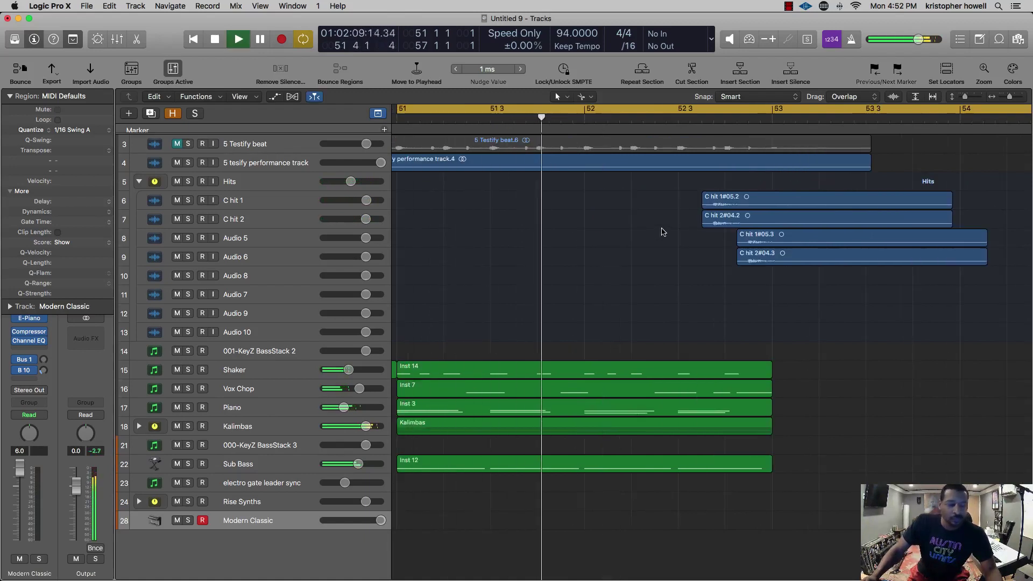
{"action": "scroll", "coordinate": [690, 244], "scroll_direction": "up", "scroll_amount": 2}
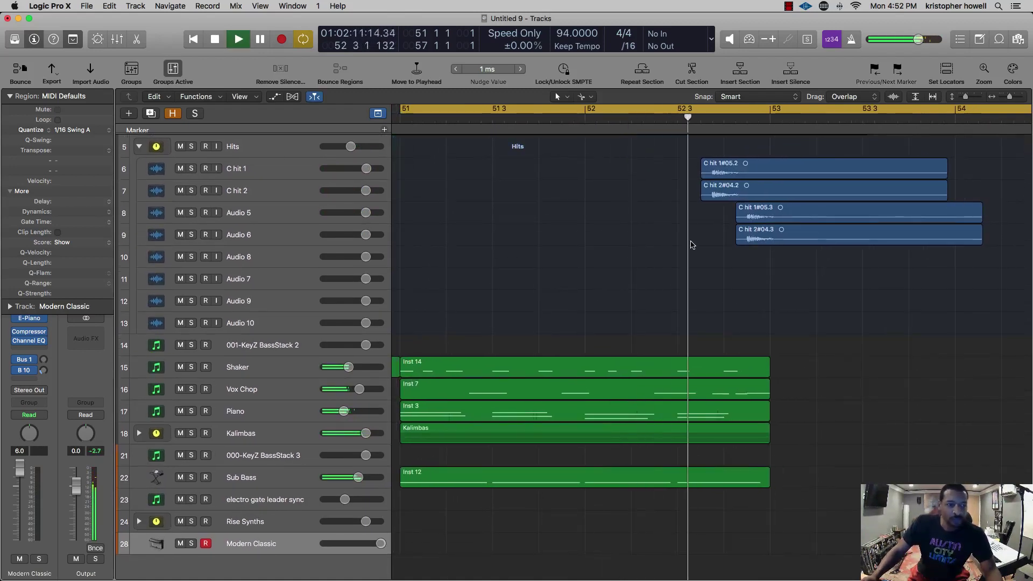
{"action": "key", "text": "space"}
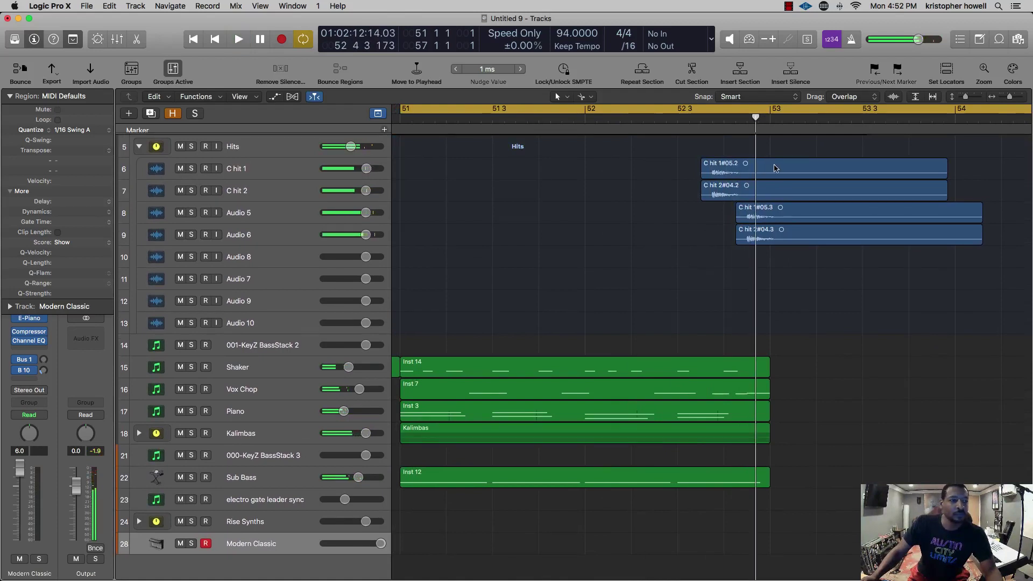
- Move the four C hit regions earlier together so the first pair starts just before beat 3 of bar 52, and play from bar 51
{"action": "left_click_drag", "start_coordinate": [775, 168], "coordinate": [772, 169]}
{"action": "key", "text": "super+z"}
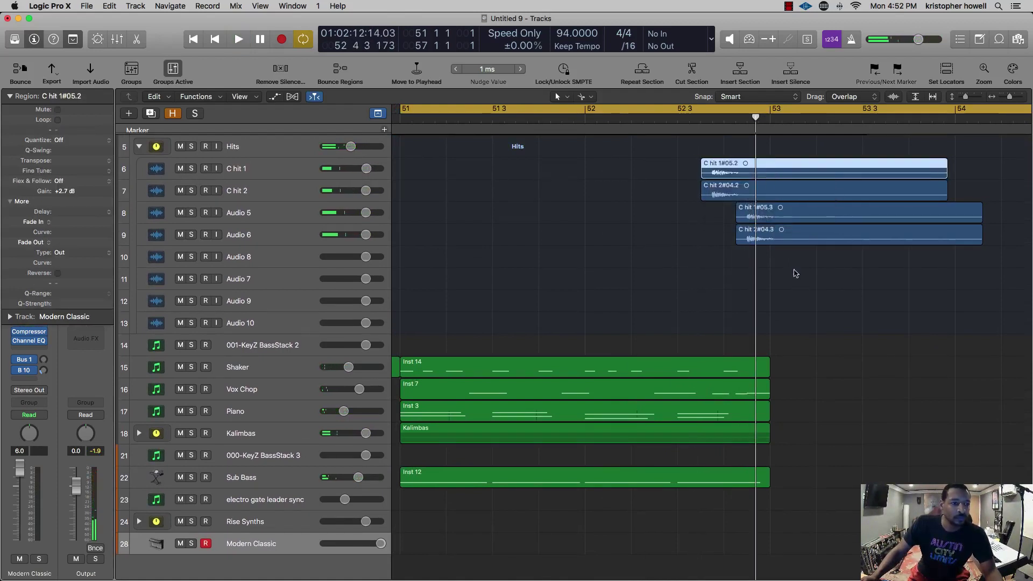
{"action": "left_click_drag", "start_coordinate": [796, 273], "coordinate": [740, 172]}
{"action": "key", "text": "space"}
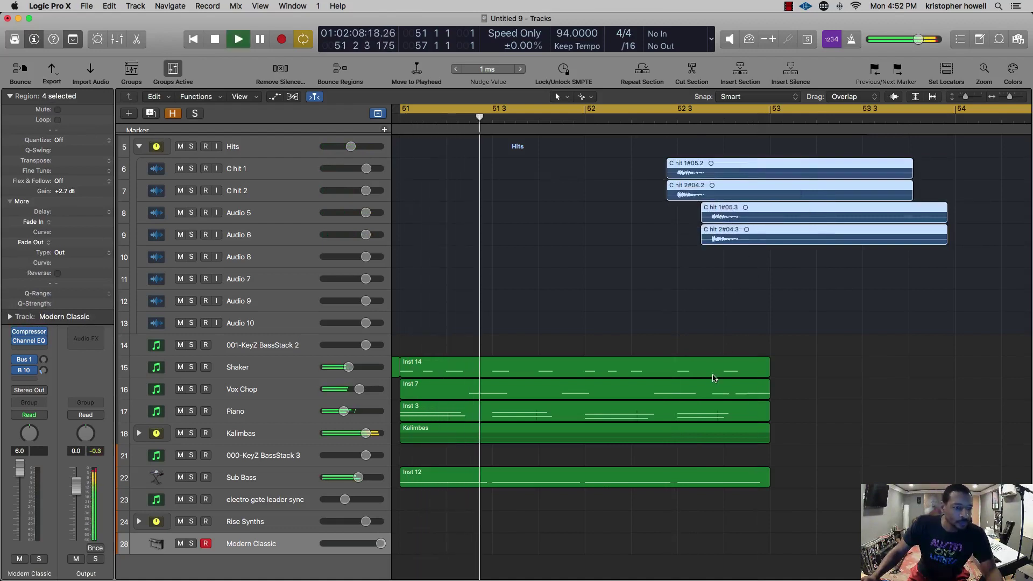
- Shorten the last Shaker region so it ends just before beat 4 of bar 52
{"action": "left_click_drag", "start_coordinate": [768, 375], "coordinate": [709, 380]}
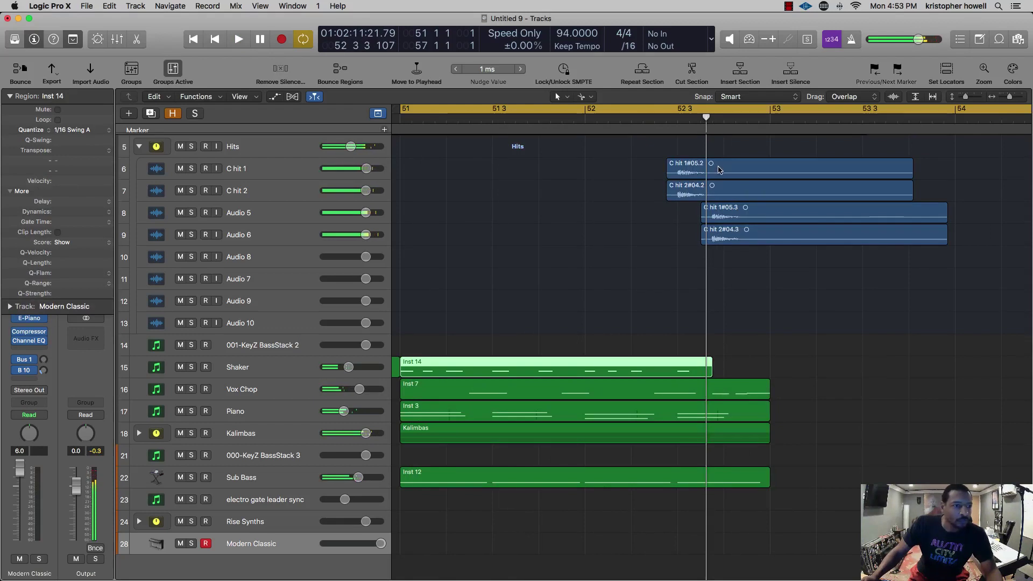
{"action": "left_click_drag", "start_coordinate": [732, 164], "coordinate": [743, 167]}
{"action": "key", "text": "super+z"}
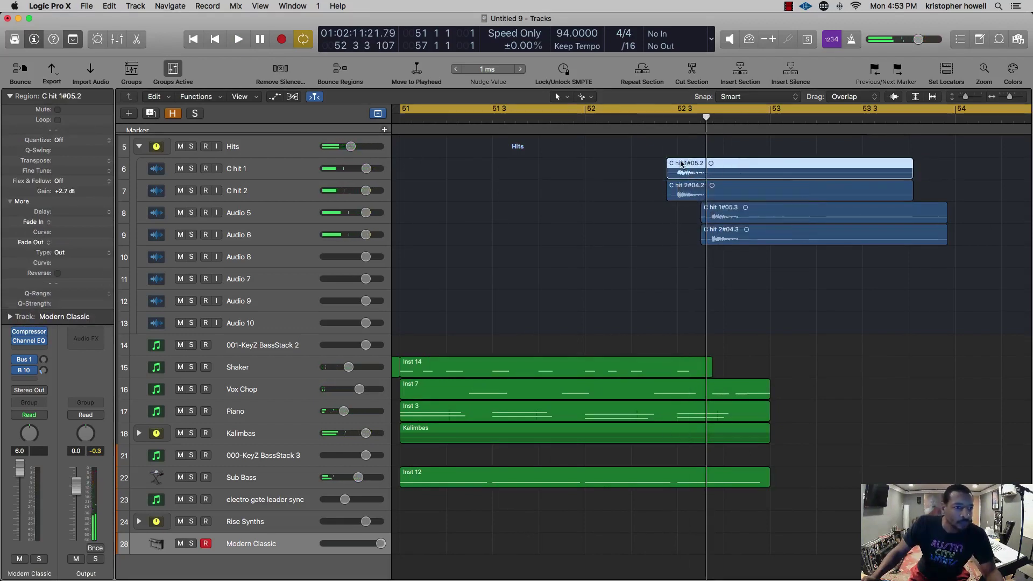
- Move the C hit 1 and C hit 2 regions just past beat 3 of bar 52 and delete the second pair on Audio 5 and Audio 6
{"action": "left_click_drag", "start_coordinate": [672, 146], "coordinate": [792, 192]}
{"action": "key", "text": "super+Right"}
{"action": "key", "text": "super+Right"}
{"action": "key", "text": "super+Right"}
{"action": "key", "text": "super+Right"}
{"action": "left_click", "coordinate": [748, 258]}
{"action": "left_click", "coordinate": [755, 209]}
{"action": "left_click", "coordinate": [749, 239], "text": "shift"}
{"action": "key", "text": "Delete"}
{"action": "key", "text": "super+Right"}
{"action": "key", "text": "super+Right"}
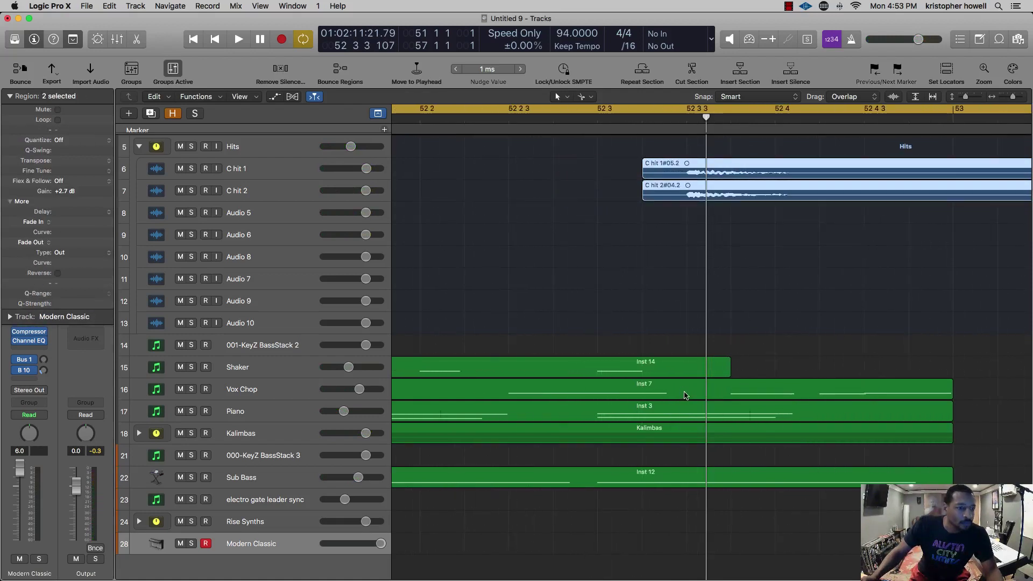
- Delete the end of the Vox Chop region after the hit, and split the last Piano region just before beat 3 of bar 52, muting its tail
{"action": "left_click", "coordinate": [711, 392]}
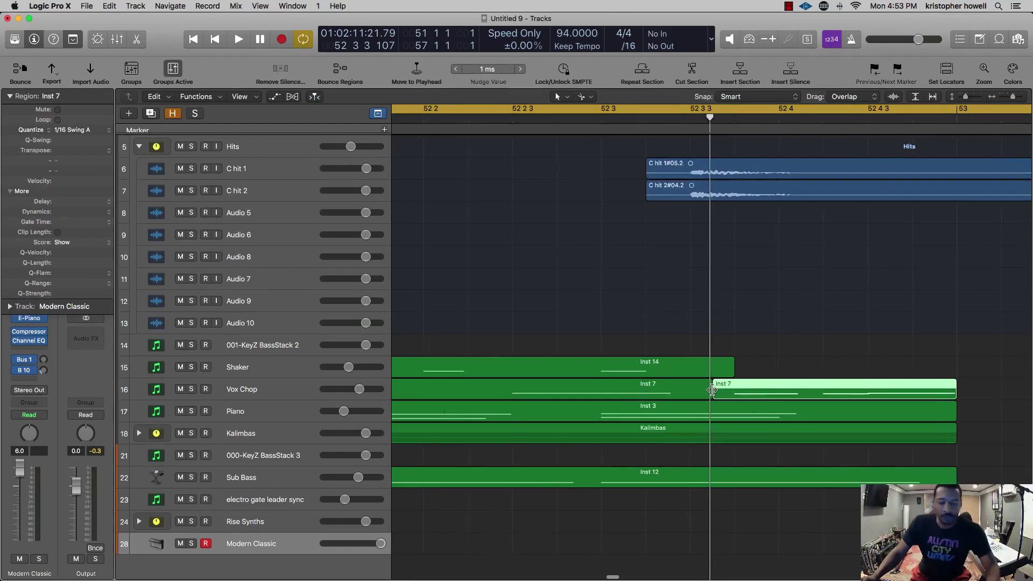
{"action": "key", "text": "Delete"}
{"action": "left_click", "coordinate": [585, 415]}
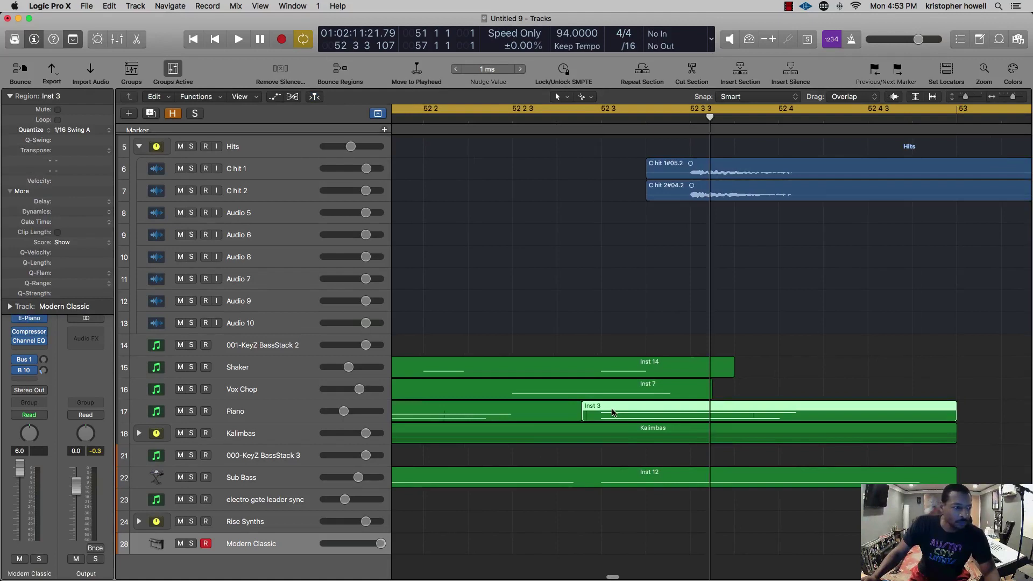
{"action": "key", "text": "ctrl+m"}
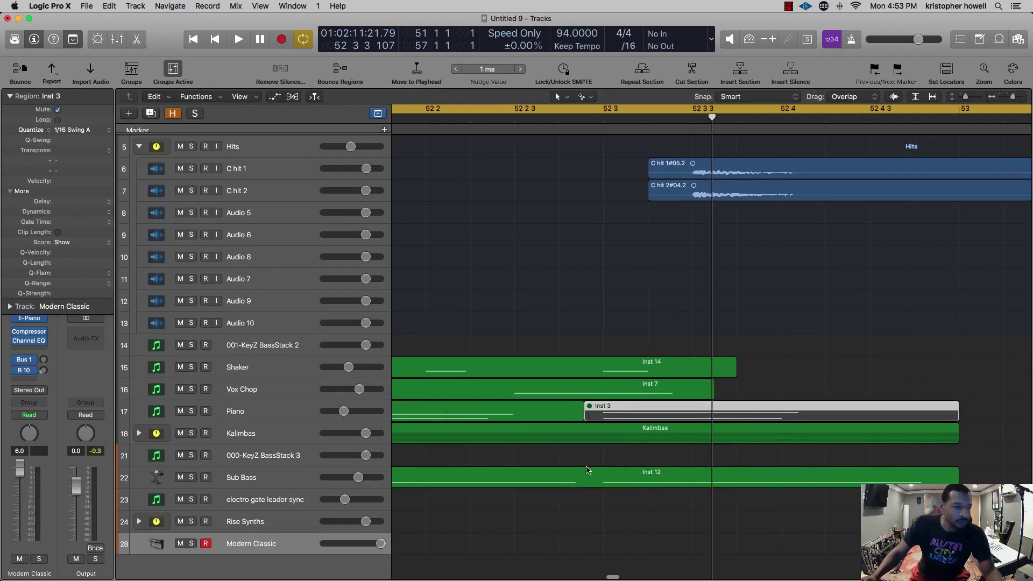
- Play the ending, expand the Kalimbas stack, split both kalimba regions after the hit in bar 52 and mute the Kalimba Ambient tail
{"action": "key", "text": "space"}
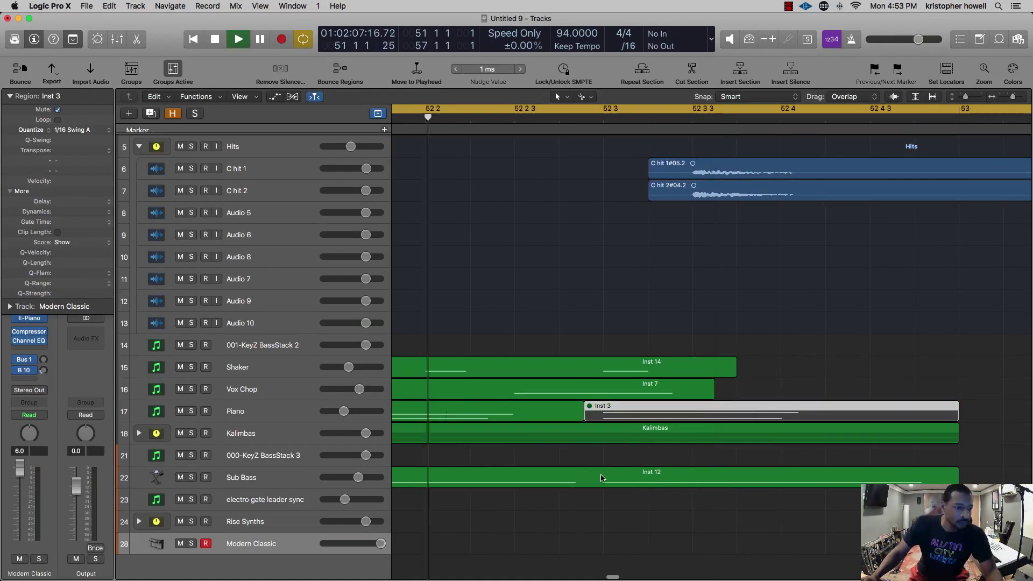
{"action": "scroll", "coordinate": [613, 475], "scroll_direction": "left", "scroll_amount": 10}
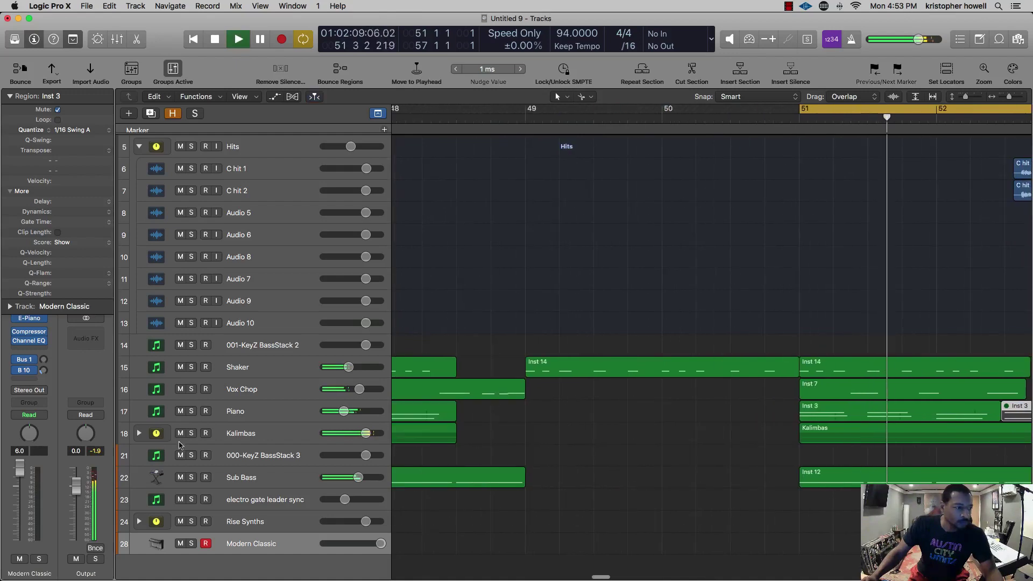
{"action": "left_click", "coordinate": [139, 433]}
{"action": "key", "text": "super+Left"}
{"action": "key", "text": "super+Left"}
{"action": "key", "text": "super+Left"}
{"action": "scroll", "coordinate": [802, 435], "scroll_direction": "right", "scroll_amount": 5}
{"action": "key", "text": "super+Right"}
{"action": "key", "text": "super+Right"}
{"action": "key", "text": "super+Right"}
{"action": "key", "text": "super+Right"}
{"action": "key", "text": "super+Right"}
{"action": "key", "text": "super+Right"}
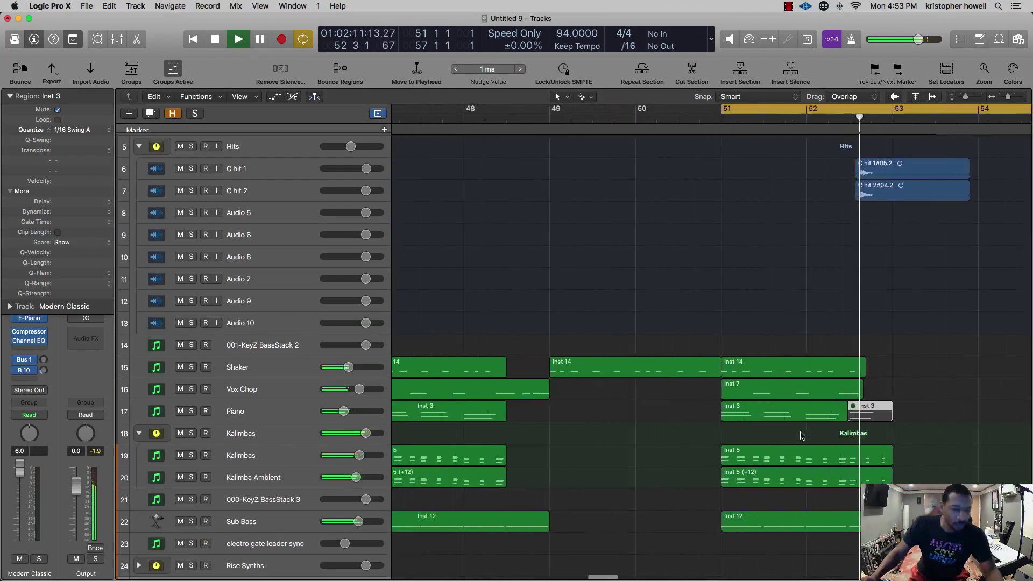
{"action": "left_click", "coordinate": [864, 459]}
{"action": "key", "text": "ctrl+m"}
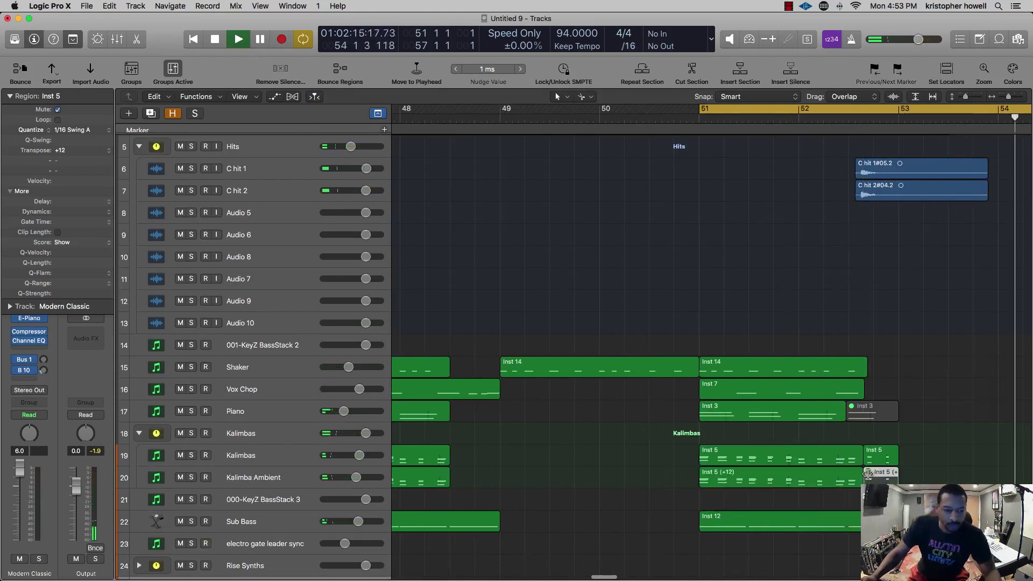
- Delete the last Sub Bass note, starting at beat 3 of bar 52, in the Piano Roll and close the editor
{"action": "left_click", "coordinate": [850, 523]}
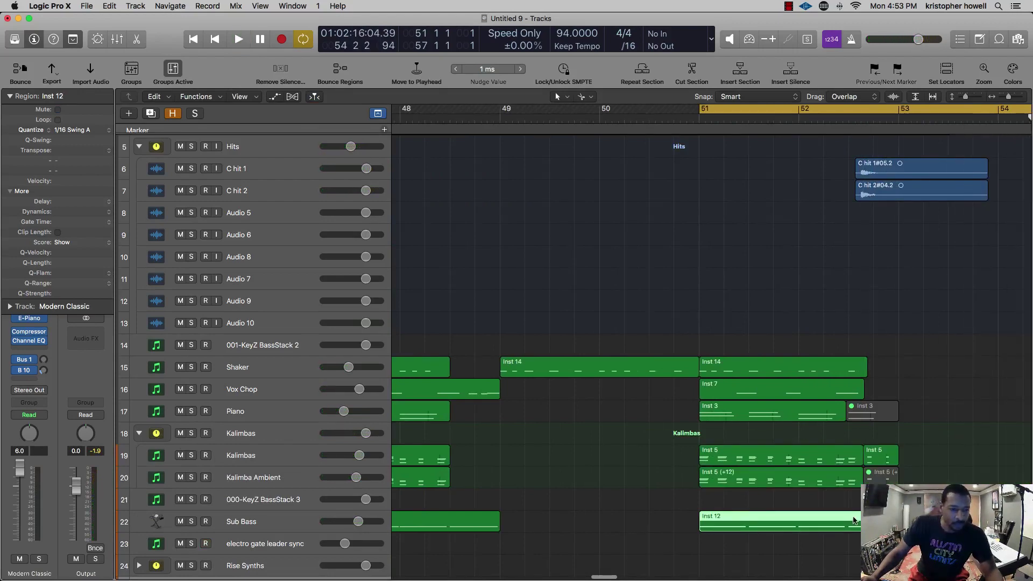
{"action": "double_click", "coordinate": [853, 520]}
{"action": "left_click", "coordinate": [613, 389]}
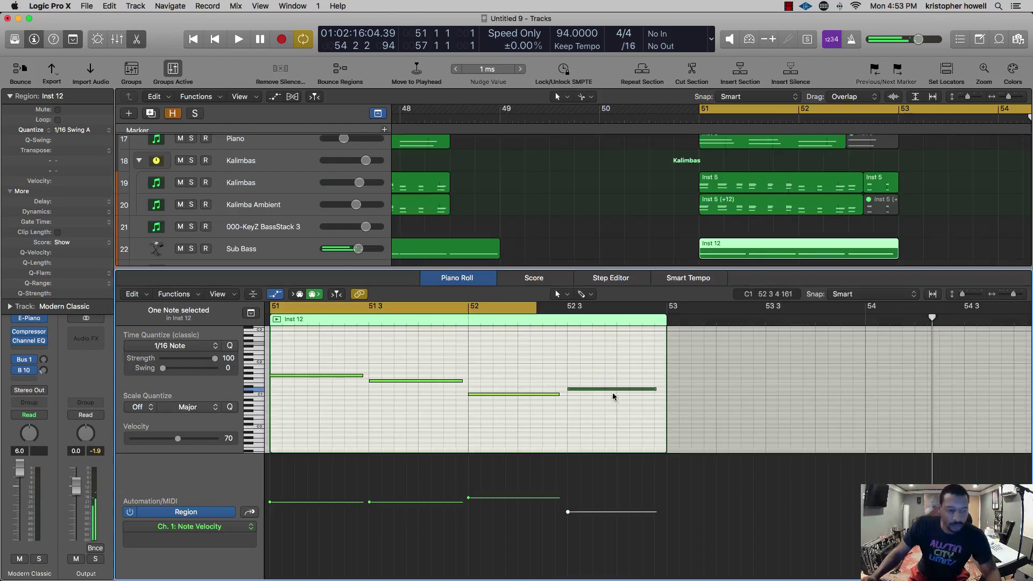
{"action": "key", "text": "e"}
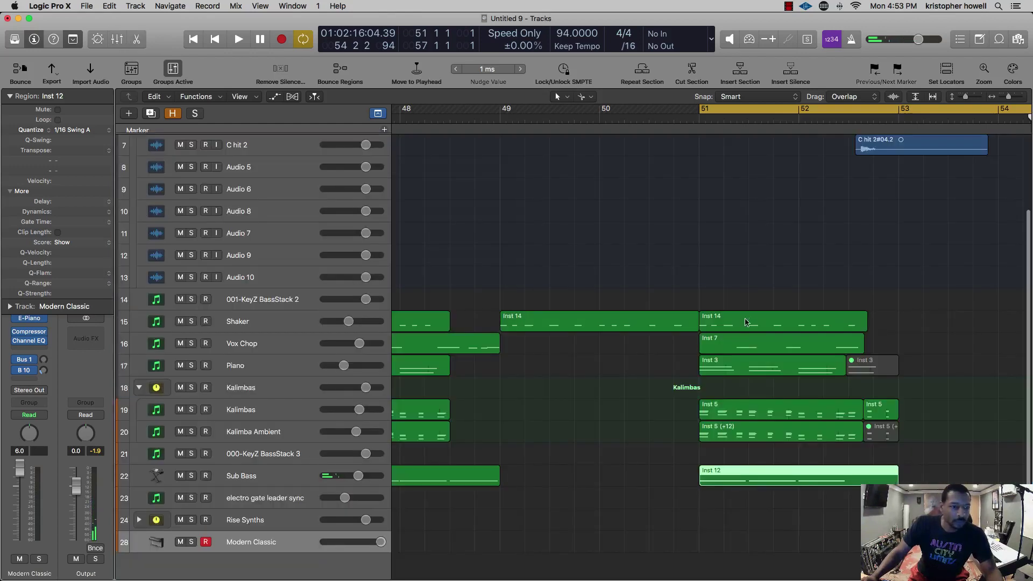
- Open the Piano region at bar 51 in the Piano Roll and display its Ch. 1: Sustain data
{"action": "left_click", "coordinate": [826, 353]}
{"action": "left_click", "coordinate": [819, 370]}
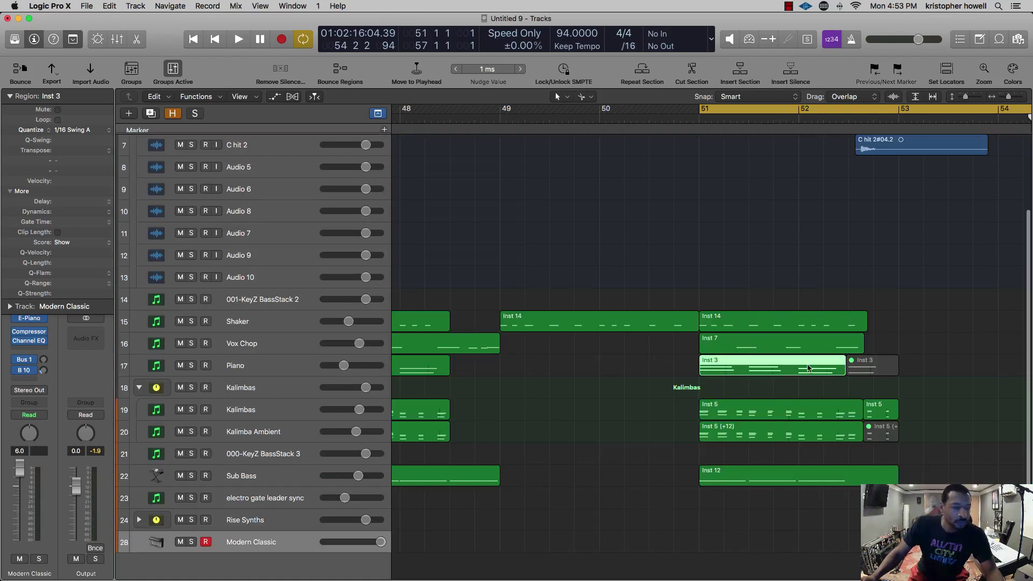
{"action": "key", "text": "e"}
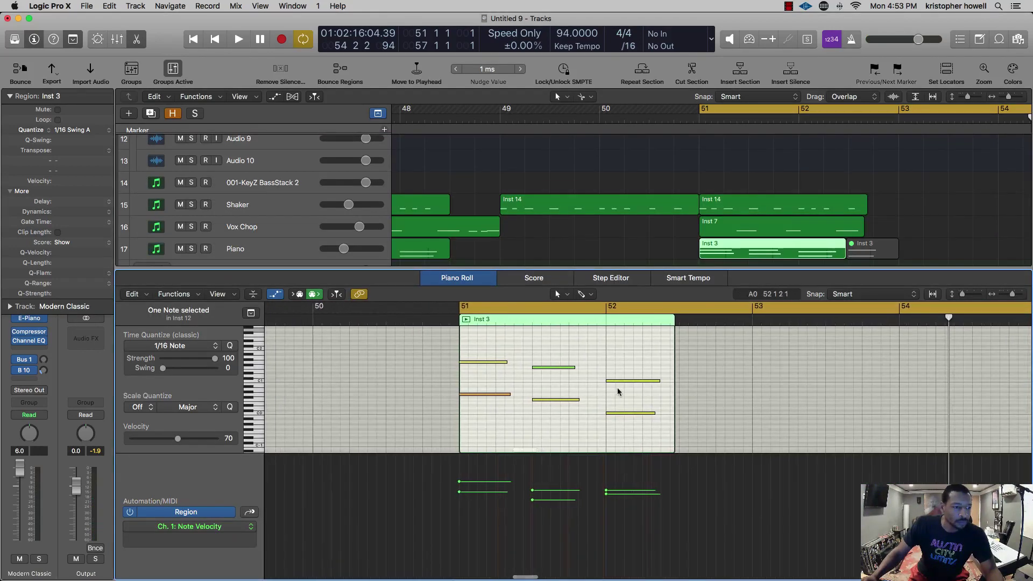
{"action": "left_click", "coordinate": [249, 512]}
{"action": "left_click", "coordinate": [246, 527]}
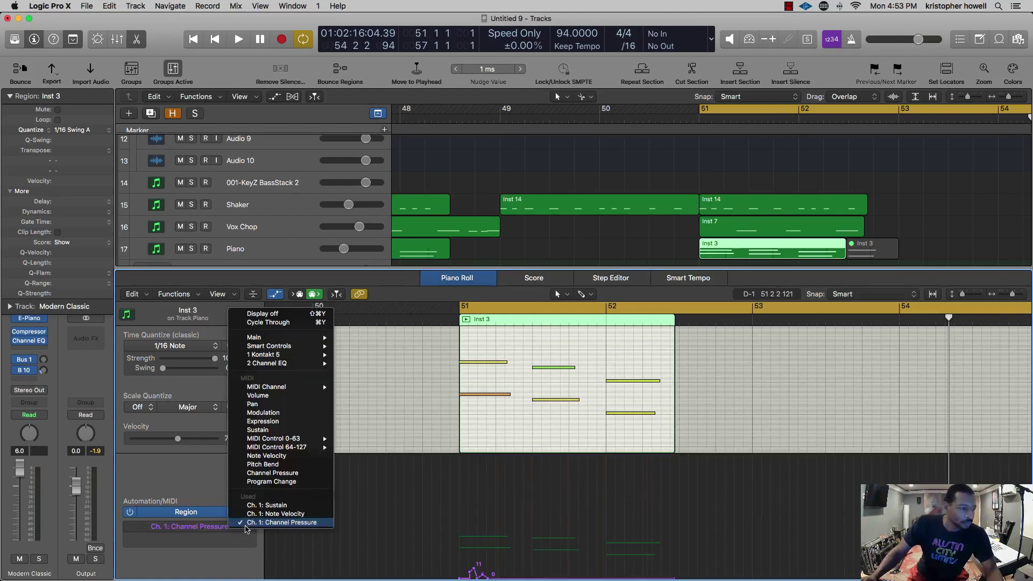
{"action": "left_click", "coordinate": [260, 505]}
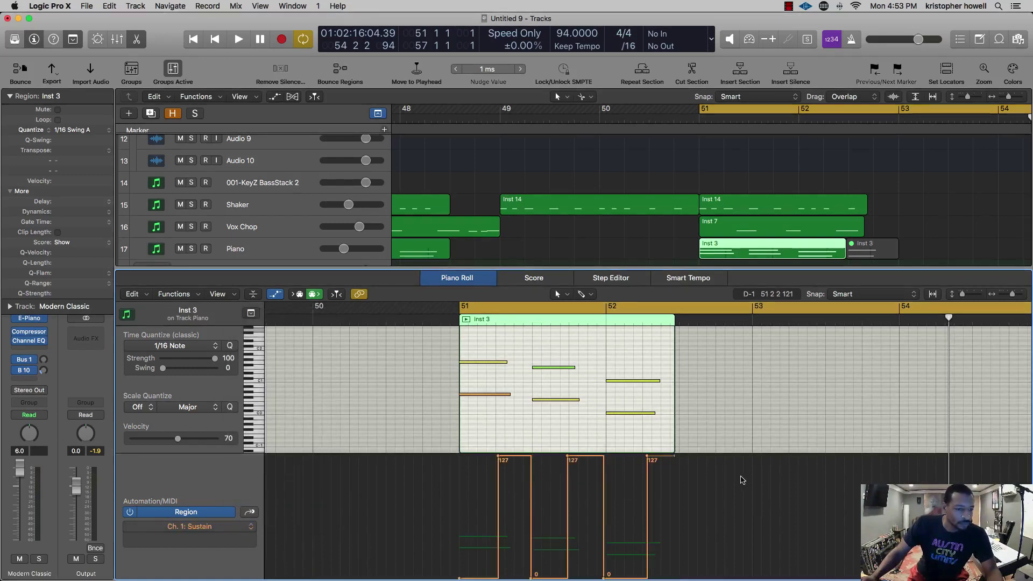
- Drop the Piano's sustain at the very end of the region while playing the ending, and return to the full arrangement
{"action": "key", "text": "space"}
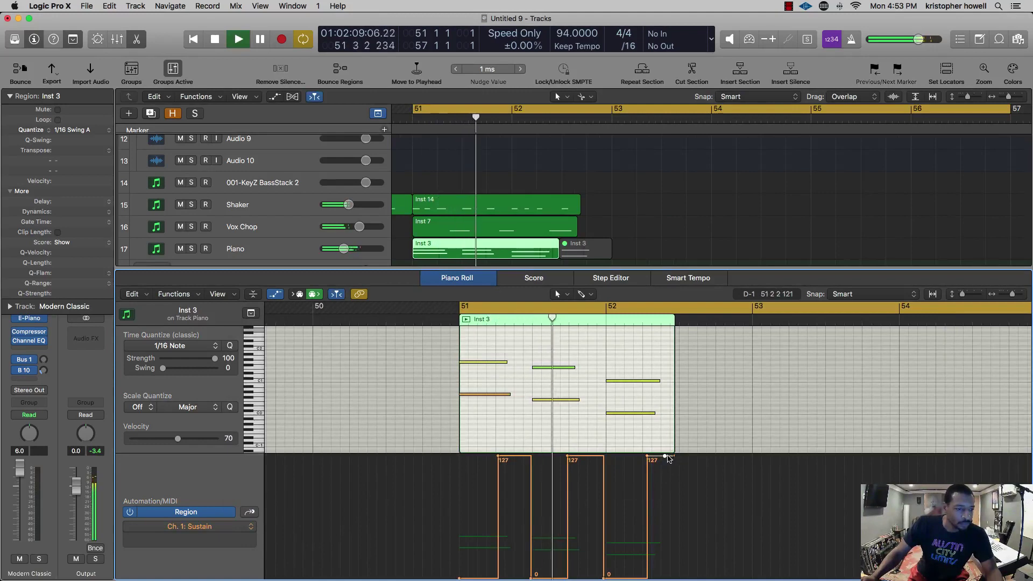
{"action": "left_click", "coordinate": [666, 456]}
{"action": "left_click_drag", "start_coordinate": [670, 548], "coordinate": [700, 579]}
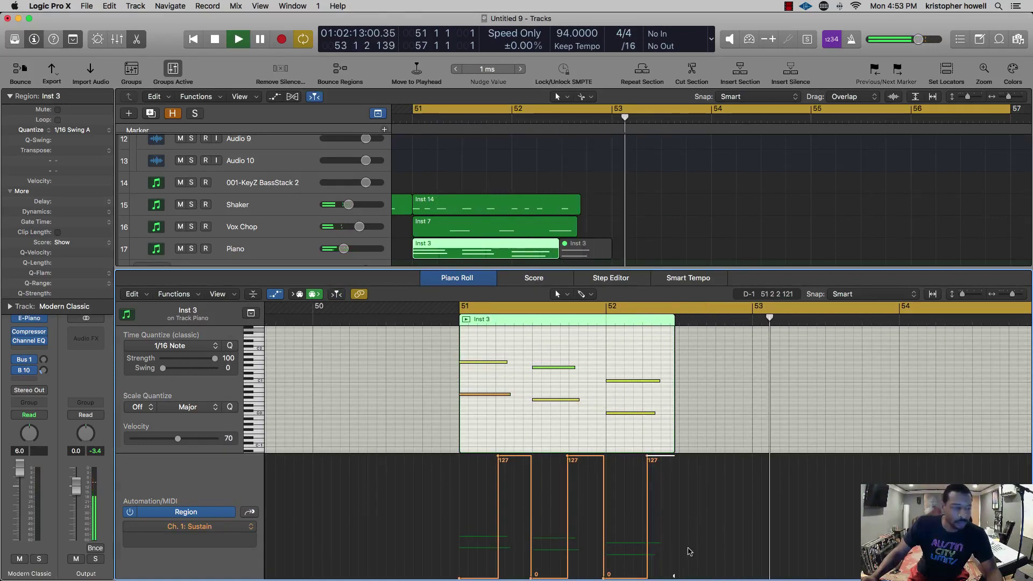
{"action": "key", "text": "x"}
{"action": "key", "text": "x"}
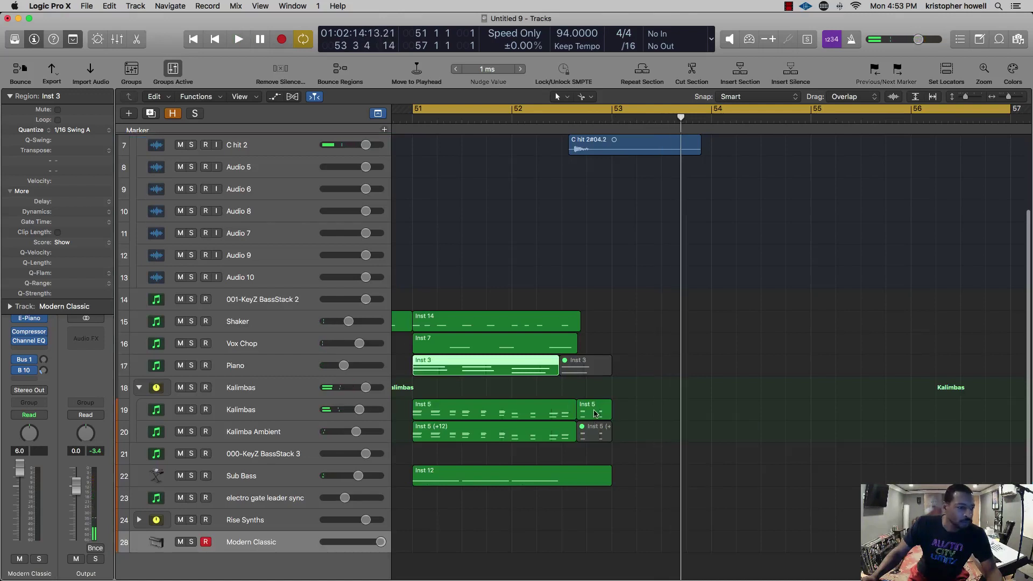
- Mute the split-off Kalimbas tail at the end of bar 52 and play the ending from bar 51 to past bar 53
{"action": "left_click", "coordinate": [596, 413]}
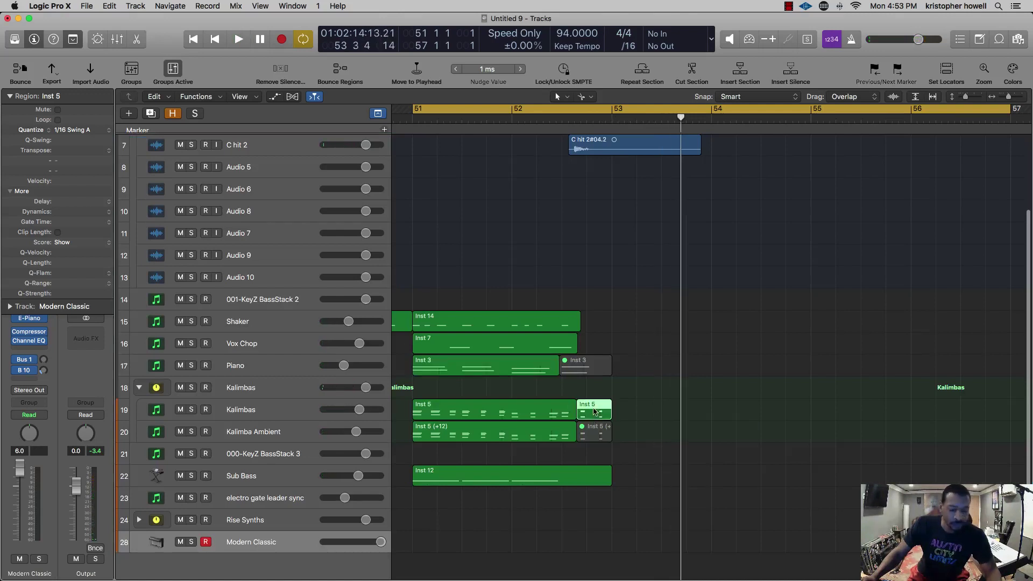
{"action": "key", "text": "space"}
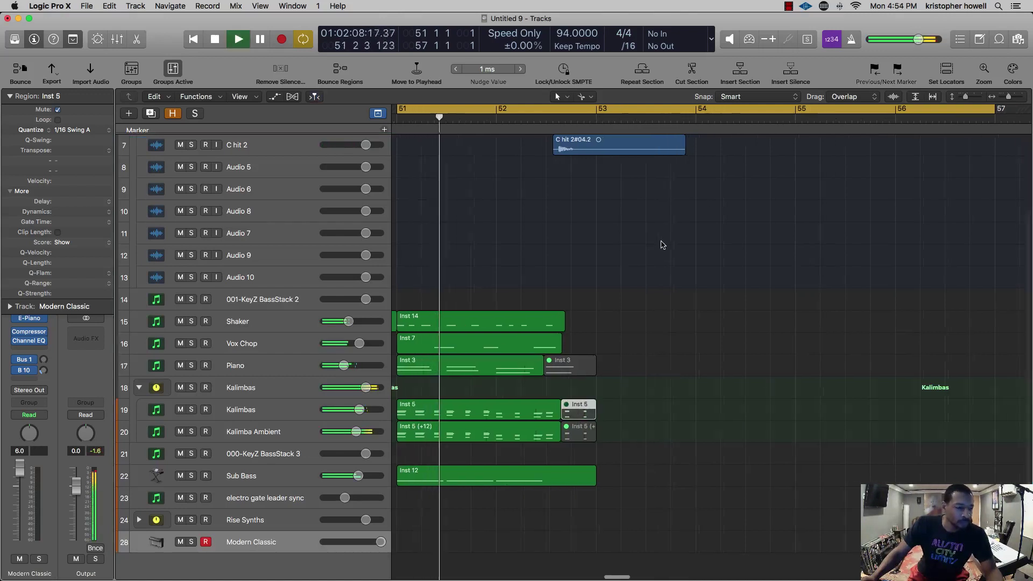
{"action": "key", "text": "super+Right"}
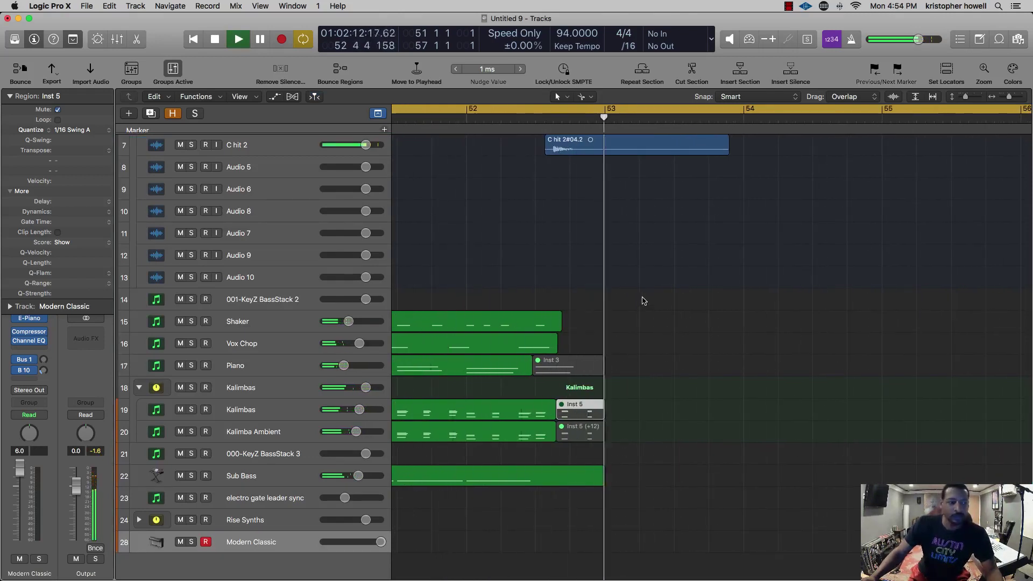
{"action": "key", "text": "space"}
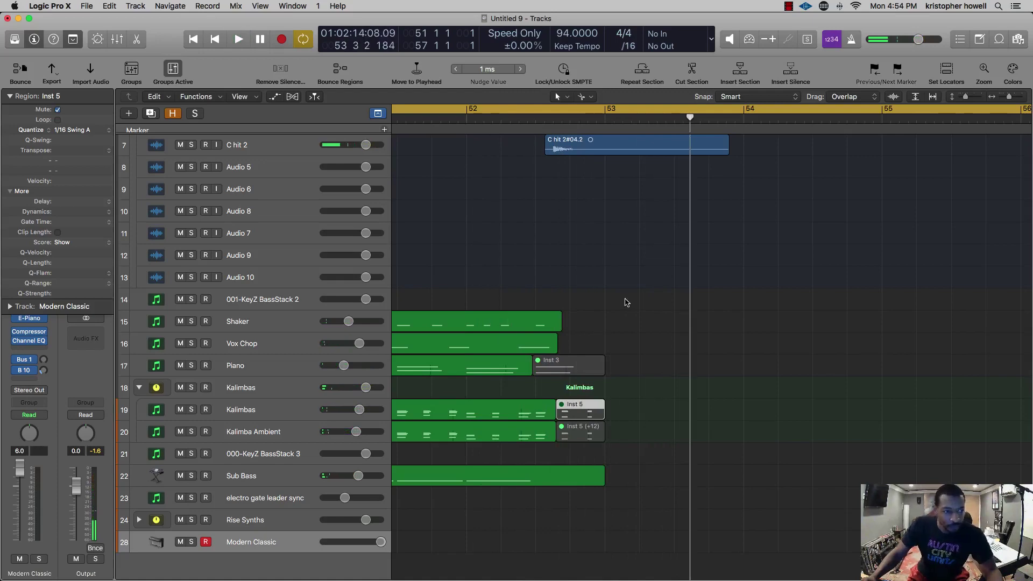
- Select the Modern Classic track and play the ending from bar 51 to bar 54
{"action": "scroll", "coordinate": [631, 300], "scroll_direction": "left", "scroll_amount": 1}
{"action": "scroll", "coordinate": [631, 300], "scroll_direction": "left", "scroll_amount": 4}
{"action": "scroll", "coordinate": [619, 302], "scroll_direction": "left", "scroll_amount": 4}
{"action": "scroll", "coordinate": [623, 299], "scroll_direction": "up", "scroll_amount": 3}
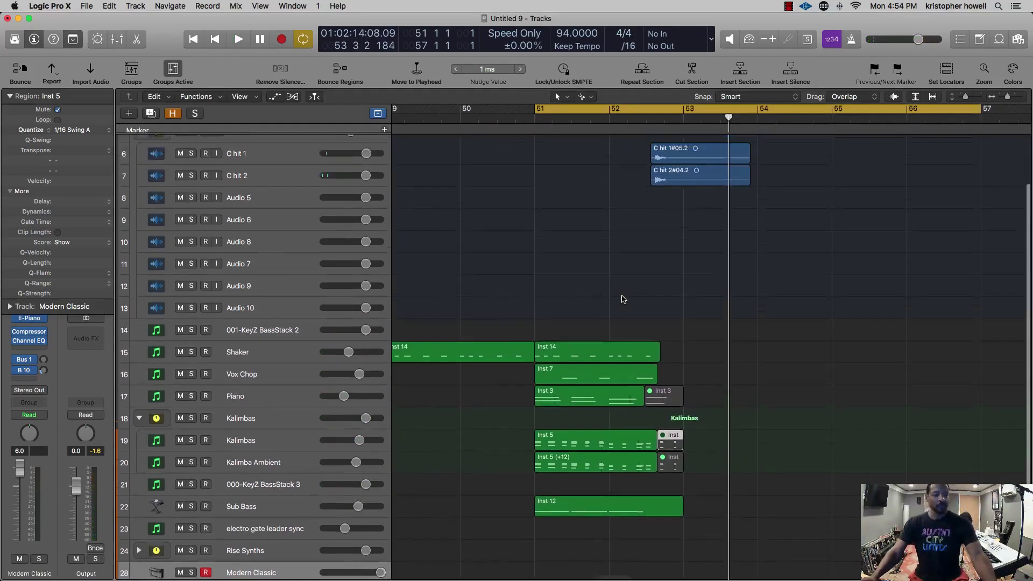
{"action": "key", "text": "space"}
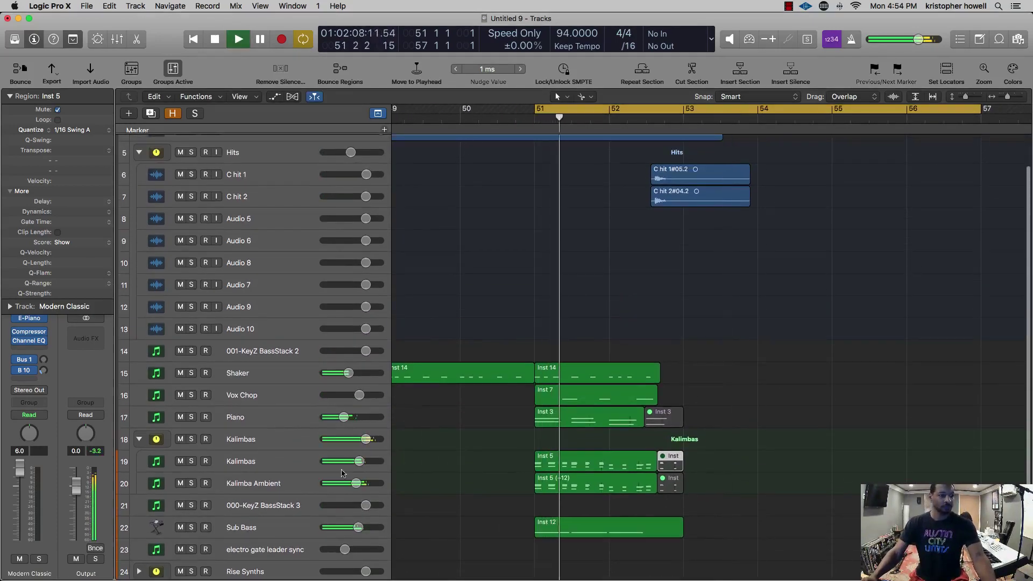
{"action": "scroll", "coordinate": [280, 548], "scroll_direction": "down", "scroll_amount": 1}
{"action": "scroll", "coordinate": [281, 549], "scroll_direction": "down", "scroll_amount": 4}
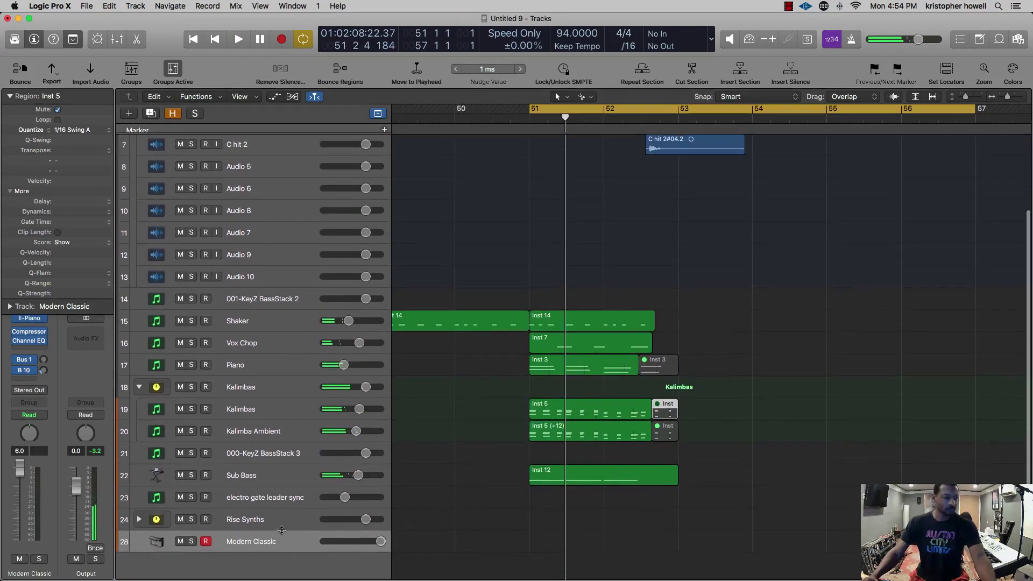
{"action": "left_click", "coordinate": [278, 539]}
{"action": "key", "text": "space"}
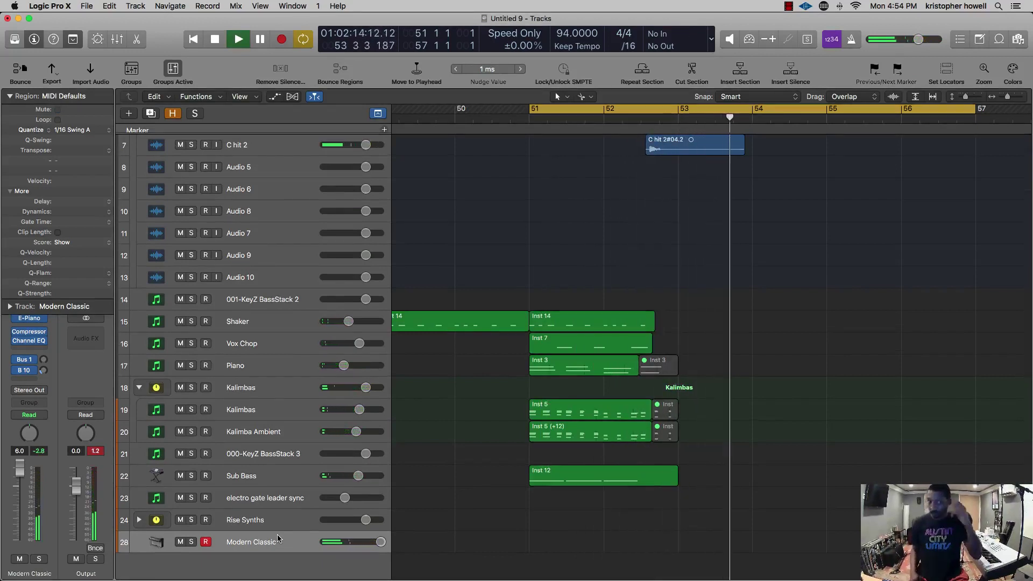
{"action": "key", "text": "space"}
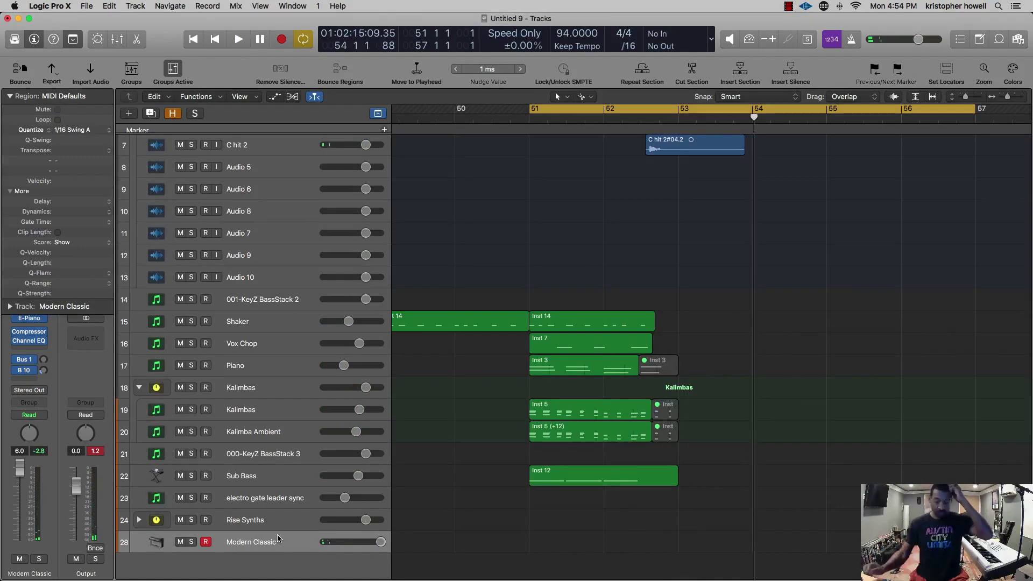
- Extend the cycle range back to bar 1 so it covers the whole song, and start playback from the beginning
{"action": "key", "text": "z"}
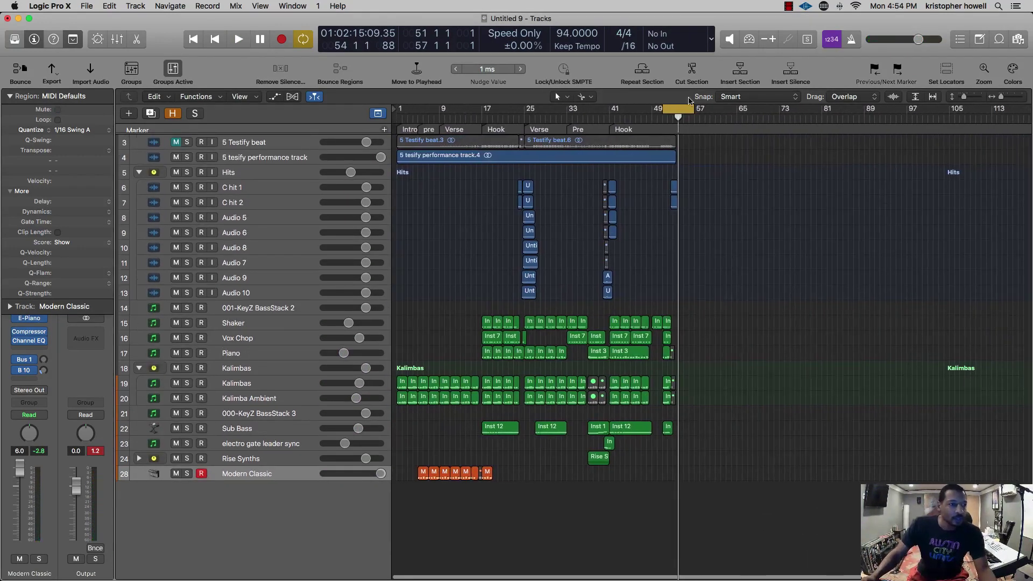
{"action": "left_click_drag", "start_coordinate": [663, 110], "coordinate": [54, 172]}
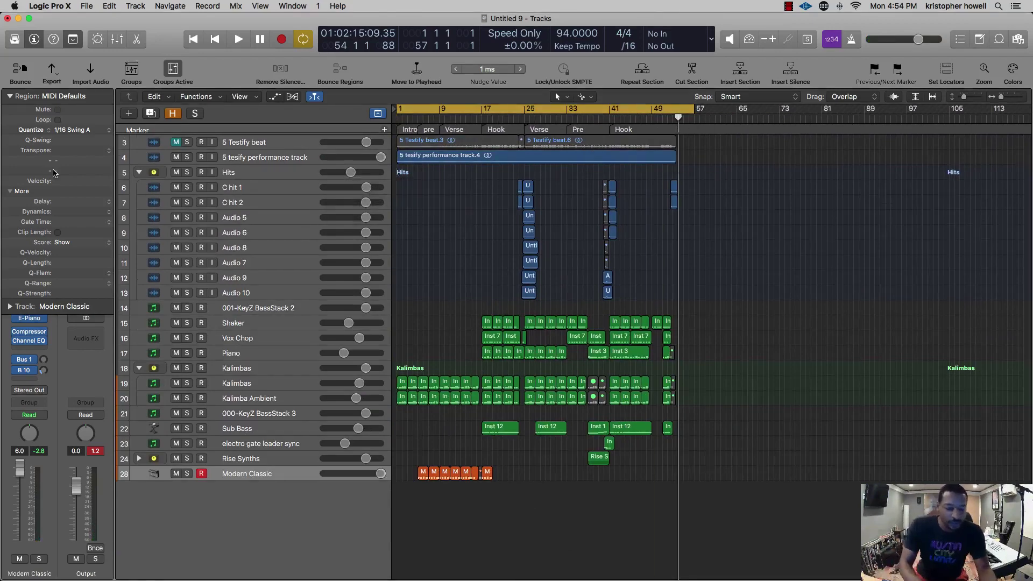
{"action": "key", "text": "Return"}
{"action": "key", "text": "space"}
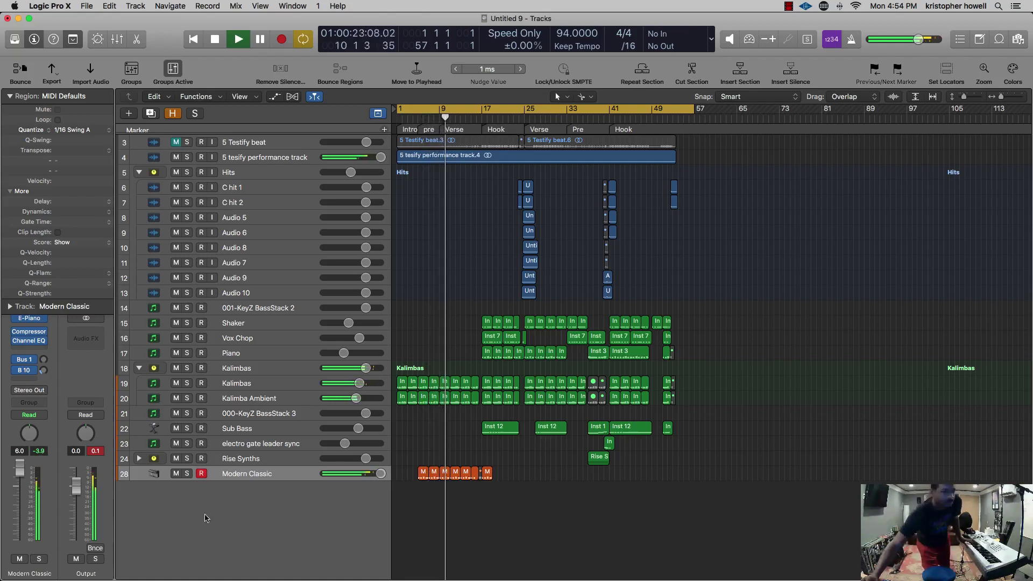
- Mute all eight Modern Classic regions instead of the track, and play the song through to bar 54
{"action": "left_click", "coordinate": [176, 474]}
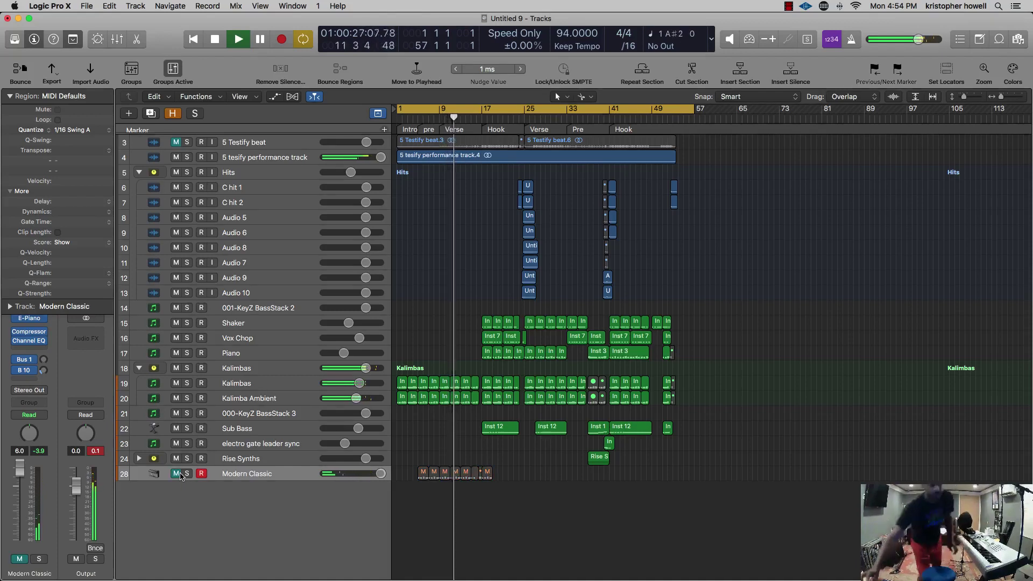
{"action": "left_click", "coordinate": [176, 473]}
{"action": "left_click_drag", "start_coordinate": [548, 465], "coordinate": [393, 486]}
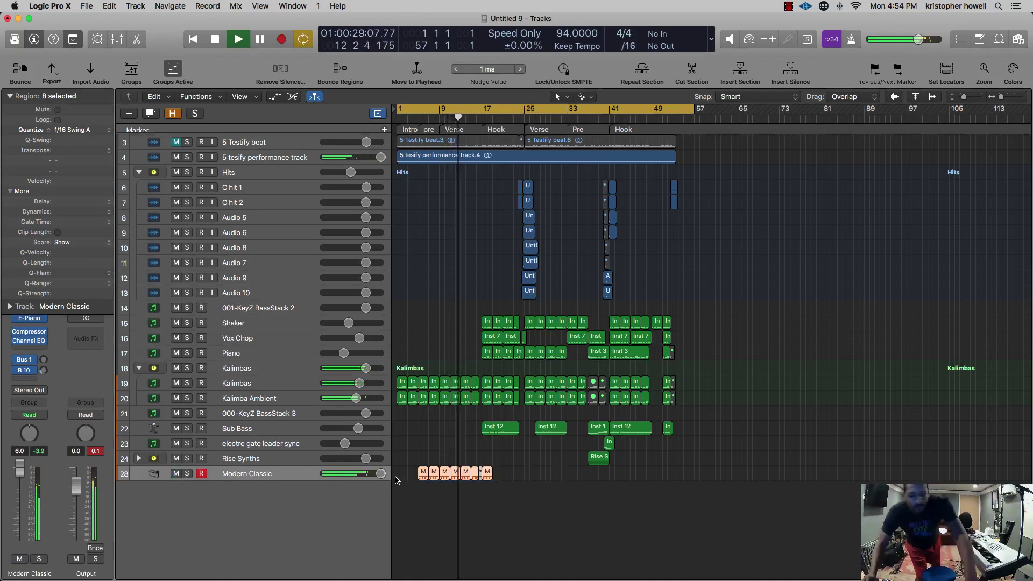
{"action": "key", "text": "ctrl+m"}
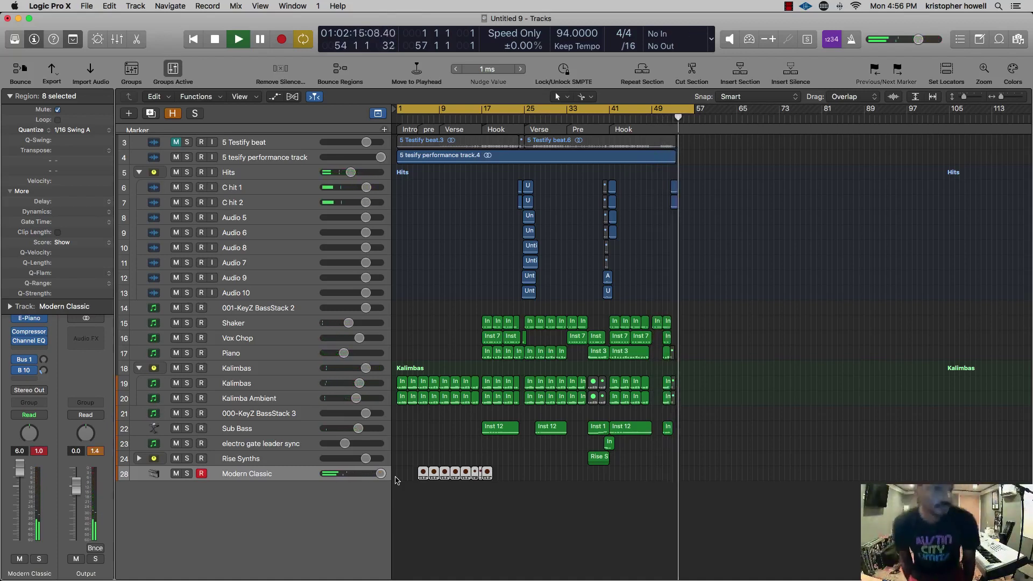
{"action": "key", "text": "space"}
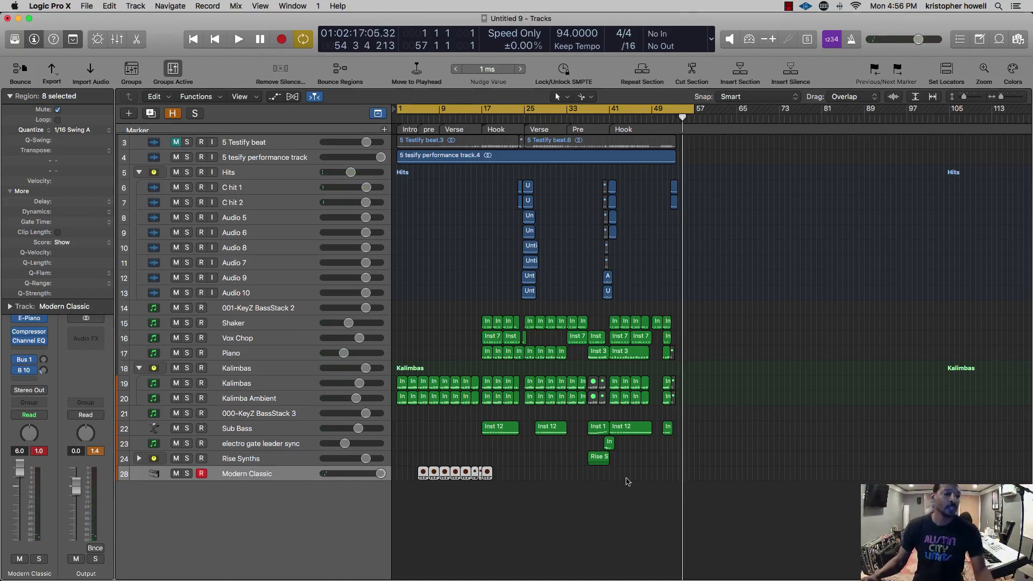
- Deselect the Modern Classic regions and save the untitled project as Project 1
{"action": "key", "text": "super+Right"}
{"action": "key", "text": "super+Right"}
{"action": "scroll", "coordinate": [656, 483], "scroll_direction": "right", "scroll_amount": 2}
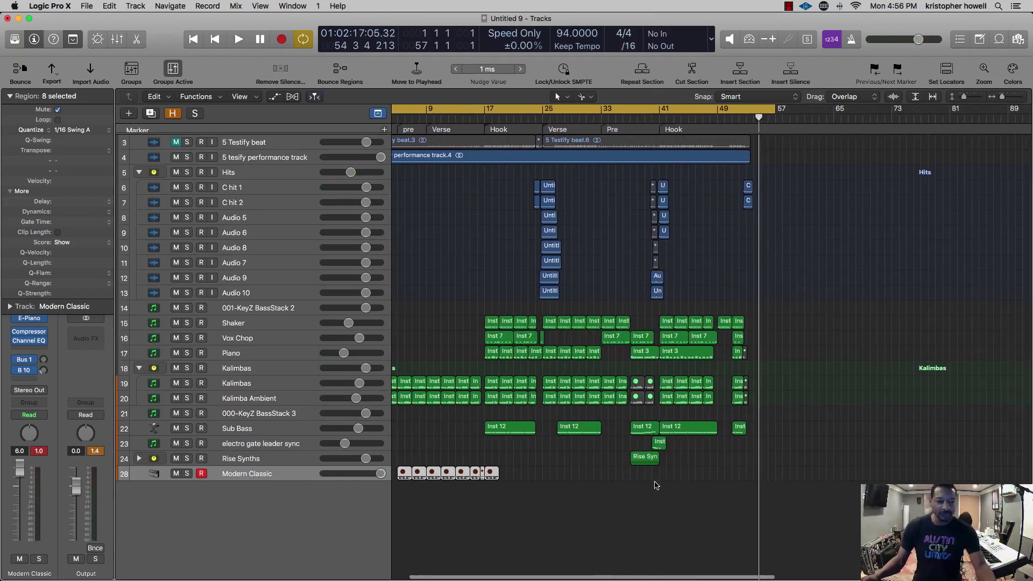
{"action": "left_click", "coordinate": [659, 496]}
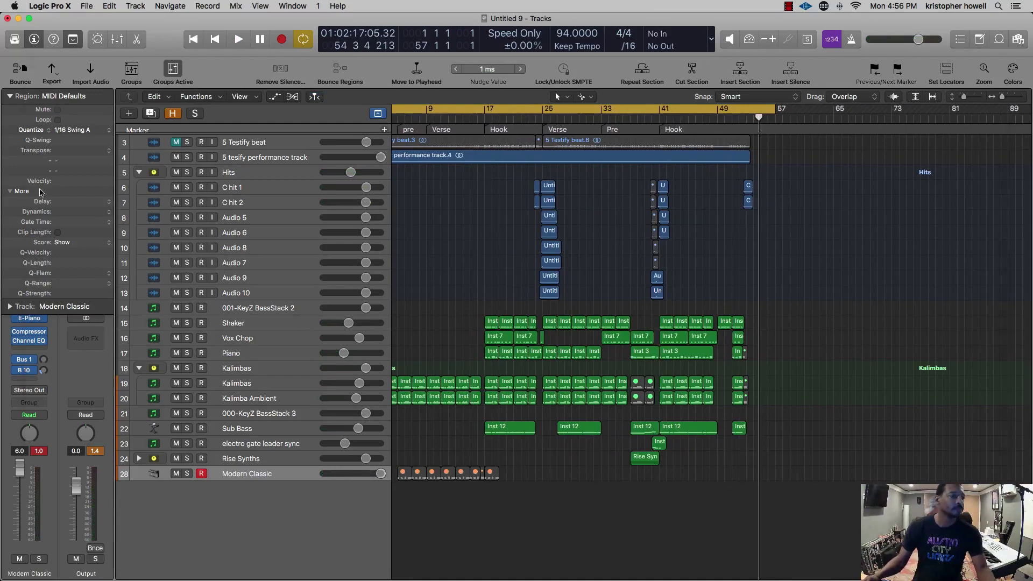
{"action": "key", "text": "super+s"}
{"action": "key", "text": "Return"}
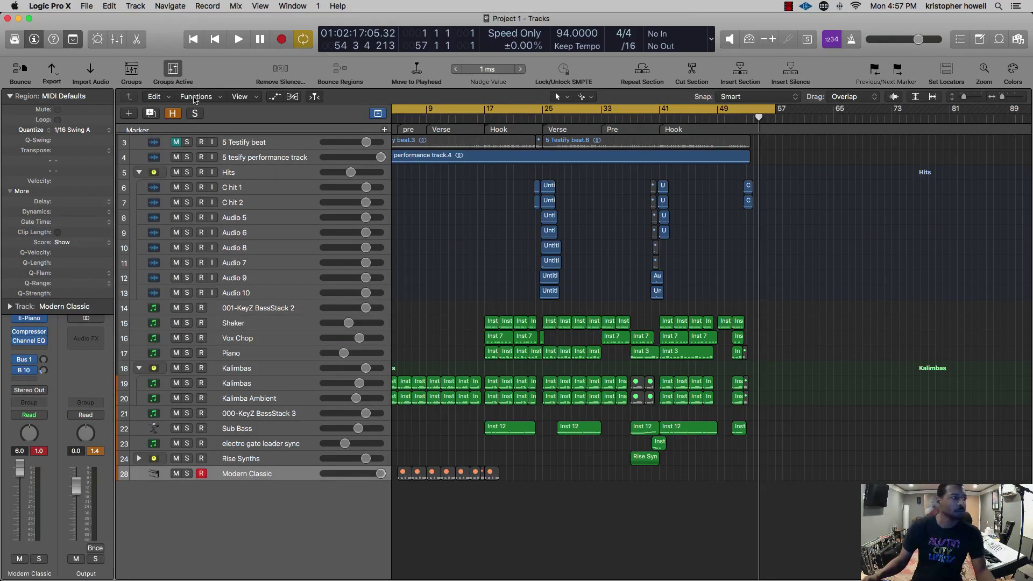
- Start saving the project under a new name, choosing the Tribe Mafia folder in Logic Session 2022 > Team on the Samsung_T5 drive
{"action": "left_click", "coordinate": [86, 6]}
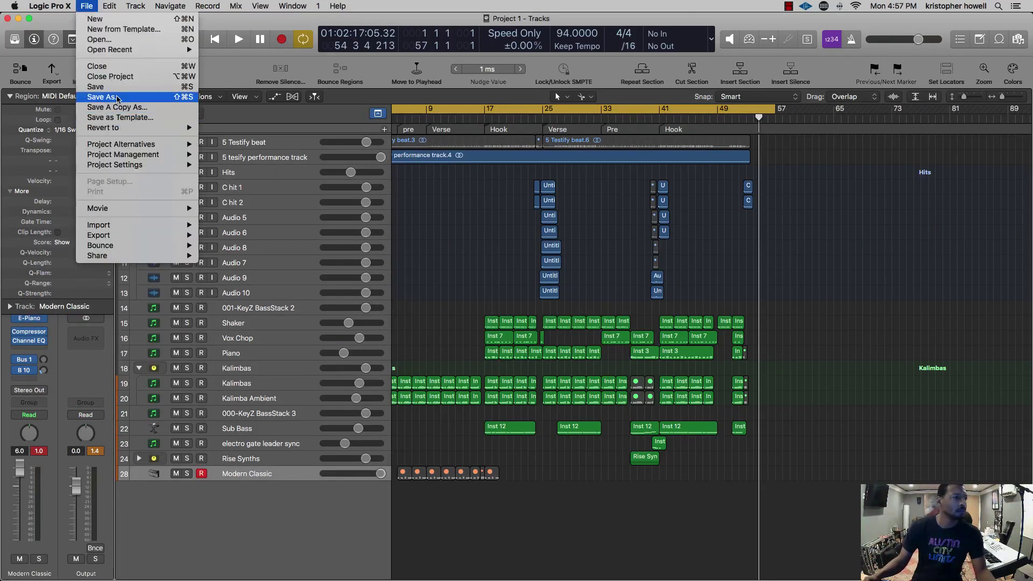
{"action": "left_click", "coordinate": [193, 110]}
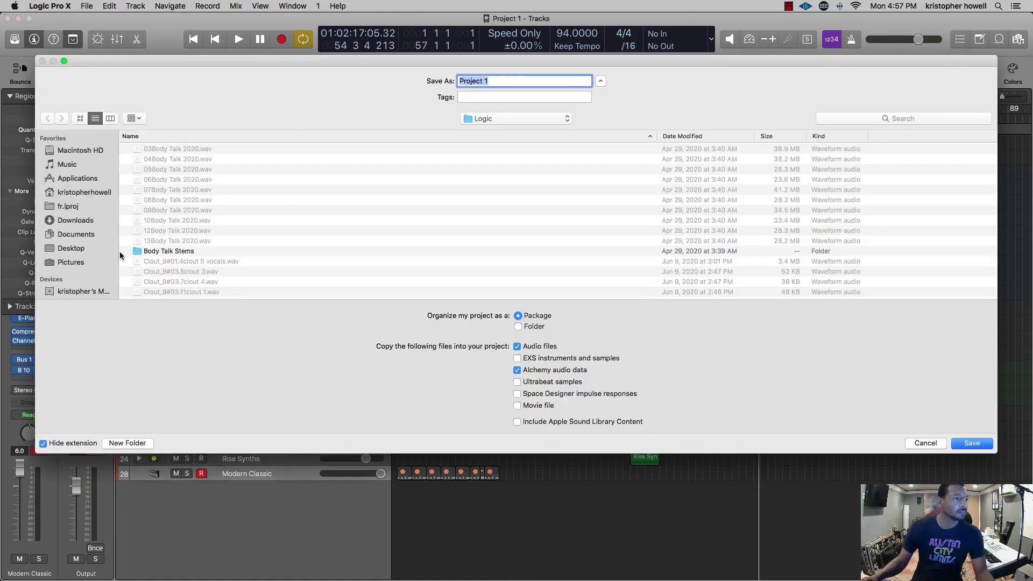
{"action": "scroll", "coordinate": [80, 253], "scroll_direction": "down", "scroll_amount": 3}
{"action": "left_click", "coordinate": [76, 263]}
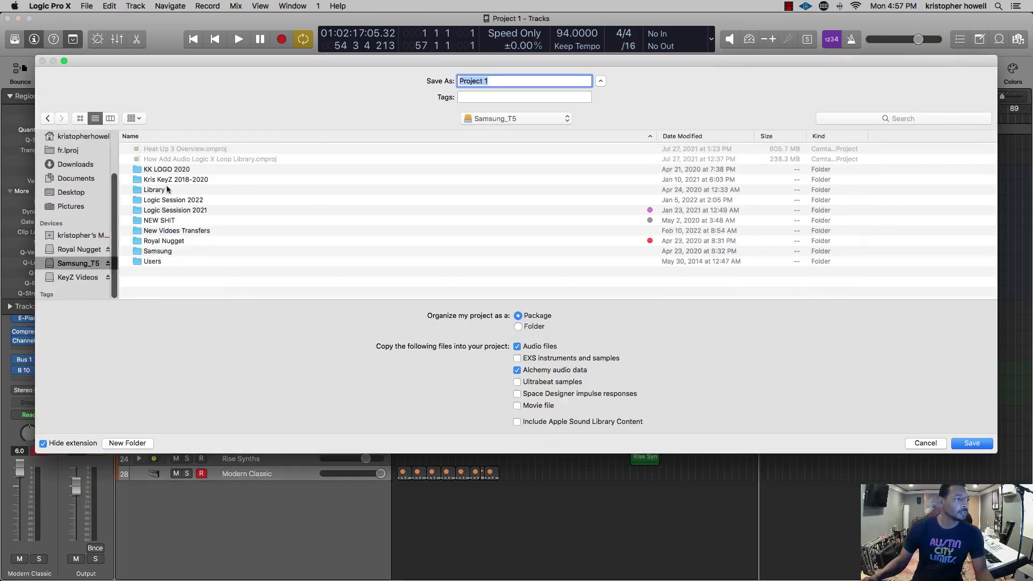
{"action": "double_click", "coordinate": [188, 200]}
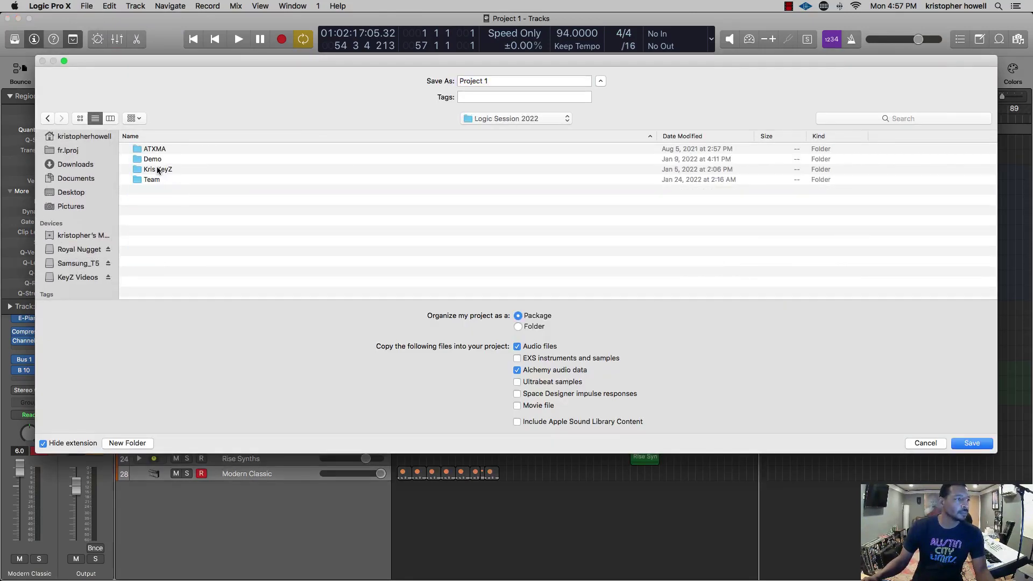
{"action": "double_click", "coordinate": [156, 180]}
{"action": "double_click", "coordinate": [161, 180]}
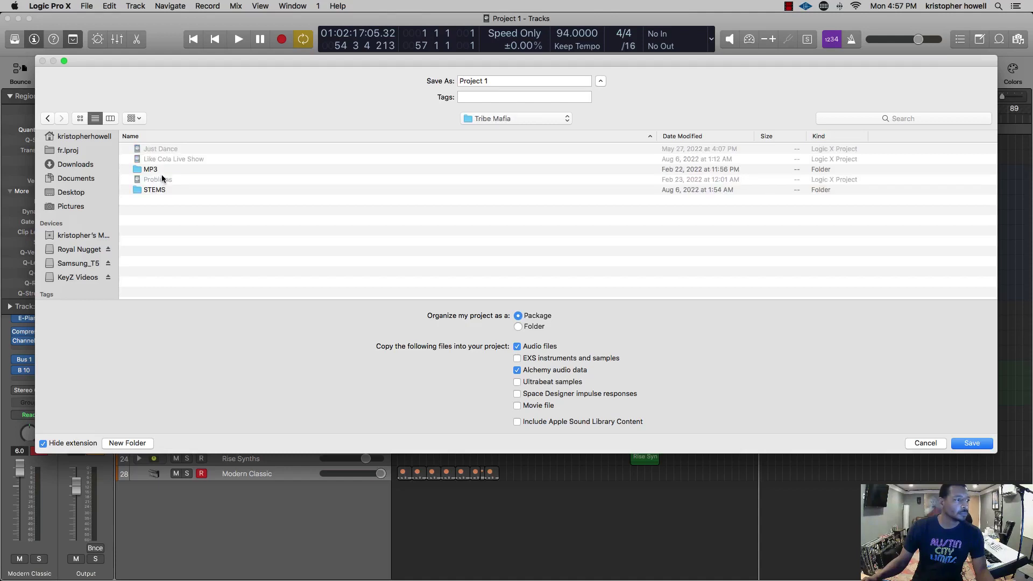
- Name the project Testify Live Show and save it as a package
{"action": "left_click", "coordinate": [476, 81]}
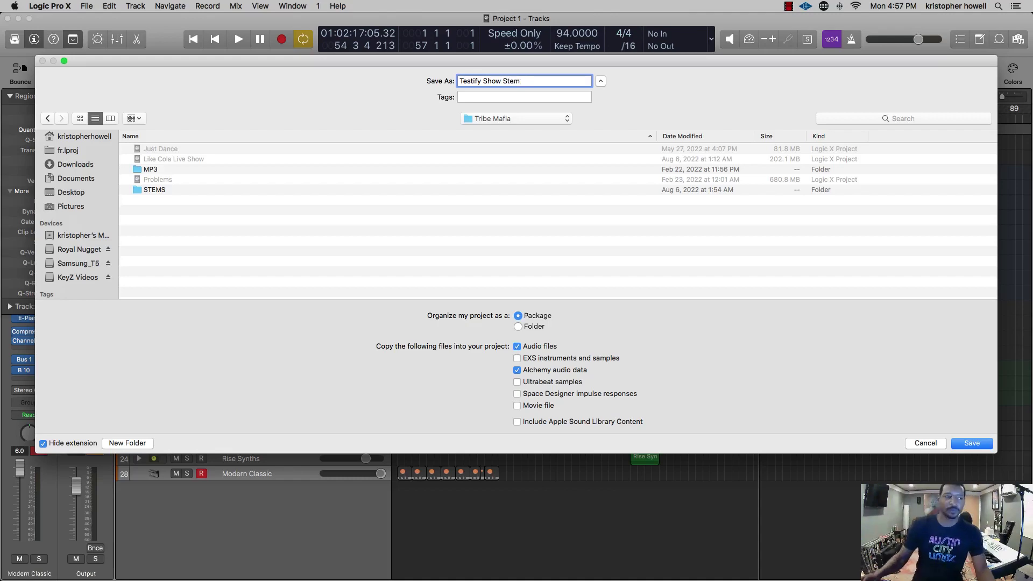
{"action": "left_click_drag", "start_coordinate": [466, 65], "coordinate": [500, 191]}
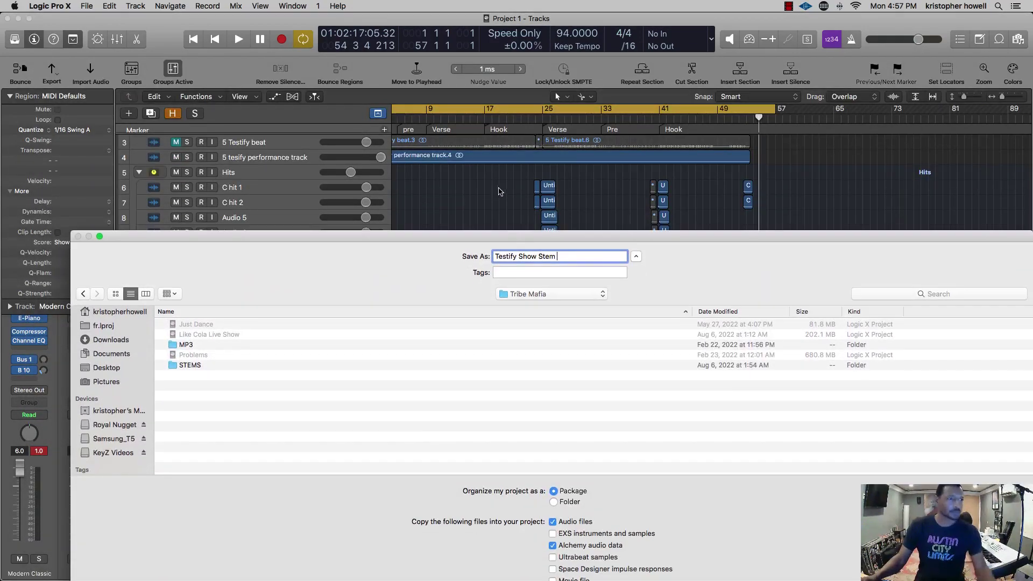
{"action": "left_click_drag", "start_coordinate": [507, 243], "coordinate": [462, 100]}
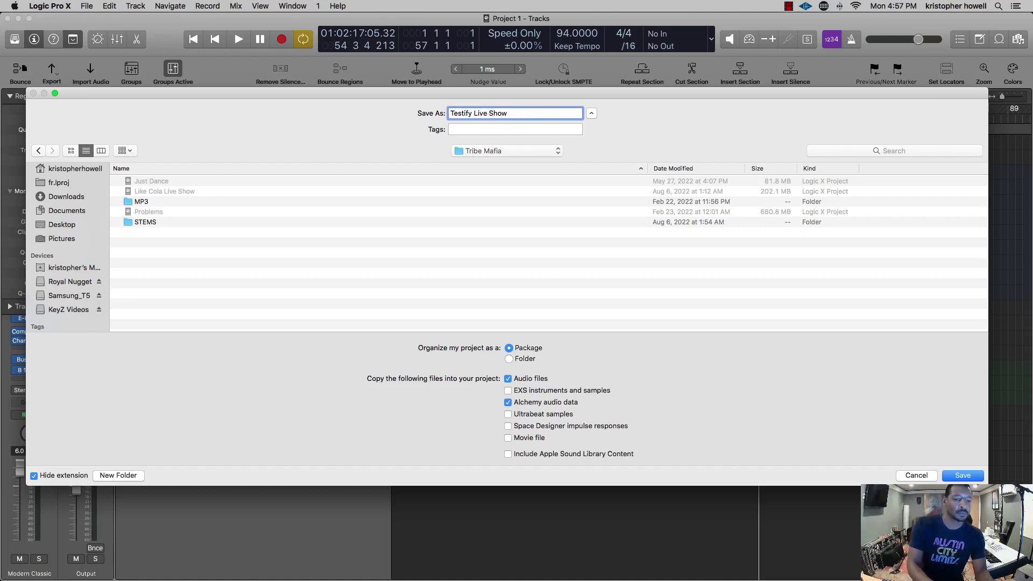
{"action": "key", "text": "Return"}
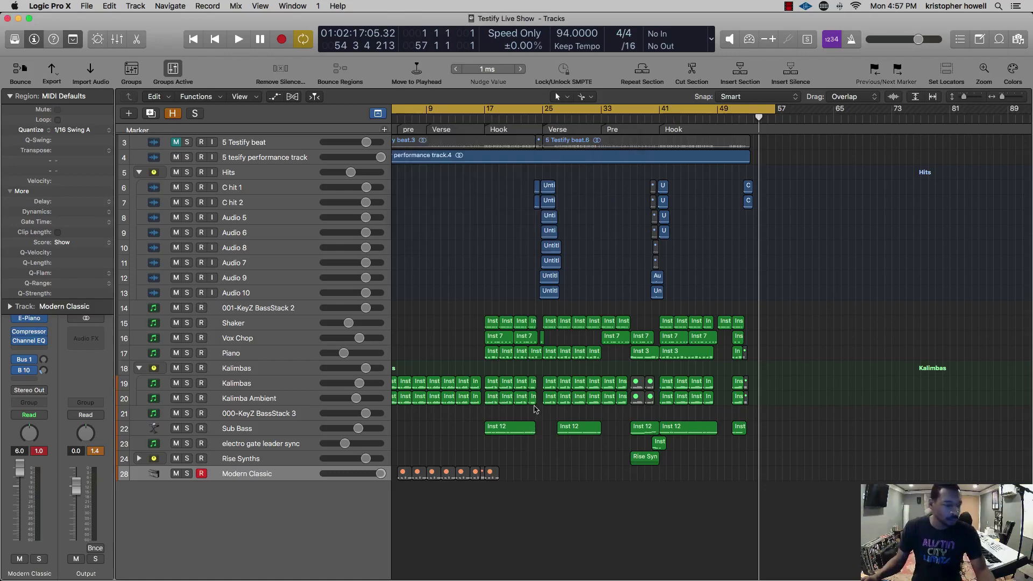
- Examine the finished arrangement across all tracks, from the intro to the final hit
{"action": "key", "text": "super+Left"}
{"action": "key", "text": "super+Left"}
{"action": "key", "text": "super+Down"}
{"action": "key", "text": "super+Down"}
{"action": "key", "text": "super+Down"}
{"action": "key", "text": "super+Down"}
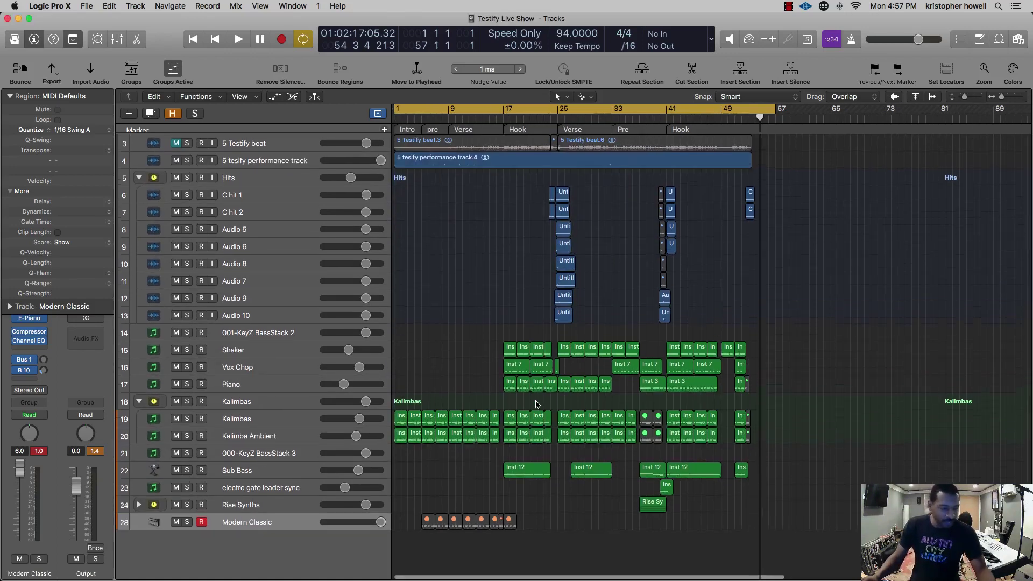
{"action": "key", "text": "super+Up"}
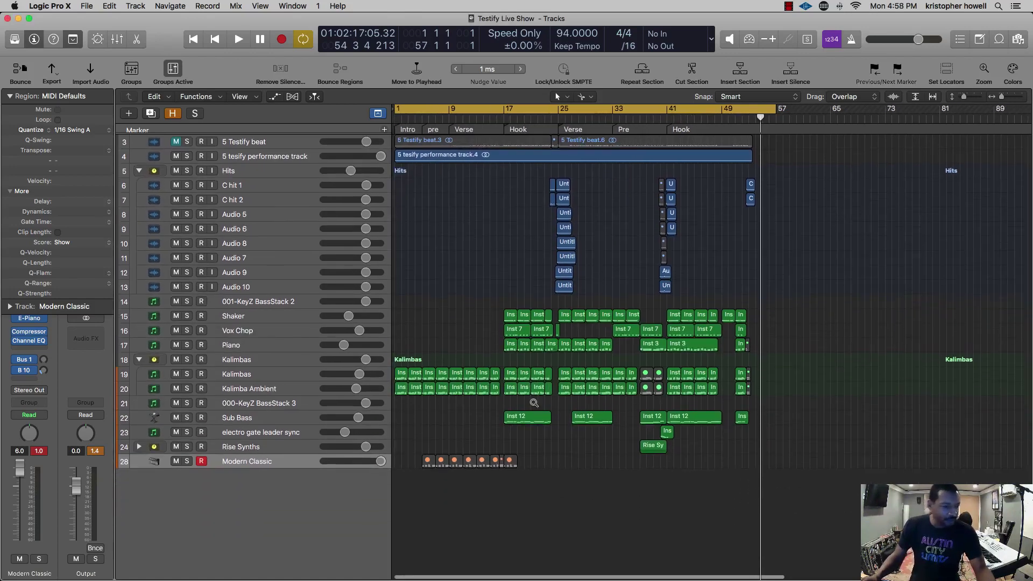
{"action": "key", "text": "super+Down"}
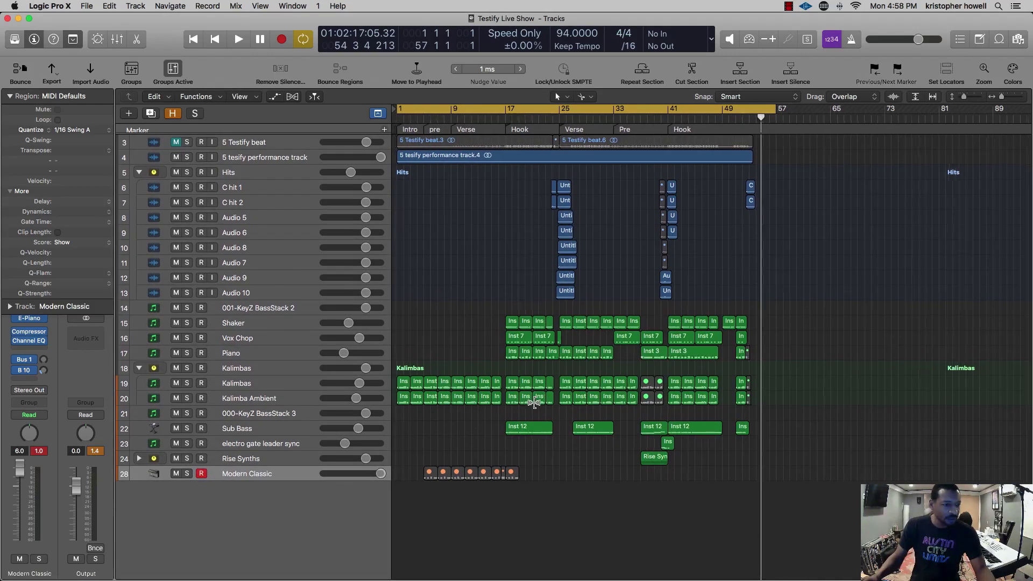
{"action": "key", "text": "super+Left"}
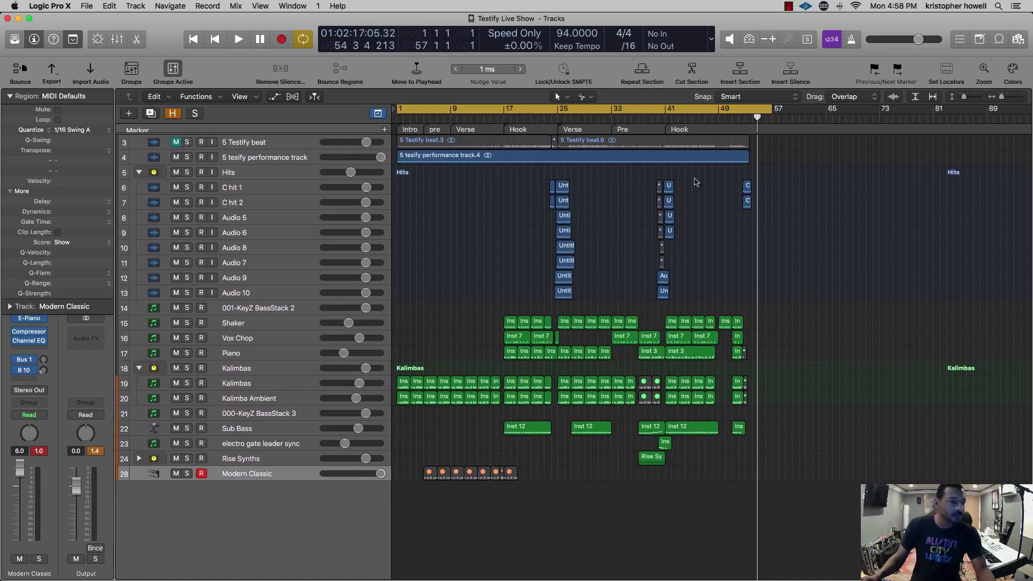
{"action": "scroll", "coordinate": [716, 167], "scroll_direction": "up", "scroll_amount": 5}
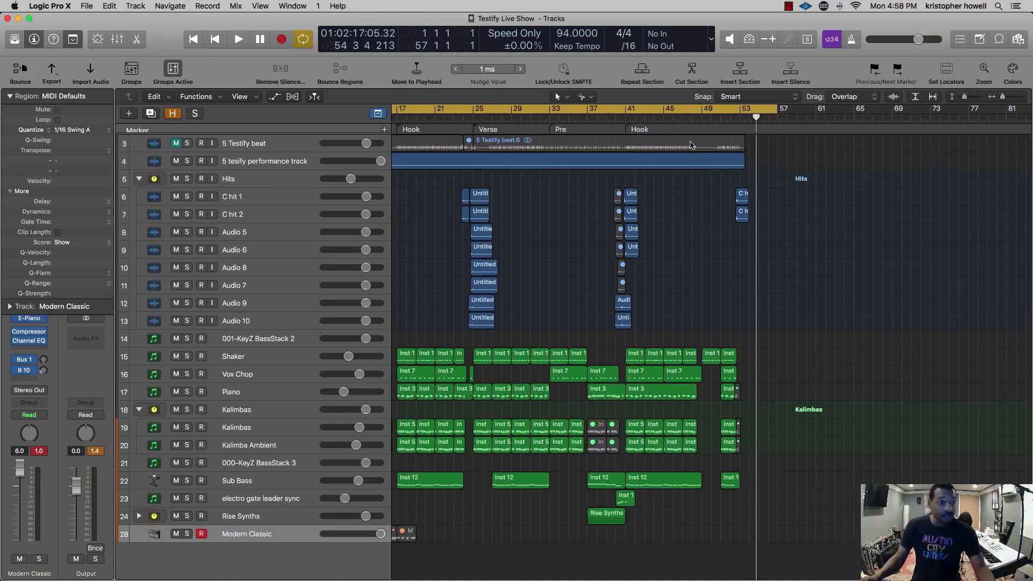
{"action": "scroll", "coordinate": [596, 514], "scroll_direction": "up", "scroll_amount": 2}
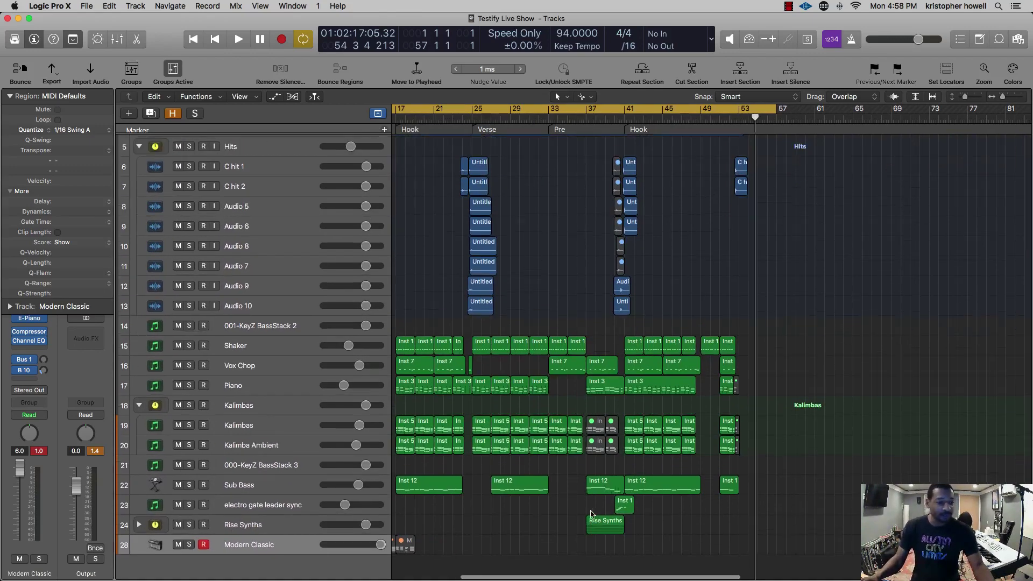
- Play the final hook and select the electro gate leader sync region that leads into it at bar 41
{"action": "left_click", "coordinate": [624, 108]}
{"action": "key", "text": "space"}
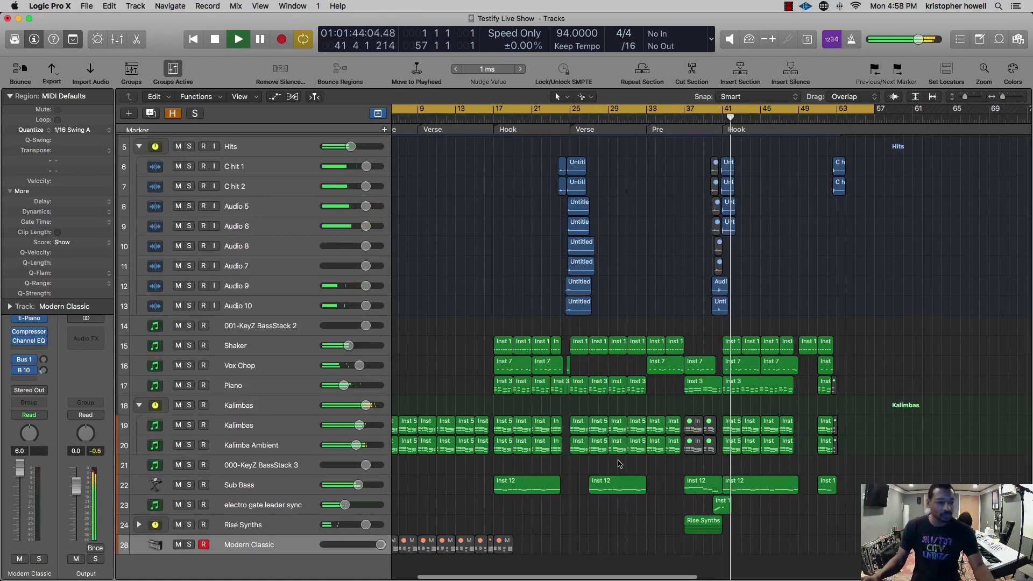
{"action": "left_click", "coordinate": [722, 506]}
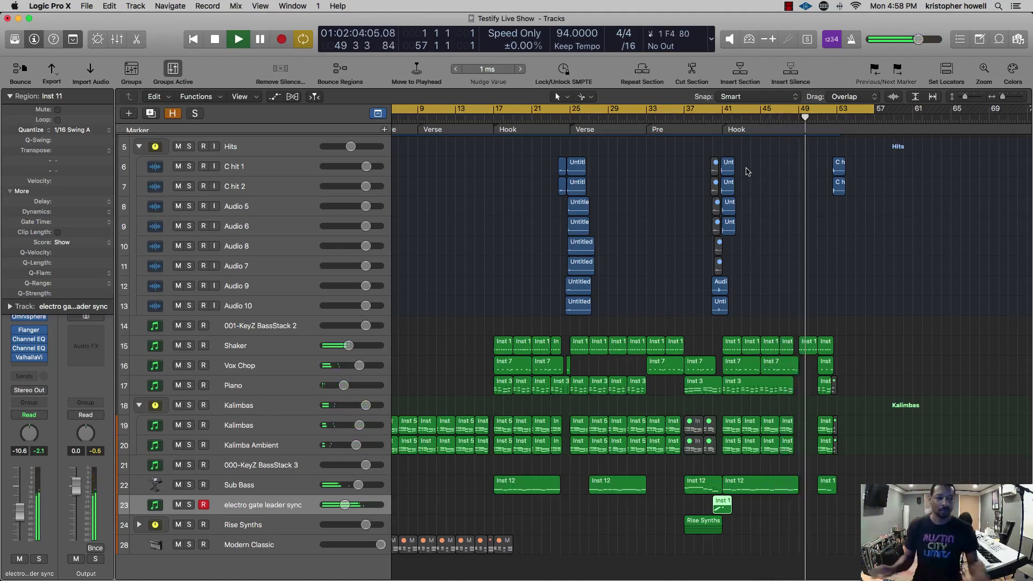
{"action": "key", "text": "super+Right"}
{"action": "key", "text": "super+Right"}
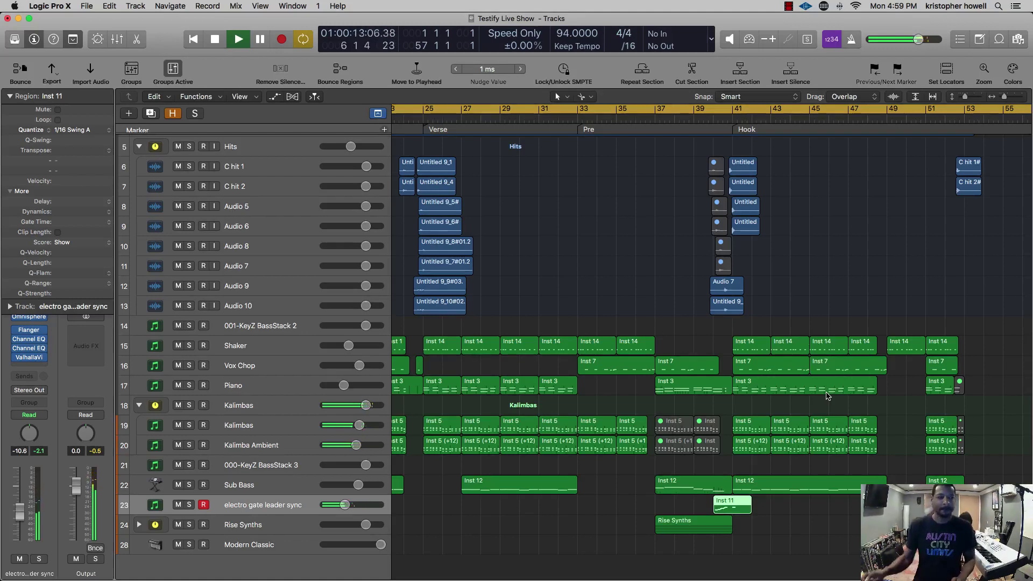
- Play the ending from about bar 50, stop after the final hit in bar 53 and turn off the cycle range
{"action": "left_click", "coordinate": [915, 125]}
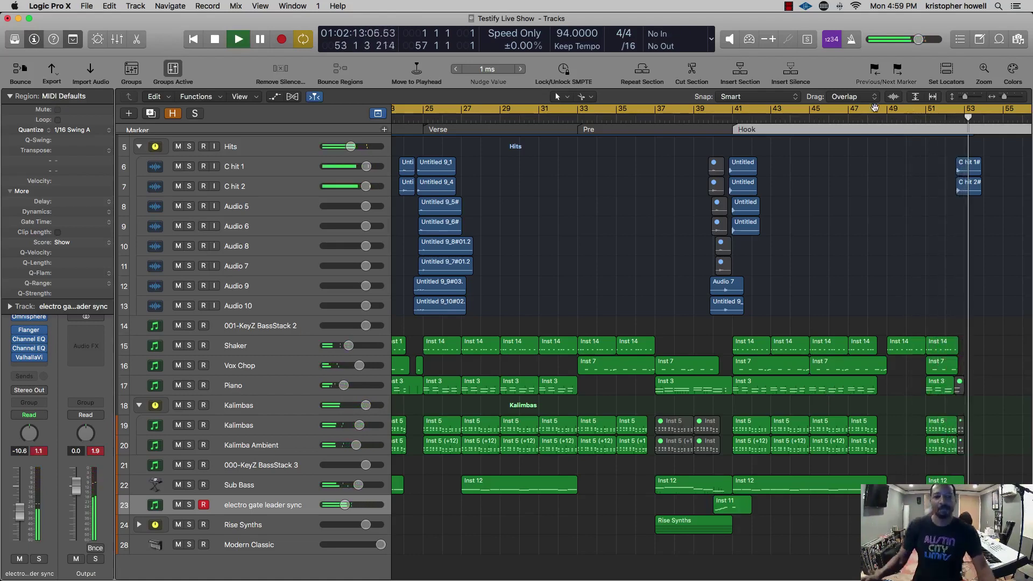
{"action": "key", "text": "space"}
{"action": "key", "text": "u"}
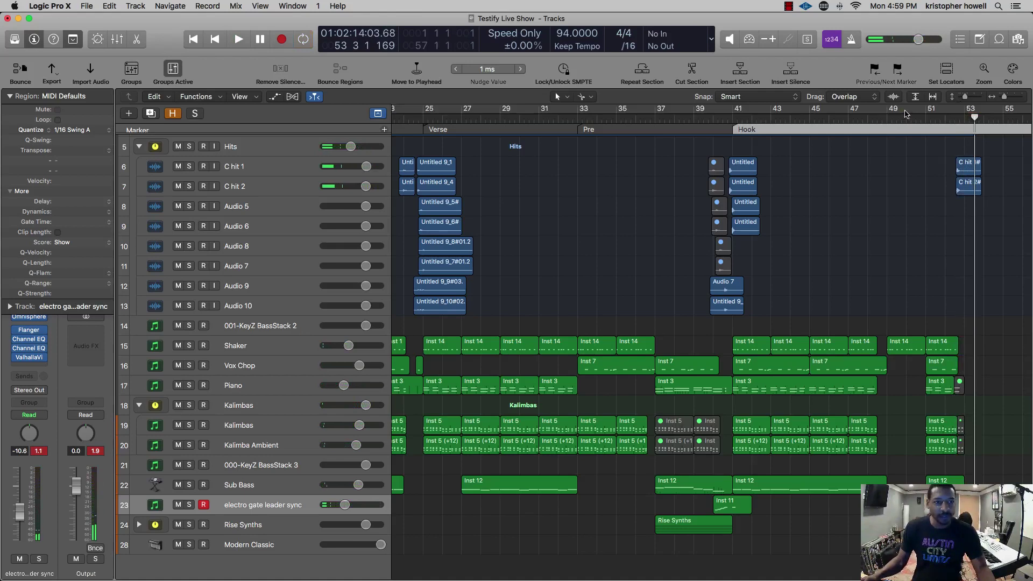
- Cycle from bar 49 to about bar 61 and record a short rising electro gate leader sync part in bar 52
{"action": "left_click_drag", "start_coordinate": [896, 112], "coordinate": [1032, 112]}
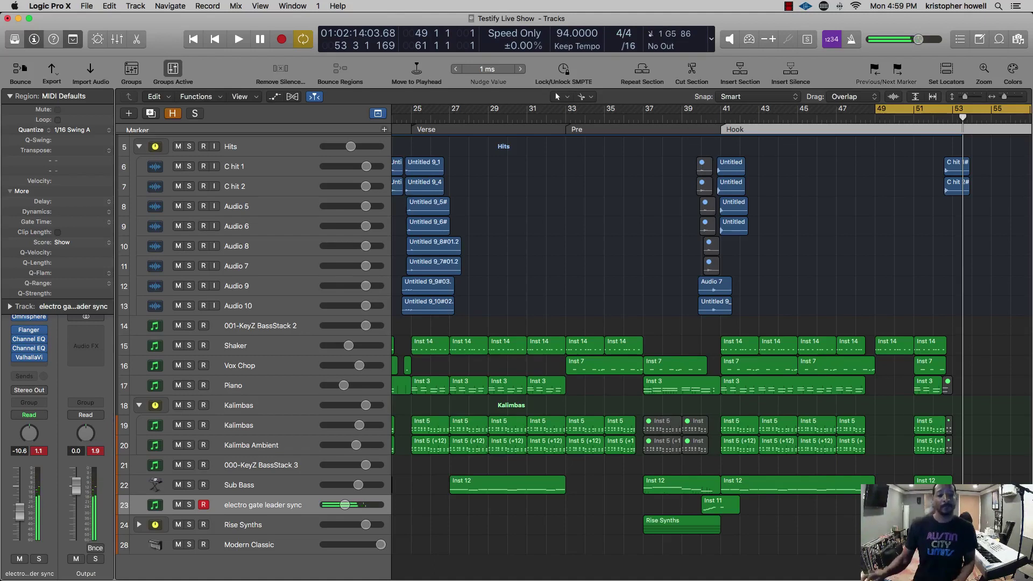
{"action": "key", "text": "r"}
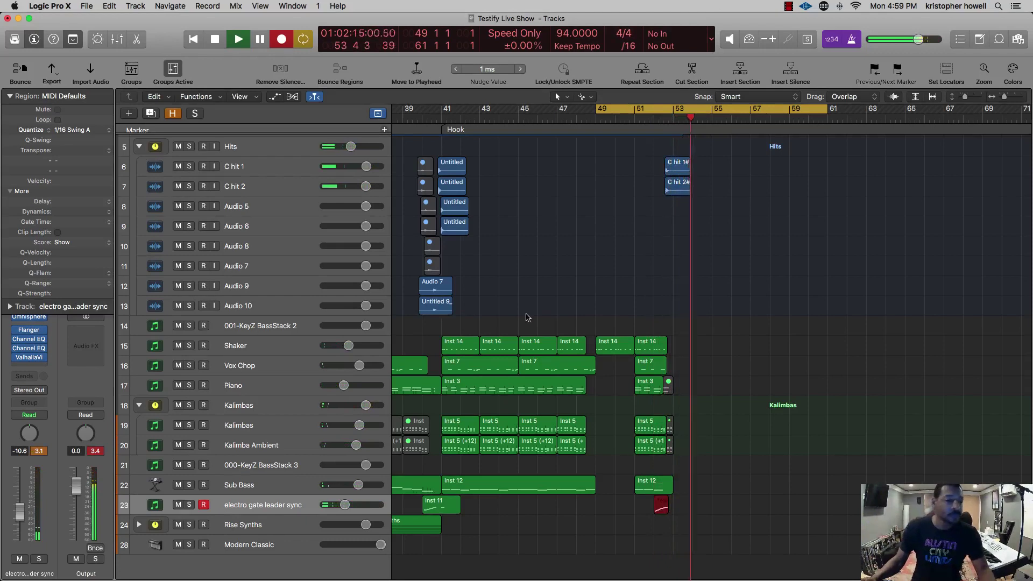
{"action": "key", "text": "space"}
- Play back the new electro gate leader sync riser from bar 50 through the final hit
{"action": "left_click", "coordinate": [618, 121]}
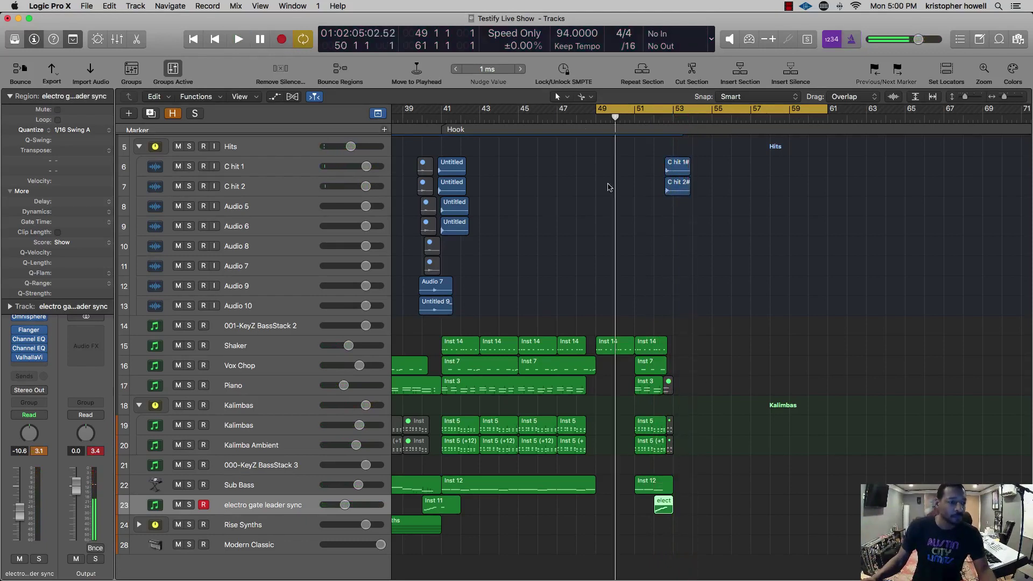
{"action": "double_click", "coordinate": [614, 125]}
{"action": "double_click", "coordinate": [614, 120]}
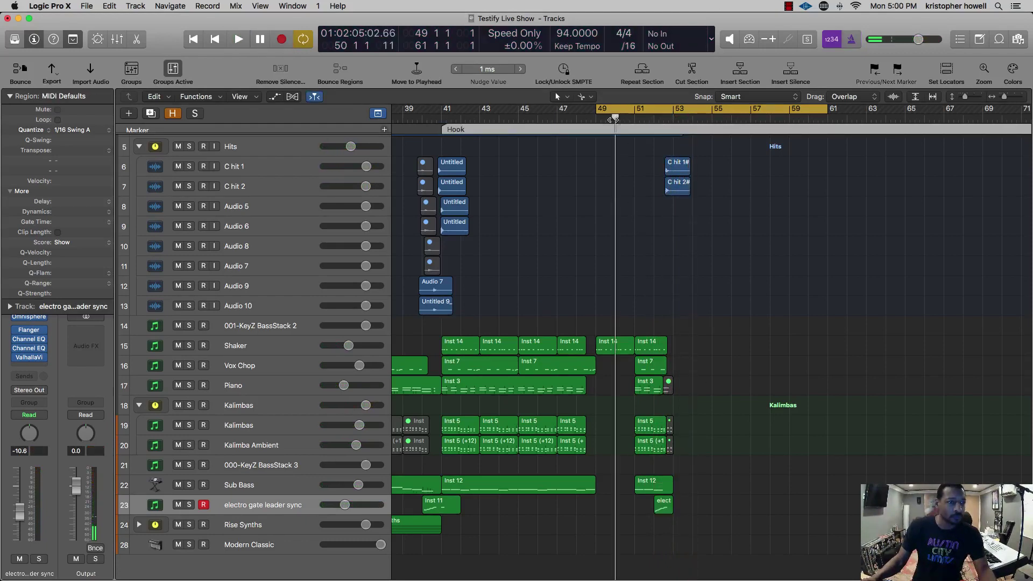
{"action": "key", "text": "super+Right"}
{"action": "key", "text": "super+Right"}
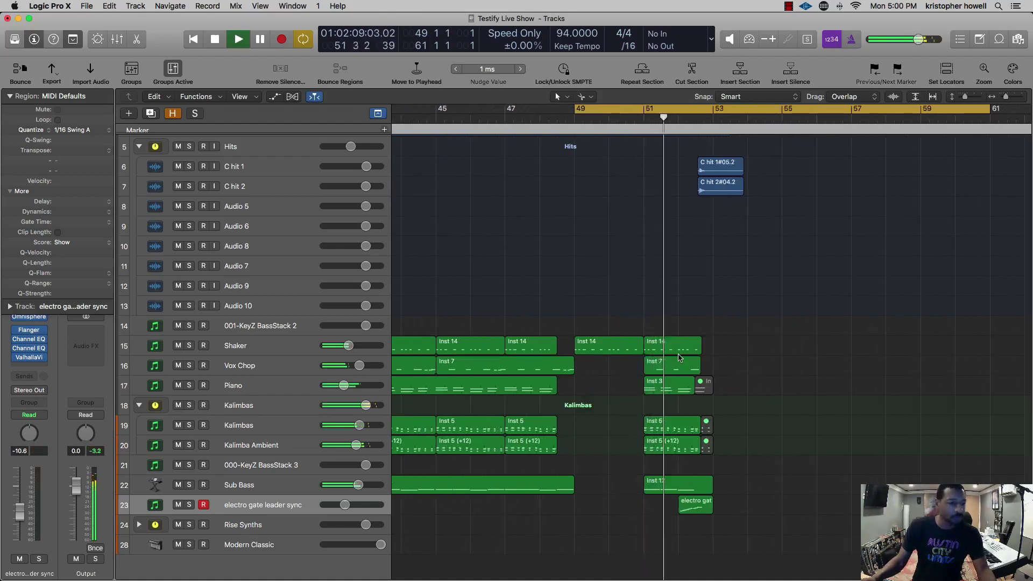
{"action": "scroll", "coordinate": [677, 349], "scroll_direction": "left", "scroll_amount": 1}
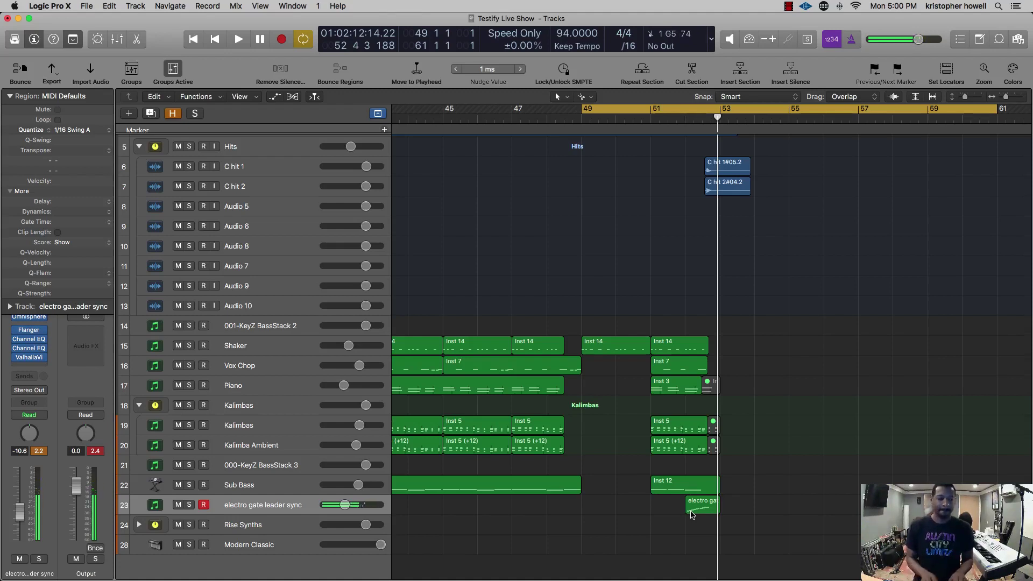
- Move the recorded riser region aside to about bar 54 and record another electro gate leader sync take before the final hit
{"action": "key", "text": "space"}
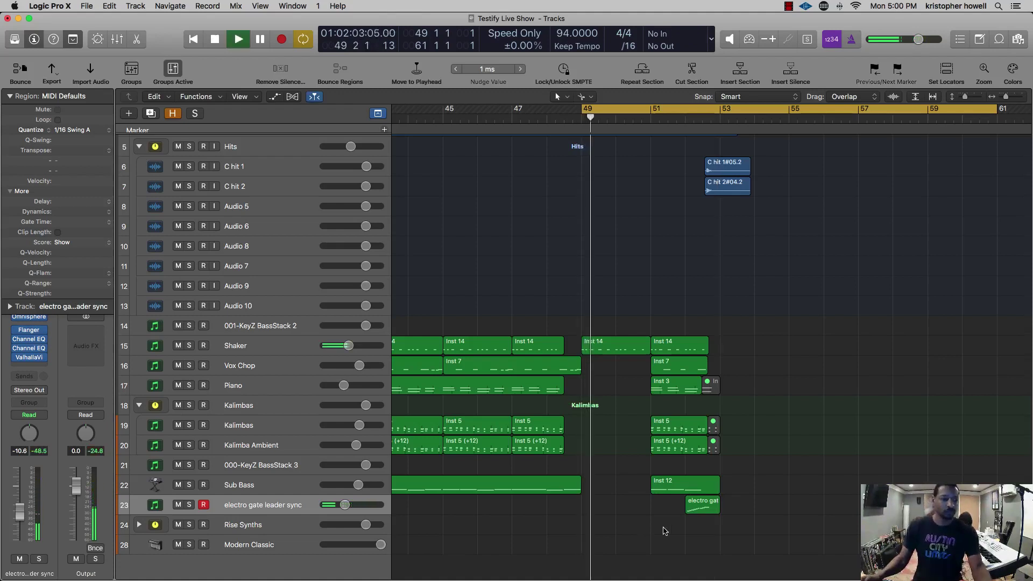
{"action": "left_click_drag", "start_coordinate": [707, 507], "coordinate": [785, 508]}
{"action": "key", "text": "r"}
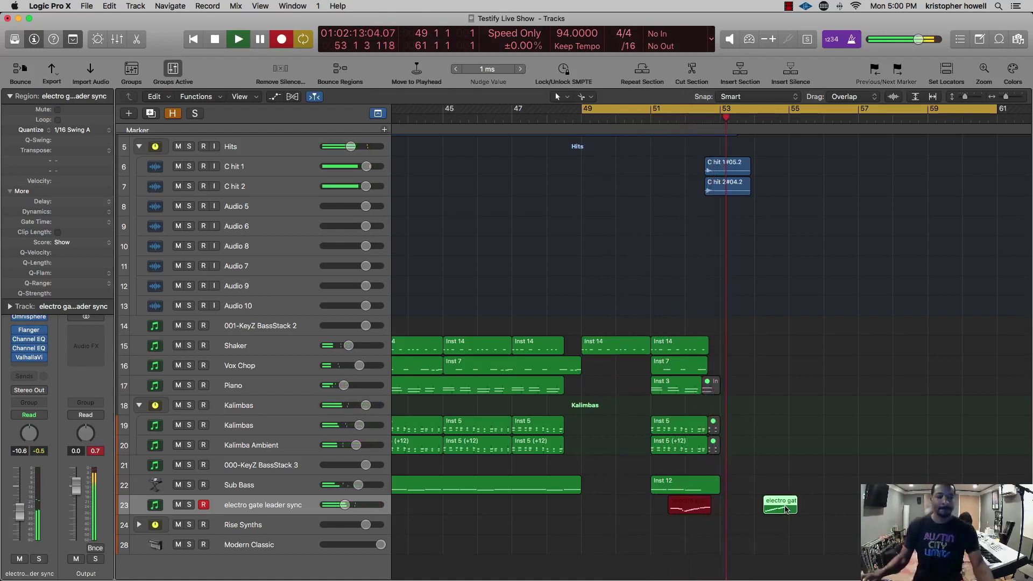
{"action": "key", "text": "space"}
- Delete the second take and undo until the first riser region is back in bar 52
{"action": "key", "text": "Delete"}
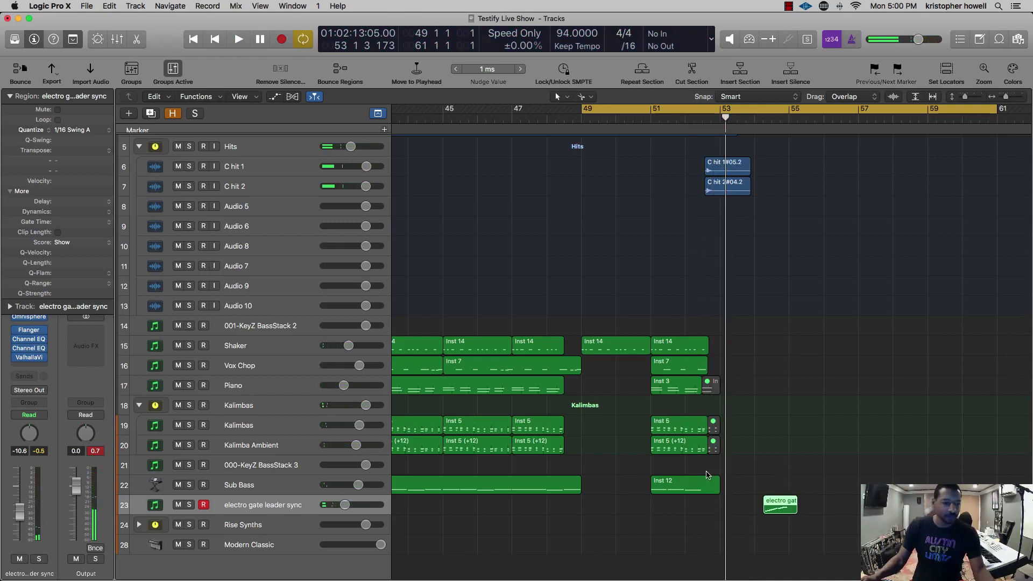
{"action": "key", "text": "super+z"}
{"action": "key", "text": "super+z"}
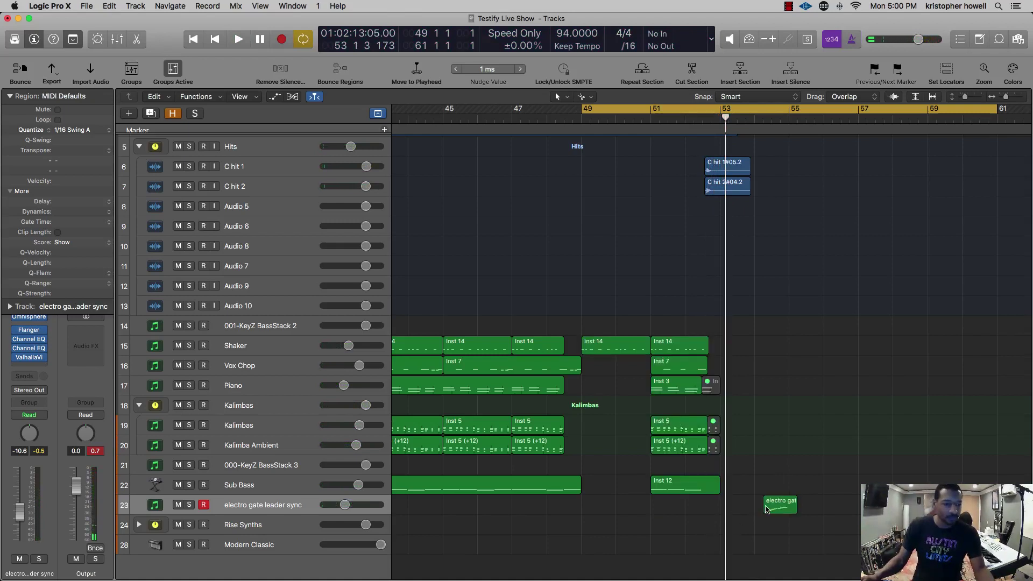
{"action": "key", "text": "super+z"}
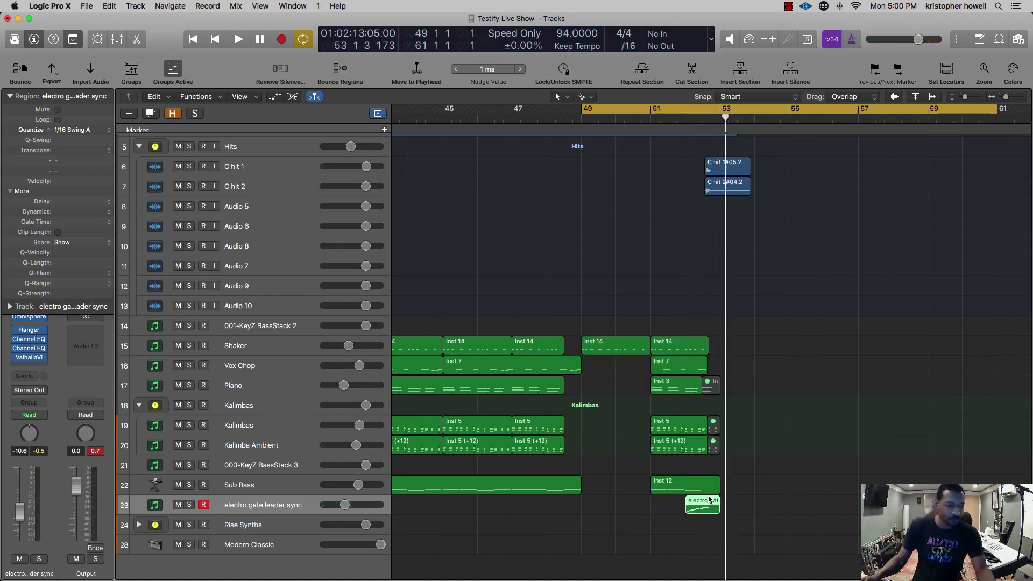
- Play the riser in bar 52 from just before its start and stop at the final hit
{"action": "key", "text": "space"}
{"action": "left_click", "coordinate": [684, 120]}
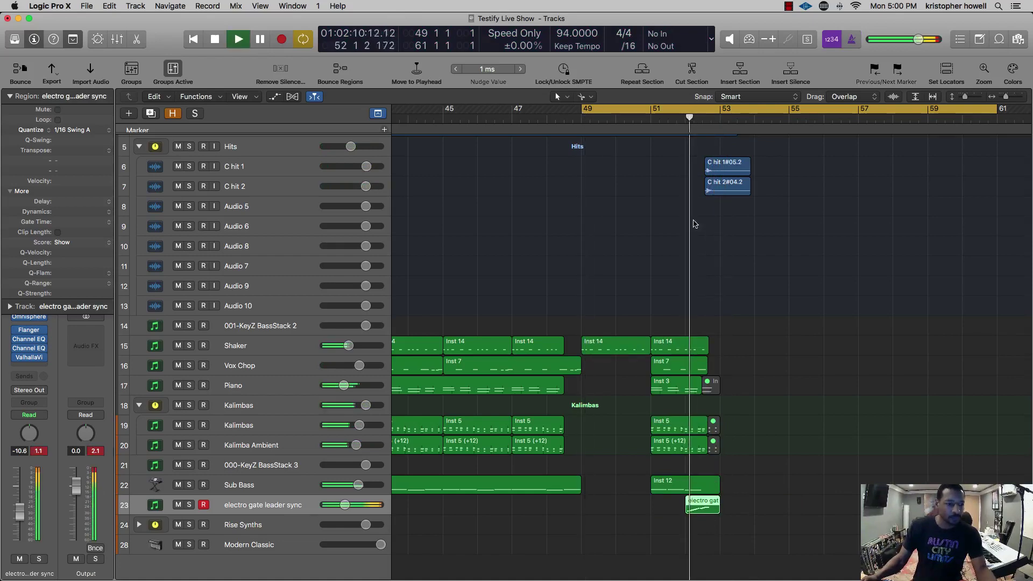
{"action": "key", "text": "space"}
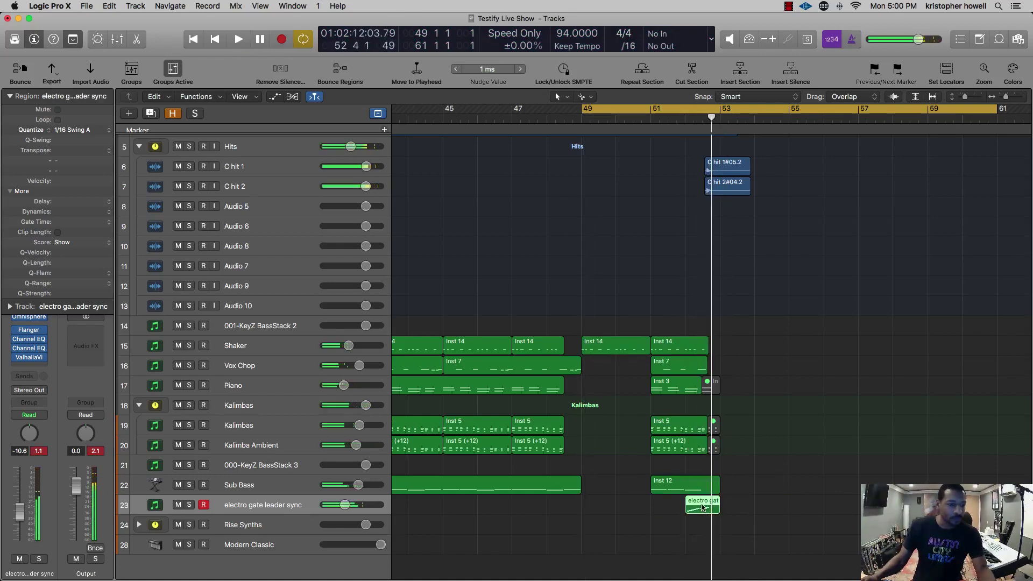
- Open the bar 52 riser region in the Piano Roll and delete the tiny stray note under the last note
{"action": "double_click", "coordinate": [702, 507]}
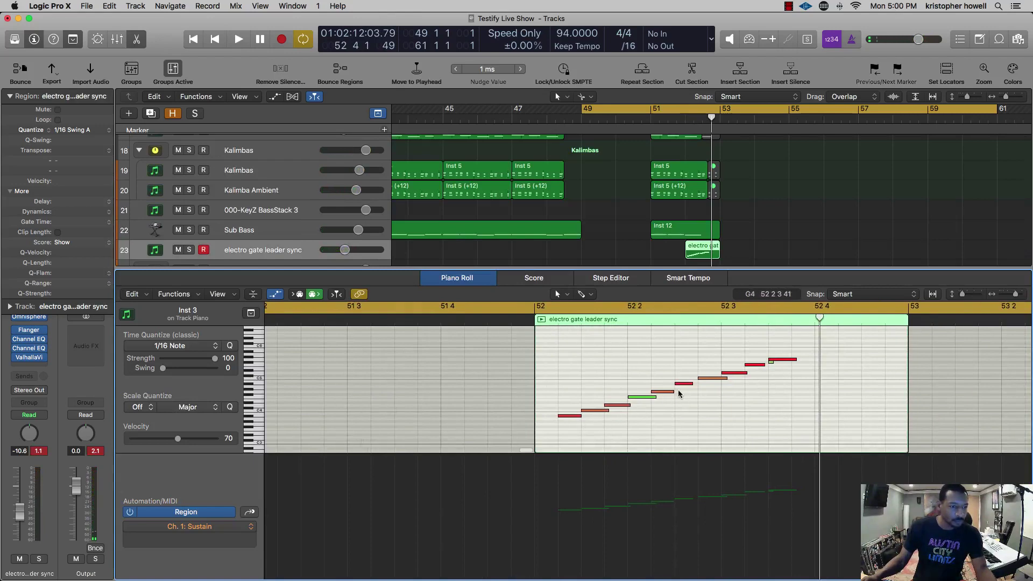
{"action": "left_click_drag", "start_coordinate": [691, 384], "coordinate": [698, 385]}
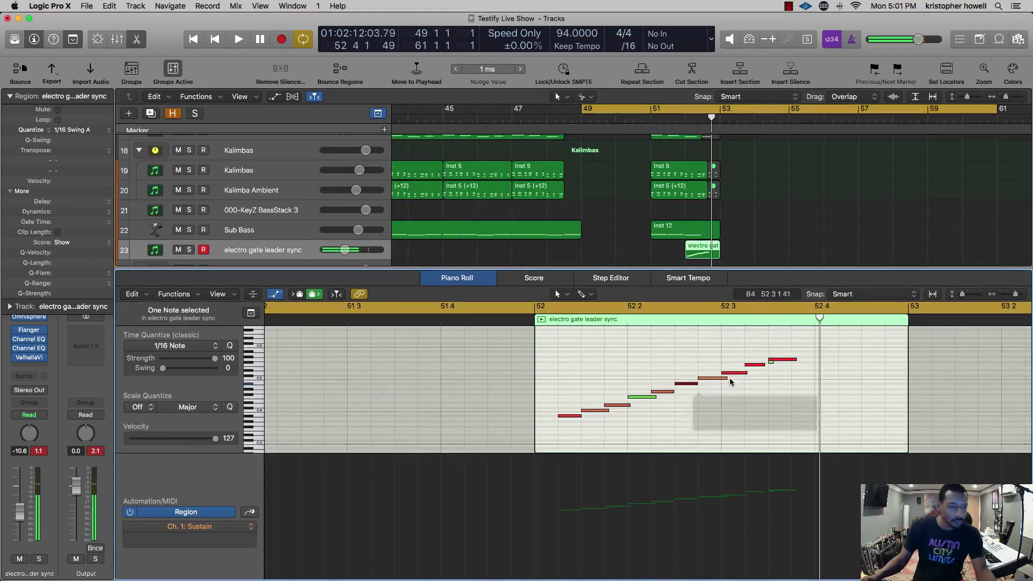
{"action": "left_click", "coordinate": [771, 363]}
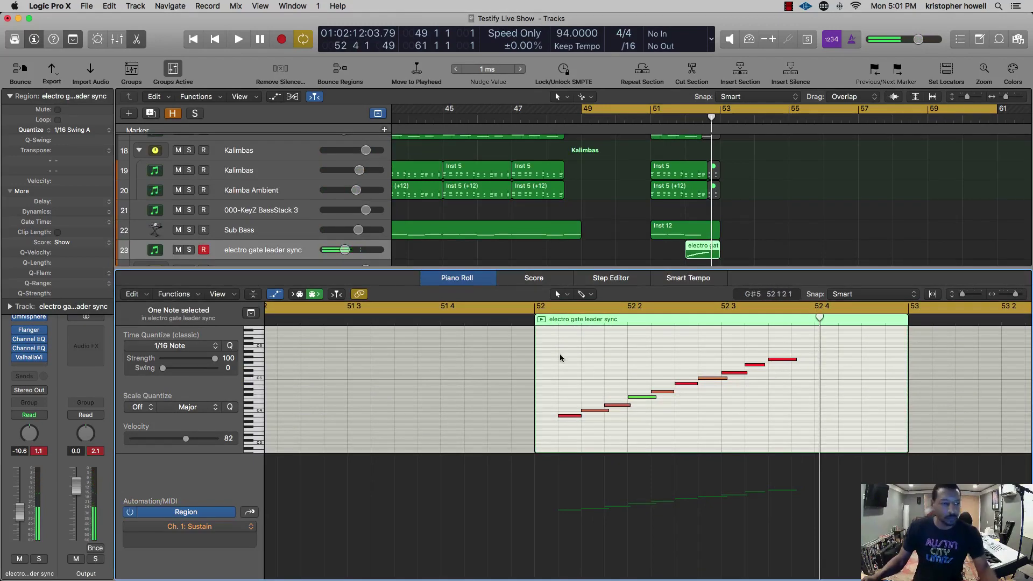
- Loop playback from bar 52 to late bar 53 and swap the pitches of the riser's fourth and fifth notes
{"action": "left_click", "coordinate": [515, 320]}
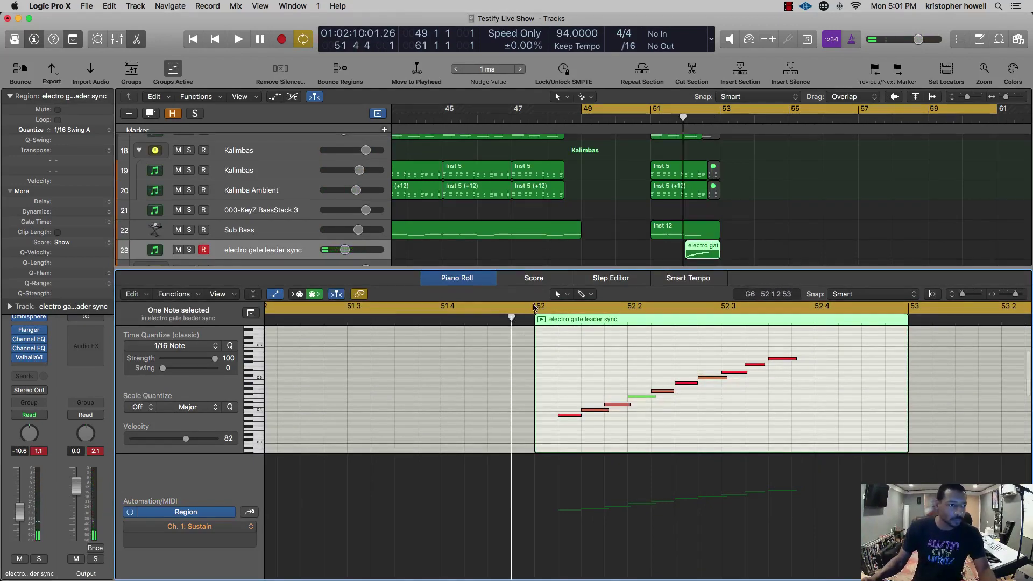
{"action": "key", "text": "space"}
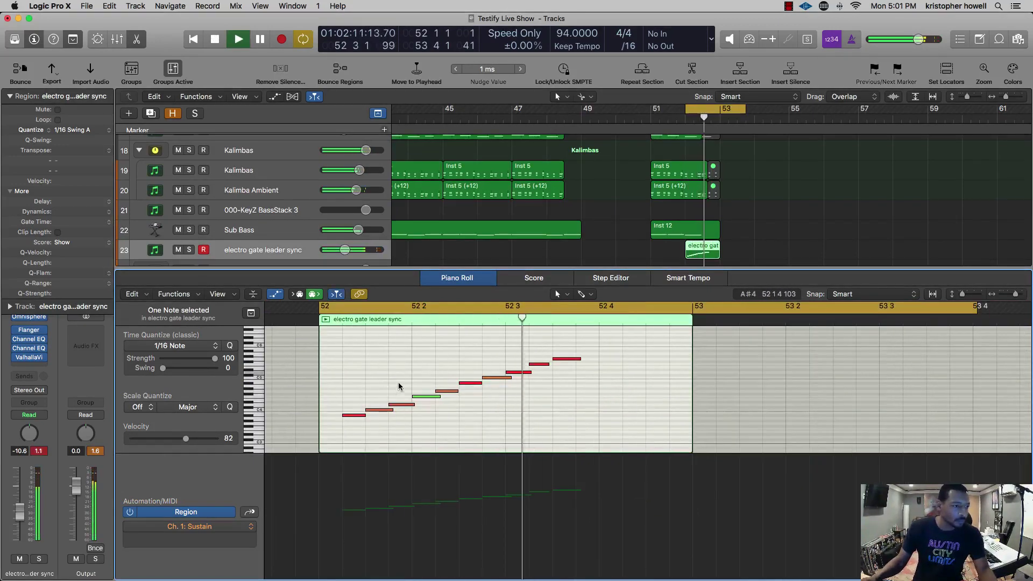
{"action": "scroll", "coordinate": [418, 404], "scroll_direction": "up", "scroll_amount": 5}
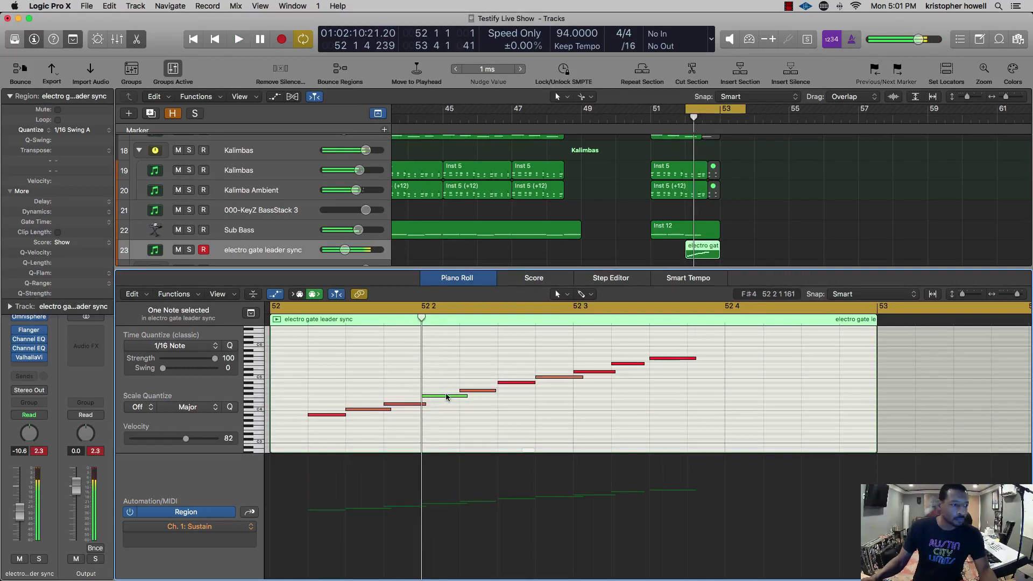
{"action": "left_click_drag", "start_coordinate": [446, 397], "coordinate": [471, 398]}
{"action": "key", "text": "space"}
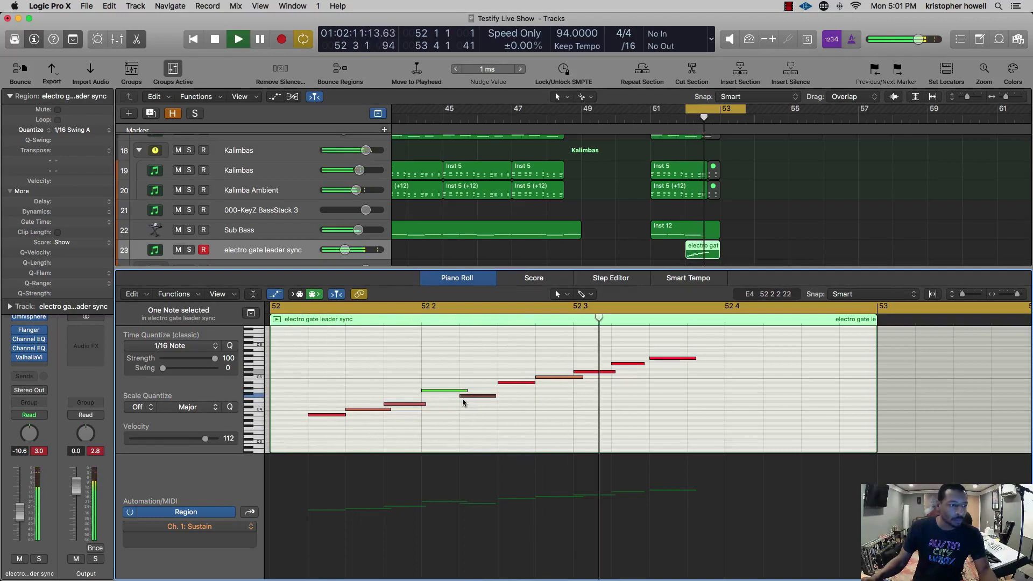
- Lower the riser's sixth note to the pitch of the fourth note and lengthen it slightly
{"action": "left_click", "coordinate": [516, 382]}
{"action": "left_click", "coordinate": [532, 382]}
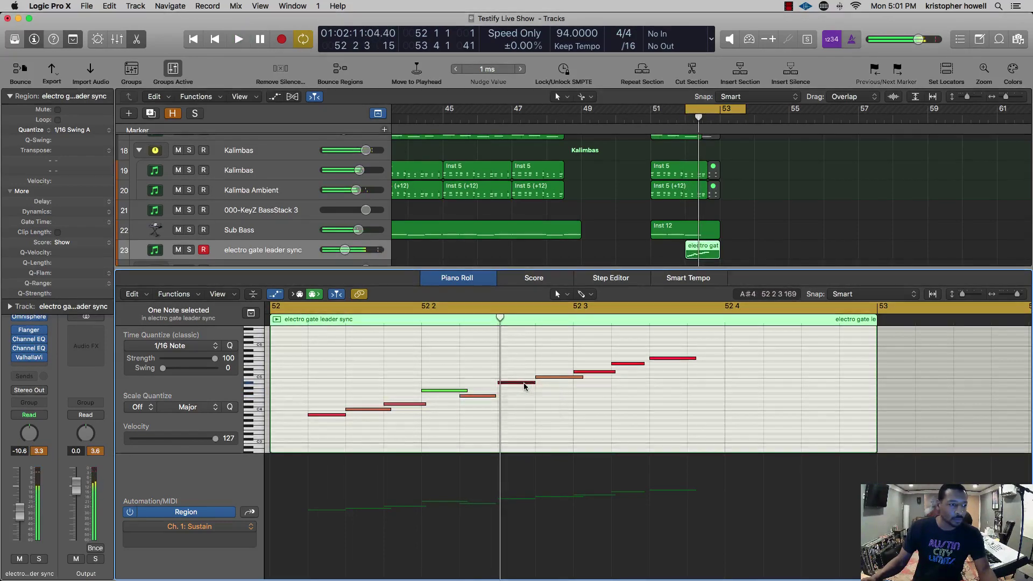
{"action": "left_click_drag", "start_coordinate": [524, 382], "coordinate": [525, 392]}
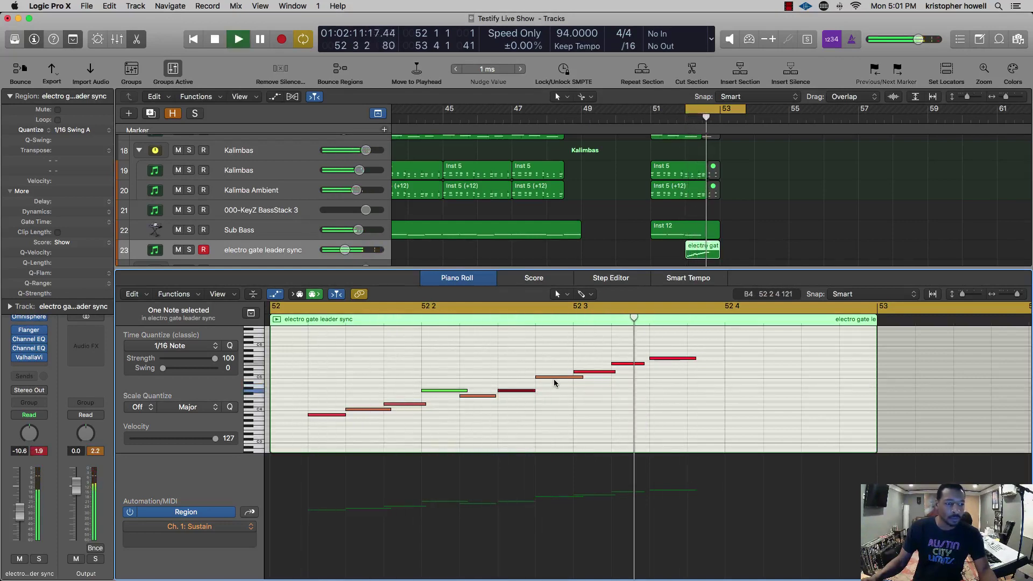
{"action": "key", "text": "space"}
{"action": "left_click_drag", "start_coordinate": [537, 392], "coordinate": [540, 392]}
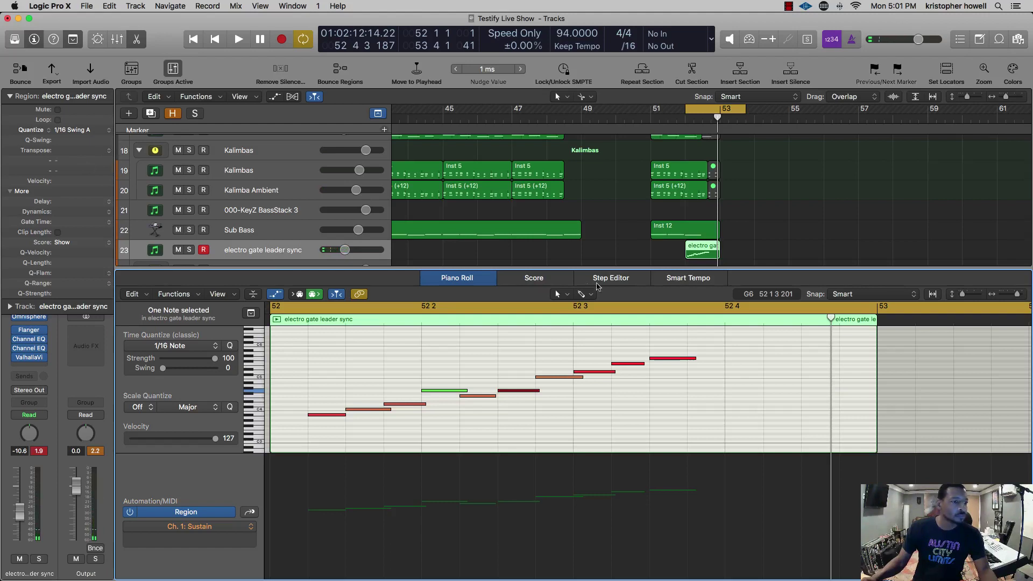
- Transpose the bar 52 electro gate leader sync region by +12 and play it back
{"action": "left_click", "coordinate": [672, 258]}
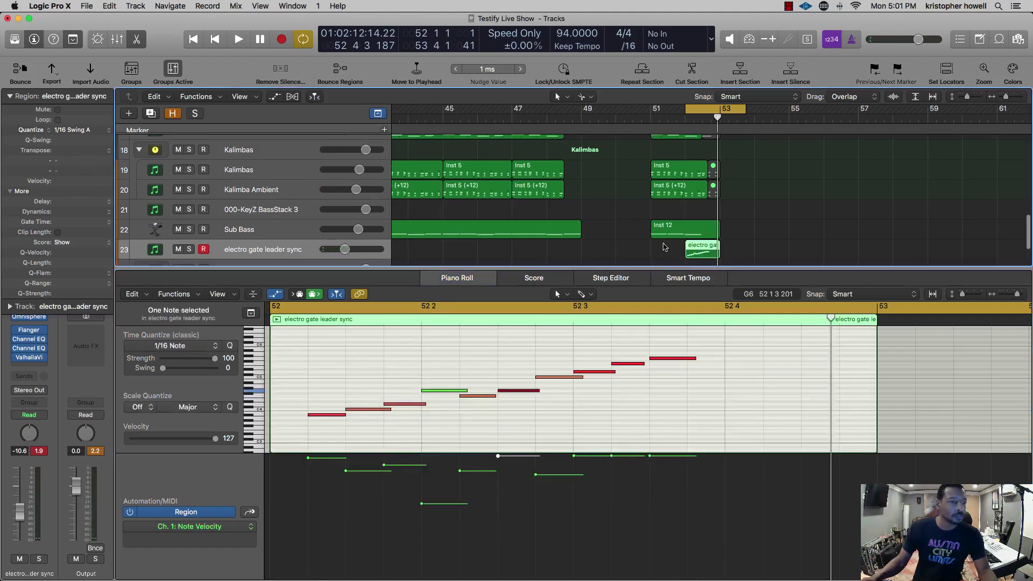
{"action": "left_click", "coordinate": [107, 152]}
{"action": "left_click", "coordinate": [70, 140]}
{"action": "key", "text": "space"}
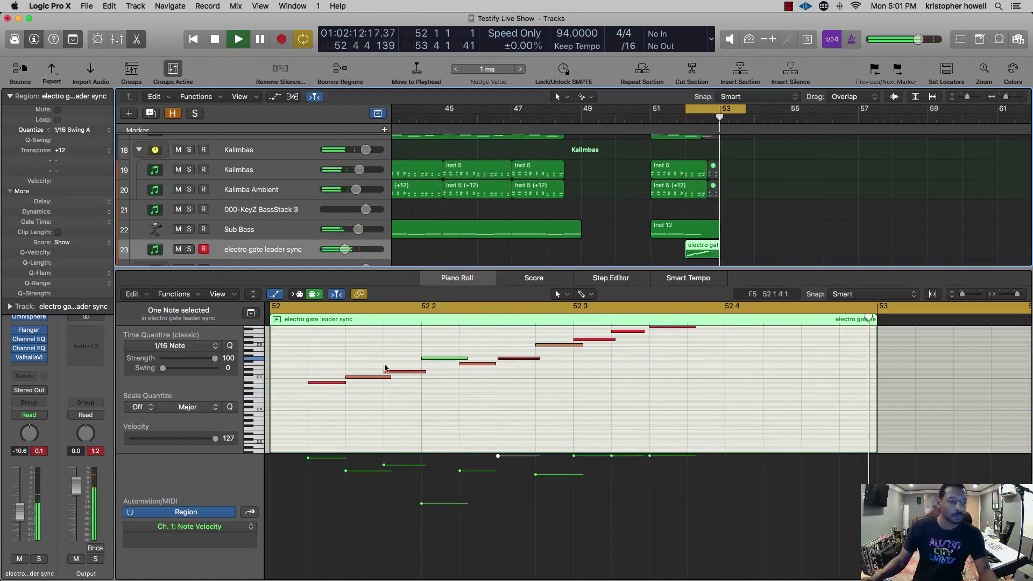
{"action": "key", "text": "space"}
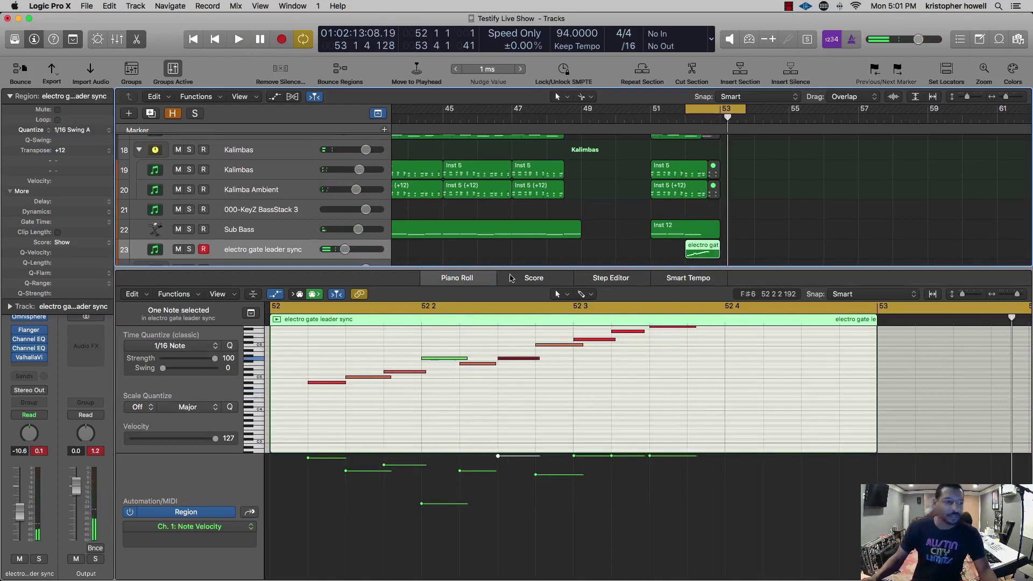
- Close the Piano Roll and play the ending from about bar 51 through the final hit
{"action": "left_click", "coordinate": [643, 116]}
{"action": "key", "text": "space"}
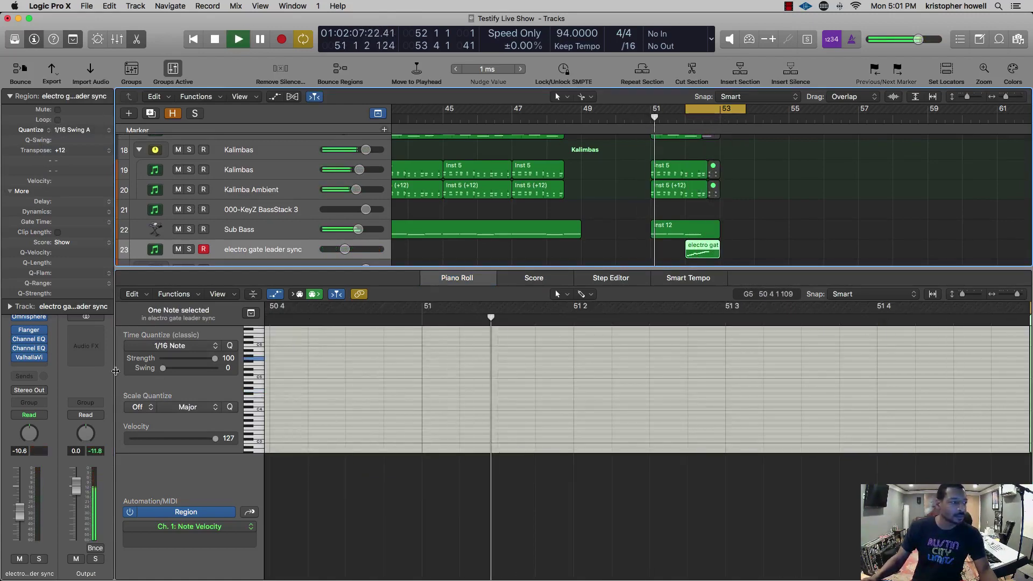
{"action": "key", "text": "x"}
{"action": "key", "text": "x"}
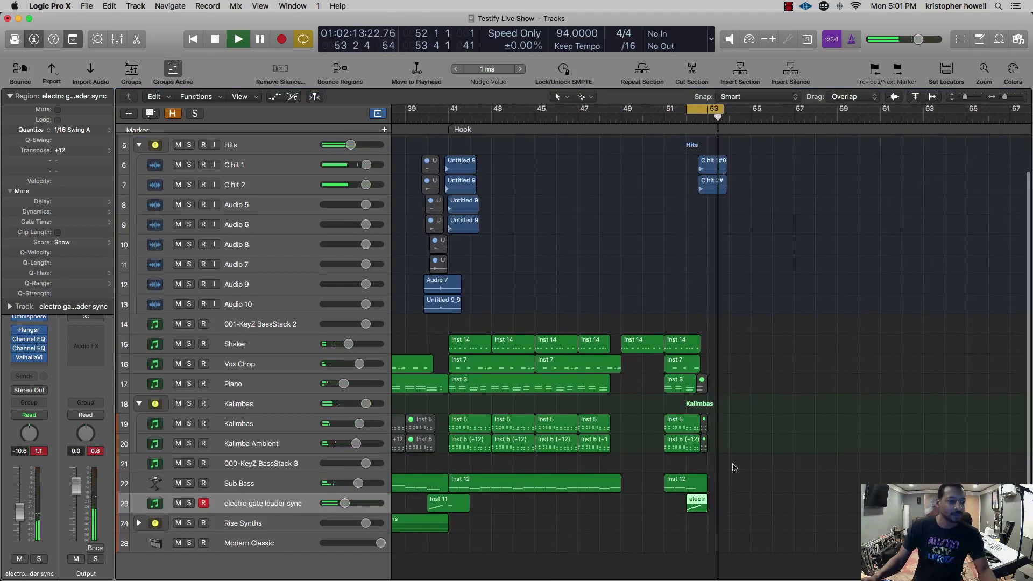
{"action": "key", "text": "space"}
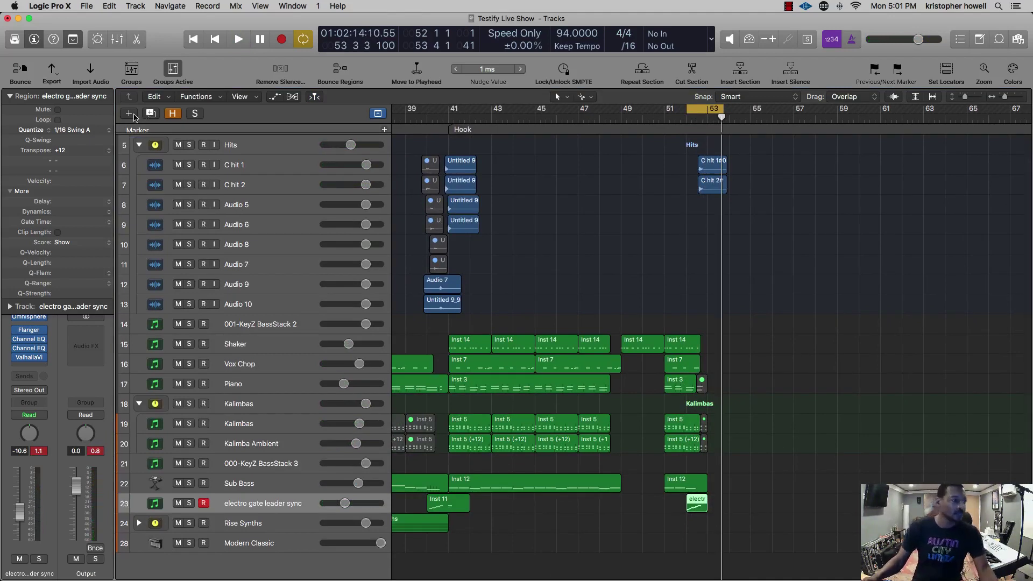
- Create one software instrument track with an empty channel strip below 001-KeyZ BassStack 2, output 1 + 2
{"action": "left_click", "coordinate": [248, 308]}
{"action": "left_click", "coordinate": [249, 326]}
{"action": "key", "text": "z"}
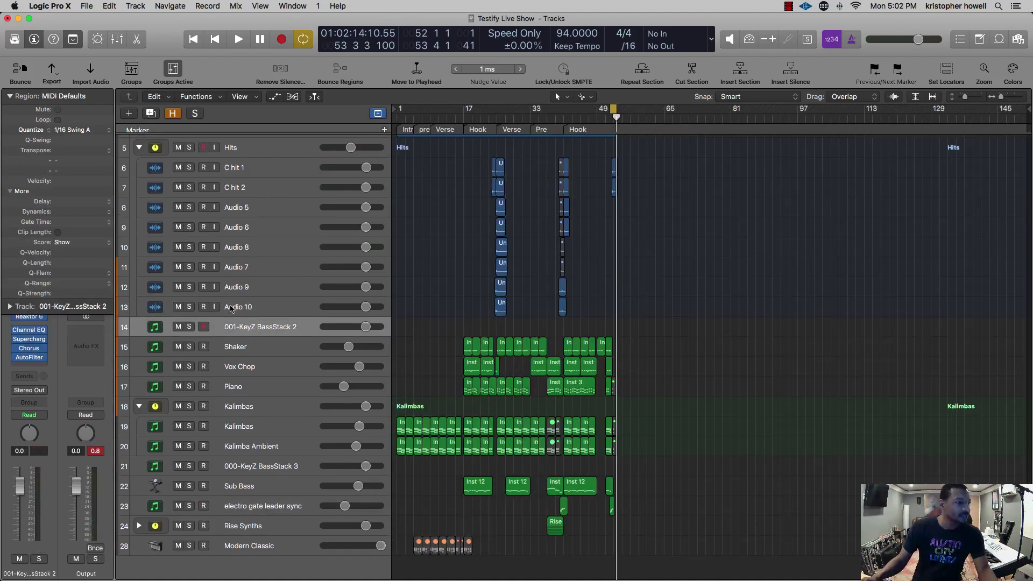
{"action": "left_click", "coordinate": [265, 308]}
{"action": "left_click", "coordinate": [266, 324]}
{"action": "left_click", "coordinate": [267, 308]}
{"action": "left_click", "coordinate": [262, 326]}
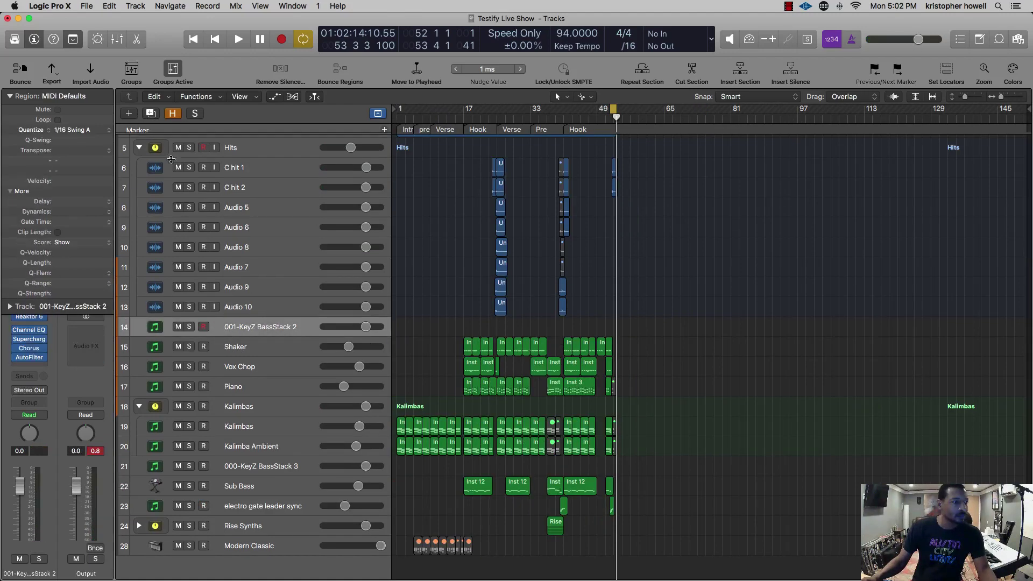
{"action": "left_click", "coordinate": [132, 113]}
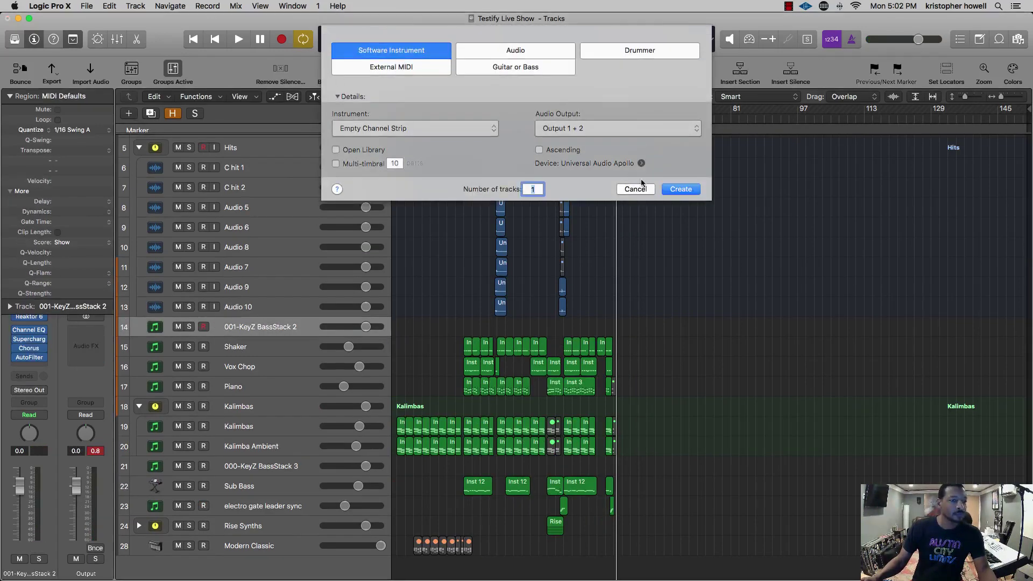
{"action": "left_click", "coordinate": [680, 189]}
- Delete the empty 001-KeyZ BassStack 2 track
{"action": "left_click", "coordinate": [273, 325]}
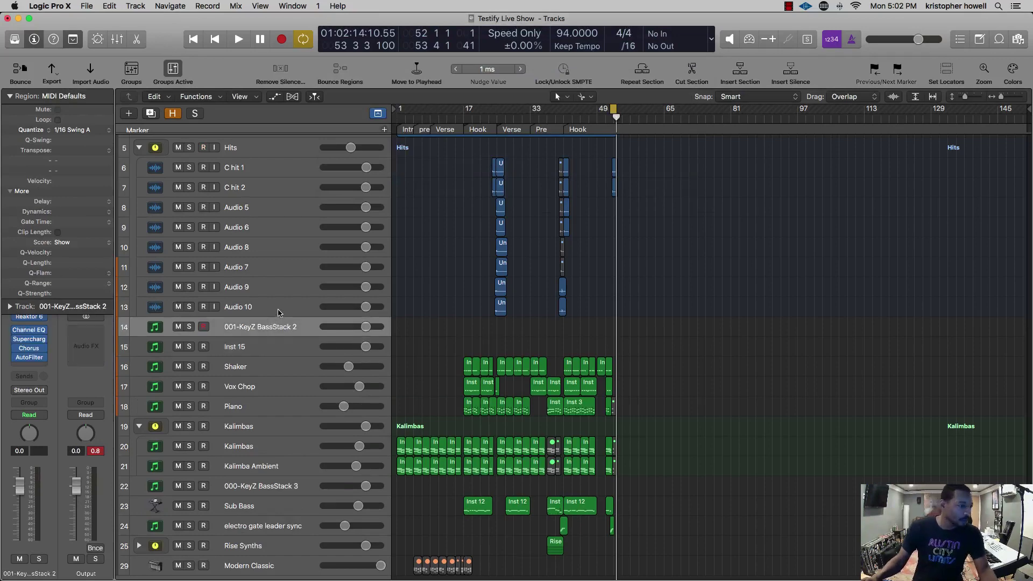
{"action": "key", "text": "super+BackSpace"}
{"action": "left_click", "coordinate": [279, 312]}
- Load the Spectrasonics Omnisphere instrument on the Inst 15 track
{"action": "left_click", "coordinate": [280, 325]}
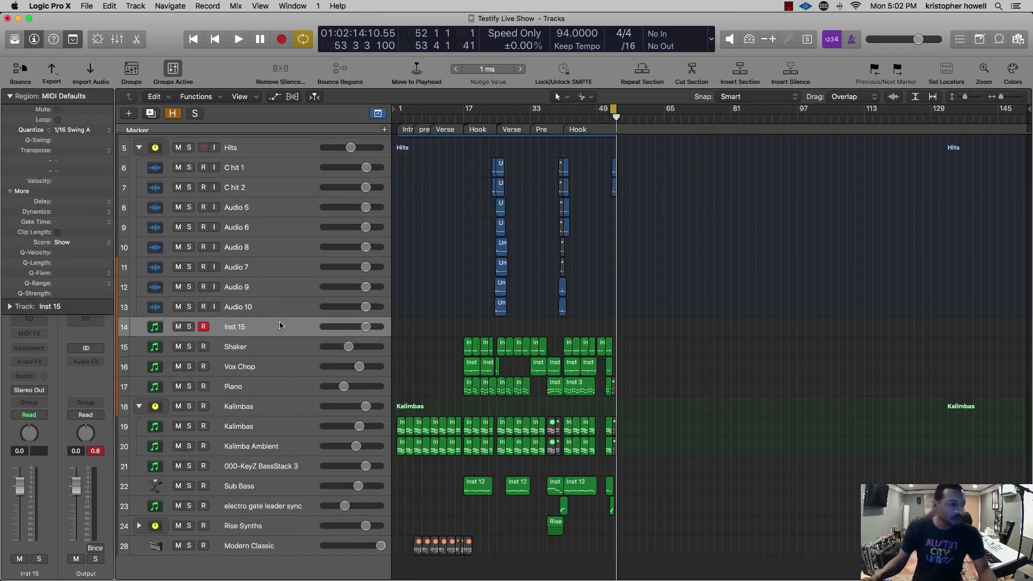
{"action": "left_click", "coordinate": [40, 350]}
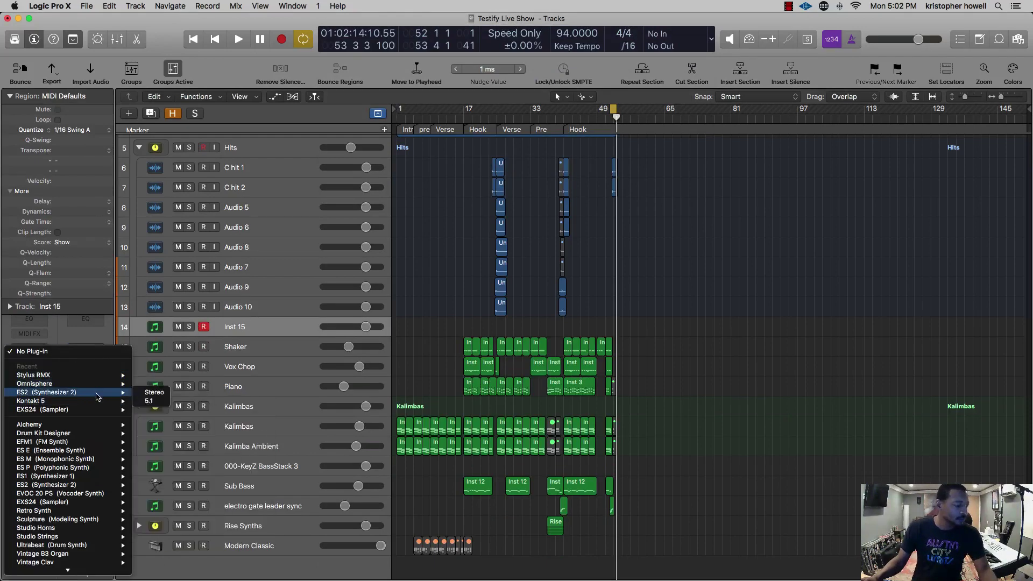
{"action": "mouse_move", "coordinate": [95, 579]}
{"action": "mouse_move", "coordinate": [91, 561]}
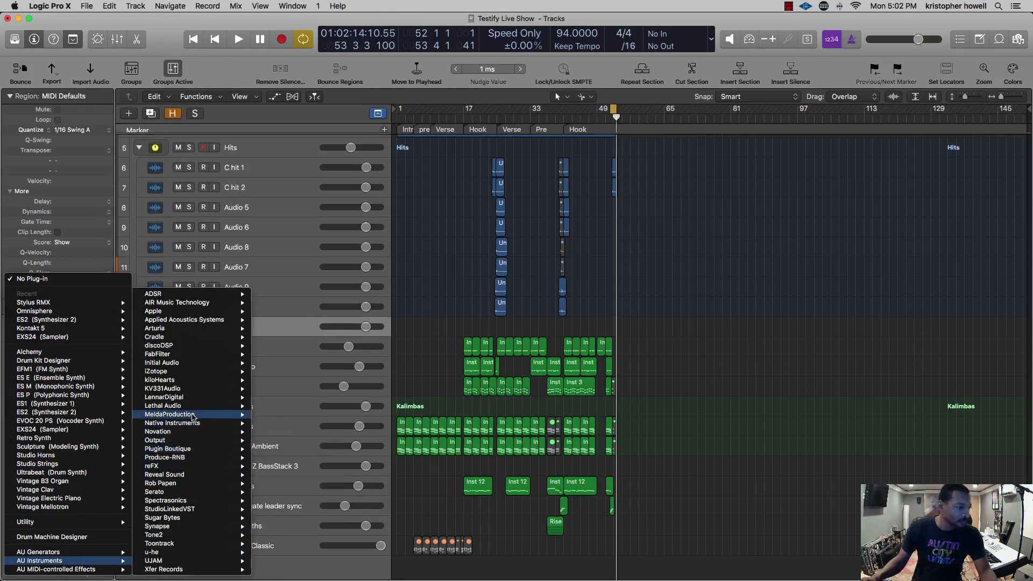
{"action": "mouse_move", "coordinate": [193, 502]}
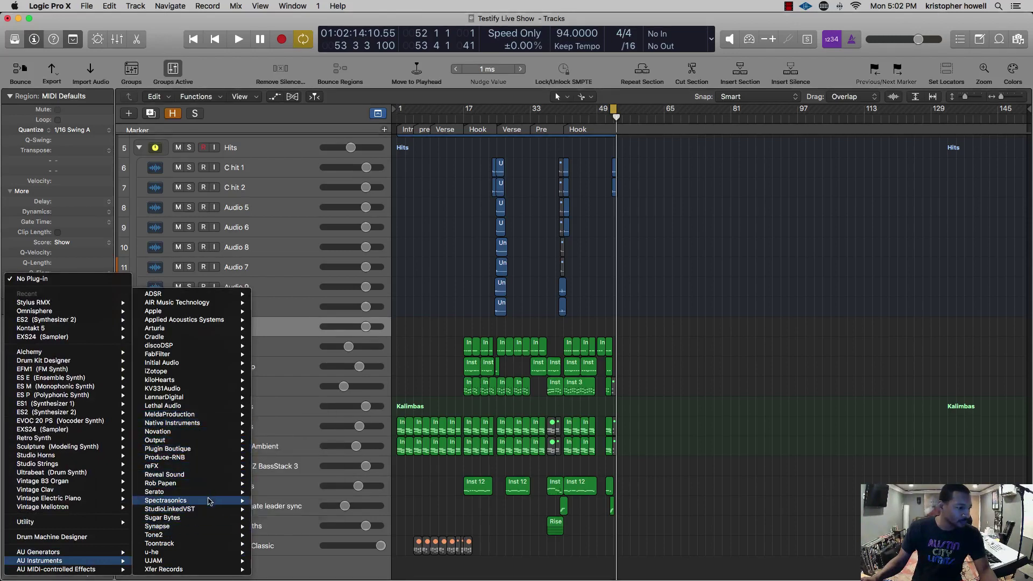
{"action": "mouse_move", "coordinate": [277, 502]}
{"action": "left_click", "coordinate": [344, 509]}
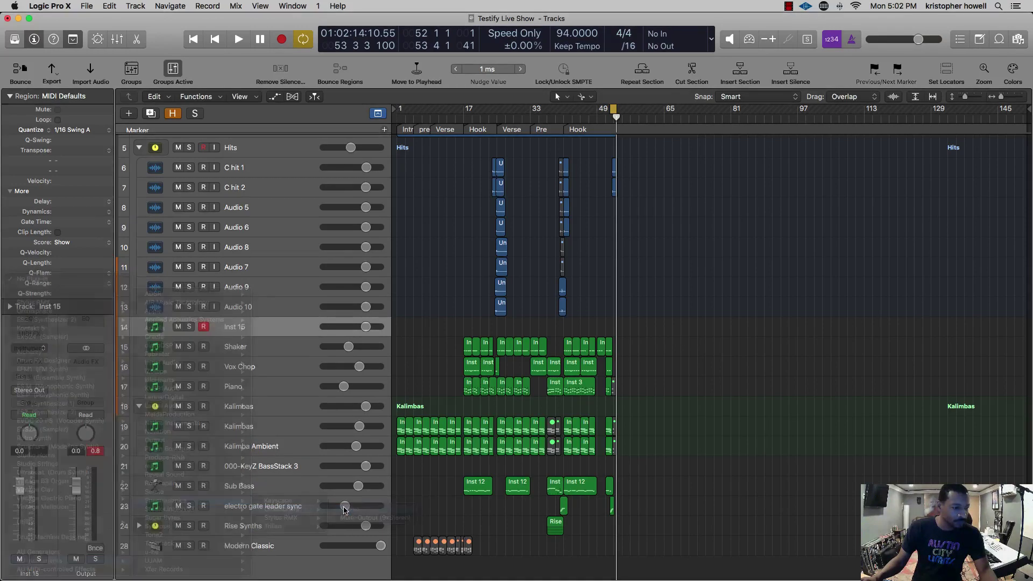
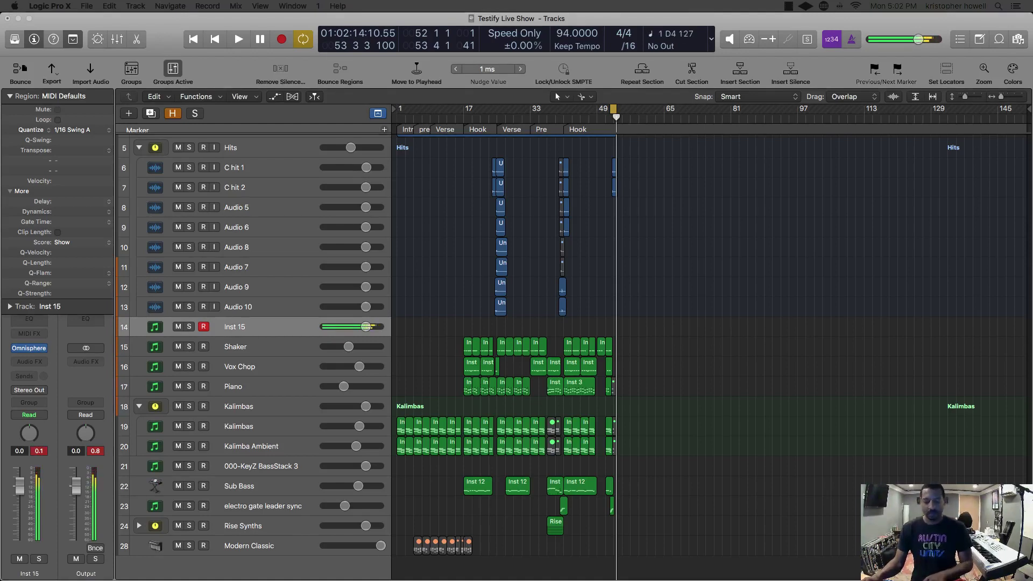
- Try to record a held Omnisphere note on Inst 15 over the final hit from about bar 52, with cycle mode off
{"action": "key", "text": "space"}
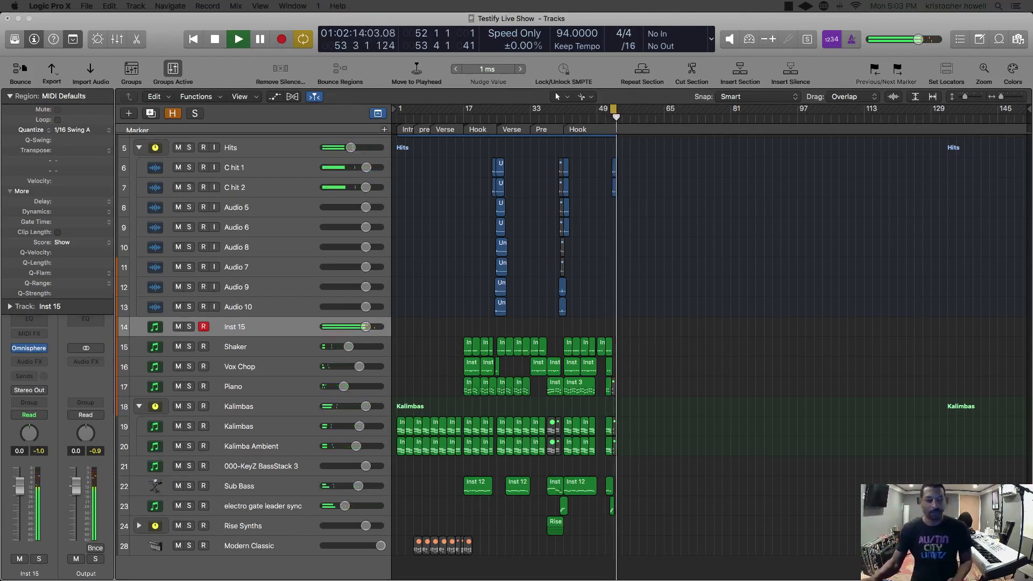
{"action": "key", "text": "super+Right"}
{"action": "key", "text": "super+Right"}
{"action": "left_click", "coordinate": [614, 109]}
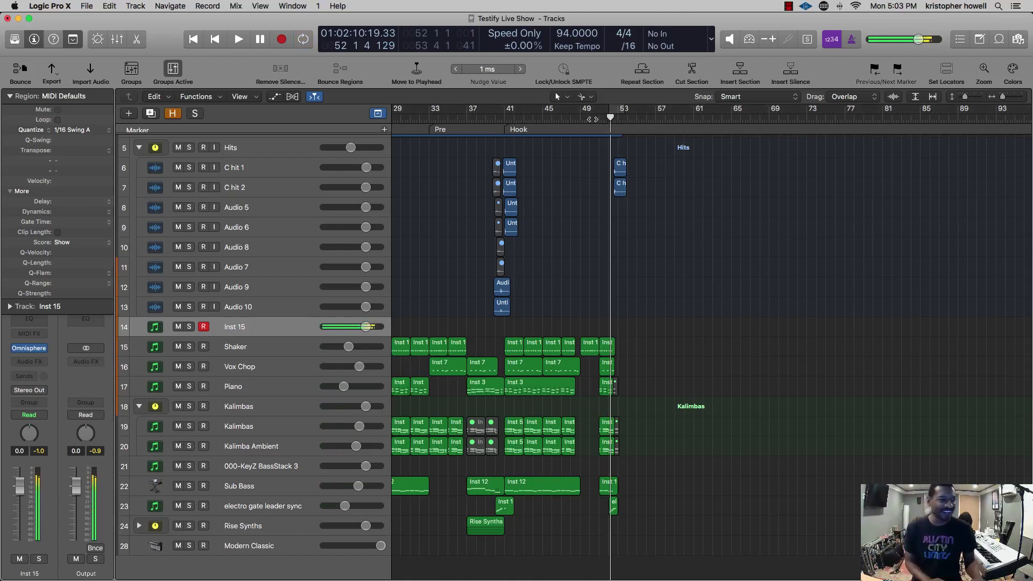
{"action": "key", "text": "r"}
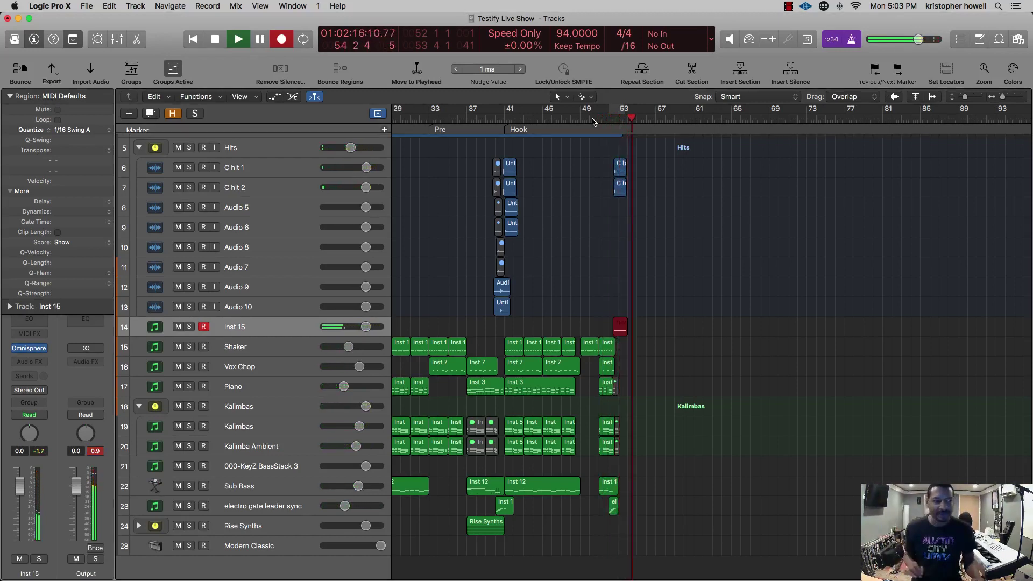
{"action": "key", "text": "space"}
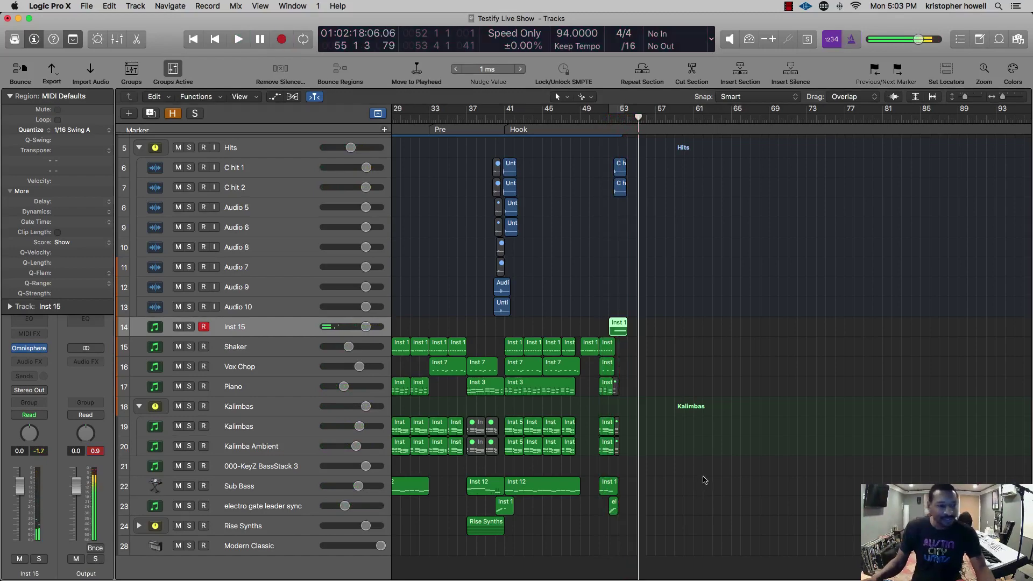
- Delete the recorded Inst 15 region at bar 52
{"action": "key", "text": "super+Right"}
{"action": "key", "text": "super+Right"}
{"action": "key", "text": "super+Right"}
{"action": "left_click", "coordinate": [646, 303]}
{"action": "left_click", "coordinate": [644, 326]}
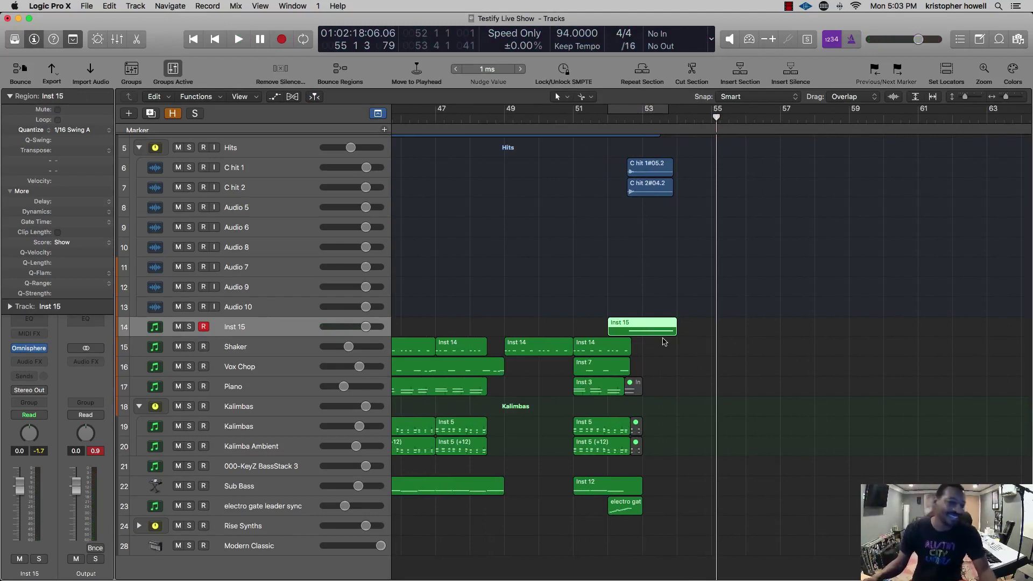
{"action": "left_click", "coordinate": [663, 342]}
{"action": "left_click", "coordinate": [661, 332]}
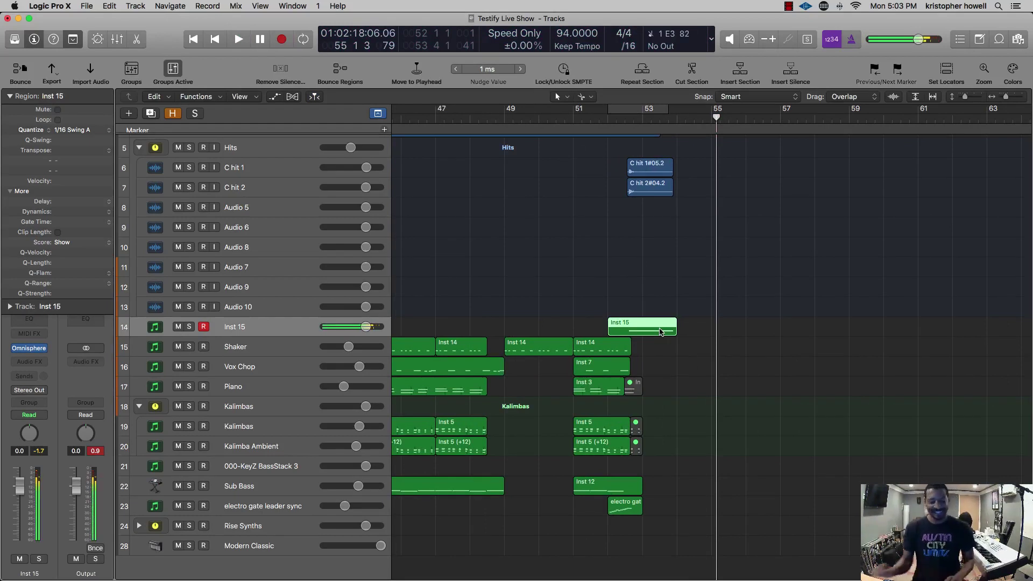
{"action": "left_click", "coordinate": [661, 342]}
{"action": "left_click", "coordinate": [662, 335]}
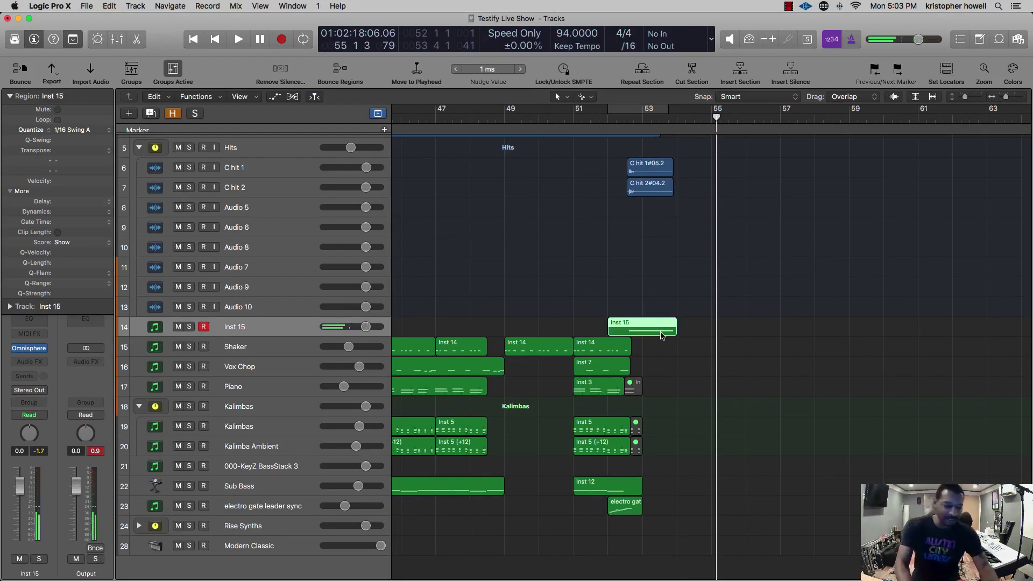
{"action": "key", "text": "Delete"}
- Turn on cycle mode, extend its range to 61 4 1 1, and record a longer held note on Inst 15 over the final hit
{"action": "left_click", "coordinate": [625, 112]}
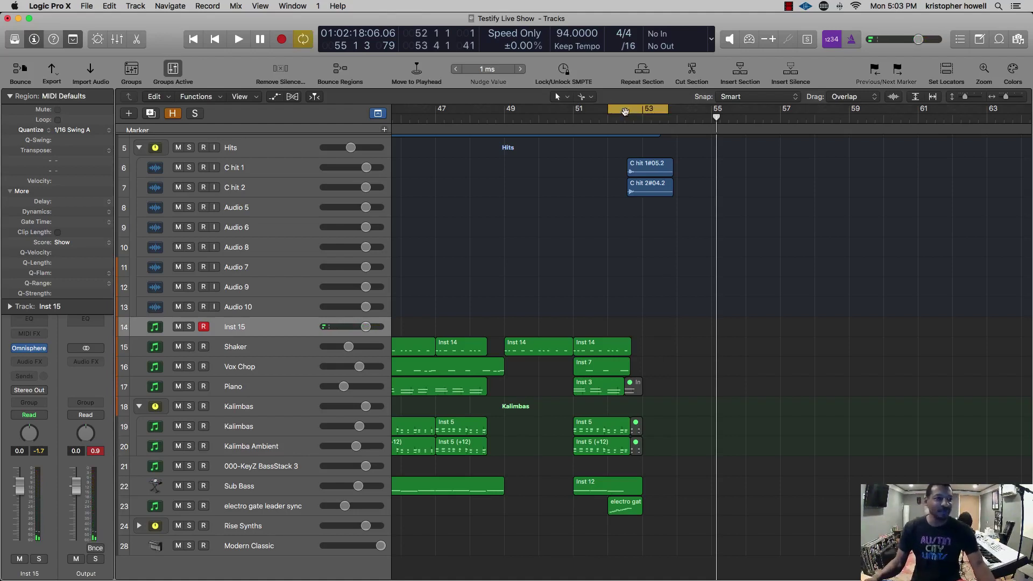
{"action": "left_click_drag", "start_coordinate": [674, 114], "coordinate": [944, 135]}
{"action": "key", "text": "space"}
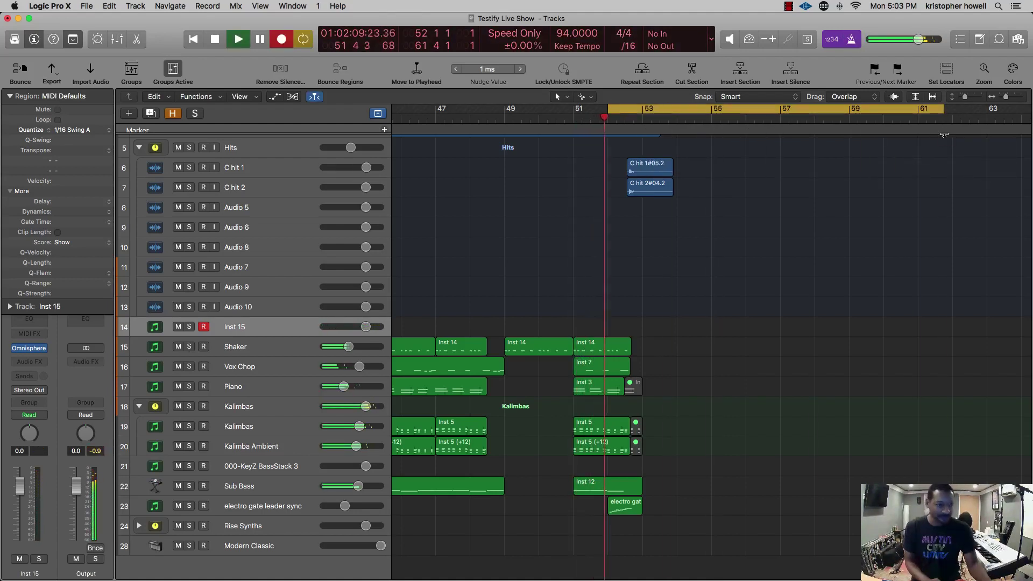
{"action": "key", "text": "r"}
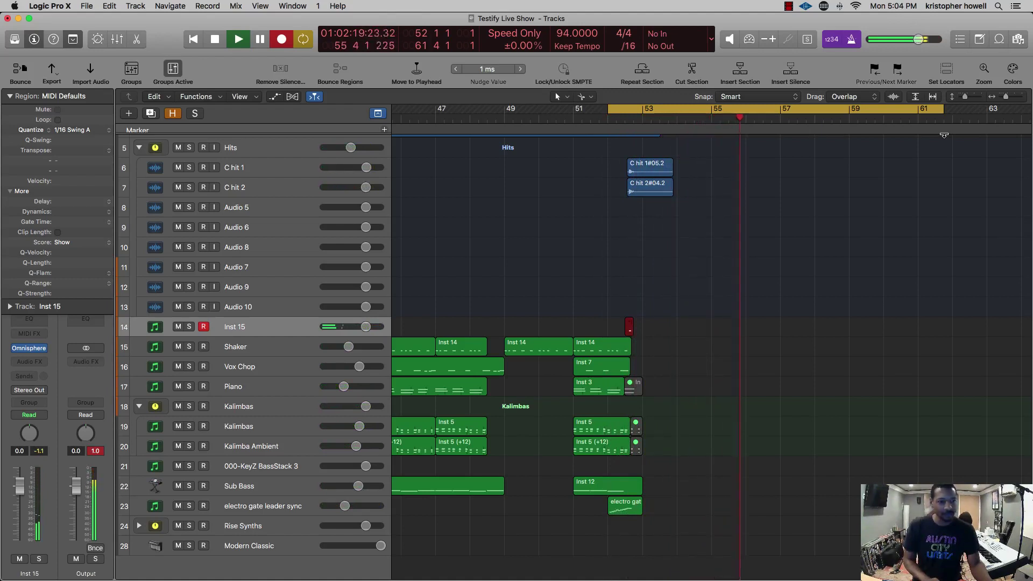
{"action": "key", "text": "space"}
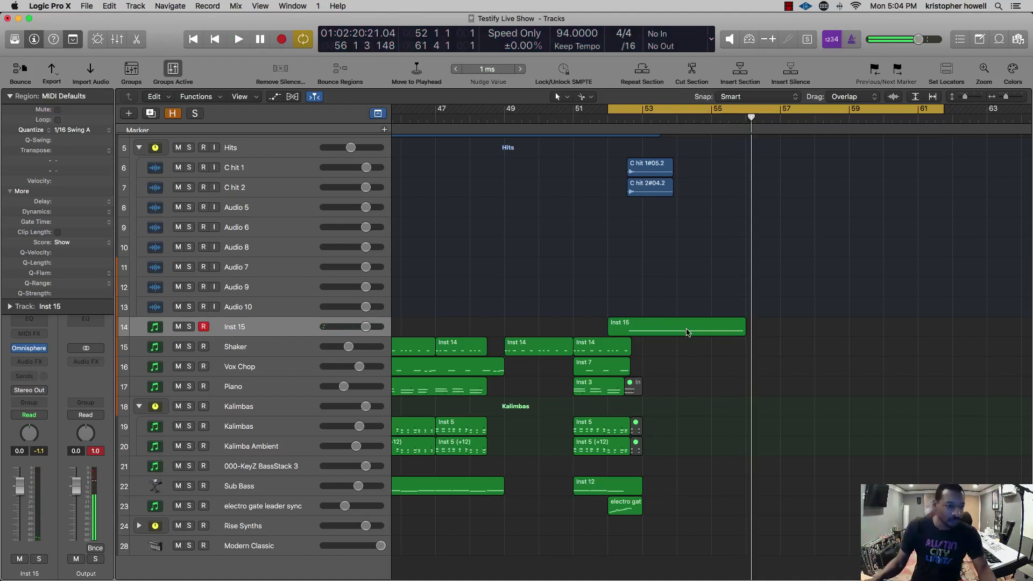
- Open the new Inst 15 region in the Piano Roll, select its note and play it from about 52 3
{"action": "left_click", "coordinate": [689, 330]}
{"action": "double_click", "coordinate": [689, 330]}
{"action": "left_click_drag", "start_coordinate": [669, 386], "coordinate": [667, 393]}
{"action": "left_click", "coordinate": [612, 319]}
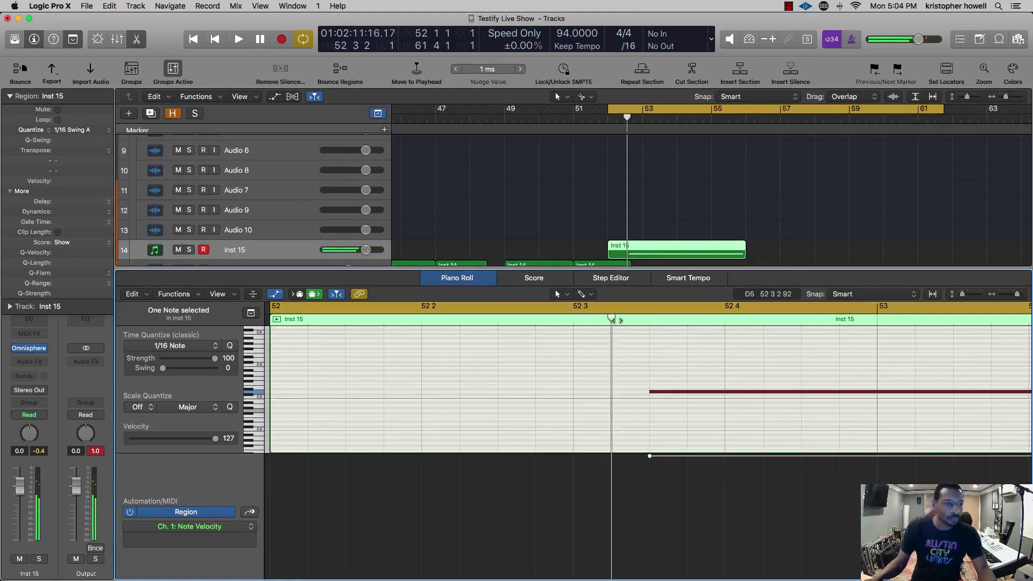
{"action": "key", "text": "space"}
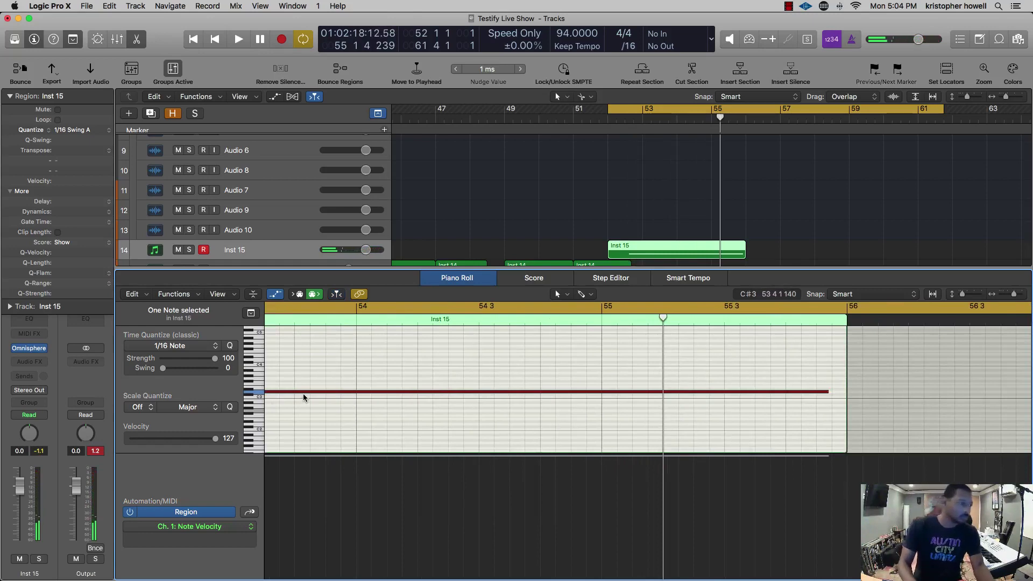
- Lower the selected note by an octave, raise it five semitones to G2, and play the ending from about 51 4
{"action": "key", "text": "alt+shift+Down"}
{"action": "key", "text": "alt+Up"}
{"action": "key", "text": "alt+Up"}
{"action": "key", "text": "alt+Up"}
{"action": "key", "text": "alt+Up"}
{"action": "key", "text": "alt+Up"}
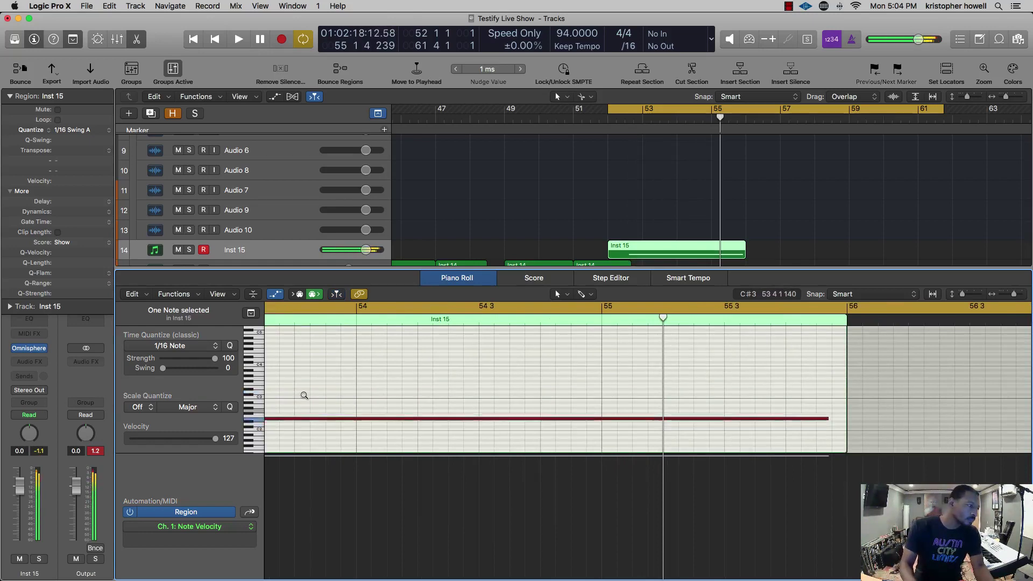
{"action": "scroll", "coordinate": [302, 393], "scroll_direction": "down", "scroll_amount": 5}
{"action": "scroll", "coordinate": [302, 393], "scroll_direction": "left", "scroll_amount": 10}
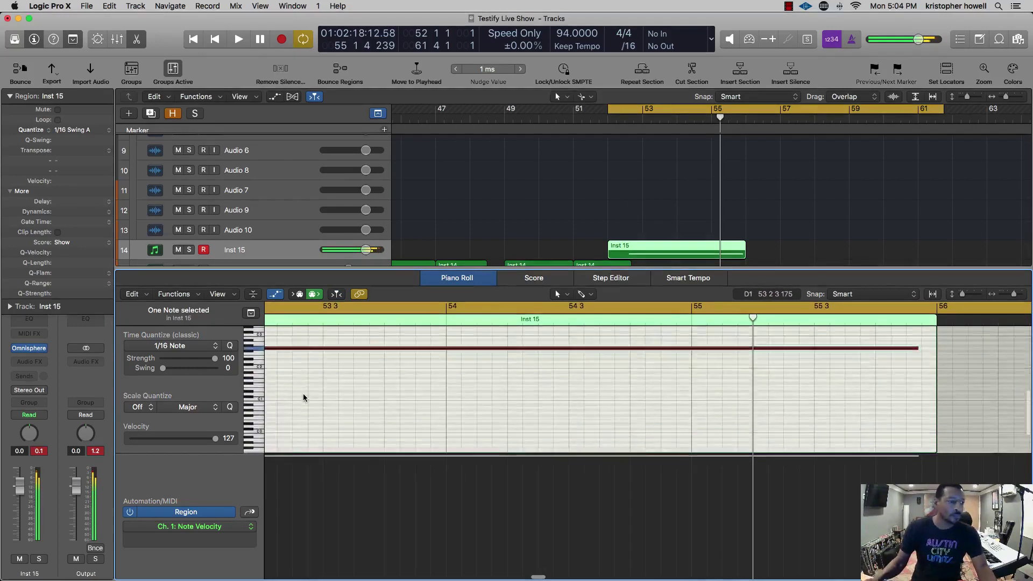
{"action": "scroll", "coordinate": [356, 404], "scroll_direction": "left", "scroll_amount": 3}
{"action": "left_click", "coordinate": [597, 118]}
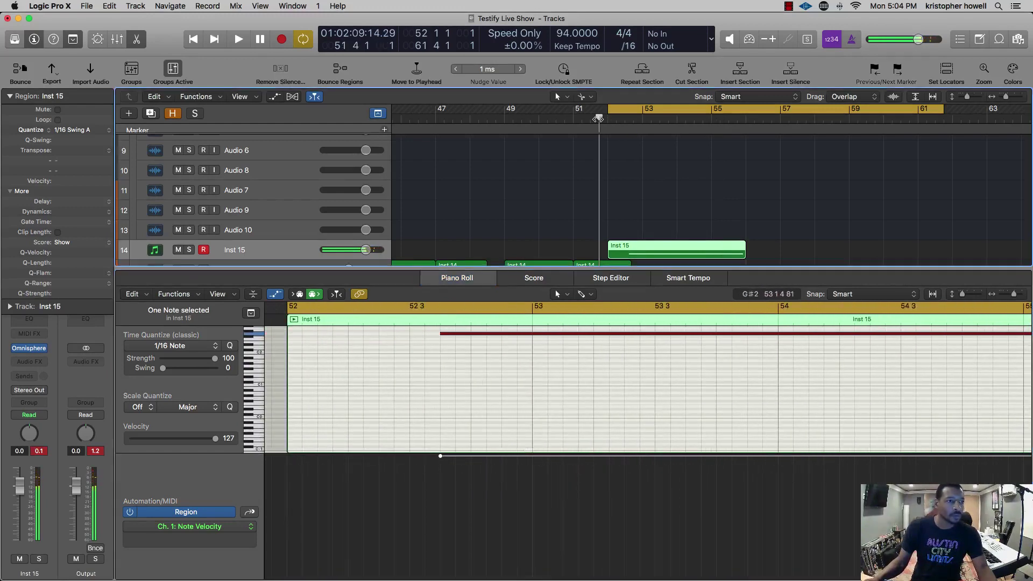
{"action": "key", "text": "space"}
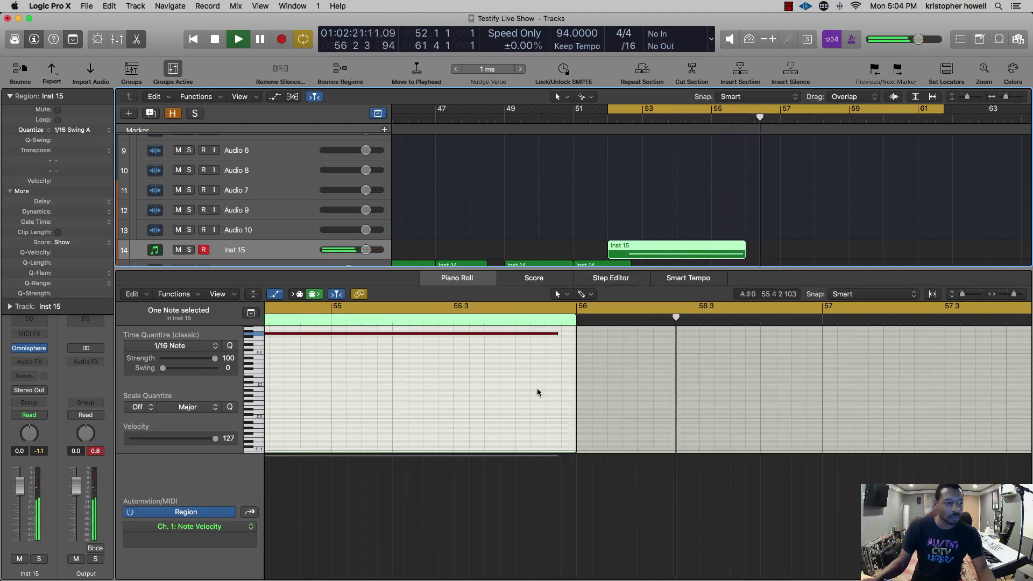
{"action": "key", "text": "space"}
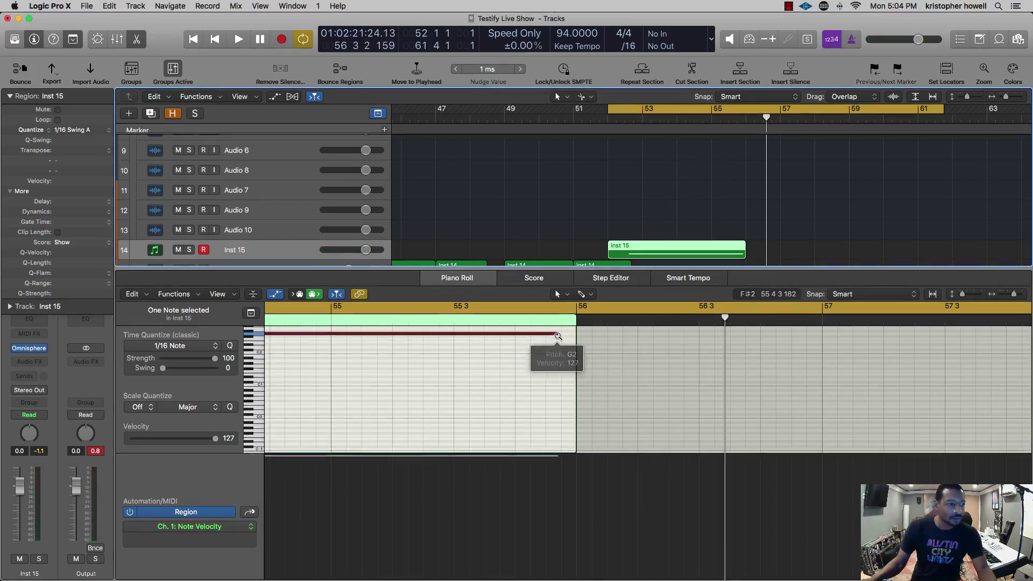
- Shorten the G2 note to end at bar 54 while playing the ending, and close the Piano Roll
{"action": "scroll", "coordinate": [556, 335], "scroll_direction": "down", "scroll_amount": 5}
{"action": "scroll", "coordinate": [557, 335], "scroll_direction": "left", "scroll_amount": 5}
{"action": "scroll", "coordinate": [557, 335], "scroll_direction": "left", "scroll_amount": 6}
{"action": "scroll", "coordinate": [557, 335], "scroll_direction": "down", "scroll_amount": 3}
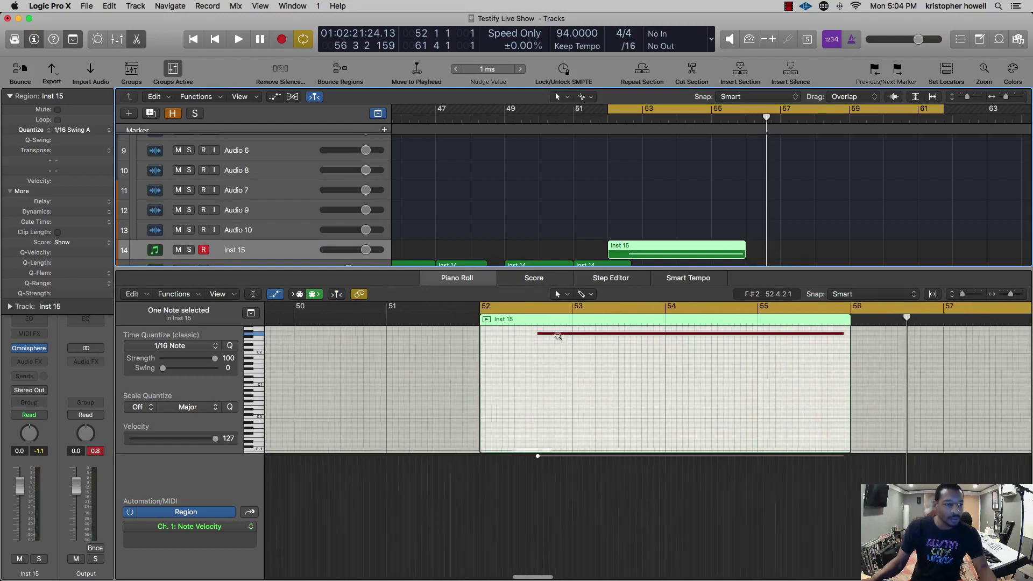
{"action": "left_click_drag", "start_coordinate": [787, 334], "coordinate": [718, 337]}
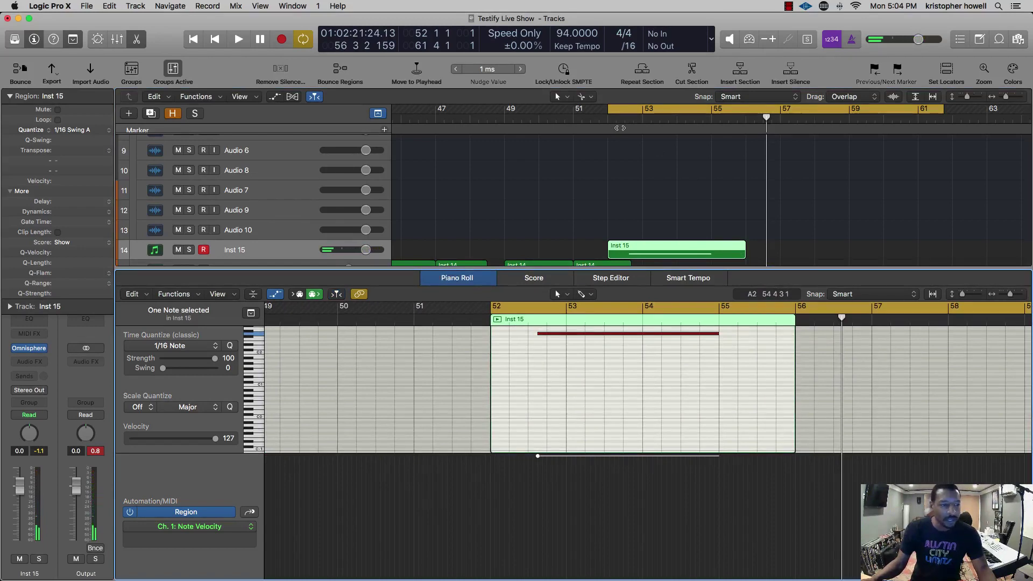
{"action": "key", "text": "space"}
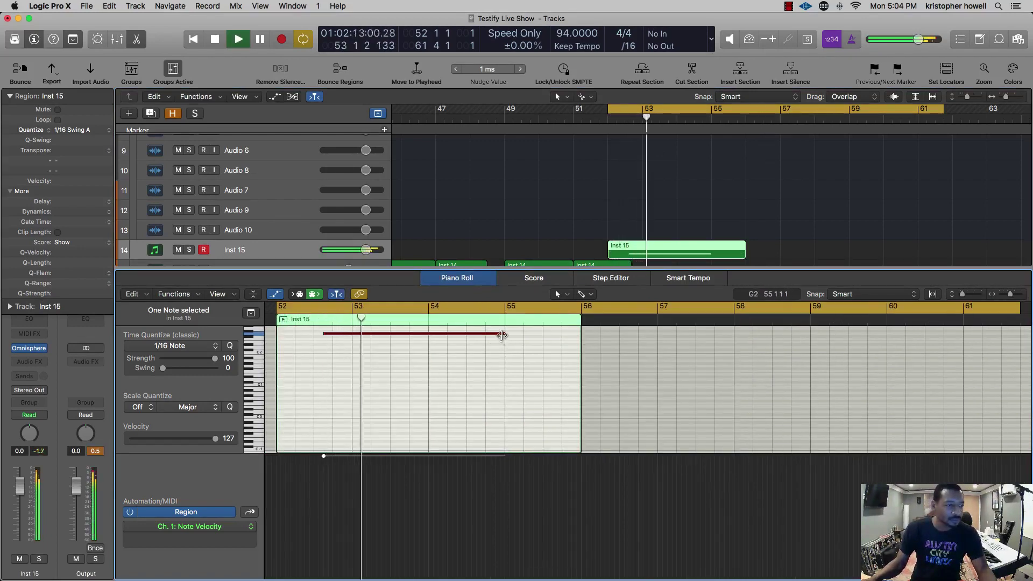
{"action": "left_click_drag", "start_coordinate": [498, 342], "coordinate": [429, 345]}
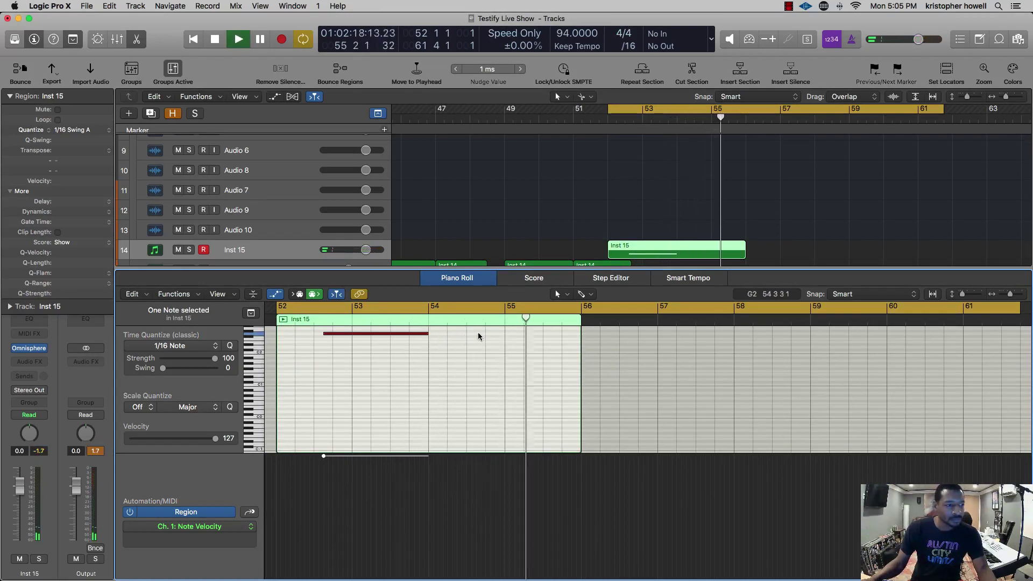
{"action": "key", "text": "space"}
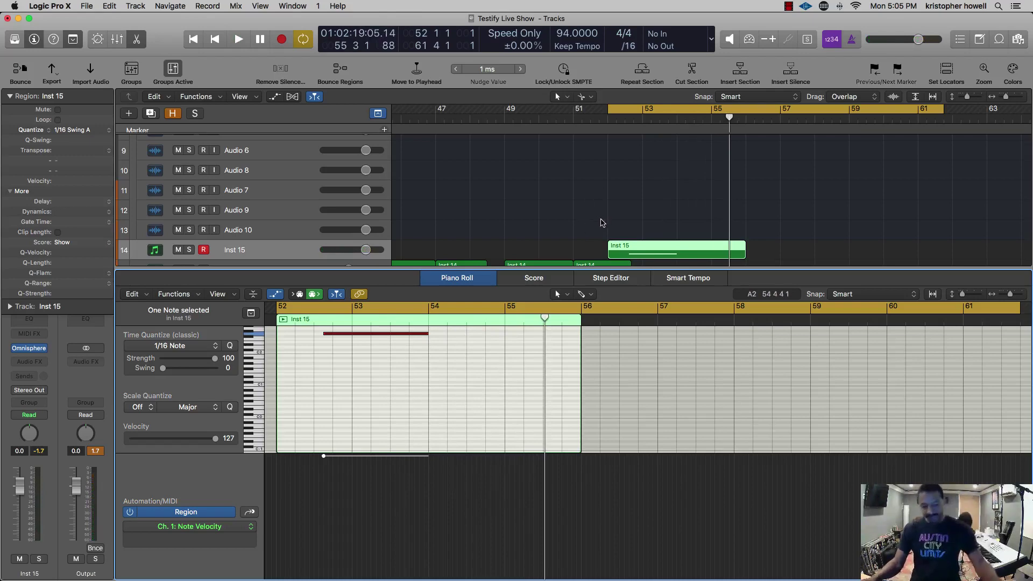
{"action": "key", "text": "e"}
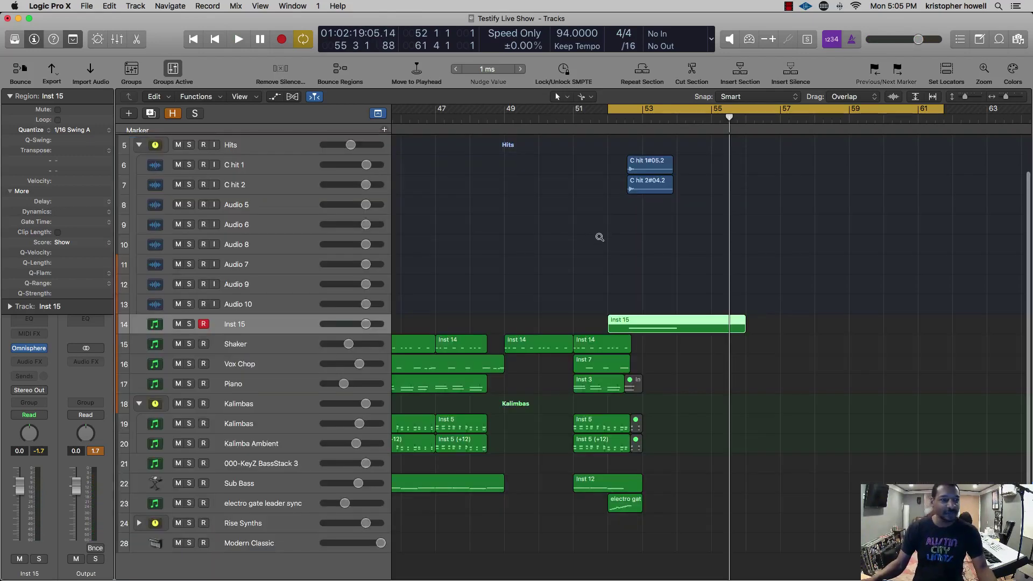
{"action": "scroll", "coordinate": [600, 237], "scroll_direction": "down", "scroll_amount": 5}
{"action": "scroll", "coordinate": [601, 239], "scroll_direction": "right", "scroll_amount": 1}
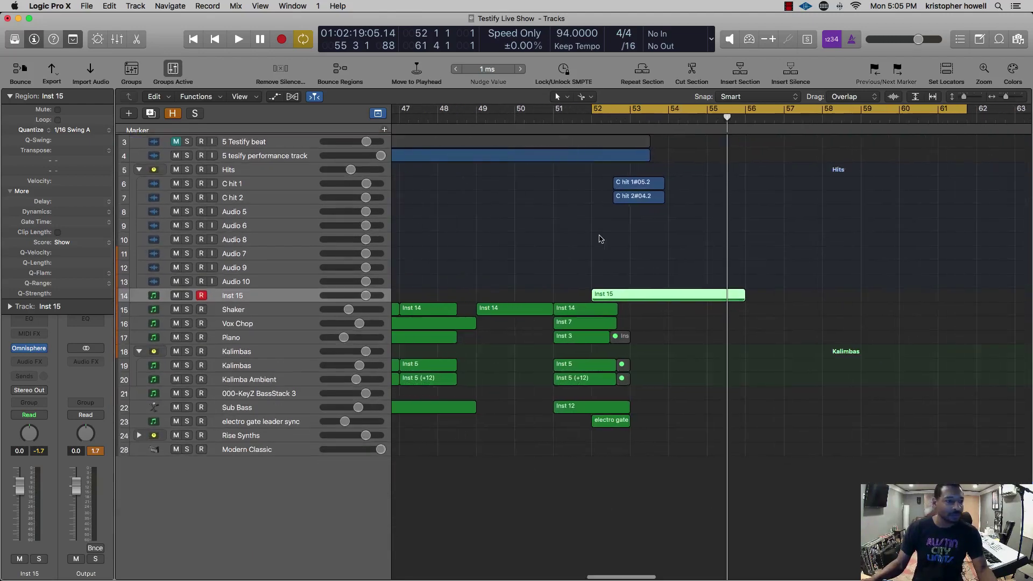
{"action": "scroll", "coordinate": [600, 239], "scroll_direction": "left", "scroll_amount": 2}
{"action": "scroll", "coordinate": [601, 239], "scroll_direction": "left", "scroll_amount": 1}
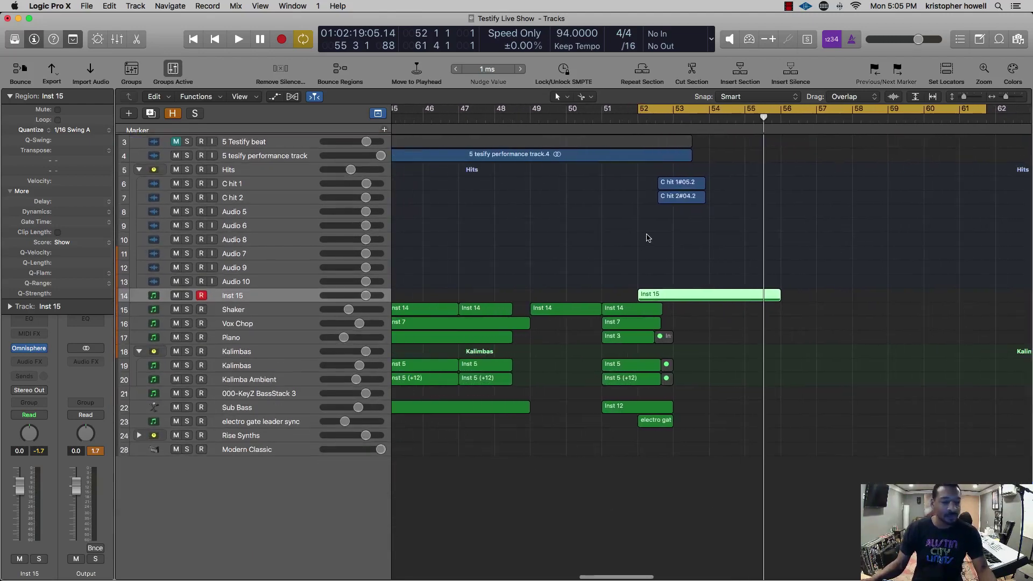
{"action": "scroll", "coordinate": [648, 238], "scroll_direction": "up", "scroll_amount": 3}
{"action": "scroll", "coordinate": [649, 235], "scroll_direction": "right", "scroll_amount": 1}
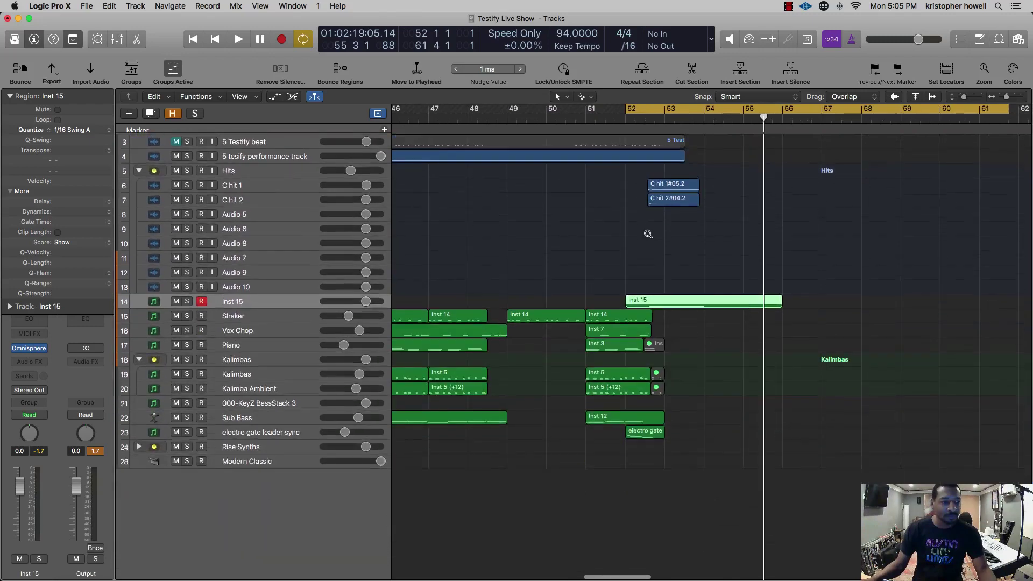
{"action": "scroll", "coordinate": [648, 235], "scroll_direction": "up", "scroll_amount": 4}
{"action": "scroll", "coordinate": [648, 235], "scroll_direction": "right", "scroll_amount": 2}
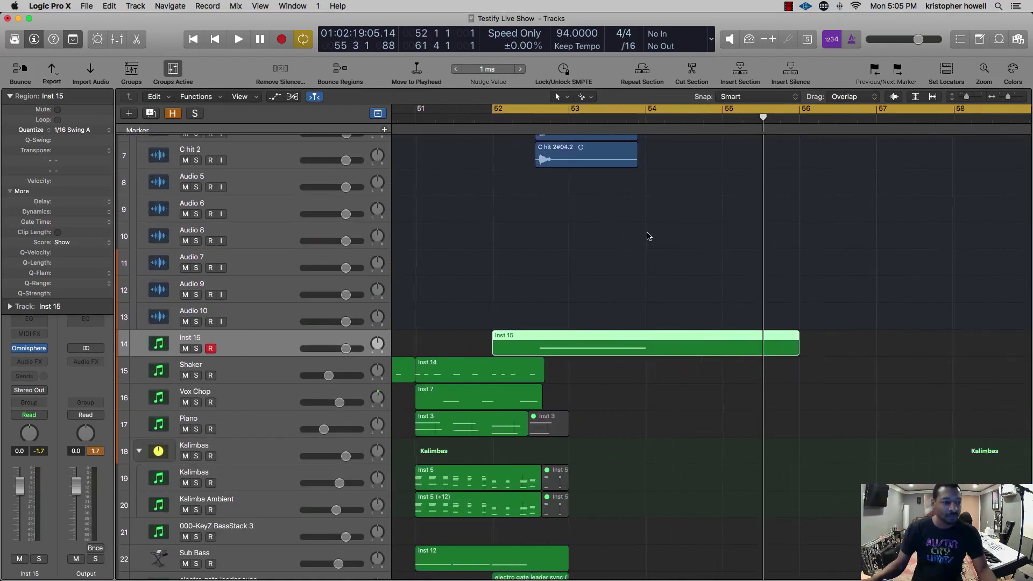
{"action": "scroll", "coordinate": [648, 234], "scroll_direction": "left", "scroll_amount": 2}
{"action": "scroll", "coordinate": [636, 259], "scroll_direction": "down", "scroll_amount": 1}
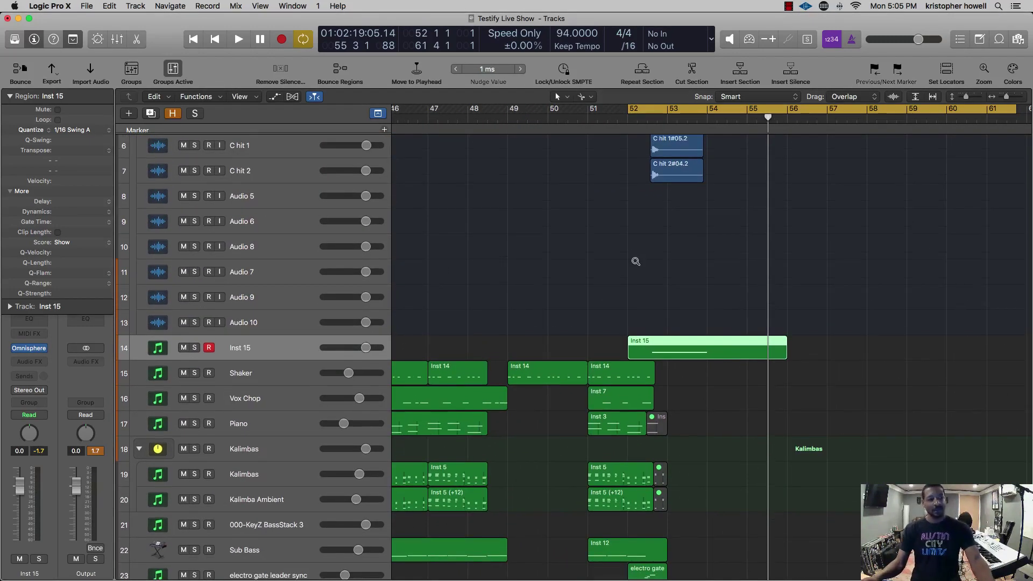
- Play the ending from bar 52 and lower the Inst 15 track's volume to -3.6 dB
{"action": "scroll", "coordinate": [636, 262], "scroll_direction": "down", "scroll_amount": 1}
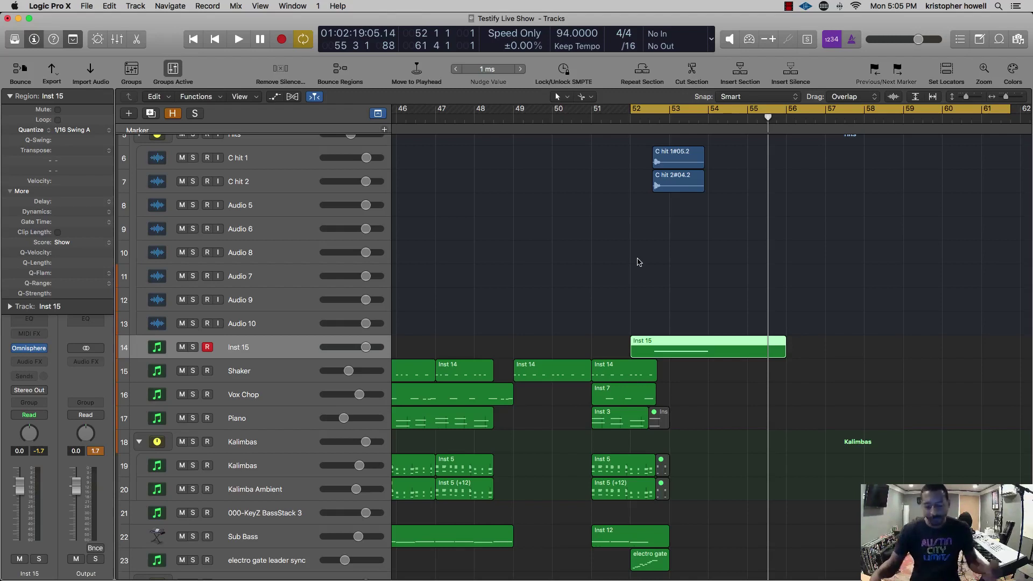
{"action": "key", "text": "super+Down"}
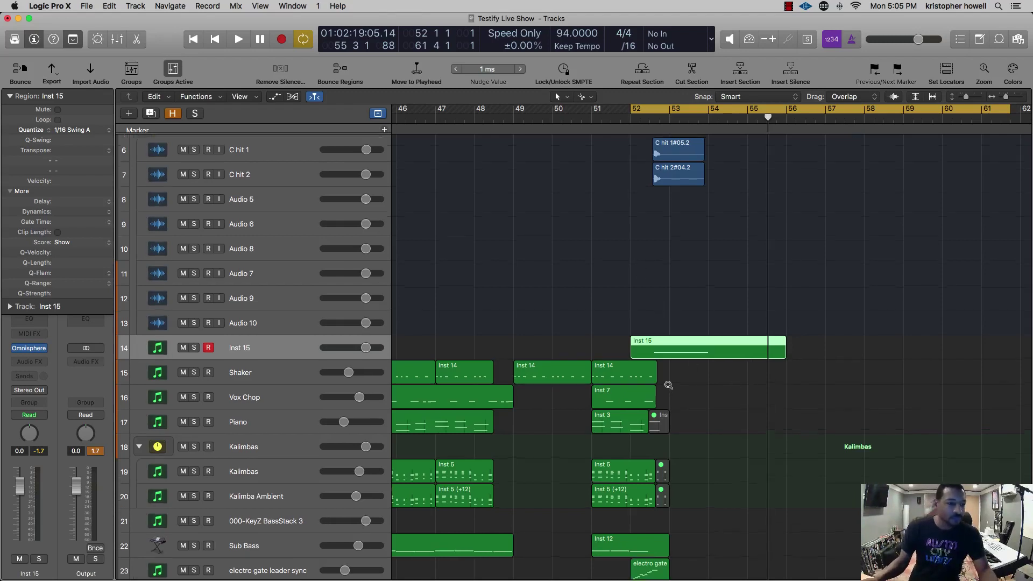
{"action": "key", "text": "super+Right"}
{"action": "key", "text": "super+Right"}
{"action": "scroll", "coordinate": [669, 385], "scroll_direction": "left", "scroll_amount": 1}
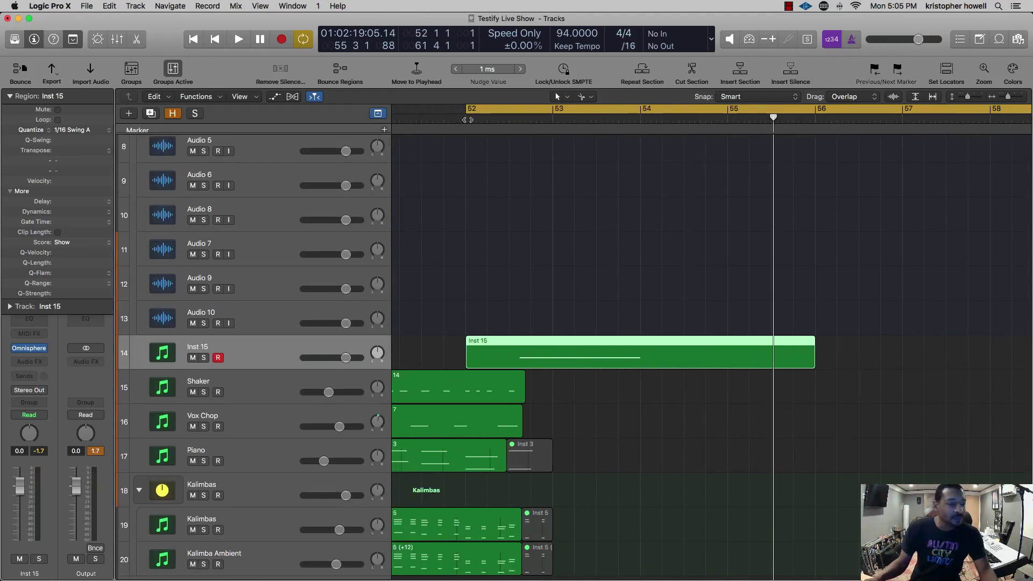
{"action": "key", "text": "space"}
{"action": "left_click_drag", "start_coordinate": [335, 359], "coordinate": [325, 360]}
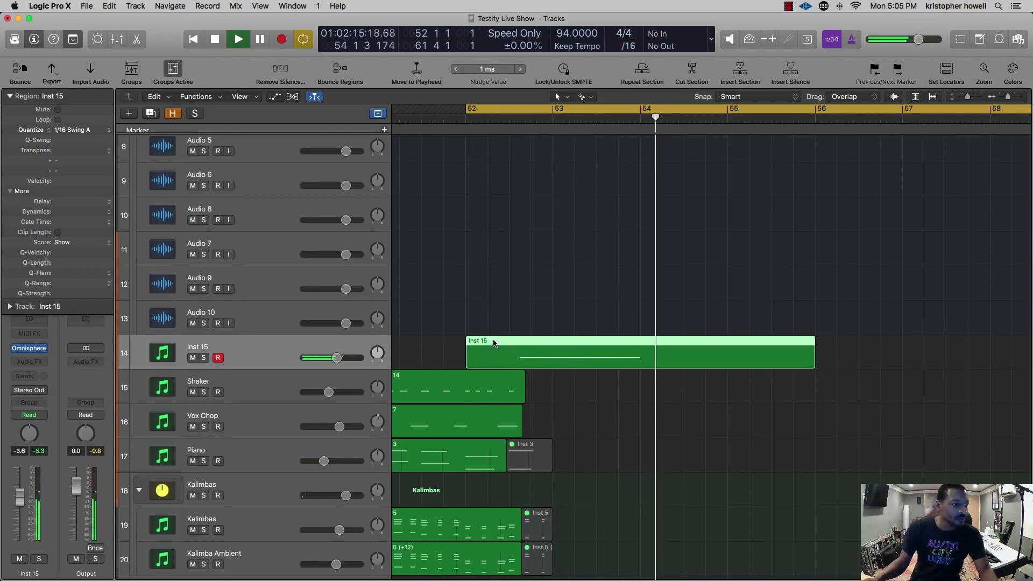
{"action": "scroll", "coordinate": [462, 351], "scroll_direction": "left", "scroll_amount": 2}
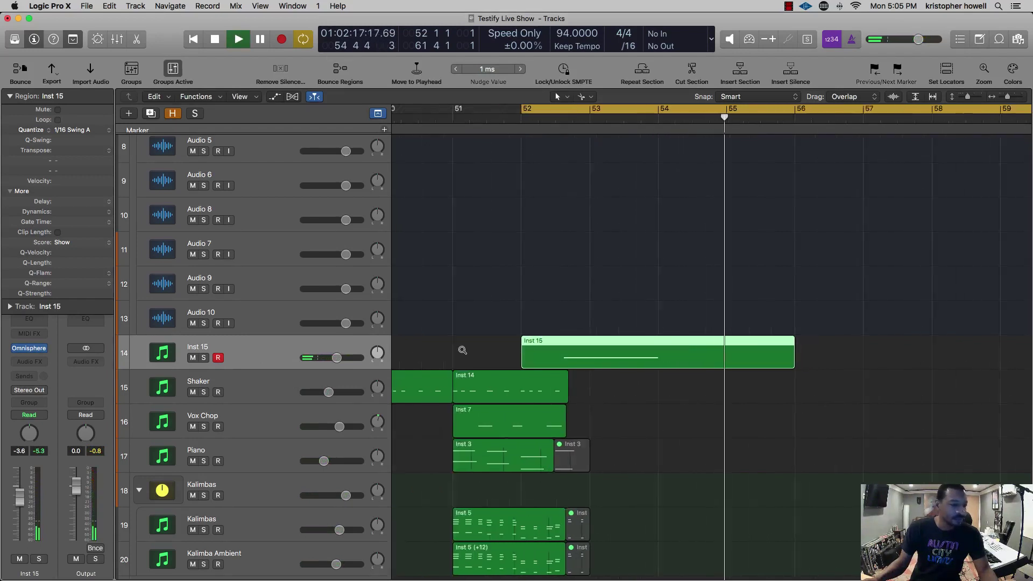
- Stop playback and rename the Inst 15 track as Glass Attack
{"action": "scroll", "coordinate": [462, 350], "scroll_direction": "left", "scroll_amount": 2}
{"action": "key", "text": "space"}
{"action": "double_click", "coordinate": [235, 345]}
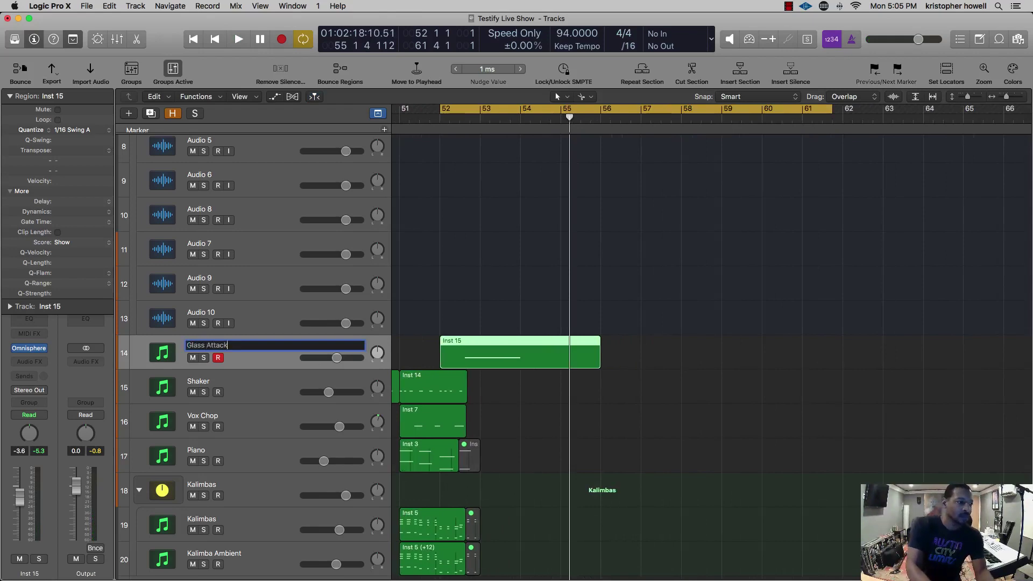
{"action": "key", "text": "Return"}
- Shift the cycle range to start at bar 49, play it, and select the electro gate leader sync and Rise Synths tracks
{"action": "scroll", "coordinate": [540, 291], "scroll_direction": "down", "scroll_amount": 5}
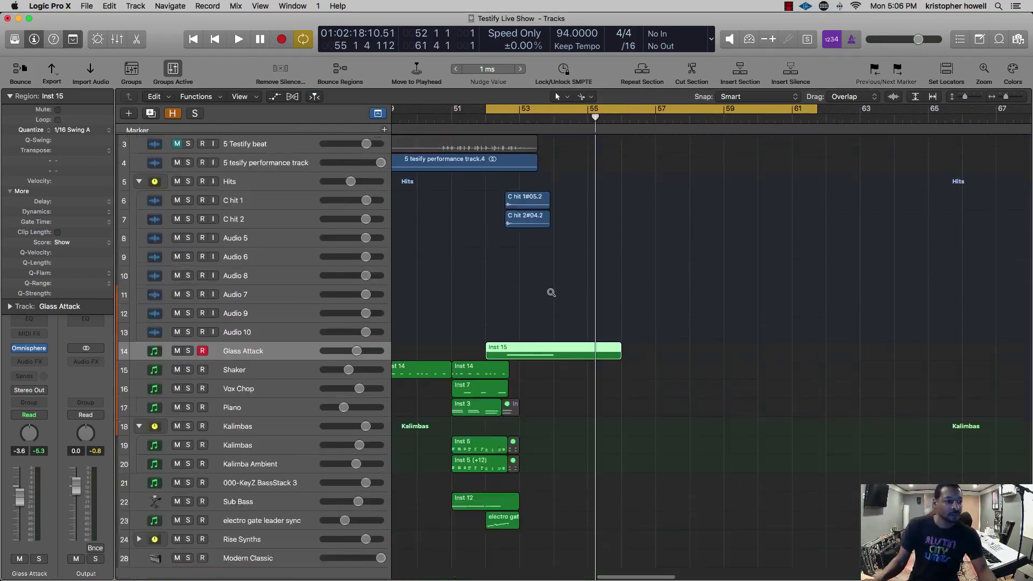
{"action": "scroll", "coordinate": [552, 292], "scroll_direction": "down", "scroll_amount": 2}
{"action": "left_click_drag", "start_coordinate": [508, 108], "coordinate": [411, 108]}
{"action": "key", "text": "space"}
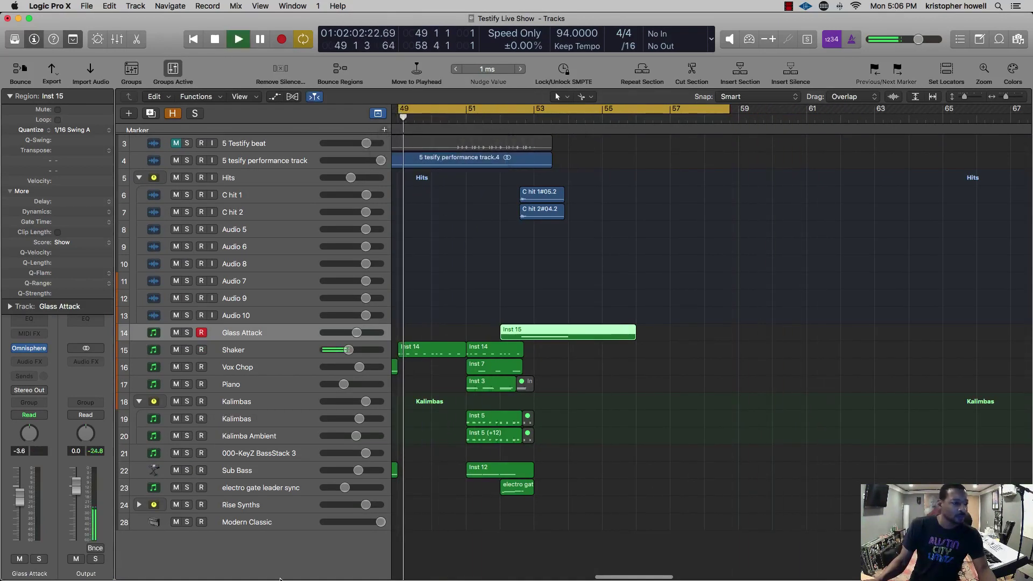
{"action": "left_click", "coordinate": [260, 488]}
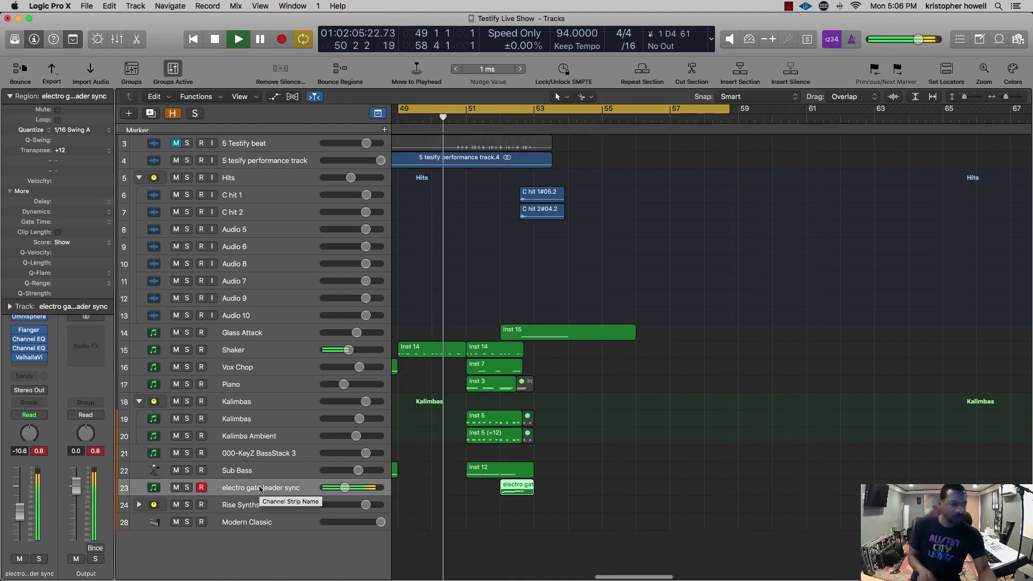
{"action": "left_click", "coordinate": [256, 508]}
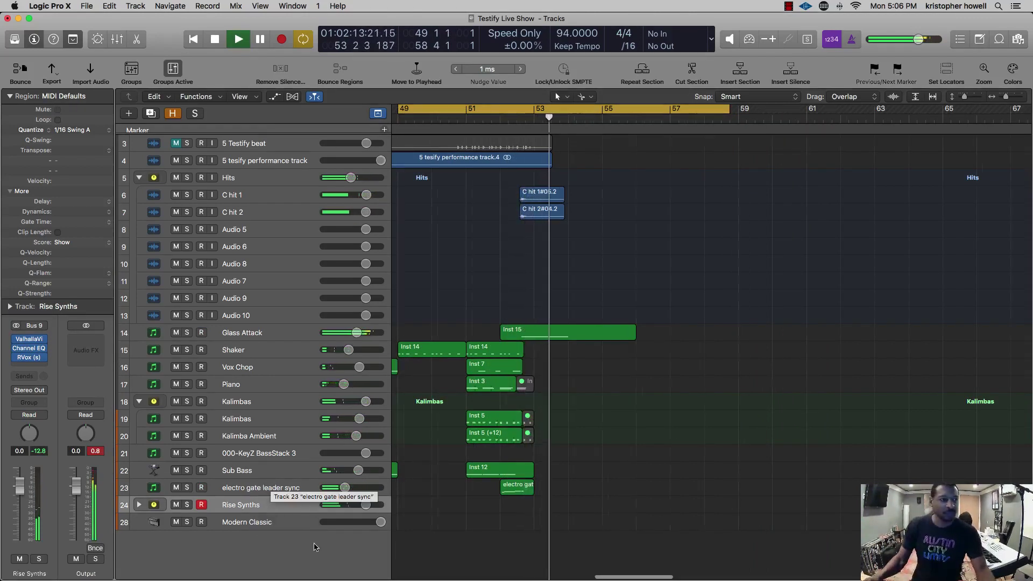
- Play the ending from about bar 45 with the Rise Synths track armed, and stop after it loops
{"action": "scroll", "coordinate": [537, 119], "scroll_direction": "left", "scroll_amount": 10}
{"action": "left_click", "coordinate": [492, 119]}
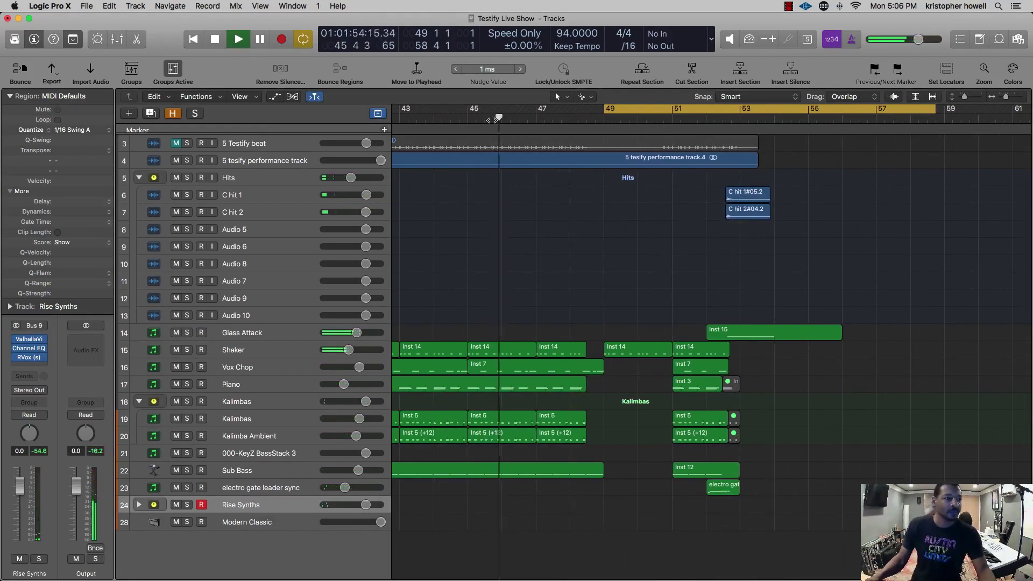
{"action": "scroll", "coordinate": [410, 221], "scroll_direction": "up", "scroll_amount": 1}
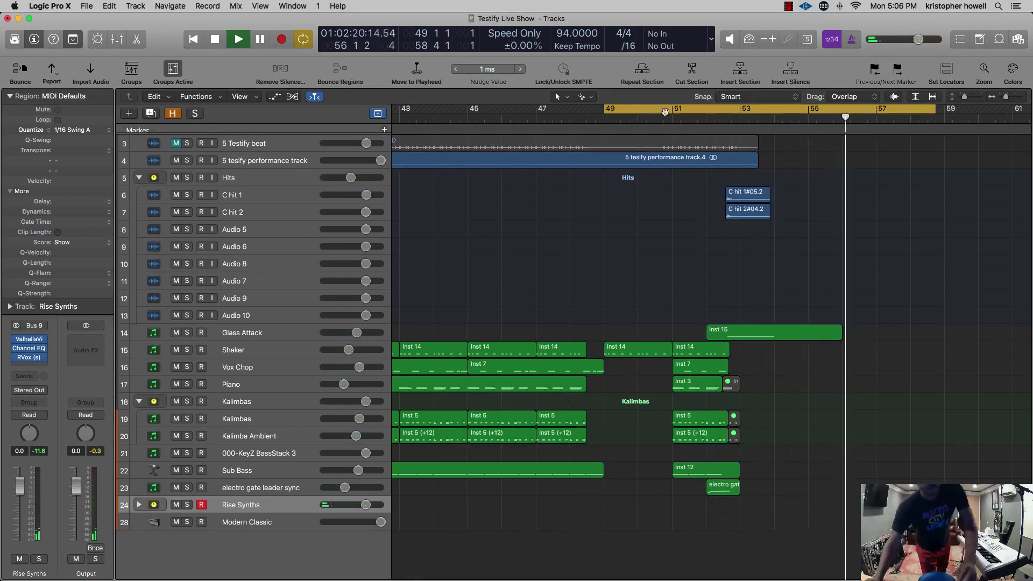
{"action": "key", "text": "space"}
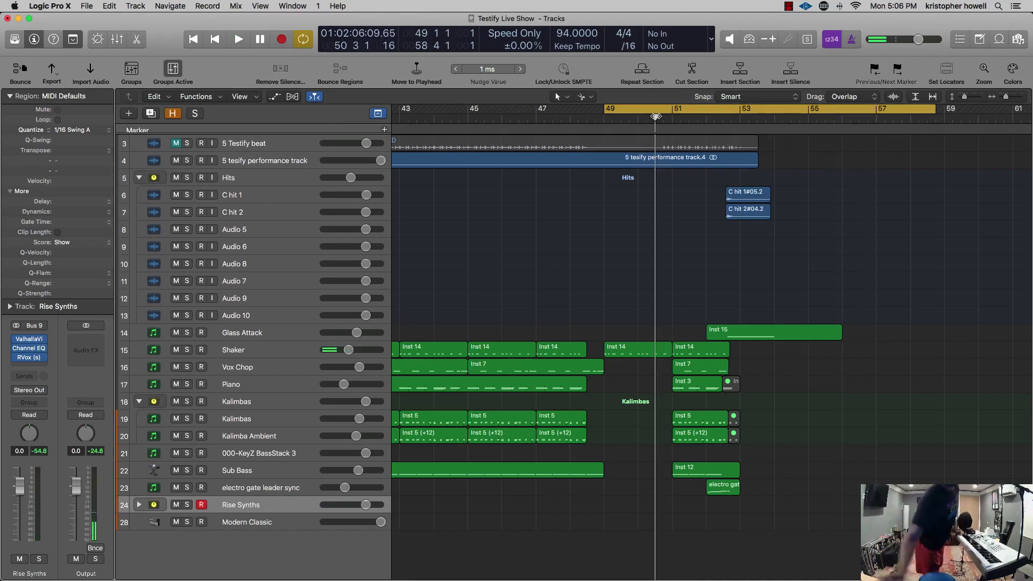
- Move the cycle range to 51 1 1 1 through 60 4 1 1 and record a Rise Synths part leading into bar 53
{"action": "left_click_drag", "start_coordinate": [698, 110], "coordinate": [746, 108]}
{"action": "key", "text": "space"}
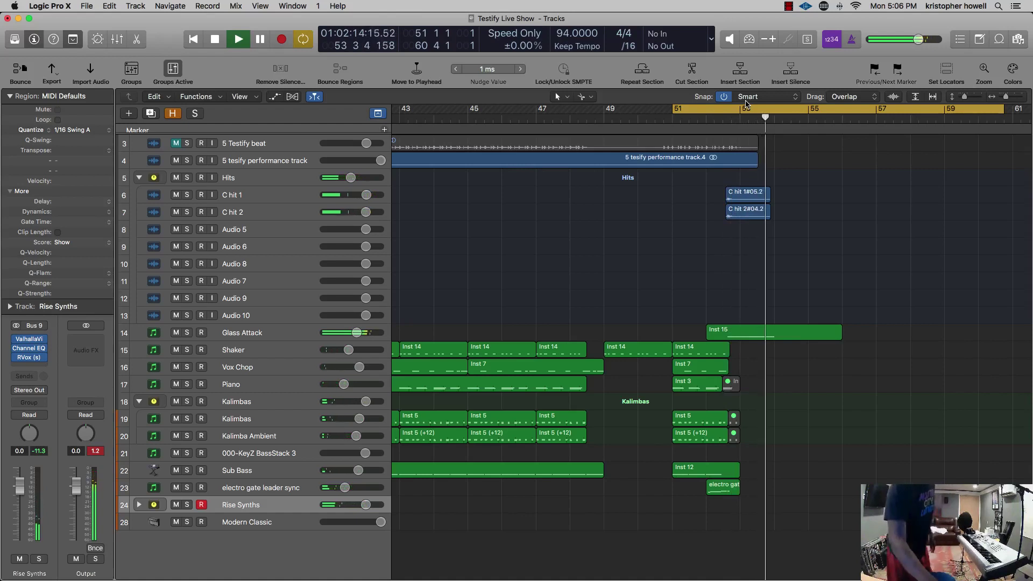
{"action": "key", "text": "r"}
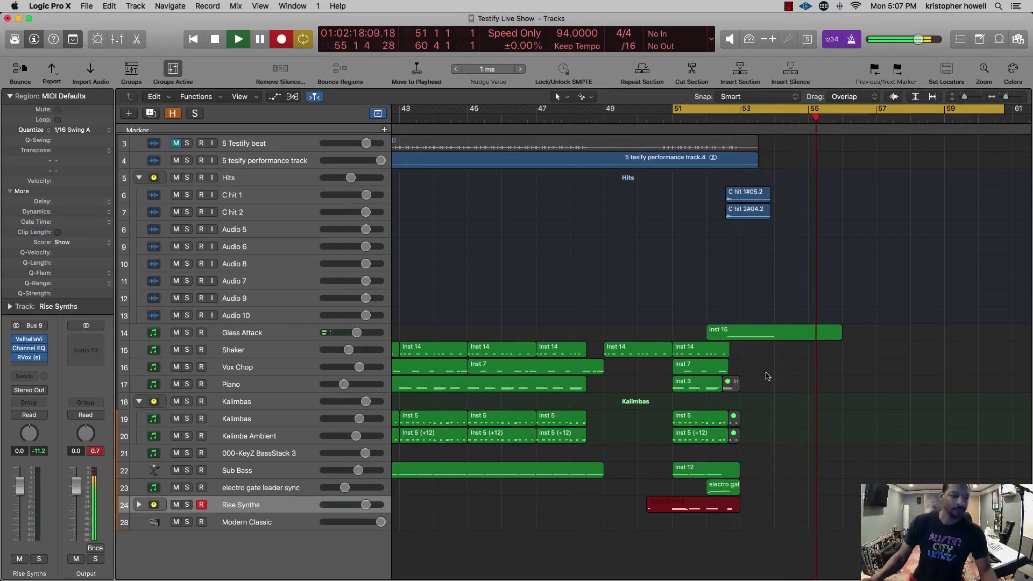
{"action": "key", "text": "space"}
{"action": "left_click", "coordinate": [682, 511]}
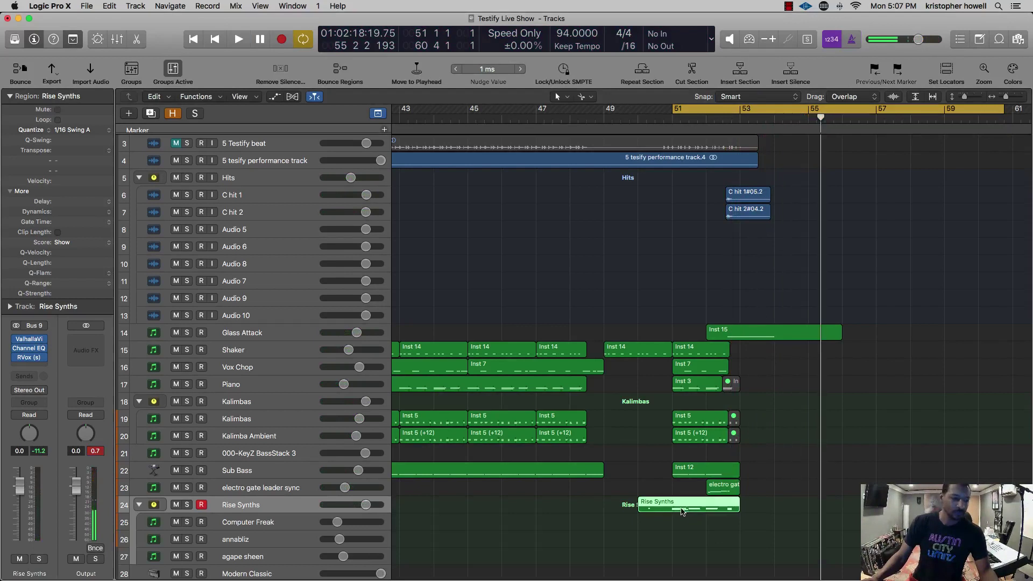
{"action": "left_click", "coordinate": [665, 493]}
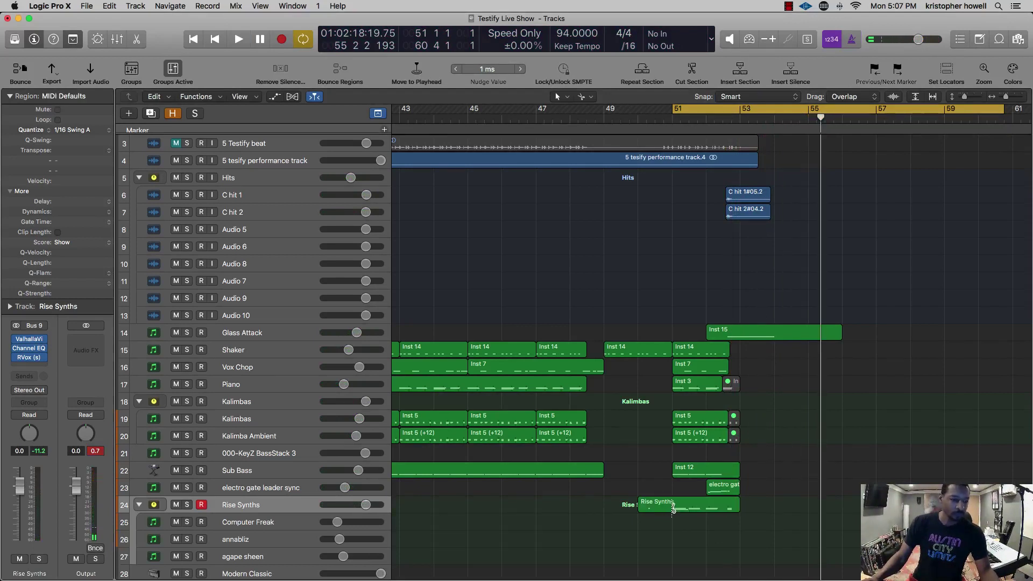
- Play from about bar 46 and unmute the 5 Testify beat track
{"action": "double_click", "coordinate": [516, 120]}
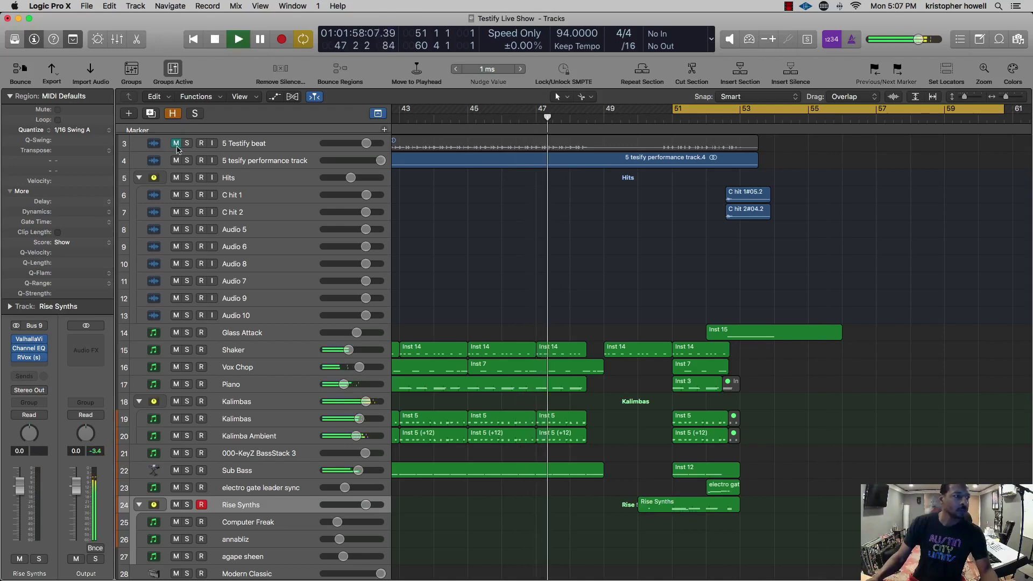
{"action": "scroll", "coordinate": [411, 188], "scroll_direction": "left", "scroll_amount": 3}
{"action": "scroll", "coordinate": [413, 207], "scroll_direction": "up", "scroll_amount": 5}
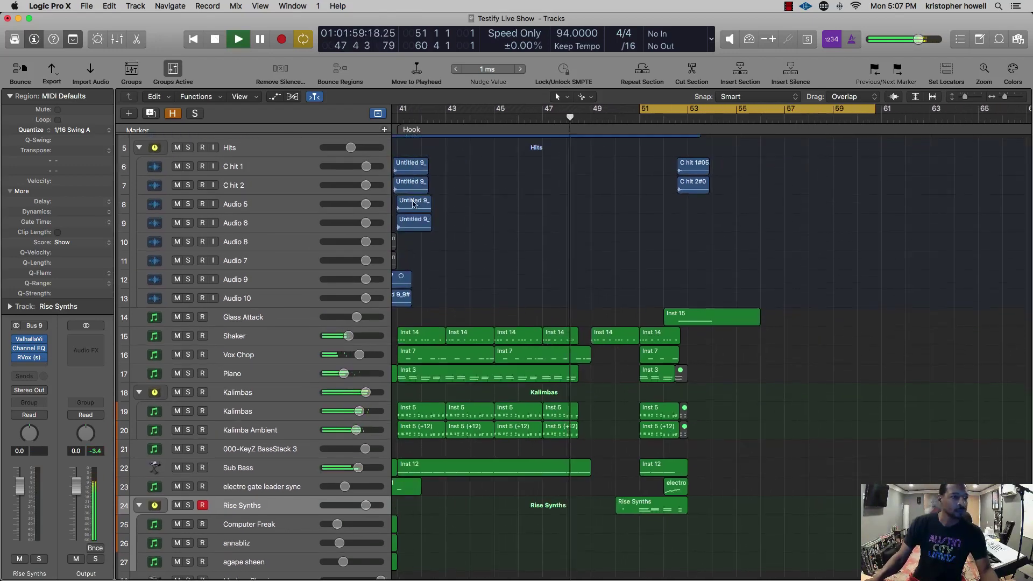
{"action": "scroll", "coordinate": [414, 215], "scroll_direction": "up", "scroll_amount": 10}
{"action": "scroll", "coordinate": [415, 216], "scroll_direction": "down", "scroll_amount": 3}
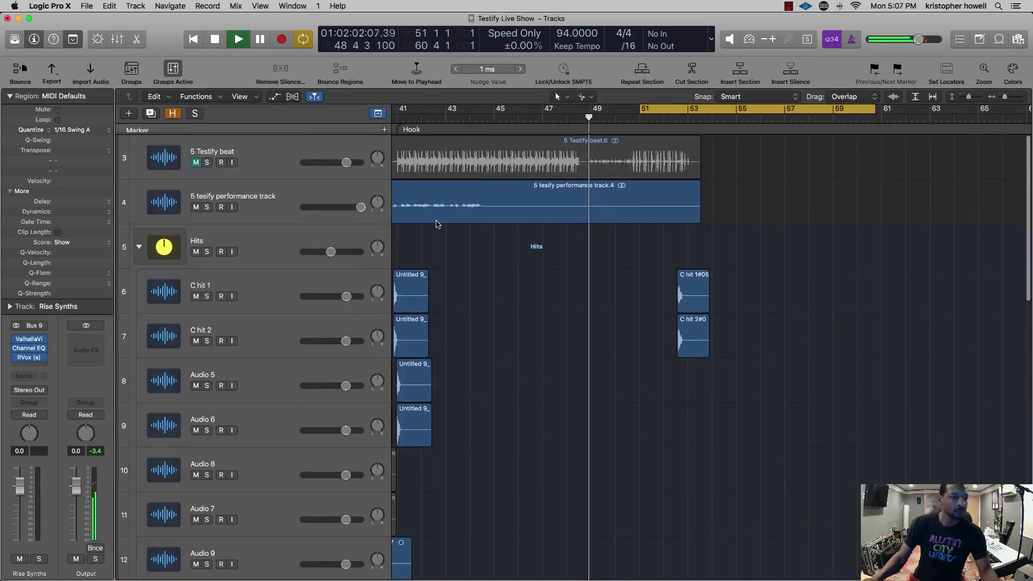
{"action": "left_click", "coordinate": [196, 163]}
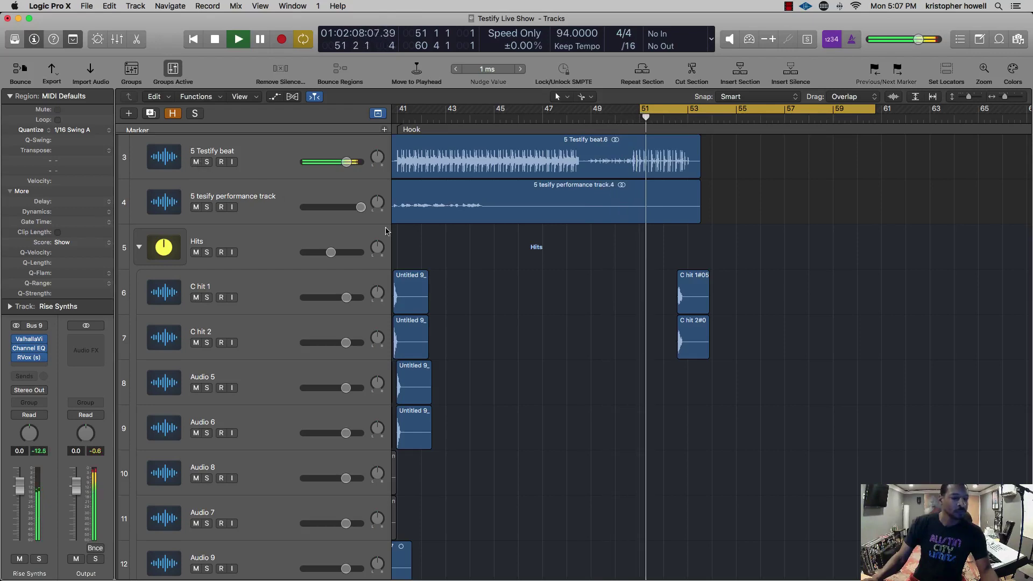
- Split the 5 Testify beat region at 52 3 1 1 and mute the piece after the cut
{"action": "scroll", "coordinate": [425, 249], "scroll_direction": "up", "scroll_amount": 1}
{"action": "scroll", "coordinate": [425, 249], "scroll_direction": "down", "scroll_amount": 5}
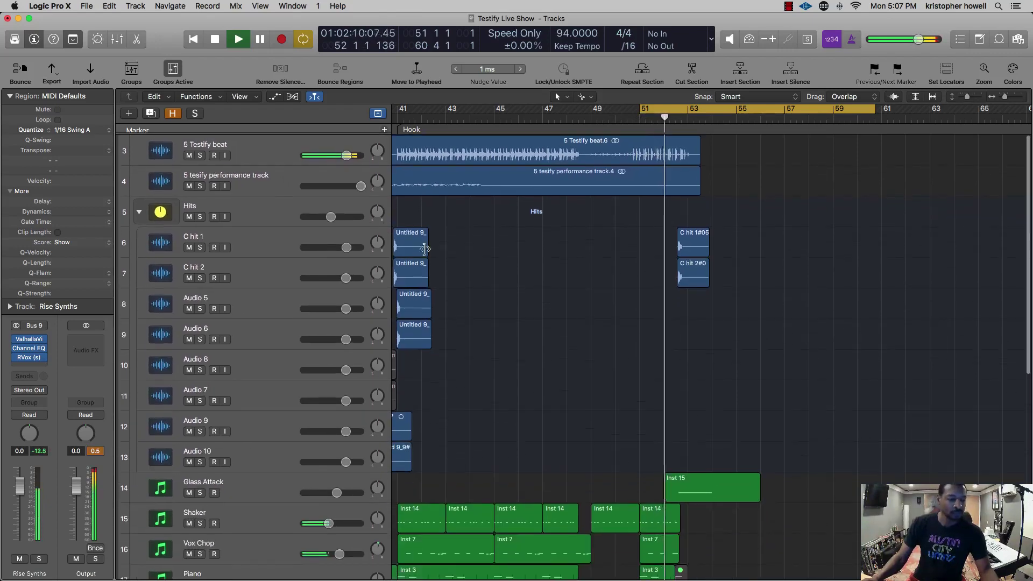
{"action": "scroll", "coordinate": [529, 292], "scroll_direction": "down", "scroll_amount": 4}
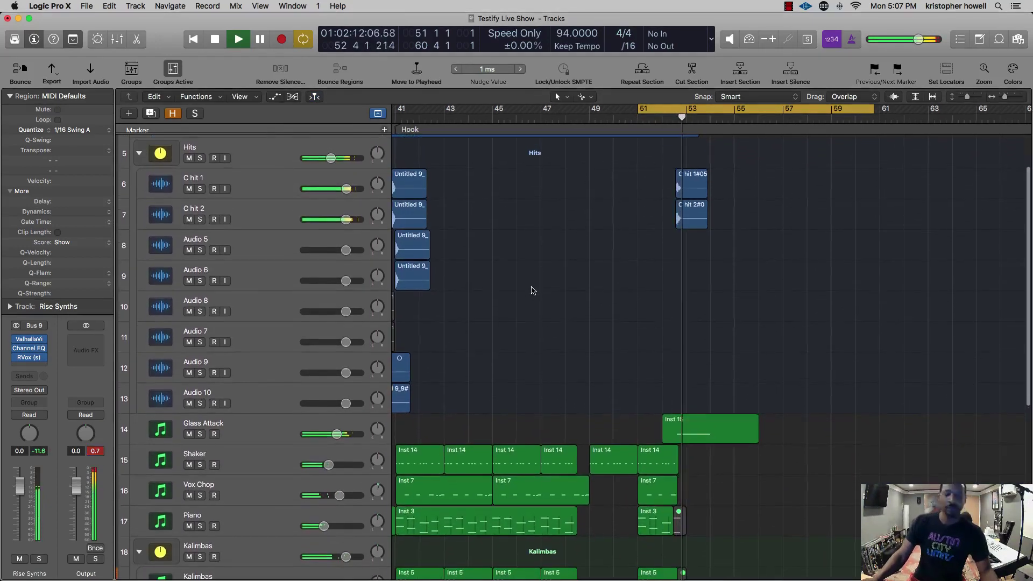
{"action": "scroll", "coordinate": [533, 290], "scroll_direction": "down", "scroll_amount": 10}
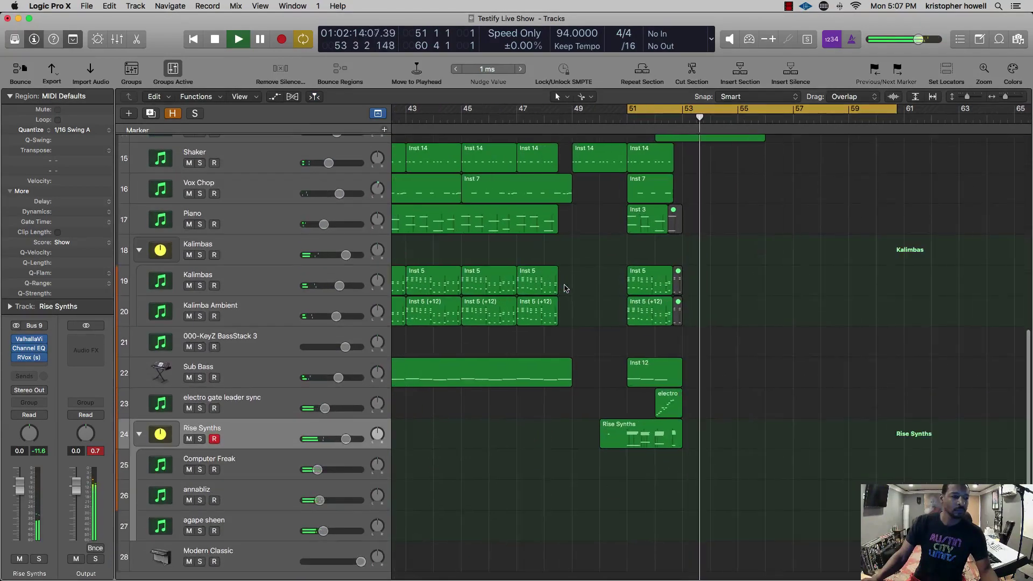
{"action": "scroll", "coordinate": [565, 288], "scroll_direction": "up", "scroll_amount": 12}
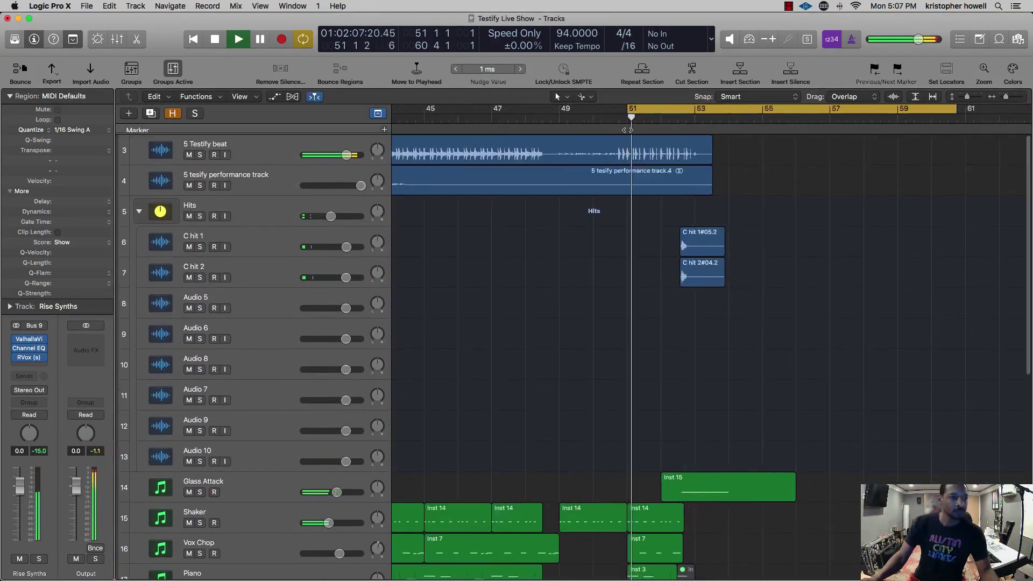
{"action": "left_click_drag", "start_coordinate": [627, 130], "coordinate": [601, 166]}
{"action": "left_click", "coordinate": [529, 154]}
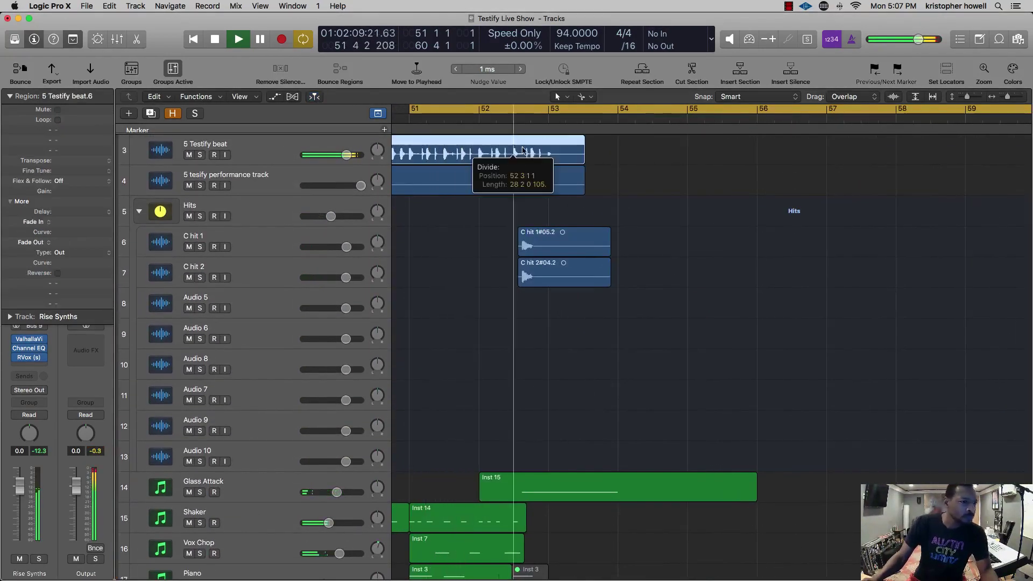
{"action": "key", "text": "ctrl+m"}
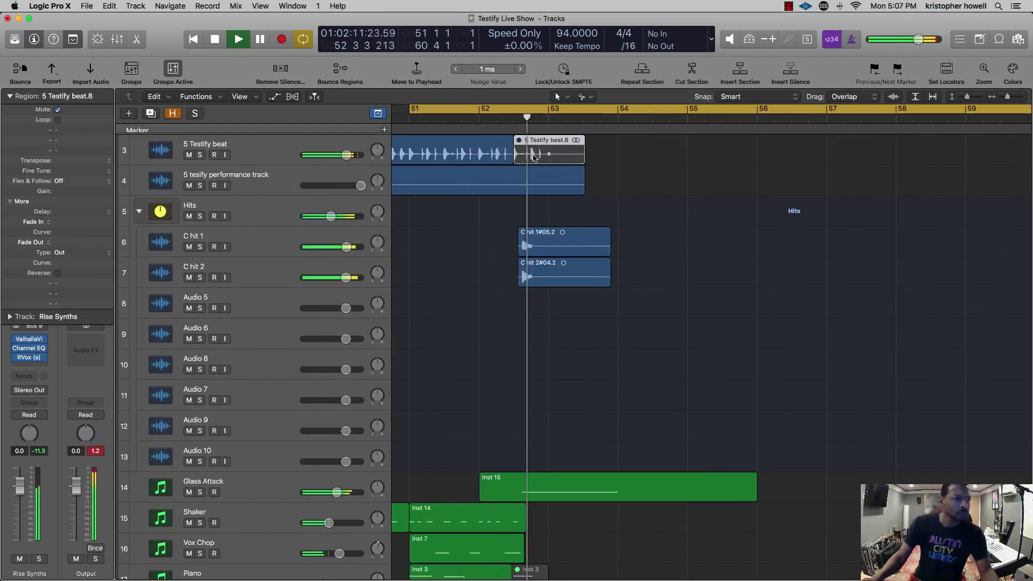
- Split the muted 5 Testify beat tail at about 52 4 and unmute its first piece
{"action": "scroll", "coordinate": [537, 155], "scroll_direction": "up", "scroll_amount": 5}
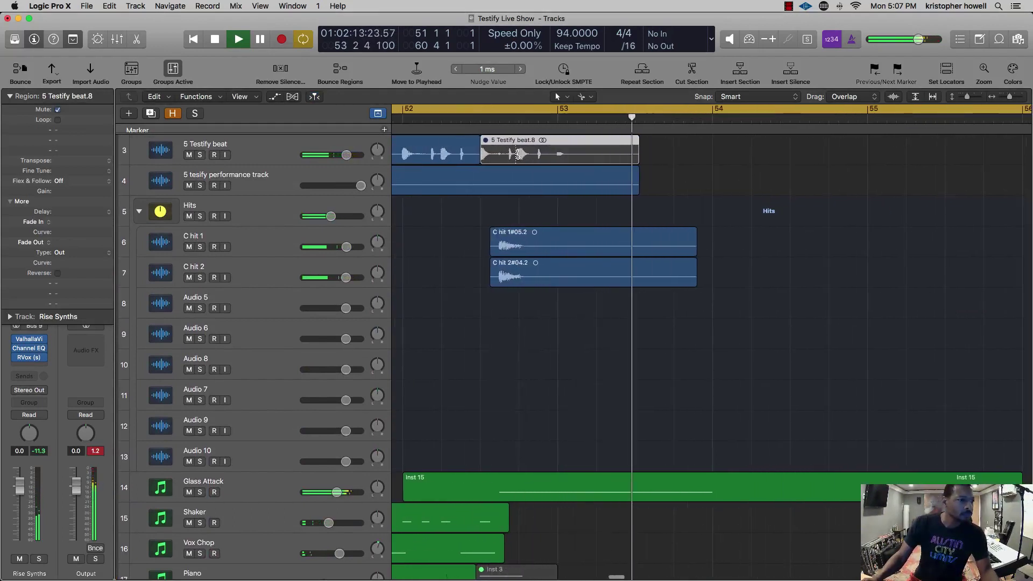
{"action": "left_click", "coordinate": [518, 155], "text": "super"}
{"action": "left_click", "coordinate": [505, 156]}
{"action": "left_click", "coordinate": [538, 156]}
{"action": "left_click", "coordinate": [456, 155]}
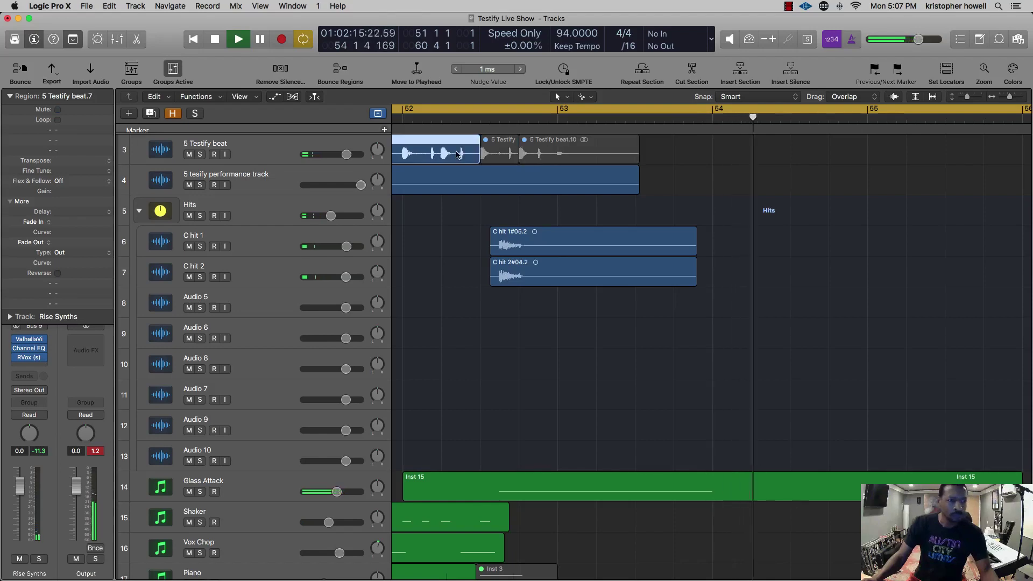
{"action": "left_click", "coordinate": [487, 152]}
{"action": "key", "text": "ctrl+m"}
- Select the final C hit 1 and C hit 2 regions and play the last hit from about 52 2
{"action": "scroll", "coordinate": [511, 207], "scroll_direction": "down", "scroll_amount": 2}
{"action": "left_click", "coordinate": [512, 199]}
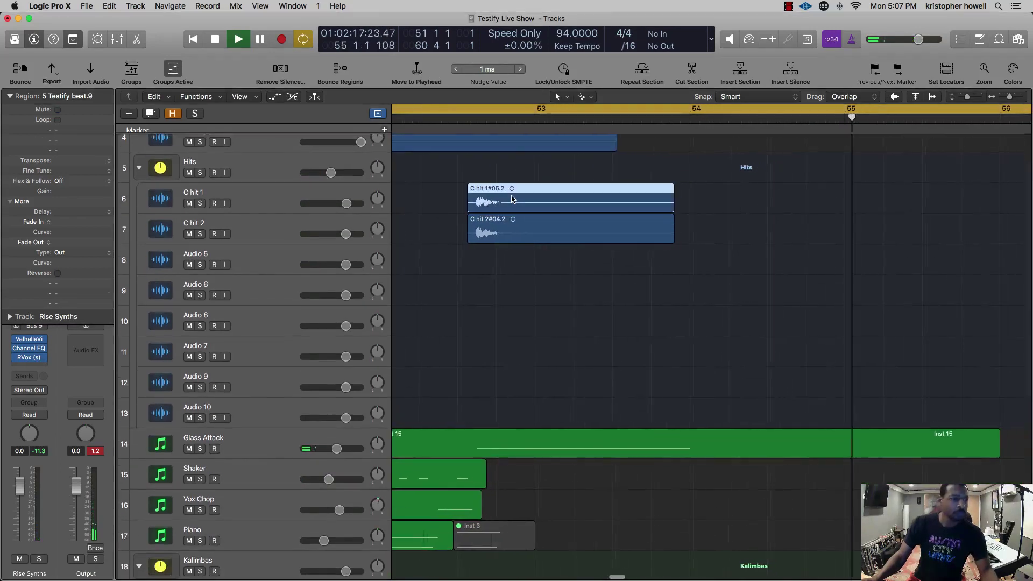
{"action": "left_click", "coordinate": [509, 224], "text": "shift"}
{"action": "left_click", "coordinate": [444, 121]}
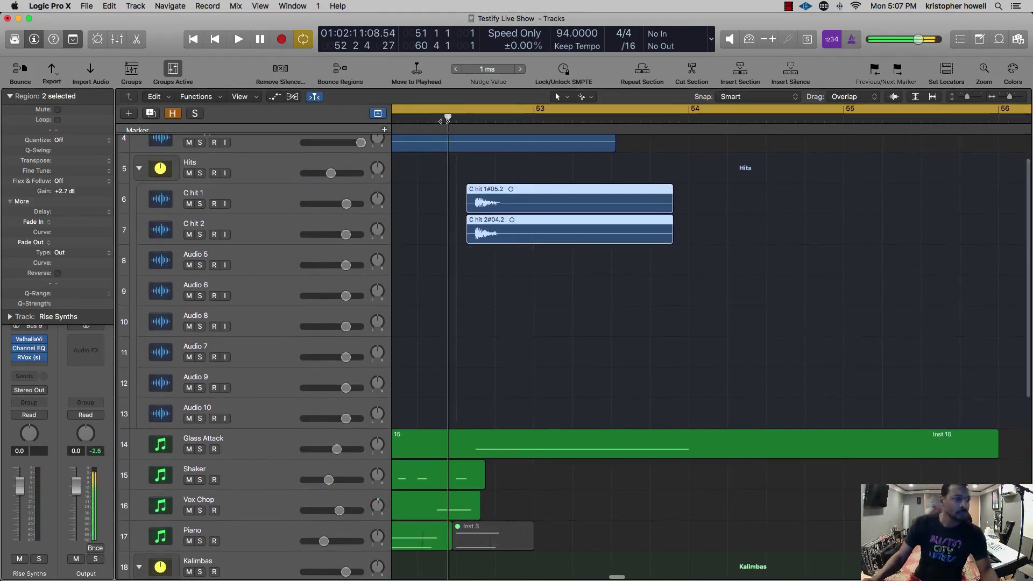
{"action": "key", "text": "space"}
{"action": "scroll", "coordinate": [480, 388], "scroll_direction": "down", "scroll_amount": 1}
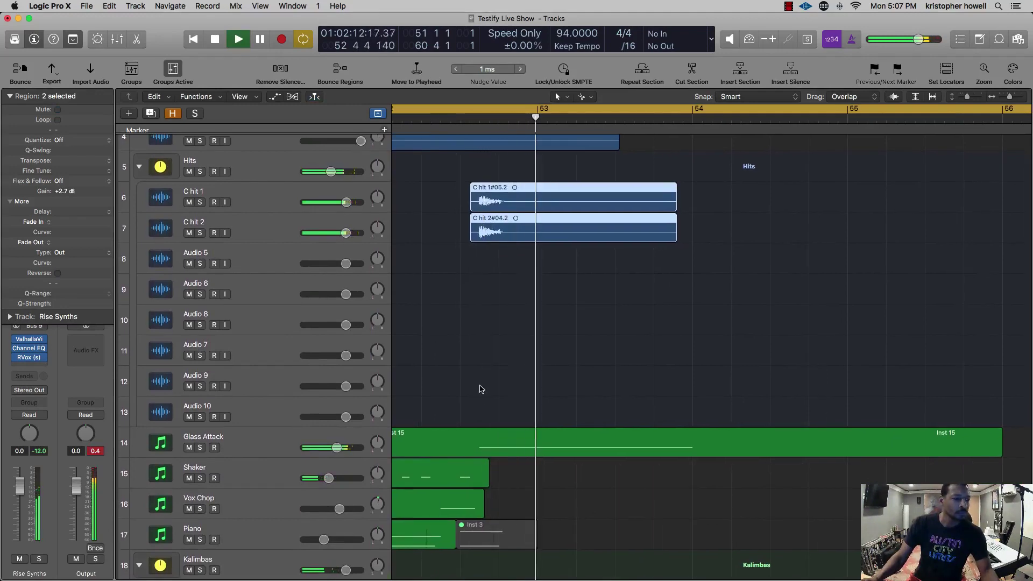
{"action": "key", "text": "space"}
- Open the electro gate leader sync region at bar 52 in the Piano Roll
{"action": "scroll", "coordinate": [526, 434], "scroll_direction": "down", "scroll_amount": 6}
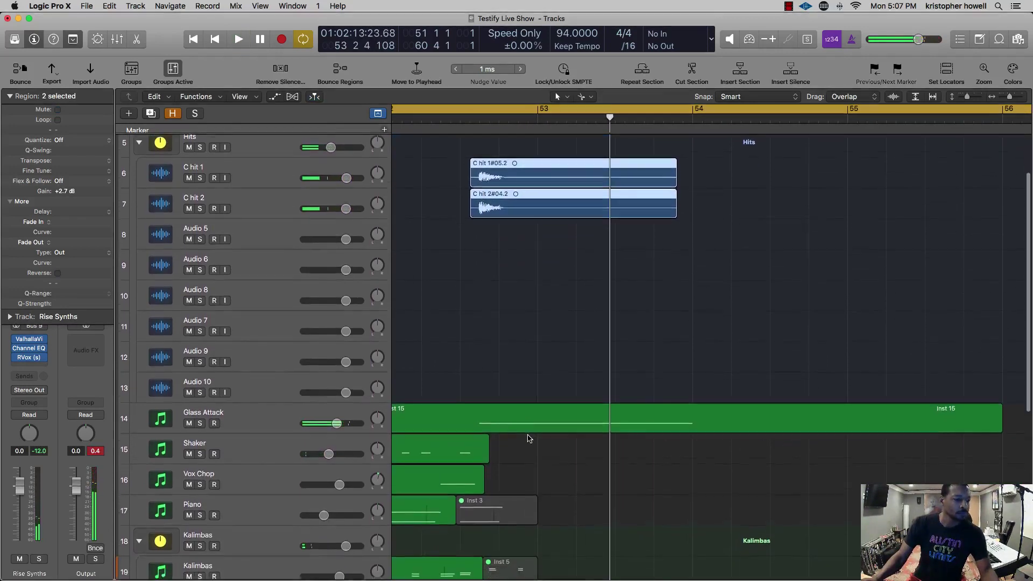
{"action": "scroll", "coordinate": [524, 434], "scroll_direction": "down", "scroll_amount": 5}
{"action": "double_click", "coordinate": [486, 382]}
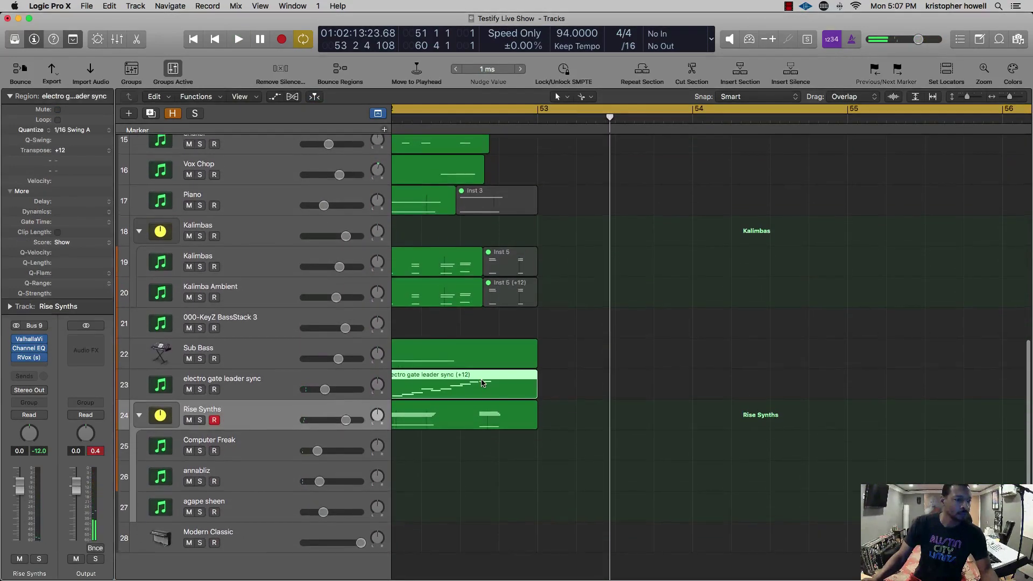
{"action": "left_click", "coordinate": [543, 389]}
{"action": "left_click", "coordinate": [484, 253]}
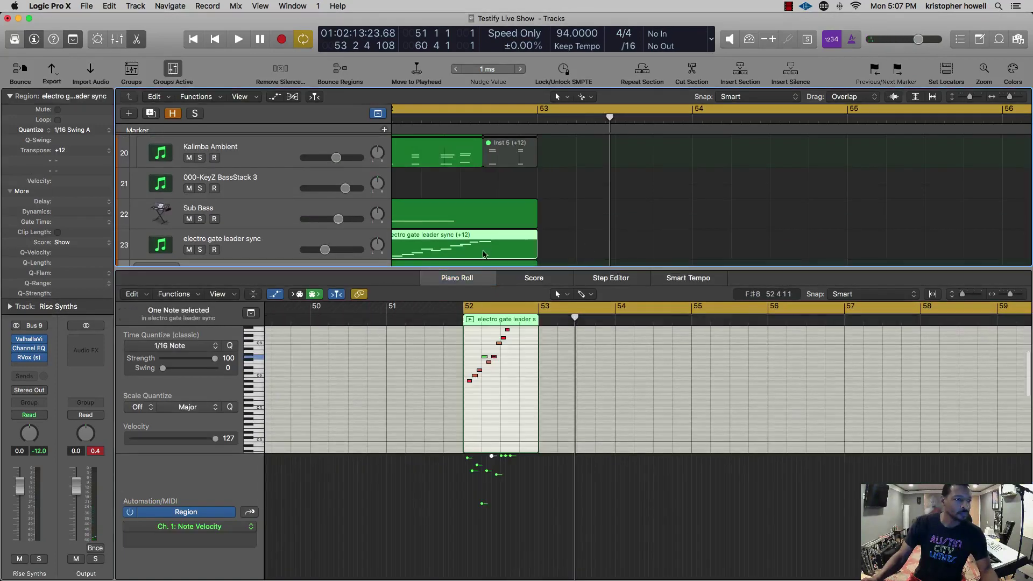
- Select the riser's last note and play the rising notes from bar 52
{"action": "scroll", "coordinate": [510, 344], "scroll_direction": "up", "scroll_amount": 4}
{"action": "scroll", "coordinate": [510, 368], "scroll_direction": "up", "scroll_amount": 5}
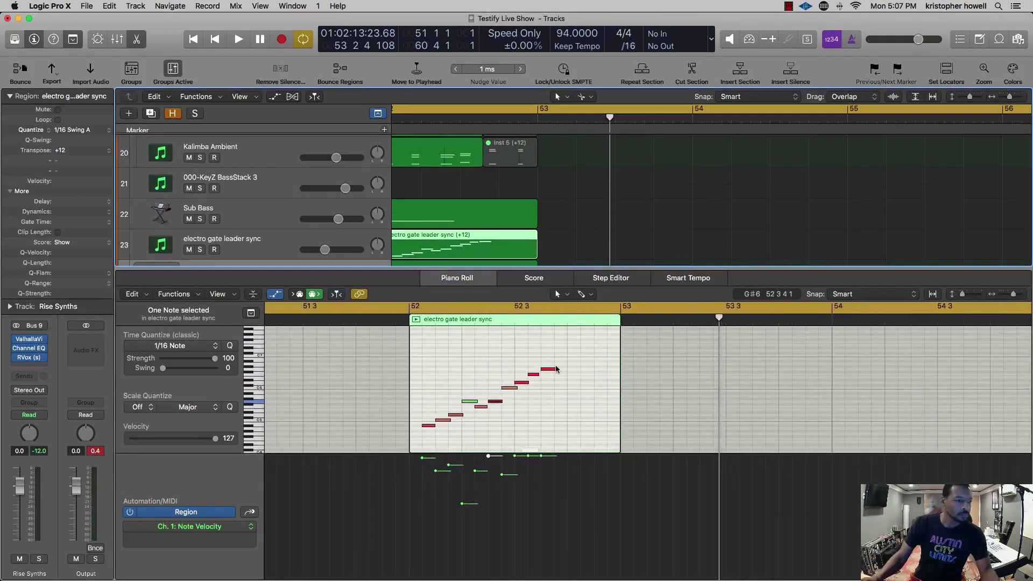
{"action": "left_click", "coordinate": [552, 370]}
{"action": "double_click", "coordinate": [392, 323]}
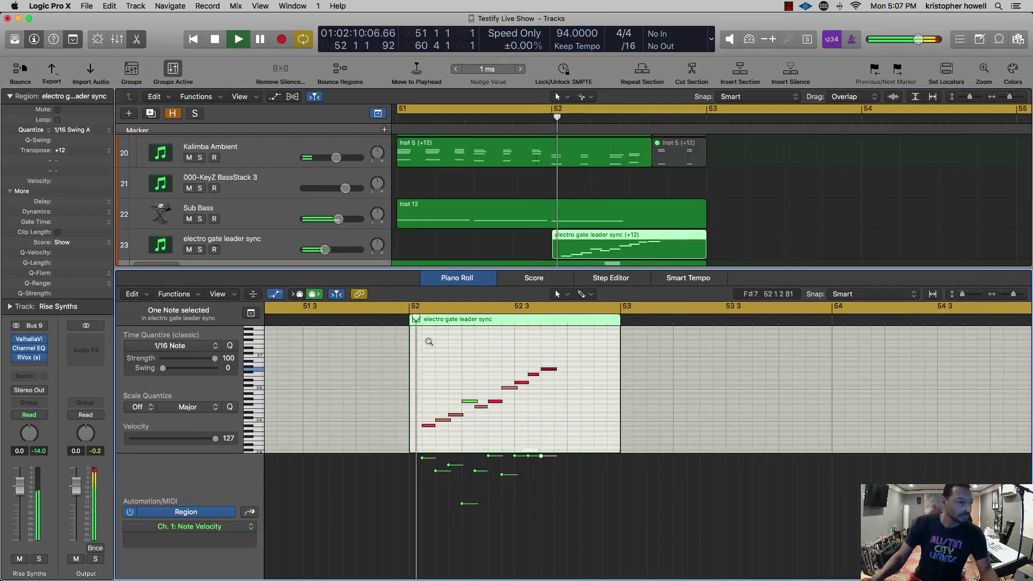
{"action": "scroll", "coordinate": [428, 342], "scroll_direction": "up", "scroll_amount": 5}
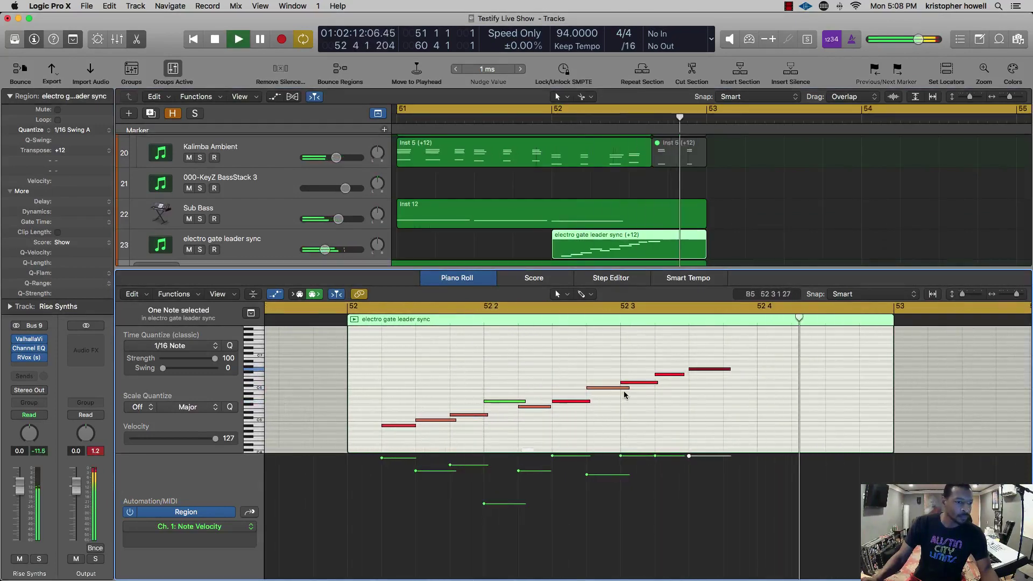
{"action": "key", "text": "space"}
- Trim the end of the riser note just before 52 3 slightly and raise the velocity of the soft note at 52 2
{"action": "left_click_drag", "start_coordinate": [628, 388], "coordinate": [624, 389]}
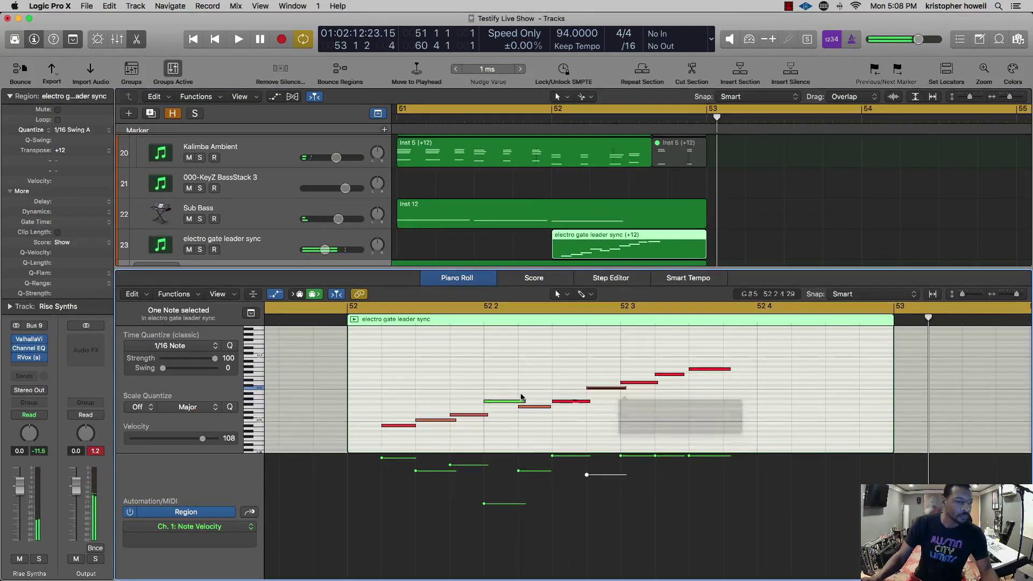
{"action": "key", "text": "space"}
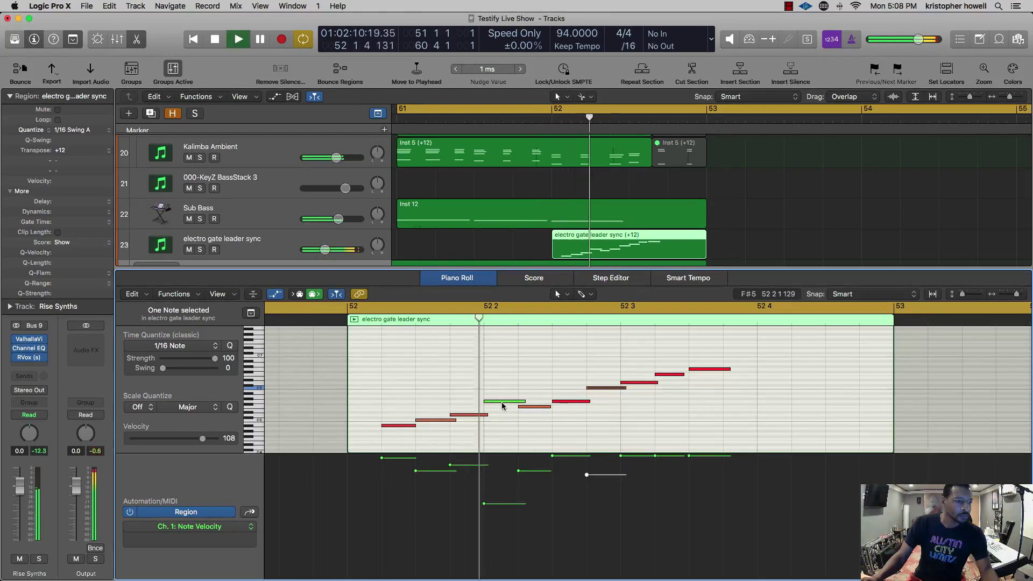
{"action": "left_click_drag", "start_coordinate": [484, 503], "coordinate": [484, 487]}
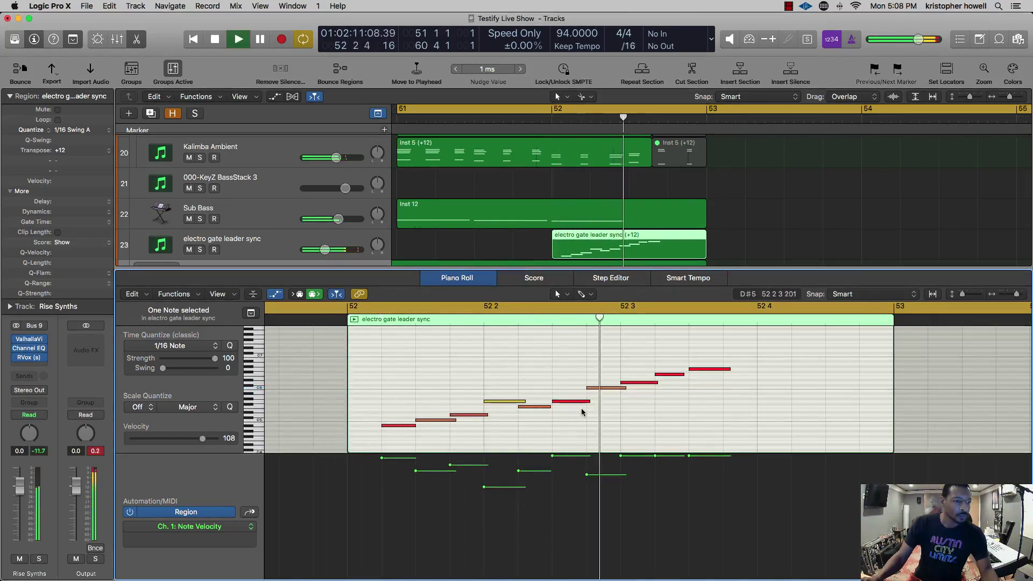
- Lower the pitch of the riser note just before 52 3, replay the riser from bar 52, and close the Piano Roll
{"action": "left_click_drag", "start_coordinate": [603, 390], "coordinate": [609, 393]}
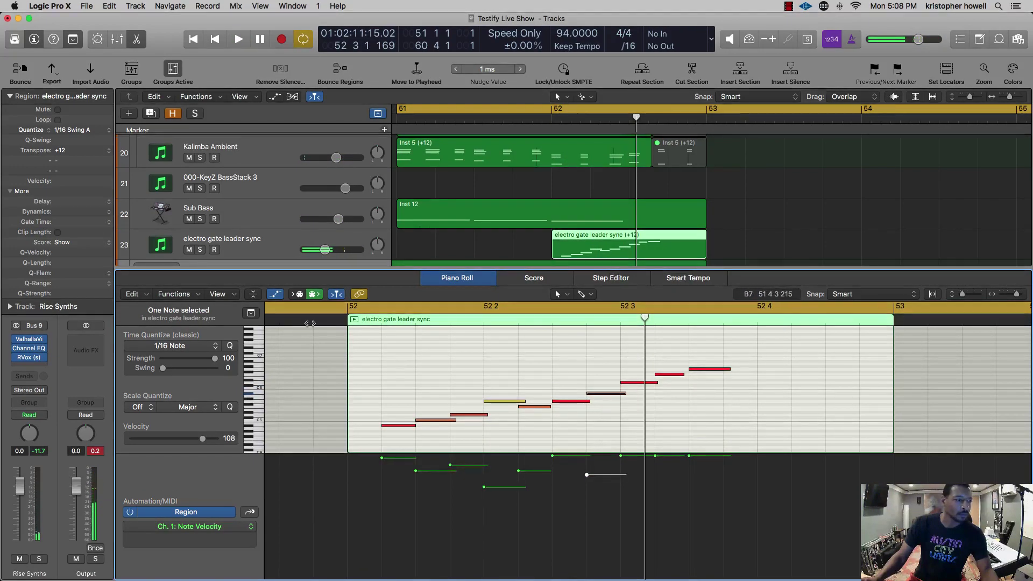
{"action": "double_click", "coordinate": [313, 322]}
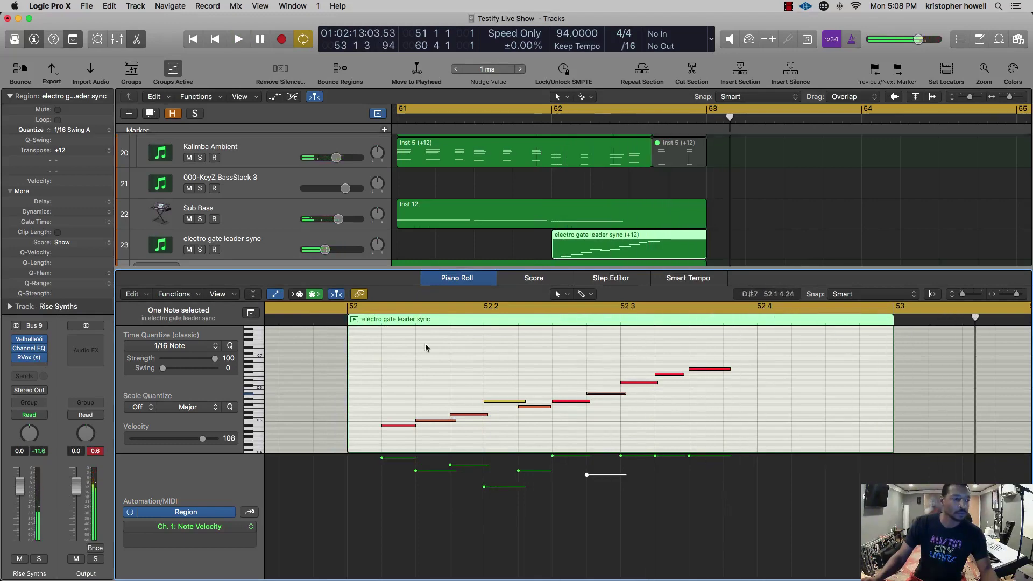
{"action": "key", "text": "p"}
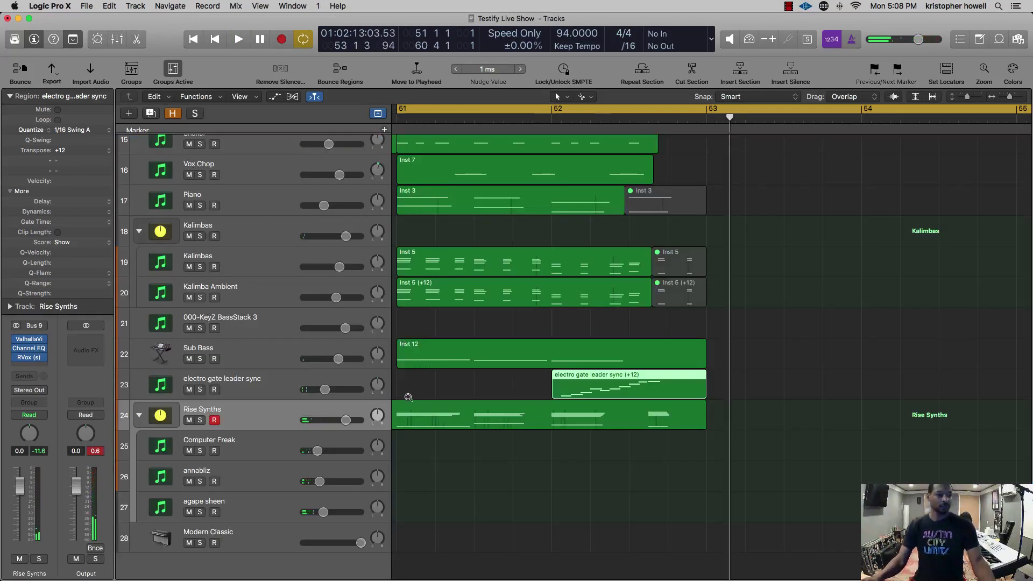
- Create a software instrument track below electro gate leader sync and load Omnisphere on it
{"action": "scroll", "coordinate": [408, 397], "scroll_direction": "left", "scroll_amount": 3}
{"action": "left_click", "coordinate": [286, 387]}
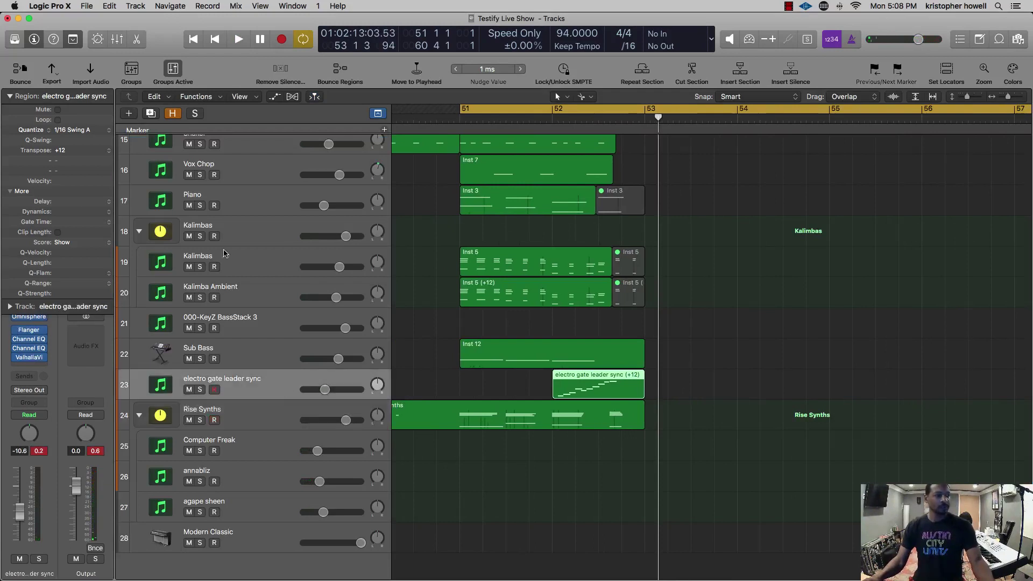
{"action": "left_click", "coordinate": [131, 114]}
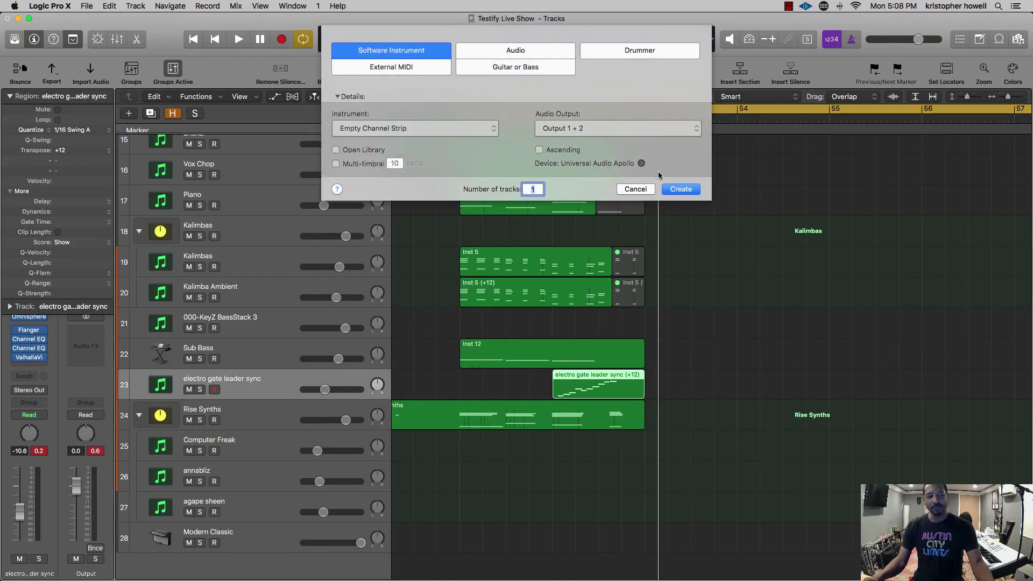
{"action": "left_click", "coordinate": [680, 189]}
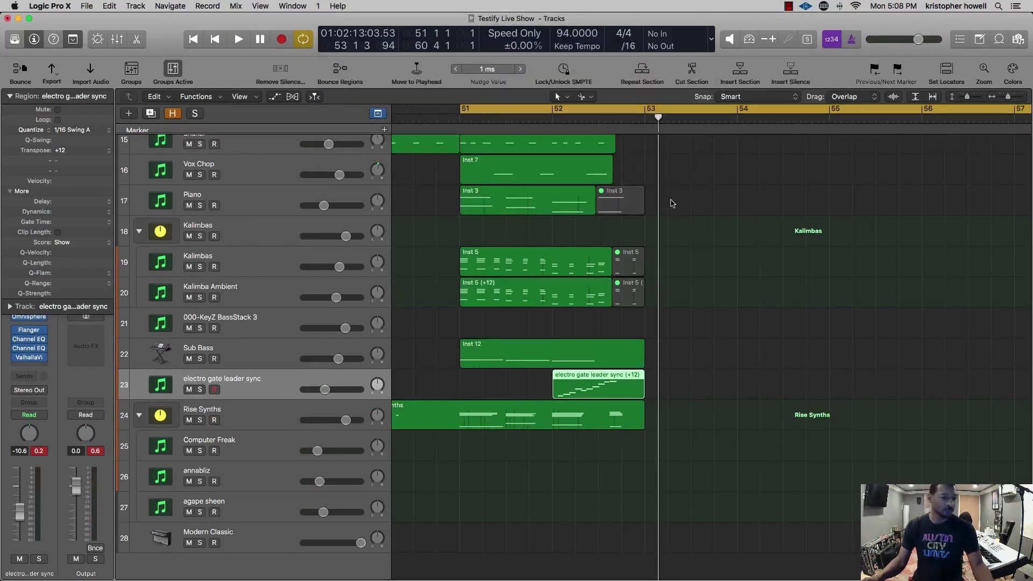
{"action": "left_click", "coordinate": [29, 348]}
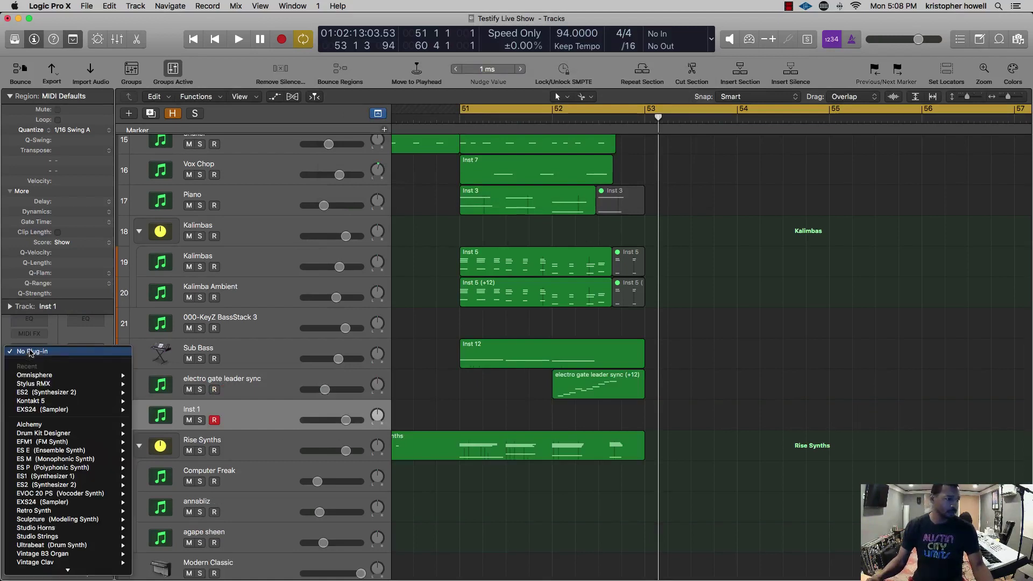
{"action": "mouse_move", "coordinate": [80, 376]}
{"action": "left_click", "coordinate": [153, 376]}
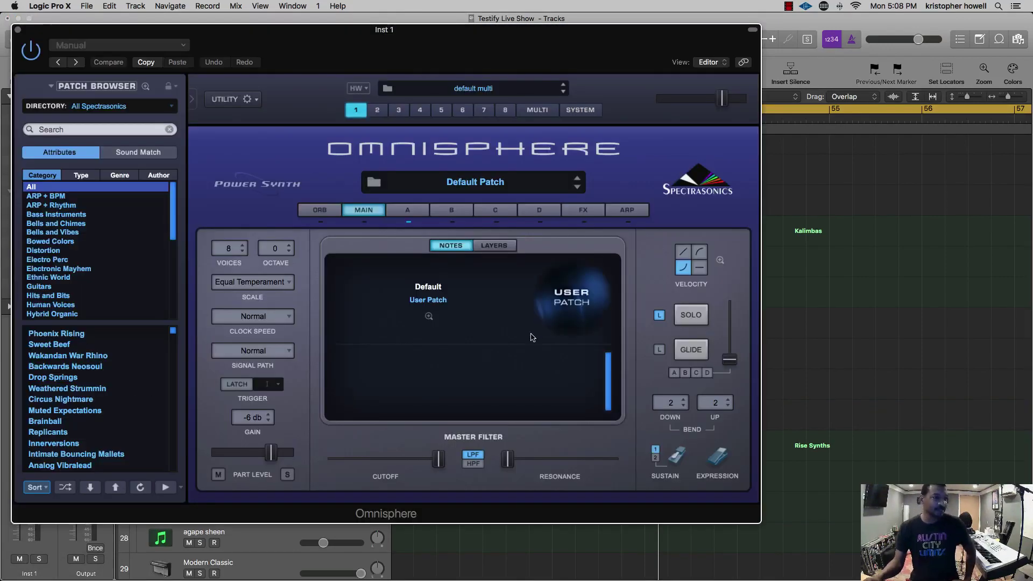
- Filter the full Omnisphere patch browser to Synth Mono and audition Inversion Pizz and It's a TRAP Batman
{"action": "left_click", "coordinate": [564, 298]}
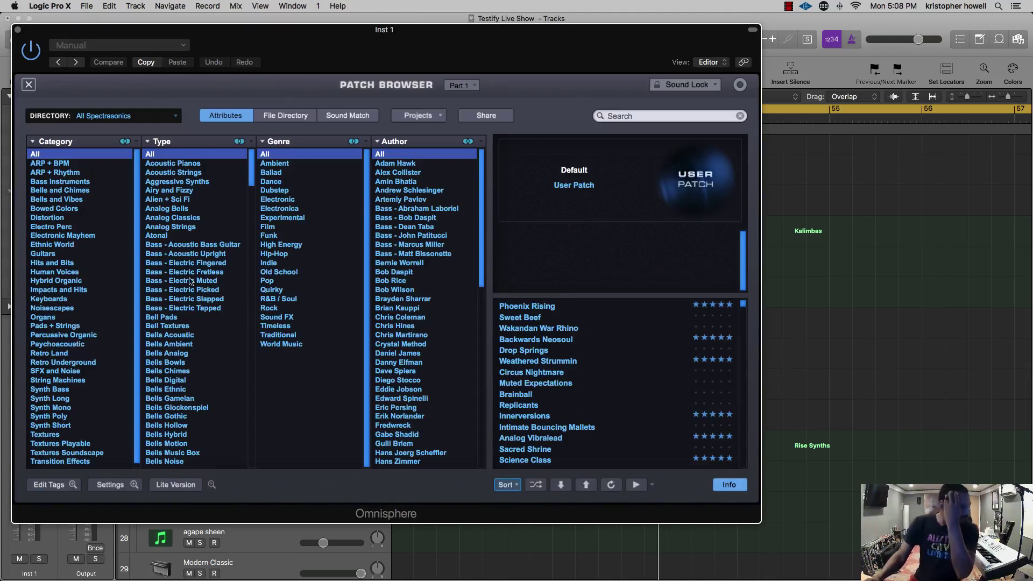
{"action": "scroll", "coordinate": [80, 430], "scroll_direction": "down", "scroll_amount": 1}
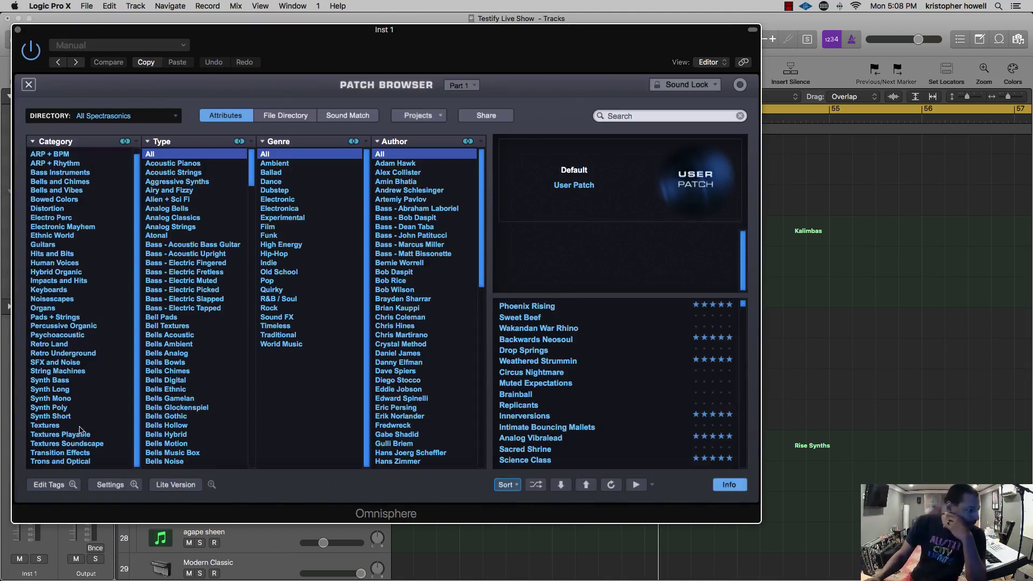
{"action": "left_click", "coordinate": [63, 398]}
{"action": "scroll", "coordinate": [584, 425], "scroll_direction": "down", "scroll_amount": 10}
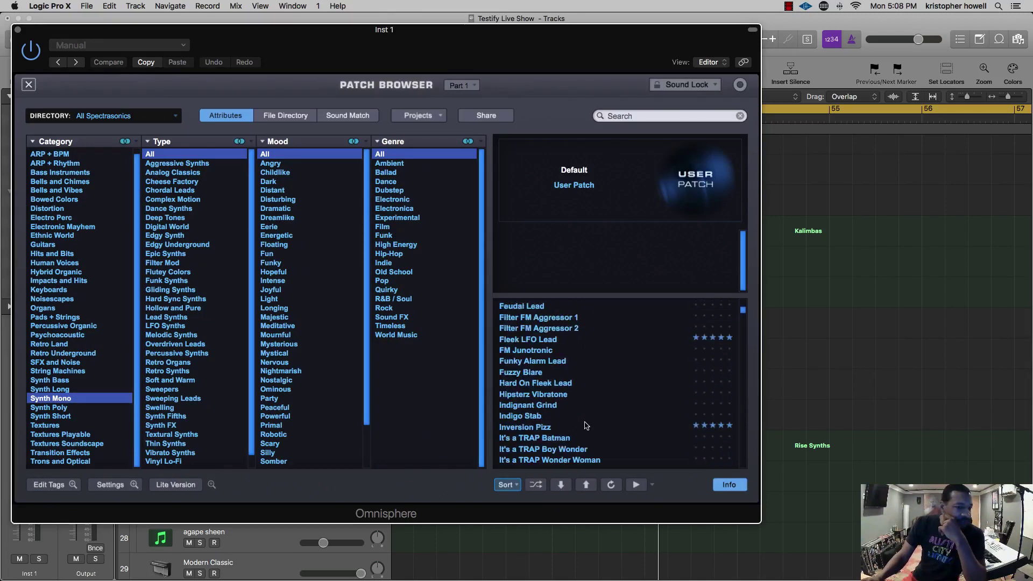
{"action": "left_click", "coordinate": [586, 426]}
{"action": "left_click", "coordinate": [578, 437]}
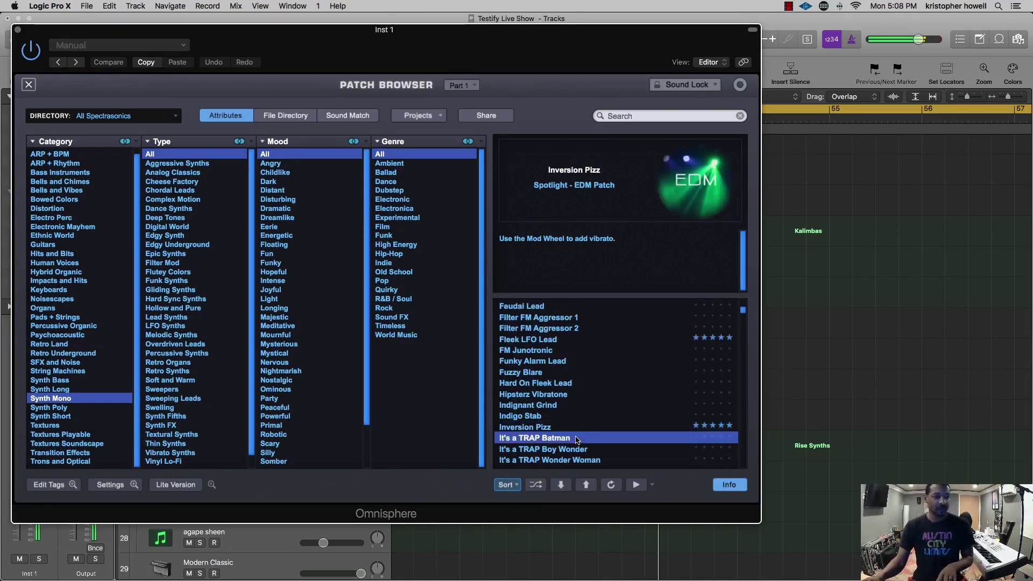
- Audition Nasty Bite Vowel and its neighbouring patches, load Orgatronic Lead, and close Omnisphere
{"action": "scroll", "coordinate": [573, 429], "scroll_direction": "down", "scroll_amount": 5}
{"action": "left_click", "coordinate": [573, 428]}
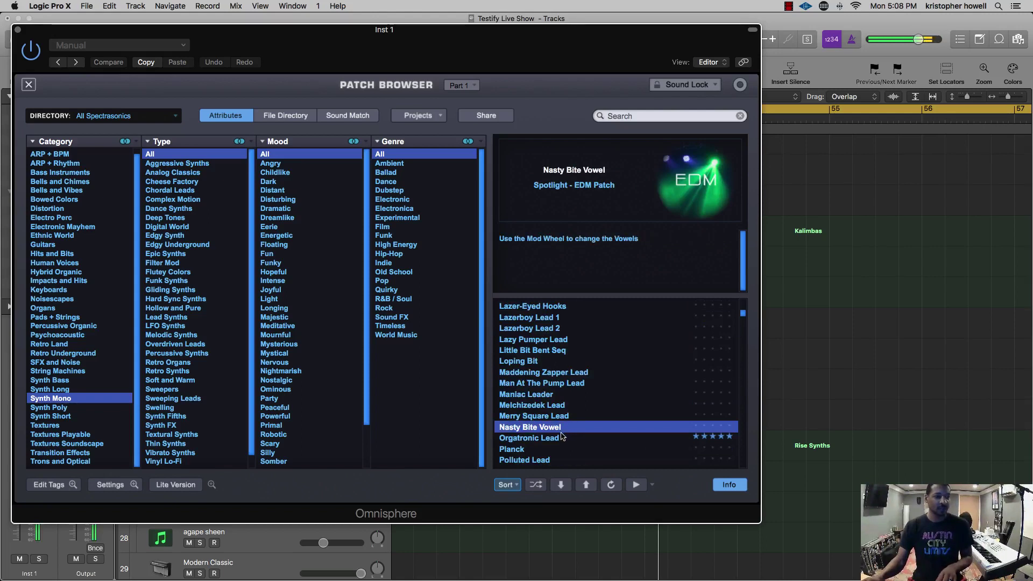
{"action": "scroll", "coordinate": [551, 440], "scroll_direction": "up", "scroll_amount": 2}
{"action": "left_click", "coordinate": [551, 439]}
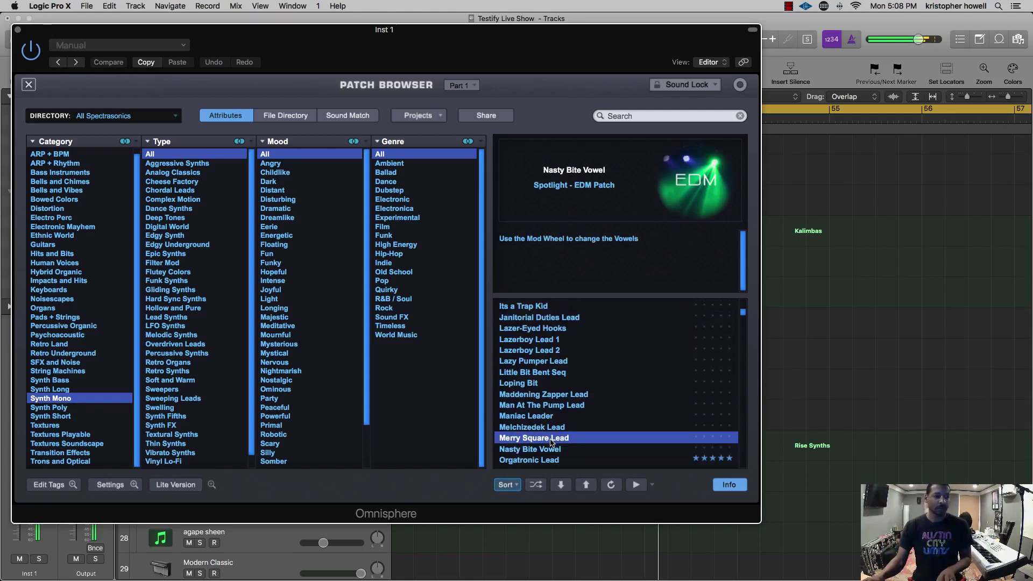
{"action": "key", "text": "Down"}
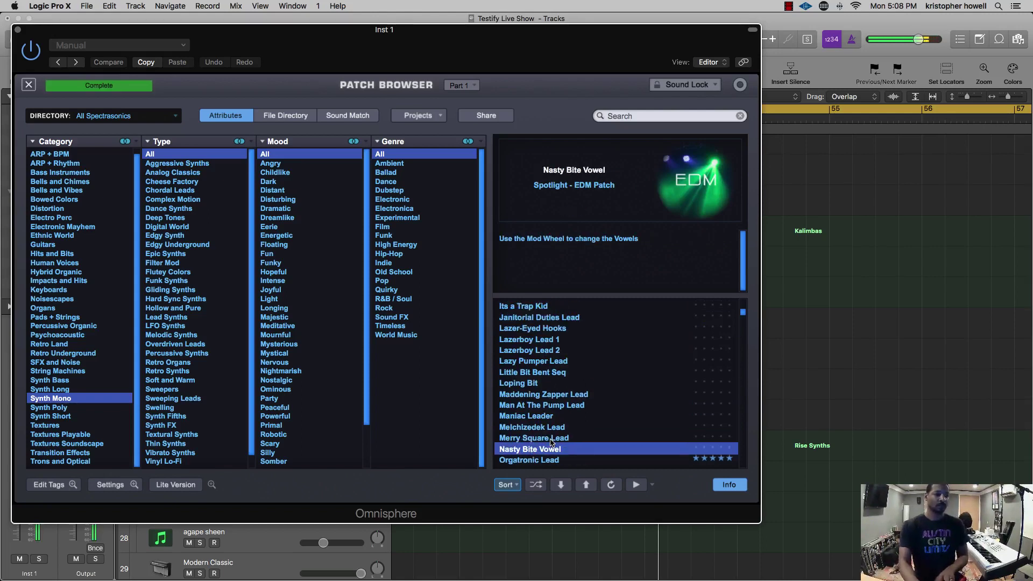
{"action": "key", "text": "Down"}
{"action": "key", "text": "Down"}
{"action": "key", "text": "Up"}
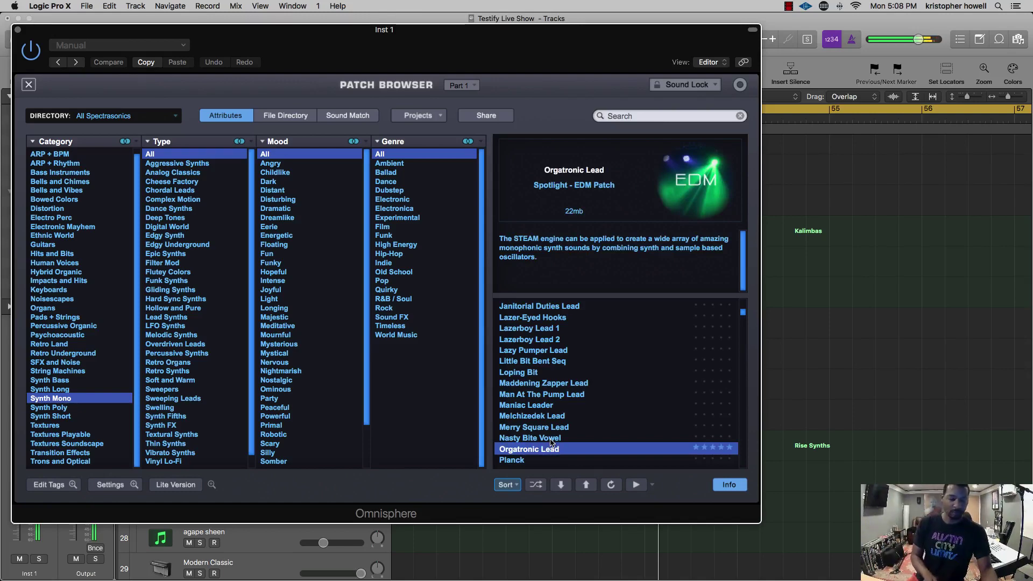
{"action": "key", "text": "super+w"}
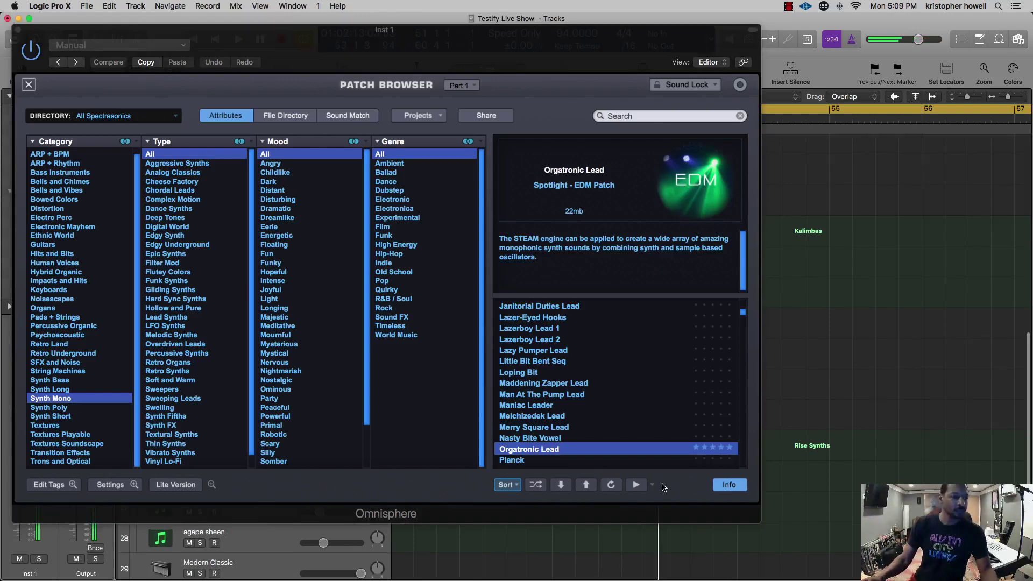
{"action": "key", "text": "super+w"}
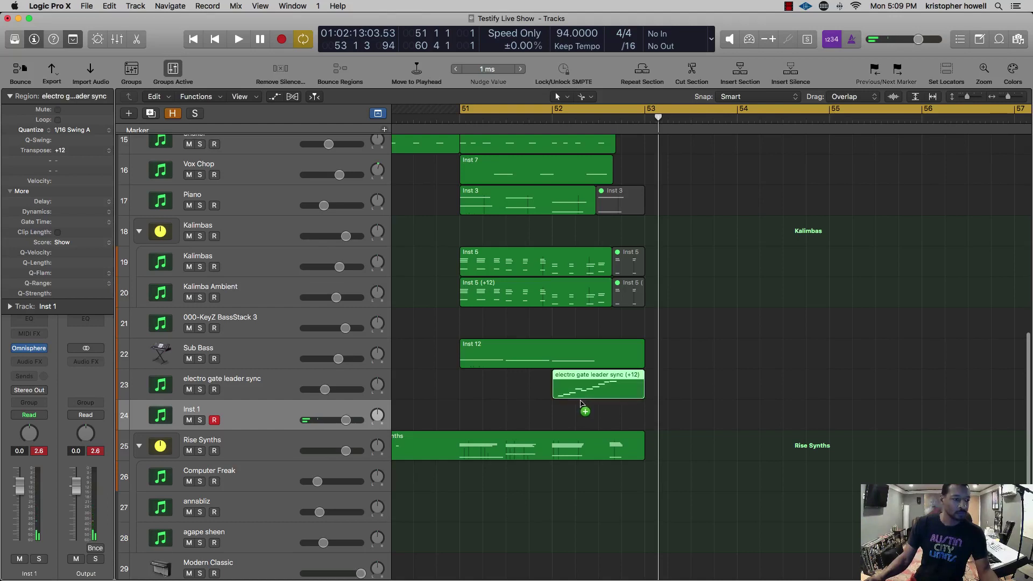
- Copy the bar 52 electro gate leader sync region onto the Inst 1 track and lower that track's volume to about -7.8 dB
{"action": "left_click_drag", "start_coordinate": [581, 404], "coordinate": [580, 415]}
{"action": "key", "text": "space"}
{"action": "left_click_drag", "start_coordinate": [345, 420], "coordinate": [333, 421]}
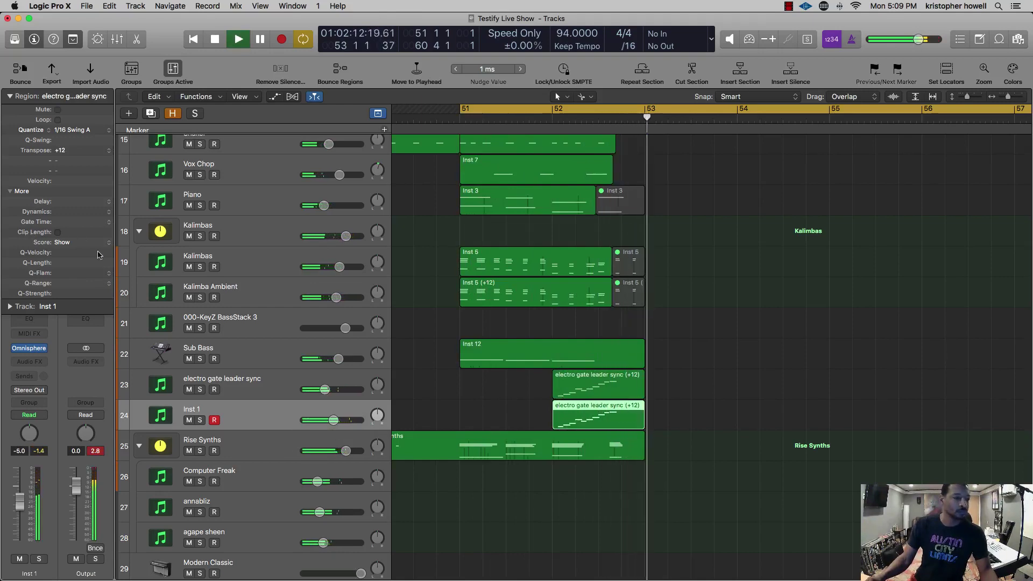
{"action": "left_click_drag", "start_coordinate": [333, 420], "coordinate": [329, 420]}
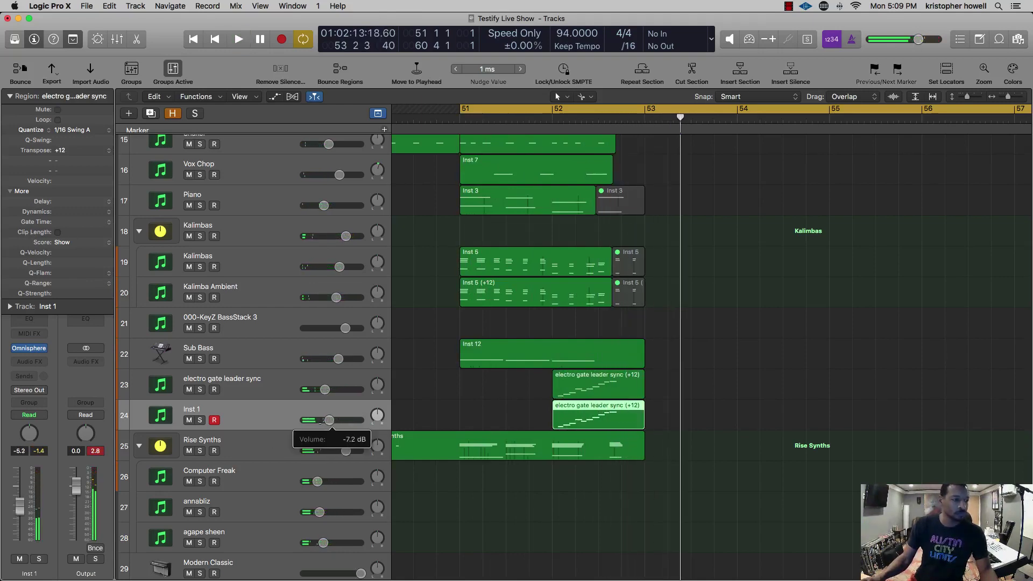
- Check the patch name in Omnisphere and rename the Inst 1 track to Orgatronic Lead
{"action": "left_click", "coordinate": [29, 349]}
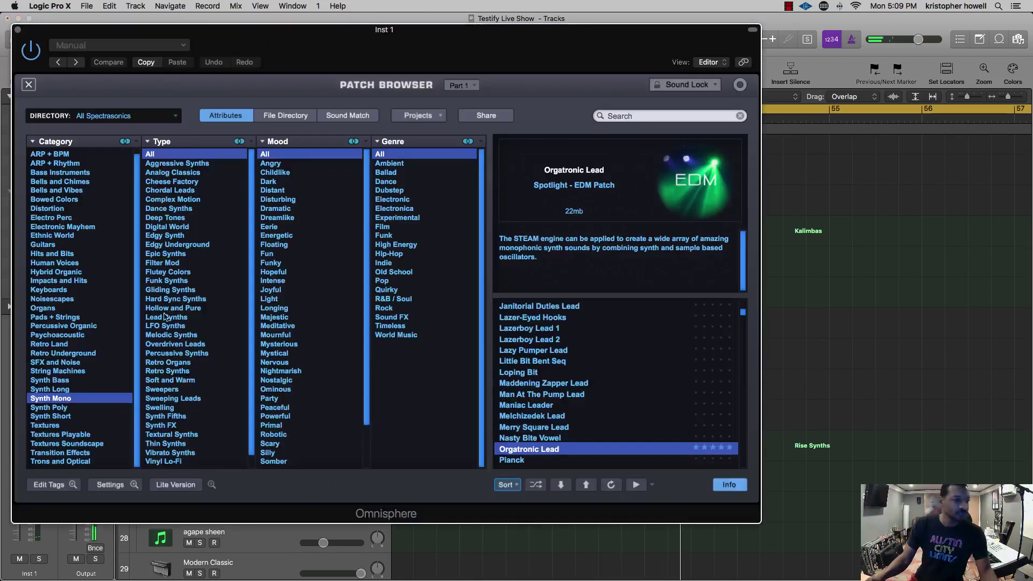
{"action": "left_click_drag", "start_coordinate": [405, 41], "coordinate": [1032, 31]}
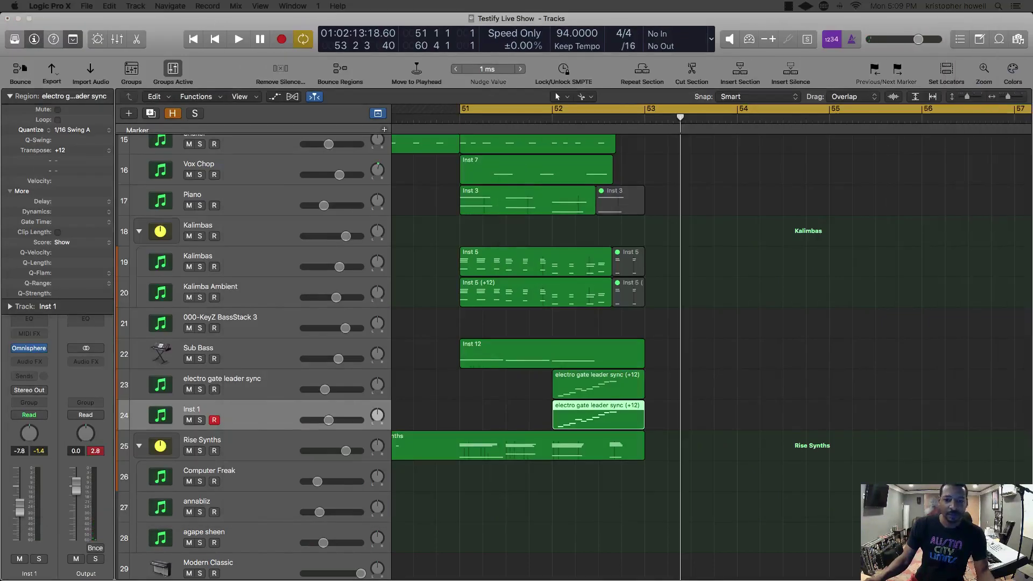
{"action": "double_click", "coordinate": [205, 408]}
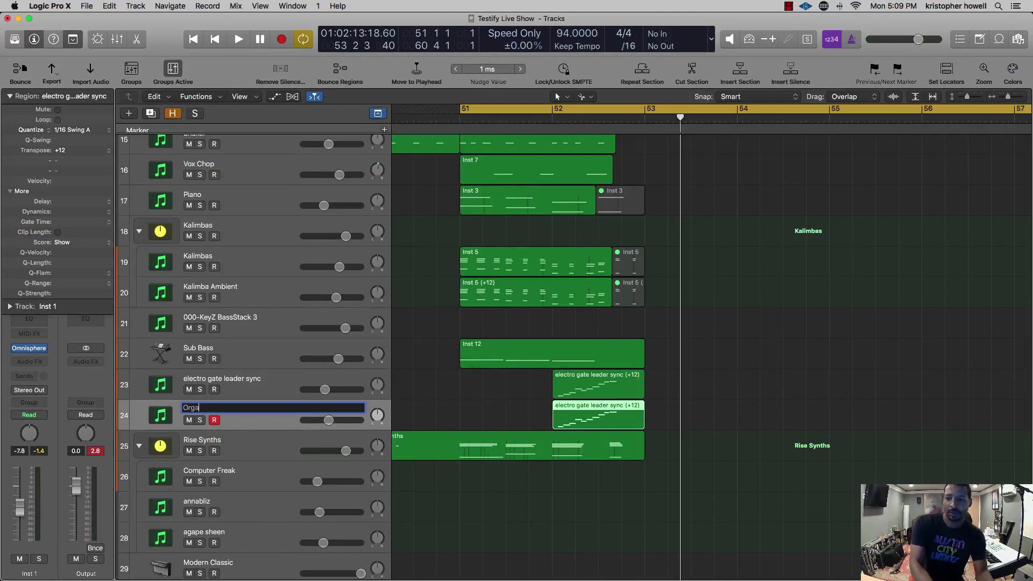
{"action": "type", "text": "Orgatronic Lea"}
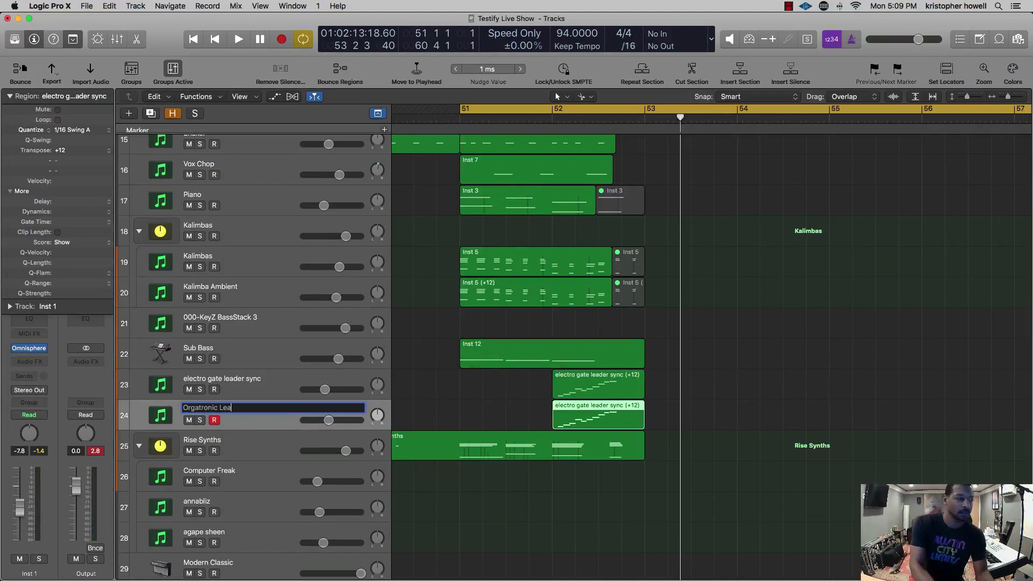
{"action": "type", "text": "d"}
{"action": "key", "text": "Return"}
- Copy the bar 40 Inst 11 region onto the Orgatronic Lead track and lower that track's volume to about -10.4 dB
{"action": "scroll", "coordinate": [549, 504], "scroll_direction": "down", "scroll_amount": 3}
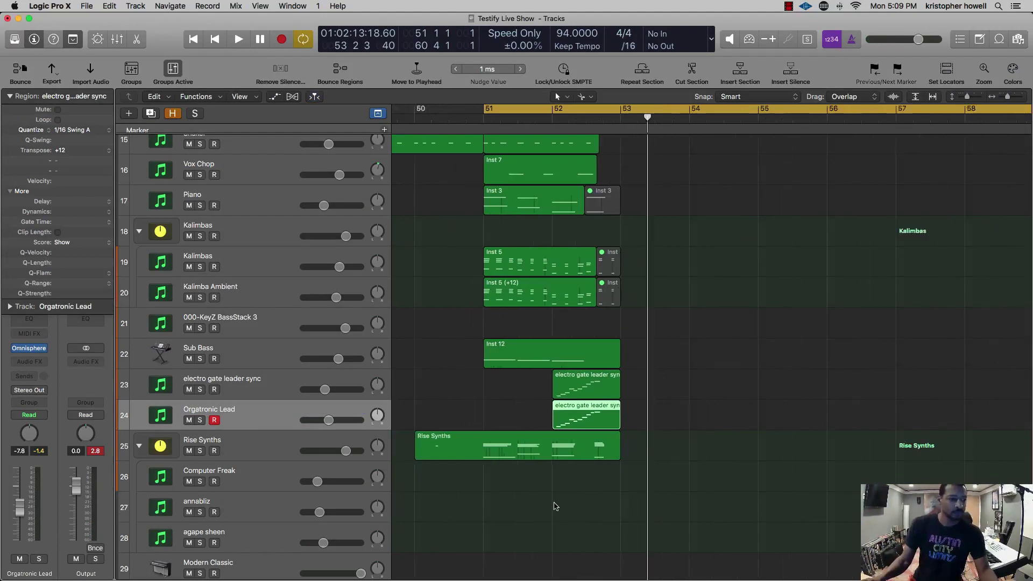
{"action": "scroll", "coordinate": [565, 505], "scroll_direction": "left", "scroll_amount": 10}
{"action": "scroll", "coordinate": [568, 500], "scroll_direction": "down", "scroll_amount": 3}
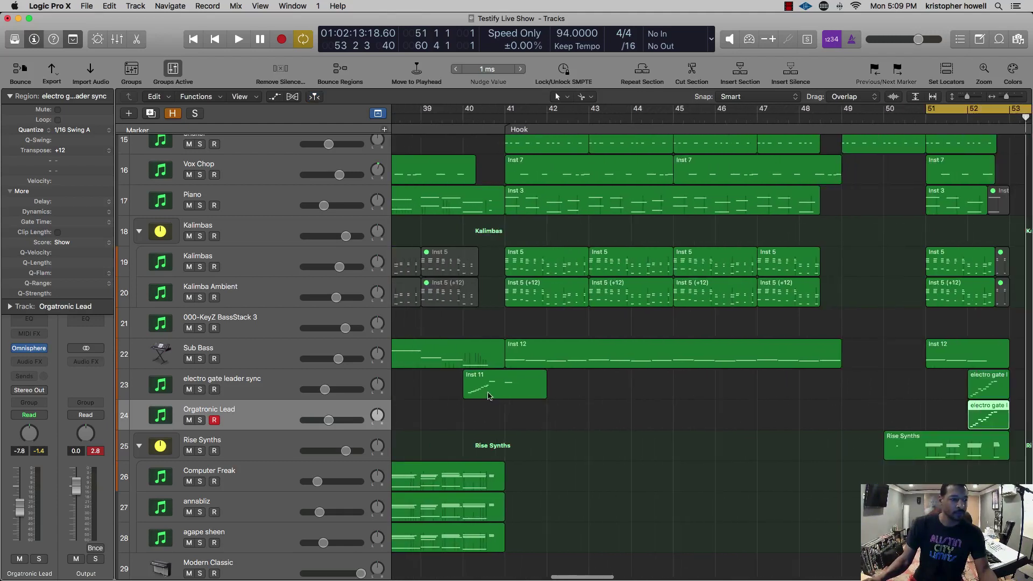
{"action": "left_click_drag", "start_coordinate": [479, 391], "coordinate": [488, 404]}
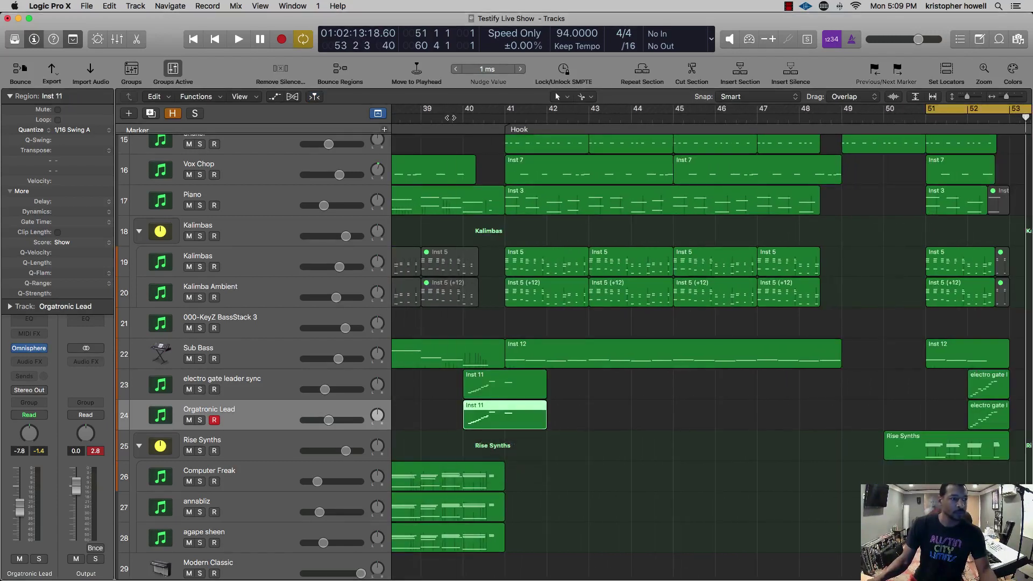
{"action": "double_click", "coordinate": [450, 117]}
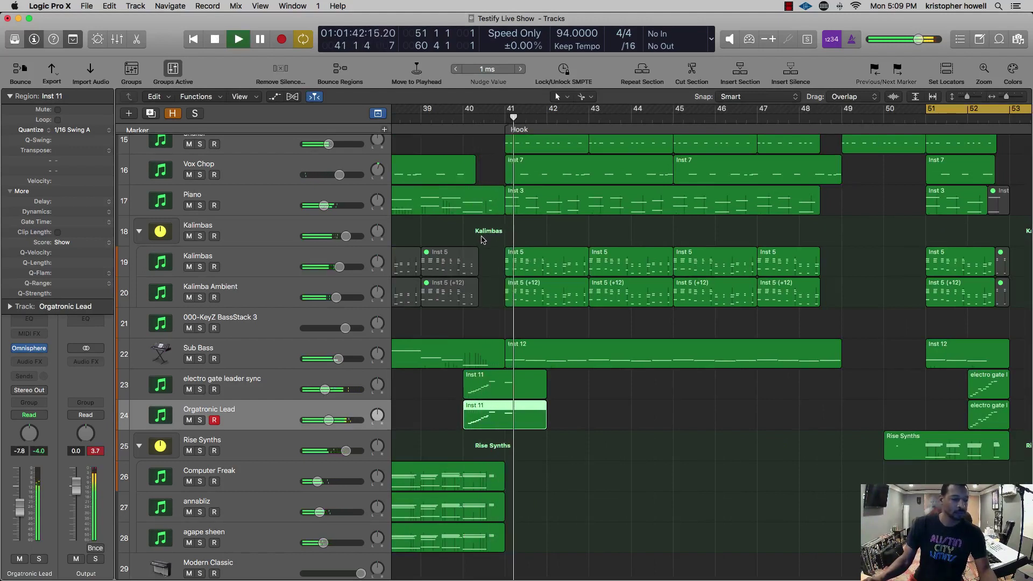
{"action": "left_click_drag", "start_coordinate": [332, 420], "coordinate": [325, 420]}
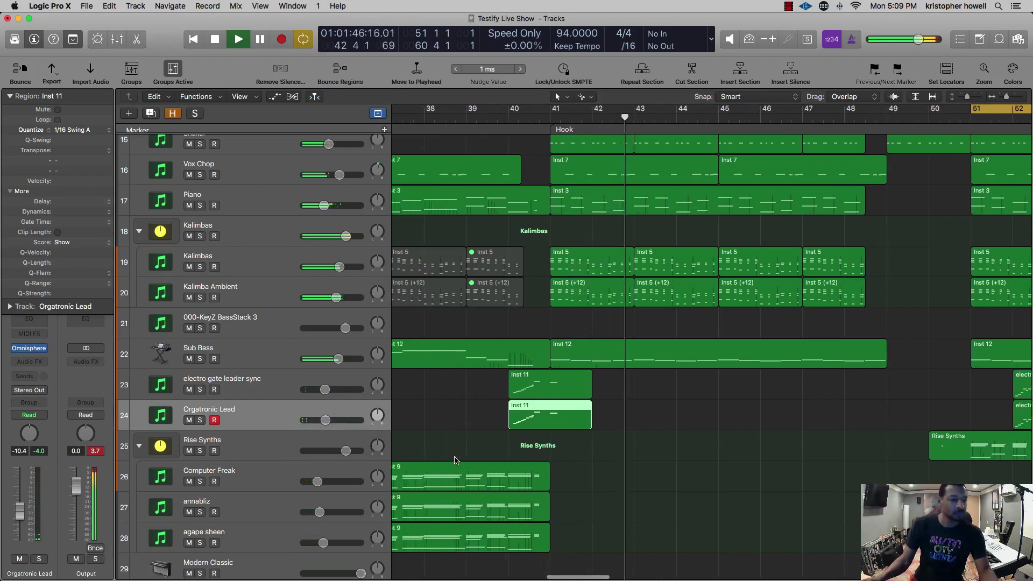
- Play the transition into the bar 41 Hook, then the ending from about bar 49, to check the added lead
{"action": "left_click", "coordinate": [425, 117]}
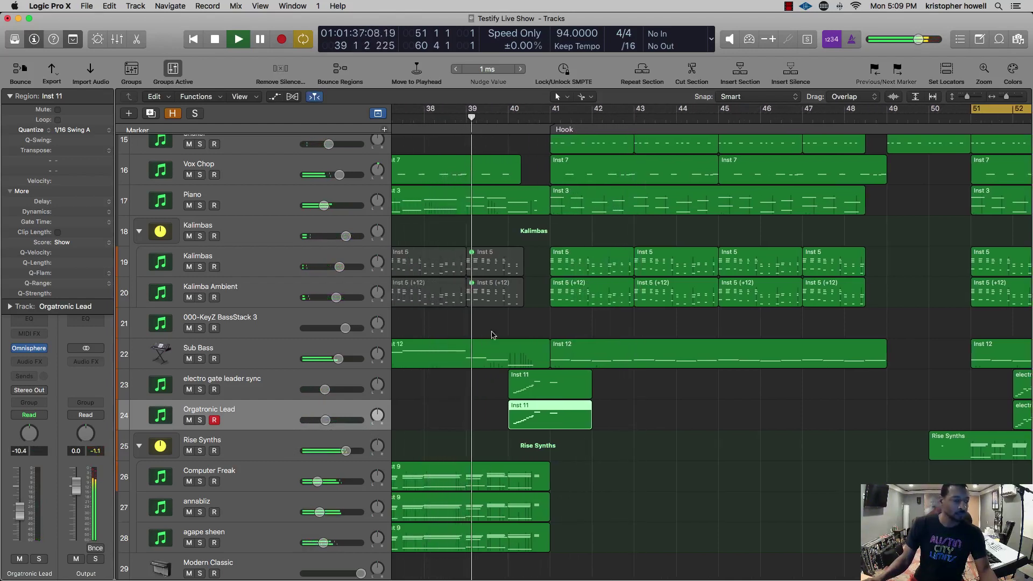
{"action": "scroll", "coordinate": [487, 241], "scroll_direction": "left", "scroll_amount": 3}
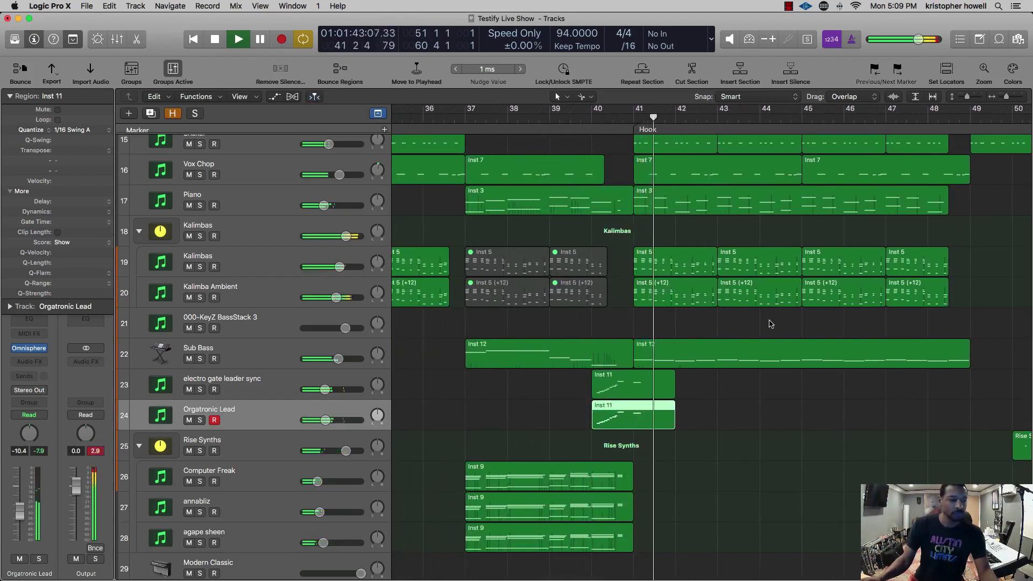
{"action": "scroll", "coordinate": [763, 316], "scroll_direction": "right", "scroll_amount": 5}
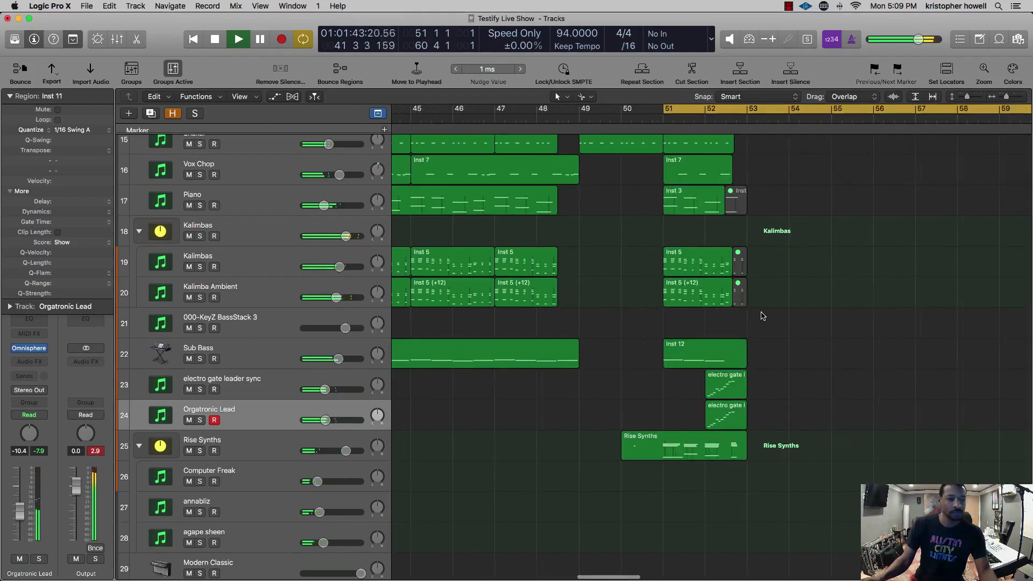
{"action": "left_click", "coordinate": [581, 120]}
{"action": "scroll", "coordinate": [635, 185], "scroll_direction": "up", "scroll_amount": 10}
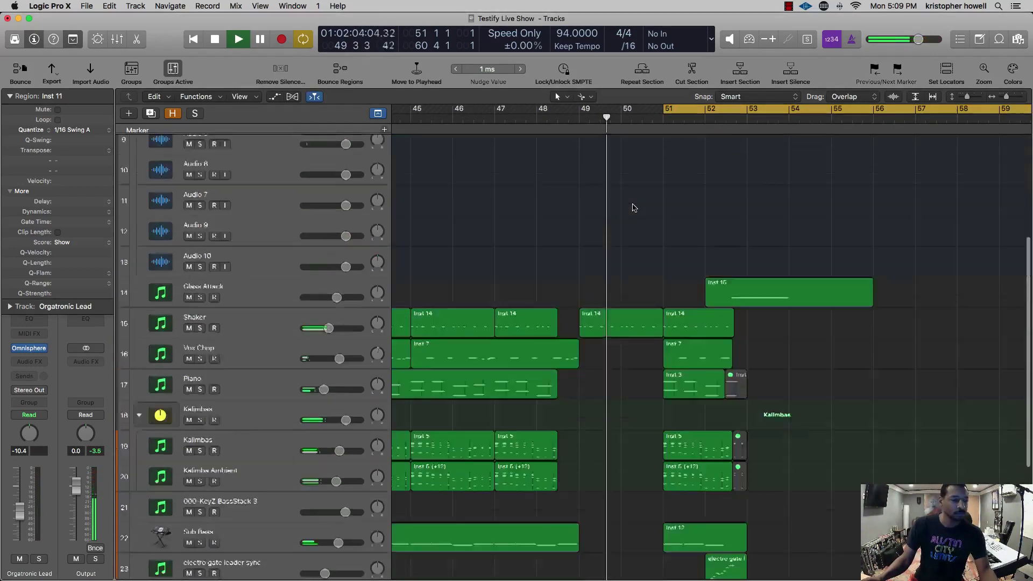
{"action": "scroll", "coordinate": [632, 199], "scroll_direction": "left", "scroll_amount": 3}
{"action": "scroll", "coordinate": [632, 208], "scroll_direction": "down", "scroll_amount": 10}
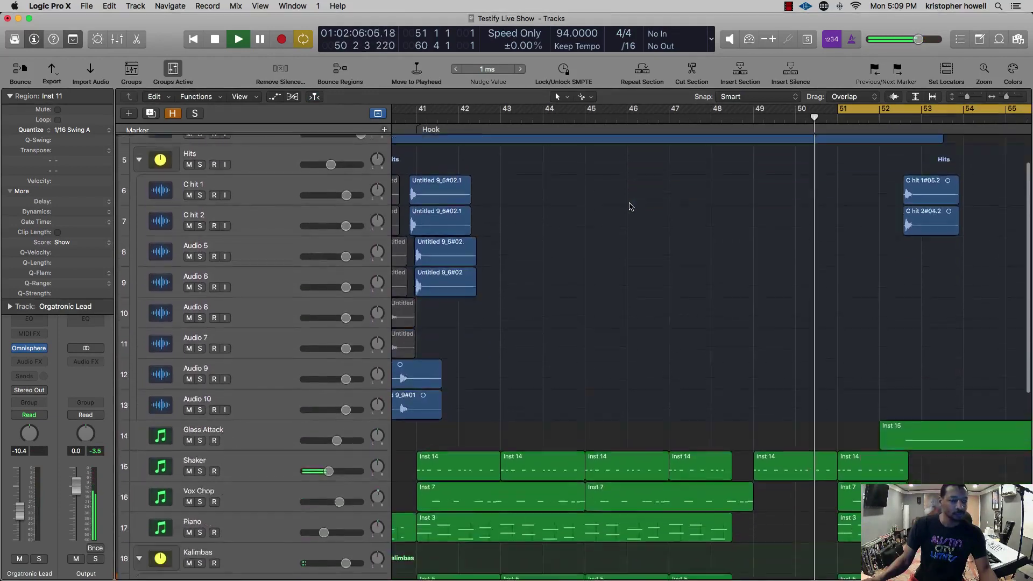
- Split the final Rise Synths region at bar 51 and delete the portion before it
{"action": "key", "text": "super+Right"}
{"action": "key", "text": "super+Right"}
{"action": "key", "text": "super+Right"}
{"action": "scroll", "coordinate": [722, 235], "scroll_direction": "right", "scroll_amount": 3}
{"action": "scroll", "coordinate": [710, 240], "scroll_direction": "right", "scroll_amount": 5}
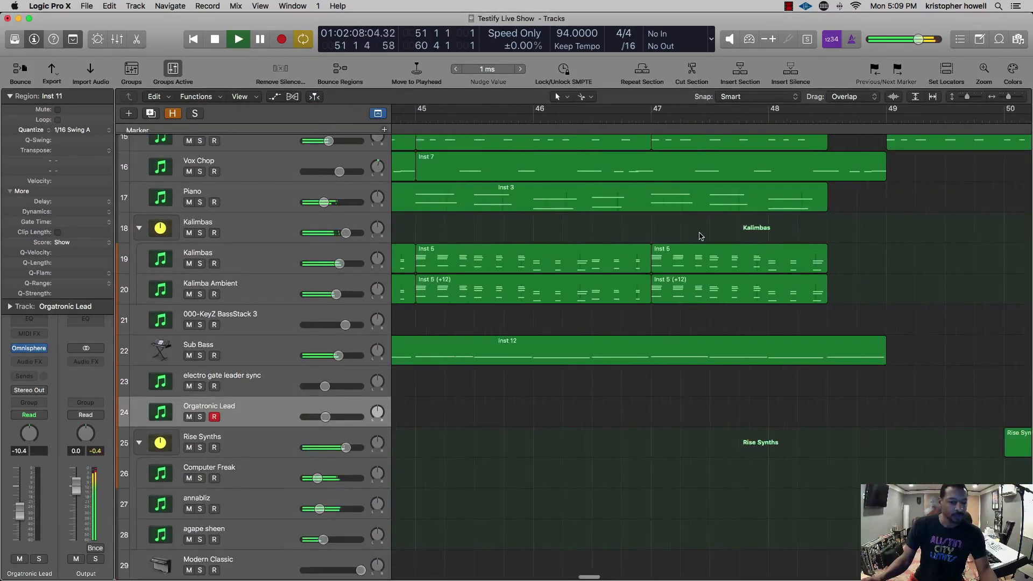
{"action": "left_click", "coordinate": [848, 440], "text": "super"}
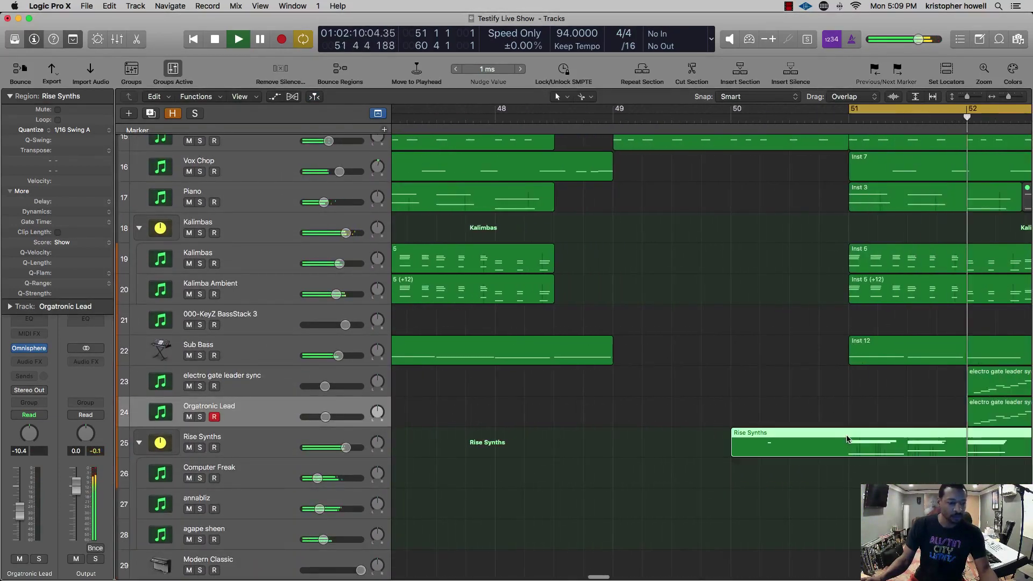
{"action": "left_click", "coordinate": [853, 426], "text": "super"}
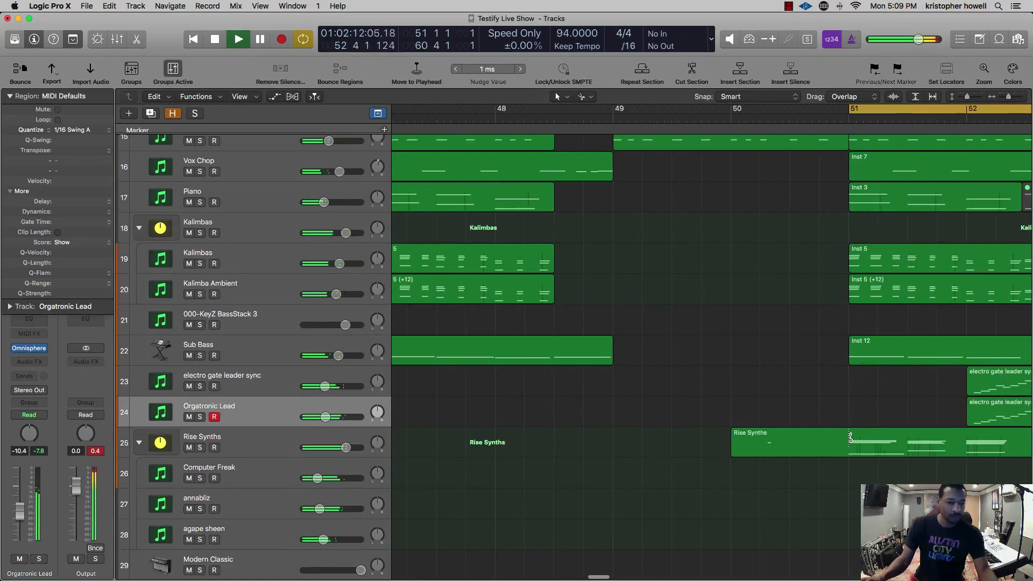
{"action": "left_click", "coordinate": [849, 437], "text": "super"}
{"action": "key", "text": "Delete"}
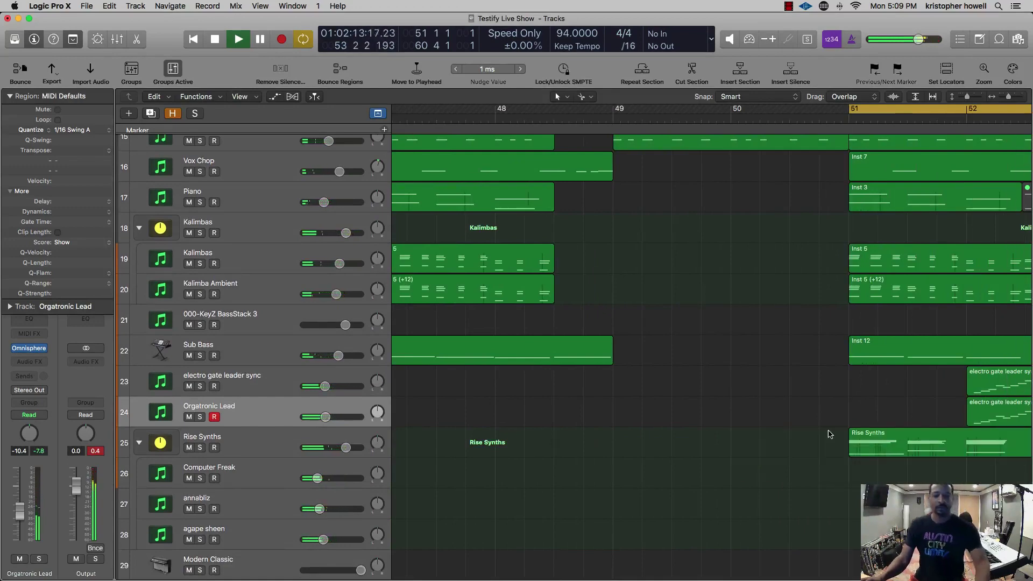
- Replay the riser from about bar 39 into the Hook to hear both gate lead tracks together
{"action": "left_click", "coordinate": [655, 419], "text": "ctrl+alt"}
{"action": "scroll", "coordinate": [655, 419], "scroll_direction": "left", "scroll_amount": 2}
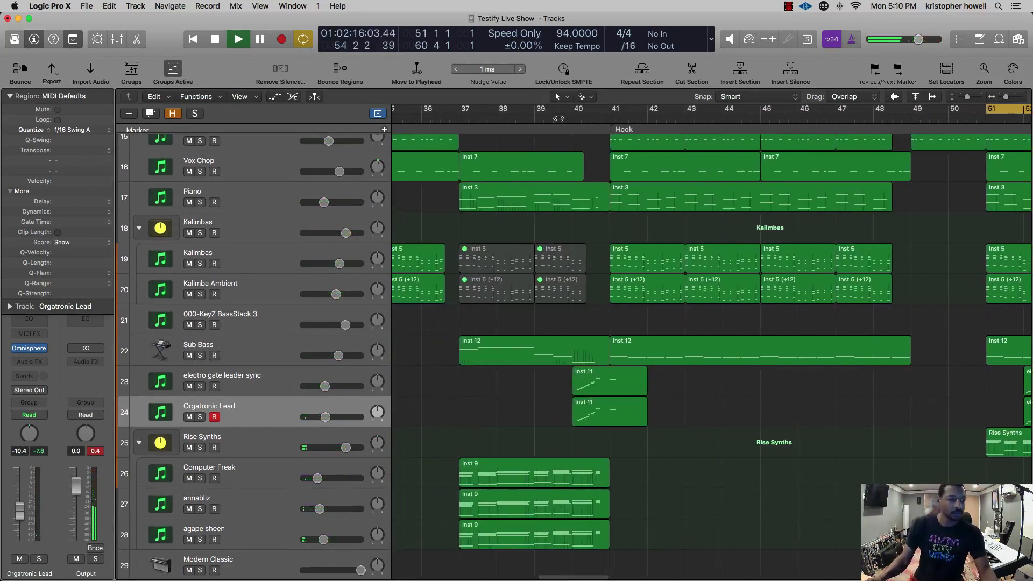
{"action": "left_click", "coordinate": [559, 118]}
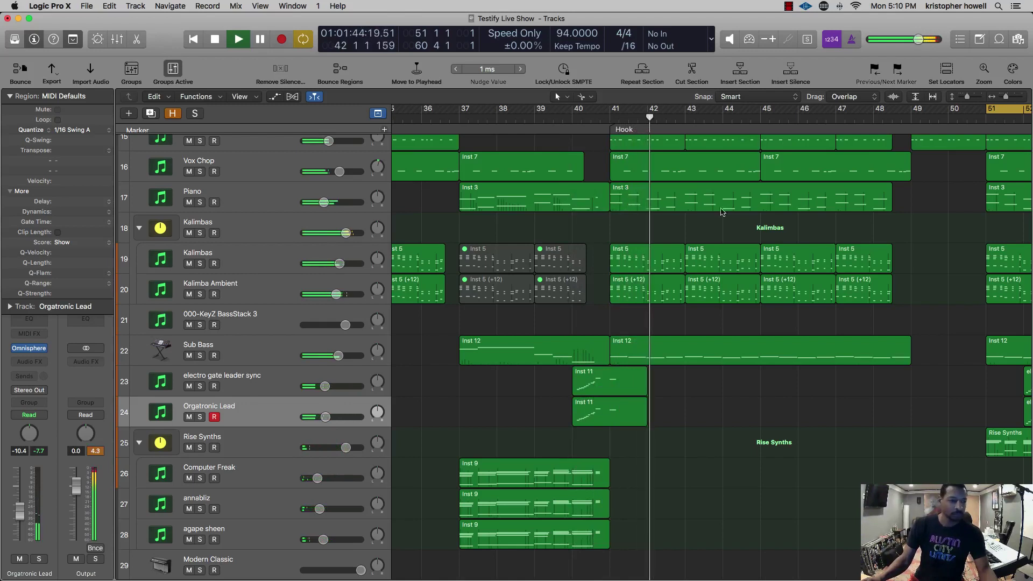
{"action": "scroll", "coordinate": [777, 370], "scroll_direction": "down", "scroll_amount": 2}
- Copy the final C hit 1 and C hit 2 regions from bar 52 to late in bar 50
{"action": "scroll", "coordinate": [770, 366], "scroll_direction": "right", "scroll_amount": 10}
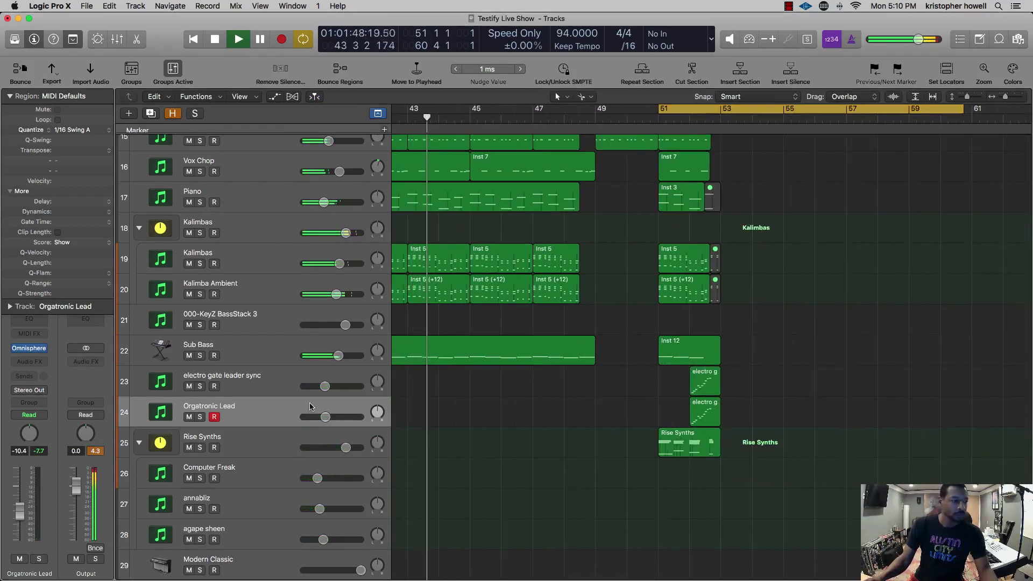
{"action": "scroll", "coordinate": [555, 292], "scroll_direction": "up", "scroll_amount": 10}
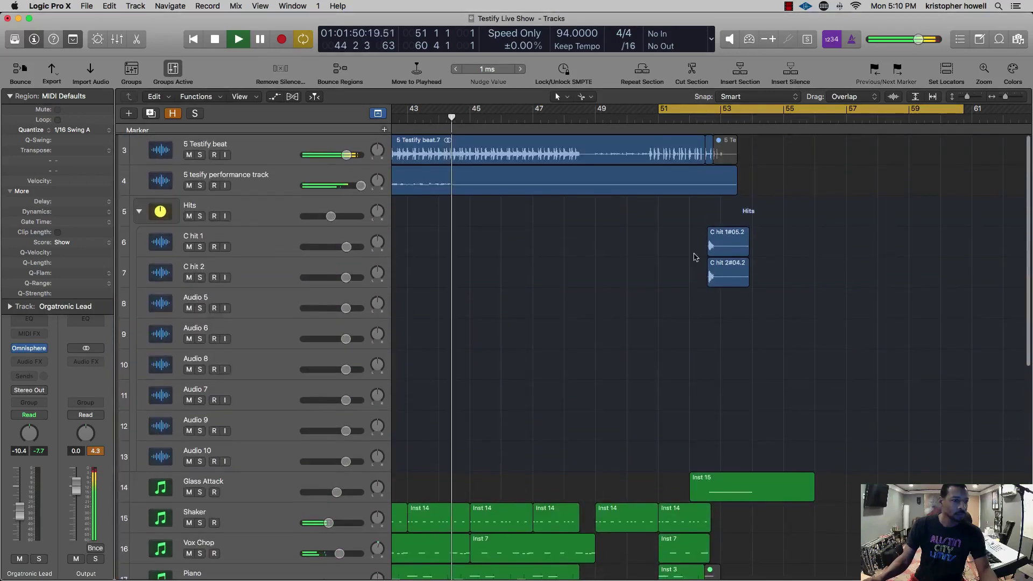
{"action": "left_click", "coordinate": [726, 249]}
{"action": "left_click", "coordinate": [728, 269], "text": "shift"}
{"action": "key", "text": "super+Right"}
{"action": "key", "text": "super+Right"}
{"action": "key", "text": "super+Right"}
{"action": "key", "text": "super+Right"}
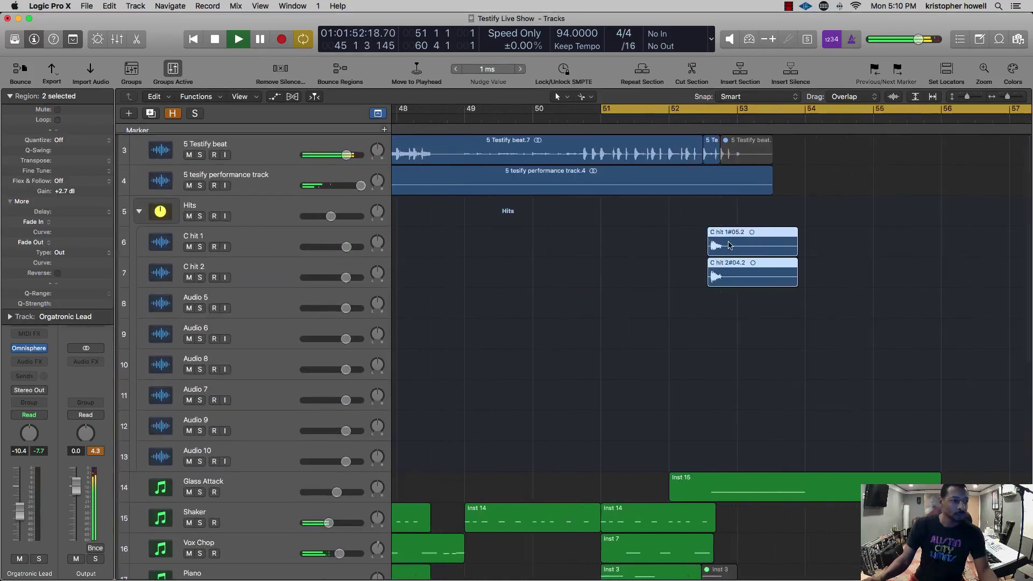
{"action": "scroll", "coordinate": [729, 245], "scroll_direction": "left", "scroll_amount": 1}
{"action": "key", "text": "super+Right"}
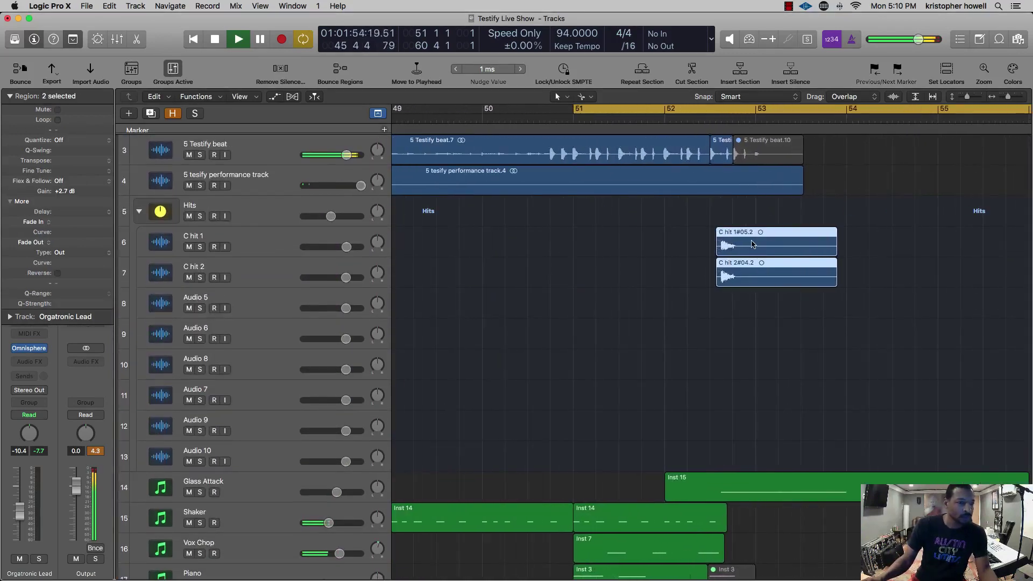
{"action": "left_click_drag", "start_coordinate": [752, 245], "coordinate": [579, 249]}
{"action": "key", "text": "super+Right"}
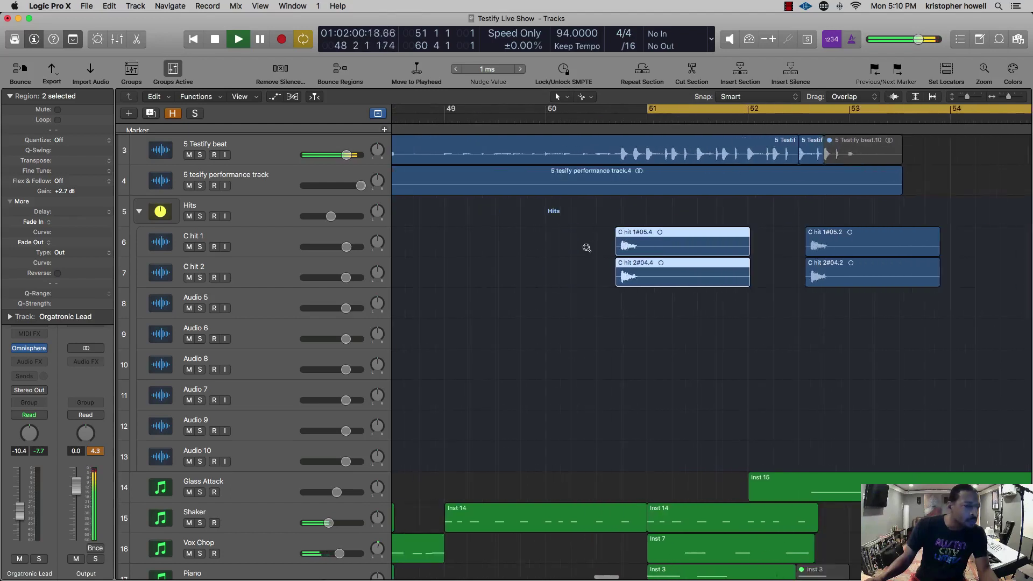
- Move the copied C hits to just before bar 51, audition them, and delete both copies
{"action": "scroll", "coordinate": [586, 248], "scroll_direction": "left", "scroll_amount": 7}
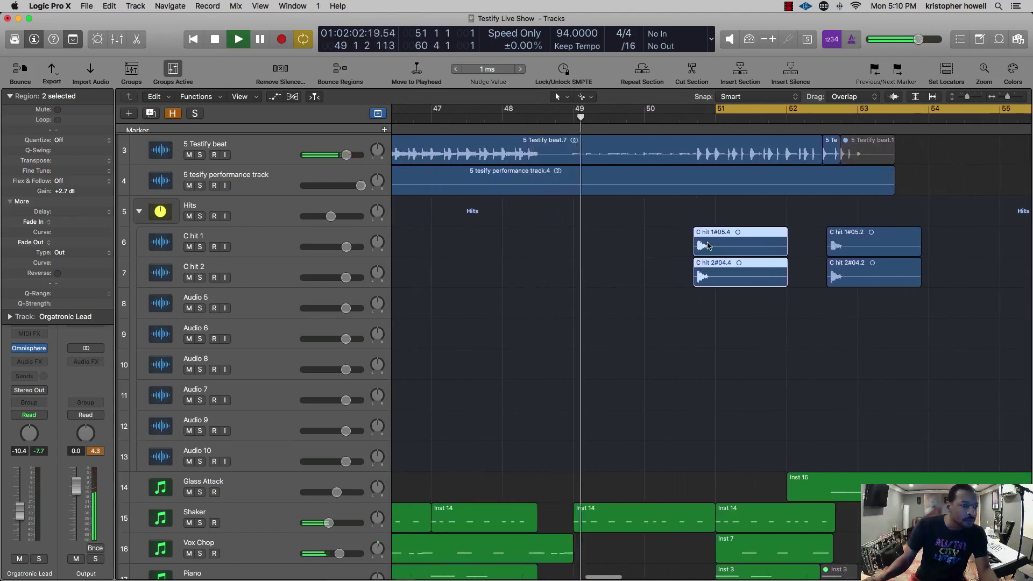
{"action": "key", "text": "super+Right"}
{"action": "scroll", "coordinate": [711, 246], "scroll_direction": "right", "scroll_amount": 1}
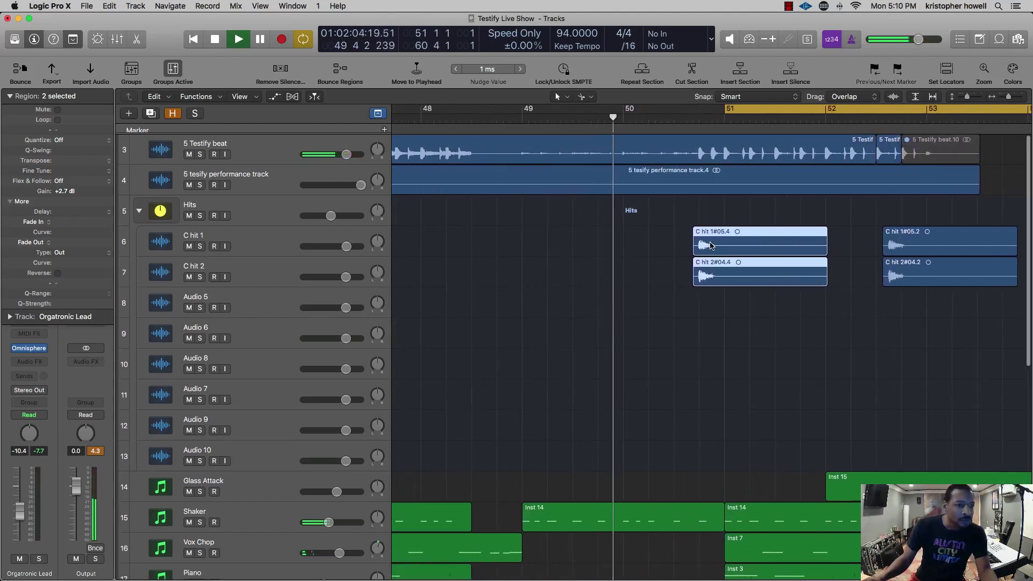
{"action": "left_click_drag", "start_coordinate": [734, 242], "coordinate": [754, 241]}
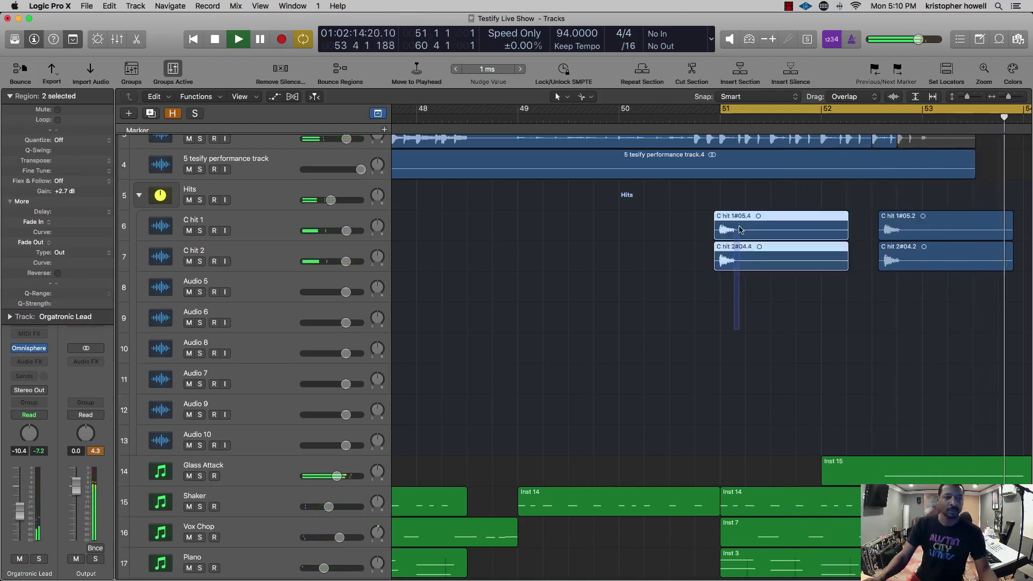
{"action": "key", "text": "Delete"}
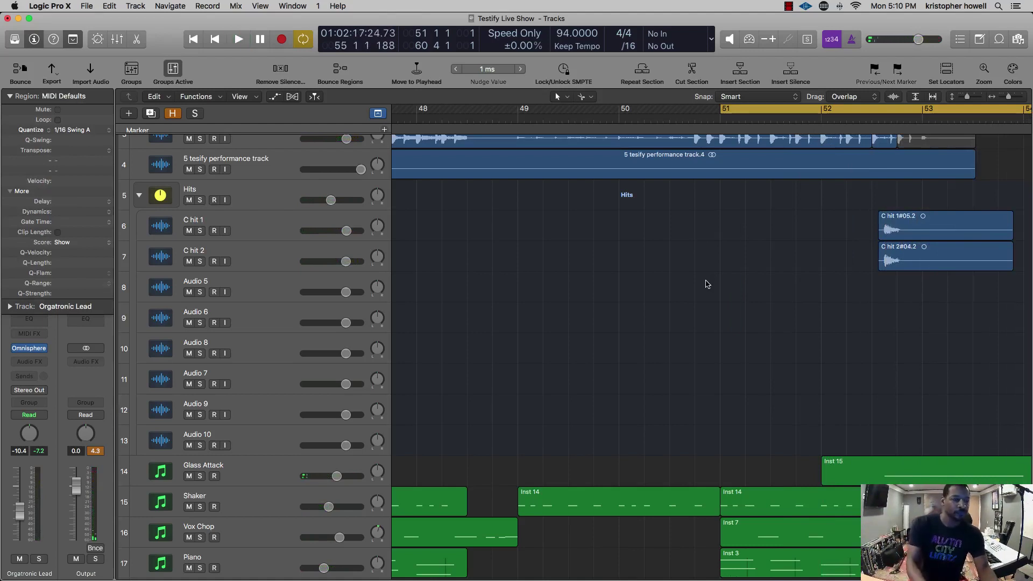
- Lower the Glass Attack track's volume to about -4.9 dB
{"action": "scroll", "coordinate": [723, 436], "scroll_direction": "down", "scroll_amount": 1}
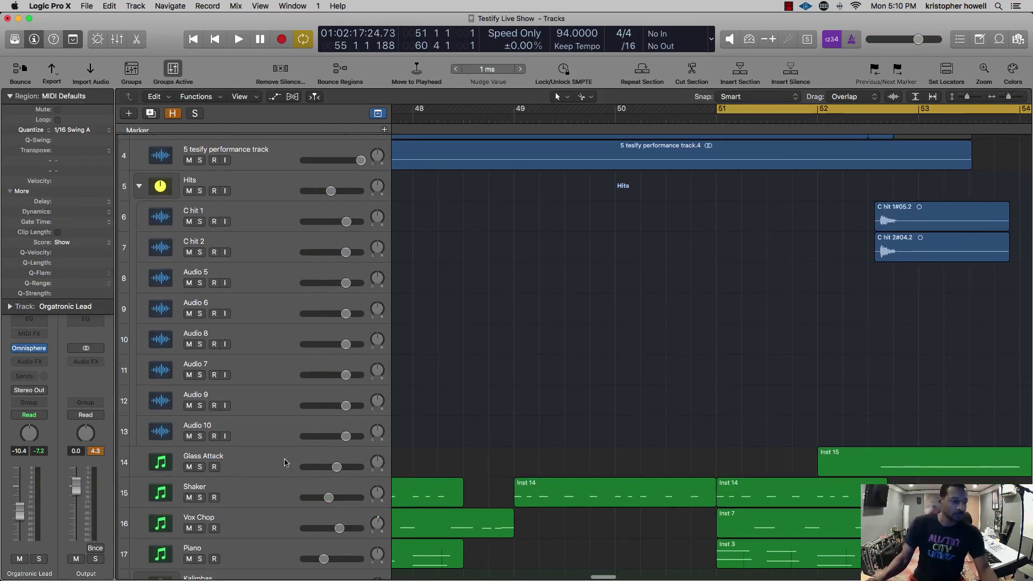
{"action": "left_click", "coordinate": [336, 466]}
- Extend the cycle range back to bar 1, then collapse and select the Hits track stack
{"action": "scroll", "coordinate": [559, 389], "scroll_direction": "left", "scroll_amount": 10}
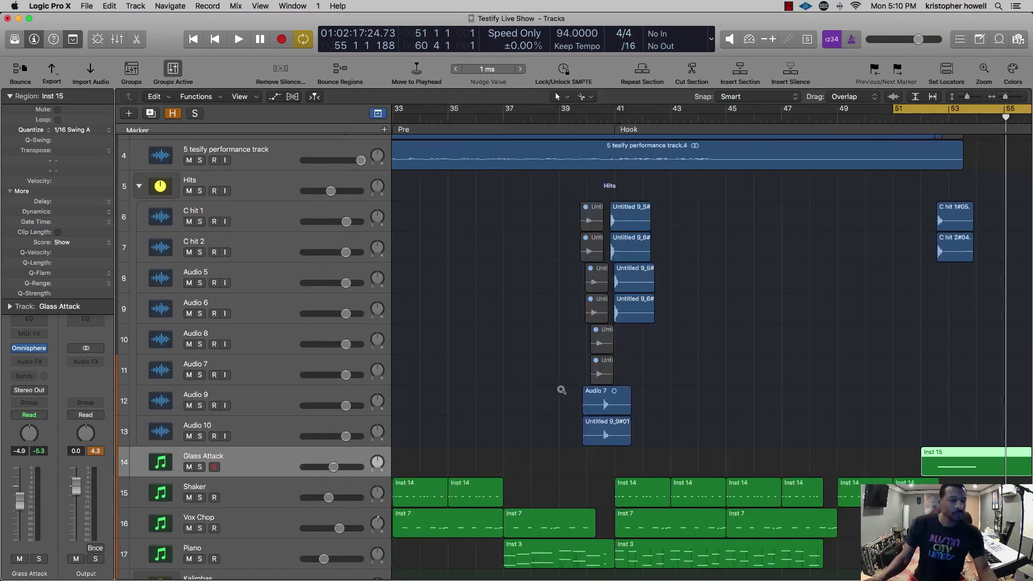
{"action": "scroll", "coordinate": [559, 389], "scroll_direction": "down", "scroll_amount": 3}
{"action": "scroll", "coordinate": [560, 389], "scroll_direction": "left", "scroll_amount": 5}
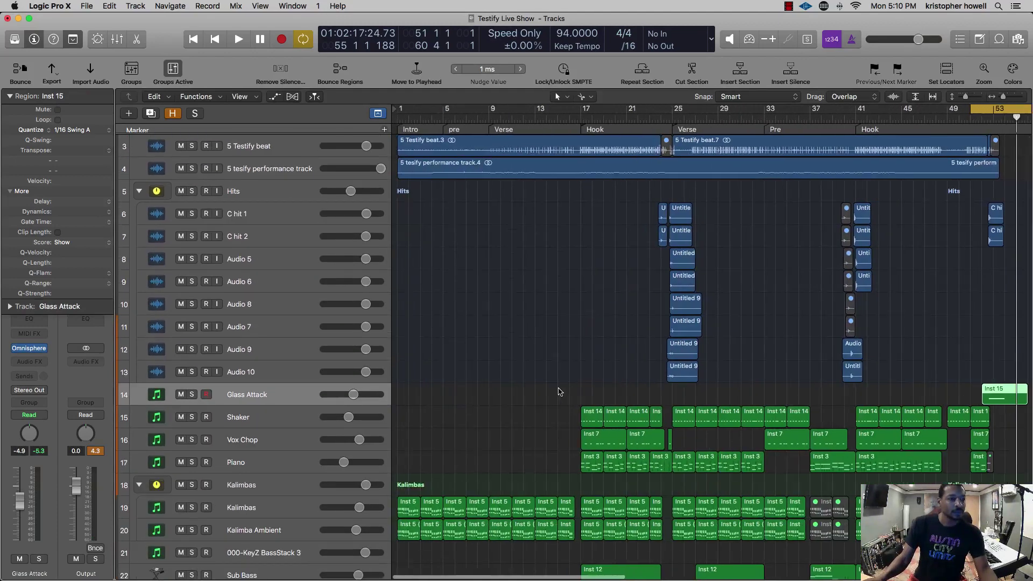
{"action": "left_click_drag", "start_coordinate": [787, 108], "coordinate": [400, 109]}
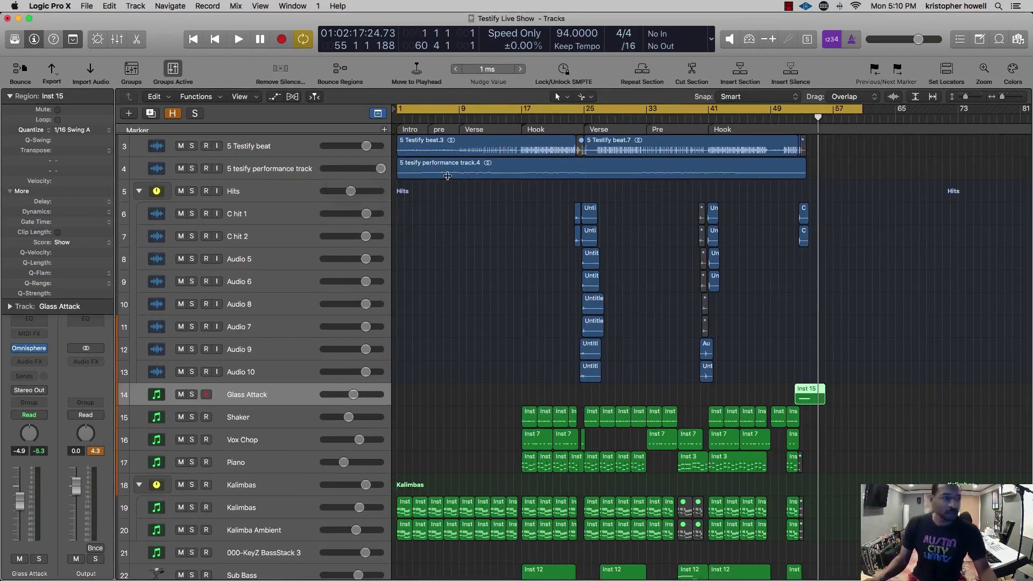
{"action": "left_click", "coordinate": [139, 191]}
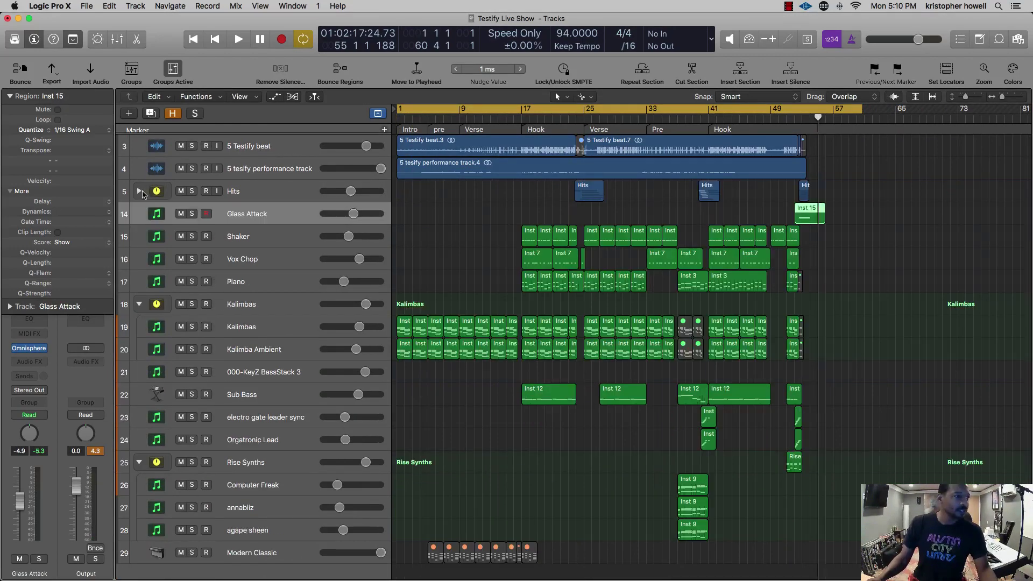
{"action": "left_click", "coordinate": [257, 190]}
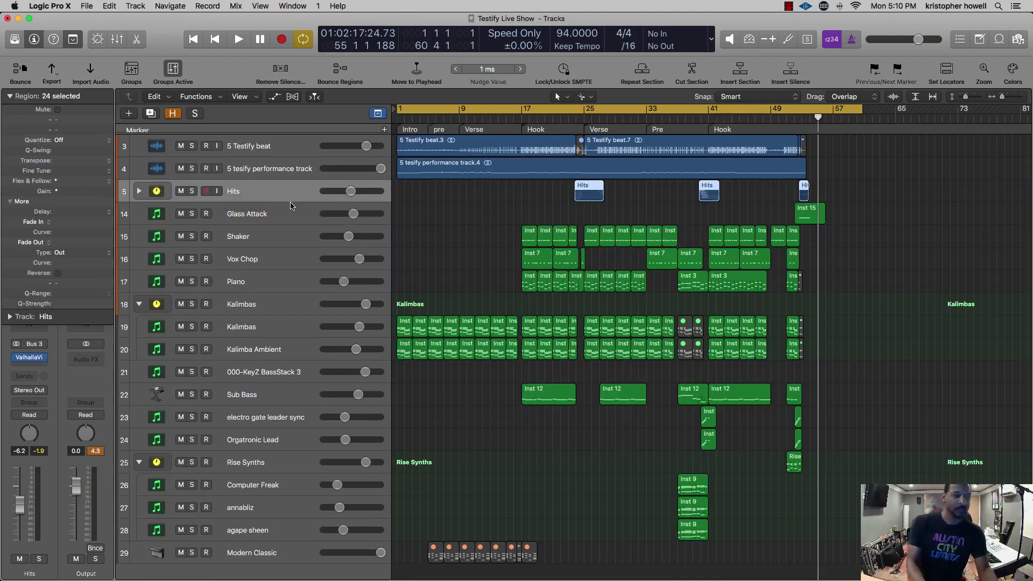
- Mute the 5 Testify beat track and play the song from bar 5
{"action": "key", "text": "Return"}
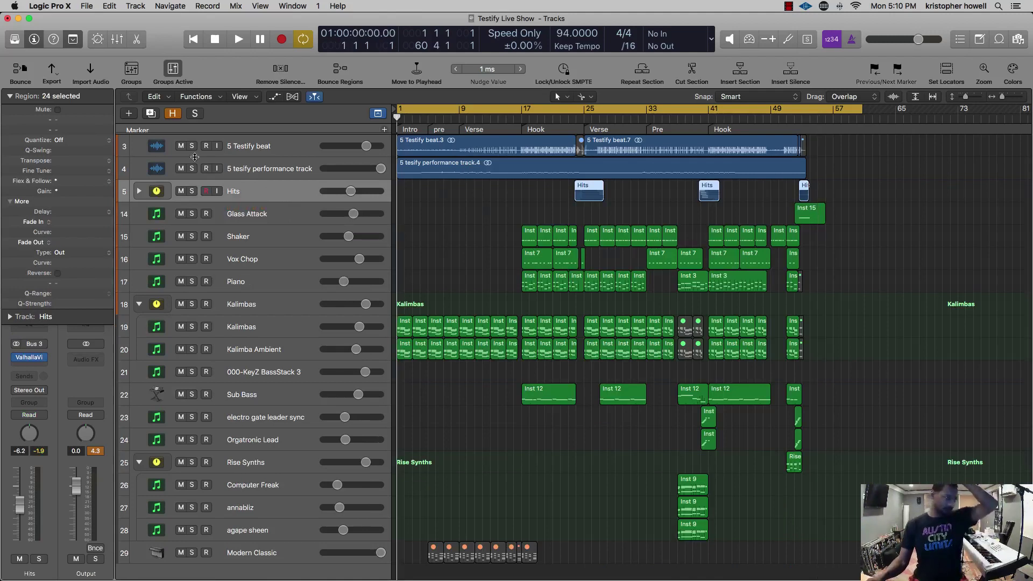
{"action": "left_click", "coordinate": [181, 146]}
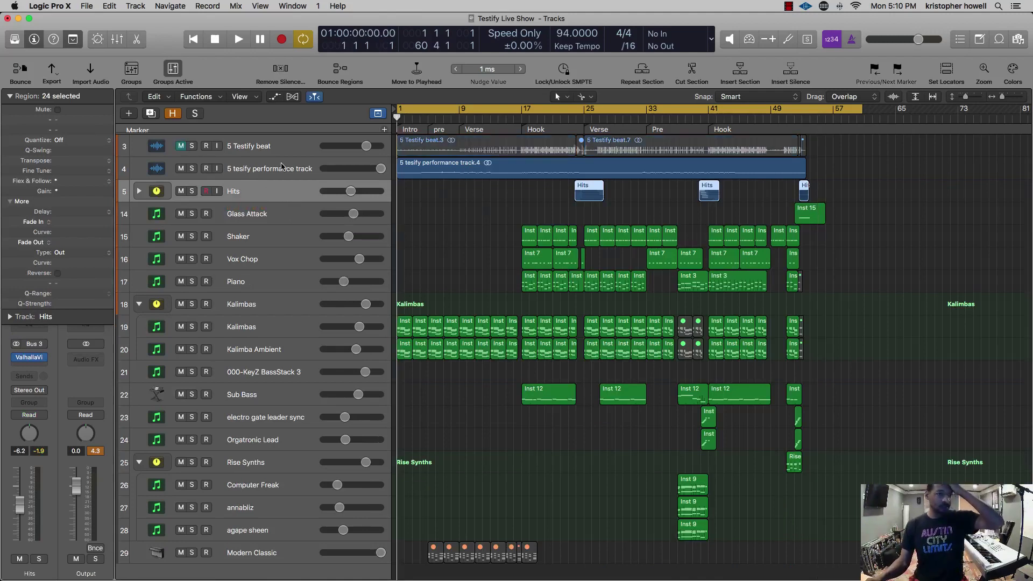
{"action": "double_click", "coordinate": [428, 122]}
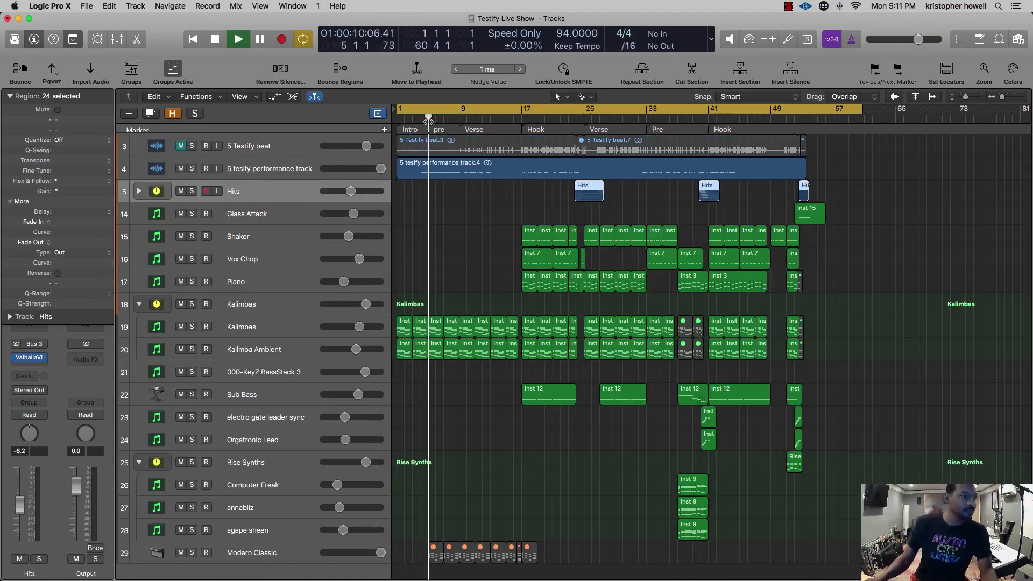
{"action": "scroll", "coordinate": [598, 256], "scroll_direction": "up", "scroll_amount": 2}
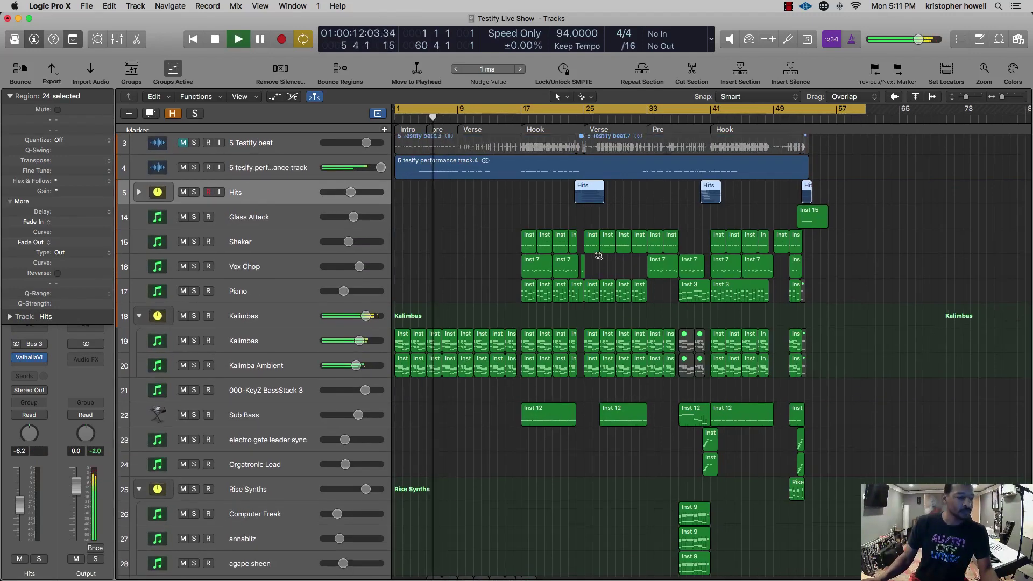
{"action": "scroll", "coordinate": [598, 256], "scroll_direction": "down", "scroll_amount": 3}
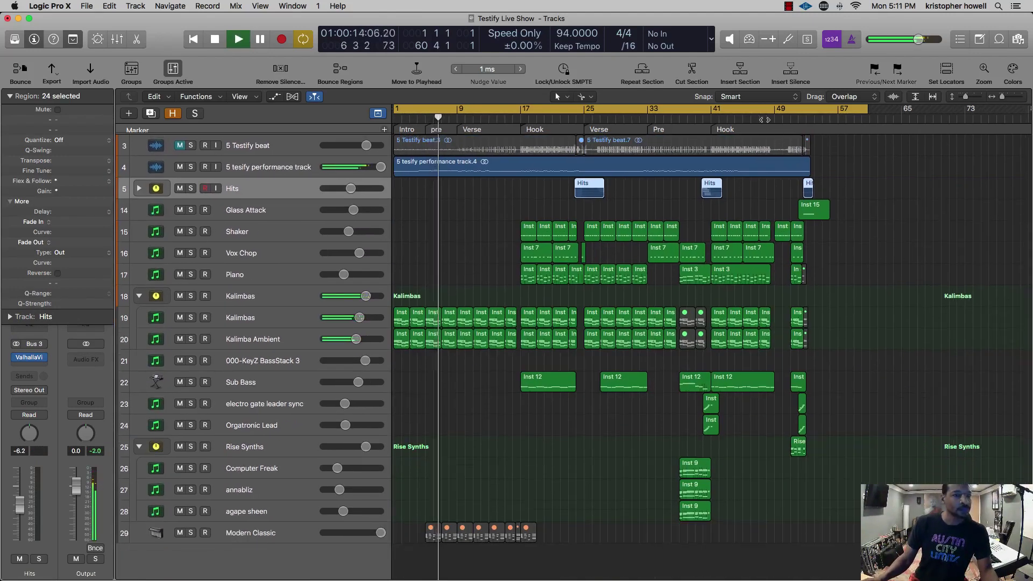
- Play the ending from about bar 48 without the beat track, then rewind to hear it again
{"action": "left_click", "coordinate": [767, 121]}
{"action": "scroll", "coordinate": [772, 124], "scroll_direction": "up", "scroll_amount": 3}
{"action": "scroll", "coordinate": [773, 125], "scroll_direction": "right", "scroll_amount": 10}
{"action": "scroll", "coordinate": [773, 124], "scroll_direction": "left", "scroll_amount": 2}
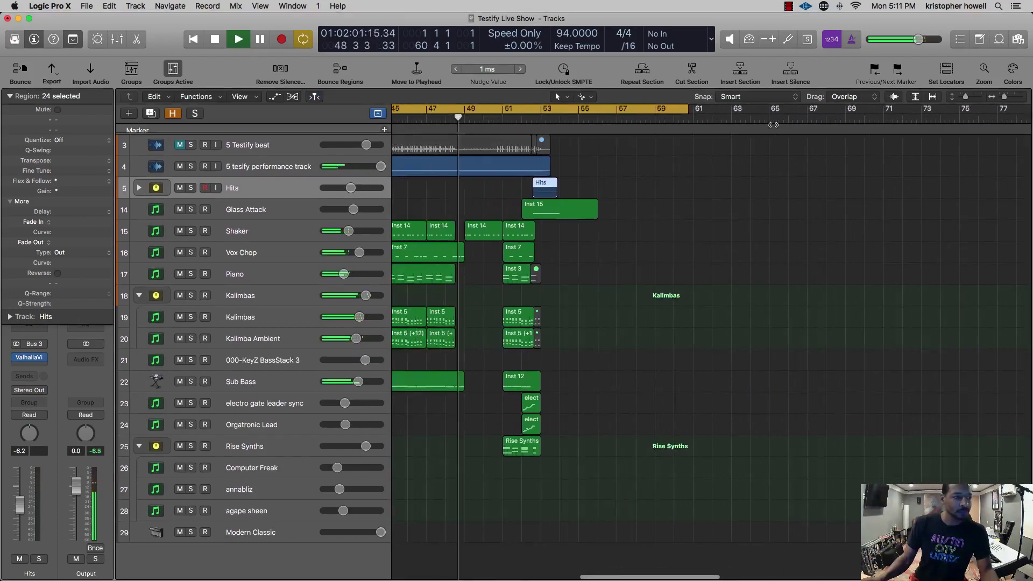
{"action": "scroll", "coordinate": [773, 125], "scroll_direction": "left", "scroll_amount": 2}
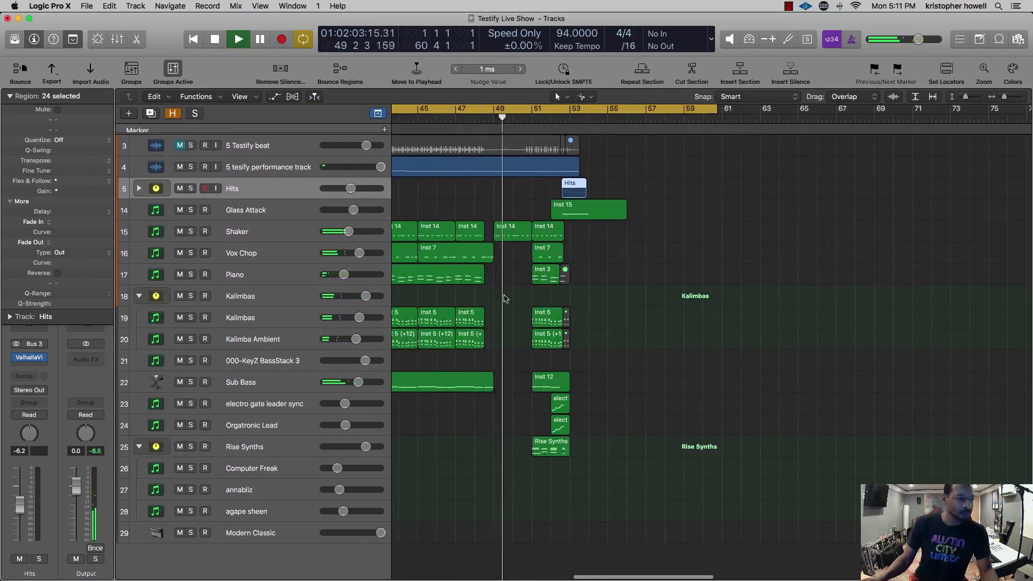
{"action": "scroll", "coordinate": [507, 302], "scroll_direction": "left", "scroll_amount": 5}
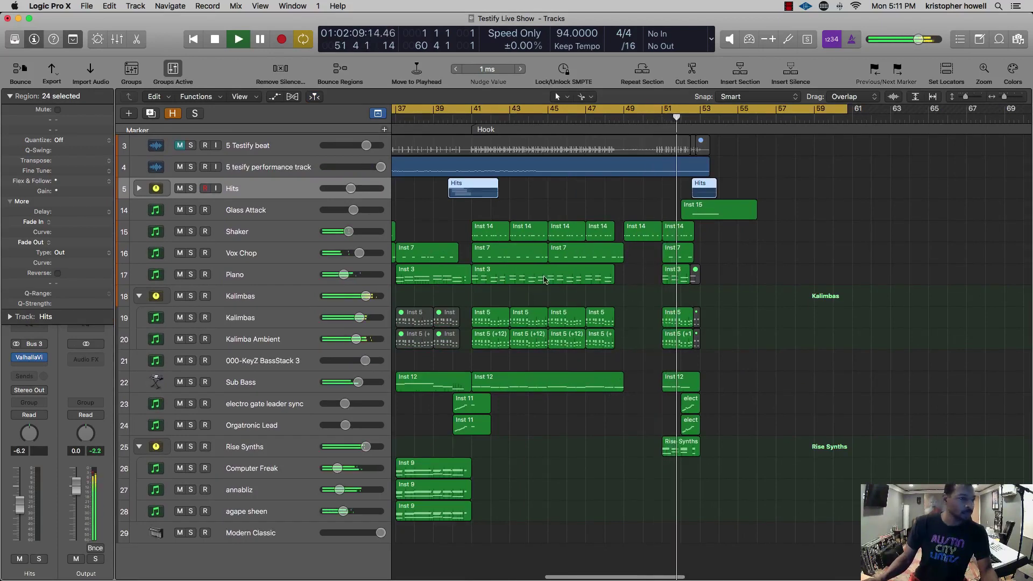
{"action": "key", "text": "comma"}
{"action": "key", "text": "comma"}
{"action": "key", "text": "comma"}
{"action": "key", "text": "comma"}
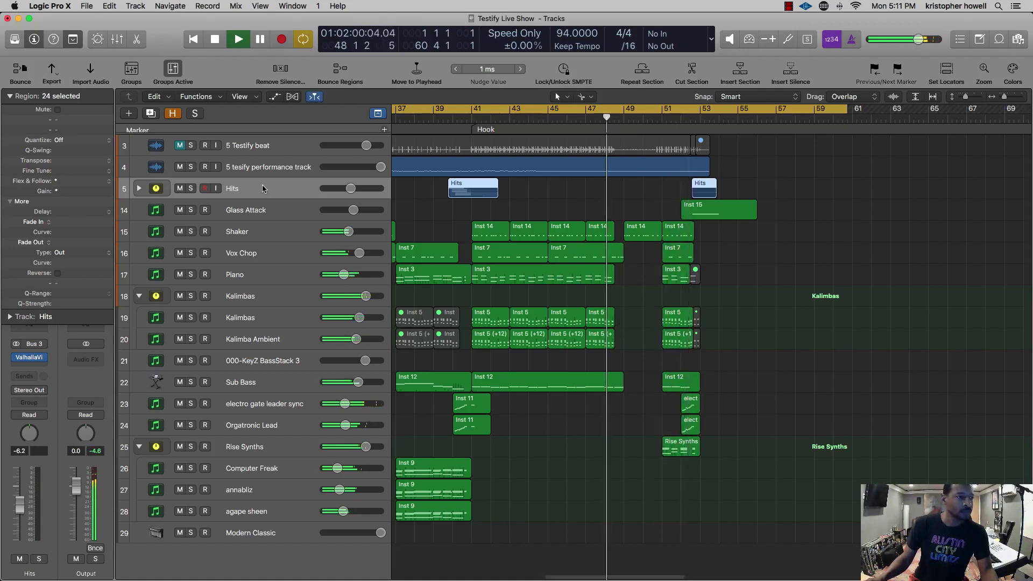
- Solo the 5 Testify beat track during playback to hear the reference alone, and unsolo it
{"action": "left_click", "coordinate": [191, 145]}
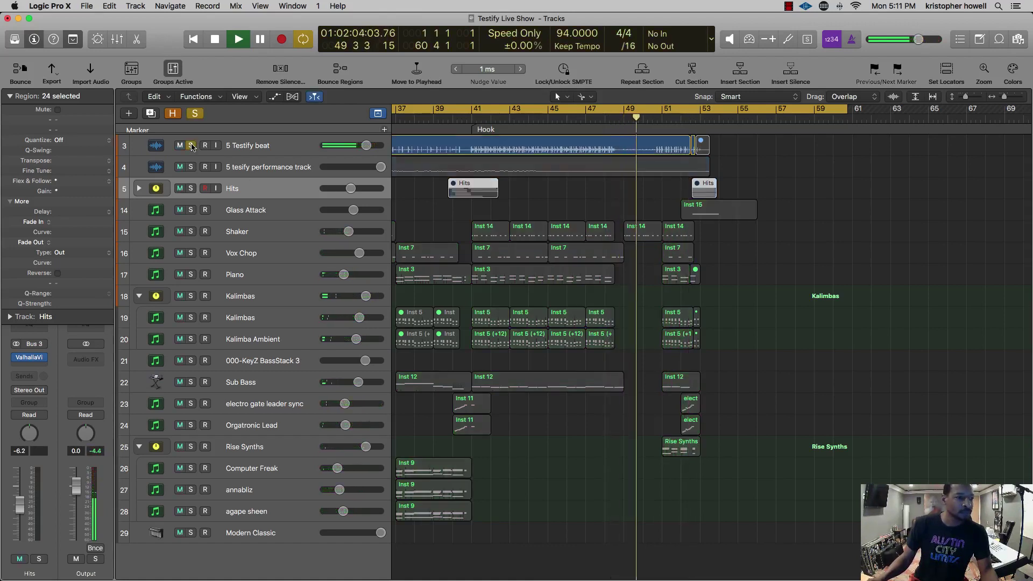
{"action": "left_click", "coordinate": [192, 146]}
{"action": "scroll", "coordinate": [646, 276], "scroll_direction": "up", "scroll_amount": 10}
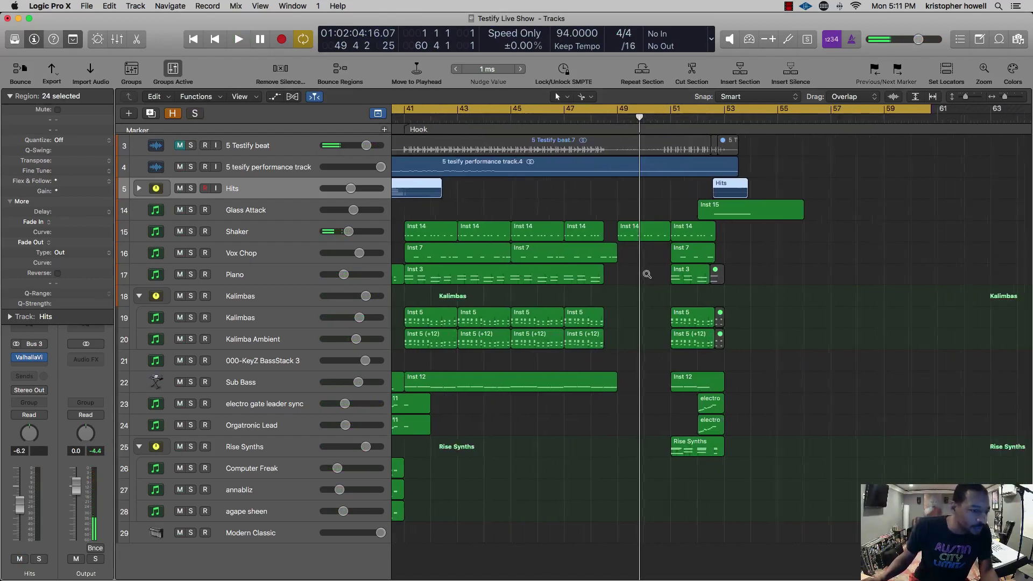
- Copy the two Piano regions from bar 51 to bar 49, unmute the short copied one, and start playback from bar 46
{"action": "left_click", "coordinate": [649, 278]}
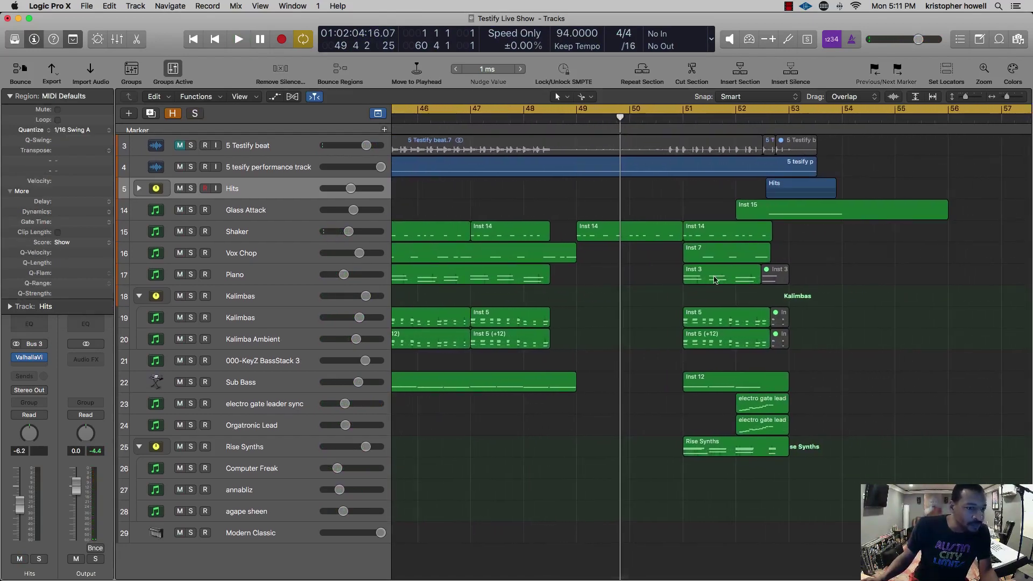
{"action": "left_click_drag", "start_coordinate": [703, 277], "coordinate": [597, 278]}
{"action": "left_click_drag", "start_coordinate": [781, 275], "coordinate": [666, 284]}
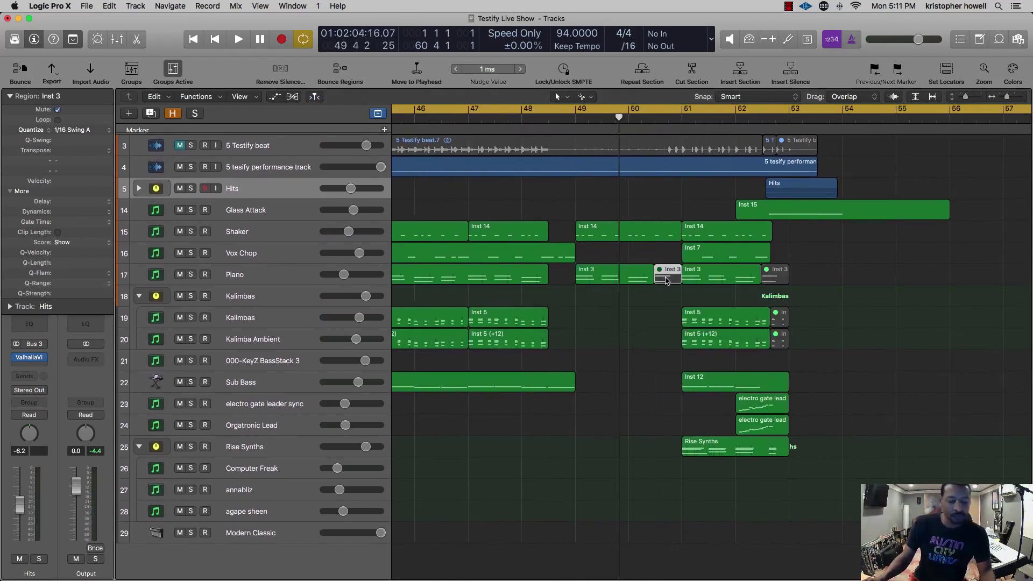
{"action": "double_click", "coordinate": [442, 121]}
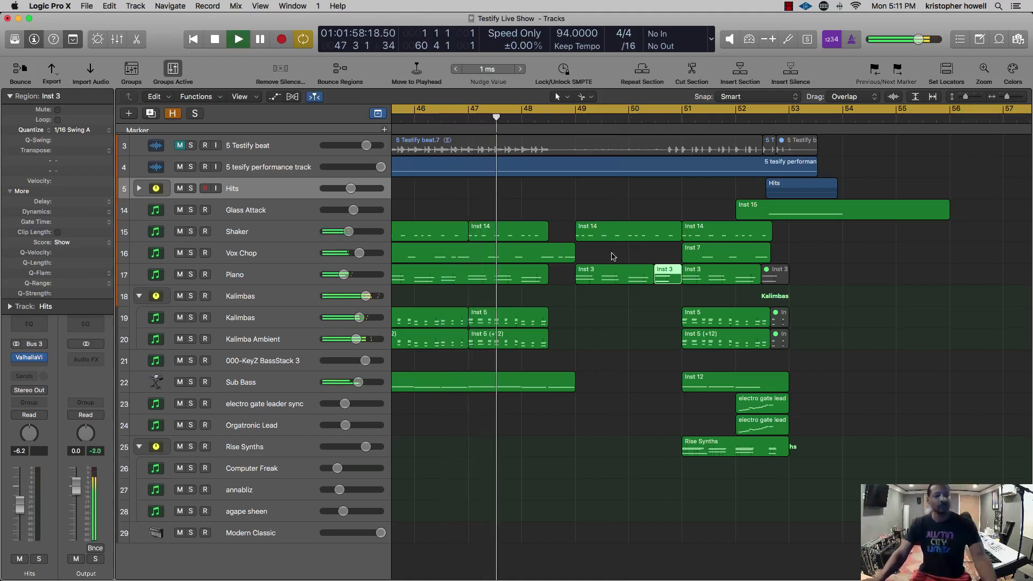
- Join the two copied Piano regions between bars 49 and 51 into a single region
{"action": "left_click", "coordinate": [653, 271]}
{"action": "left_click_drag", "start_coordinate": [654, 271], "coordinate": [662, 272]}
{"action": "right_click", "coordinate": [662, 270]}
{"action": "left_click", "coordinate": [672, 272]}
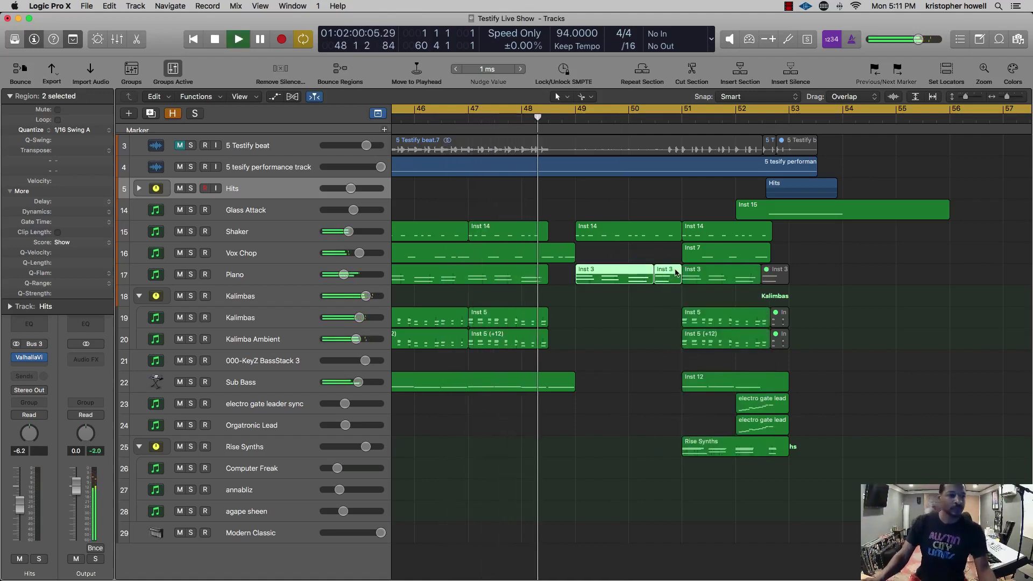
{"action": "left_click", "coordinate": [649, 257]}
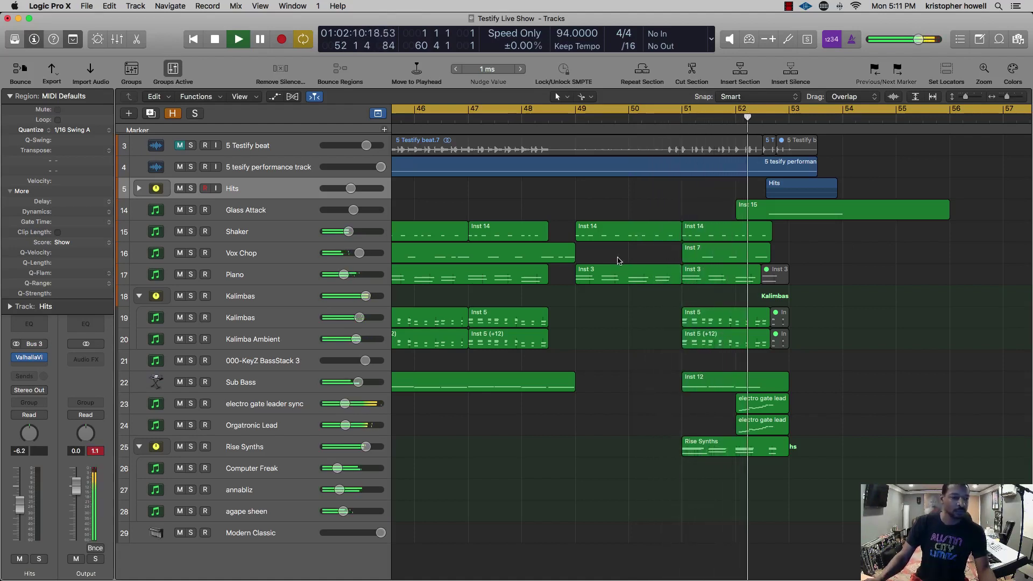
{"action": "left_click", "coordinate": [618, 279]}
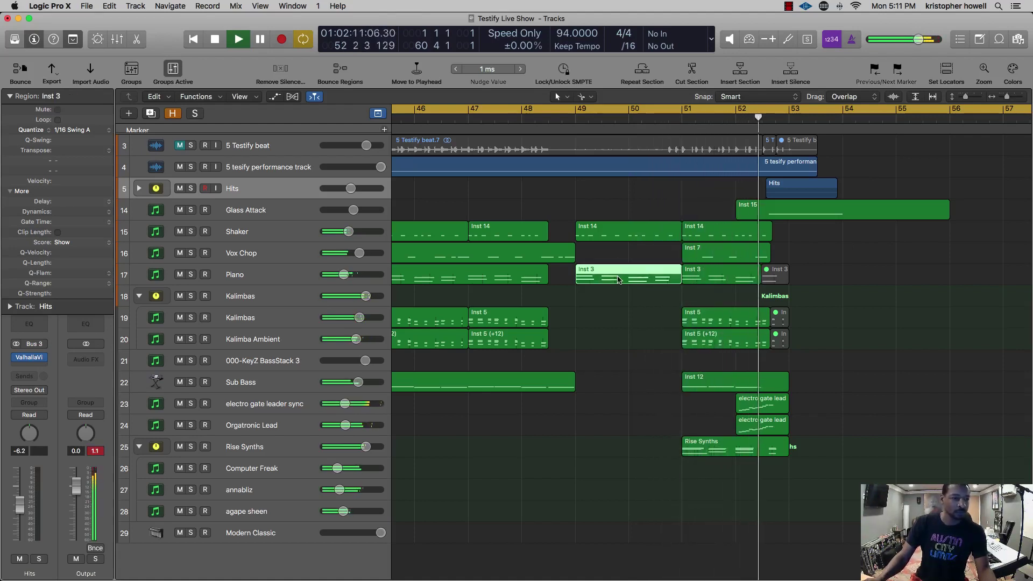
- Mute the final chord at 52 3 in the Kalimbas and Kalimba Ambient regions that start at bar 51
{"action": "left_click", "coordinate": [662, 120]}
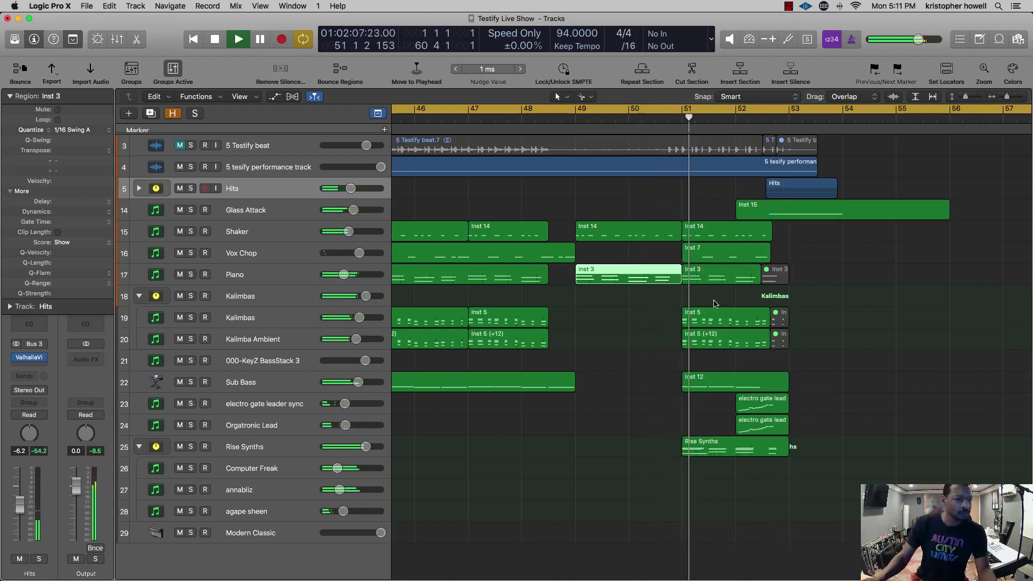
{"action": "left_click", "coordinate": [737, 322]}
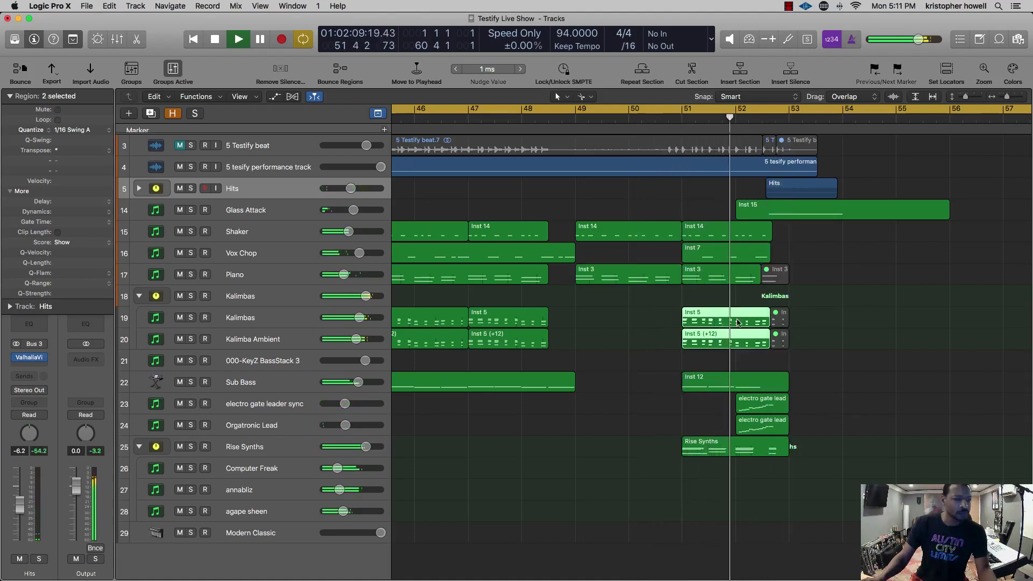
{"action": "key", "text": "p"}
{"action": "key", "text": "space"}
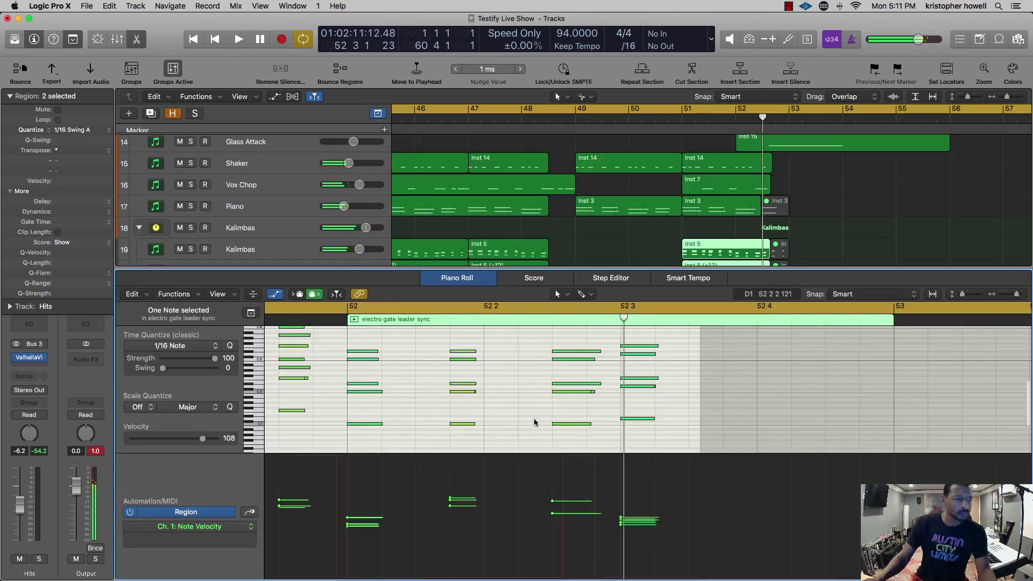
{"action": "left_click_drag", "start_coordinate": [644, 335], "coordinate": [644, 335]}
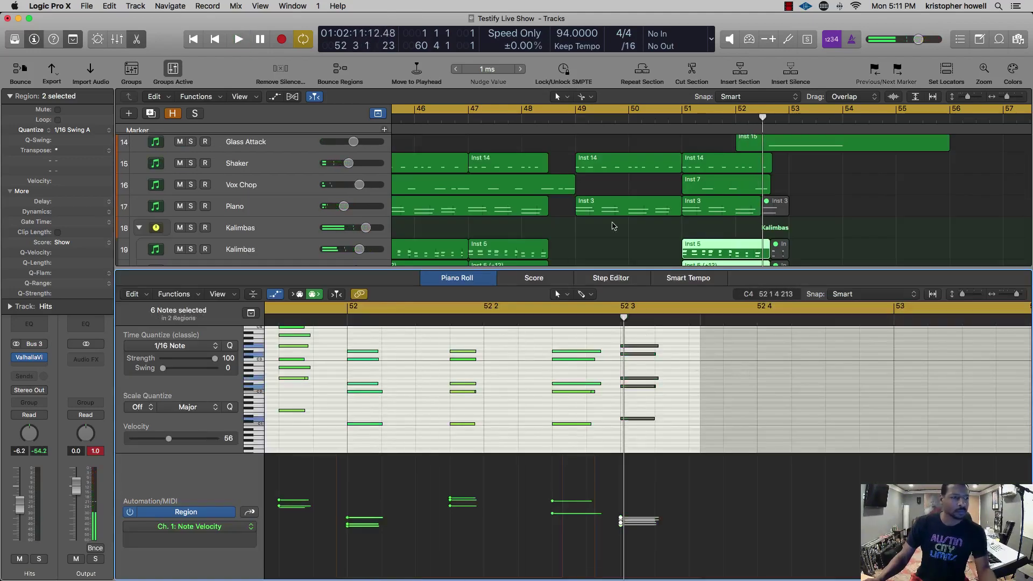
- Set the cycle range from bar 51 to bar 54, play the section to check the chord edit, and close the note editor
{"action": "left_click_drag", "start_coordinate": [672, 123], "coordinate": [842, 123]}
{"action": "key", "text": "space"}
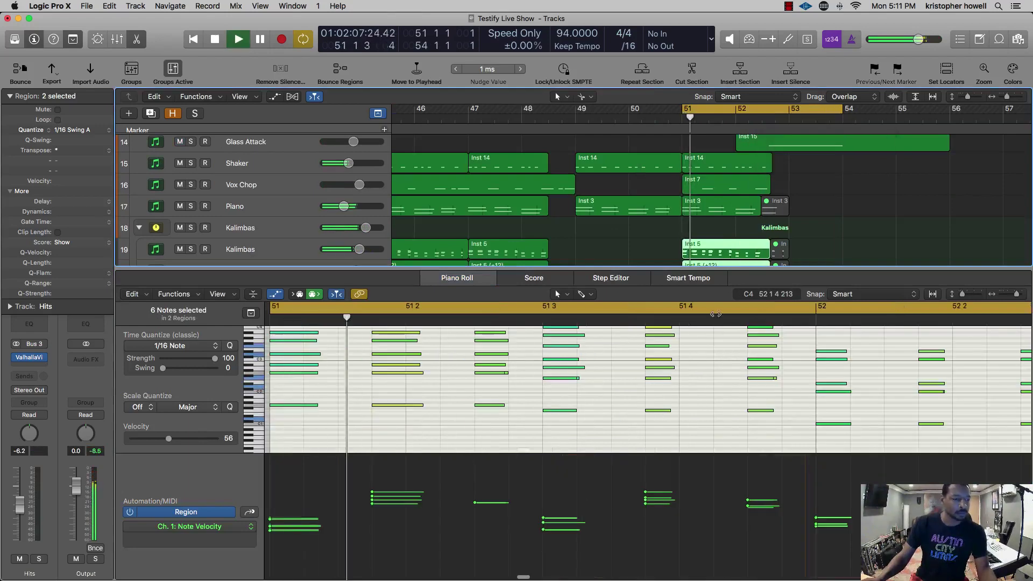
{"action": "left_click", "coordinate": [716, 435]}
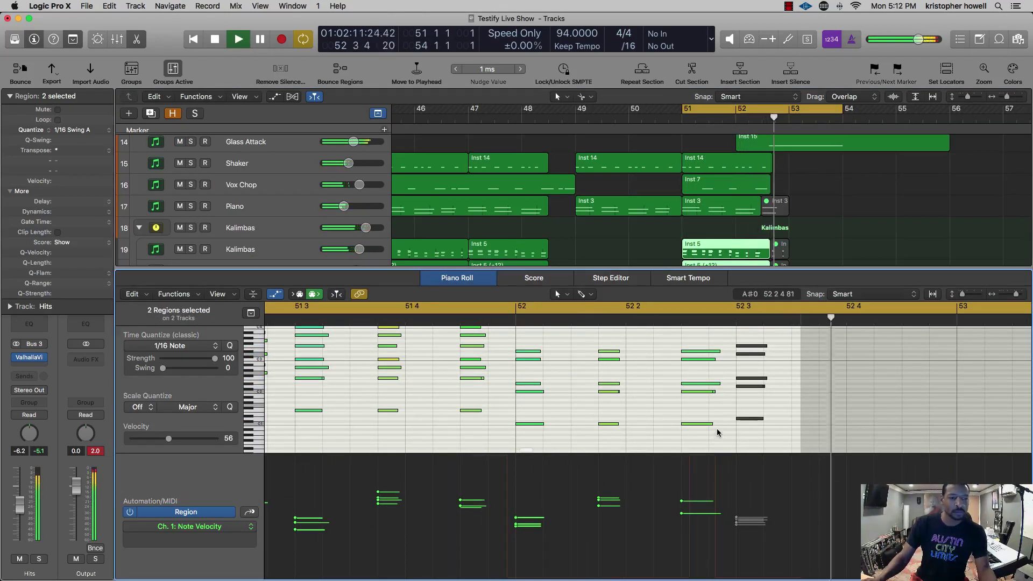
{"action": "left_click", "coordinate": [563, 121]}
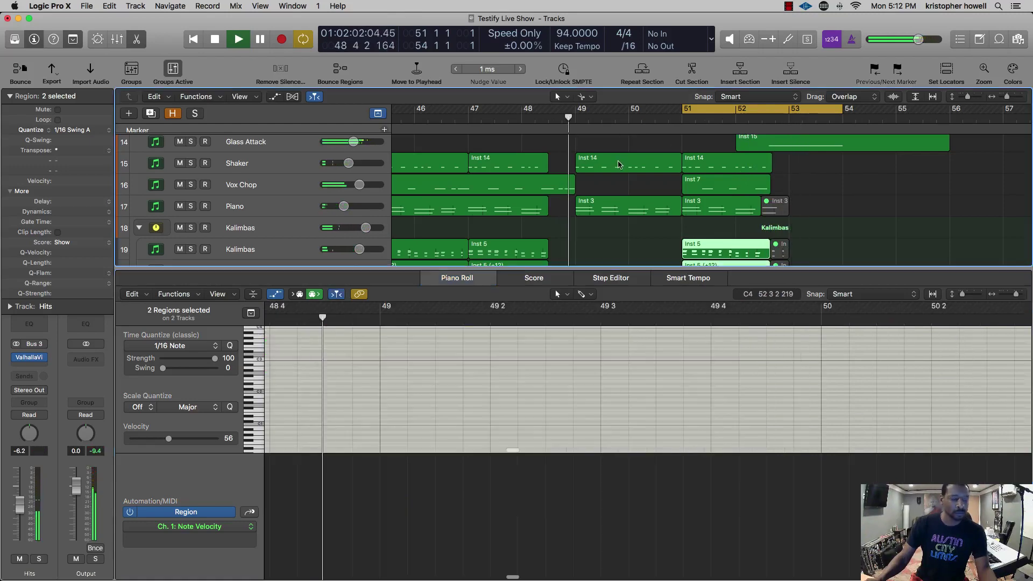
{"action": "key", "text": "x"}
{"action": "key", "text": "x"}
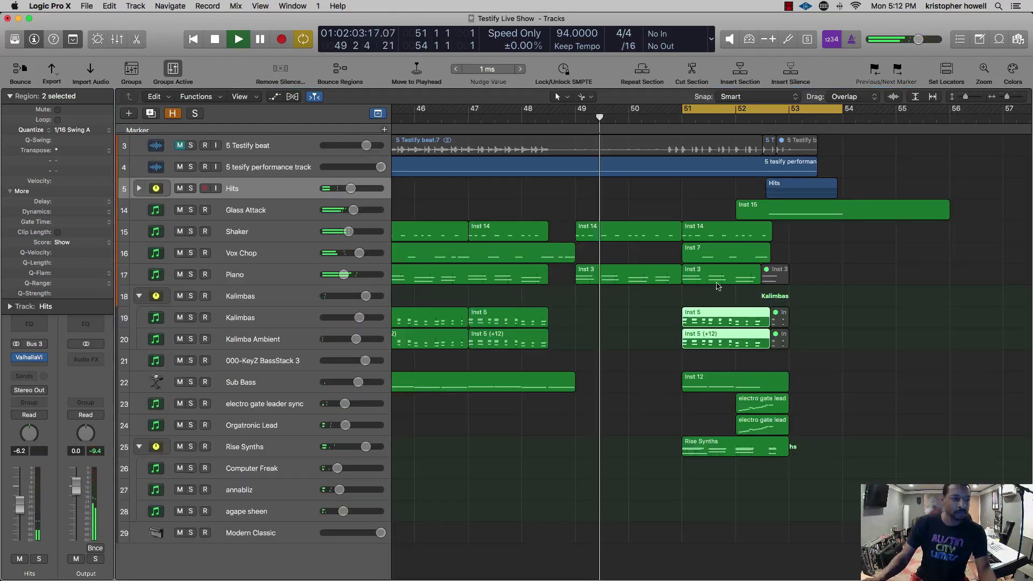
- Lower the Shaker track's volume to -11.2 dB and boost its Channel EQ high shelf by 5.0 dB at 9600 Hz
{"action": "left_click", "coordinate": [622, 235]}
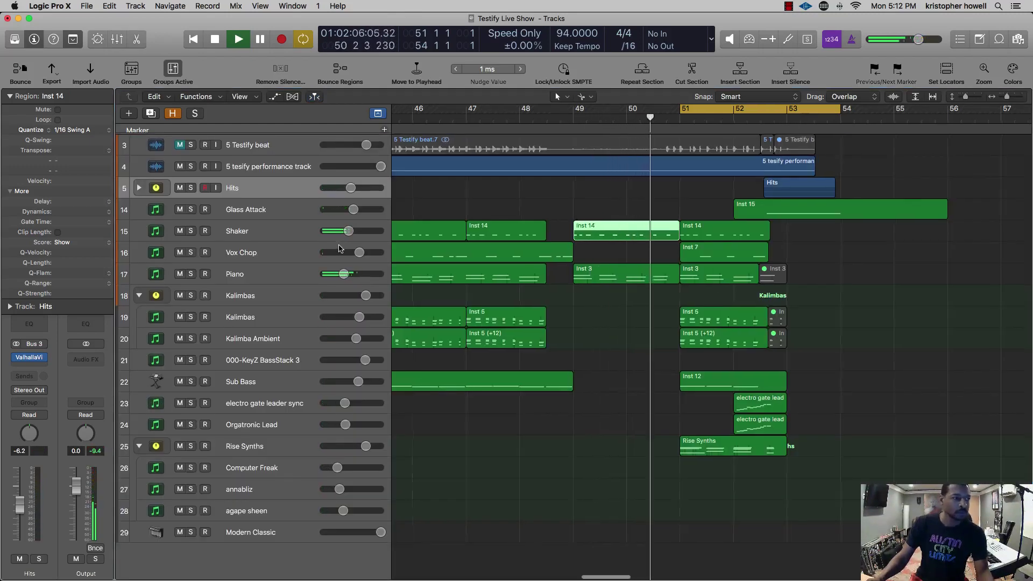
{"action": "left_click_drag", "start_coordinate": [348, 231], "coordinate": [337, 237]}
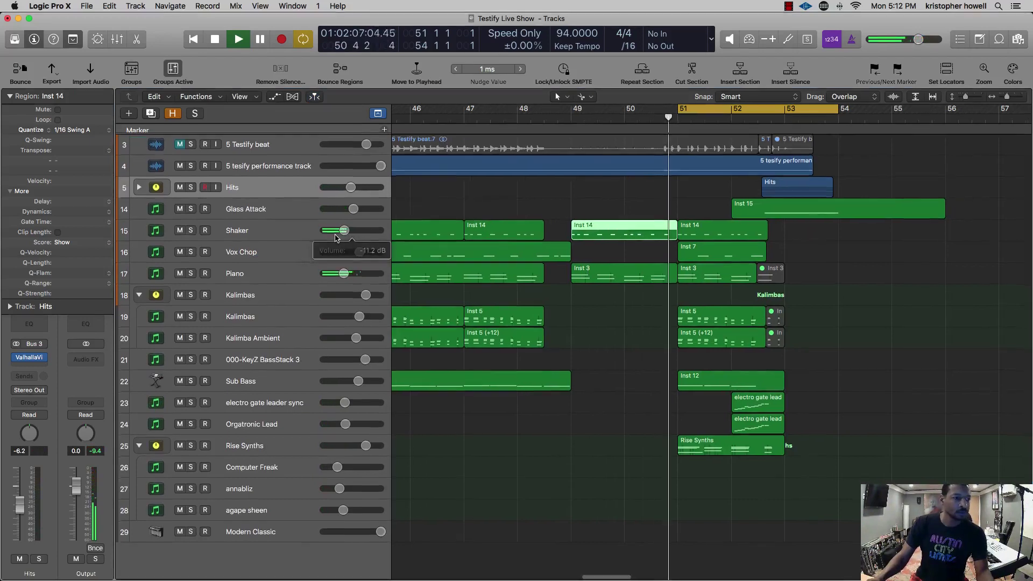
{"action": "left_click", "coordinate": [287, 232]}
{"action": "left_click", "coordinate": [29, 319]}
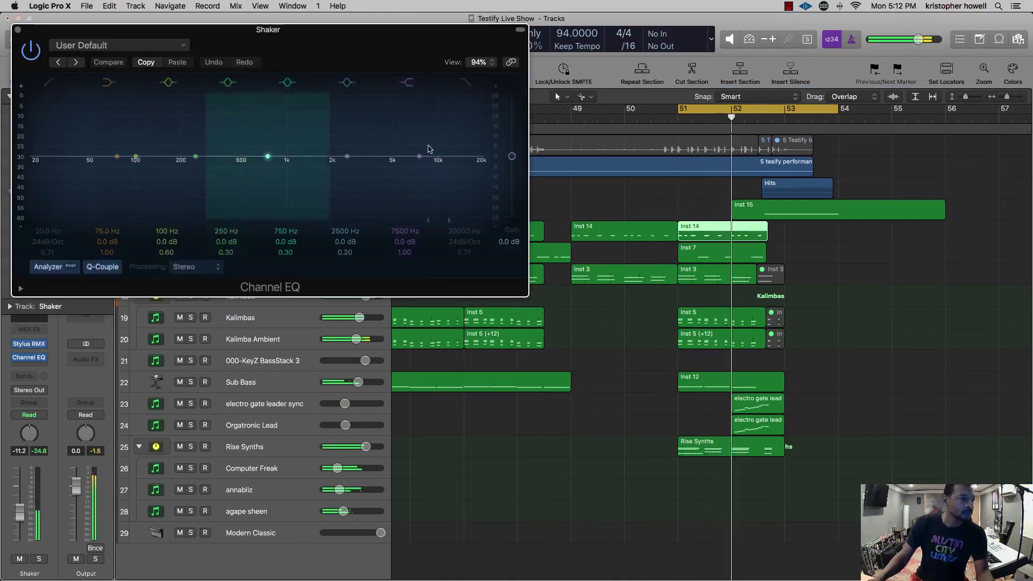
{"action": "left_click_drag", "start_coordinate": [445, 154], "coordinate": [444, 148]}
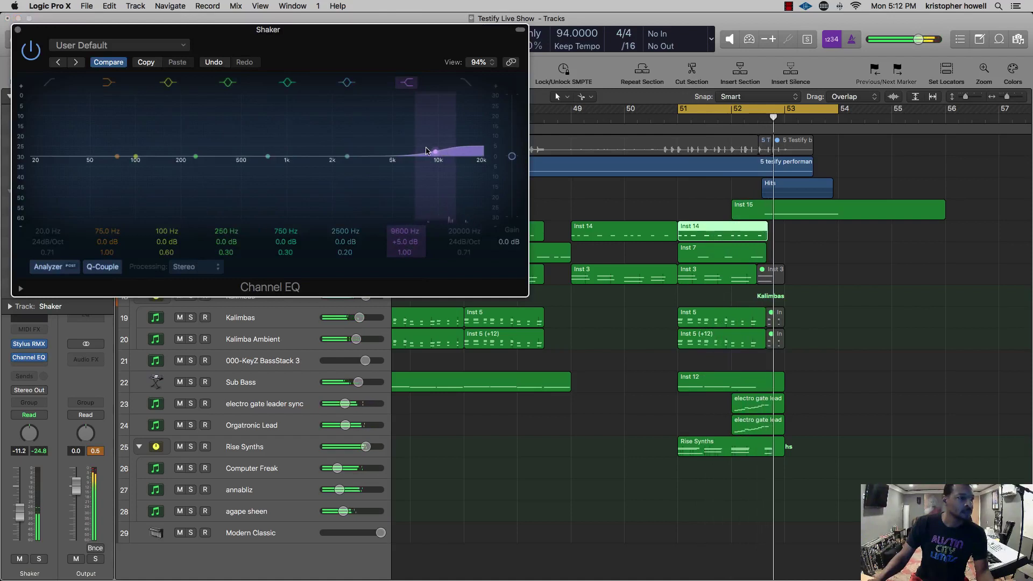
{"action": "left_click", "coordinate": [17, 29]}
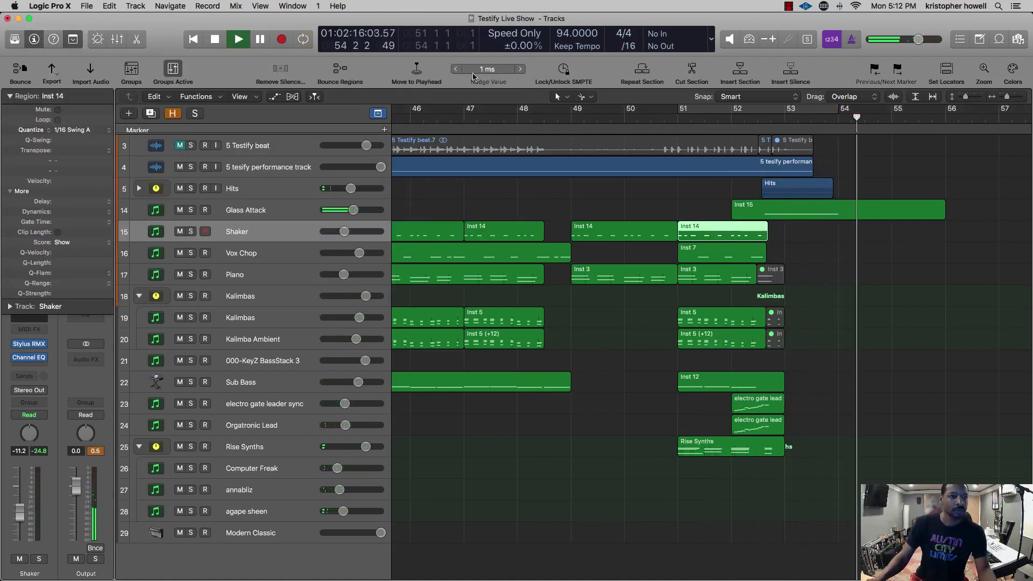
- Stop playback, select all regions, and set the cycle range over the whole song from bar 1 to bar 56
{"action": "scroll", "coordinate": [624, 236], "scroll_direction": "down", "scroll_amount": 5}
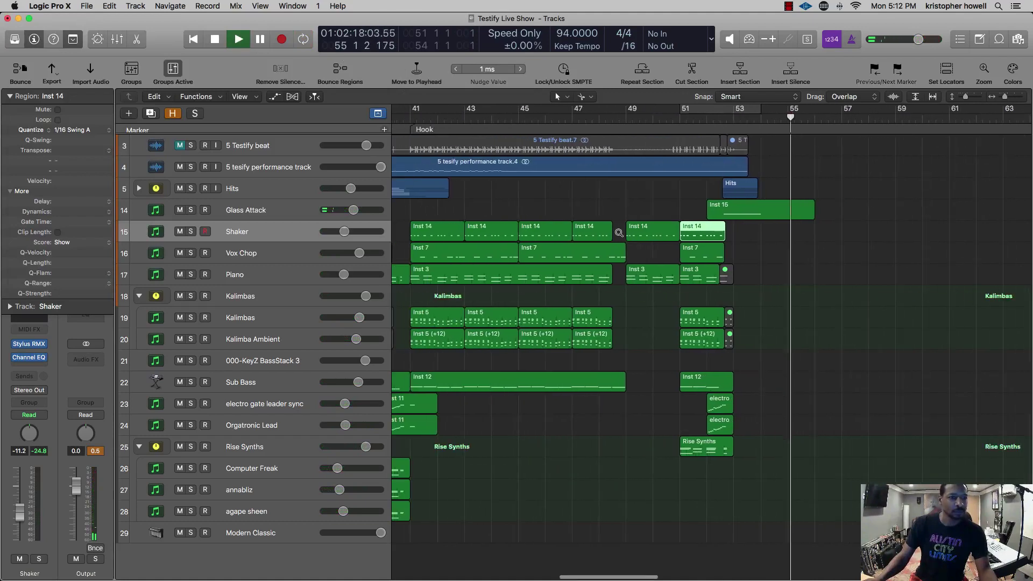
{"action": "scroll", "coordinate": [619, 232], "scroll_direction": "down", "scroll_amount": 2}
{"action": "key", "text": "Return"}
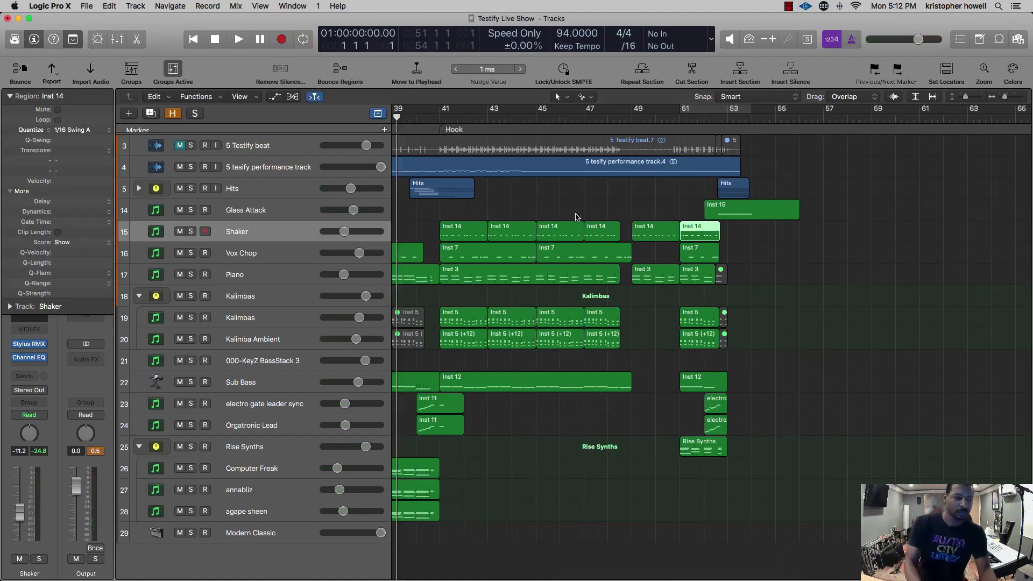
{"action": "scroll", "coordinate": [562, 207], "scroll_direction": "down", "scroll_amount": 5}
{"action": "scroll", "coordinate": [559, 207], "scroll_direction": "down", "scroll_amount": 3}
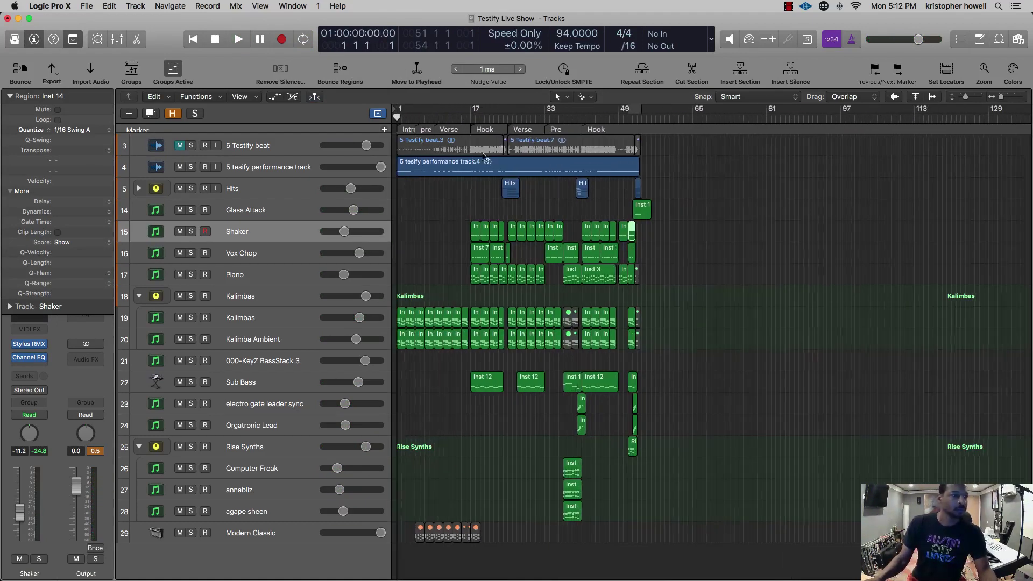
{"action": "key", "text": "super+a"}
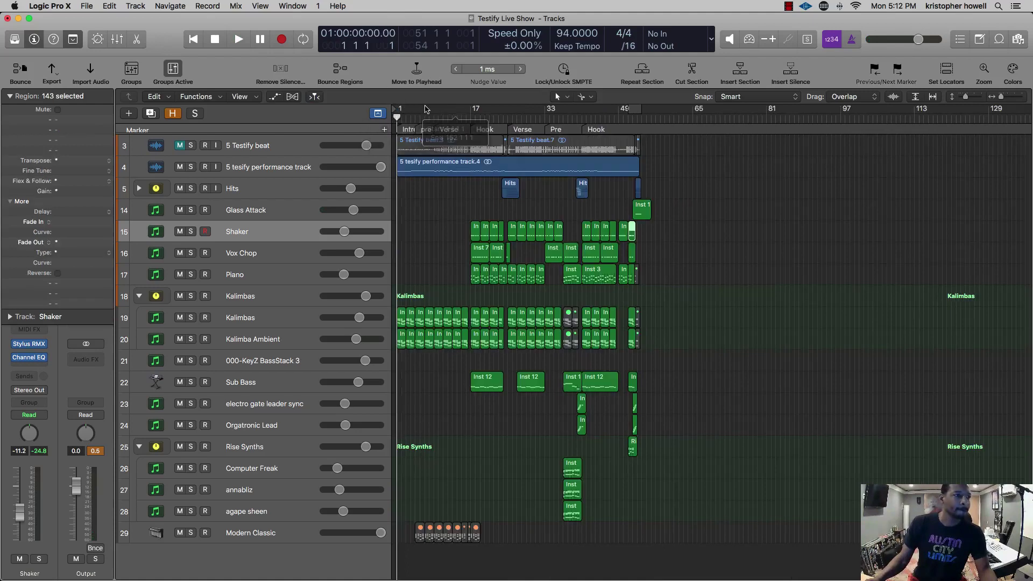
{"action": "left_click_drag", "start_coordinate": [399, 109], "coordinate": [652, 111]}
{"action": "scroll", "coordinate": [652, 112], "scroll_direction": "up", "scroll_amount": 8}
{"action": "scroll", "coordinate": [652, 112], "scroll_direction": "up", "scroll_amount": 1}
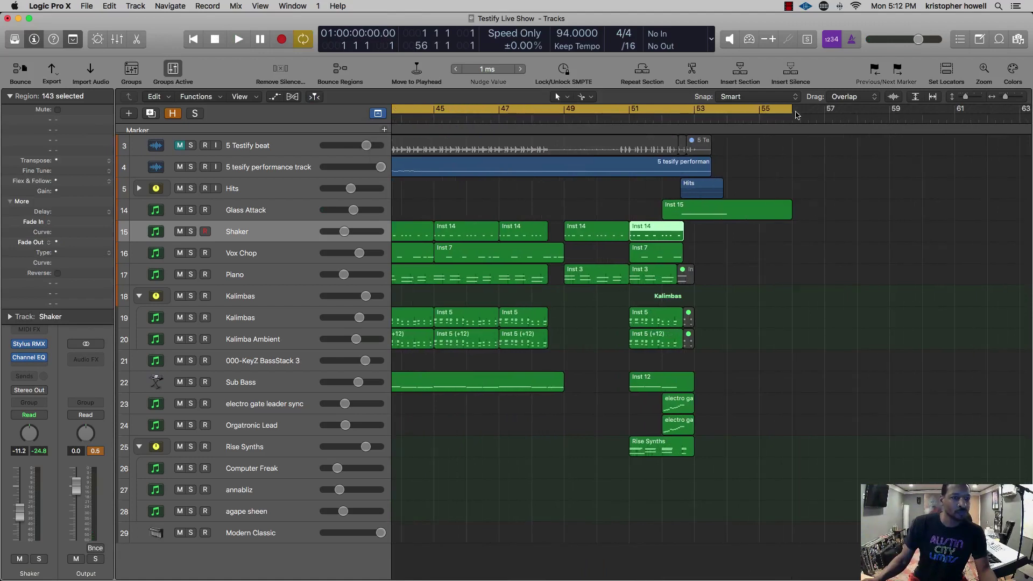
- Try the cycle end at bar 57 while playing the song's ending, and set it back to bar 56
{"action": "mouse_move", "coordinate": [793, 111]}
{"action": "left_mouse_down"}
{"action": "mouse_move", "coordinate": [827, 113]}
{"action": "mouse_move", "coordinate": [791, 119]}
{"action": "left_mouse_up"}
{"action": "left_click", "coordinate": [824, 120]}
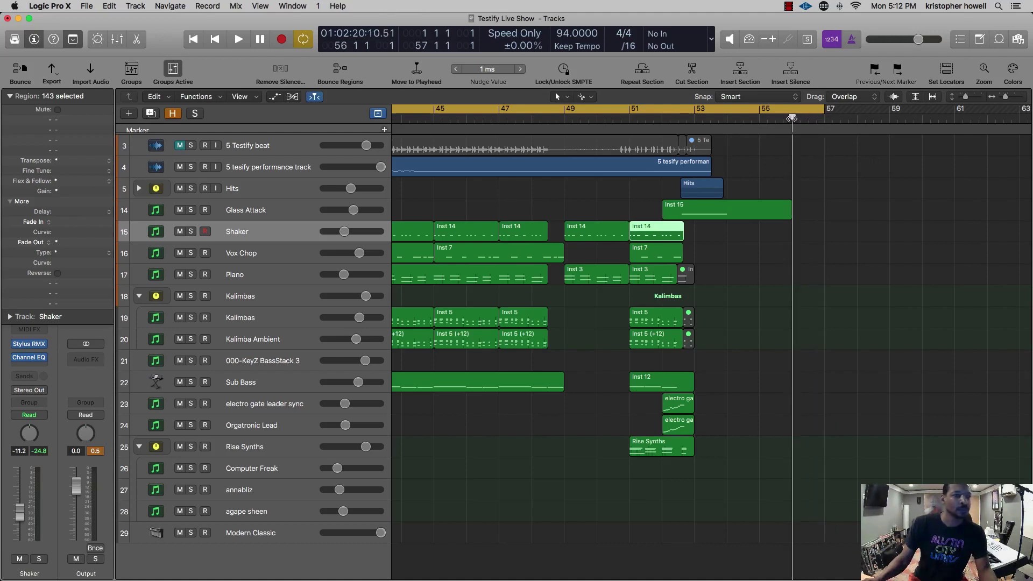
{"action": "left_click_drag", "start_coordinate": [652, 123], "coordinate": [660, 120]}
{"action": "key", "text": "space"}
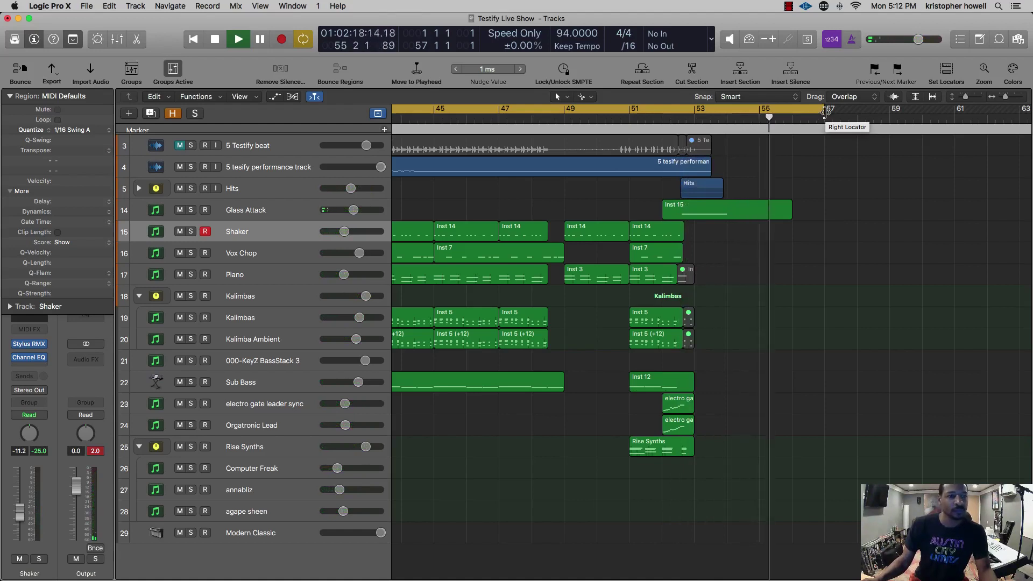
{"action": "left_click_drag", "start_coordinate": [824, 112], "coordinate": [815, 124]}
{"action": "key", "text": "space"}
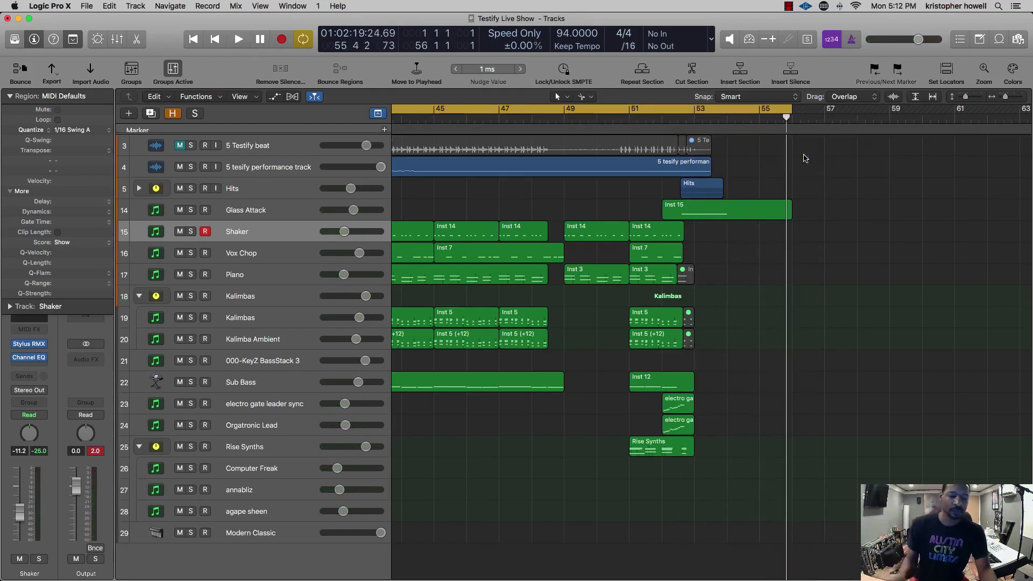
- Return to the song's start, collapse the Rise Synths and Kalimbas track stacks, and select the 000-KeyZ BassStack 3 track
{"action": "key", "text": "Return"}
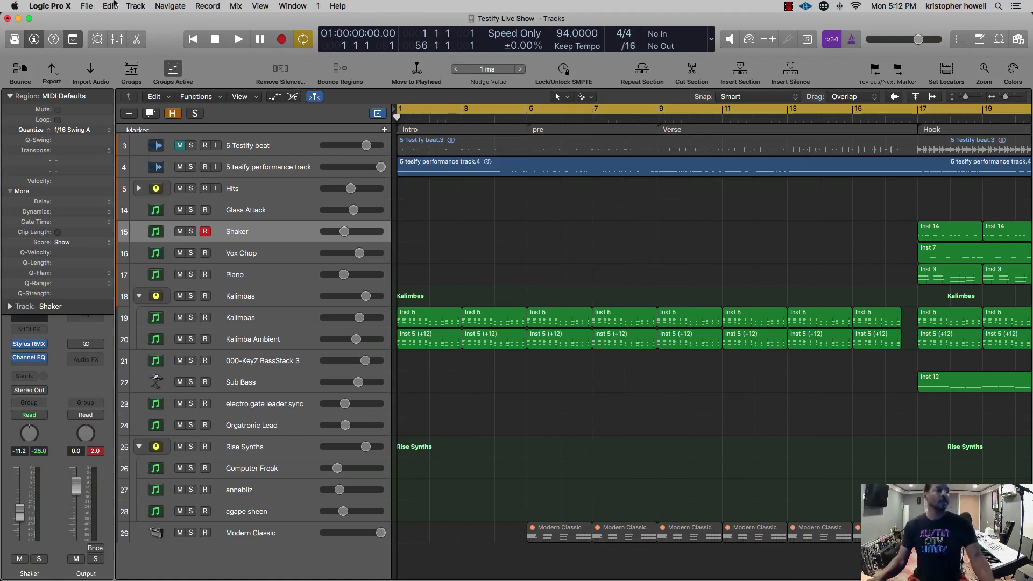
{"action": "key", "text": "z"}
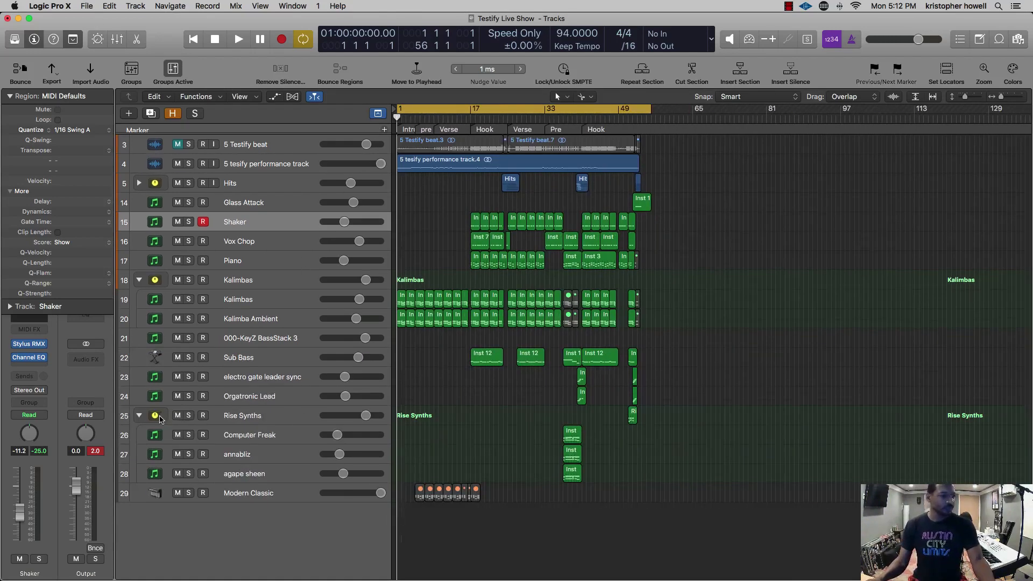
{"action": "left_click", "coordinate": [140, 416]}
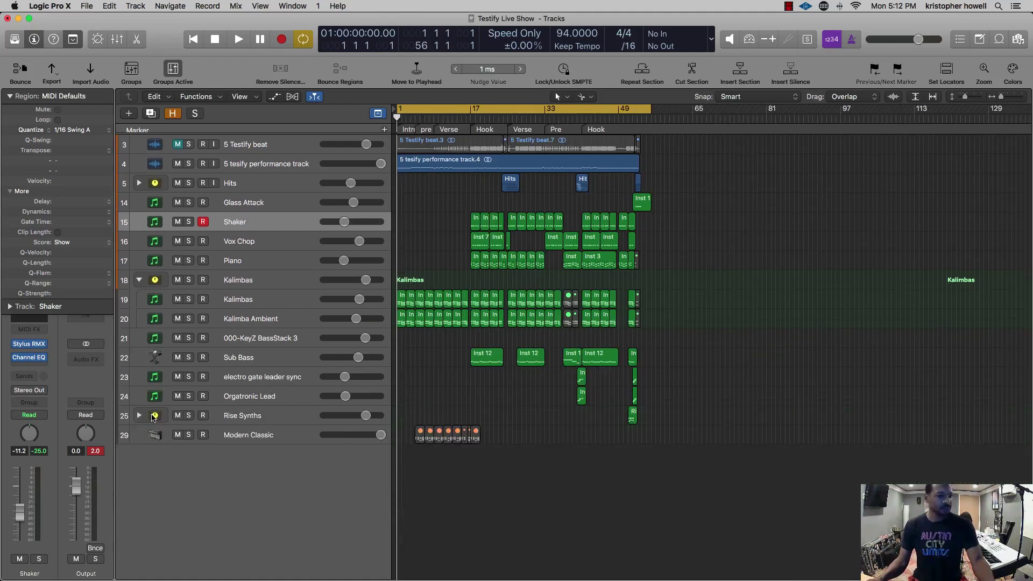
{"action": "left_click", "coordinate": [284, 345]}
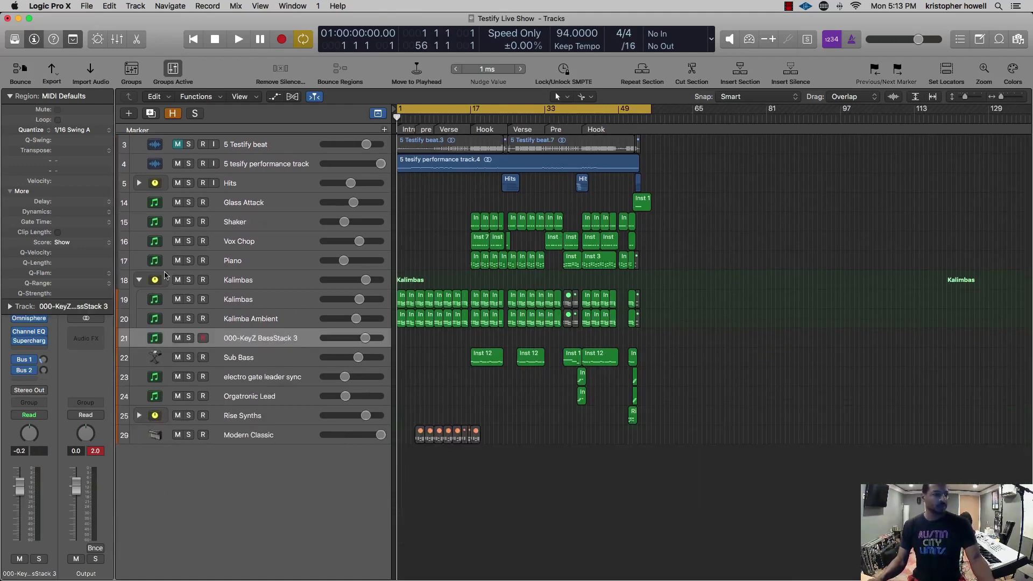
{"action": "left_click", "coordinate": [139, 280]}
{"action": "left_click", "coordinate": [297, 316]}
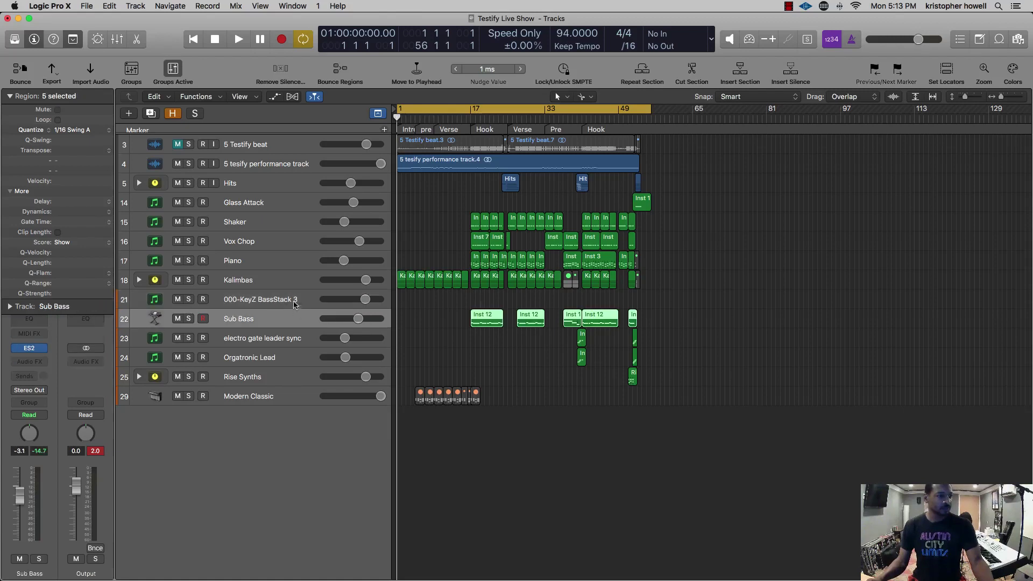
{"action": "left_click", "coordinate": [294, 302]}
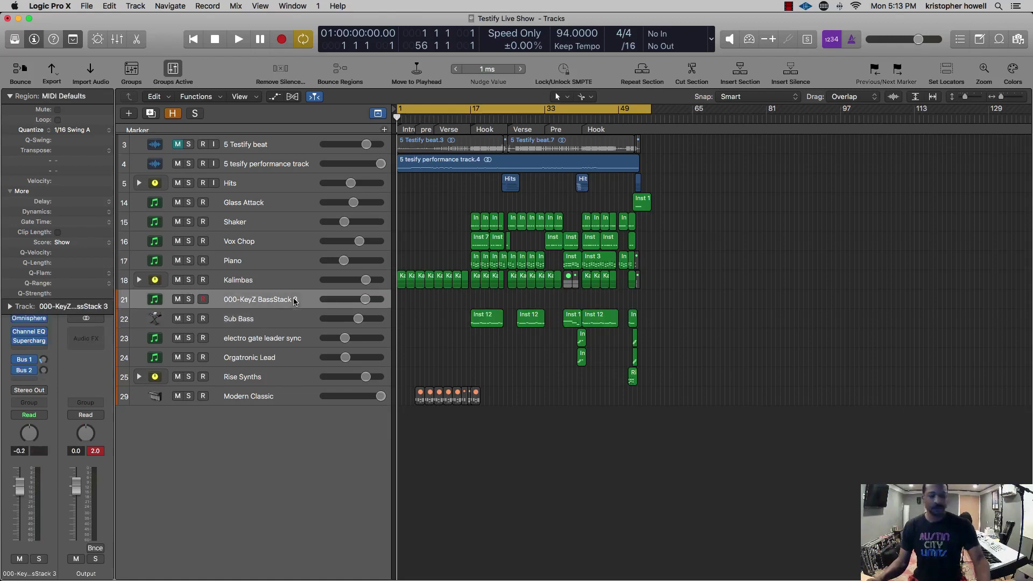
- Delete the 000-KeyZ BassStack 3 track and select the Rise Synths track
{"action": "key", "text": "super+BackSpace"}
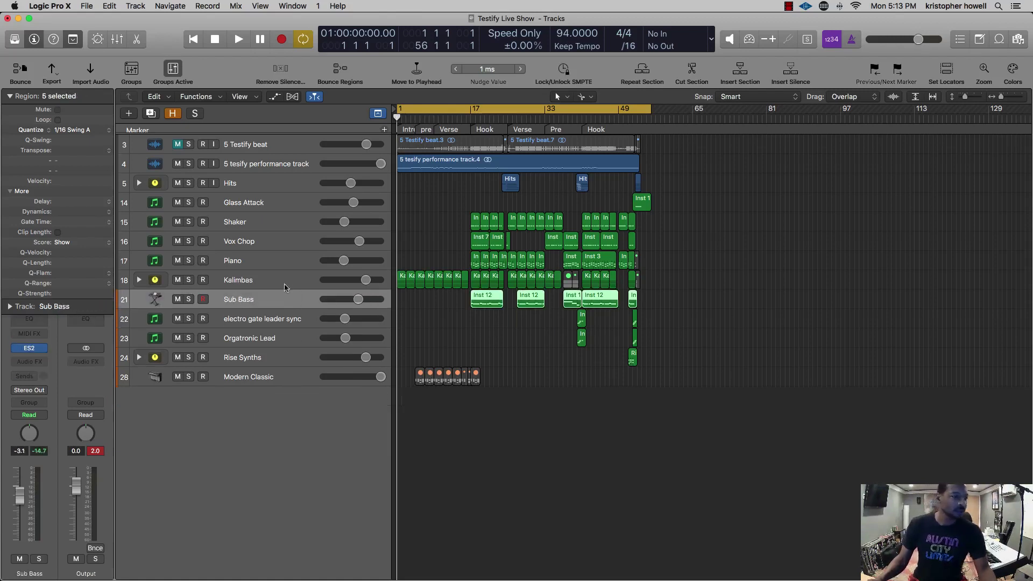
{"action": "left_click", "coordinate": [272, 376]}
{"action": "left_click", "coordinate": [273, 358]}
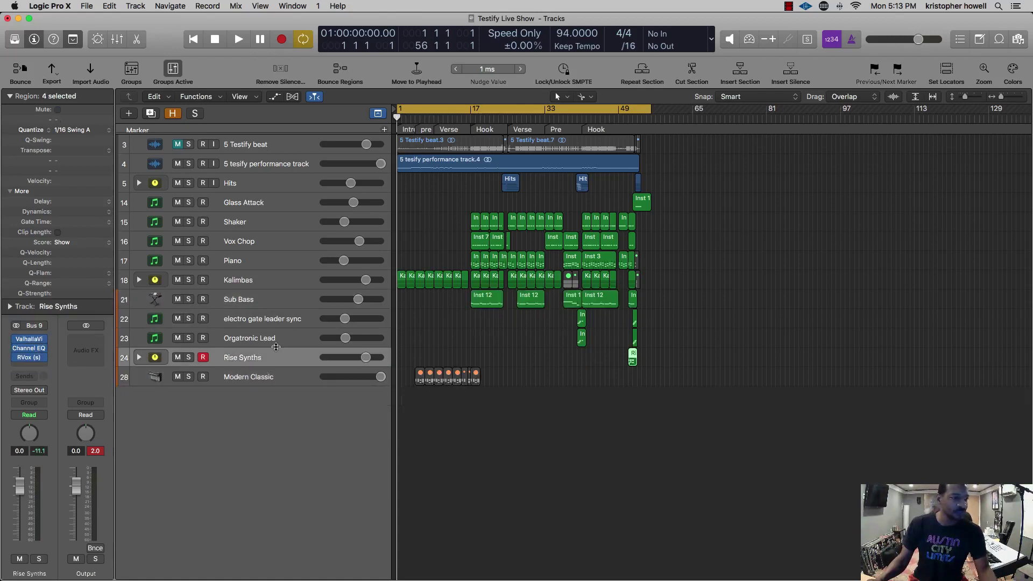
- Set up a project bounce with MP3 as the destination format, covering bar 1 to bar 56 in offline mode
{"action": "left_click", "coordinate": [86, 6]}
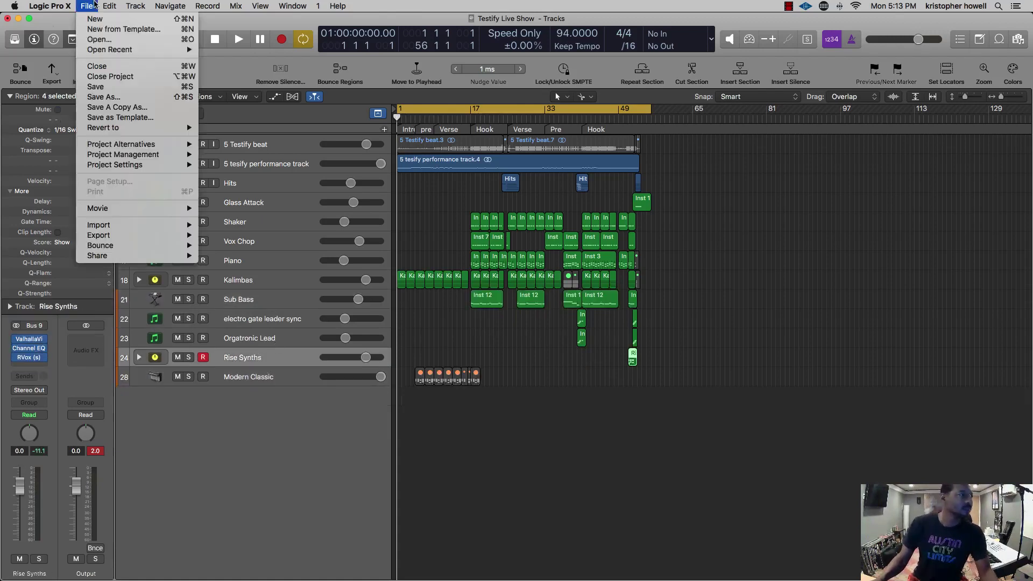
{"action": "mouse_move", "coordinate": [128, 246]}
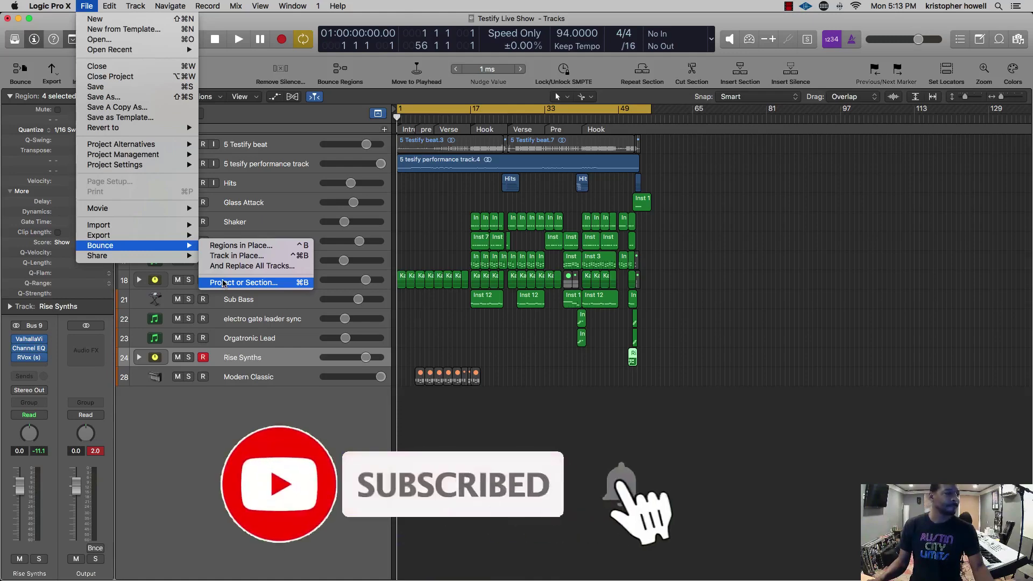
{"action": "left_click", "coordinate": [224, 282]}
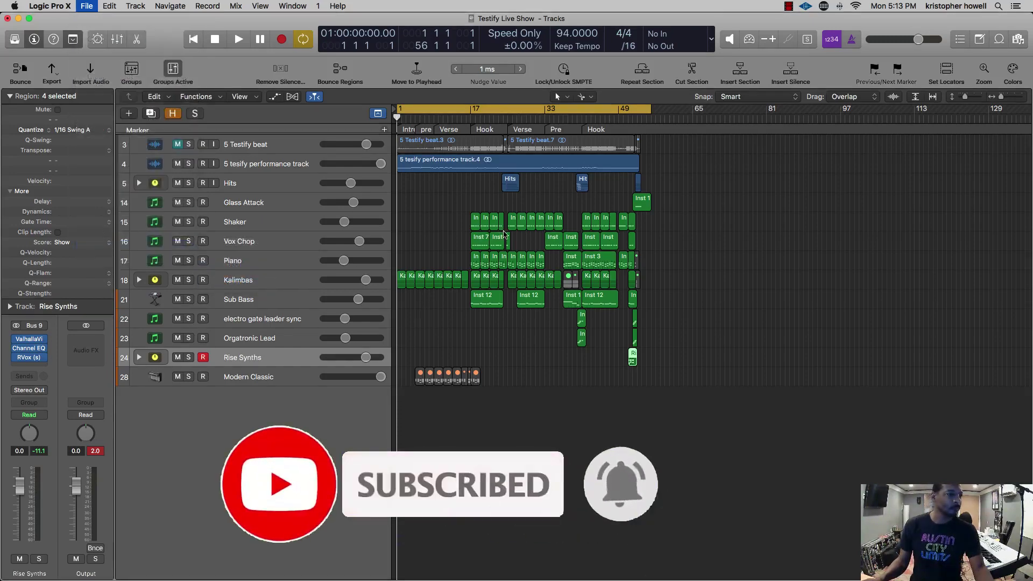
{"action": "left_click", "coordinate": [374, 148]}
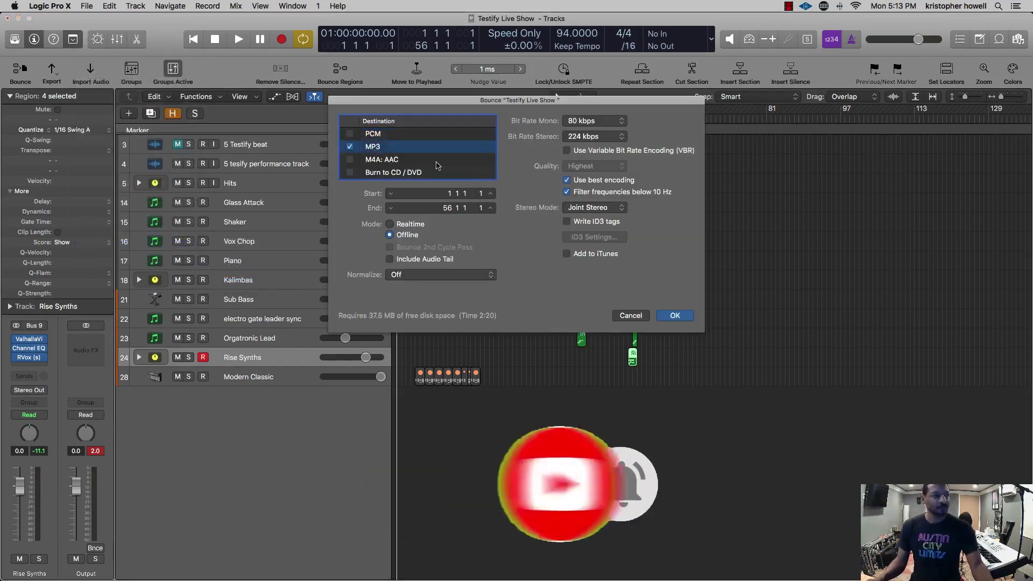
{"action": "left_click", "coordinate": [675, 316]}
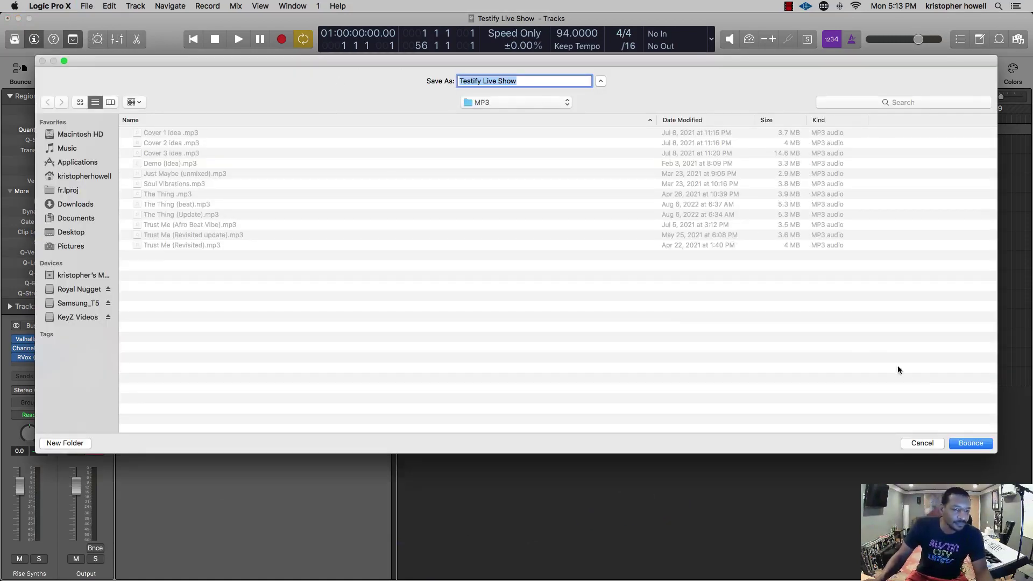
- Name the file Testify Live Show plus the producer's name and 94bpm in parentheses, and bounce it to the MP3 folder
{"action": "left_click", "coordinate": [534, 79]}
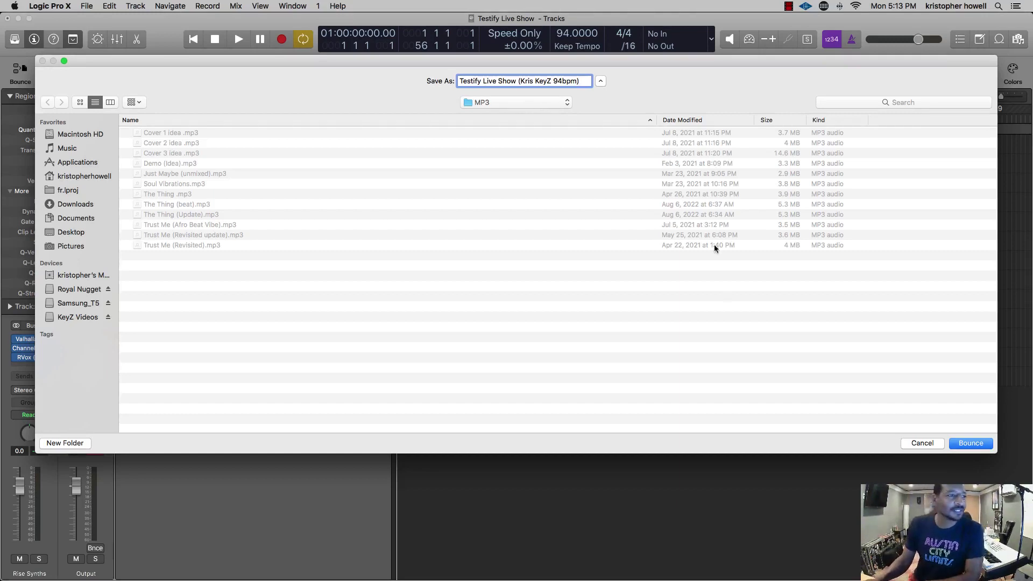
{"action": "left_click", "coordinate": [969, 446]}
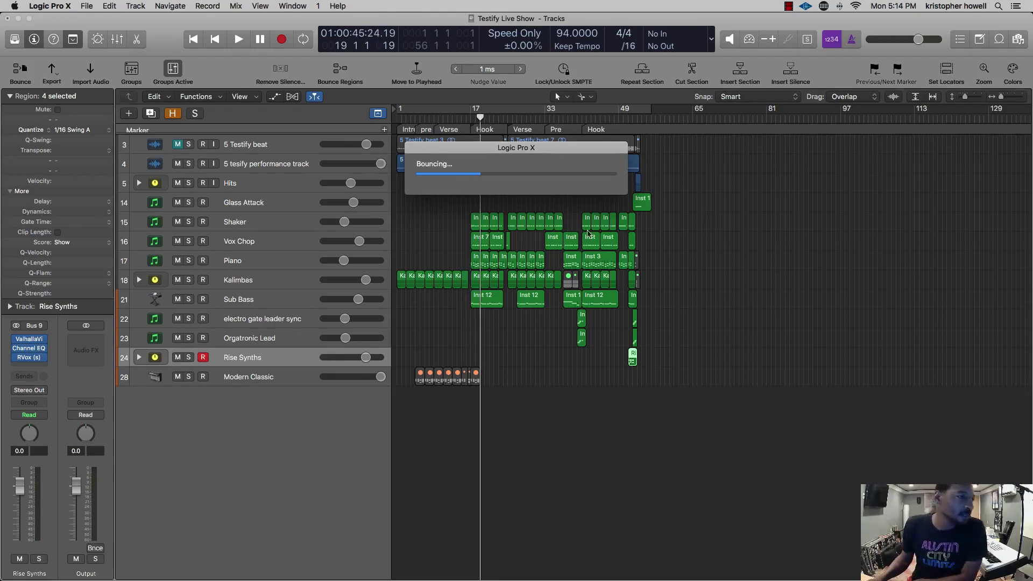
{"action": "left_click_drag", "start_coordinate": [541, 147], "coordinate": [851, 197]}
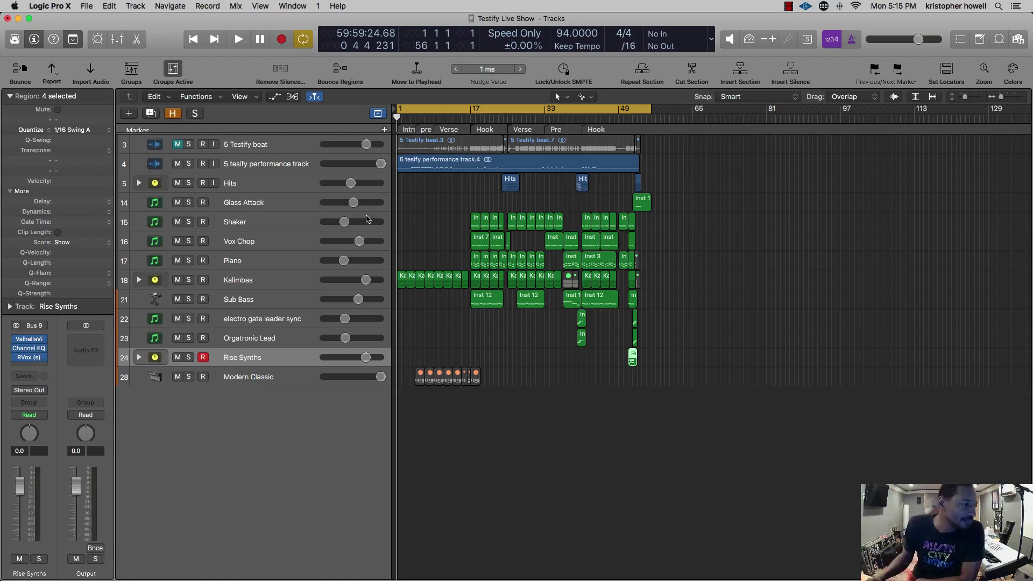
- Collapse the Region inspector and look through the user channel strip settings available for the Output channel
{"action": "left_click", "coordinate": [10, 97]}
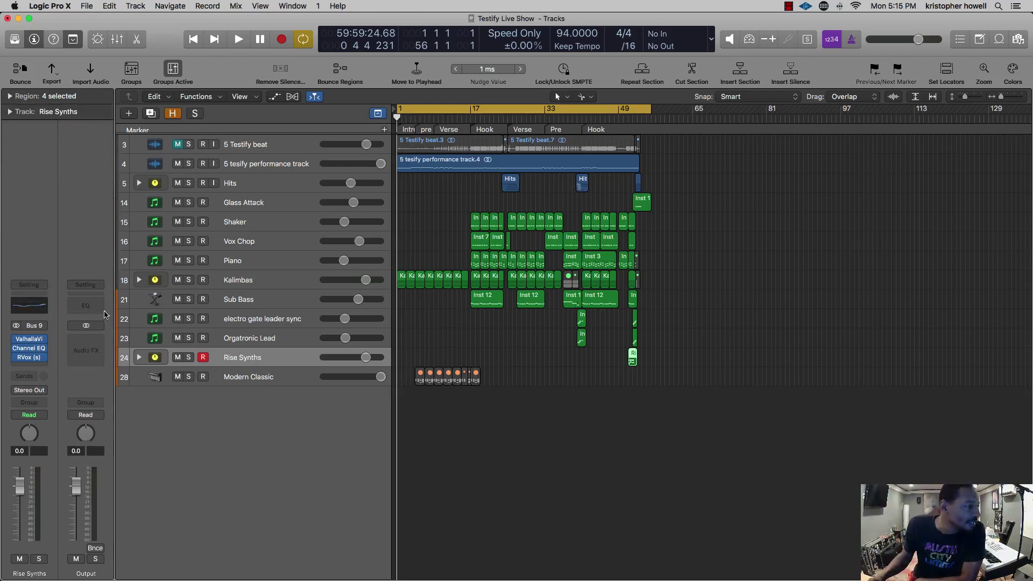
{"action": "left_click", "coordinate": [95, 285]}
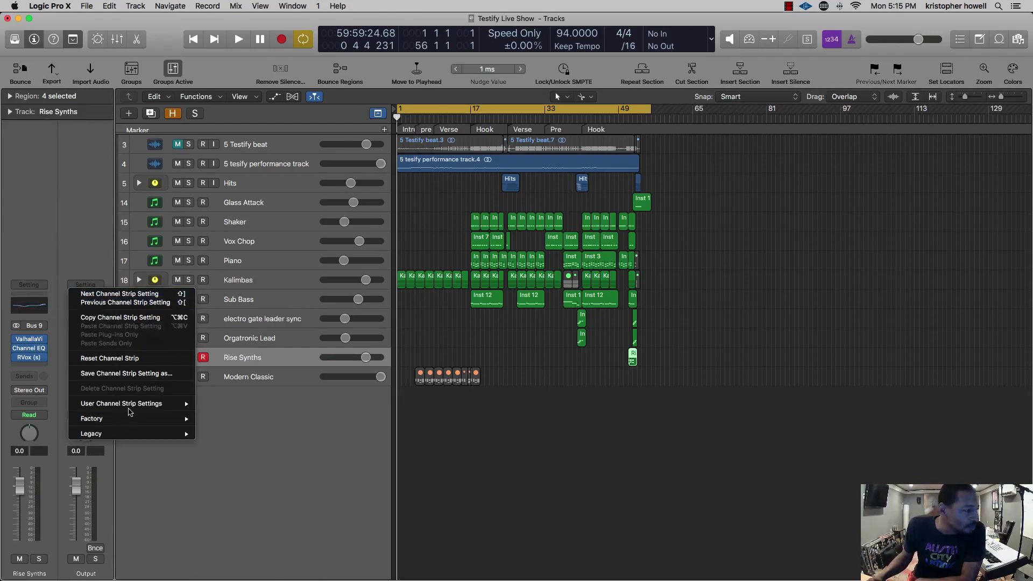
{"action": "mouse_move", "coordinate": [143, 405]}
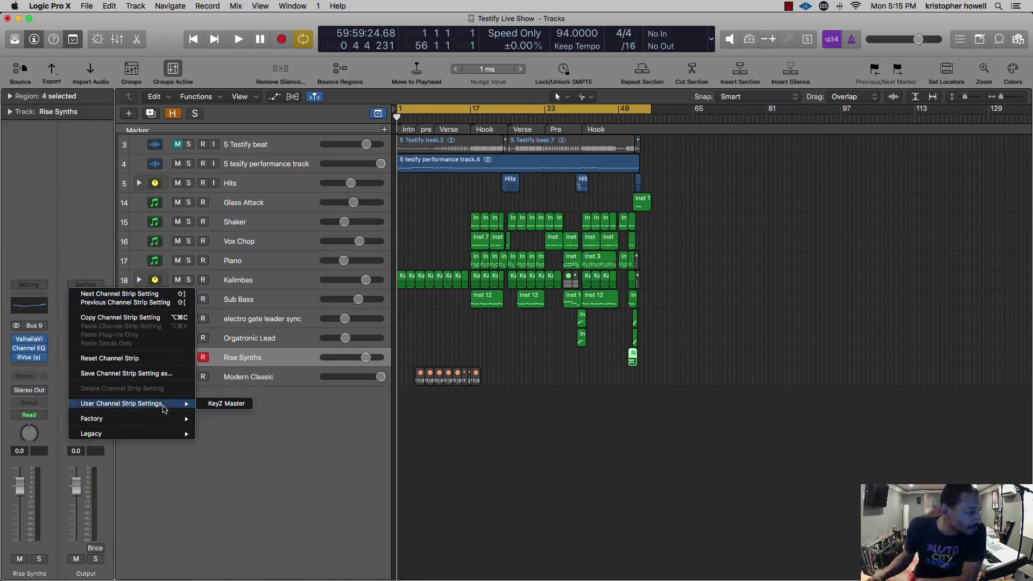
{"action": "left_click", "coordinate": [167, 470]}
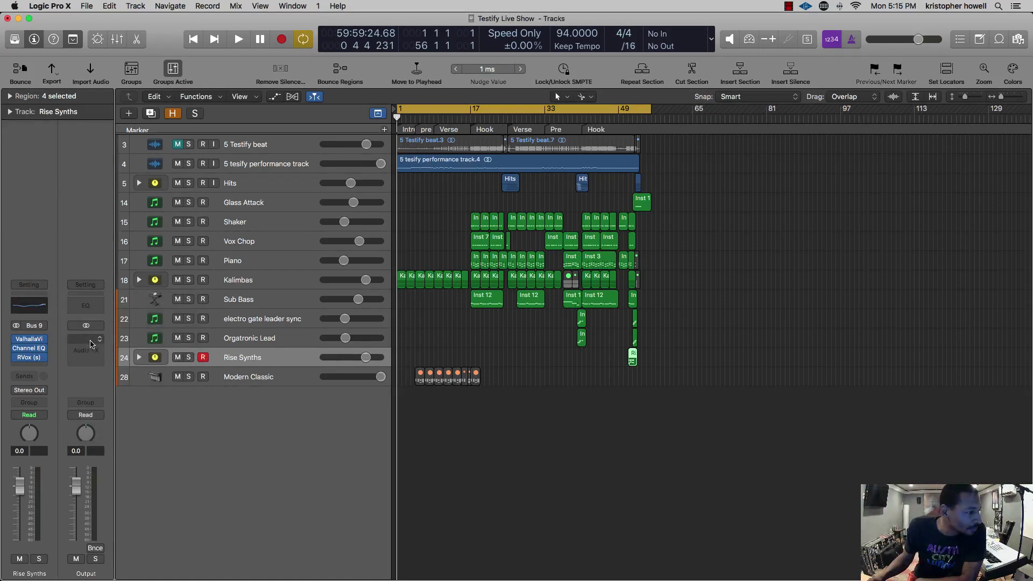
- Insert Cradle's The God Particle as a stereo plug-in on the Output channel and move its window clear of the tracks
{"action": "left_click", "coordinate": [86, 342]}
{"action": "mouse_move", "coordinate": [131, 543]}
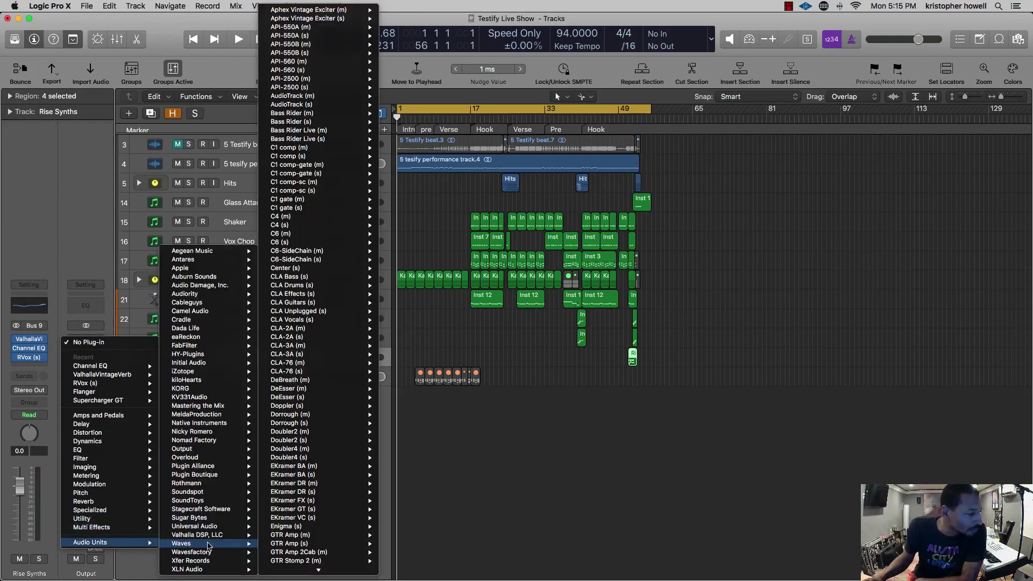
{"action": "mouse_move", "coordinate": [210, 544]}
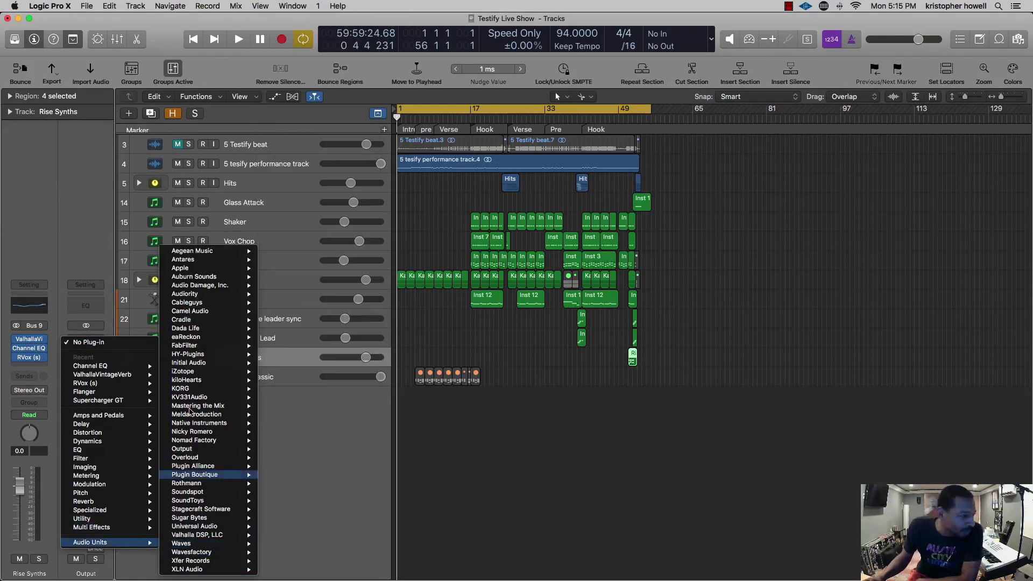
{"action": "mouse_move", "coordinate": [201, 320]}
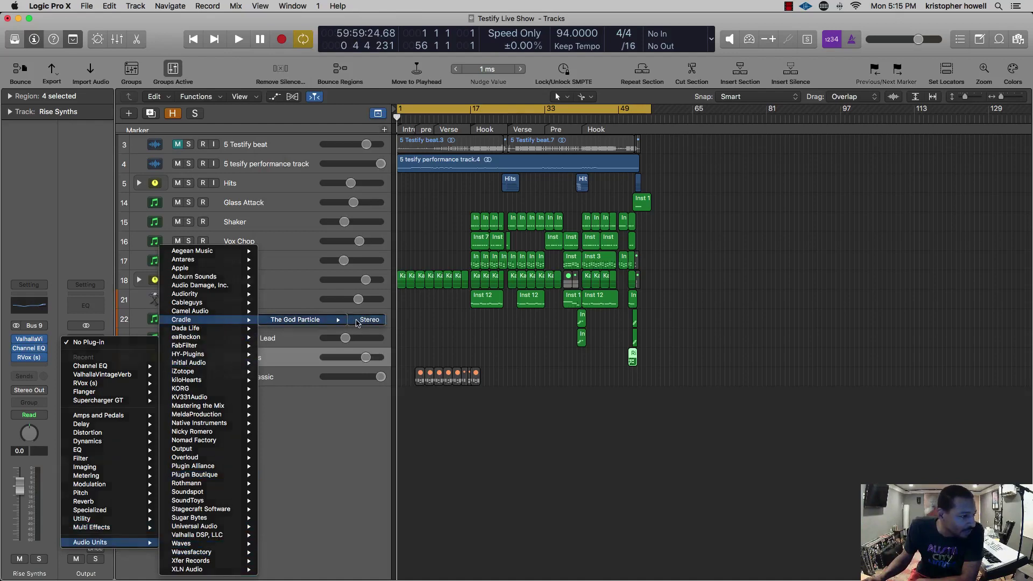
{"action": "left_click", "coordinate": [357, 322]}
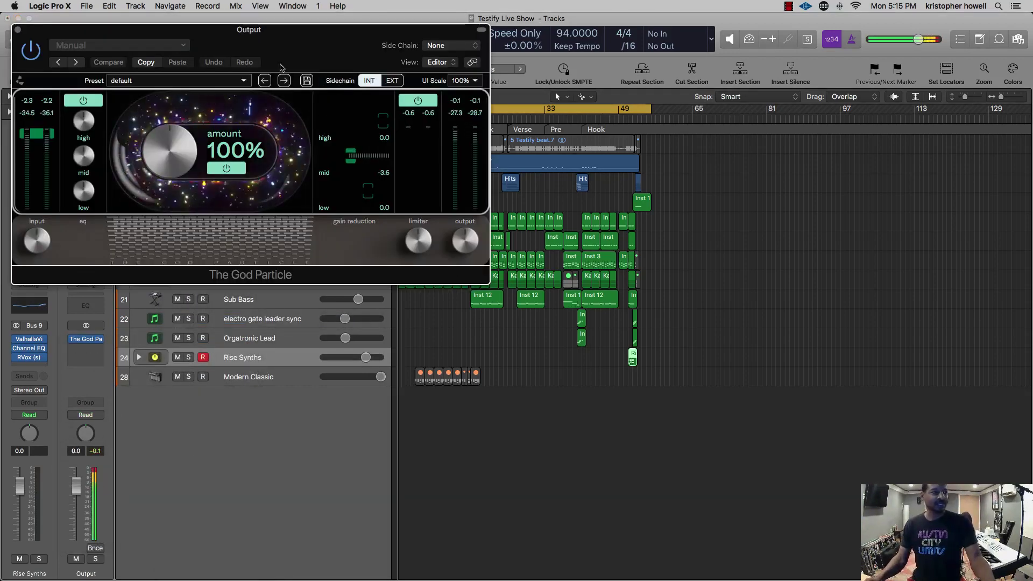
{"action": "left_click_drag", "start_coordinate": [259, 33], "coordinate": [904, 121]}
- Play the song from the start and compare the mix with The God Particle bypassed and active, leaving it on
{"action": "key", "text": "space"}
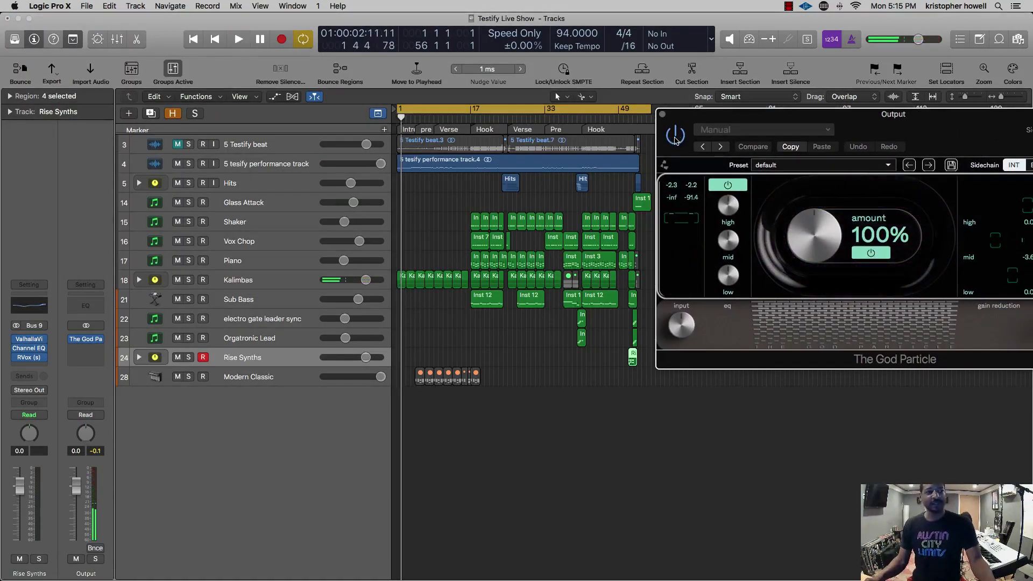
{"action": "key", "text": "space"}
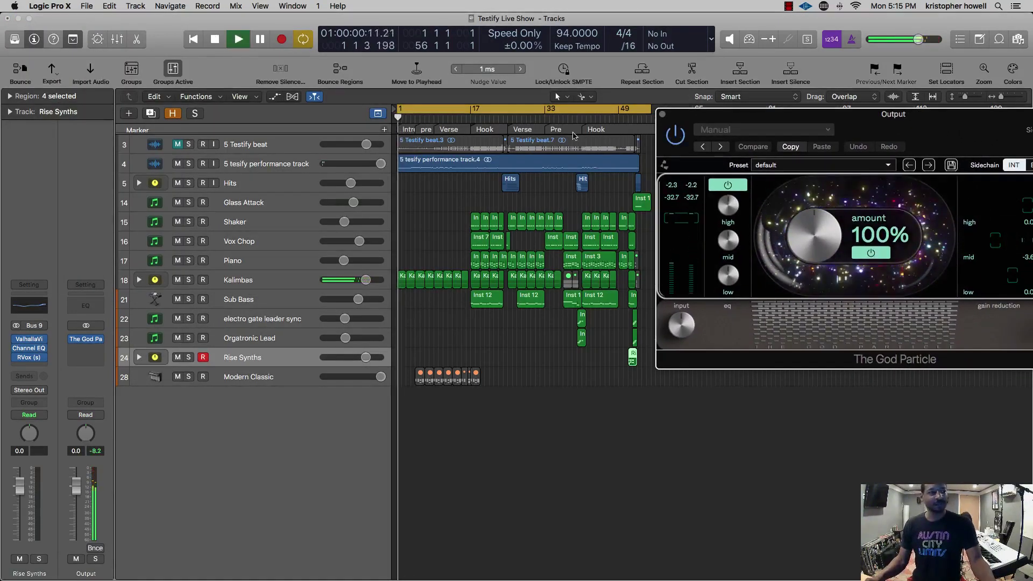
{"action": "left_click", "coordinate": [675, 136]}
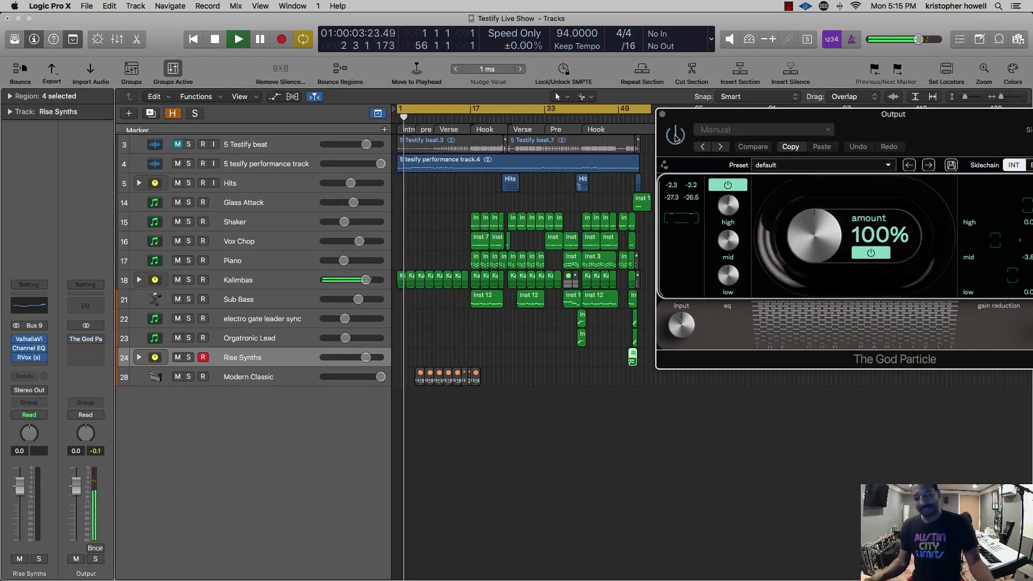
{"action": "left_click", "coordinate": [676, 136]}
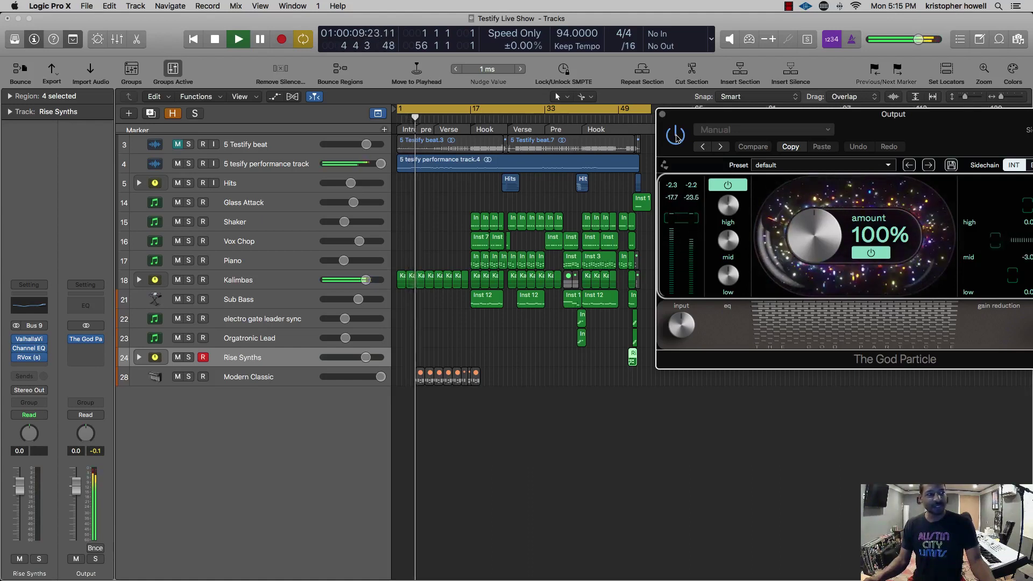
{"action": "left_click", "coordinate": [676, 137]}
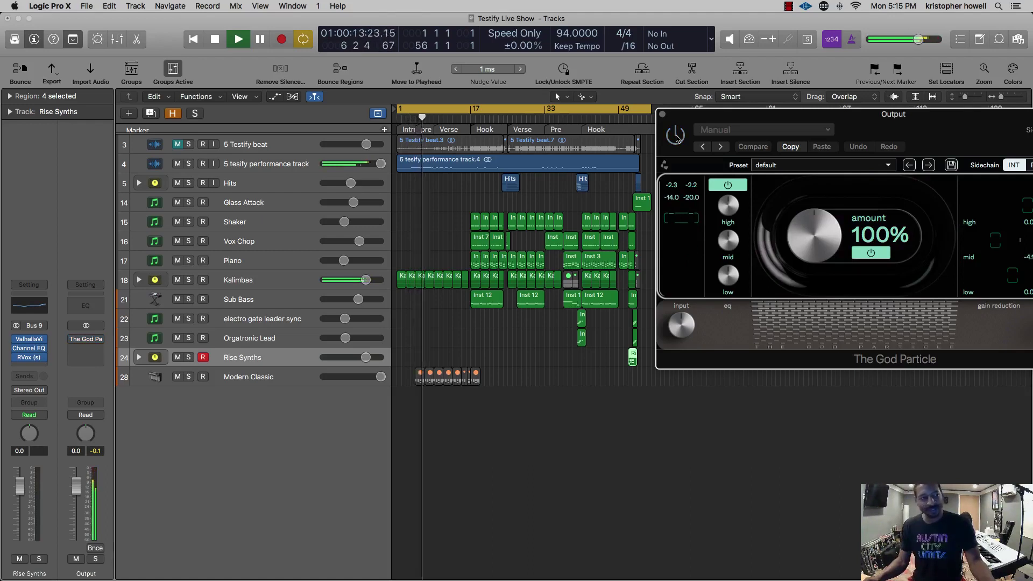
{"action": "left_click", "coordinate": [676, 136]}
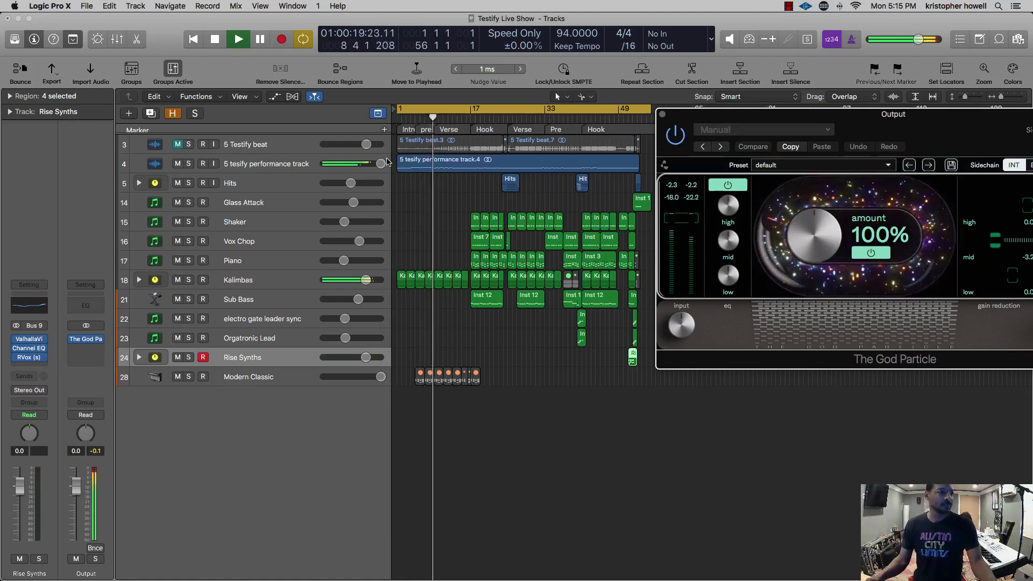
- Lower the 5 tesify performance track's volume slightly during playback and dismiss The God Particle window
{"action": "scroll", "coordinate": [412, 280], "scroll_direction": "up", "scroll_amount": 3}
{"action": "scroll", "coordinate": [414, 282], "scroll_direction": "down", "scroll_amount": 1}
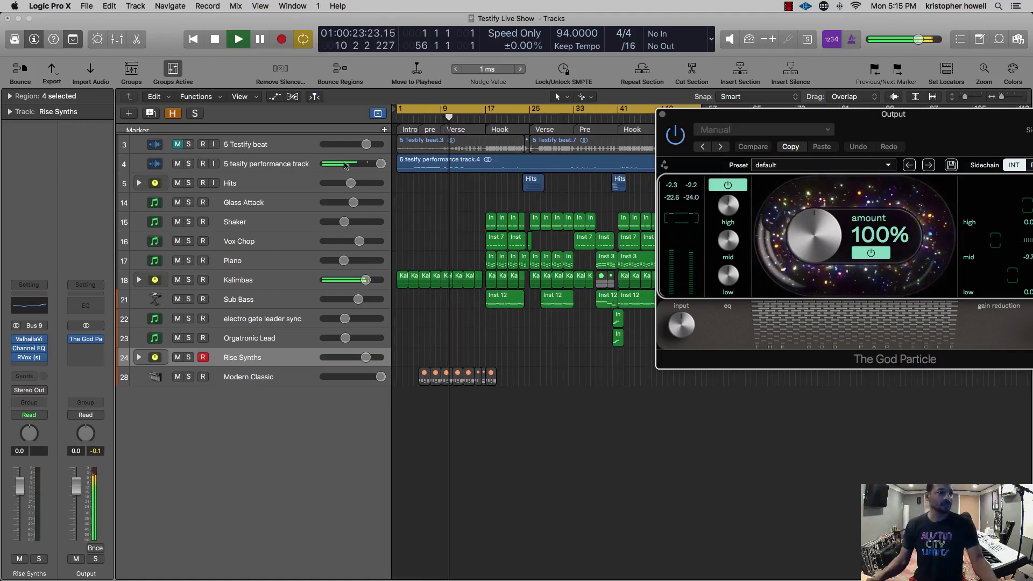
{"action": "left_click_drag", "start_coordinate": [381, 163], "coordinate": [375, 163]}
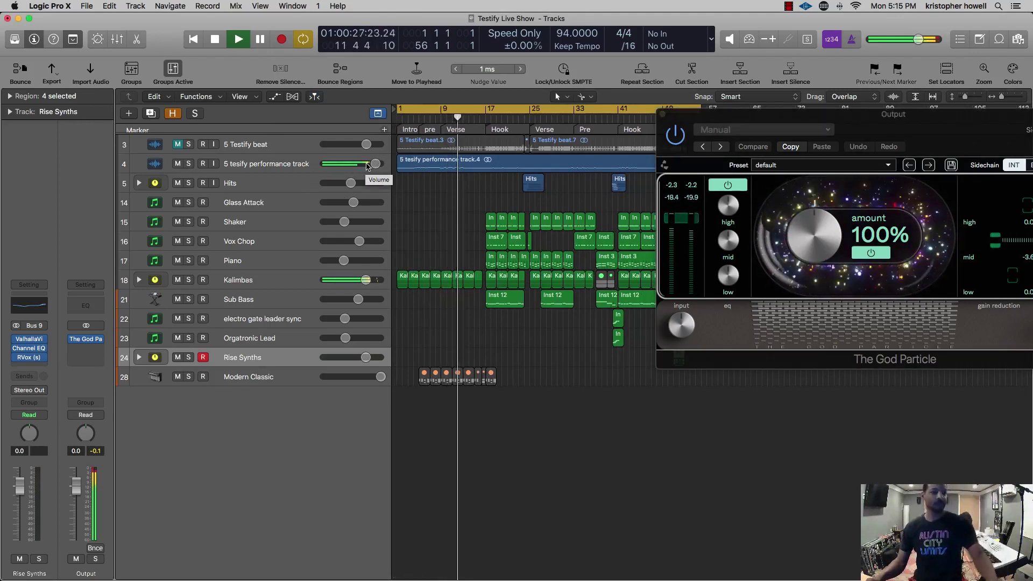
{"action": "key", "text": "super+Tab"}
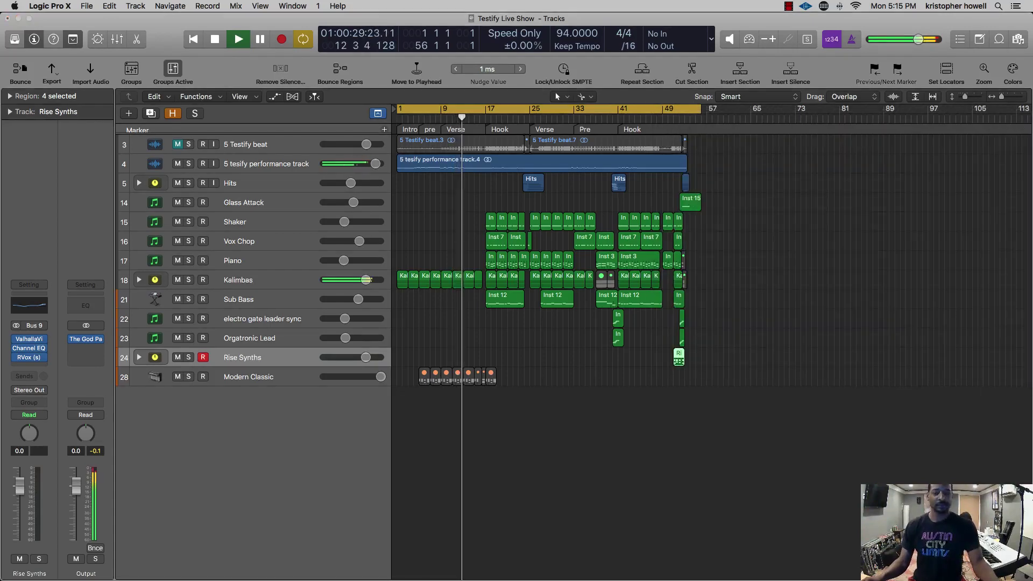
{"action": "mouse_move", "coordinate": [1032, 108]}
{"action": "left_mouse_down"}
{"action": "mouse_move", "coordinate": [747, 99]}
{"action": "mouse_move", "coordinate": [1032, 102]}
{"action": "left_mouse_up"}
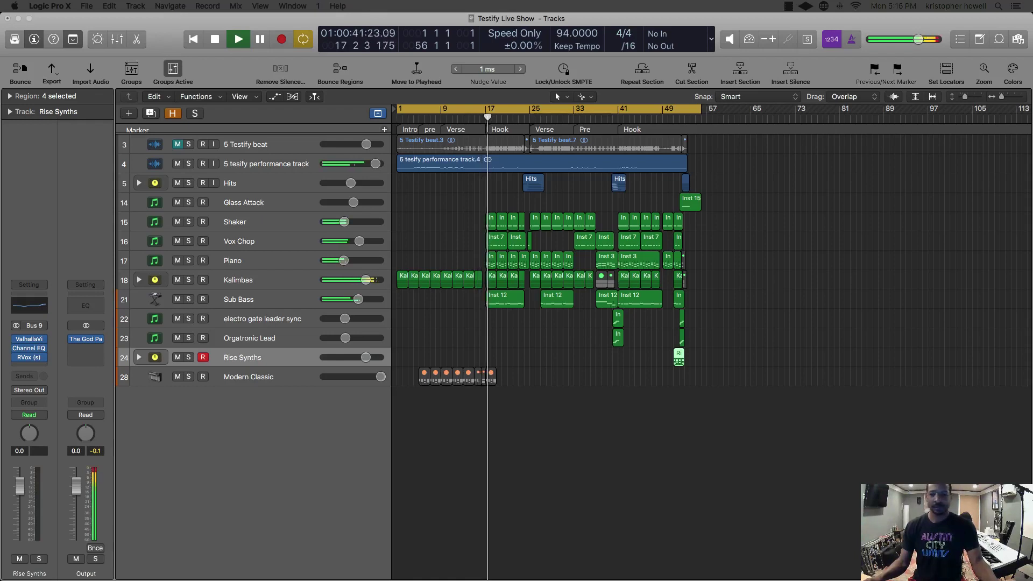
- Rebalance the hook by raising Vox Chop slightly, lowering Piano to -15.0 dB and setting the 5 tesify performance track to 2.3 dB
{"action": "left_click", "coordinate": [343, 261]}
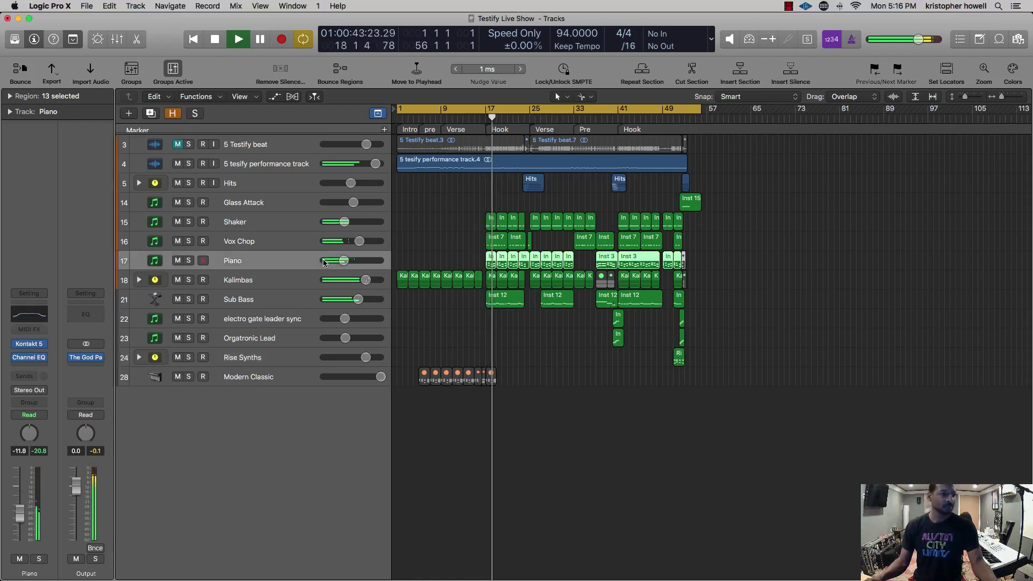
{"action": "left_click_drag", "start_coordinate": [359, 241], "coordinate": [363, 241]}
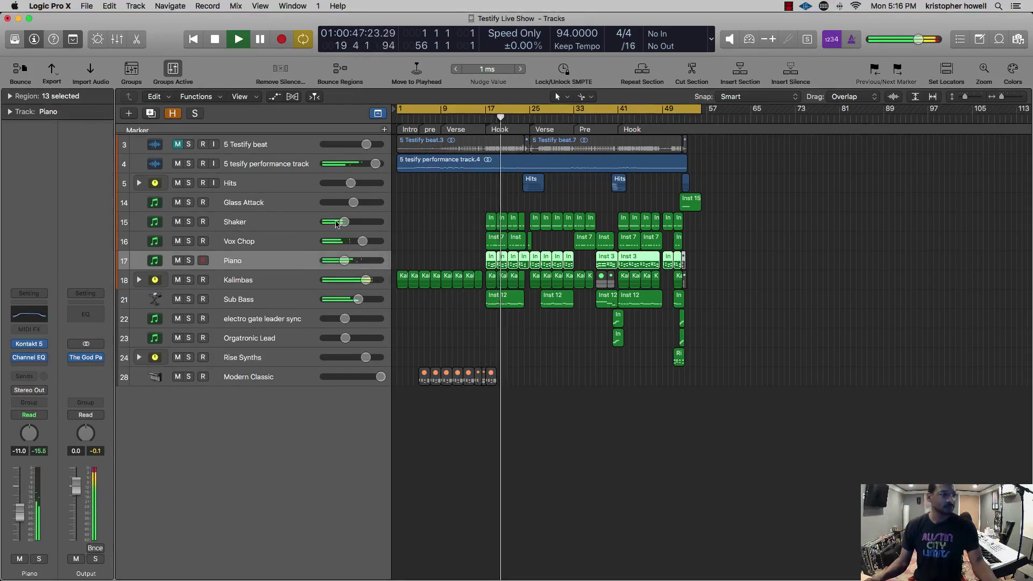
{"action": "left_click", "coordinate": [345, 268]}
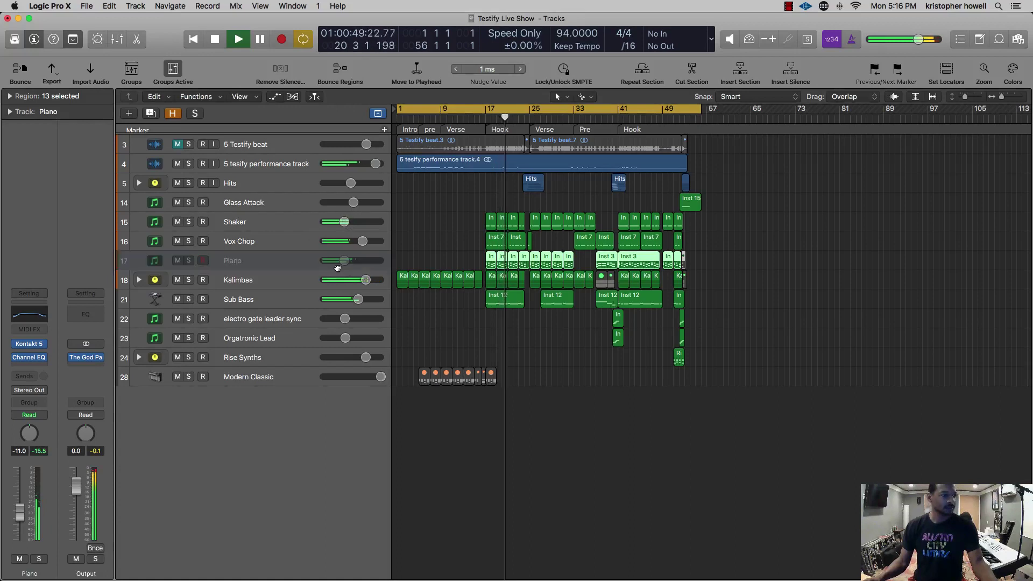
{"action": "left_click_drag", "start_coordinate": [344, 262], "coordinate": [339, 261]}
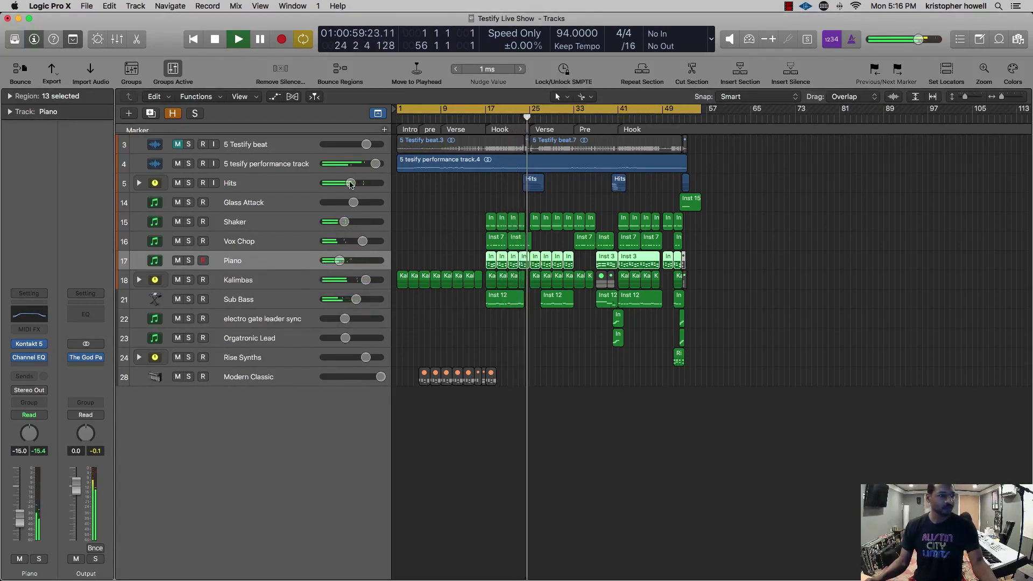
{"action": "left_click_drag", "start_coordinate": [375, 164], "coordinate": [371, 164]}
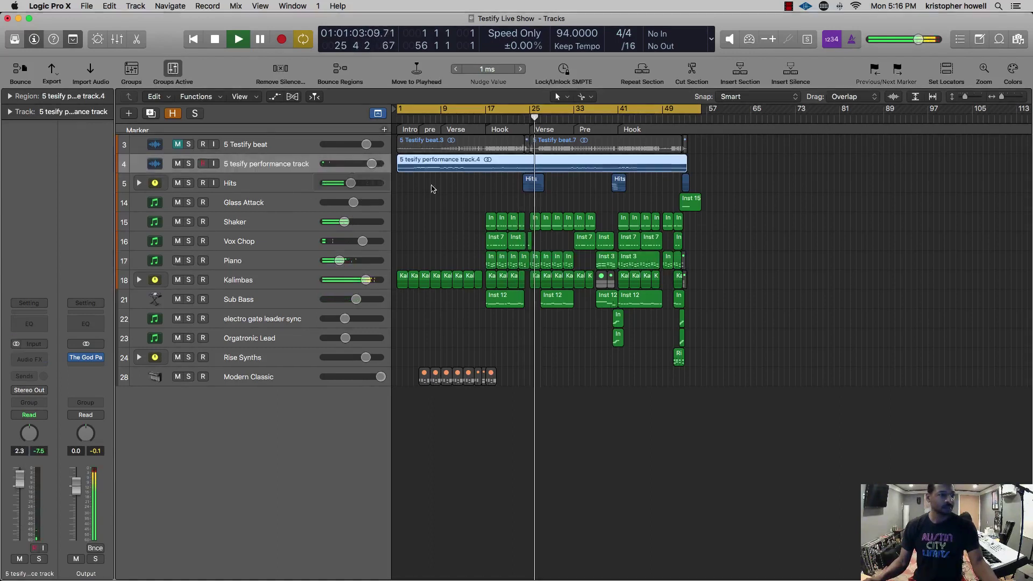
- Add a Channel EQ to the Hits track and boost its high shelf by 4.0 dB at 6900 Hz
{"action": "left_click", "coordinate": [249, 183]}
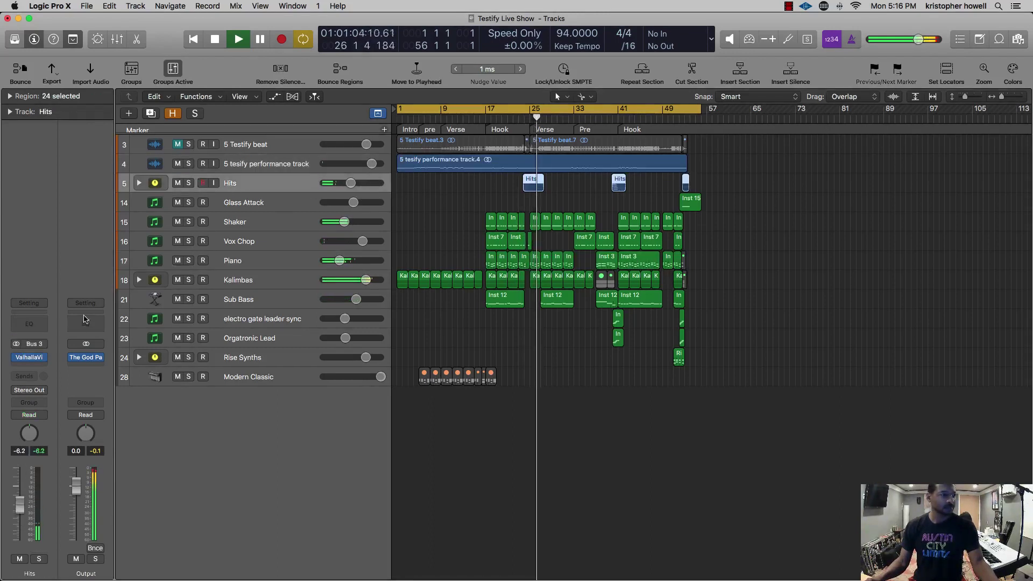
{"action": "left_click", "coordinate": [33, 321]}
{"action": "left_click_drag", "start_coordinate": [431, 155], "coordinate": [427, 140]}
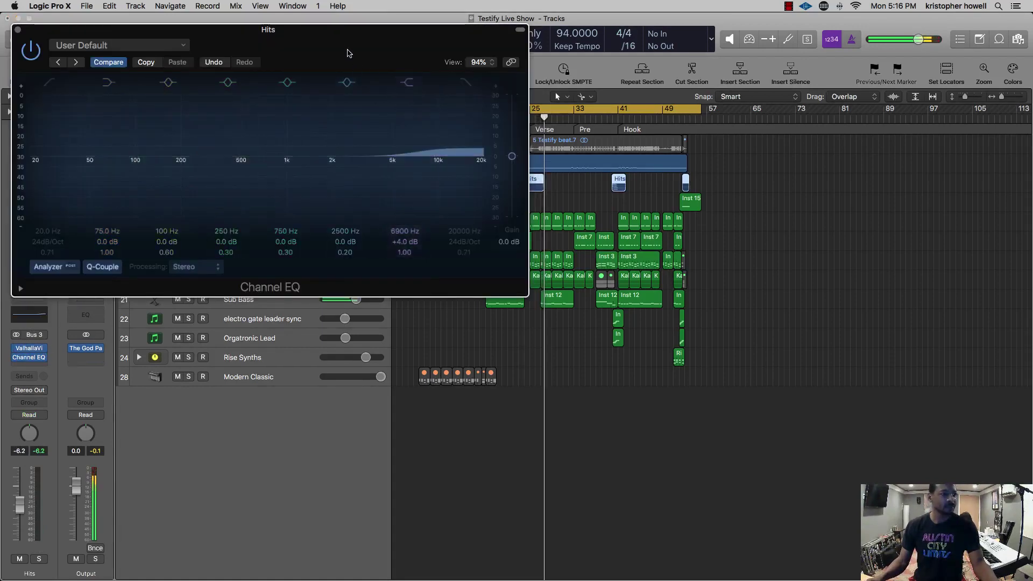
- Audition the Hits from just before the second verse and strengthen their Channel EQ high-shelf boost at 5500 Hz, then dismiss the EQ window
{"action": "left_click_drag", "start_coordinate": [349, 53], "coordinate": [512, 274]}
{"action": "left_click", "coordinate": [523, 117]}
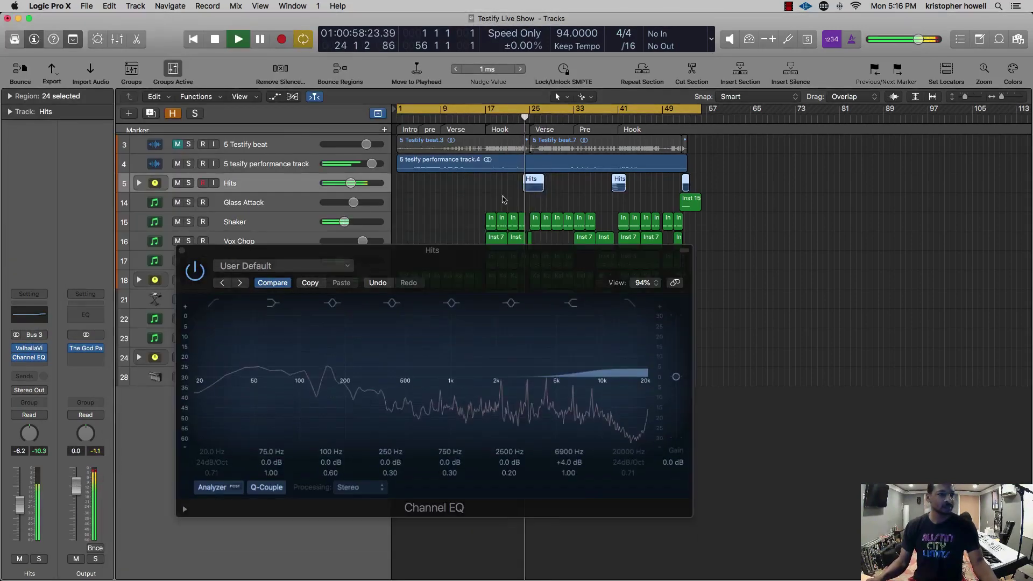
{"action": "left_click_drag", "start_coordinate": [568, 374], "coordinate": [549, 375]}
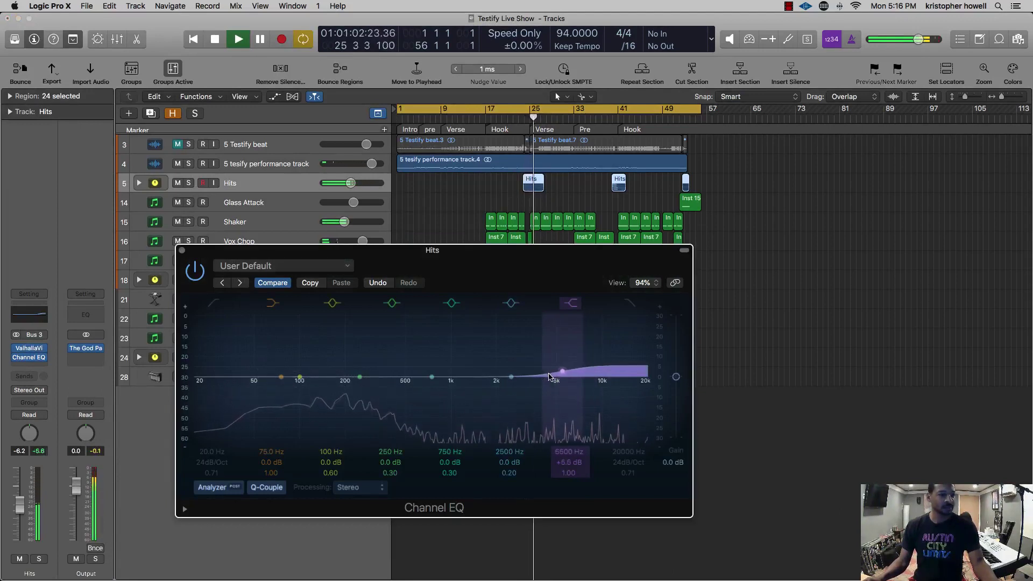
{"action": "left_click", "coordinate": [182, 250]}
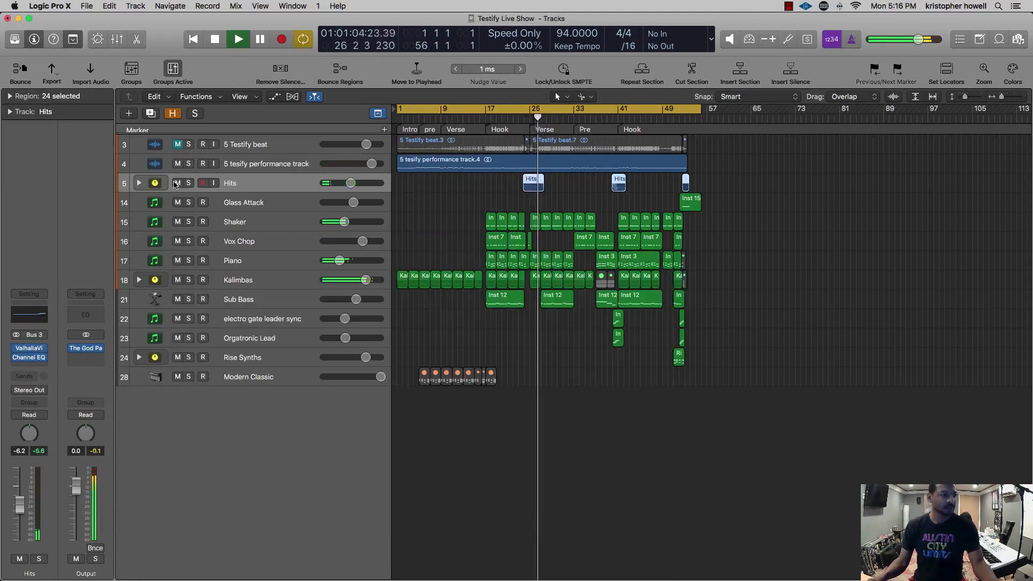
- Expand the Hits stack and nudge the first C hit 1 and C hit 2 regions later in 1 ms increments to align their transients with bar 24
{"action": "left_click", "coordinate": [139, 183]}
{"action": "left_click_drag", "start_coordinate": [538, 285], "coordinate": [545, 300]}
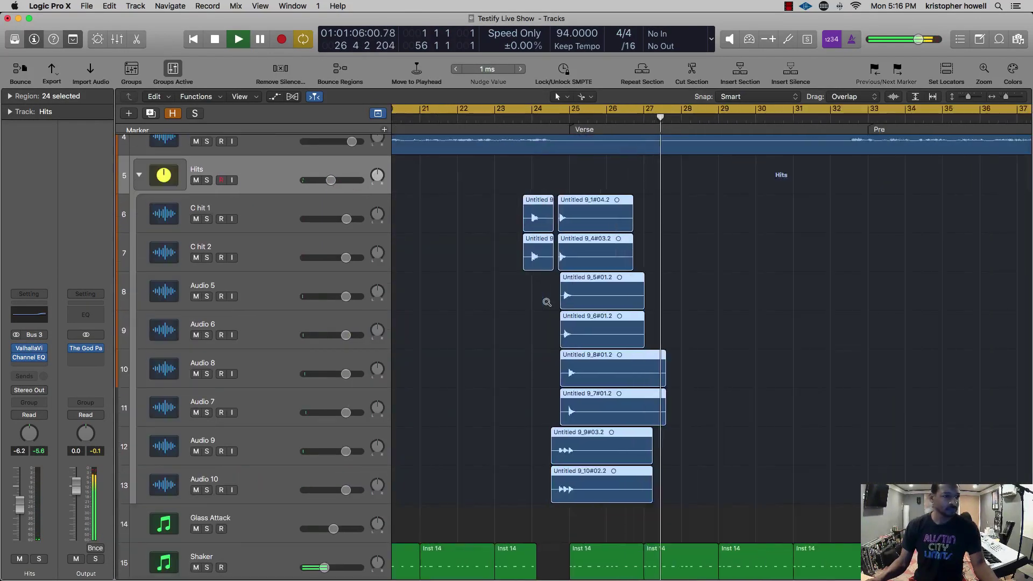
{"action": "scroll", "coordinate": [547, 303], "scroll_direction": "up", "scroll_amount": 4}
{"action": "scroll", "coordinate": [558, 304], "scroll_direction": "left", "scroll_amount": 10}
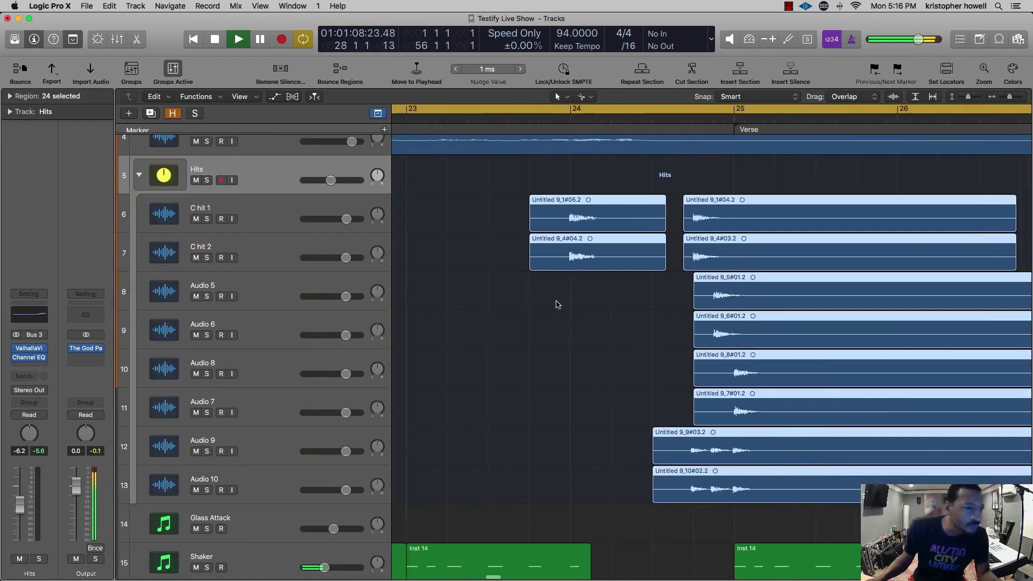
{"action": "scroll", "coordinate": [608, 281], "scroll_direction": "up", "scroll_amount": 5}
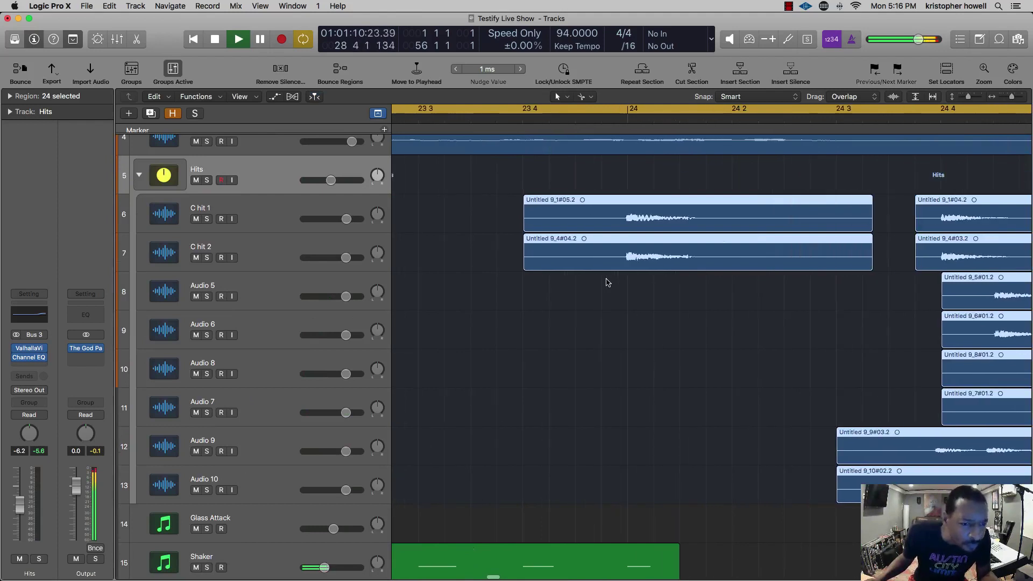
{"action": "scroll", "coordinate": [608, 280], "scroll_direction": "up", "scroll_amount": 5}
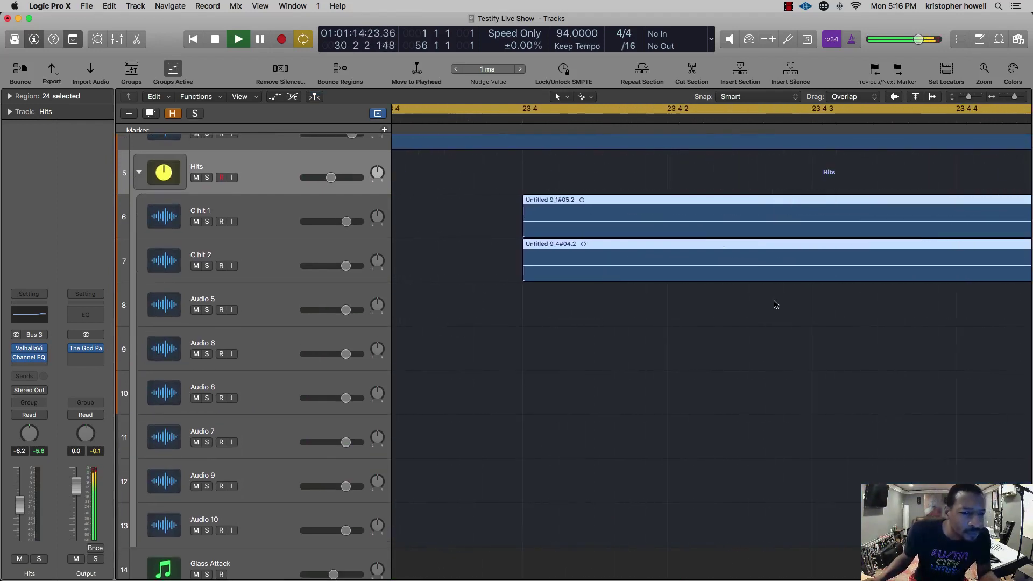
{"action": "scroll", "coordinate": [785, 305], "scroll_direction": "up", "scroll_amount": 4}
{"action": "left_click_drag", "start_coordinate": [786, 301], "coordinate": [902, 227]}
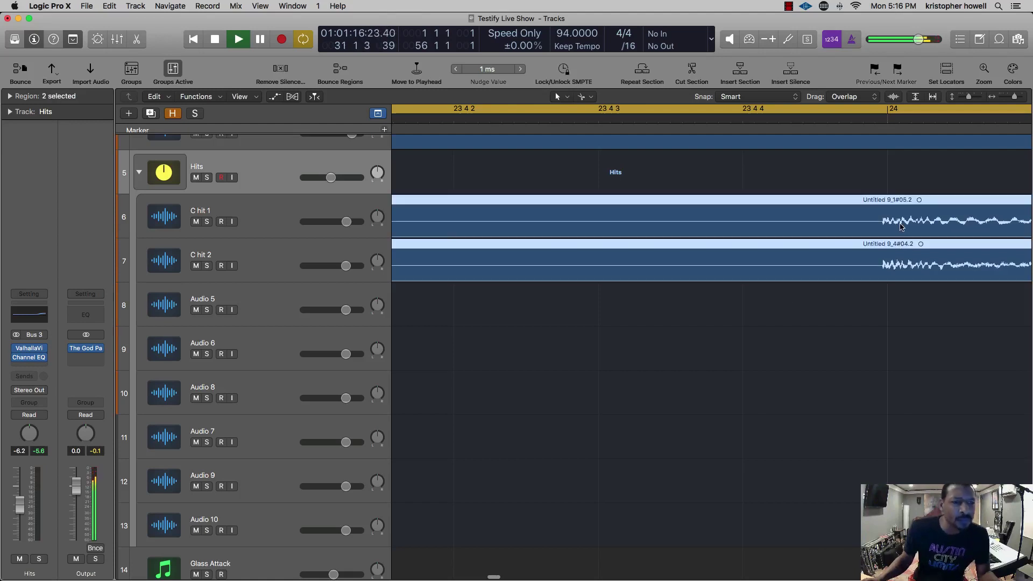
{"action": "key", "text": "alt+Right"}
{"action": "key", "text": "alt+Right"}
{"action": "key", "text": "alt+Right"}
{"action": "key", "text": "alt+Right"}
{"action": "key", "text": "alt+Right"}
{"action": "key", "text": "alt+Right"}
{"action": "key", "text": "alt+Right"}
{"action": "key", "text": "alt+Right"}
{"action": "key", "text": "alt+Right"}
{"action": "key", "text": "alt+Right"}
{"action": "key", "text": "alt+Right"}
{"action": "key", "text": "alt+Right"}
{"action": "key", "text": "alt+Right"}
{"action": "key", "text": "alt+Right"}
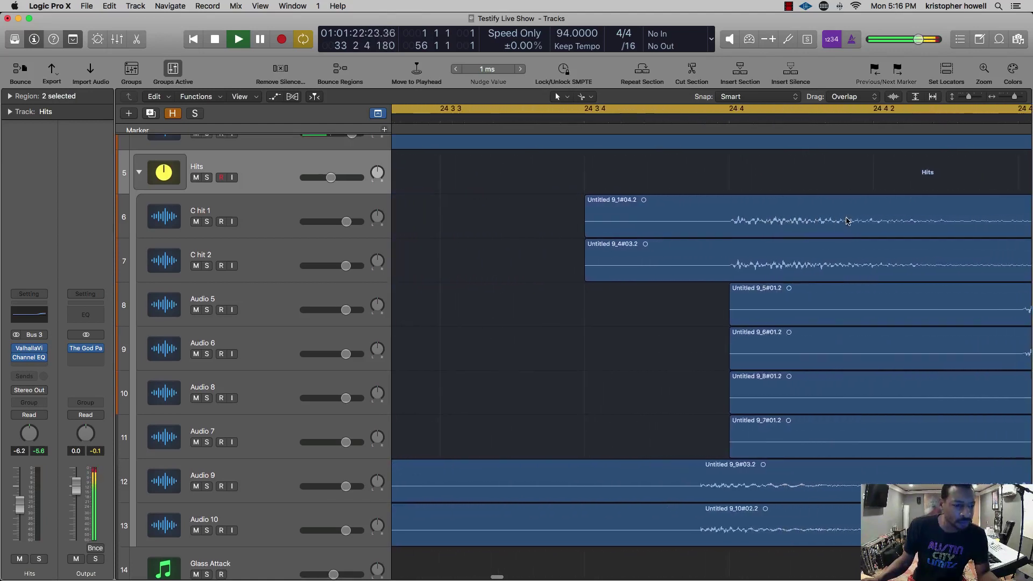
- Nudge the Audio 9 and Audio 10 regions later in 1 ms increments so their first transient lands on beat 24 4
{"action": "left_click", "coordinate": [685, 496]}
{"action": "left_click", "coordinate": [698, 514], "text": "shift"}
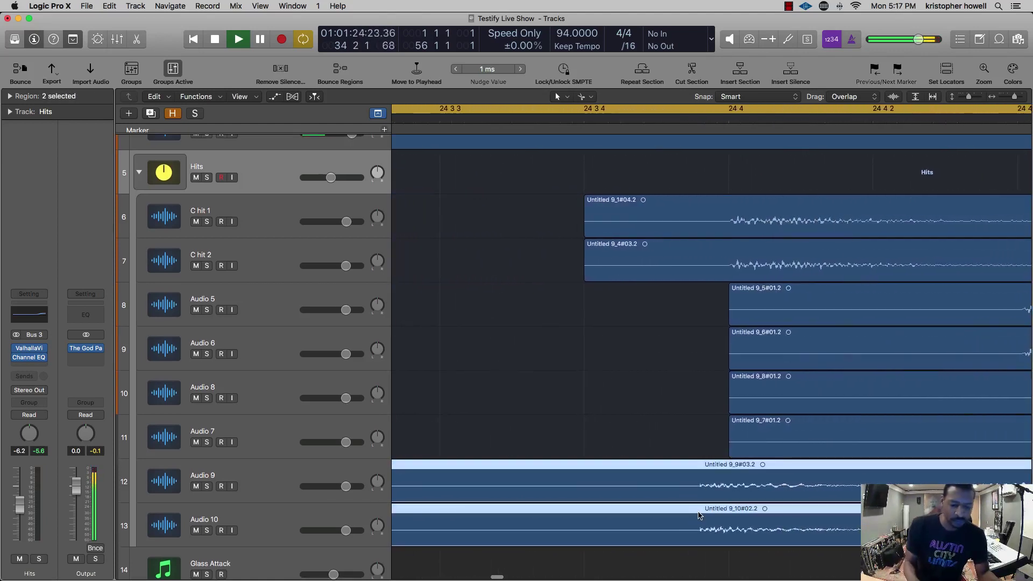
{"action": "key", "text": "alt+Right"}
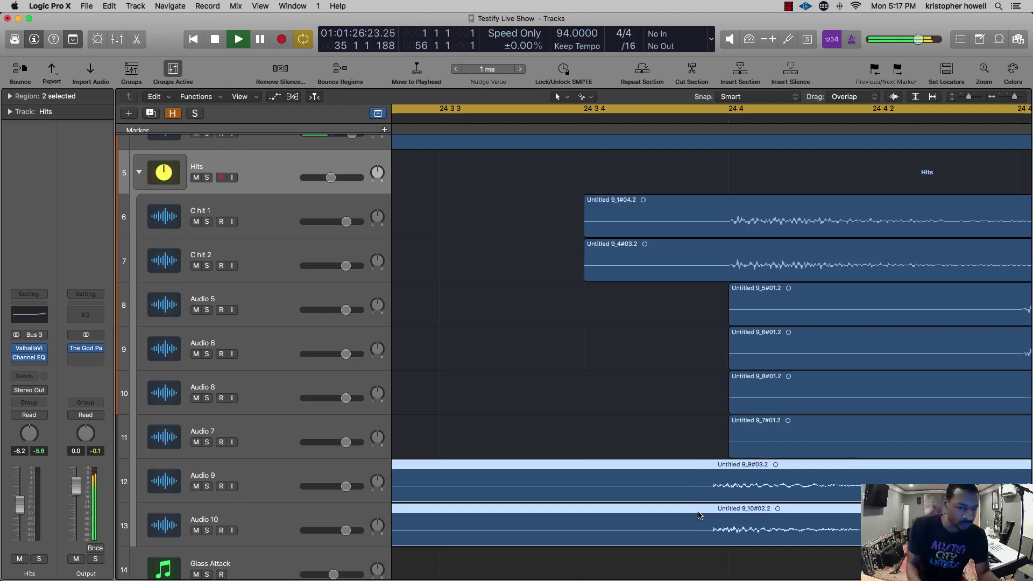
{"action": "key", "text": "alt+Right"}
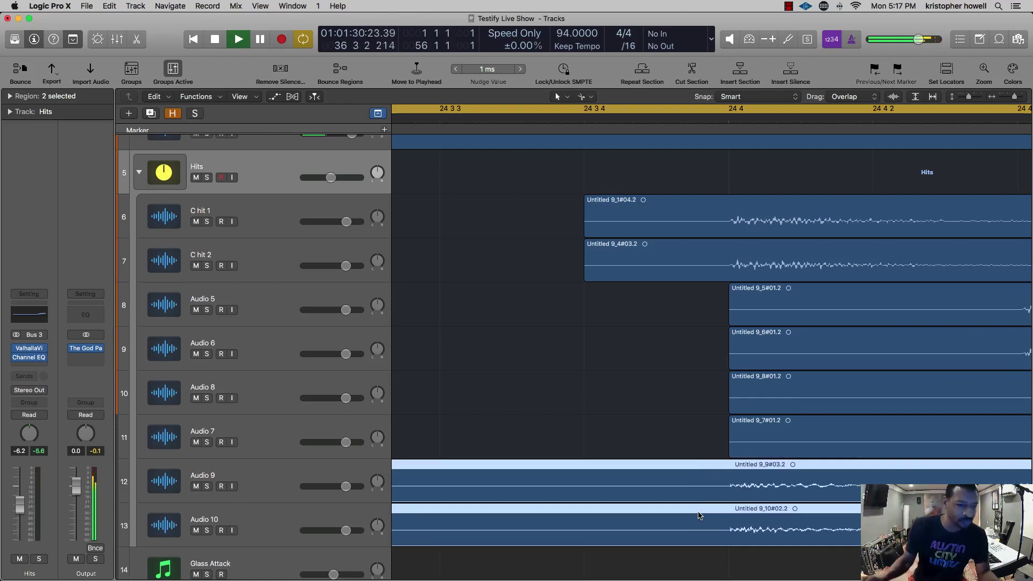
{"action": "scroll", "coordinate": [707, 505], "scroll_direction": "down", "scroll_amount": 5}
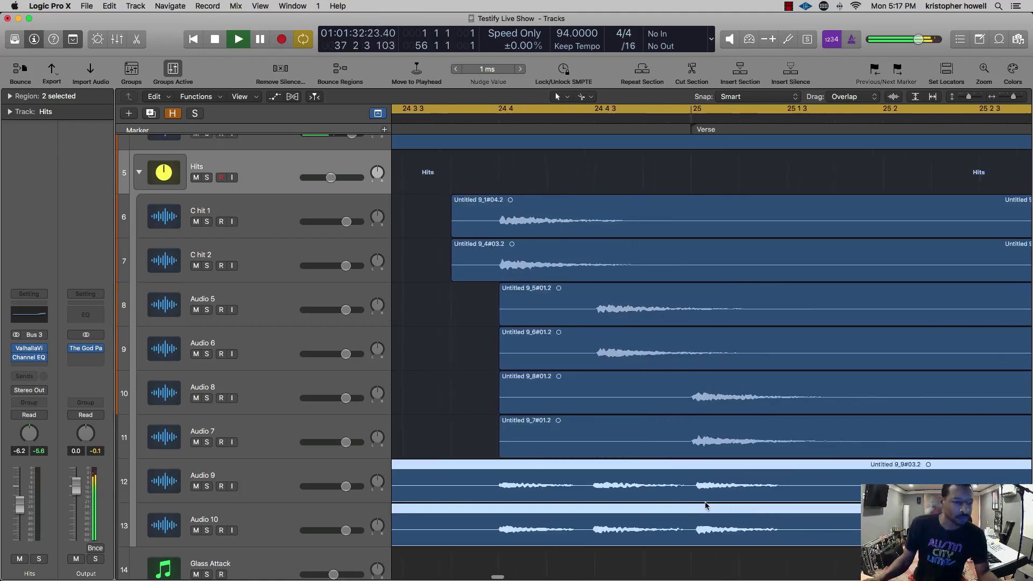
{"action": "scroll", "coordinate": [596, 340], "scroll_direction": "down", "scroll_amount": 5}
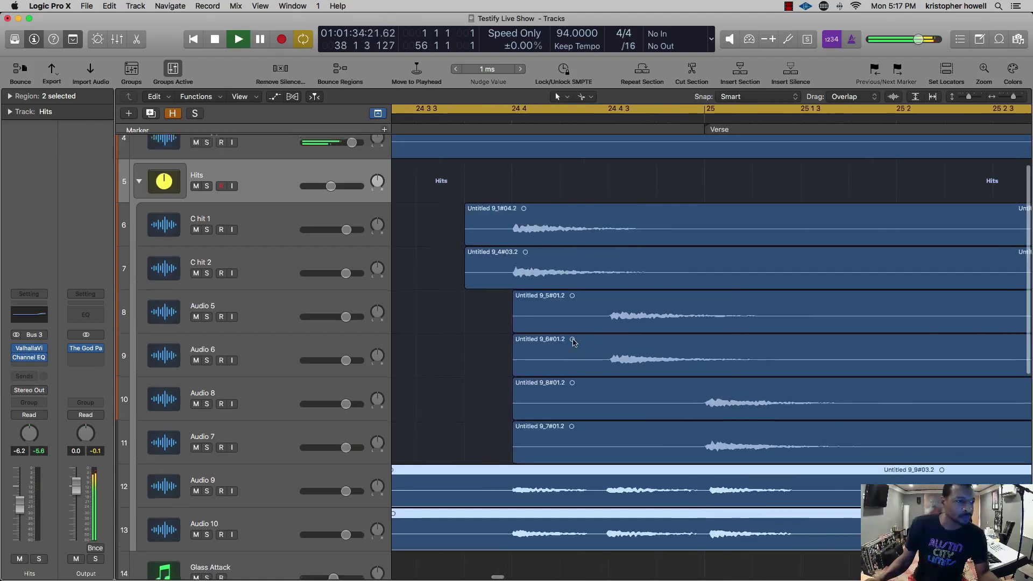
{"action": "scroll", "coordinate": [559, 381], "scroll_direction": "down", "scroll_amount": 6}
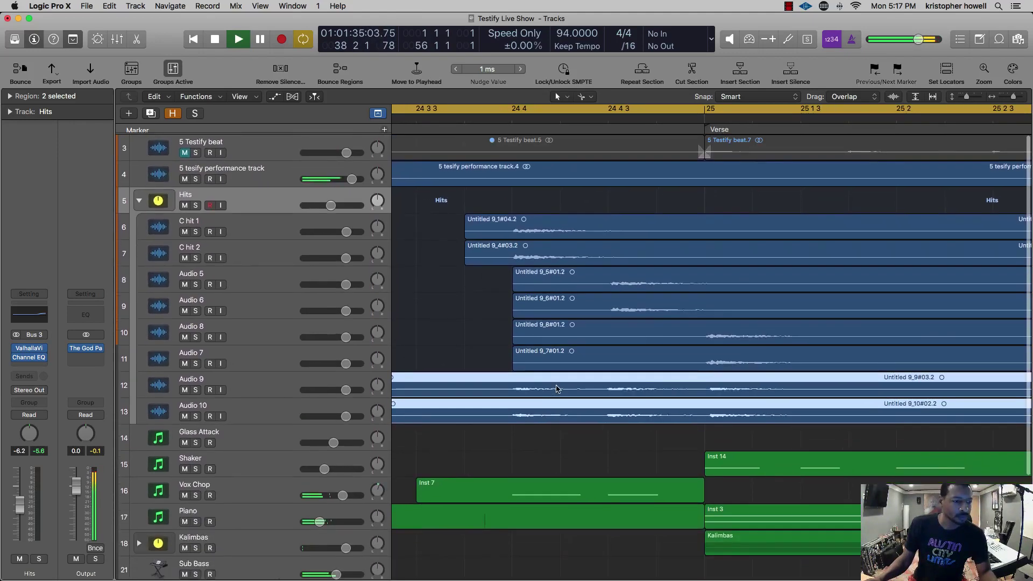
{"action": "key", "text": "x"}
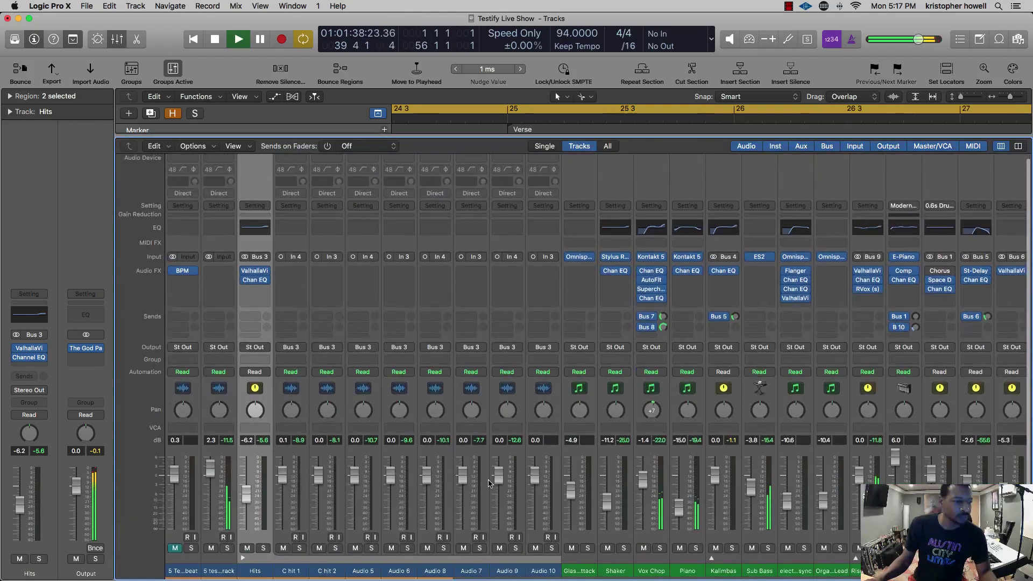
{"action": "key", "text": "x"}
{"action": "key", "text": "z"}
{"action": "key", "text": "x"}
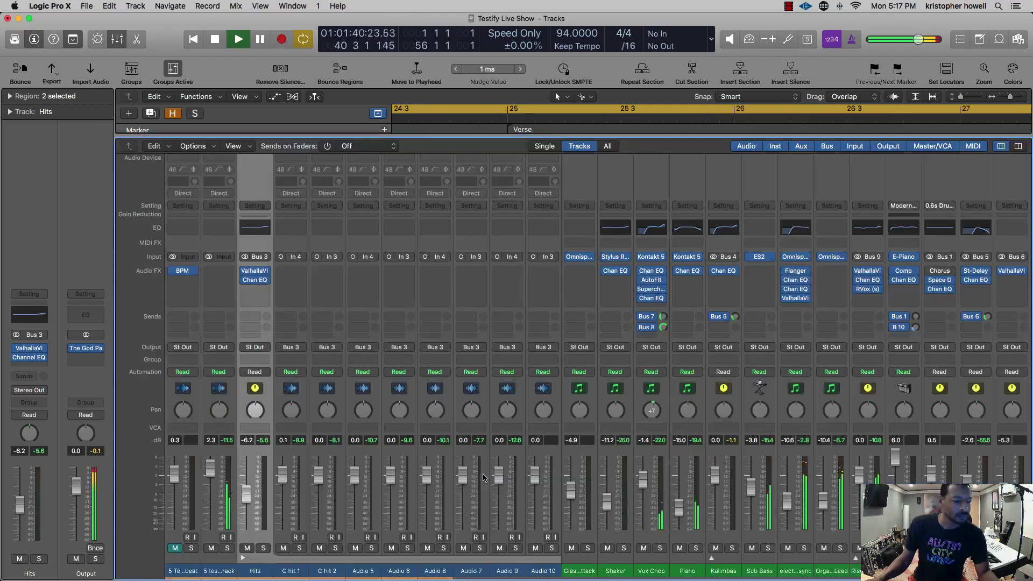
{"action": "key", "text": "x"}
{"action": "key", "text": "z"}
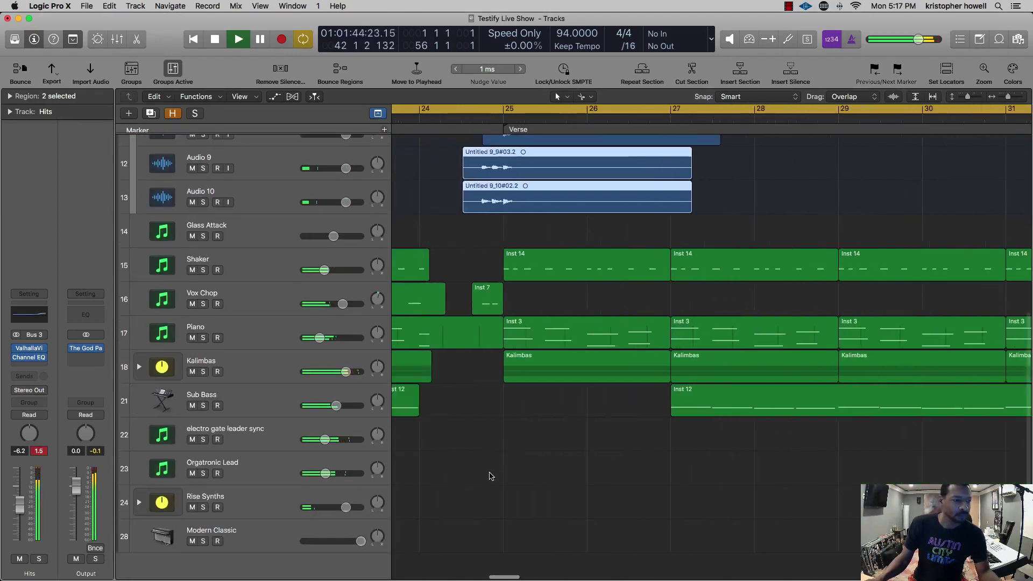
- Stop playback and replay the arrangement from around bar 23 to check the realigned hits
{"action": "scroll", "coordinate": [494, 472], "scroll_direction": "down", "scroll_amount": 5}
{"action": "scroll", "coordinate": [494, 473], "scroll_direction": "left", "scroll_amount": 6}
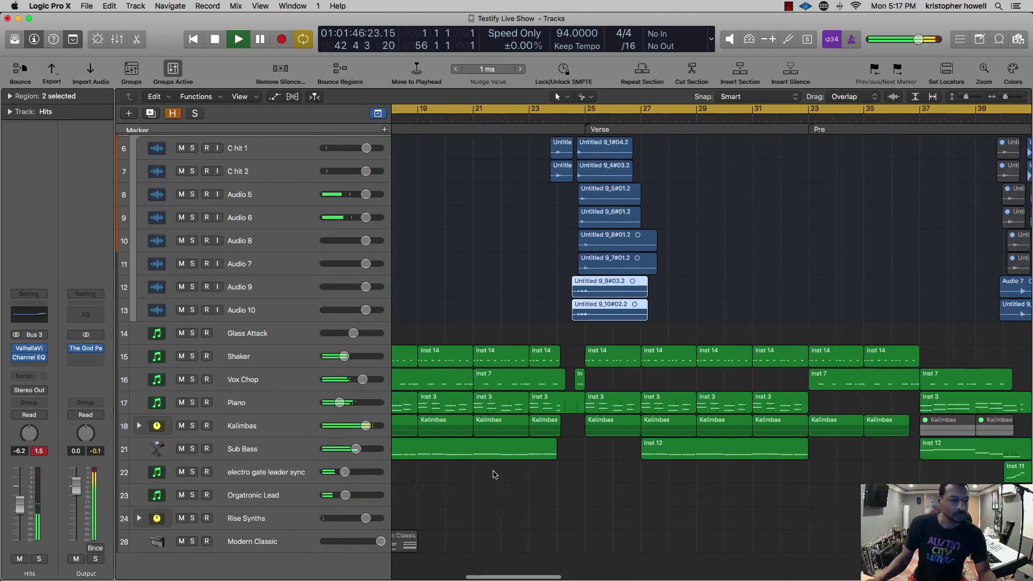
{"action": "key", "text": "space"}
{"action": "scroll", "coordinate": [529, 464], "scroll_direction": "down", "scroll_amount": 5}
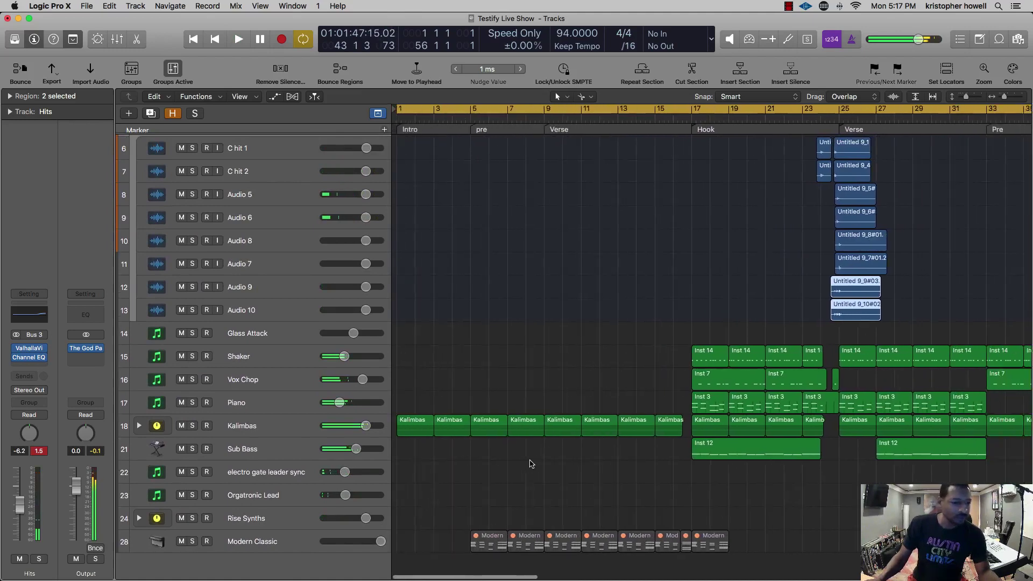
{"action": "scroll", "coordinate": [530, 461], "scroll_direction": "right", "scroll_amount": 5}
{"action": "scroll", "coordinate": [530, 461], "scroll_direction": "down", "scroll_amount": 2}
{"action": "scroll", "coordinate": [532, 461], "scroll_direction": "right", "scroll_amount": 2}
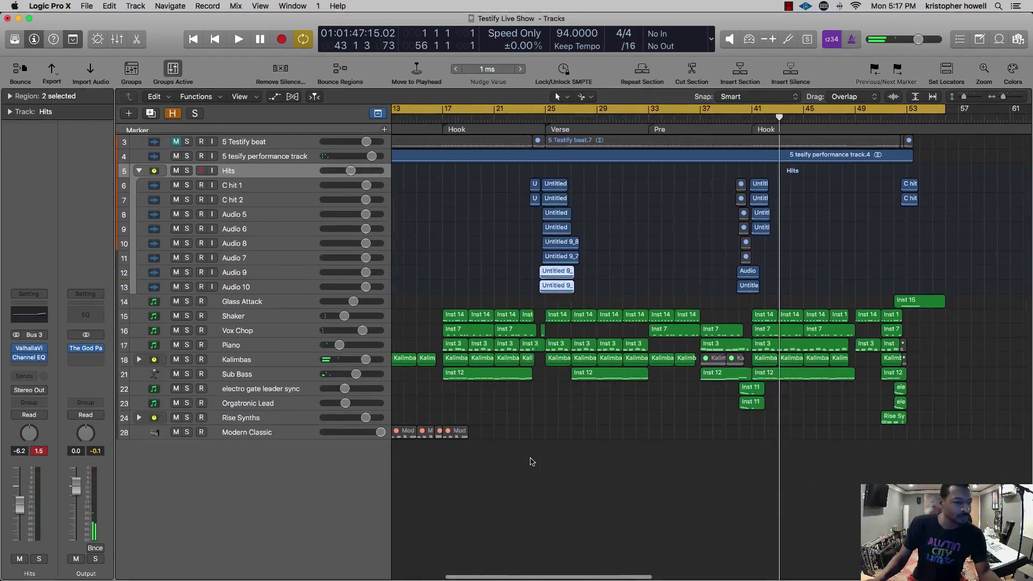
{"action": "scroll", "coordinate": [531, 461], "scroll_direction": "left", "scroll_amount": 3}
{"action": "scroll", "coordinate": [531, 461], "scroll_direction": "right", "scroll_amount": 5}
{"action": "scroll", "coordinate": [530, 461], "scroll_direction": "left", "scroll_amount": 8}
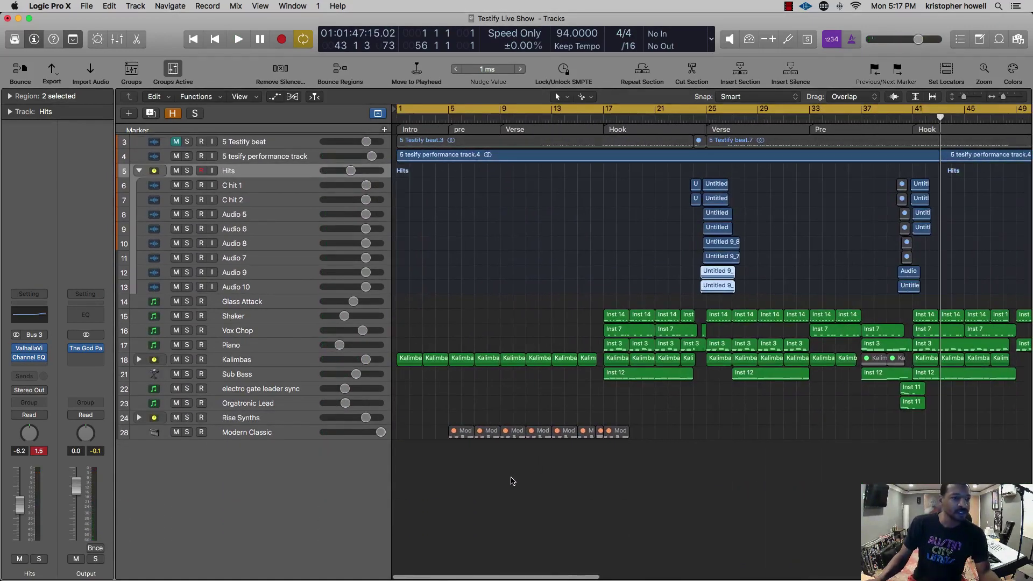
{"action": "left_click", "coordinate": [678, 115]}
{"action": "key", "text": "space"}
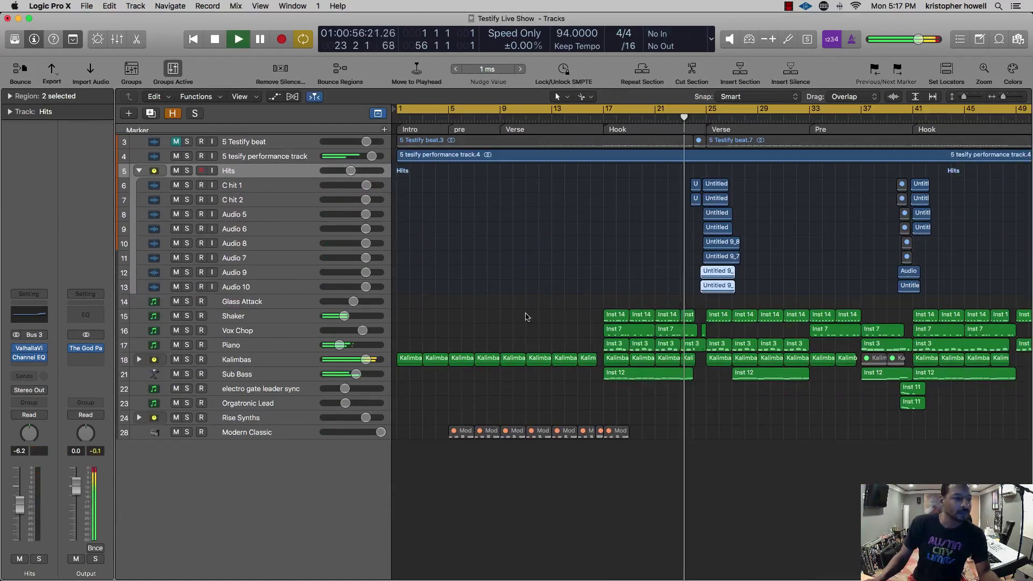
- Lower the Kalimbas volume slightly and set the Rise Synths to -3.2 dB during playback
{"action": "left_click", "coordinate": [261, 374]}
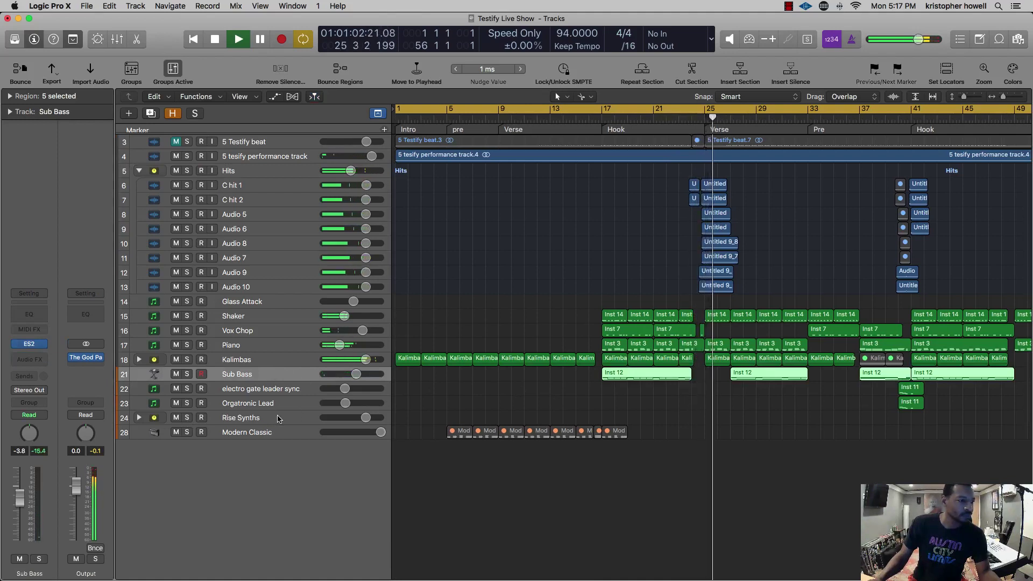
{"action": "left_click", "coordinate": [355, 417]}
{"action": "left_click_drag", "start_coordinate": [353, 418], "coordinate": [348, 417]}
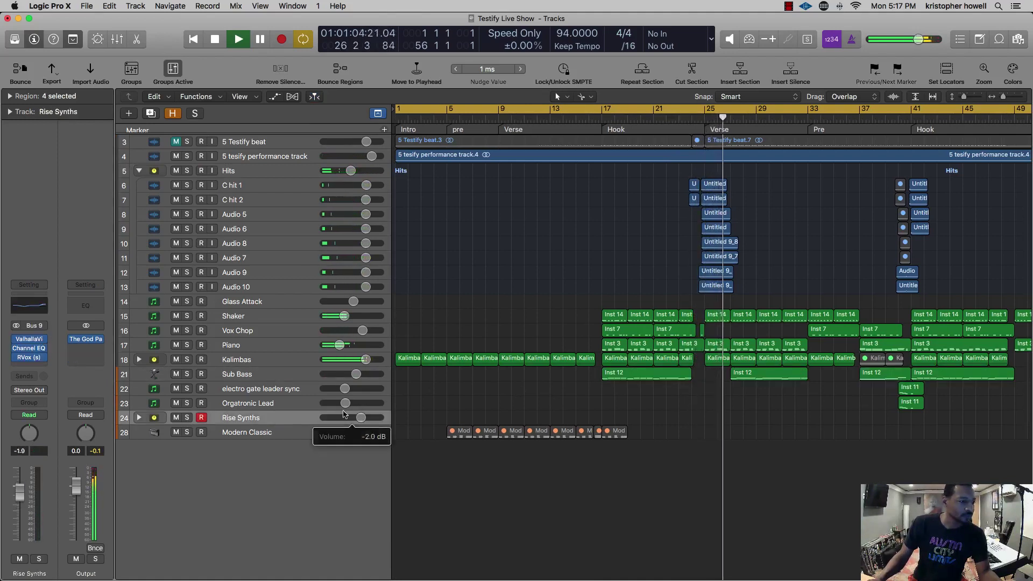
{"action": "left_click_drag", "start_coordinate": [353, 360], "coordinate": [352, 359]}
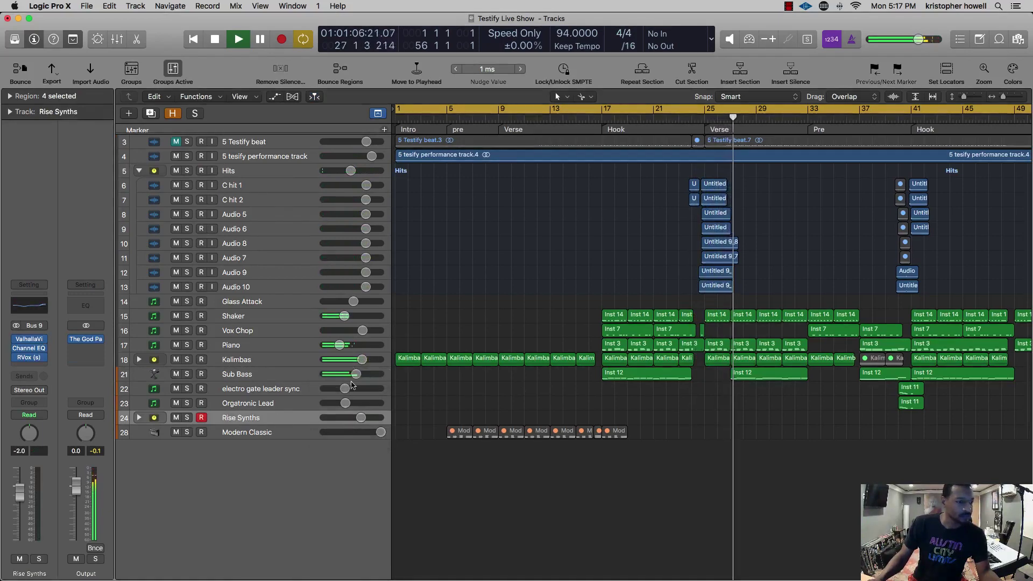
{"action": "left_click_drag", "start_coordinate": [361, 418], "coordinate": [358, 418]}
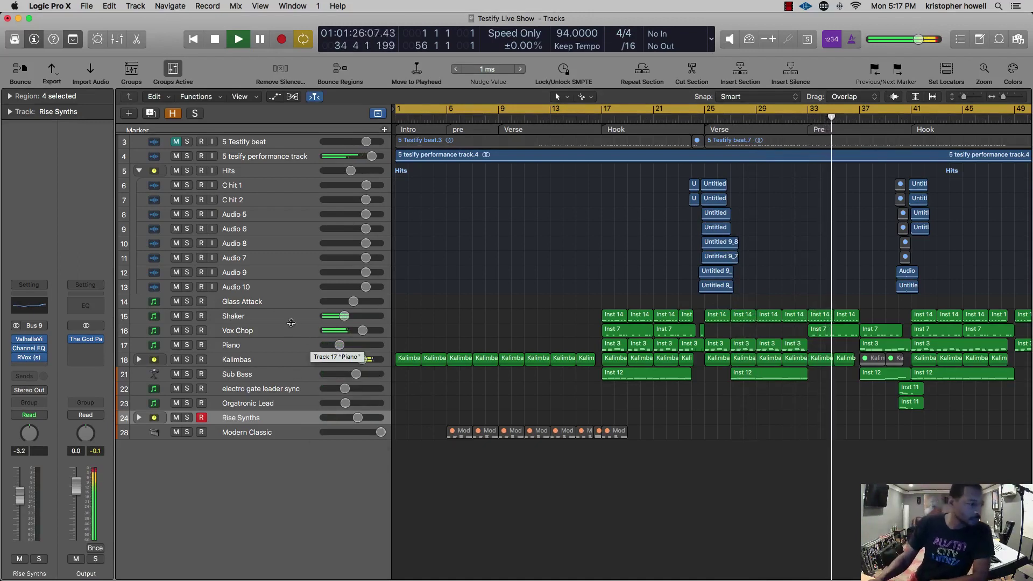
- Set the Shaker volume to -12.6 dB and the Rise Synths volume to -3.9 dB
{"action": "left_click_drag", "start_coordinate": [326, 315], "coordinate": [325, 315]}
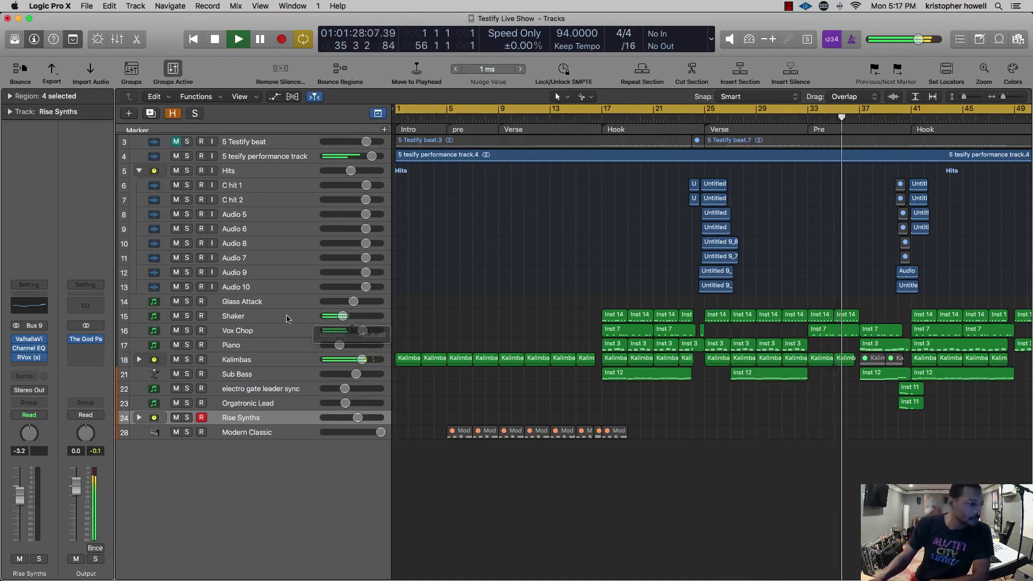
{"action": "left_click", "coordinate": [287, 318]}
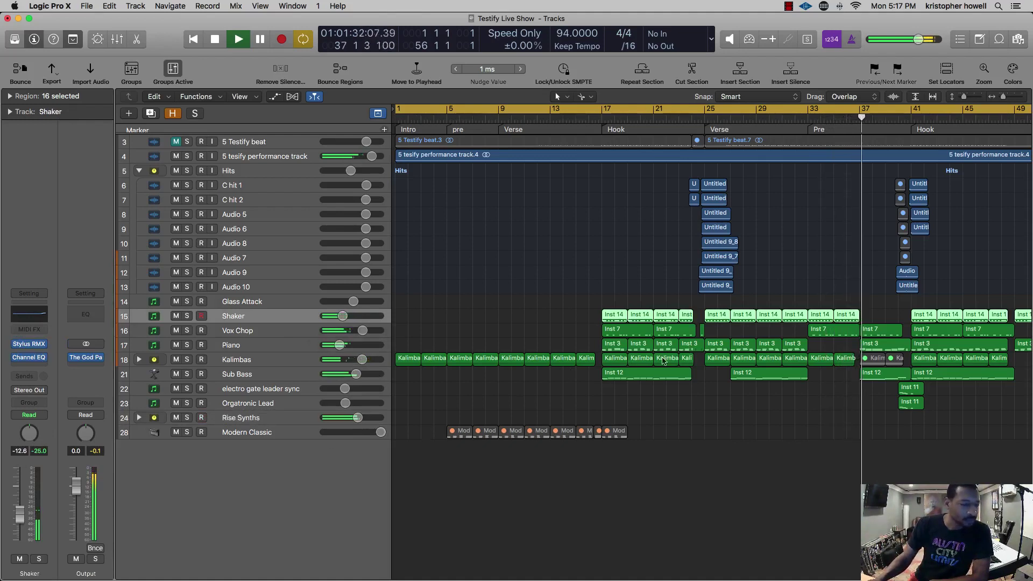
{"action": "left_click", "coordinate": [304, 419]}
{"action": "left_click_drag", "start_coordinate": [357, 417], "coordinate": [331, 420]}
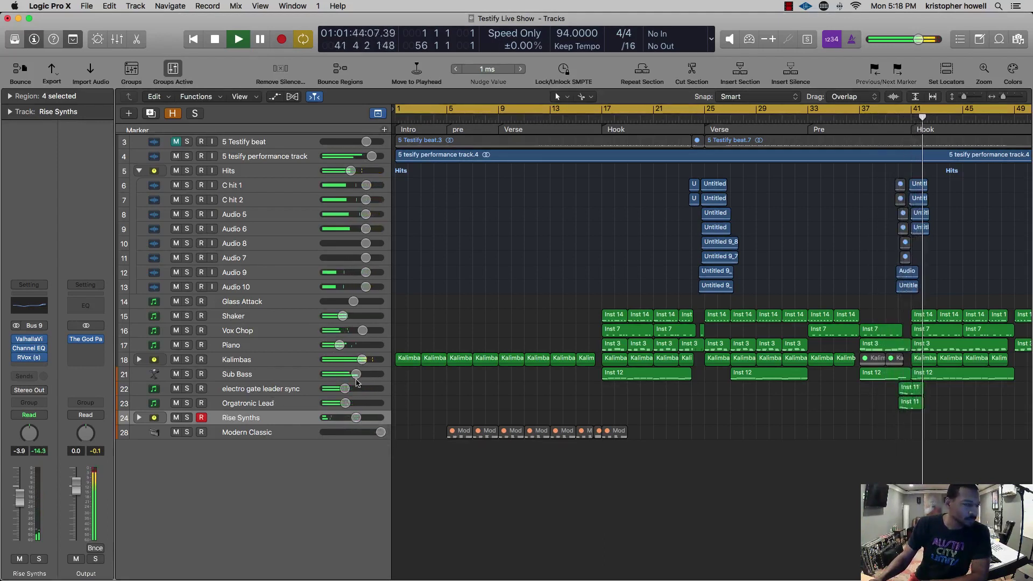
- Group the electro gate leader sync and Orgatronic Lead tracks into a summing stack
{"action": "left_click", "coordinate": [300, 391]}
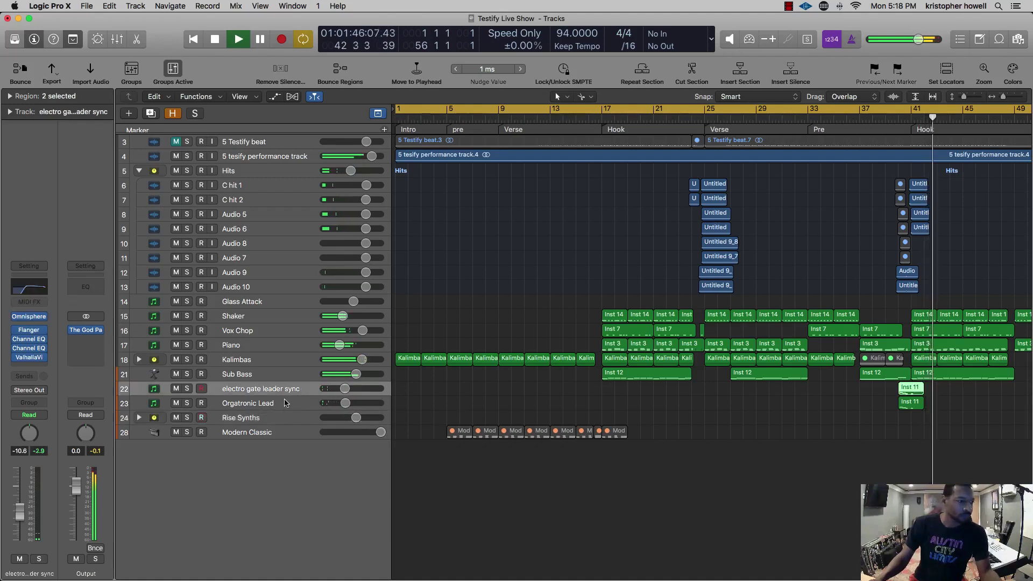
{"action": "left_click", "coordinate": [285, 403]}
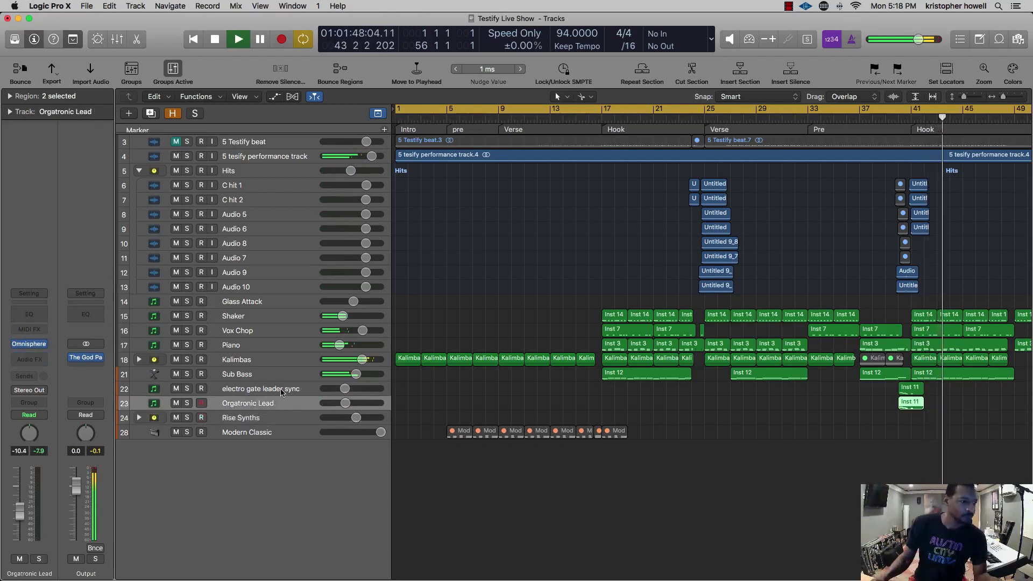
{"action": "left_click", "coordinate": [282, 392], "text": "shift"}
{"action": "key", "text": "super+shift+d"}
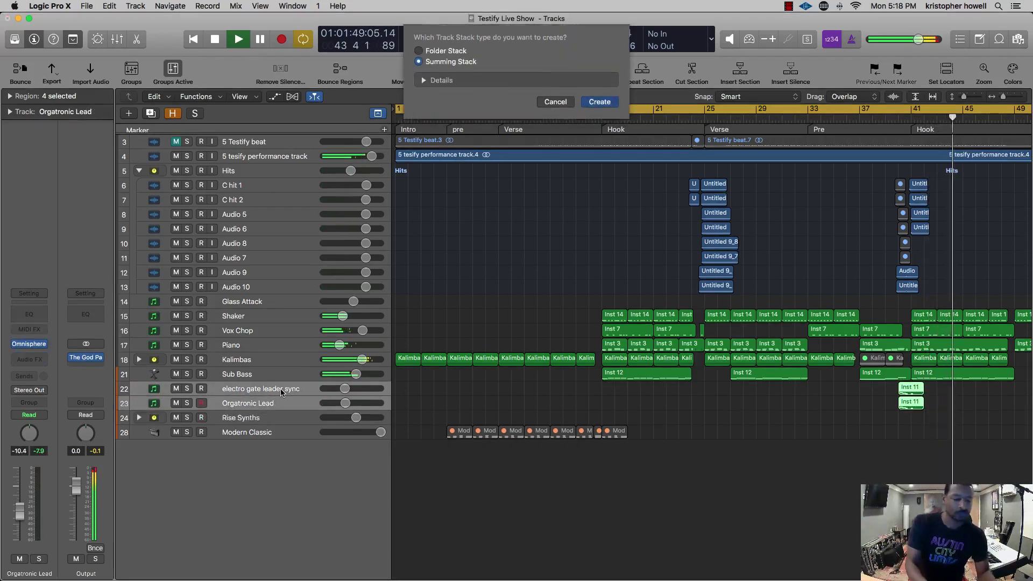
{"action": "key", "text": "Return"}
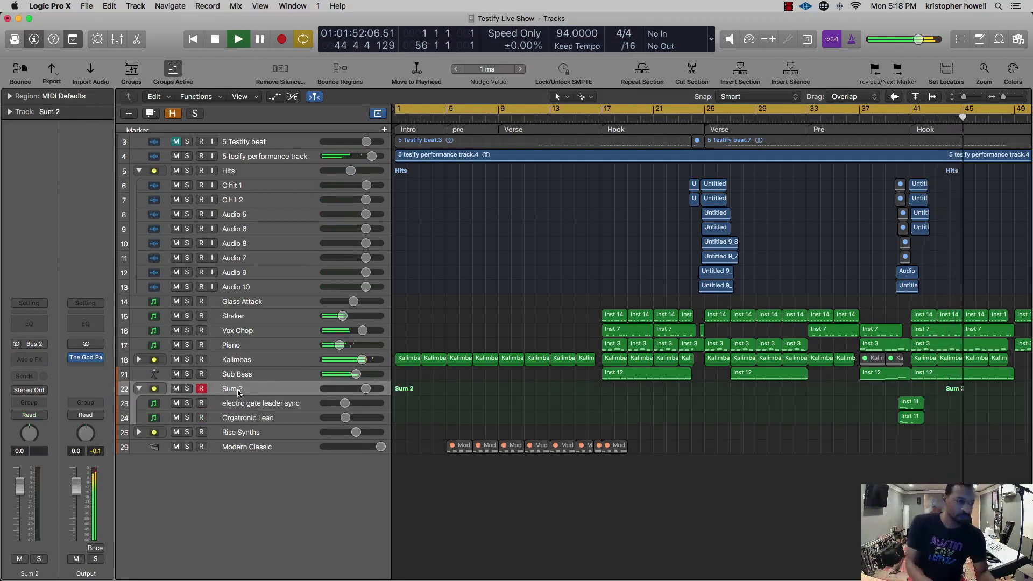
- Rename the new summing stack "Lead Build UP" and set its volume to -3.3 dB
{"action": "double_click", "coordinate": [236, 388]}
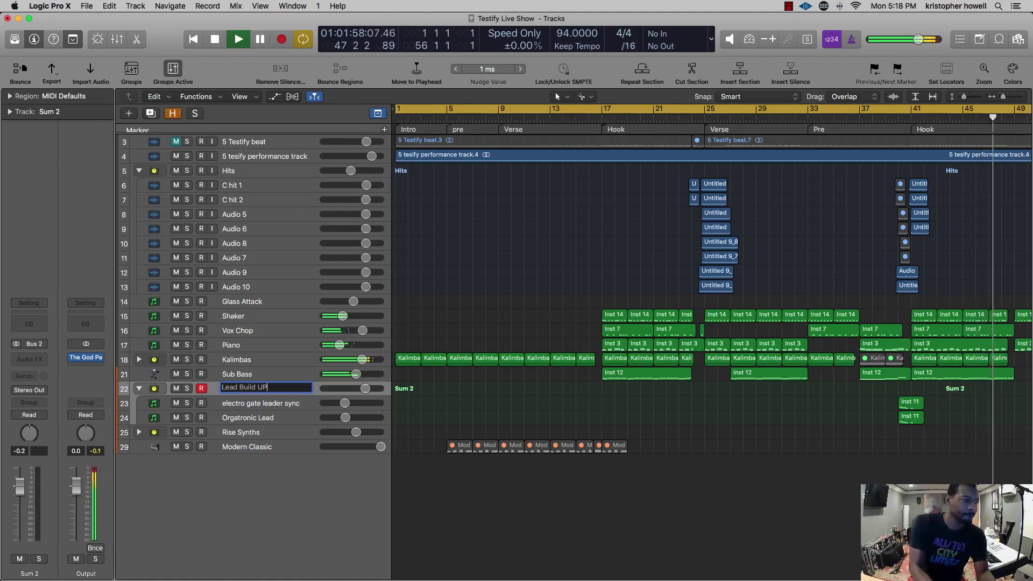
{"action": "type", "text": "Lead Build UP"}
{"action": "key", "text": "Return"}
{"action": "left_click_drag", "start_coordinate": [365, 389], "coordinate": [357, 389]}
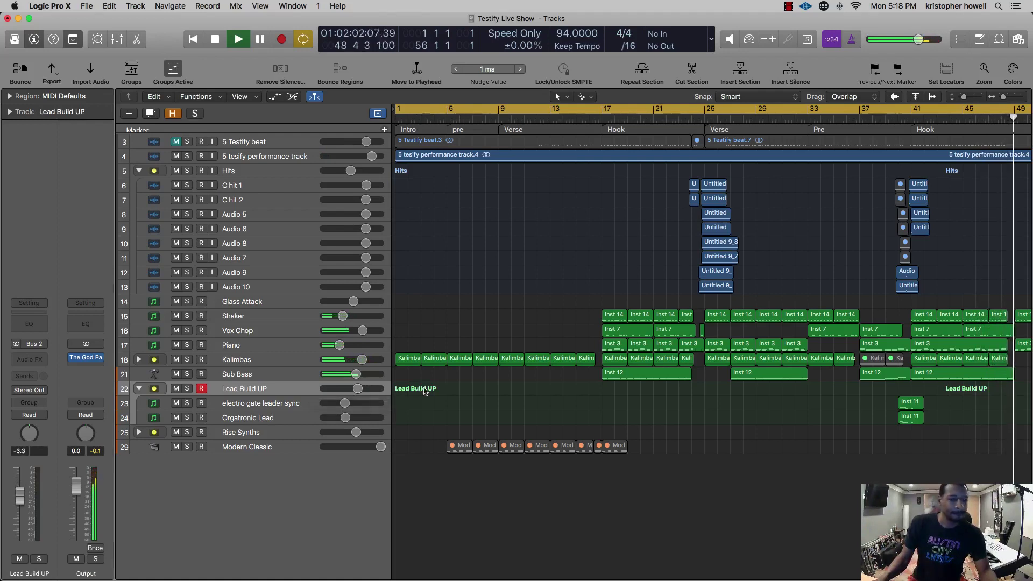
- Lower the Glass Attack volume slightly and replay the arrangement from around bar 38
{"action": "scroll", "coordinate": [902, 256], "scroll_direction": "right", "scroll_amount": 5}
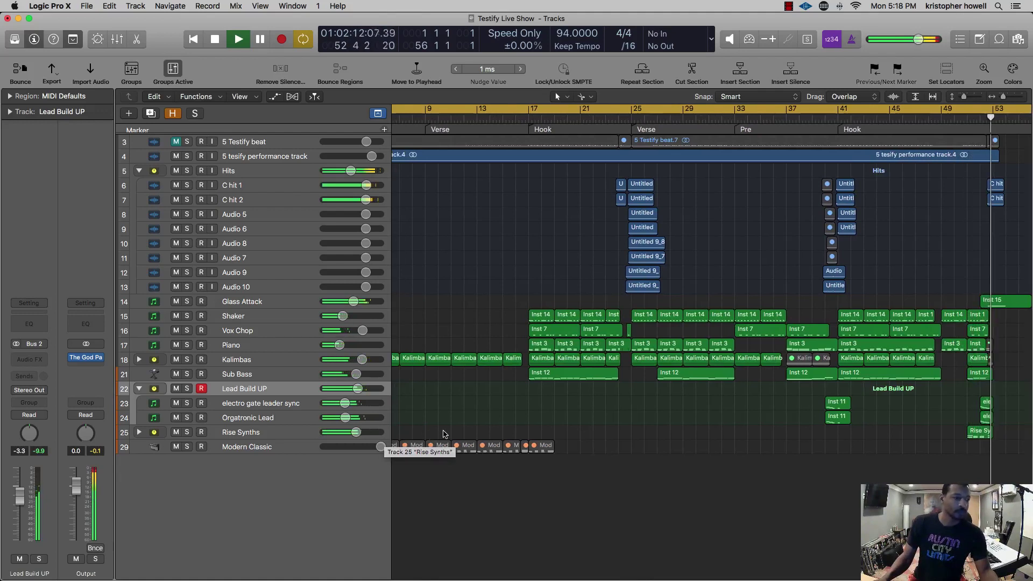
{"action": "left_click", "coordinate": [350, 307]}
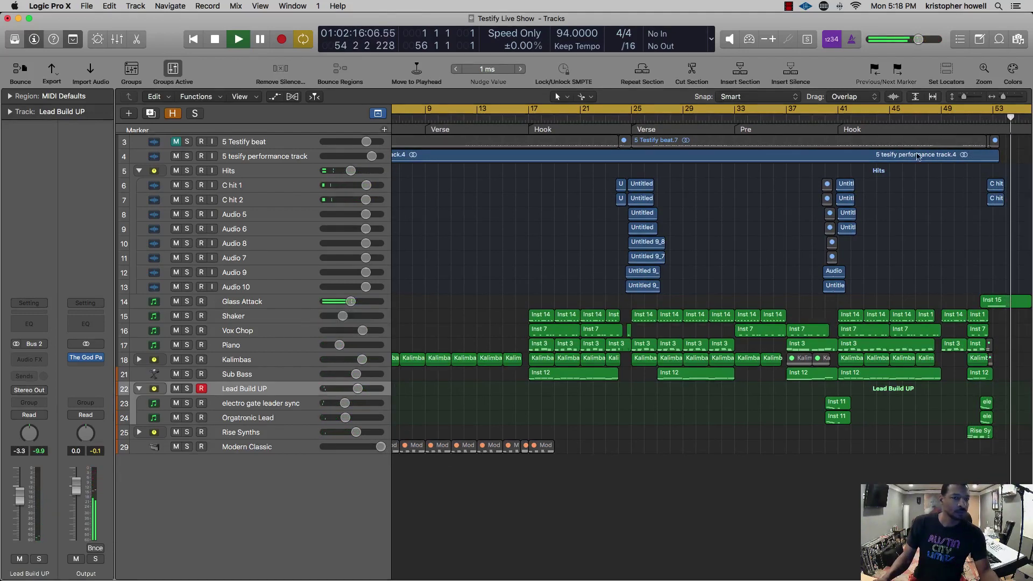
{"action": "left_click", "coordinate": [810, 120]}
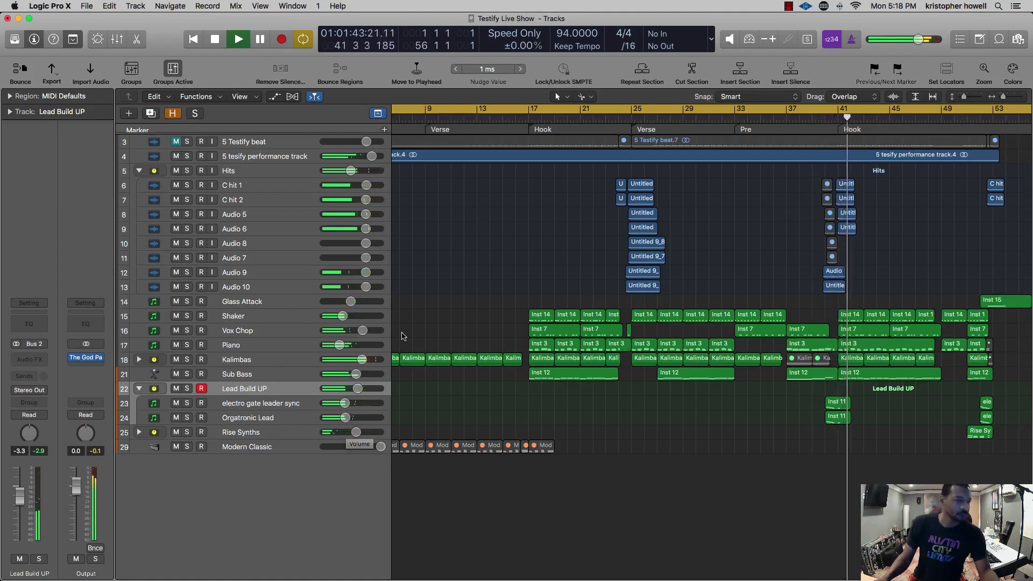
- Raise the ValhallaVintageVerb mix on the Hits stack to 17.2% and replay from around bar 23 to check it
{"action": "left_click", "coordinate": [267, 171]}
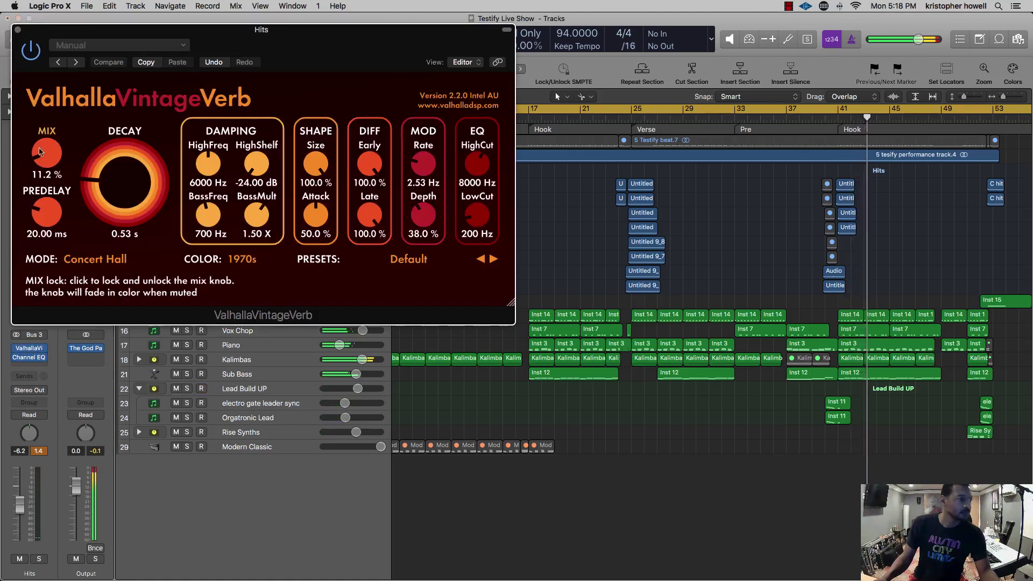
{"action": "left_click_drag", "start_coordinate": [46, 153], "coordinate": [47, 150]}
{"action": "left_click", "coordinate": [603, 120]}
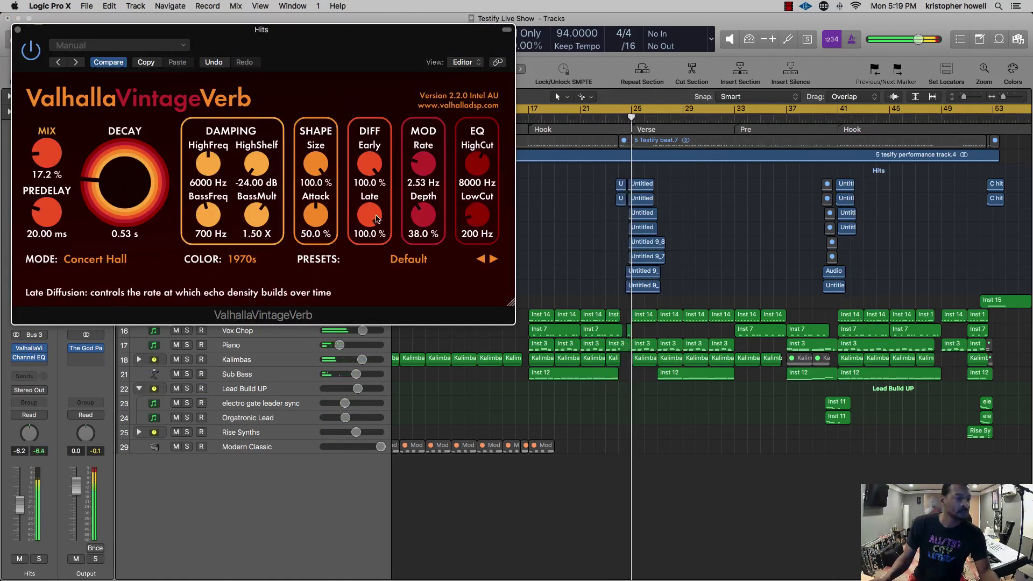
{"action": "left_click", "coordinate": [18, 30]}
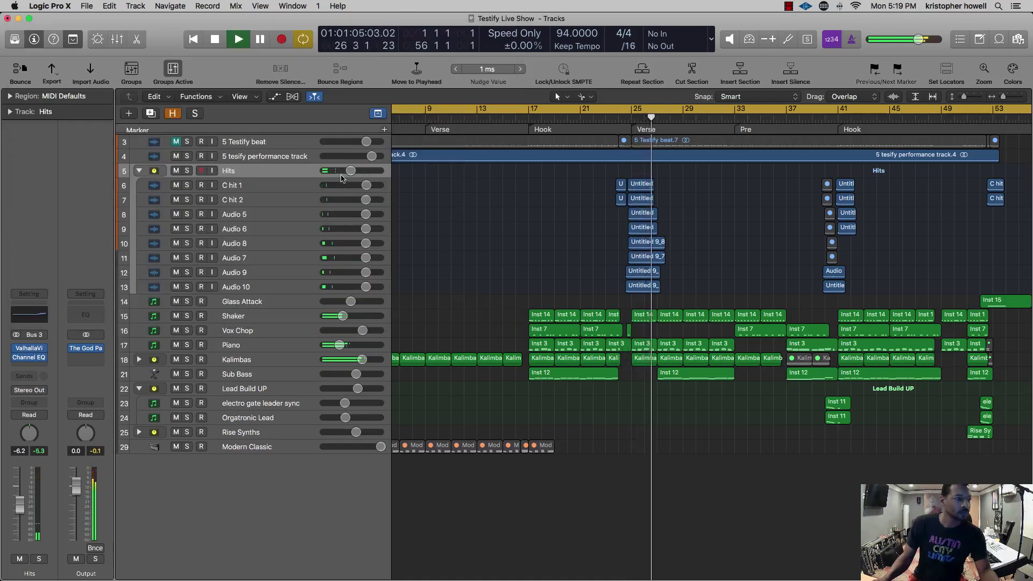
- Raise the Hits stack volume to -3.7 dB while replaying from around bar 23
{"action": "left_click_drag", "start_coordinate": [351, 171], "coordinate": [356, 171]}
{"action": "left_click", "coordinate": [604, 119]}
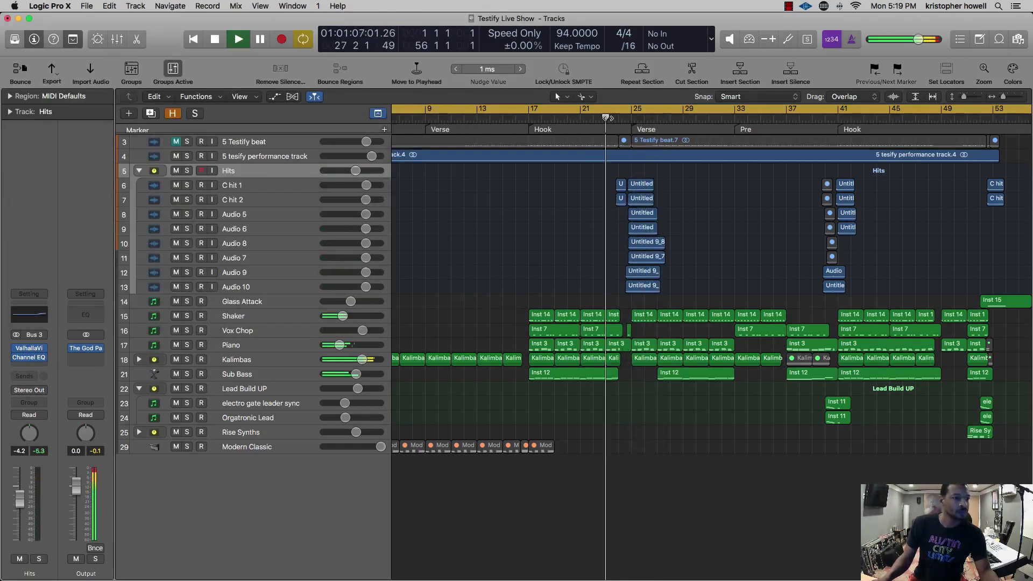
{"action": "left_click_drag", "start_coordinate": [352, 171], "coordinate": [355, 170]}
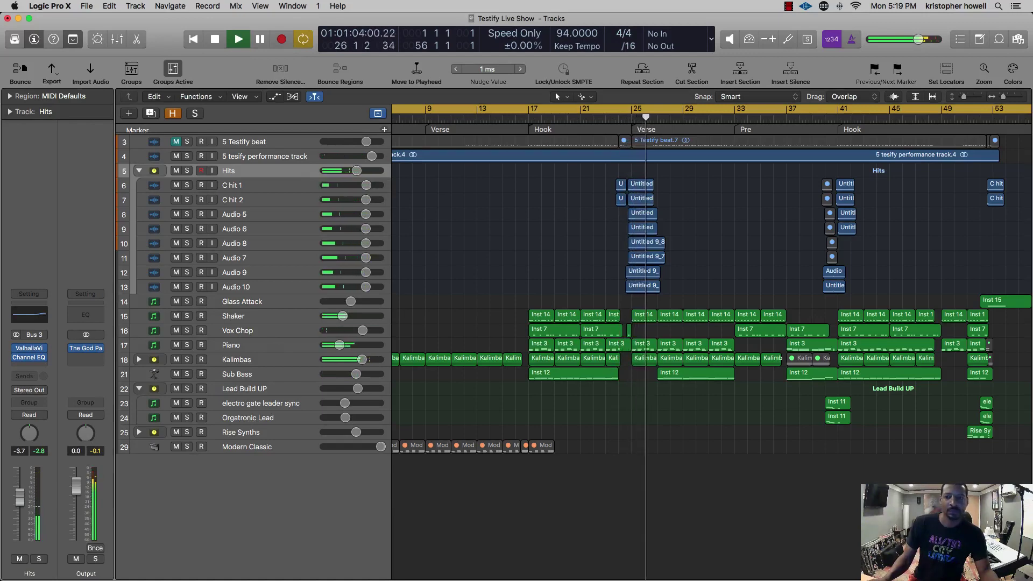
- Examine The God Particle's levels and gain reduction on the output during playback, and close the plug-in
{"action": "left_click", "coordinate": [86, 348]}
{"action": "left_click_drag", "start_coordinate": [562, 307], "coordinate": [225, 46]}
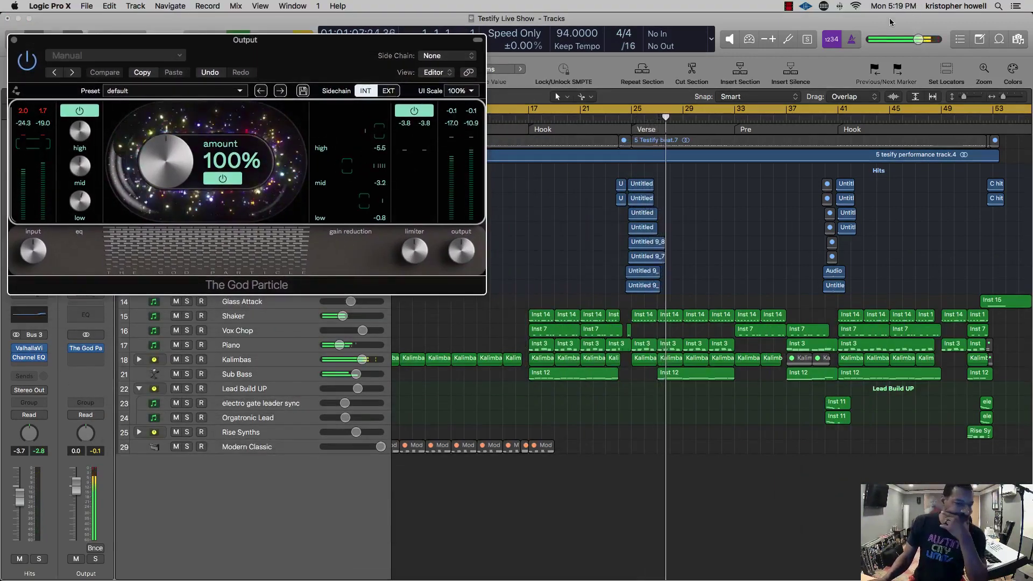
{"action": "scroll", "coordinate": [743, 127], "scroll_direction": "left", "scroll_amount": 1}
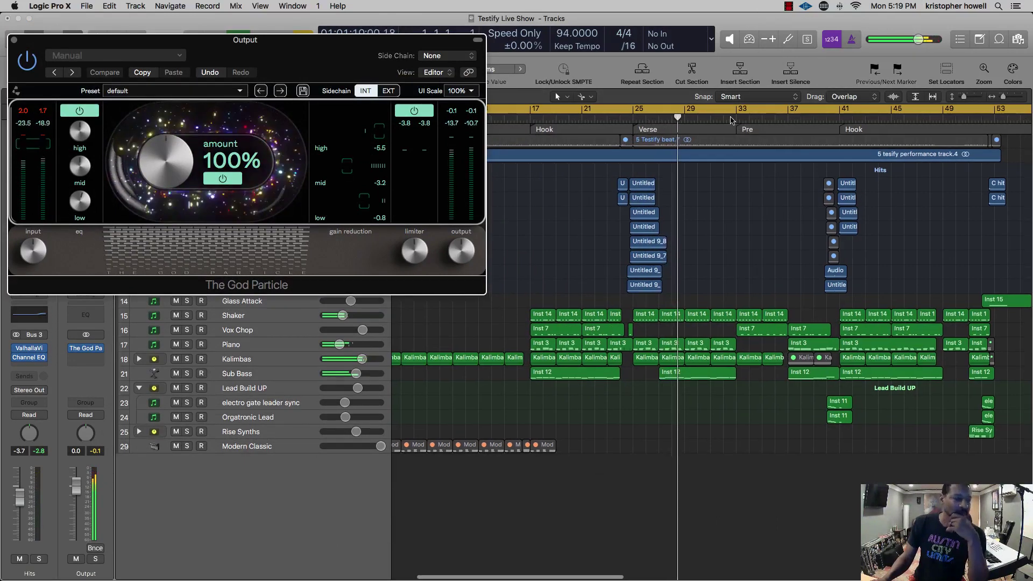
{"action": "left_click", "coordinate": [15, 41]}
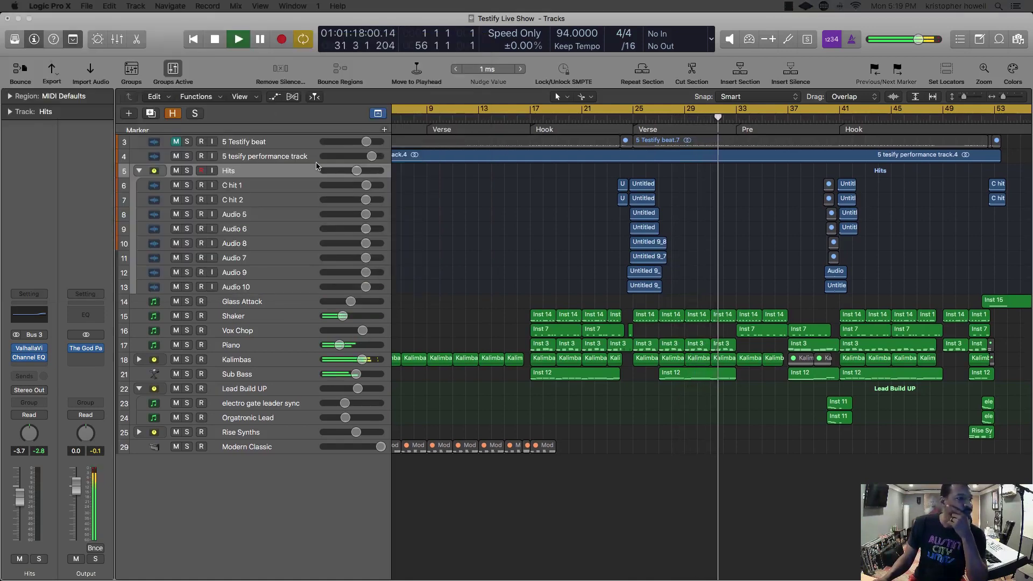
- Lower the 5 tesify performance track volume and set the Hits stack volume to -4.4 dB during playback
{"action": "left_click_drag", "start_coordinate": [345, 157], "coordinate": [342, 157]}
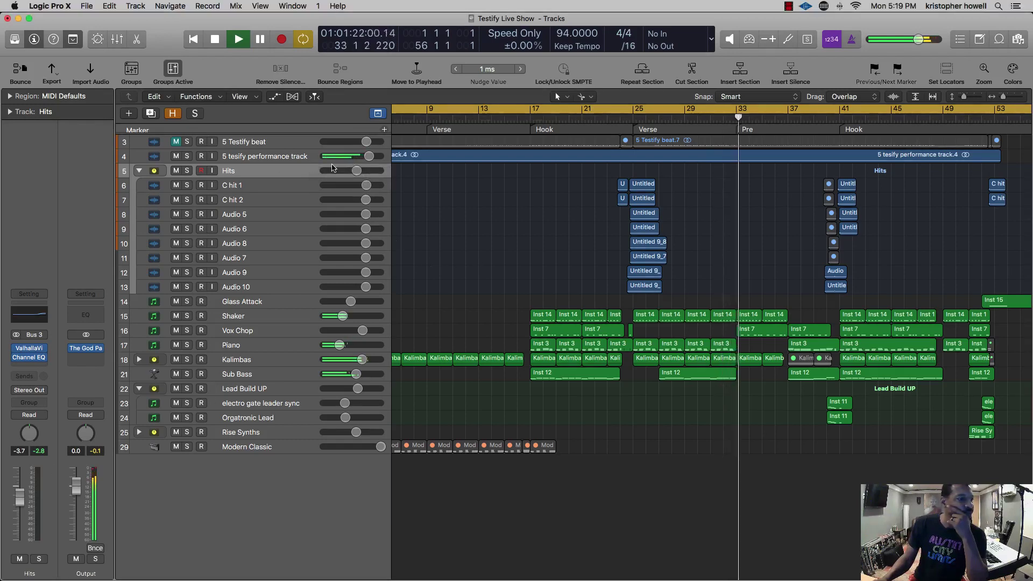
{"action": "left_click_drag", "start_coordinate": [369, 156], "coordinate": [358, 159]}
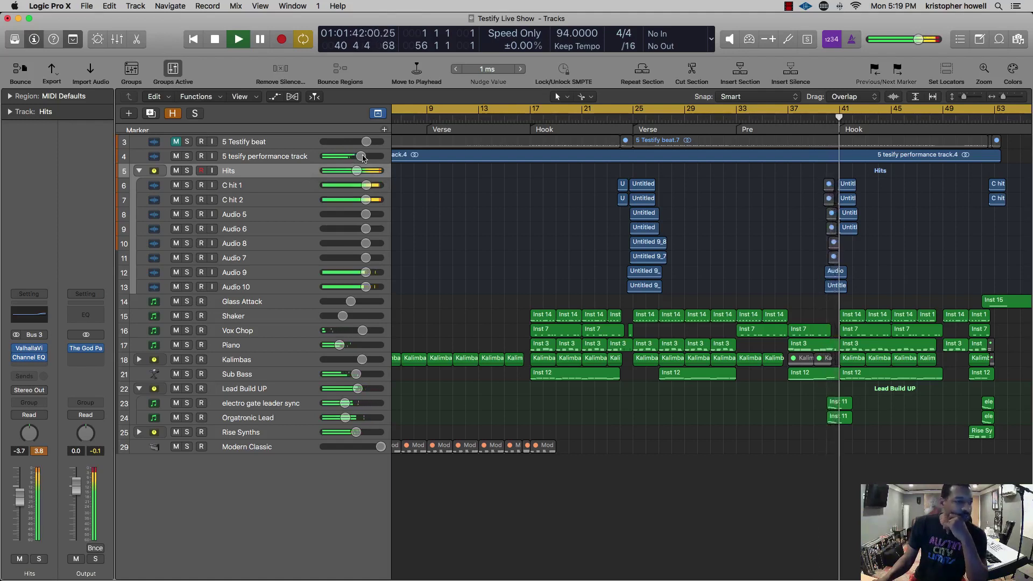
{"action": "scroll", "coordinate": [360, 163], "scroll_direction": "down", "scroll_amount": 1}
{"action": "left_click_drag", "start_coordinate": [357, 170], "coordinate": [355, 170]}
{"action": "scroll", "coordinate": [356, 170], "scroll_direction": "left", "scroll_amount": 1}
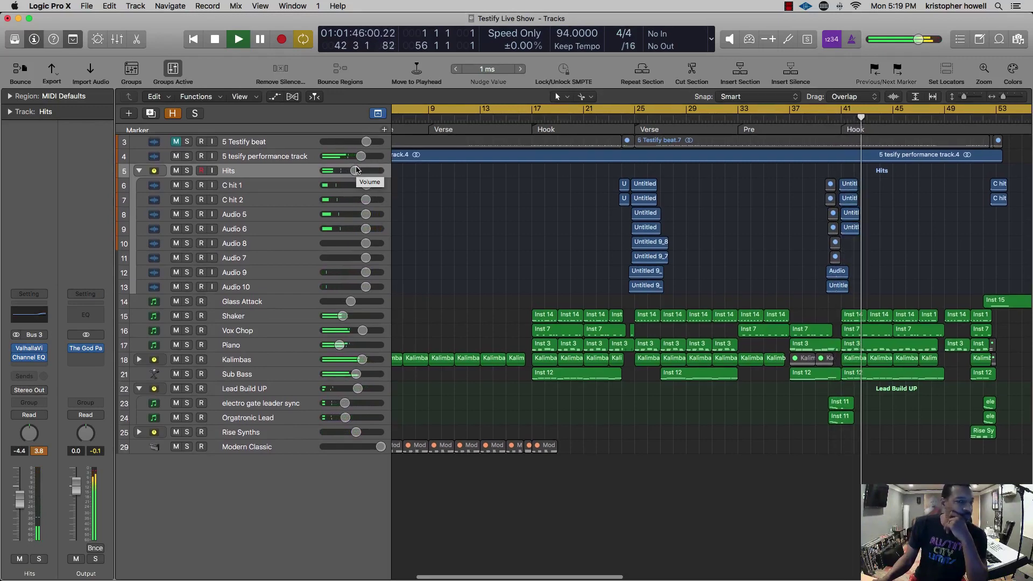
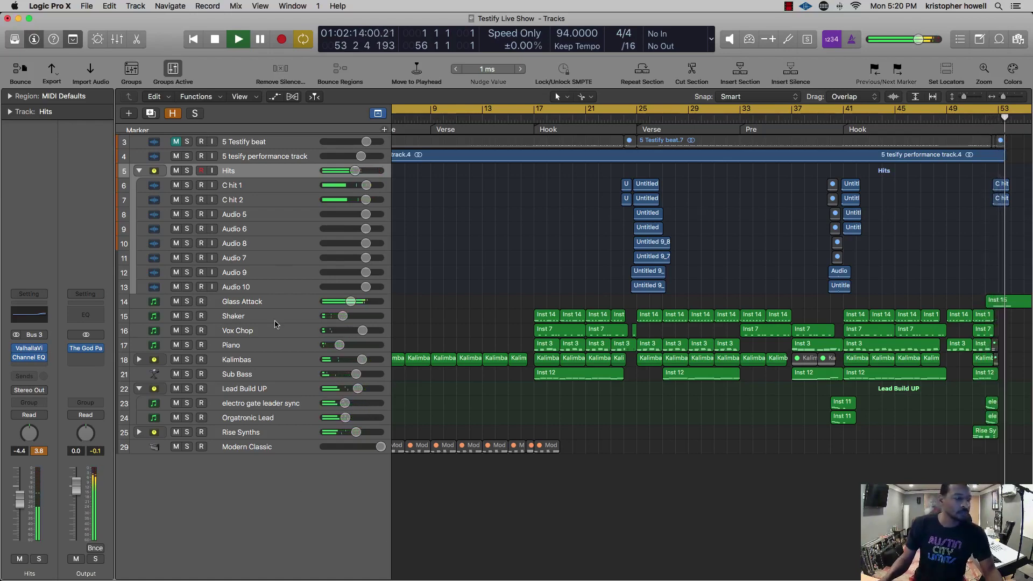
- Stop playback and add one empty software instrument track below Rise Synths
{"action": "scroll", "coordinate": [511, 285], "scroll_direction": "down", "scroll_amount": 5}
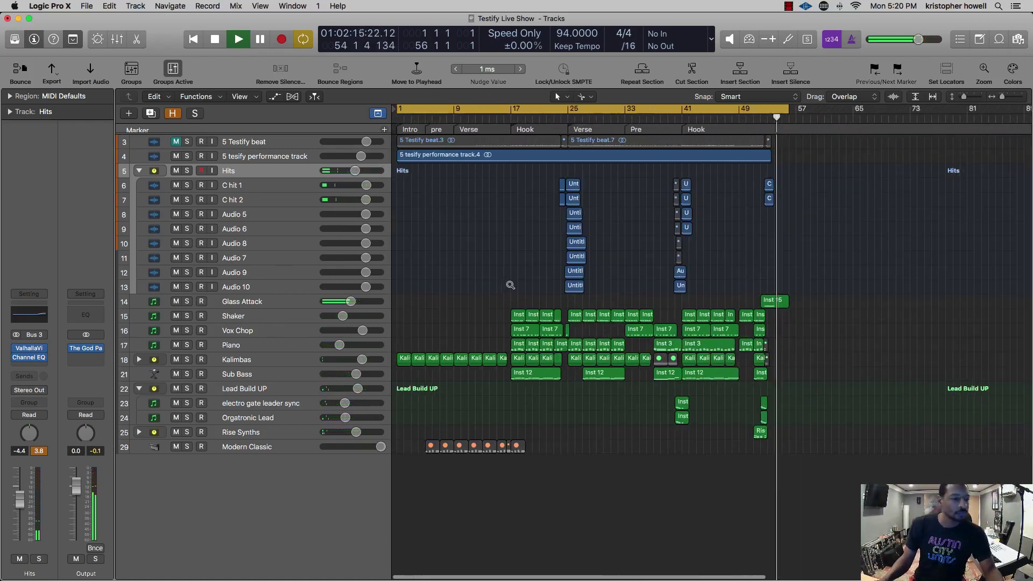
{"action": "key", "text": "space"}
{"action": "scroll", "coordinate": [381, 331], "scroll_direction": "down", "scroll_amount": 2}
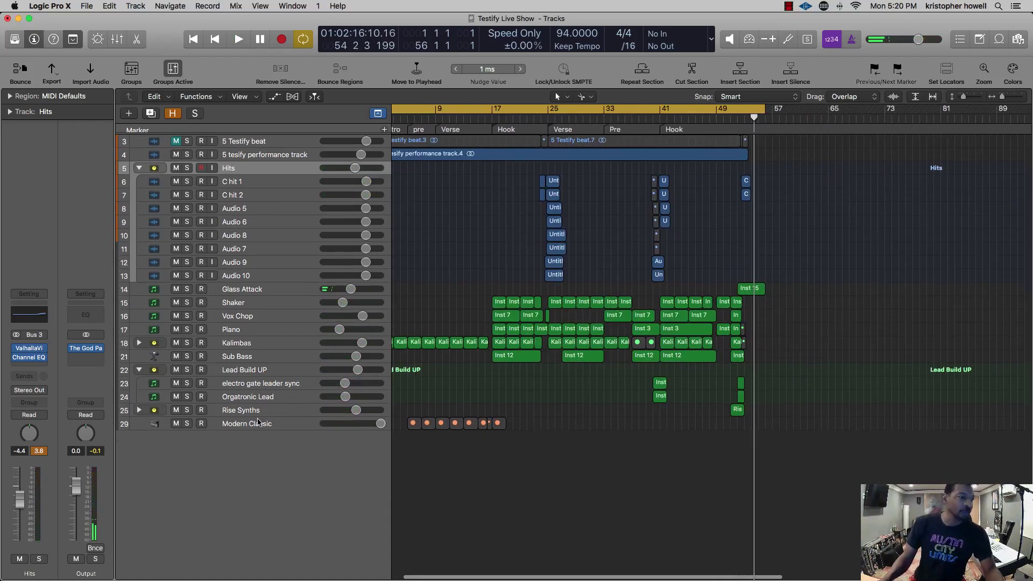
{"action": "left_click", "coordinate": [259, 423]}
{"action": "left_click", "coordinate": [273, 411]}
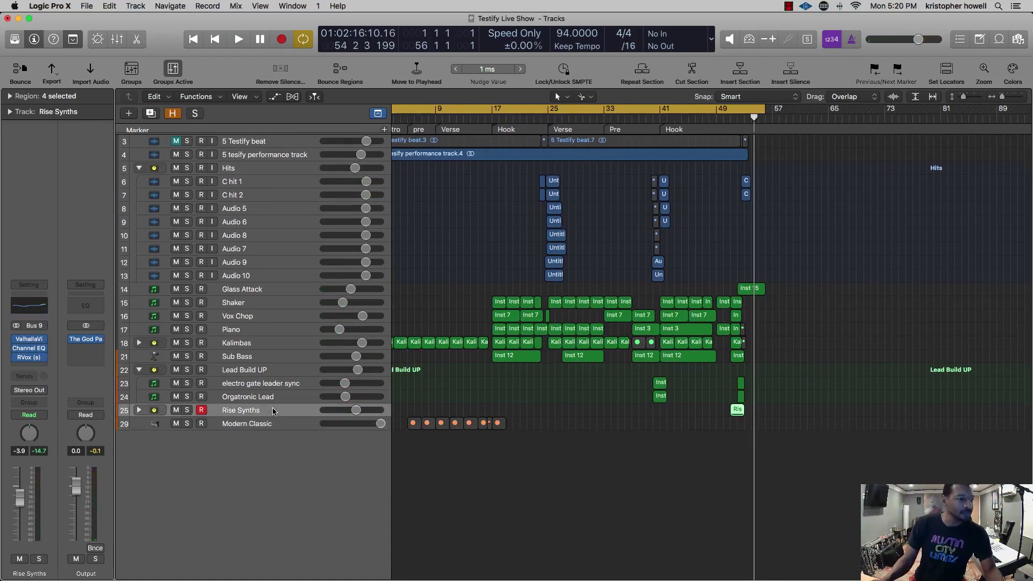
{"action": "left_click", "coordinate": [129, 113]}
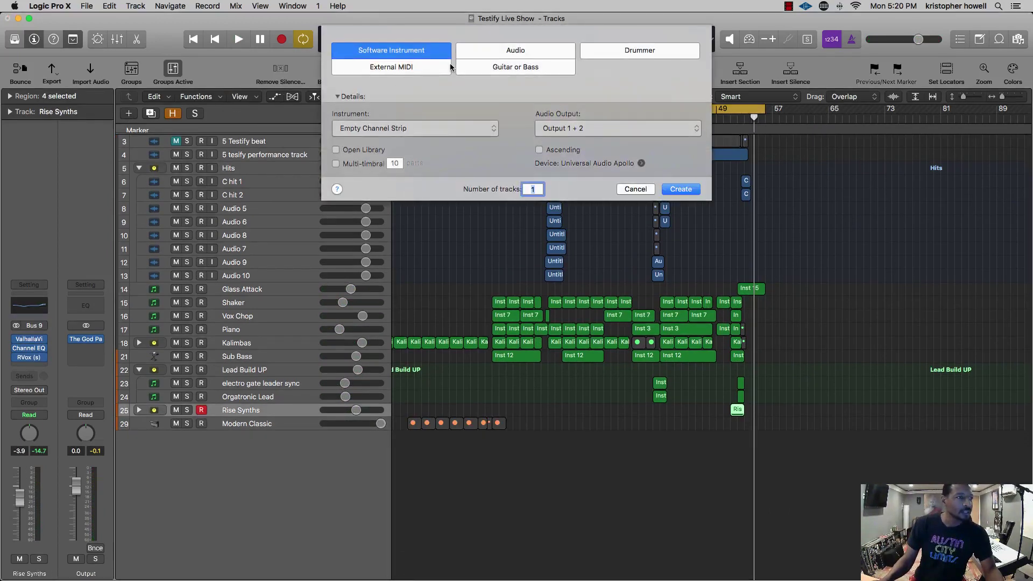
{"action": "left_click", "coordinate": [680, 189]}
- Insert a stereo EXS24 sampler on the new track and load the Maestro Pass & Cymbal instrument from Cymbals
{"action": "left_click", "coordinate": [22, 345]}
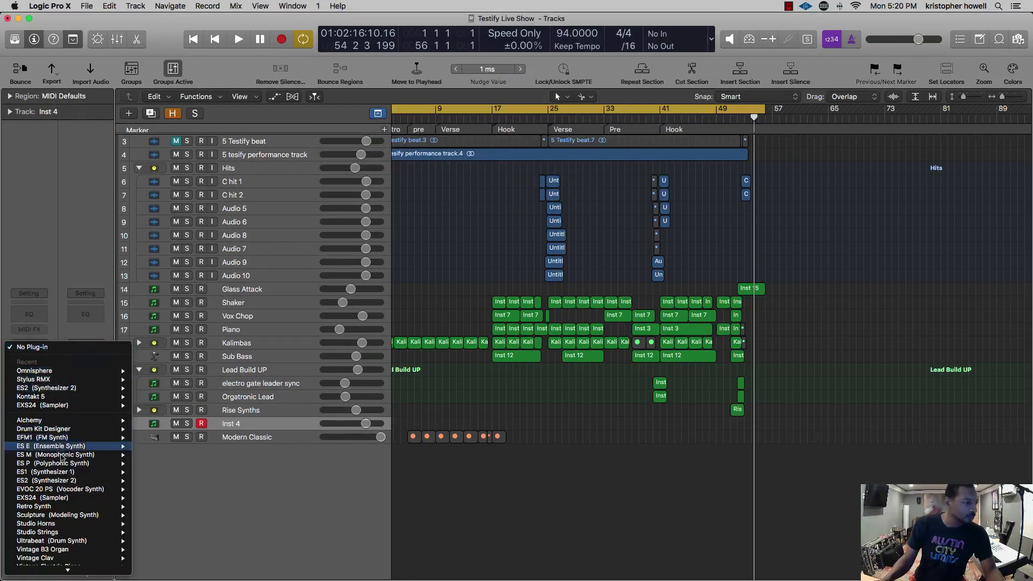
{"action": "mouse_move", "coordinate": [65, 475]}
{"action": "mouse_move", "coordinate": [91, 501]}
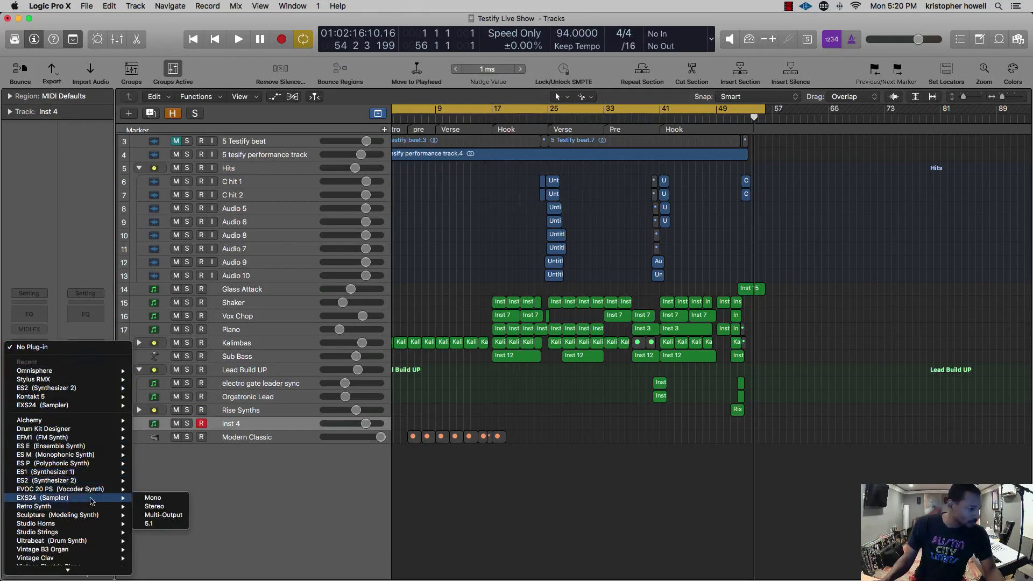
{"action": "left_click", "coordinate": [150, 506]}
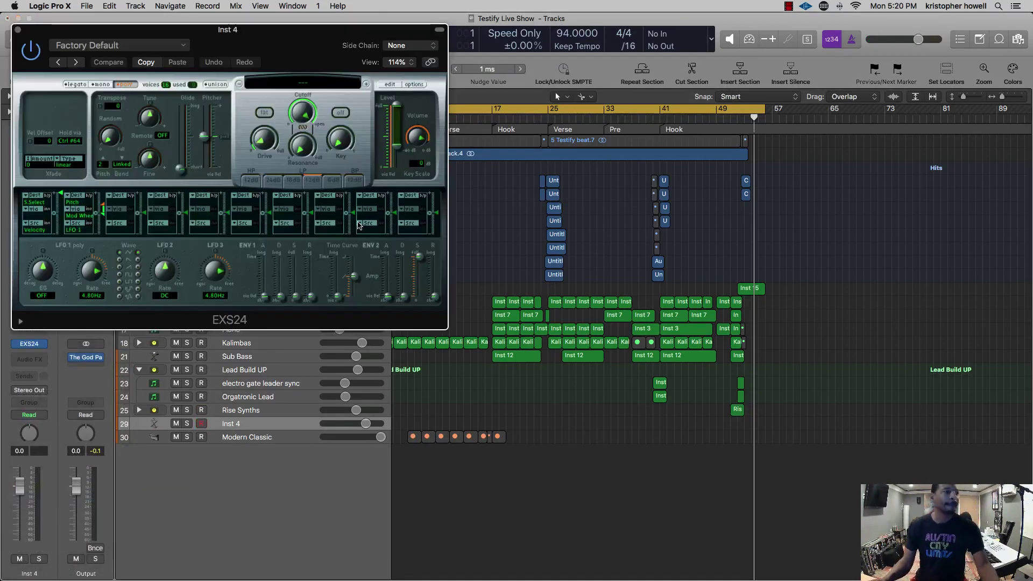
{"action": "left_click", "coordinate": [305, 81]}
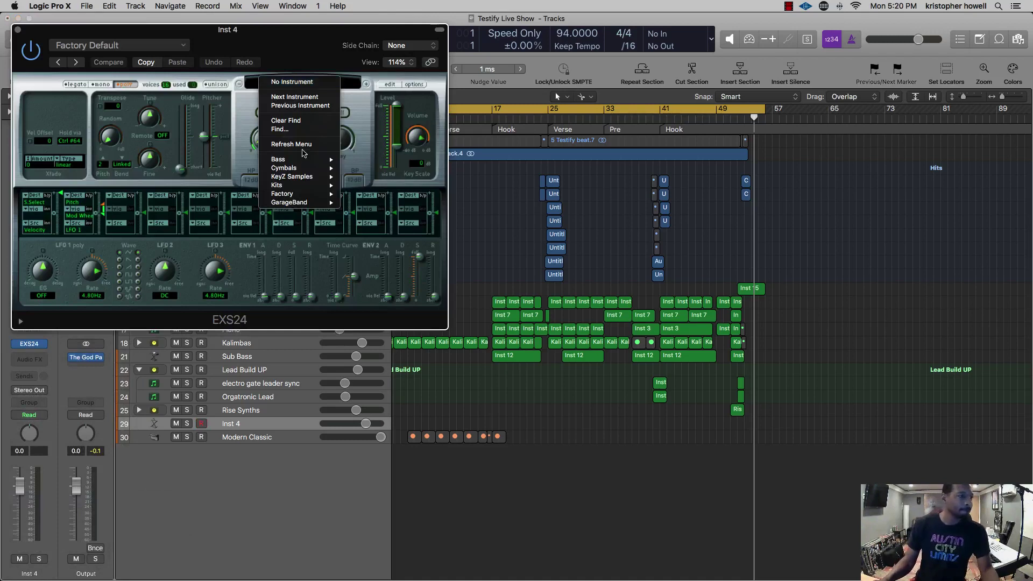
{"action": "mouse_move", "coordinate": [302, 180]}
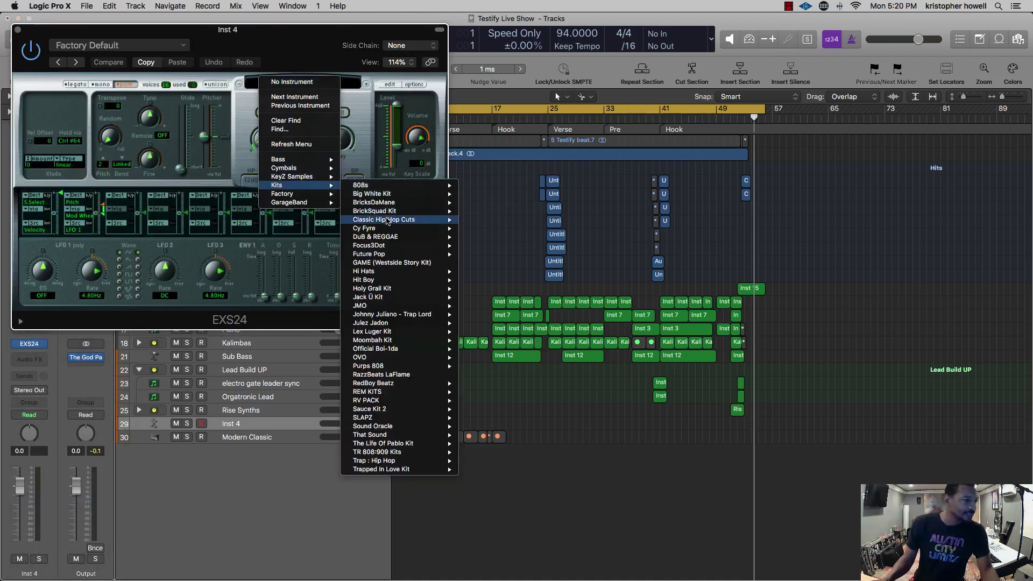
{"action": "mouse_move", "coordinate": [399, 239]}
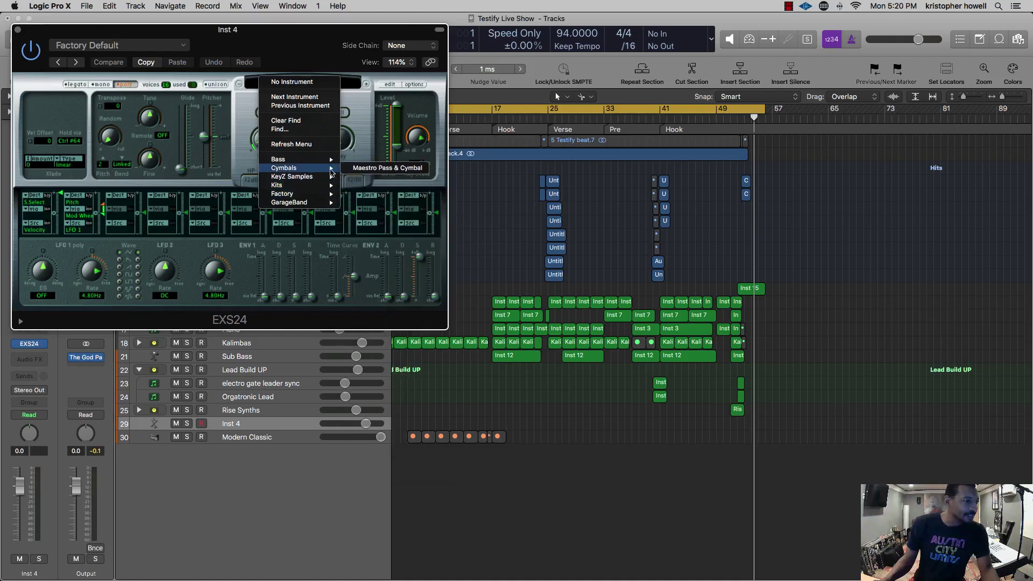
{"action": "left_click", "coordinate": [366, 169]}
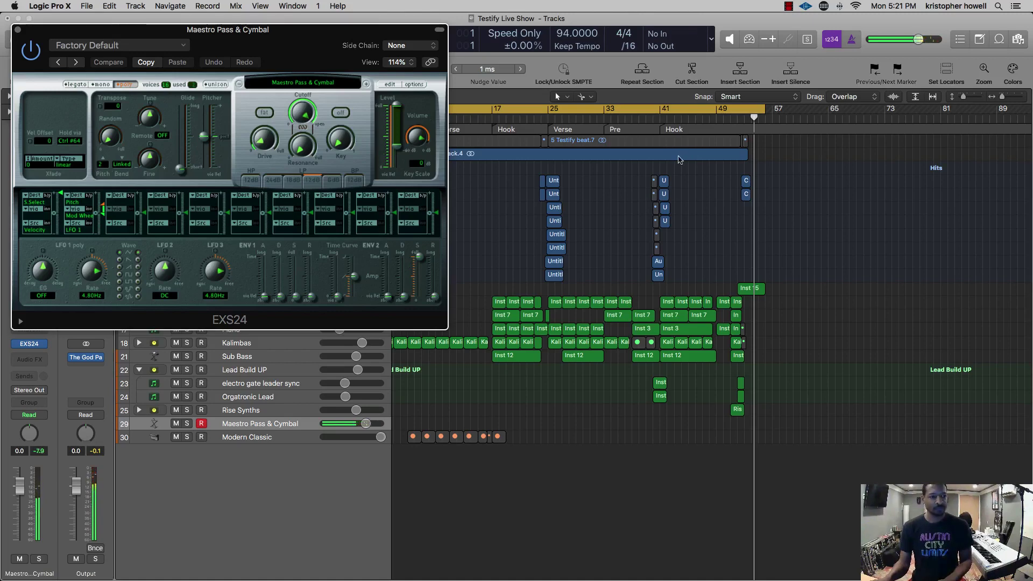
- Play from the last Hook and set the Maestro Pass & Cymbal volume to -7.8 dB
{"action": "left_click", "coordinate": [707, 125]}
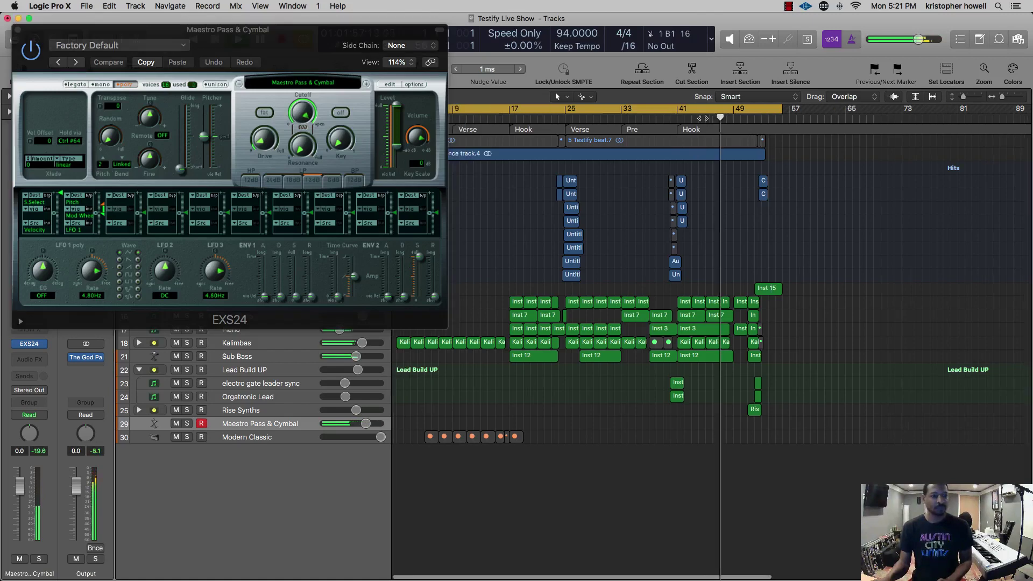
{"action": "left_click_drag", "start_coordinate": [359, 428], "coordinate": [325, 429]}
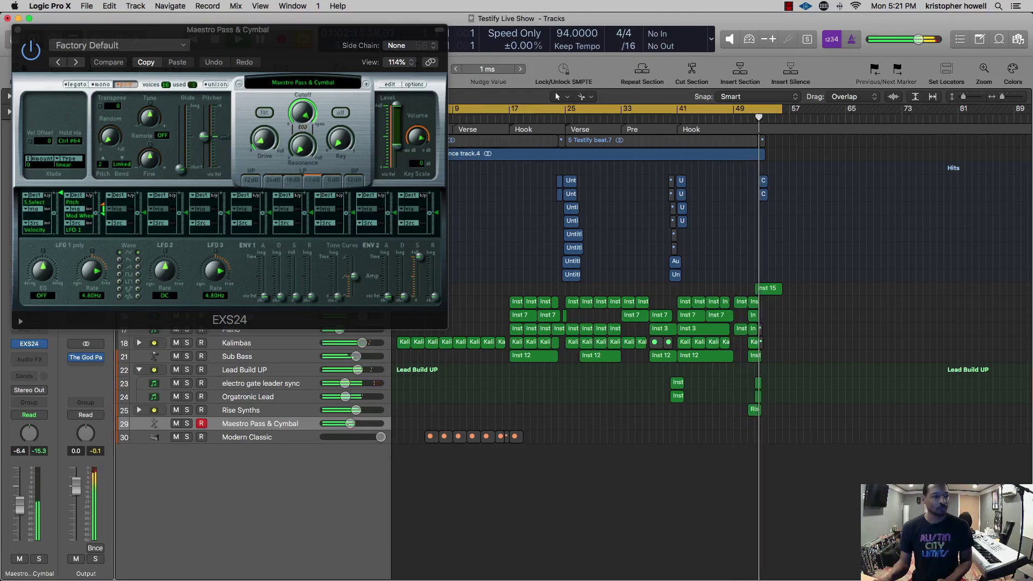
{"action": "left_click_drag", "start_coordinate": [342, 425], "coordinate": [340, 425]}
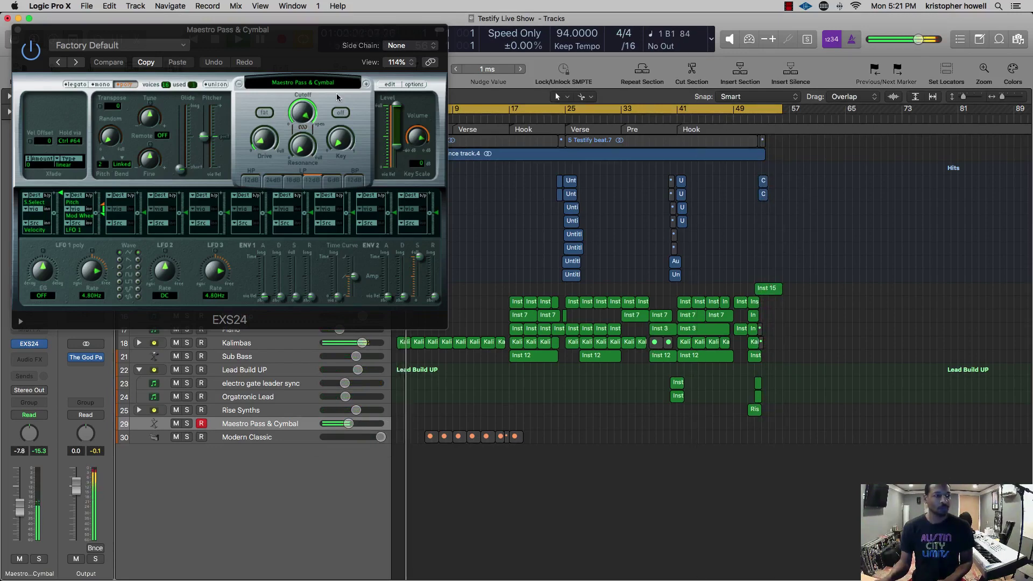
- Record a Maestro Pass & Cymbal part over the intro from bar 1 to the start of the pre section
{"action": "left_click_drag", "start_coordinate": [306, 36], "coordinate": [864, 288]}
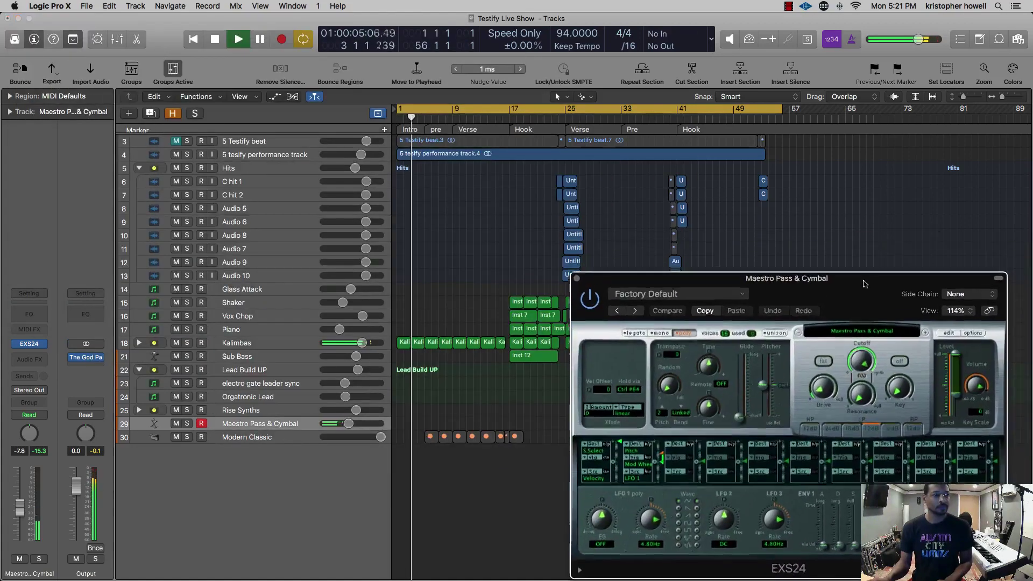
{"action": "key", "text": "space"}
{"action": "key", "text": "space"}
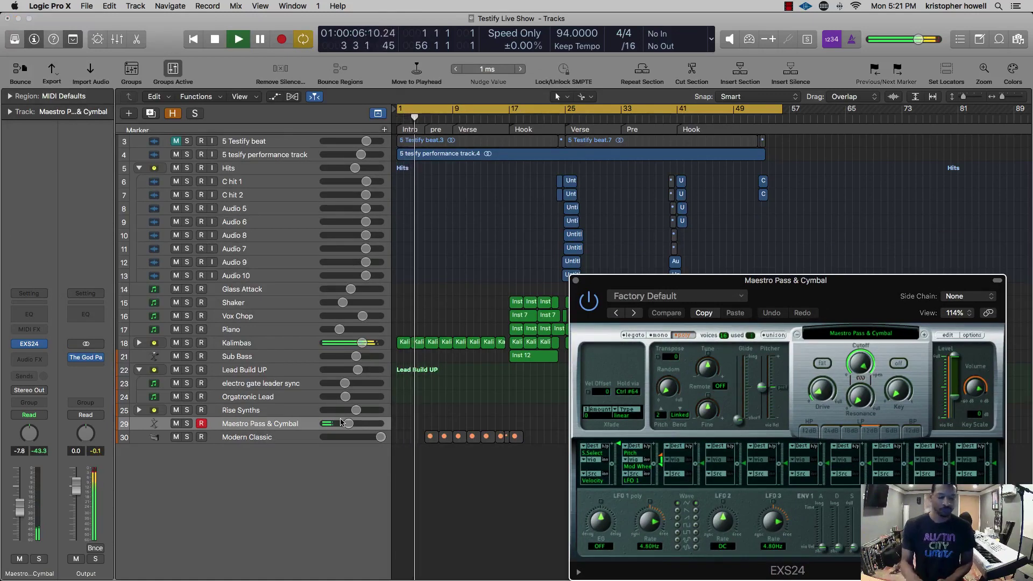
{"action": "key", "text": "space"}
{"action": "key", "text": "space"}
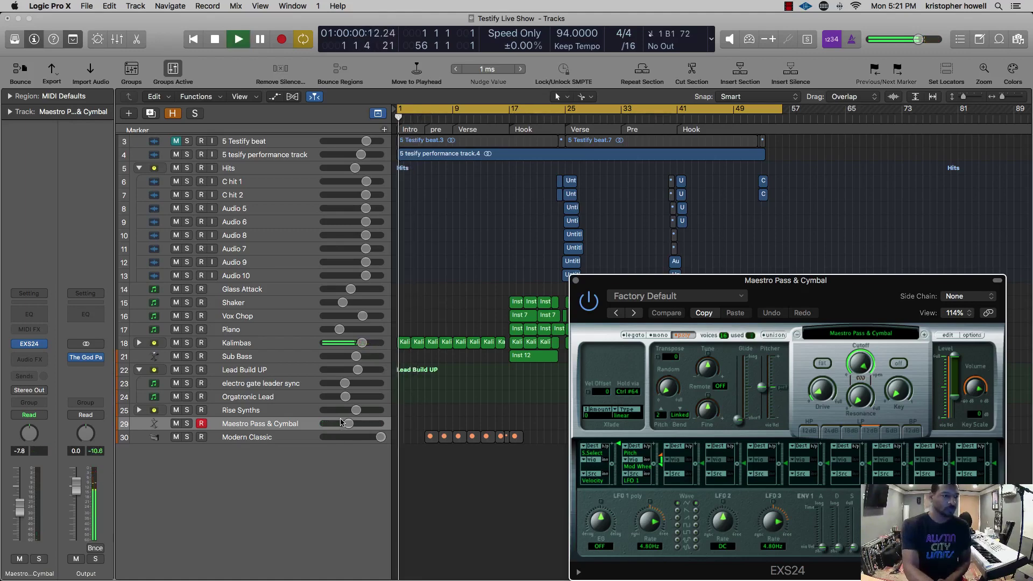
{"action": "key", "text": "r"}
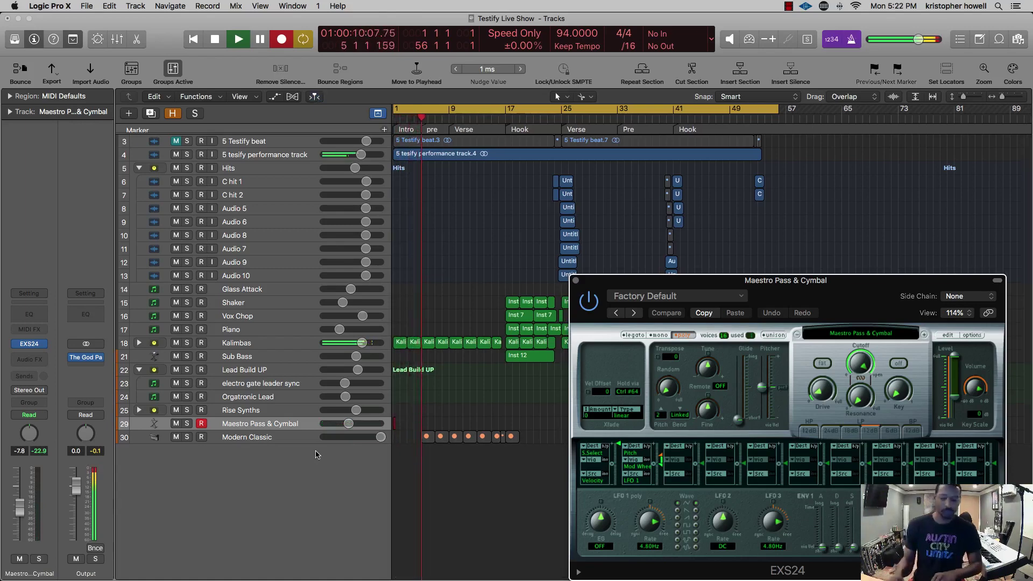
{"action": "key", "text": "r"}
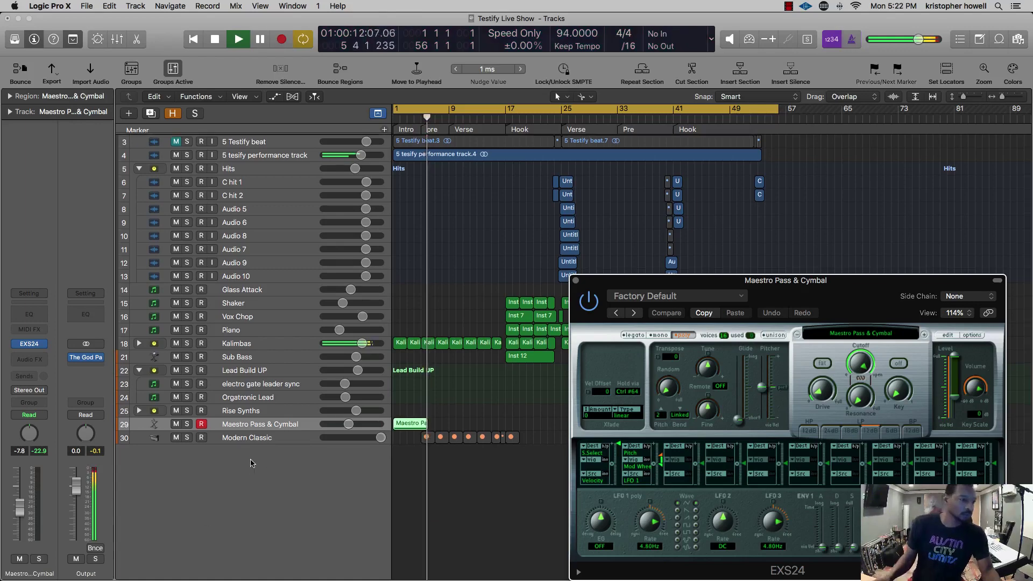
- Stop playback, close the sampler window, and shift the whole arrangement four bars later so the Intro starts at bar 5
{"action": "key", "text": "space"}
{"action": "key", "text": "super+Down"}
{"action": "key", "text": "super+Down"}
{"action": "key", "text": "super+Right"}
{"action": "key", "text": "super+Right"}
{"action": "key", "text": "super+Right"}
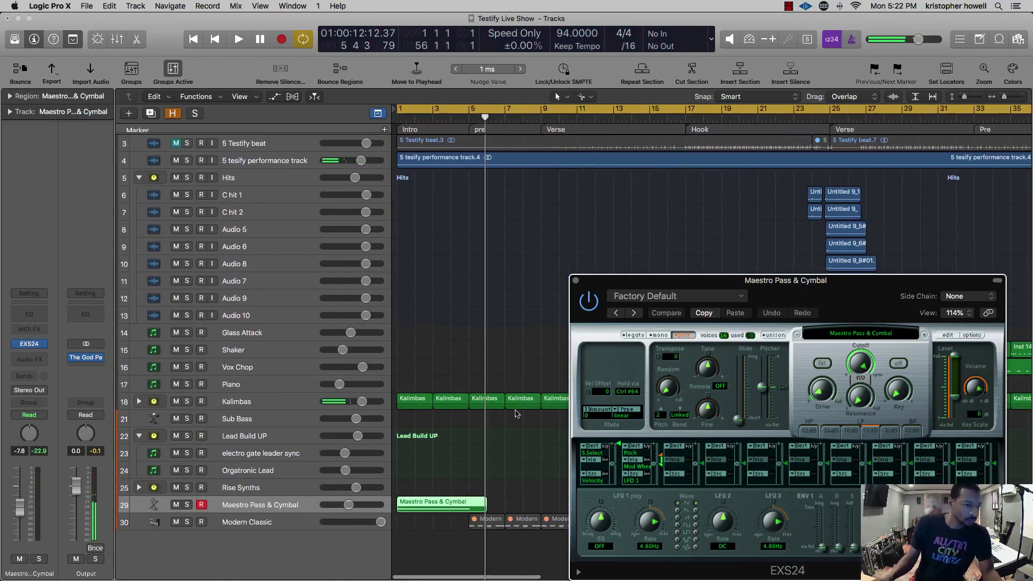
{"action": "left_click", "coordinate": [575, 282]}
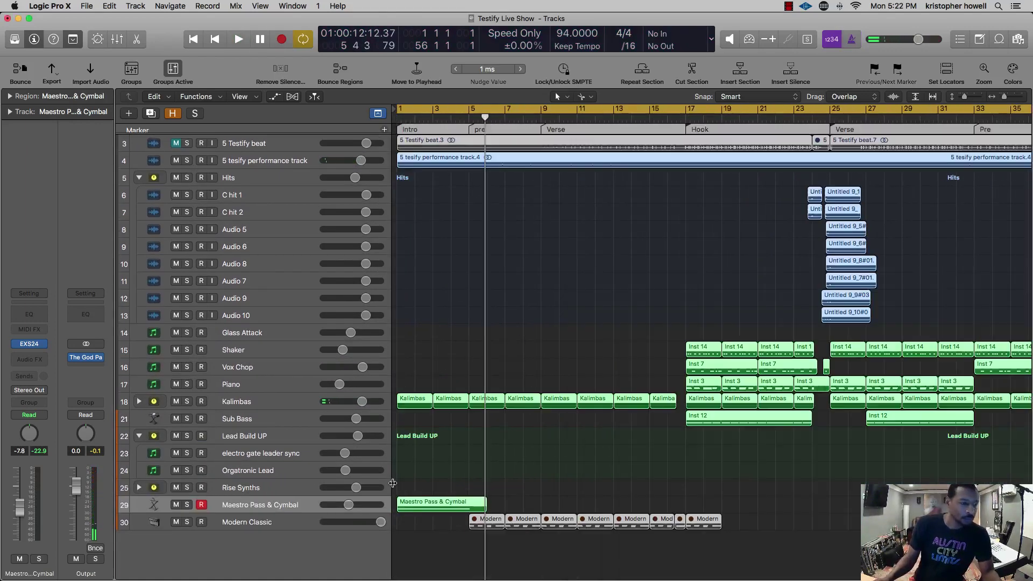
{"action": "left_click_drag", "start_coordinate": [414, 399], "coordinate": [445, 399]}
{"action": "left_click_drag", "start_coordinate": [445, 399], "coordinate": [481, 399]}
- Reposition the recorded cymbal region to start halfway through bar 4 and replay the lead-in to the Intro
{"action": "left_click_drag", "start_coordinate": [497, 511], "coordinate": [477, 511]}
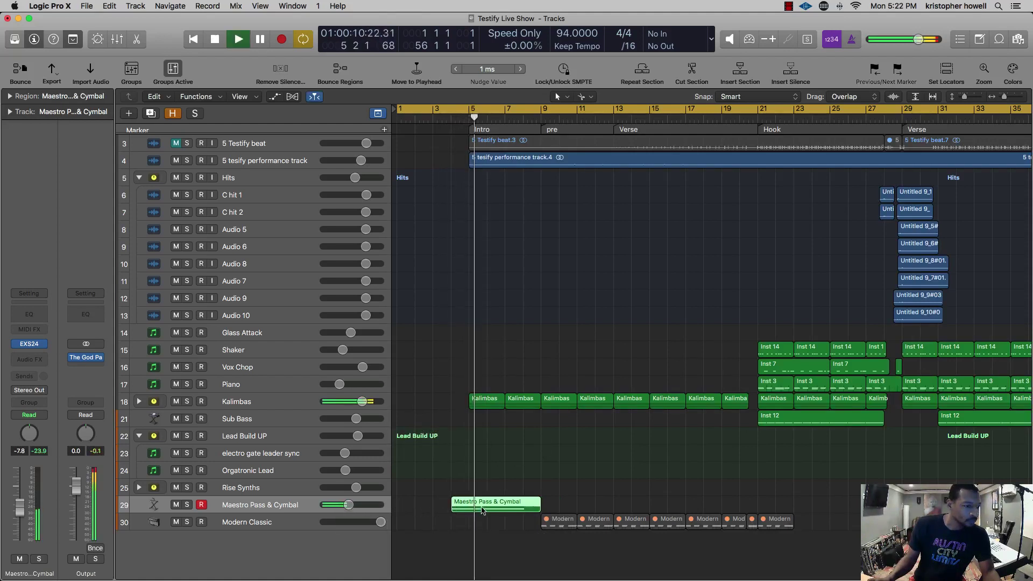
{"action": "left_click_drag", "start_coordinate": [481, 505], "coordinate": [490, 506]}
{"action": "left_click", "coordinate": [429, 119]}
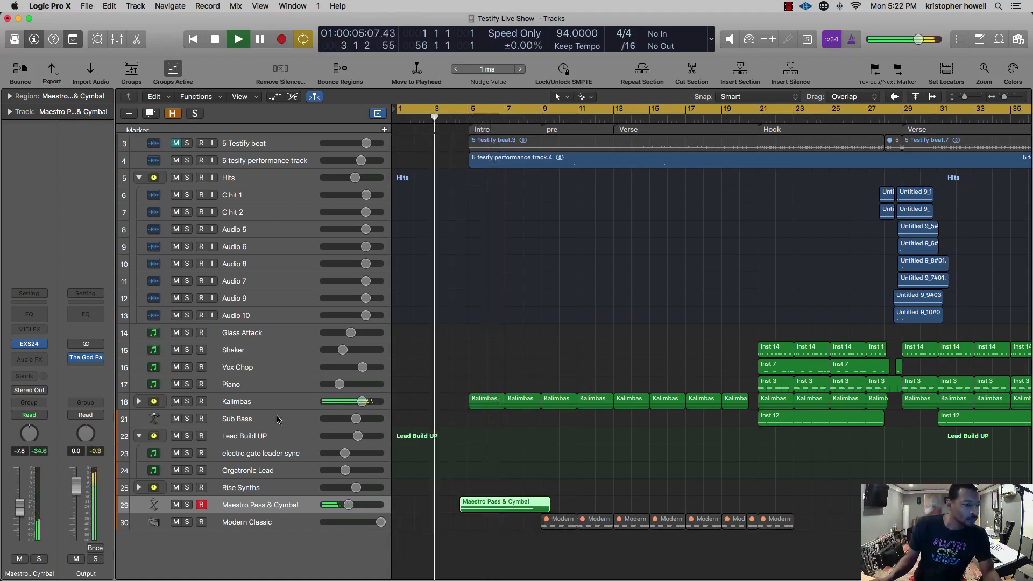
- Add a Channel EQ to Maestro Pass & Cymbal, cutting 16.5 dB at 245 Hz, 9 dB at 2300 Hz and 24 dB at 7400 Hz
{"action": "left_click", "coordinate": [29, 314]}
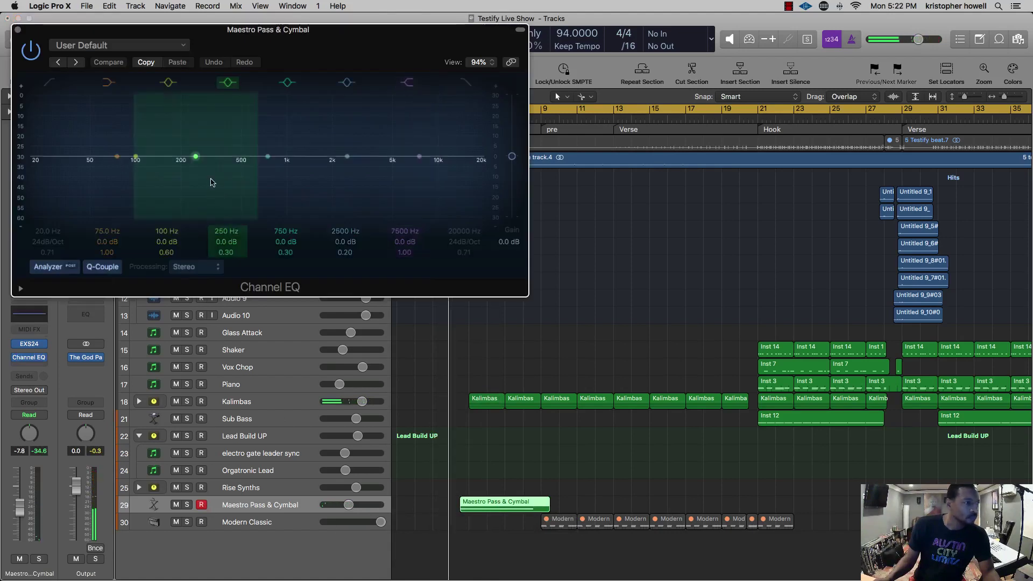
{"action": "left_click_drag", "start_coordinate": [196, 156], "coordinate": [230, 190]}
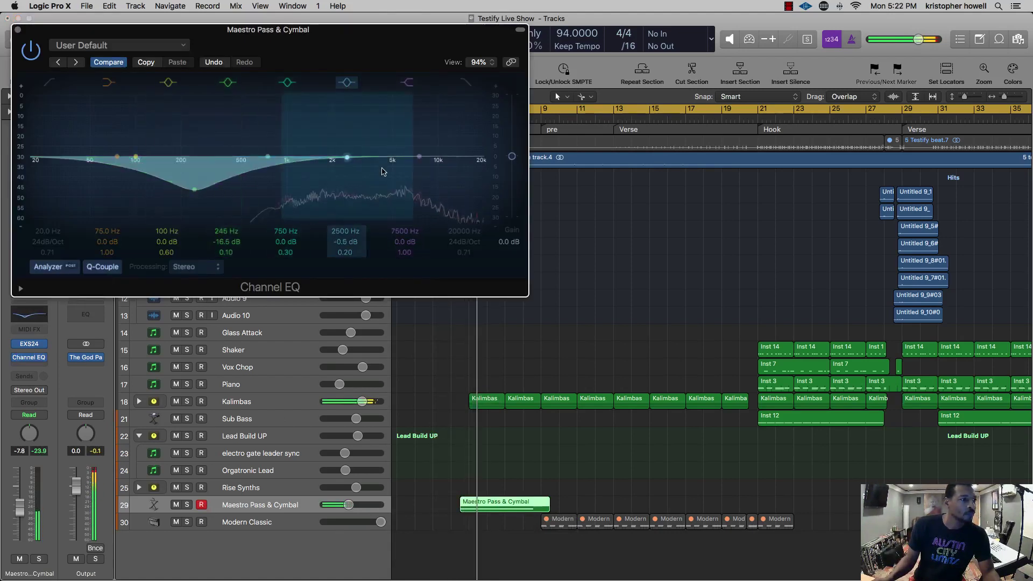
{"action": "left_click_drag", "start_coordinate": [347, 157], "coordinate": [342, 174]}
{"action": "left_click_drag", "start_coordinate": [409, 174], "coordinate": [407, 236]}
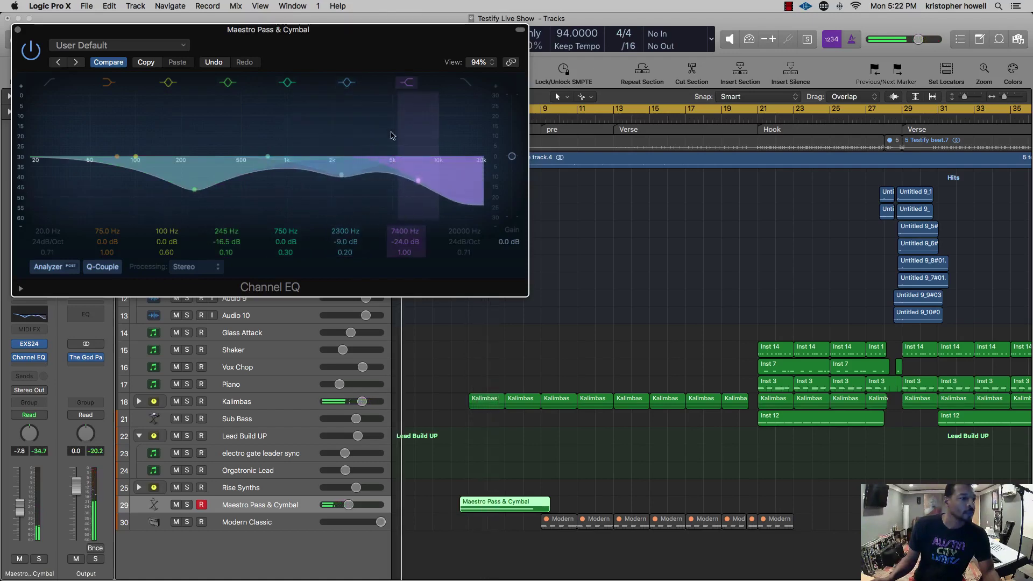
- Start the loop at bar 4 and set the EQ to -24 dB at 360 Hz, -2.5 dB at 2250 Hz and -23 dB at 7500 Hz
{"action": "left_click_drag", "start_coordinate": [325, 33], "coordinate": [1028, 125]}
{"action": "left_click_drag", "start_coordinate": [468, 111], "coordinate": [523, 110]}
{"action": "left_click_drag", "start_coordinate": [781, 122], "coordinate": [246, 87]}
{"action": "left_click_drag", "start_coordinate": [285, 222], "coordinate": [385, 321]}
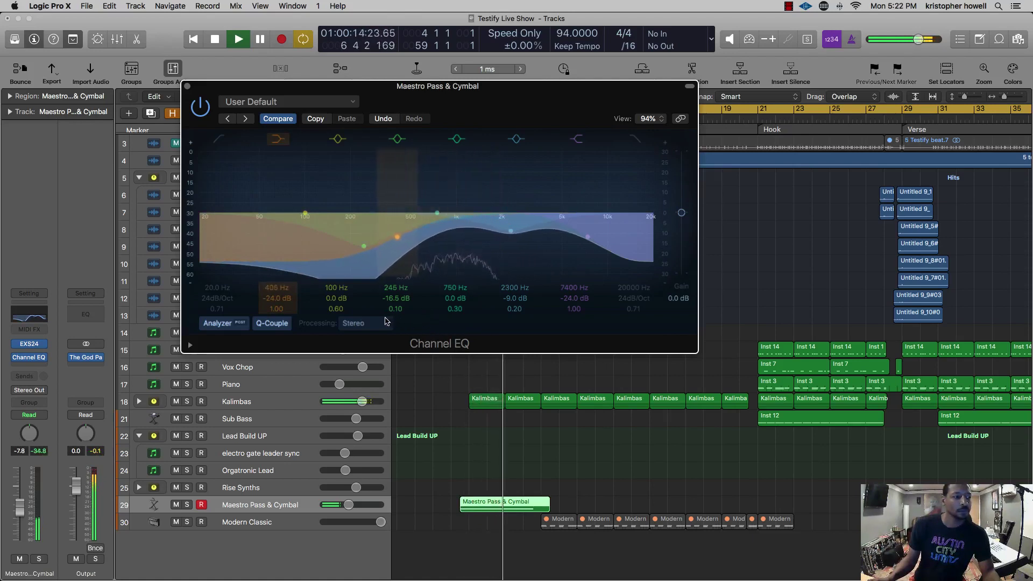
{"action": "left_click_drag", "start_coordinate": [530, 247], "coordinate": [526, 228]}
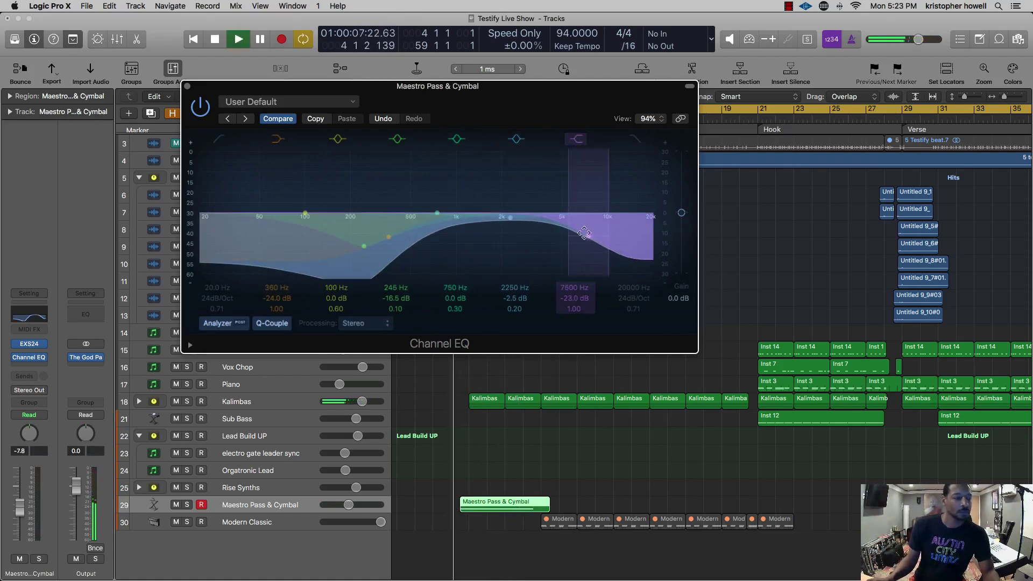
- Insert ValhallaVintageVerb on the cymbal track with a 1.70 s decay and a 360 Hz low cut
{"action": "left_click", "coordinate": [36, 367]}
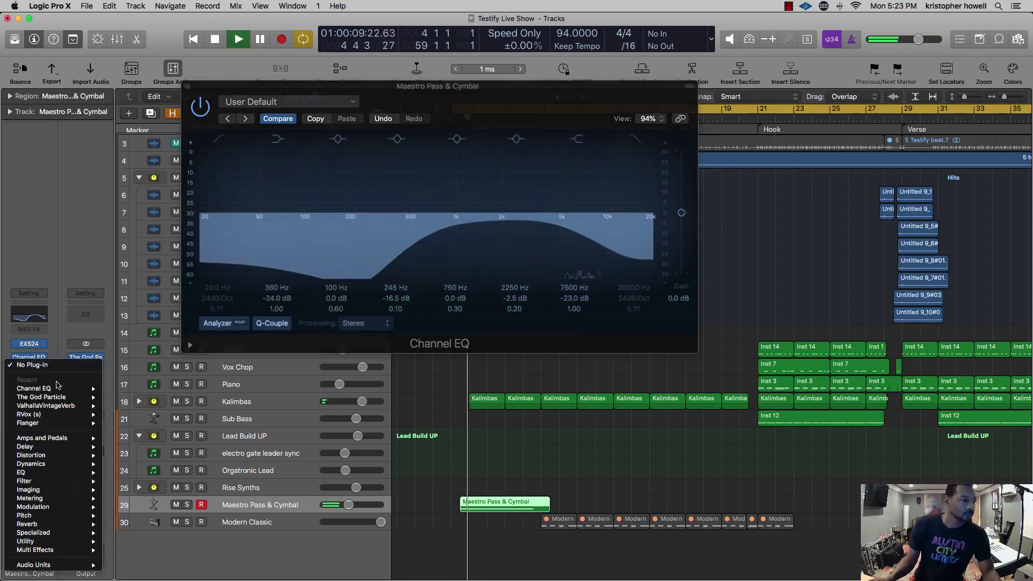
{"action": "mouse_move", "coordinate": [70, 410]}
{"action": "left_click", "coordinate": [117, 407]}
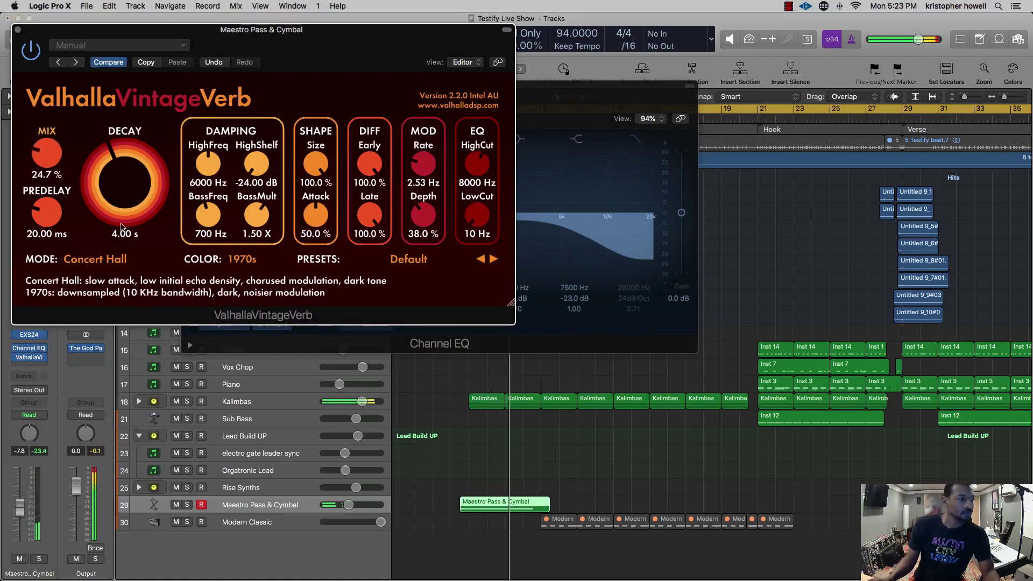
{"action": "left_click_drag", "start_coordinate": [121, 189], "coordinate": [120, 210]}
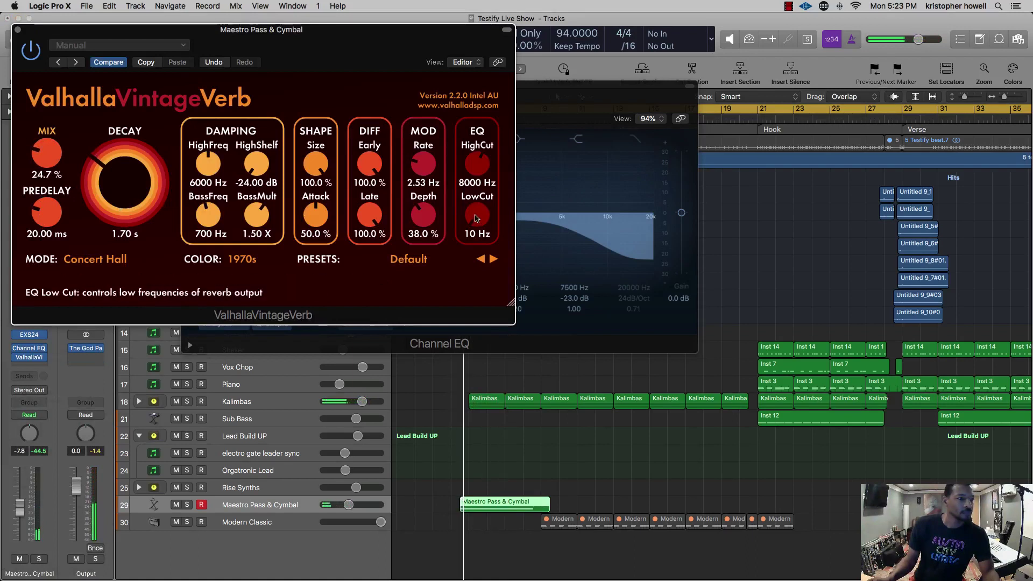
{"action": "left_click_drag", "start_coordinate": [476, 215], "coordinate": [474, 196]}
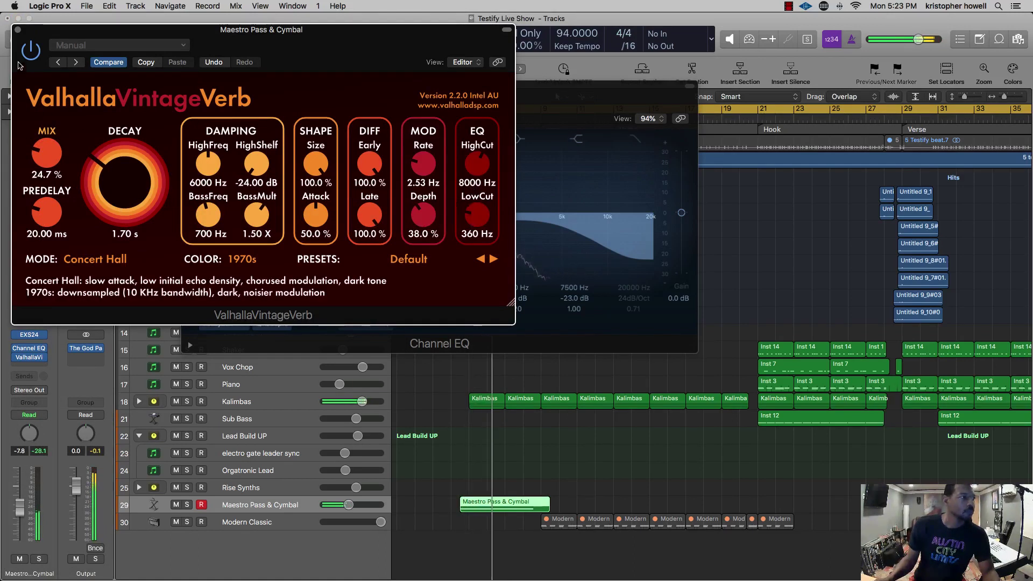
{"action": "left_click", "coordinate": [18, 29]}
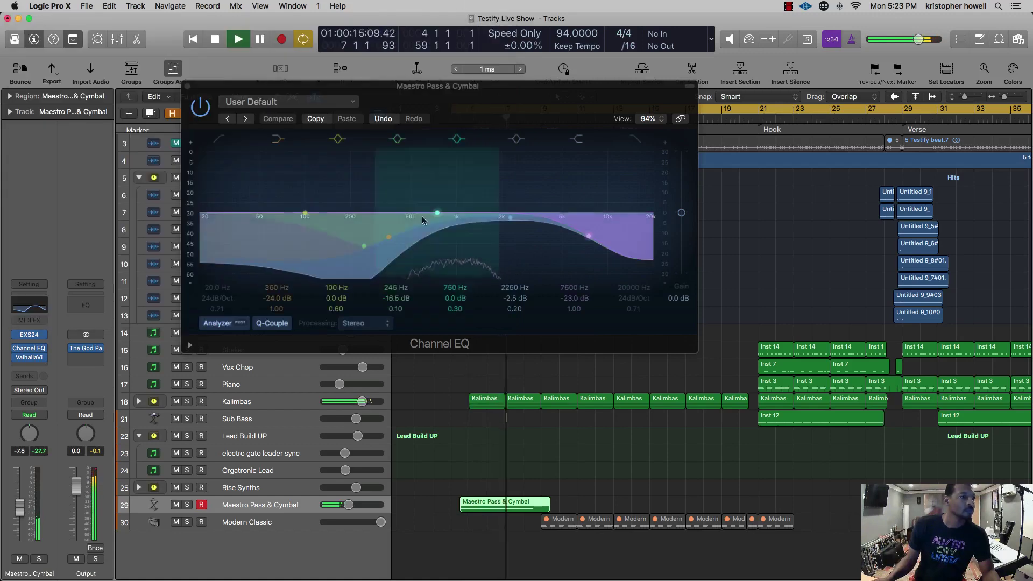
- Refine the cymbal EQ to -20 dB at 310 Hz, -10.5 dB at 235 Hz and -0.5 dB at 800 Hz
{"action": "left_click_drag", "start_coordinate": [389, 237], "coordinate": [362, 233]}
{"action": "key", "text": "space"}
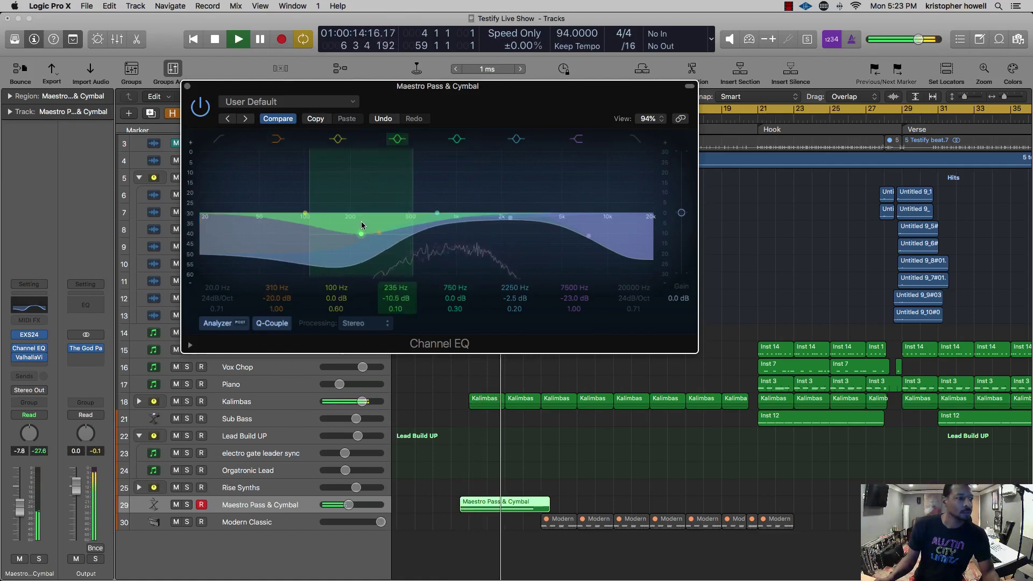
{"action": "left_click_drag", "start_coordinate": [441, 220], "coordinate": [445, 221]}
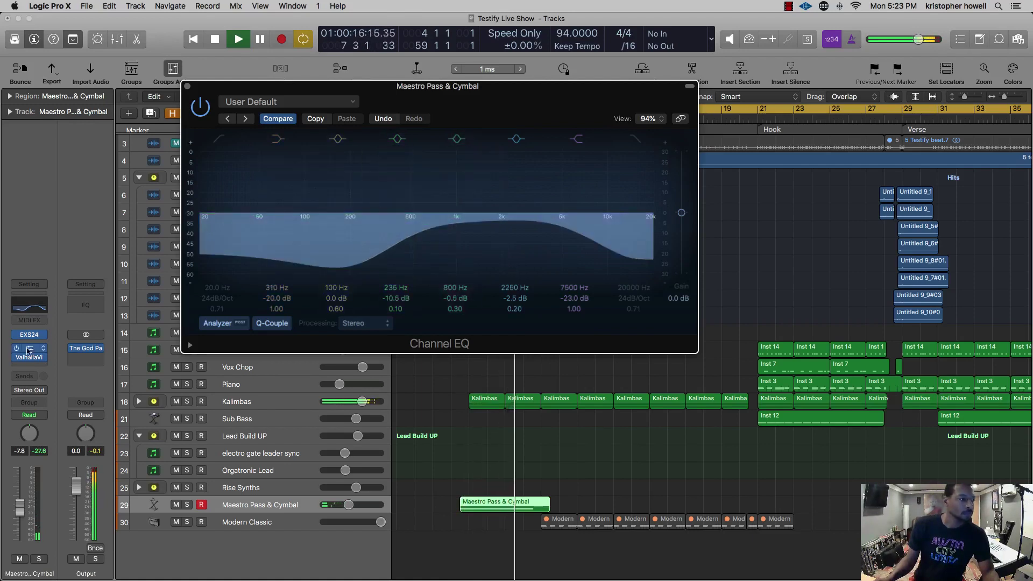
- Add a Bus 11 send to the Maestro Pass & Cymbal track at -15.3 dB
{"action": "left_click", "coordinate": [31, 364]}
{"action": "left_click", "coordinate": [24, 373]}
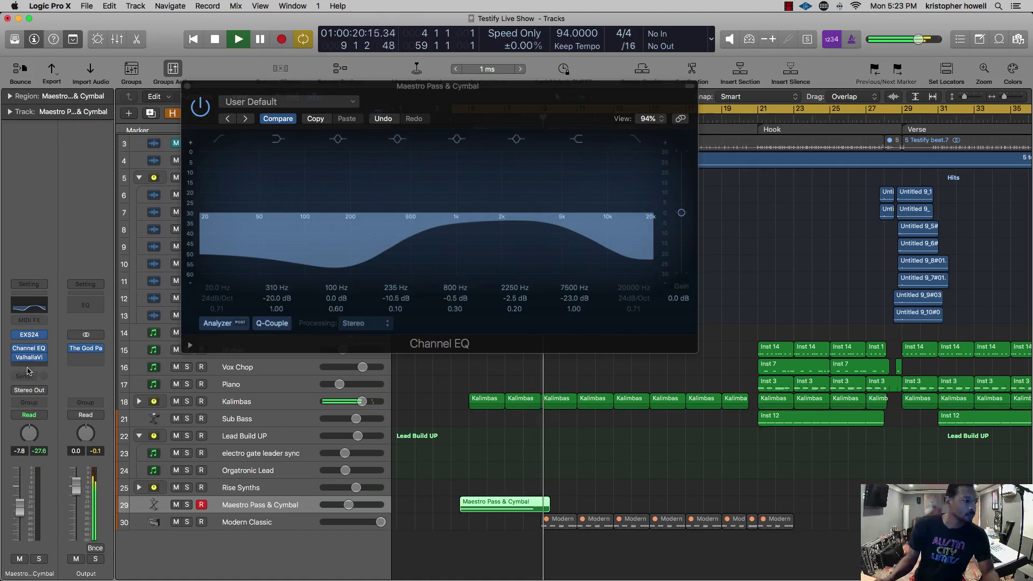
{"action": "left_click", "coordinate": [29, 371]}
{"action": "mouse_move", "coordinate": [43, 395]}
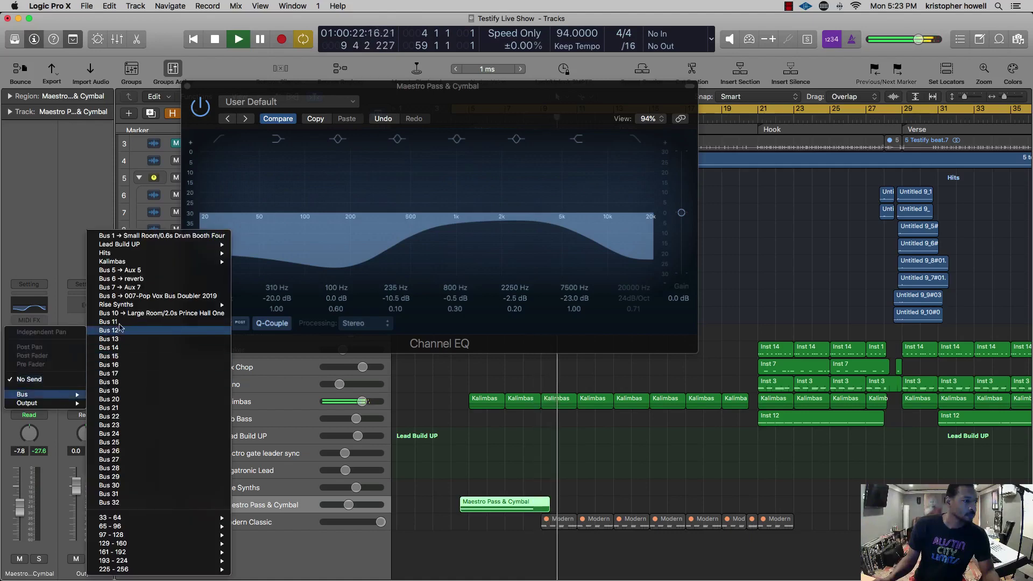
{"action": "left_click", "coordinate": [119, 321]}
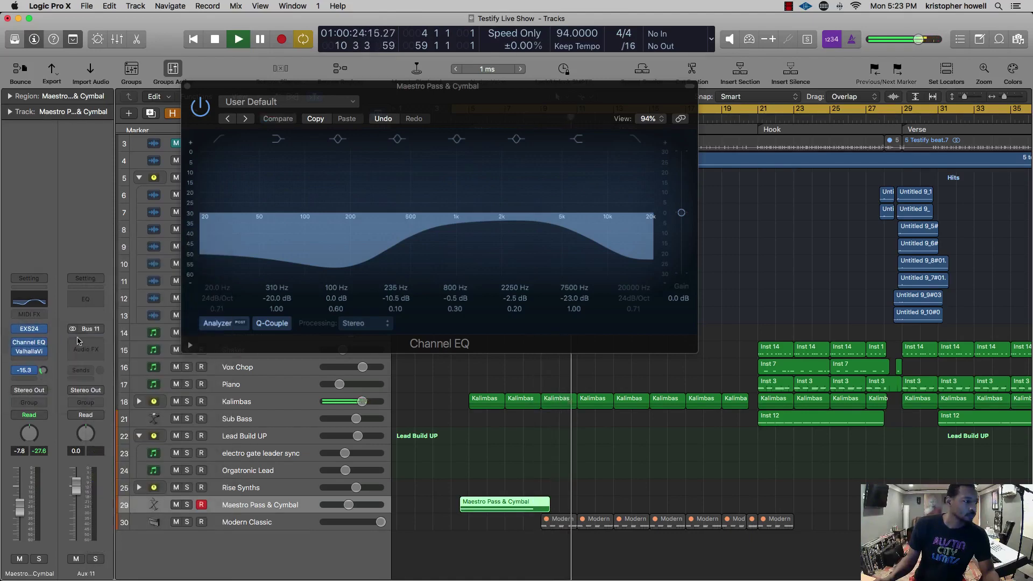
- Insert a Stereo Delay on Aux 11 with its default settings and close the open plug-in windows
{"action": "left_click", "coordinate": [86, 350]}
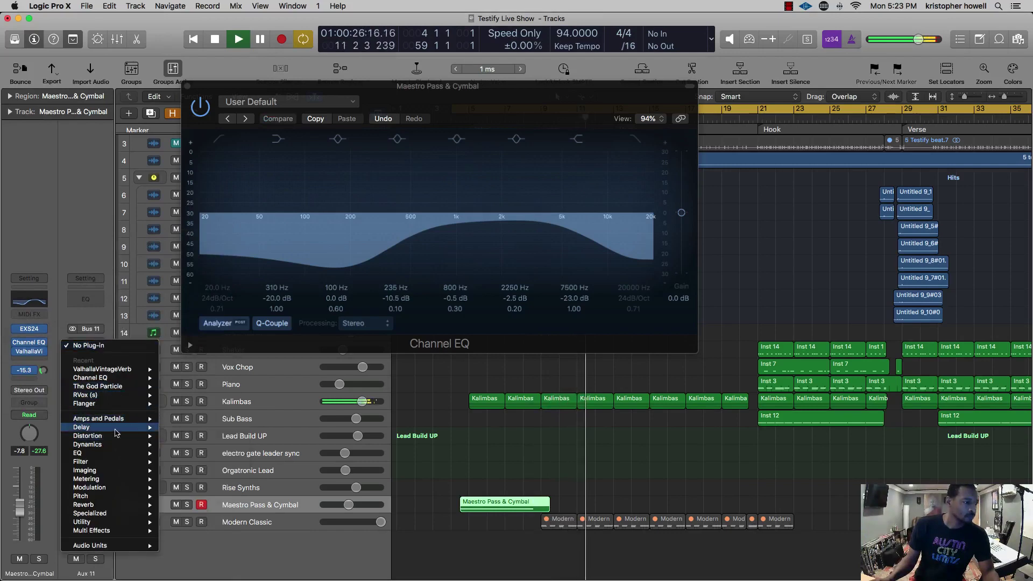
{"action": "mouse_move", "coordinate": [107, 427]}
{"action": "mouse_move", "coordinate": [216, 453]}
{"action": "left_click", "coordinate": [269, 453]}
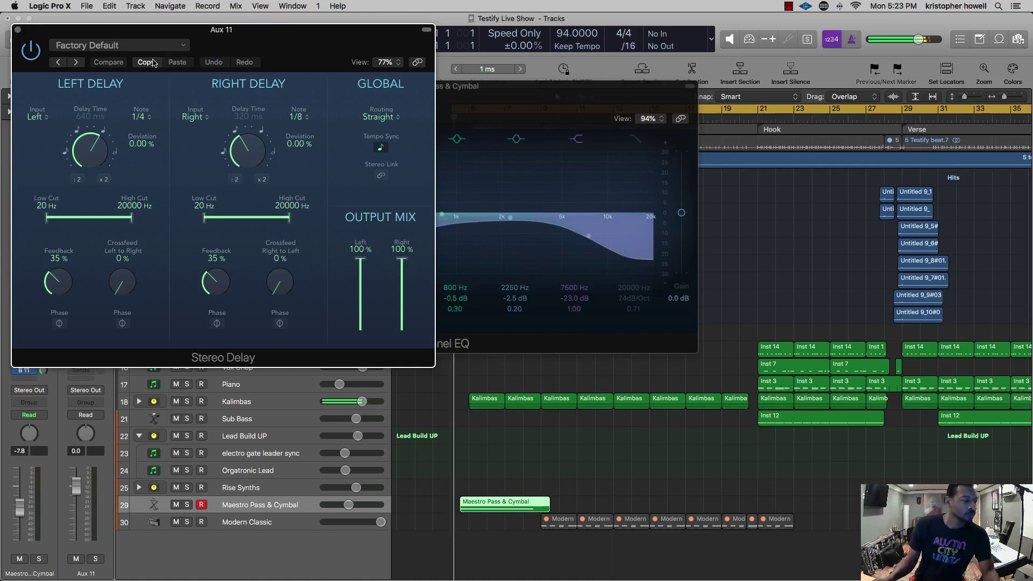
{"action": "left_click", "coordinate": [18, 30]}
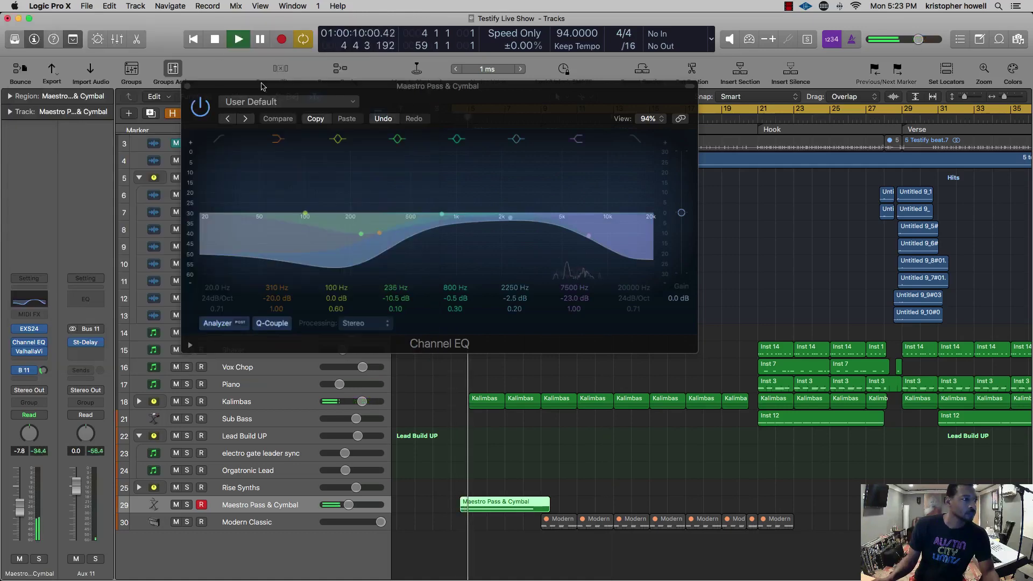
{"action": "left_click", "coordinate": [188, 87]}
- Lower the Kalimbas stack volume to -2.1 dB and stop playback
{"action": "left_click", "coordinate": [237, 402]}
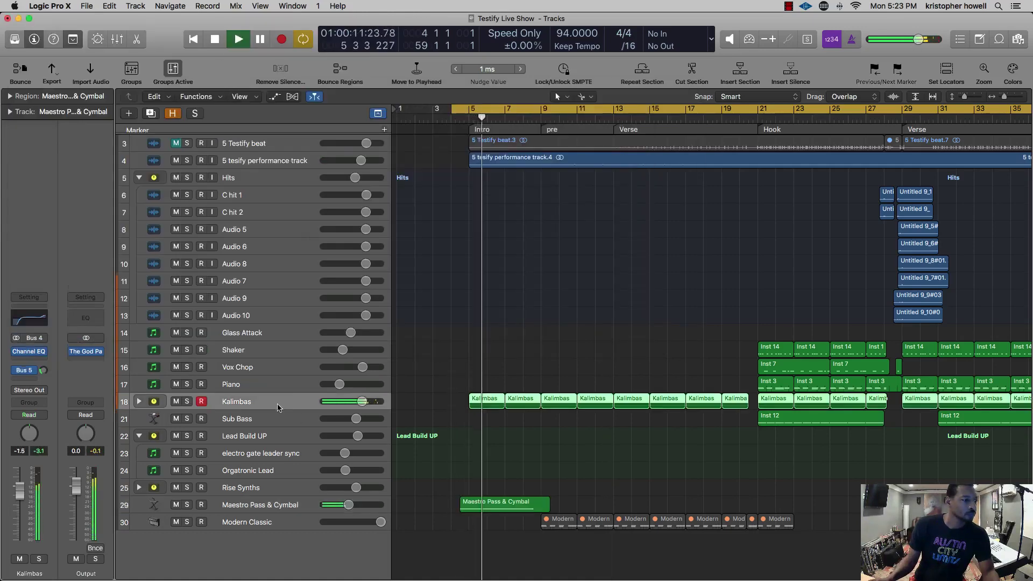
{"action": "left_click_drag", "start_coordinate": [386, 410], "coordinate": [371, 409]}
{"action": "left_click", "coordinate": [494, 392]}
{"action": "key", "text": "space"}
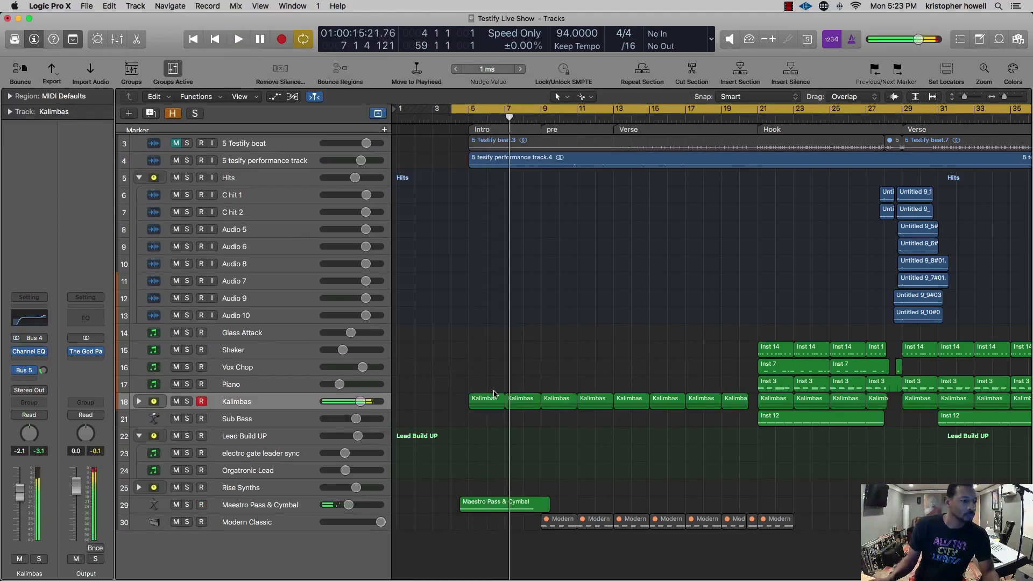
- Expand the Kalimbas stack and open the first Inst 5 region for note editing during playback
{"action": "double_click", "coordinate": [516, 402]}
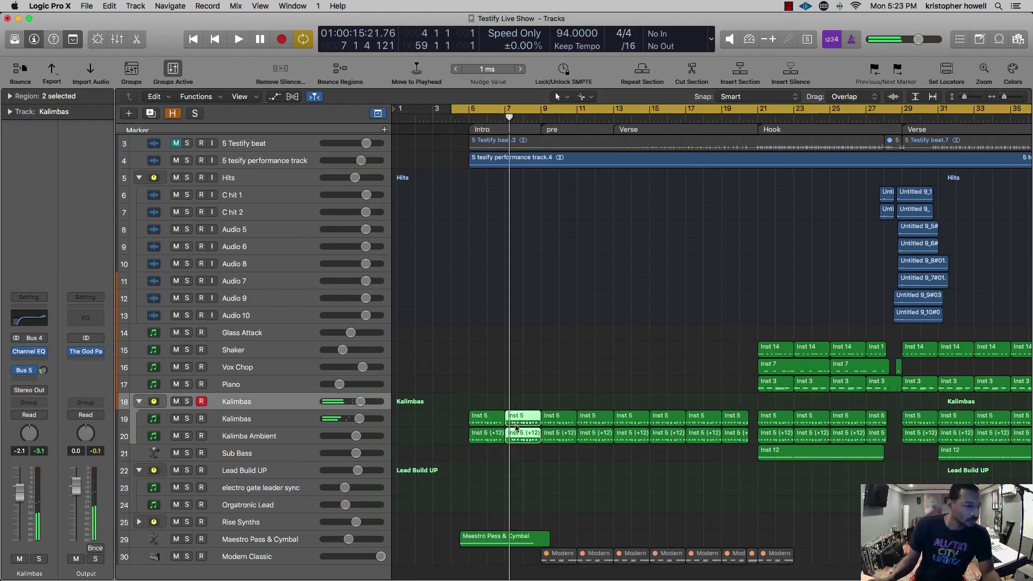
{"action": "left_click_drag", "start_coordinate": [520, 407], "coordinate": [522, 448]}
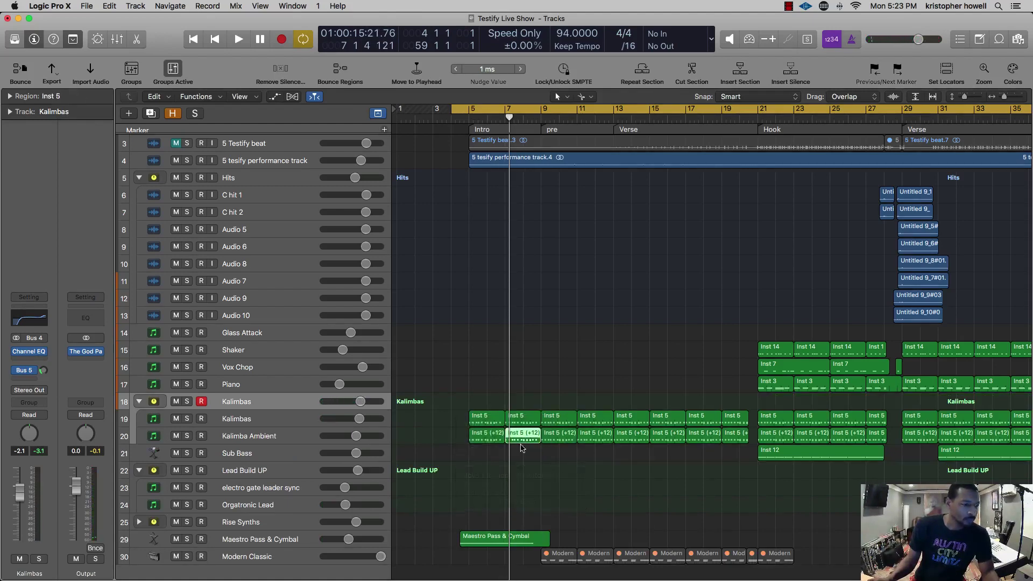
{"action": "key", "text": "space"}
{"action": "double_click", "coordinate": [497, 417]}
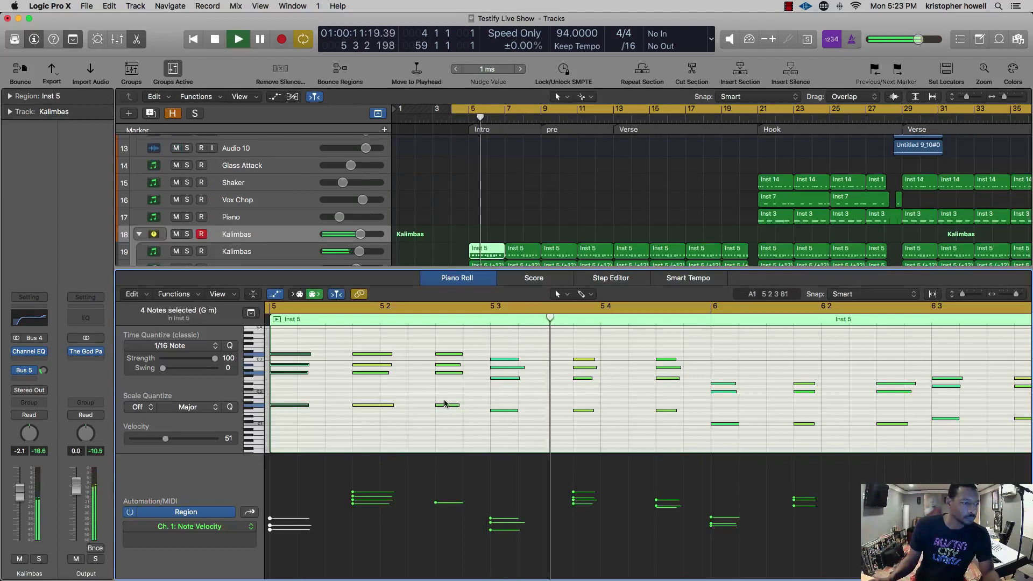
- Replay the Kalimbas opening and set the loop to start at bar 5
{"action": "key", "text": "space"}
{"action": "key", "text": "space"}
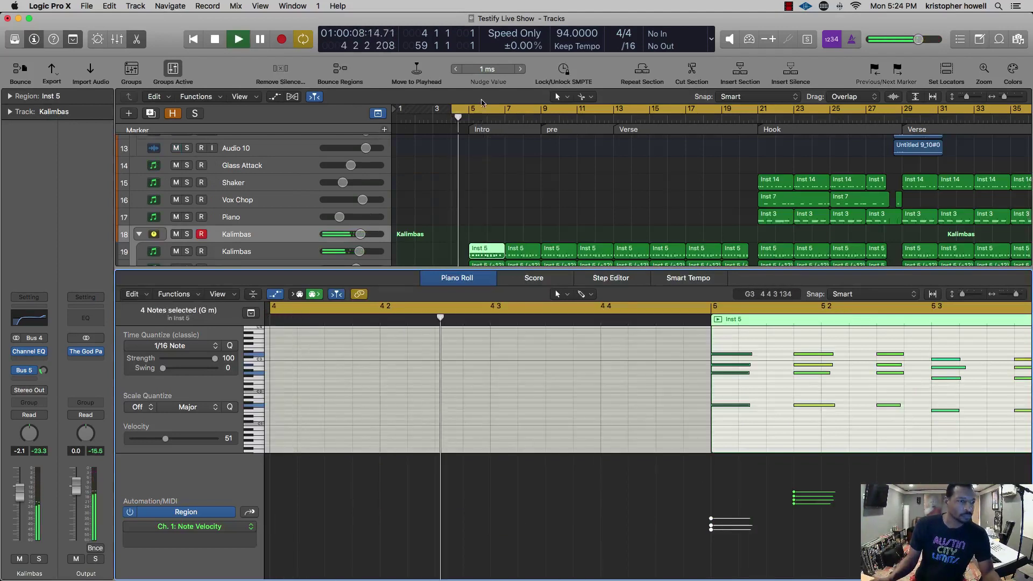
{"action": "left_click_drag", "start_coordinate": [478, 108], "coordinate": [495, 109]}
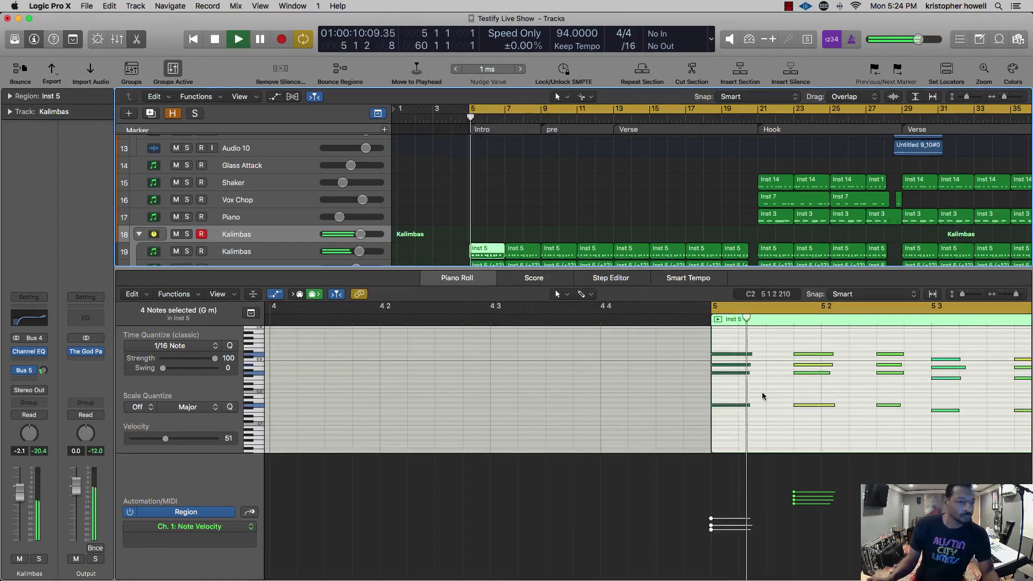
- Set the velocity of the second chord in the first Inst 5 region to 65 and replay the region
{"action": "scroll", "coordinate": [794, 401], "scroll_direction": "right", "scroll_amount": 5}
{"action": "key", "text": "space"}
{"action": "left_click_drag", "start_coordinate": [666, 332], "coordinate": [700, 433]}
{"action": "left_click", "coordinate": [659, 496]}
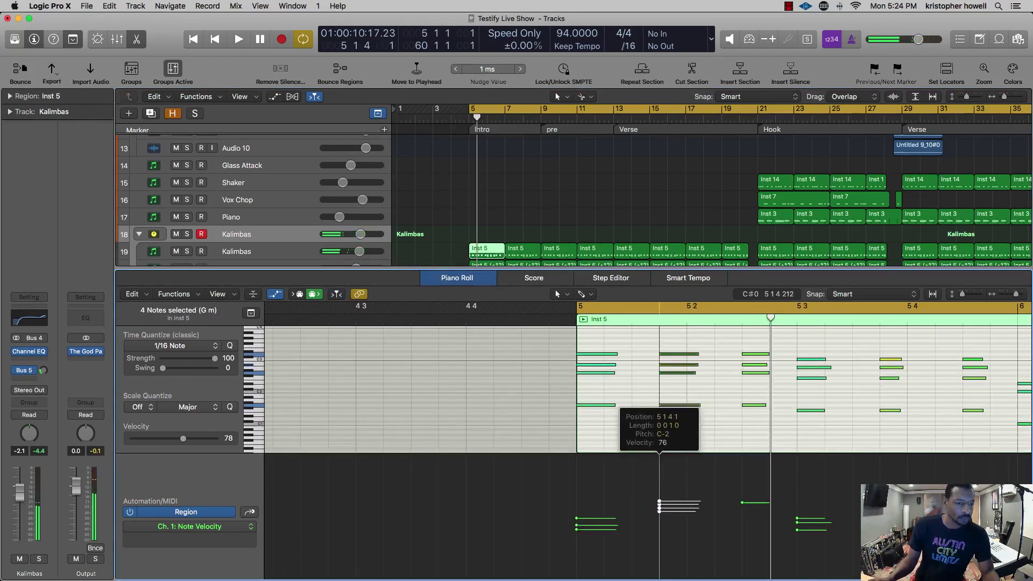
{"action": "left_click_drag", "start_coordinate": [661, 511], "coordinate": [661, 515]}
{"action": "key", "text": "space"}
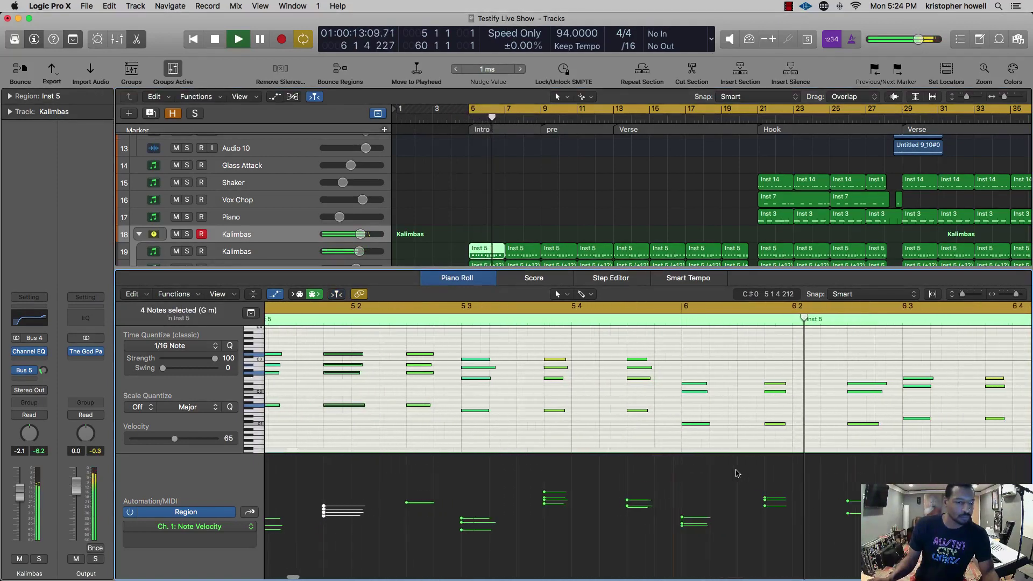
{"action": "key", "text": "space"}
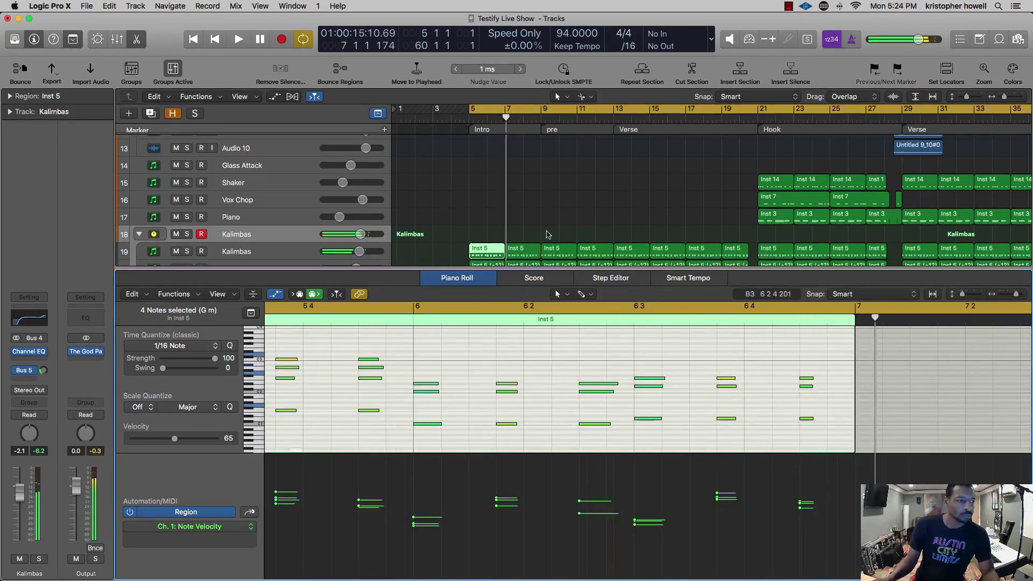
- Replace the Kalimbas and Kalimba Ambient regions between bars 7 and 21 with copies of their edited first regions
{"action": "scroll", "coordinate": [546, 233], "scroll_direction": "down", "scroll_amount": 5}
{"action": "scroll", "coordinate": [503, 154], "scroll_direction": "up", "scroll_amount": 1}
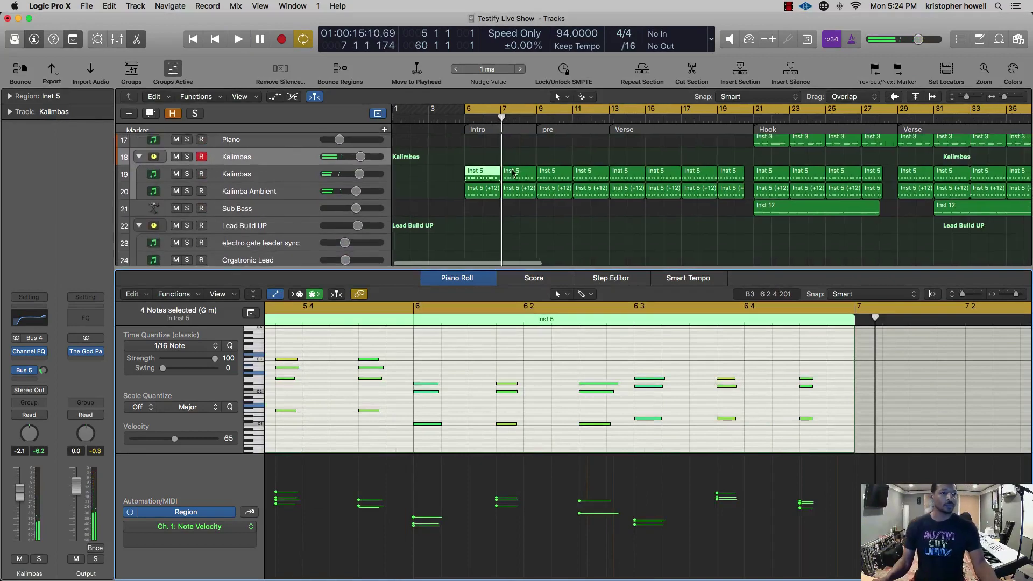
{"action": "left_click_drag", "start_coordinate": [520, 212], "coordinate": [742, 163]}
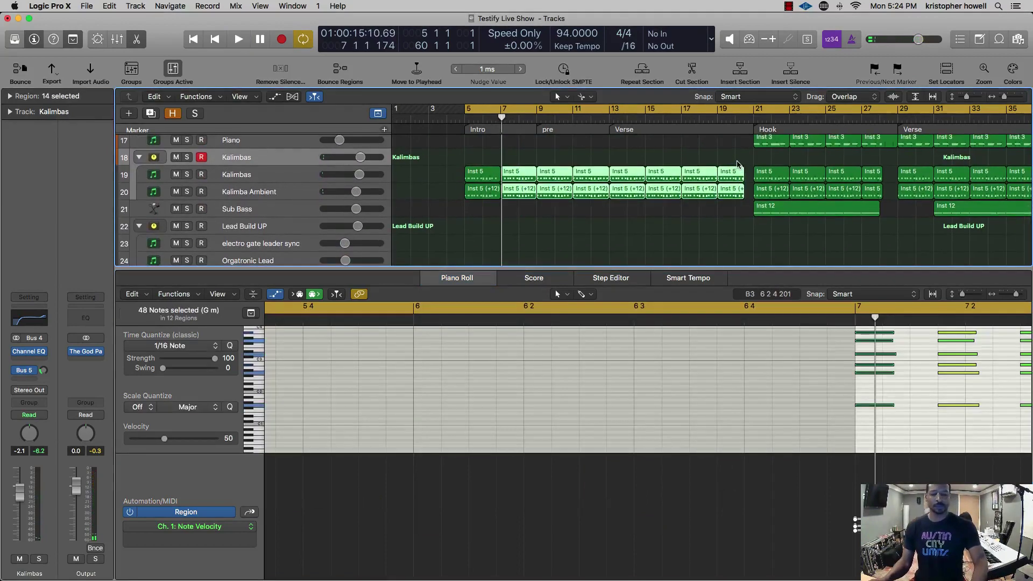
{"action": "key", "text": "Delete"}
{"action": "left_click_drag", "start_coordinate": [494, 214], "coordinate": [520, 180]}
{"action": "left_click_drag", "start_coordinate": [526, 211], "coordinate": [557, 184]}
{"action": "left_click_drag", "start_coordinate": [622, 213], "coordinate": [629, 182]}
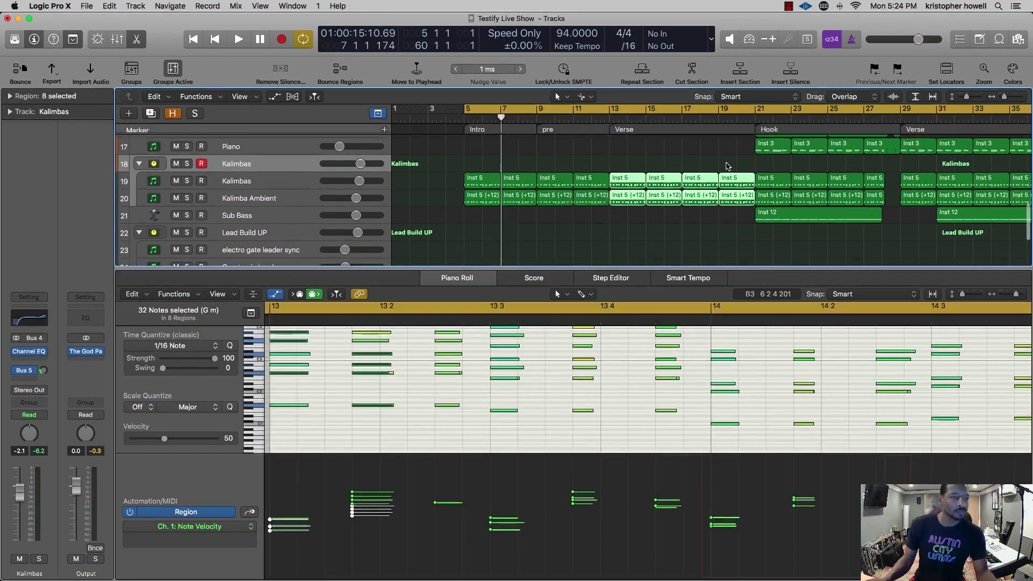
- Play the end of the Verse from bar 19 and select the last two chords of bar 20 in the Kalimbas regions
{"action": "scroll", "coordinate": [727, 164], "scroll_direction": "up", "scroll_amount": 5}
{"action": "scroll", "coordinate": [727, 163], "scroll_direction": "down", "scroll_amount": 5}
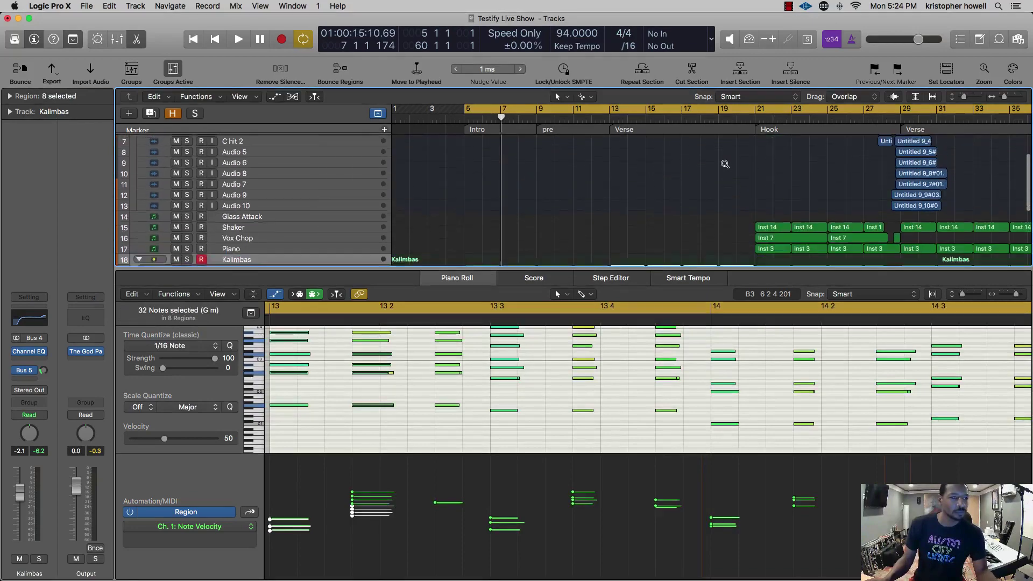
{"action": "double_click", "coordinate": [719, 117]}
{"action": "scroll", "coordinate": [733, 192], "scroll_direction": "down", "scroll_amount": 5}
{"action": "scroll", "coordinate": [753, 367], "scroll_direction": "right", "scroll_amount": 8}
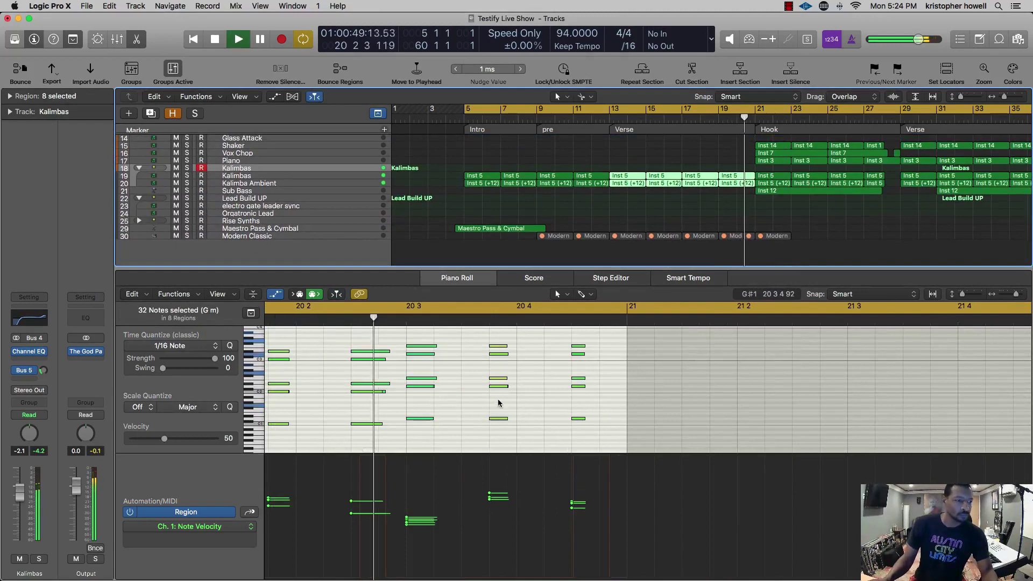
{"action": "left_click_drag", "start_coordinate": [475, 337], "coordinate": [626, 442]}
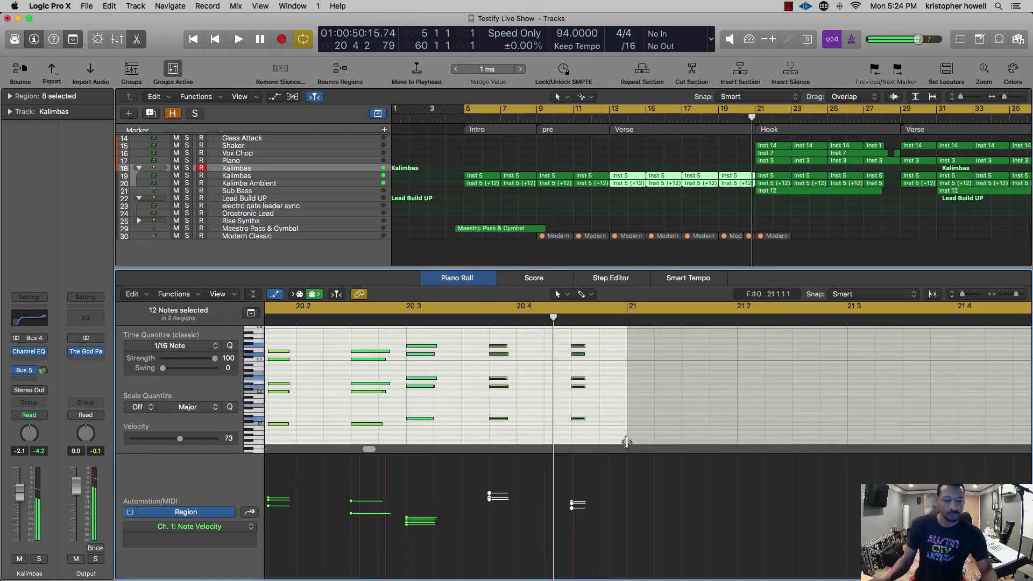
{"action": "key", "text": "space"}
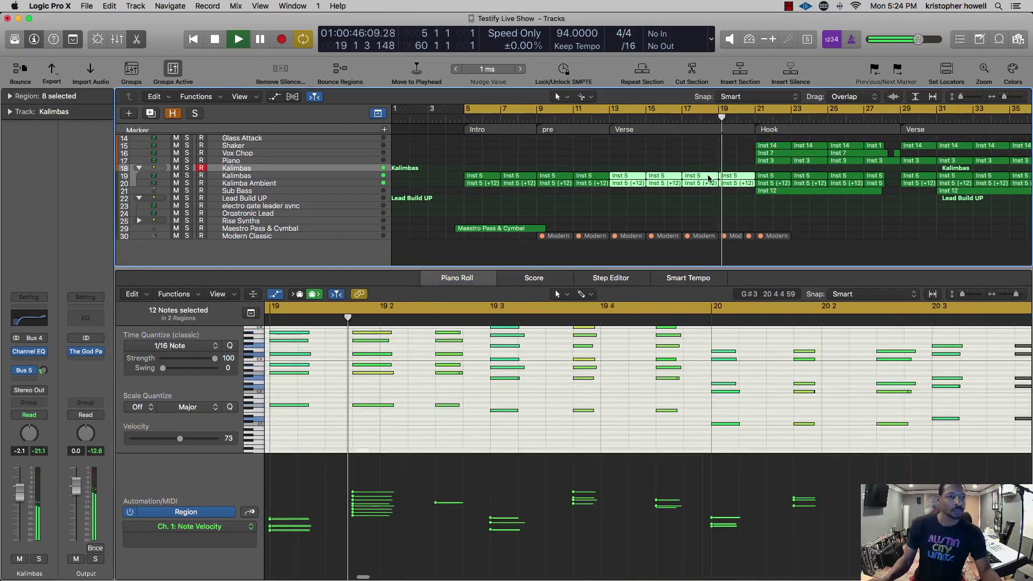
- Replay the end of the Verse, stop playback and select the Kalimbas chord on beat 3 of bar 20
{"action": "scroll", "coordinate": [707, 182], "scroll_direction": "up", "scroll_amount": 5}
{"action": "scroll", "coordinate": [463, 184], "scroll_direction": "up", "scroll_amount": 5}
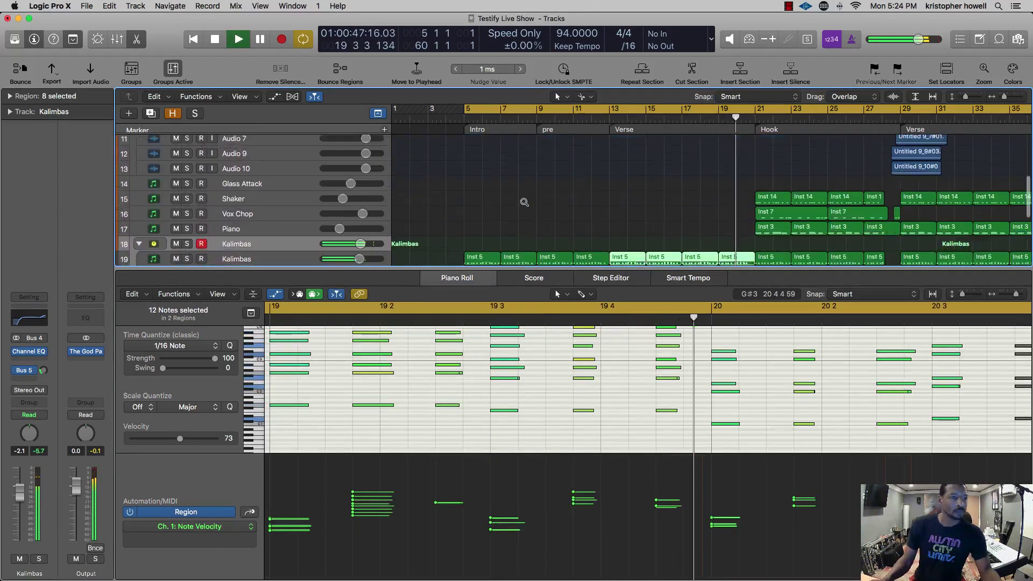
{"action": "scroll", "coordinate": [540, 208], "scroll_direction": "up", "scroll_amount": 10}
{"action": "scroll", "coordinate": [539, 207], "scroll_direction": "down", "scroll_amount": 5}
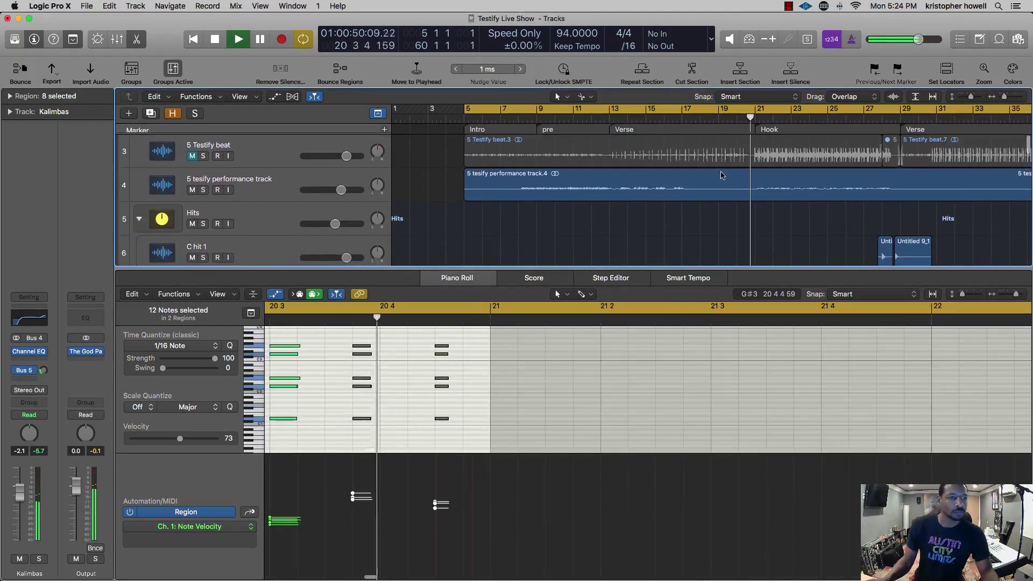
{"action": "scroll", "coordinate": [726, 205], "scroll_direction": "down", "scroll_amount": 4}
{"action": "key", "text": "space"}
{"action": "scroll", "coordinate": [326, 425], "scroll_direction": "left", "scroll_amount": 4}
{"action": "left_click_drag", "start_coordinate": [421, 440], "coordinate": [397, 345]}
- Play from the start of the Verse around bar 14 and unmute the 5 Testify beat track
{"action": "left_click", "coordinate": [628, 120]}
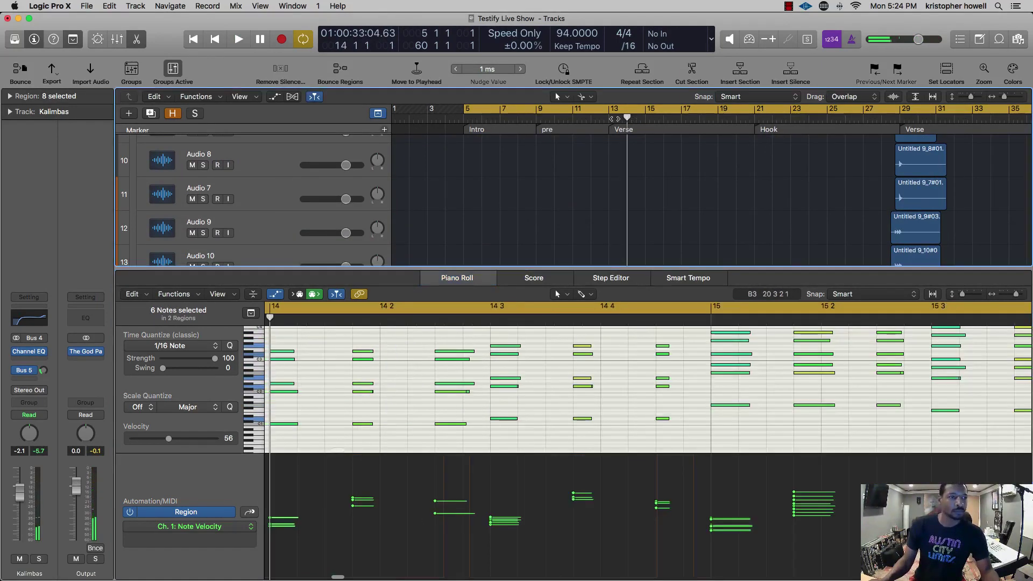
{"action": "key", "text": "space"}
{"action": "scroll", "coordinate": [195, 159], "scroll_direction": "up", "scroll_amount": 7}
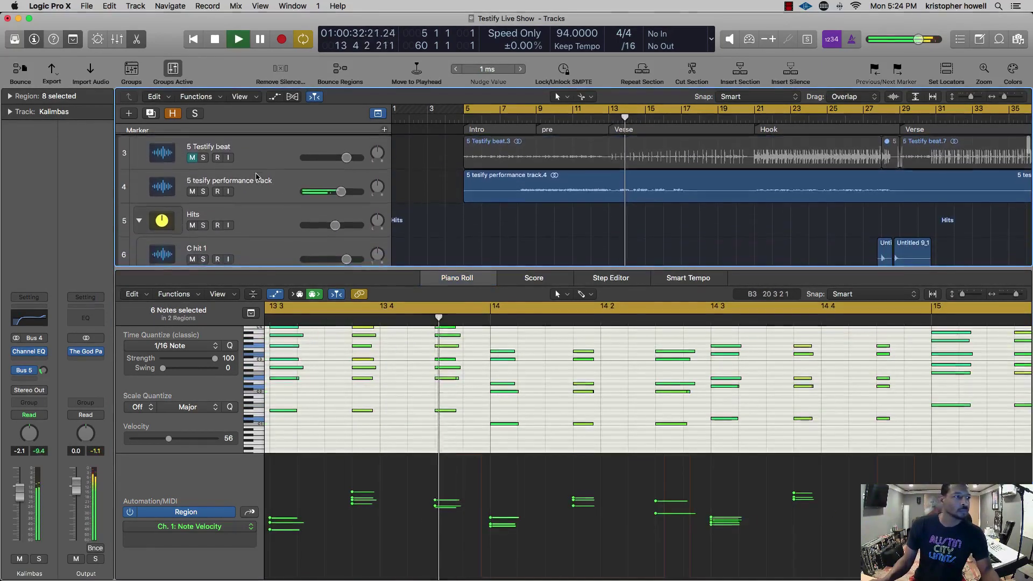
{"action": "left_click", "coordinate": [193, 158]}
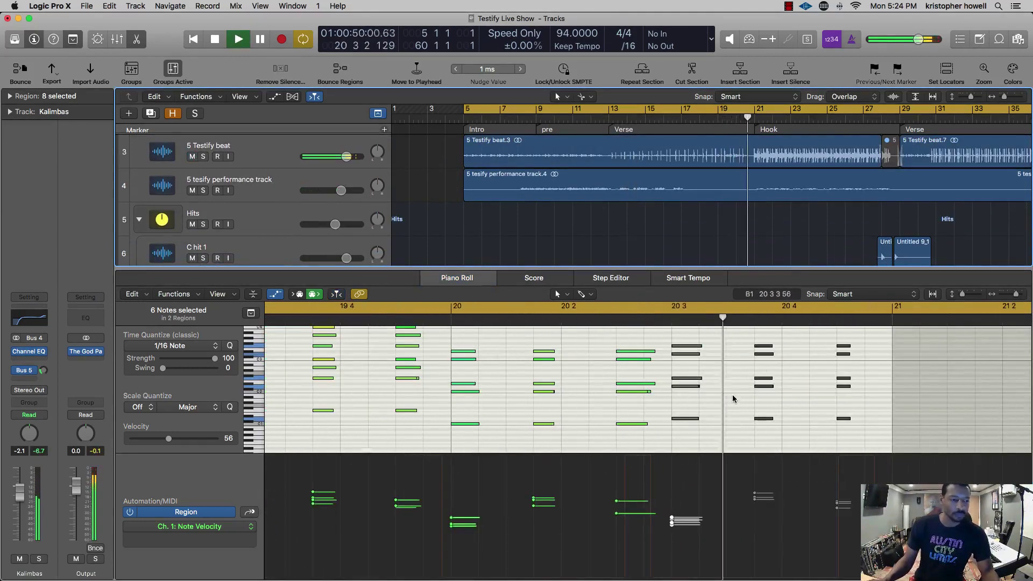
- Reselect the chord on beat 3 of bar 20, replay from bar 18 and check the track levels in the mixer
{"action": "key", "text": "space"}
{"action": "left_click_drag", "start_coordinate": [723, 434], "coordinate": [682, 332]}
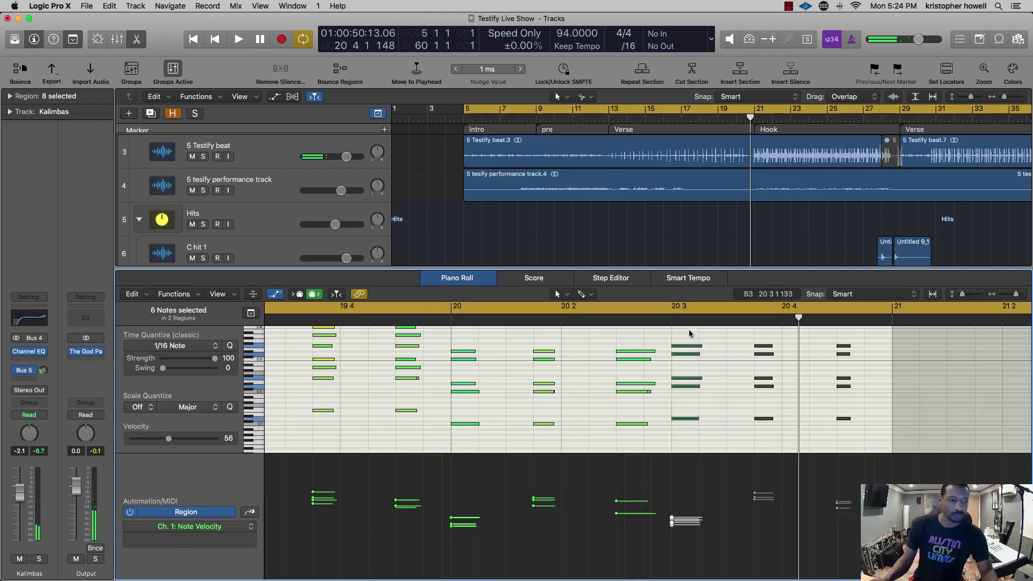
{"action": "left_click", "coordinate": [706, 118]}
{"action": "key", "text": "space"}
{"action": "key", "text": "x"}
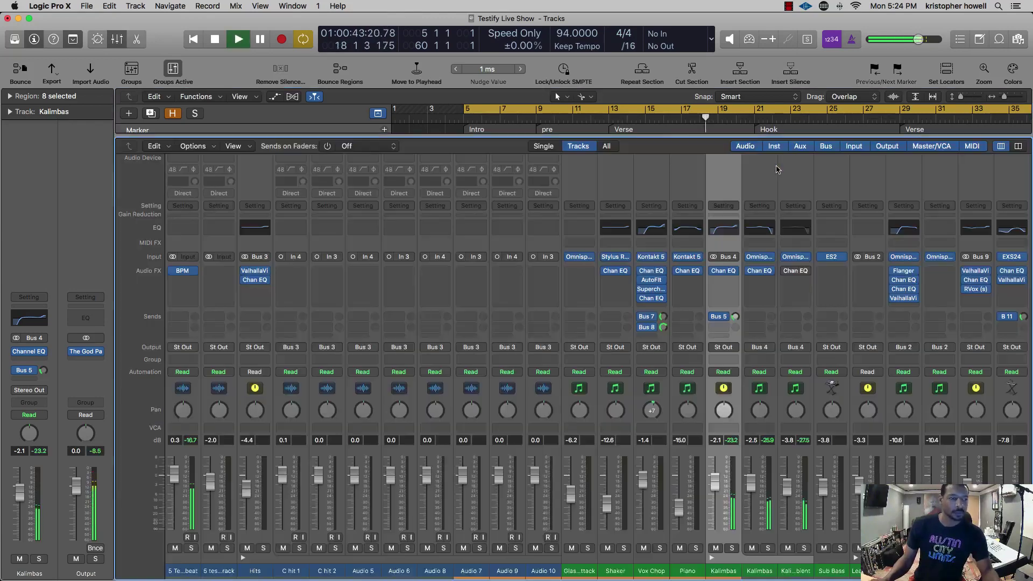
{"action": "key", "text": "x"}
{"action": "scroll", "coordinate": [746, 253], "scroll_direction": "down", "scroll_amount": 7}
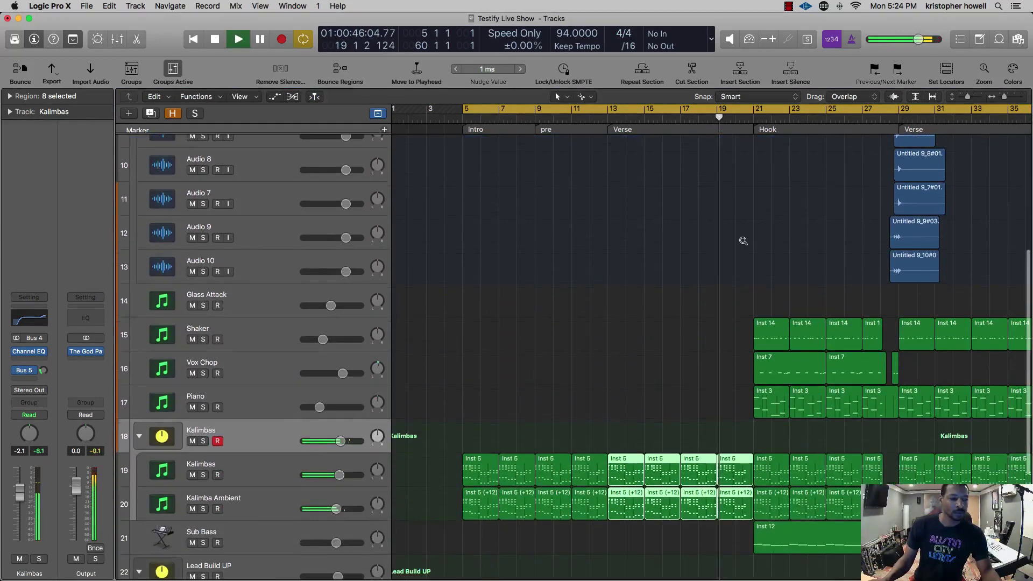
- Reduce the track heights to fit more tracks, collapse the Kalimbas stack and stop playback
{"action": "key", "text": "super+Up"}
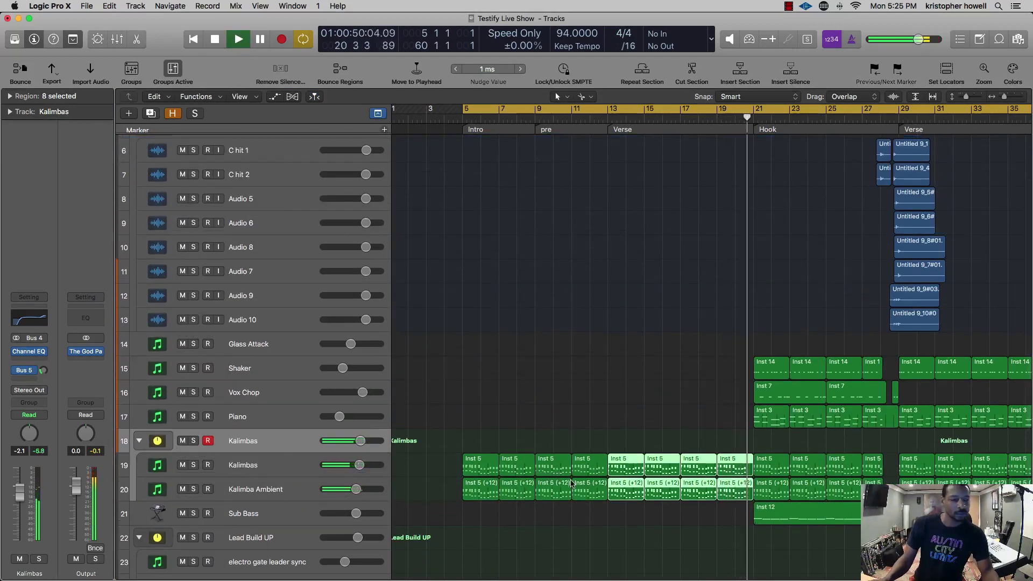
{"action": "left_click", "coordinate": [138, 440]}
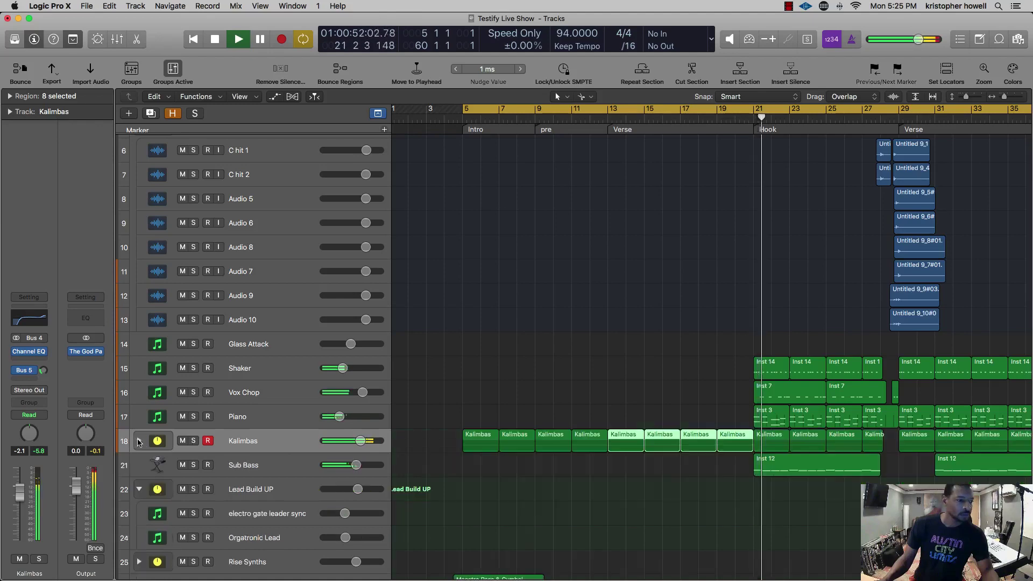
{"action": "key", "text": "super+Up"}
{"action": "key", "text": "space"}
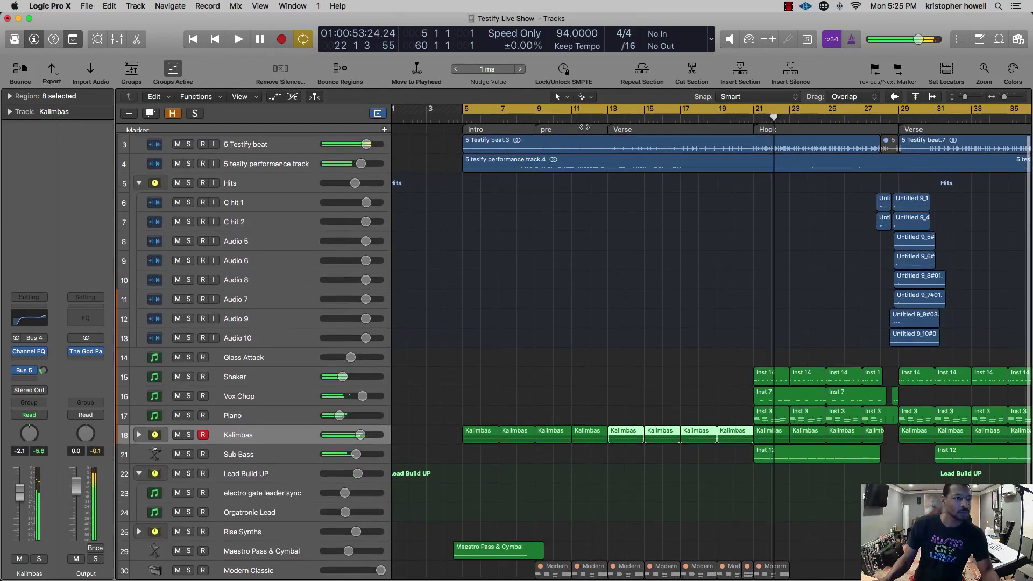
- Play the starts of the Verse and the Intro for comparison and mute the 5 Testify beat track
{"action": "left_click", "coordinate": [606, 118]}
{"action": "key", "text": "space"}
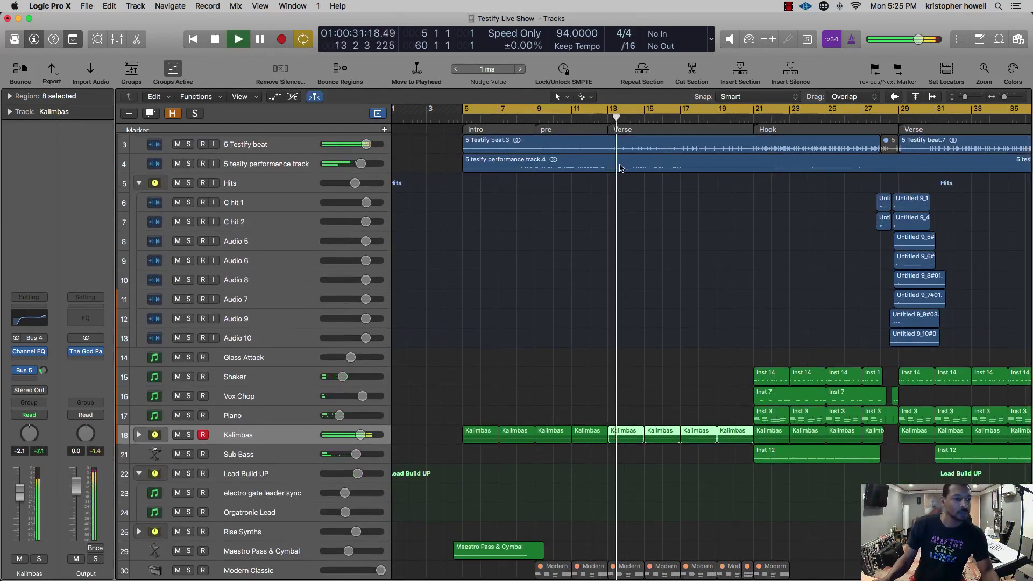
{"action": "left_click", "coordinate": [470, 118]}
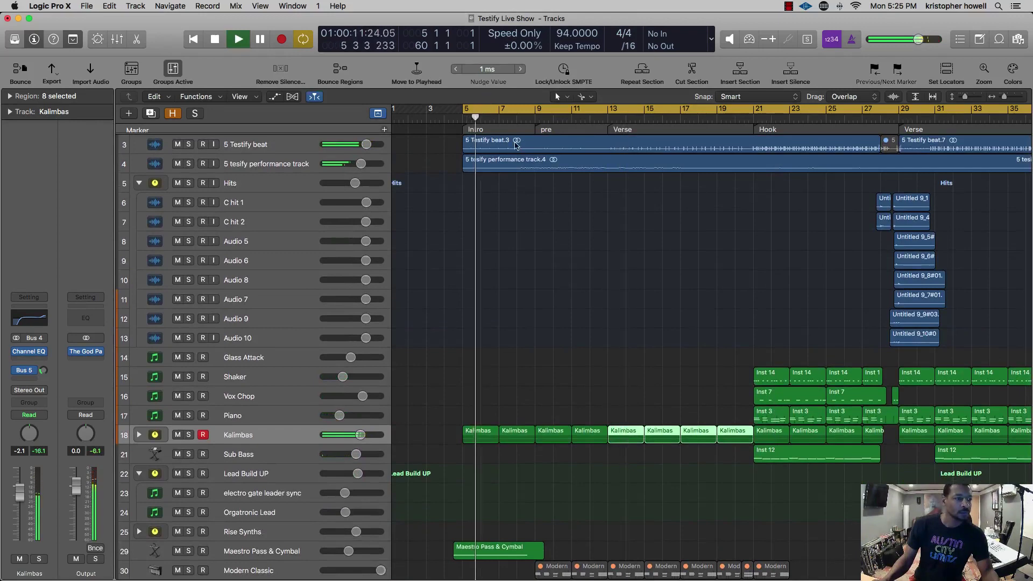
{"action": "left_click", "coordinate": [178, 145]}
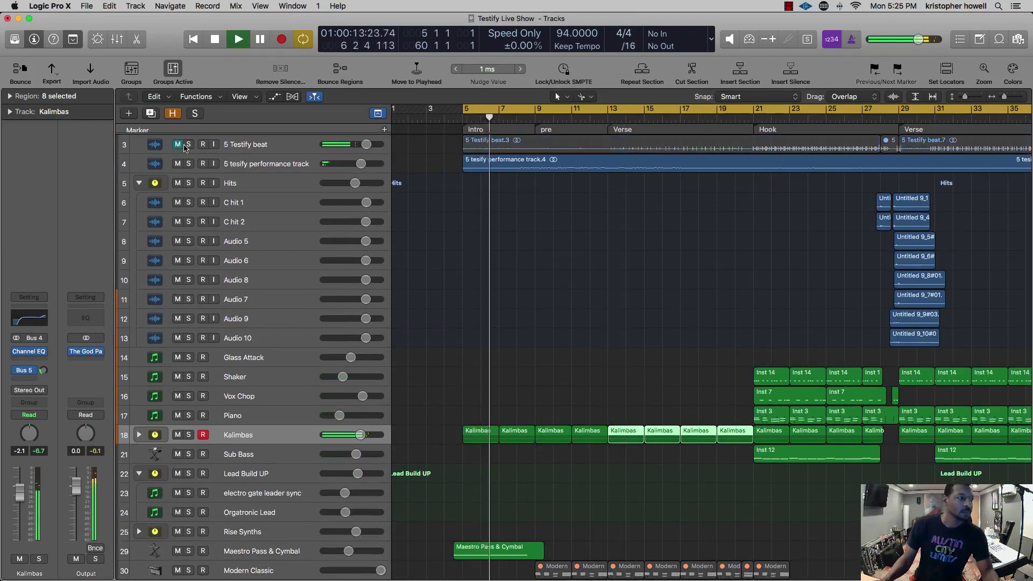
- Solo the 5 Testify beat track, listen to it through the pre and Verse sections, and turn its solo off
{"action": "left_click", "coordinate": [189, 145]}
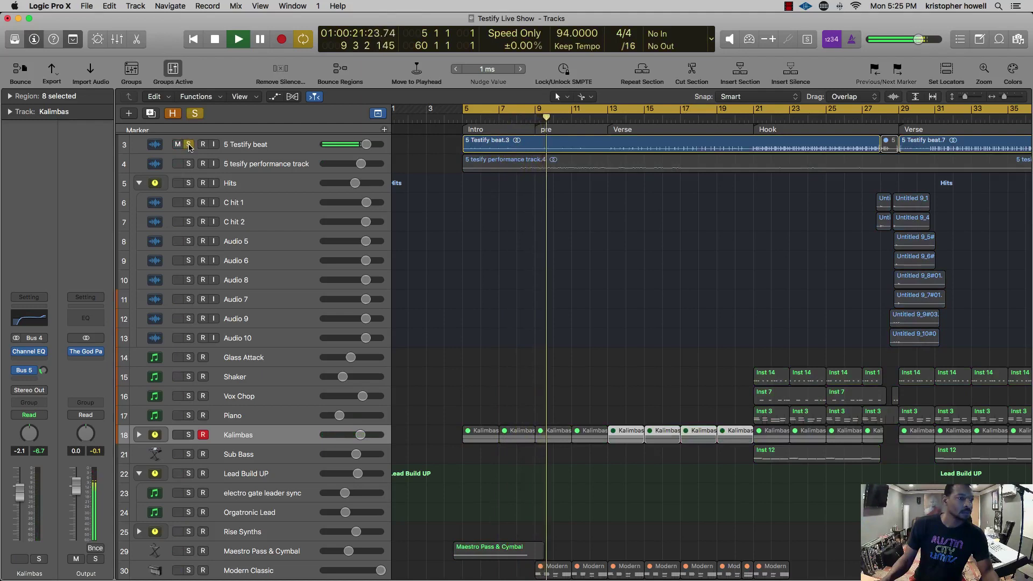
{"action": "left_click", "coordinate": [602, 126]}
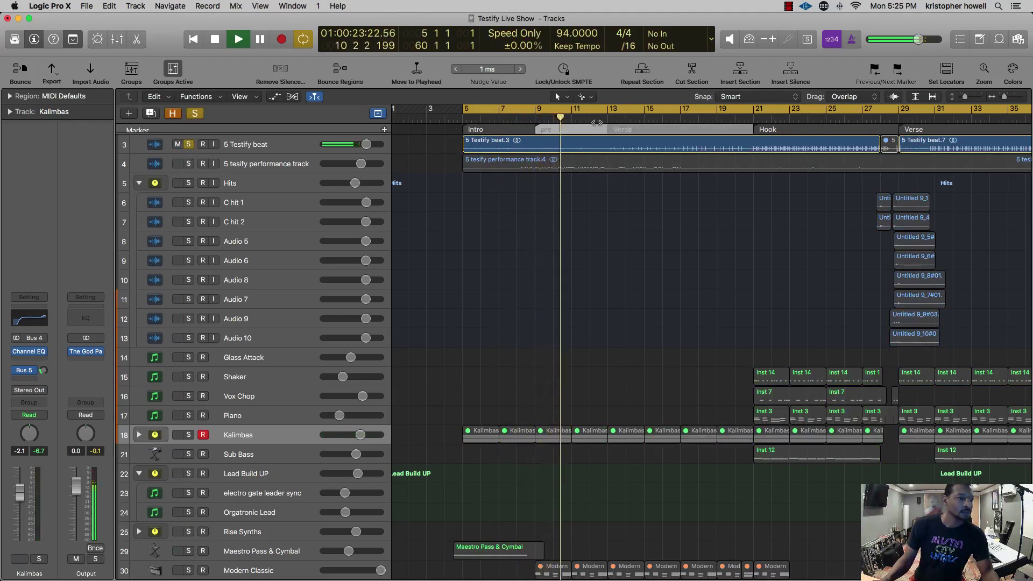
{"action": "left_click", "coordinate": [603, 118]}
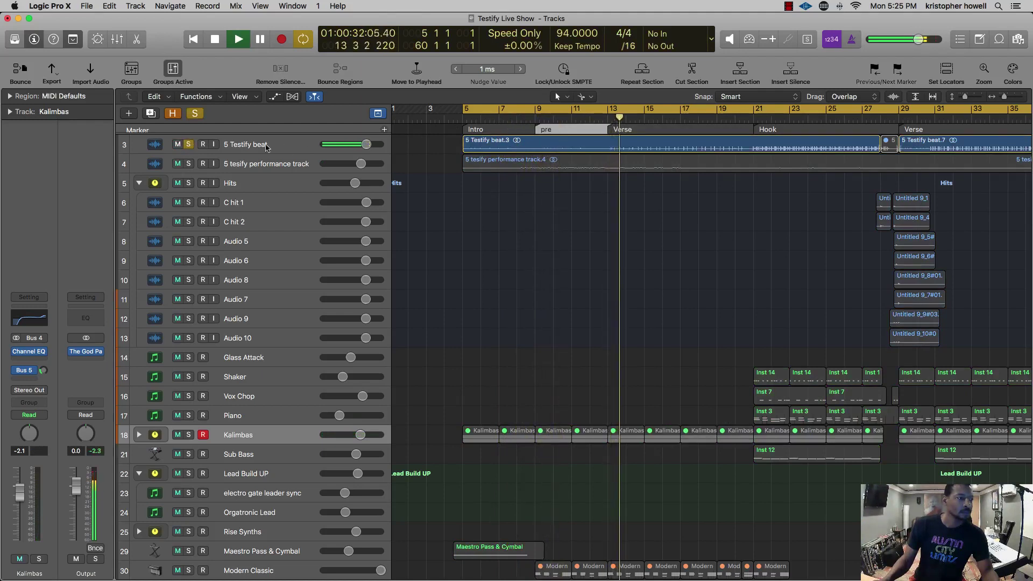
{"action": "left_click", "coordinate": [189, 145]}
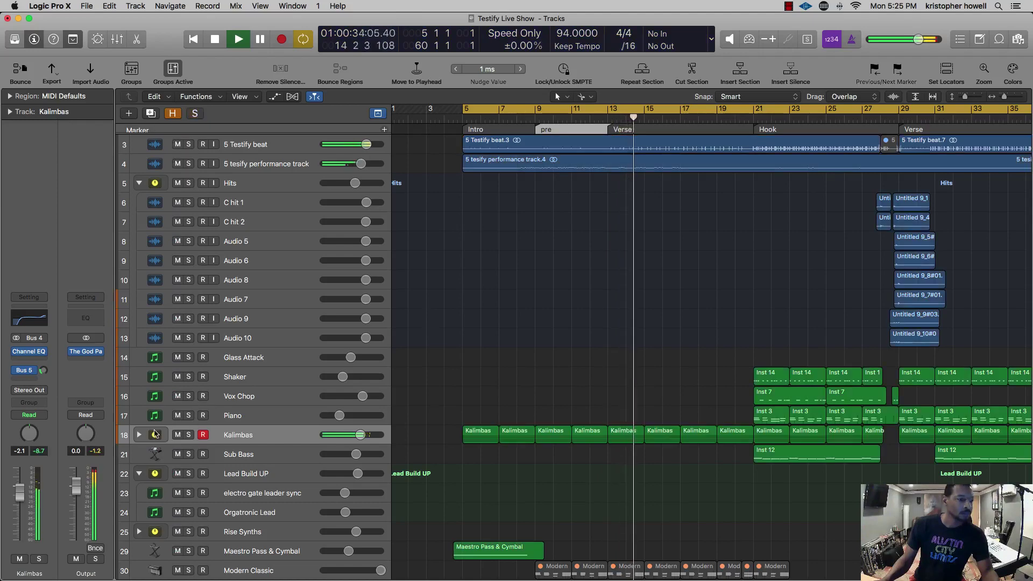
- Expand the Kalimbas stack, stop playback and insert the stereo Waves OneKnob Filter (s) on the stack's channel after the Channel EQ
{"action": "left_click", "coordinate": [139, 435]}
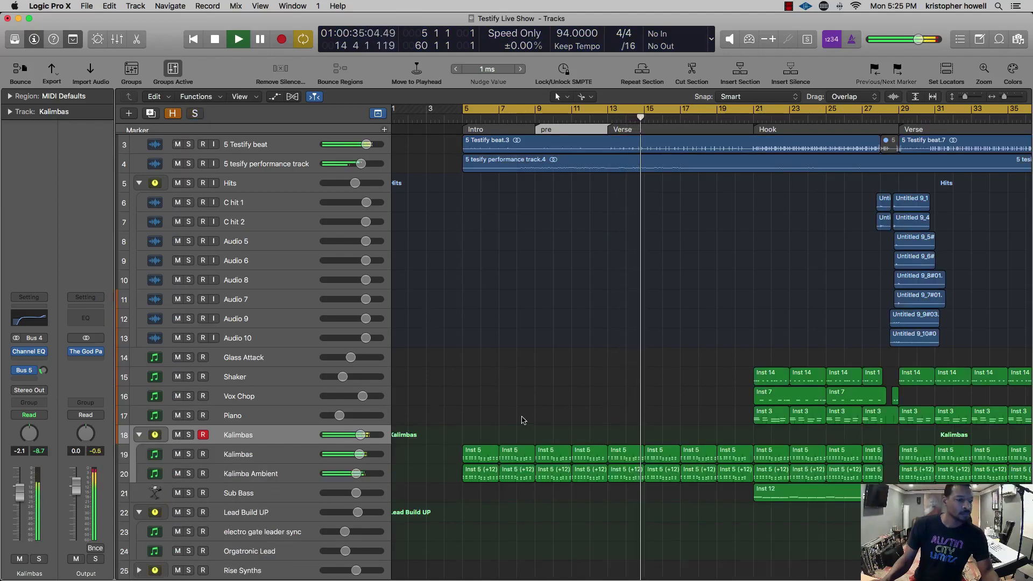
{"action": "left_click", "coordinate": [38, 362]}
{"action": "left_click", "coordinate": [56, 357]}
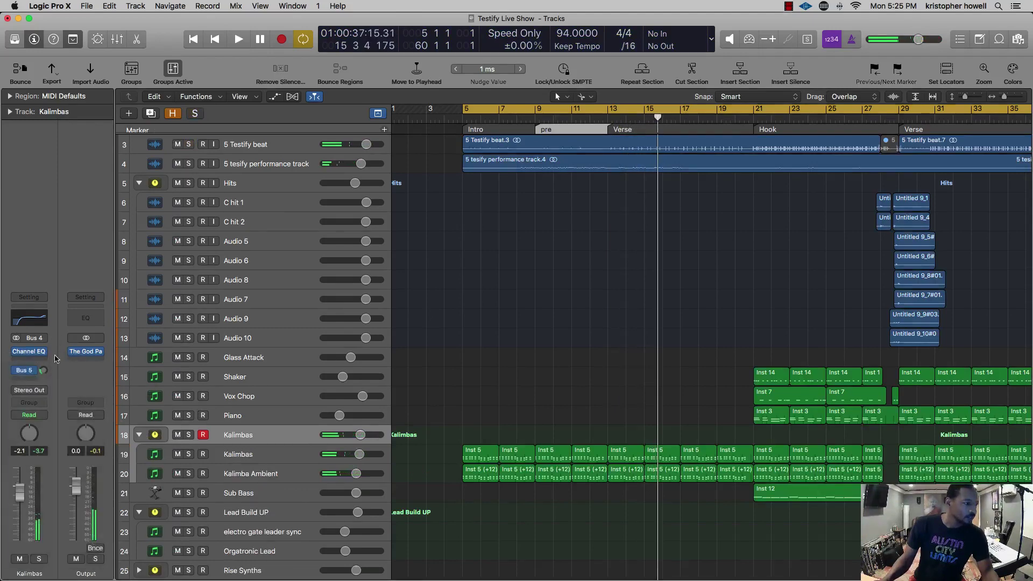
{"action": "left_click", "coordinate": [29, 361]}
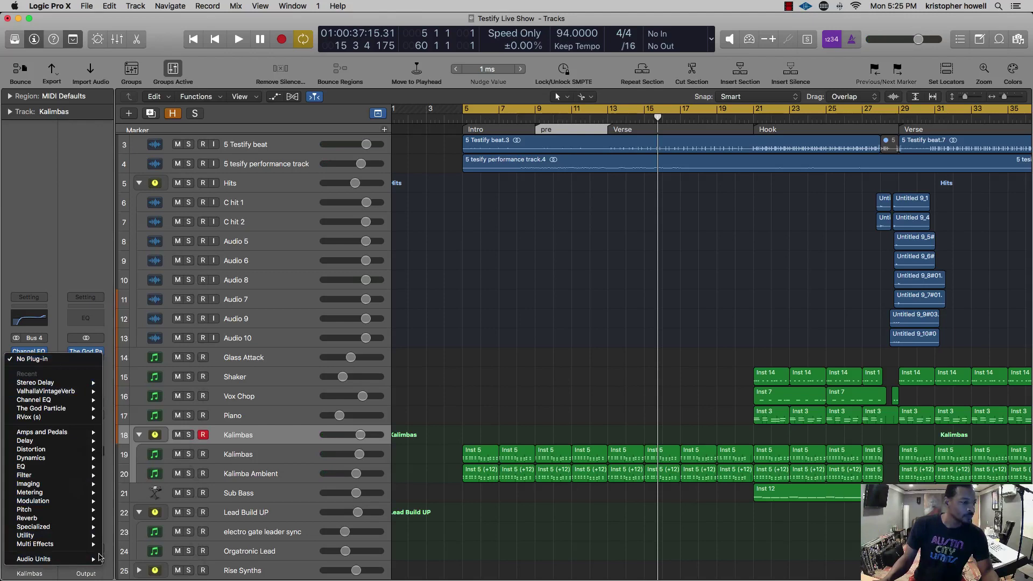
{"action": "mouse_move", "coordinate": [99, 558]}
{"action": "mouse_move", "coordinate": [134, 543]}
{"action": "scroll", "coordinate": [255, 391], "scroll_direction": "down", "scroll_amount": 8}
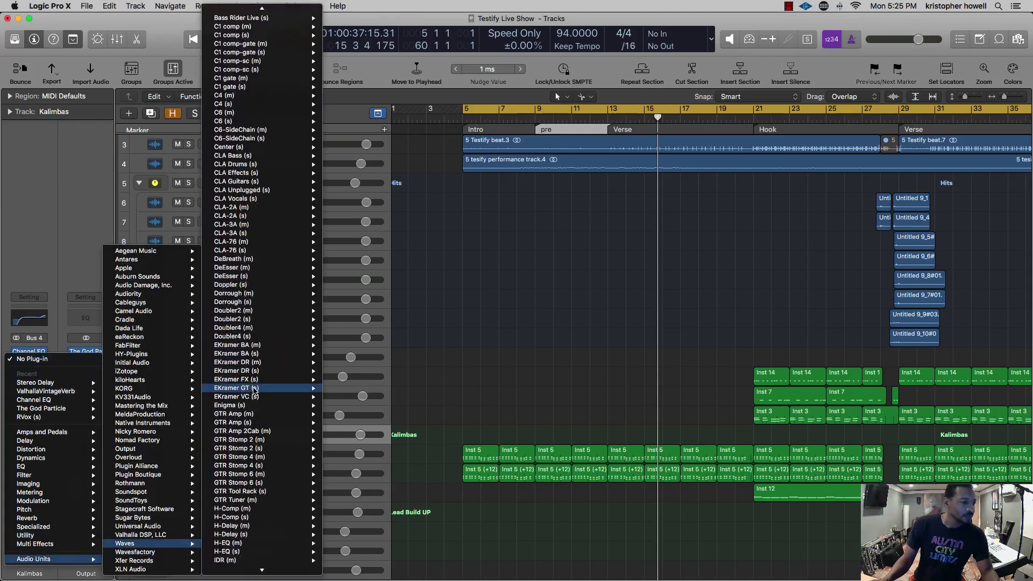
{"action": "scroll", "coordinate": [255, 391], "scroll_direction": "down", "scroll_amount": 15}
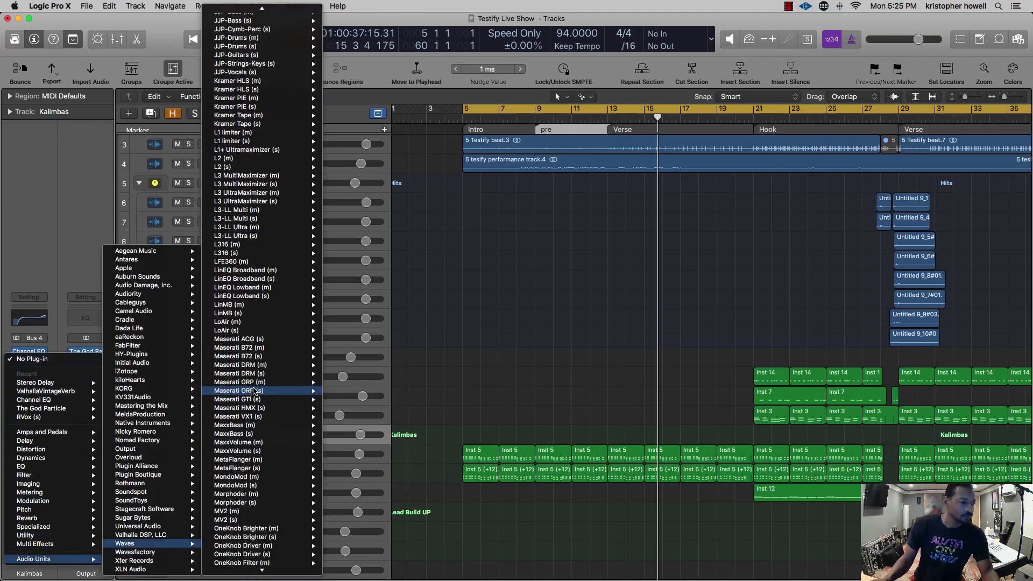
{"action": "scroll", "coordinate": [254, 391], "scroll_direction": "down", "scroll_amount": 15}
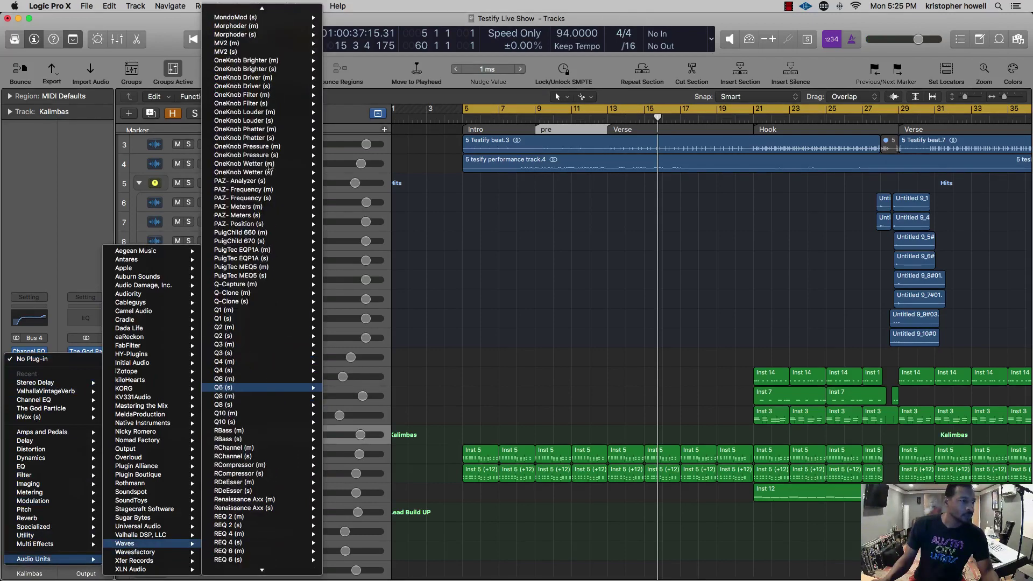
{"action": "scroll", "coordinate": [269, 167], "scroll_direction": "down", "scroll_amount": 10}
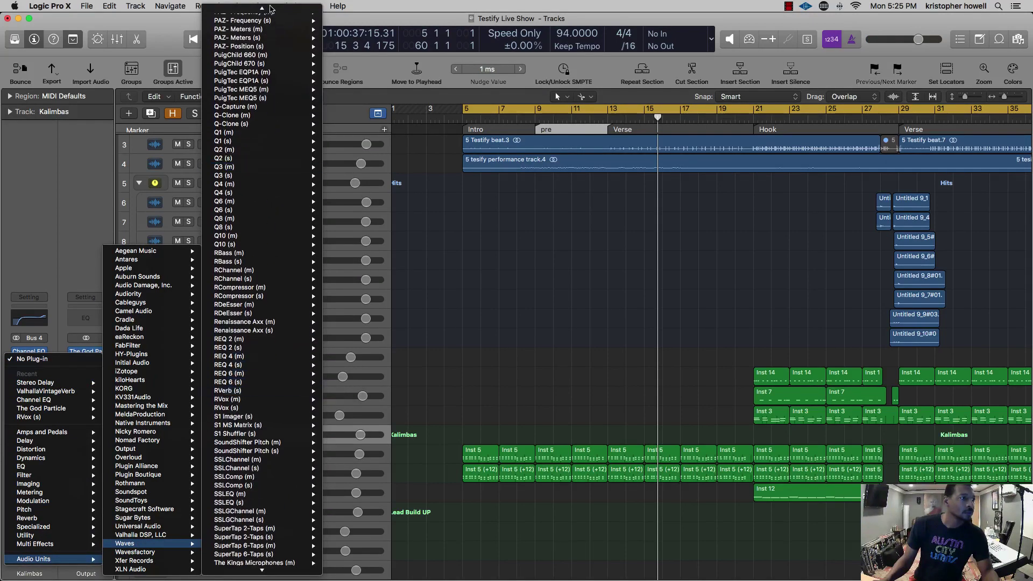
{"action": "scroll", "coordinate": [269, 54], "scroll_direction": "up", "scroll_amount": 5}
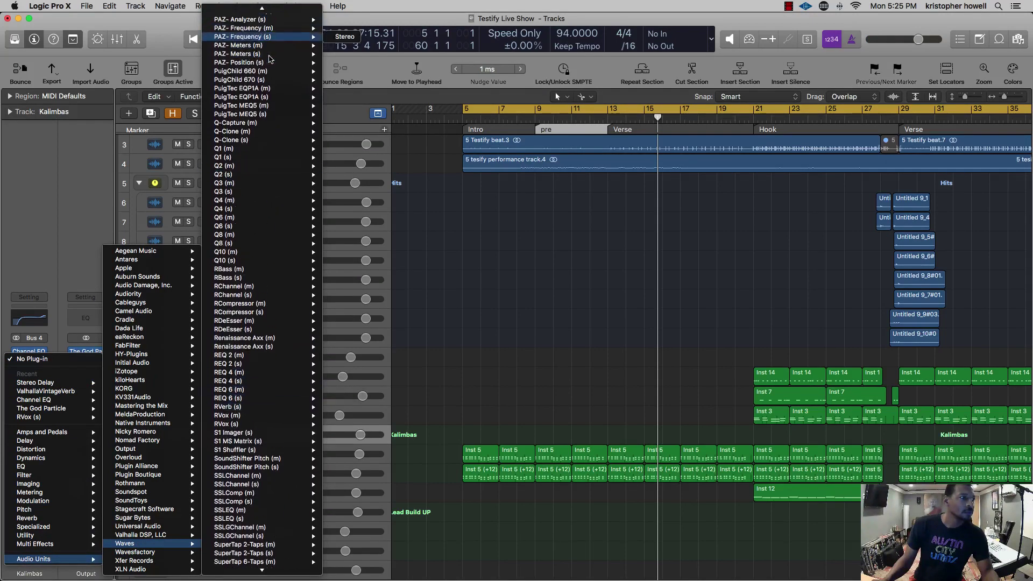
{"action": "scroll", "coordinate": [273, 76], "scroll_direction": "up", "scroll_amount": 10}
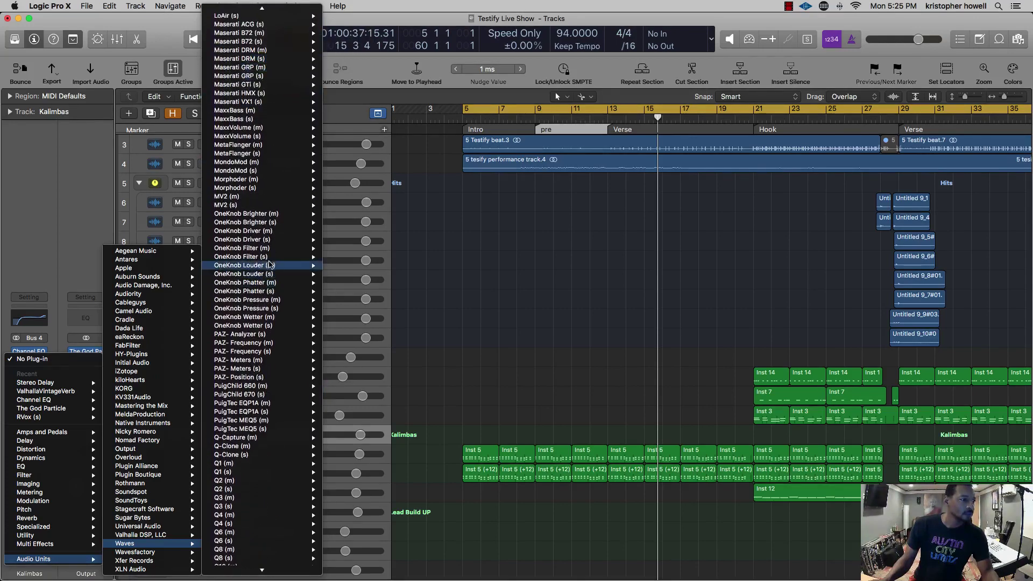
{"action": "mouse_move", "coordinate": [297, 258]}
{"action": "left_click", "coordinate": [345, 257]}
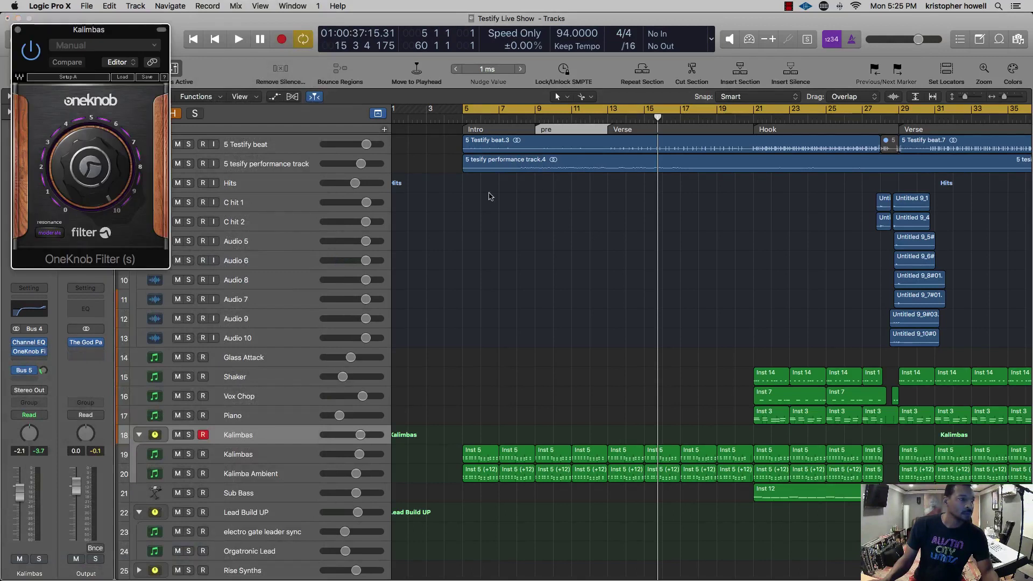
- Play from the end of pre into the Verse with the 5 Testify beat track muted while sweeping the Kalimbas filter and returning it to 10
{"action": "left_click", "coordinate": [595, 124]}
{"action": "key", "text": "space"}
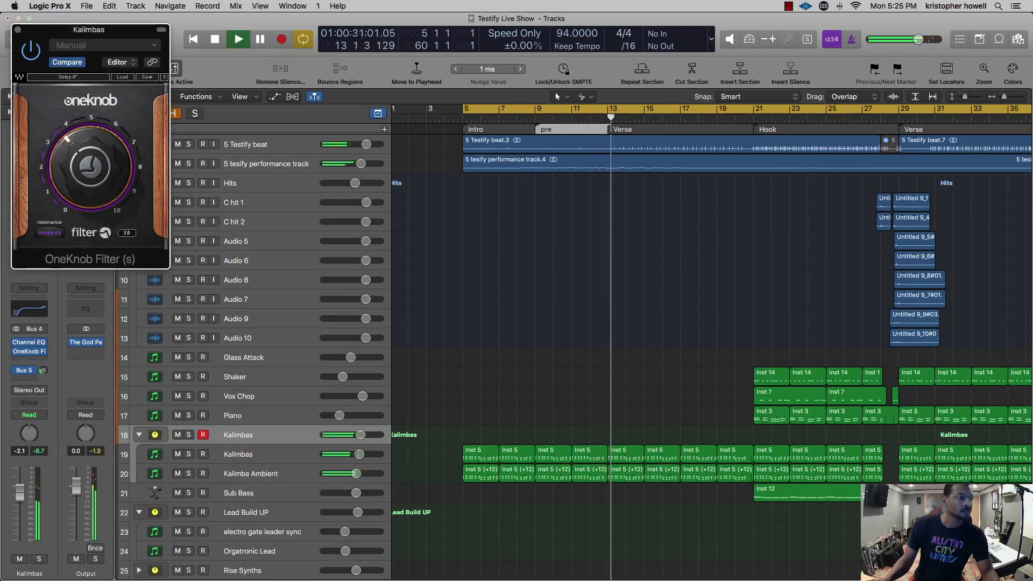
{"action": "left_click", "coordinate": [178, 144]}
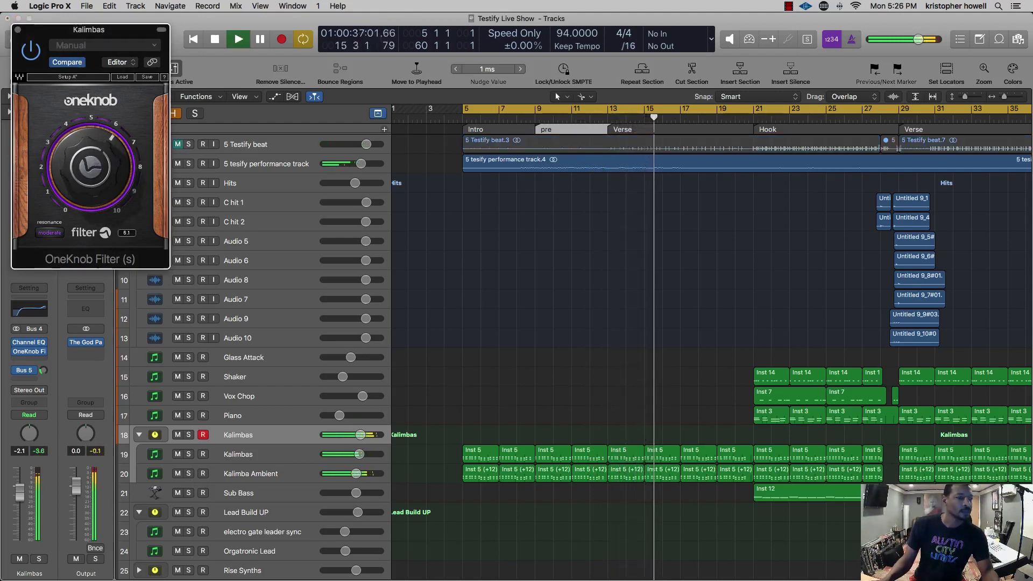
{"action": "key", "text": "space"}
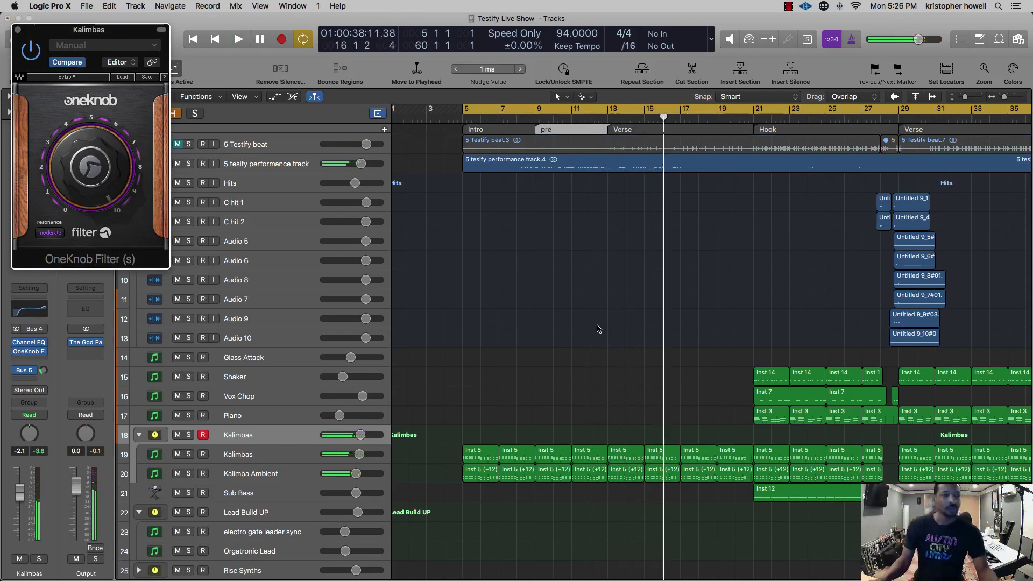
- Solo the 5 Testify beat track and listen to the Verse leading into the Hook and the pre from bar 11
{"action": "left_click", "coordinate": [189, 144]}
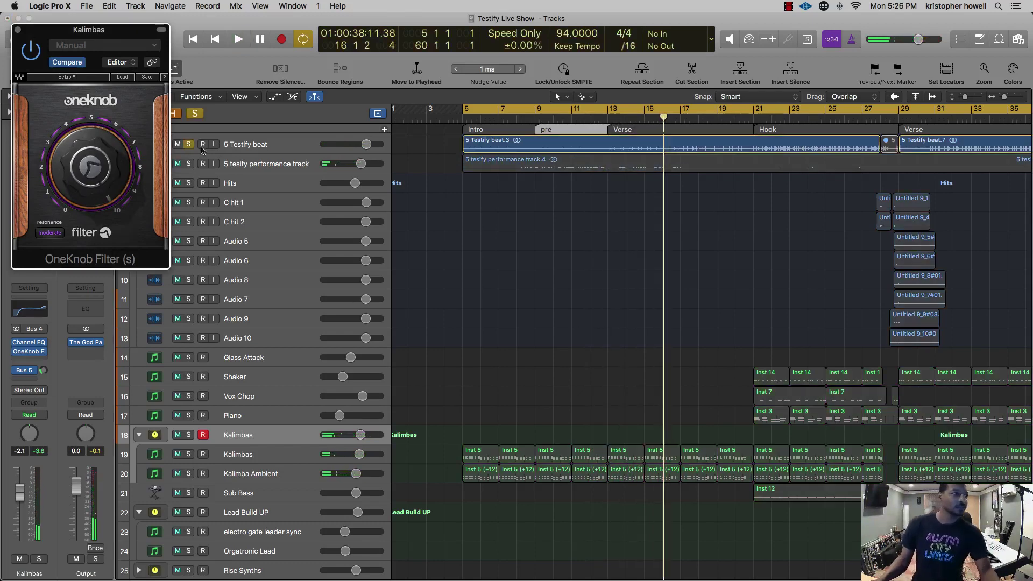
{"action": "key", "text": "space"}
{"action": "left_click", "coordinate": [698, 117]}
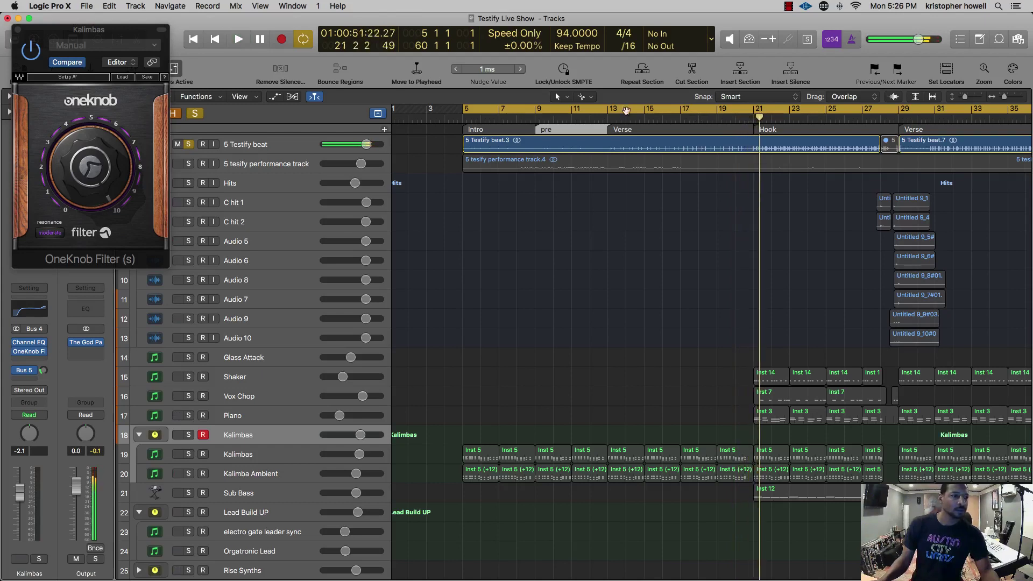
{"action": "left_click", "coordinate": [569, 118]}
{"action": "key", "text": "space"}
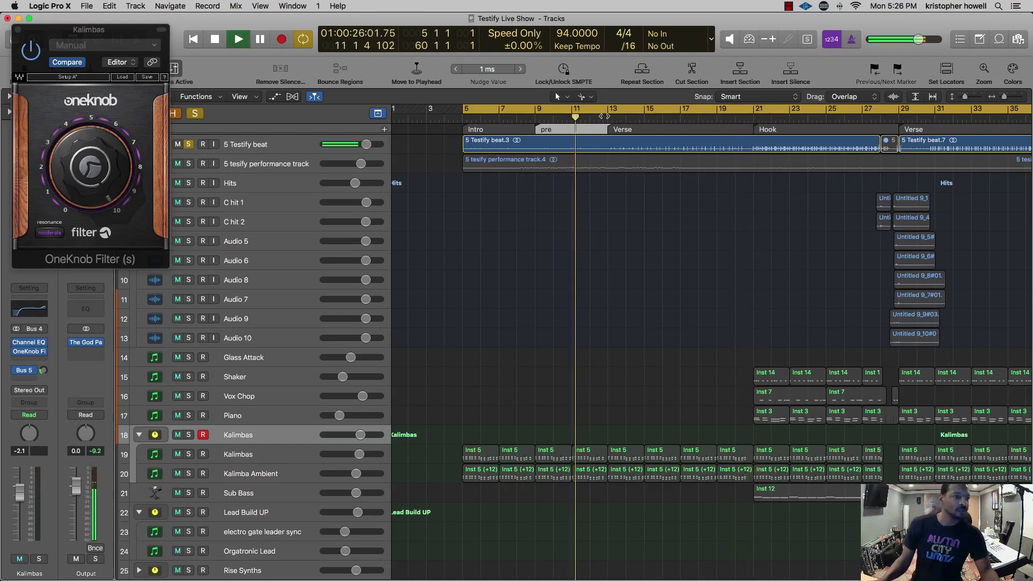
{"action": "key", "text": "space"}
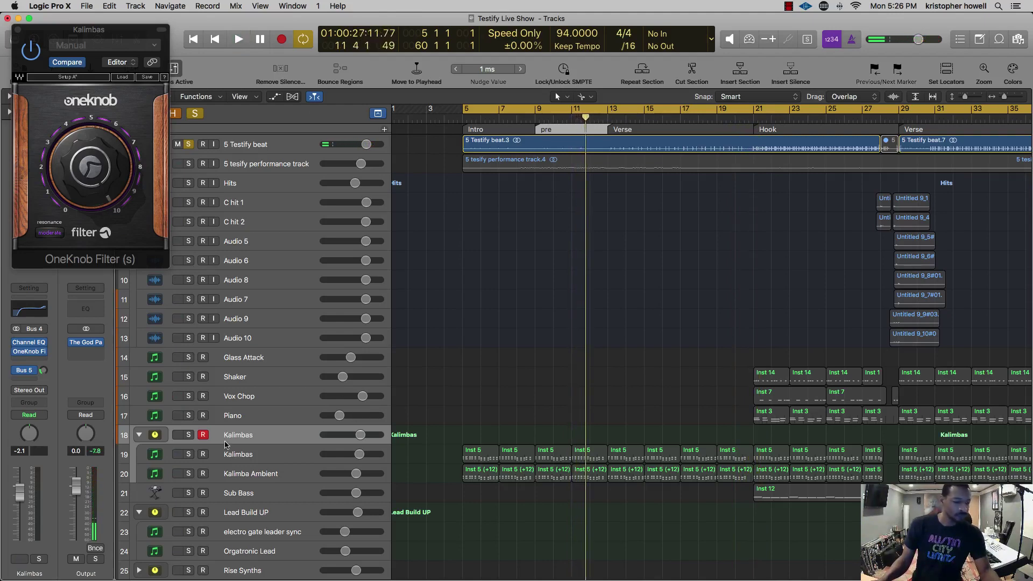
- Show track automation and set the Kalimbas stack's automation parameter to the OneKnob Filter's Filter control
{"action": "key", "text": "a"}
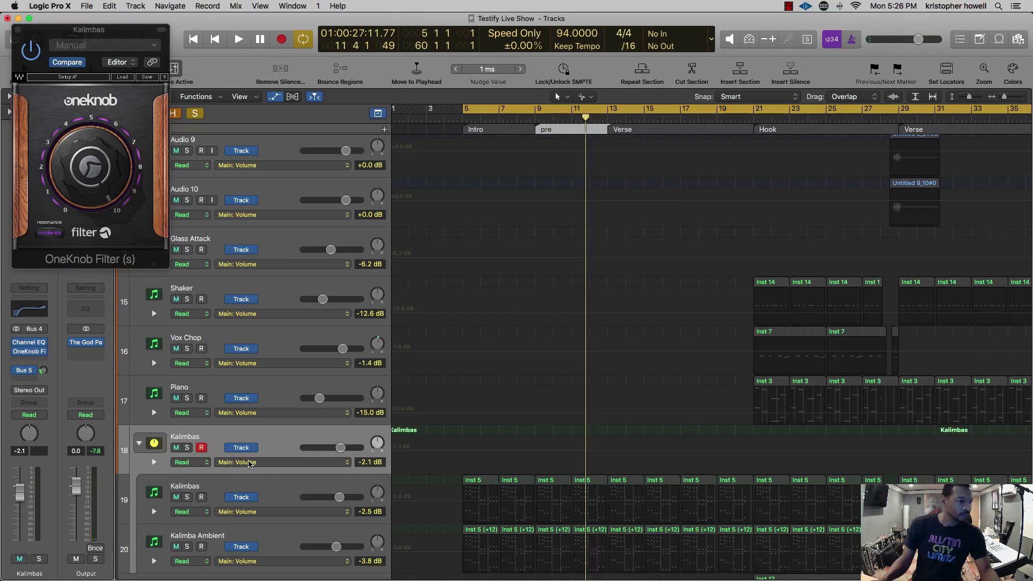
{"action": "left_click", "coordinate": [249, 462]}
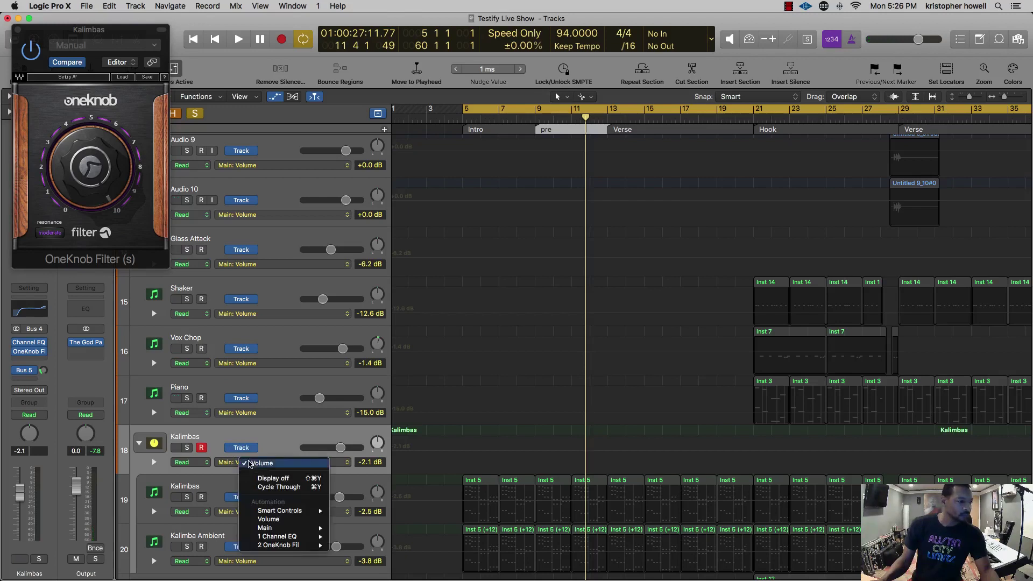
{"action": "mouse_move", "coordinate": [296, 546]}
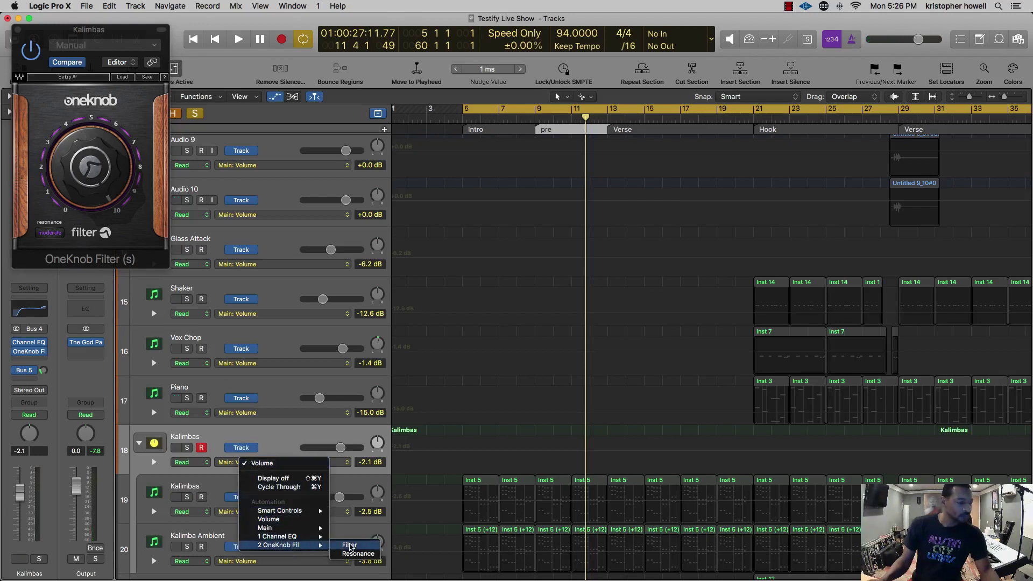
{"action": "left_click", "coordinate": [350, 545]}
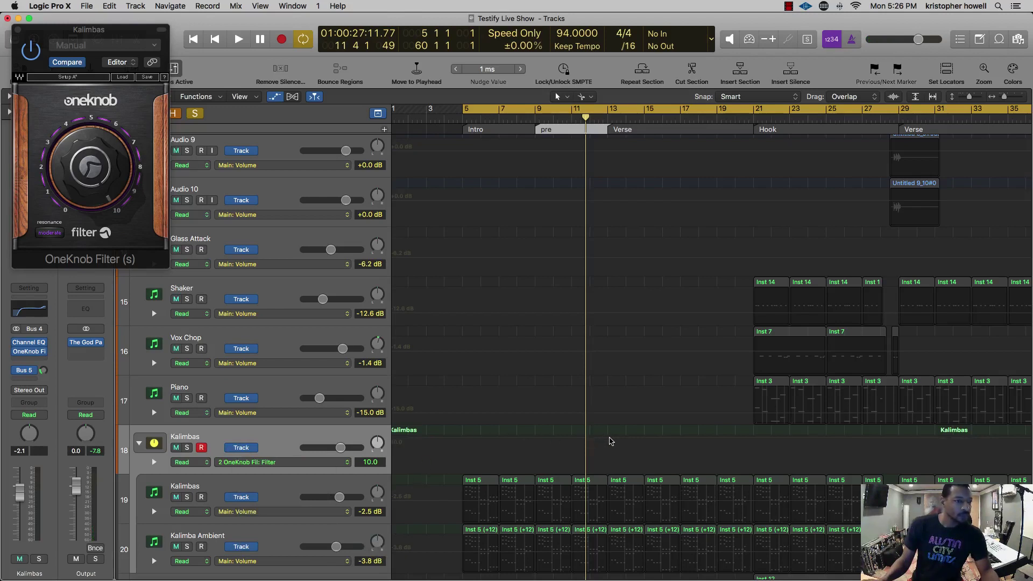
- Create Filter automation points at both ends of the Verse, bars 13 and 21, and lower the line between them to 4.9
{"action": "left_click", "coordinate": [612, 442]}
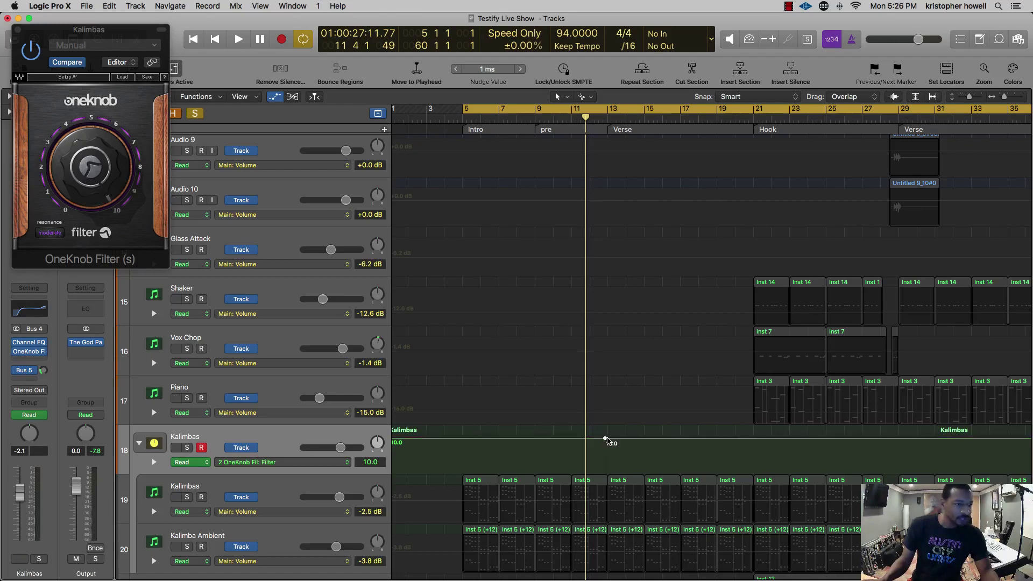
{"action": "key", "text": "super+Right"}
{"action": "key", "text": "super+Right"}
{"action": "key", "text": "super+Right"}
{"action": "key", "text": "super+Right"}
{"action": "key", "text": "super+Right"}
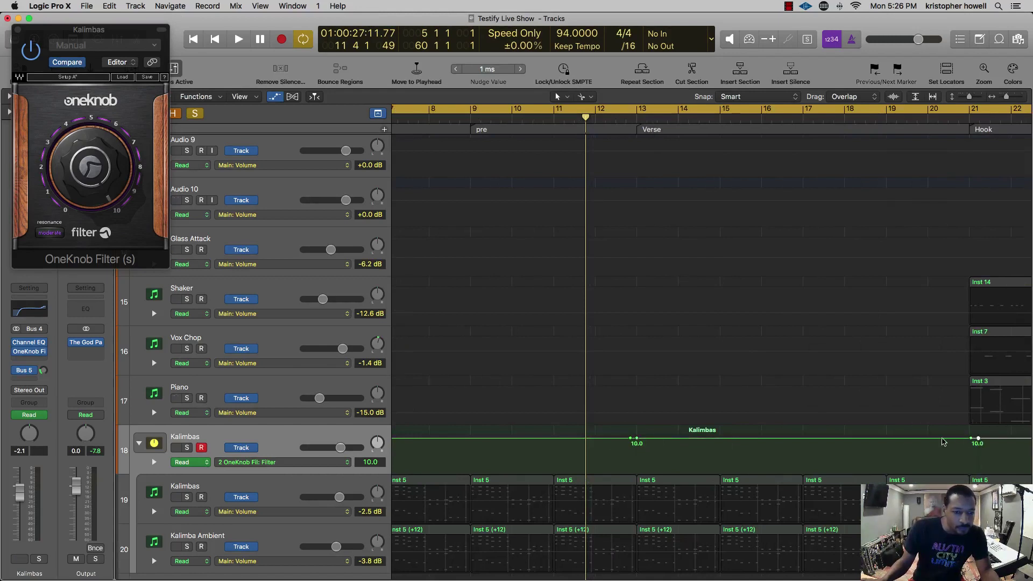
{"action": "left_click_drag", "start_coordinate": [642, 442], "coordinate": [641, 466]}
{"action": "key", "text": "space"}
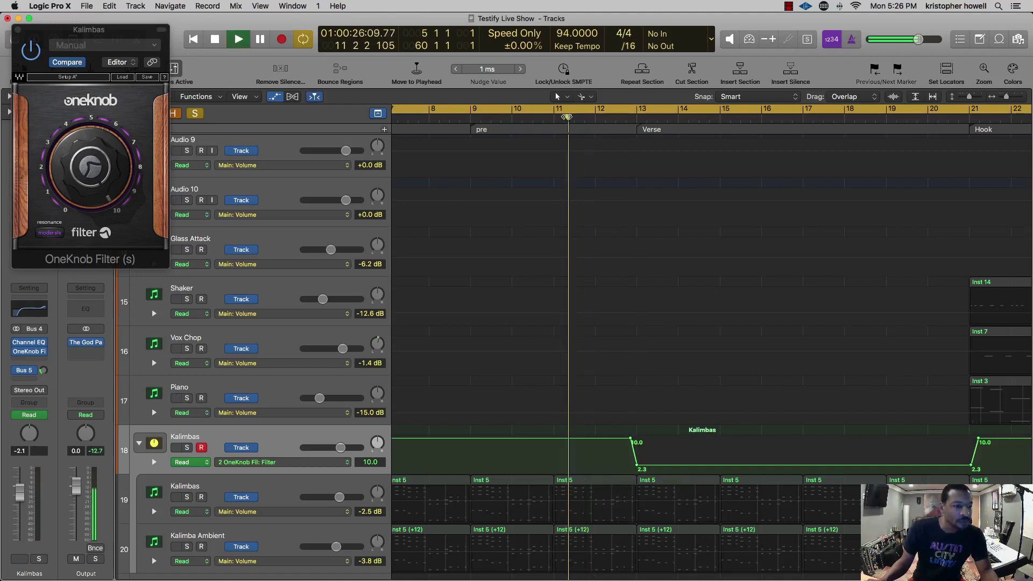
{"action": "left_click_drag", "start_coordinate": [714, 466], "coordinate": [714, 456]}
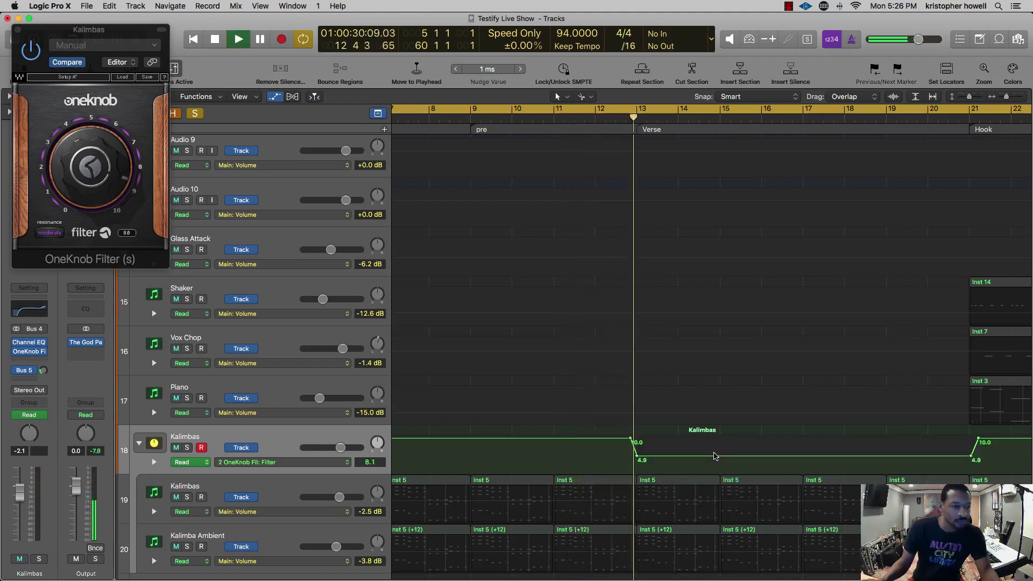
- Add Filter automation points around bars 14 to 17, rising to 5.3, and remove the low point at bar 21 to ramp up to 10.0
{"action": "left_click", "coordinate": [789, 456]}
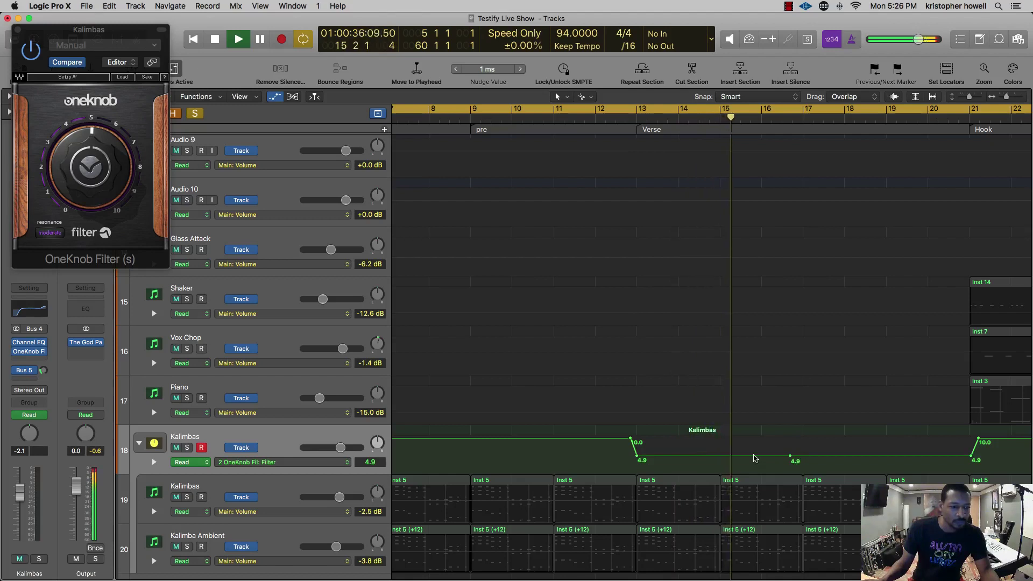
{"action": "left_click_drag", "start_coordinate": [790, 456], "coordinate": [789, 454]}
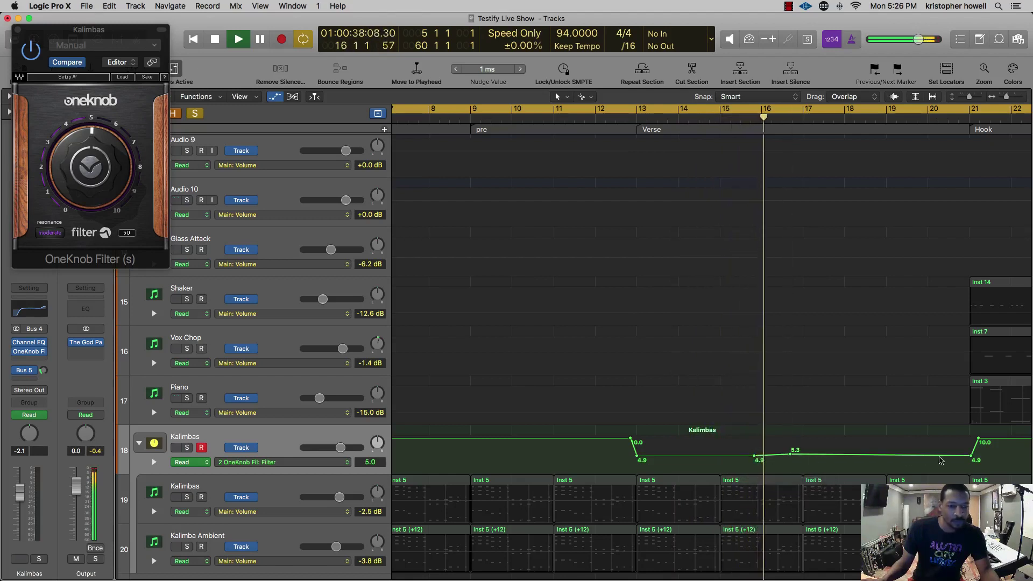
{"action": "left_click_drag", "start_coordinate": [938, 457], "coordinate": [960, 457]}
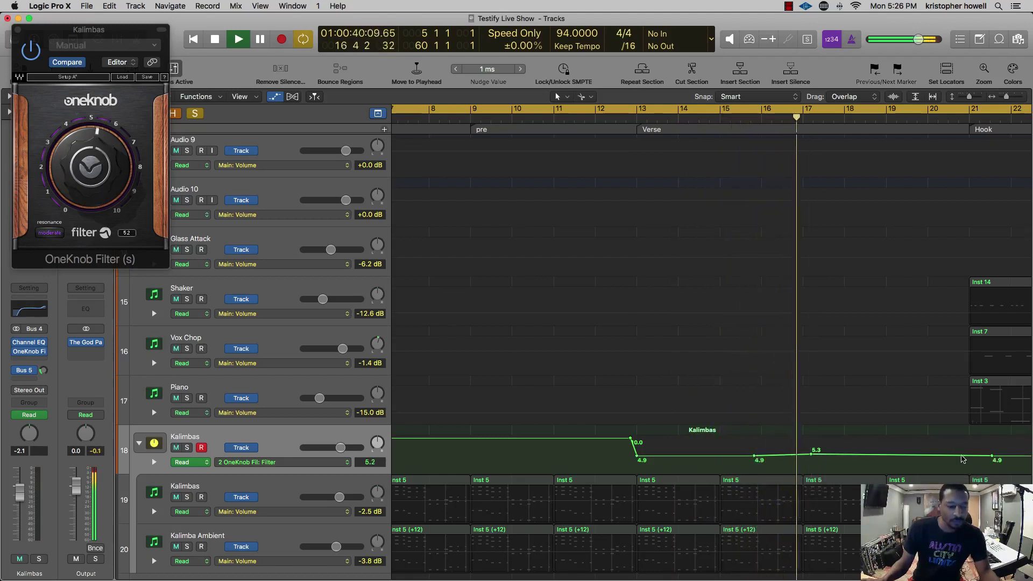
{"action": "key", "text": "super+z"}
{"action": "left_click", "coordinate": [972, 457]}
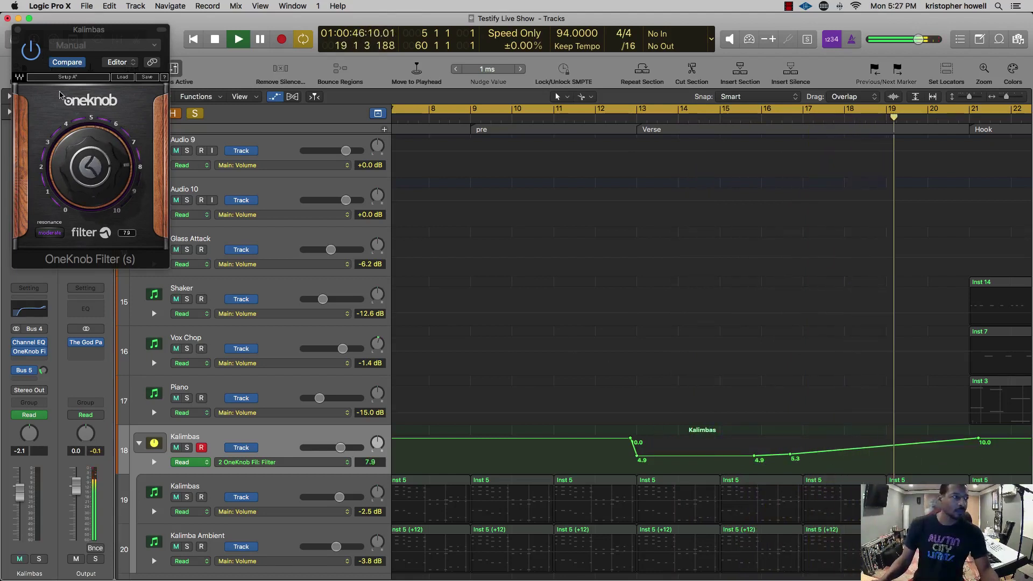
- Close the OneKnob Filter window, turn off the 5 Testify beat solo and restart playback from the Intro
{"action": "left_click", "coordinate": [18, 29]}
{"action": "scroll", "coordinate": [558, 249], "scroll_direction": "up", "scroll_amount": 10}
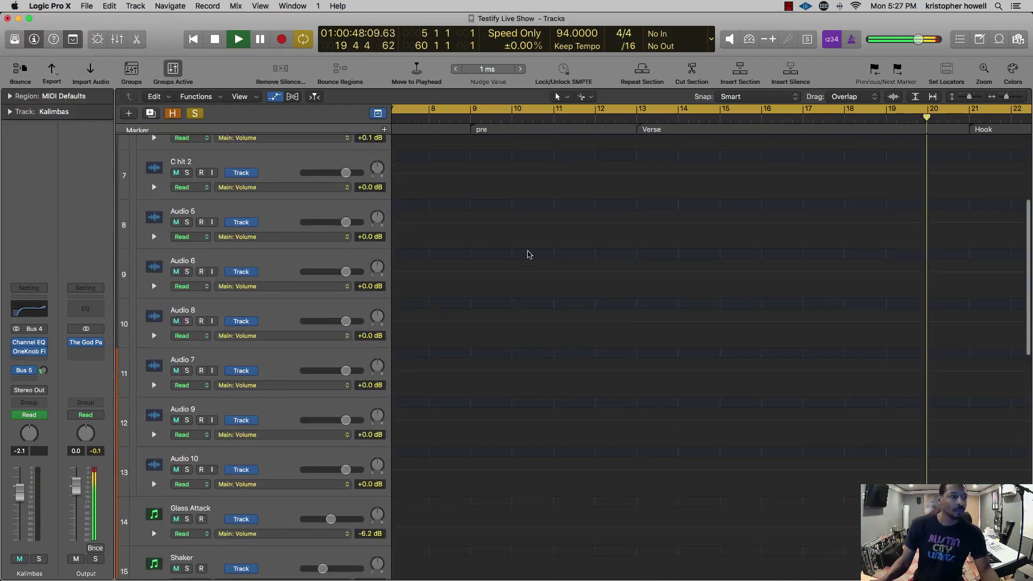
{"action": "key", "text": "a"}
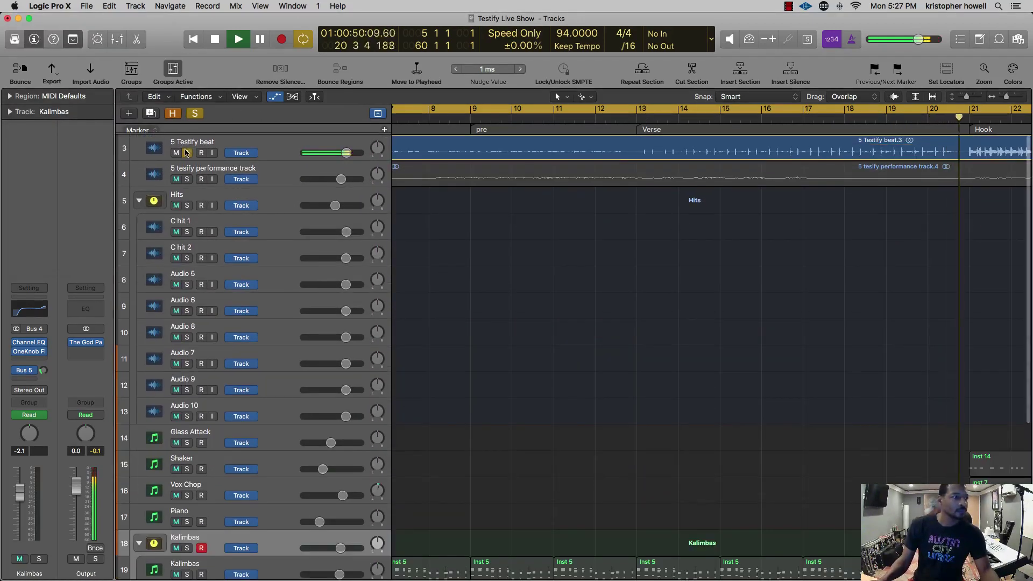
{"action": "key", "text": "space"}
{"action": "key", "text": "space"}
{"action": "key", "text": "super+Left"}
{"action": "key", "text": "super+Left"}
{"action": "key", "text": "super+Left"}
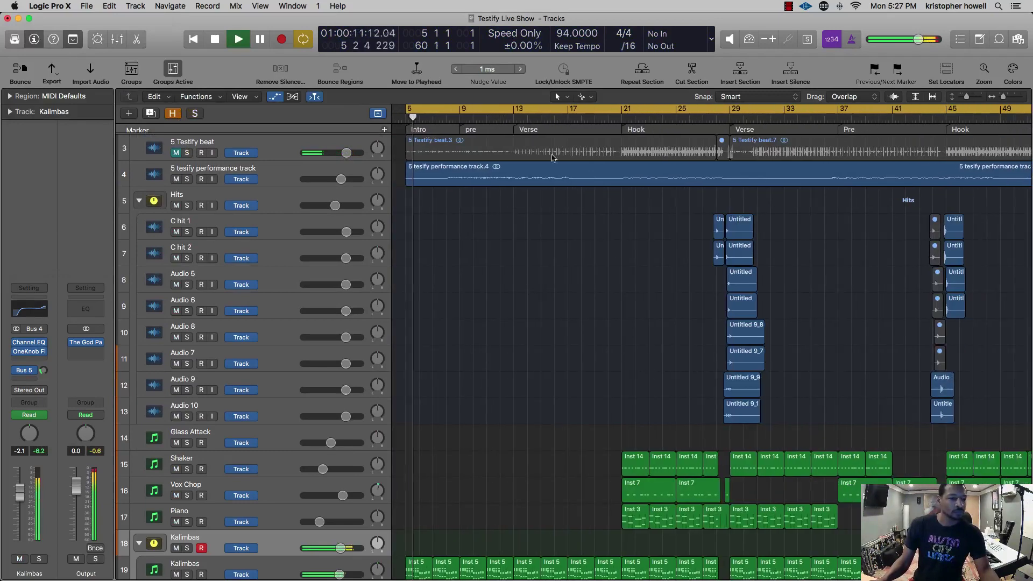
- Reduce the track heights and listen to the filtered Kalimbas from the Intro through pre into the Verse
{"action": "scroll", "coordinate": [576, 312], "scroll_direction": "down", "scroll_amount": 1}
{"action": "scroll", "coordinate": [576, 312], "scroll_direction": "down", "scroll_amount": 8}
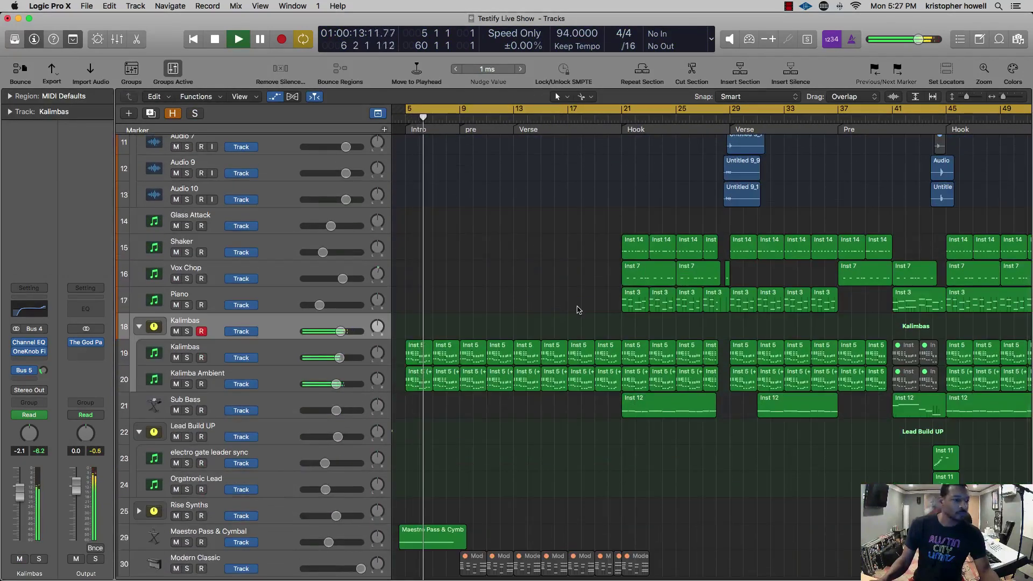
{"action": "scroll", "coordinate": [578, 307], "scroll_direction": "down", "scroll_amount": 1}
{"action": "scroll", "coordinate": [577, 307], "scroll_direction": "down", "scroll_amount": 2}
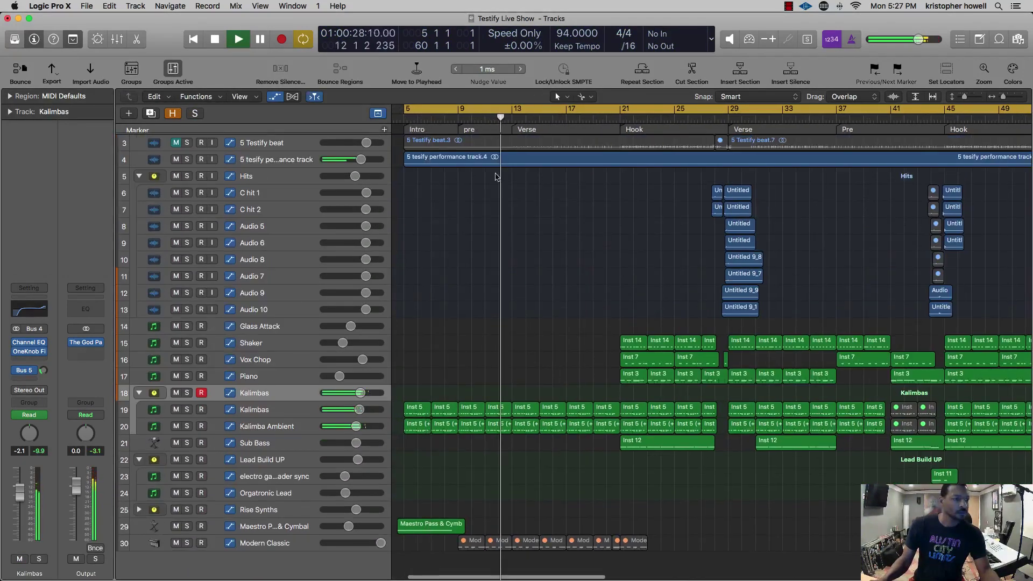
{"action": "scroll", "coordinate": [500, 296], "scroll_direction": "right", "scroll_amount": 1}
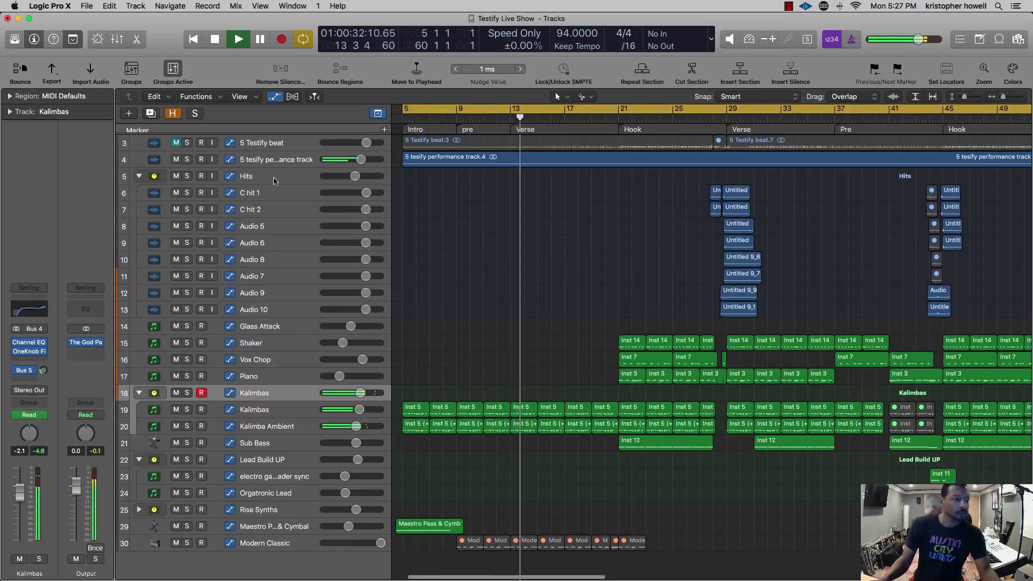
- Hide the track automation and keep listening through the Verse up to the start of the Hook
{"action": "scroll", "coordinate": [567, 427], "scroll_direction": "up", "scroll_amount": 2}
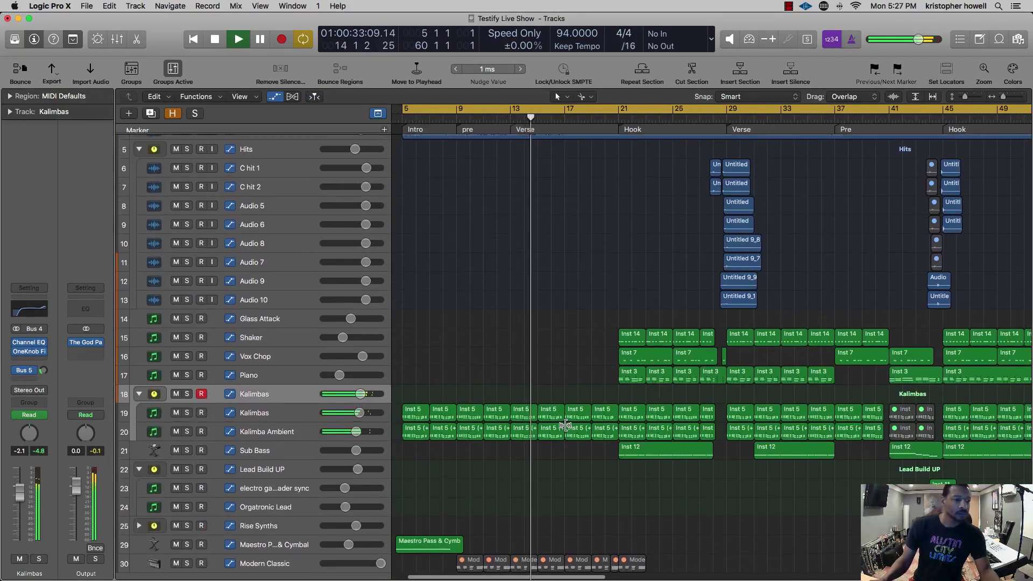
{"action": "scroll", "coordinate": [564, 426], "scroll_direction": "down", "scroll_amount": 3}
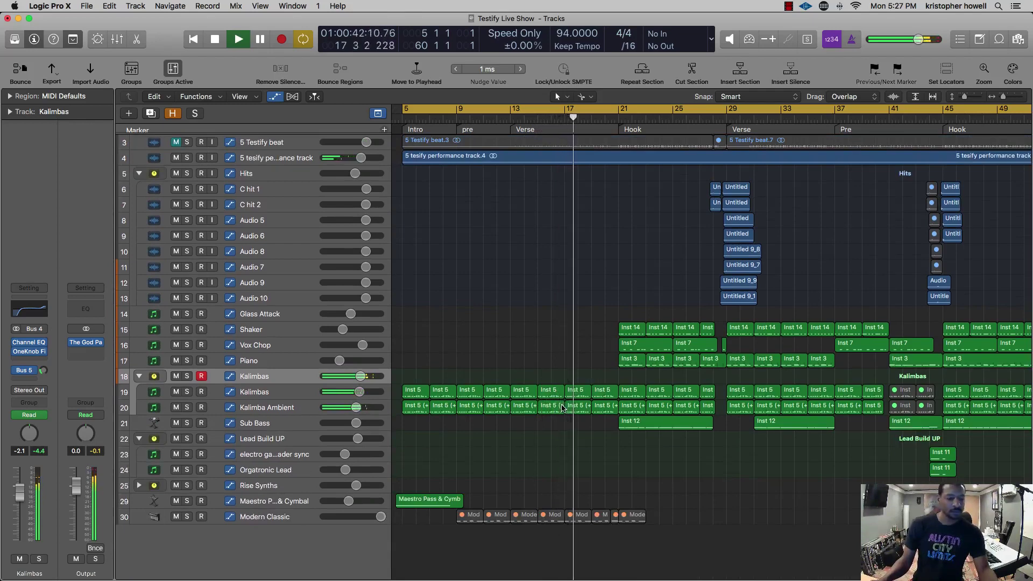
{"action": "key", "text": "a"}
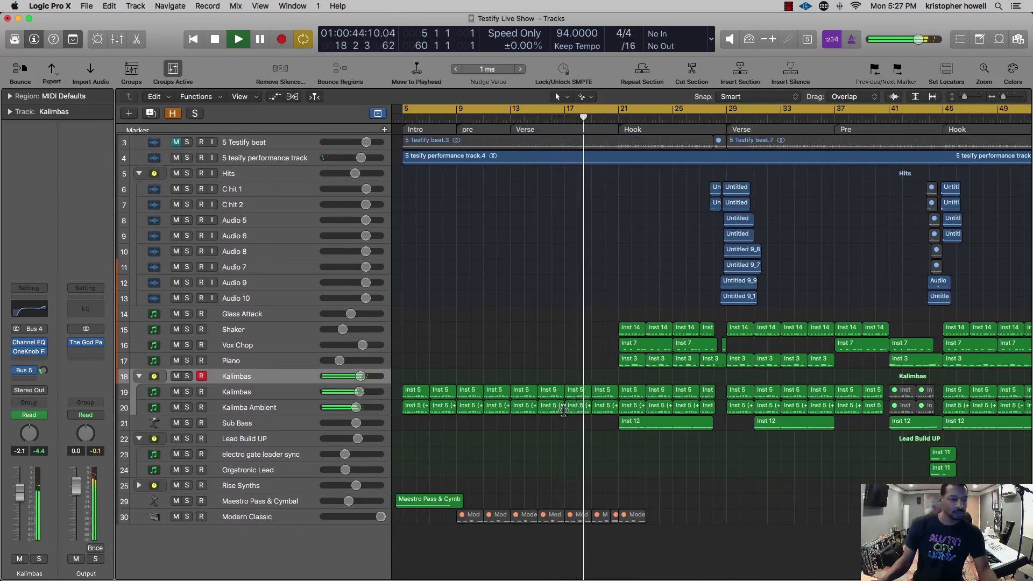
{"action": "scroll", "coordinate": [571, 407], "scroll_direction": "right", "scroll_amount": 1}
{"action": "scroll", "coordinate": [573, 407], "scroll_direction": "right", "scroll_amount": 1}
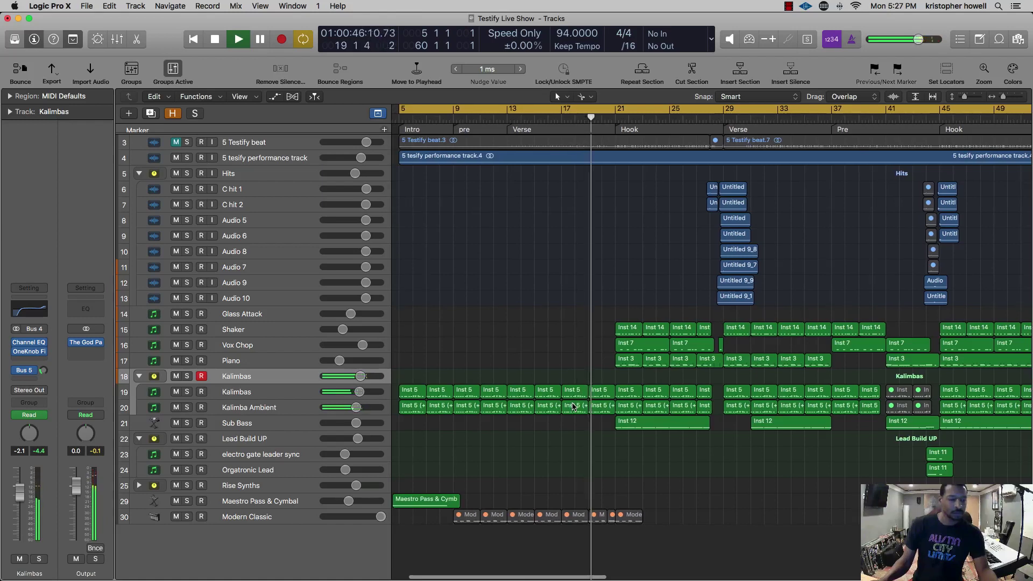
{"action": "scroll", "coordinate": [573, 408], "scroll_direction": "right", "scroll_amount": 1}
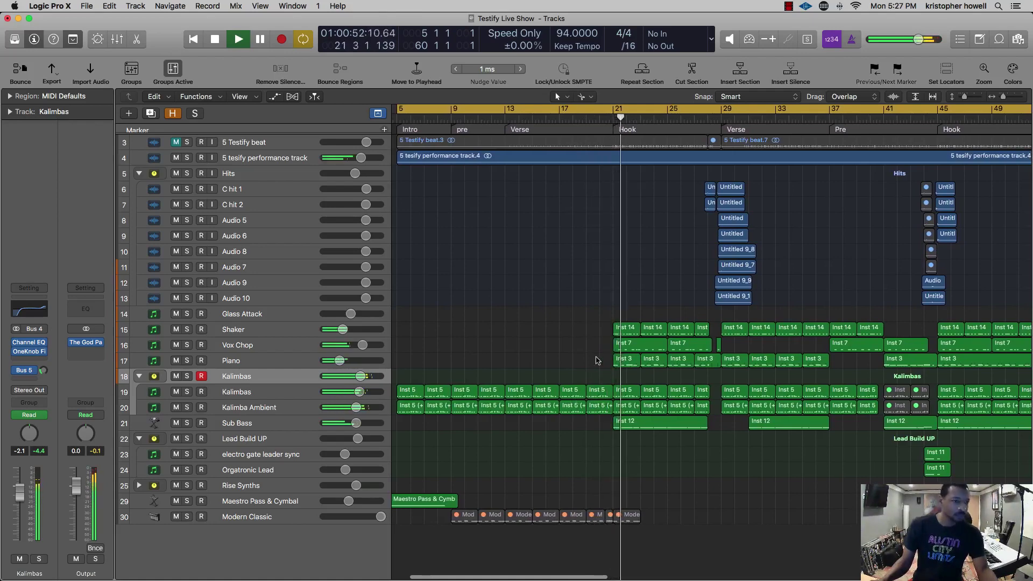
- Balance the Hook by setting Piano to -14.0 dB, Sub Bass to -4.8 dB and Vox Chop to -1.0 dB
{"action": "left_click_drag", "start_coordinate": [339, 361], "coordinate": [341, 361]}
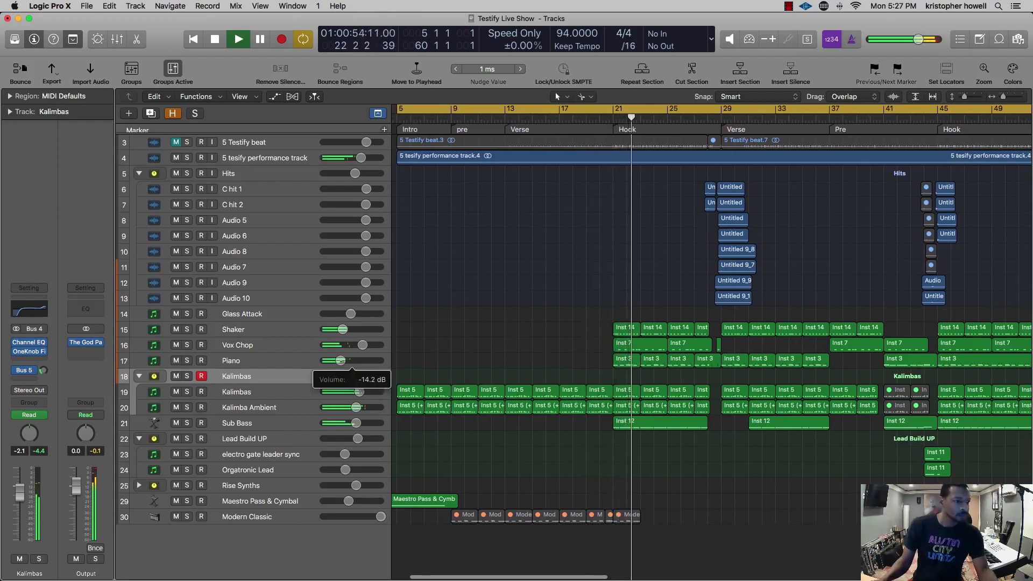
{"action": "left_click_drag", "start_coordinate": [356, 424], "coordinate": [353, 423]}
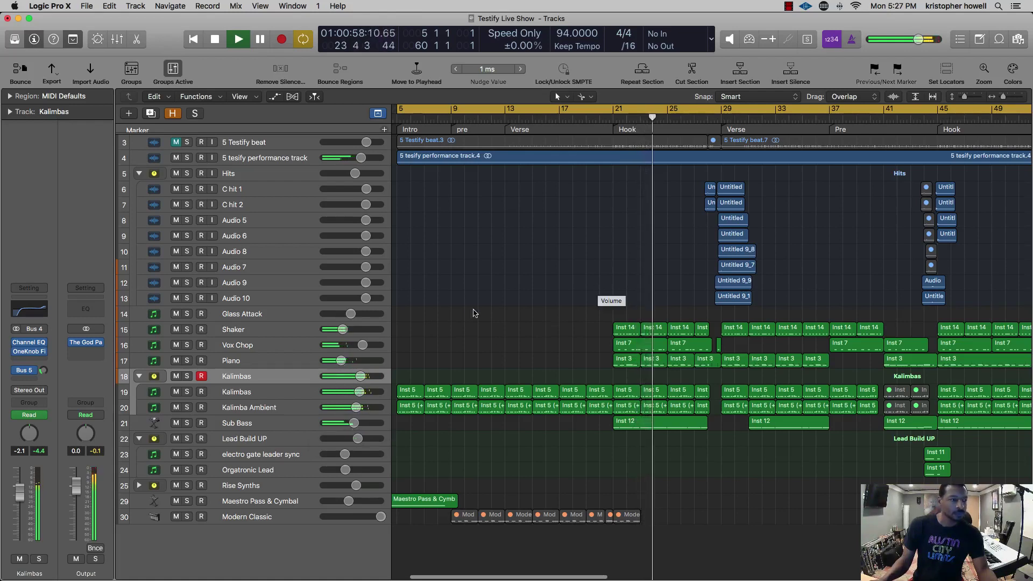
{"action": "left_click_drag", "start_coordinate": [328, 343], "coordinate": [329, 344]}
- Raise Vox Chop through Sub Bass together by 0.3 dB, leaving out Shaker, and set the Kalimbas stack to -2.0 dB
{"action": "left_click", "coordinate": [280, 333]}
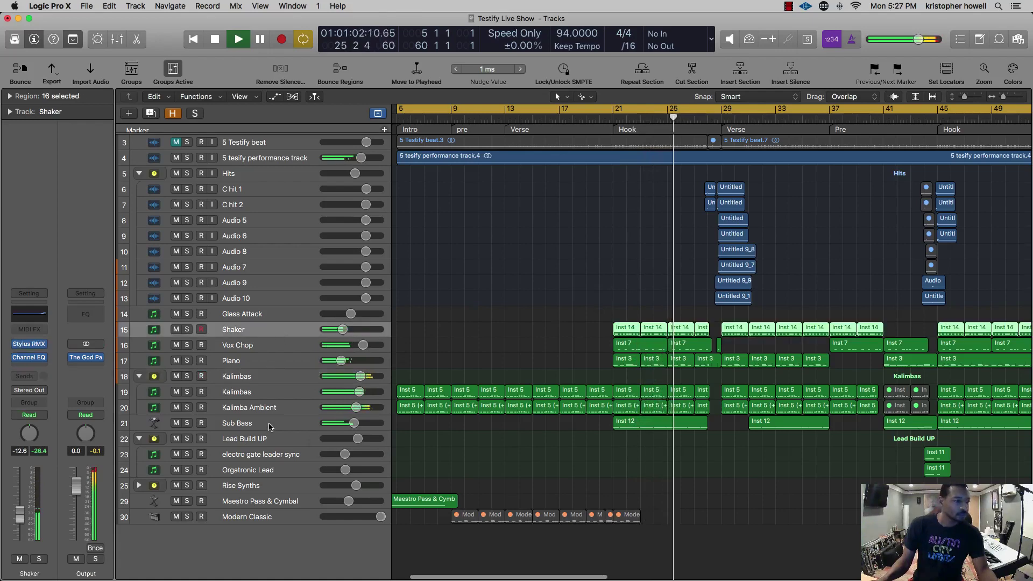
{"action": "left_click", "coordinate": [270, 427], "text": "shift"}
{"action": "key", "text": "x"}
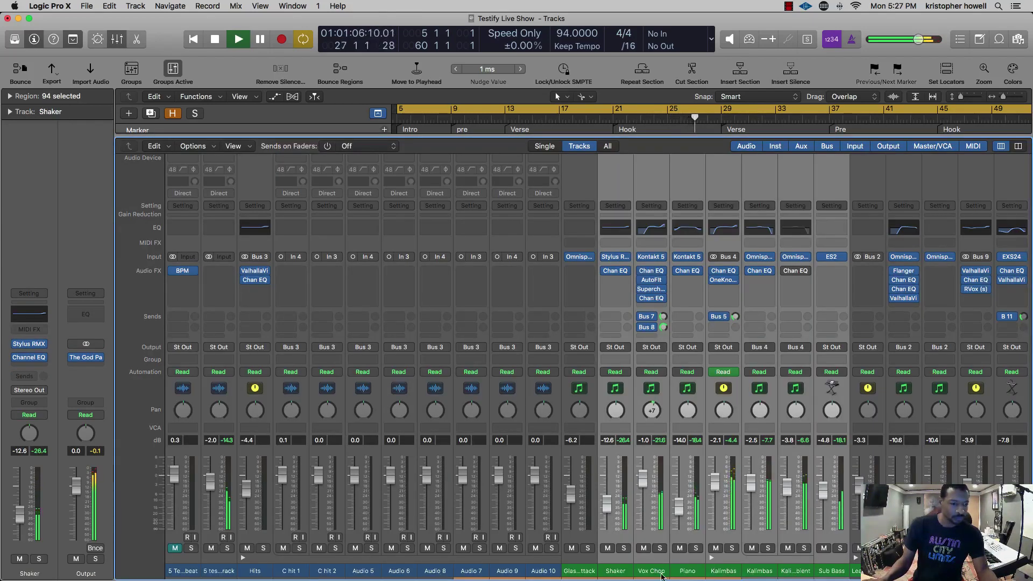
{"action": "left_click", "coordinate": [614, 573], "text": "super"}
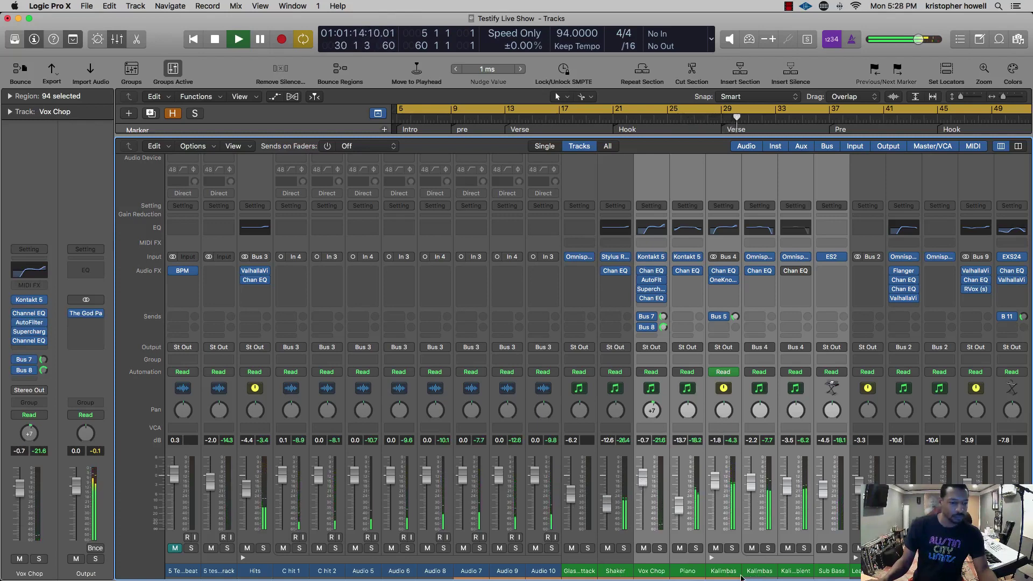
{"action": "left_click", "coordinate": [735, 576]}
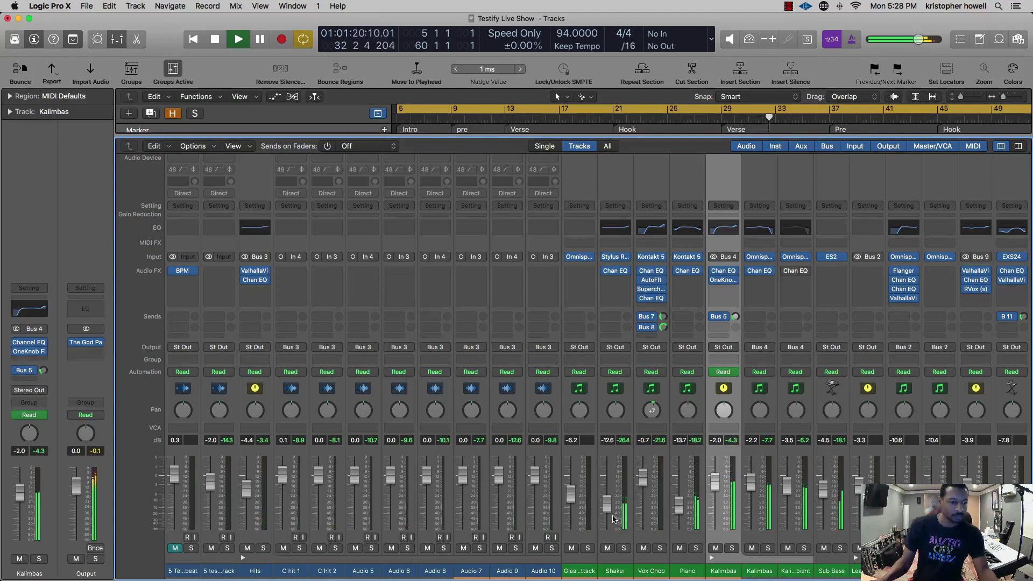
{"action": "key", "text": "x"}
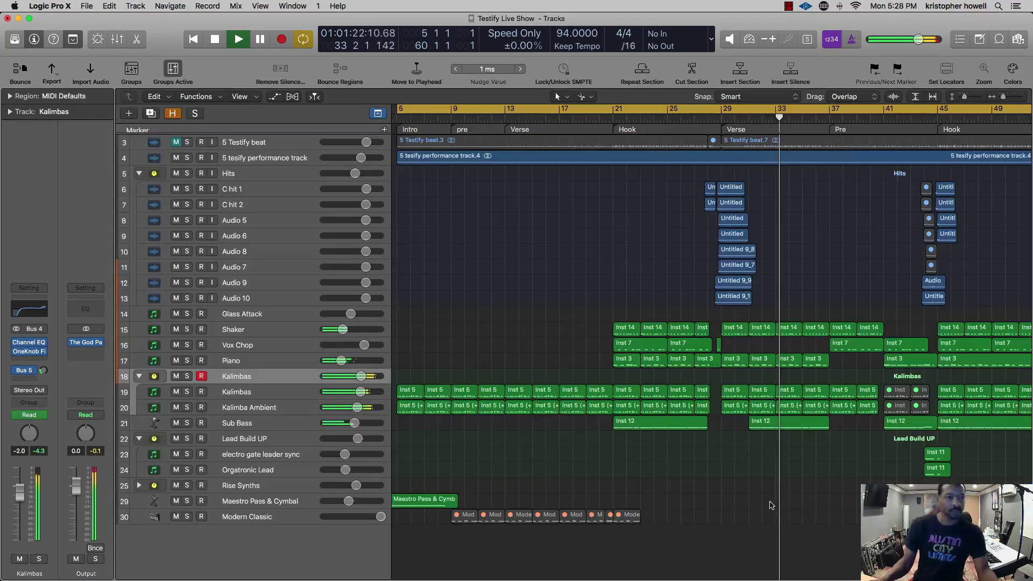
- Move the Rise Synths stack above the collapsed Lead Build UP, expand Rise Synths and set Lead Build UP to -5.7 dB
{"action": "scroll", "coordinate": [689, 431], "scroll_direction": "left", "scroll_amount": 1}
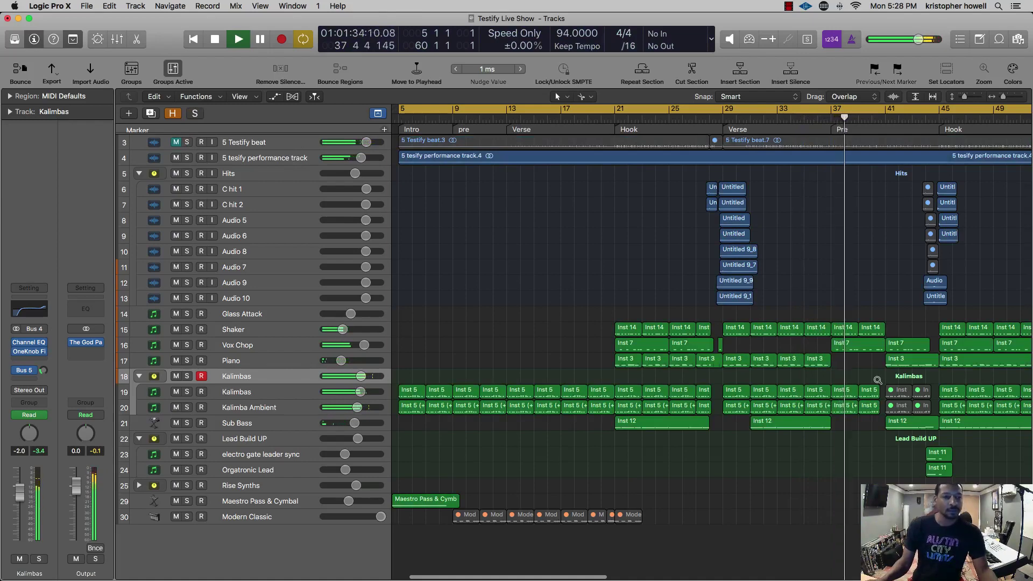
{"action": "scroll", "coordinate": [878, 380], "scroll_direction": "down", "scroll_amount": 3}
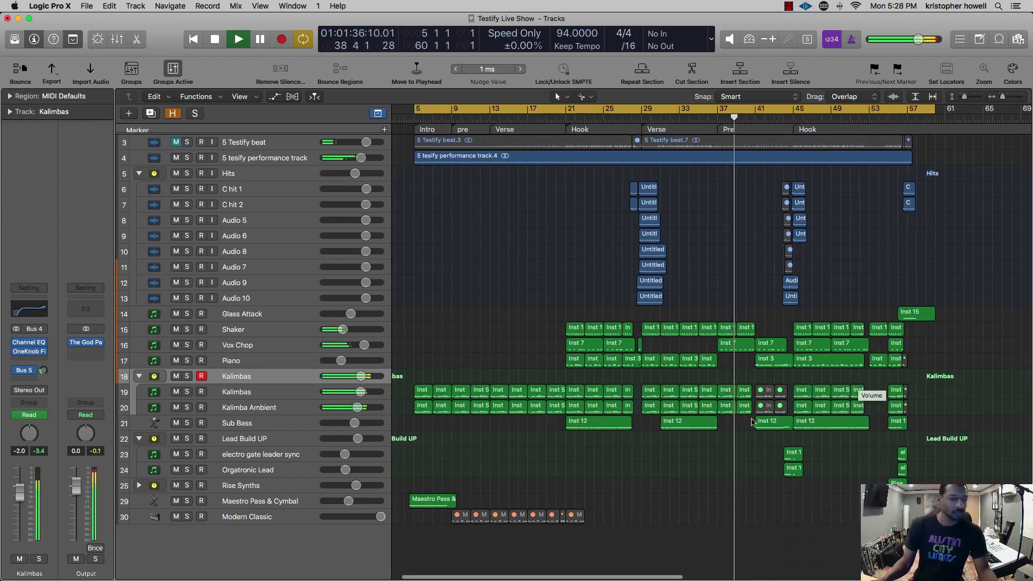
{"action": "scroll", "coordinate": [757, 421], "scroll_direction": "up", "scroll_amount": 3}
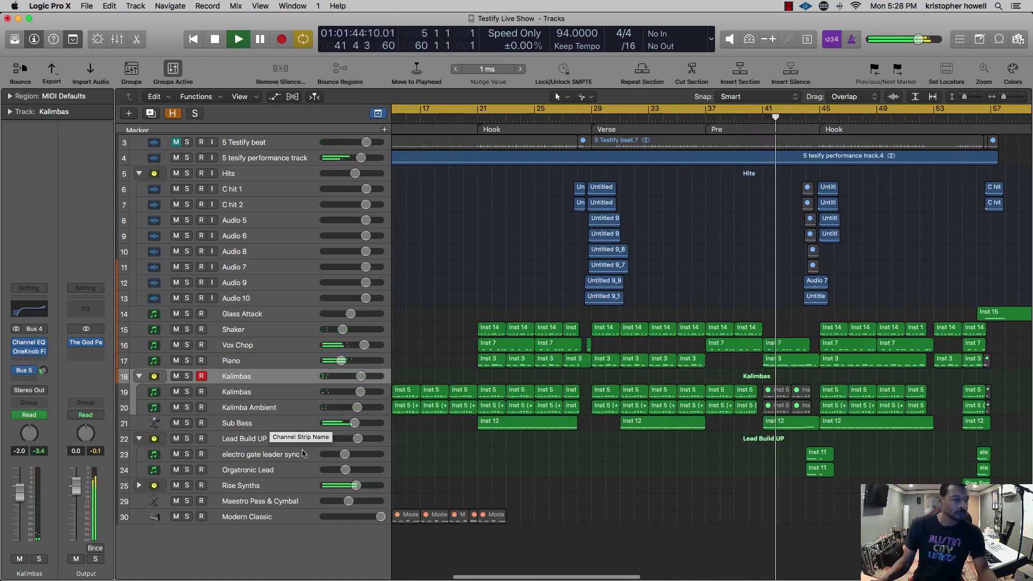
{"action": "left_click", "coordinate": [301, 485]}
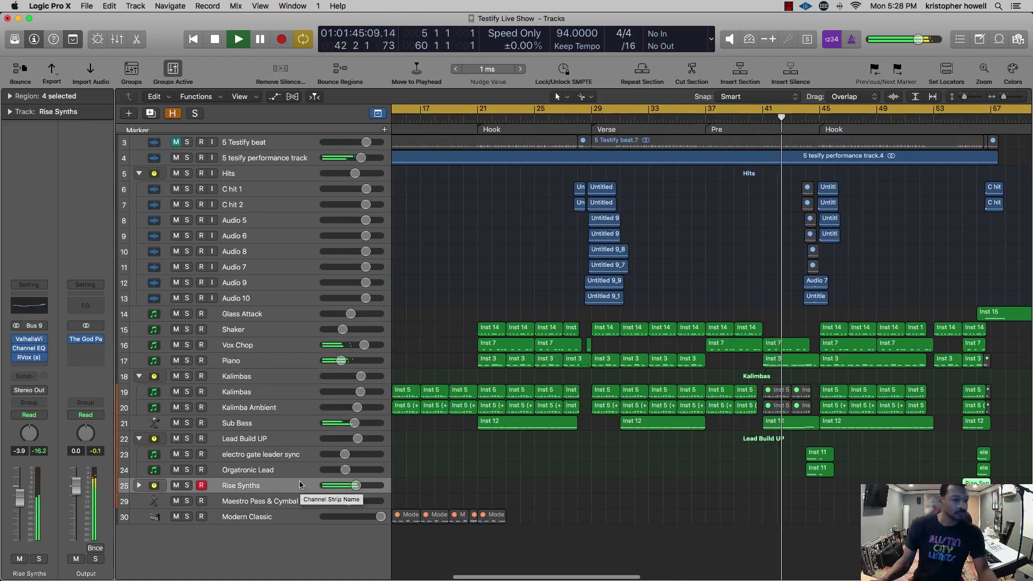
{"action": "left_click", "coordinate": [138, 439]}
{"action": "left_click_drag", "start_coordinate": [279, 454], "coordinate": [279, 439]}
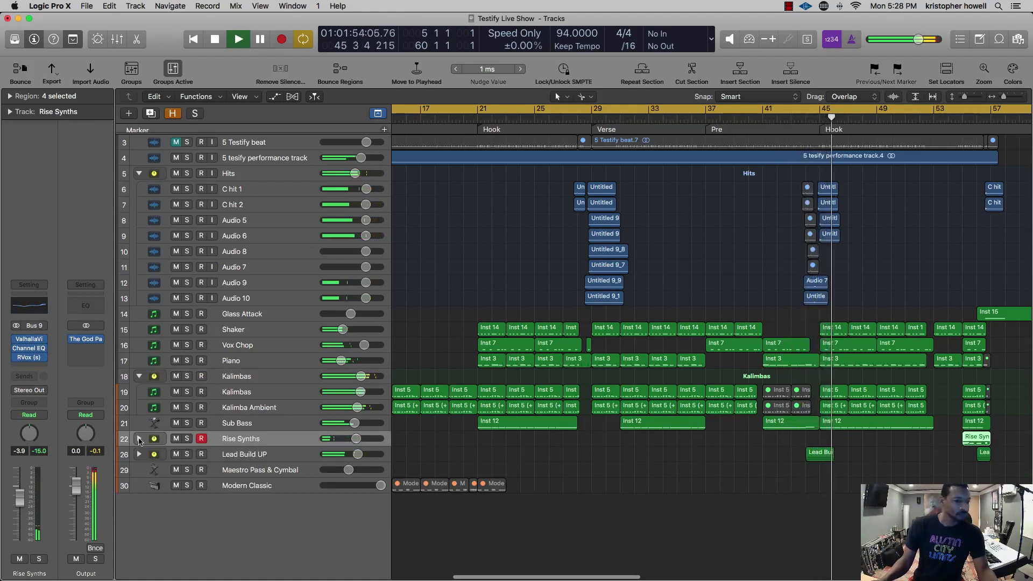
{"action": "left_click", "coordinate": [141, 439]}
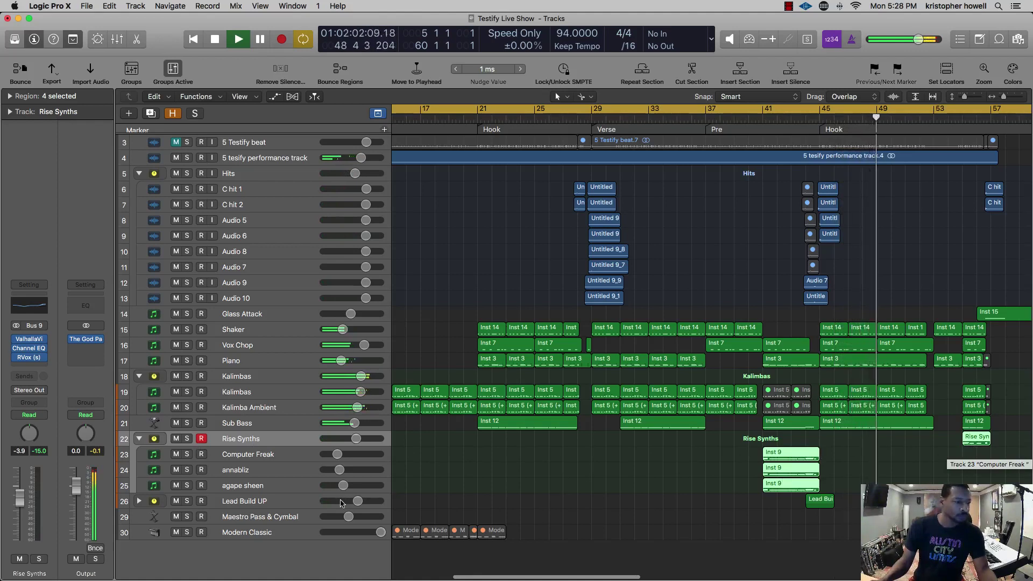
{"action": "left_click_drag", "start_coordinate": [341, 503], "coordinate": [352, 500]}
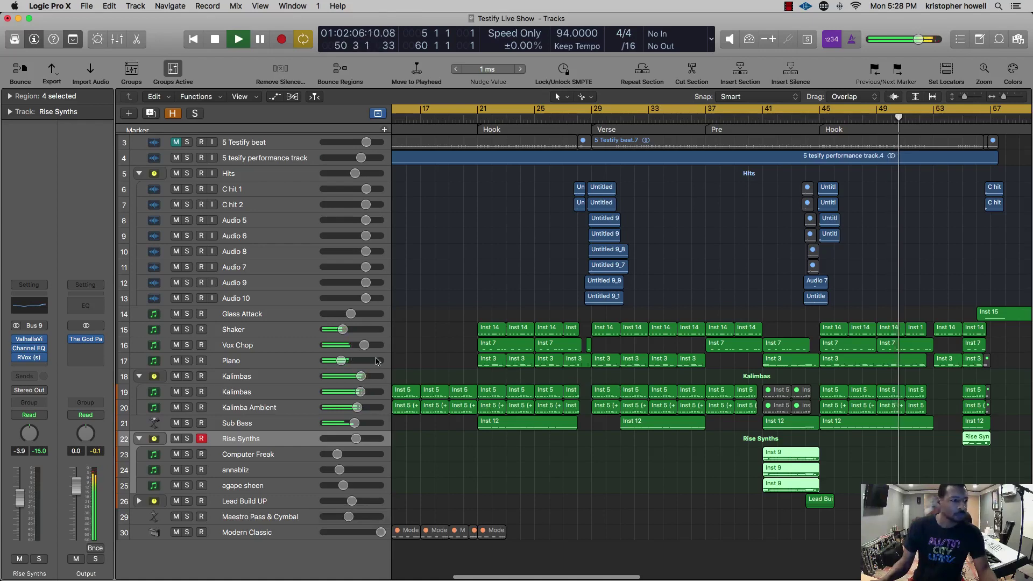
- Show the automation and examine the Kalimbas Filter line around bars 50 to 57 while listening to the ending
{"action": "key", "text": "a"}
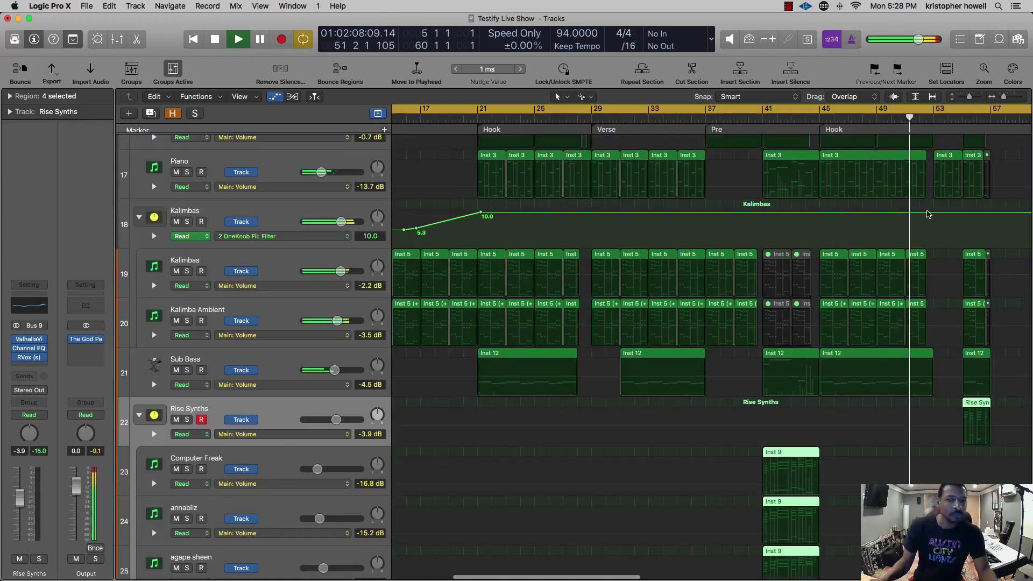
{"action": "key", "text": "super+Right"}
{"action": "key", "text": "super+Right"}
{"action": "key", "text": "super+Right"}
{"action": "scroll", "coordinate": [923, 214], "scroll_direction": "right", "scroll_amount": 12}
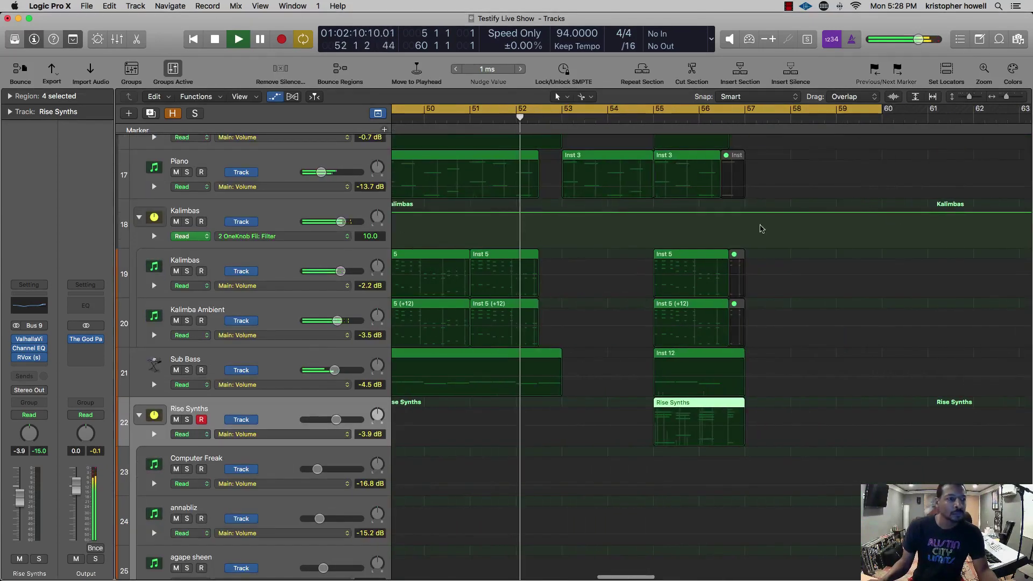
{"action": "left_click", "coordinate": [557, 212]}
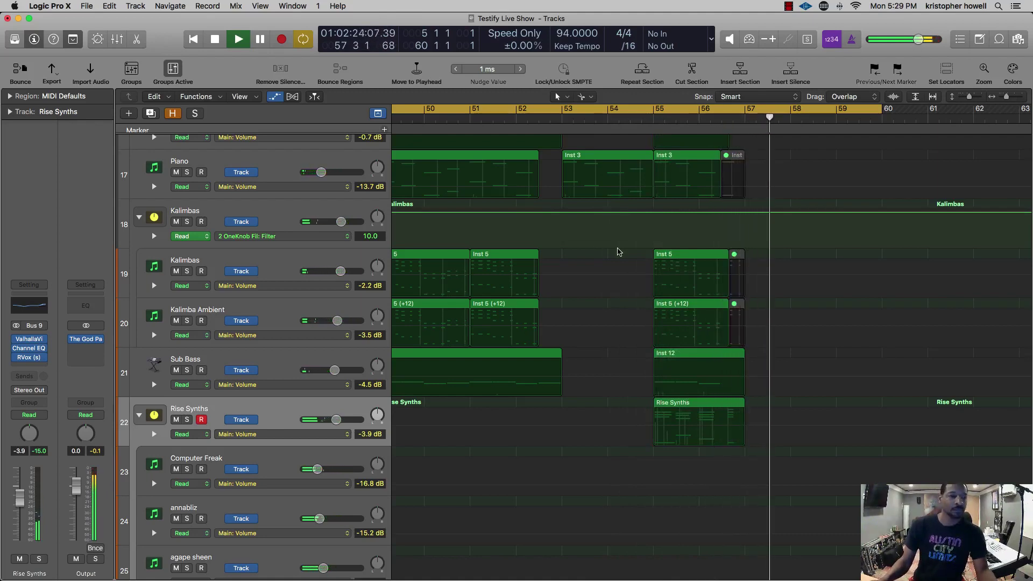
{"action": "key", "text": "x"}
{"action": "key", "text": "x"}
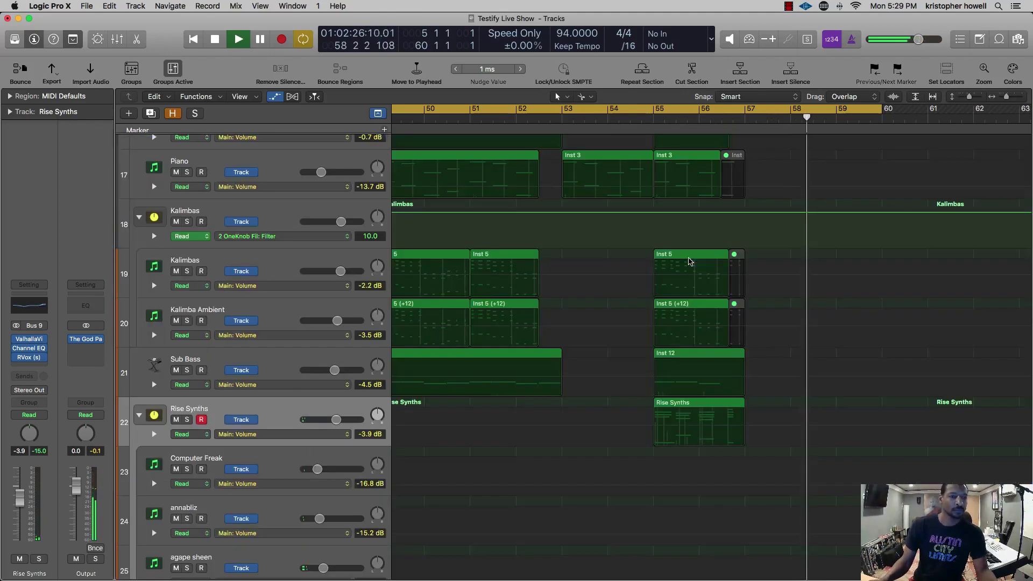
- Turn off cycle playback and hide the track automation again
{"action": "key", "text": "x"}
{"action": "key", "text": "c"}
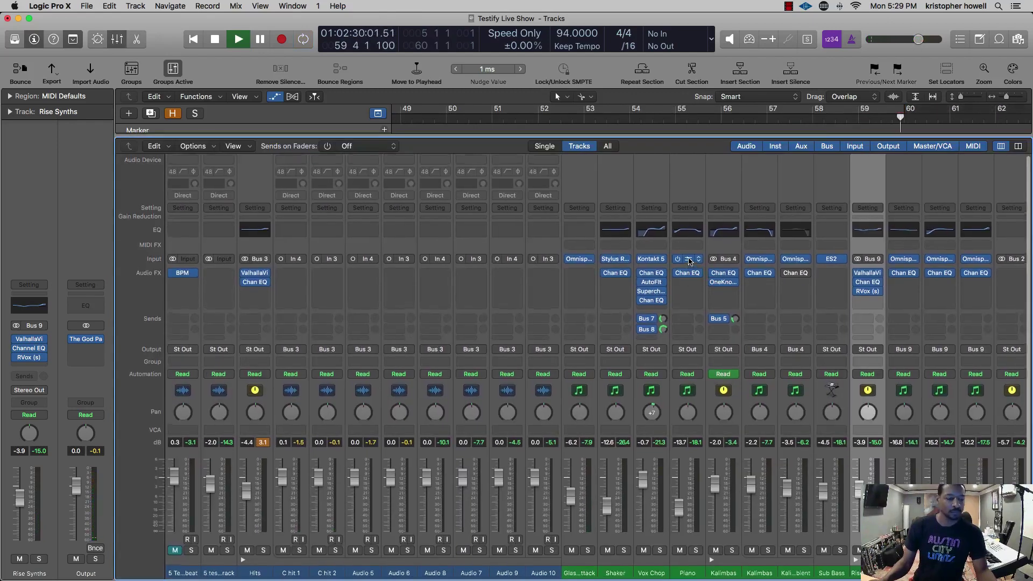
{"action": "key", "text": "x"}
{"action": "key", "text": "a"}
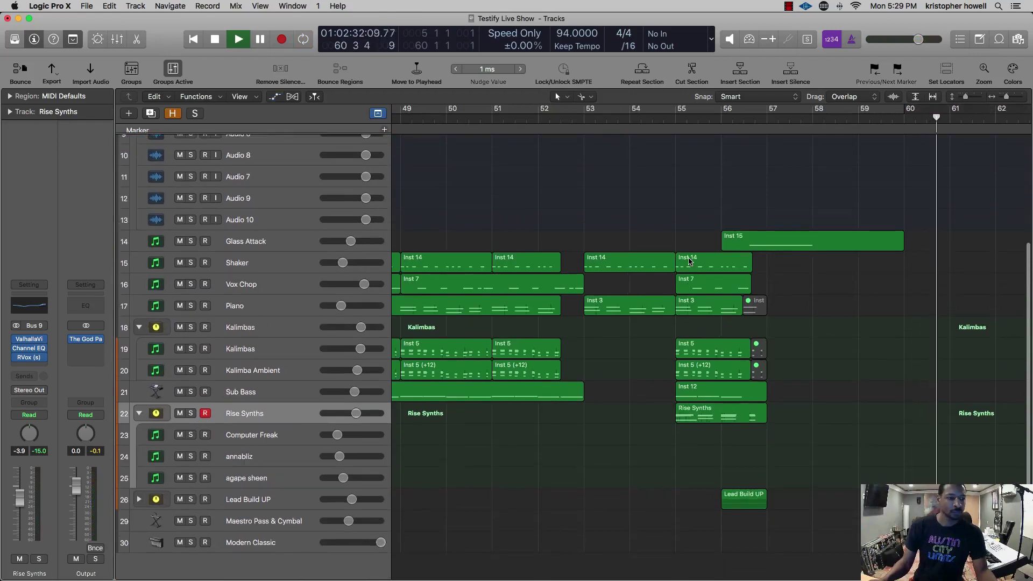
- Fit the arrangement in view and restart playback from bar 43 in the Pre before the last Hook
{"action": "key", "text": "super+Left"}
{"action": "key", "text": "super+Left"}
{"action": "key", "text": "super+Left"}
{"action": "key", "text": "super+Left"}
{"action": "key", "text": "super+Left"}
{"action": "key", "text": "super+Left"}
{"action": "key", "text": "super+Left"}
{"action": "key", "text": "super+Left"}
{"action": "key", "text": "super+Left"}
{"action": "key", "text": "super+Left"}
{"action": "key", "text": "super+Left"}
{"action": "key", "text": "super+Left"}
{"action": "key", "text": "super+Left"}
{"action": "key", "text": "super+Left"}
{"action": "key", "text": "super+Up"}
{"action": "key", "text": "super+Up"}
{"action": "key", "text": "super+Up"}
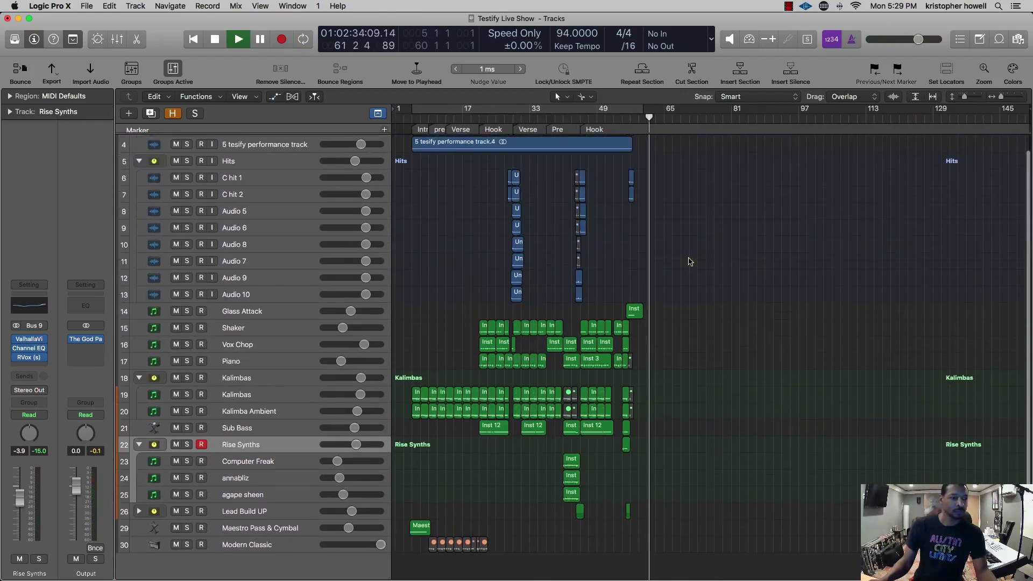
{"action": "key", "text": "super+Right"}
{"action": "key", "text": "super+Right"}
{"action": "key", "text": "super+Right"}
{"action": "key", "text": "super+Right"}
{"action": "key", "text": "super+Right"}
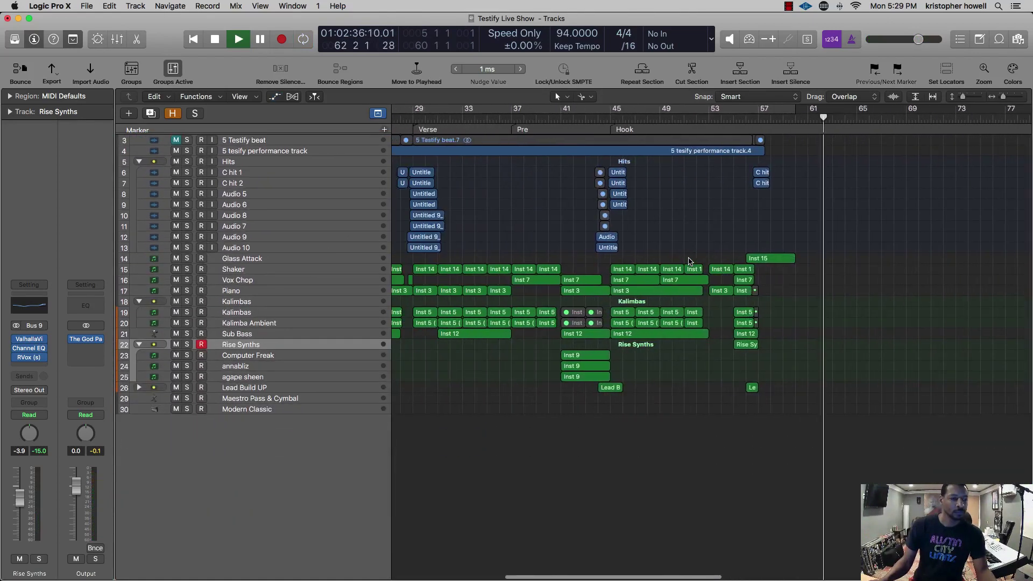
{"action": "key", "text": "super+Down"}
{"action": "key", "text": "super+Down"}
{"action": "scroll", "coordinate": [690, 261], "scroll_direction": "up", "scroll_amount": 3}
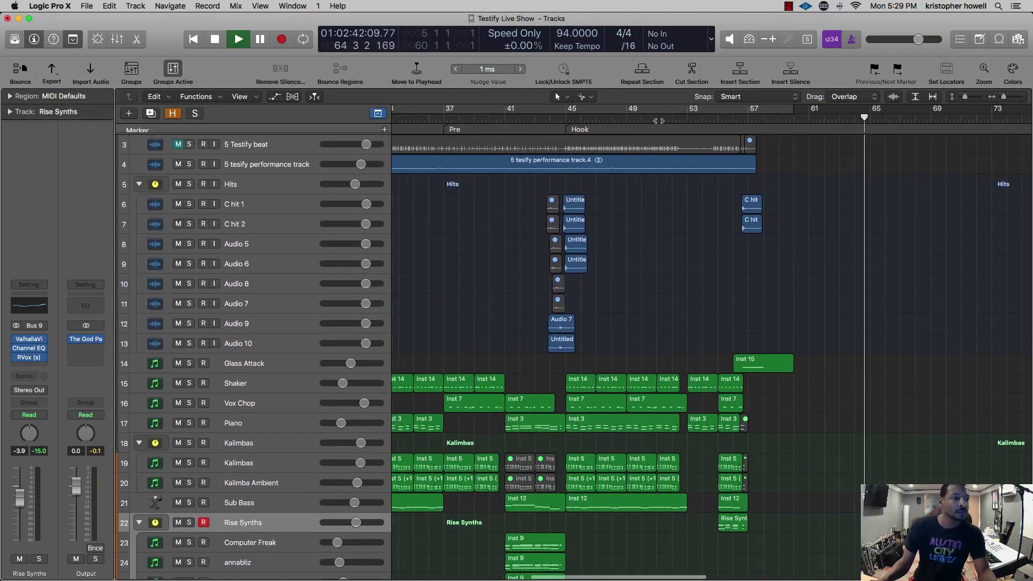
{"action": "scroll", "coordinate": [708, 342], "scroll_direction": "left", "scroll_amount": 5}
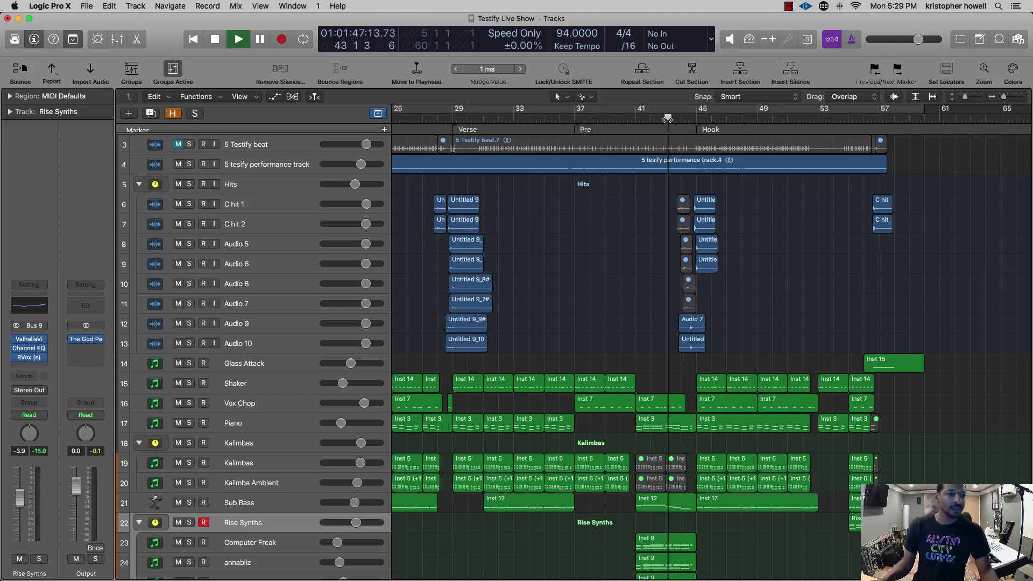
{"action": "key", "text": "space"}
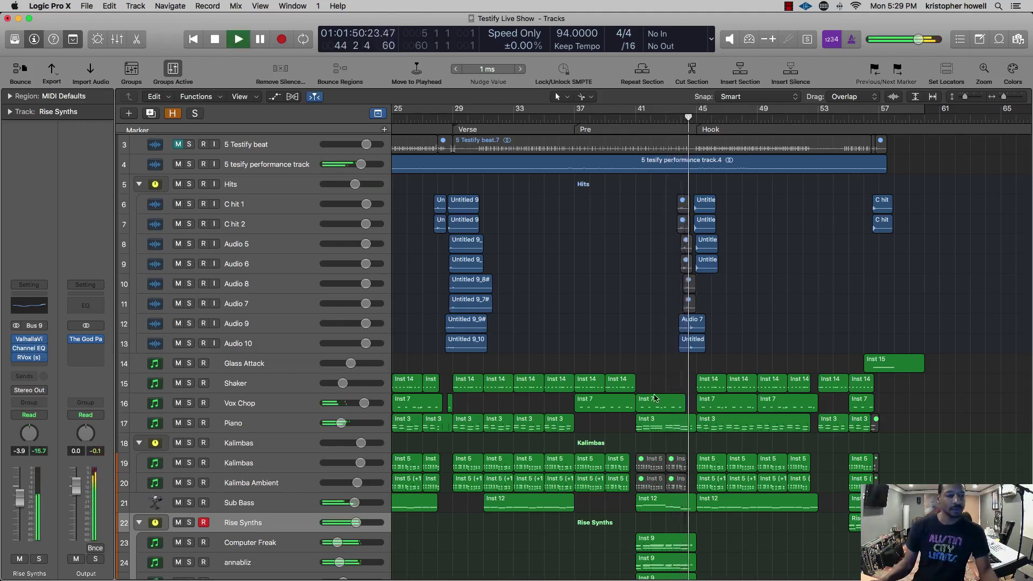
- Set the Lead Build UP volume to -5.2 dB, play on to the ending and switch to the Console app
{"action": "scroll", "coordinate": [526, 386], "scroll_direction": "down", "scroll_amount": 1}
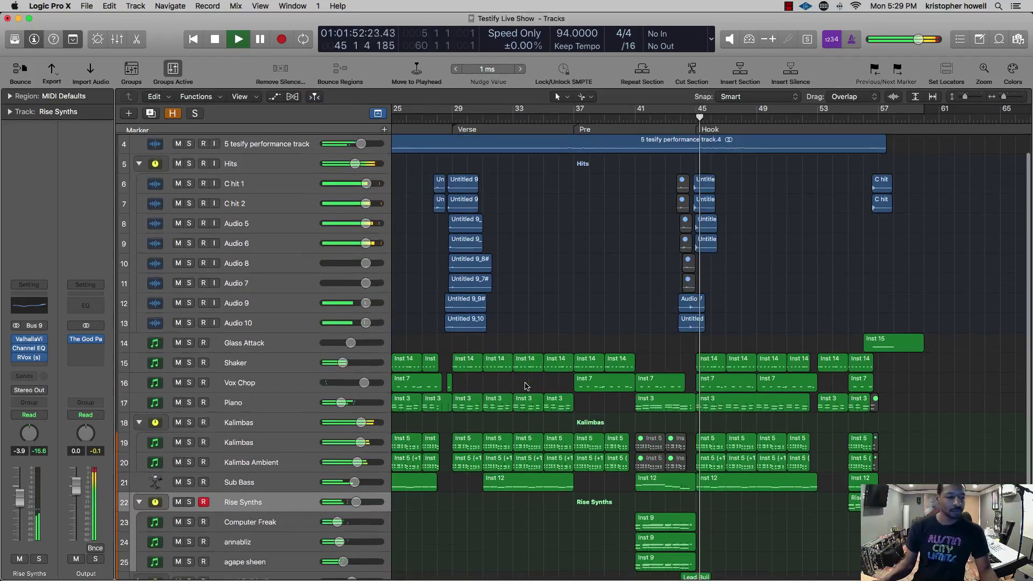
{"action": "scroll", "coordinate": [525, 386], "scroll_direction": "down", "scroll_amount": 4}
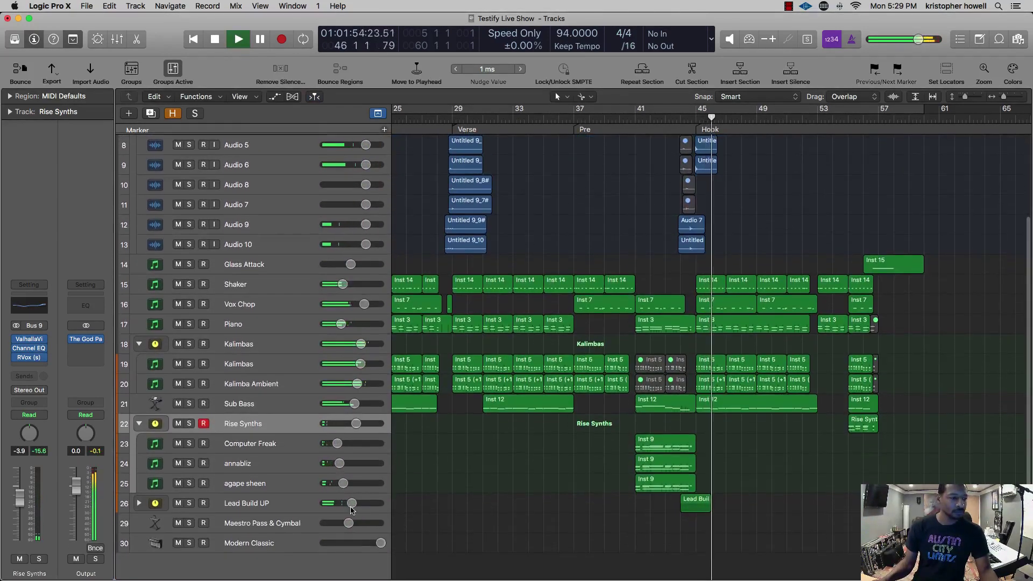
{"action": "left_click", "coordinate": [351, 505]}
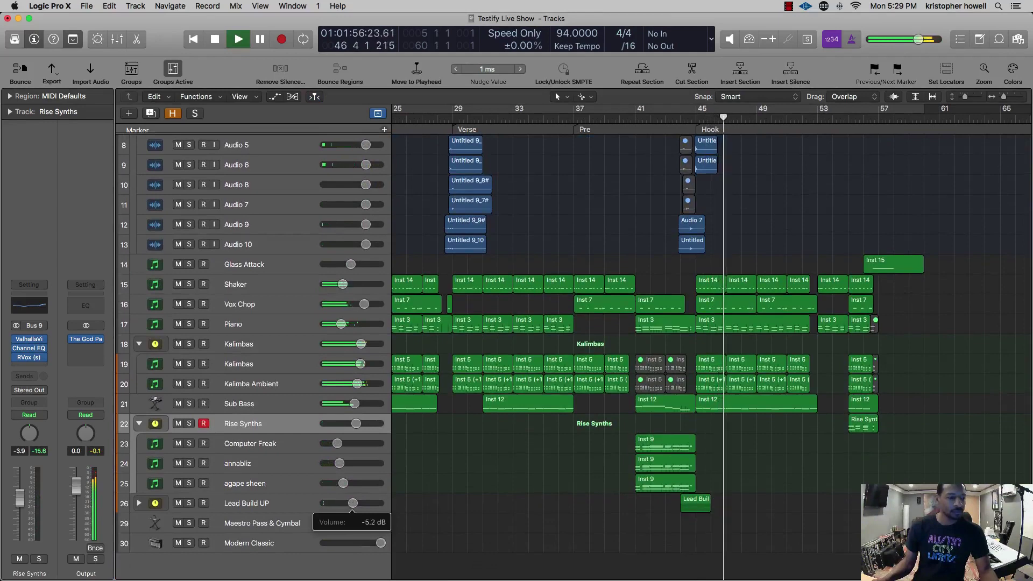
{"action": "scroll", "coordinate": [586, 447], "scroll_direction": "right", "scroll_amount": 1}
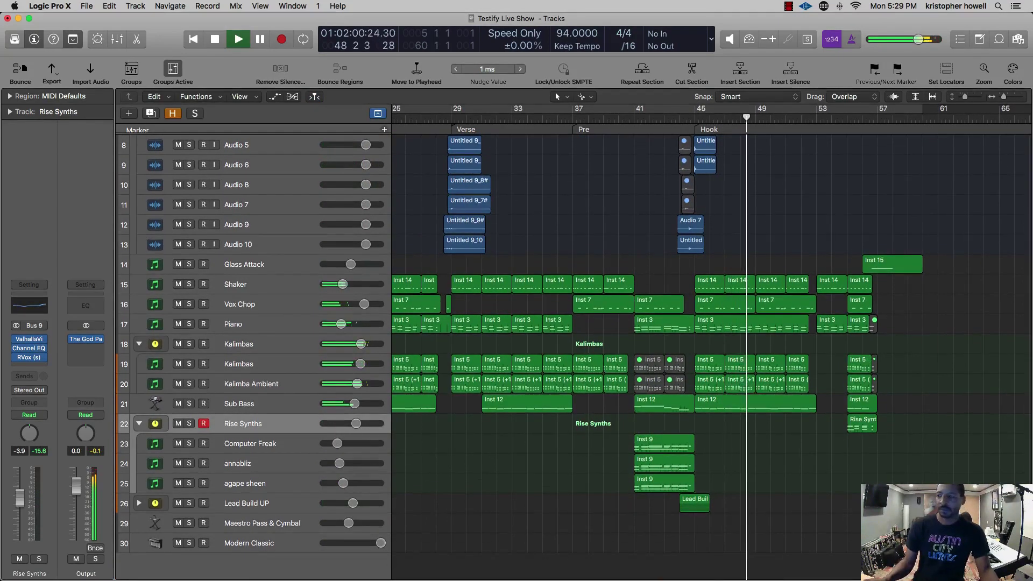
{"action": "key", "text": "super+Tab"}
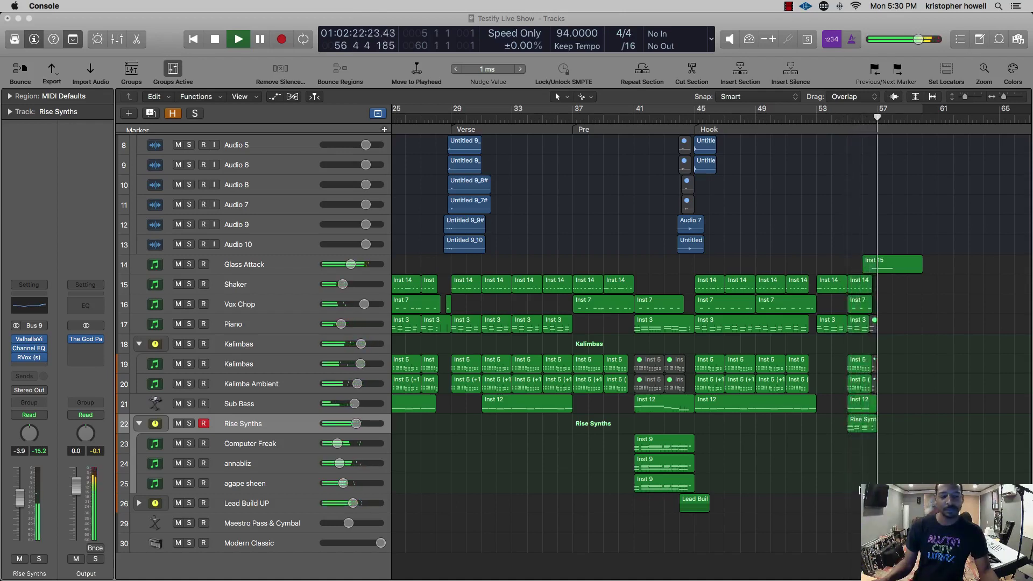
- Set the cycle range to bars 55 to 59 and expand the Lead Build UP stack to reach its electro gate region
{"action": "key", "text": "super+Right"}
{"action": "key", "text": "super+Right"}
{"action": "key", "text": "super+Right"}
{"action": "key", "text": "super+Right"}
{"action": "key", "text": "super+Right"}
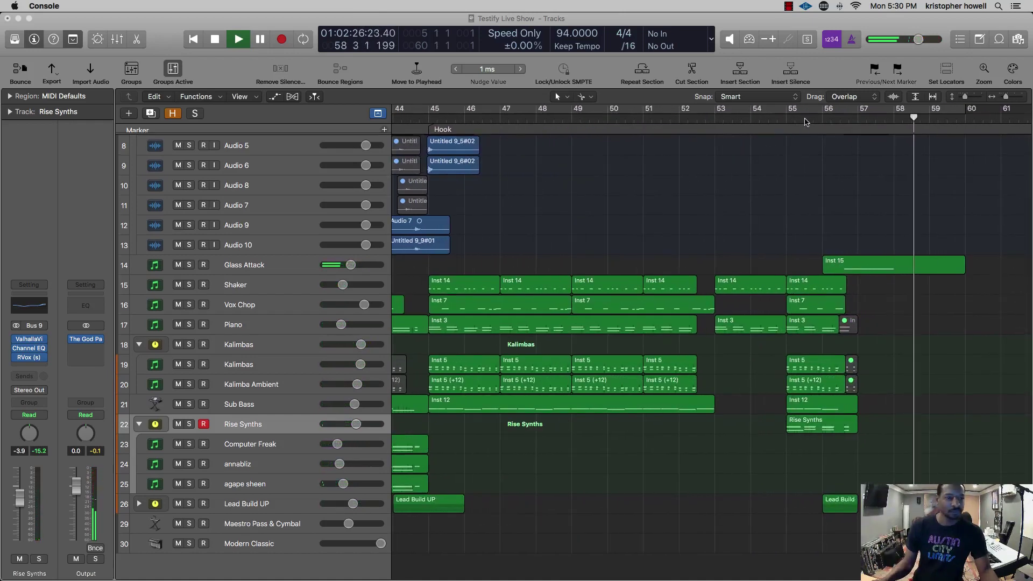
{"action": "left_click_drag", "start_coordinate": [799, 111], "coordinate": [928, 111]}
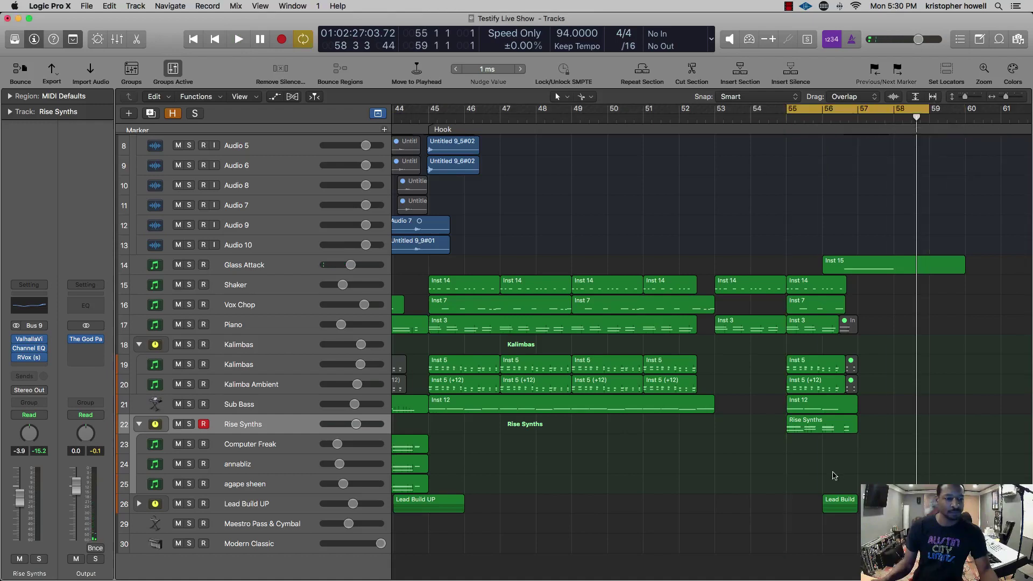
{"action": "left_click", "coordinate": [140, 506]}
{"action": "left_click", "coordinate": [839, 491]}
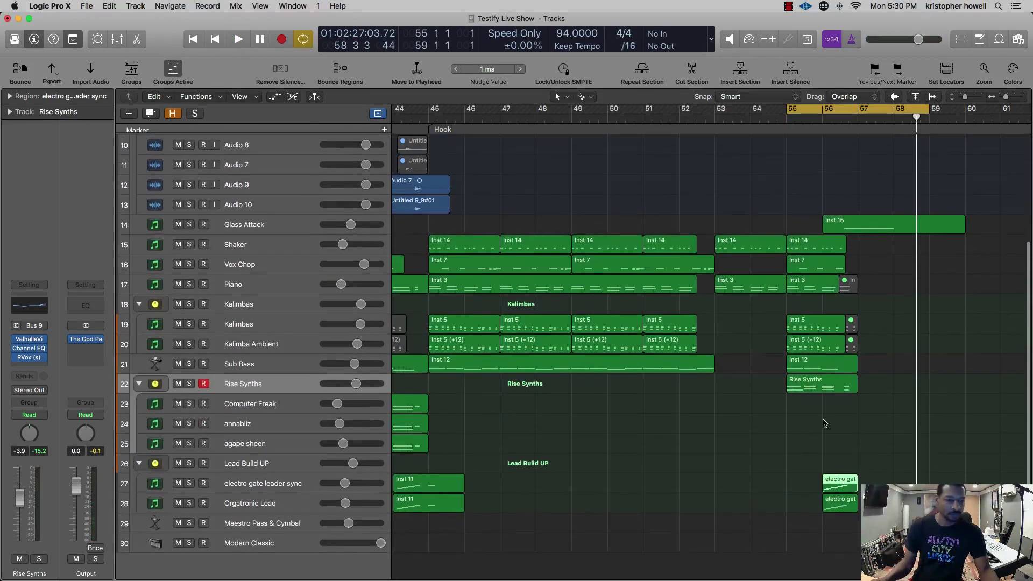
- Open the Rise Synths region at bar 55 for note editing, listen through it and select the chord at bar 56
{"action": "double_click", "coordinate": [814, 384]}
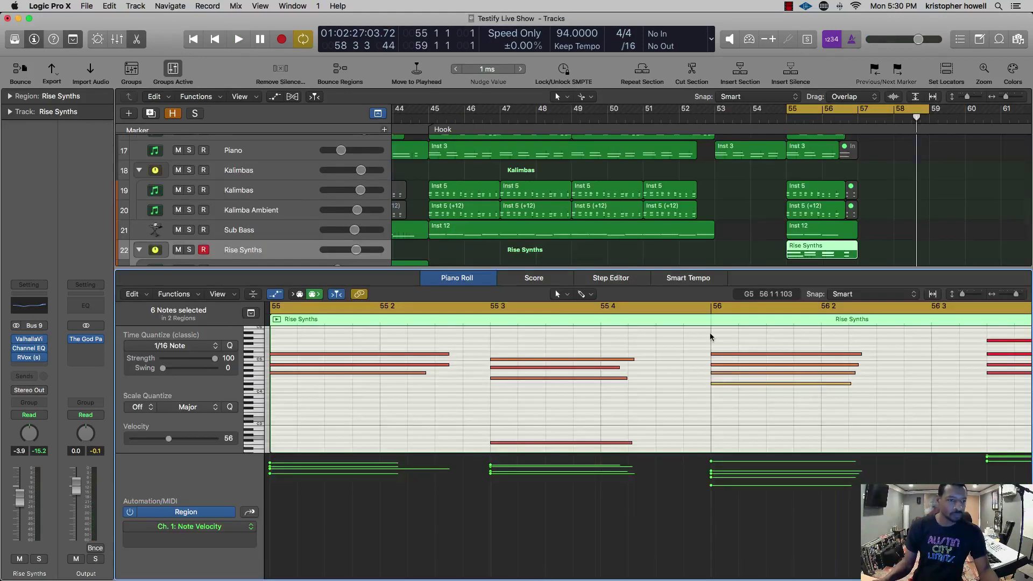
{"action": "key", "text": "space"}
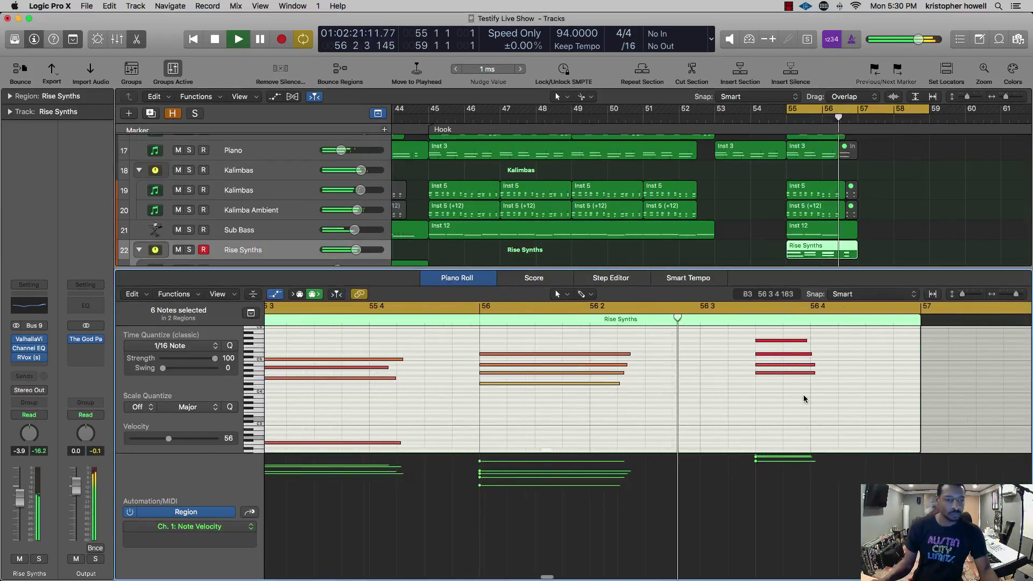
{"action": "key", "text": "space"}
{"action": "left_click_drag", "start_coordinate": [598, 411], "coordinate": [595, 340]}
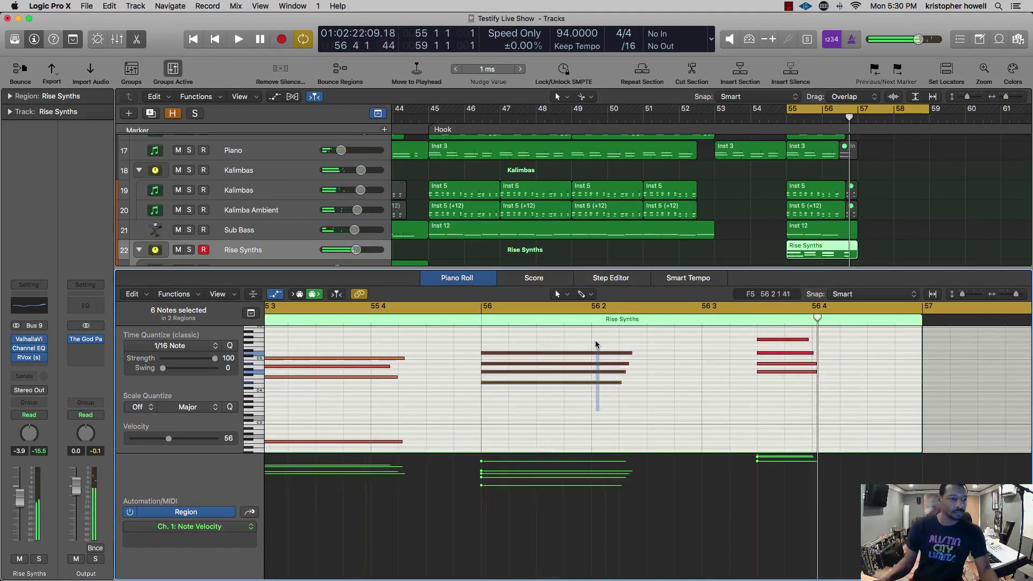
{"action": "key", "text": "comma"}
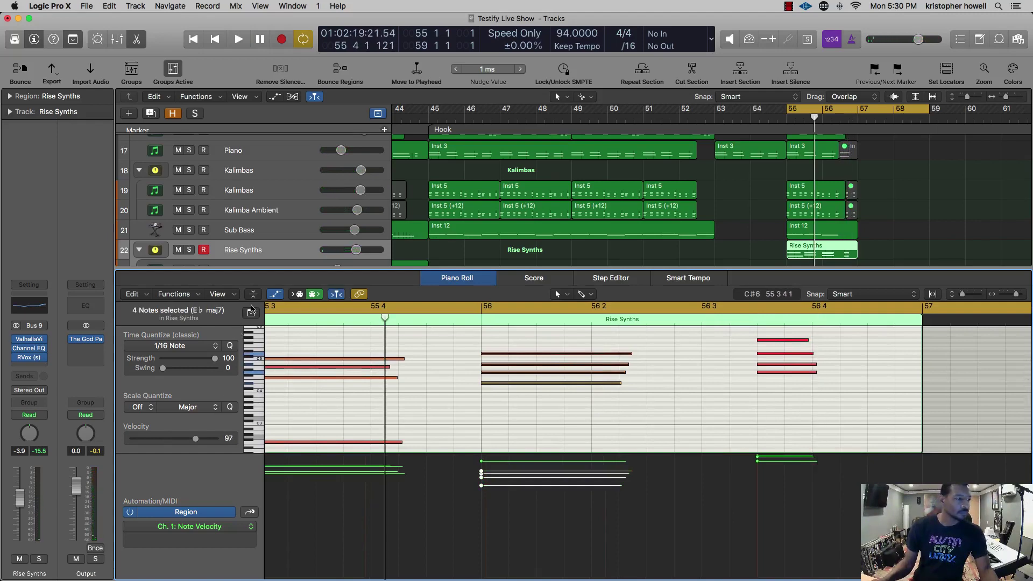
- Show the region's Sustain data and move the last pedal release earlier, to just after 56 3, ahead of the final chord
{"action": "left_click", "coordinate": [249, 512]}
{"action": "scroll", "coordinate": [677, 540], "scroll_direction": "down", "scroll_amount": 5}
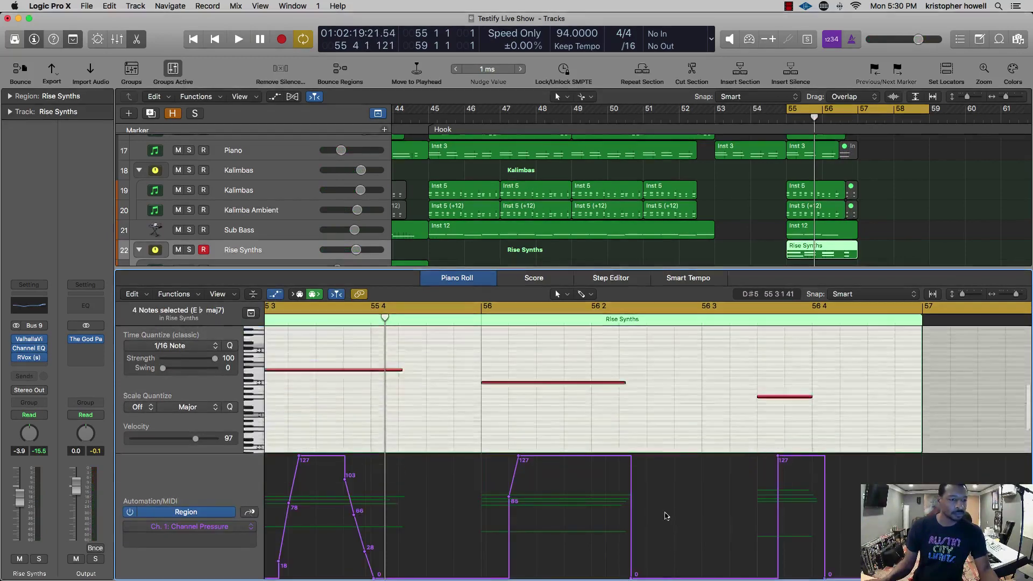
{"action": "left_click", "coordinate": [249, 513]}
{"action": "scroll", "coordinate": [759, 559], "scroll_direction": "left", "scroll_amount": 1}
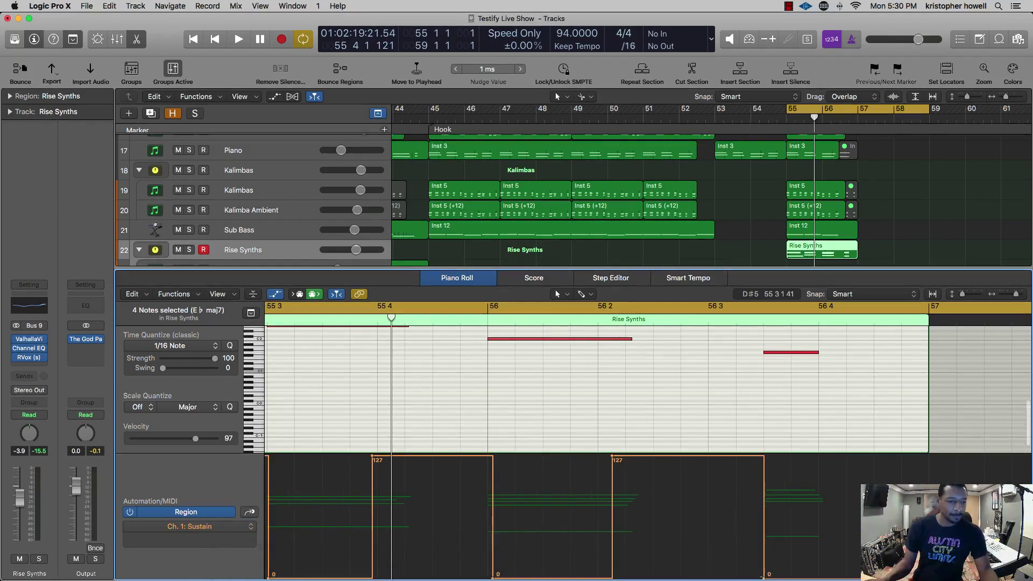
{"action": "left_click_drag", "start_coordinate": [763, 577], "coordinate": [732, 577]}
{"action": "scroll", "coordinate": [732, 576], "scroll_direction": "right", "scroll_amount": 1}
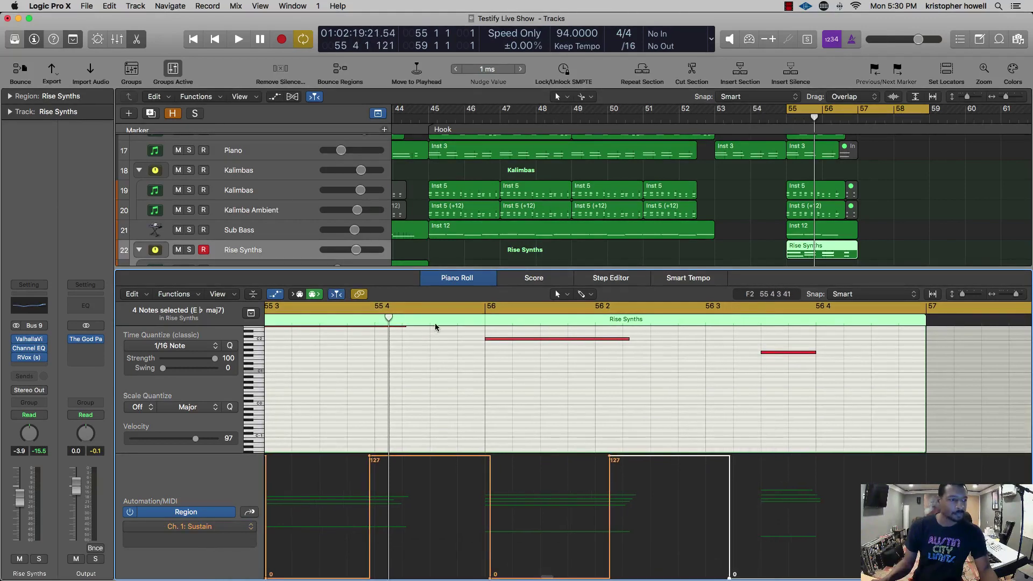
- Play the cycled ending with the edited sustain, stop playback and close the Piano Roll
{"action": "key", "text": "space"}
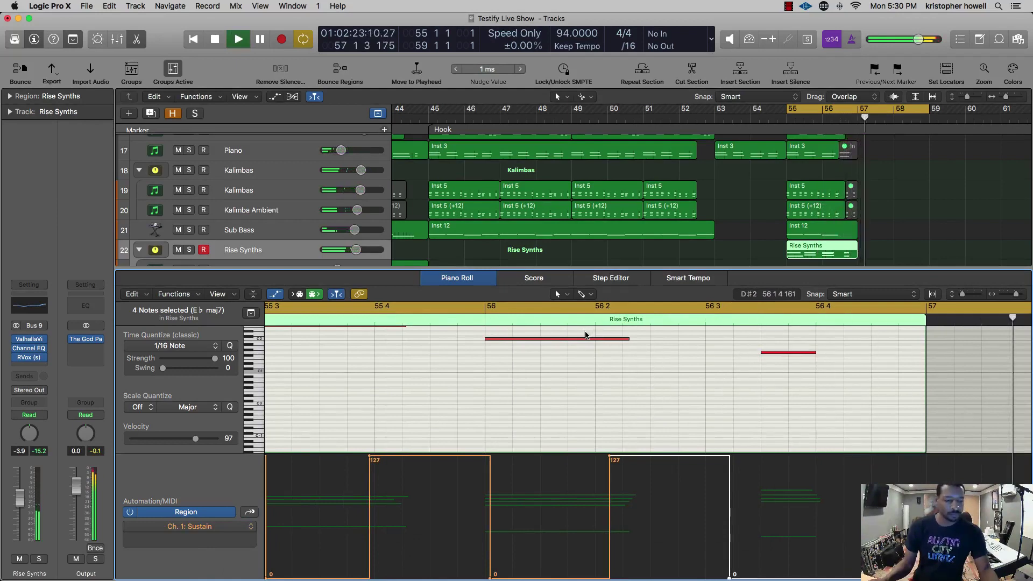
{"action": "key", "text": "e"}
{"action": "key", "text": "space"}
- Try copying the C hit 1 and C hit 2 regions from bar 56 to just before bar 53 while playing from bar 51
{"action": "scroll", "coordinate": [742, 361], "scroll_direction": "down", "scroll_amount": 5}
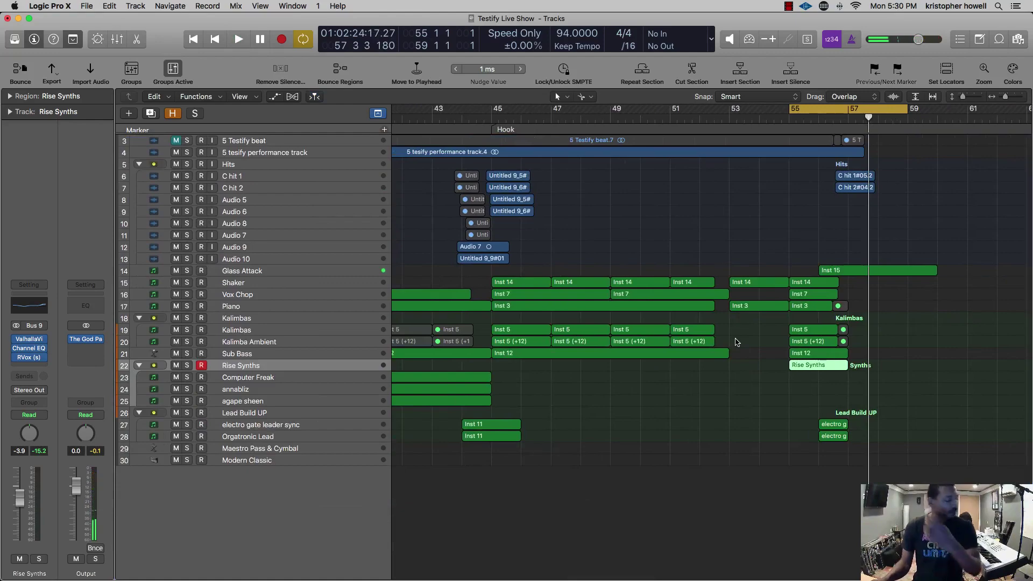
{"action": "scroll", "coordinate": [736, 339], "scroll_direction": "up", "scroll_amount": 5}
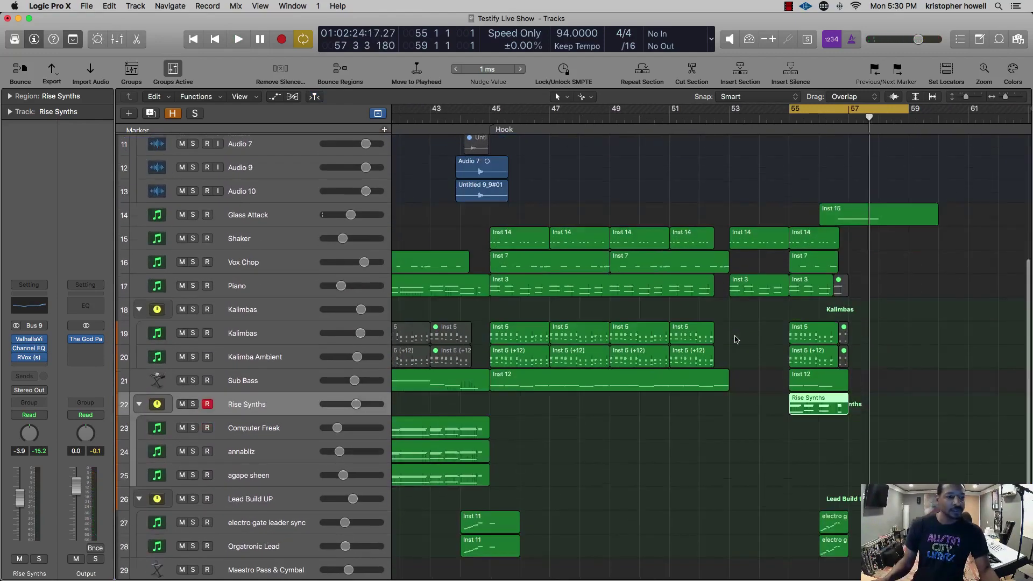
{"action": "scroll", "coordinate": [735, 340], "scroll_direction": "down", "scroll_amount": 1}
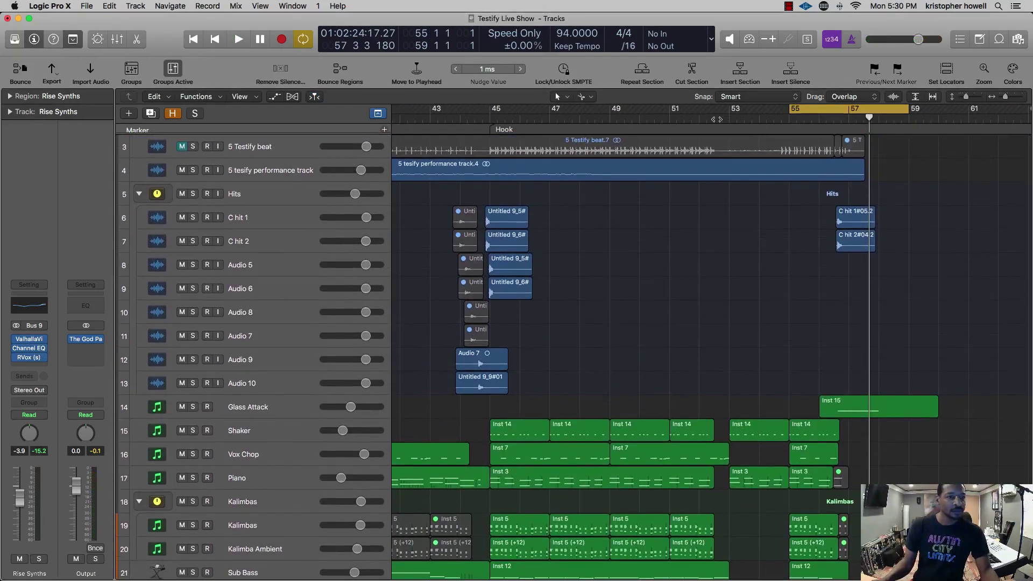
{"action": "left_click", "coordinate": [657, 115]}
{"action": "key", "text": "space"}
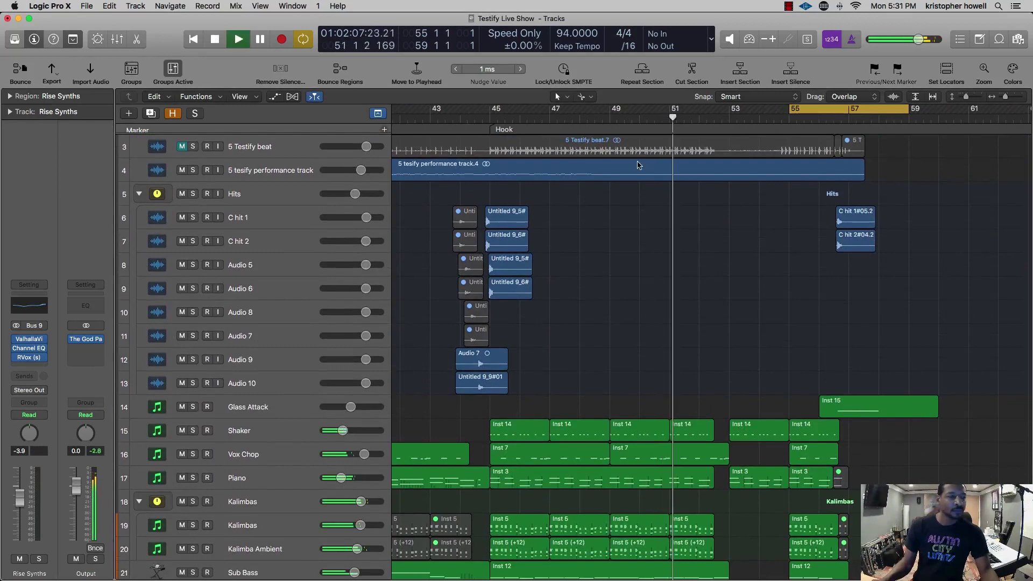
{"action": "left_click", "coordinate": [850, 217]}
{"action": "left_click", "coordinate": [851, 240], "text": "shift"}
{"action": "key", "text": "super+Right"}
{"action": "key", "text": "super+Right"}
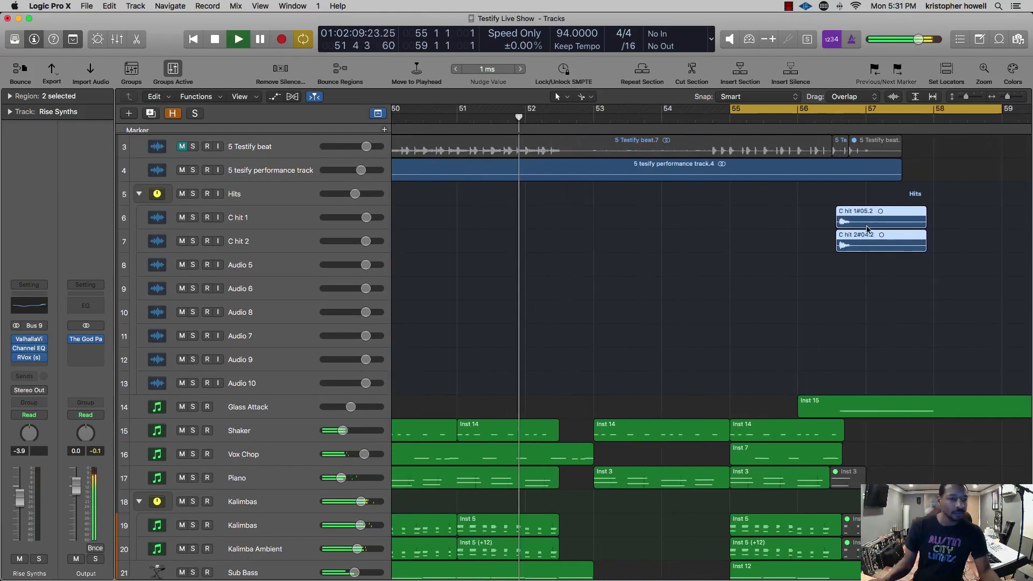
{"action": "left_click_drag", "start_coordinate": [842, 223], "coordinate": [627, 223]}
{"action": "left_click", "coordinate": [527, 118]}
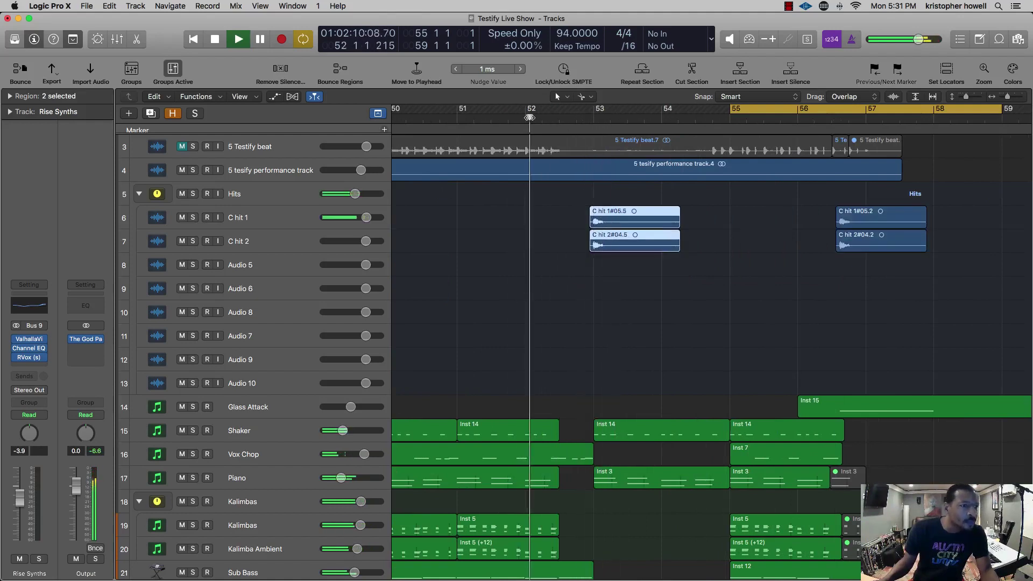
- Listen to the copied C hits around bar 53, stop playback and undo the copy
{"action": "key", "text": "super+Right"}
{"action": "key", "text": "super+Right"}
{"action": "key", "text": "super+Right"}
{"action": "key", "text": "super+Right"}
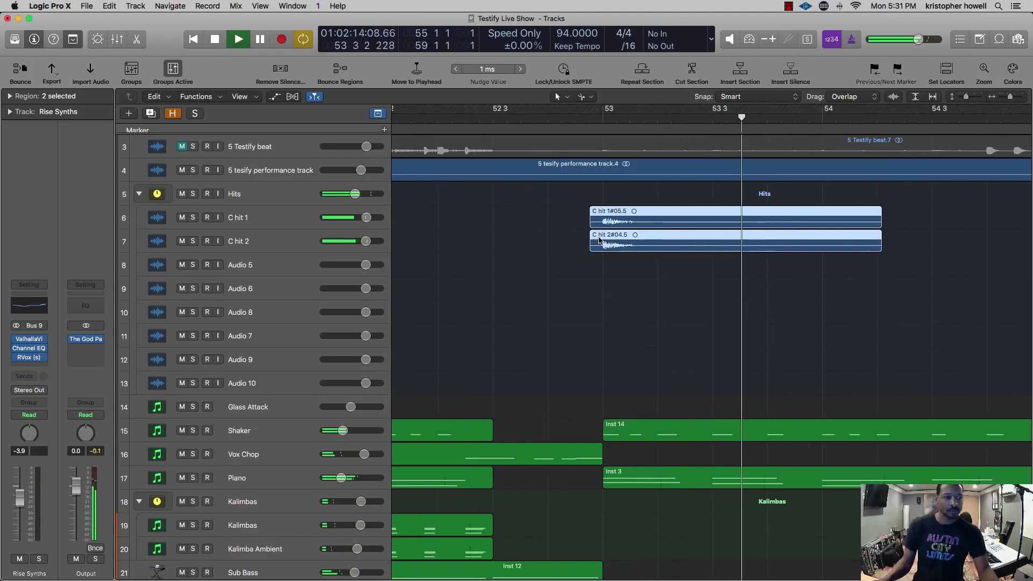
{"action": "key", "text": "super+Left"}
{"action": "key", "text": "super+Left"}
{"action": "key", "text": "super+Left"}
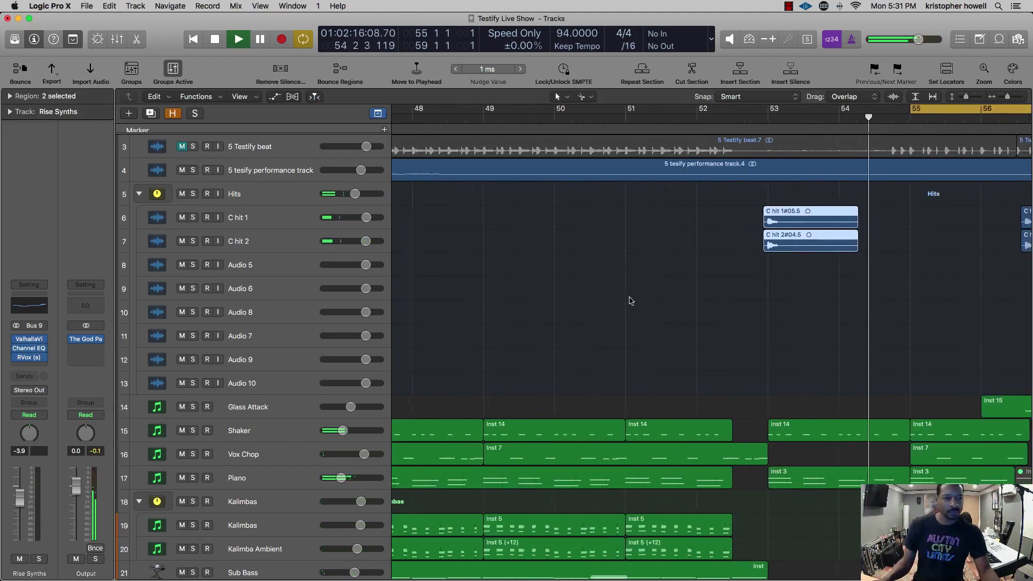
{"action": "left_click", "coordinate": [673, 292], "text": "ctrl+alt"}
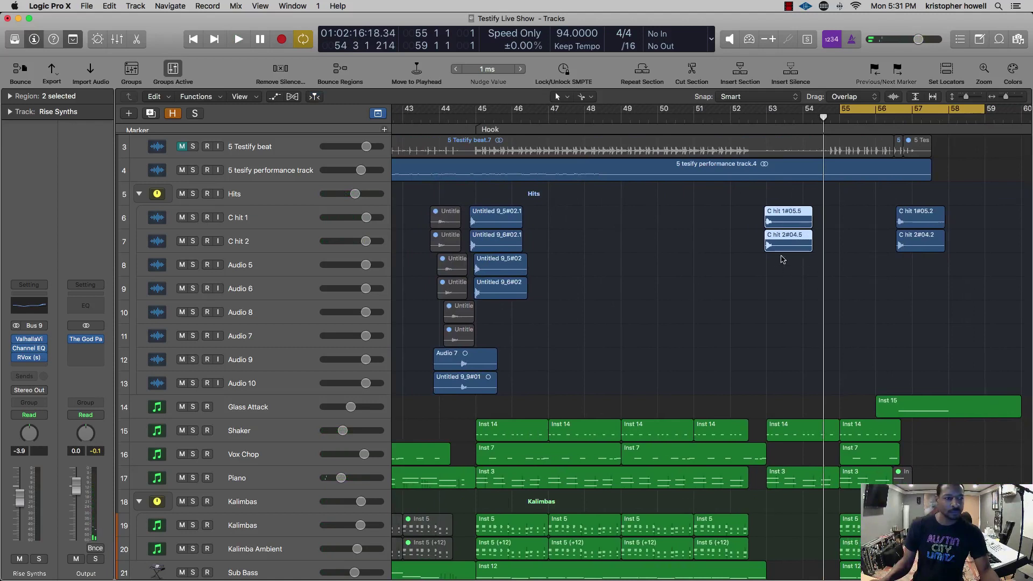
{"action": "key", "text": "super+z"}
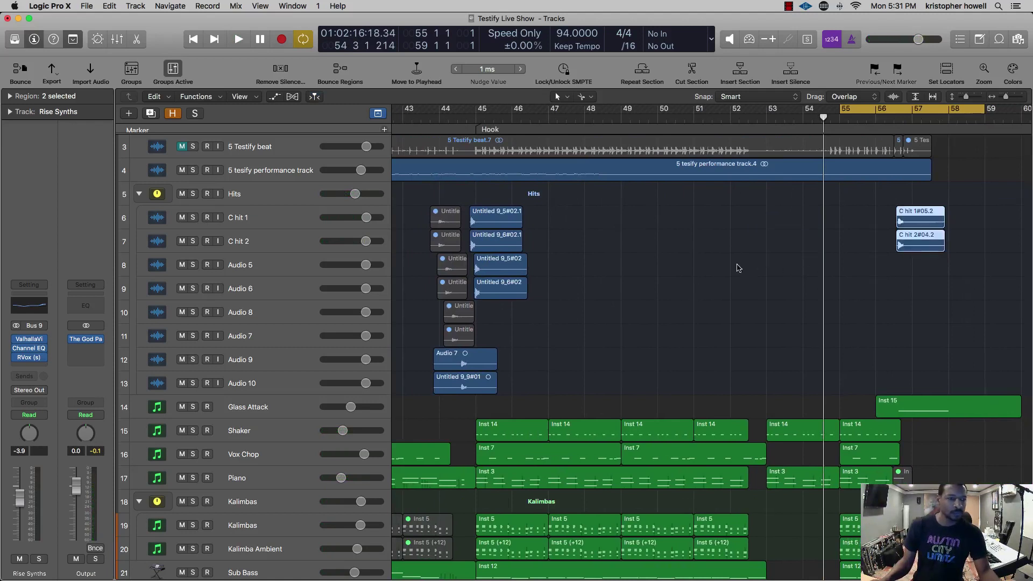
- Copy the four unmuted Untitled hit regions from the Hook start to just before bar 53 and listen from bar 51
{"action": "left_click_drag", "start_coordinate": [518, 307], "coordinate": [775, 217]}
{"action": "scroll", "coordinate": [775, 216], "scroll_direction": "up", "scroll_amount": 3}
{"action": "scroll", "coordinate": [776, 217], "scroll_direction": "up", "scroll_amount": 4}
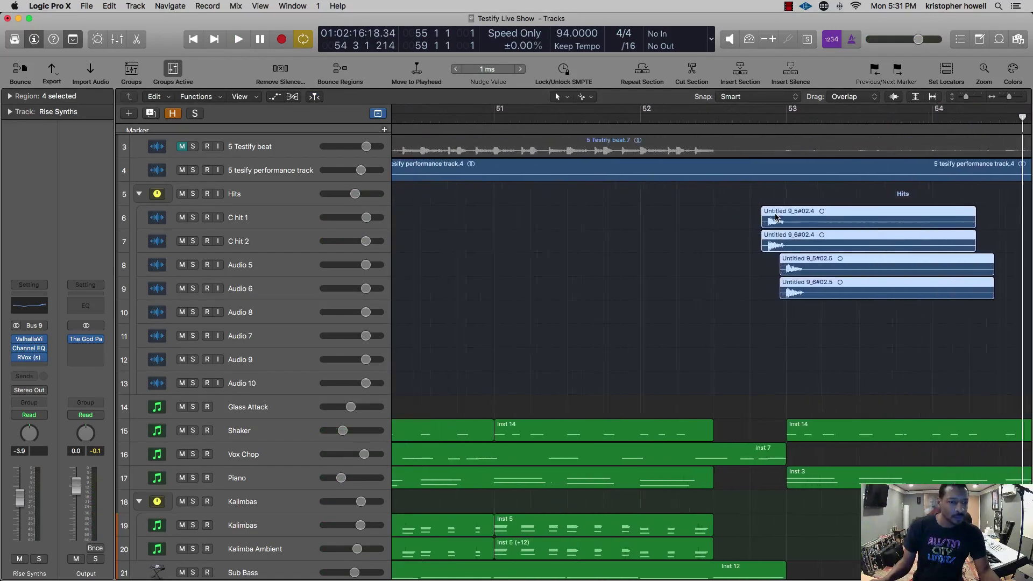
{"action": "key", "text": "space"}
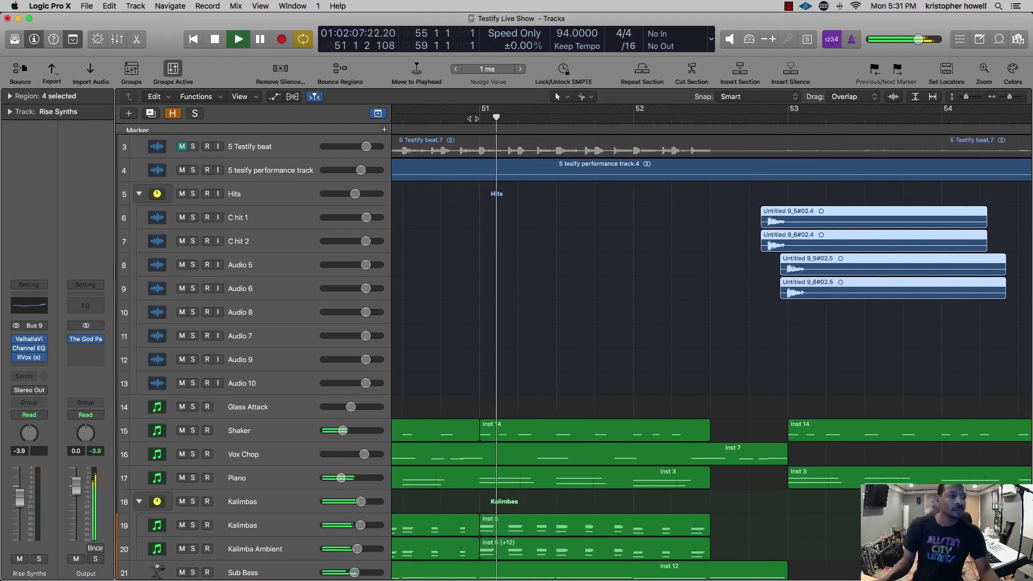
{"action": "scroll", "coordinate": [624, 214], "scroll_direction": "up", "scroll_amount": 2}
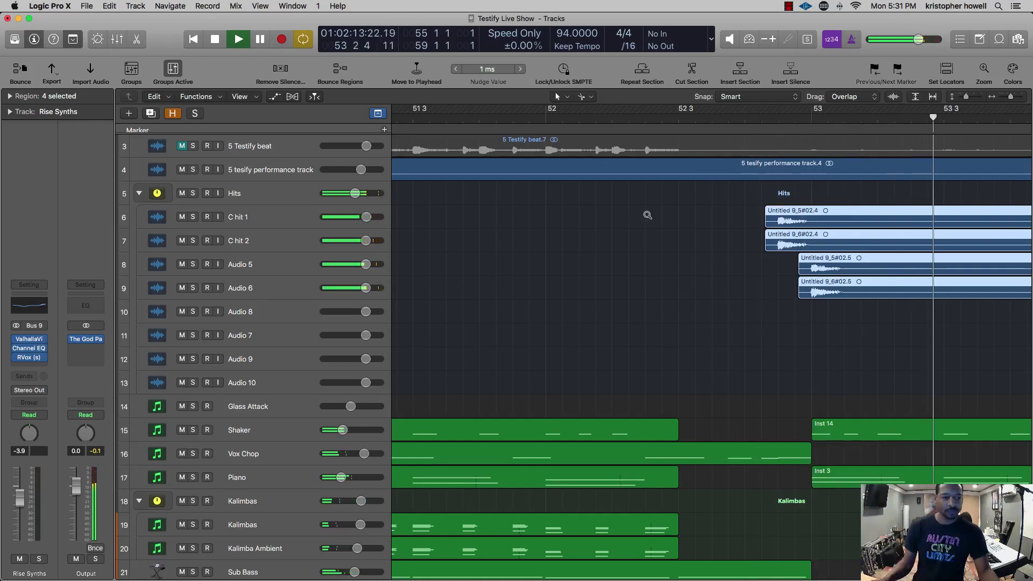
{"action": "scroll", "coordinate": [647, 214], "scroll_direction": "down", "scroll_amount": 6}
{"action": "scroll", "coordinate": [647, 216], "scroll_direction": "right", "scroll_amount": 5}
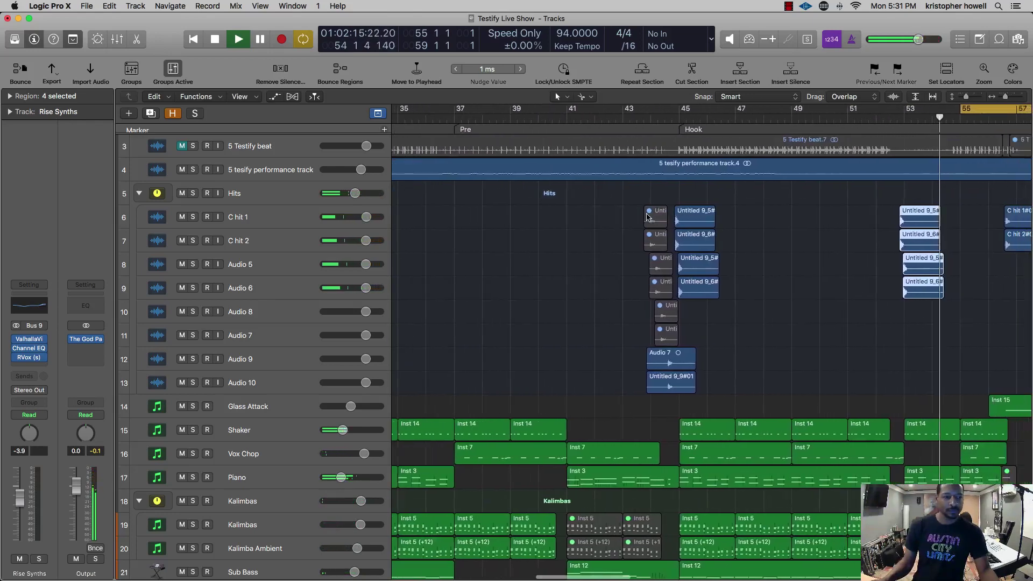
{"action": "key", "text": "space"}
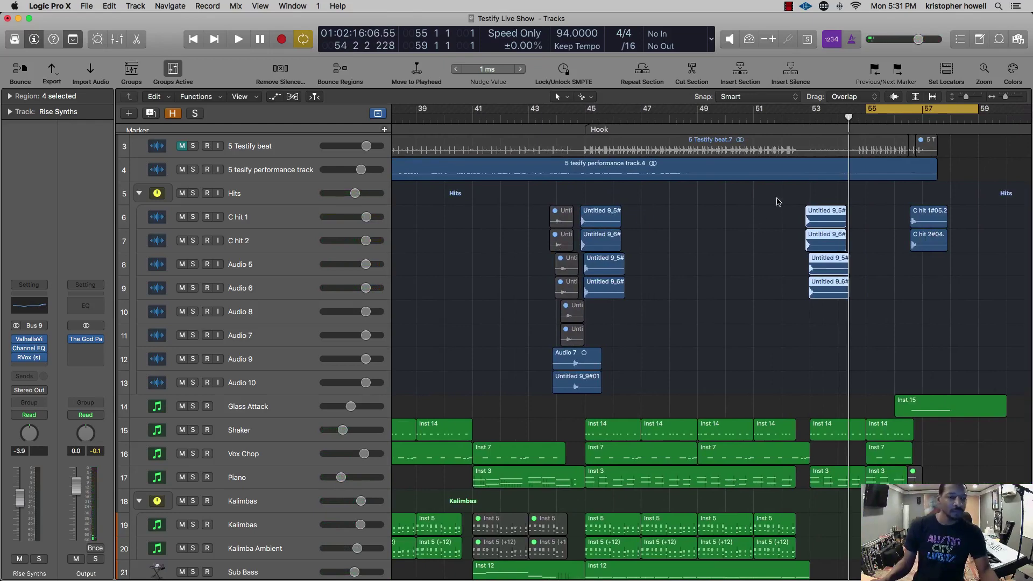
- Select the two upper copied hits near bar 53, play from about bar 43 into the Hook and switch to the Console app
{"action": "left_click_drag", "start_coordinate": [776, 201], "coordinate": [823, 235]}
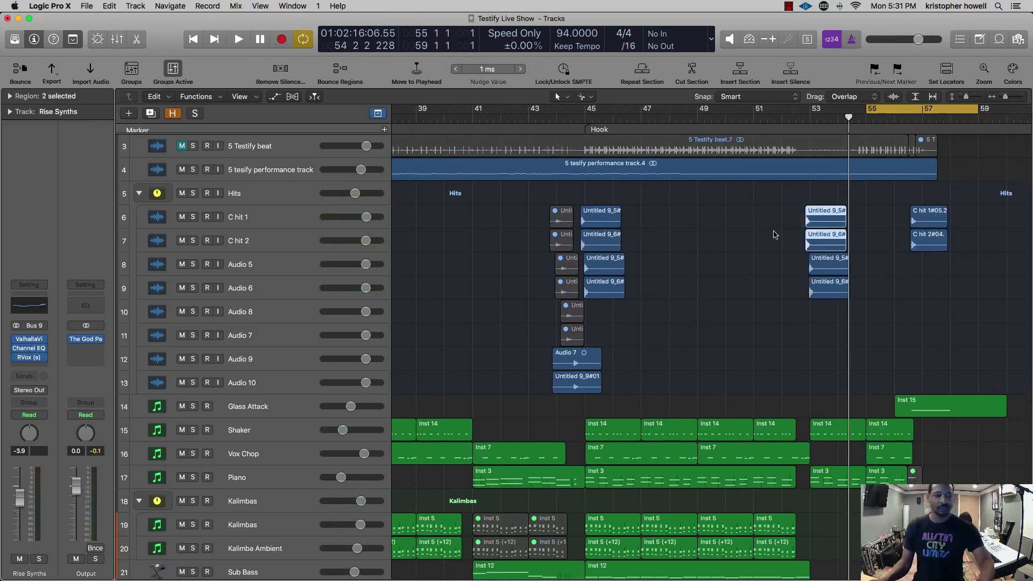
{"action": "left_click", "coordinate": [543, 120]}
{"action": "key", "text": "space"}
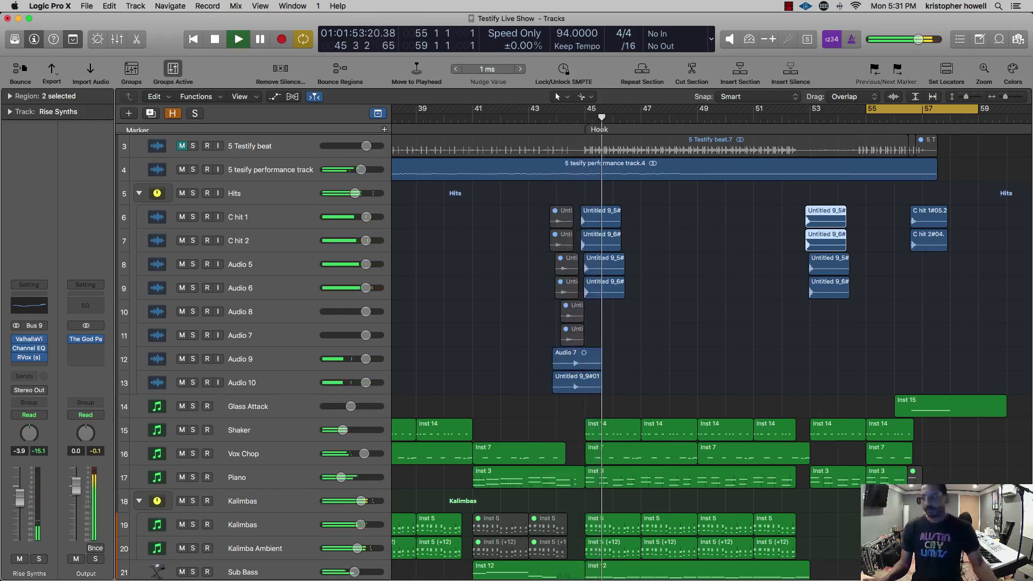
{"action": "key", "text": "super+Tab"}
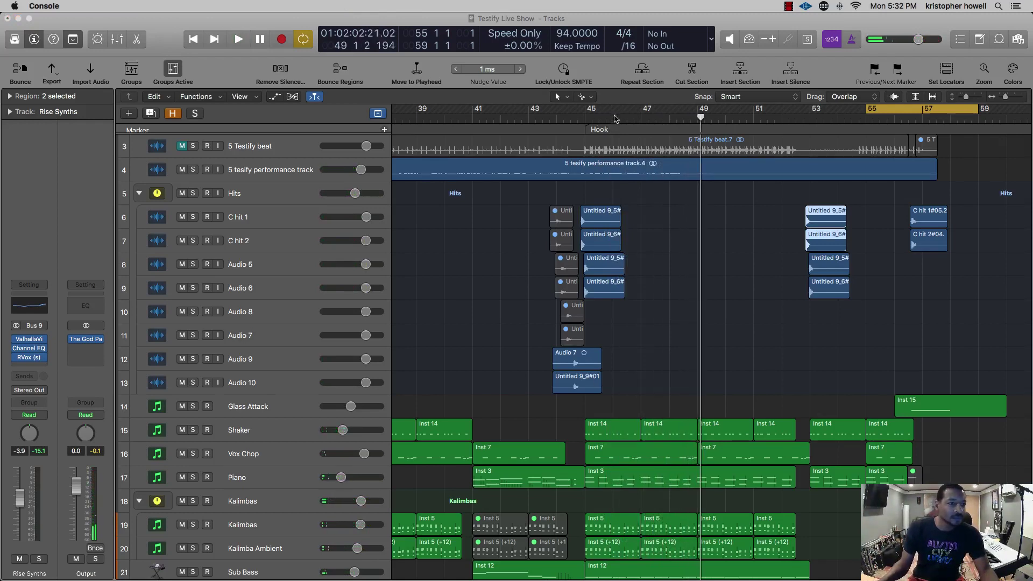
- Cycle bars 45 to 49, start playback and shift the cycle range to bars 49 to 53
{"action": "left_click_drag", "start_coordinate": [586, 110], "coordinate": [699, 110]}
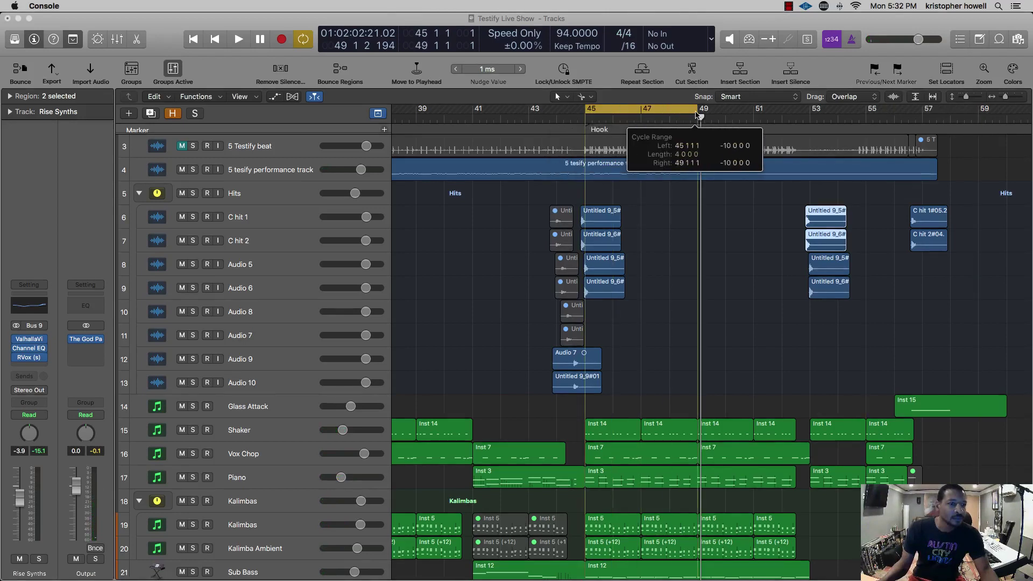
{"action": "key", "text": "space"}
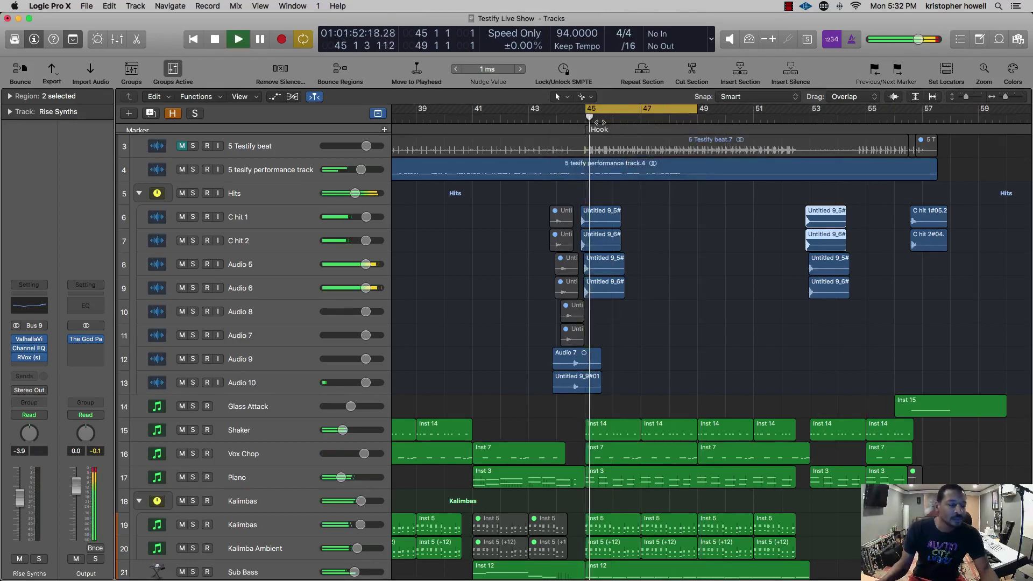
{"action": "left_click_drag", "start_coordinate": [680, 111], "coordinate": [784, 114]}
- Select all four copied hit regions near bar 53 and move them earlier, so the first ones start shortly after bar 52
{"action": "scroll", "coordinate": [793, 218], "scroll_direction": "up", "scroll_amount": 2}
{"action": "scroll", "coordinate": [792, 216], "scroll_direction": "up", "scroll_amount": 2}
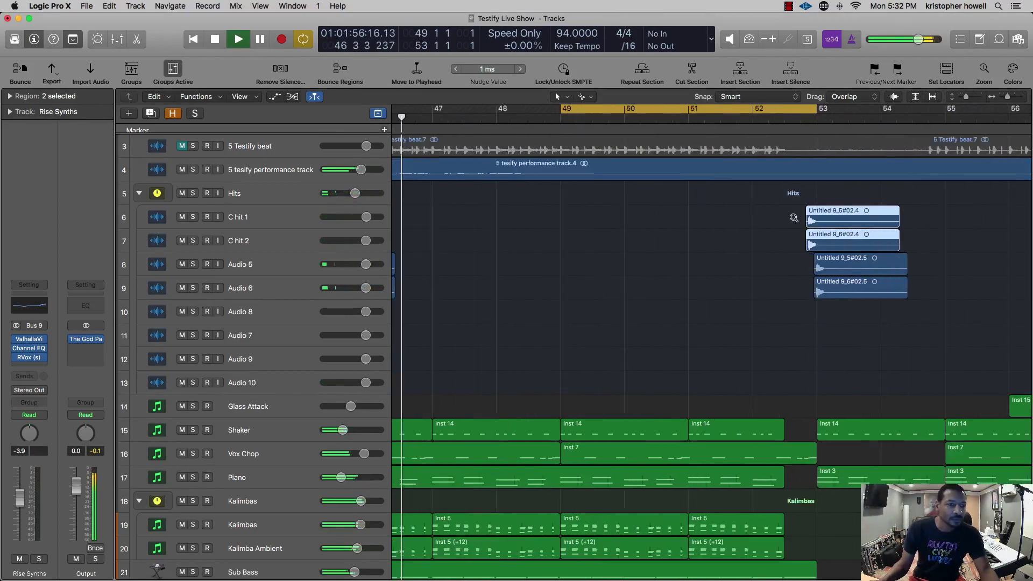
{"action": "left_click_drag", "start_coordinate": [778, 203], "coordinate": [922, 357]}
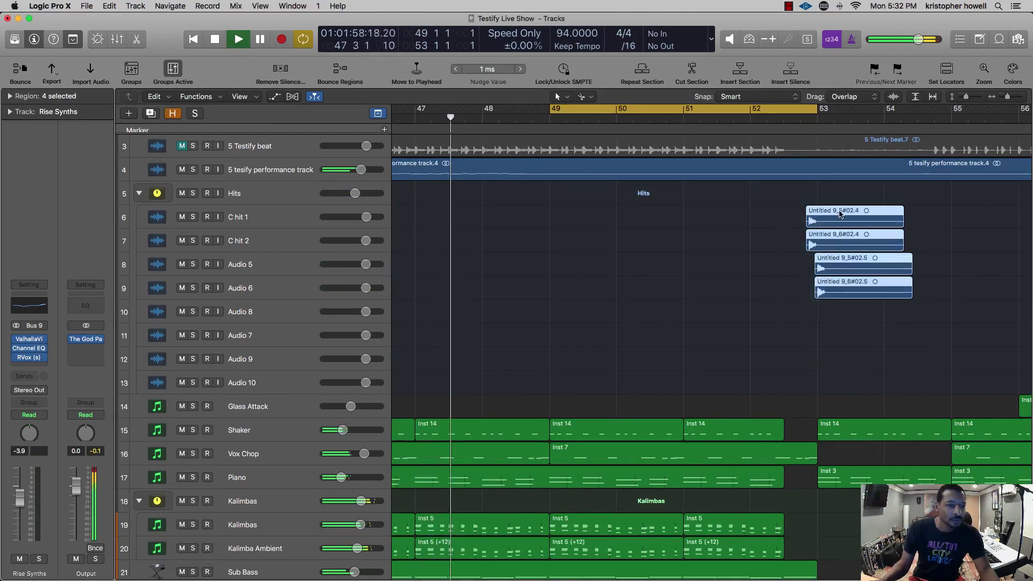
{"action": "scroll", "coordinate": [840, 212], "scroll_direction": "up", "scroll_amount": 2}
{"action": "scroll", "coordinate": [898, 212], "scroll_direction": "right", "scroll_amount": 2}
{"action": "scroll", "coordinate": [914, 215], "scroll_direction": "right", "scroll_amount": 2}
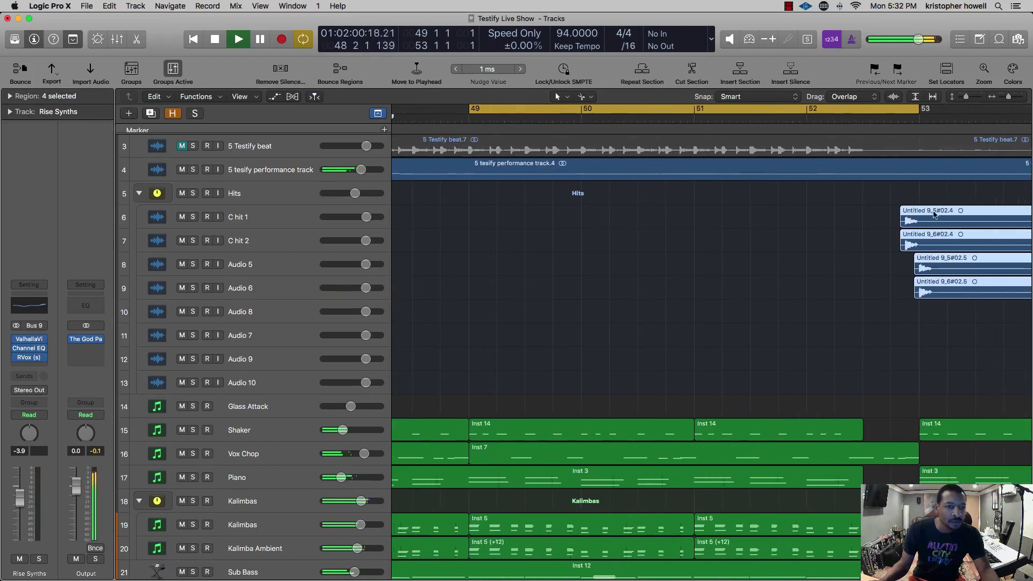
{"action": "left_click_drag", "start_coordinate": [955, 211], "coordinate": [880, 217]}
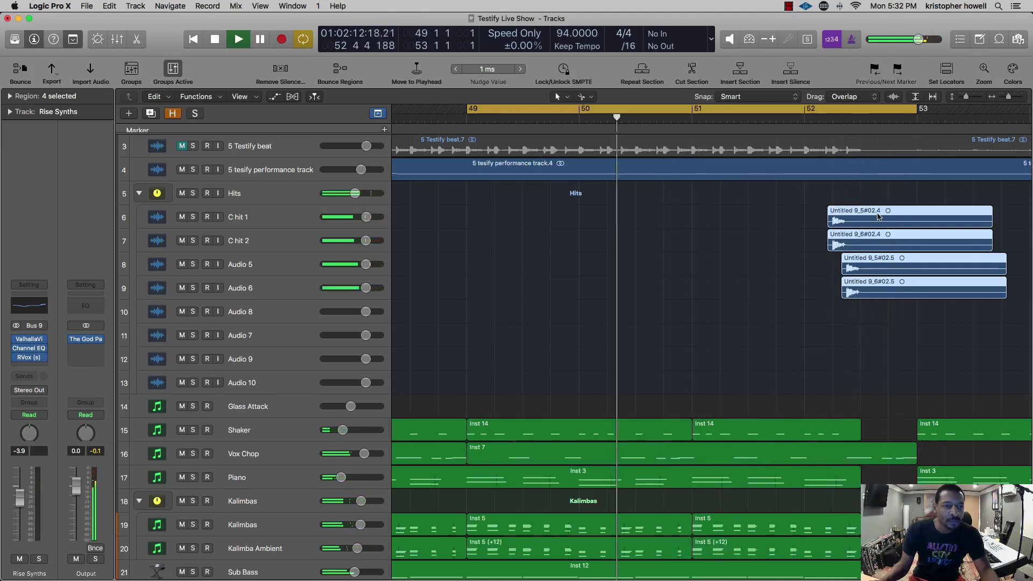
- Turn off the cycle range and listen from between bars 50 and 51 into the copied hits after bar 52
{"action": "key", "text": "space"}
{"action": "scroll", "coordinate": [874, 162], "scroll_direction": "down", "scroll_amount": 1}
{"action": "left_click", "coordinate": [867, 111]}
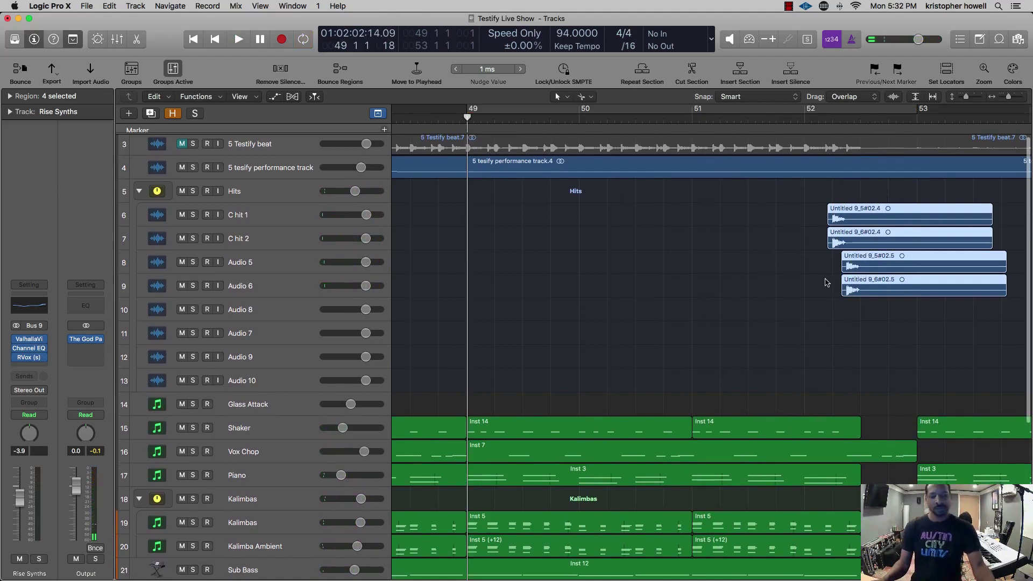
{"action": "double_click", "coordinate": [658, 117]}
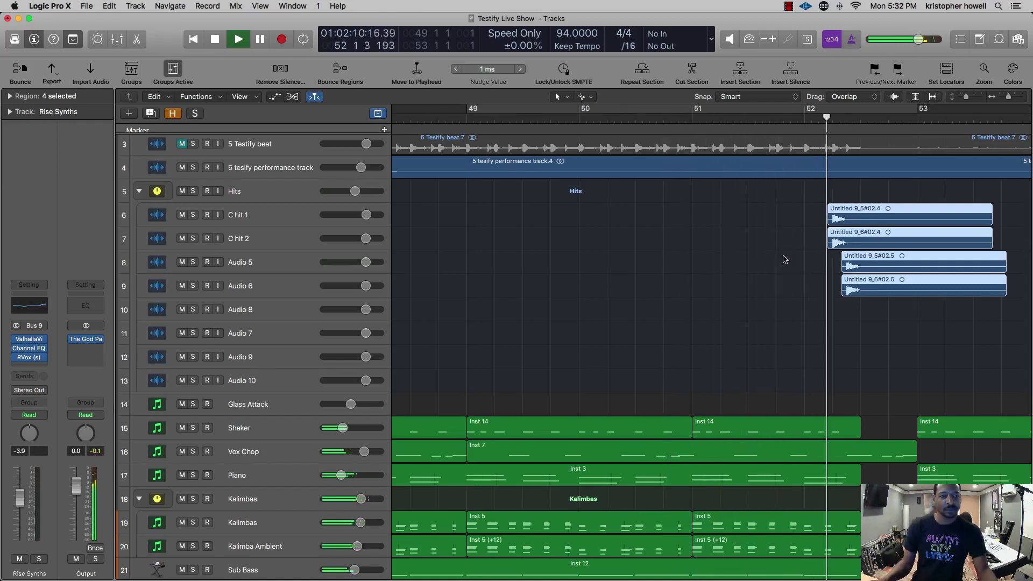
{"action": "key", "text": "space"}
- Delete the two copied hits on C hit 1 and C hit 2 after bar 52, keeping those on Audio 5 and Audio 6
{"action": "key", "text": "super+Right"}
{"action": "key", "text": "super+Right"}
{"action": "key", "text": "super+Right"}
{"action": "key", "text": "super+Right"}
{"action": "key", "text": "super+Right"}
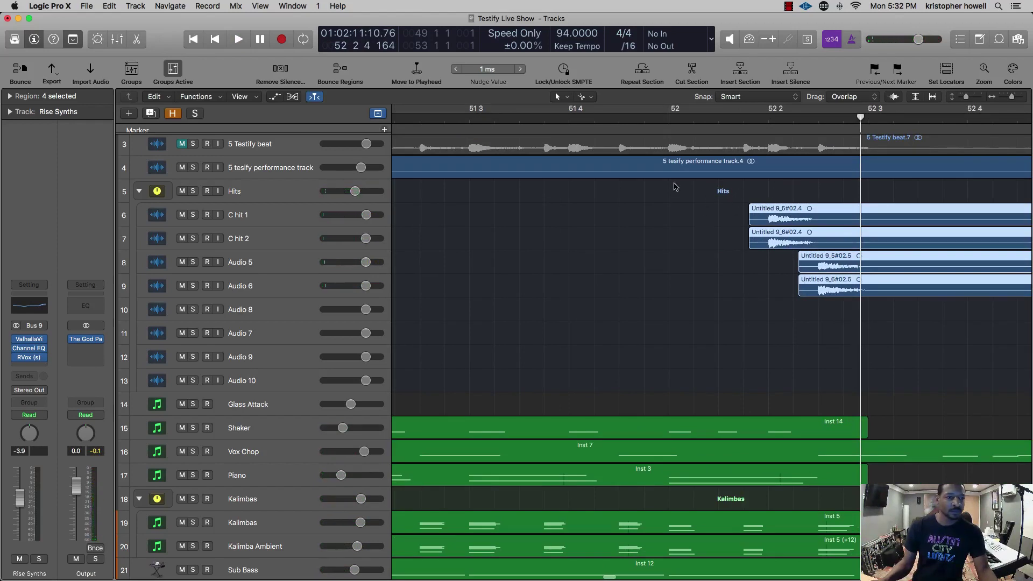
{"action": "key", "text": "space"}
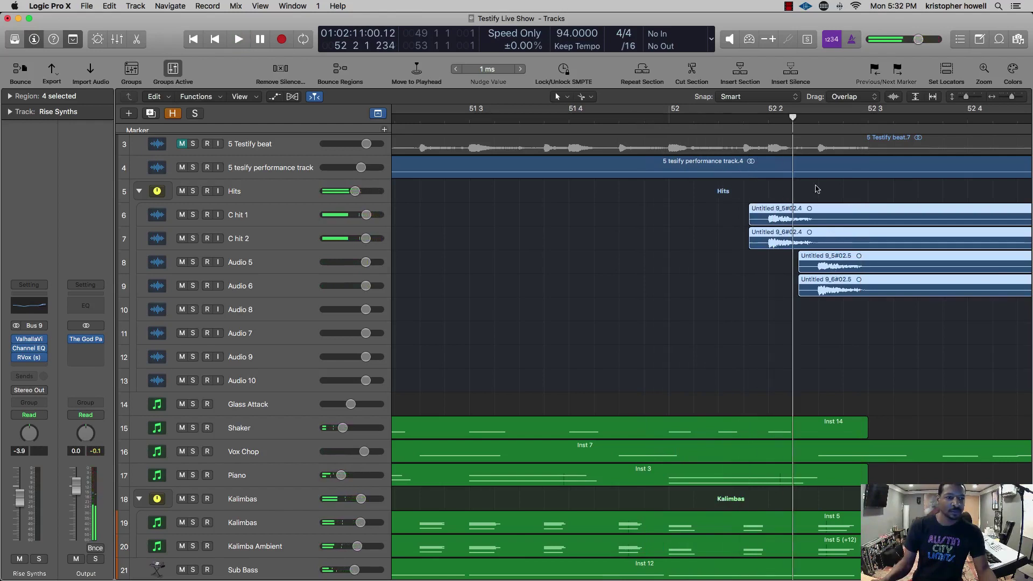
{"action": "left_click_drag", "start_coordinate": [781, 196], "coordinate": [841, 312]}
{"action": "key", "text": "Delete"}
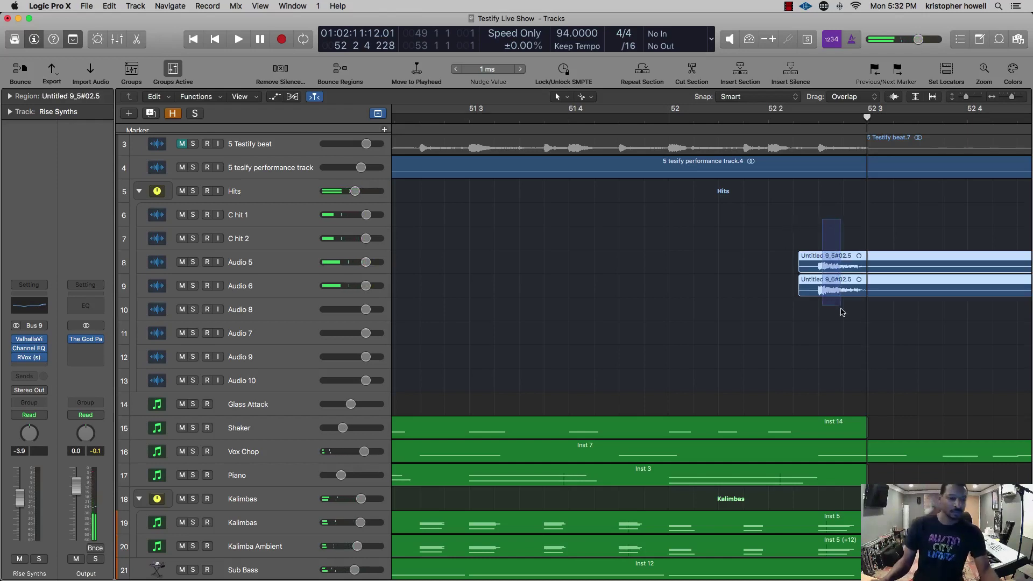
- Try the Audio 5 and Audio 6 hits slightly less than a beat earlier, listen, and move them back to just after 52 2
{"action": "left_click_drag", "start_coordinate": [884, 261], "coordinate": [808, 263]}
{"action": "left_click", "coordinate": [530, 114]}
{"action": "key", "text": "space"}
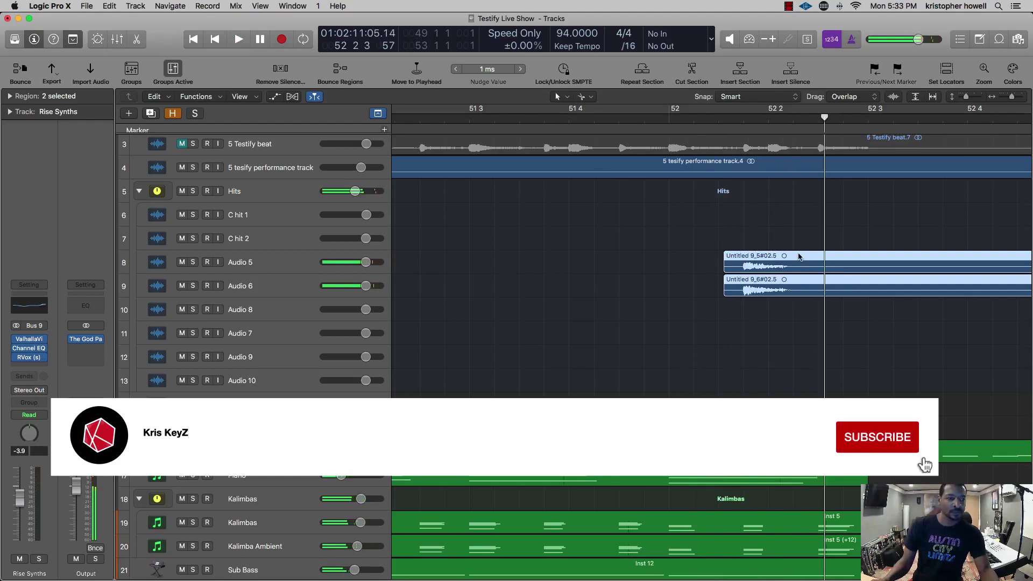
{"action": "left_click_drag", "start_coordinate": [798, 257], "coordinate": [860, 257]}
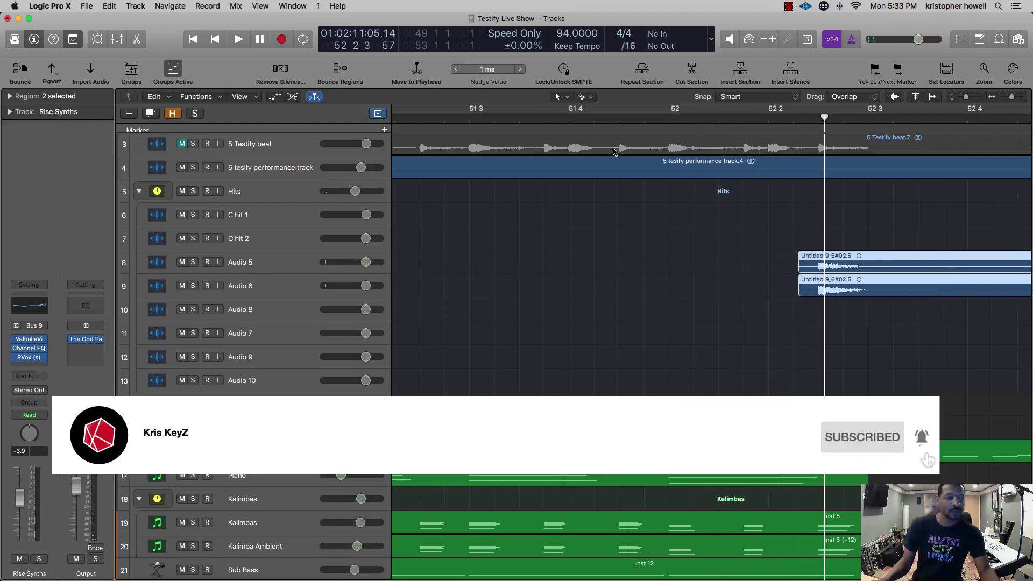
- Listen from about the middle of bar 50 through the remaining hits to the ending at bar 57
{"action": "key", "text": "super+Left"}
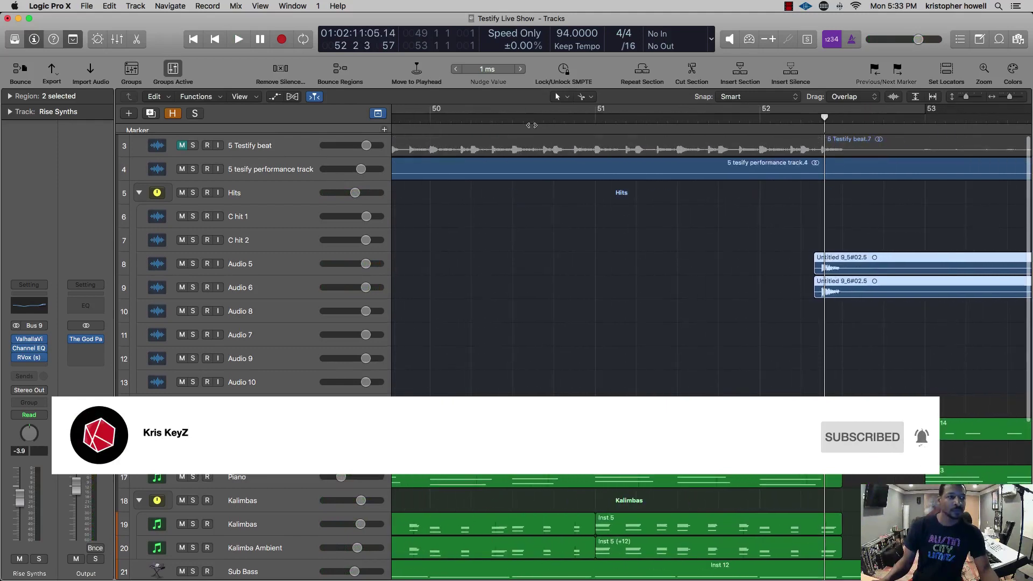
{"action": "left_click", "coordinate": [524, 121]}
{"action": "key", "text": "space"}
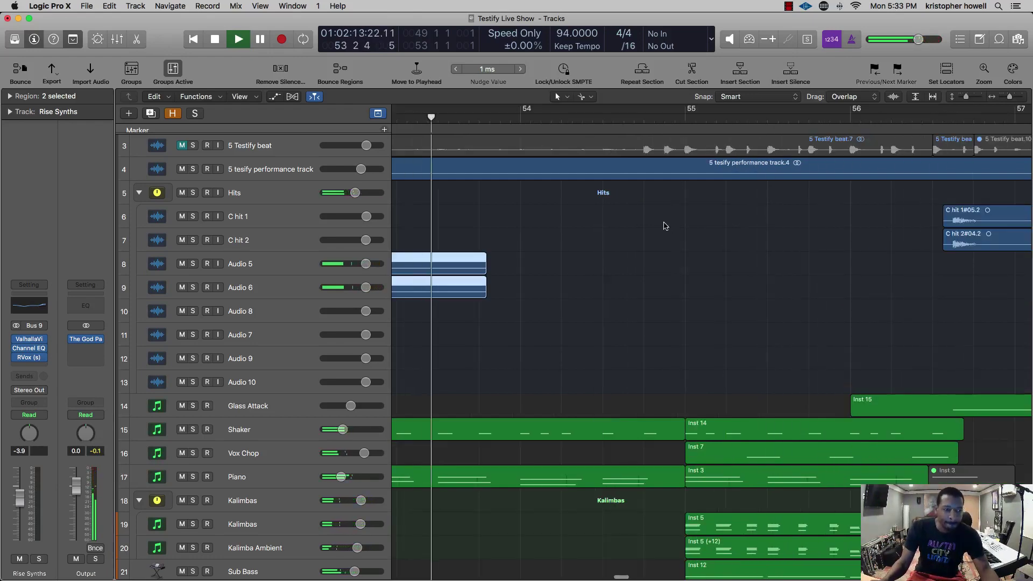
{"action": "scroll", "coordinate": [664, 225], "scroll_direction": "left", "scroll_amount": 5}
{"action": "scroll", "coordinate": [664, 225], "scroll_direction": "left", "scroll_amount": 5}
{"action": "scroll", "coordinate": [665, 224], "scroll_direction": "left", "scroll_amount": 5}
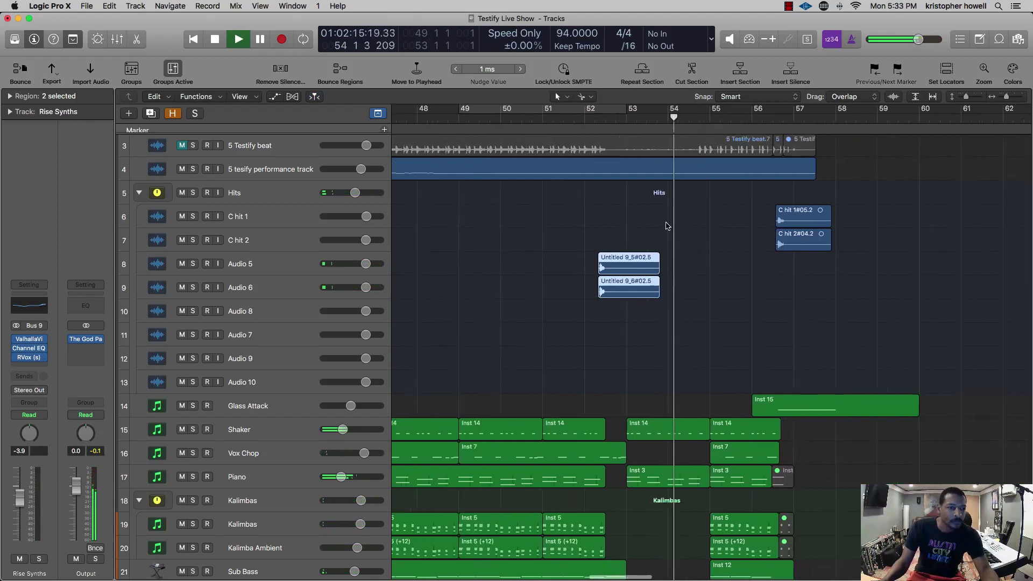
{"action": "scroll", "coordinate": [666, 226], "scroll_direction": "left", "scroll_amount": 2}
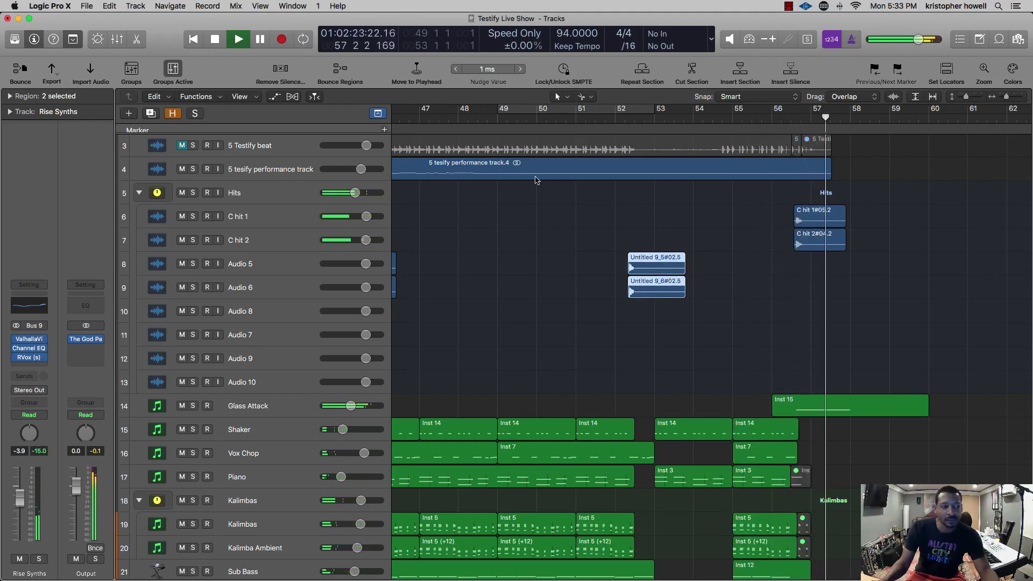
- Play from about bar 48 and examine the timing of the Audio 5 and Audio 6 hits after bar 52 up close
{"action": "key", "text": "space"}
{"action": "left_click", "coordinate": [460, 119]}
{"action": "key", "text": "space"}
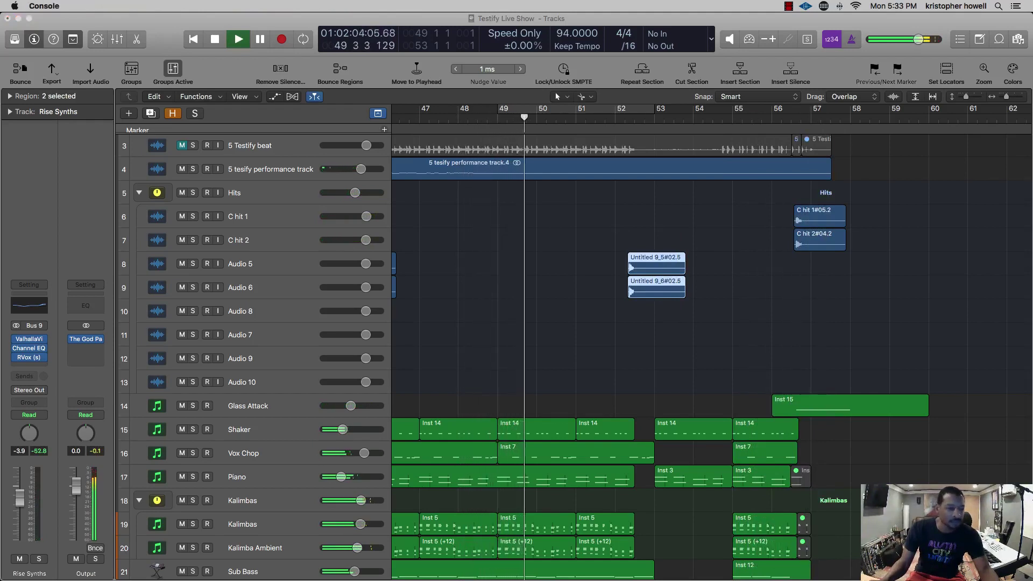
{"action": "key", "text": "super+Right"}
{"action": "key", "text": "super+Right"}
{"action": "key", "text": "super+Down"}
{"action": "key", "text": "super+Down"}
{"action": "key", "text": "super+Down"}
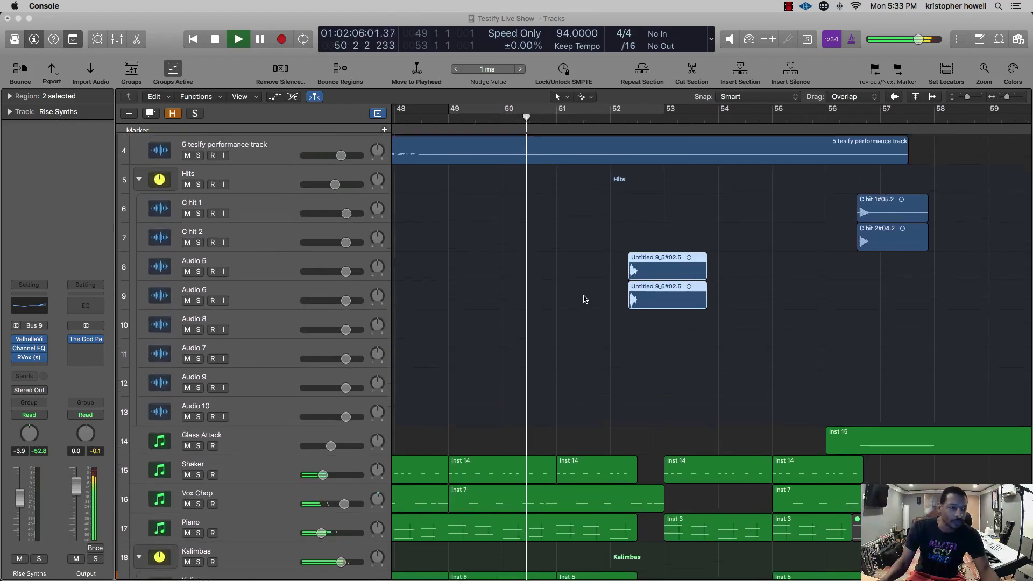
{"action": "key", "text": "super+Right"}
{"action": "key", "text": "super+Right"}
{"action": "key", "text": "super+Right"}
{"action": "key", "text": "super+Right"}
{"action": "key", "text": "super+Right"}
{"action": "key", "text": "super+Right"}
{"action": "key", "text": "super+Right"}
{"action": "key", "text": "super+Right"}
{"action": "key", "text": "super+Right"}
{"action": "key", "text": "super+Right"}
{"action": "key", "text": "super+Right"}
{"action": "key", "text": "super+Right"}
{"action": "key", "text": "super+Right"}
{"action": "key", "text": "super+Right"}
{"action": "key", "text": "super+Right"}
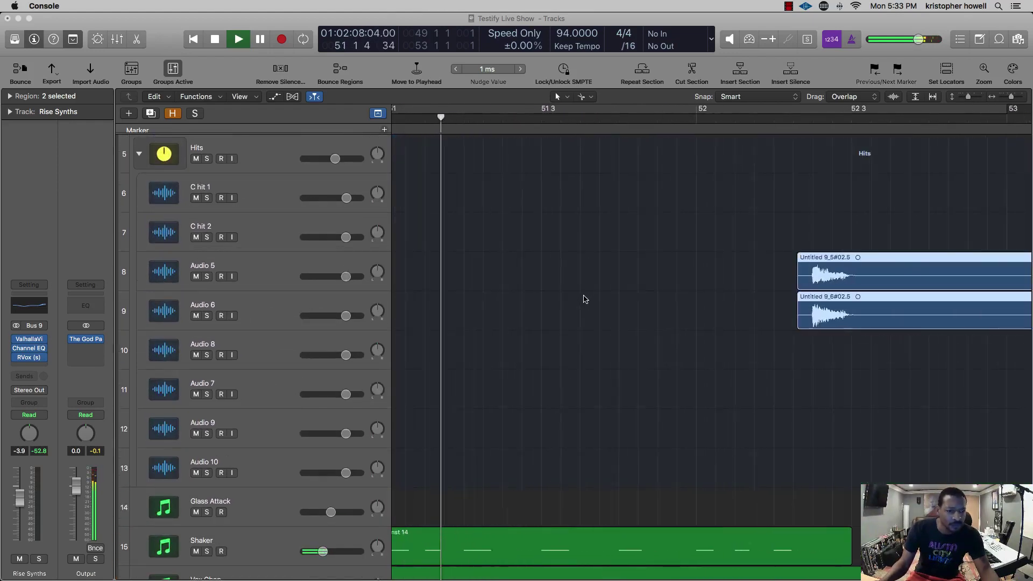
{"action": "scroll", "coordinate": [585, 299], "scroll_direction": "right", "scroll_amount": 10}
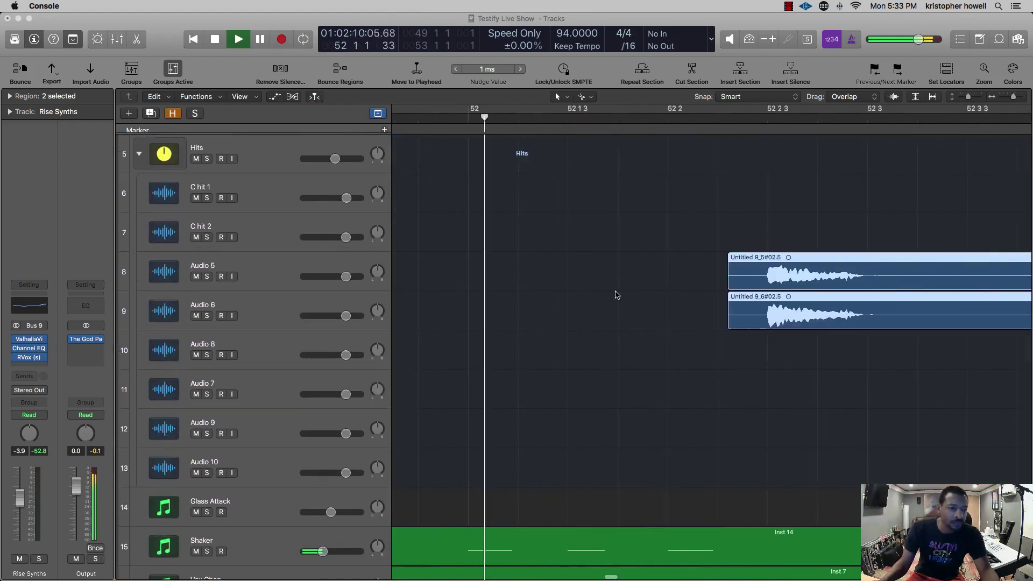
{"action": "key", "text": "super+Left"}
{"action": "key", "text": "super+Left"}
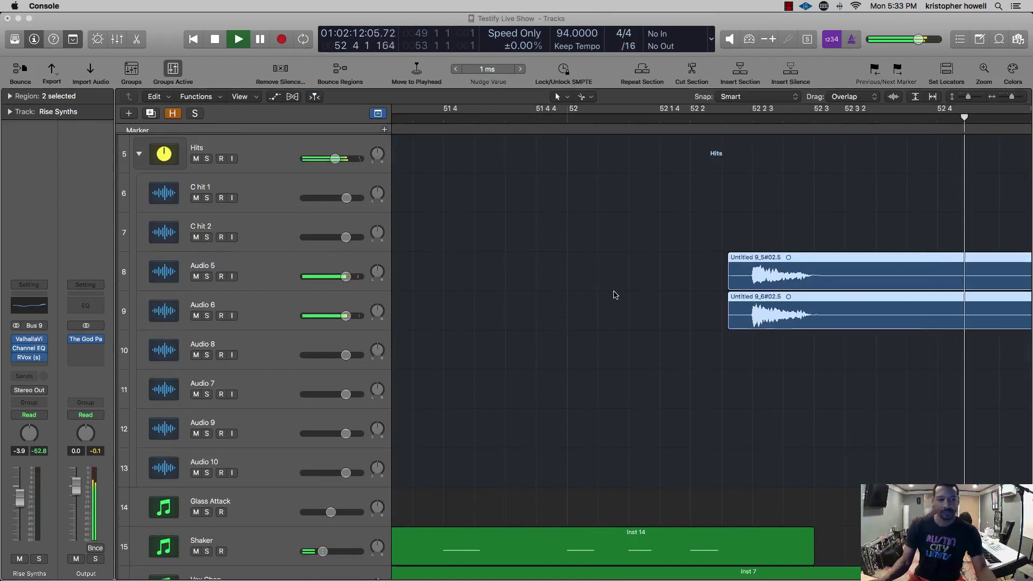
{"action": "key", "text": "super+Left"}
{"action": "key", "text": "super+Left"}
{"action": "key", "text": "super+Left"}
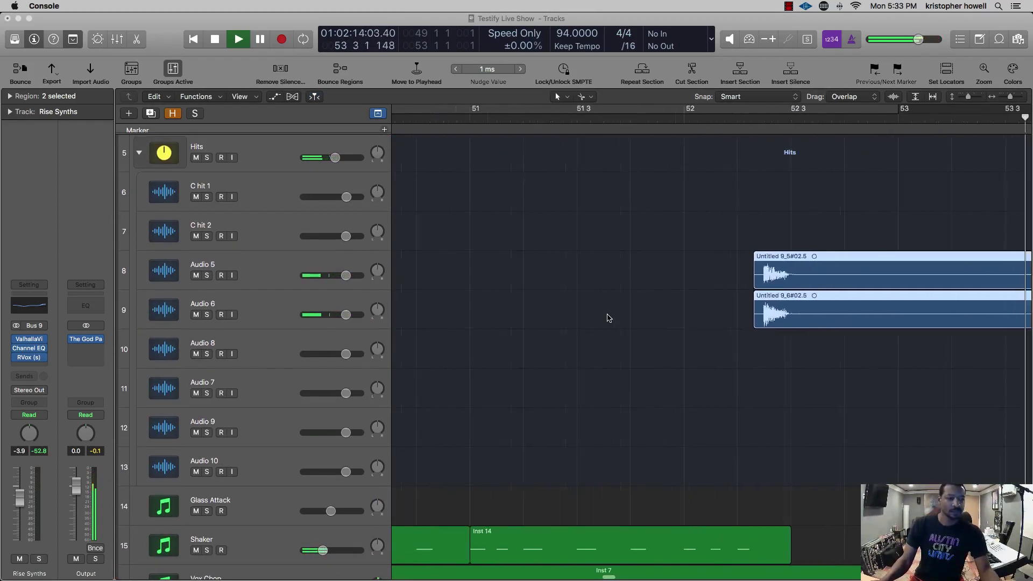
{"action": "key", "text": "super+Left"}
{"action": "key", "text": "super+Left"}
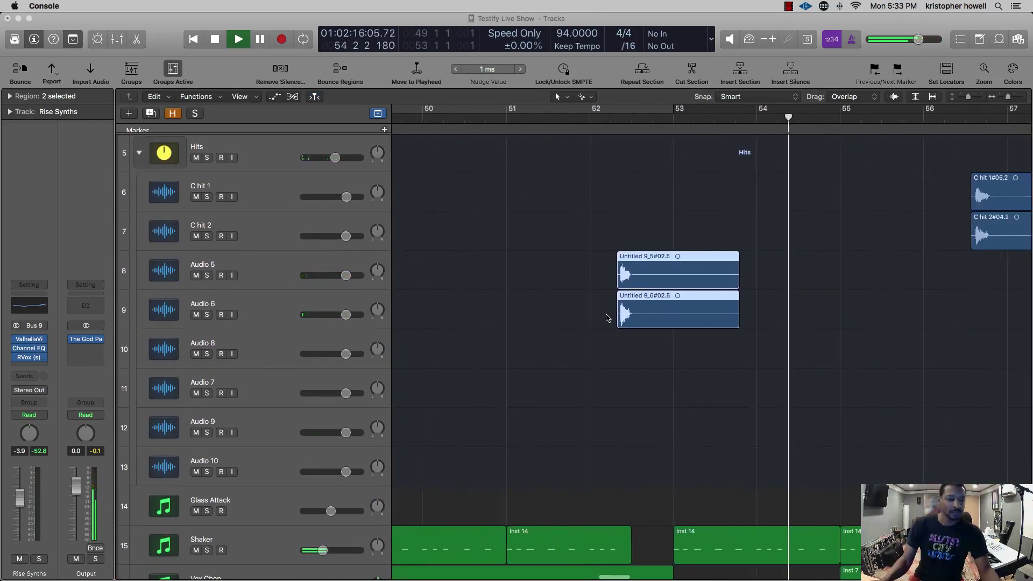
- Listen on to the C hits in bar 56 and stop playback in bar 57, checking the instrument tracks at the ending
{"action": "scroll", "coordinate": [607, 318], "scroll_direction": "right", "scroll_amount": 5}
{"action": "key", "text": "super+Left"}
{"action": "key", "text": "super+Up"}
{"action": "key", "text": "super+Up"}
{"action": "key", "text": "super+Up"}
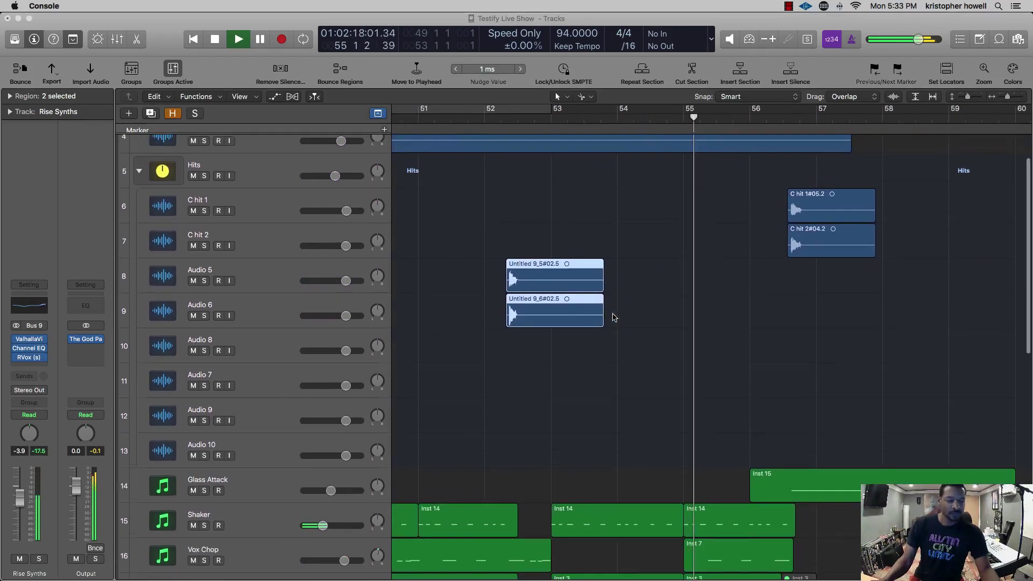
{"action": "key", "text": "super+Up"}
{"action": "key", "text": "super+Up"}
{"action": "key", "text": "super+Up"}
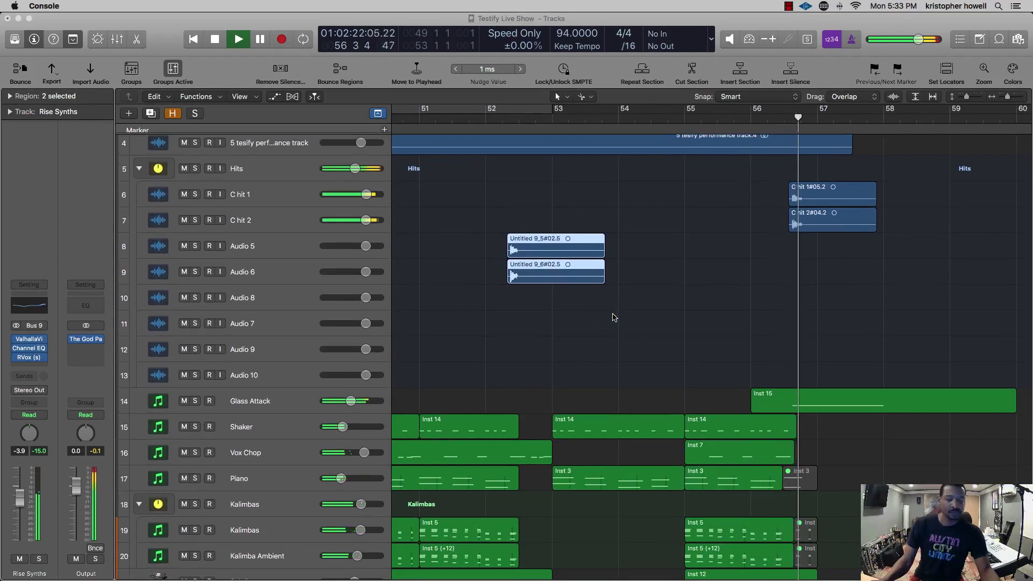
{"action": "scroll", "coordinate": [614, 317], "scroll_direction": "down", "scroll_amount": 5}
{"action": "scroll", "coordinate": [612, 317], "scroll_direction": "down", "scroll_amount": 3}
{"action": "key", "text": "space"}
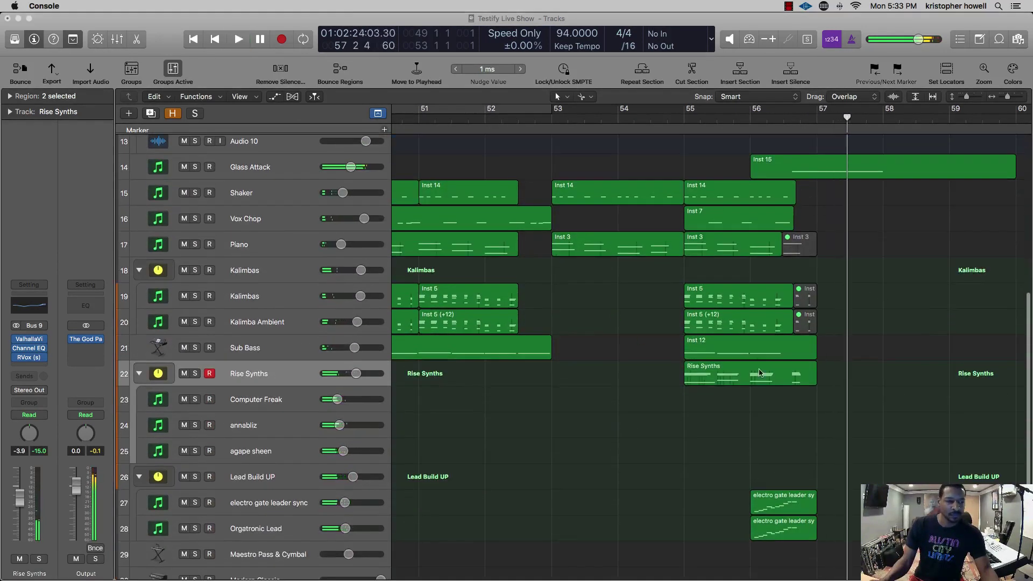
- Open the Rise Synths region at bar 55 in the Piano Roll and end its last sustain earlier, between 56 2 and 56 3
{"action": "key", "text": "super+Right"}
{"action": "key", "text": "super+Right"}
{"action": "scroll", "coordinate": [785, 372], "scroll_direction": "right", "scroll_amount": 7}
{"action": "scroll", "coordinate": [783, 370], "scroll_direction": "down", "scroll_amount": 2}
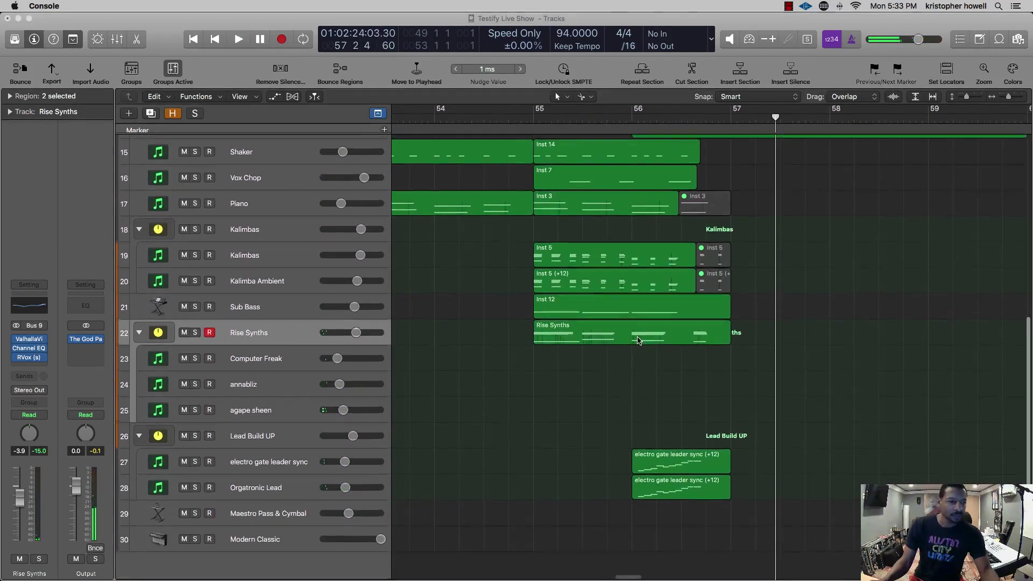
{"action": "double_click", "coordinate": [639, 341]}
{"action": "scroll", "coordinate": [656, 353], "scroll_direction": "down", "scroll_amount": 10}
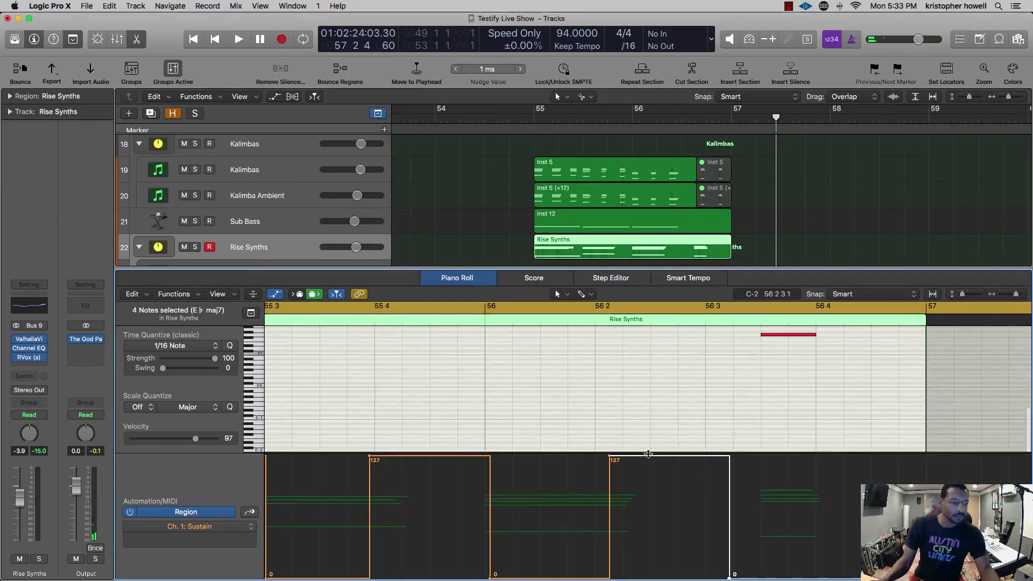
{"action": "left_click_drag", "start_coordinate": [727, 578], "coordinate": [672, 578]}
- Play the ending from about bar 54 and again from just before bar 55, and check the channel levels in the Mixer
{"action": "double_click", "coordinate": [423, 119]}
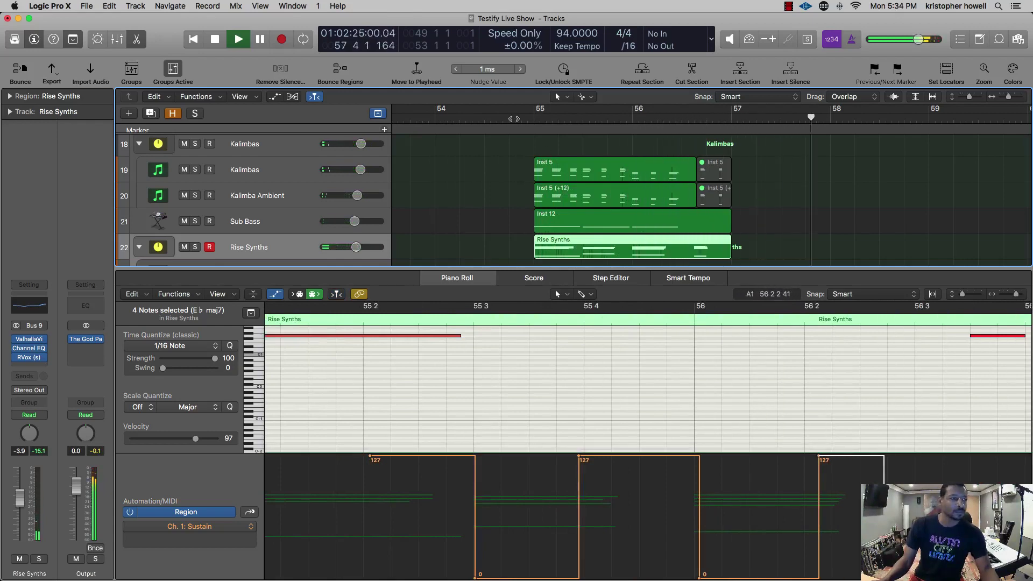
{"action": "left_click", "coordinate": [509, 118]}
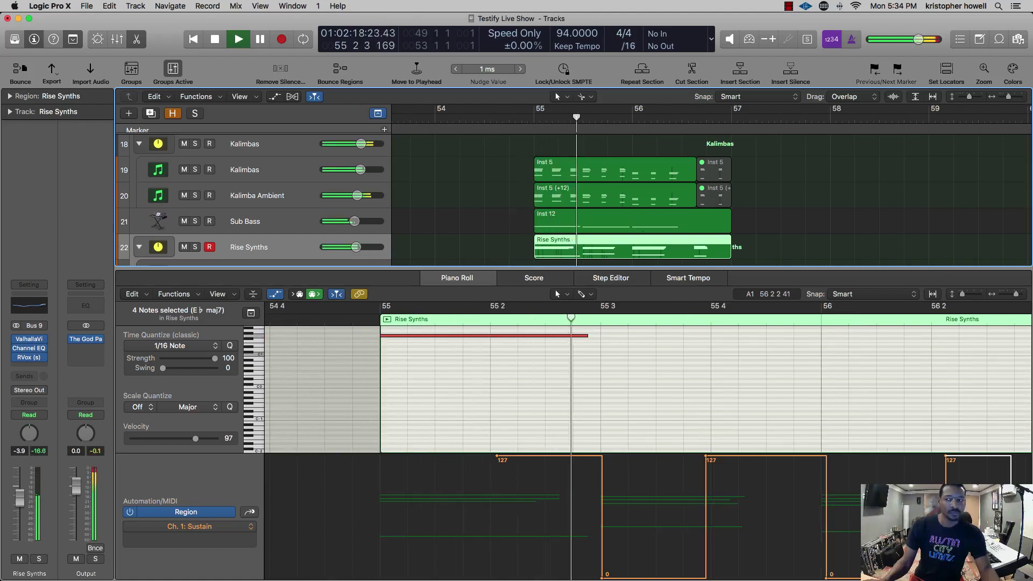
{"action": "key", "text": "super+Tab"}
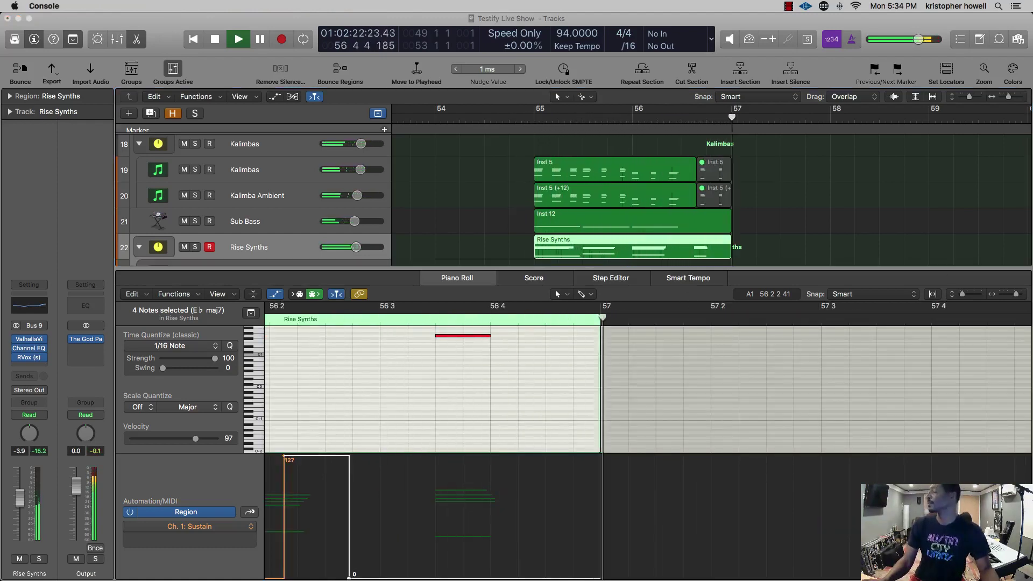
{"action": "key", "text": "x"}
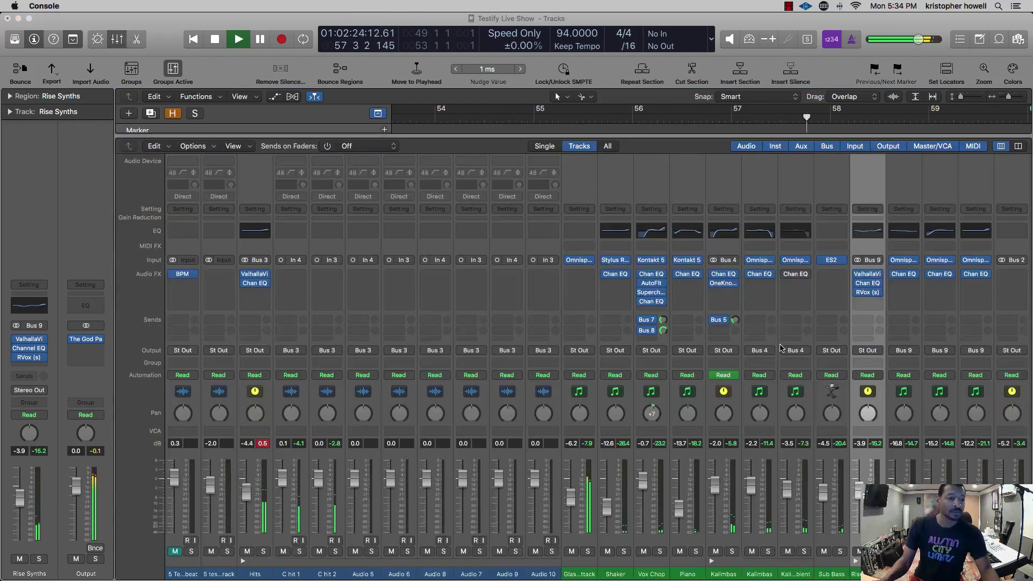
{"action": "key", "text": "x"}
- Return to the overview of the arrangement and listen from between bars 50 and 51 toward the ending
{"action": "key", "text": "super+Left"}
{"action": "key", "text": "super+Left"}
{"action": "key", "text": "super+Left"}
{"action": "key", "text": "super+Up"}
{"action": "key", "text": "super+Up"}
{"action": "key", "text": "super+Up"}
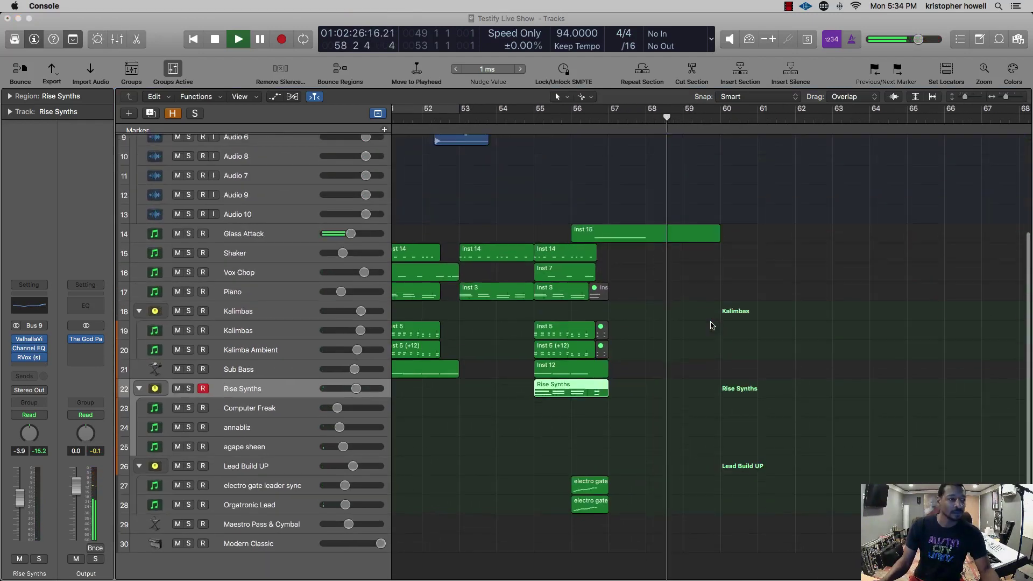
{"action": "scroll", "coordinate": [596, 212], "scroll_direction": "left", "scroll_amount": 6}
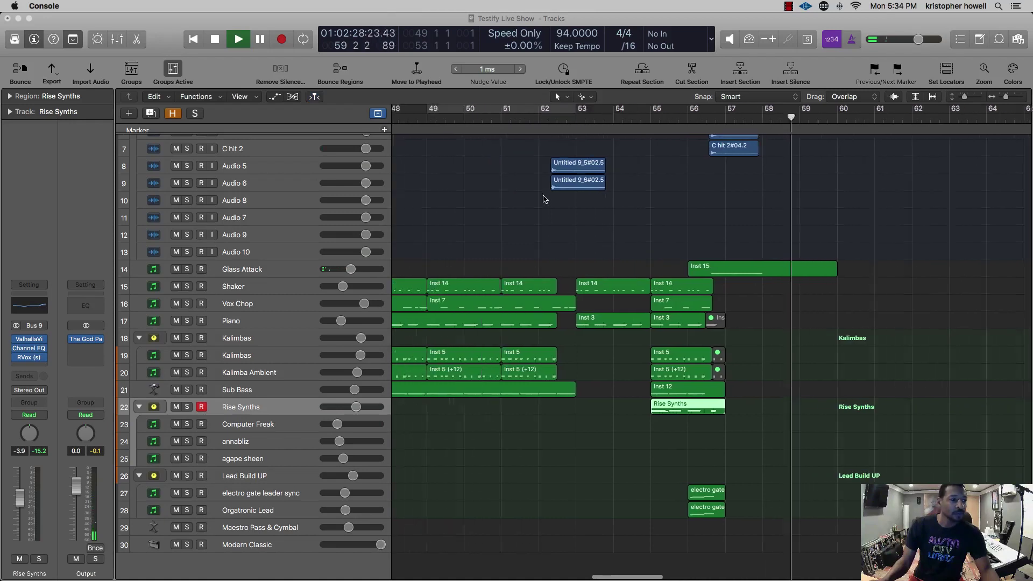
{"action": "left_click", "coordinate": [650, 117]}
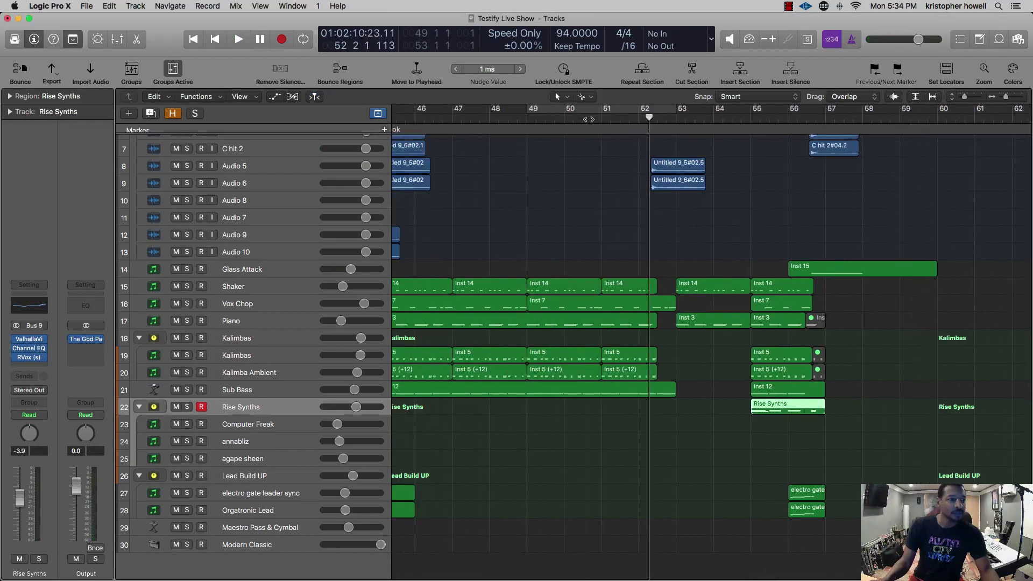
{"action": "left_click", "coordinate": [592, 117]}
{"action": "key", "text": "space"}
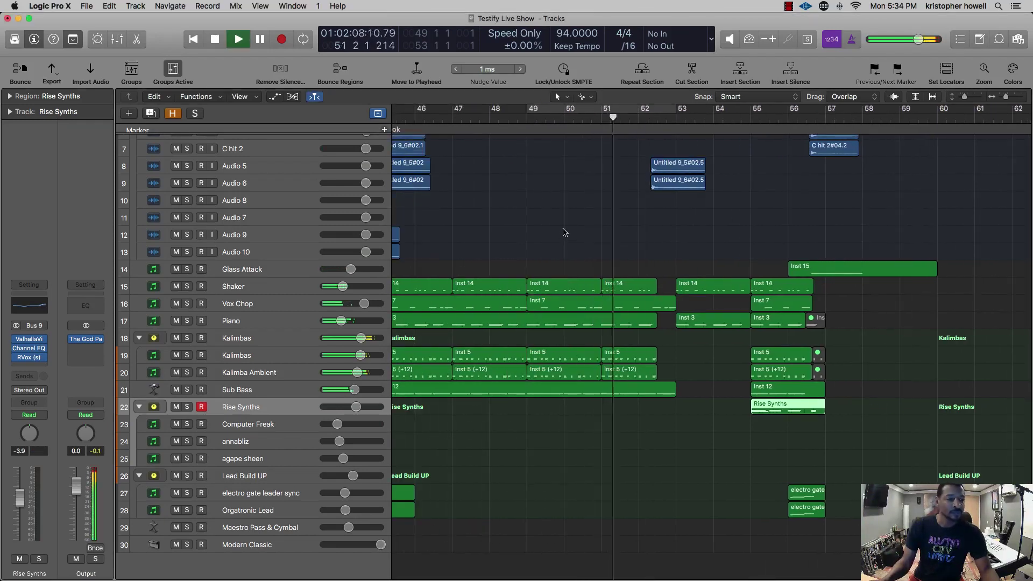
{"action": "scroll", "coordinate": [563, 233], "scroll_direction": "right", "scroll_amount": 1}
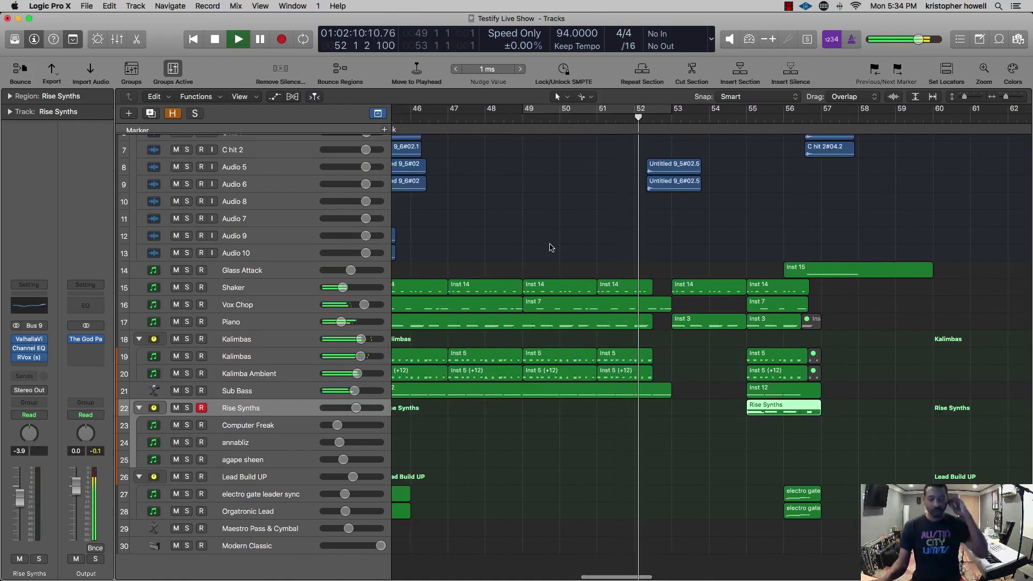
{"action": "scroll", "coordinate": [553, 248], "scroll_direction": "right", "scroll_amount": 1}
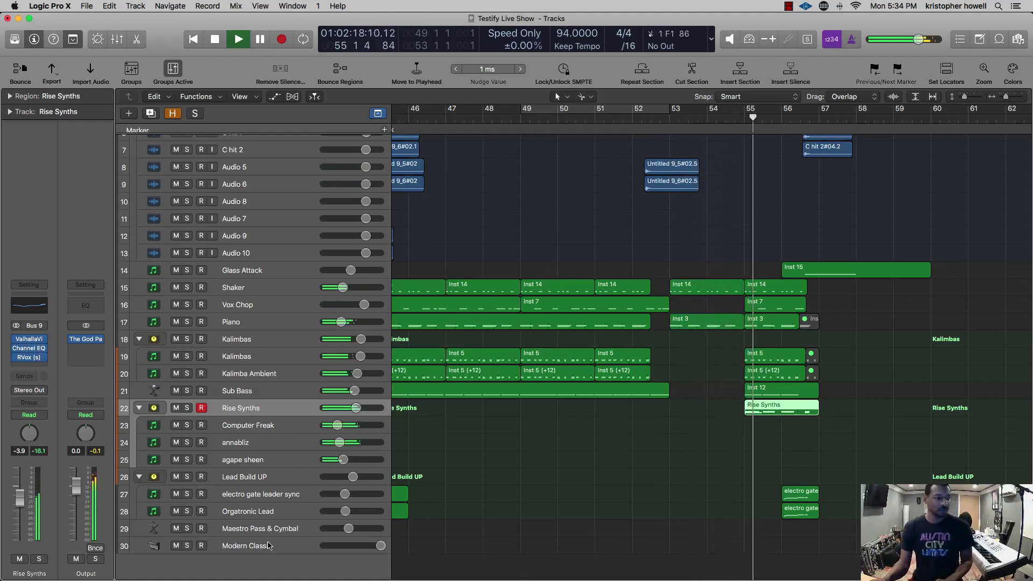
- Select the Maestro Pass & Cymbal track for playing and collapse the Lead Build UP and Rise Synths track stacks
{"action": "left_click", "coordinate": [231, 545]}
{"action": "left_click", "coordinate": [263, 528]}
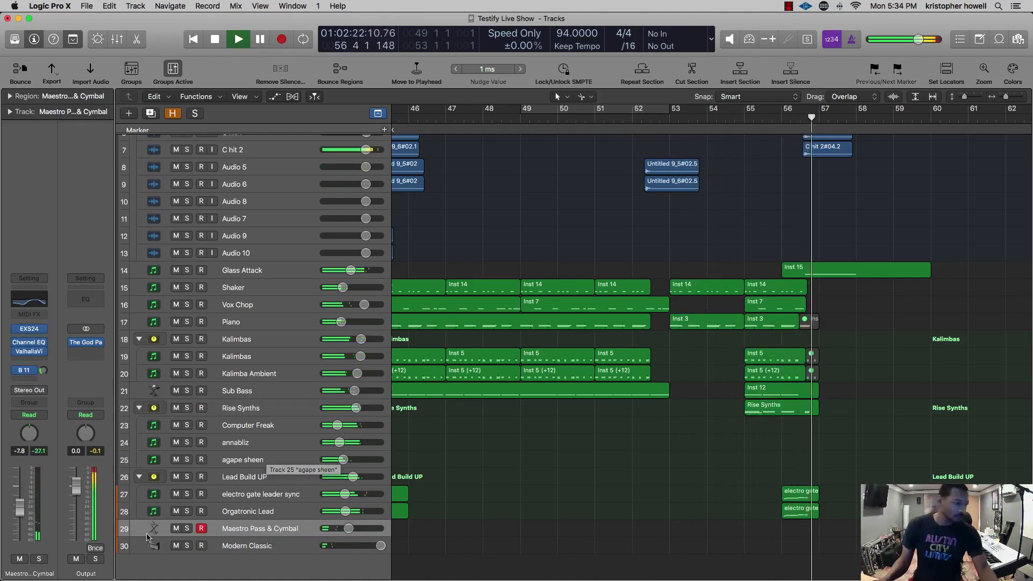
{"action": "left_click", "coordinate": [139, 476]}
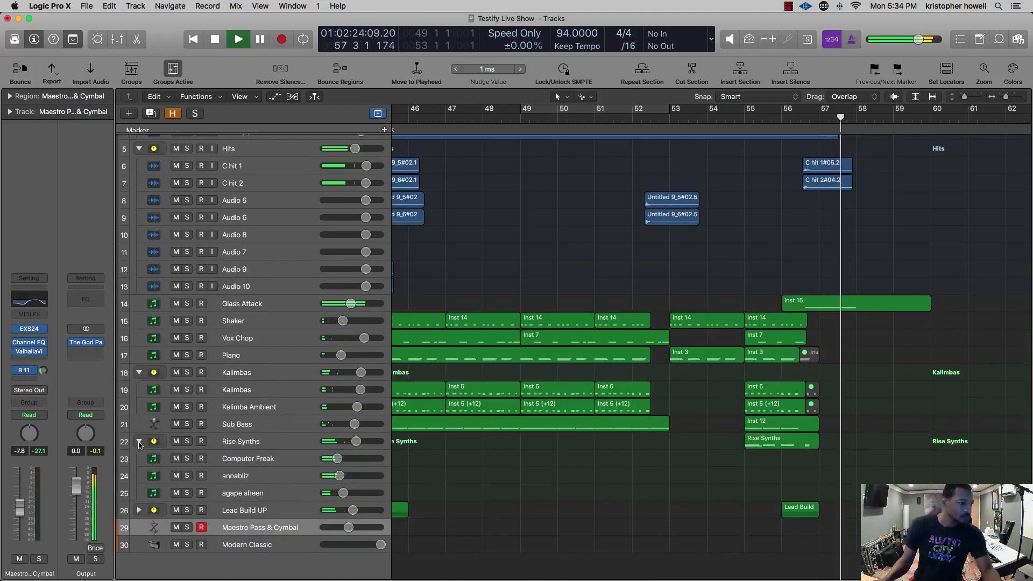
{"action": "left_click", "coordinate": [139, 441]}
- Play the last Hook from about bar 44 and again from about bar 51 to rehearse the Maestro Pass & Cymbal part
{"action": "key", "text": "super+Left"}
{"action": "key", "text": "super+Left"}
{"action": "key", "text": "super+Left"}
{"action": "key", "text": "super+Left"}
{"action": "key", "text": "super+Left"}
{"action": "key", "text": "super+Left"}
{"action": "key", "text": "super+Left"}
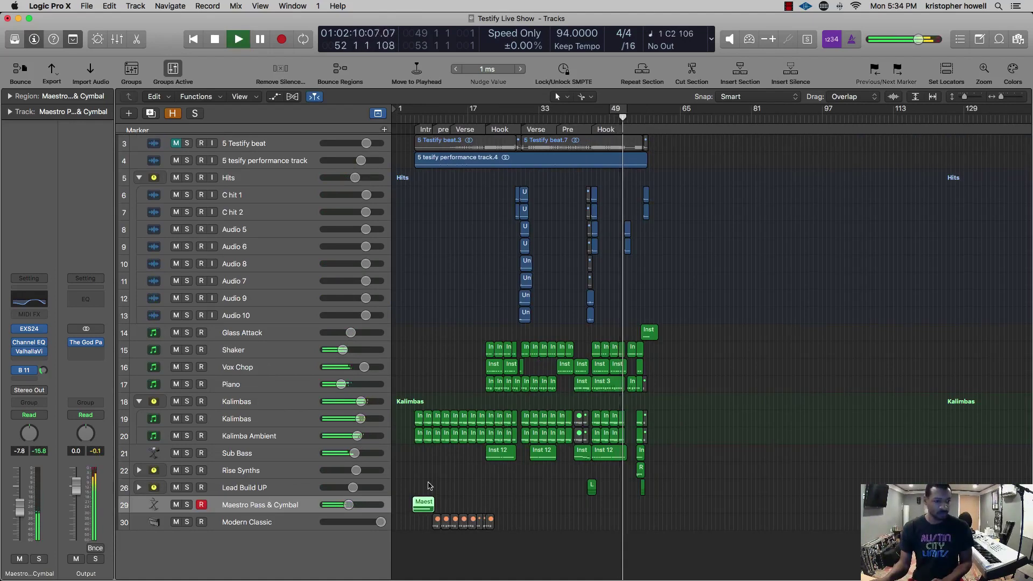
{"action": "left_click", "coordinate": [592, 118]}
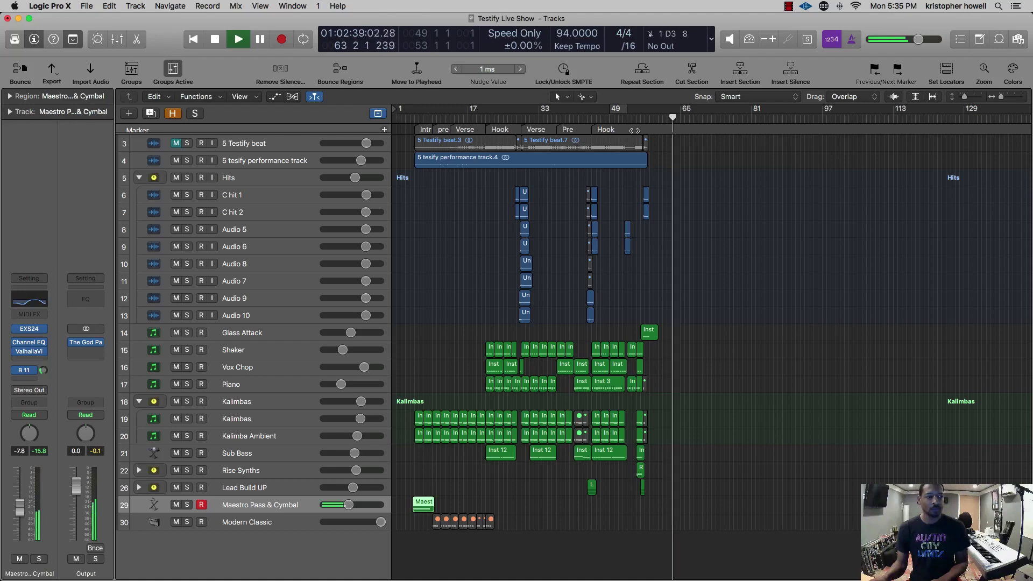
{"action": "left_click", "coordinate": [619, 117]}
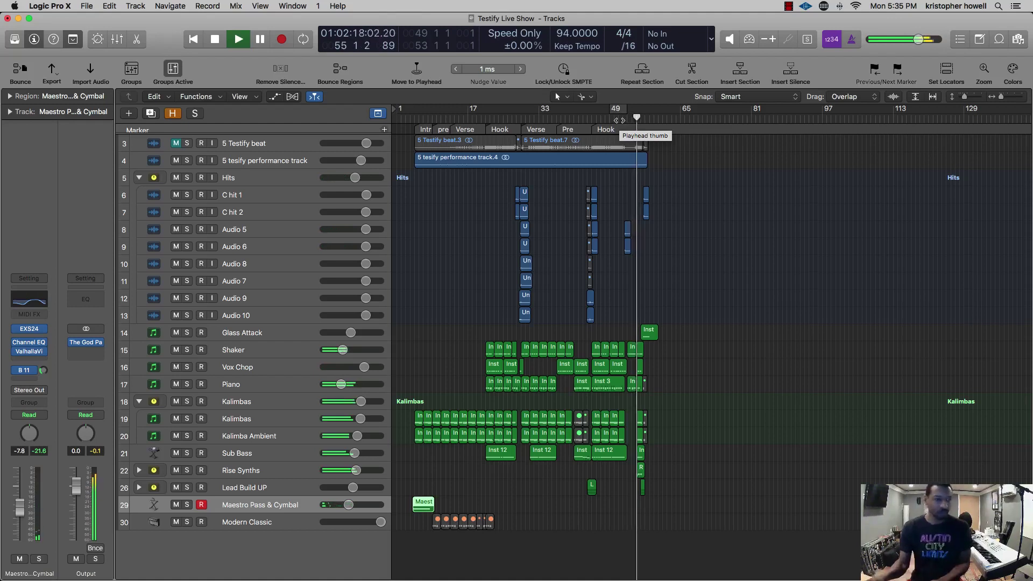
- Record a Maestro Pass & Cymbal take from about bar 52 to bar 57 and play the ending back
{"action": "left_click", "coordinate": [619, 119]}
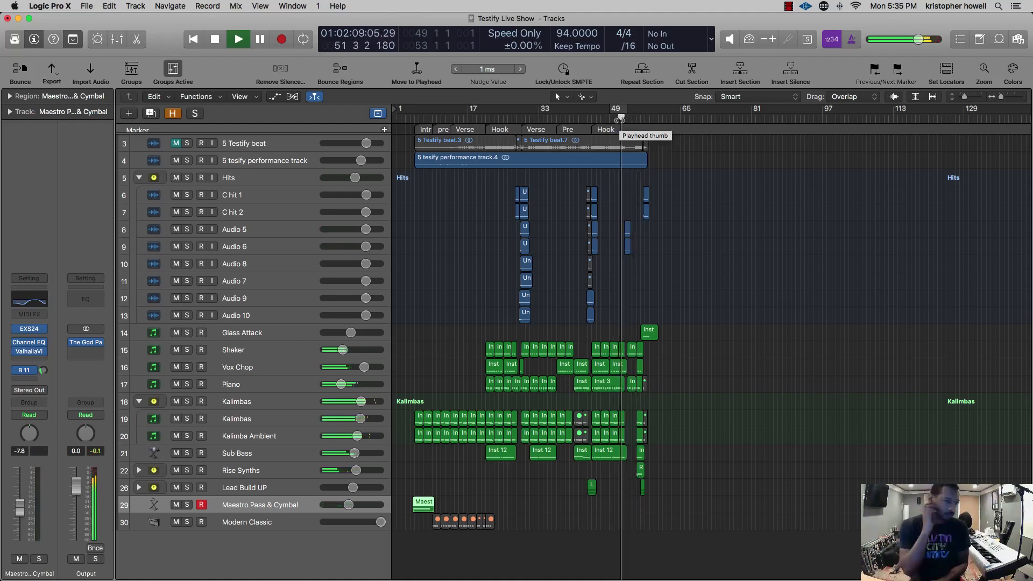
{"action": "key", "text": "r"}
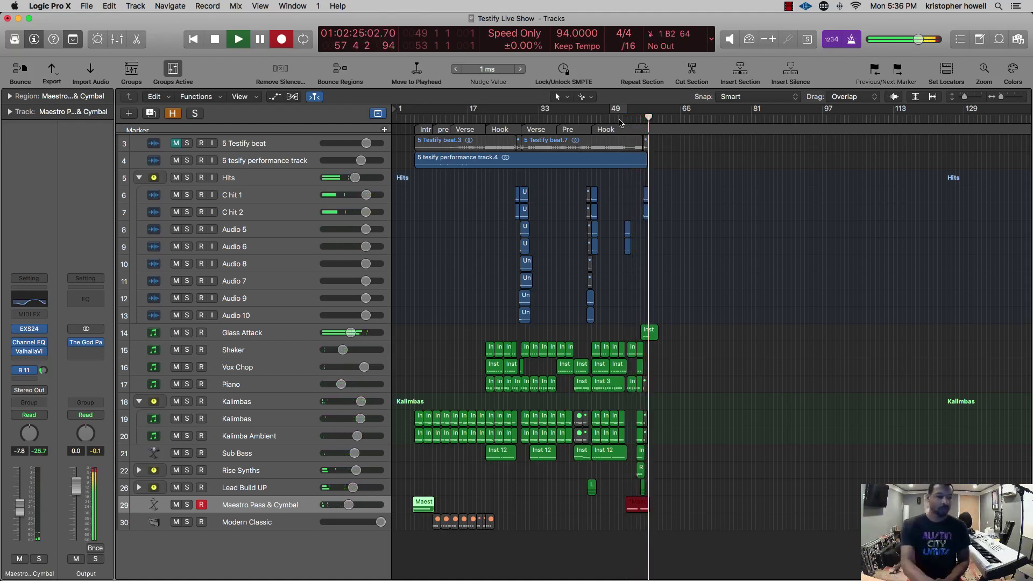
{"action": "key", "text": "space"}
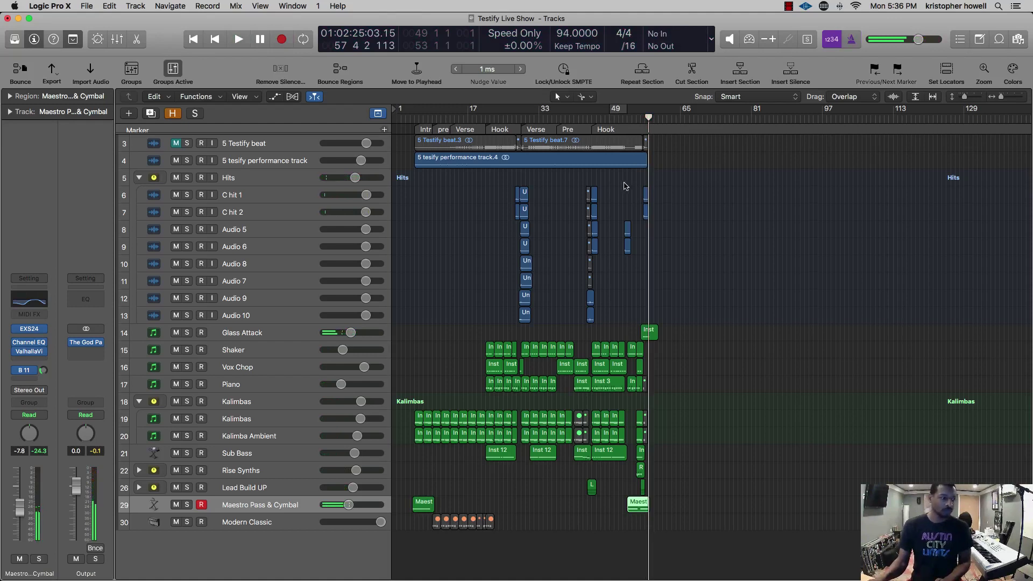
{"action": "scroll", "coordinate": [685, 311], "scroll_direction": "right", "scroll_amount": 1}
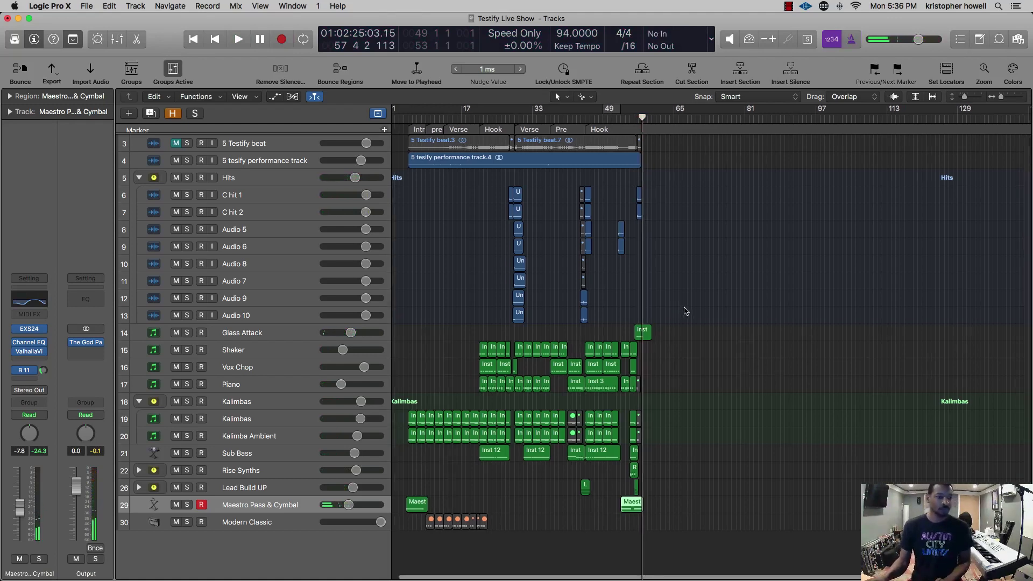
{"action": "key", "text": "space"}
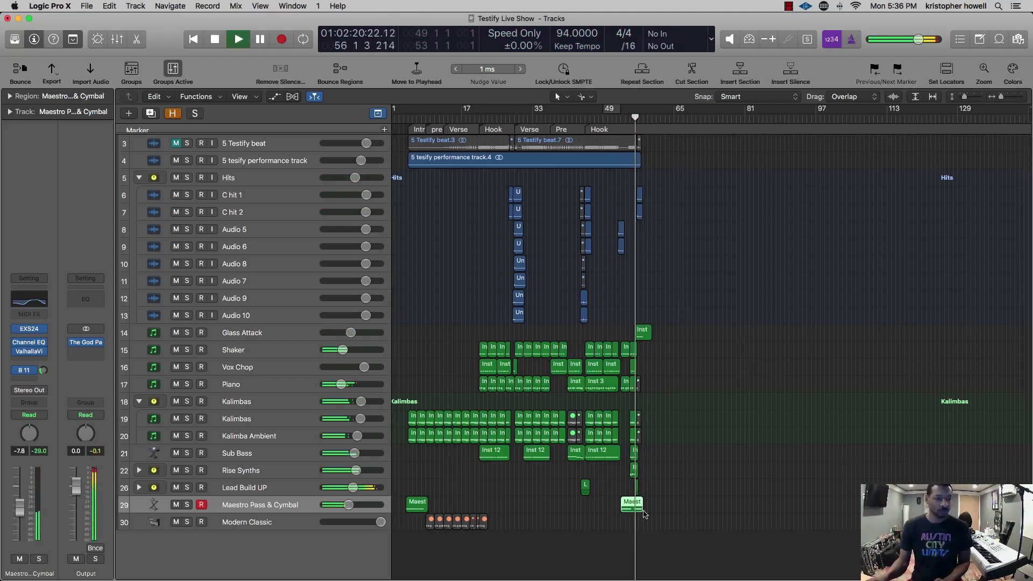